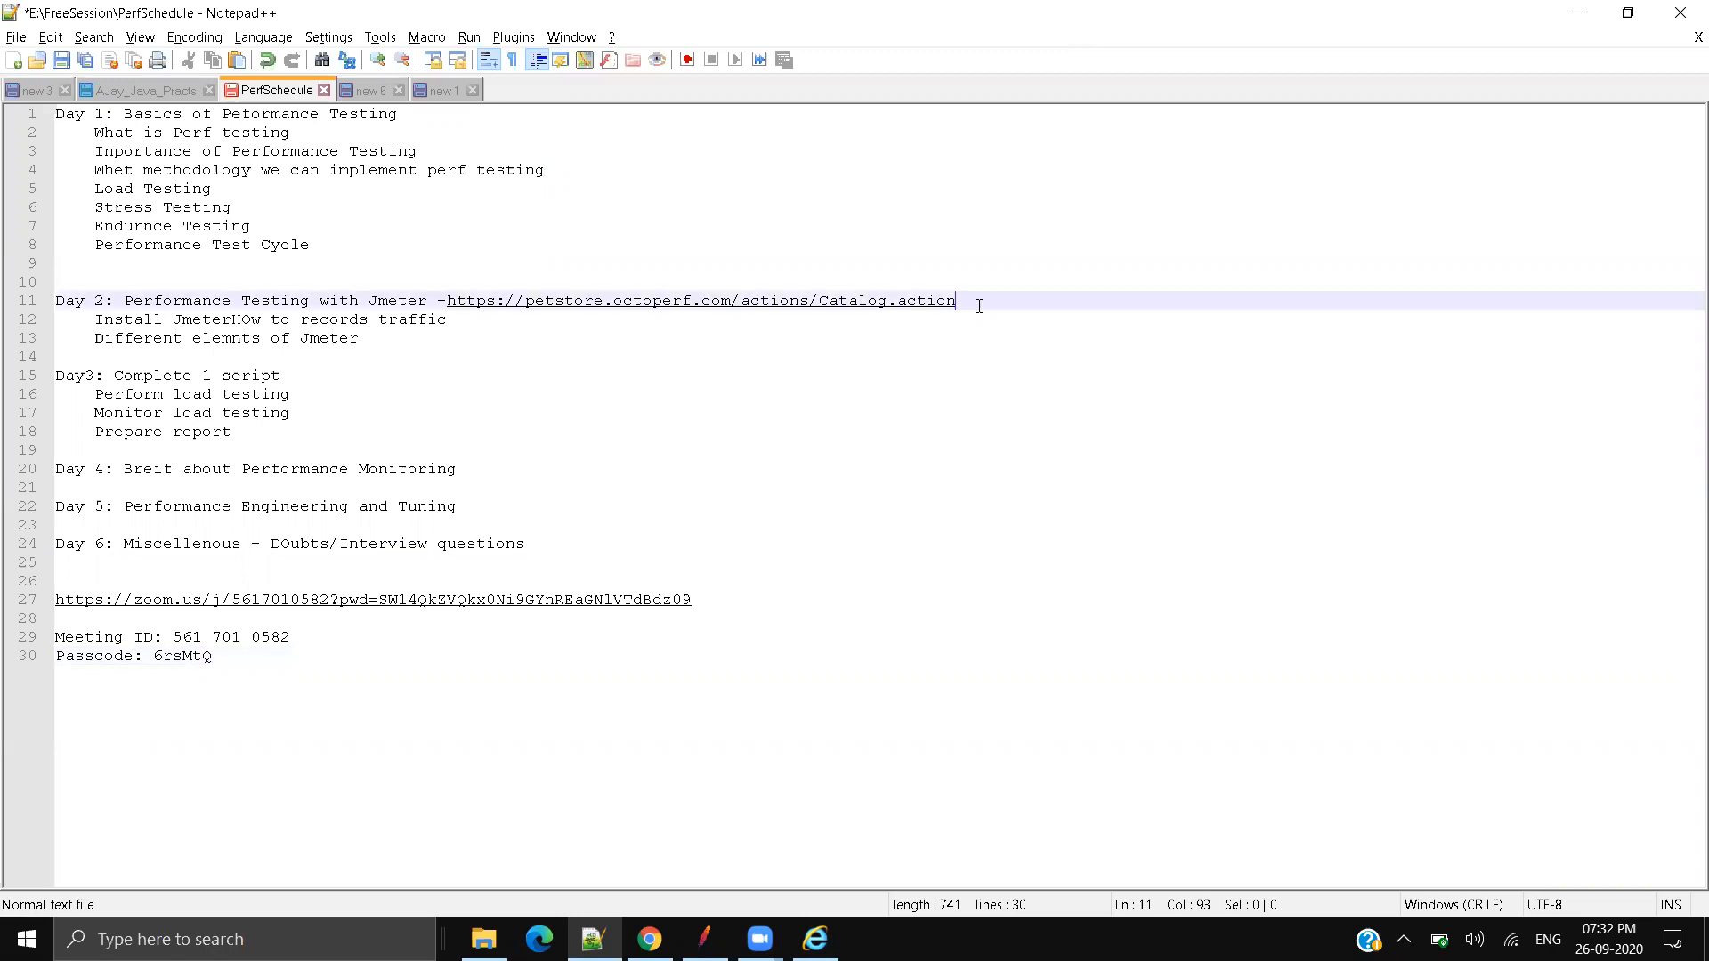
Step: Highlight the 'Install Jmeter', 'records traffic' and 'Different elemnts of Jmeter' schedule lines
left_click_drag(96, 320, 441, 326)
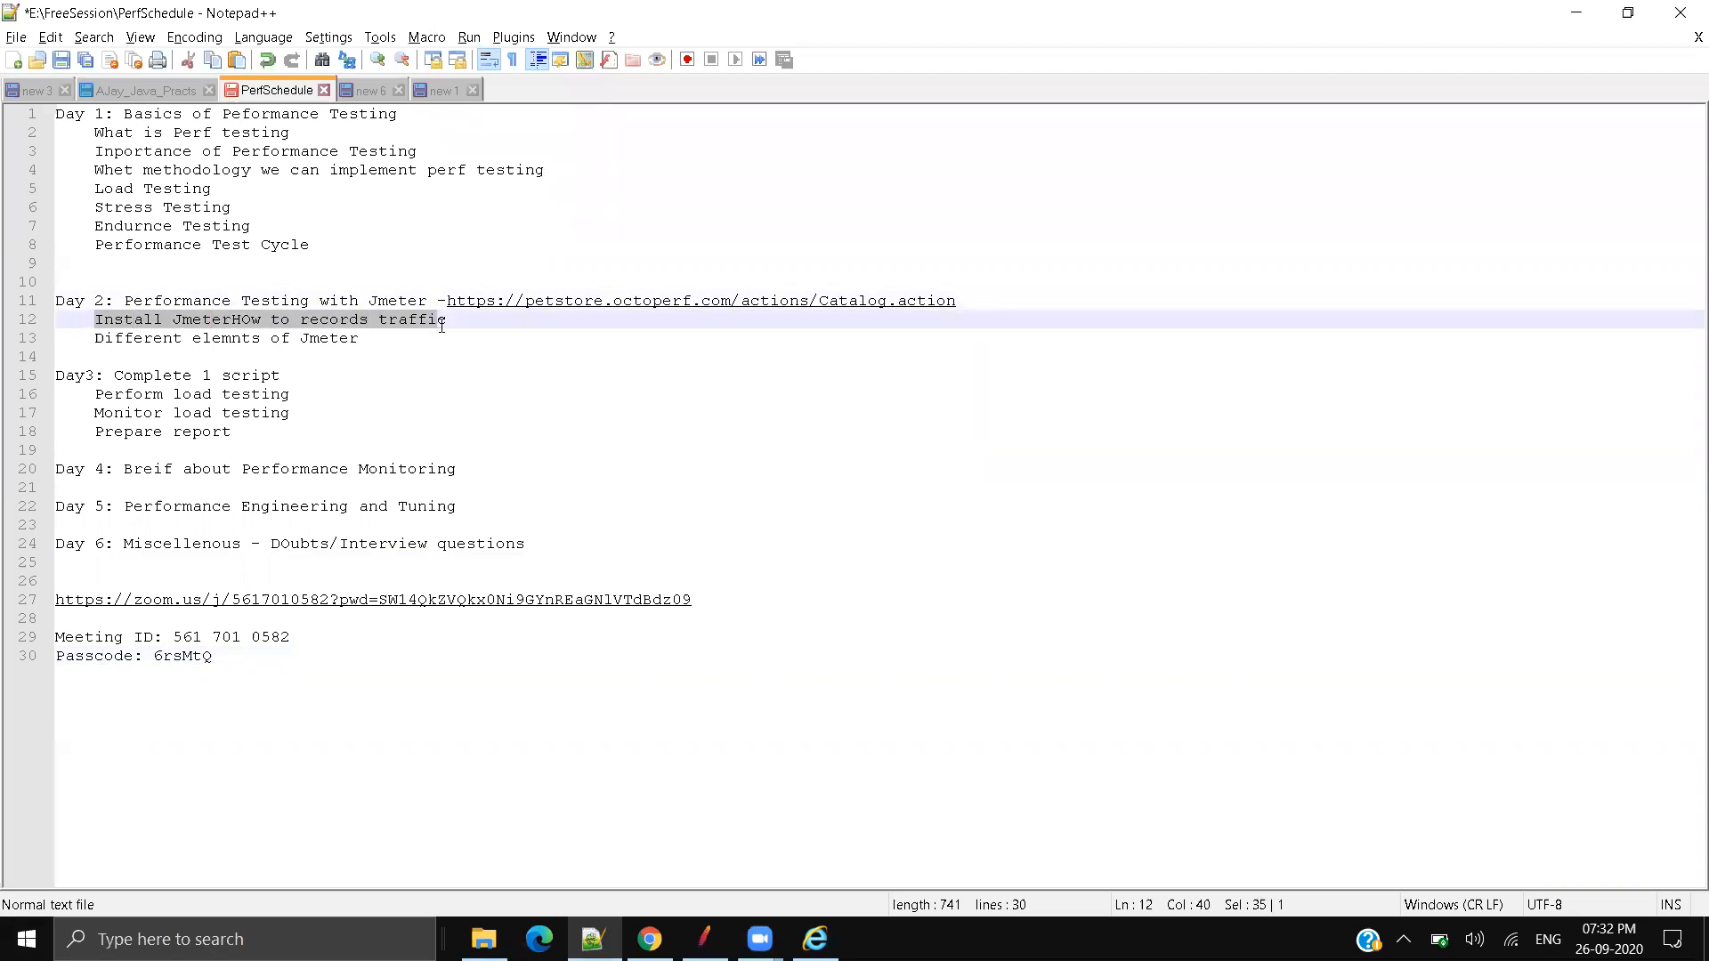
left_click(467, 402)
left_click_drag(303, 320, 447, 323)
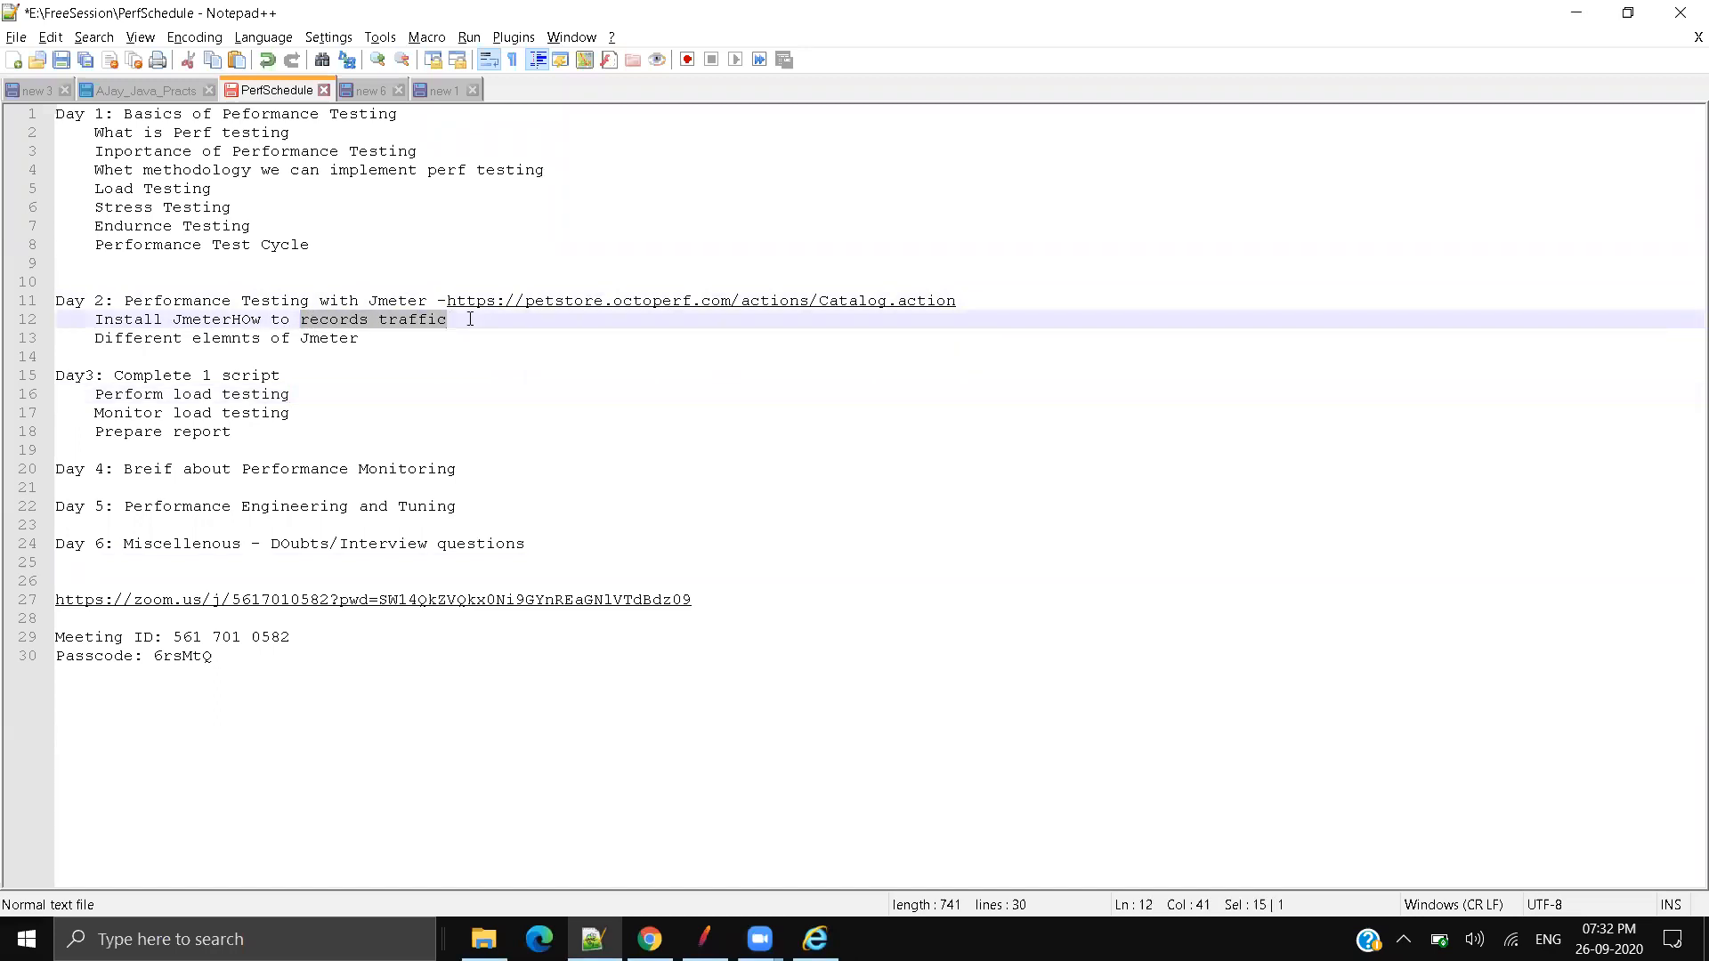
left_click(488, 372)
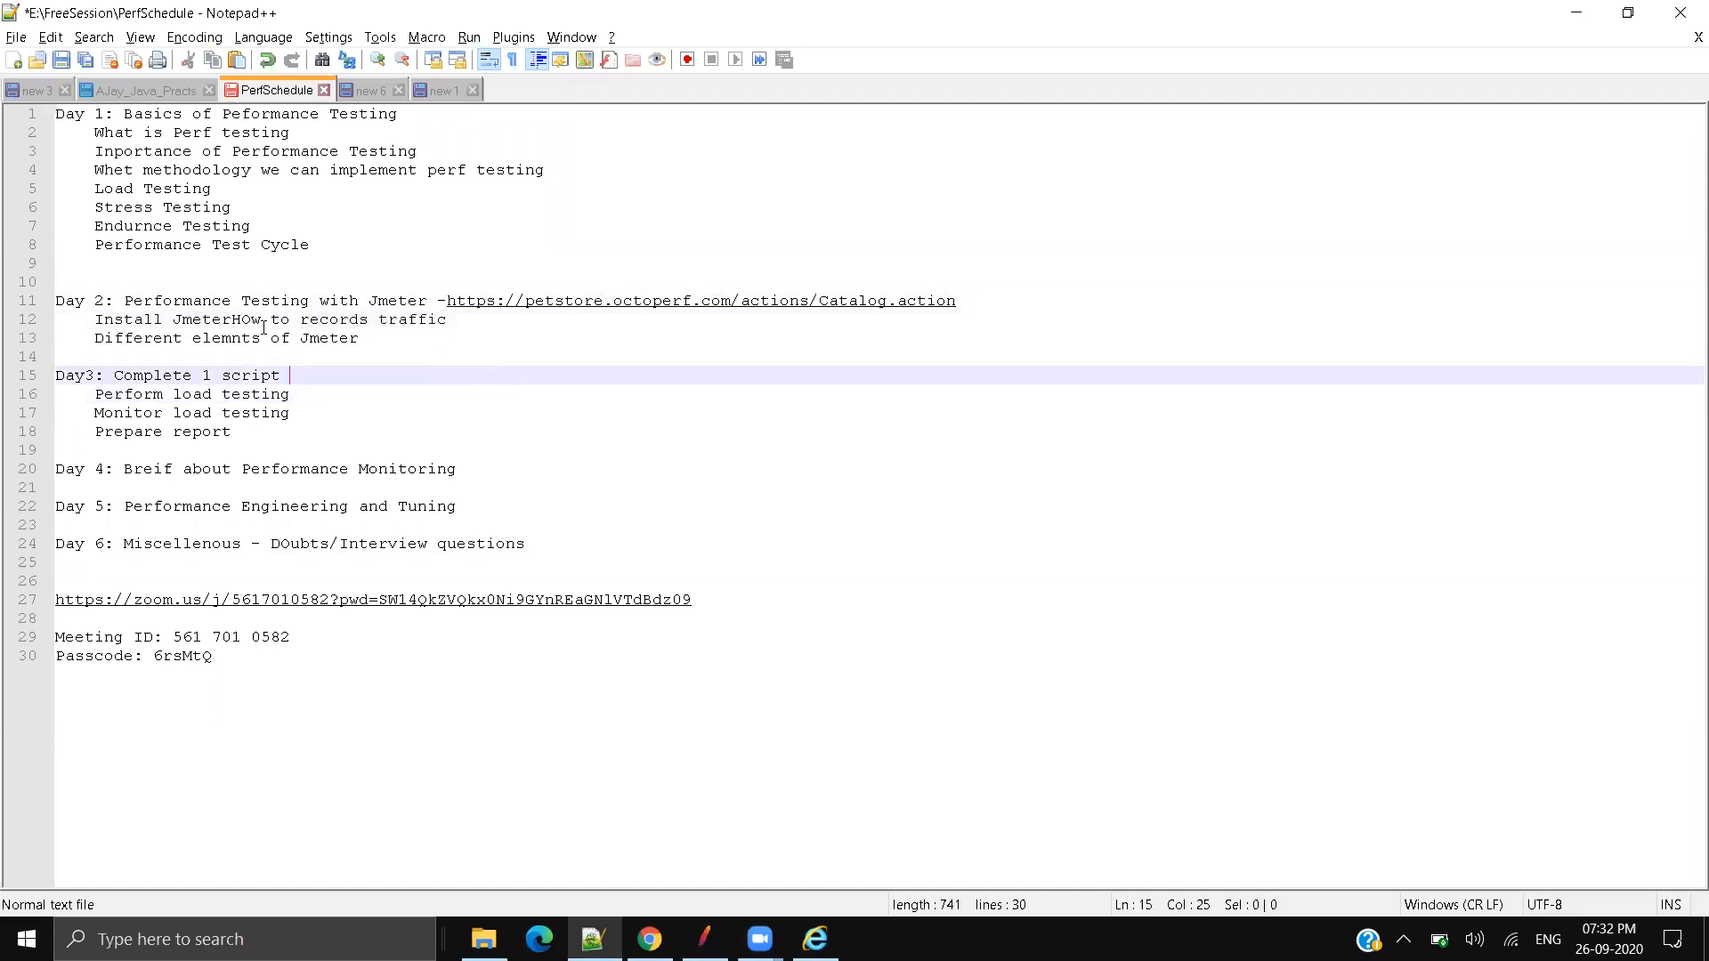
left_click_drag(103, 341, 360, 341)
left_click(519, 418)
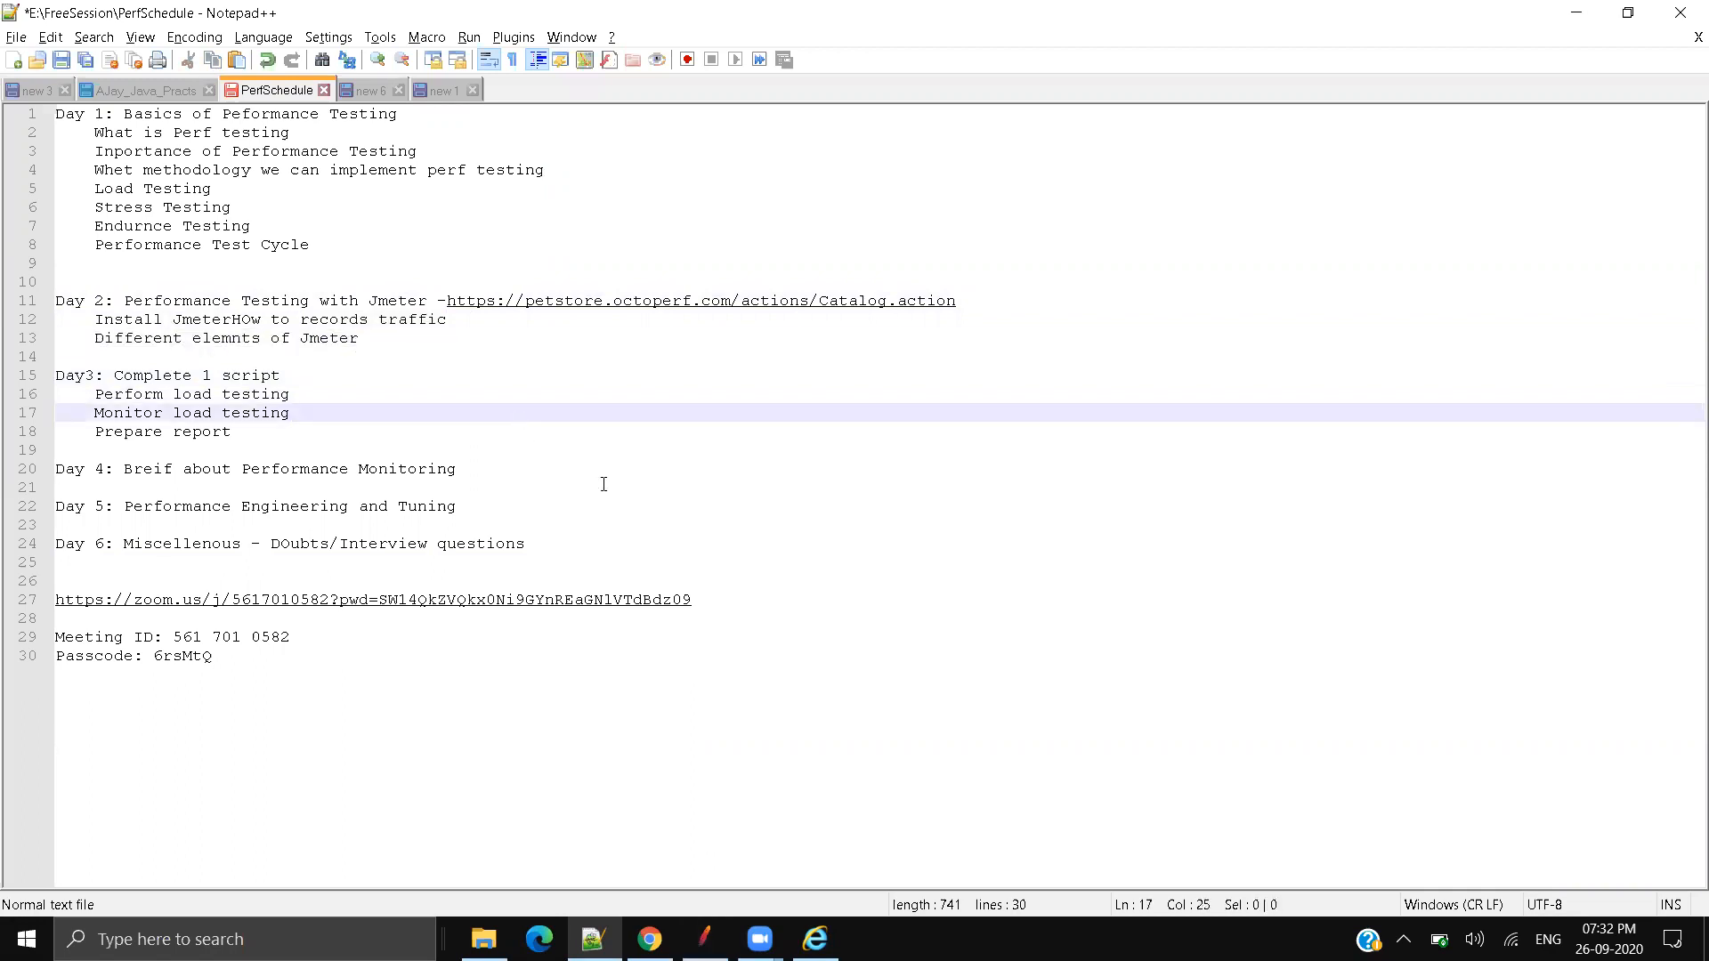
Step: Leave the caret on empty lines 19 and 14, then bring Apache JMeter forward
left_click(525, 454)
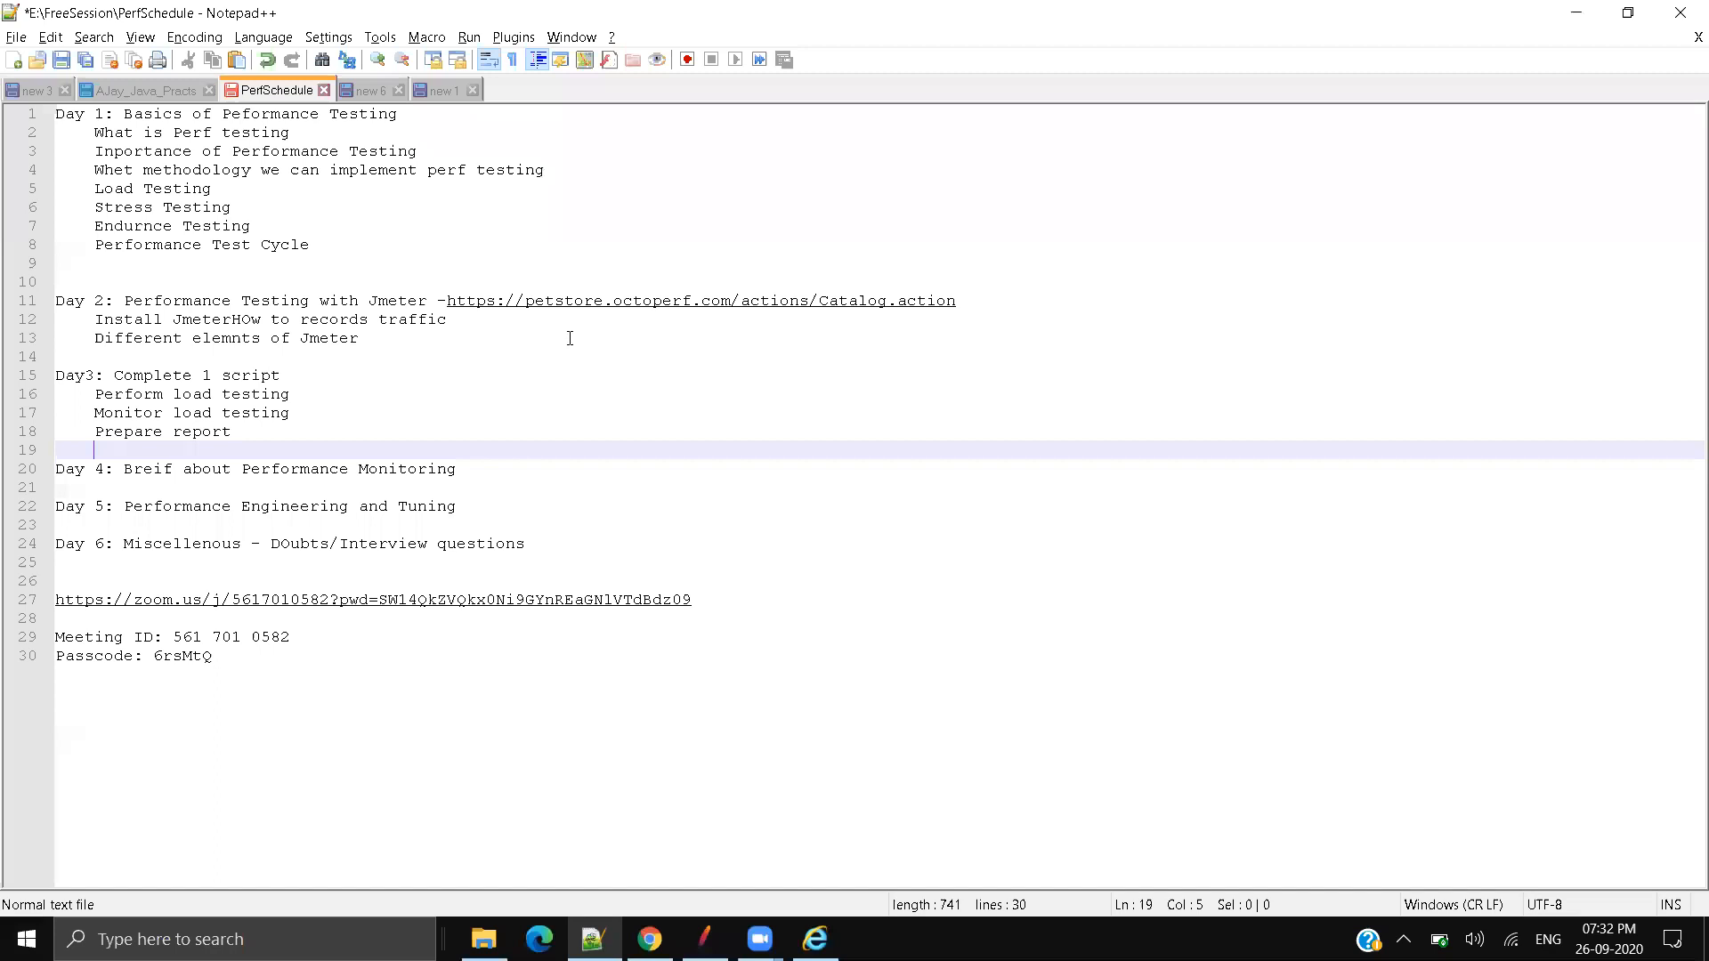
left_click(525, 363)
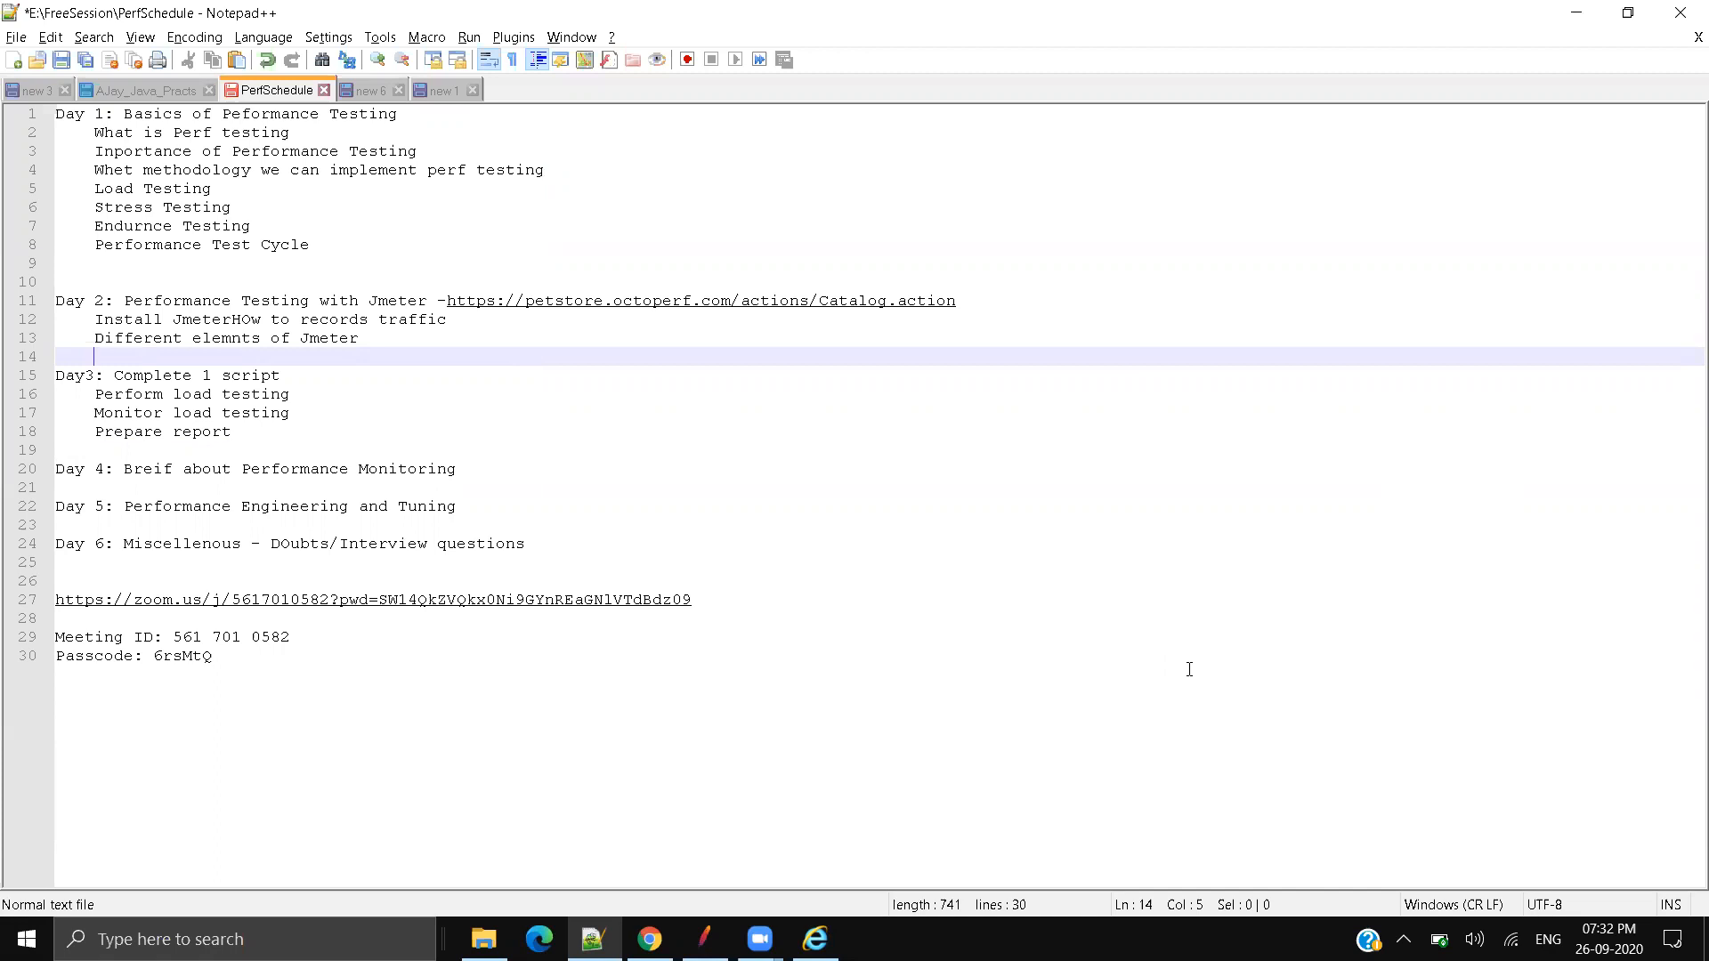
left_click(704, 940)
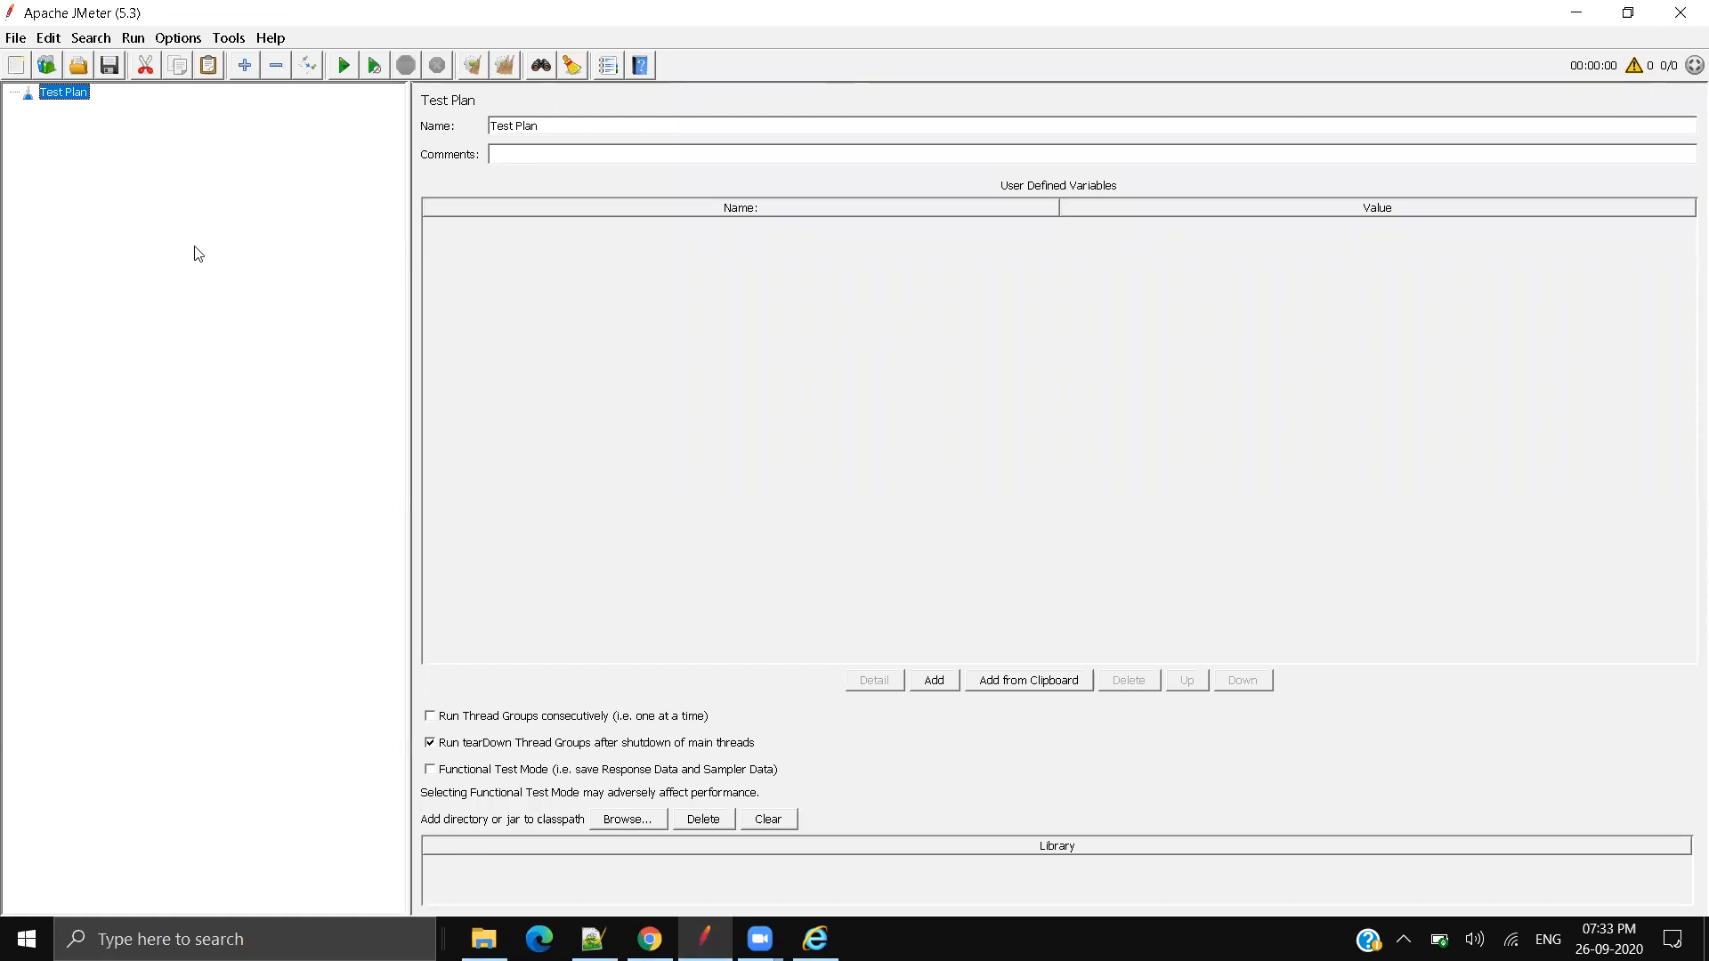
Step: Add a Thread Group under the Test Plan
right_click(74, 93)
mouse_move(198, 105)
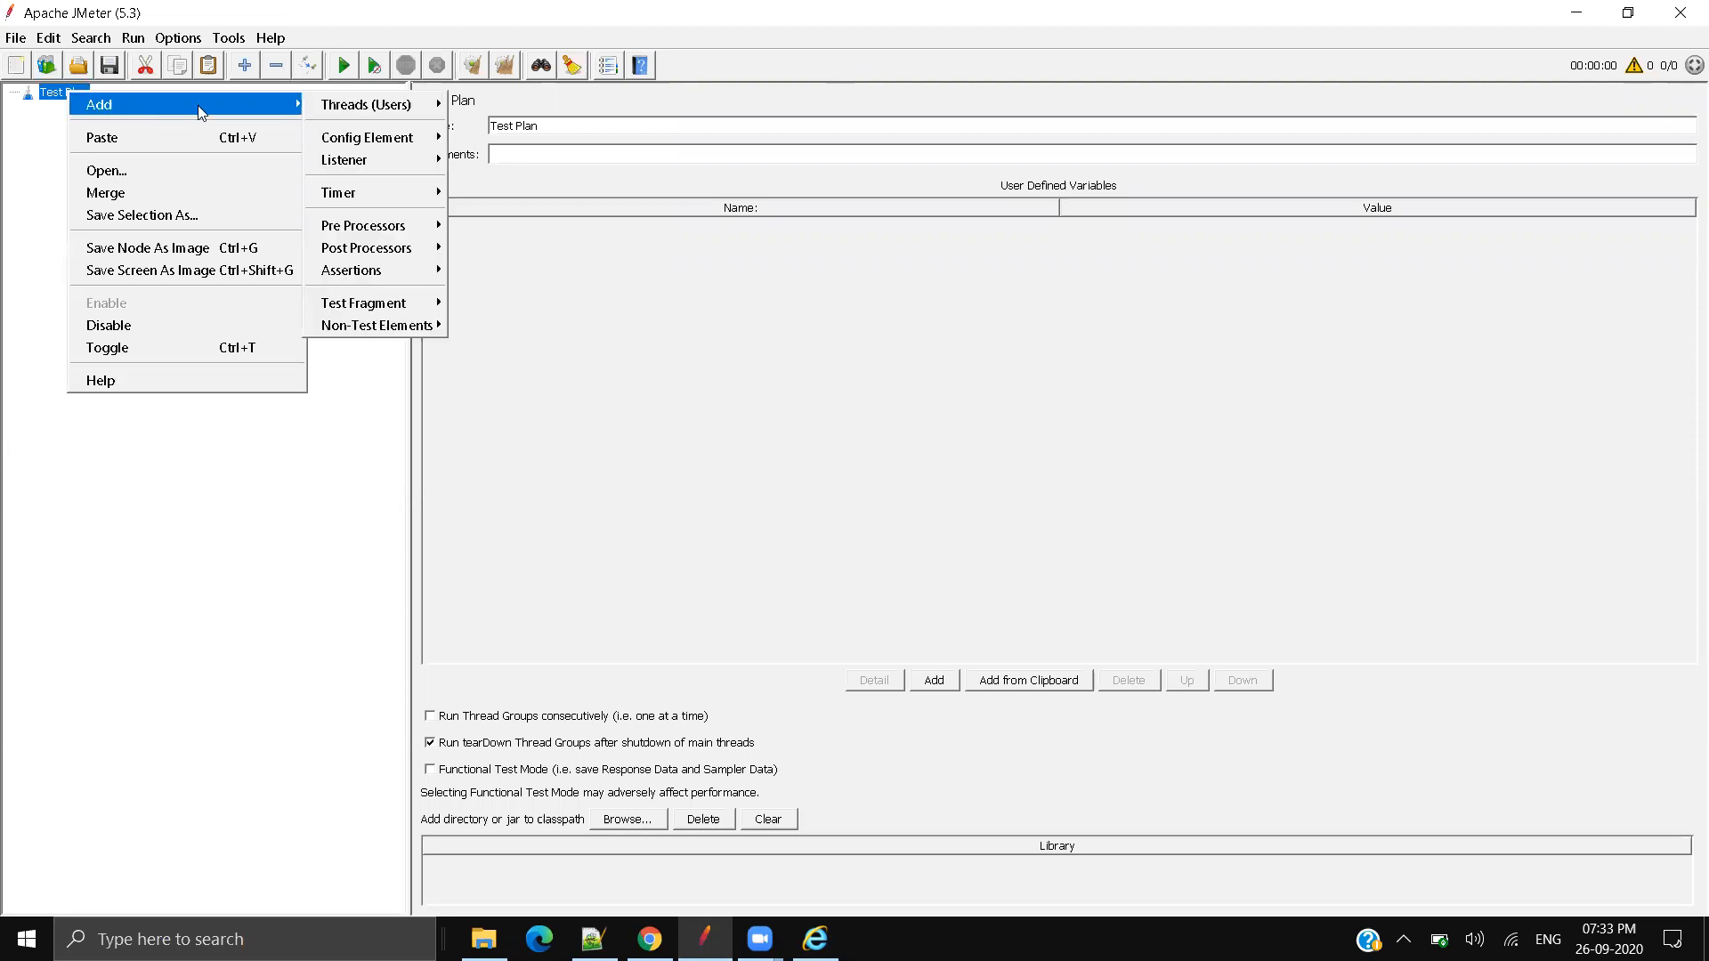
mouse_move(377, 105)
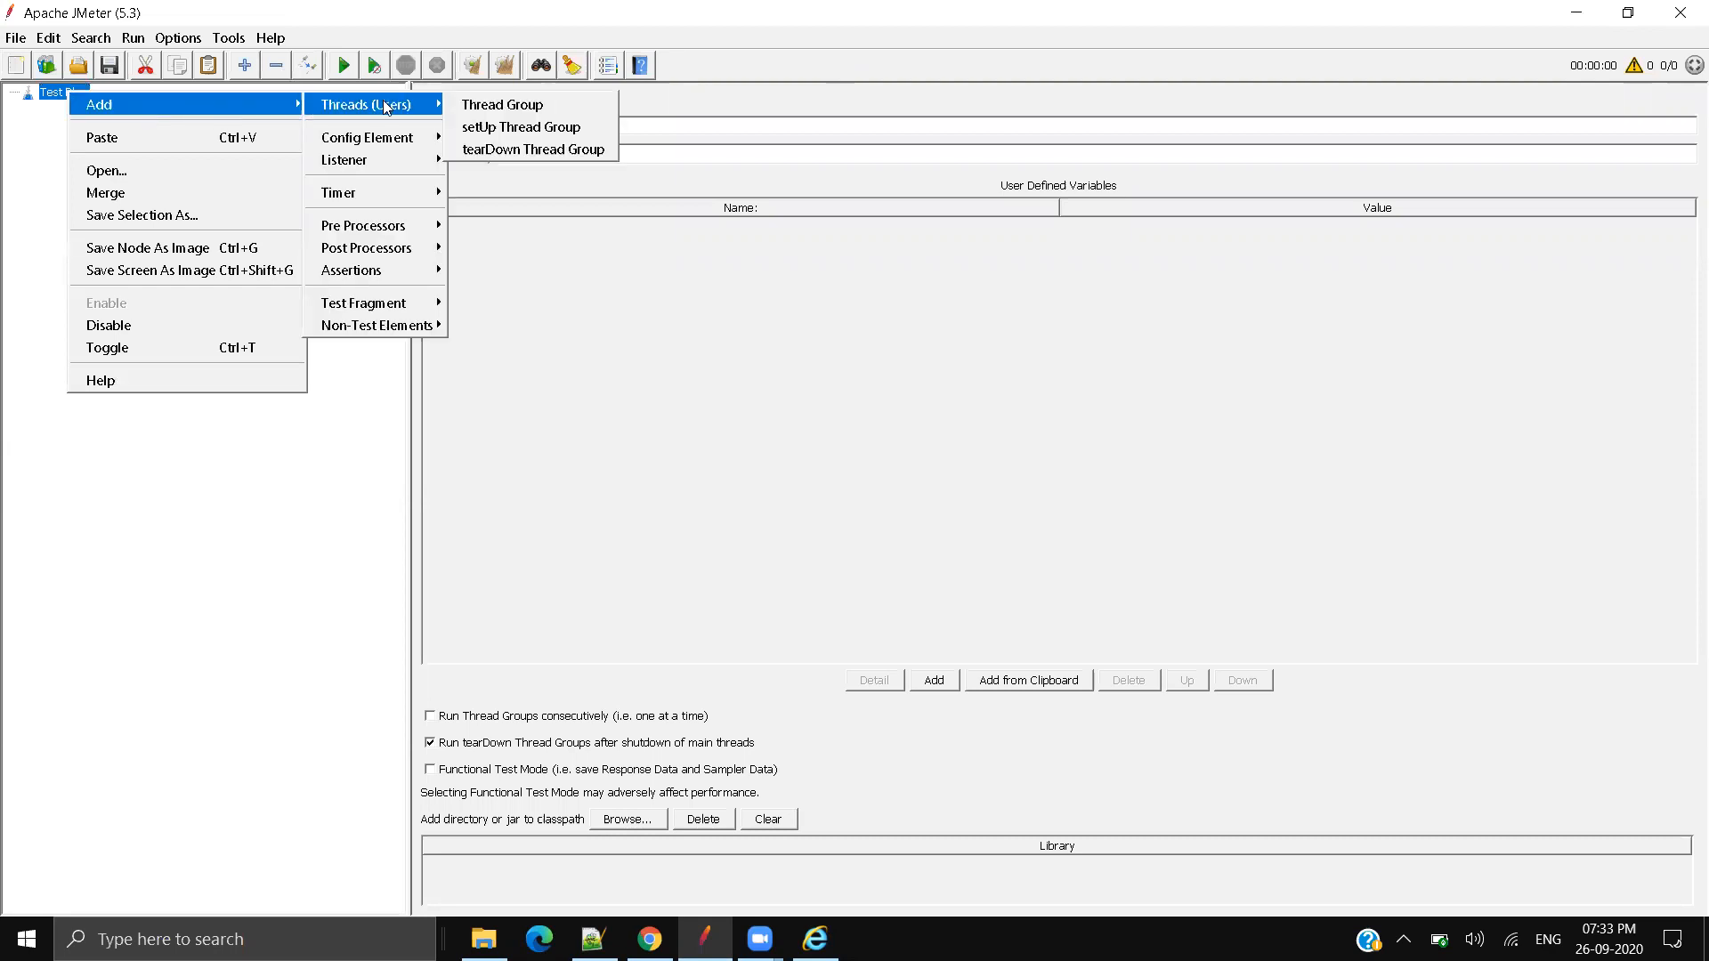
left_click(494, 105)
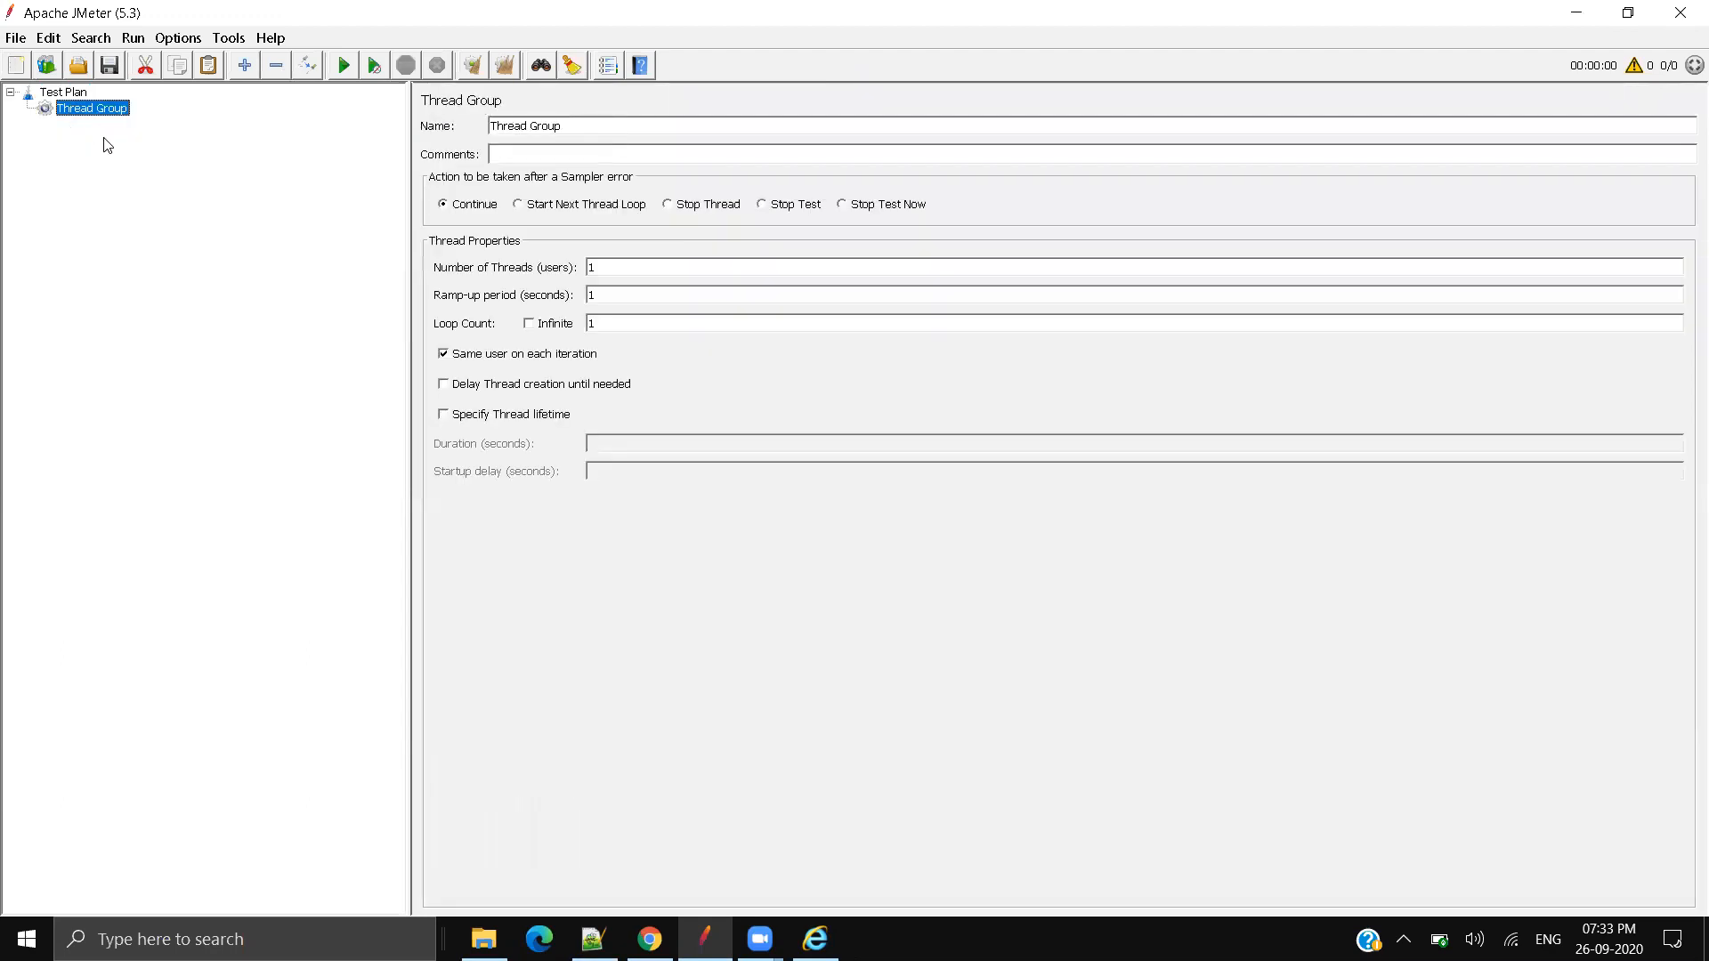
Step: Toggle Infinite and thread lifetime back off, keeping loop count 1 and same-user-per-iteration off
left_click(605, 268)
left_click(598, 296)
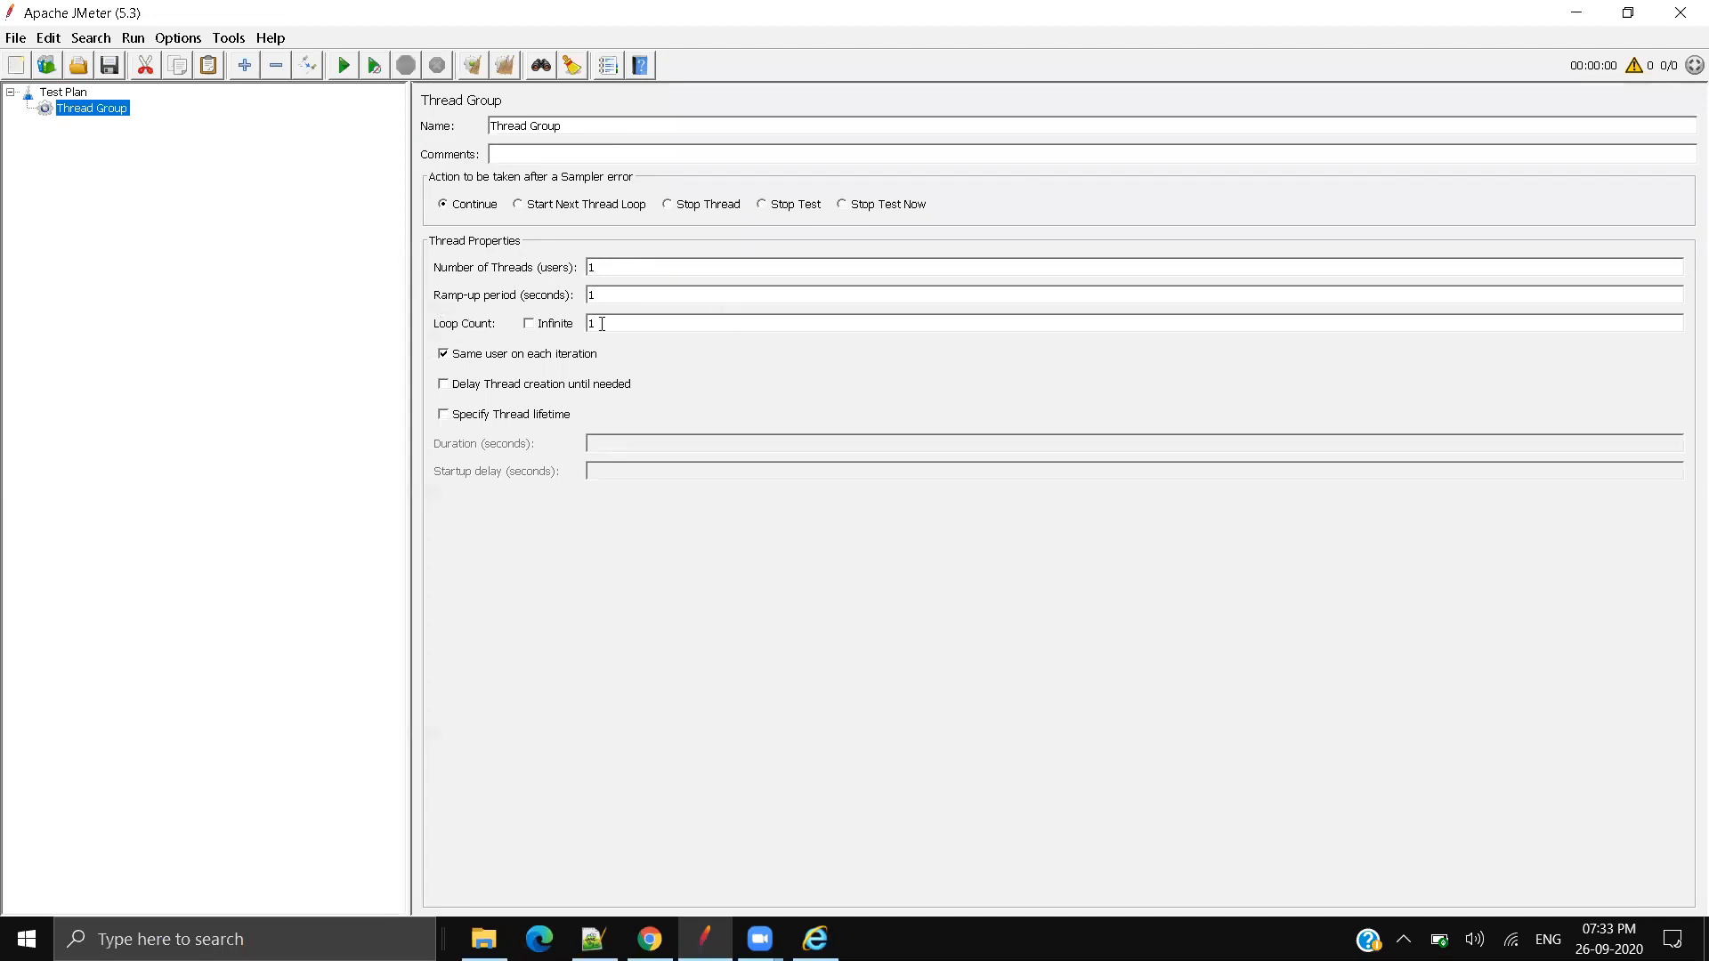
left_click(542, 323)
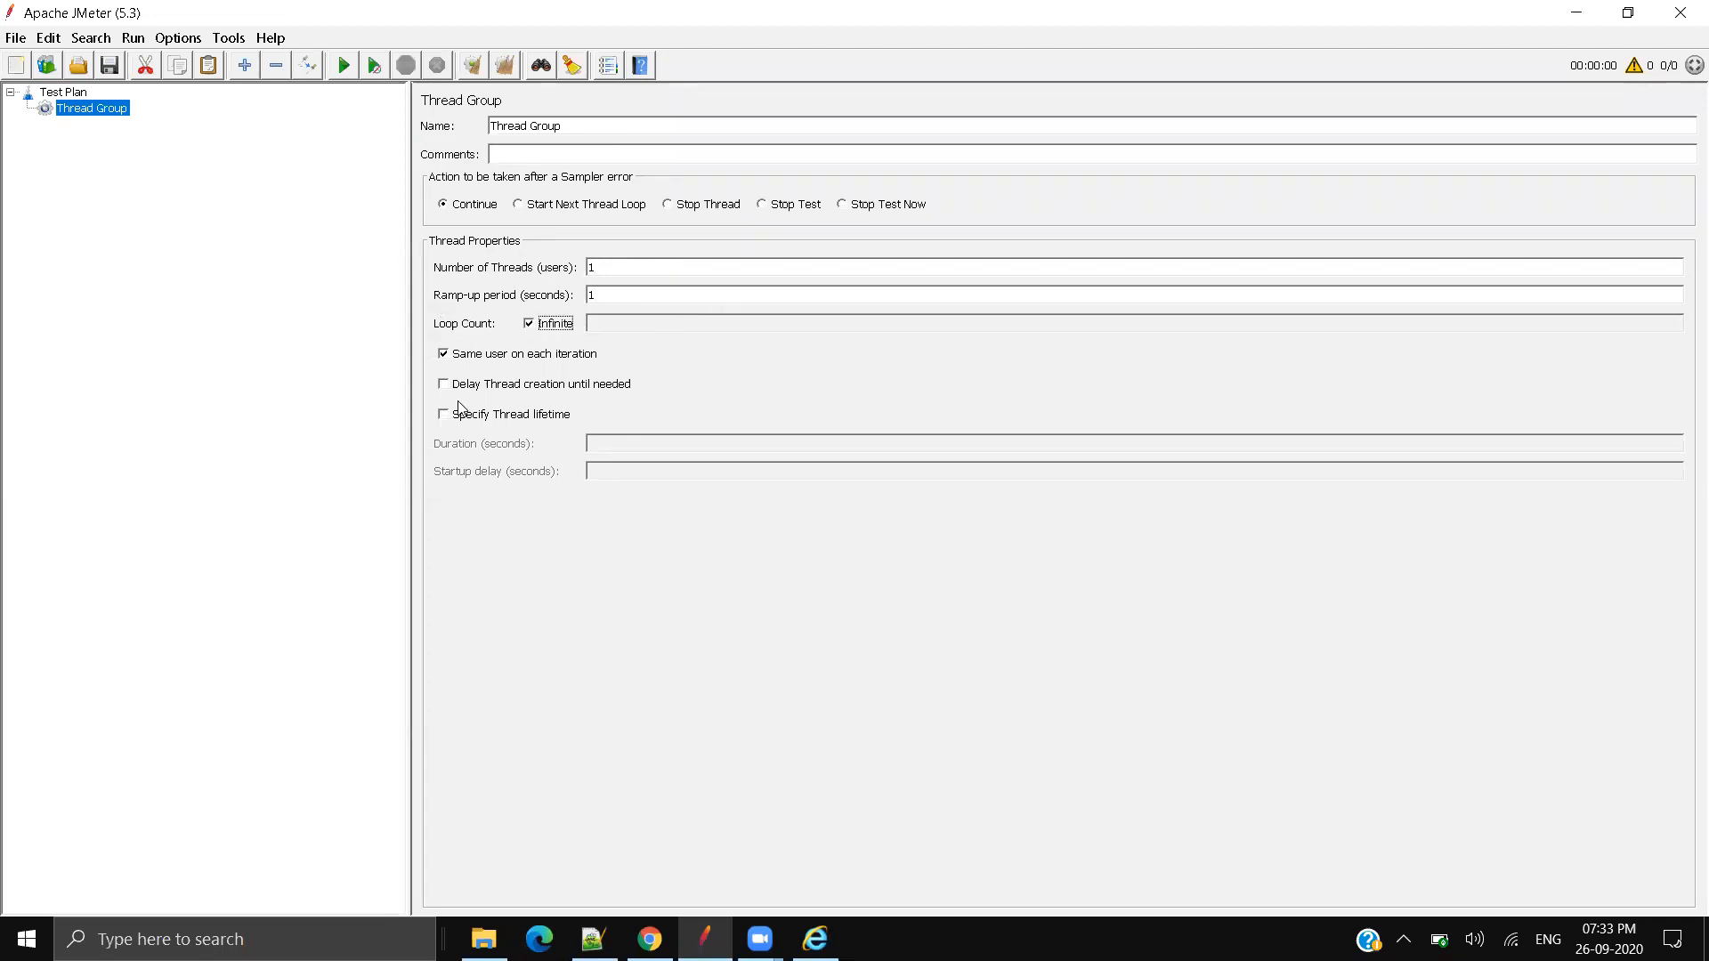
left_click(526, 365)
left_click(460, 417)
left_click(652, 442)
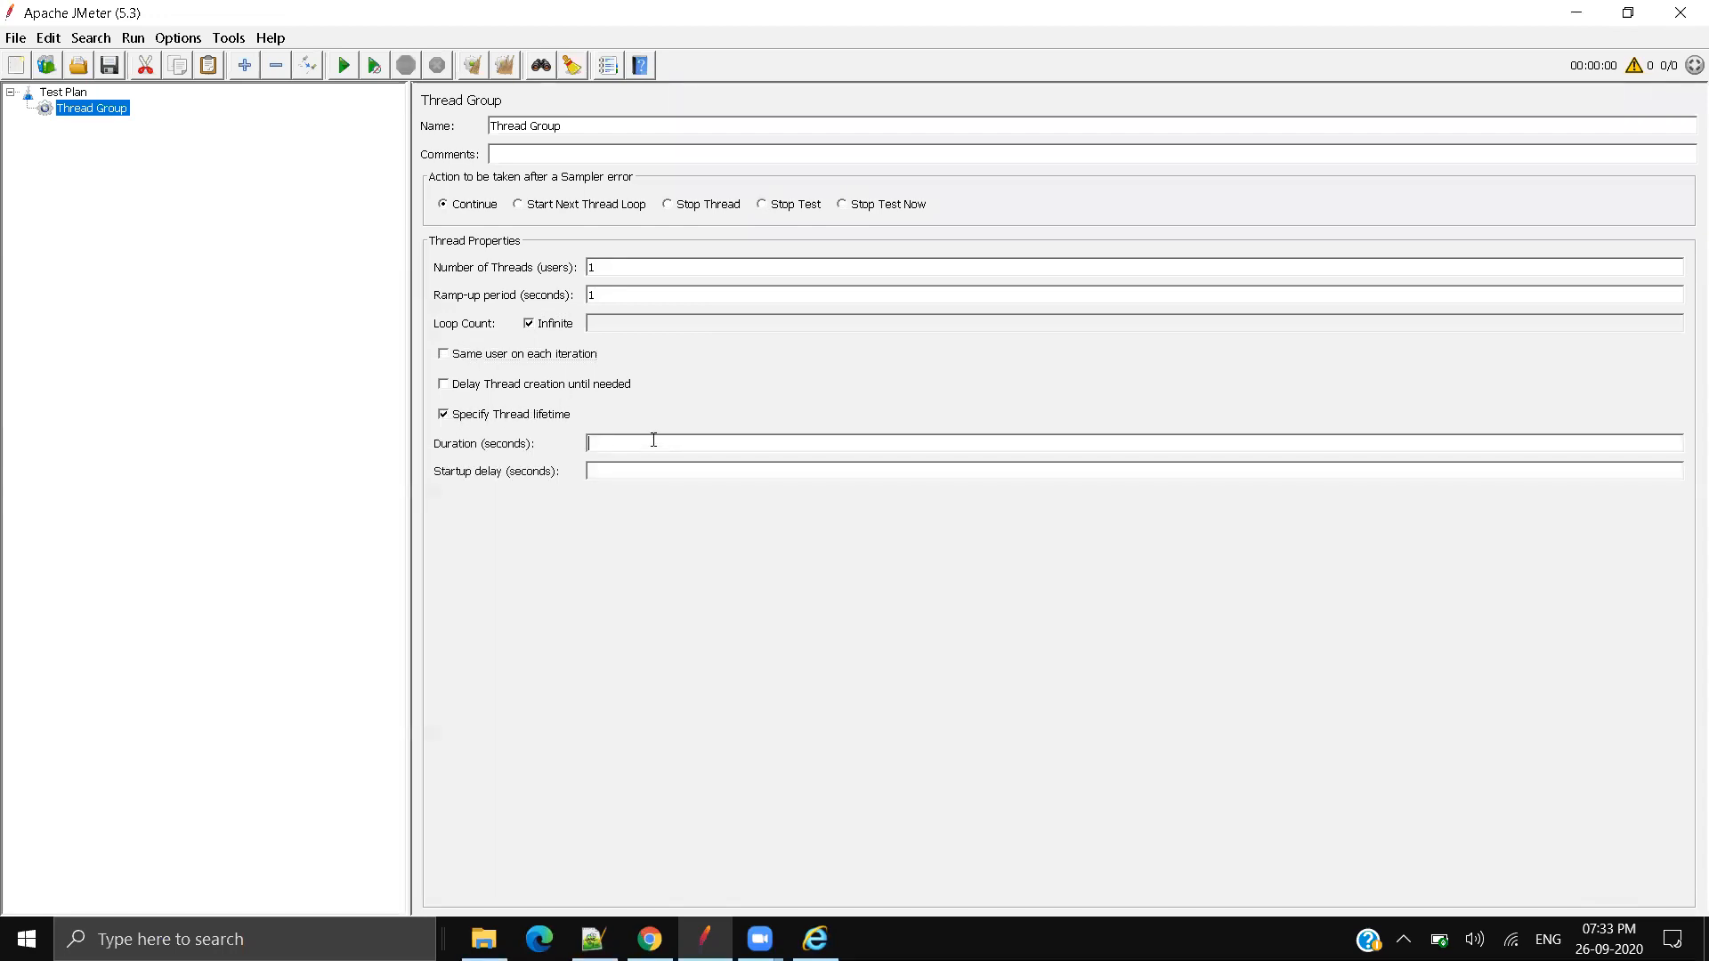
left_click(536, 325)
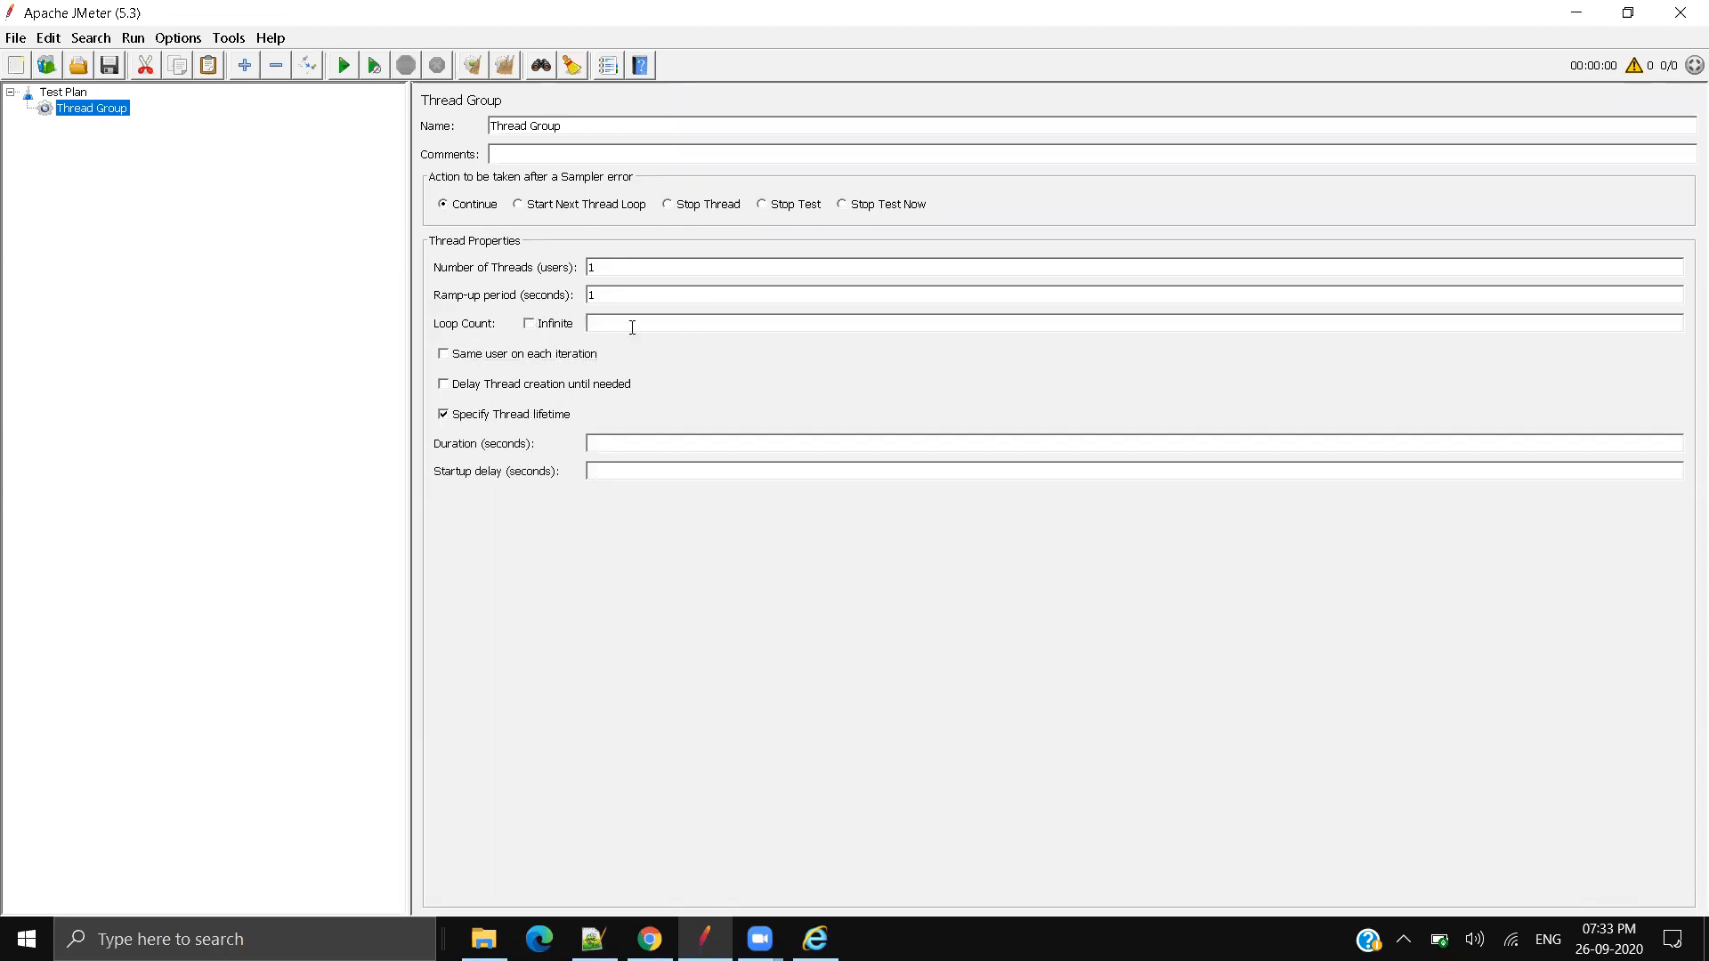
left_click(472, 416)
left_click(626, 326)
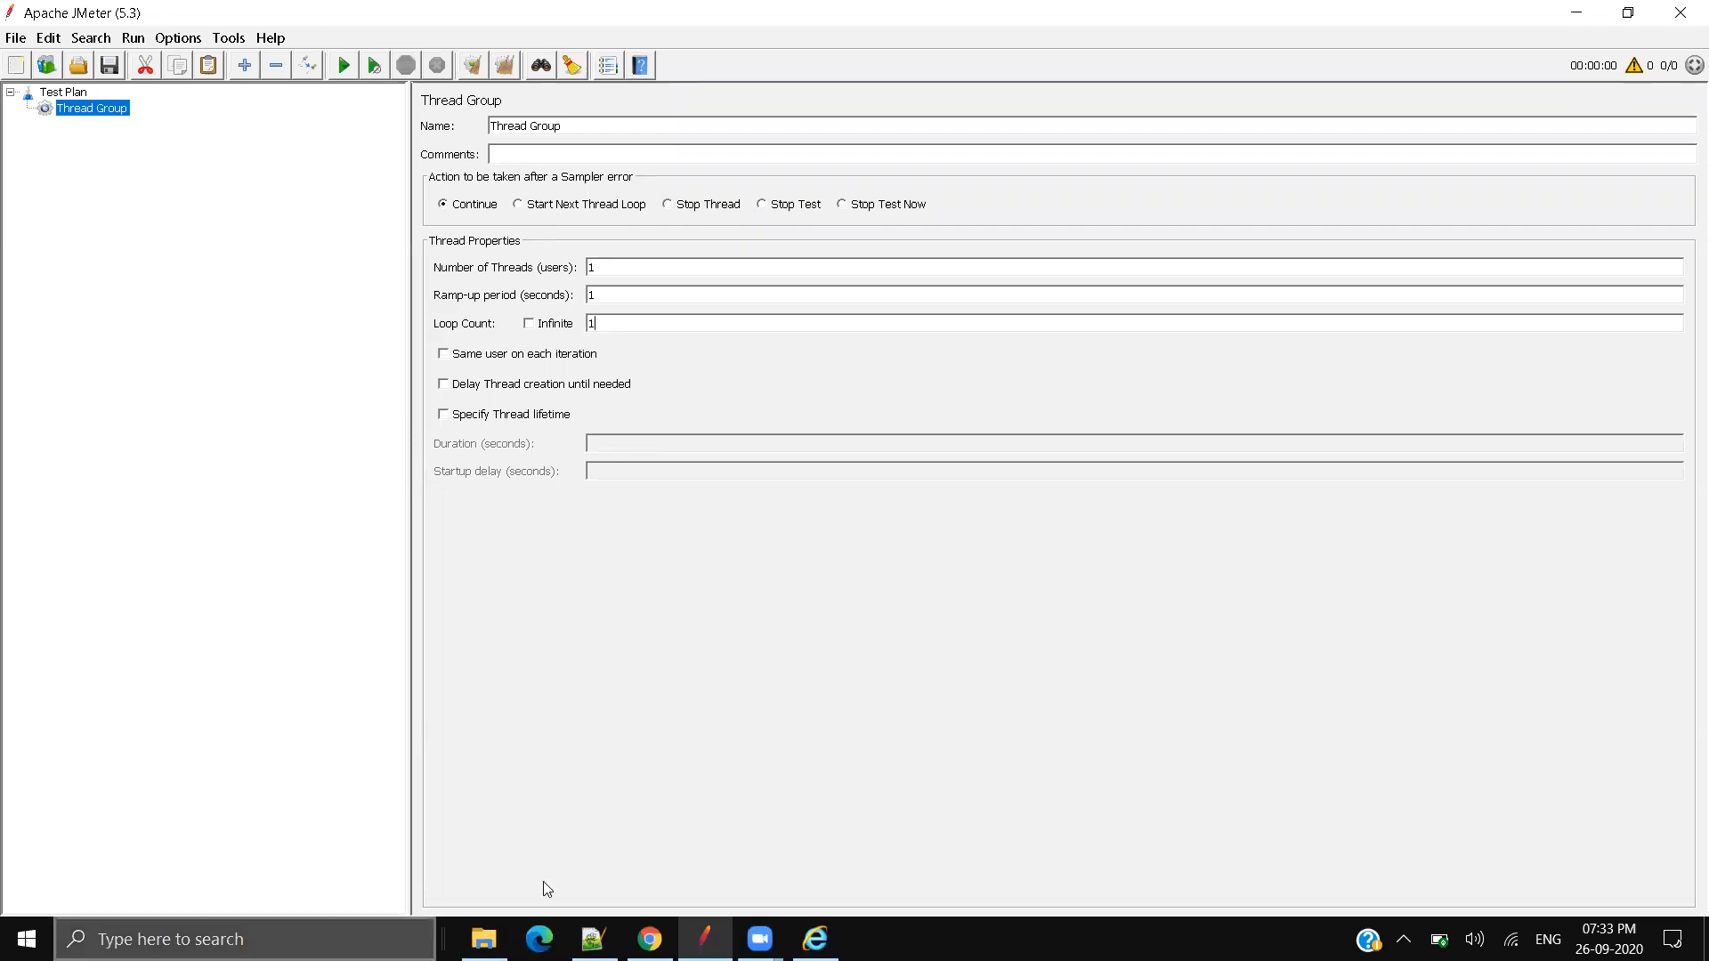
Step: Load the petstore URL copied from Notepad++ line 11 in a new Chrome tab
left_click(650, 939)
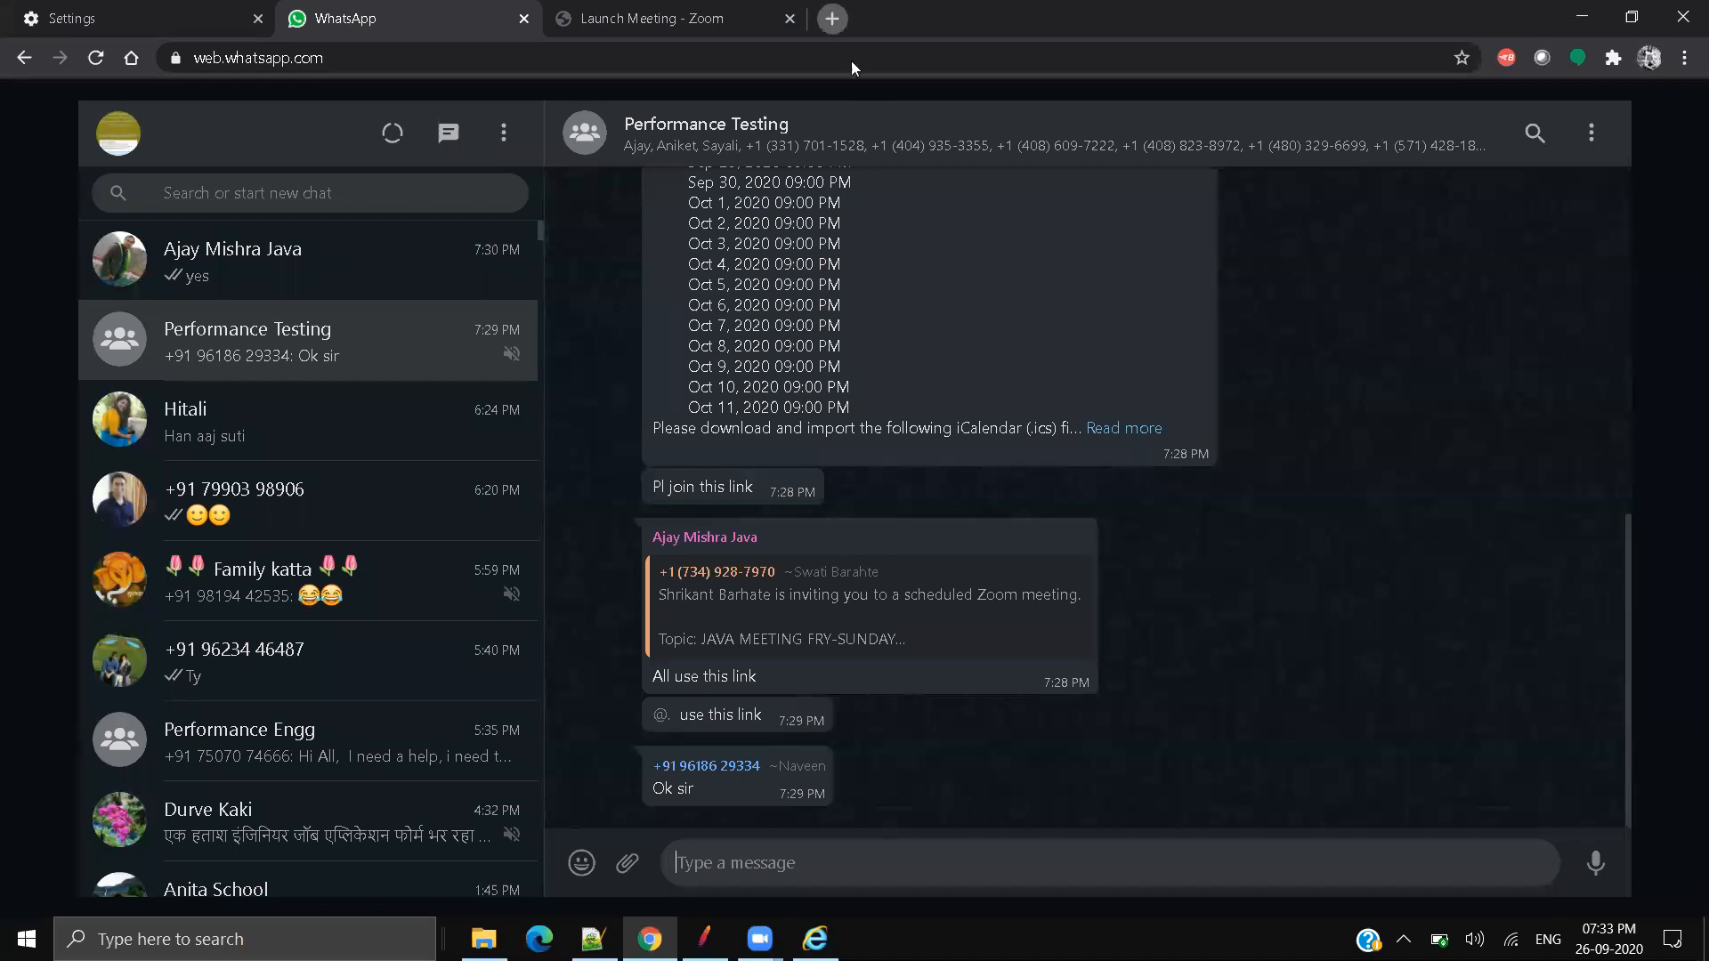
left_click(832, 18)
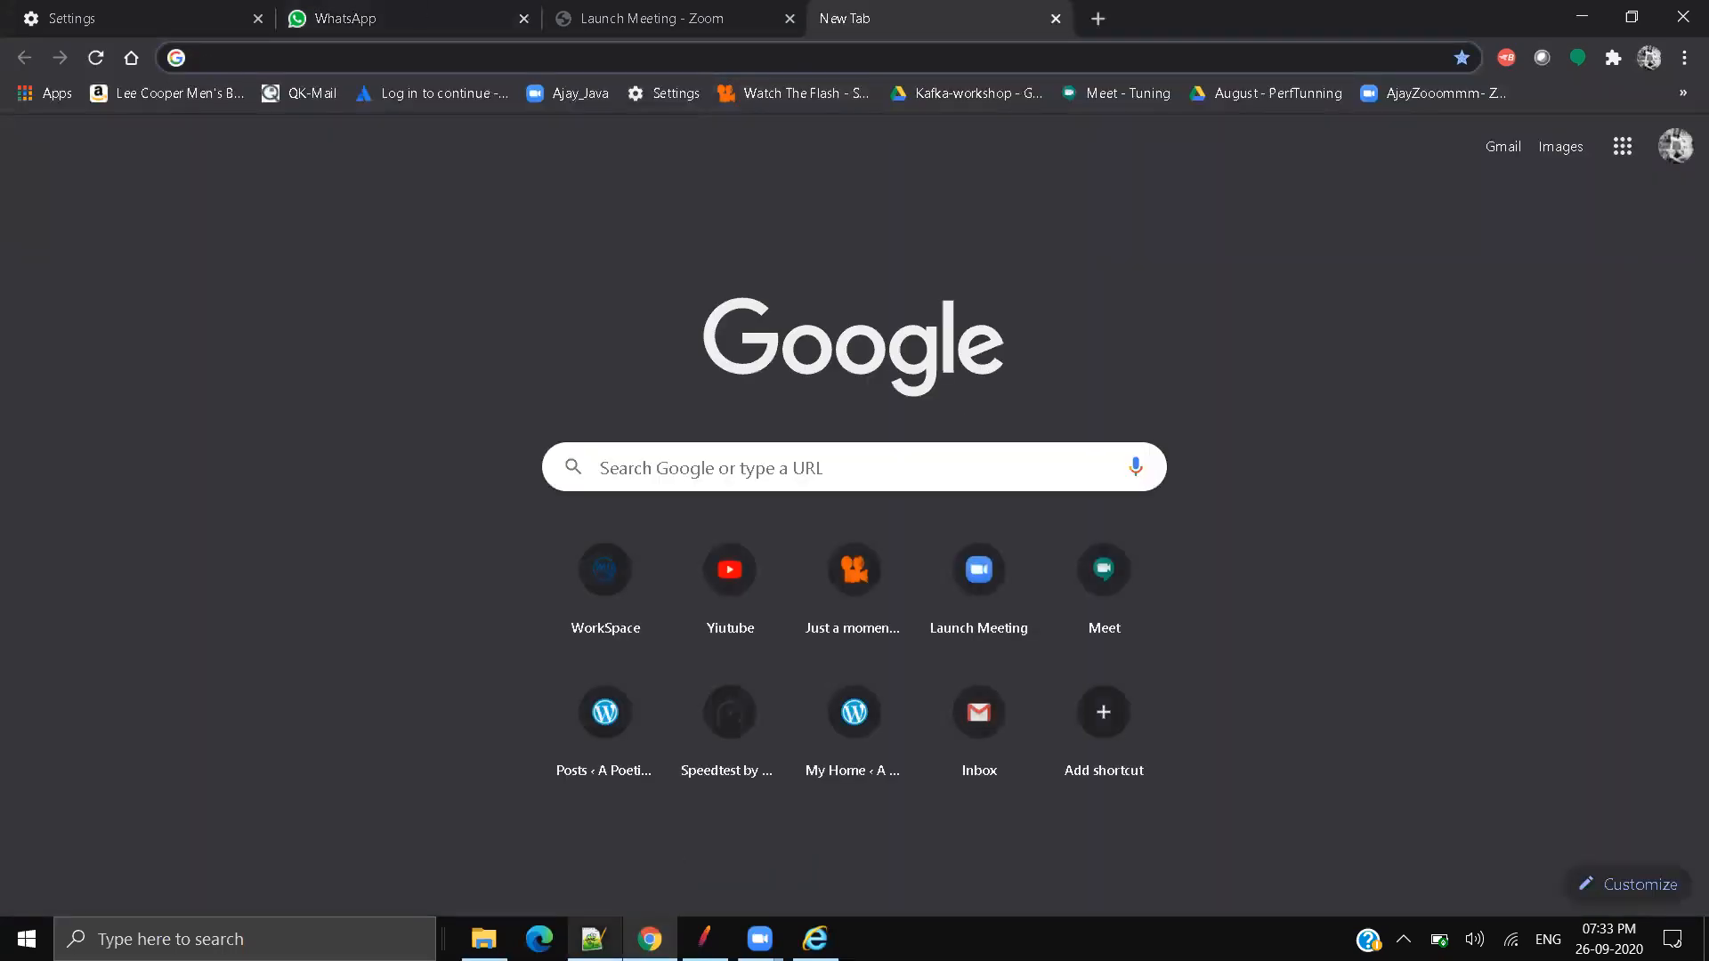
left_click(593, 940)
left_click_drag(968, 301, 447, 301)
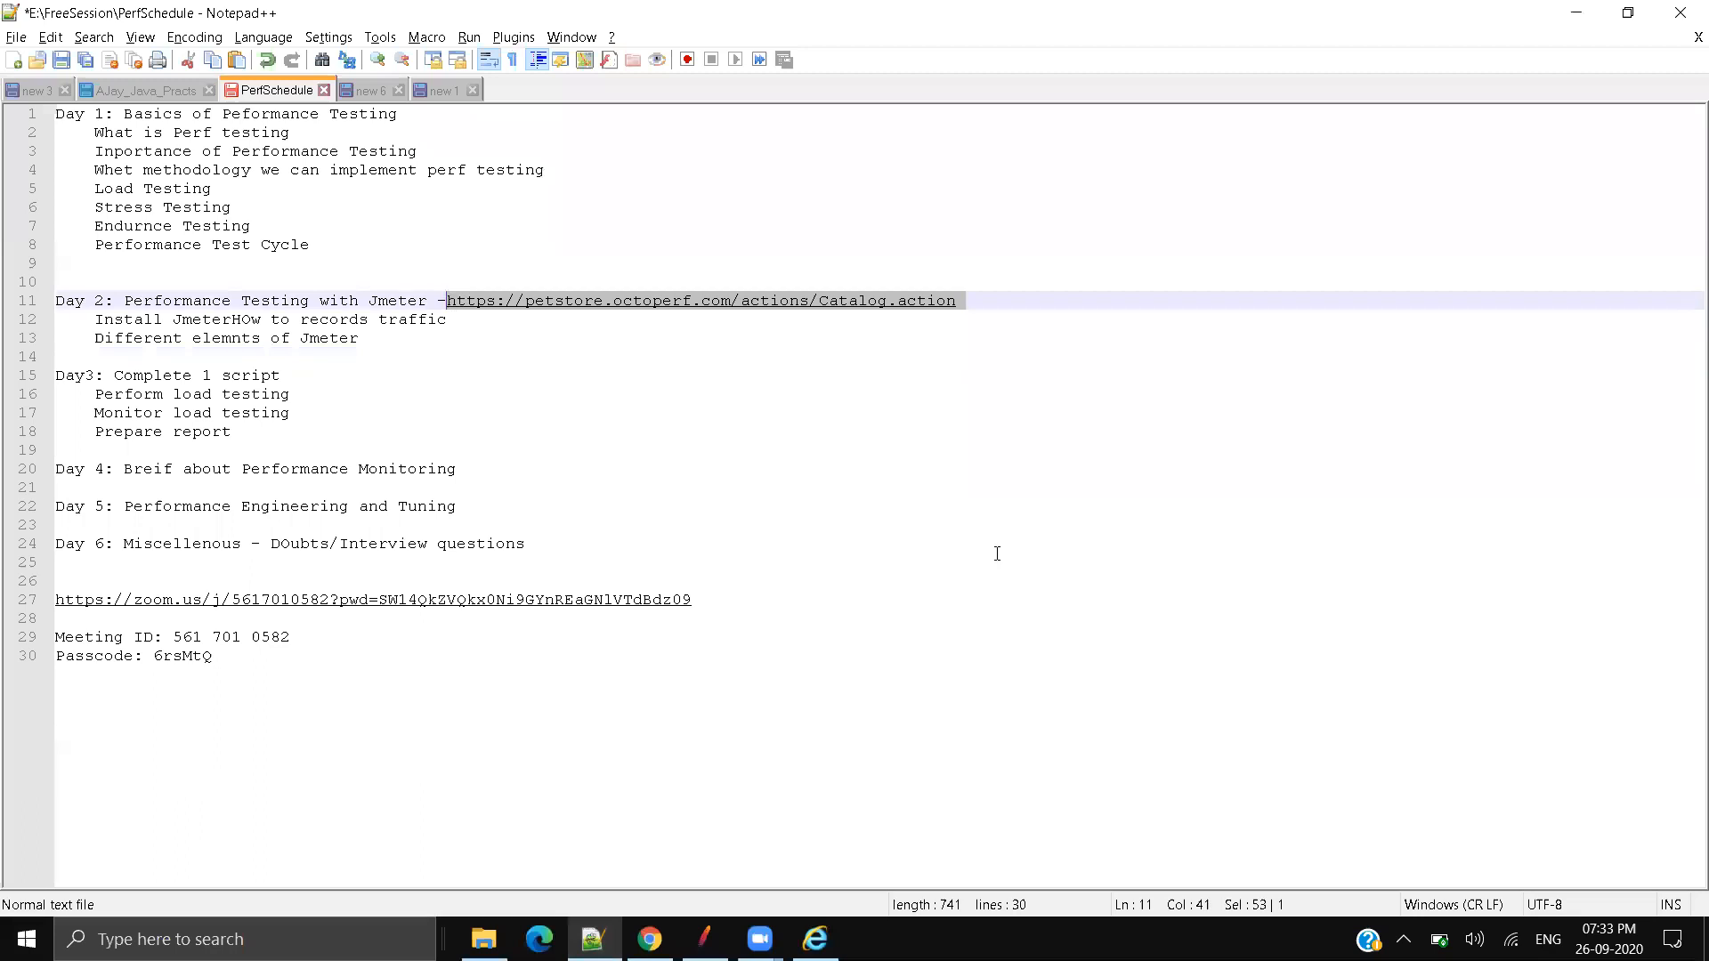
key("ctrl+c")
key("alt+Tab")
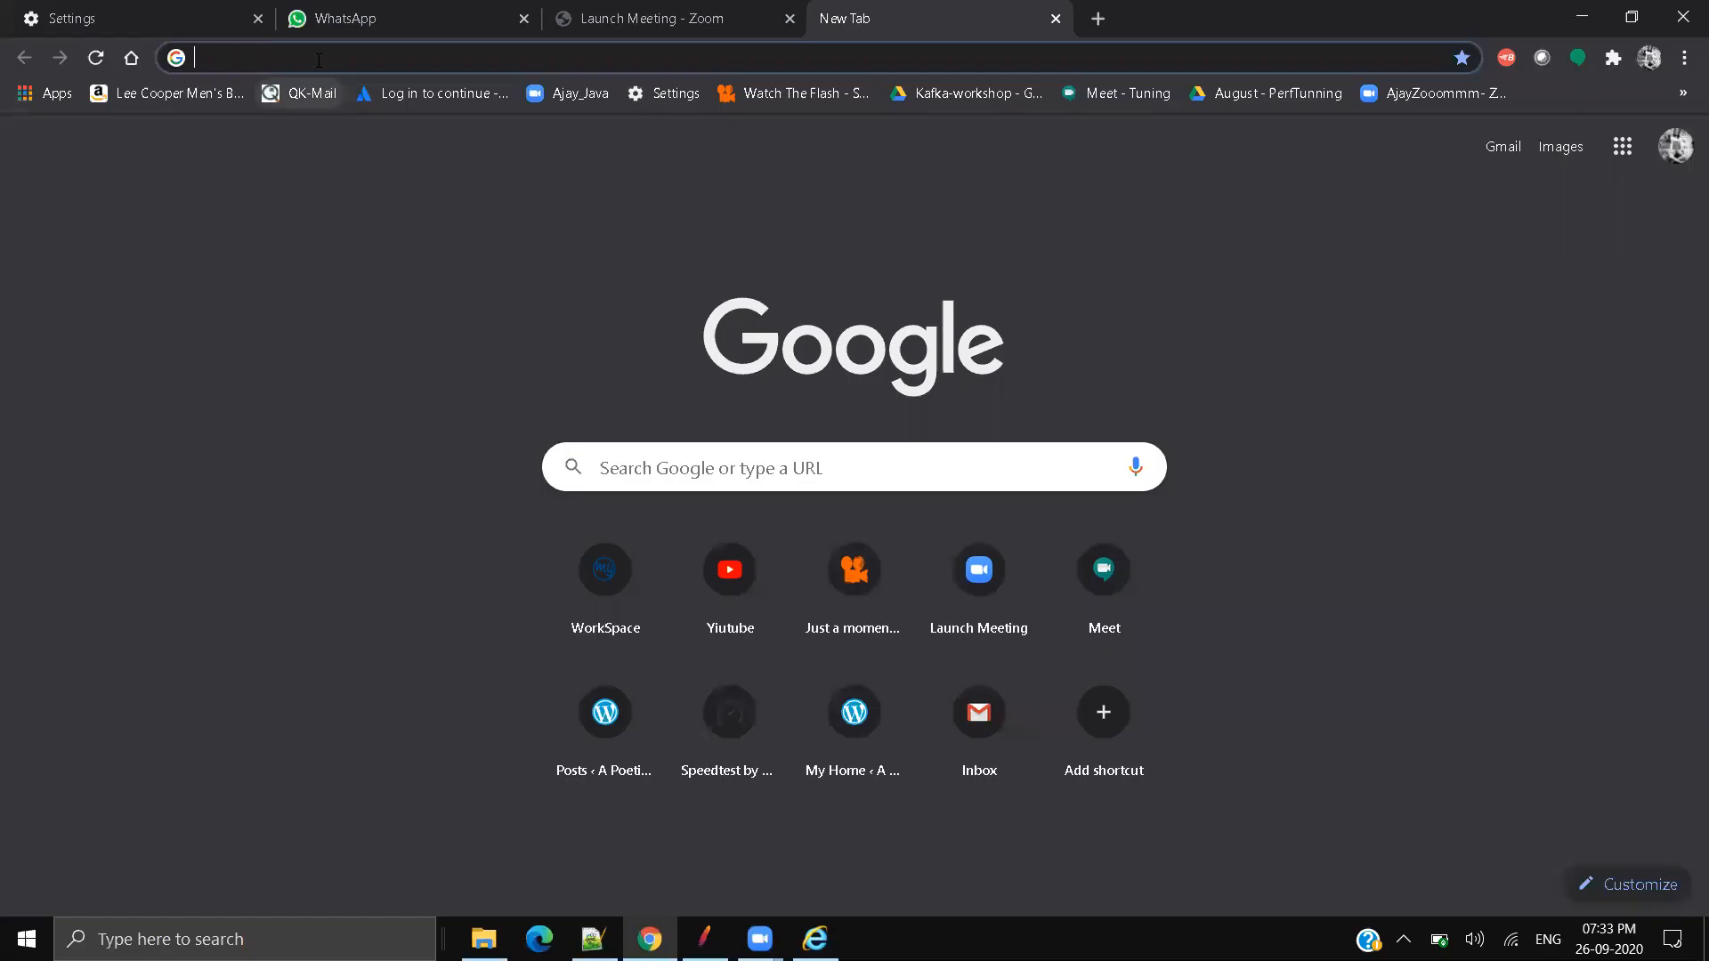
left_click(319, 59)
key("ctrl+v")
key("Return")
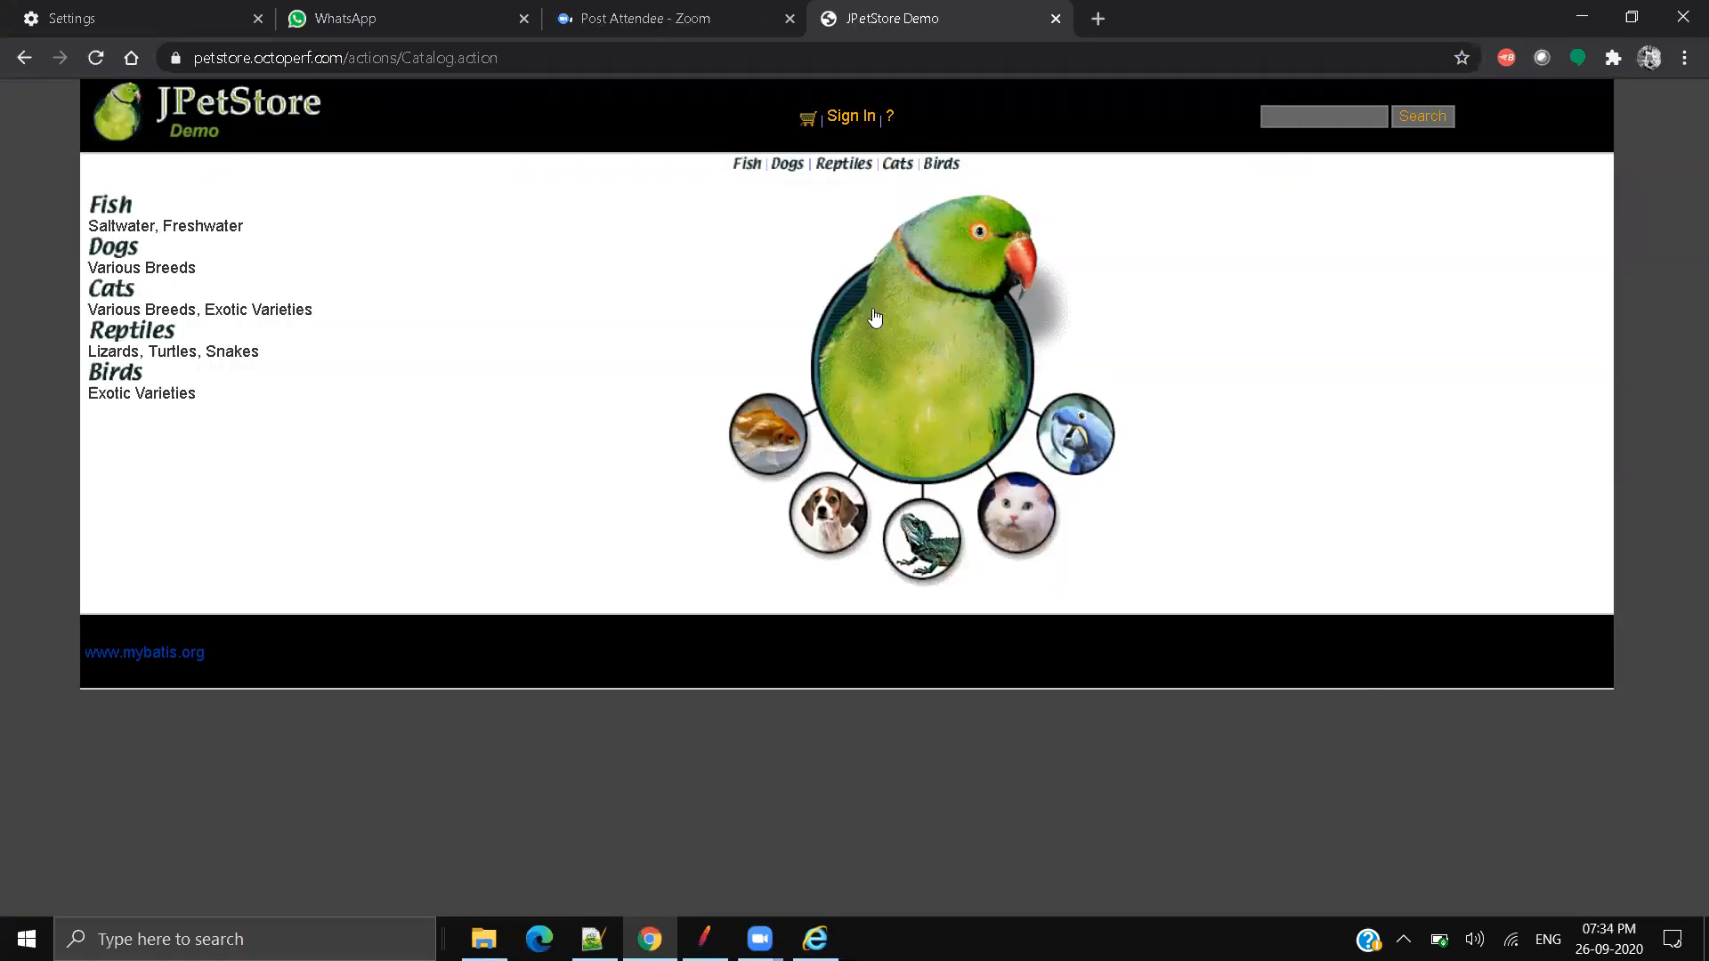
Step: Sign in to JPetStore with the test user's username and password
left_click(850, 119)
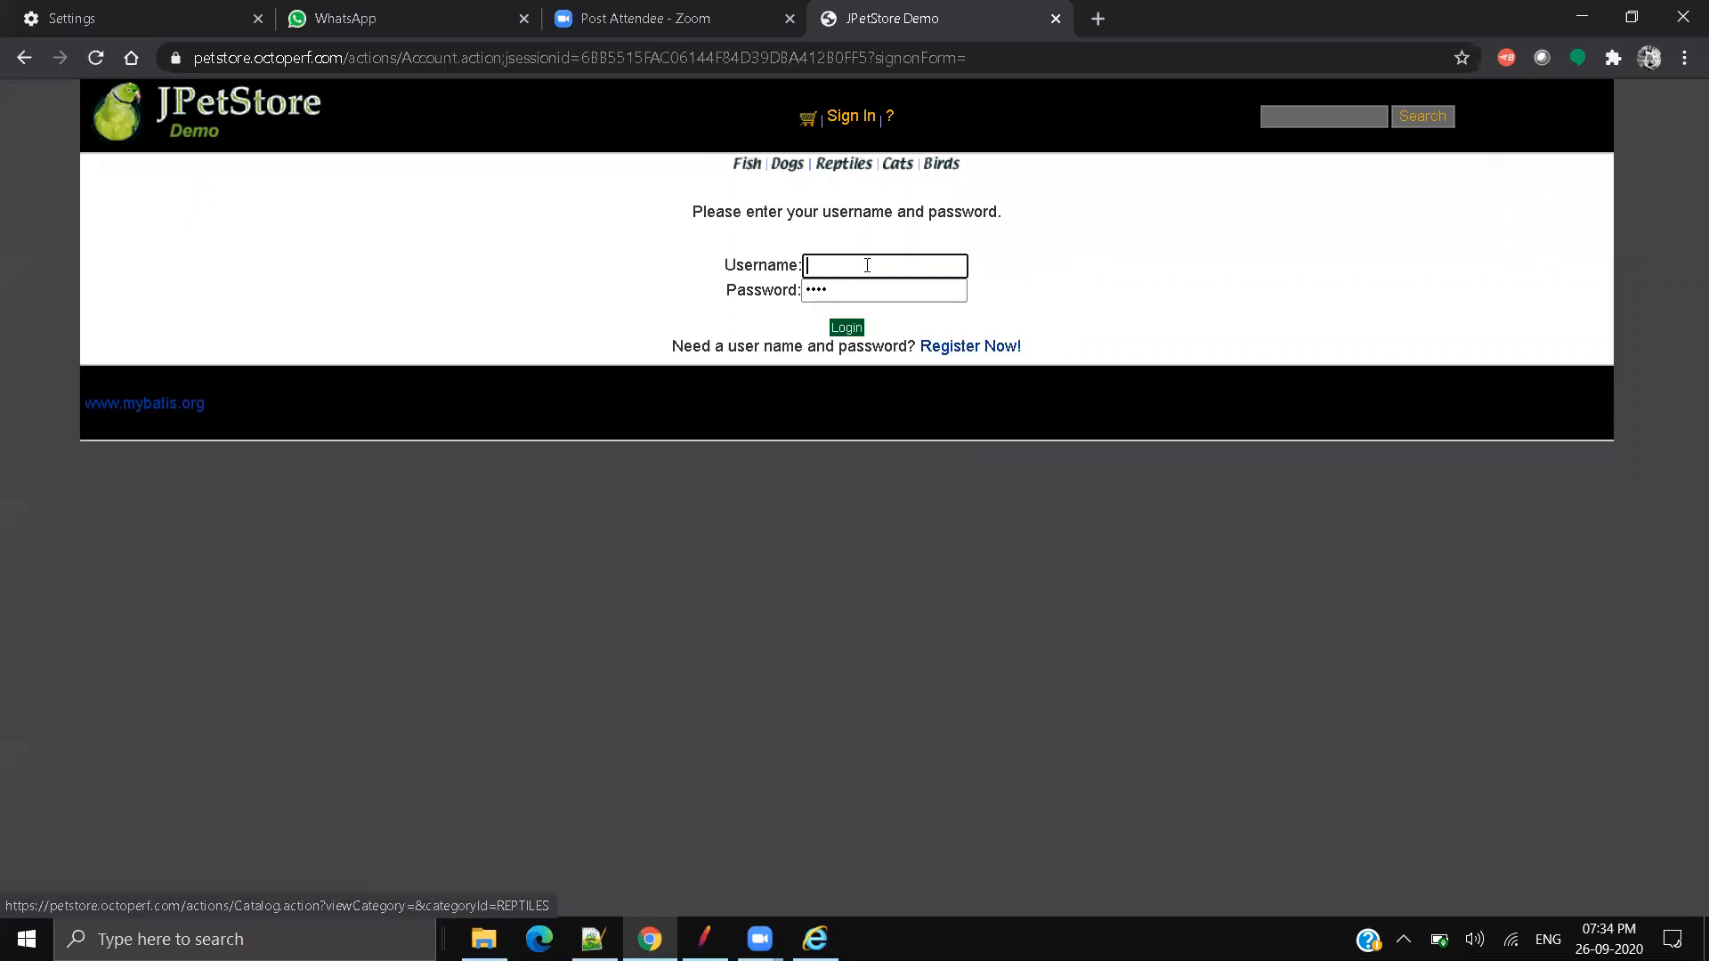
left_click(864, 267)
type("user1")
key("Tab")
type("pass")
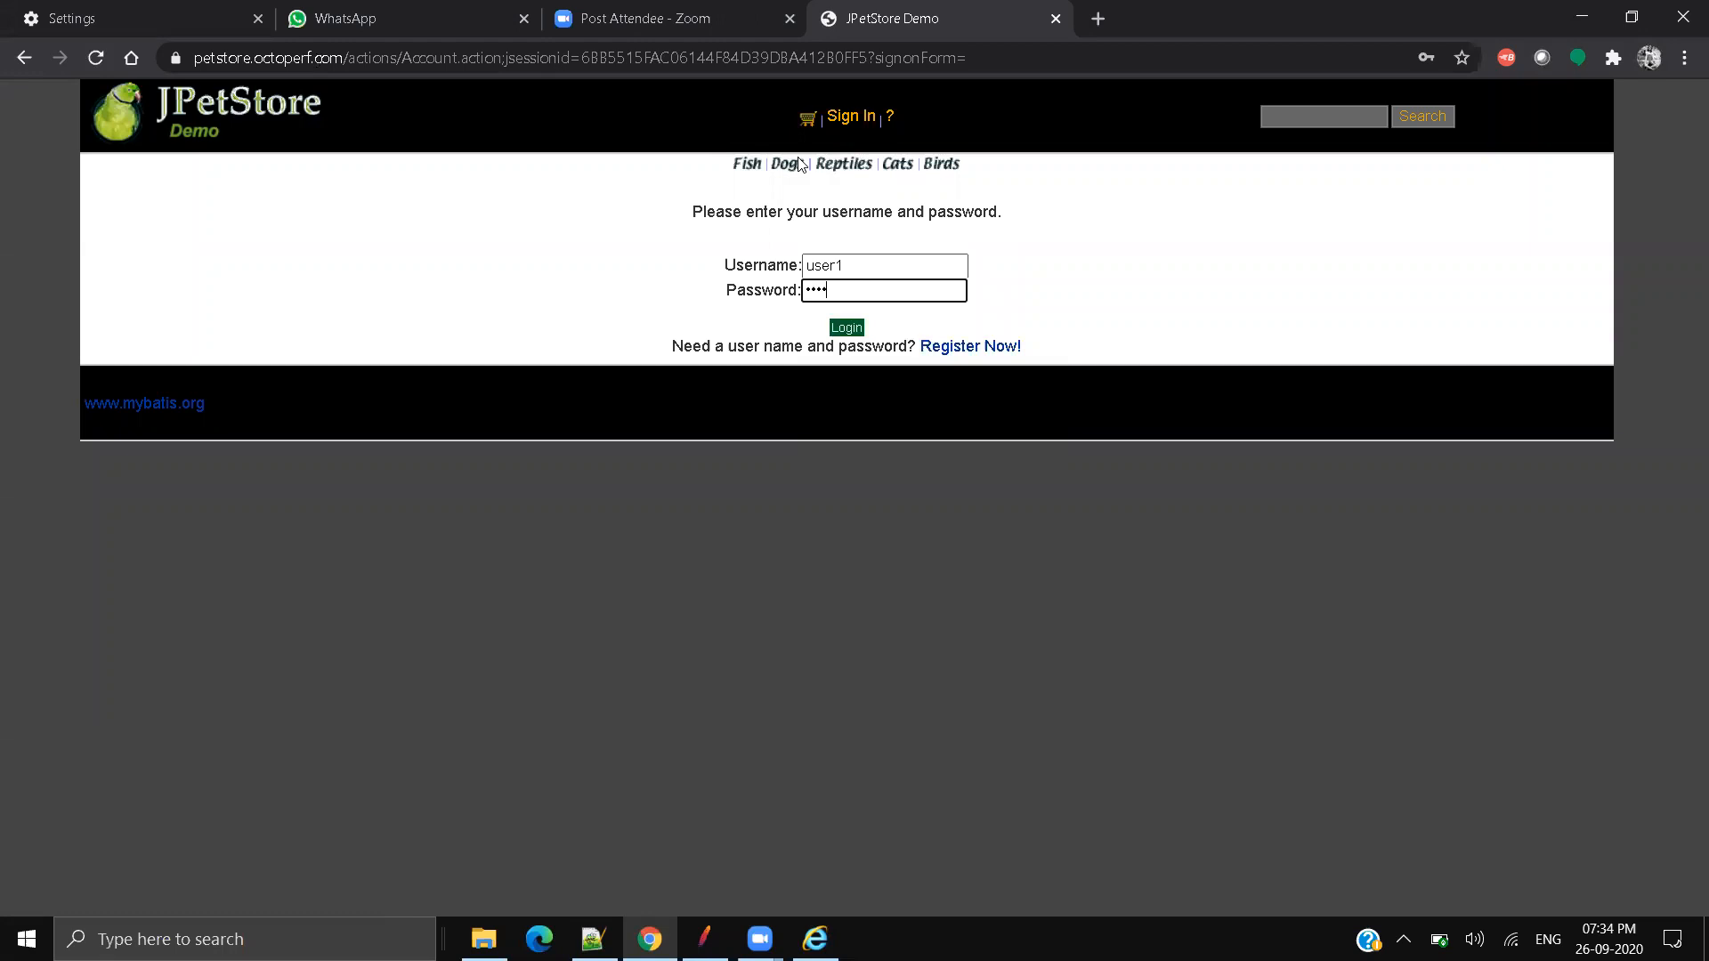
left_click(847, 328)
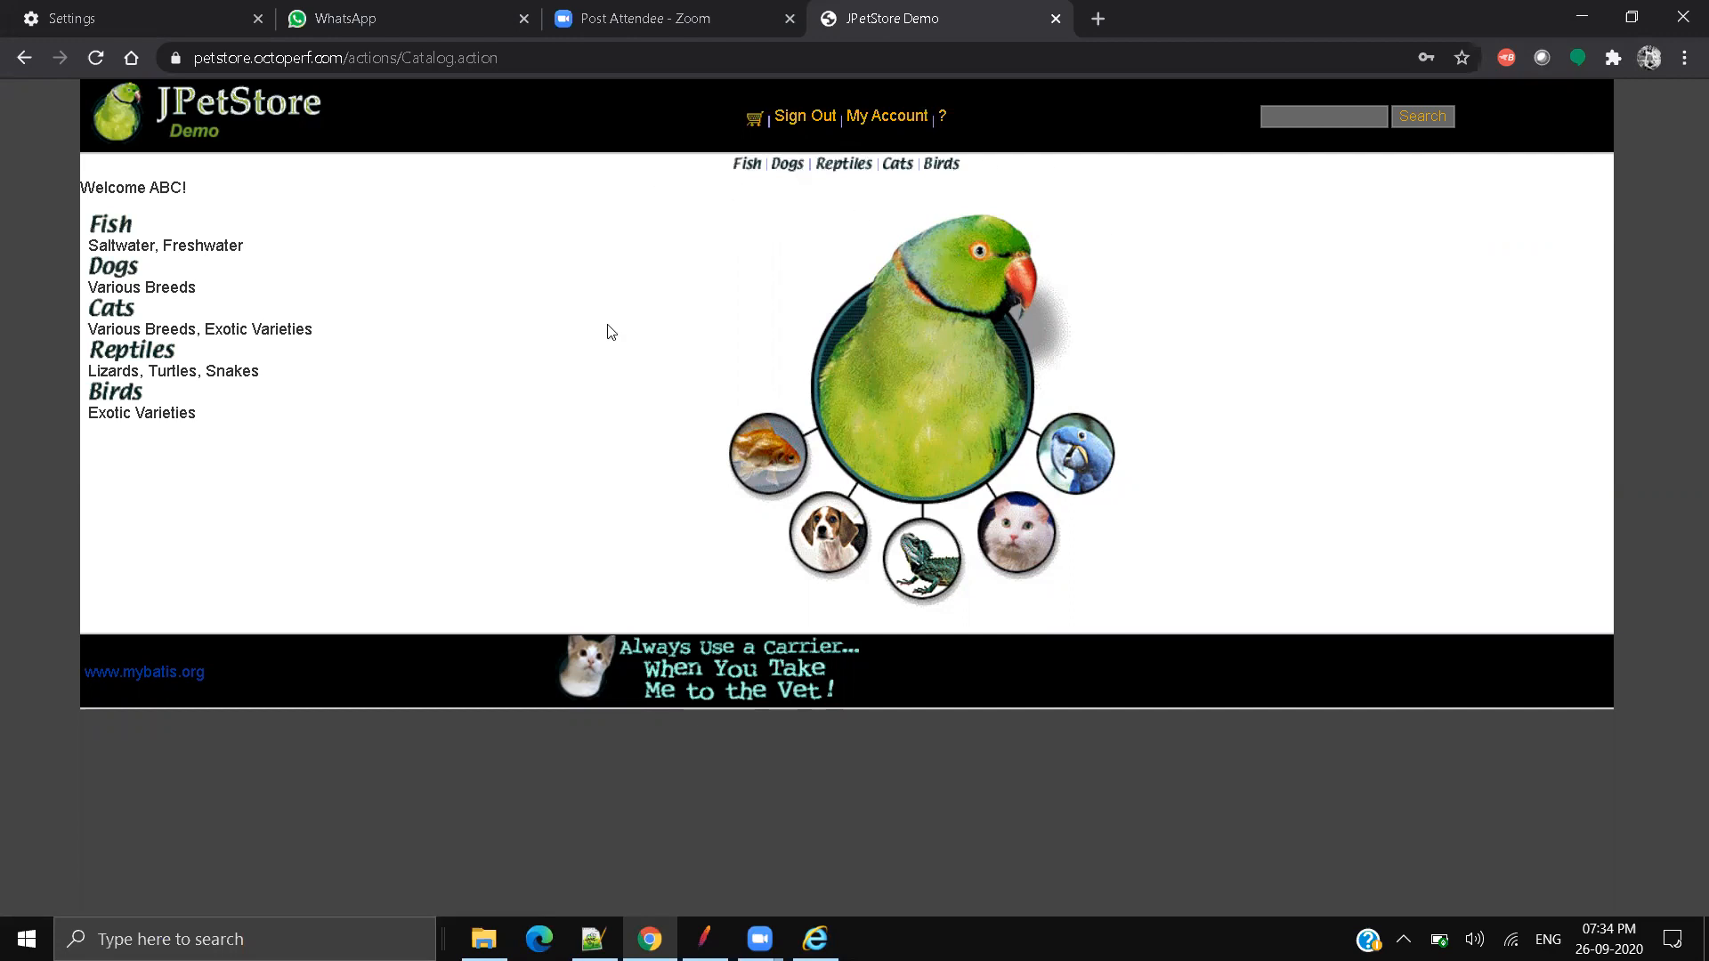
Step: Add one Adult Male Goldfish (EST-20, $5.50) from the Fish category to the cart
left_click(746, 166)
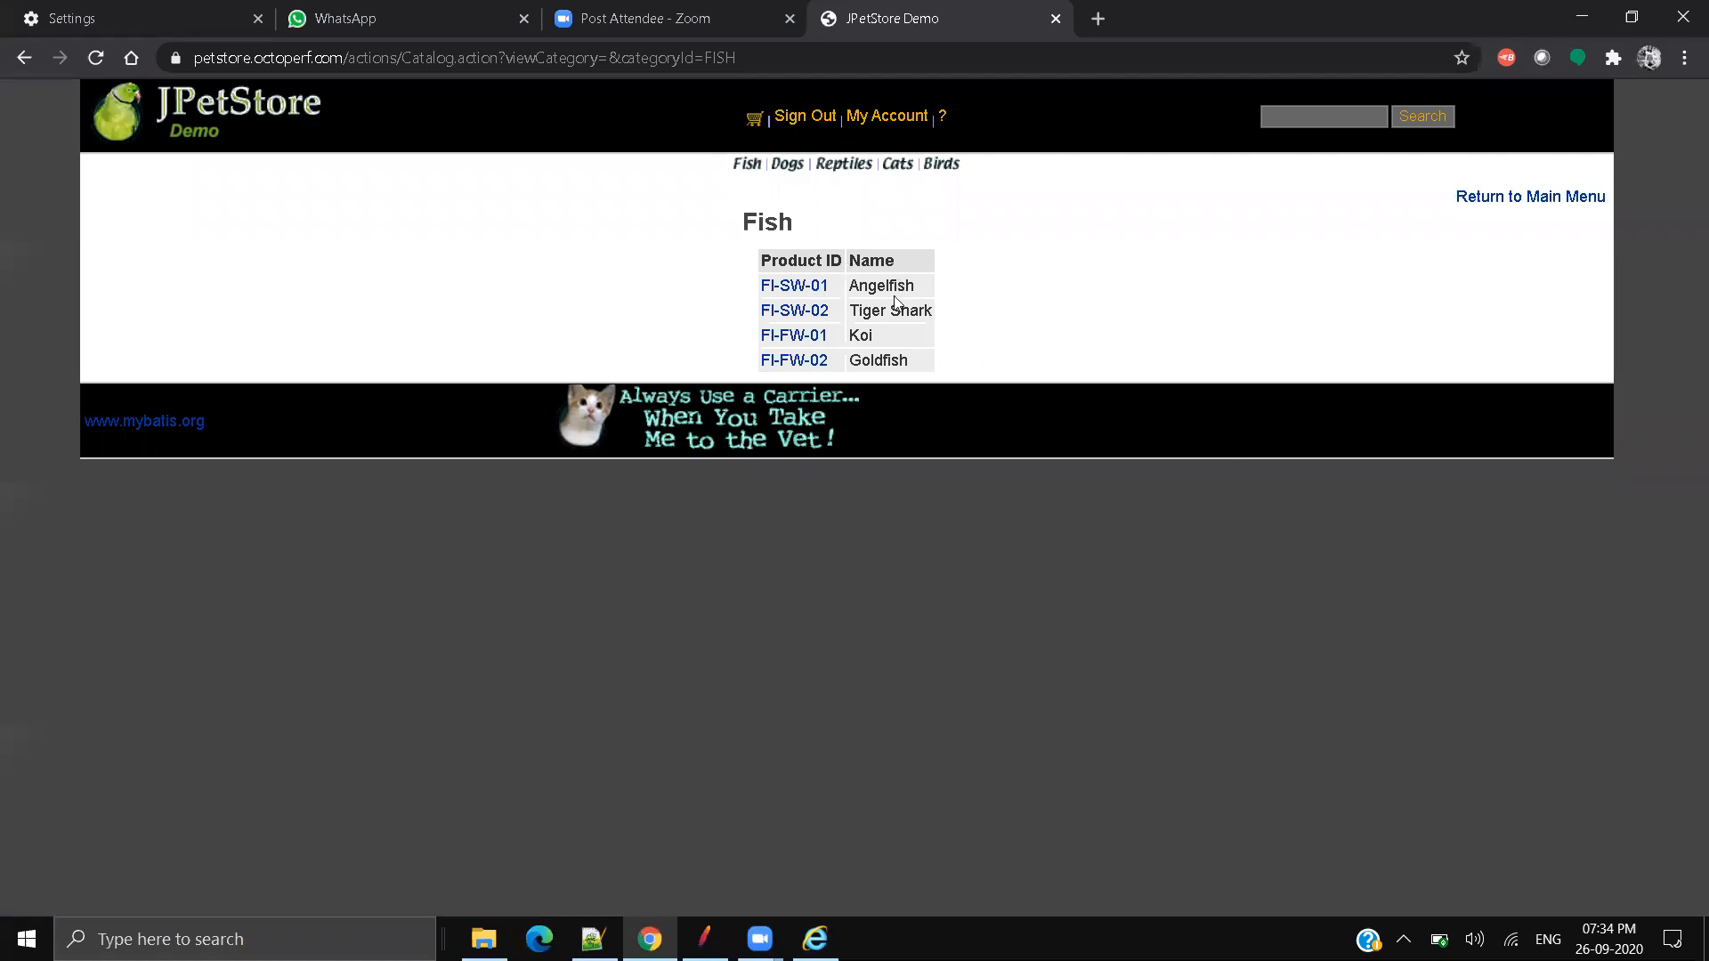
left_click(801, 363)
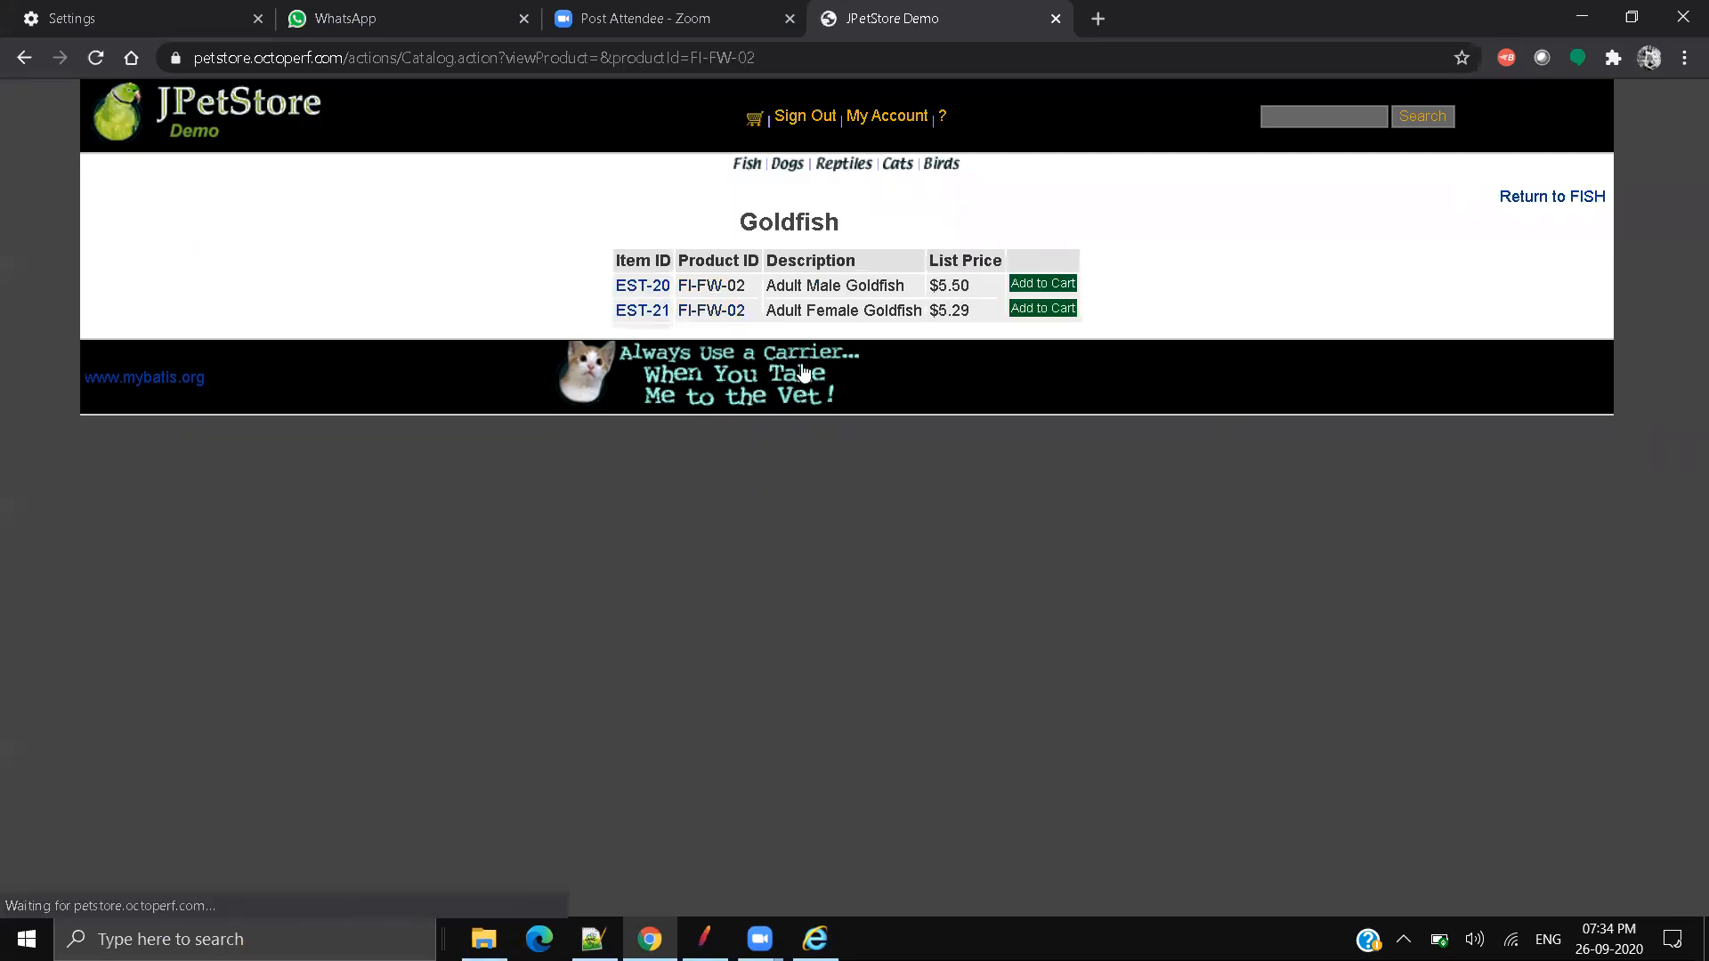
left_click(1059, 287)
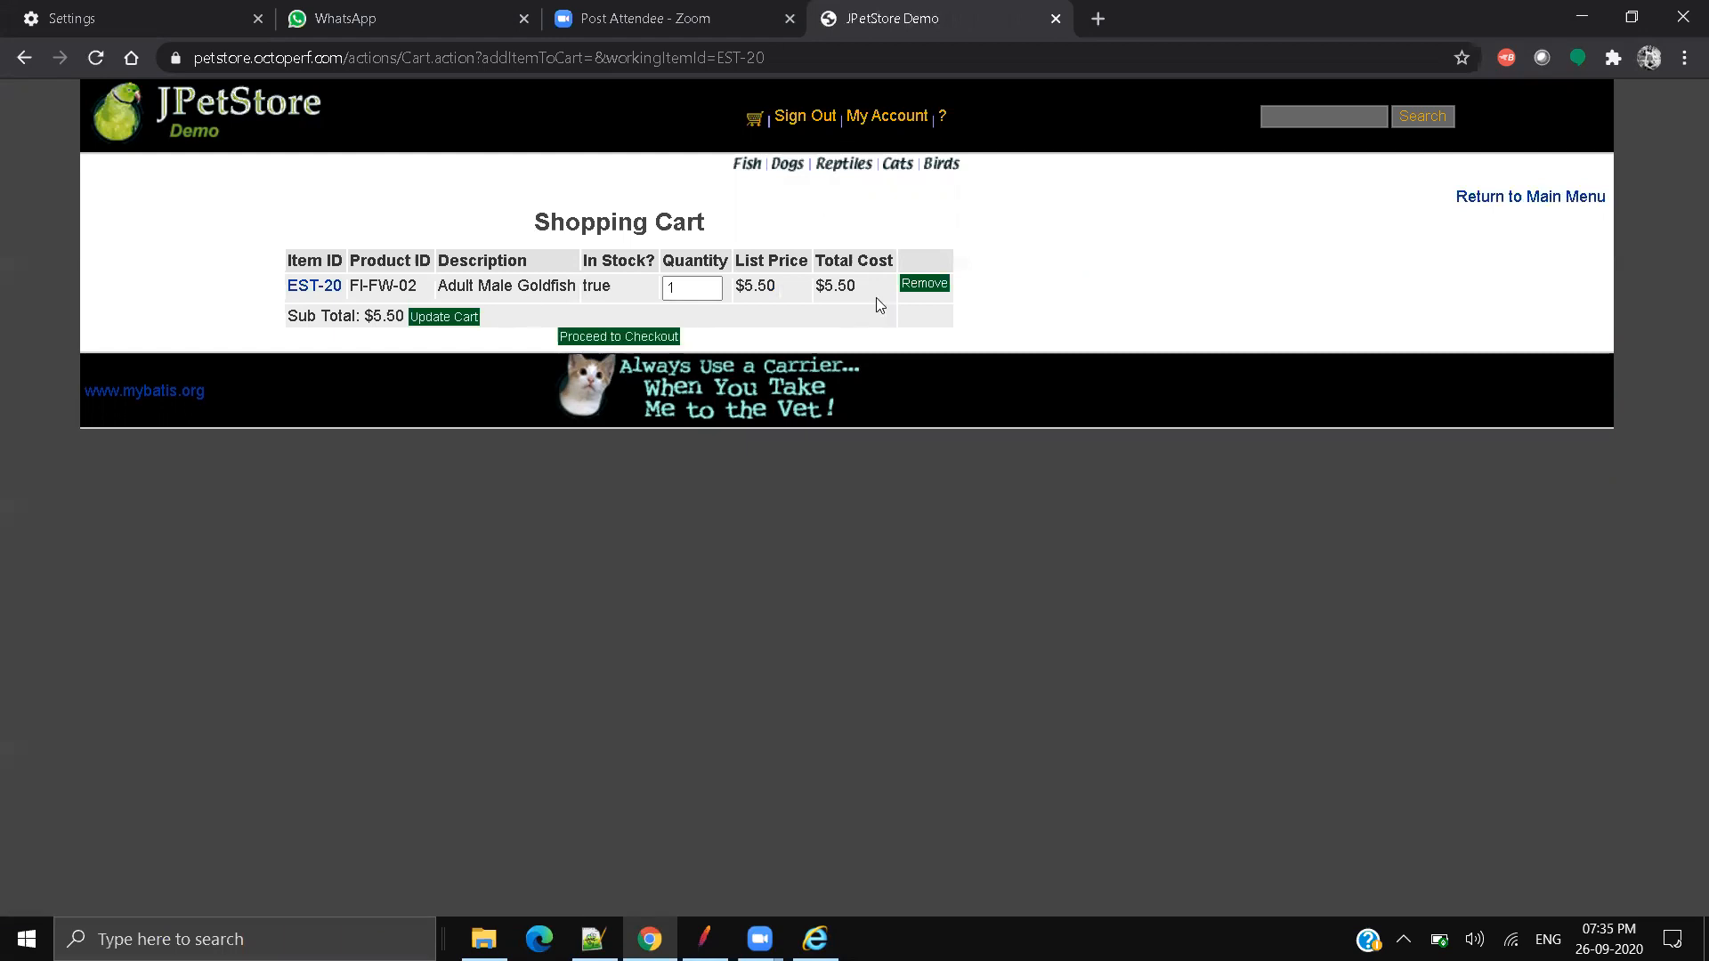
left_click_drag(871, 288, 876, 290)
Step: Check out with the Visa card type and confirm the order
left_click(606, 343)
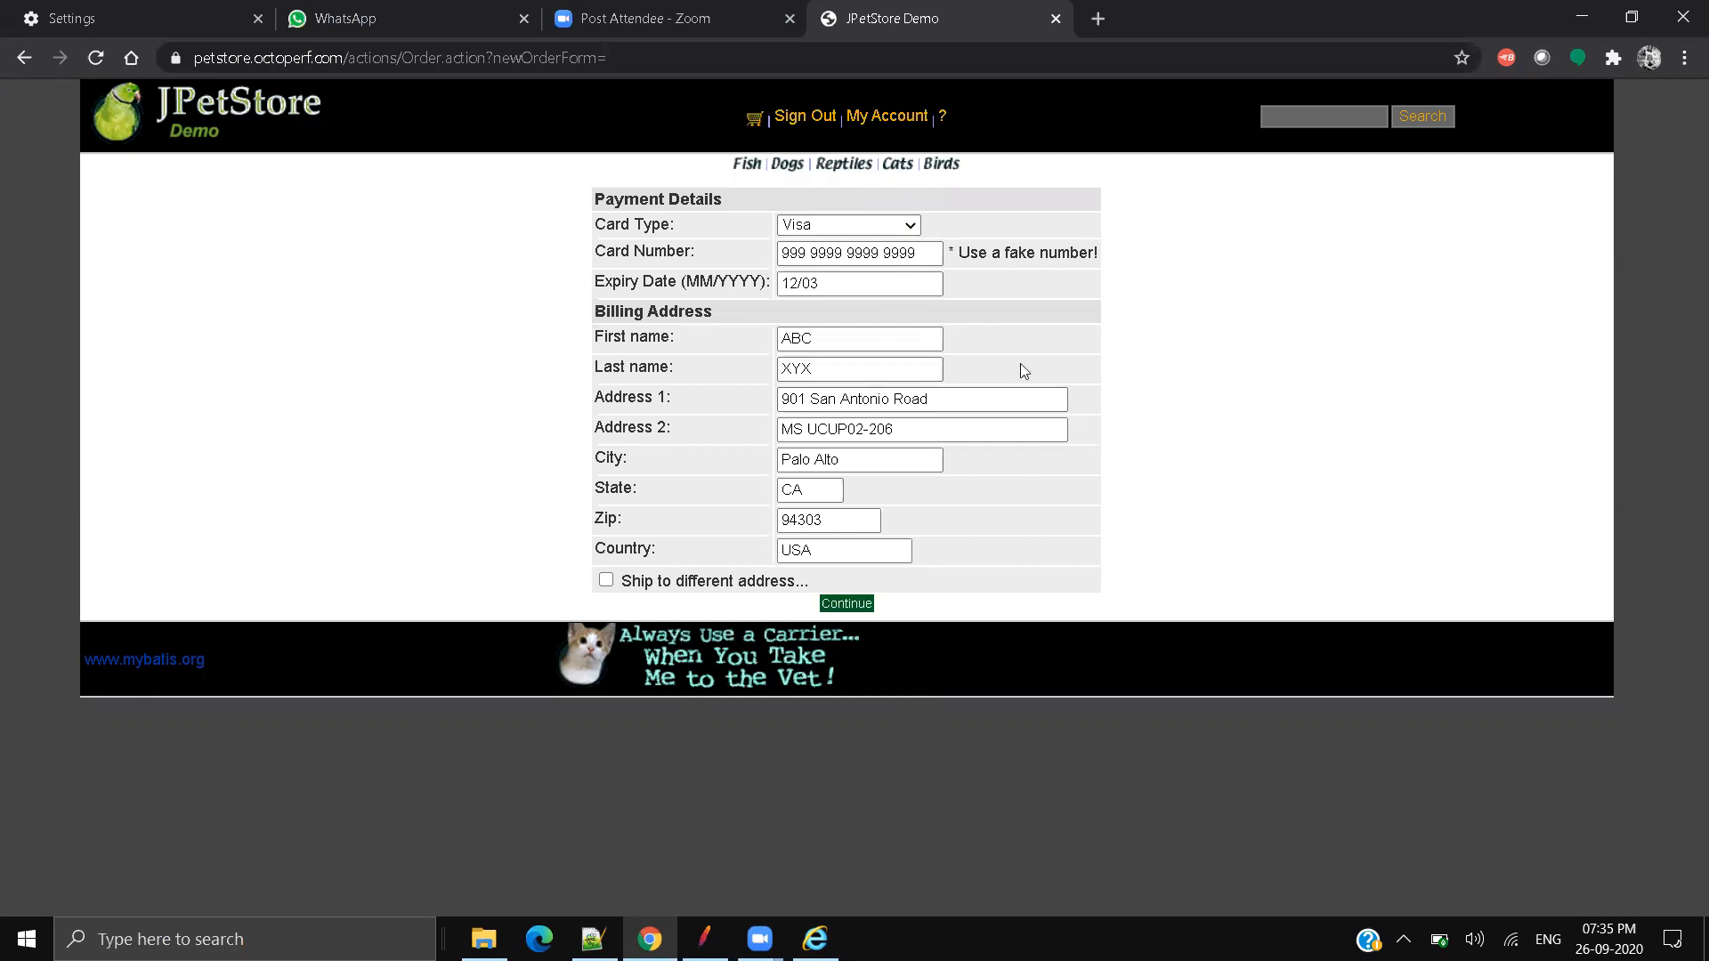
left_click(785, 230)
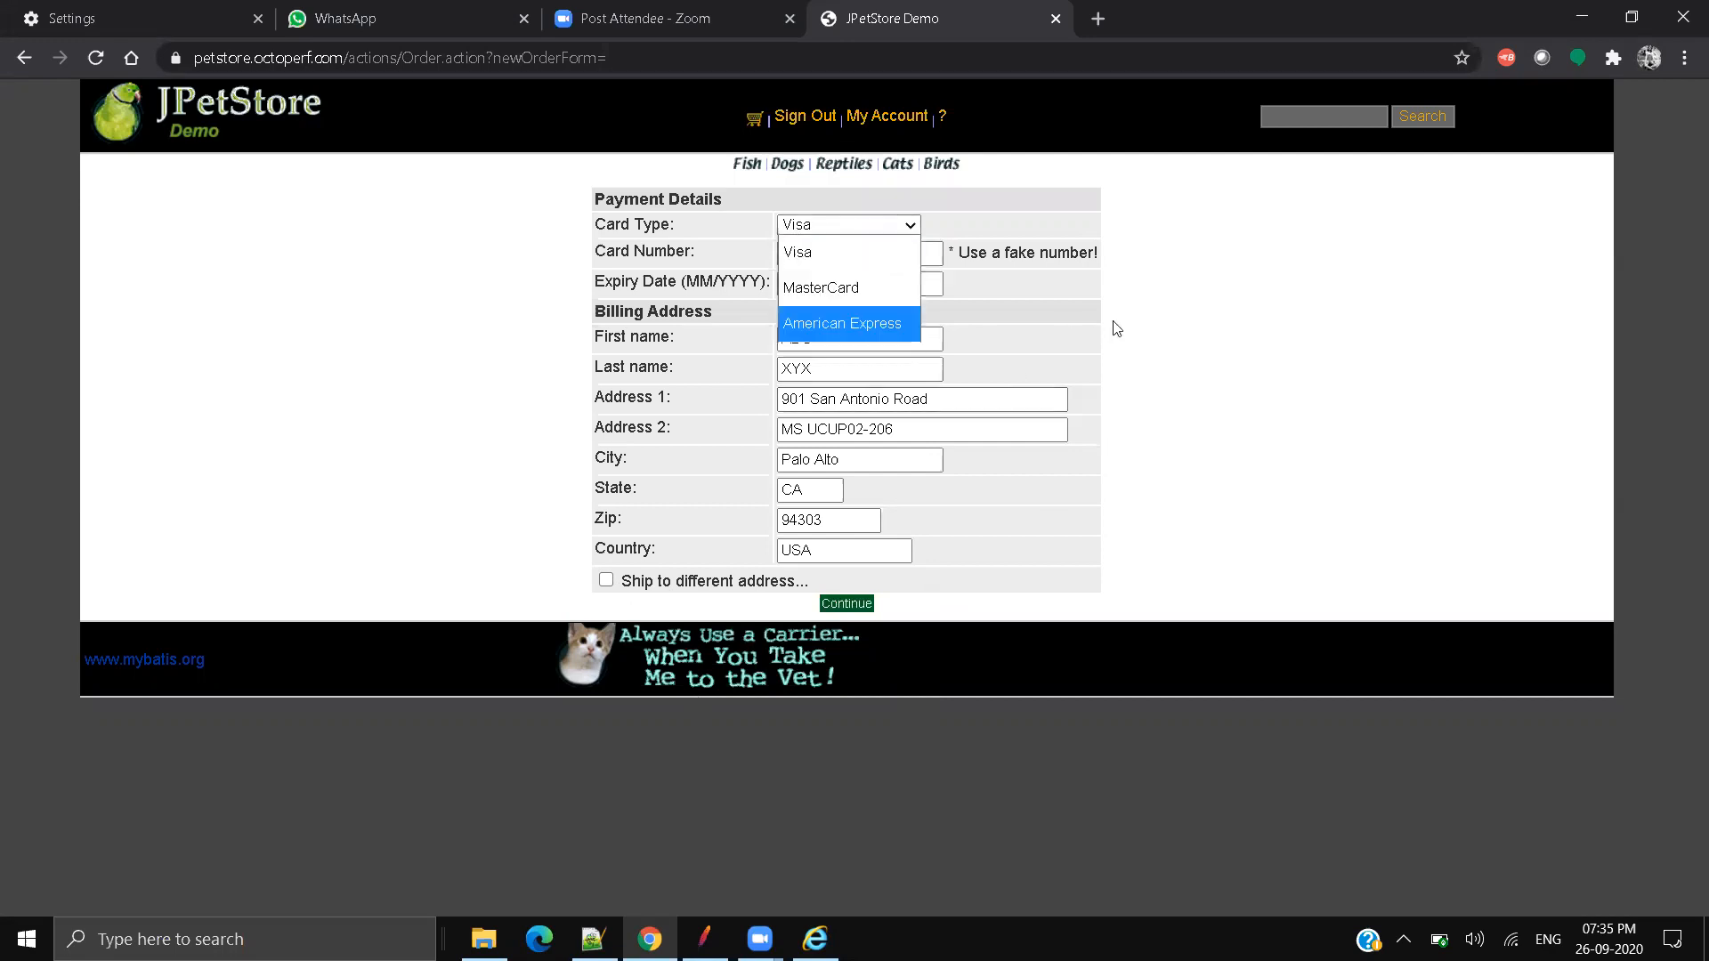
left_click(1397, 375)
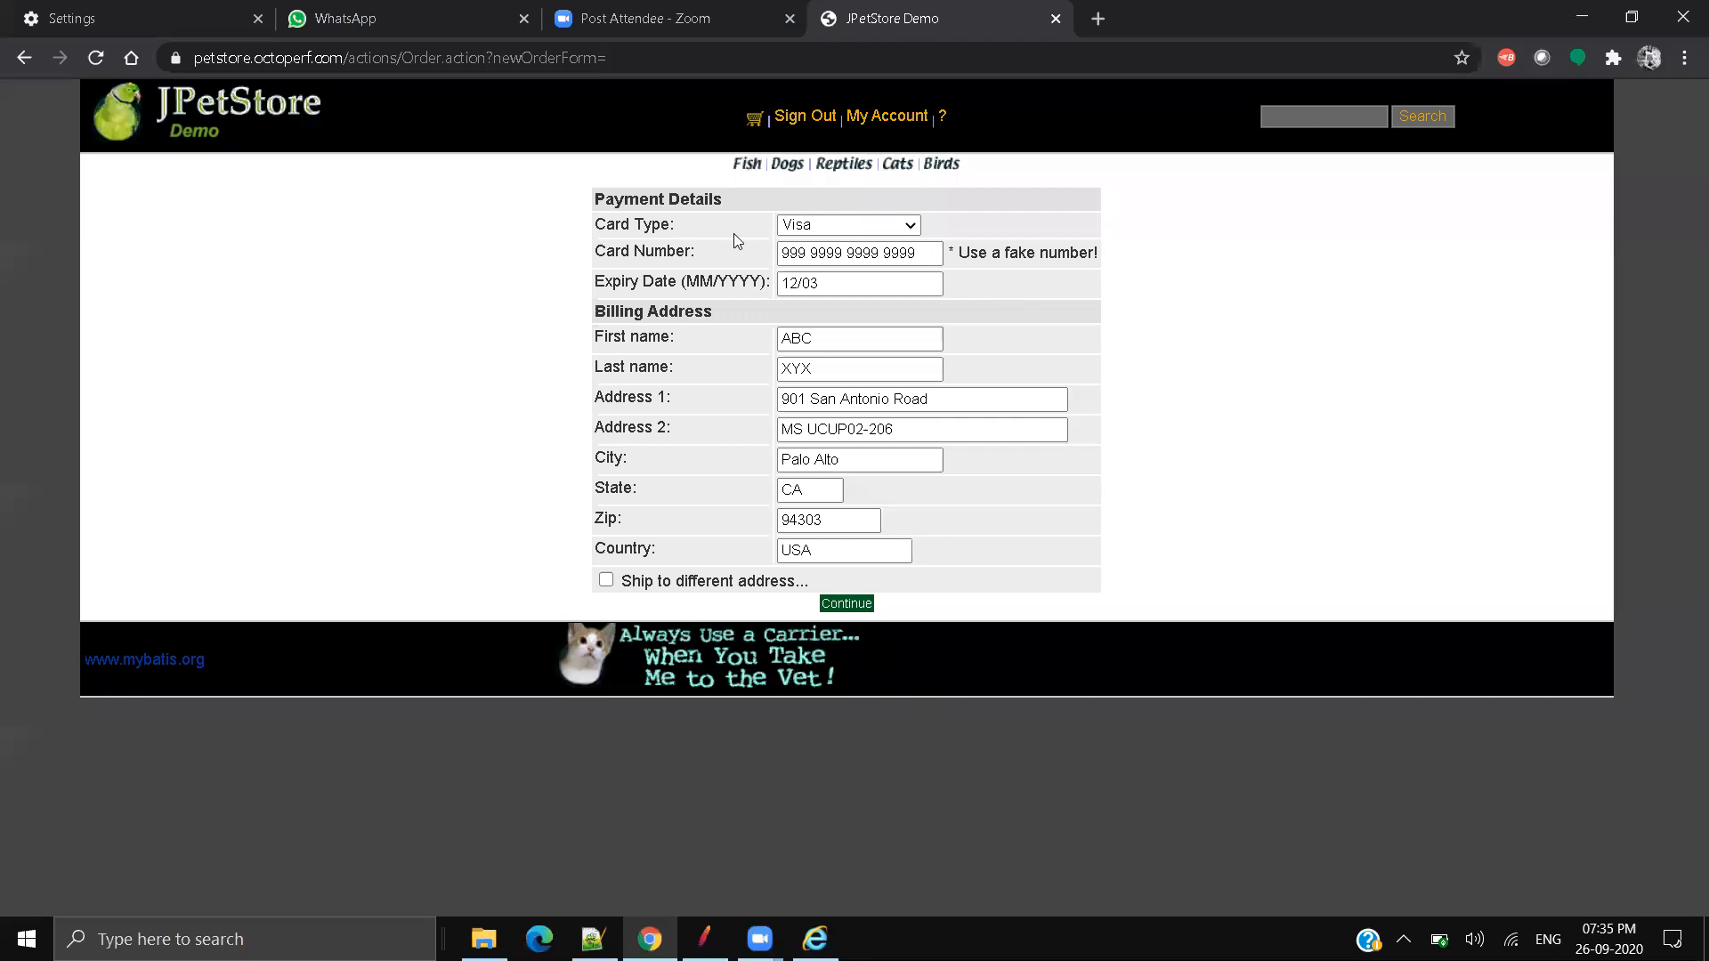
left_click(865, 604)
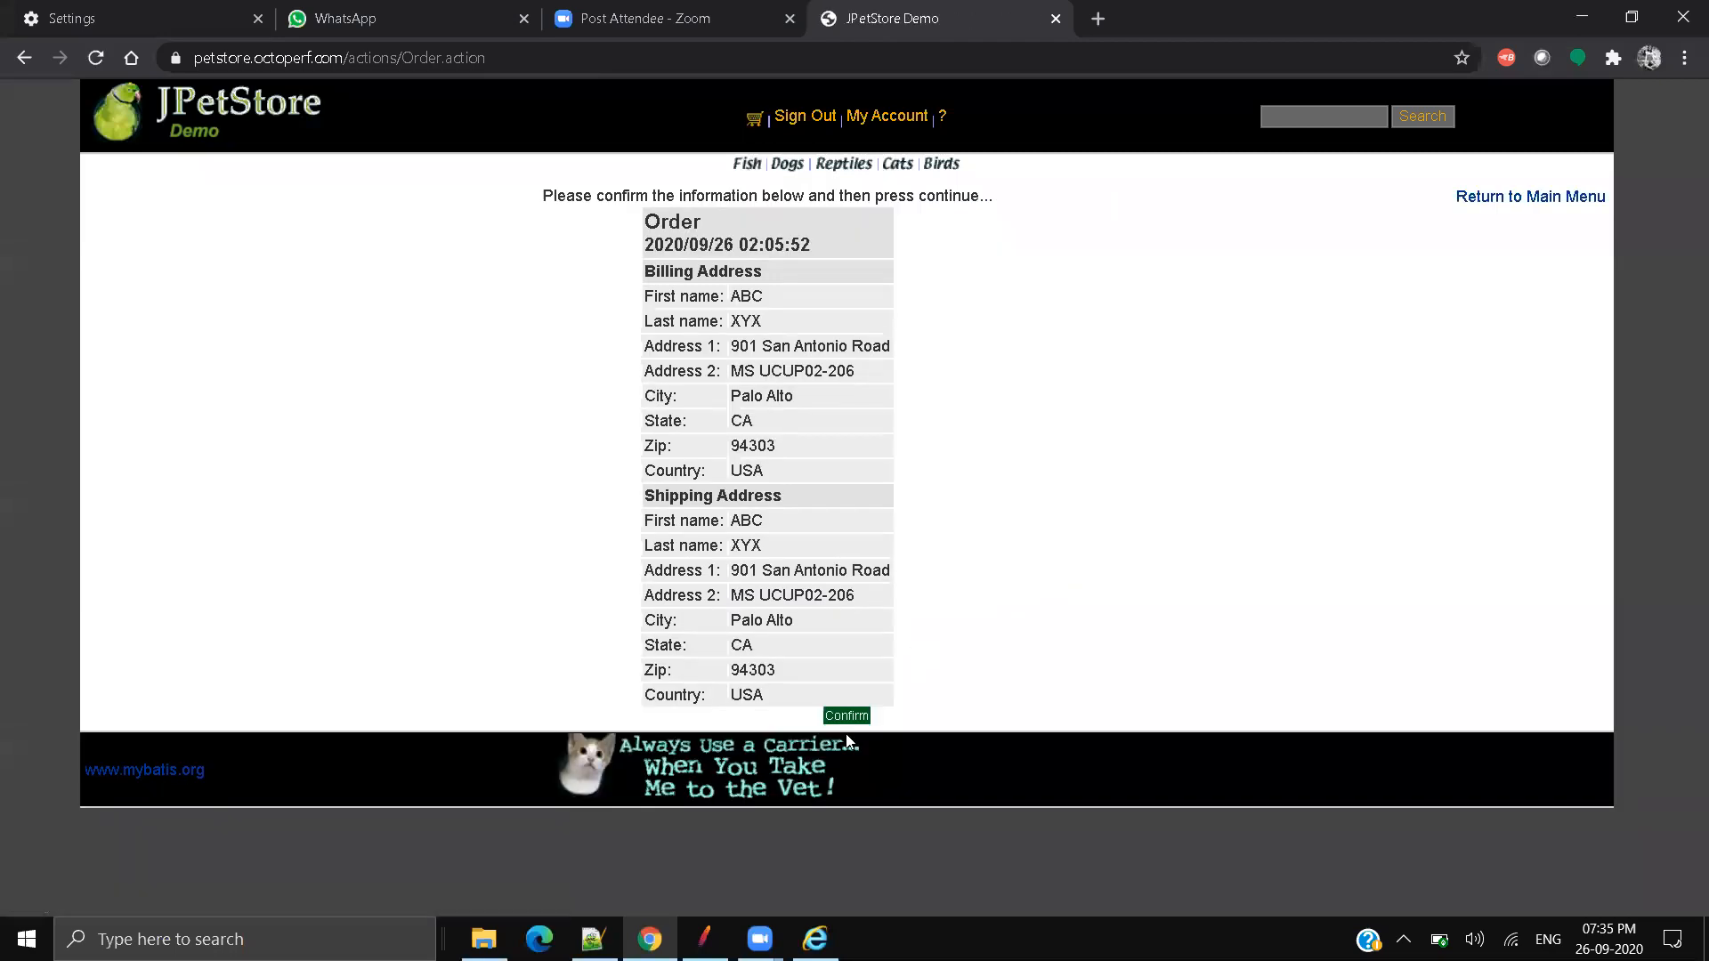
left_click(851, 719)
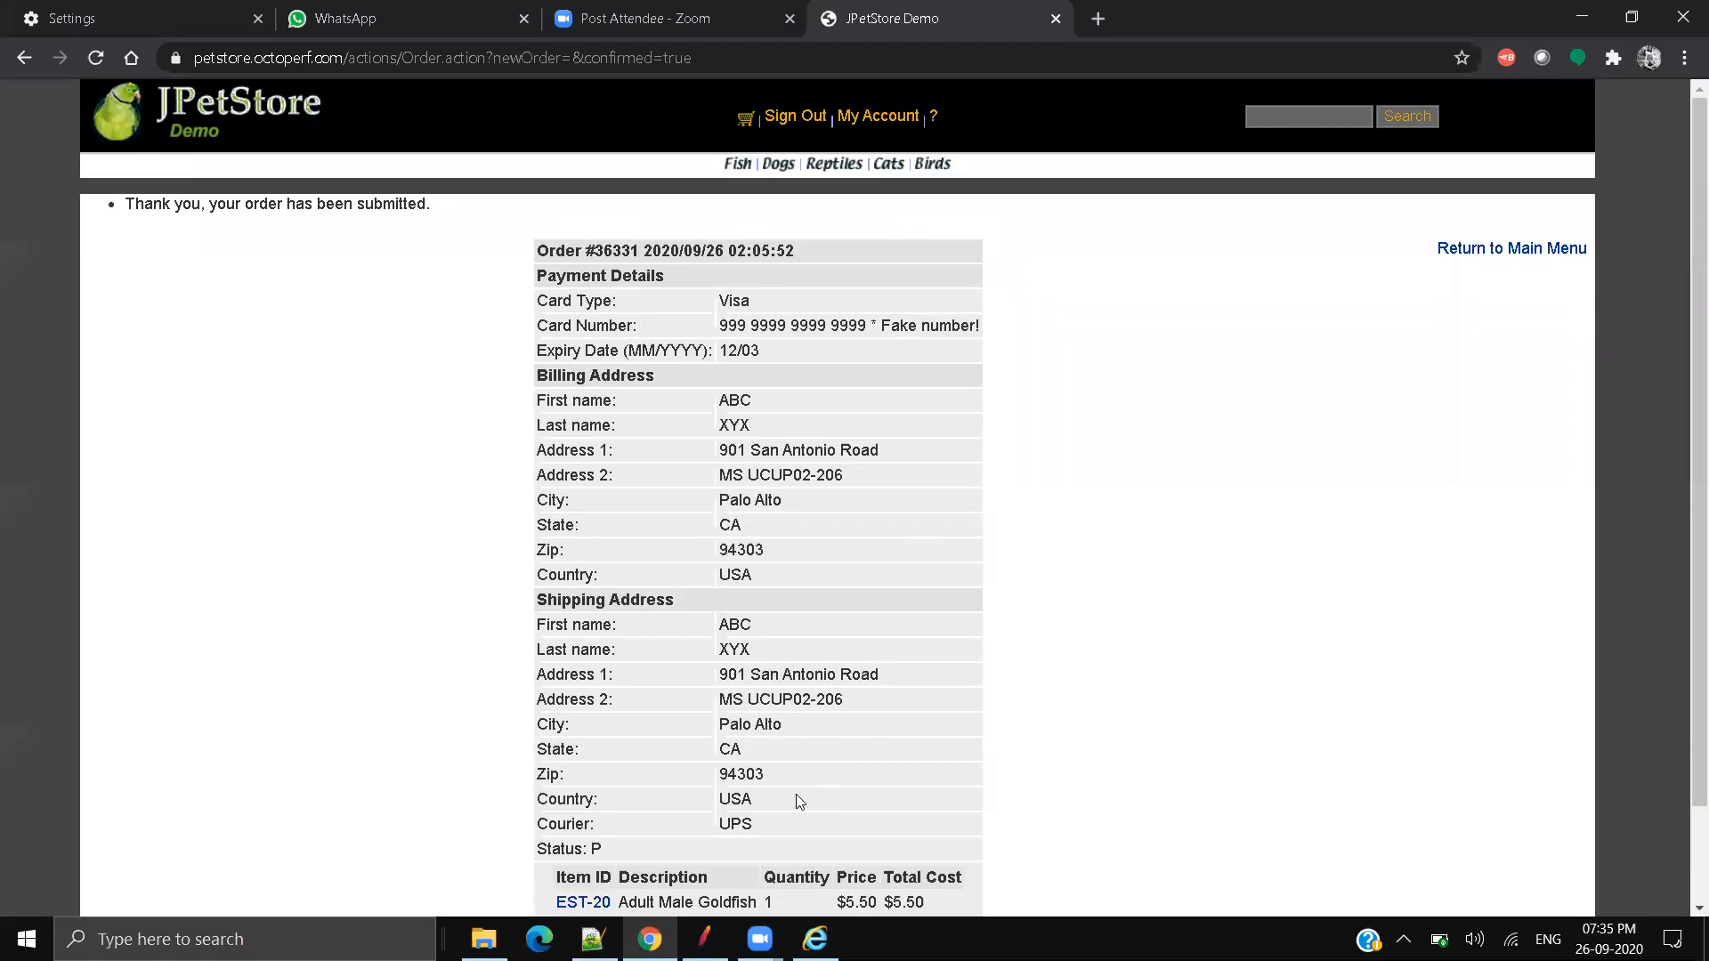
Step: Select the 'Thank you, your order has been submitted.' message and return to the main menu
left_click_drag(125, 204, 235, 204)
left_click_drag(309, 205, 438, 211)
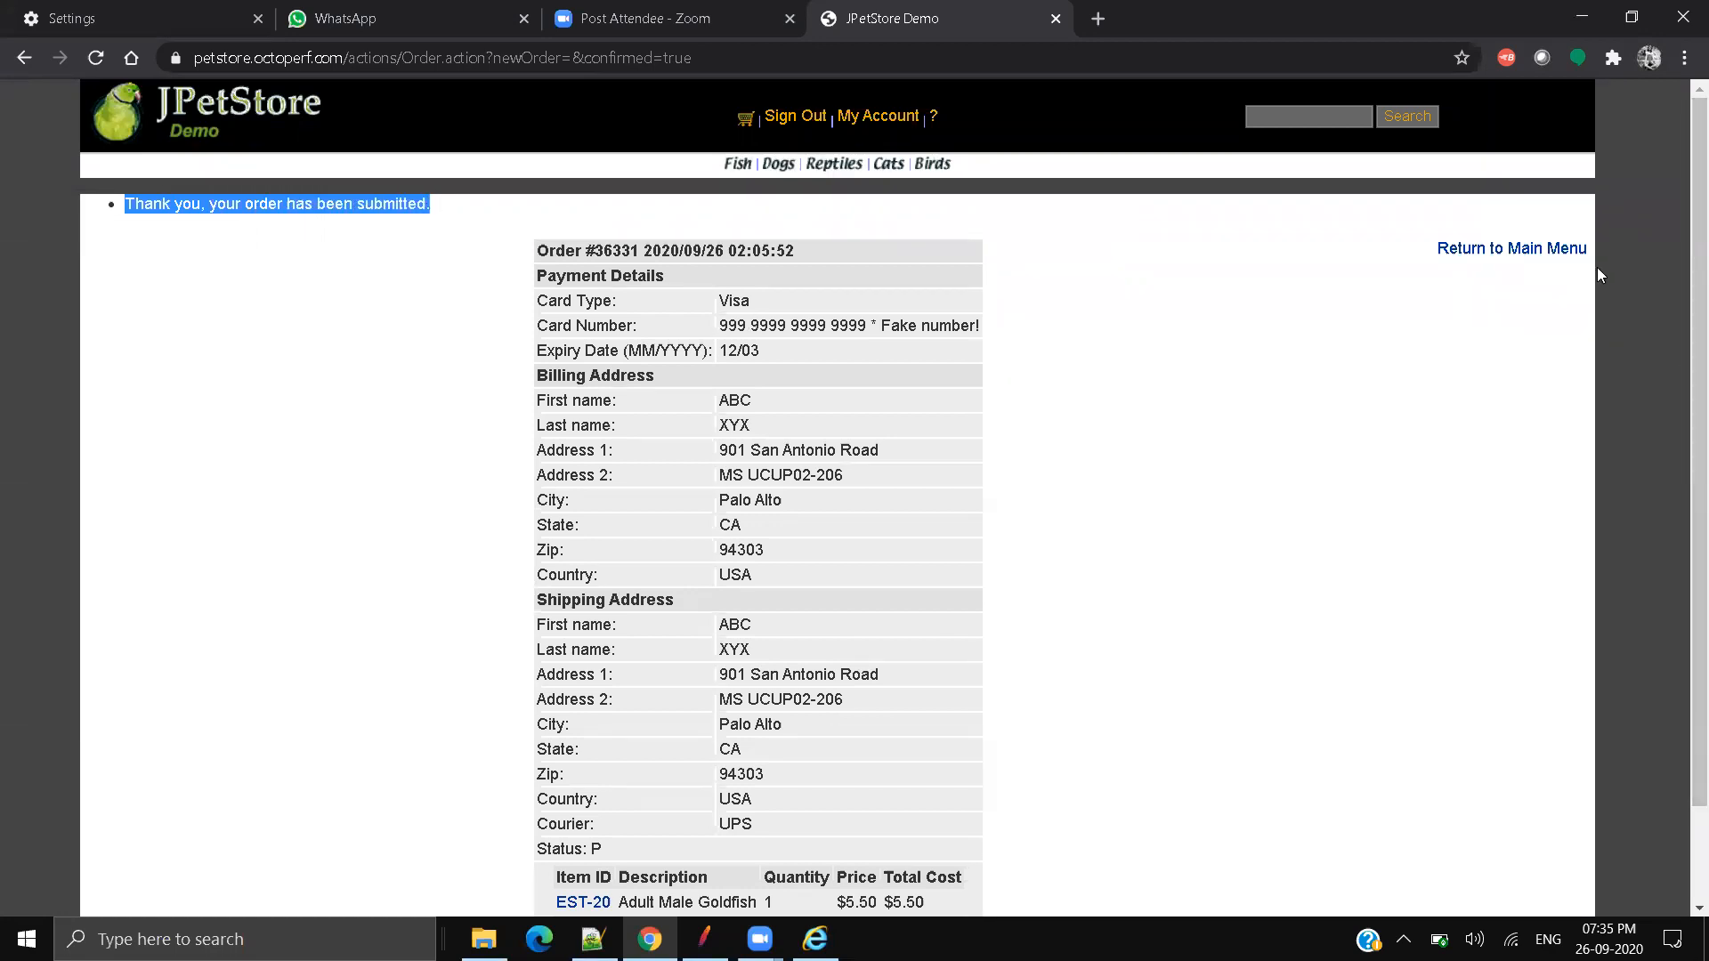
left_click(1510, 250)
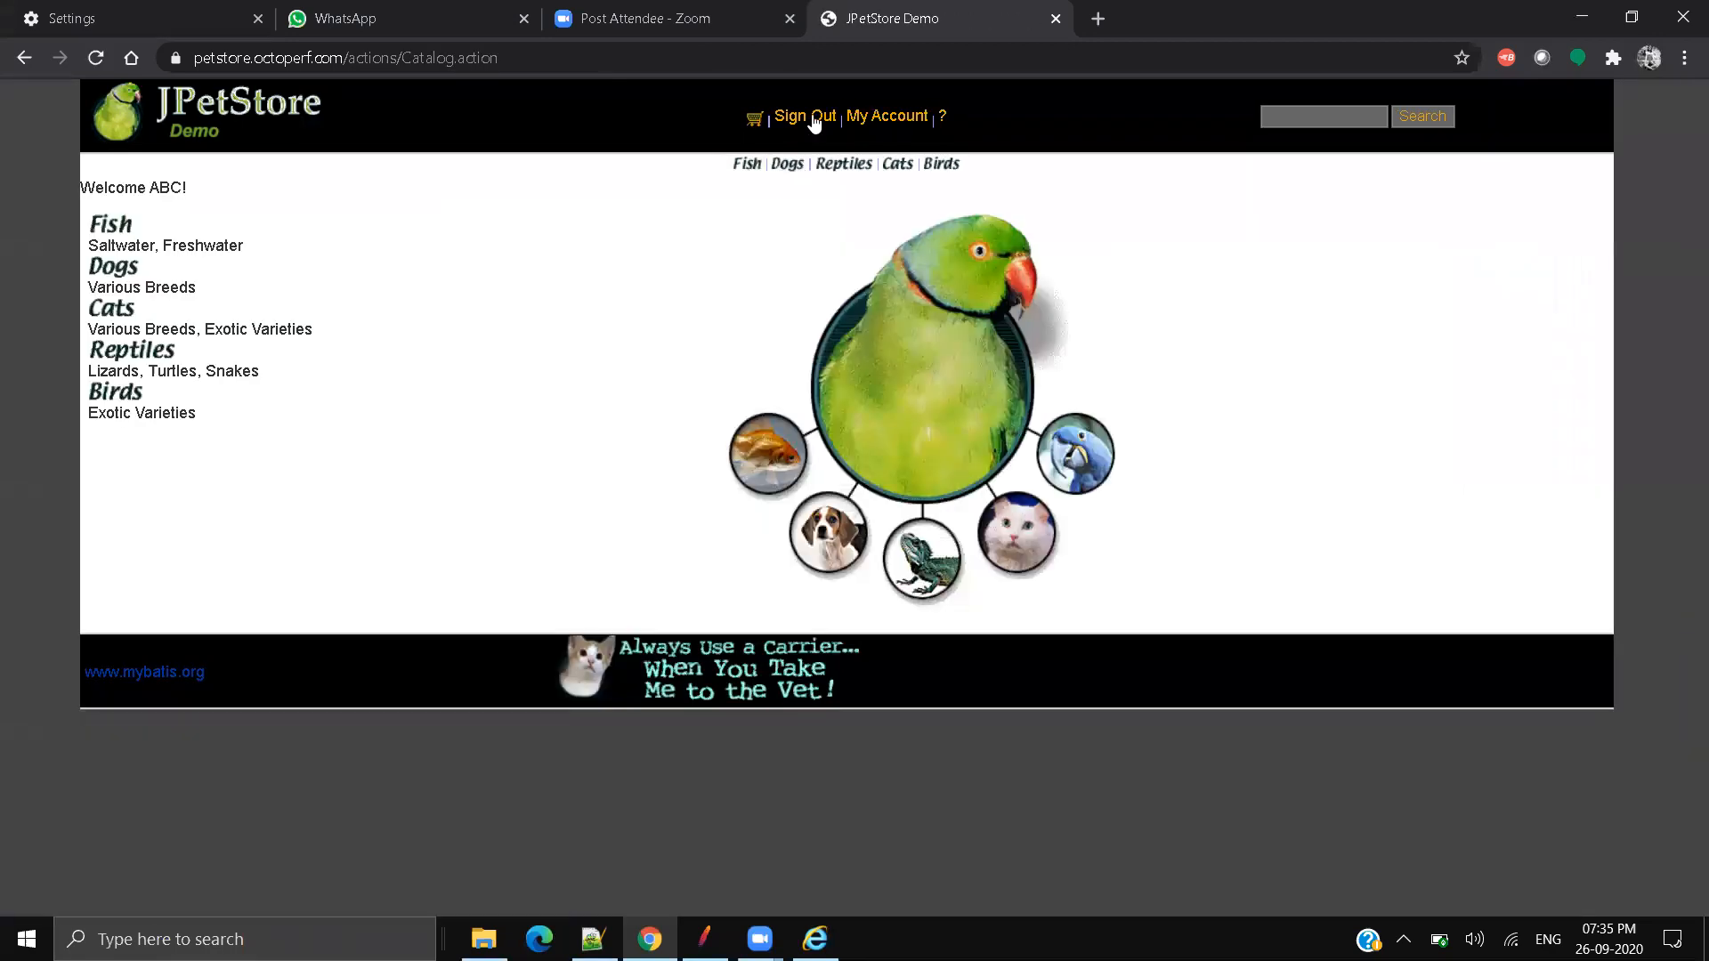
Step: Sign out of the JPetStore account and switch back to JMeter
left_click(812, 117)
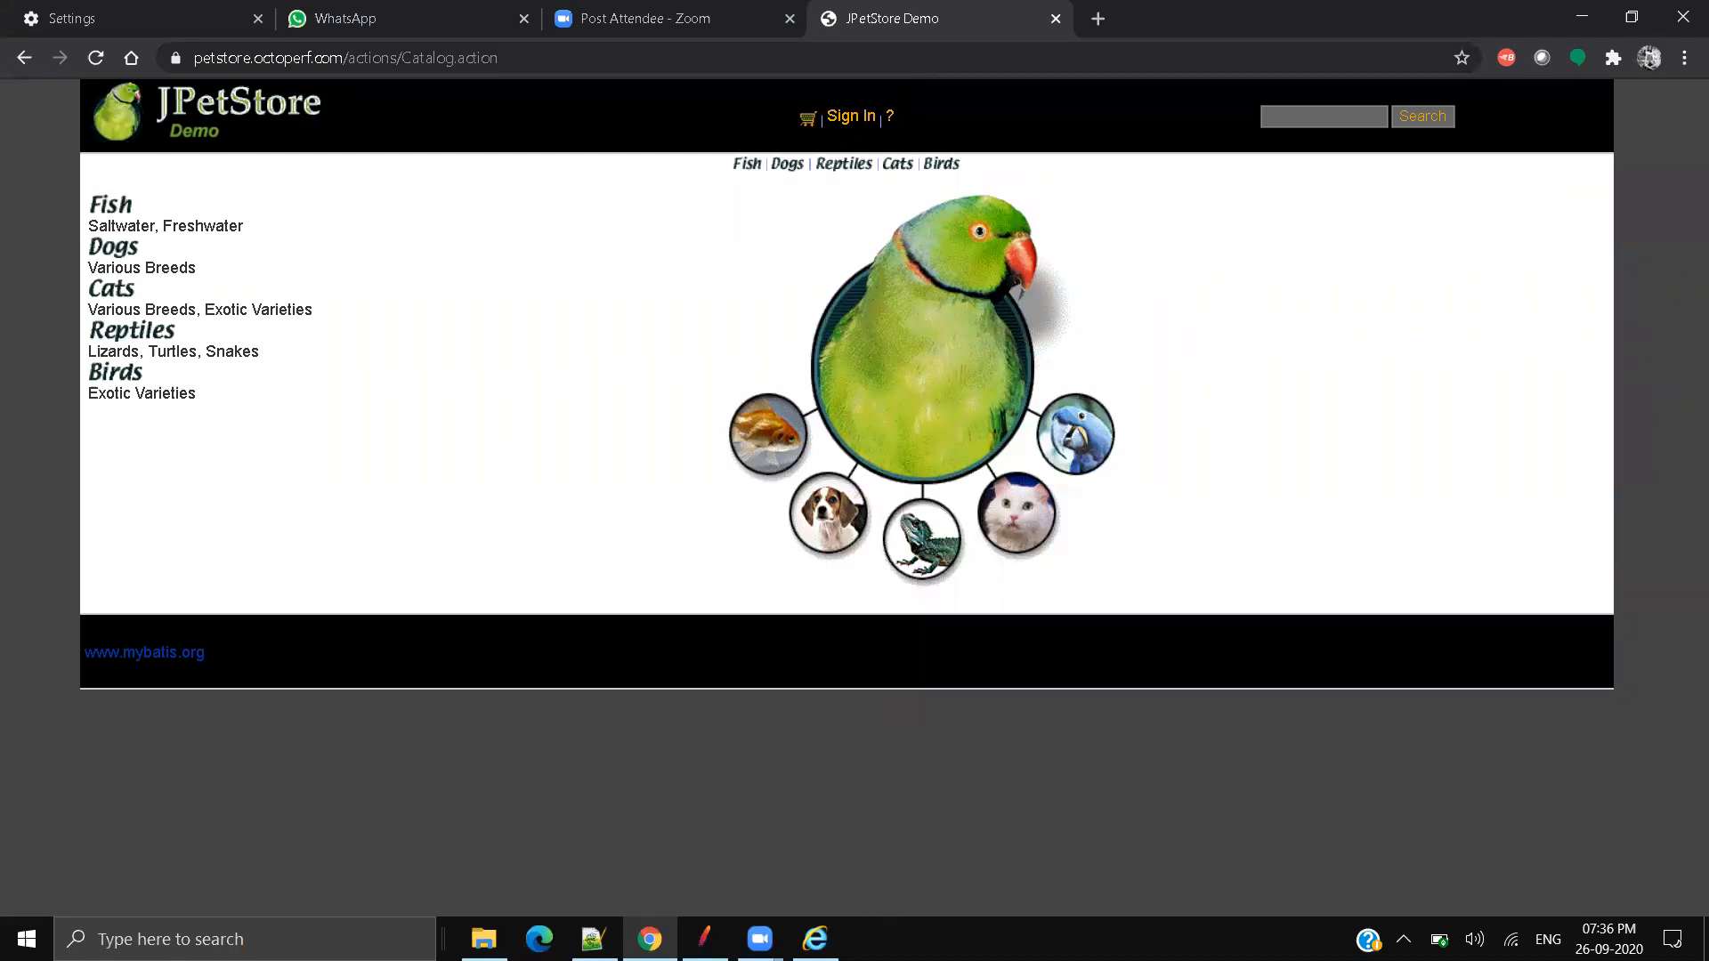
left_click(726, 937)
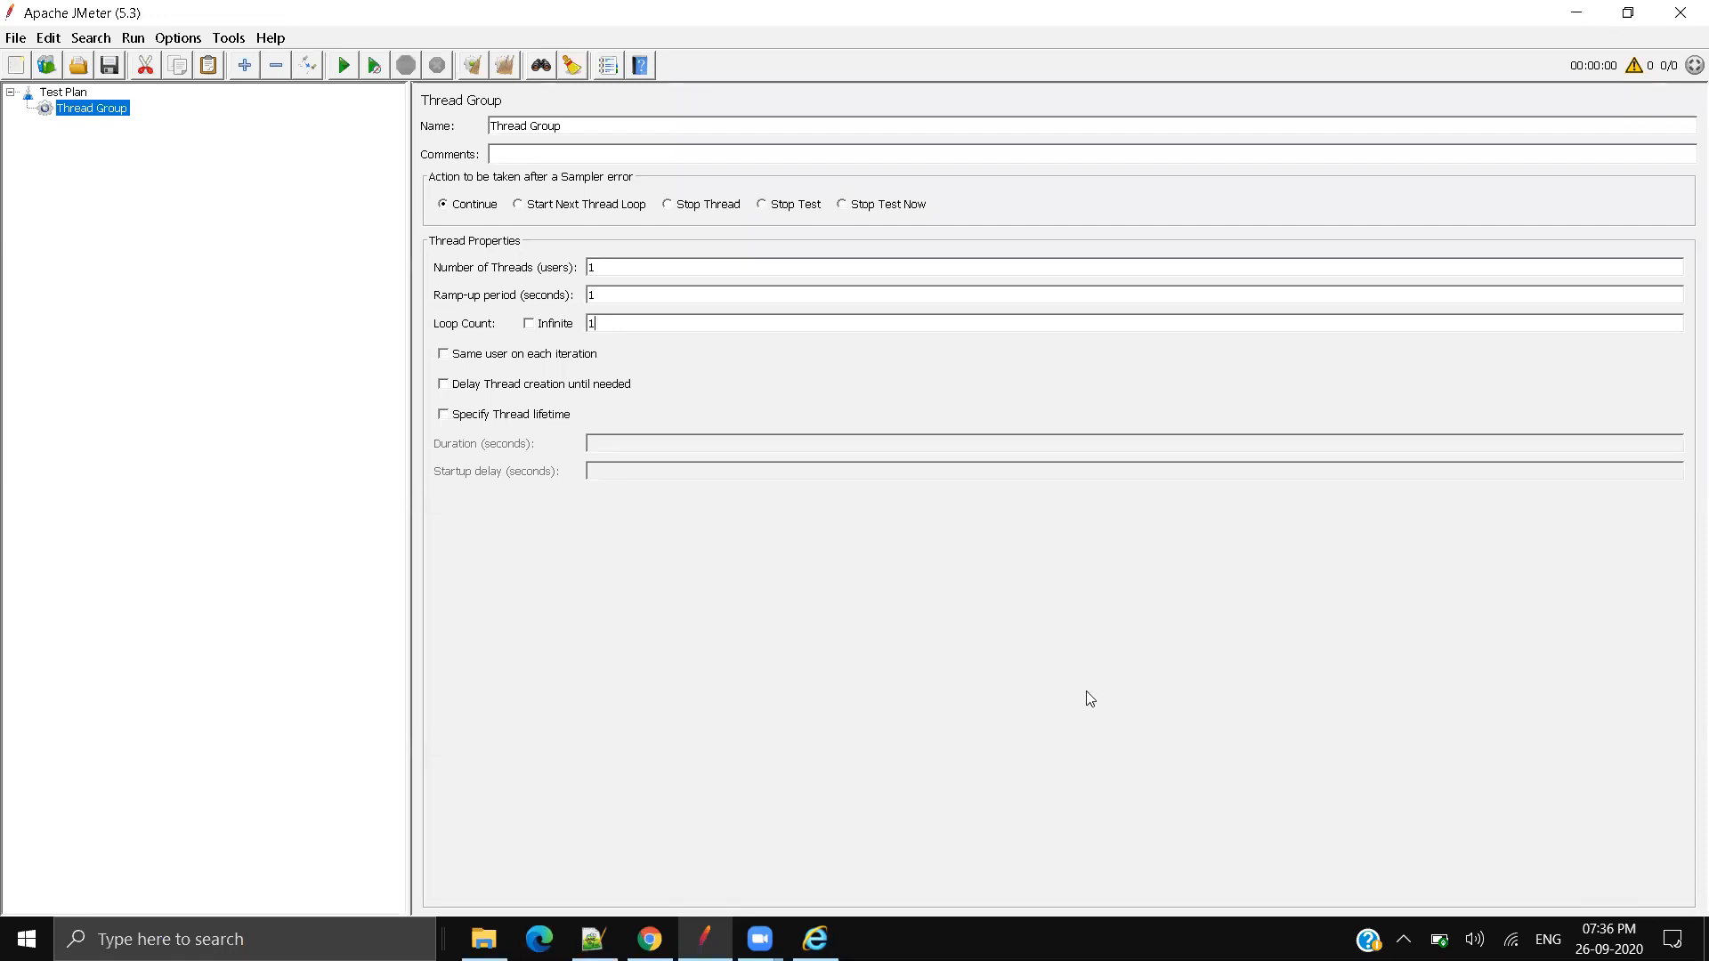
Step: Raise the system volume to 98 and switch back to the JPetStore page in Chrome
left_click(1474, 939)
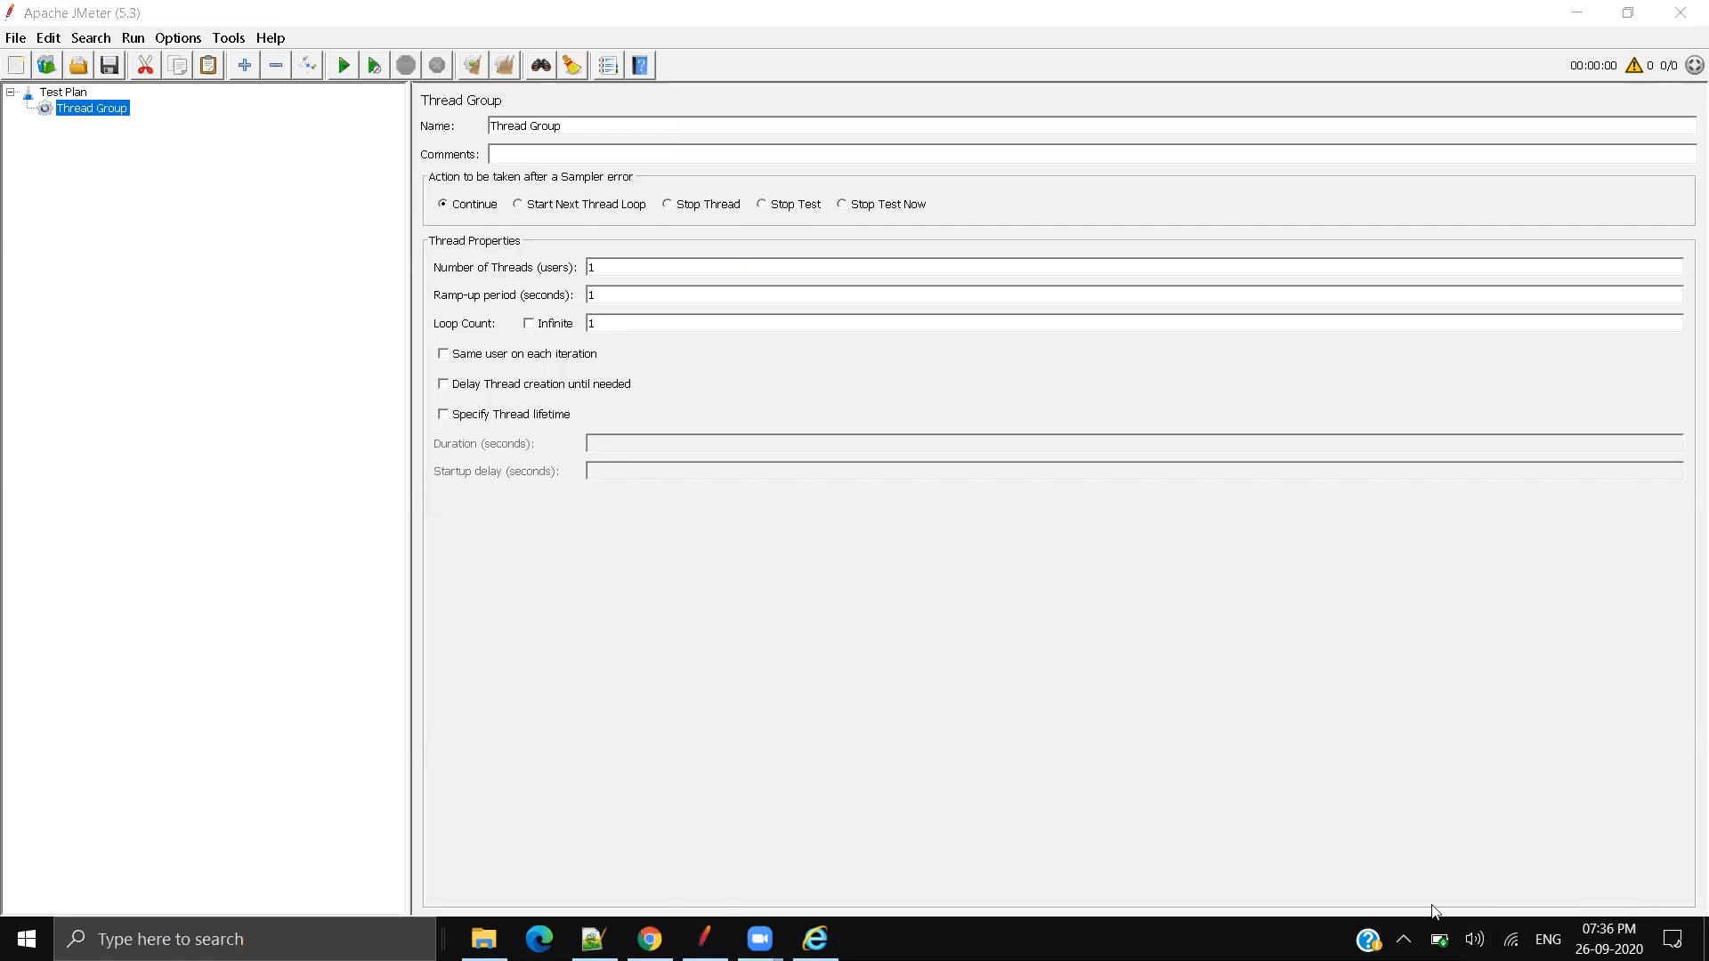
left_click_drag(1593, 884, 1629, 886)
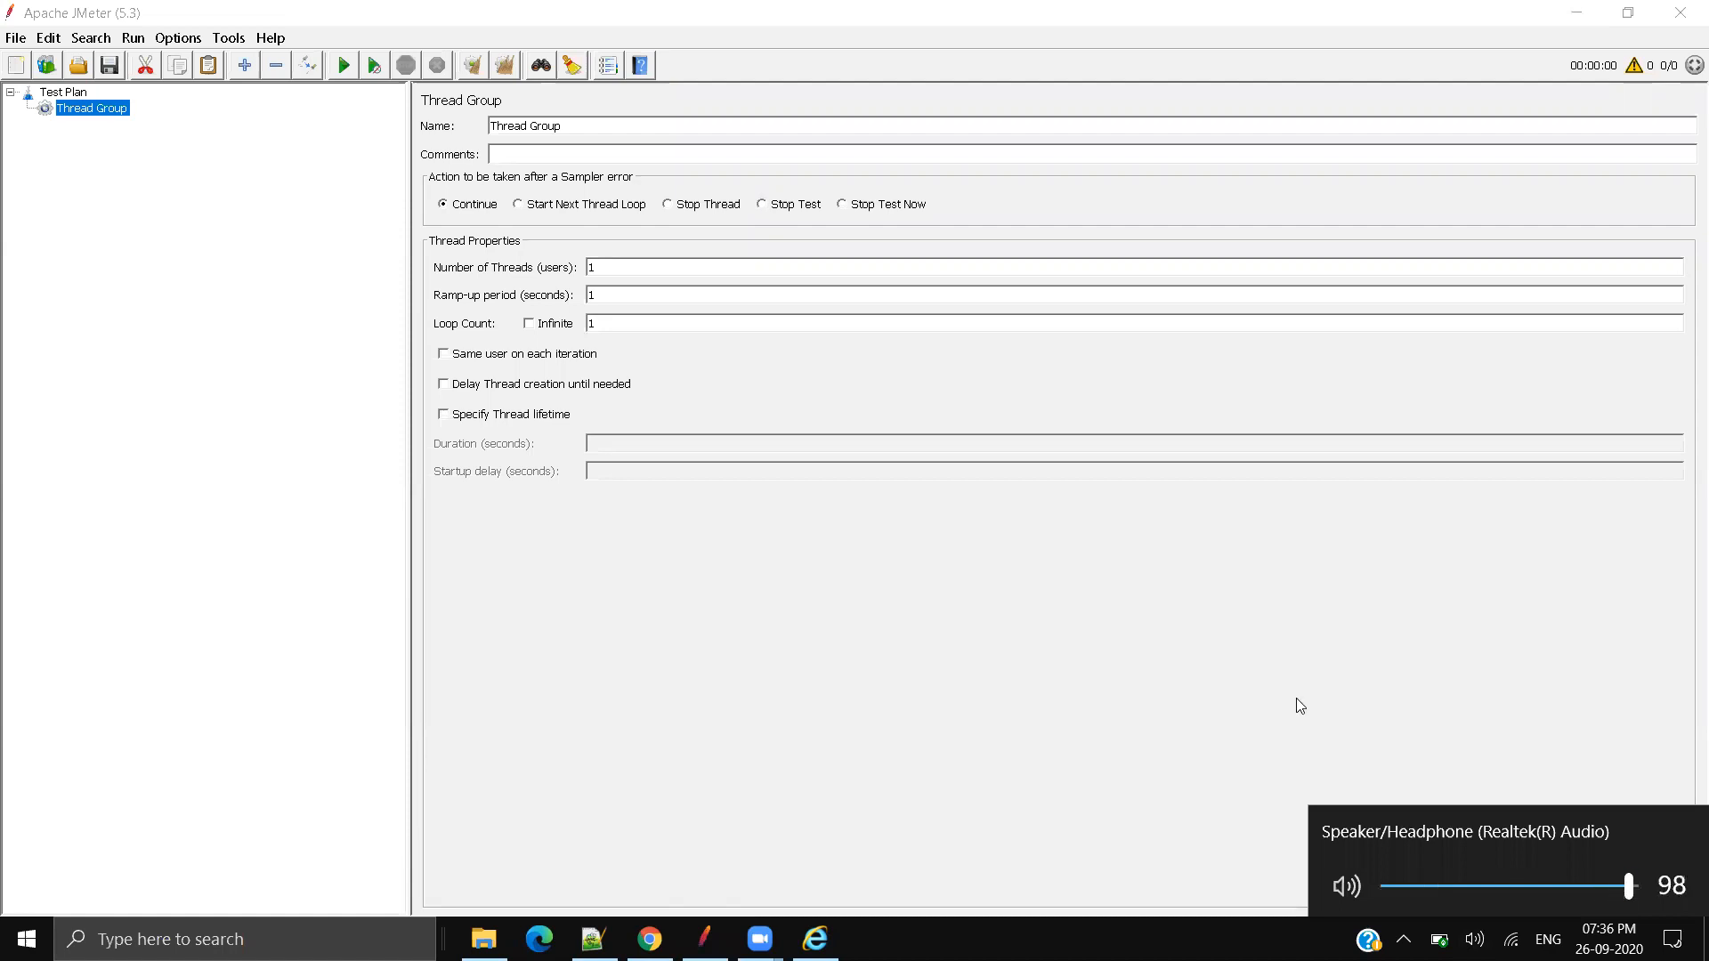
left_click(1086, 625)
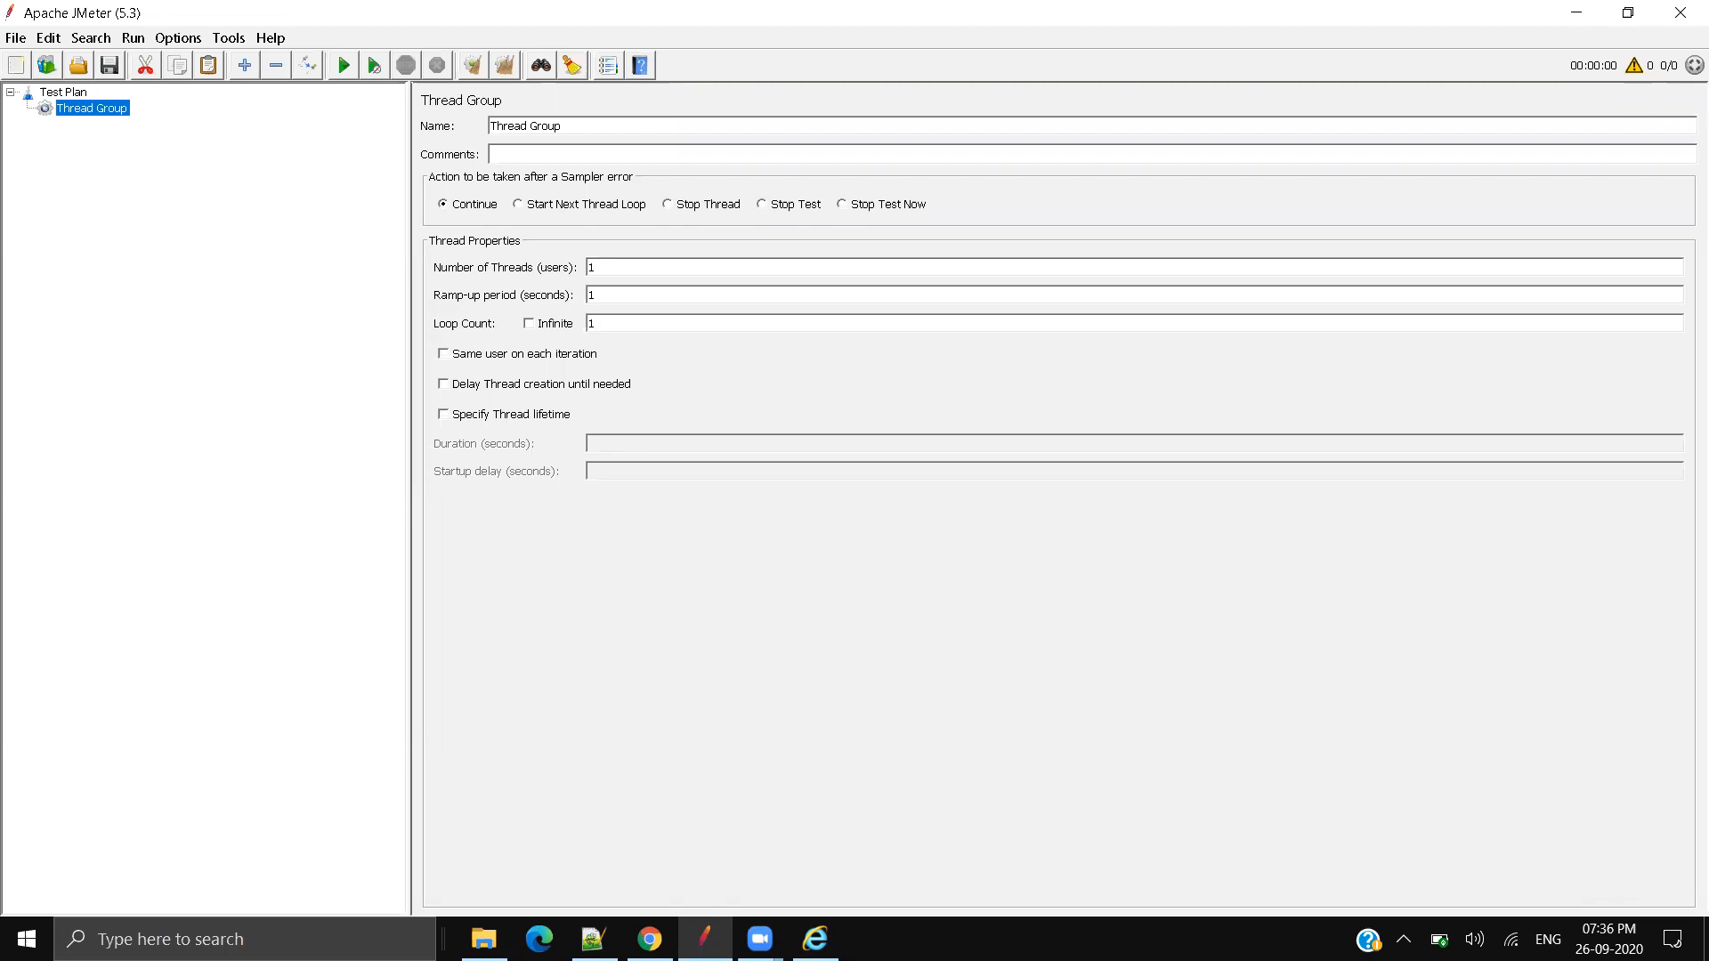
left_click(650, 939)
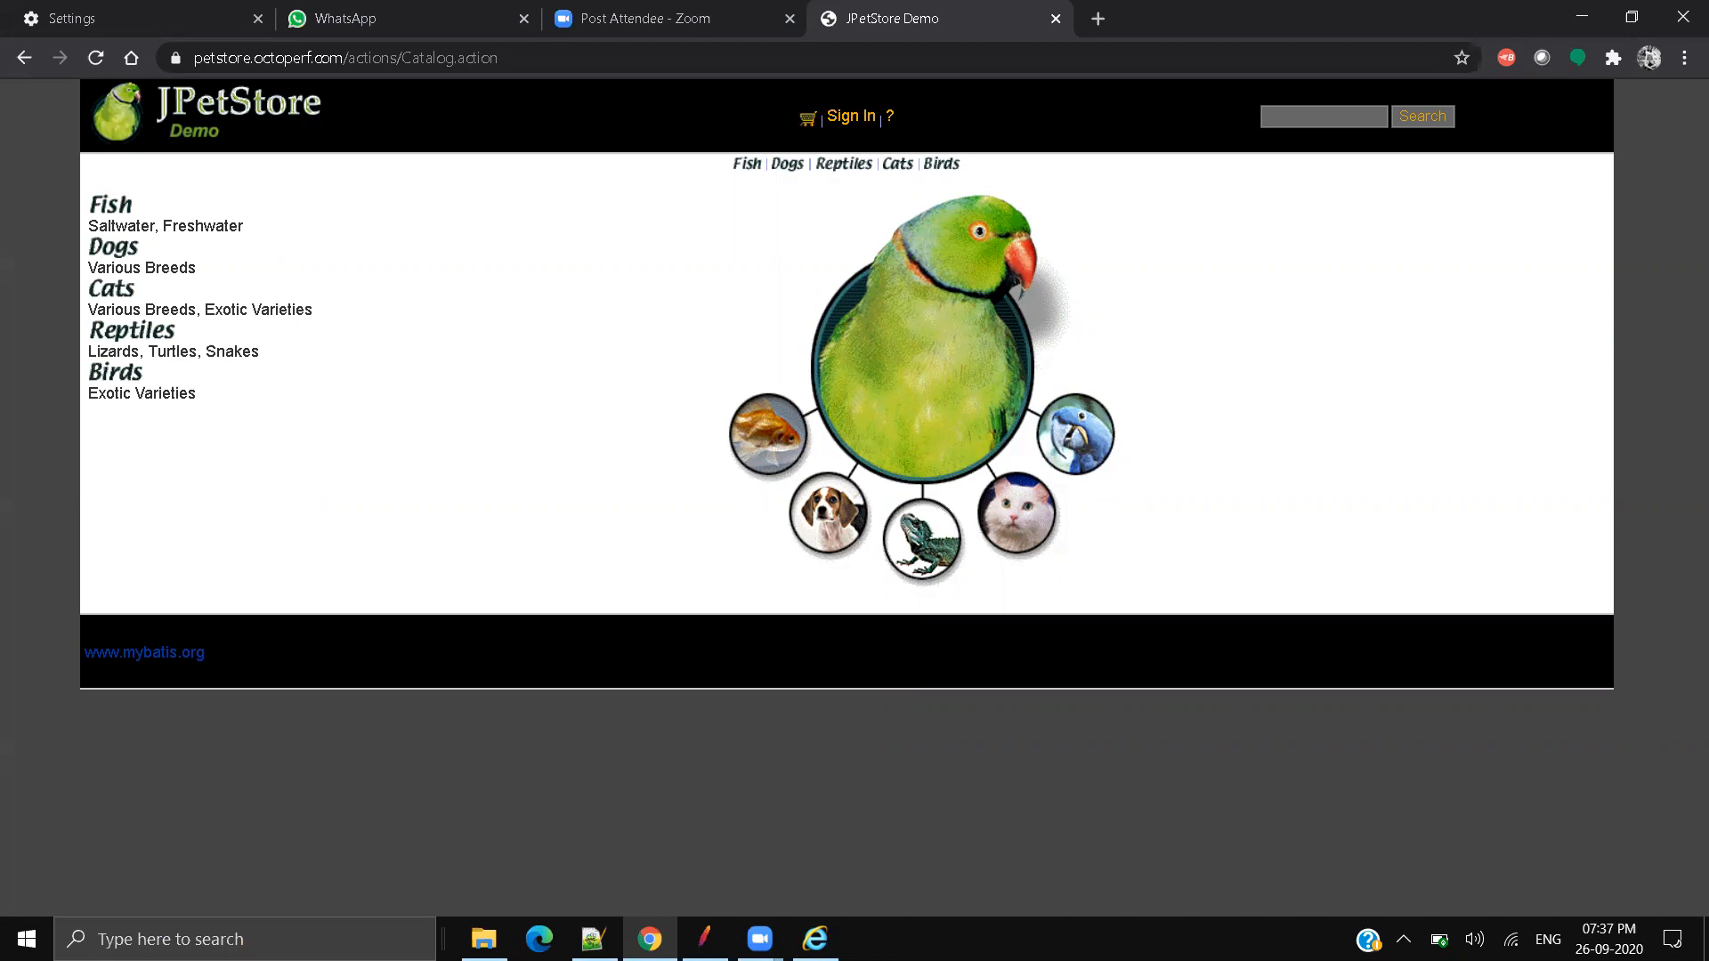
Step: Switch back to the JMeter window
left_click(704, 939)
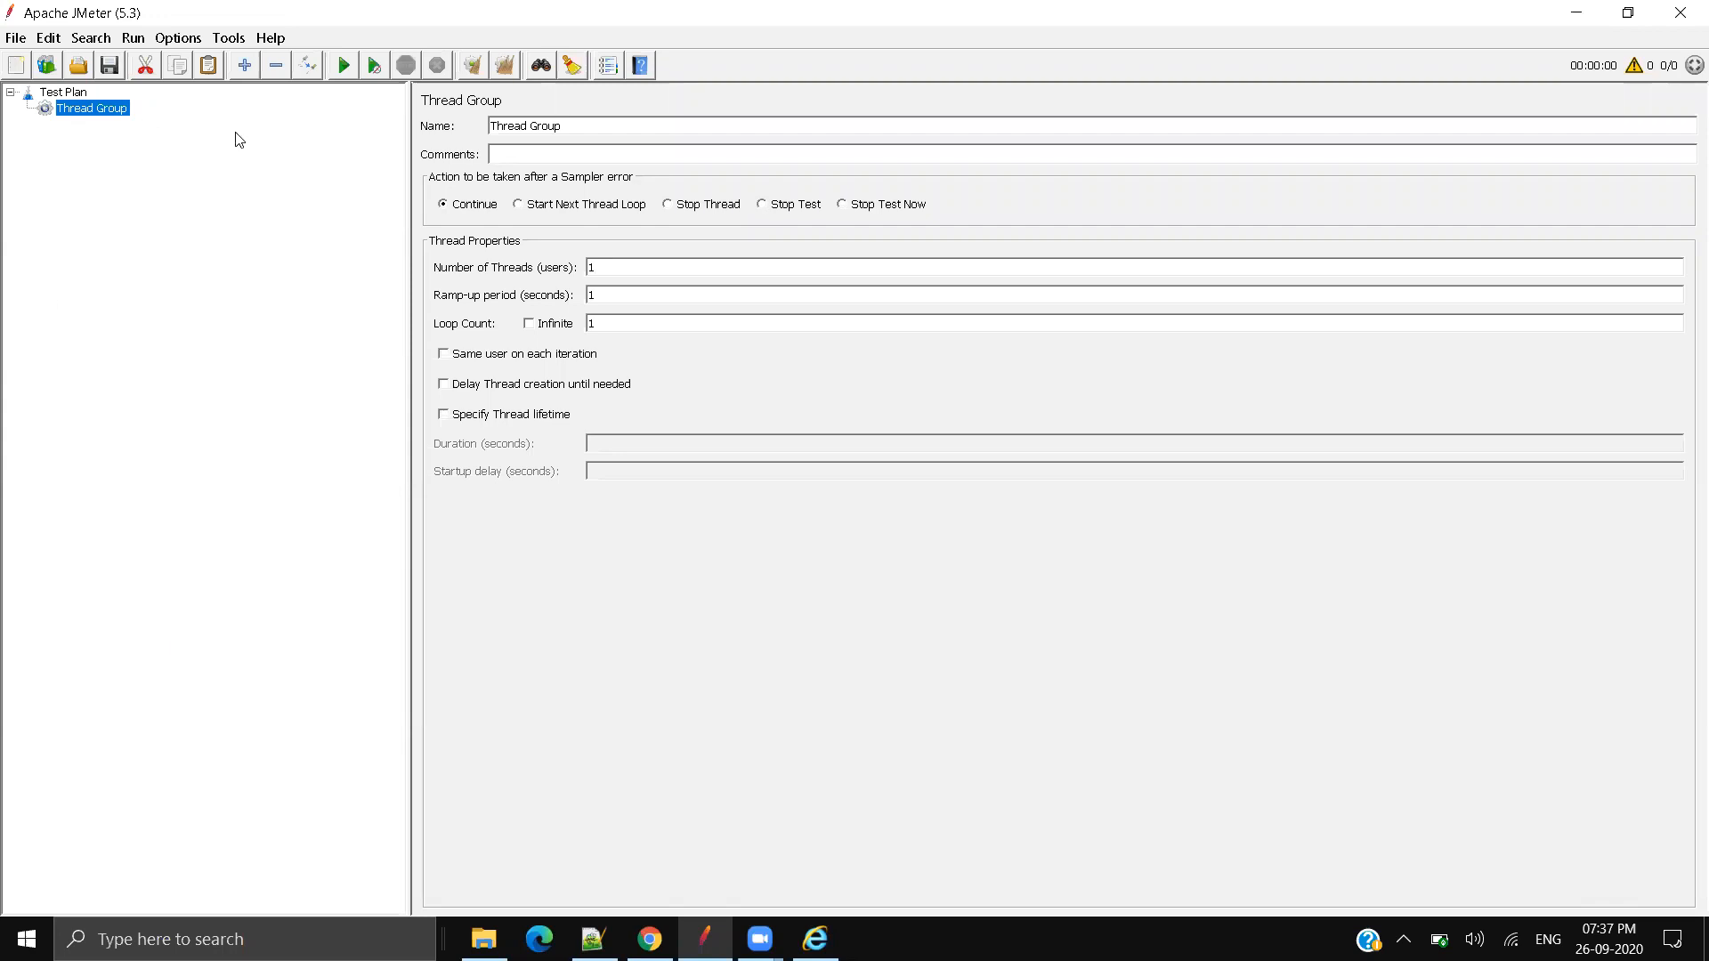
double_click(594, 266)
type("20")
key("alt+Tab")
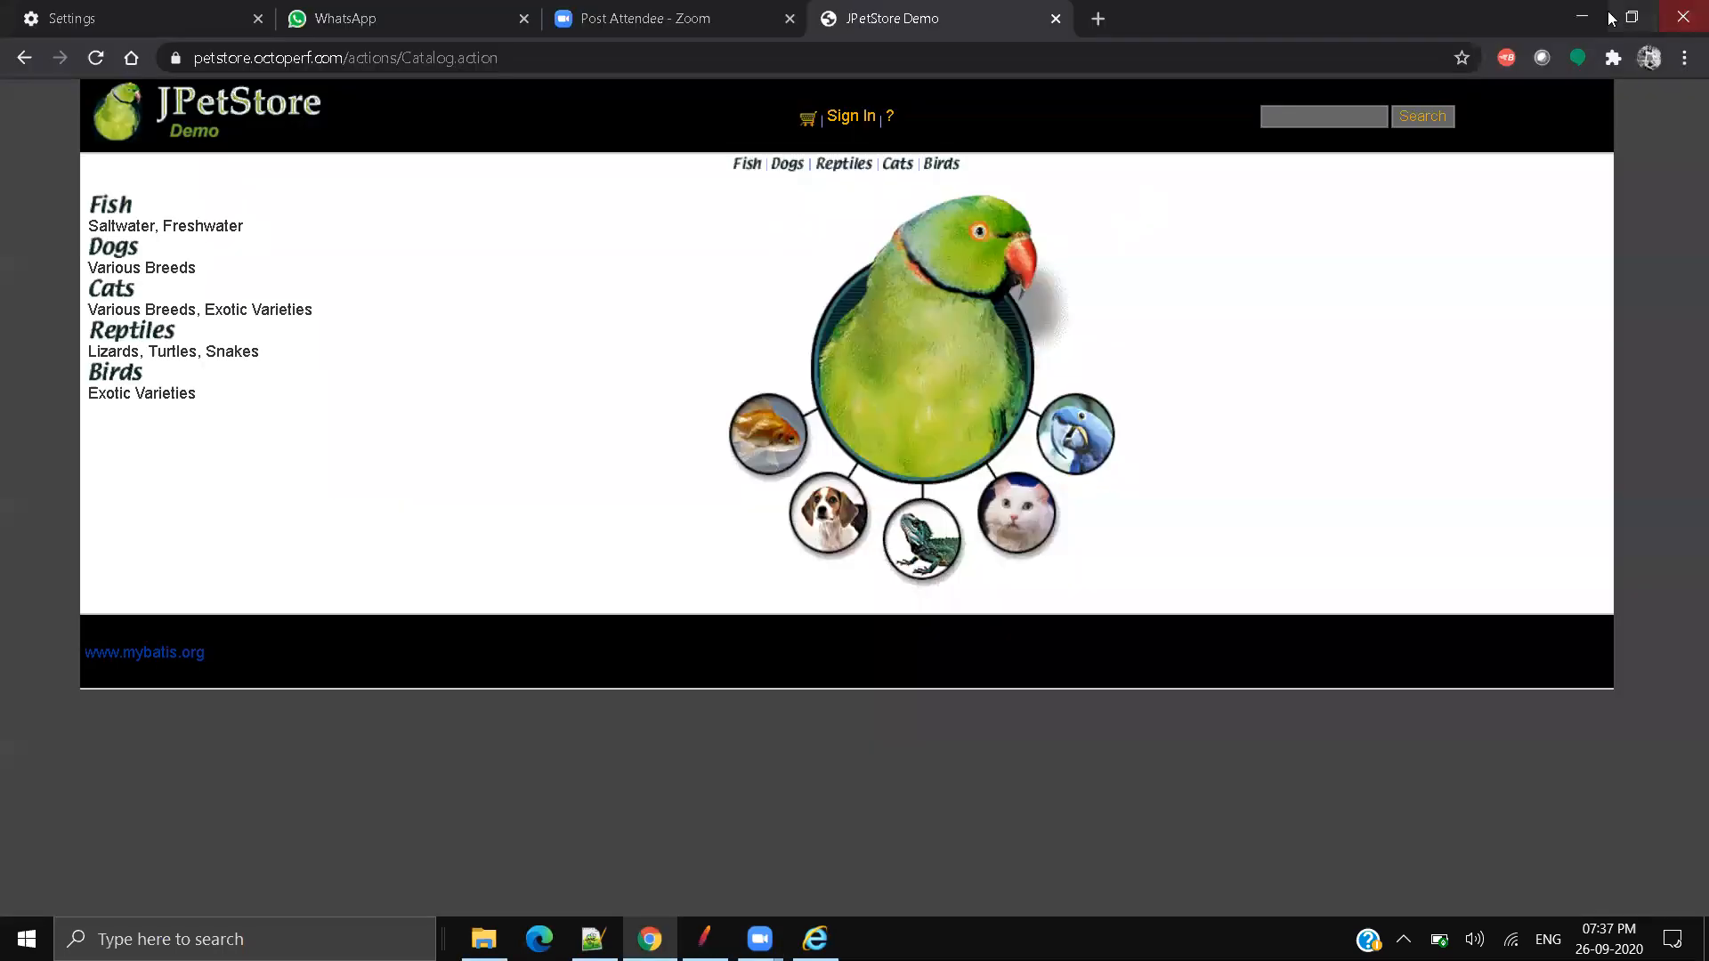
left_click(1582, 16)
left_click(126, 109)
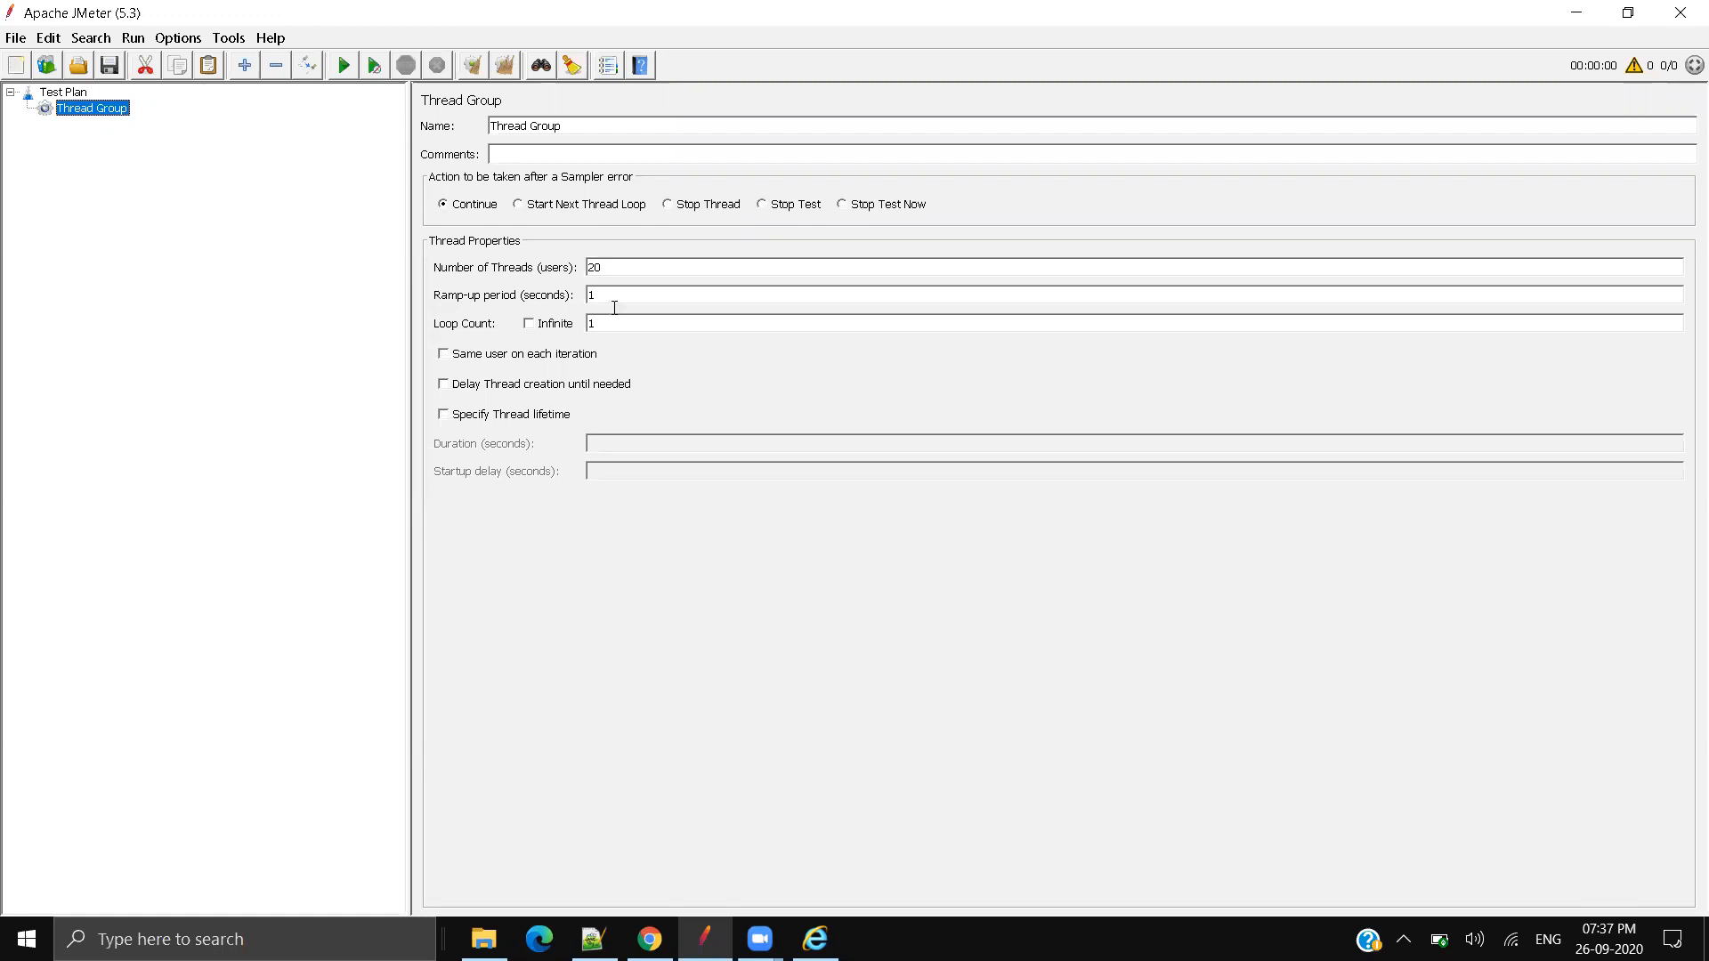
left_click_drag(607, 267, 517, 258)
type("100")
left_click_drag(632, 267, 563, 263)
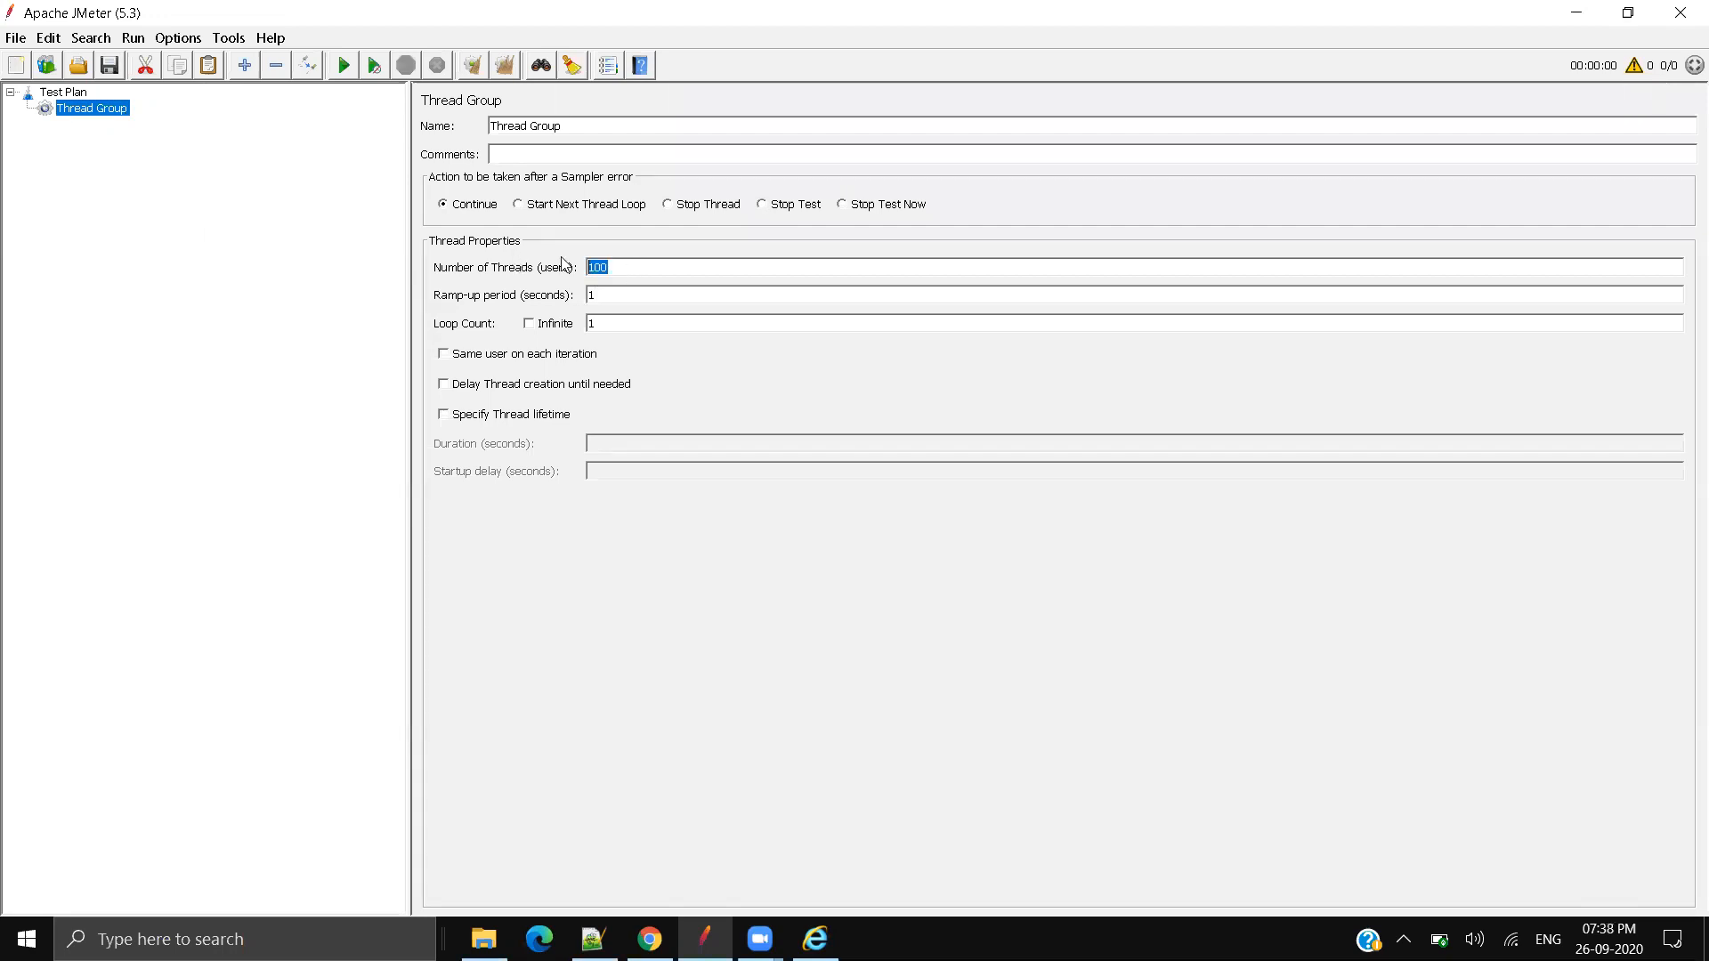
type("1000")
key("BackSpace")
key("BackSpace")
key("BackSpace")
key("BackSpace")
type("1")
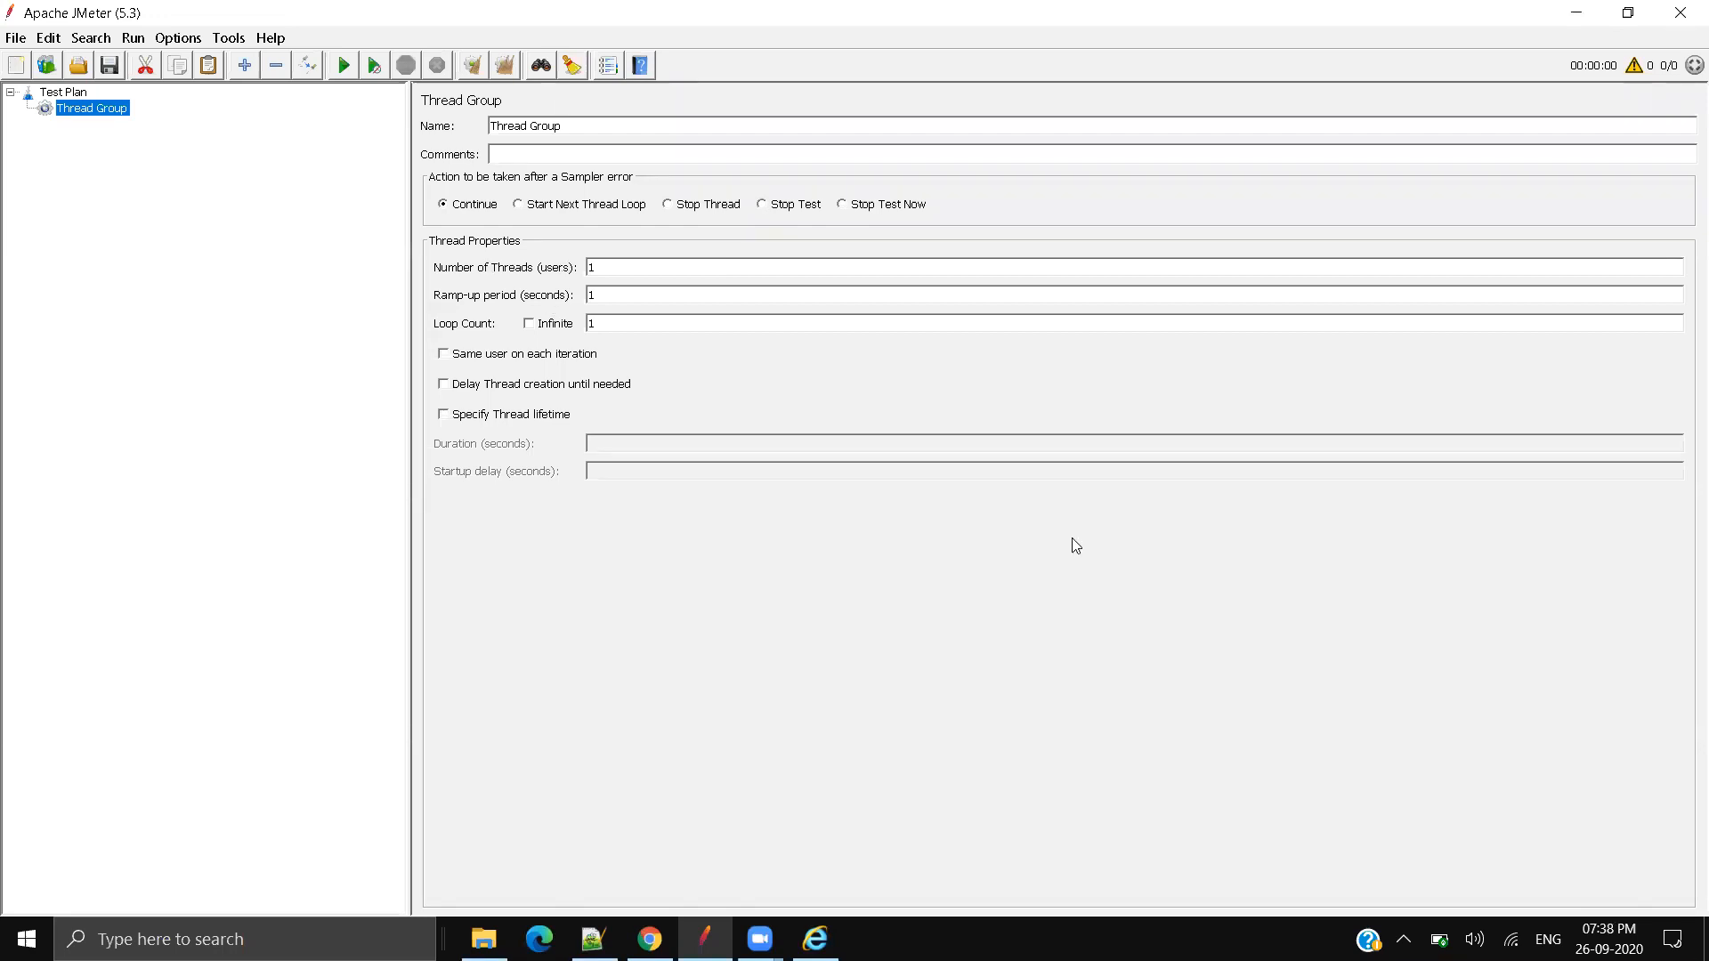
left_click(76, 116)
left_click(1577, 13)
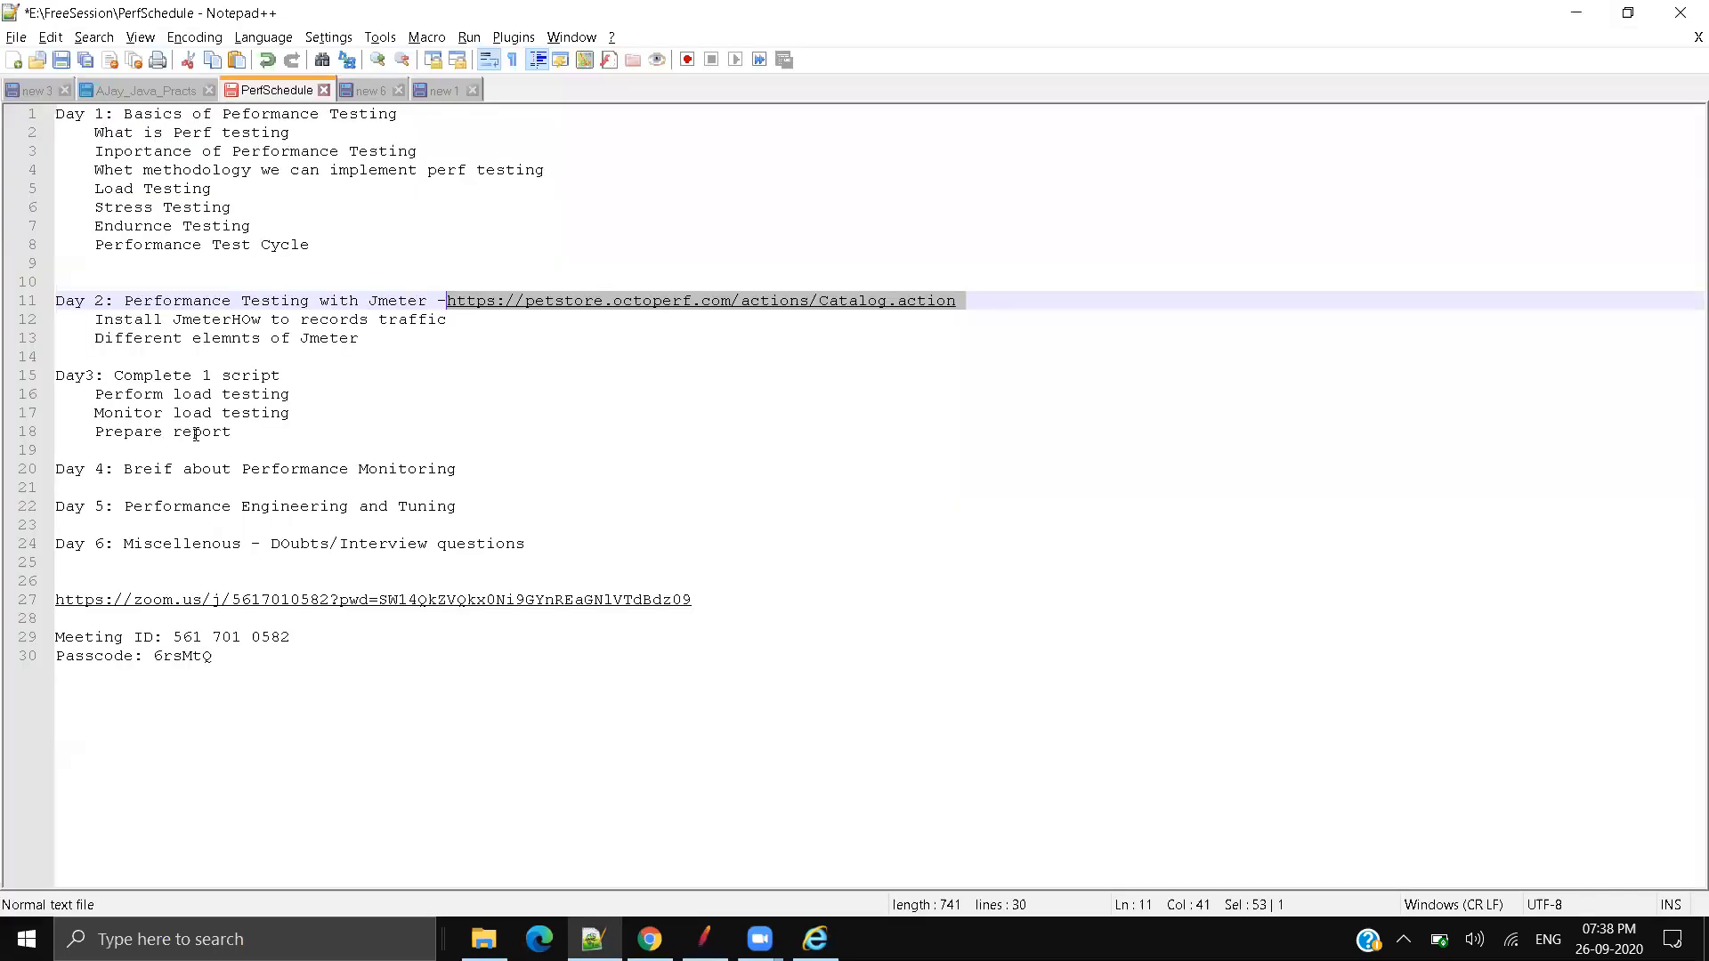
left_click(705, 939)
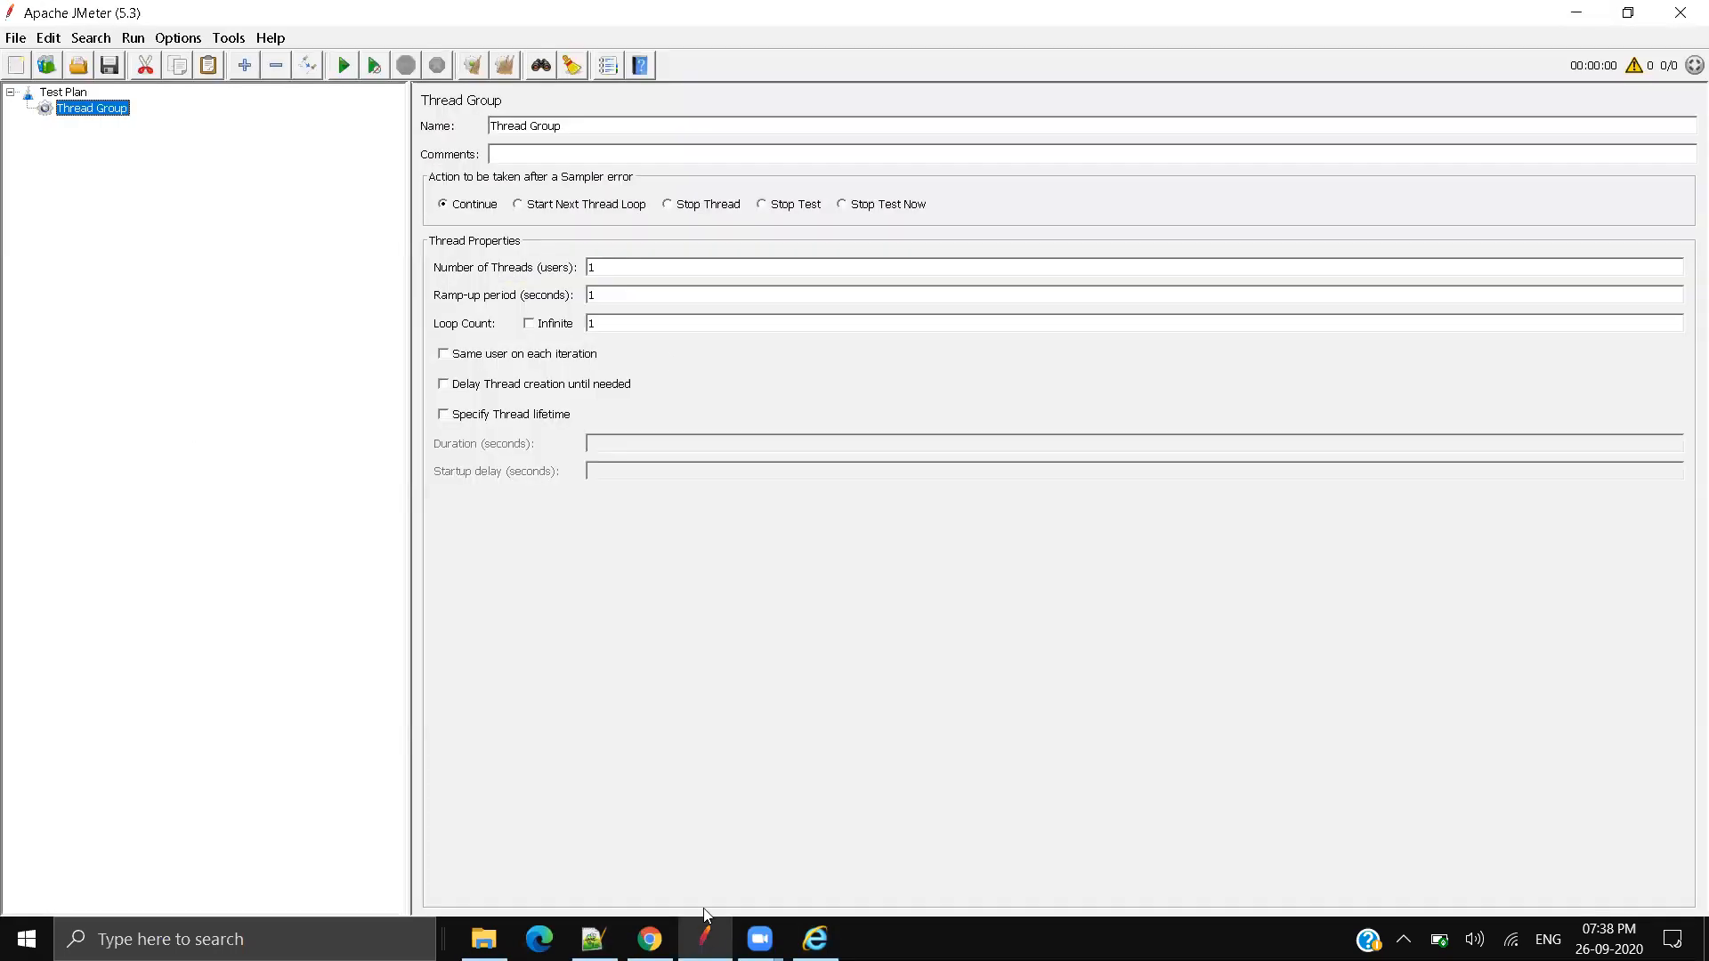
Step: Switch to the JPetStore page in Chrome and open DevTools with F12
left_click(650, 939)
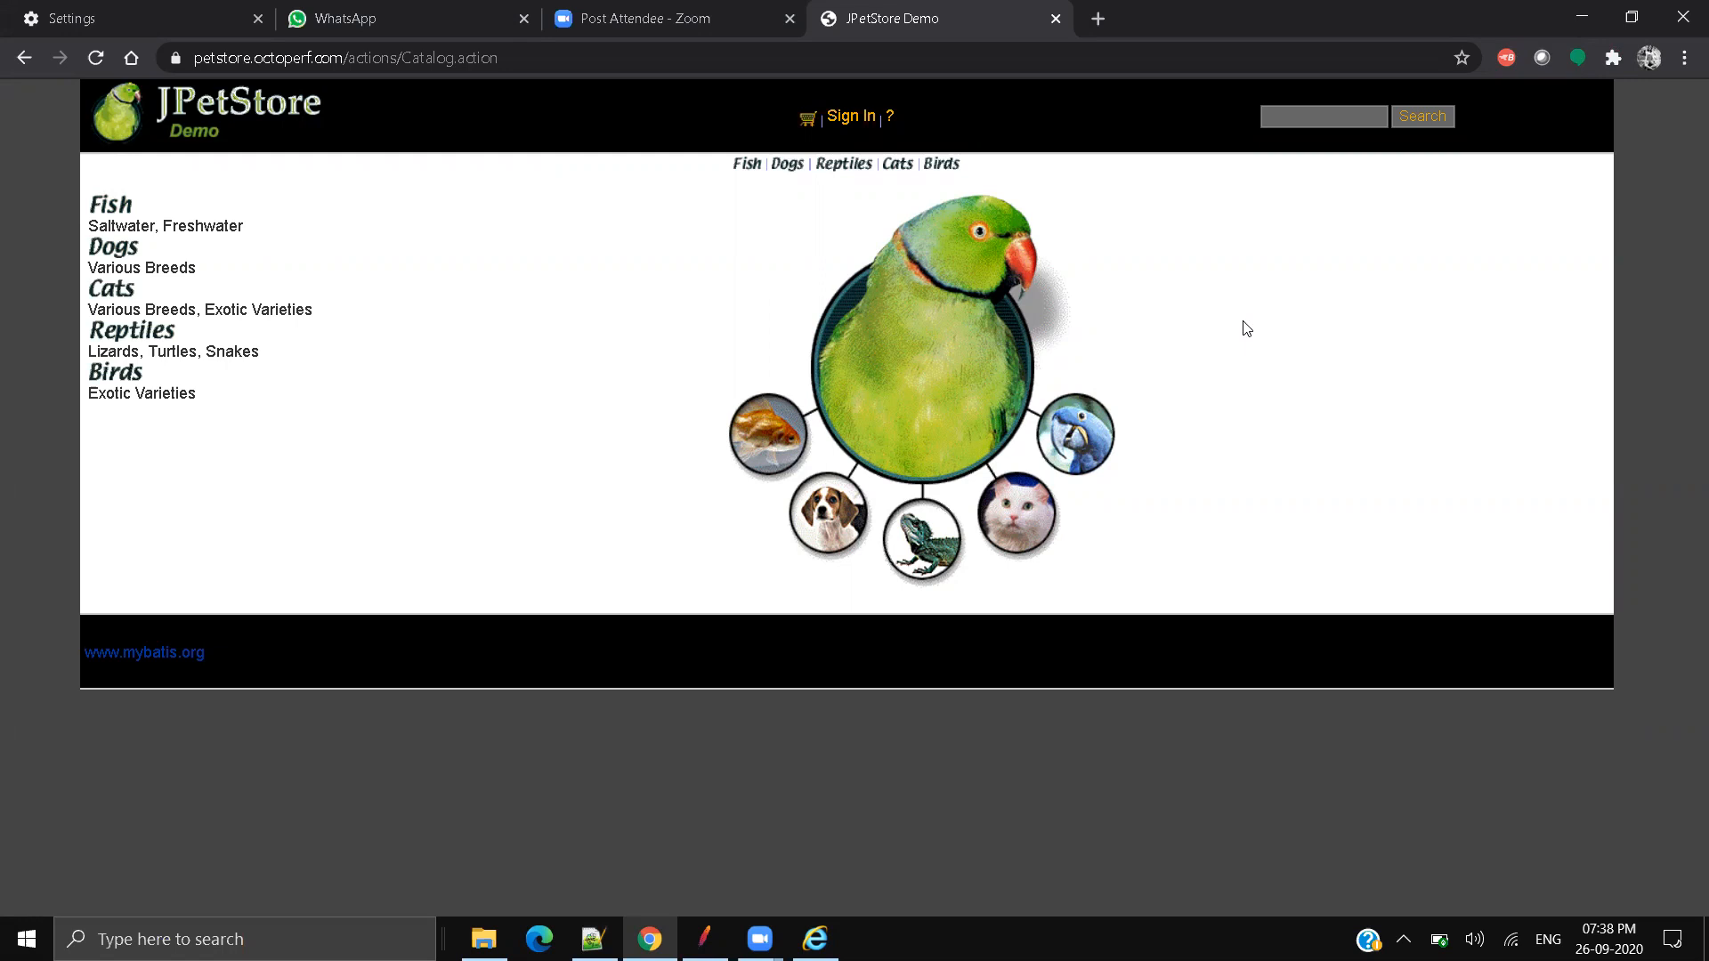
key("F12")
Step: Load the sign-in page, select the Account.action request URL in DevTools headers, then return to JMeter
left_click(373, 117)
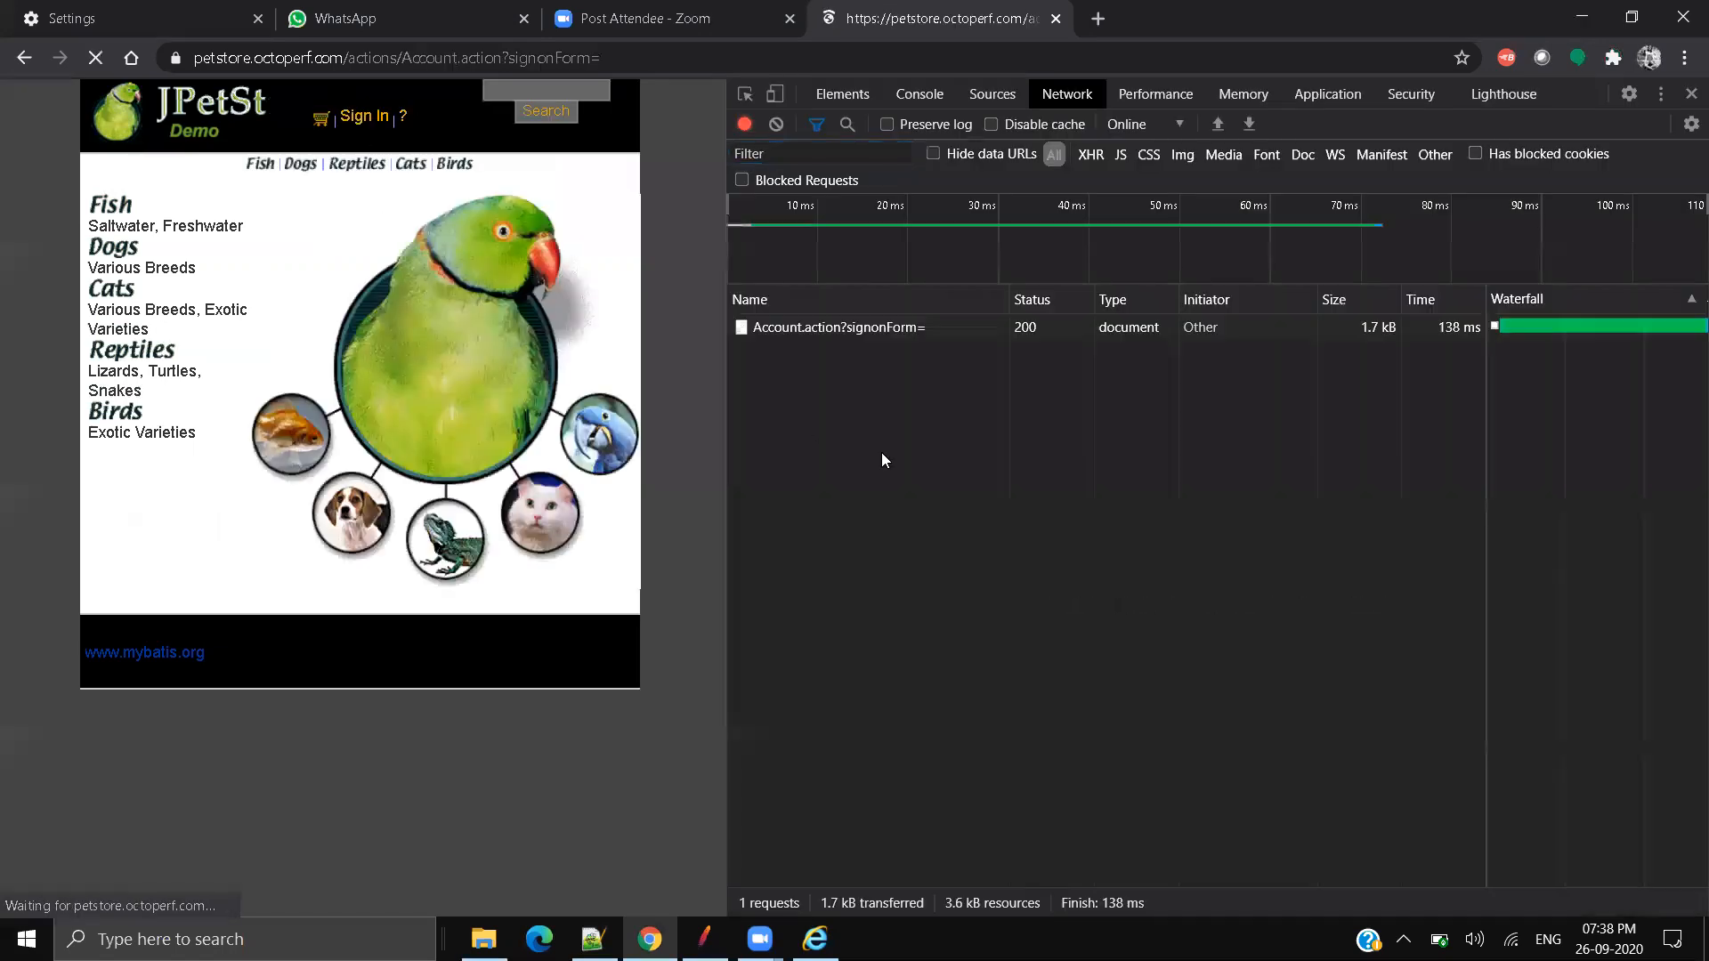
left_click(991, 331)
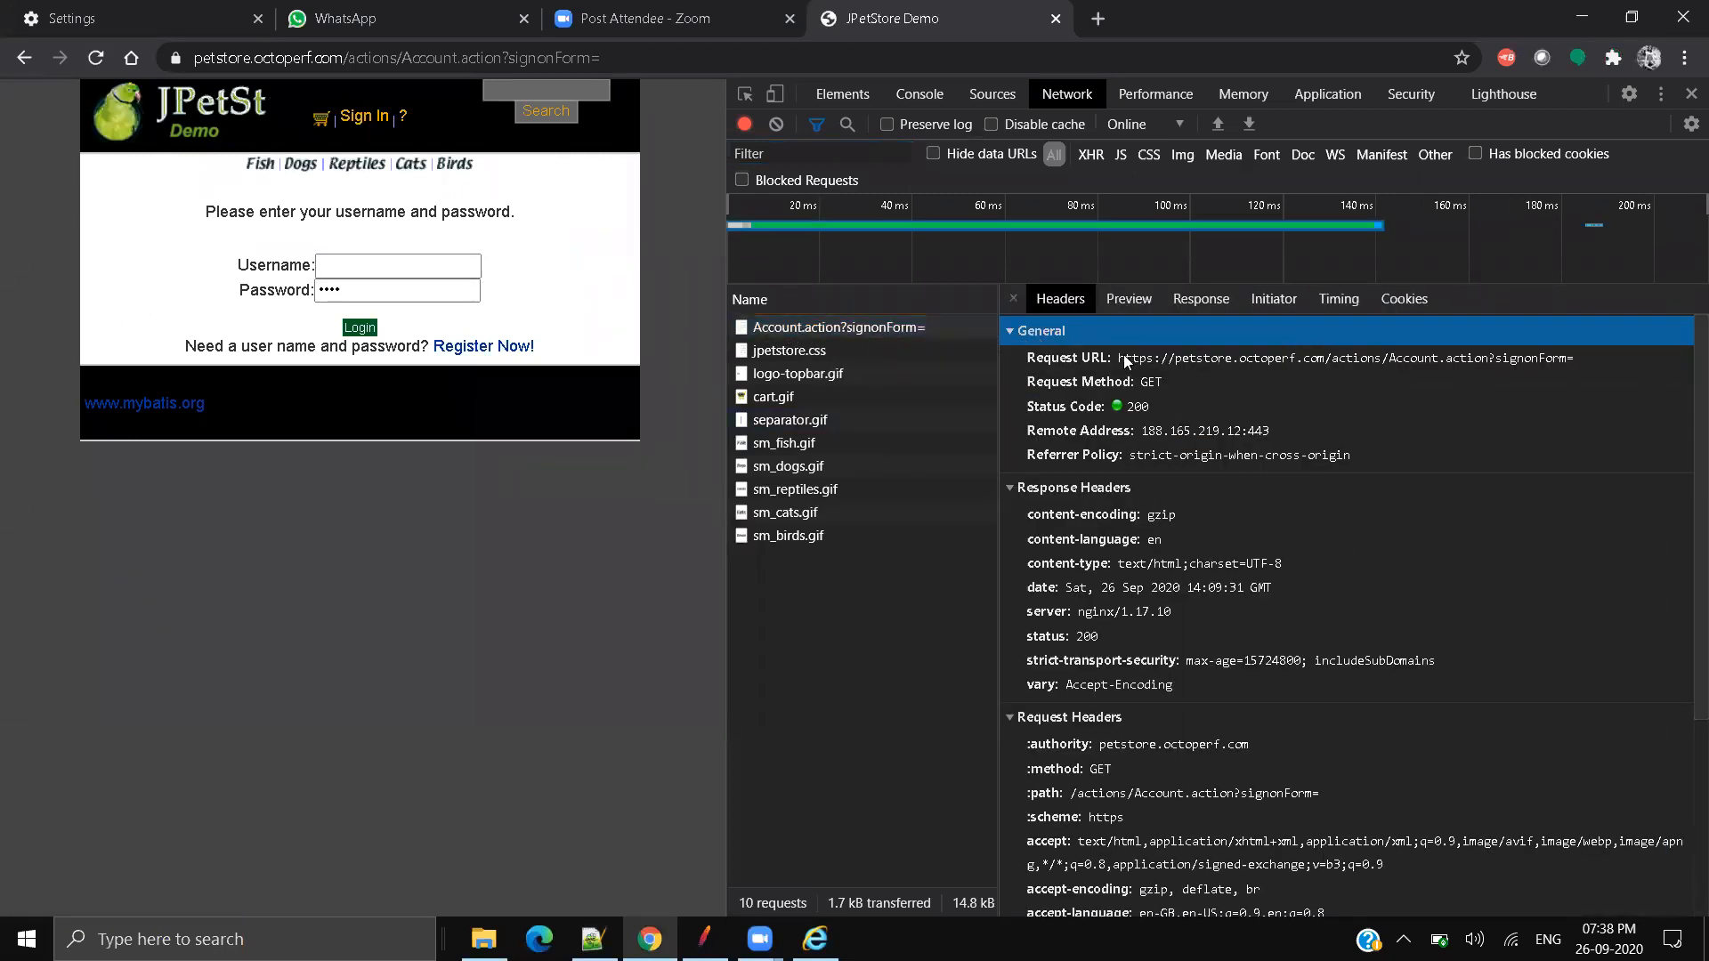
left_click_drag(1120, 358, 1417, 365)
left_click(704, 939)
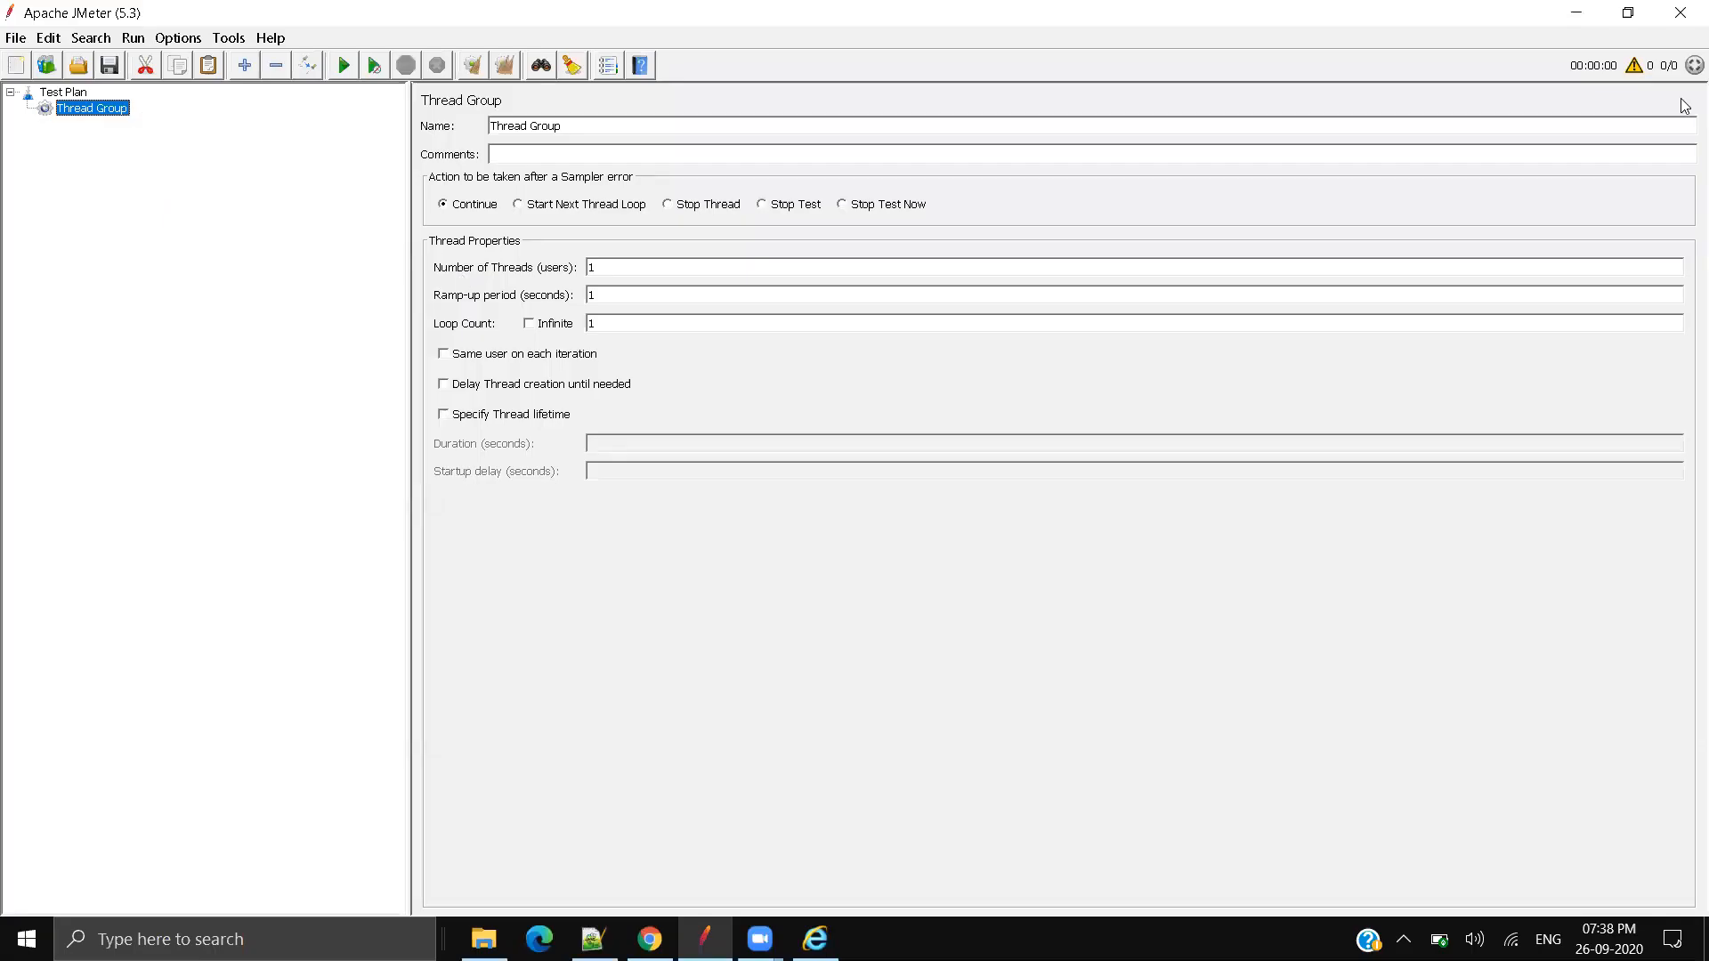
key("alt+Tab")
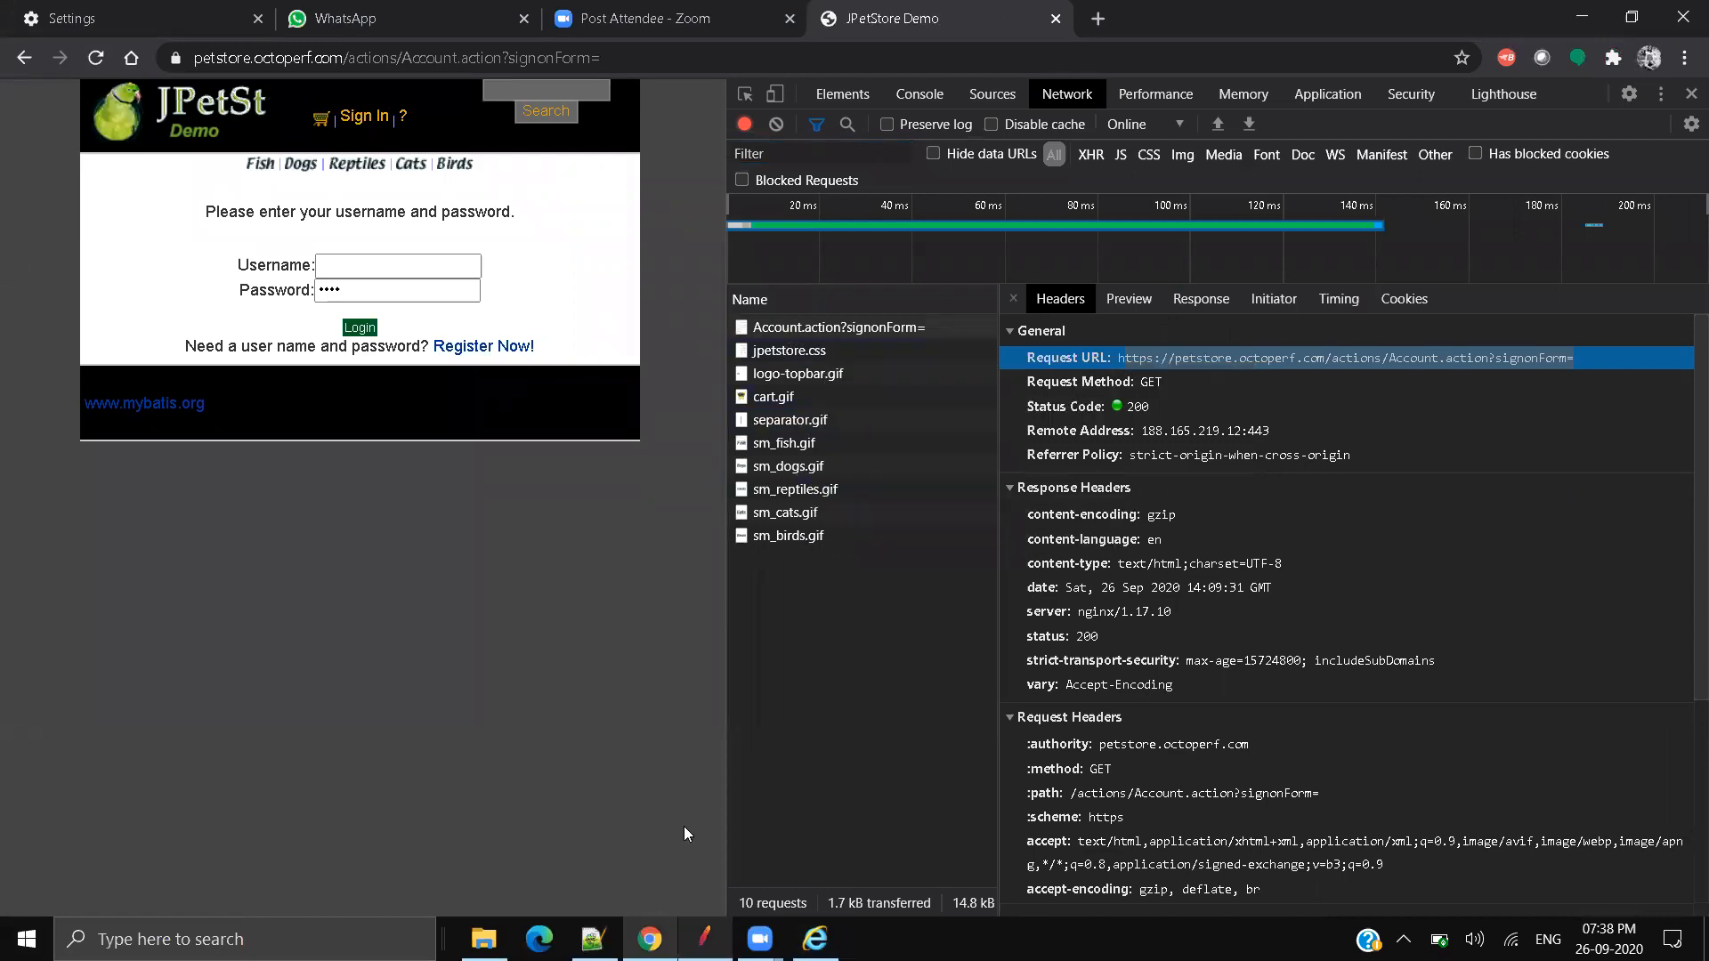
key("alt+Tab")
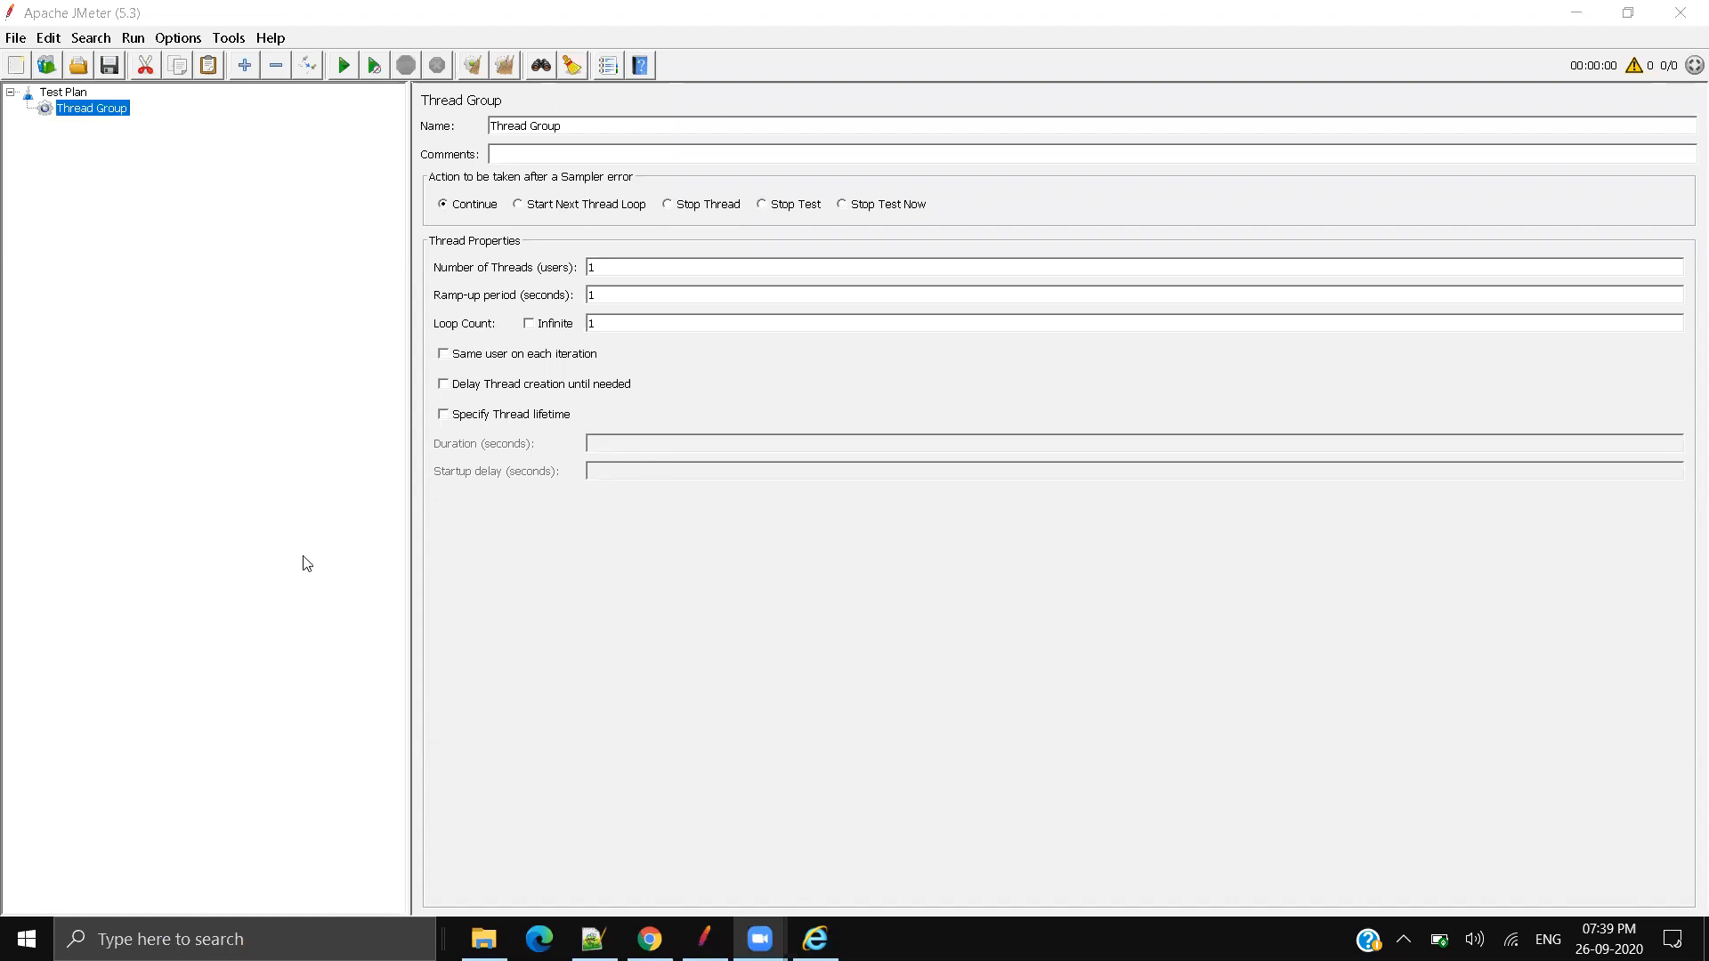
Step: Focus the JMeter tree and open the Test Plan's right-click menu for adding elements
left_click(265, 525)
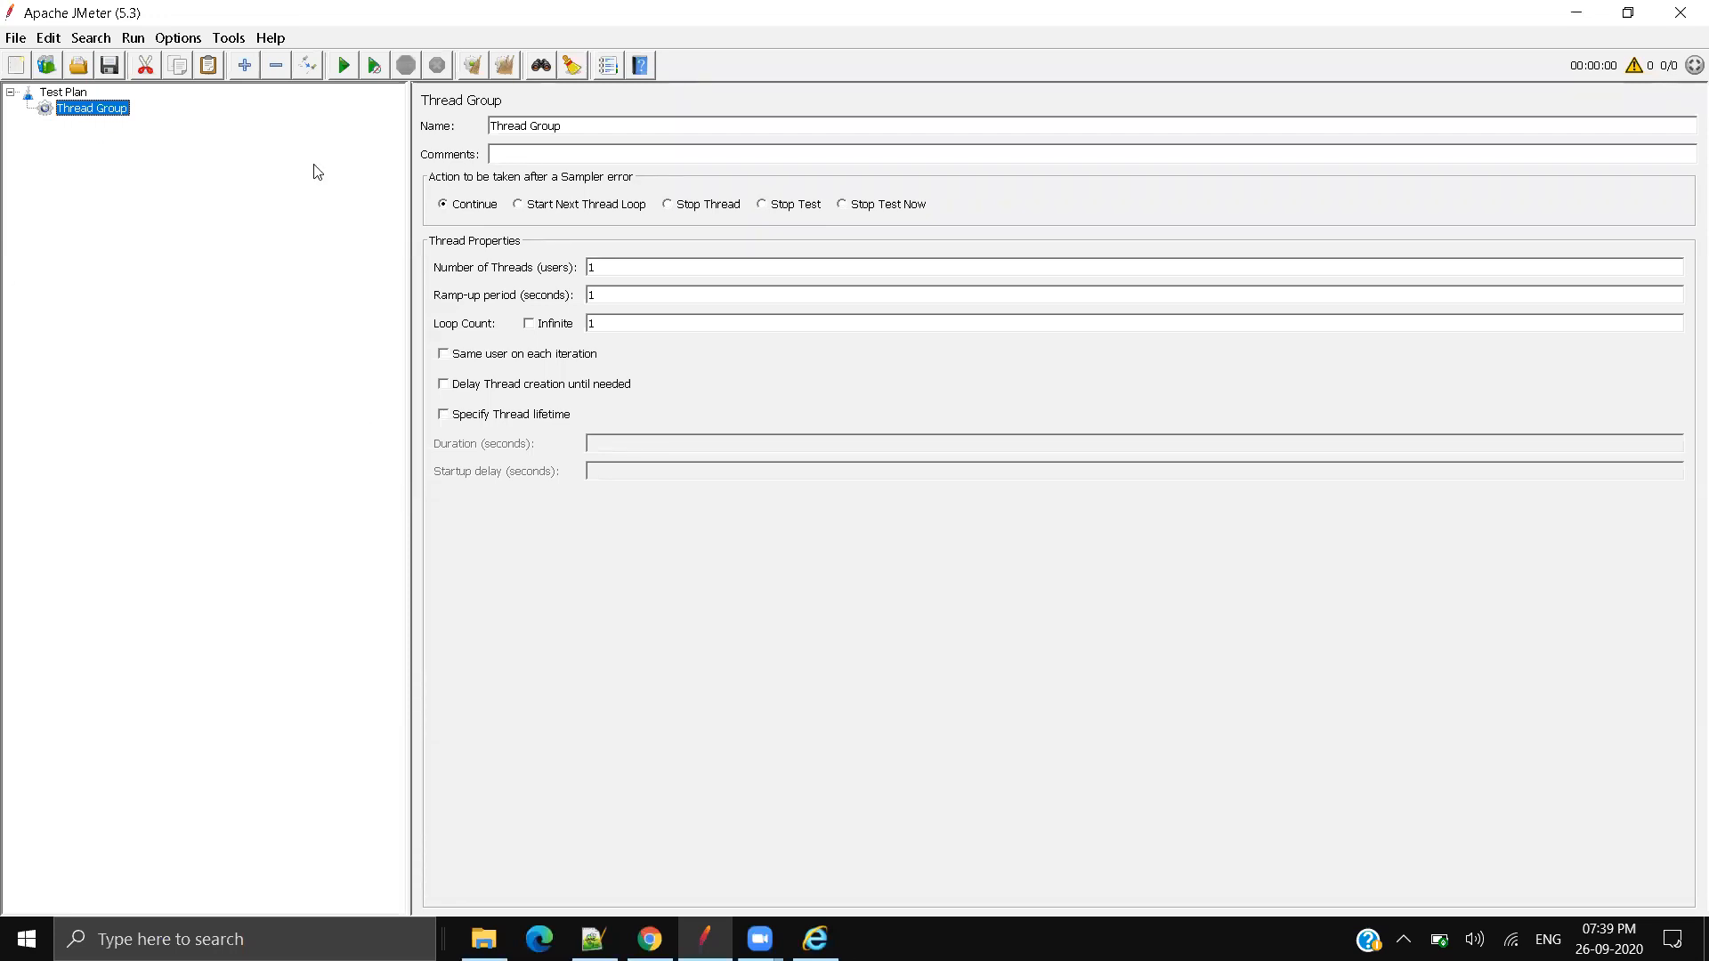
right_click(78, 96)
Step: Add an HTTP(S) Test Script Recorder under the Test Plan from the Non-Test Elements menu
mouse_move(152, 109)
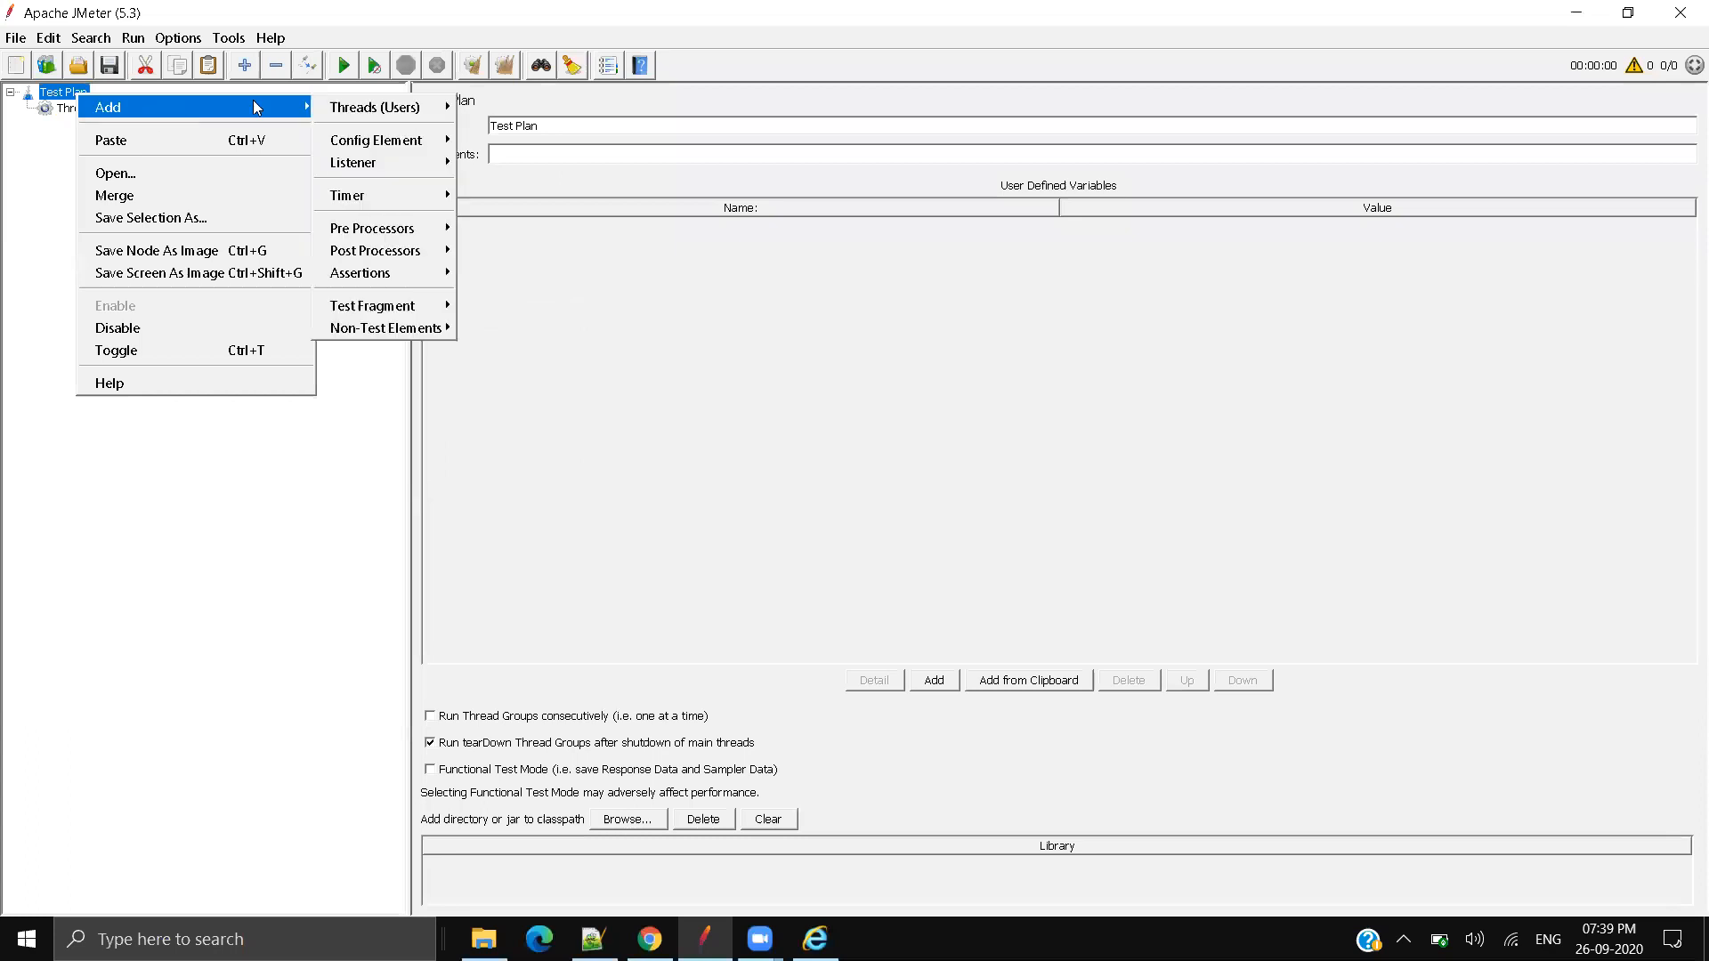
mouse_move(422, 108)
mouse_move(400, 331)
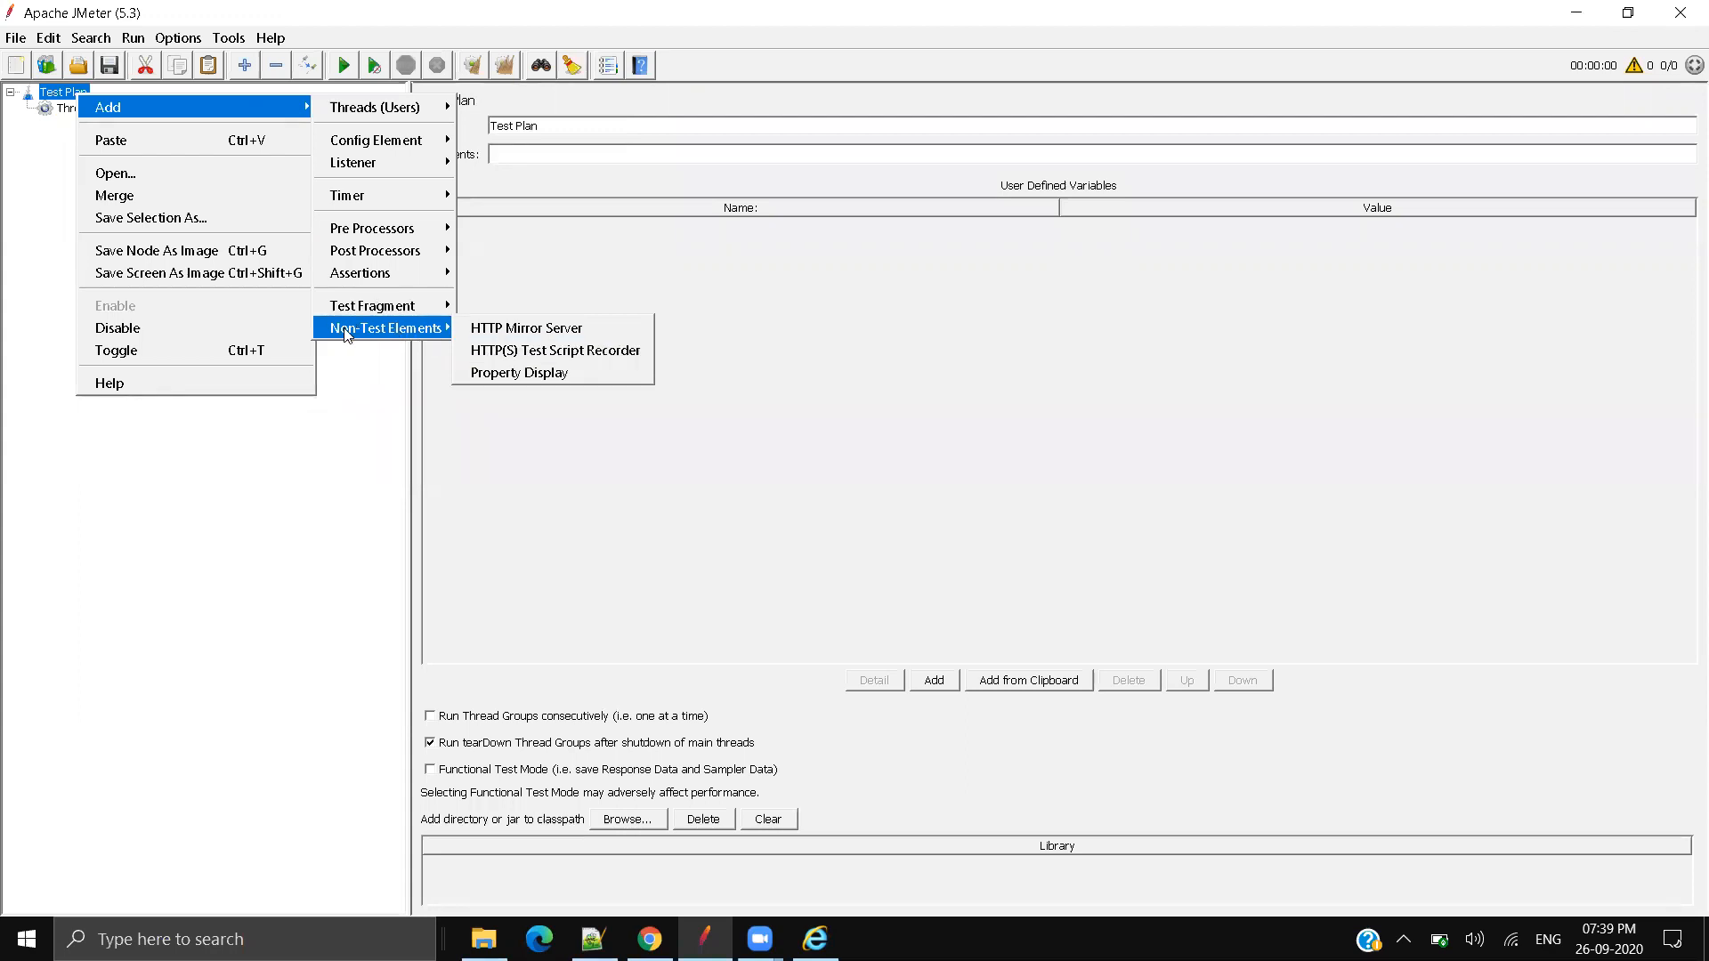
left_click(545, 364)
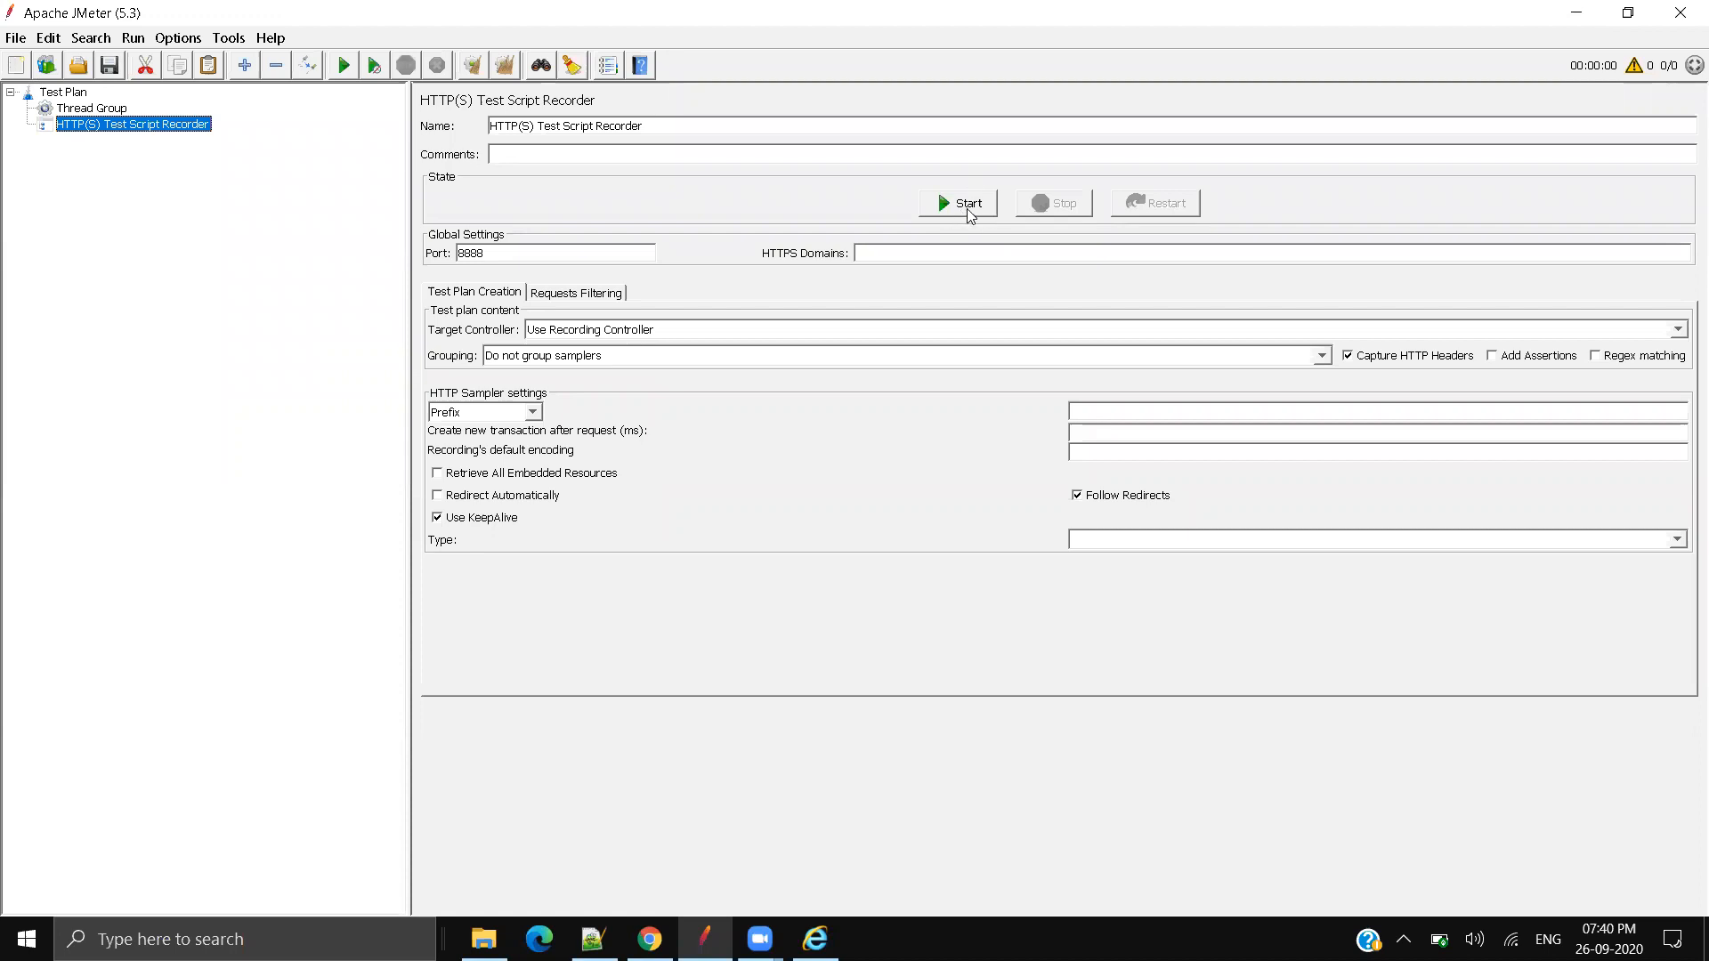
Step: Select the recorder's port value 8888
double_click(479, 254)
left_click(505, 257)
double_click(470, 257)
left_click(515, 260)
left_click_drag(508, 253, 455, 252)
left_click(530, 261)
double_click(478, 253)
Step: Rename the Thread Group to 'Demo'
left_click(585, 333)
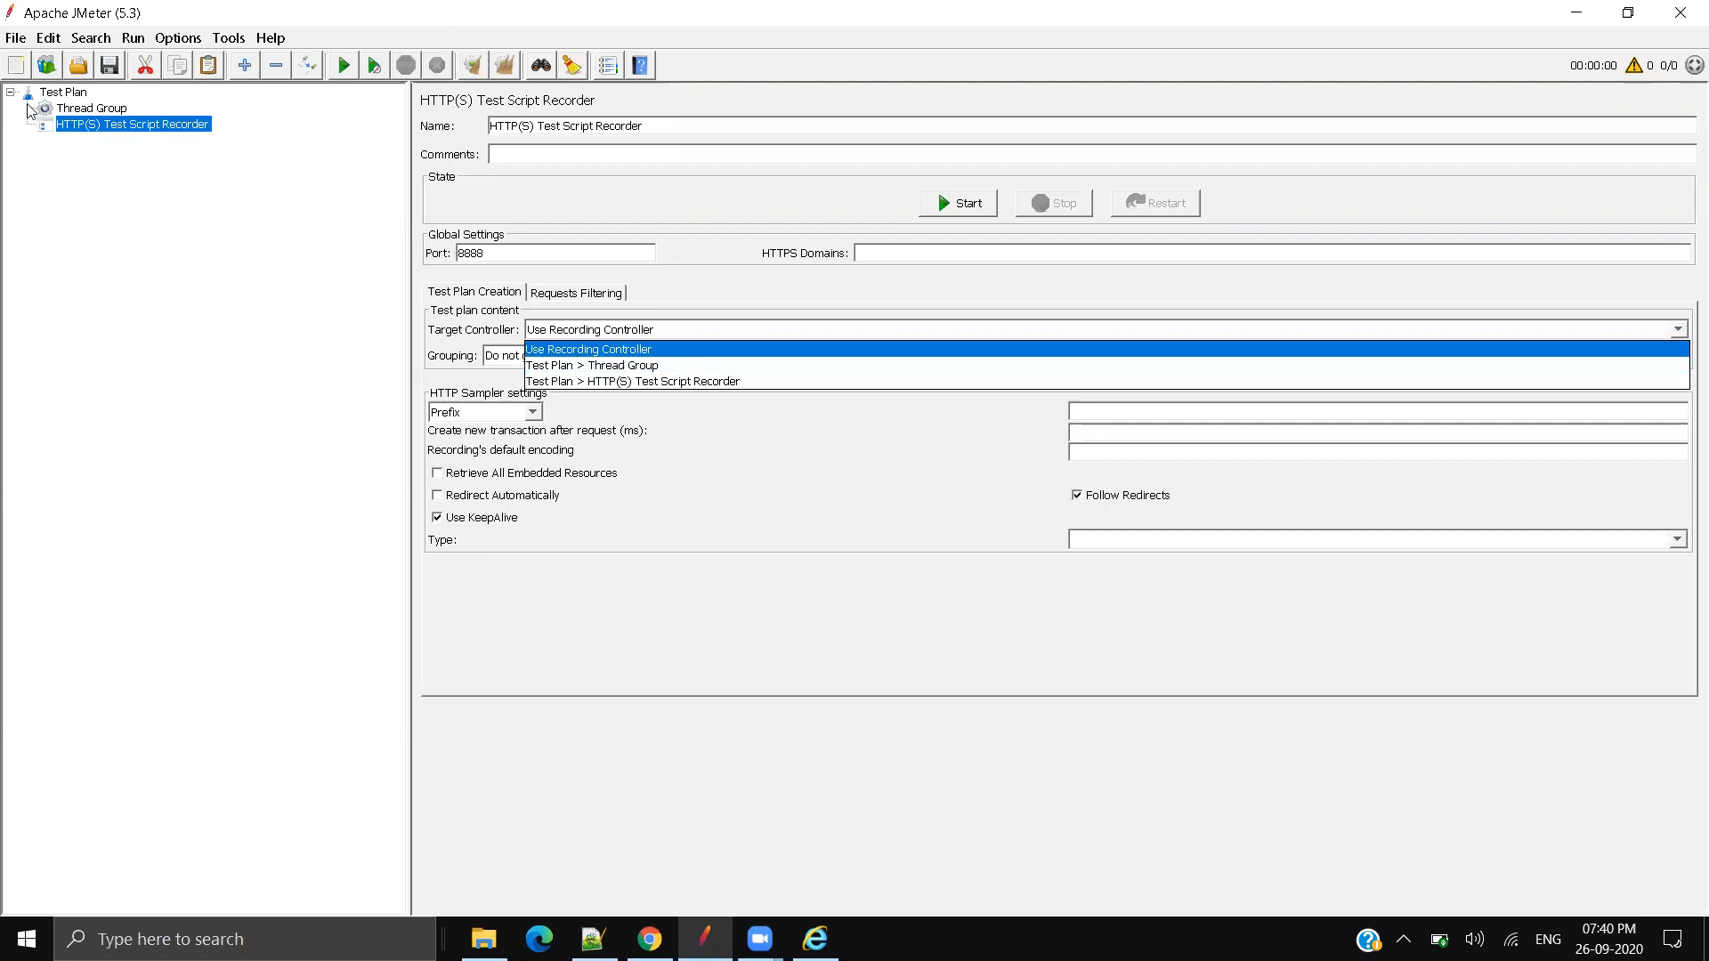
left_click(103, 110)
left_click(93, 109)
left_click_drag(650, 130, 47, 76)
type("Demo")
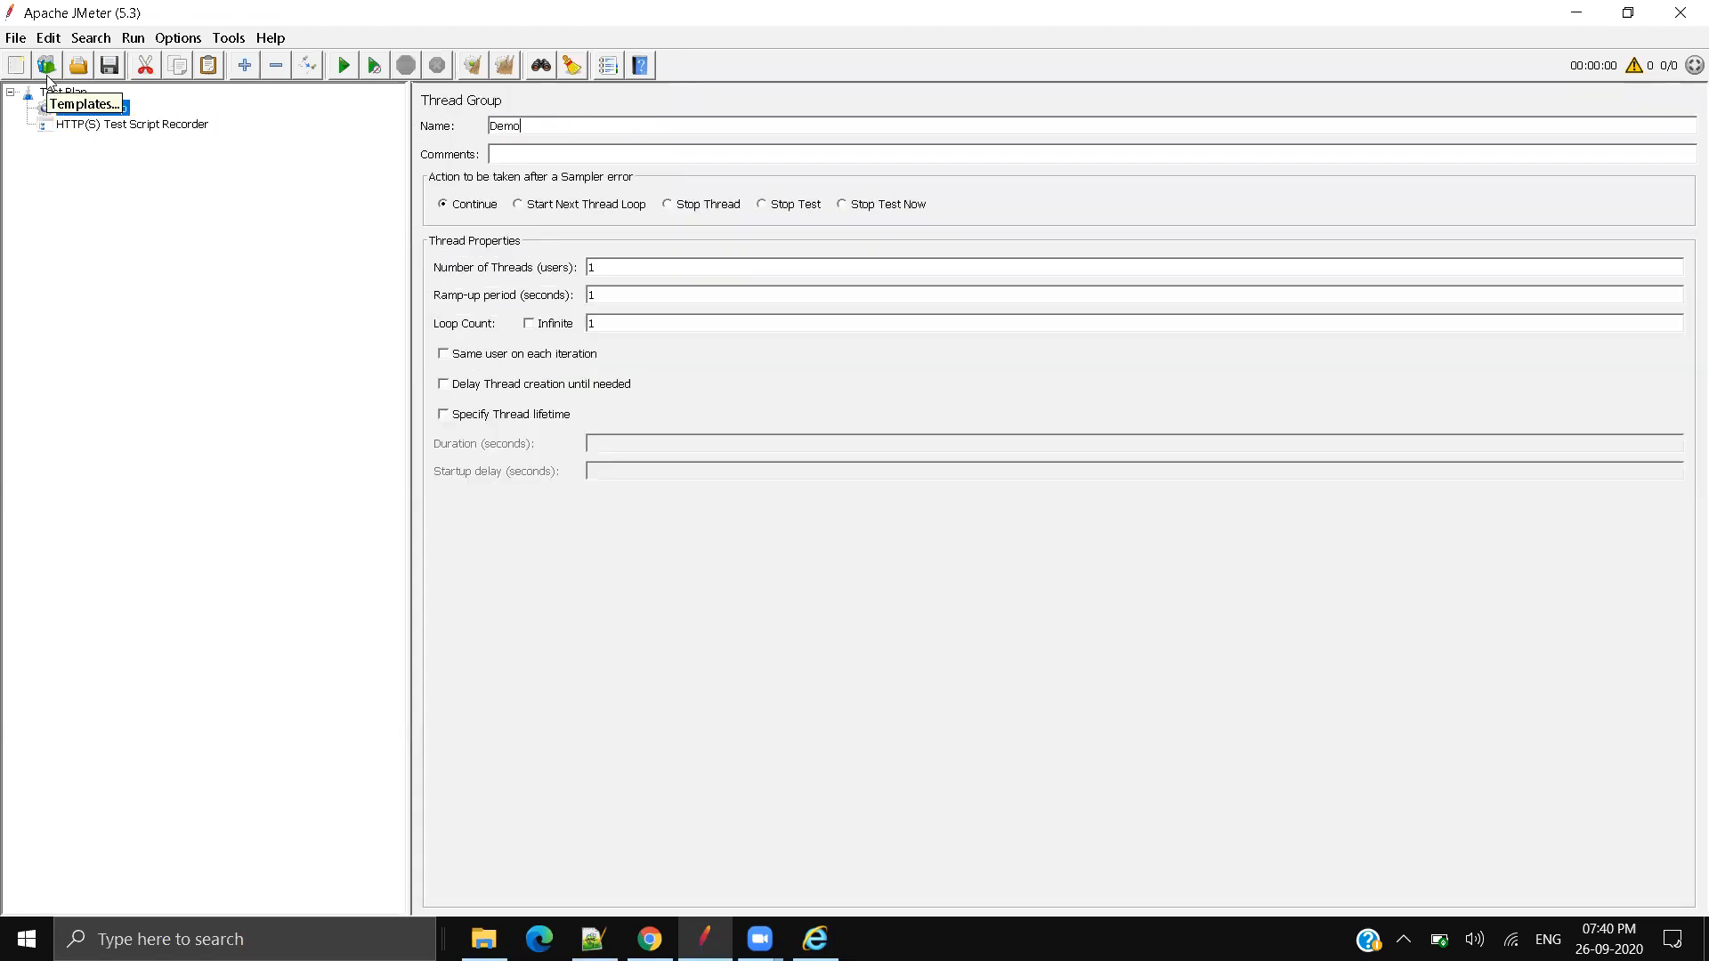
Step: Set the recorder's target controller to Test Plan > Demo and view the Demo thread group
left_click(163, 126)
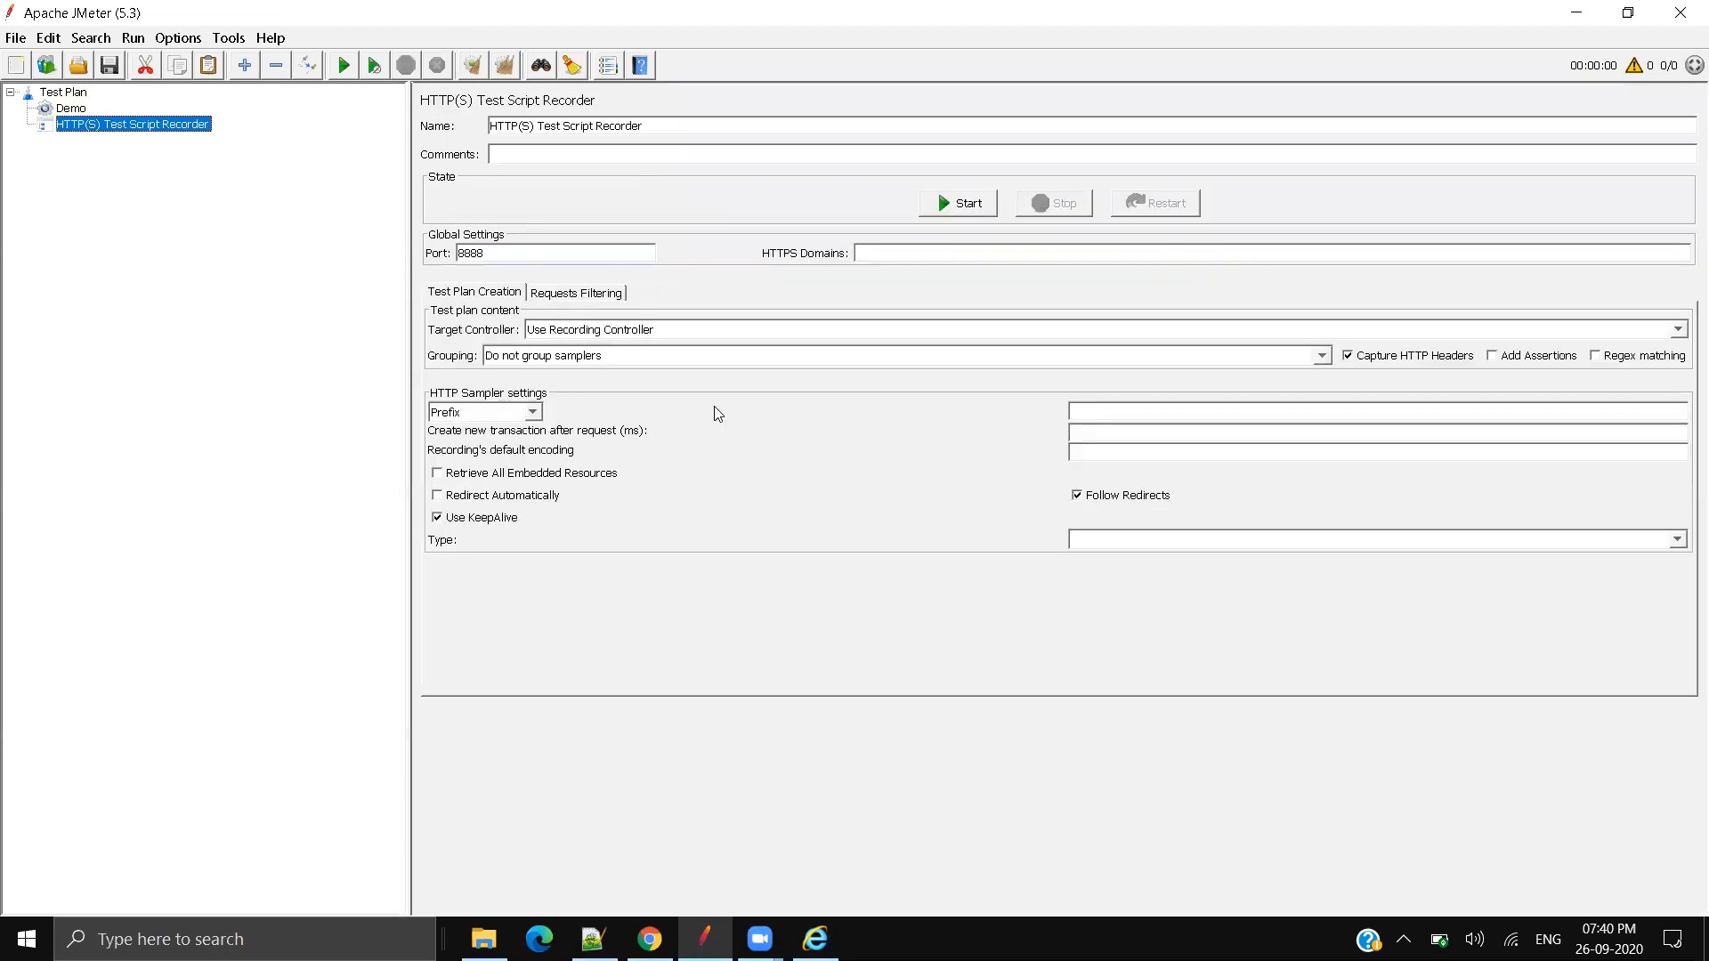
left_click(668, 332)
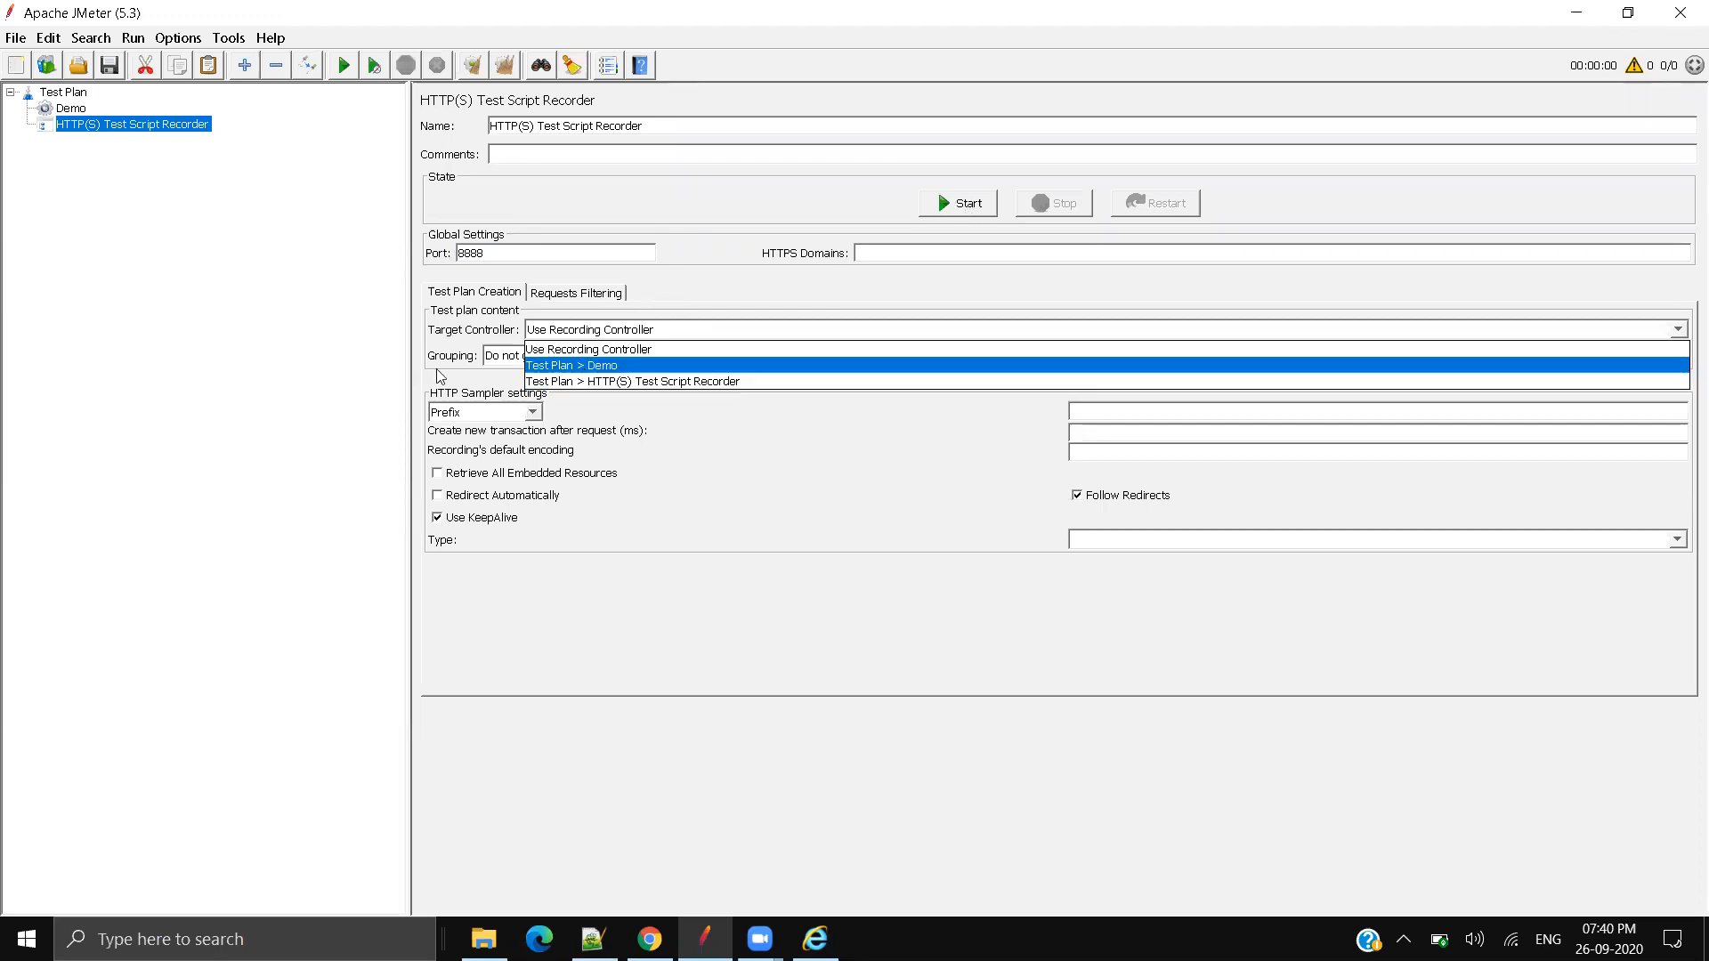
left_click(602, 365)
left_click(64, 108)
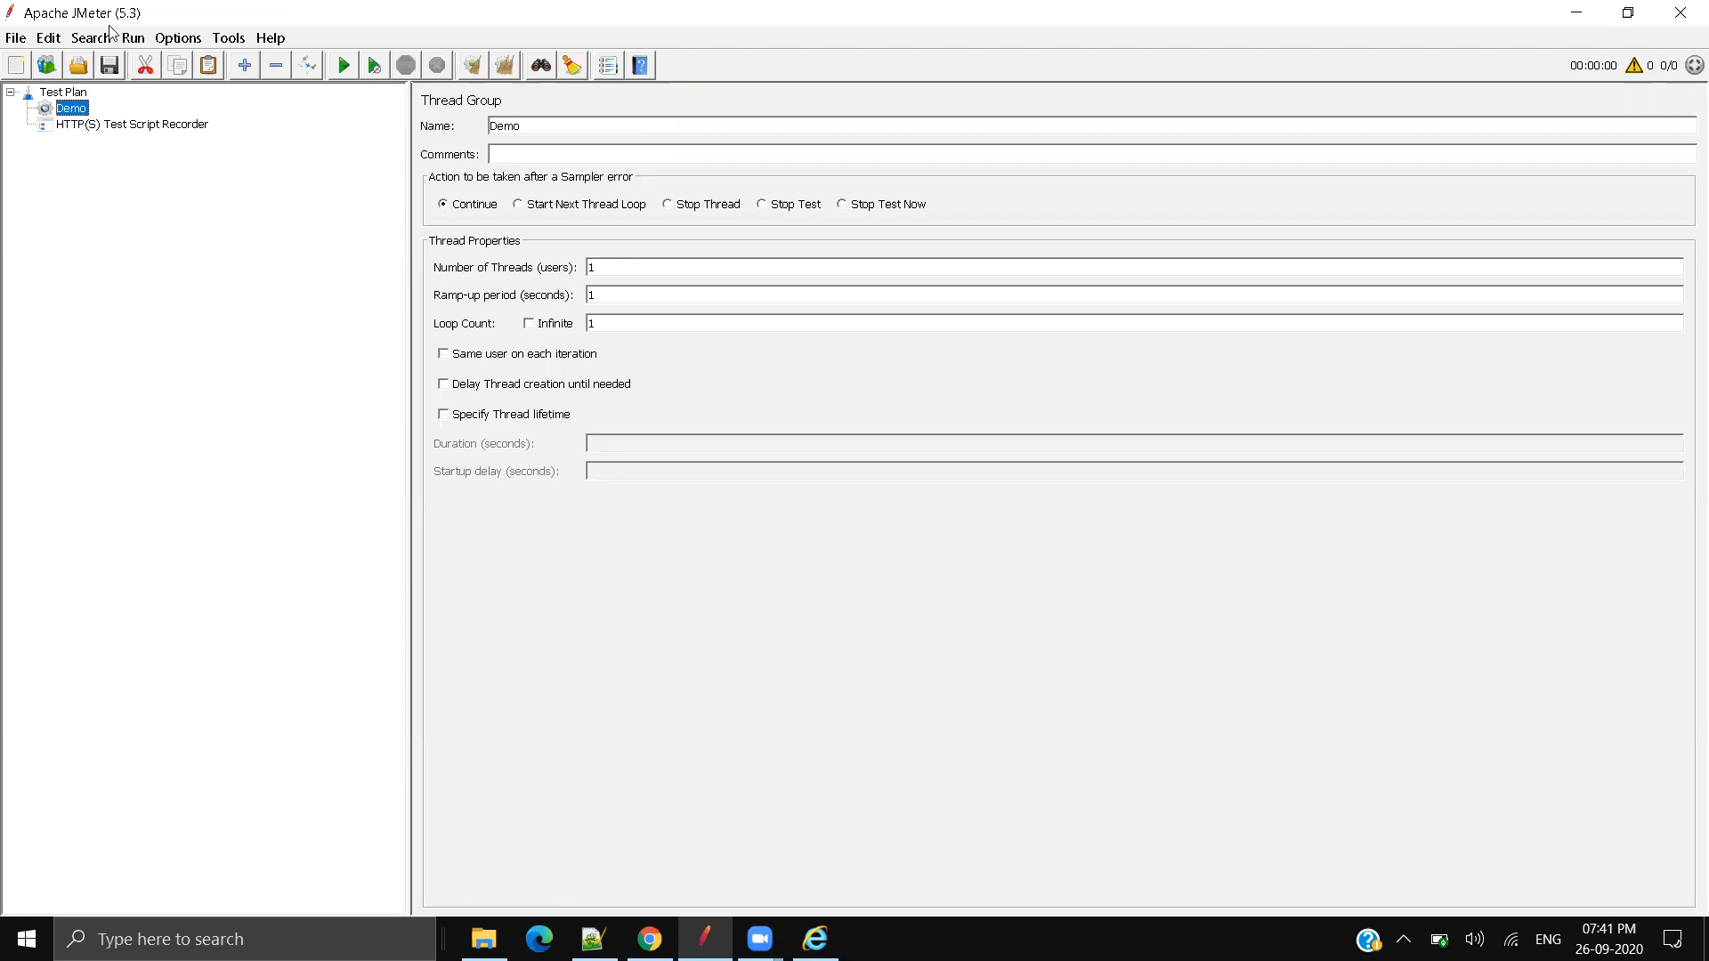
Step: Set the recorder's Grouping to 'Put each group in a new controller'
left_click(112, 126)
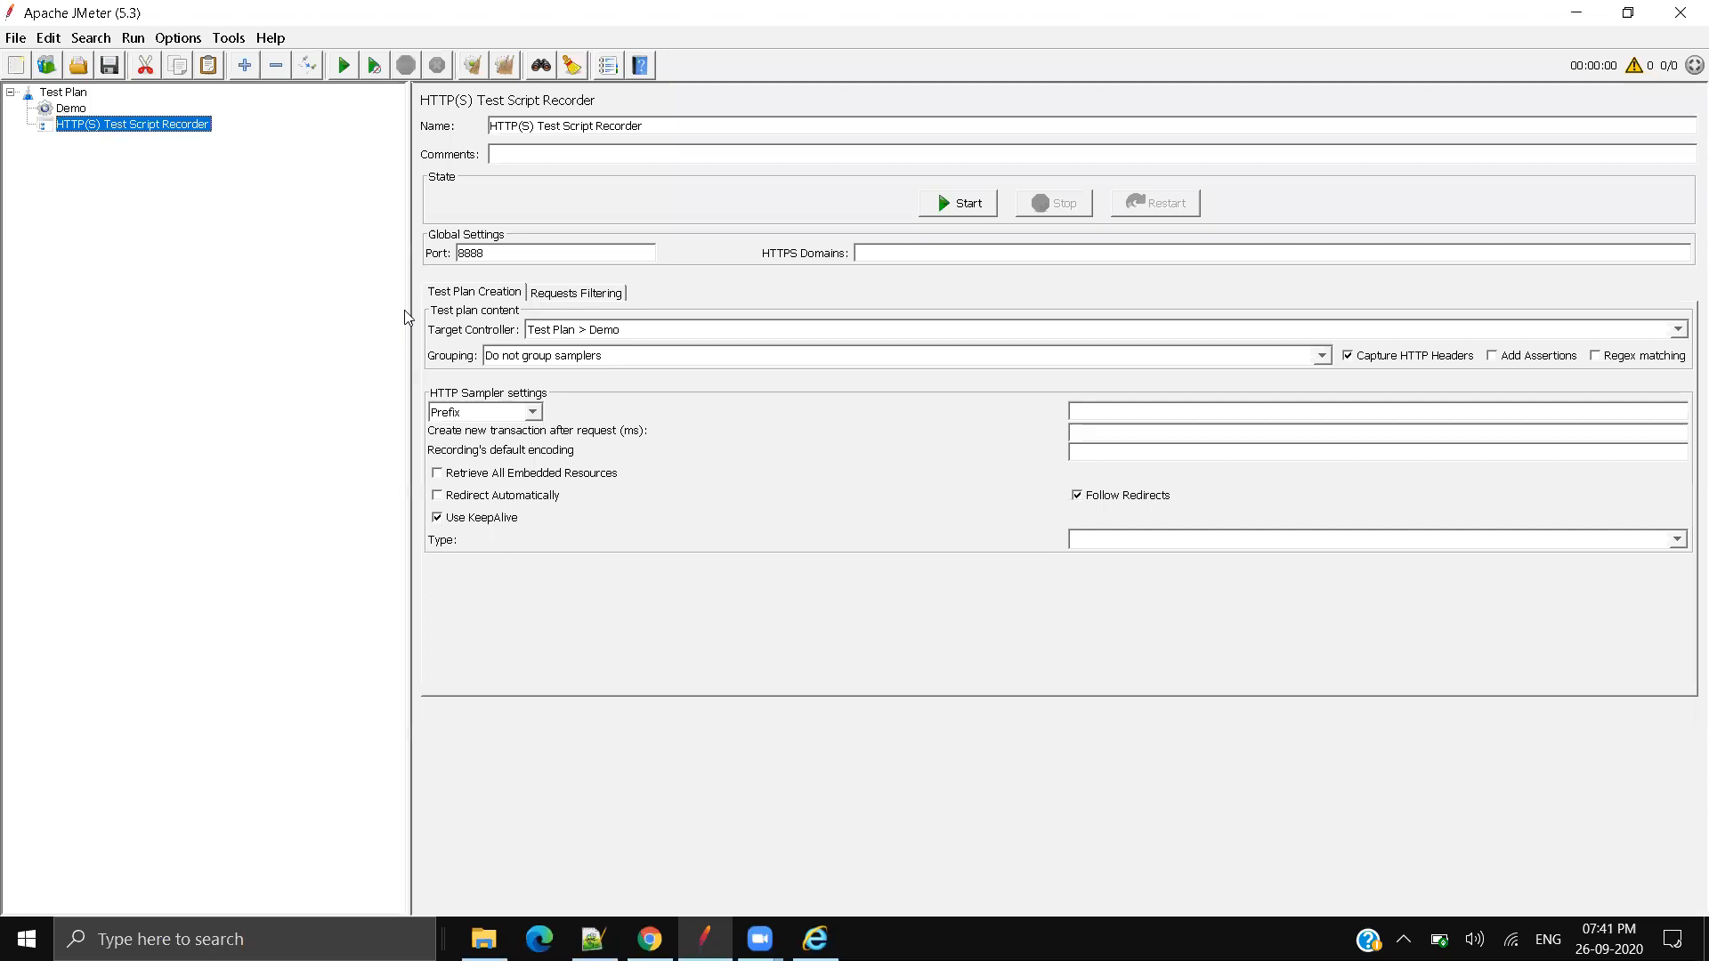
left_click(594, 360)
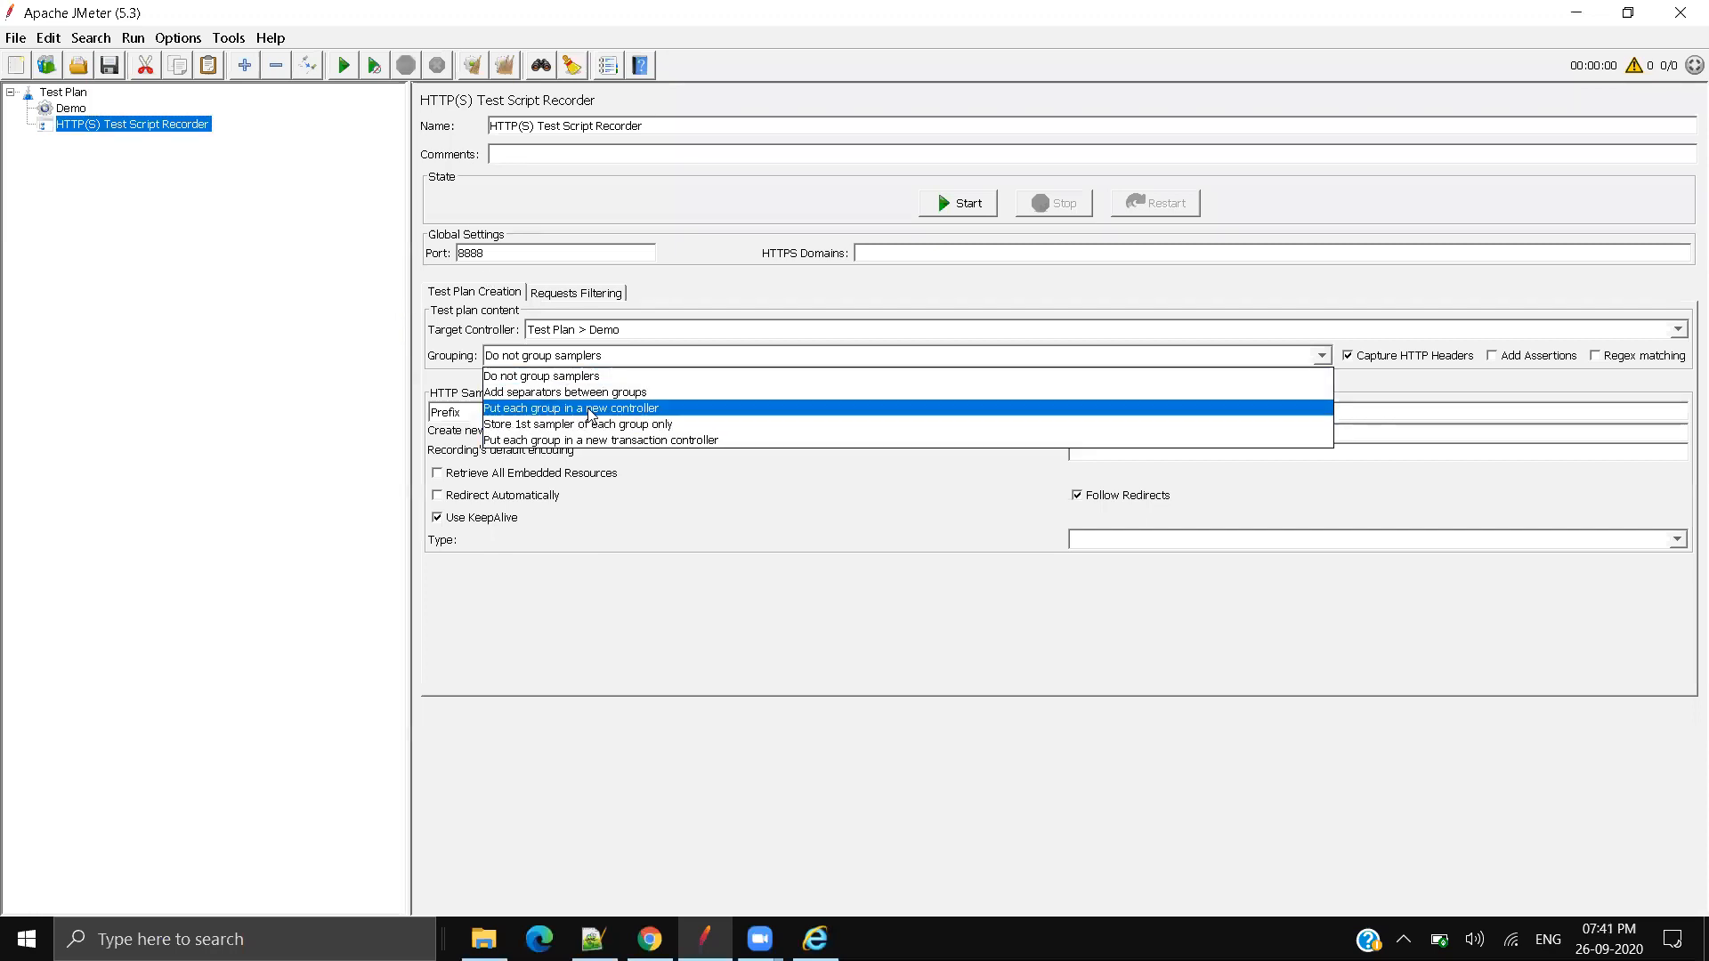
left_click(589, 410)
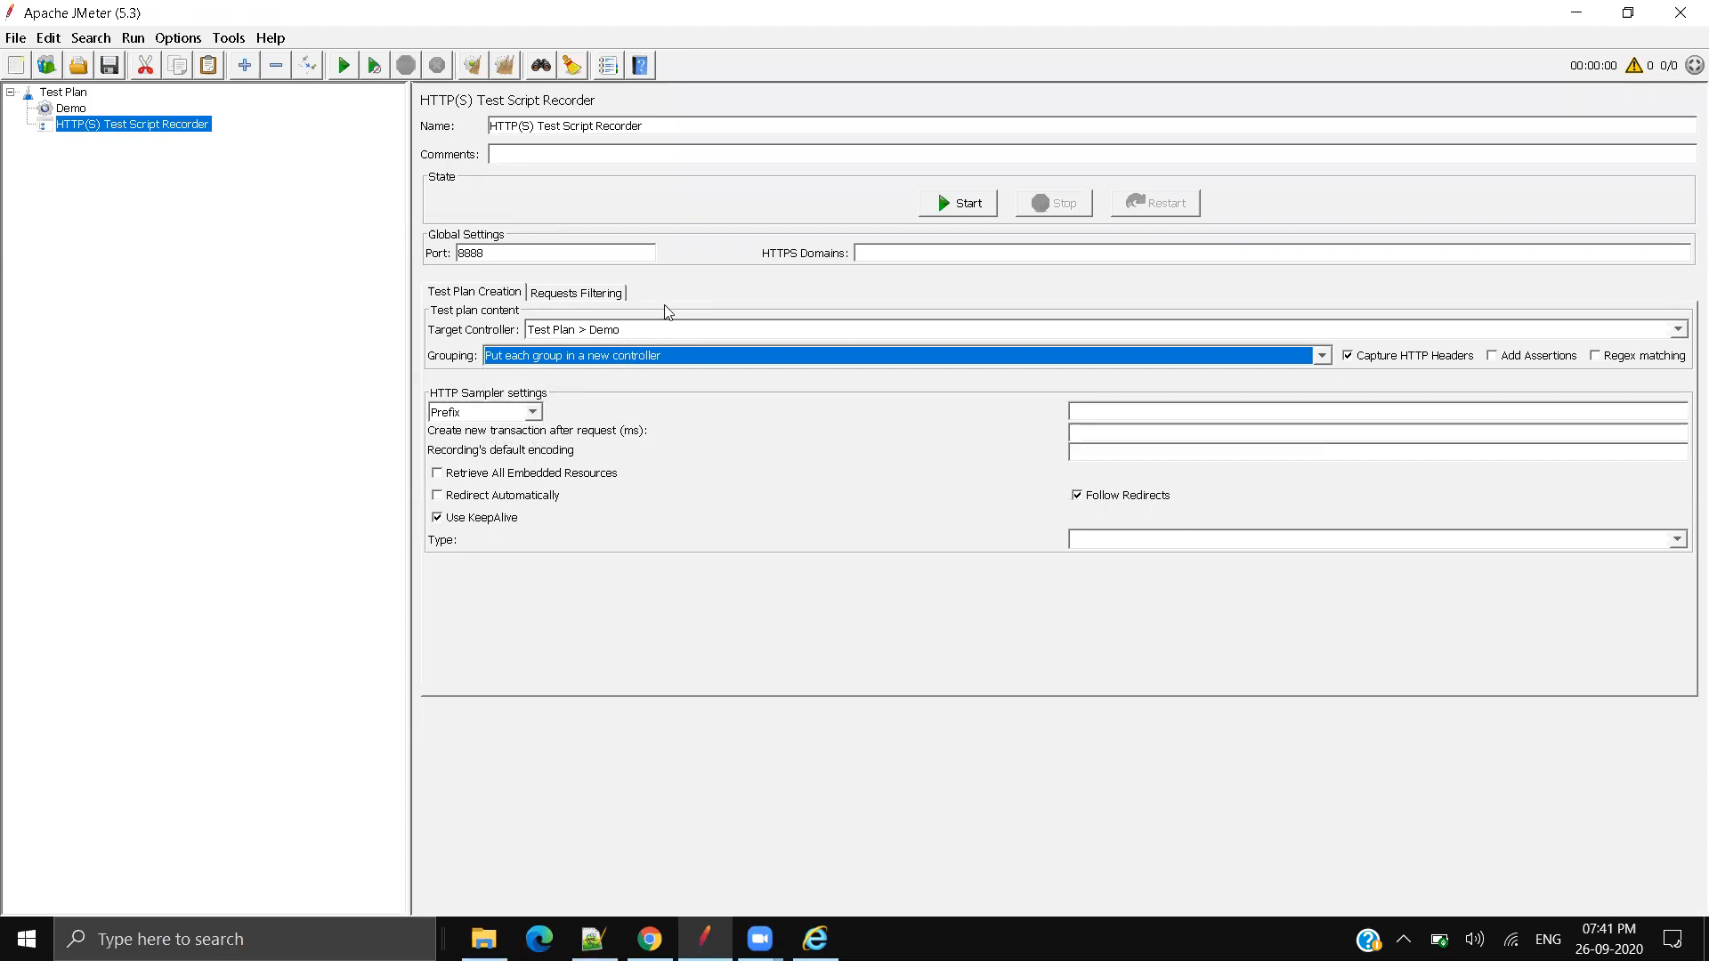
Step: Select the recorder port 8888 and bring Internet Explorer's MSN page to the front
left_click(502, 255)
left_click_drag(502, 255, 447, 253)
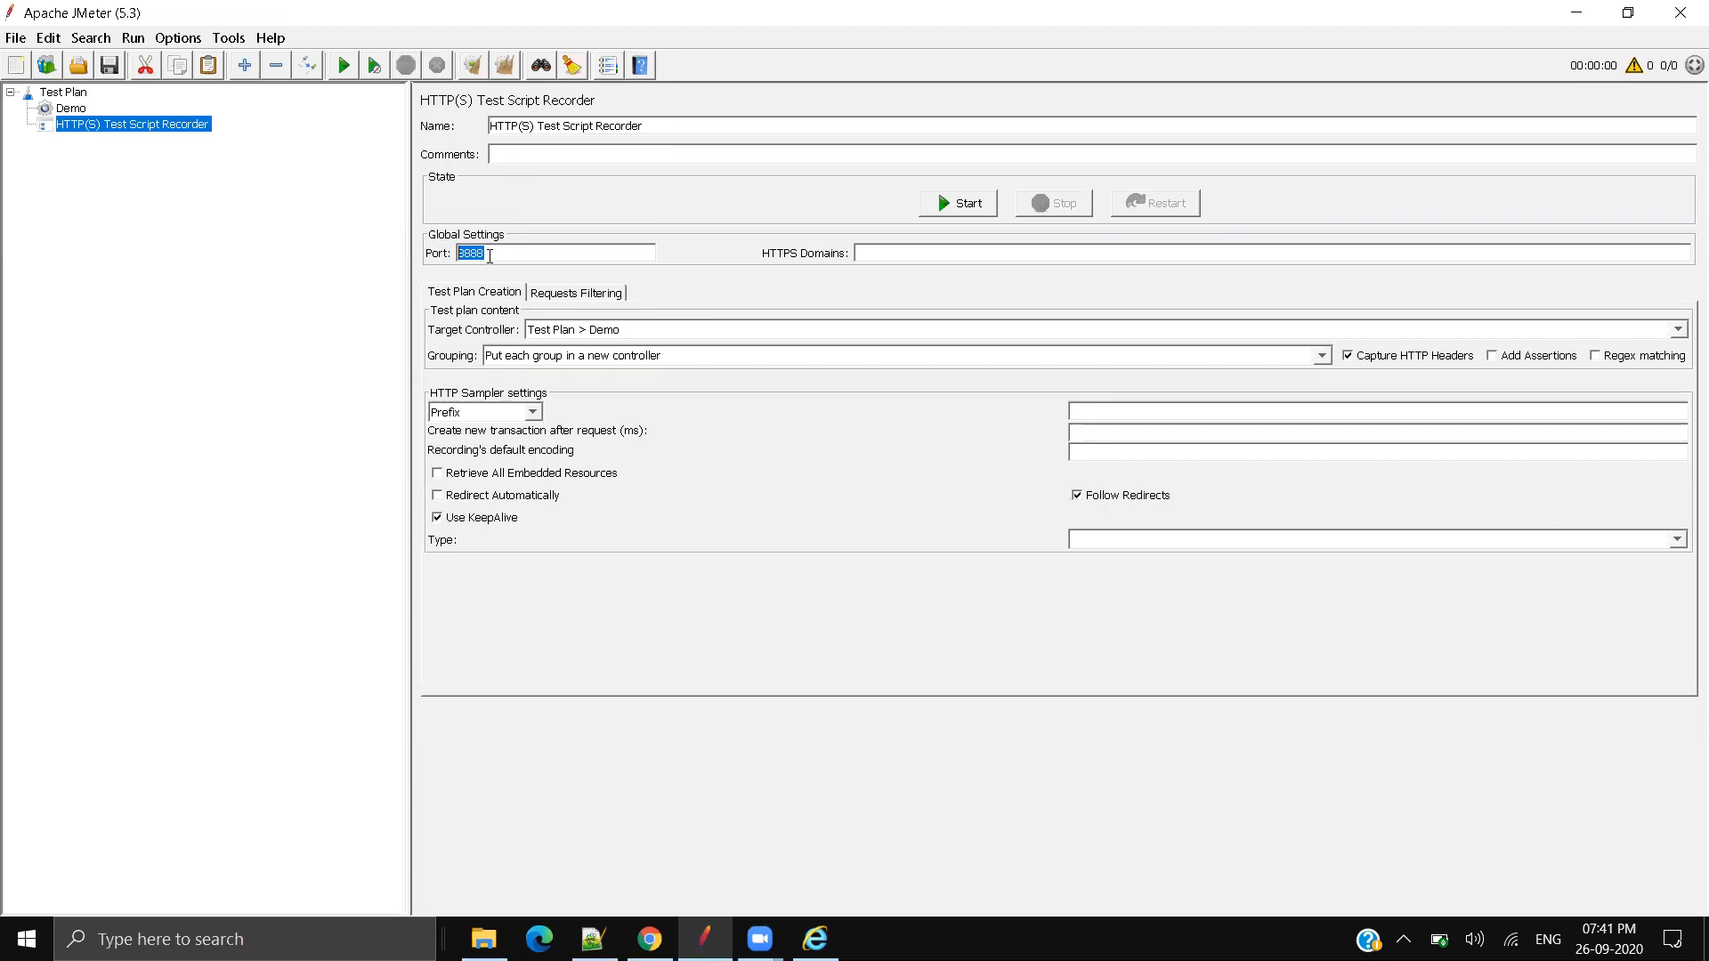
mouse_move(816, 939)
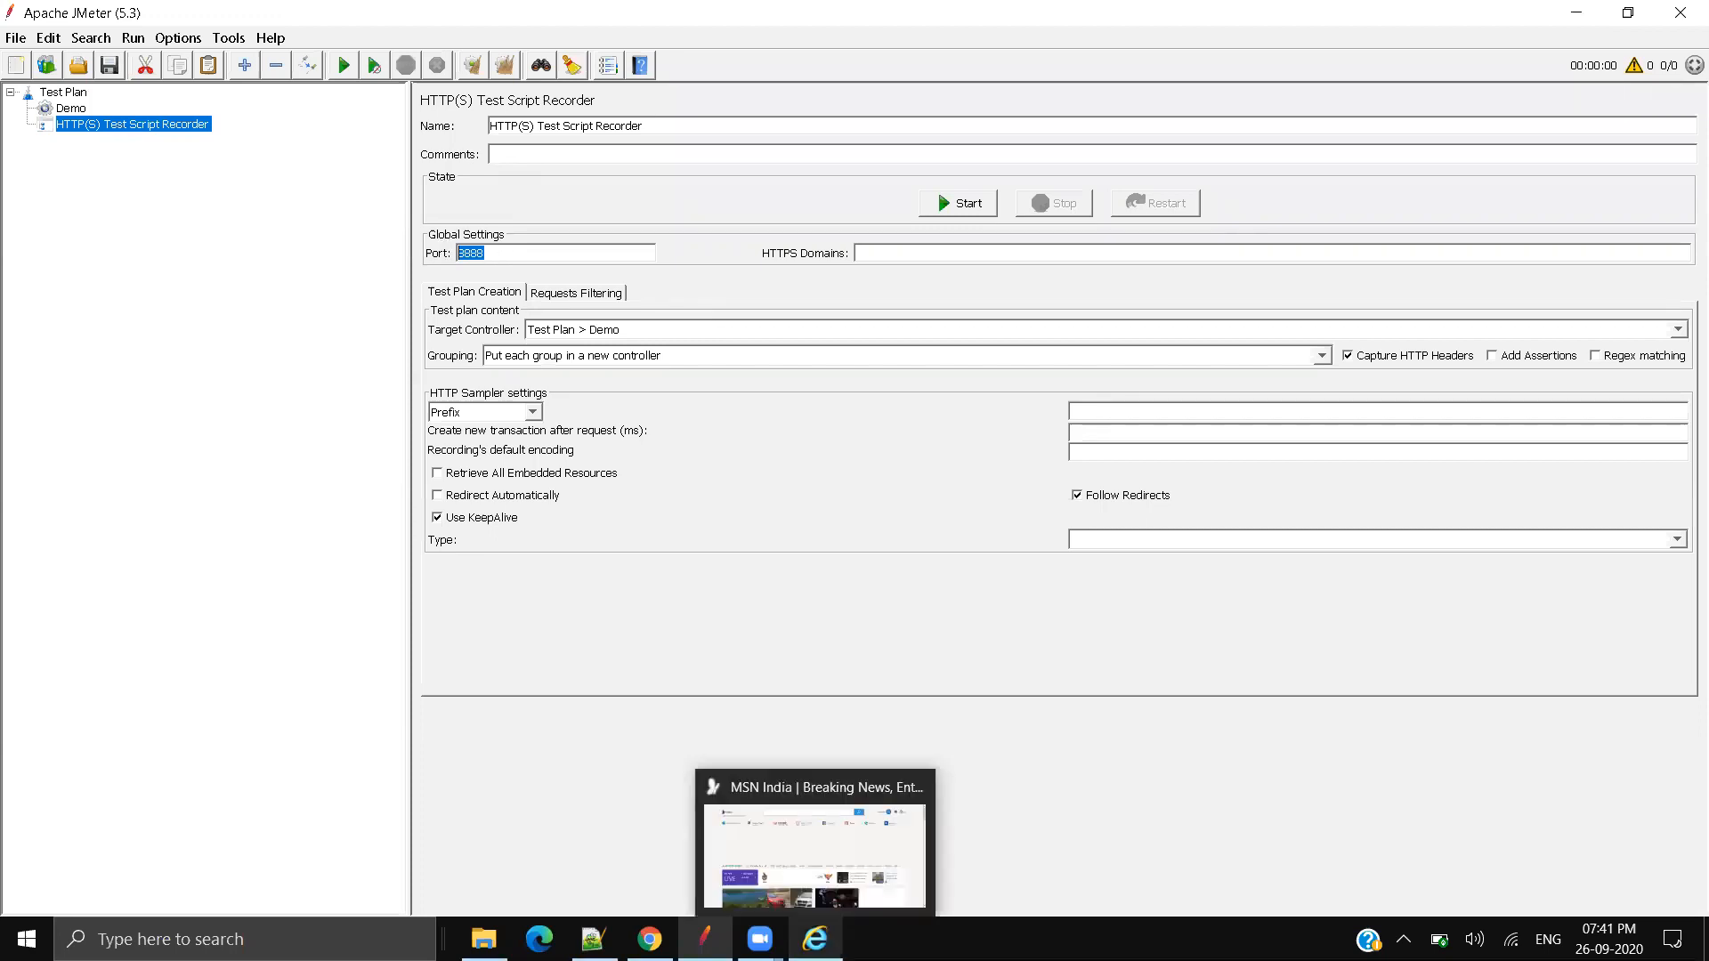
left_click(490, 254)
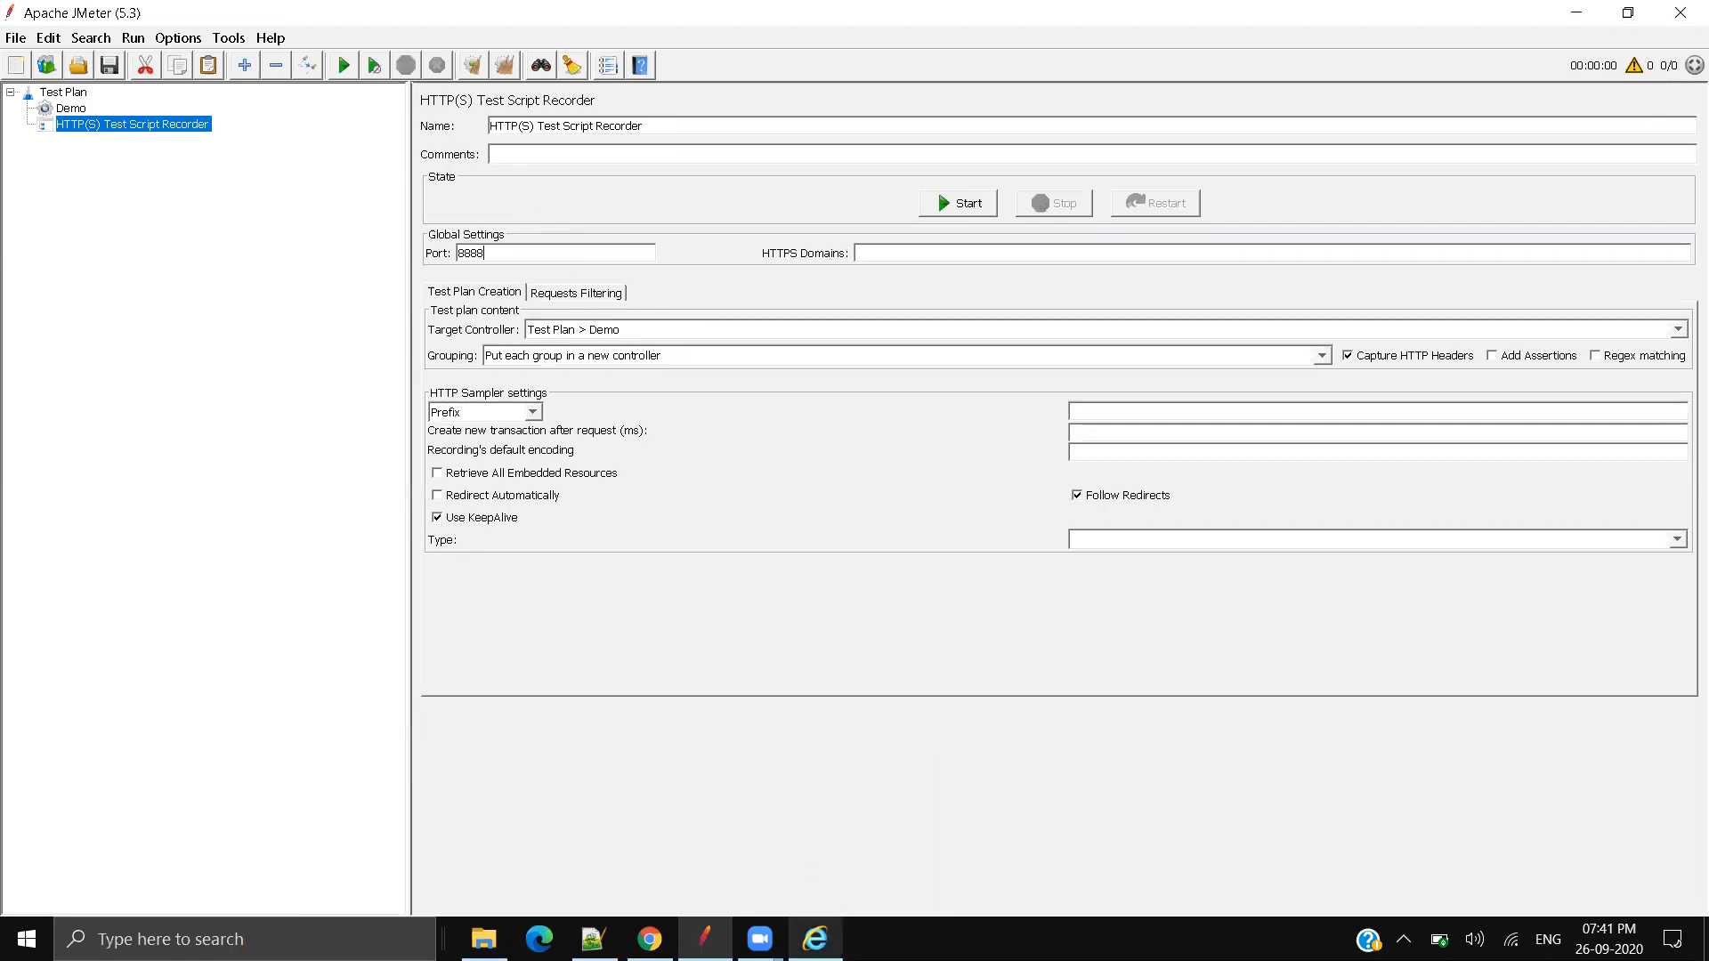
left_click(816, 939)
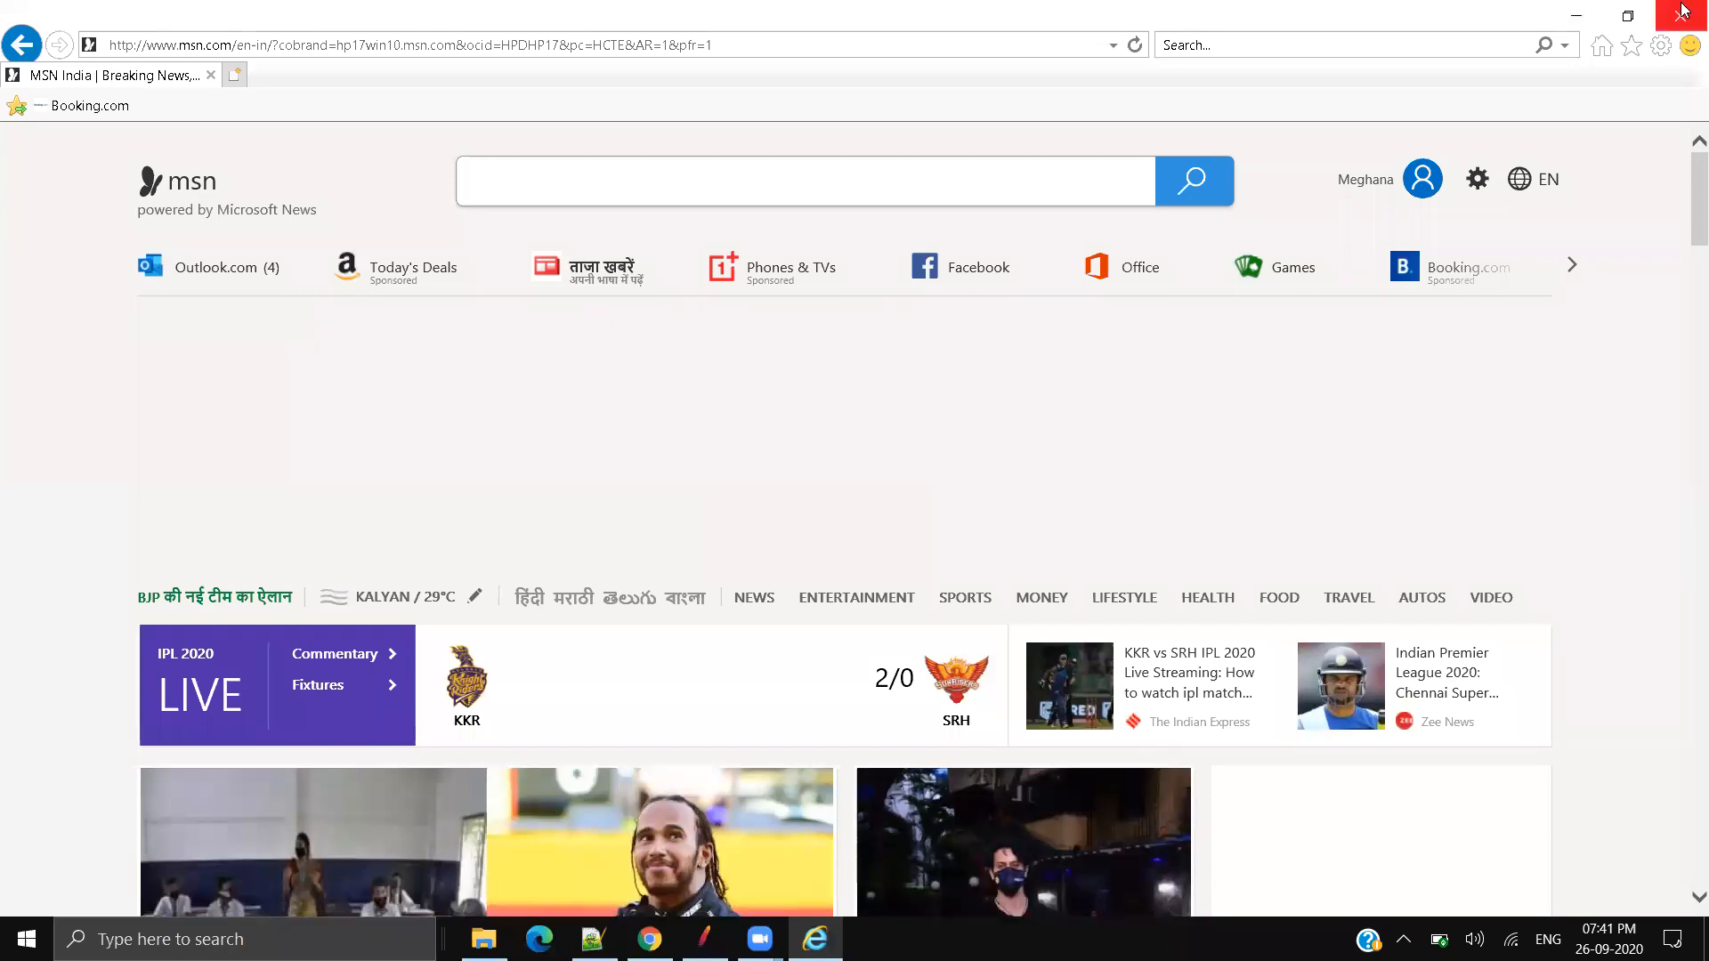
Step: In Internet Explorer's LAN settings, turn off automatic detection and enable the localhost:8888 proxy
left_click(1662, 45)
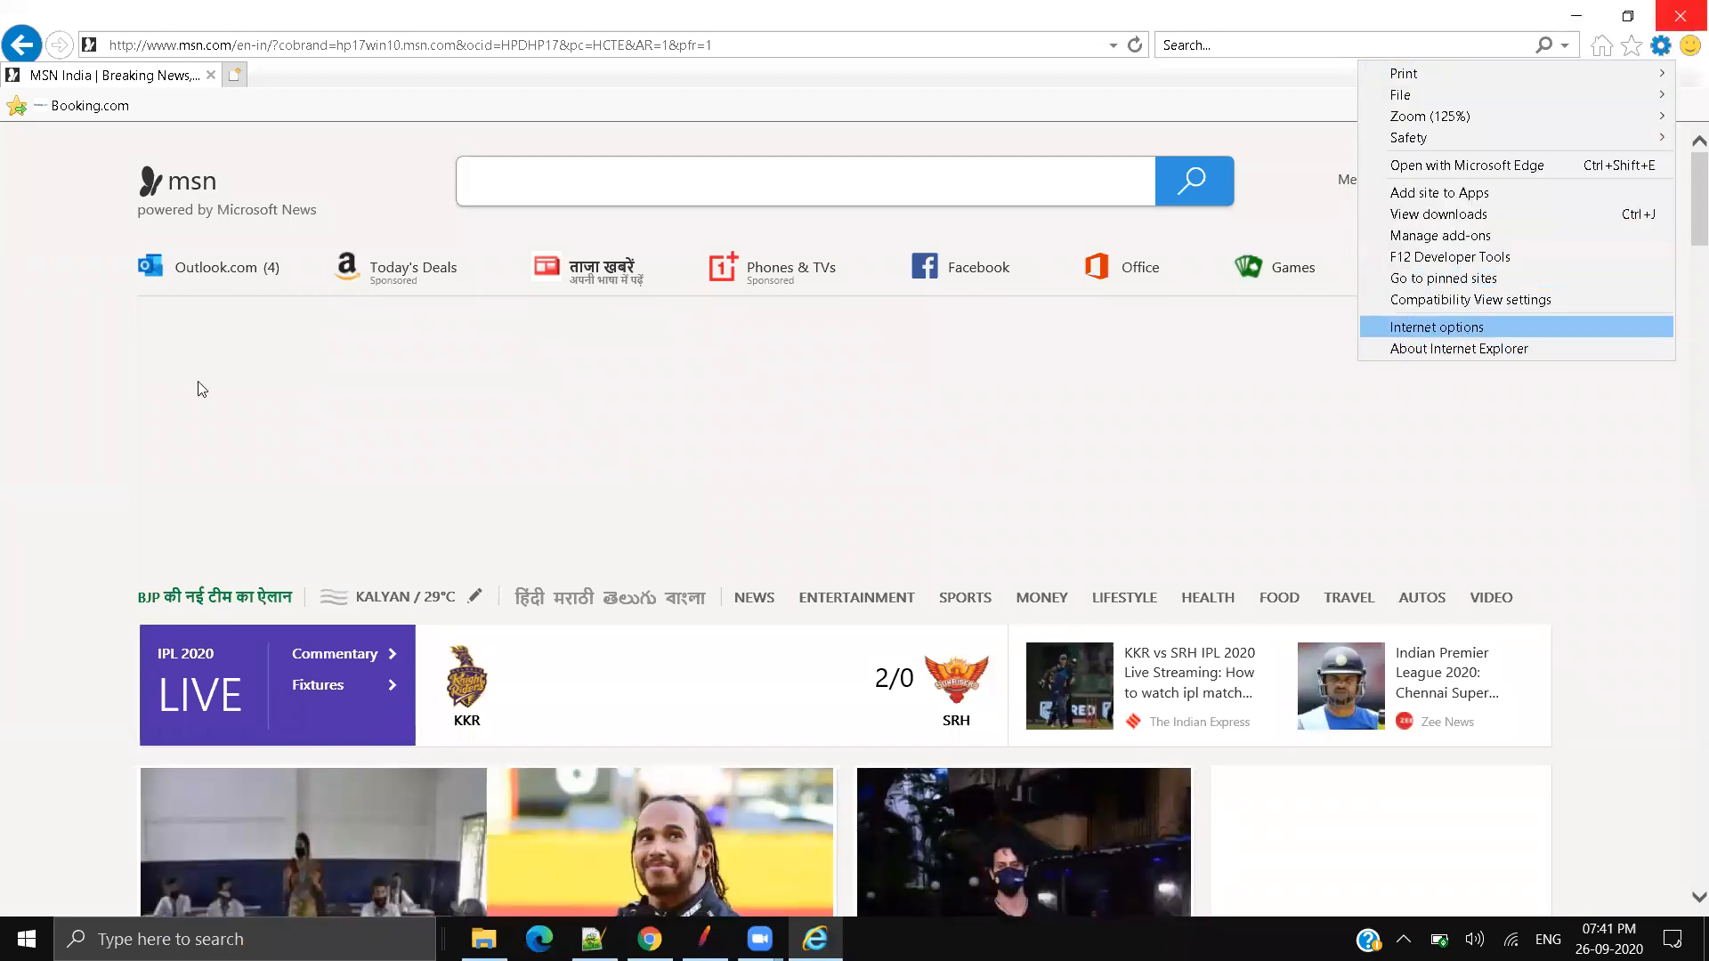
left_click(1460, 328)
left_click_drag(1270, 147, 500, 117)
left_click(561, 146)
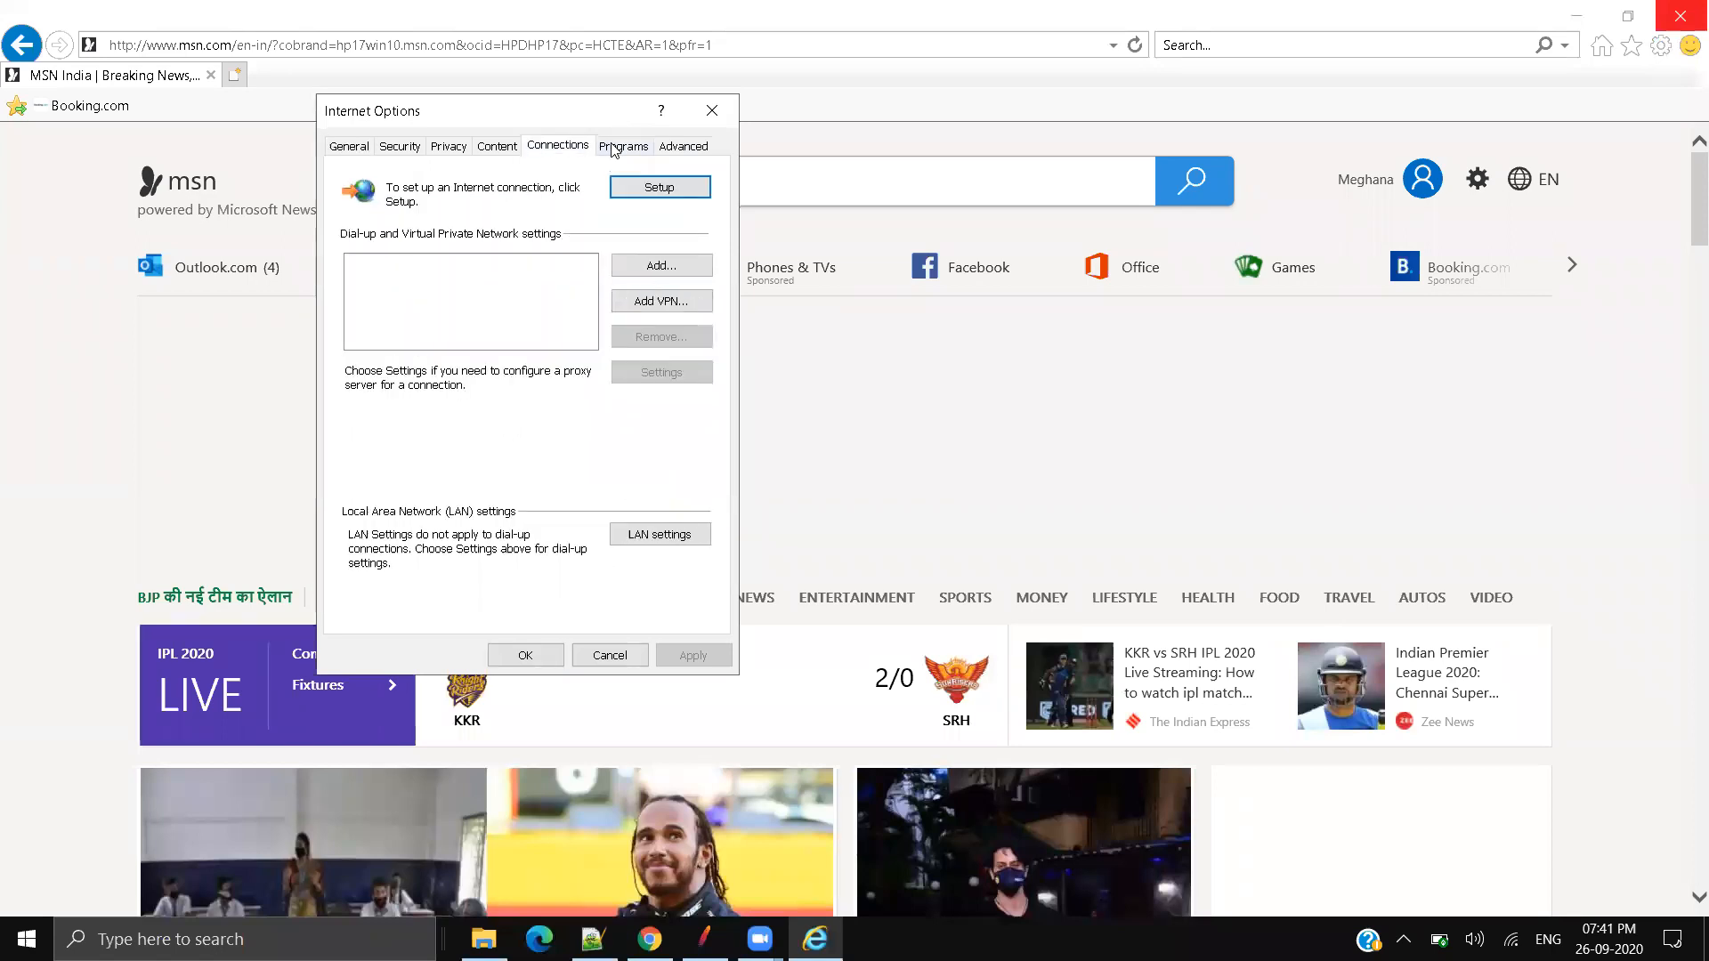
left_click(671, 538)
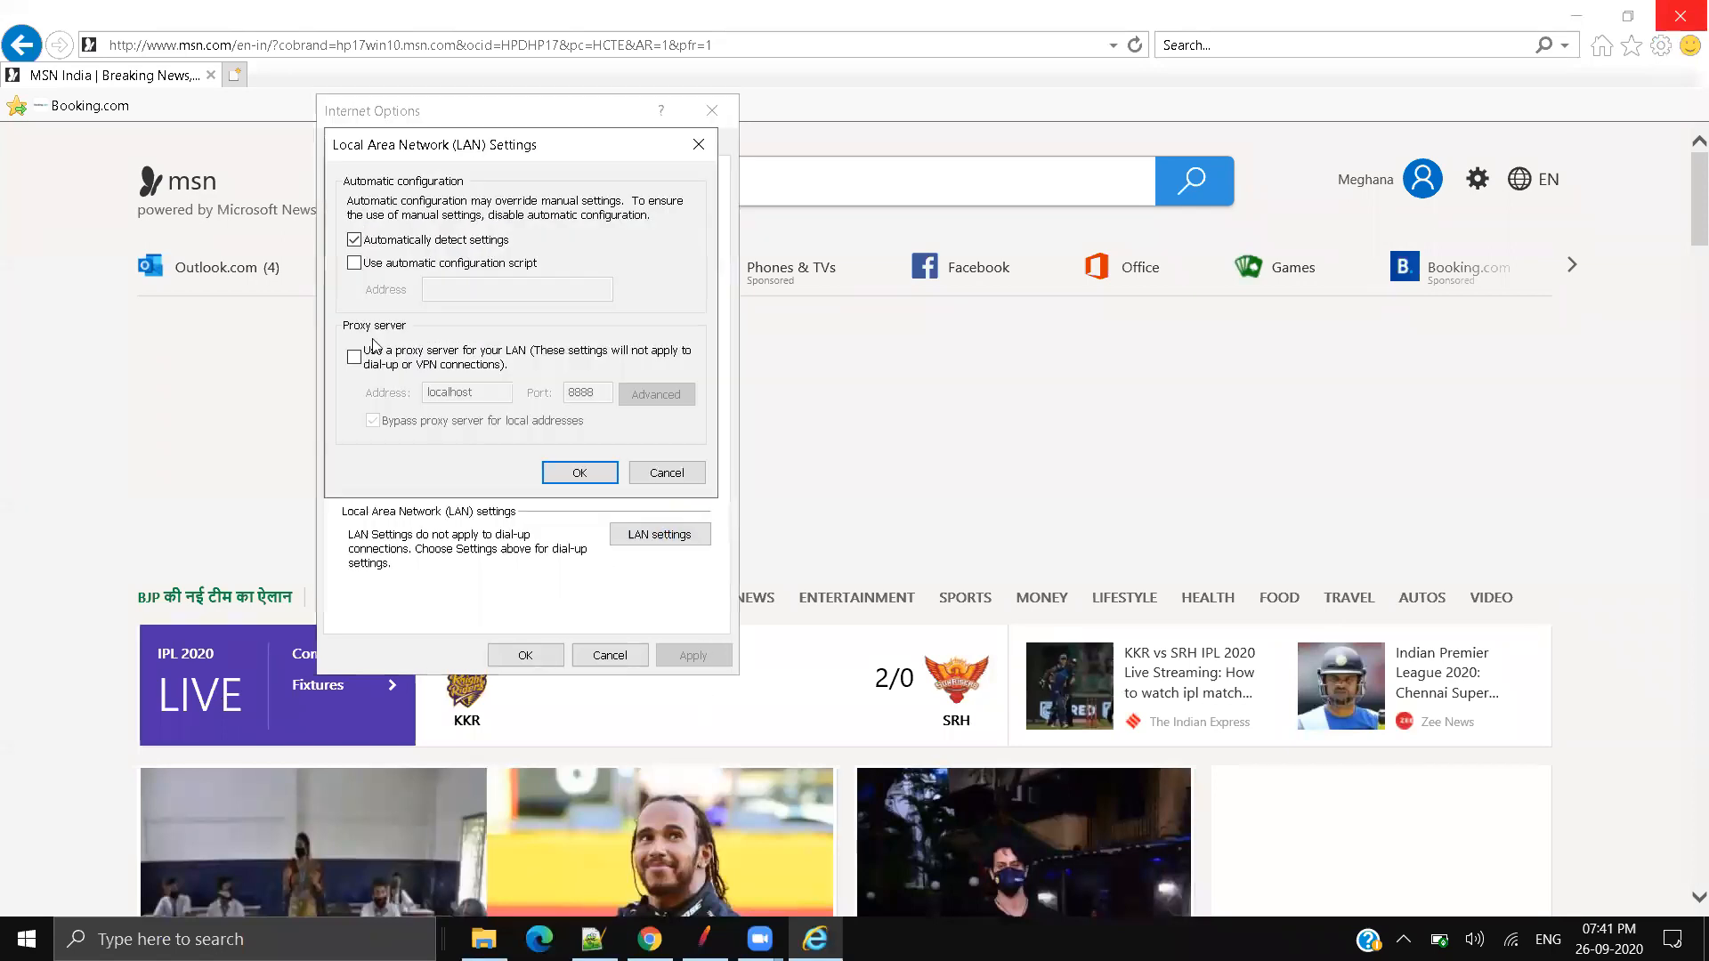
left_click(404, 243)
left_click(397, 361)
double_click(461, 393)
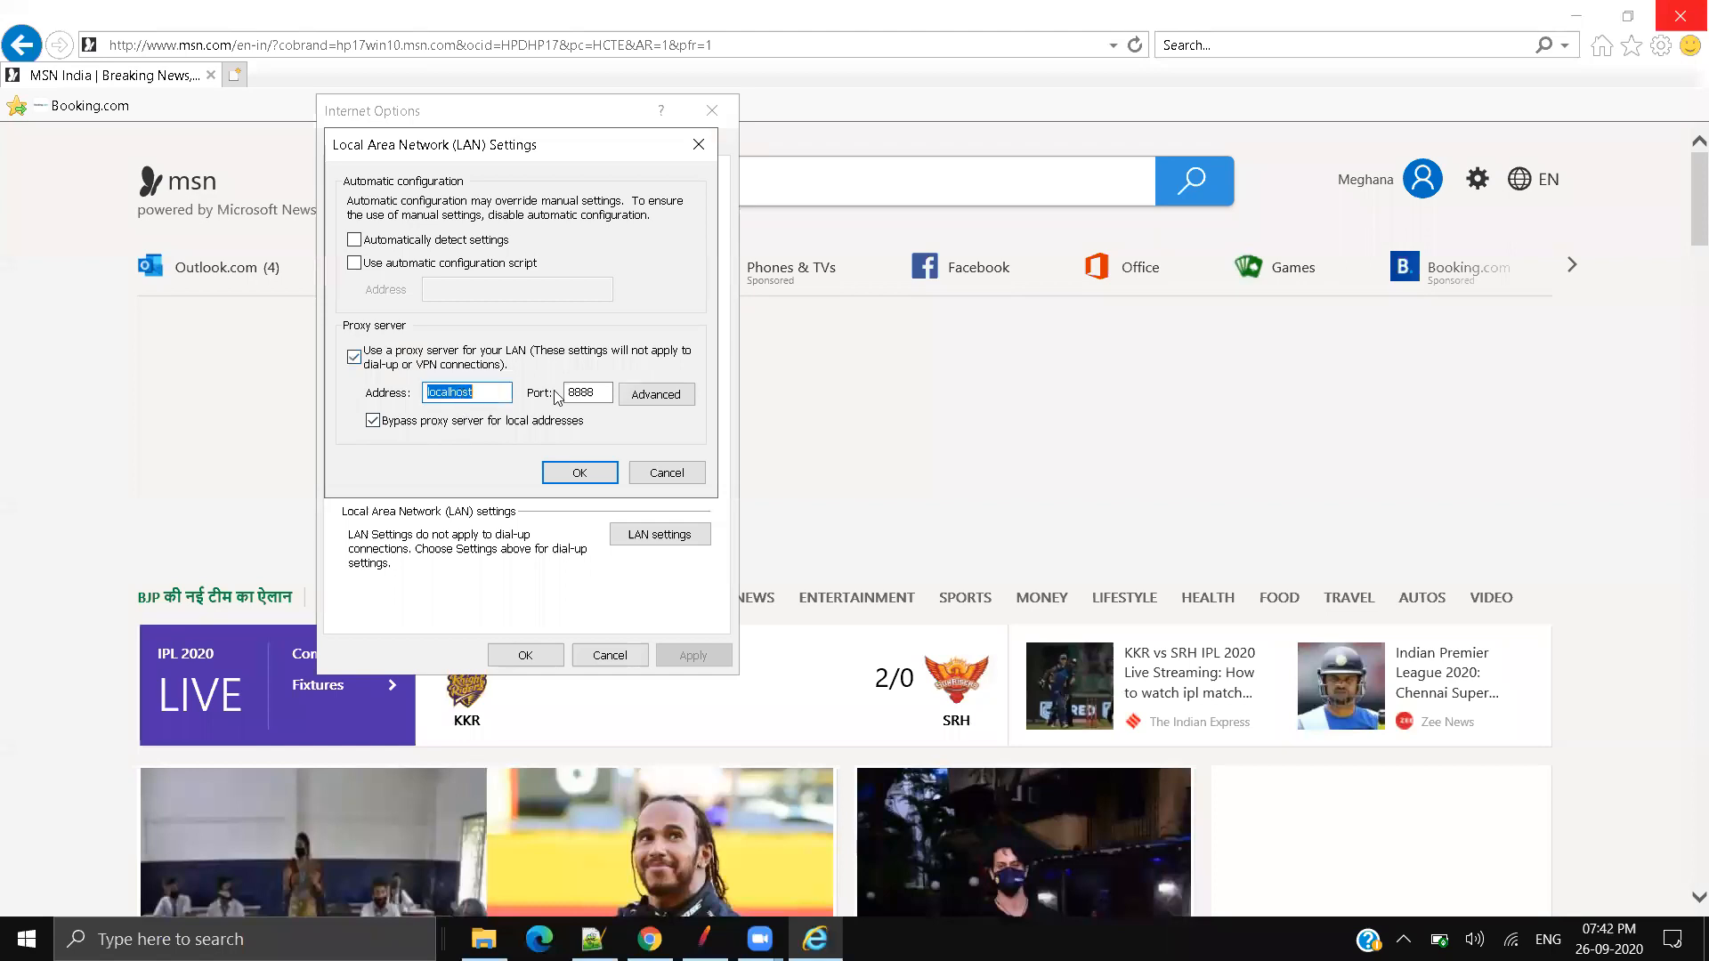
left_click(583, 392)
mouse_move(568, 393)
left_mouse_down()
mouse_move(599, 393)
mouse_move(568, 393)
left_mouse_up()
left_click(598, 393)
Step: Change the JMeter recorder port to 9999
left_click(705, 939)
left_click_drag(485, 254, 297, 258)
type("9999")
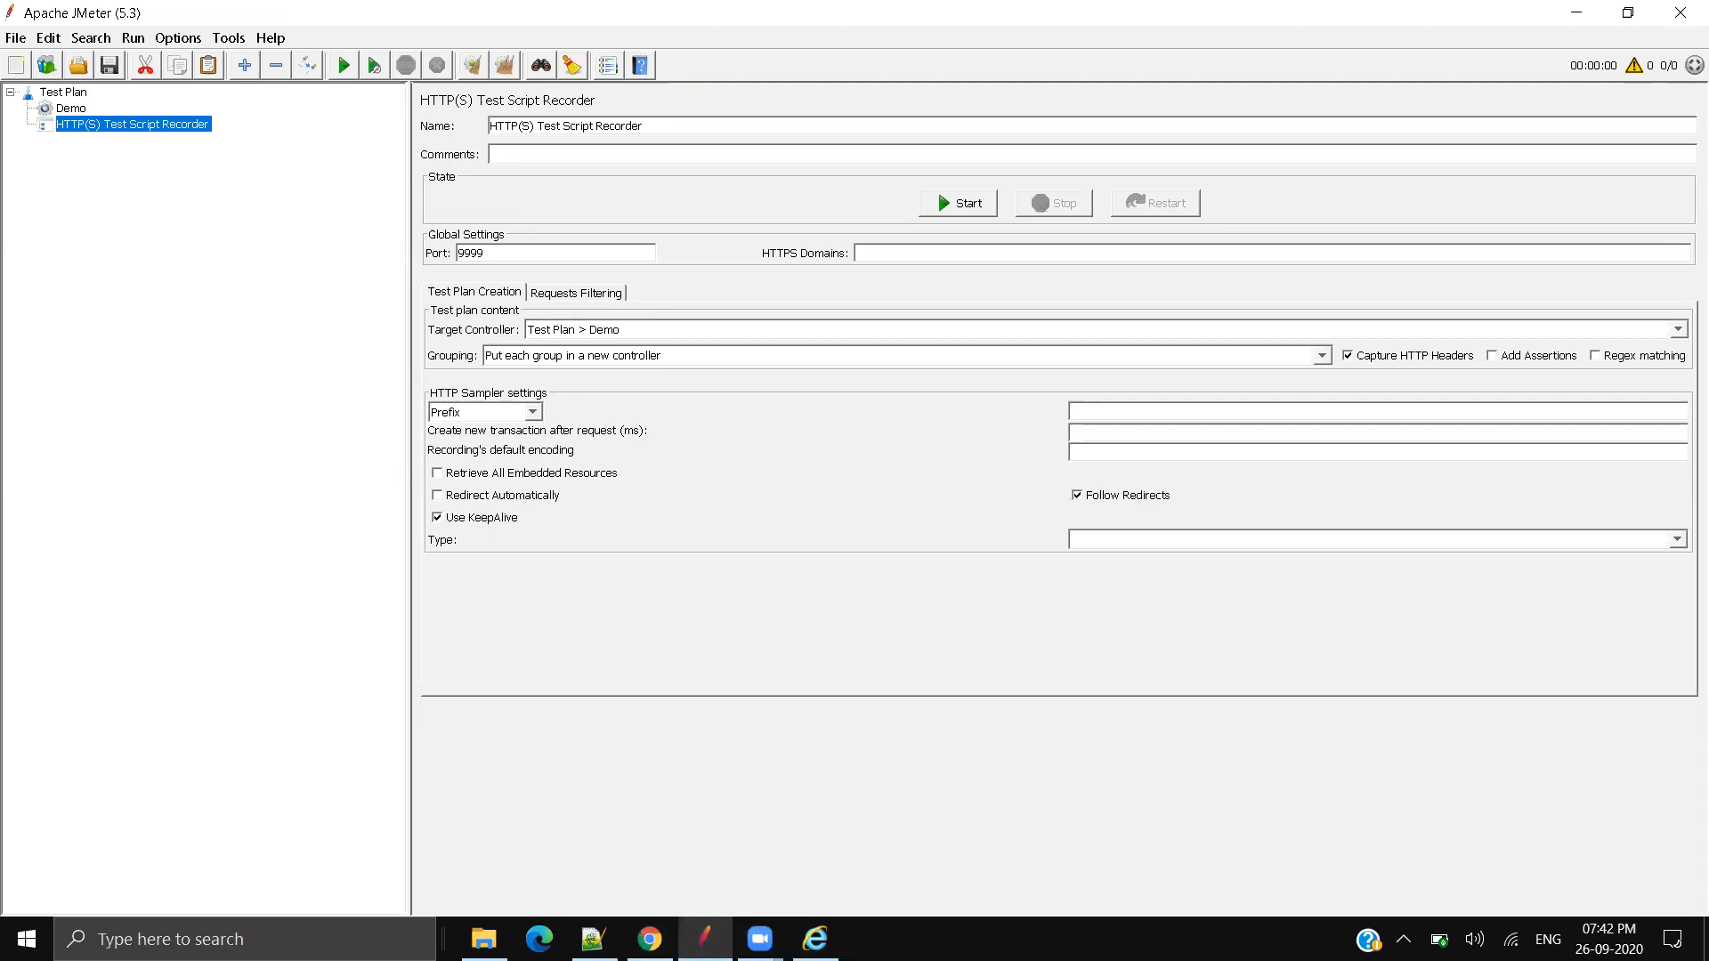
Step: Compare against the browser's proxy port and set the JMeter recorder port back to 8888
left_click(816, 939)
left_click_drag(604, 392, 358, 389)
left_click(879, 429)
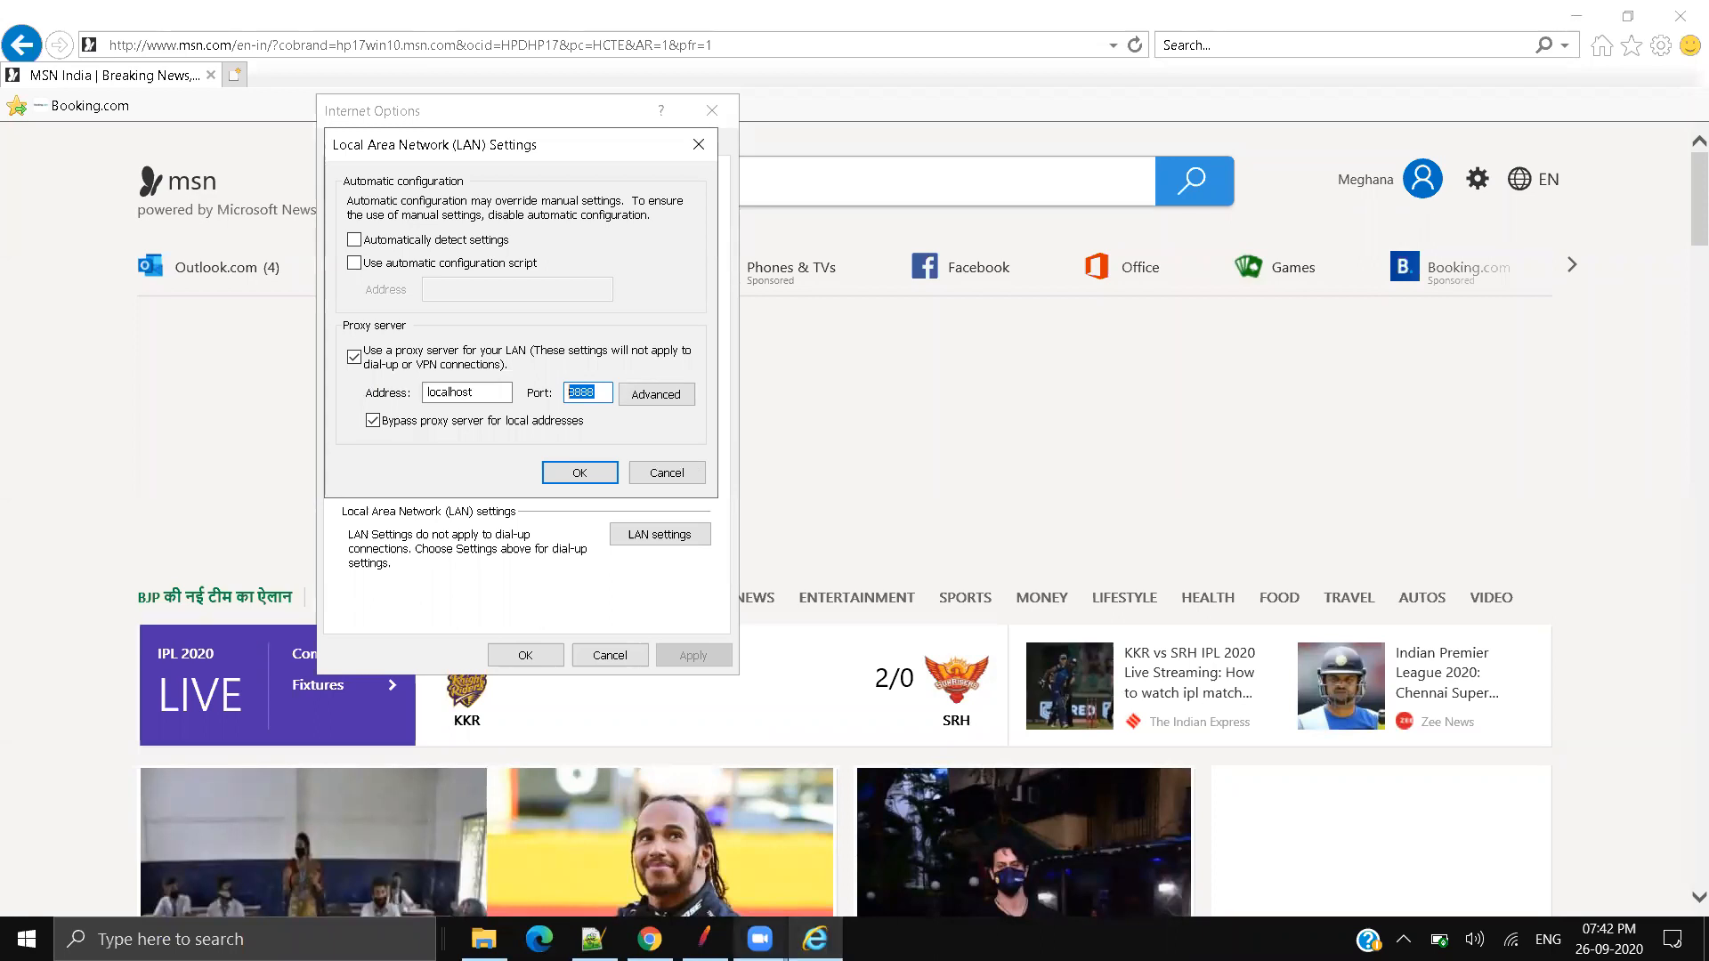
mouse_move(760, 939)
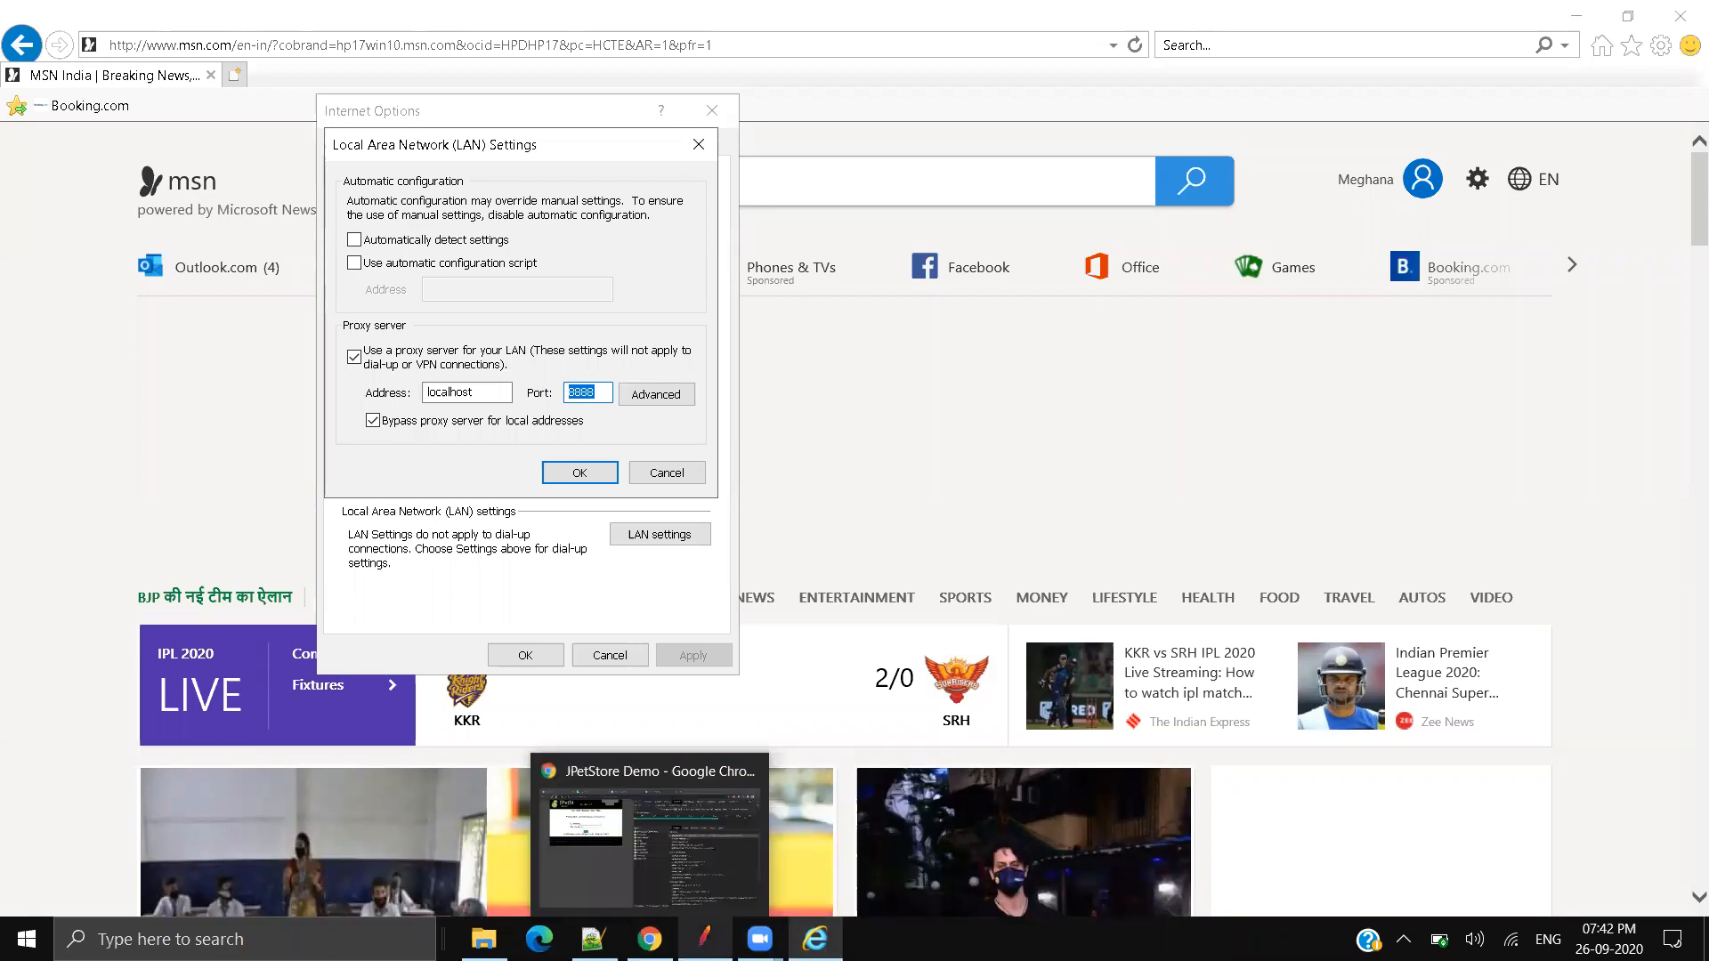
left_click(704, 939)
left_click_drag(534, 254, 98, 258)
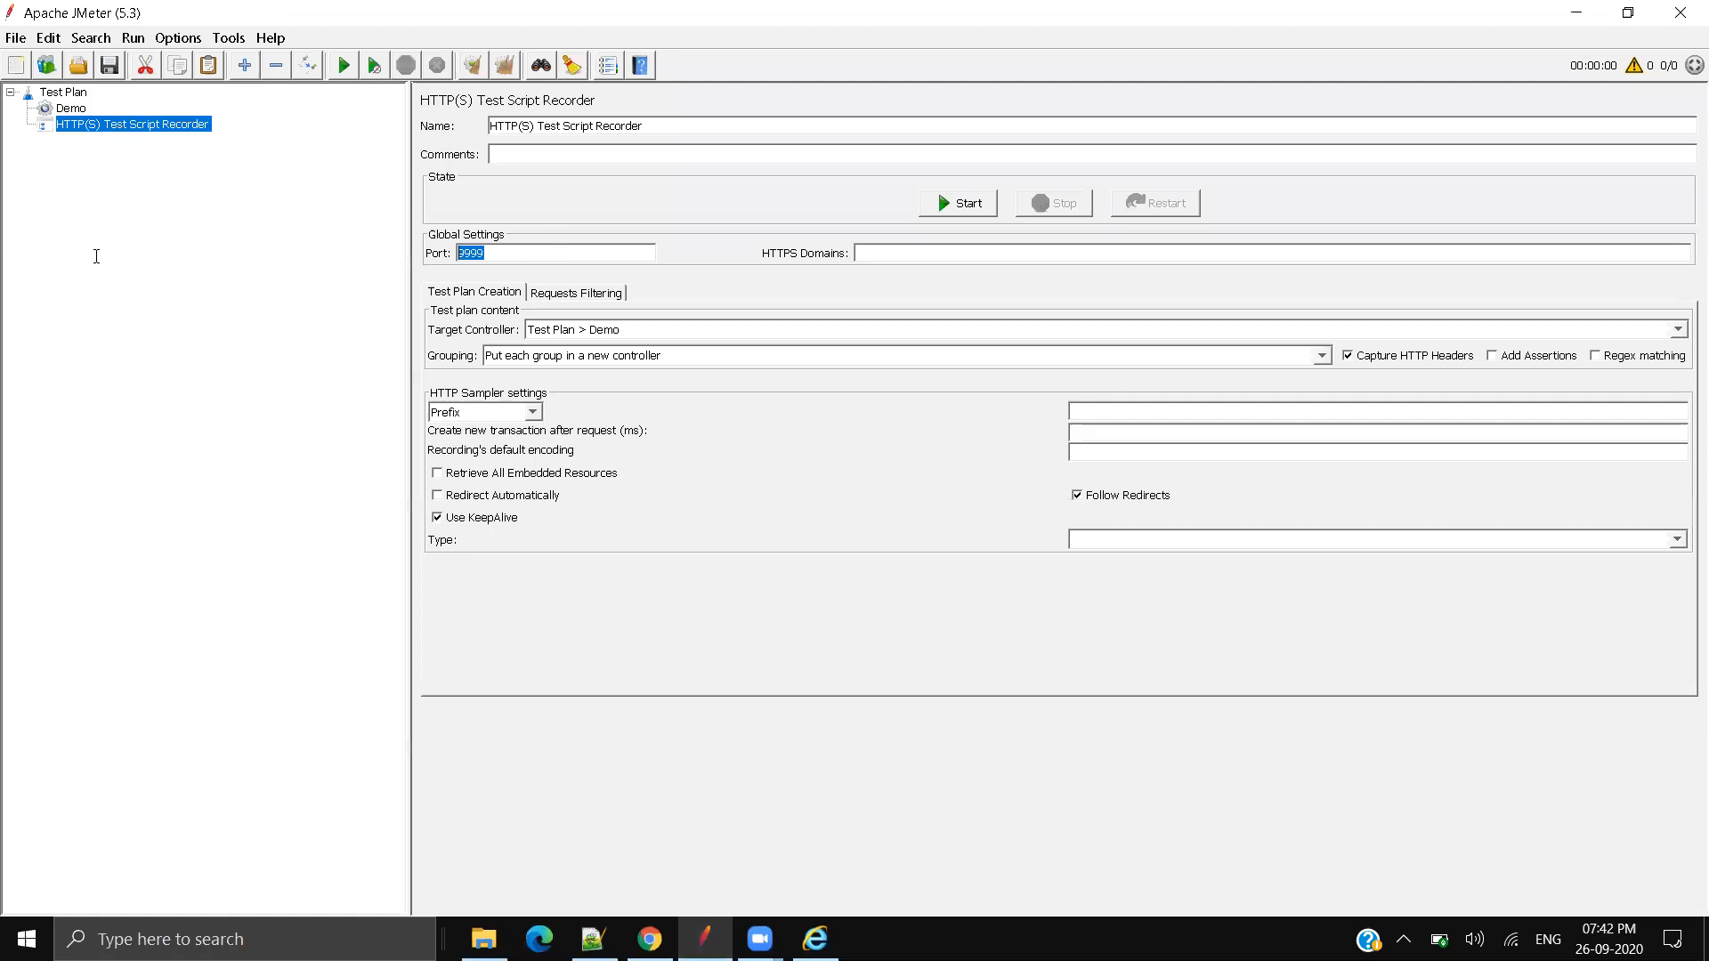
type("8888")
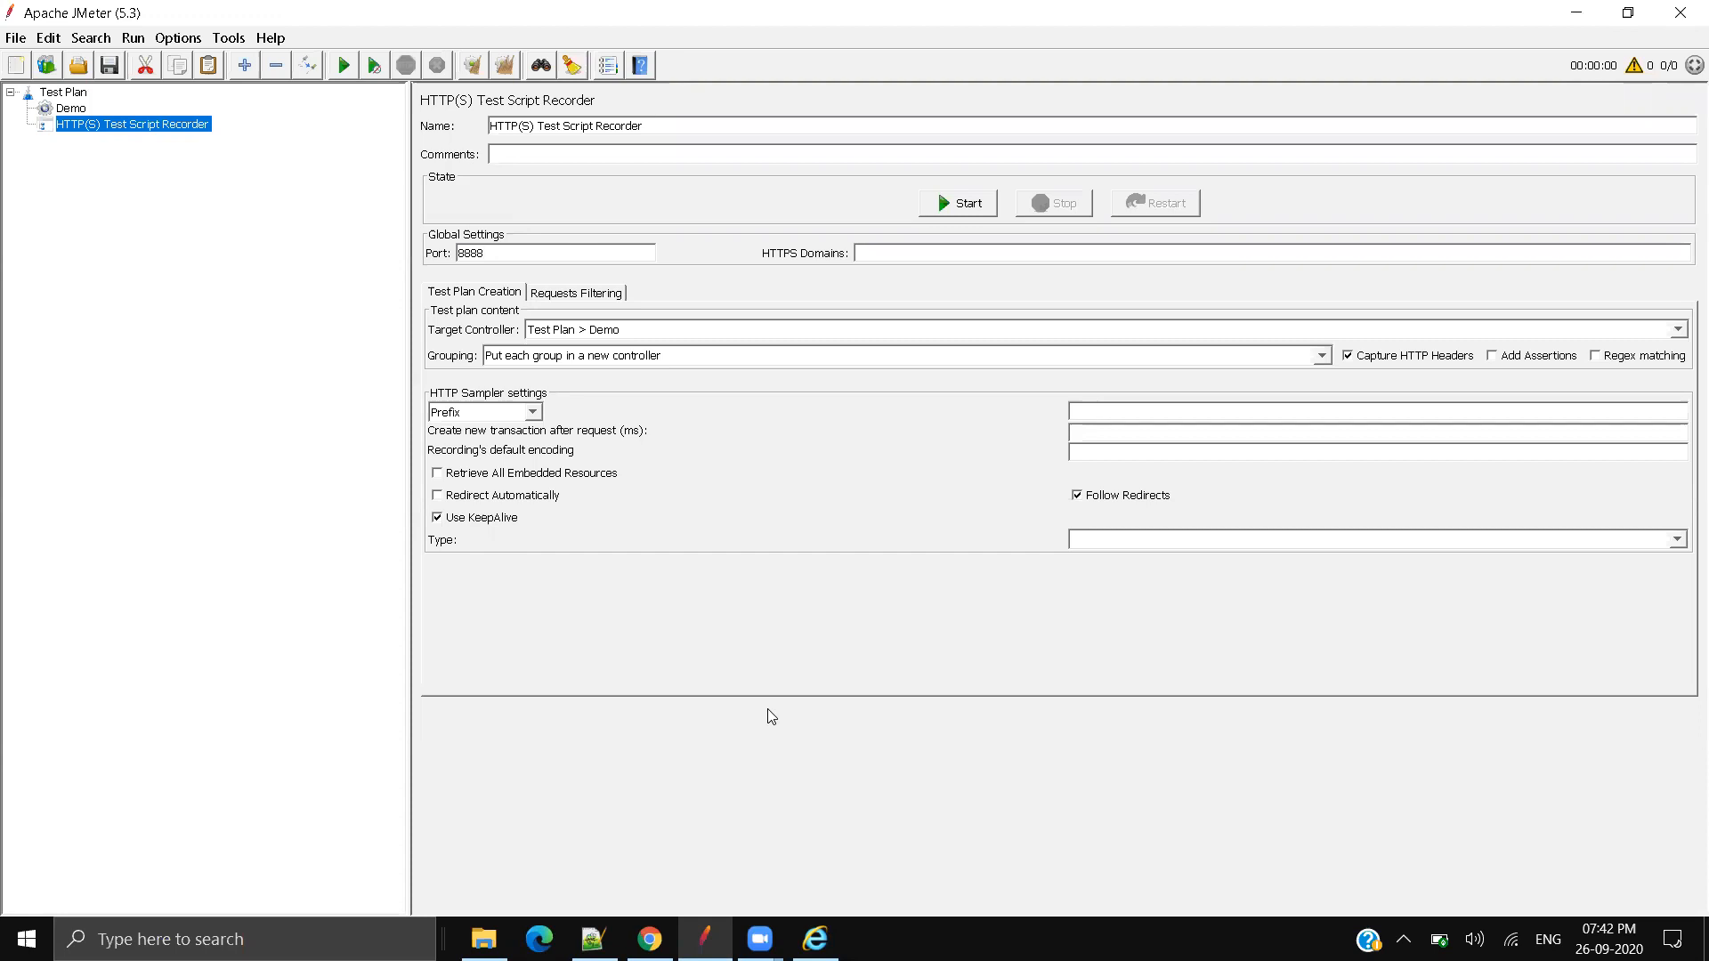
double_click(472, 255)
left_click(509, 251)
key("ctrl+a")
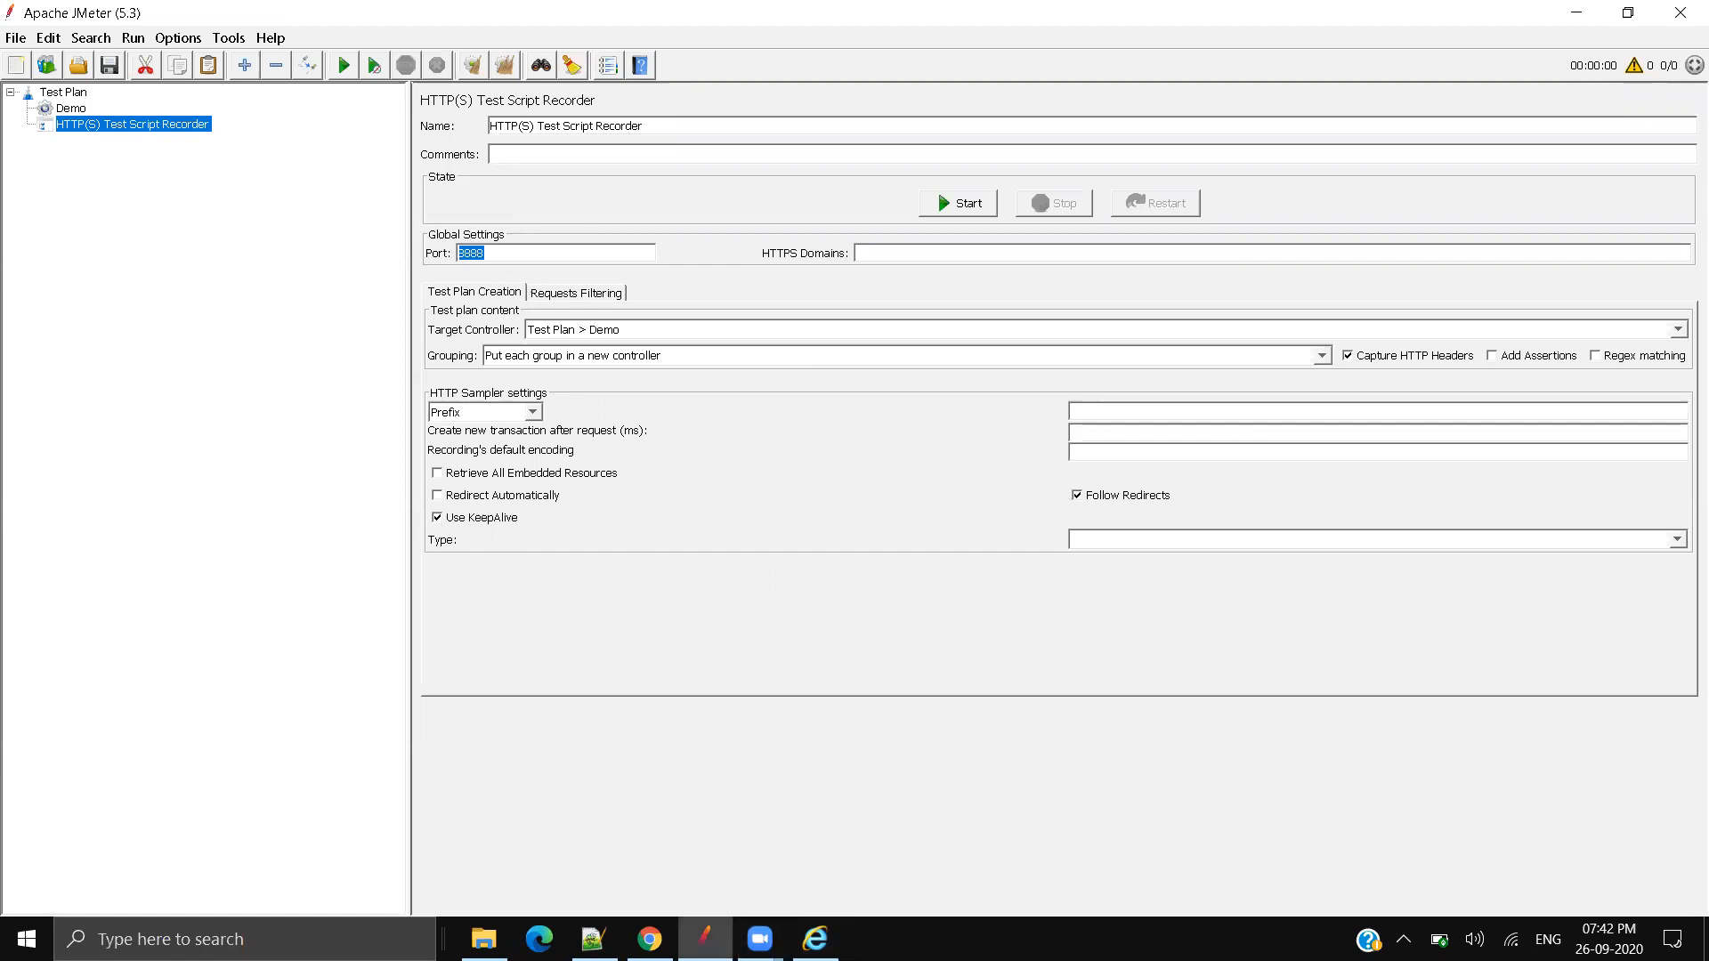
Step: Confirm the localhost:8888 proxy in LAN Settings and close Internet Options with OK
left_click(815, 939)
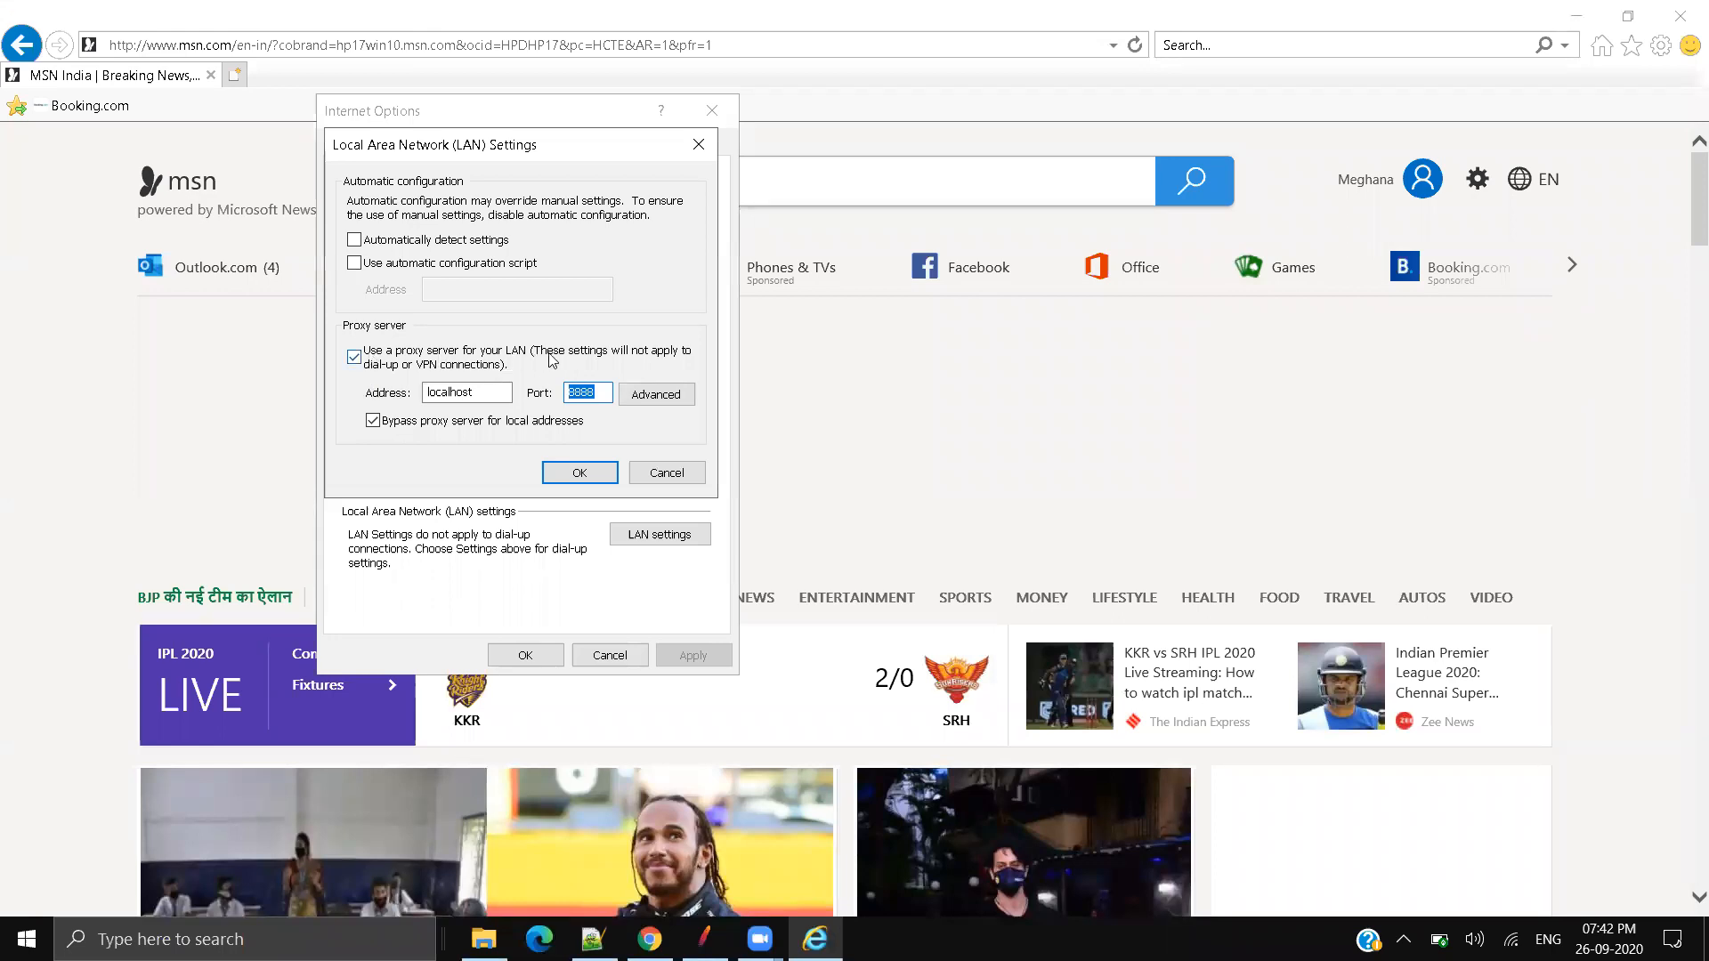
double_click(479, 398)
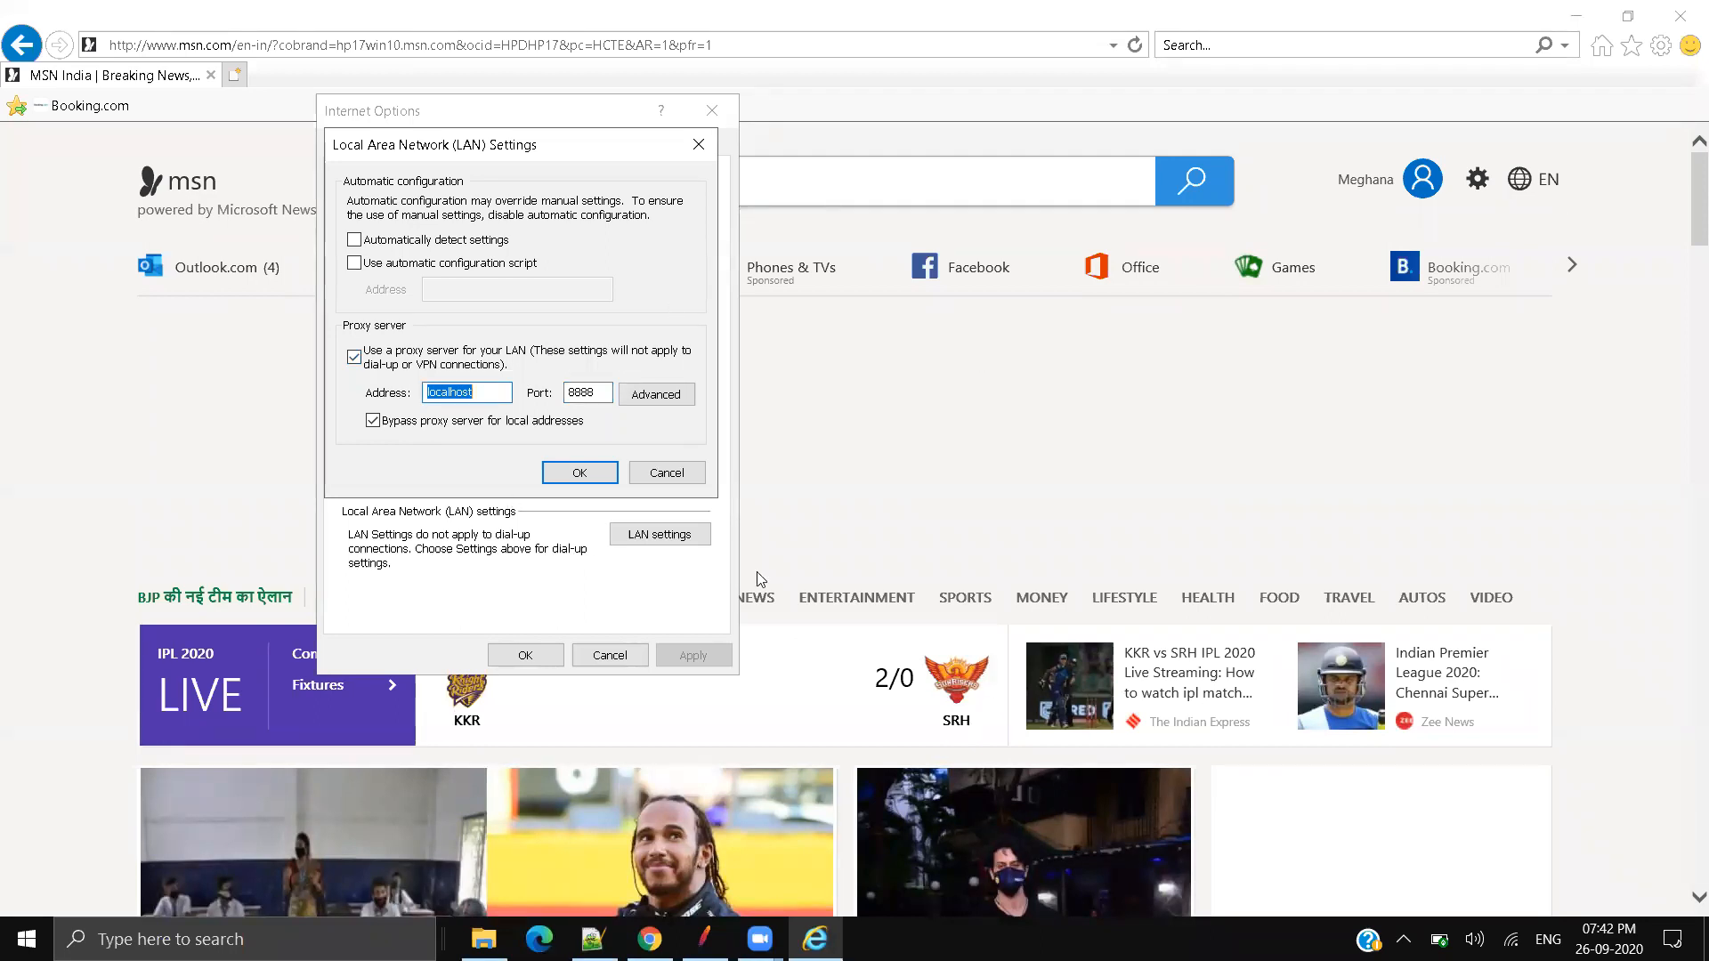
double_click(597, 400)
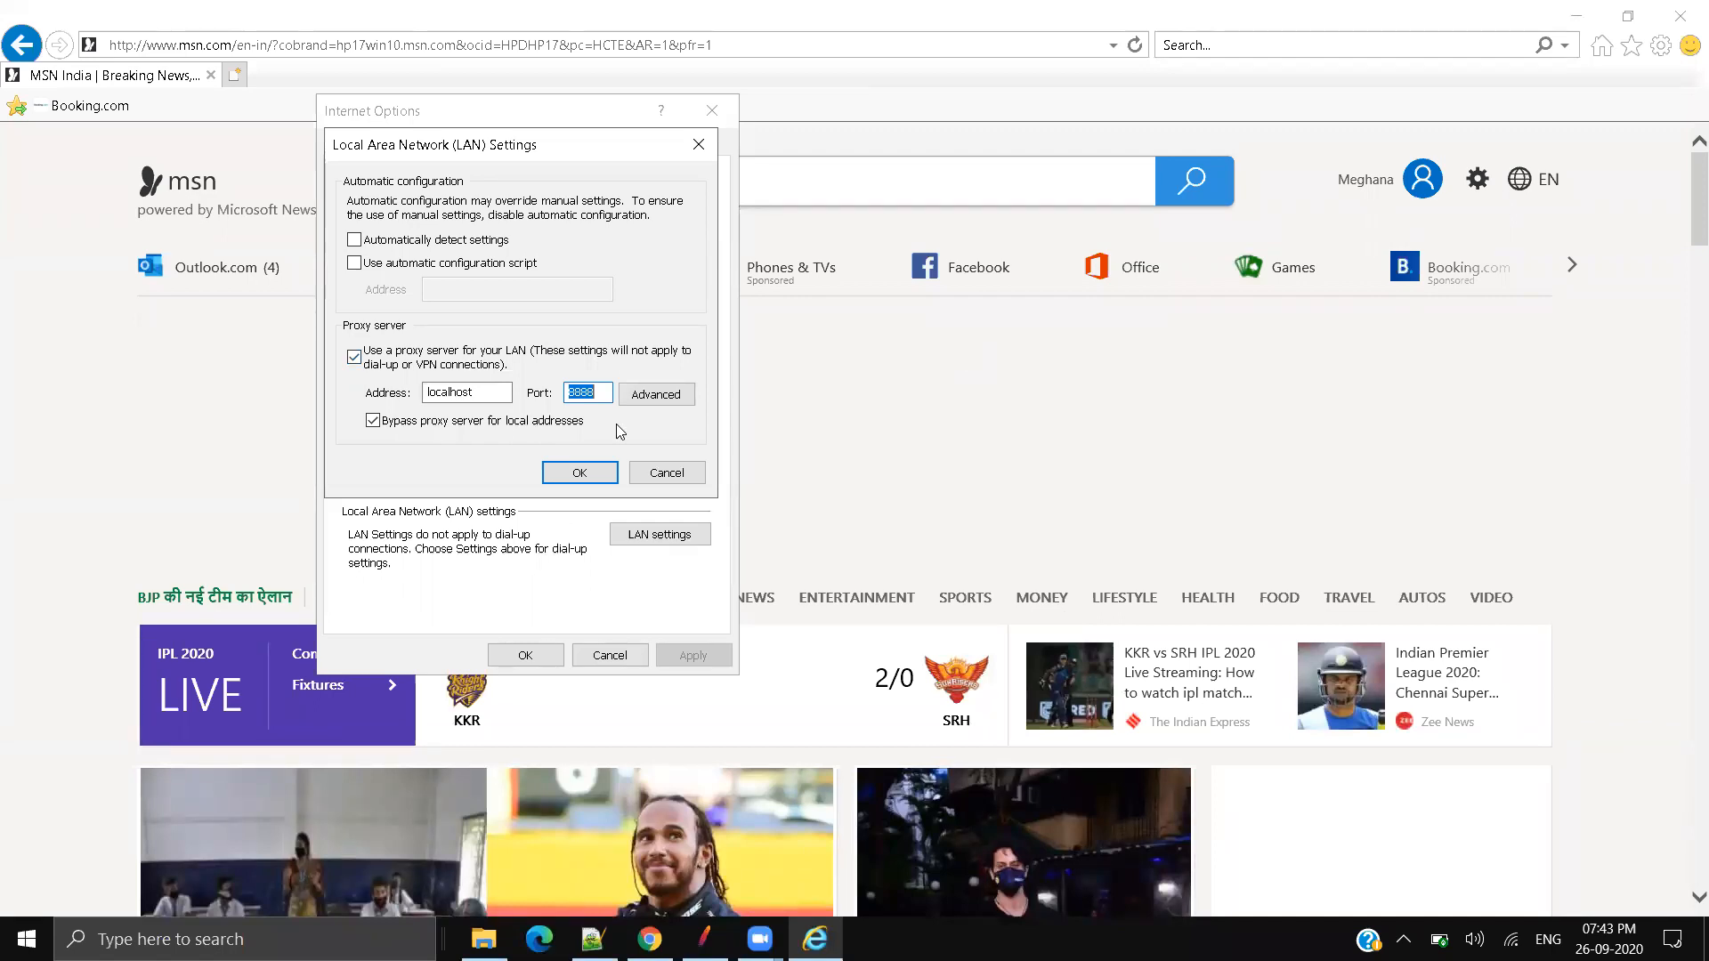
left_click(602, 392)
double_click(594, 394)
left_click(580, 473)
left_click(526, 655)
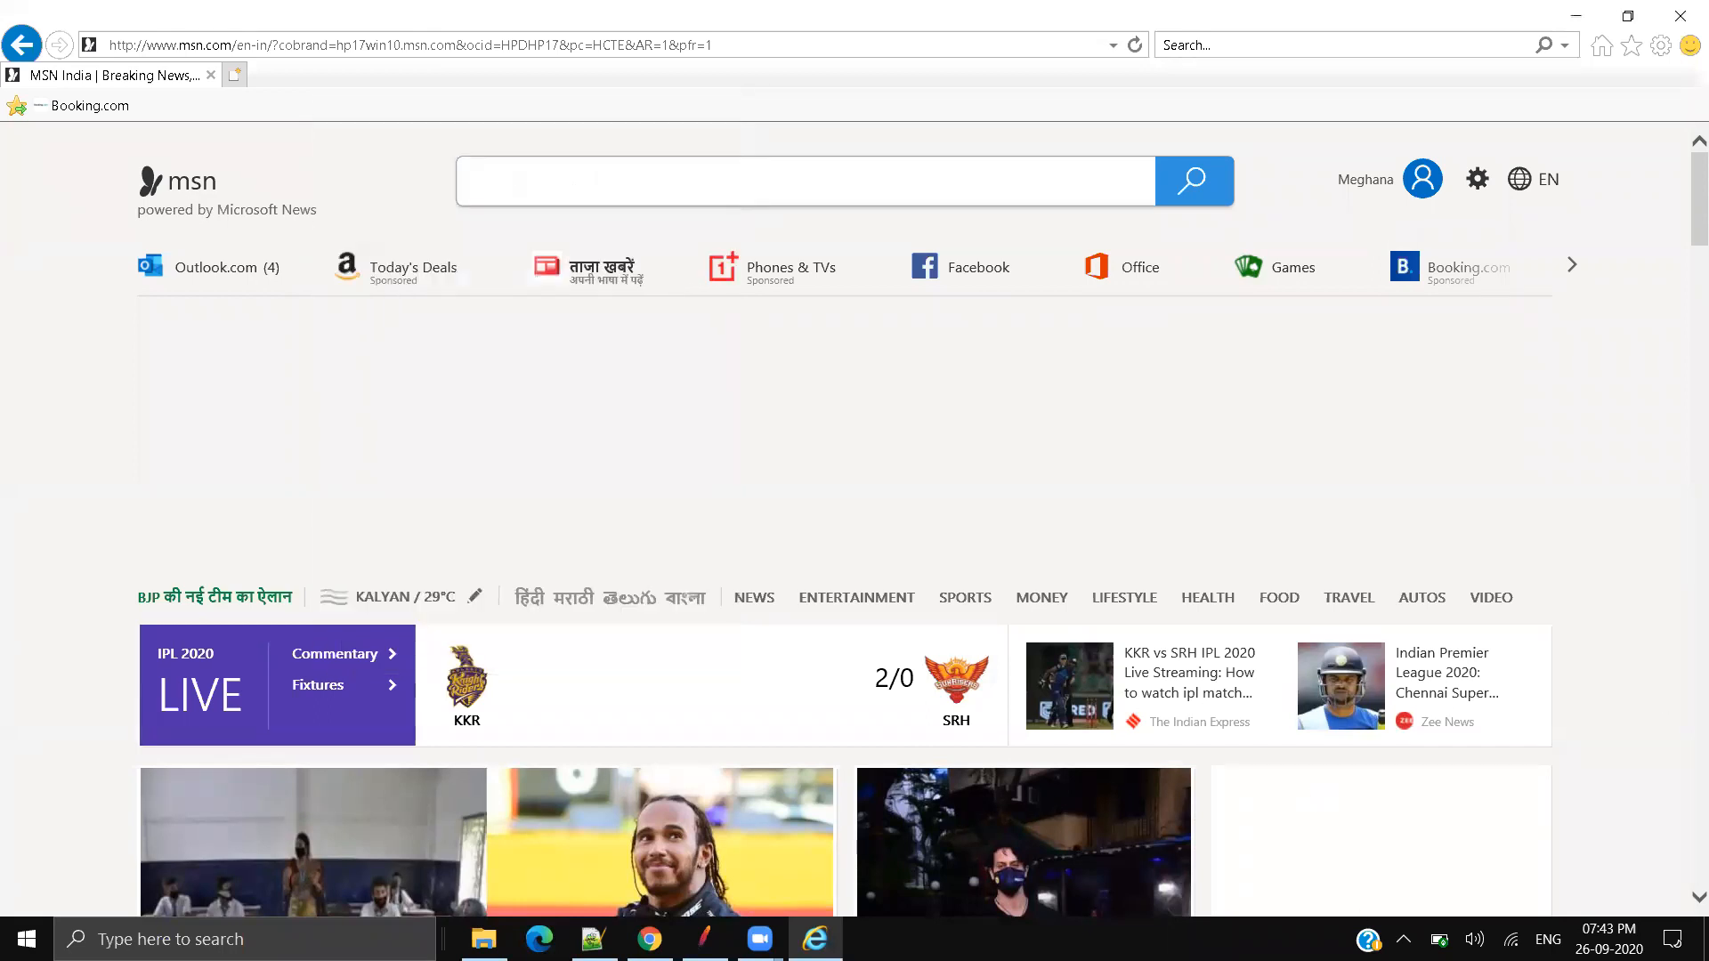
Step: Acknowledge the recorder's root CA certificate notice and stop the recording proxy
left_click(705, 939)
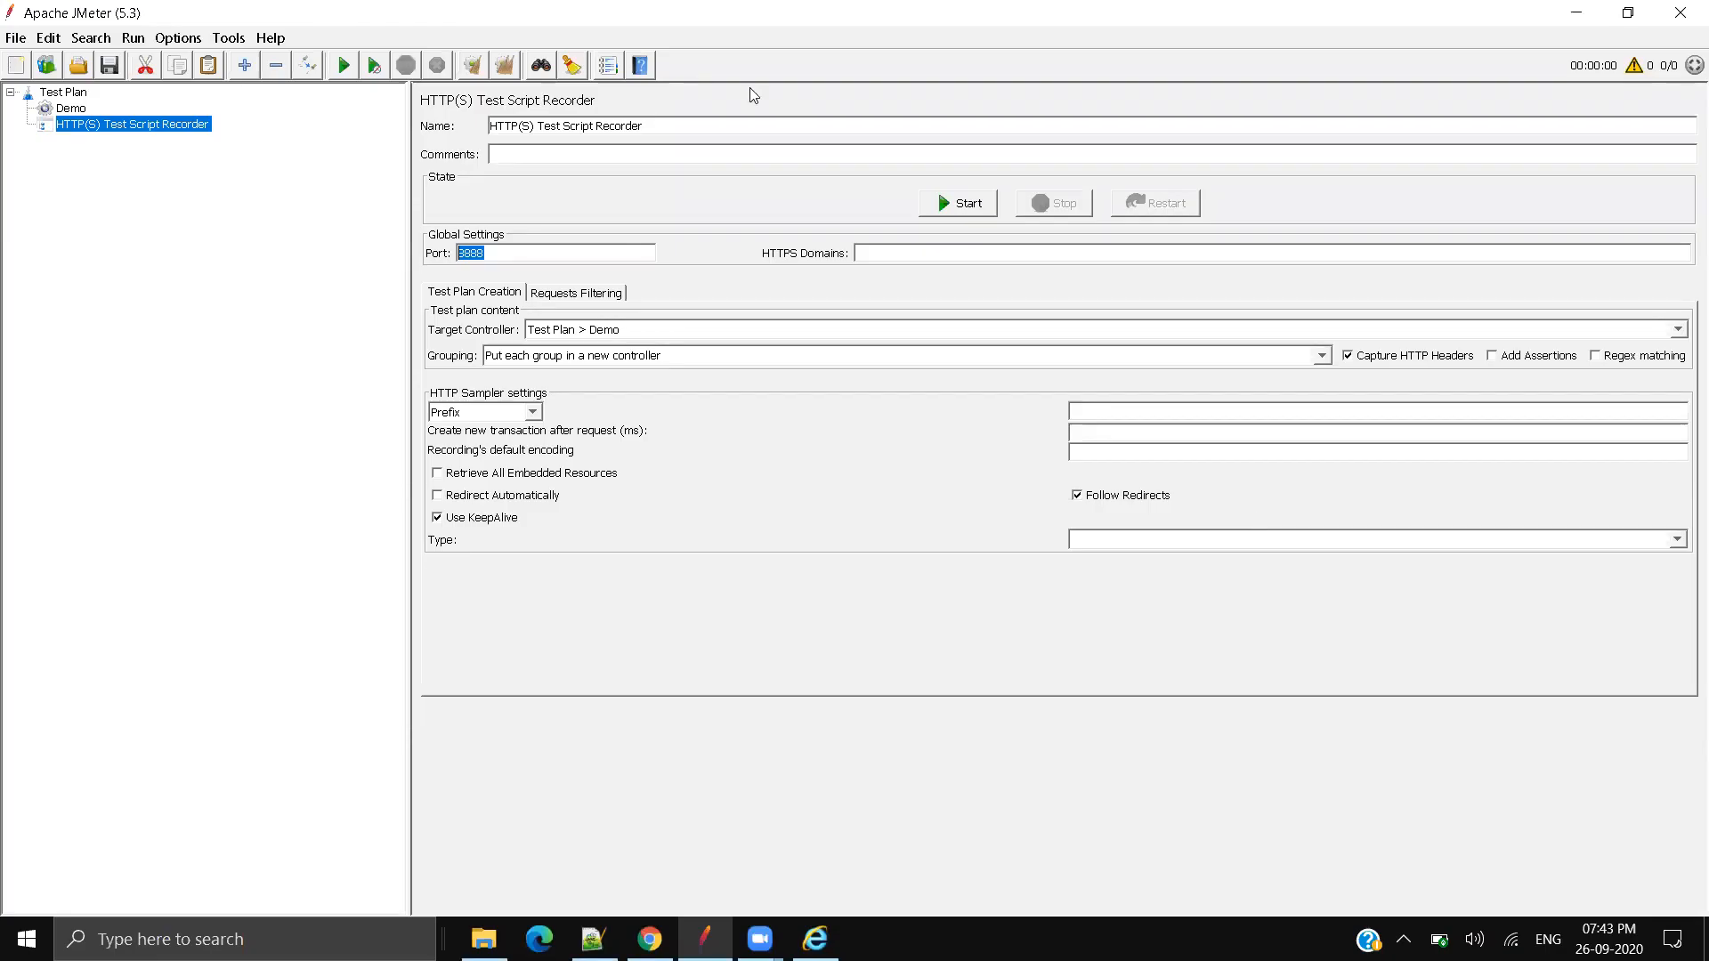
left_click(67, 108)
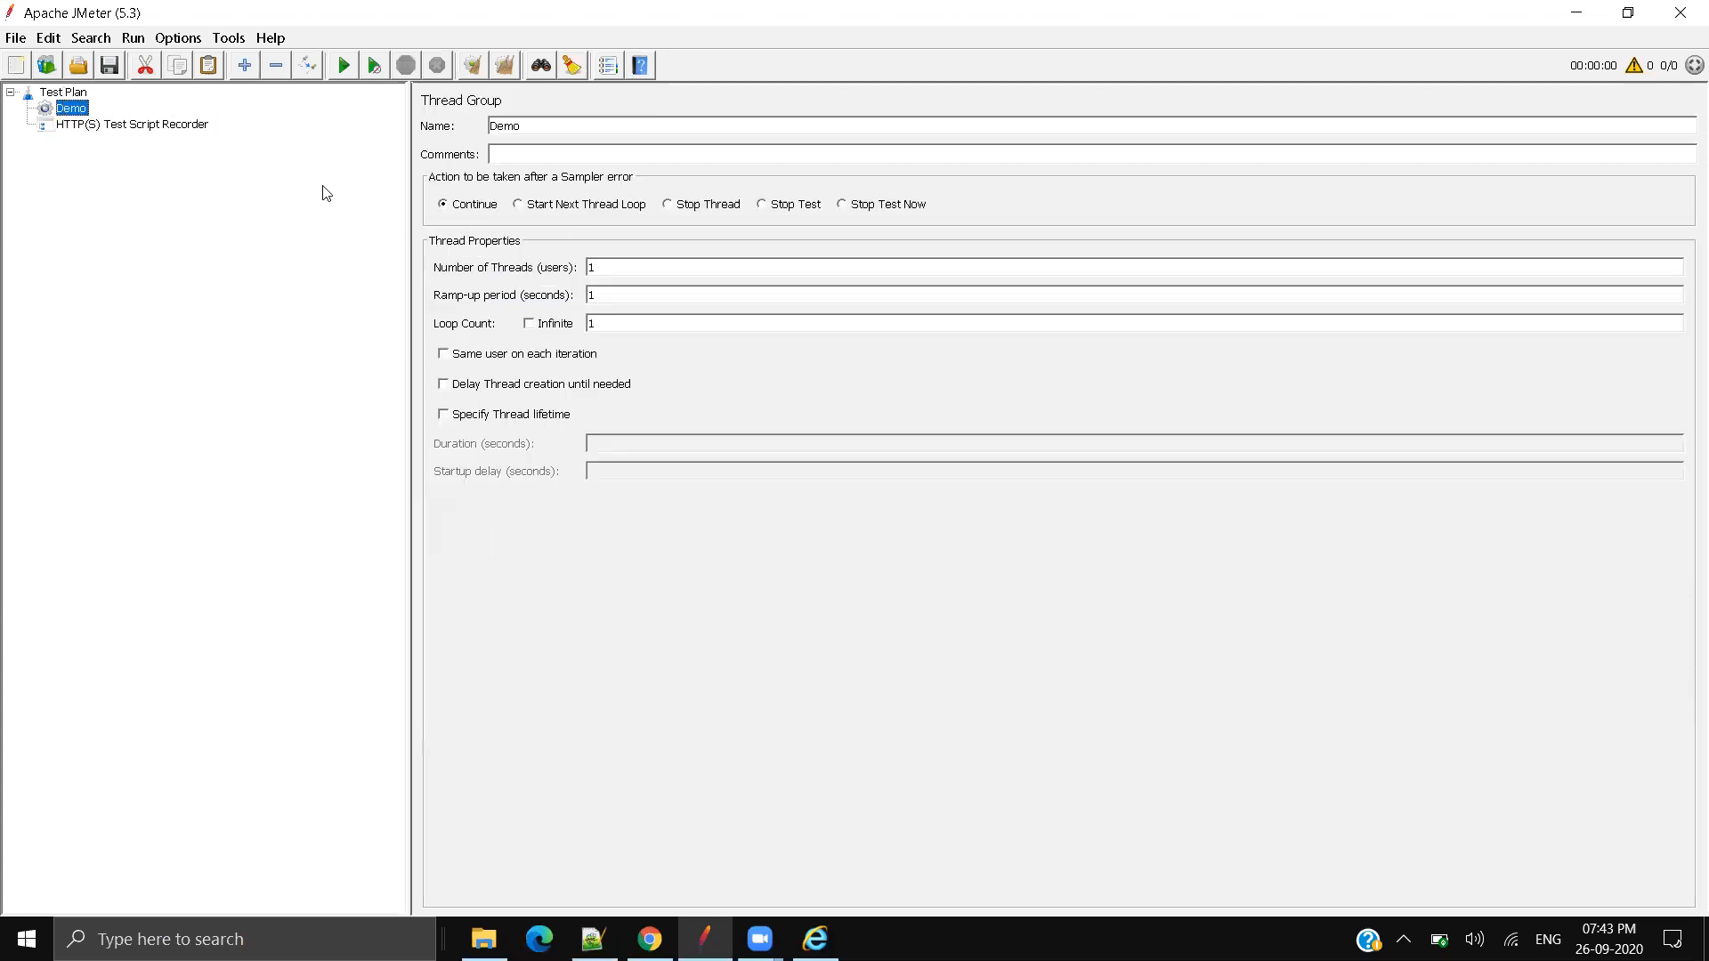
left_click(99, 126)
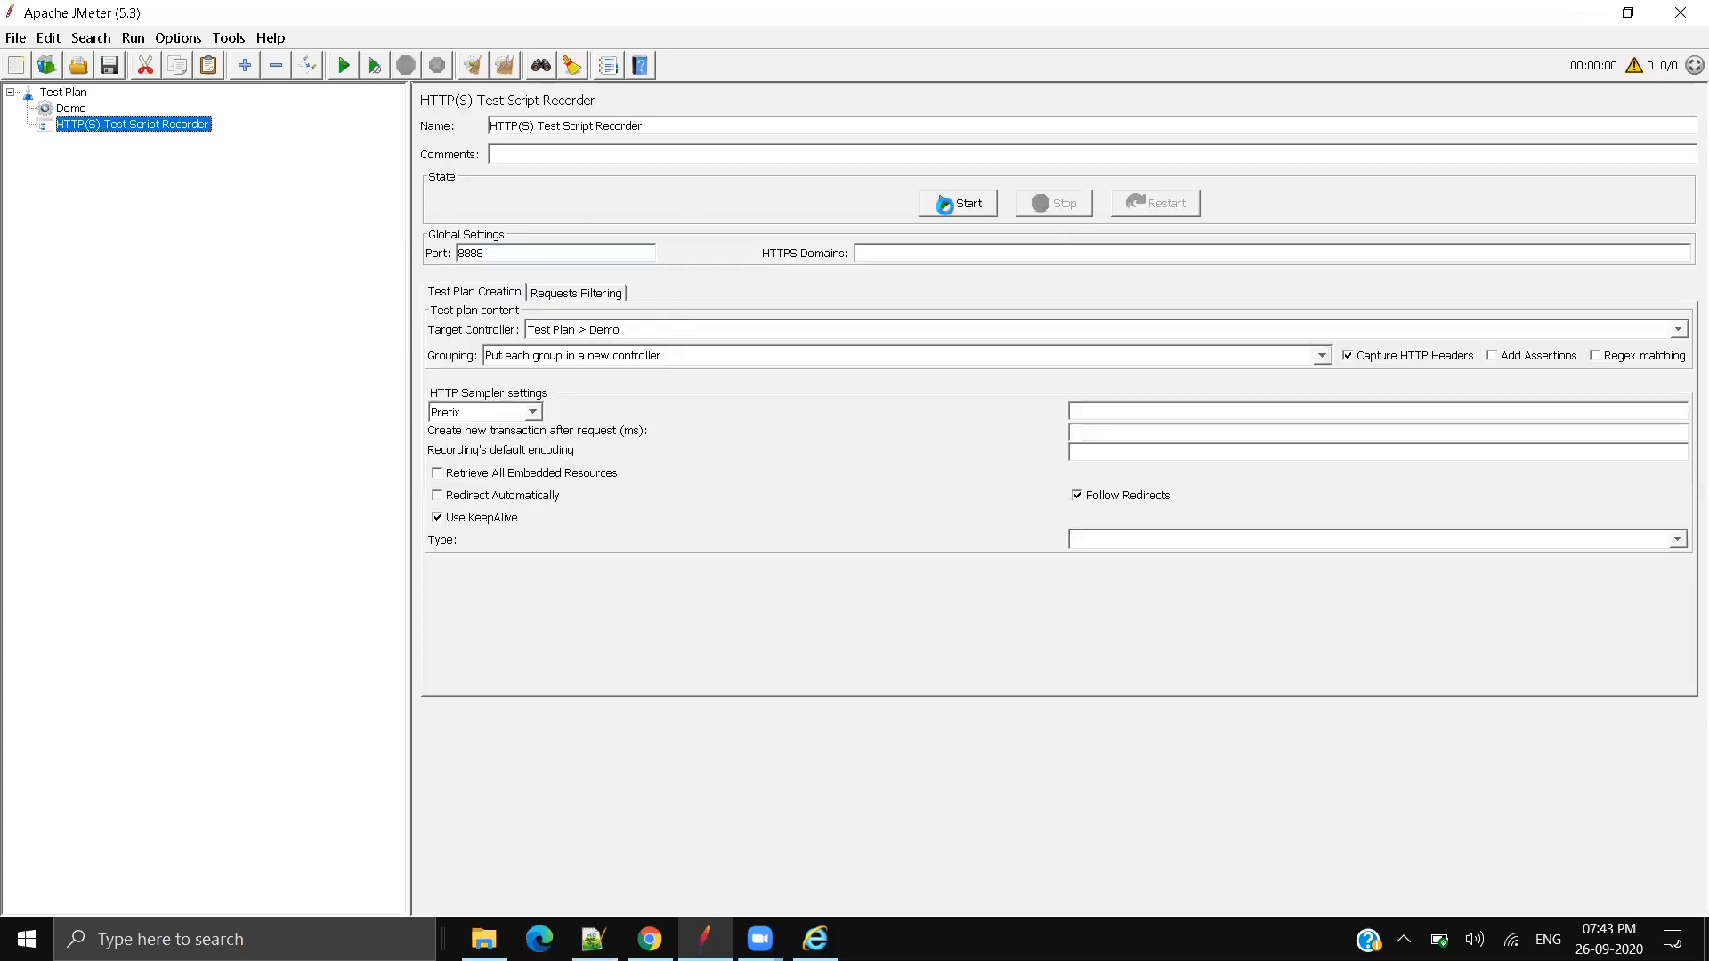
left_click(1058, 603)
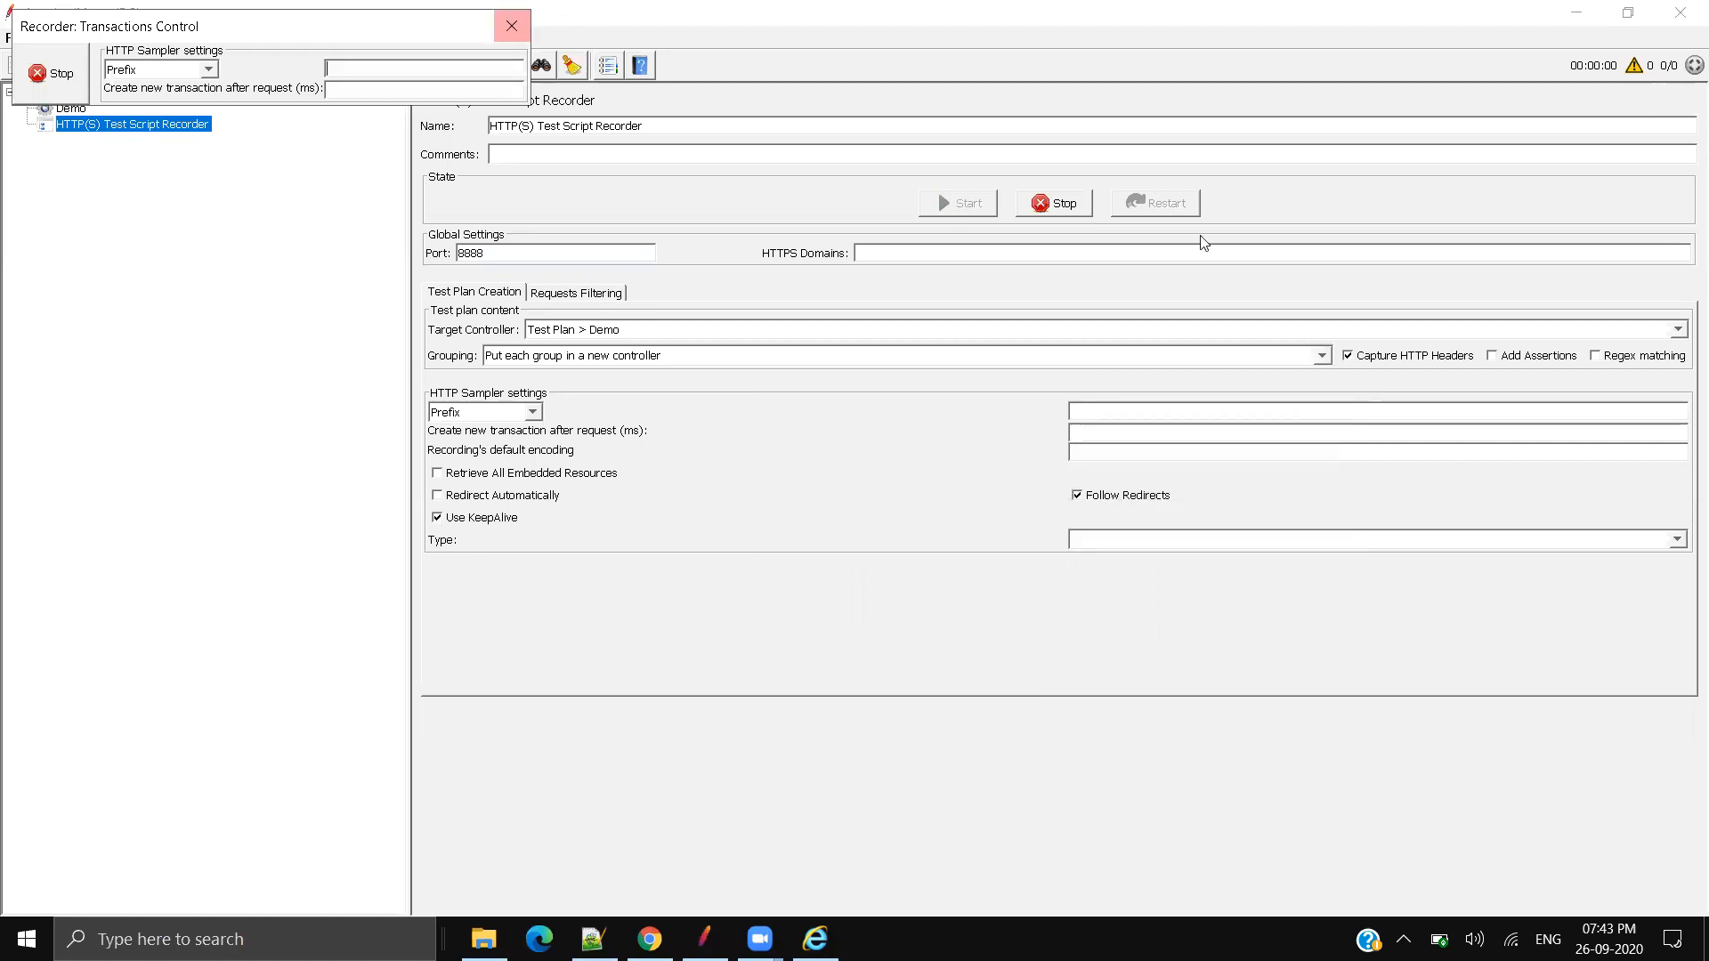
left_click(1059, 204)
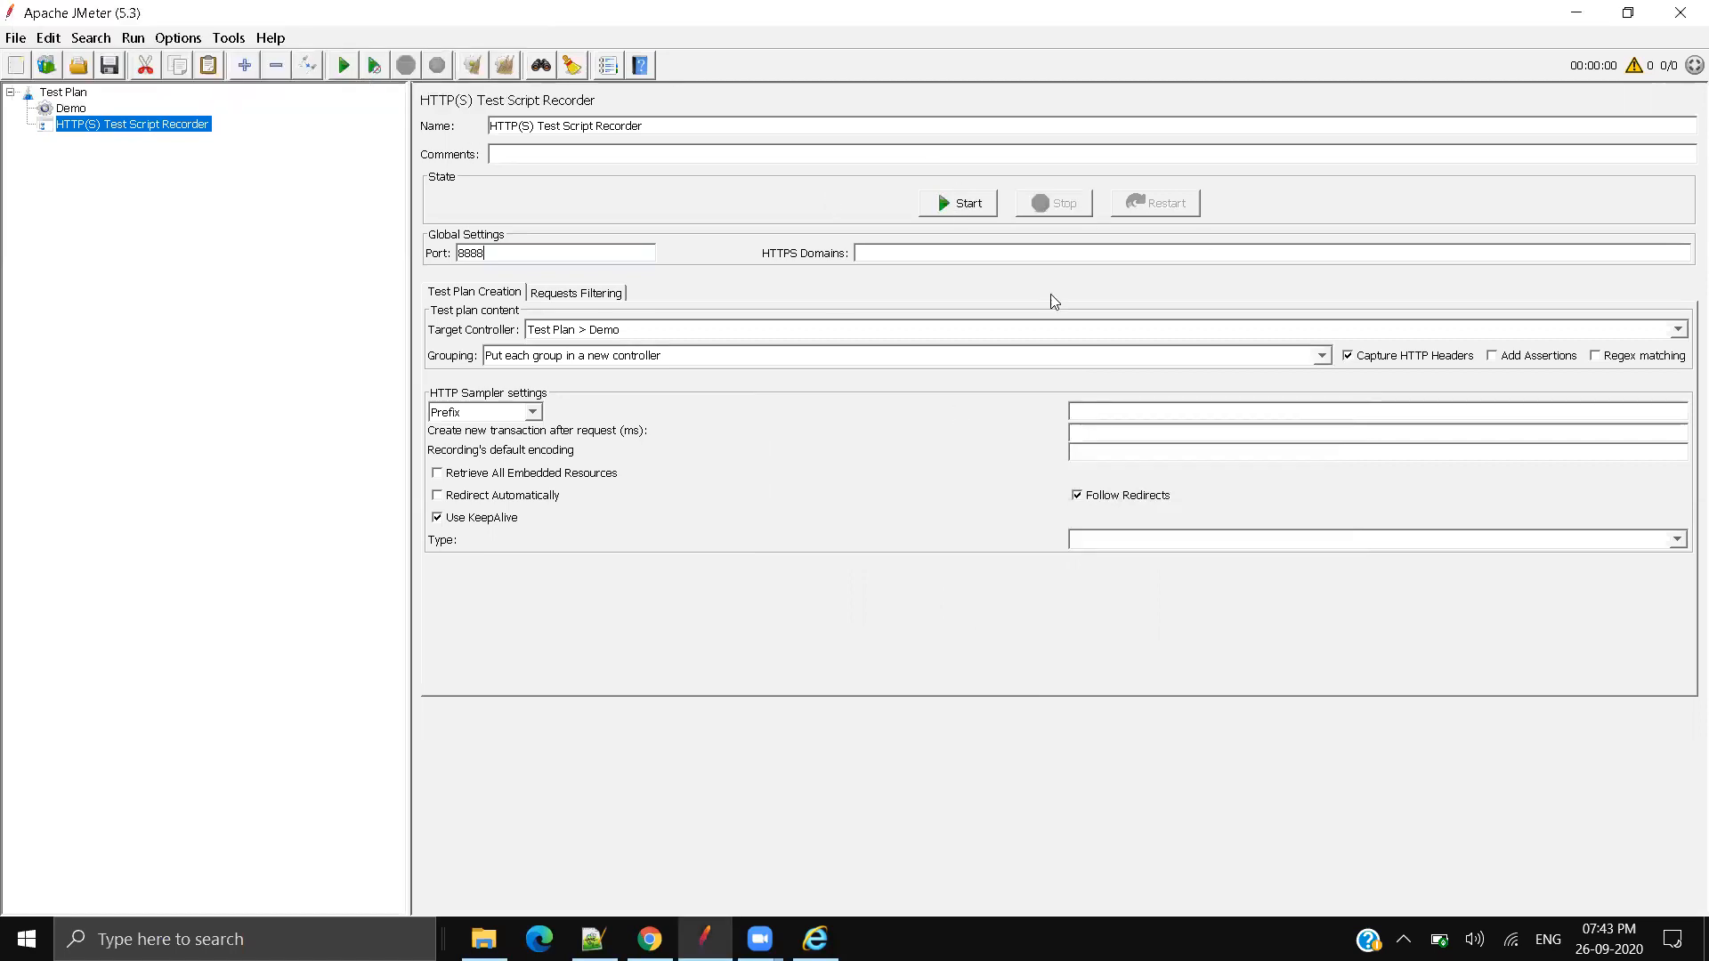
Step: Restart the recorder and open Internet Explorer's Tools menu on the MSN page
left_click(977, 207)
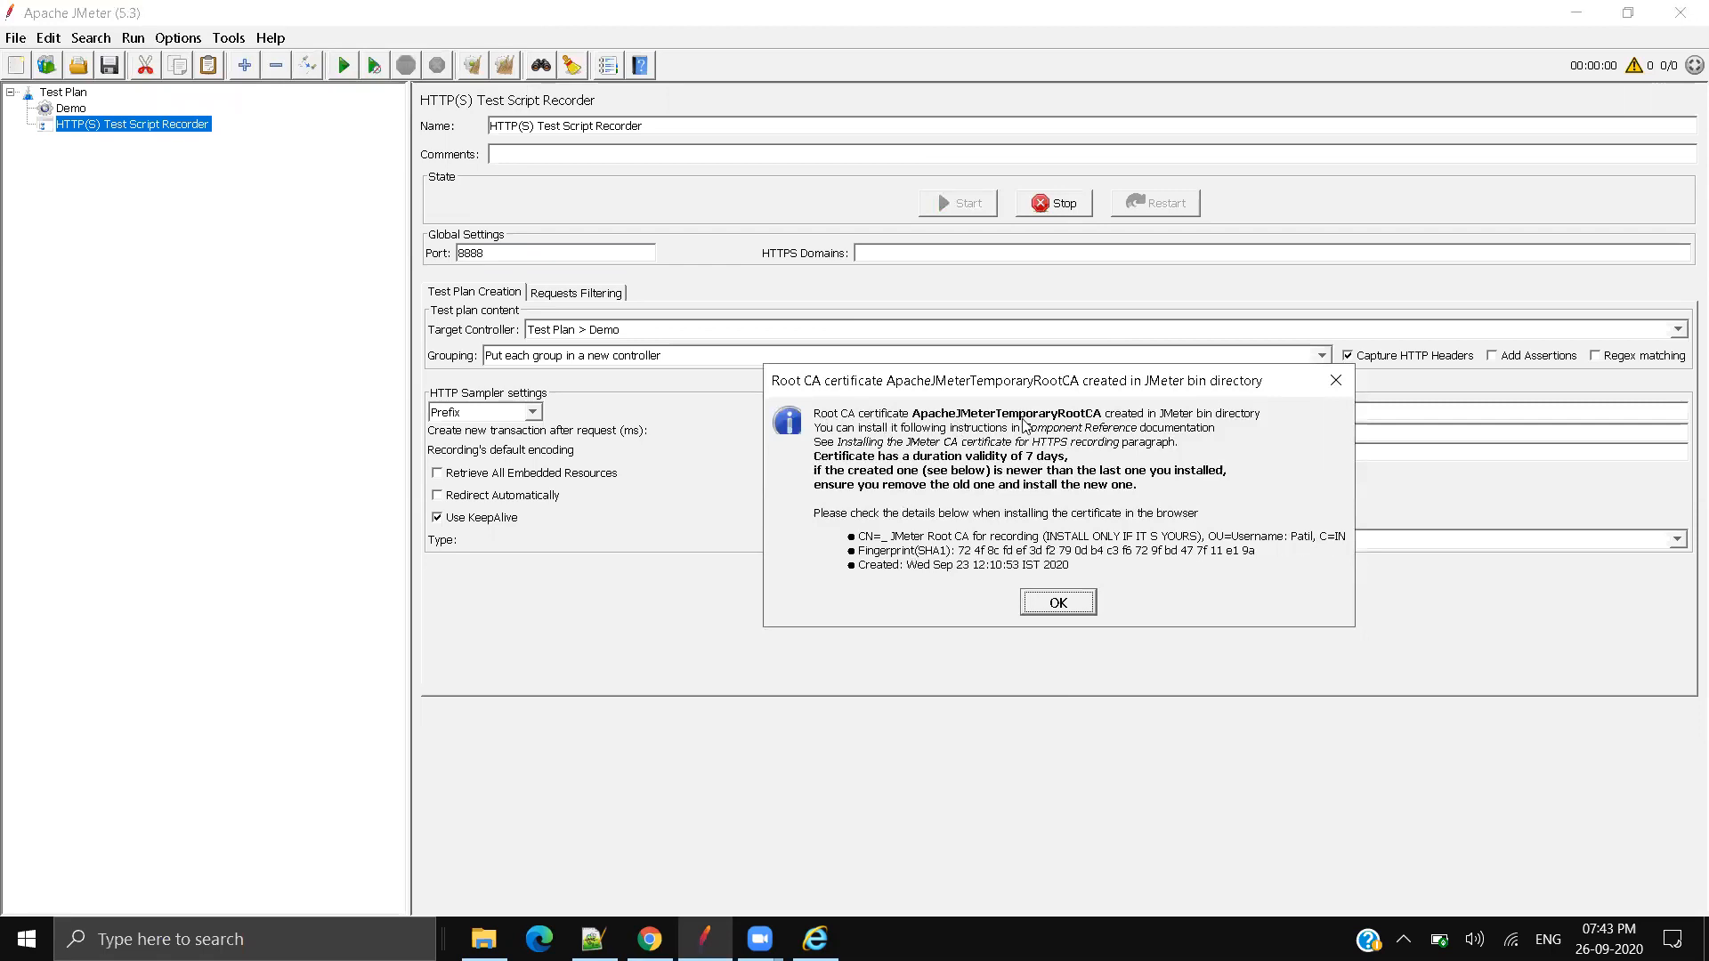
left_click(816, 940)
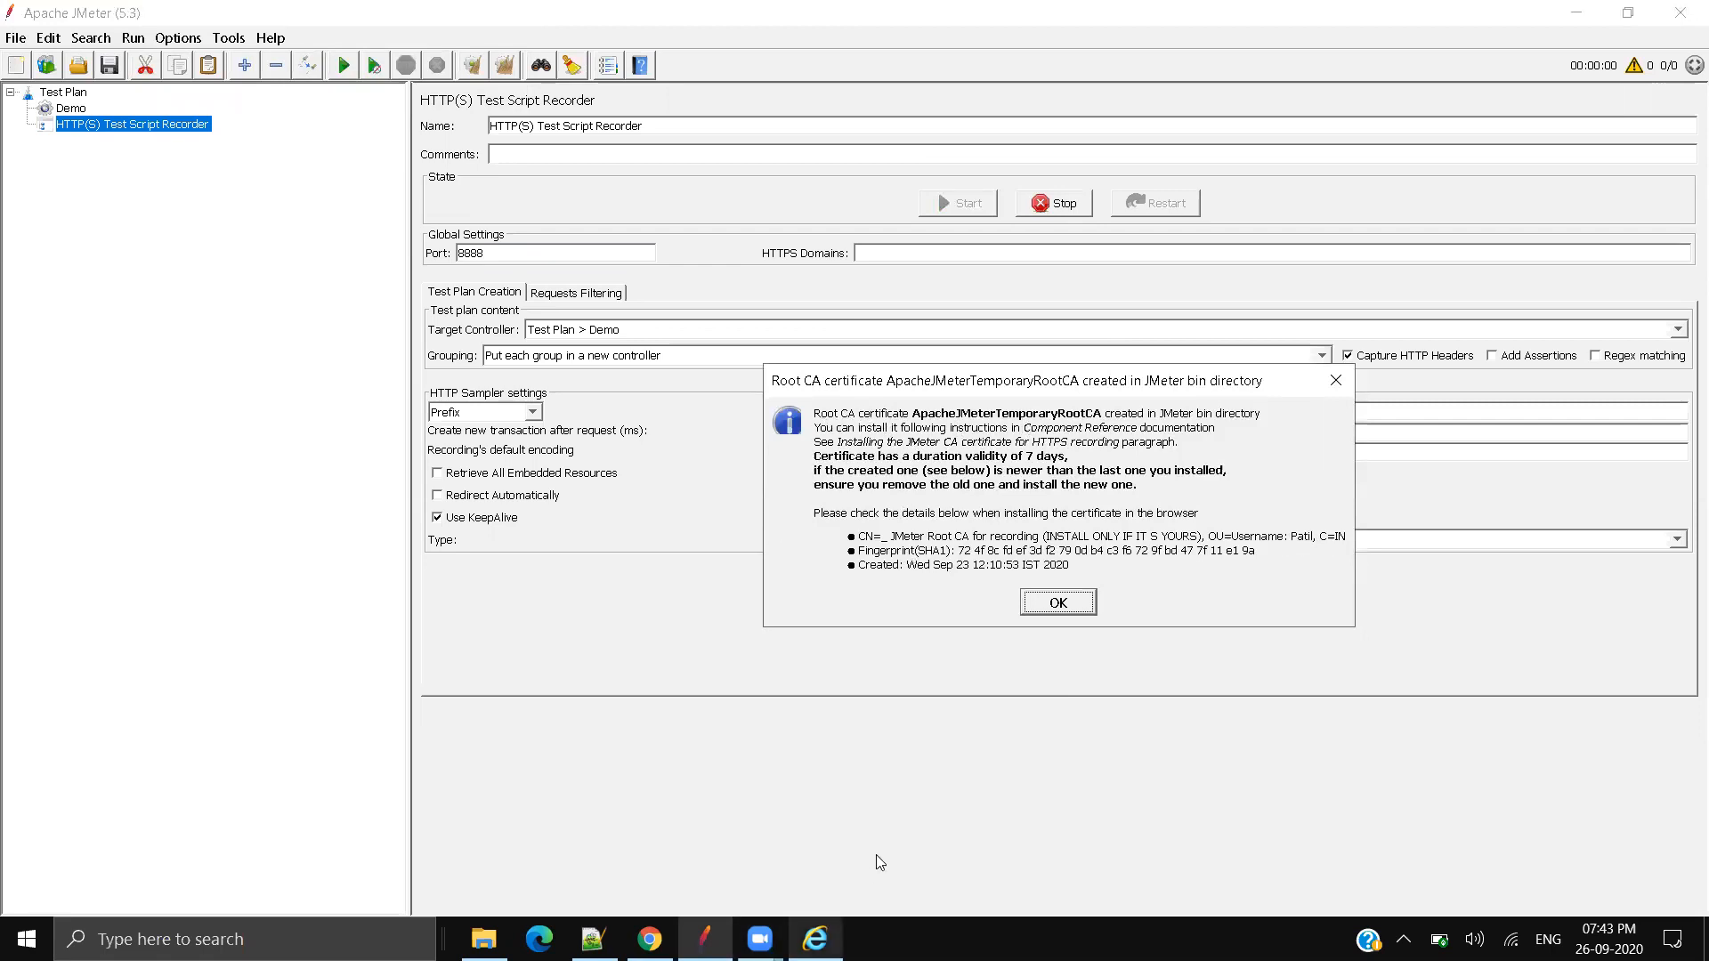
left_click(1661, 45)
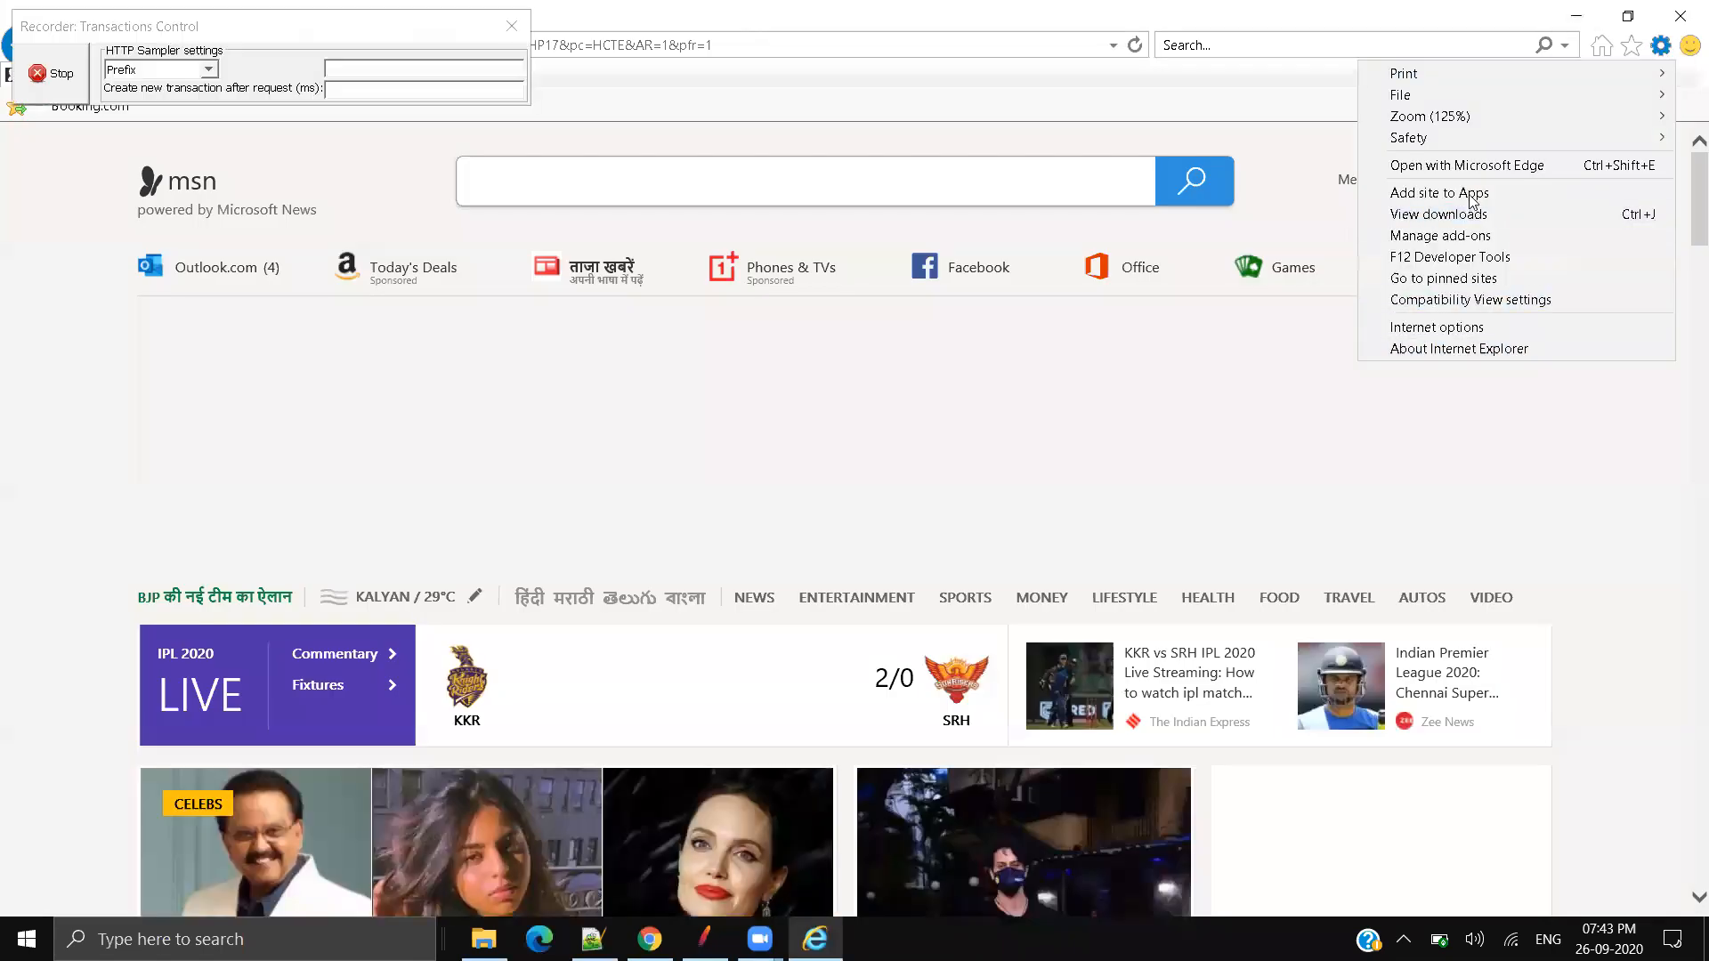
Step: Open Internet Options and stop the running JMeter recording
left_click(1451, 327)
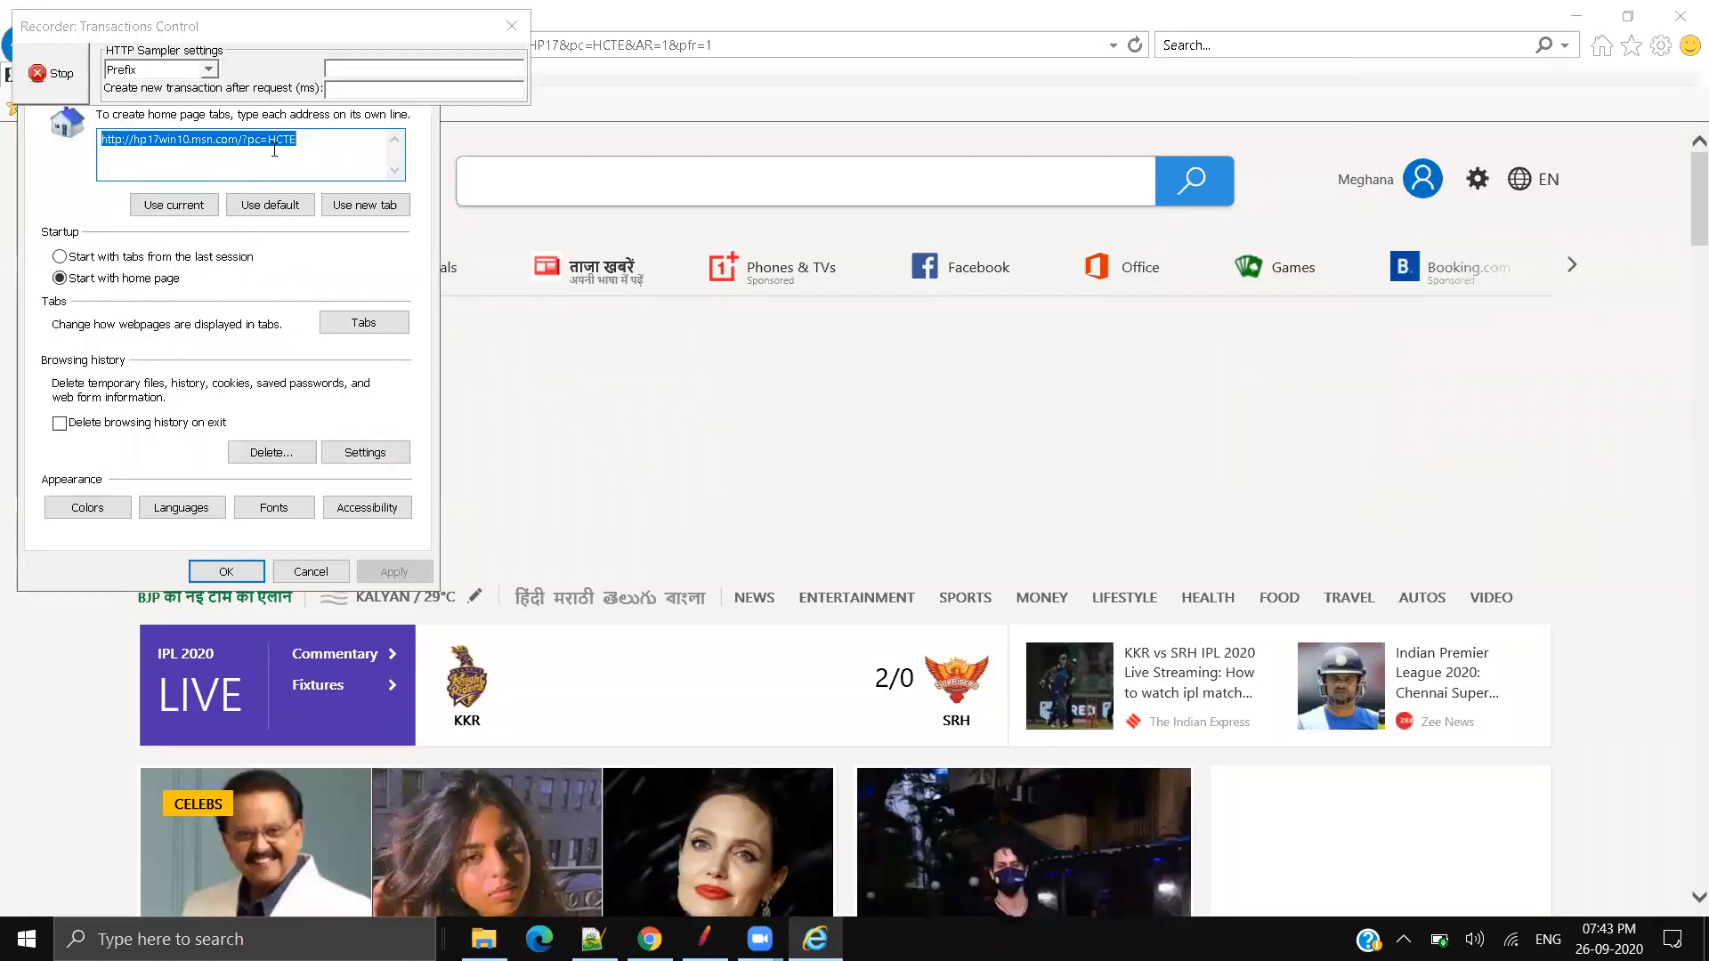
left_click_drag(229, 27, 525, 105)
left_click(358, 151)
left_click_drag(241, 40, 794, 118)
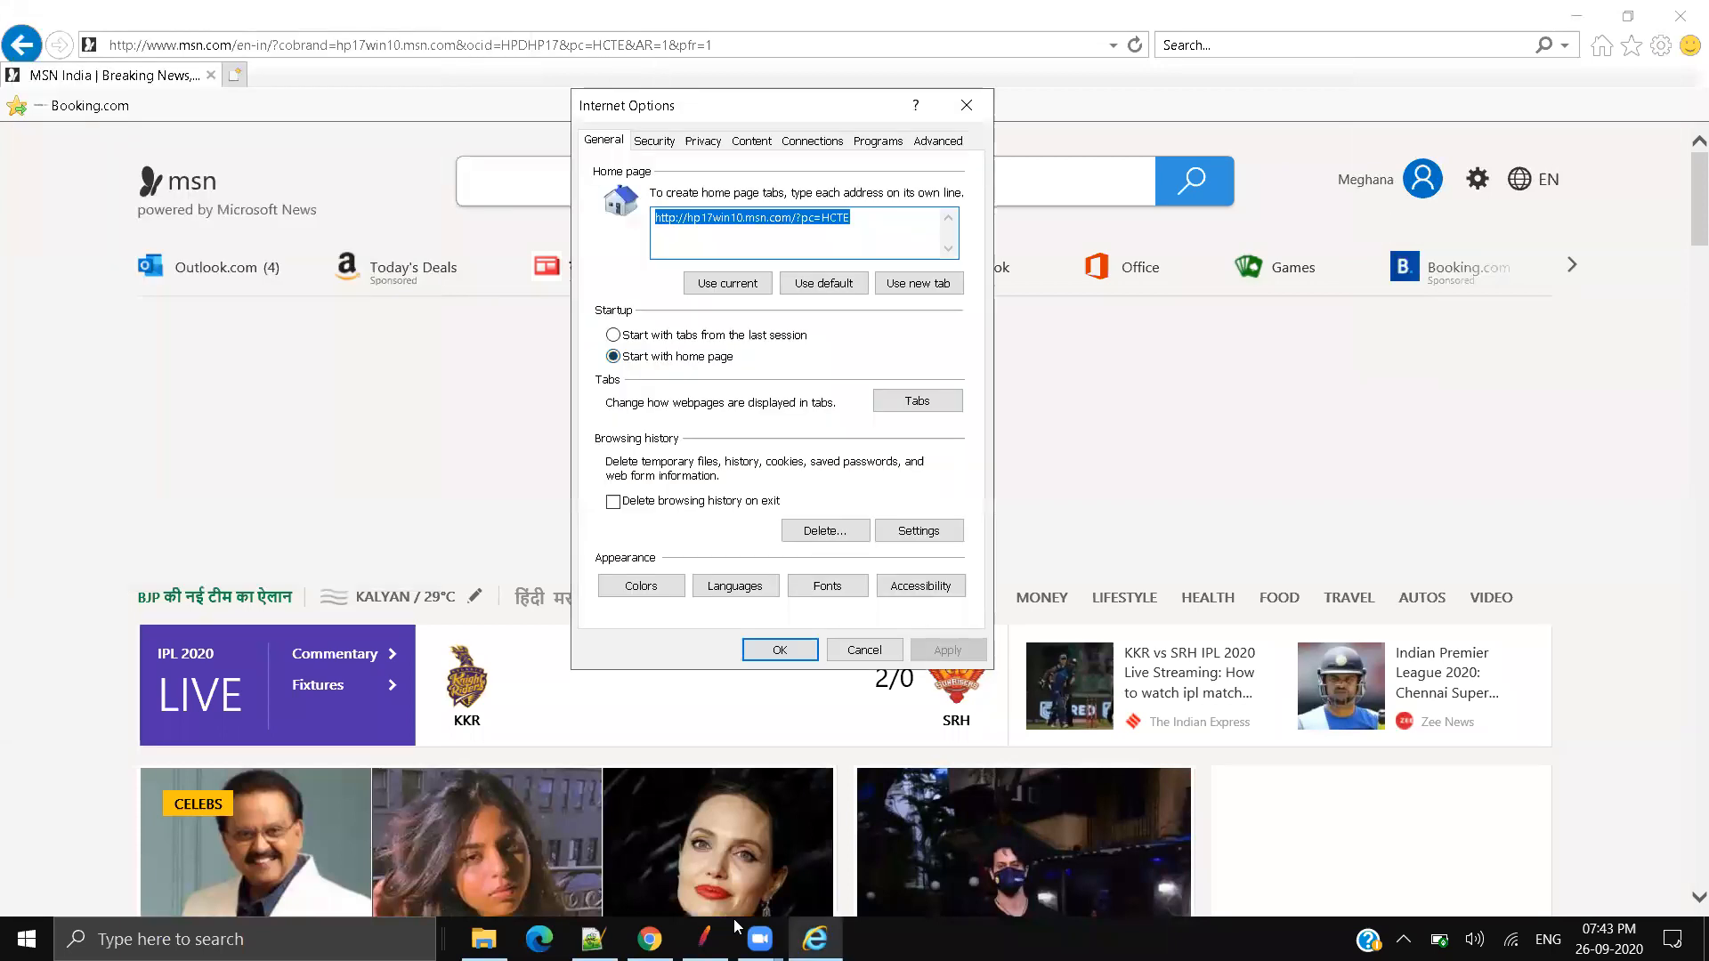
left_click(705, 939)
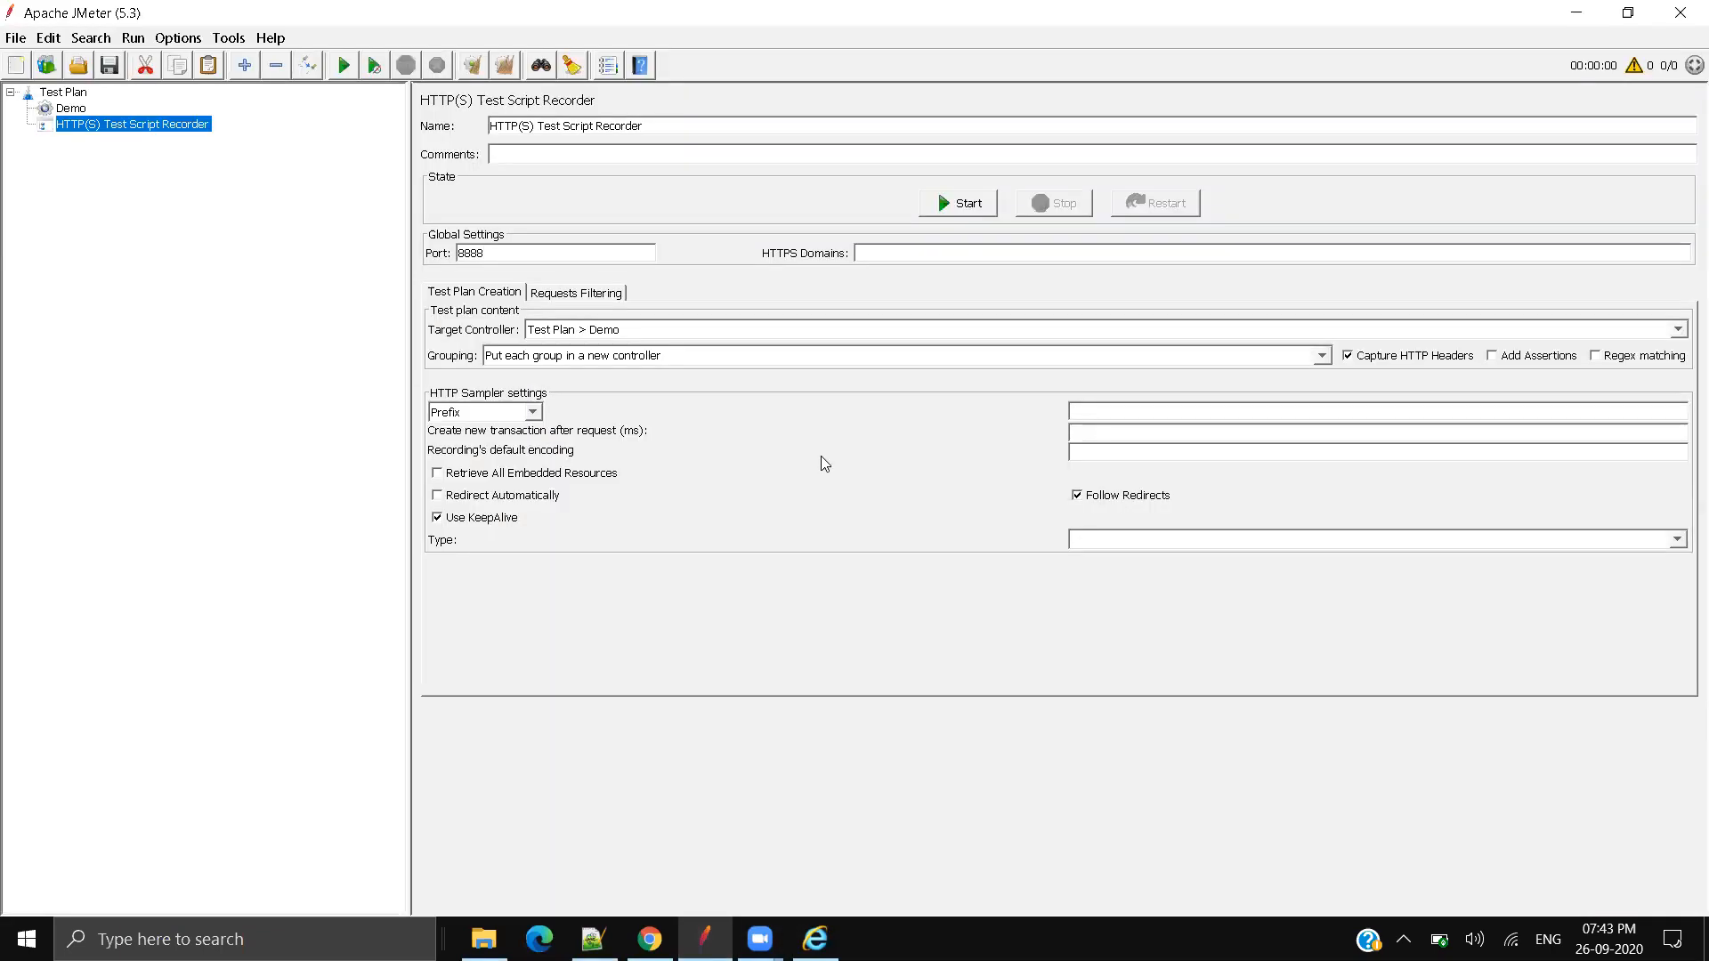
left_click(815, 939)
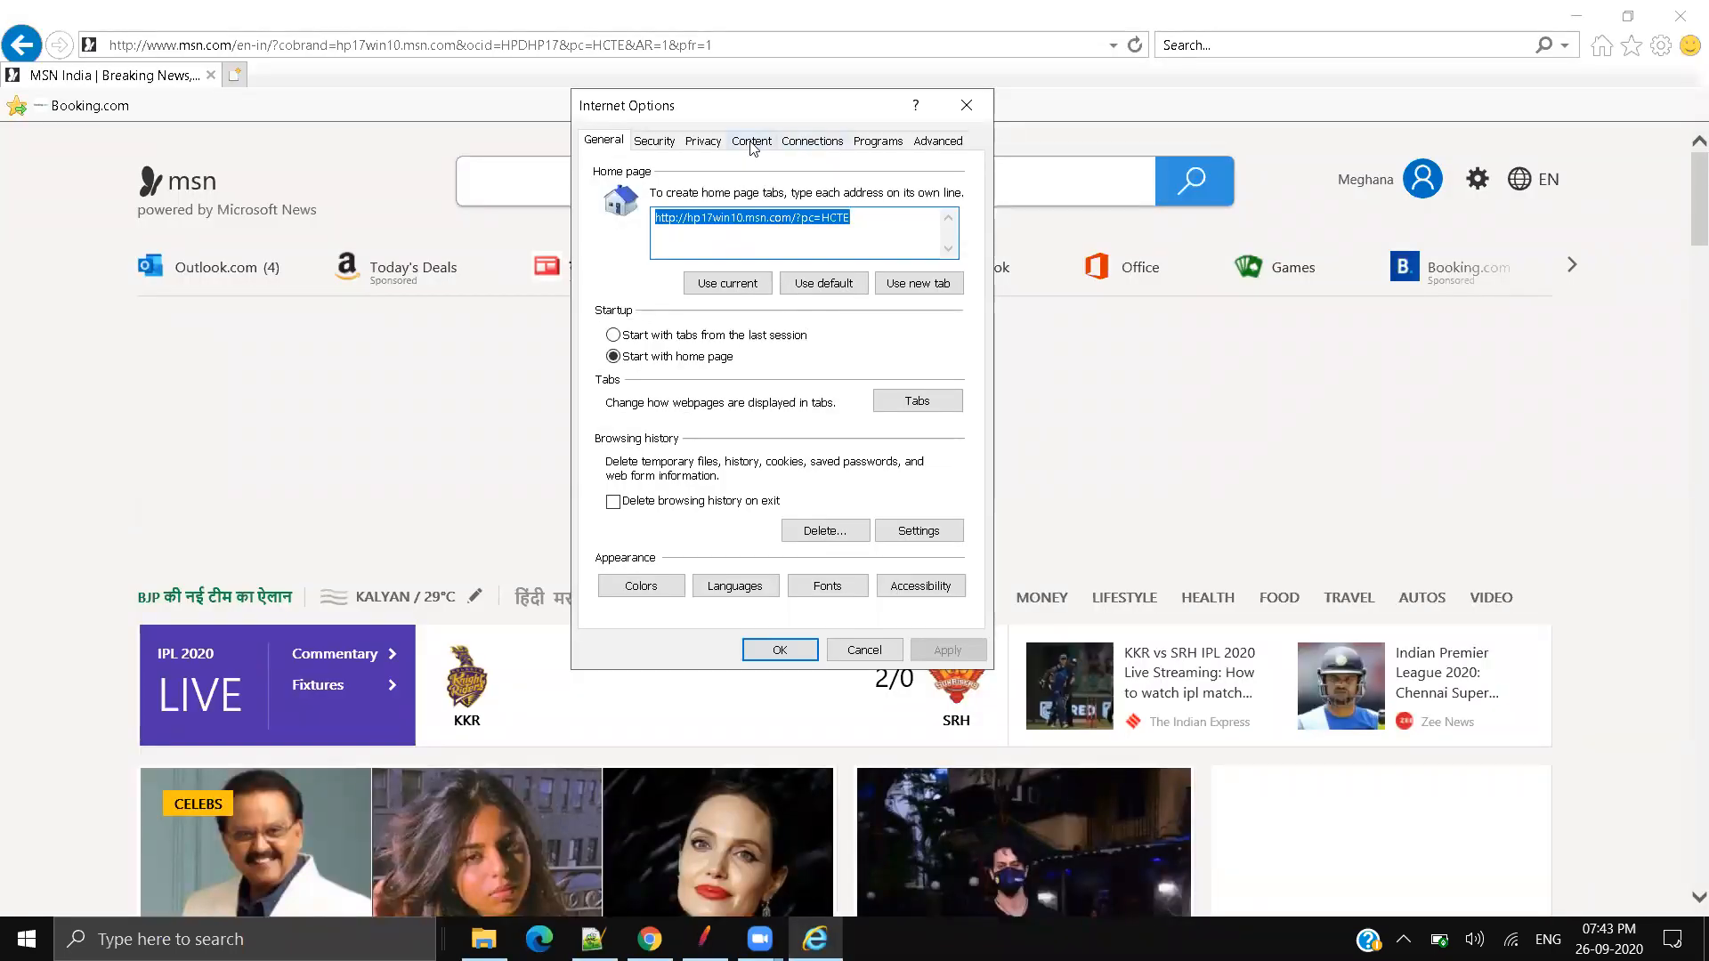
Step: Open the Certificates manager on the Trusted Root Certification Authorities list
left_click(752, 142)
left_click(783, 236)
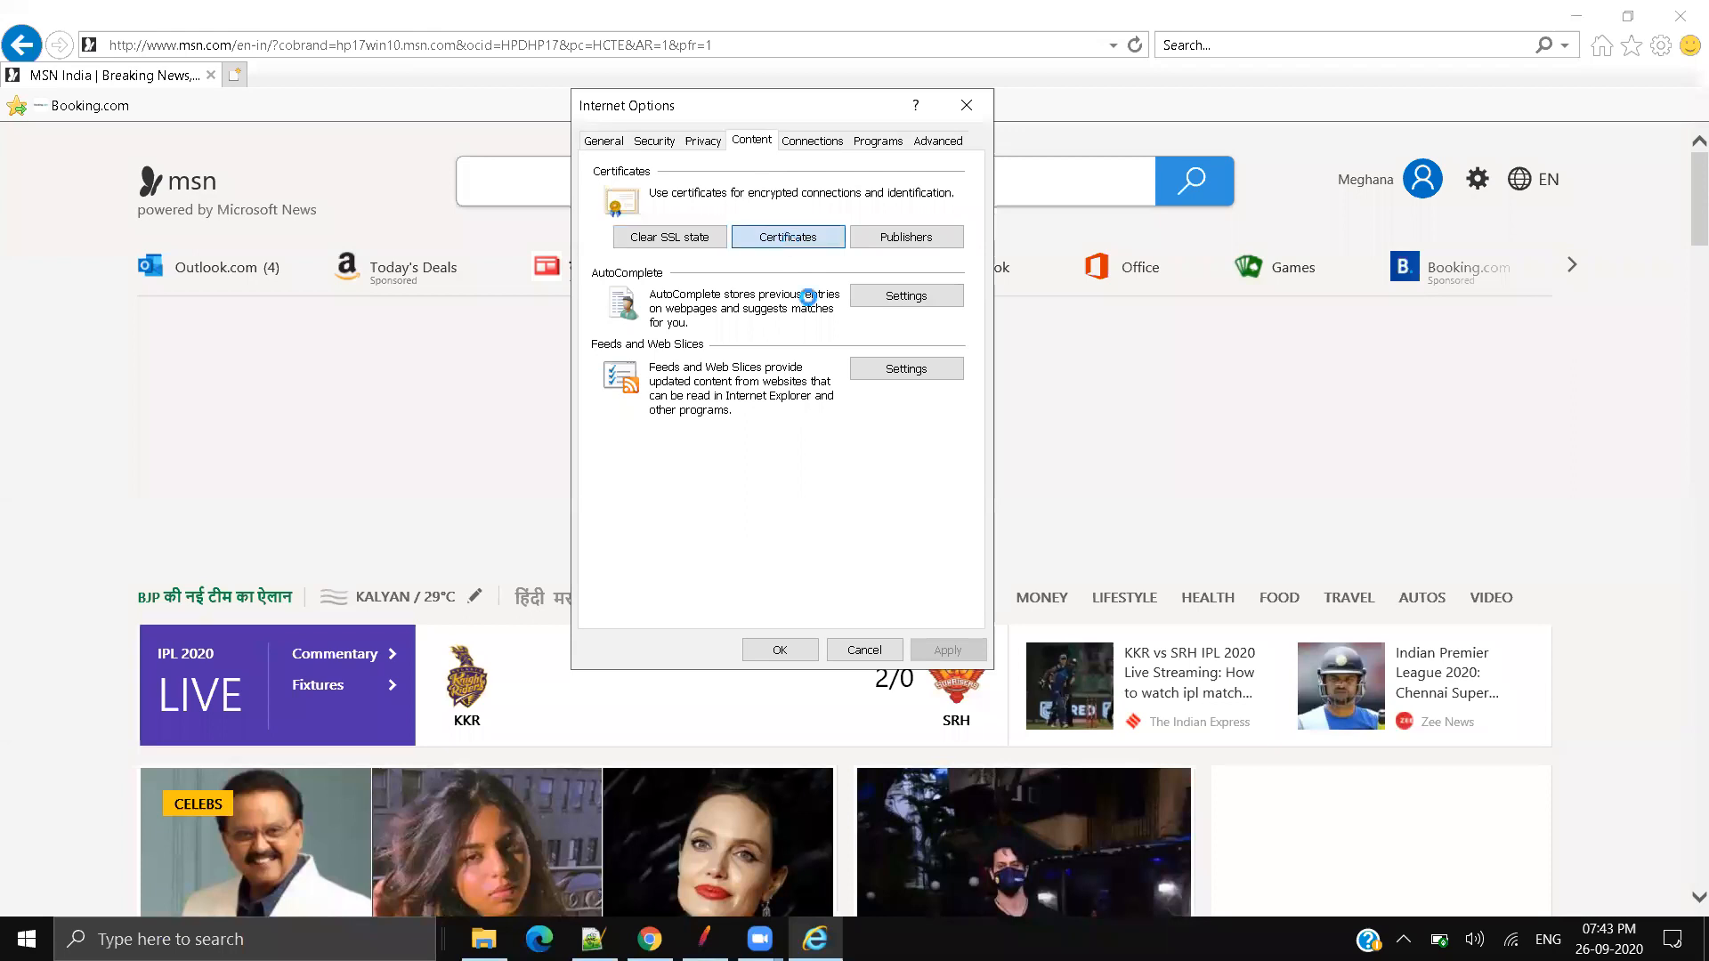
left_click(970, 212)
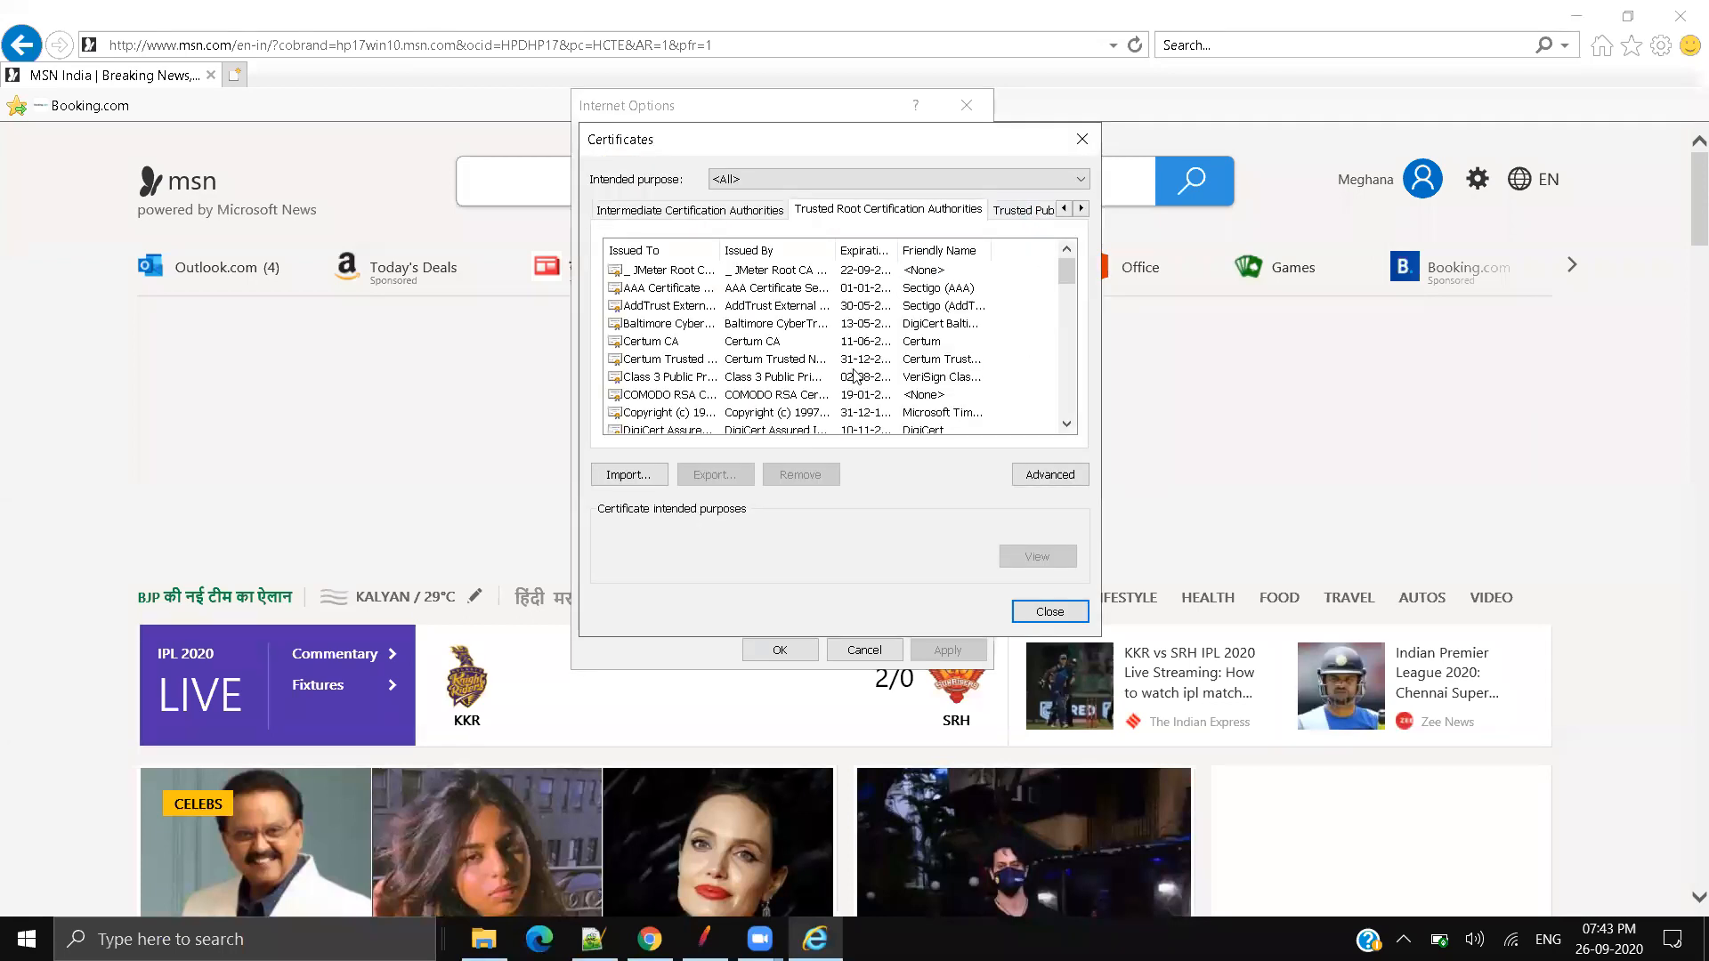
left_click(683, 270)
left_click_drag(718, 247, 942, 247)
Step: Import the ApacheJMeterTemporaryRootCA certificate as a trusted root and close the certificate manager
left_click(629, 475)
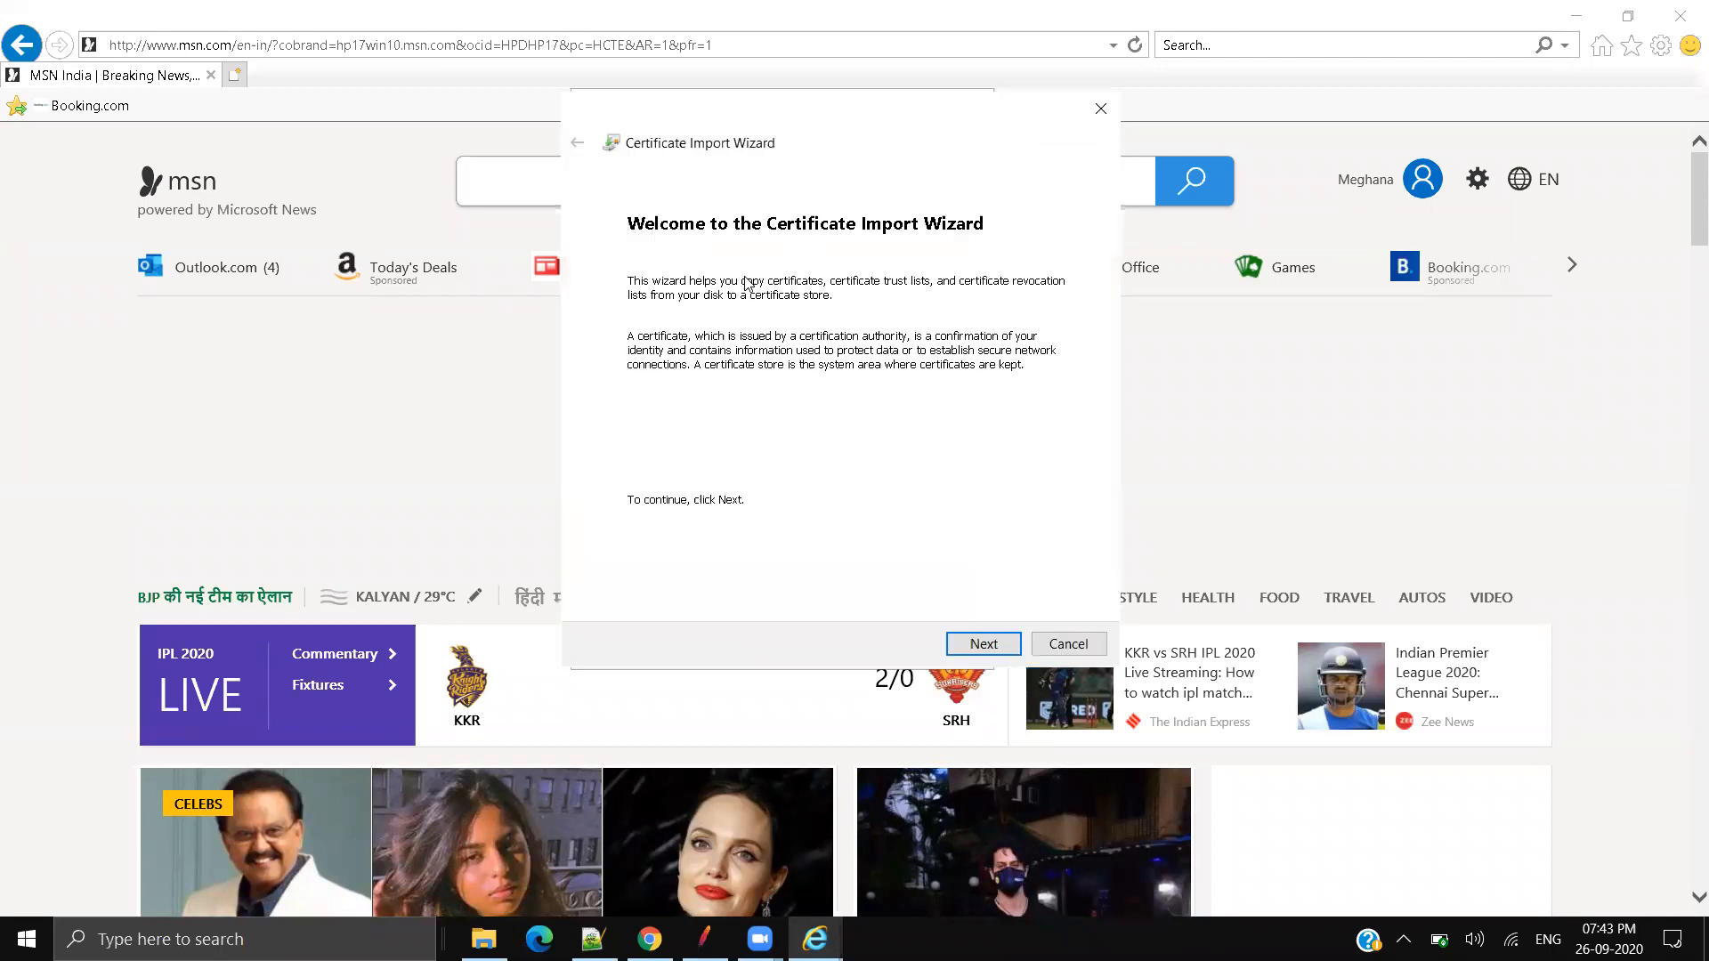
left_click(983, 643)
left_click(1027, 319)
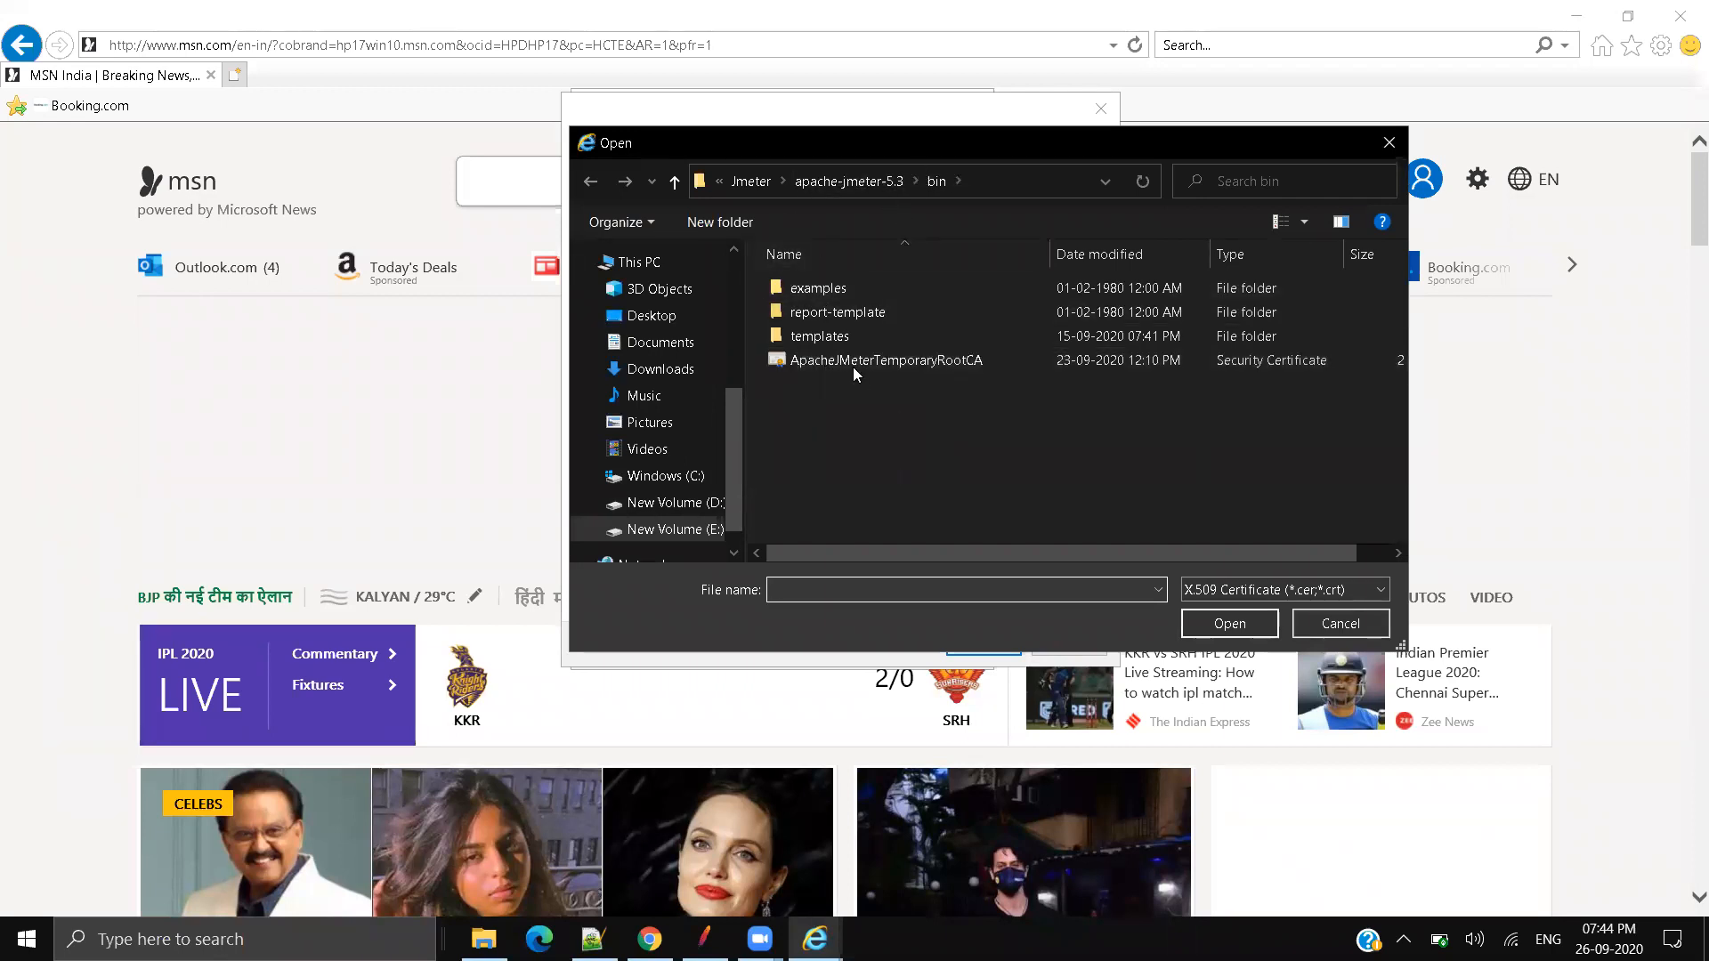
double_click(853, 367)
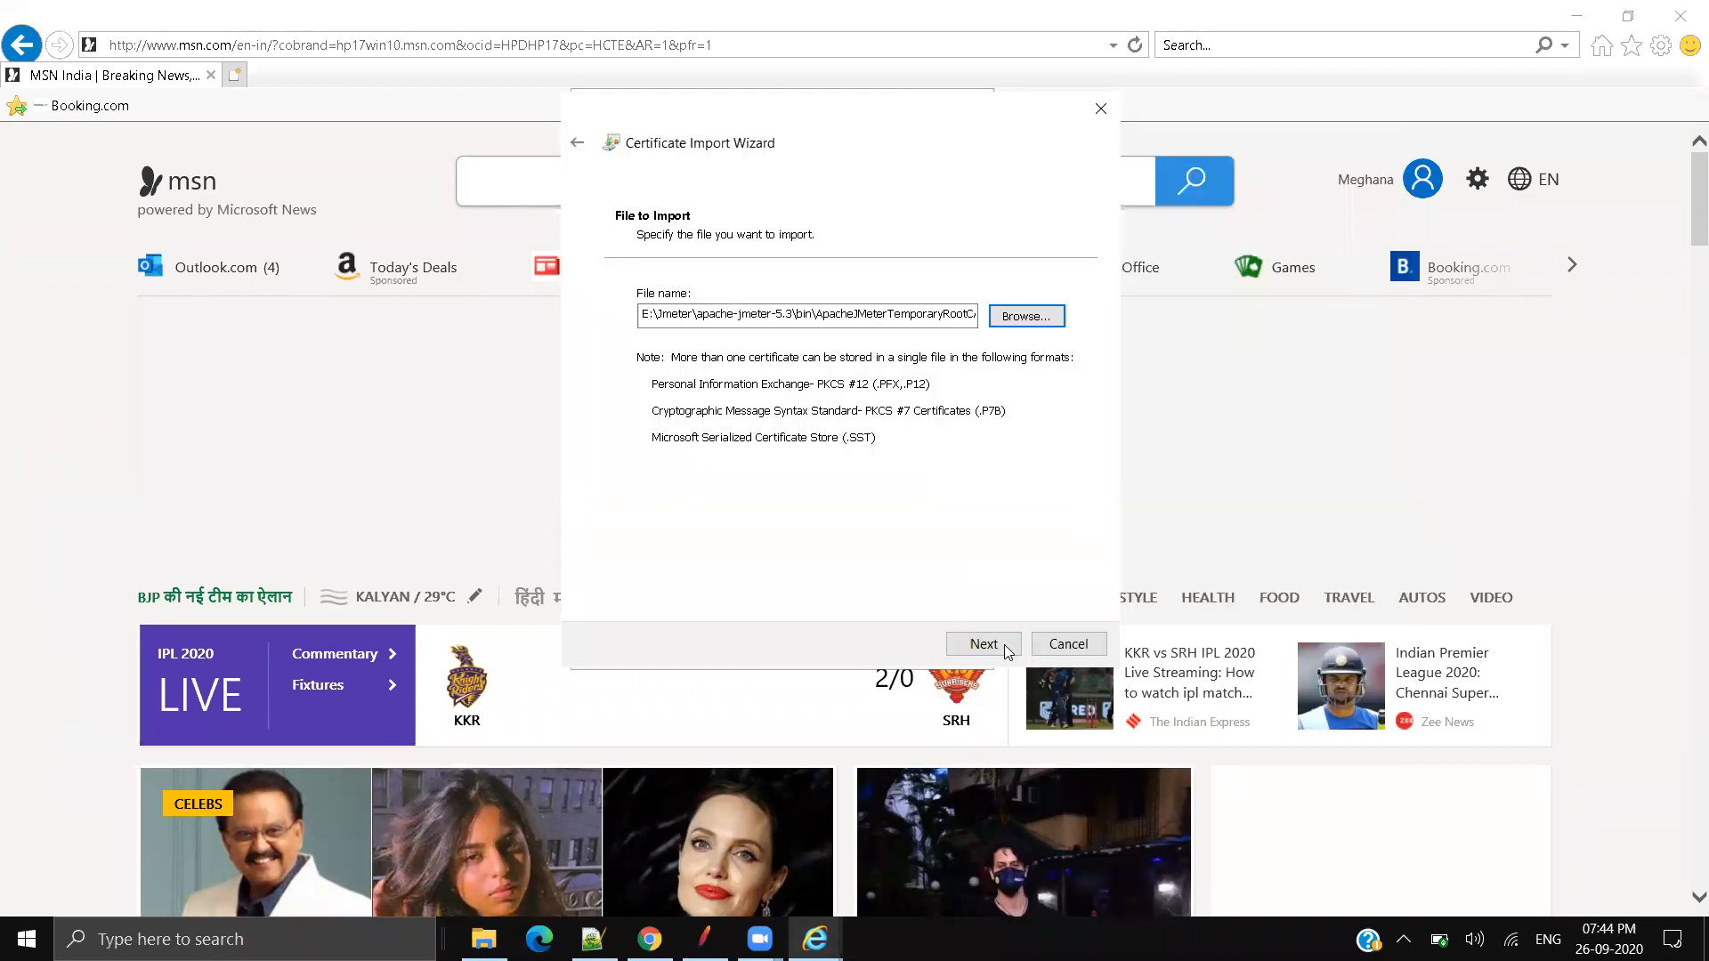
key("Return")
key("Return")
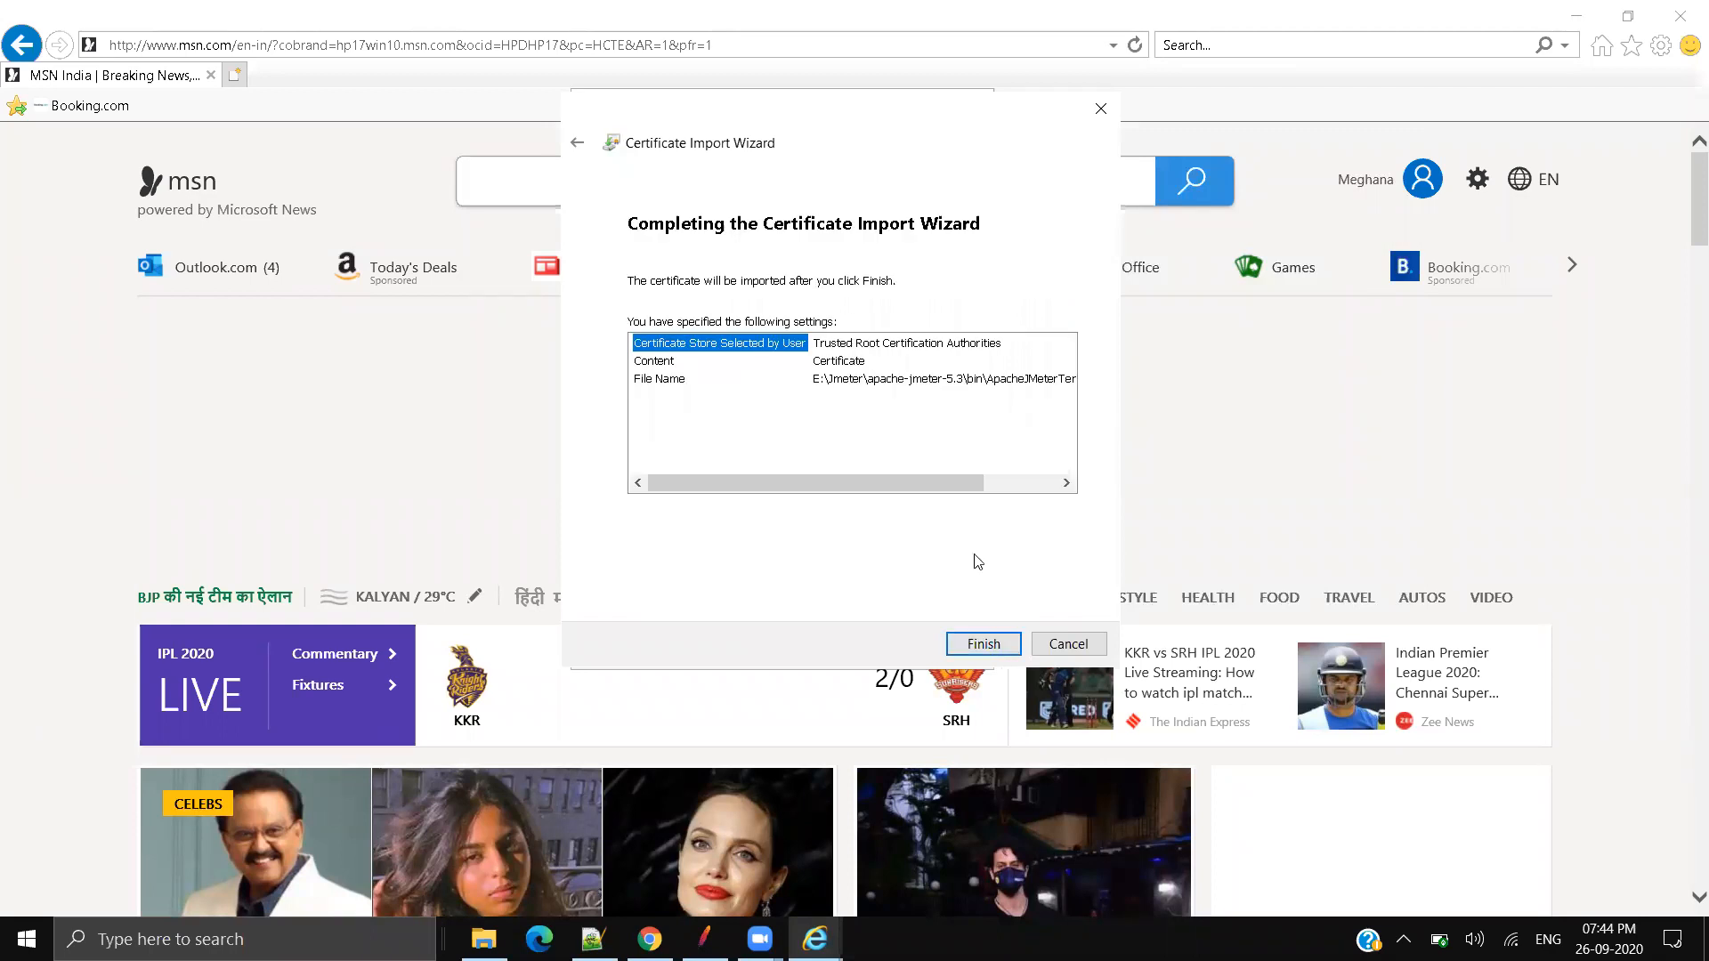
left_click(1018, 635)
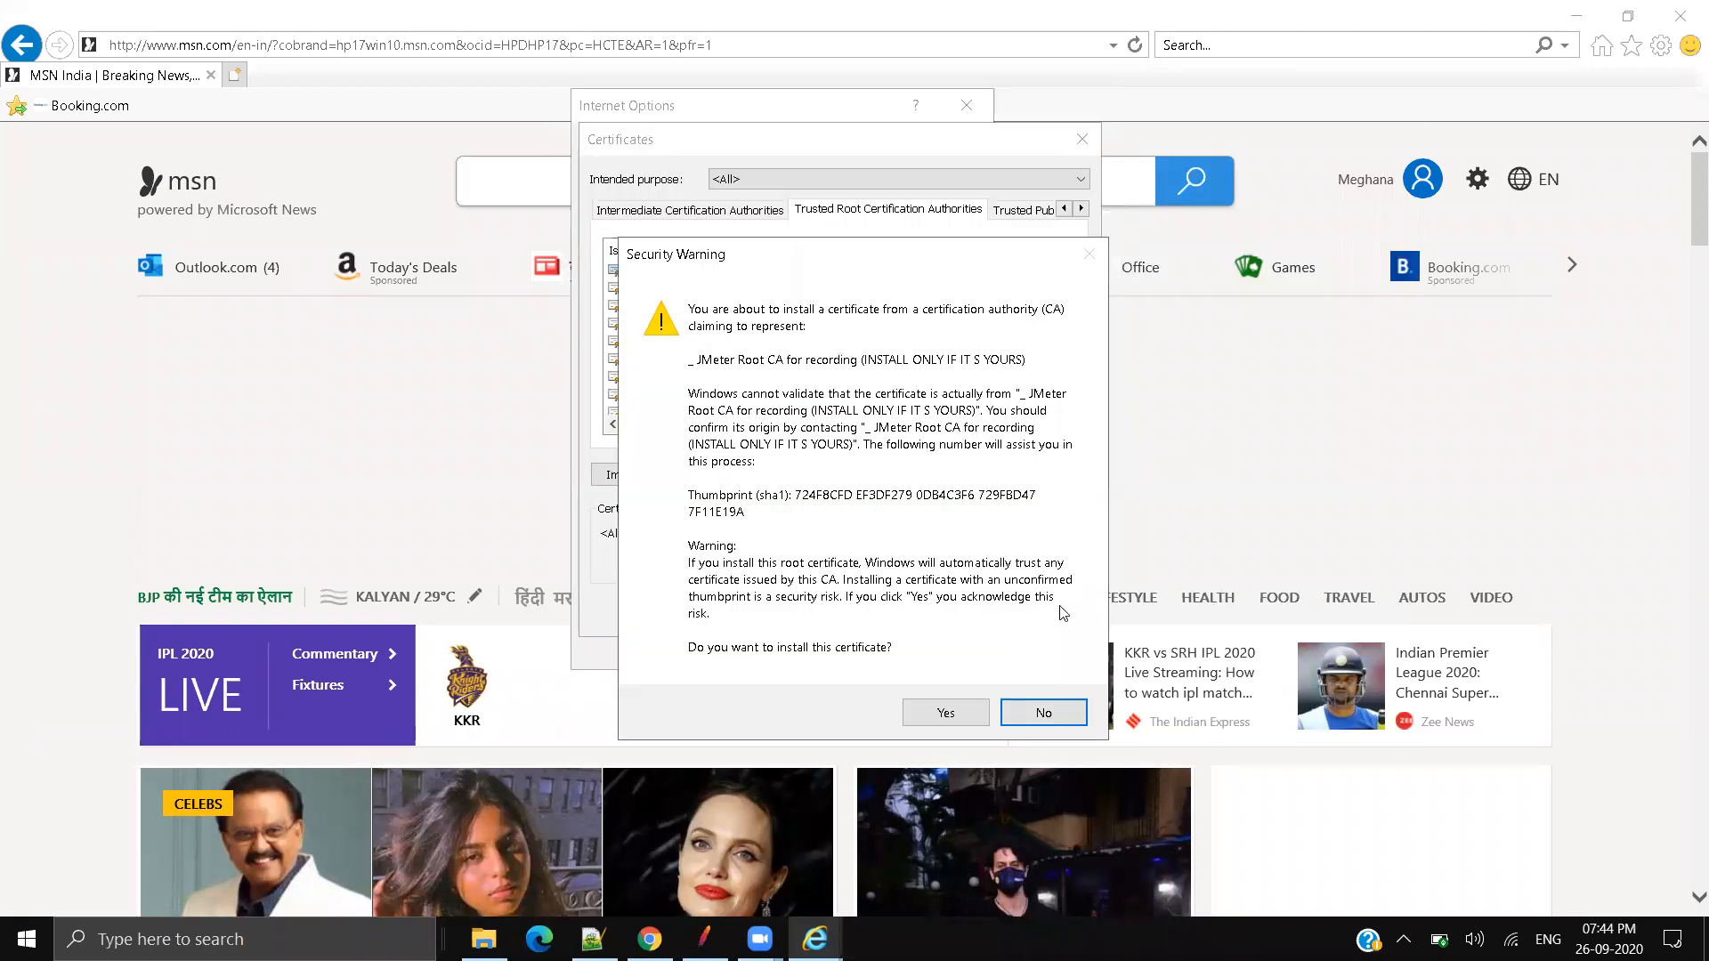
left_click(962, 717)
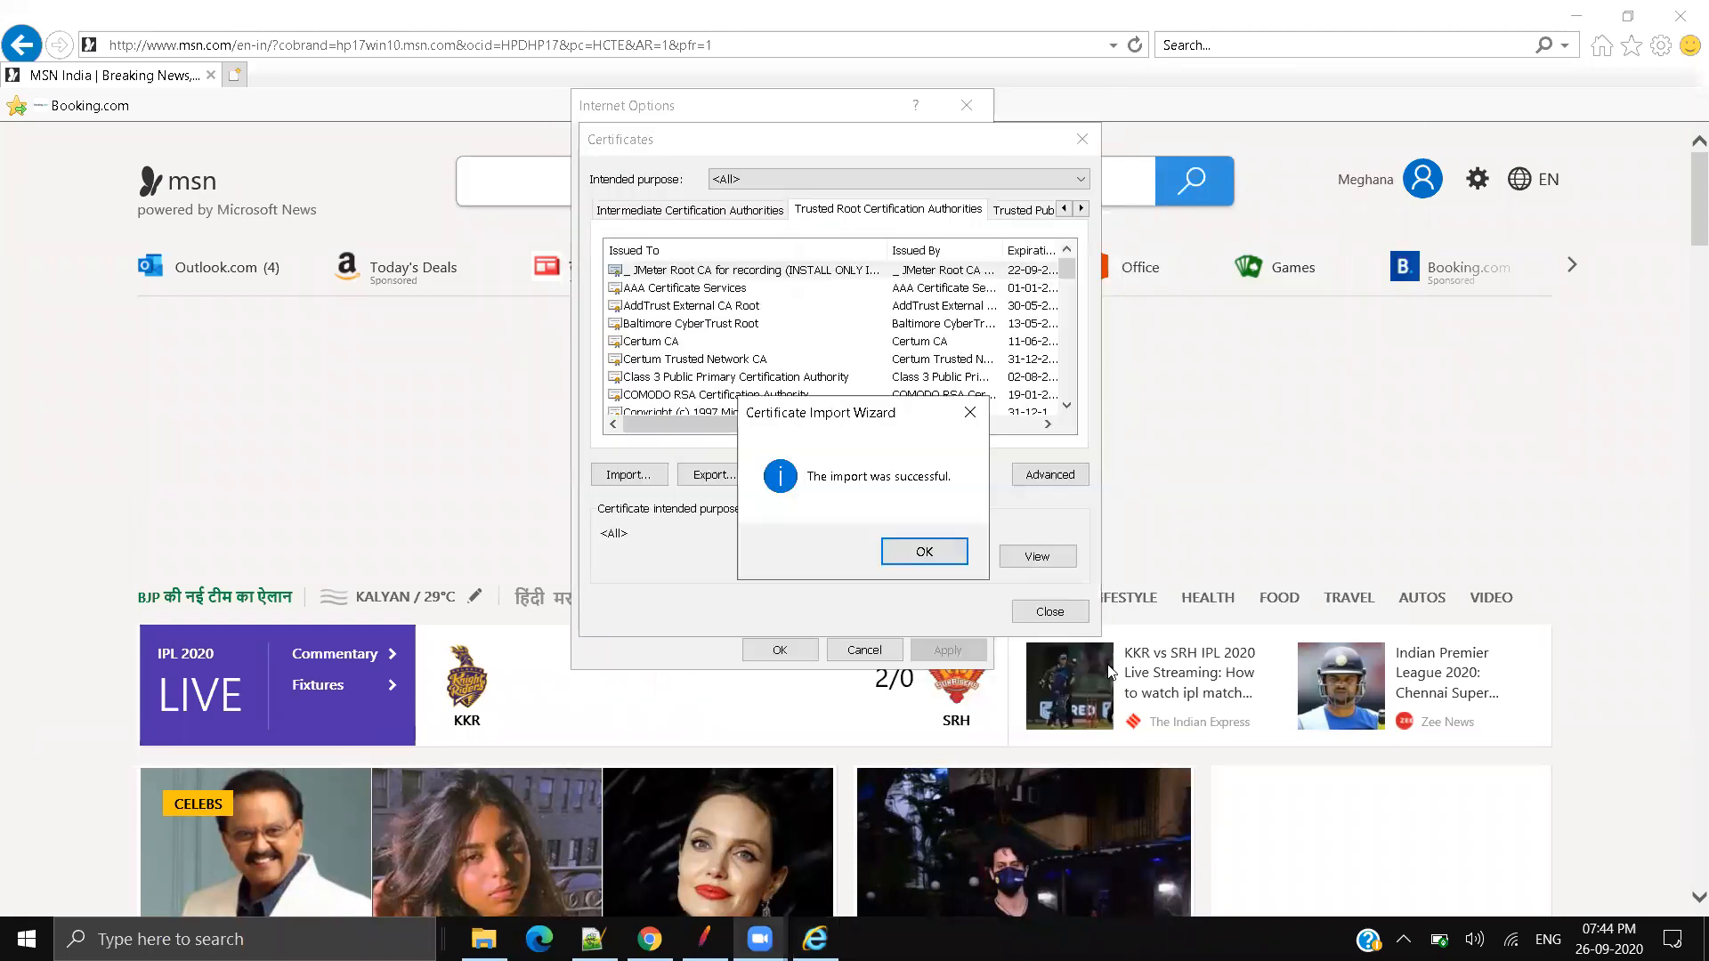
left_click(920, 552)
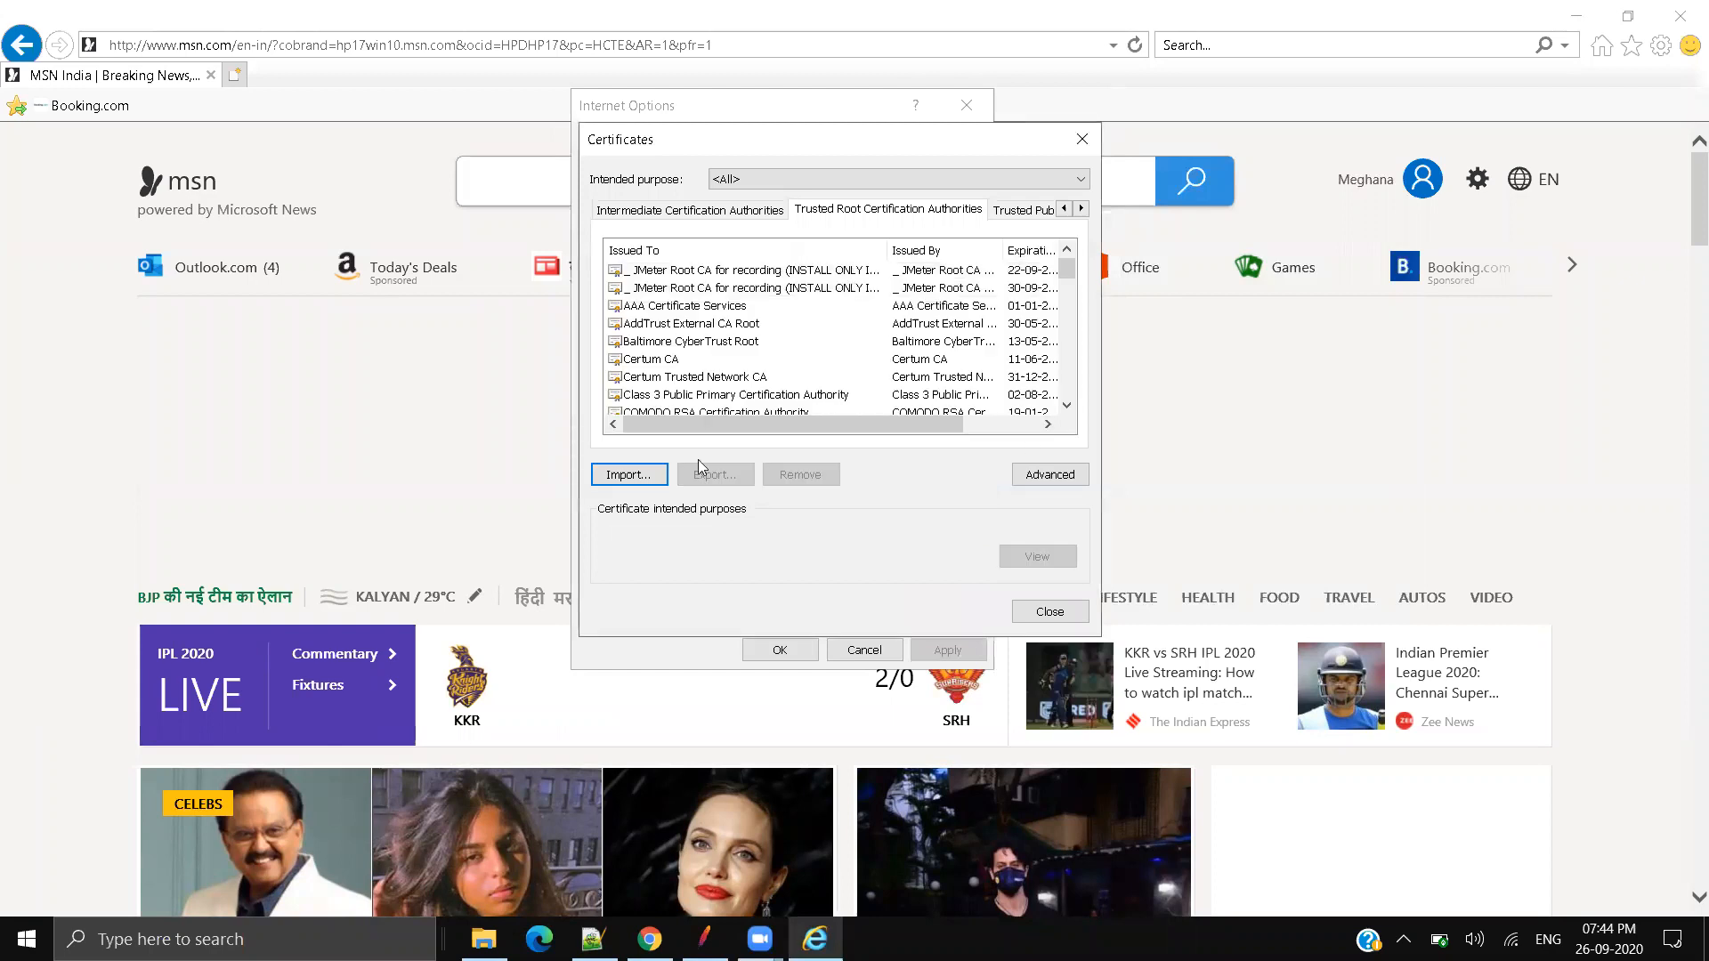
left_click(823, 287)
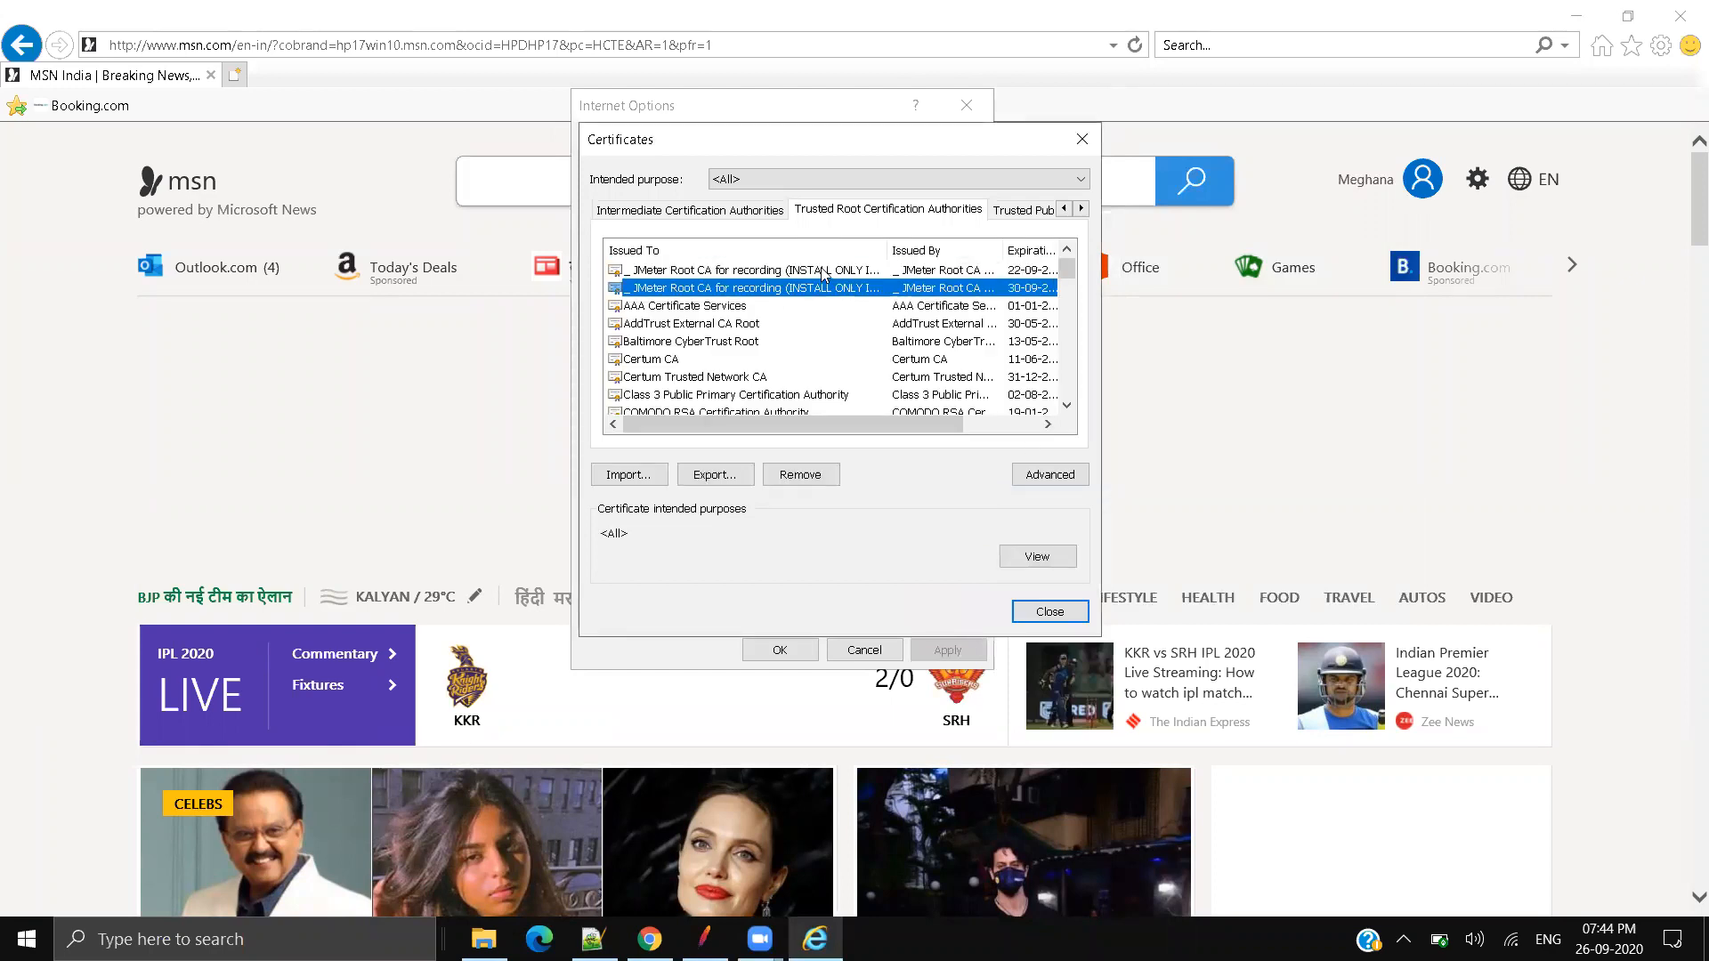
left_click(1067, 611)
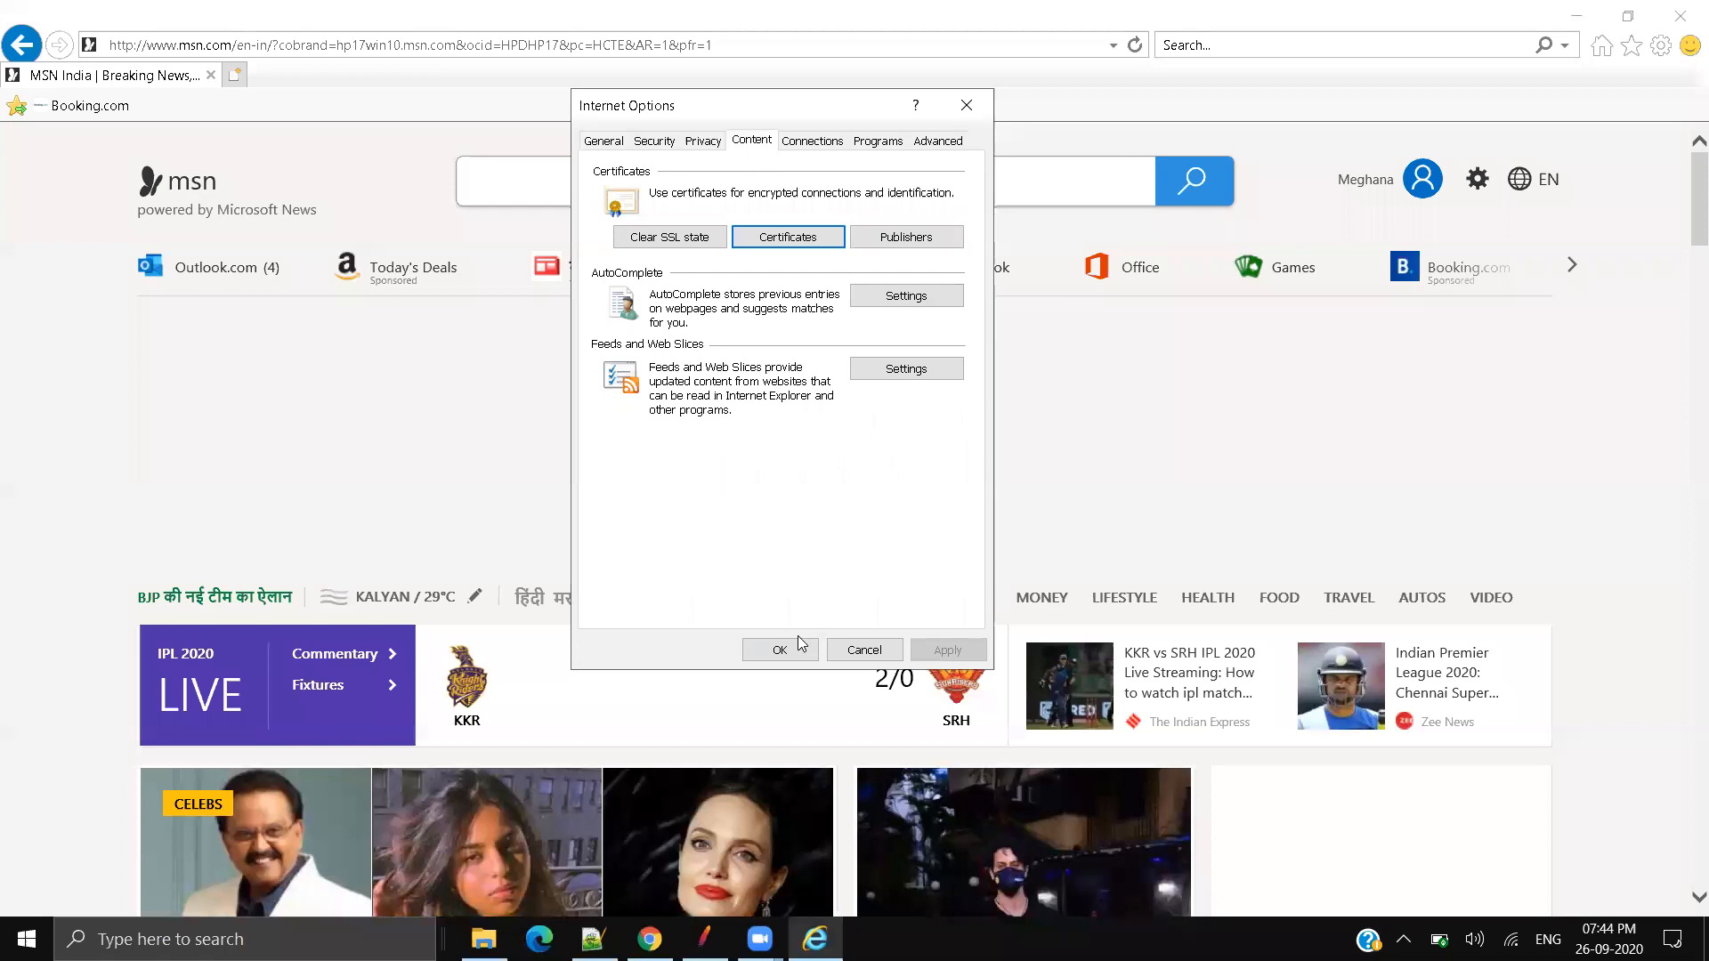
Step: Close Internet Options, restart the JMeter recorder and dismiss its root CA notice
left_click(780, 651)
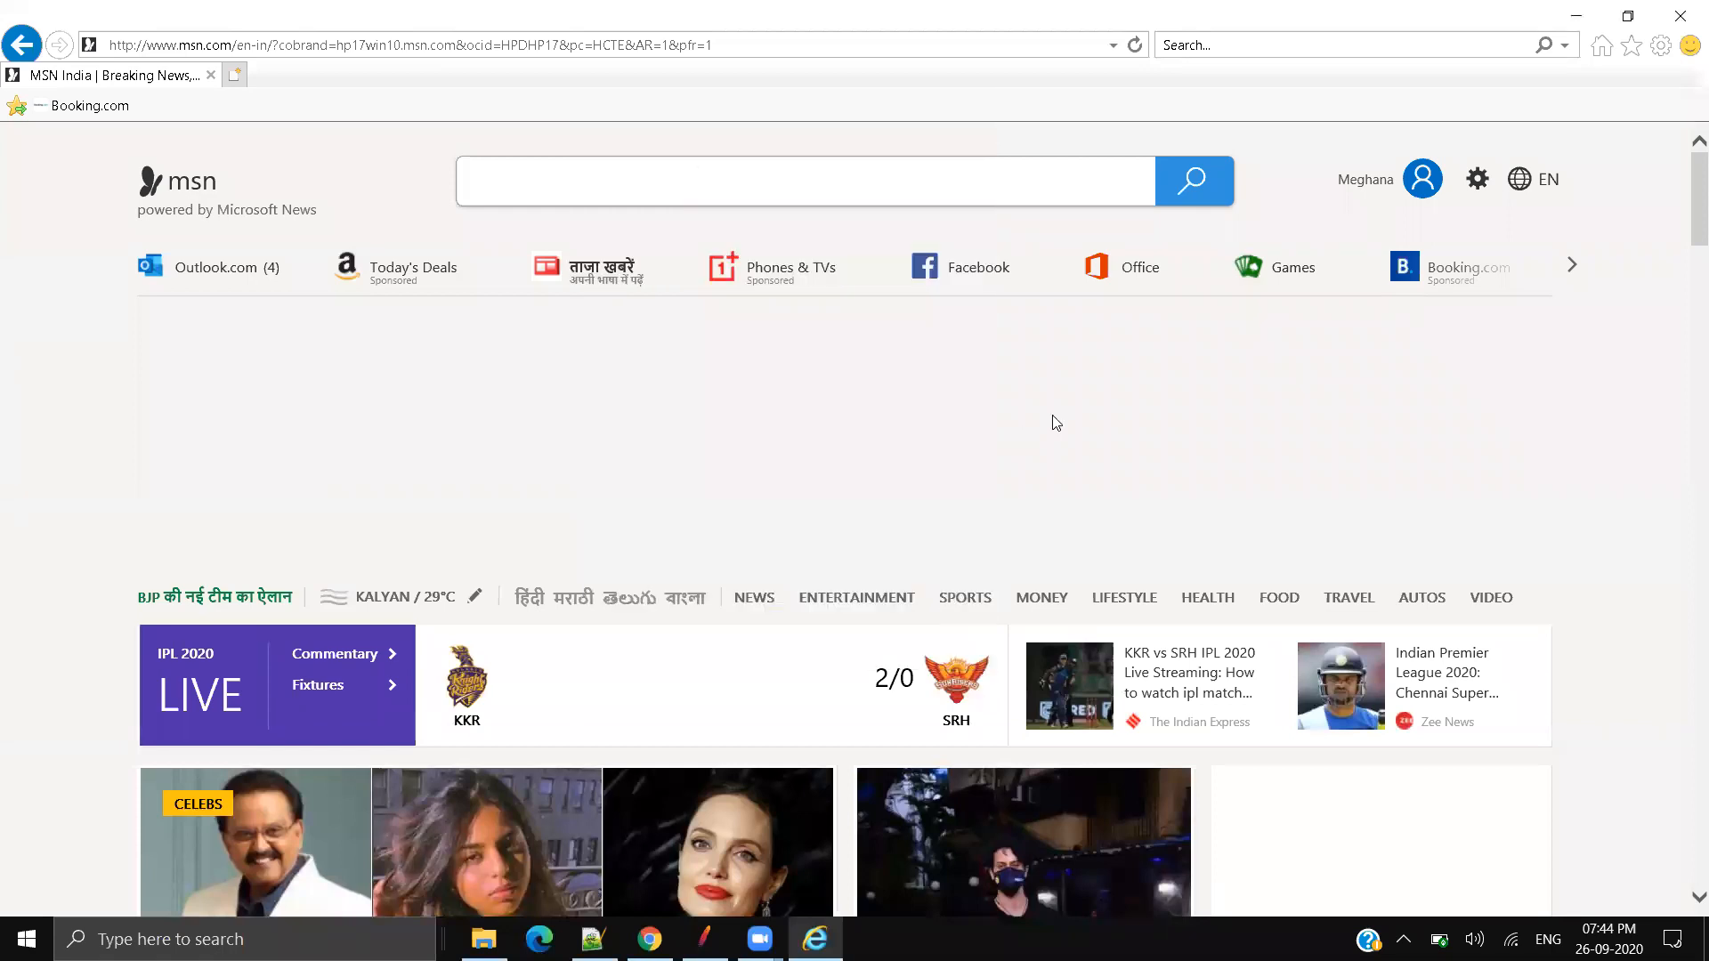
left_click(703, 939)
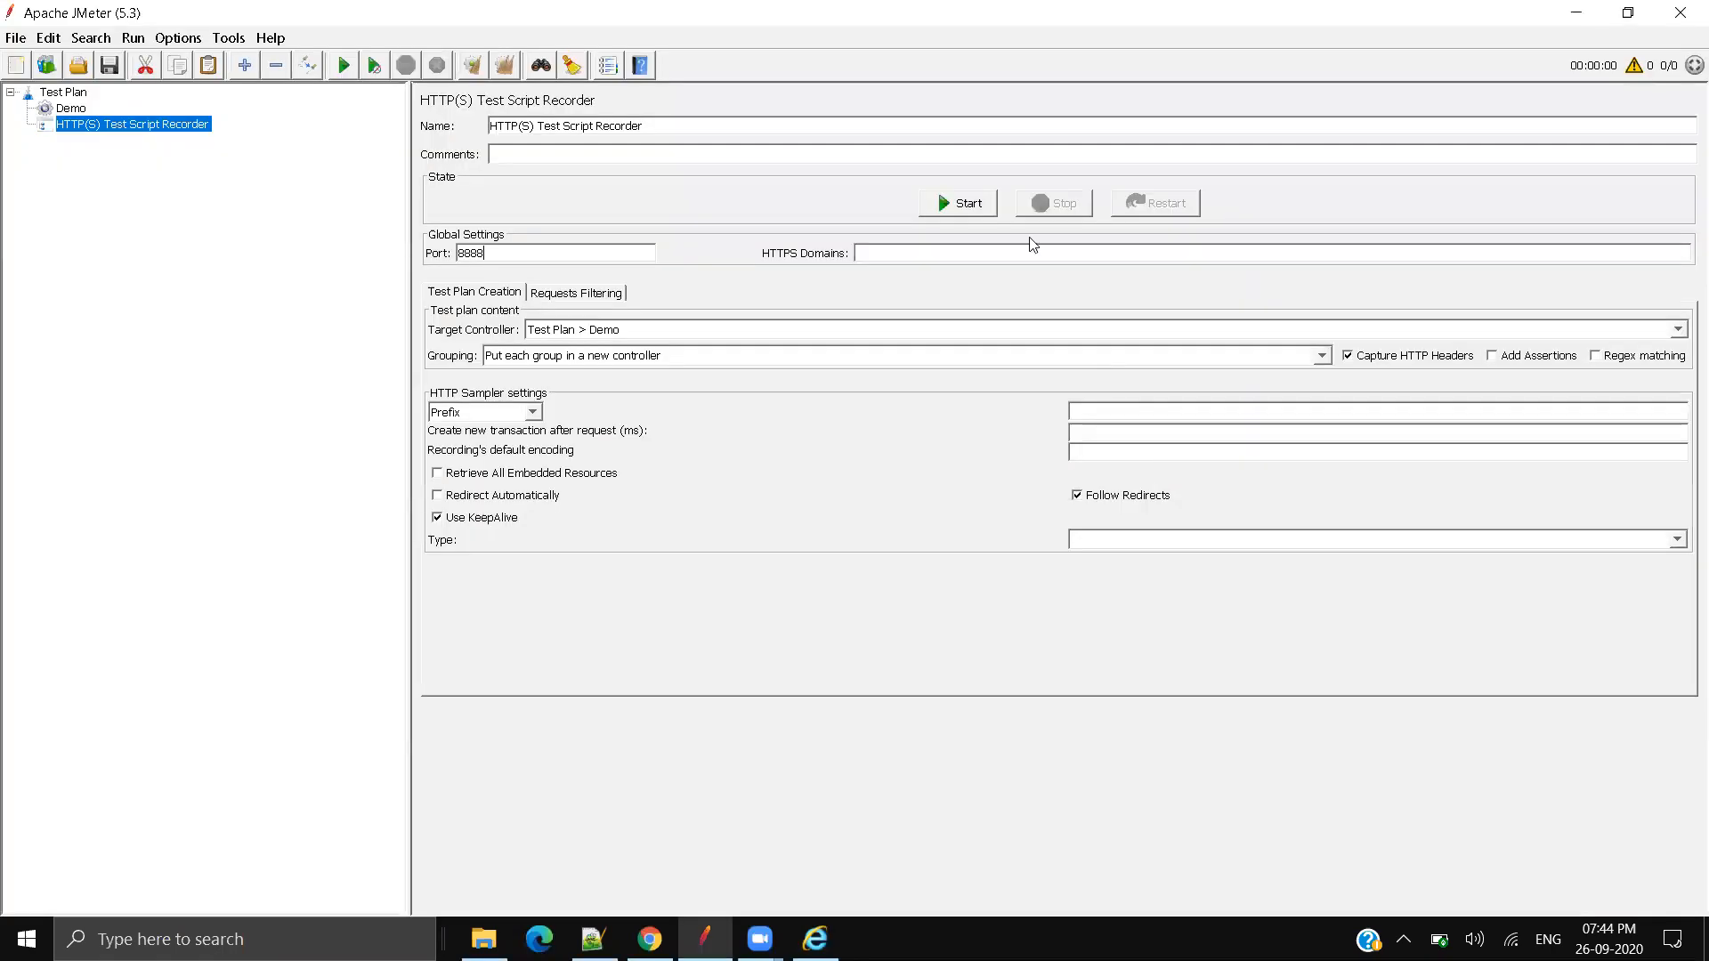
left_click(962, 205)
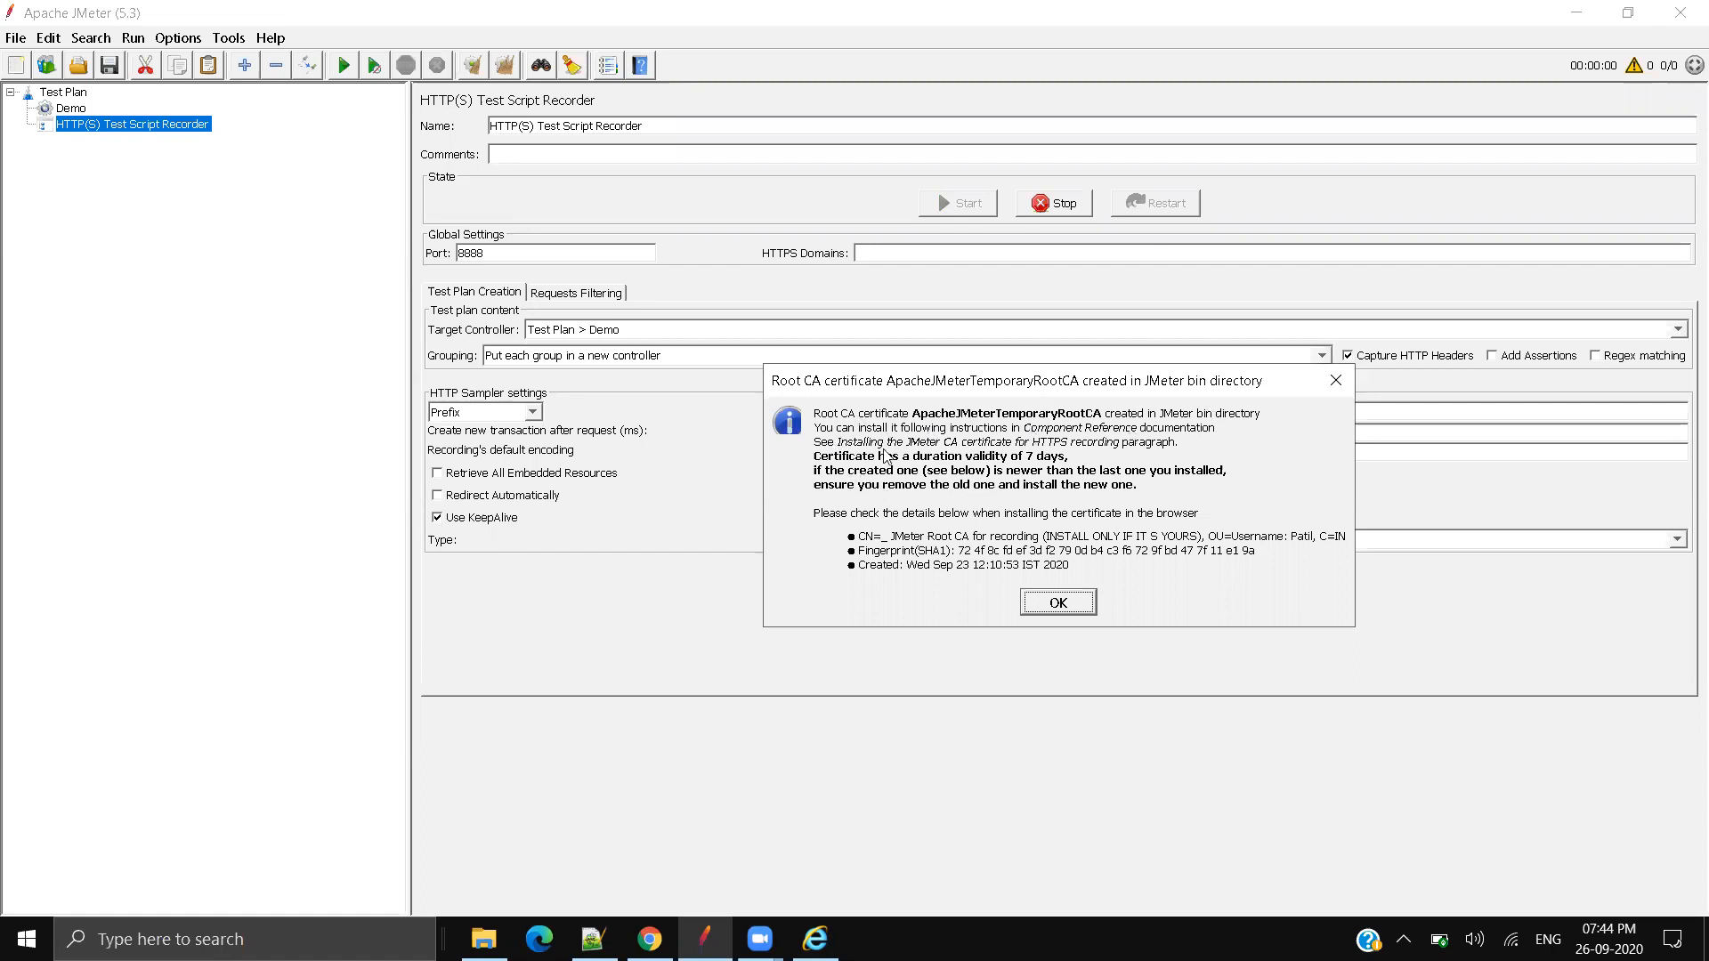
key("Return")
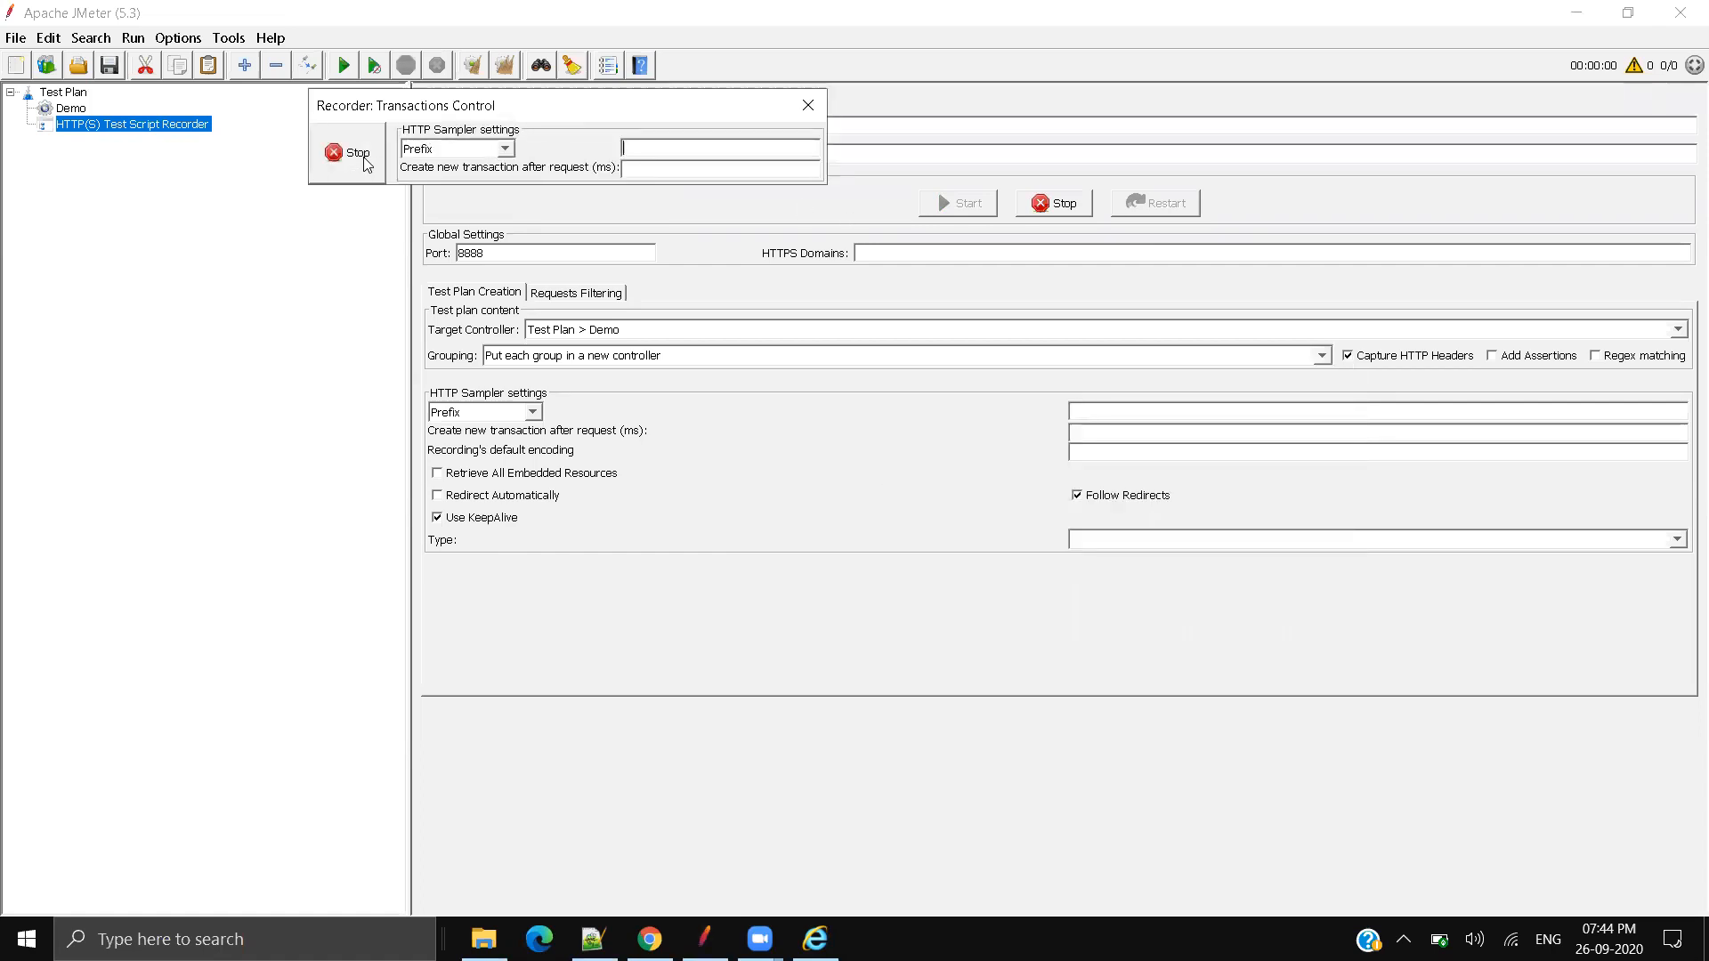
left_click_drag(693, 112, 1593, 148)
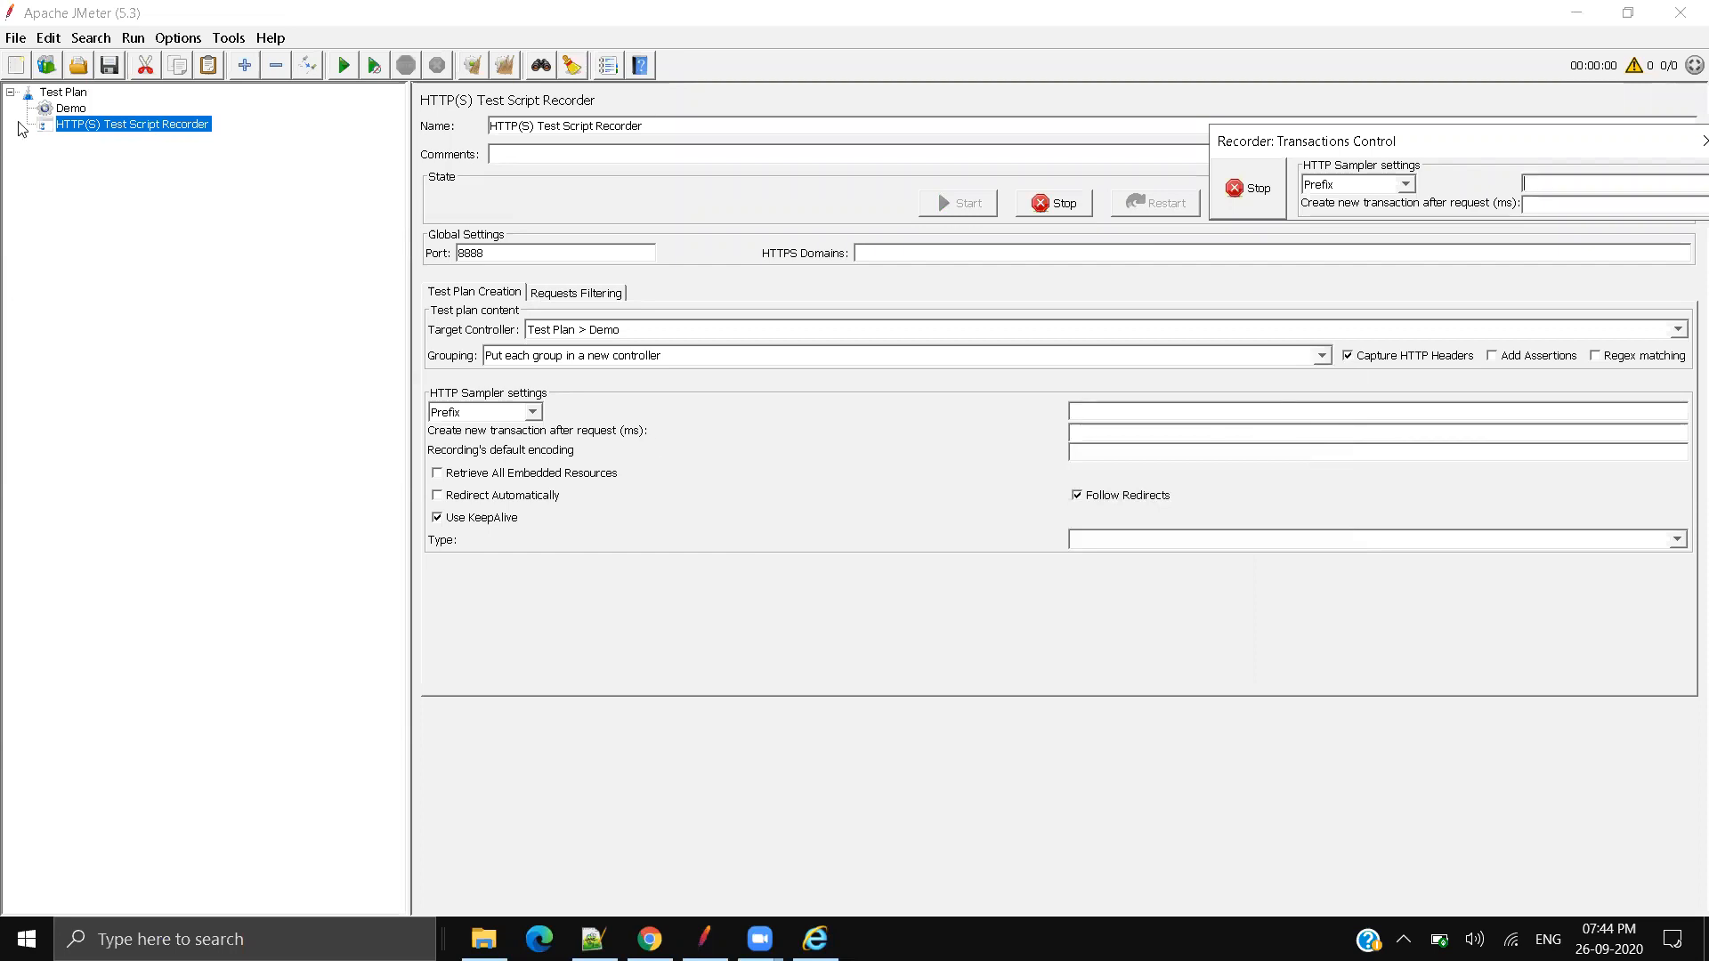
Step: Keep Prefix as the recorder's sampler naming mode
left_click(71, 108)
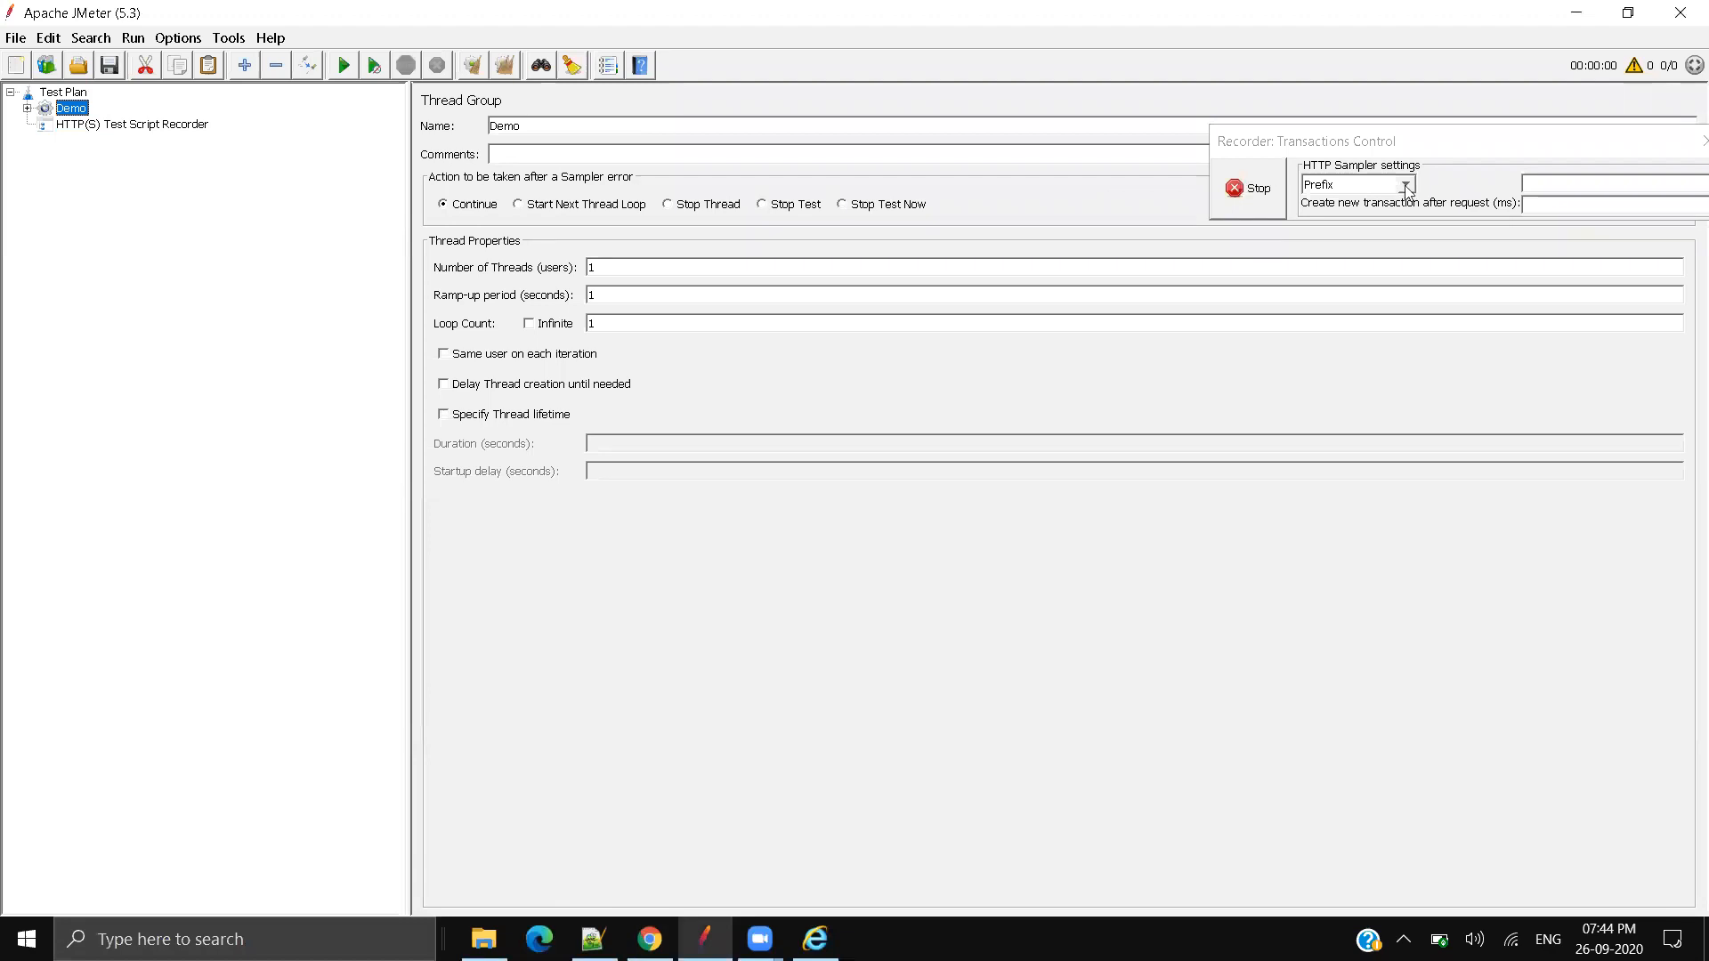
left_click_drag(1476, 143, 1369, 148)
left_click(1303, 187)
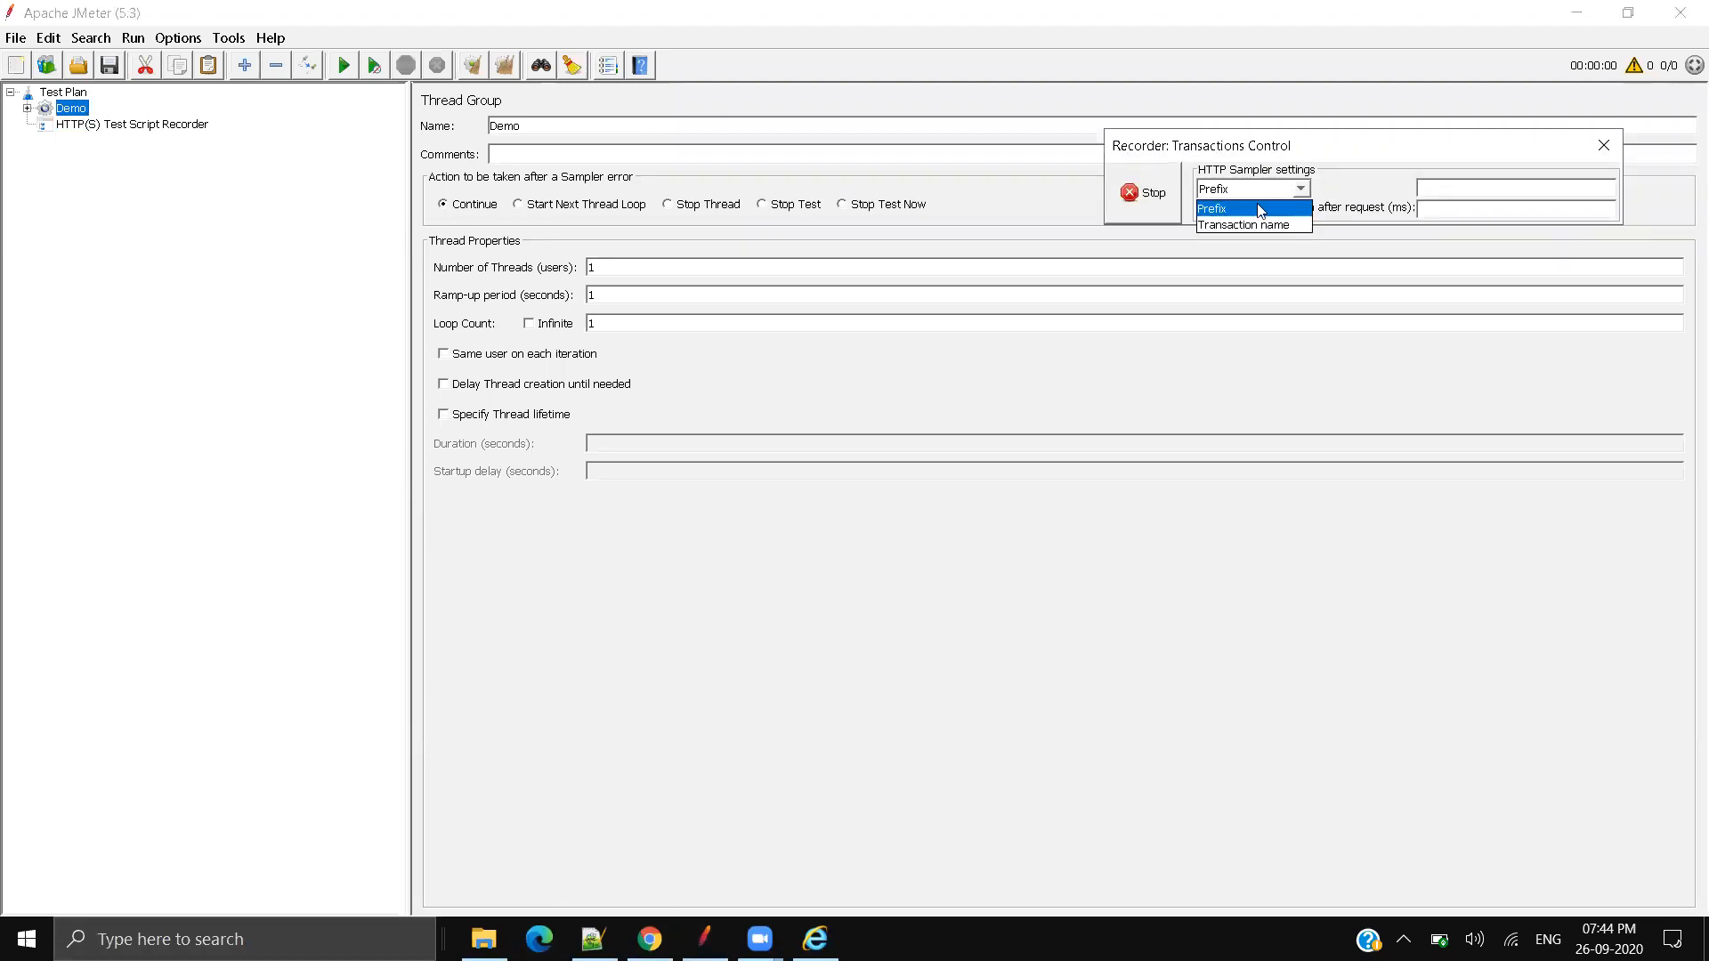
left_click(1252, 210)
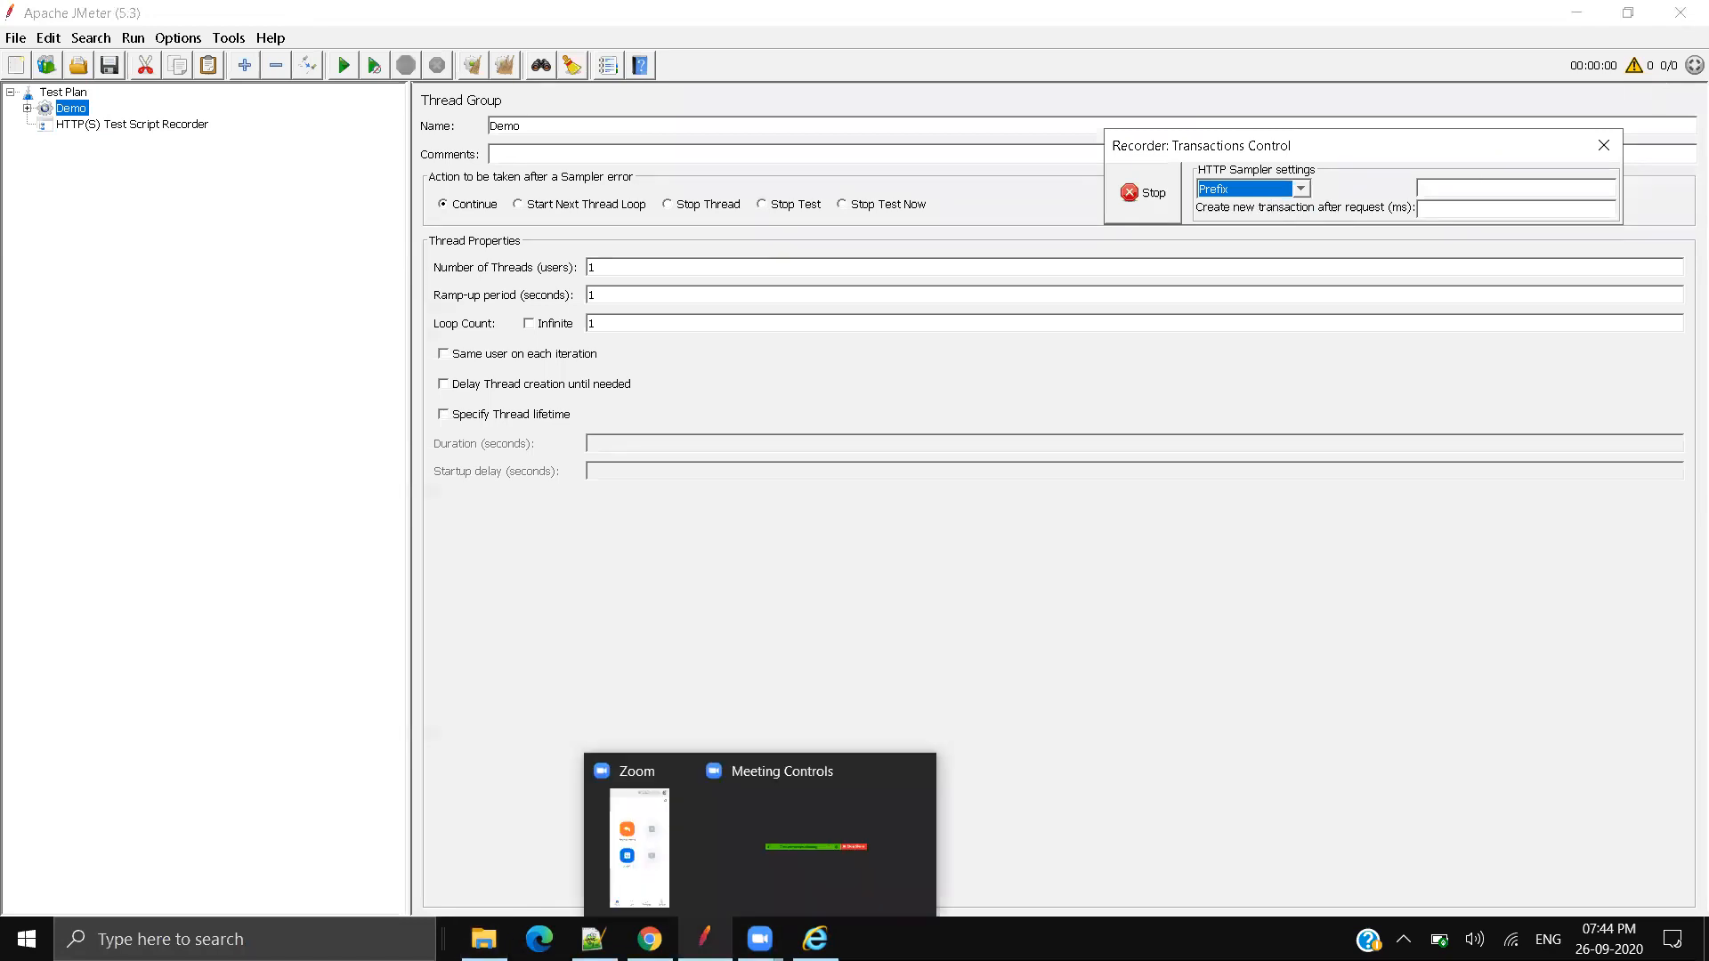
left_click(705, 939)
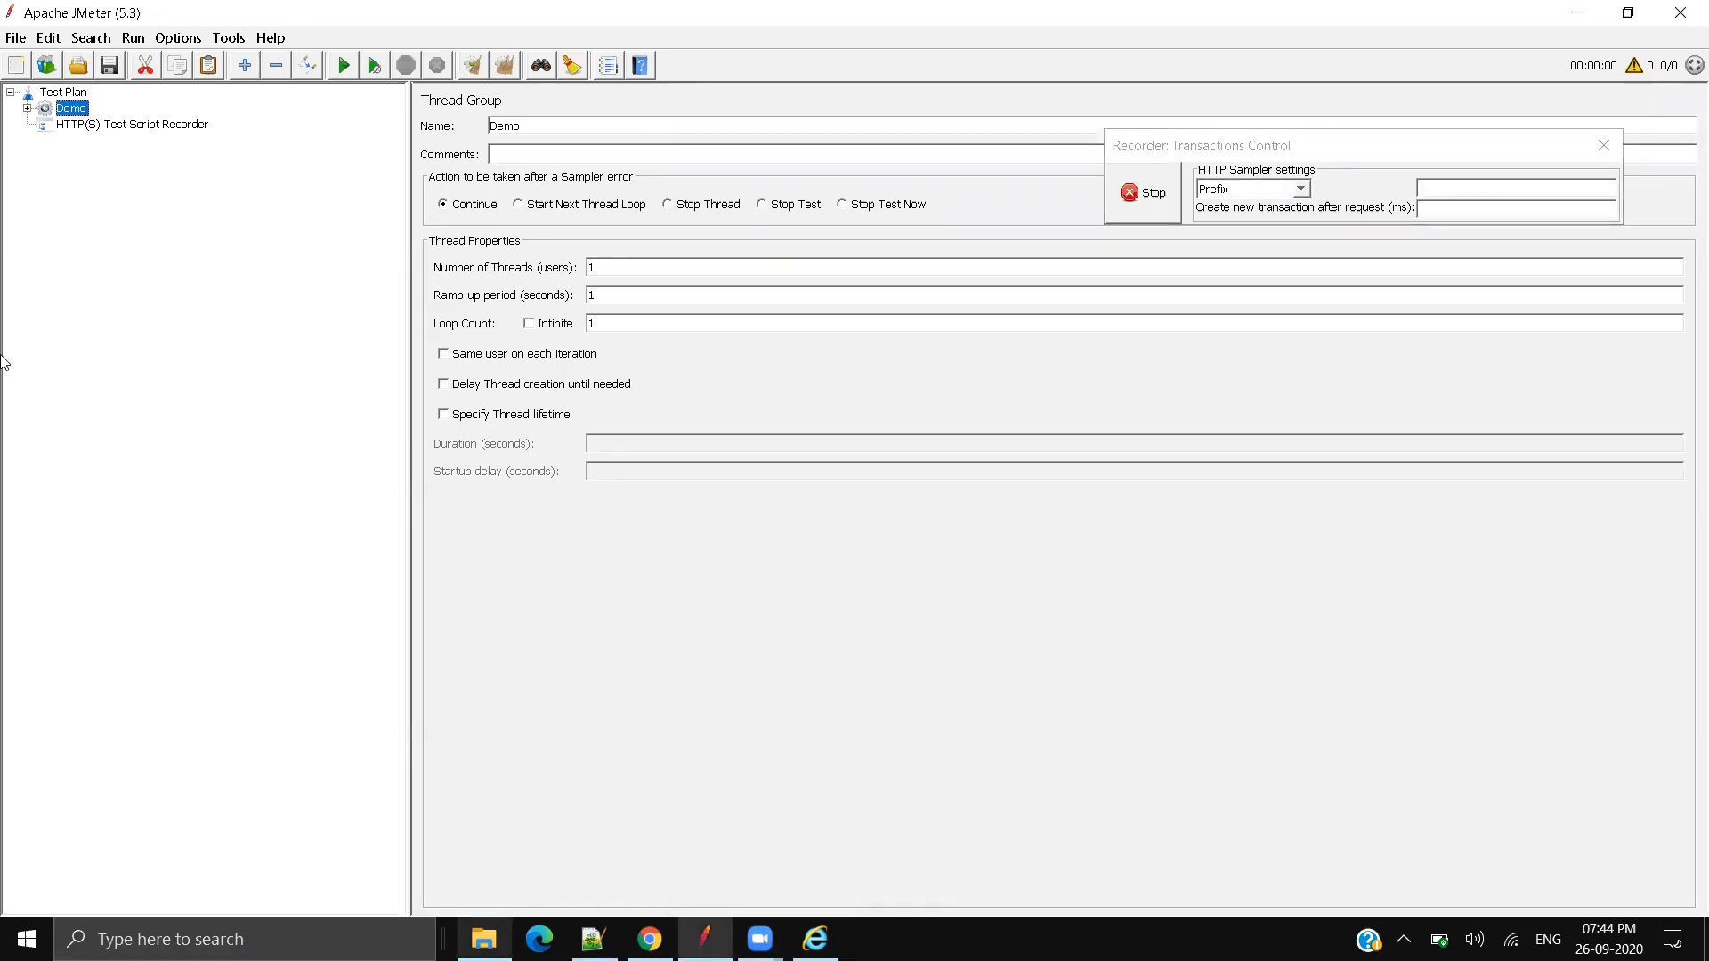
Step: Inspect the recorded HTTP Authorization Manager and request under Demo
left_click(27, 109)
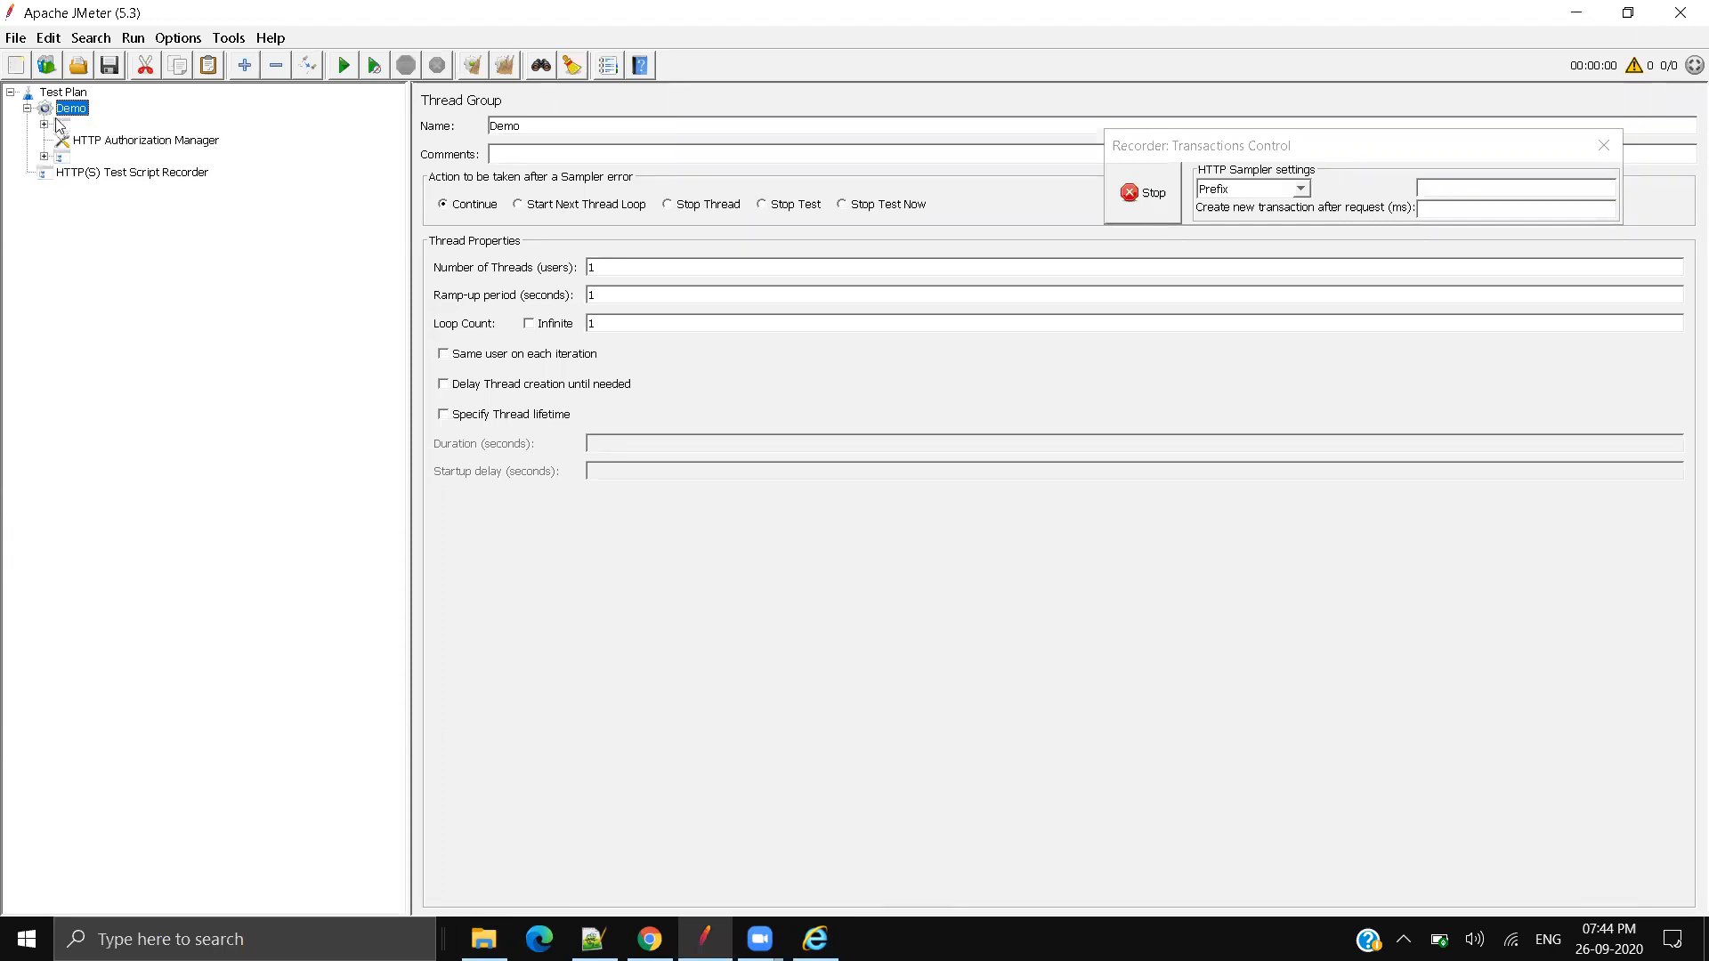
left_click(104, 142)
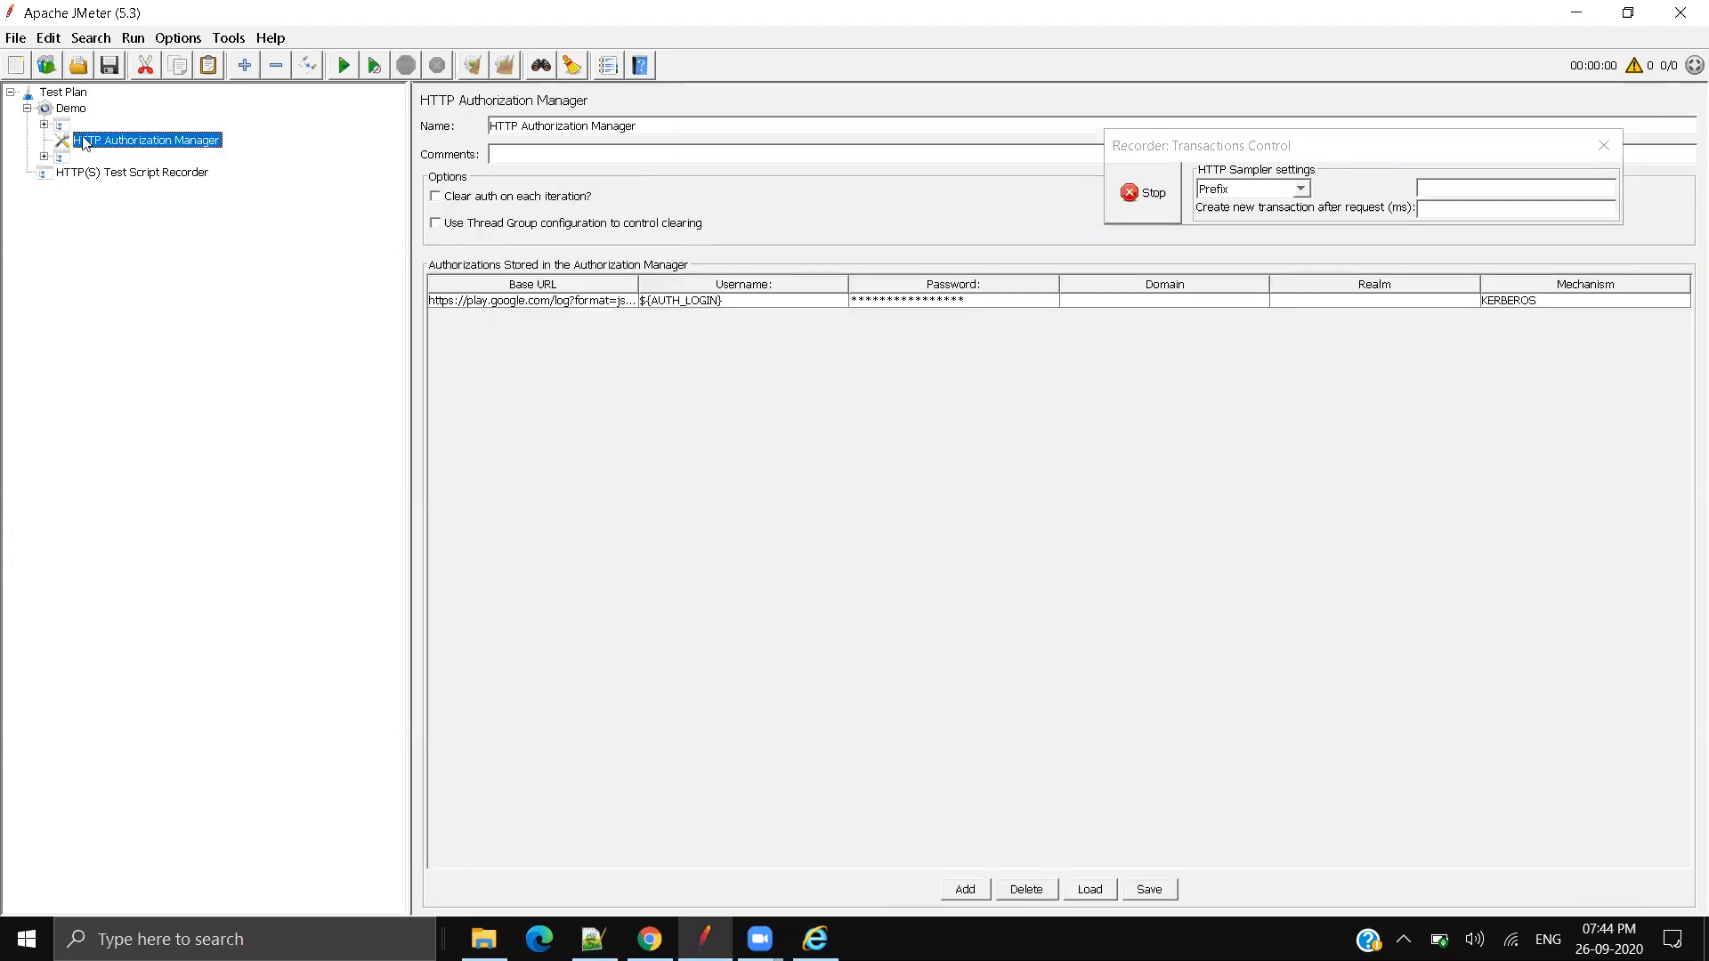
left_click(65, 126)
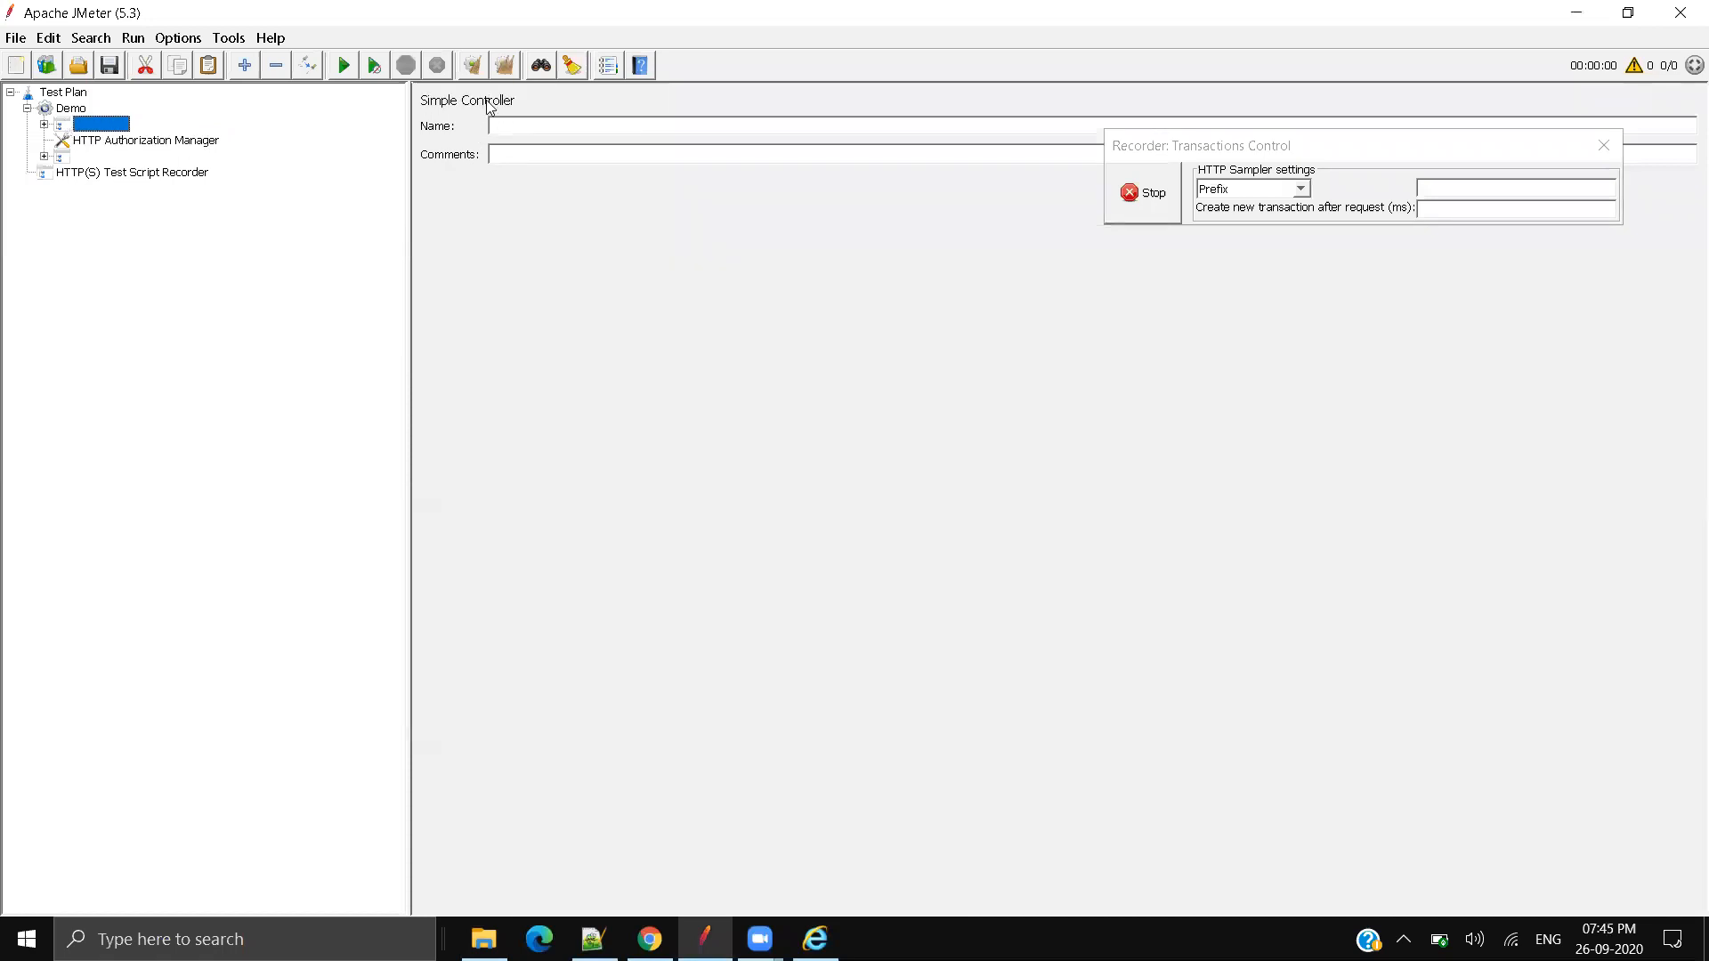
left_click(142, 140)
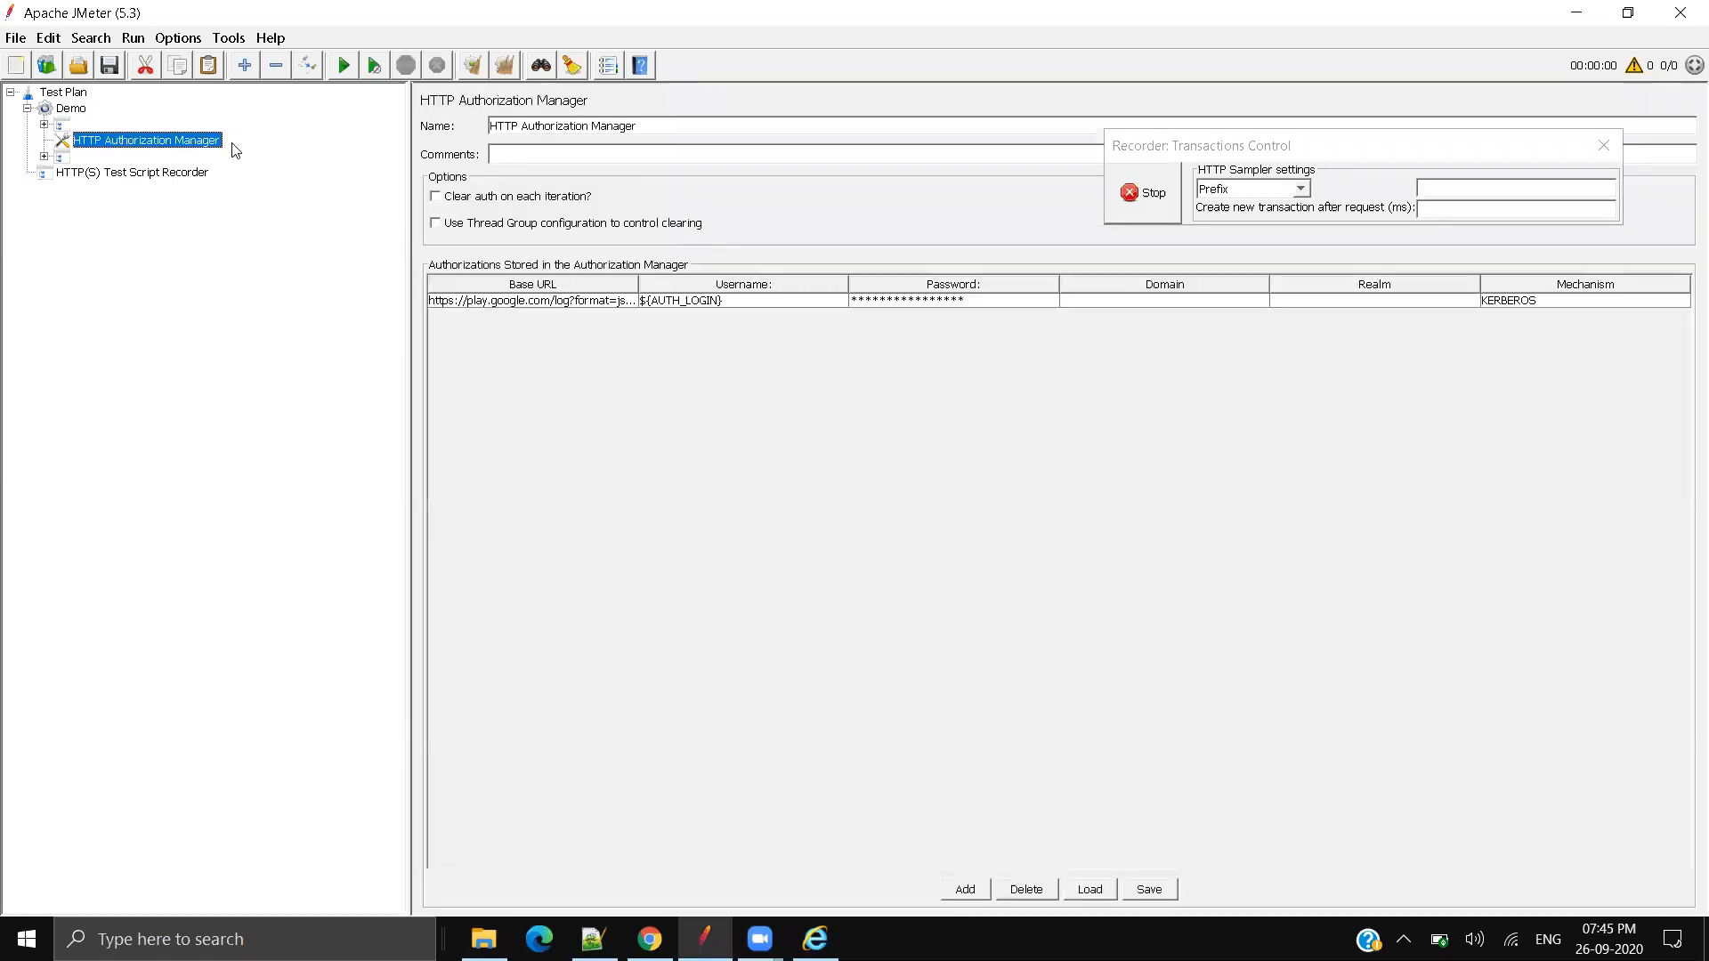
left_click_drag(639, 284, 774, 285)
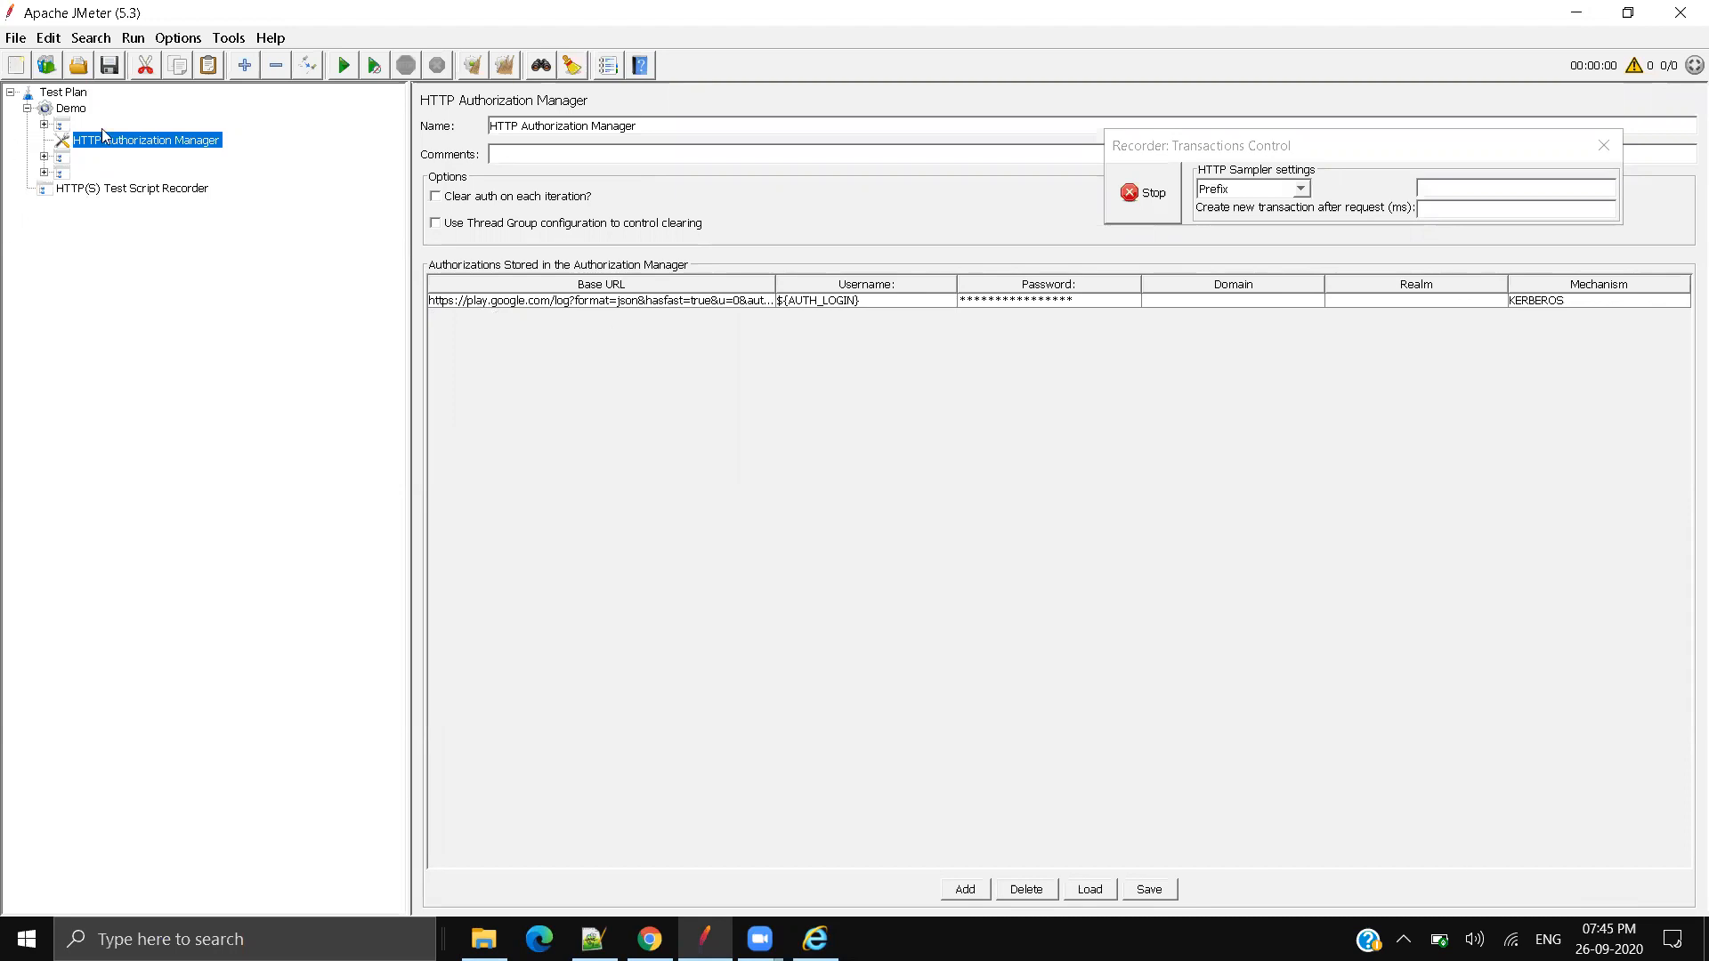
left_click(44, 157)
Step: Close the WhatsApp, Settings and Zoom tabs and then Chrome itself
left_click(650, 939)
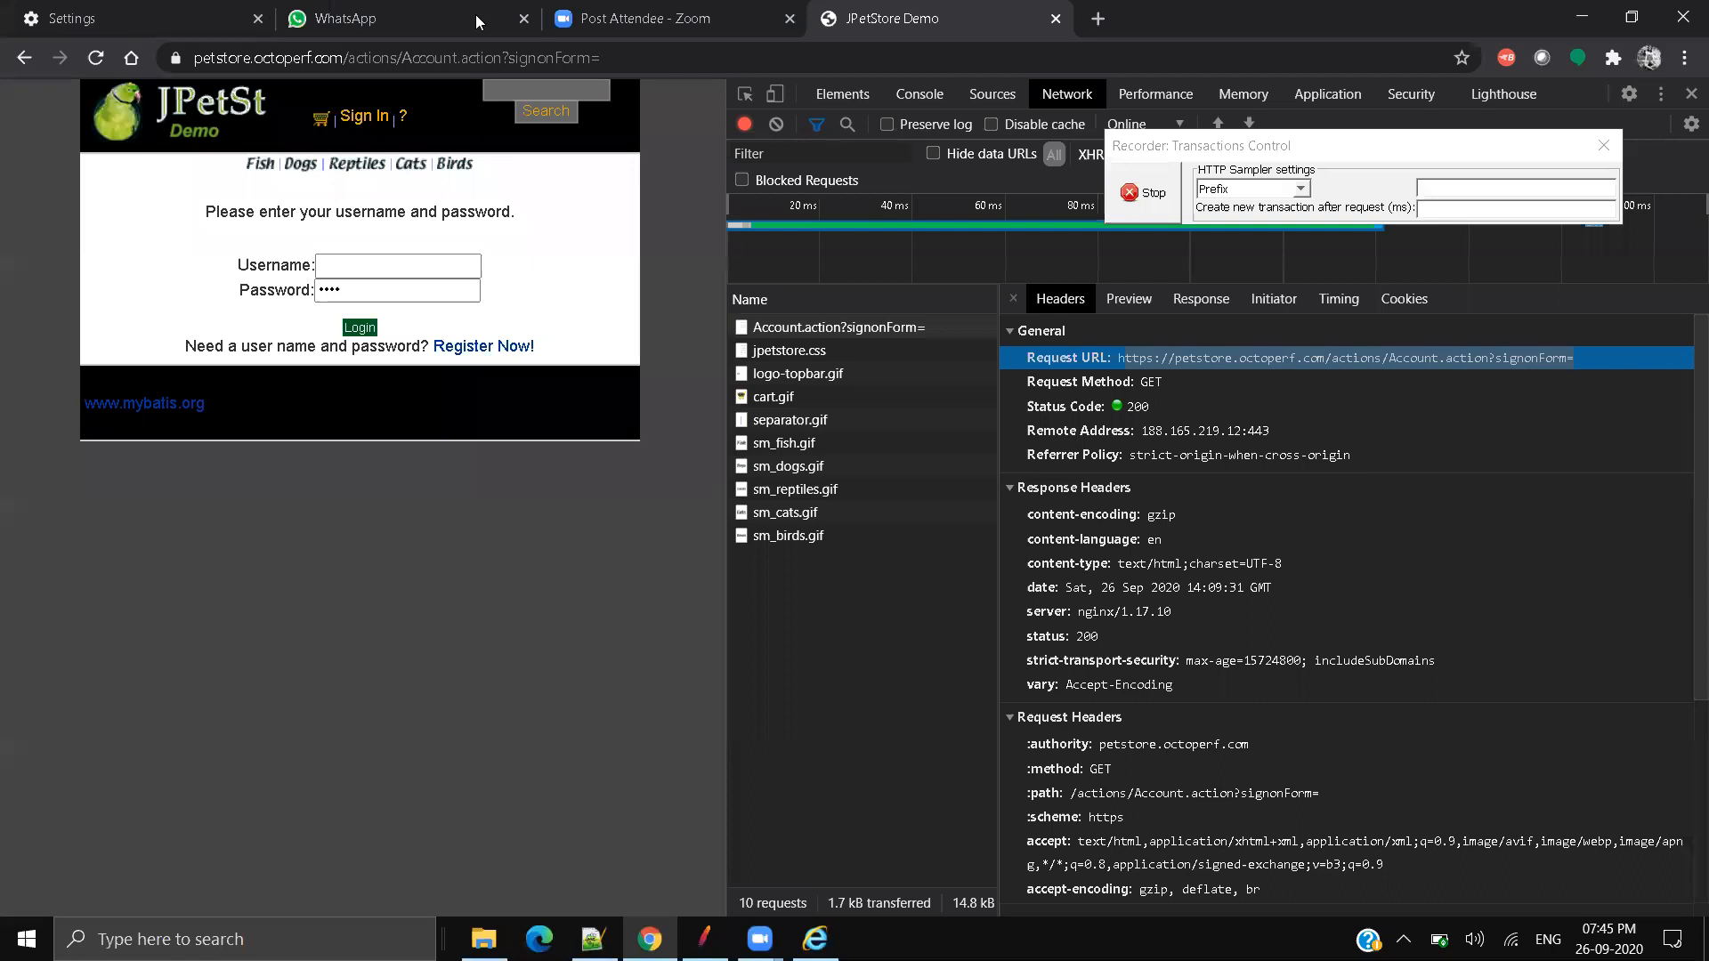
middle_click(413, 10)
middle_click(116, 16)
middle_click(119, 16)
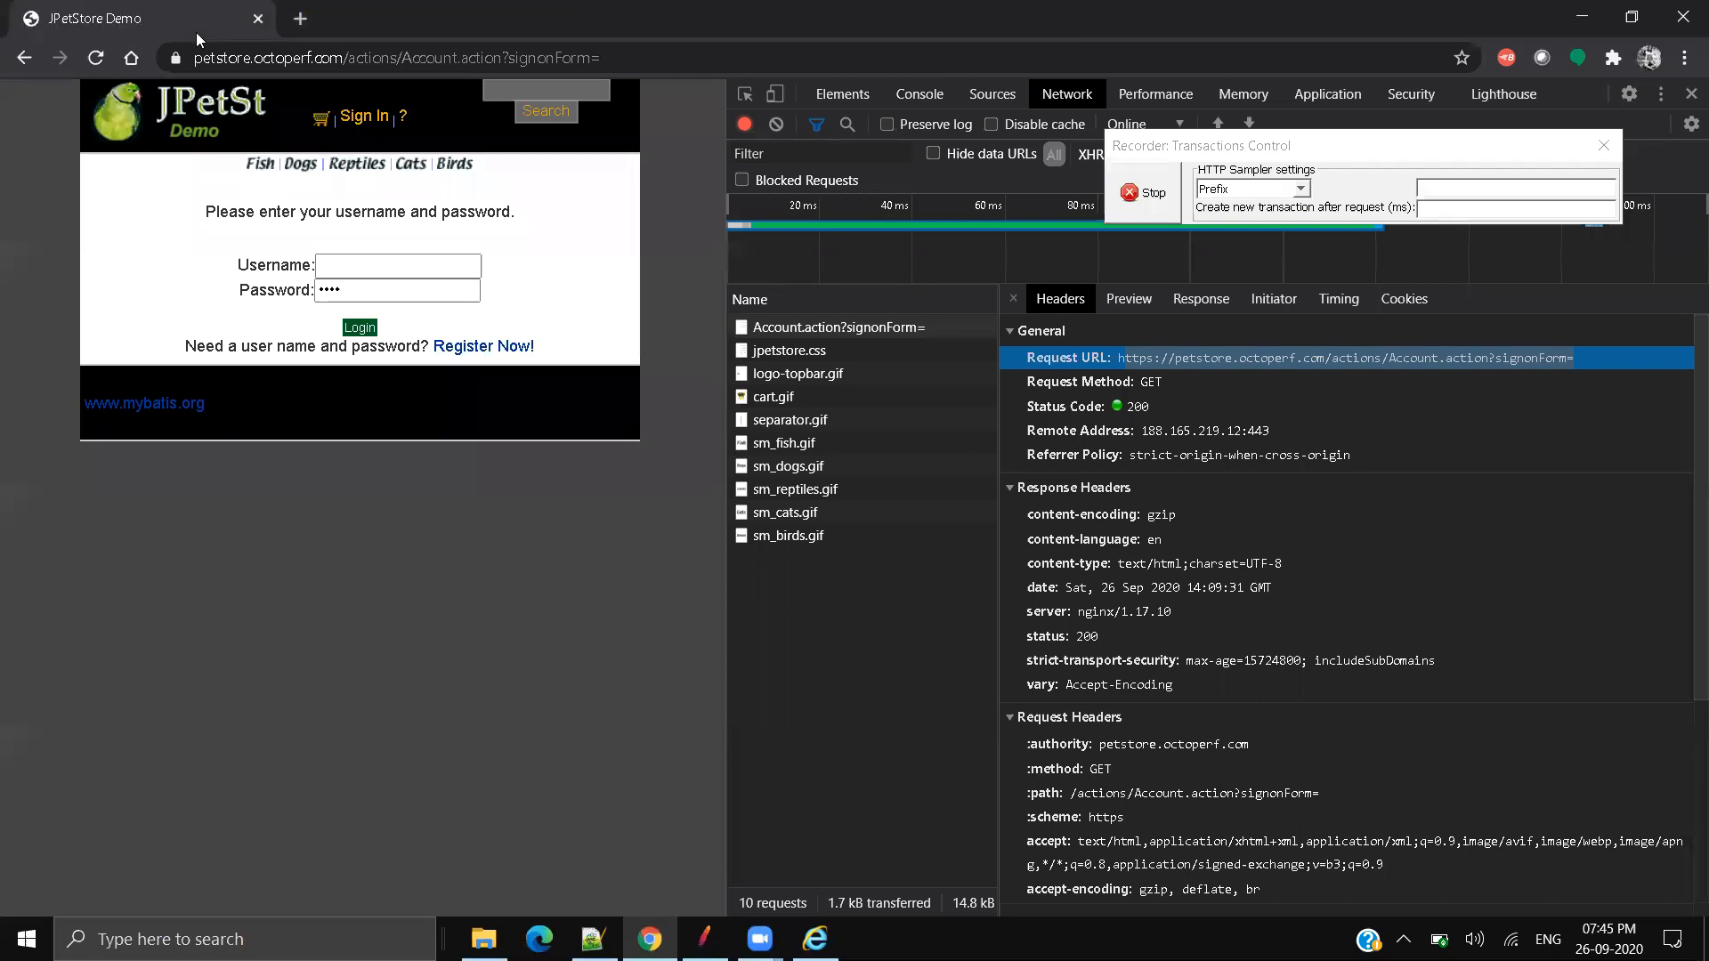
left_click(257, 19)
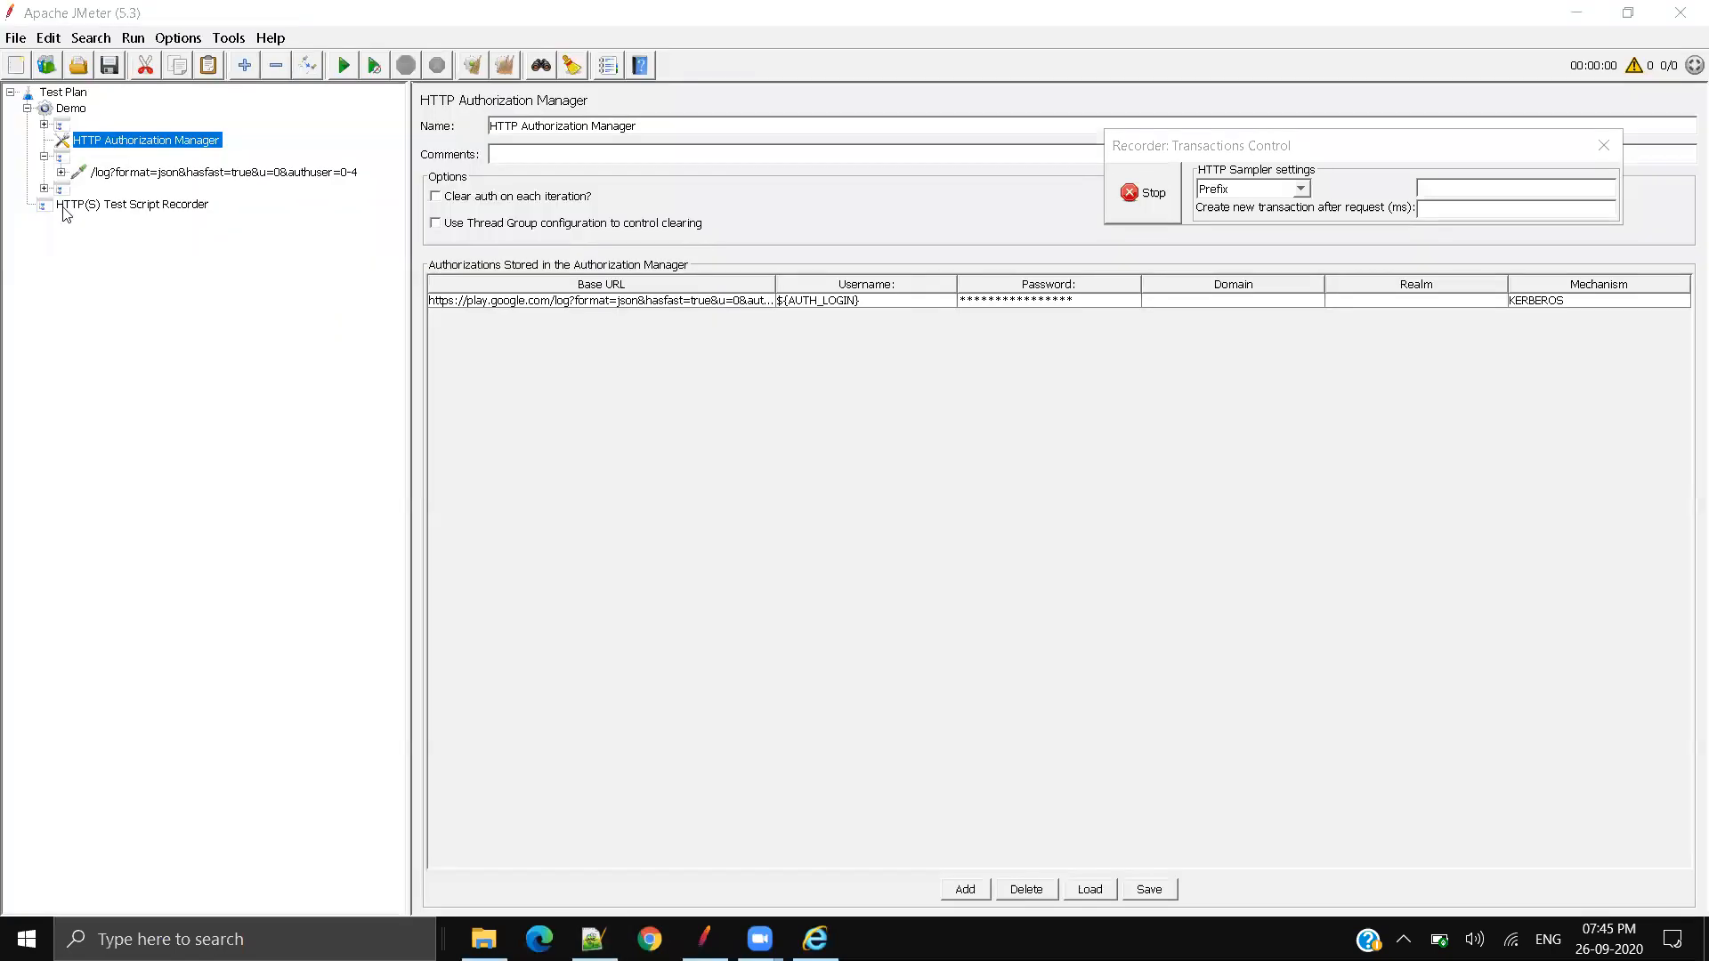
Step: Delete the four recorded items under the Demo thread group
left_click(82, 125)
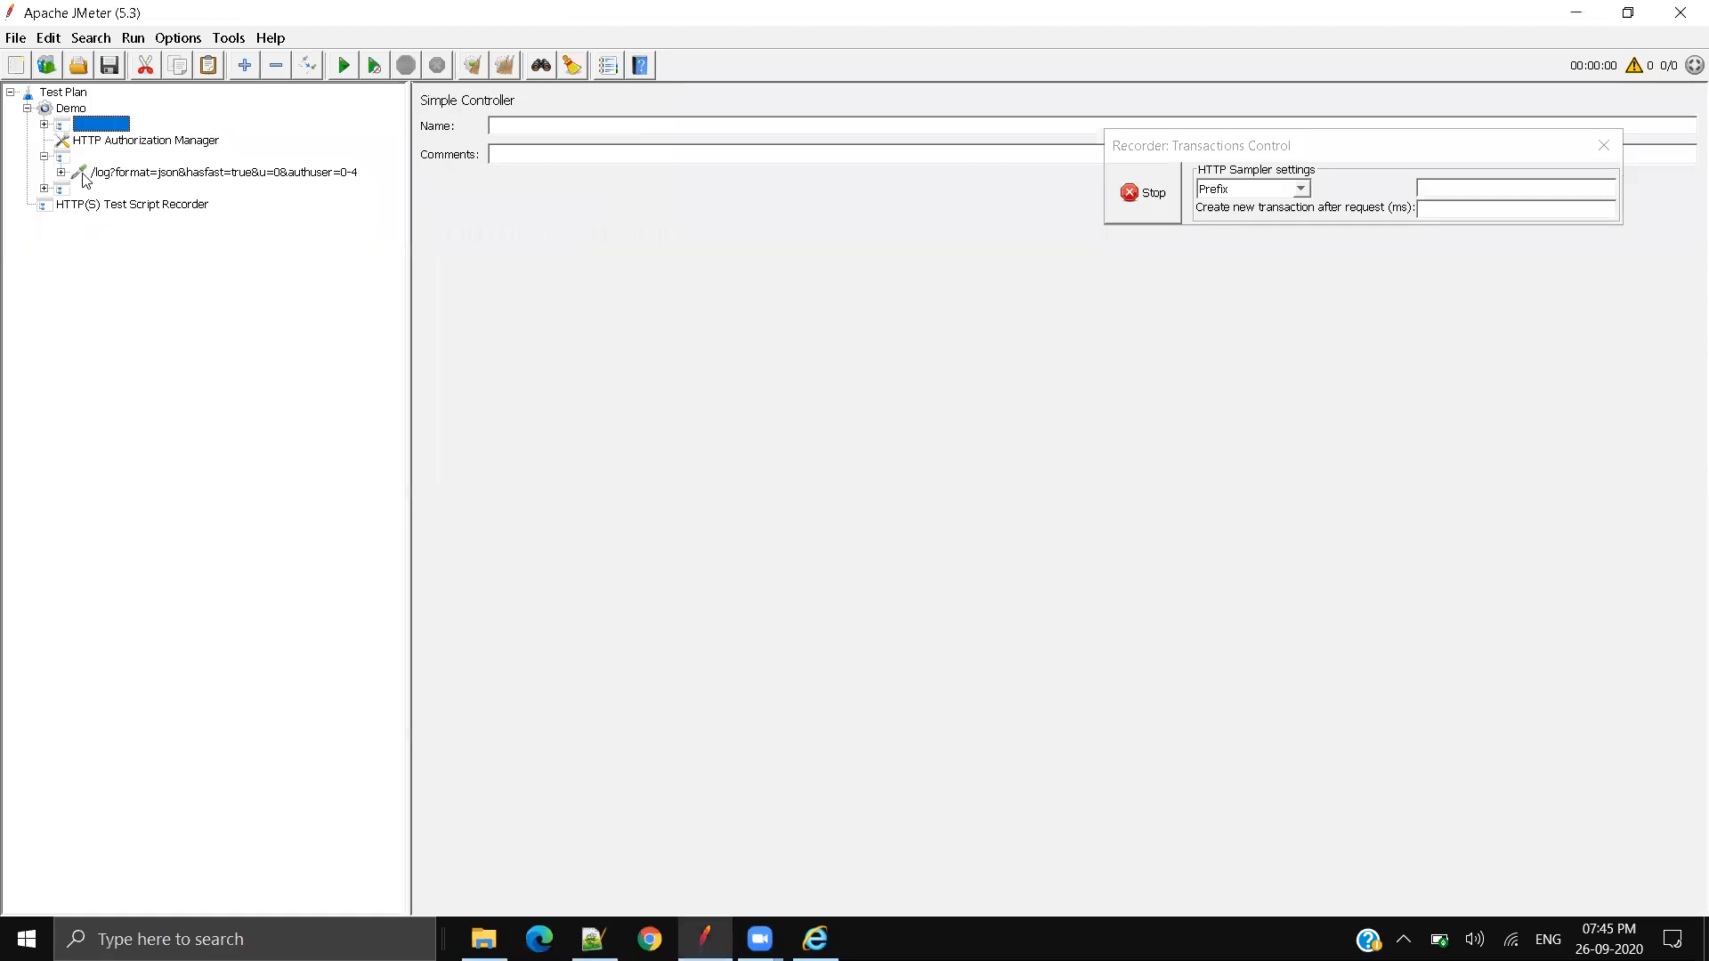
left_click(55, 190, "shift")
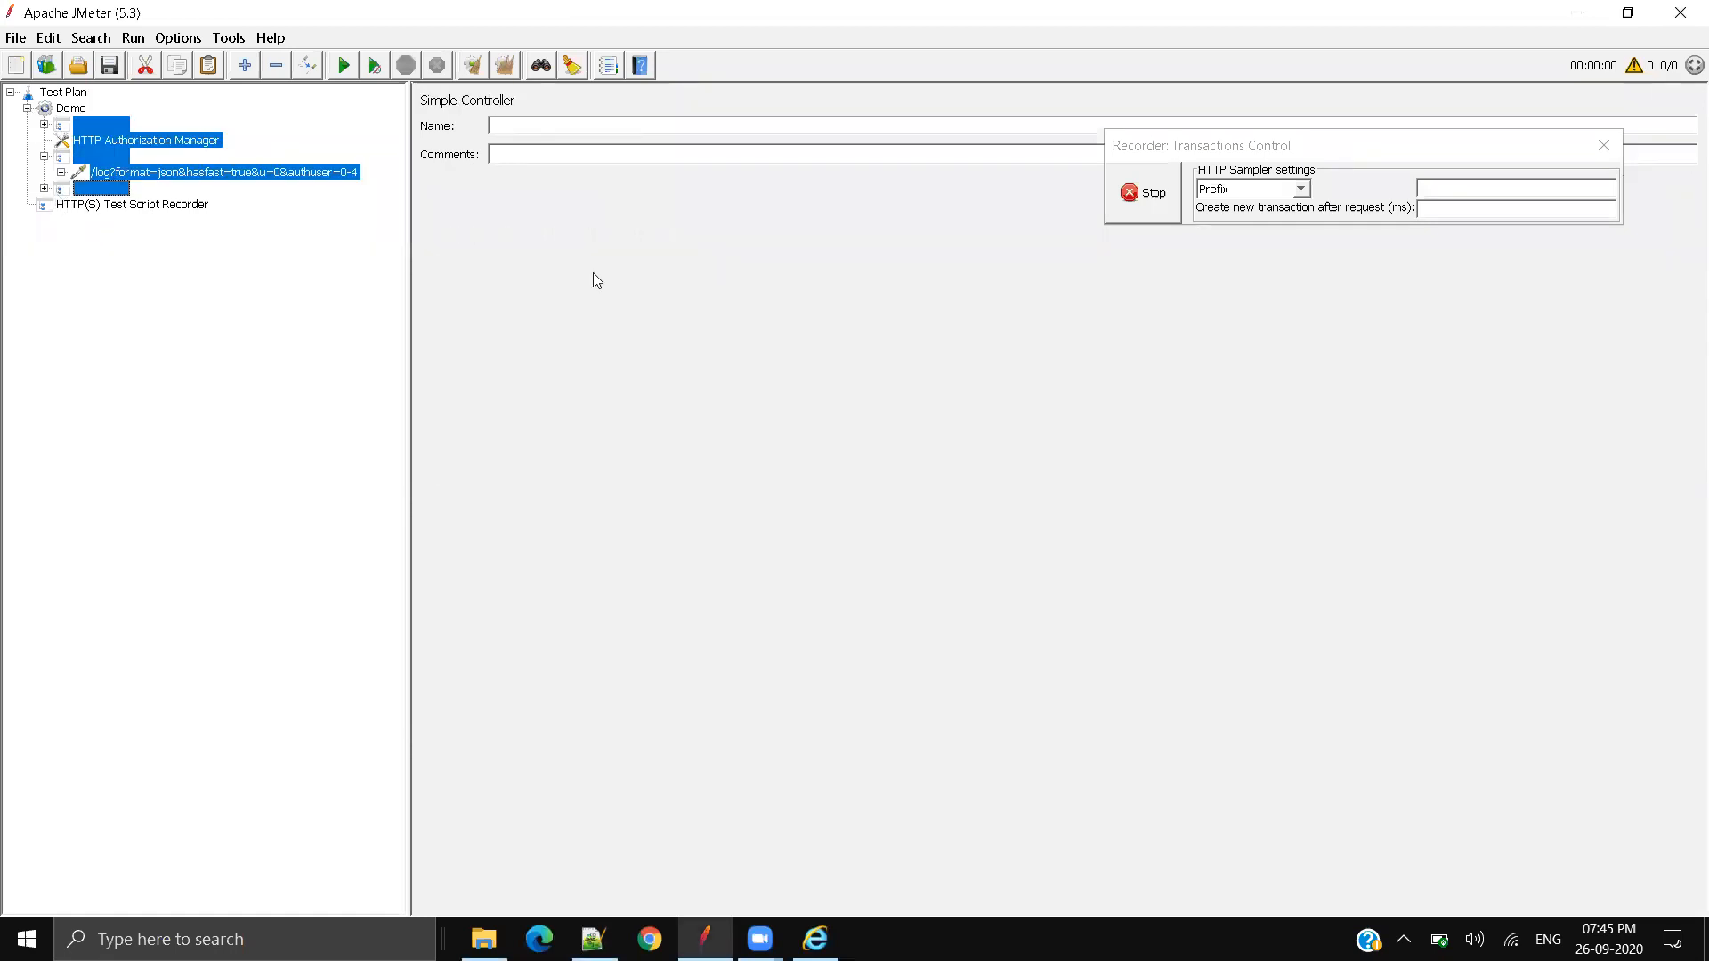
key("Delete")
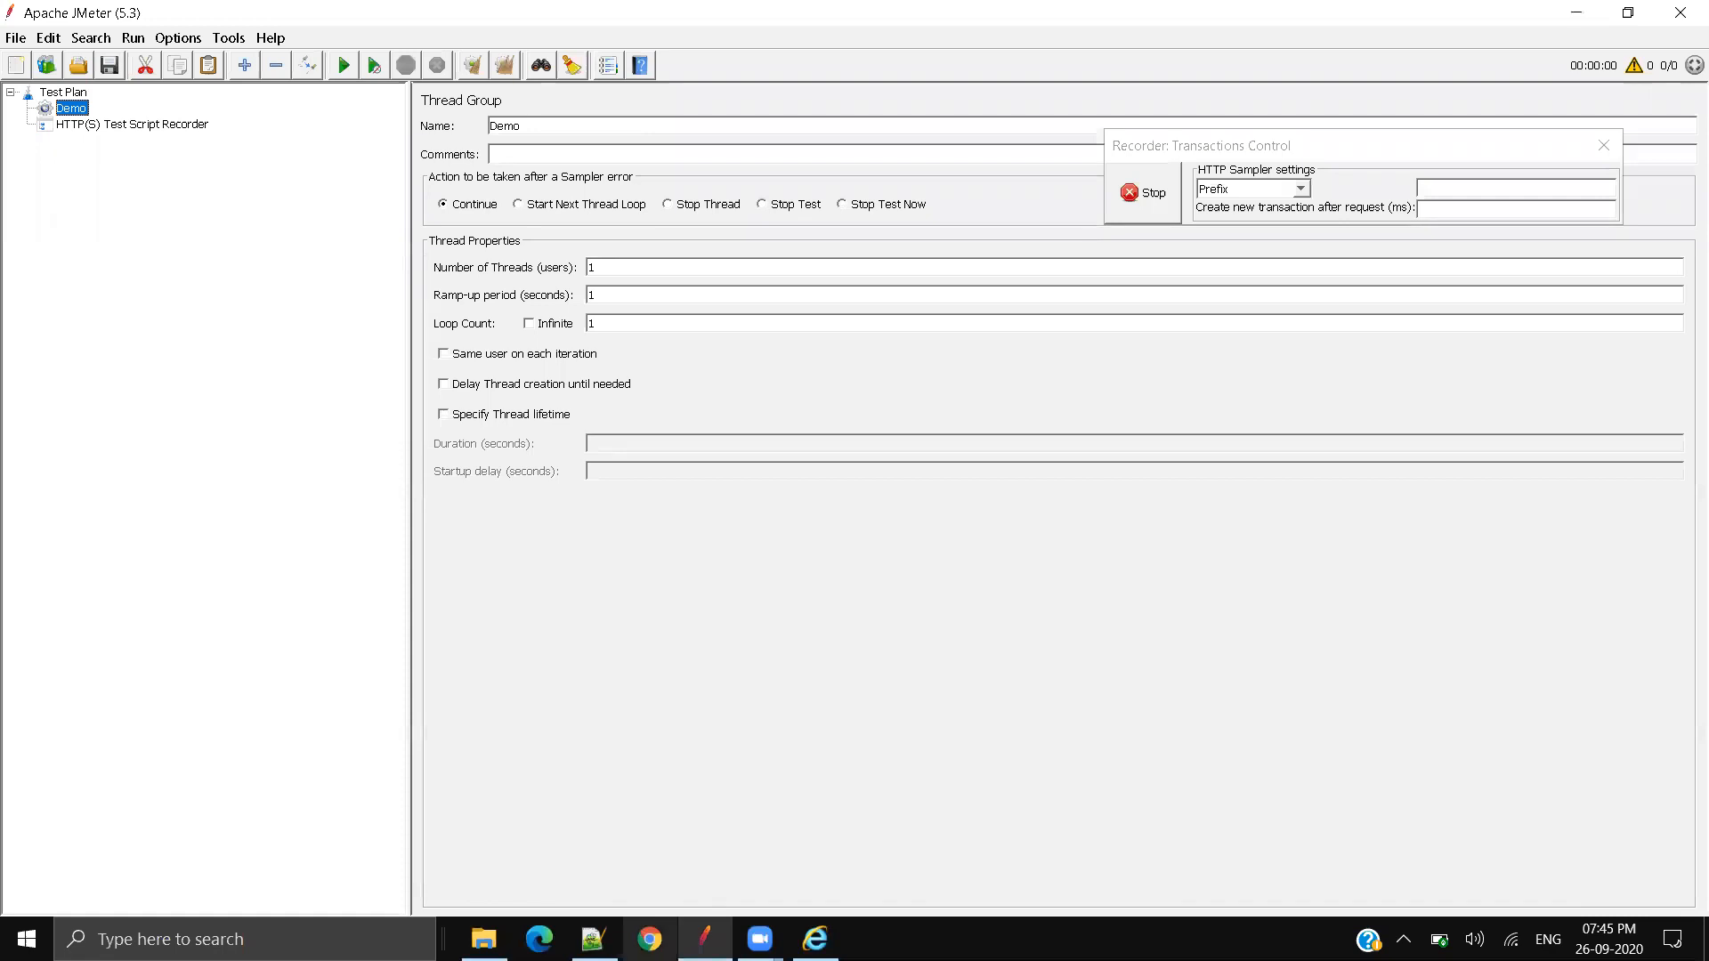
Step: Paste the petstore Catalog.action URL from Notepad++ into Chrome to load the JPetStore catalog
left_click(650, 939)
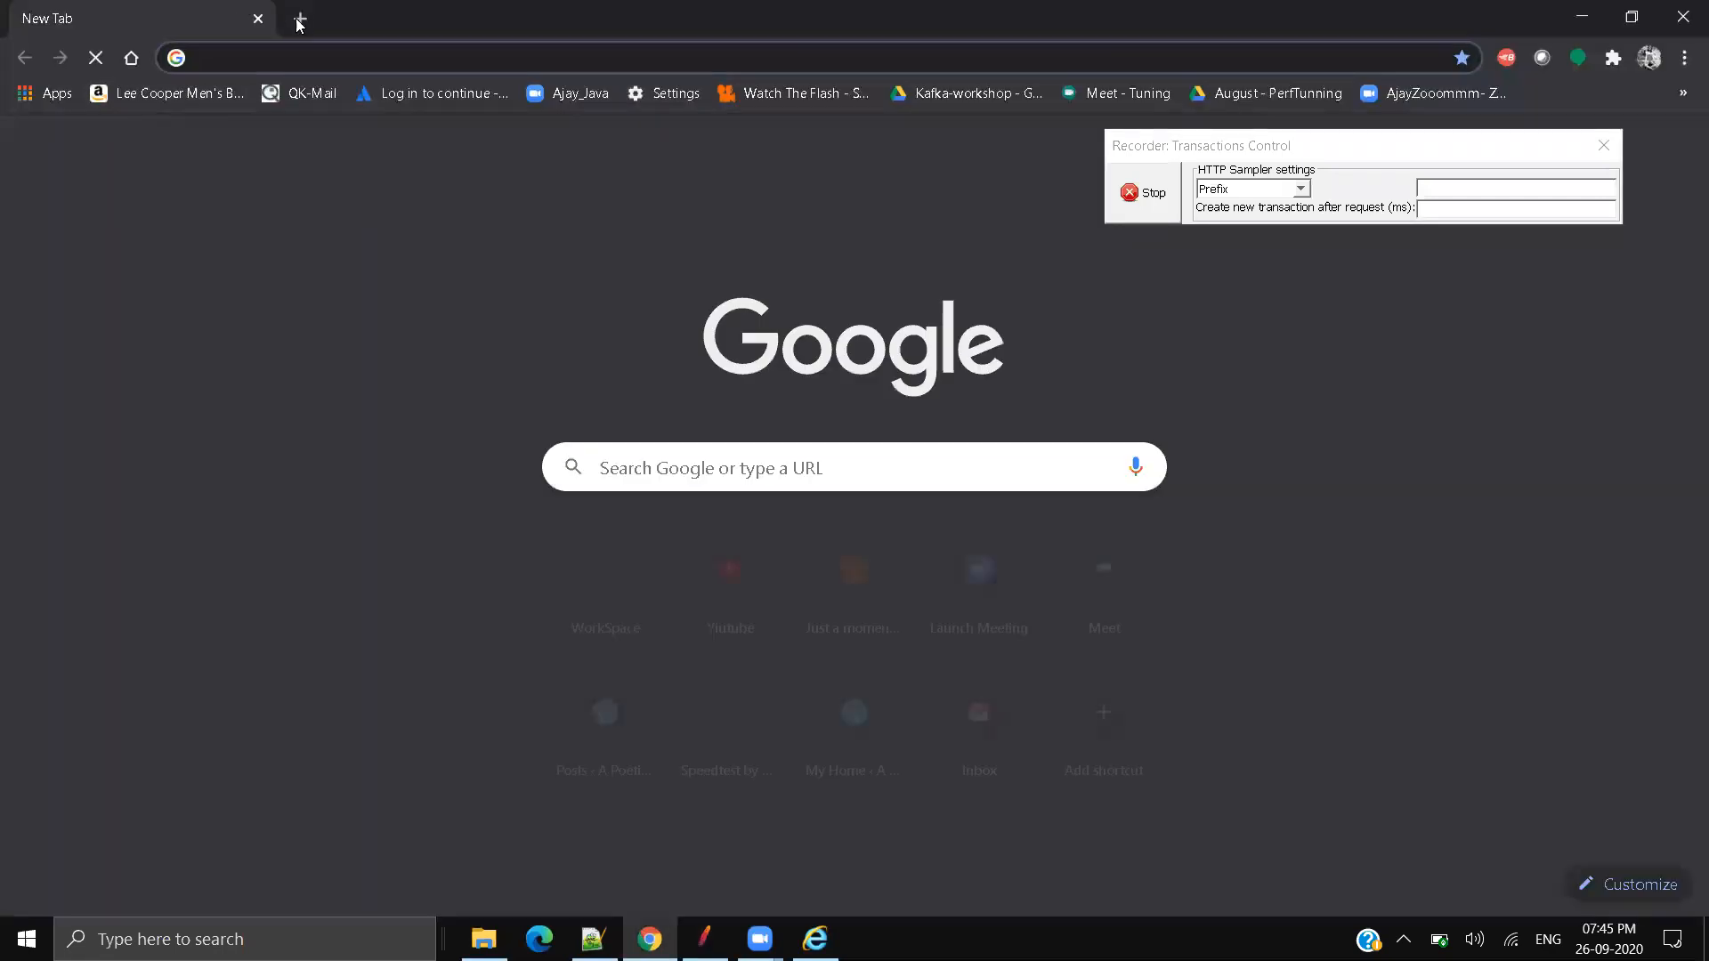
left_click(205, 57)
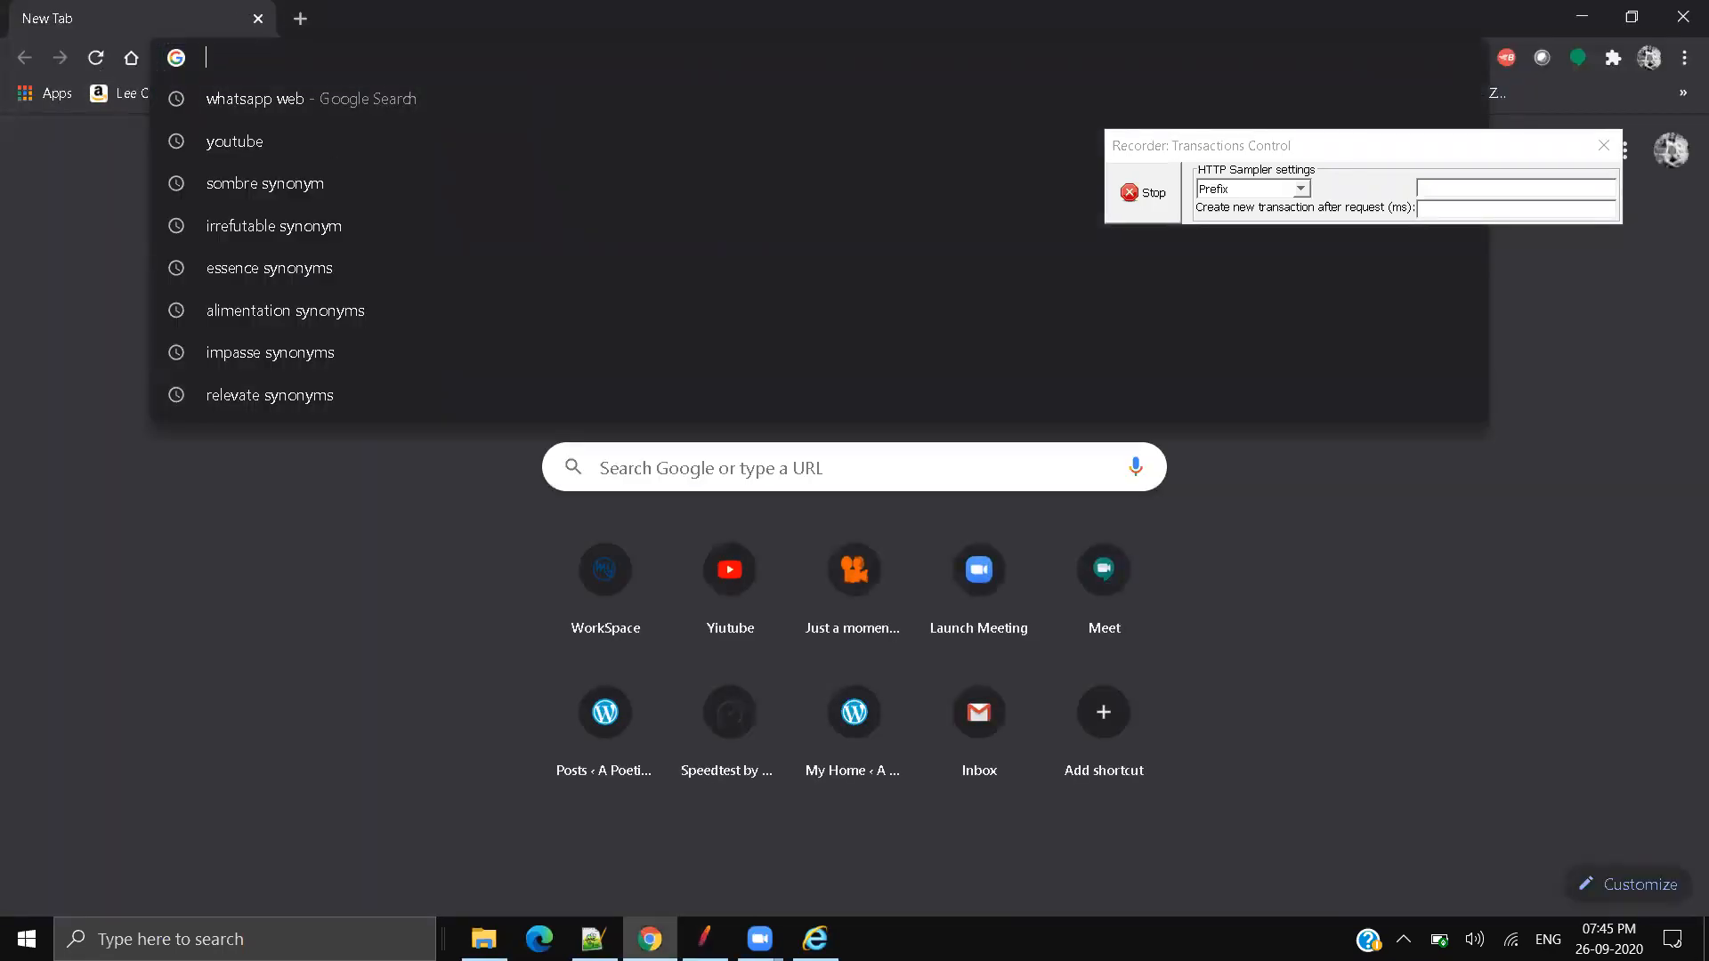
left_click(593, 939)
left_click(872, 450)
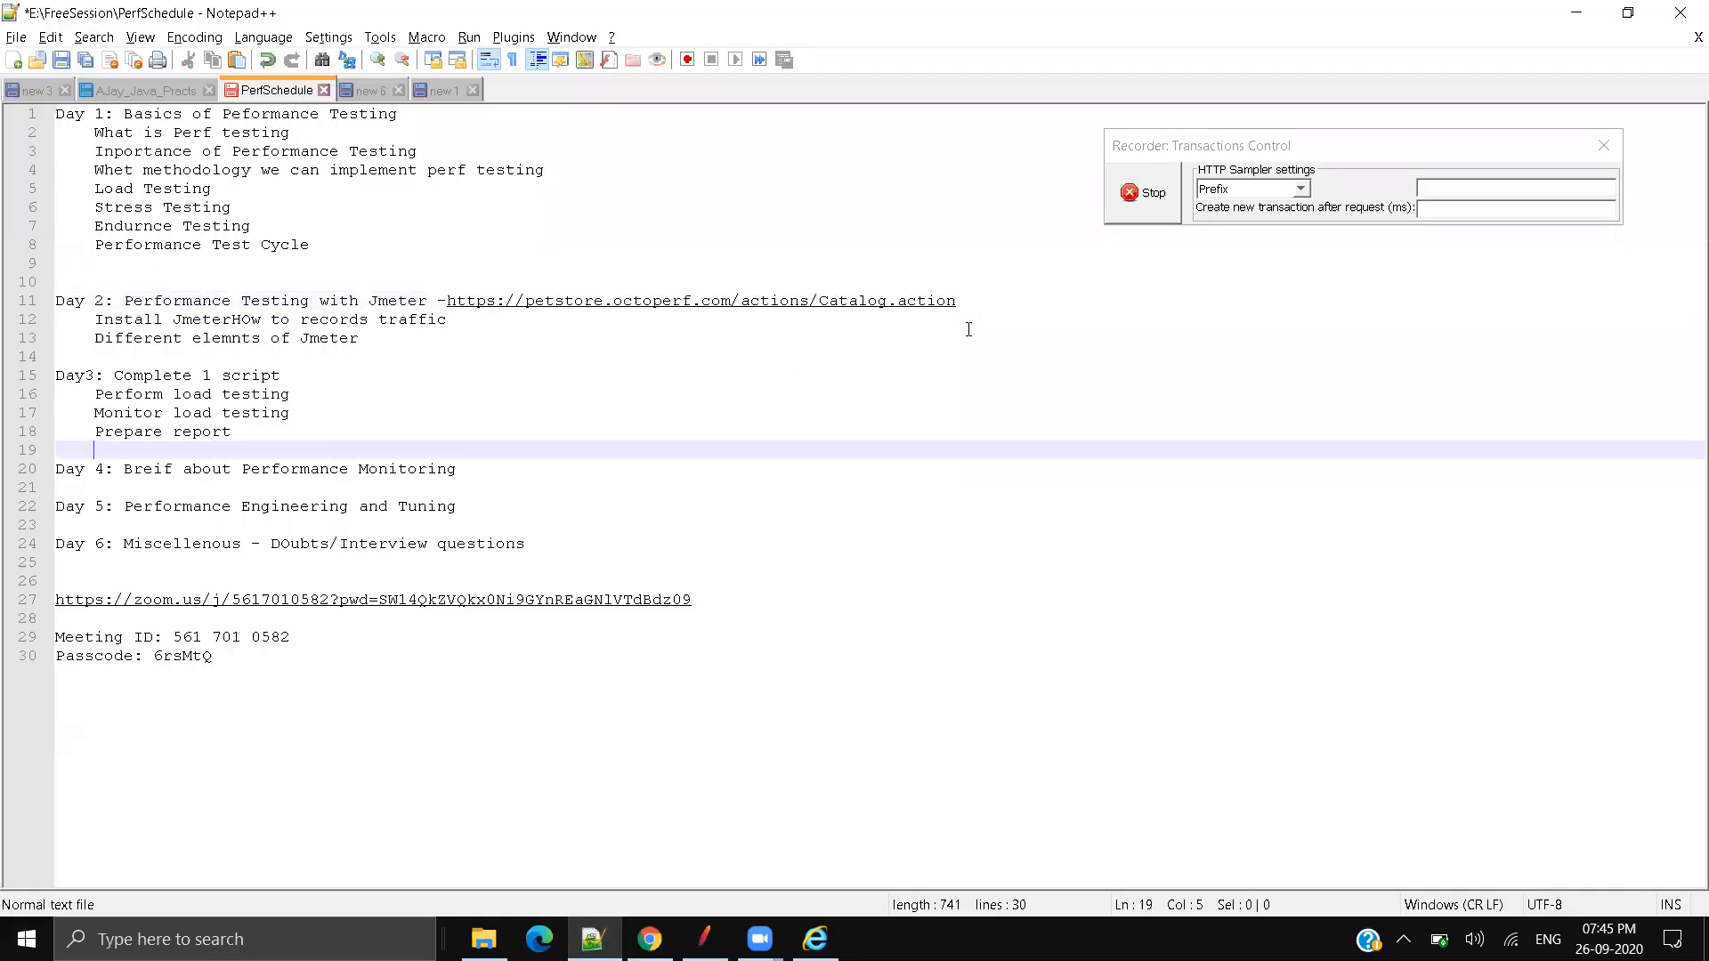
left_click_drag(964, 300, 446, 298)
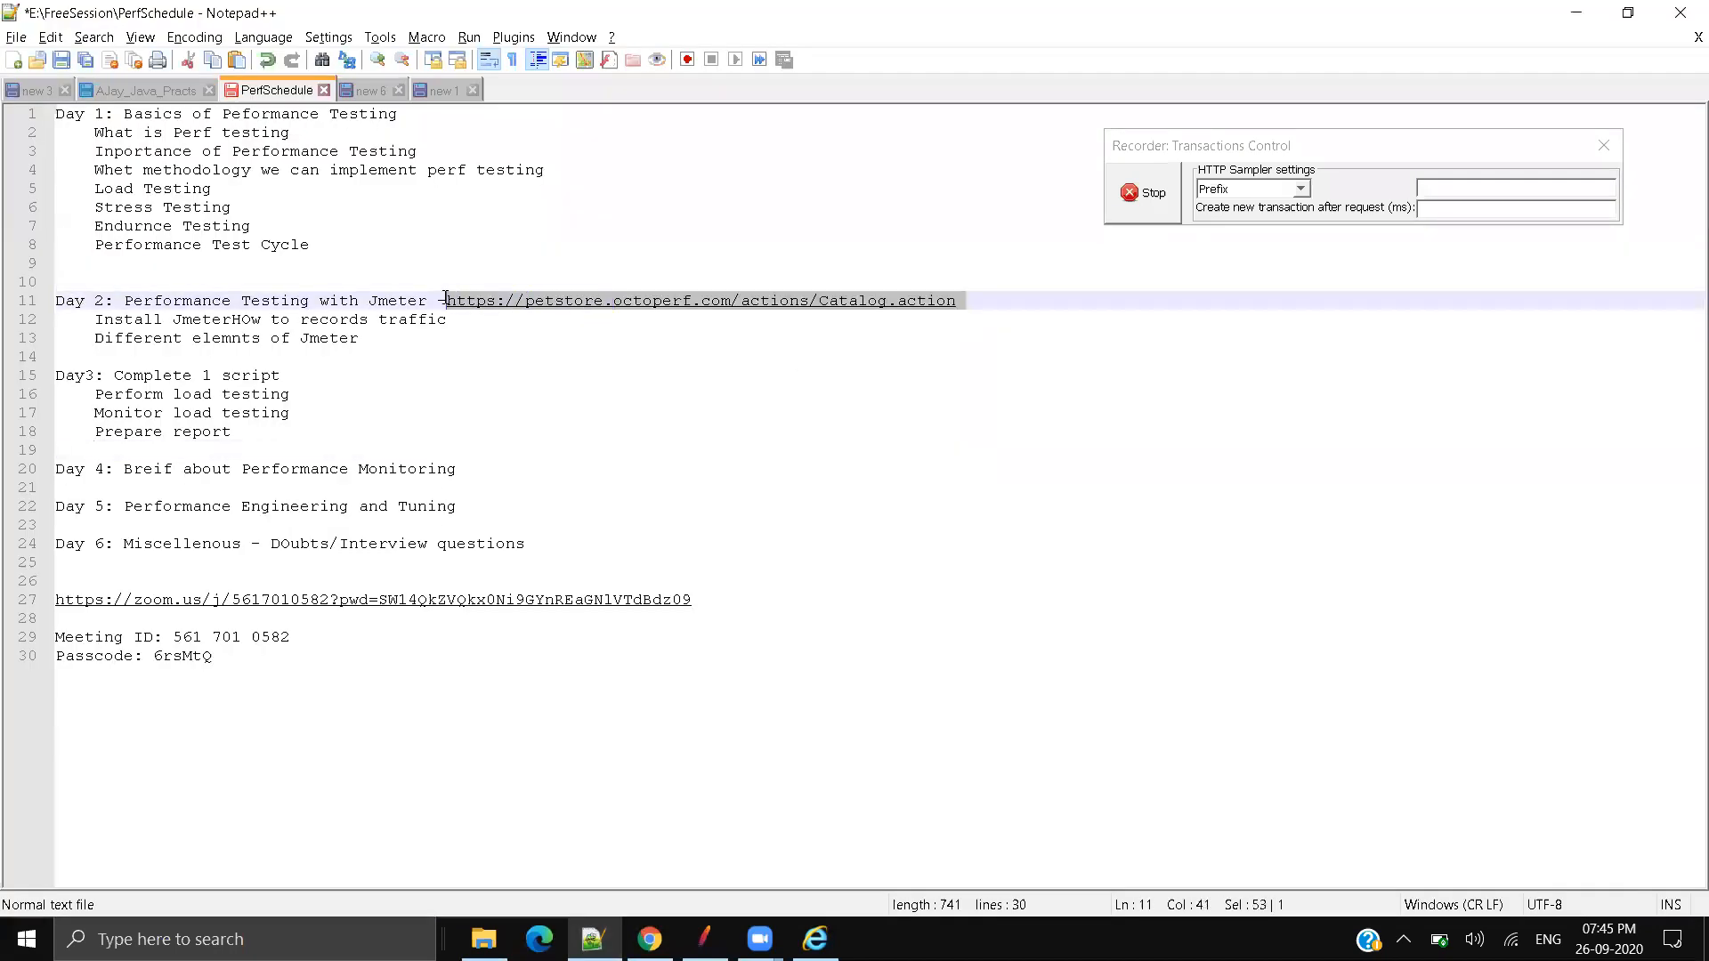
key("ctrl+c")
key("alt+Tab")
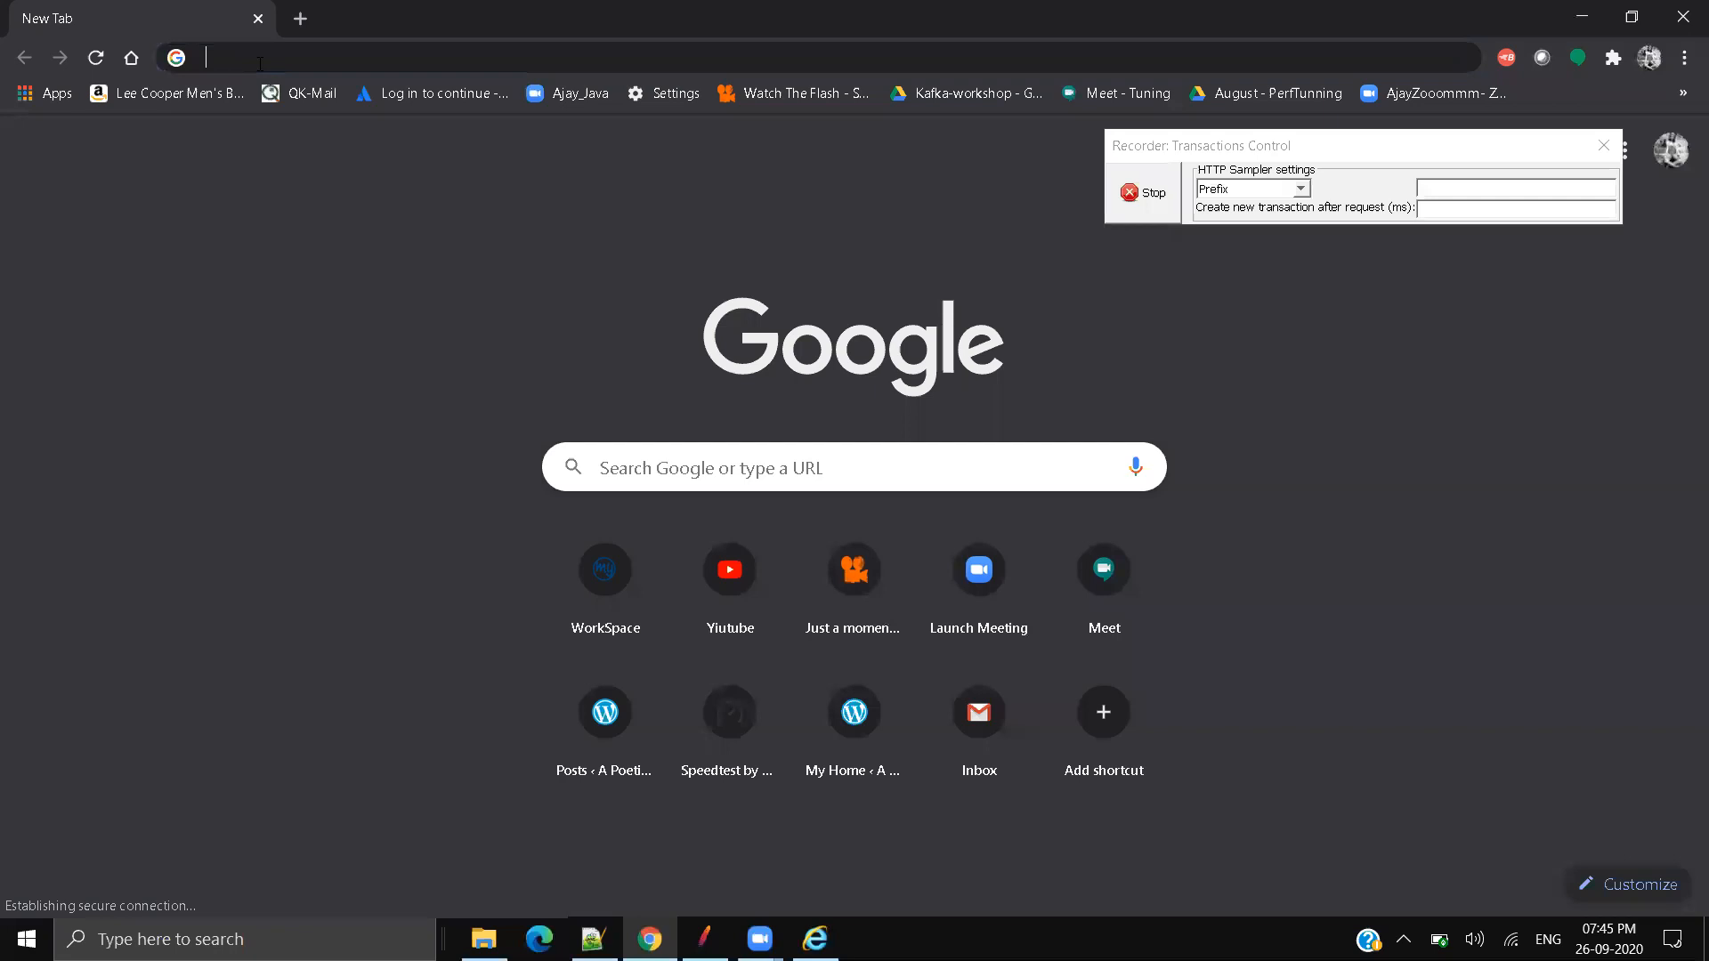
key("ctrl+v")
key("Return")
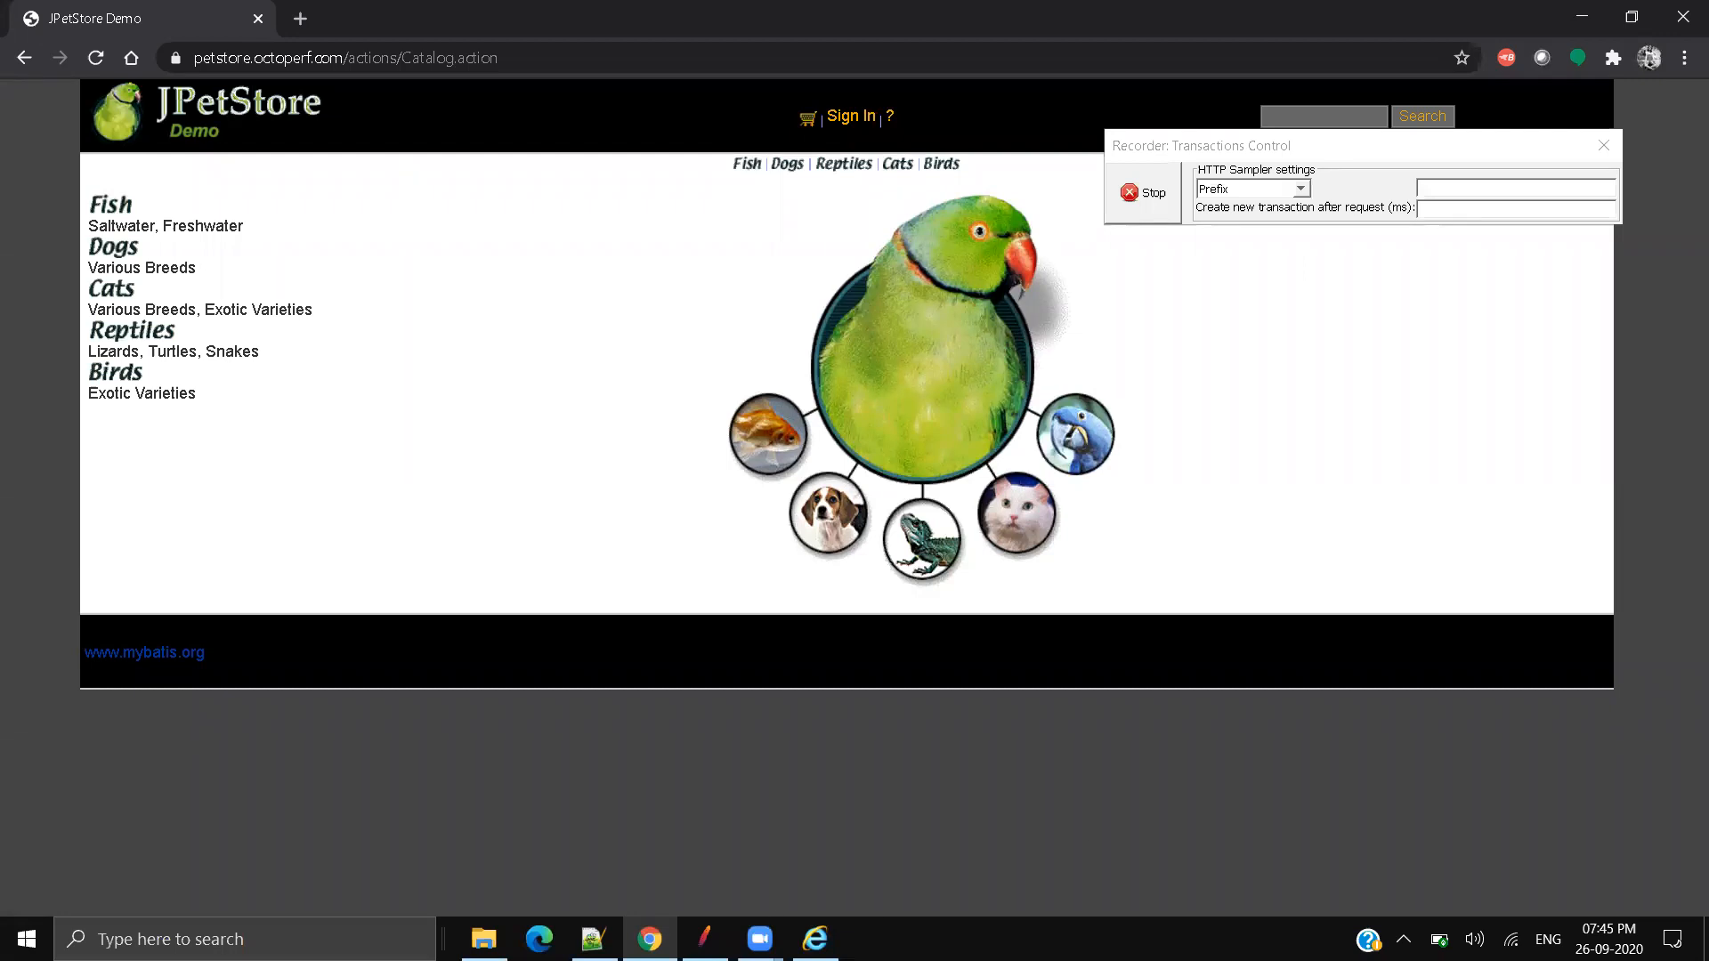
left_click(704, 939)
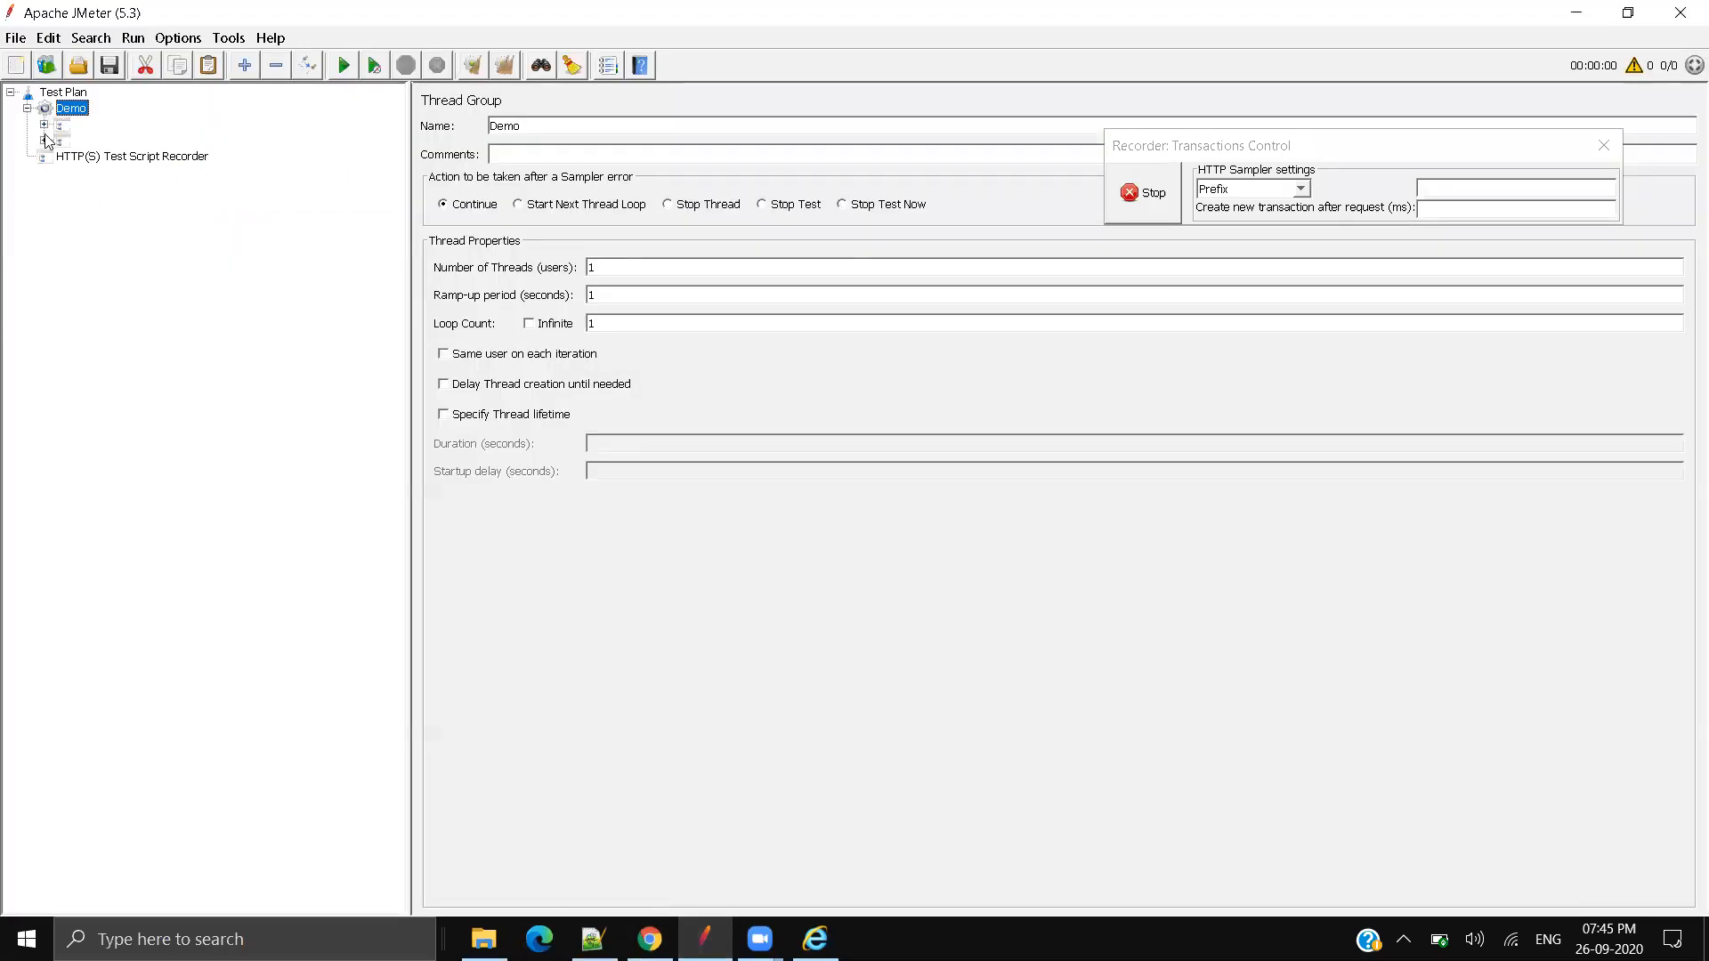
Step: Expand the first recorded group, view /chromesuggestions-6, and check the petstore host in Chrome
left_click(42, 127)
left_click(146, 141)
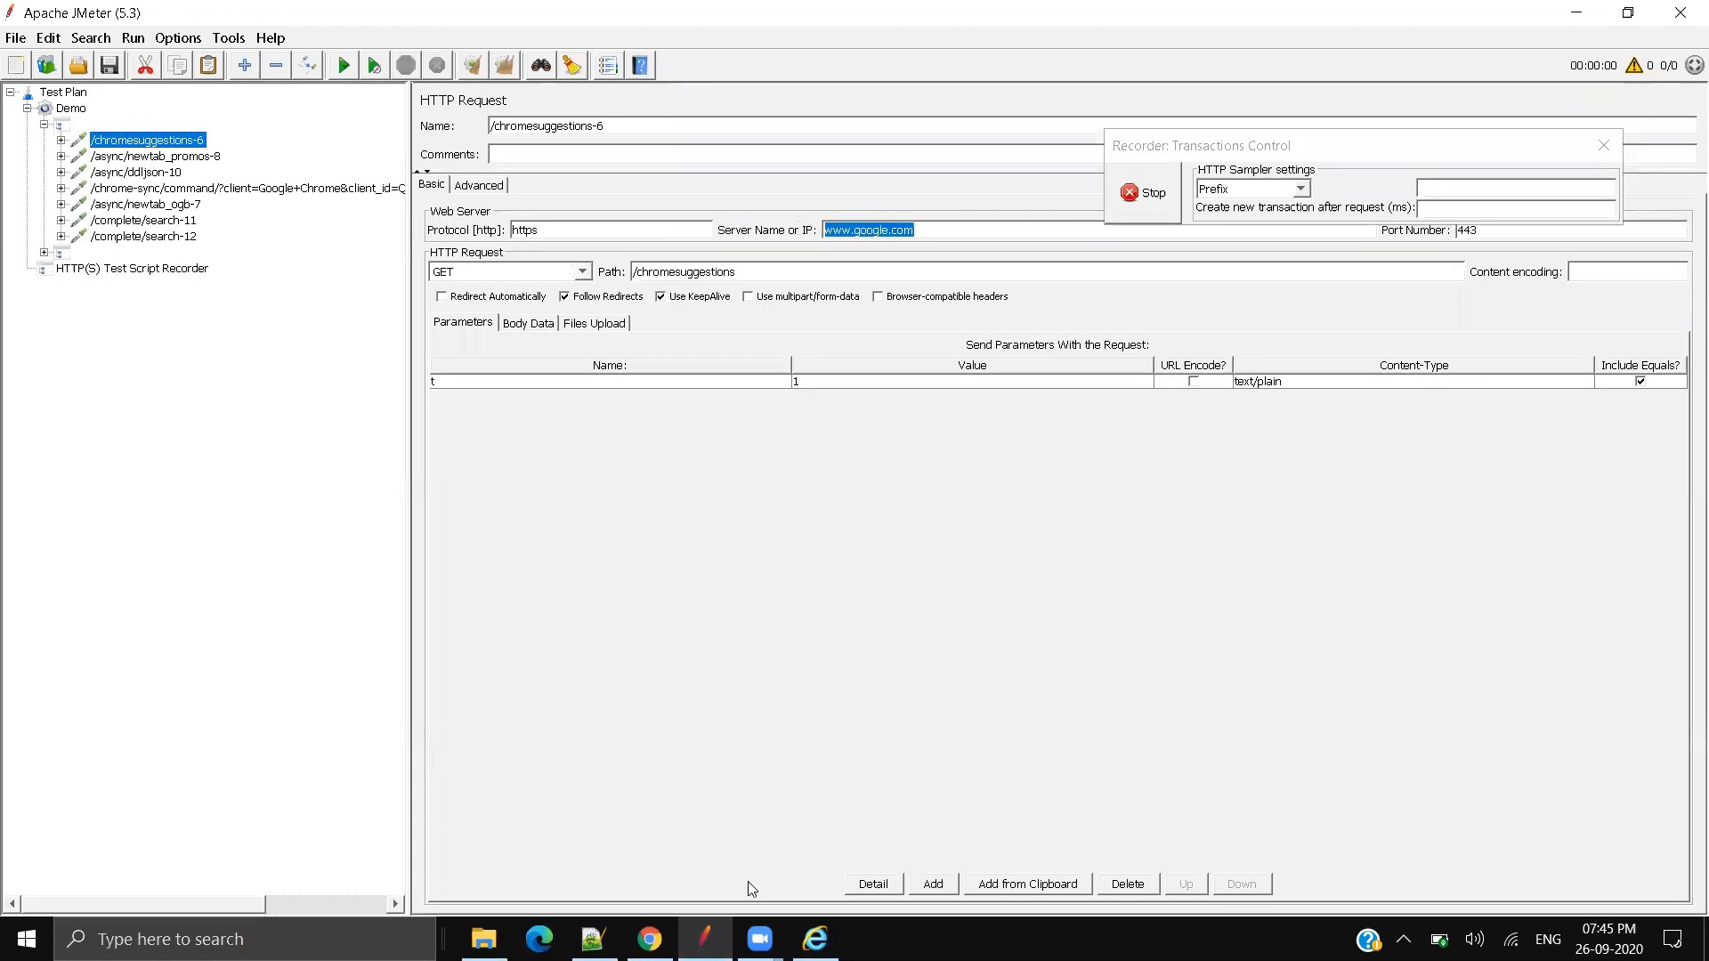
left_click(650, 940)
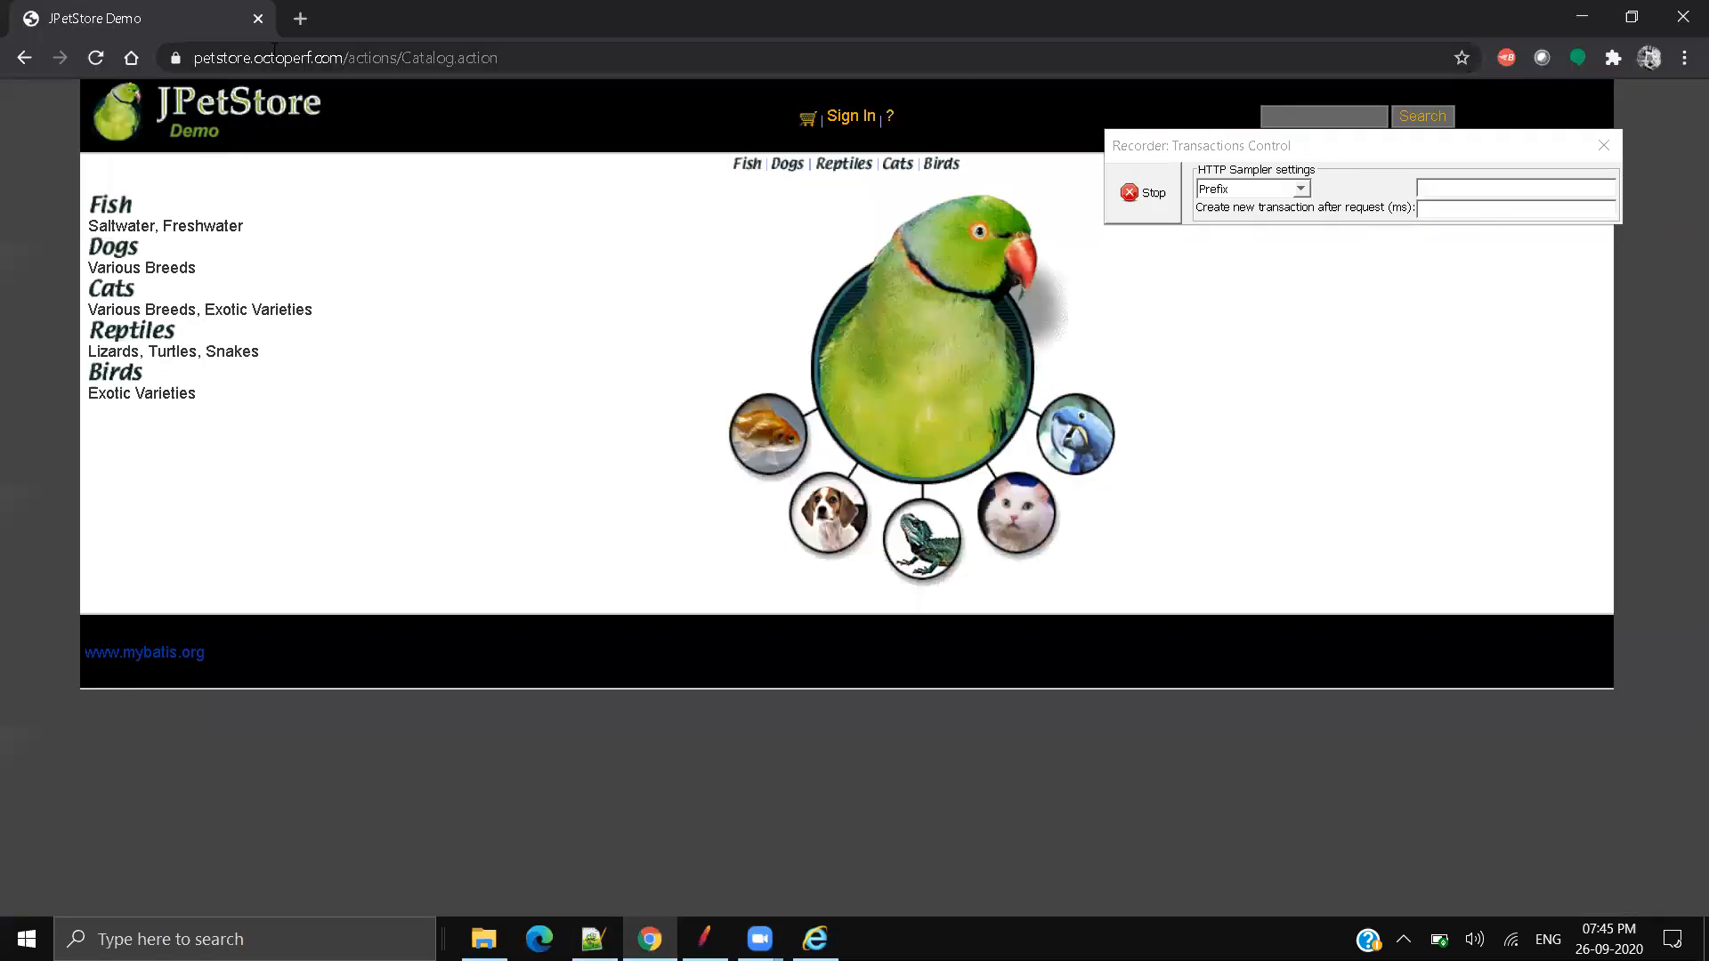
left_click_drag(194, 57, 327, 60)
left_click(704, 939)
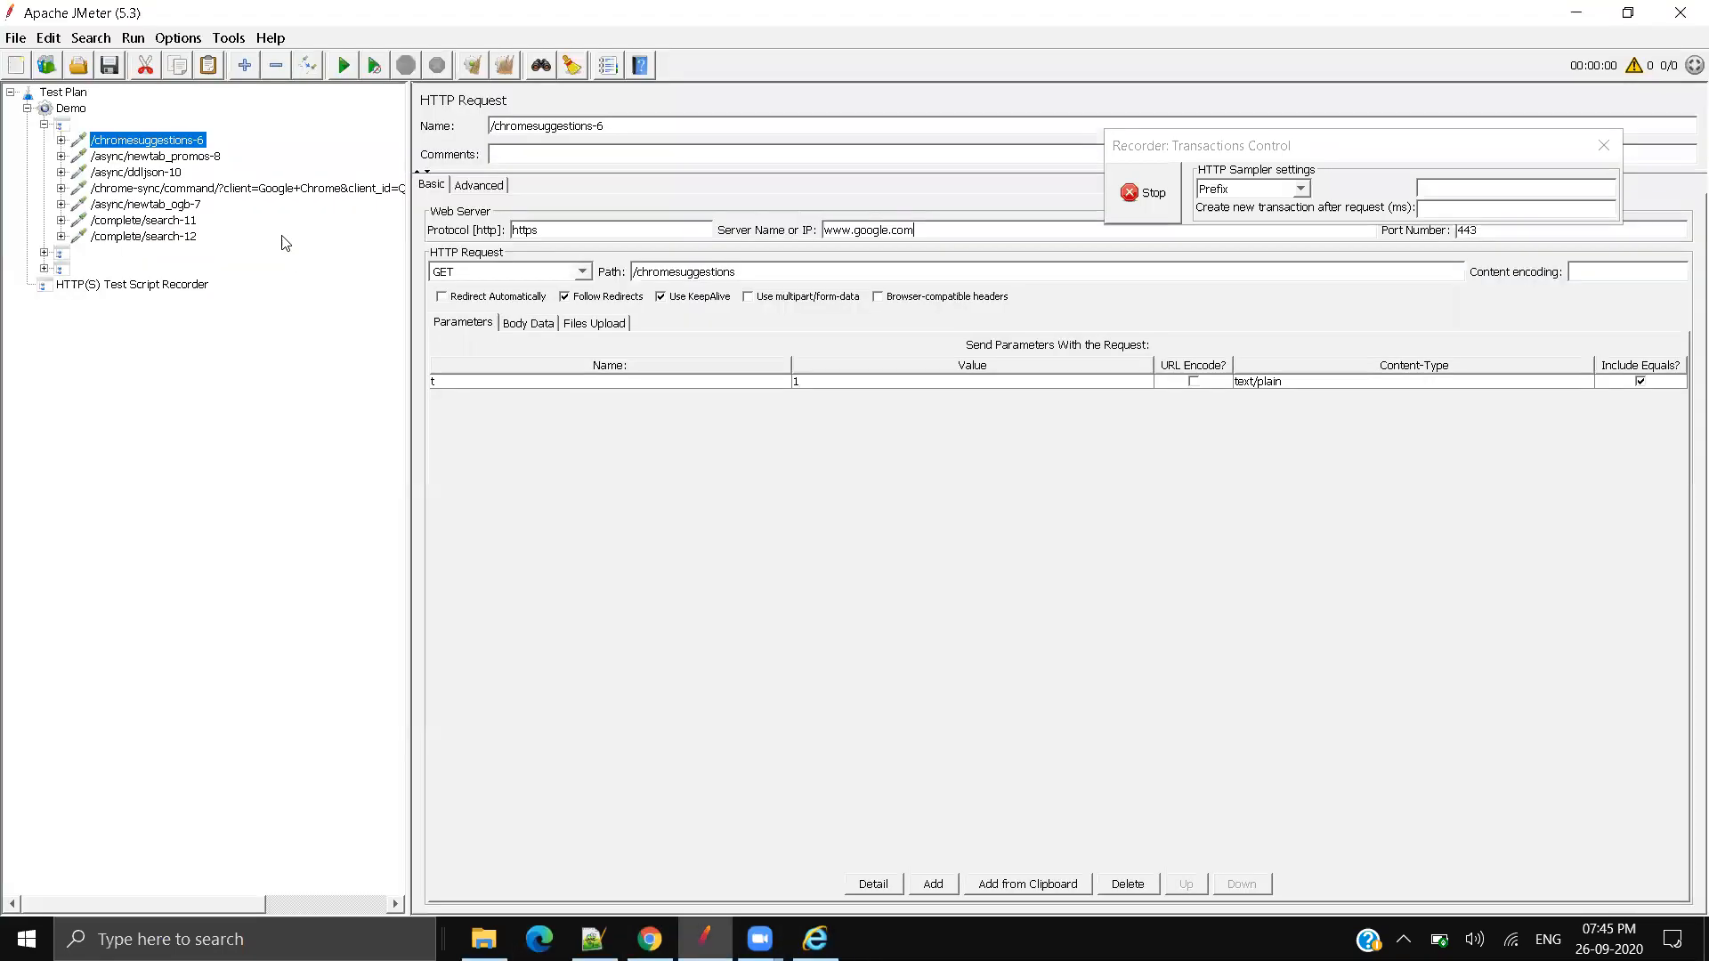
Step: Inspect /async/newtab_promos-8, /async/ddljson-10, /async/newtab_ogb-7, /complete/search-11 and /complete/search-12
left_click(159, 160)
left_click(150, 173)
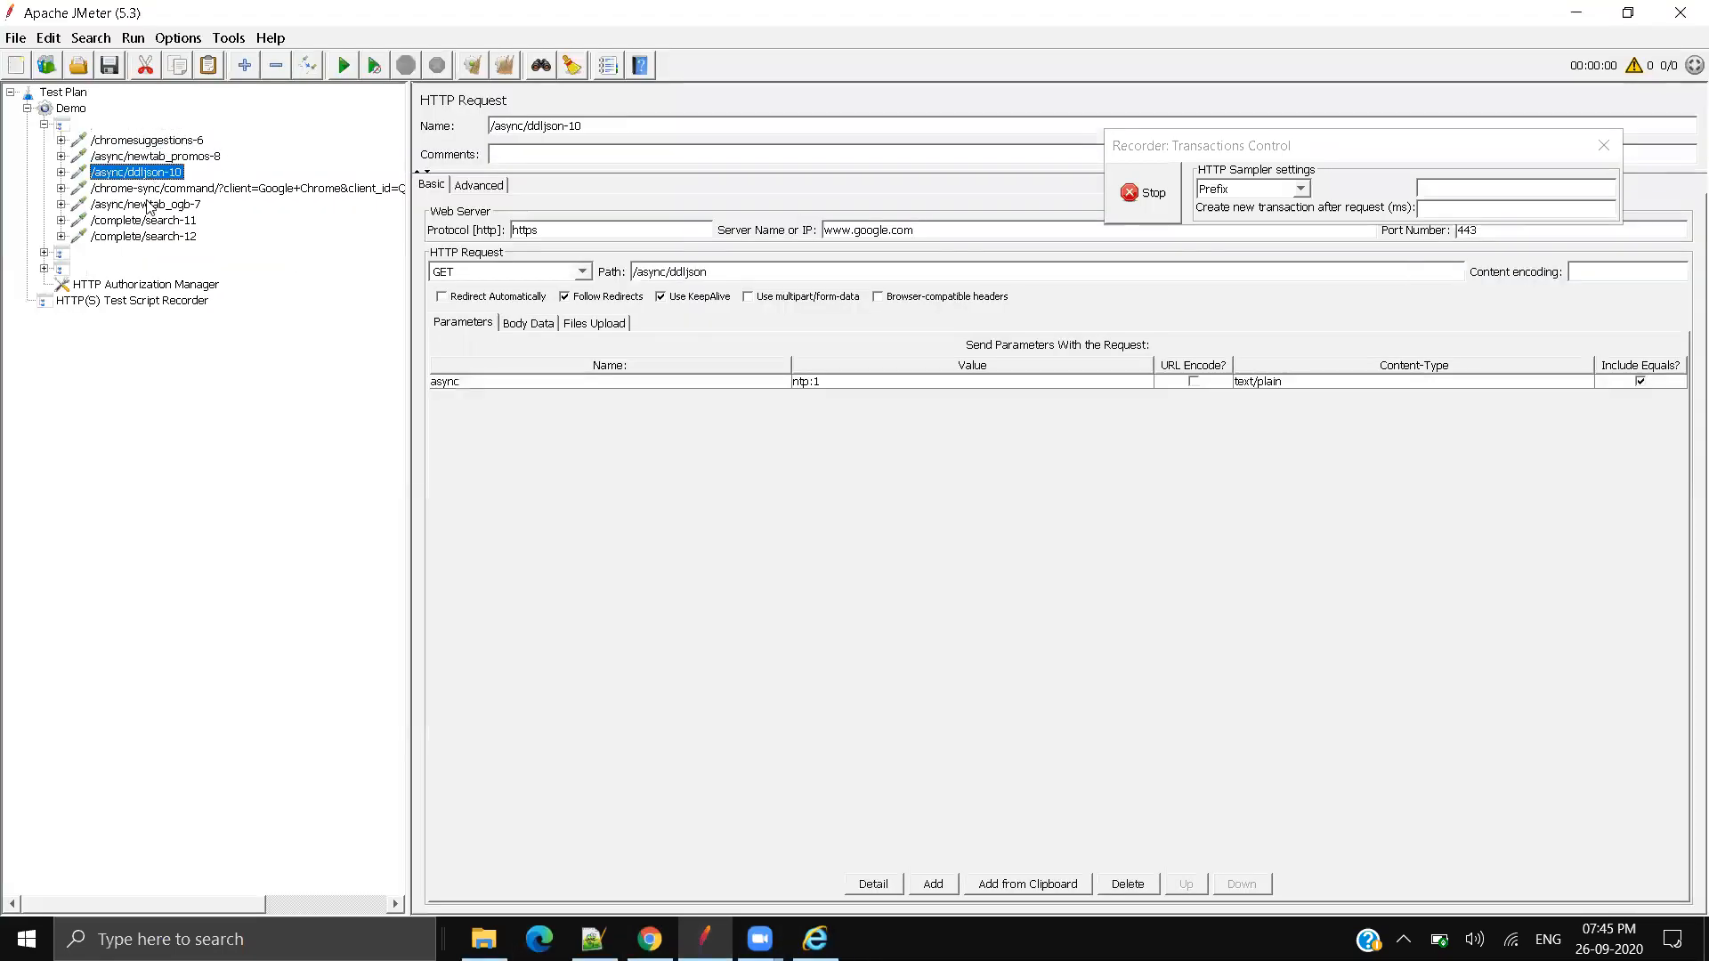
left_click(148, 205)
left_click(140, 222)
left_click(142, 236)
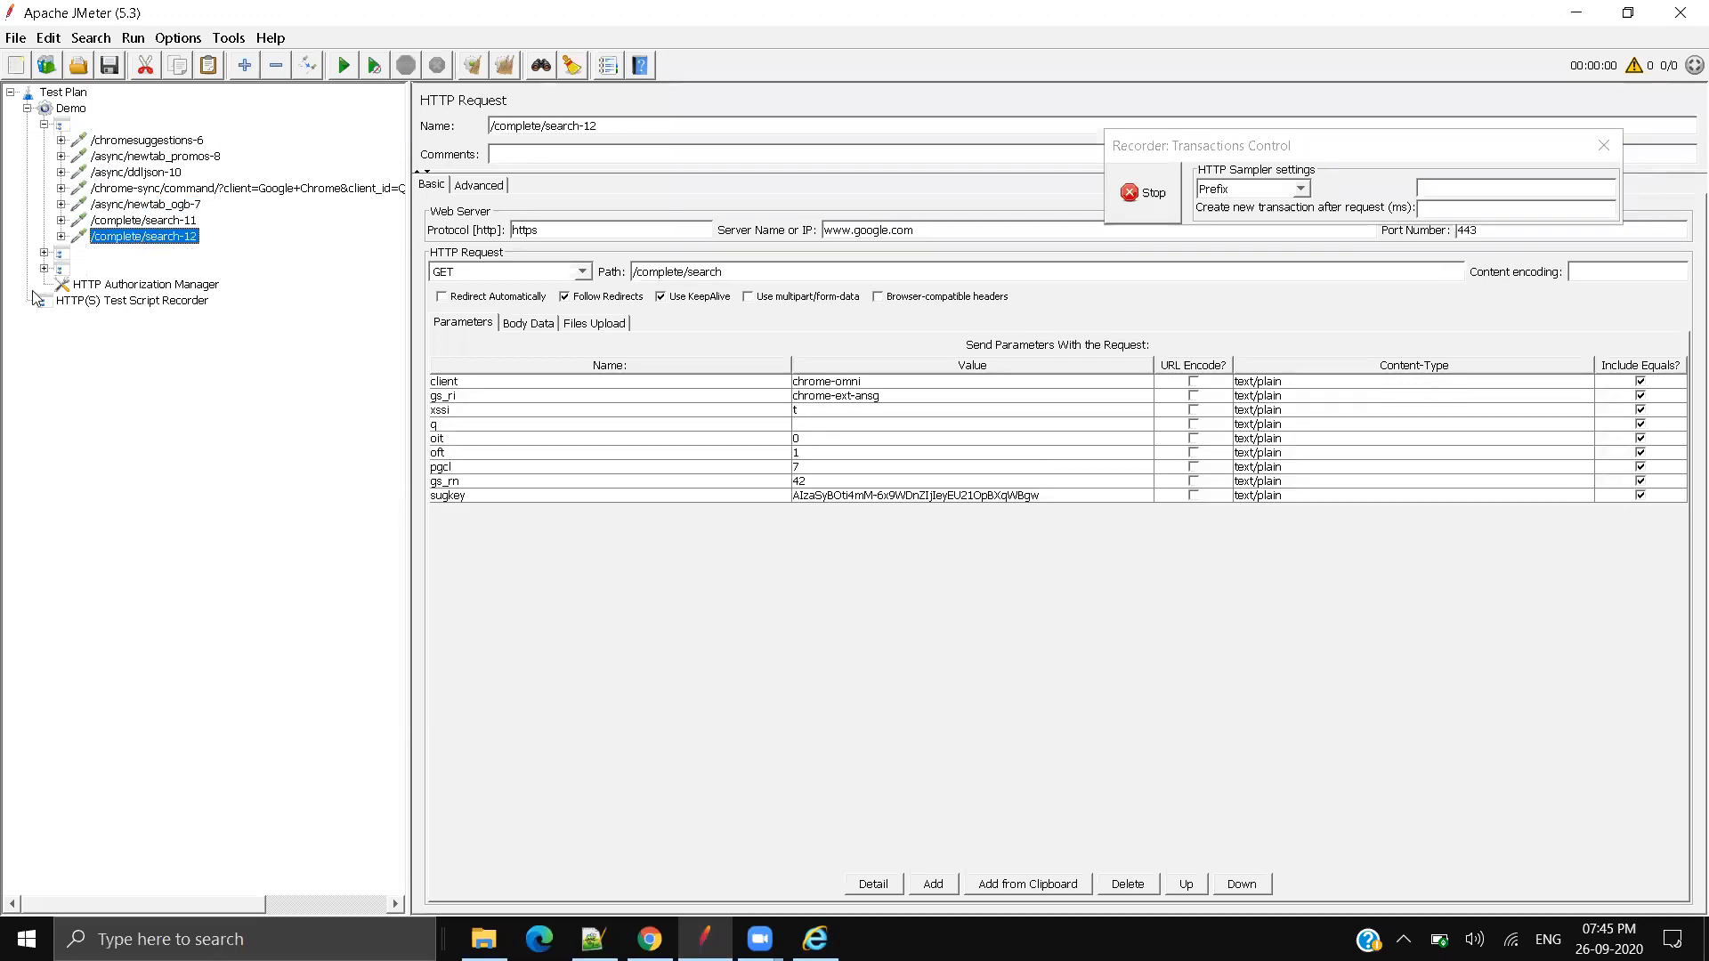
Step: Expand the second group and inspect /RST2.srf-13 through /actions/Catalog.action-16
left_click(43, 254)
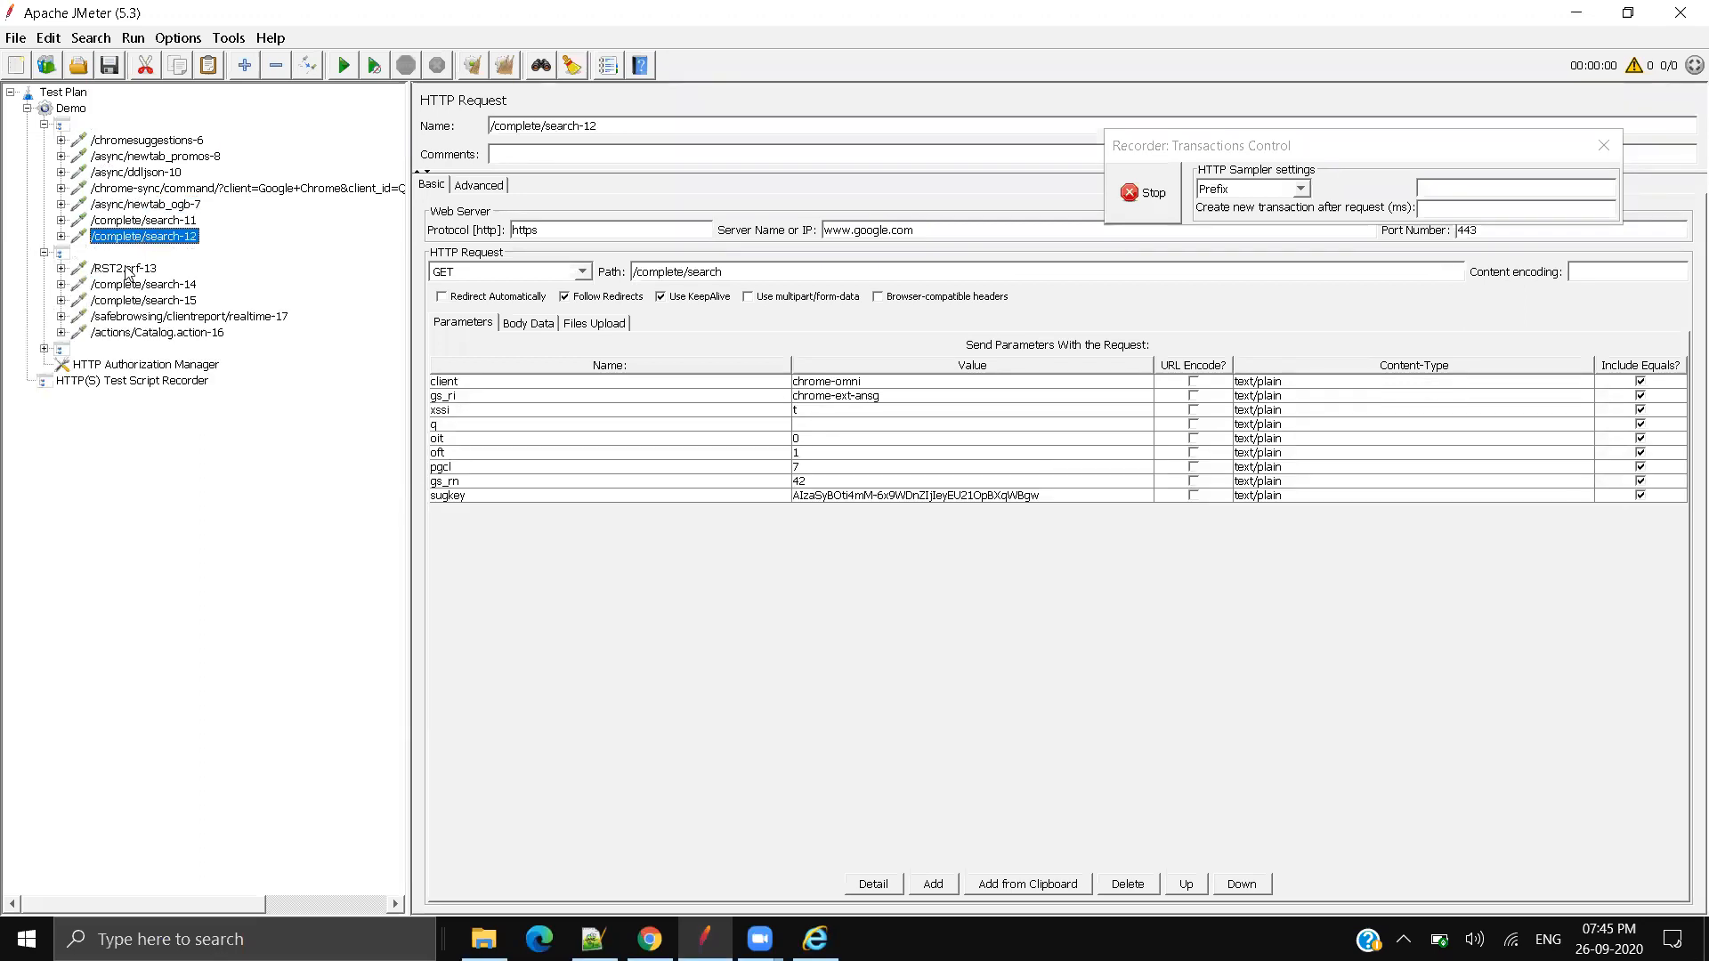
left_click(126, 270)
left_click(126, 285)
left_click(127, 300)
left_click(130, 318)
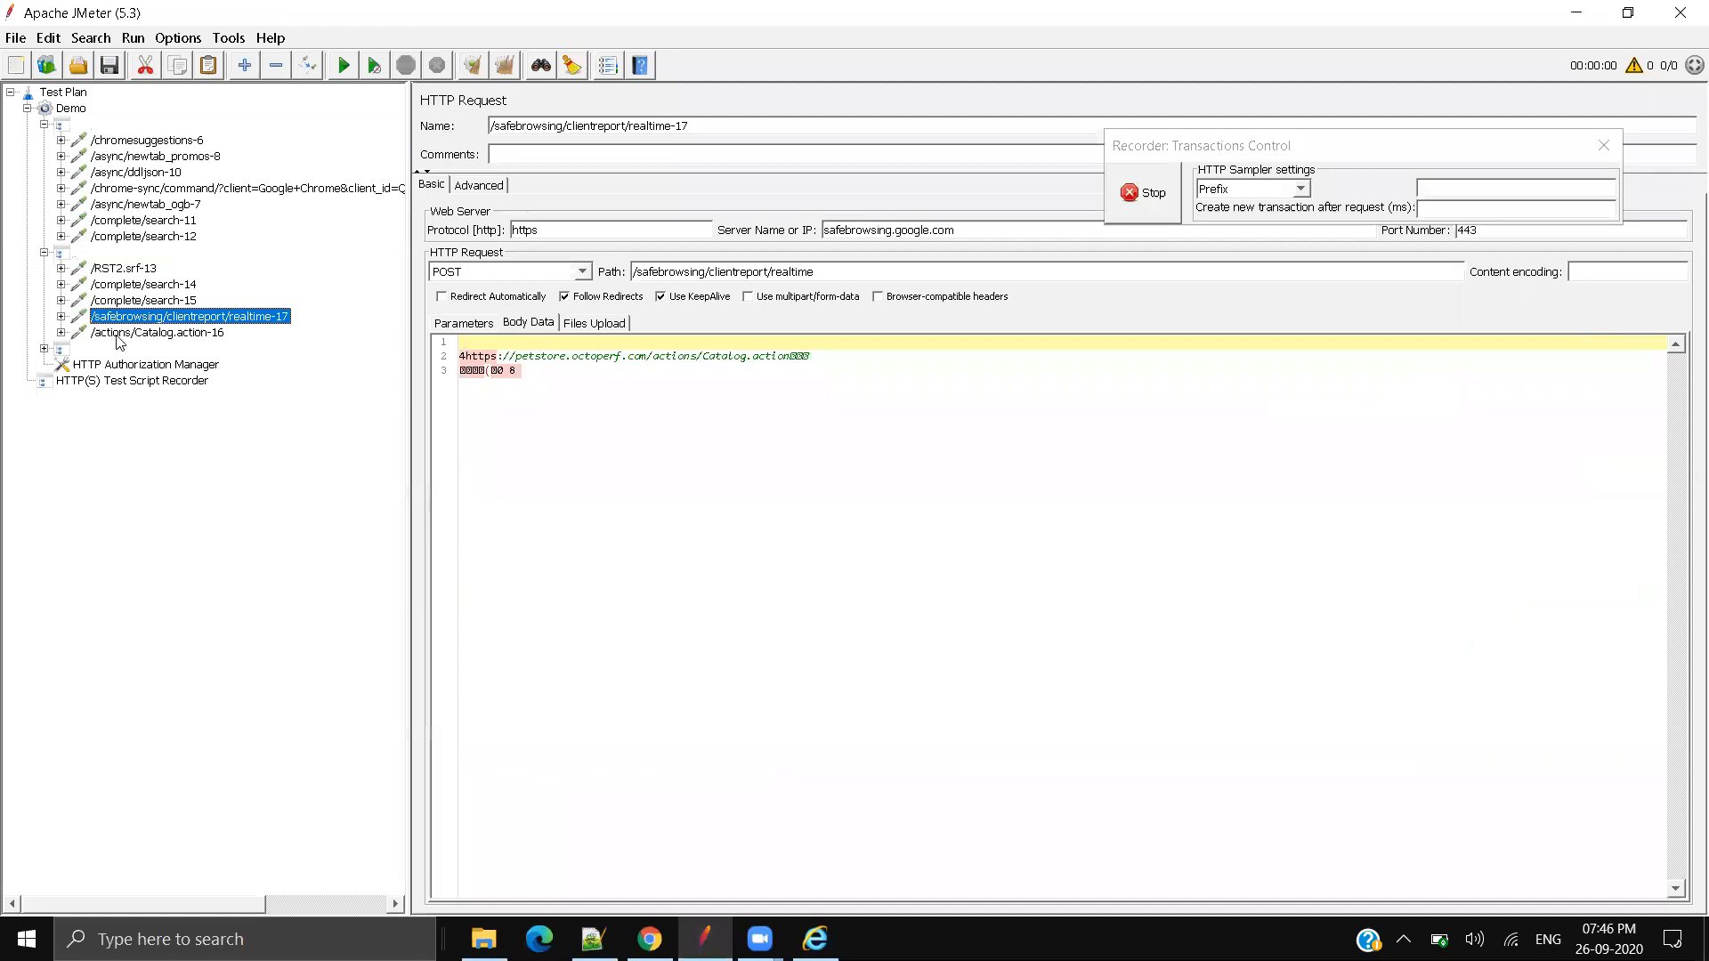
left_click(103, 336)
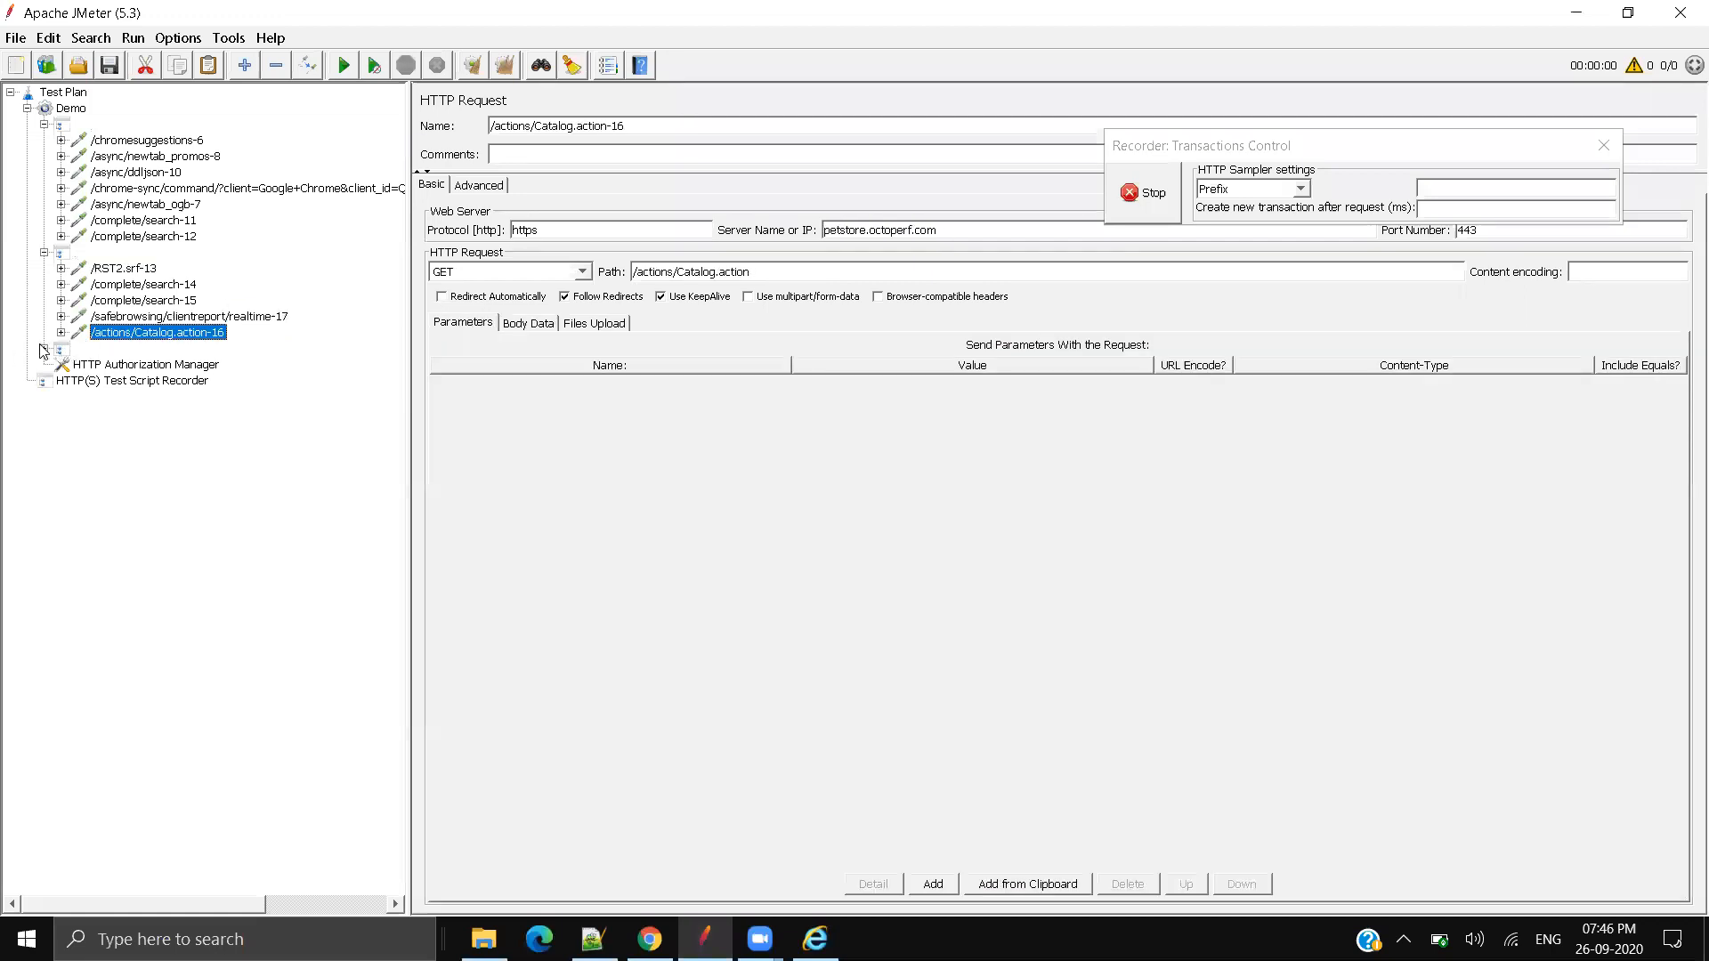
Step: Expand the third group and inspect chrome-sync, /windows/shell/actions-20 and the HTTP Authorization Manager
left_click(43, 350)
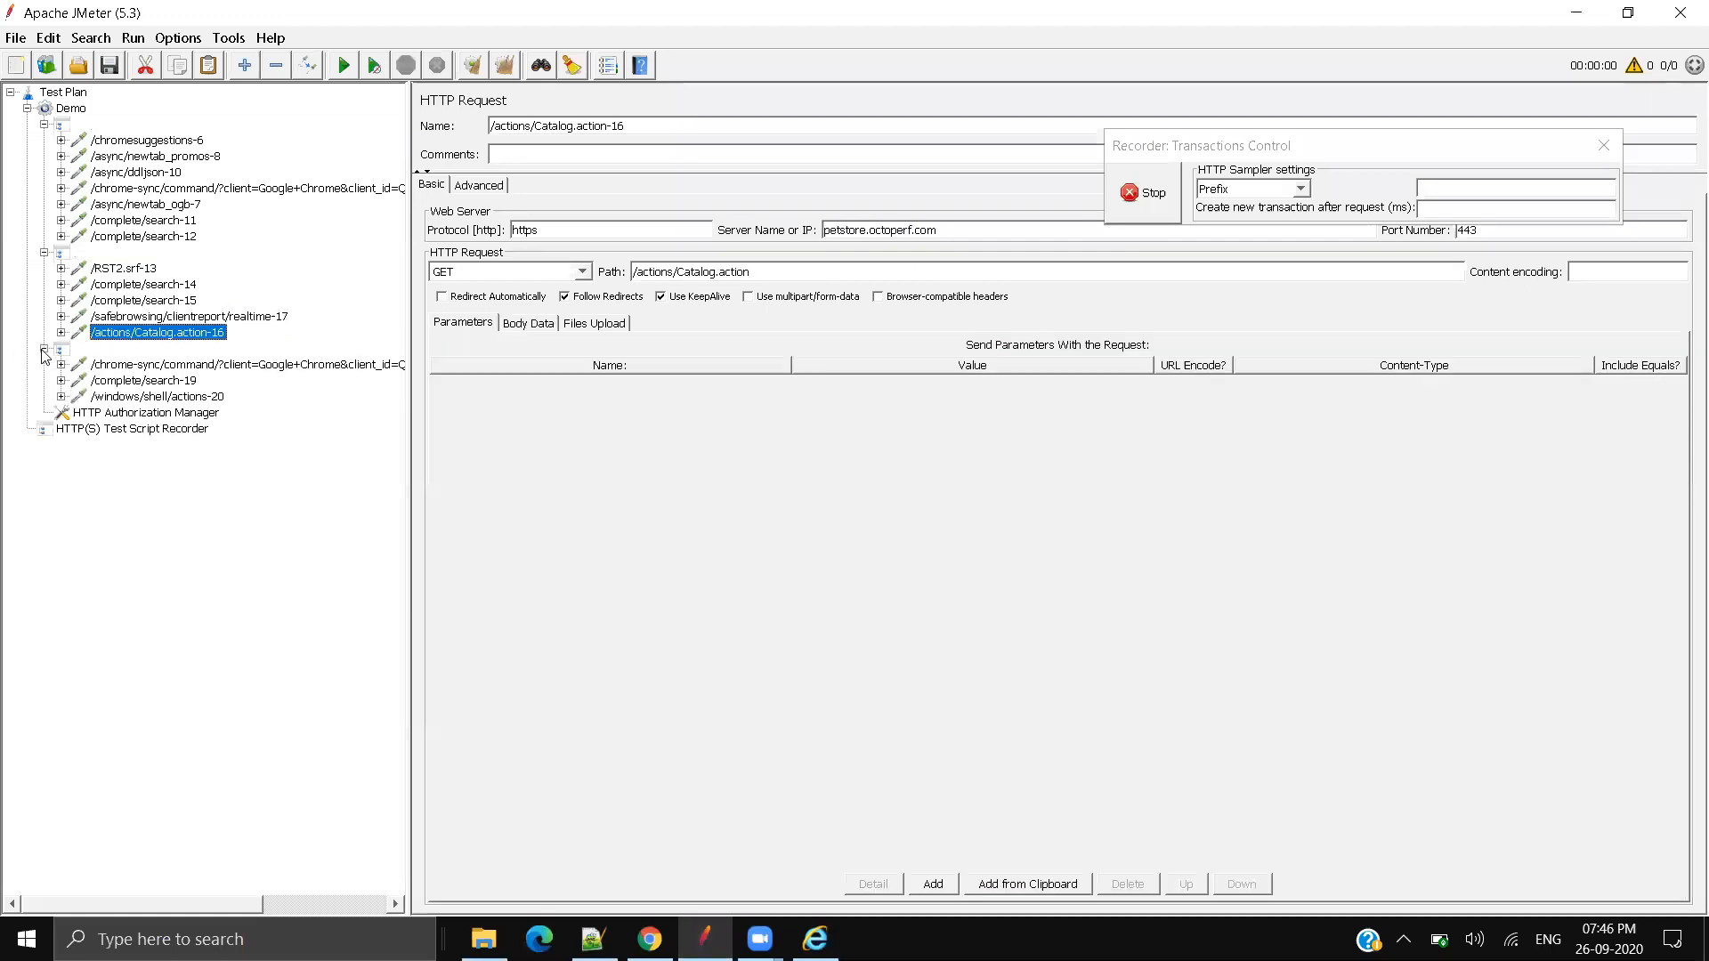
left_click(141, 366)
left_click(142, 397)
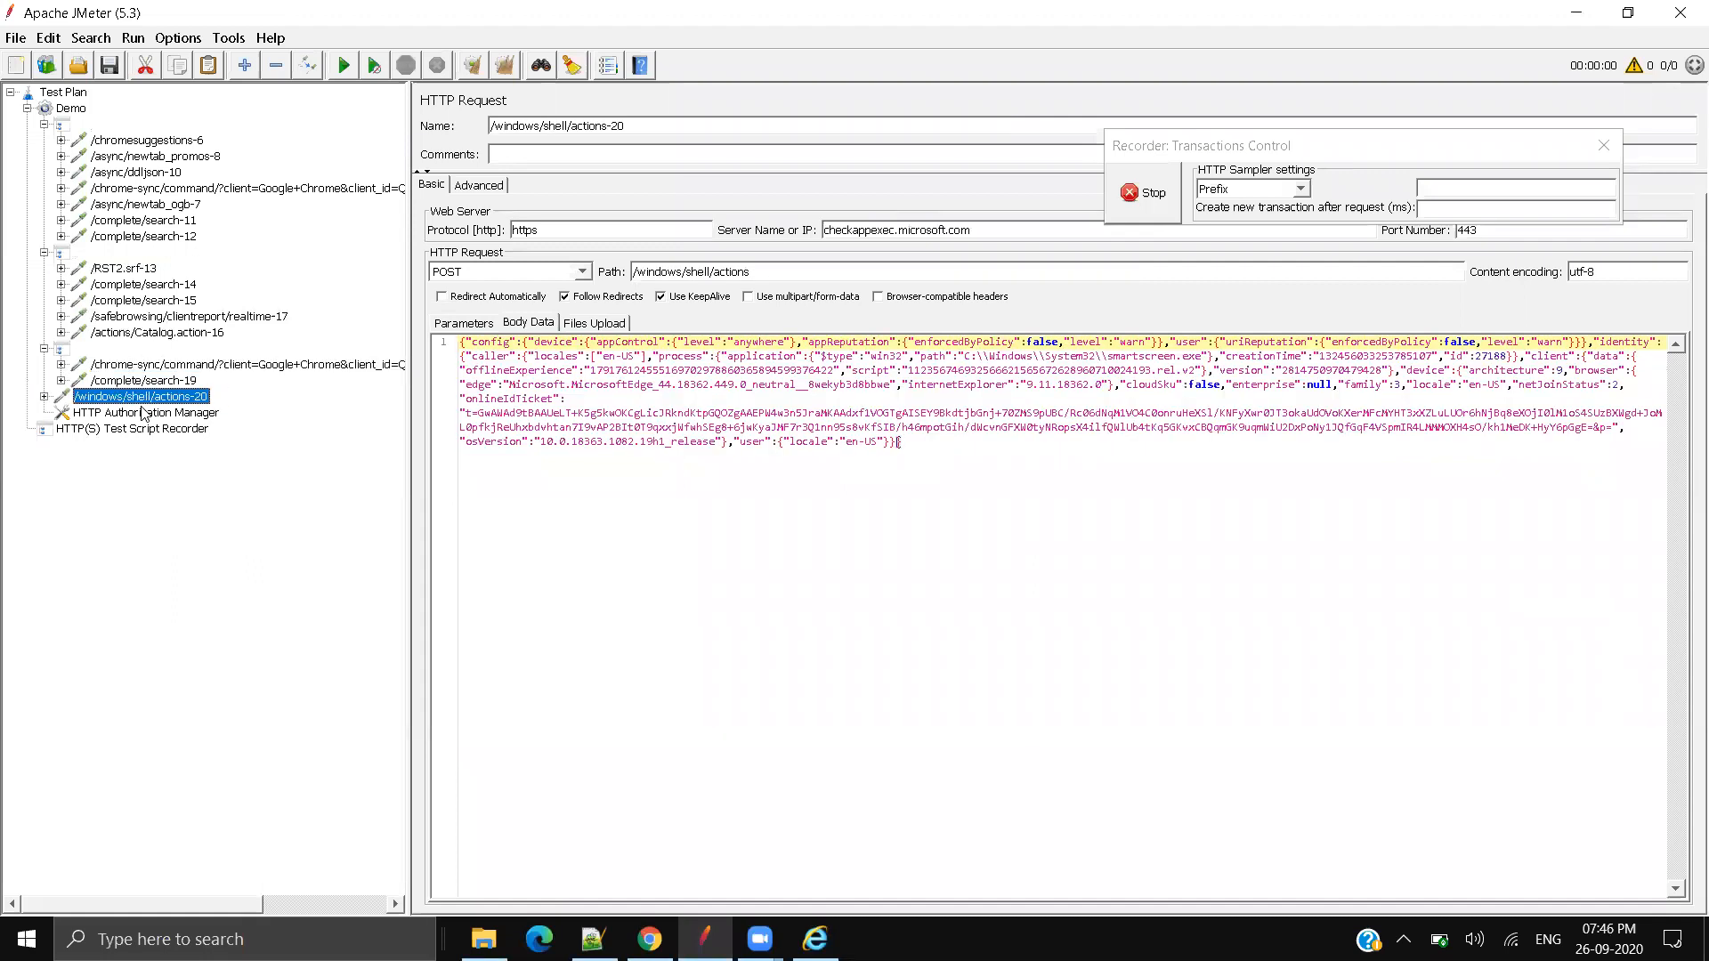
left_click(143, 414)
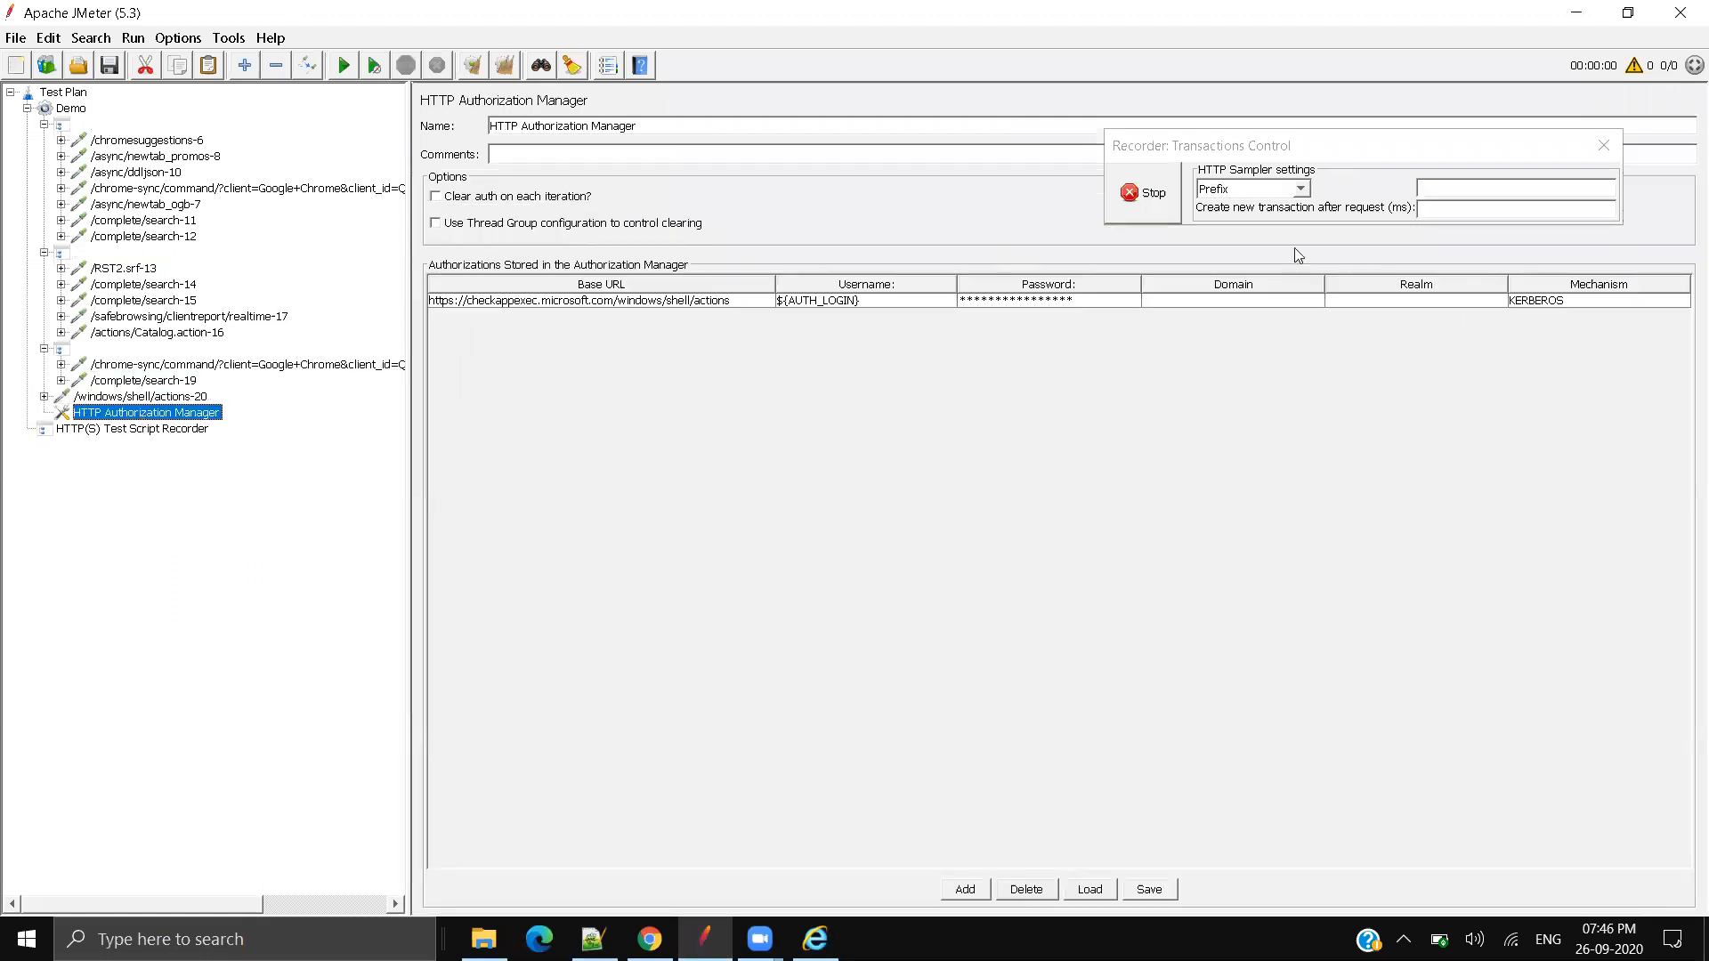
Step: Stop the recording and collapse the three recorded groups under Demo
left_click(1148, 194)
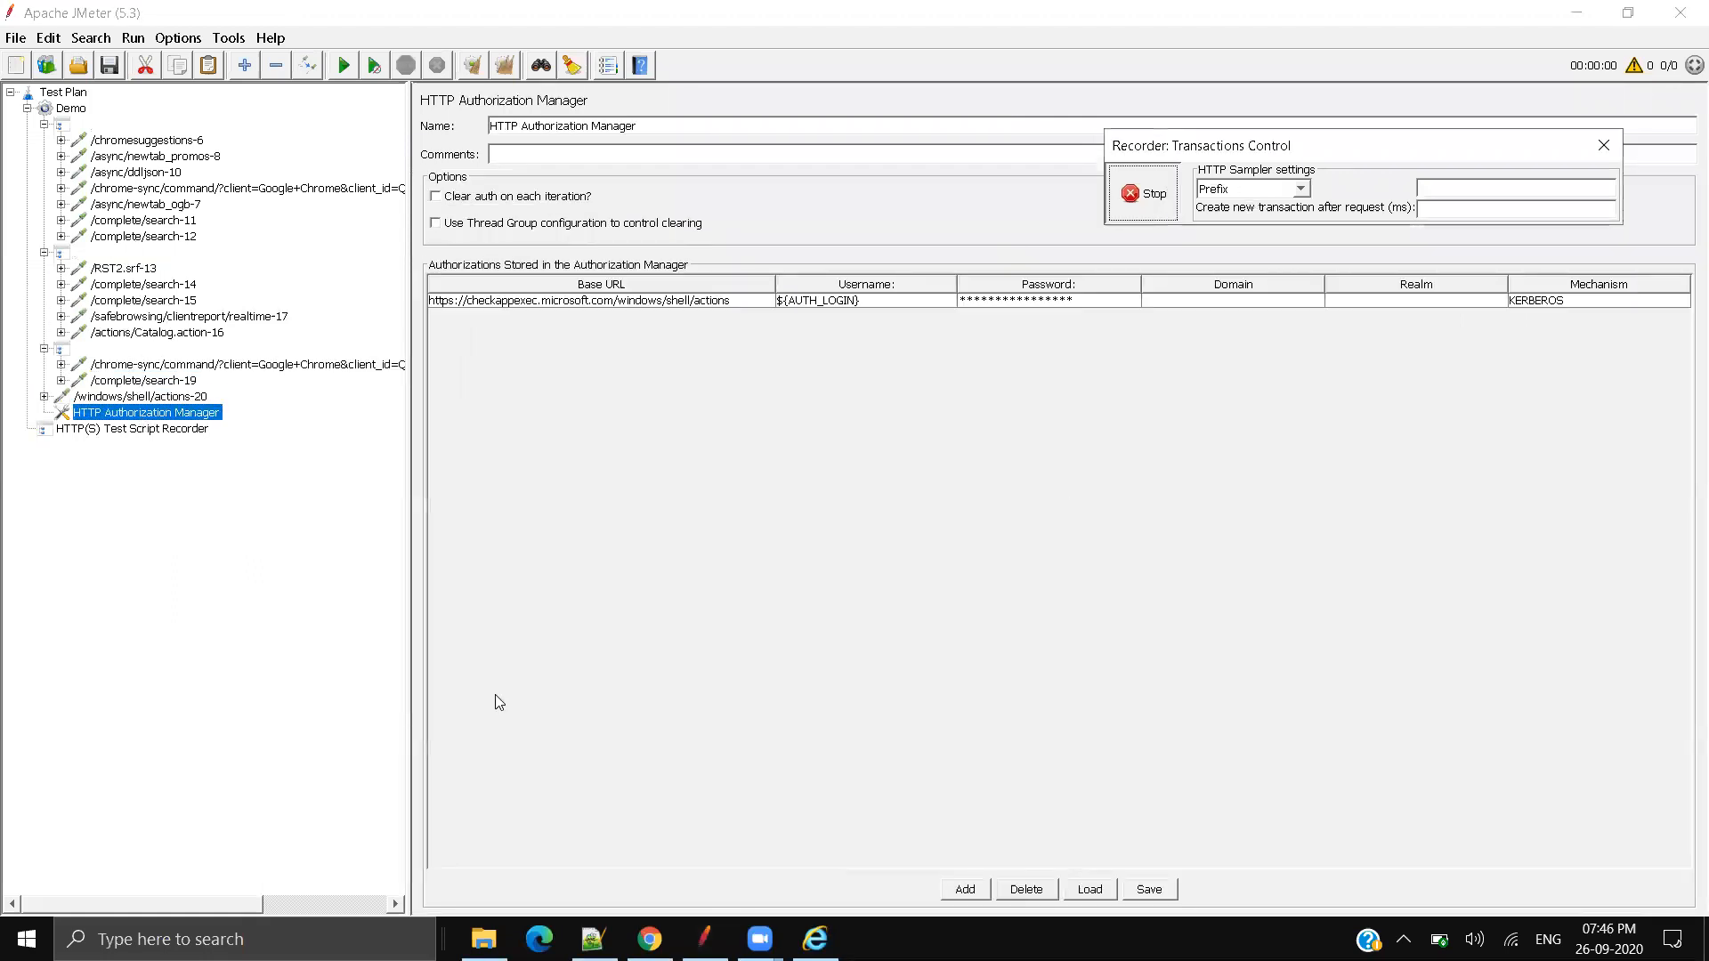
left_click(44, 124)
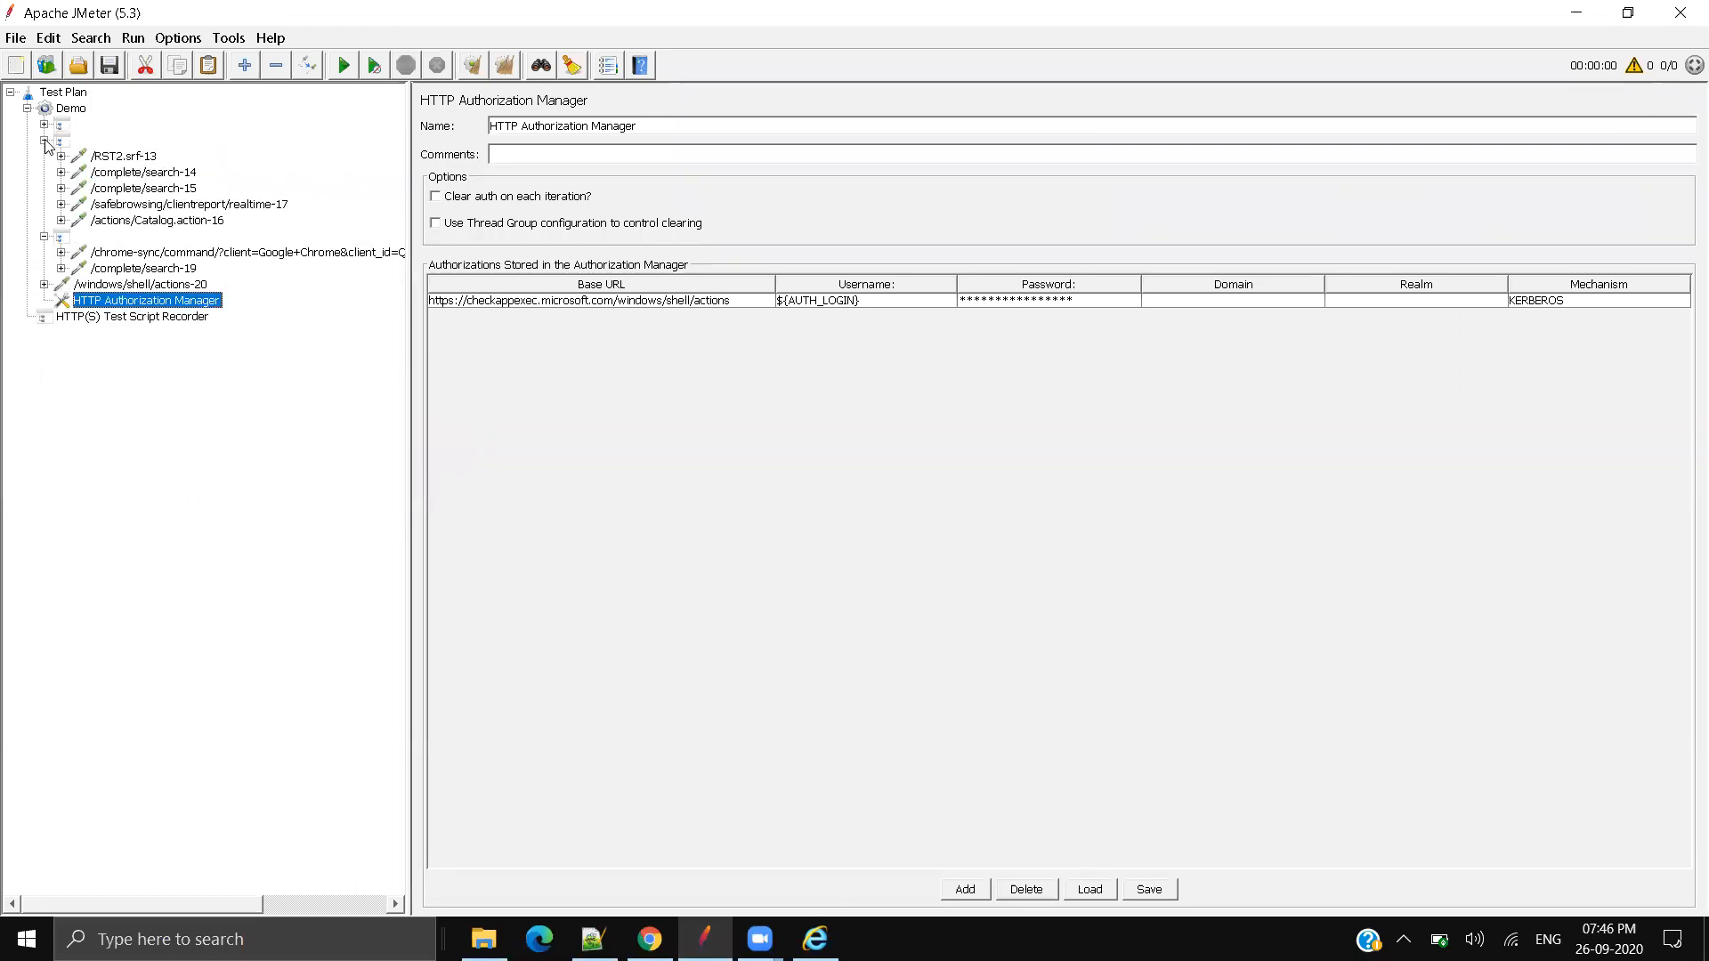
left_click(44, 141)
left_click(45, 157)
left_click(45, 172)
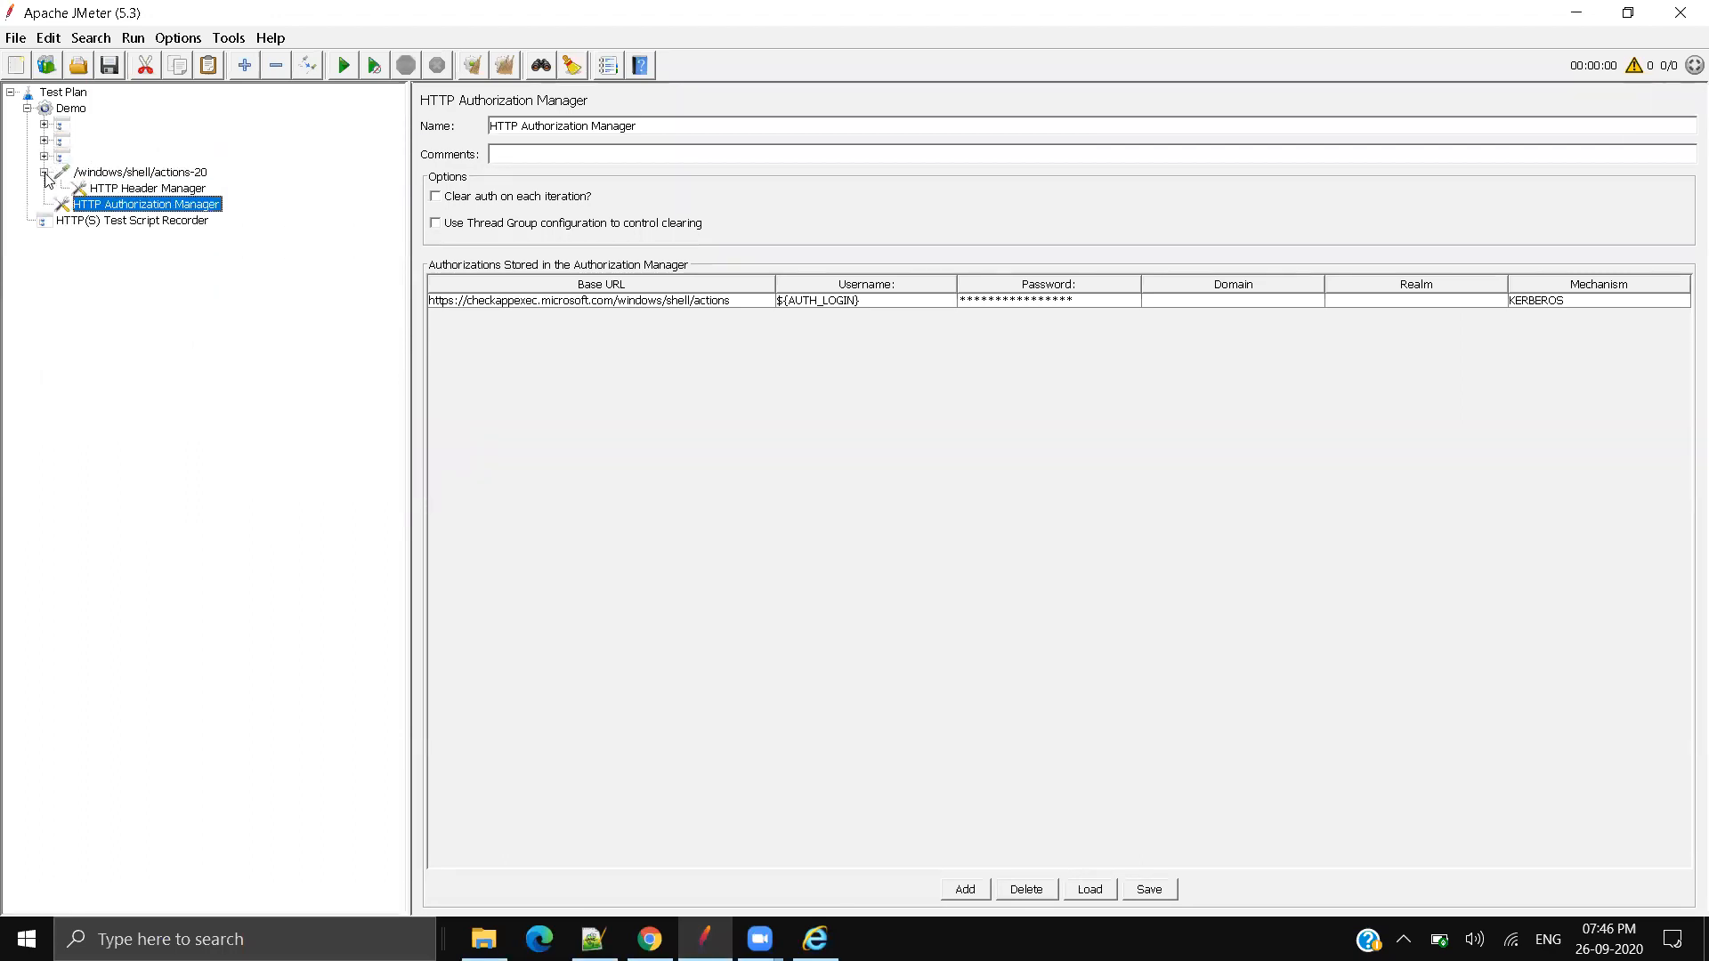
left_click(44, 173)
Step: Select everything recorded under Demo and delete it
left_click(65, 127)
left_click(71, 187)
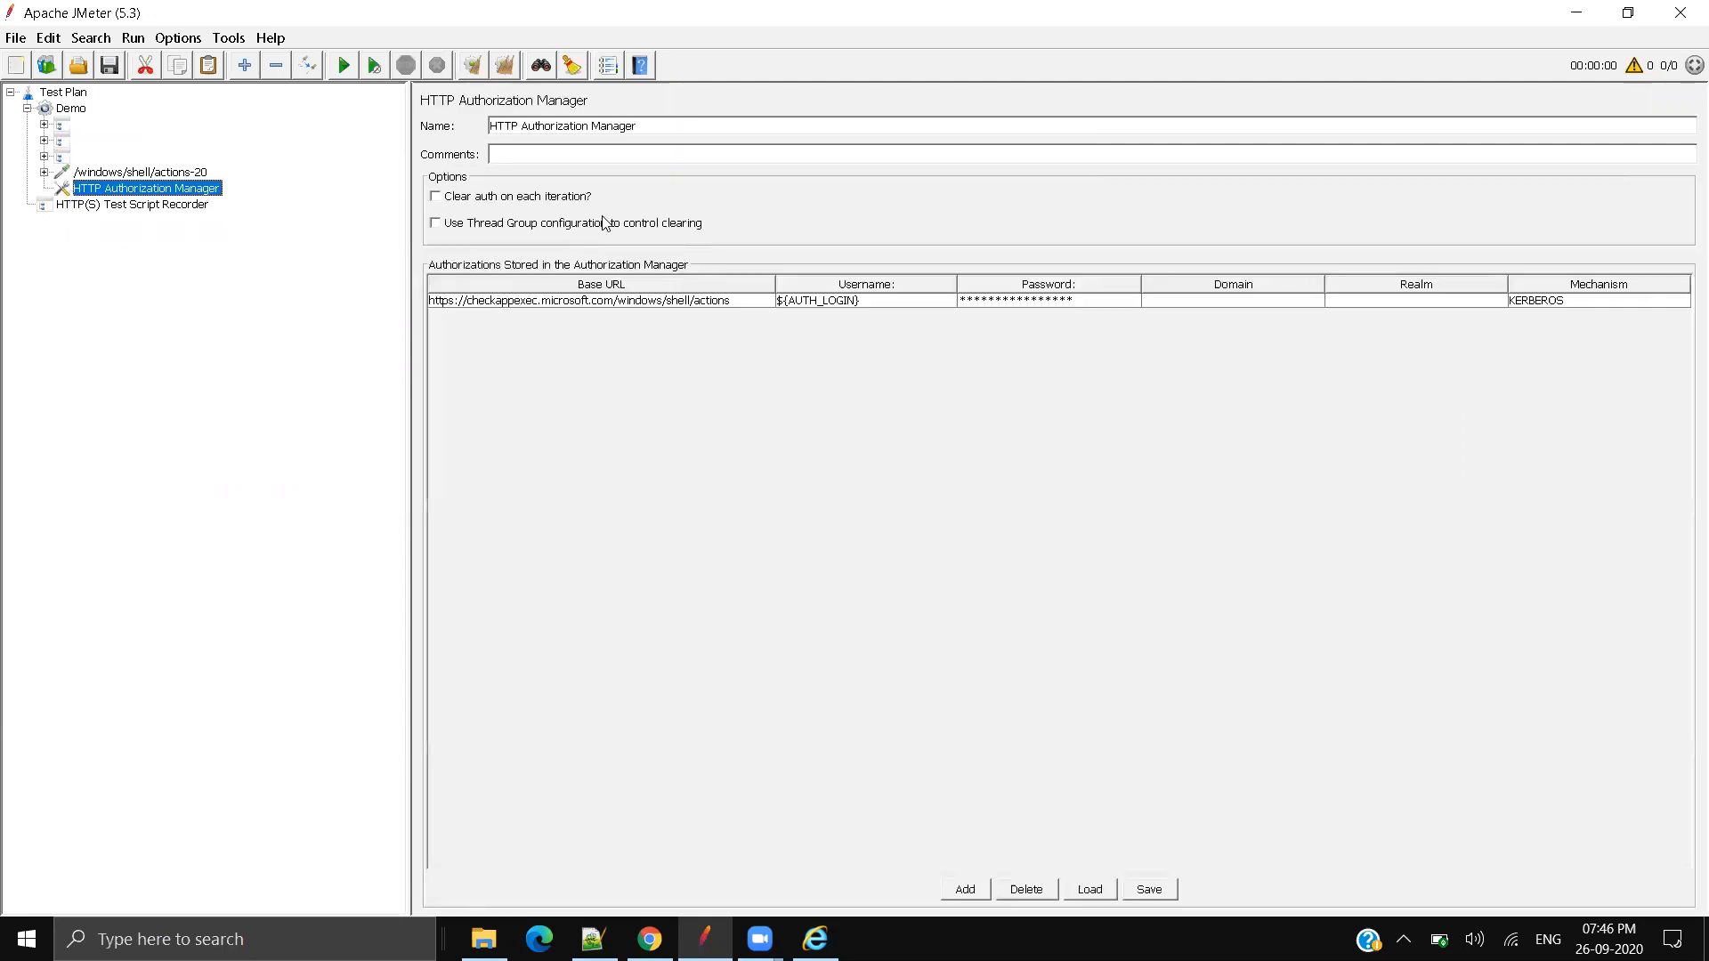
left_click(64, 128, "shift")
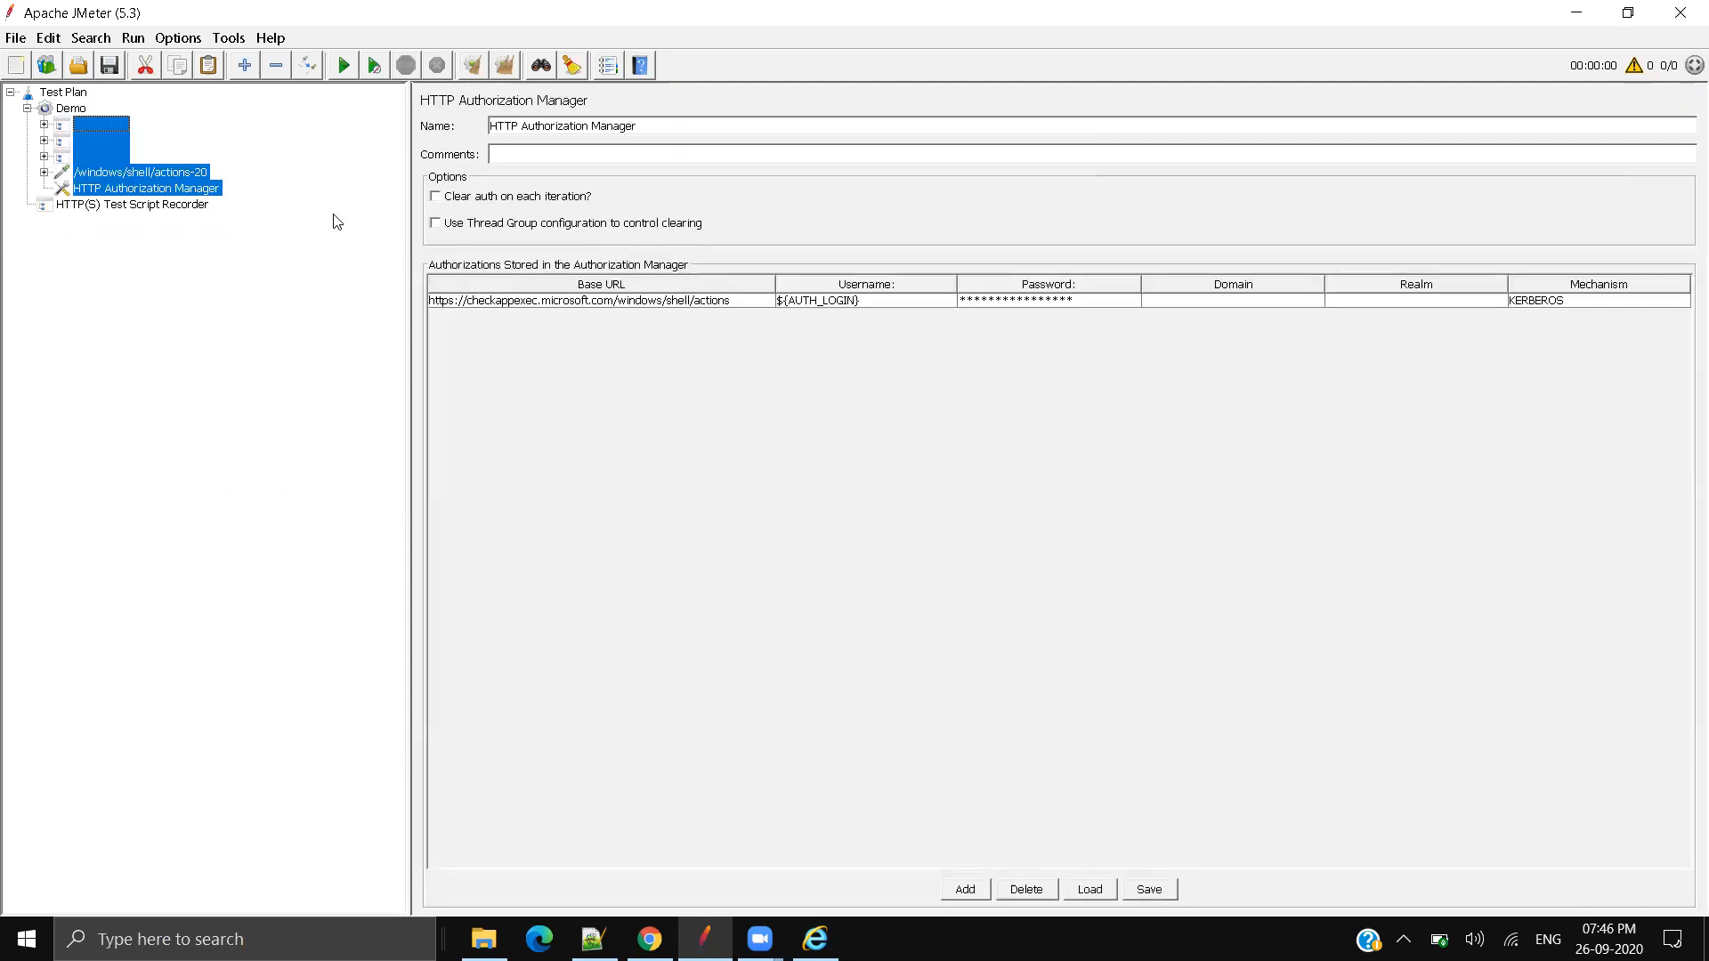
key("Delete")
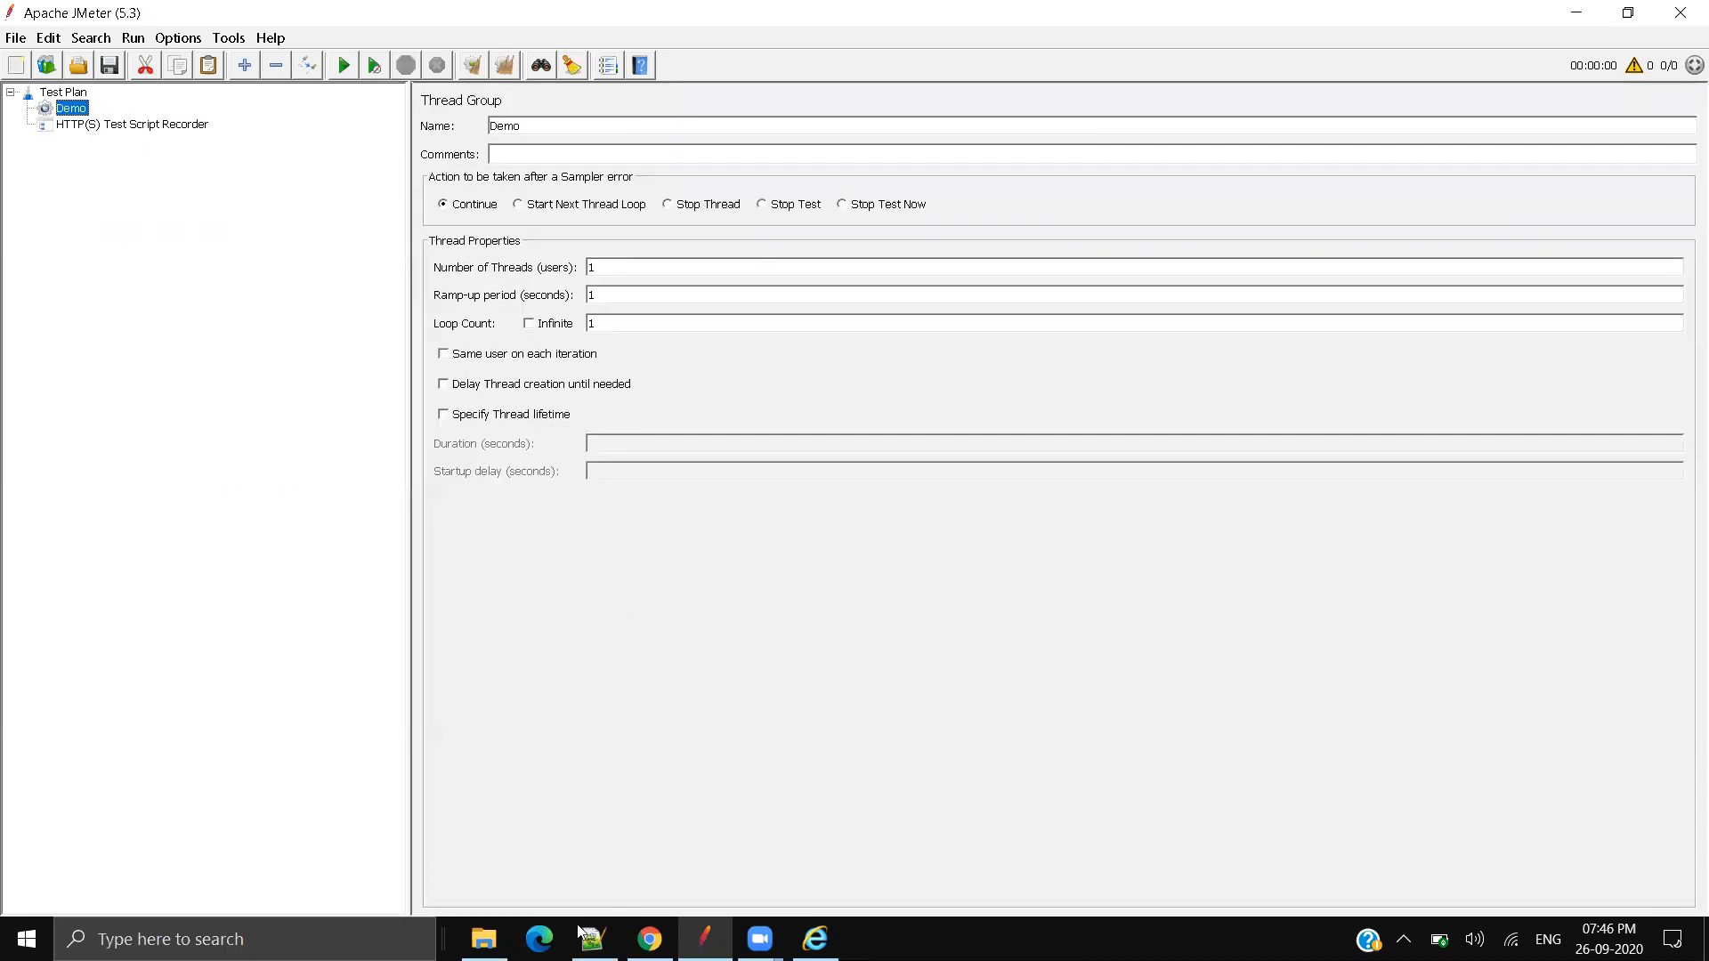
Step: Confirm Internet Explorer's LAN proxy is localhost port 8888 and close Internet Options
left_click(650, 939)
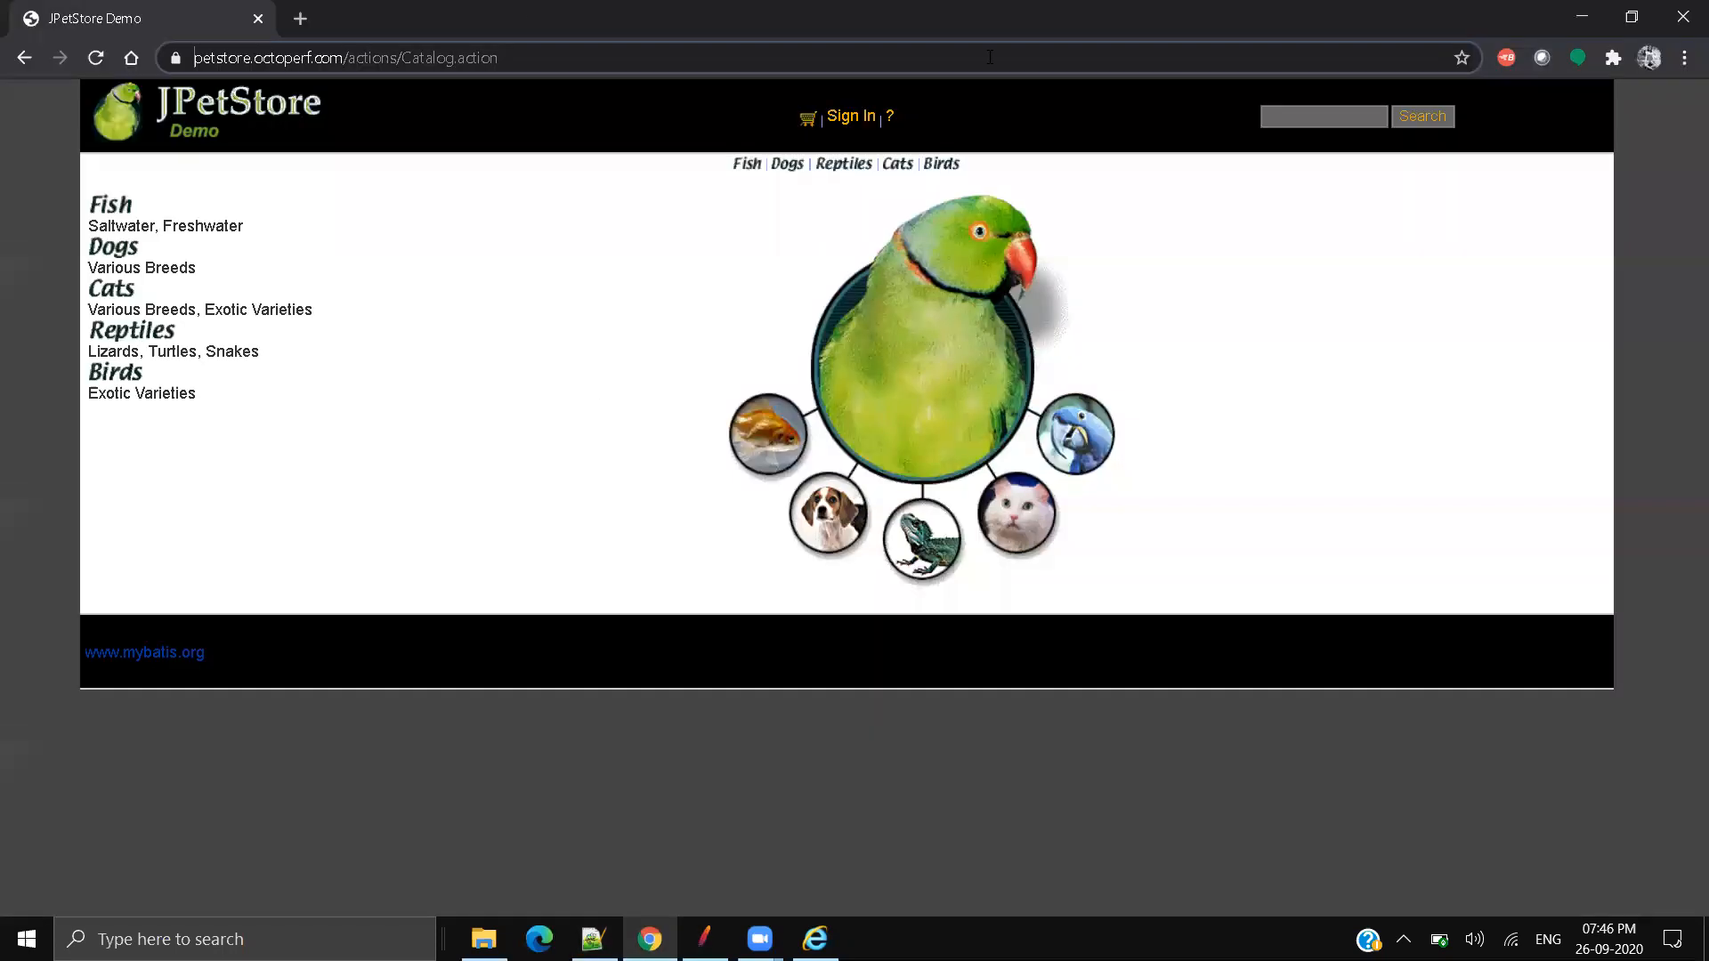
left_click(816, 939)
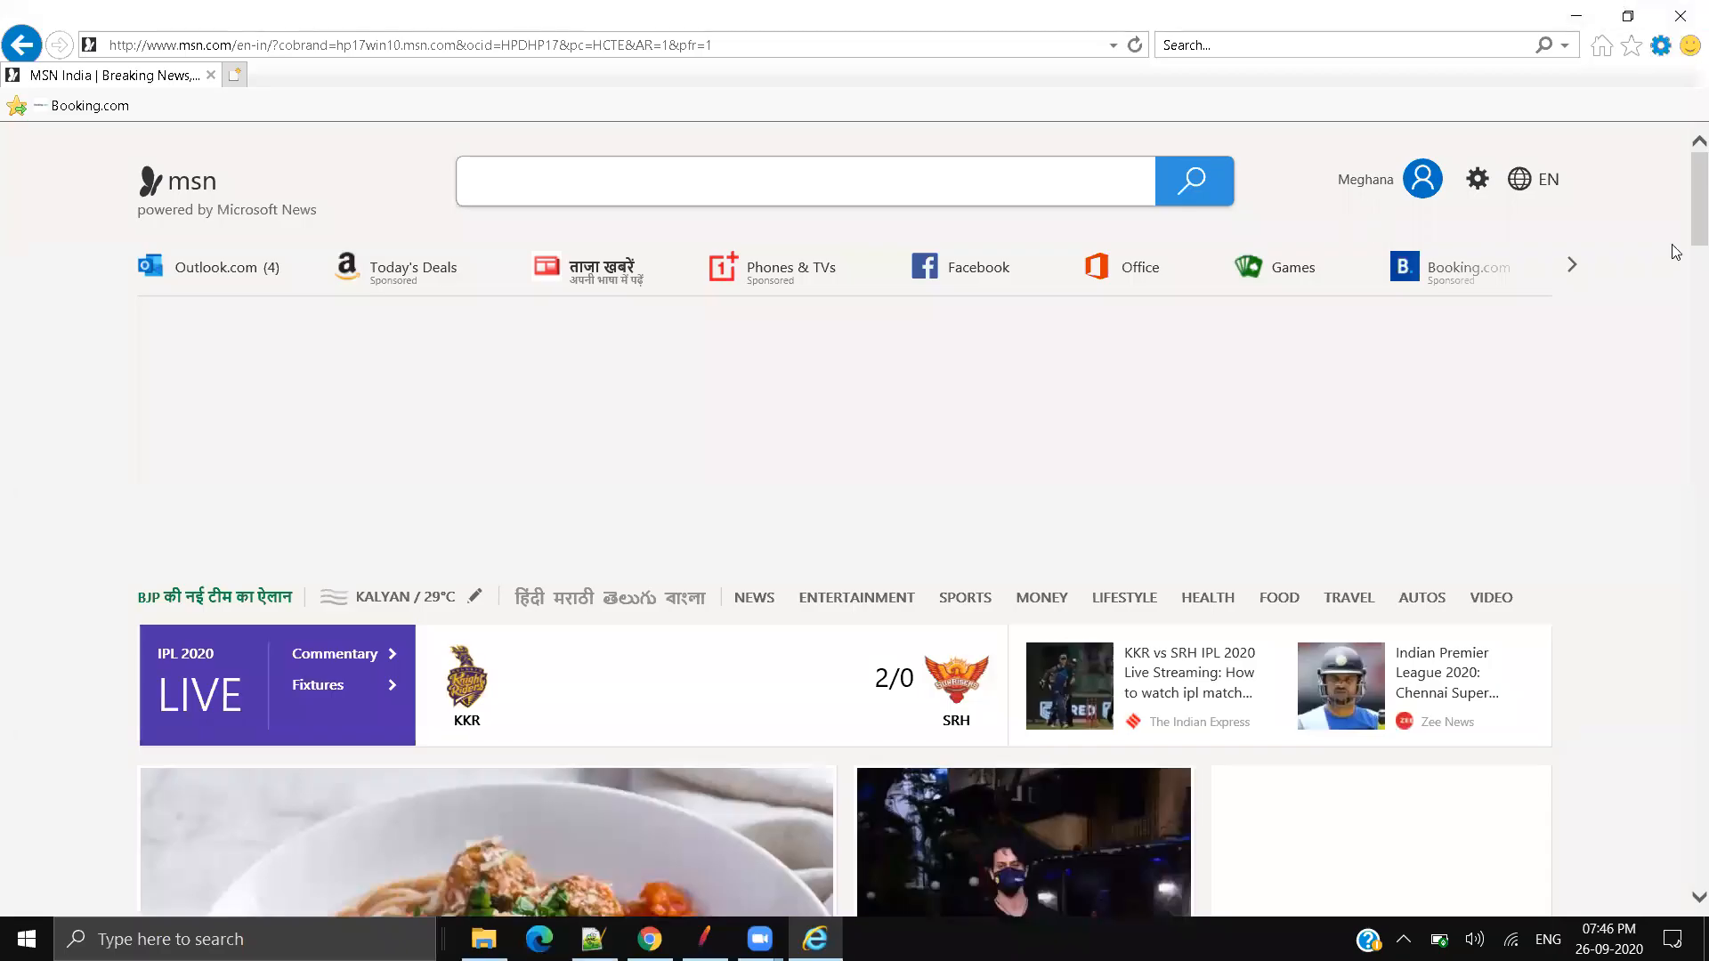
left_click(1661, 44)
left_click(1447, 300)
left_click(383, 17)
left_click(1661, 45)
left_click(1461, 327)
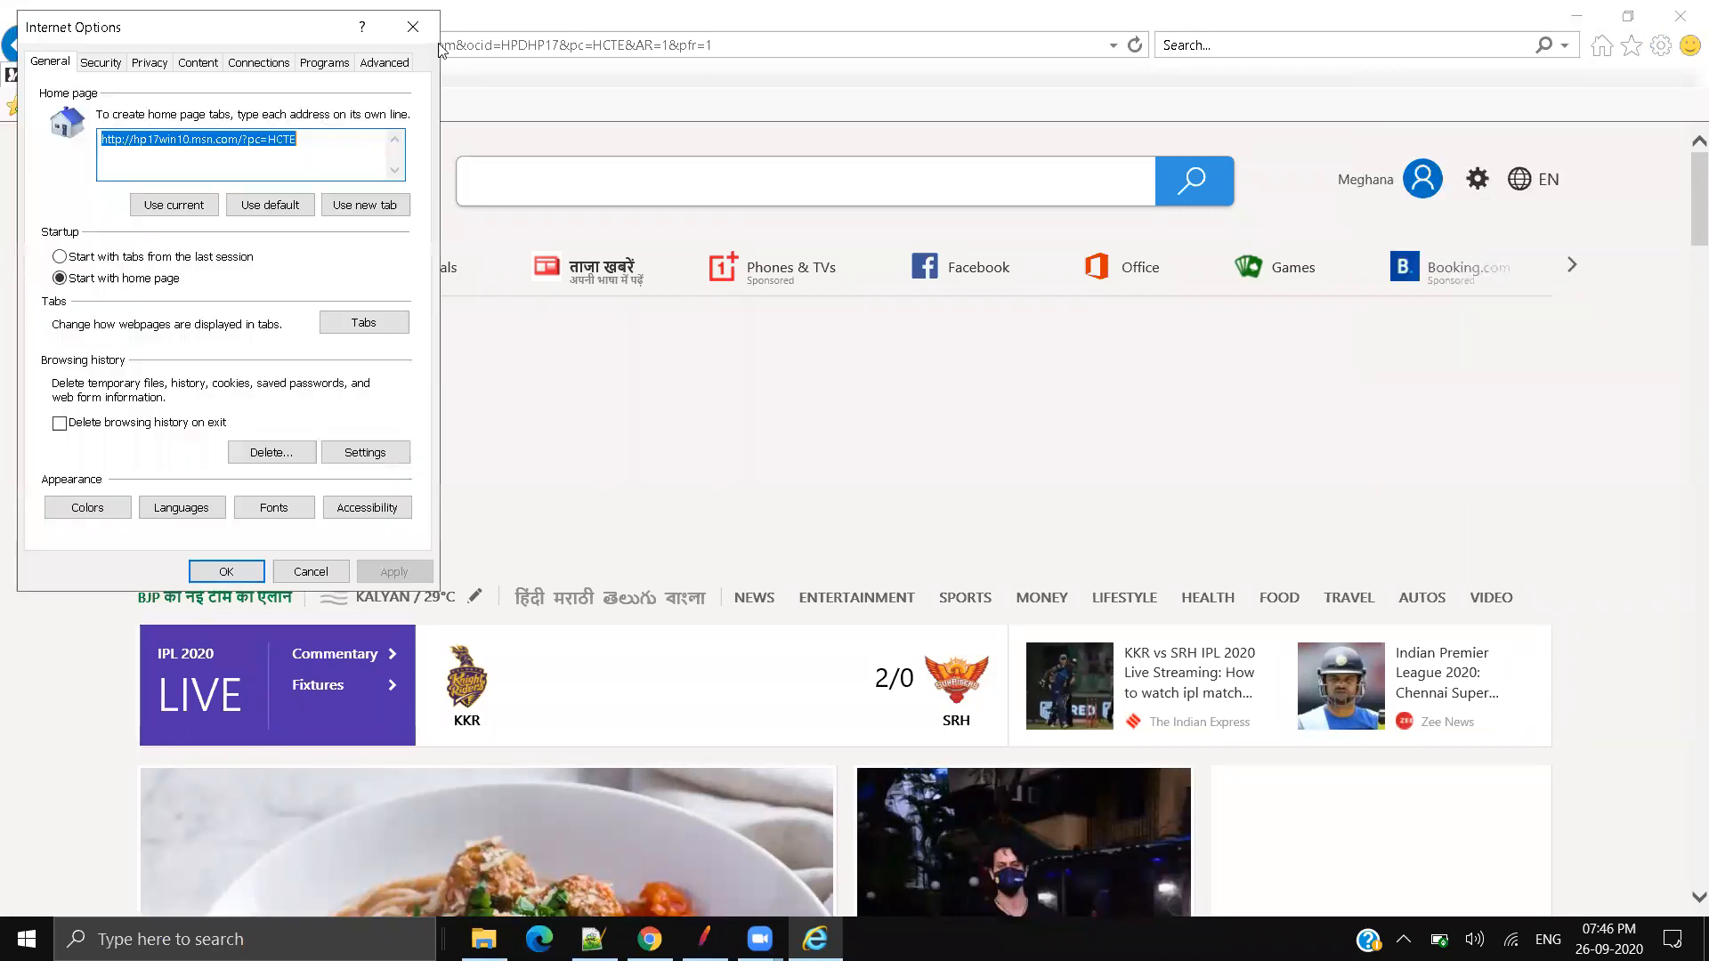
left_click(259, 61)
left_click(352, 449)
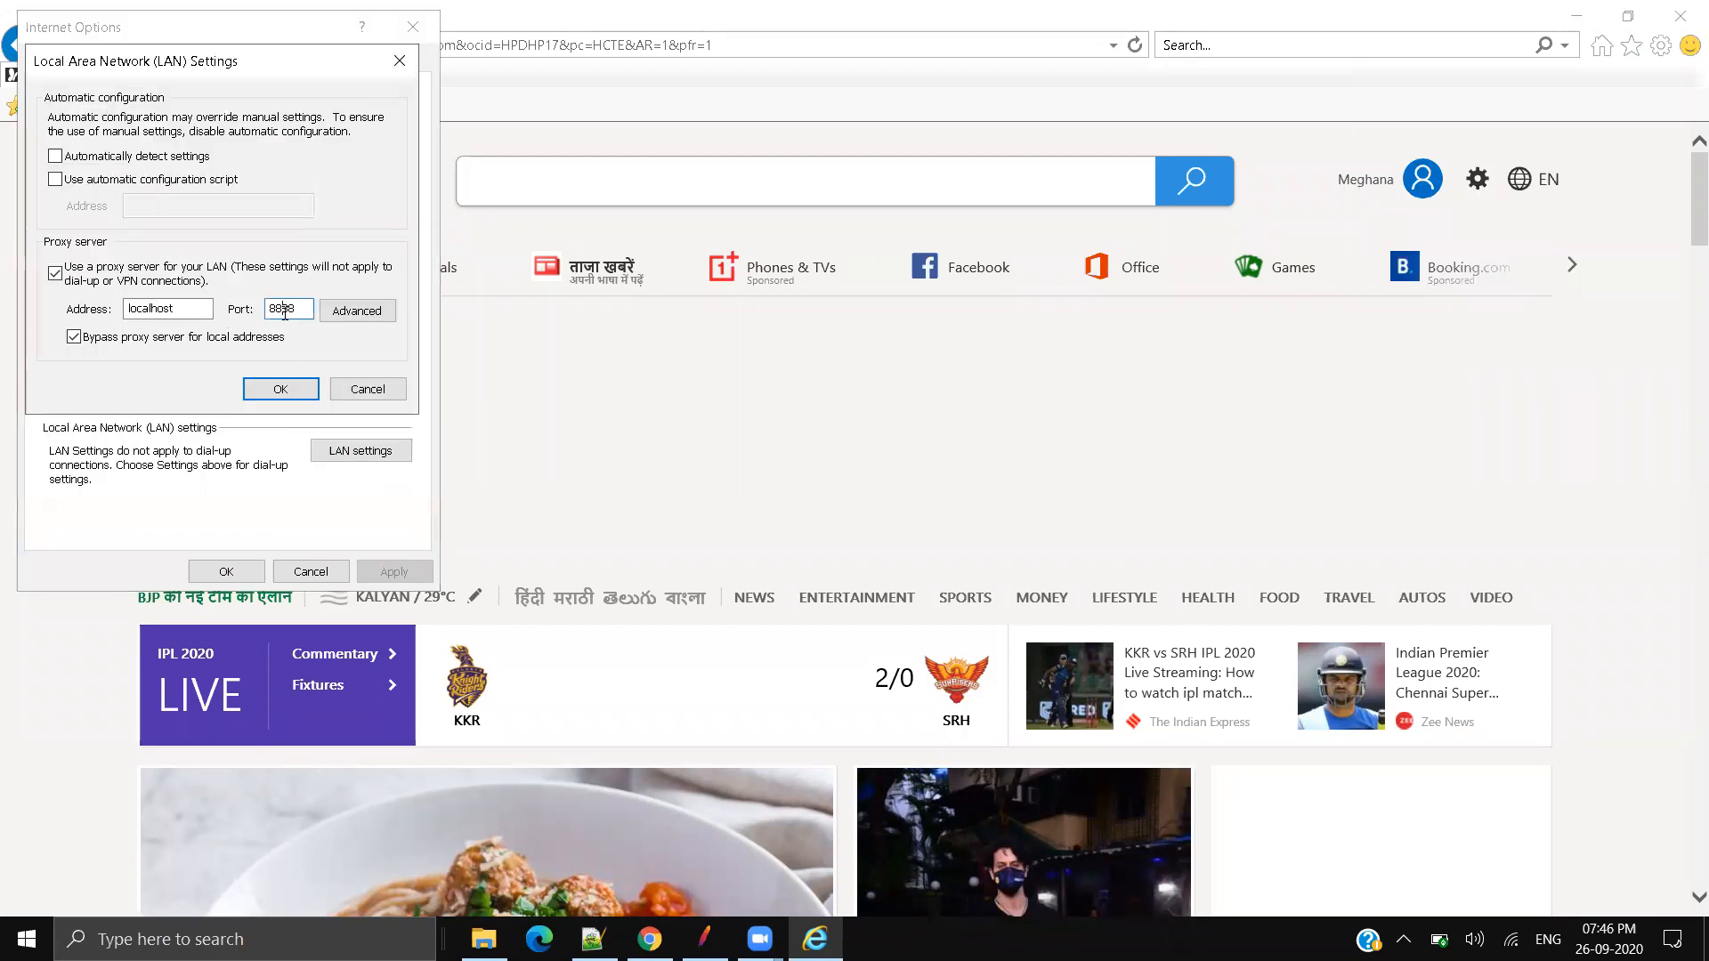
left_click(278, 389)
left_click(226, 571)
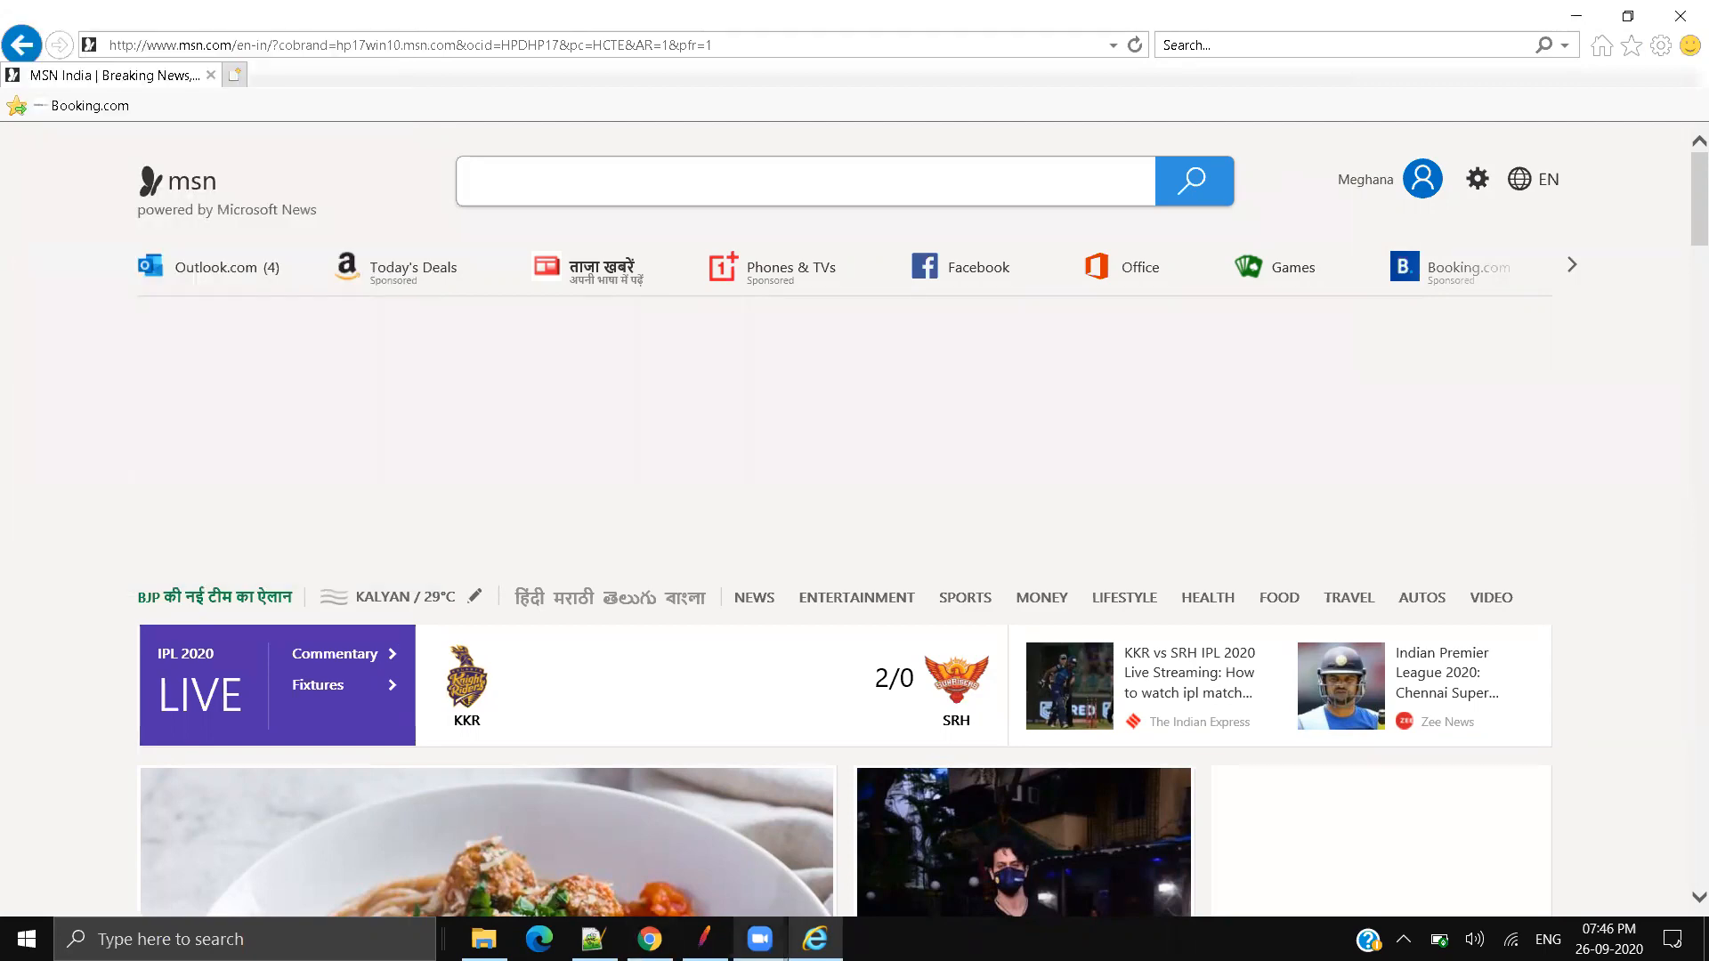
Step: Close the Chrome JPetStore window and bring JMeter back to the front
left_click(649, 939)
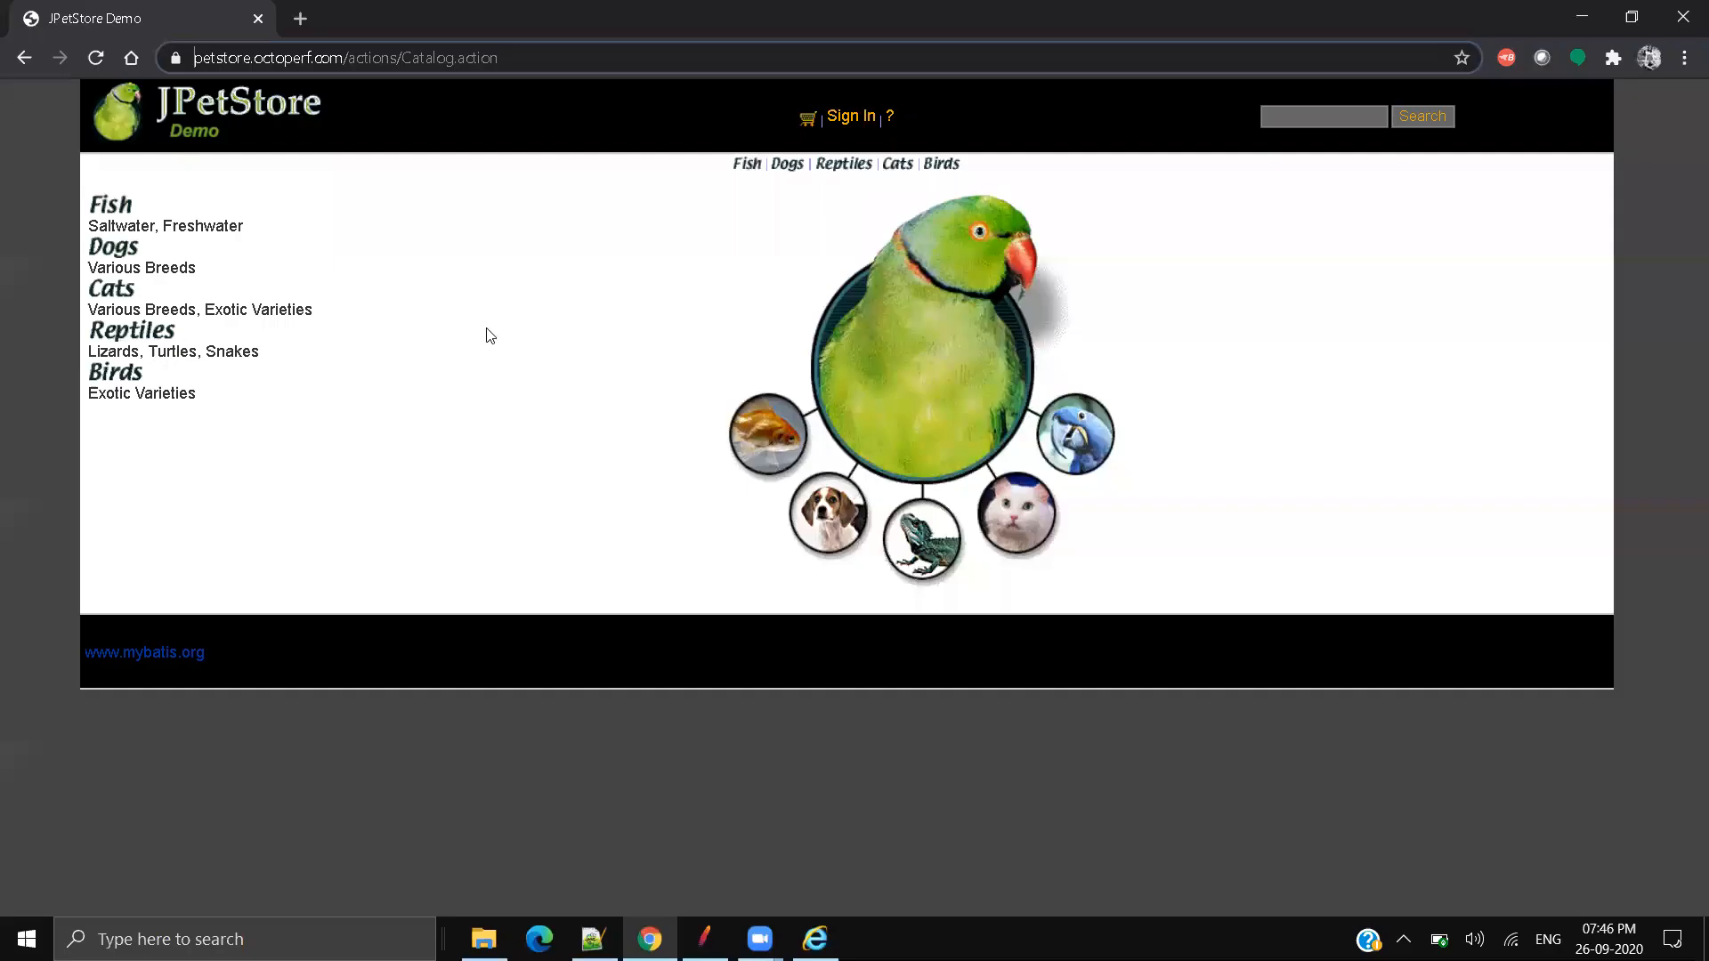
left_click(259, 19)
left_click(704, 939)
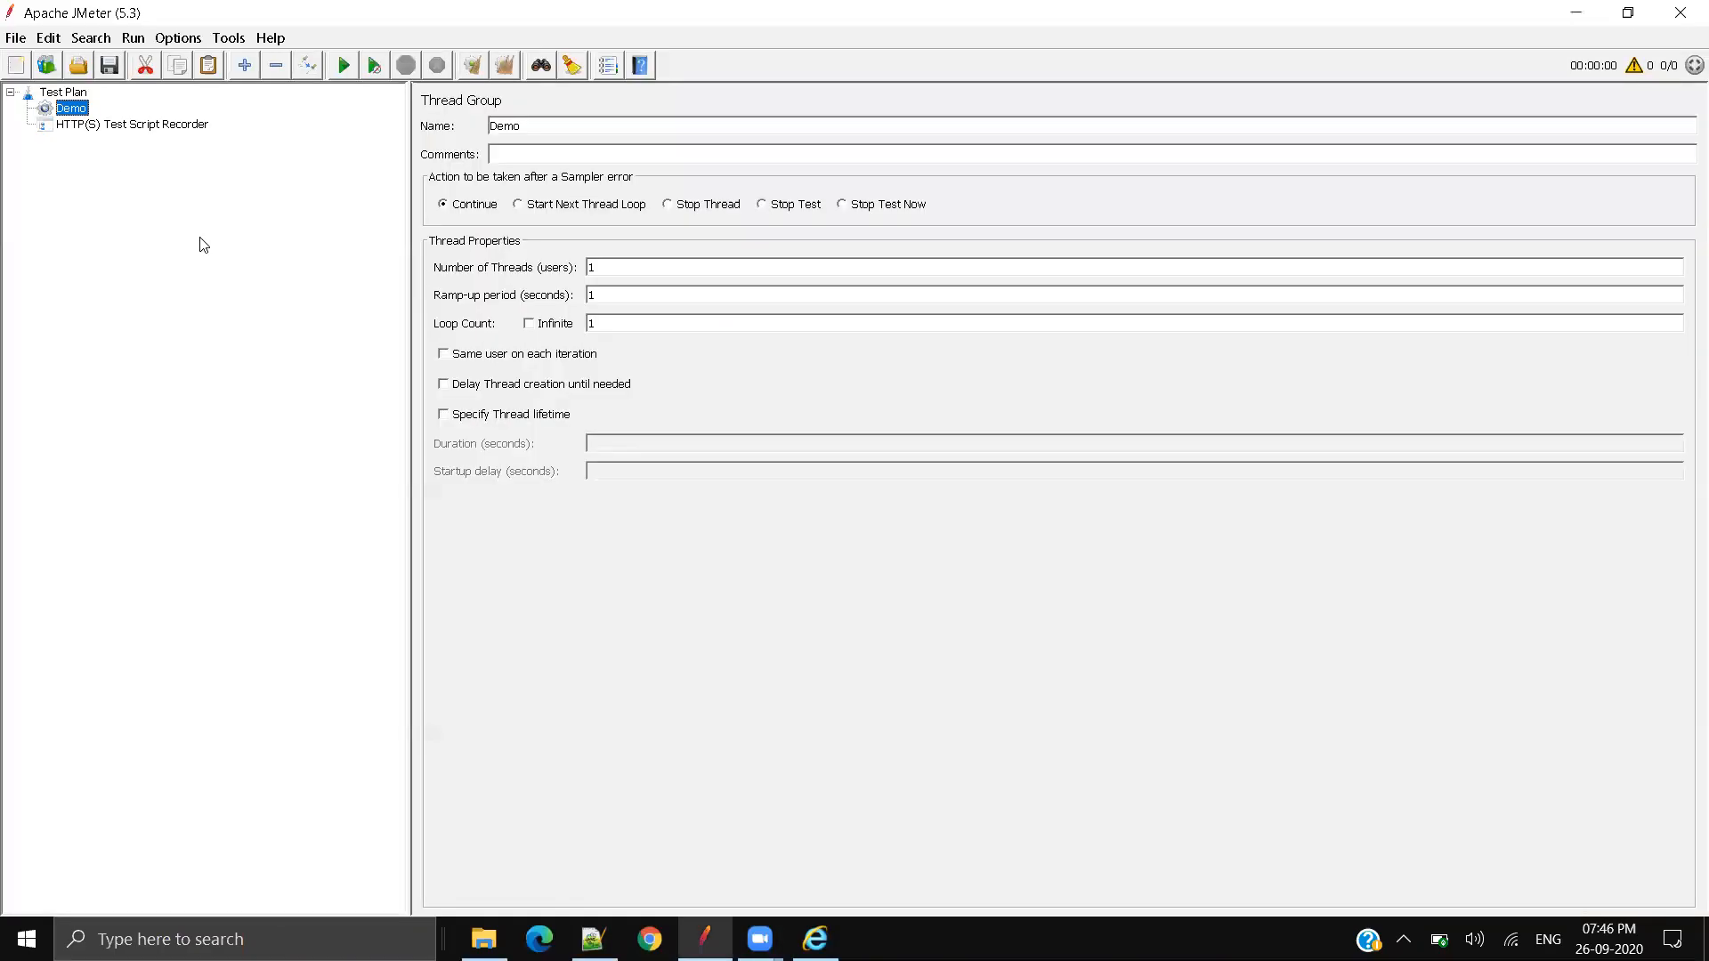
Step: Start the HTTP(S) Test Script Recorder with Grouping set to 'Do not group samplers'
left_click(84, 125)
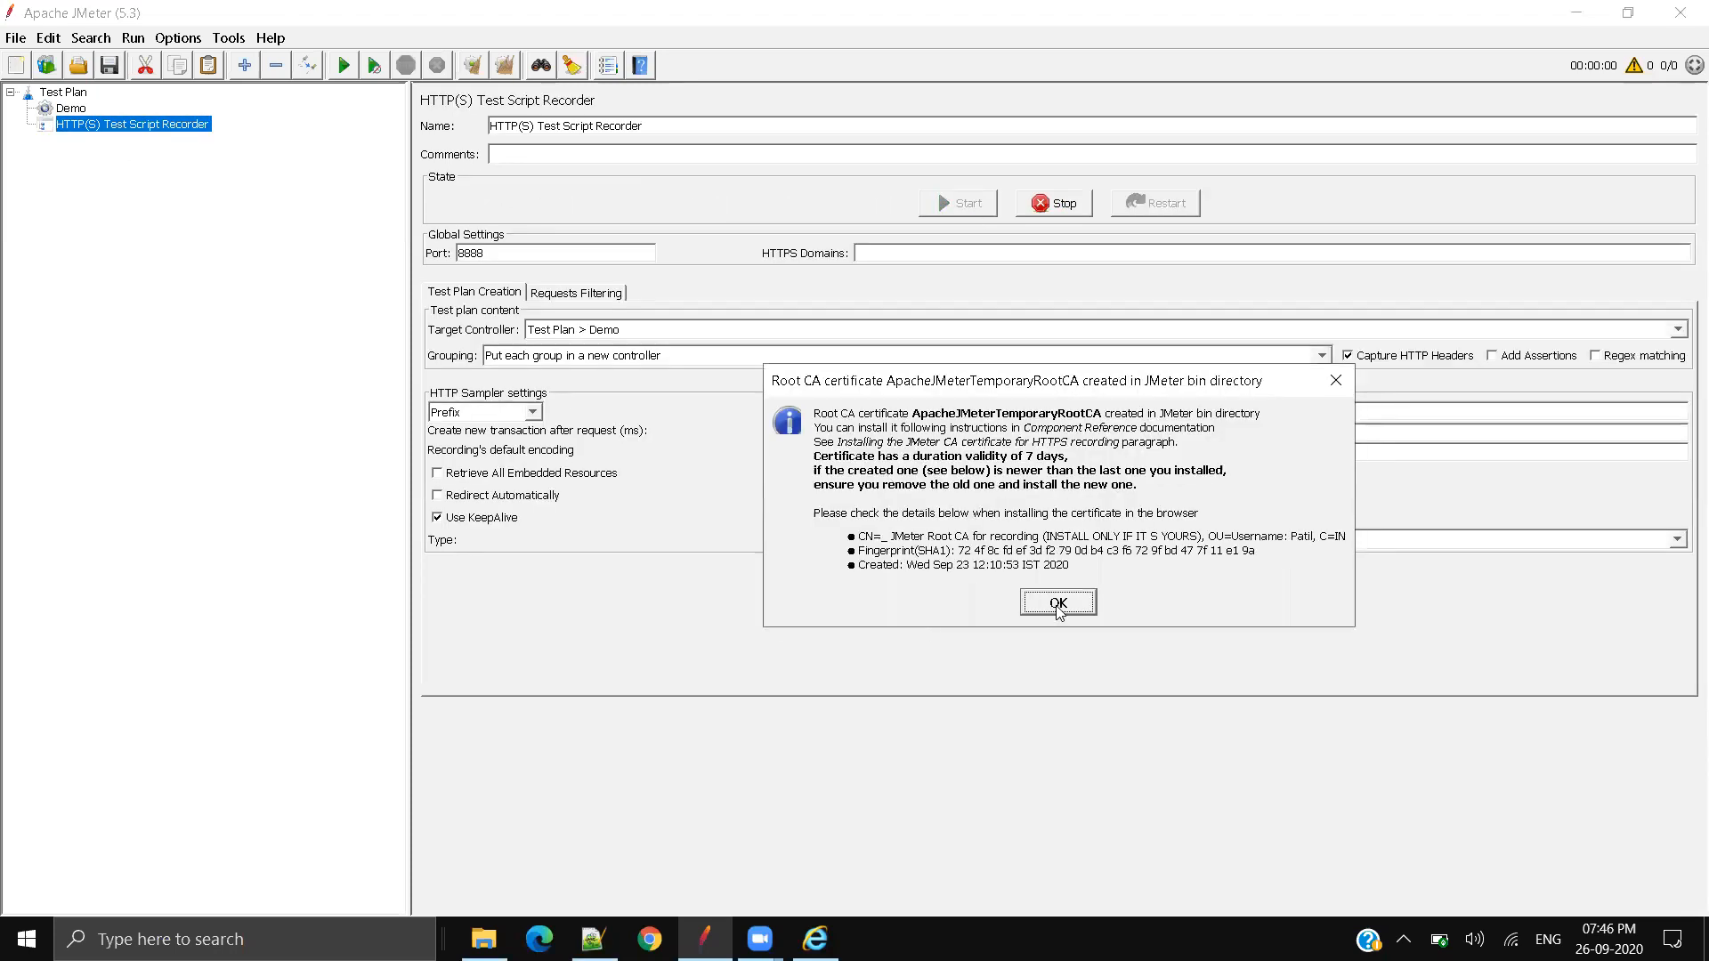
left_click(1336, 381)
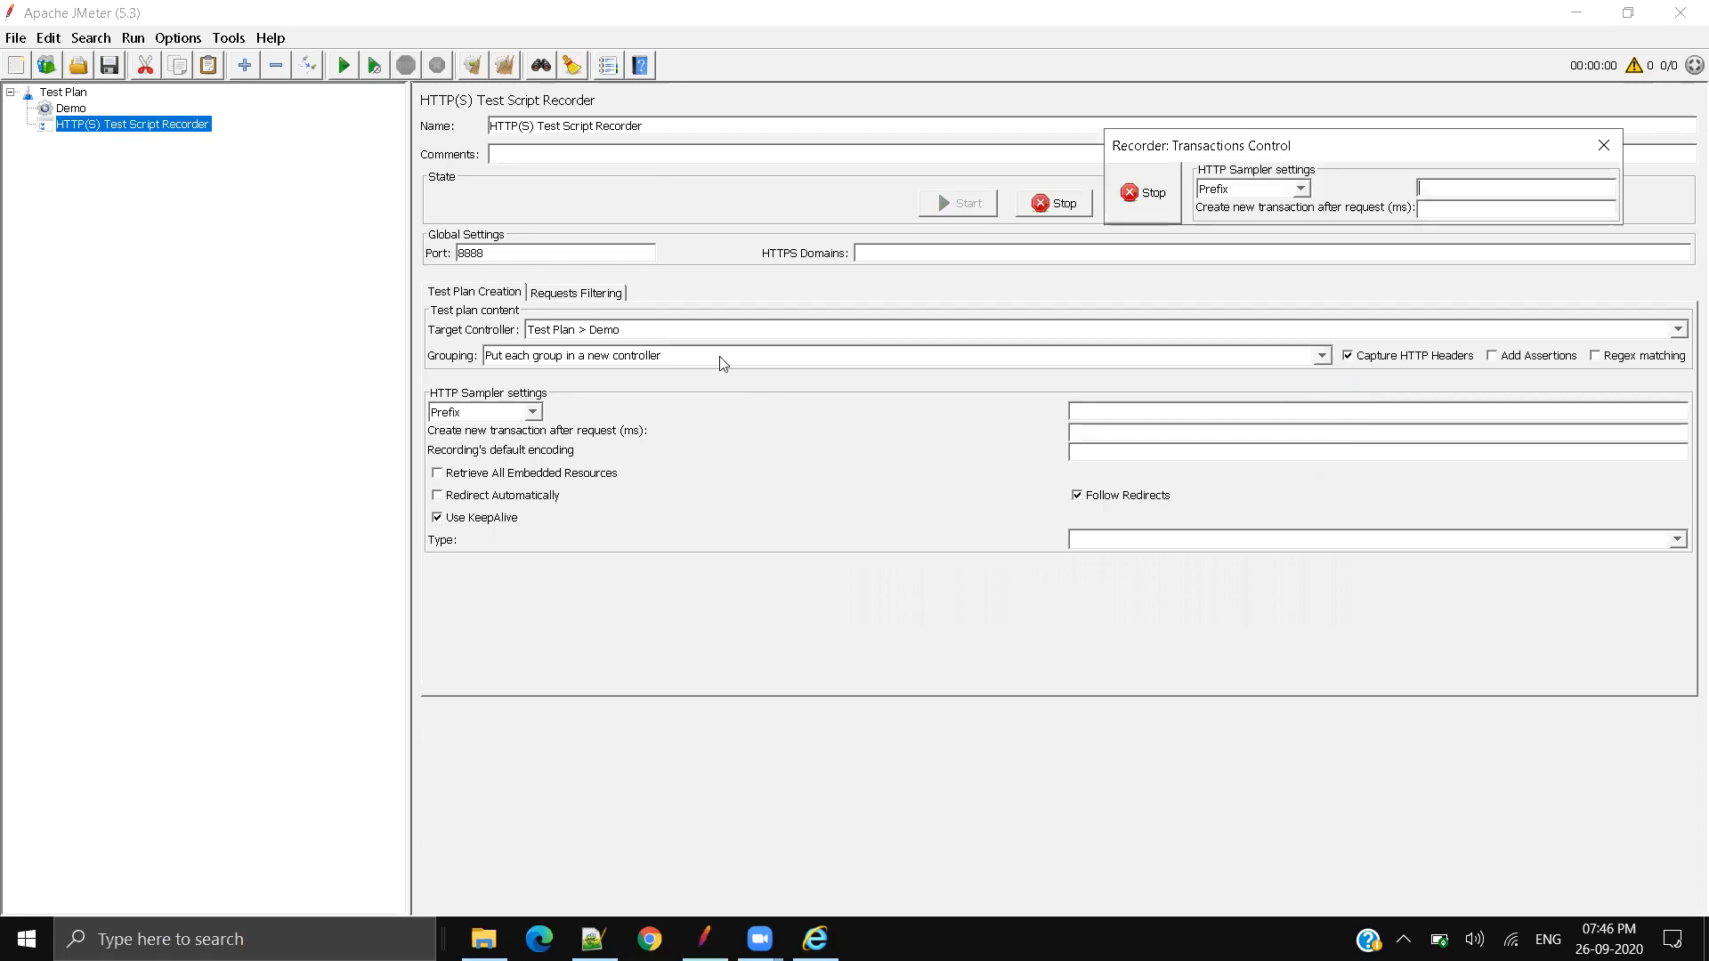
left_click(584, 355)
key("Up")
key("Return")
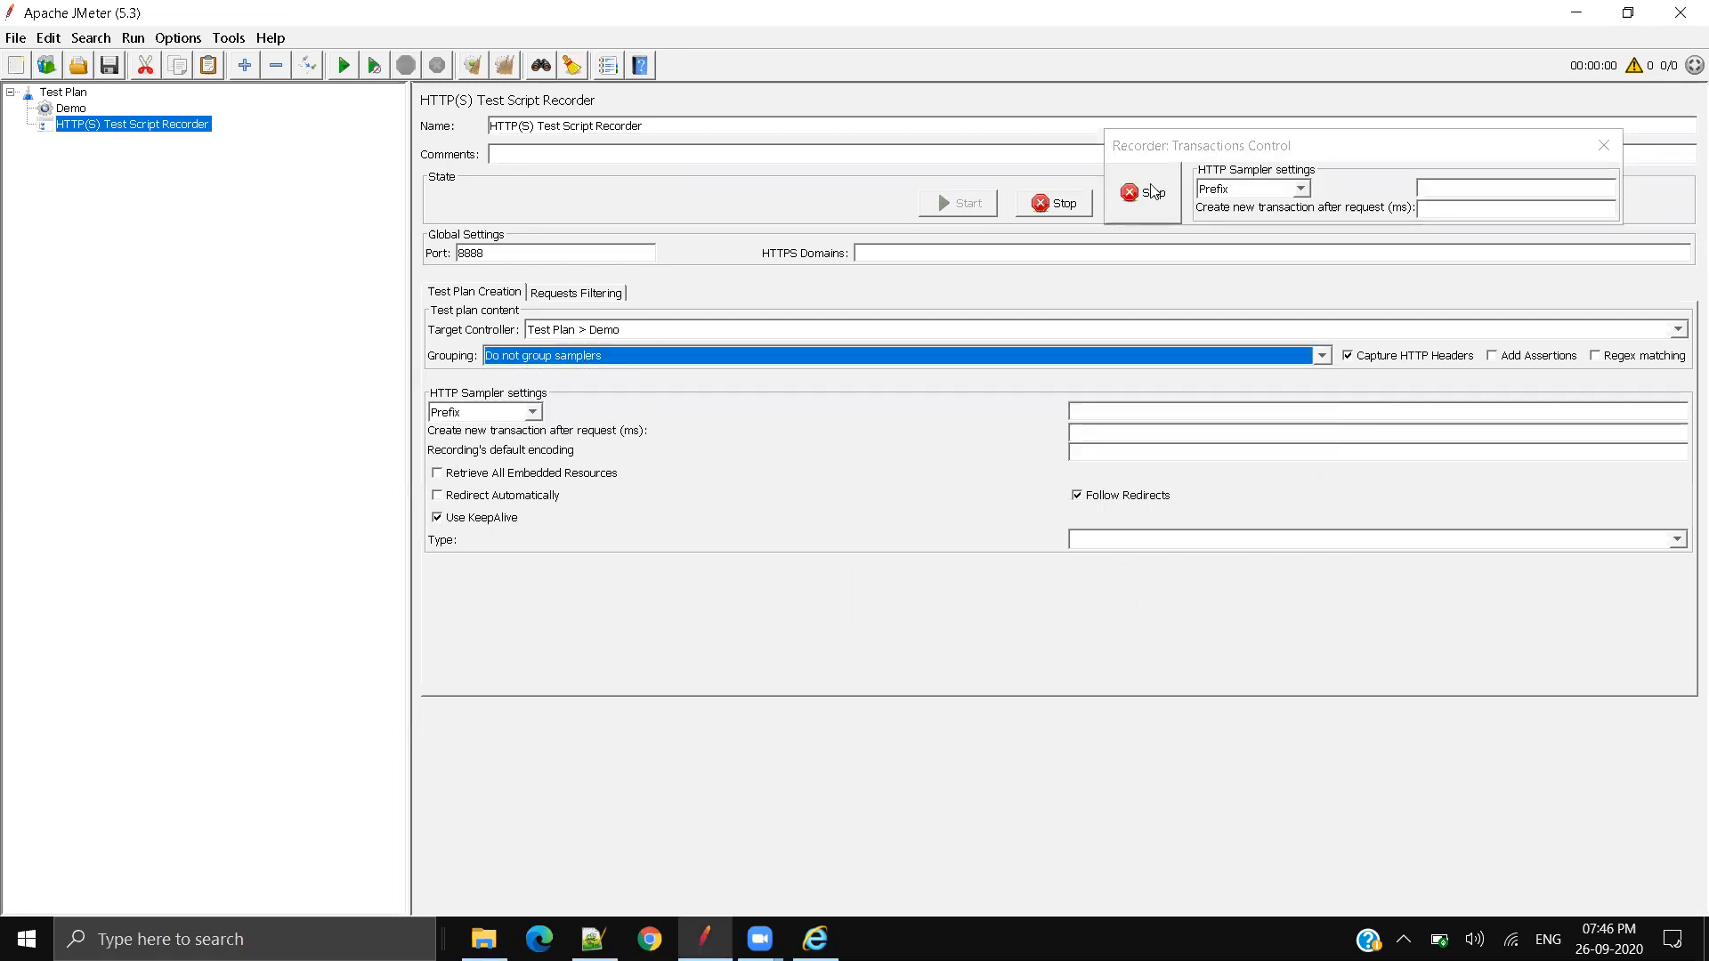
Step: Load the JPetStore catalog page in Chrome through the proxy
left_click(646, 939)
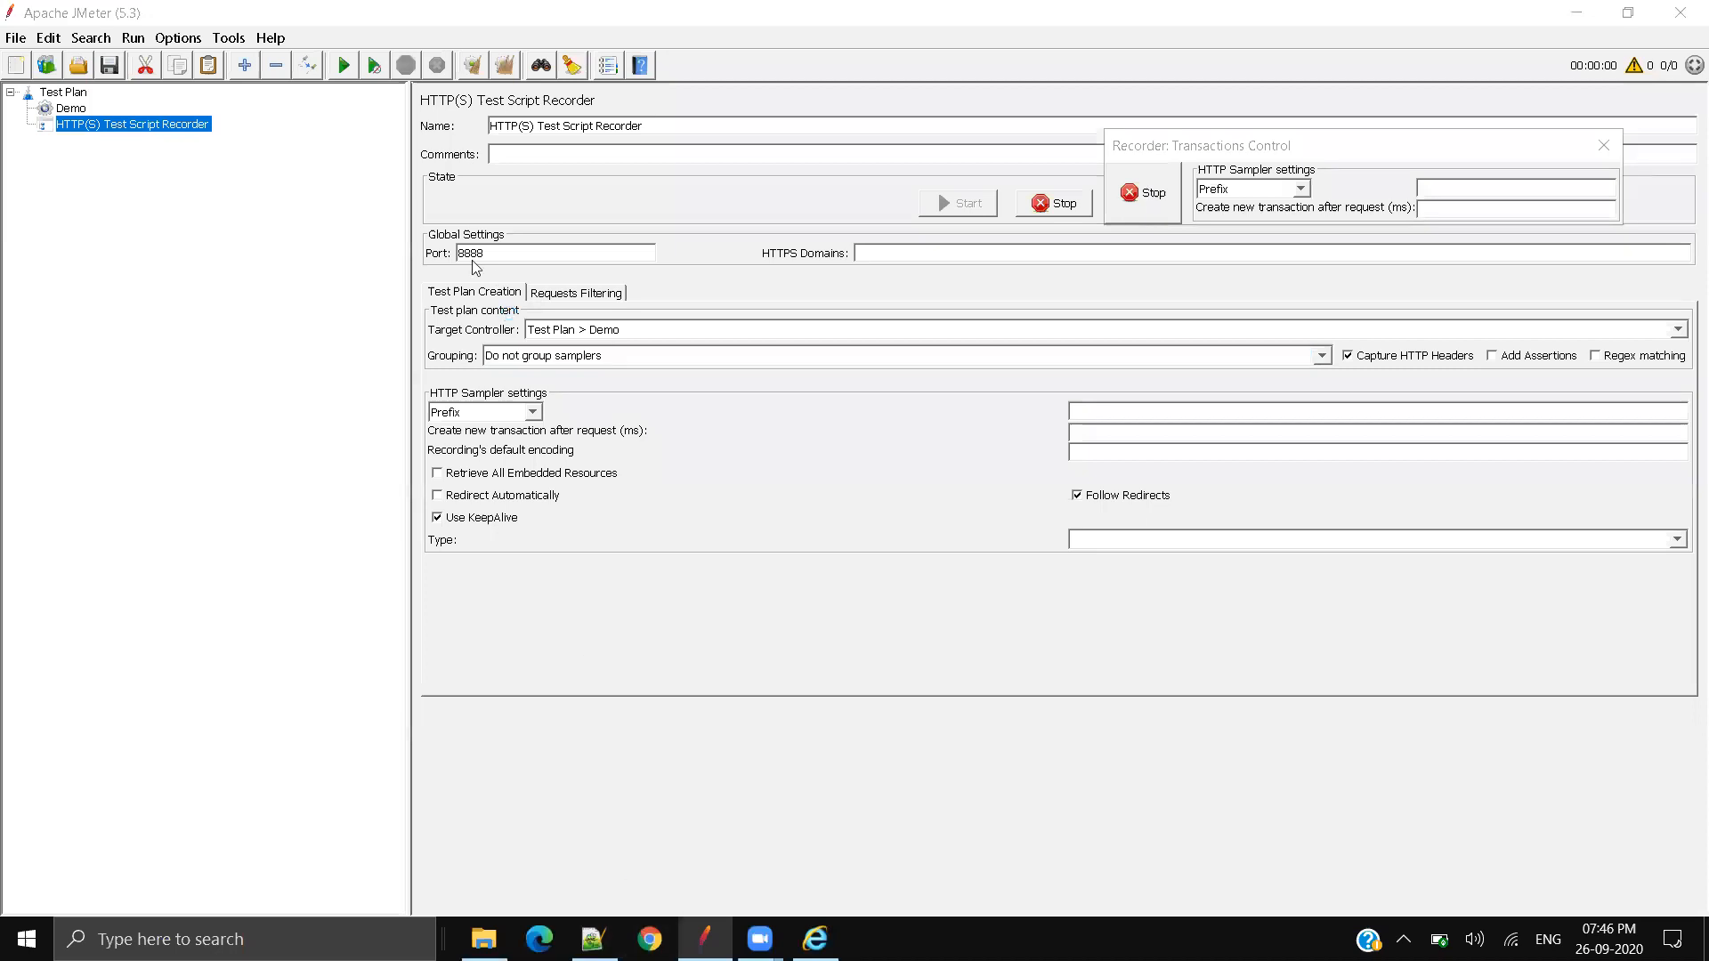
left_click(384, 57)
type("https://petstore.octoperf.com/actions/Catalog.action")
key("Return")
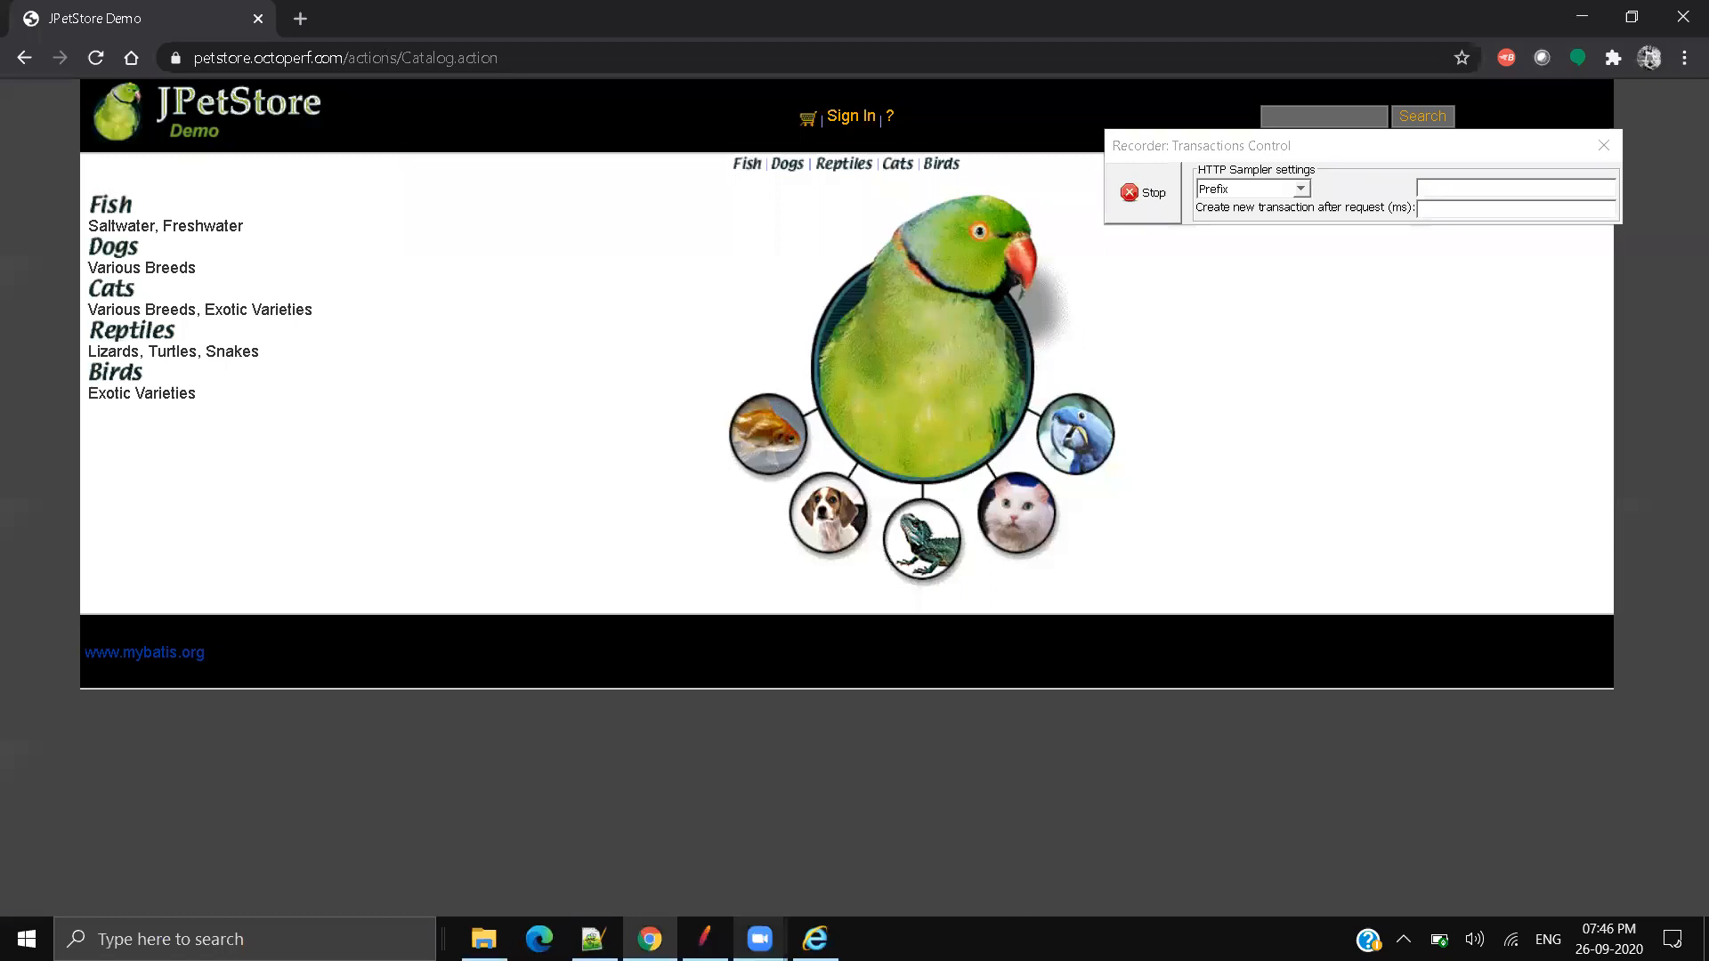
Step: Expand Demo in JMeter and step through the newly recorded requests from /async/ddljson-24
left_click(704, 939)
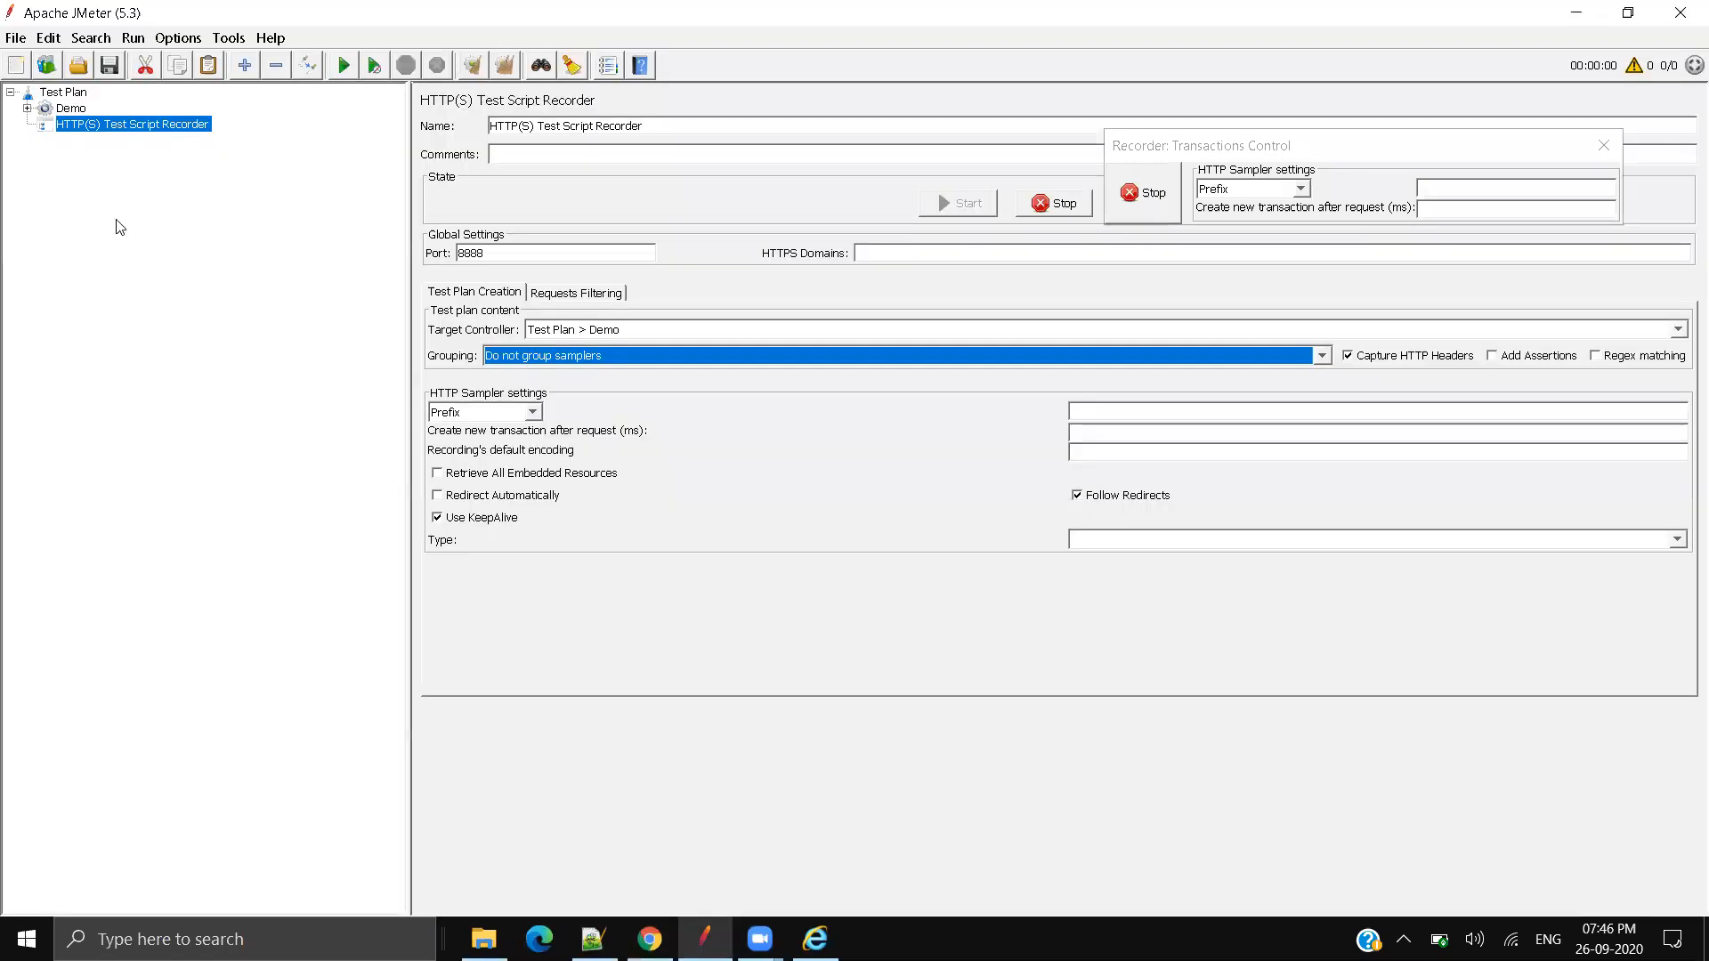
left_click(26, 109)
left_click(102, 141)
key("Down")
key("Down")
key("Down")
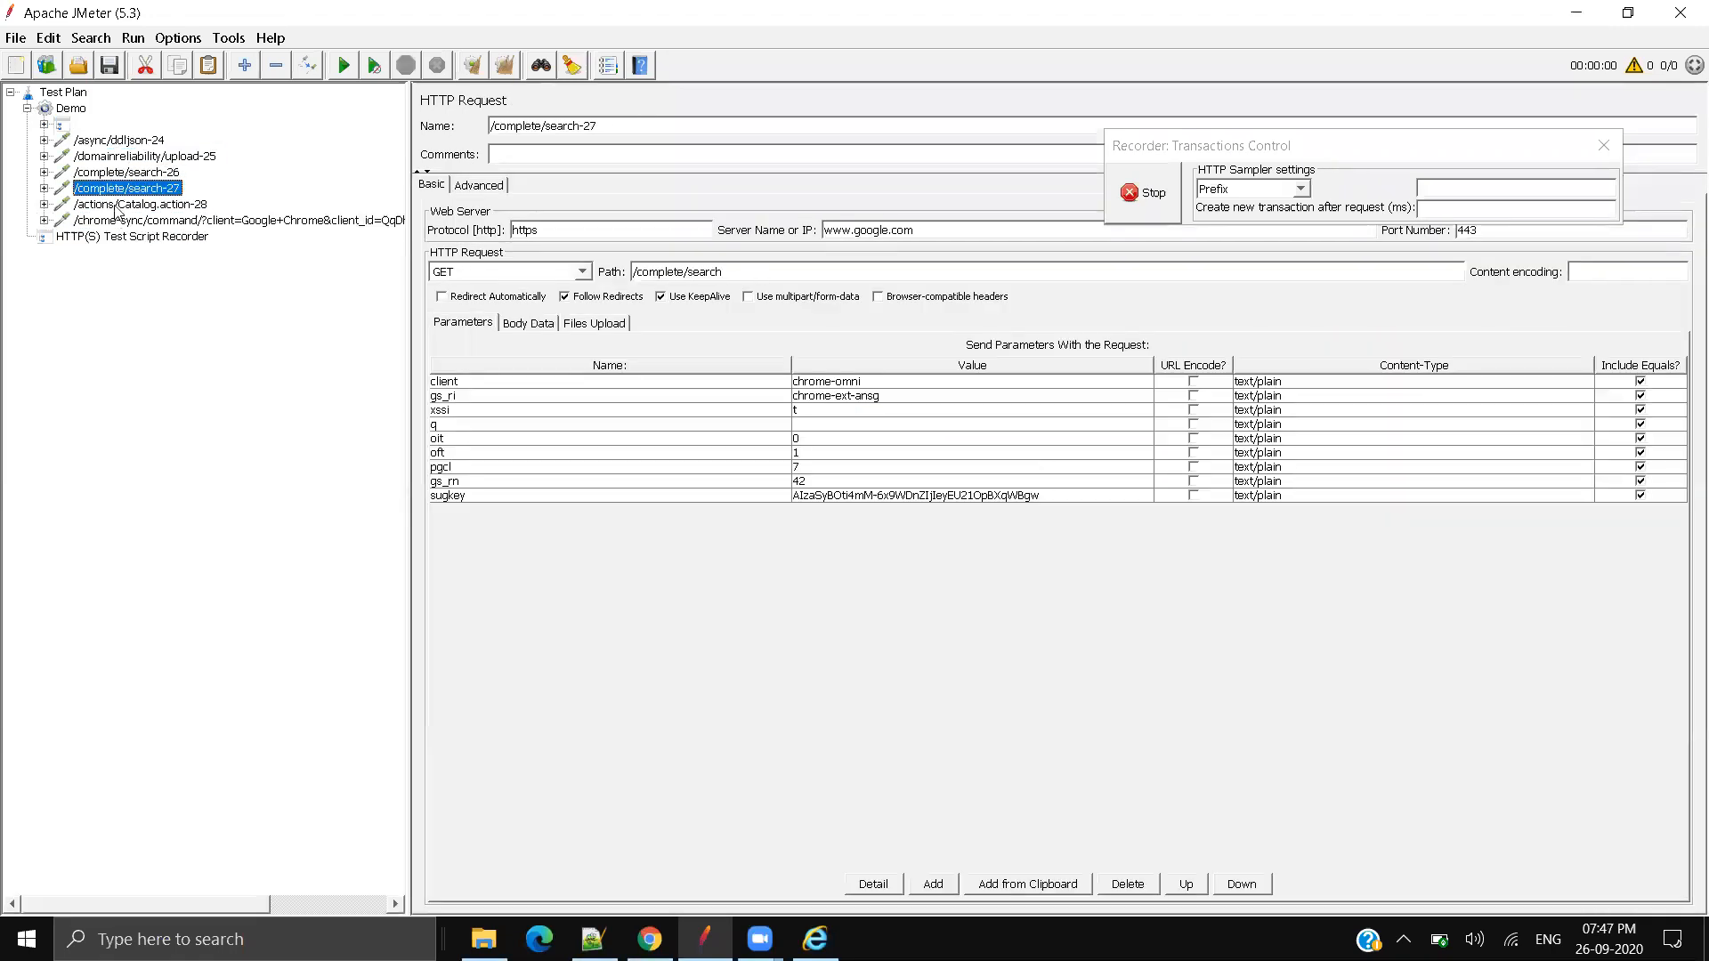
Step: Review the recorded samplers from /actions/Catalog.action-28 and chrome-sync back up to /async/ddljson-24
left_click(114, 205)
left_click(115, 222)
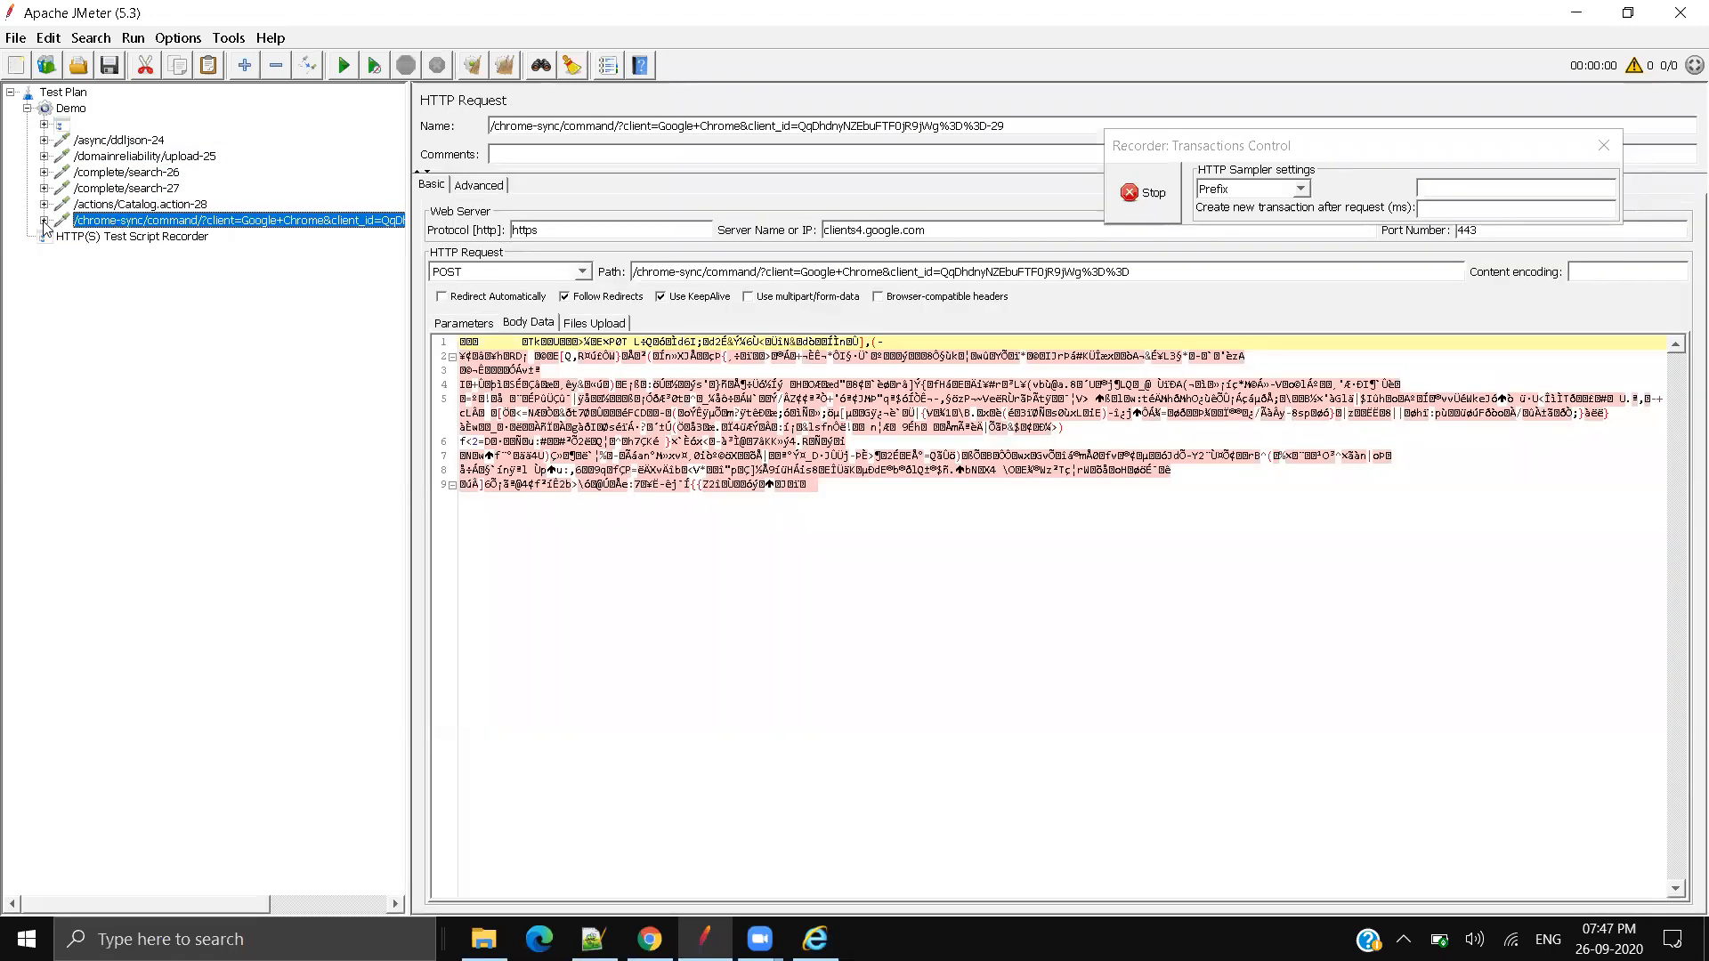
left_click(103, 188)
left_click(105, 172)
left_click(111, 158)
left_click(115, 142)
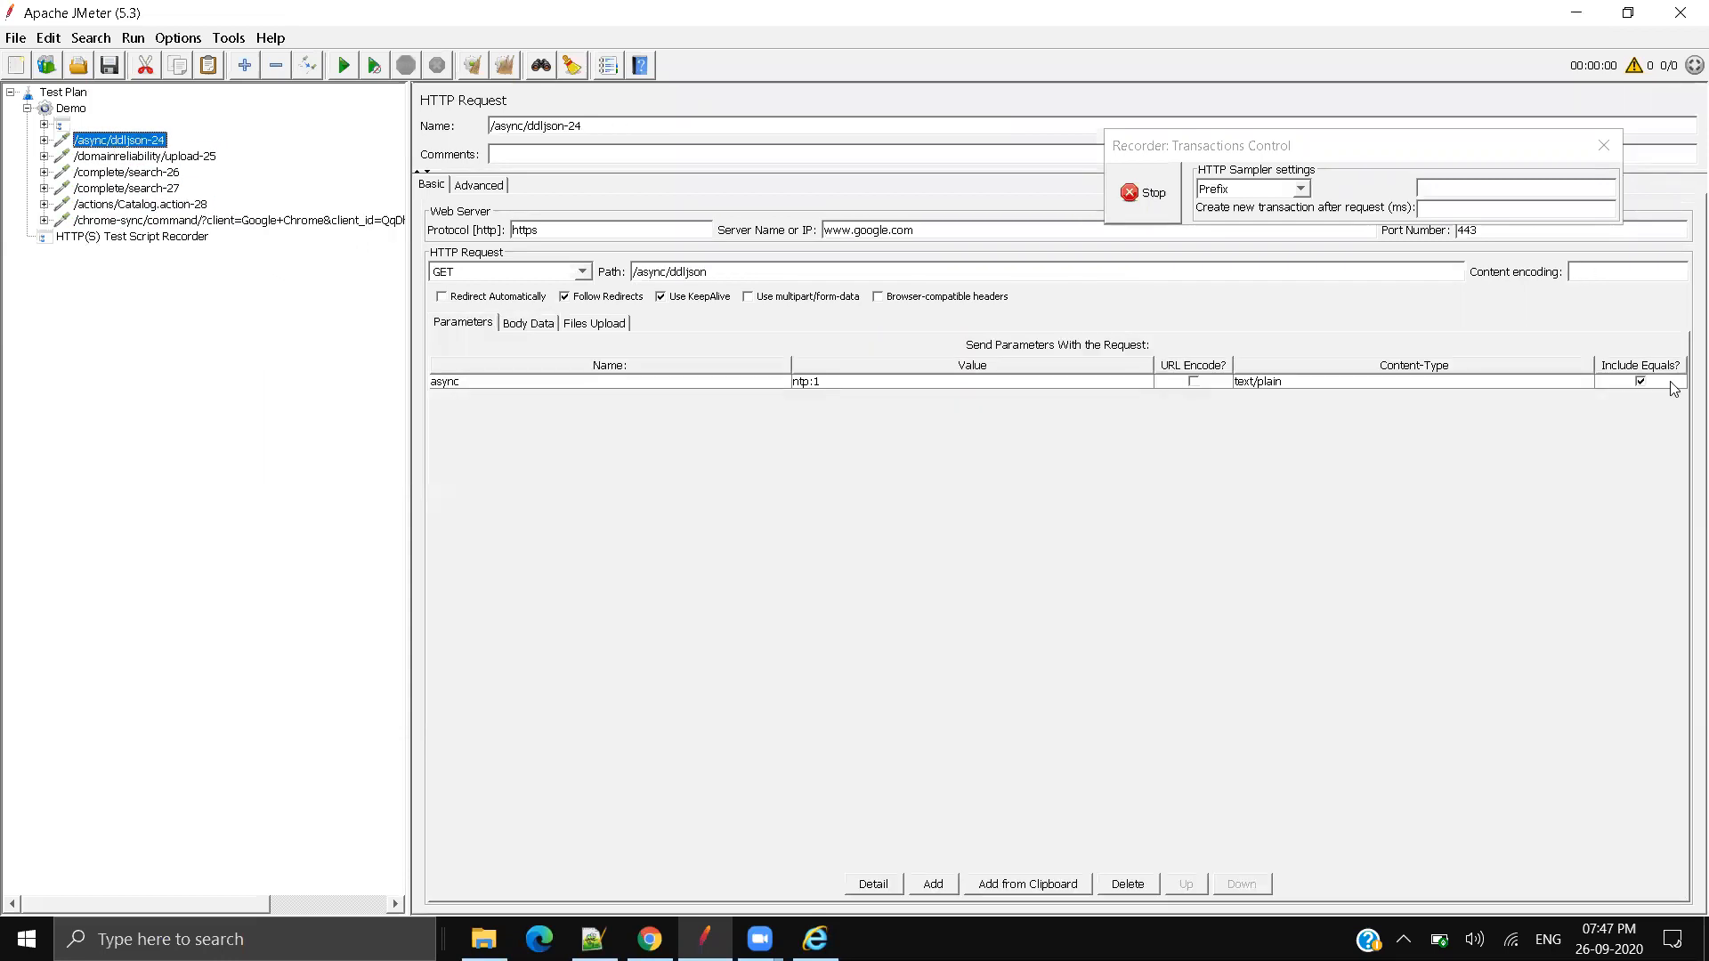
Step: Close JMeter, cancel the save prompt, and close it again
left_click(1250, 206)
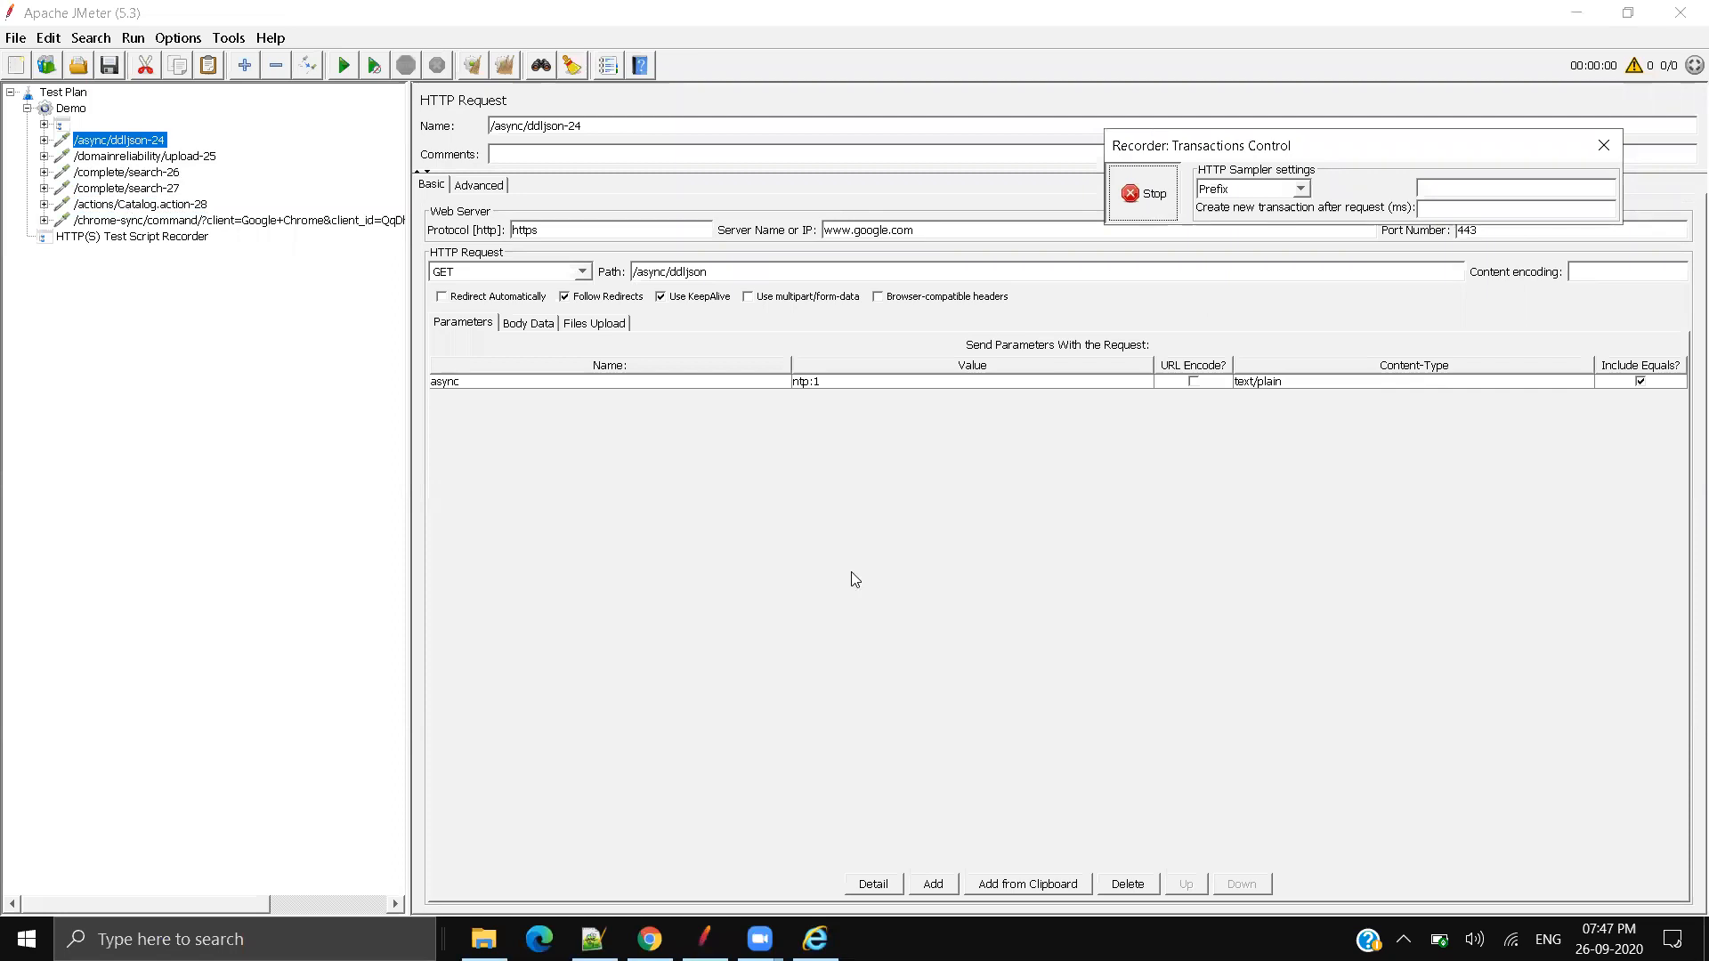
left_click(1681, 13)
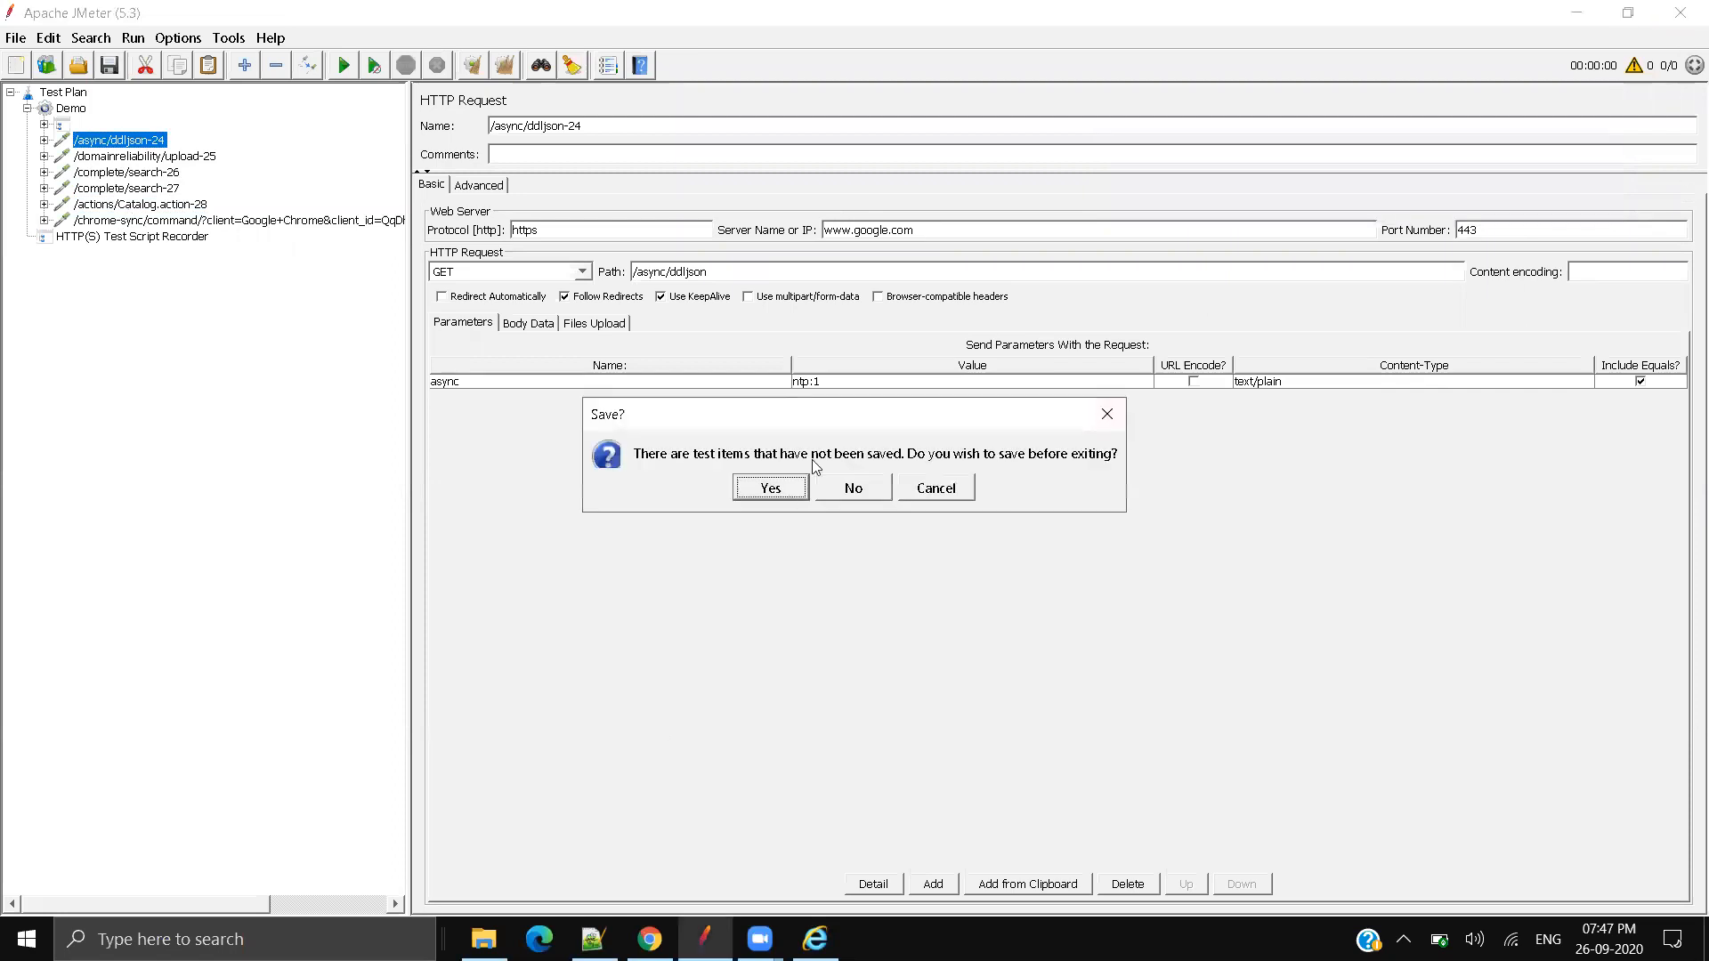
left_click(789, 488)
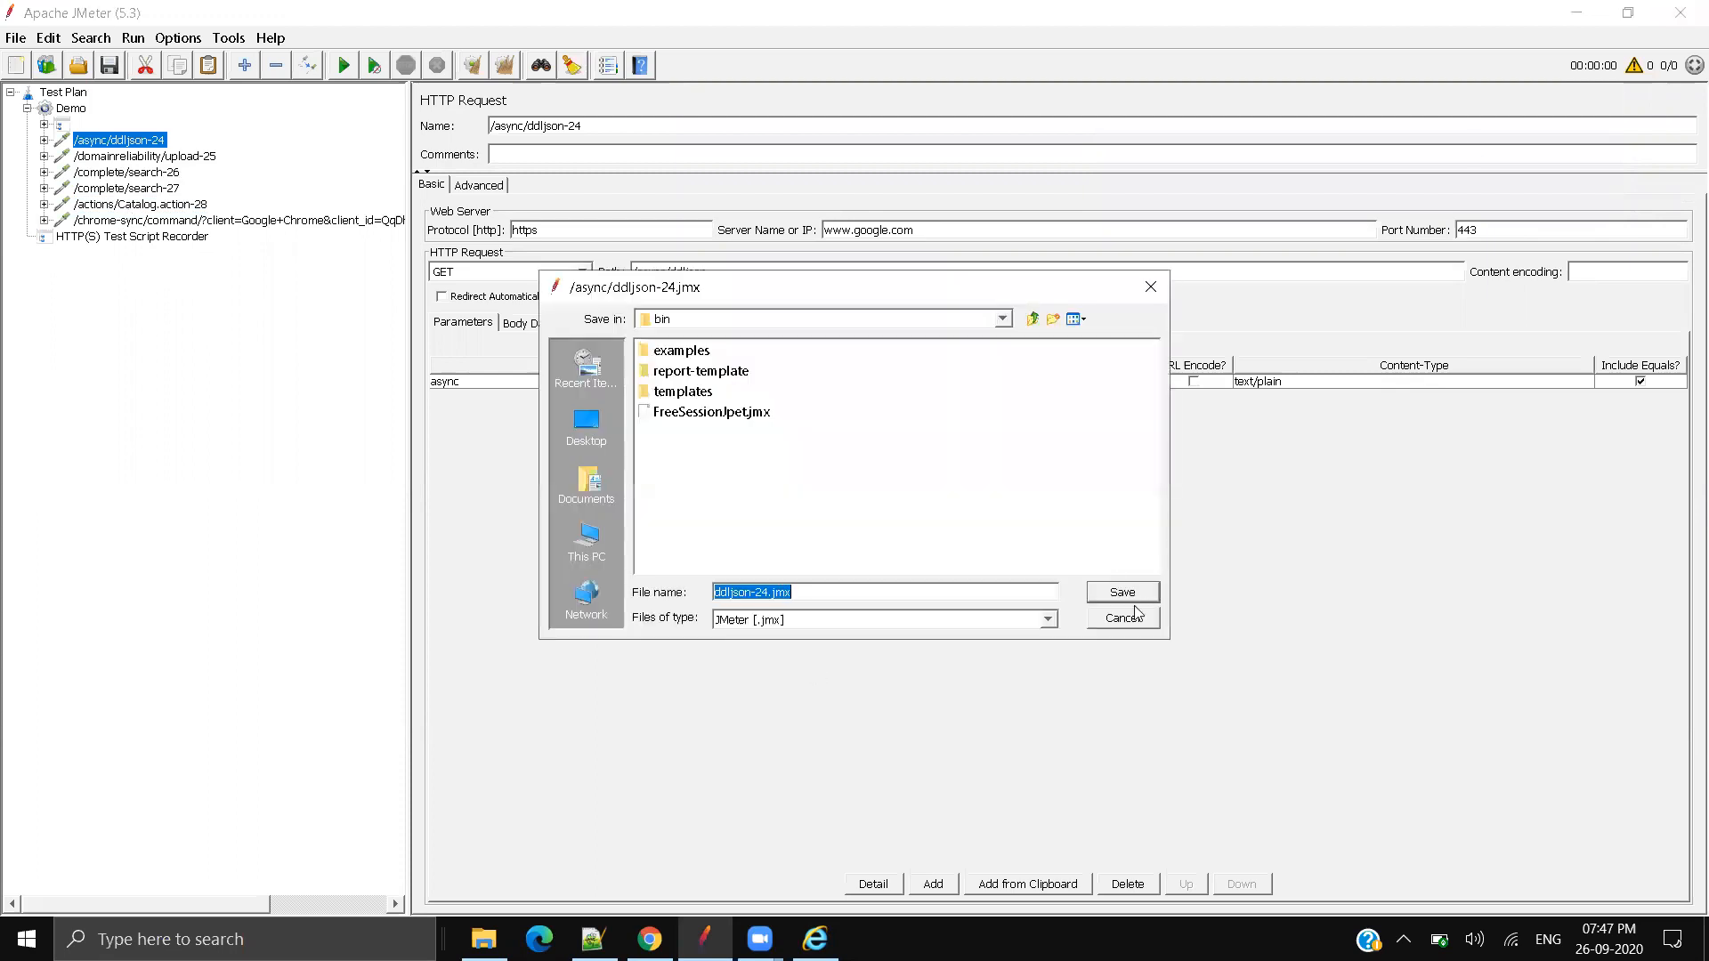
left_click(1127, 616)
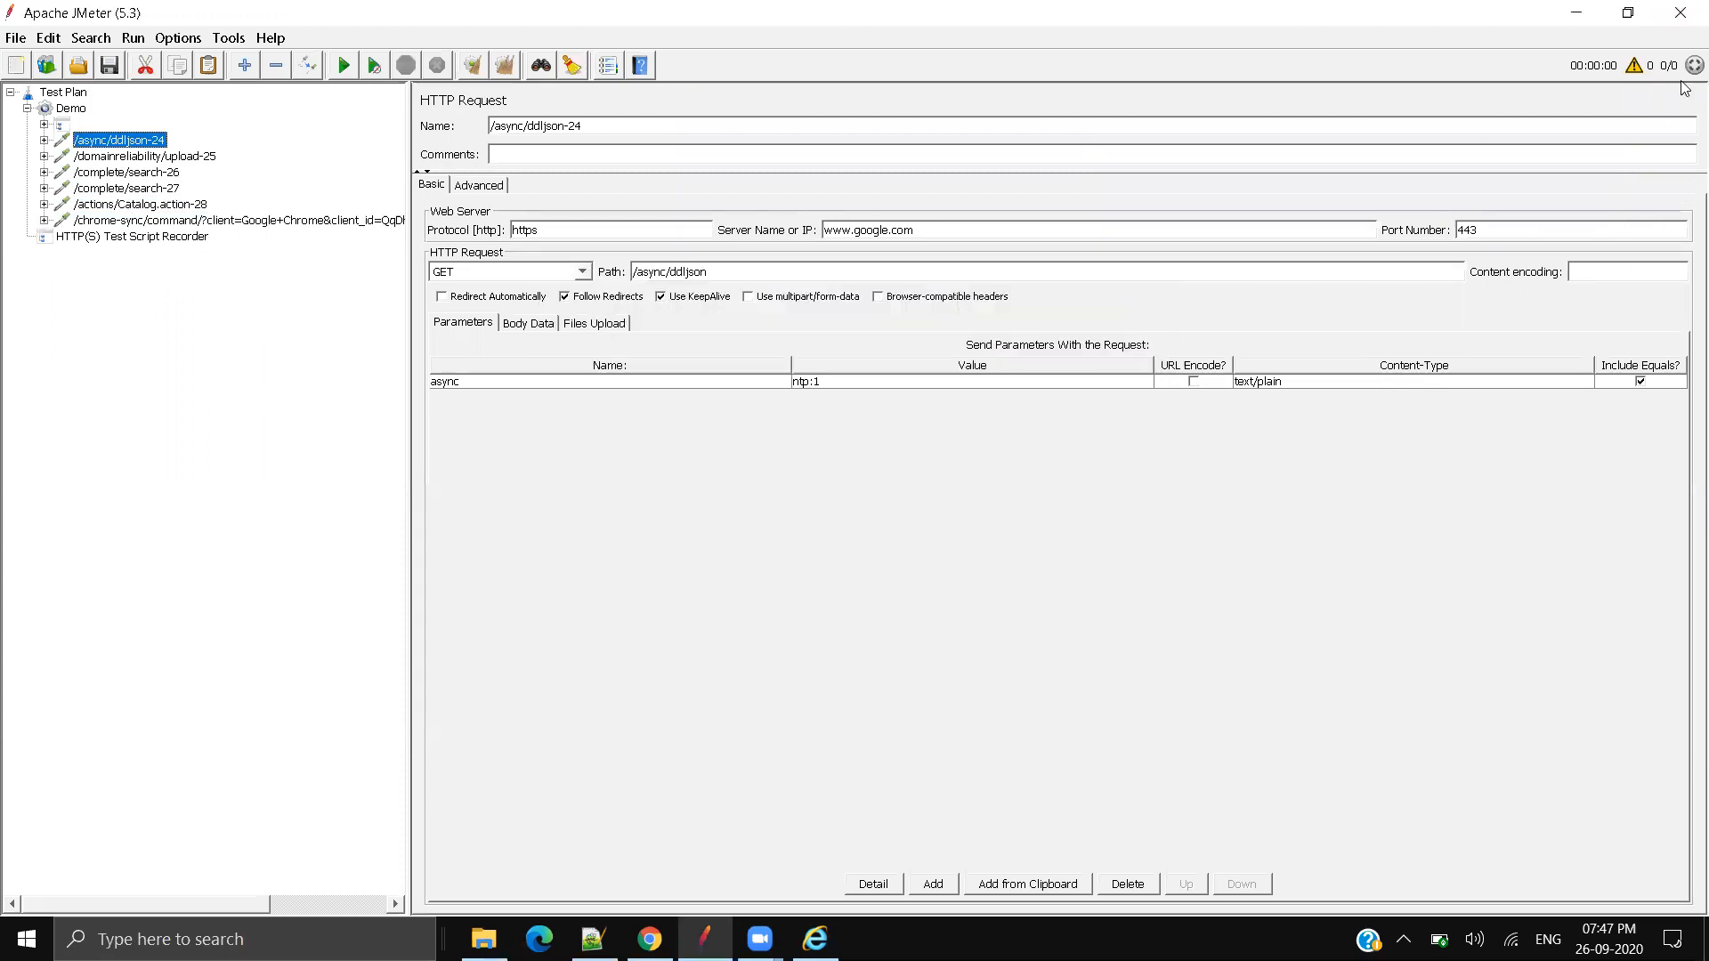
left_click(1670, 19)
Step: Exit JMeter without saving, close Chrome, and re-toggle IE's localhost:8888 LAN proxy on
left_click(886, 491)
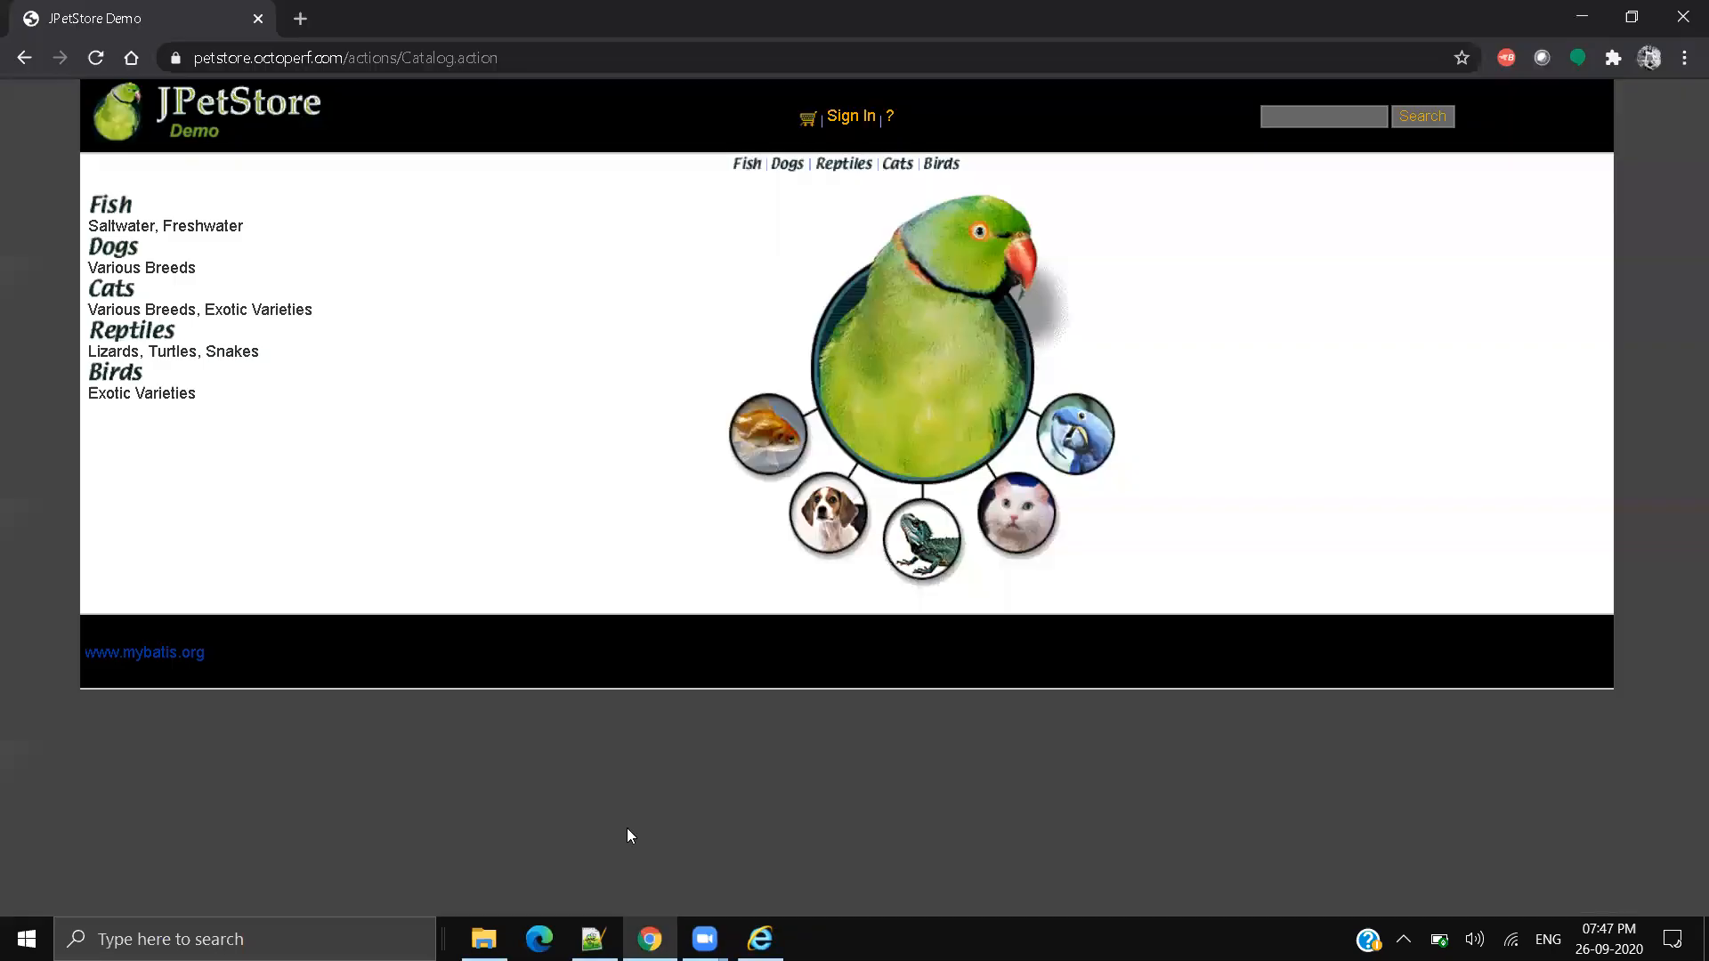
left_click(1682, 18)
left_click(1661, 46)
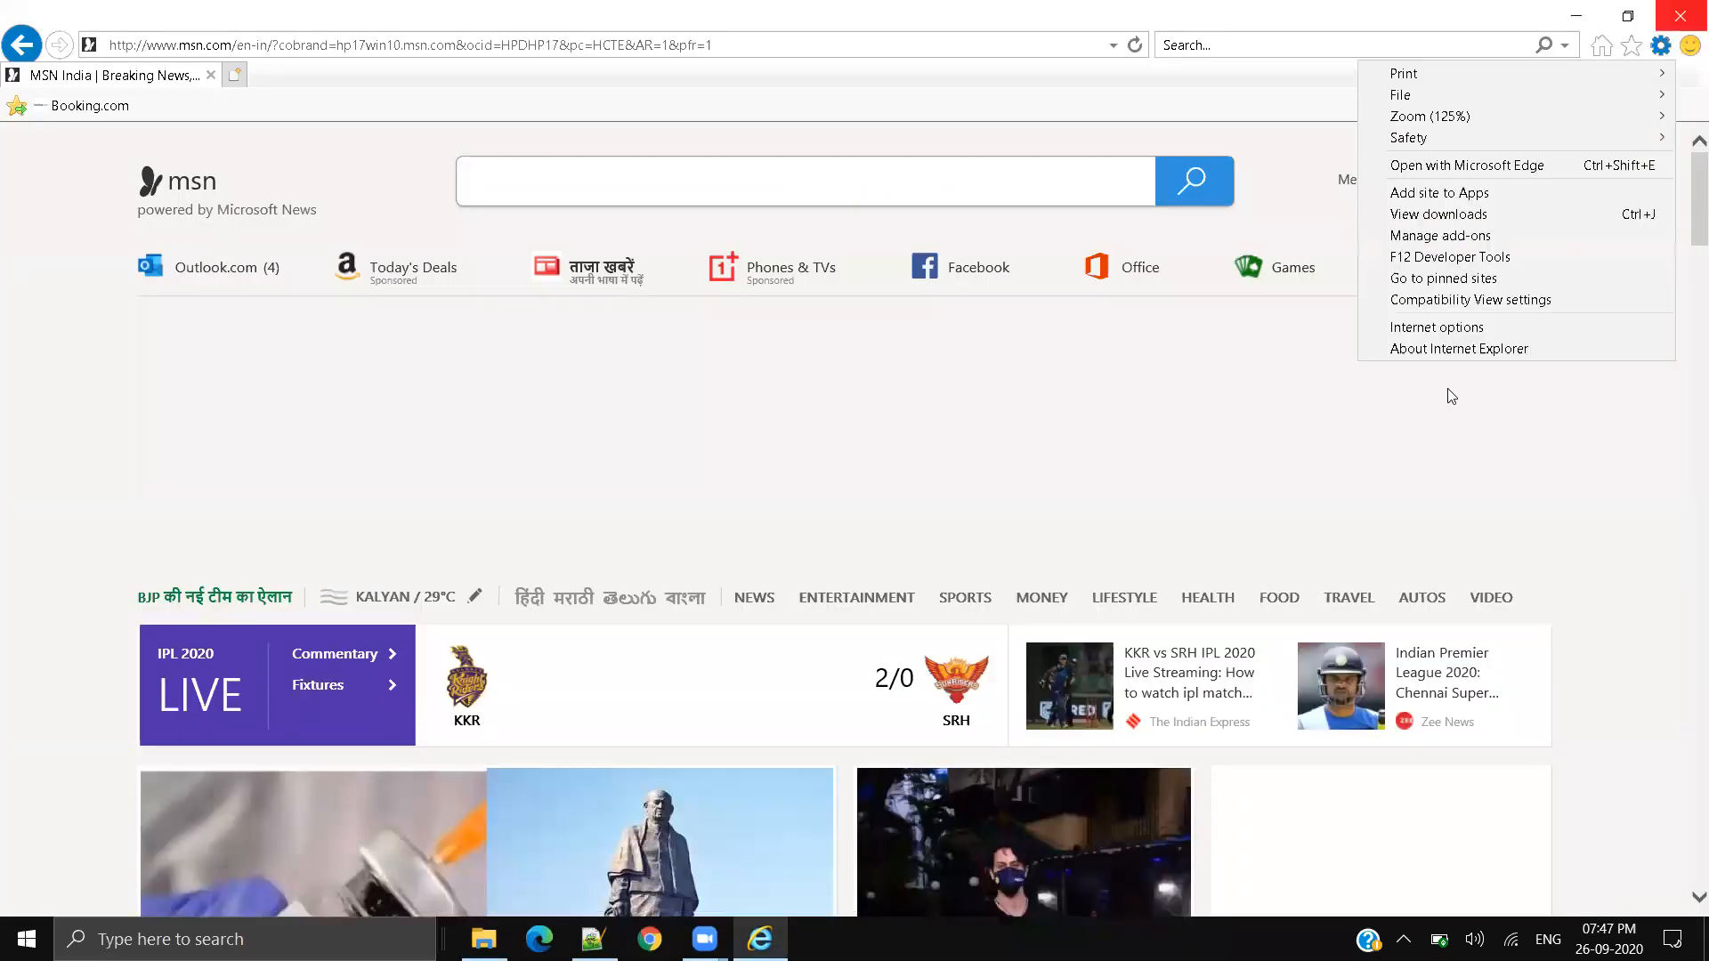
left_click(1425, 325)
left_click(259, 63)
left_click(351, 451)
left_click(86, 283)
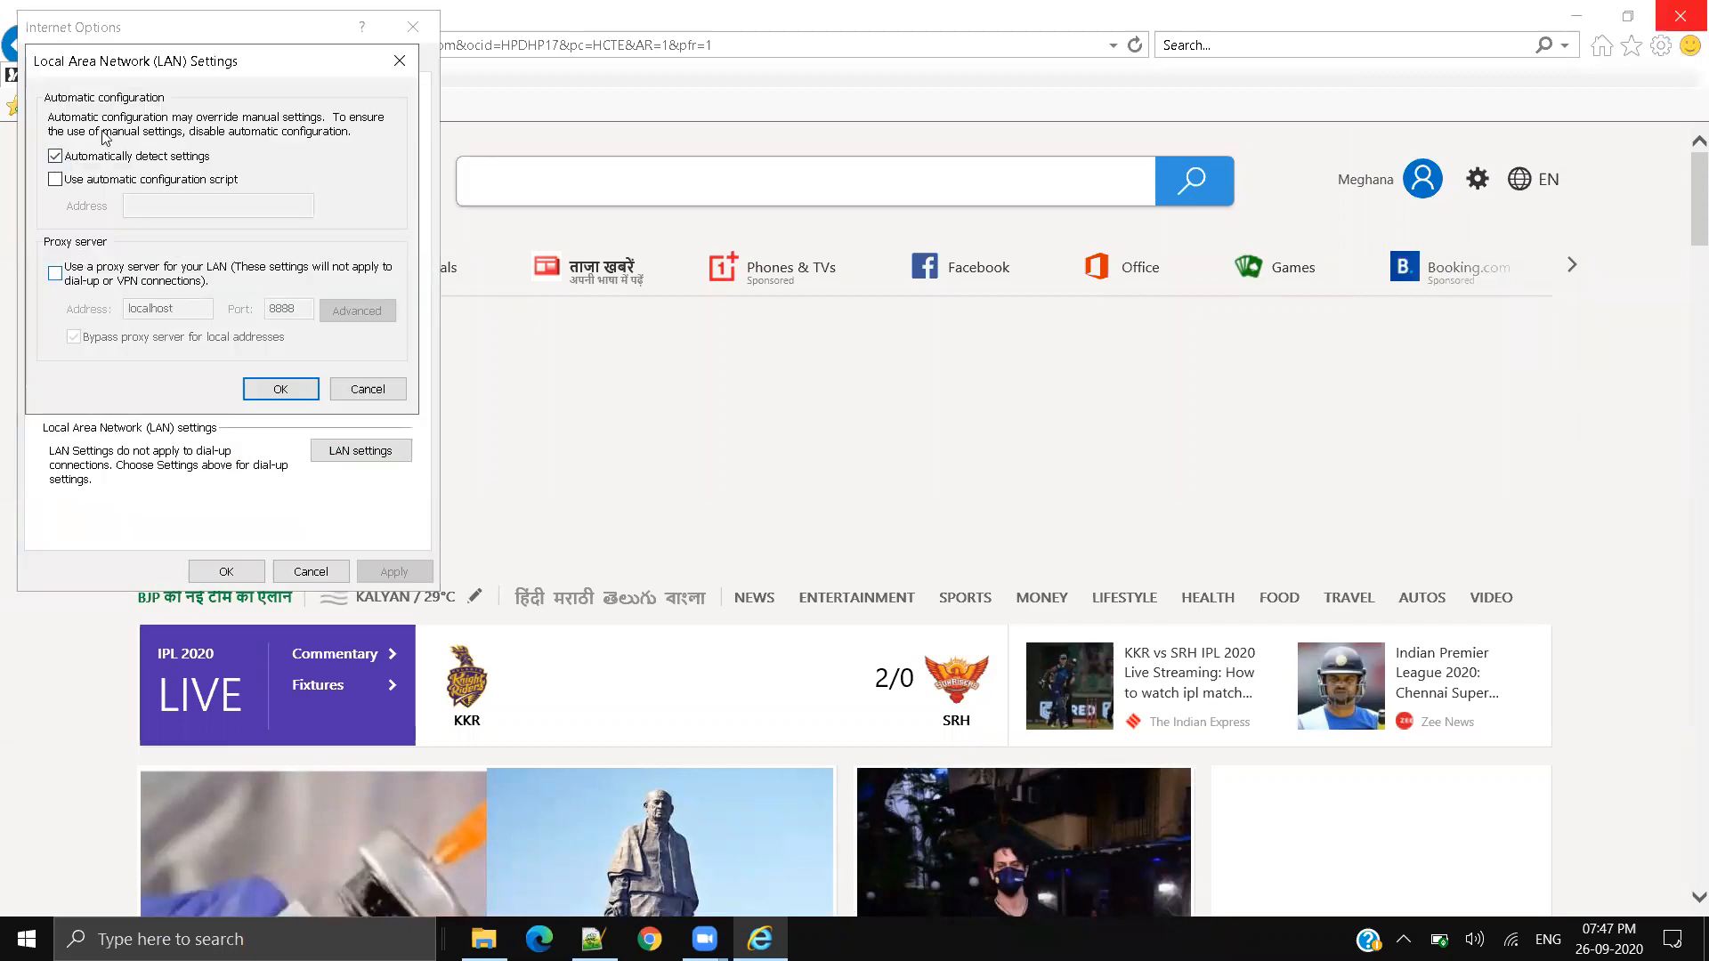
left_click(56, 274)
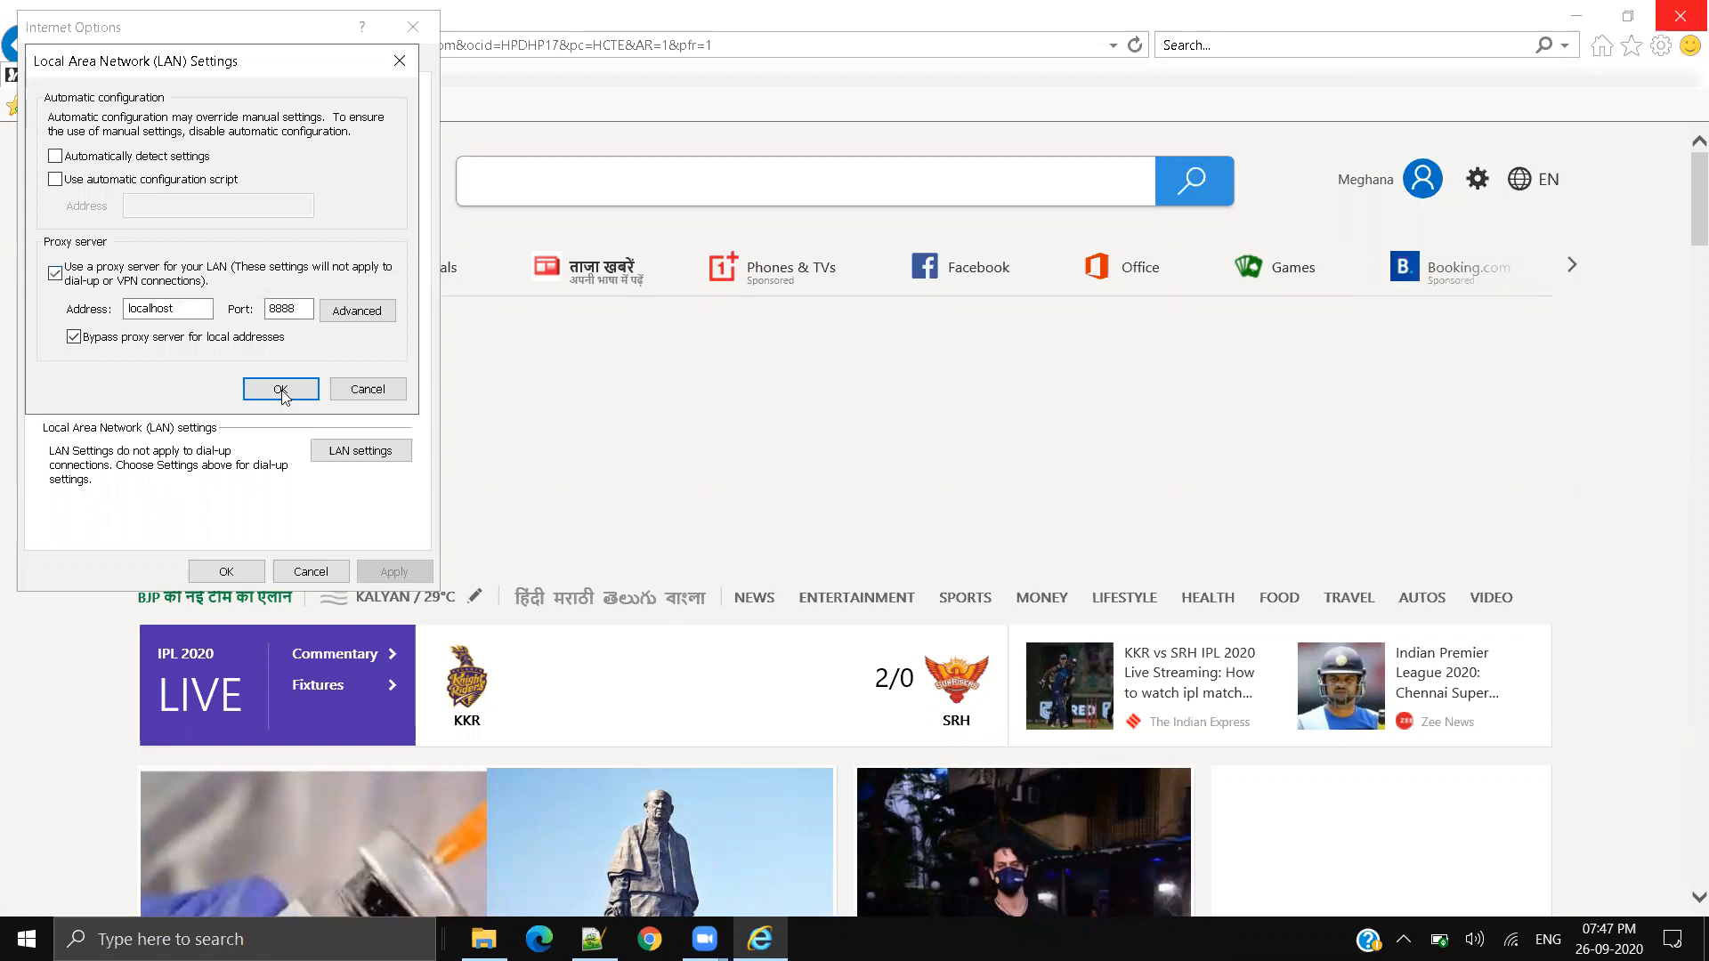
left_click(281, 389)
key("Return")
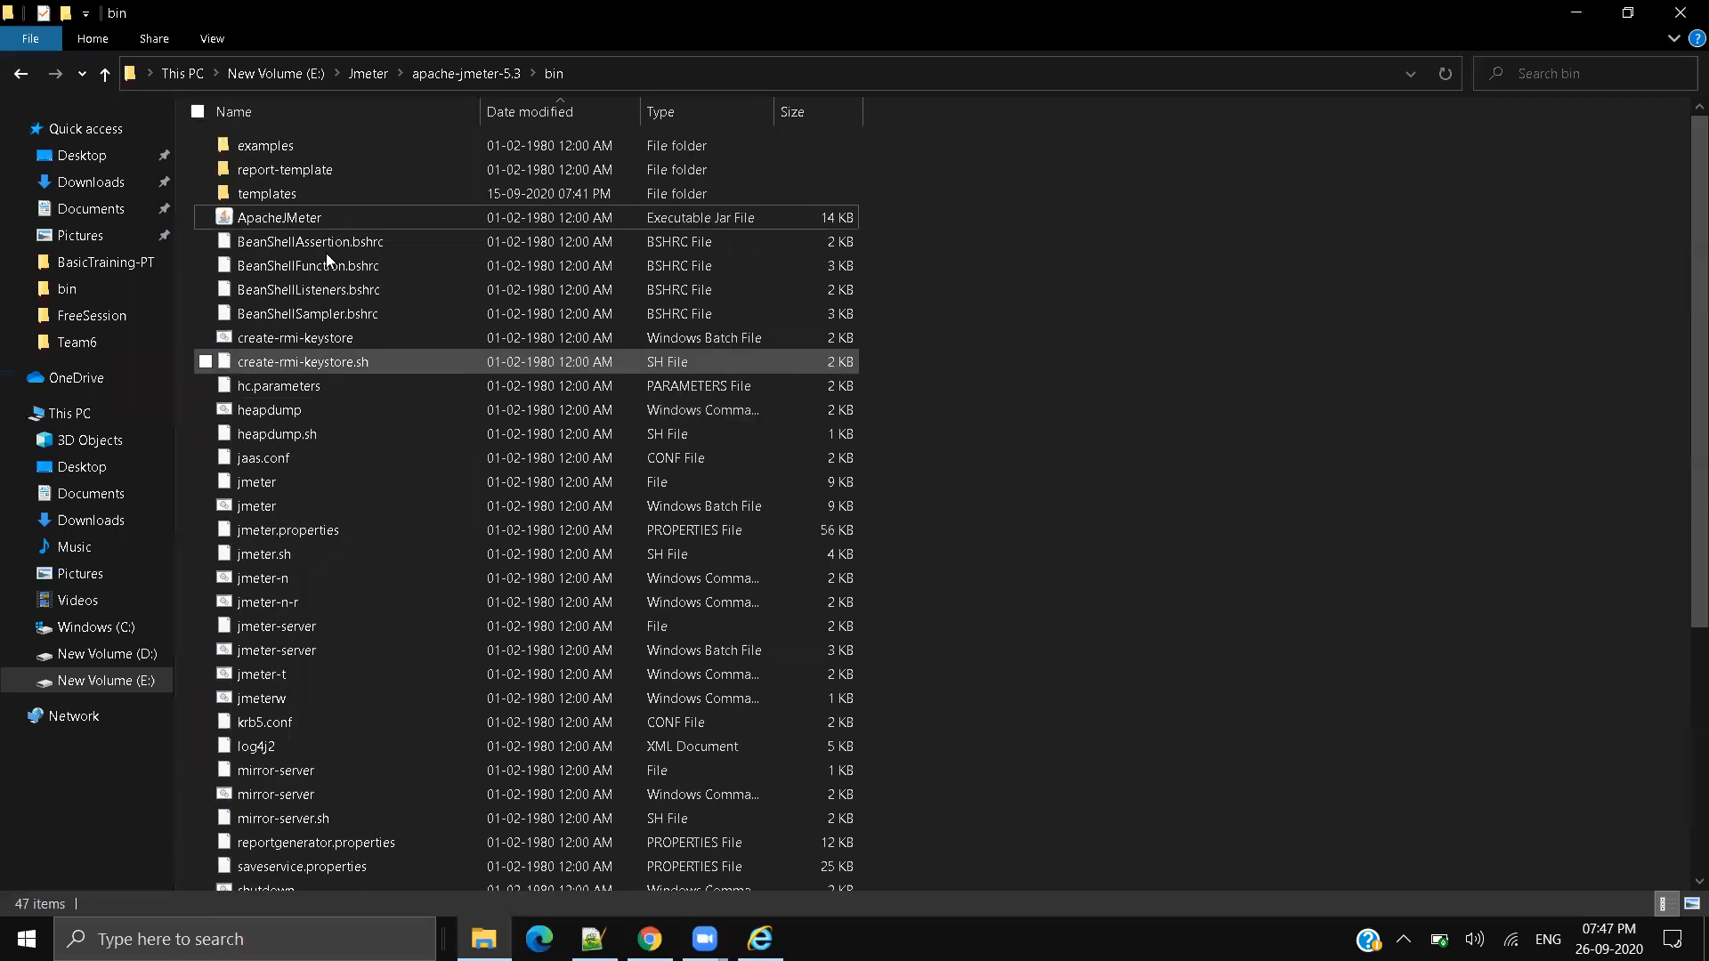
Step: Launch ApacheJMeter from the apache-jmeter-5.3 bin folder and raise the speaker volume to 100
left_click(318, 214)
double_click(318, 216)
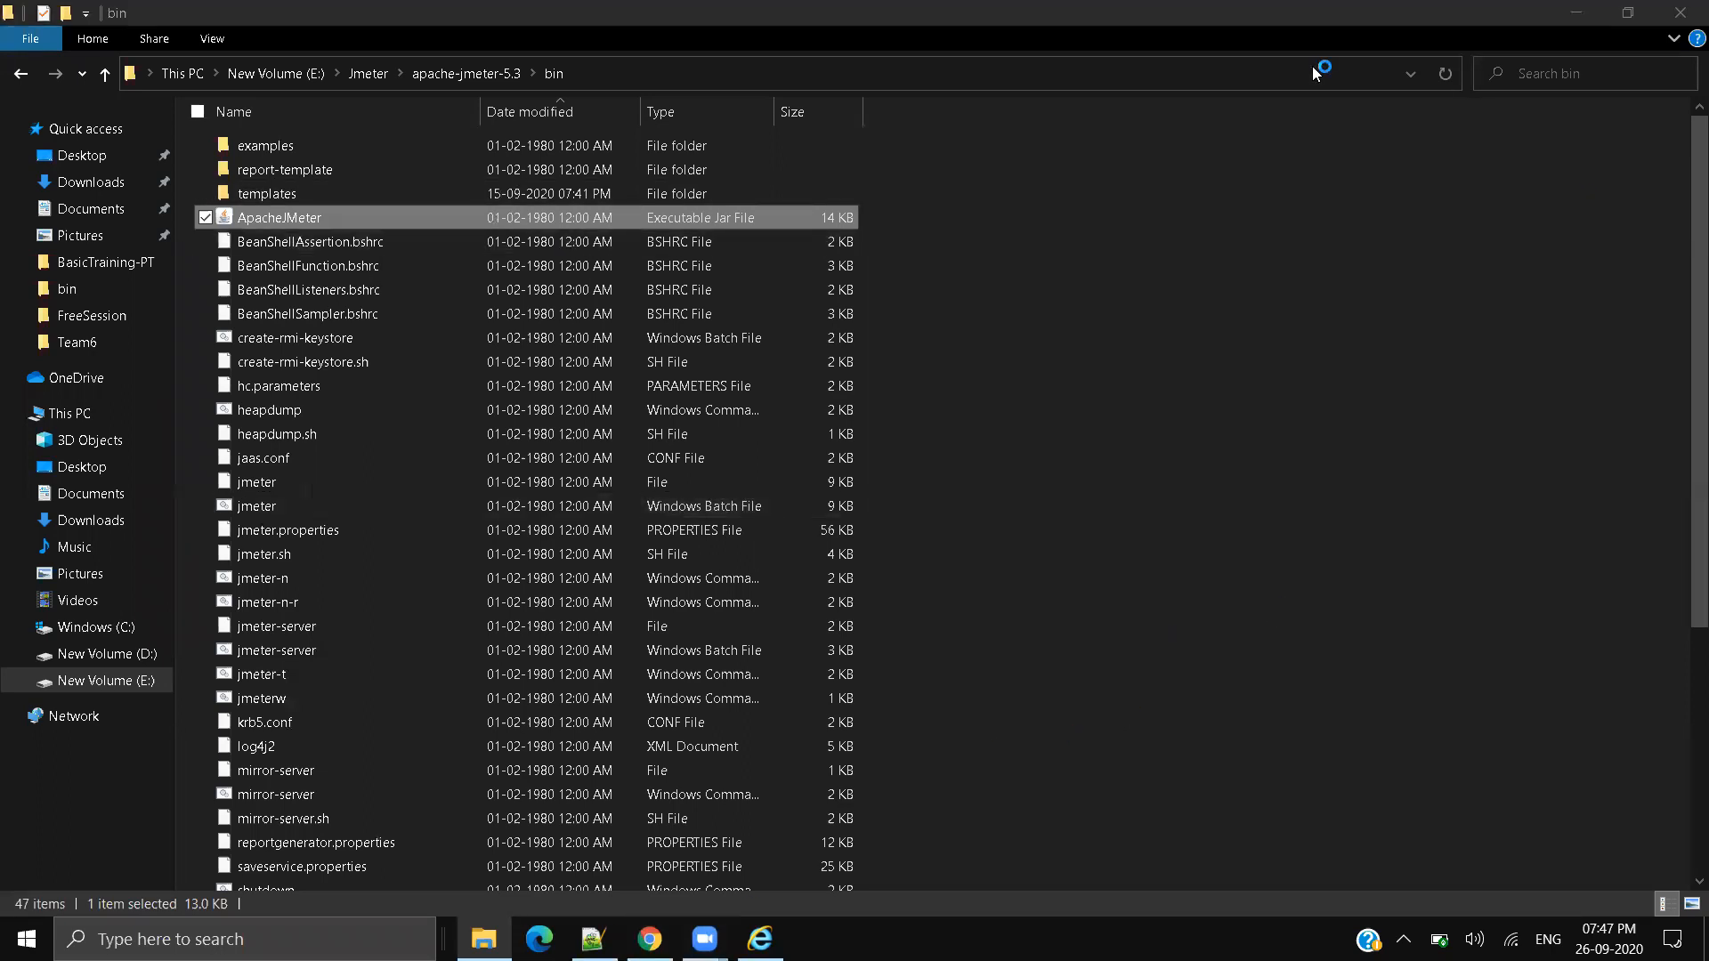
left_click(1476, 939)
left_click_drag(1631, 885, 1645, 885)
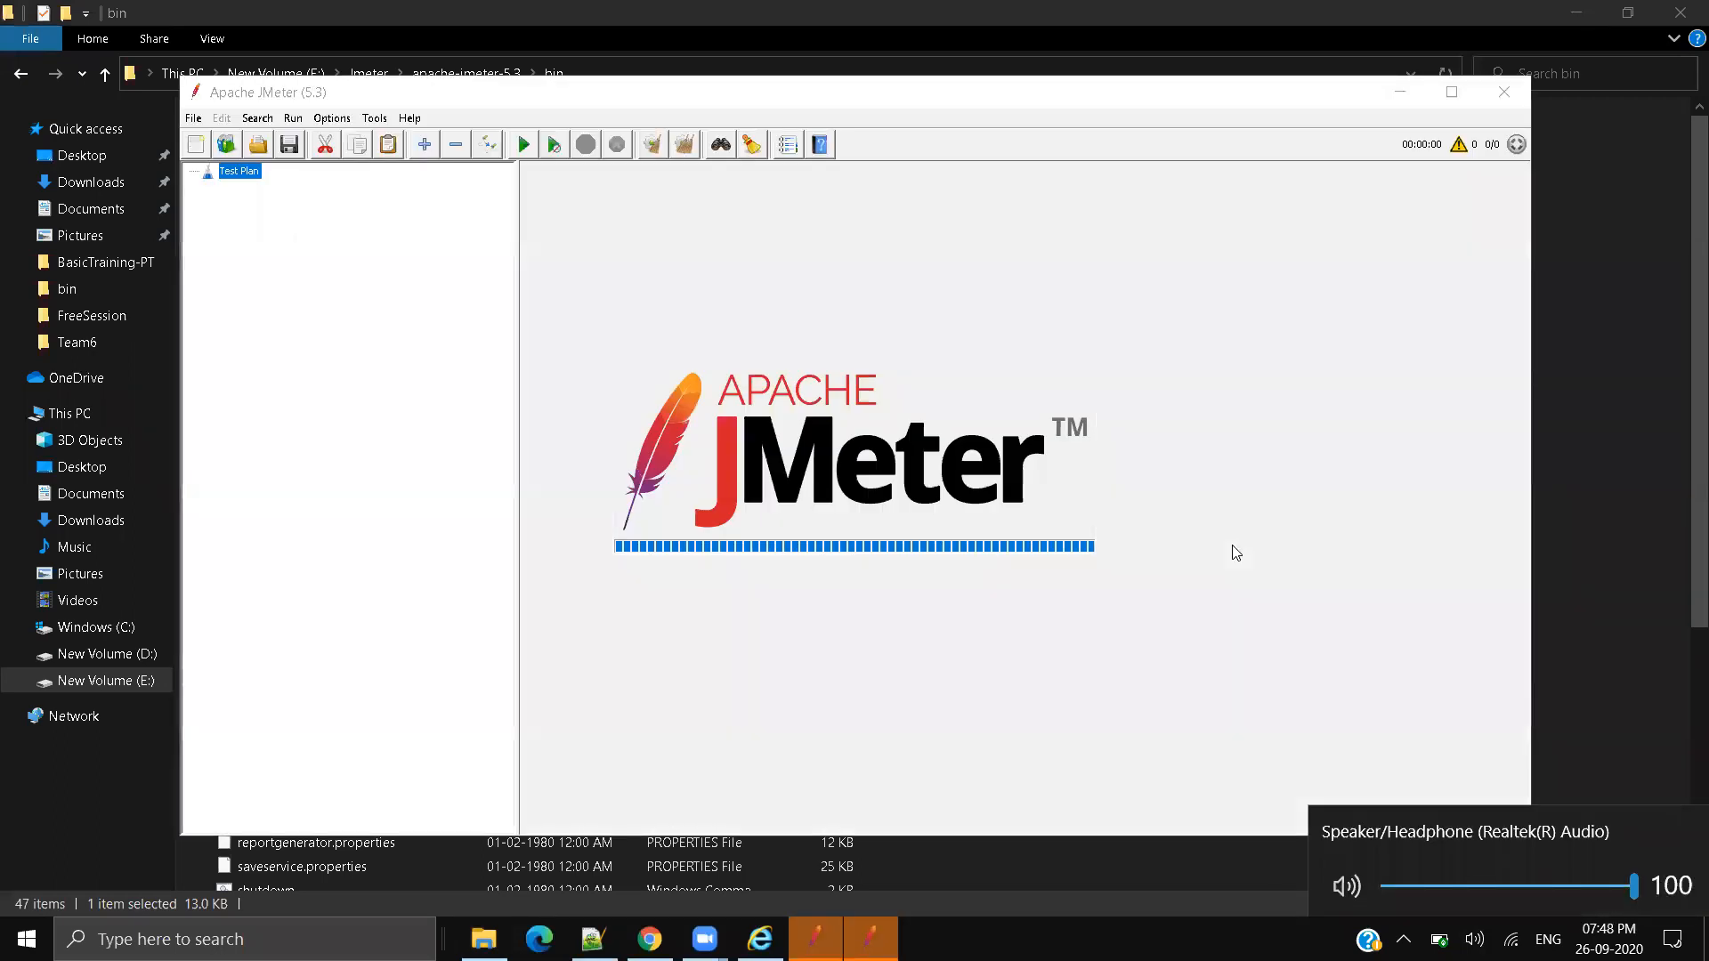
Step: Add a Thread Group under the Test Plan
right_click(50, 87)
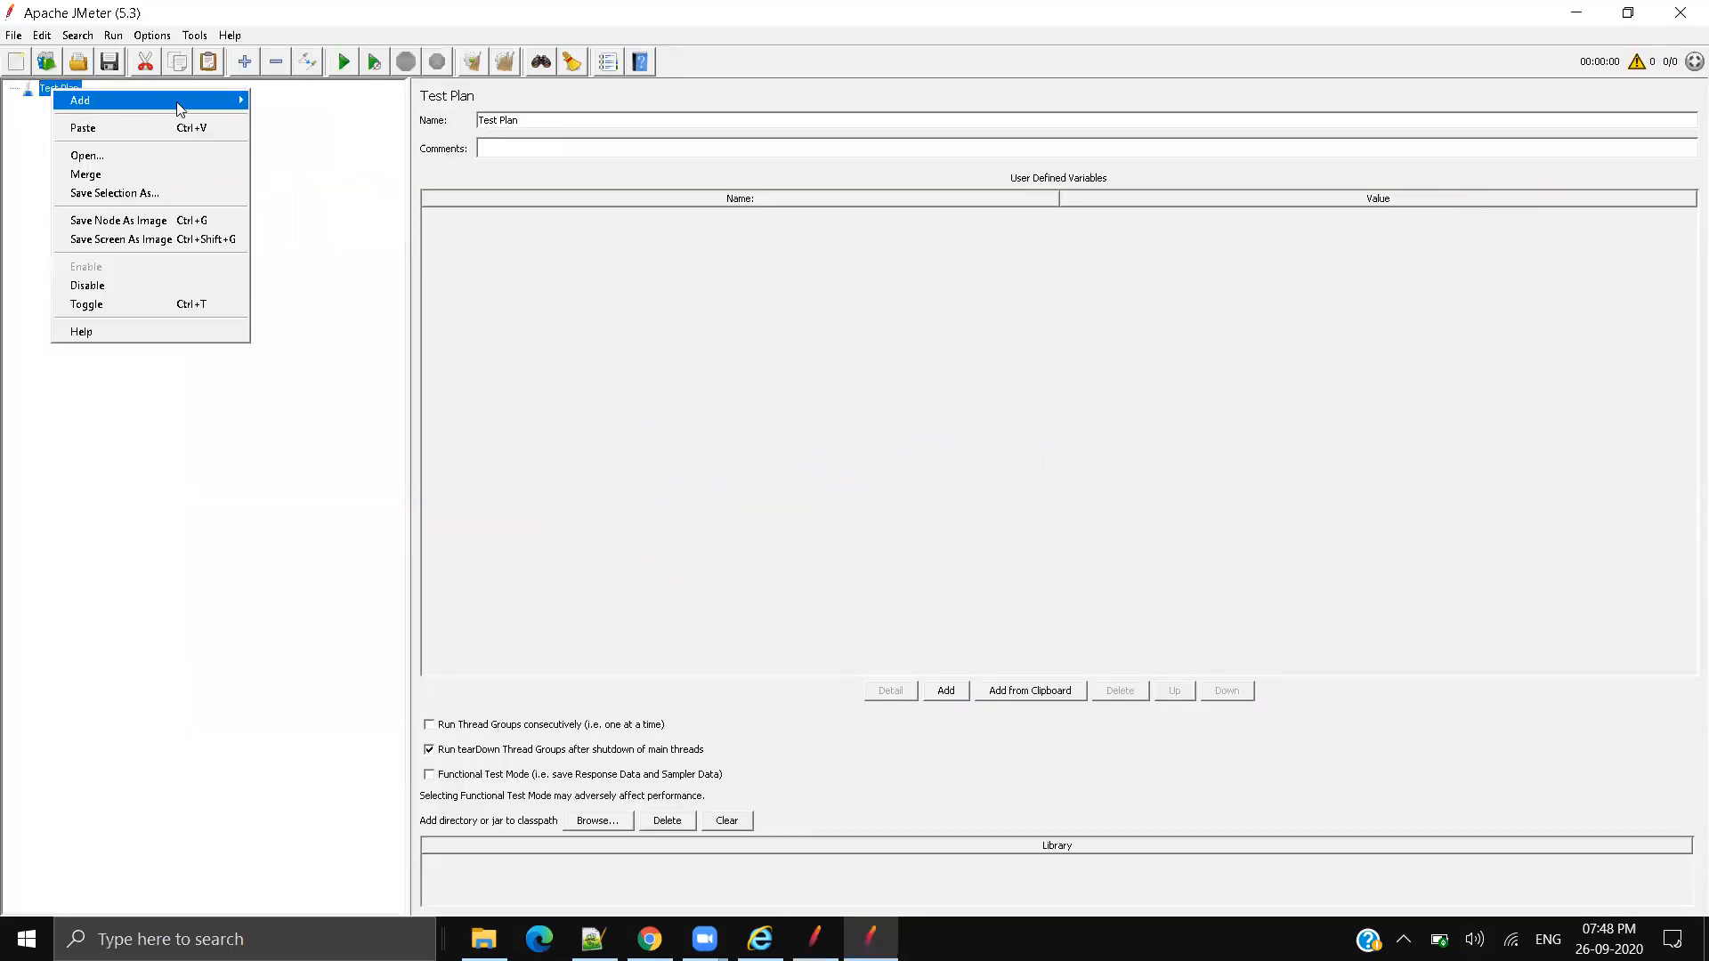
mouse_move(161, 100)
mouse_move(302, 100)
left_click(462, 100)
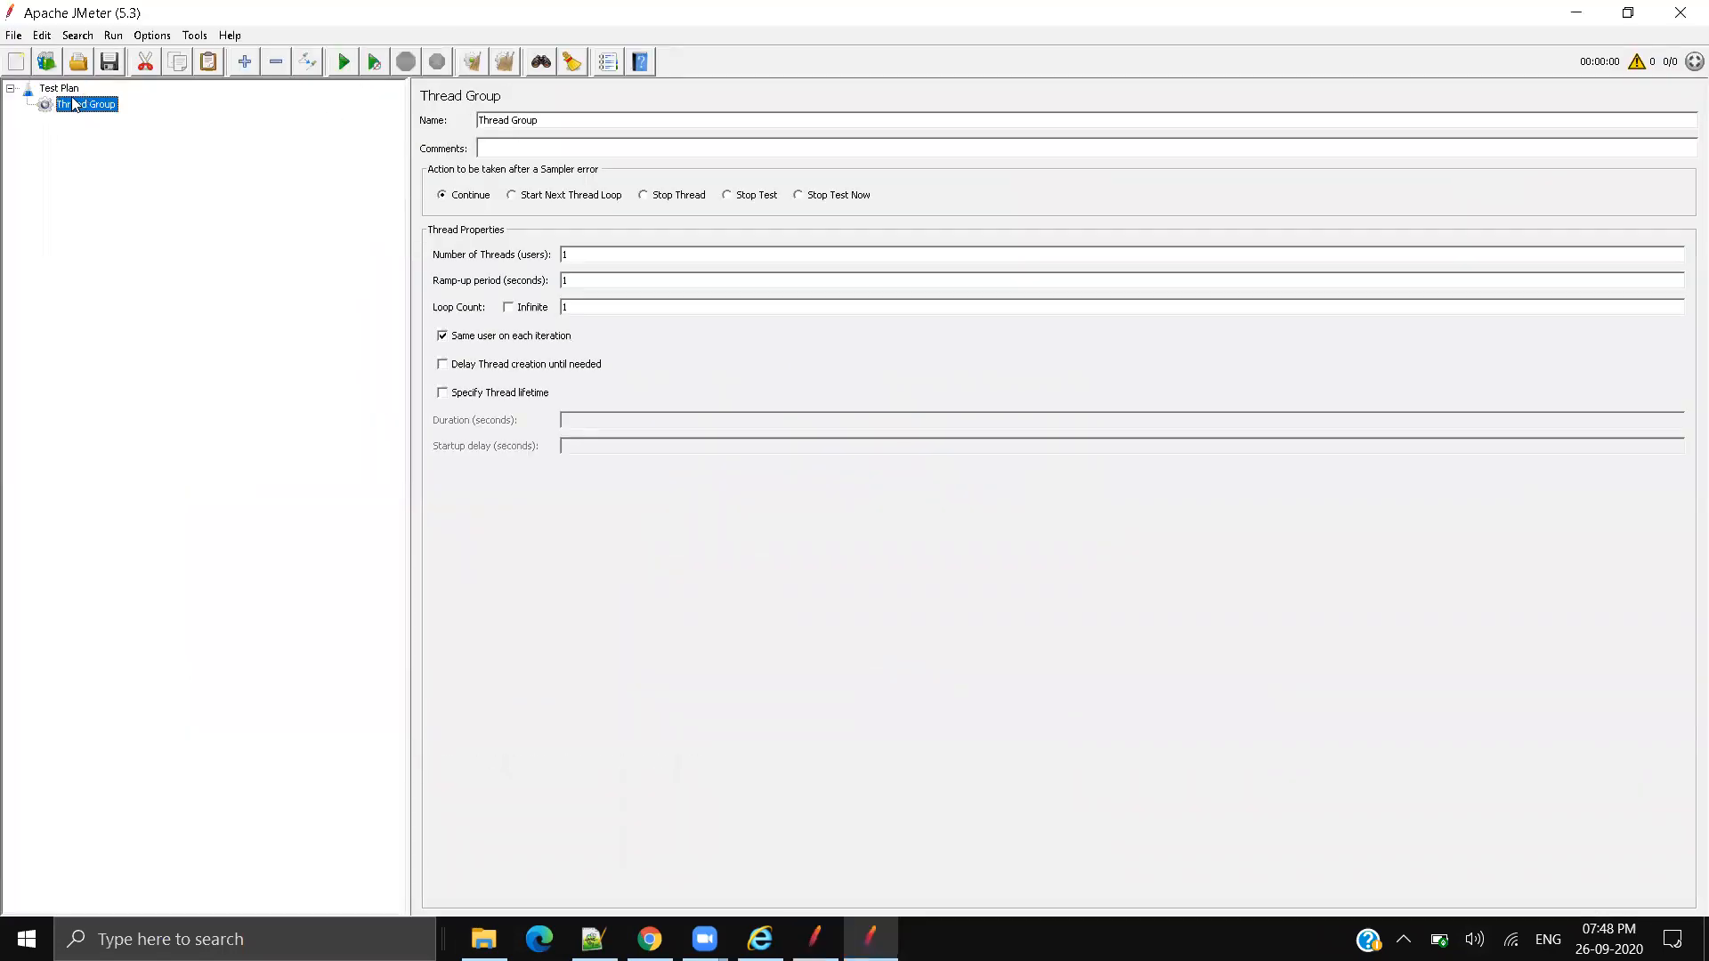
Step: Add an HTTP(S) Test Script Recorder (port 8888) to the Test Plan, deleting and re-adding it once
right_click(66, 92)
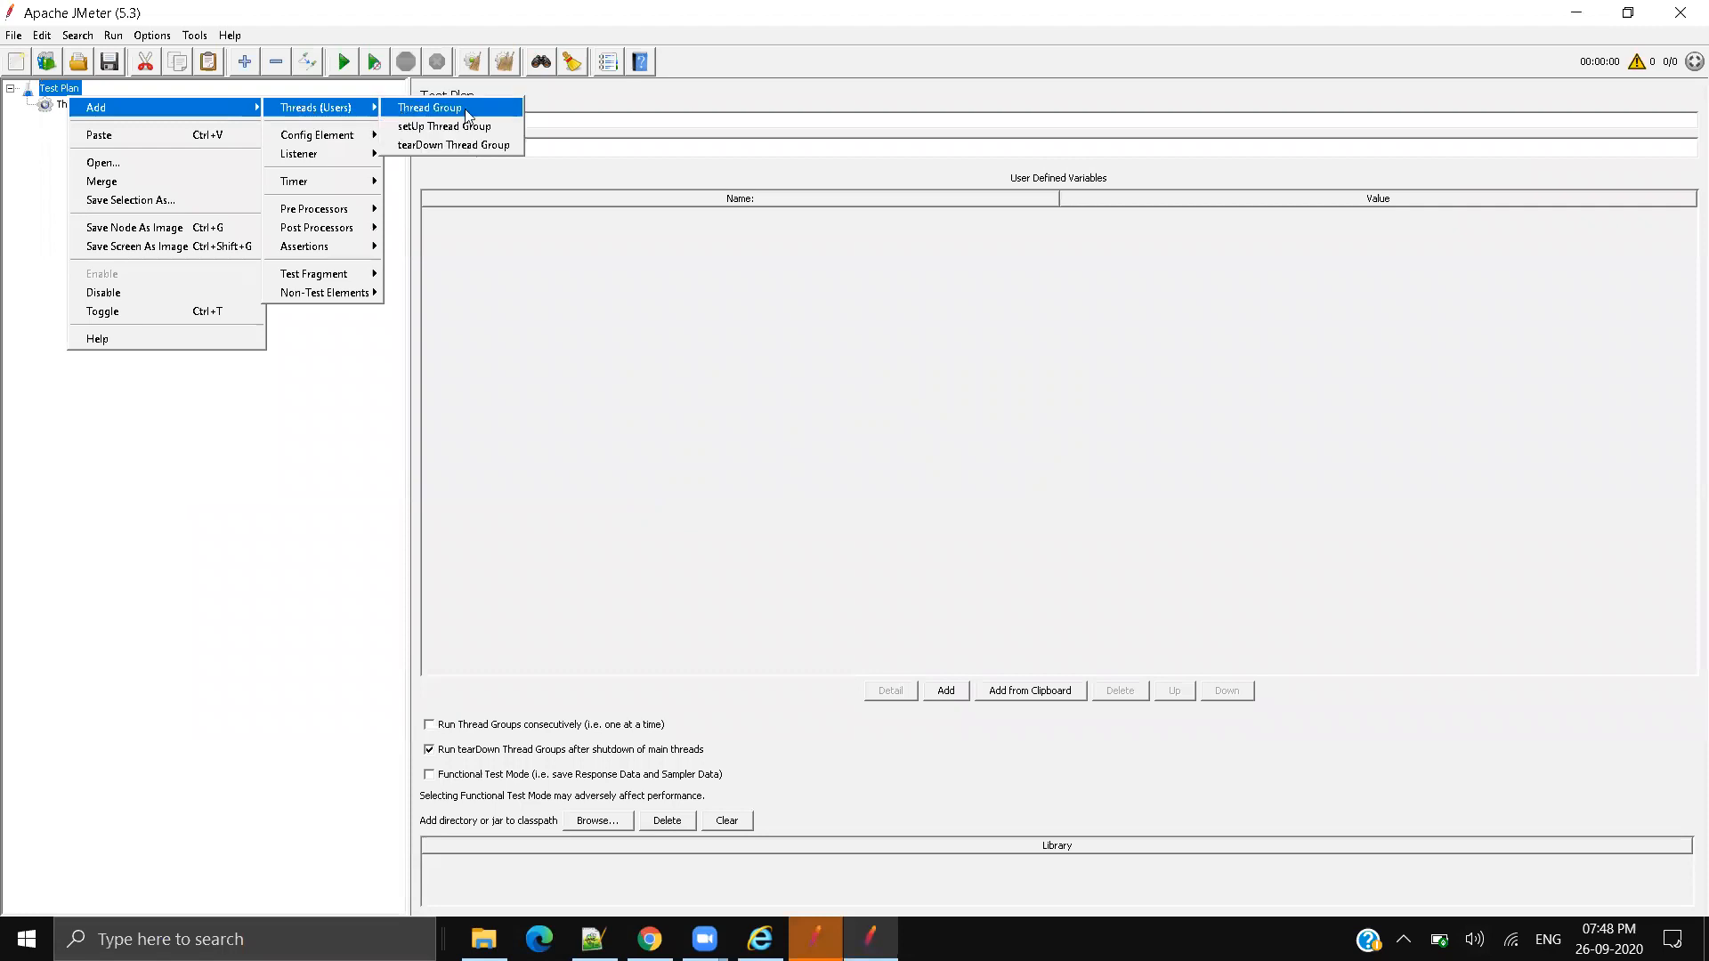
mouse_move(178, 105)
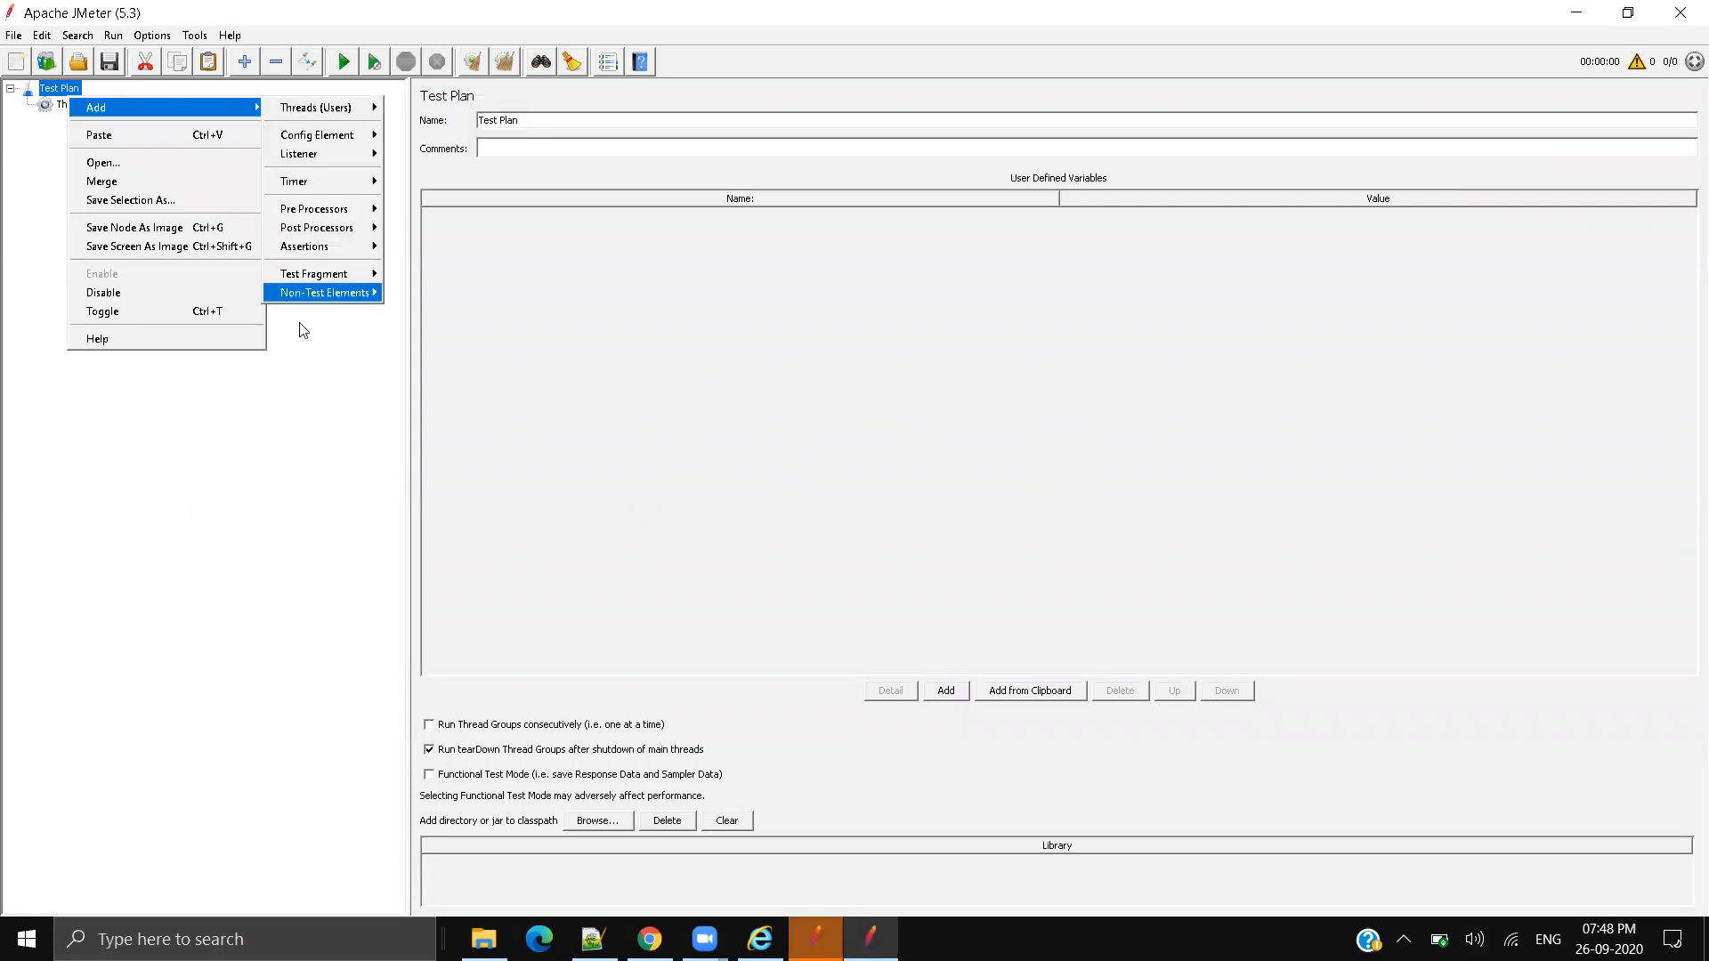
mouse_move(325, 292)
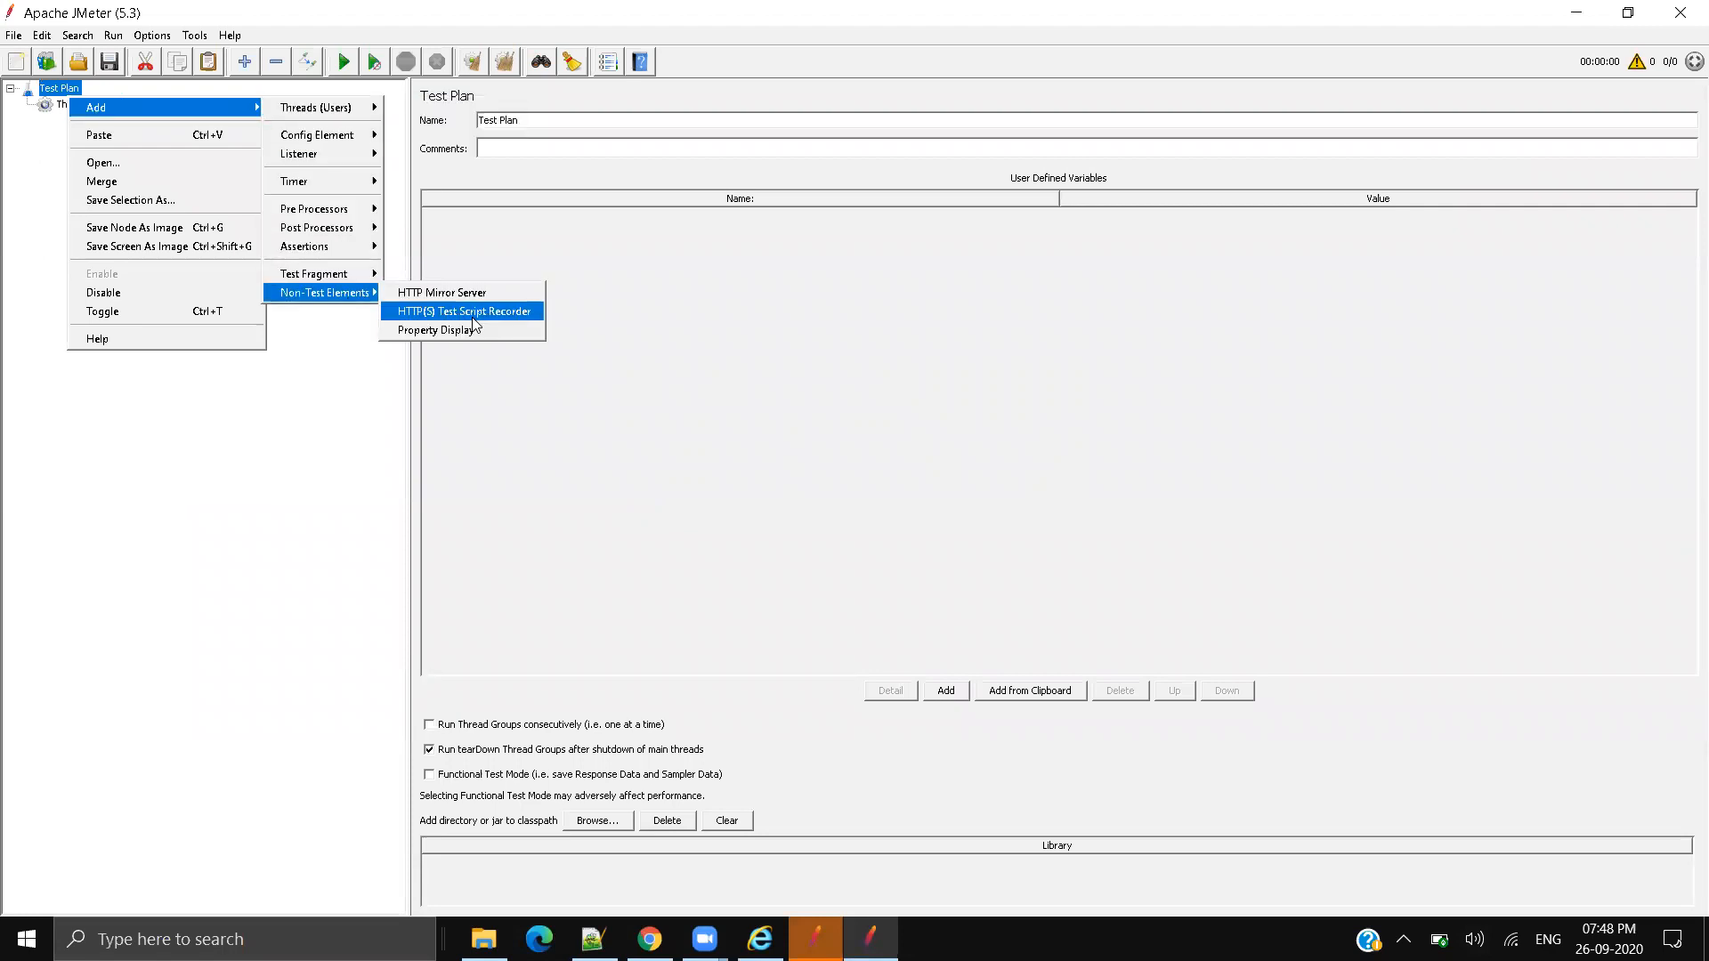
left_click(475, 316)
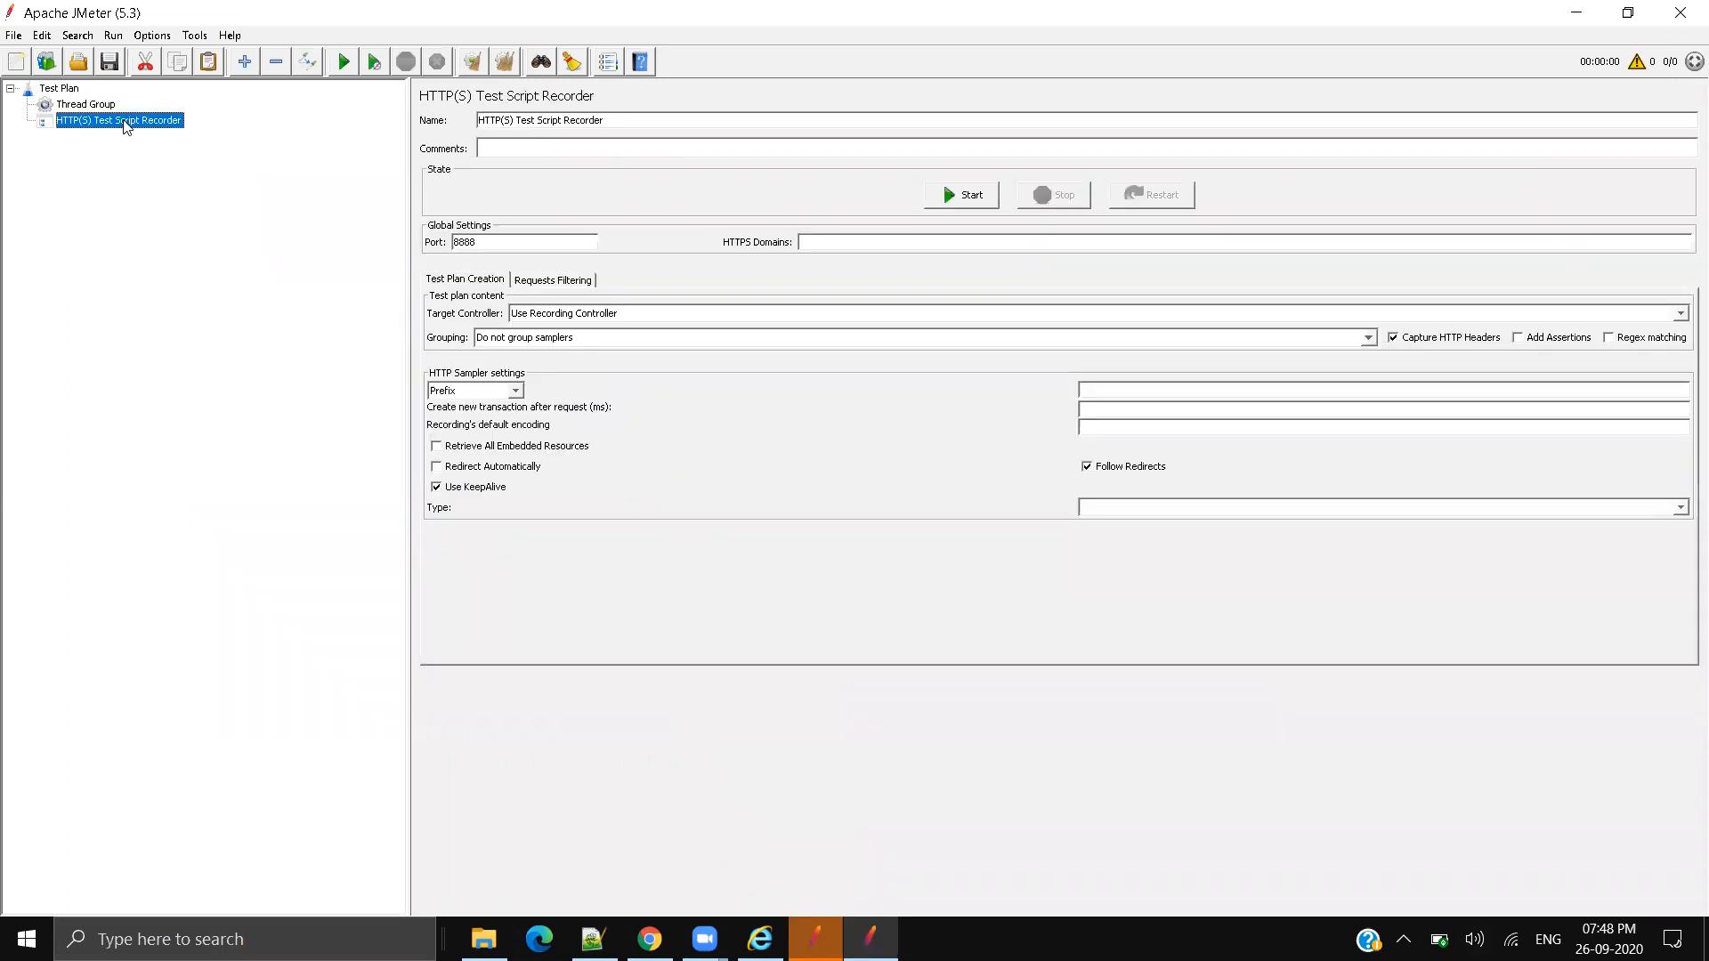
key("Delete")
key("Return")
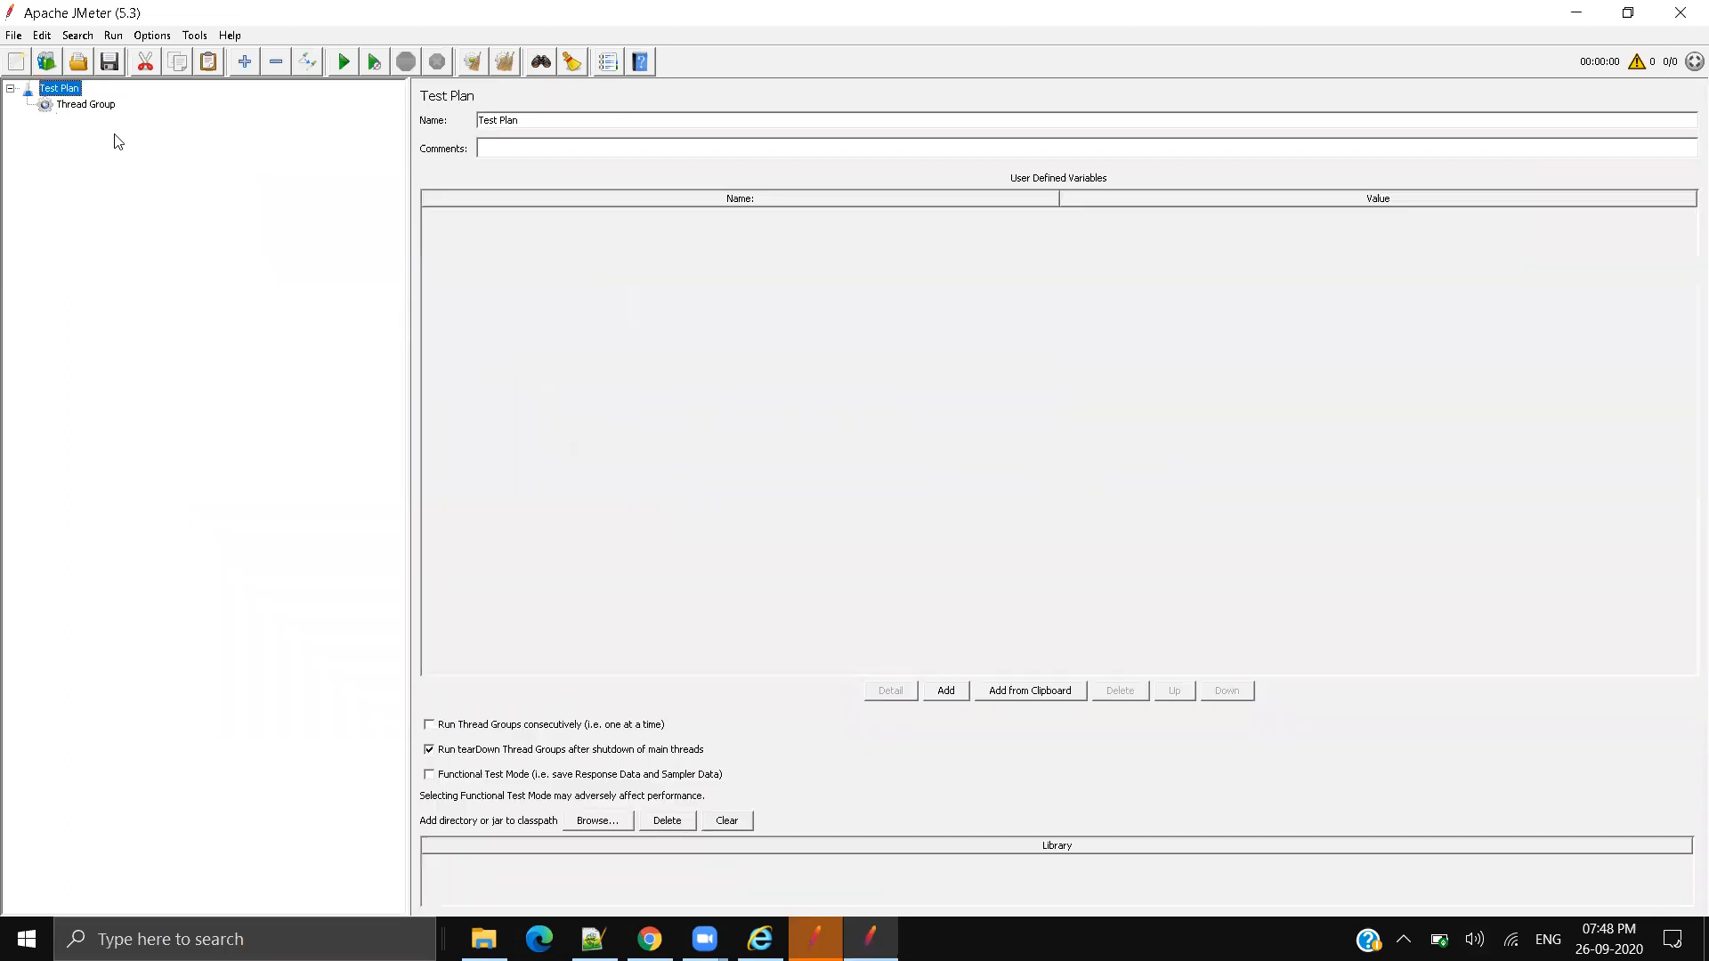
right_click(58, 89)
mouse_move(151, 94)
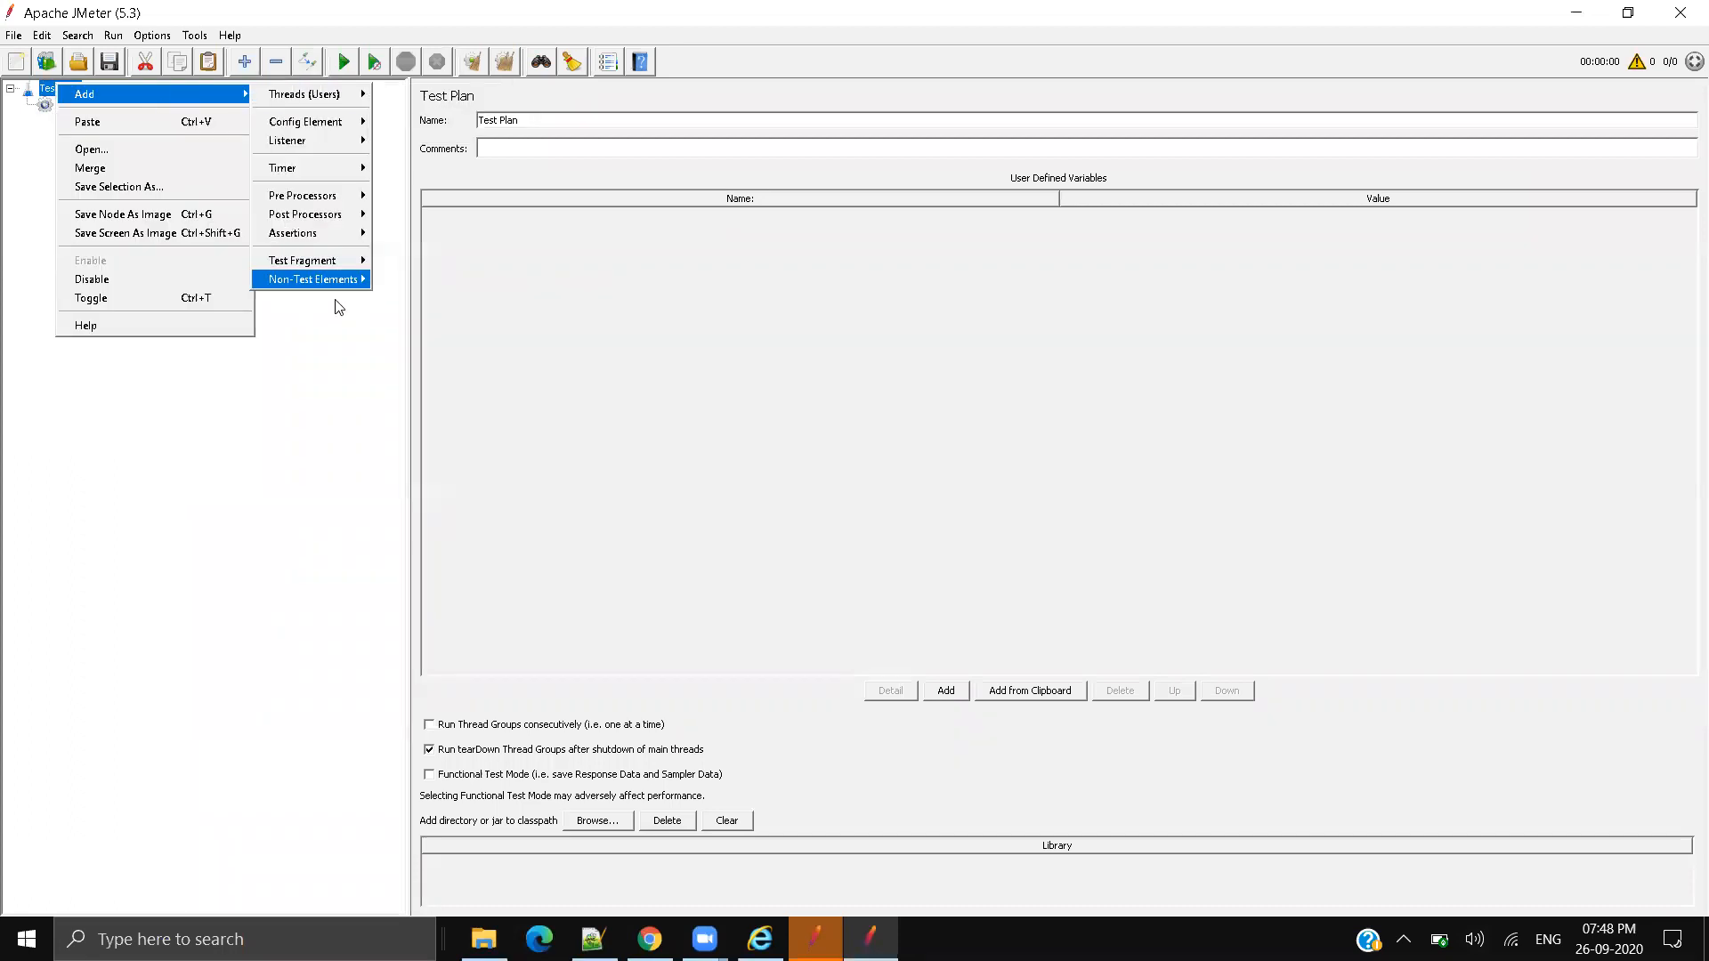
mouse_move(313, 279)
left_click(466, 299)
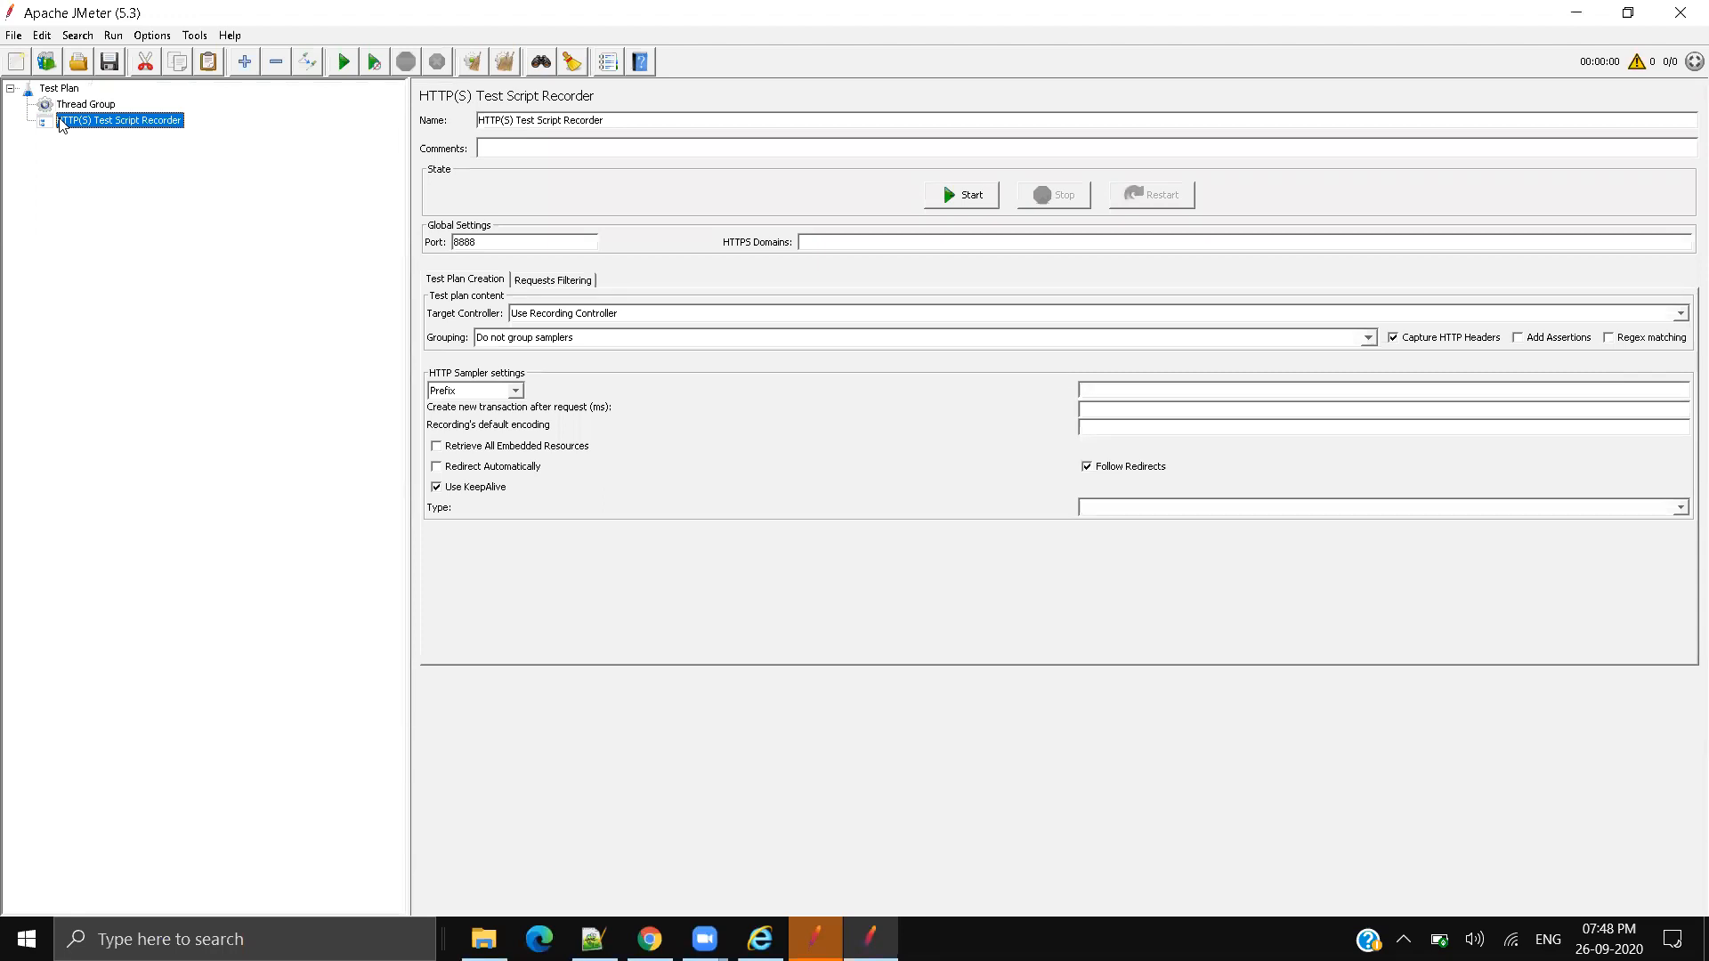
left_click(760, 939)
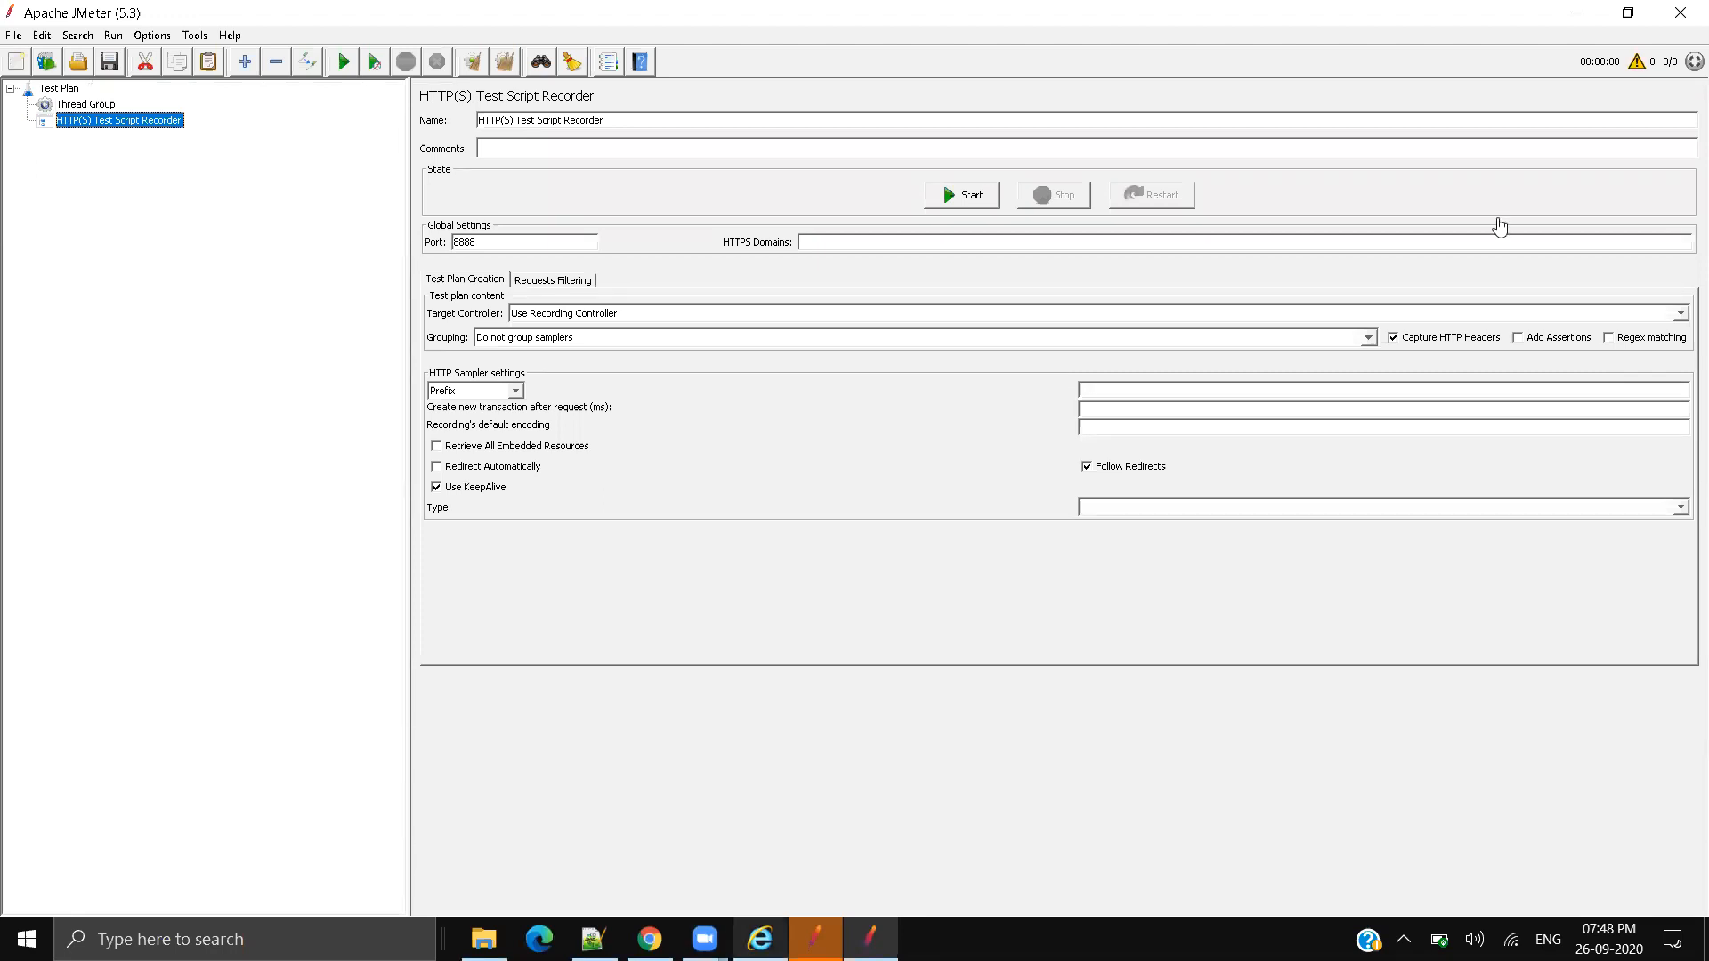
Step: Verify IE's LAN proxy is localhost port 8888 and close both settings dialogs
left_click(1661, 44)
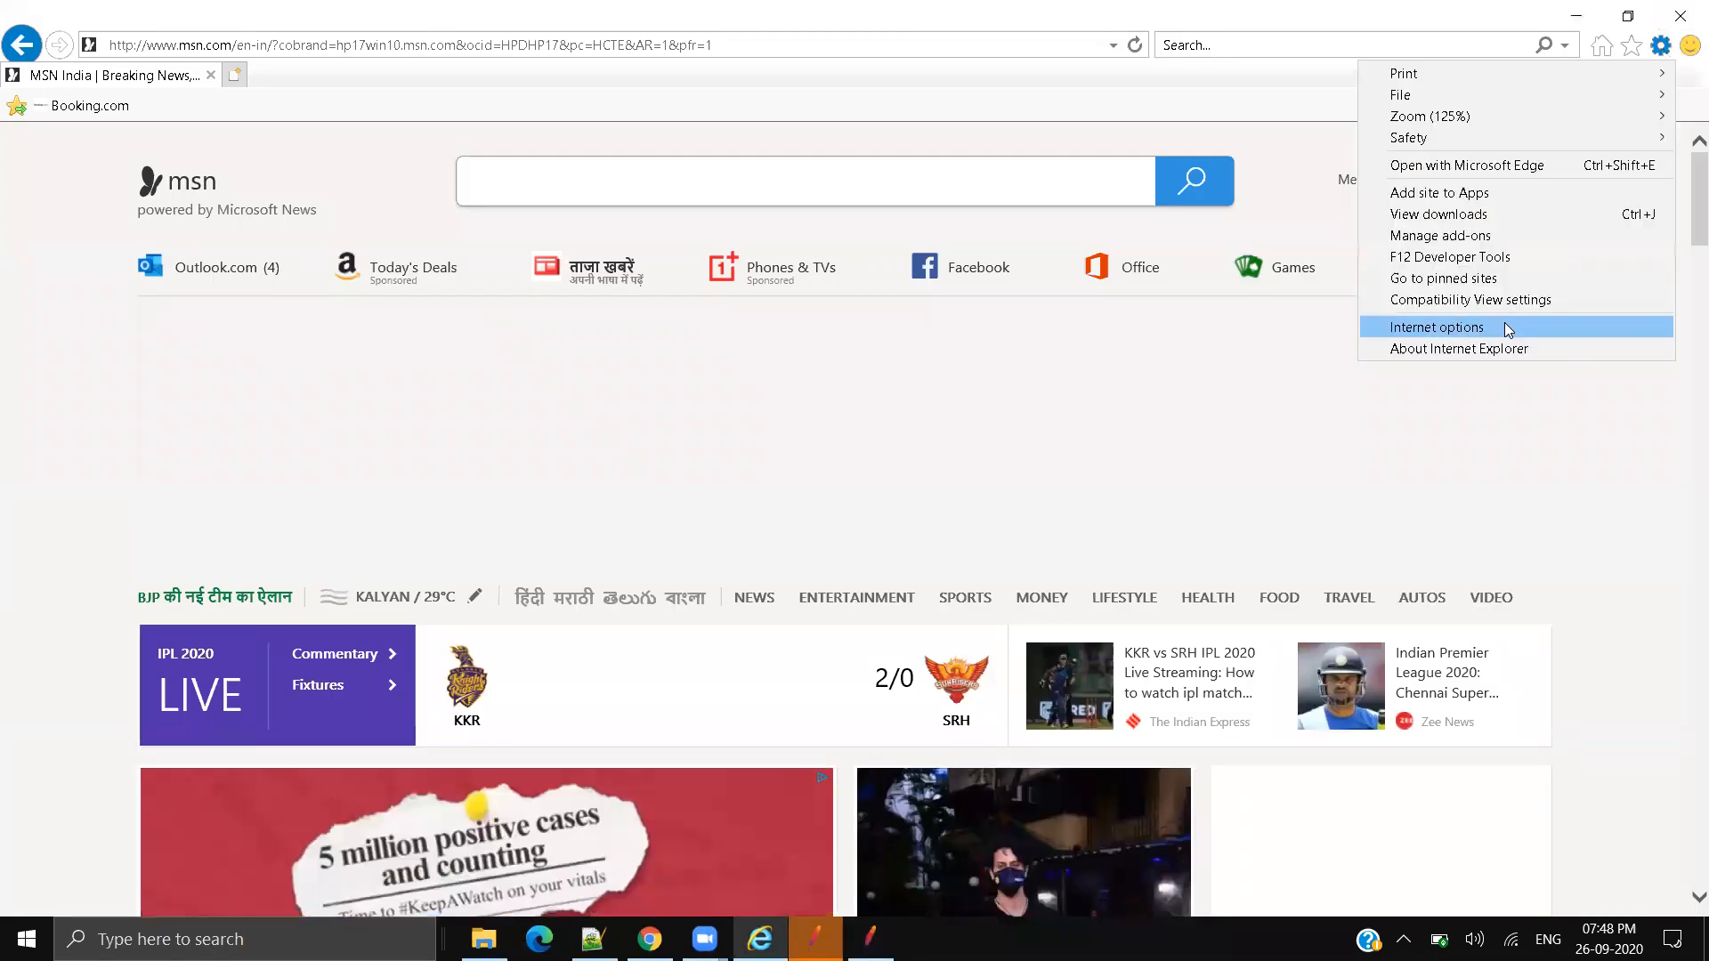
left_click(1436, 327)
left_click(275, 64)
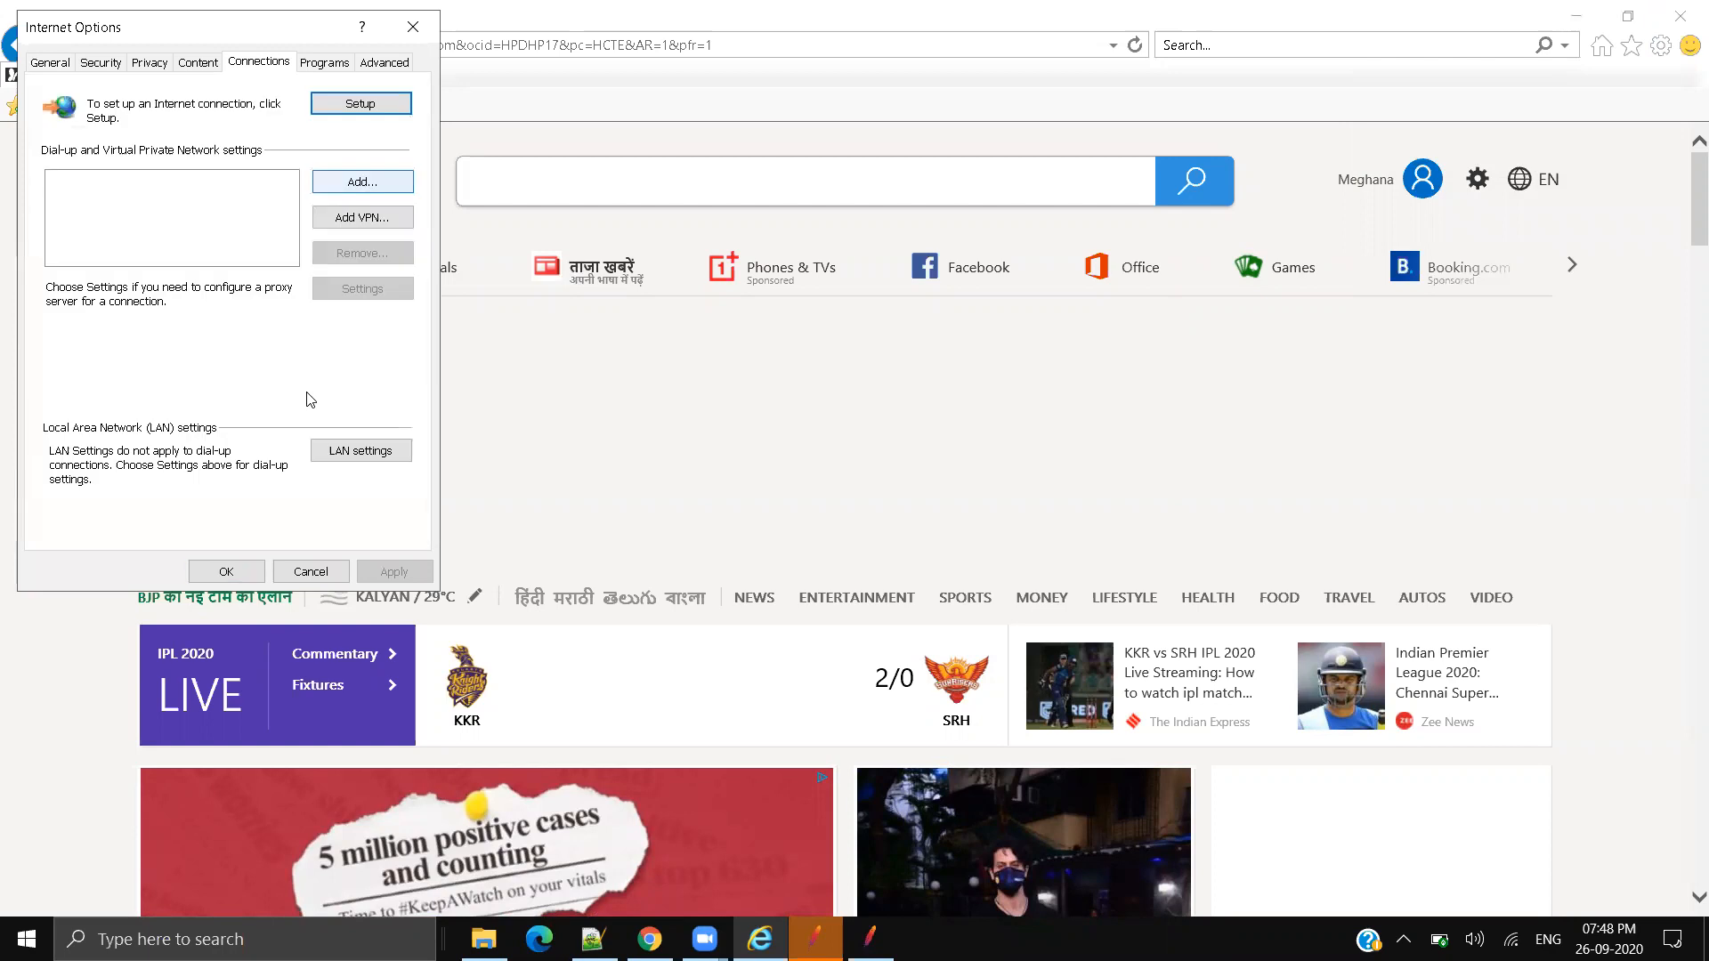
left_click(365, 450)
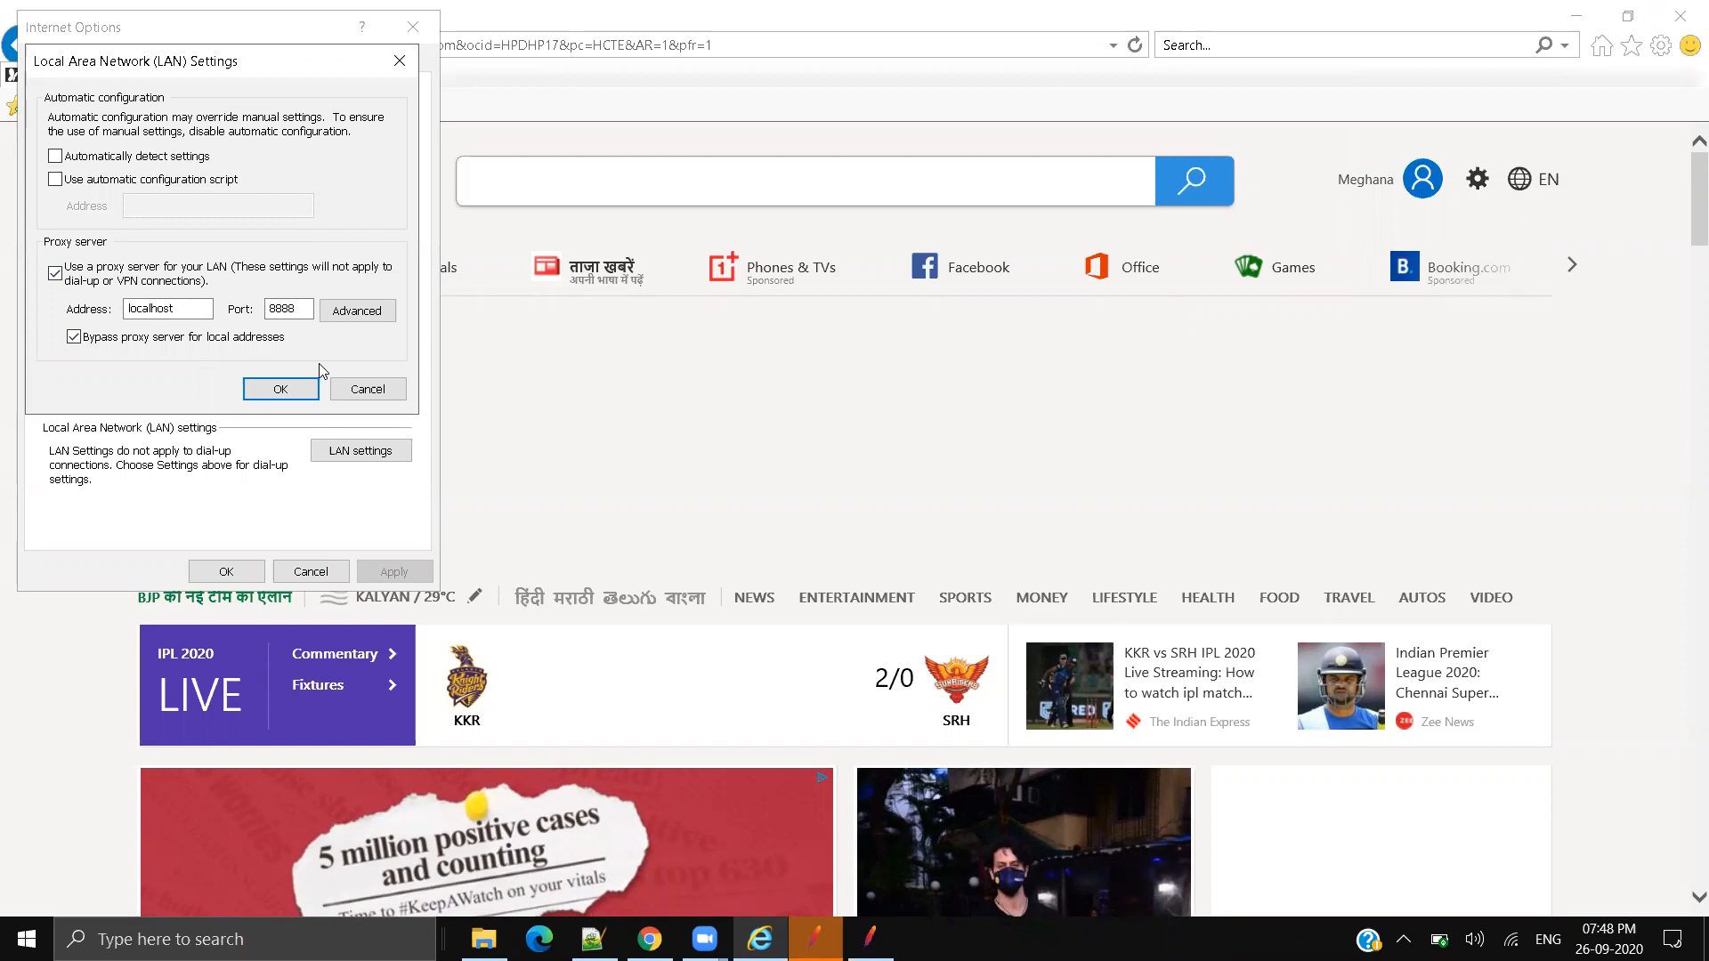
left_click(280, 389)
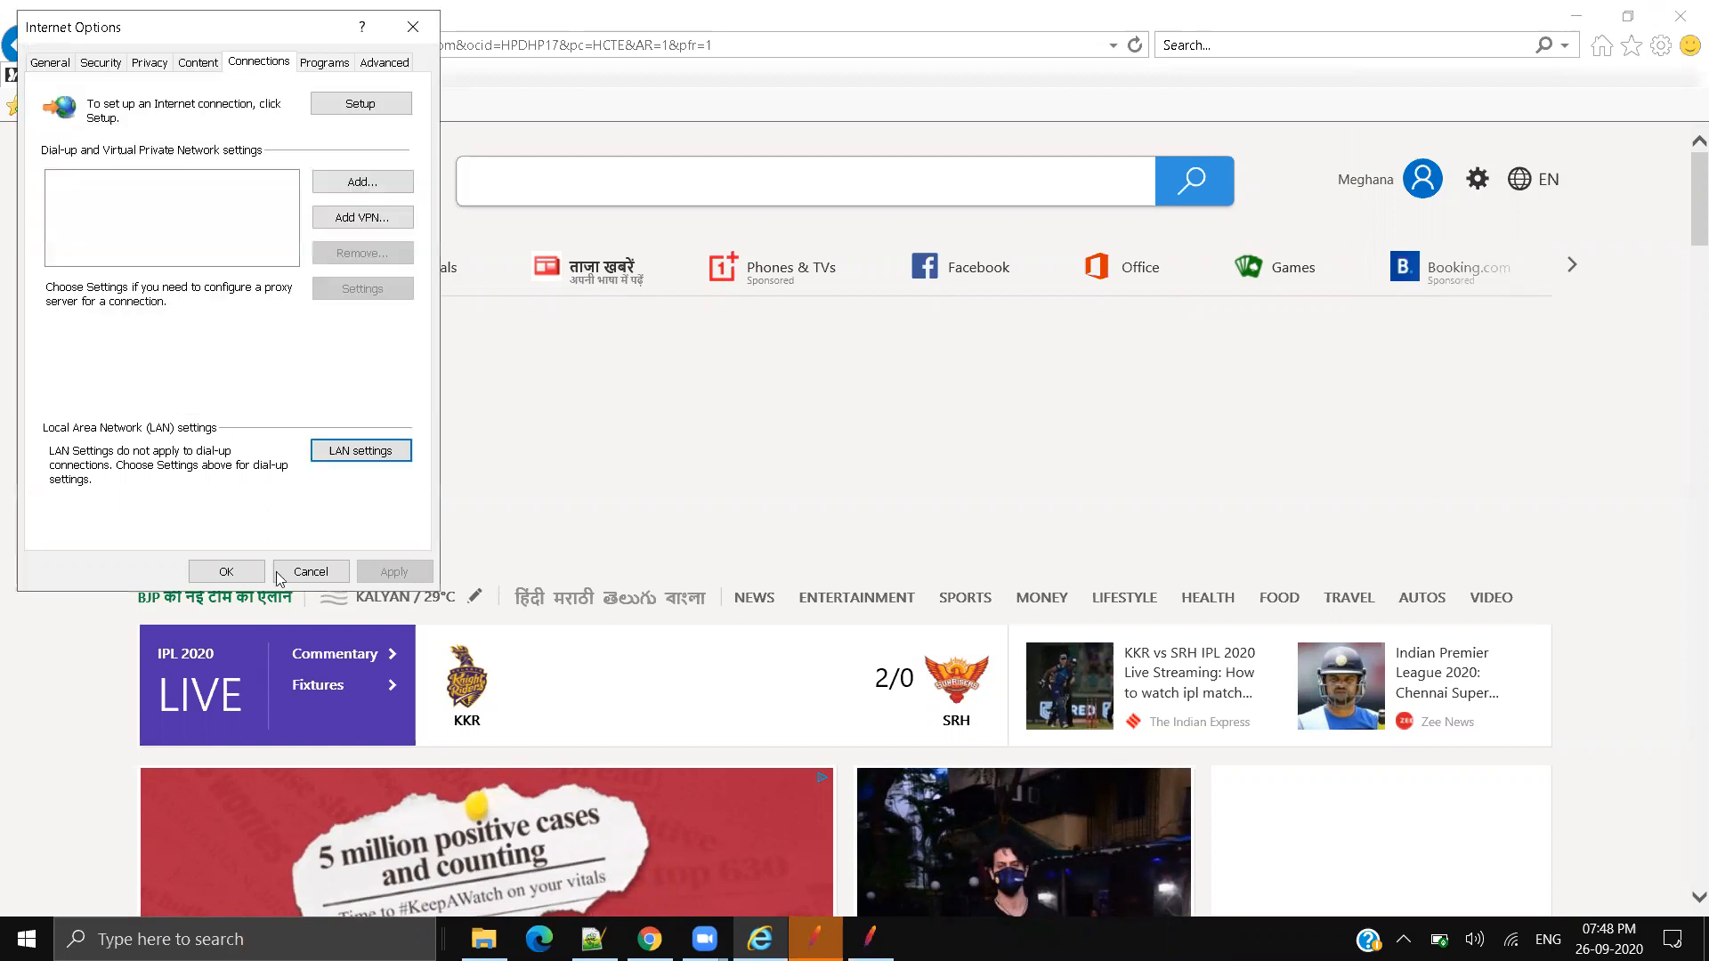
left_click(226, 571)
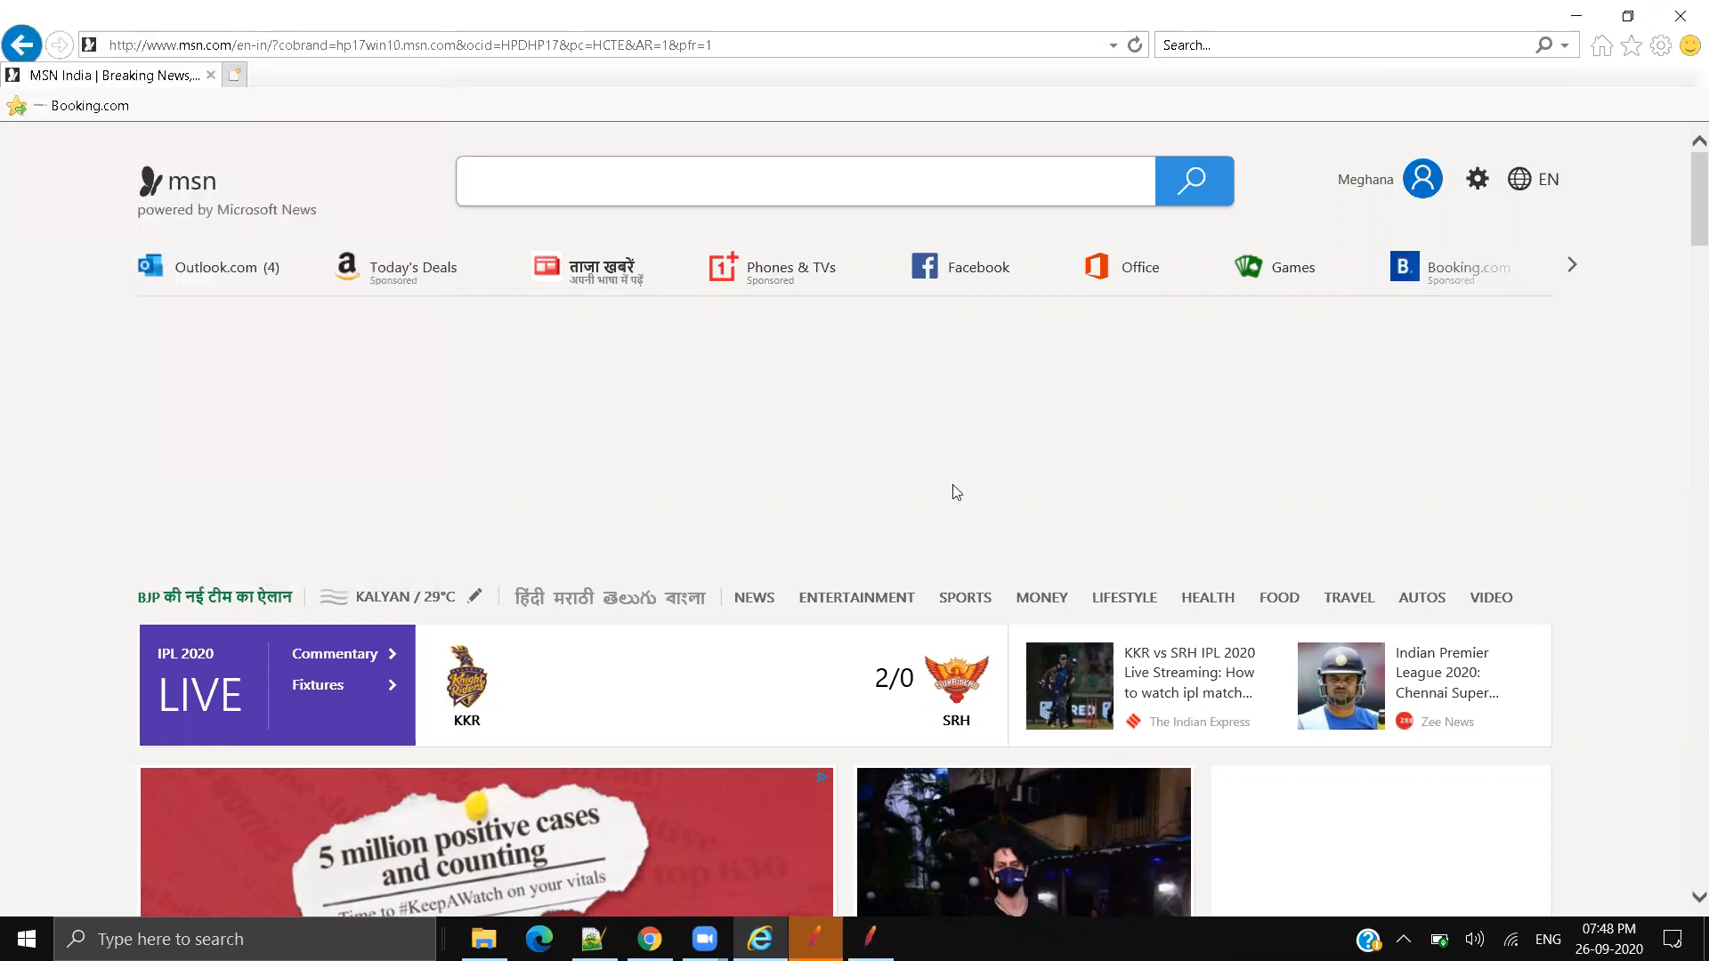
Step: Target the recorder at Test Plan > Thread Group, start recording, and dismiss the root certificate notice
left_click(1577, 16)
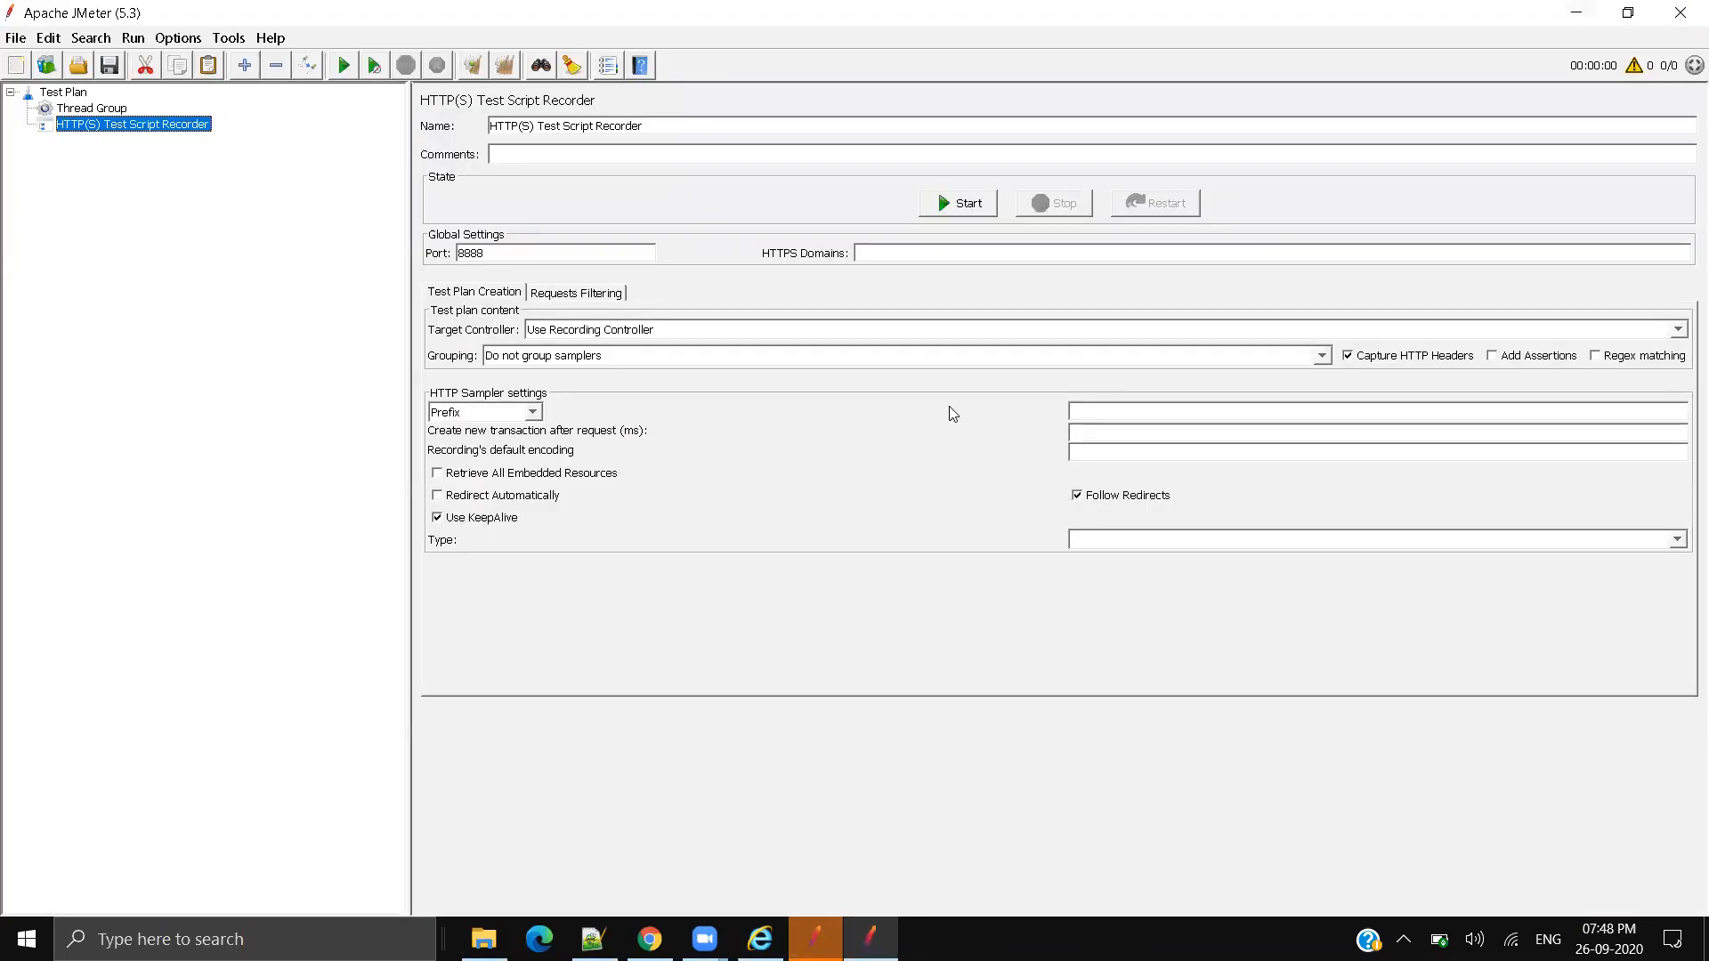
left_click(749, 334)
left_click(662, 365)
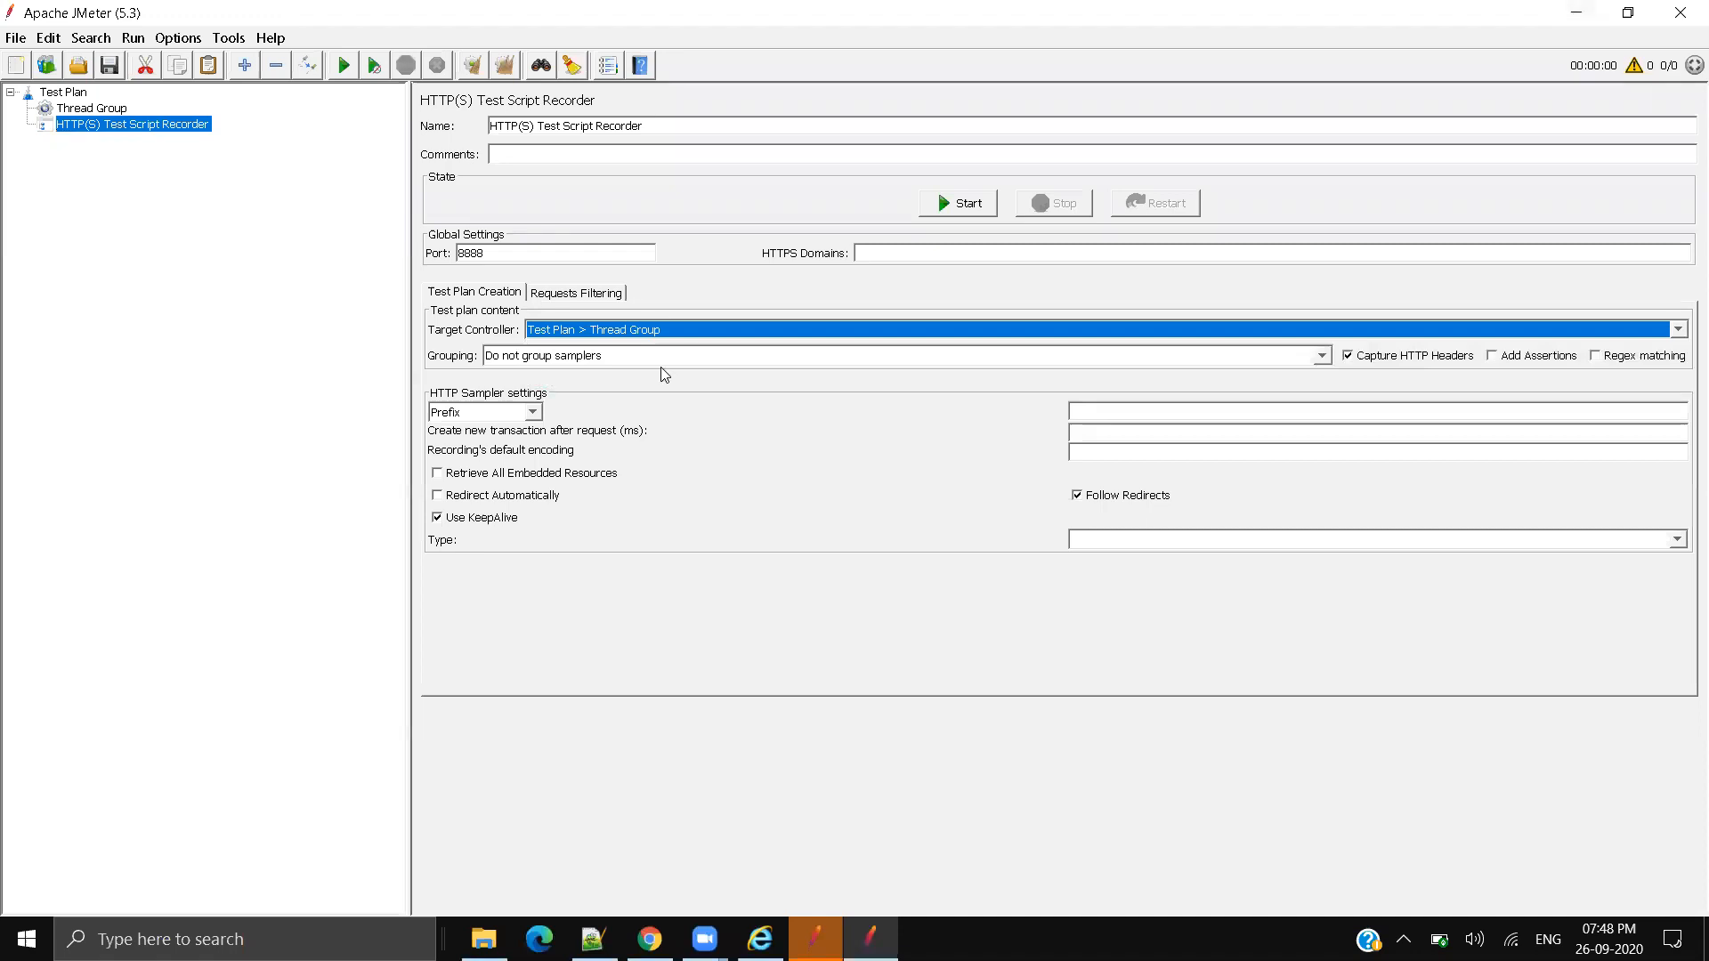
left_click(945, 212)
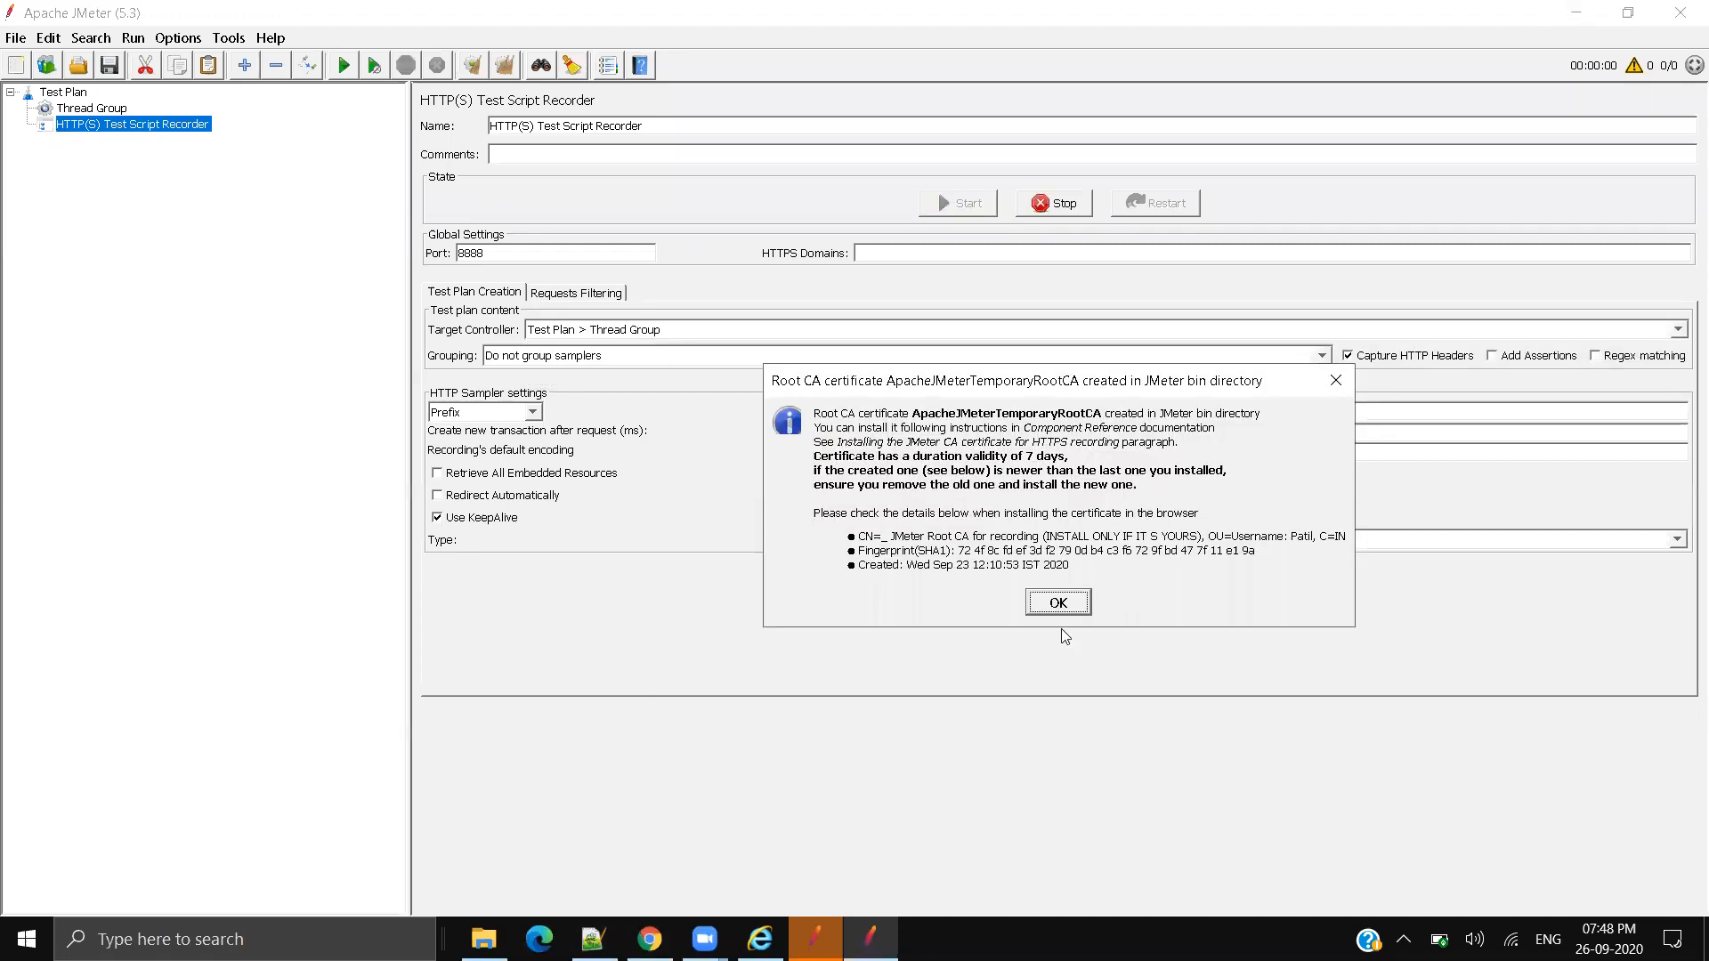
left_click(1064, 601)
left_click(650, 939)
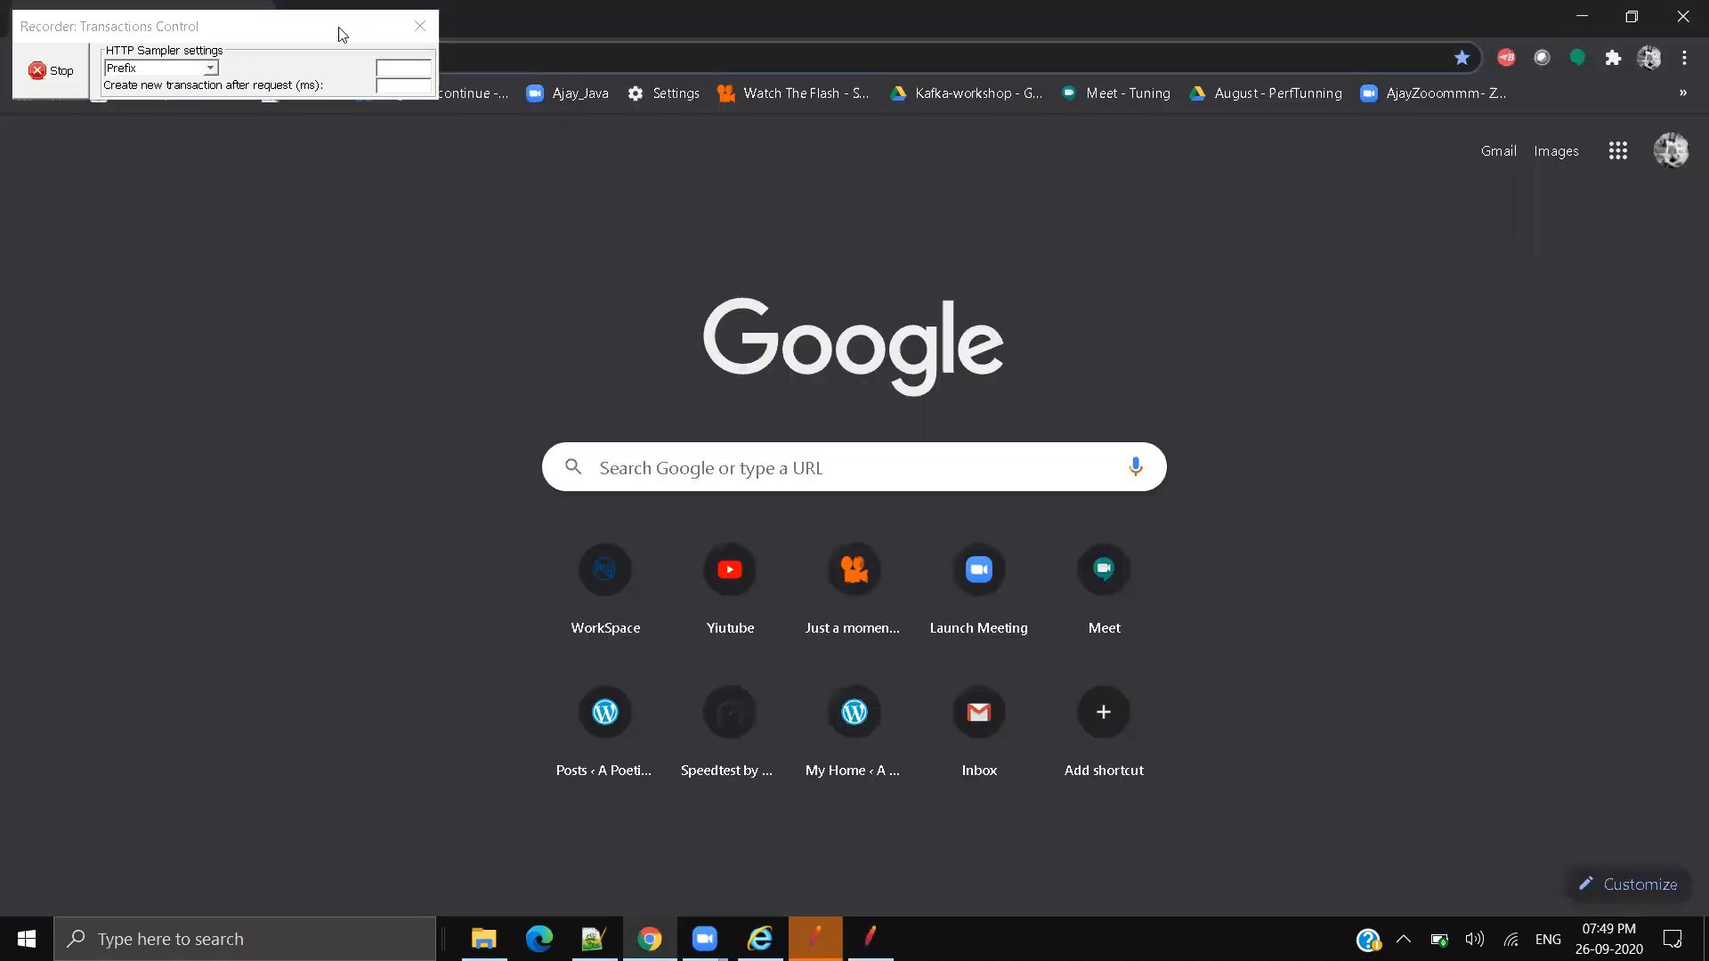
Step: Load petstore.octoperf.com/actions/Catalog.action in Chrome through the recorder, then return to JMeter
left_click(409, 58)
type("https://petstore.octoperf.com/actions/Catalog.action")
key("Return")
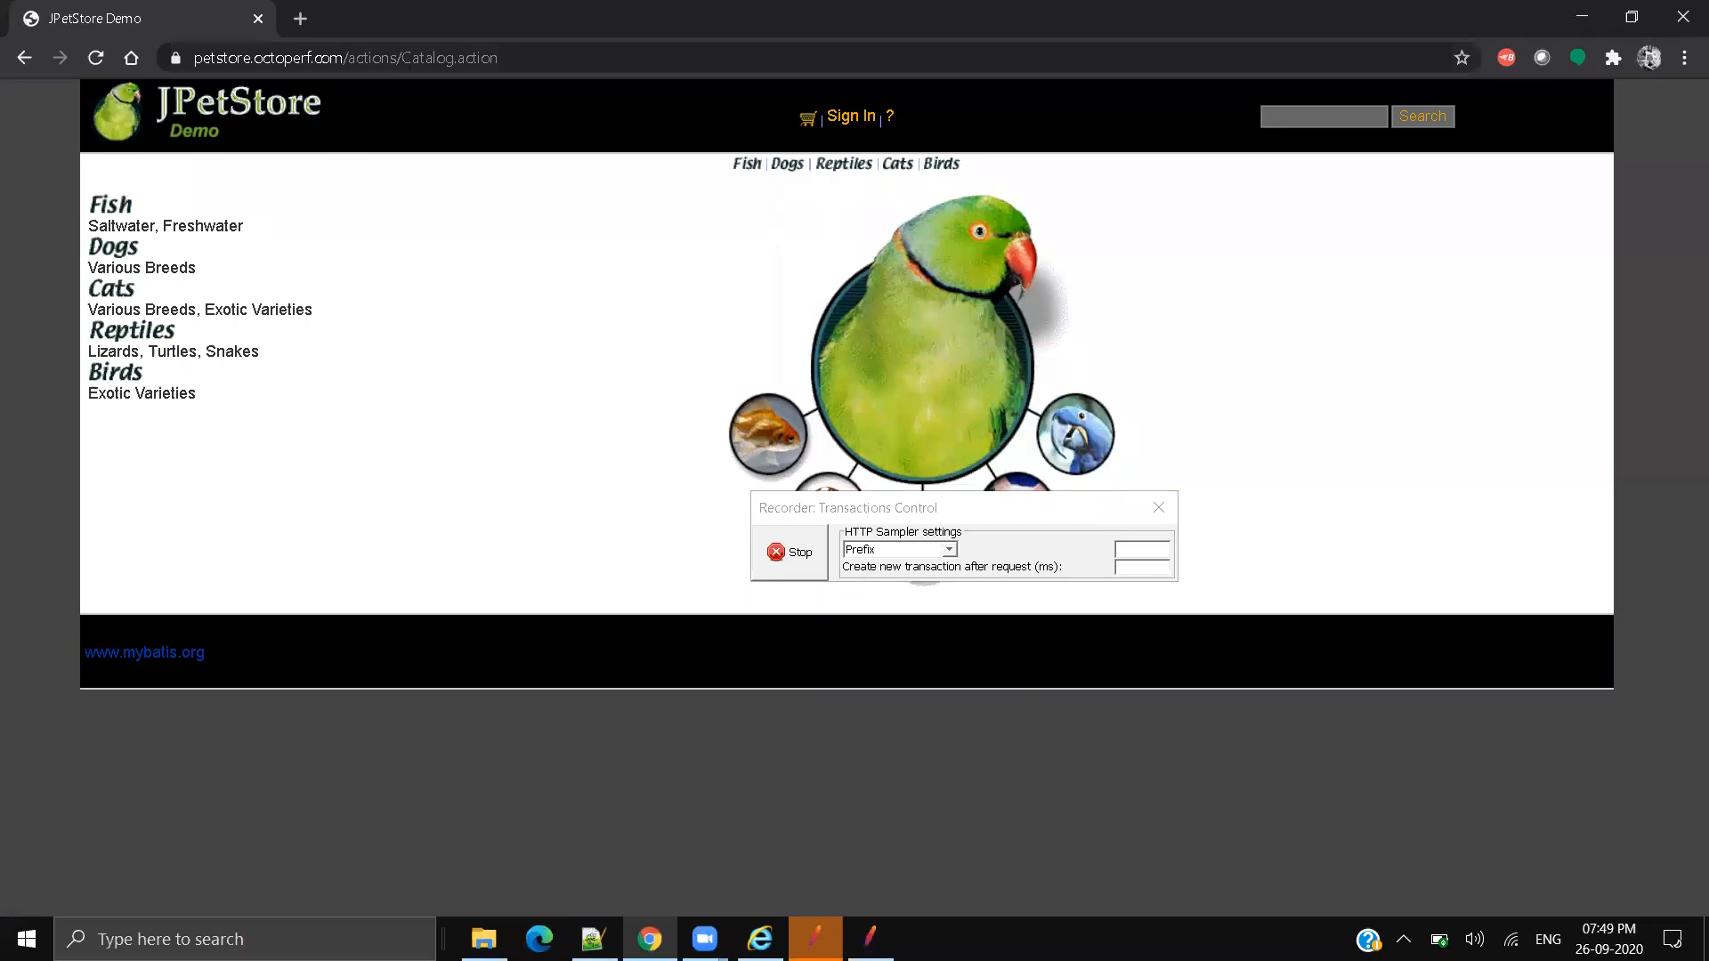
left_click(871, 937)
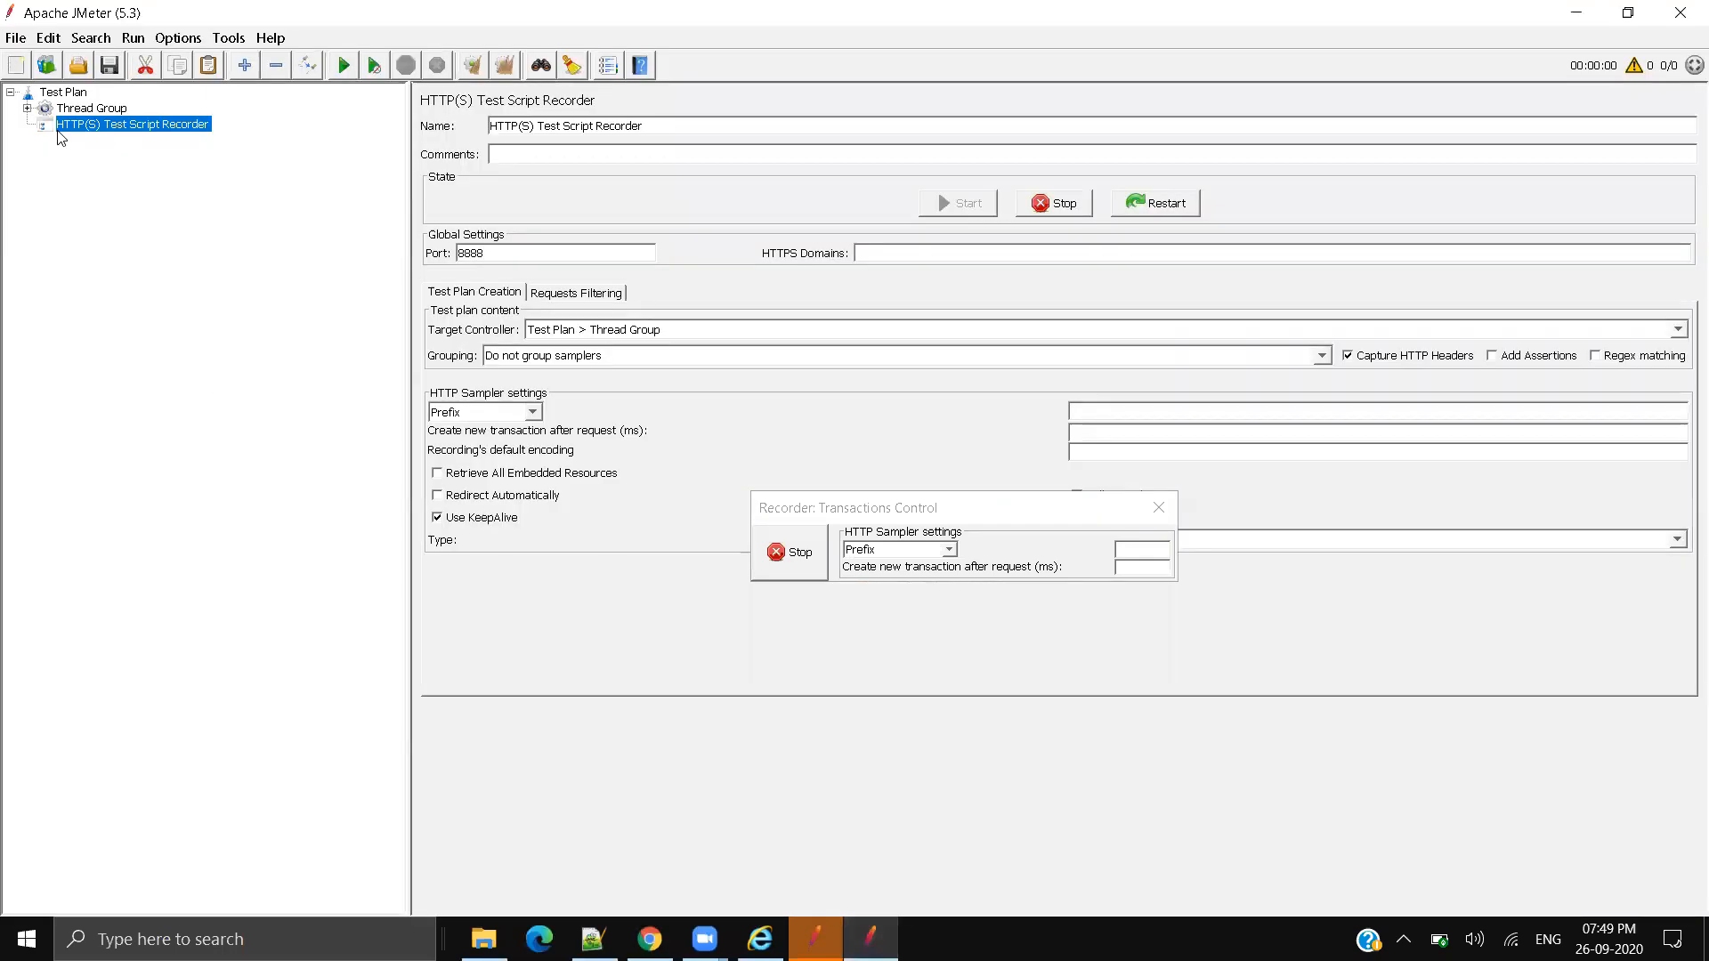
Step: Check that /actions/Catalog.action-5's server name is petstore.octoperf.com, then return to Chrome
left_click(27, 108)
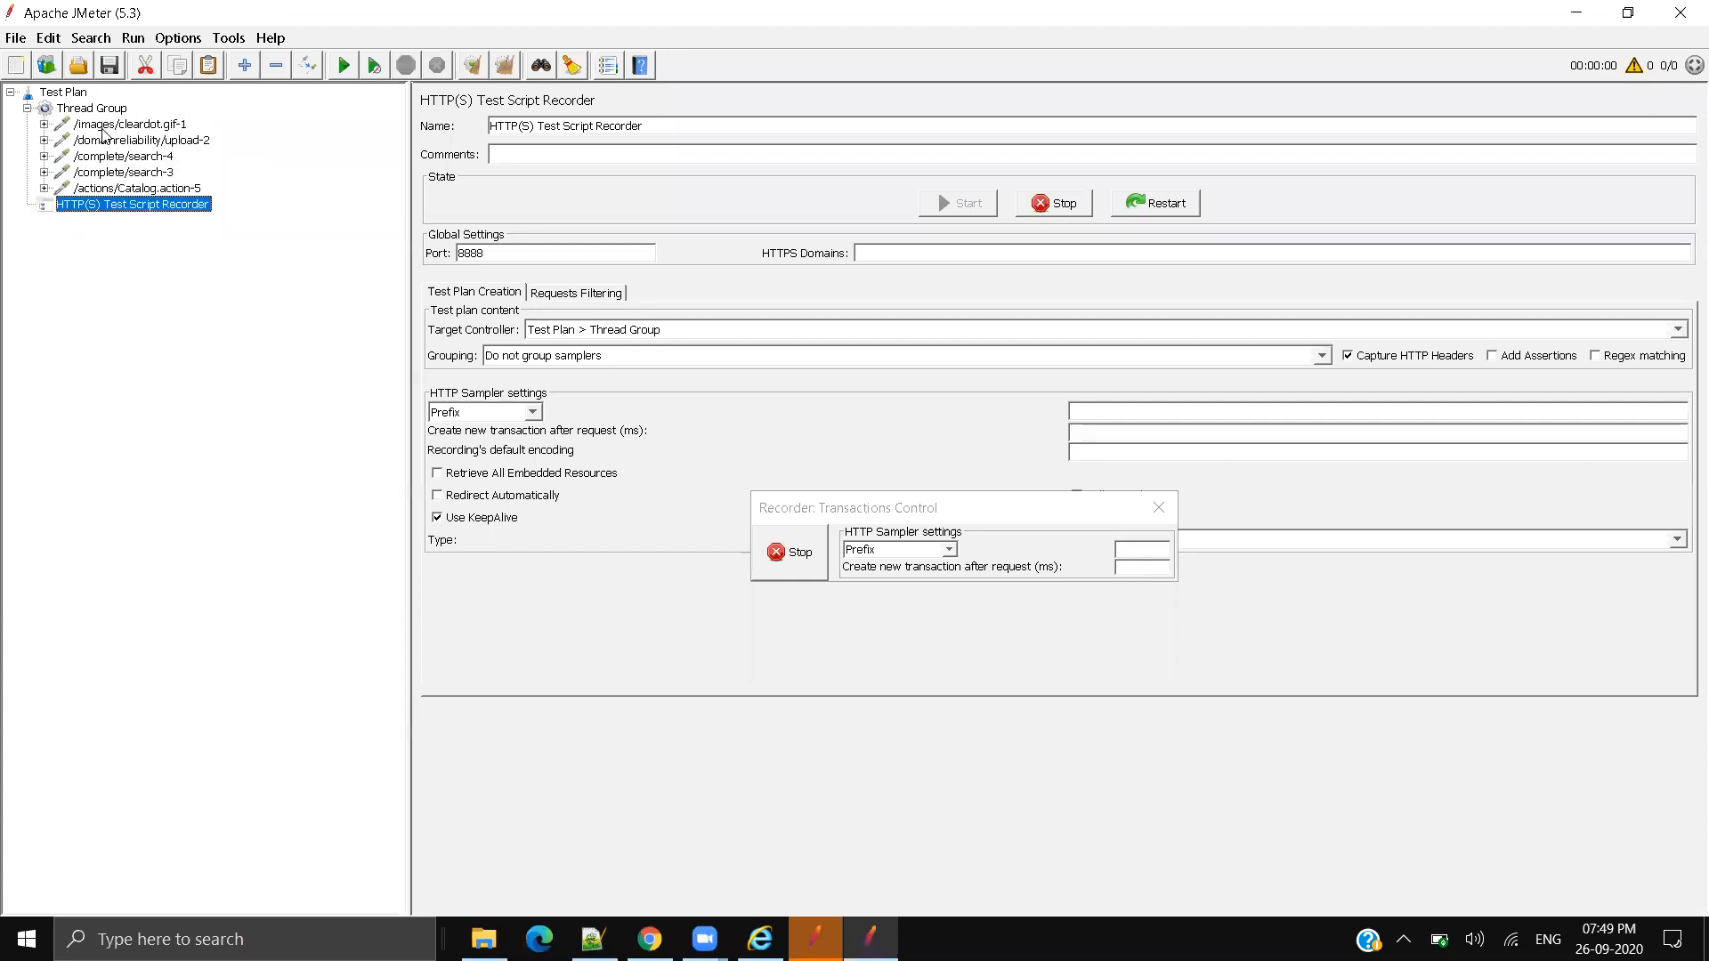
left_click(140, 188)
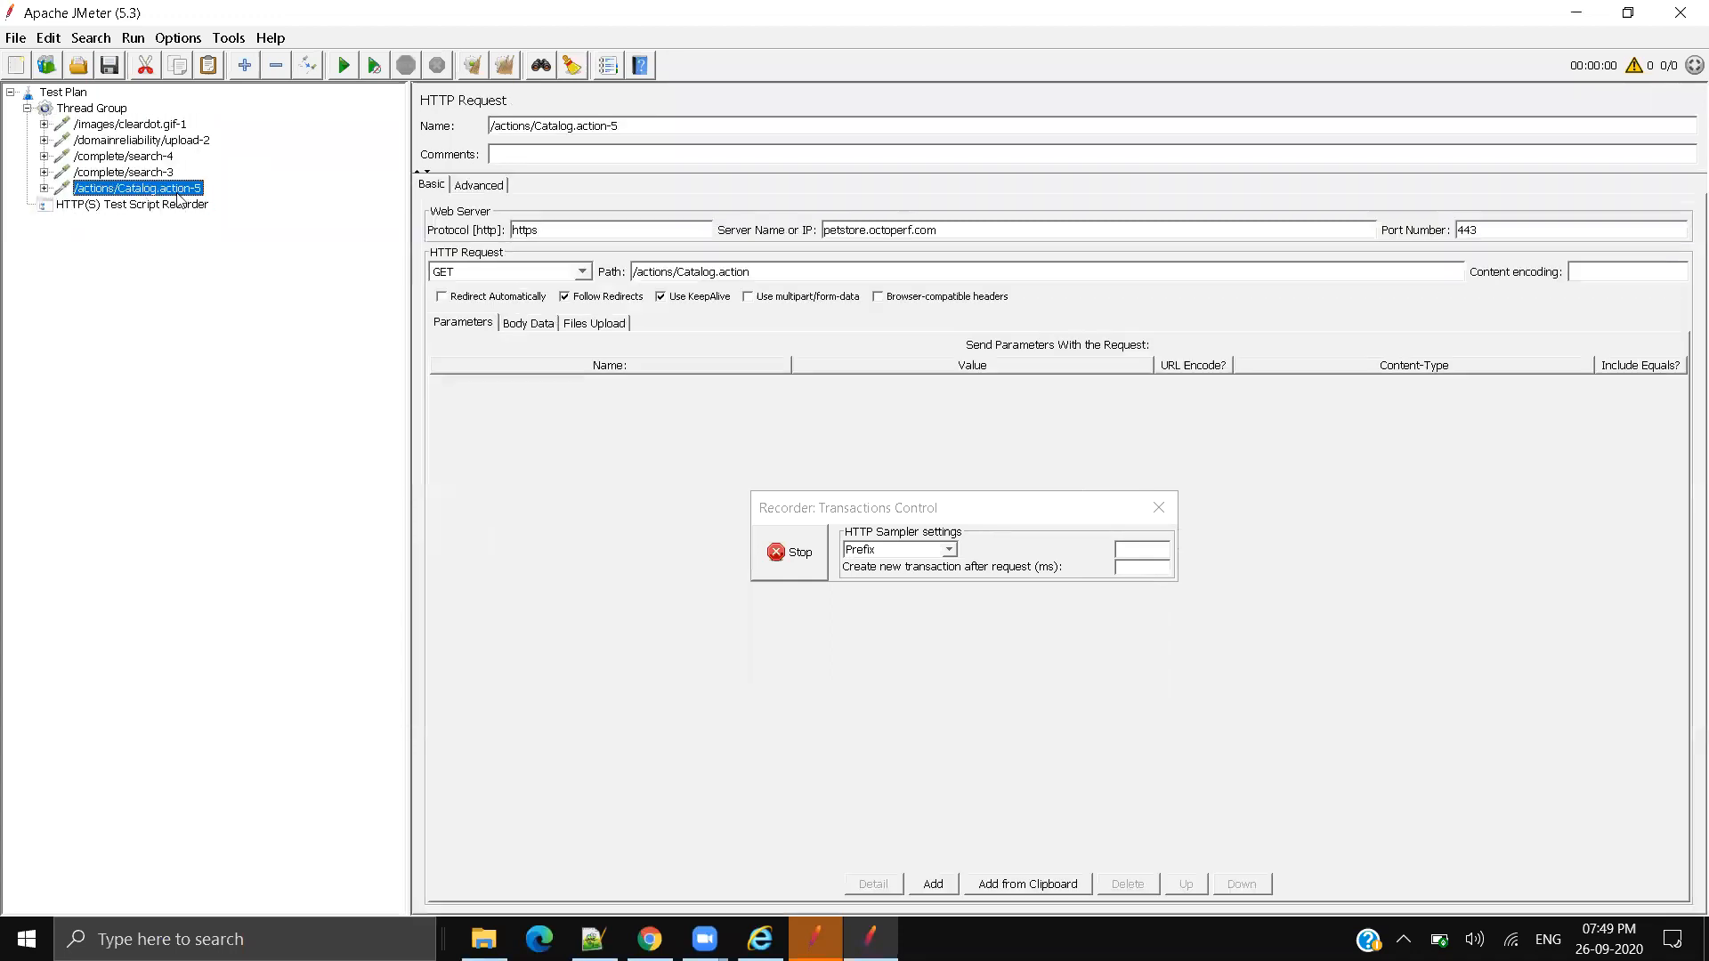
double_click(958, 230)
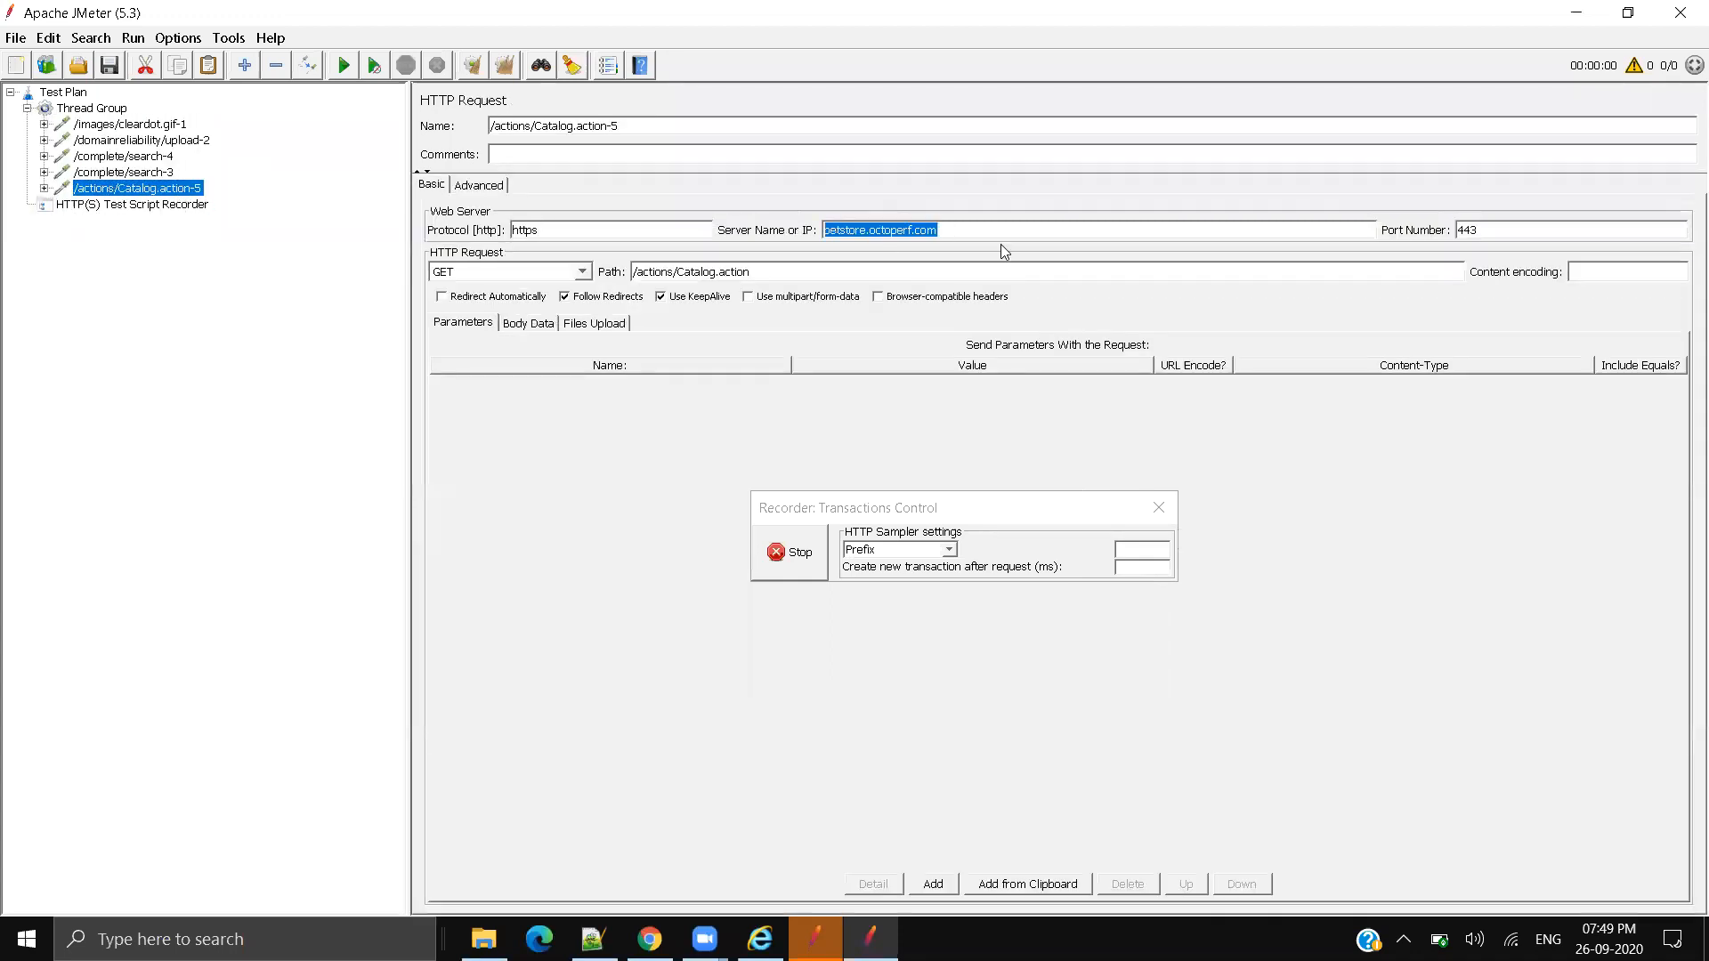
left_click(947, 236)
left_click_drag(946, 234, 755, 229)
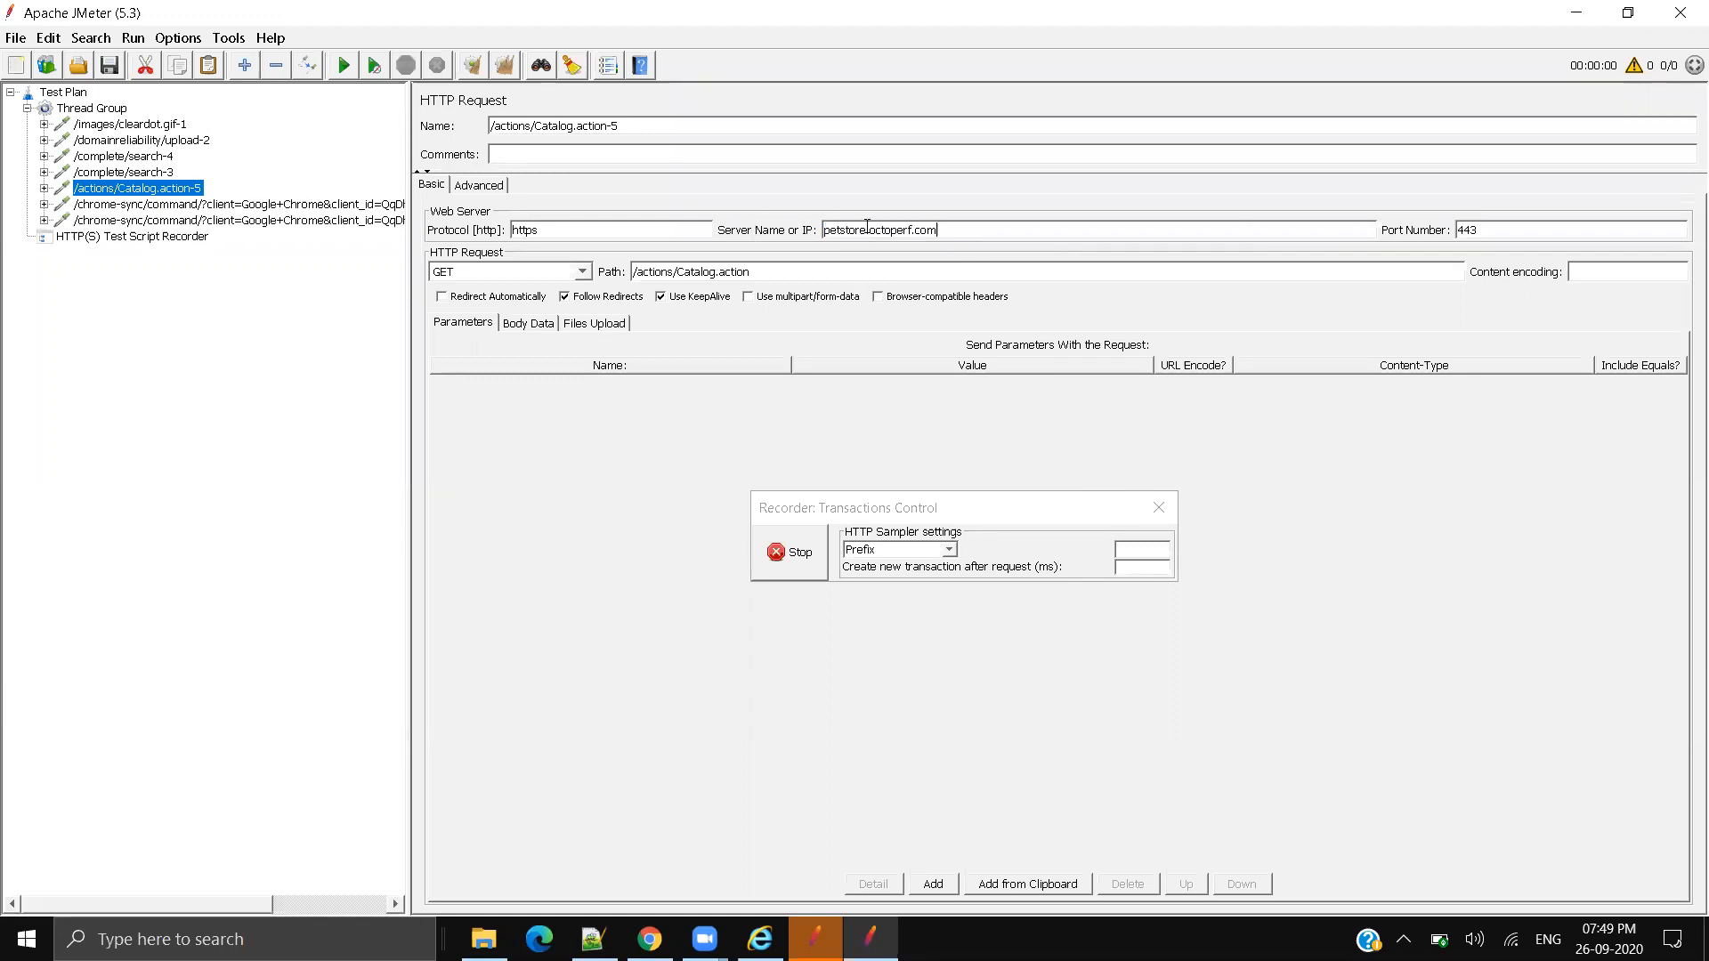
left_click_drag(838, 232, 1041, 242)
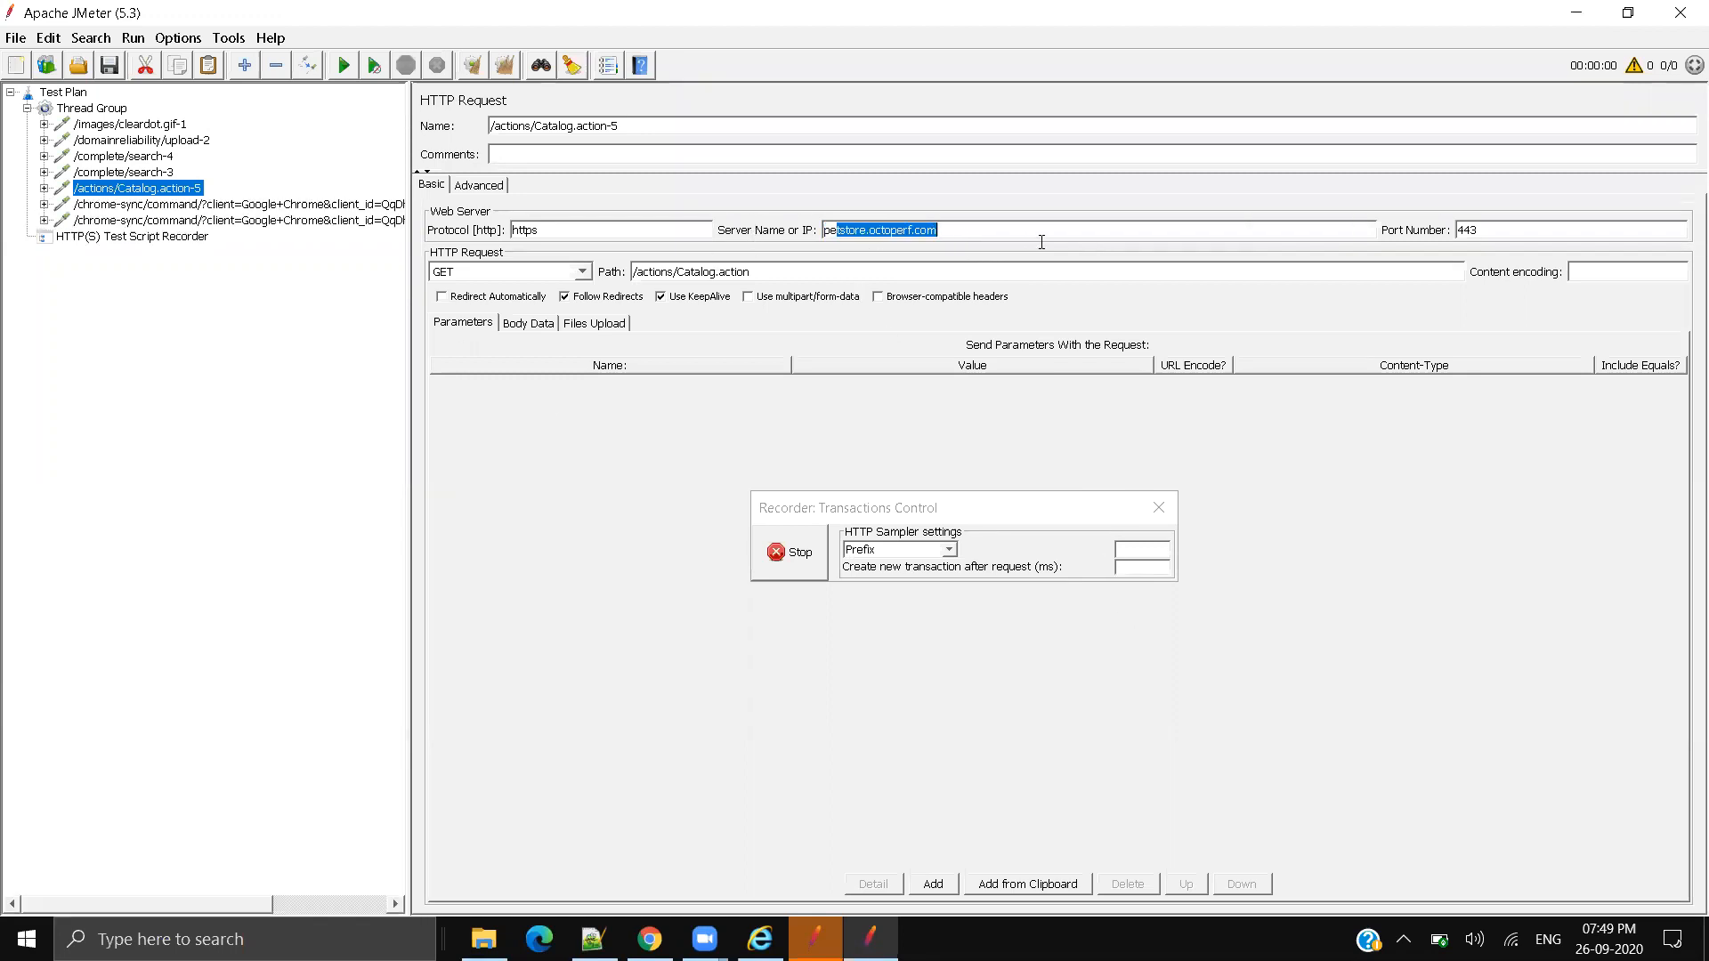
left_click(977, 233)
key("ctrl+a")
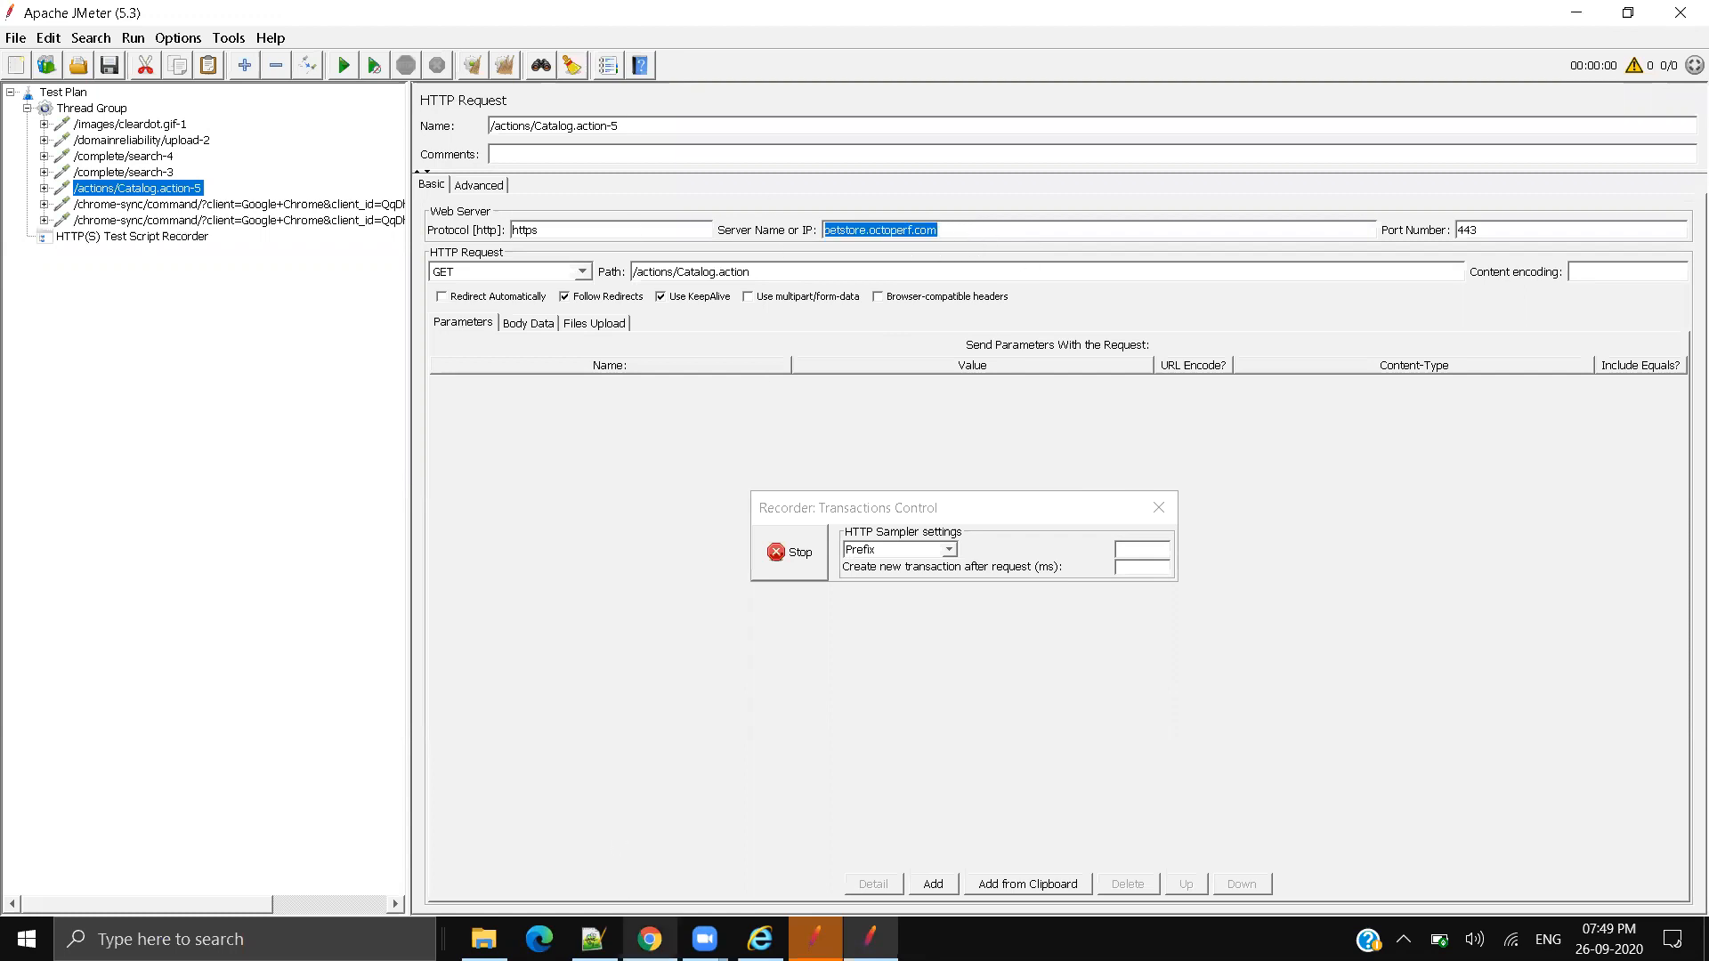
left_click(650, 939)
left_click_drag(194, 58, 511, 63)
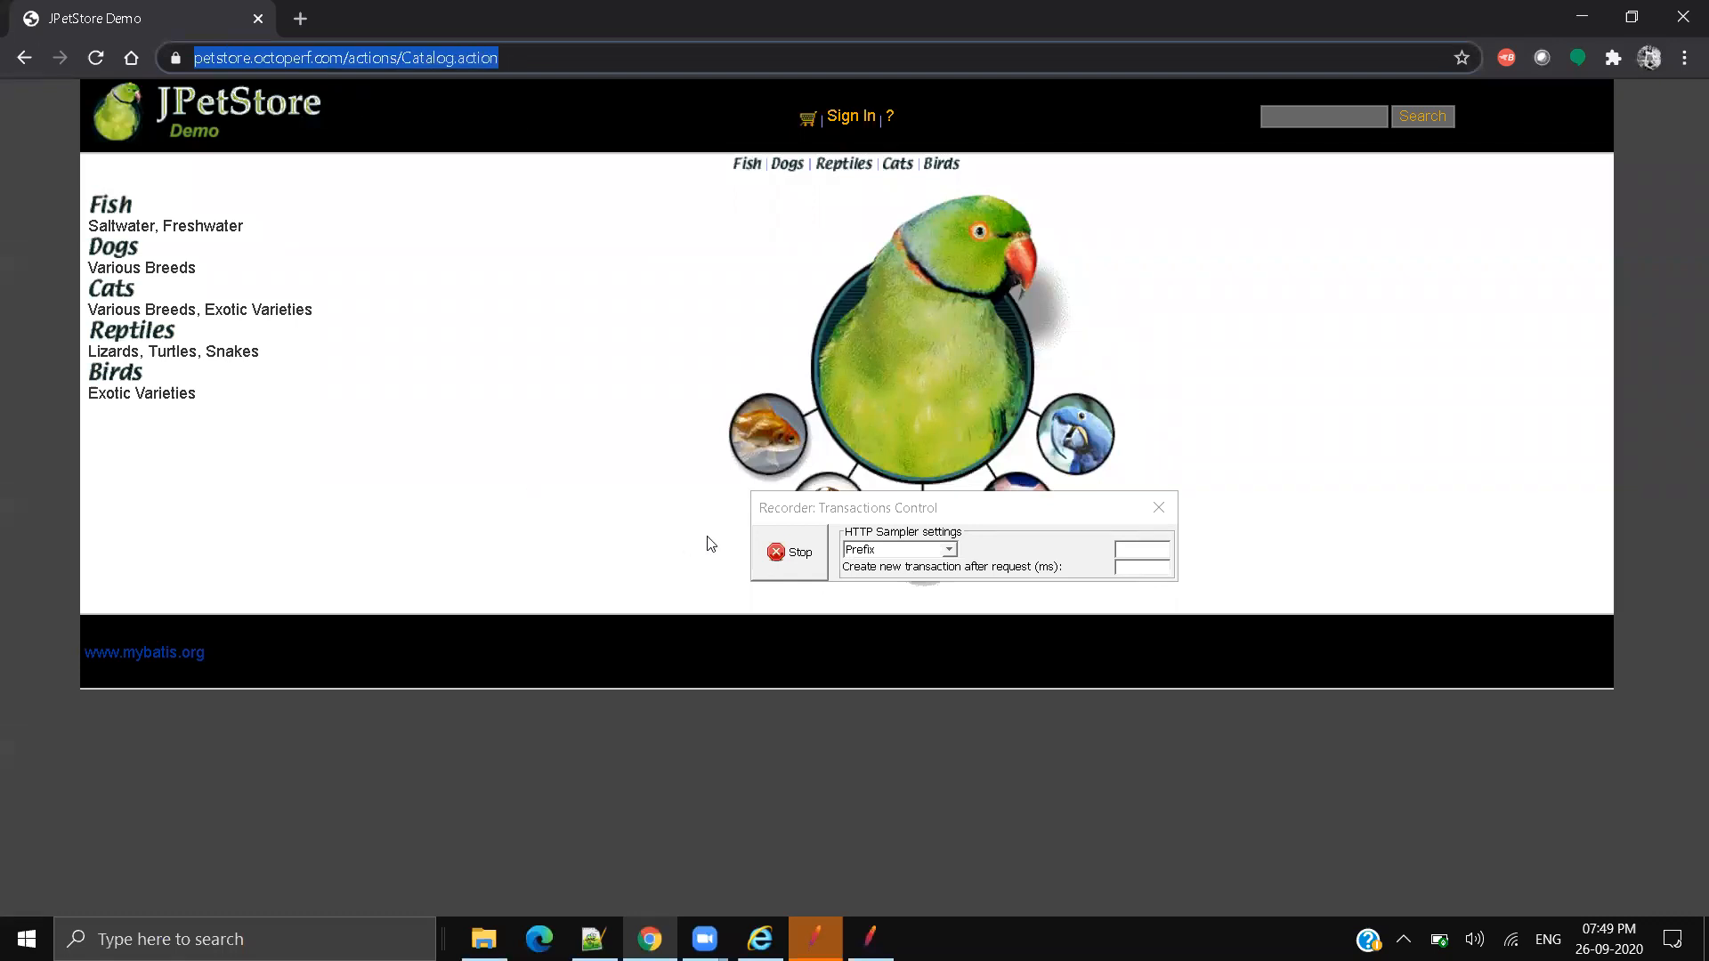
Step: Go to the JPetStore sign-in page and enter the username user1
left_click_drag(1326, 672, 1331, 748)
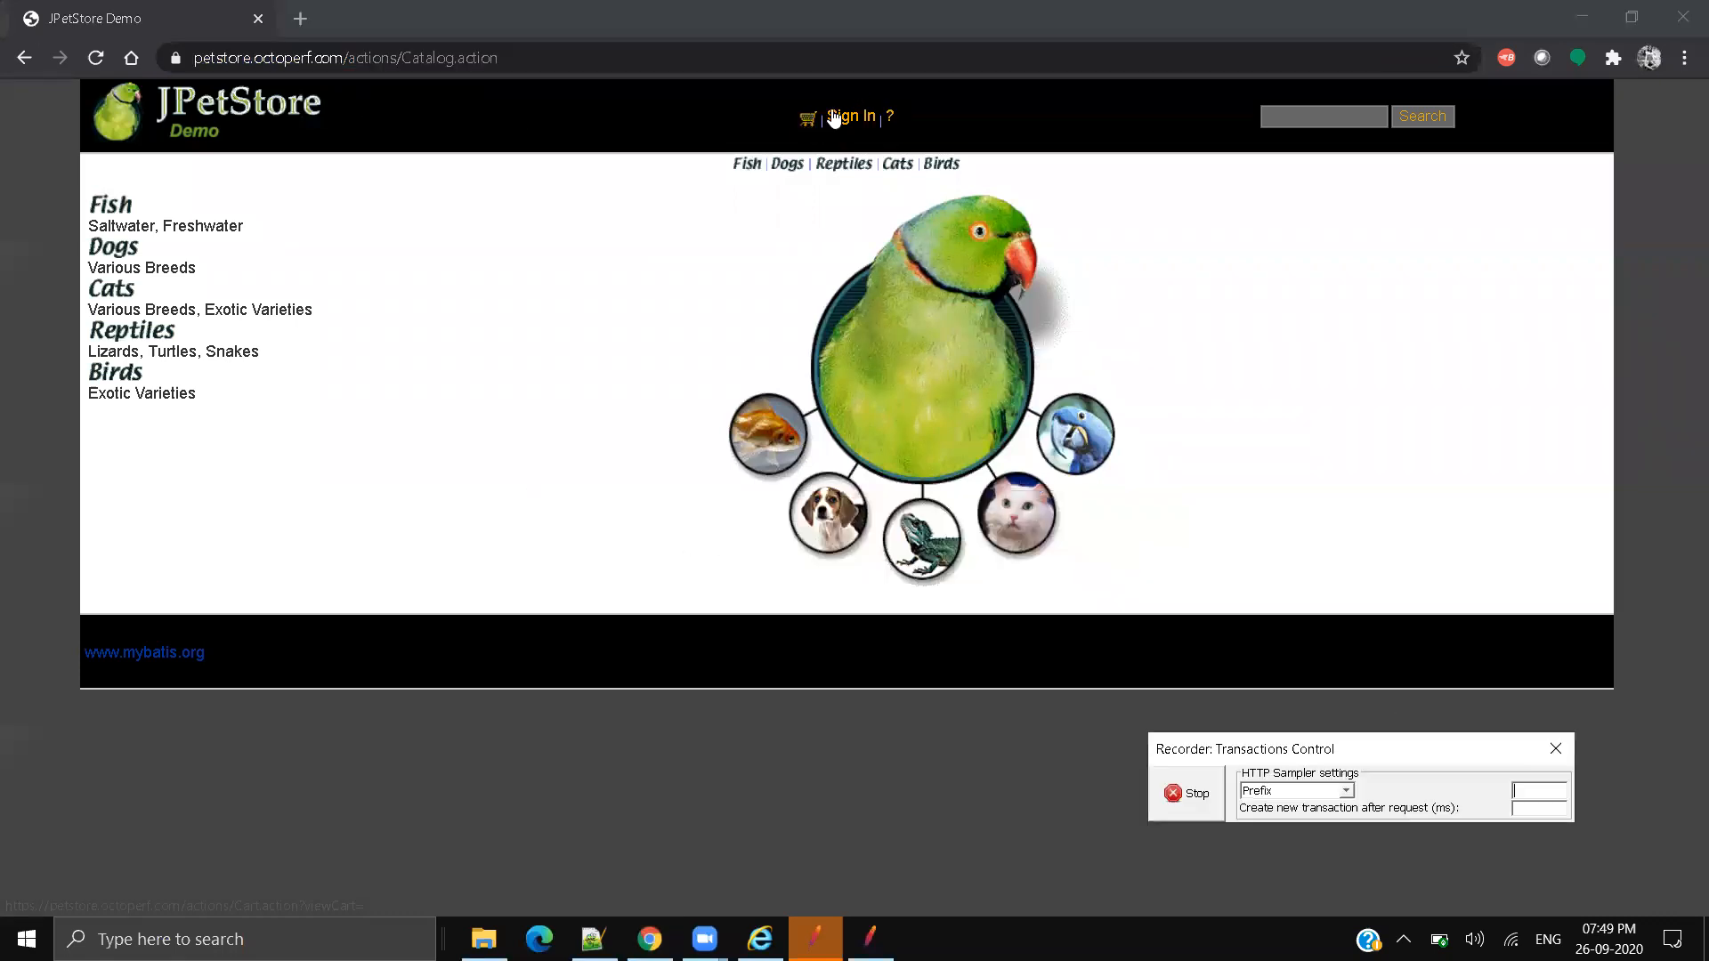
left_click(850, 117)
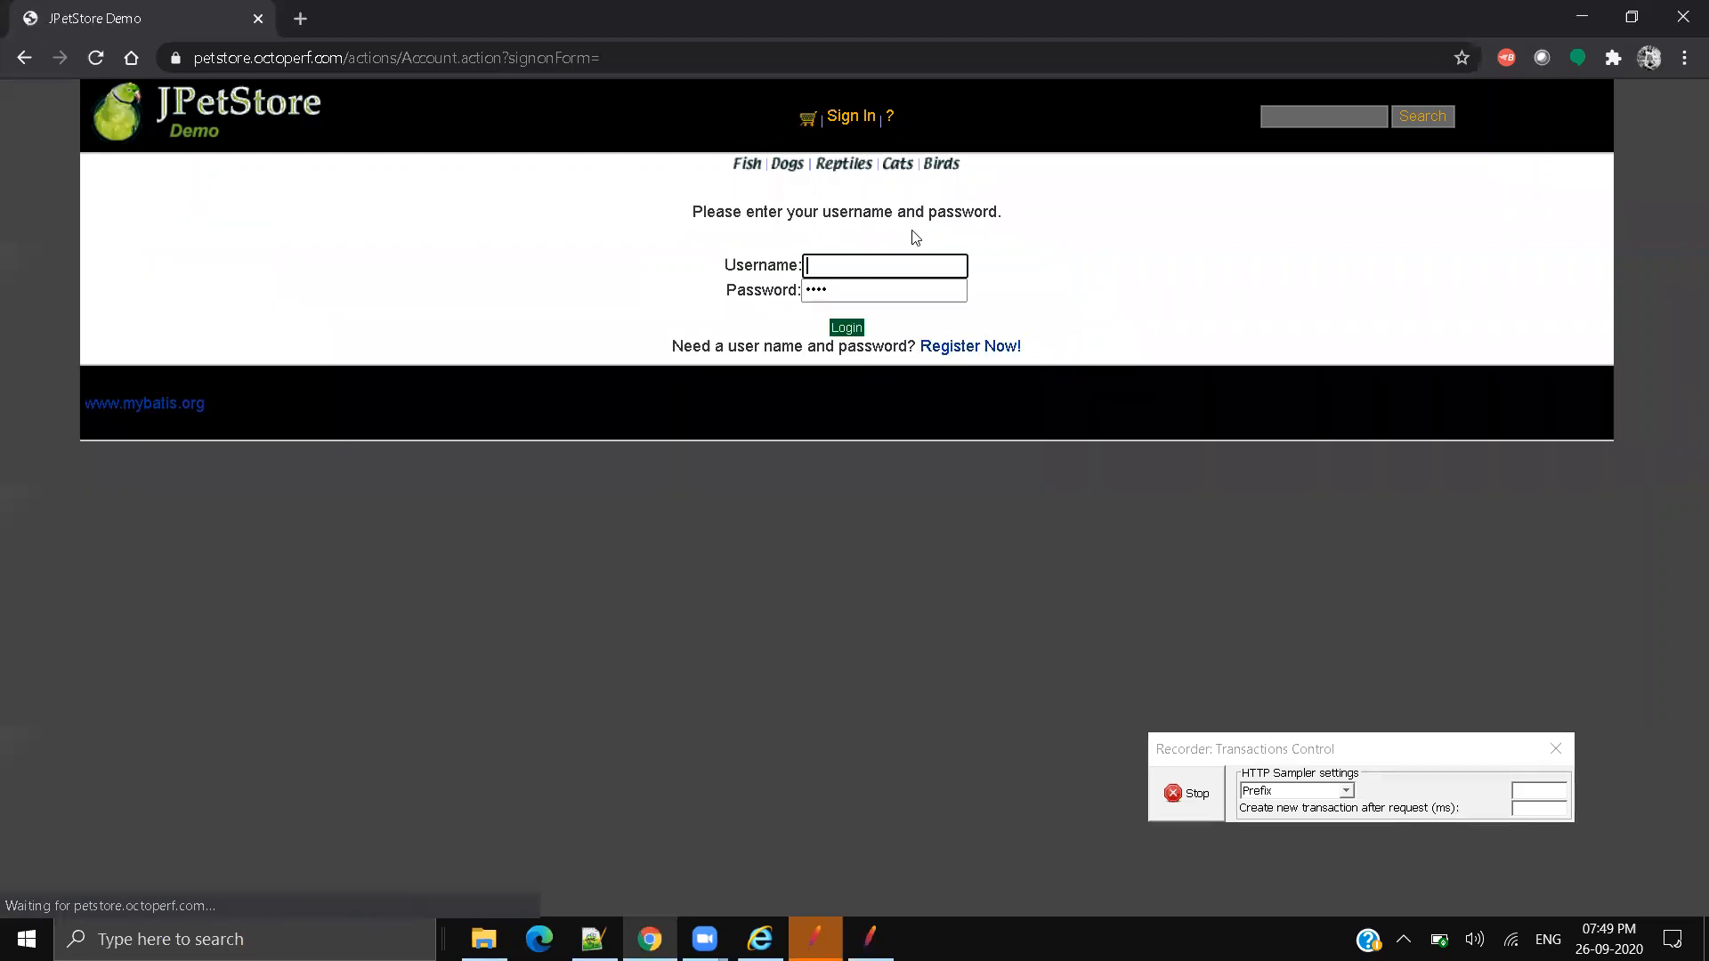
left_click(841, 266)
type("US")
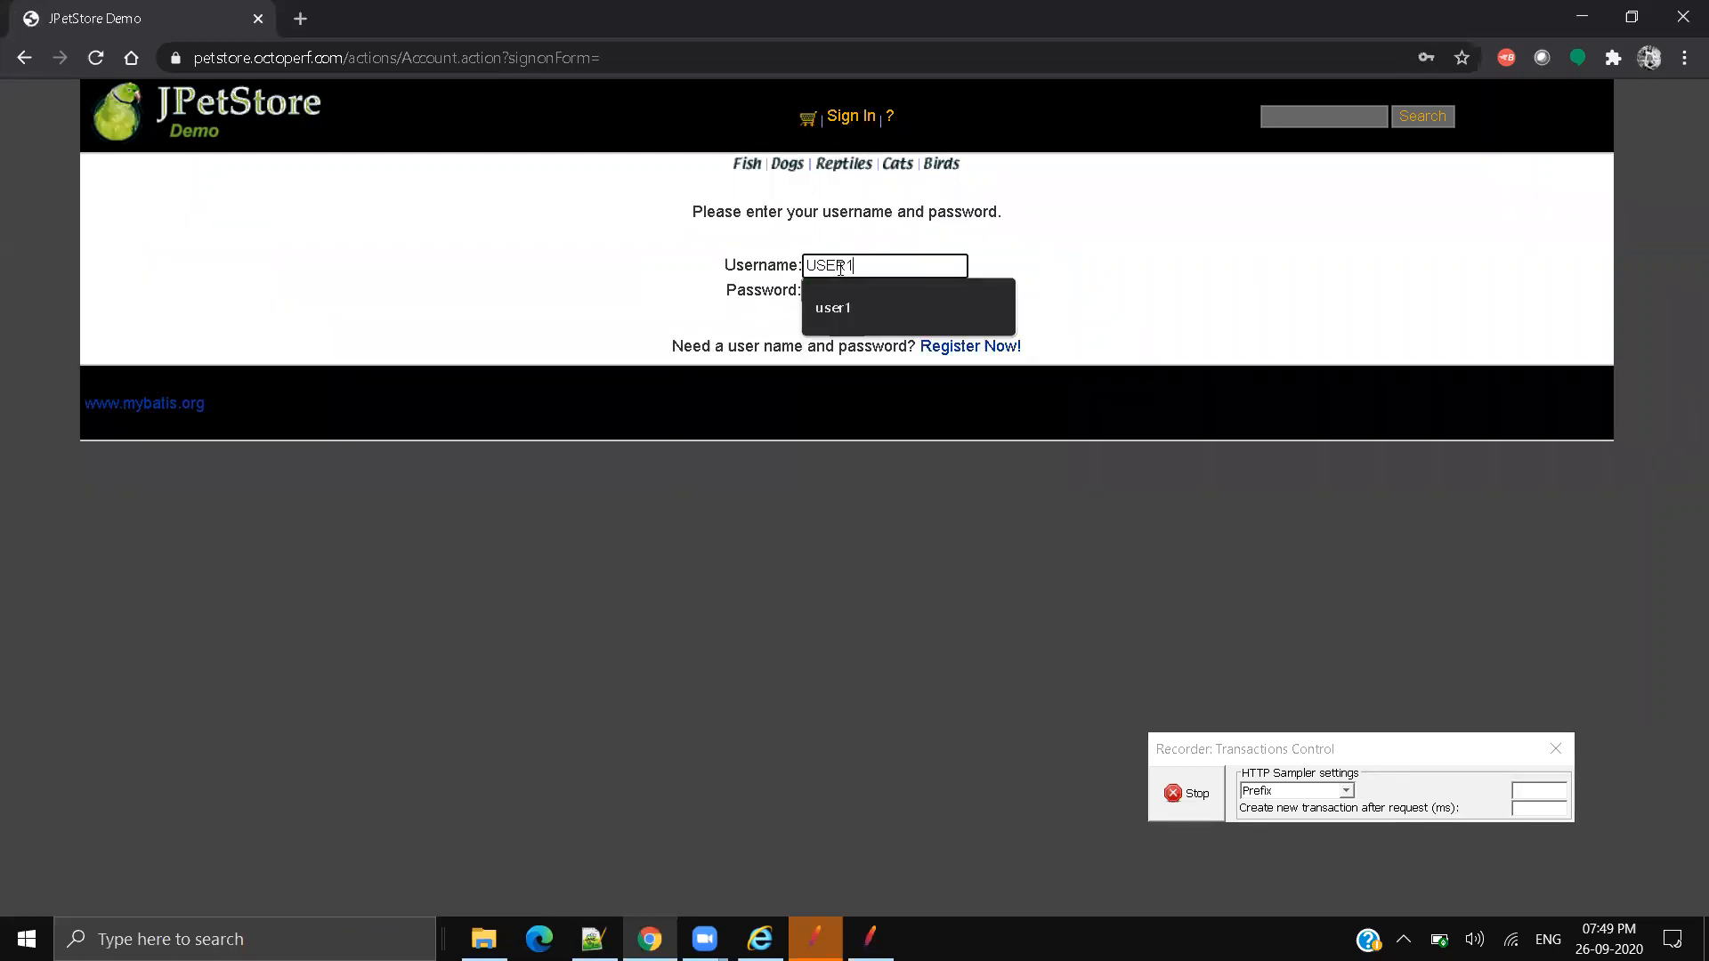
type("ER1")
key("BackSpace")
key("BackSpace")
key("BackSpace")
key("BackSpace")
key("BackSpace")
type("user1")
Step: Fill in the demo account password, log in, and return to JMeter
key("Tab")
type("p")
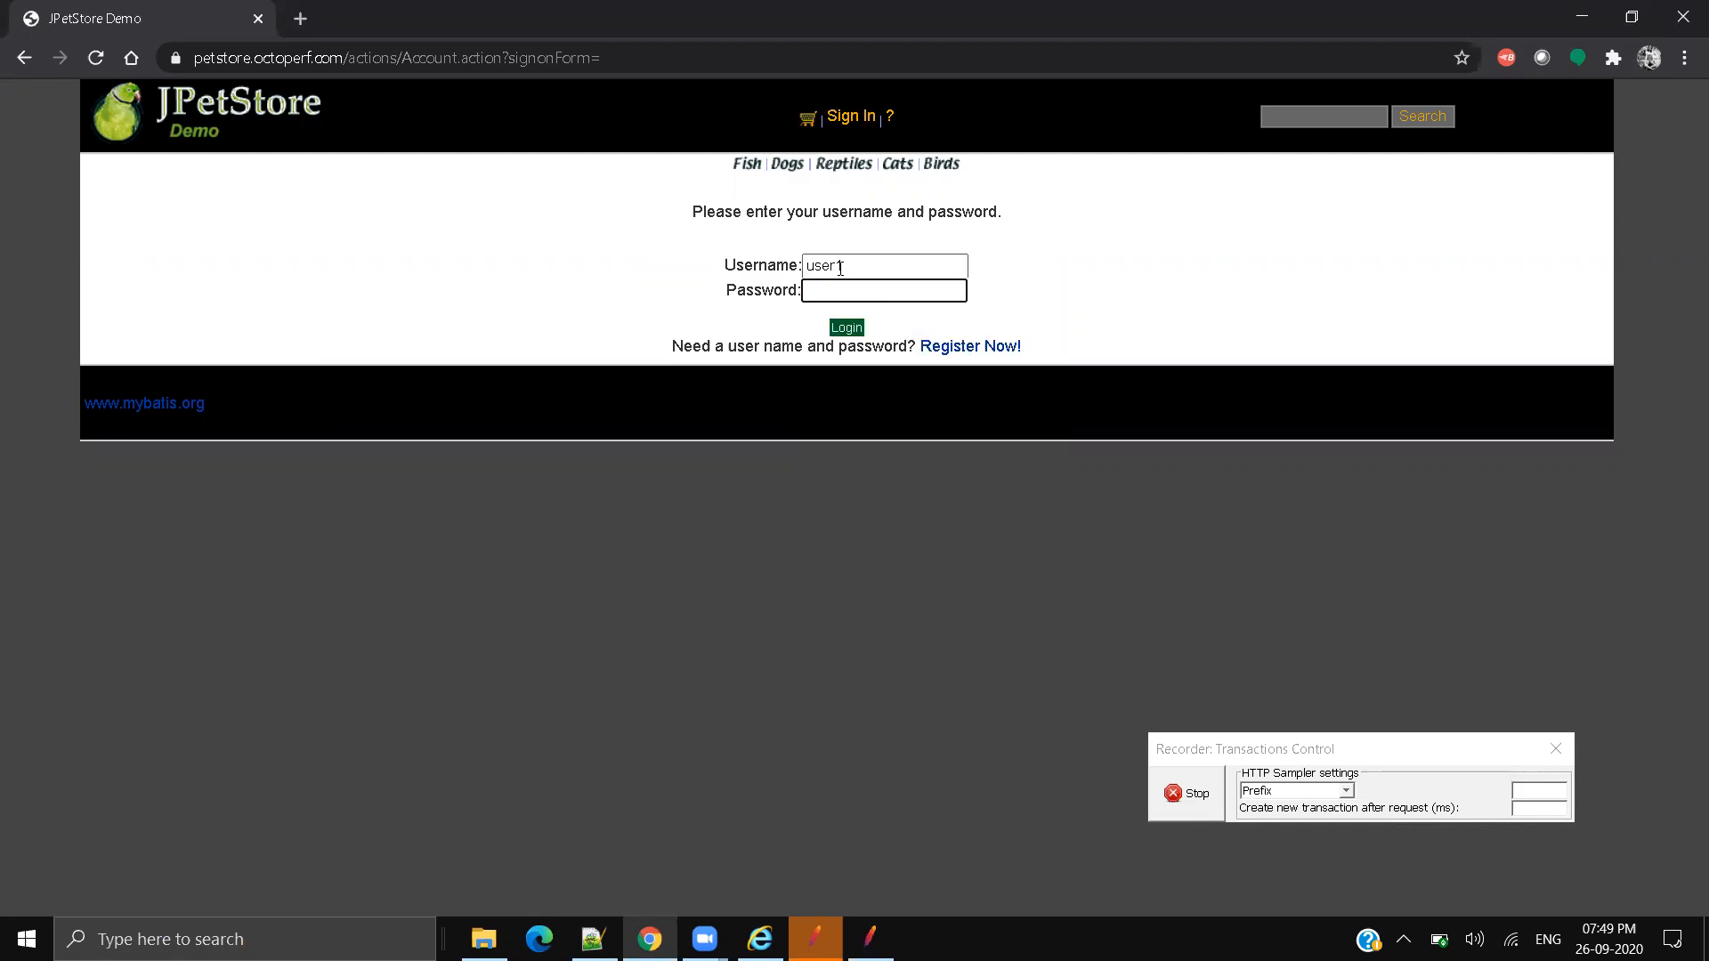
left_click(842, 331)
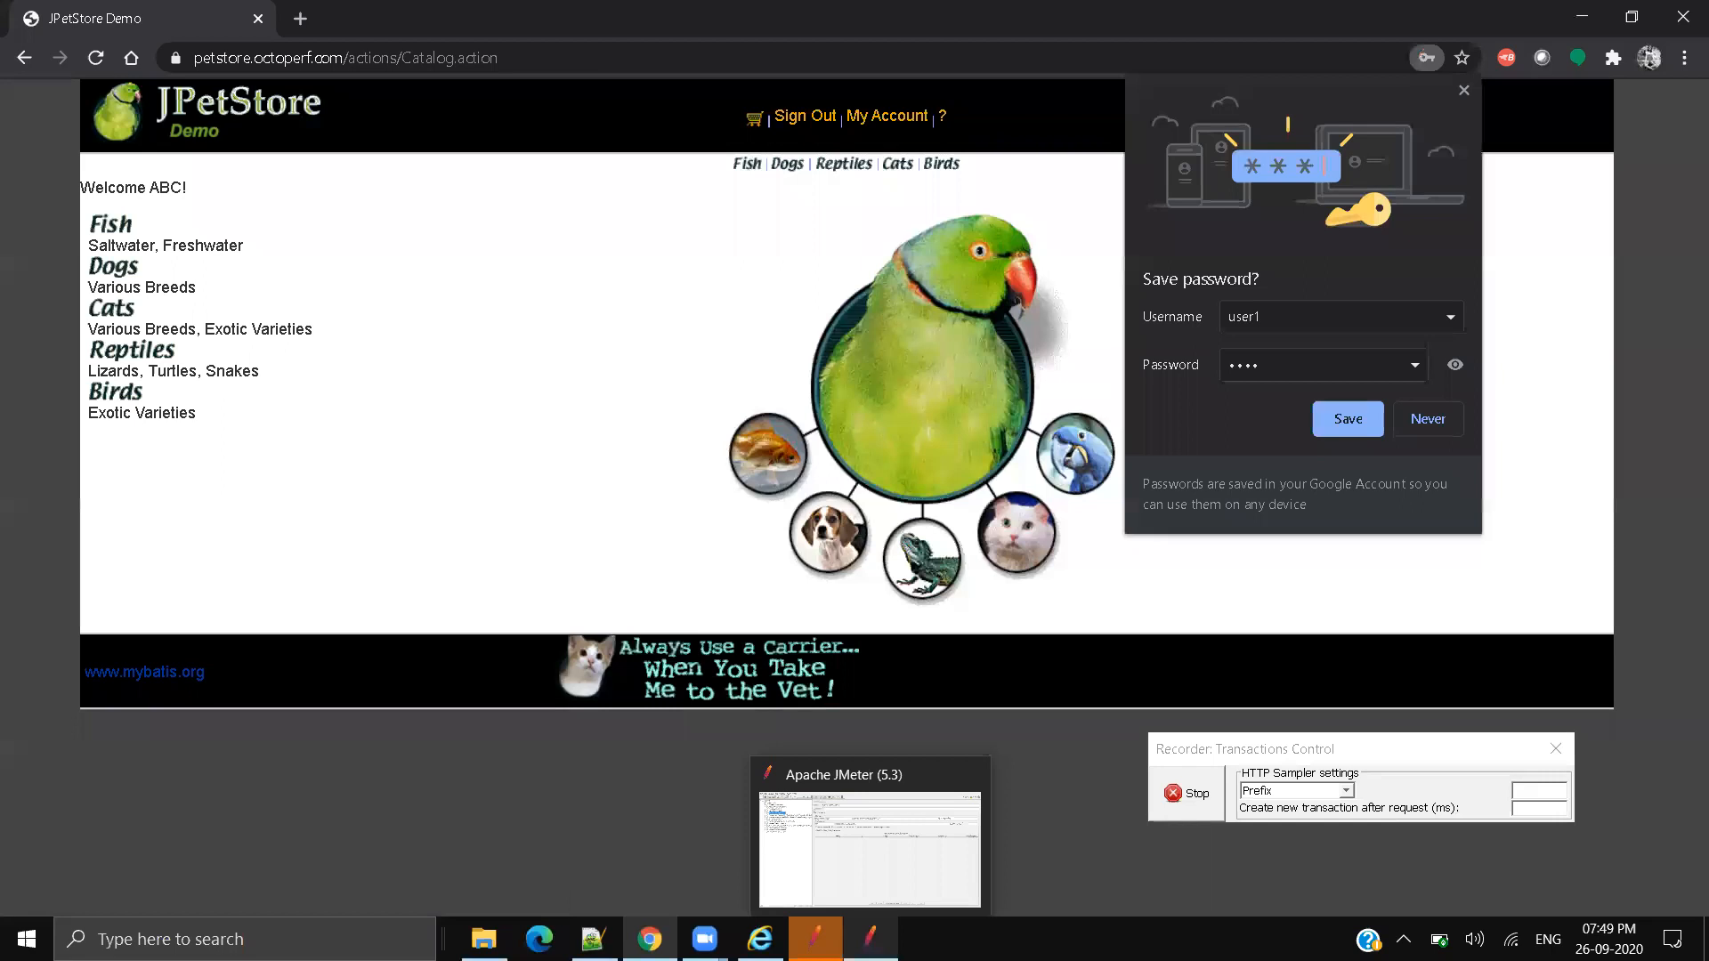
left_click(871, 939)
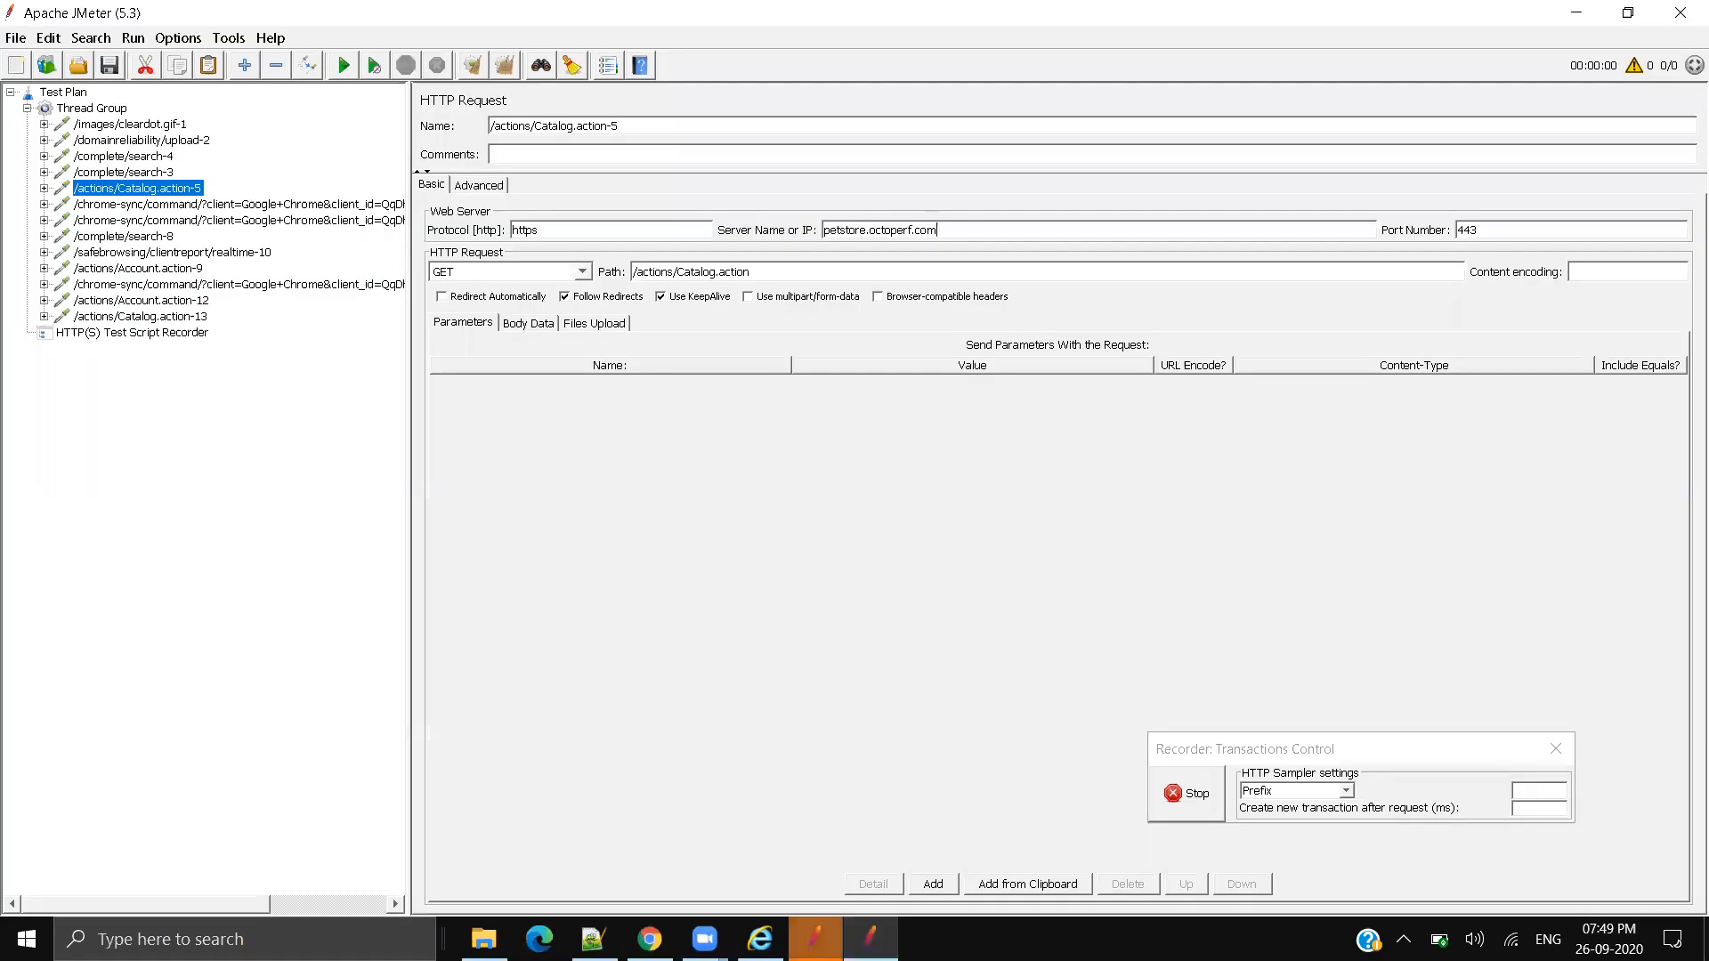
Step: Browse the recorded samplers from /complete/search-8 through the /actions/Account.action-12 login request
left_click(816, 940)
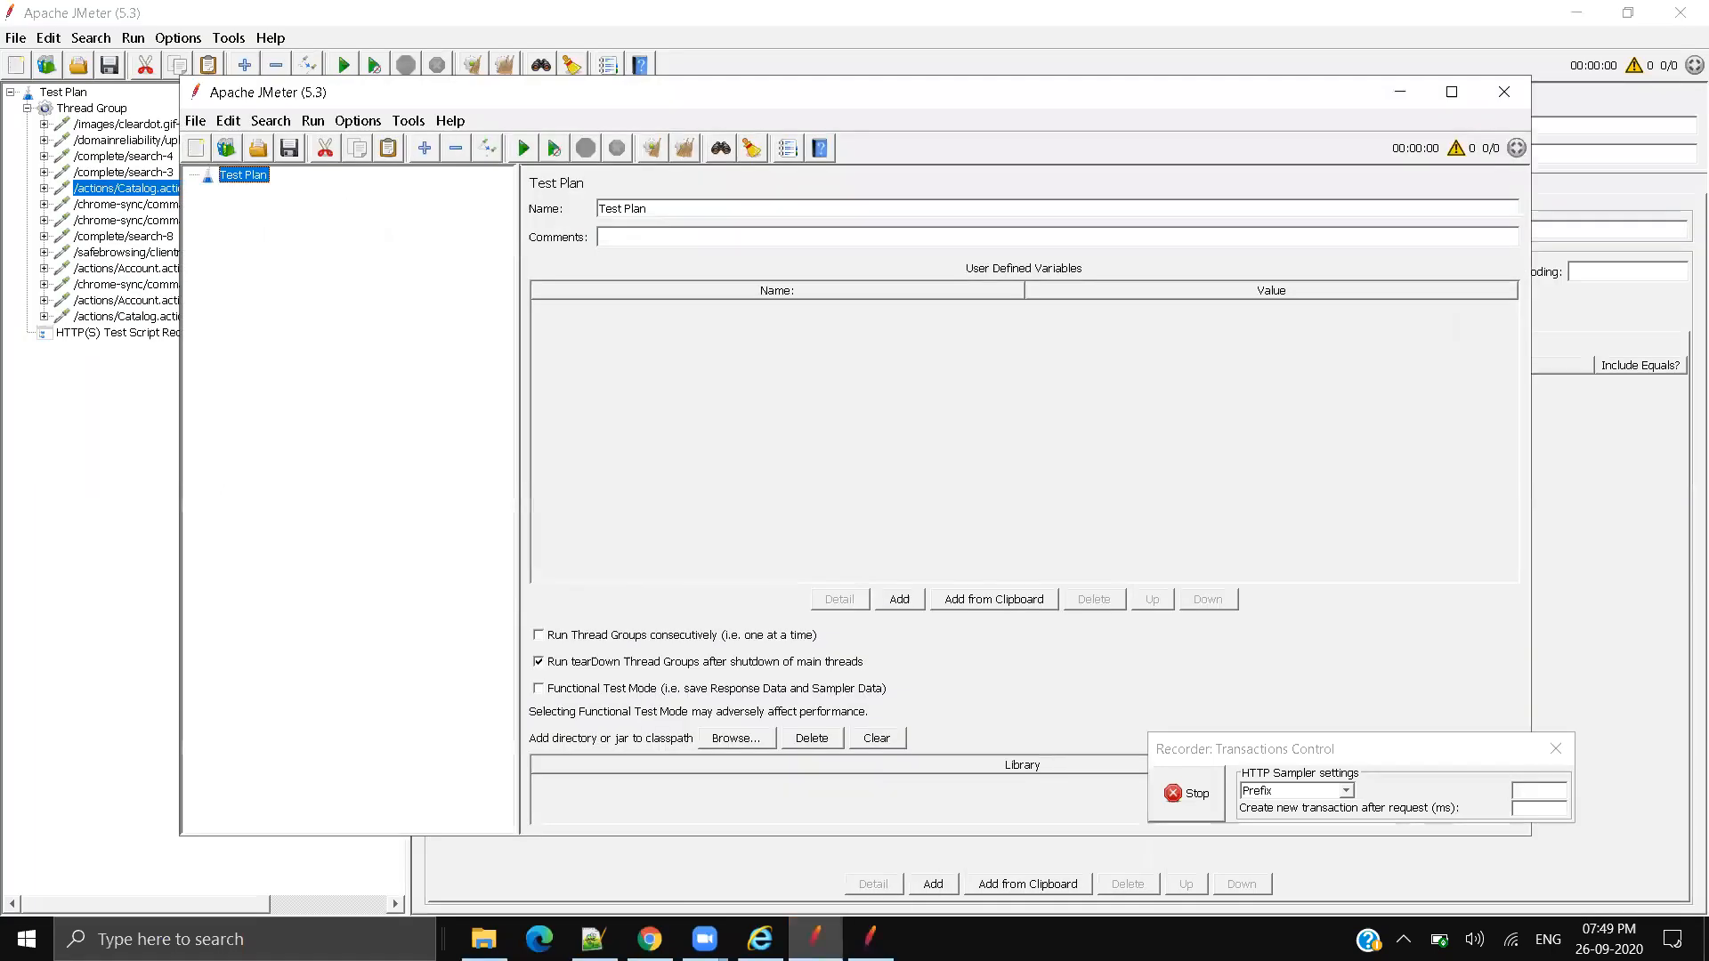
left_click(816, 939)
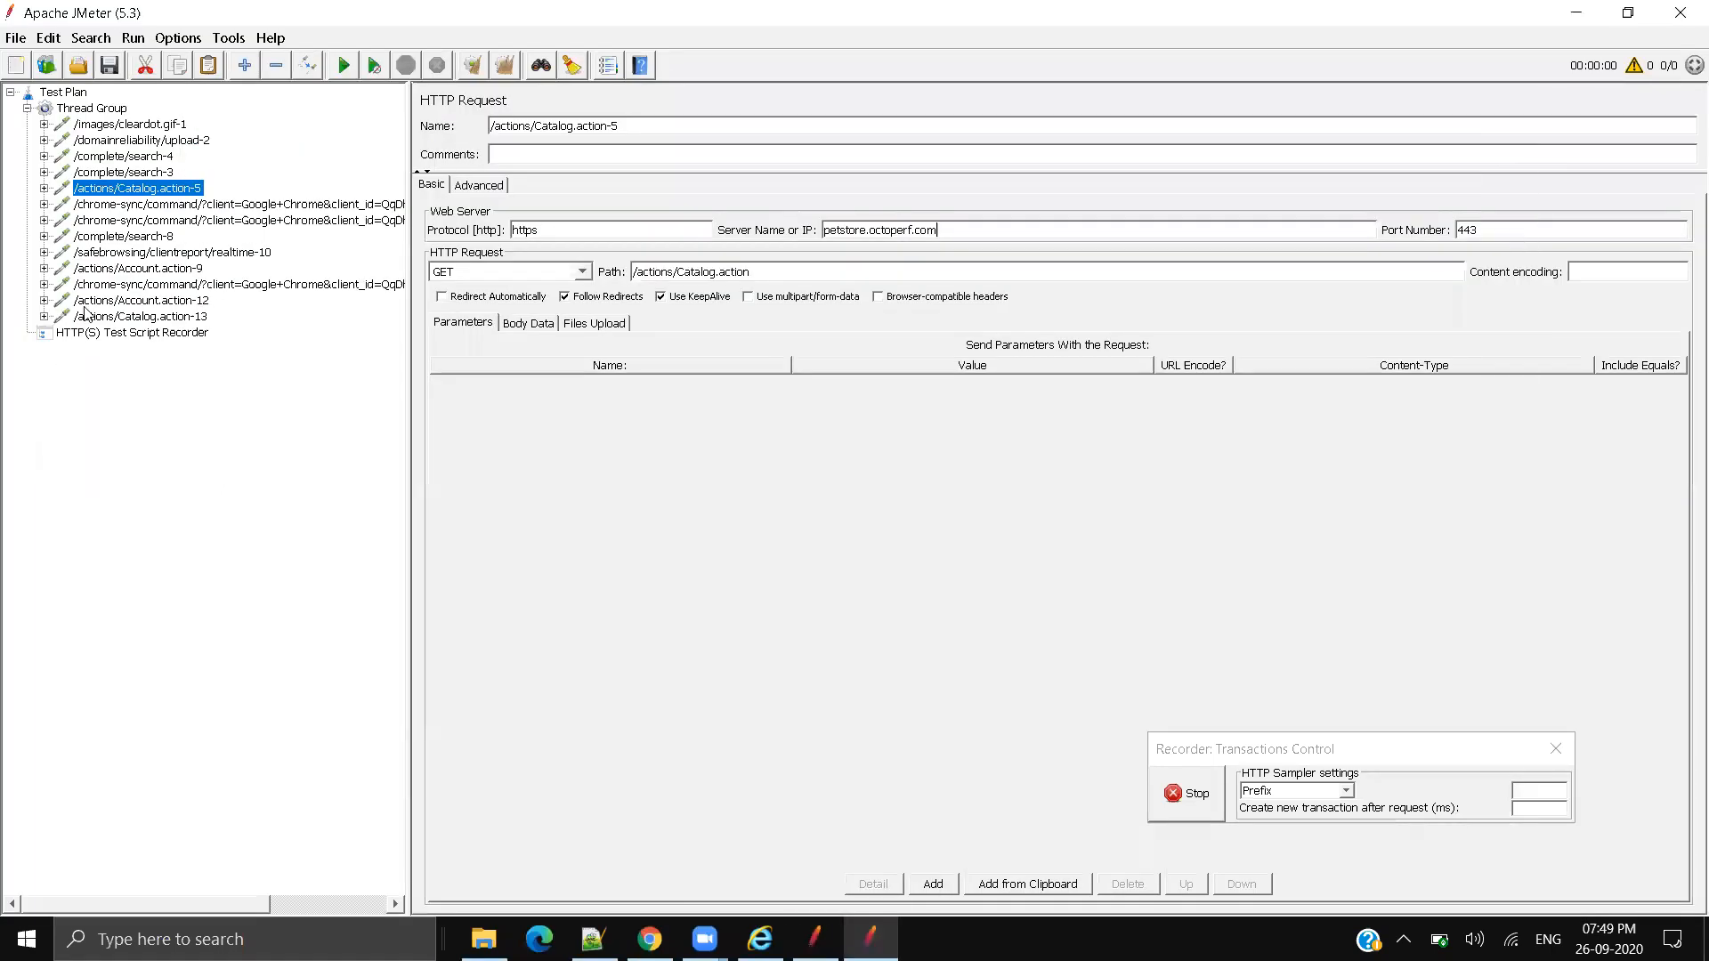
left_click(158, 238)
left_click(158, 253)
left_click(157, 269)
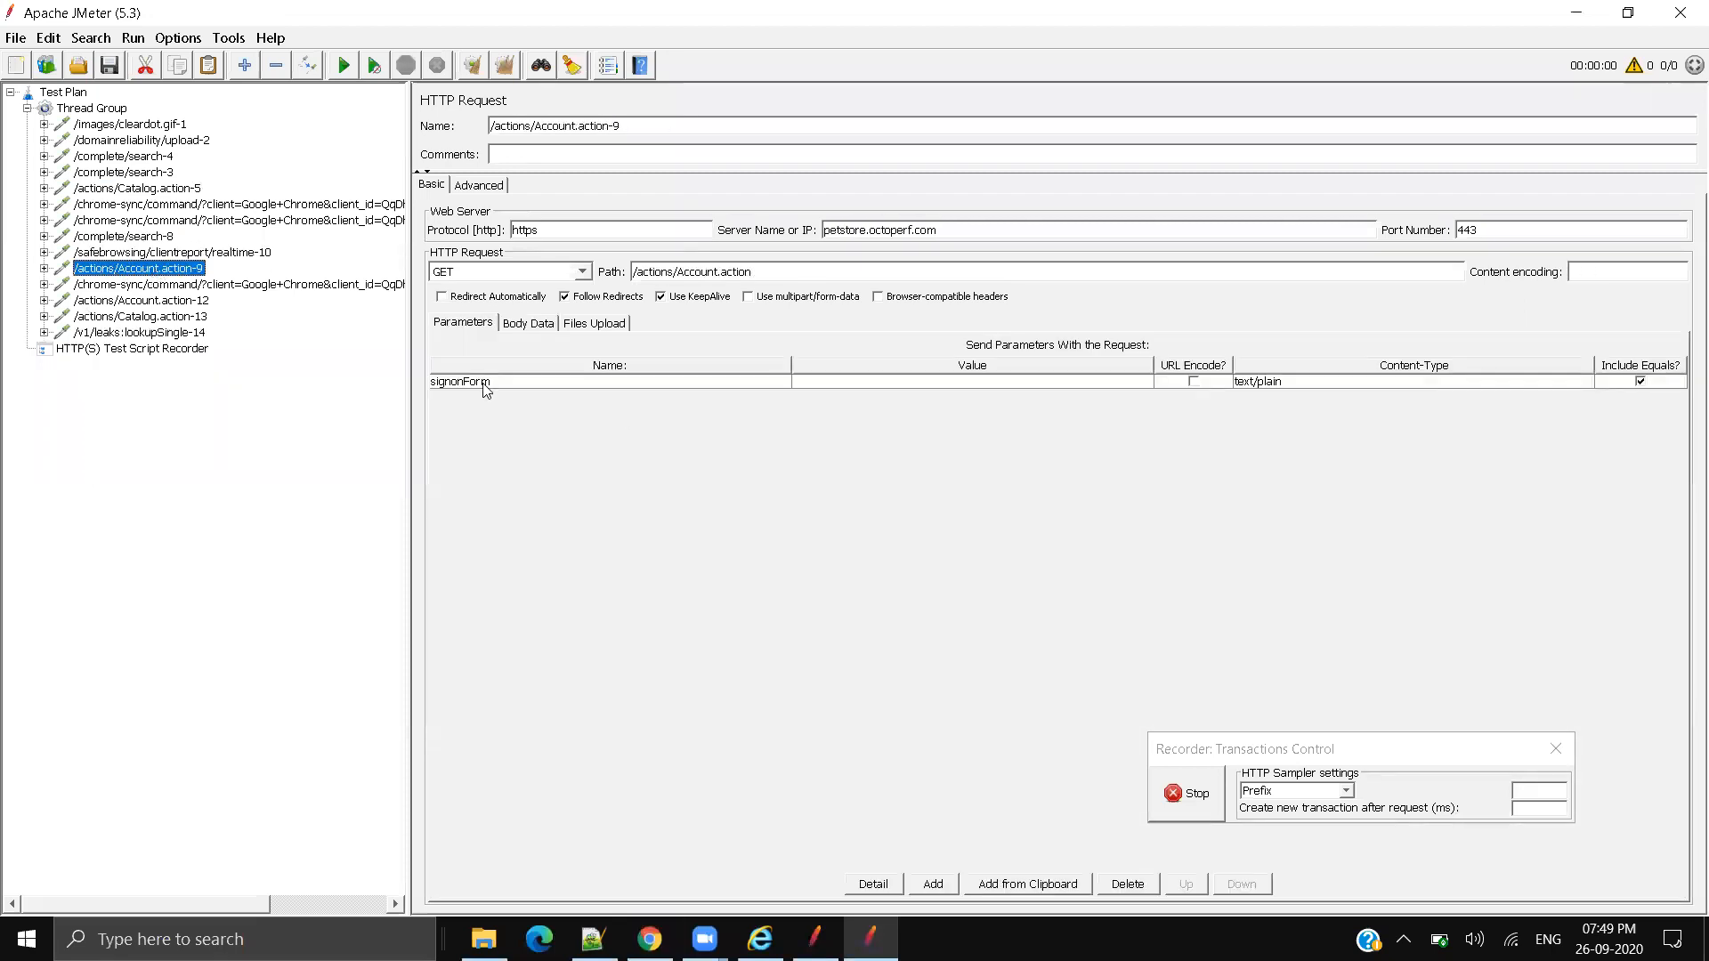
left_click(218, 285)
left_click(189, 301)
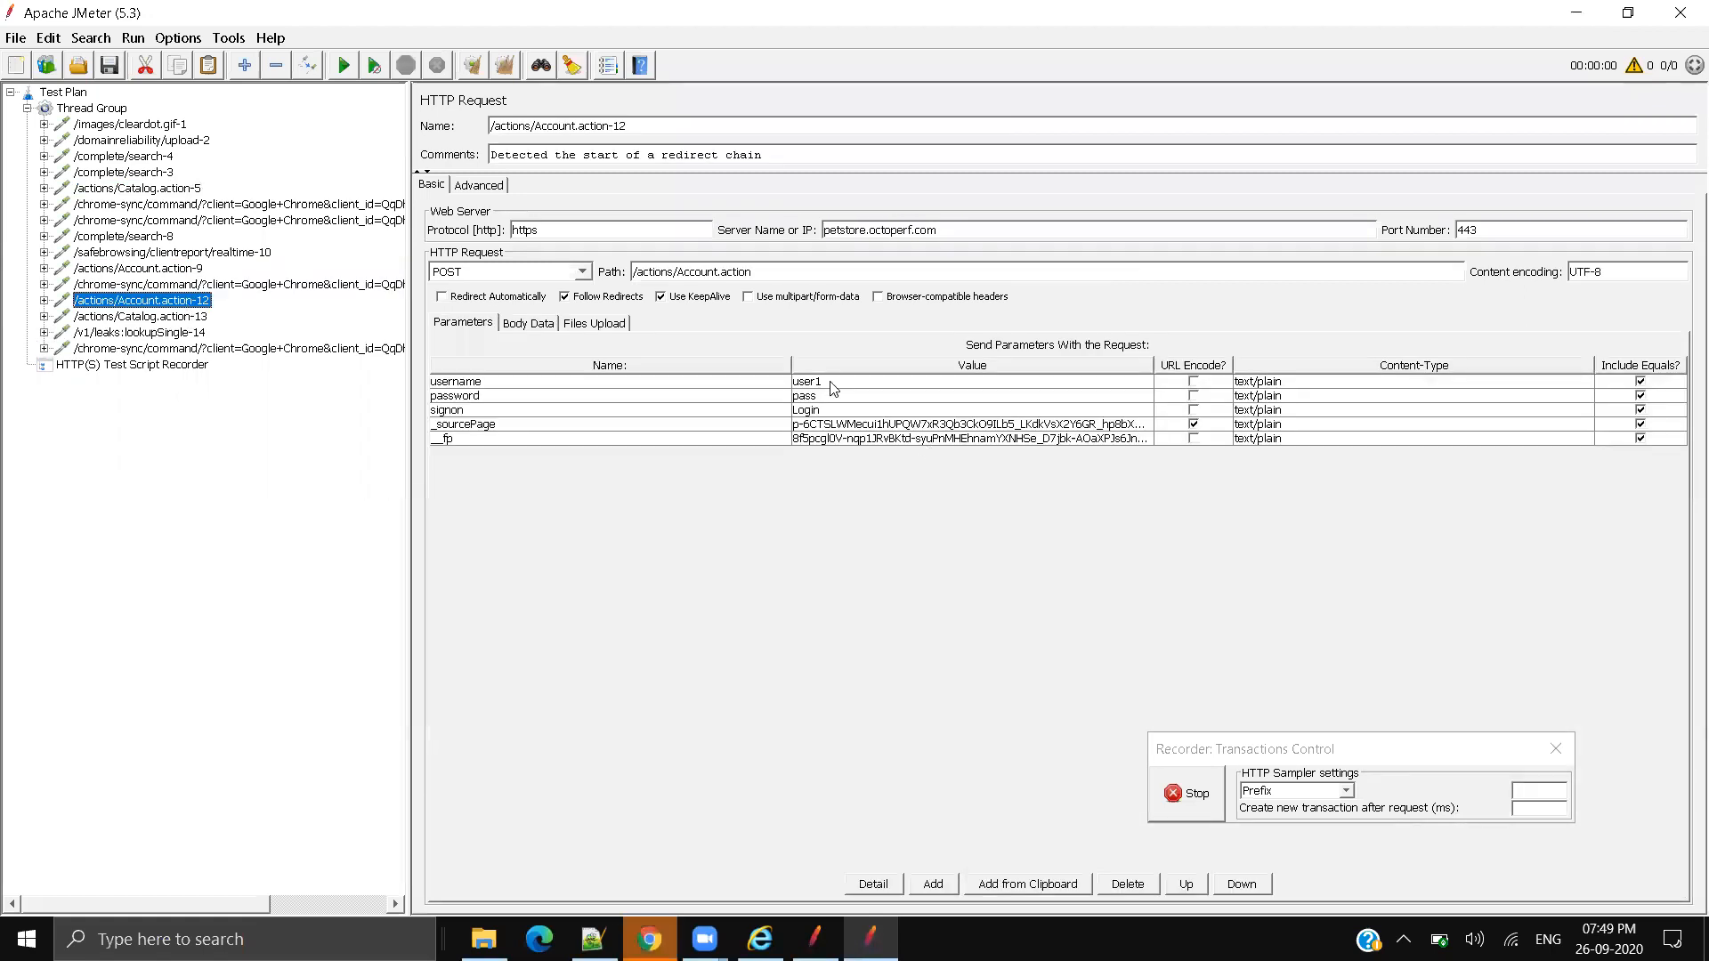
Step: Verify Account.action-12's username, password, signon=Login, _sourcePage and _fp parameters, then return to Chrome
double_click(832, 382)
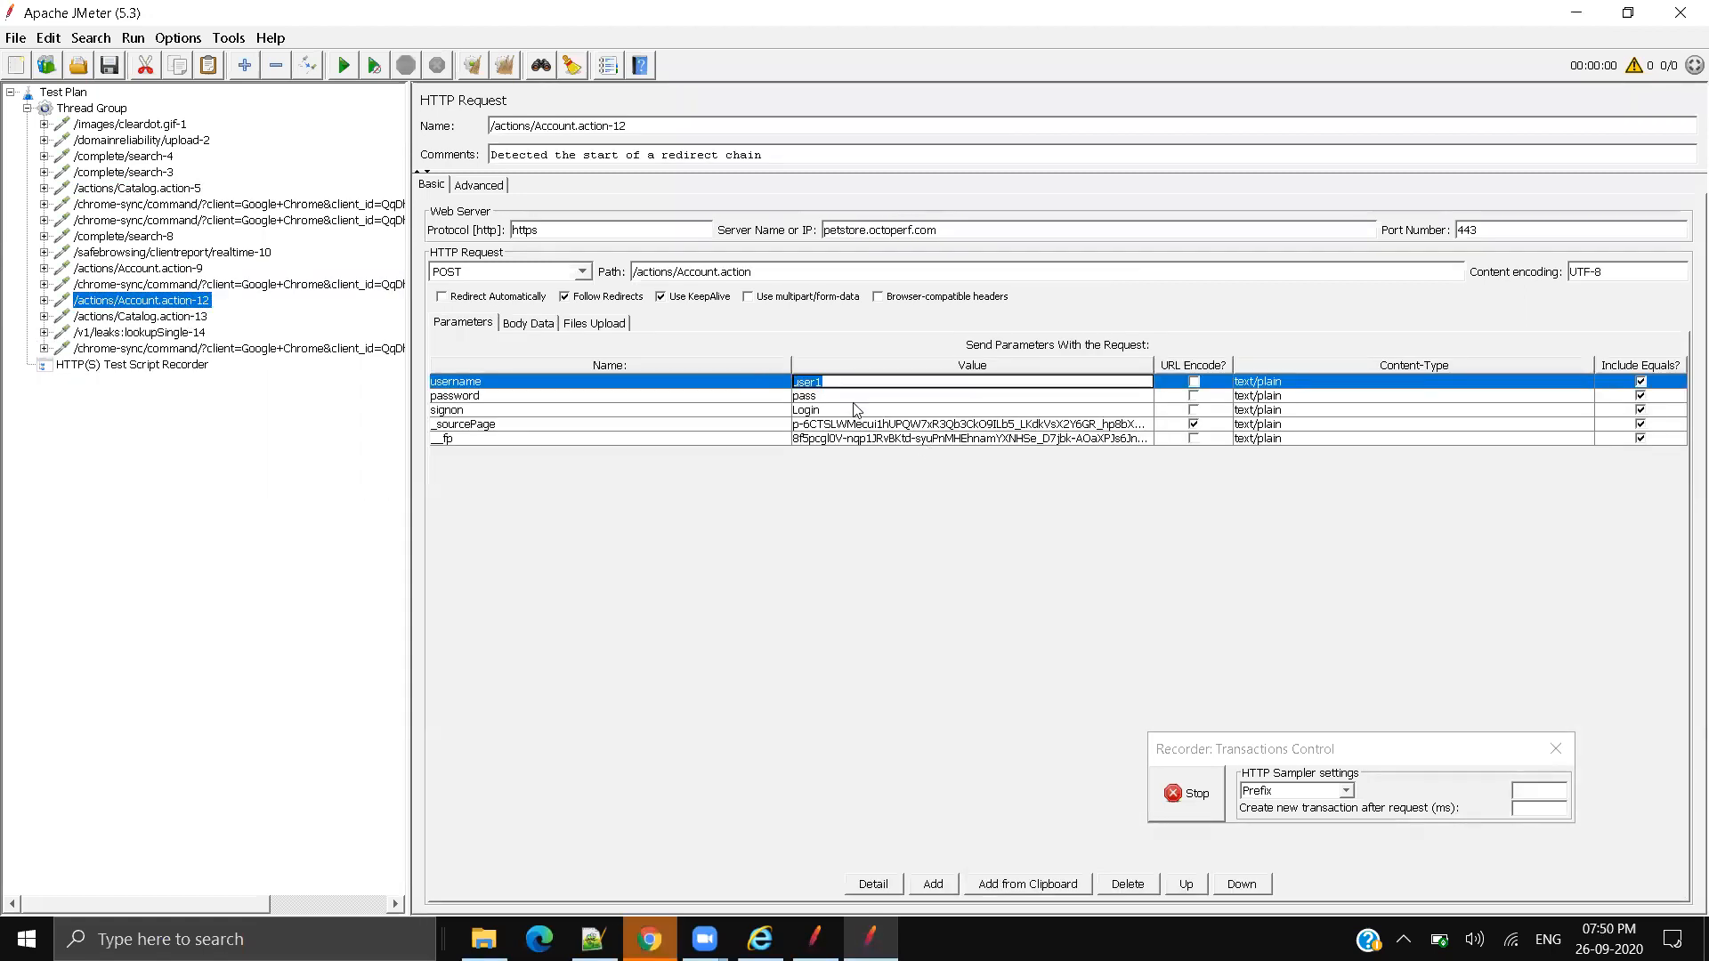
double_click(835, 398)
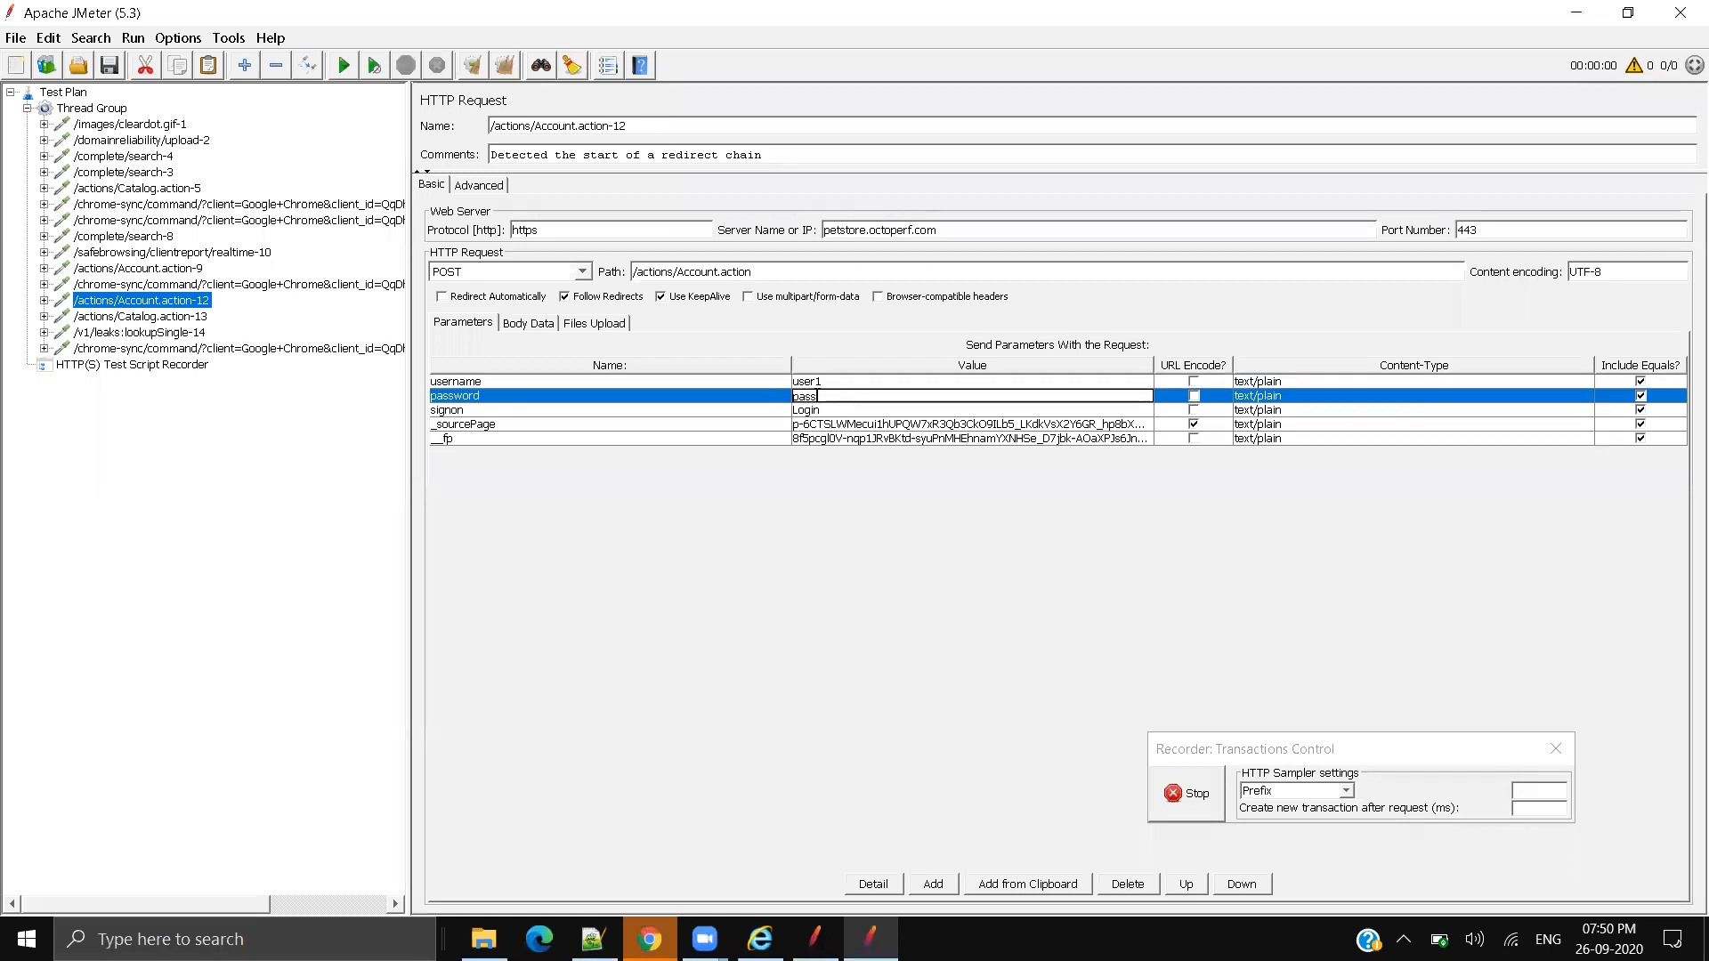
double_click(816, 411)
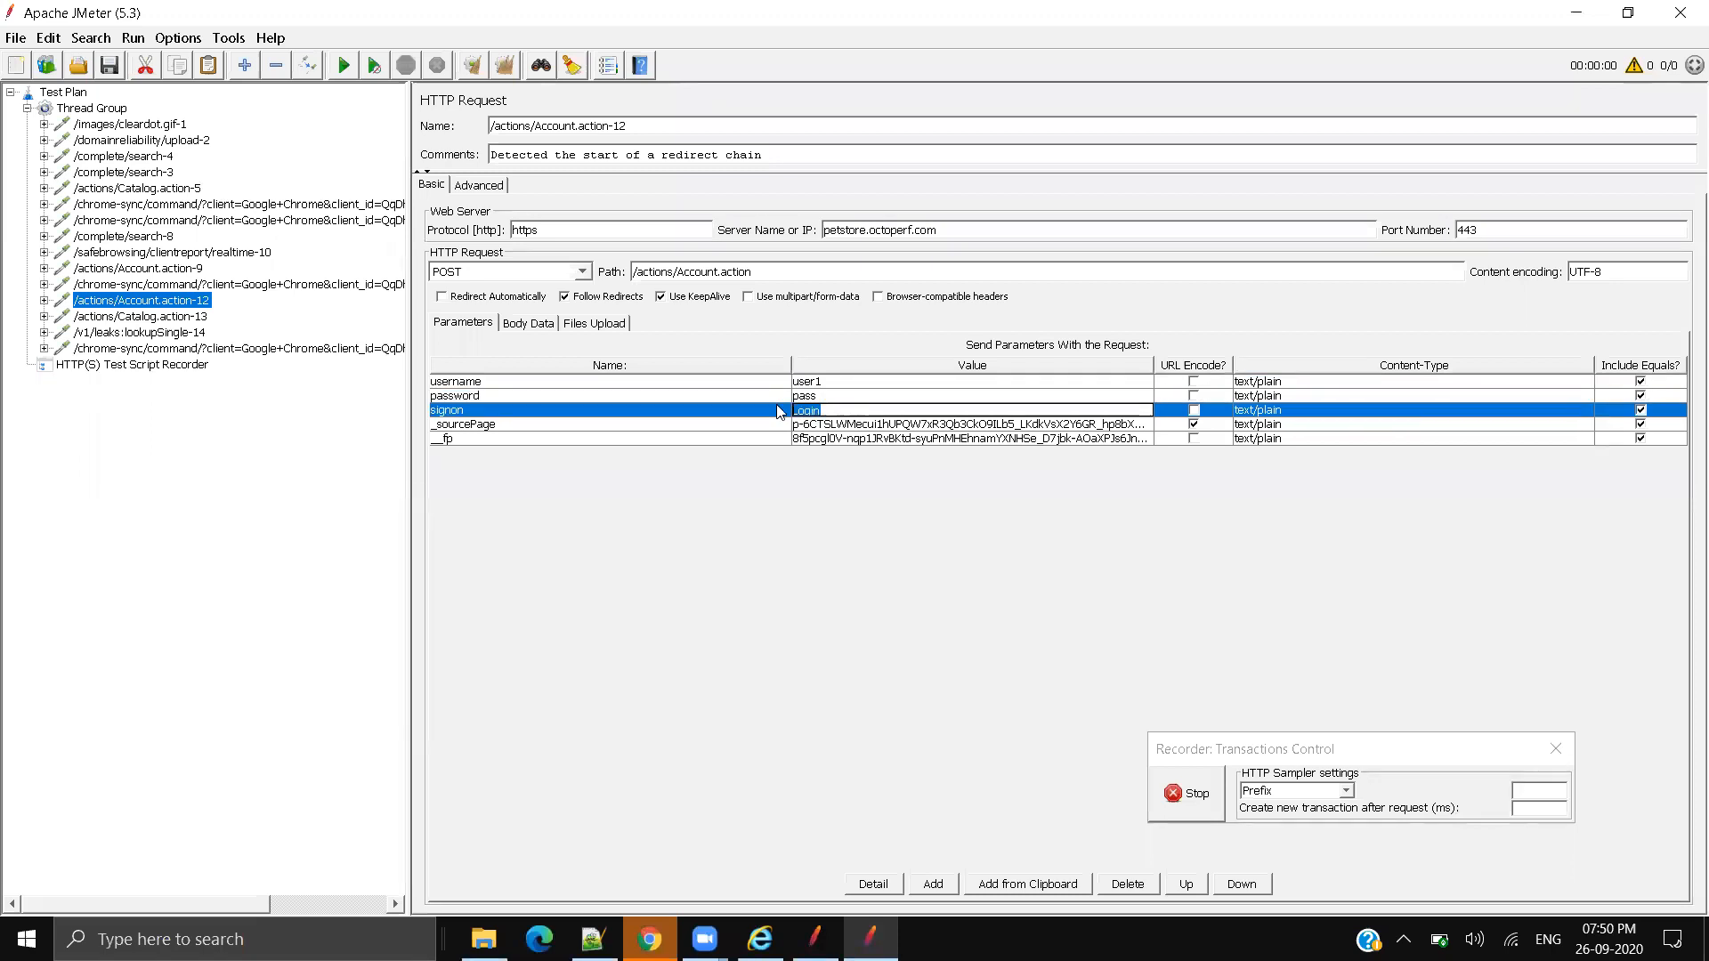
left_click(845, 424)
left_click(846, 439)
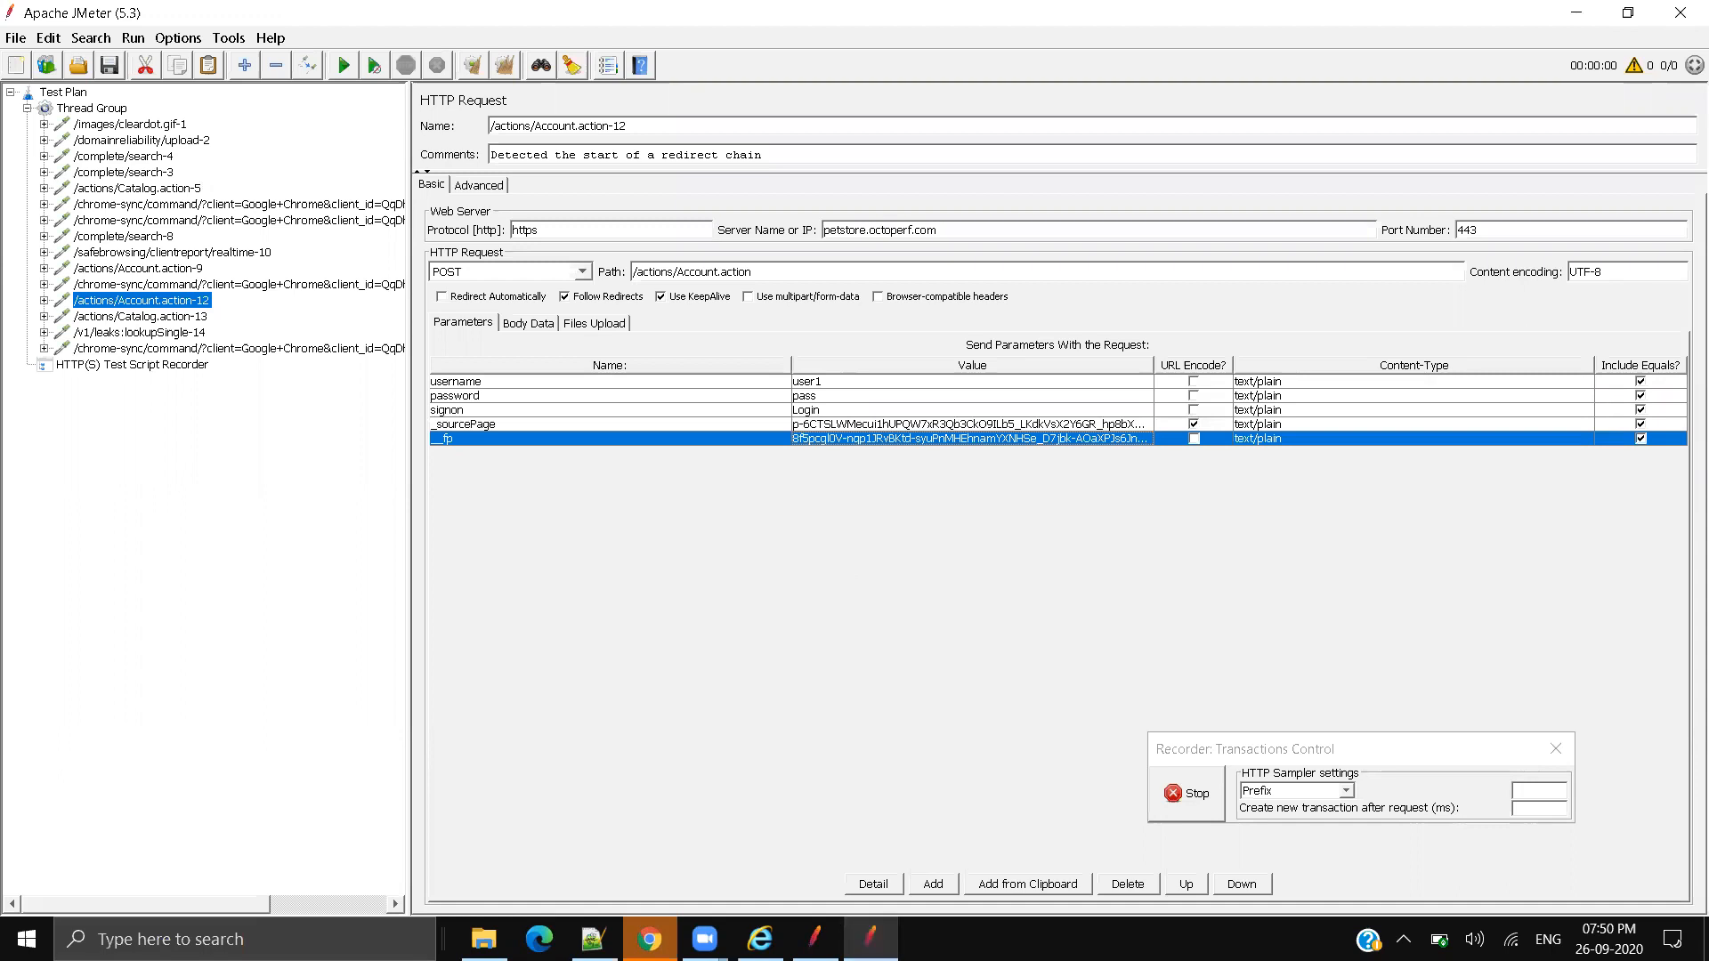
mouse_move(870, 939)
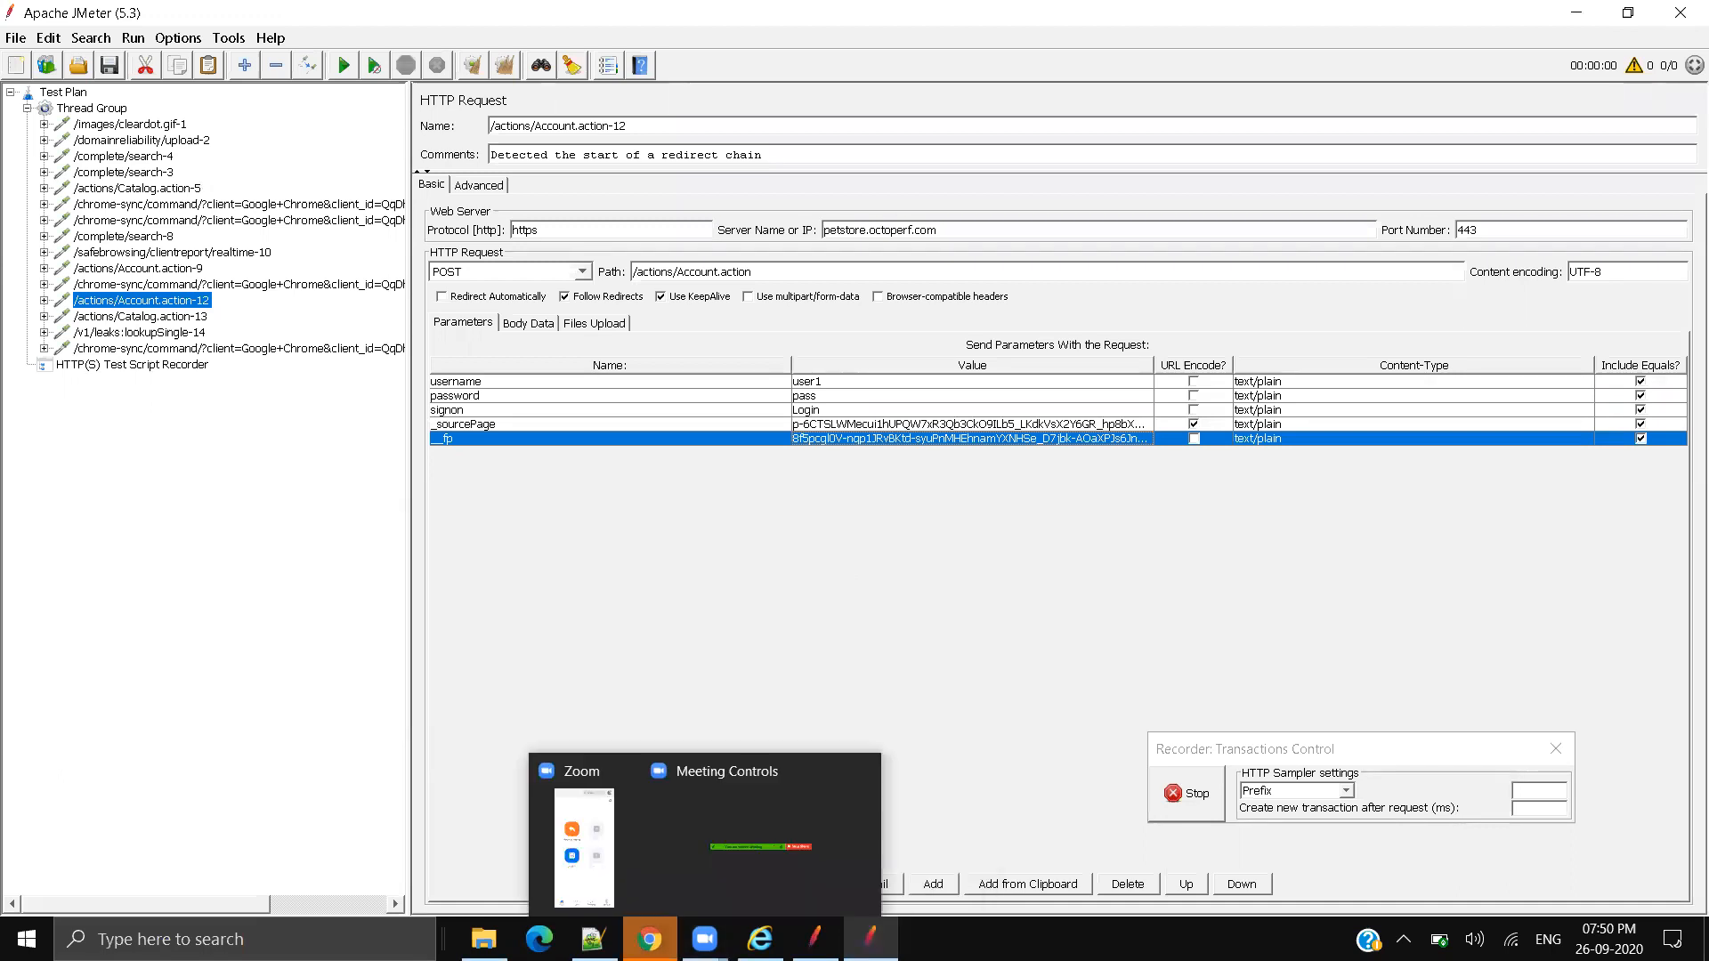
left_click(649, 939)
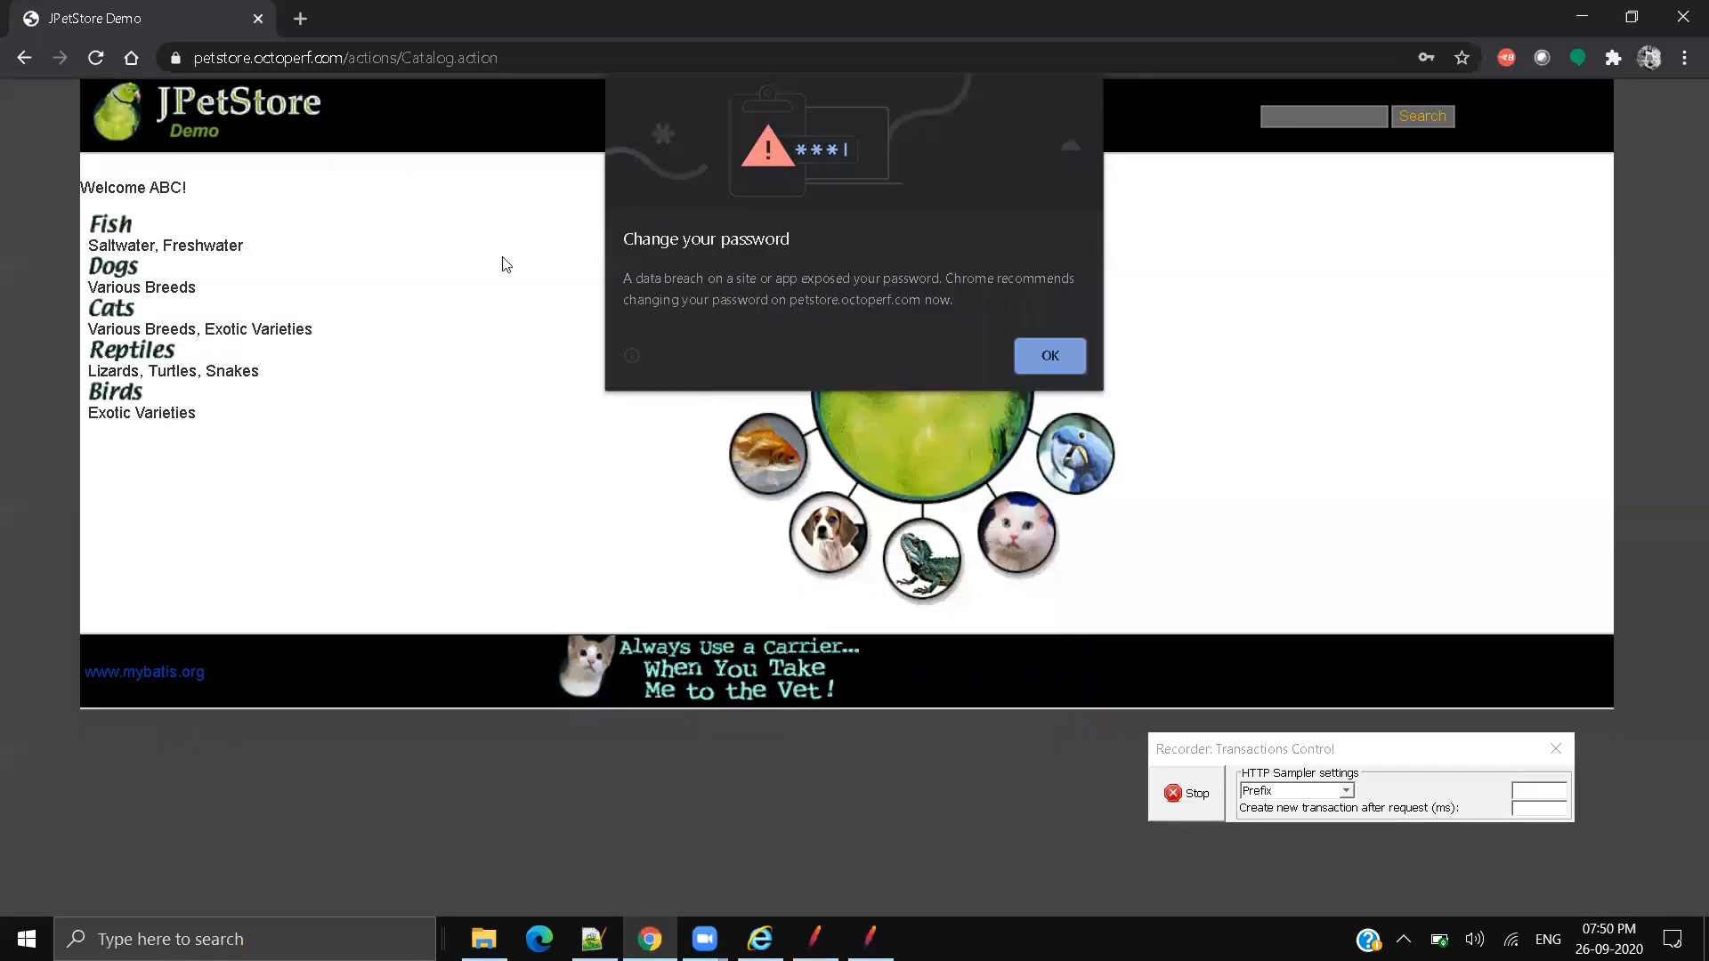
Step: Dismiss the password warning, add the FI-FW-02 Goldfish to the cart, and proceed to checkout
left_click(1049, 349)
left_click(748, 165)
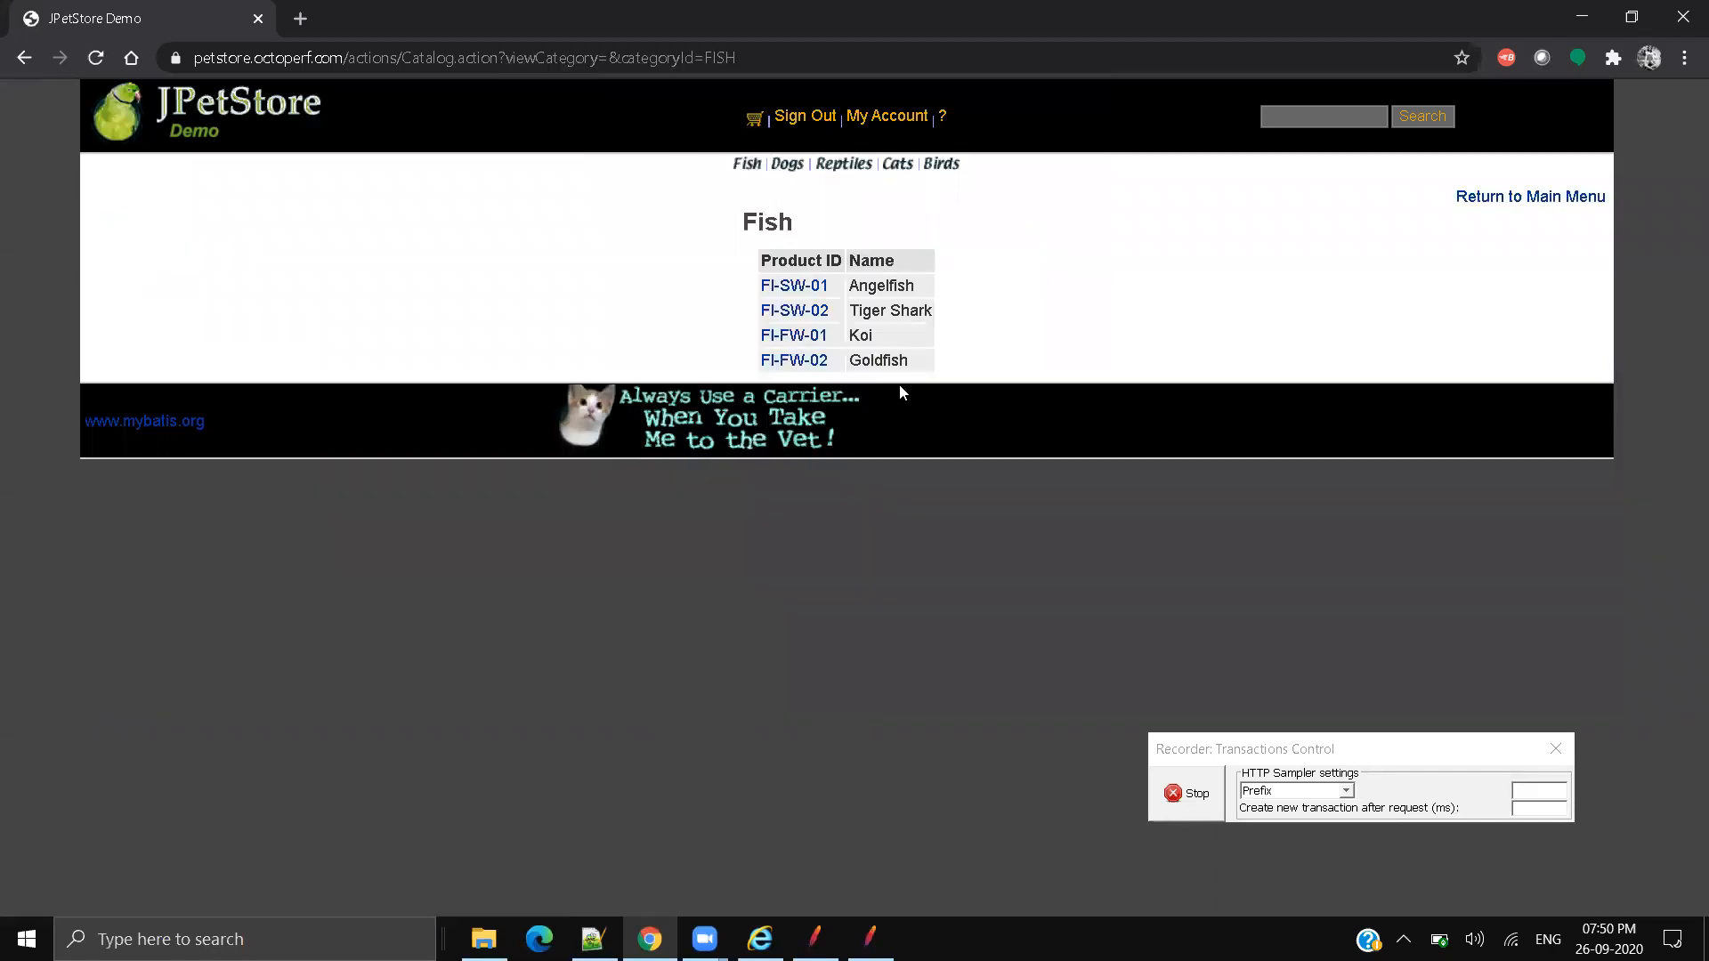
left_click(812, 365)
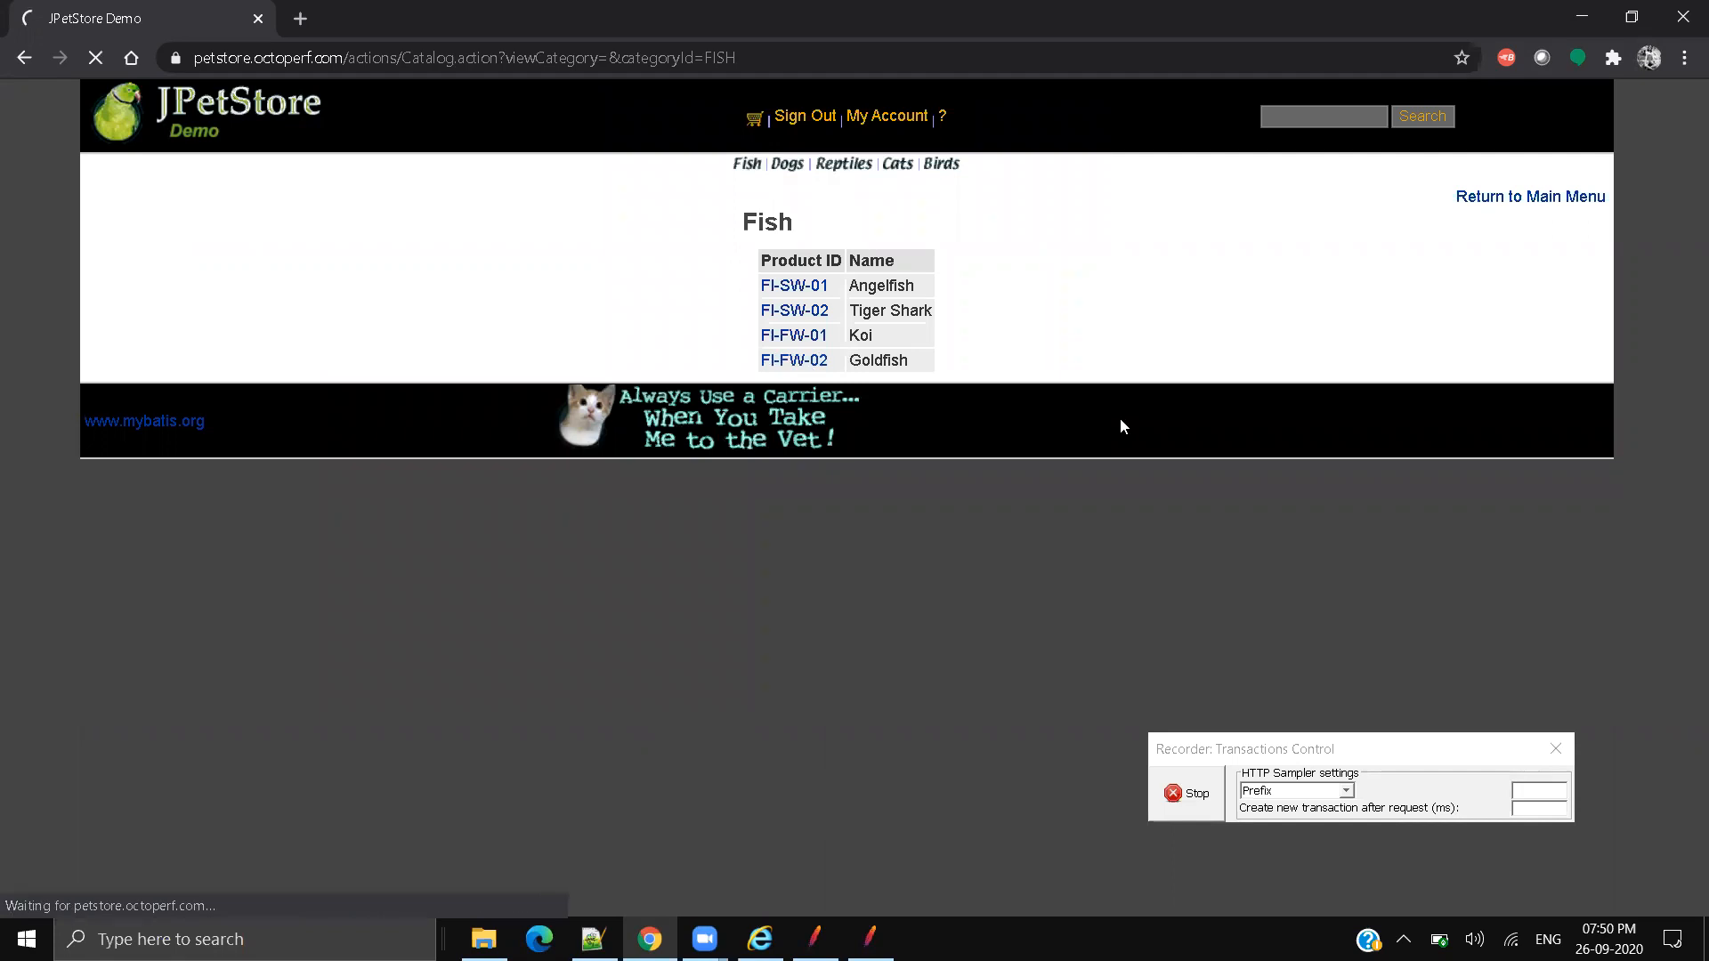
left_click(1071, 292)
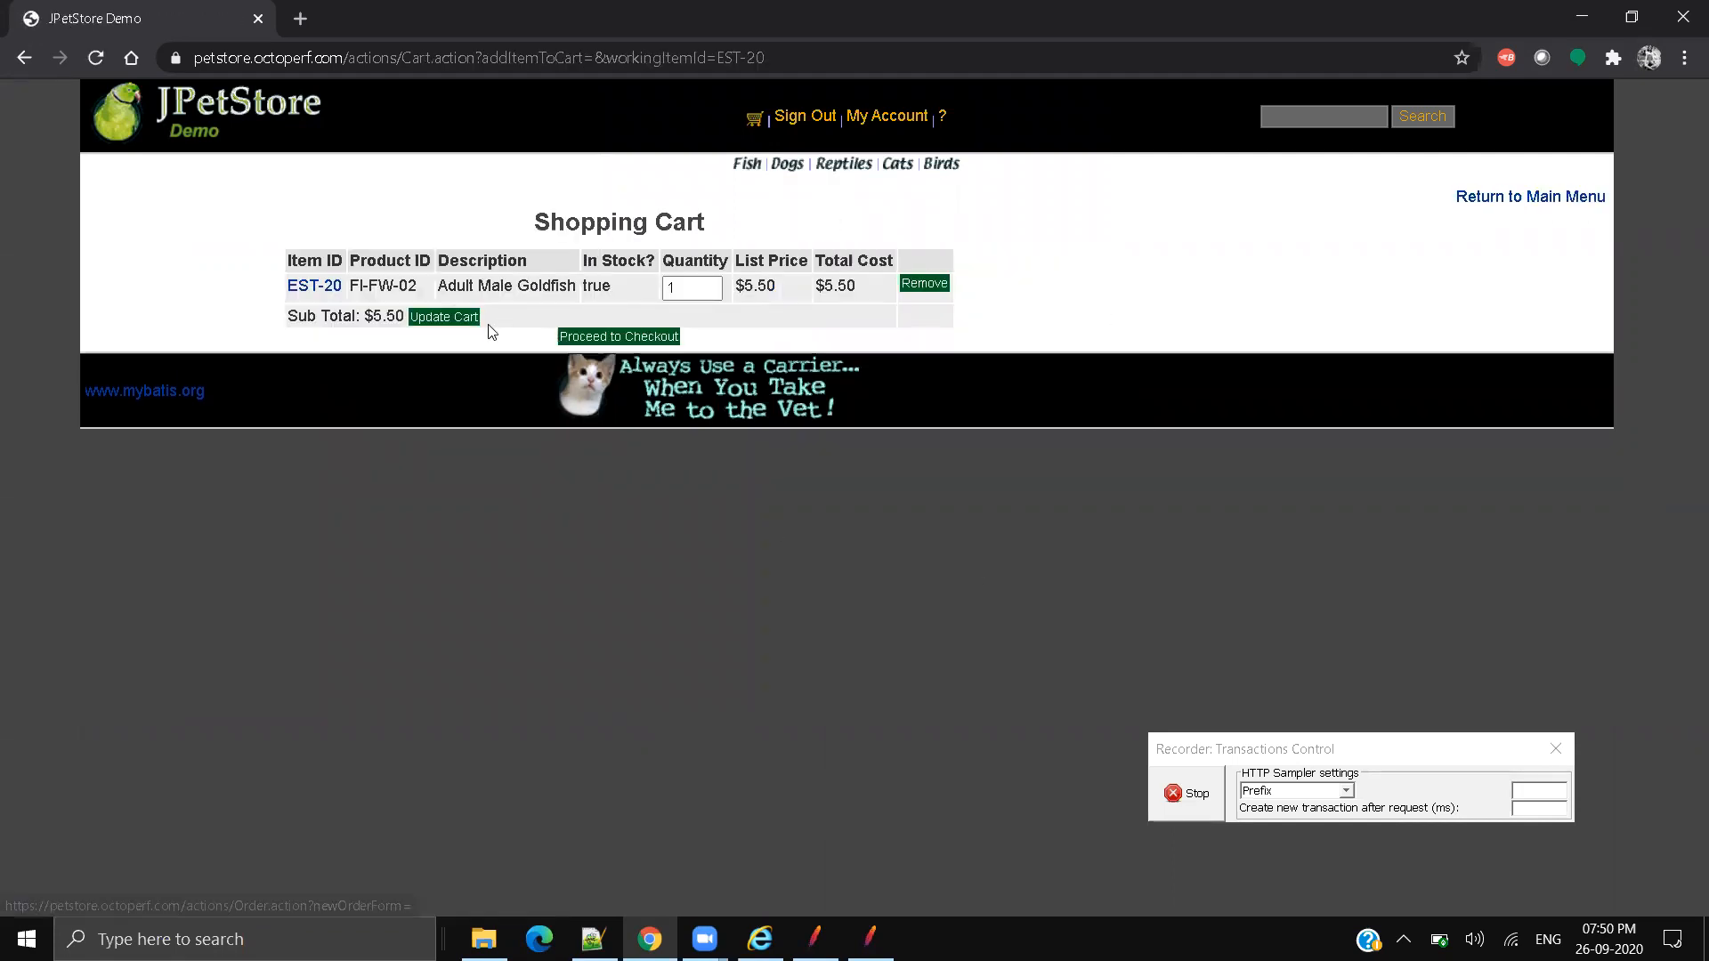
left_click(605, 339)
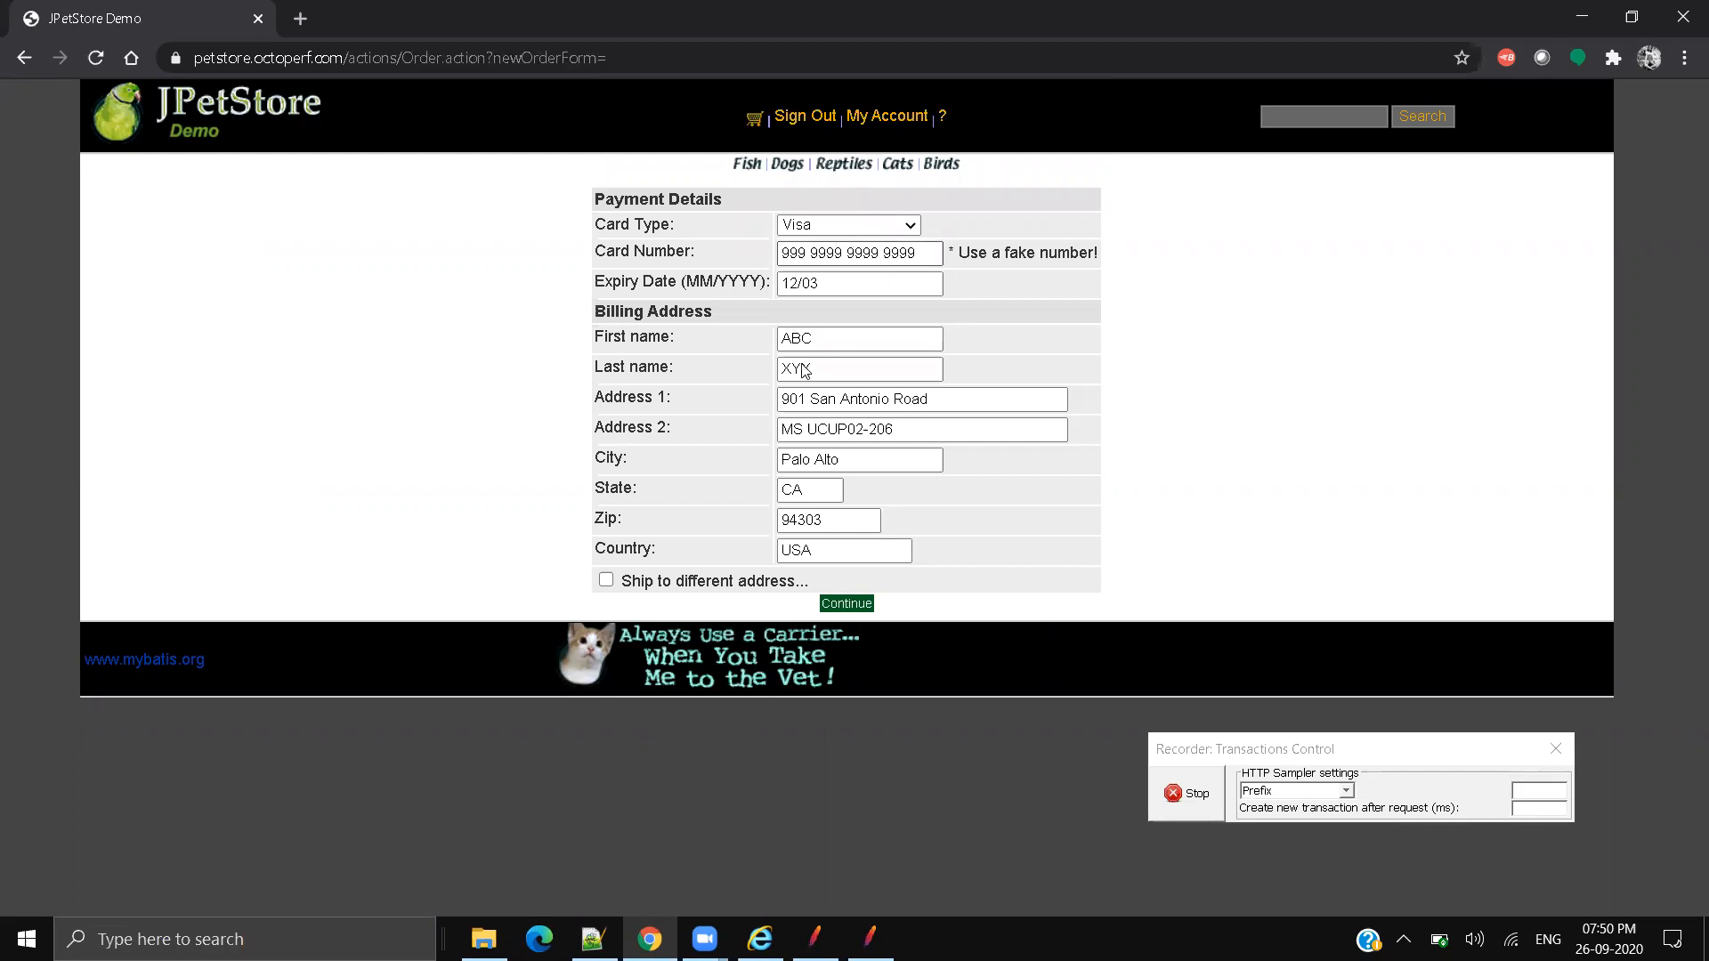
Step: Submit the payment details, confirm the order, and review the order-submitted confirmation
left_click(846, 604)
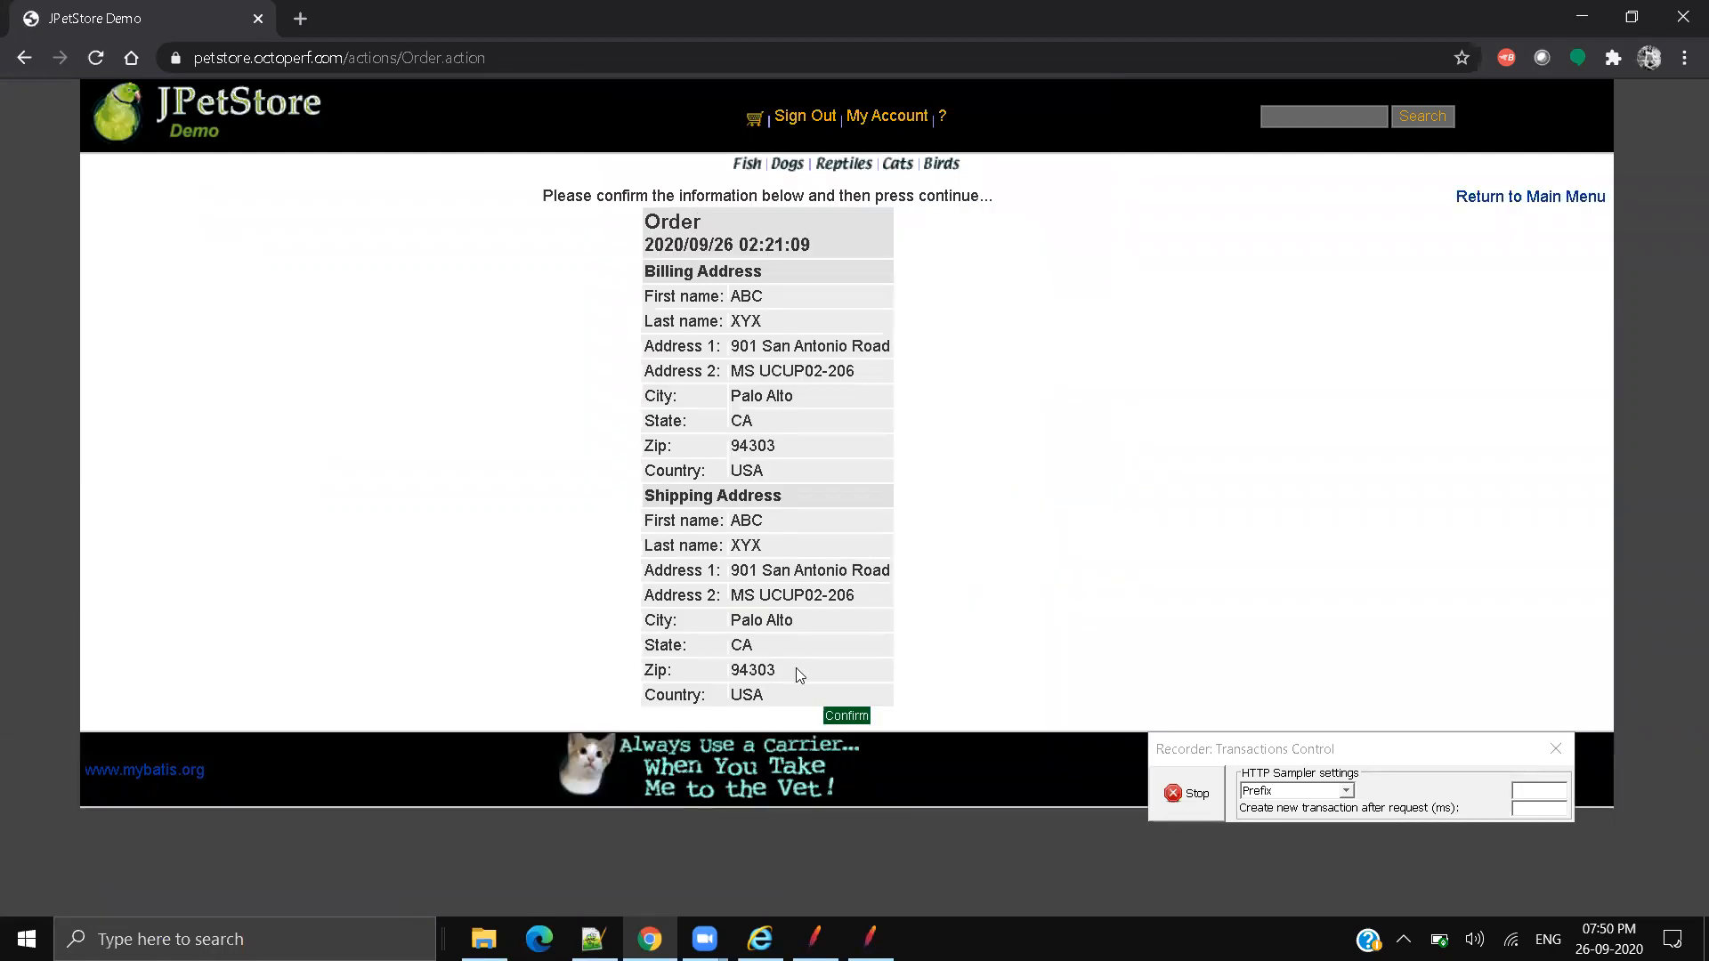
left_click(847, 717)
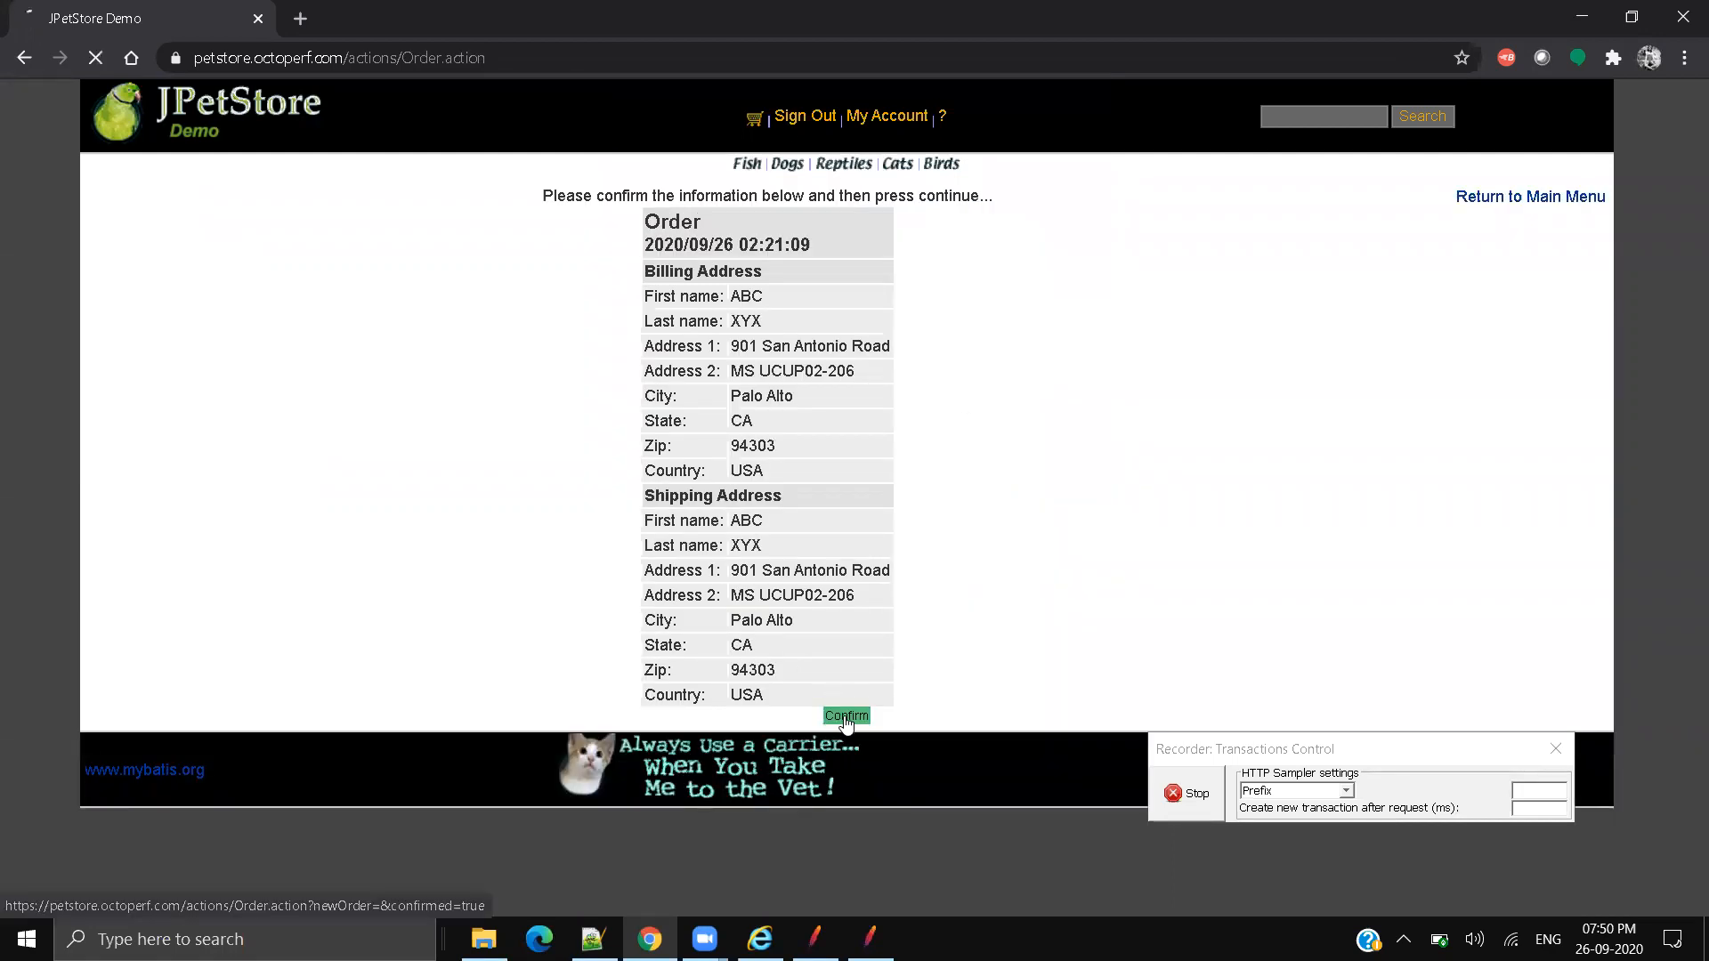
left_click_drag(125, 207, 478, 209)
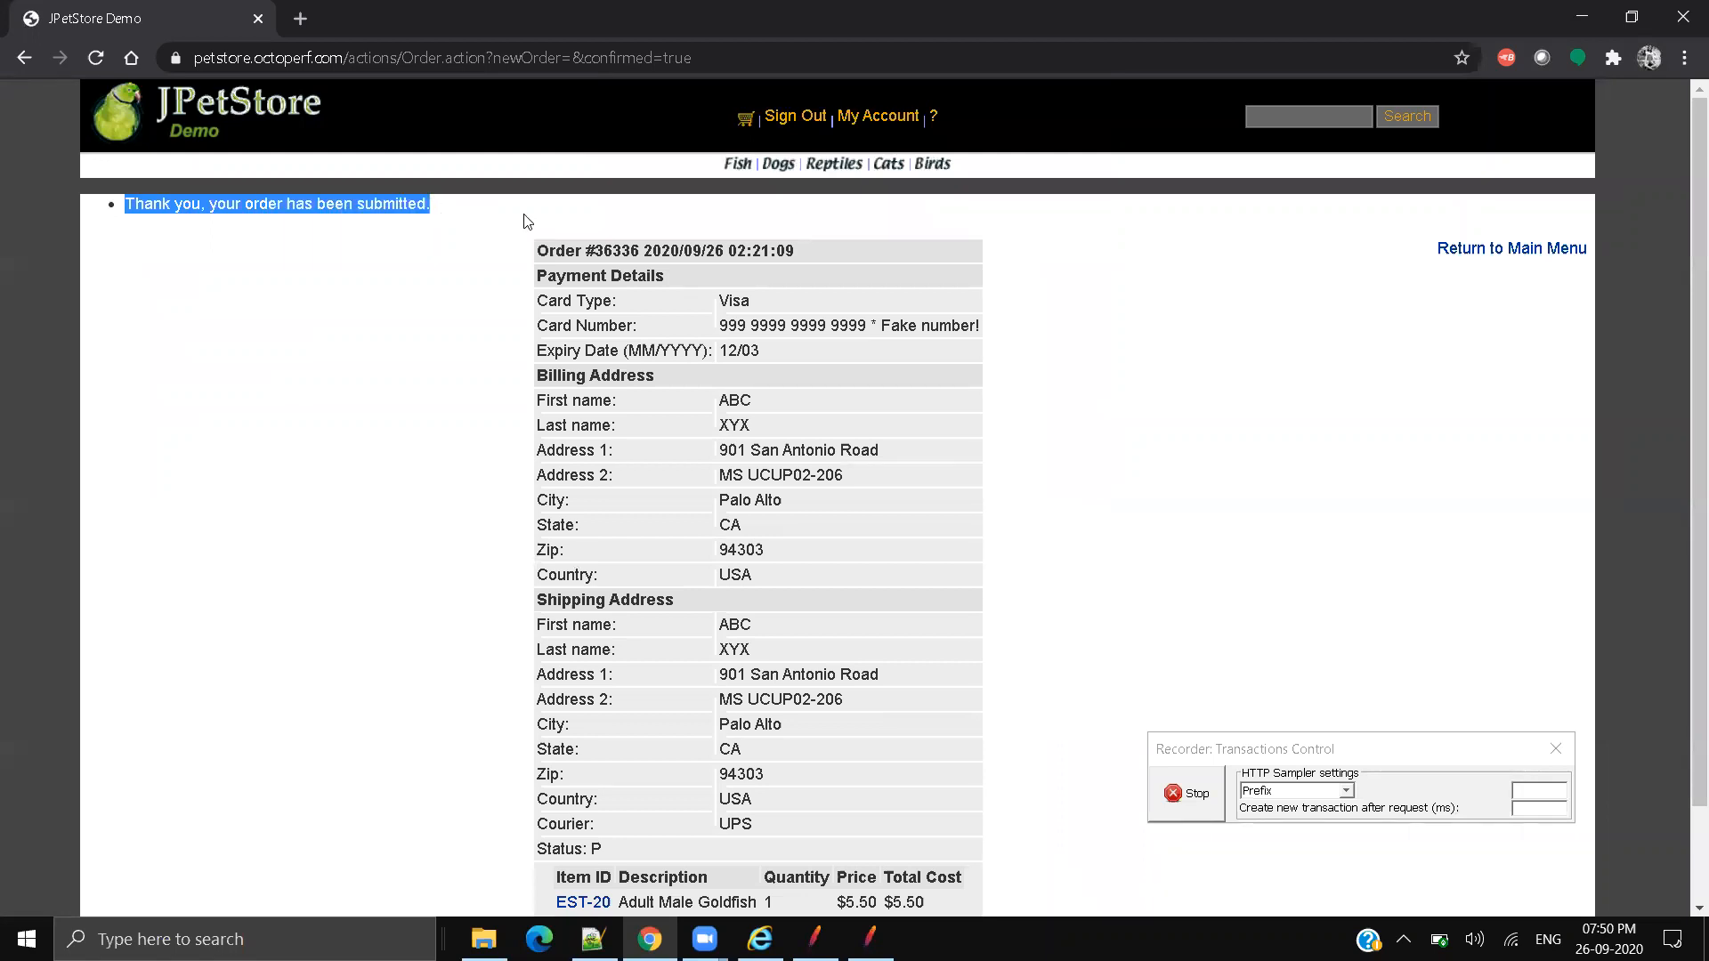
scroll(979, 565, "down", 2)
scroll(1371, 357, "up", 2)
scroll(1167, 499, "down", 2)
scroll(1595, 253, "up", 2)
Step: Return to the main menu, sign out of JPetStore, and close Chrome
left_click(1536, 249)
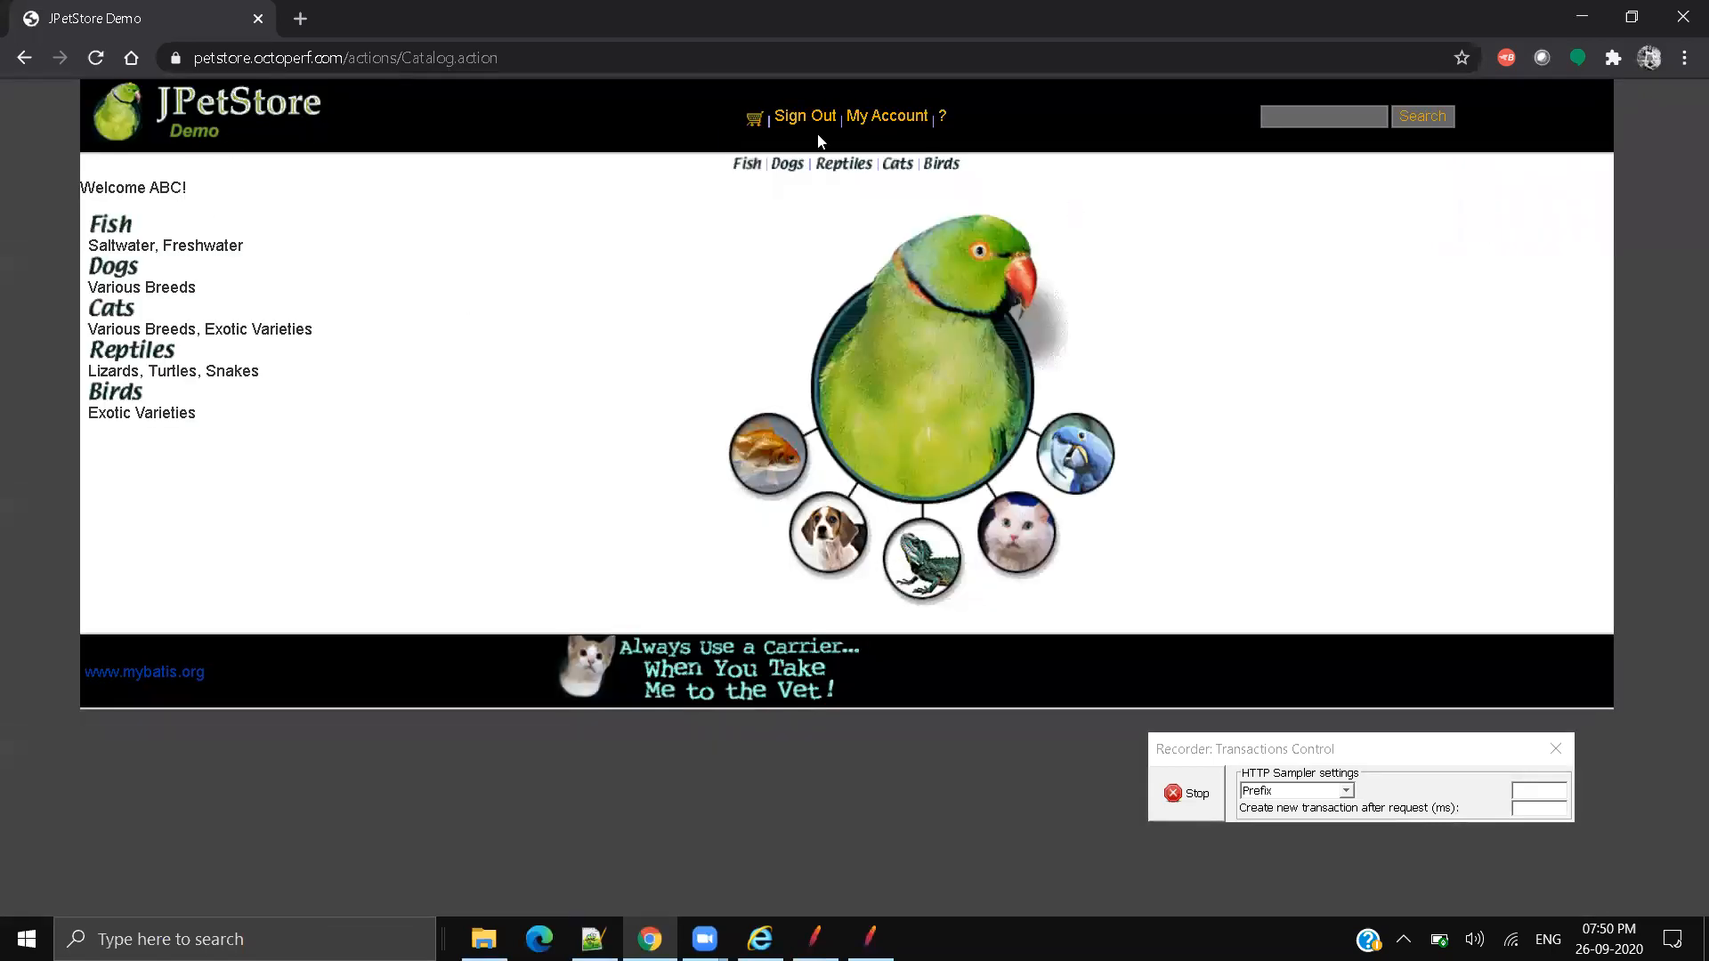
left_click(815, 124)
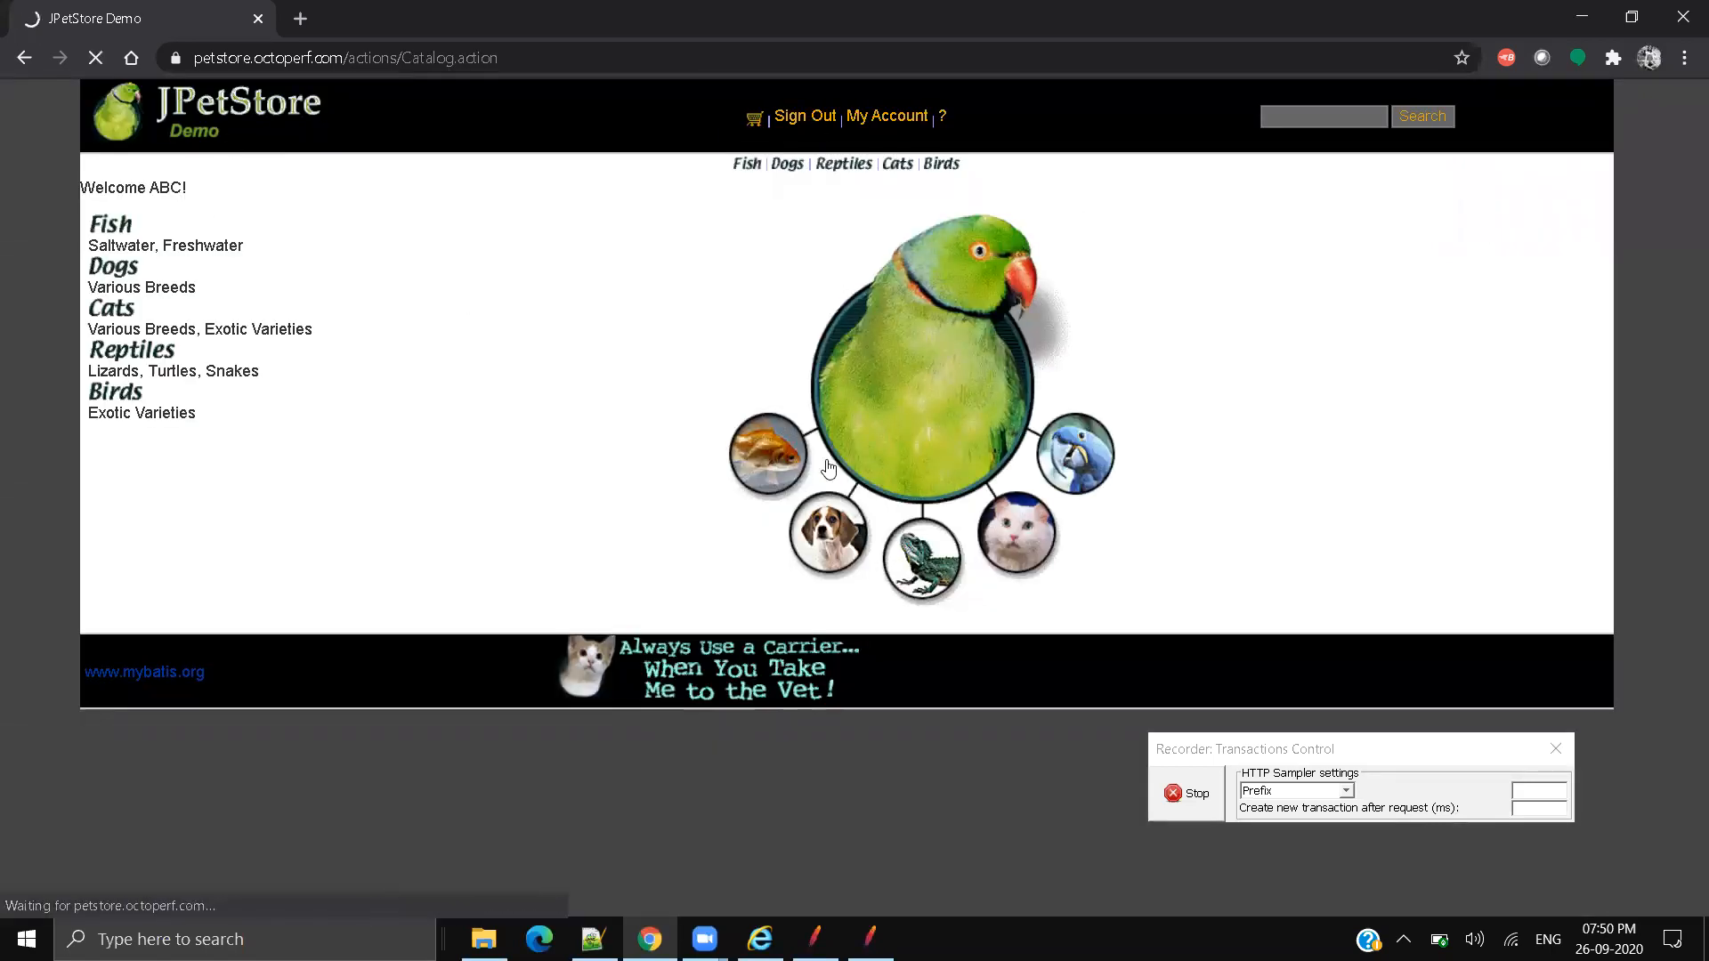
left_click(1684, 17)
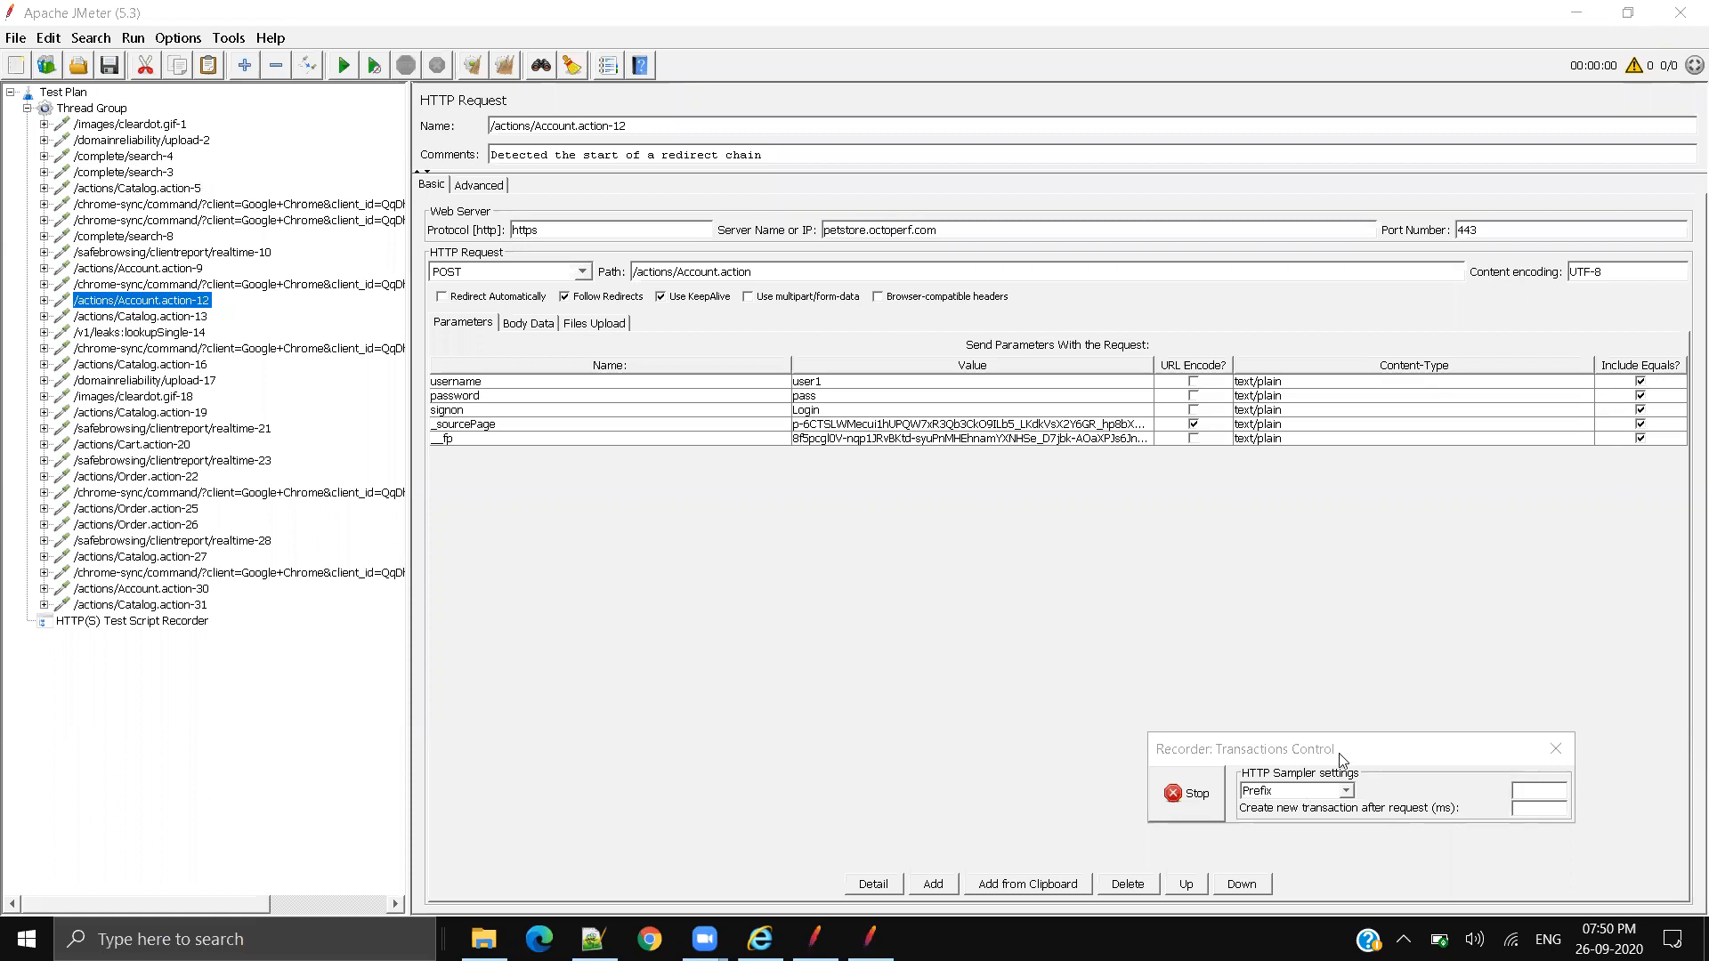
Step: Stop the recording, widen the tree pane, and review the Thread Group and /actions/Account.action-9
left_click_drag(1350, 755, 1071, 281)
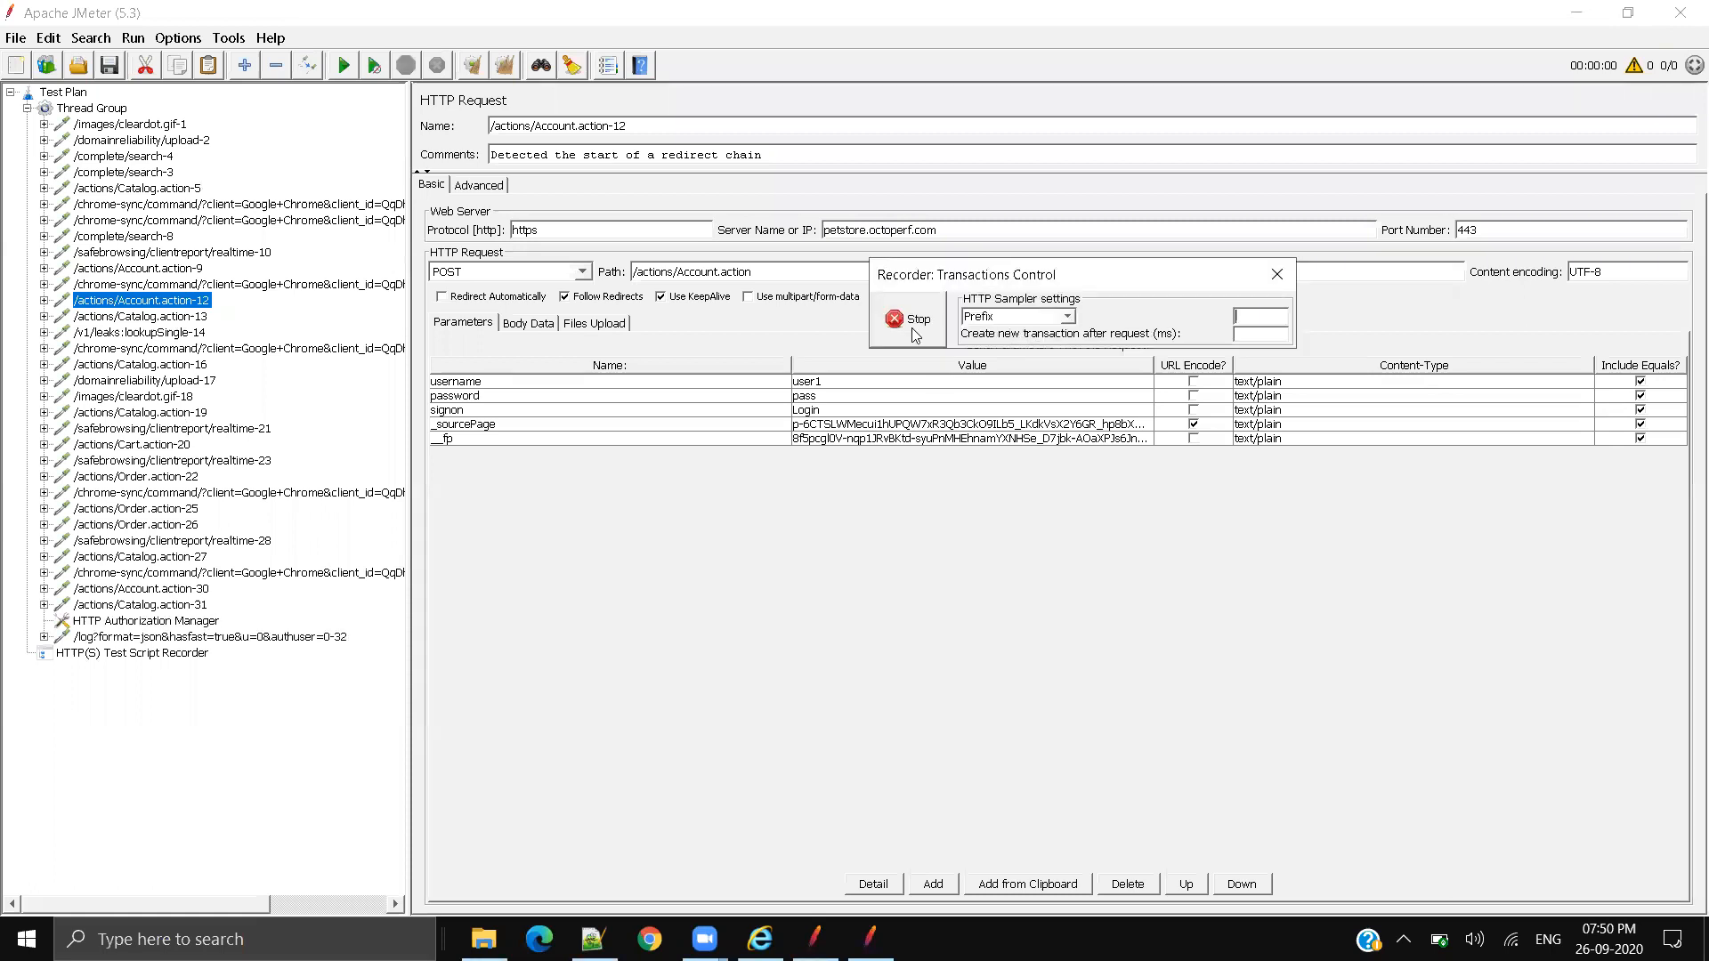
left_click(913, 322)
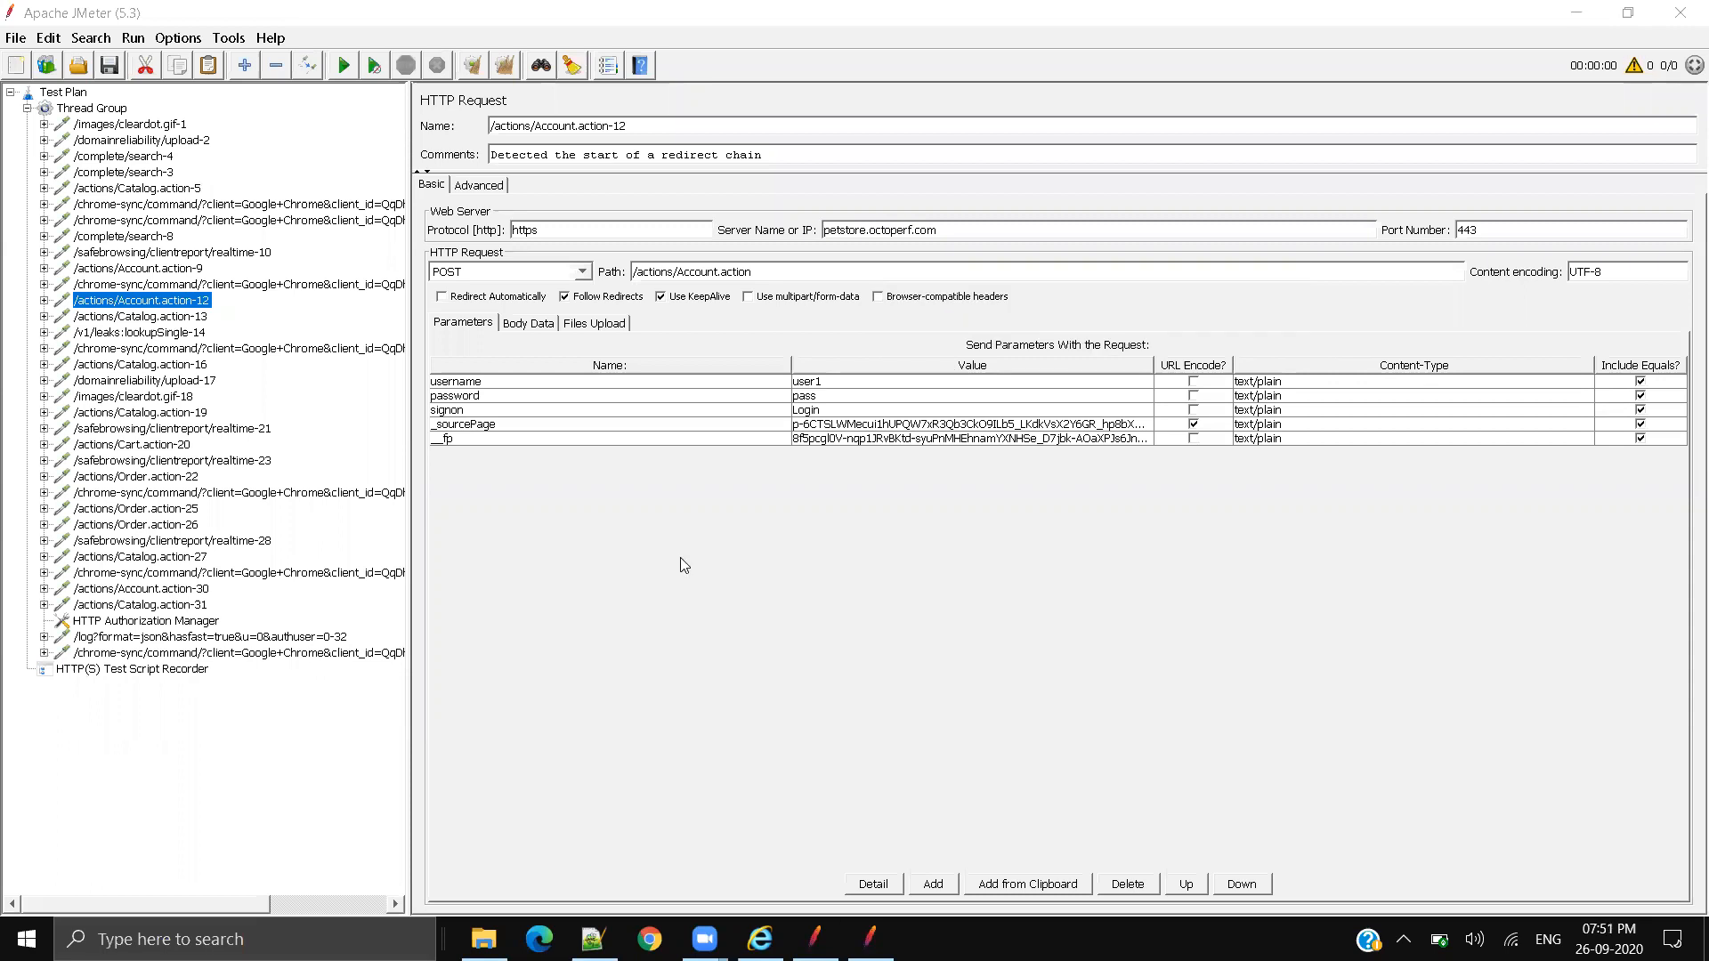
left_click_drag(411, 178, 427, 178)
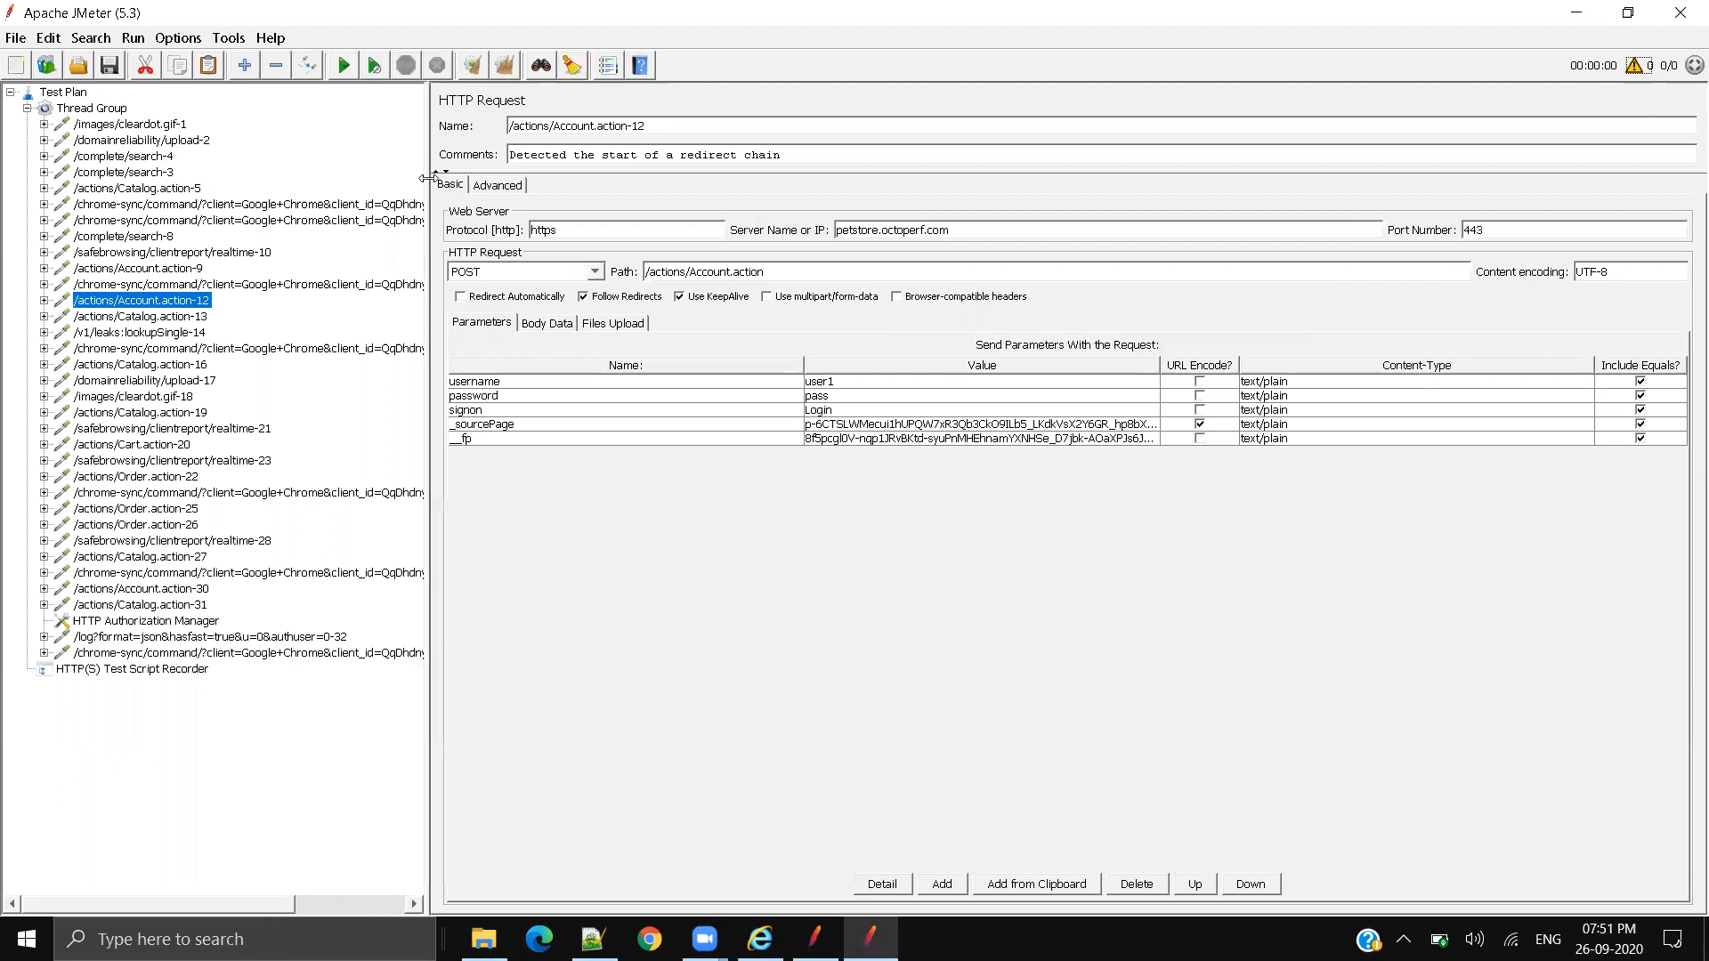
left_click(94, 107)
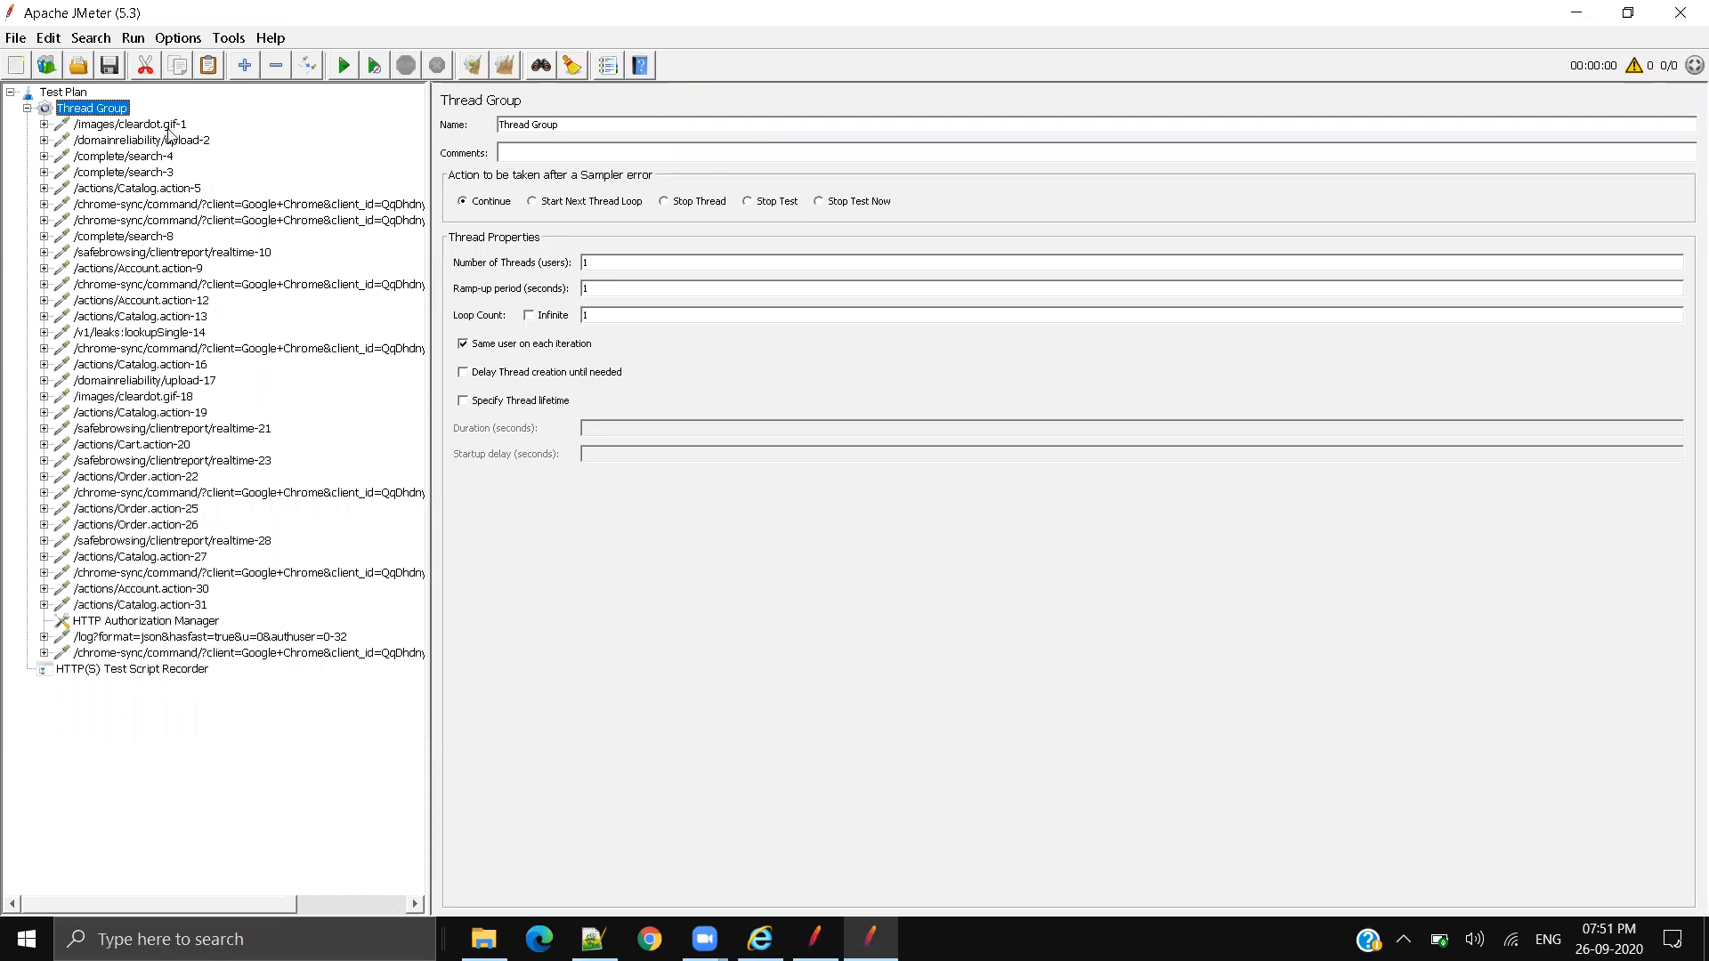
left_click(143, 269)
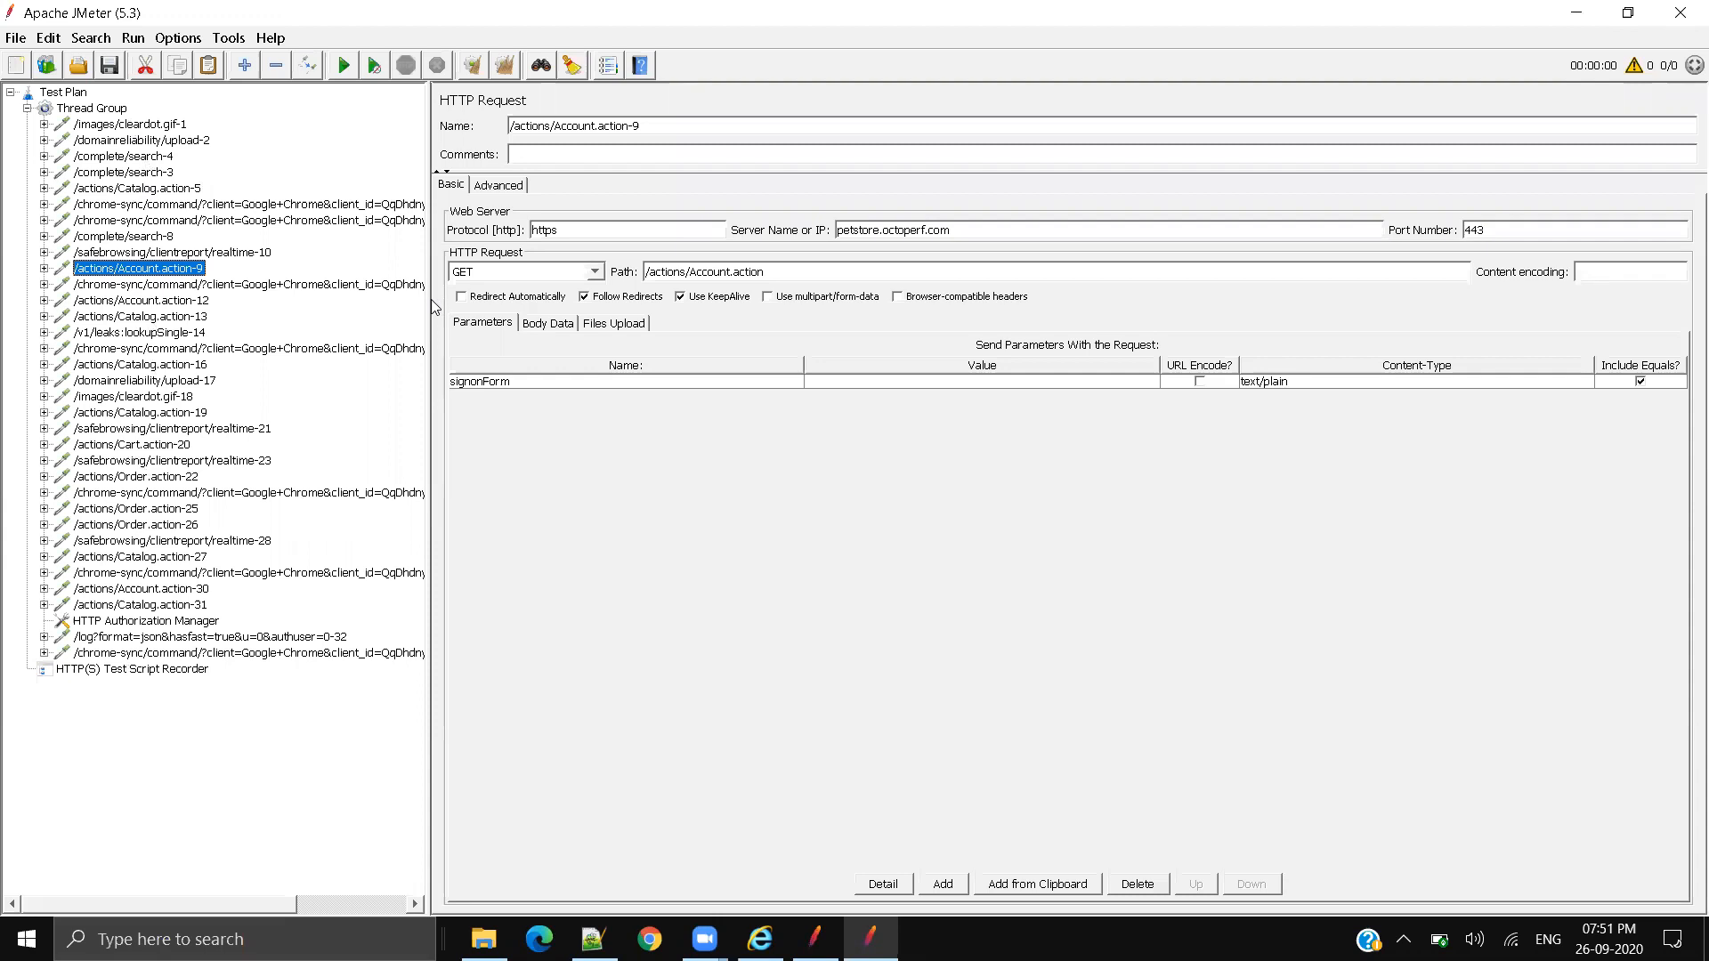
left_click_drag(435, 307, 574, 312)
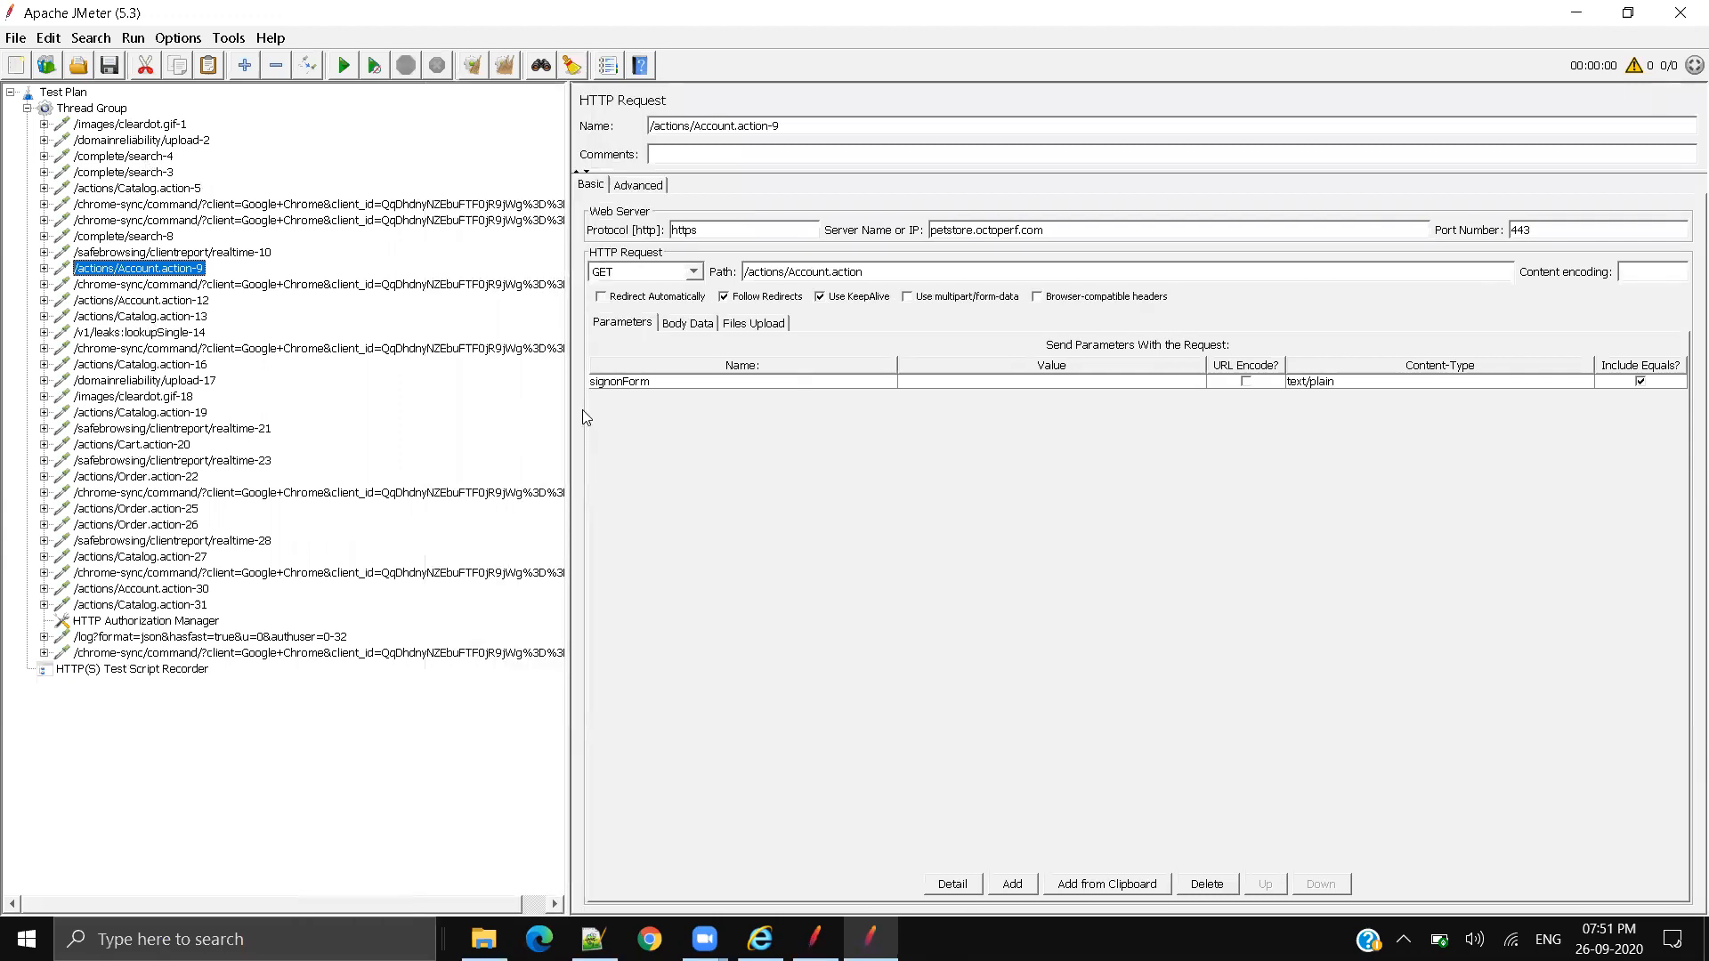
left_click_drag(571, 418, 770, 429)
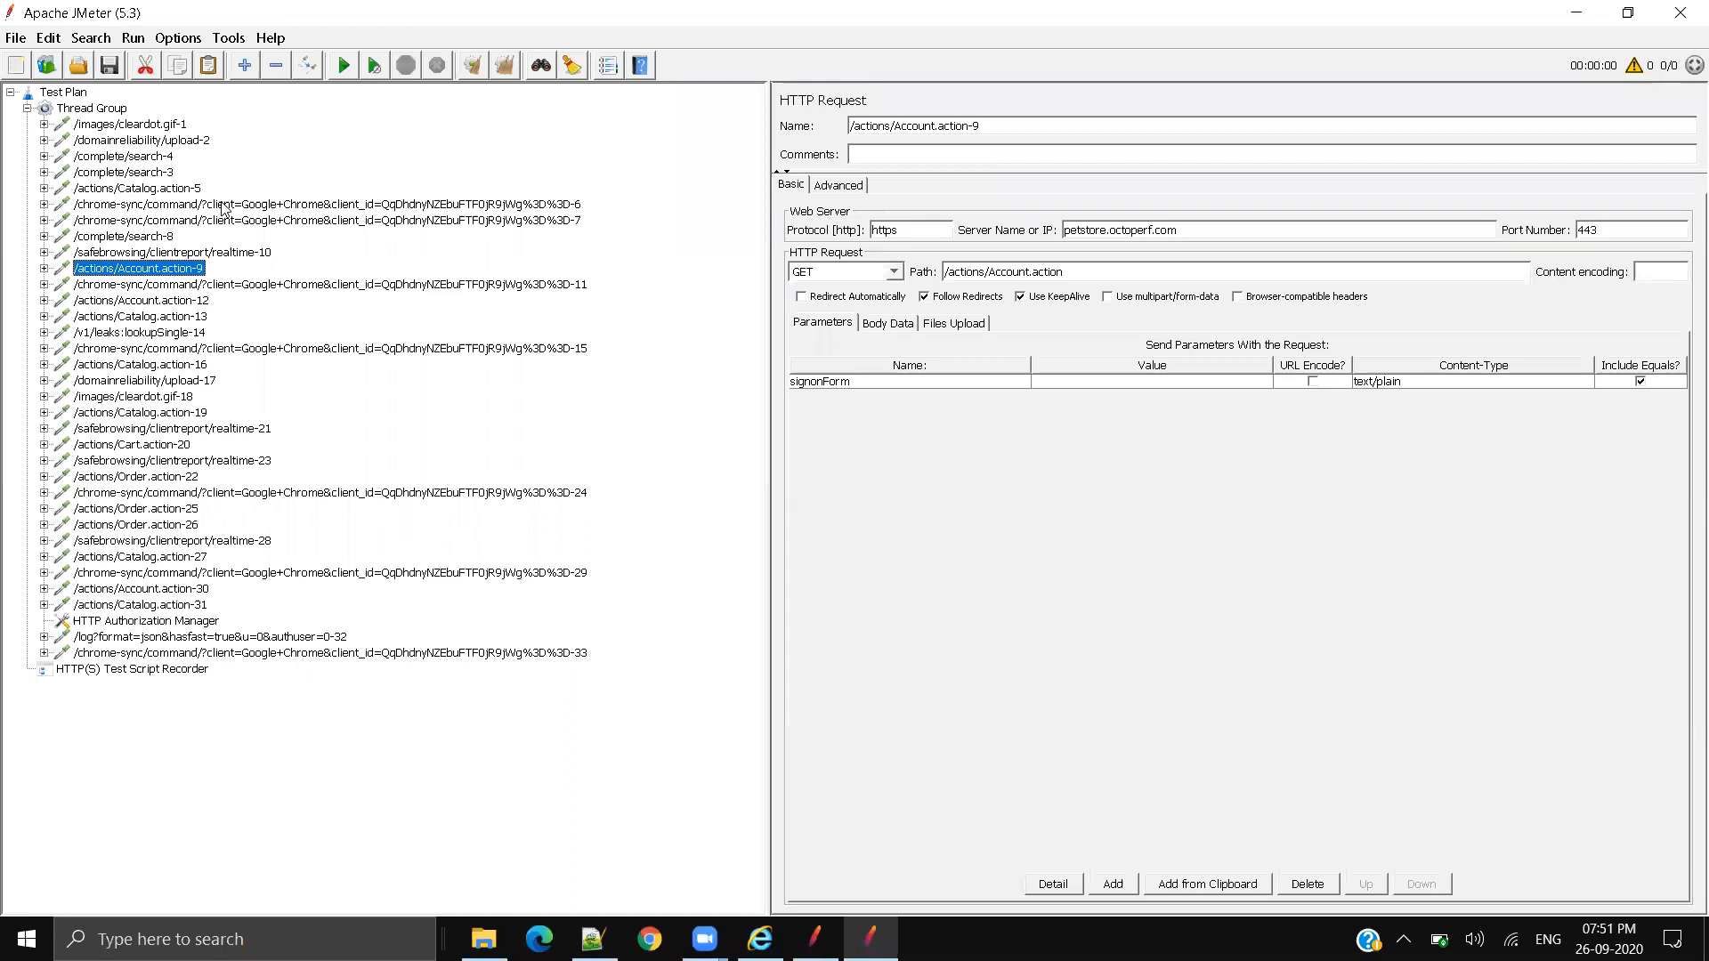
left_click(166, 125)
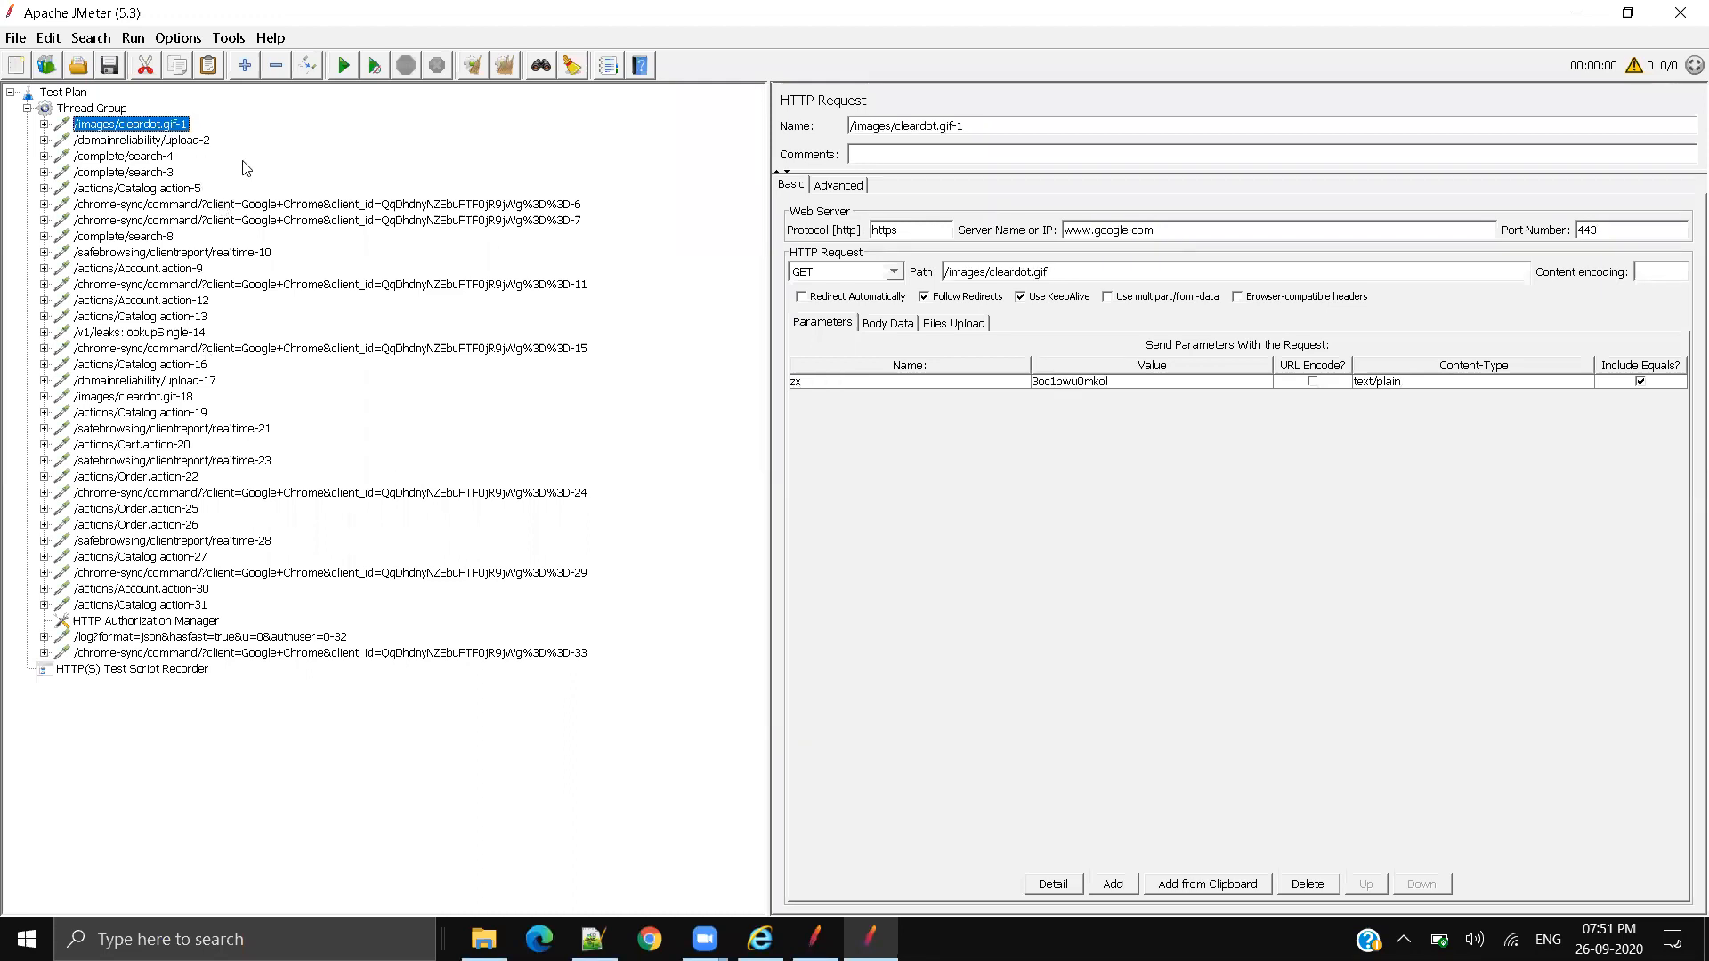
left_click_drag(769, 149, 656, 150)
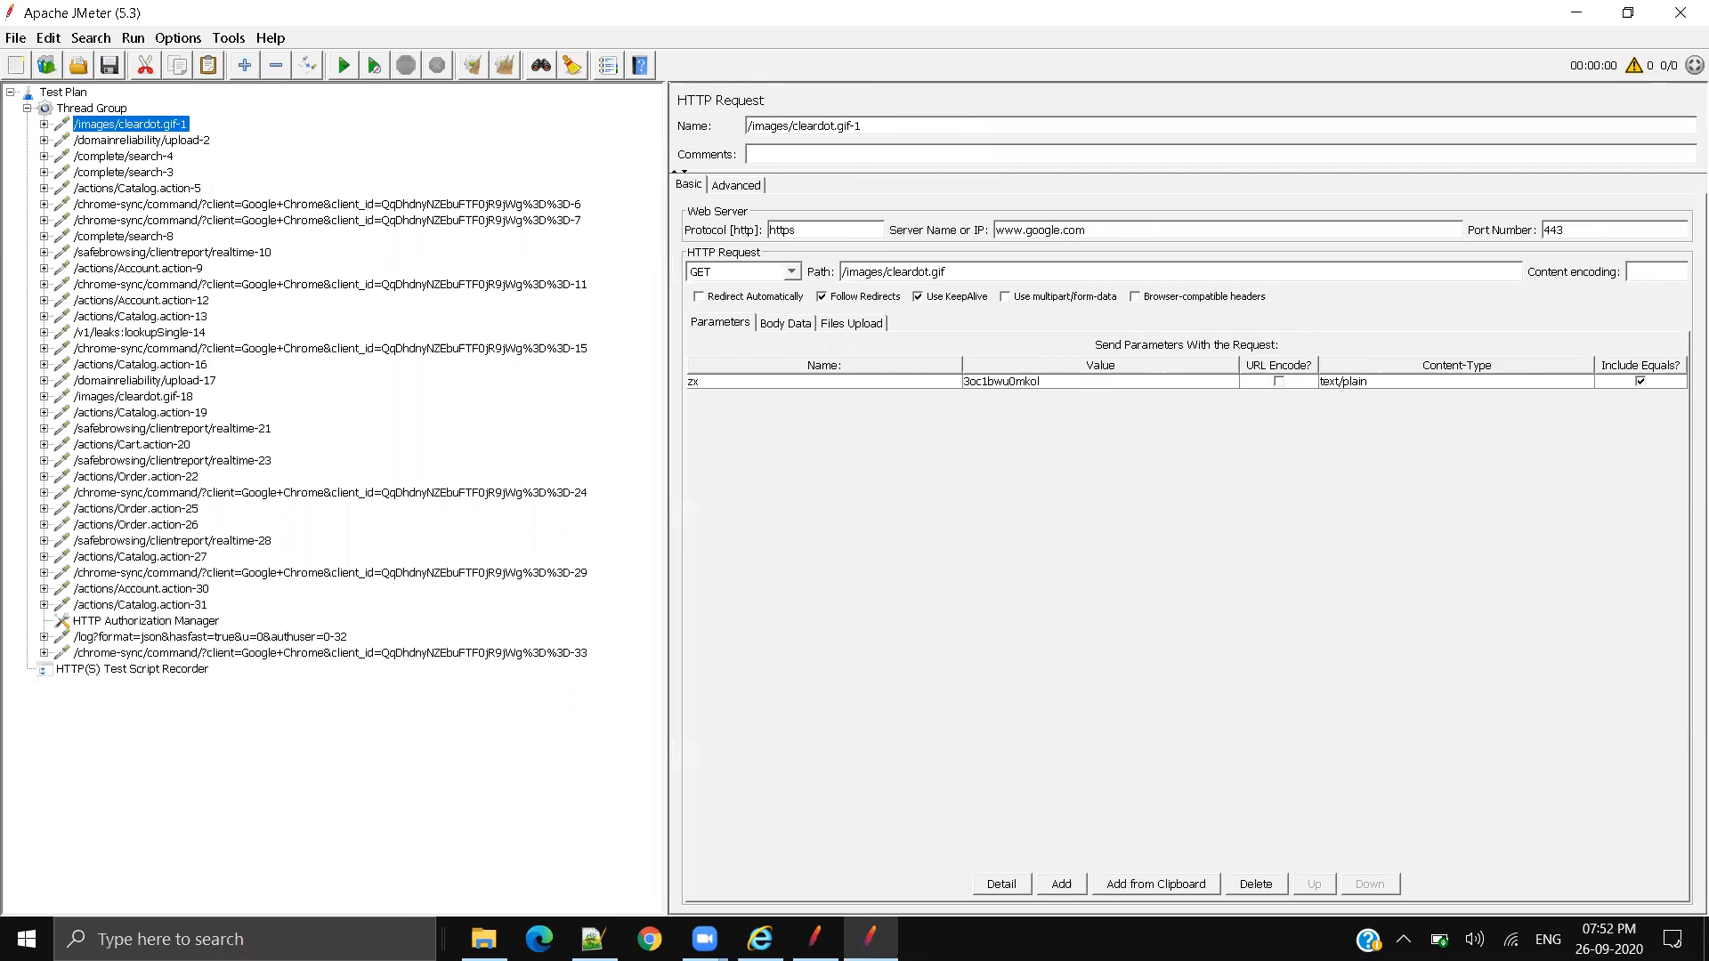
Step: Switch to Chrome, minimise Internet Explorer, and return to JMeter's request details
left_click(650, 939)
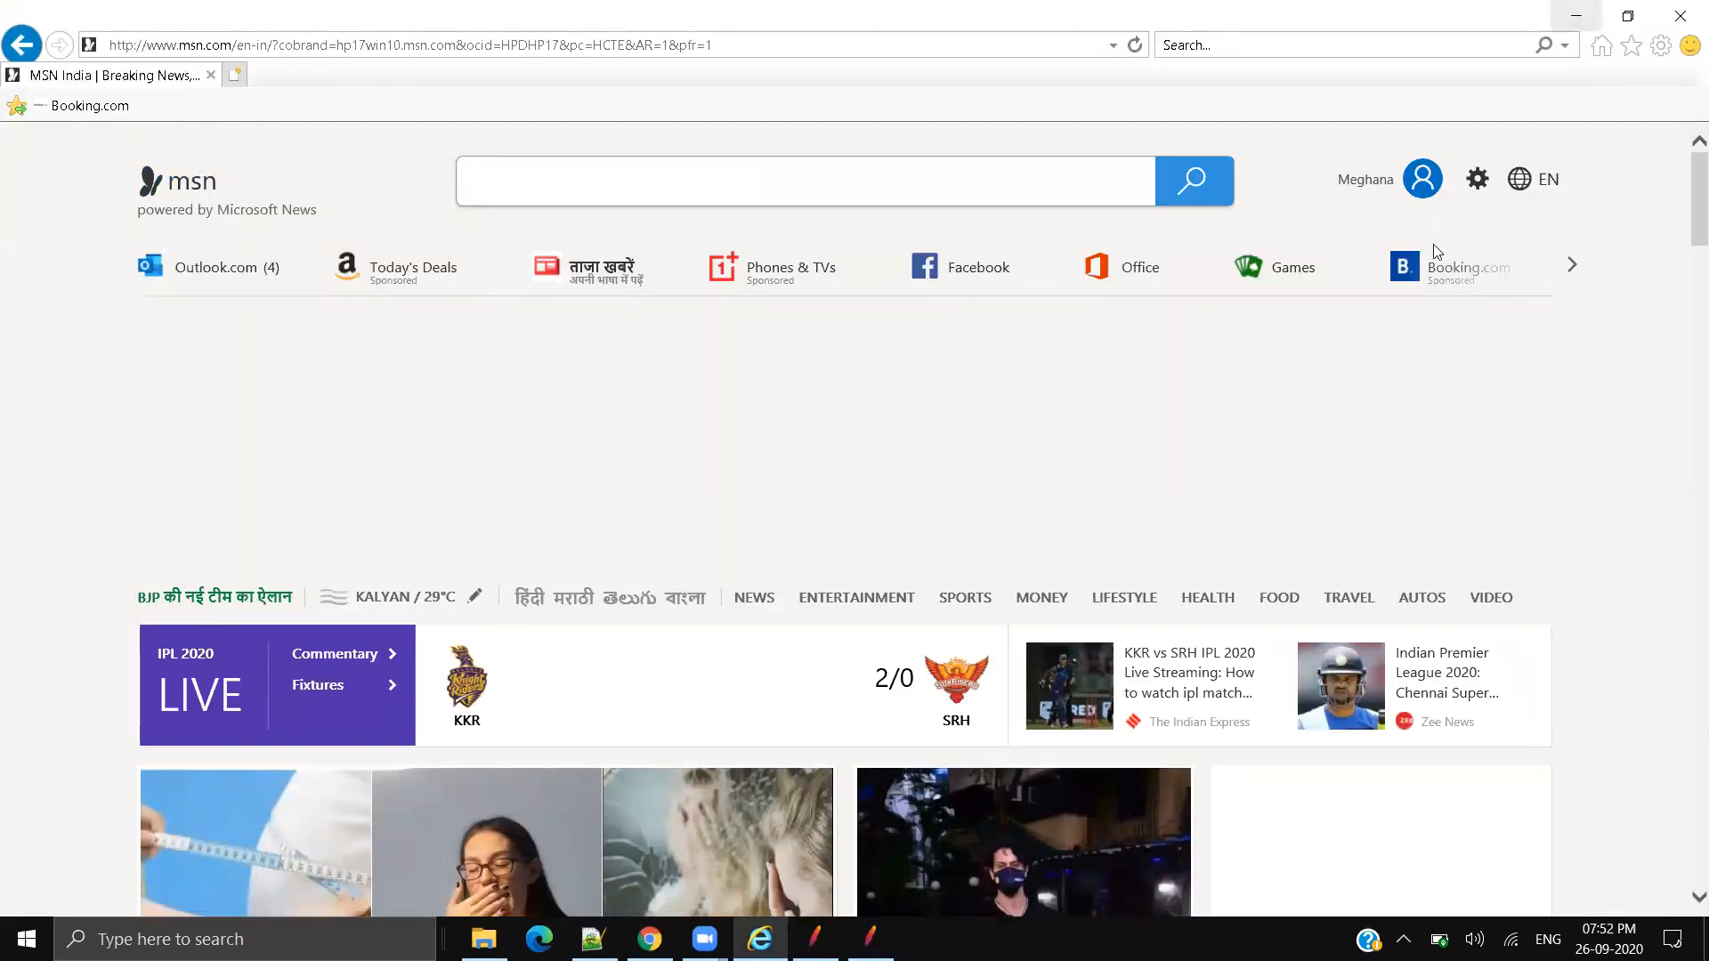
left_click(1577, 16)
left_click(870, 939)
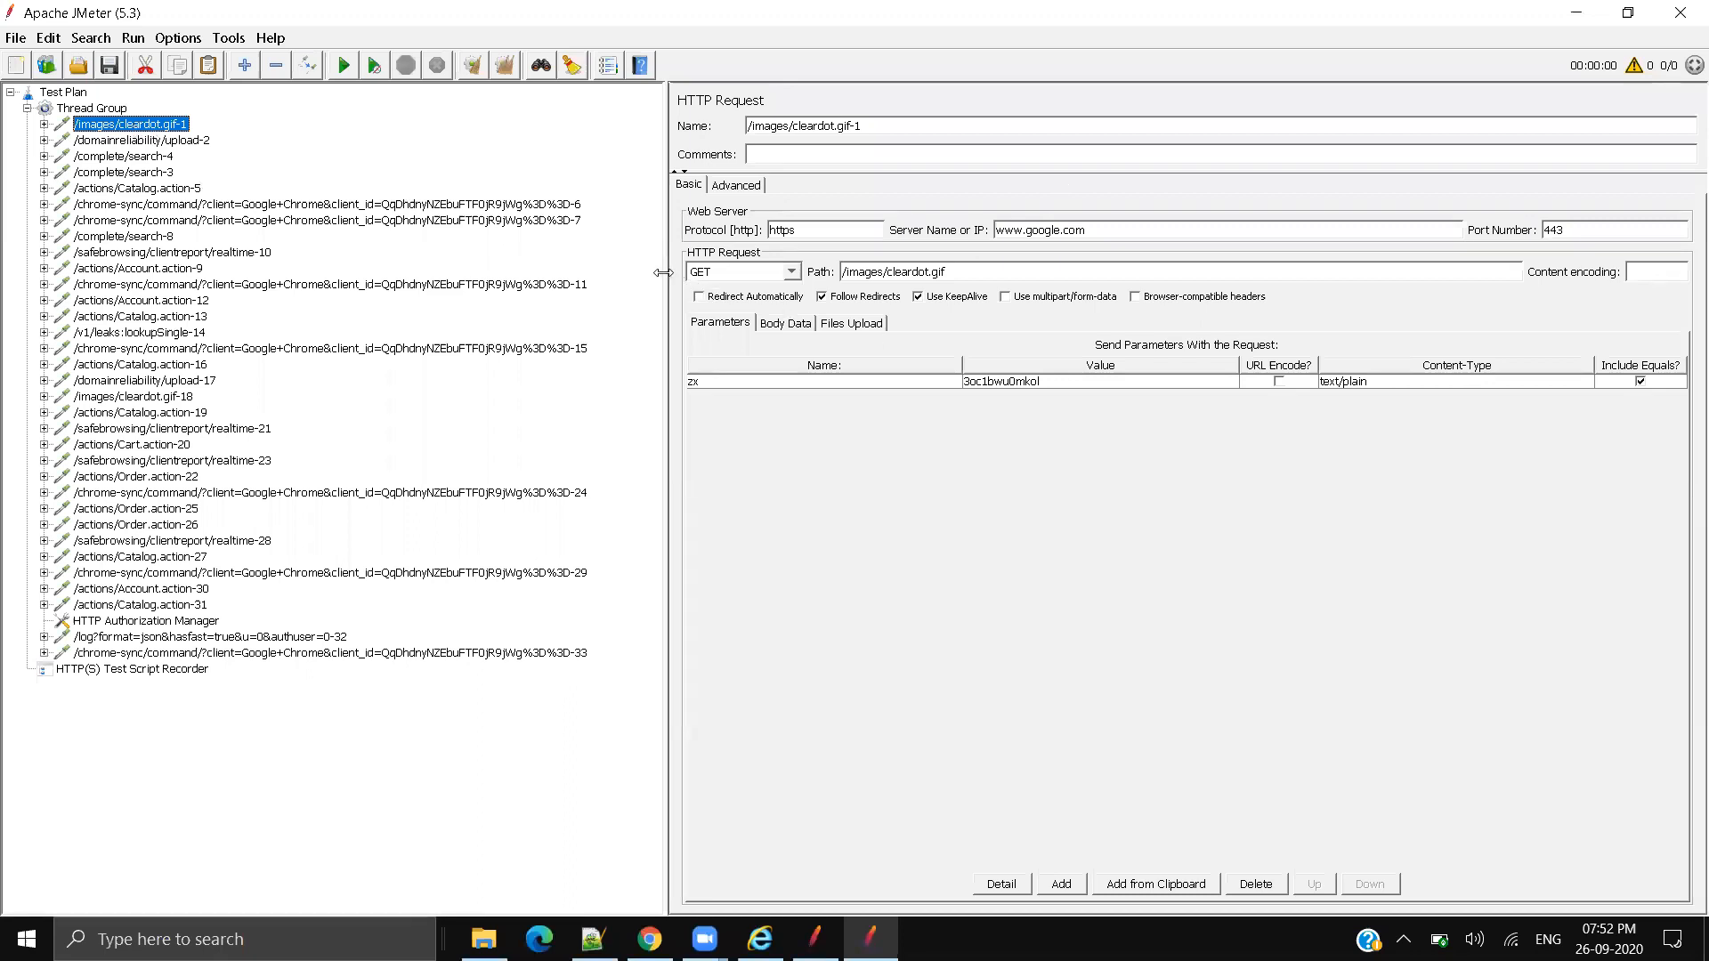
left_click_drag(663, 273, 647, 273)
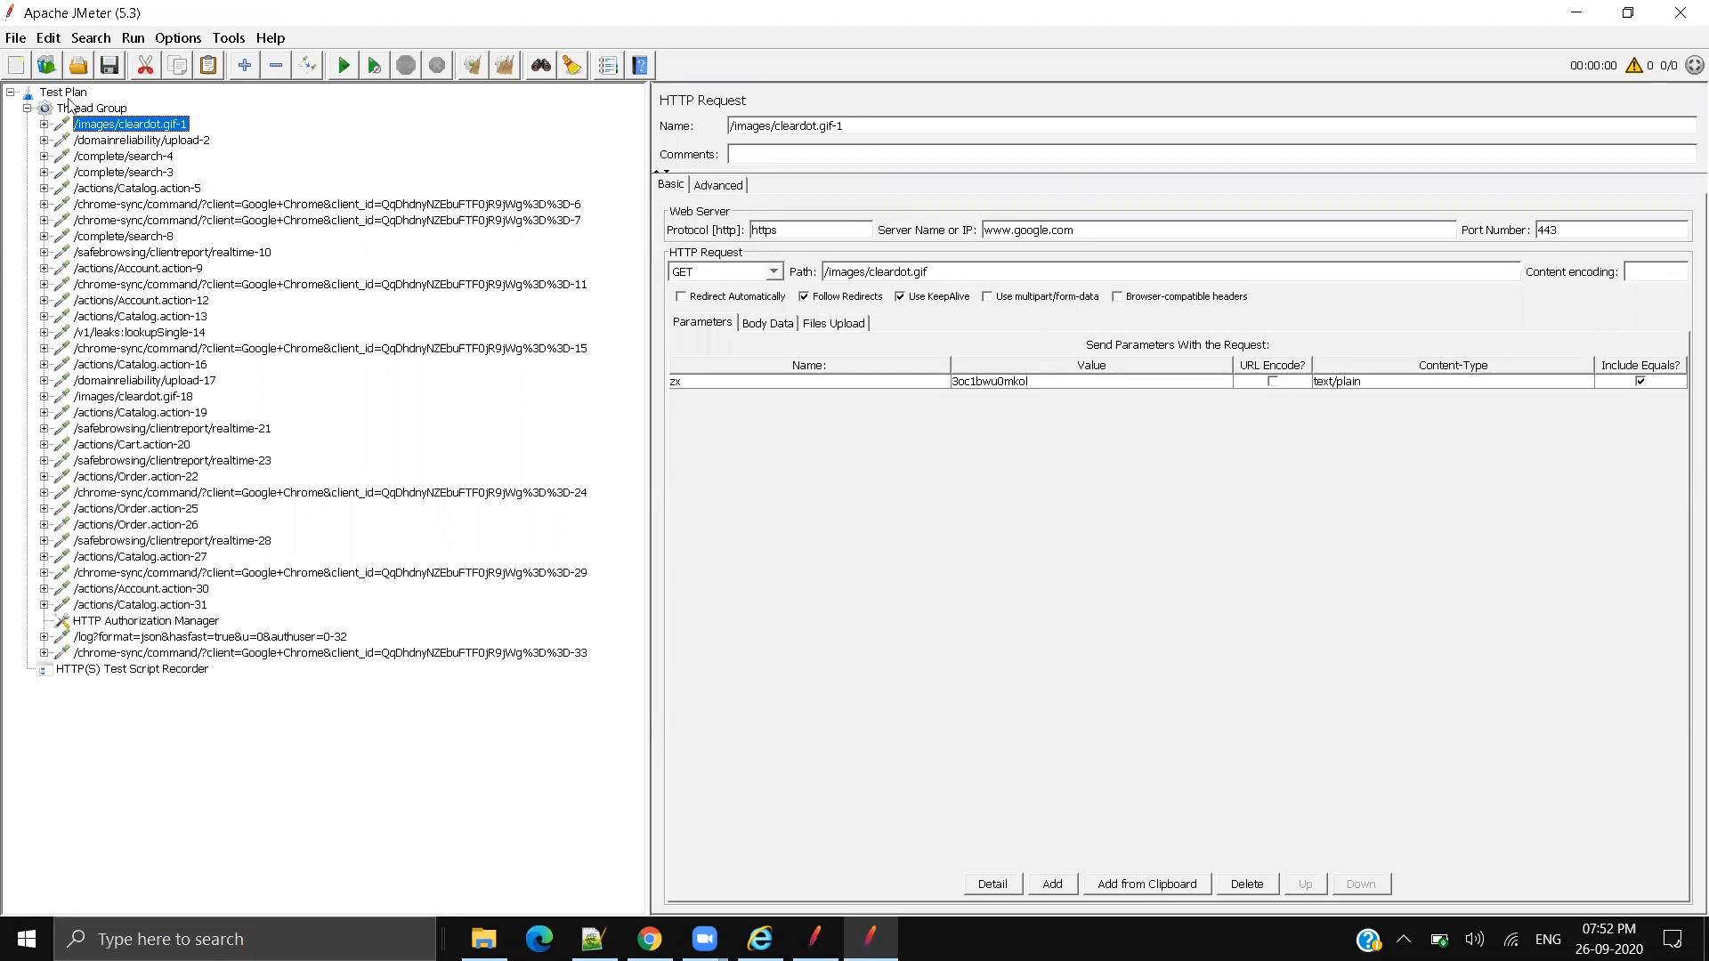
Step: Disable the /images/cleardot.gif-1 sampler and inspect the /domainreliability/upload-2 request
right_click(89, 124)
mouse_move(180, 144)
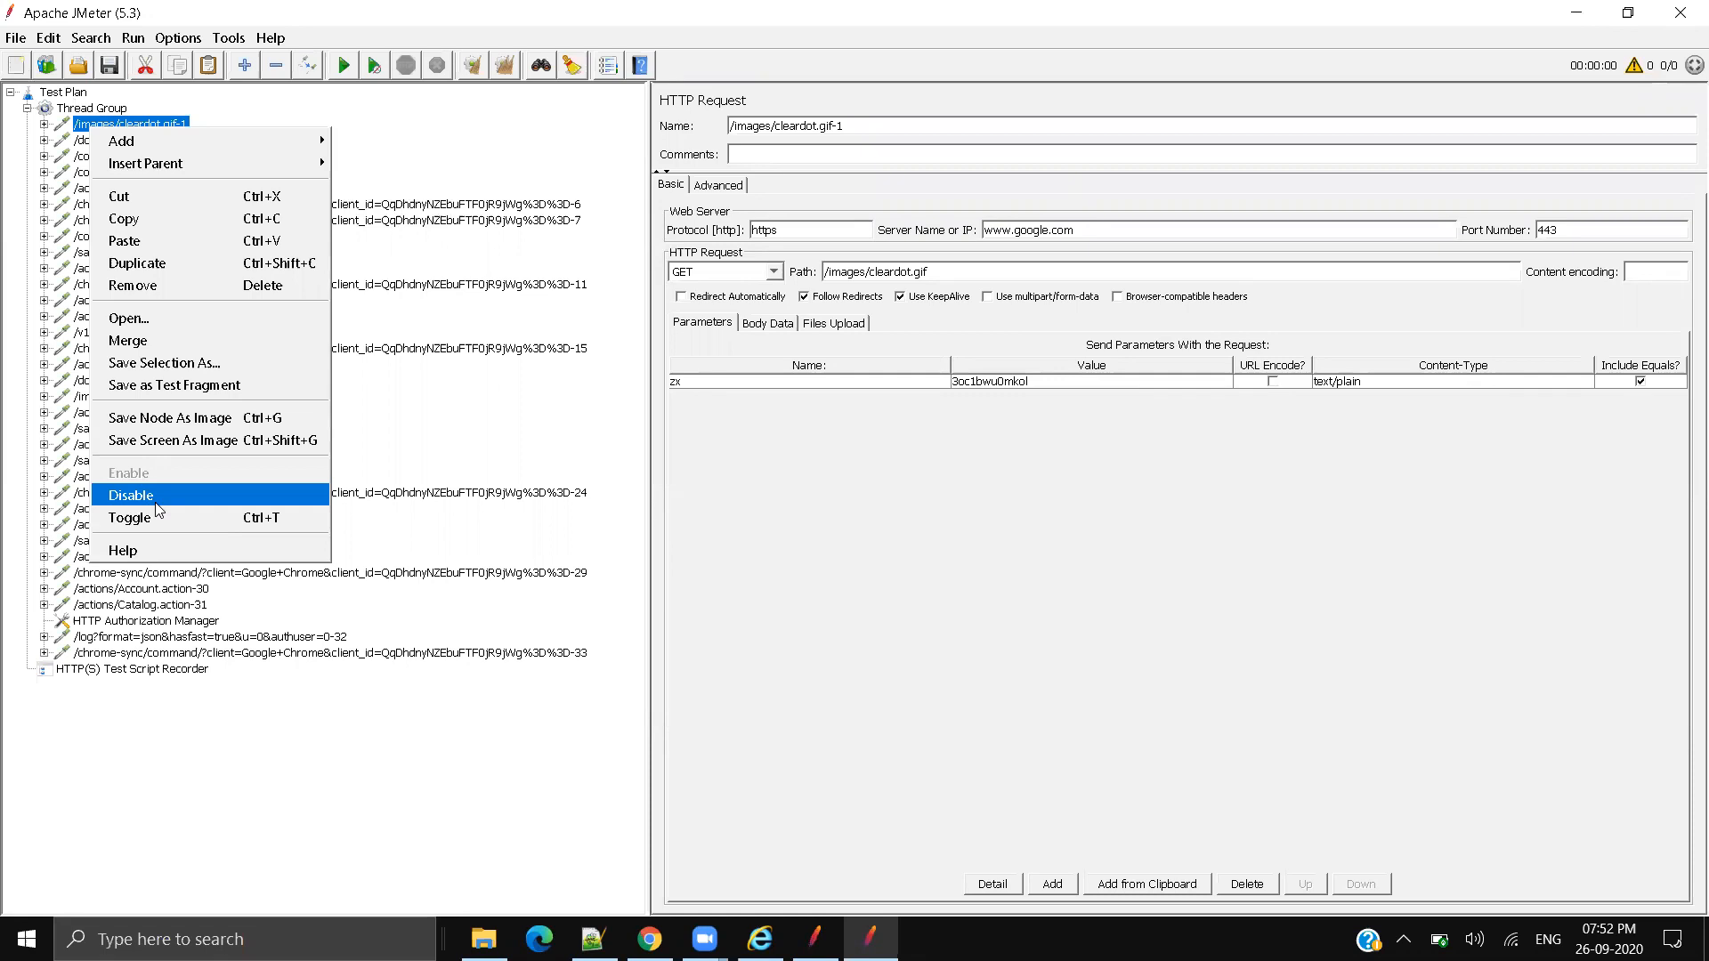
left_click(158, 508)
left_click(155, 142)
left_click(145, 125)
left_click(142, 141)
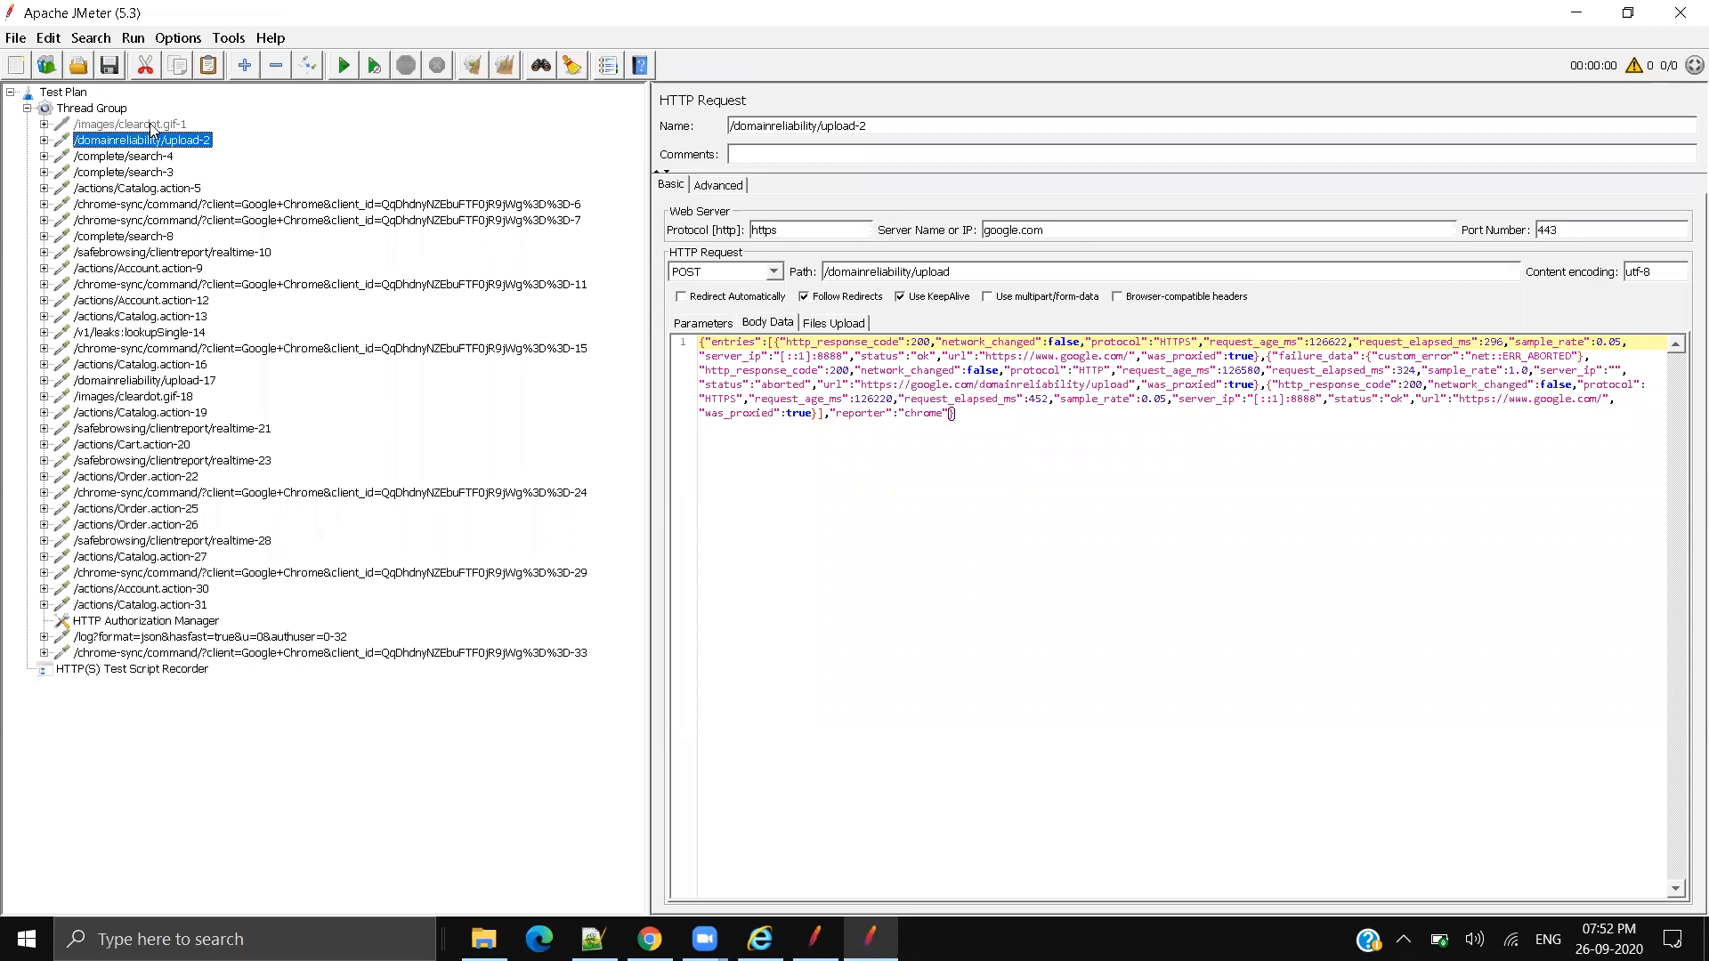
Step: Toggle /images/cleardot.gif-1 again, disable /domainreliability/upload-2 with Ctrl+T, and view /complete/search-3
left_click(147, 125)
right_click(151, 125)
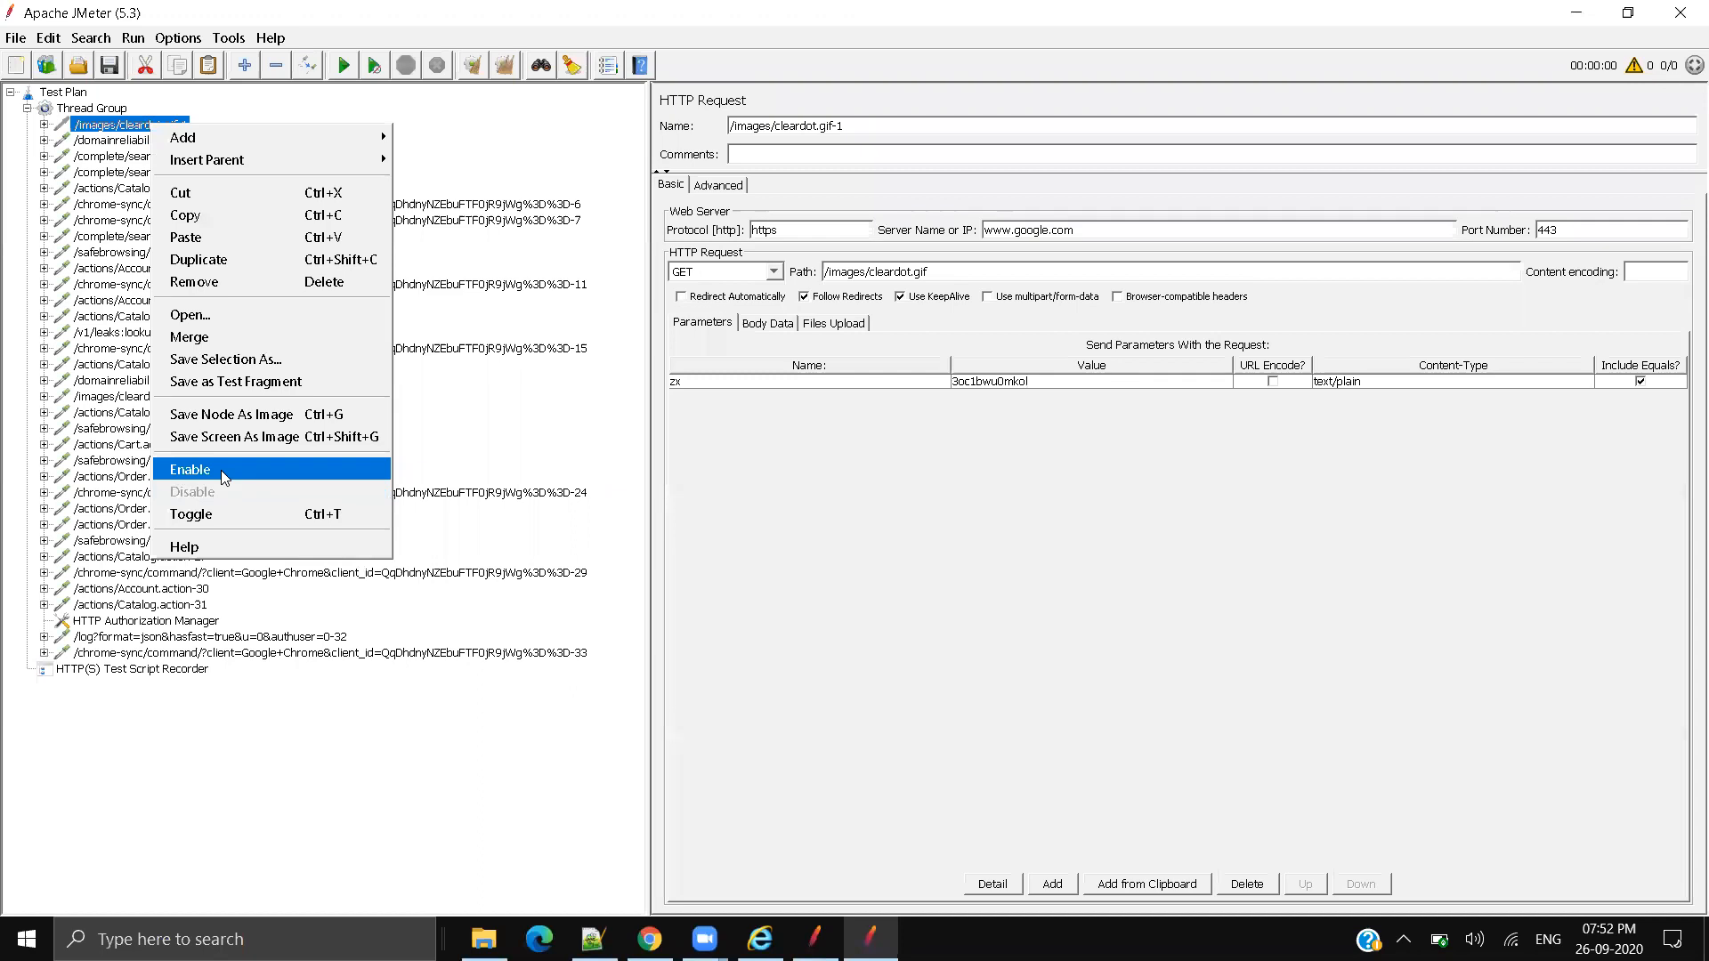
left_click(220, 470)
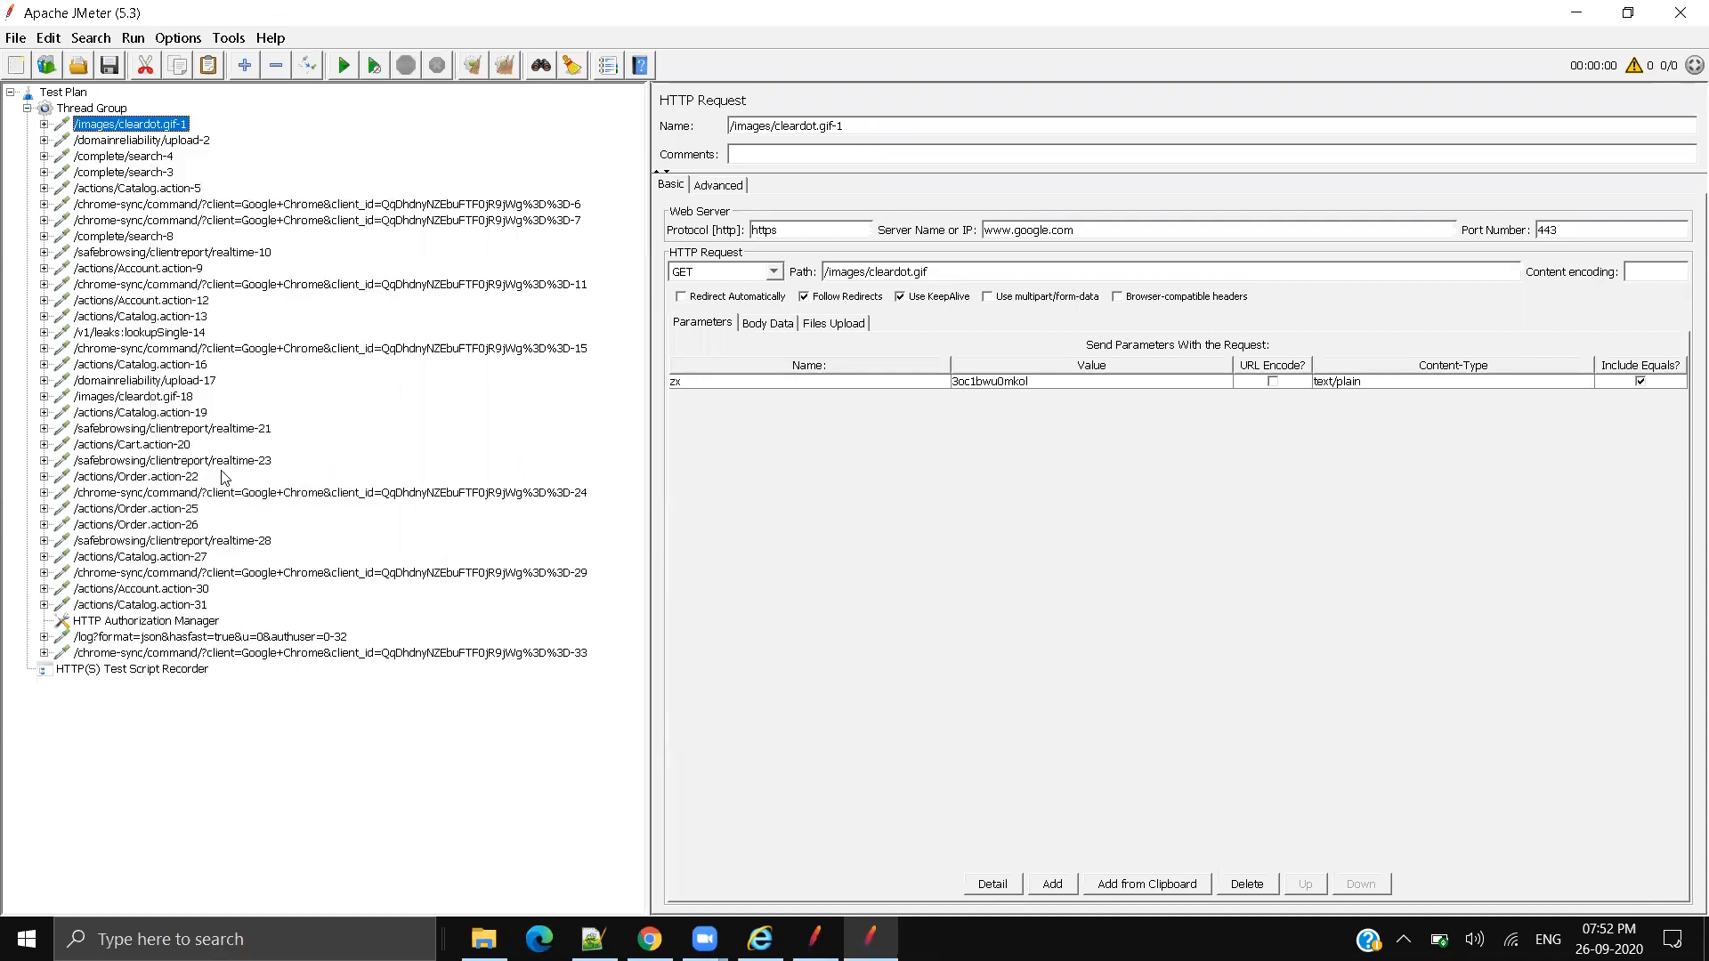
left_click(175, 140)
key("ctrl+t")
left_click(175, 172)
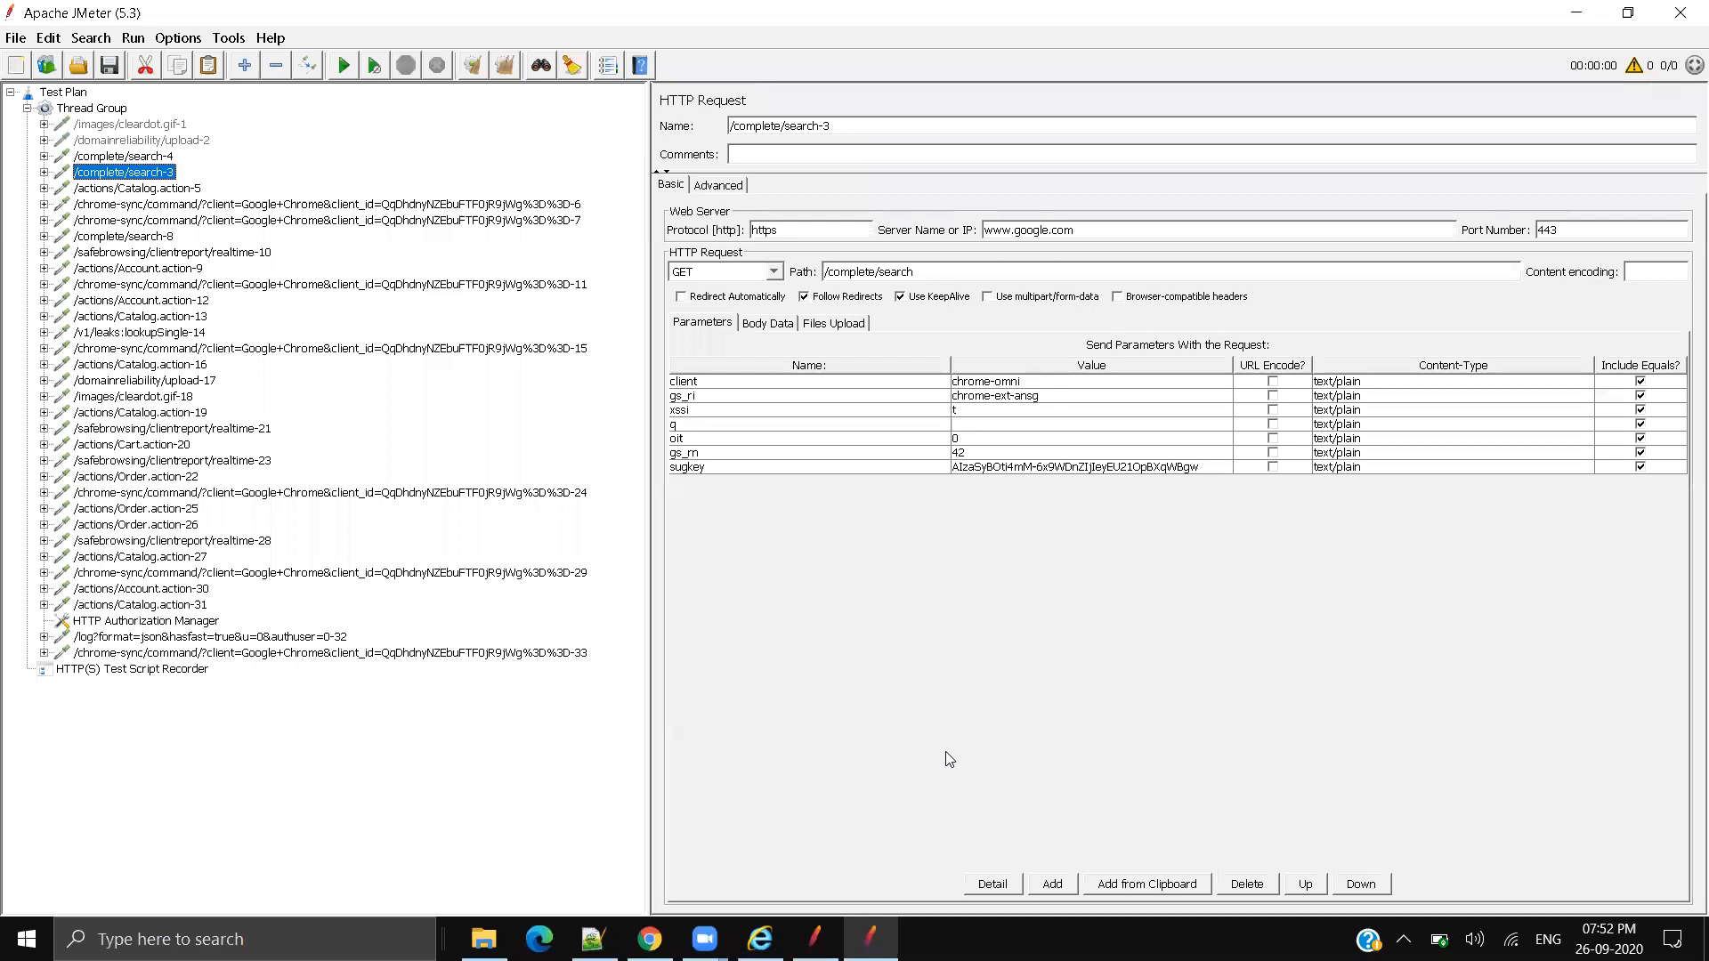
Step: Open Internet Explorer's Internet Options and check JMeter's HTTP(S) Test Script Recorder settings
left_click_drag(1112, 226, 985, 230)
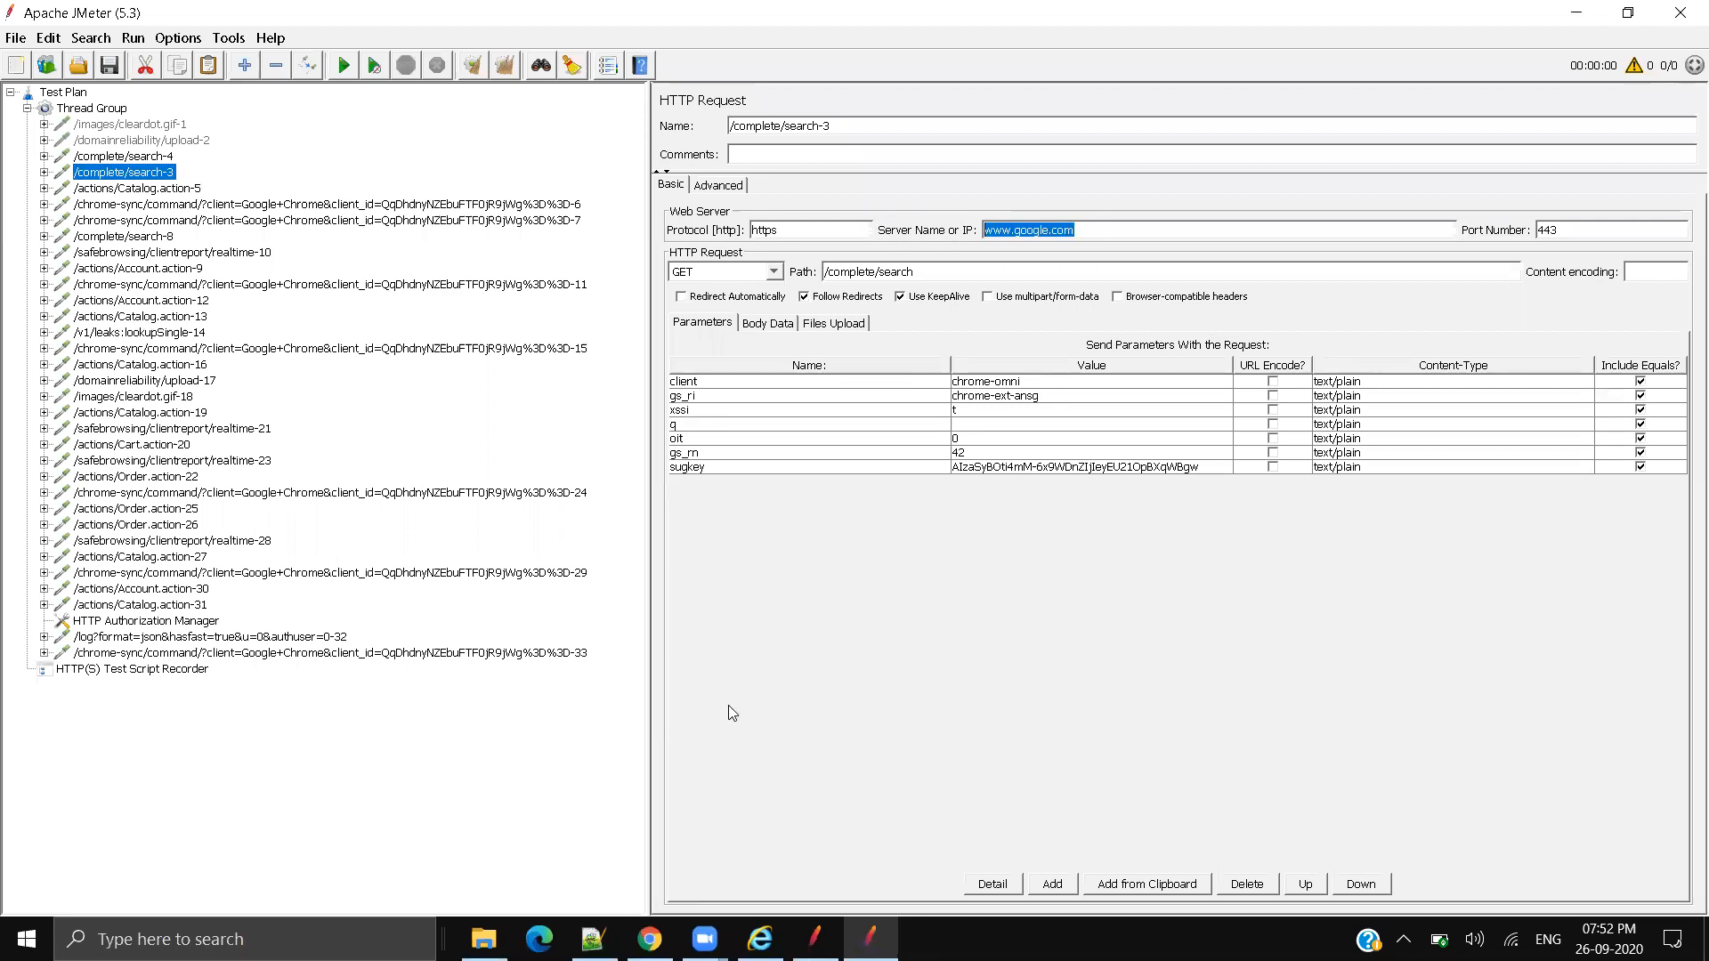
left_click(760, 939)
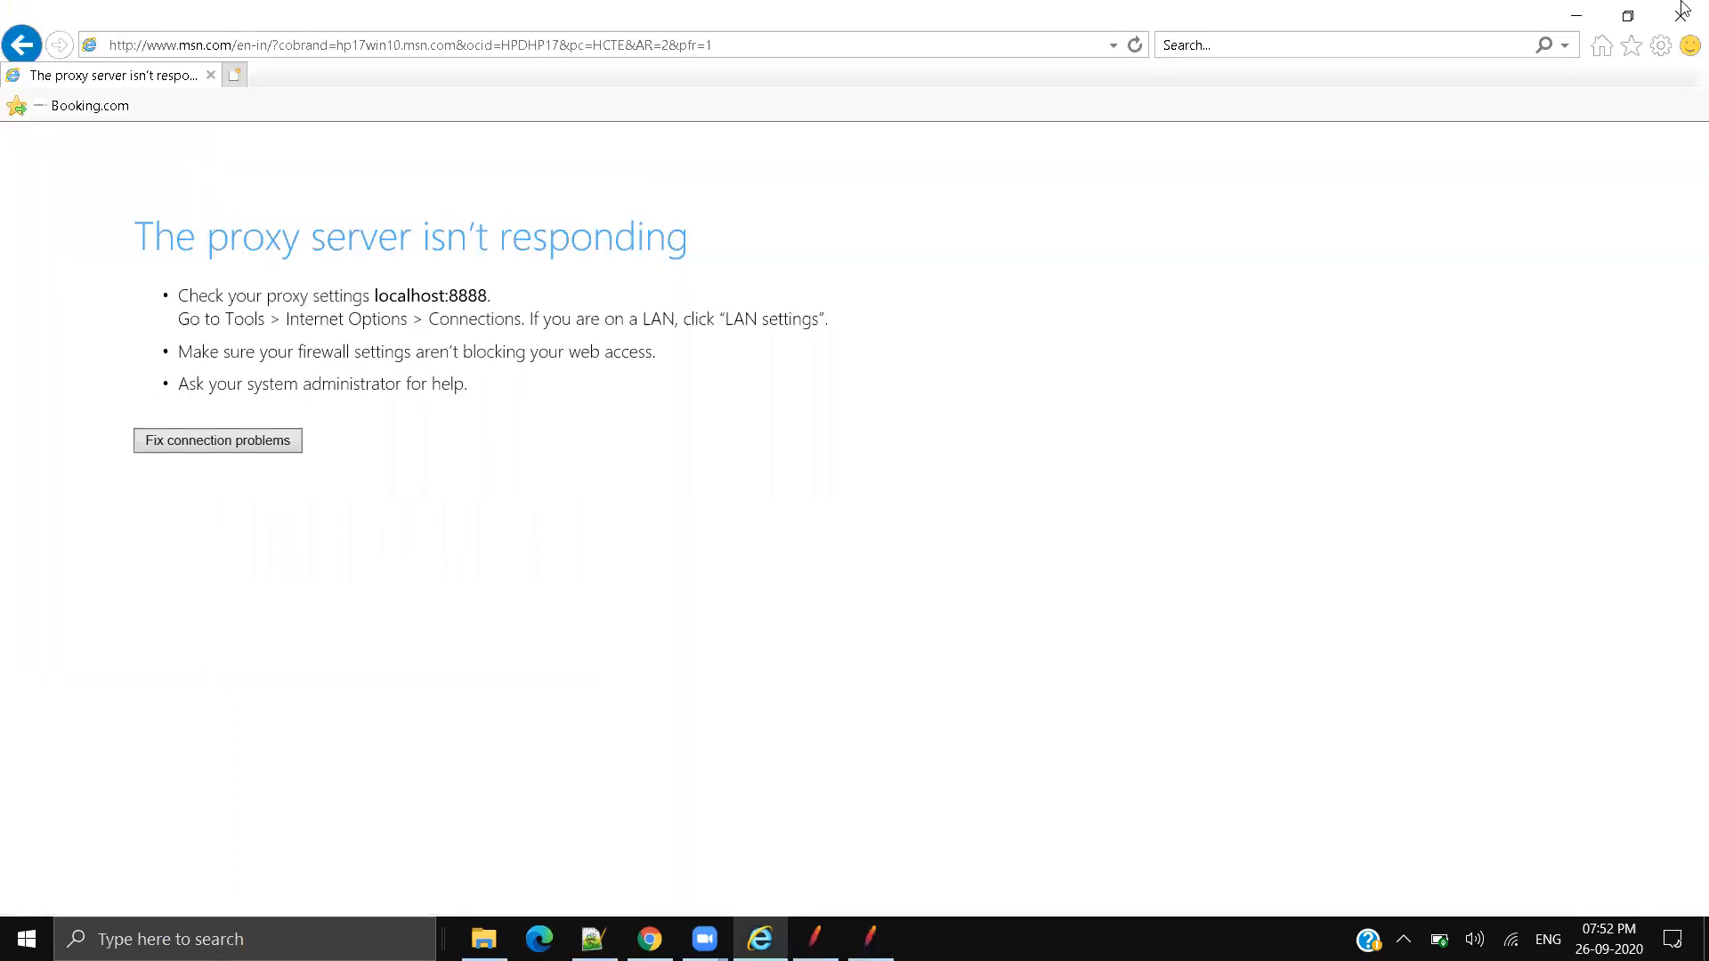
left_click(1665, 42)
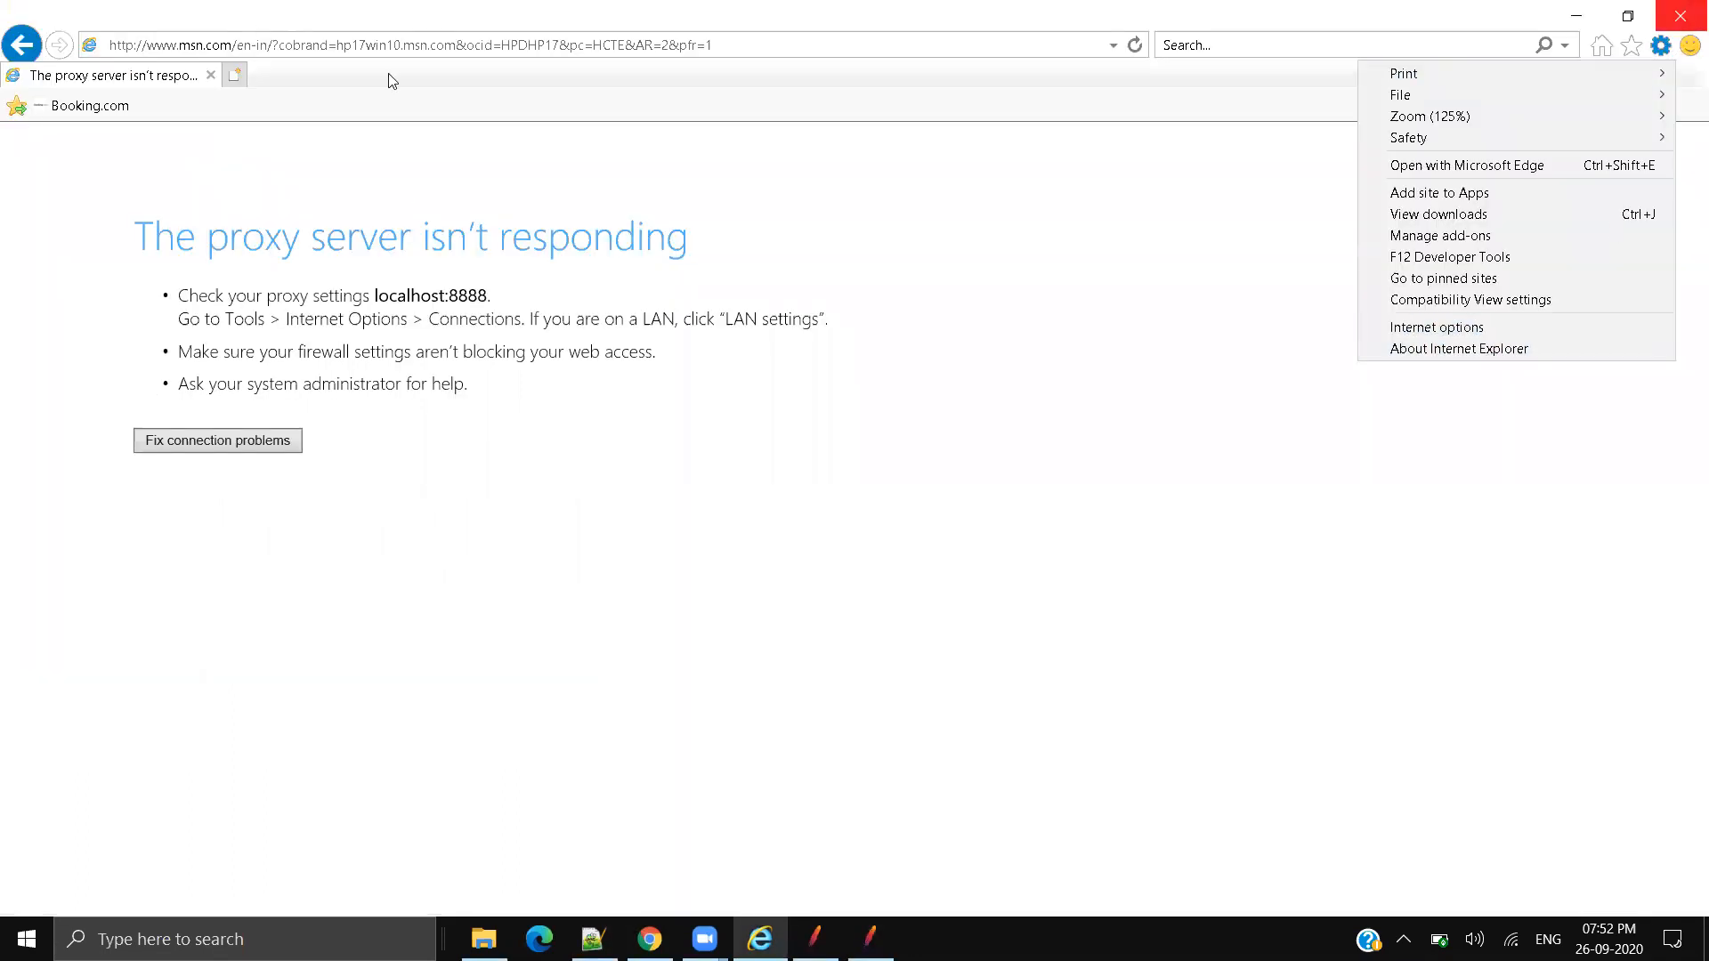
left_click(1437, 327)
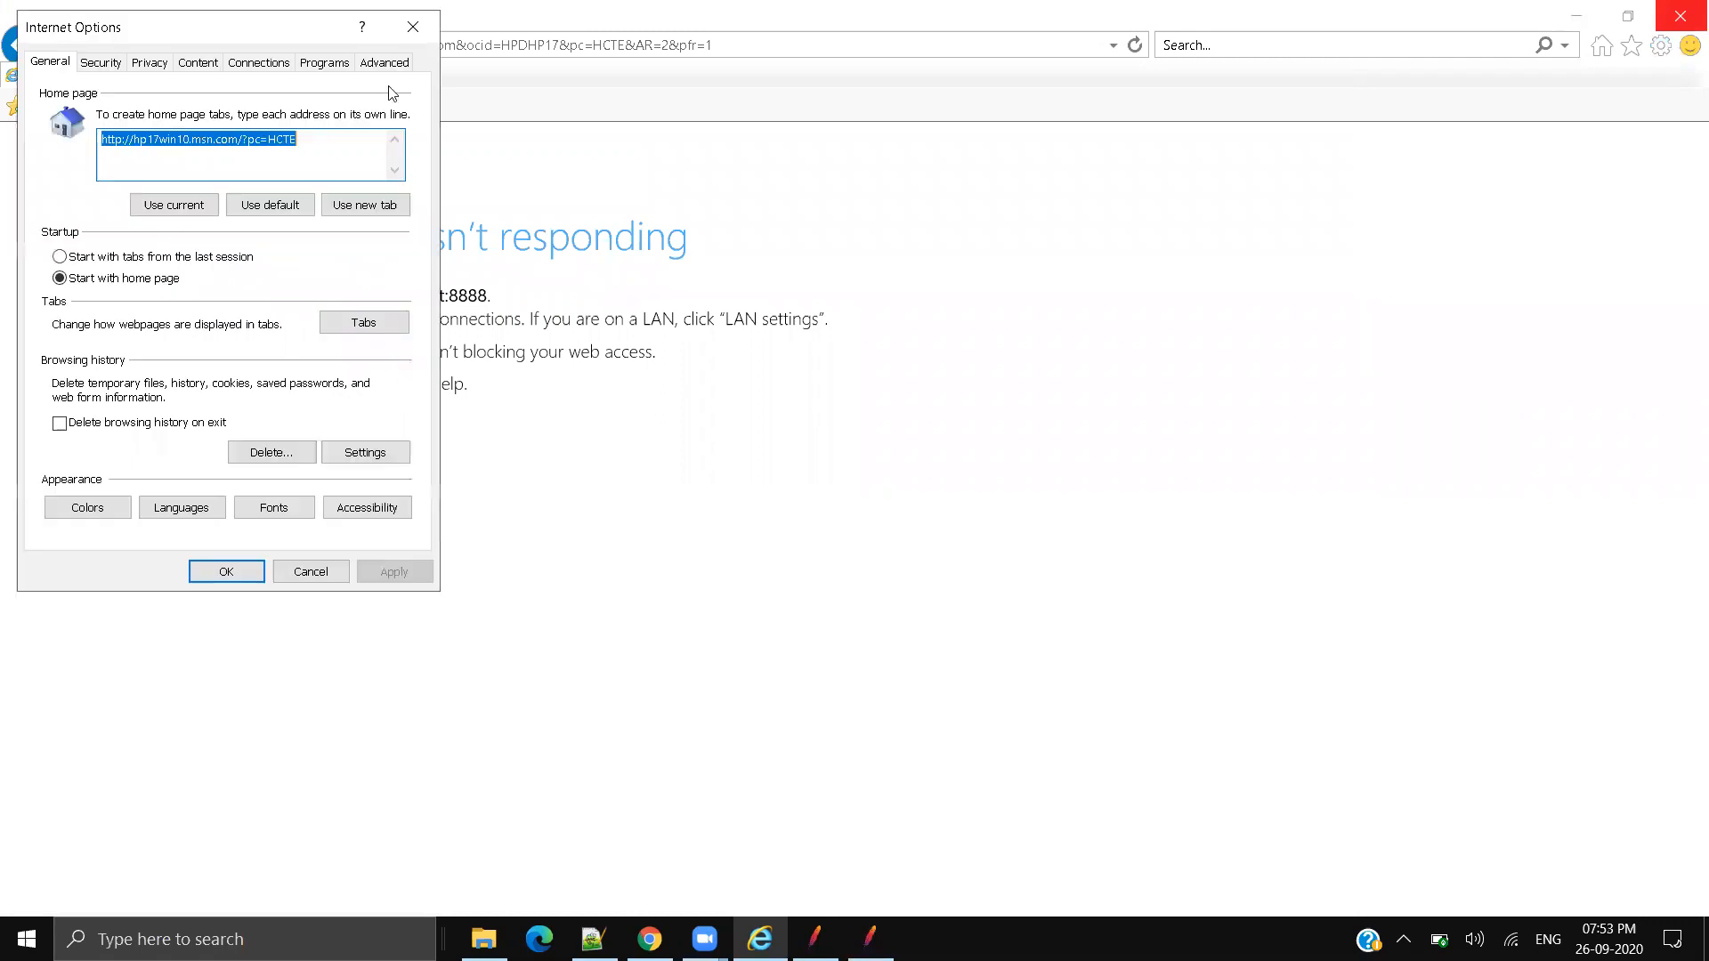
left_click(877, 935)
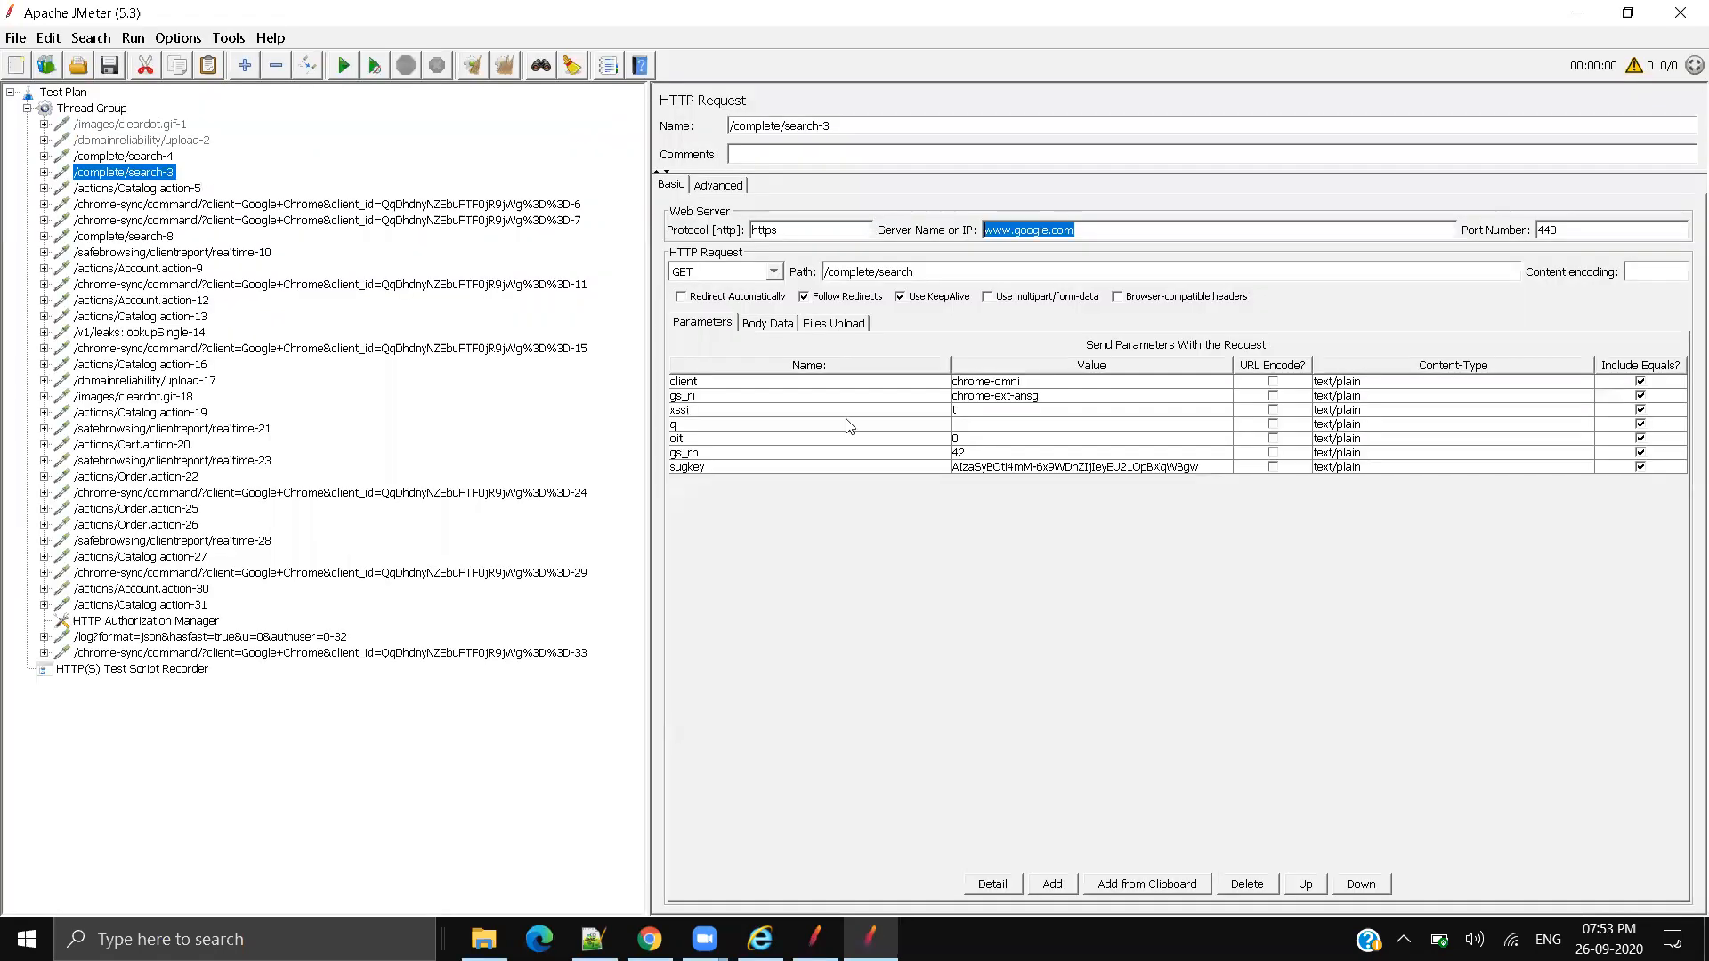
left_click(183, 669)
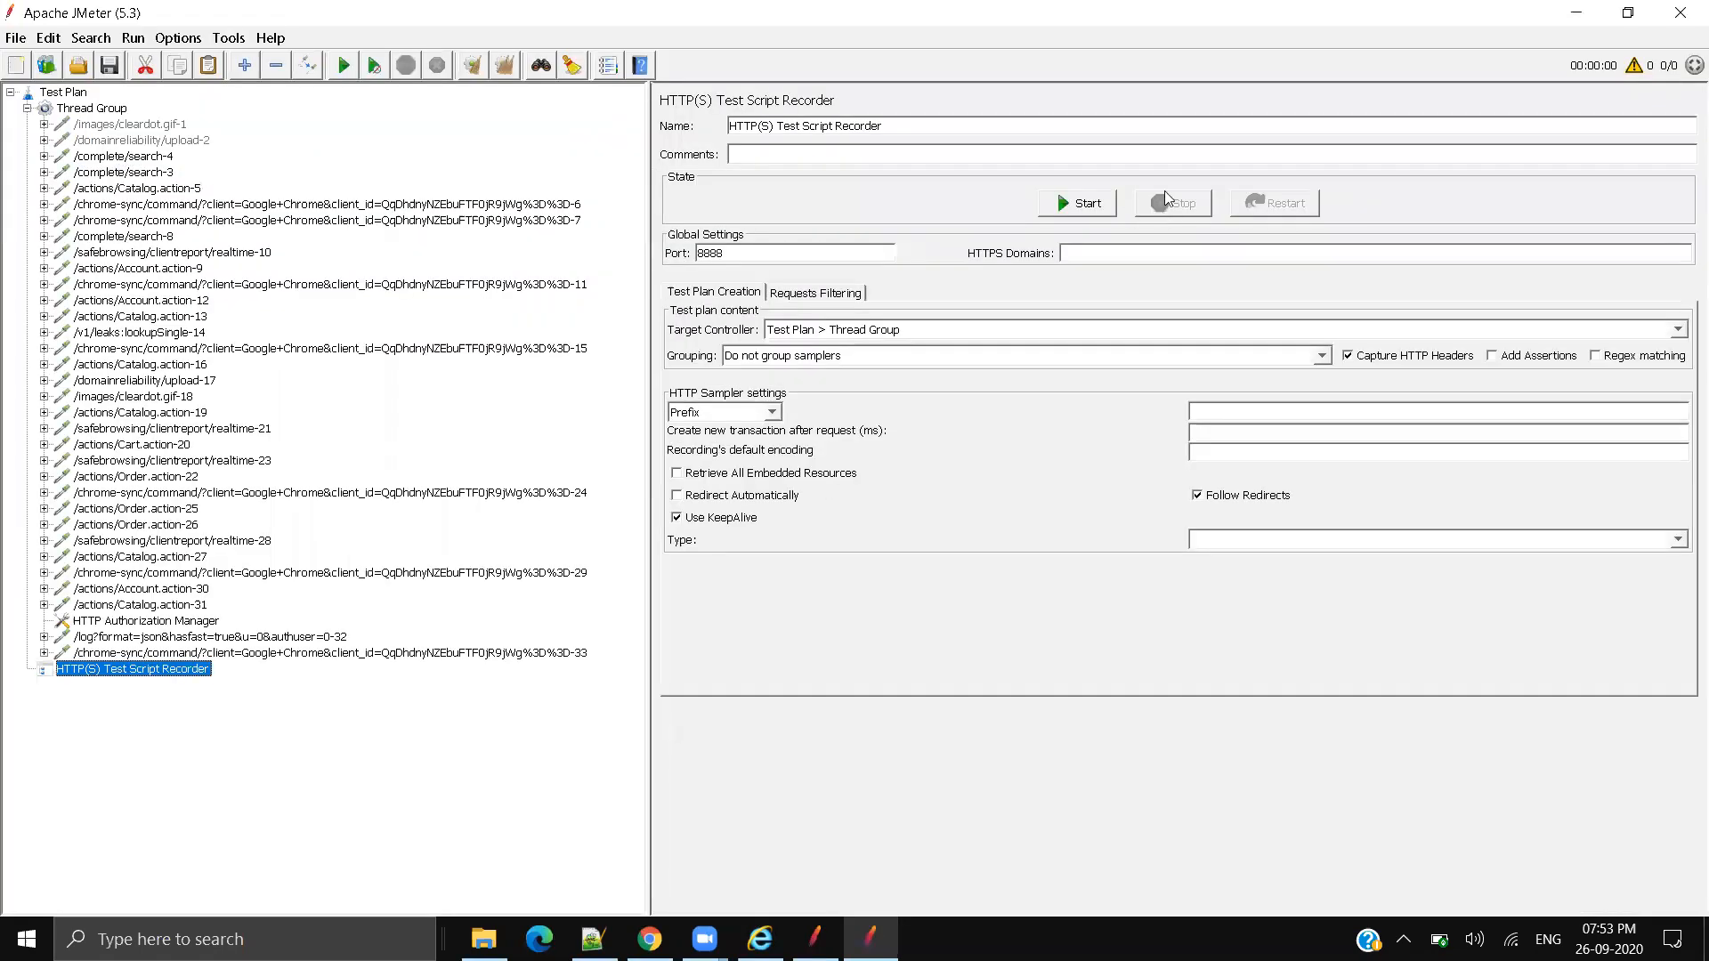
left_click(1576, 12)
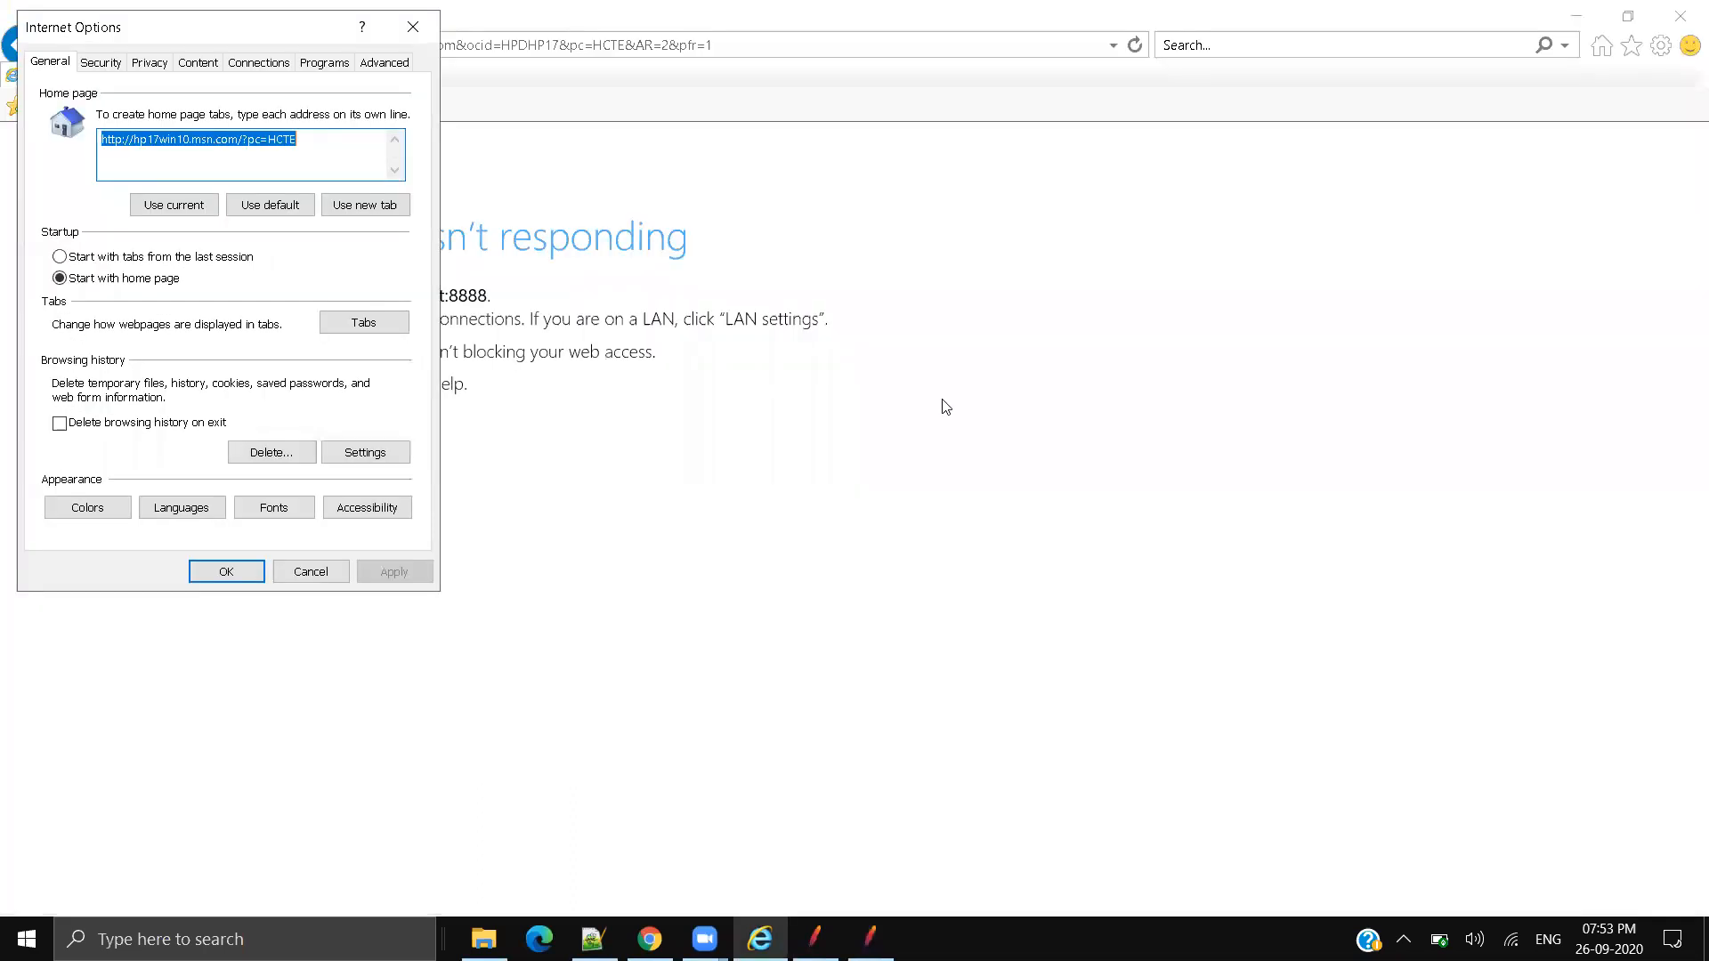
Step: Load the petstore catalog address in Chrome and check the recorder's port 8888 in JMeter
left_click(650, 939)
left_click(437, 57)
type("https://petstore.octoperf.com/actions/Catalog.action")
key("Return")
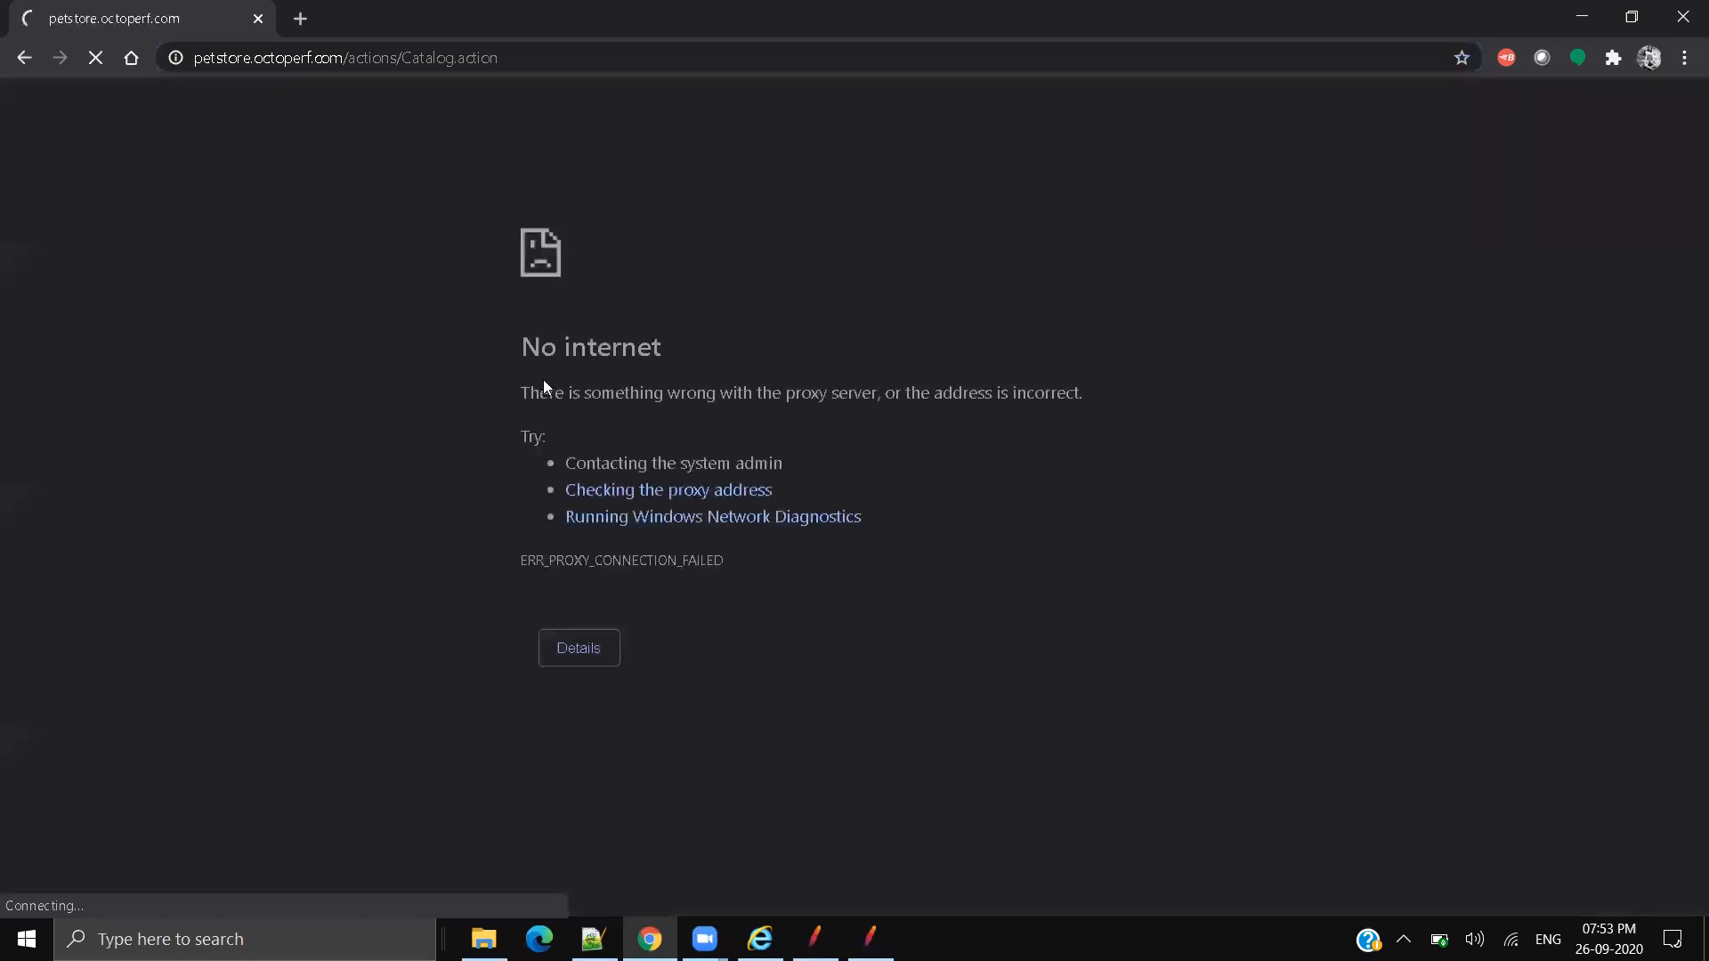
left_click(870, 937)
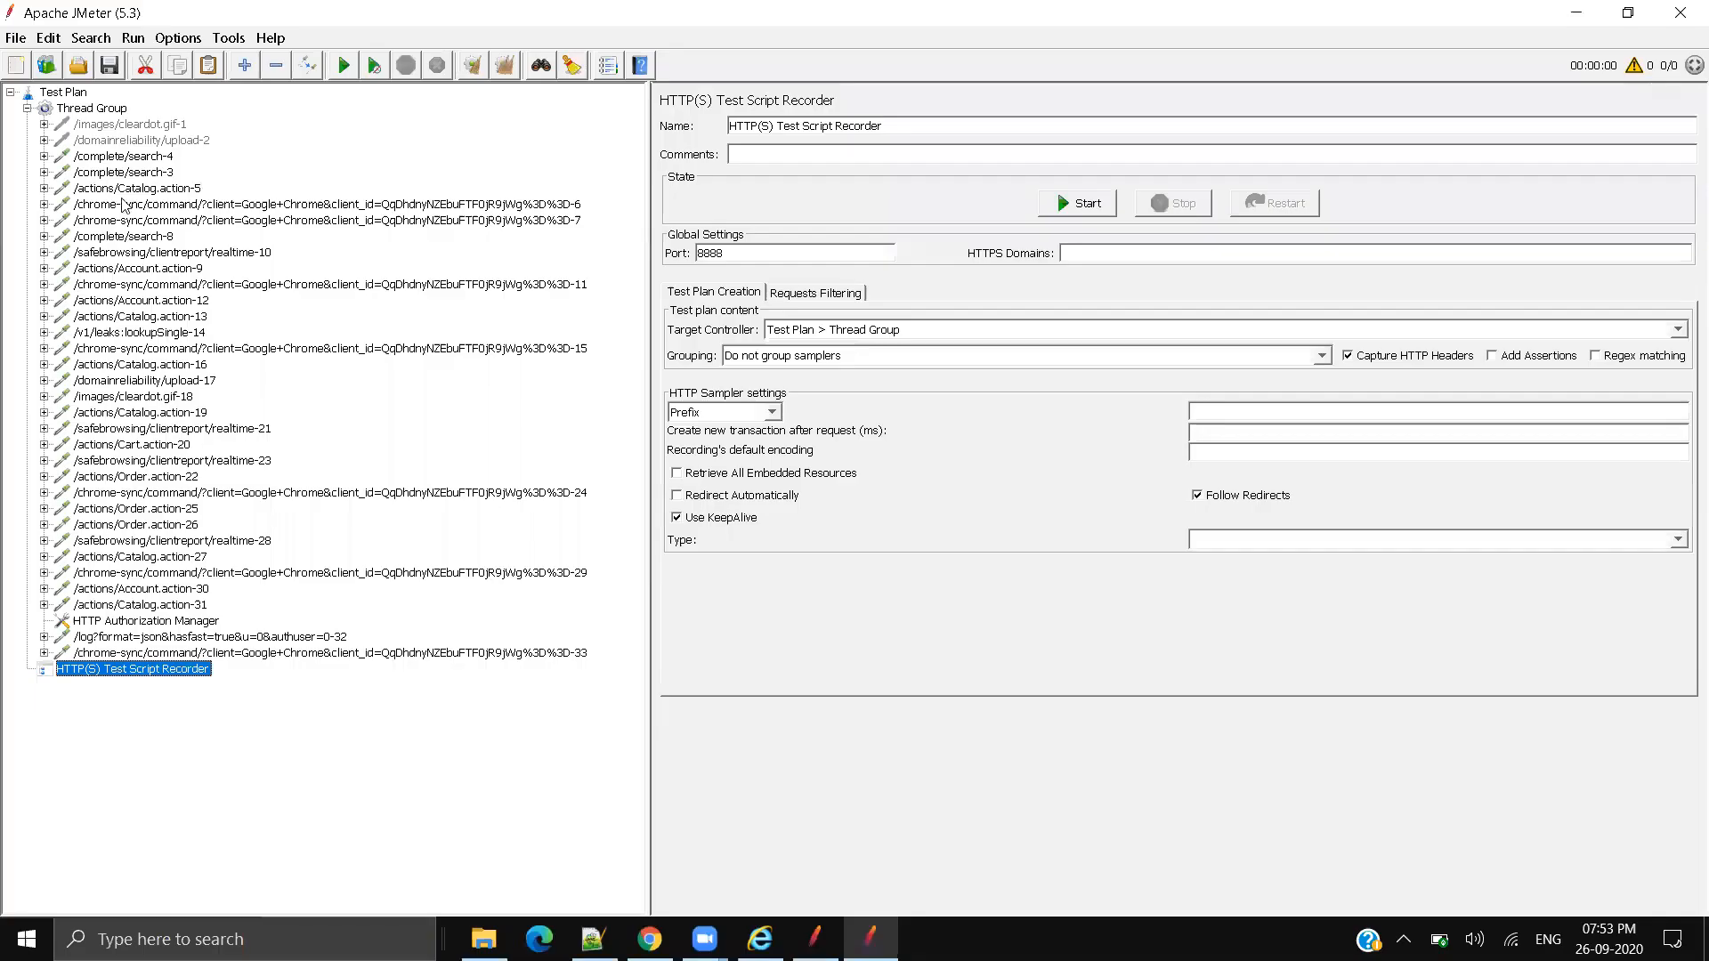
double_click(763, 254)
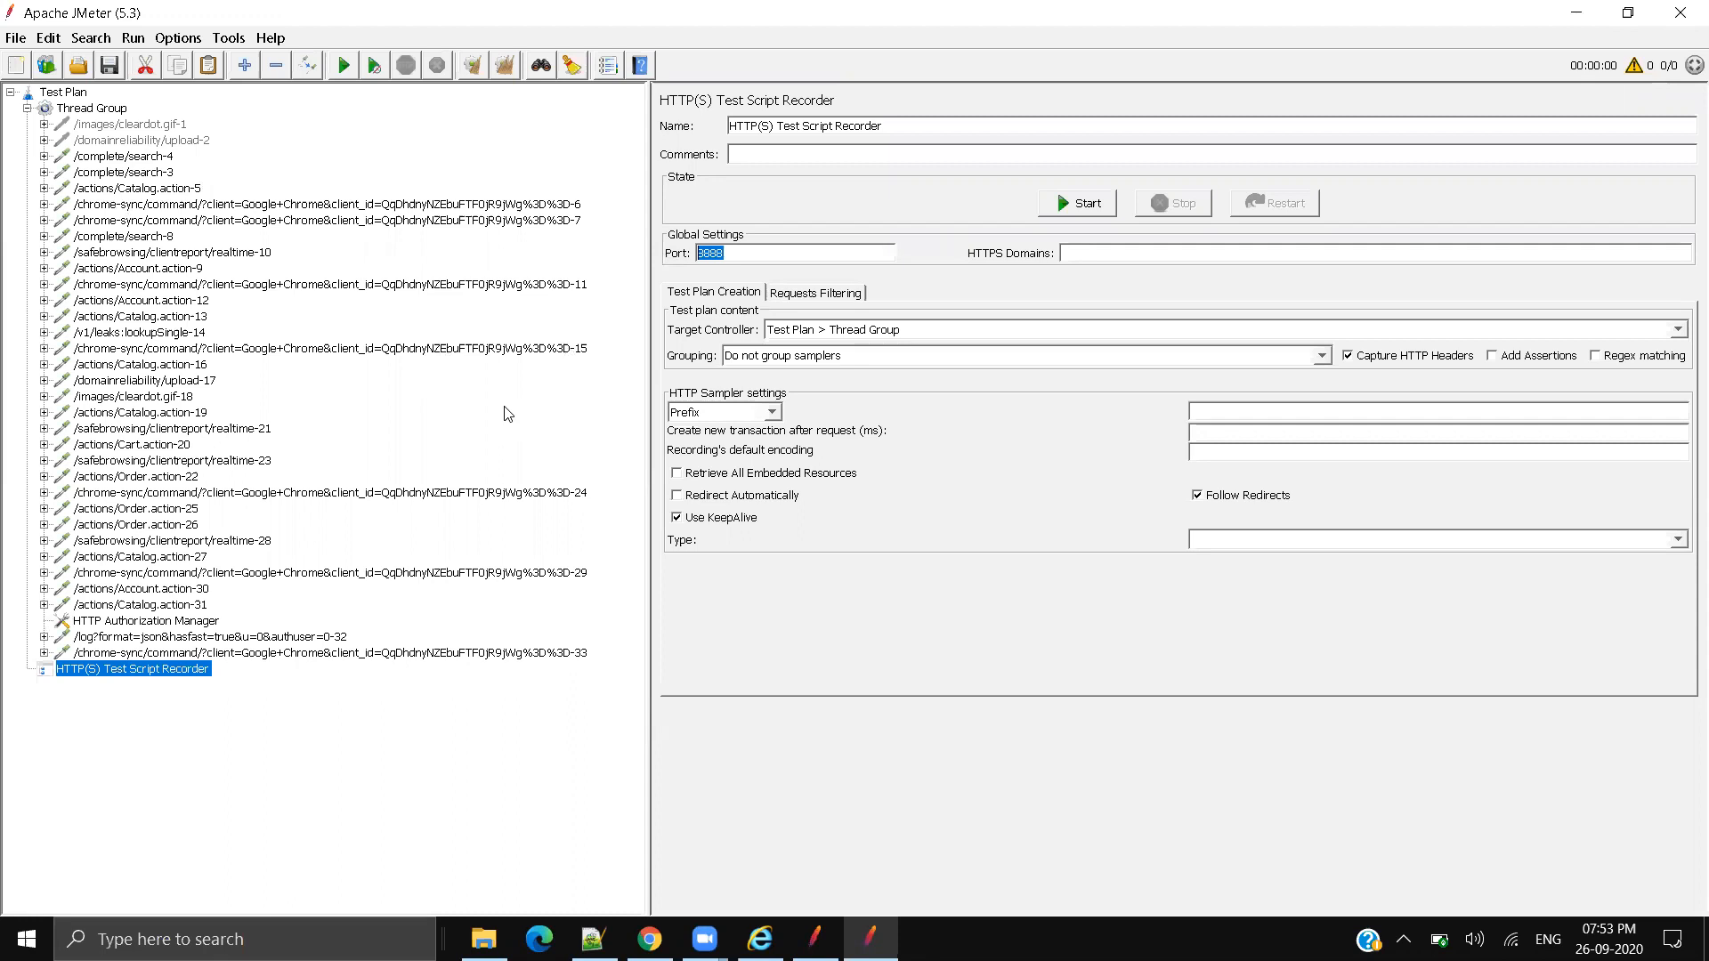
left_click(728, 258)
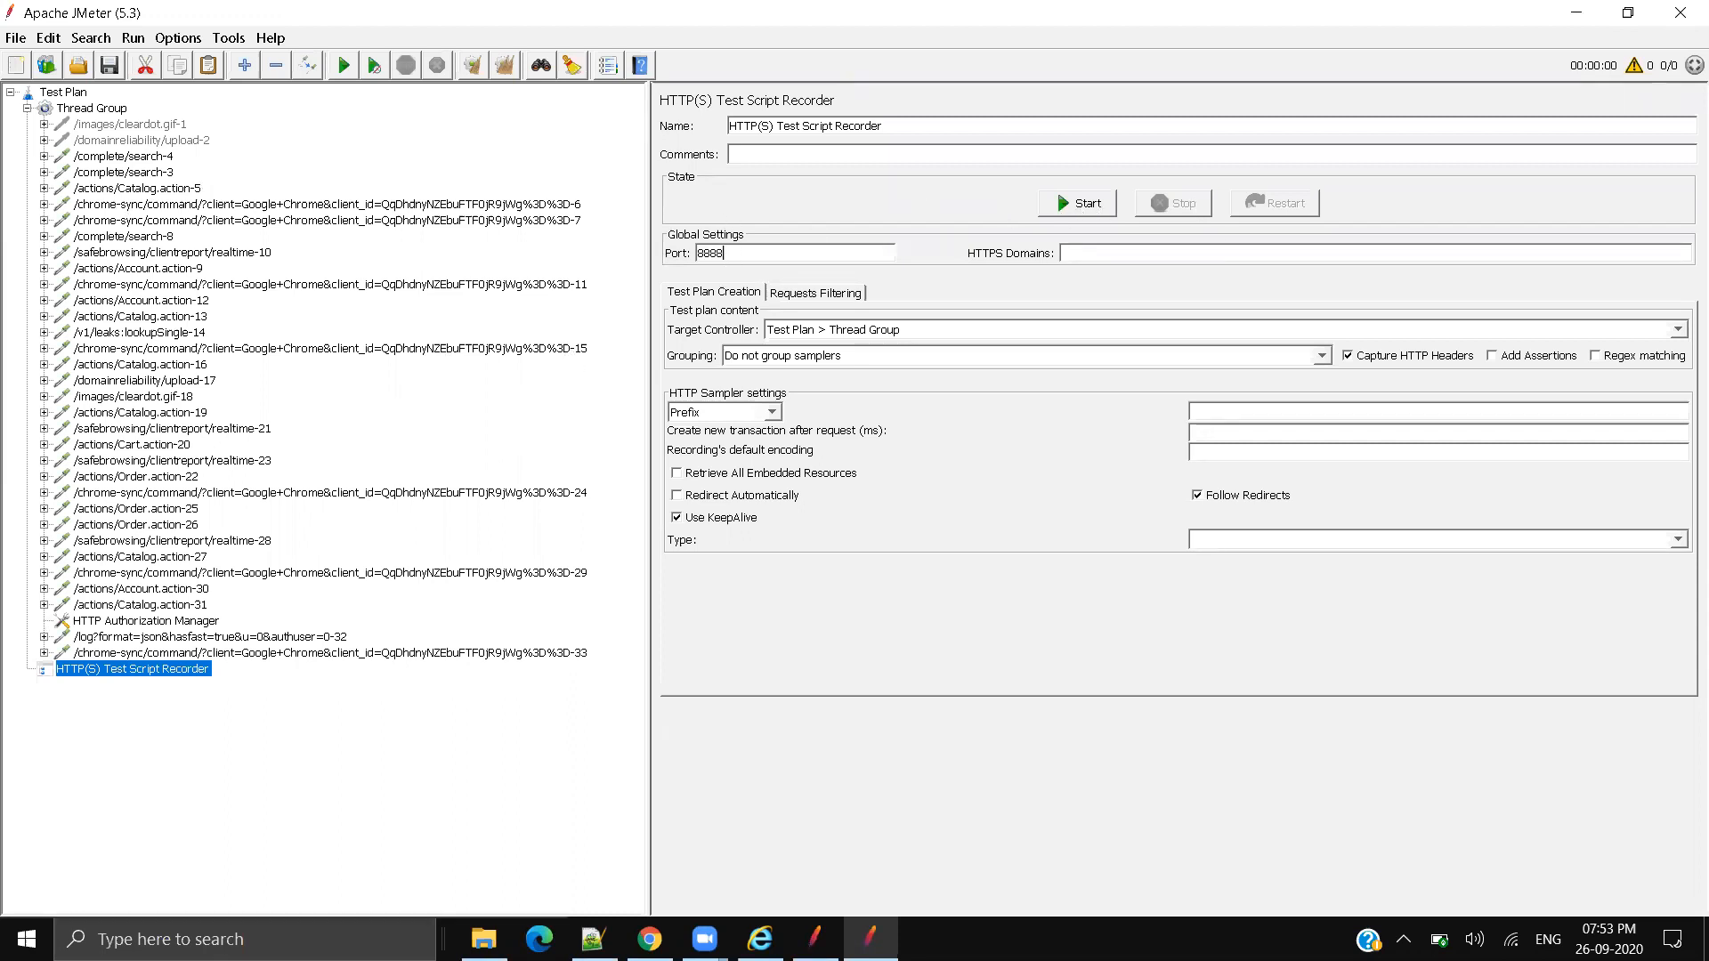
Step: Turn off the localhost:8888 LAN proxy, close Internet Explorer, and reload the petstore page in Chrome
left_click(760, 939)
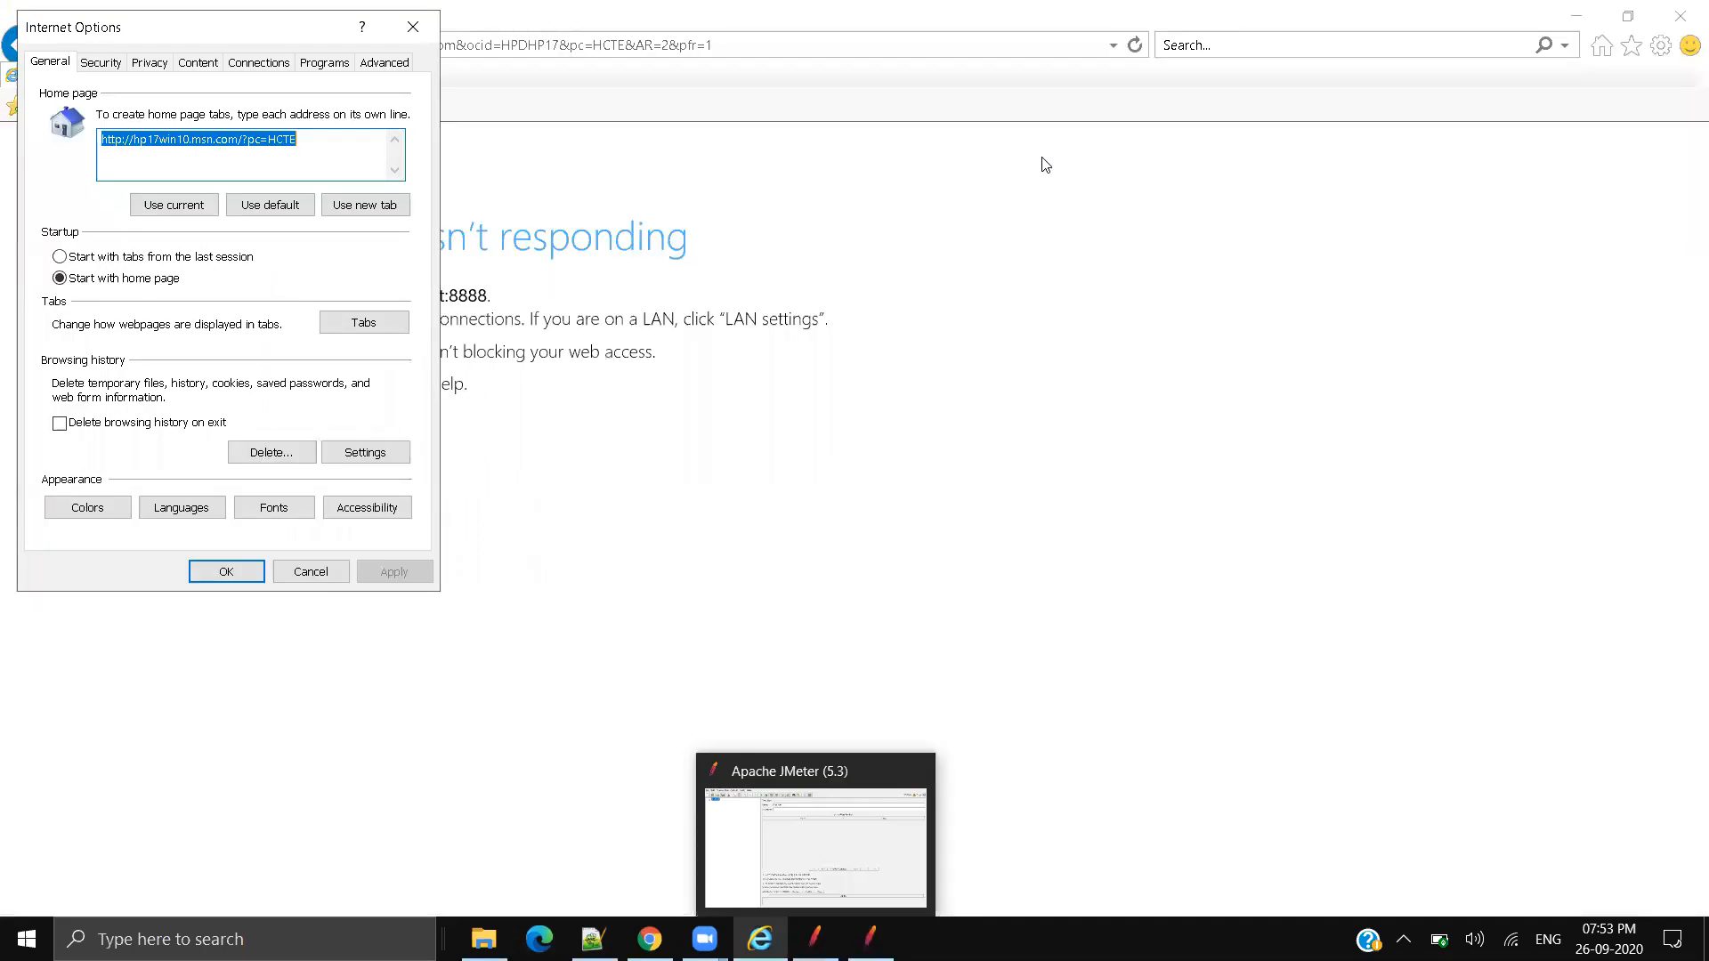
left_click(267, 64)
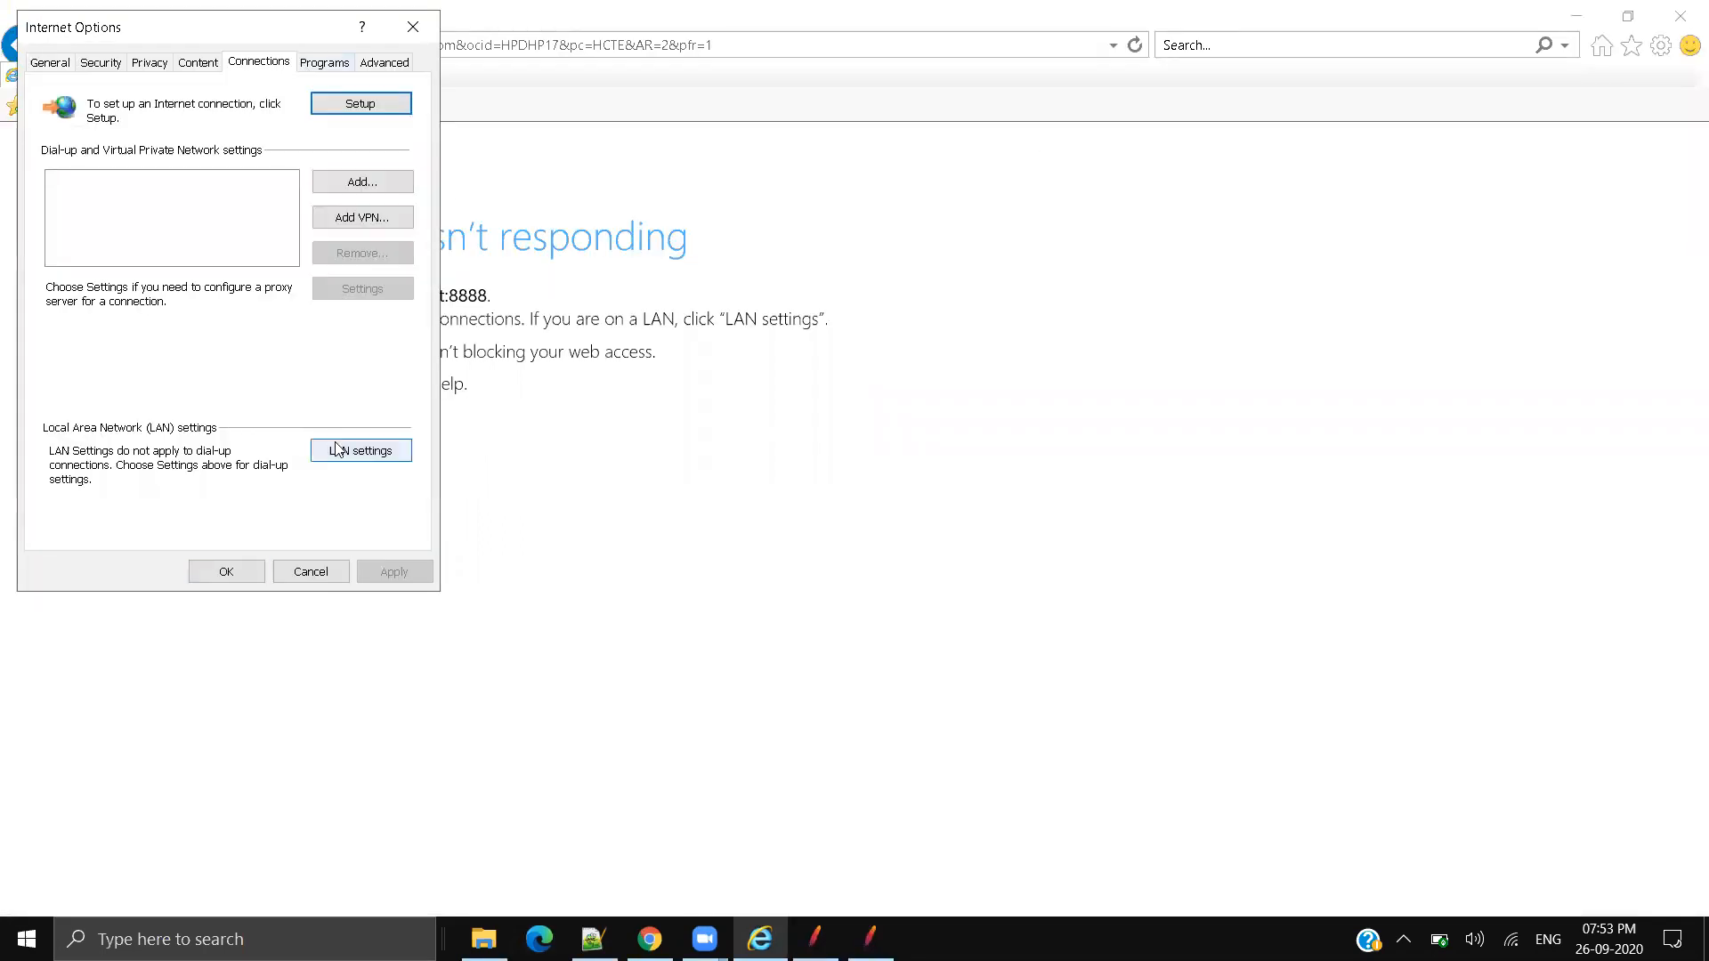
left_click(338, 450)
left_click(89, 286)
left_click(286, 389)
left_click(227, 570)
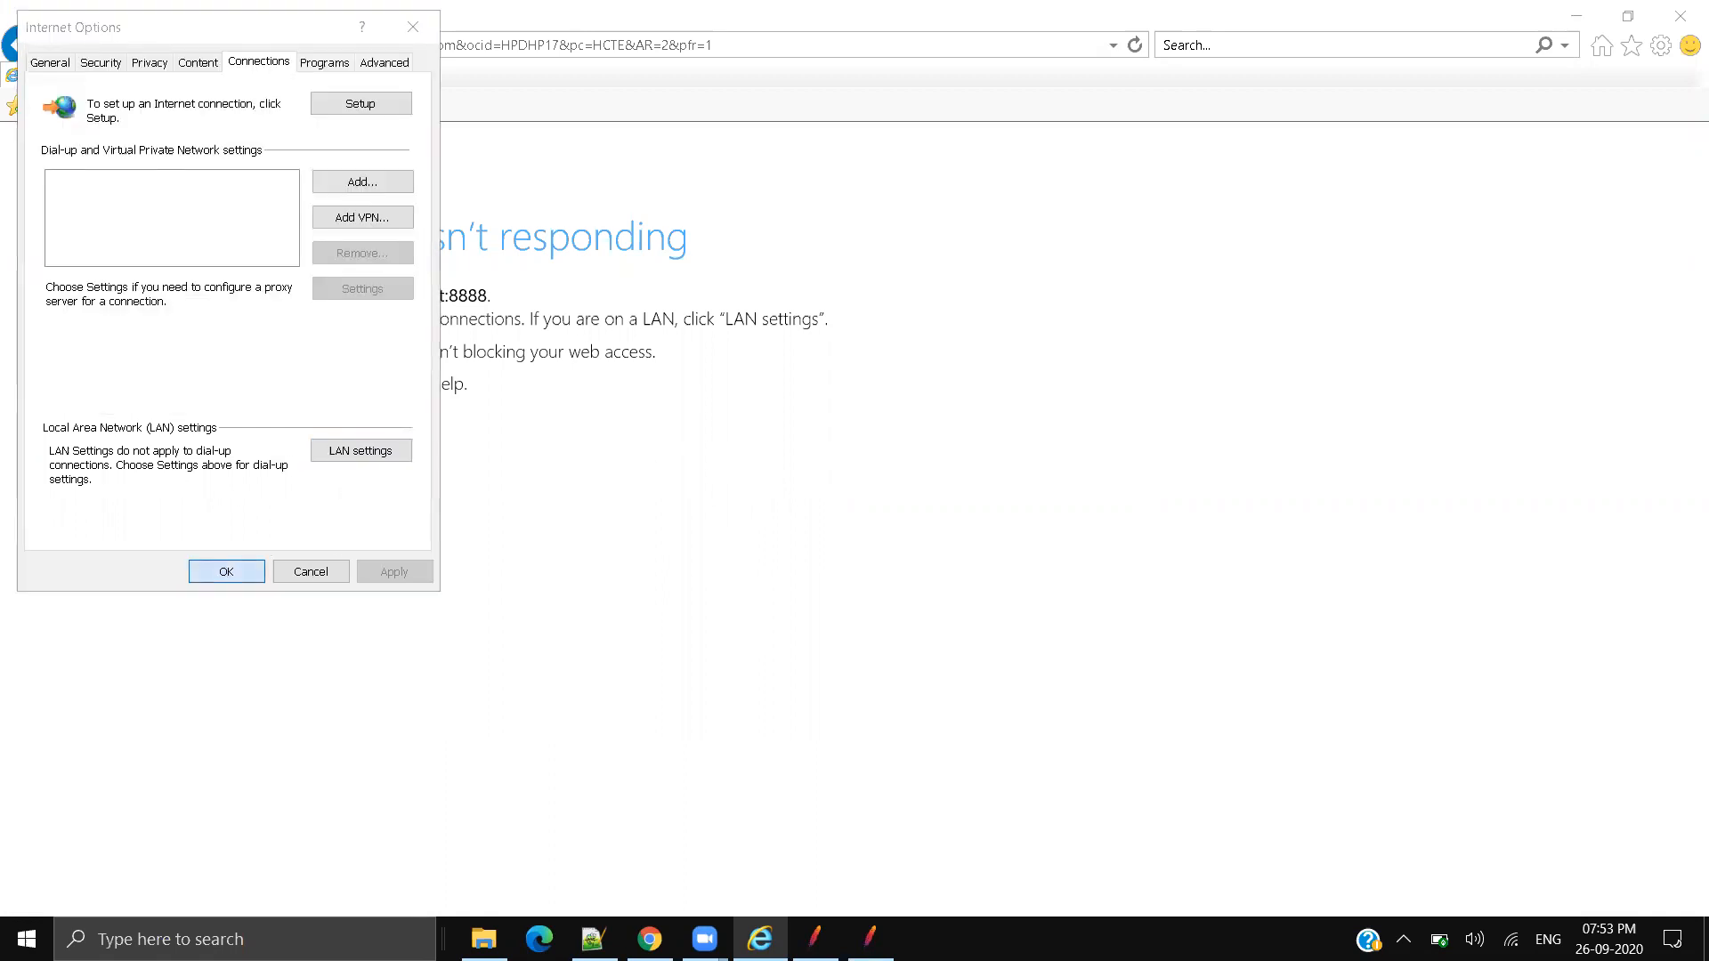
left_click(1682, 11)
left_click(543, 58)
key("Return")
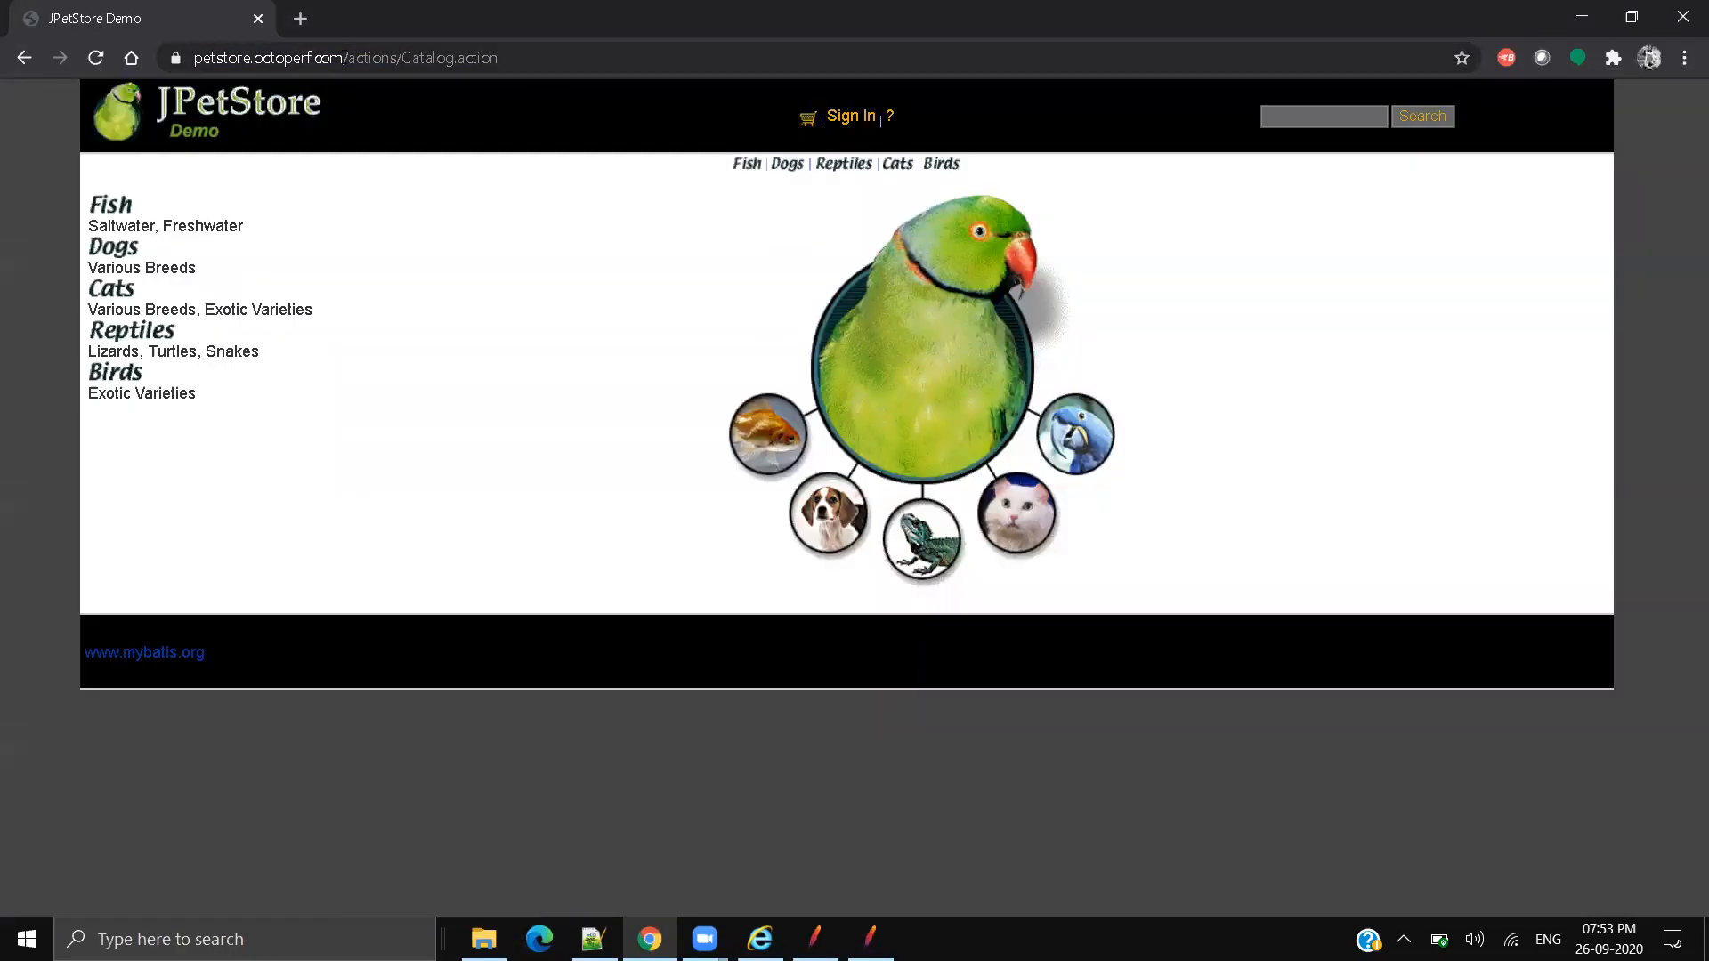
left_click_drag(344, 58, 195, 58)
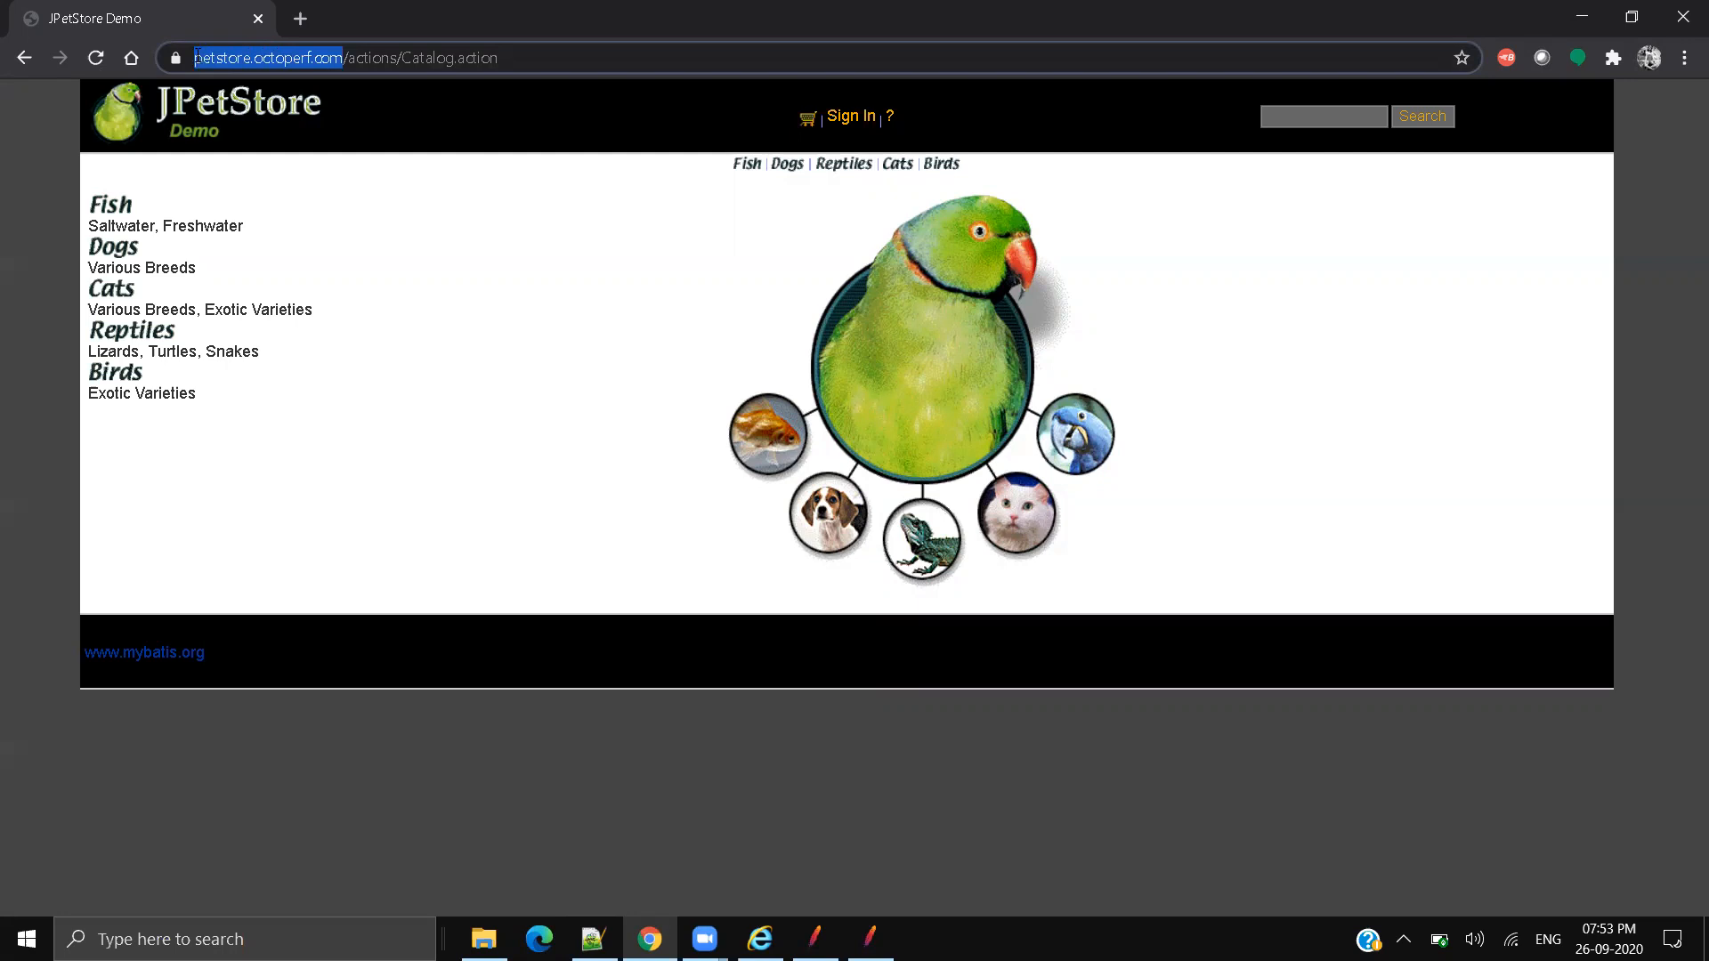
left_click_drag(194, 57, 194, 58)
left_click_drag(566, 59, 1, 14)
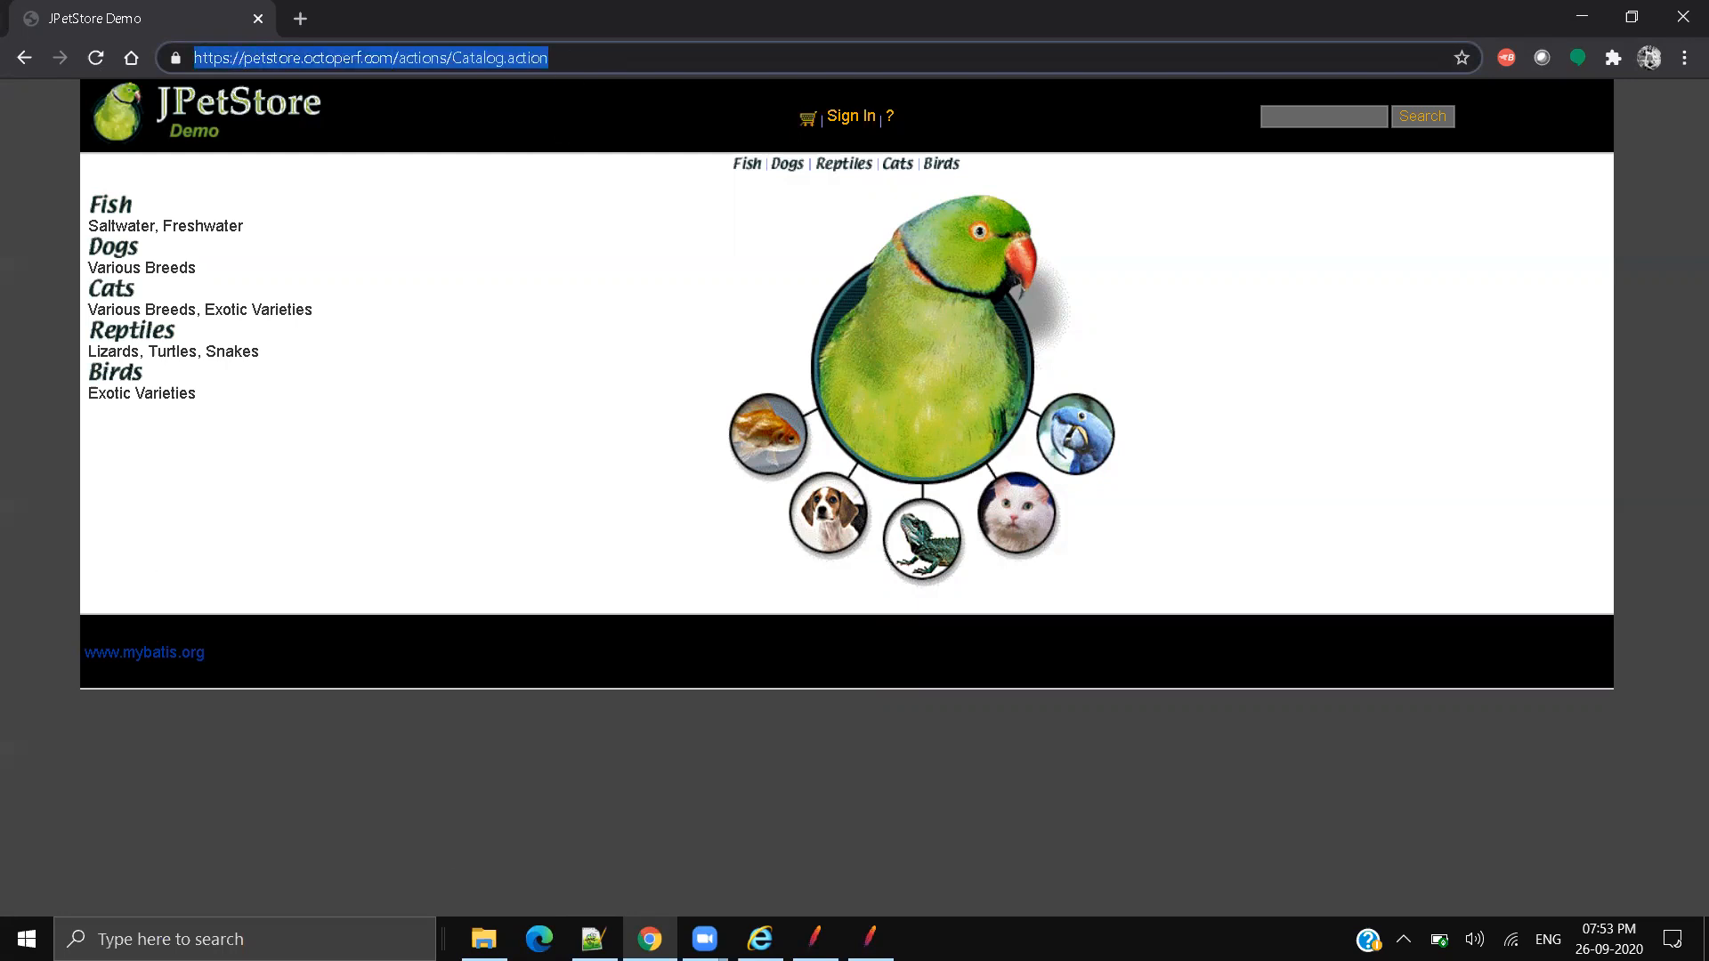
left_click(593, 939)
Step: Break the petstore URL after 'https' on line 11 and select the https text
left_click(1028, 411)
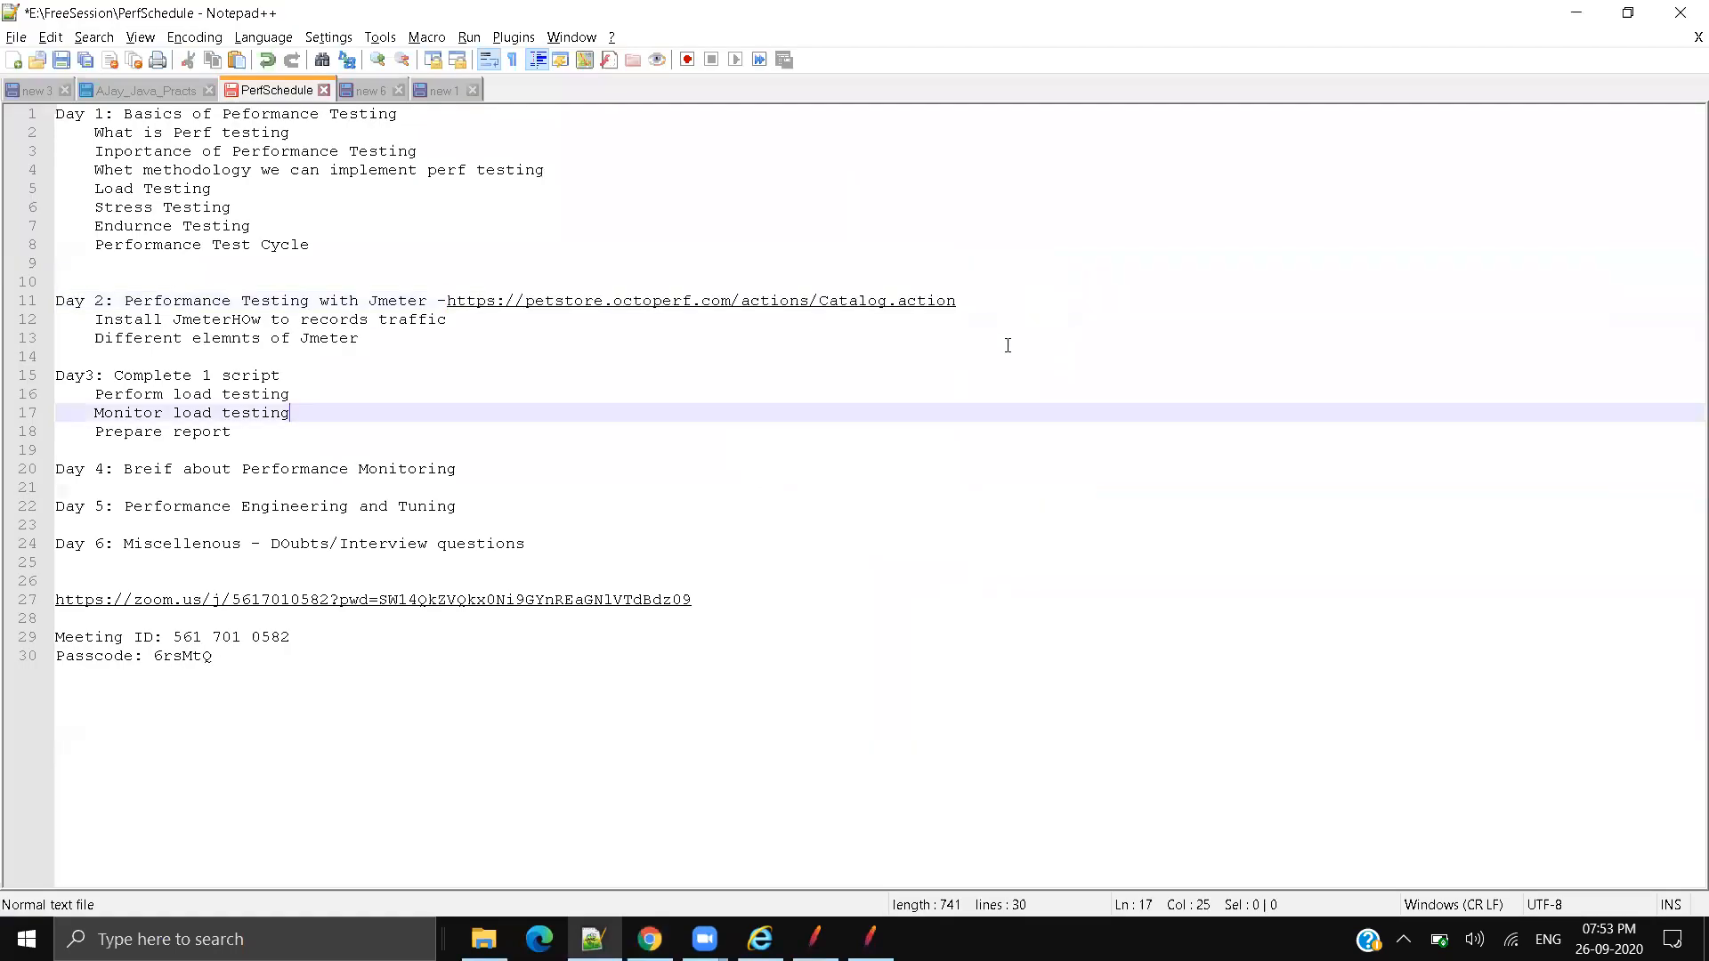
left_click(1005, 352)
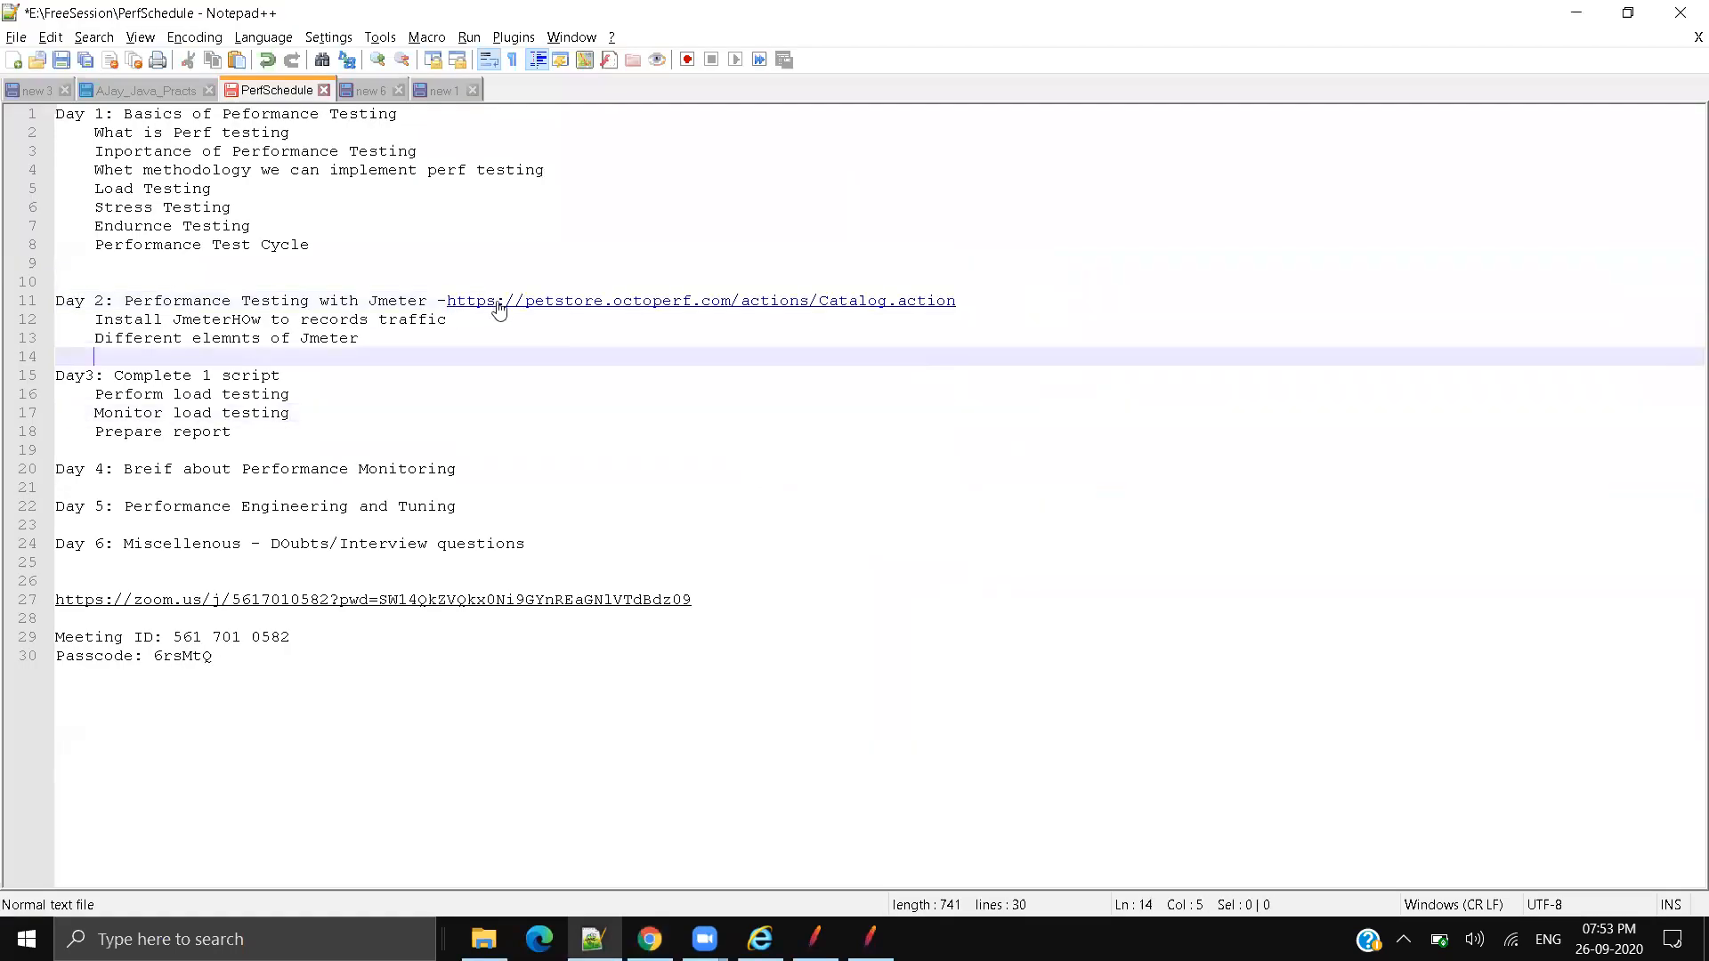
left_click(496, 304)
key("Return")
key("Return")
key("Return")
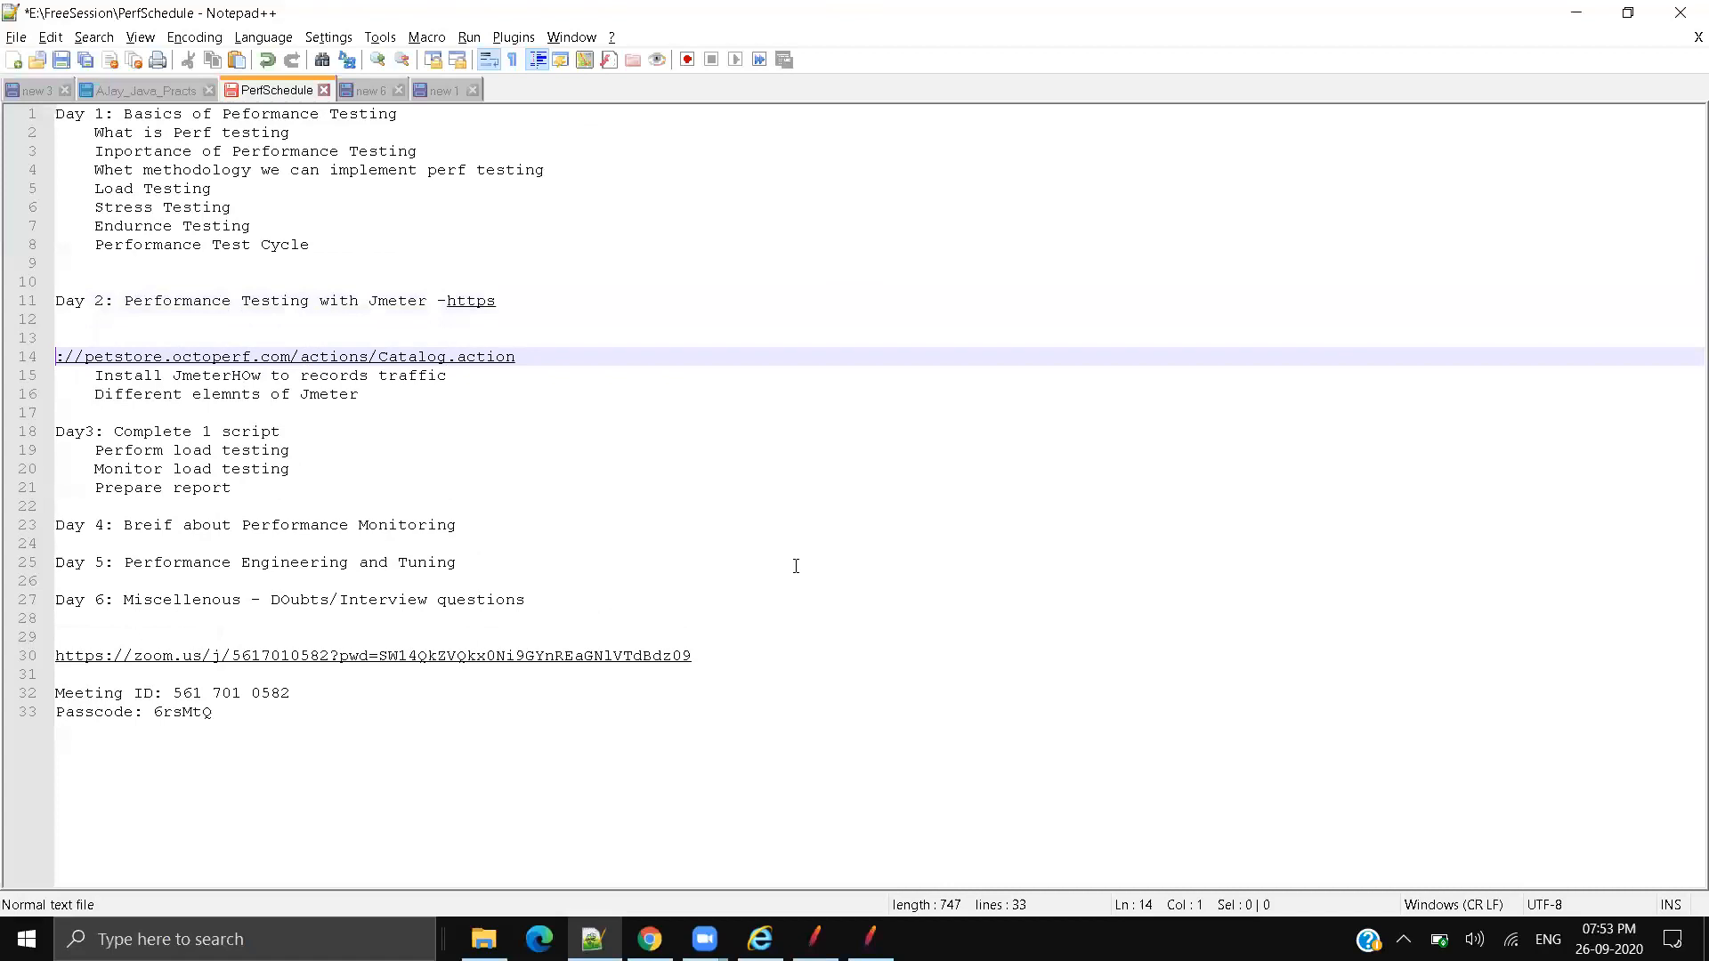
left_click_drag(447, 303, 513, 303)
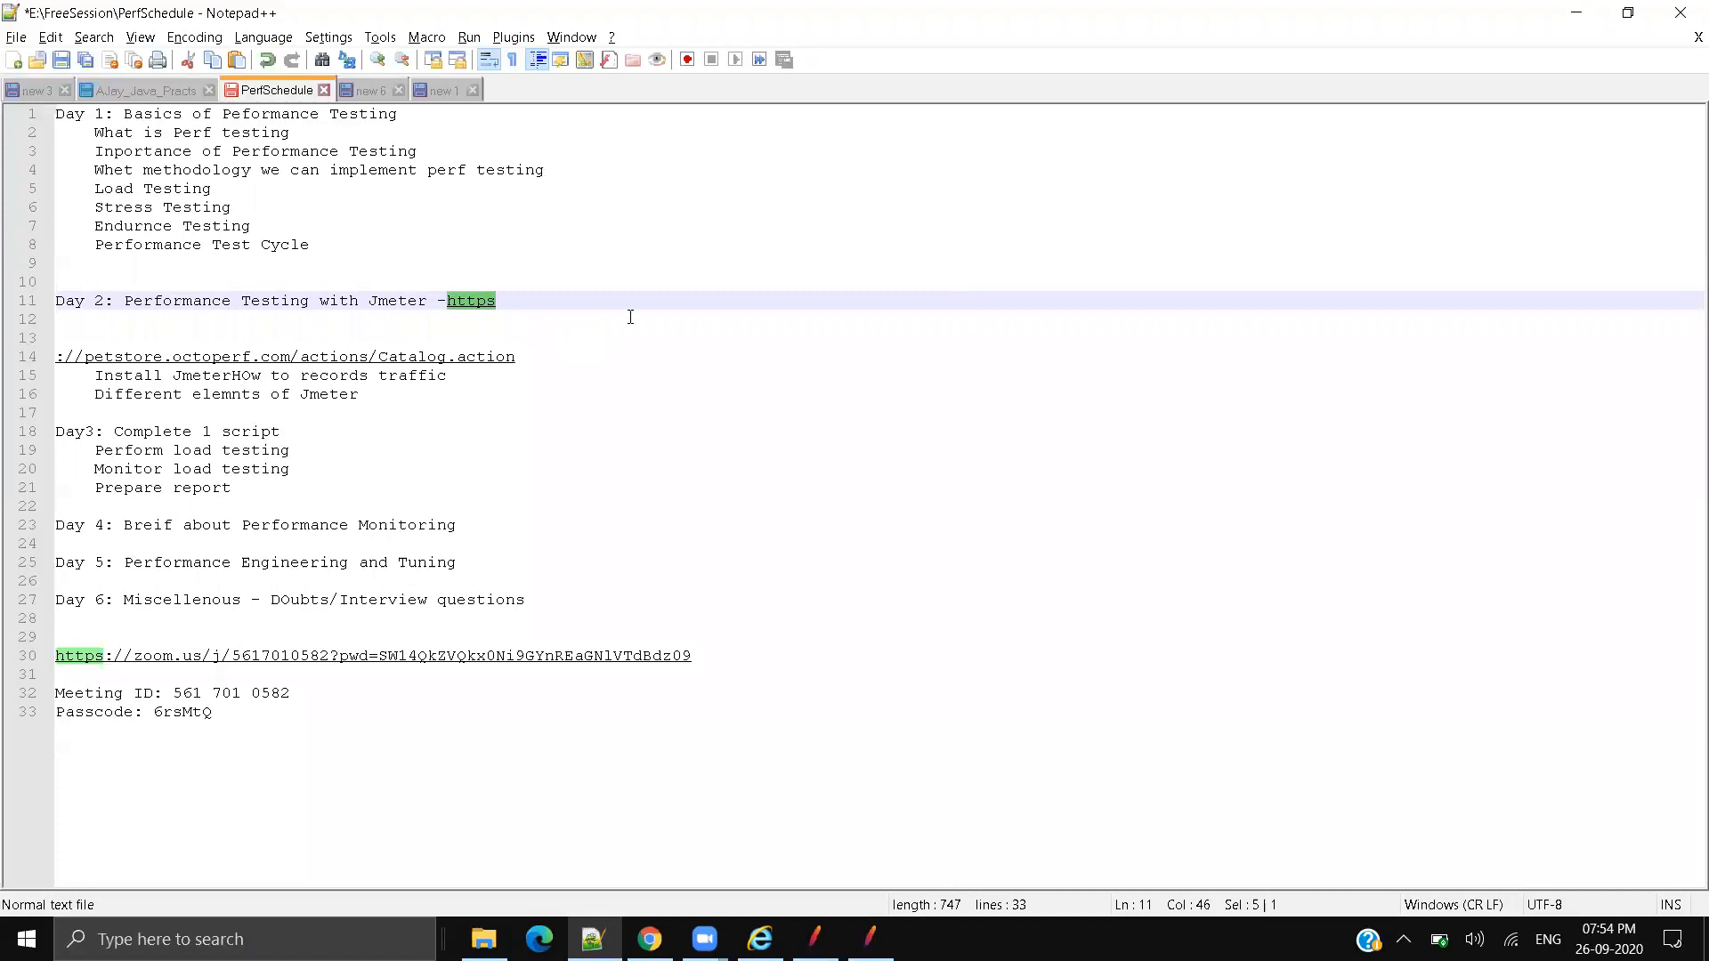
left_click_drag(499, 300, 490, 304)
left_click(505, 320)
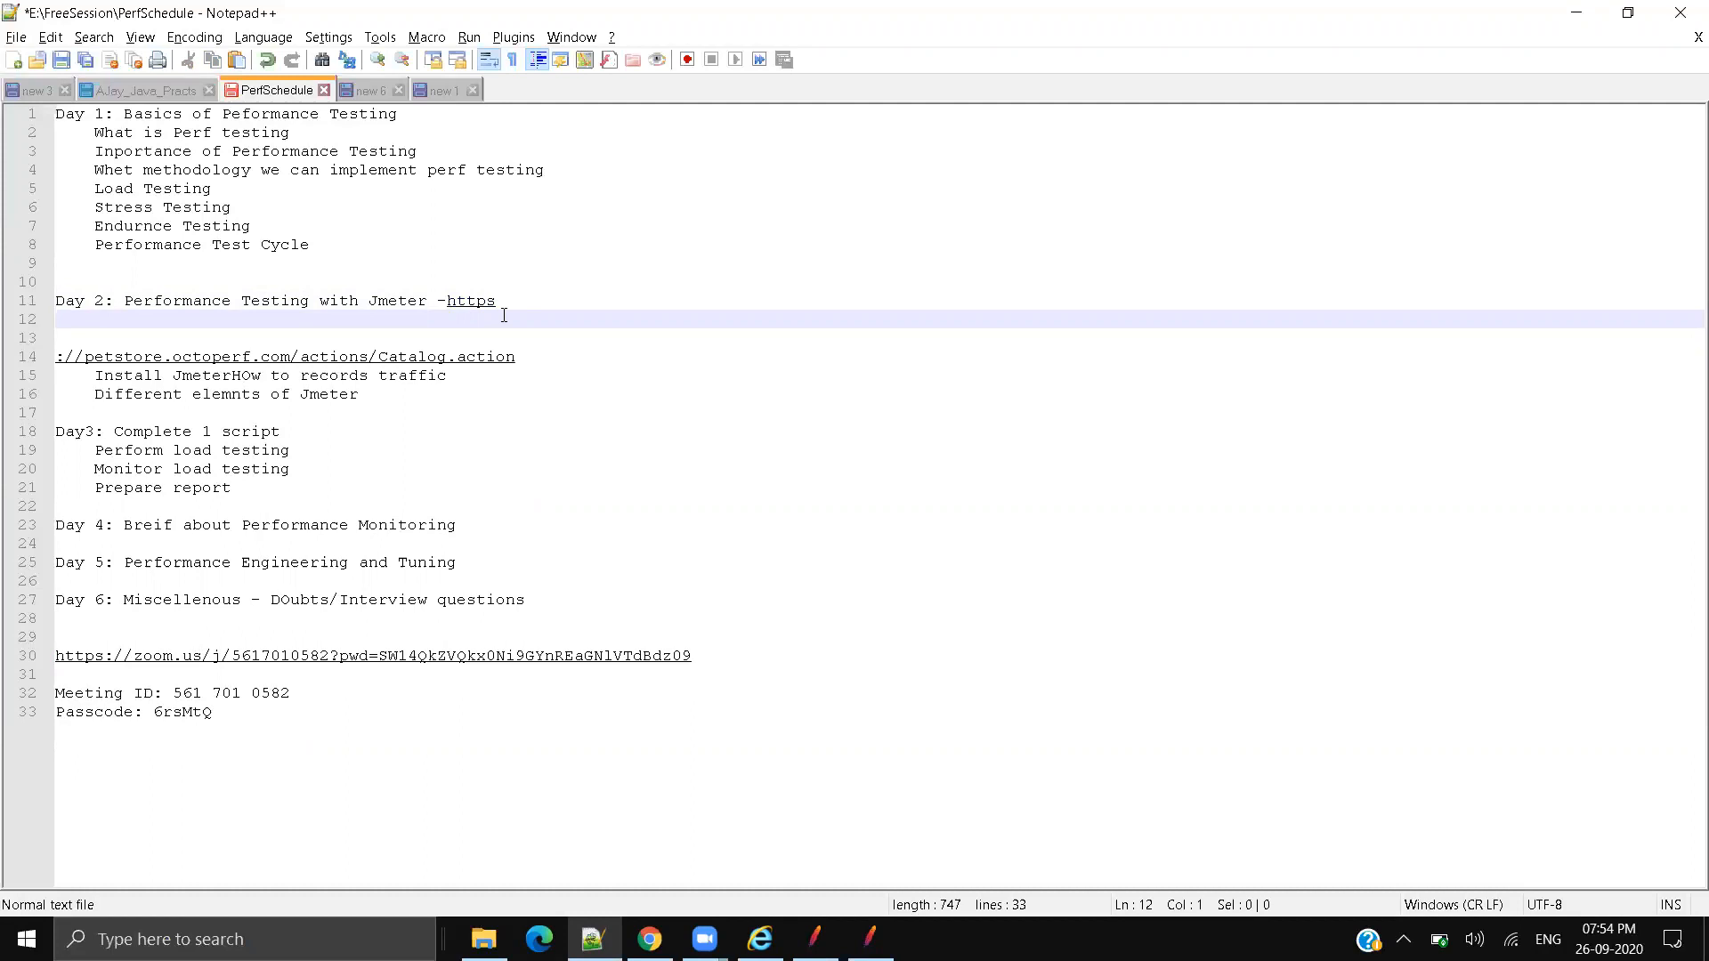
left_click(455, 306)
left_click_drag(455, 306, 497, 307)
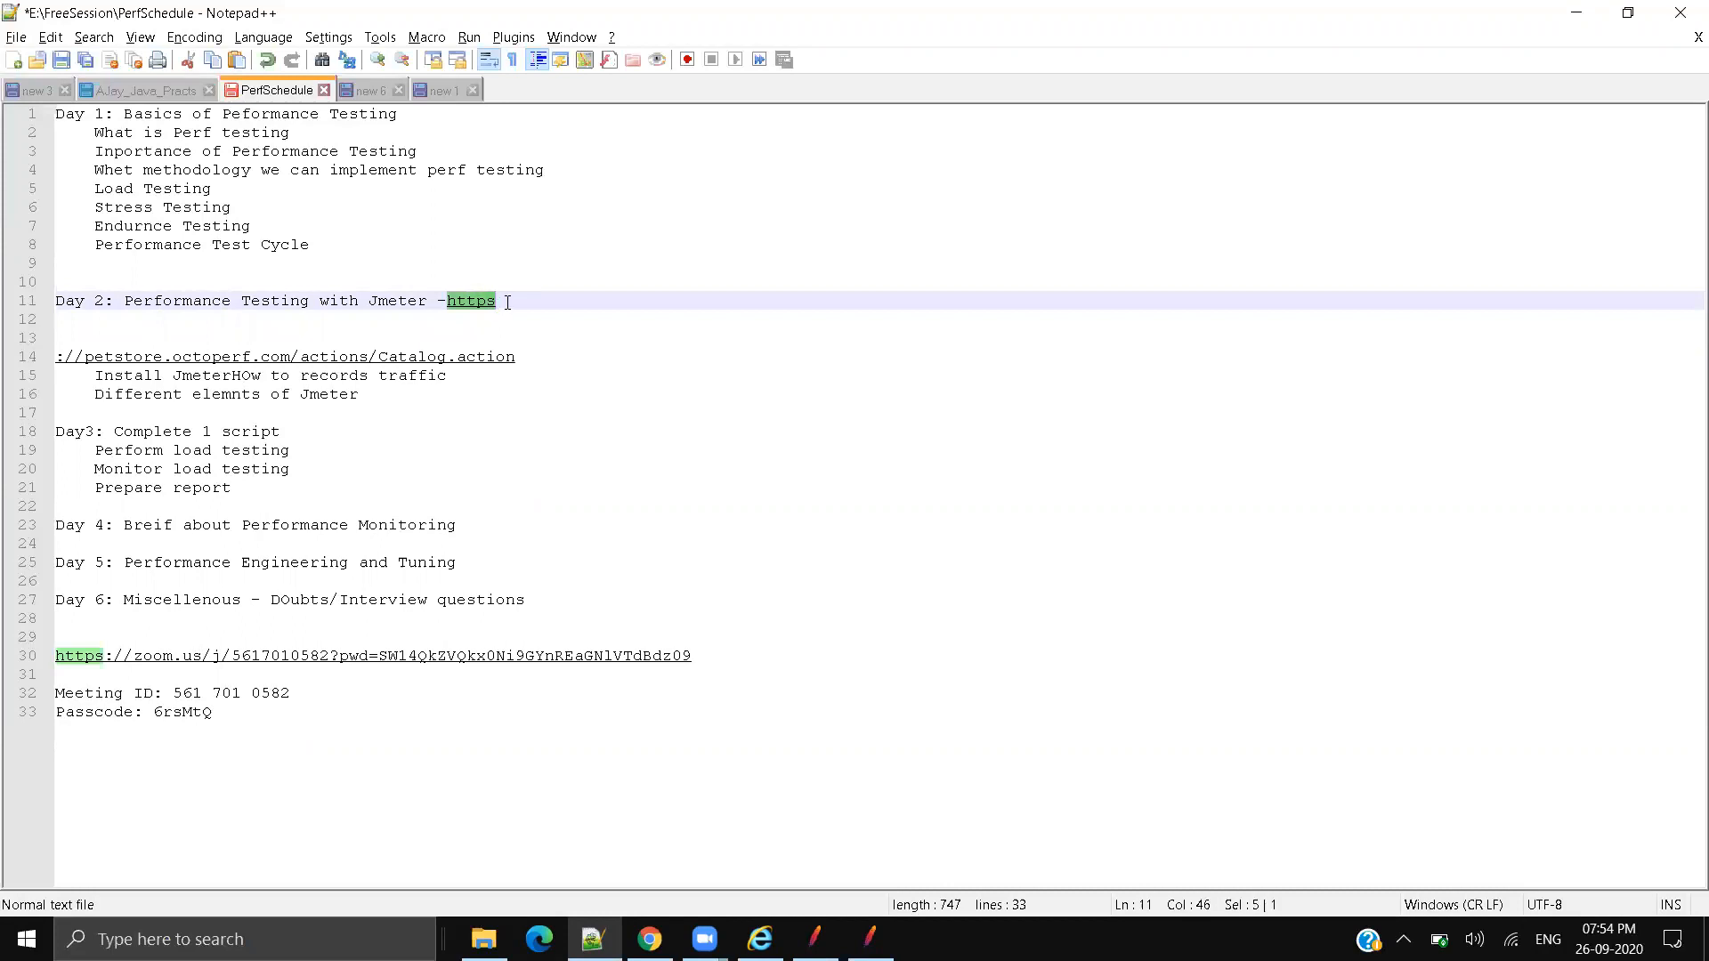
left_click(508, 303)
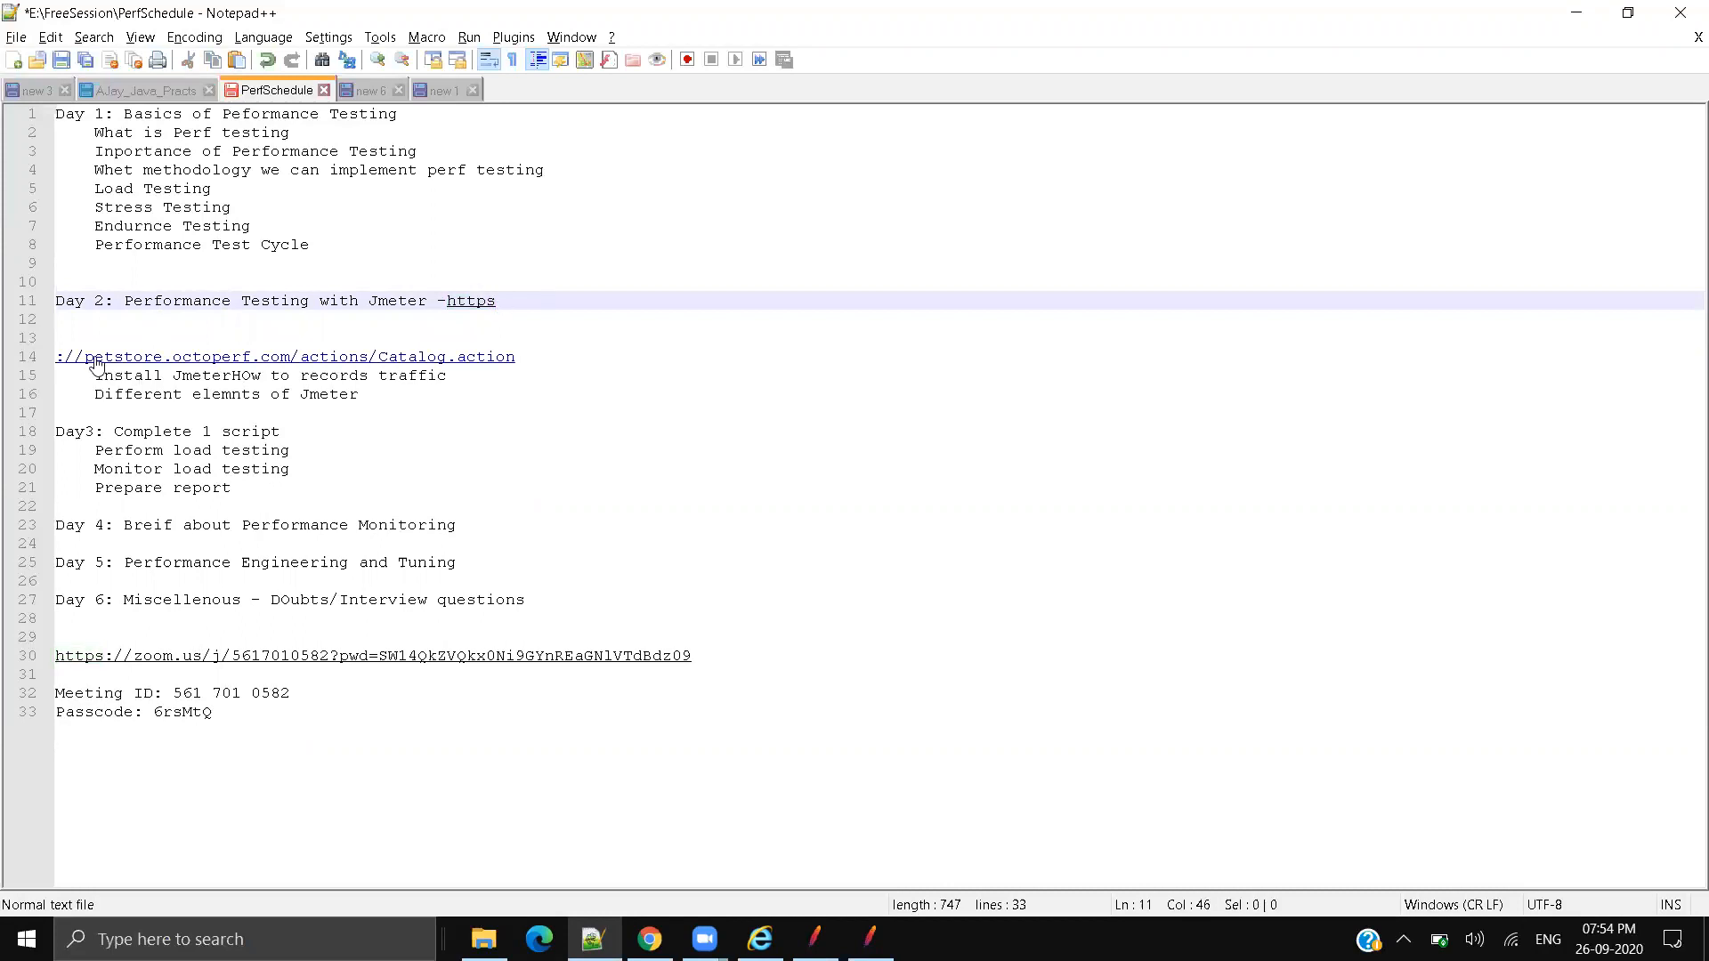
Step: Select the petstore domain and /actions/Catalog path on line 14, undoing an accidental text move
left_click_drag(85, 356, 289, 356)
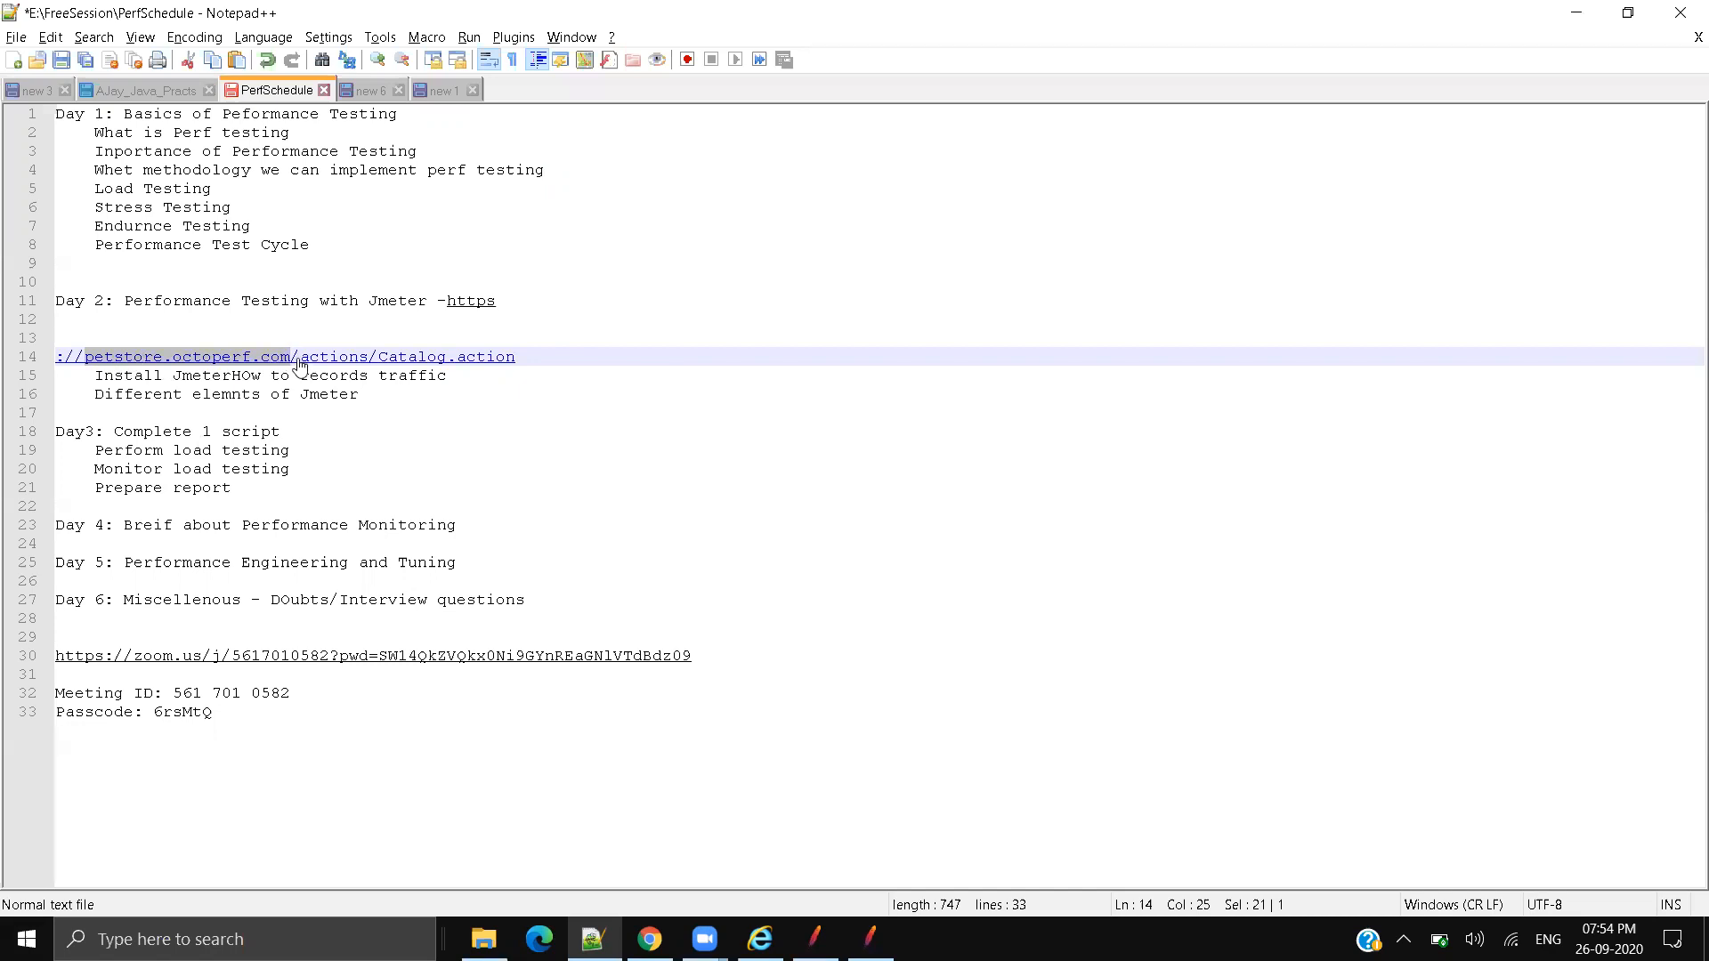
left_click_drag(304, 360, 309, 358)
key("ctrl+z")
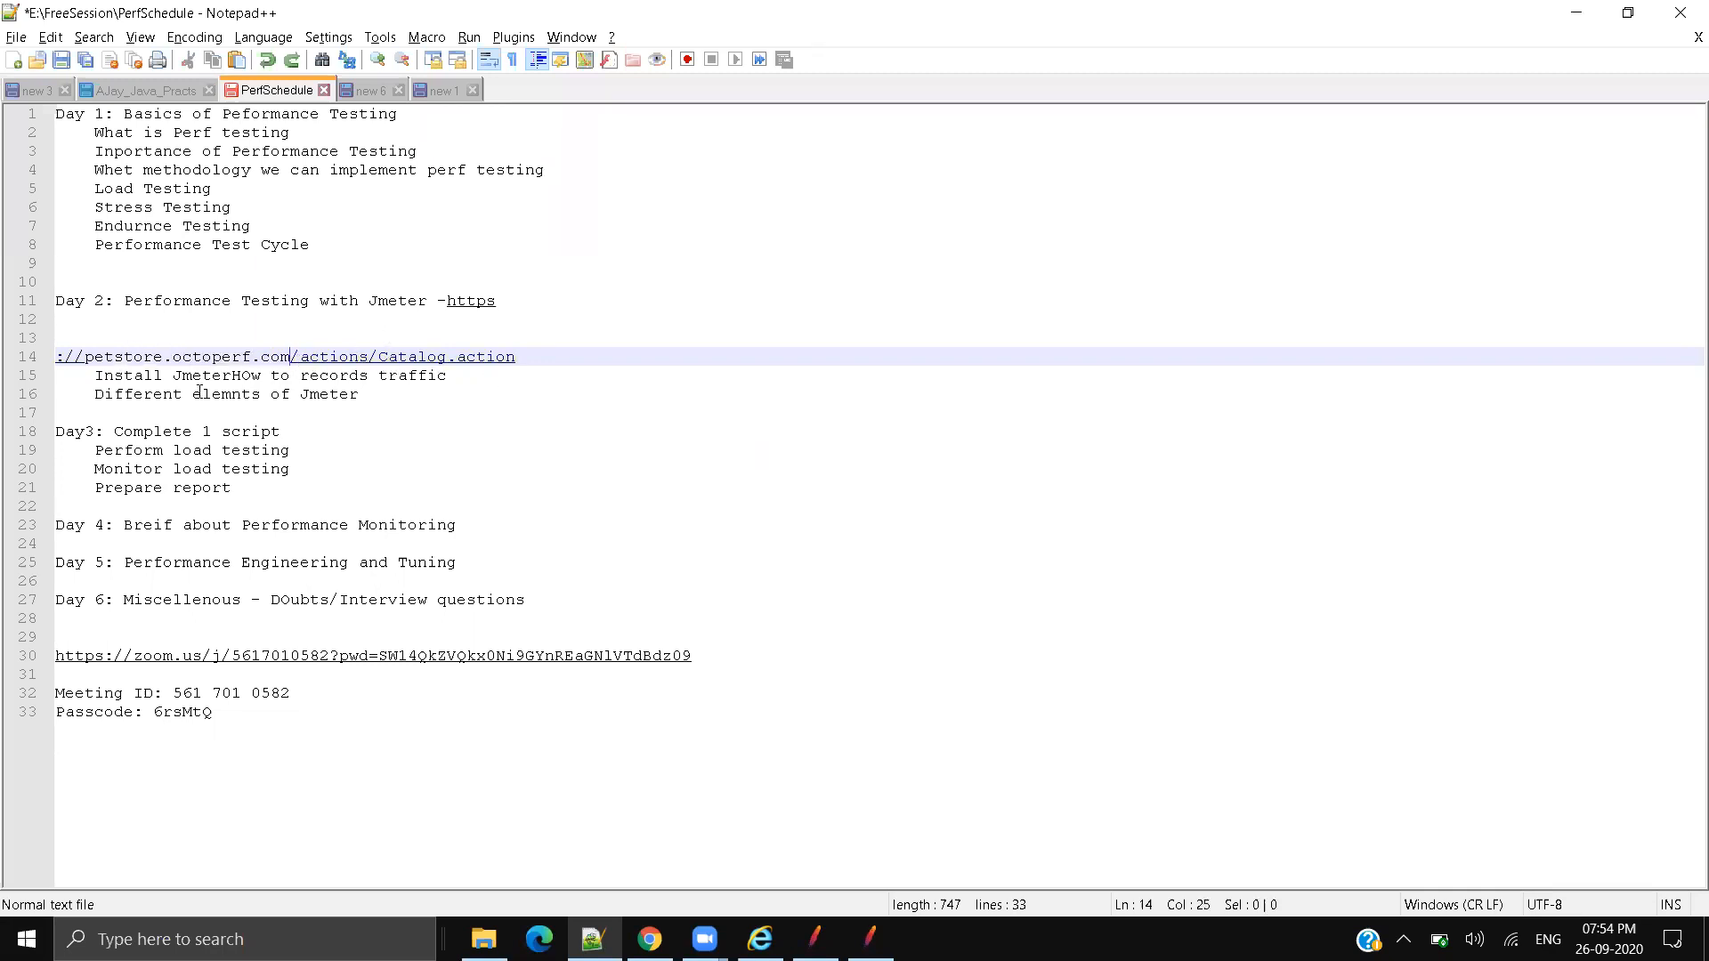
left_click_drag(292, 358, 514, 350)
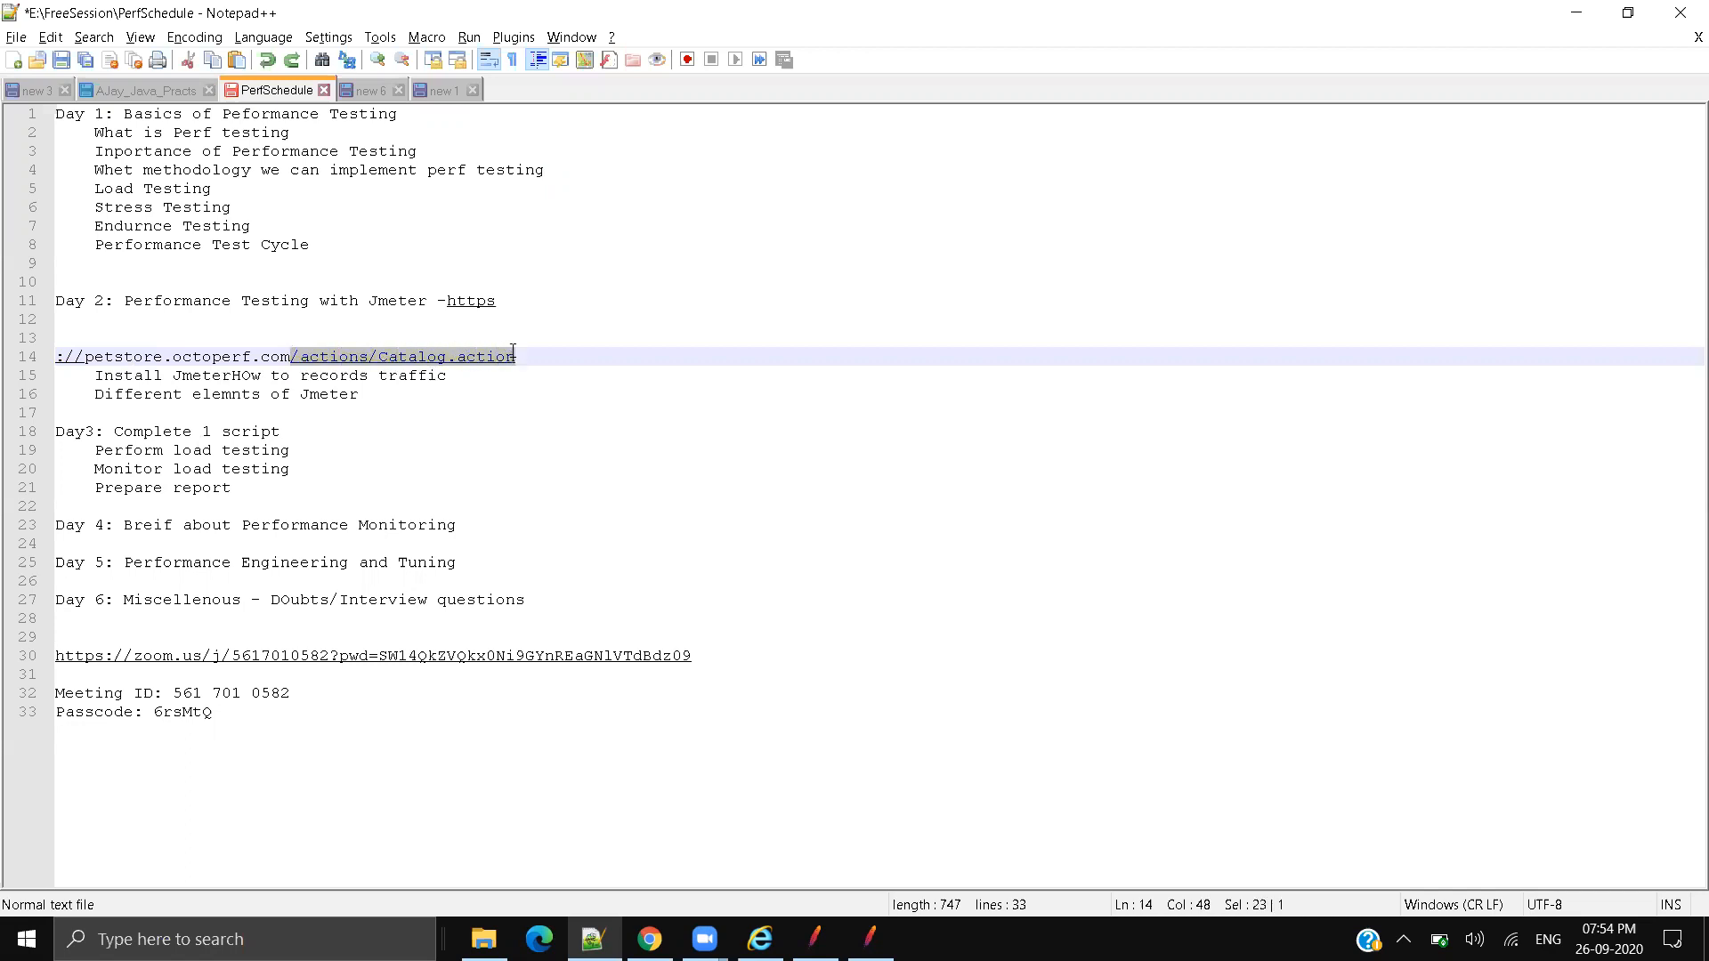
Step: Delete the blank lines to rejoin the Catalog.action URL onto line 11, then view /actions/Catalog.action-5
left_click(507, 303)
key("Delete")
key("Delete")
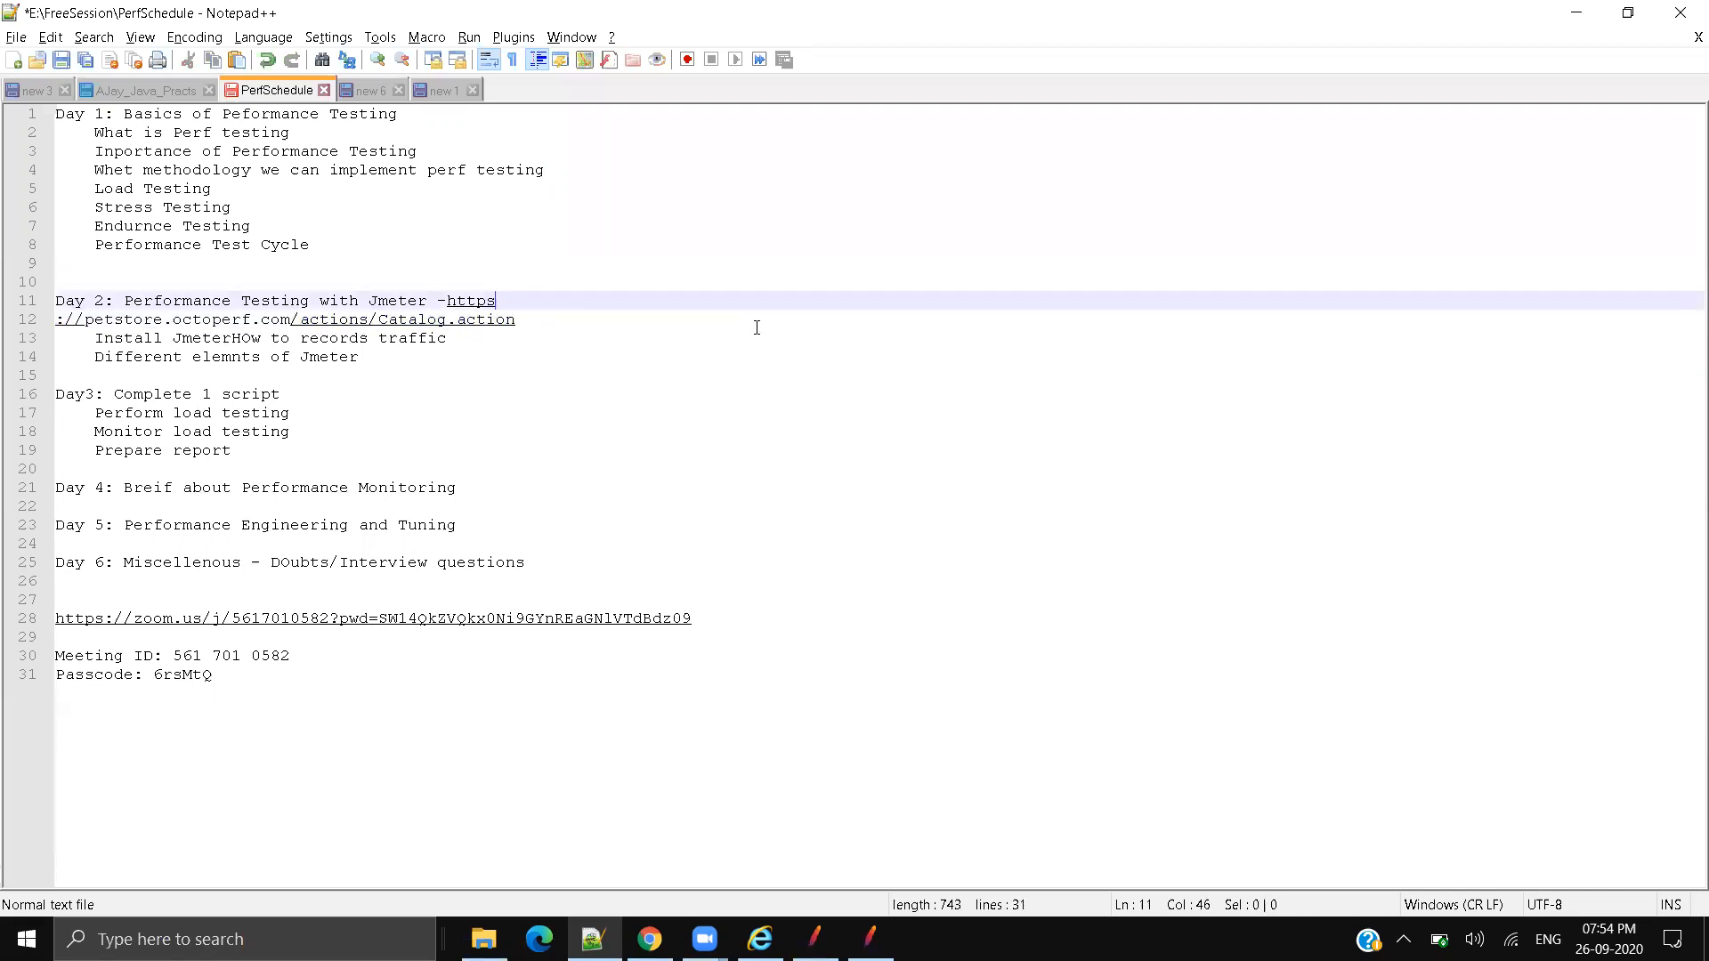
key("Delete")
left_click(870, 361)
left_click_drag(997, 302, 450, 307)
left_click(602, 436)
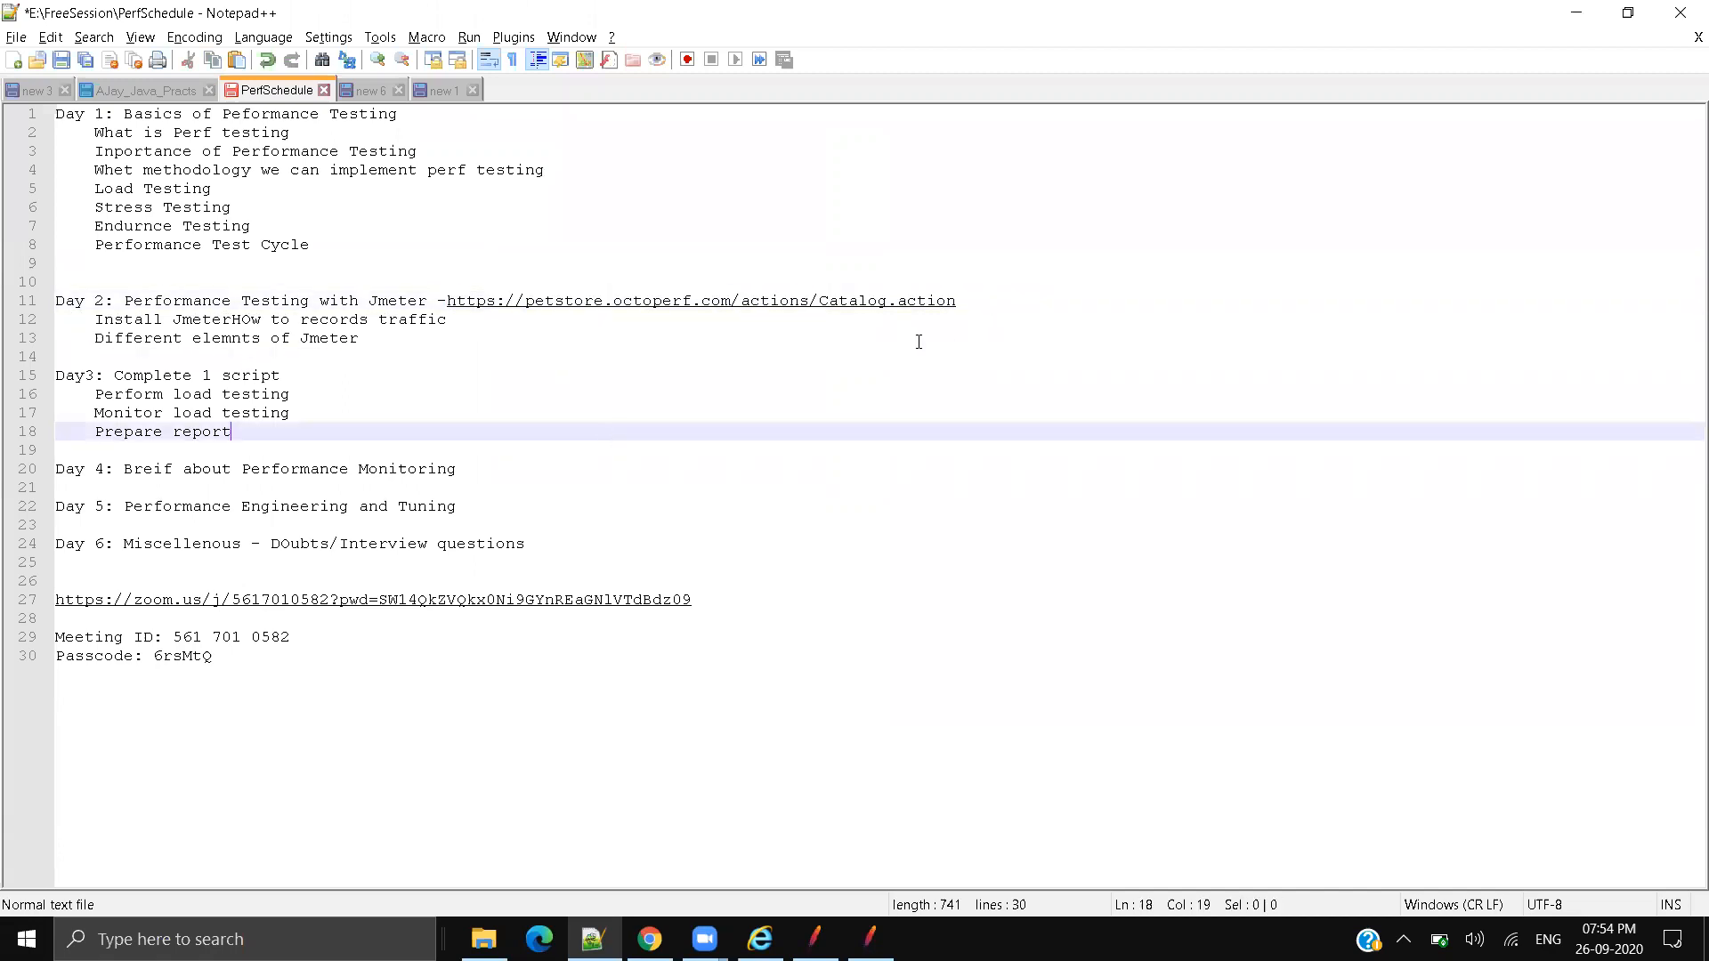
left_click(931, 337)
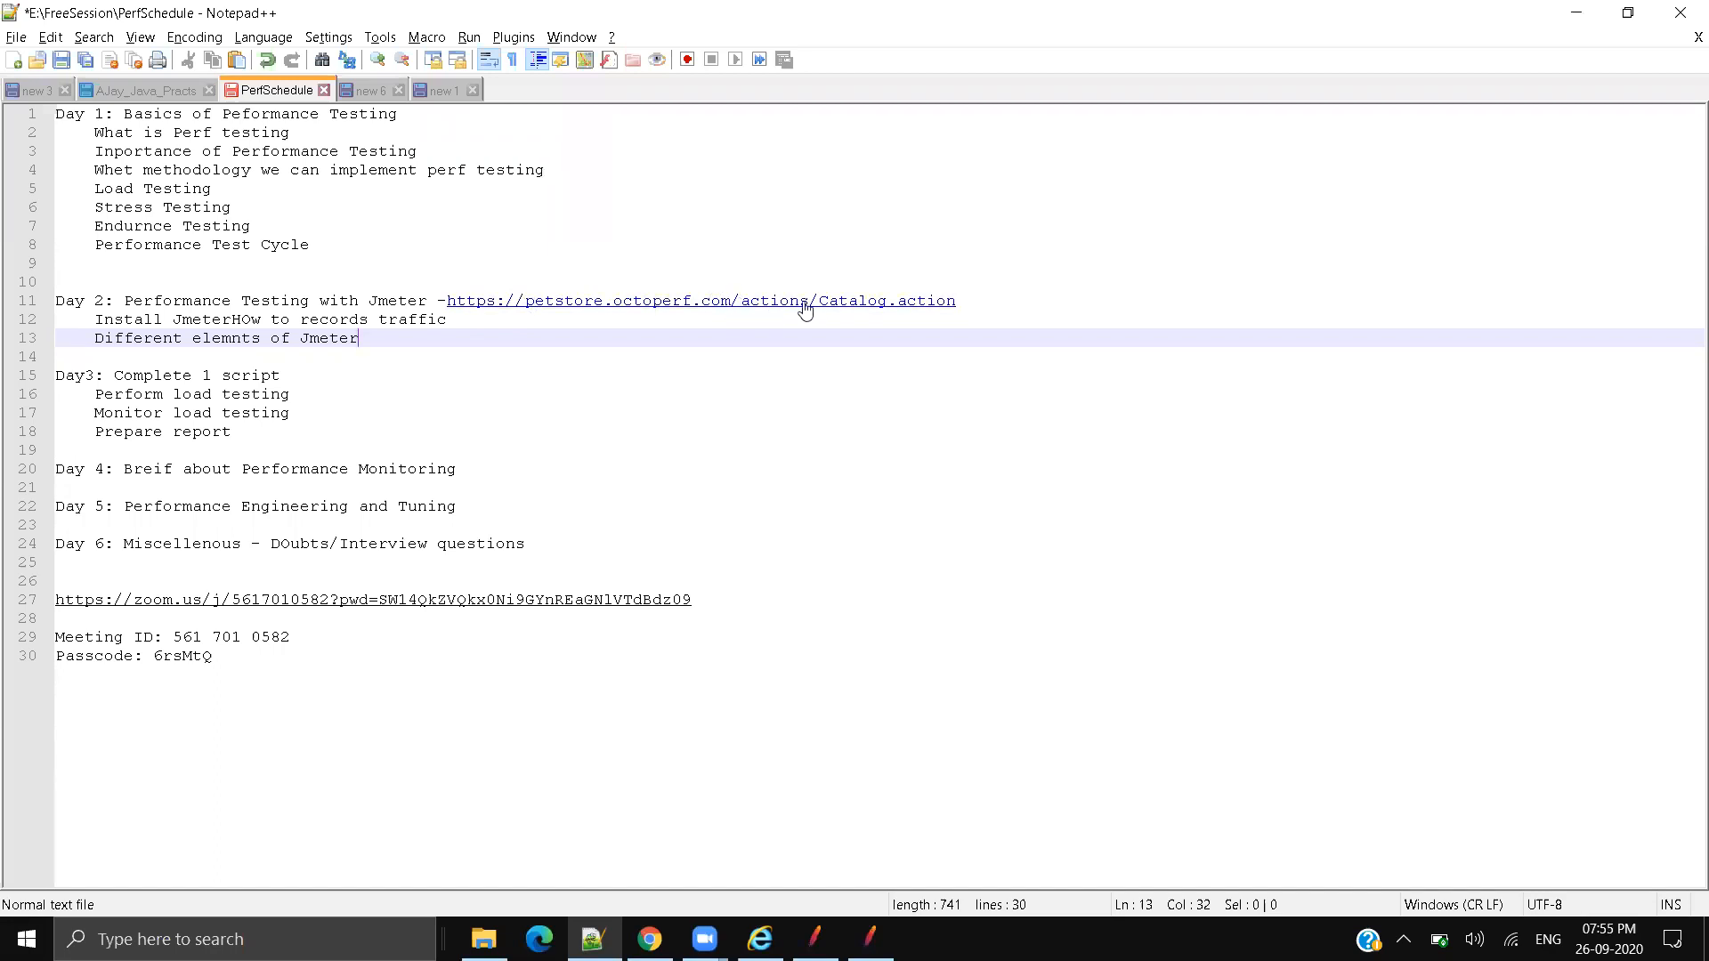
left_click(951, 315)
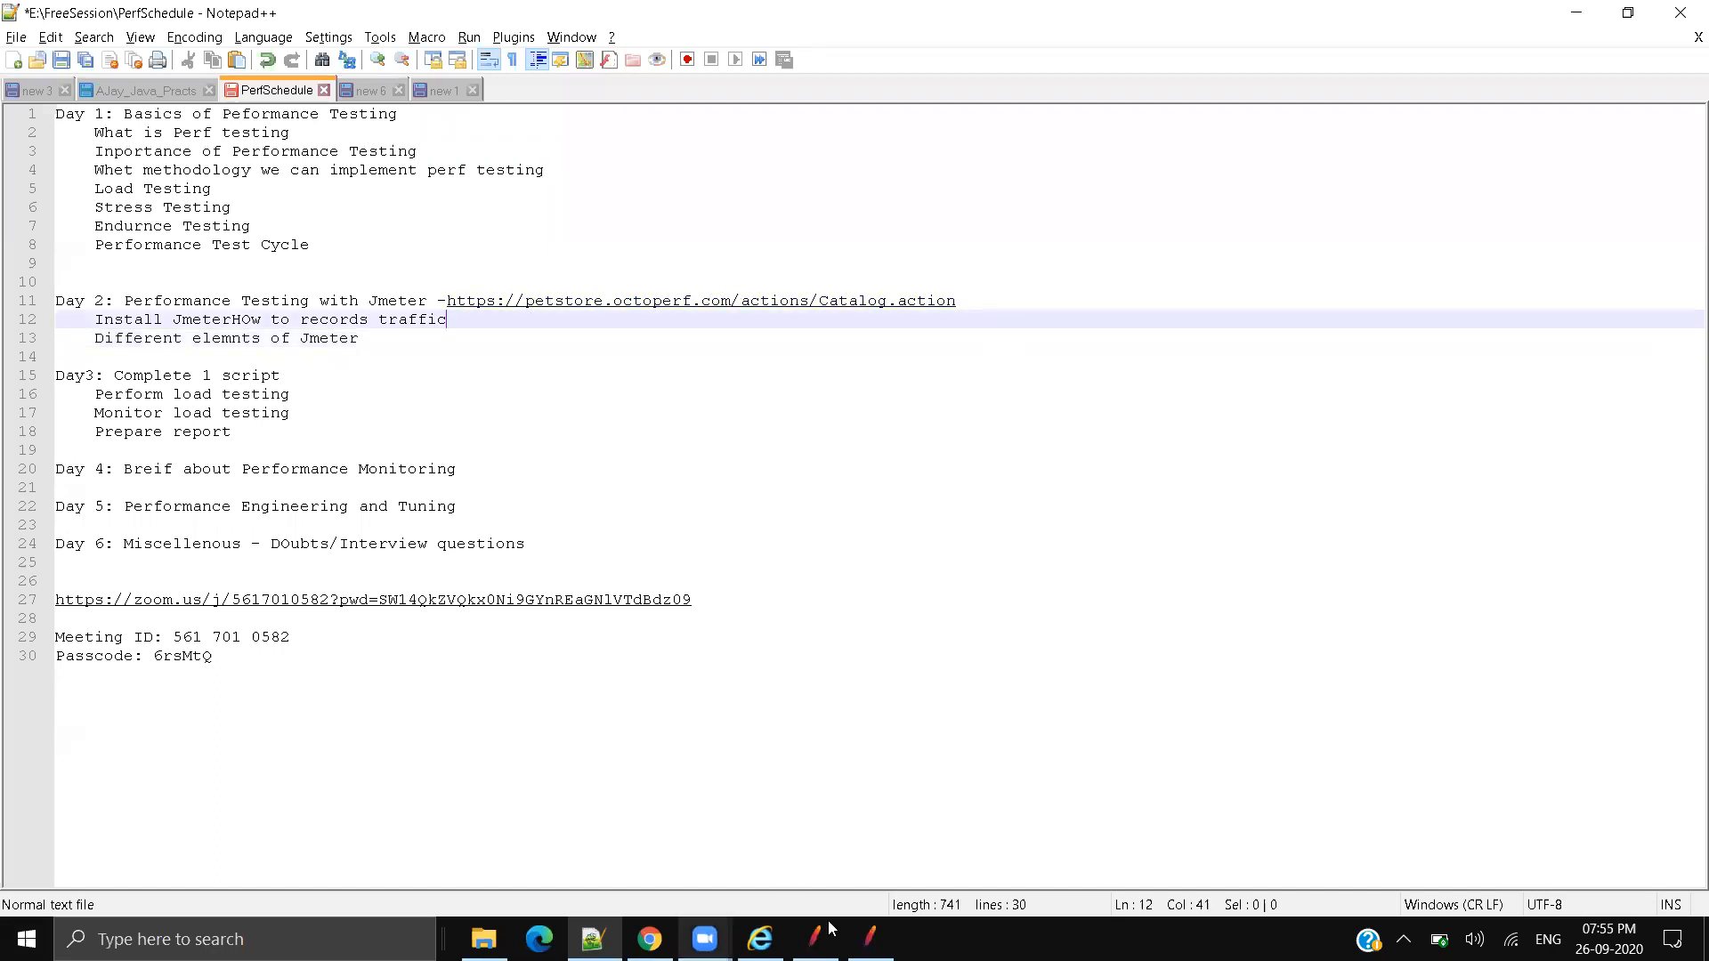
left_click(870, 939)
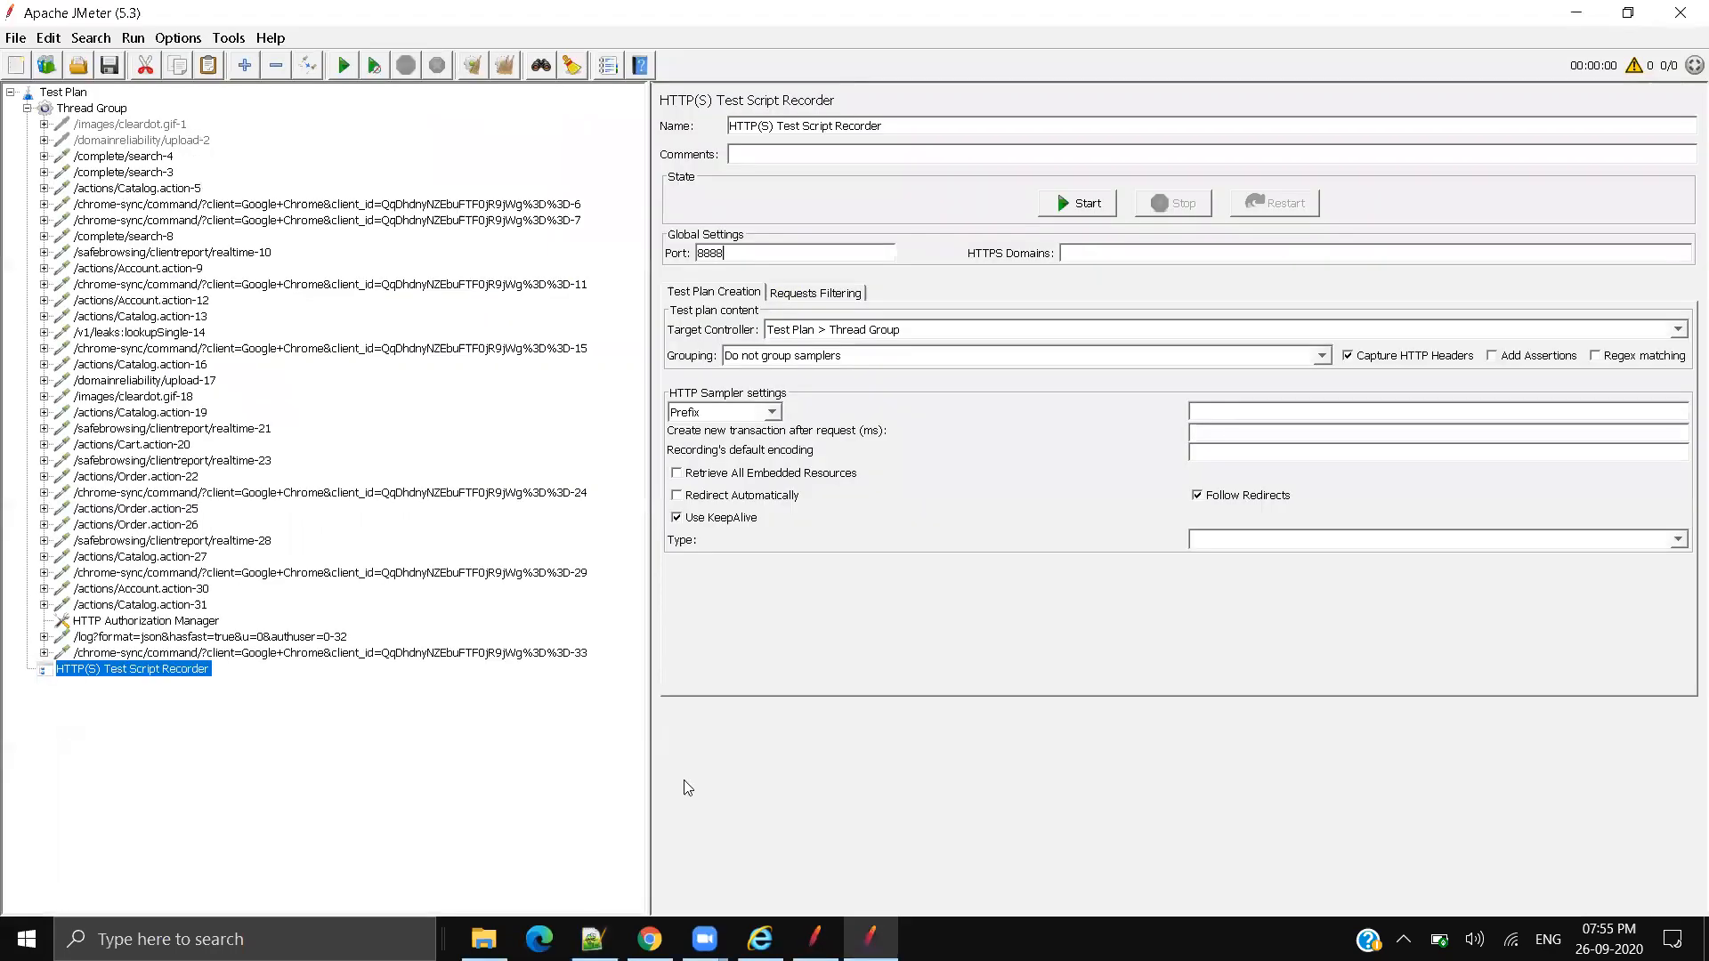
left_click(125, 187)
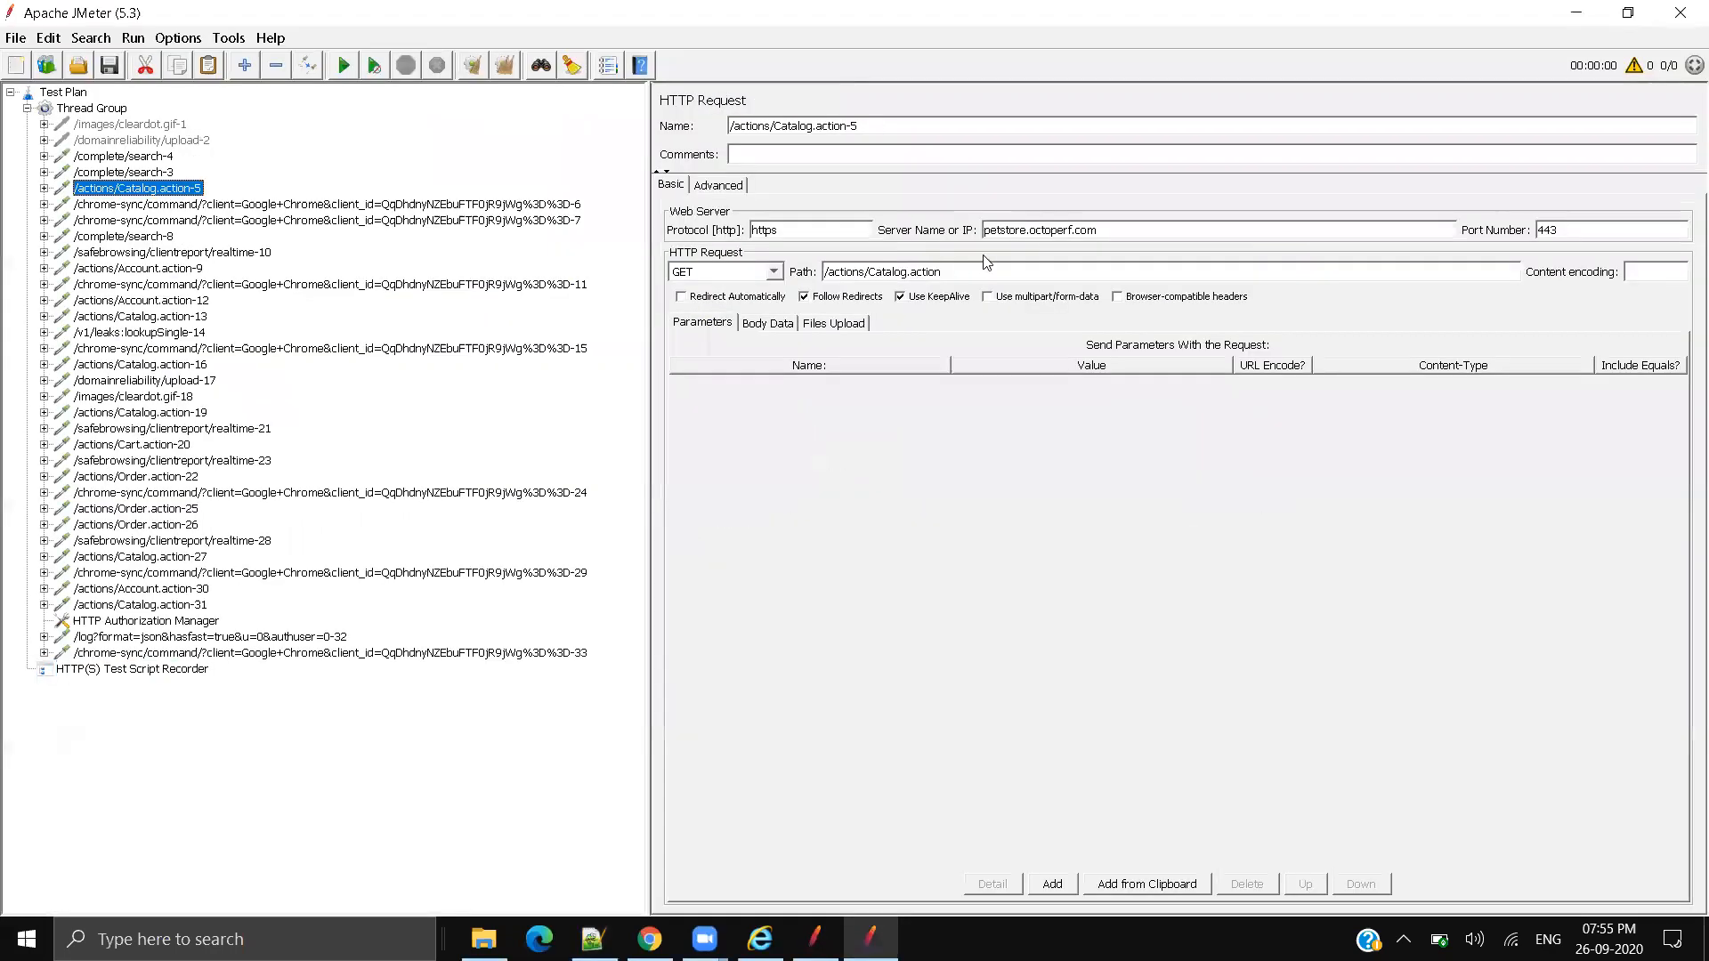
left_click(156, 173)
left_click_drag(853, 230, 850, 230)
left_click_drag(1125, 232, 755, 274)
left_click(1120, 232)
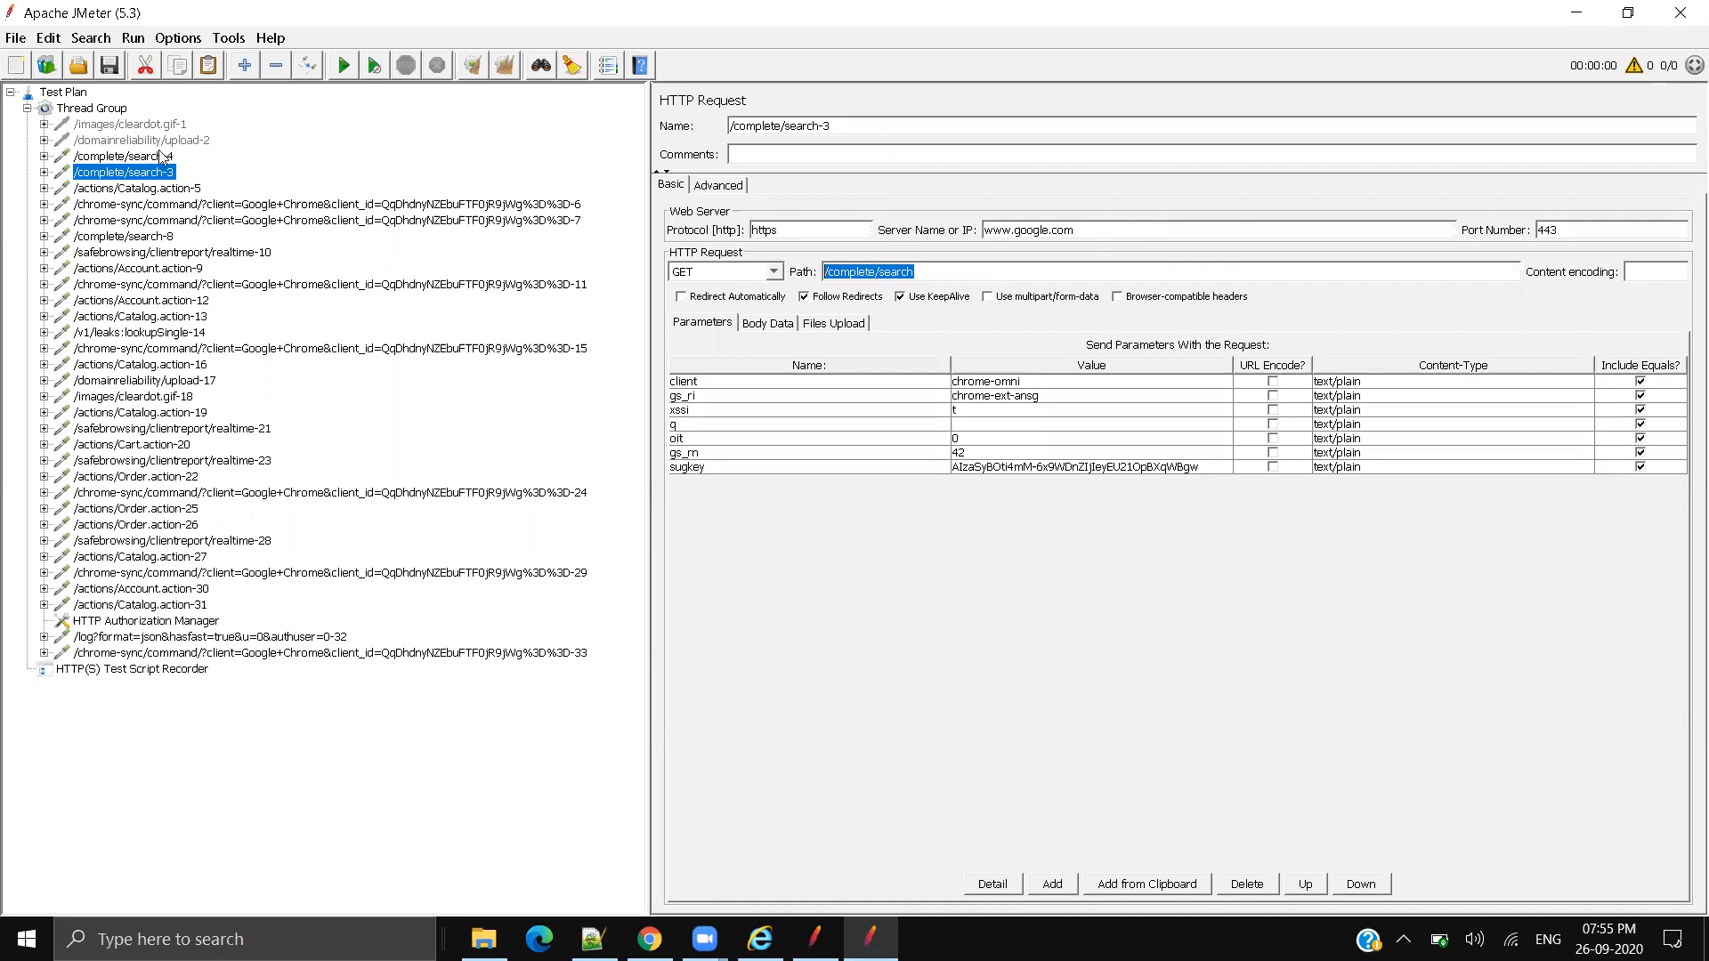
left_click(156, 158, "ctrl")
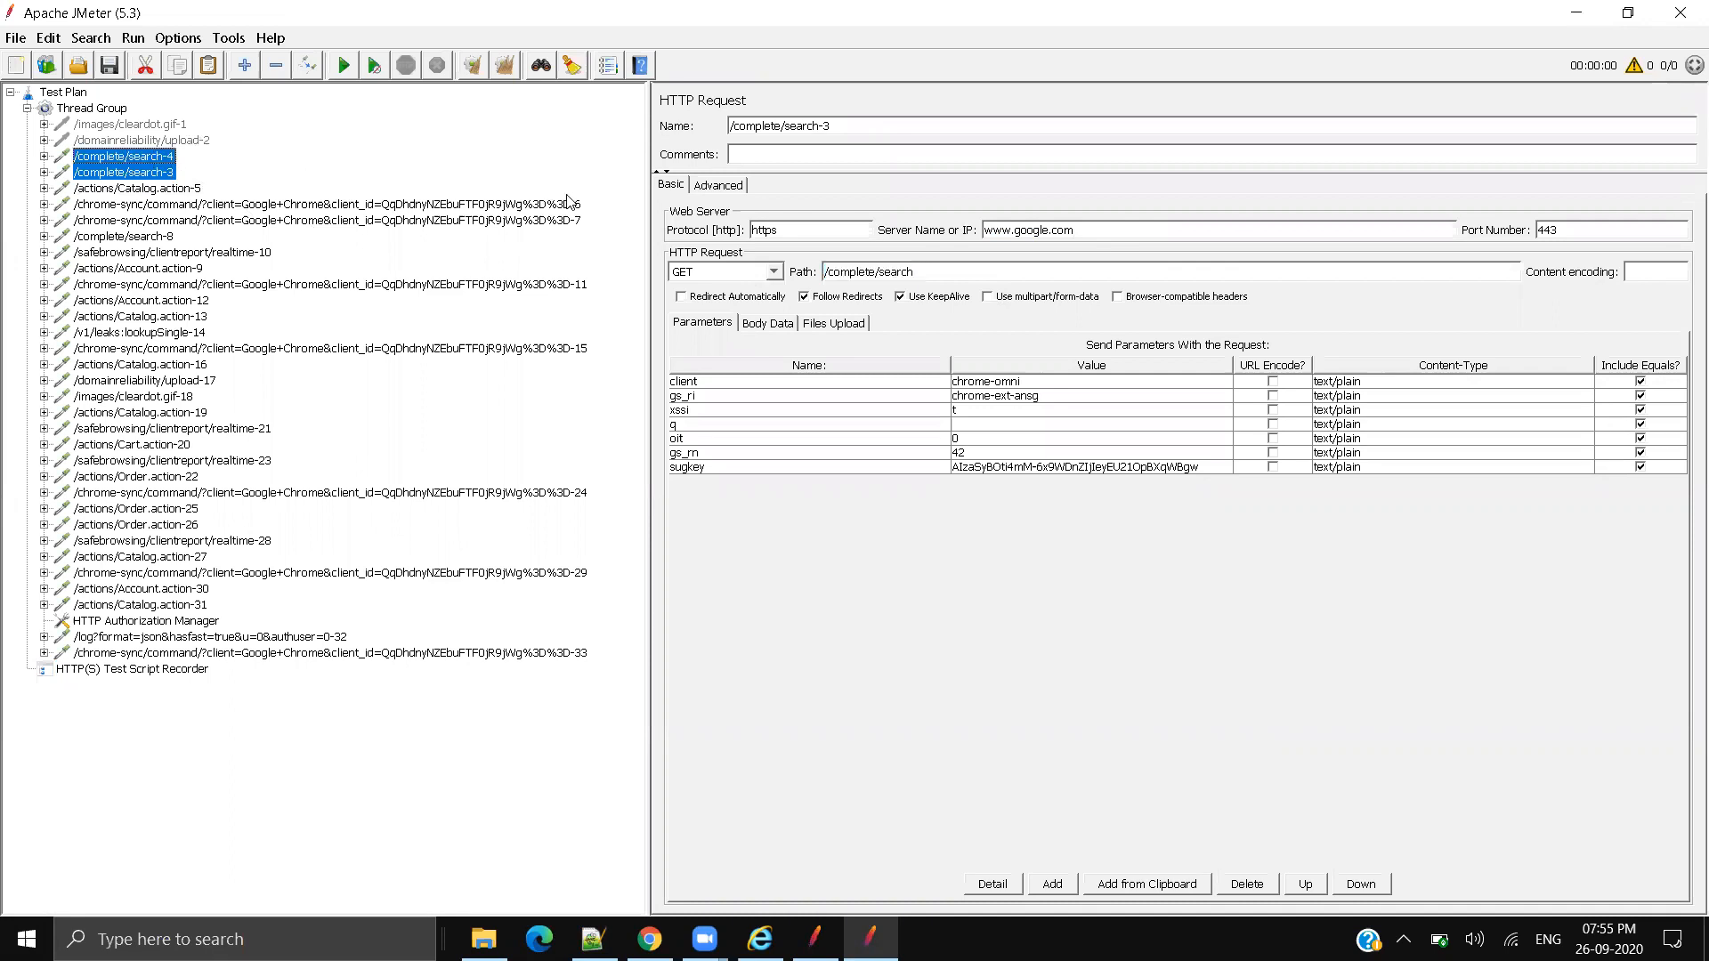
left_click(166, 190)
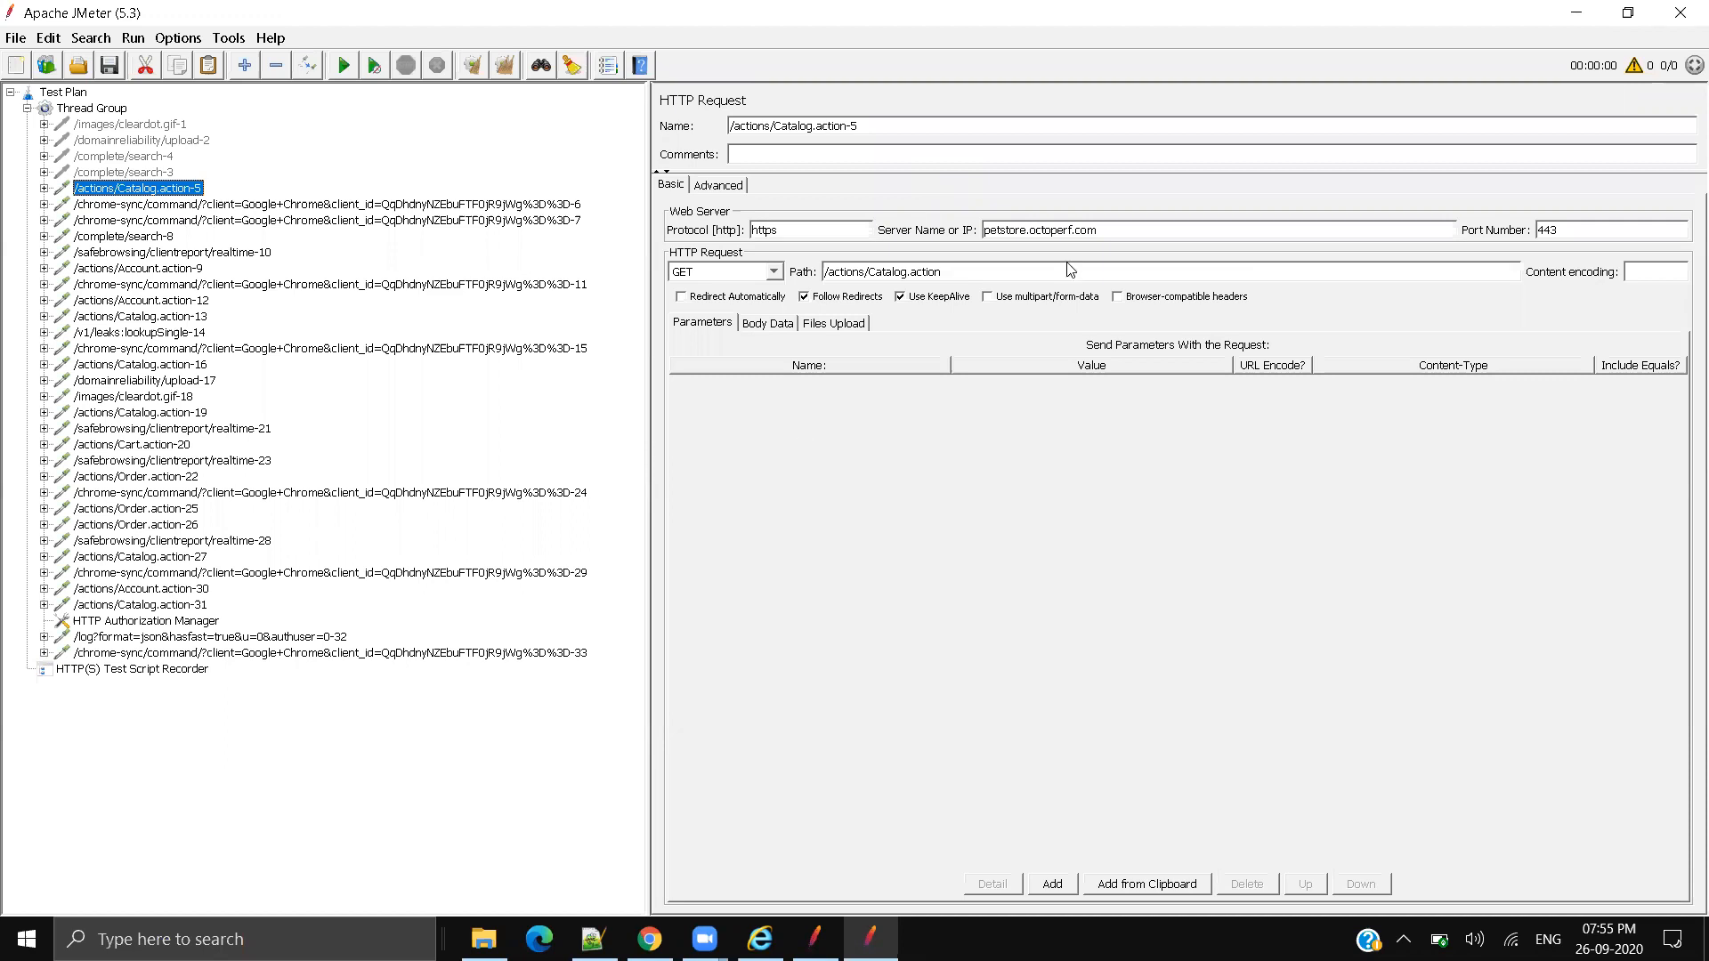
left_click(114, 172)
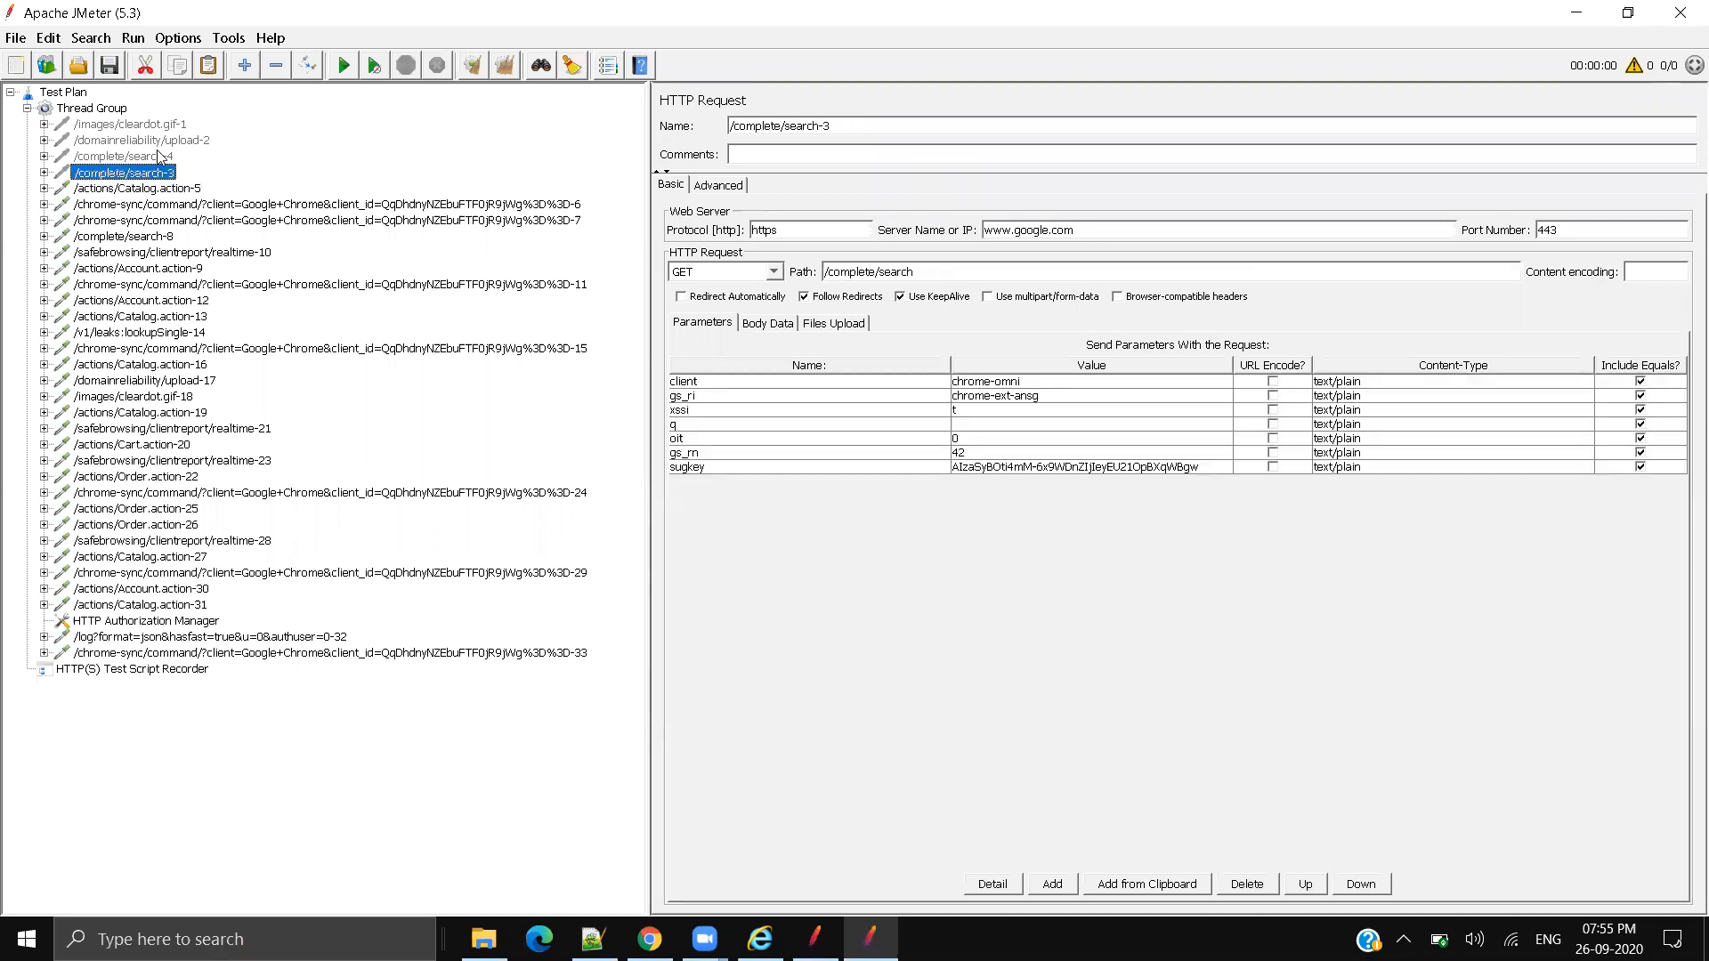
double_click(1020, 231)
left_click(1084, 230)
left_click_drag(1090, 229, 983, 230)
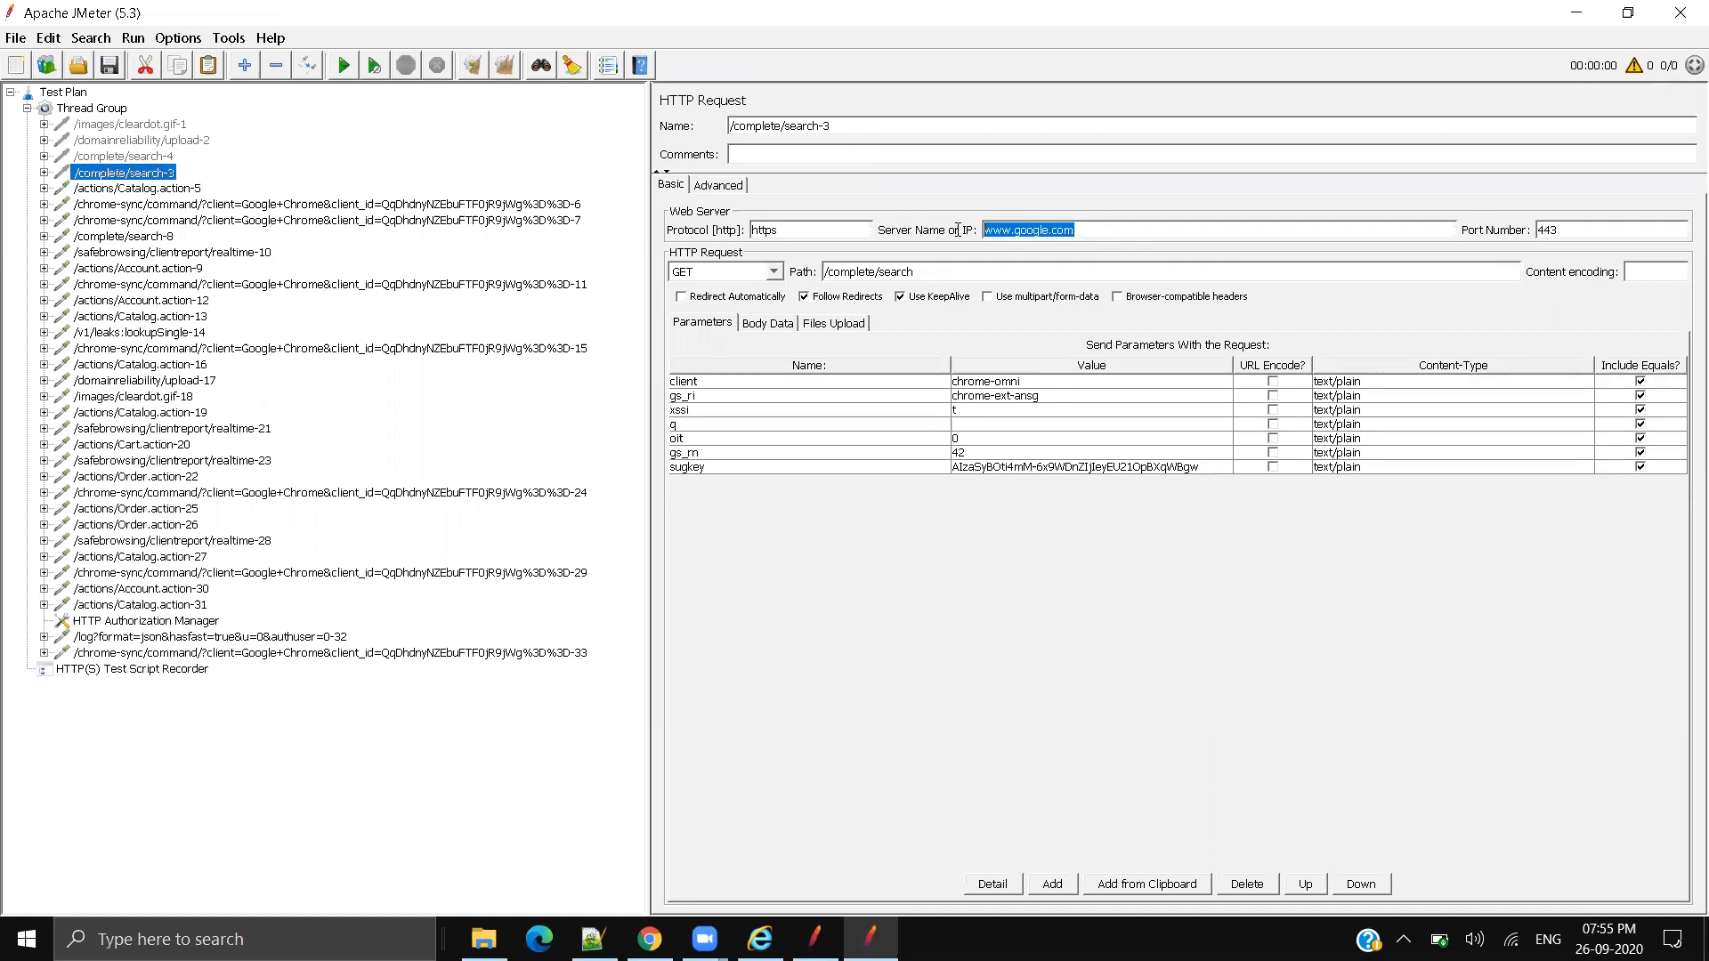
left_click(1039, 233)
left_click(650, 939)
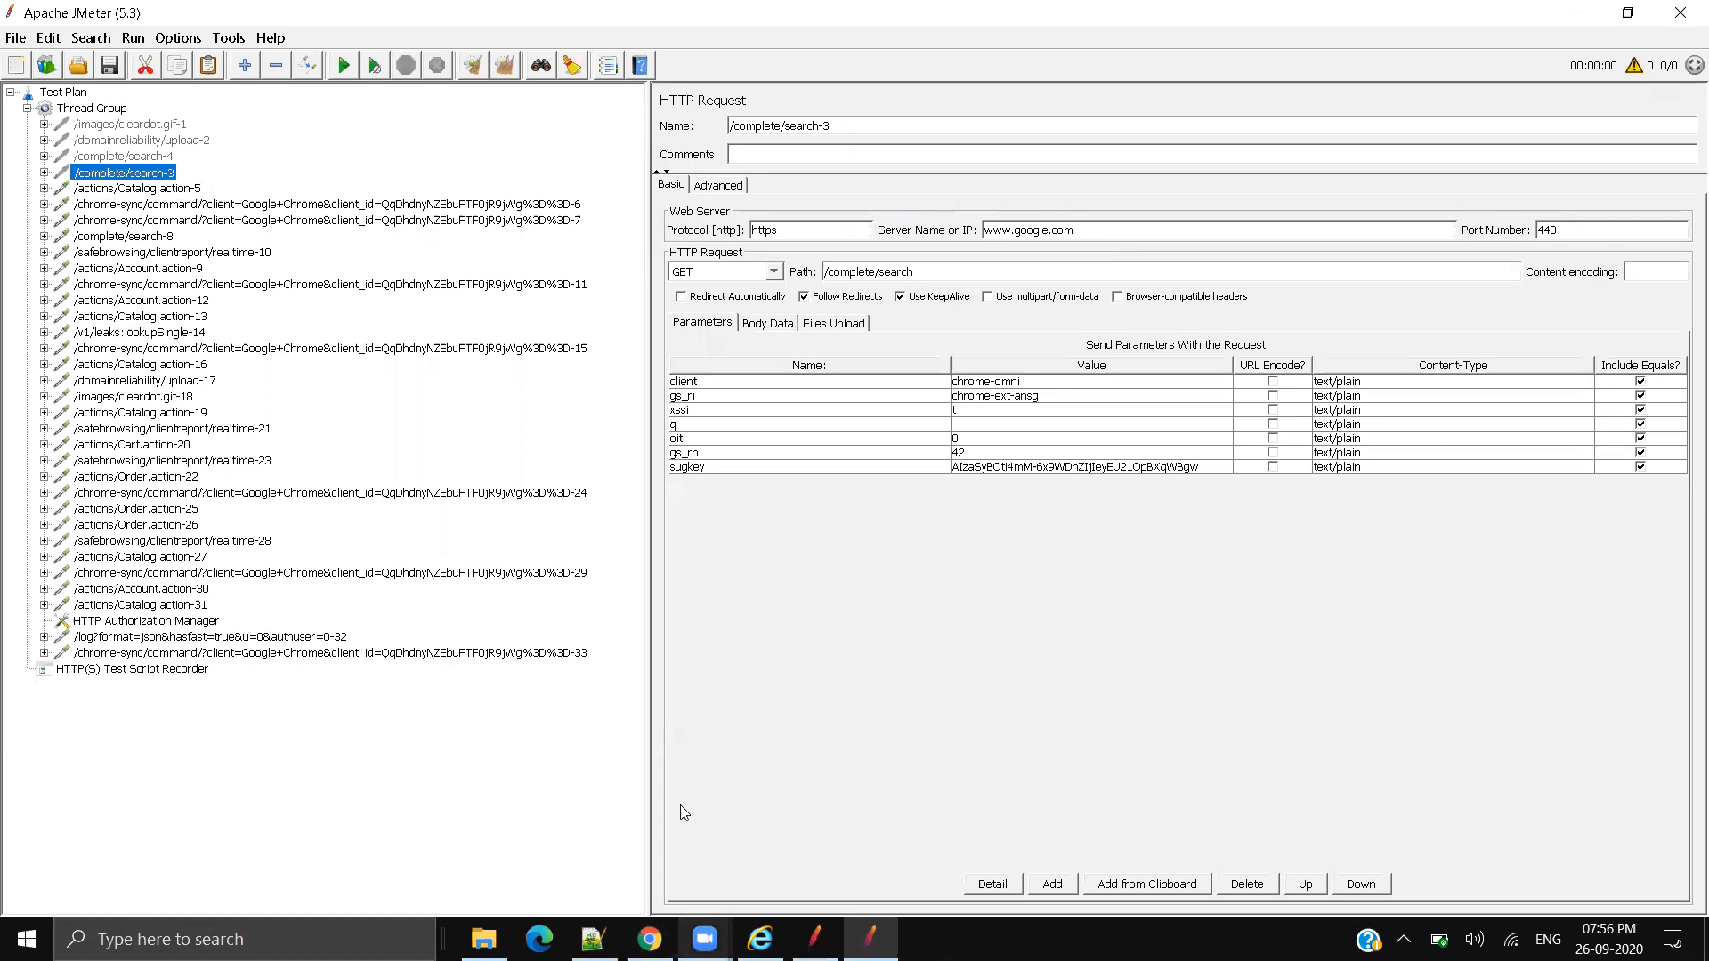
Step: Sign in to JPetStore with the test account's username and password, dismissing the breach warning
left_click(851, 117)
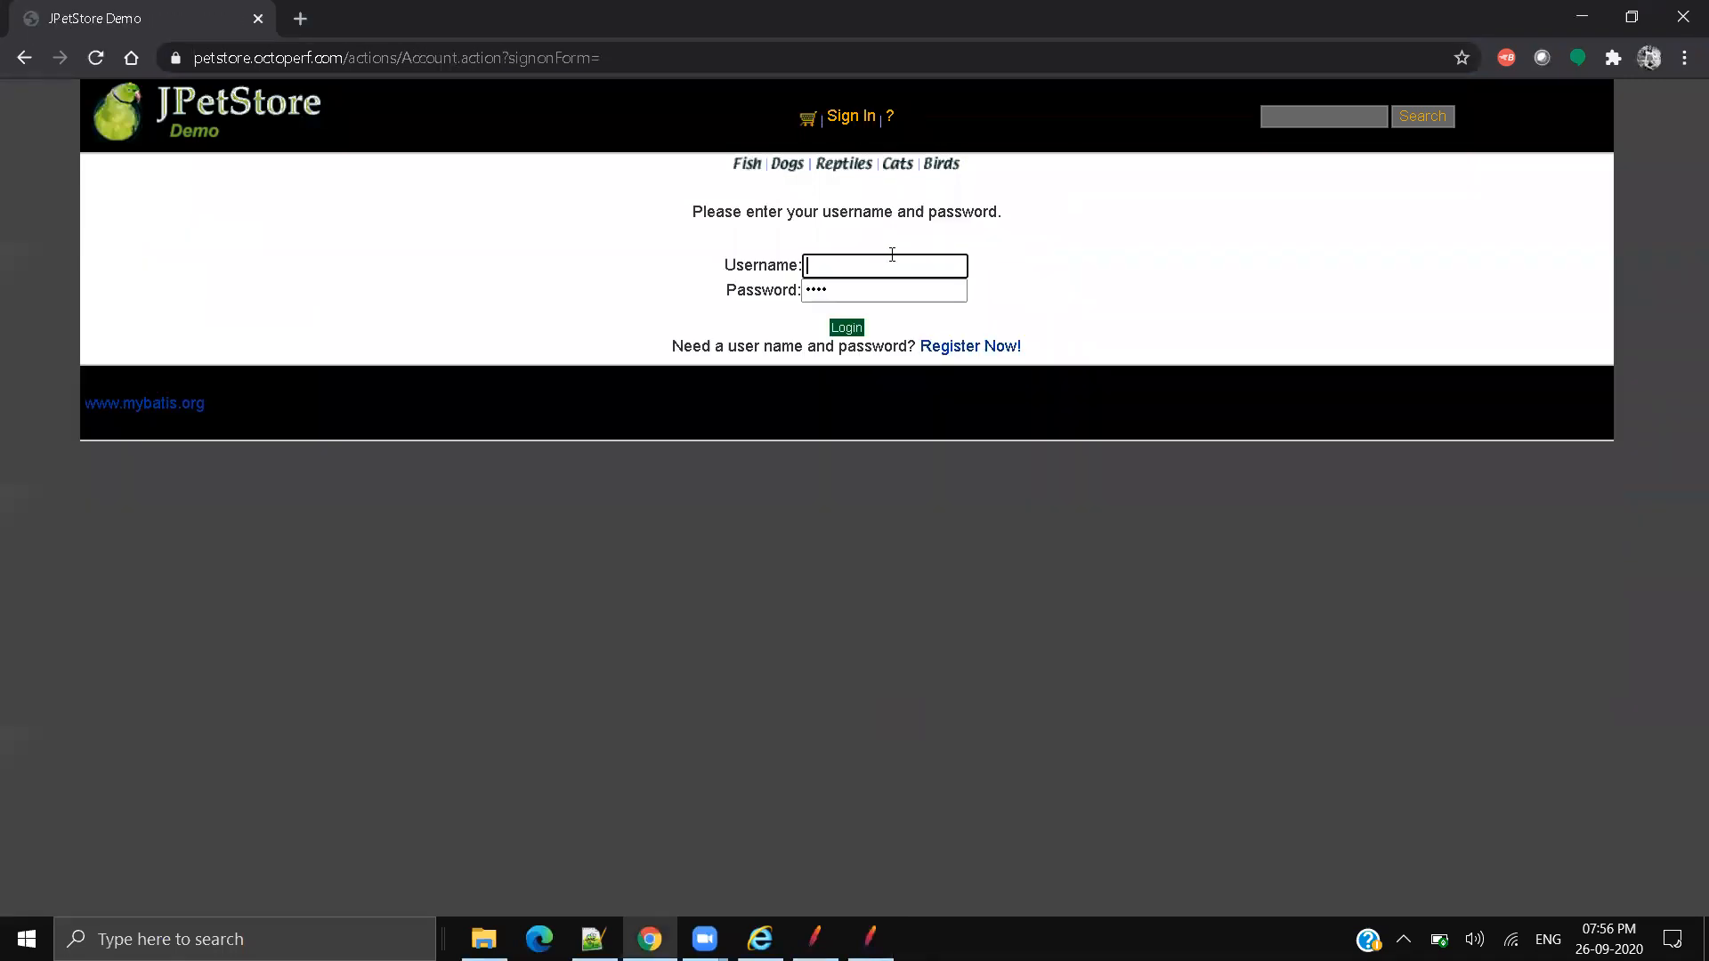
left_click(892, 258)
type("user1")
key("Tab")
left_click_drag(703, 280, 699, 277)
type("••••")
left_click(835, 328)
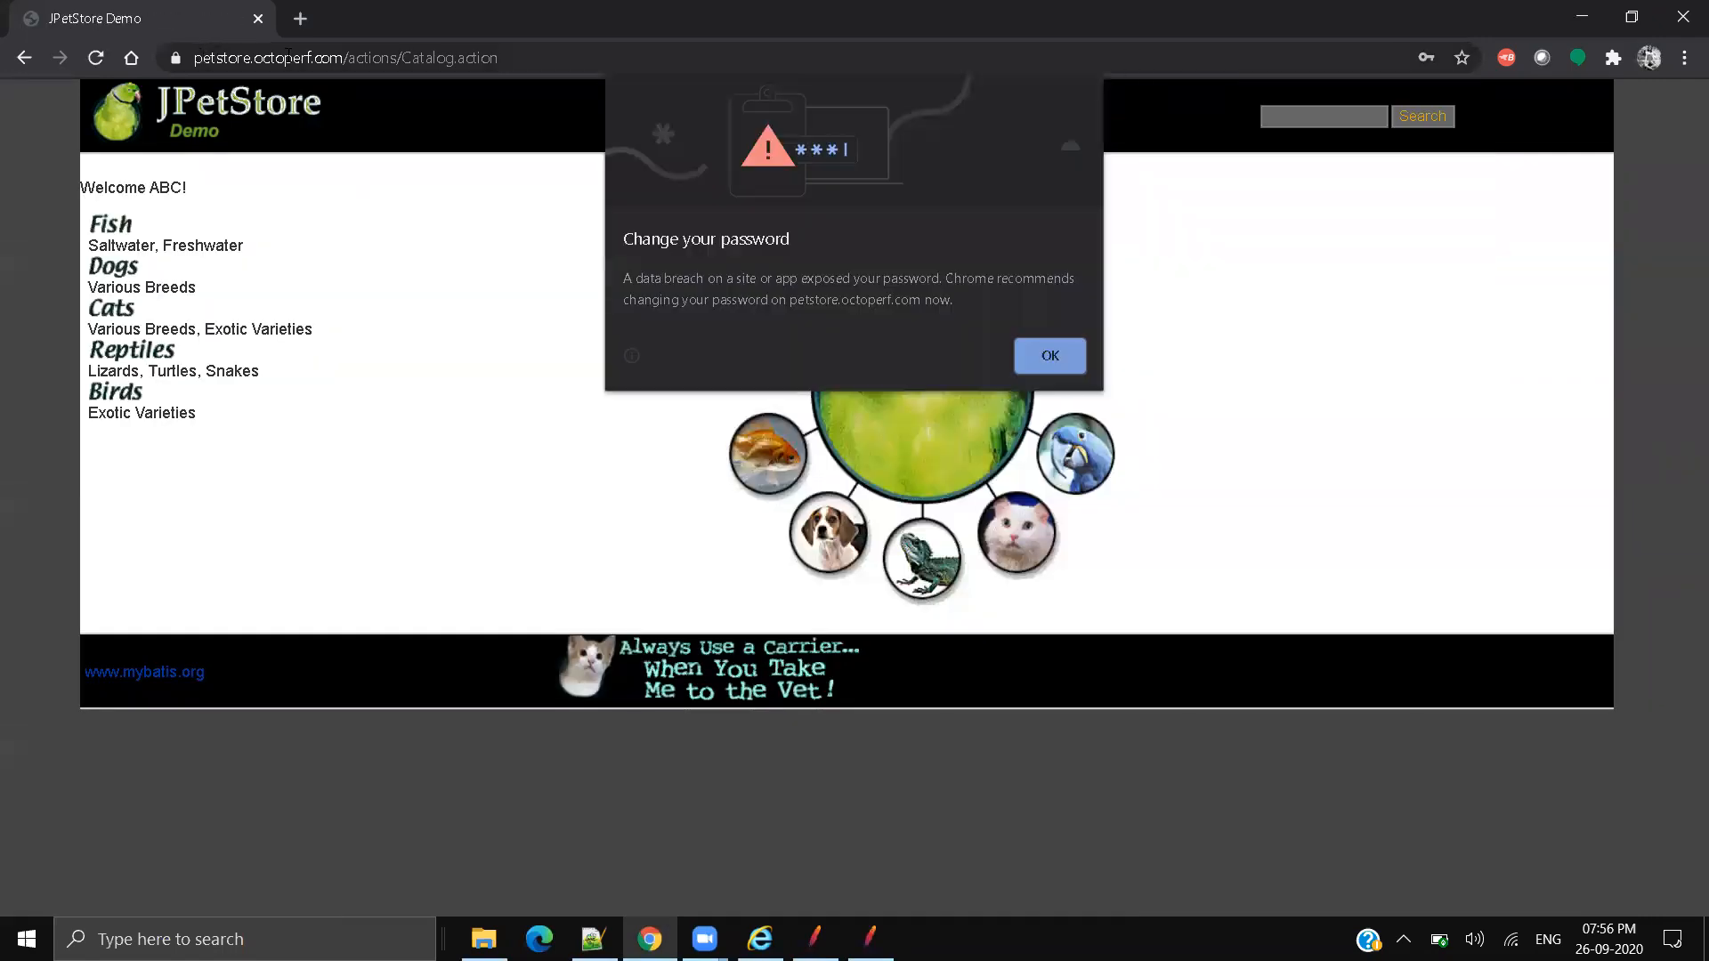
left_click(1050, 352)
Step: Open the Cats category and highlight categoryId=CATS and the domain in its address
left_click(113, 312)
left_click_drag(622, 58, 803, 72)
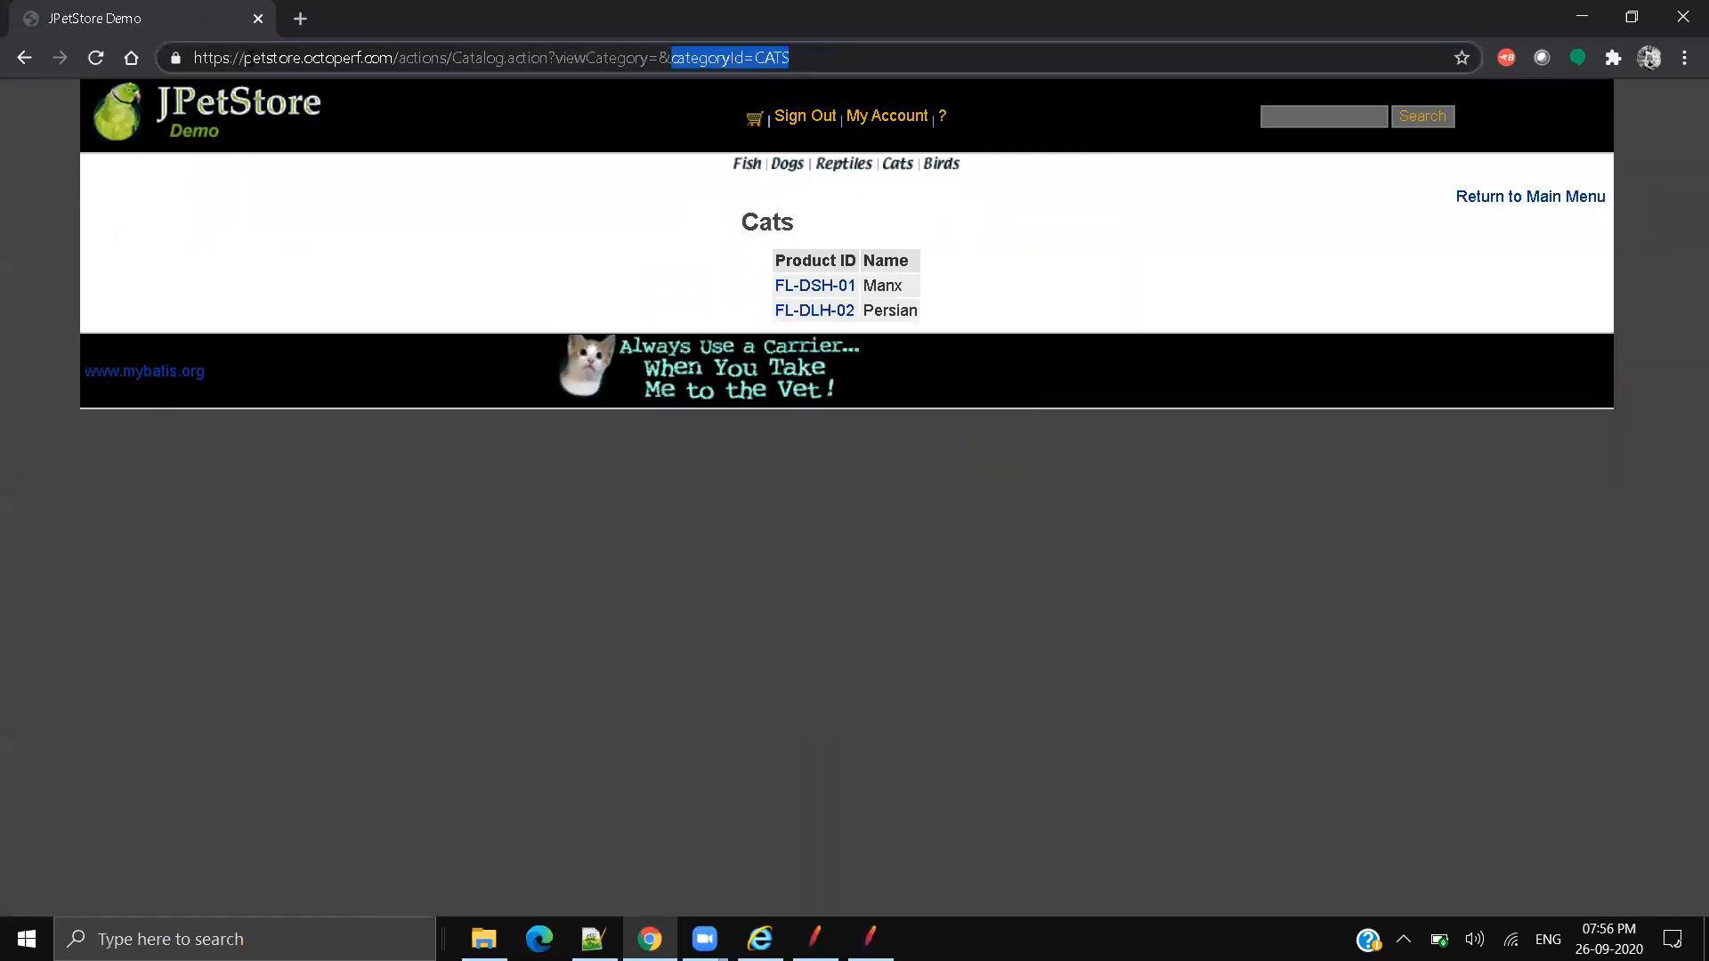
left_click_drag(251, 58, 392, 58)
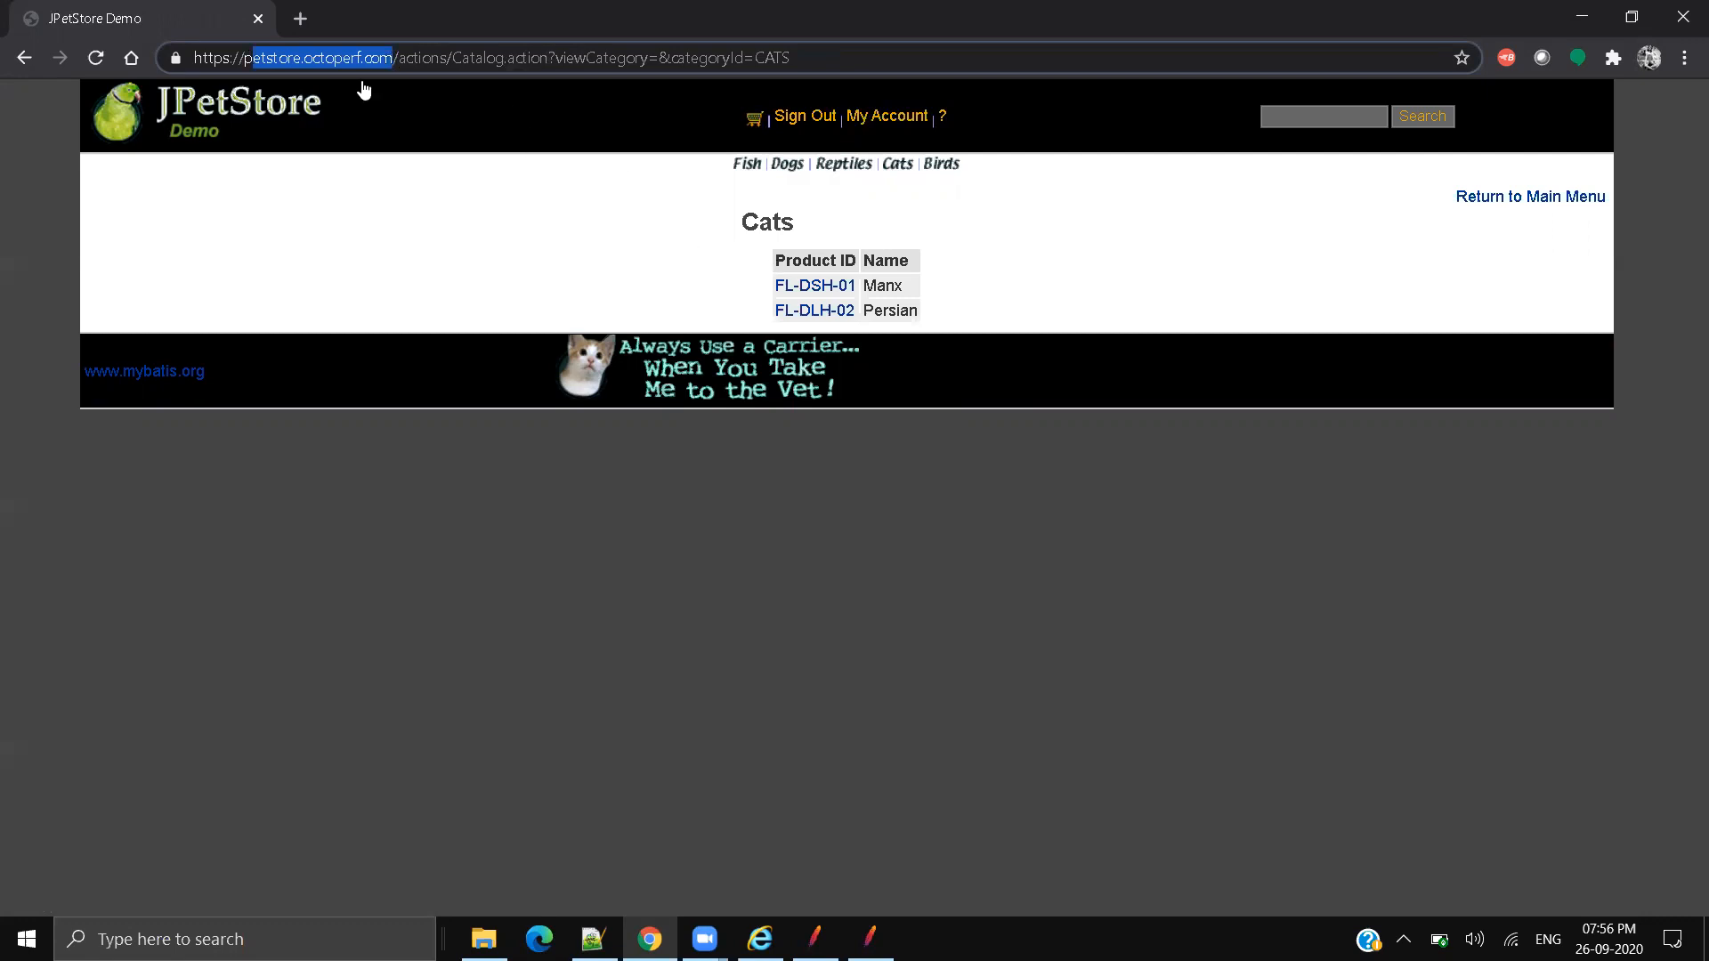
Step: Open the Persian product FL-DLH-02, examine its URL's domain, path and productId, then minimise Chrome
left_click(828, 311)
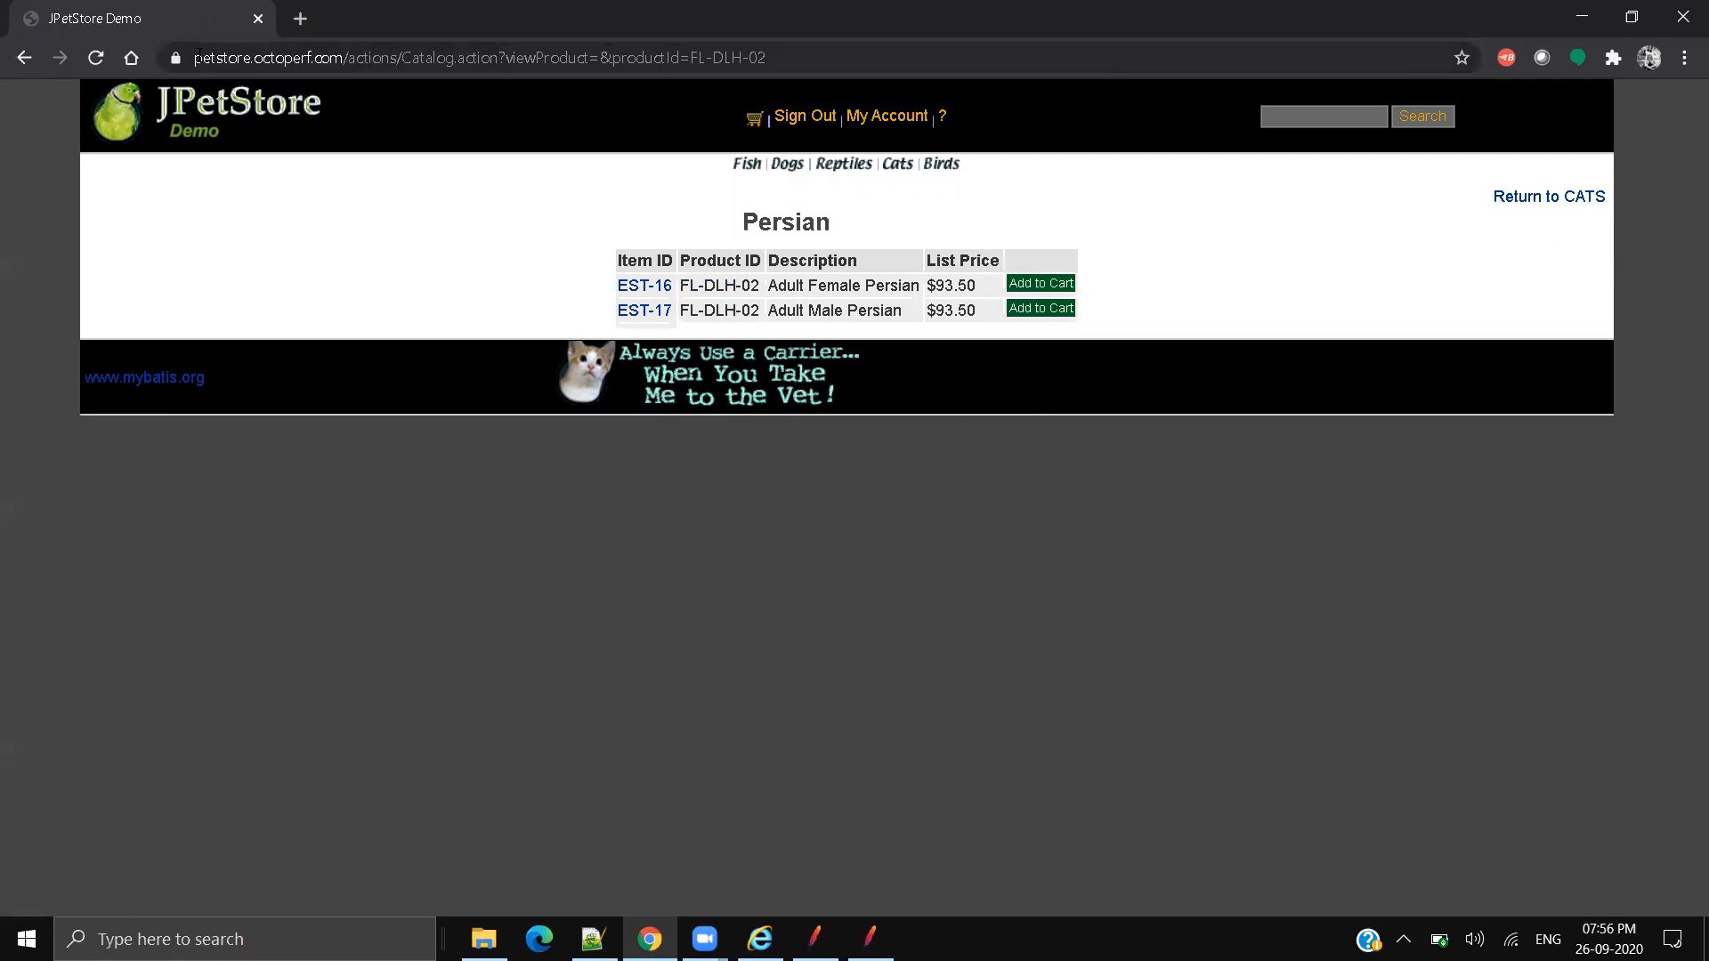
left_click_drag(200, 58, 418, 57)
left_click_drag(665, 55, 842, 44)
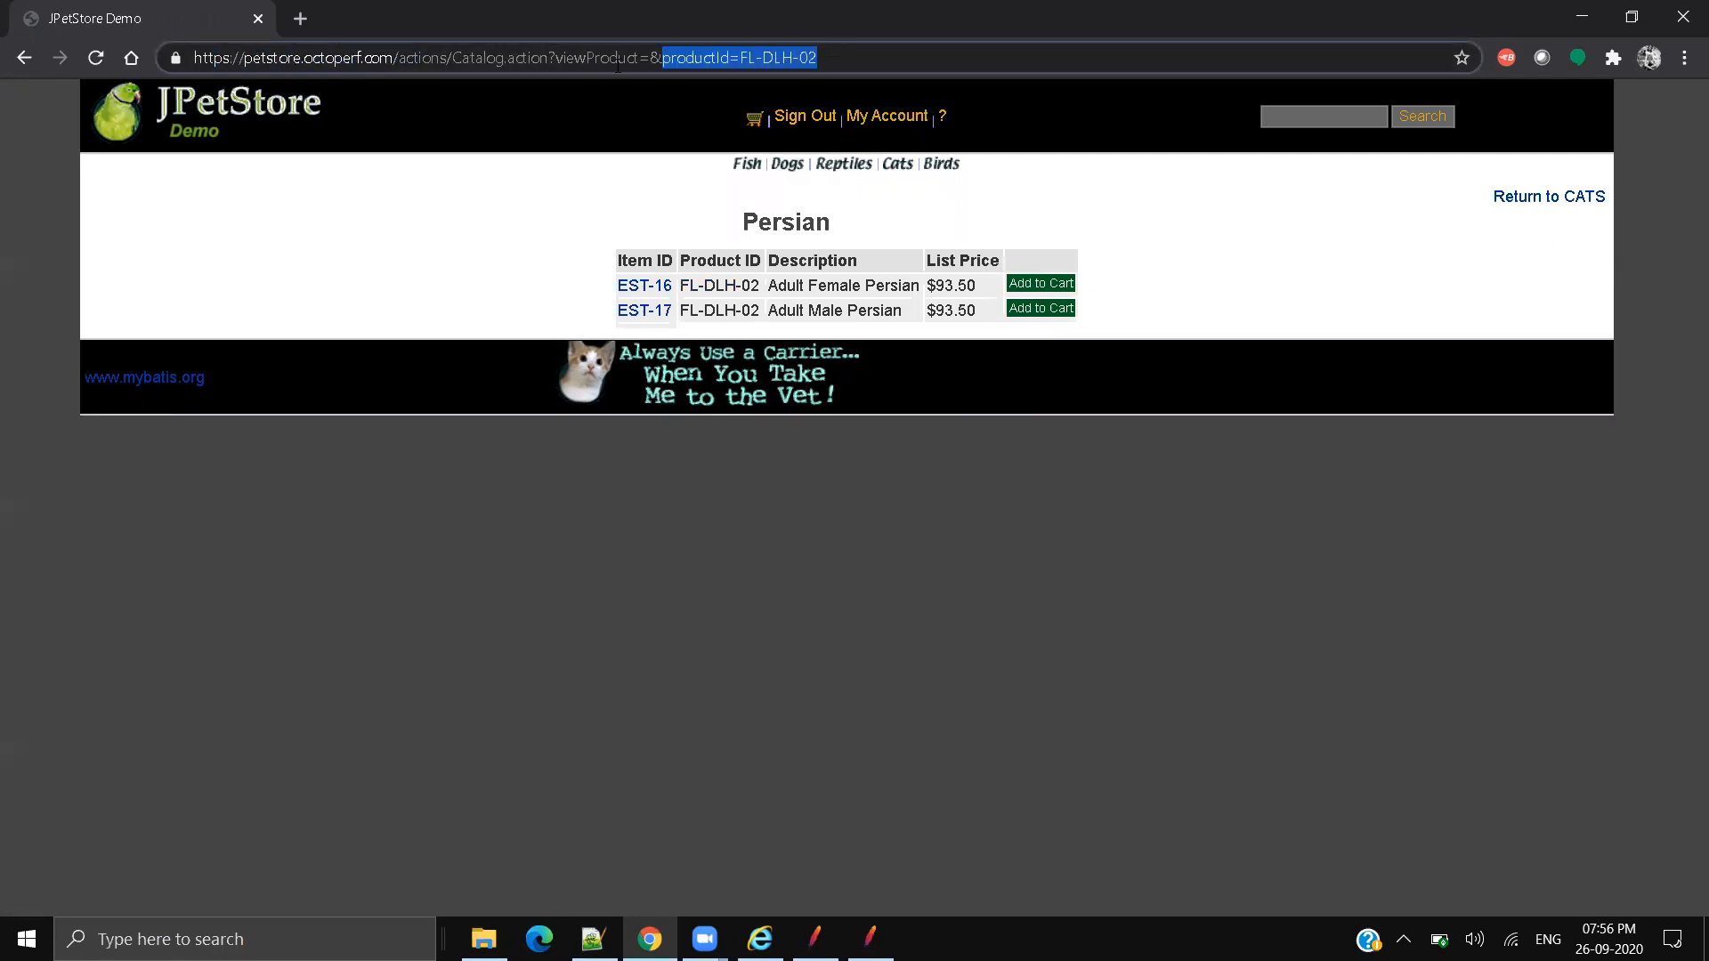
left_click(550, 59)
left_click_drag(398, 58, 825, 62)
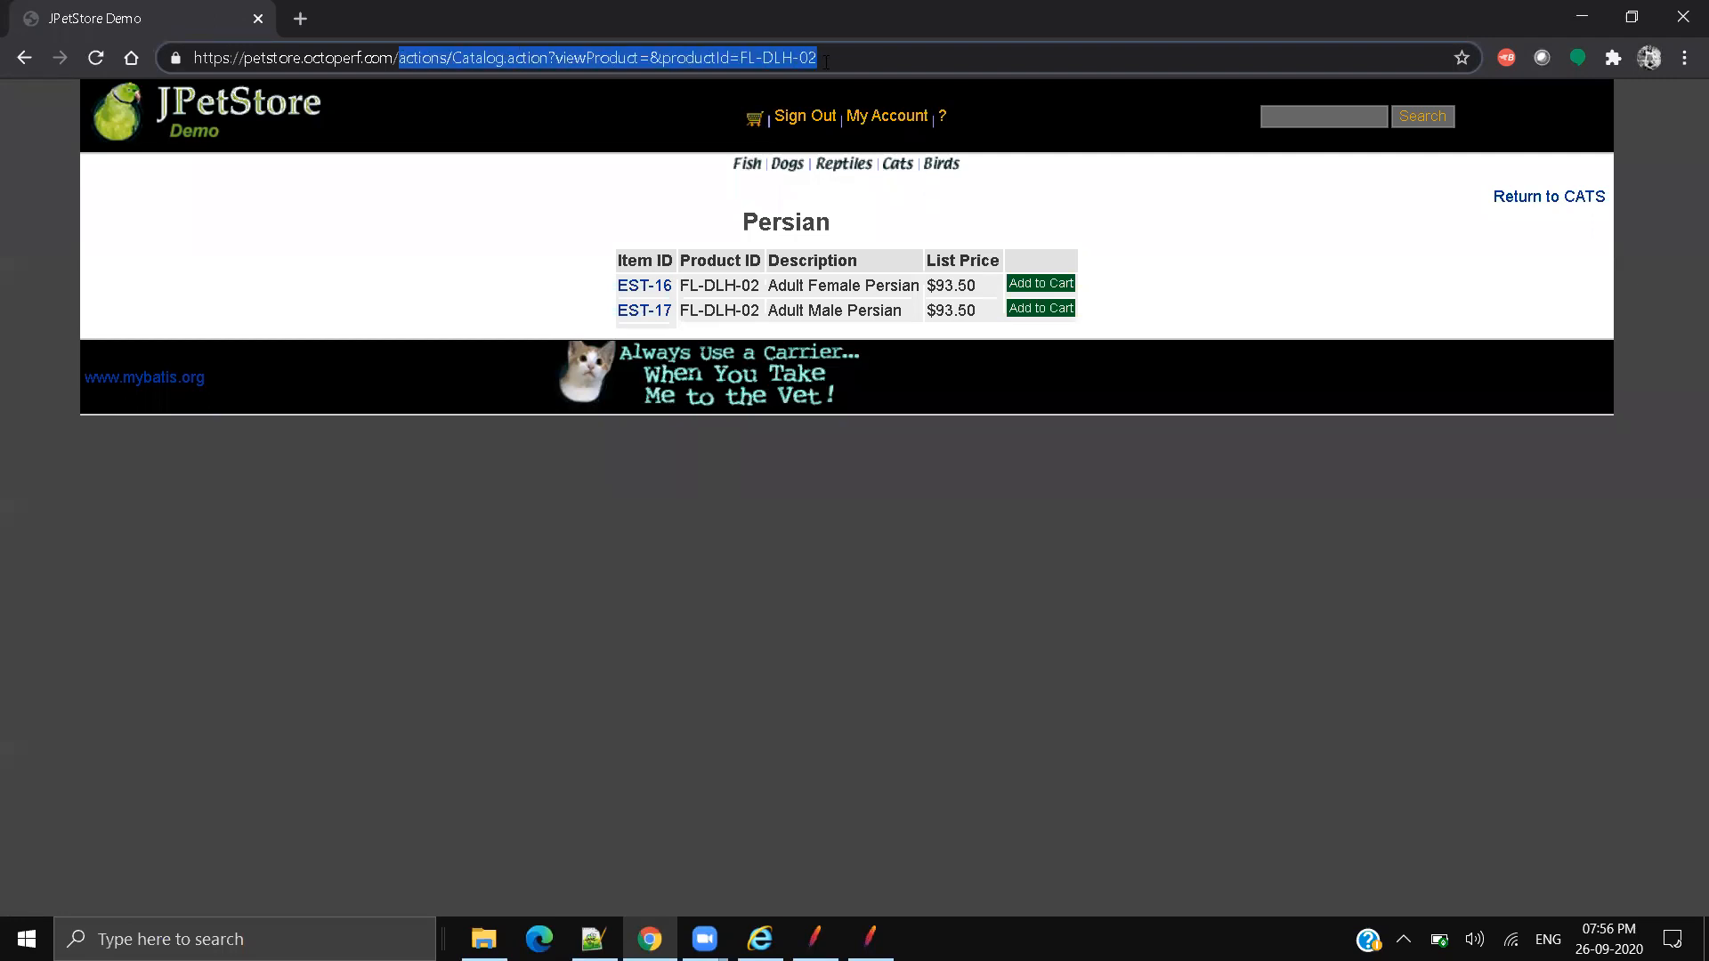
left_click(837, 61)
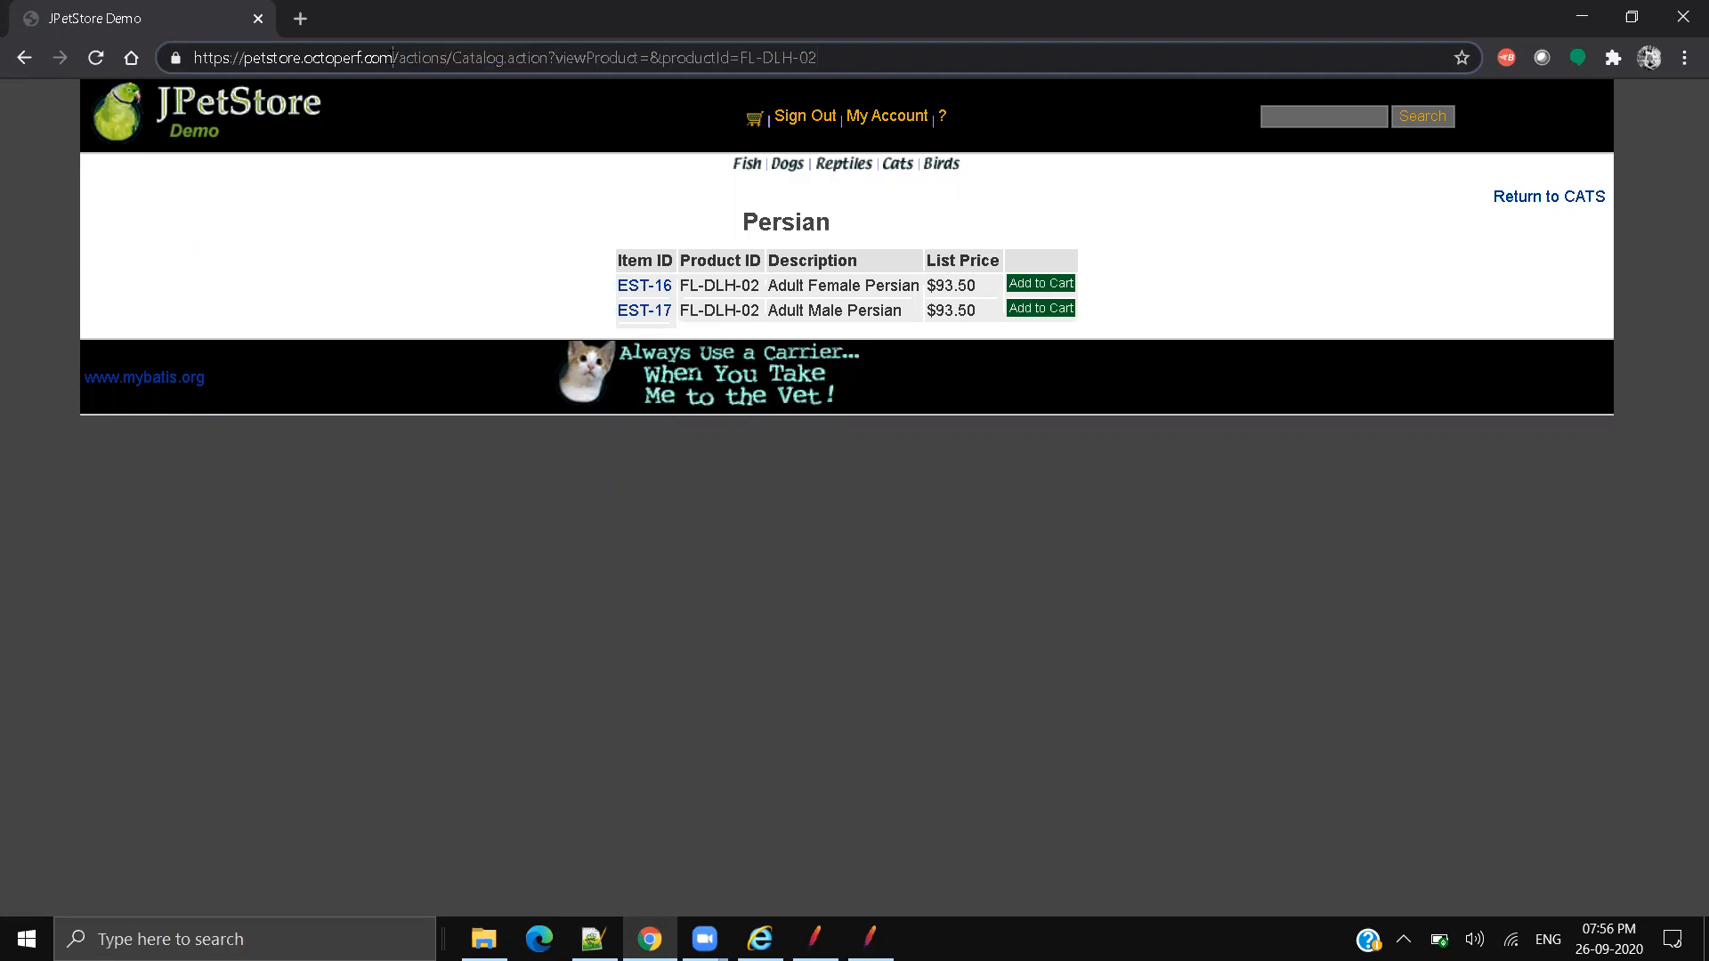
left_click_drag(394, 58, 193, 58)
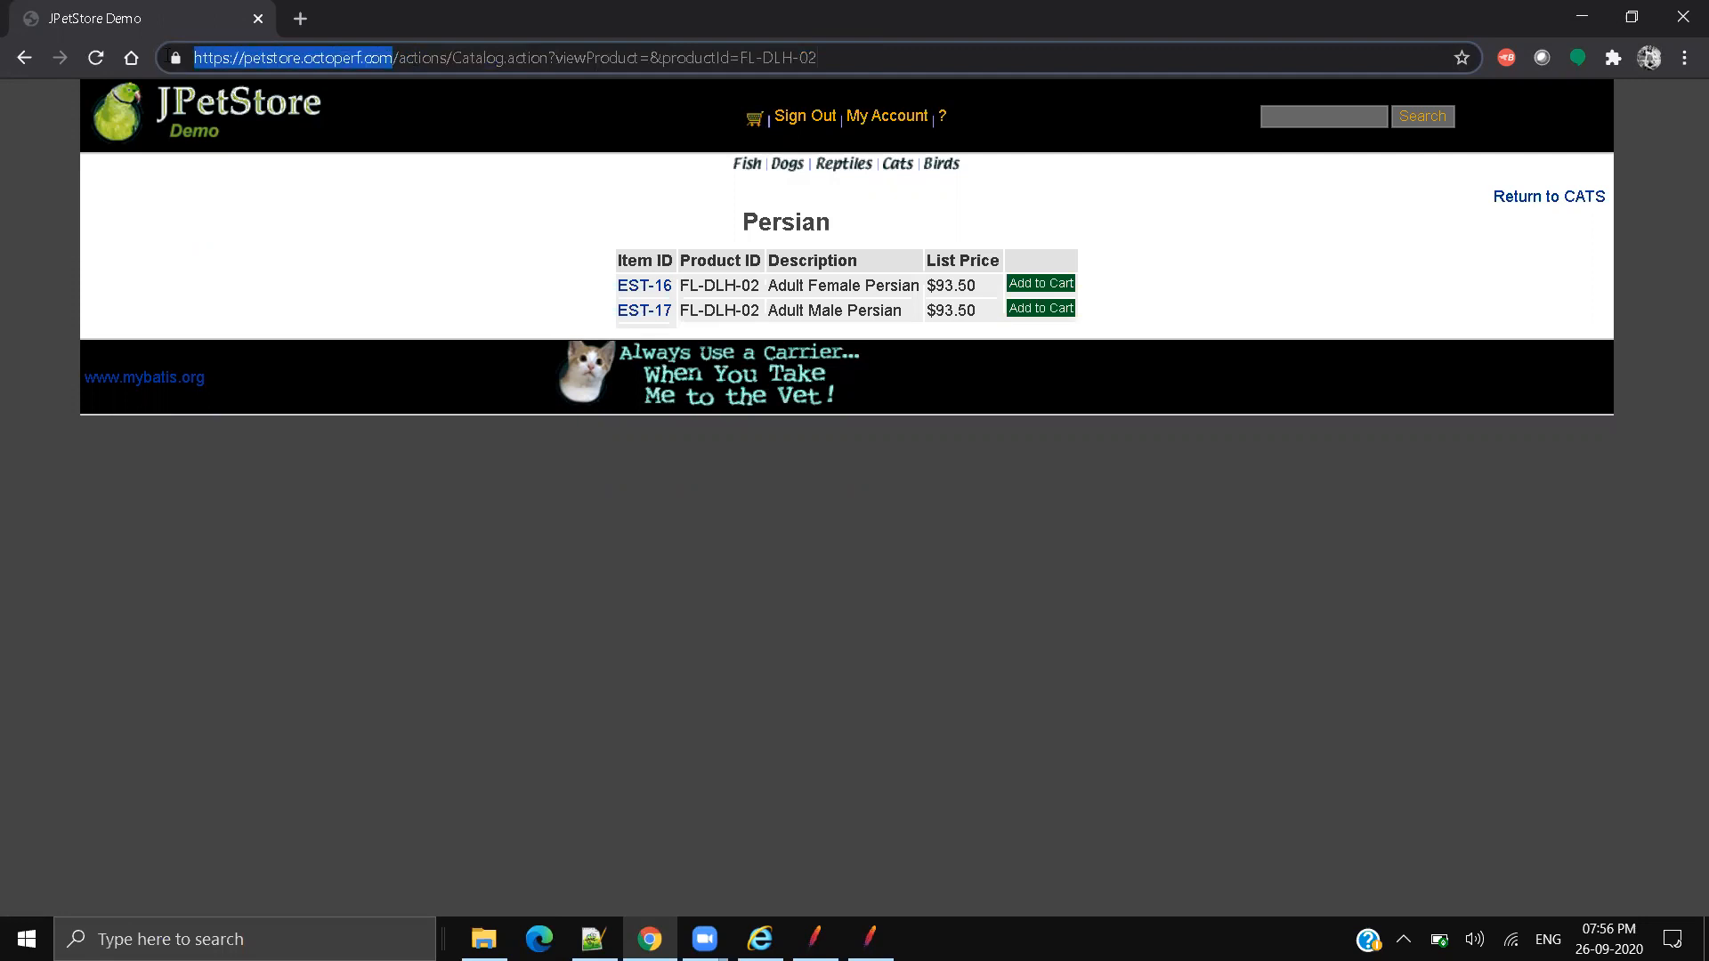
left_click(394, 57)
left_click_drag(394, 57, 820, 59)
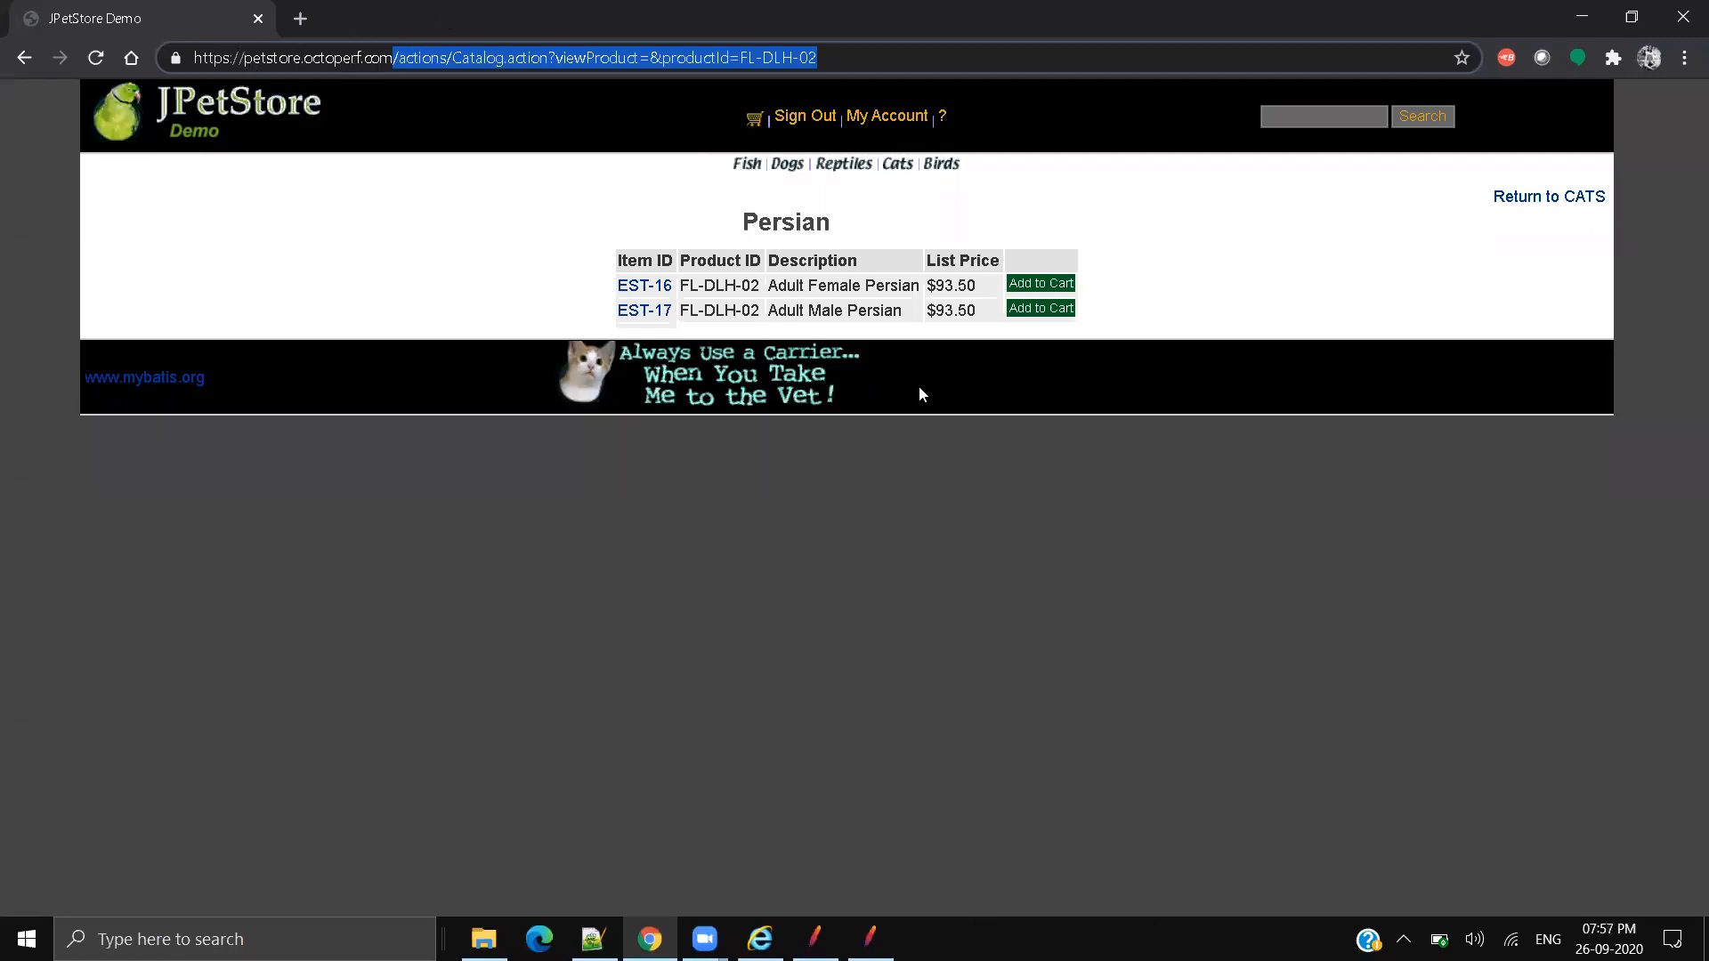
left_click(335, 57)
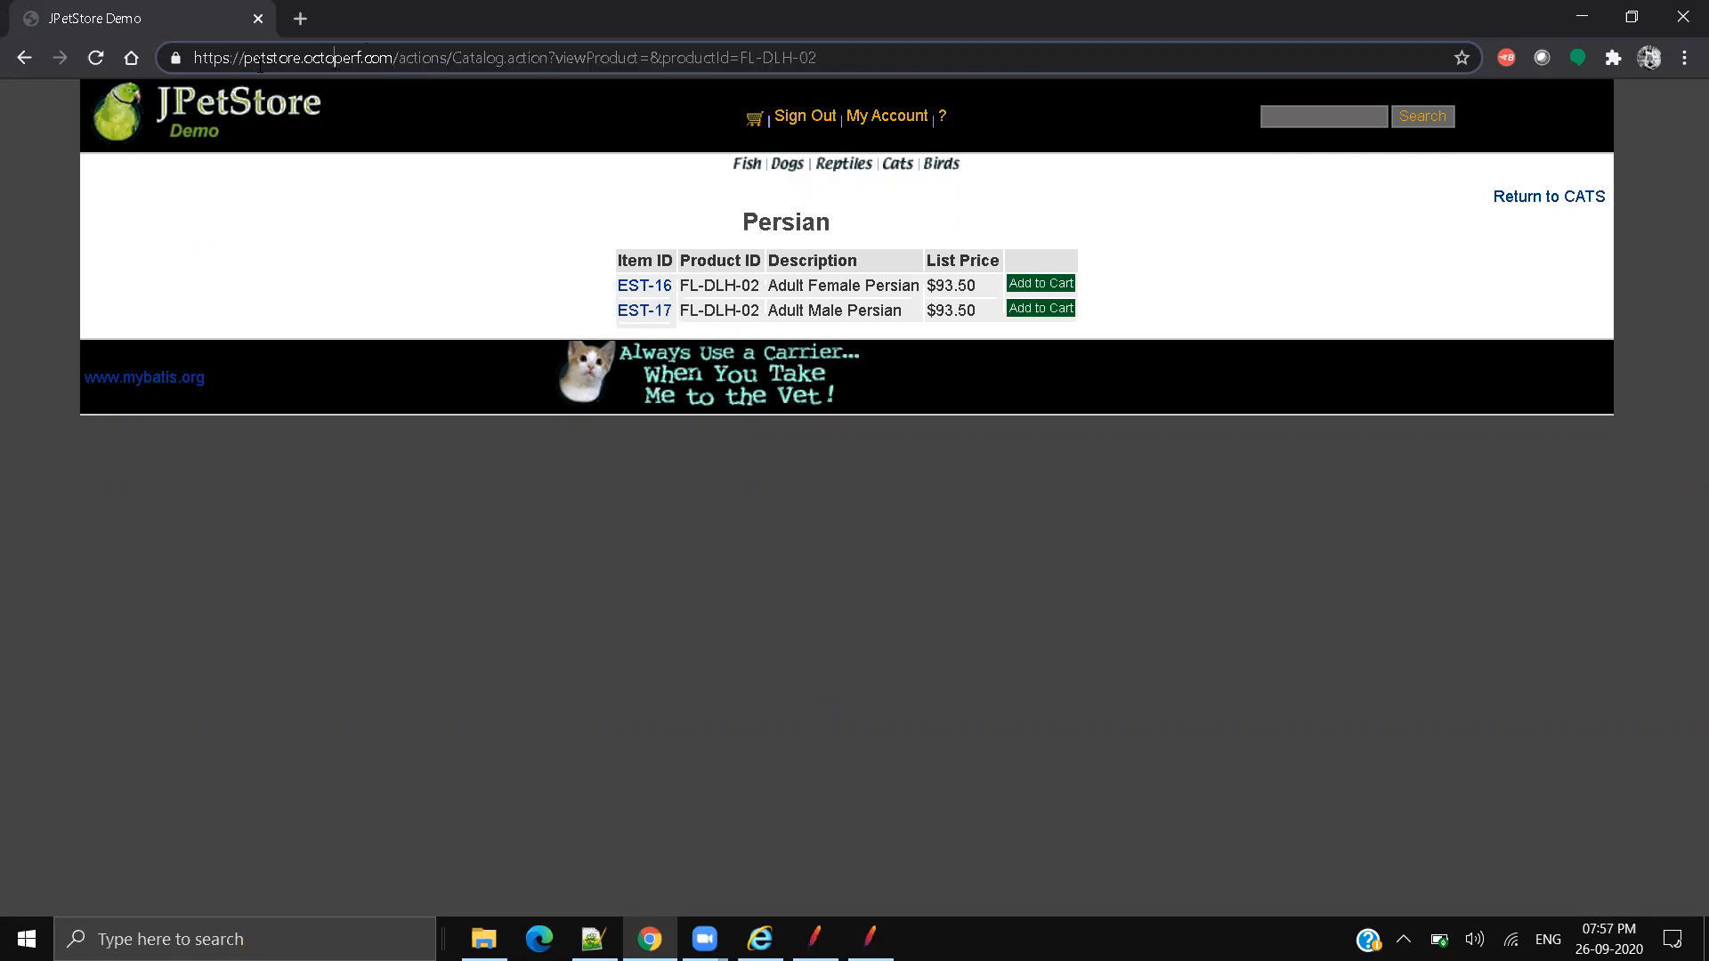
left_click_drag(244, 58, 392, 58)
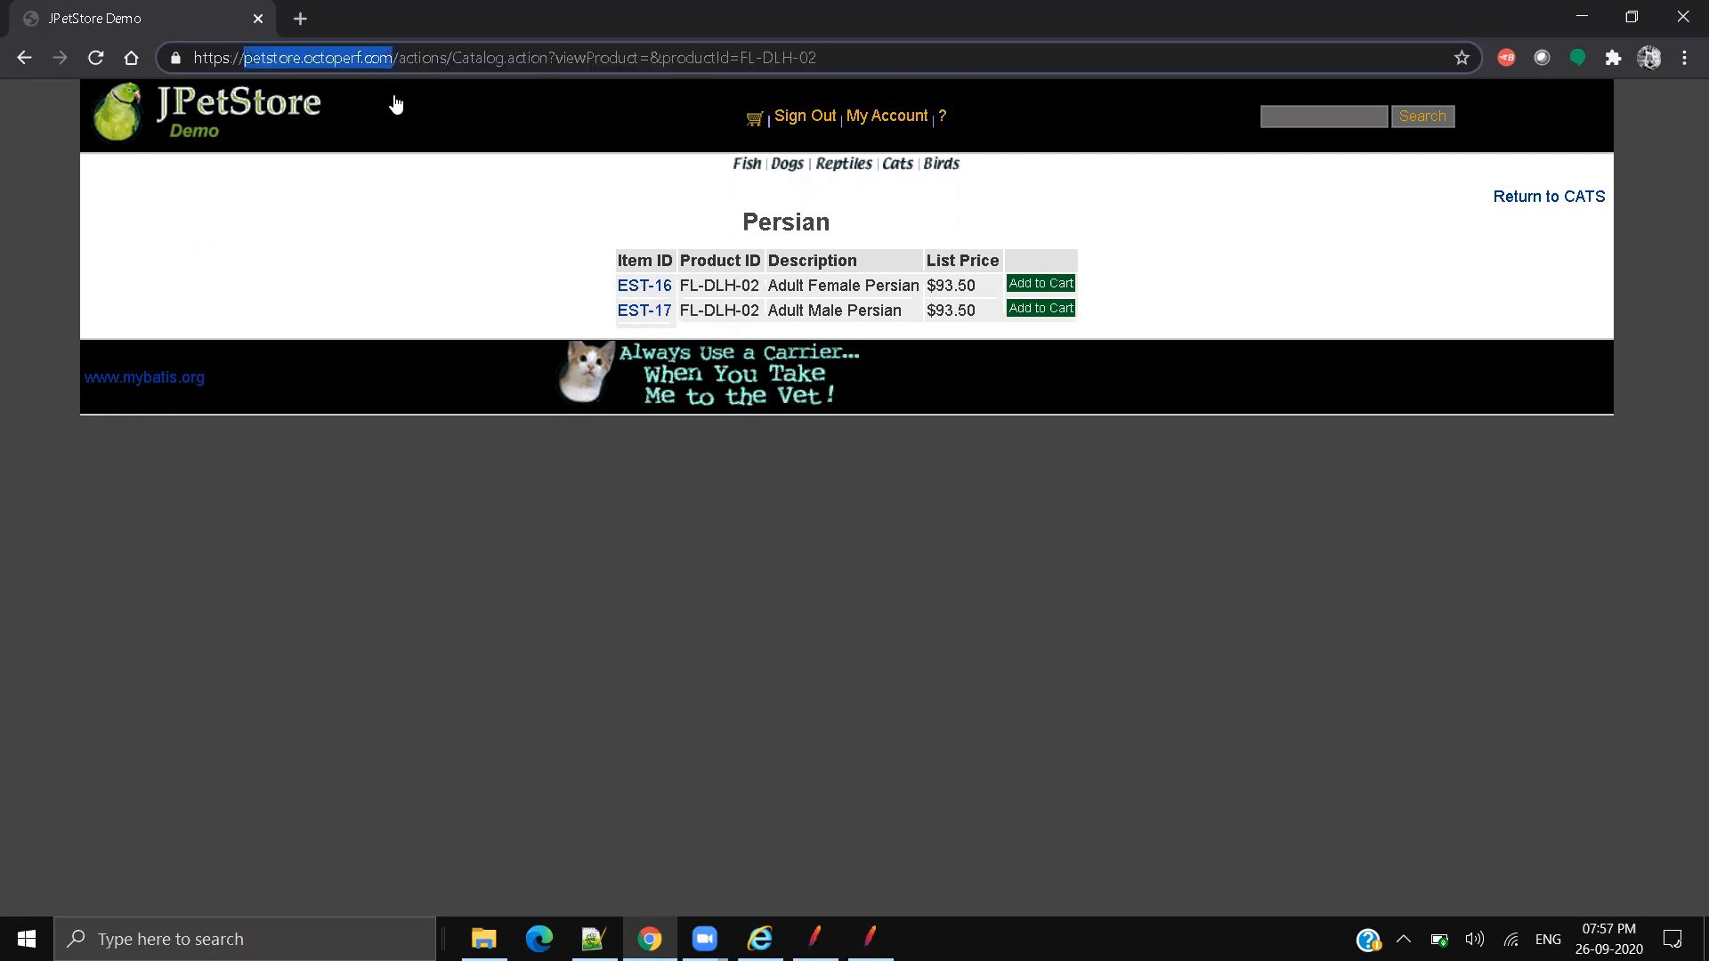
left_click(716, 466)
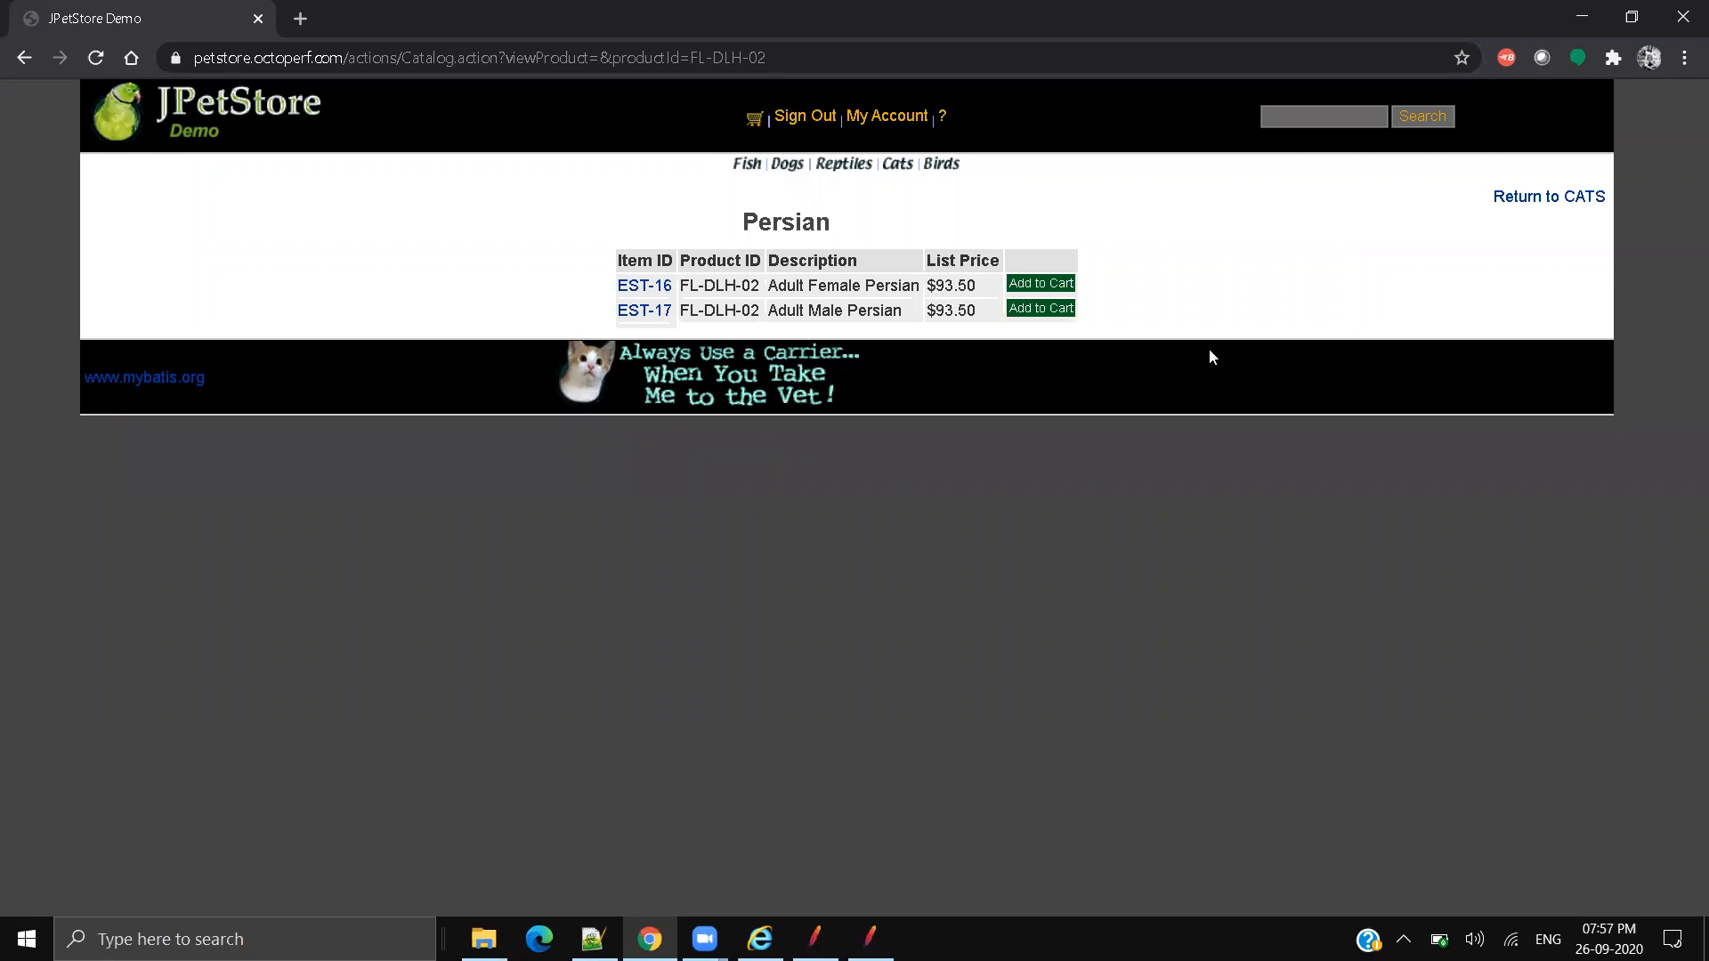
left_click(1582, 16)
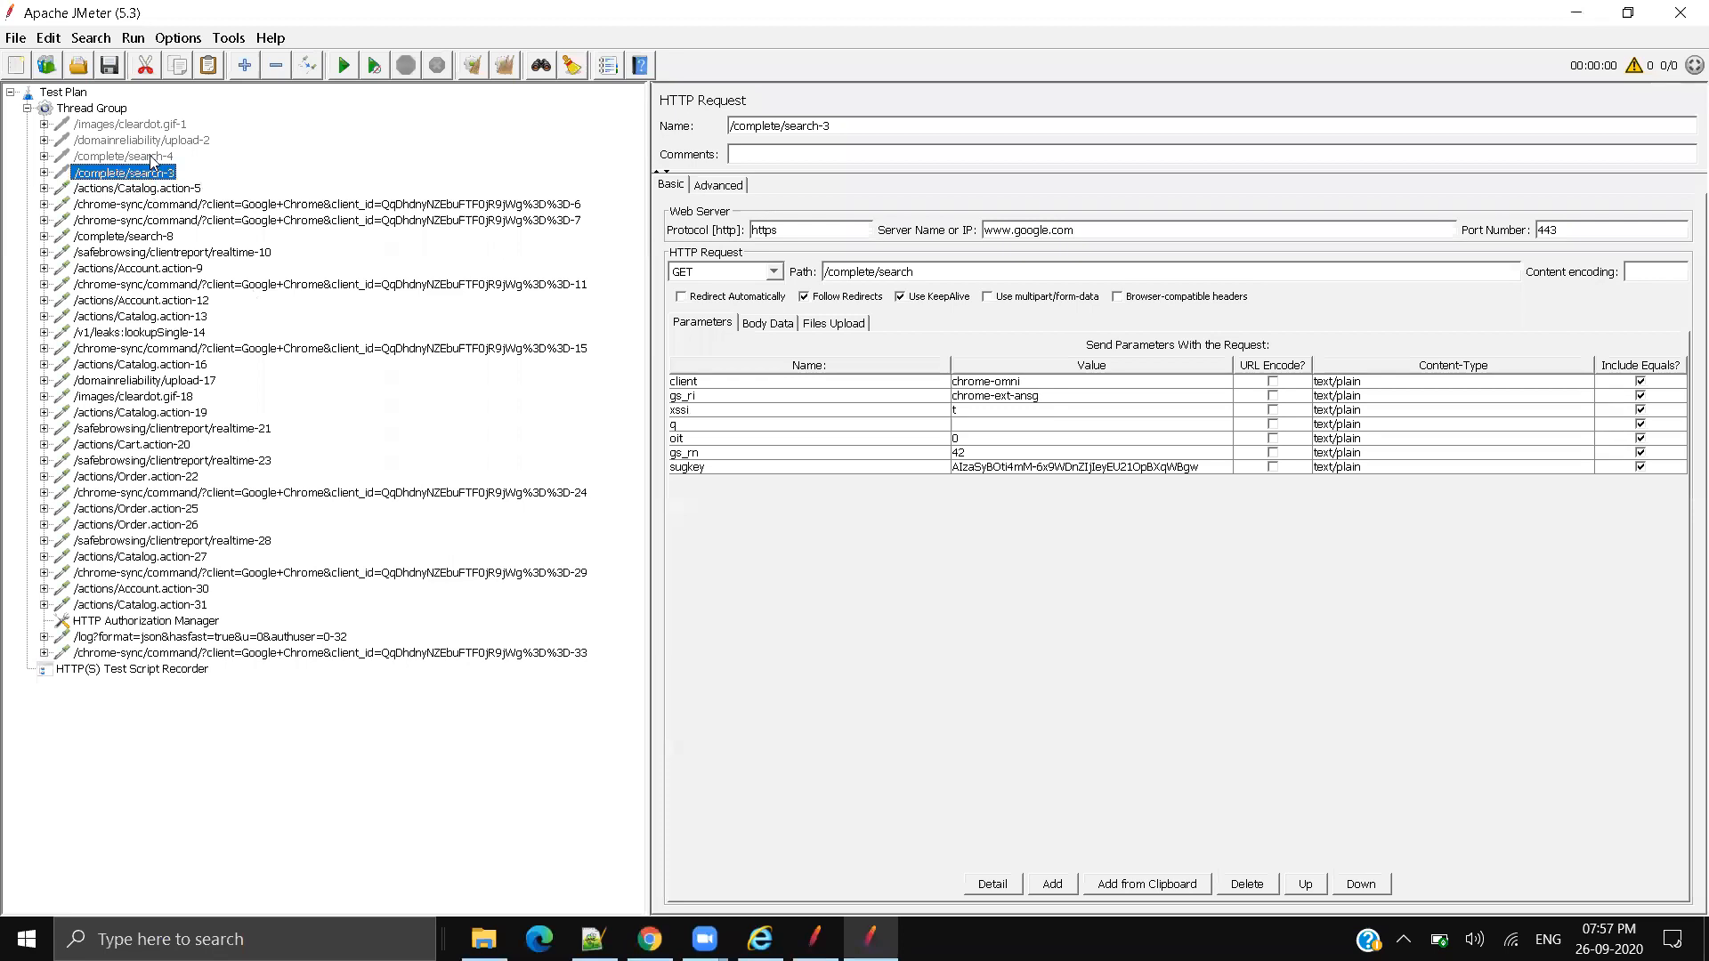
Step: Check Catalog.action-5's petstore.octoperf.com server, then step through chrome-sync, search-8, realtime-10 and Account.action-9
left_click(165, 189)
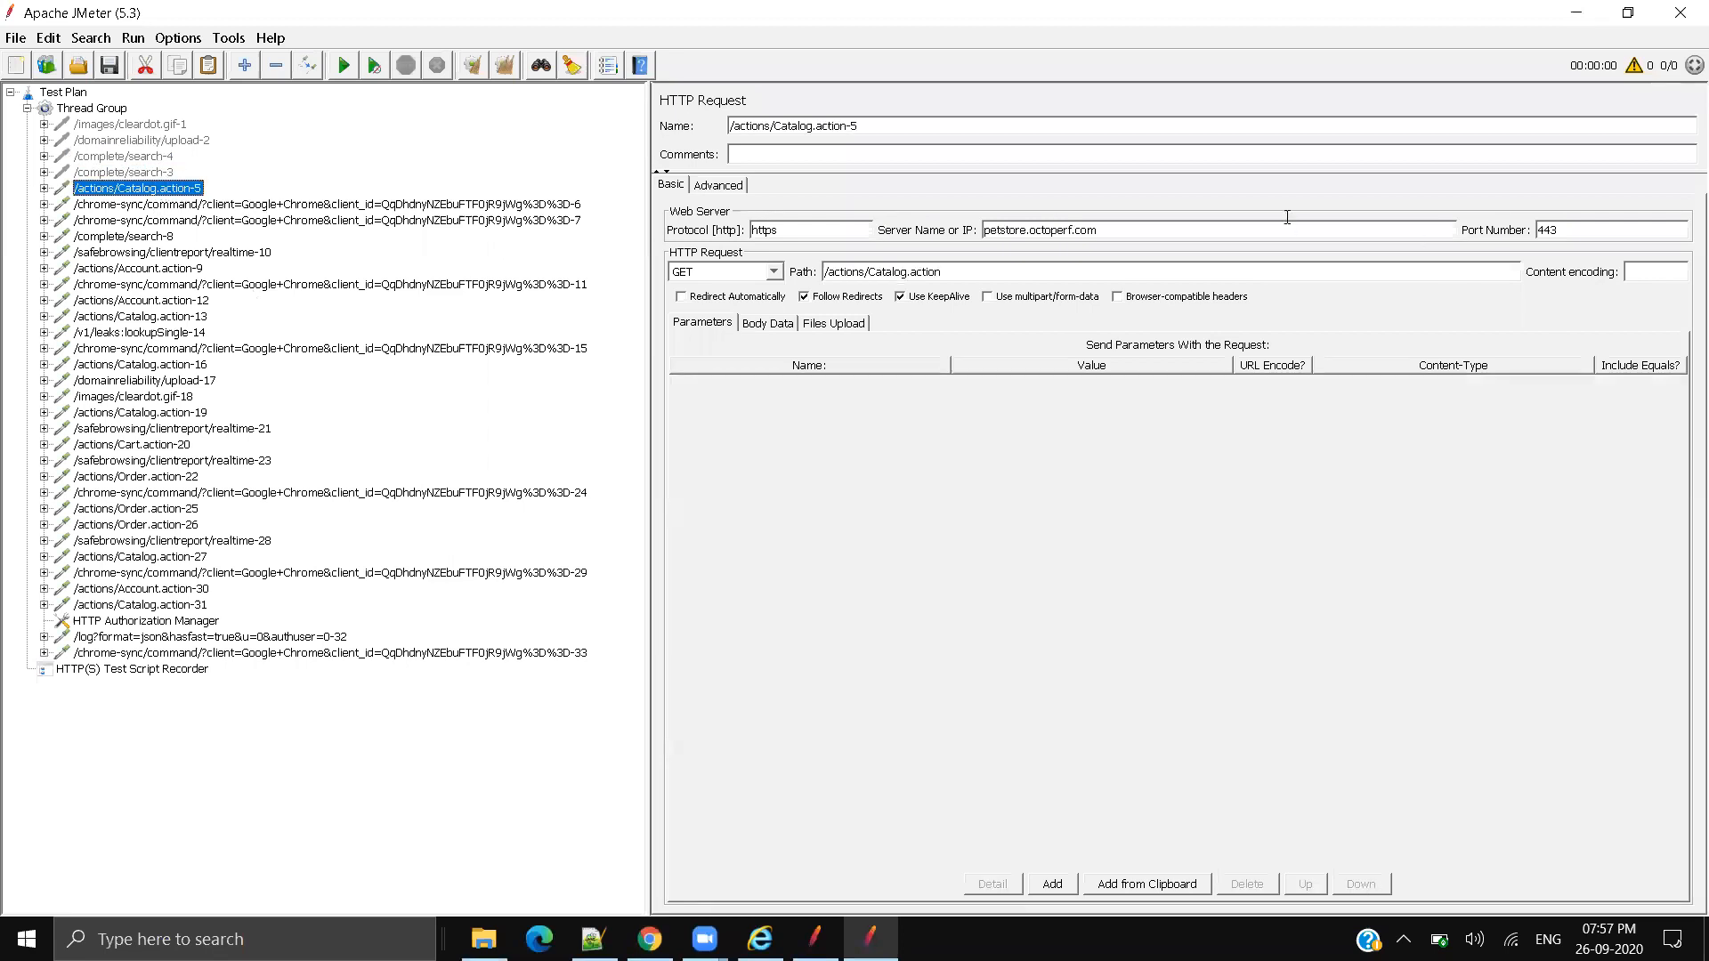
double_click(1089, 231)
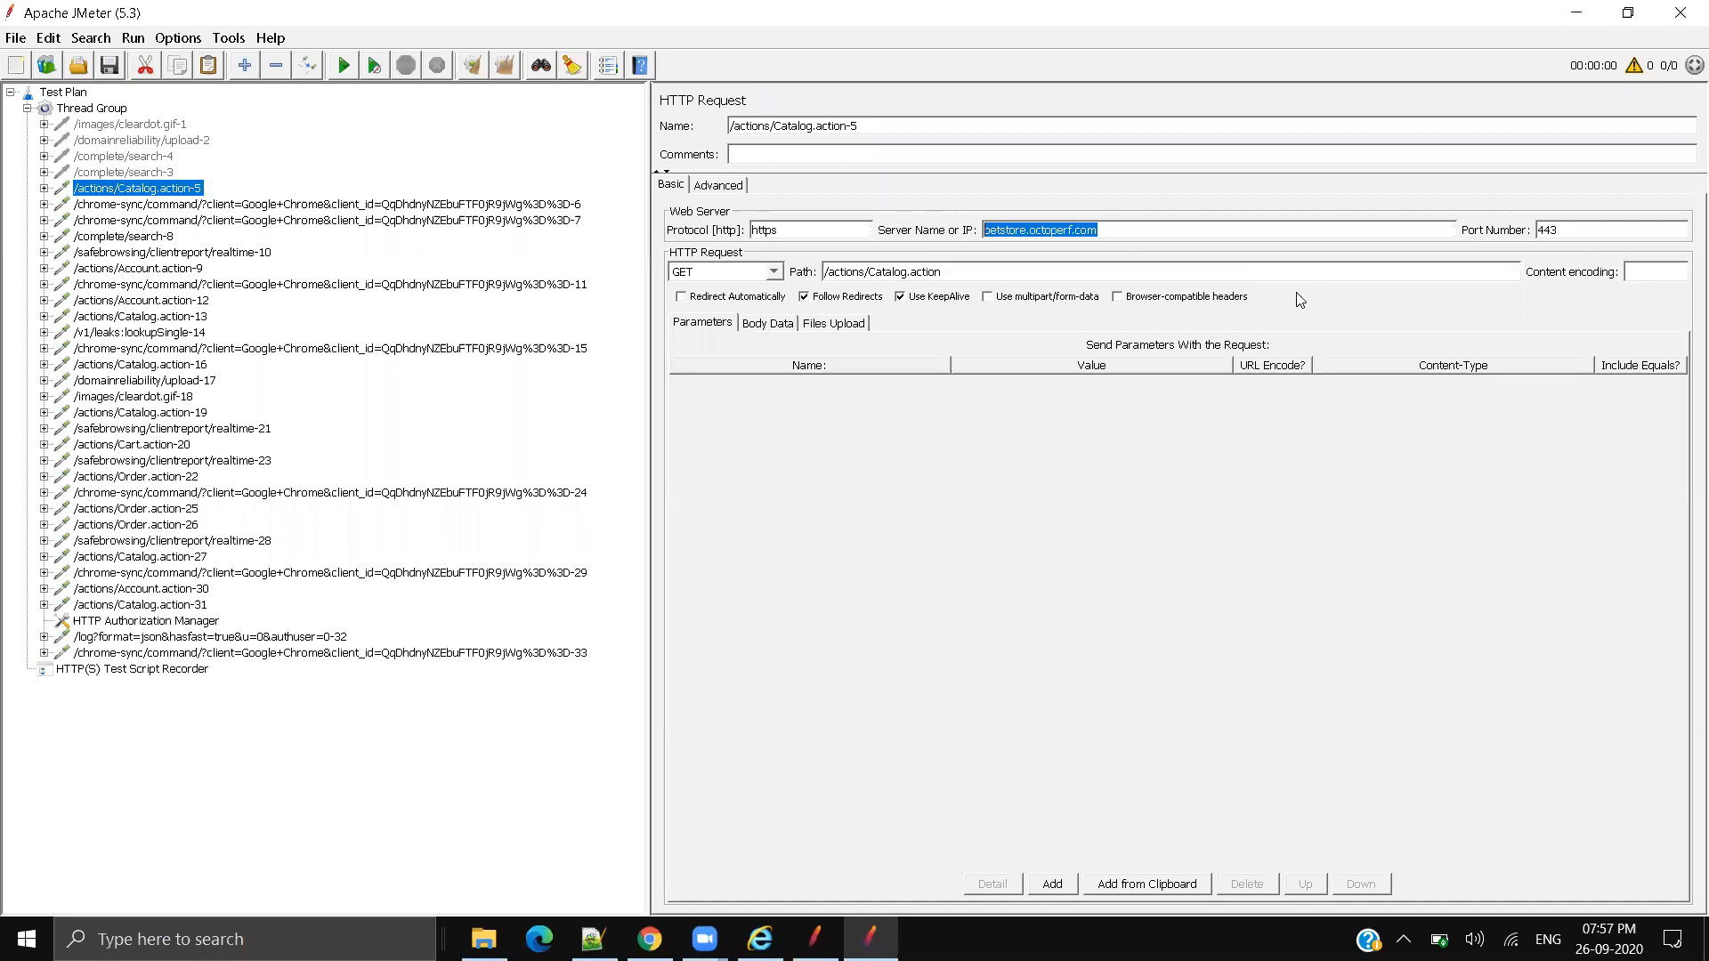
left_click(1150, 237)
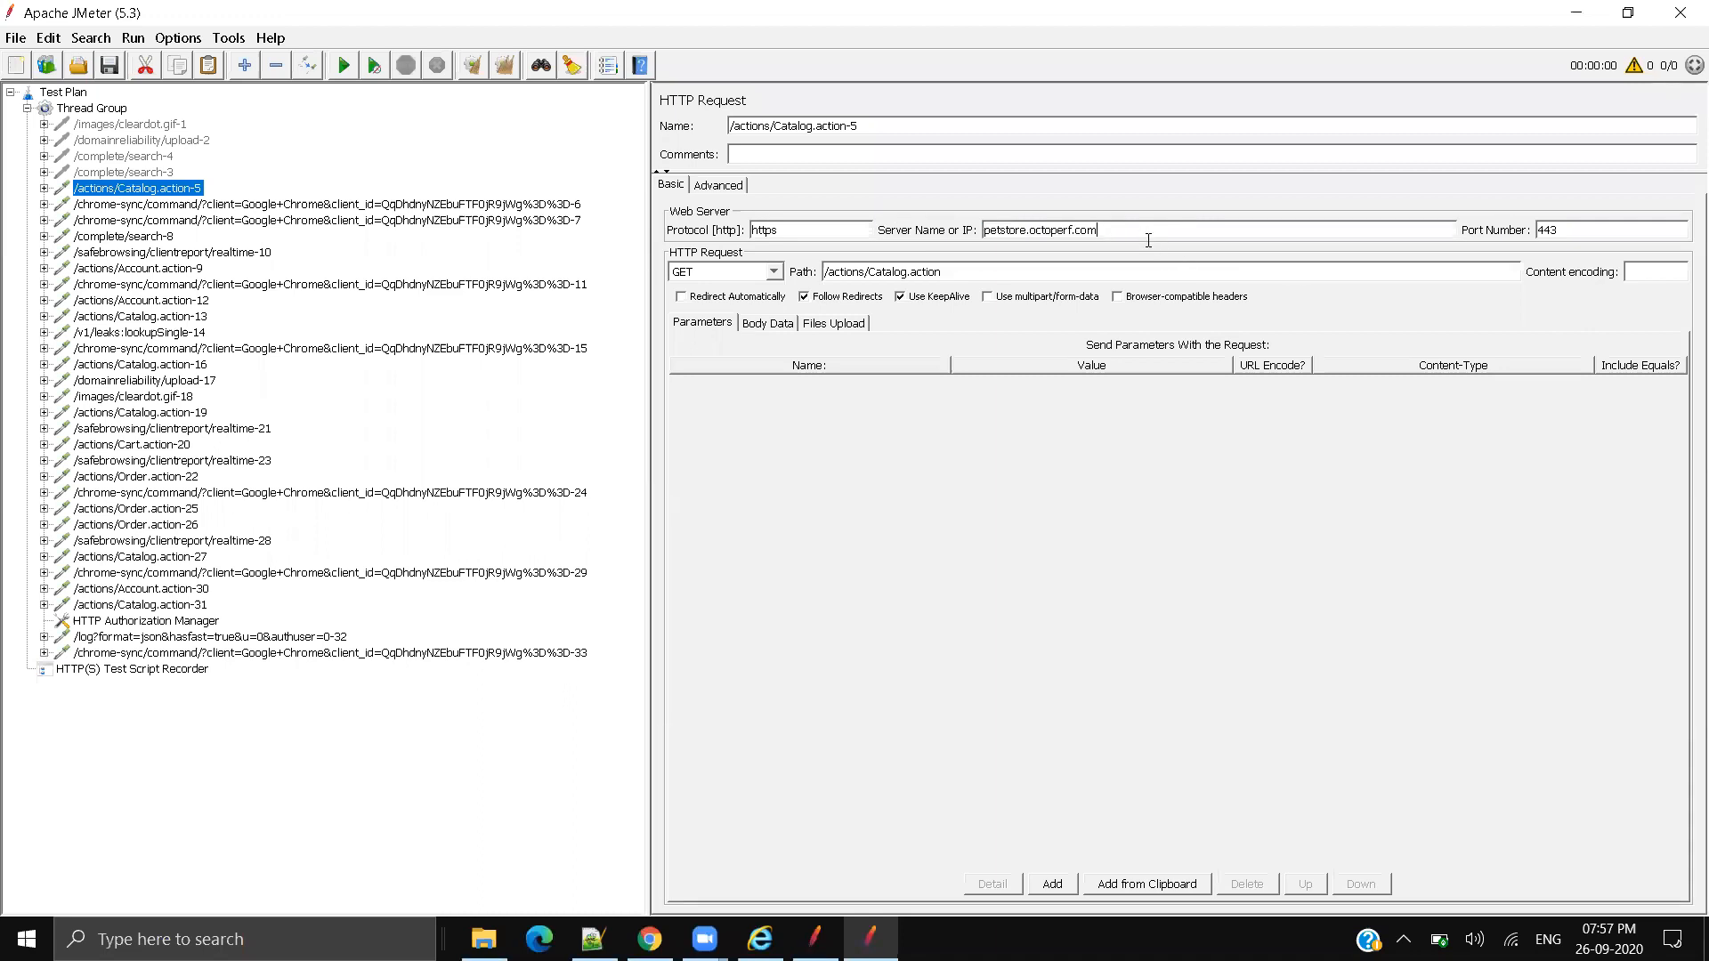
left_click(235, 205)
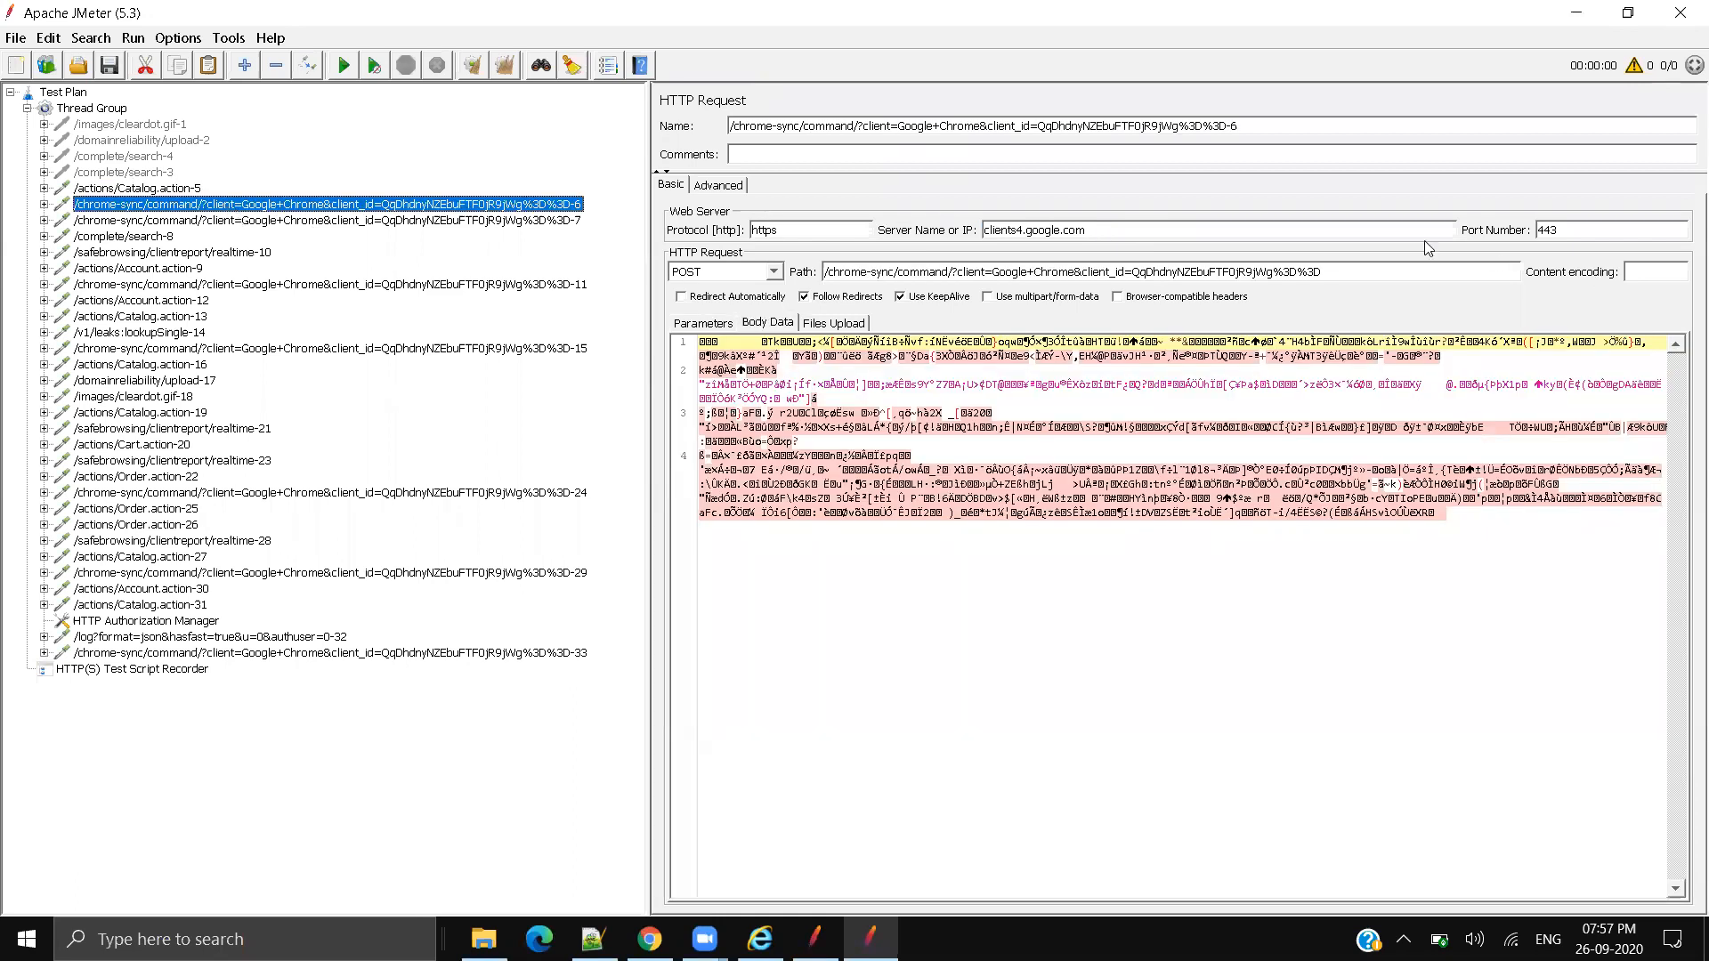
left_click(305, 220, "shift")
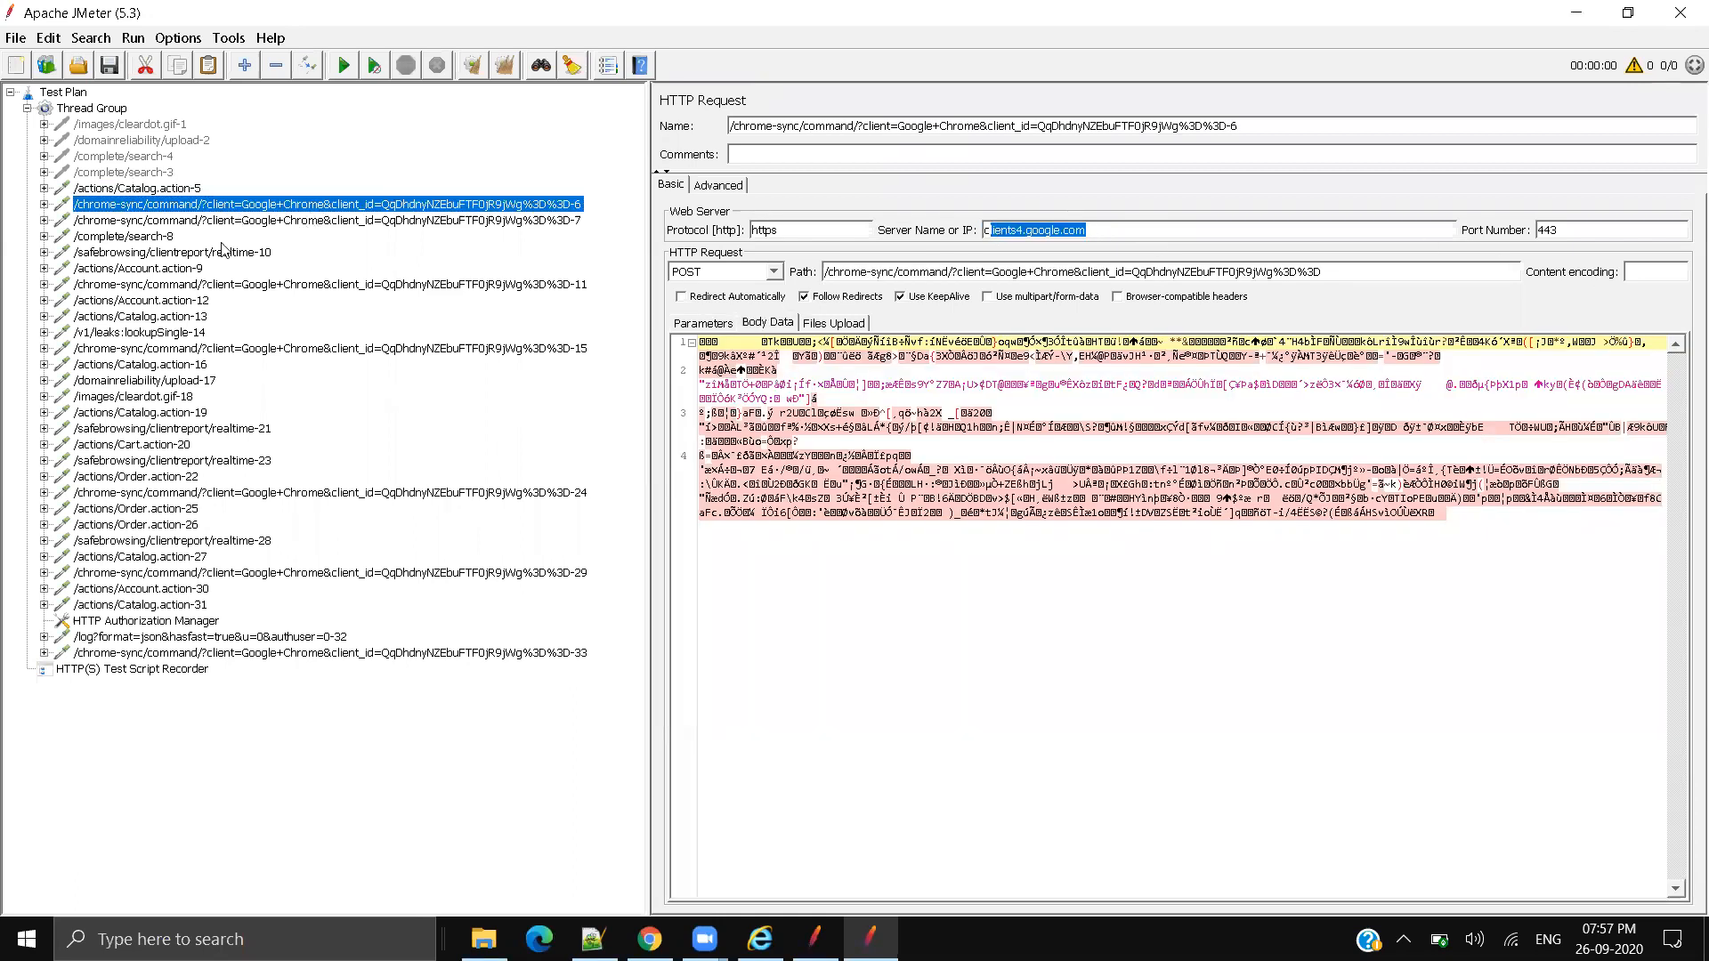
left_click(163, 237, "shift")
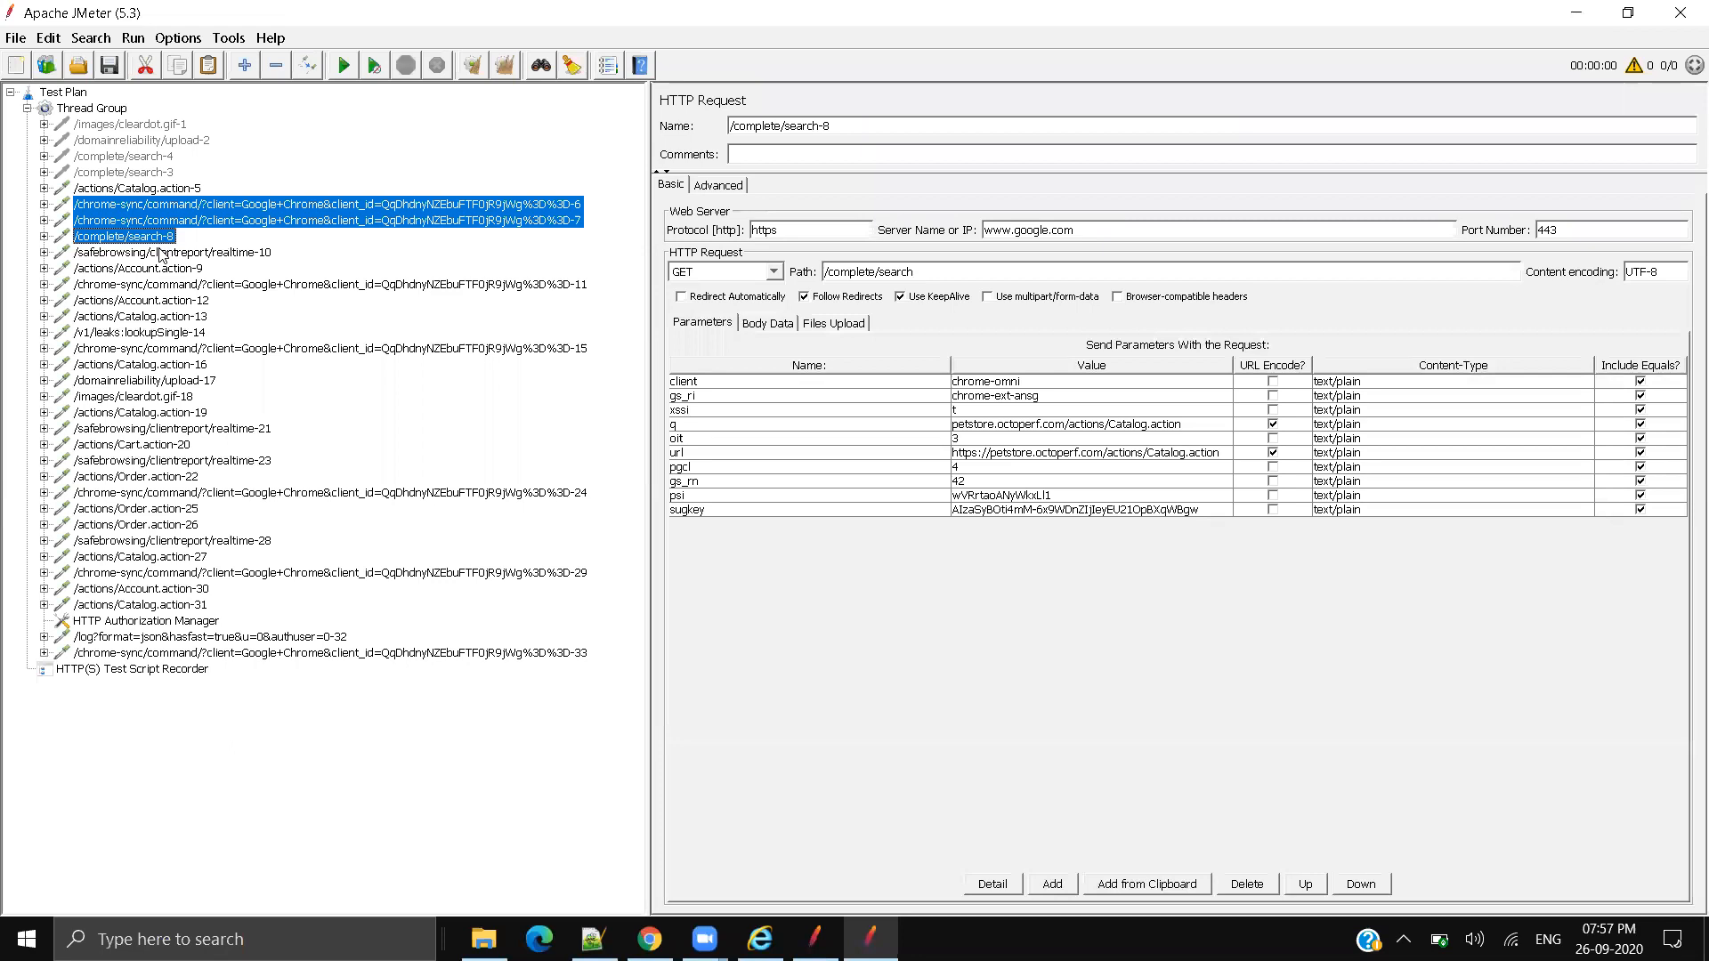
left_click(161, 253, "shift")
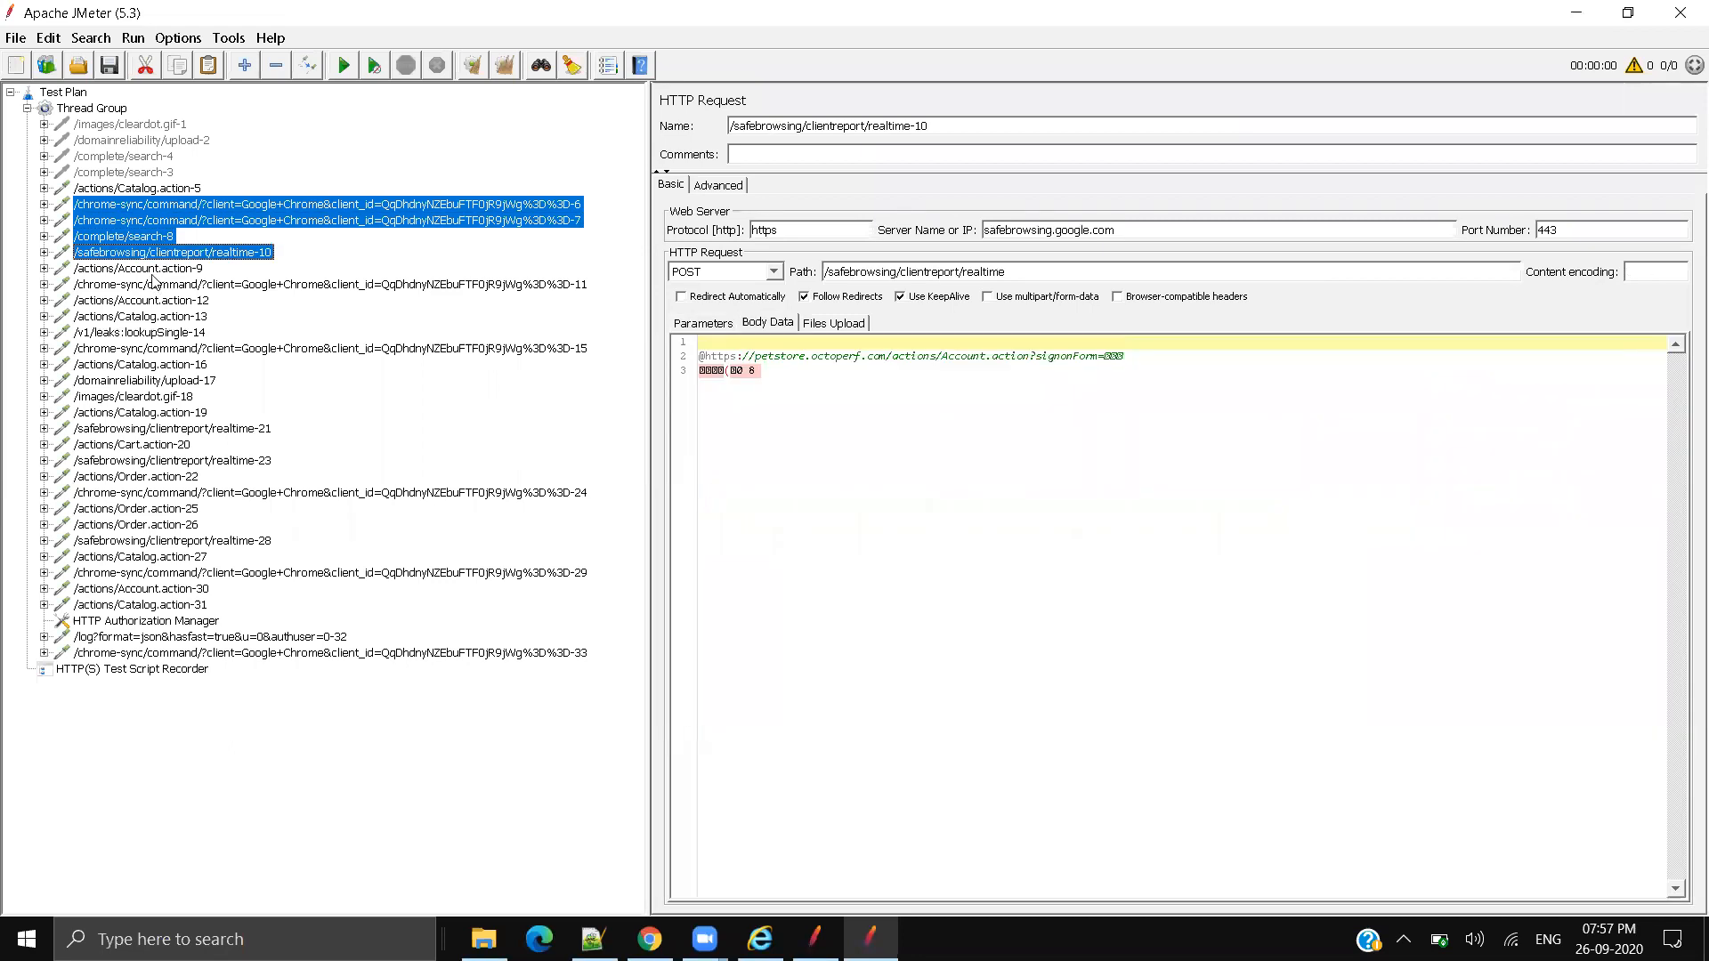
left_click(153, 273, "shift")
left_click(171, 254, "shift")
left_click(199, 271)
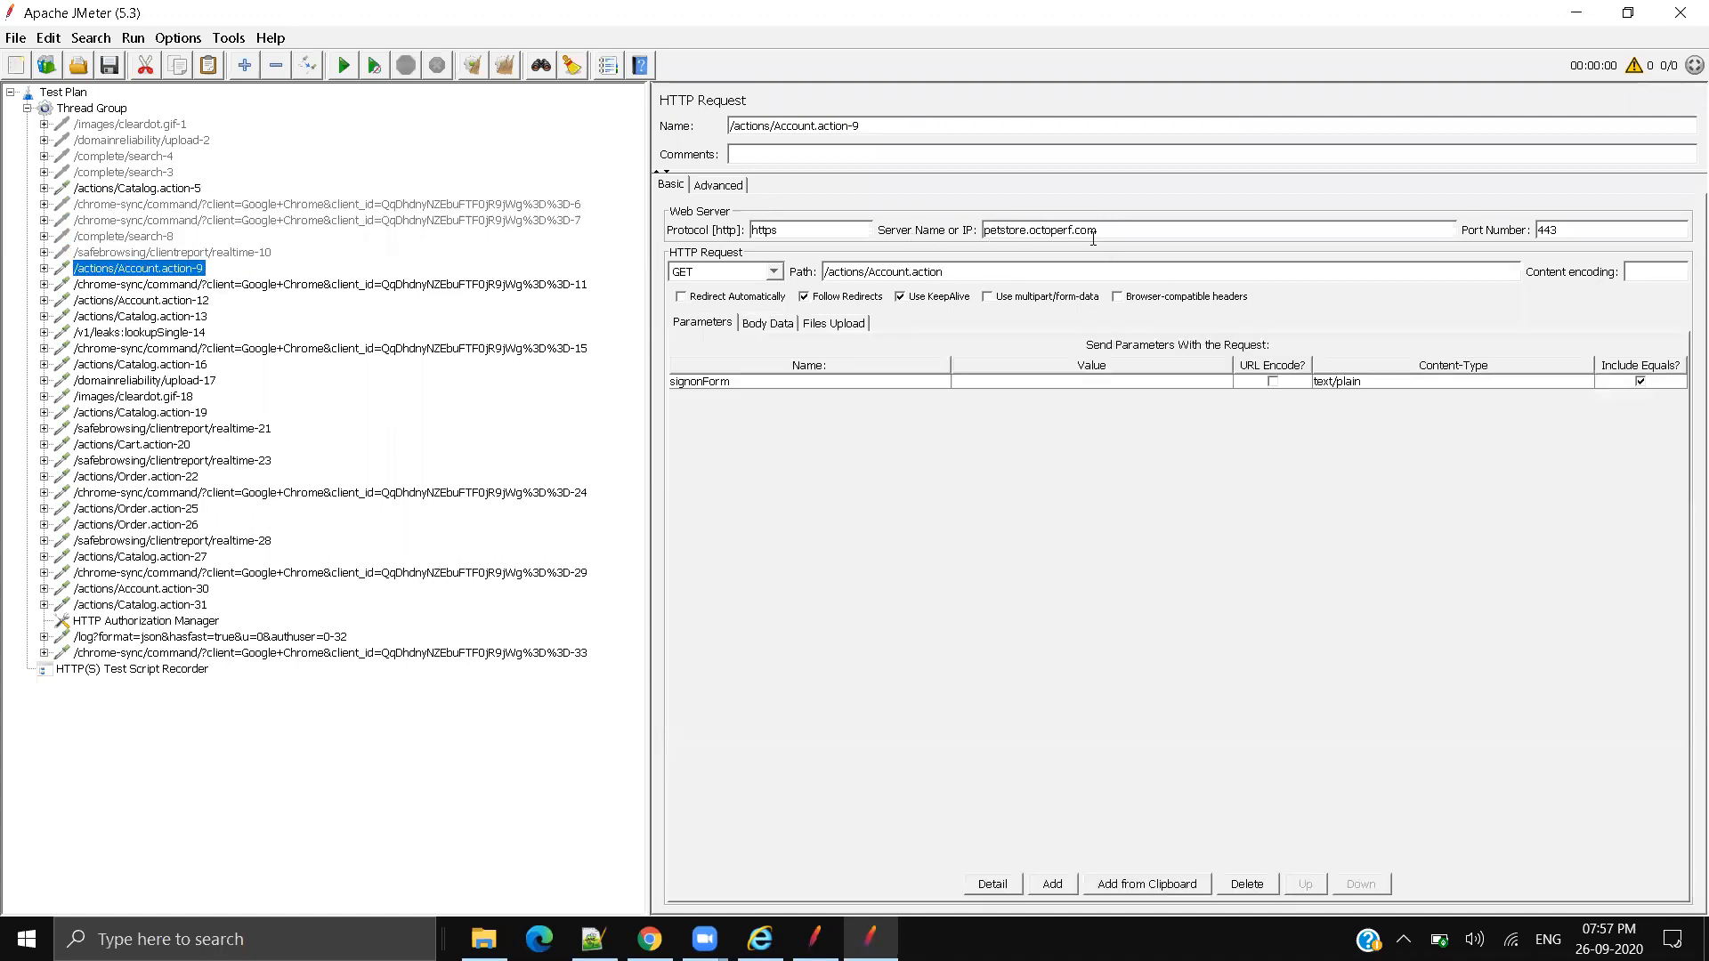
Step: Inspect Account.action-12, Catalog.action-13, lookupSingle-14 and chrome-sync-15's clients4.google.com server, then show the recorder
key("ctrl+a")
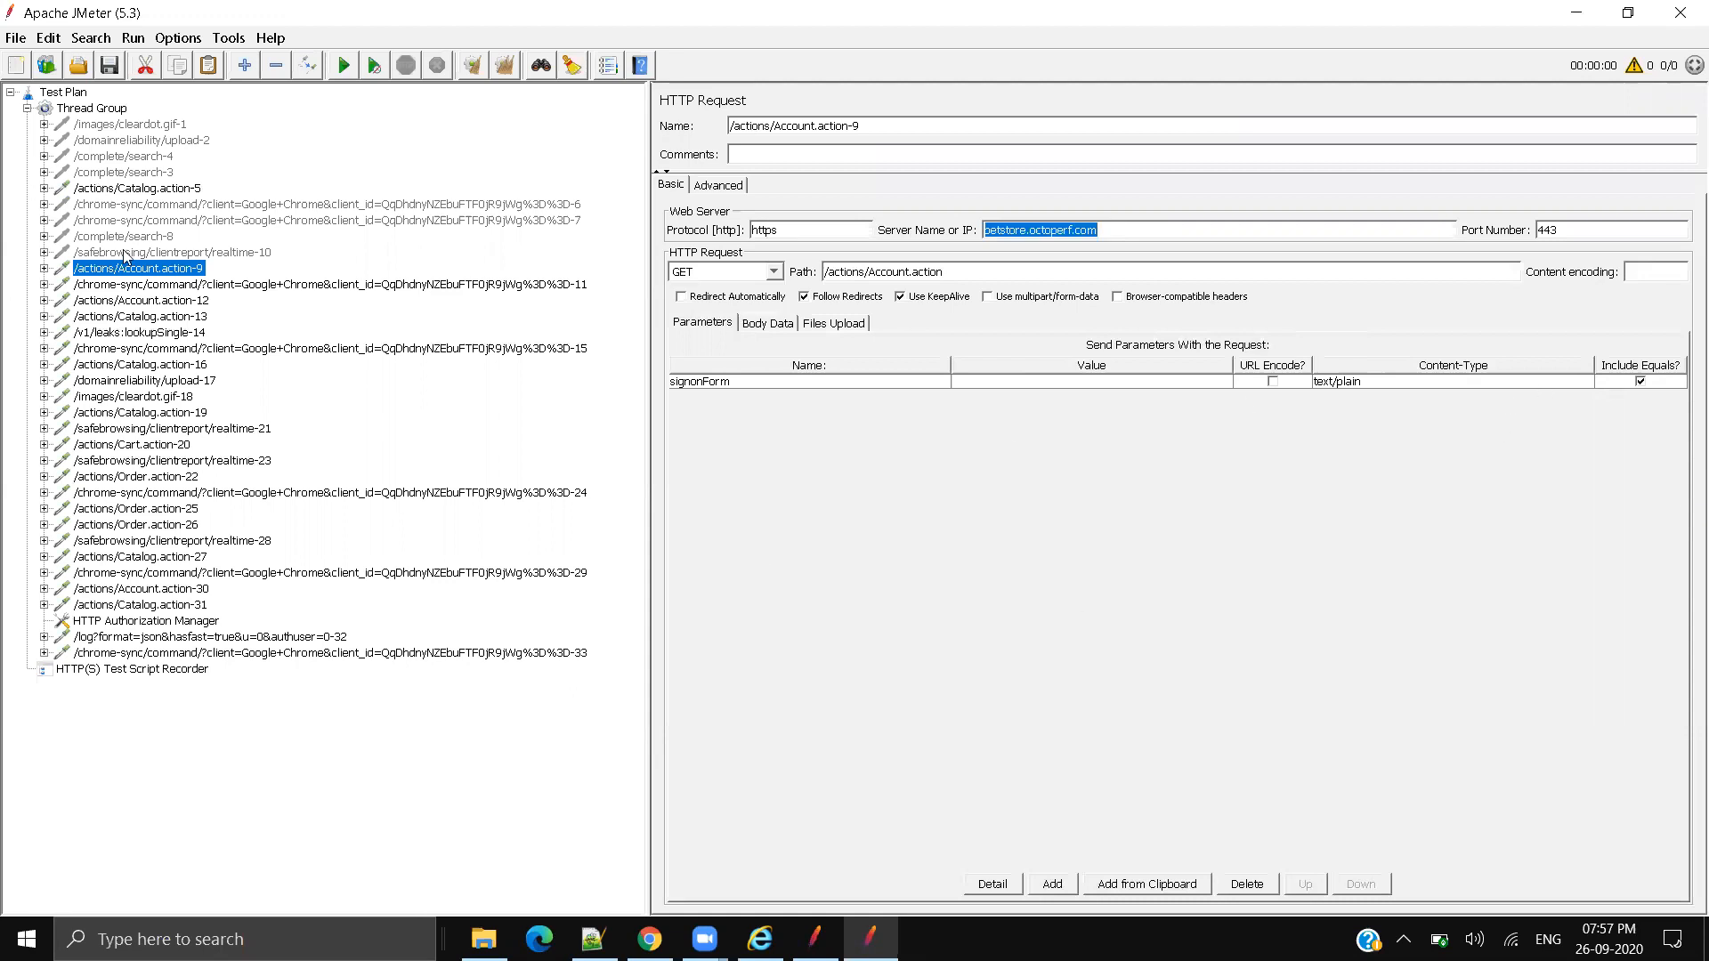
left_click(147, 285)
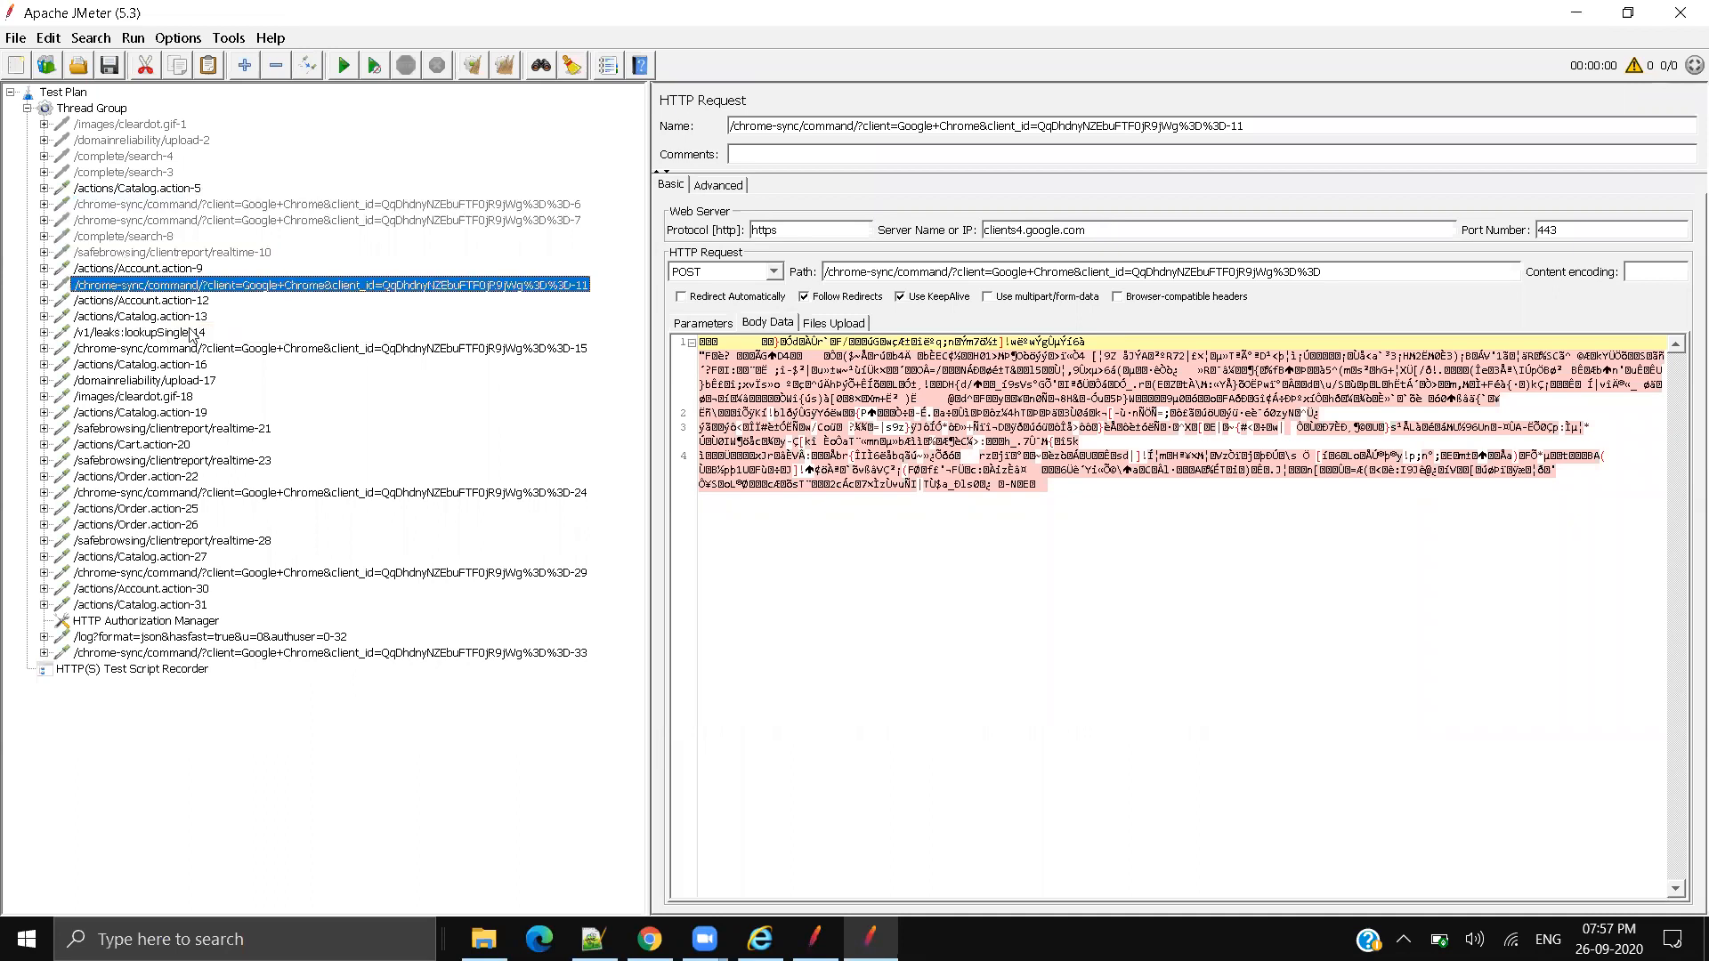
left_click(184, 302)
left_click(175, 323)
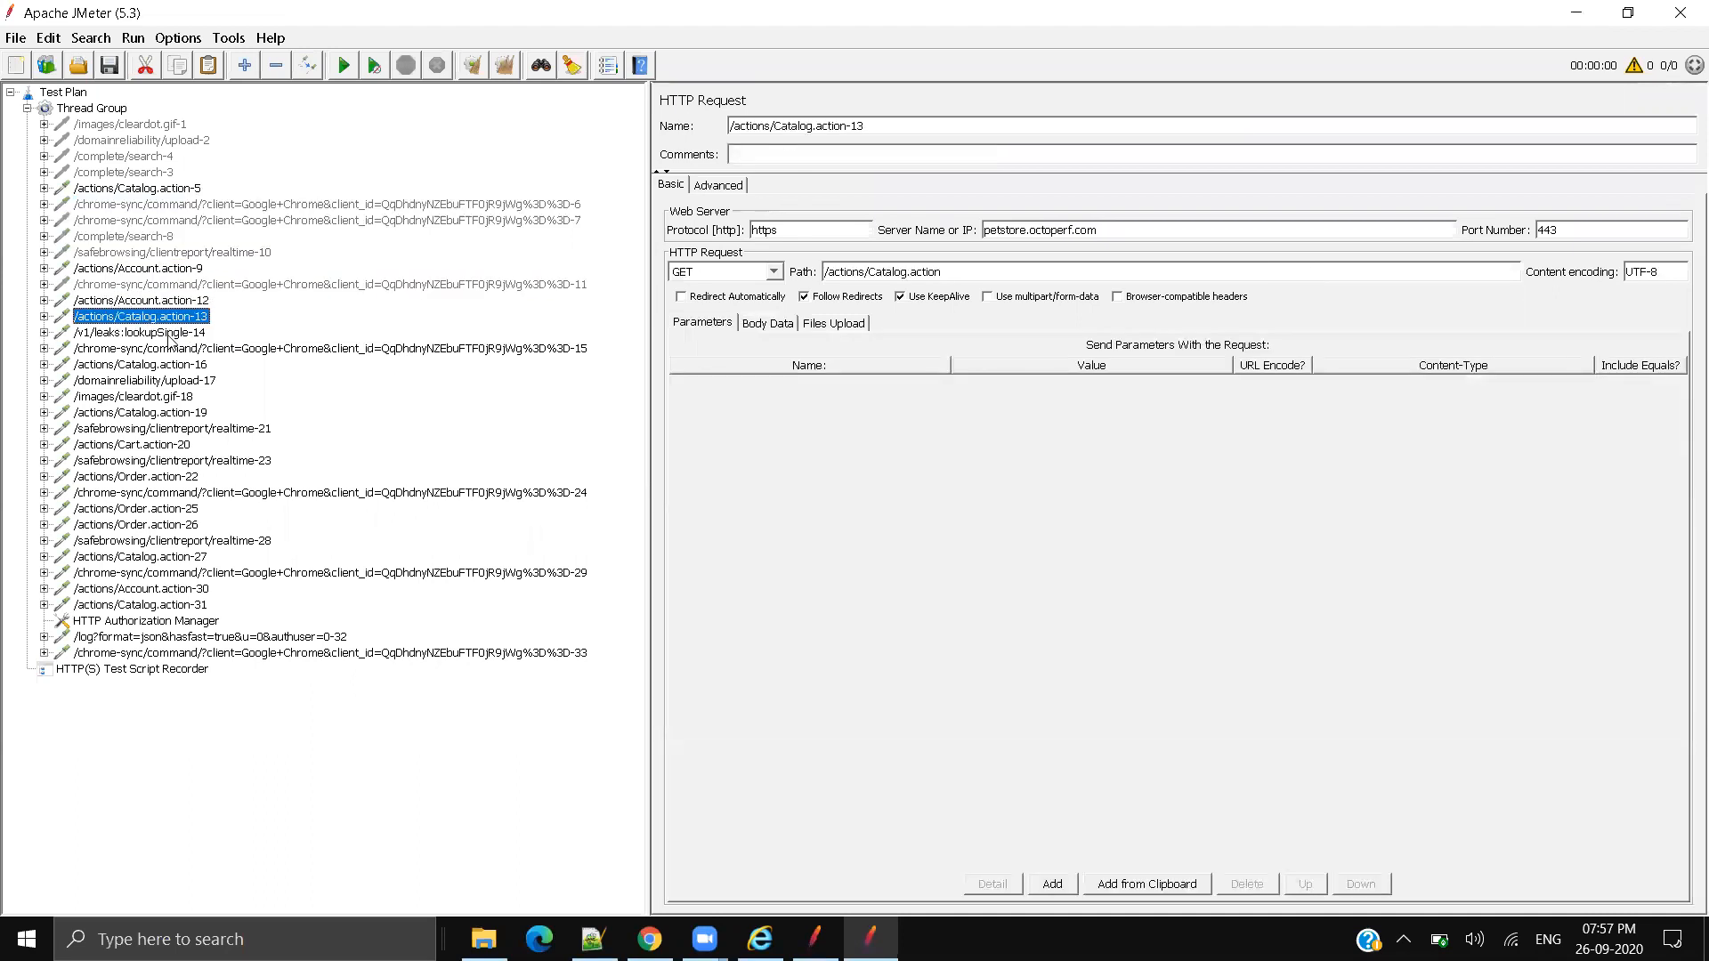
left_click(168, 335)
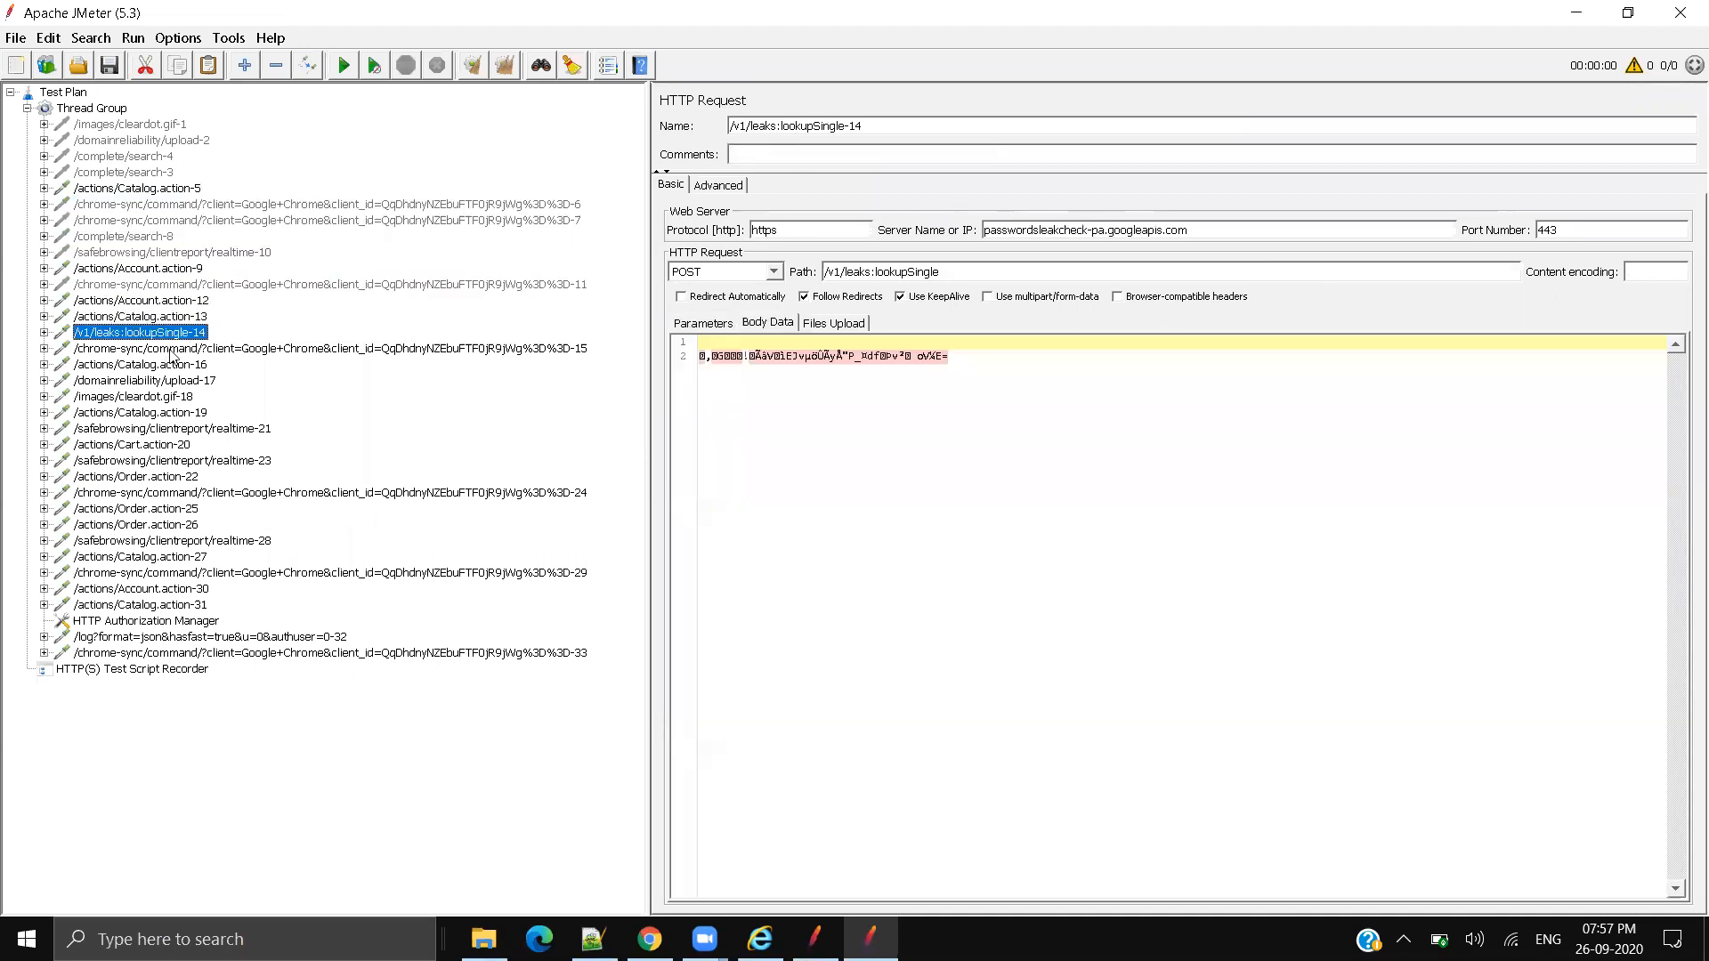
left_click(167, 349)
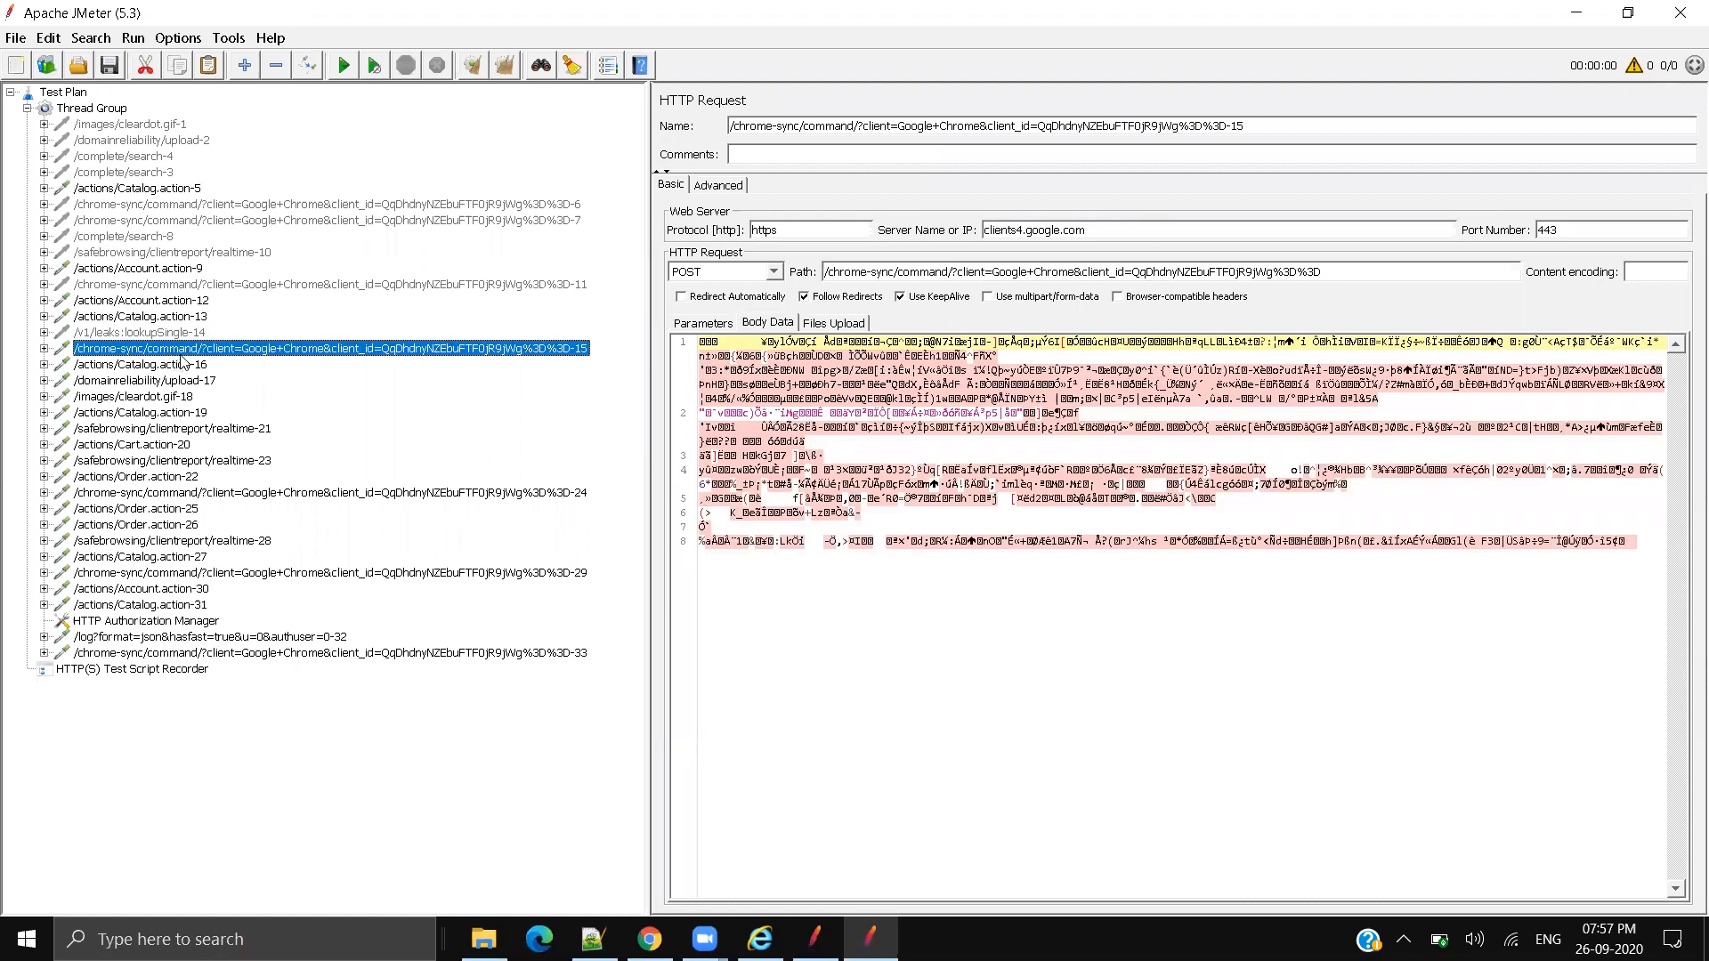
left_click_drag(1027, 230, 1117, 236)
left_click(1118, 232)
triple_click(1098, 221)
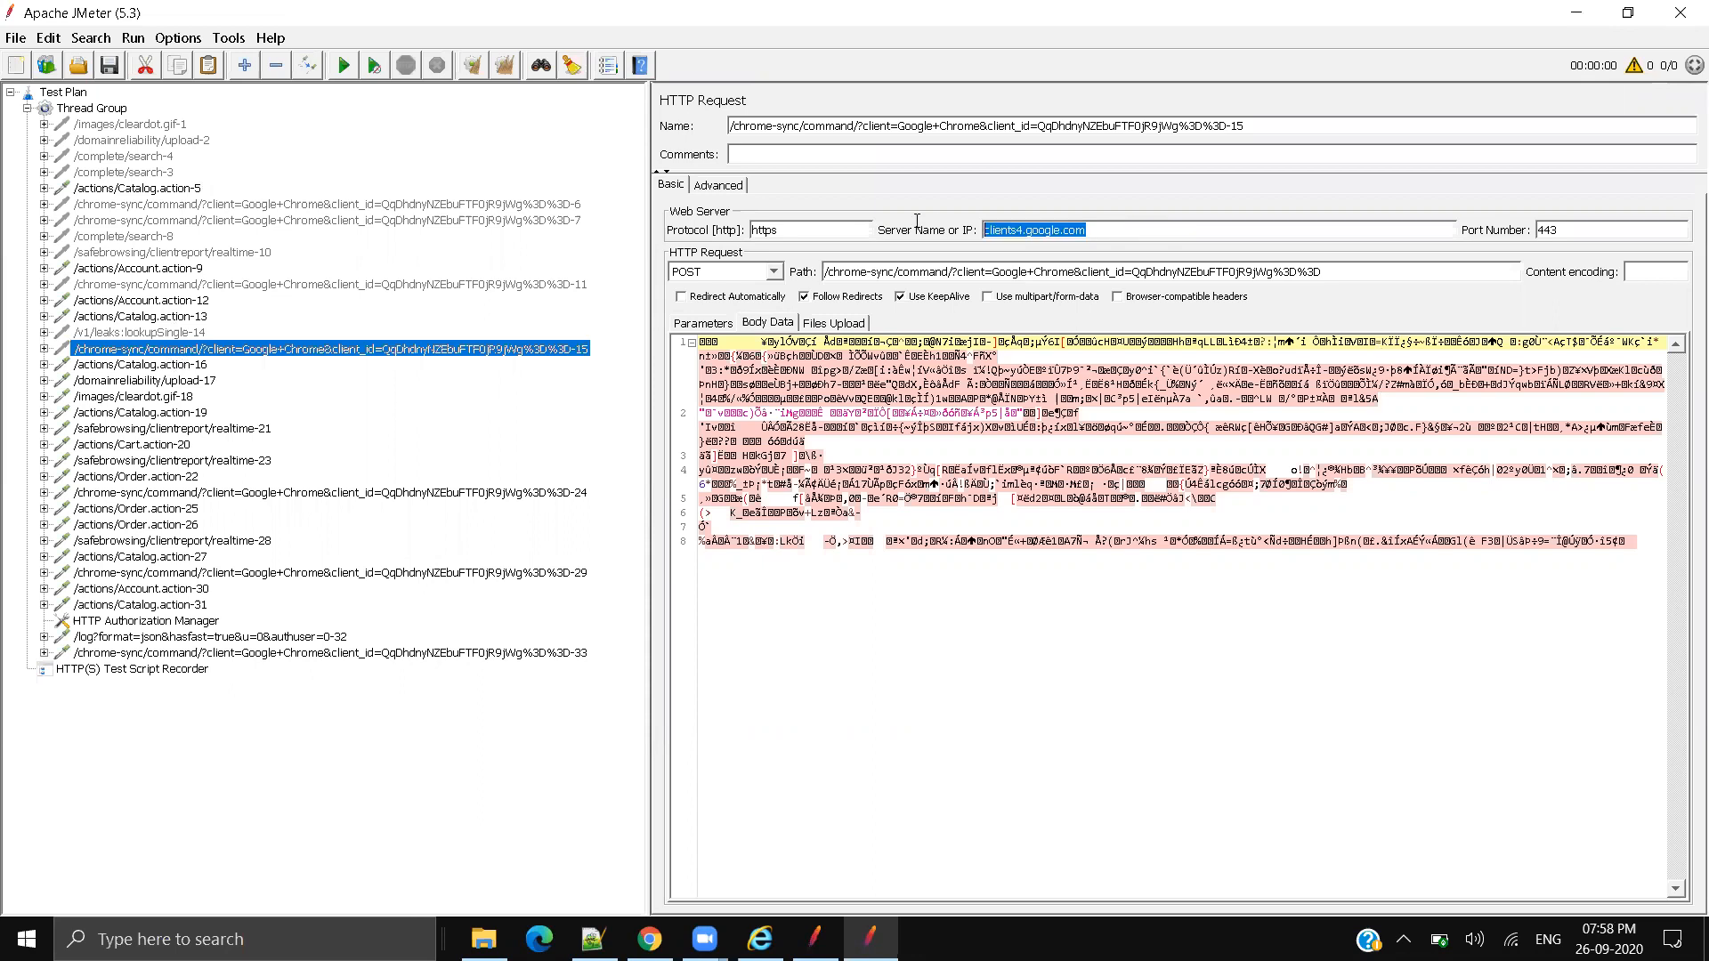
left_click(120, 669)
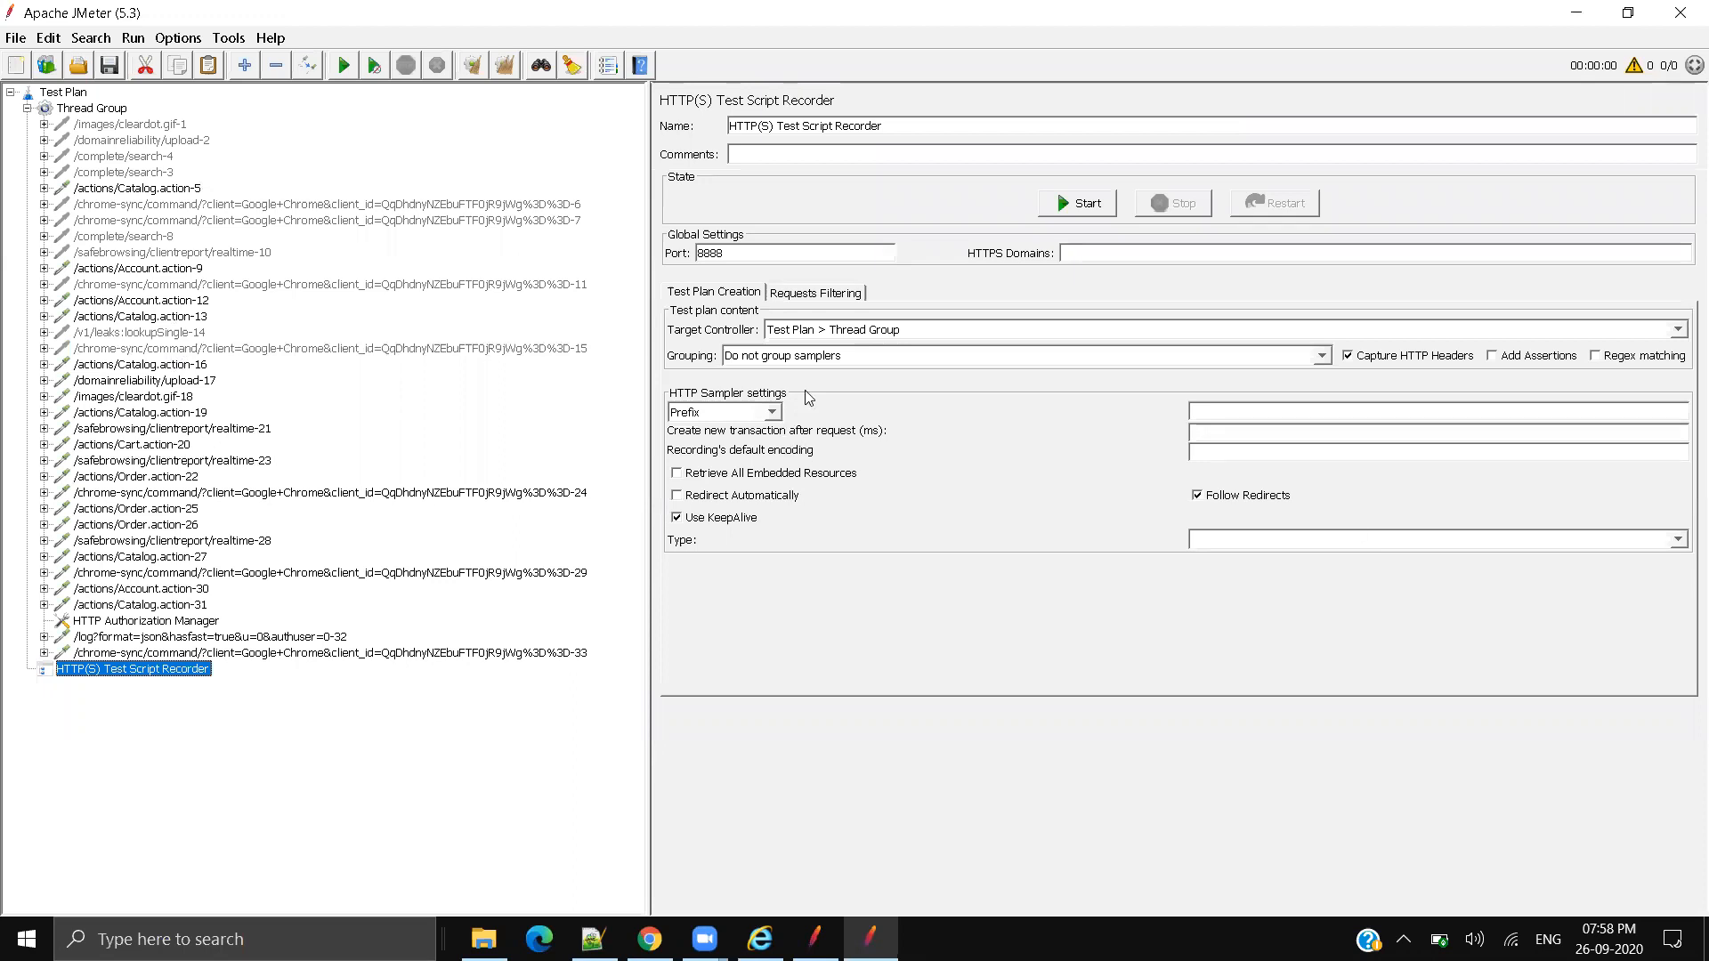
Step: Add an empty row to both URL include and exclude pattern lists, then view Catalog.action-16 (categoryId FISH)
left_click(815, 297)
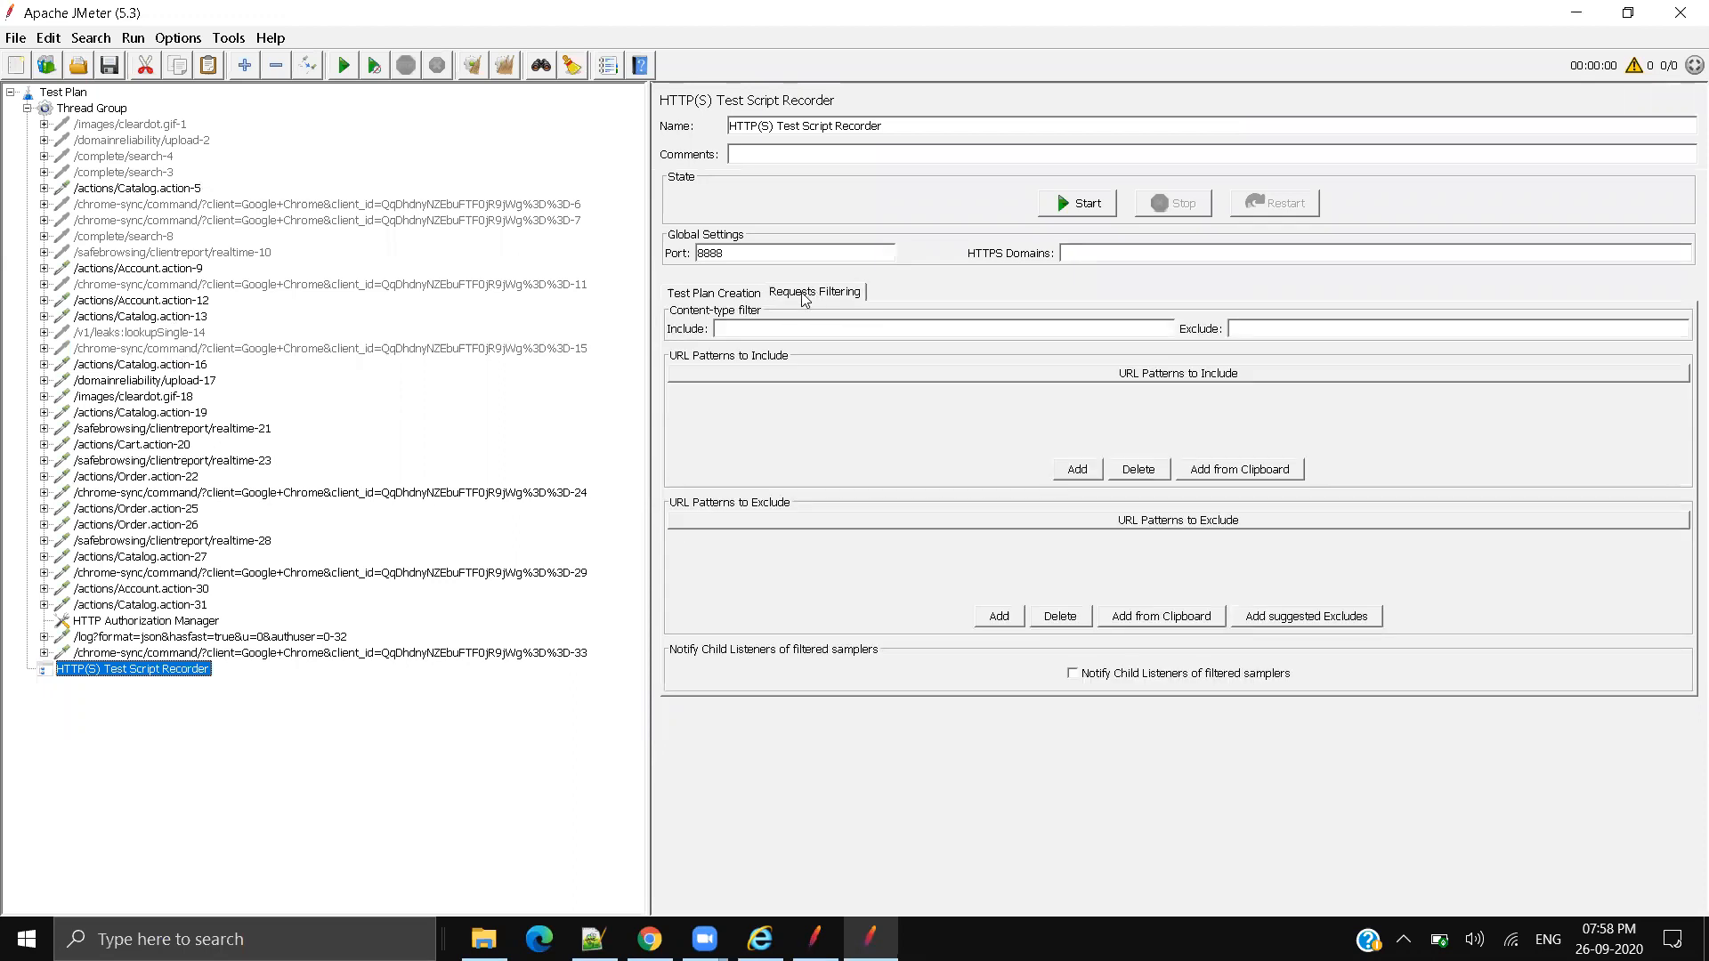
left_click(737, 329)
left_click(1282, 331)
left_click(1077, 469)
double_click(844, 388)
left_click(998, 616)
left_click(771, 542)
left_click(771, 542)
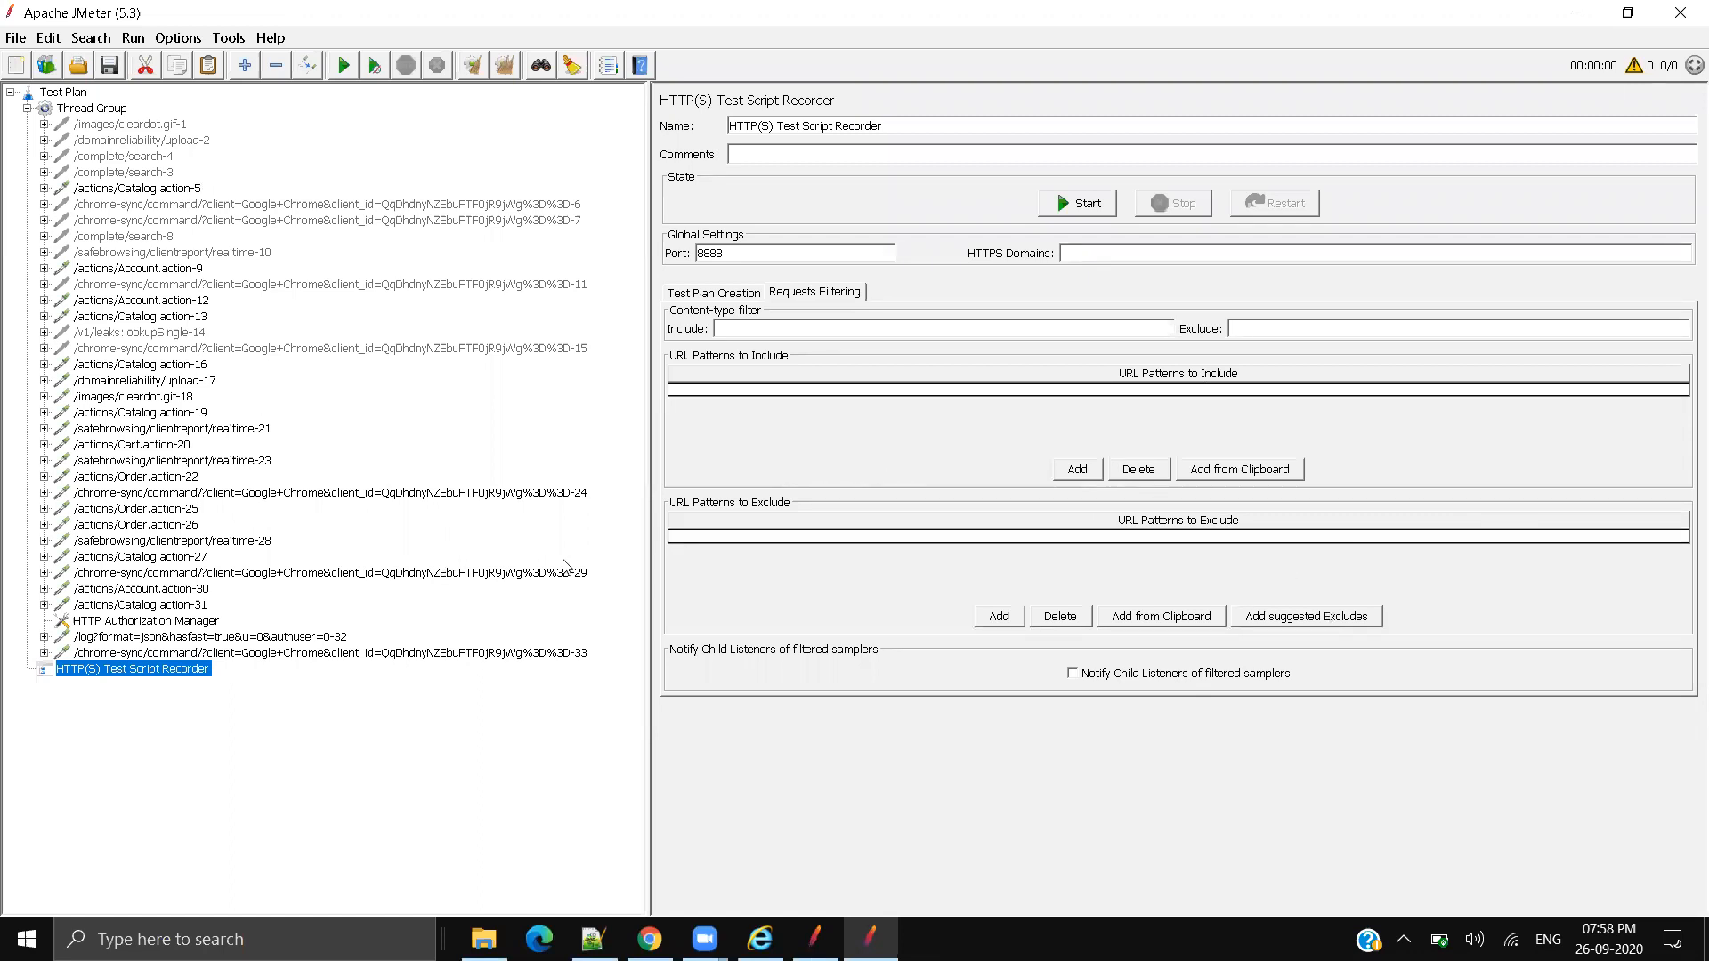
left_click(158, 366)
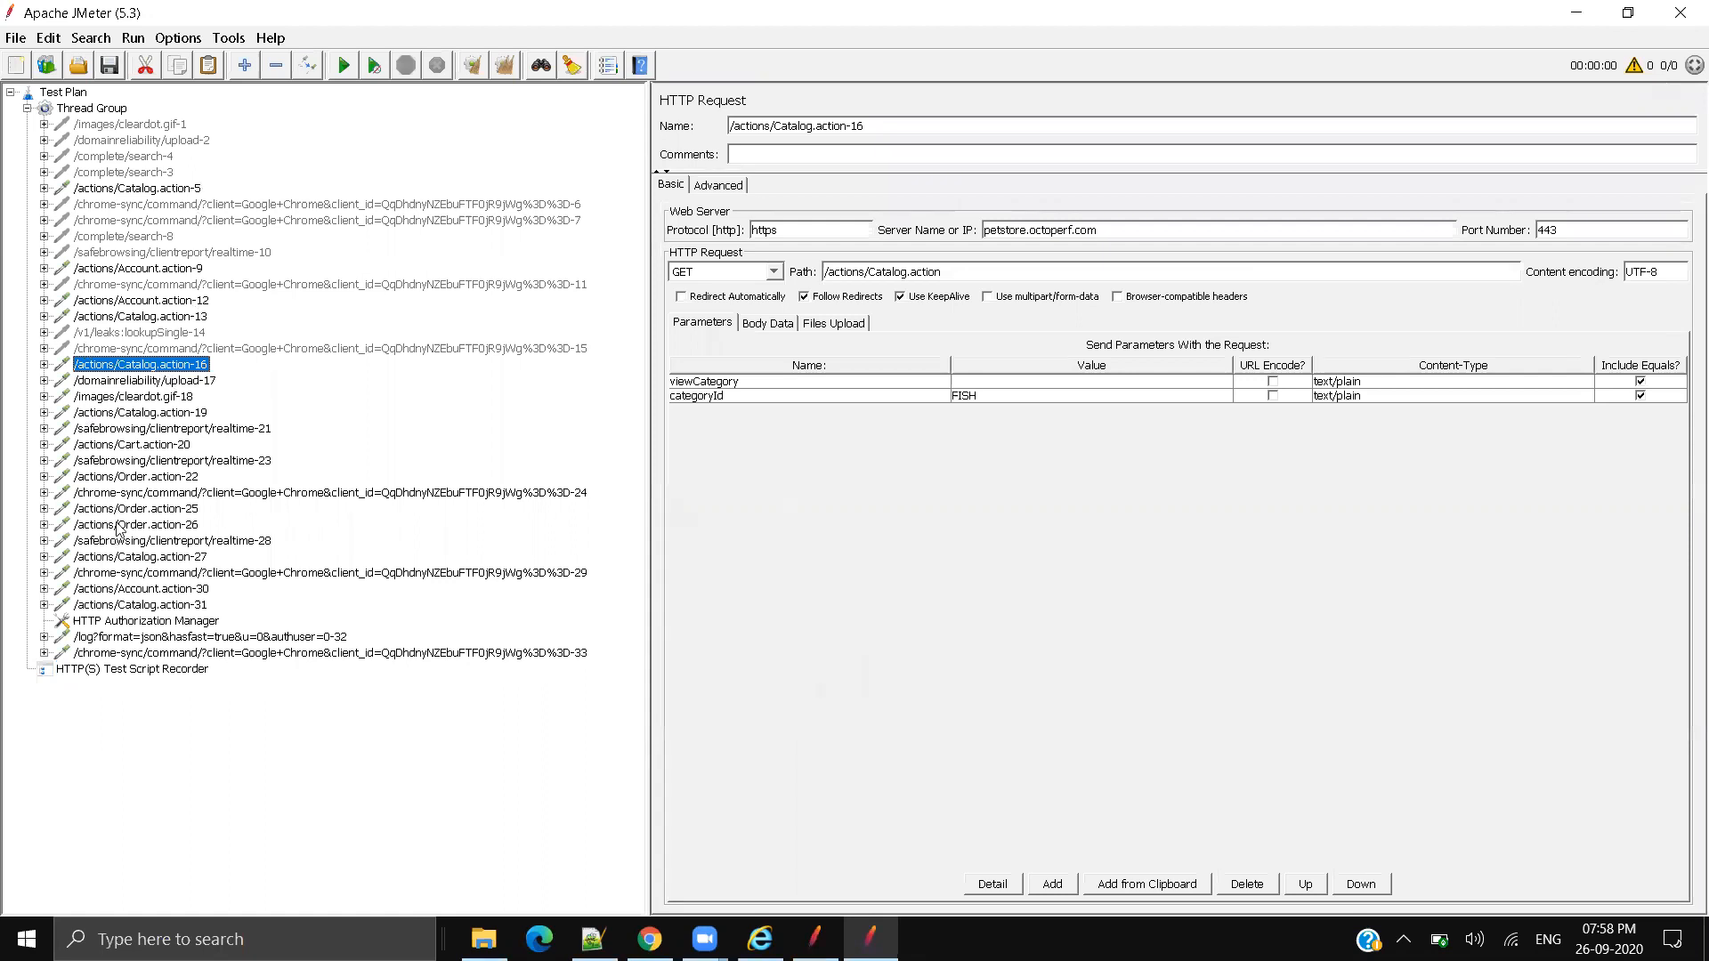
Step: Inspect the cleardot.gif-18, domainreliability/upload-17 and safebrowsing realtime-21 samplers
left_click(179, 397)
left_click(176, 382)
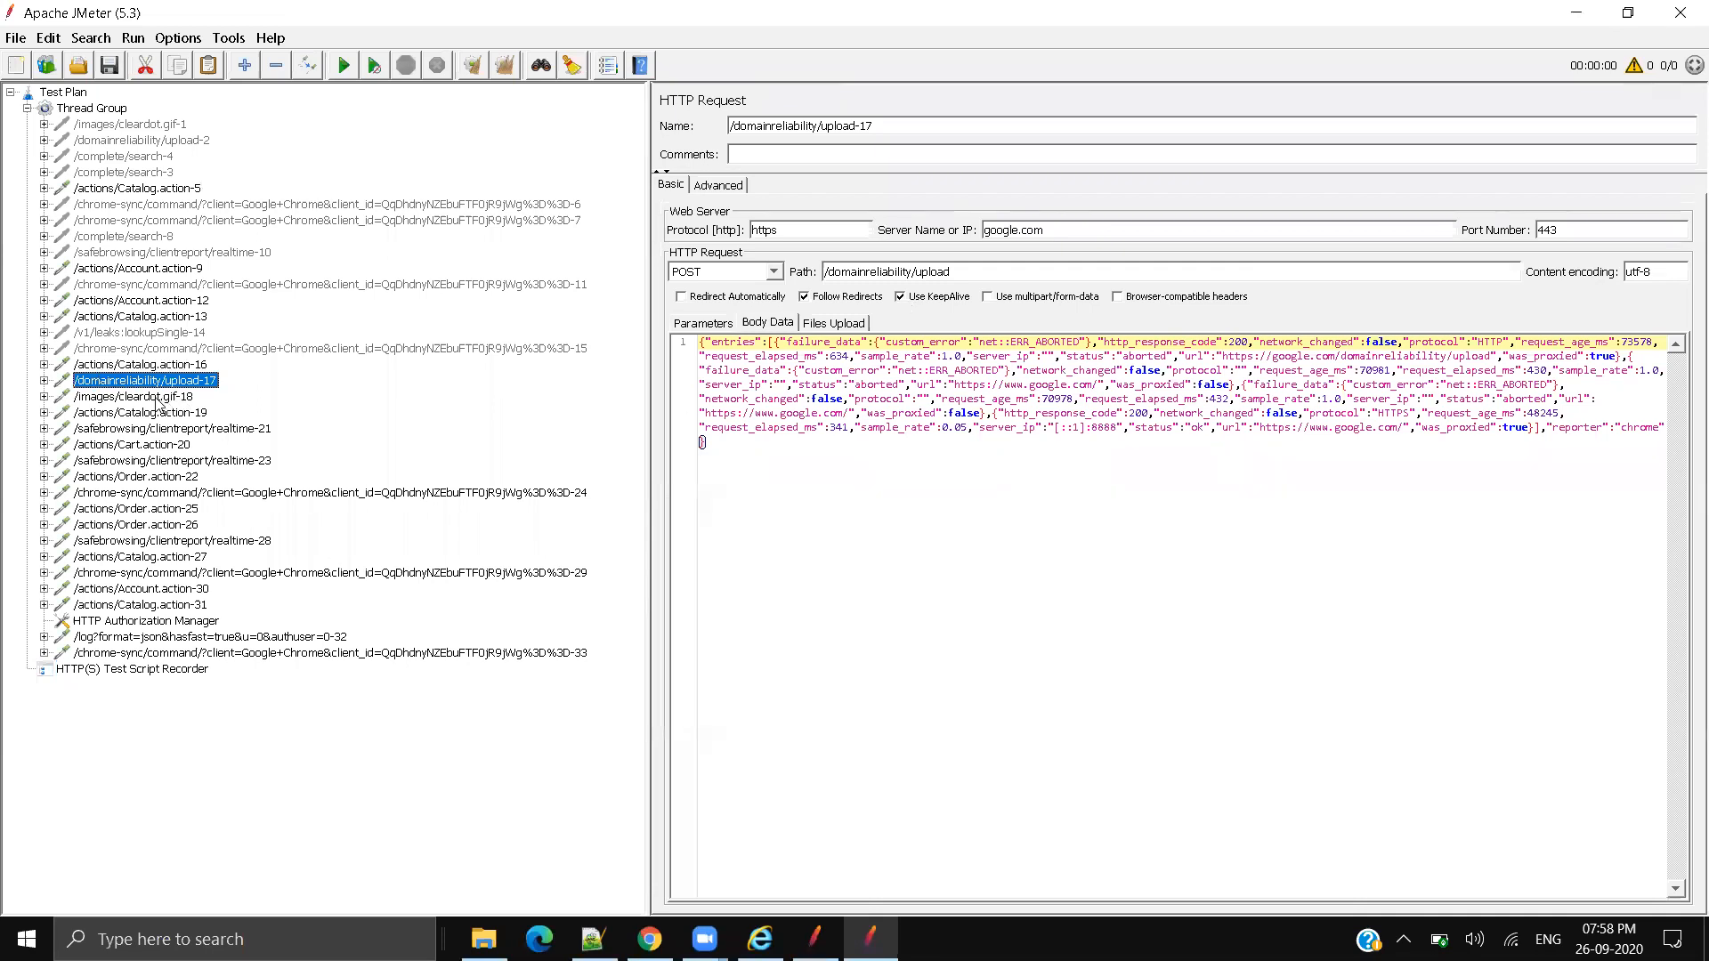
left_click(182, 396)
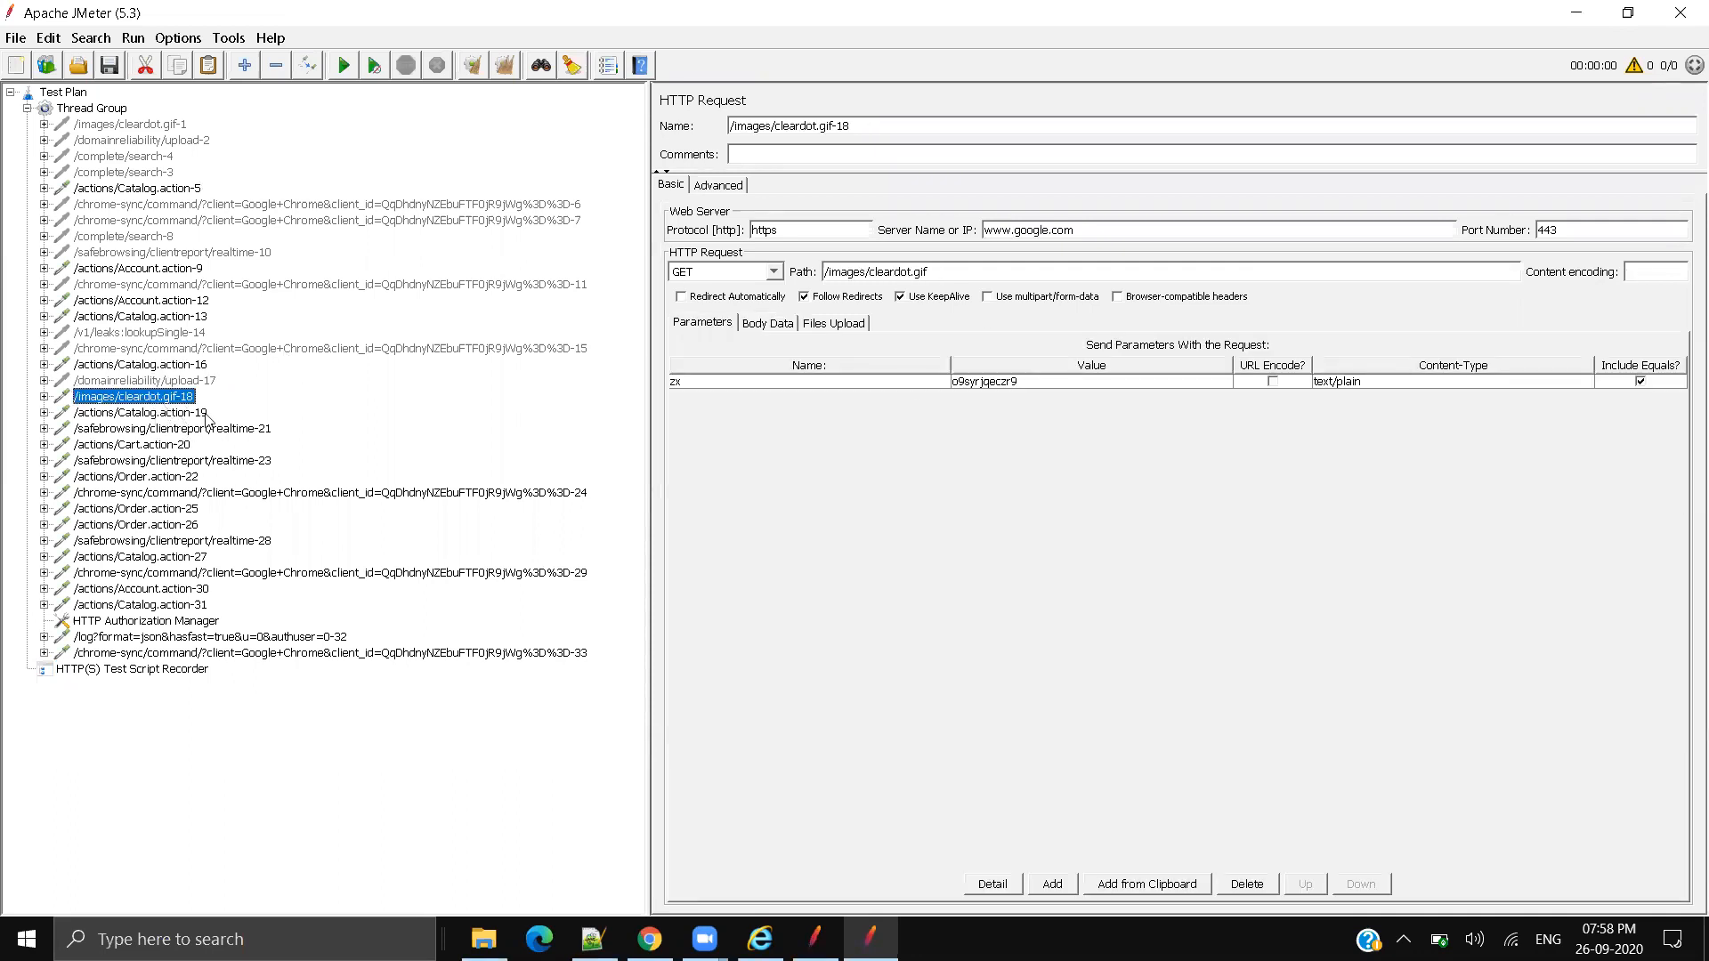
left_click(200, 429)
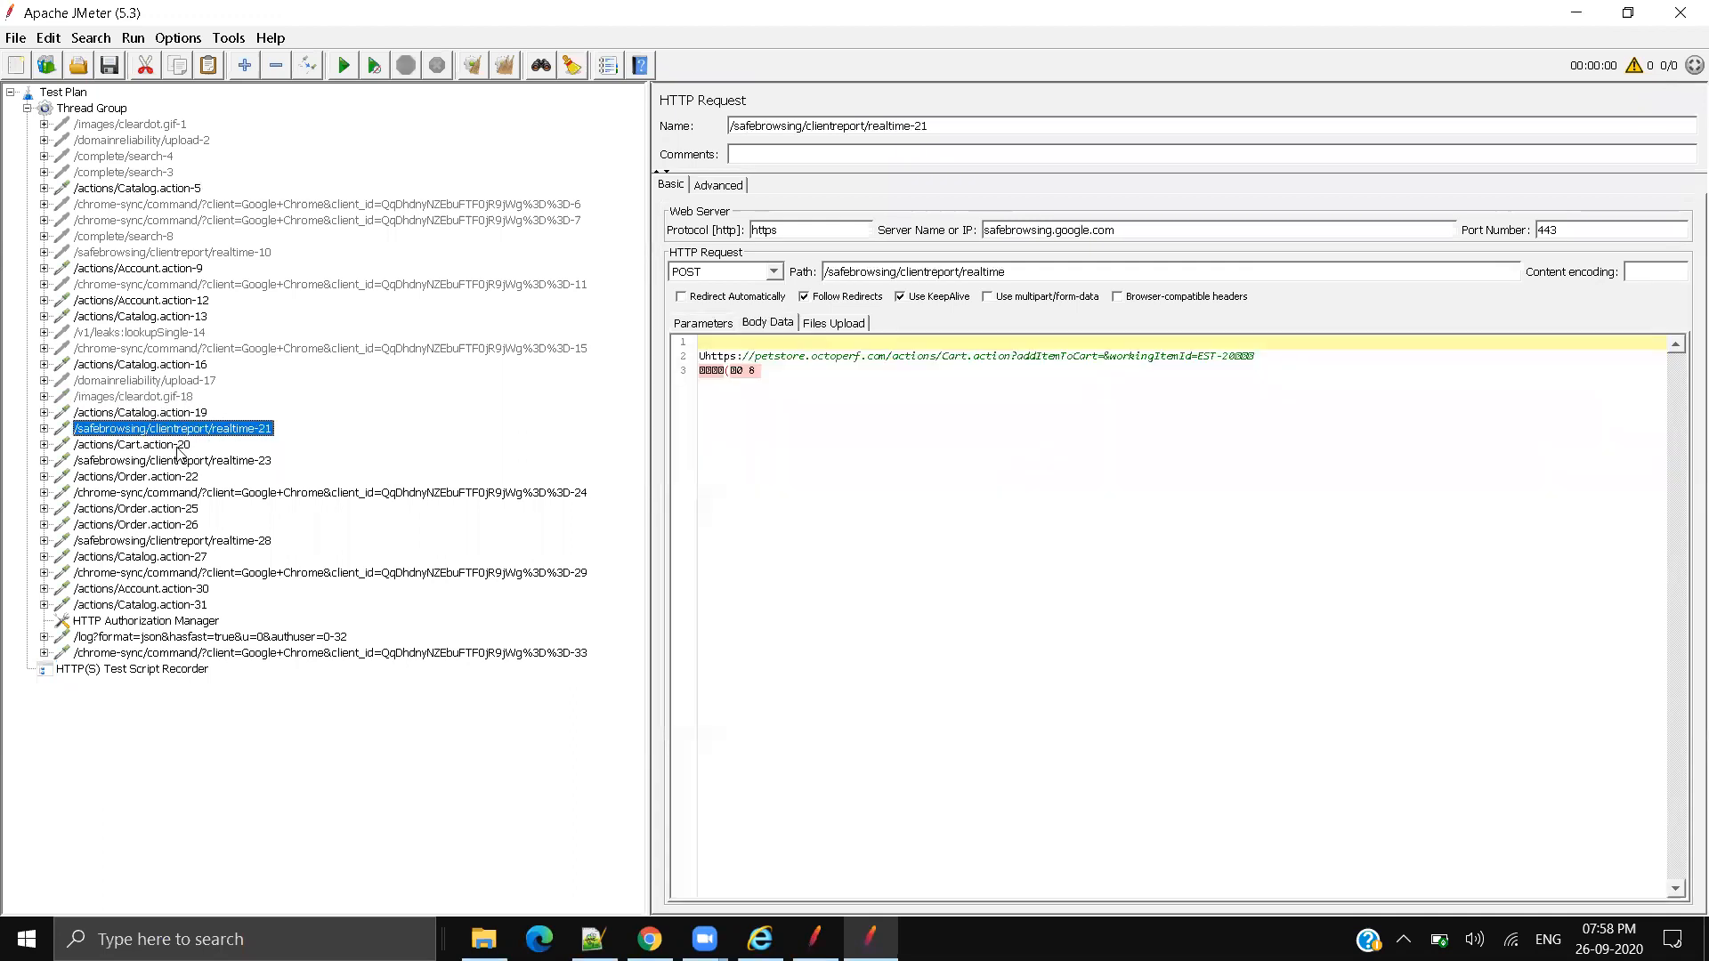
Step: Multi-select the Google requests 23 through 33, then show the chrome-sync-11 sampler alone
left_click(178, 461, "ctrl")
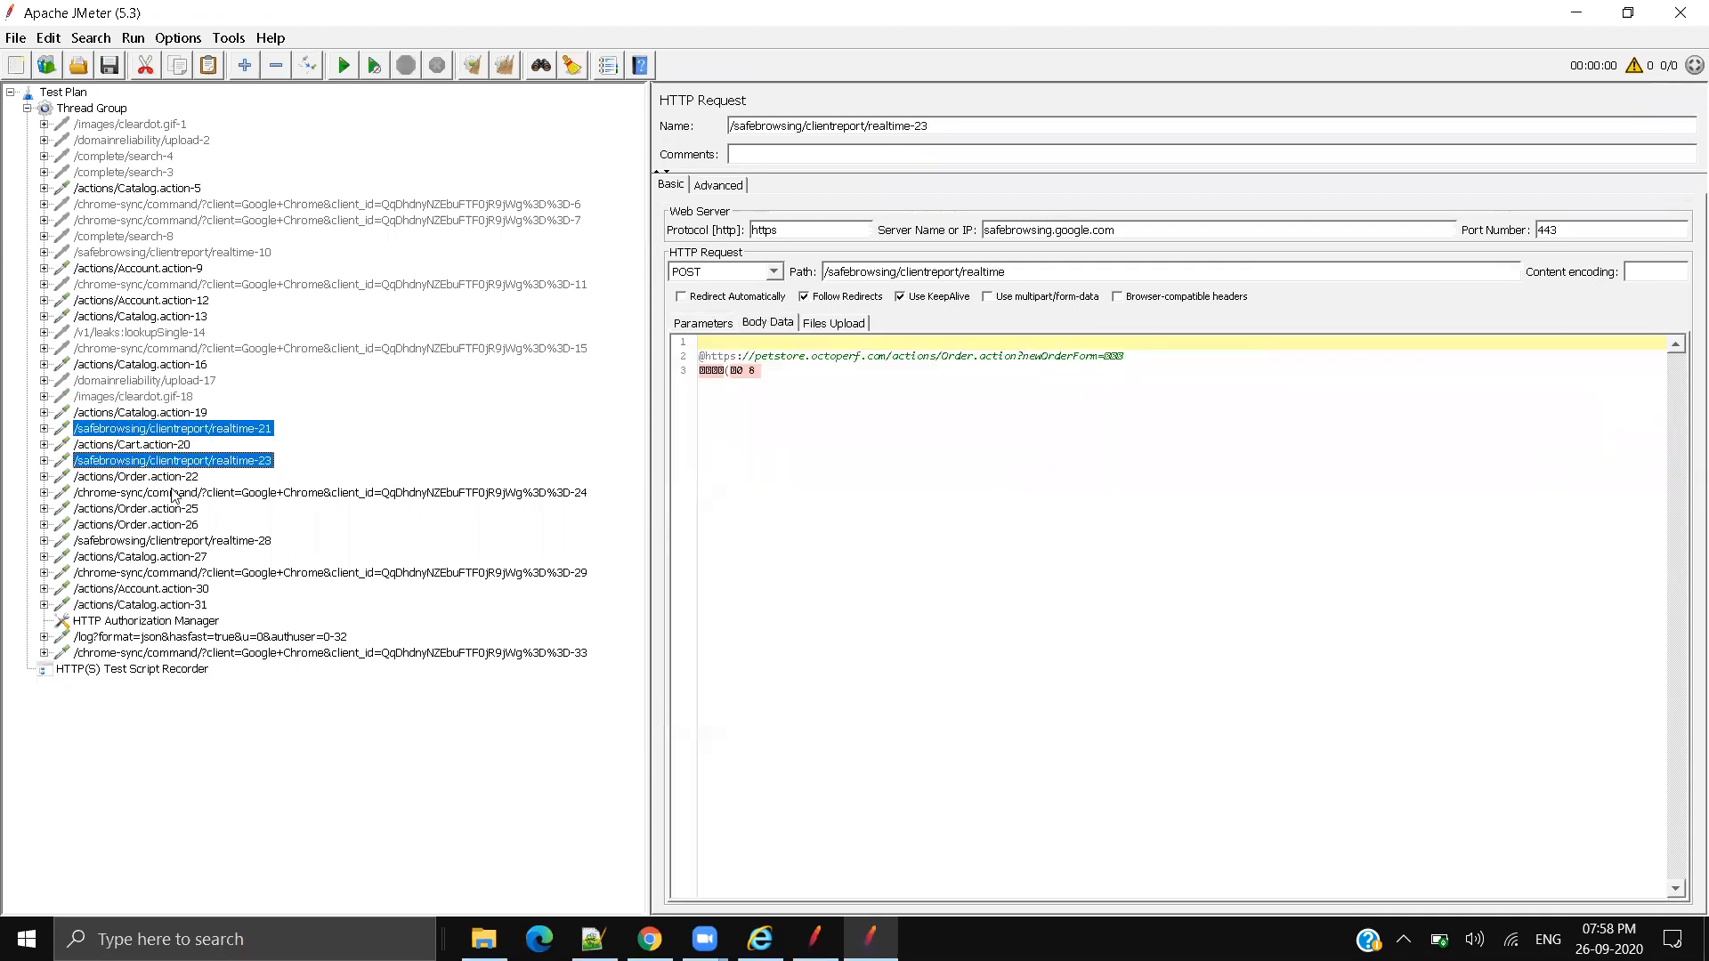
left_click(173, 493, "ctrl")
left_click(165, 541, "ctrl")
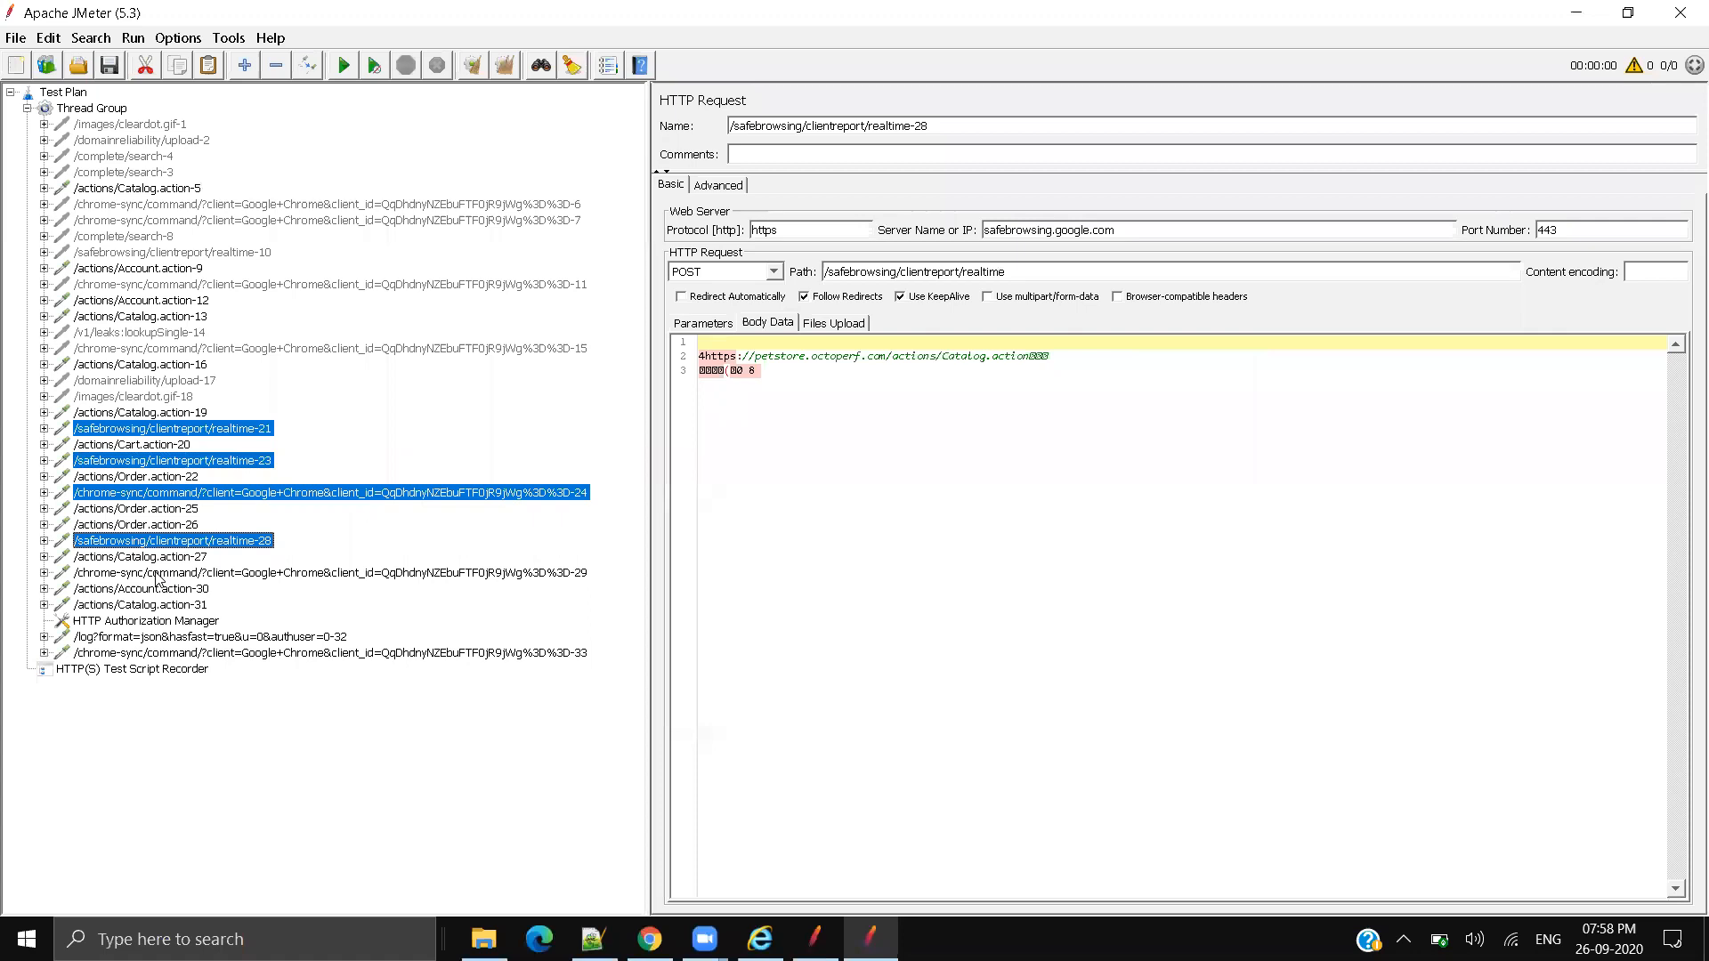
left_click(156, 576, "ctrl")
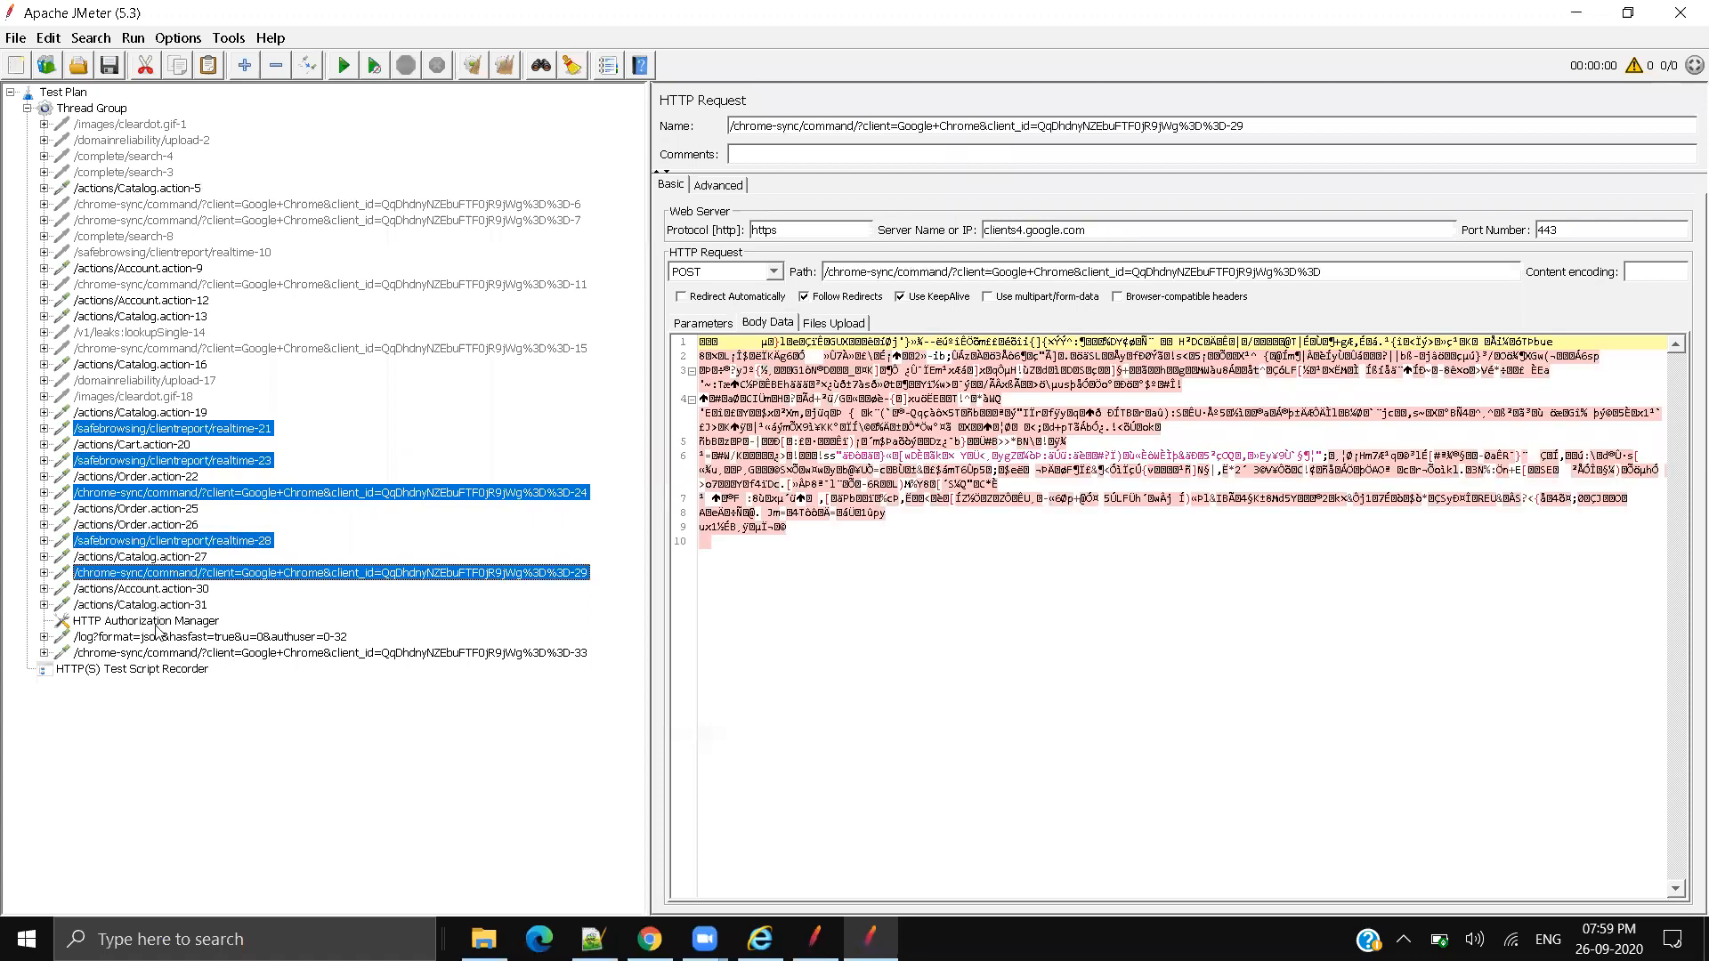
left_click(158, 637, "ctrl")
left_click(158, 654, "ctrl")
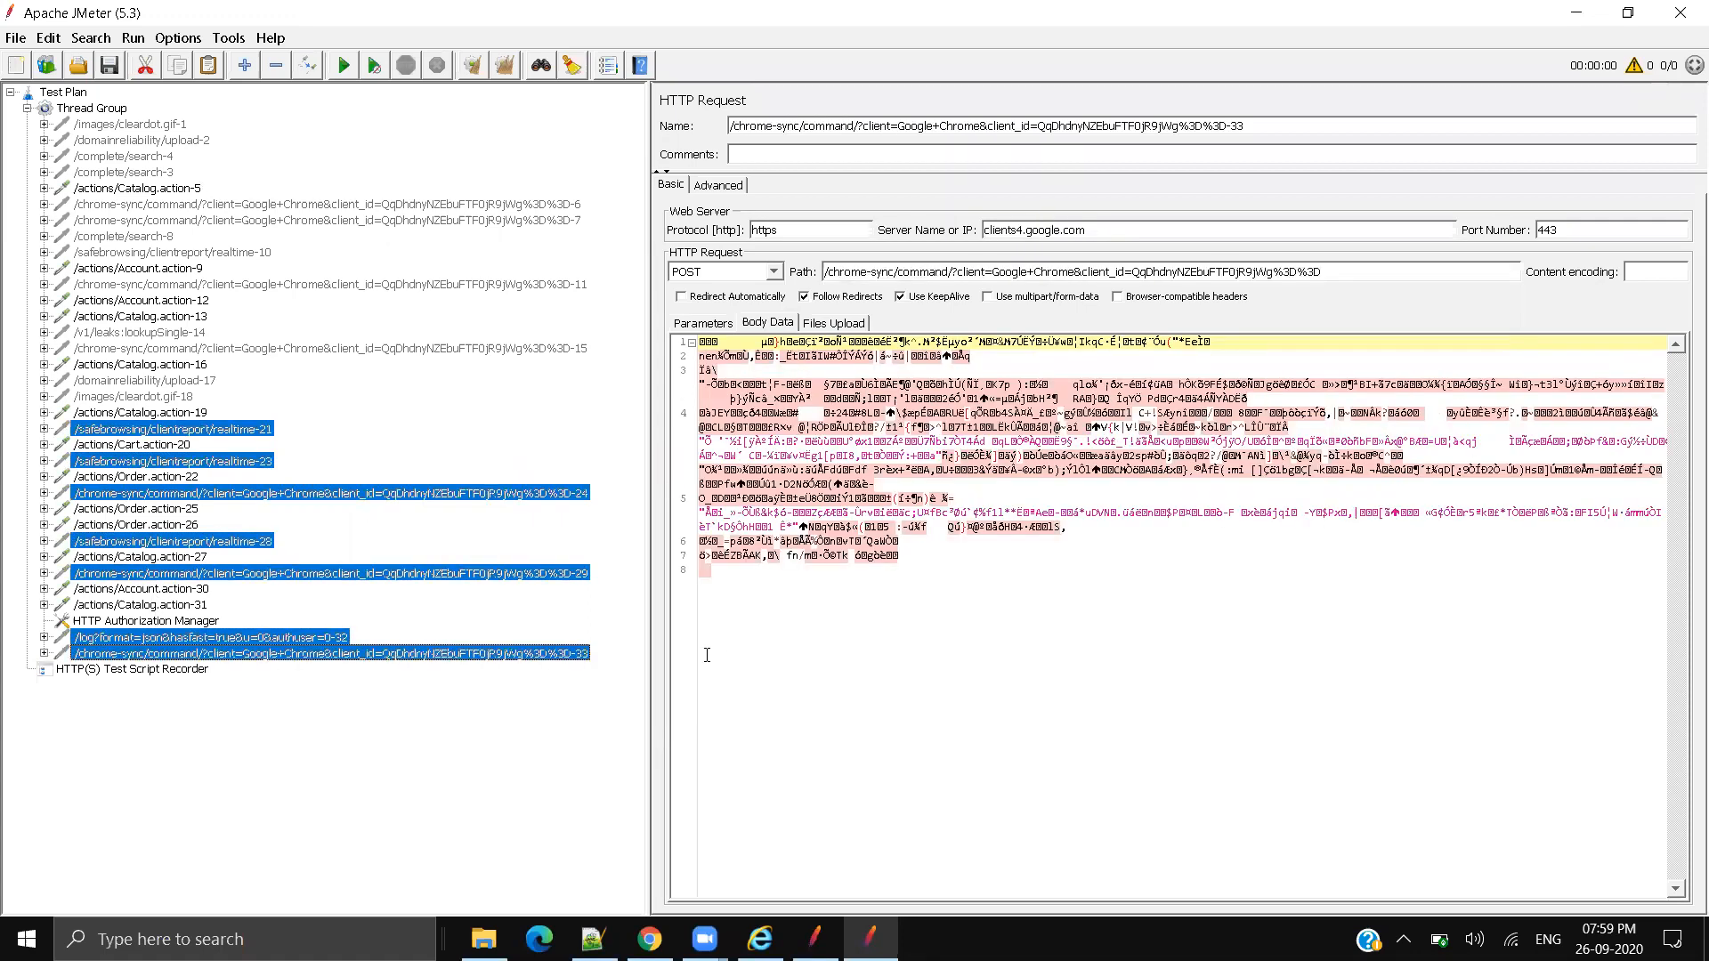
left_click(78, 285)
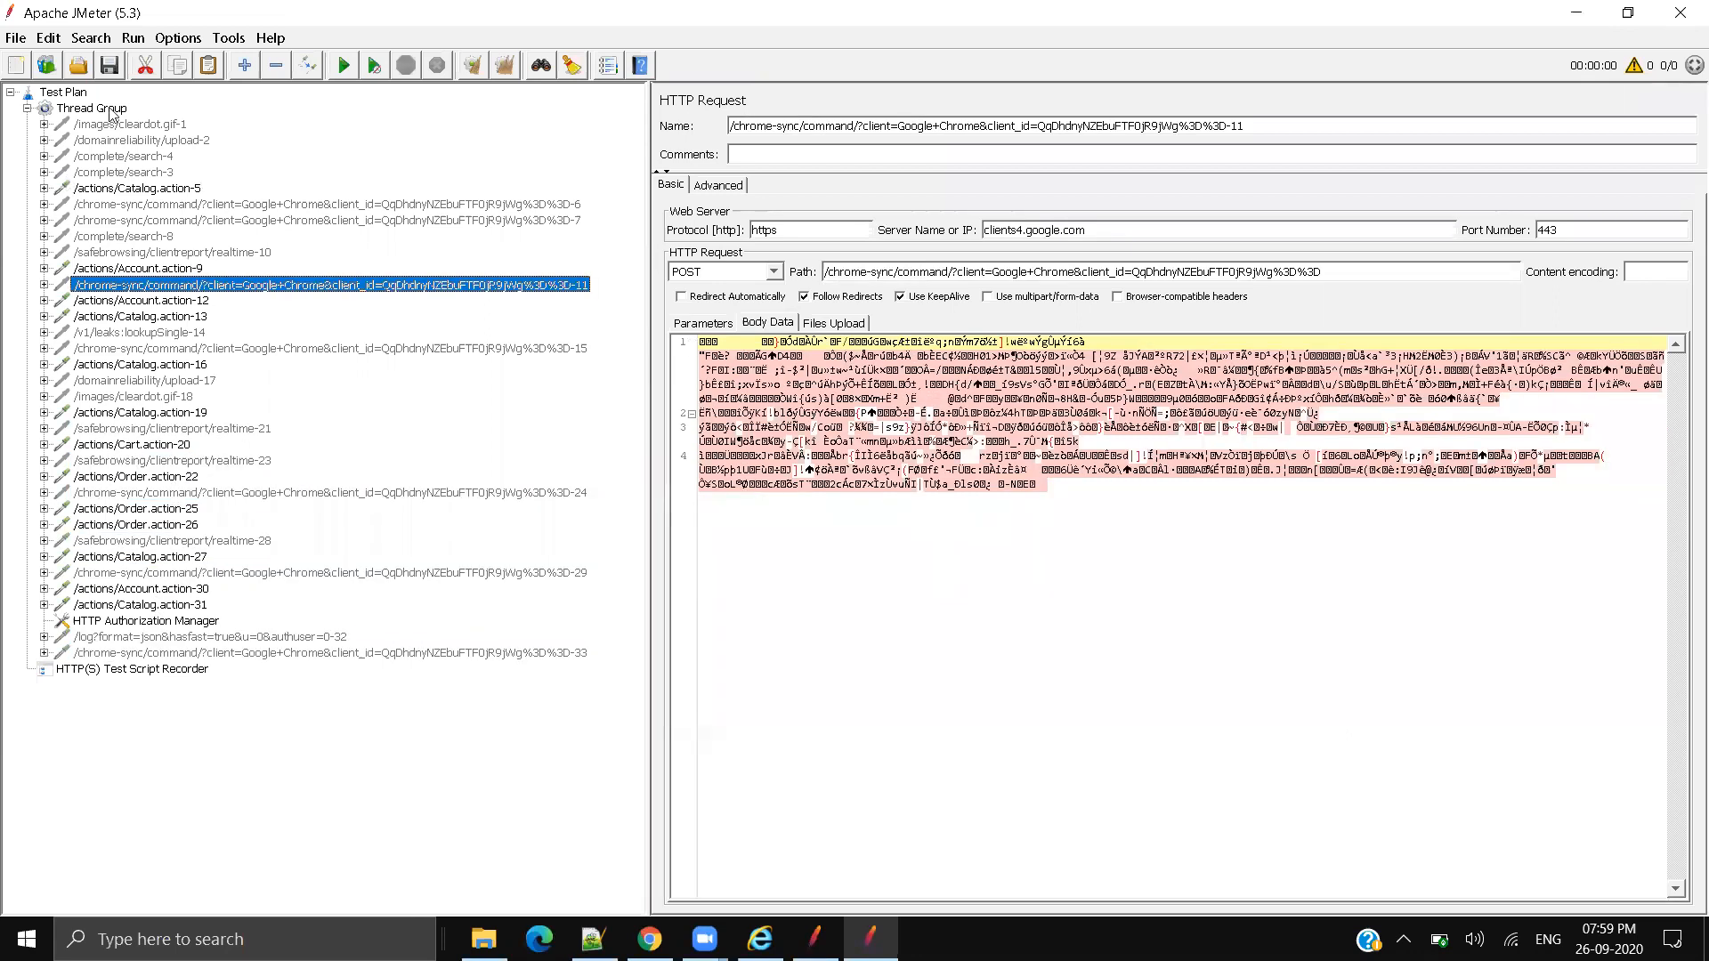
Step: Browse the Thread Group's Add > Logic Controller options without adding anything, then bring Chrome forward
left_click(111, 114)
right_click(111, 113)
mouse_move(272, 125)
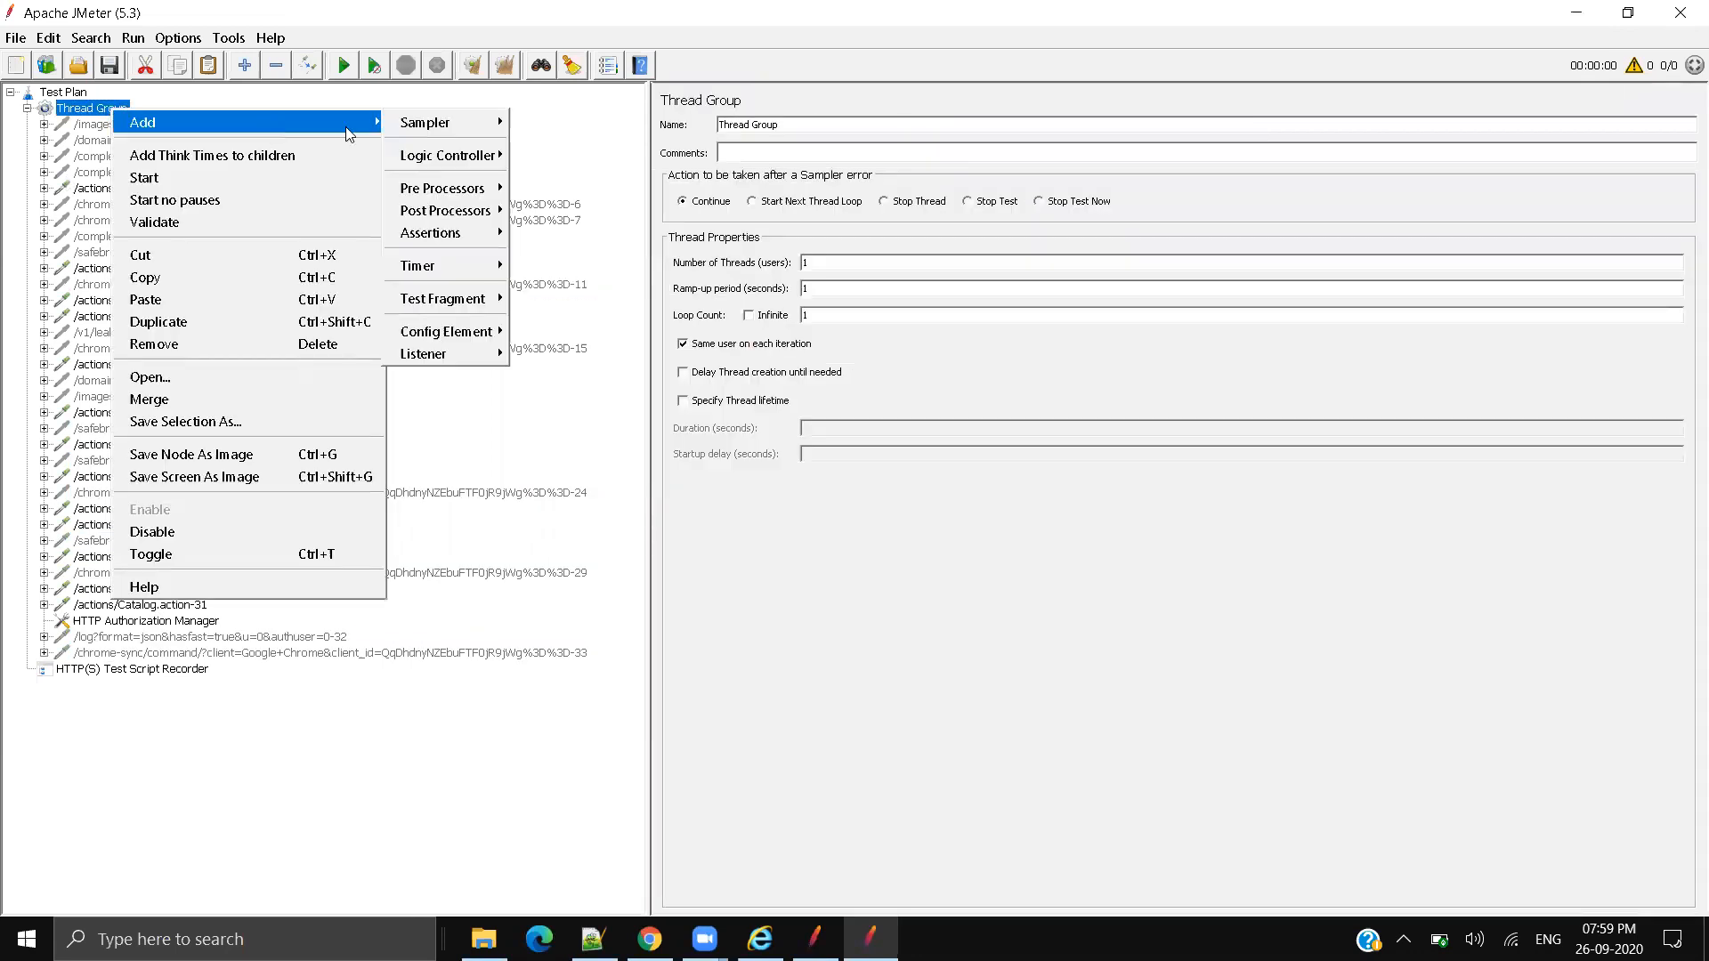
mouse_move(478, 156)
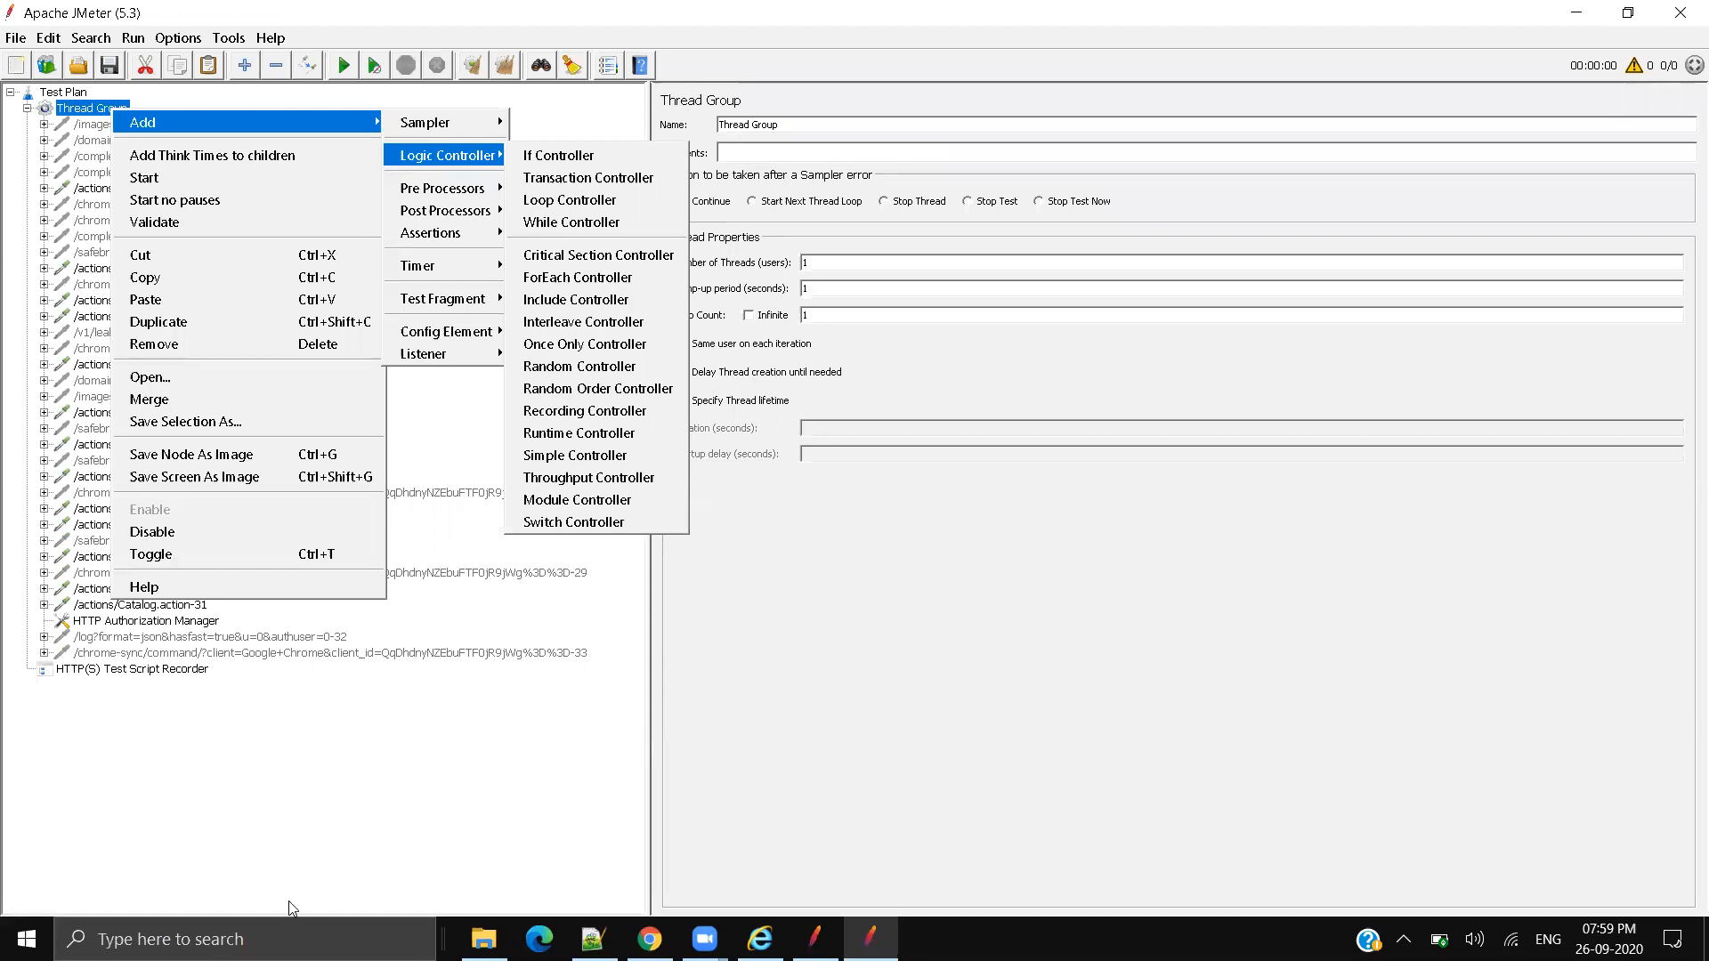
left_click(651, 938)
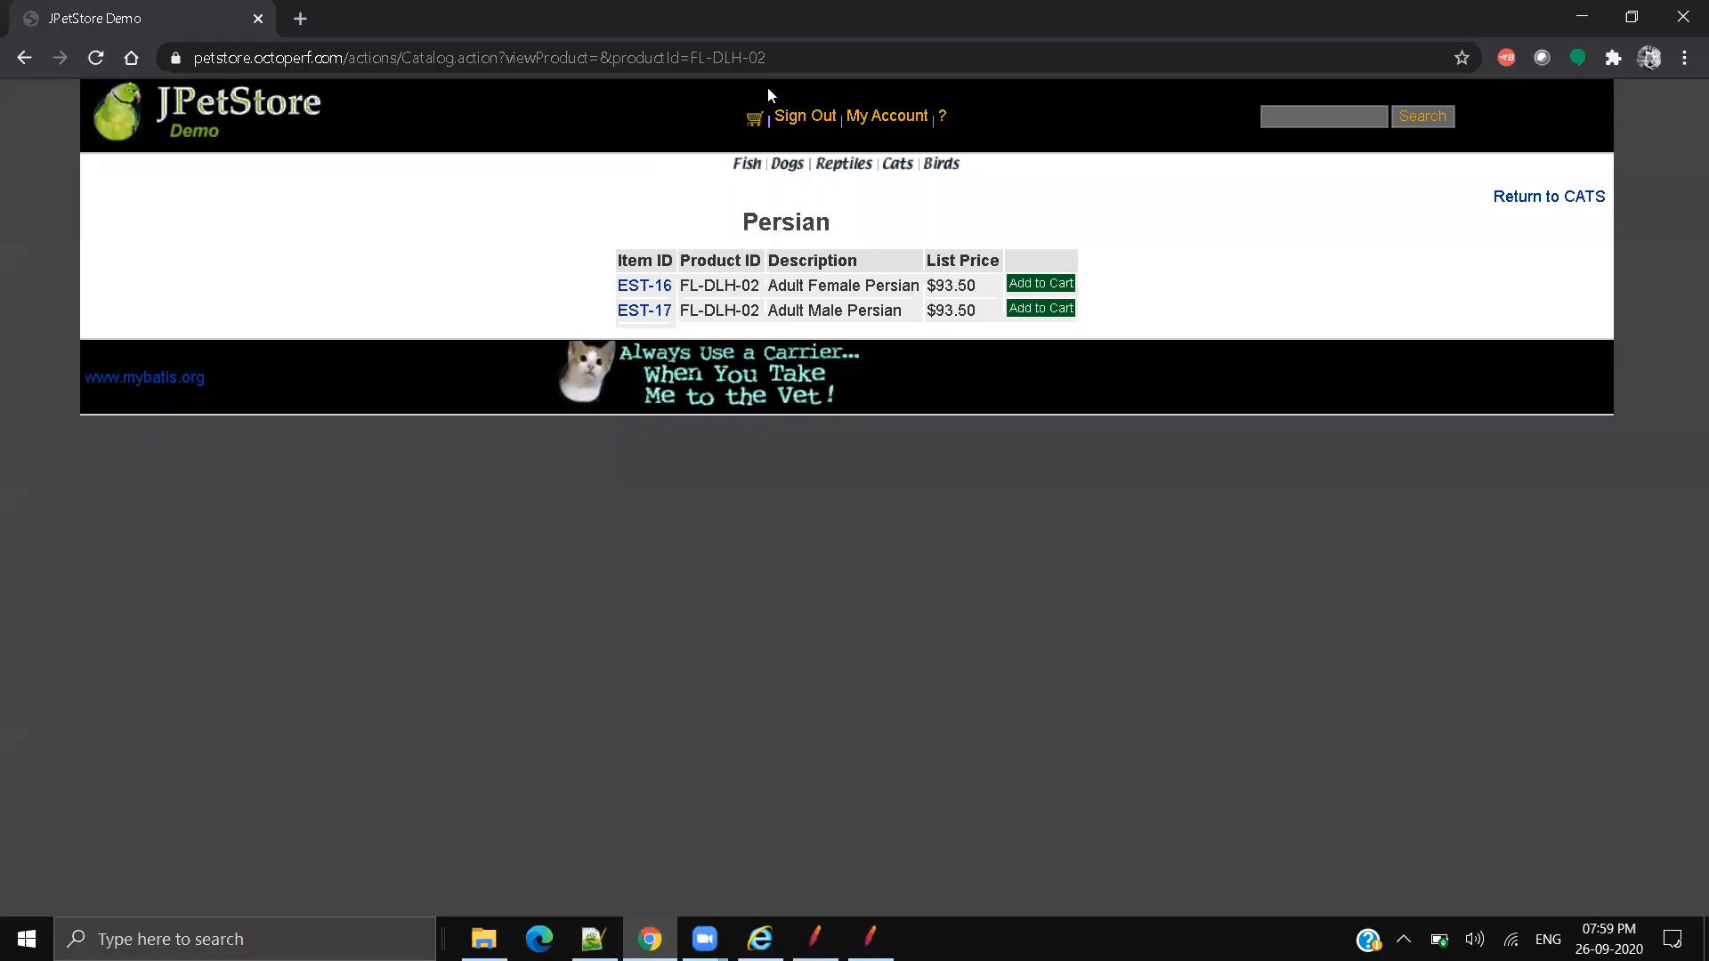
Step: Sign out and back into JPetStore with the demo account, then return to JMeter
left_click(806, 122)
left_click(852, 117)
left_click(858, 267)
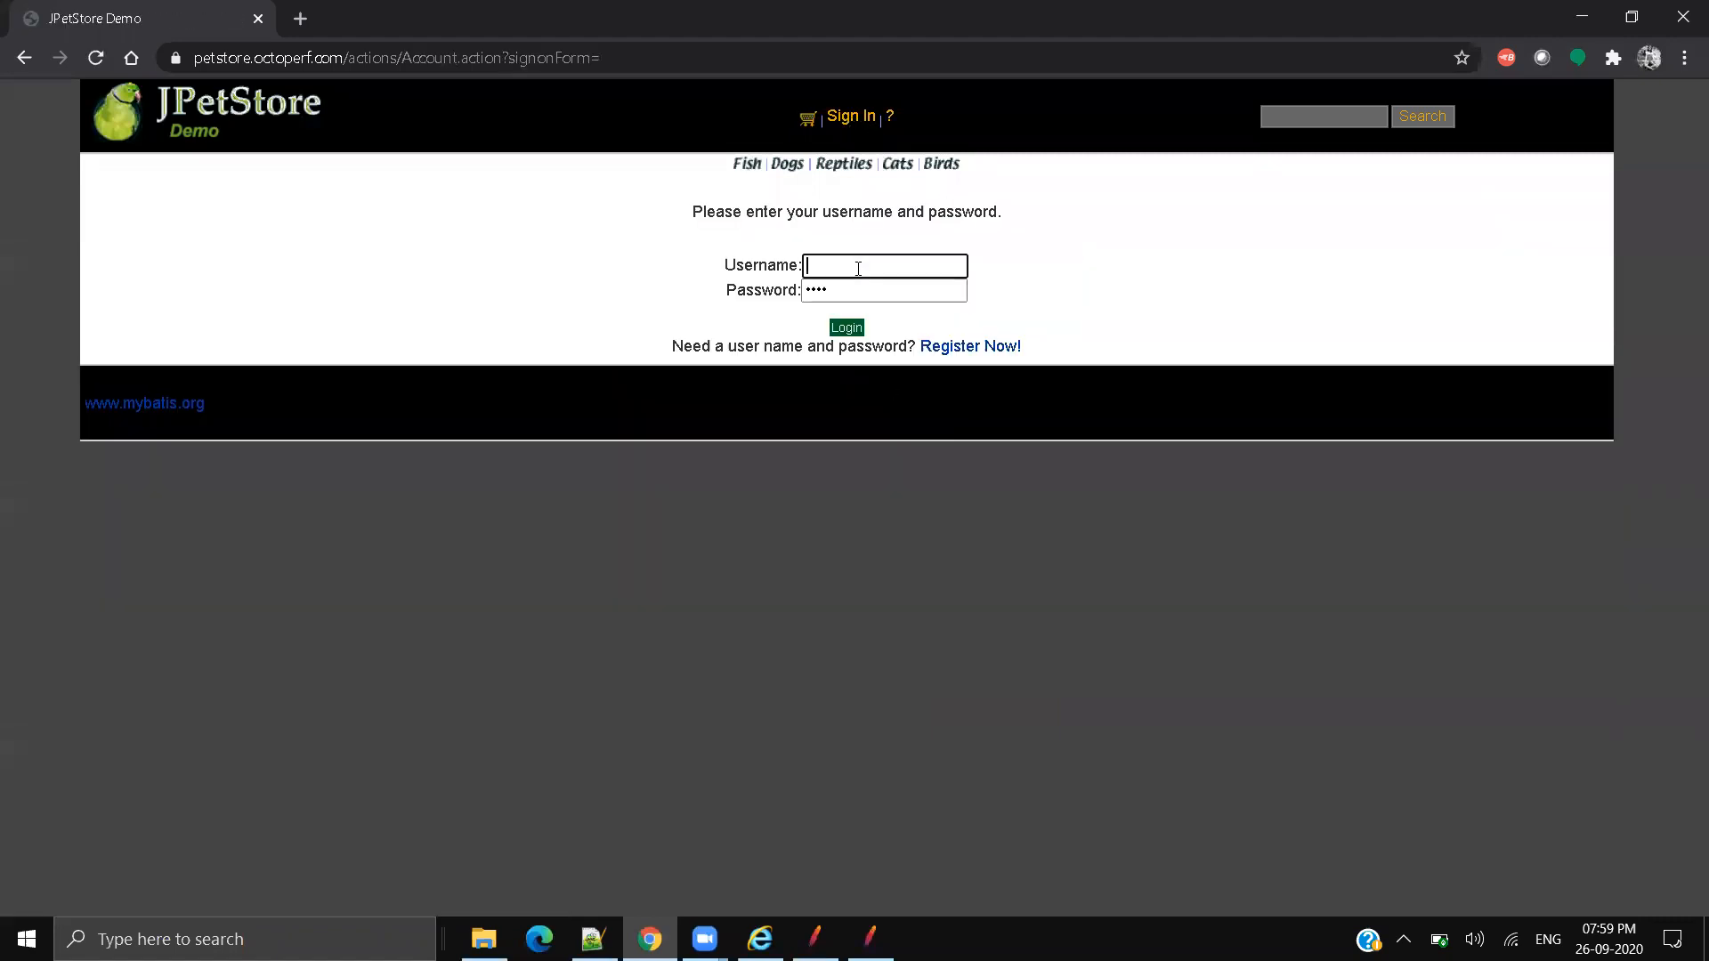
type("user1")
key("Tab")
type("pass")
left_click(847, 327)
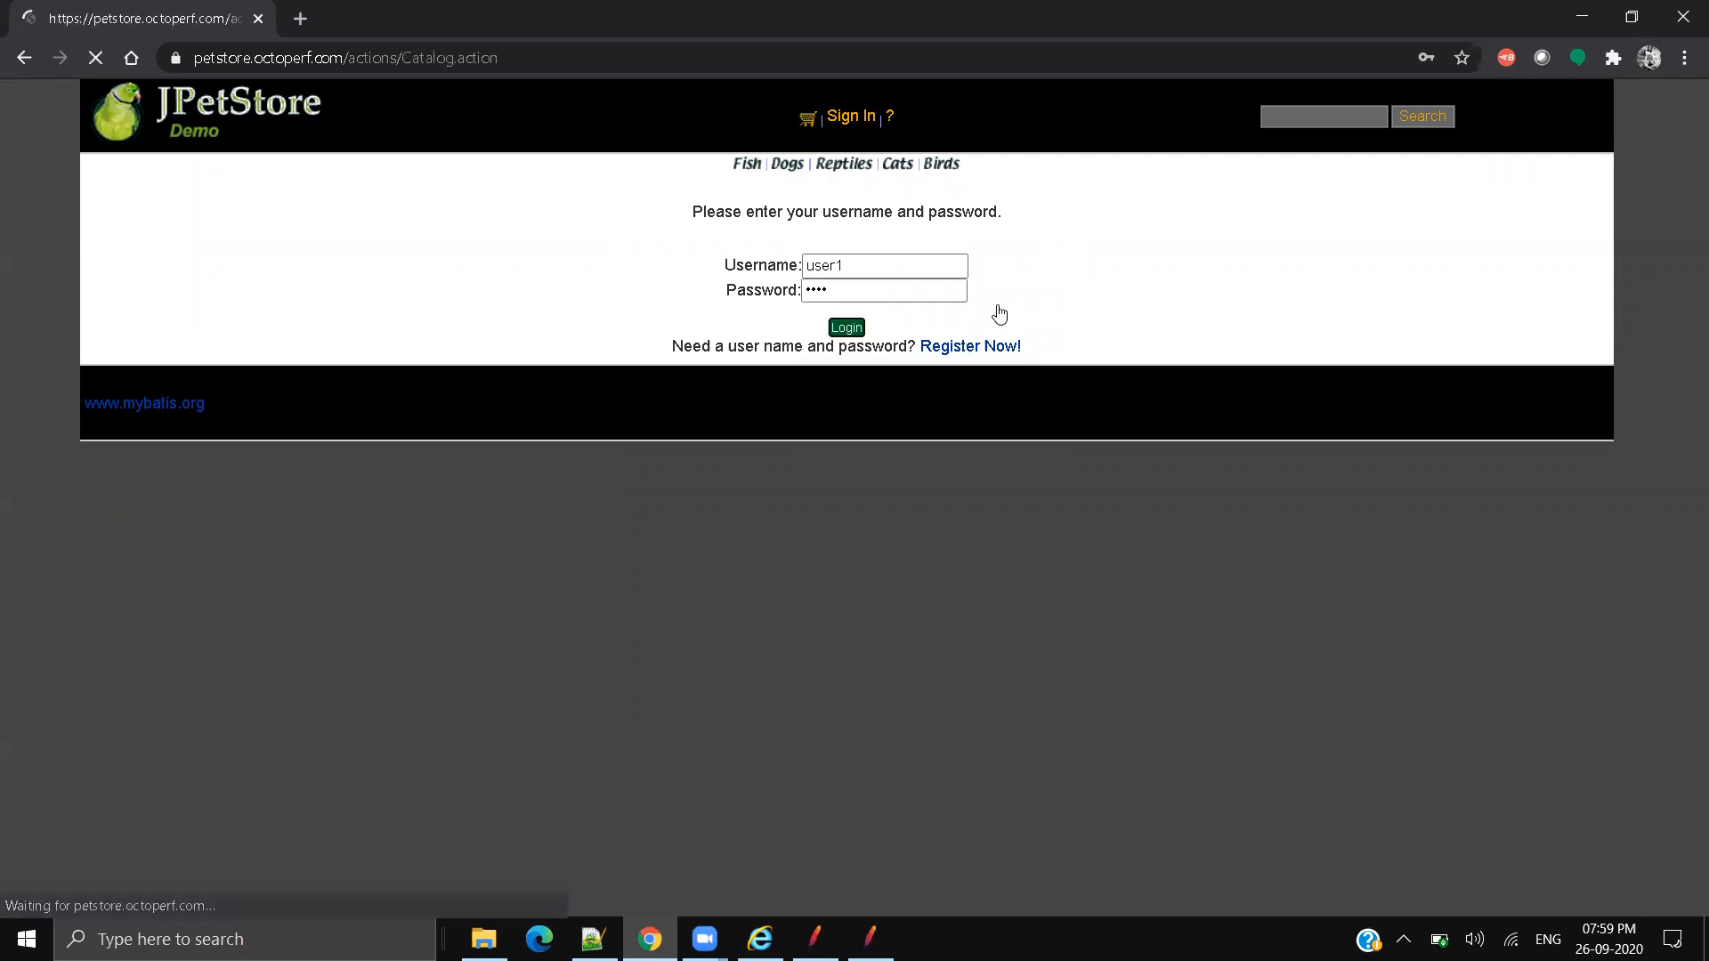
left_click(1054, 352)
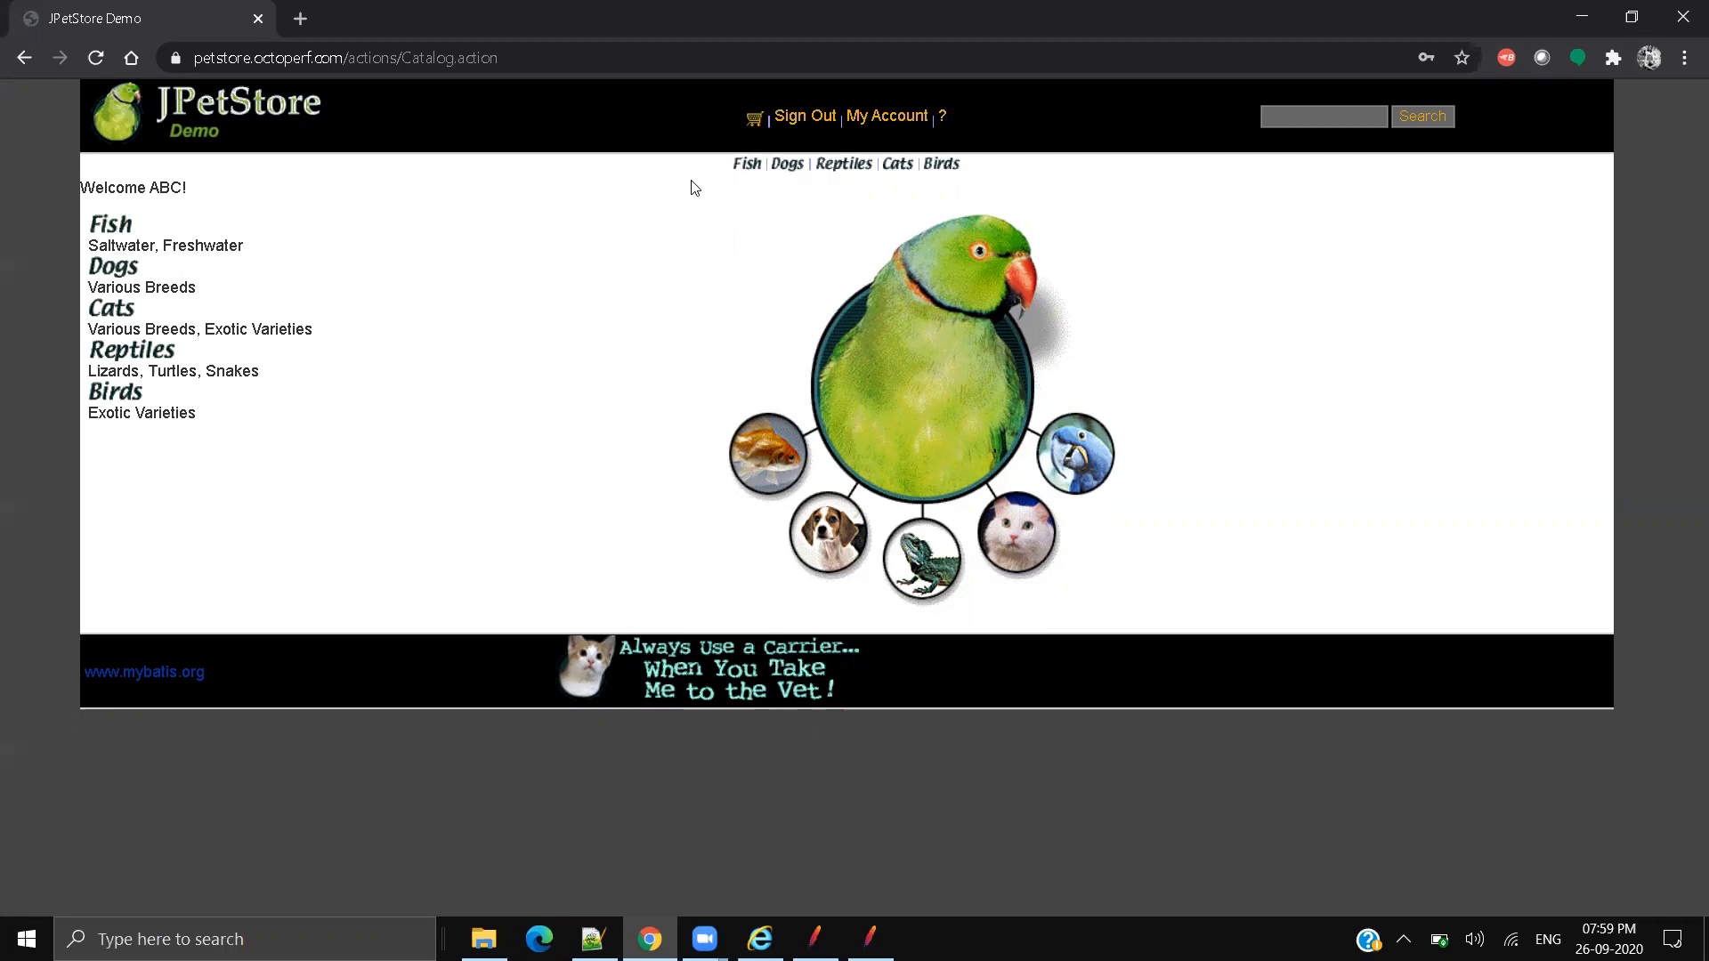
key("alt+Tab")
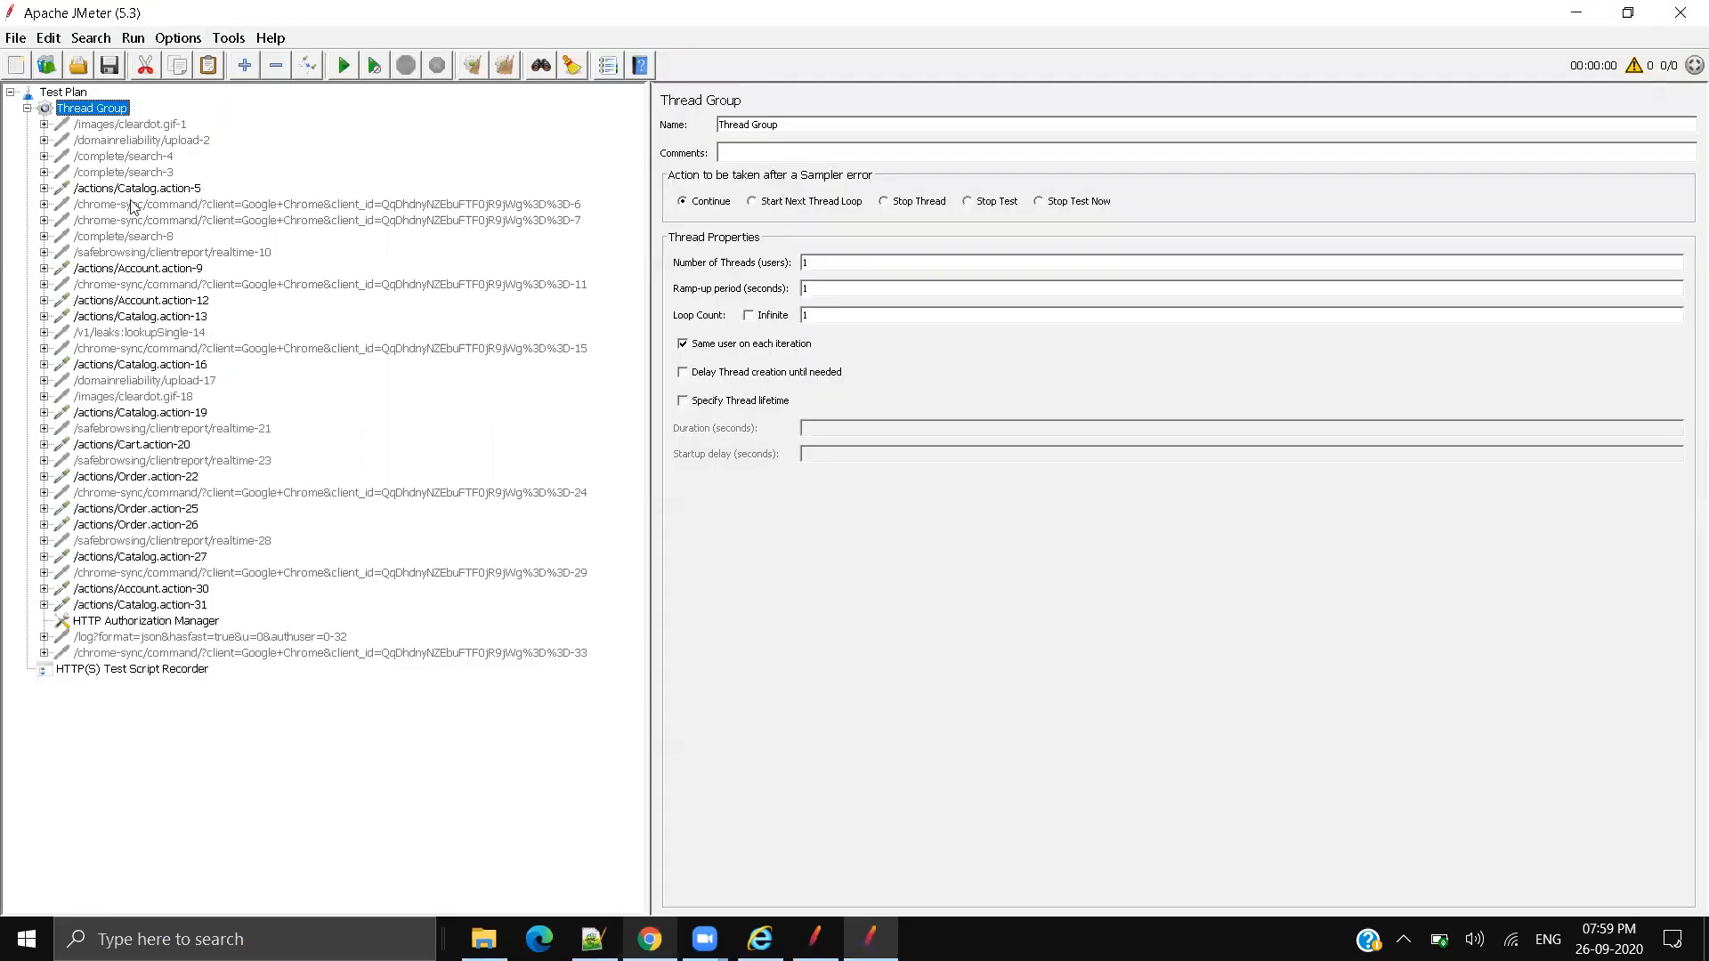
Step: Compare Catalog.action-5's Server Name and Path with the URL in Chrome's address bar
left_click(133, 189)
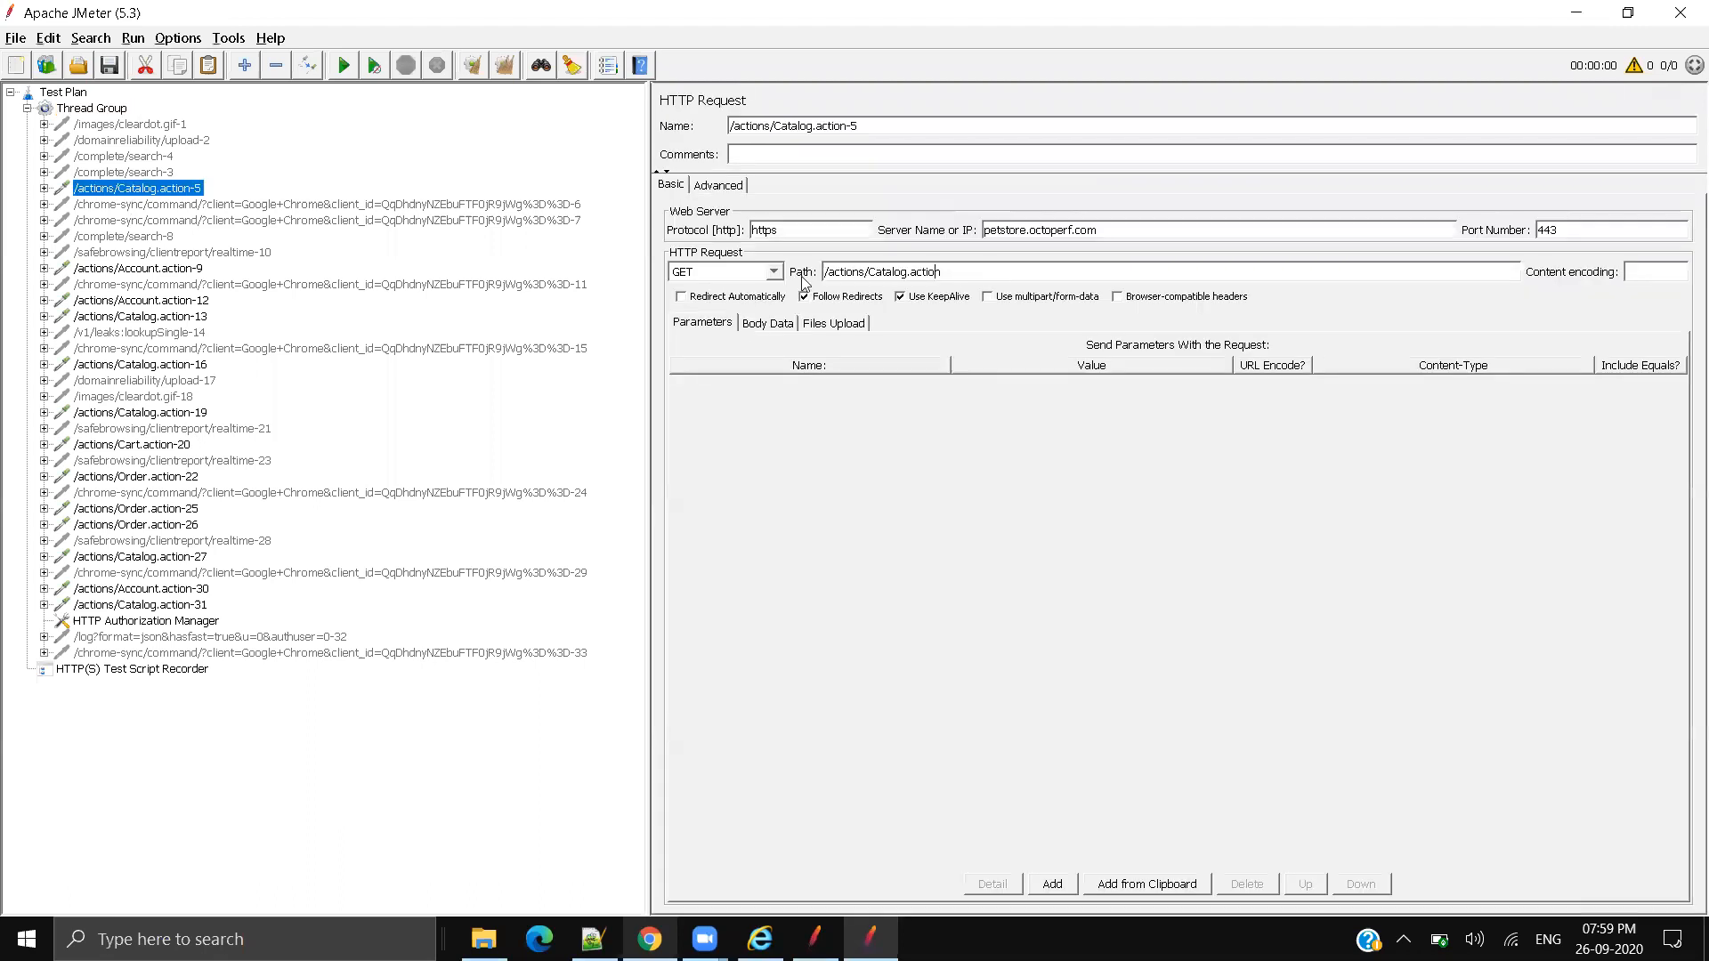
key("alt+Tab")
left_click(552, 63)
left_click(552, 64)
left_click_drag(552, 65, 4, 53)
key("alt+Tab")
double_click(1136, 232)
left_click(1136, 231)
double_click(1134, 233)
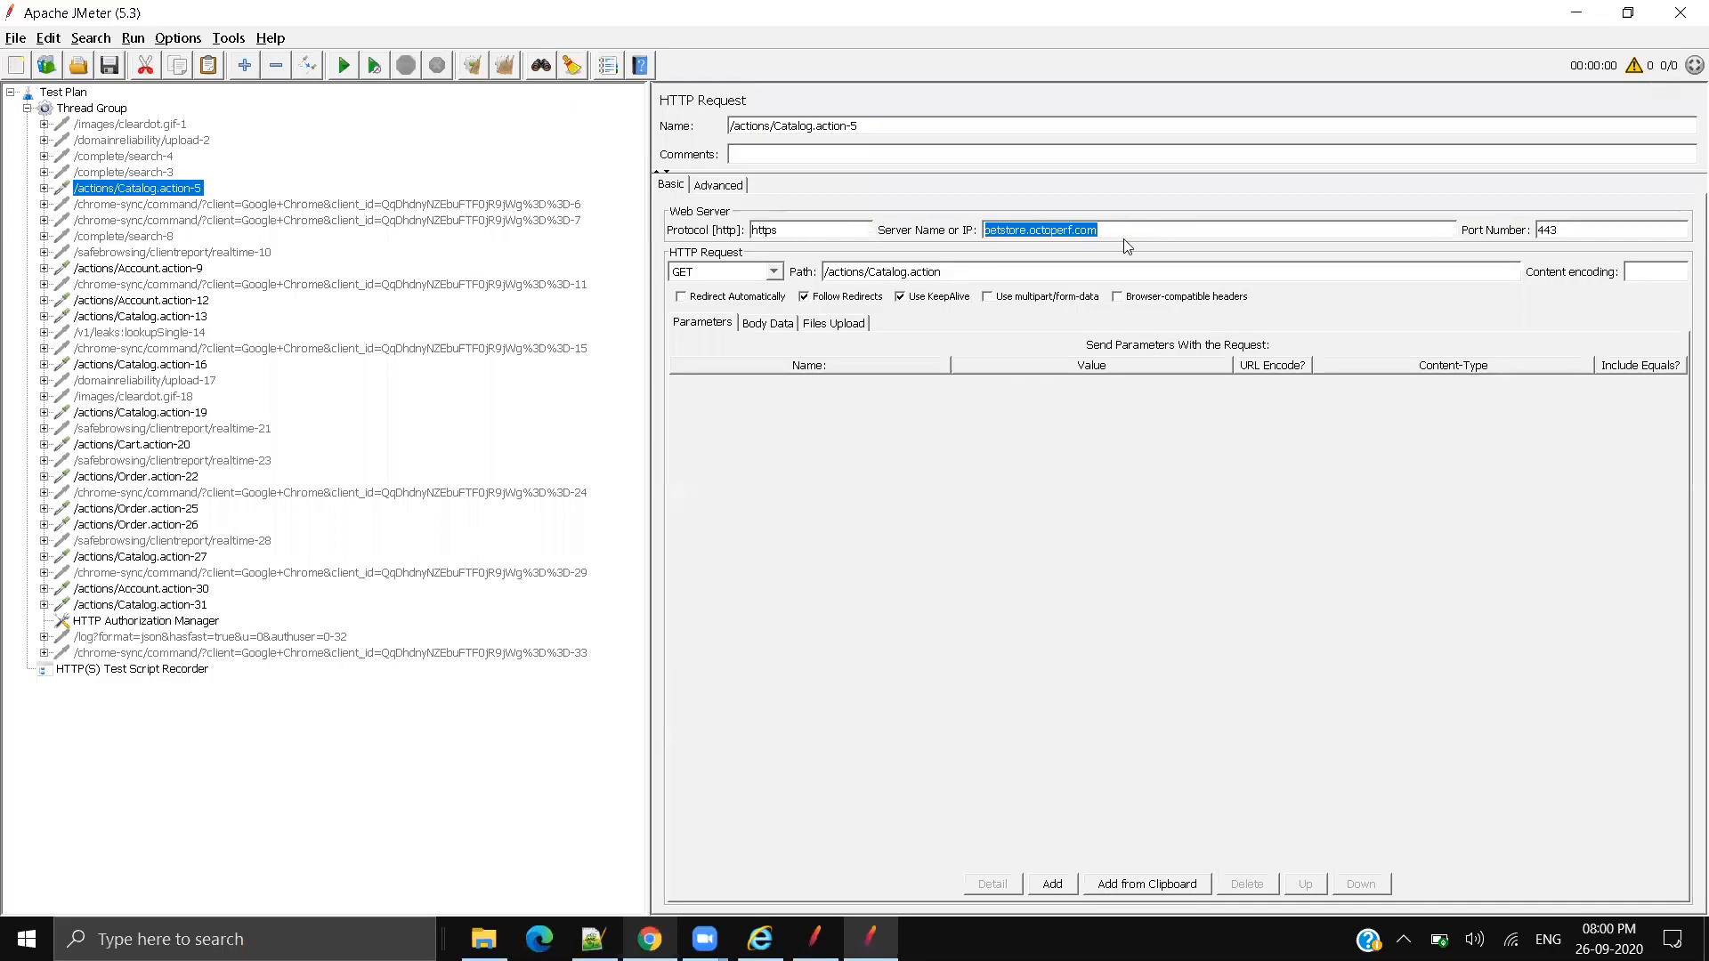
left_click_drag(973, 271, 606, 269)
Step: Check the Account.action-9 request, then sign out of JPetStore
key("alt+Tab")
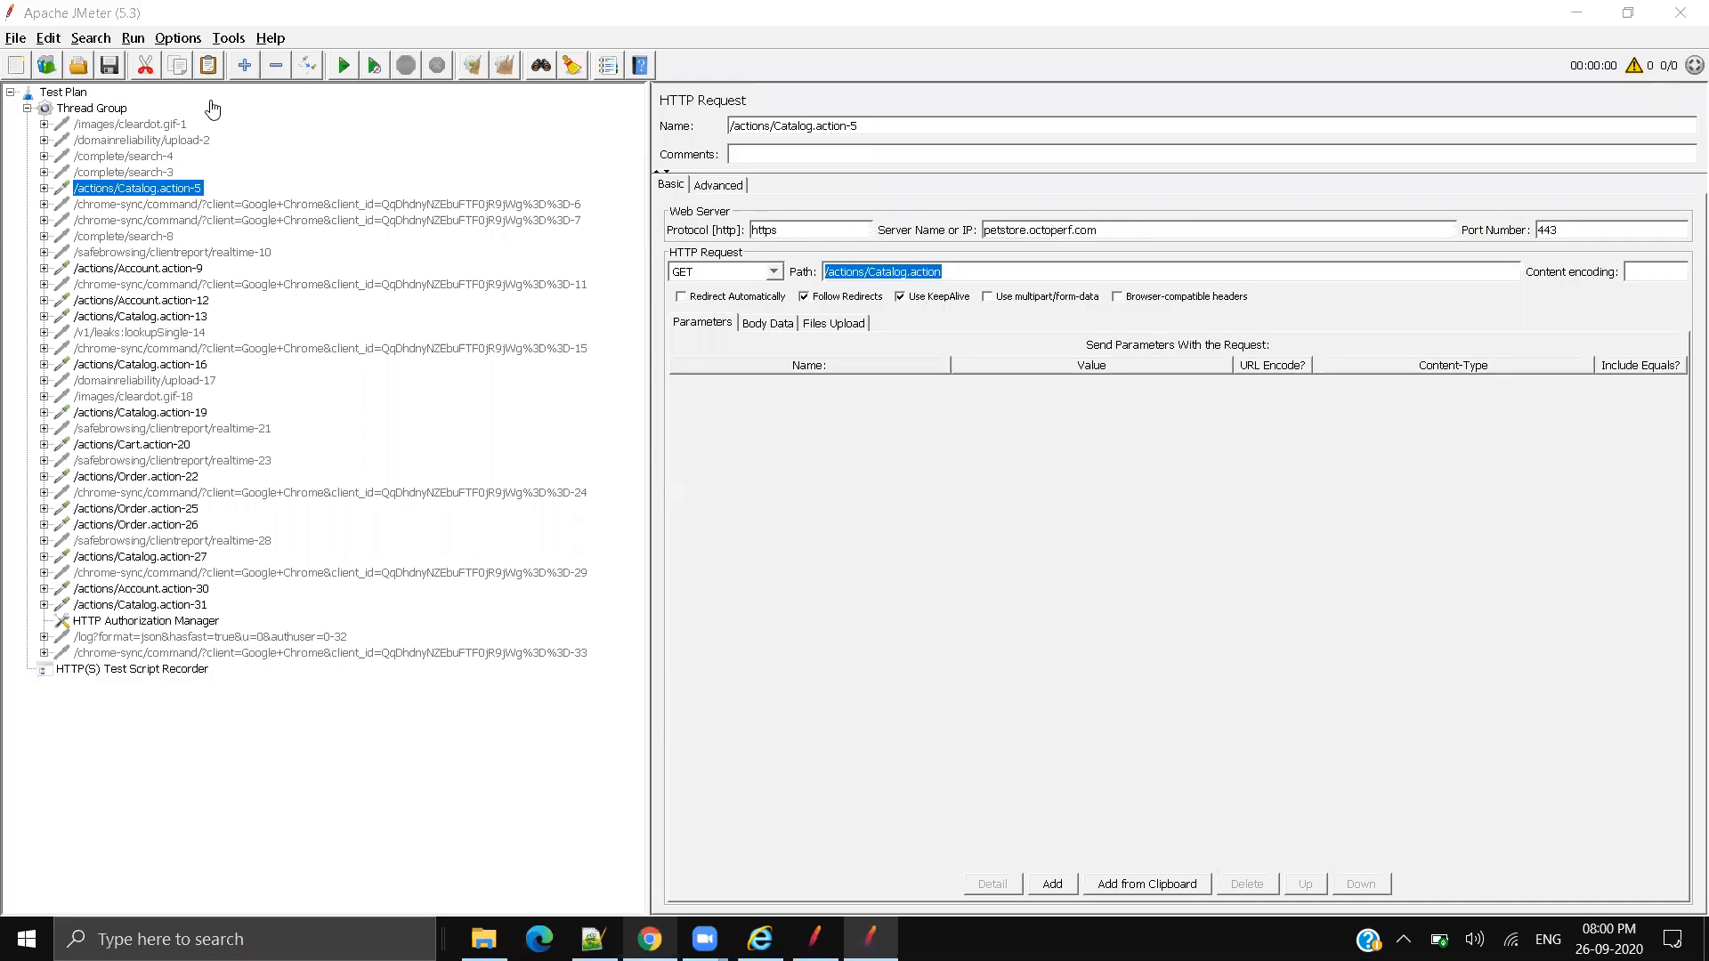
key("alt+Tab")
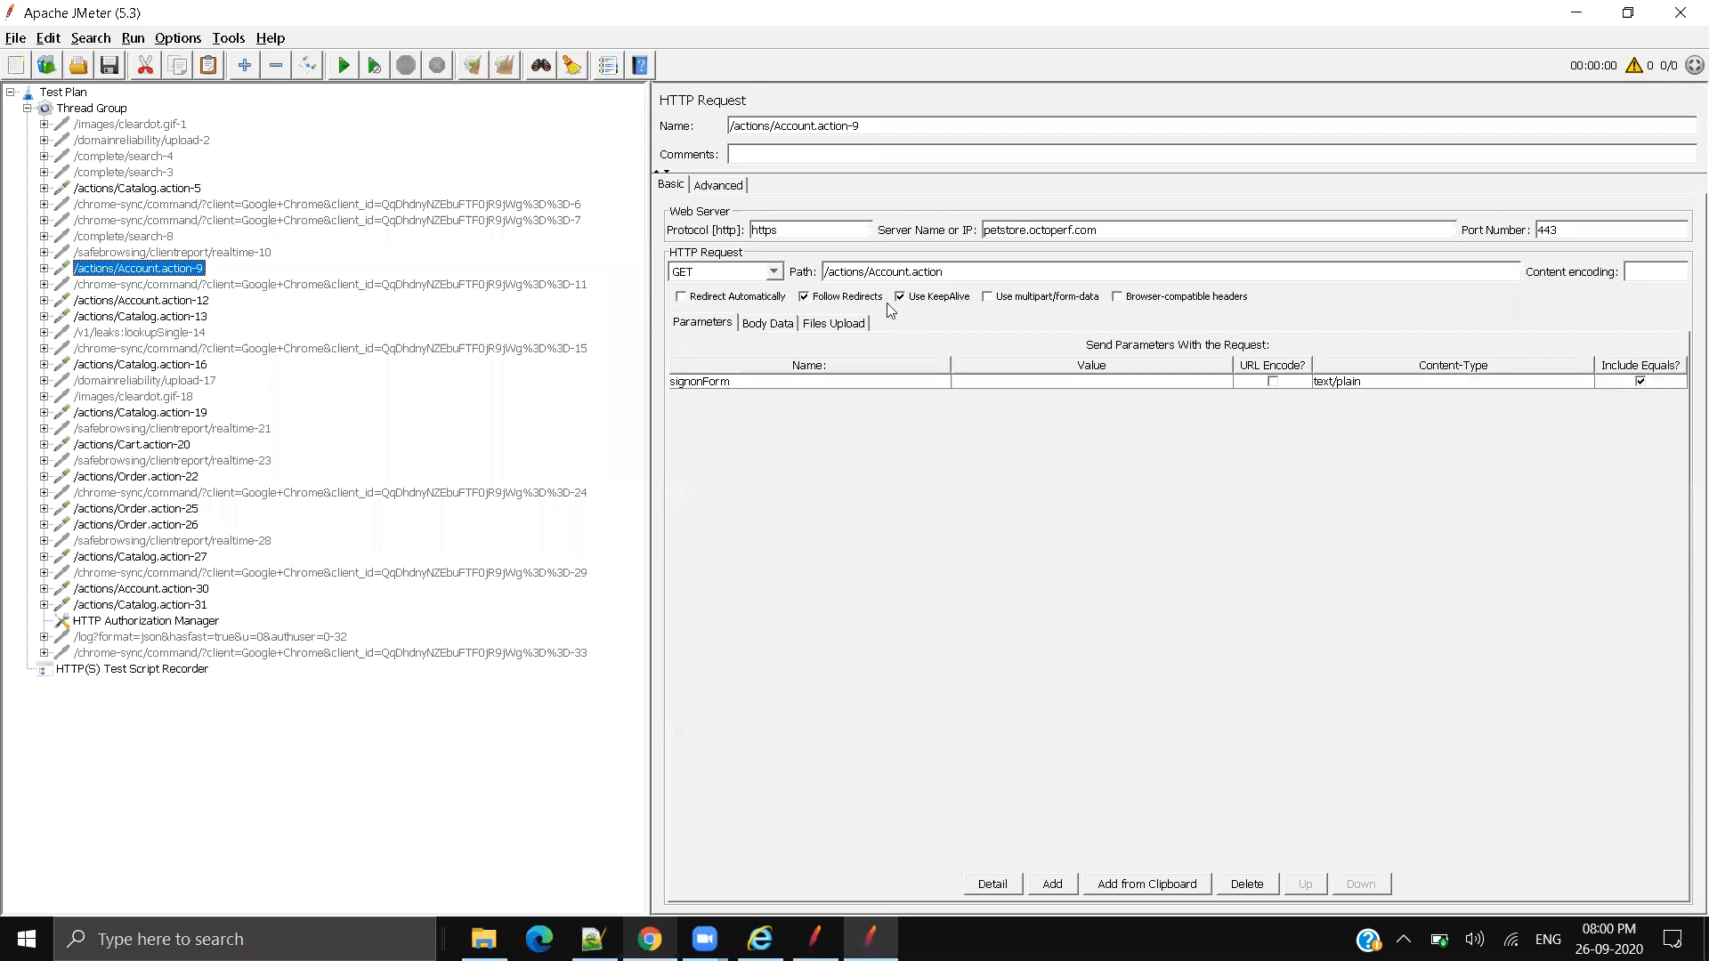
key("alt+Tab")
left_click(823, 120)
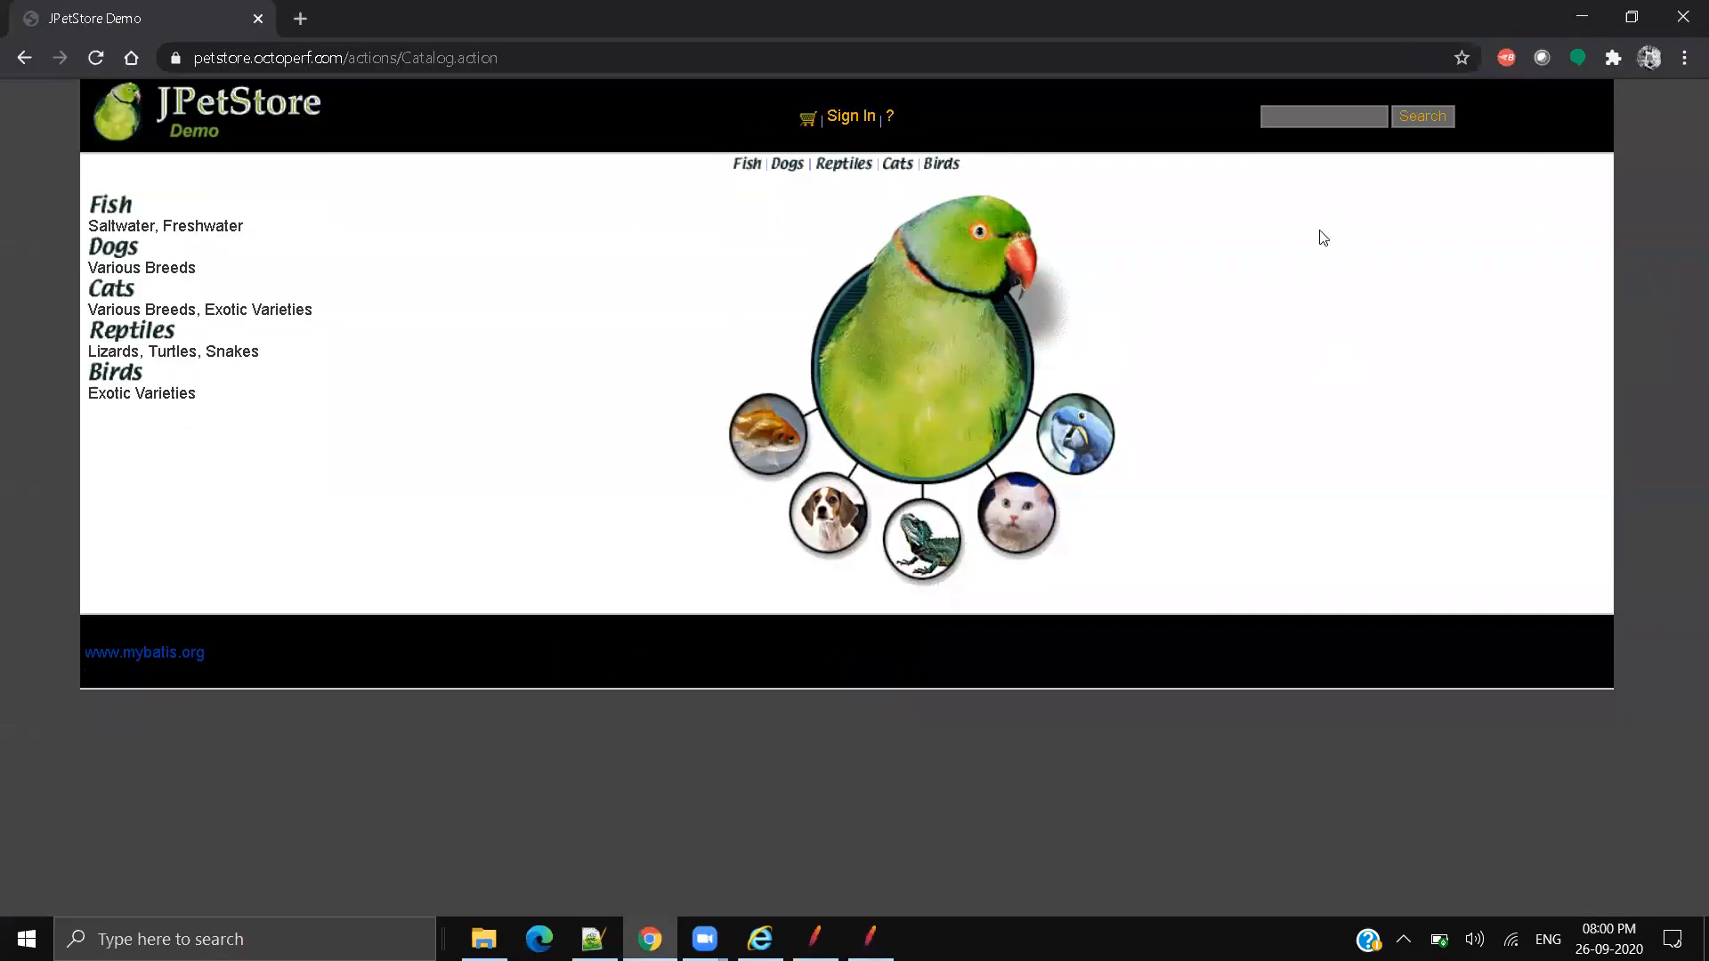
Step: Record the sign-in page in DevTools Network and inspect the Account.action?signonForm= request URL
key("ctrl+shift+i")
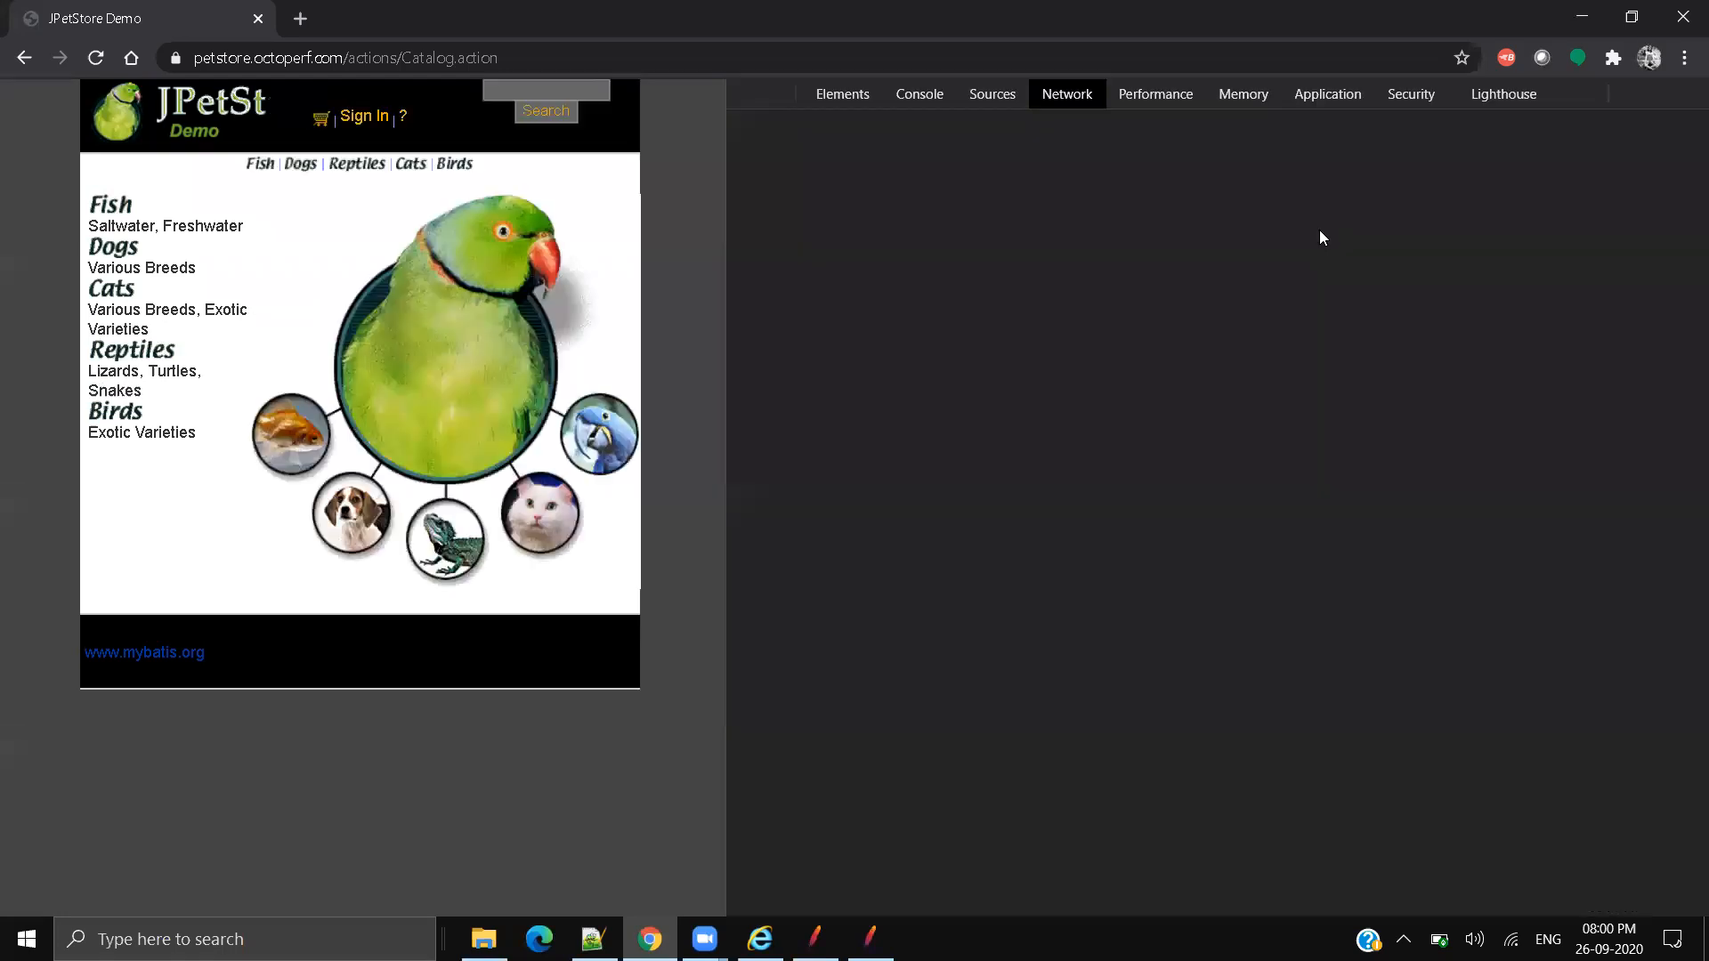
left_click(365, 125)
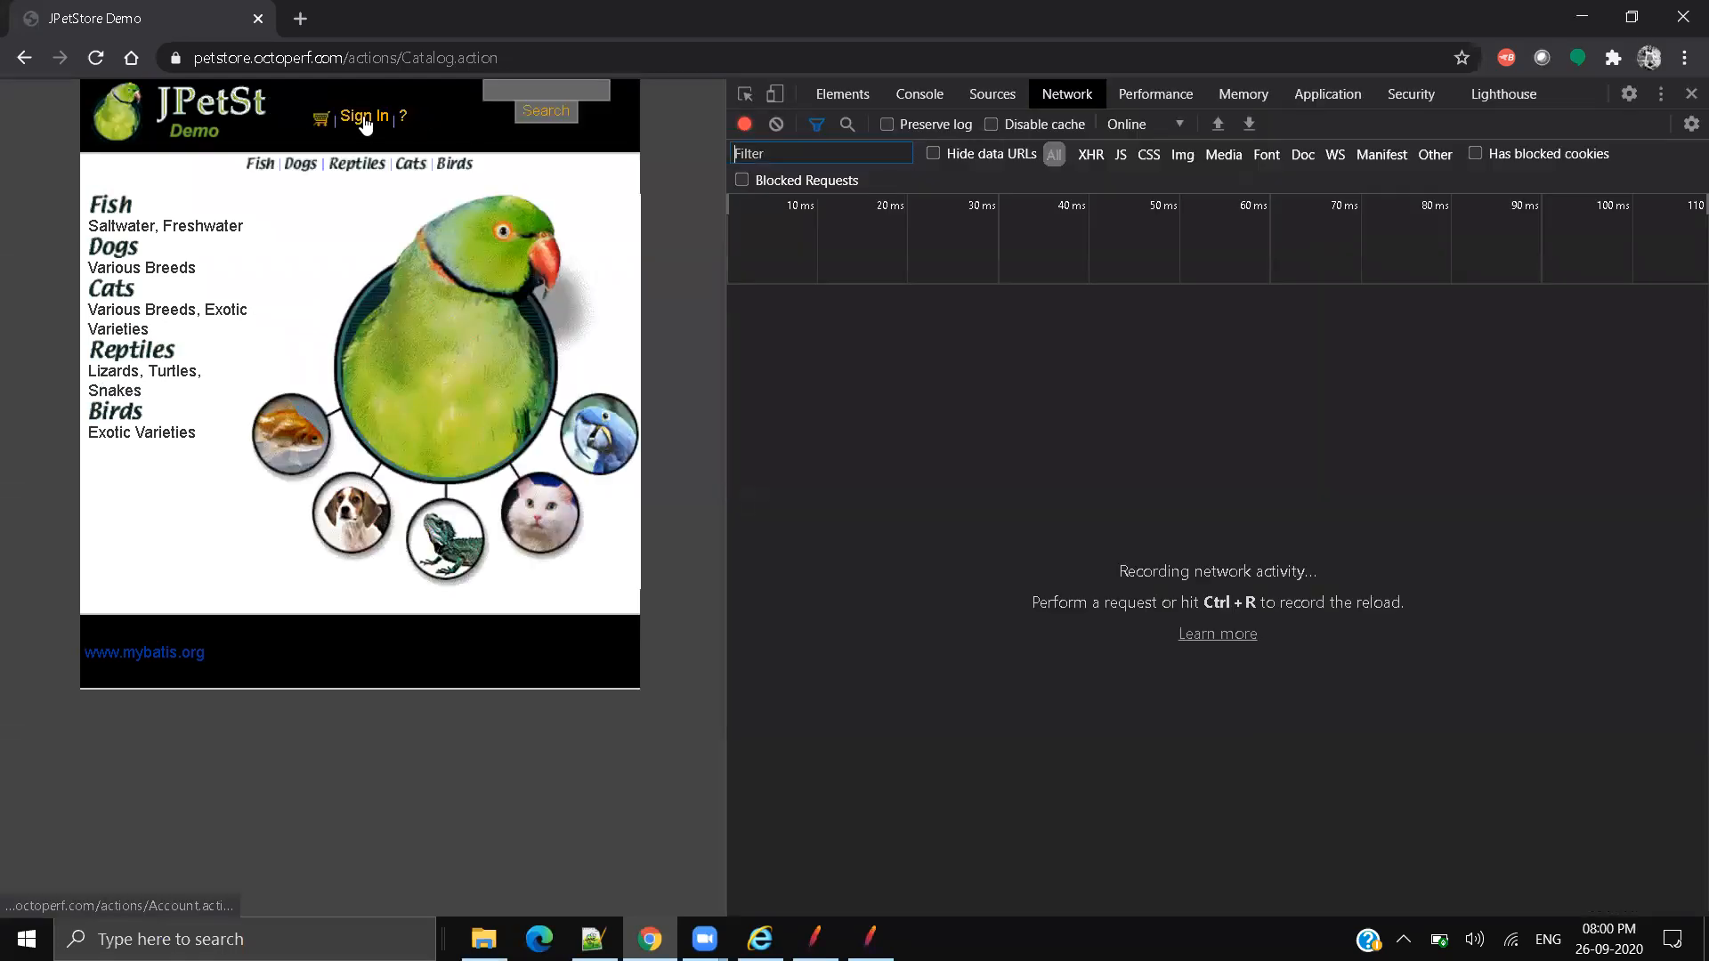
left_click(871, 330)
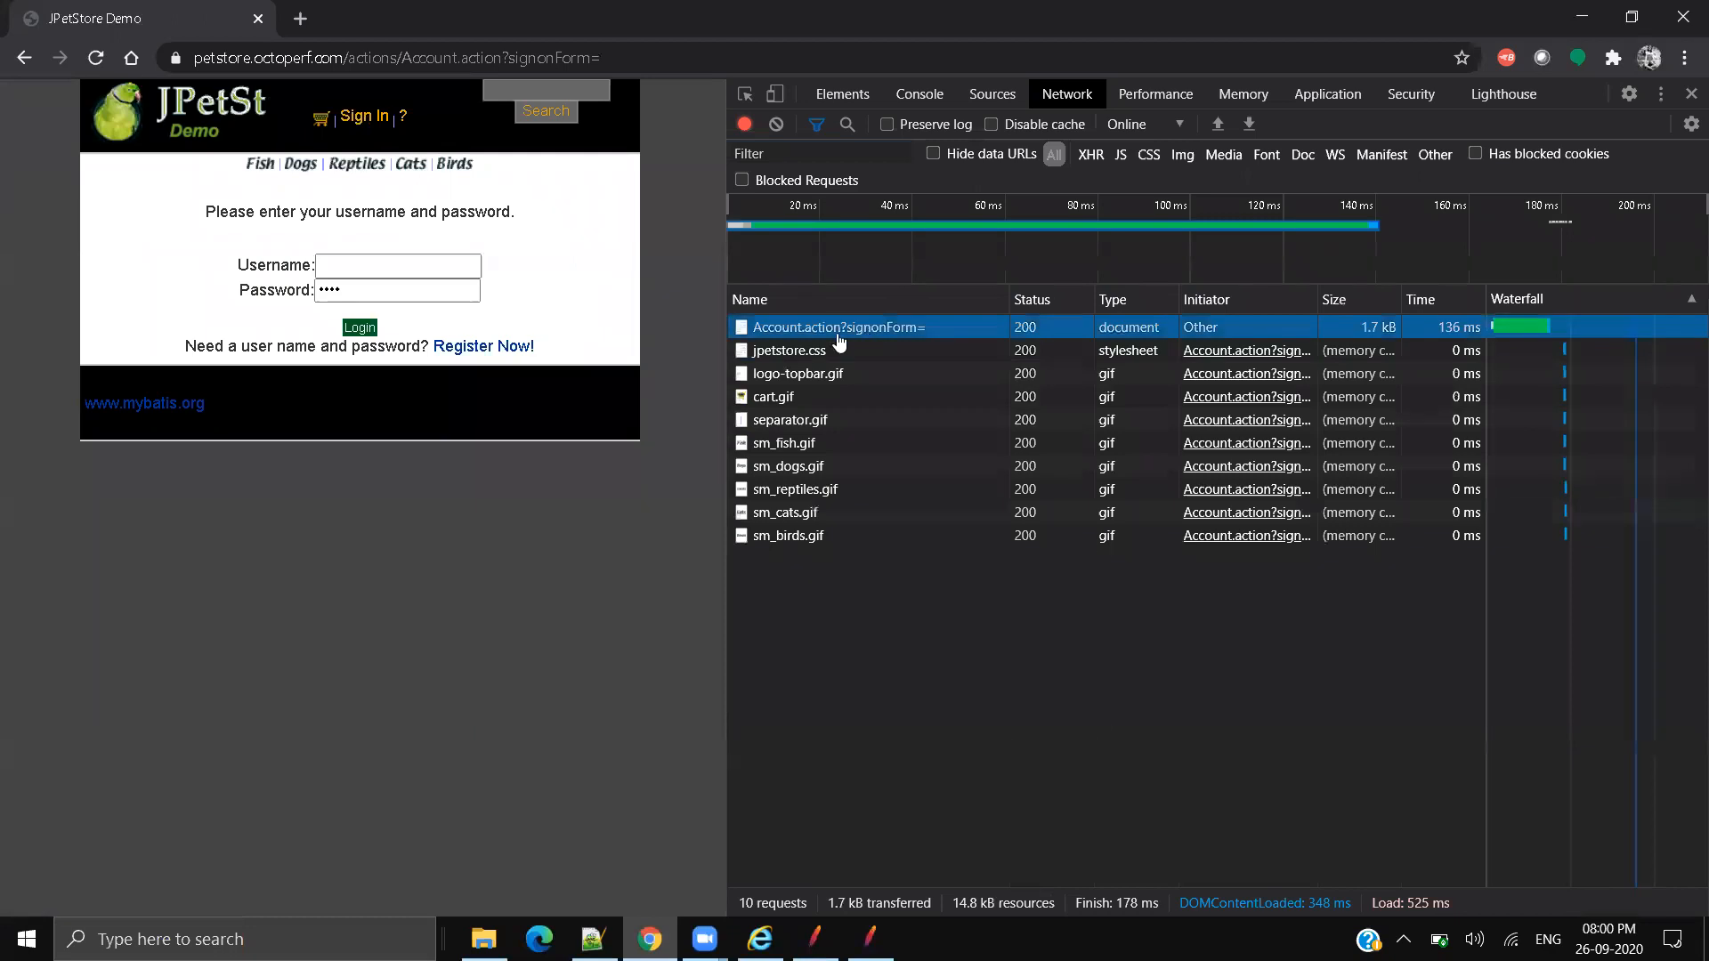
left_click_drag(1202, 360, 1564, 360)
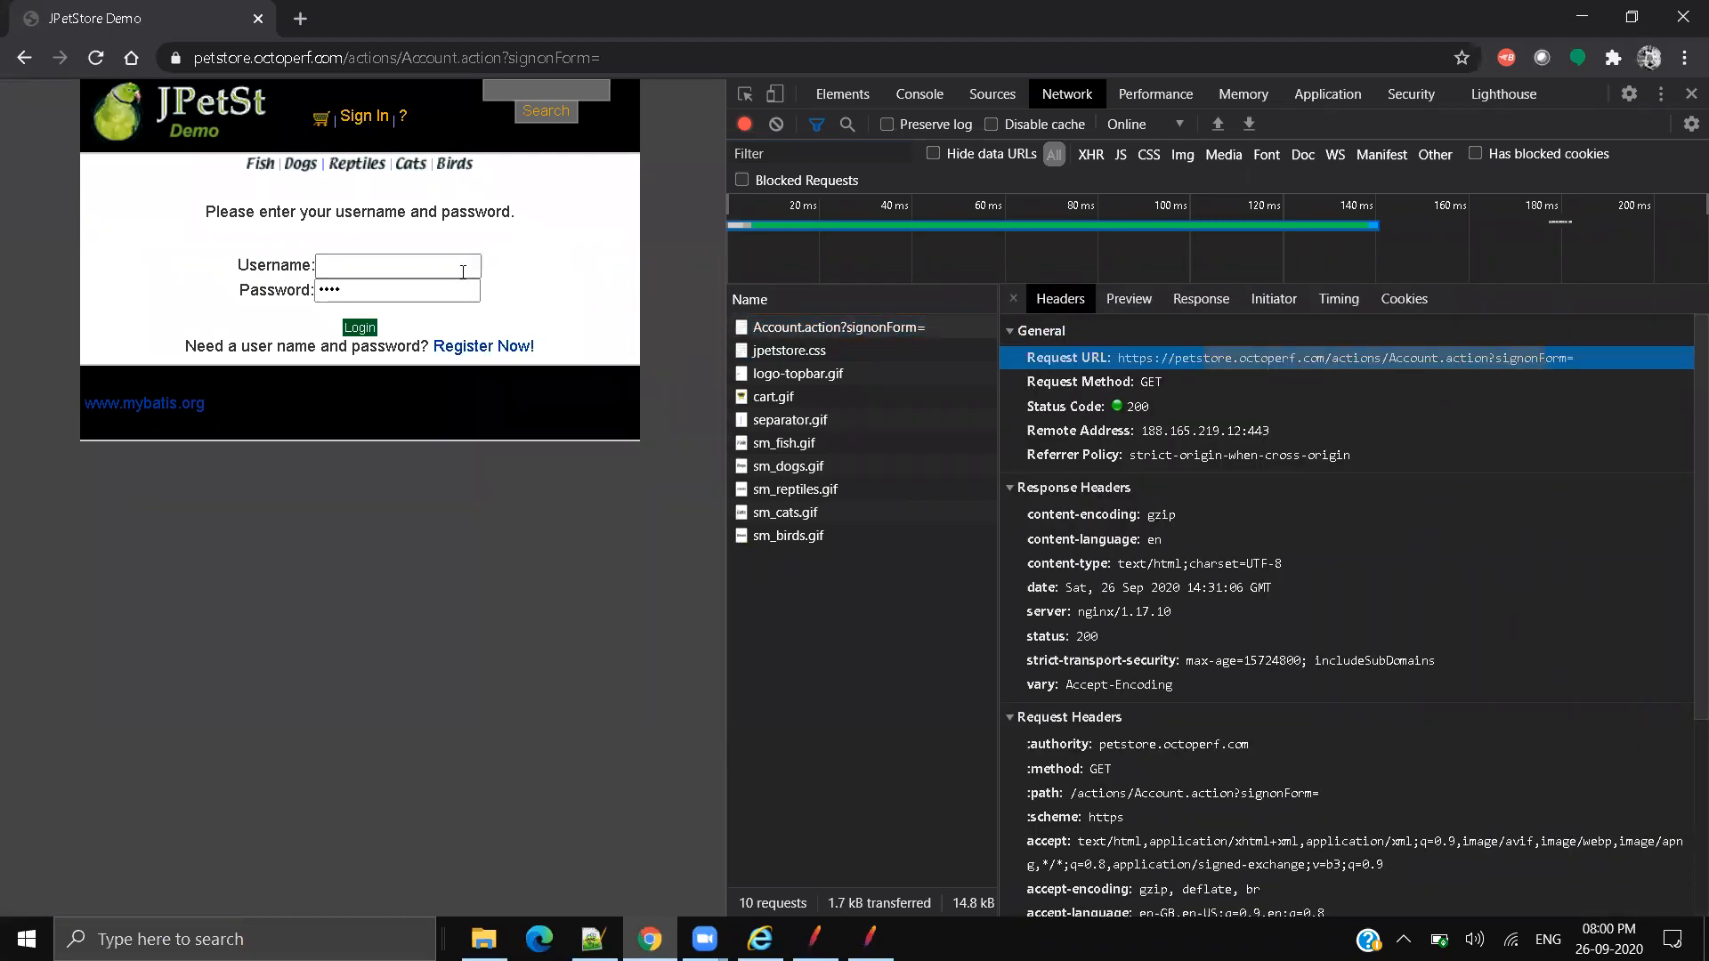
Step: Match Account.action-9's server name, /actions/Account.action path and signonForm parameter against that URL
key("alt+Tab")
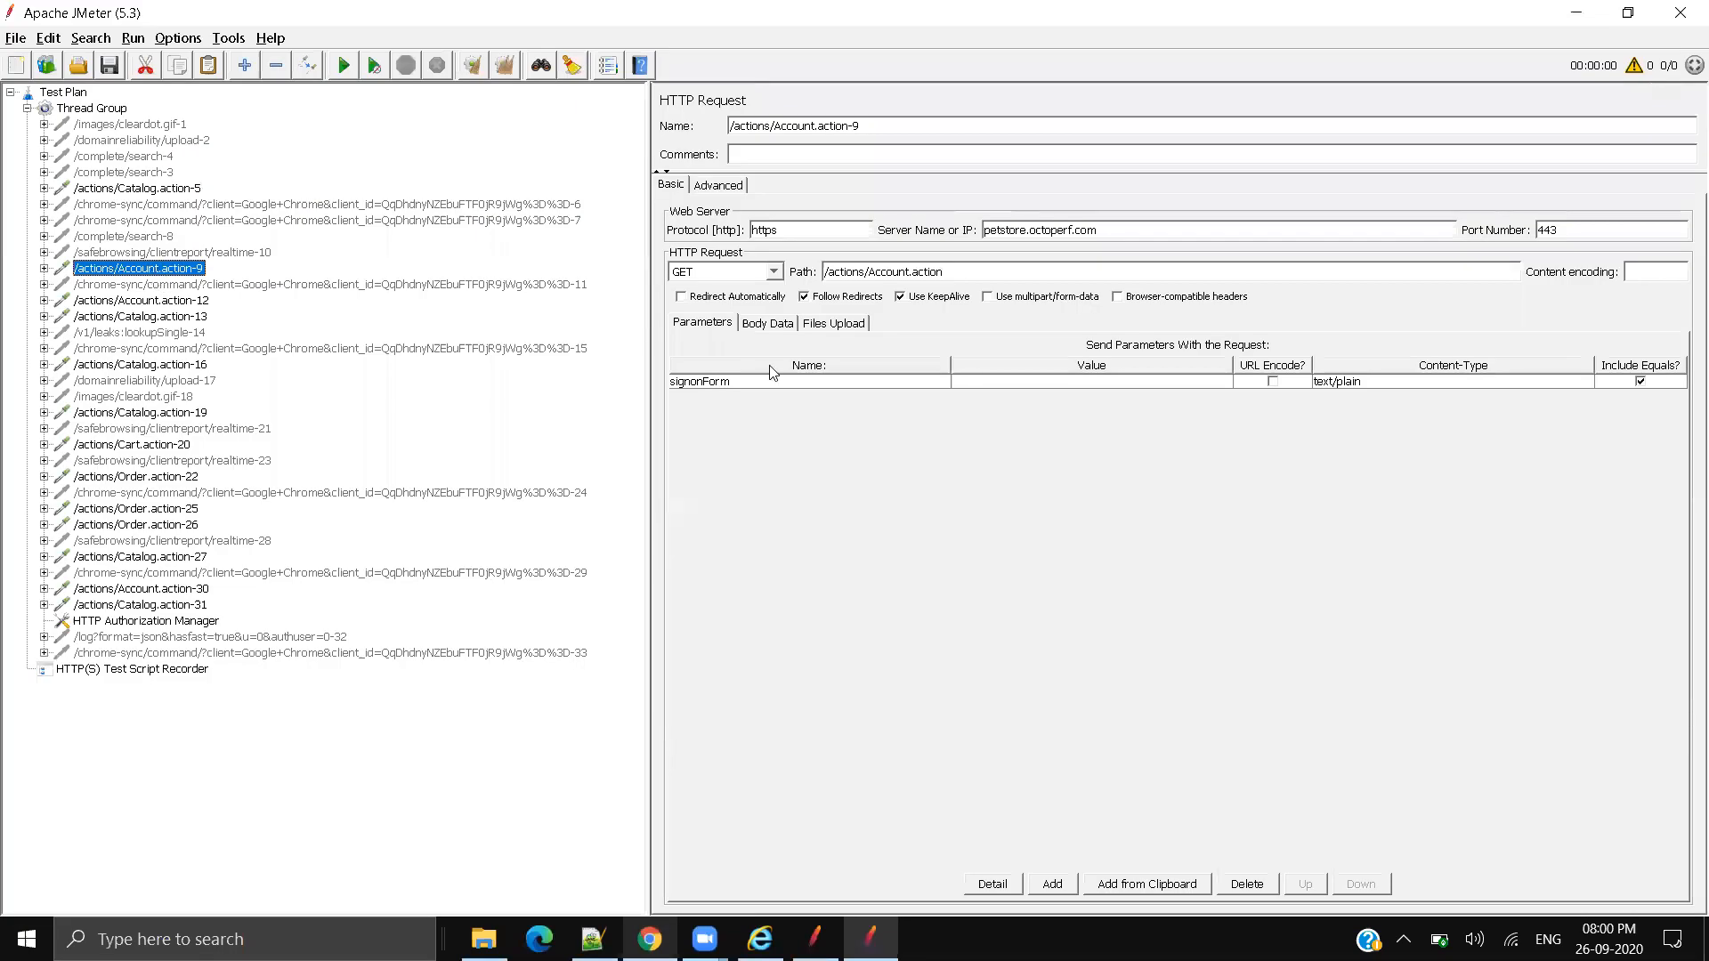
left_click(750, 384)
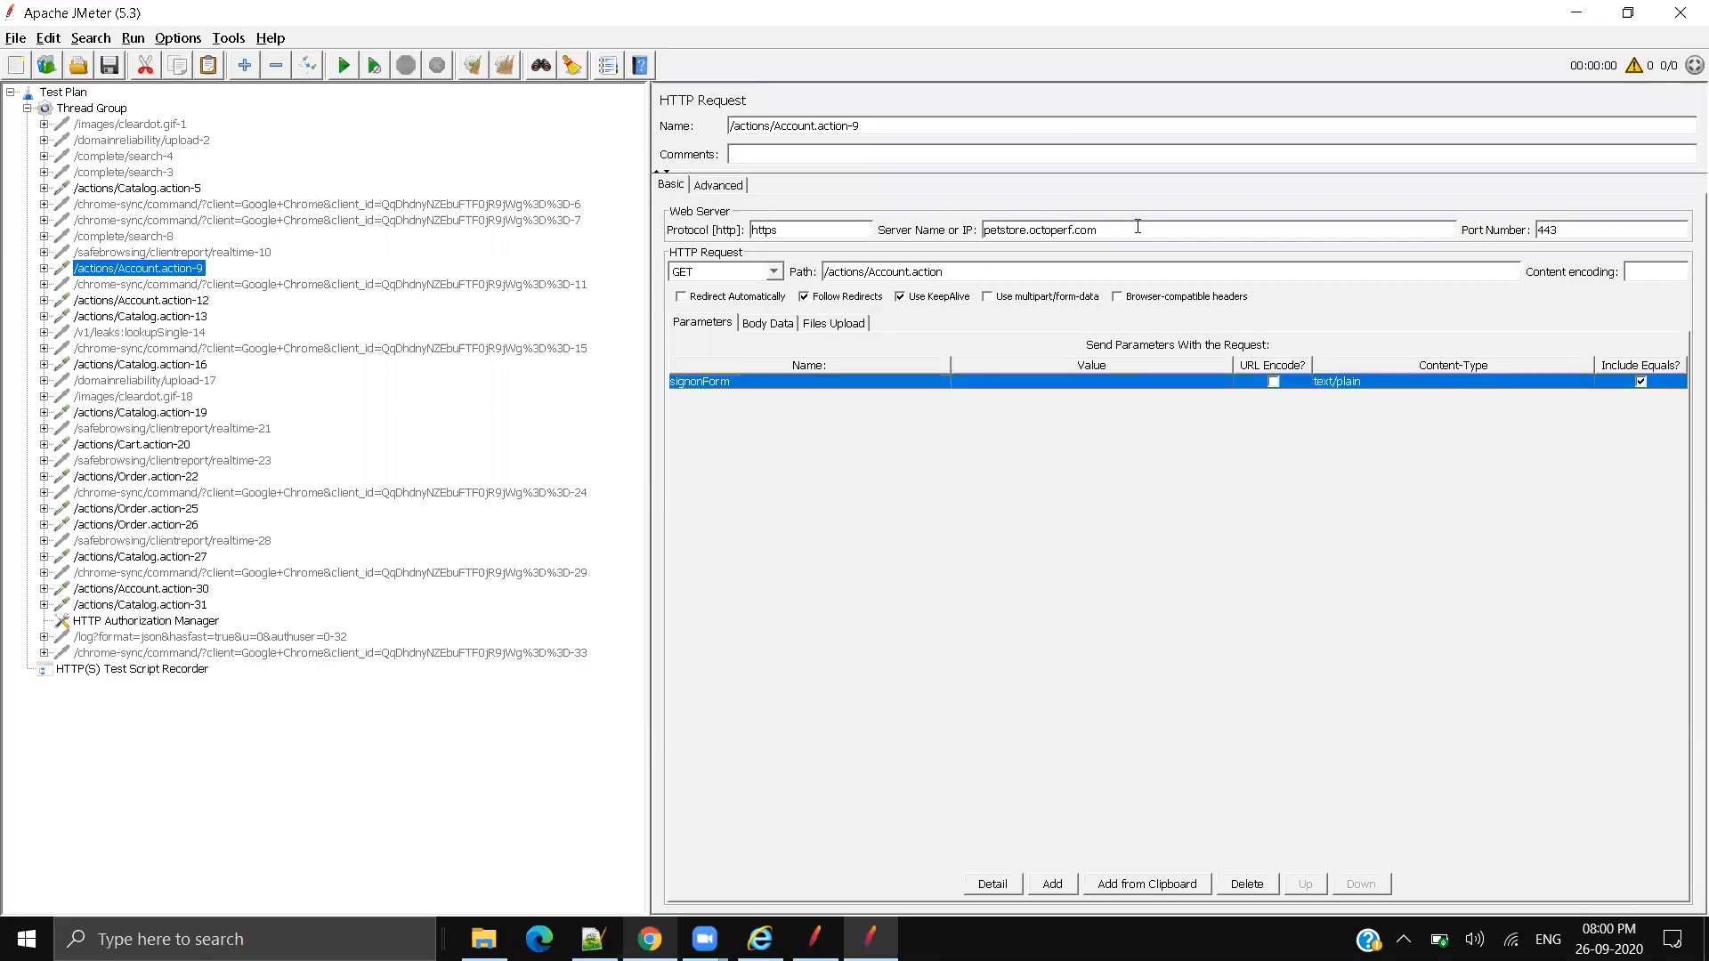
left_click_drag(1137, 226, 893, 225)
left_click_drag(954, 273, 824, 271)
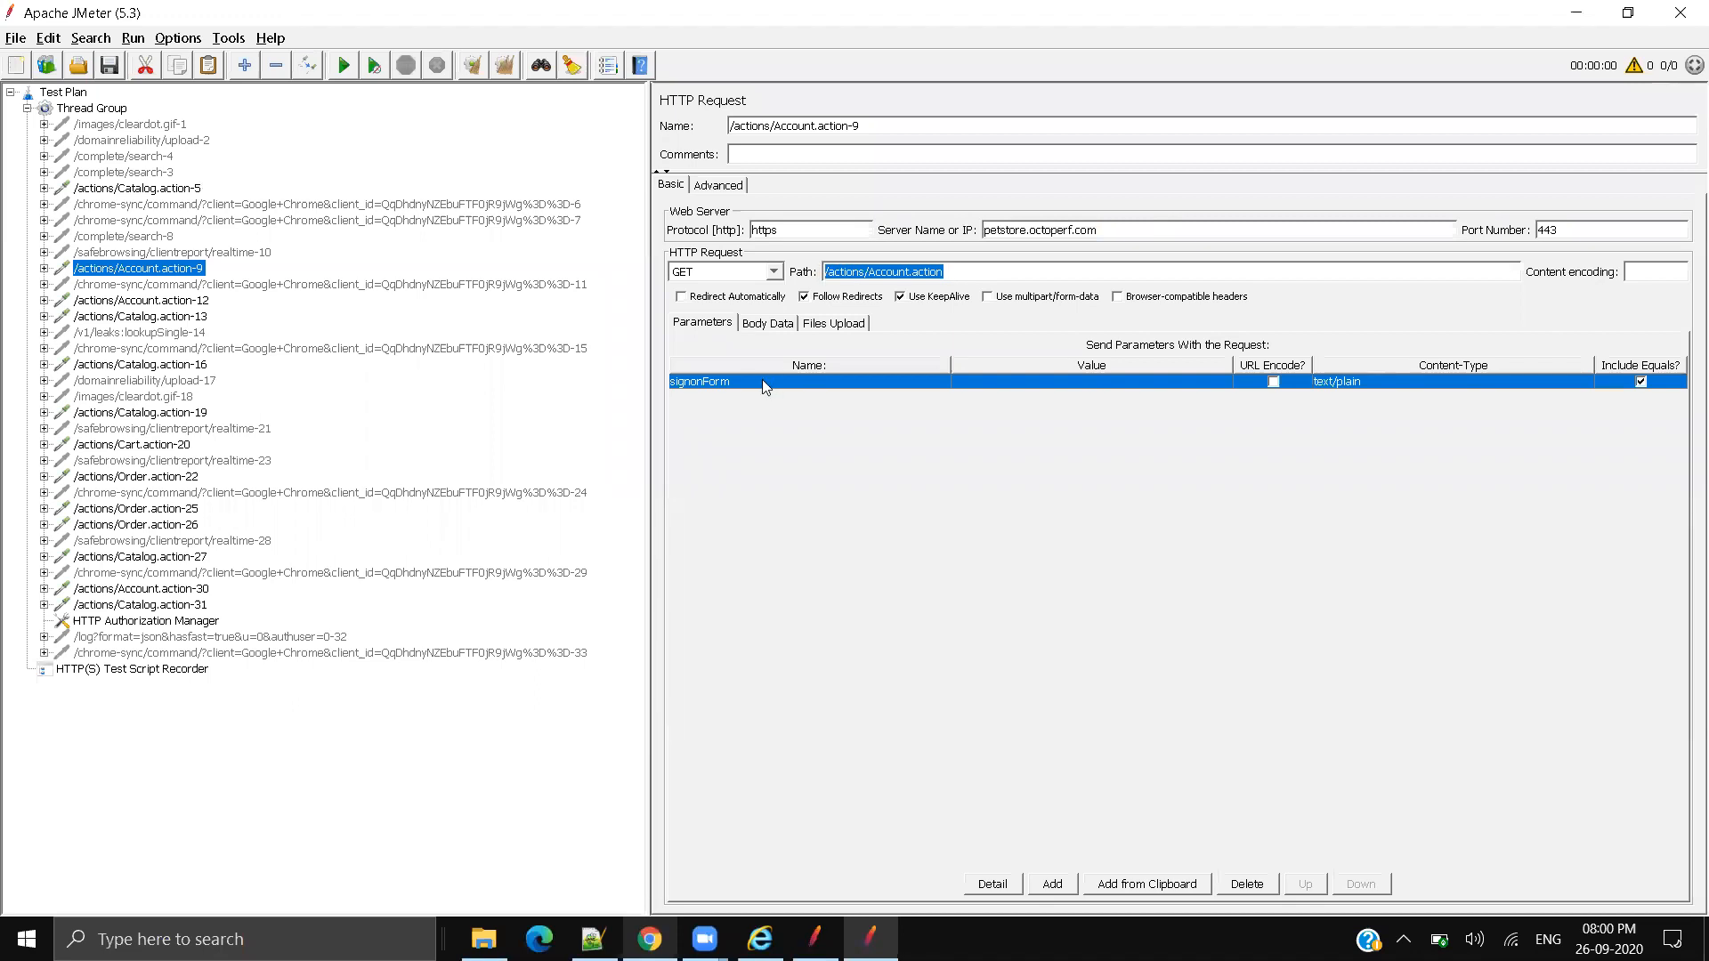
key("alt+Tab")
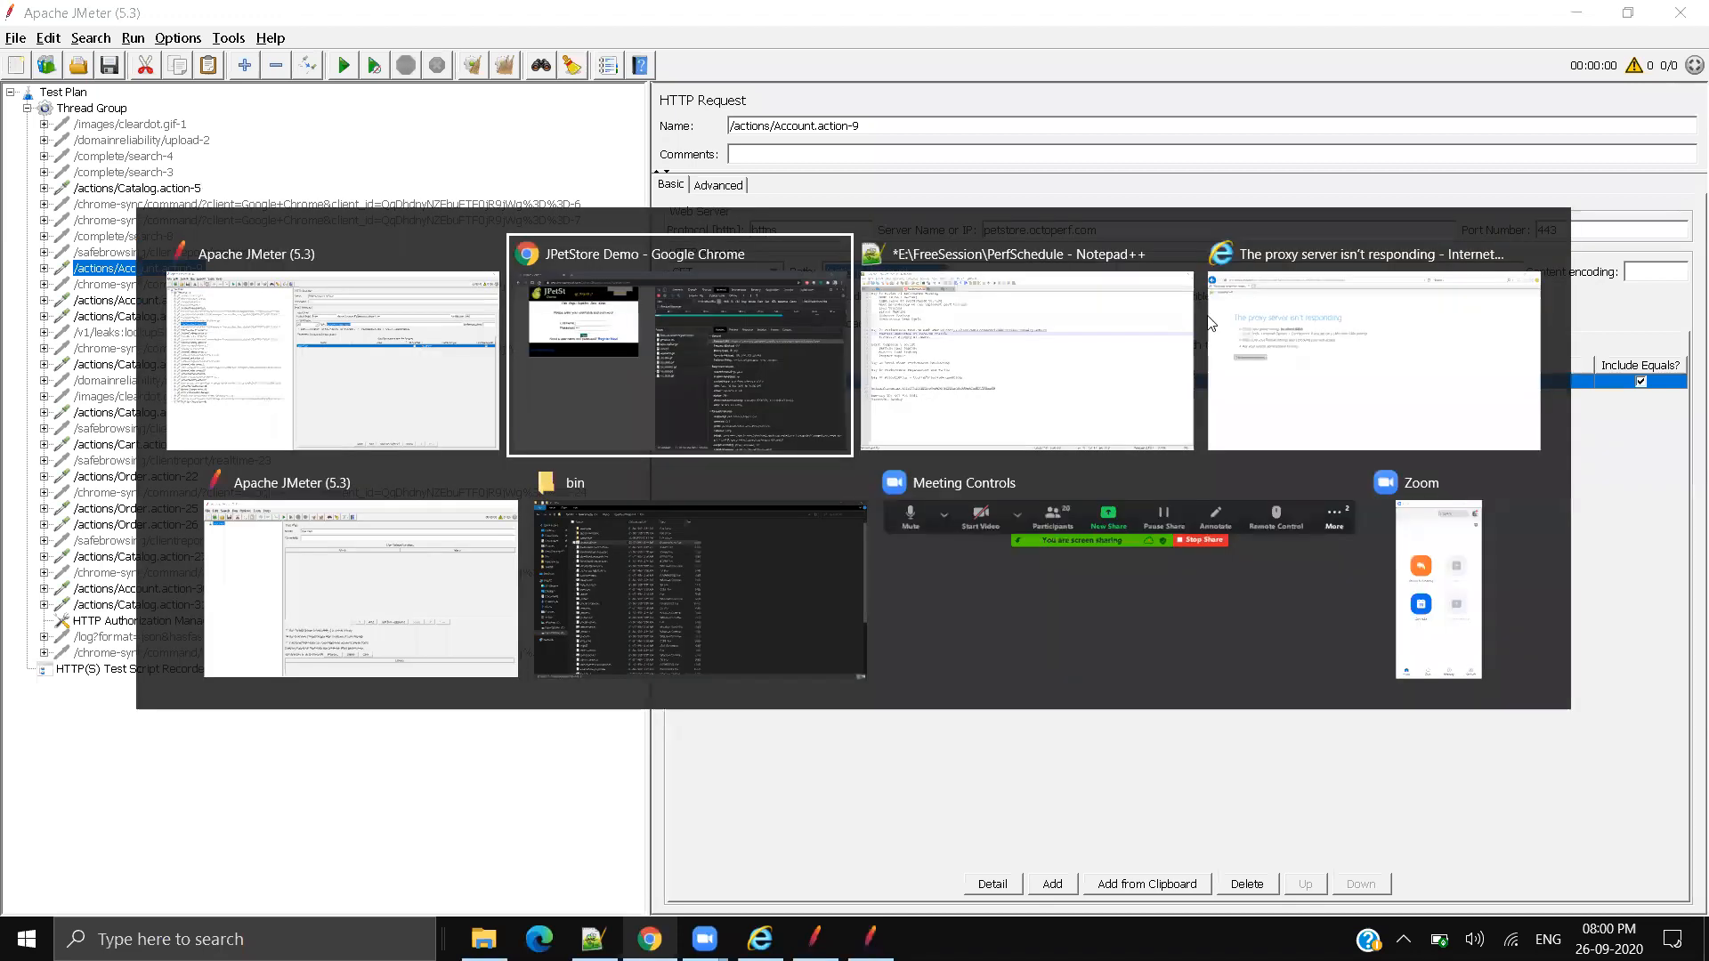
left_click_drag(1388, 362, 1463, 362)
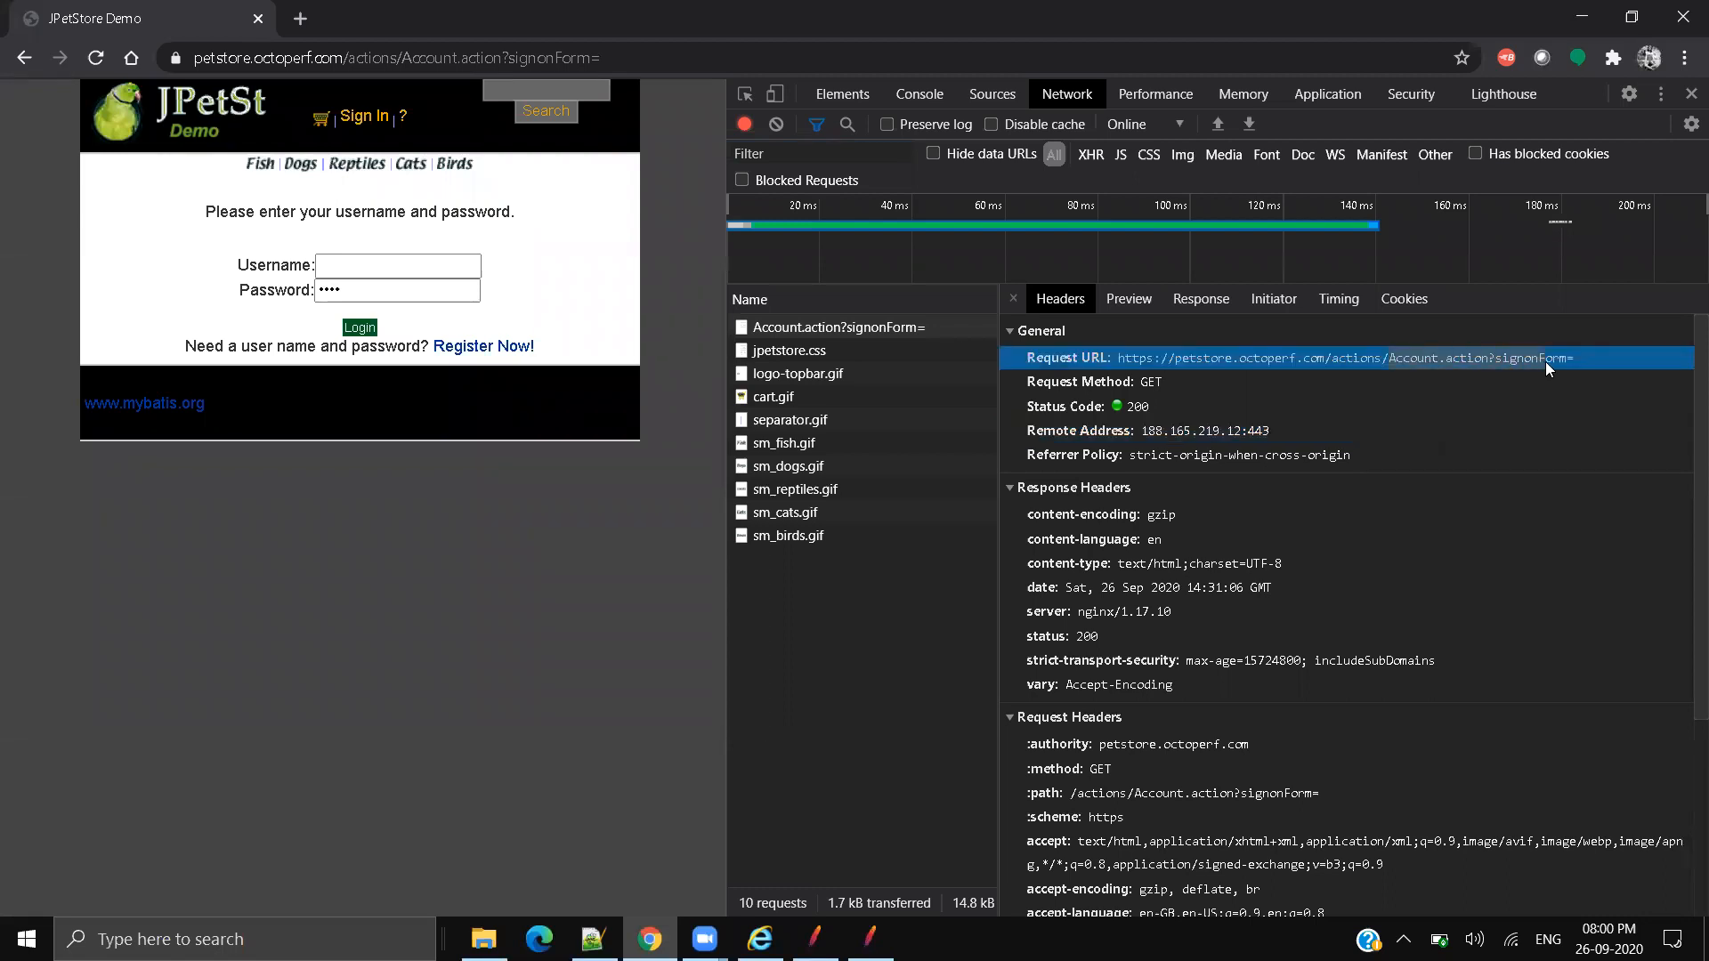
key("alt+Tab")
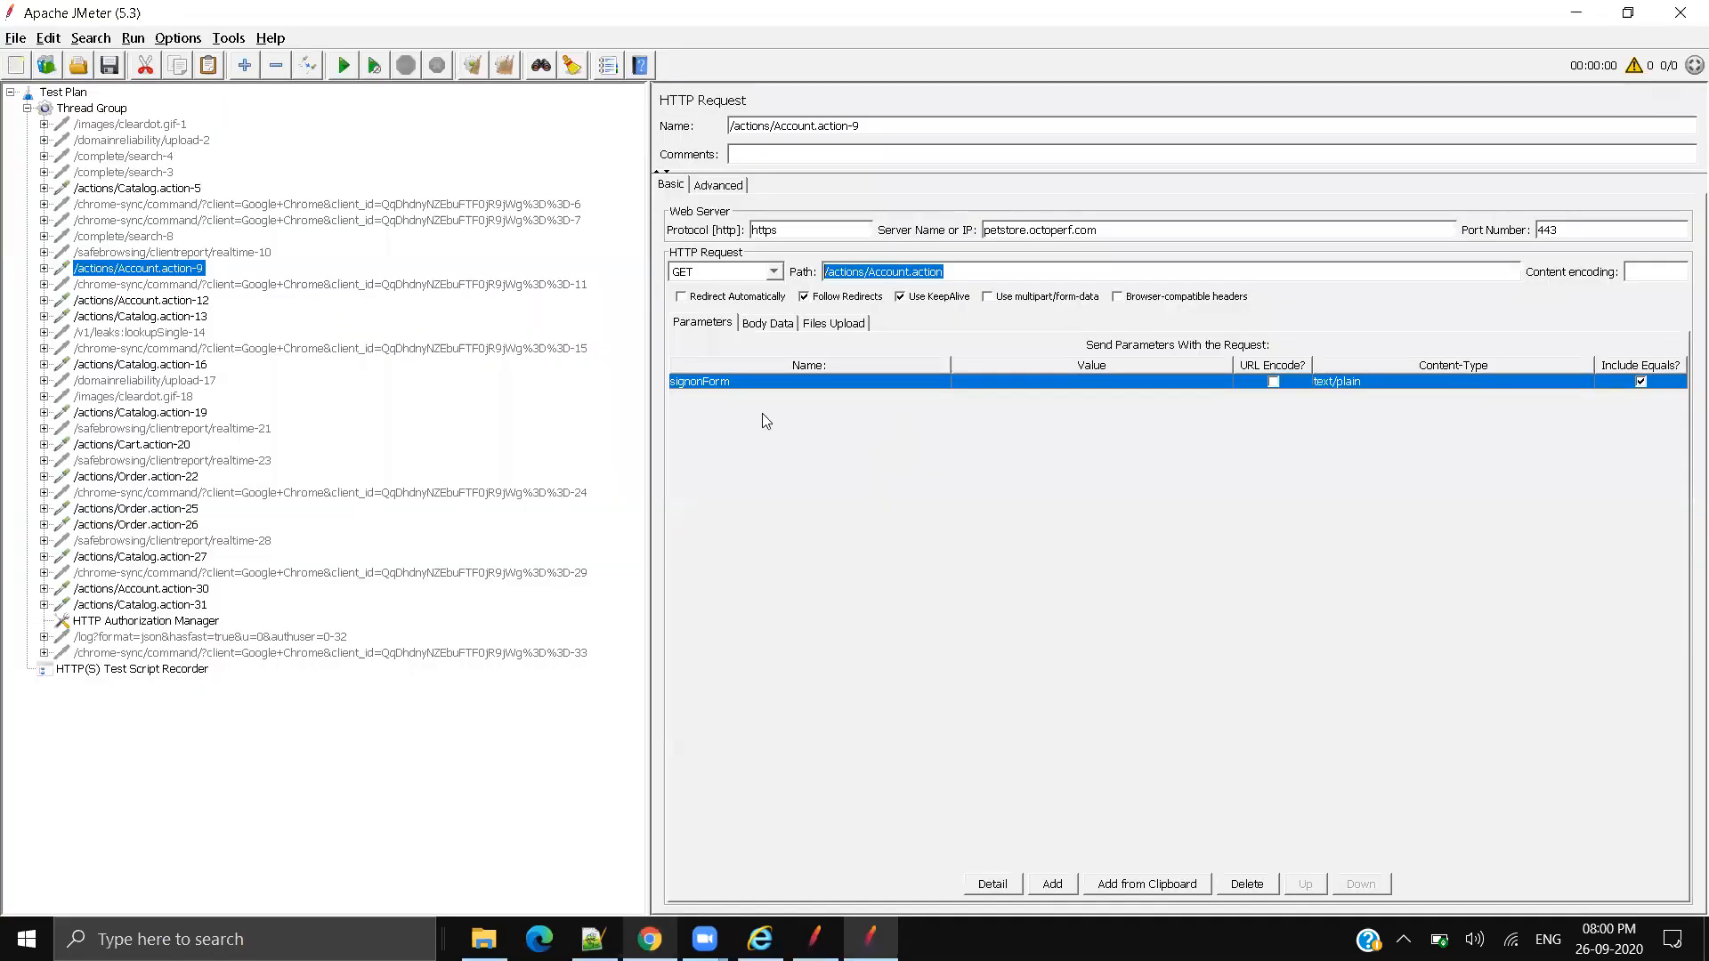
double_click(768, 381)
key("ctrl+a")
key("alt+Tab")
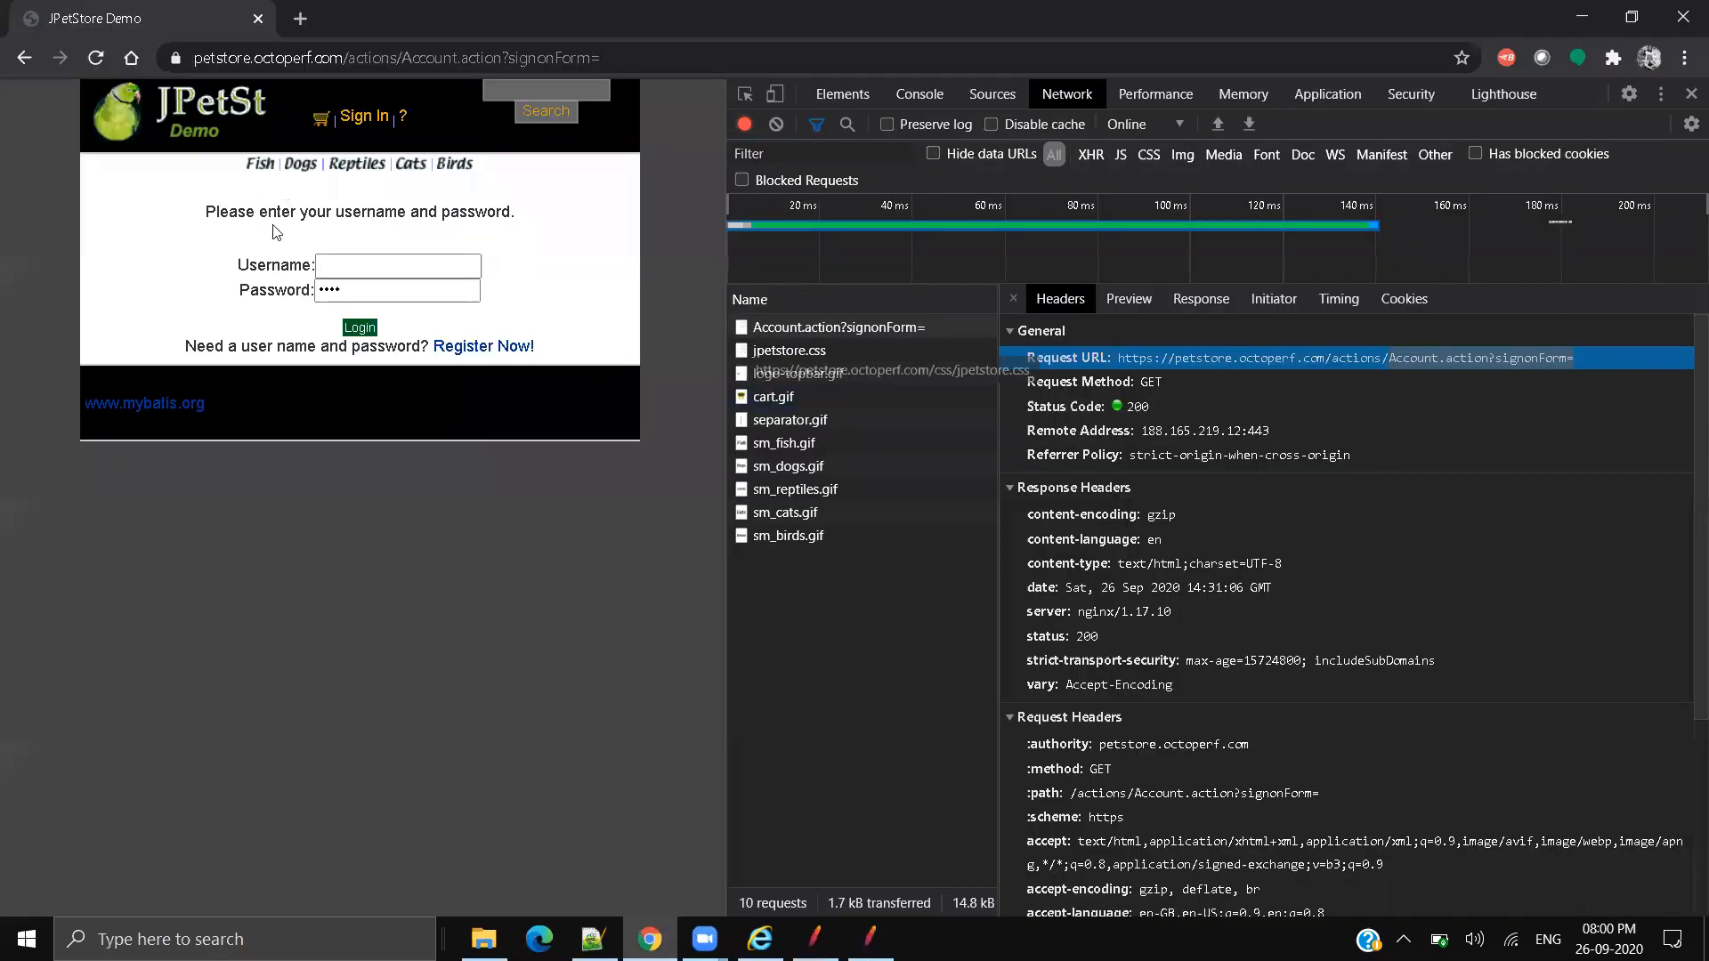
Step: Enter the demo credentials, enable Preserve log, and log in to capture the Account.action requests
left_click(350, 266)
type("user1")
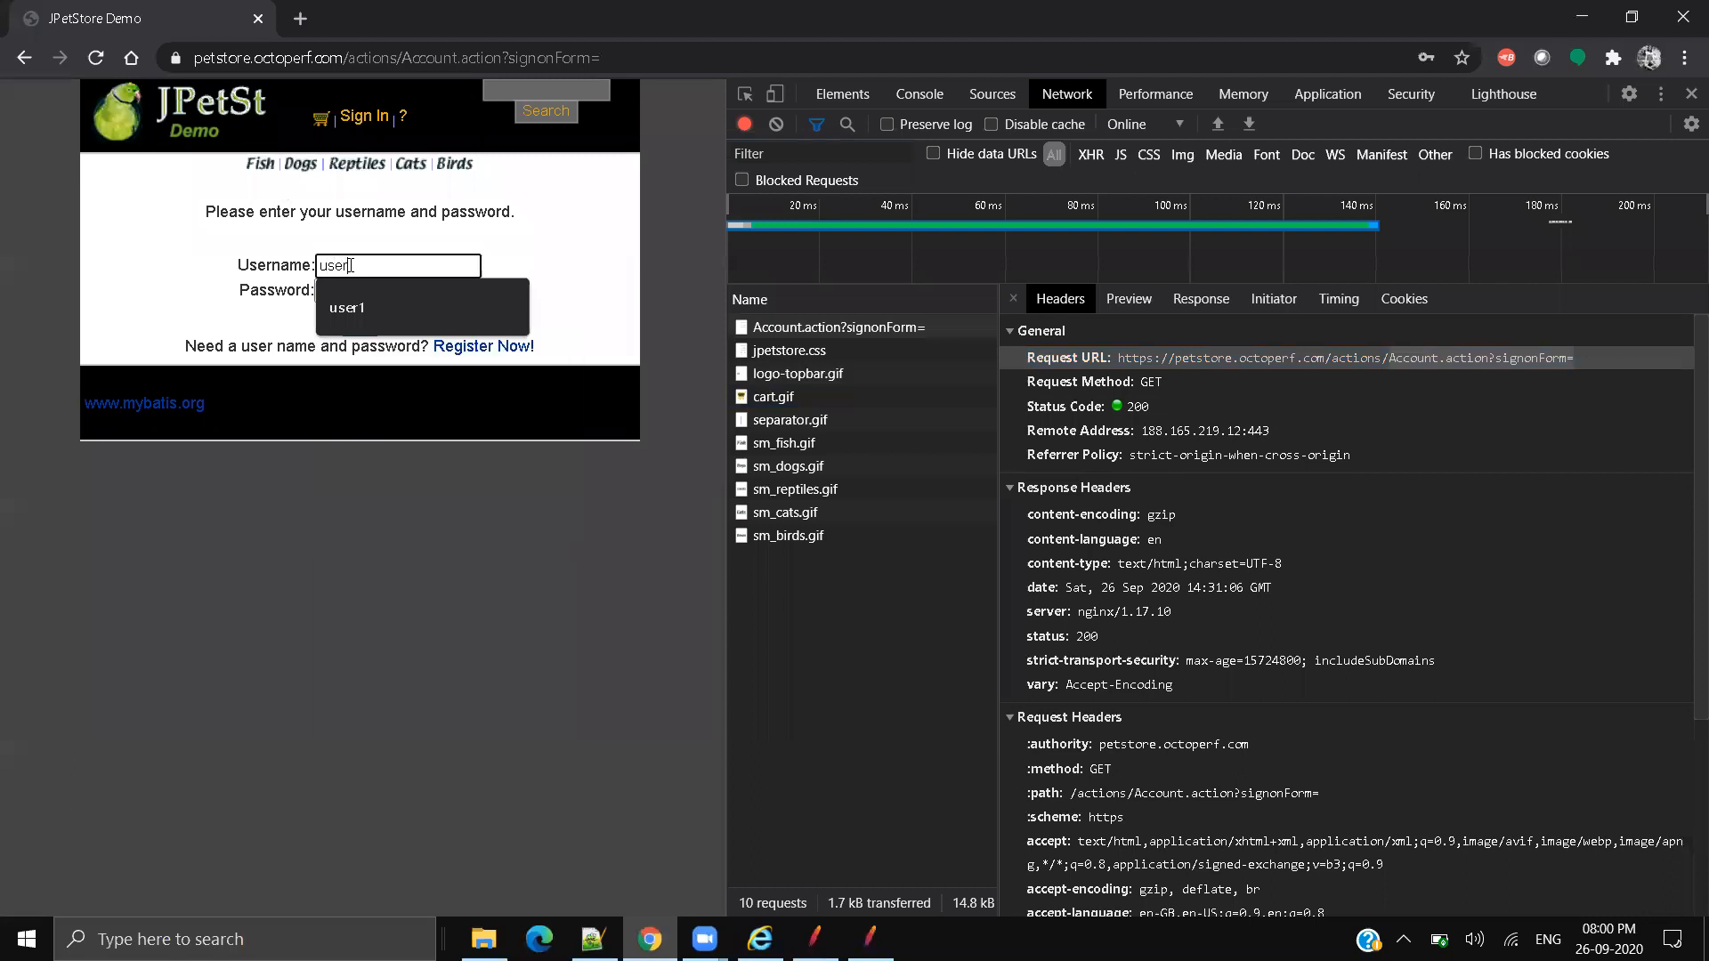
key("Tab")
type("pass")
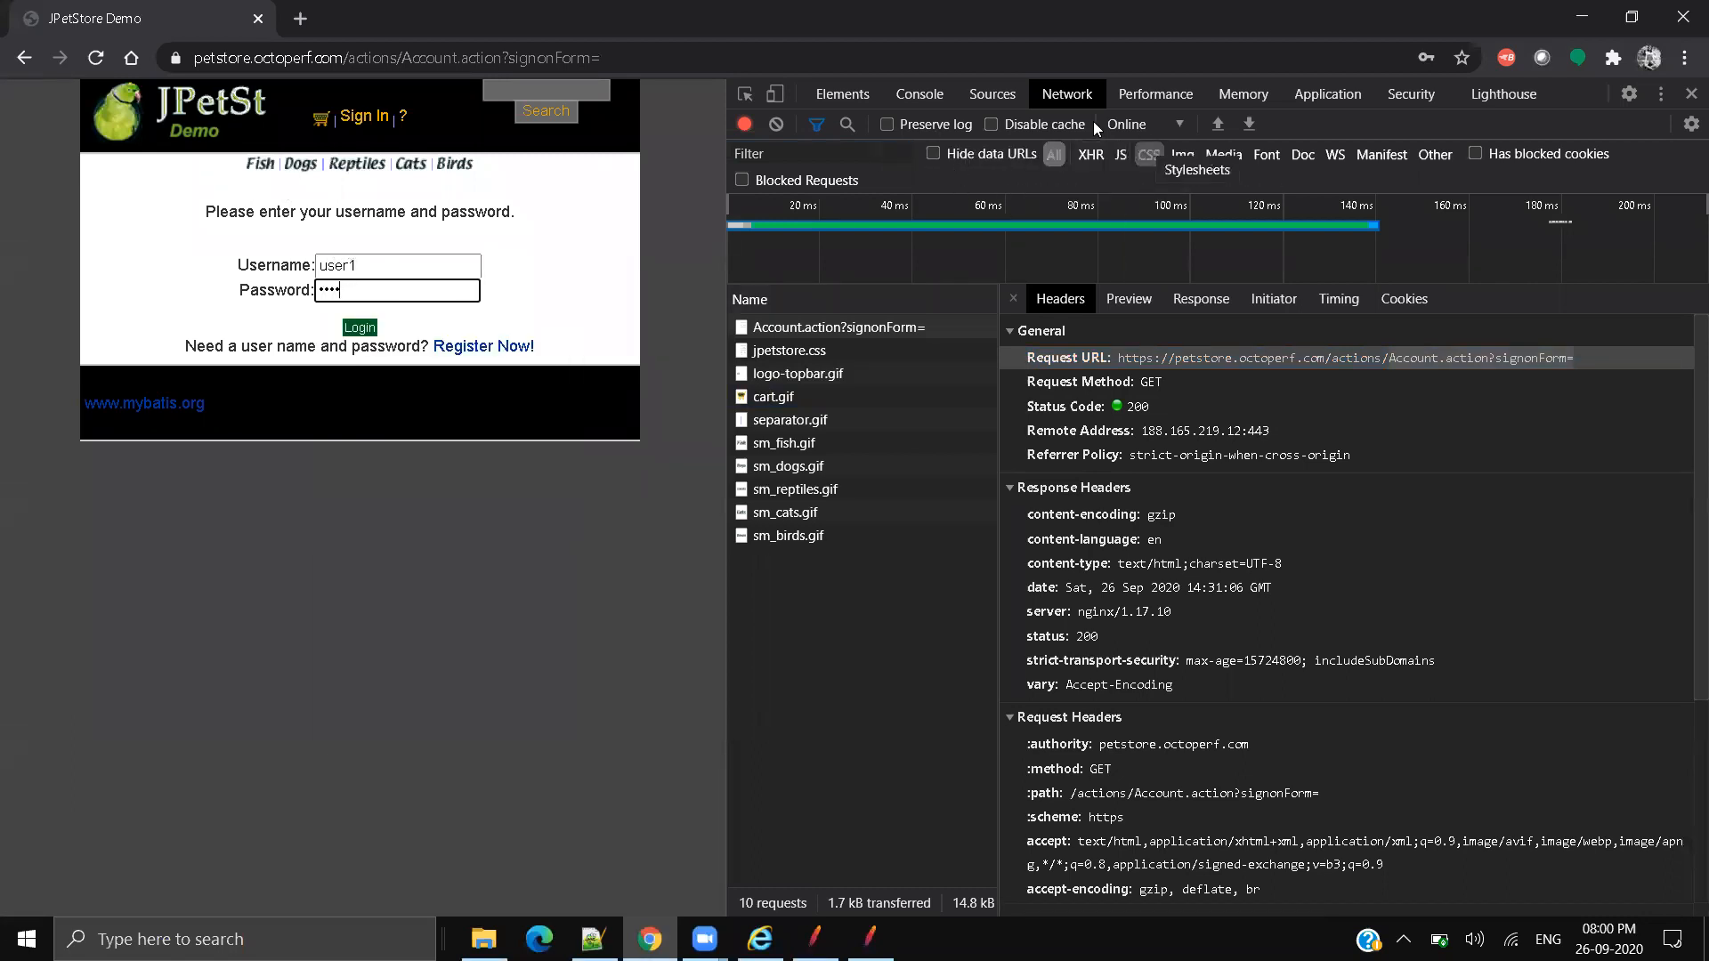
left_click(878, 126)
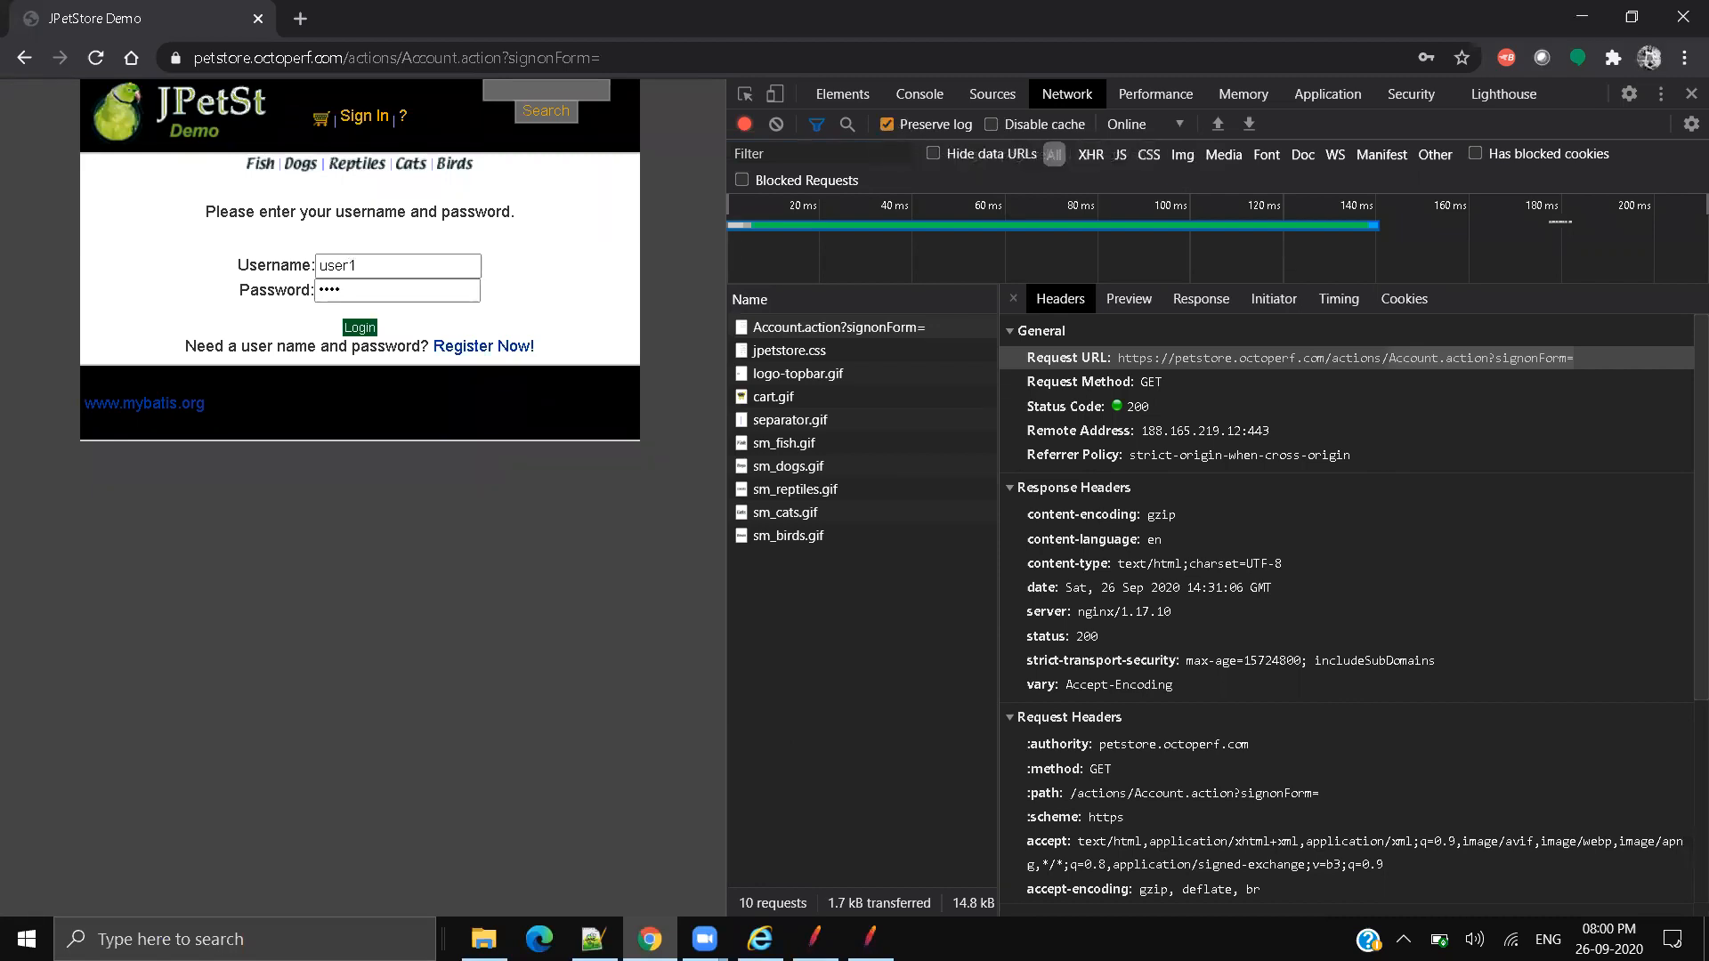
left_click(360, 327)
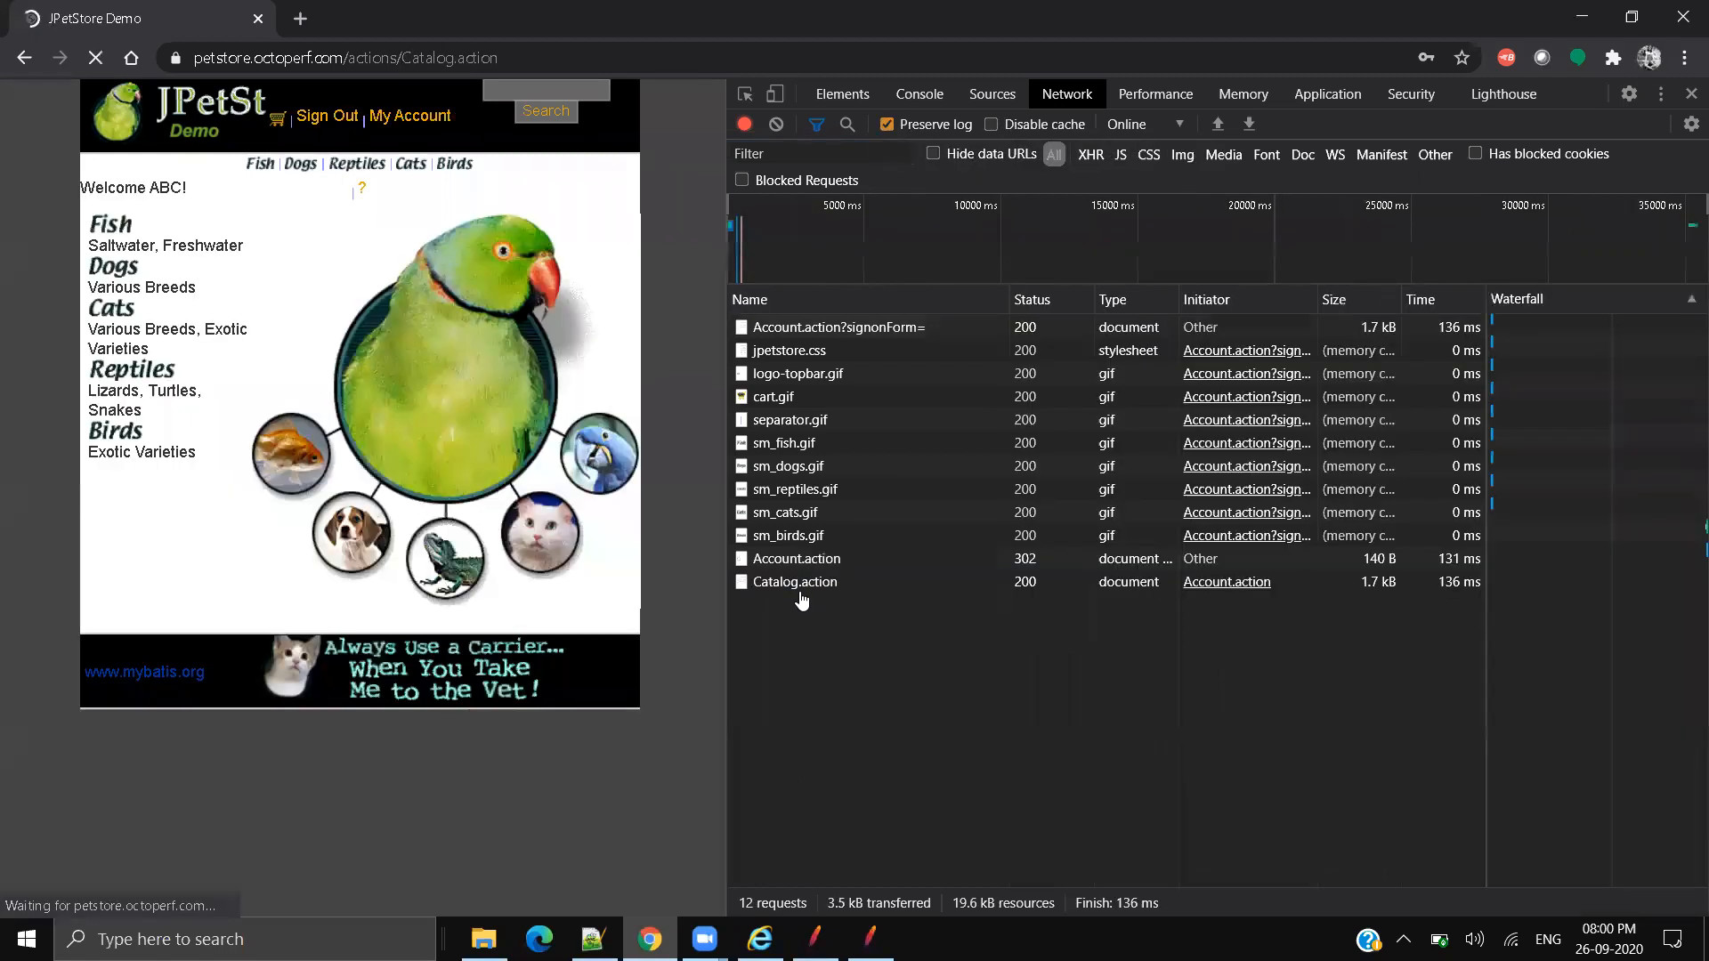
scroll(820, 561, "up", 2)
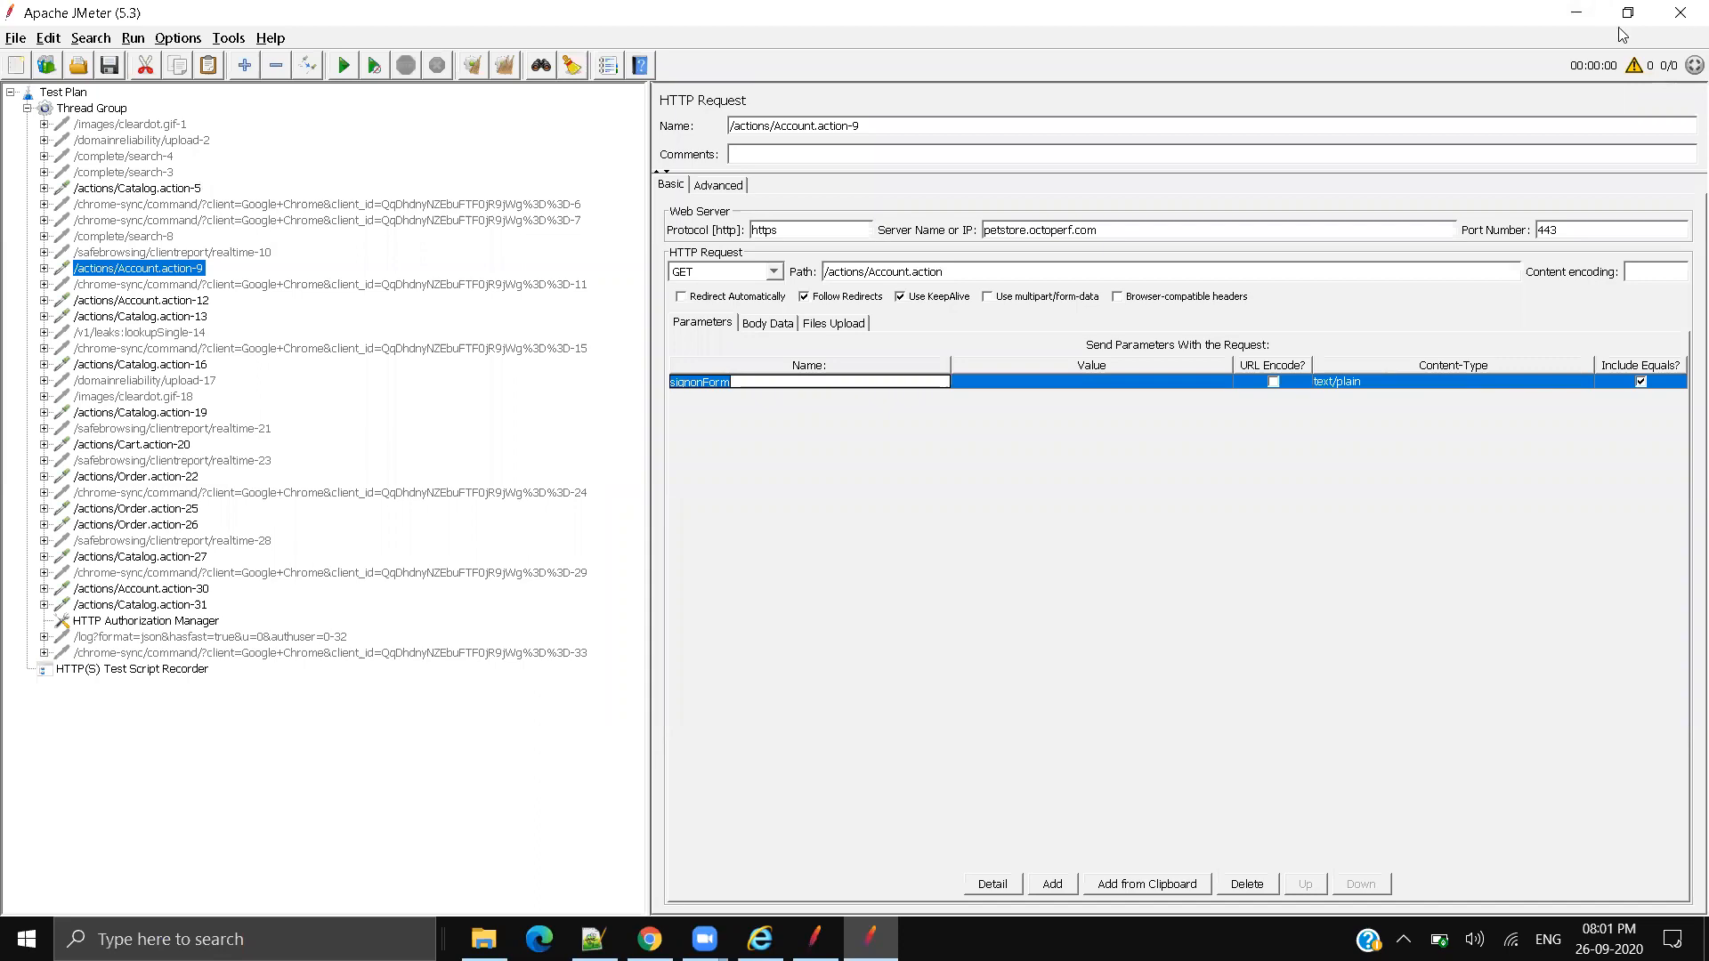
Step: Open the Fish category page while DevTools records the network traffic
left_click(1592, 18)
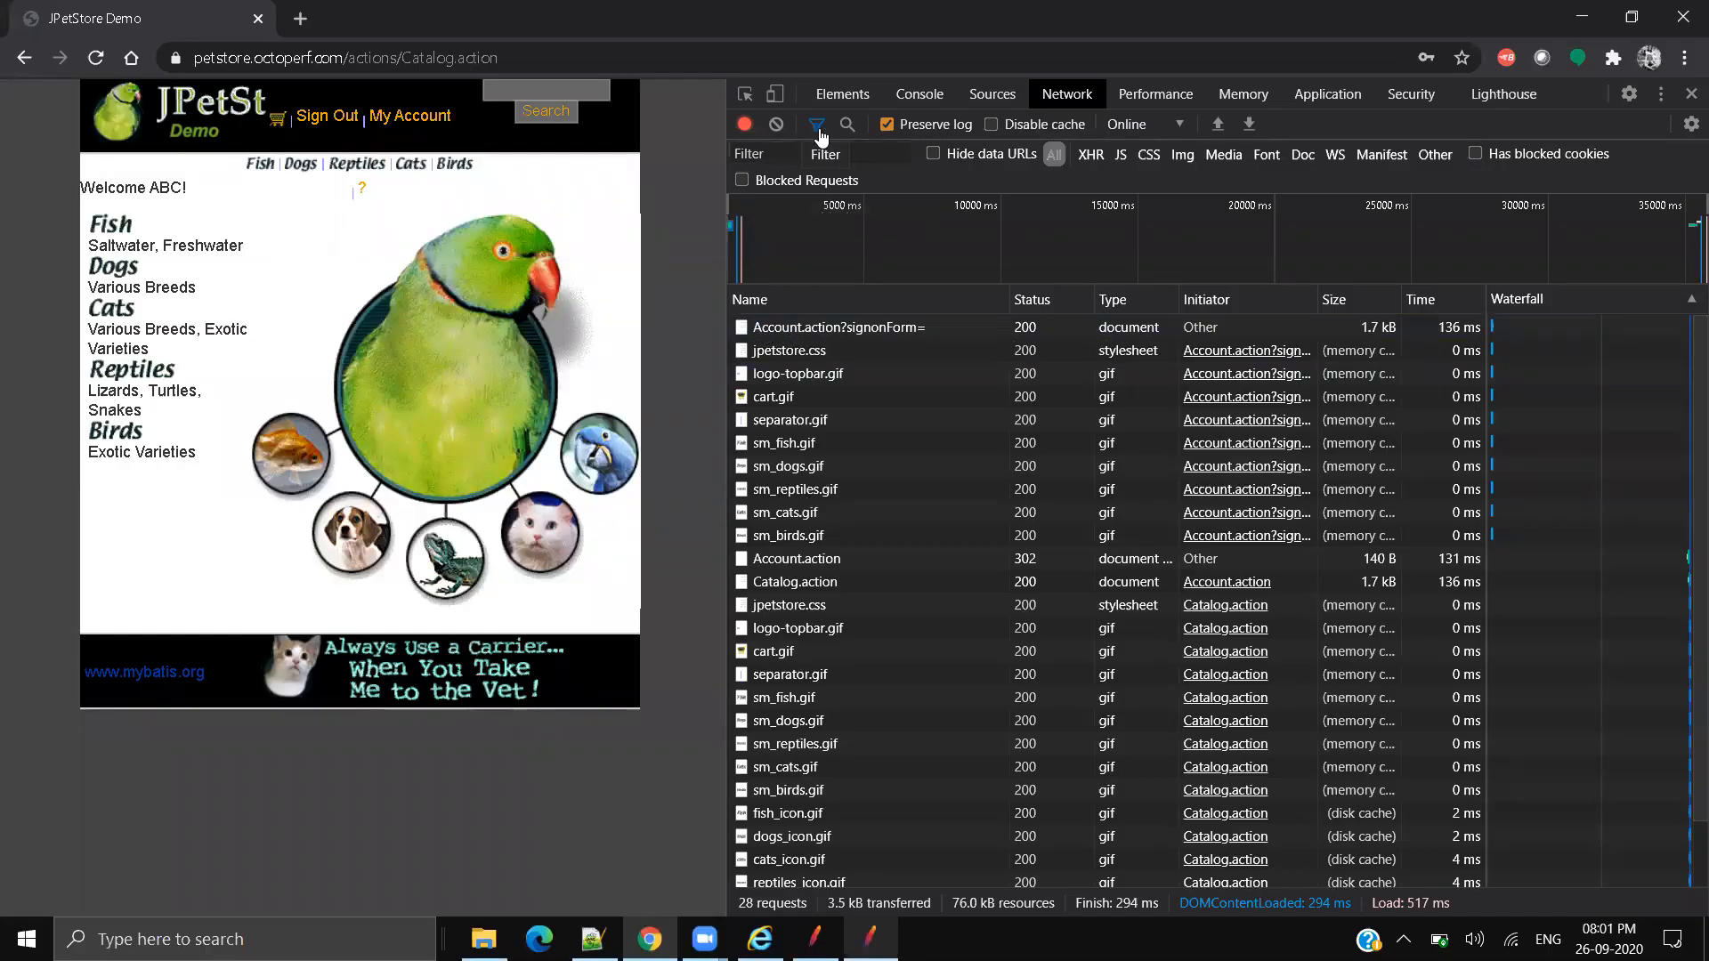
left_click(842, 96)
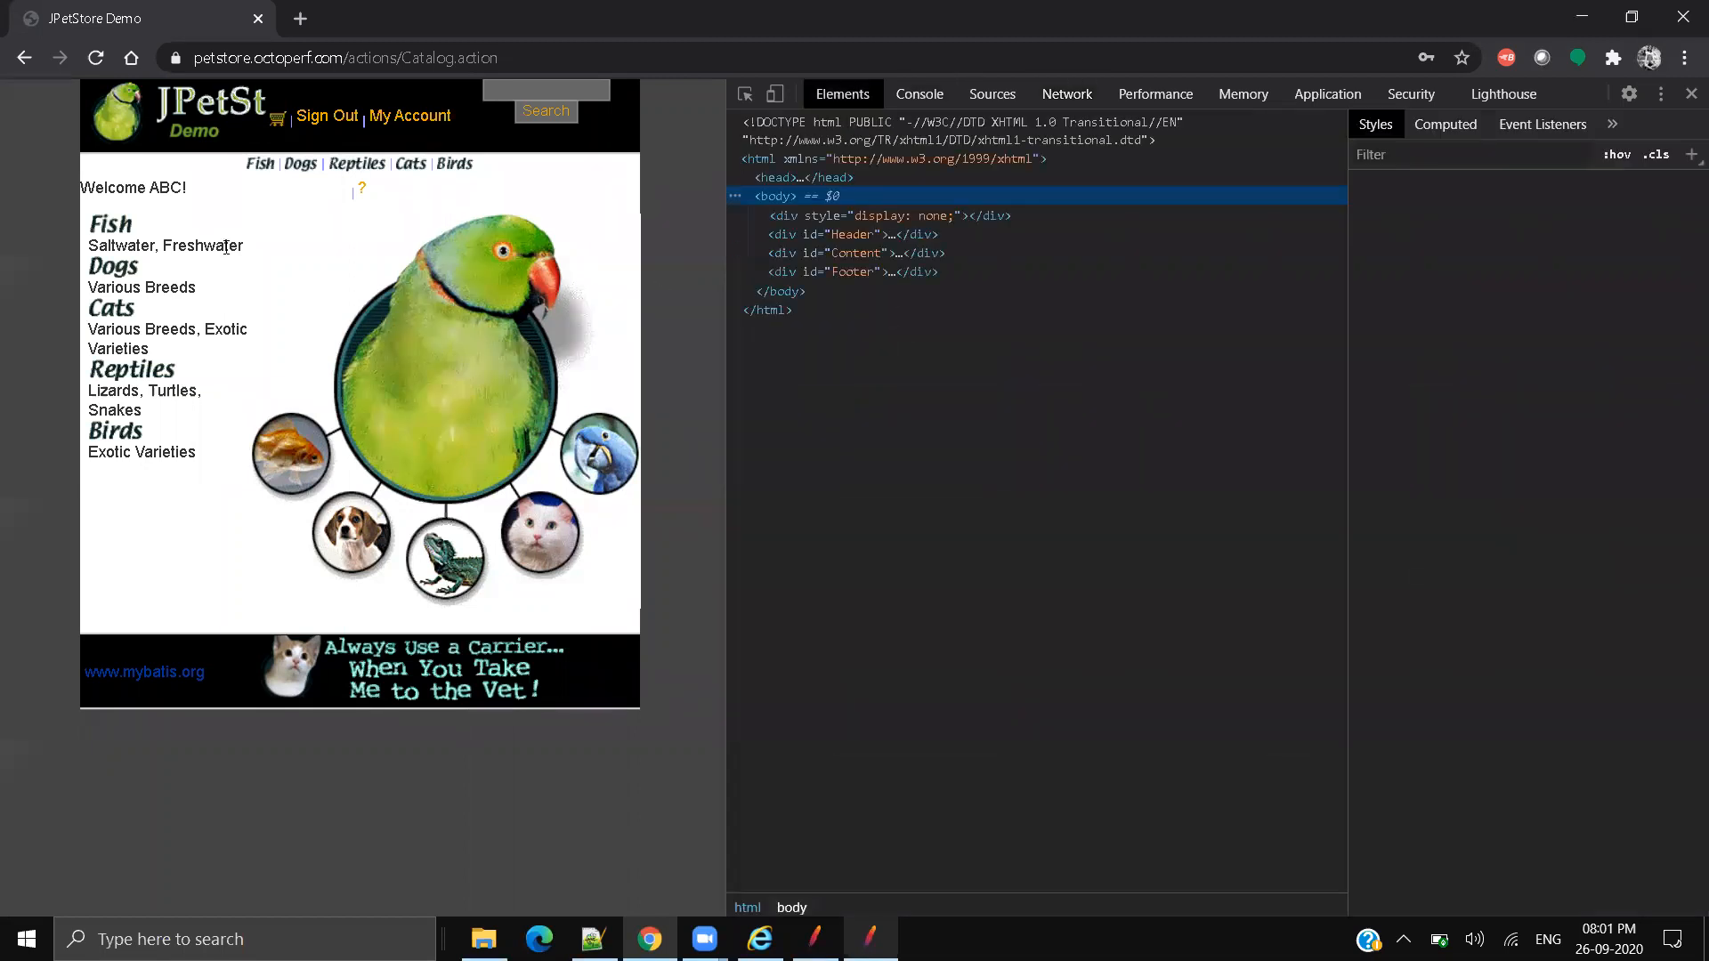
left_click(111, 230)
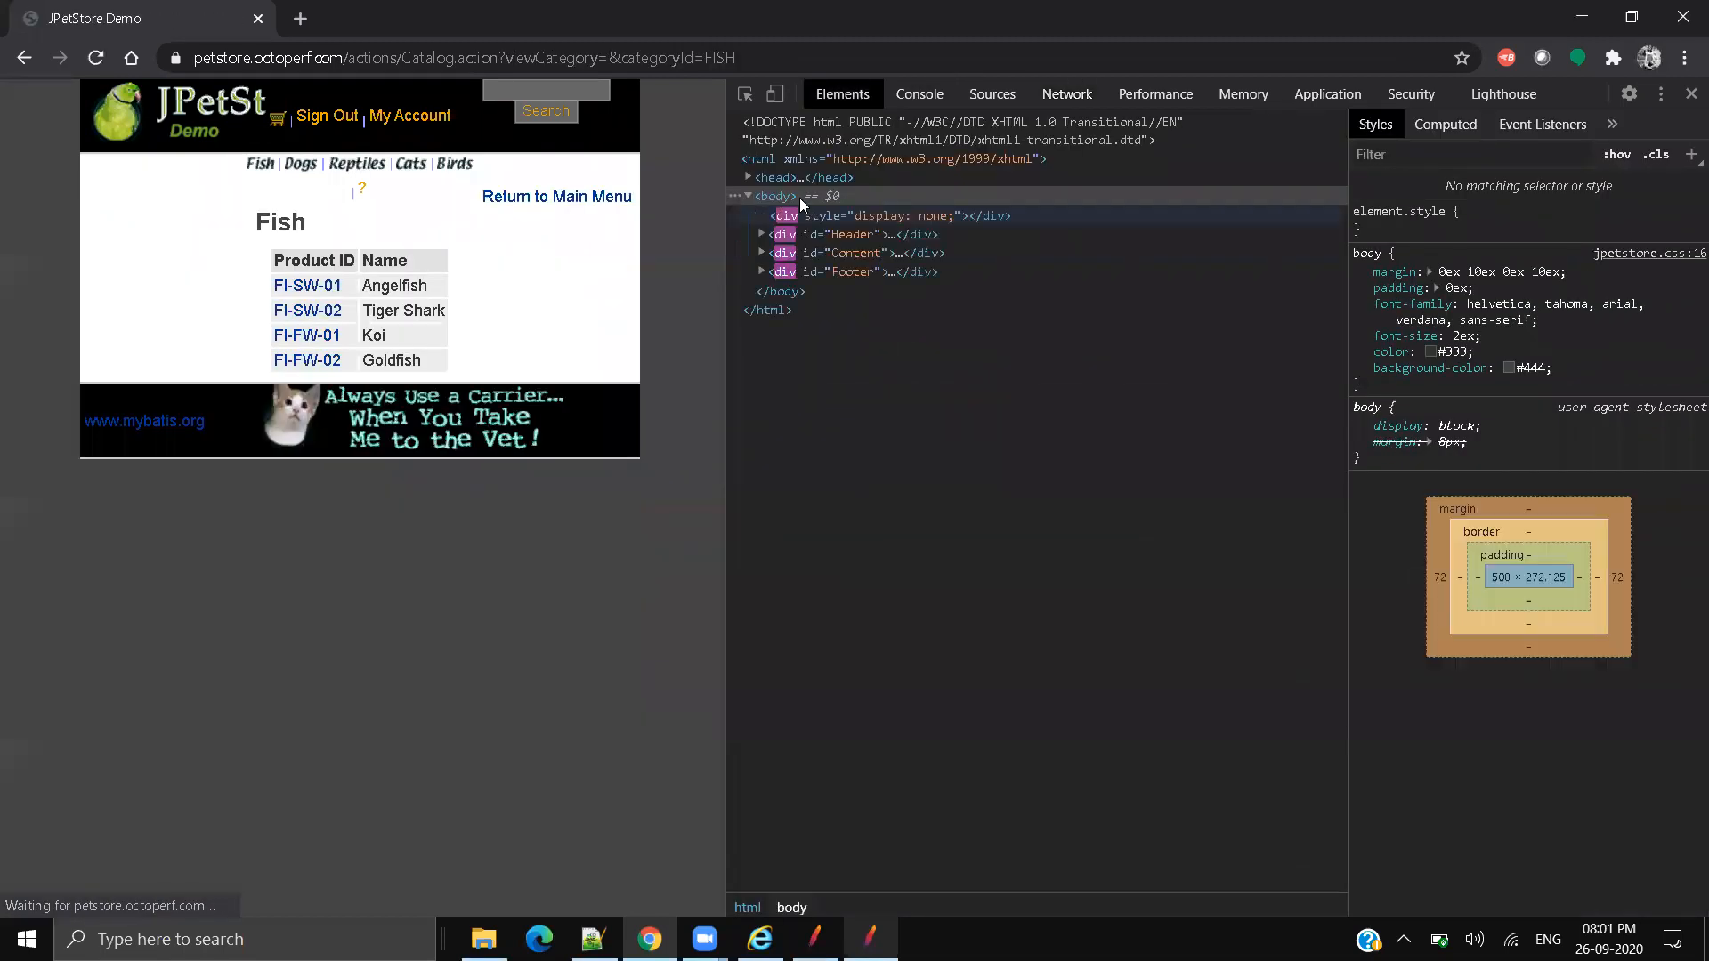
left_click(1073, 98)
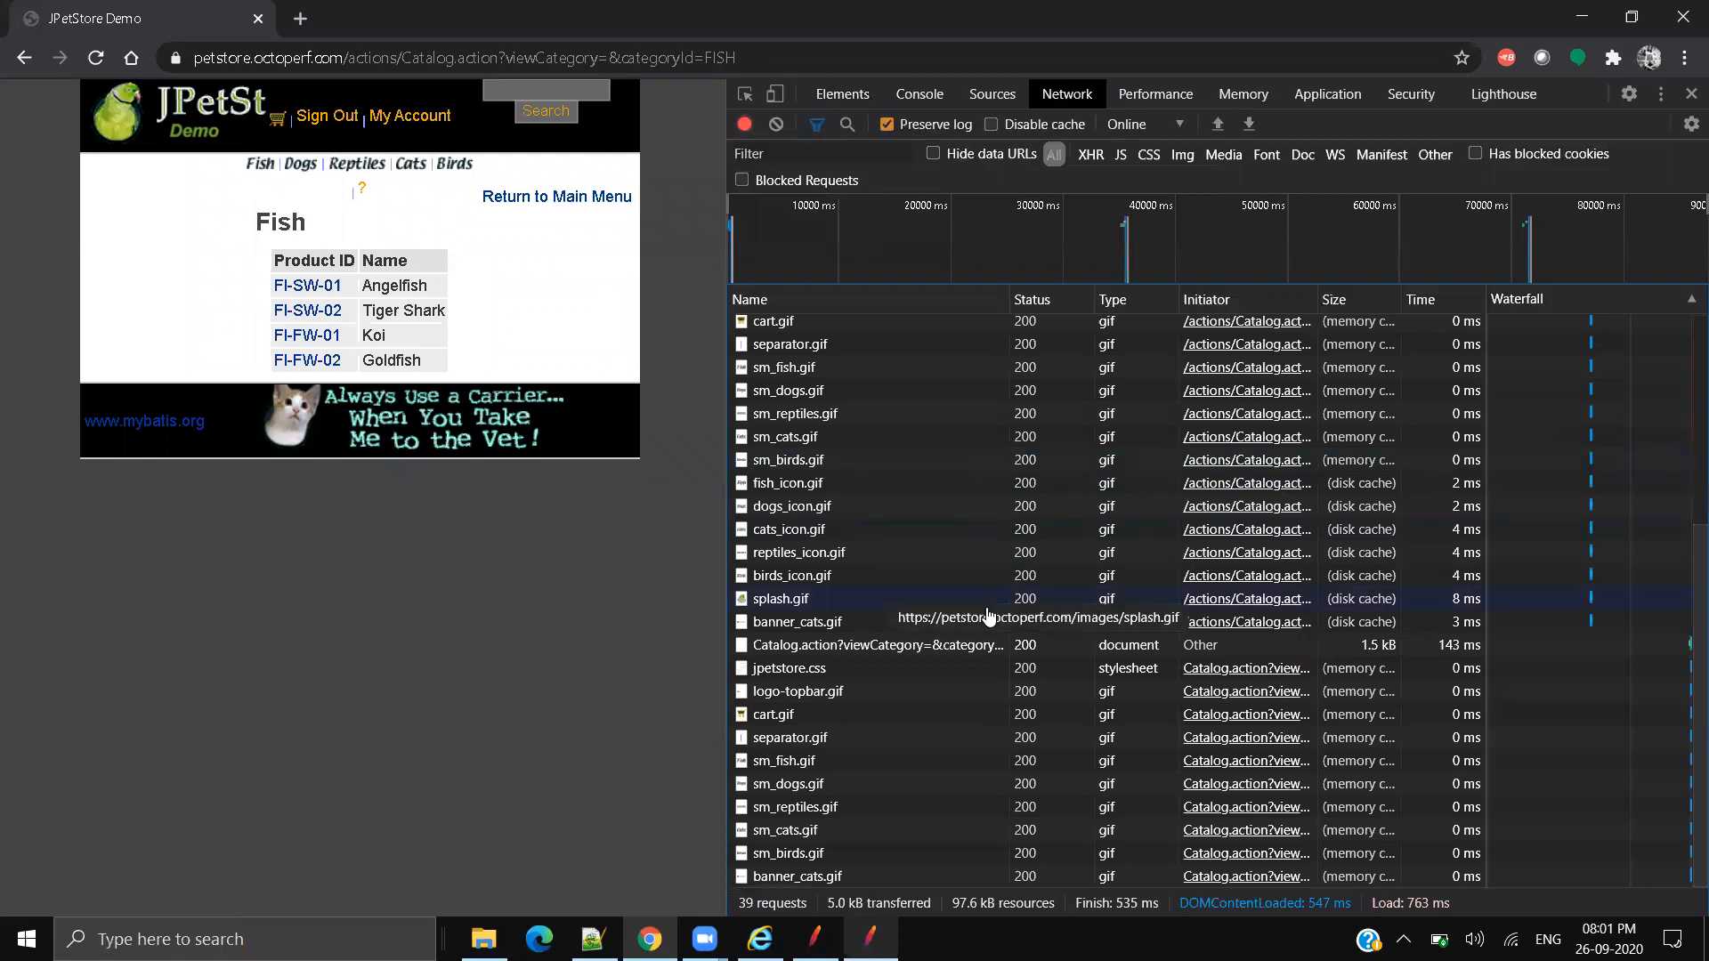
scroll(991, 618, "up", 4)
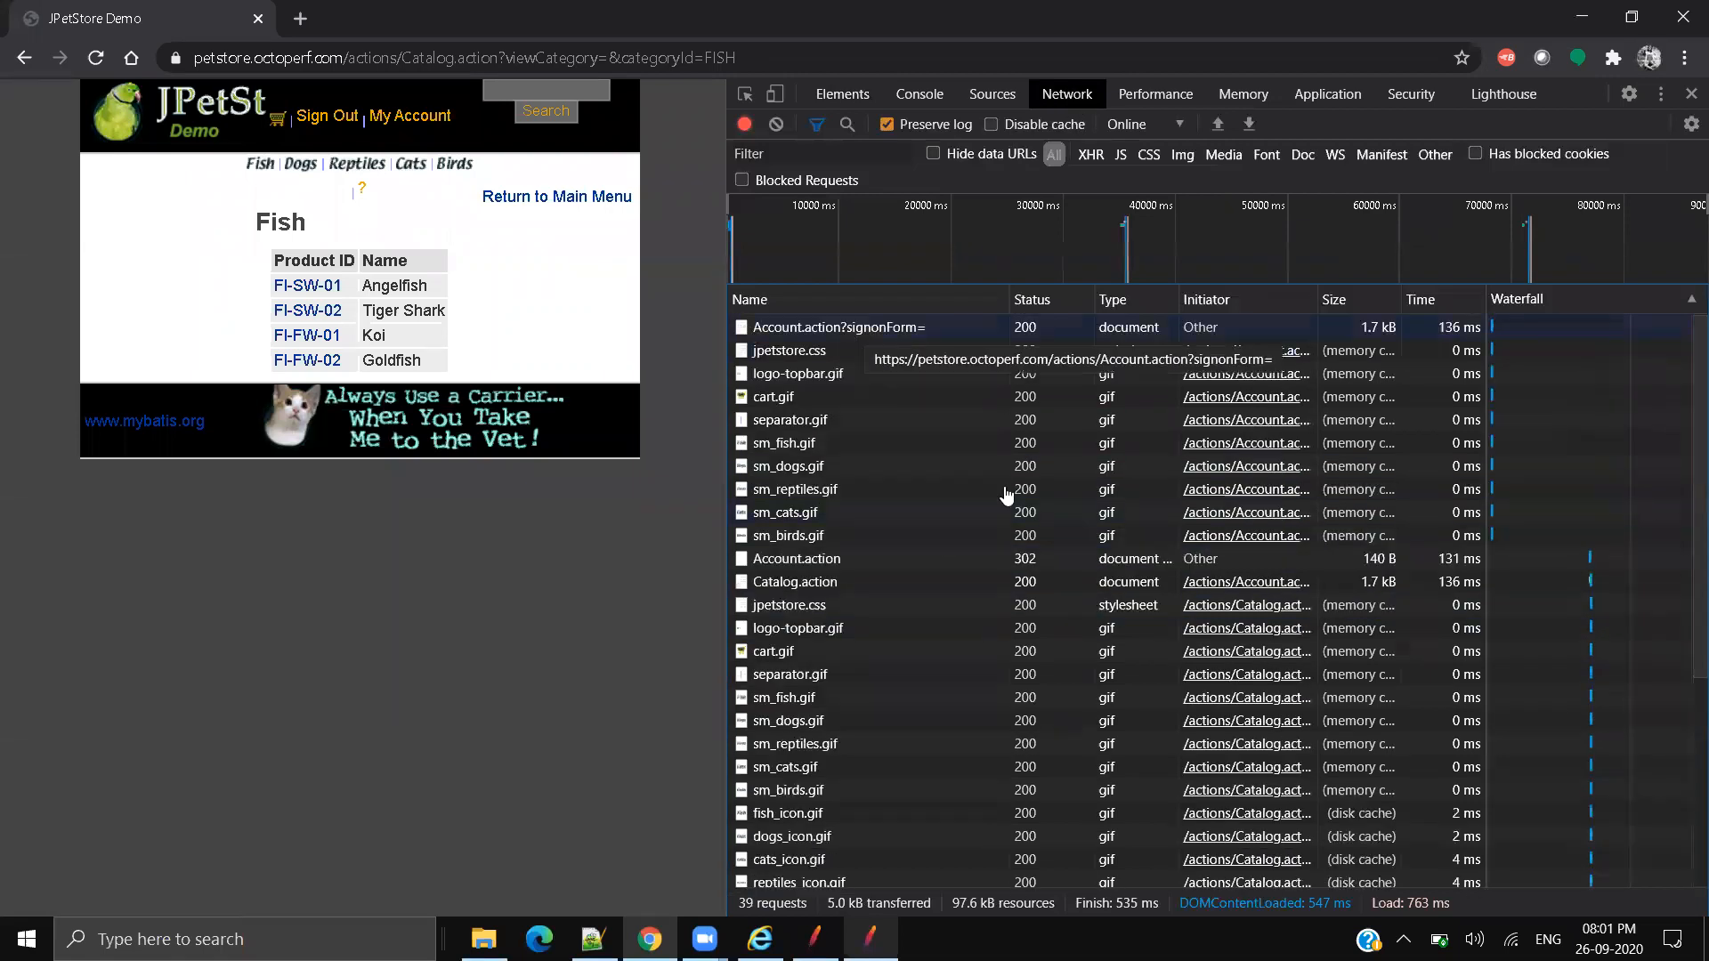
Step: Review method, URL and status headers of the signonForm and Catalog.action FISH requests
left_click(866, 329)
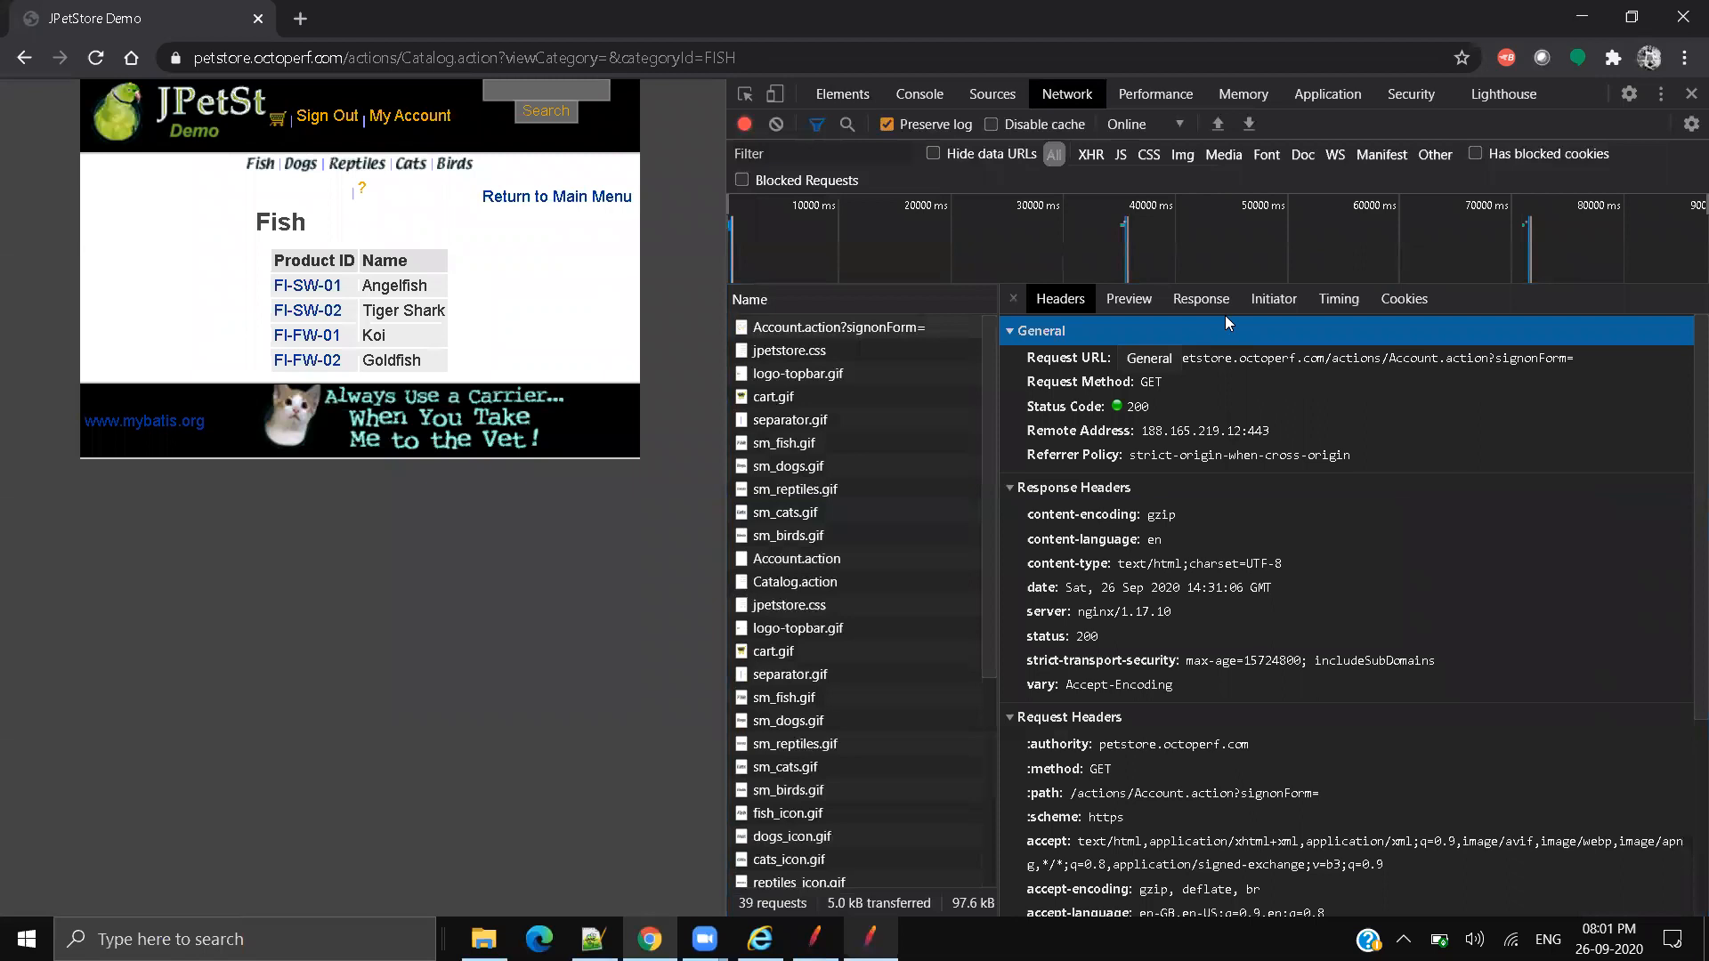
left_click(1594, 374)
left_click(1374, 358)
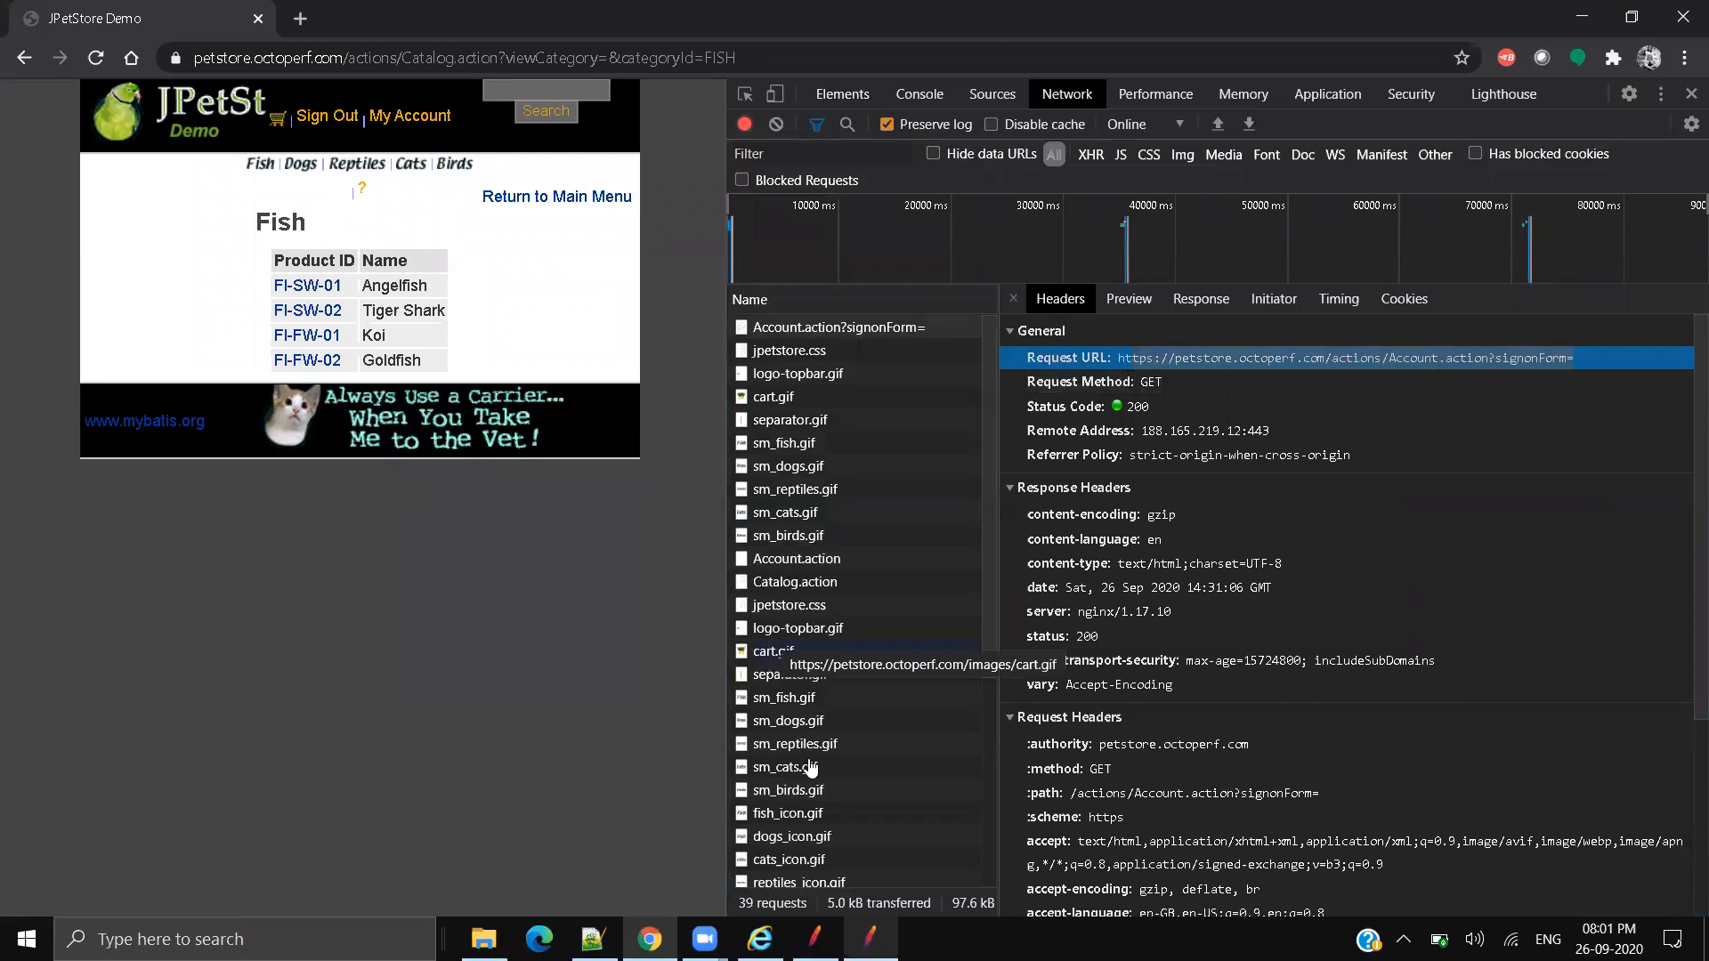
scroll(841, 779, "down", 2)
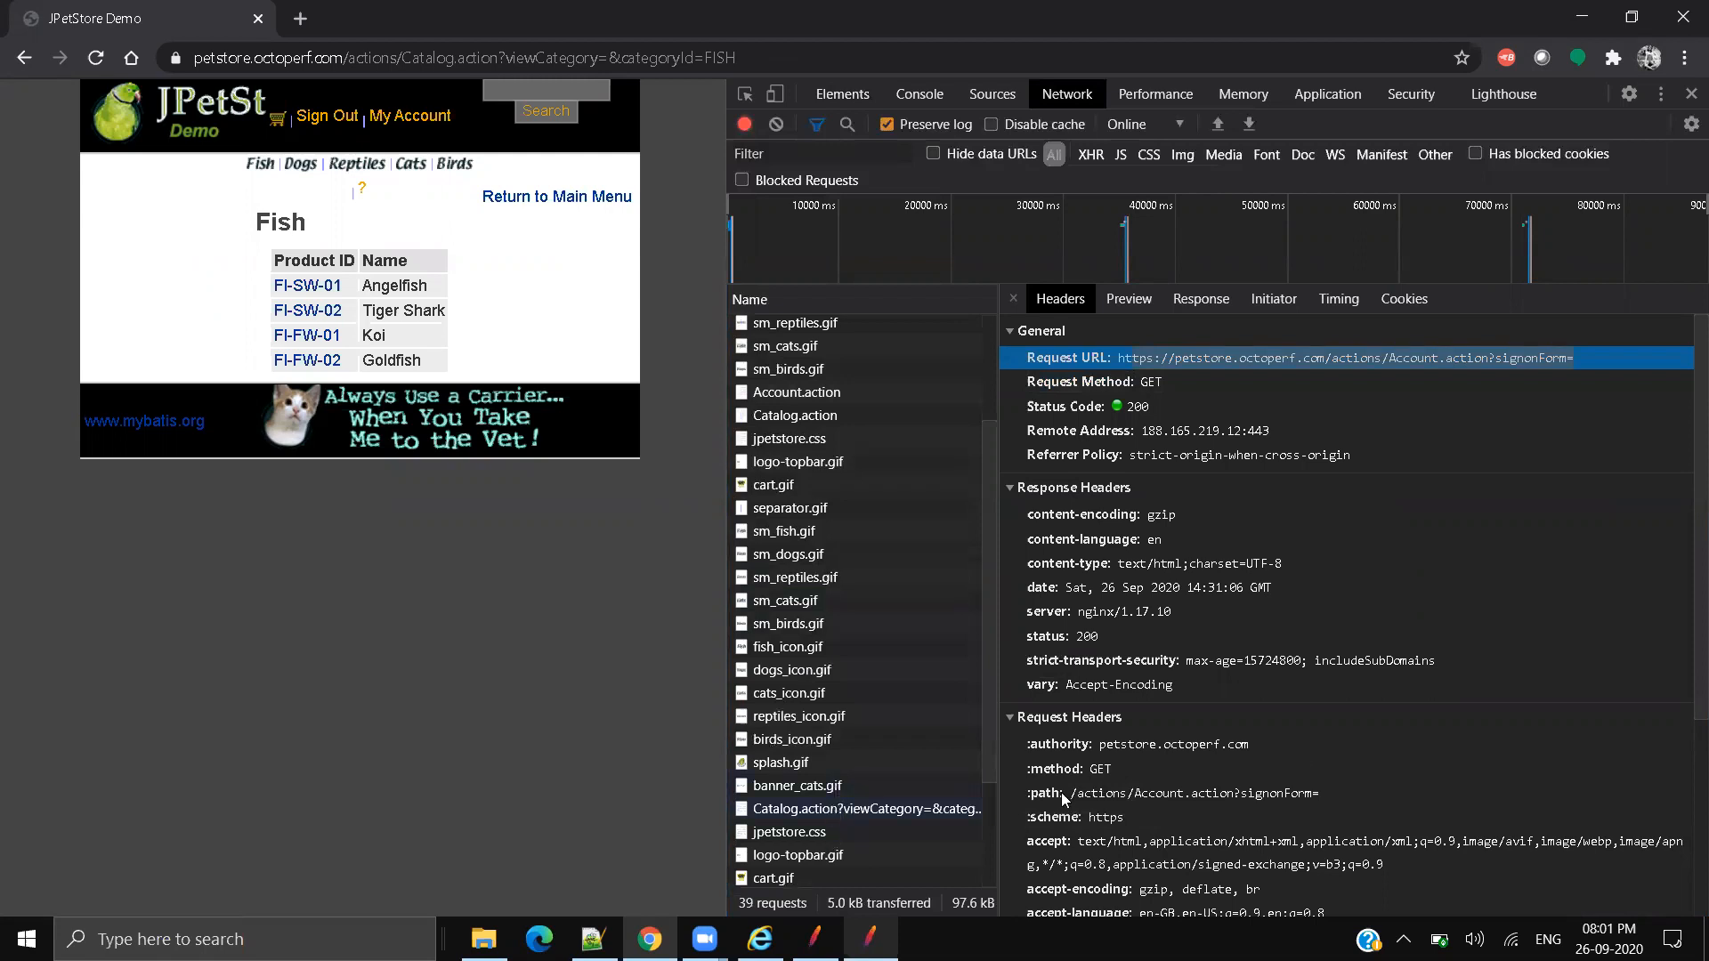
left_click(833, 810)
left_click(1460, 430)
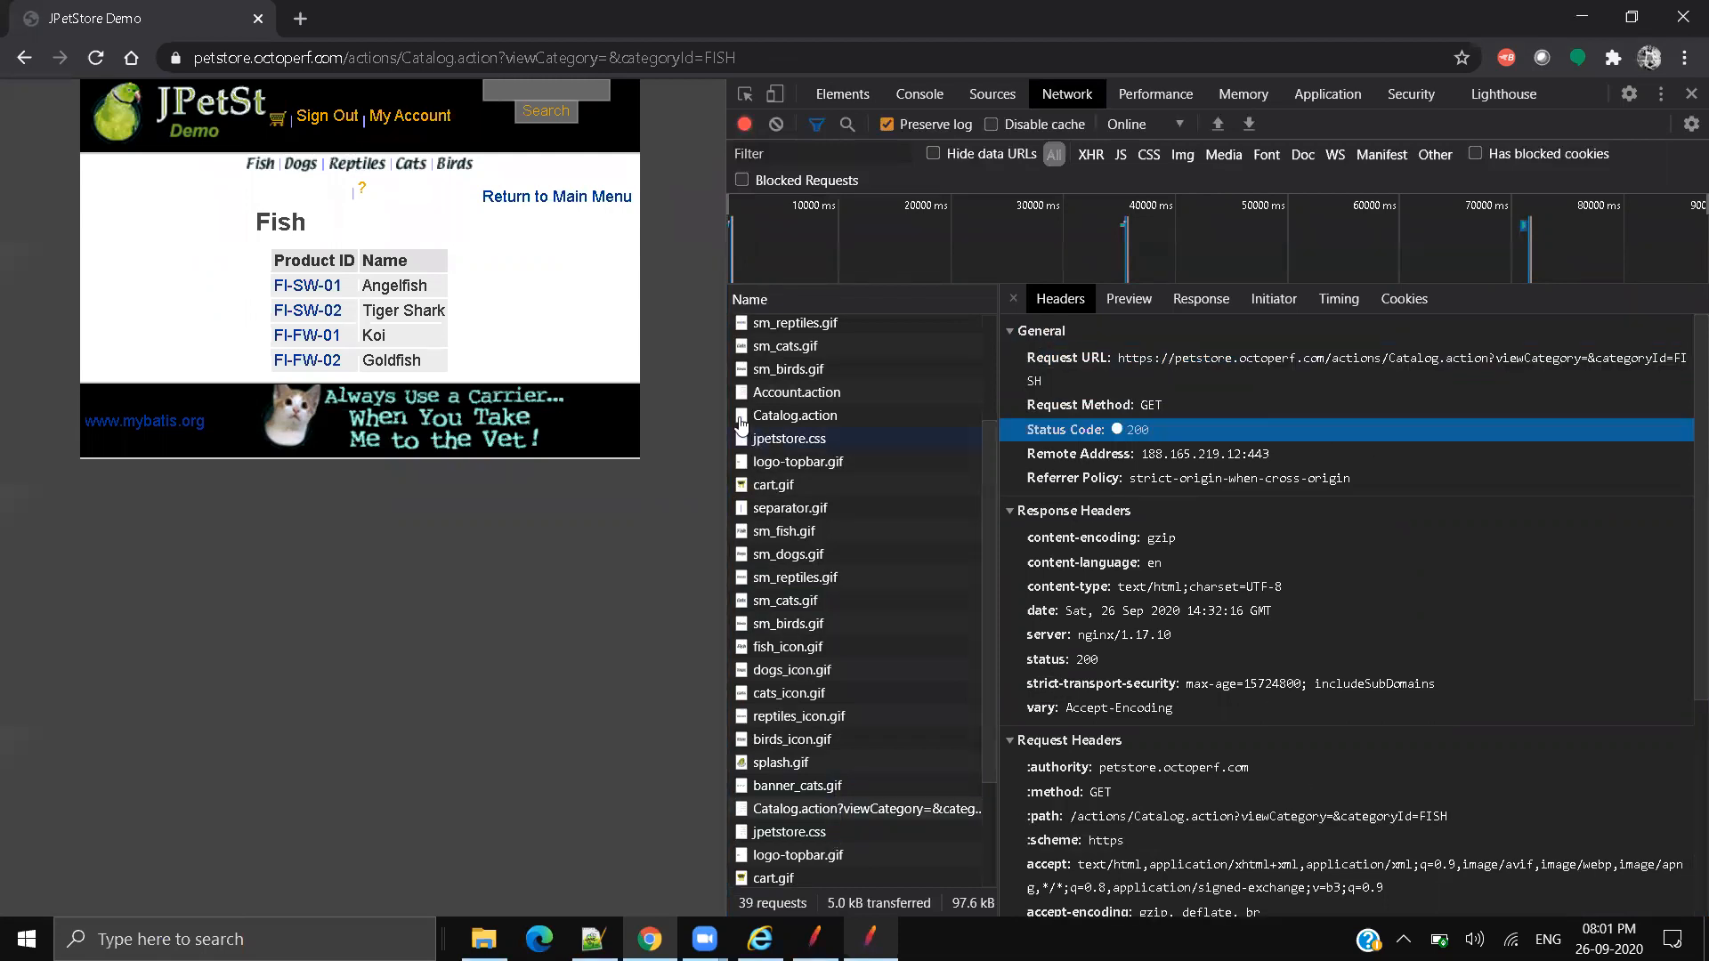
left_click_drag(723, 411, 356, 412)
left_click(1355, 331)
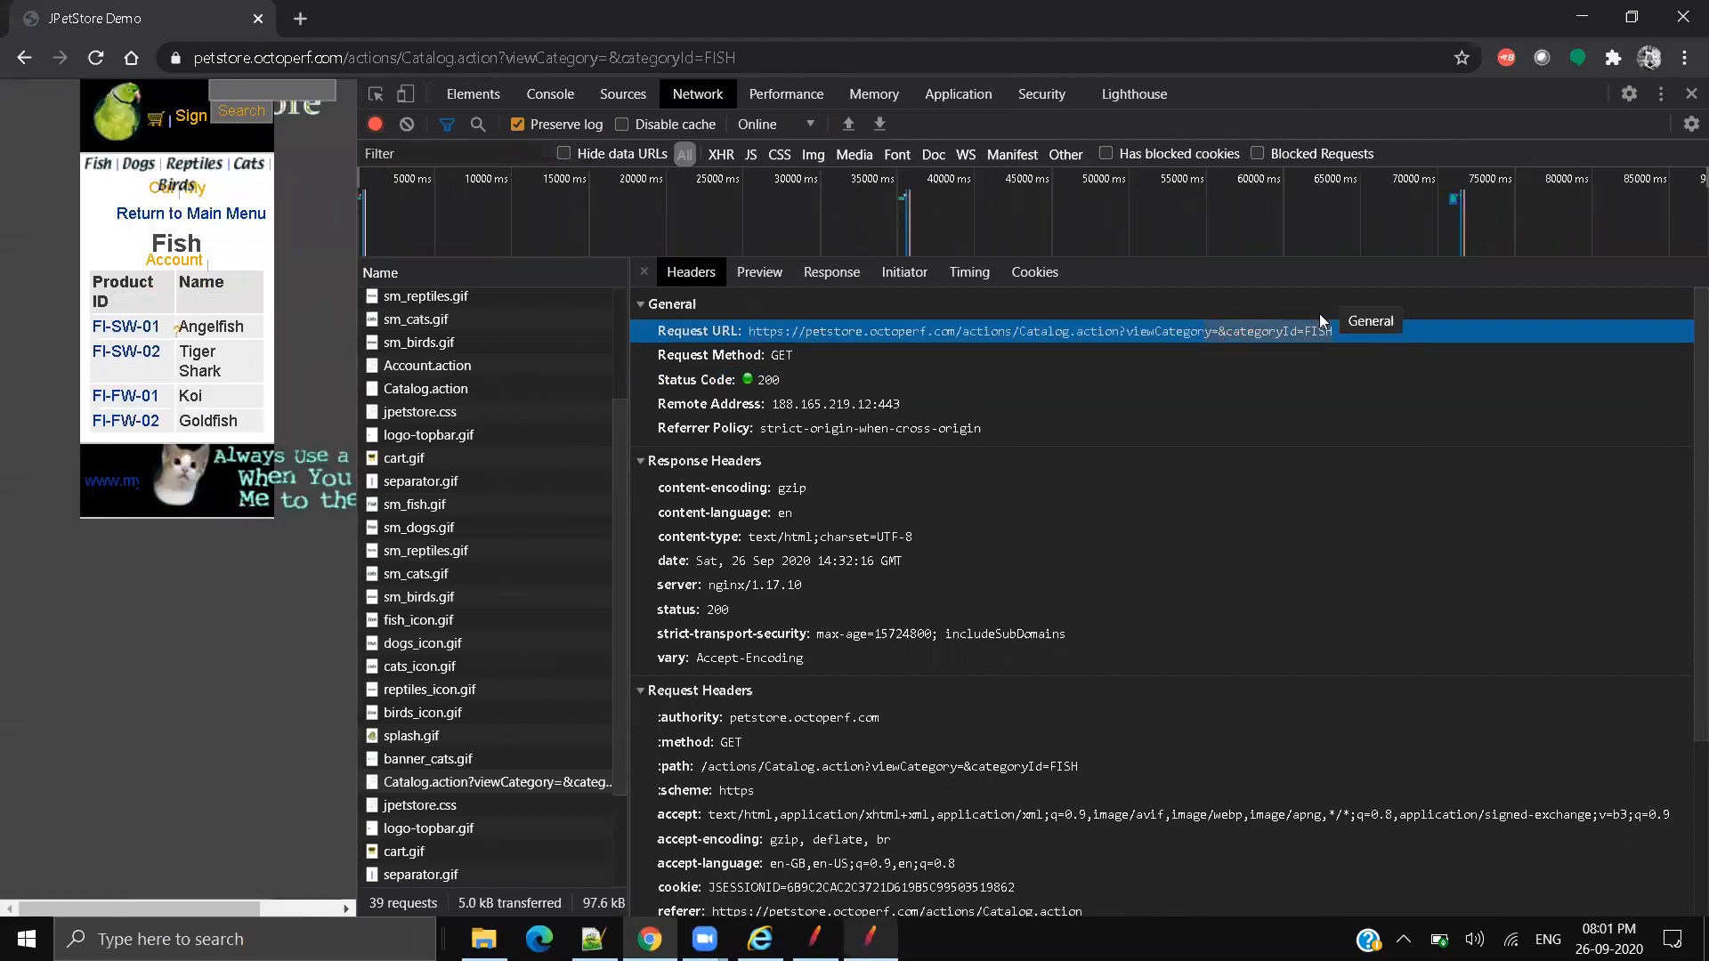
key("alt+Tab")
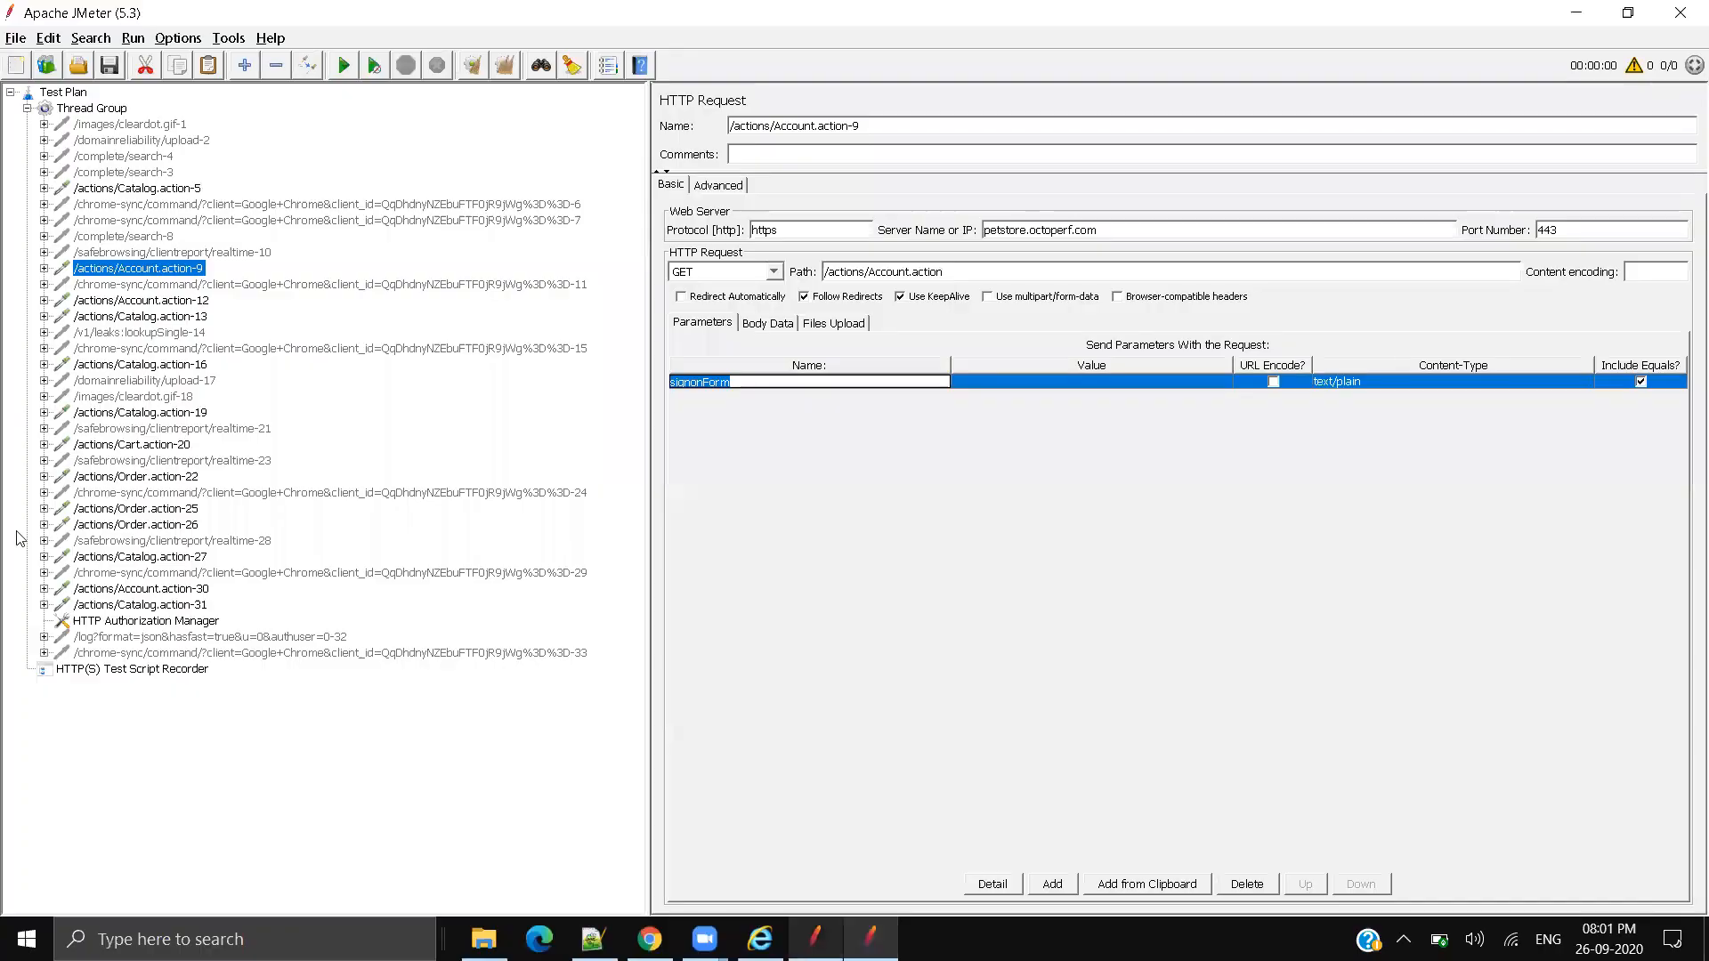
Step: Review Catalog.action-13, Account.action-12's login parameters, then Catalog.action-16's viewCategory and categoryId FISH
left_click(125, 316)
left_click(127, 301)
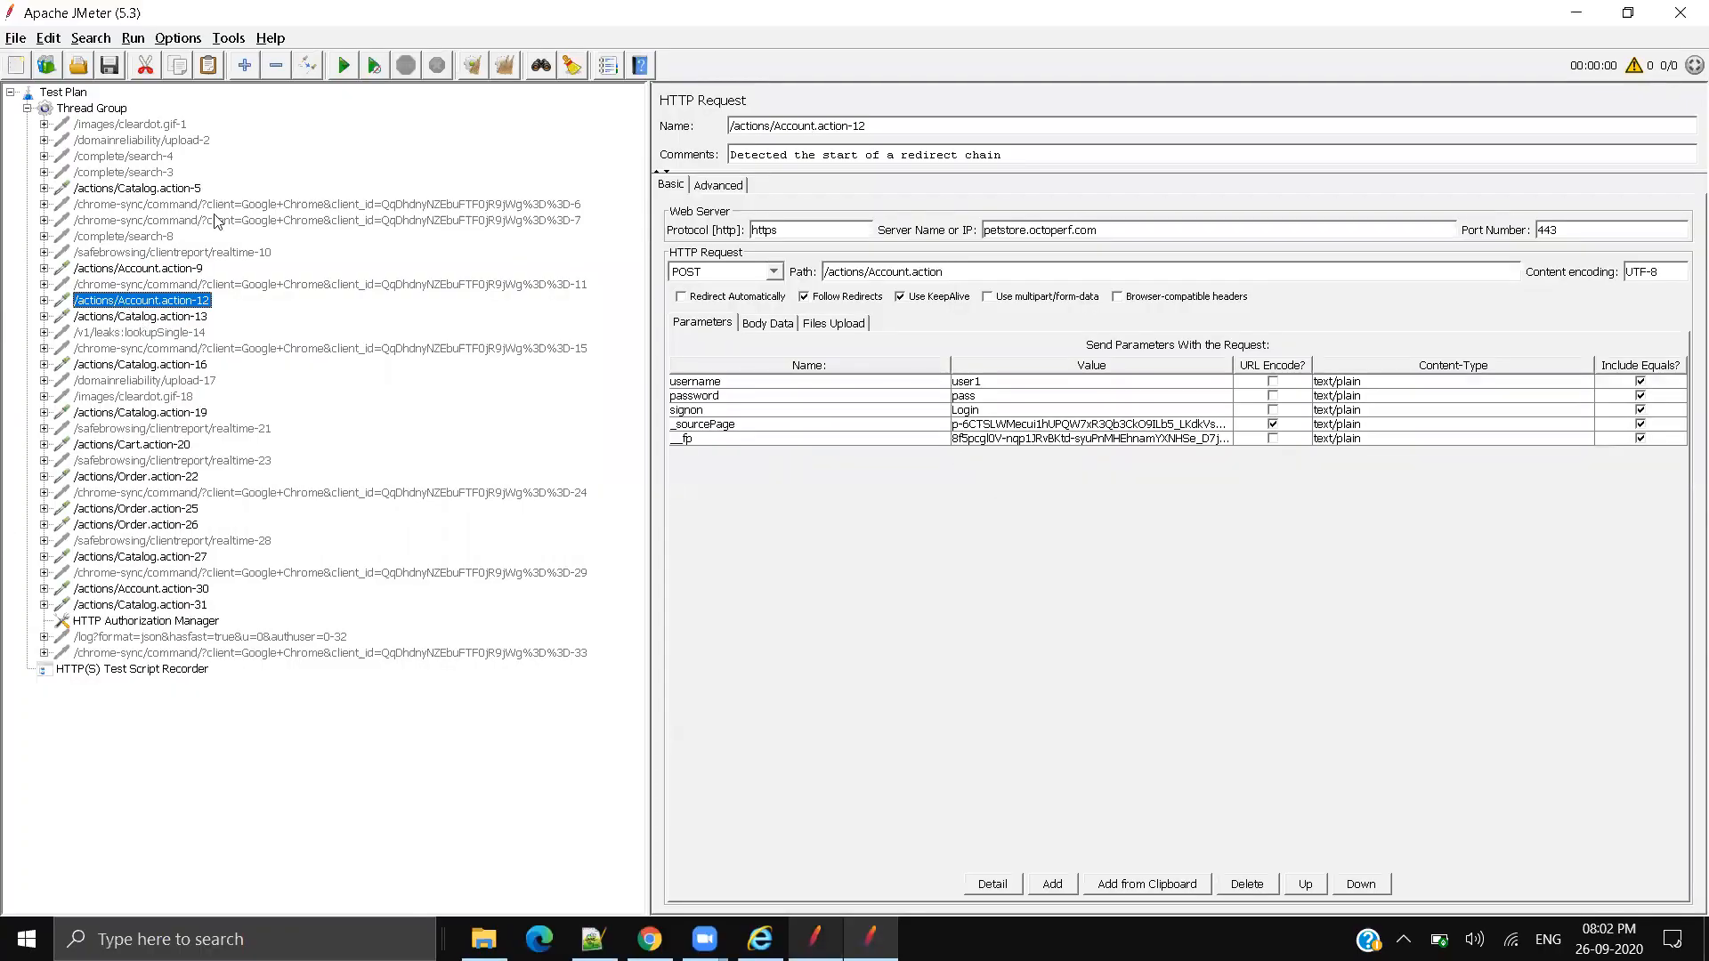
left_click(141, 318)
left_click(143, 365)
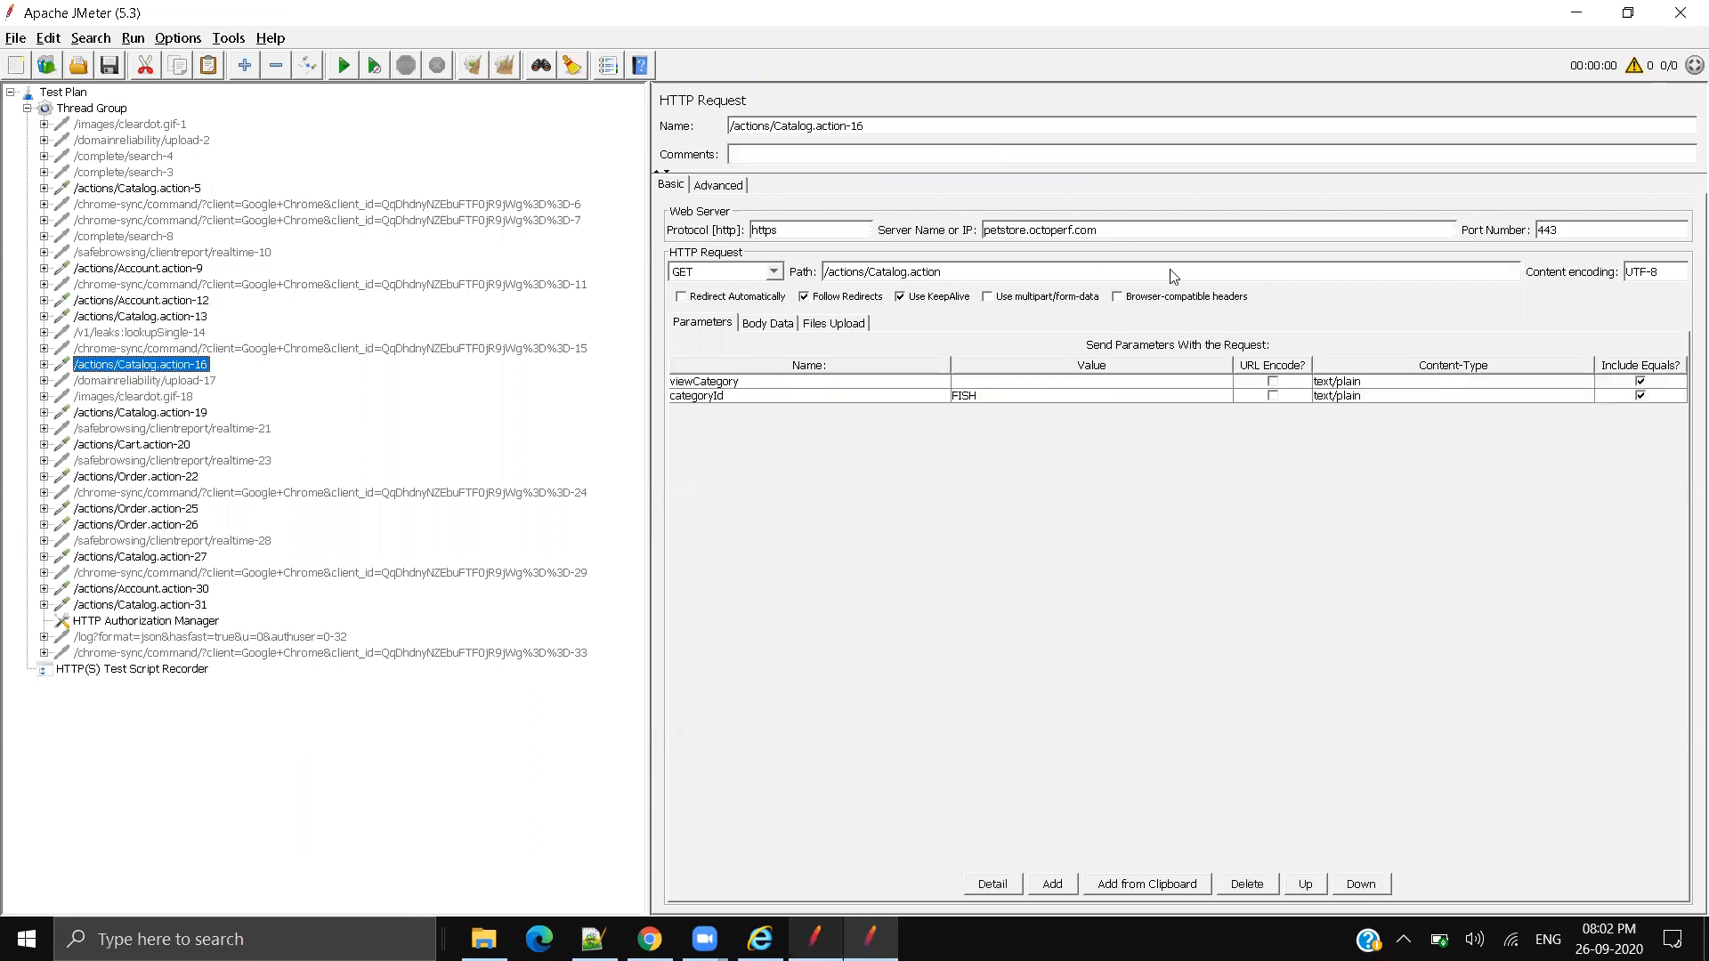
left_click(984, 397)
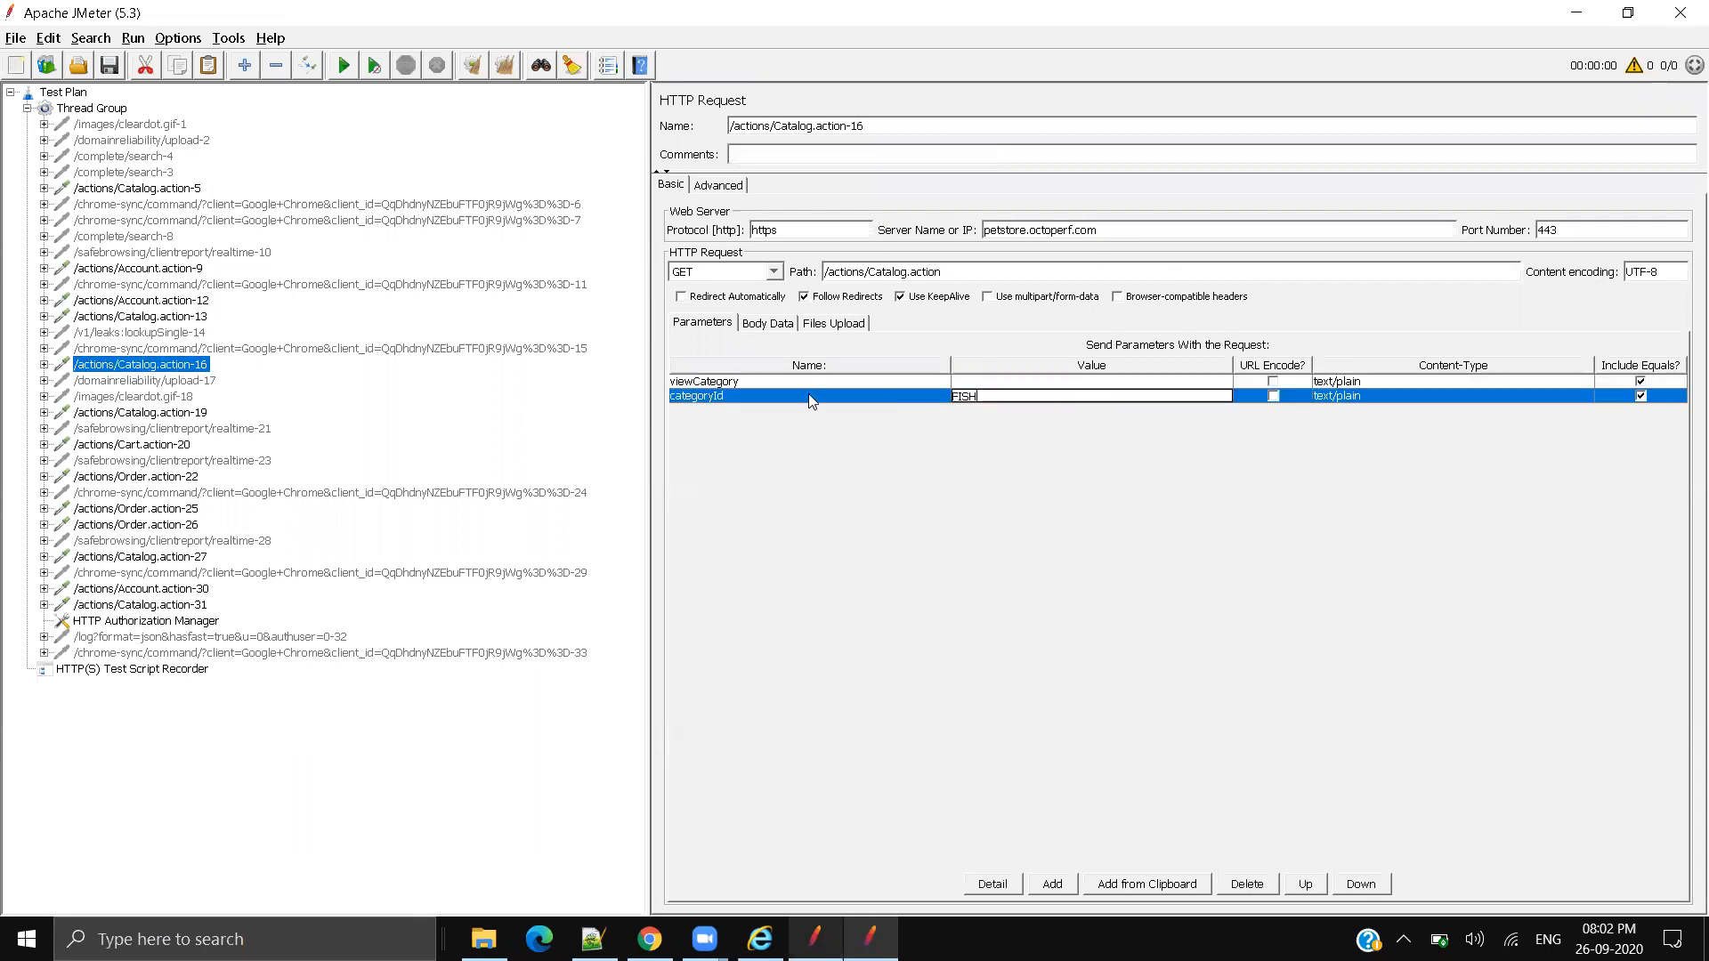
left_click(1000, 383)
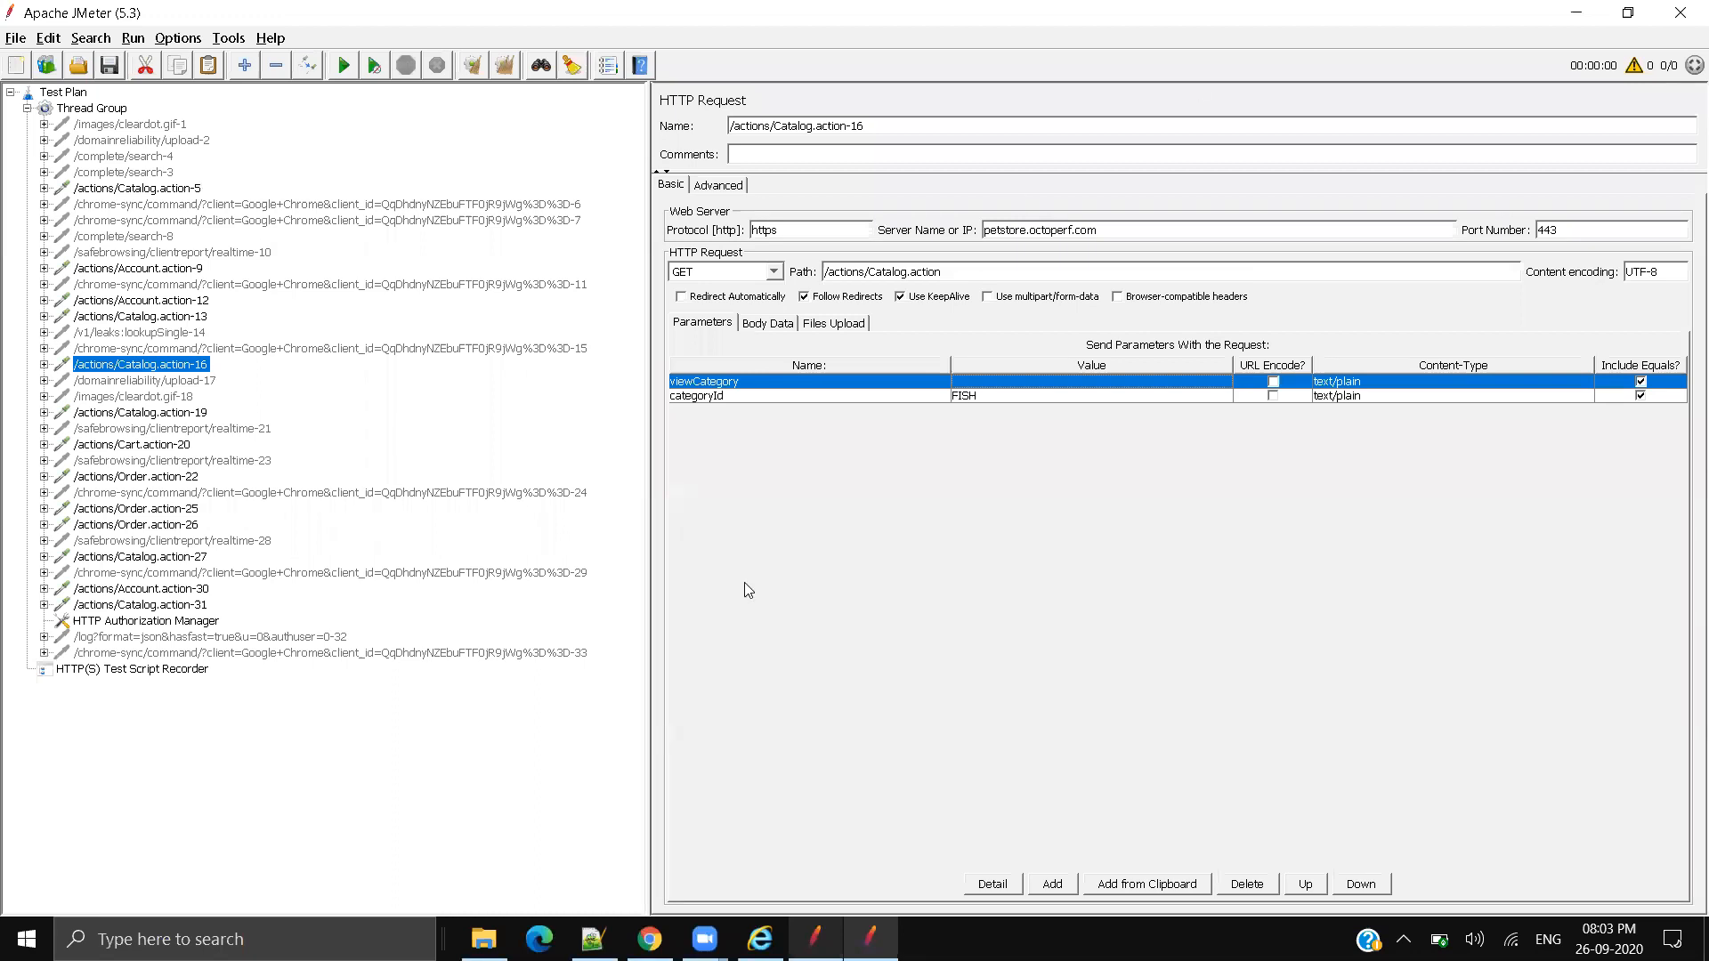
Step: Look over the cleardot.gif-1 sampler and its context menu without changing anything
left_click(172, 126)
key("Down")
right_click(166, 126)
mouse_move(297, 140)
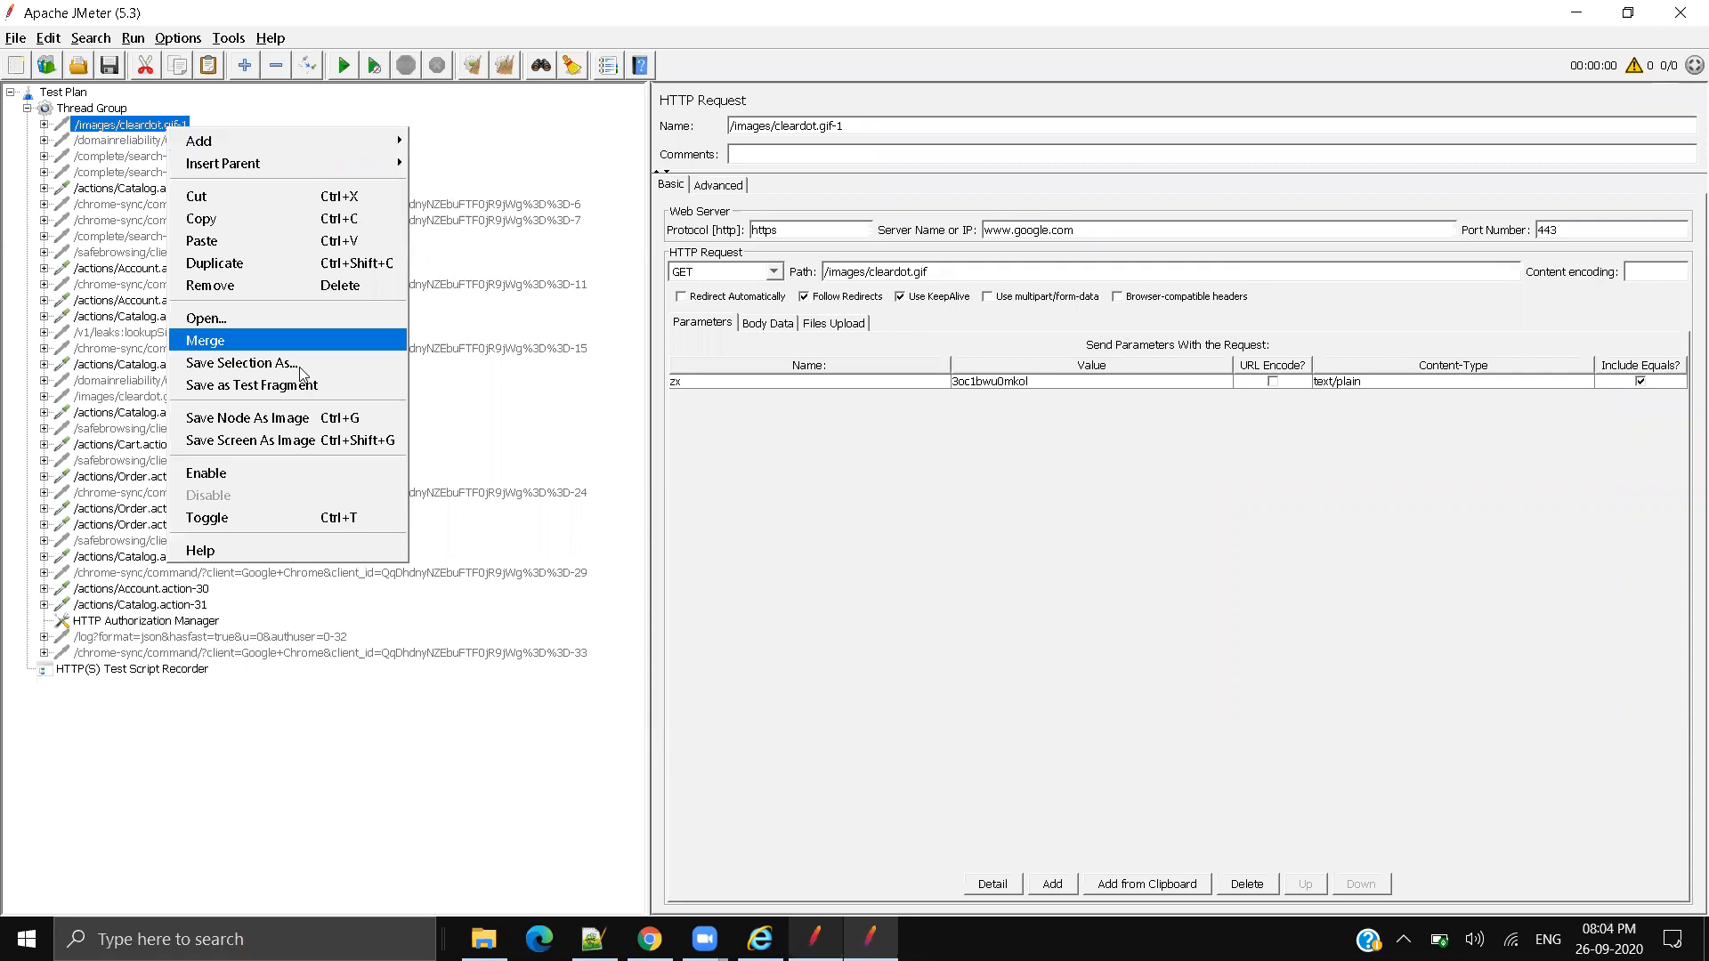
left_click(438, 505)
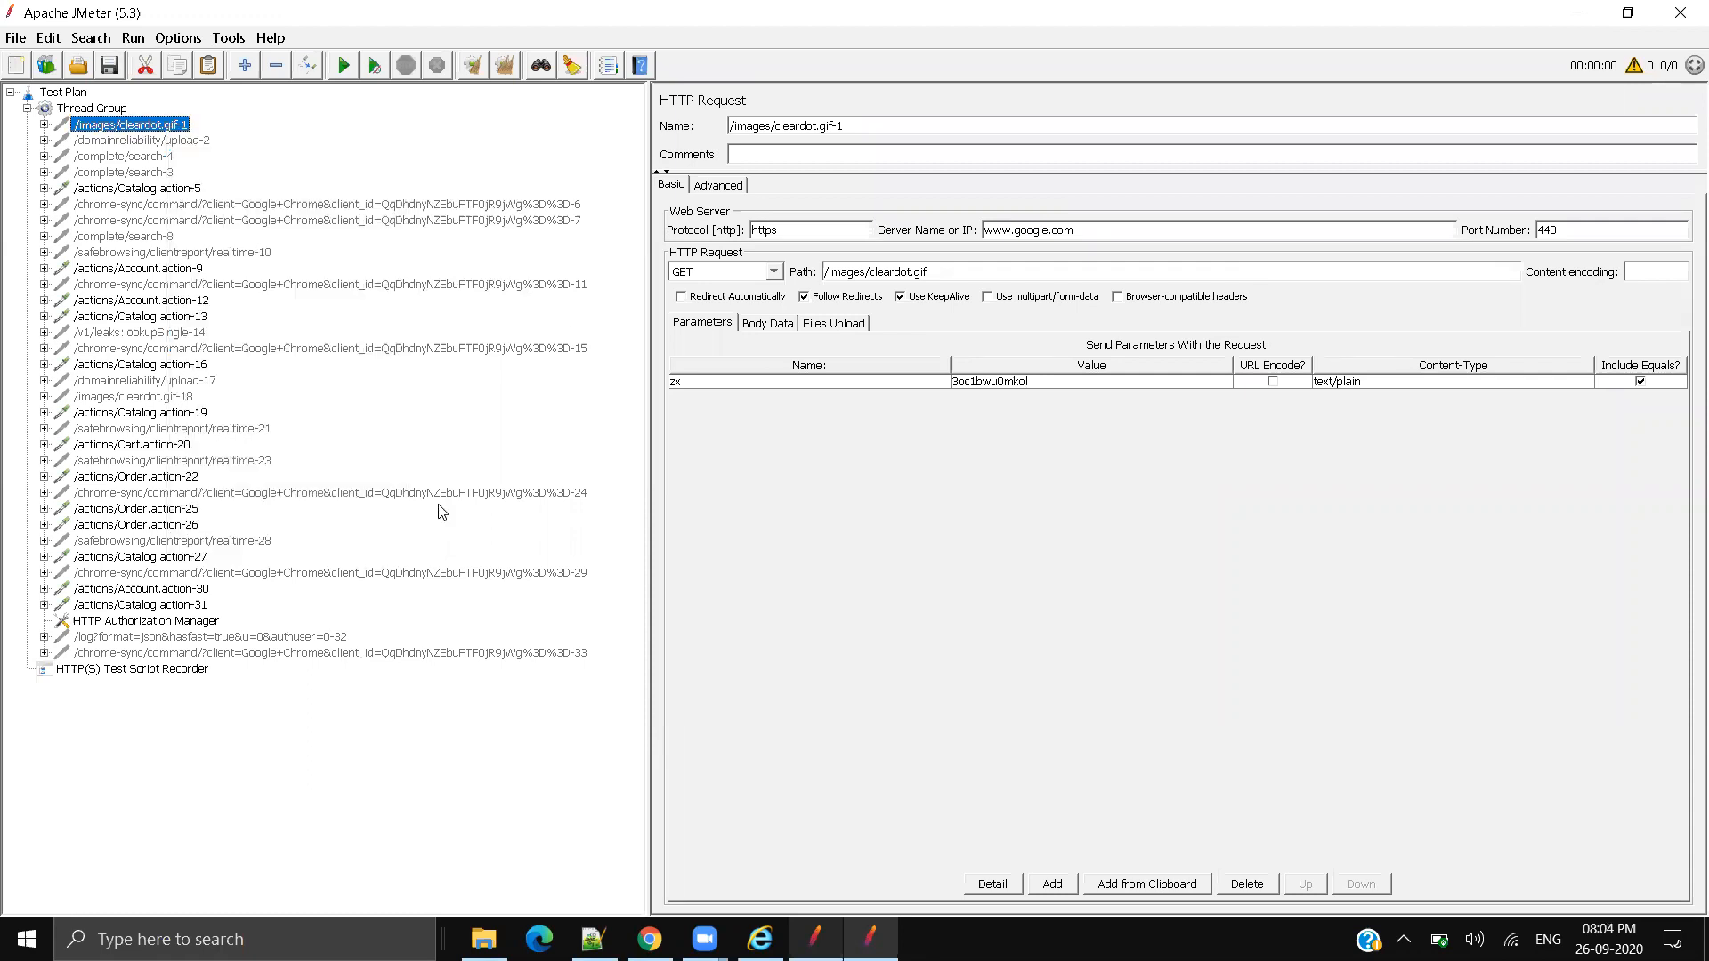
Step: Re-enable the chrome-sync-33 sampler from its context menu
left_click(188, 654)
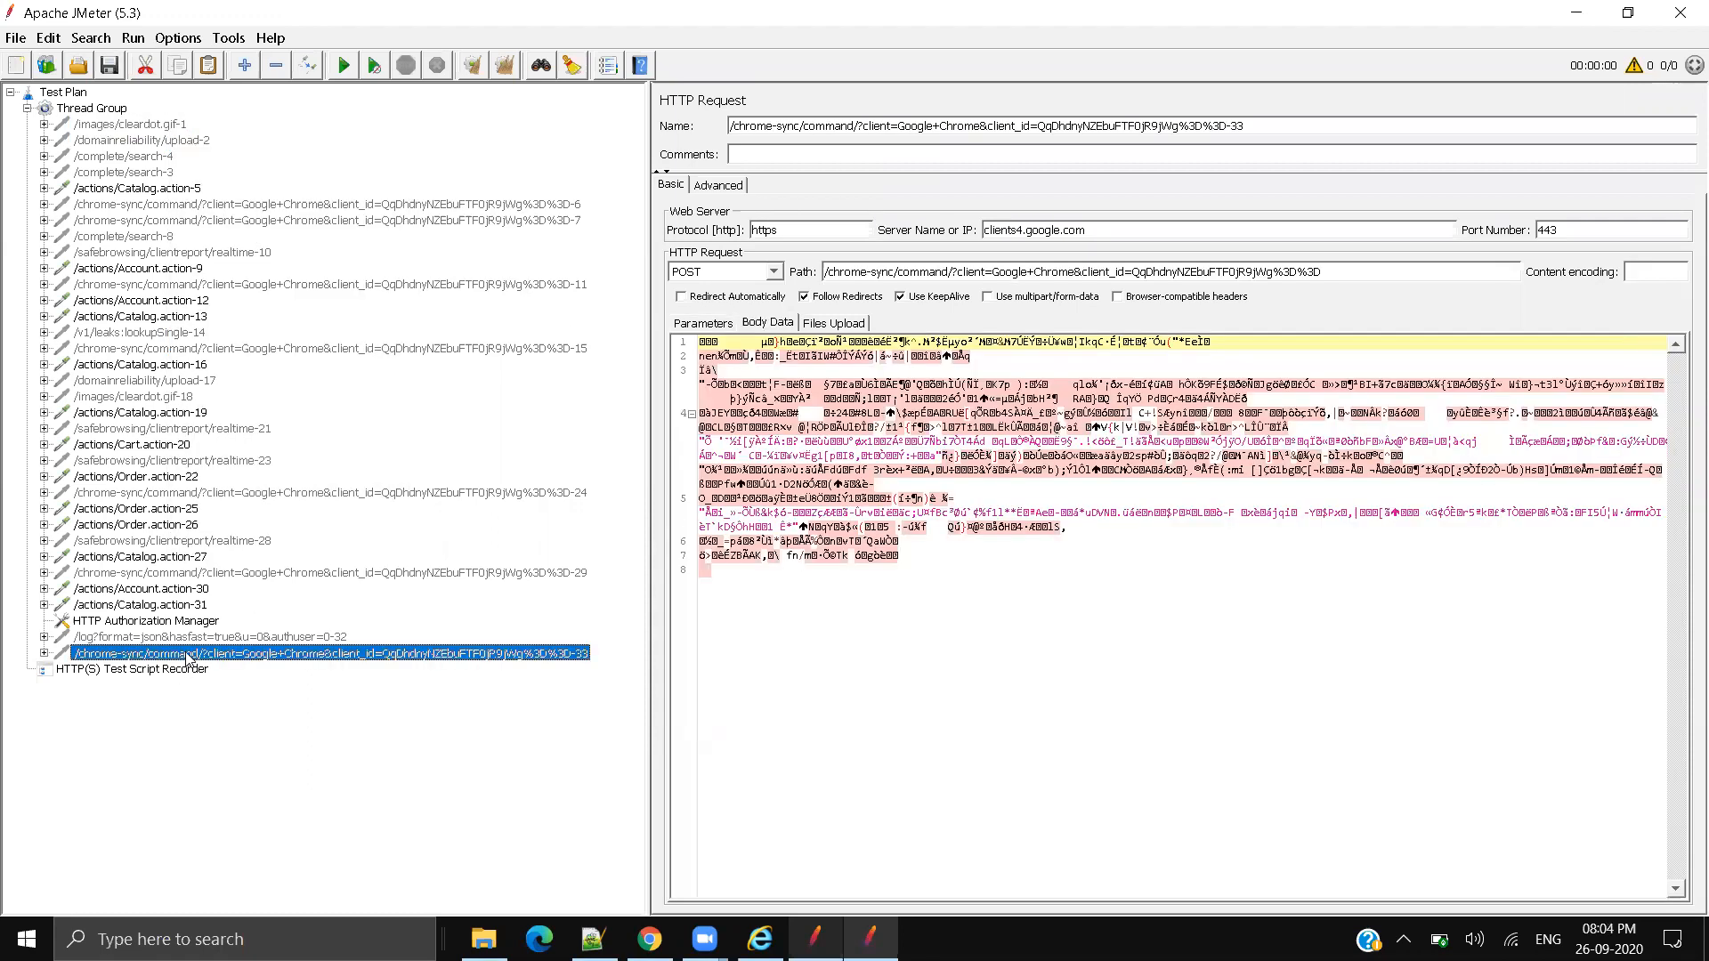
right_click(188, 657)
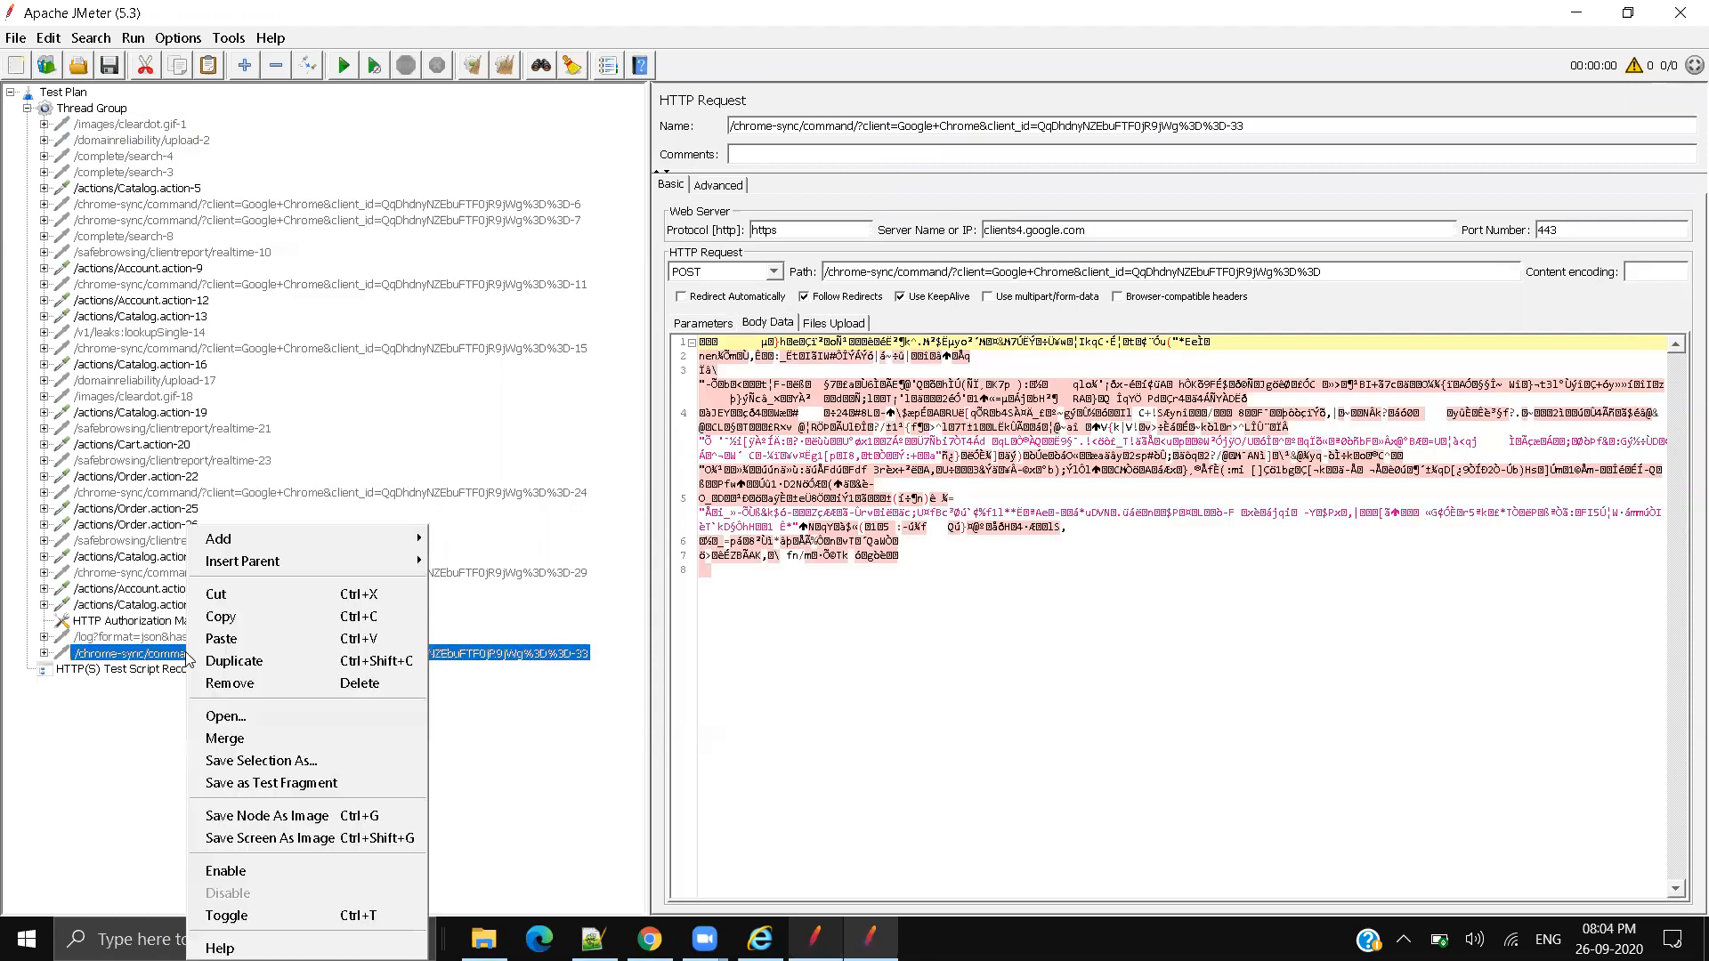
left_click(490, 788)
right_click(240, 656)
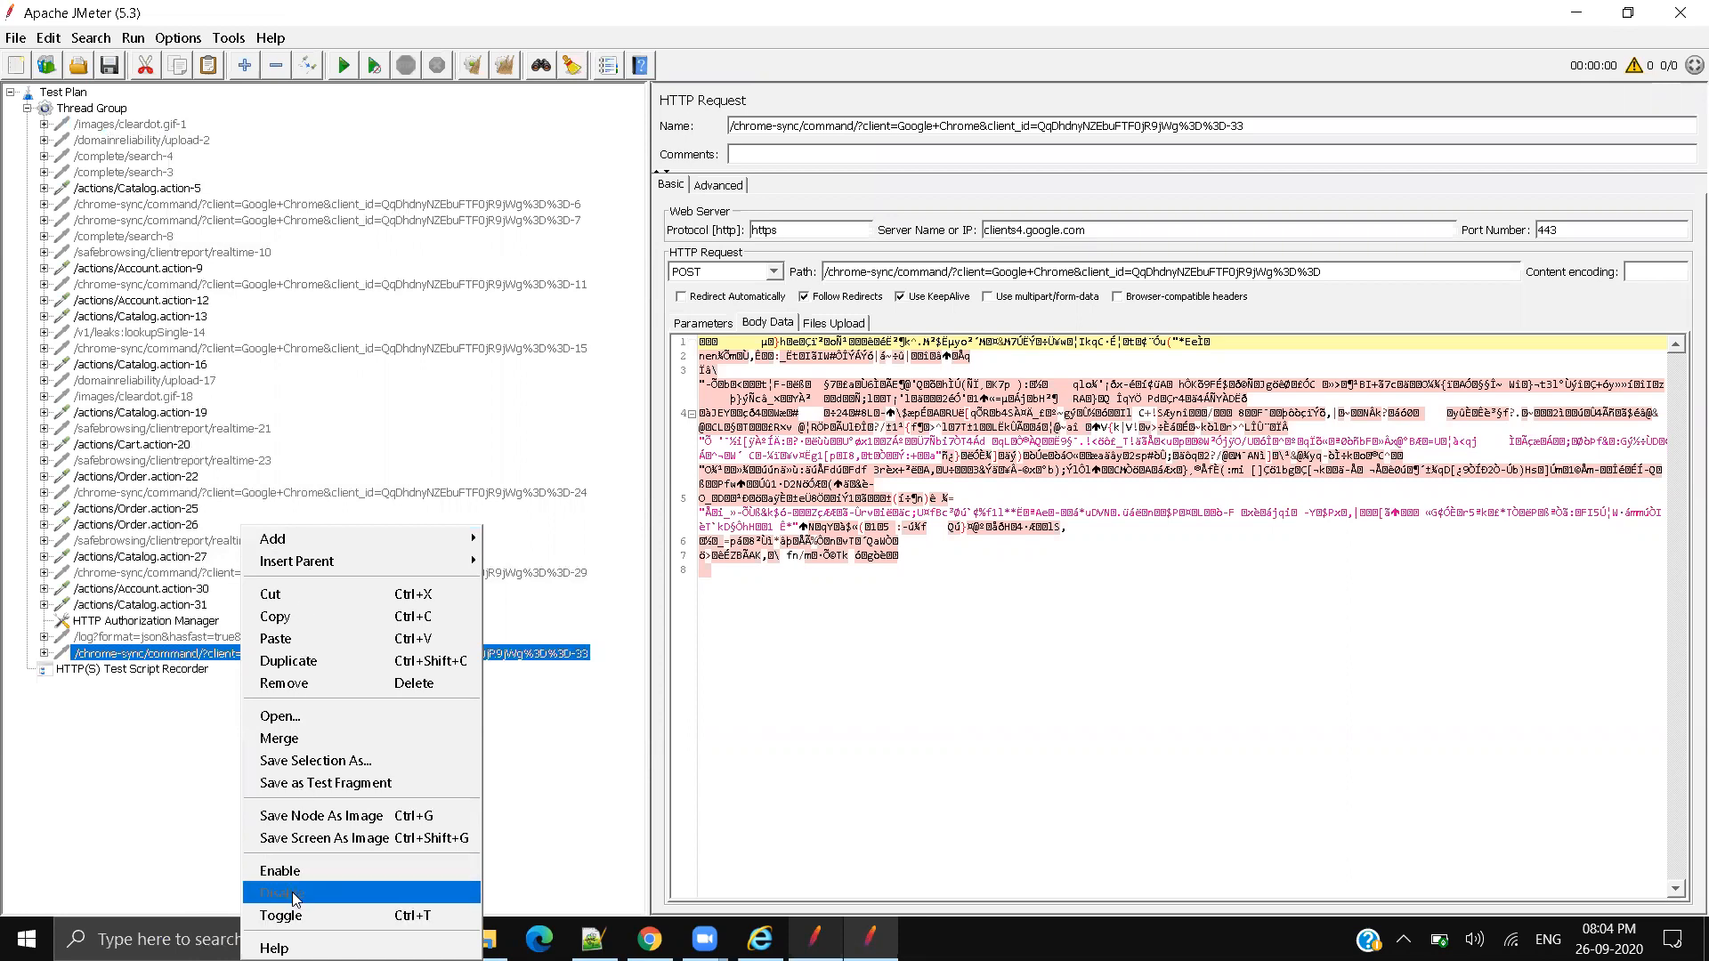
left_click(222, 660)
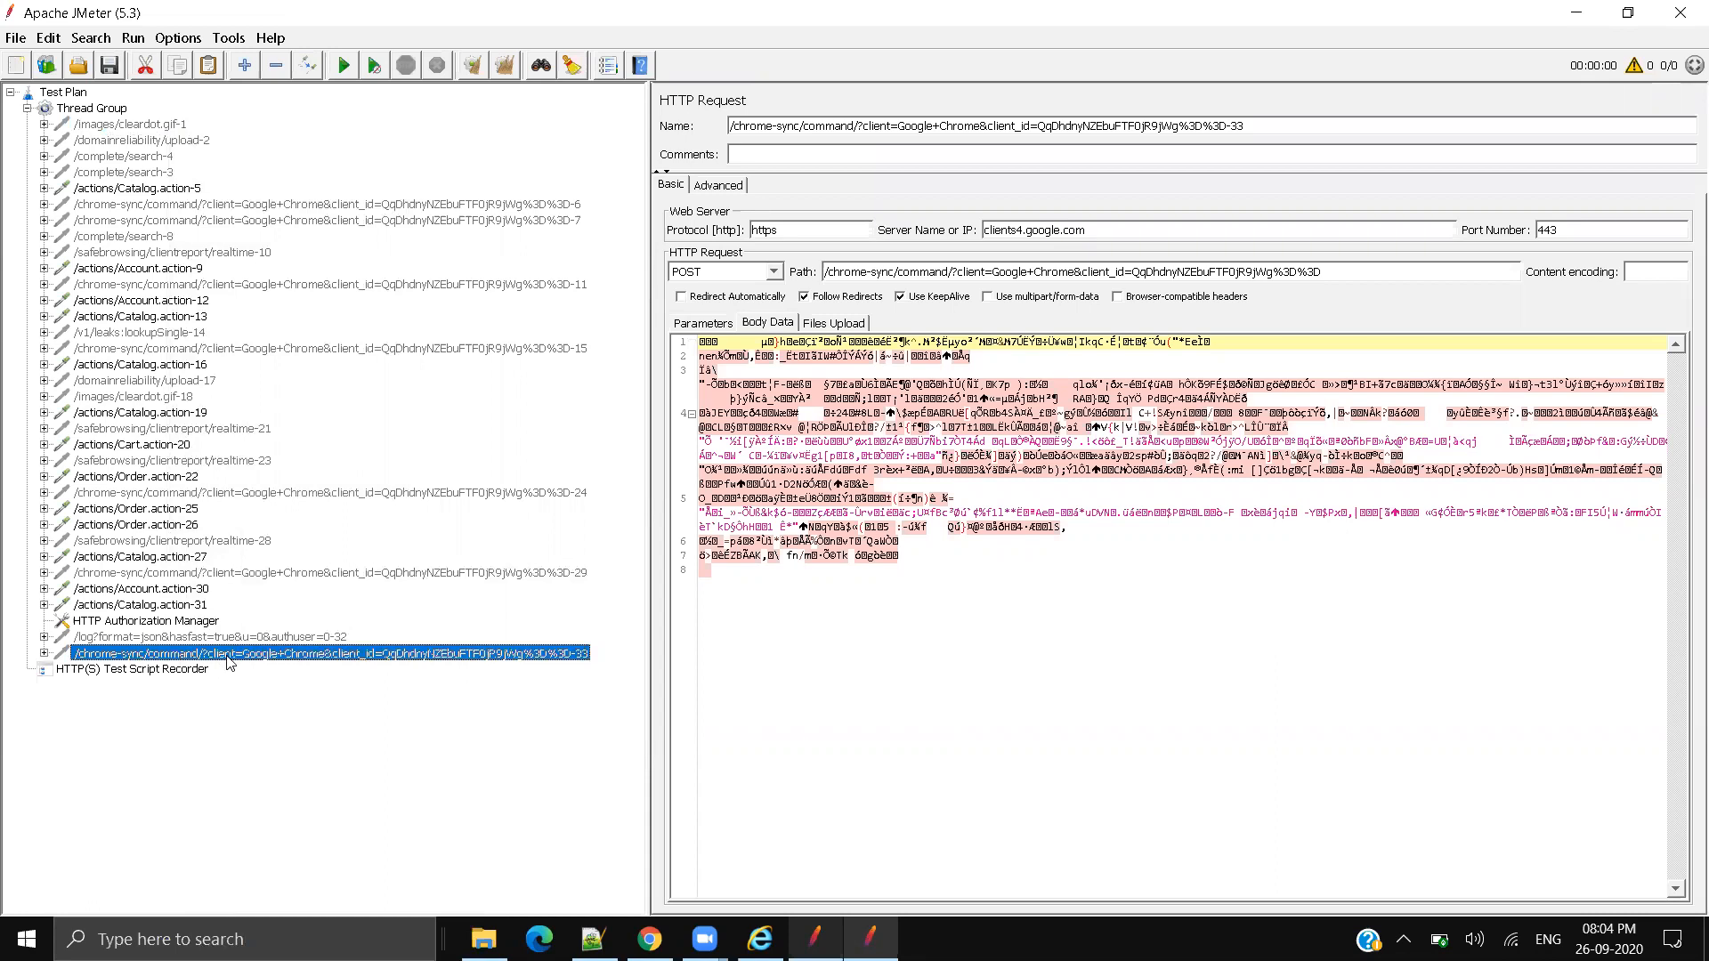
right_click(230, 663)
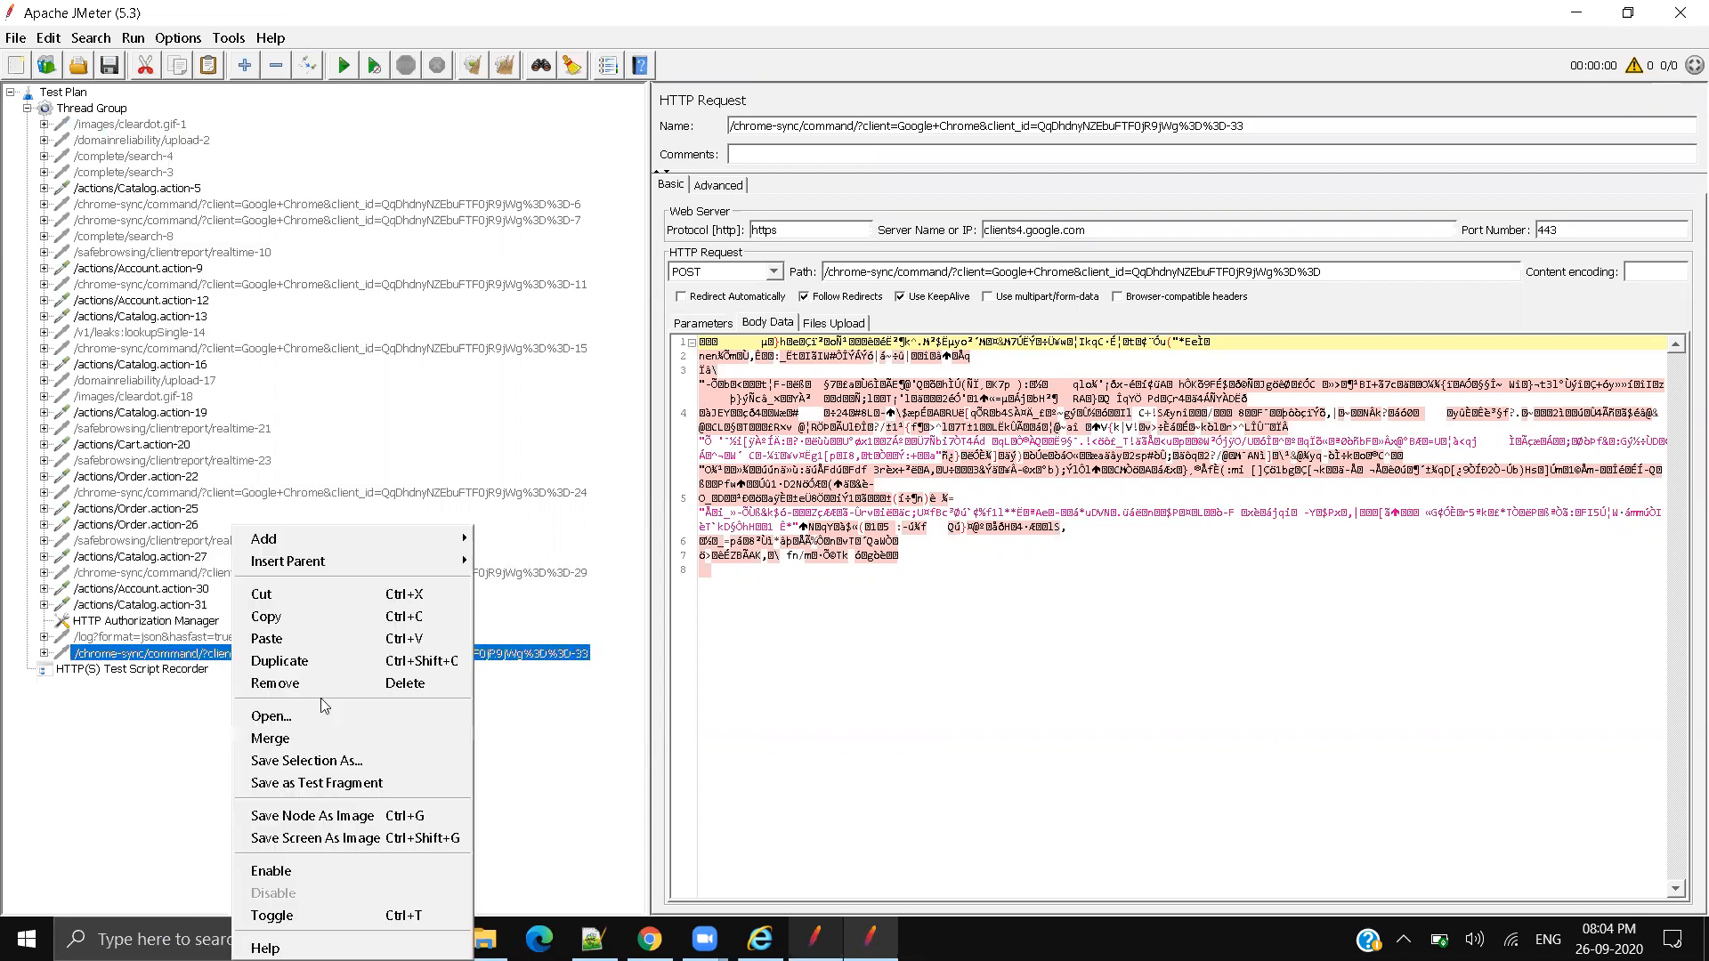
left_click(312, 871)
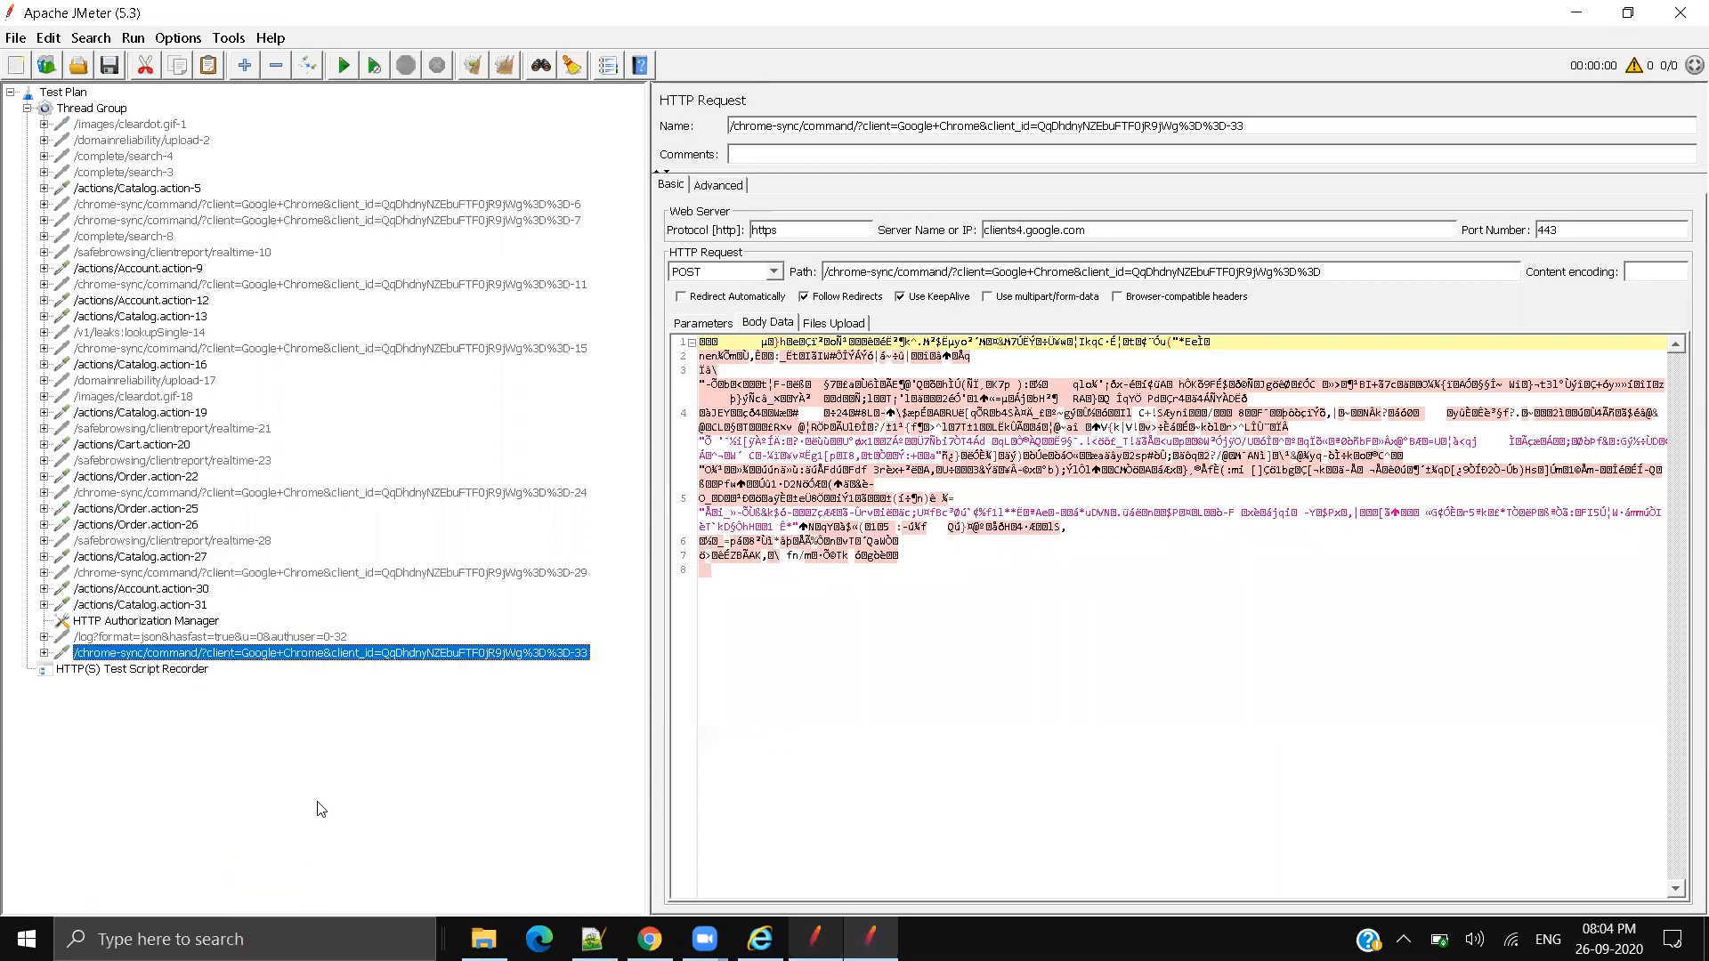
Step: Check HTTP Authorization Manager and the /log?format=json-32 request, ending on chrome-sync-33
left_click(214, 616)
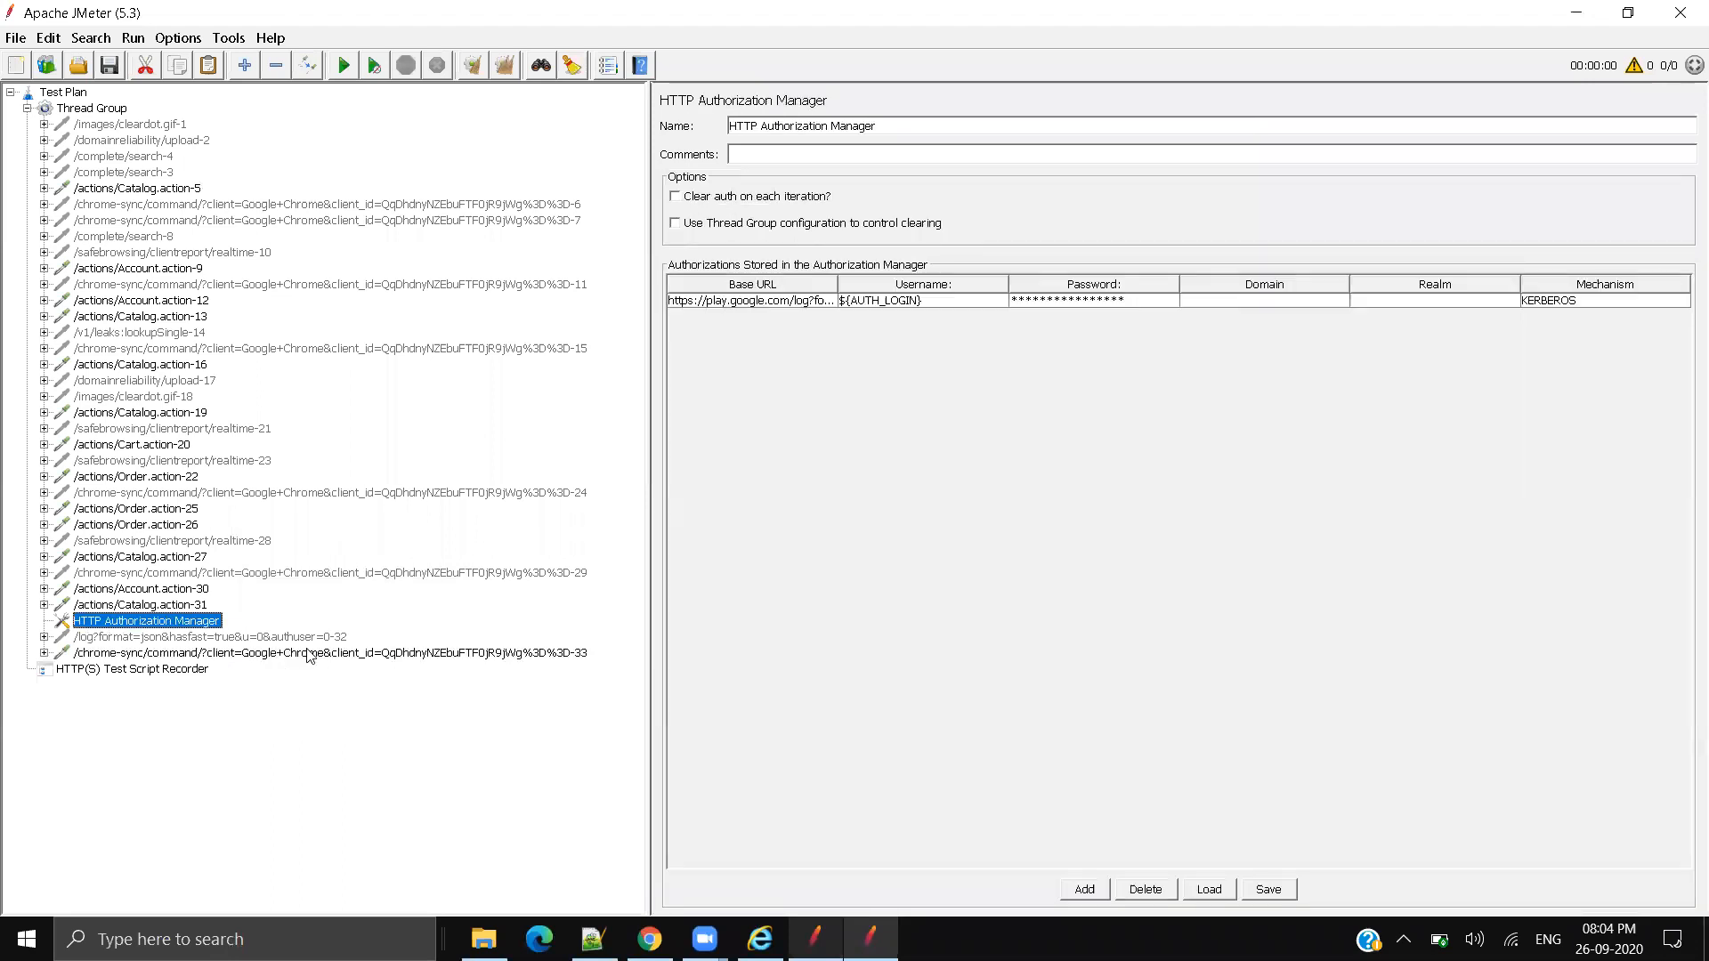
left_click(307, 651)
right_click(307, 654)
left_click(320, 883)
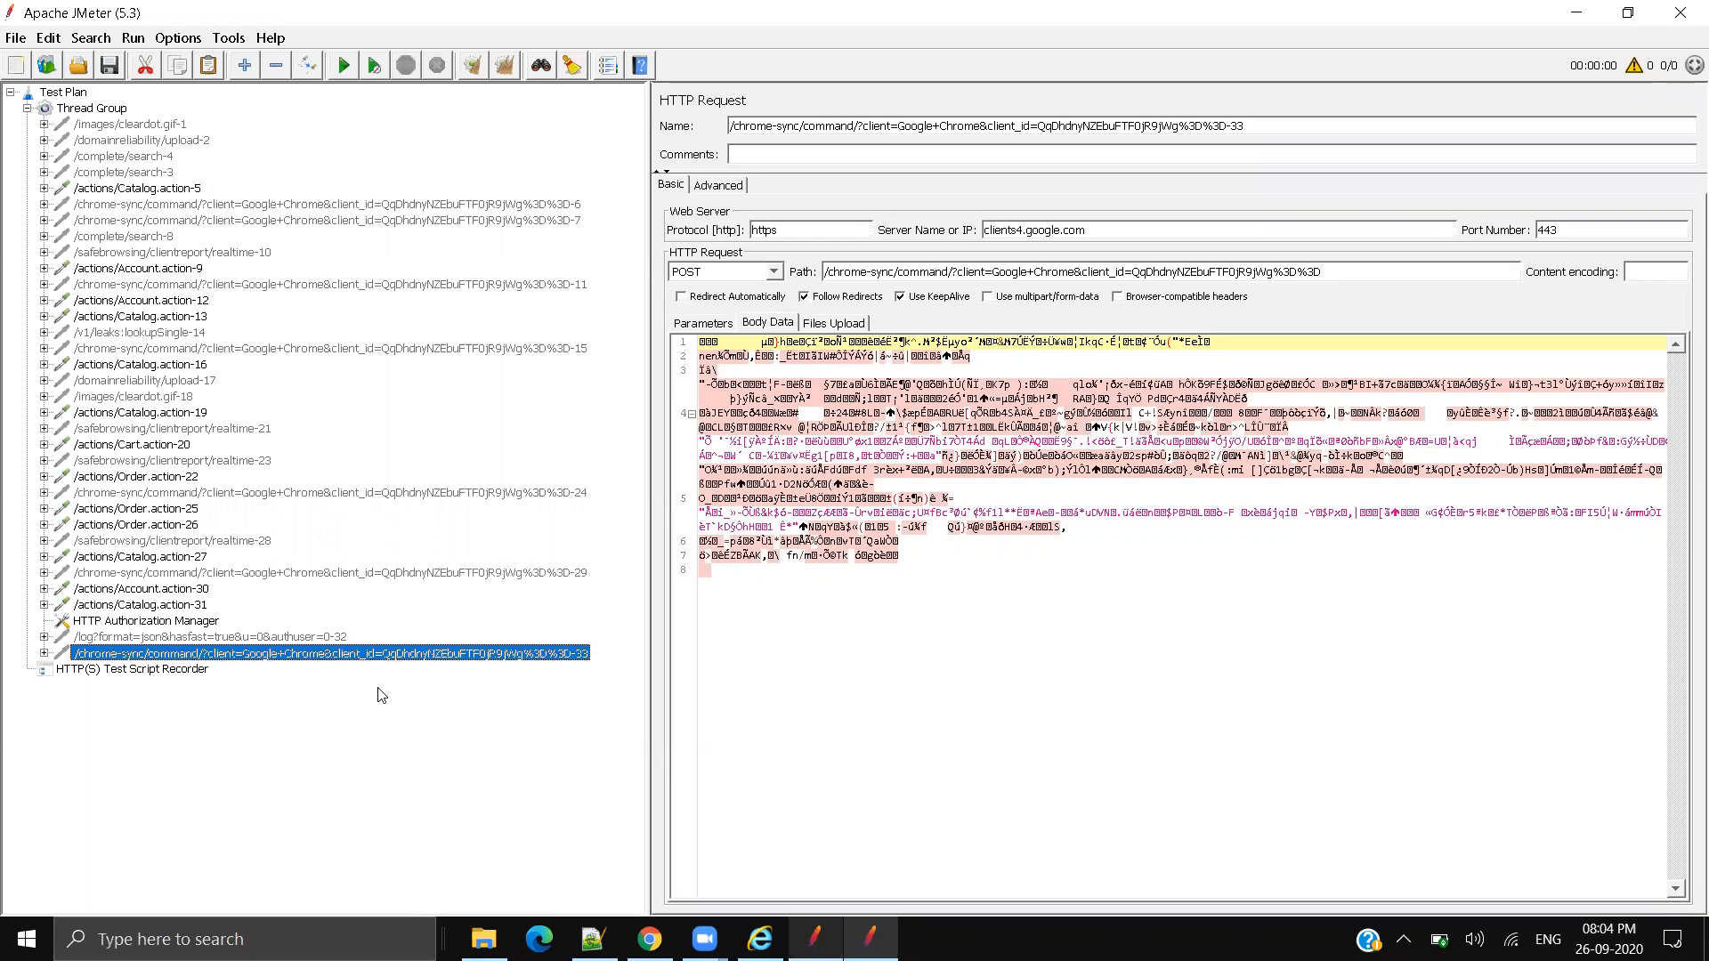
left_click(349, 638)
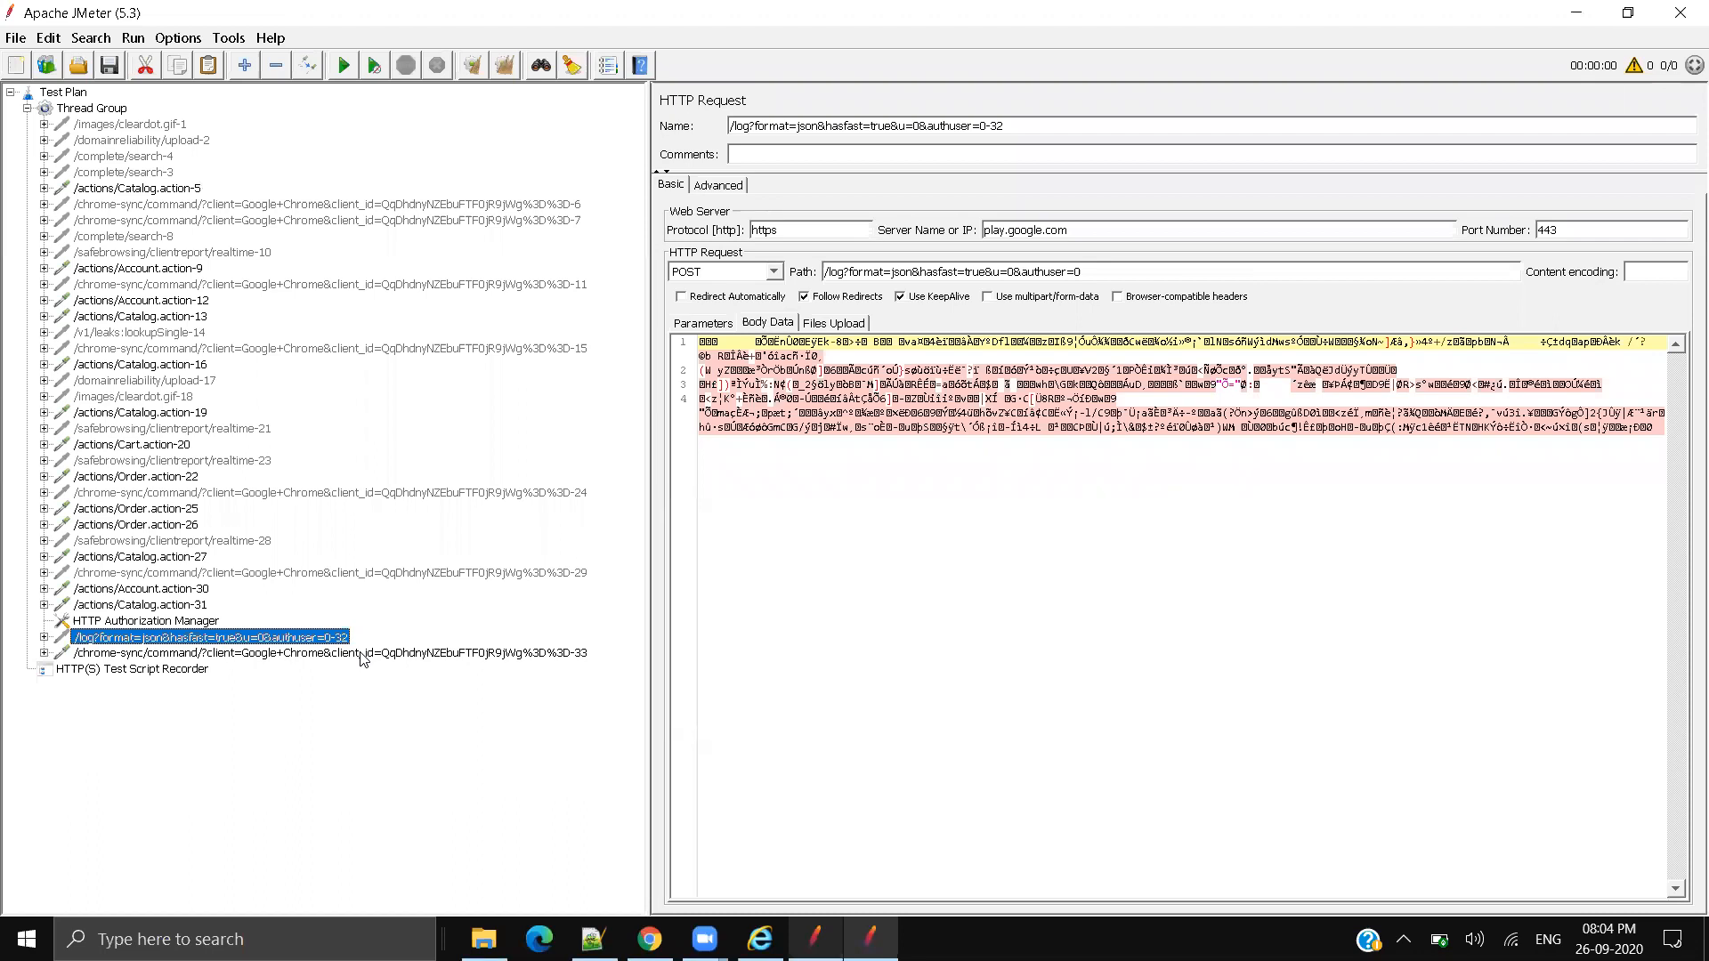
left_click(361, 654)
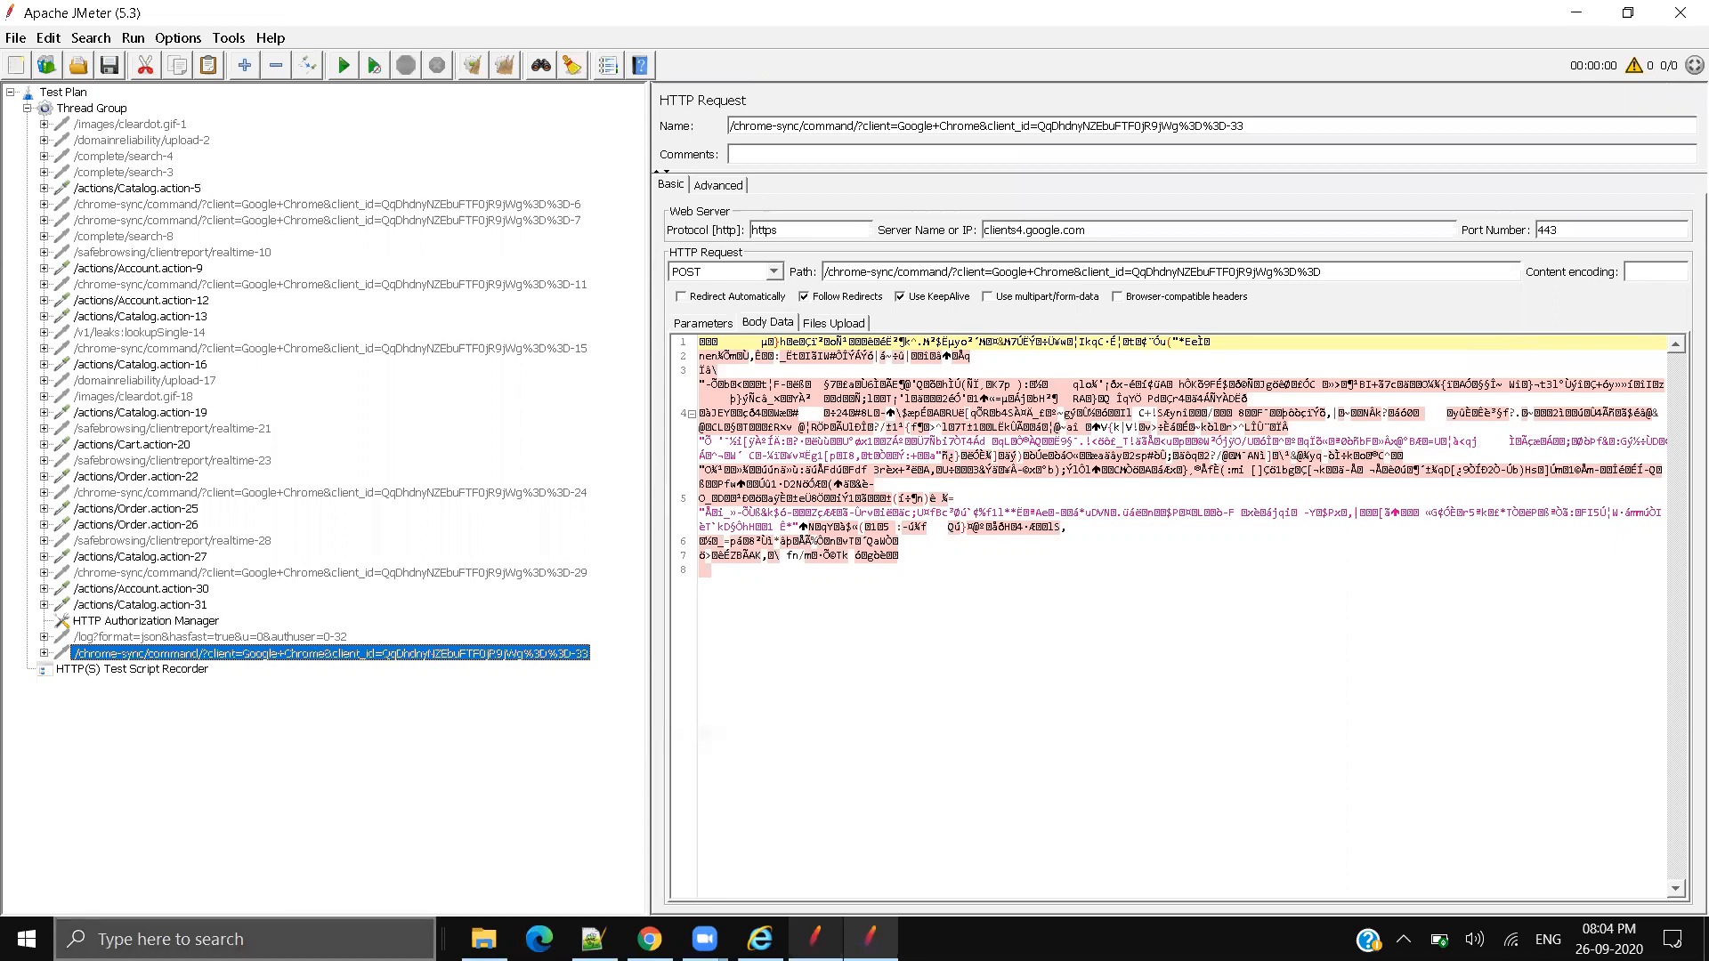
Step: Delete the background samplers from cleardot.gif-1 through /complete/search-3
left_click(100, 126)
left_click(123, 173, "shift")
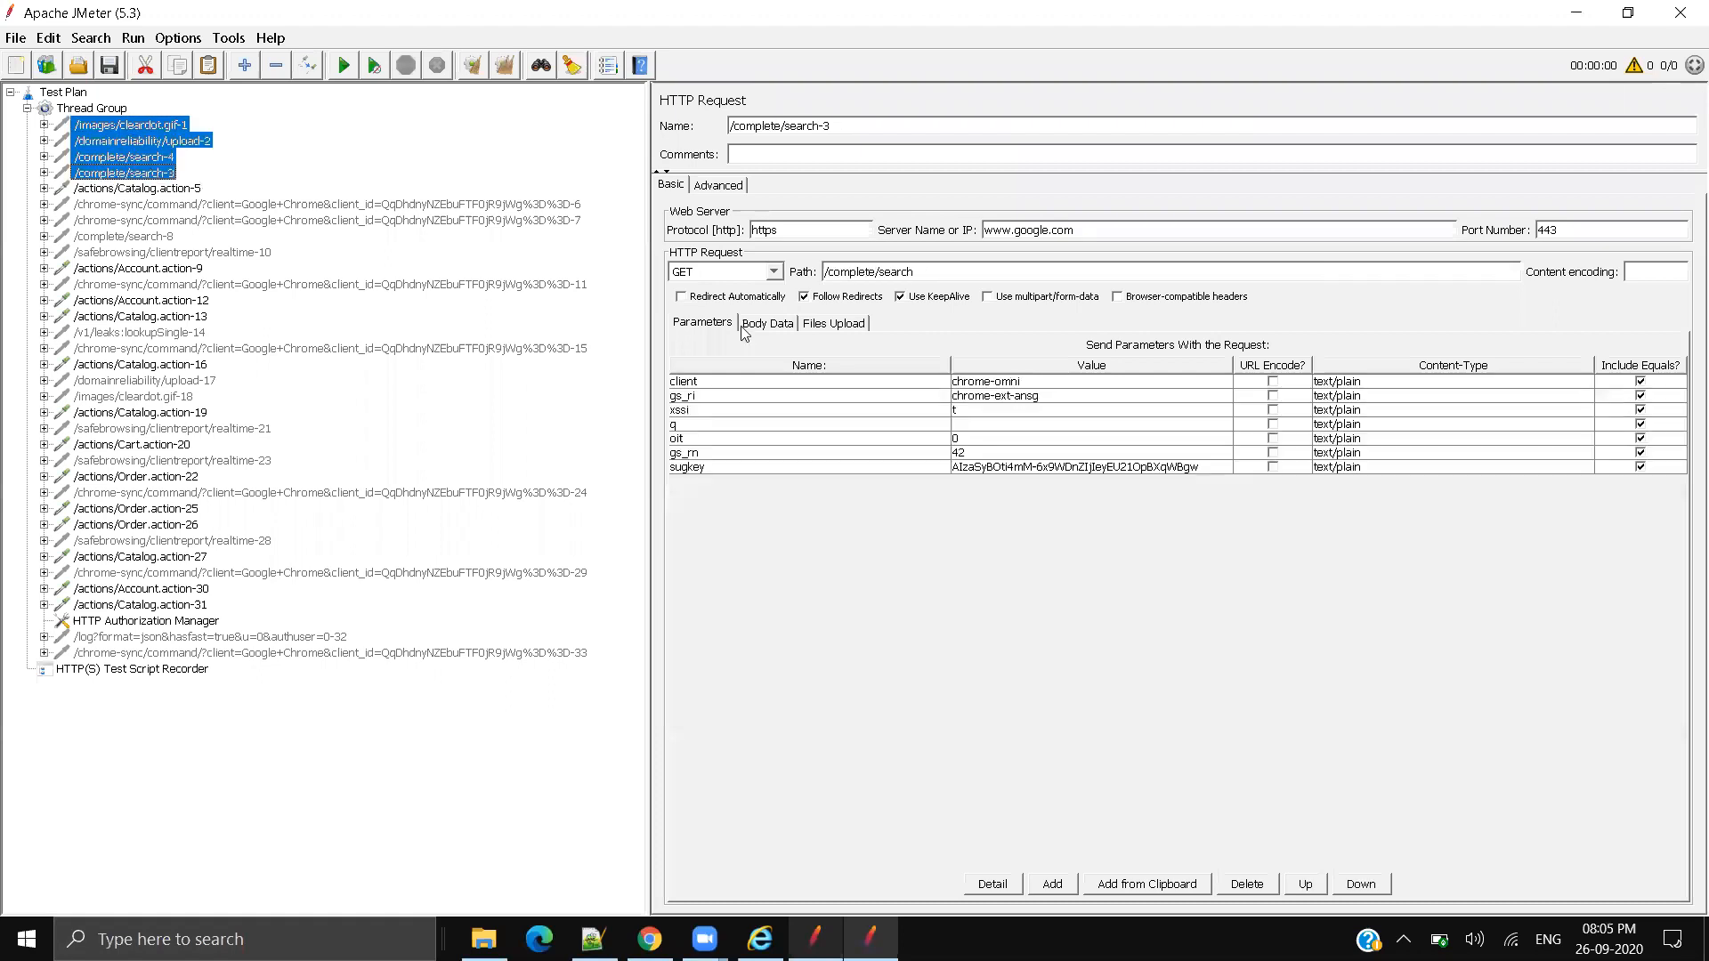
key("Delete")
key("Return")
left_click(185, 126)
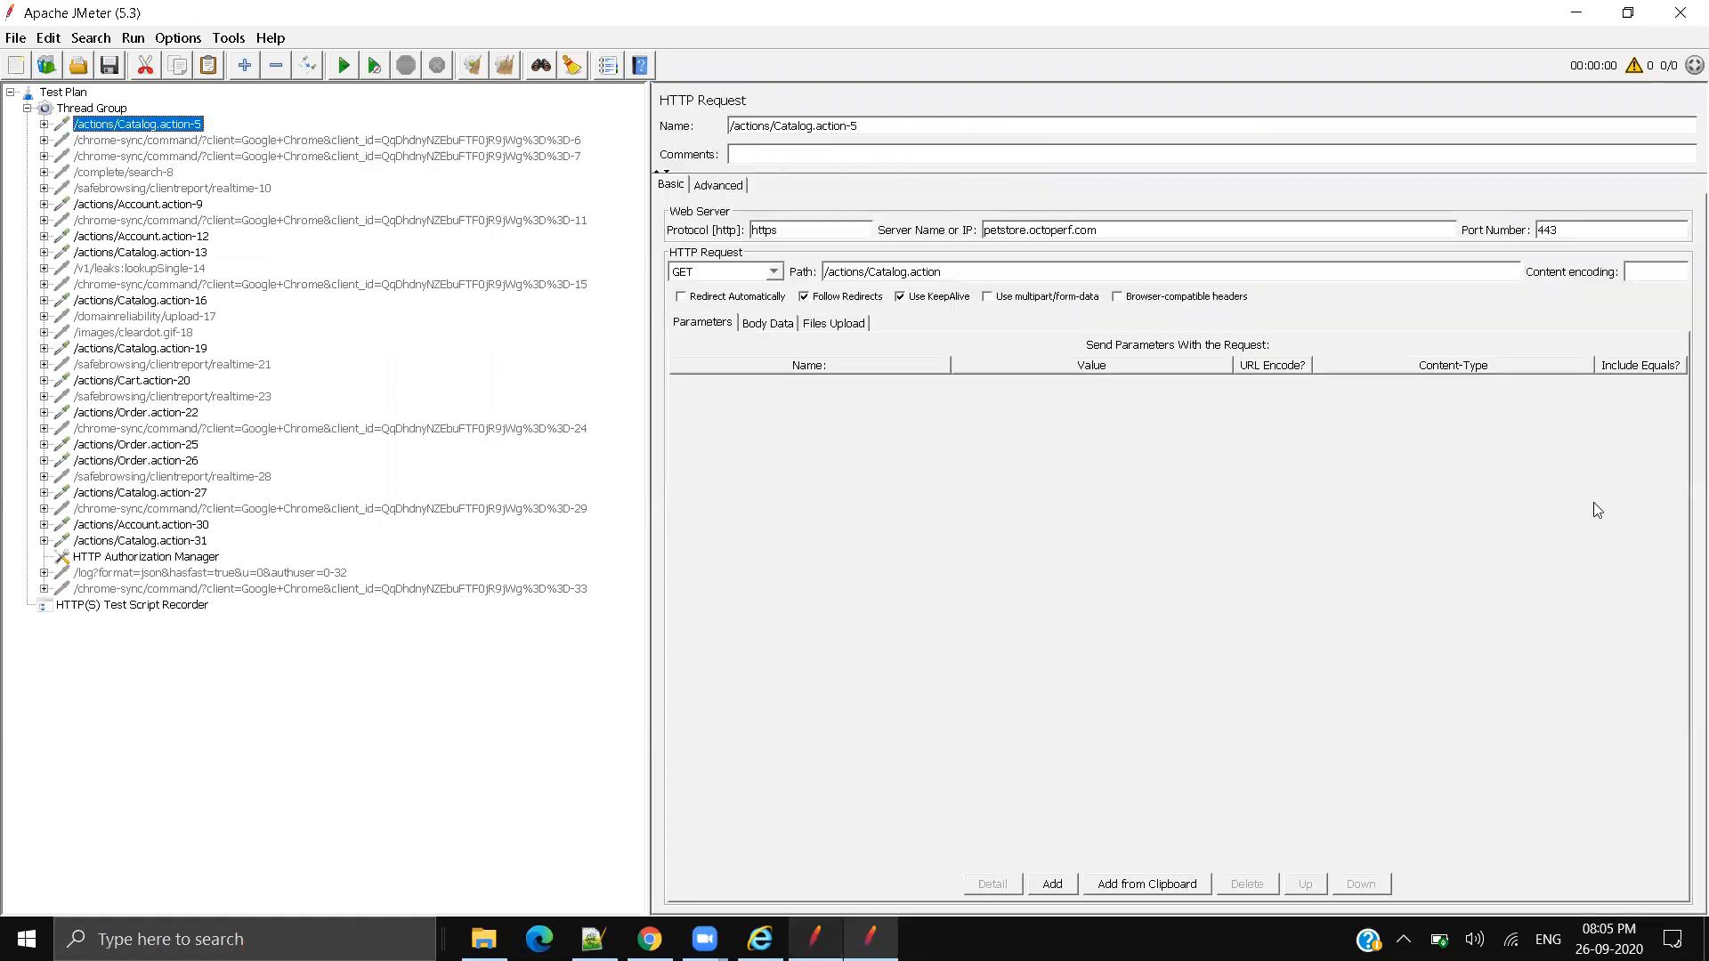
Step: Delete the chrome-sync-6 through safebrowsing realtime-10 samplers
left_click(182, 143)
left_click(151, 189, "shift")
key("Delete")
key("Return")
Step: Select and delete the remaining Google requests, from chrome-sync-11 through chrome-sync-33
left_click(147, 159)
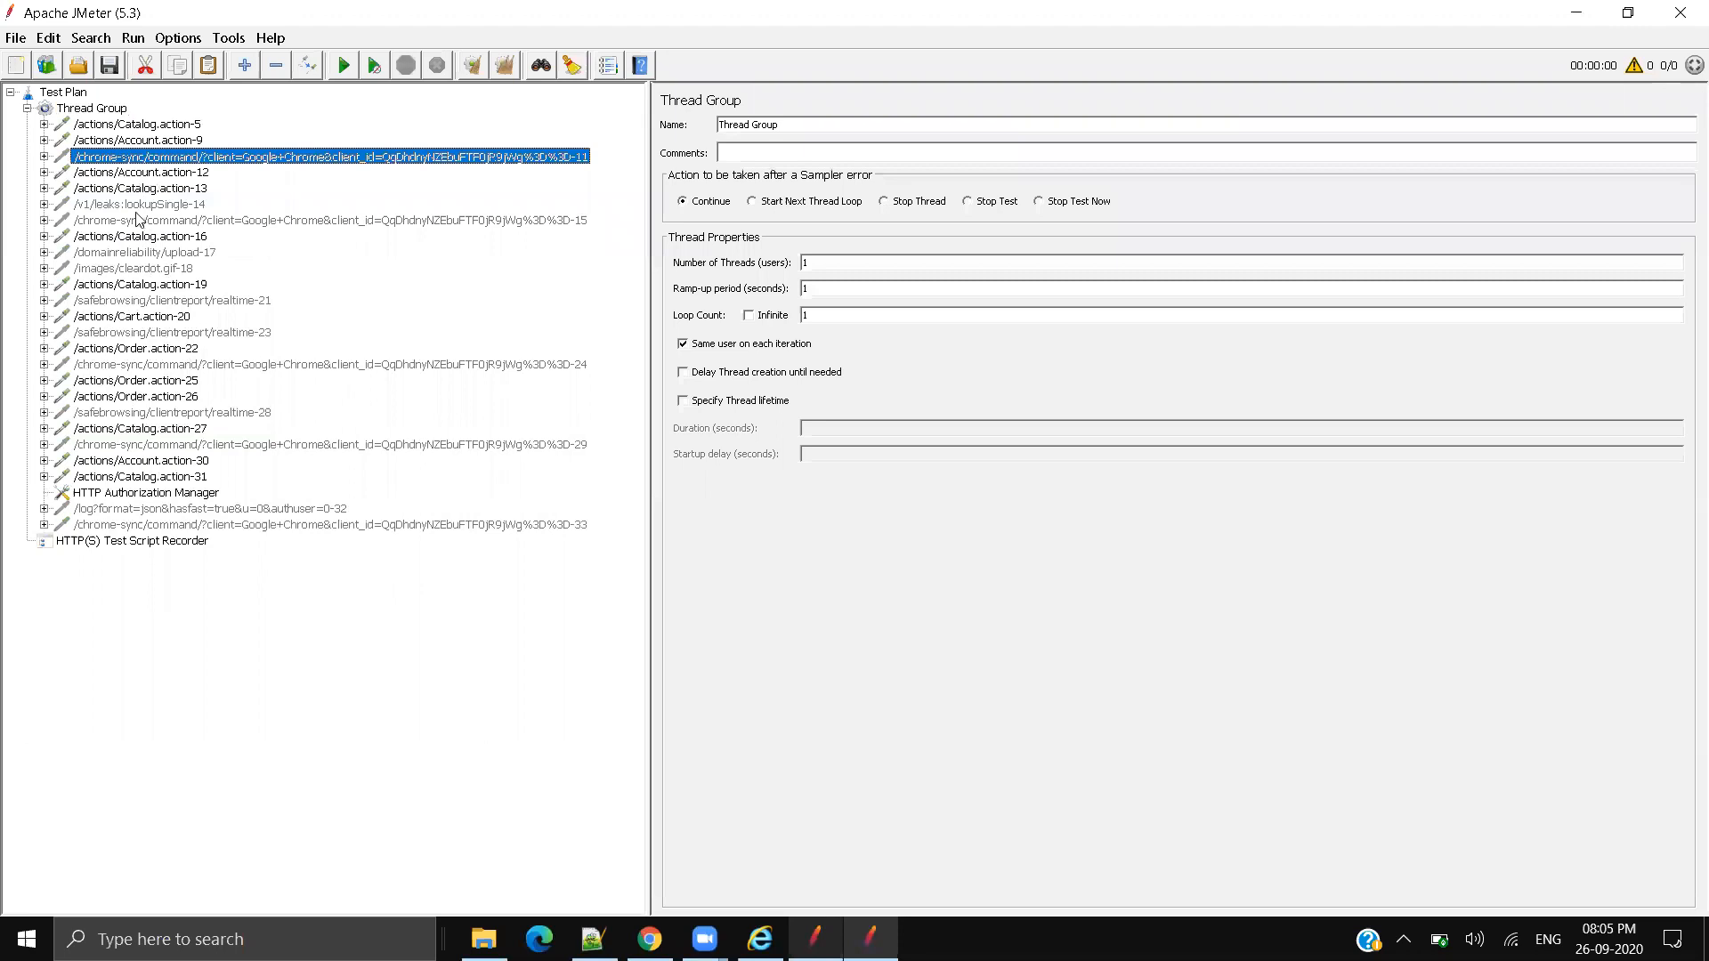
left_click(138, 205, "ctrl")
left_click(138, 221, "ctrl")
left_click(129, 260, "ctrl")
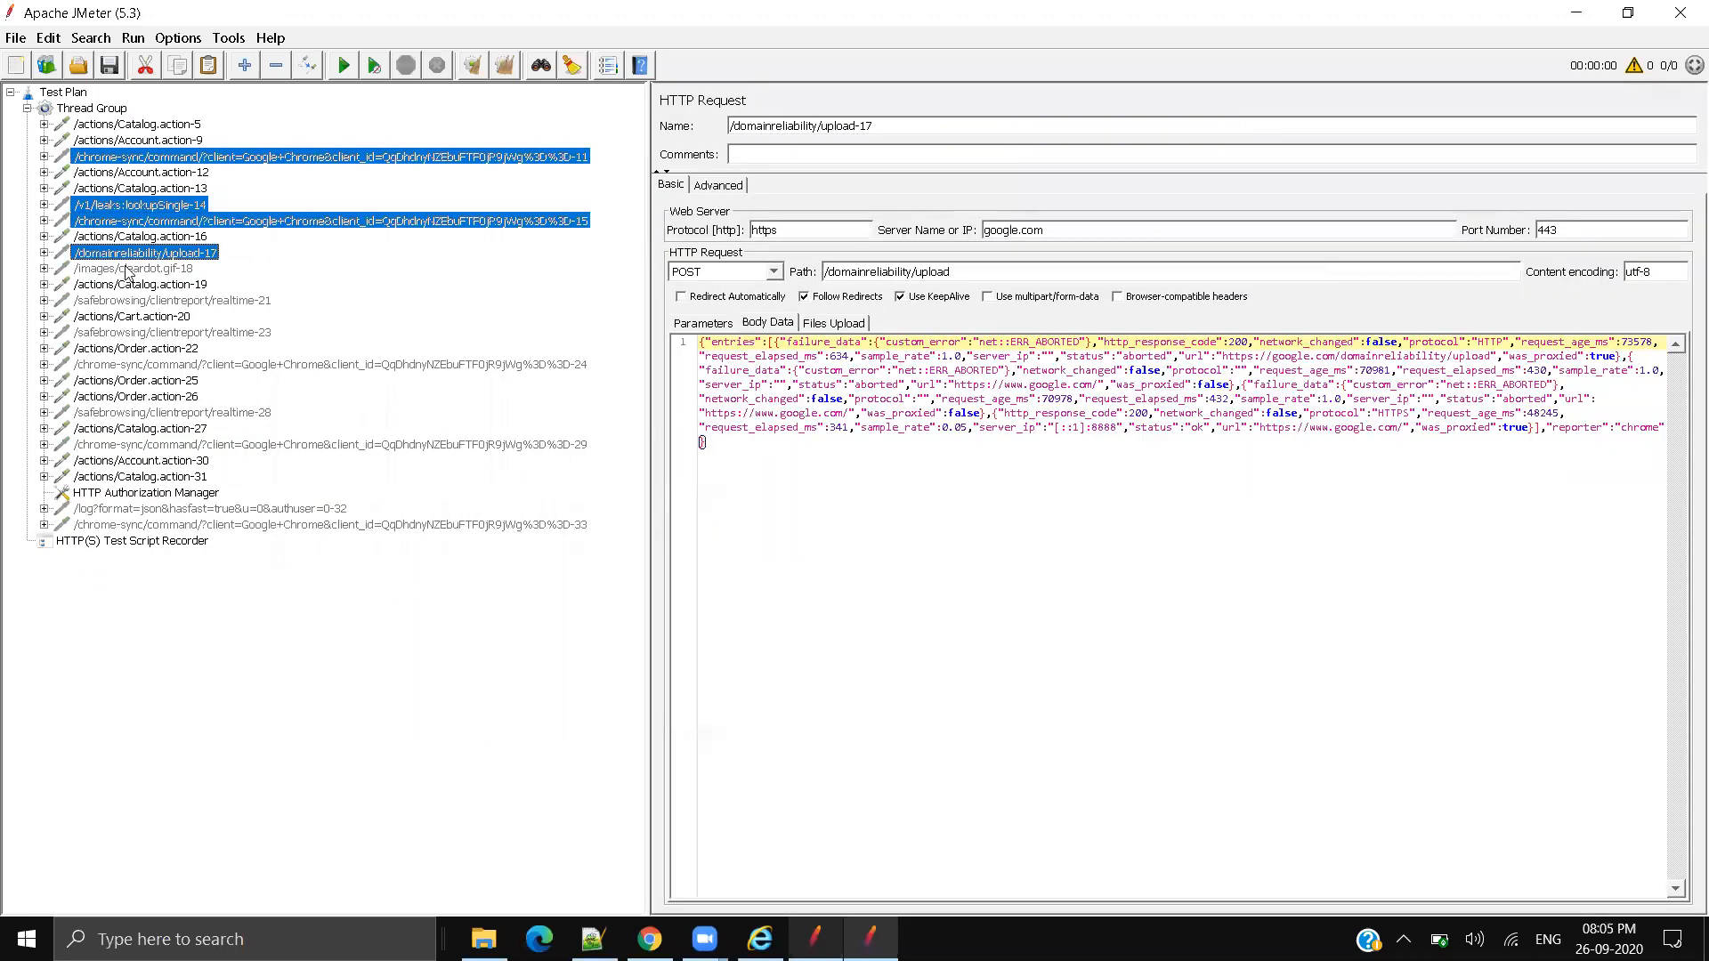
left_click(130, 271, "ctrl")
left_click(128, 303, "ctrl")
left_click(121, 333, "ctrl")
left_click(112, 366, "ctrl")
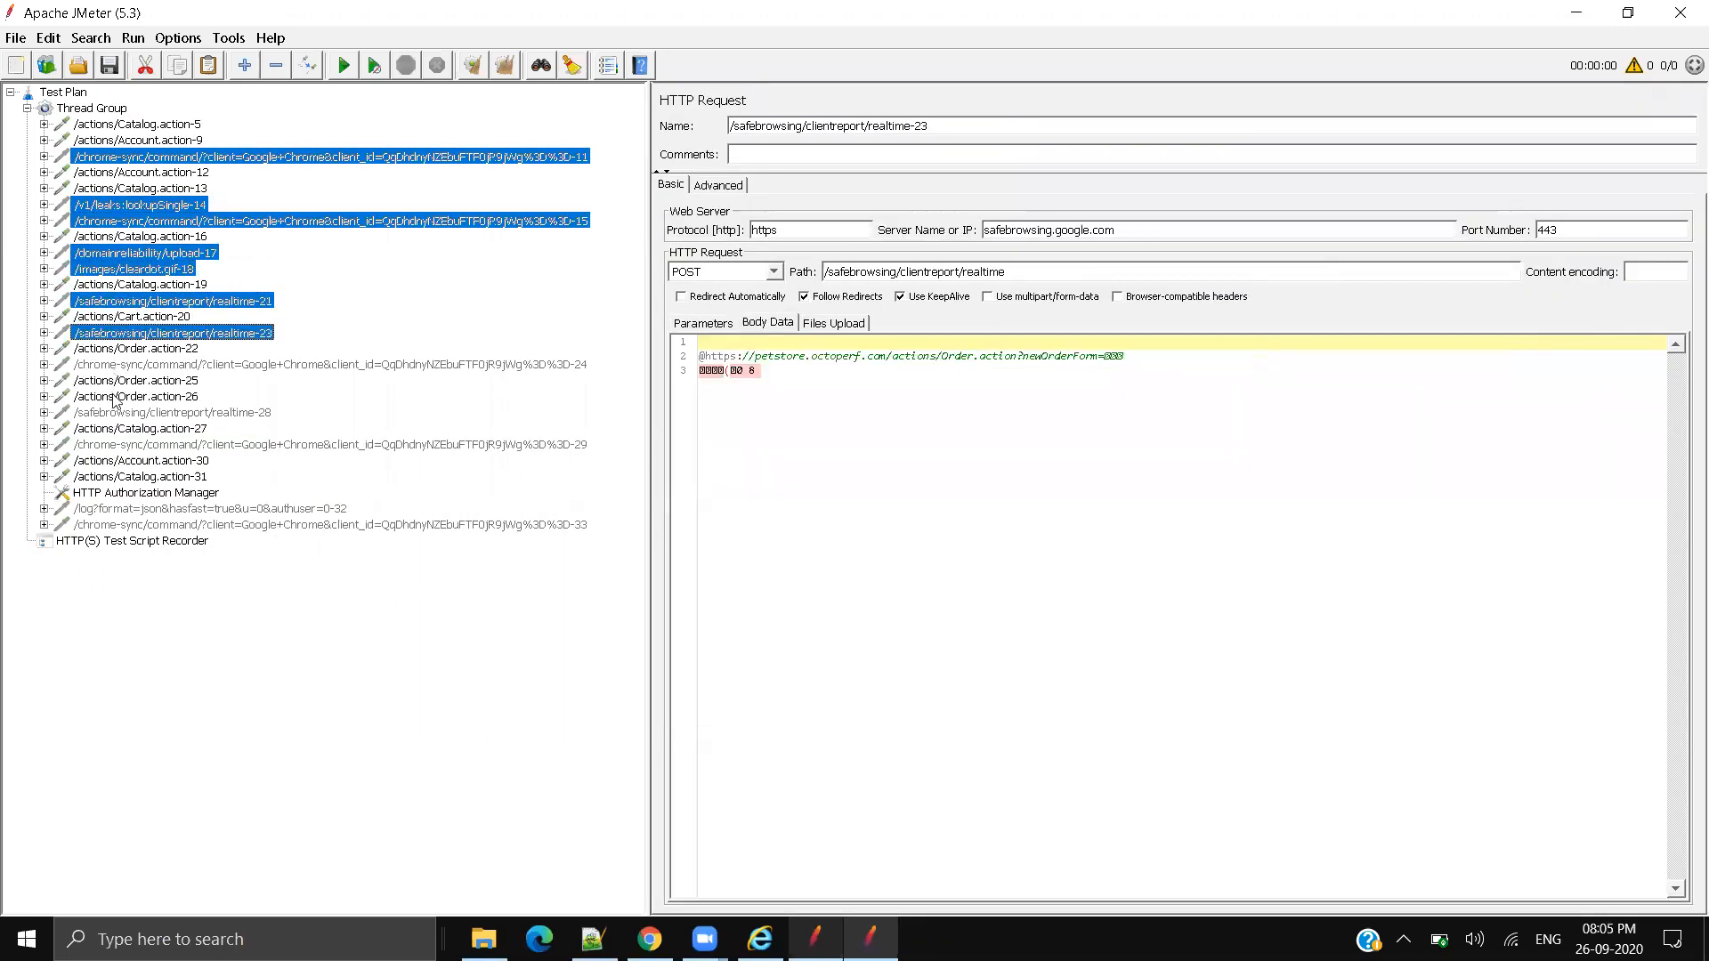
left_click(111, 413, "ctrl")
left_click(107, 445, "ctrl")
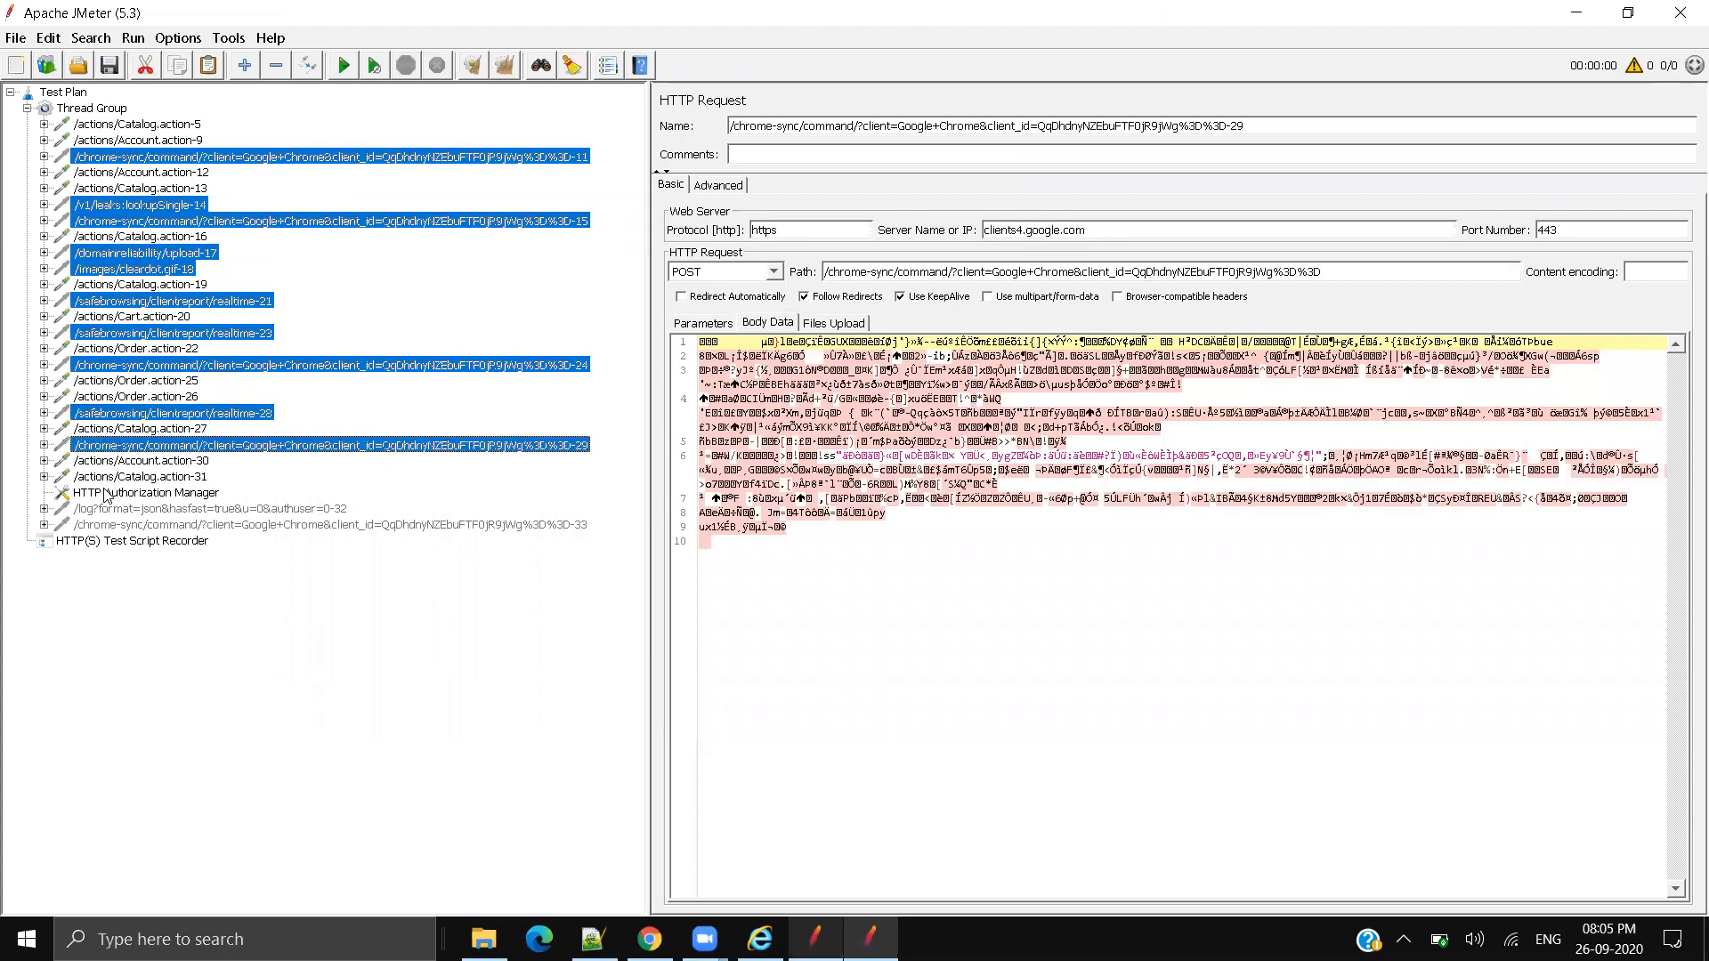
left_click(106, 509, "ctrl")
left_click(107, 526, "ctrl")
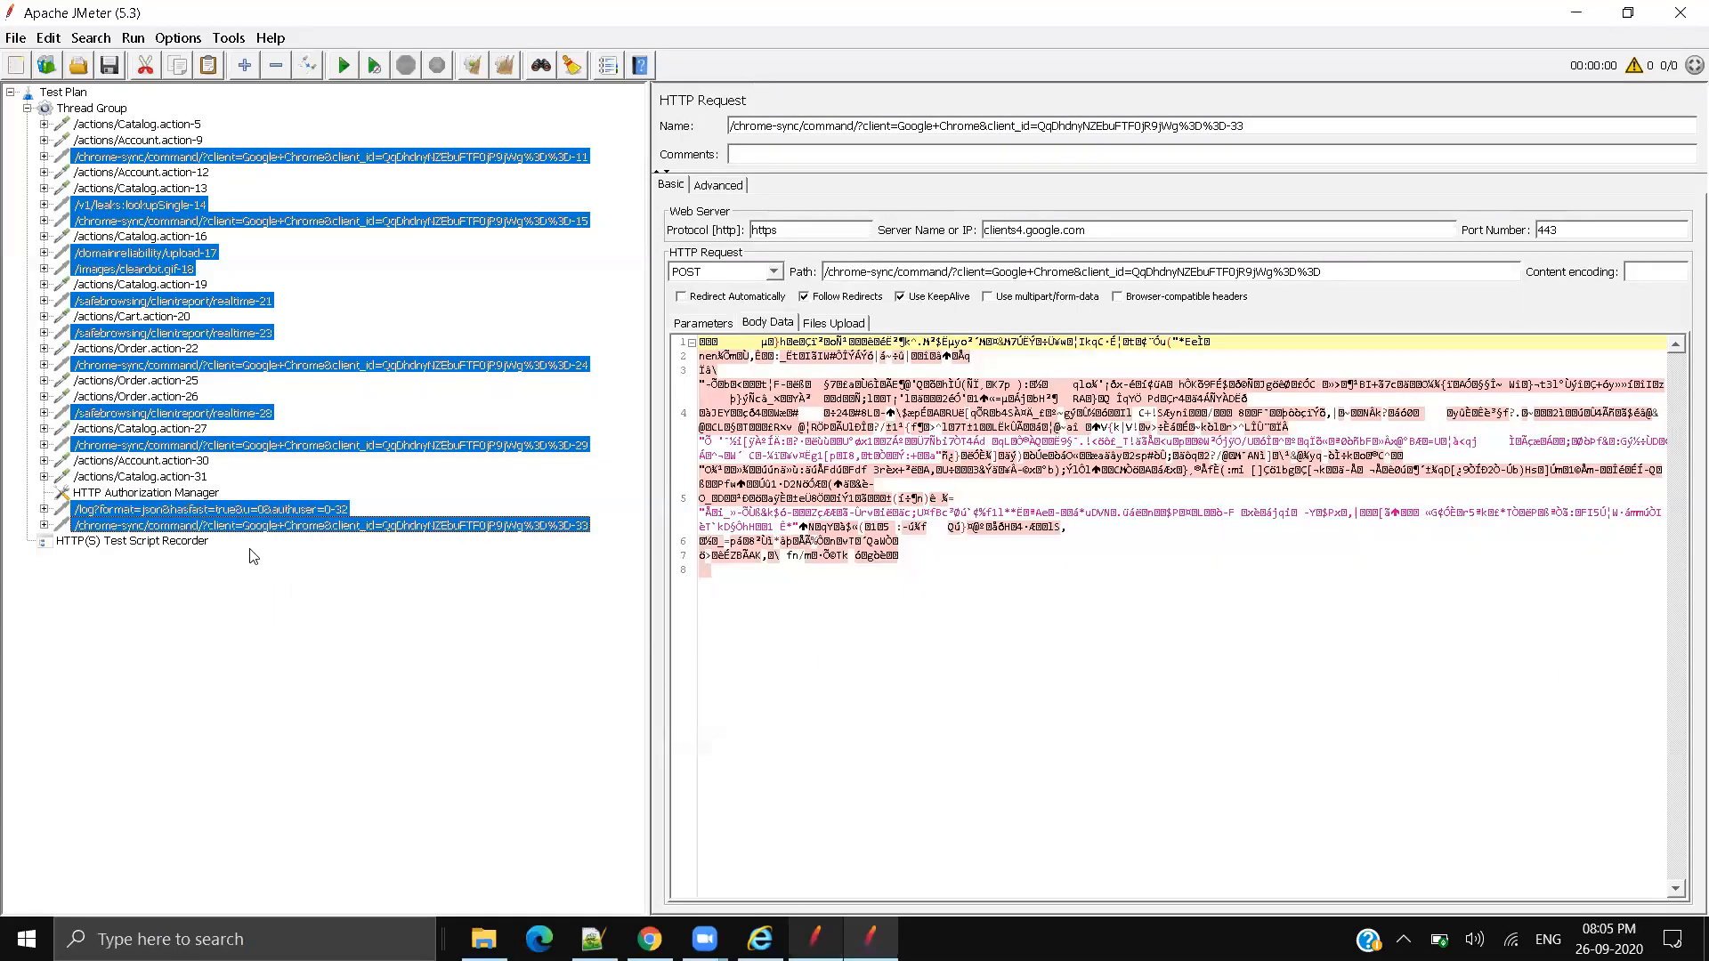
key("Delete")
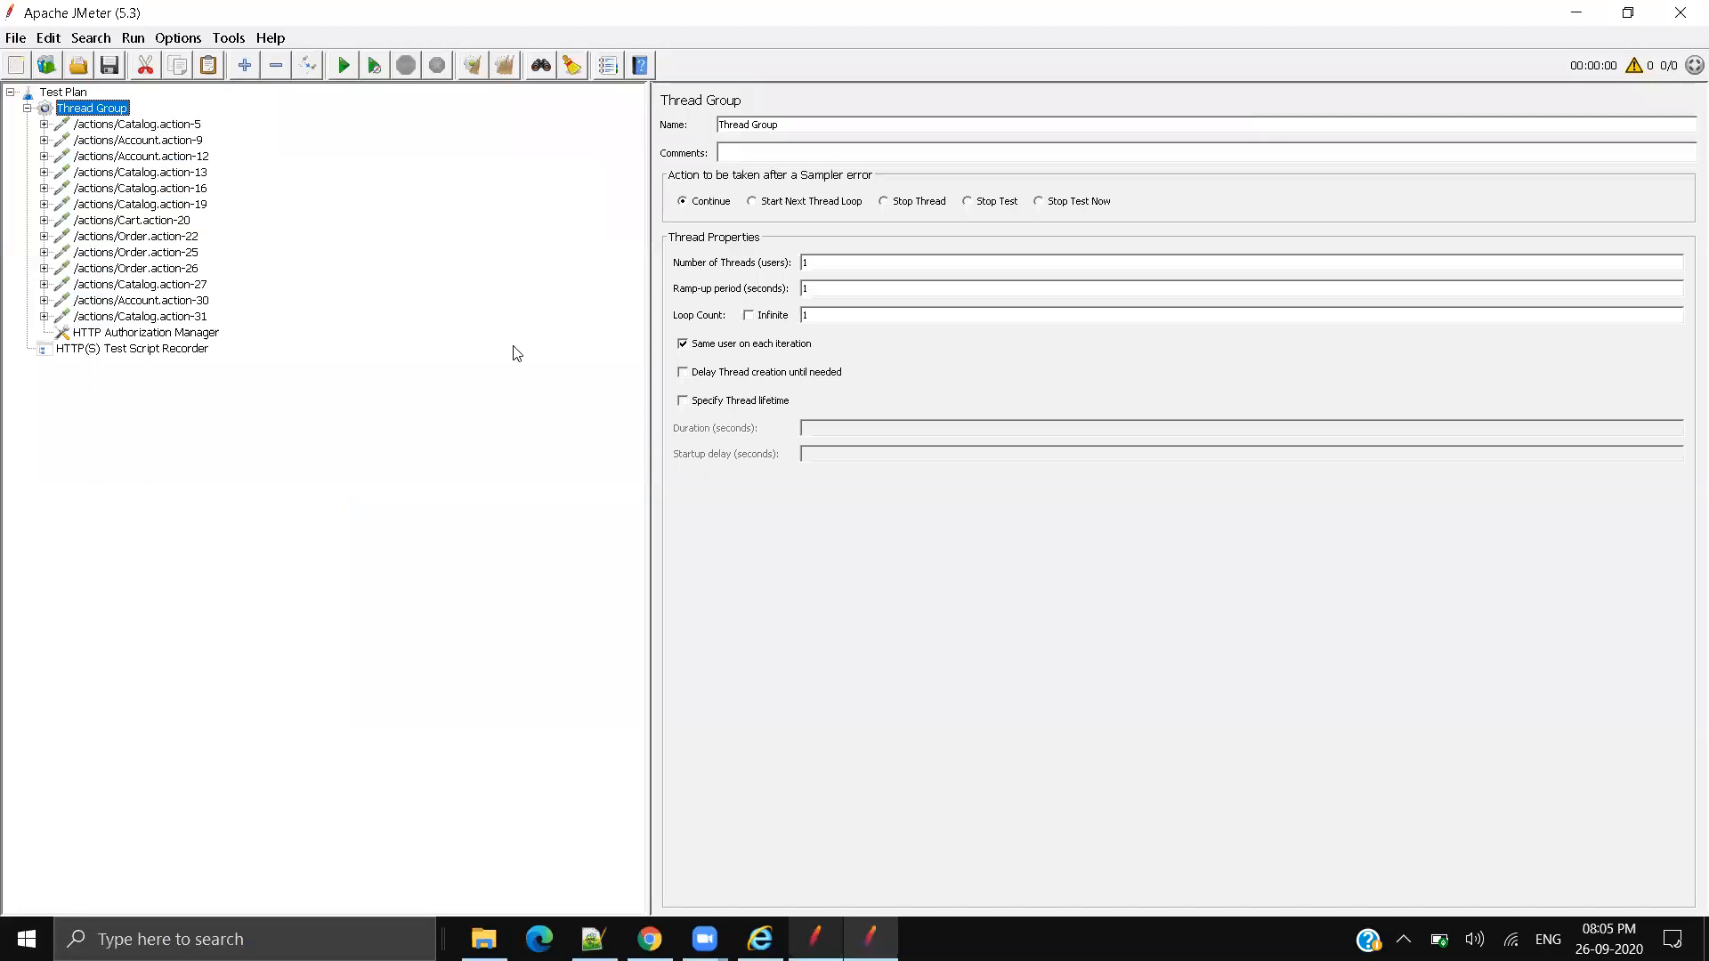
Step: Disable every element from Account.action-9 through the HTTP Authorization Manager with Ctrl+T
right_click(112, 131)
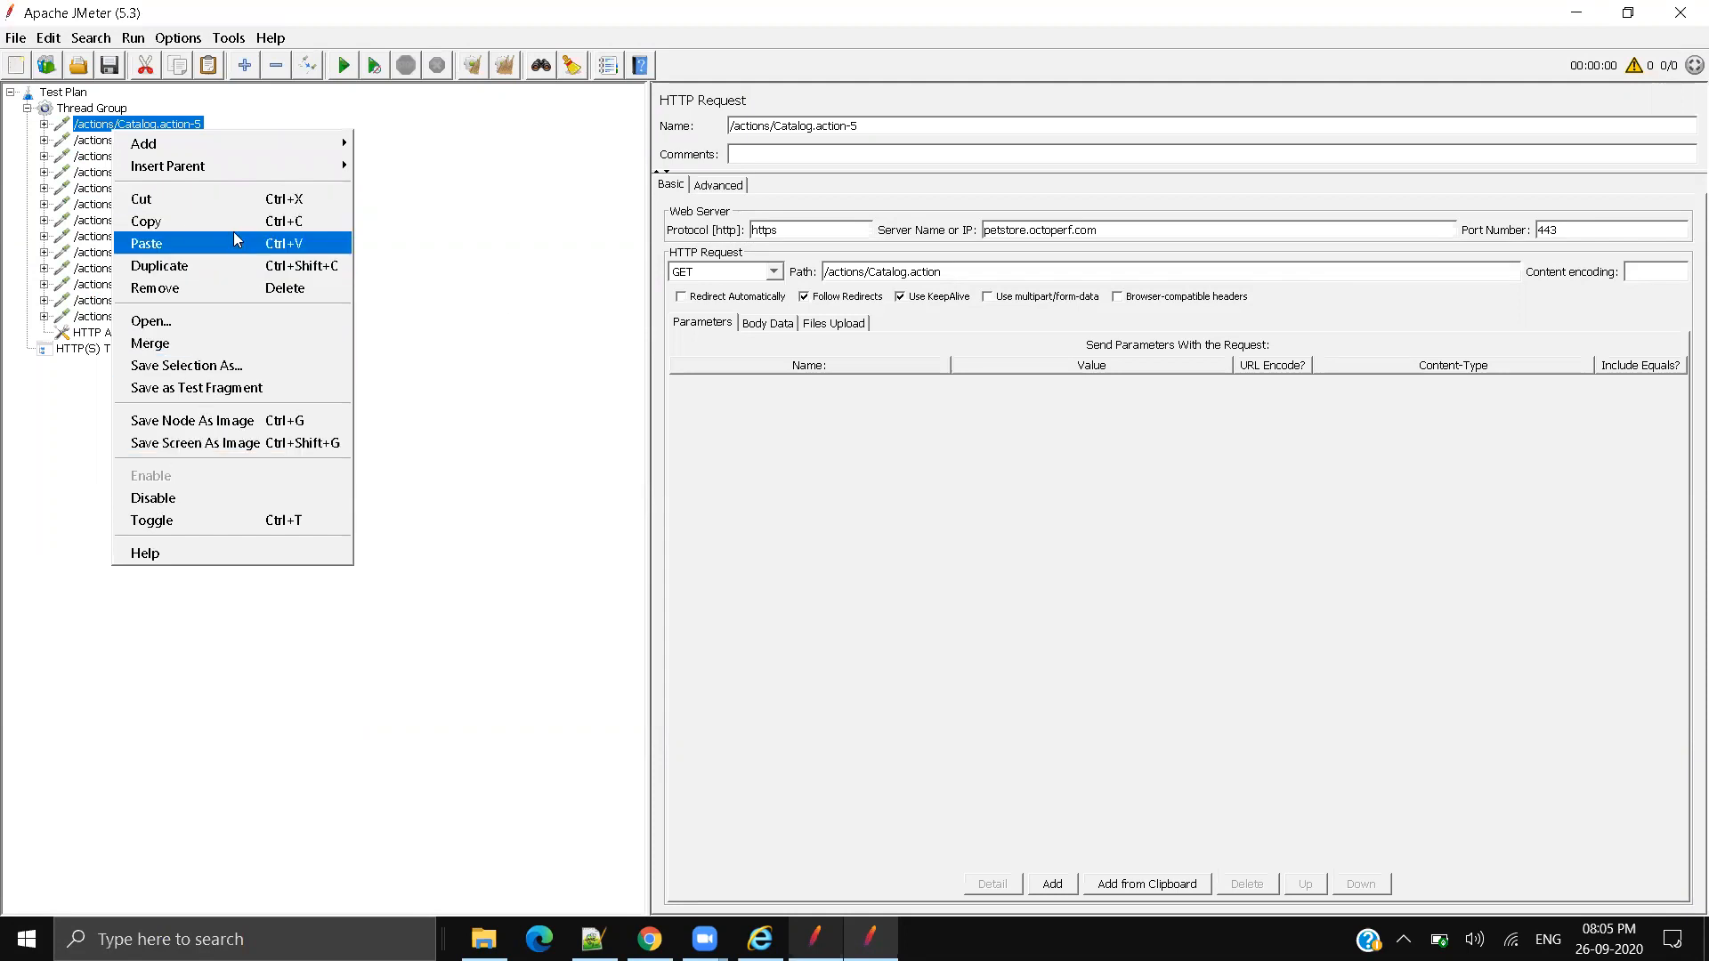
left_click(532, 367)
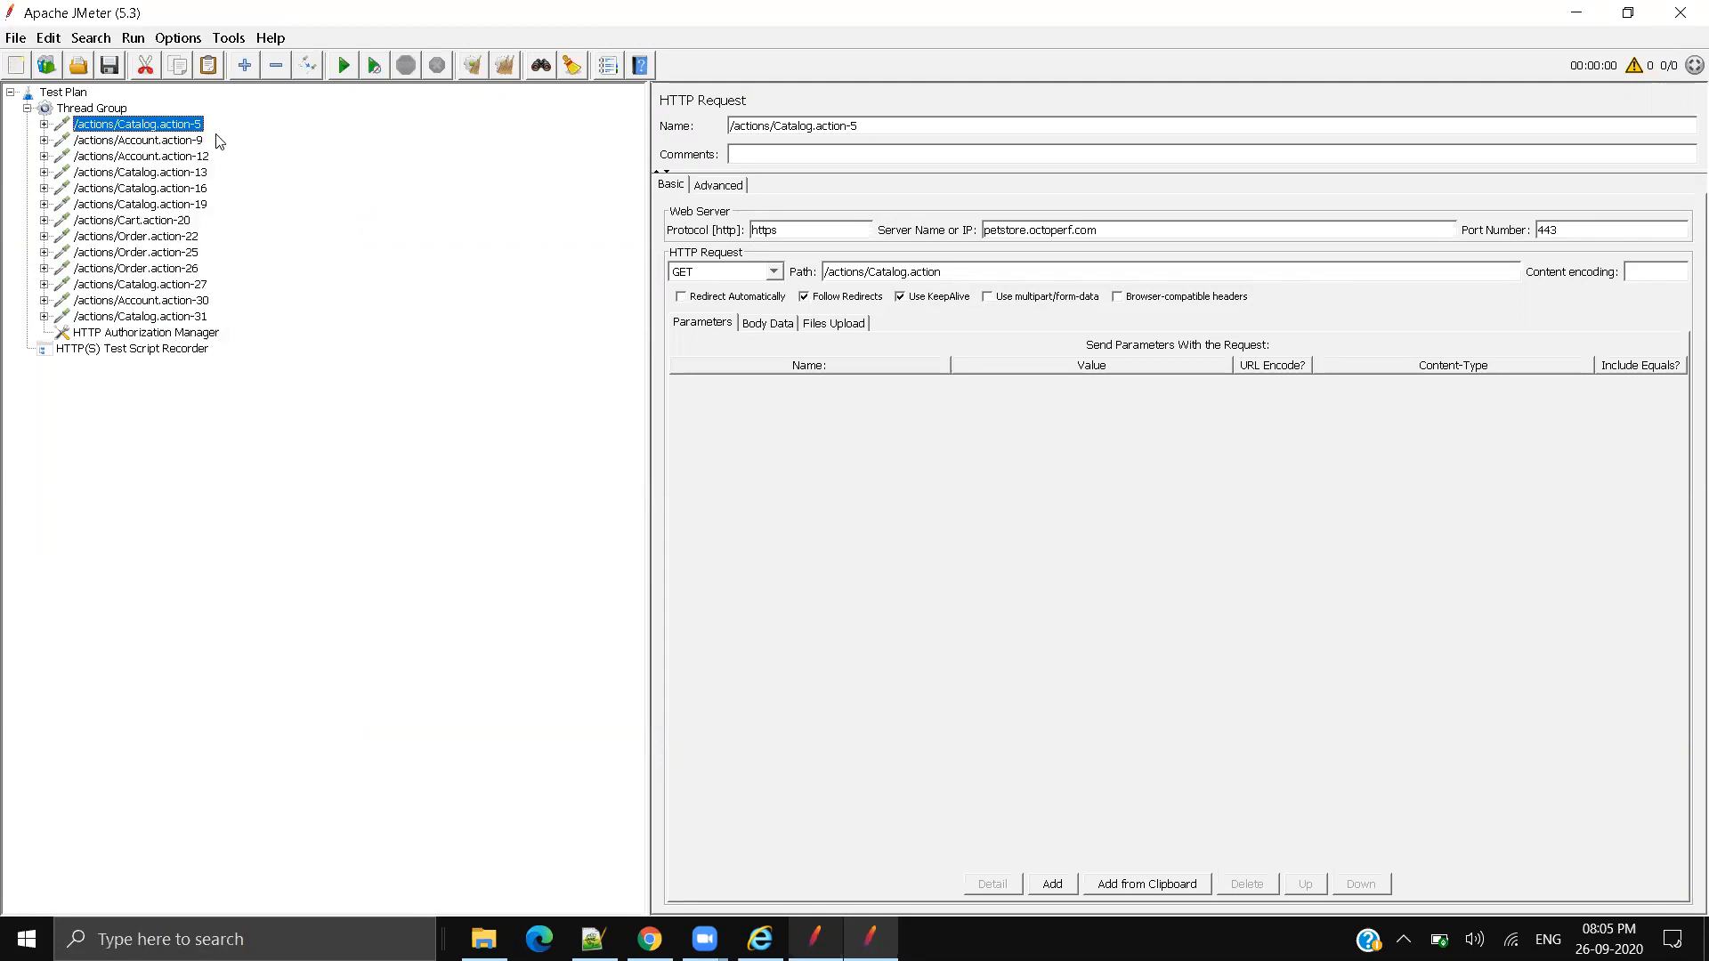
left_click(111, 146)
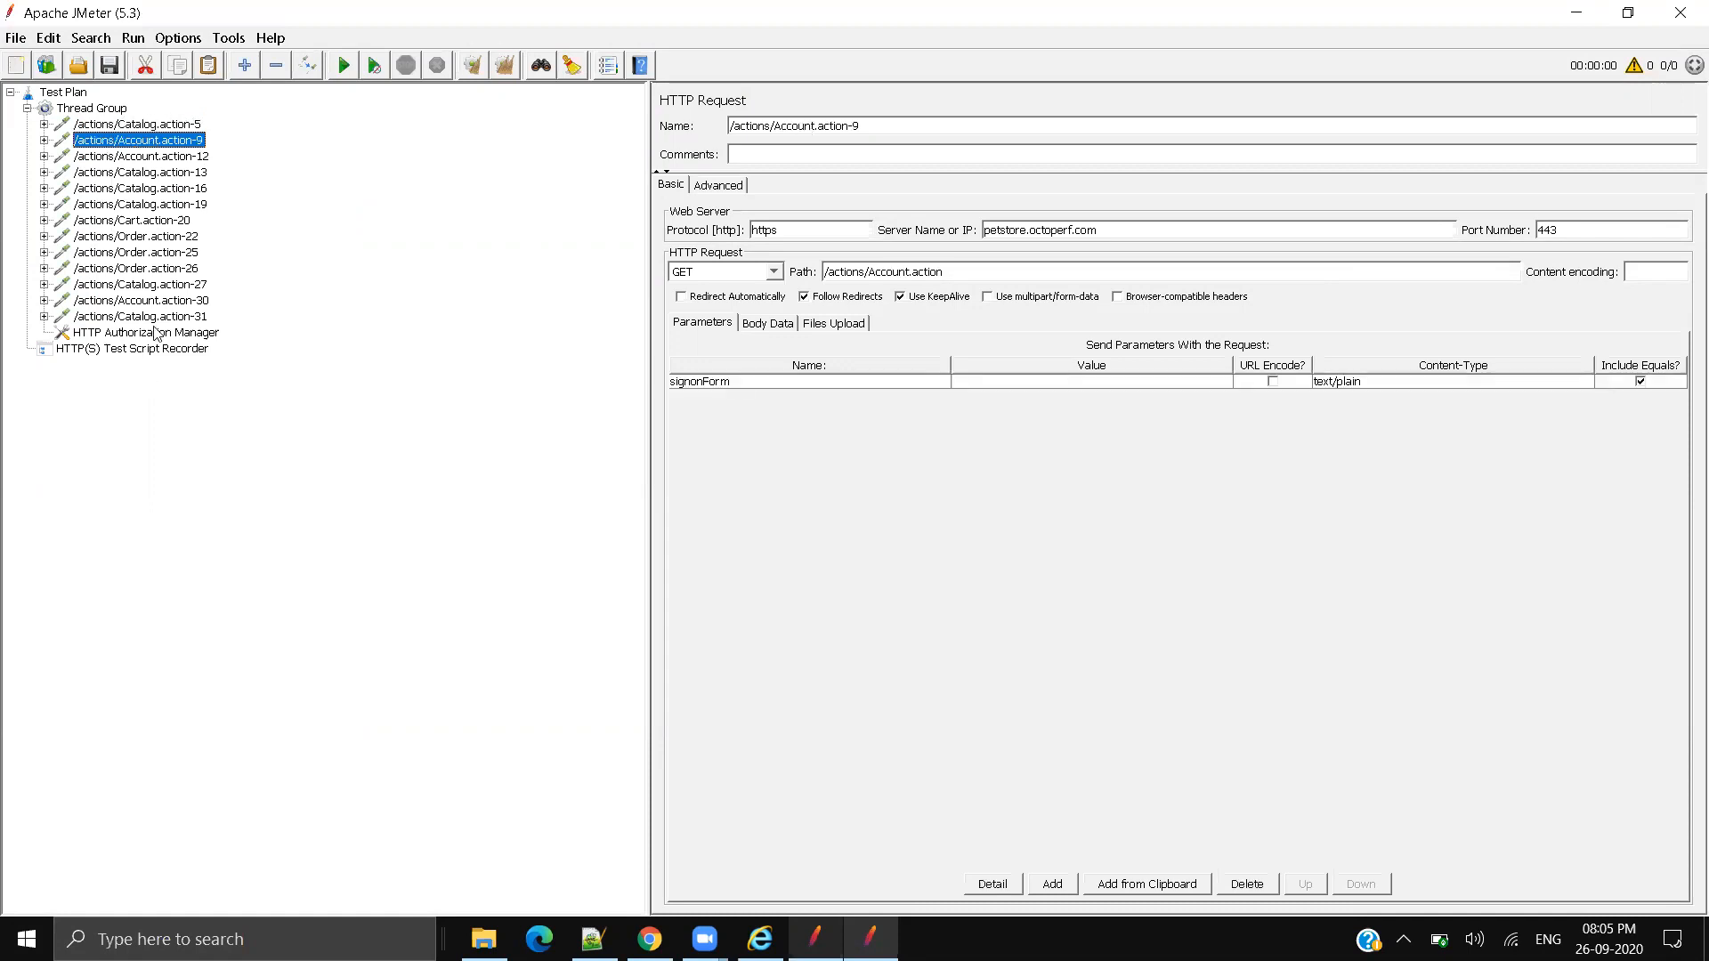
left_click(154, 330, "shift")
key("ctrl+t")
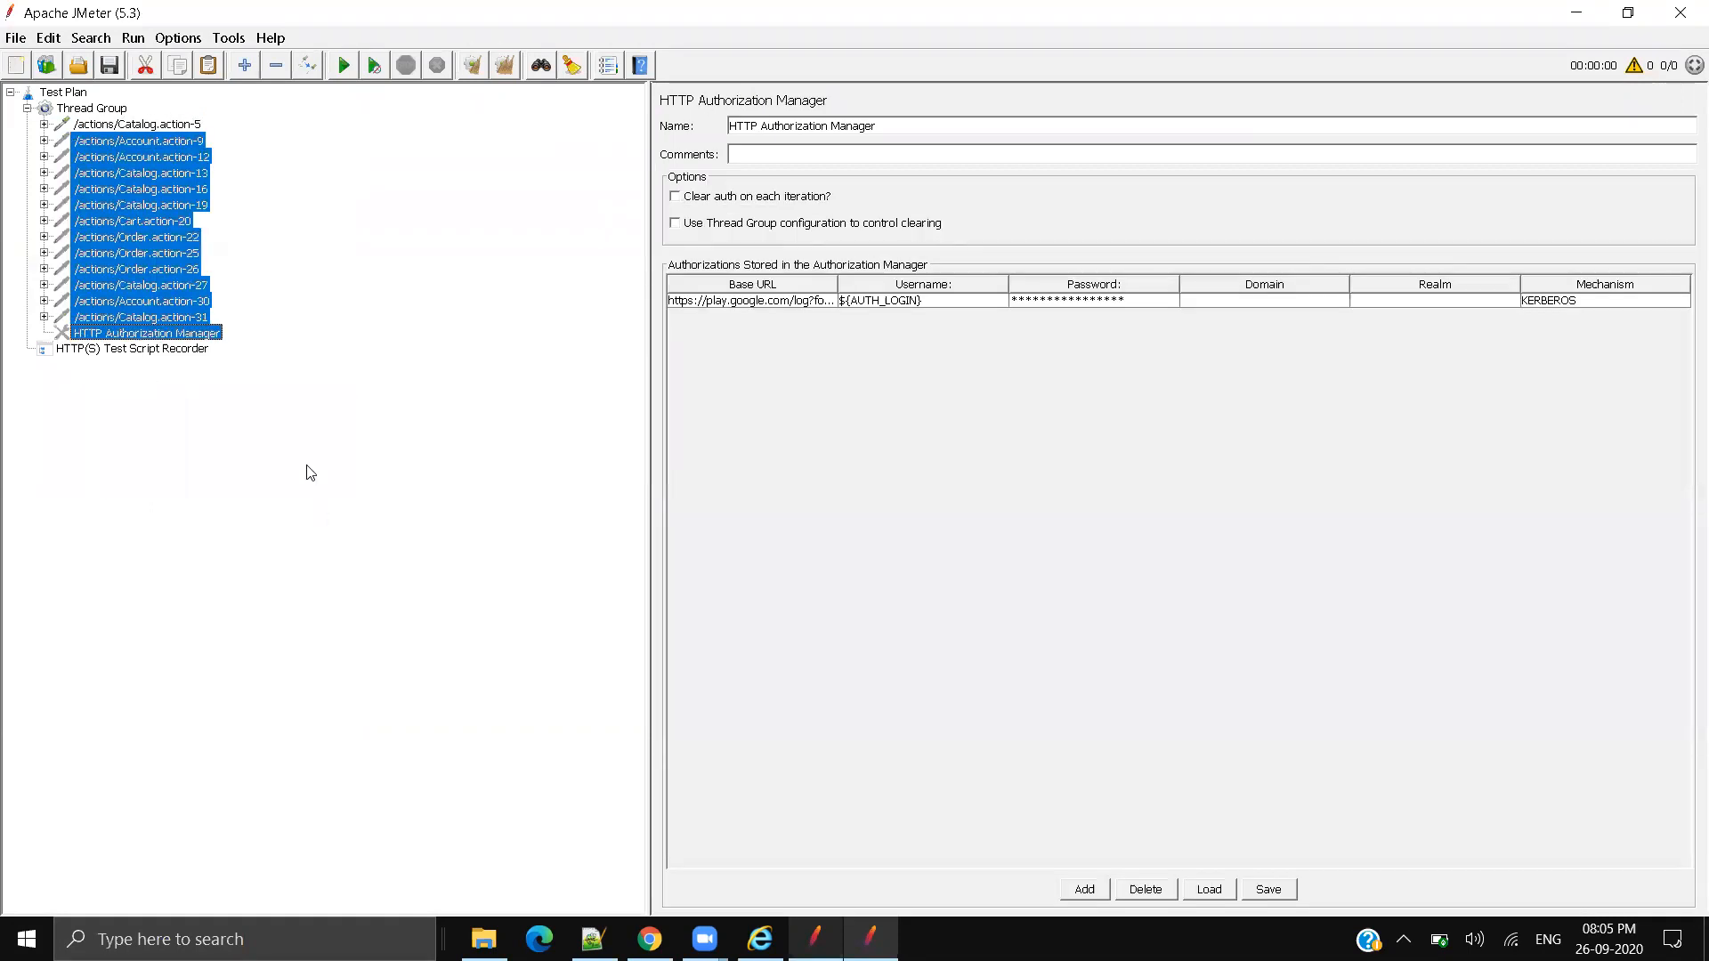
Step: Check the Catalog.action-5 server name petstore.octoperf.com, then return to the JPetStore page in Chrome
left_click(168, 127)
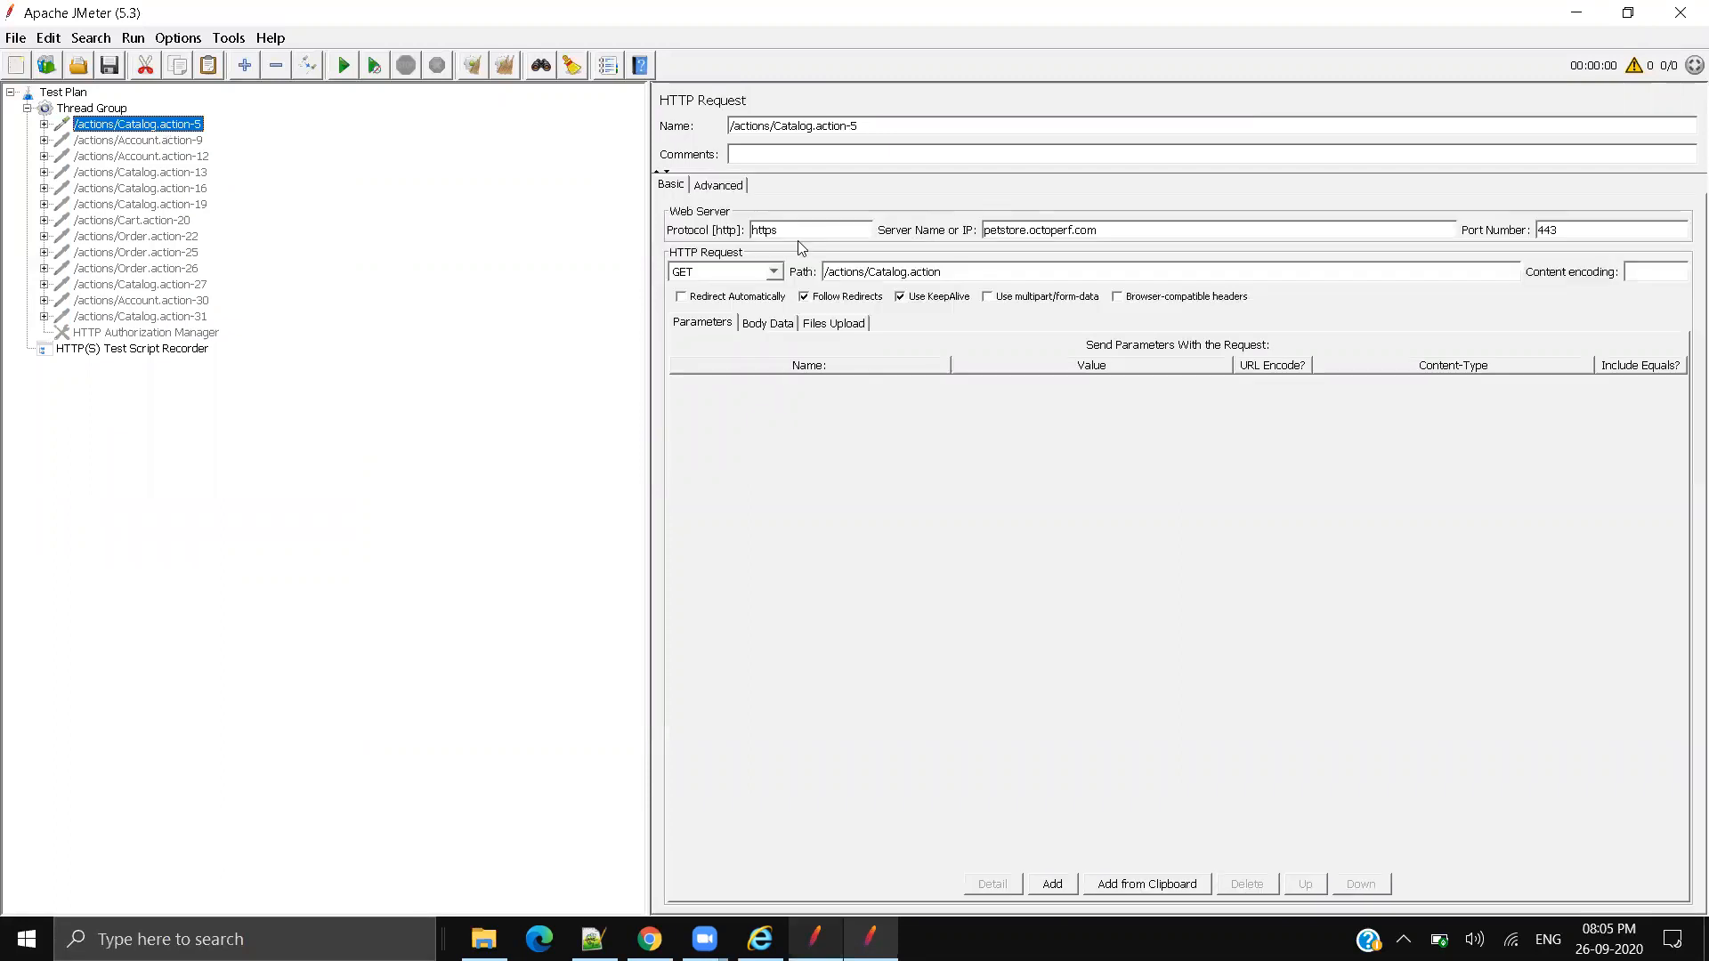
triple_click(945, 230)
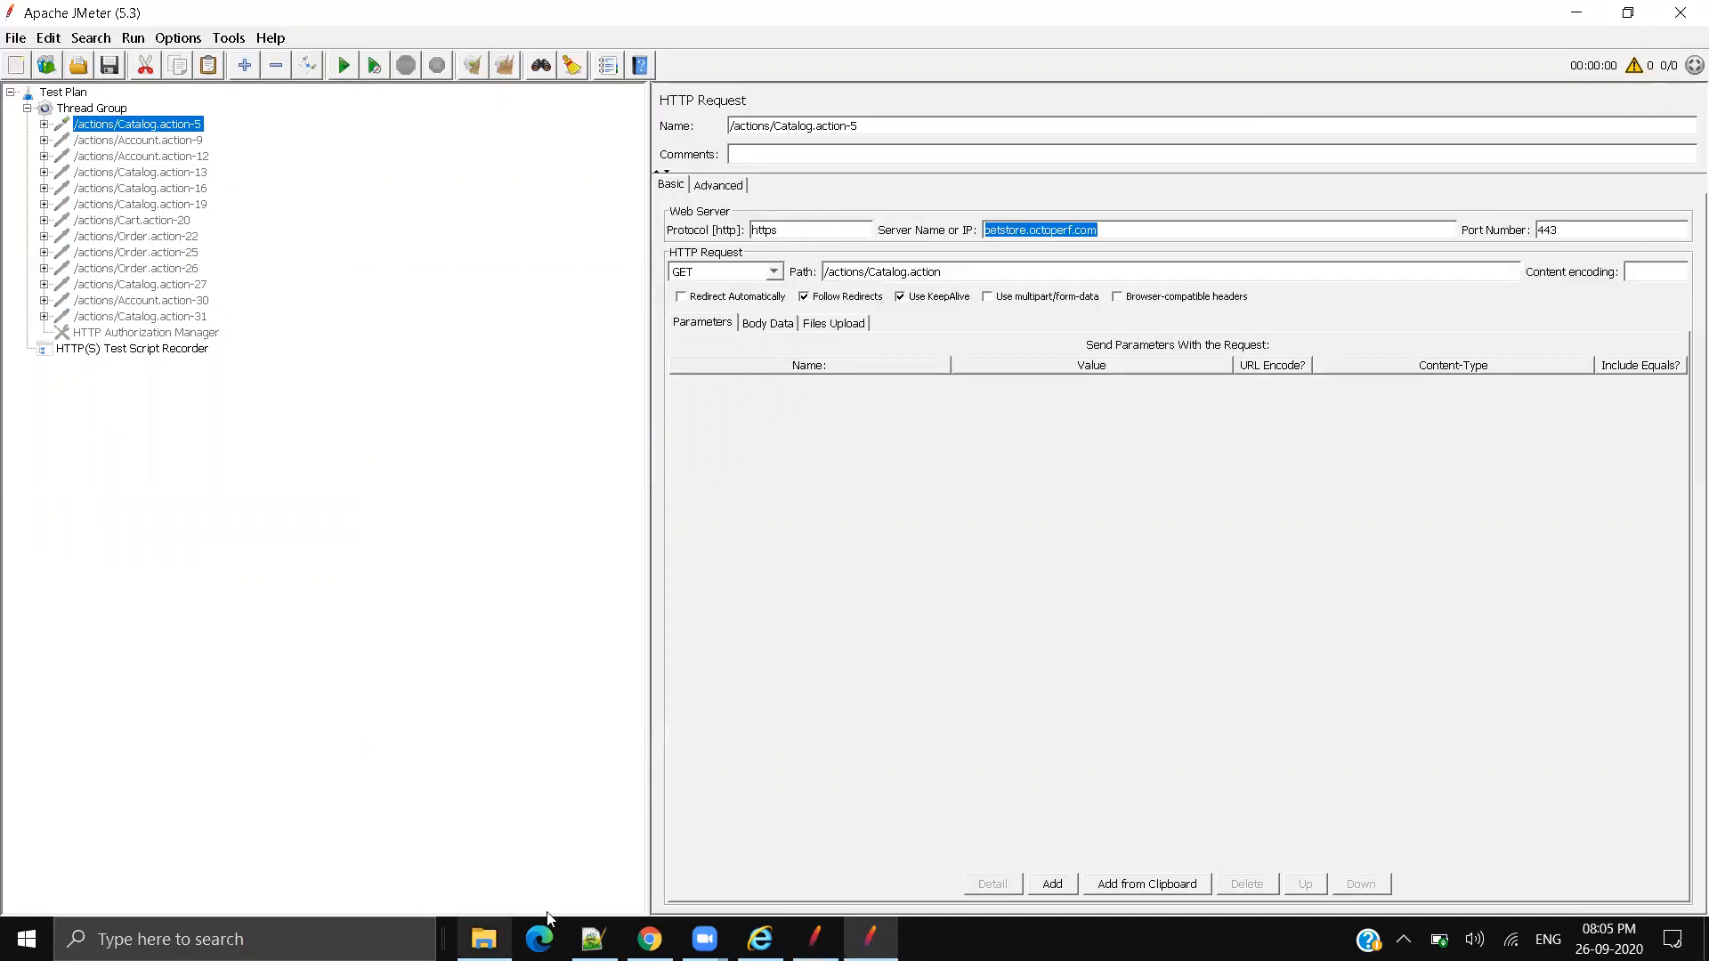
key("alt+Tab")
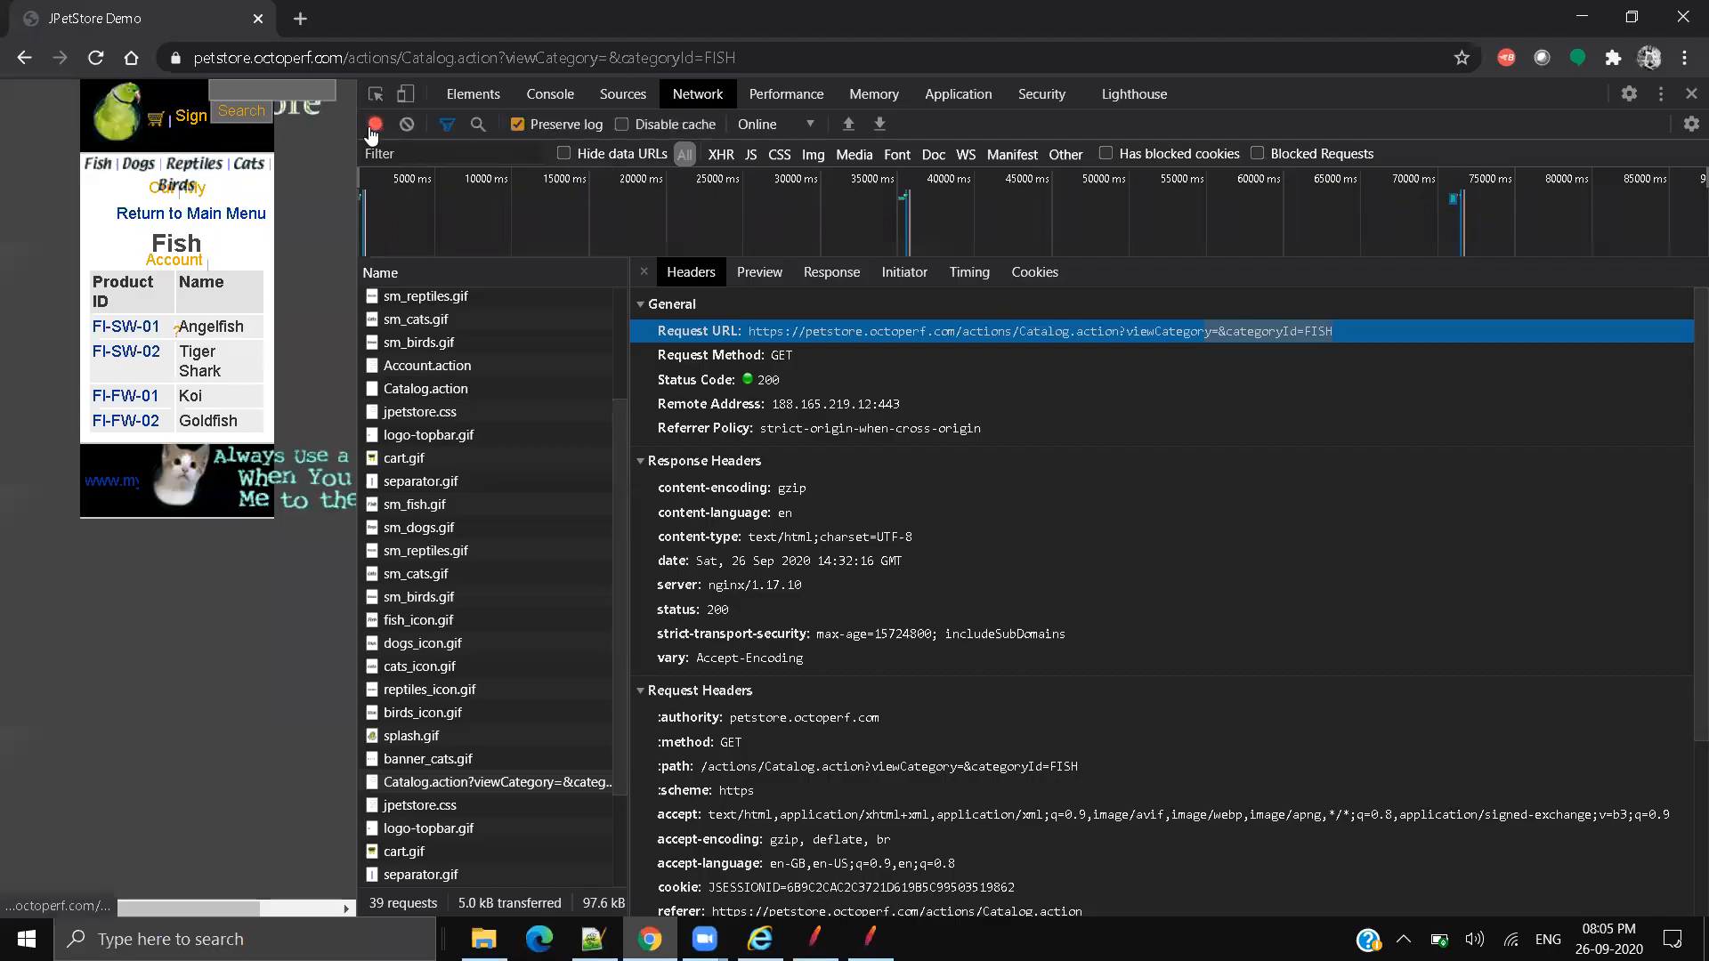
Step: Close DevTools, sign out of JPetStore, and copy the catalog page address before returning to JMeter
left_click(1692, 93)
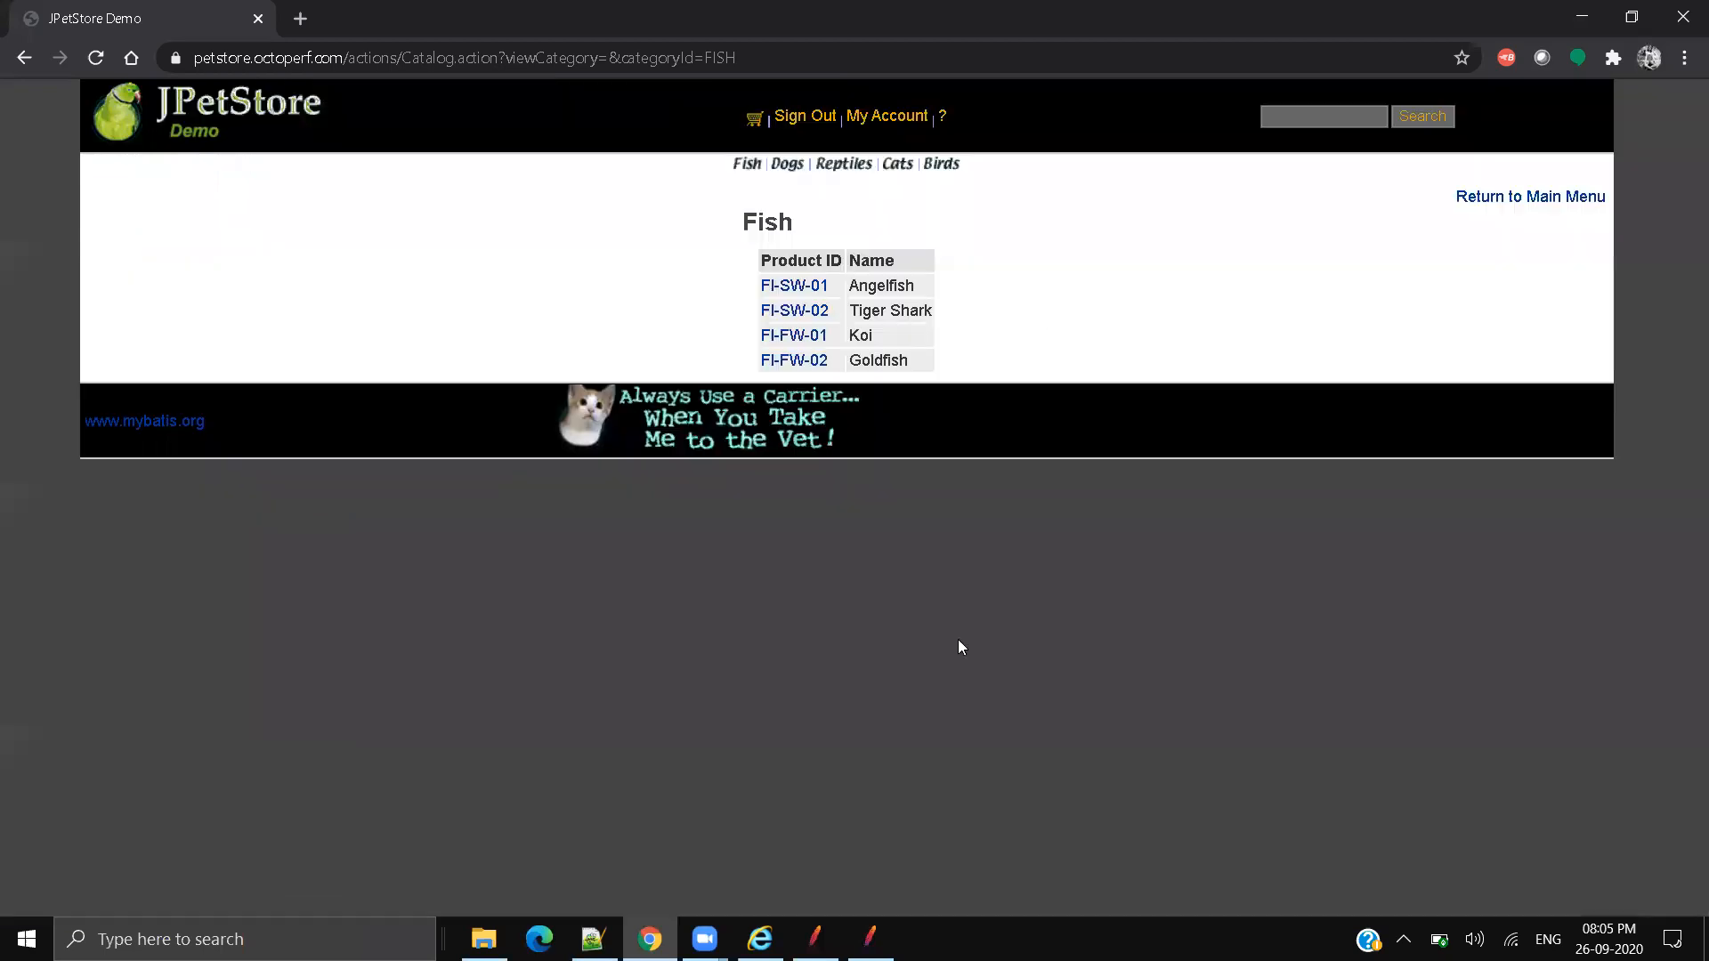
left_click(791, 116)
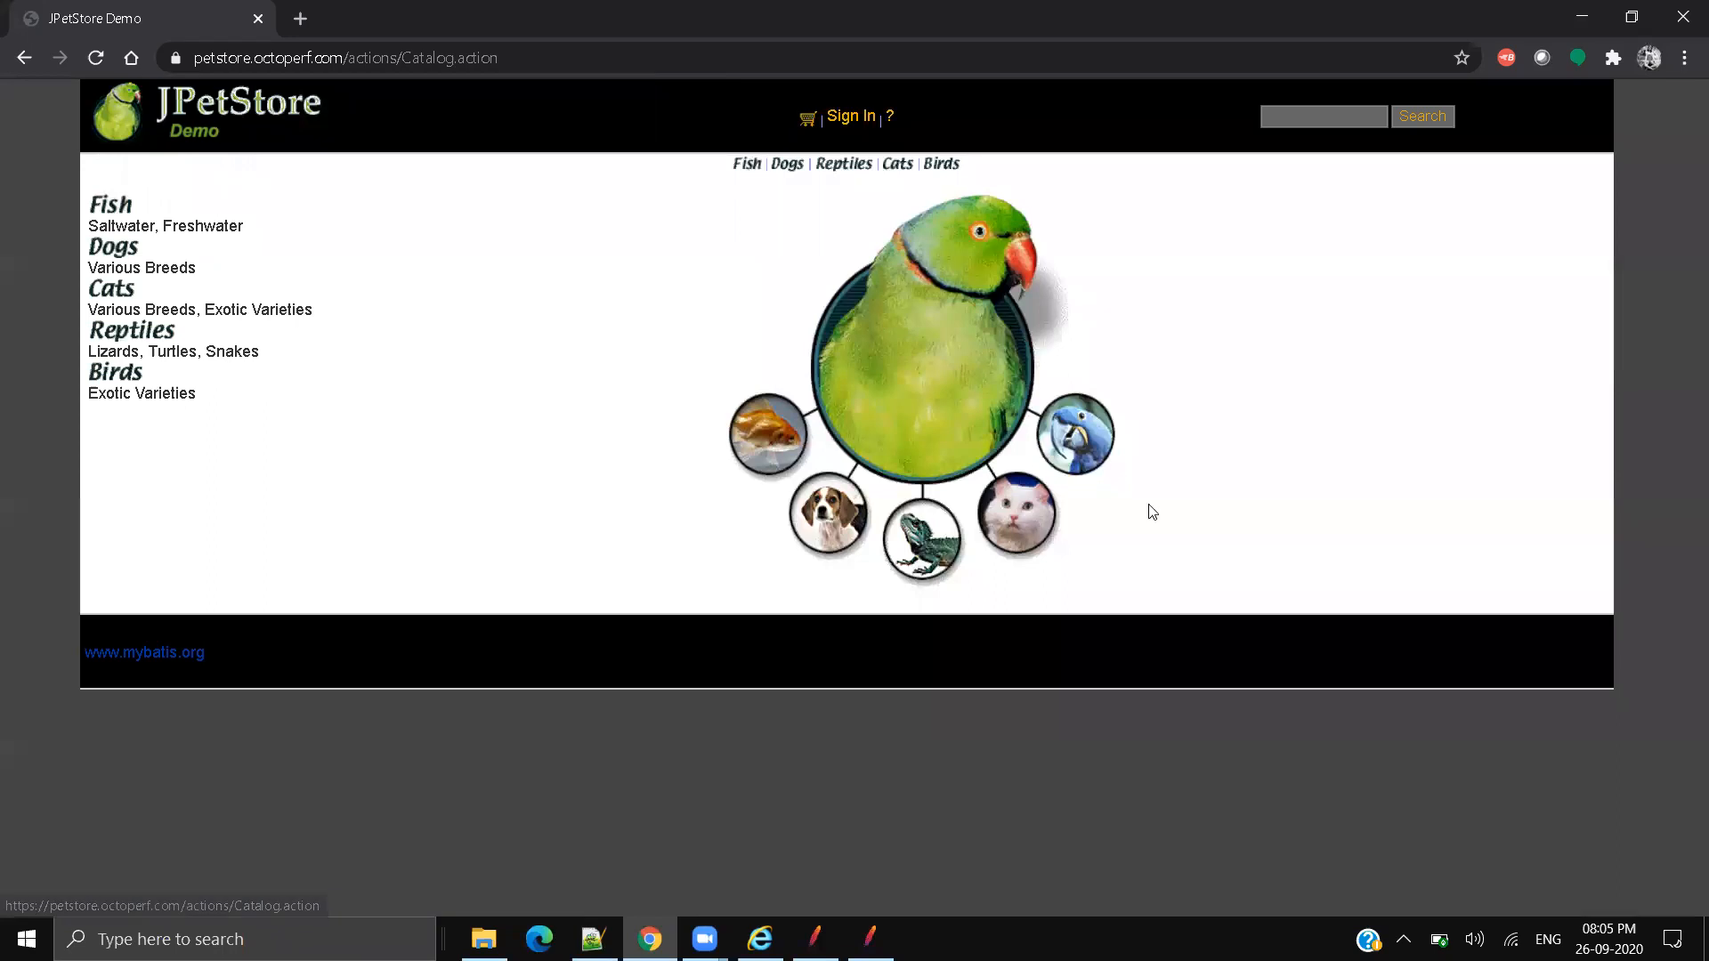
left_click(580, 64)
left_click(616, 69)
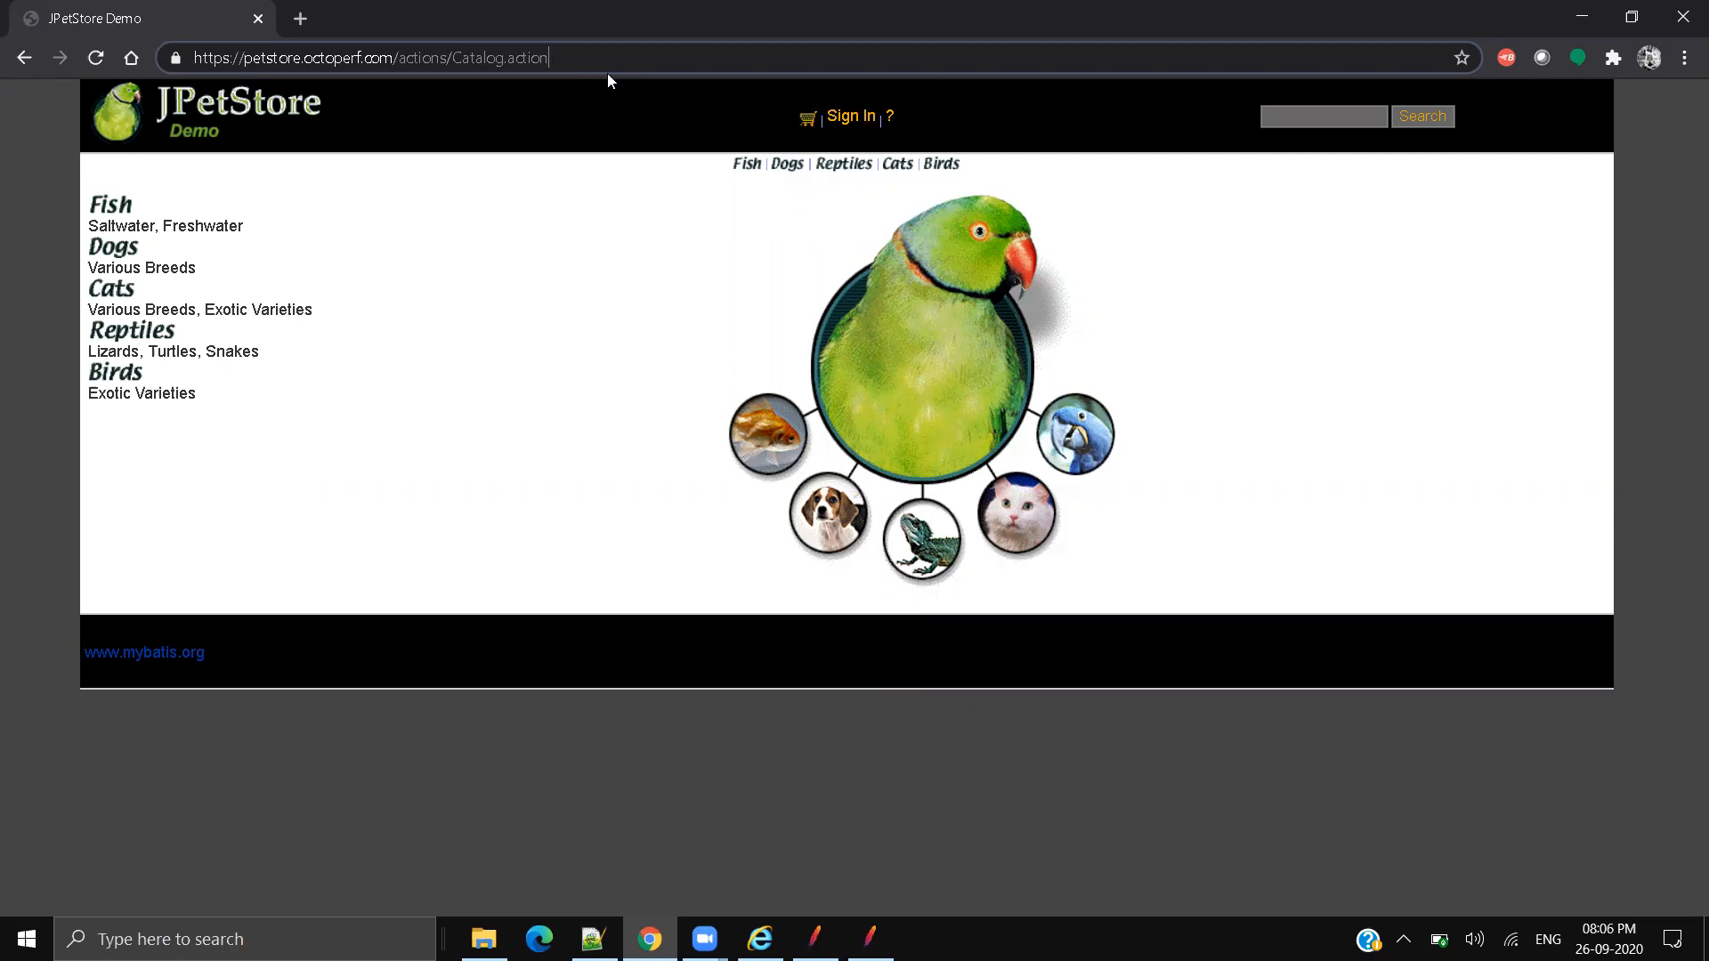
left_click(560, 57)
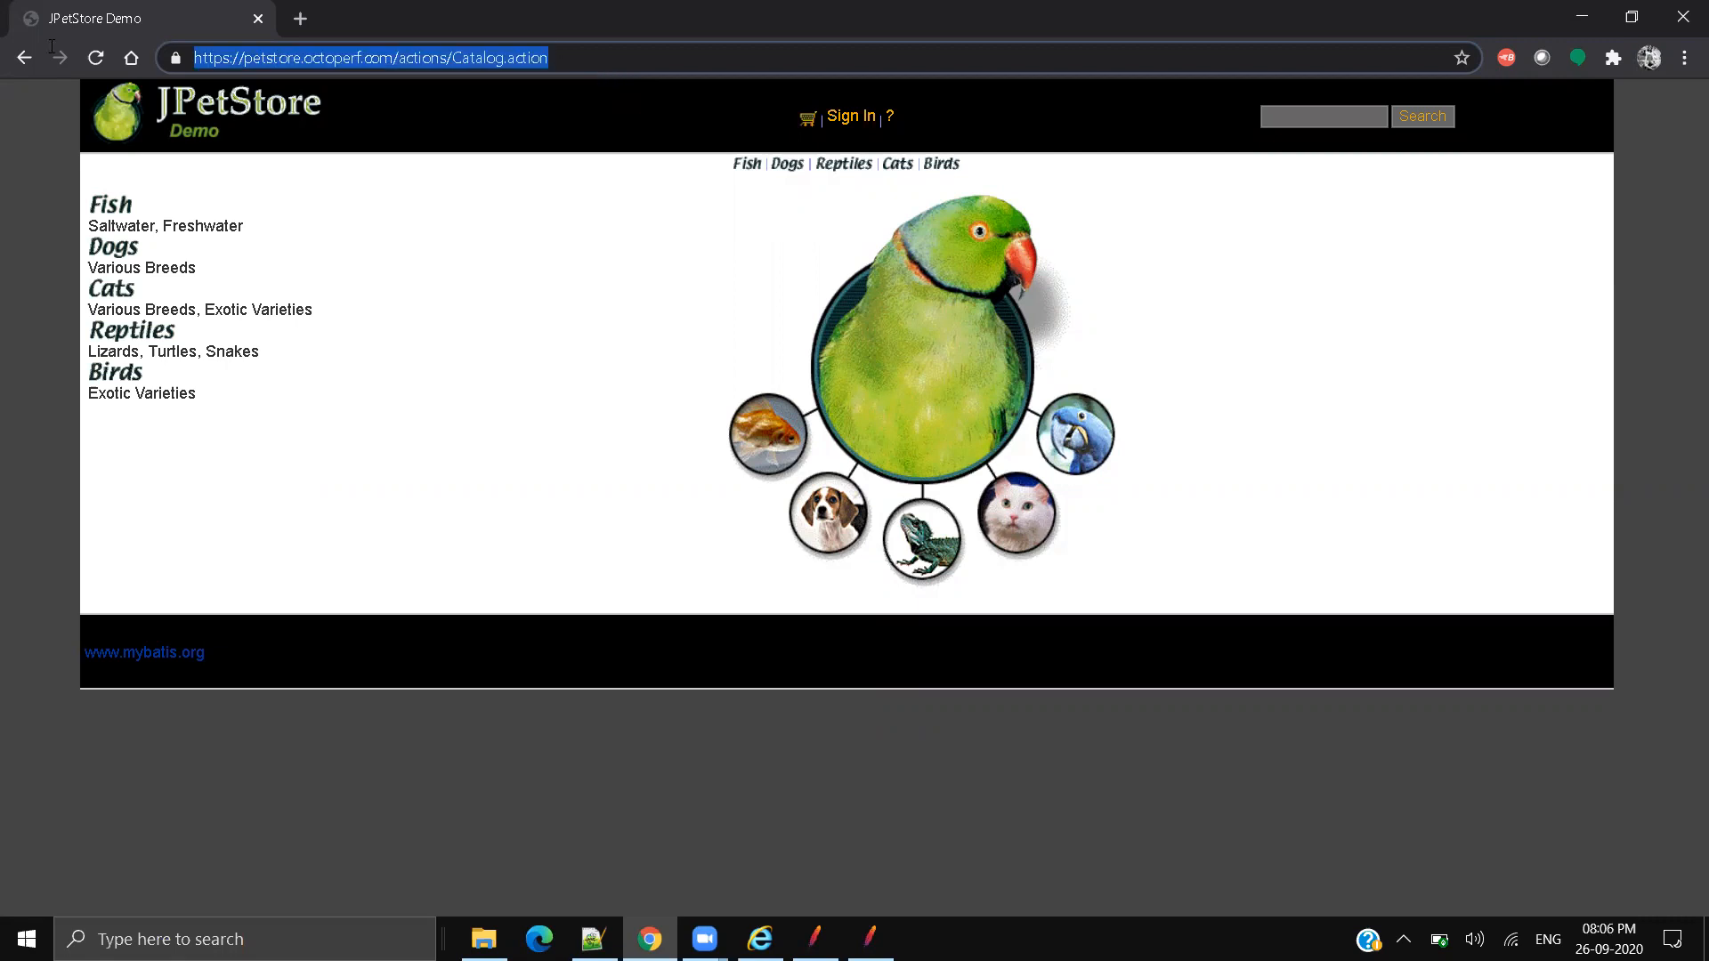
key("alt+Tab")
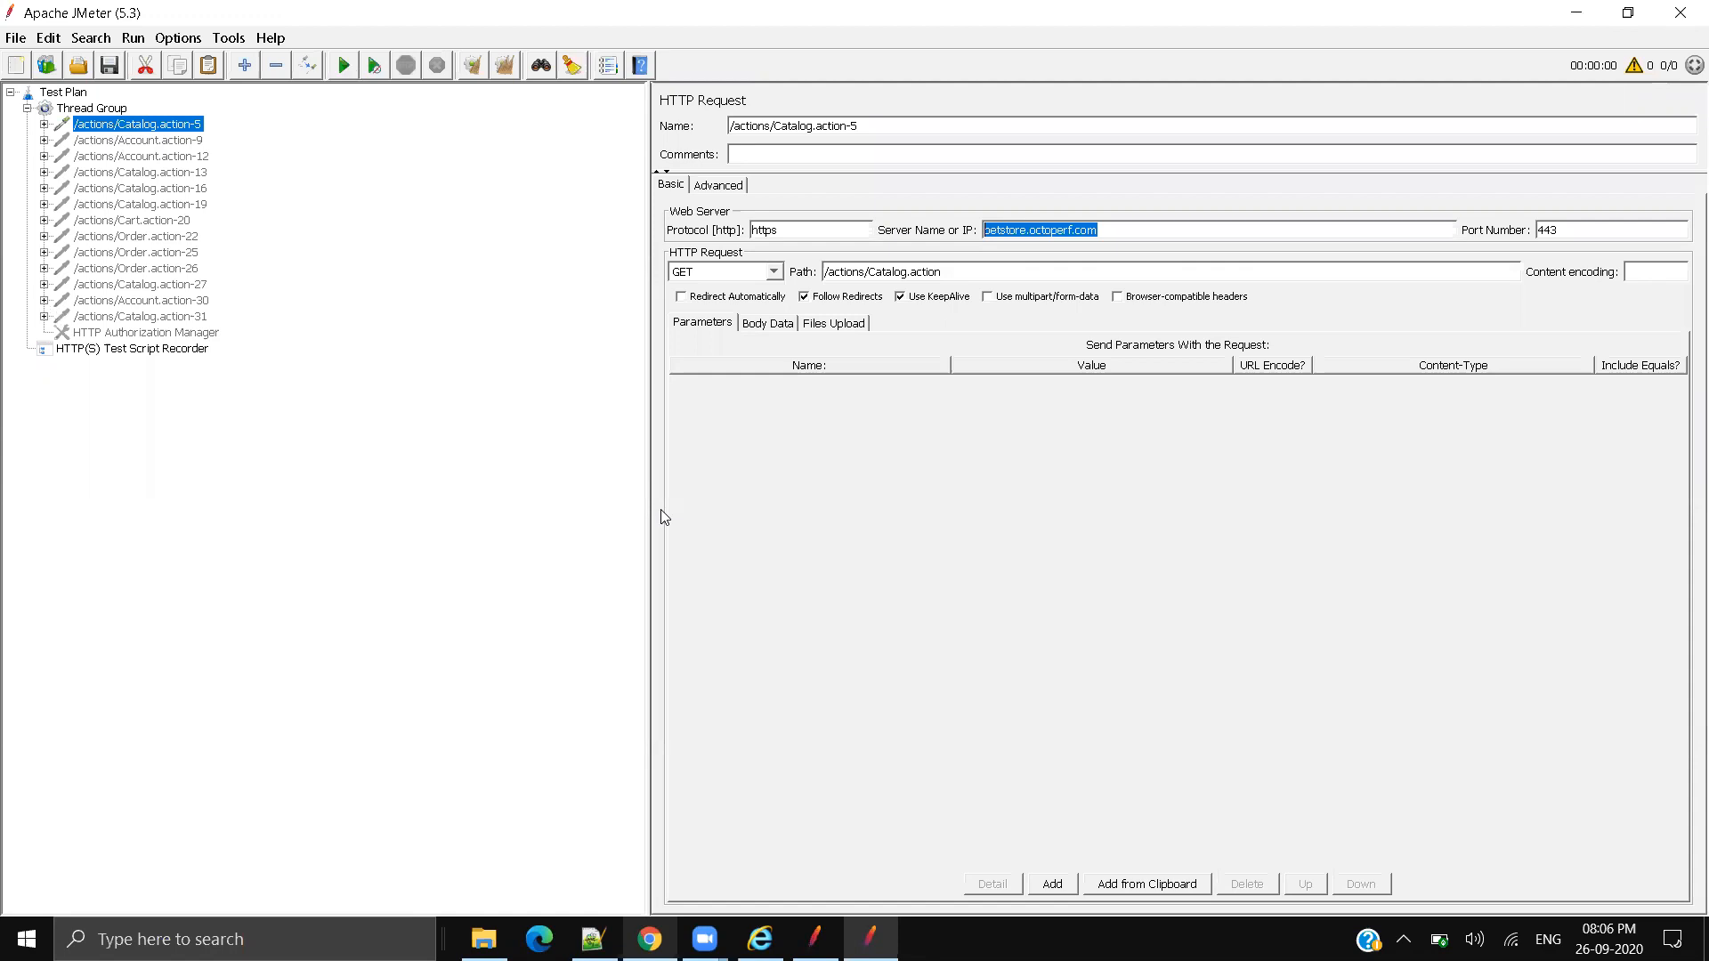
Step: Review the Thread Group's number of threads and loop count
left_click(111, 110)
left_click(855, 257)
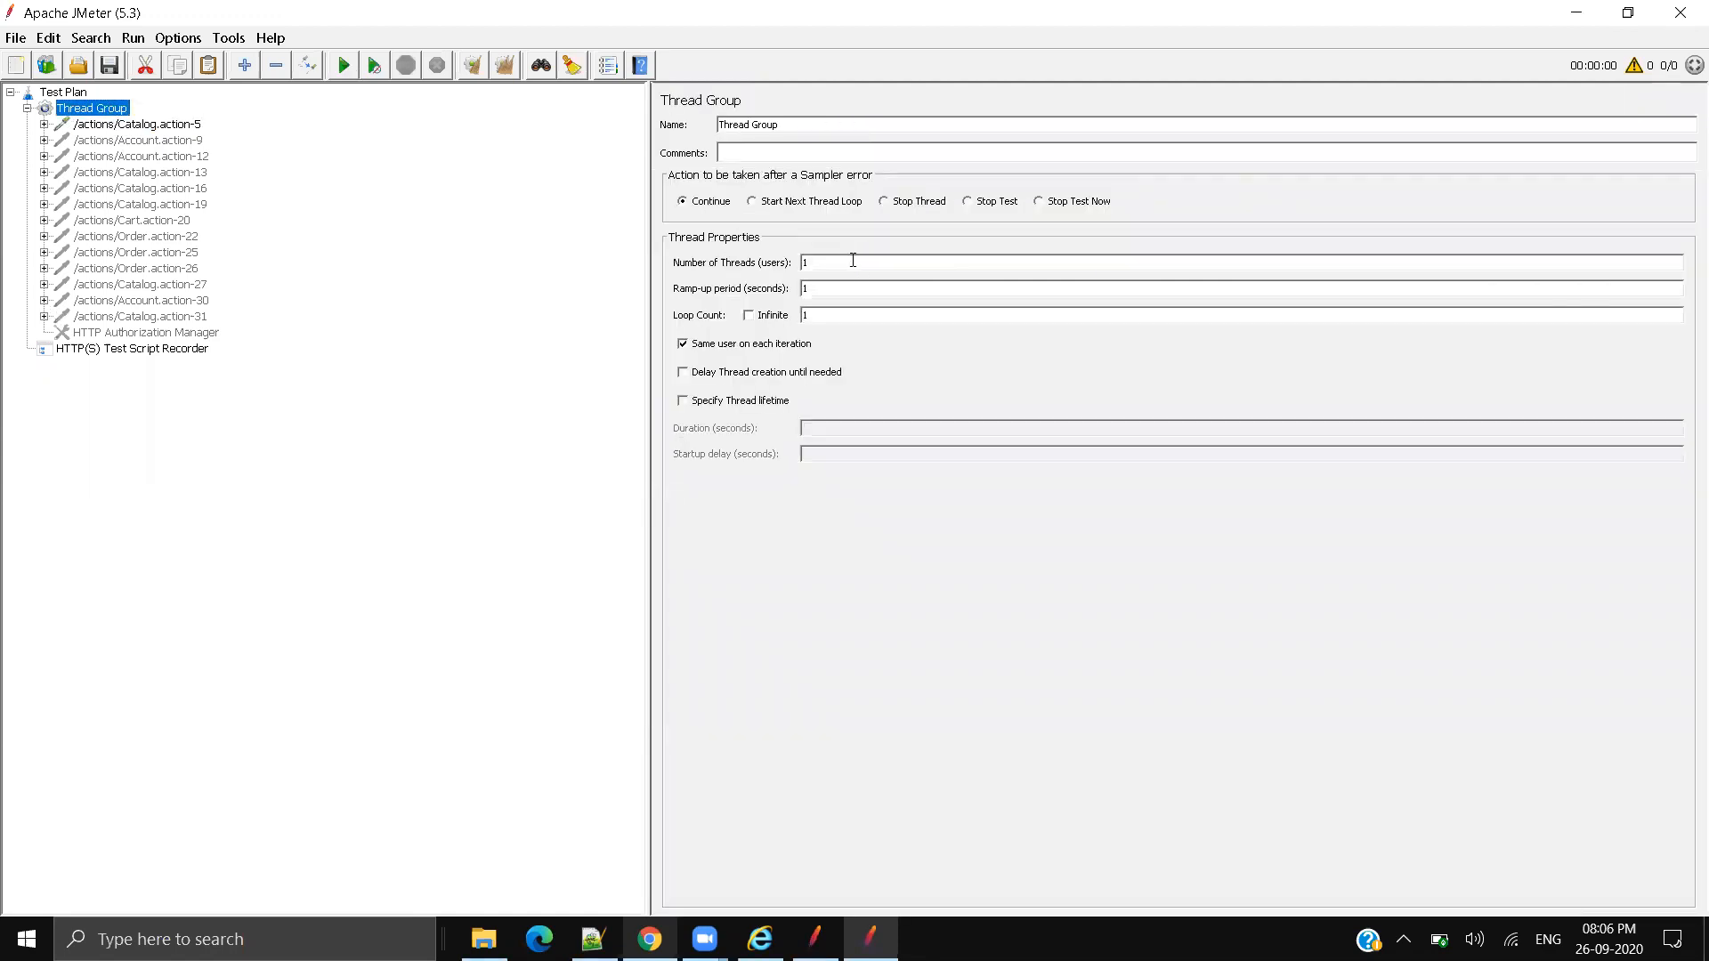
left_click(826, 324)
Step: Add a View Results Tree listener under the Thread Group via Add > Listener
right_click(111, 115)
mouse_move(159, 123)
mouse_move(428, 130)
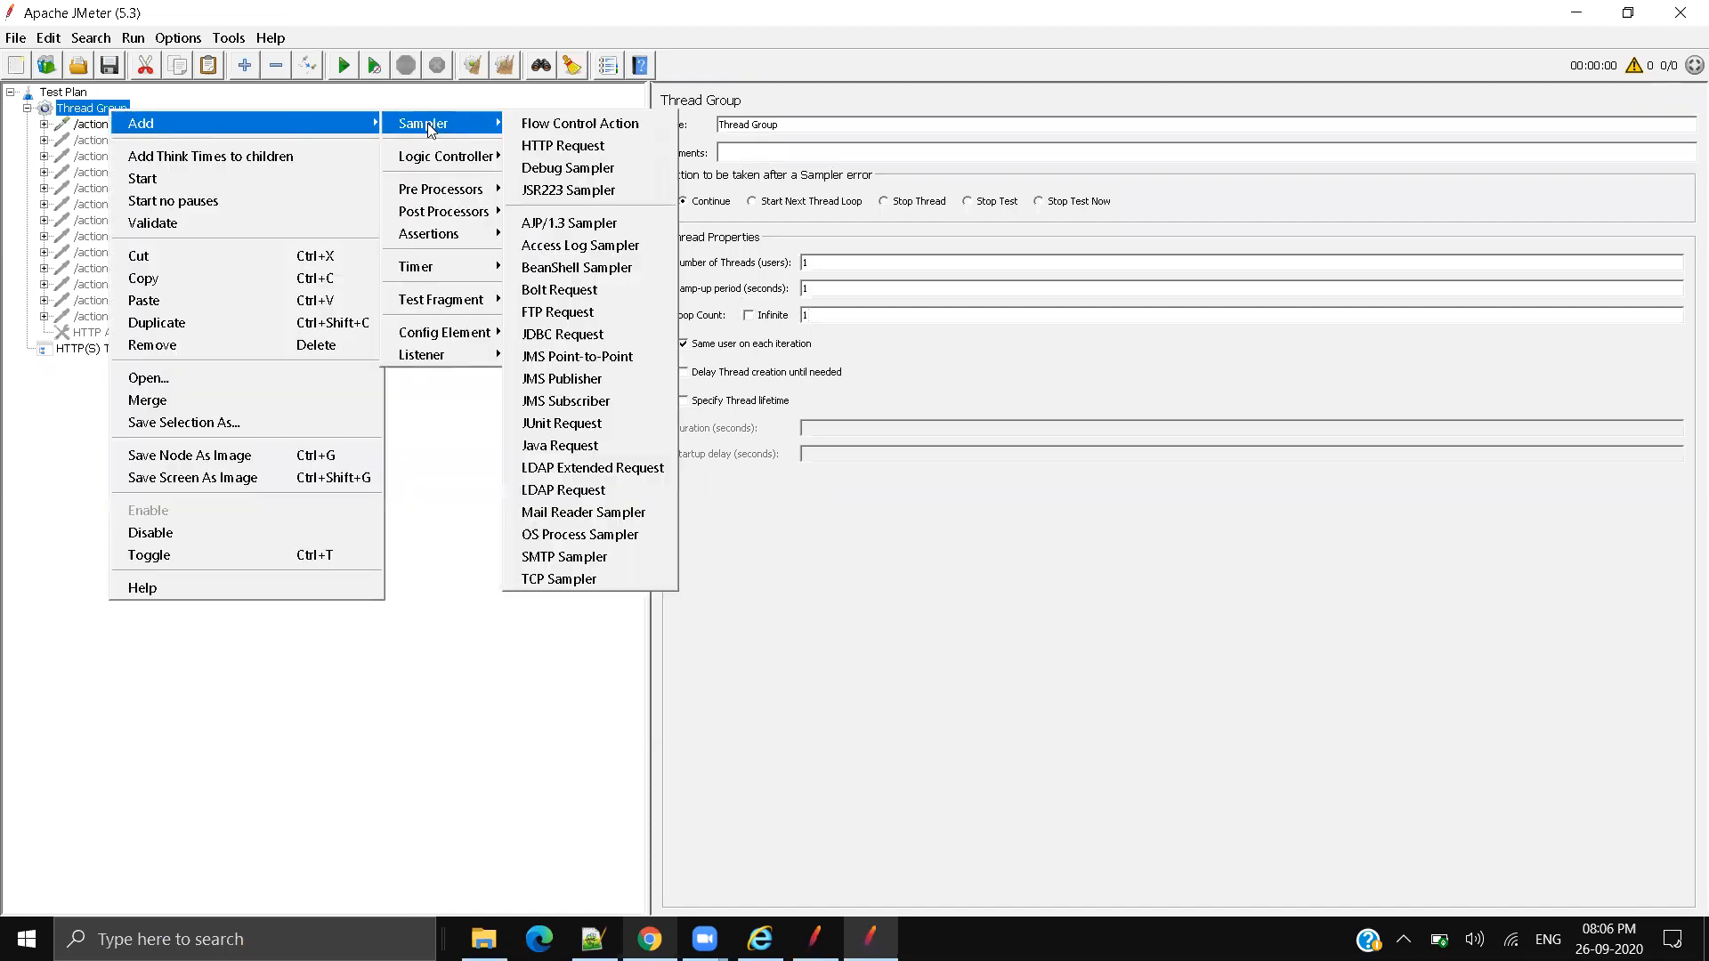
mouse_move(428, 356)
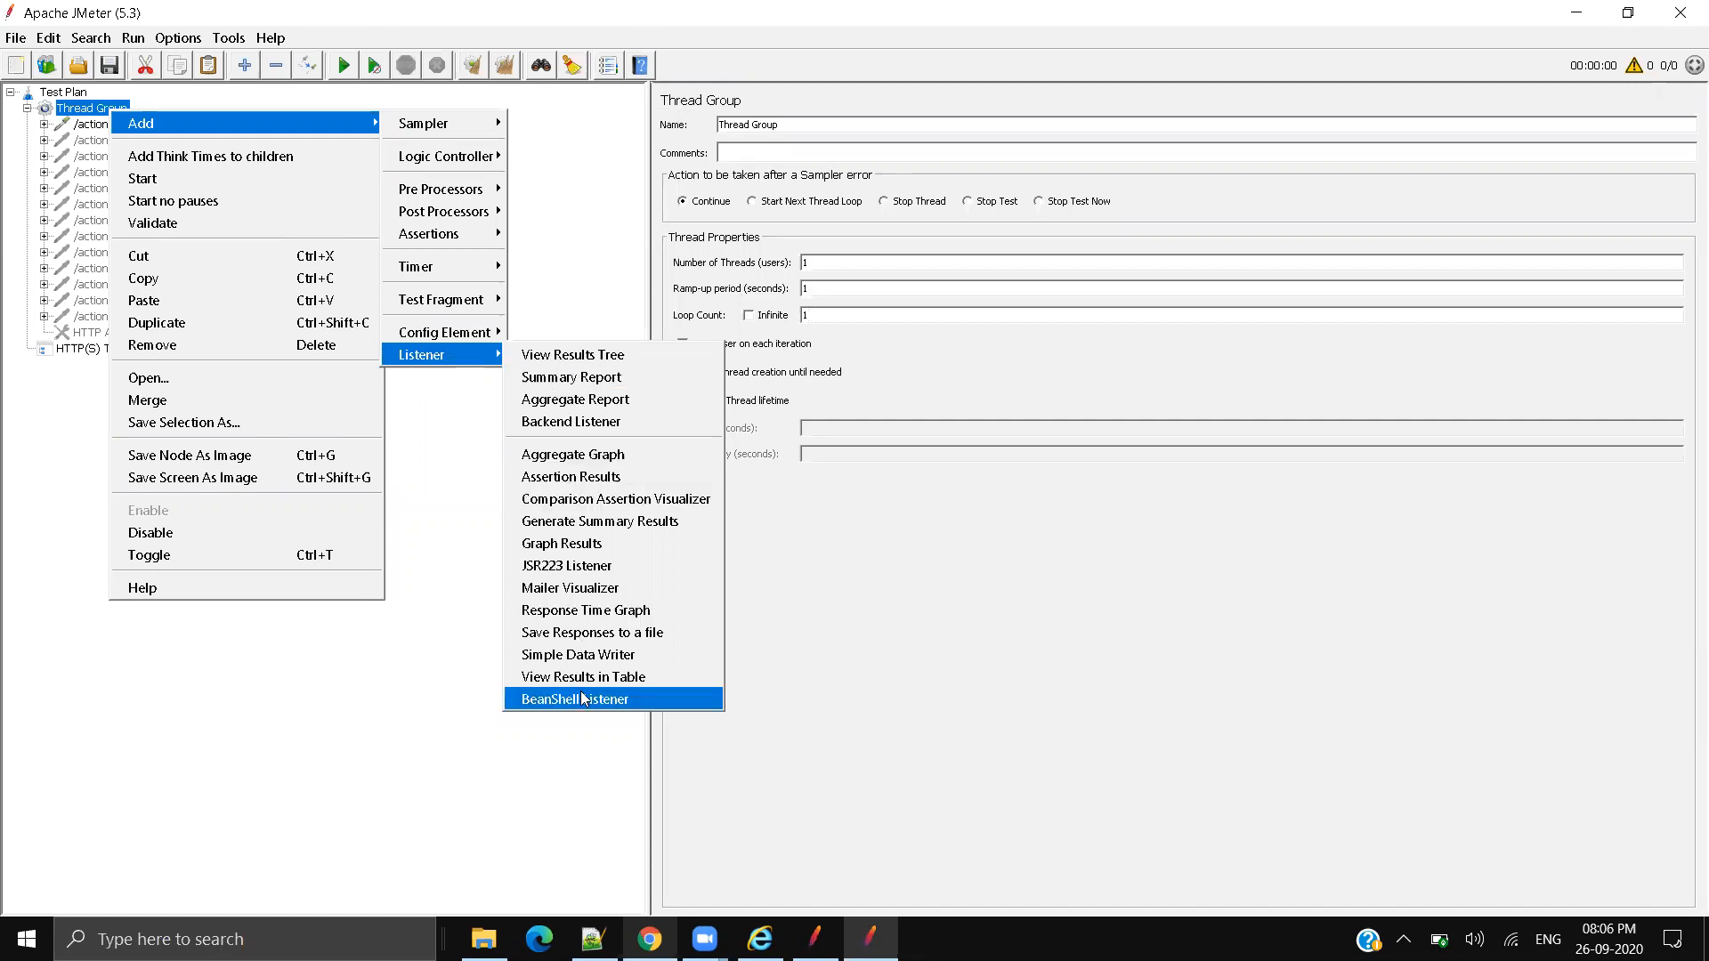
left_click(617, 363)
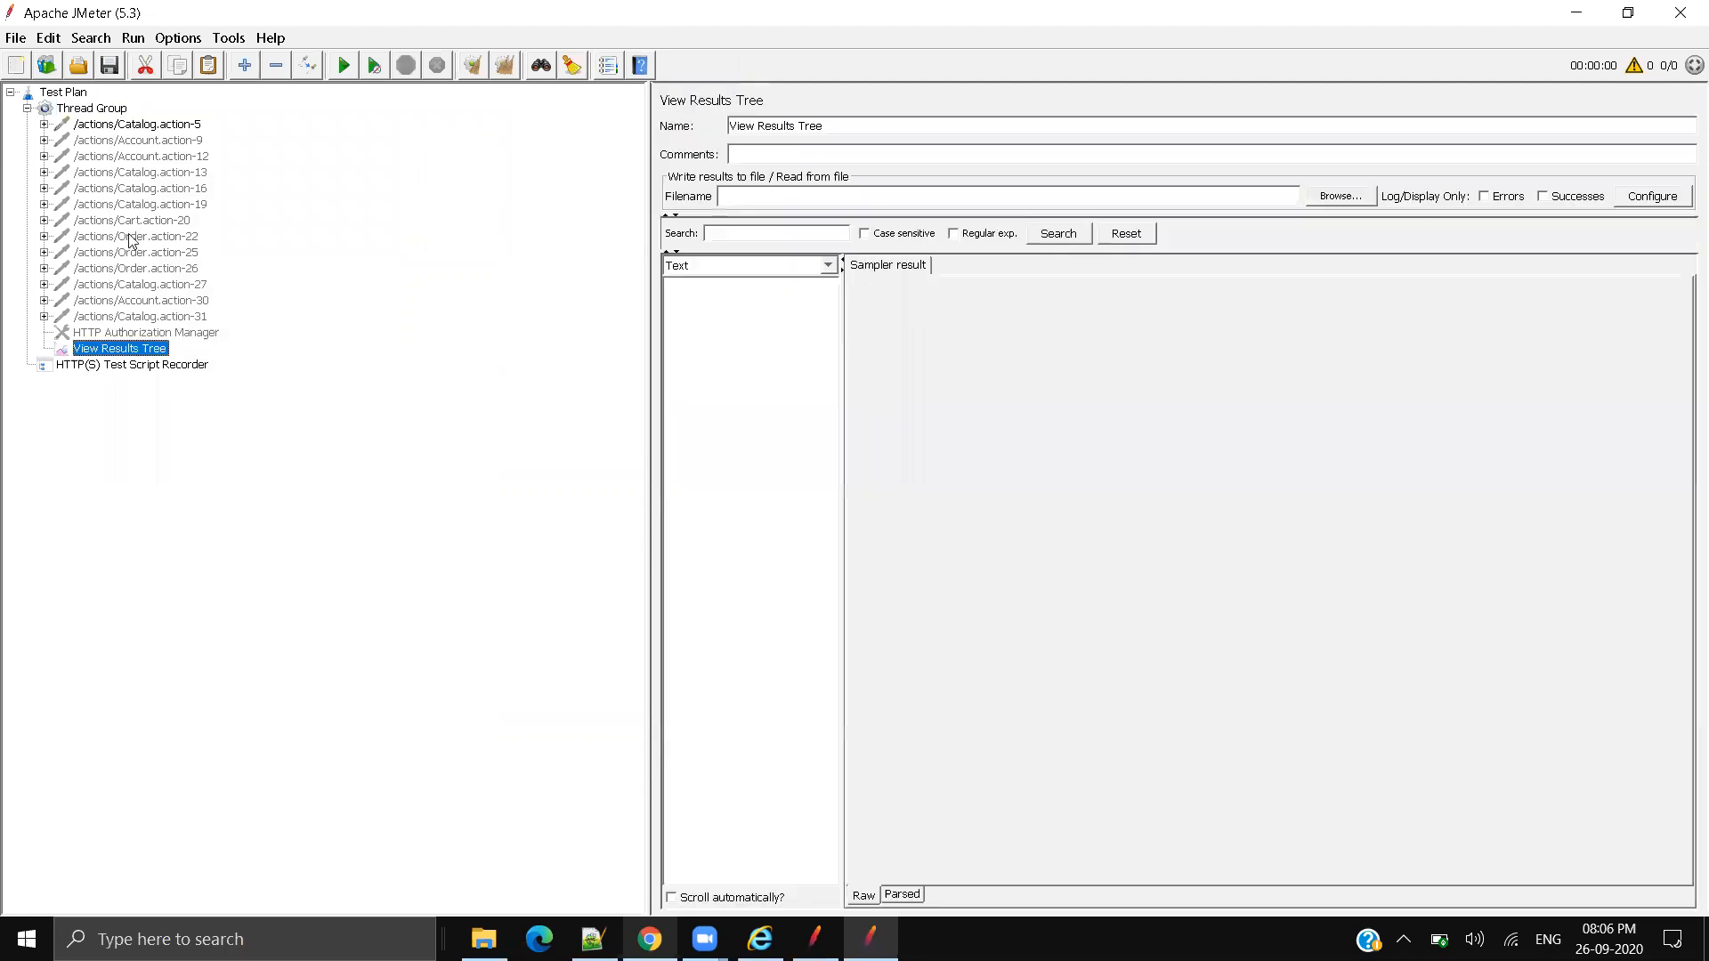
Step: Widen the right panel and start the test run, agreeing to save the plan first
left_click_drag(643, 320, 451, 271)
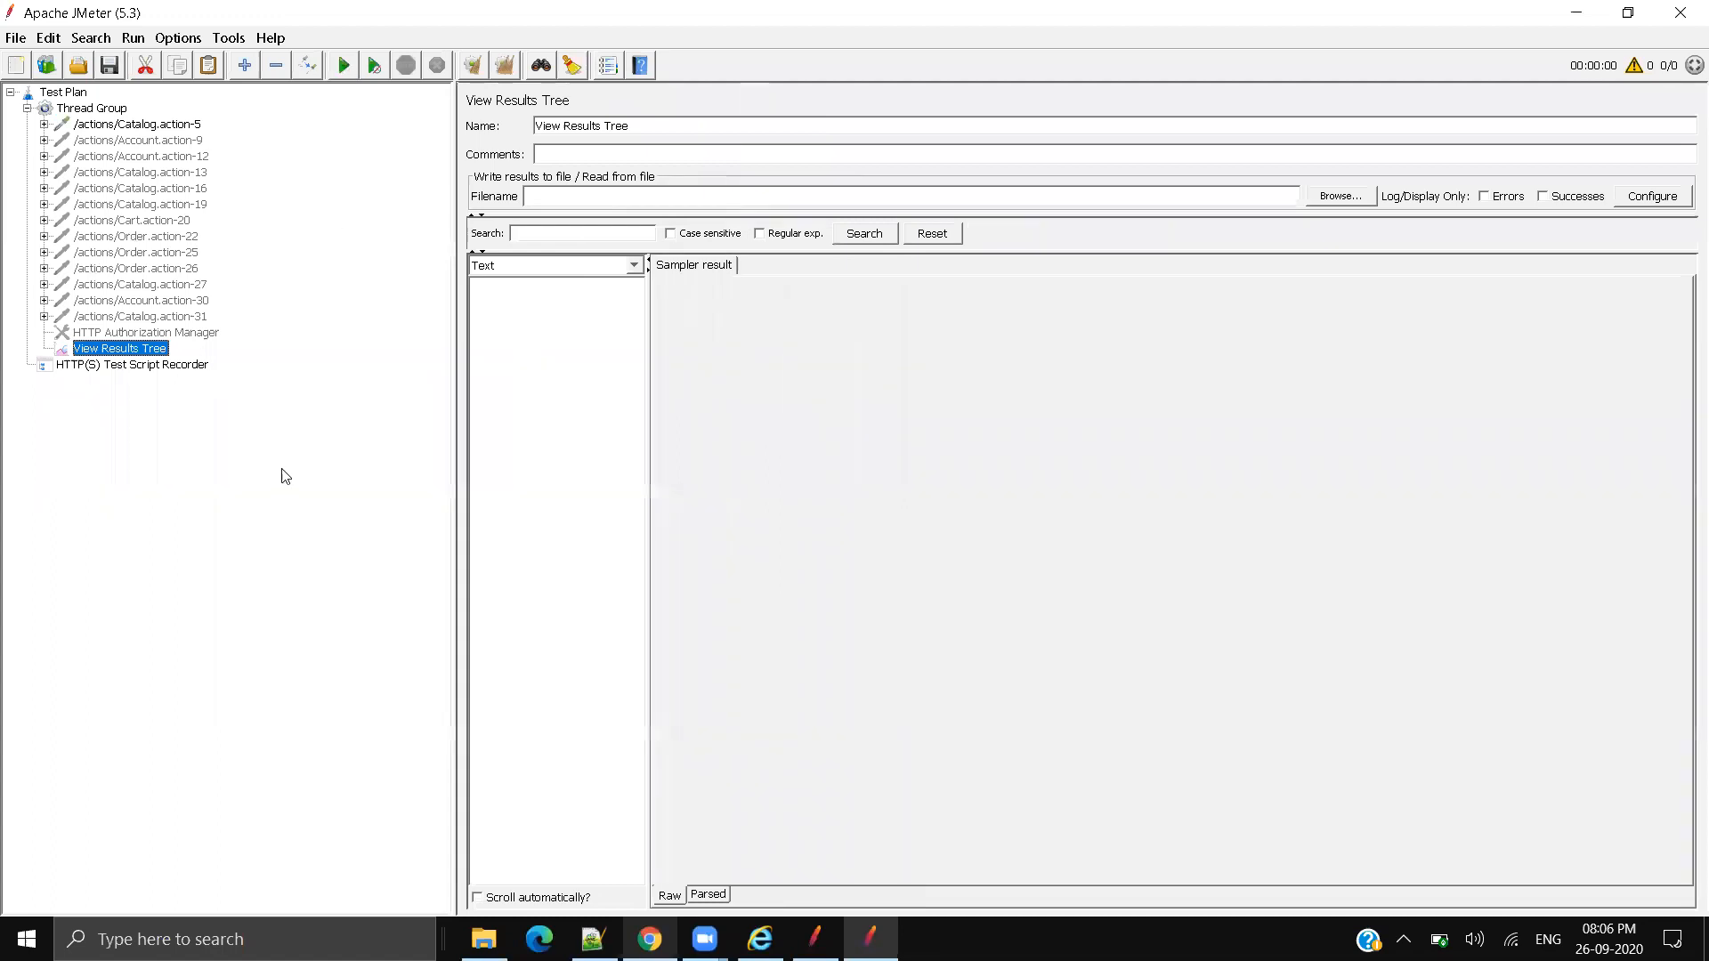
left_click(341, 66)
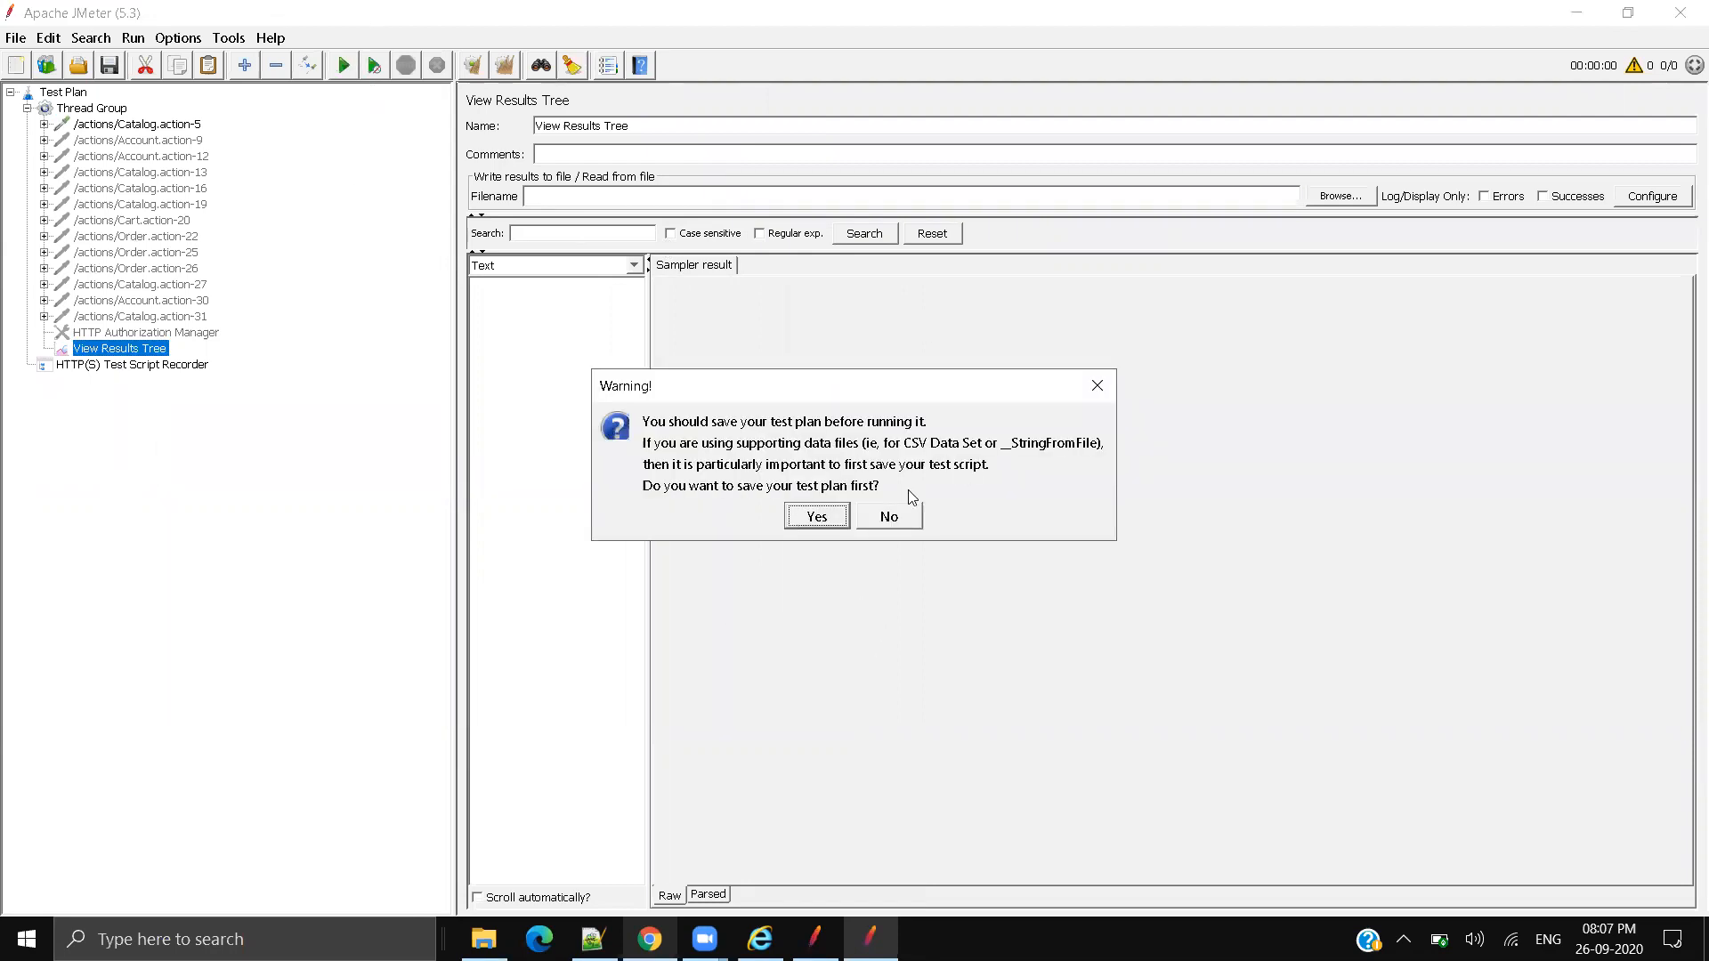
left_click(801, 521)
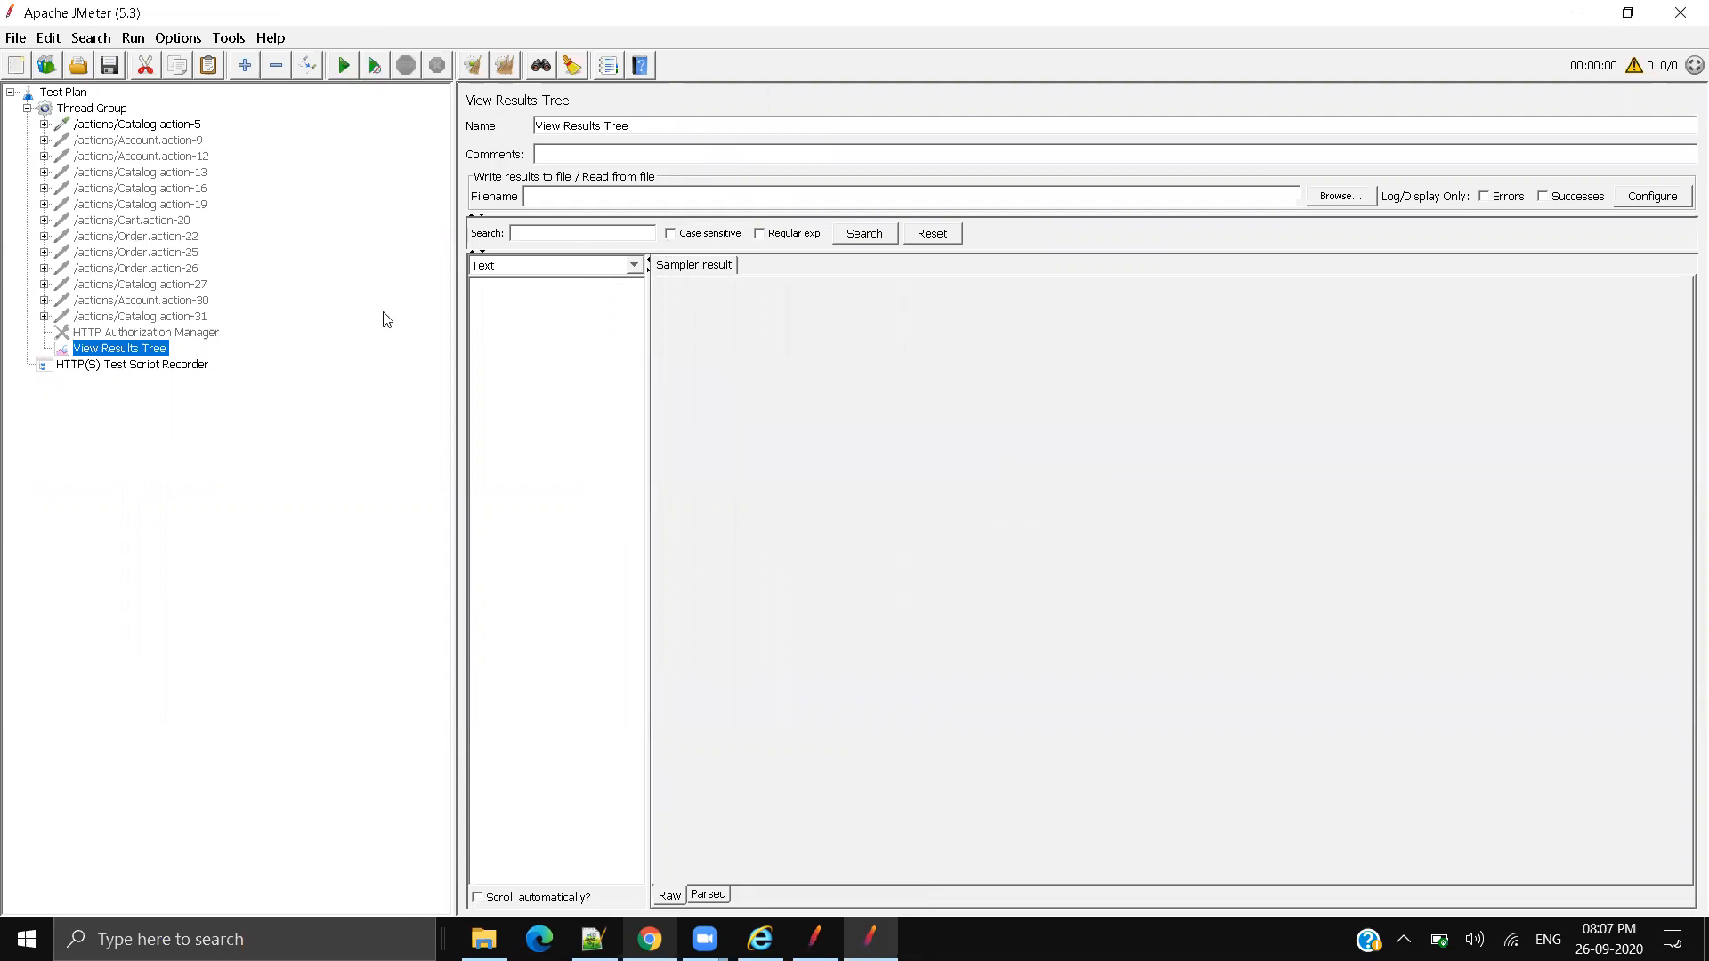
Step: Save the test plan as 26Sept_Demo.jmx with the JMeter [.jmx] file type
left_click(814, 593)
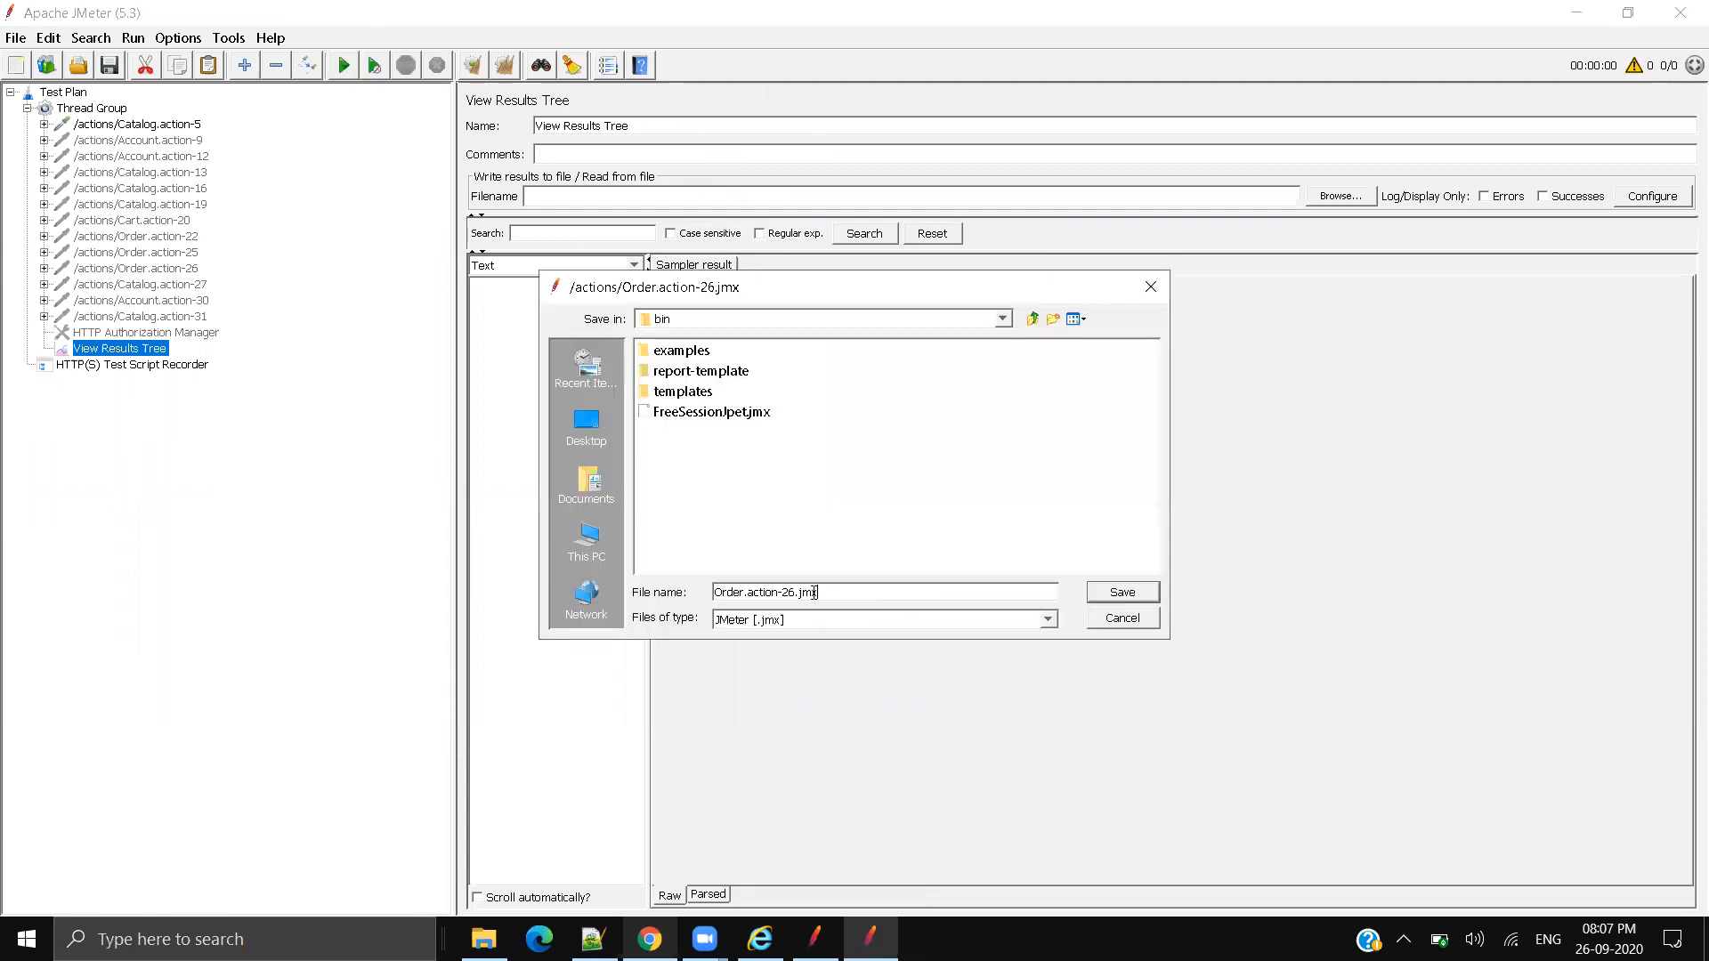
left_click_drag(799, 592, 550, 559)
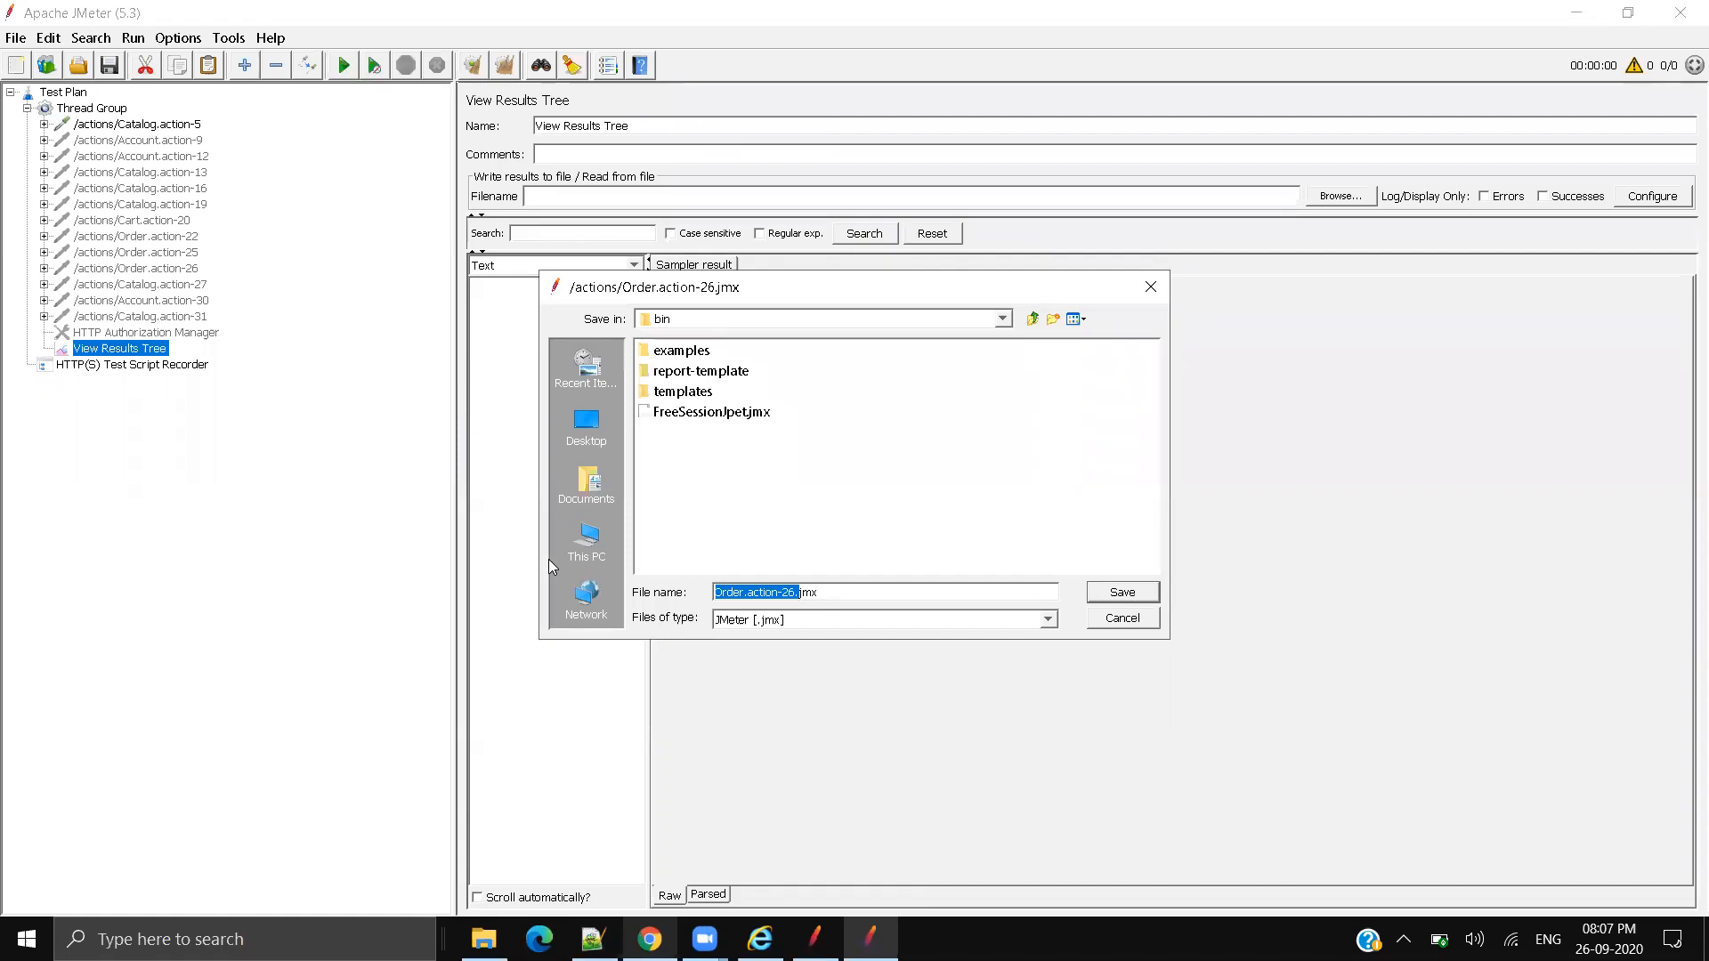
type("36")
key("BackSpace")
key("BackSpace")
type("26Sept_Demo.")
left_click(799, 620)
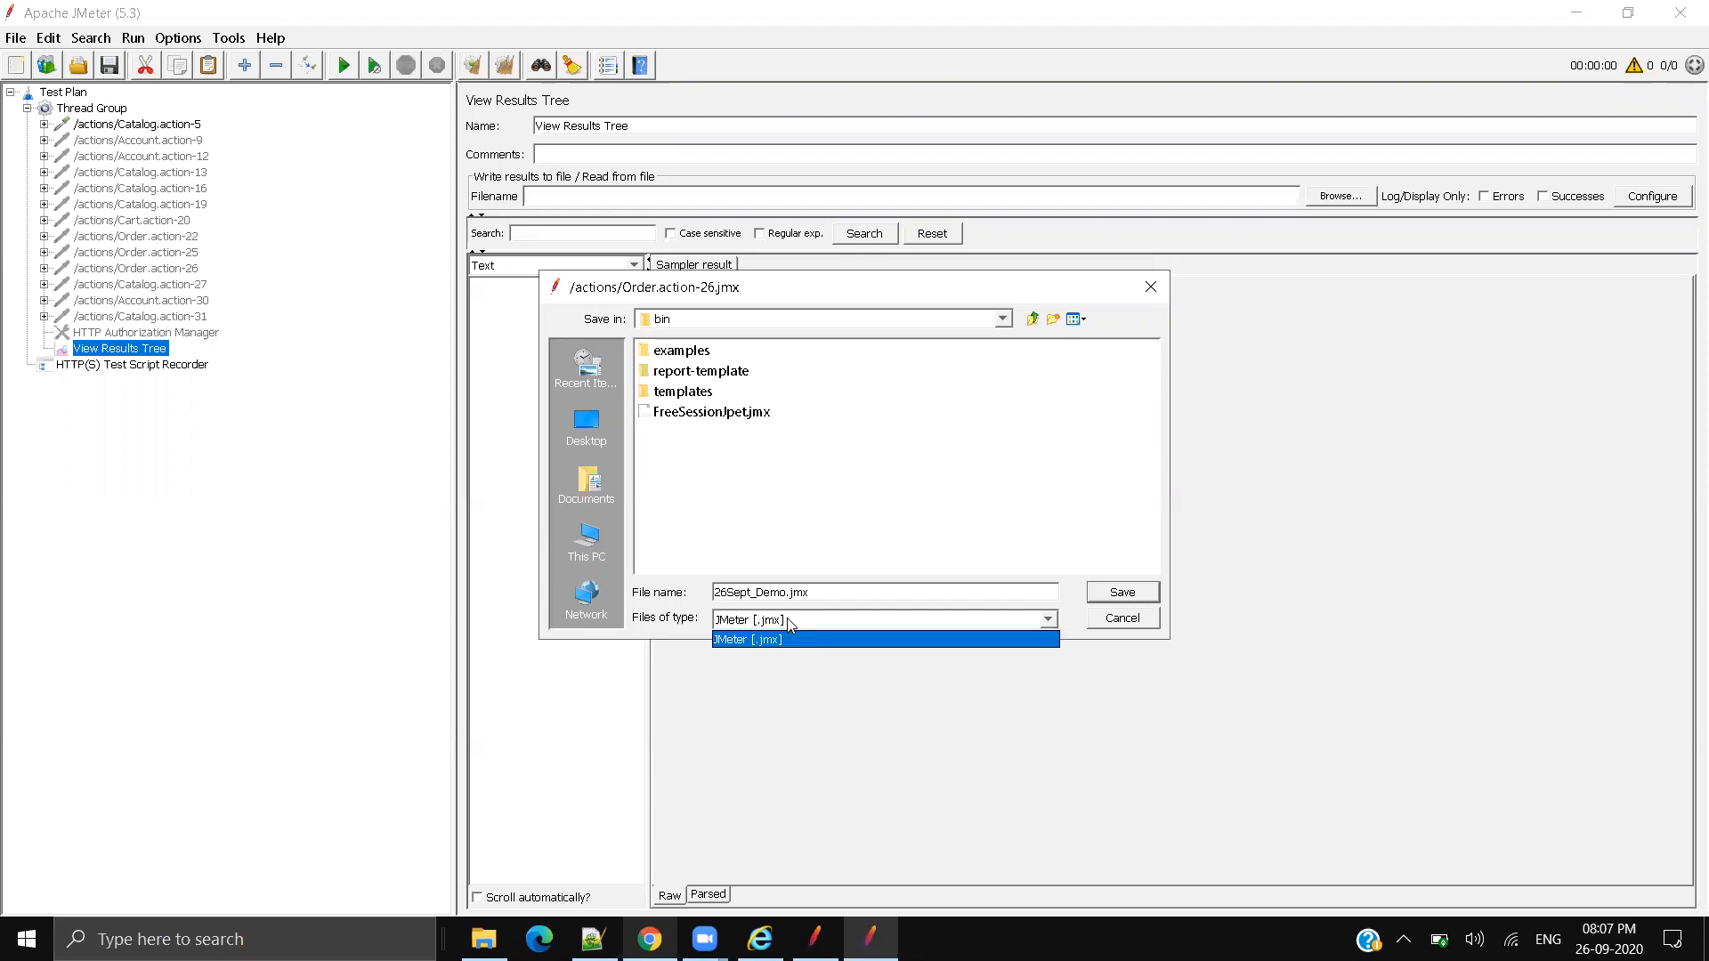
left_click(817, 622)
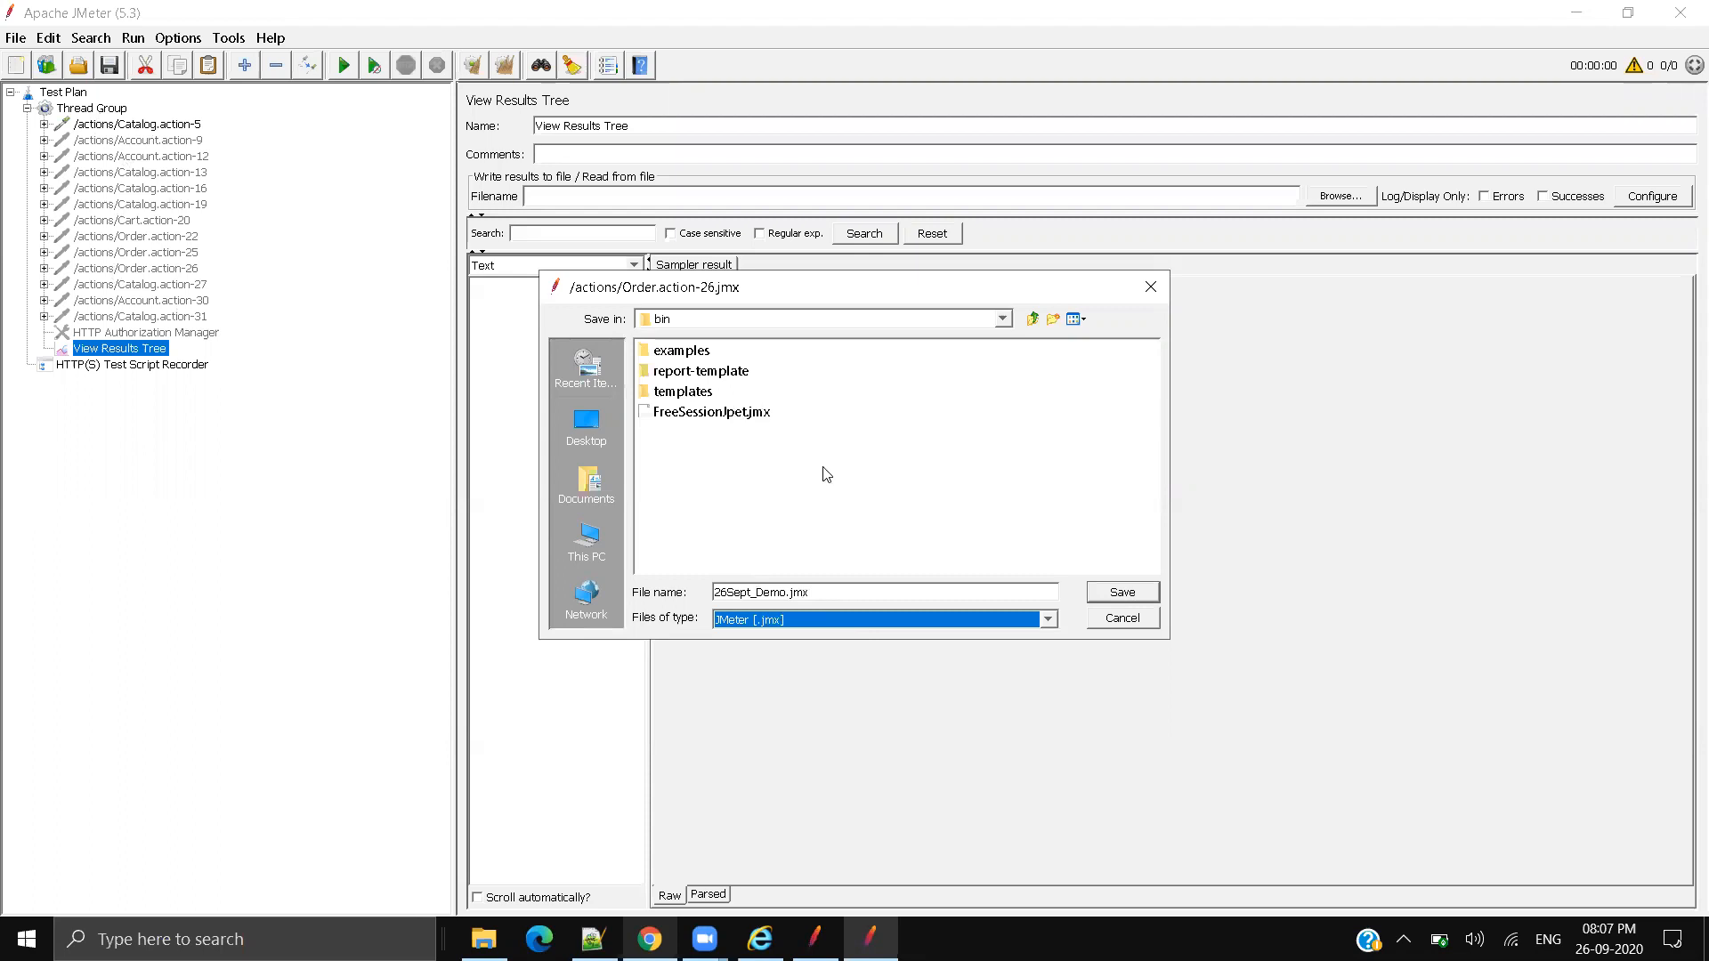
left_click(1123, 597)
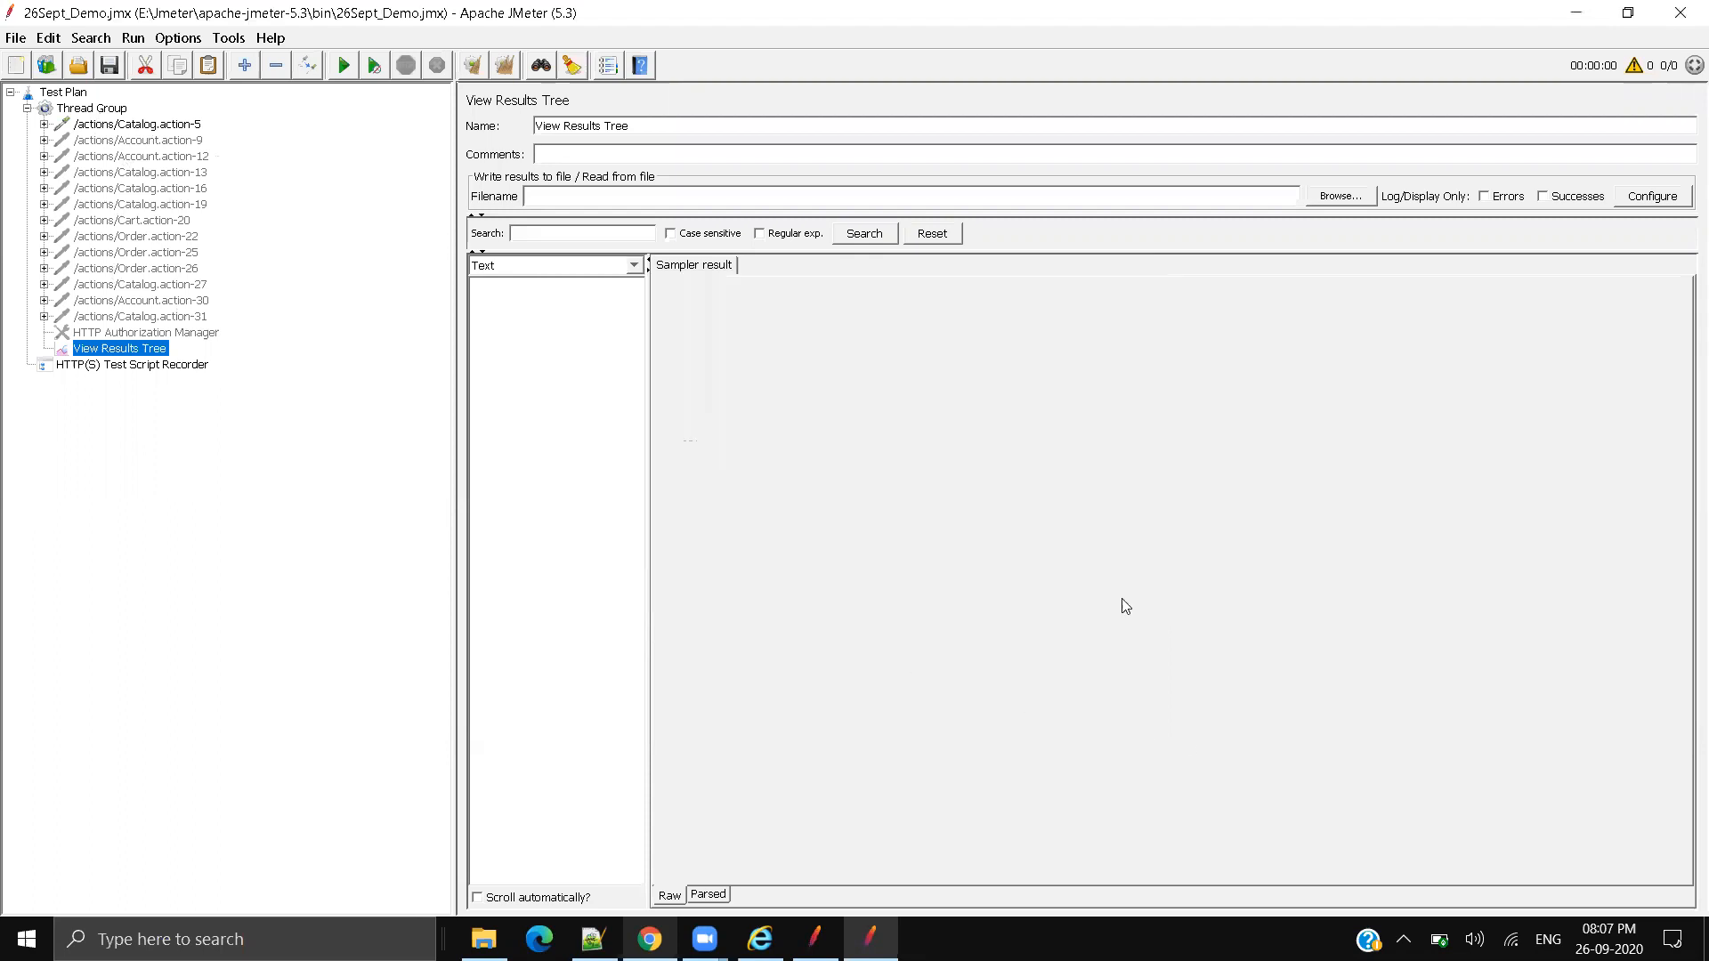
Step: Select the Catalog.action-5 result in View Results Tree and inspect its request URL
left_click(121, 124)
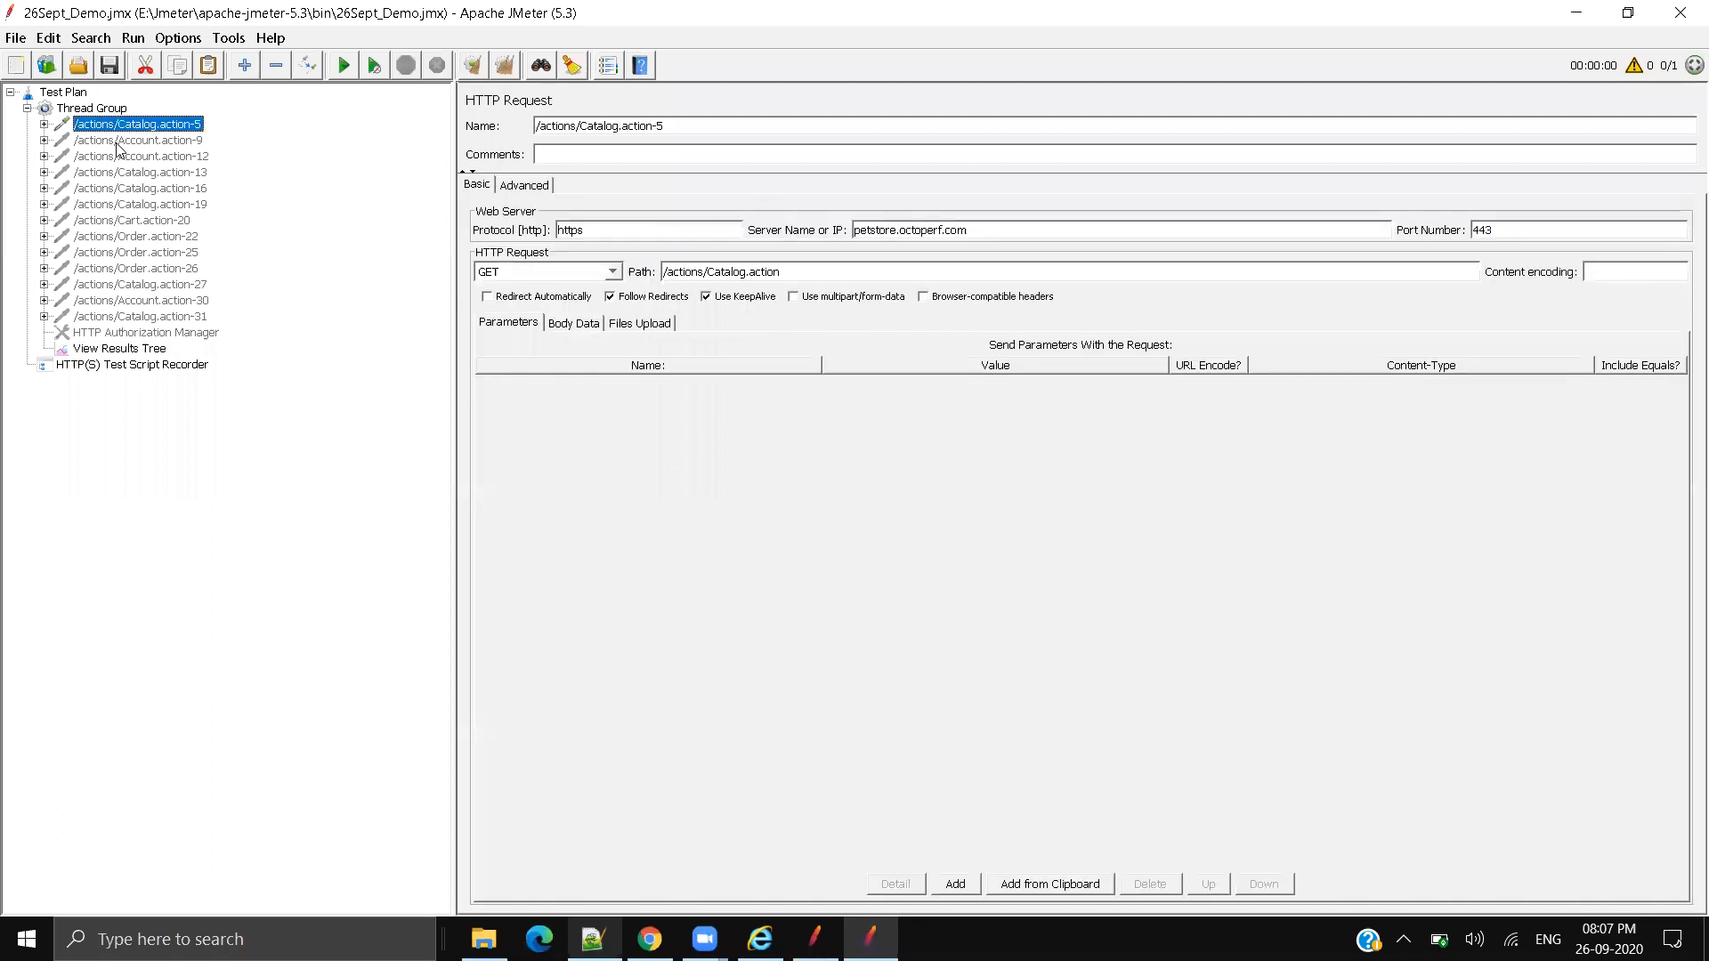
left_click(125, 349)
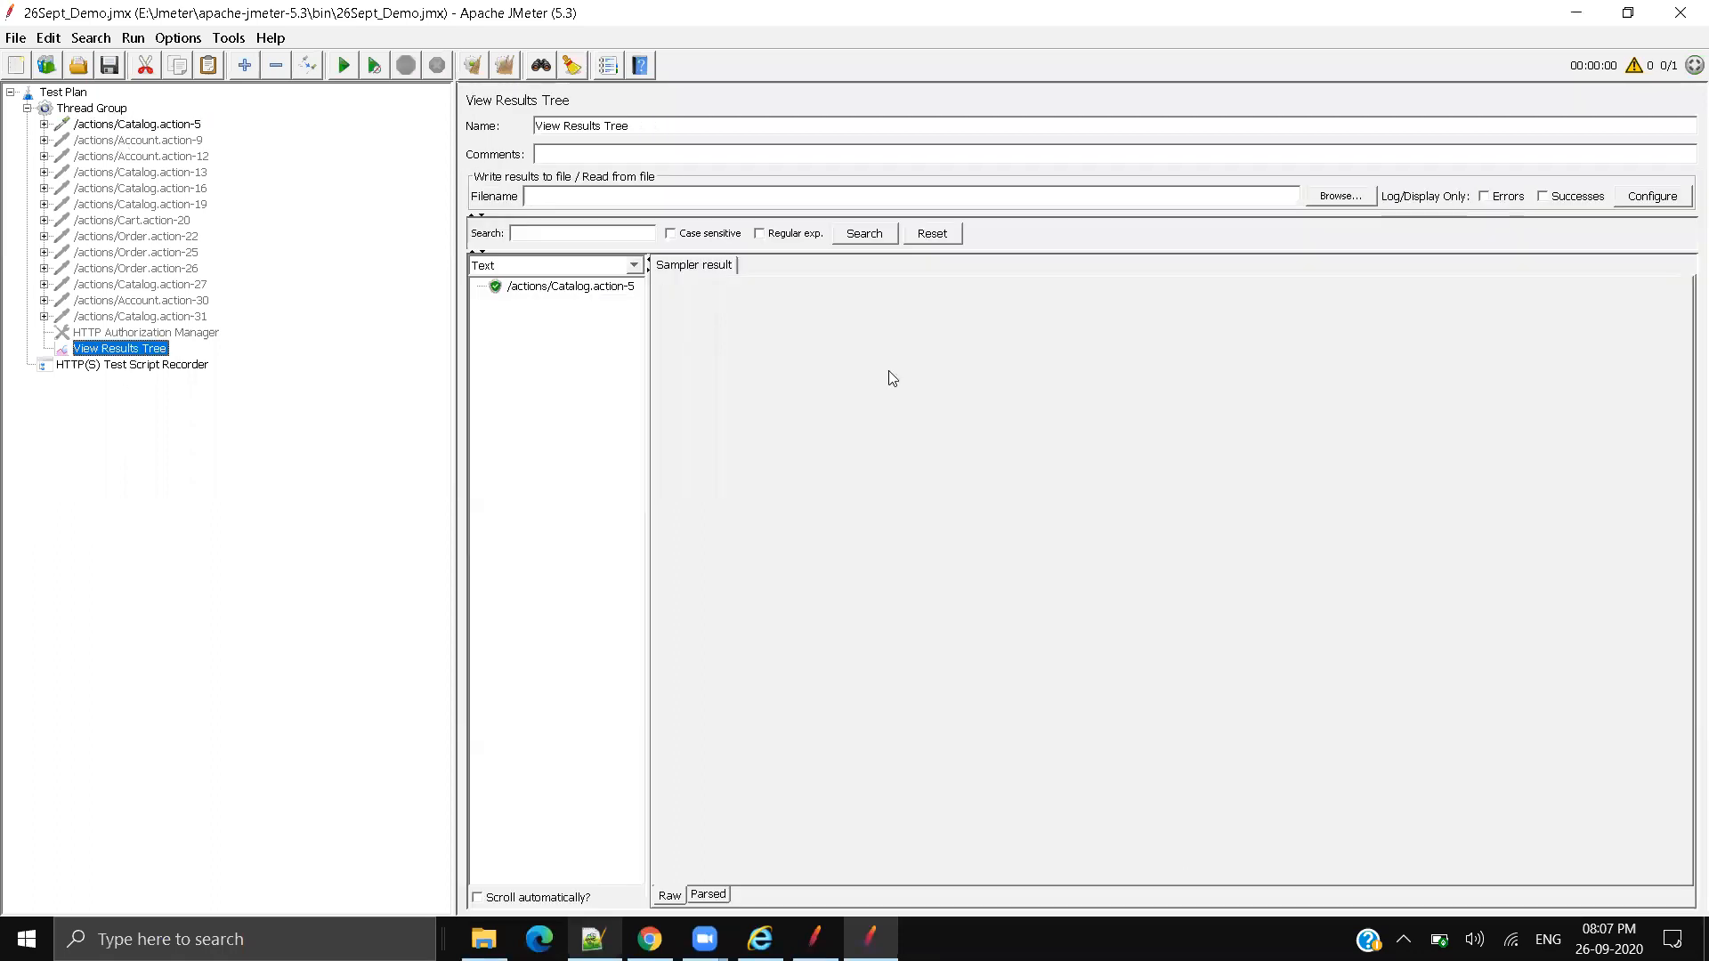
left_click(618, 287)
left_click_drag(647, 342, 806, 343)
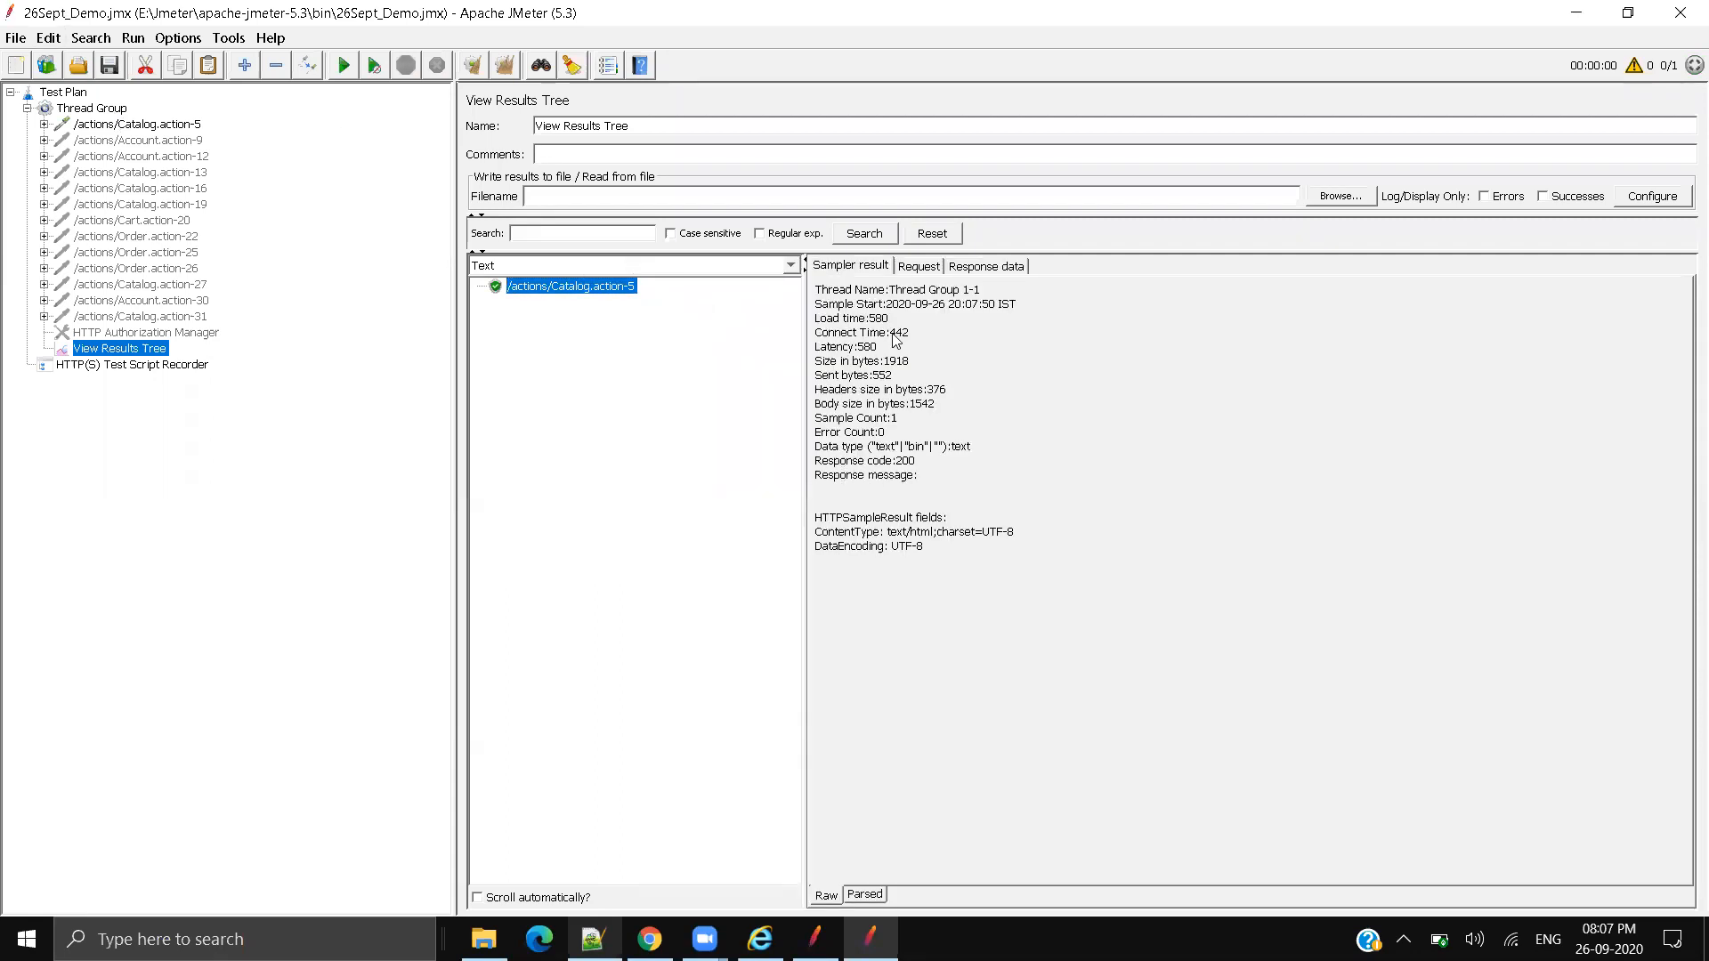
left_click_drag(455, 291, 325, 291)
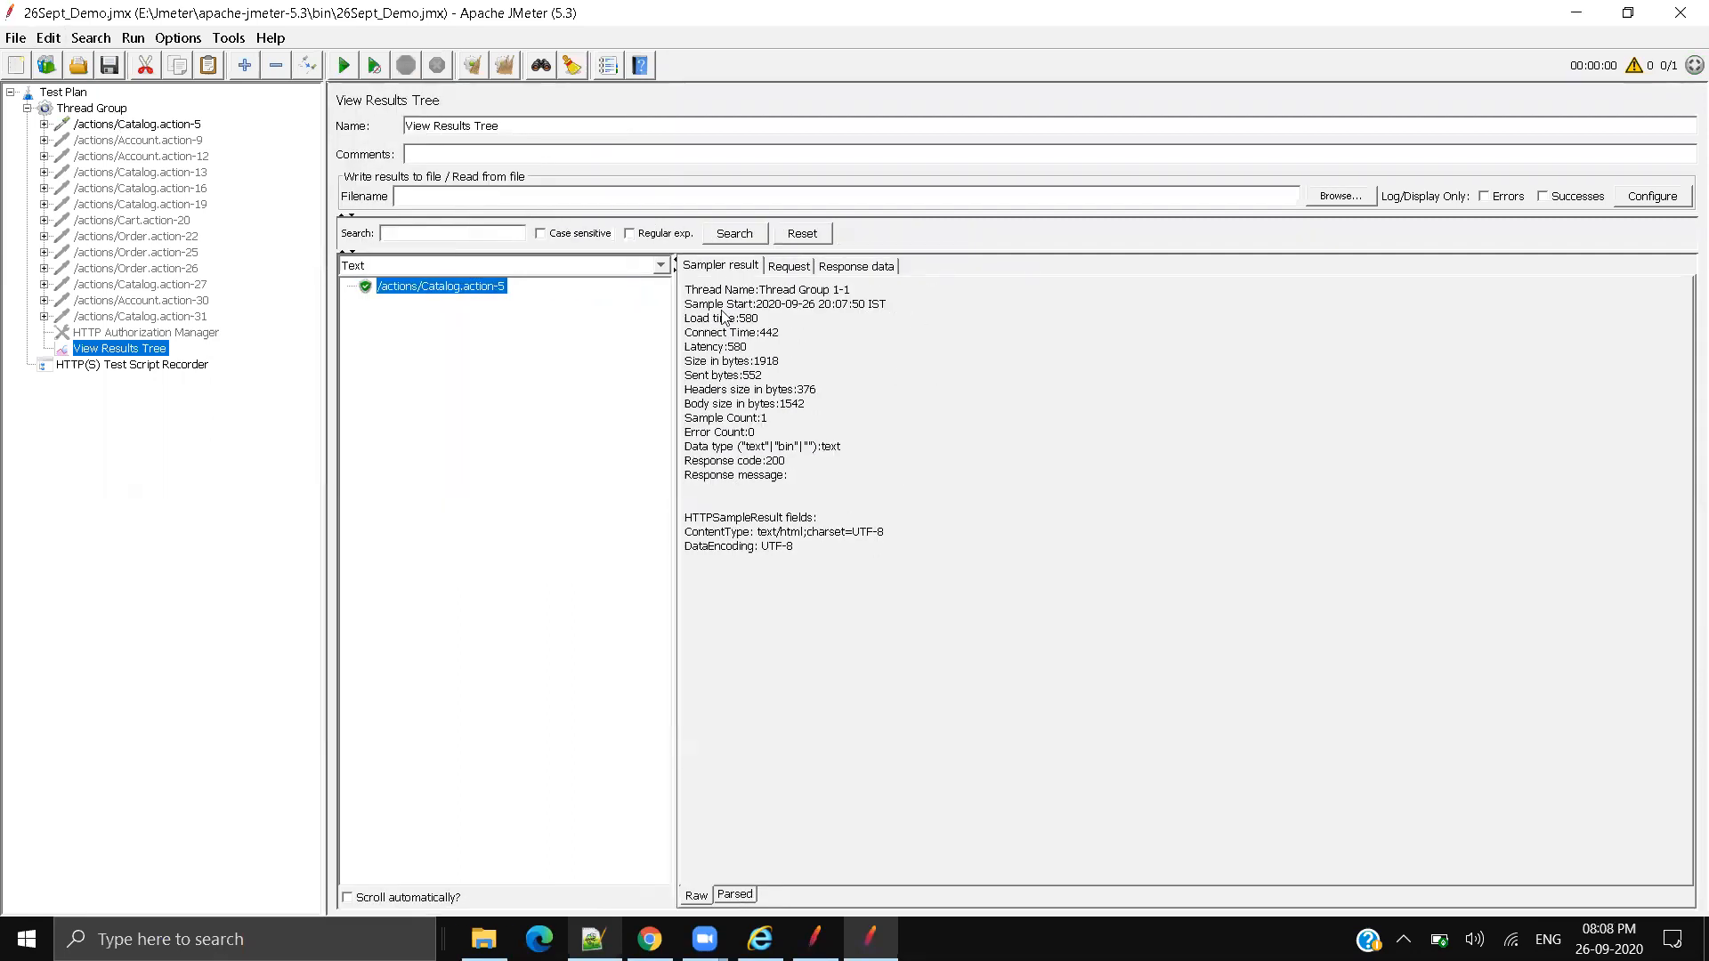
left_click(789, 267)
left_click(908, 434)
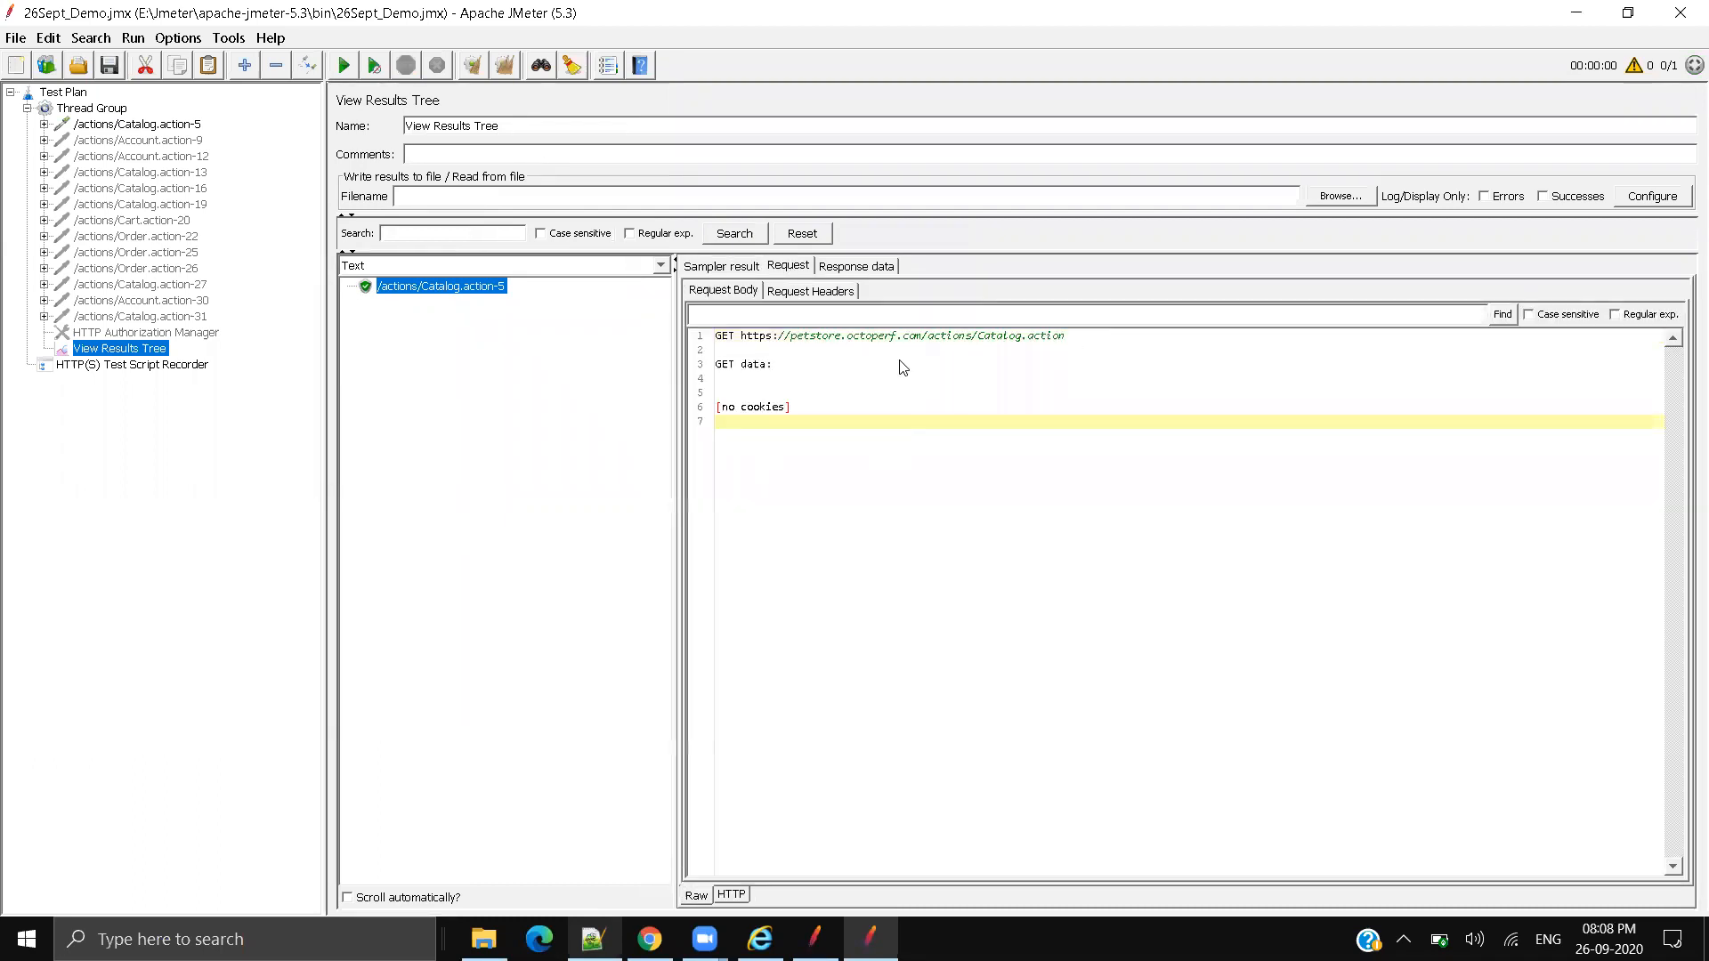
double_click(748, 338)
left_click_drag(788, 344, 1060, 343)
Step: Compare the URL with the sampler's https protocol, petstore.octoperf.com server and /actions/Catalog.action path, then view Response data
left_click(162, 126)
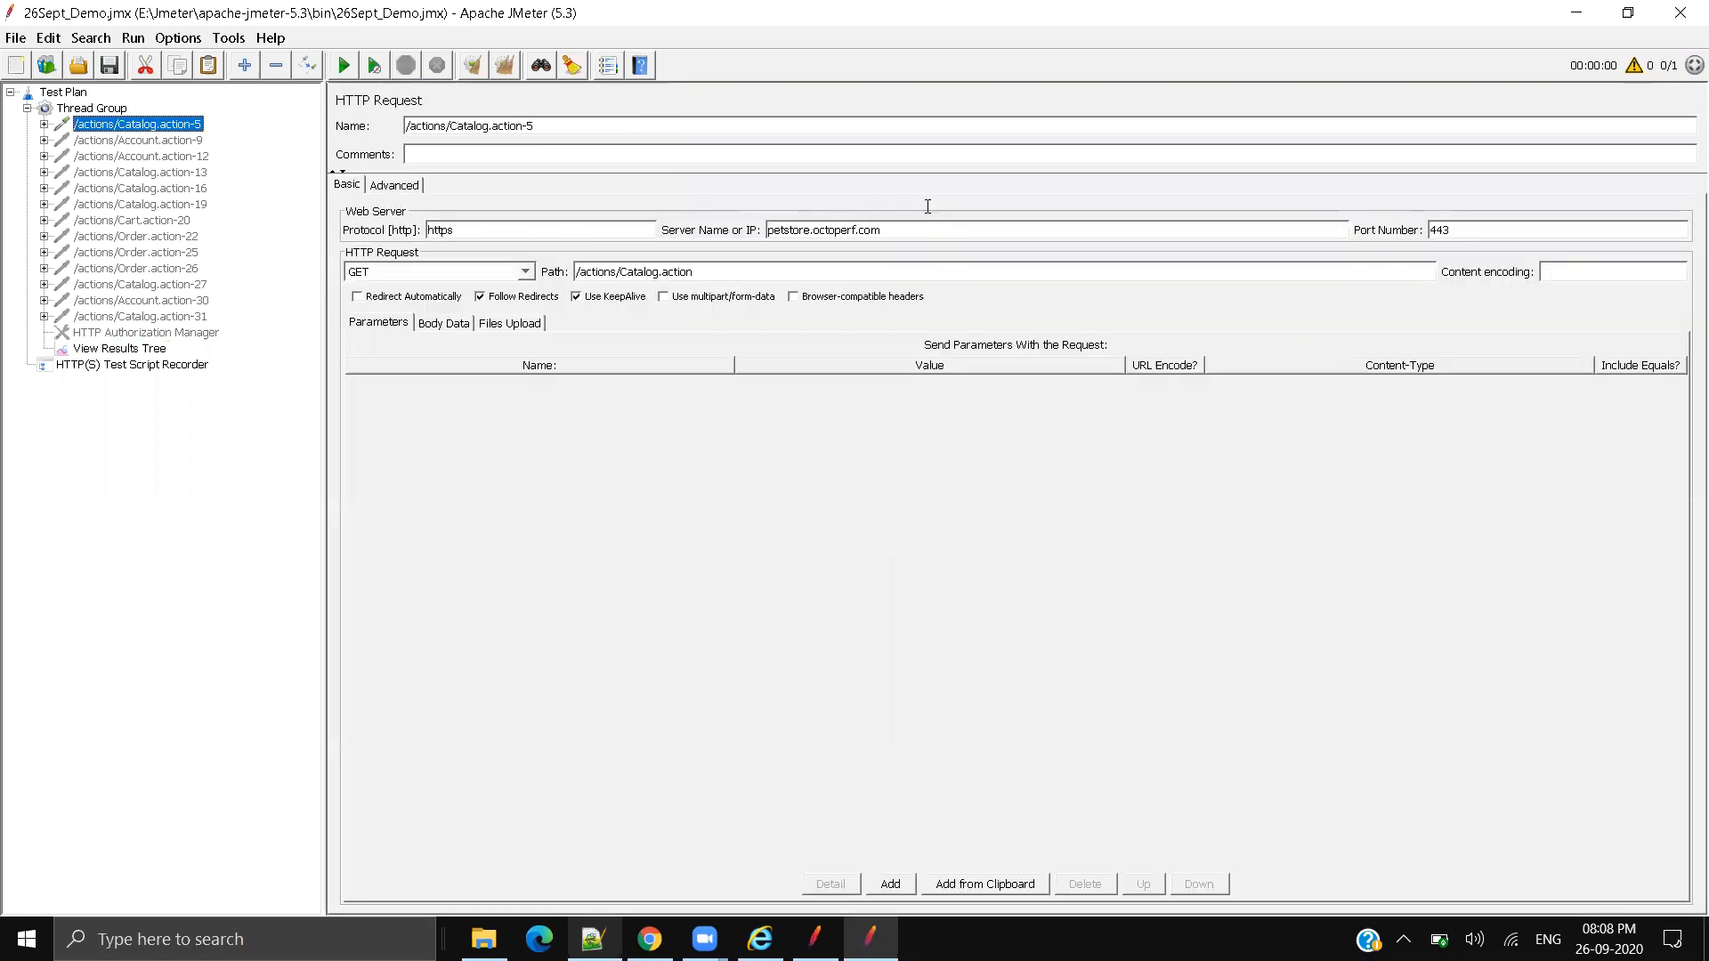
left_click_drag(890, 230, 624, 225)
left_click_drag(478, 229, 376, 221)
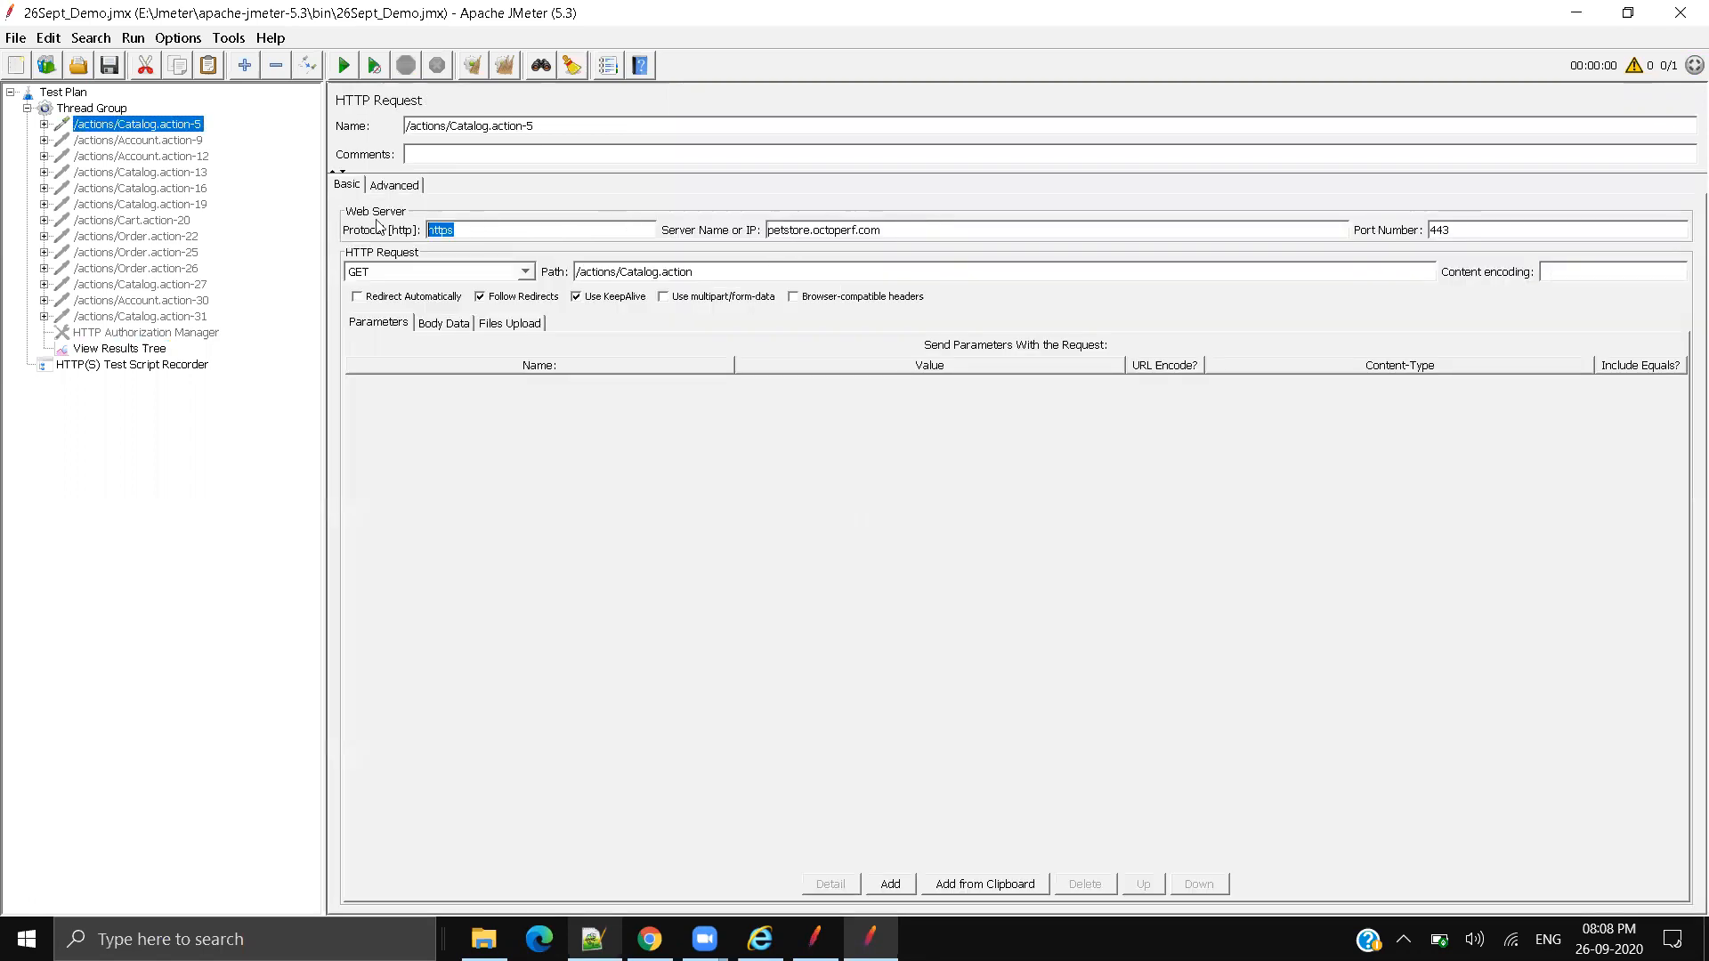
left_click_drag(696, 272, 445, 271)
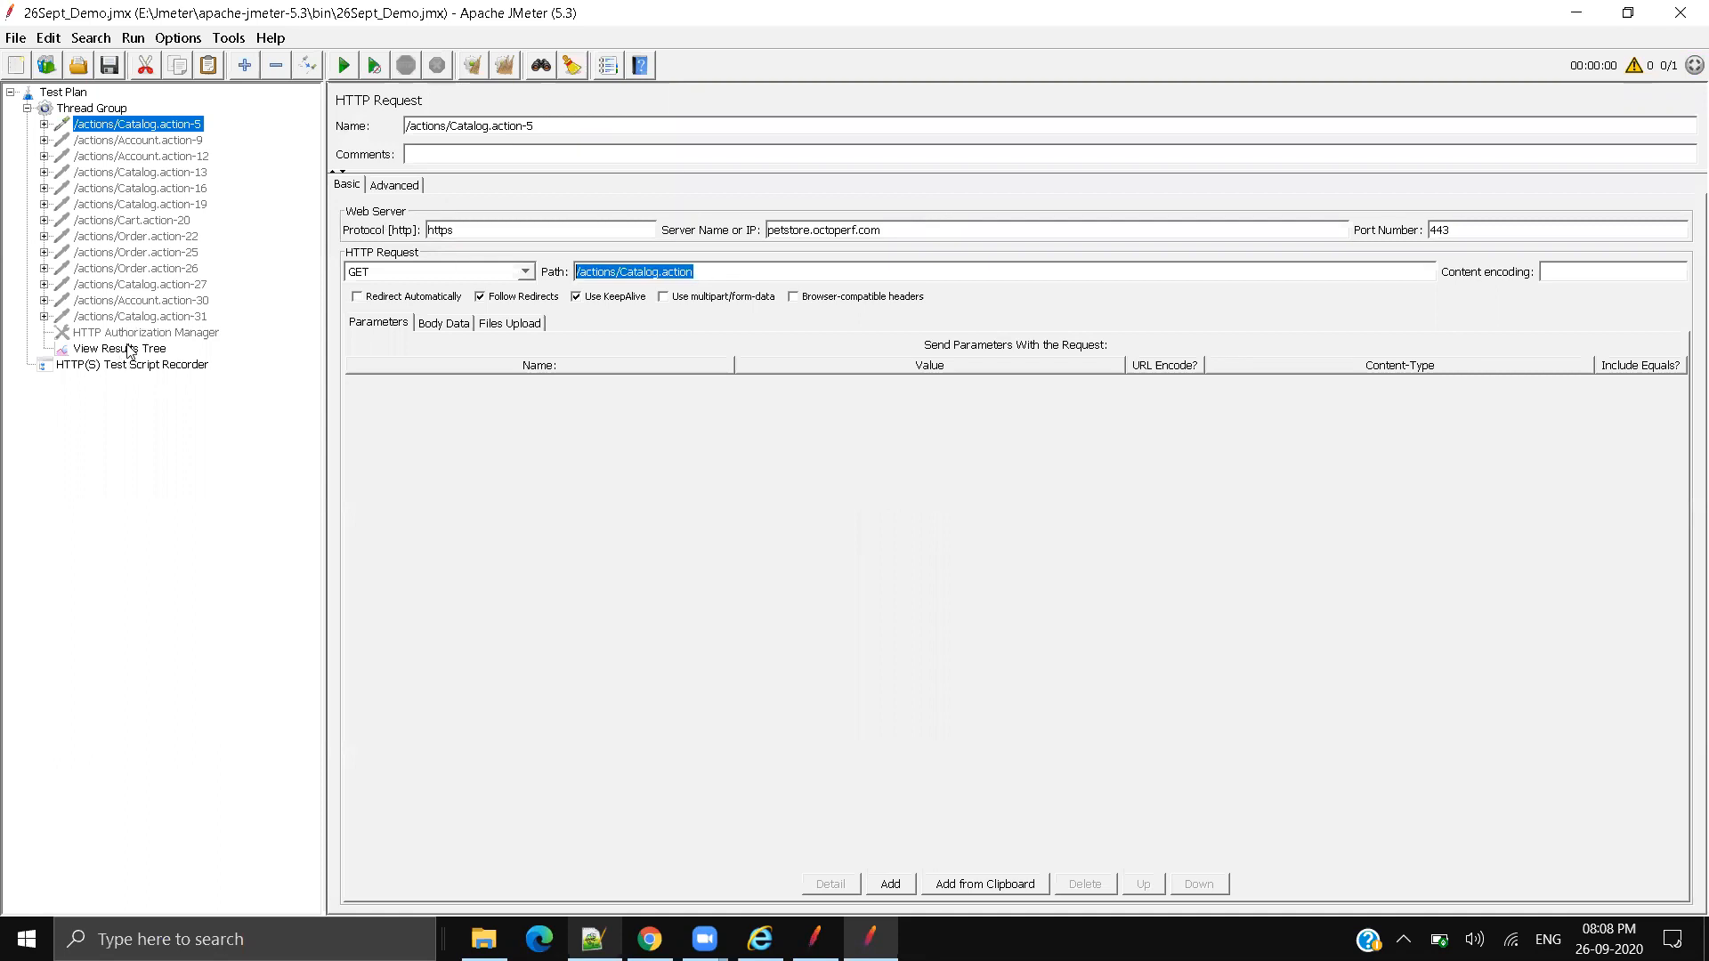
left_click(129, 348)
left_click(991, 399)
left_click_drag(741, 336, 1109, 346)
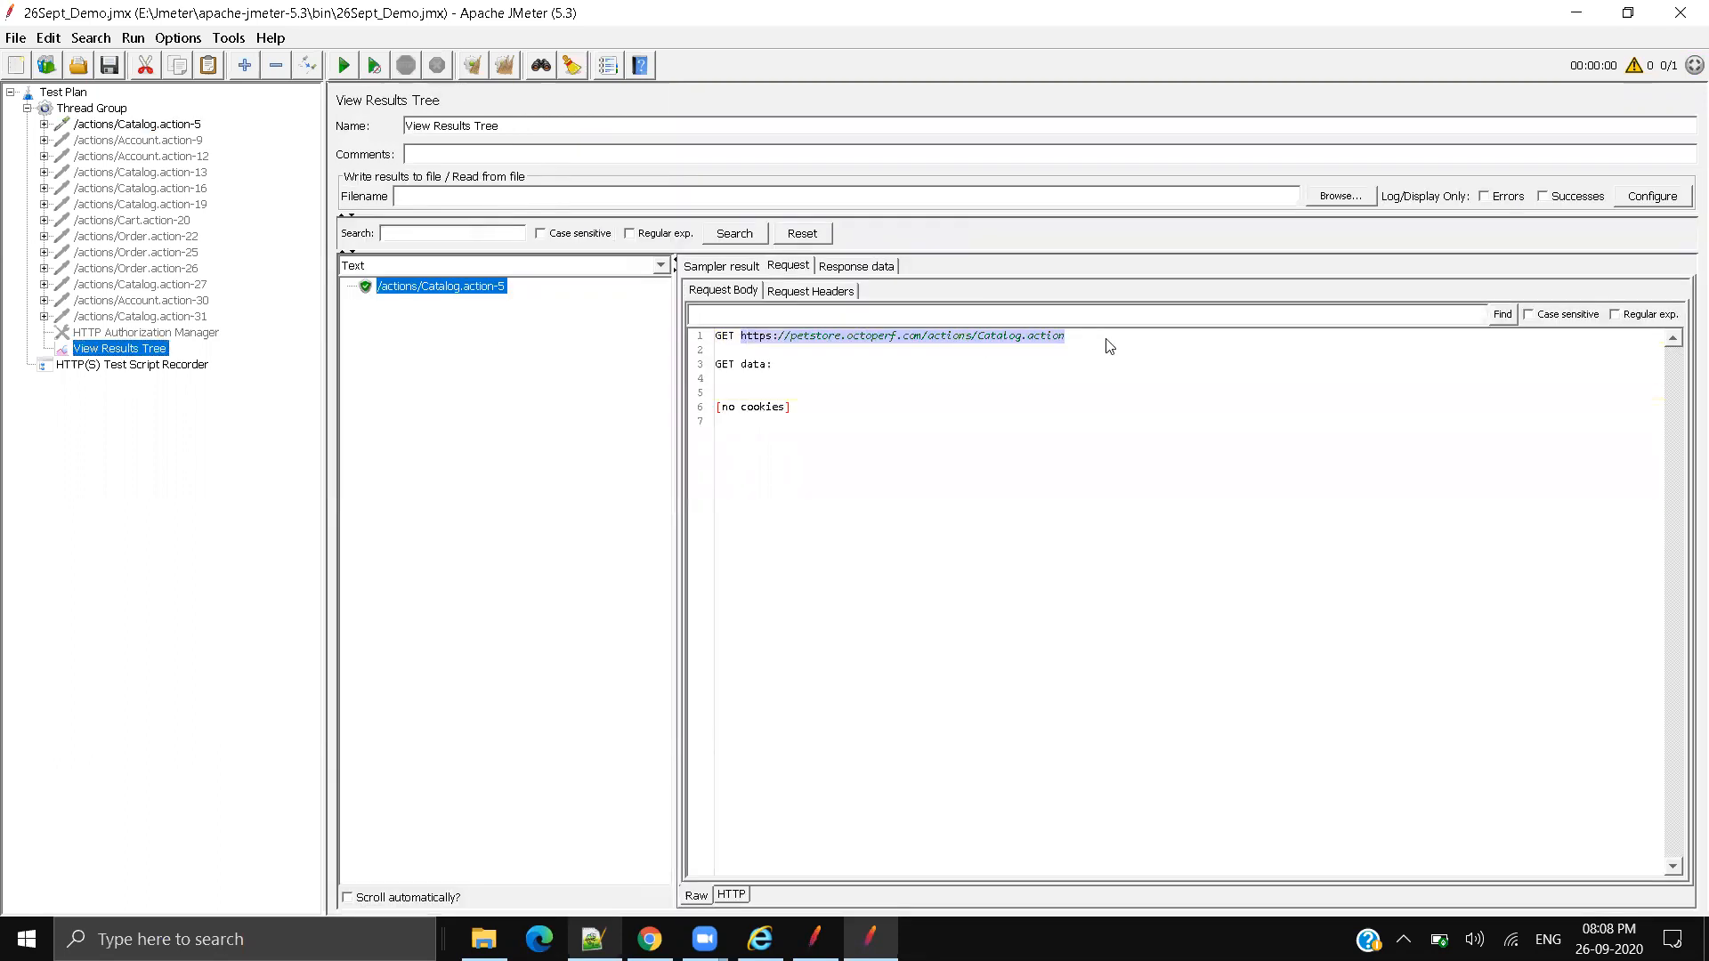
left_click(1109, 459)
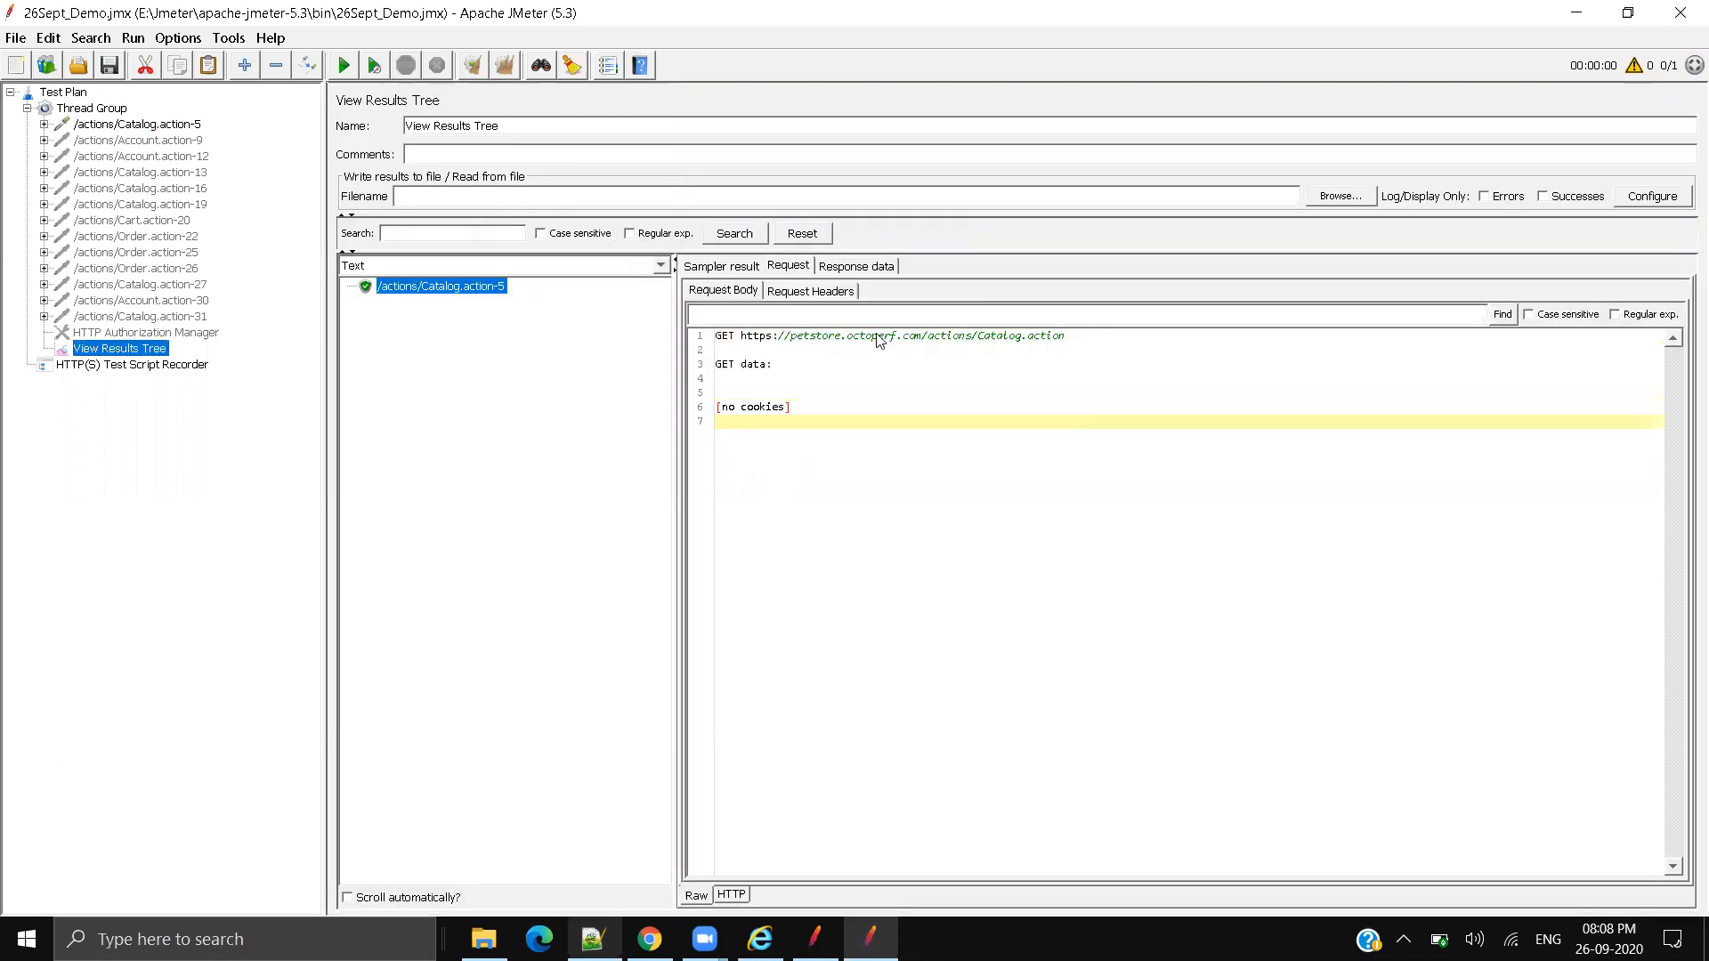
left_click(866, 268)
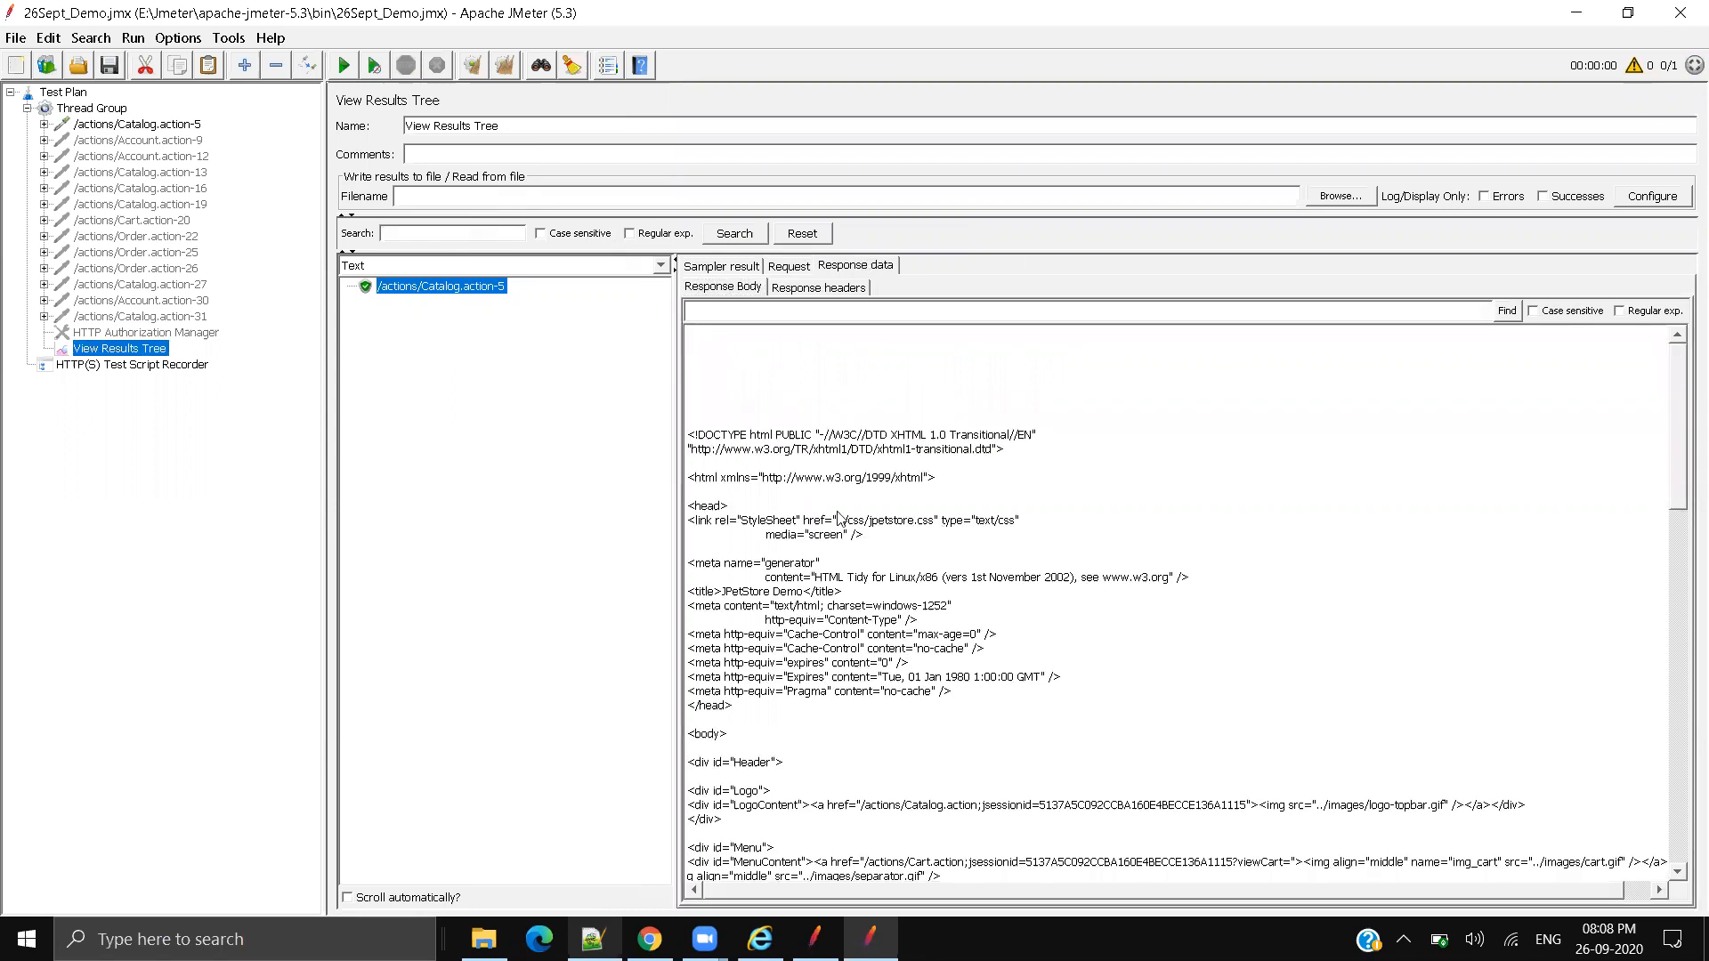
Step: Browse the response display format choices, keeping Text for now
scroll(1035, 639, "down", 10)
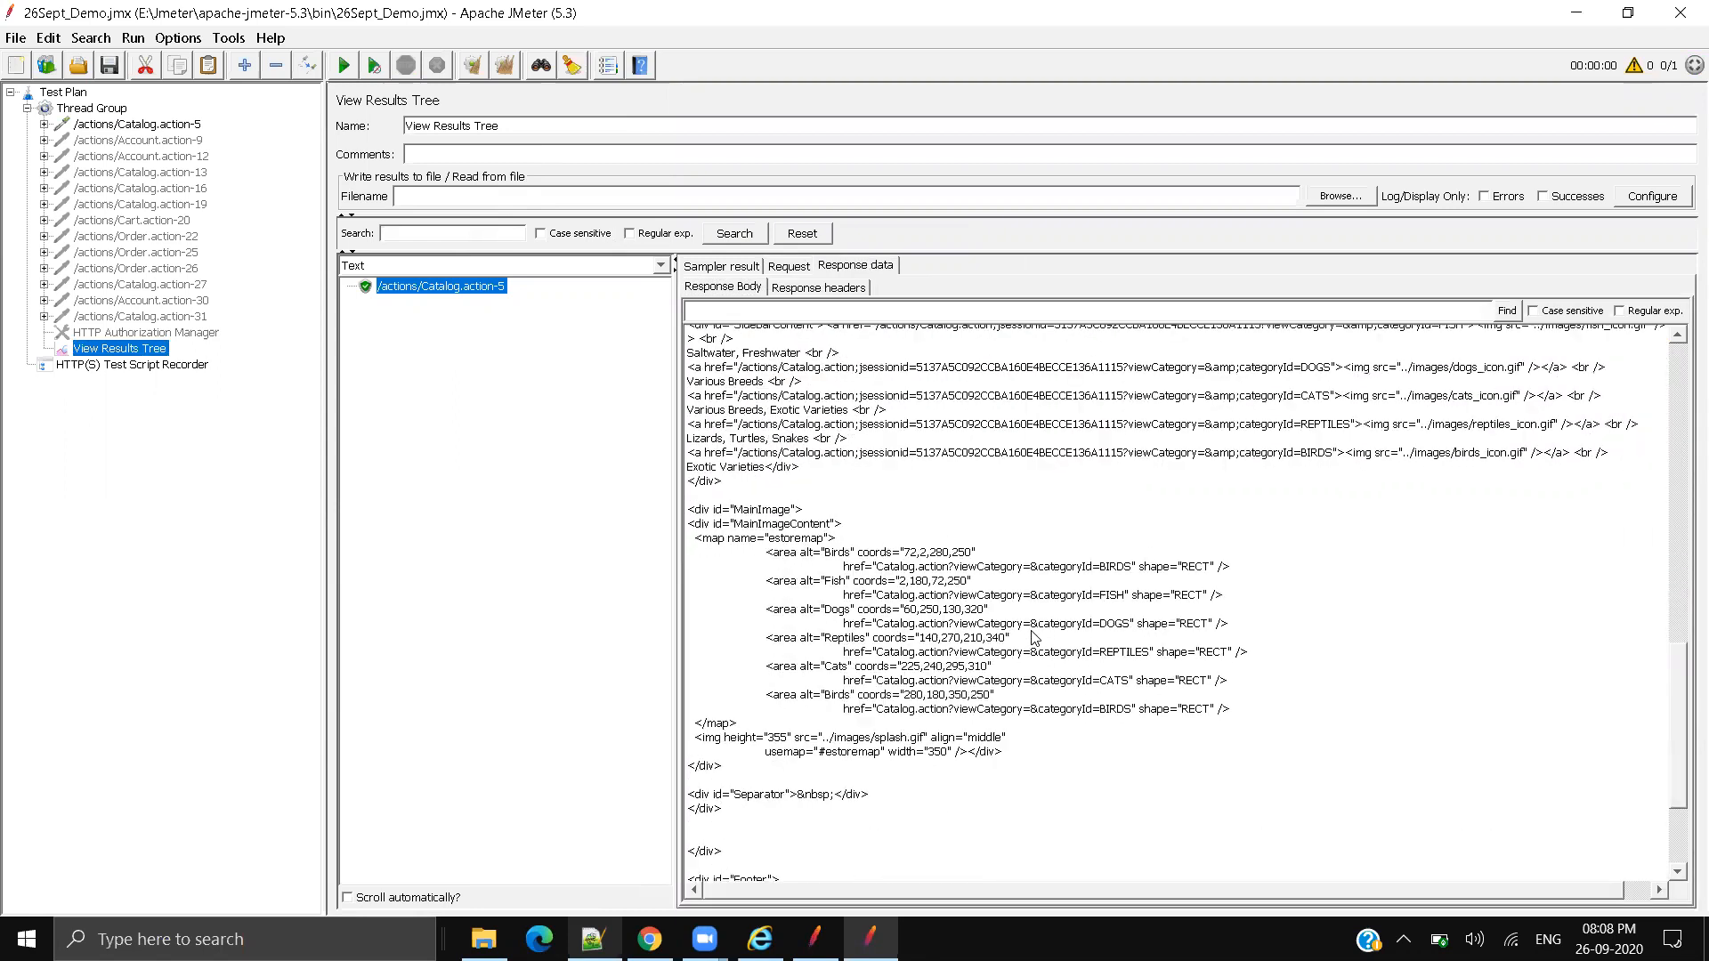
scroll(1035, 639, "down", 3)
scroll(1035, 639, "up", 15)
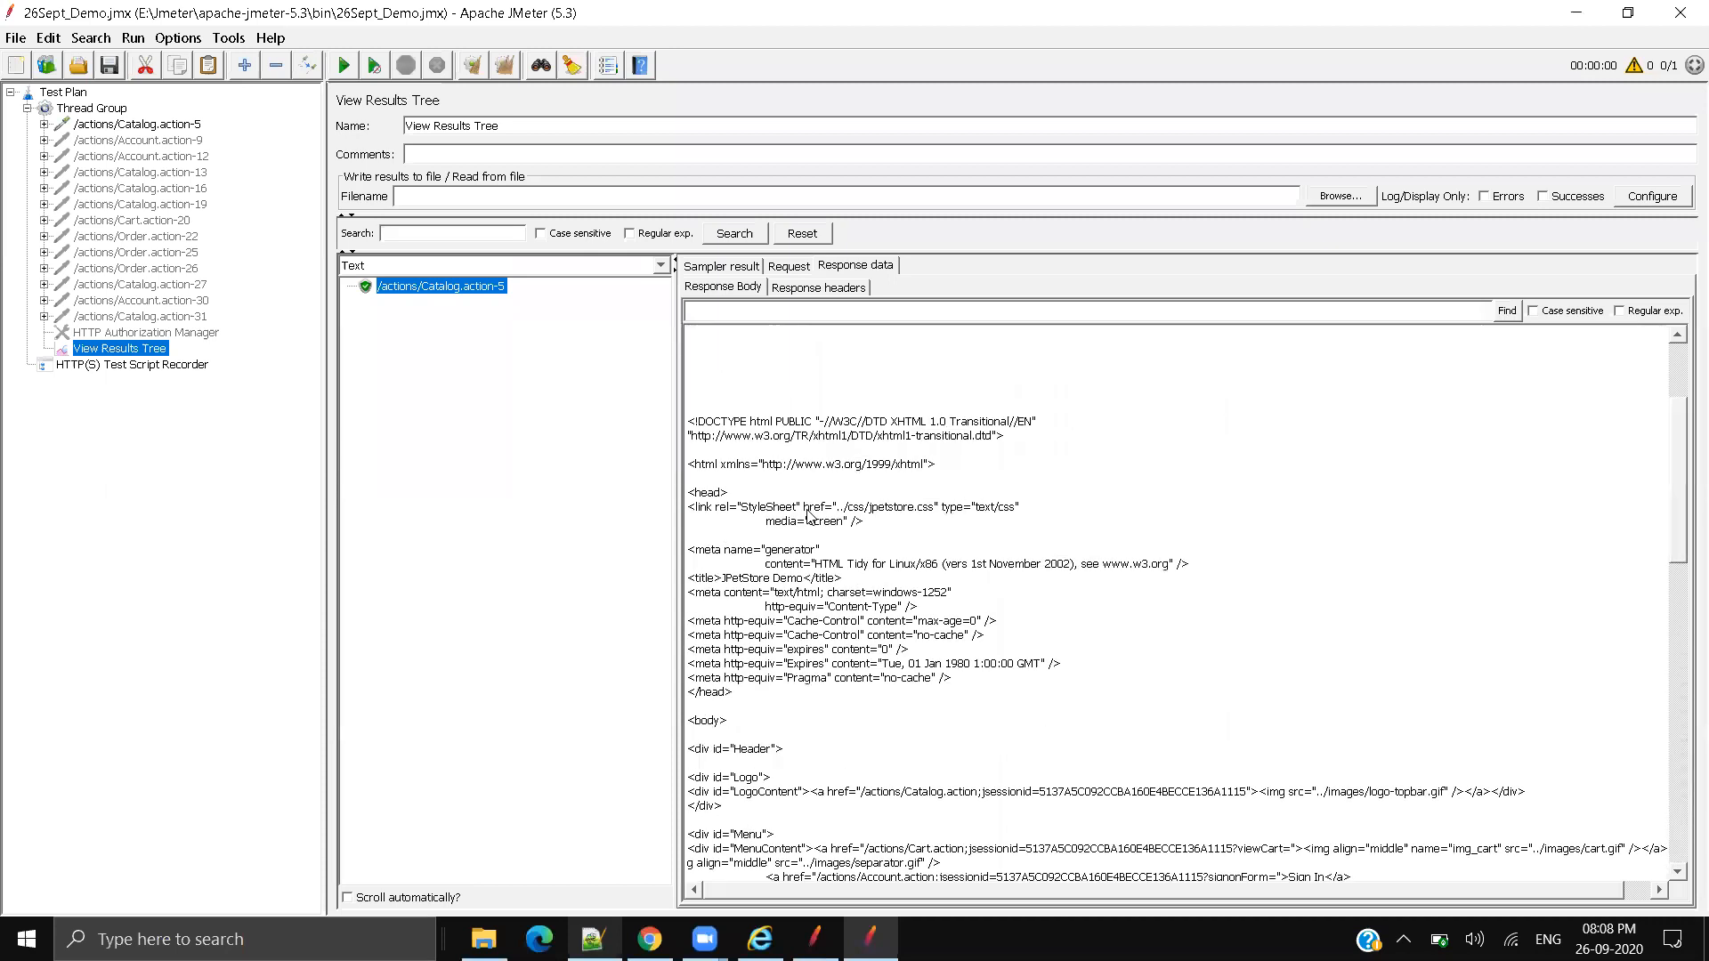
left_click(494, 266)
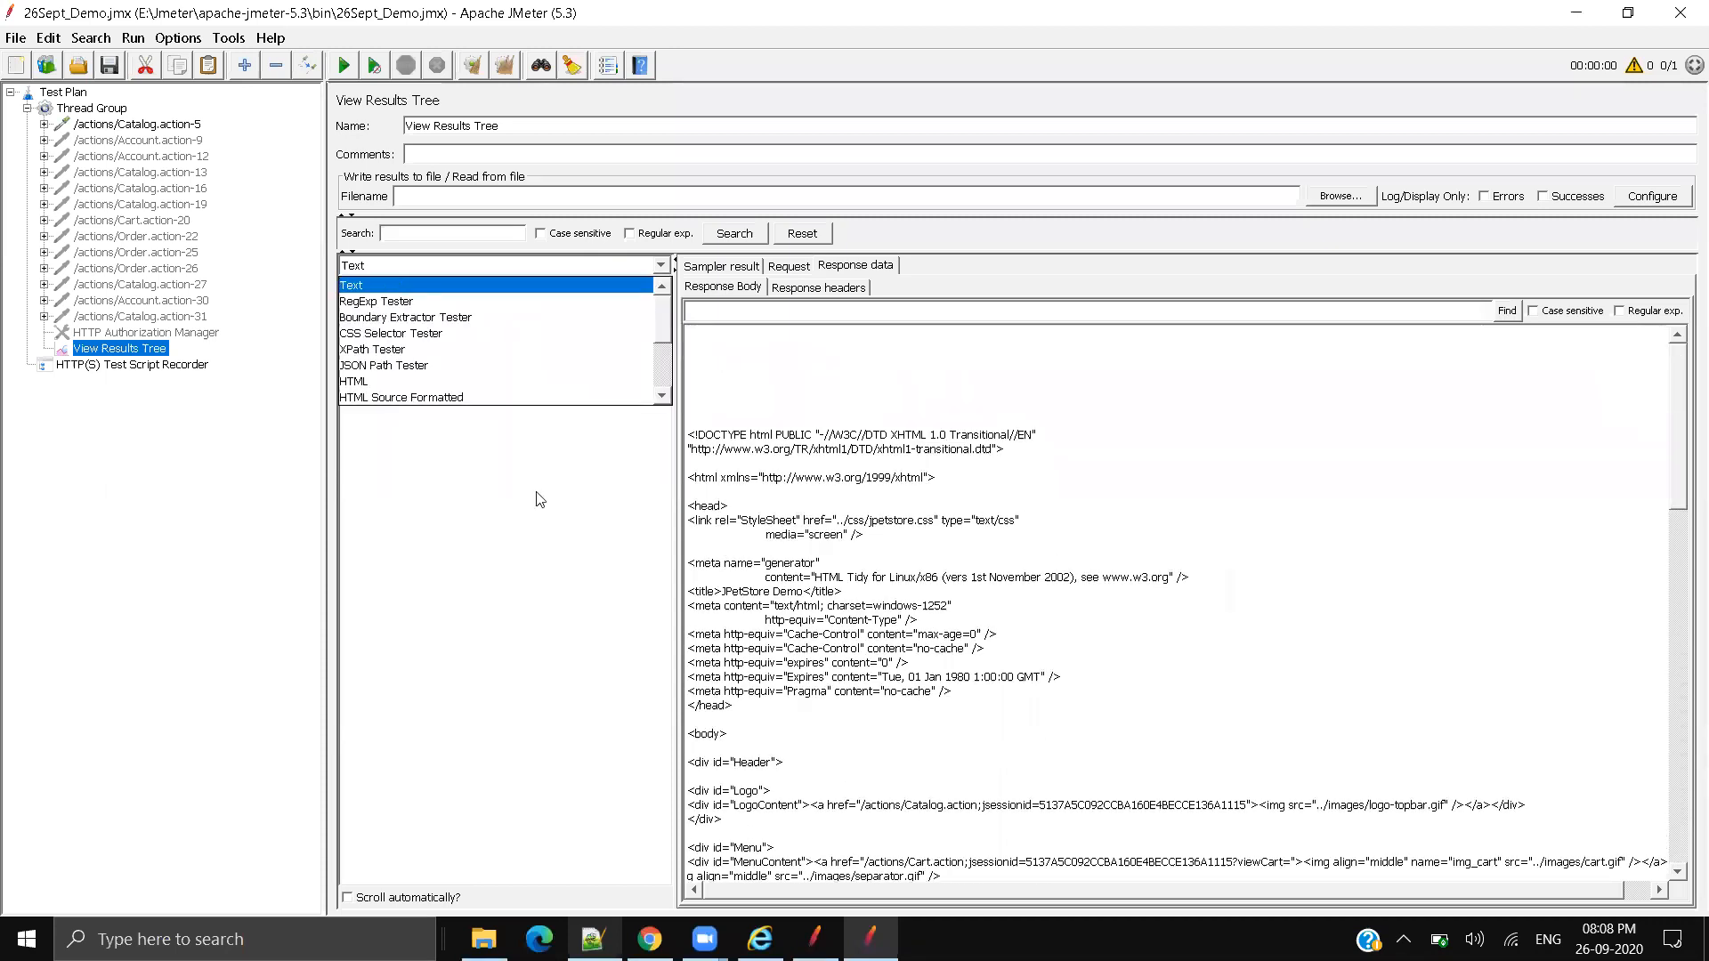
left_click(713, 309)
left_click(659, 269)
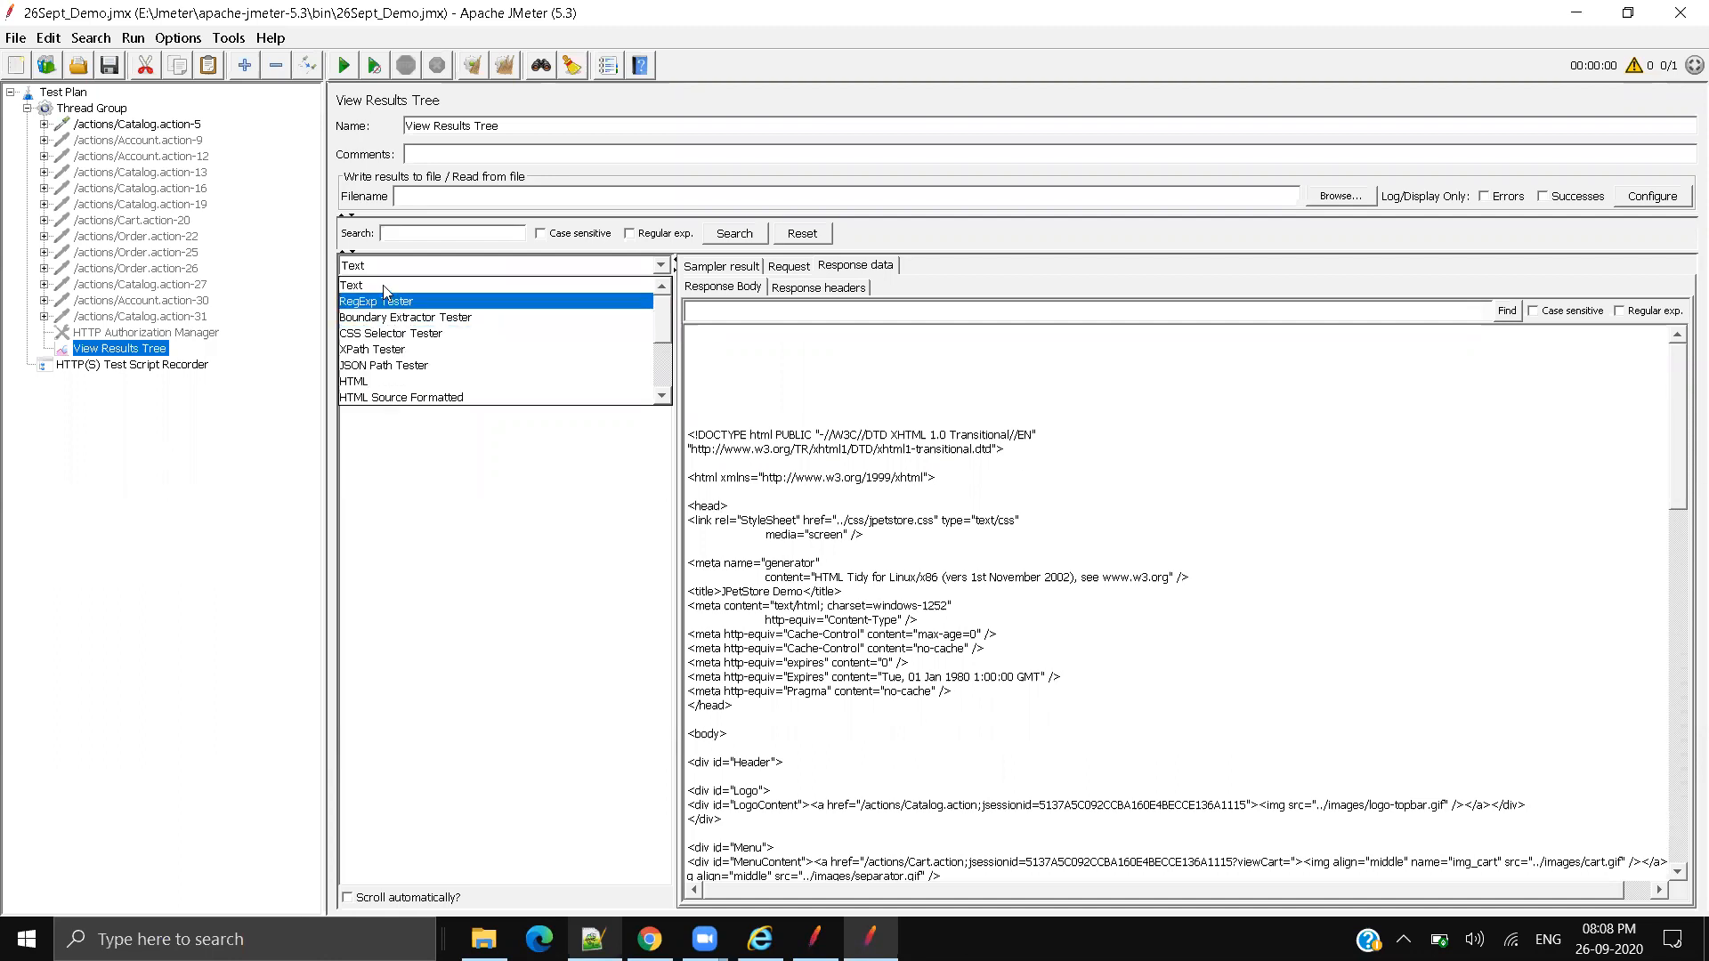
left_click(916, 534)
Step: Inspect the raw response source, highlighting the DOCTYPE declaration and the html and head lines
scroll(916, 526, "down", 3)
left_click_drag(787, 407, 1288, 797)
scroll(1256, 759, "down", 5)
scroll(1247, 756, "up", 10)
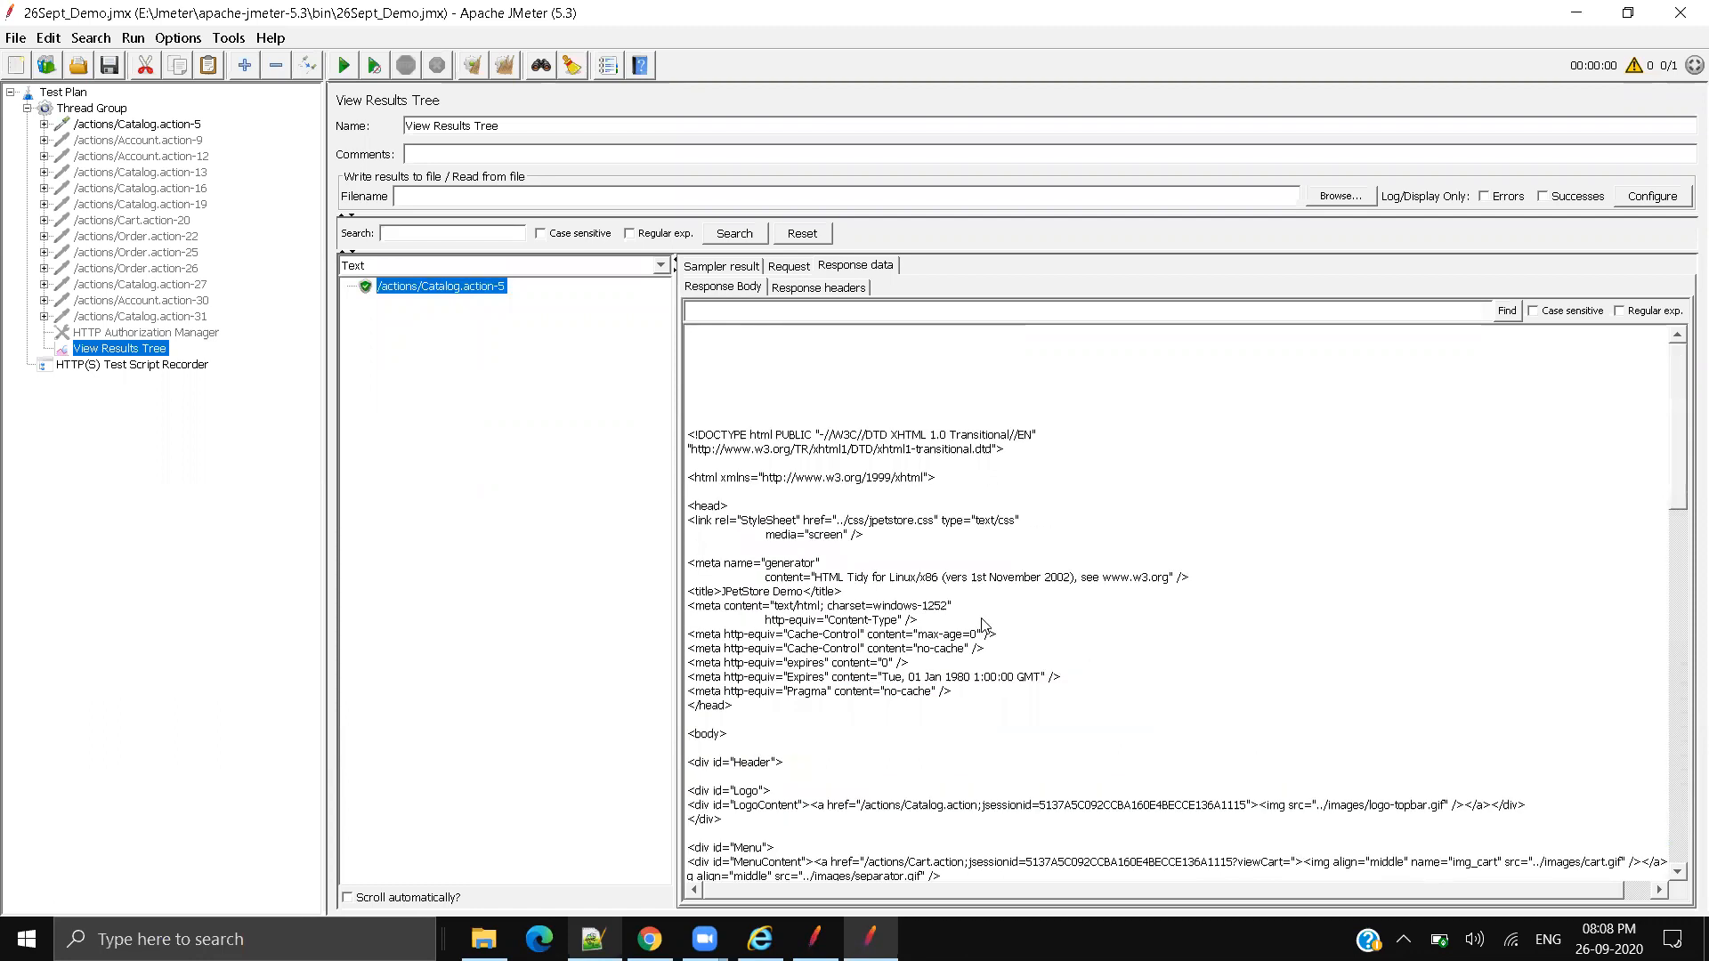
left_click_drag(700, 436, 859, 464)
left_click(1097, 524)
left_click_drag(708, 474, 1095, 592)
left_click(1281, 649)
Step: Glance at the live JPetStore page, then reopen the response renderer list in JMeter
left_click(562, 266)
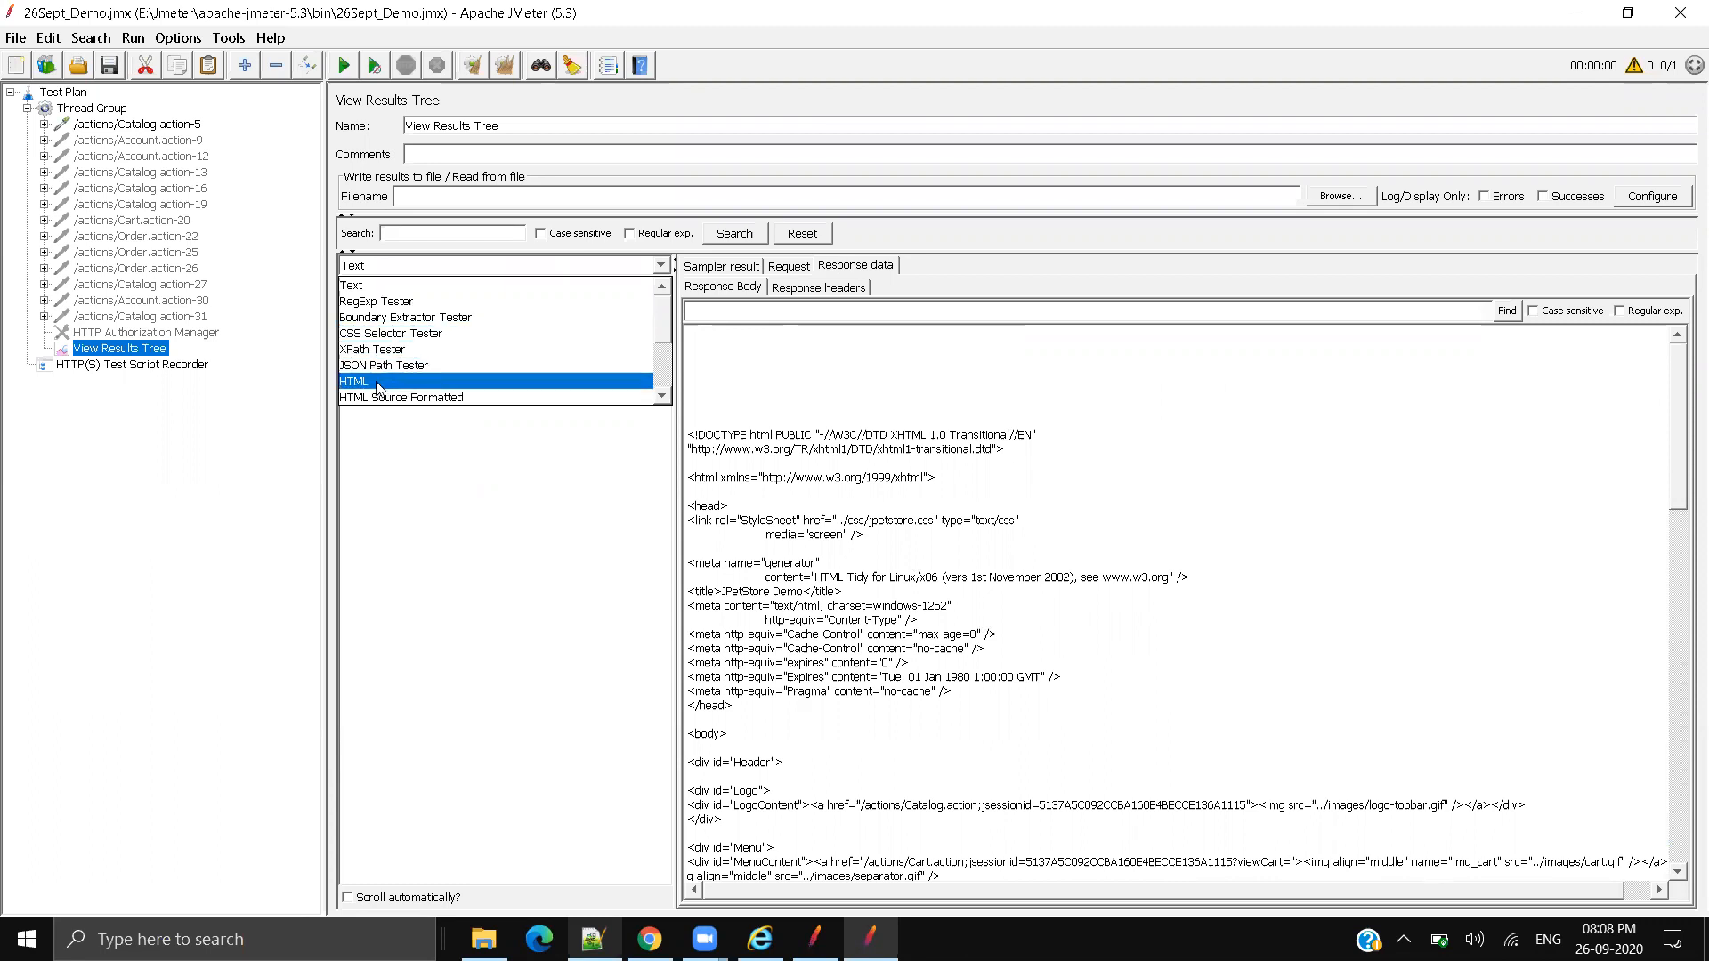
left_click(597, 576)
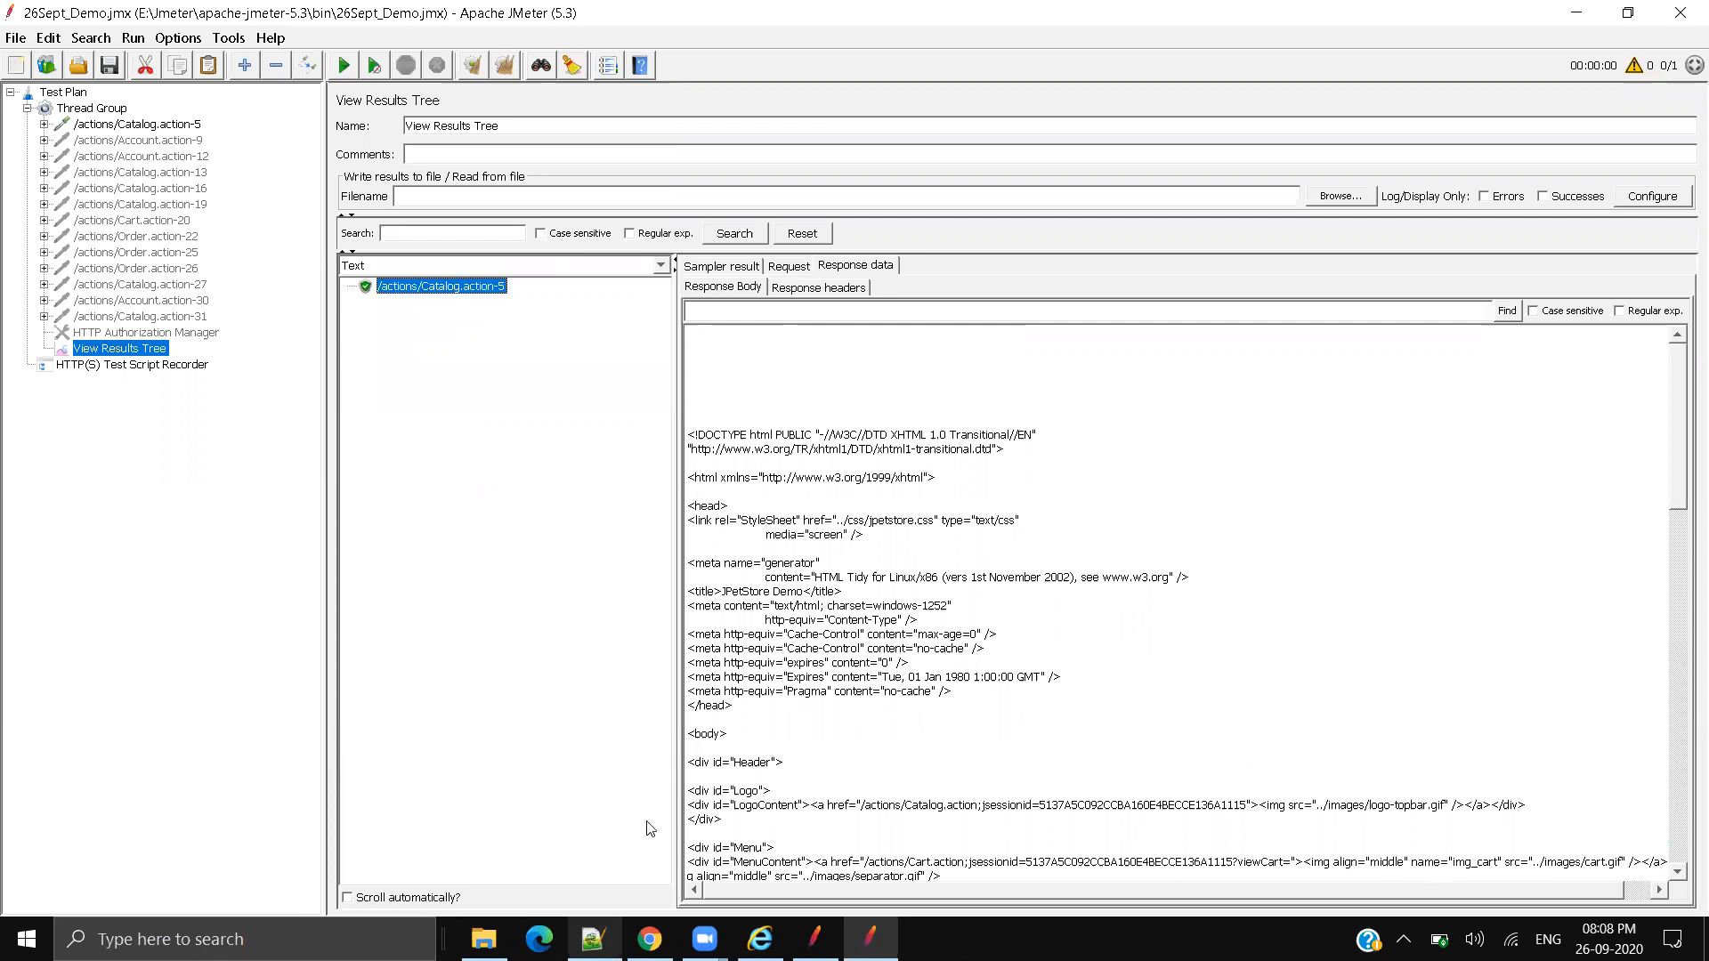
left_click(649, 940)
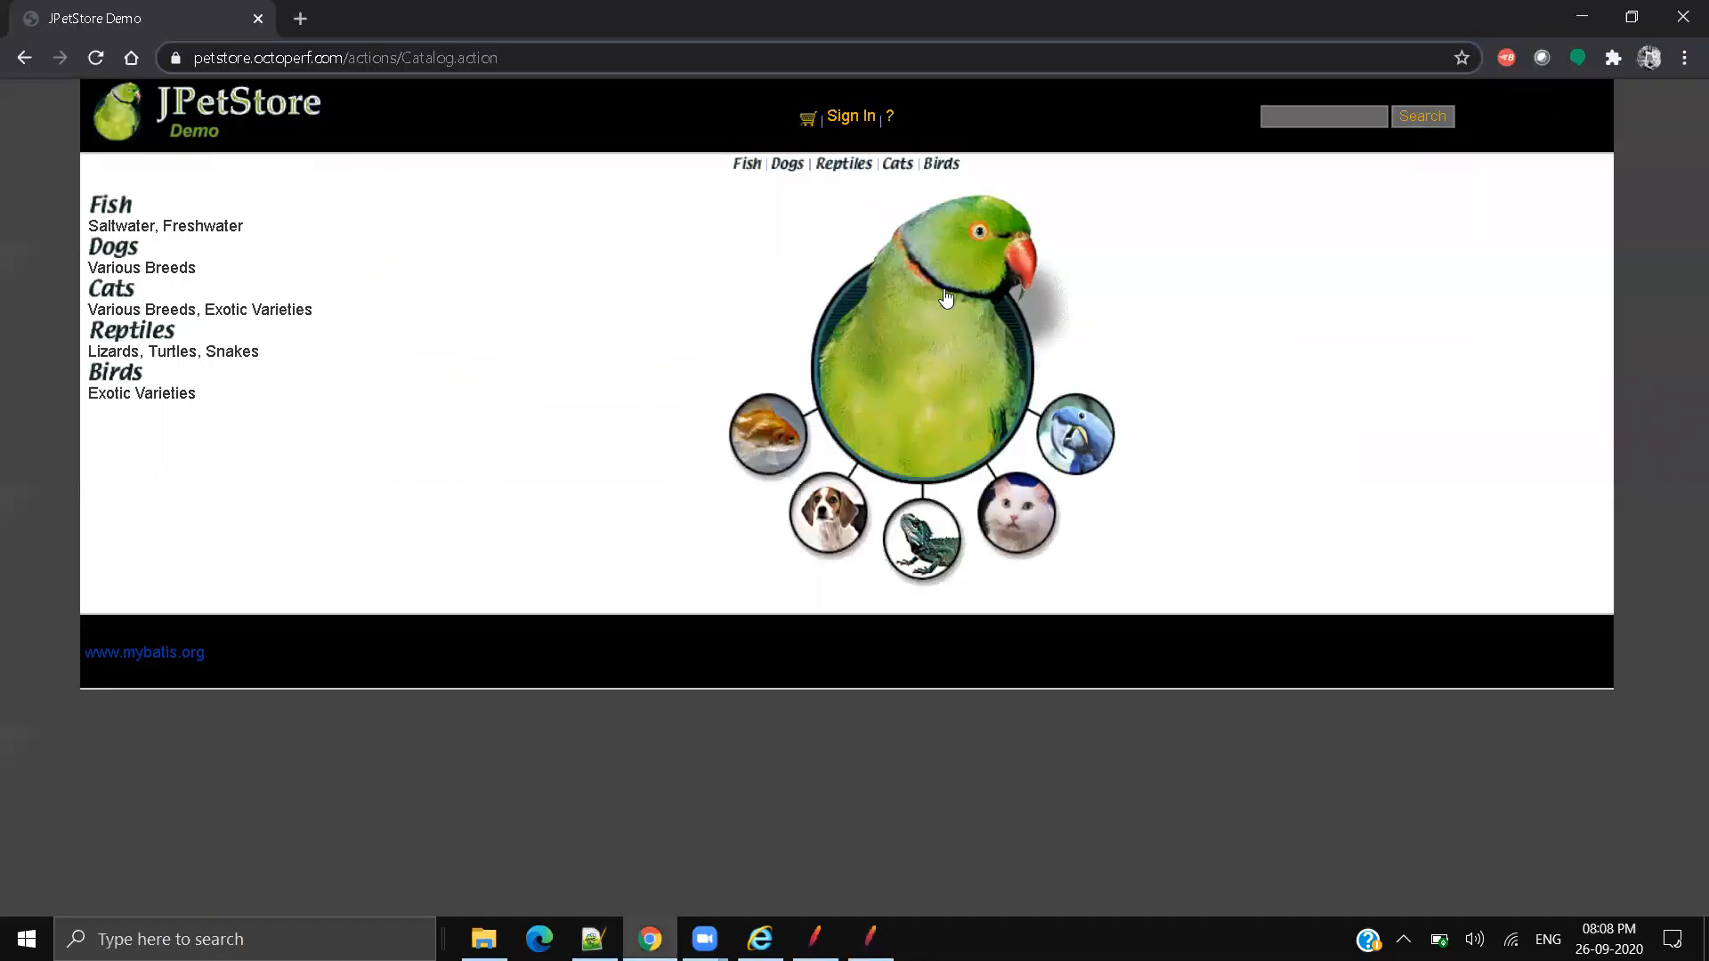
key("alt+Tab")
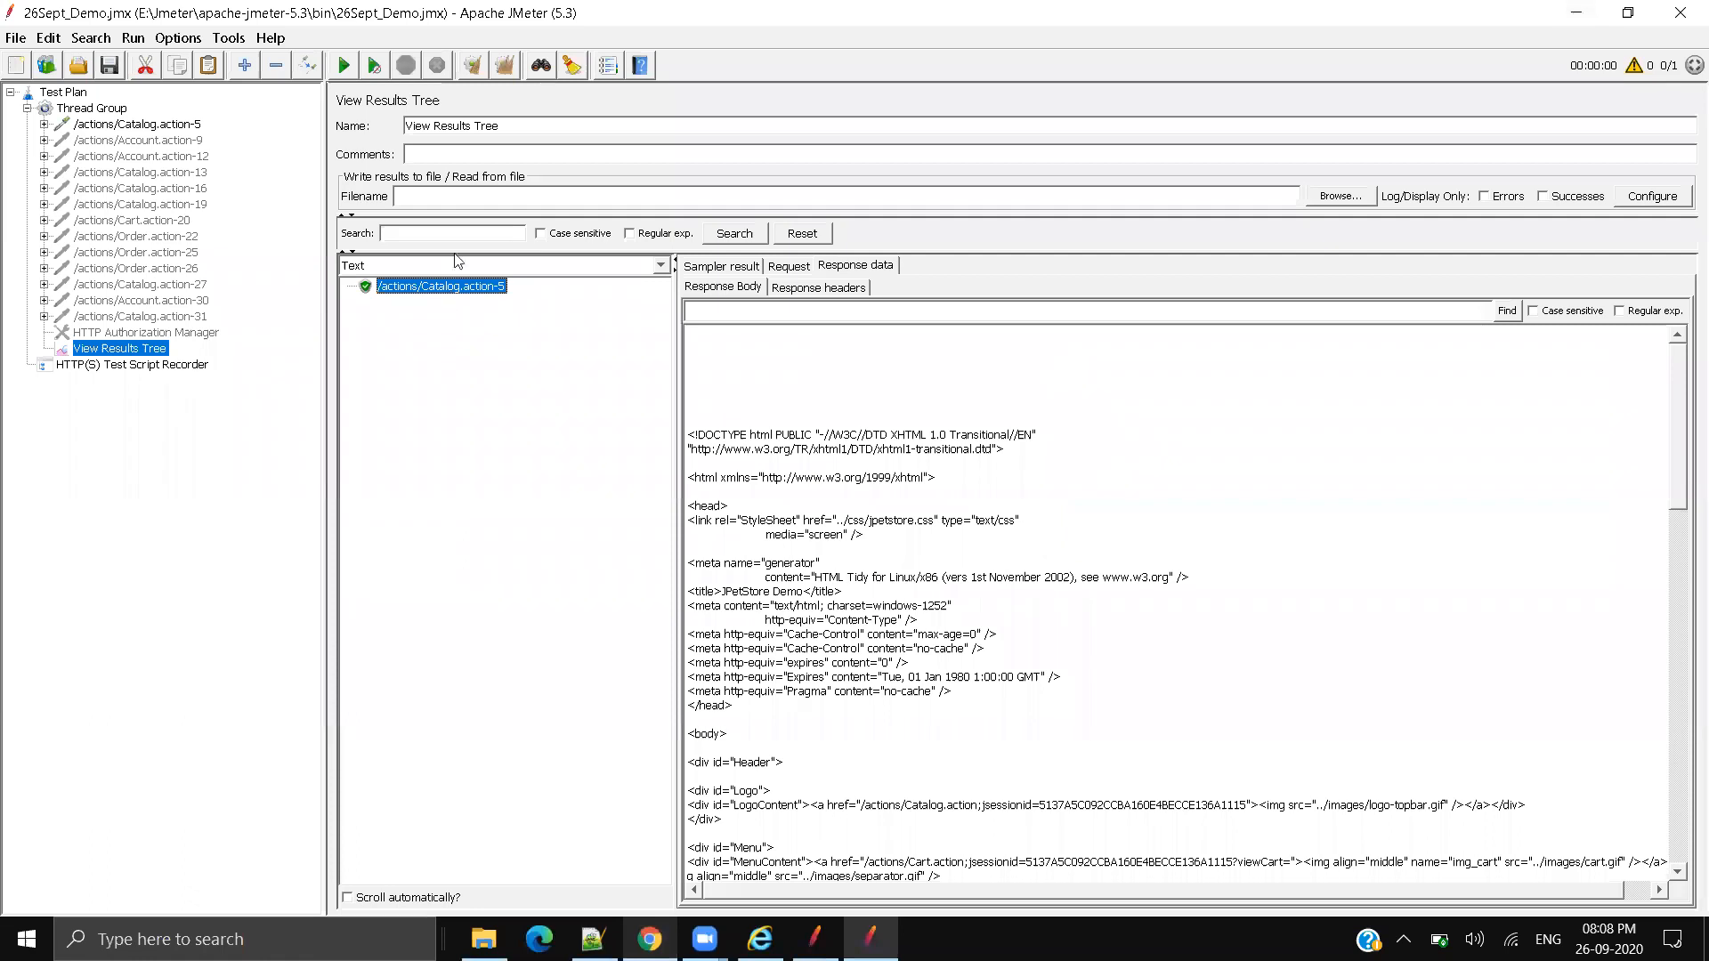
left_click(456, 260)
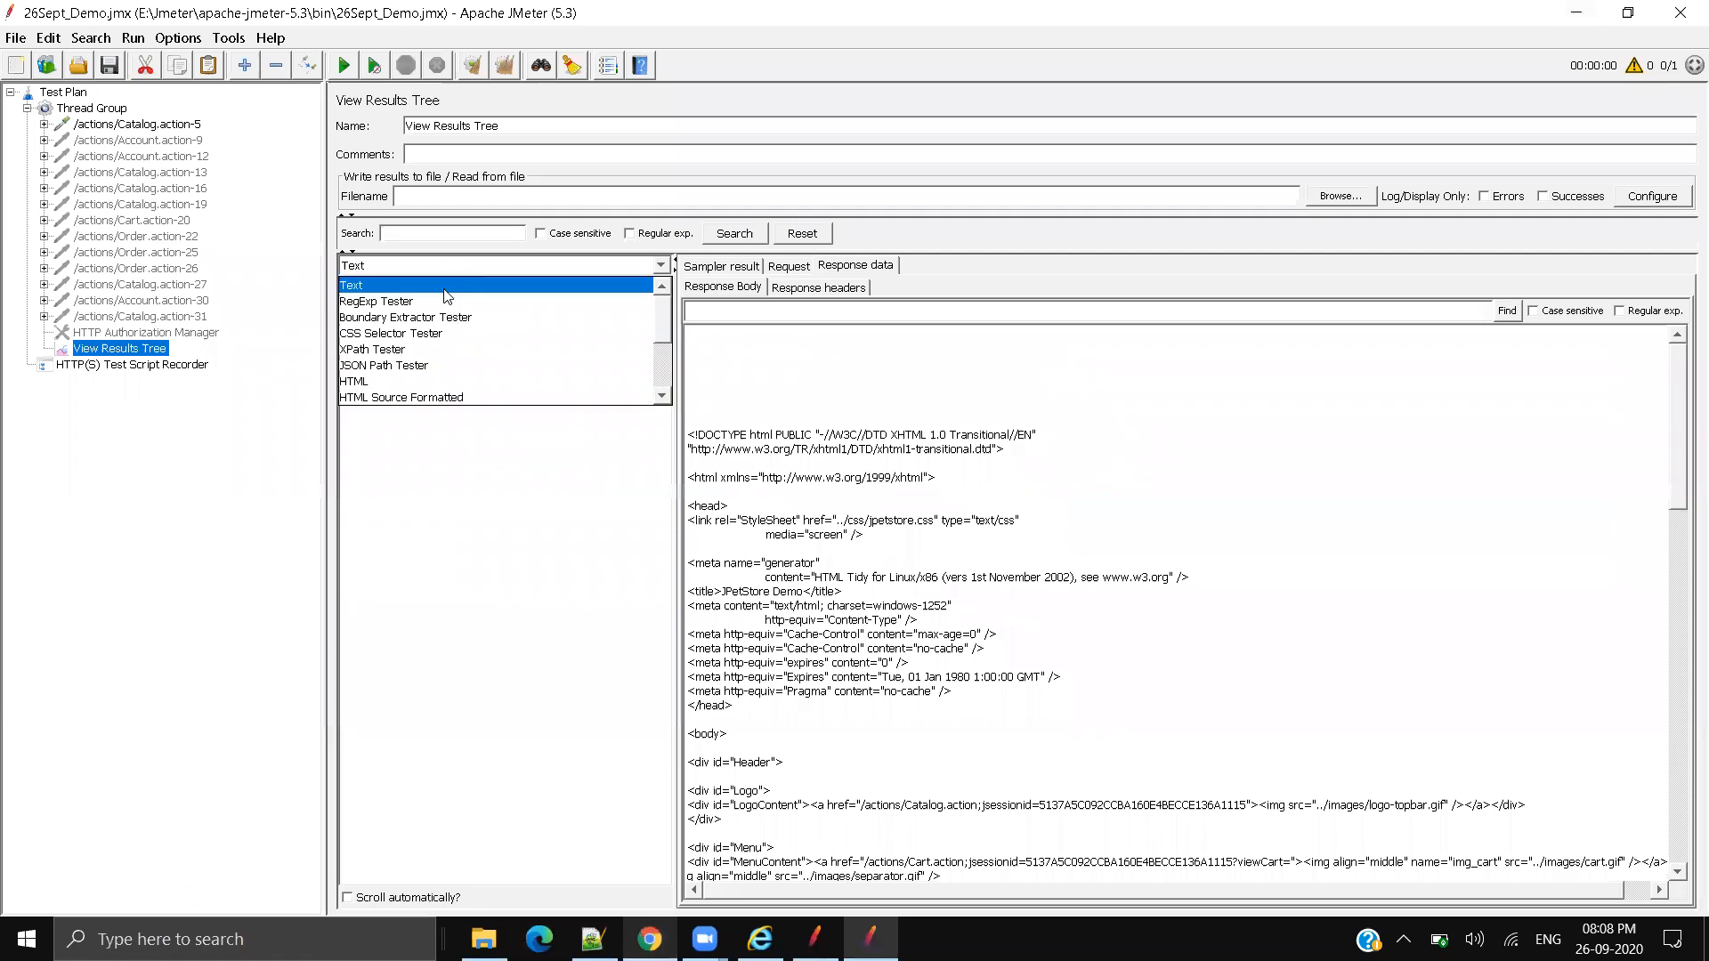
Step: Render the response as HTML, widen the results area, and locate the Saltwater, Freshwater line on the live page
left_click(395, 384)
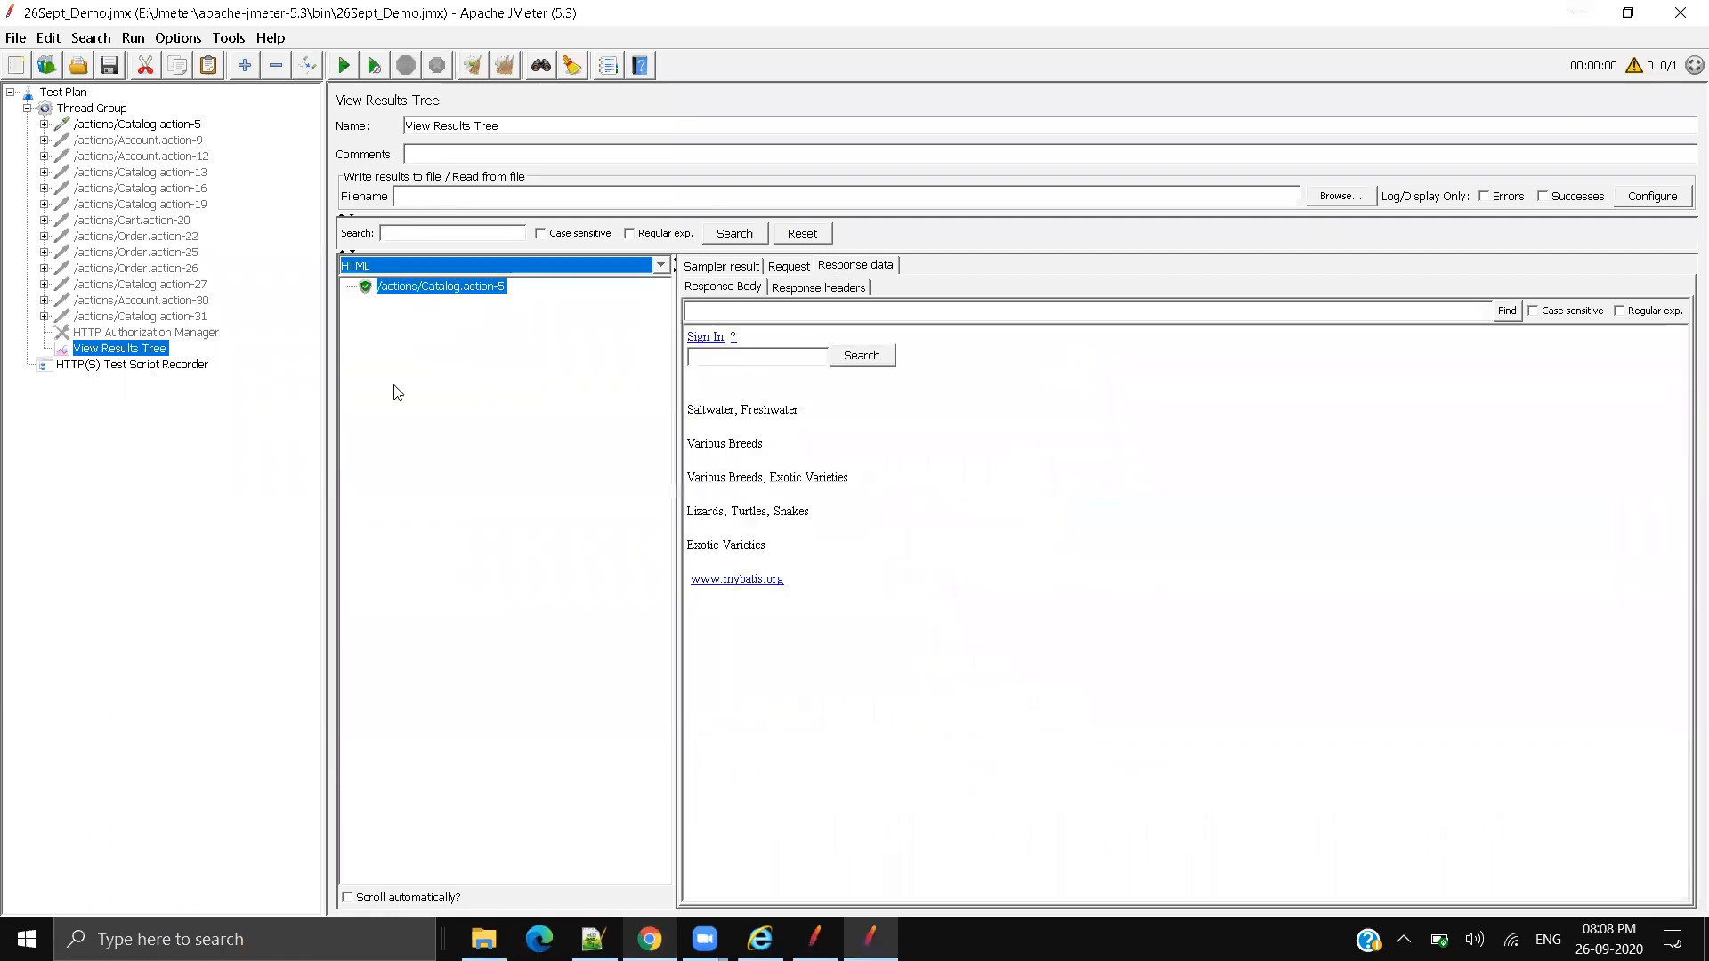
left_click_drag(321, 333, 249, 312)
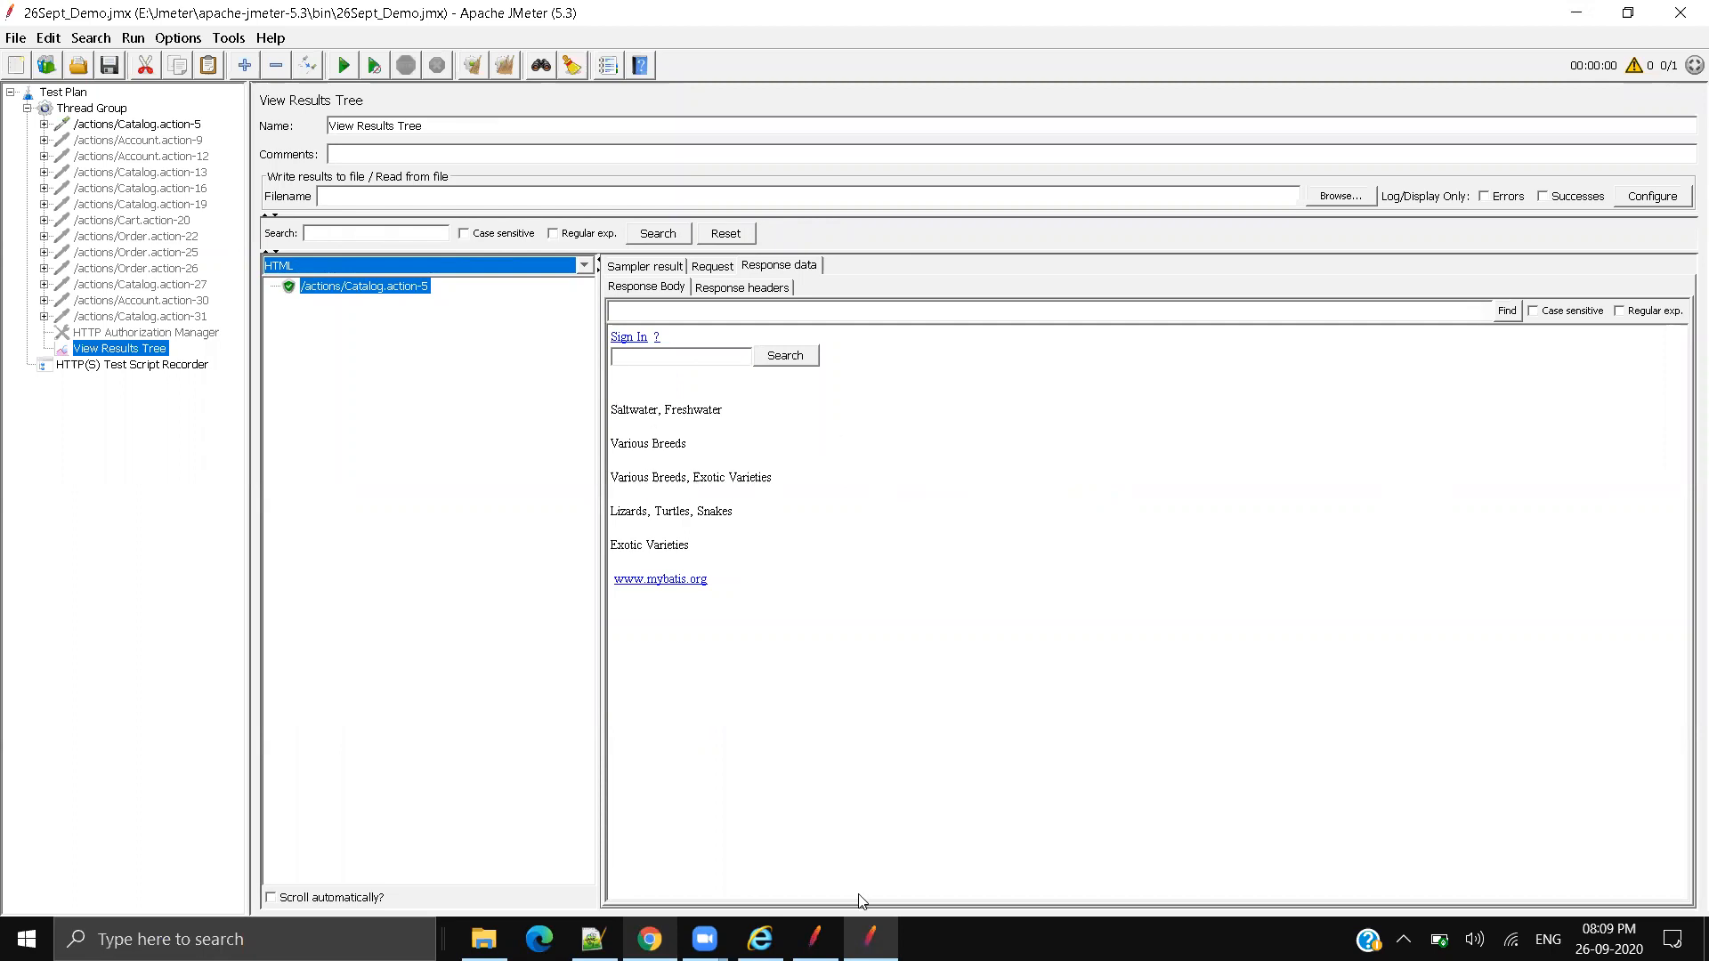
left_click(650, 939)
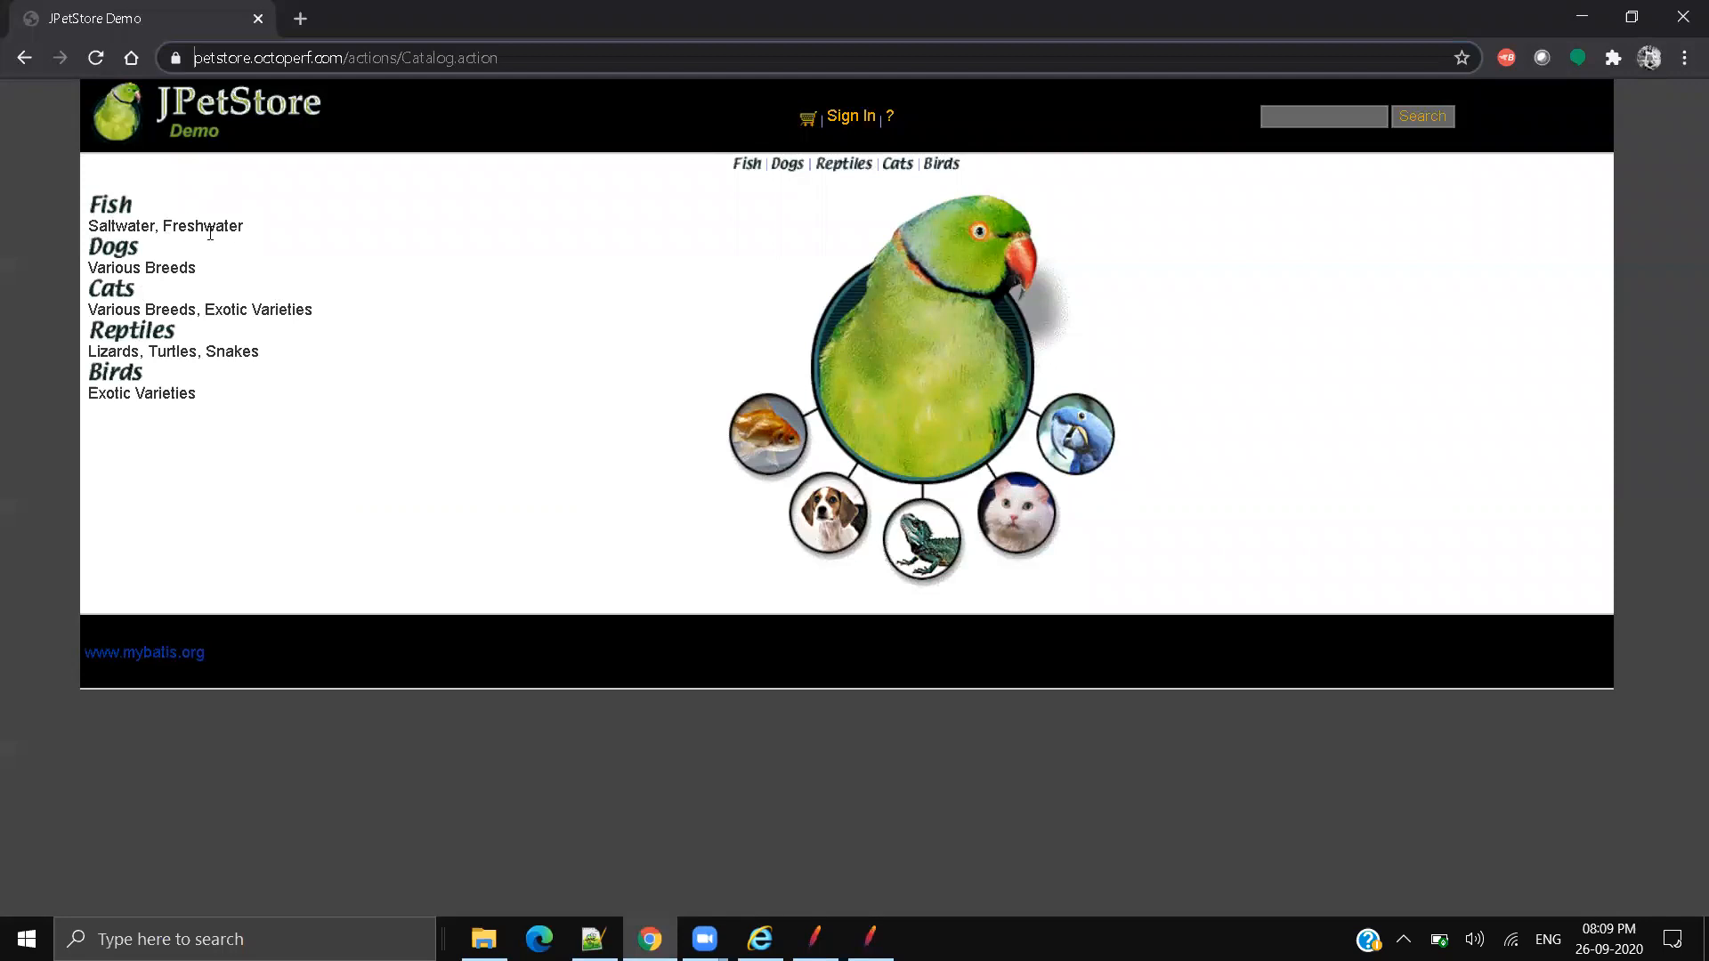
triple_click(210, 232)
key("alt+Tab")
Step: Compare the Various Breeds, Cats and Sign In text between the rendered response and the live site
left_click_drag(623, 439, 714, 450)
key("alt+Tab")
left_click_drag(331, 314, 133, 312)
key("alt+Tab")
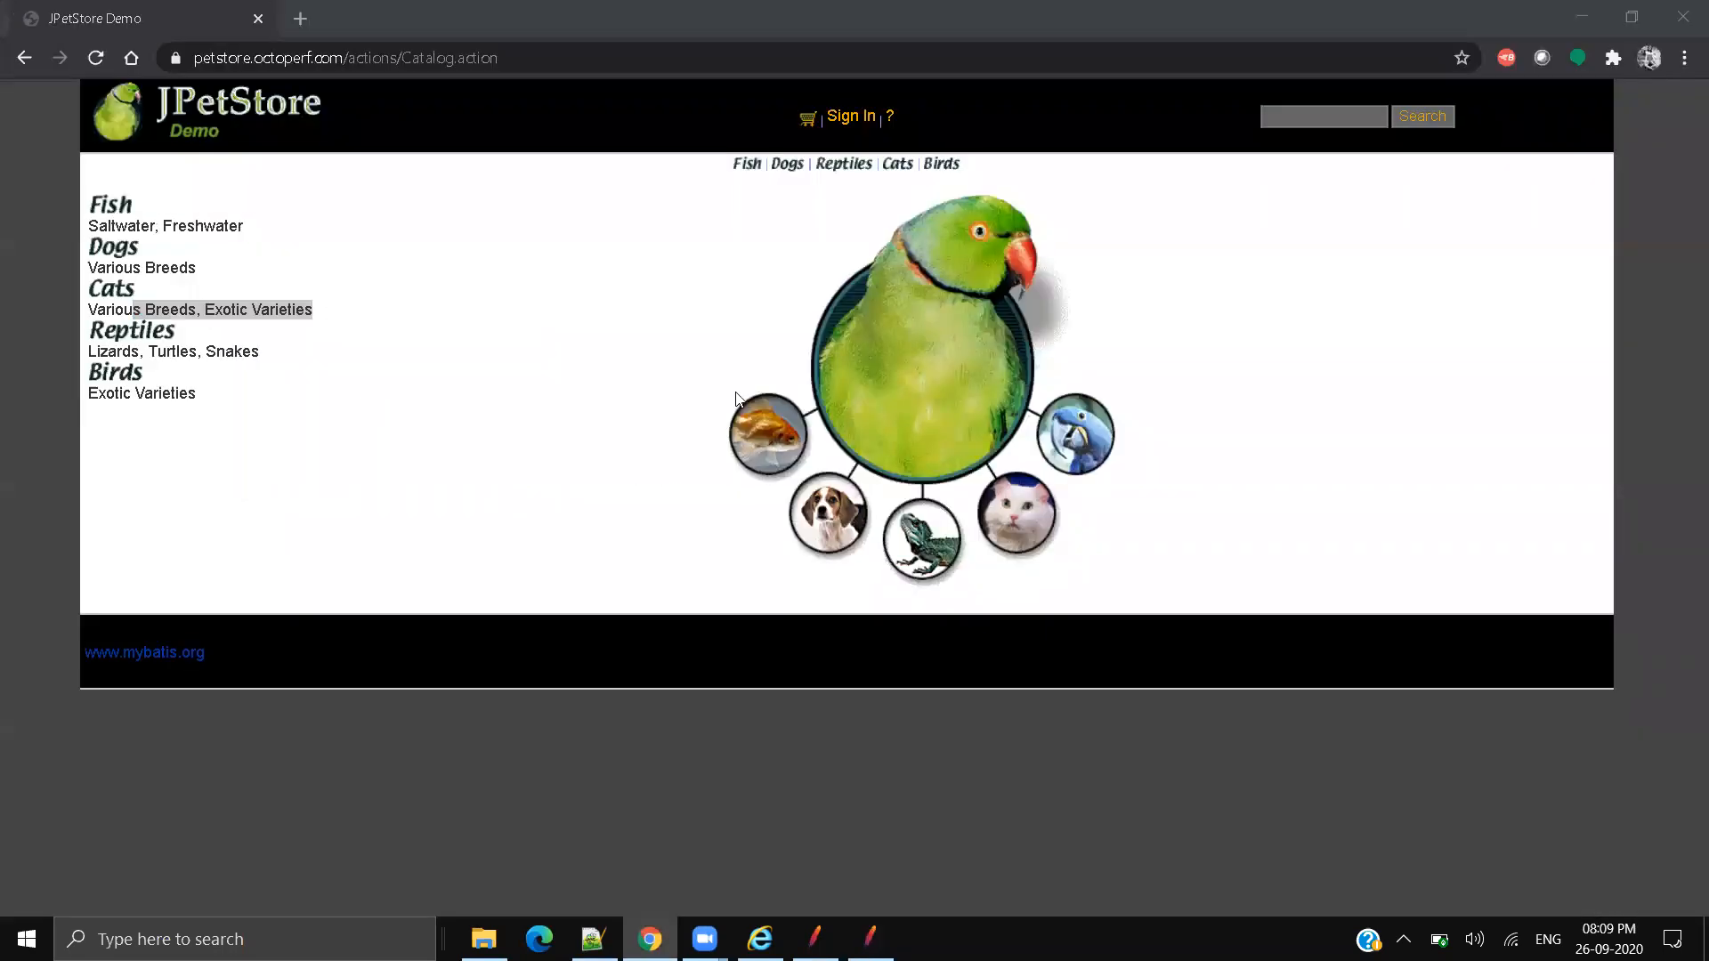
left_click_drag(664, 339, 565, 337)
key("alt+Tab")
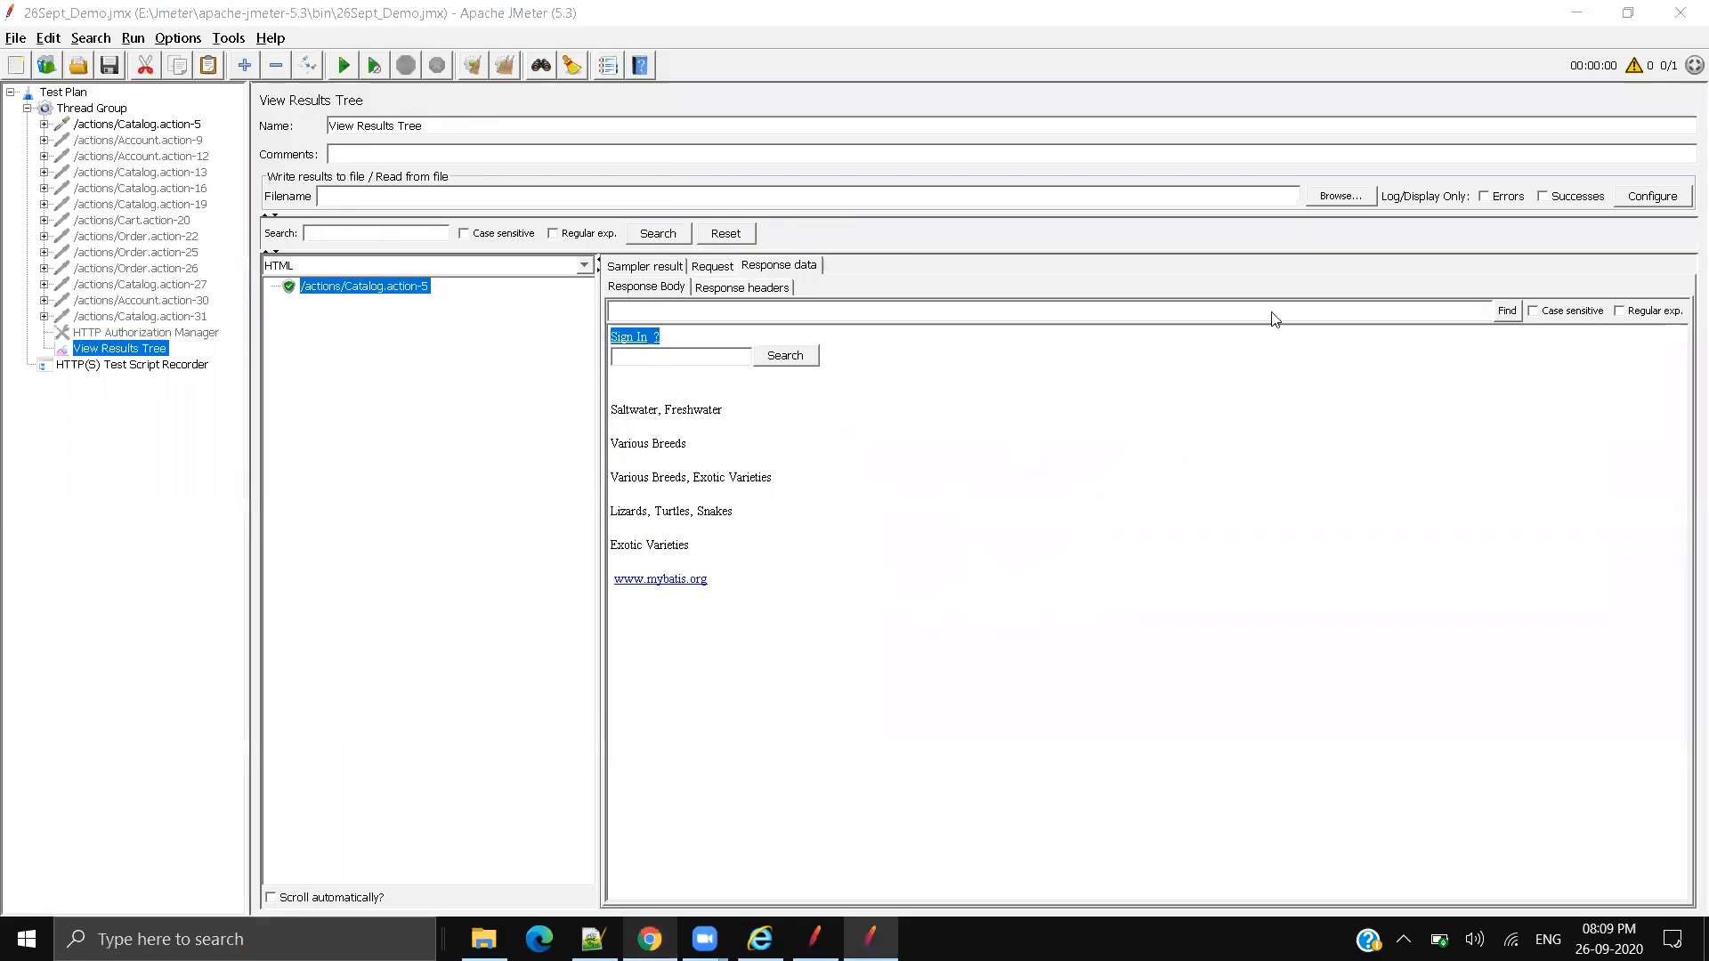
left_click(1323, 117)
key("alt+Tab")
key("alt+Tab")
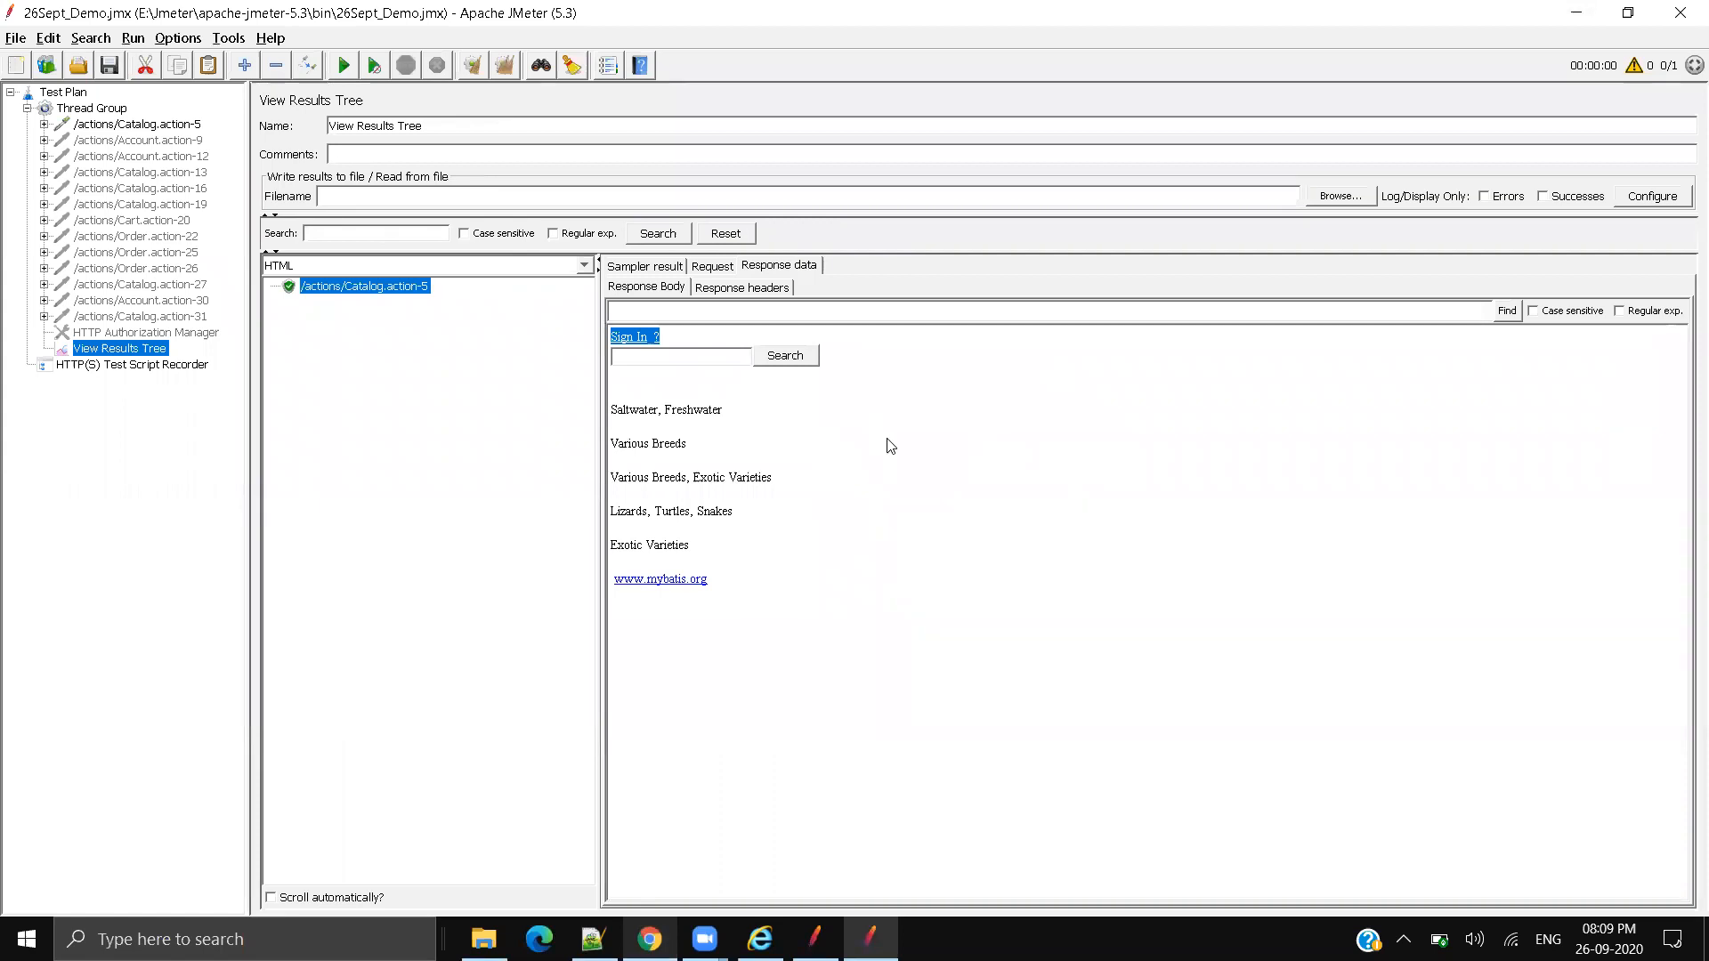
left_click(731, 335)
Step: Sign in to JPetStore with the saved demo username and its password, dismissing Chrome's password warning
key("alt+Tab")
left_click(848, 118)
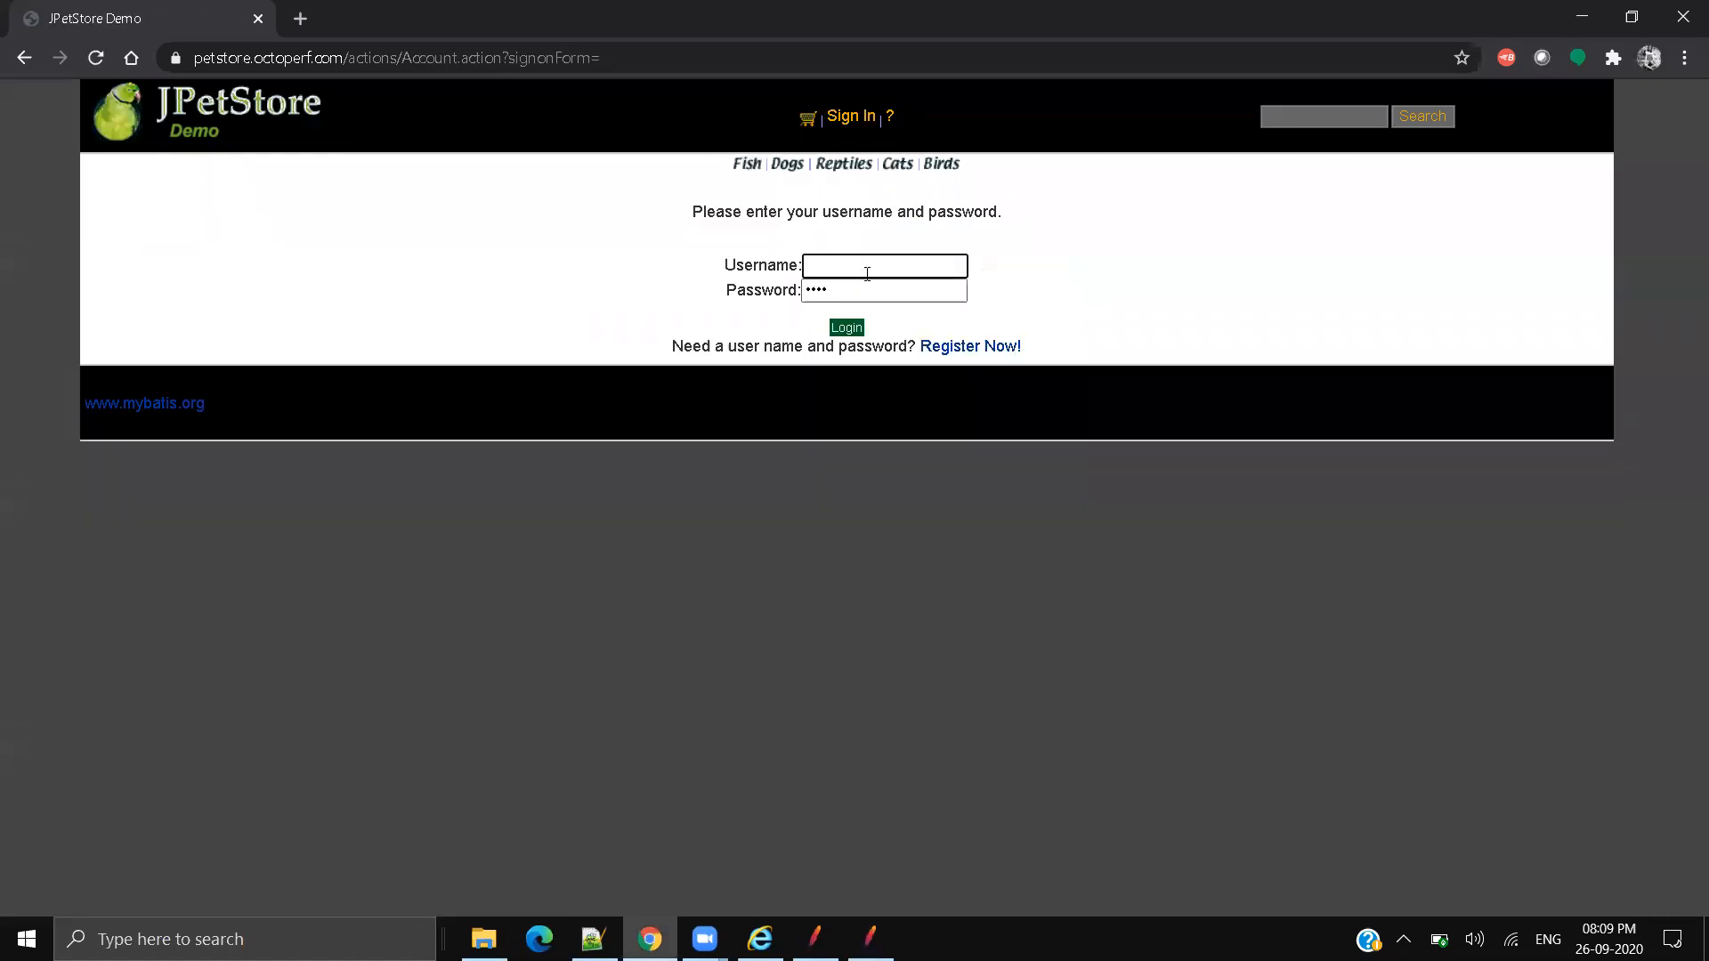
left_click(865, 267)
type("user")
key("Down")
key("Return")
key("Tab")
type("••")
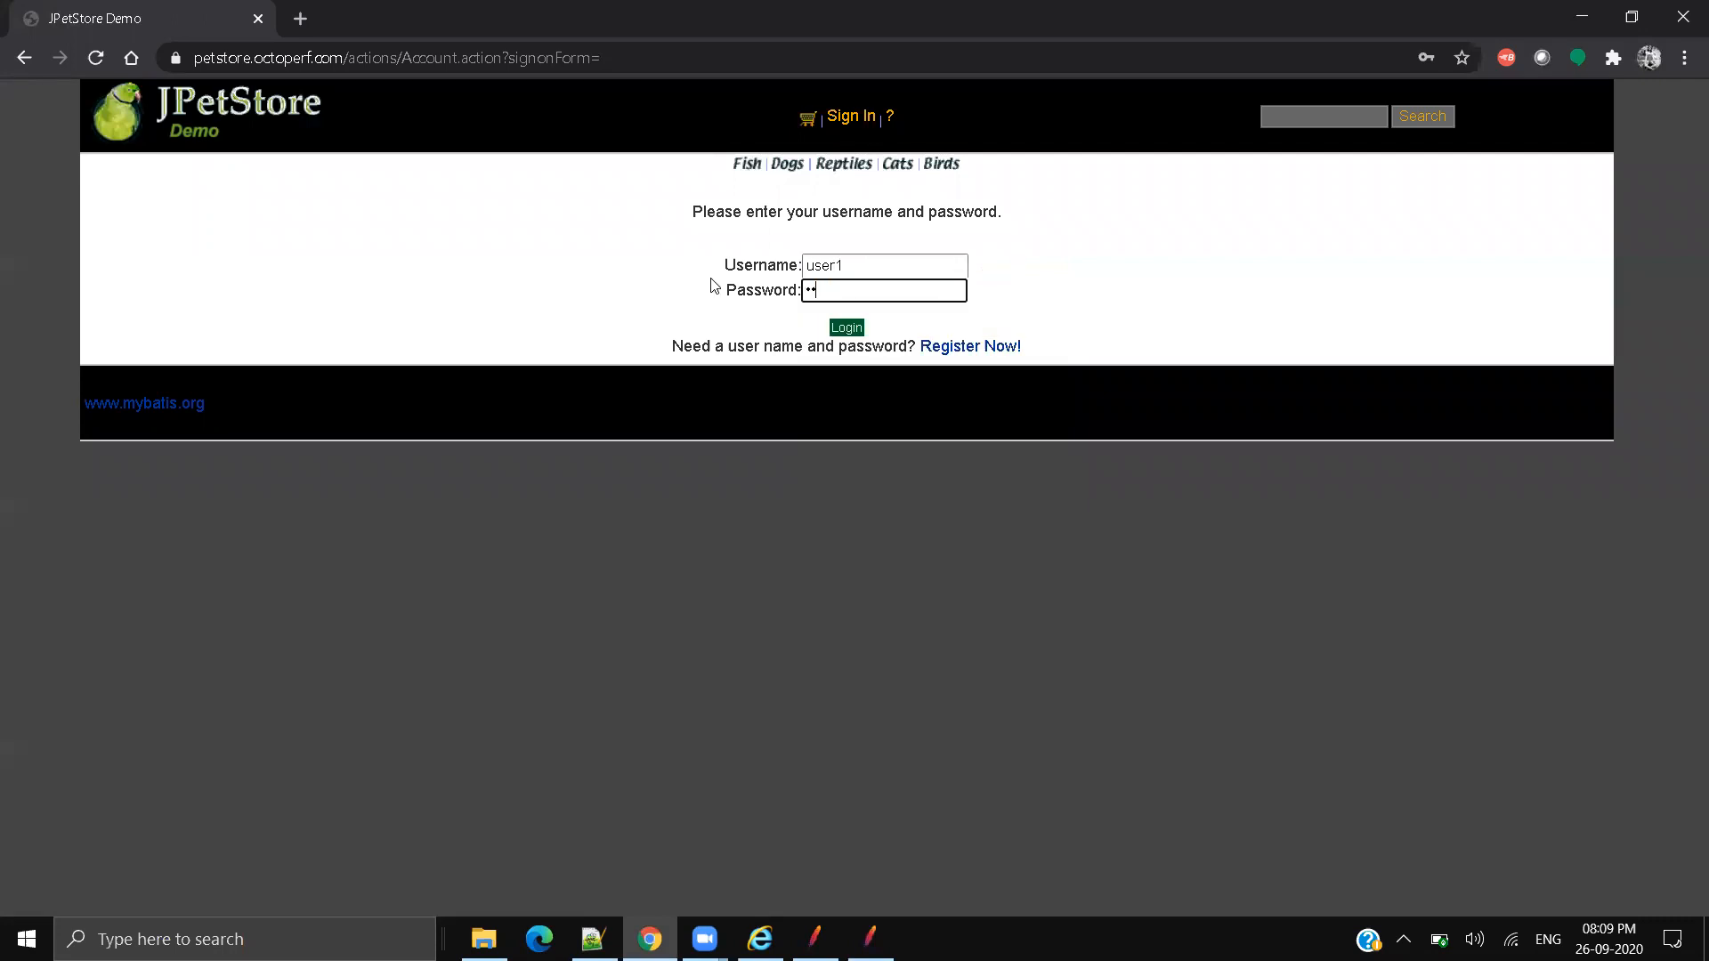
left_click(846, 328)
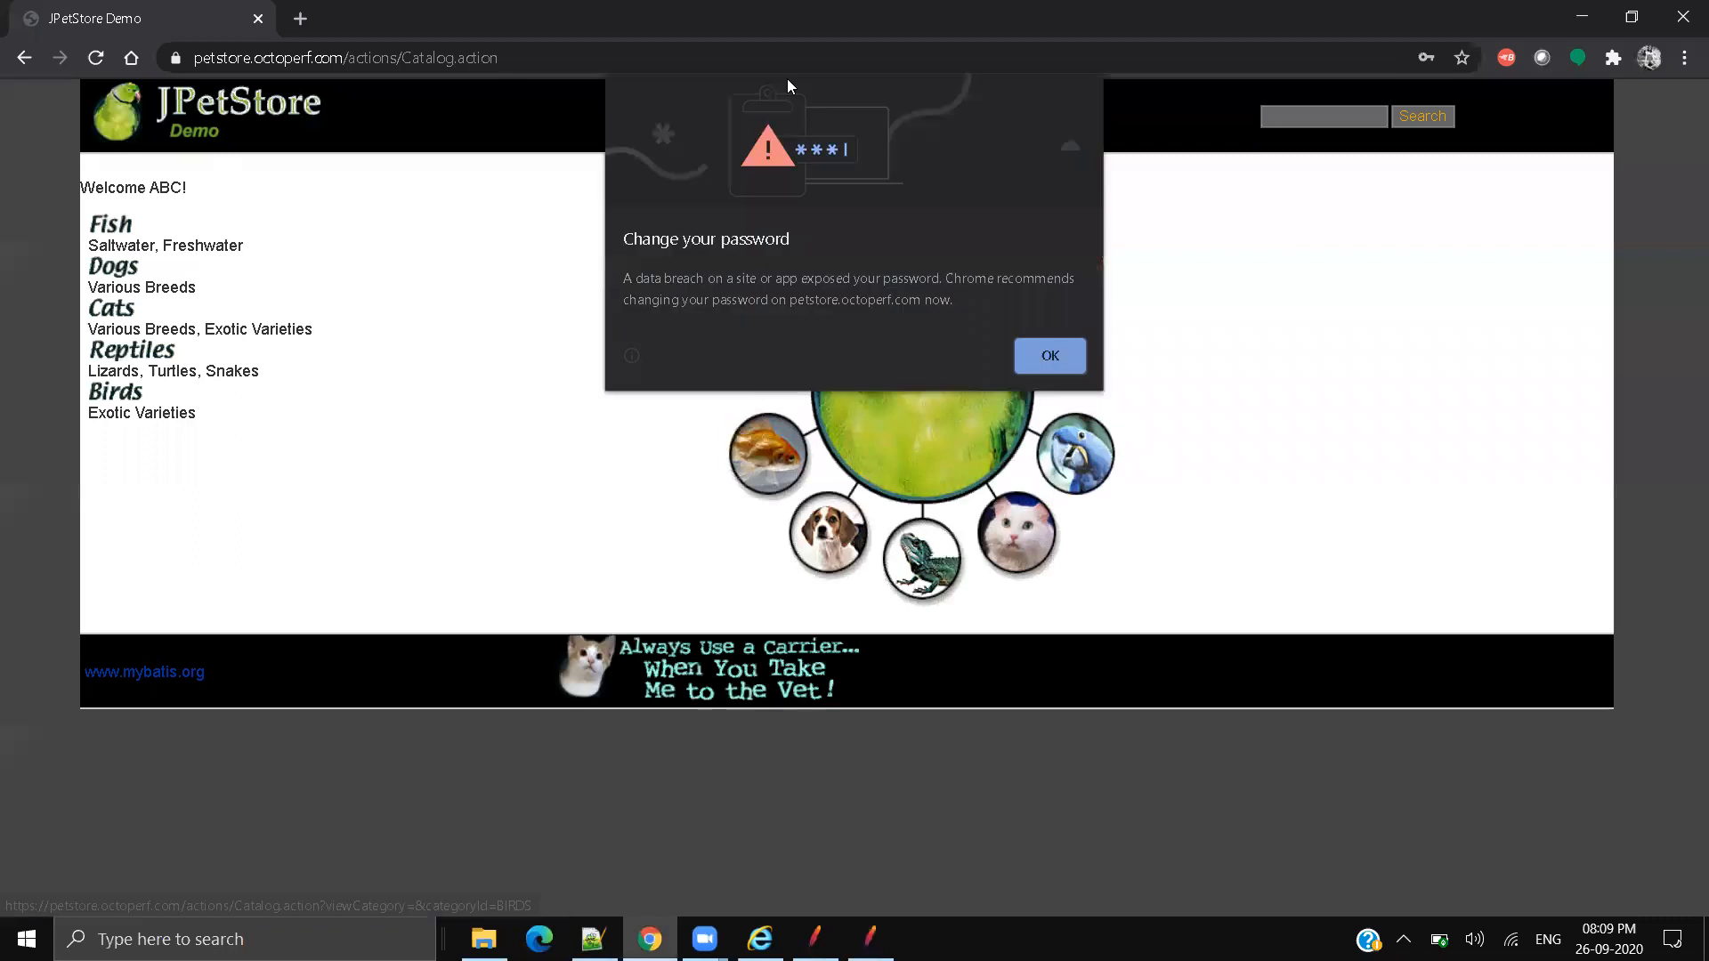
left_click(1059, 360)
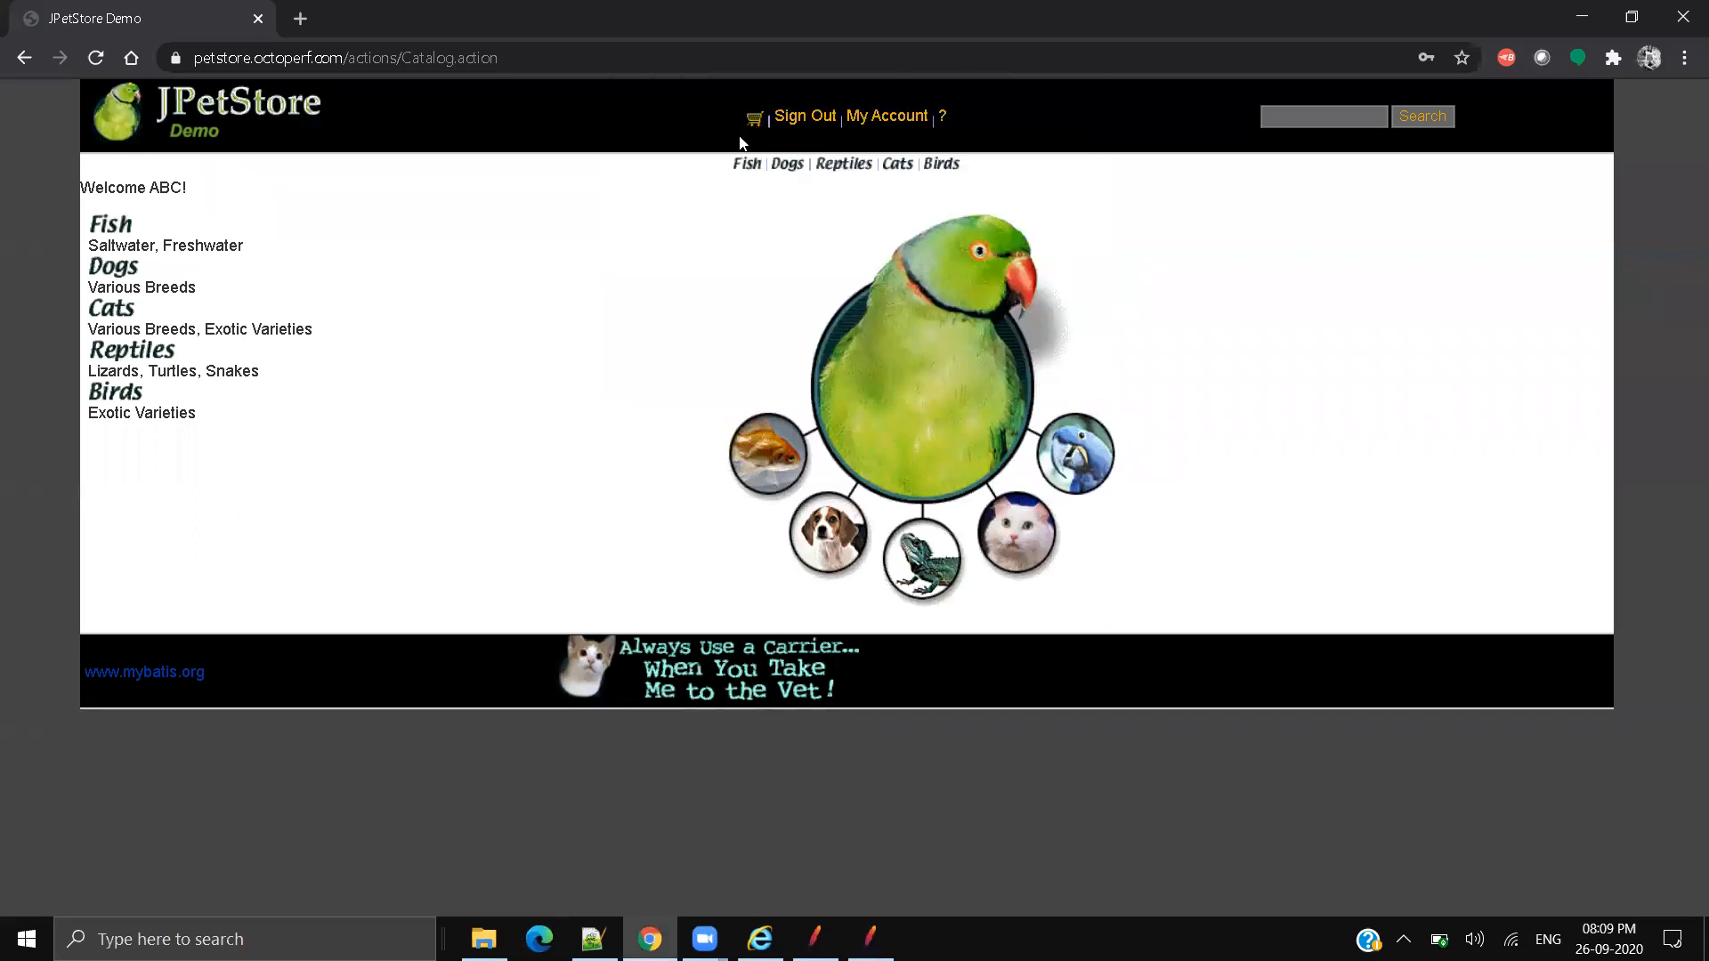
Step: Check the welcome greeting and account links in the page header
left_click_drag(739, 142, 1068, 128)
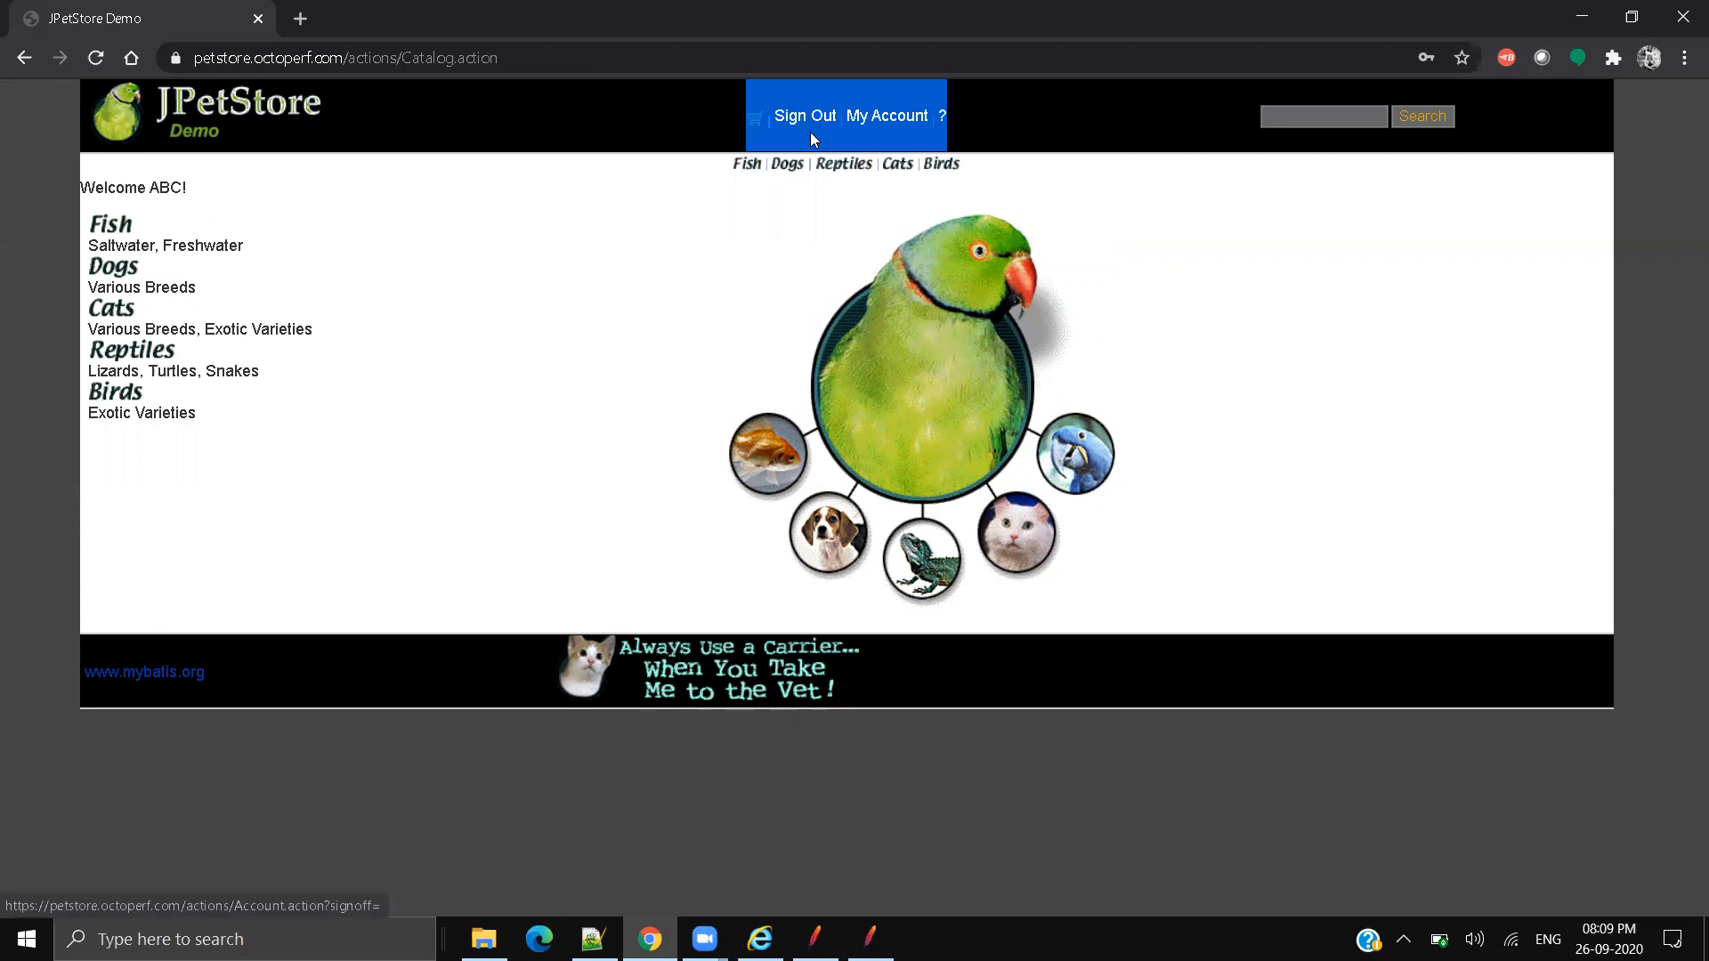
left_click(1340, 336)
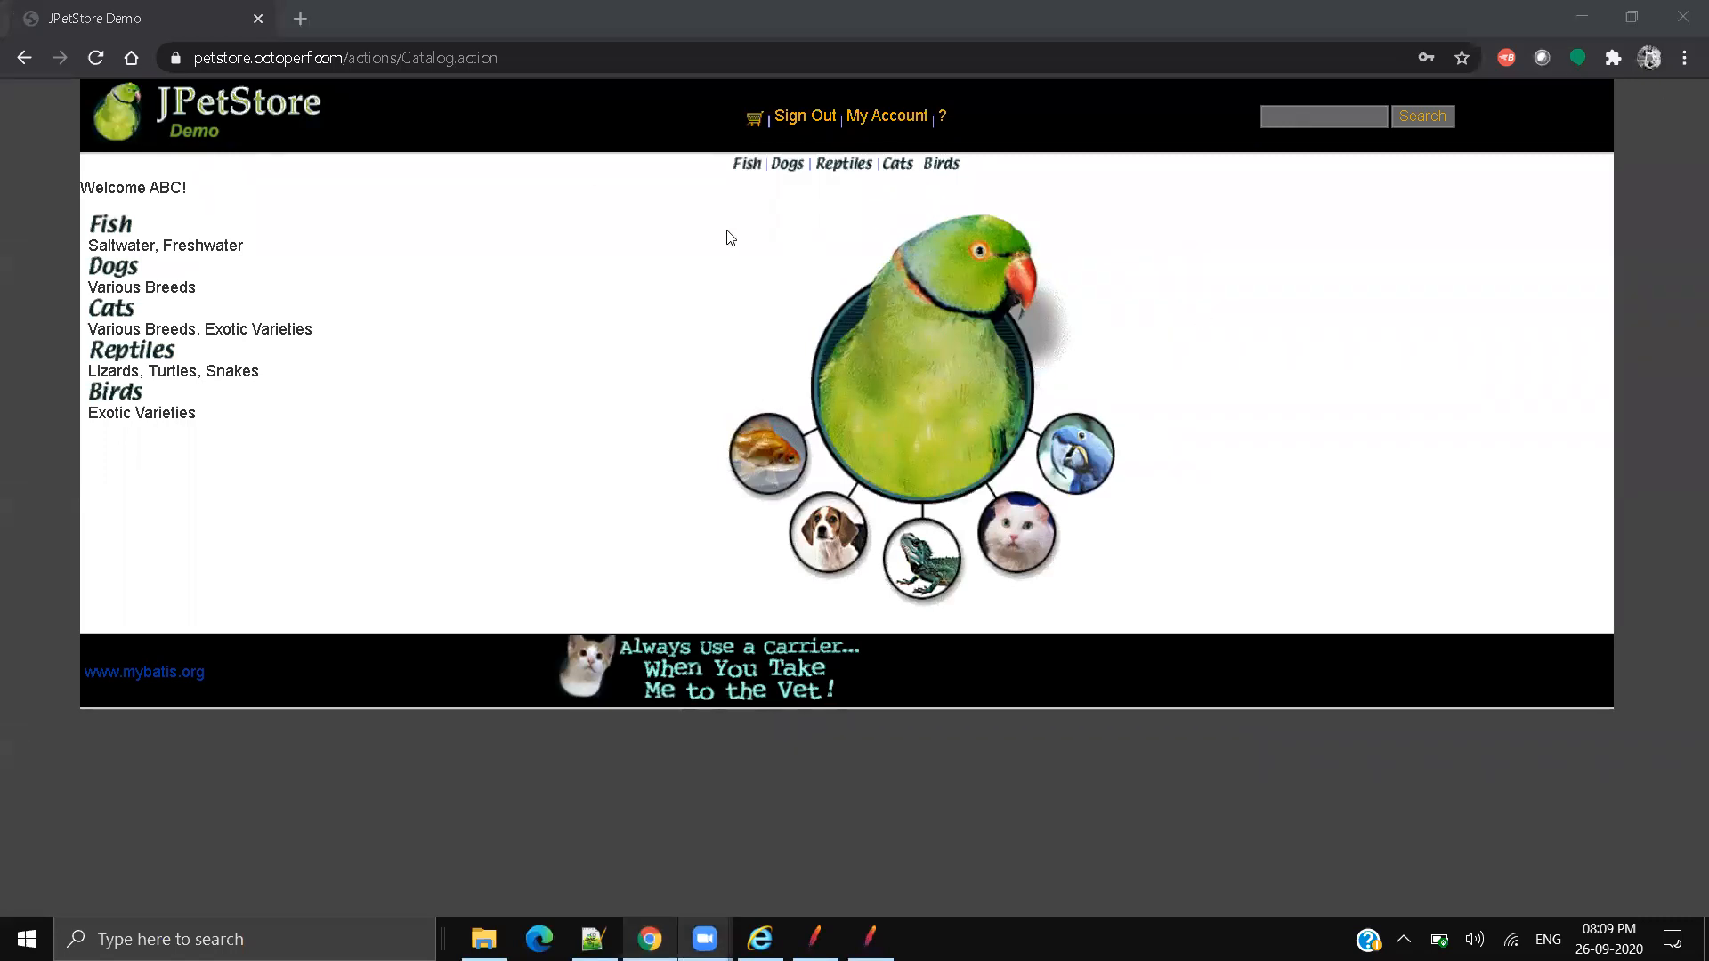
left_click(762, 221)
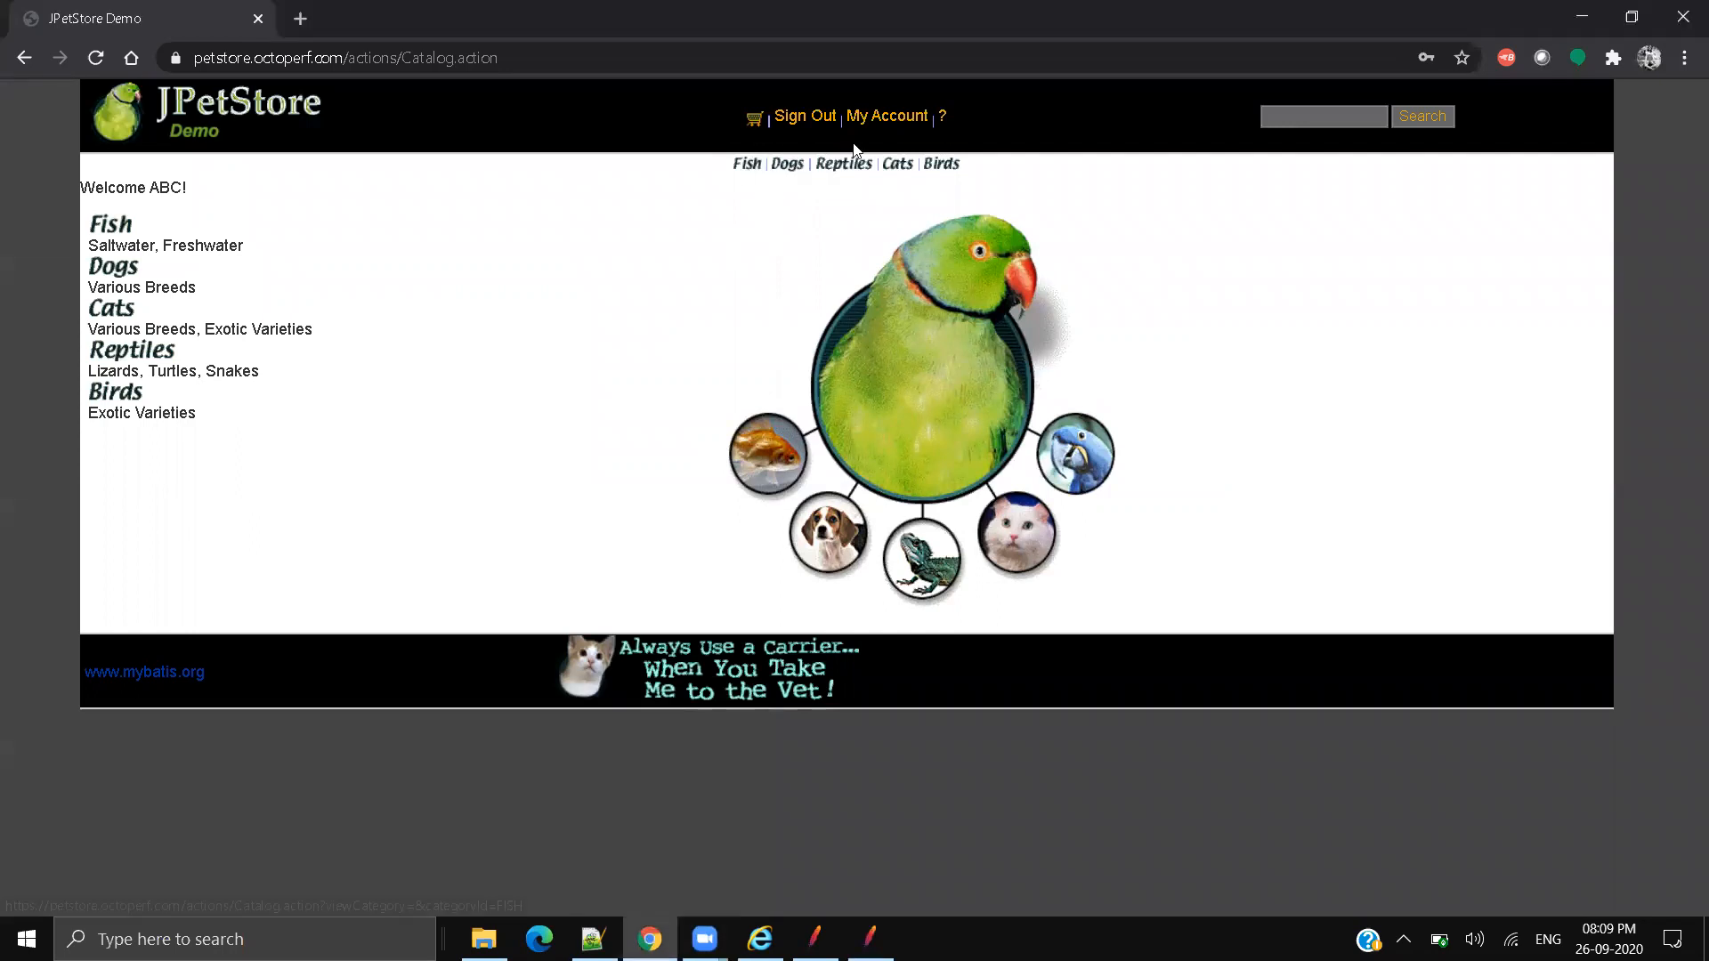
Step: Re-enable Account.action-9, Account.action-12 and Catalog.action-13, review the login POST parameters, then clear all results
left_click(1582, 17)
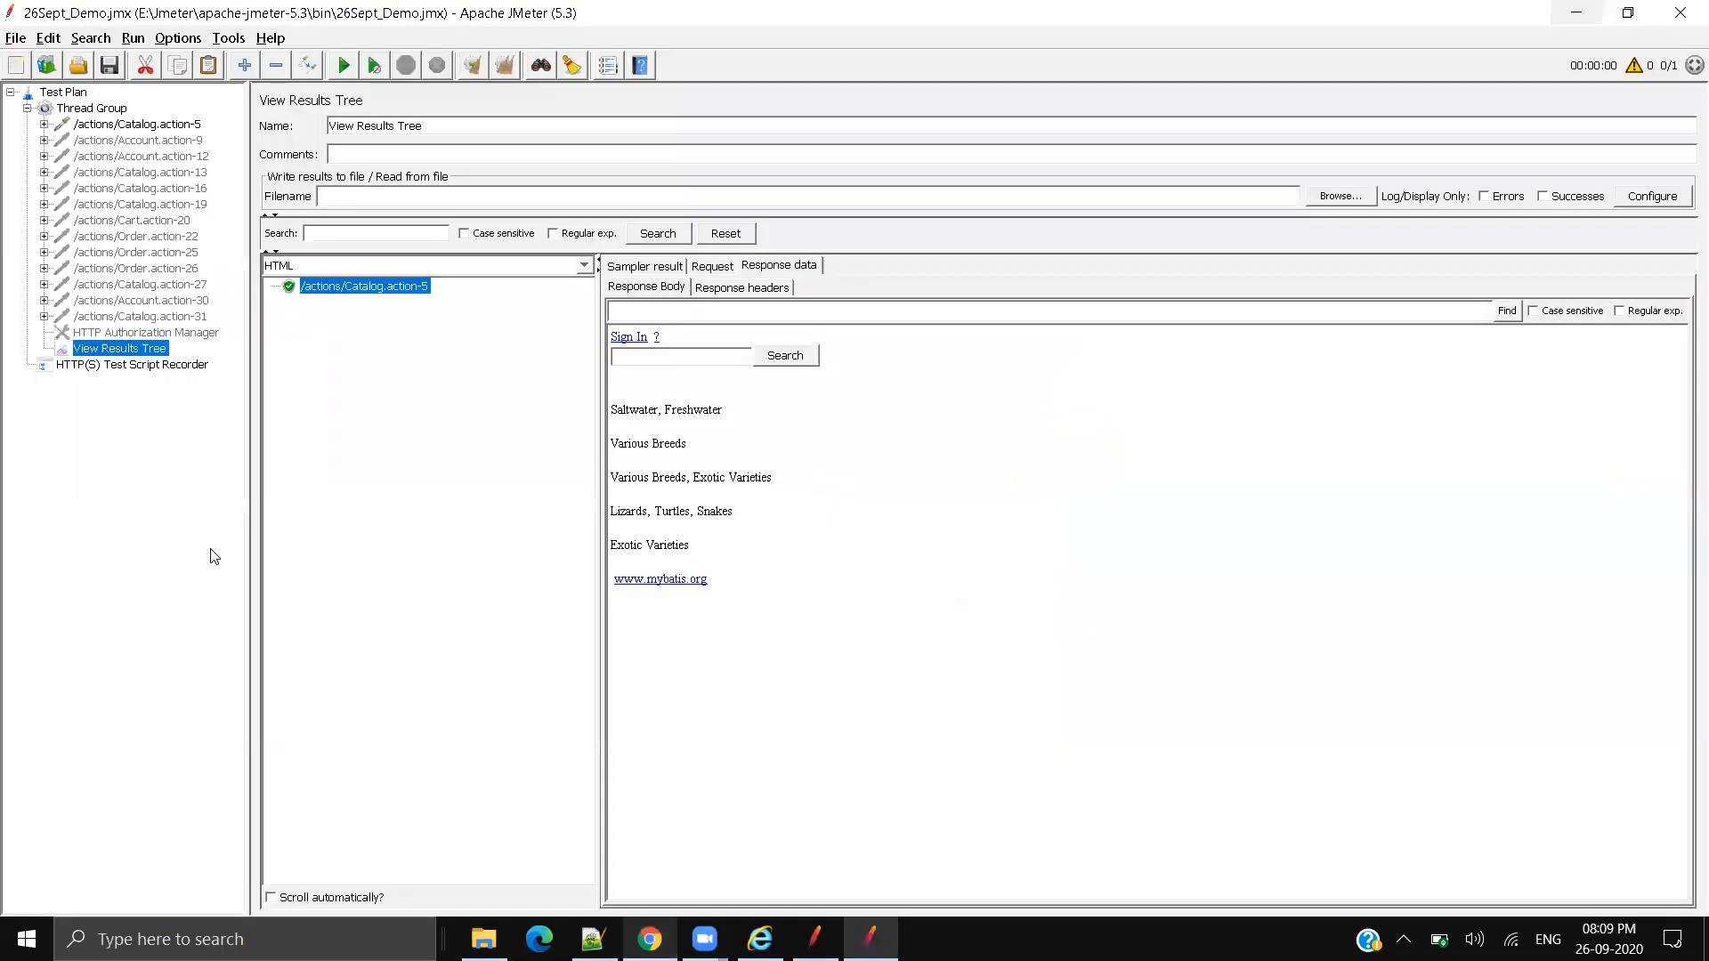
left_click(166, 140)
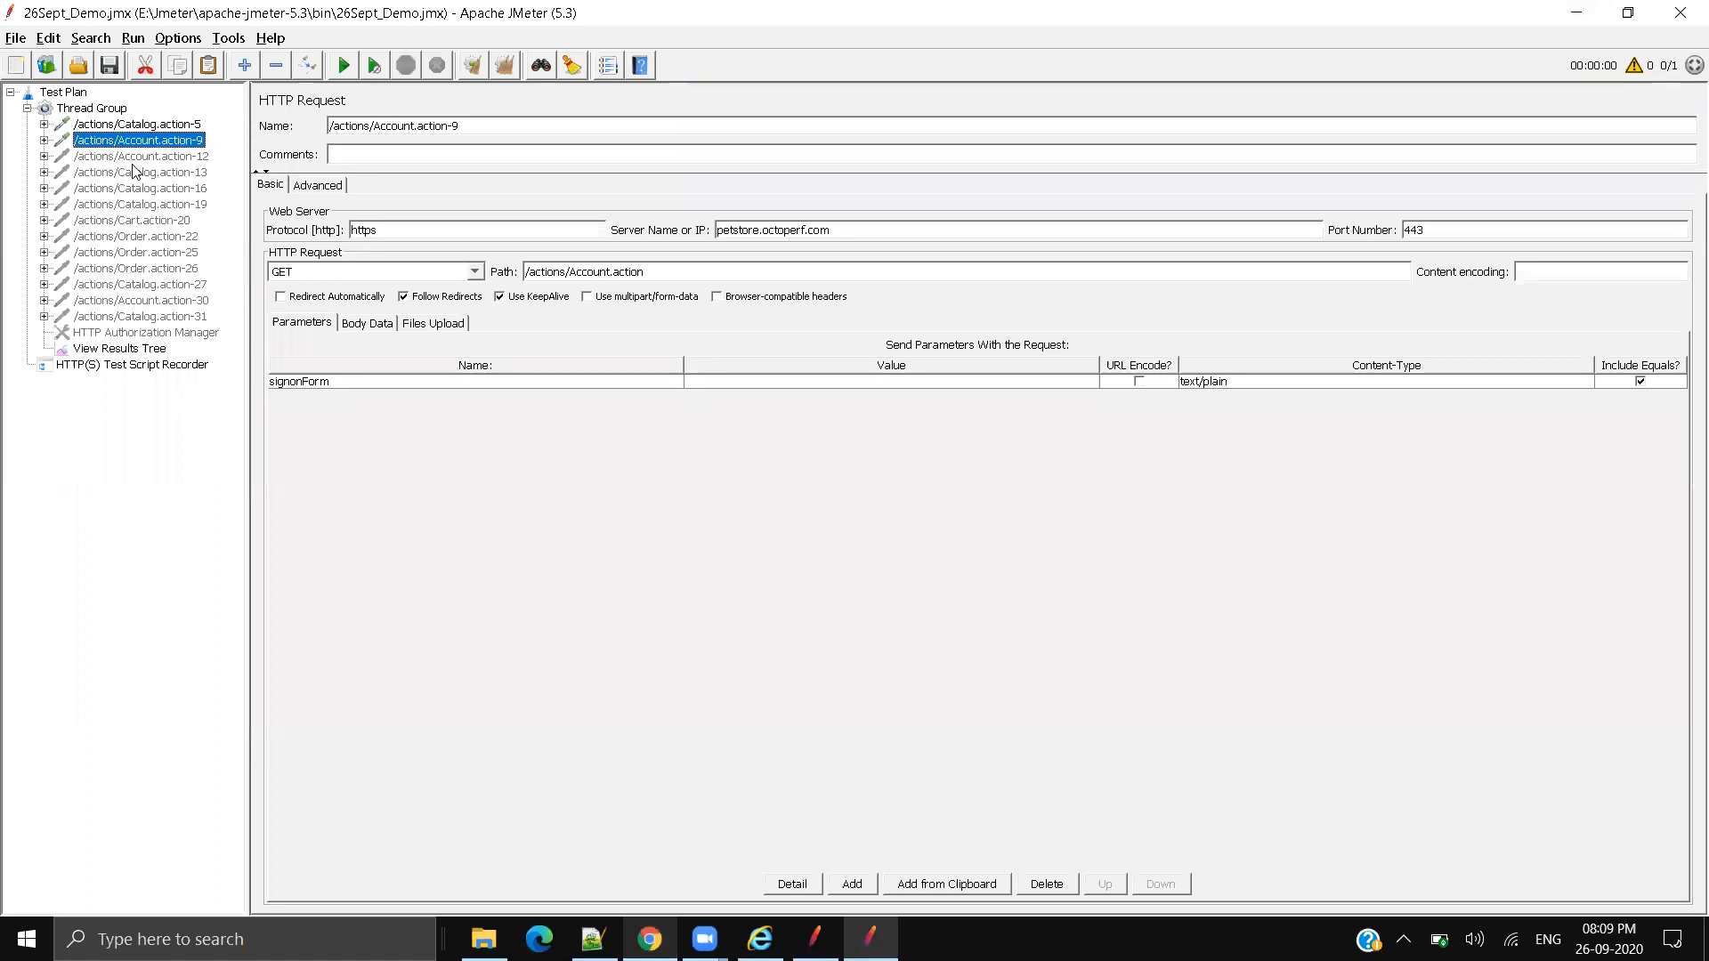
key("Down")
left_click(715, 396)
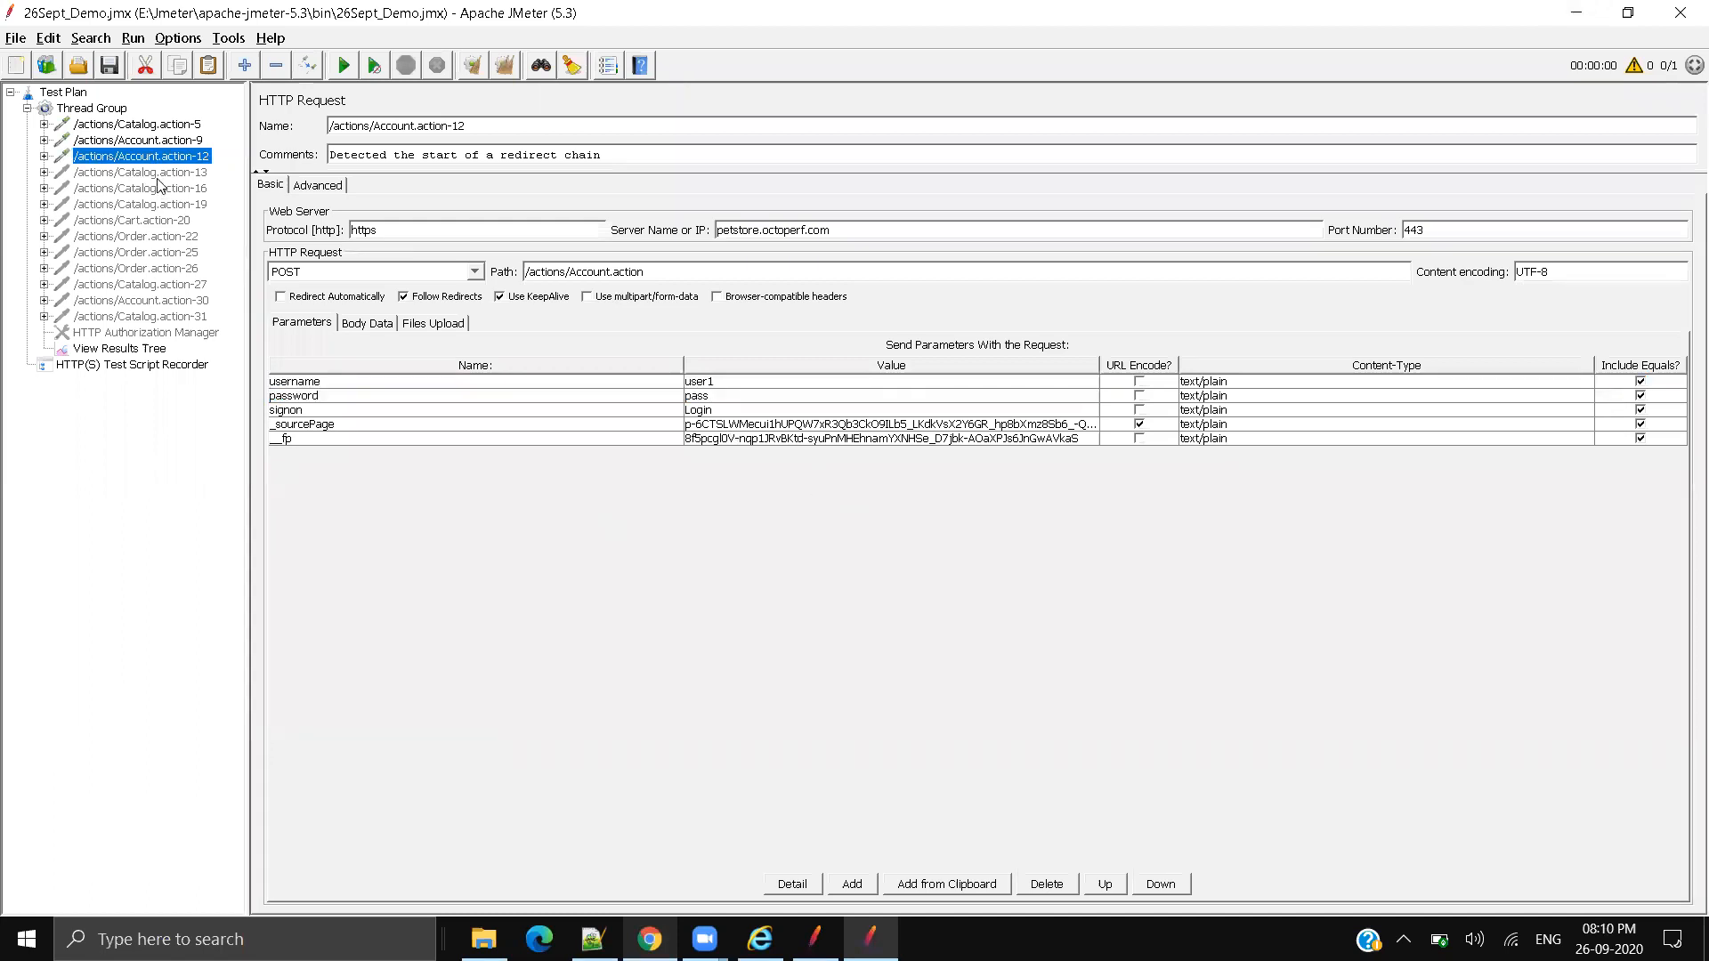
key("Down")
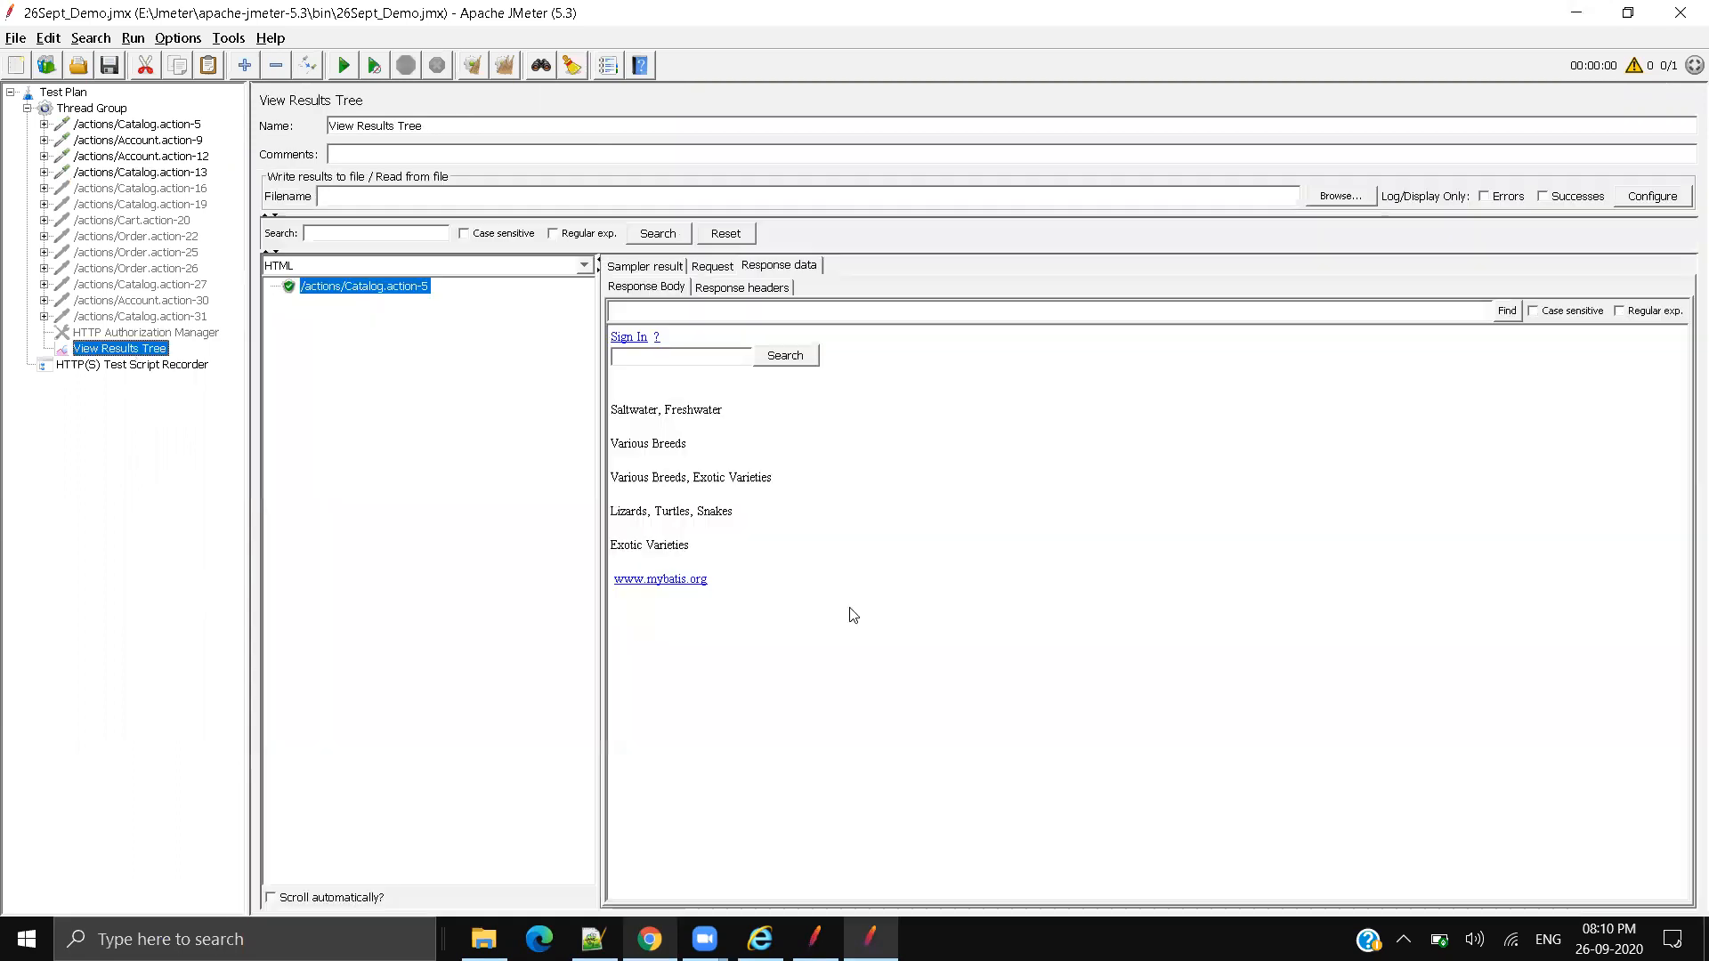
left_click(132, 349)
left_click(507, 65)
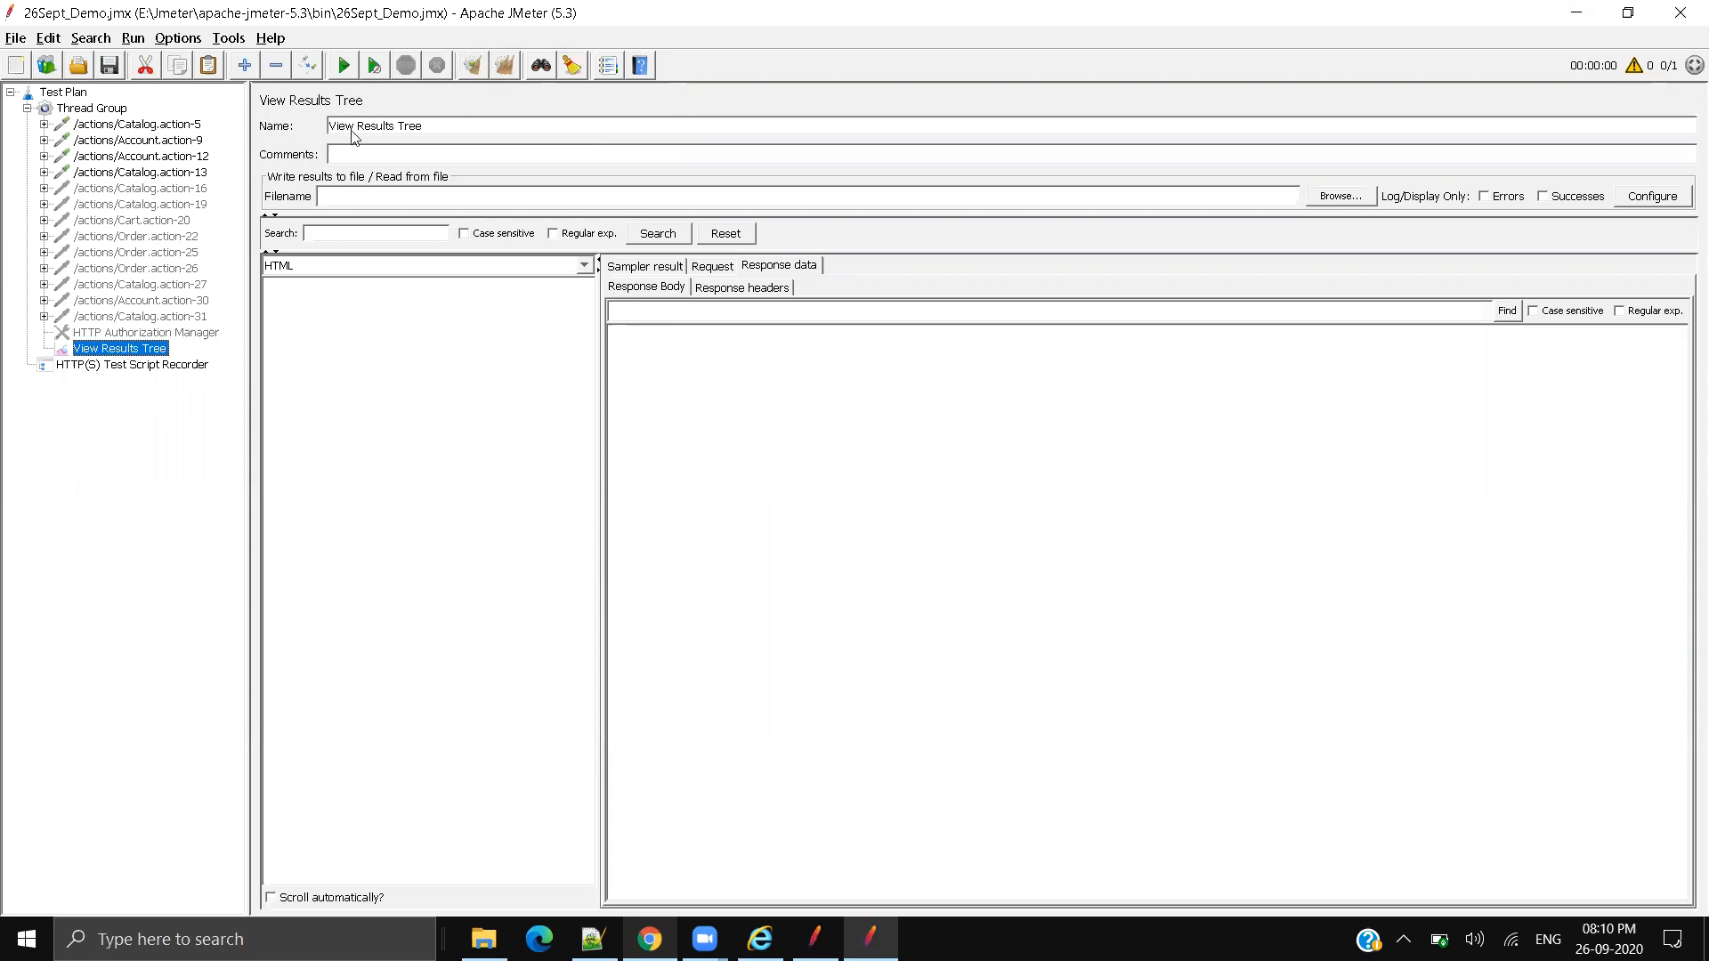
Step: Clear results, run the plan, and view the rendered Catalog.action-5 response among four successful results
left_click_drag(458, 131, 320, 130)
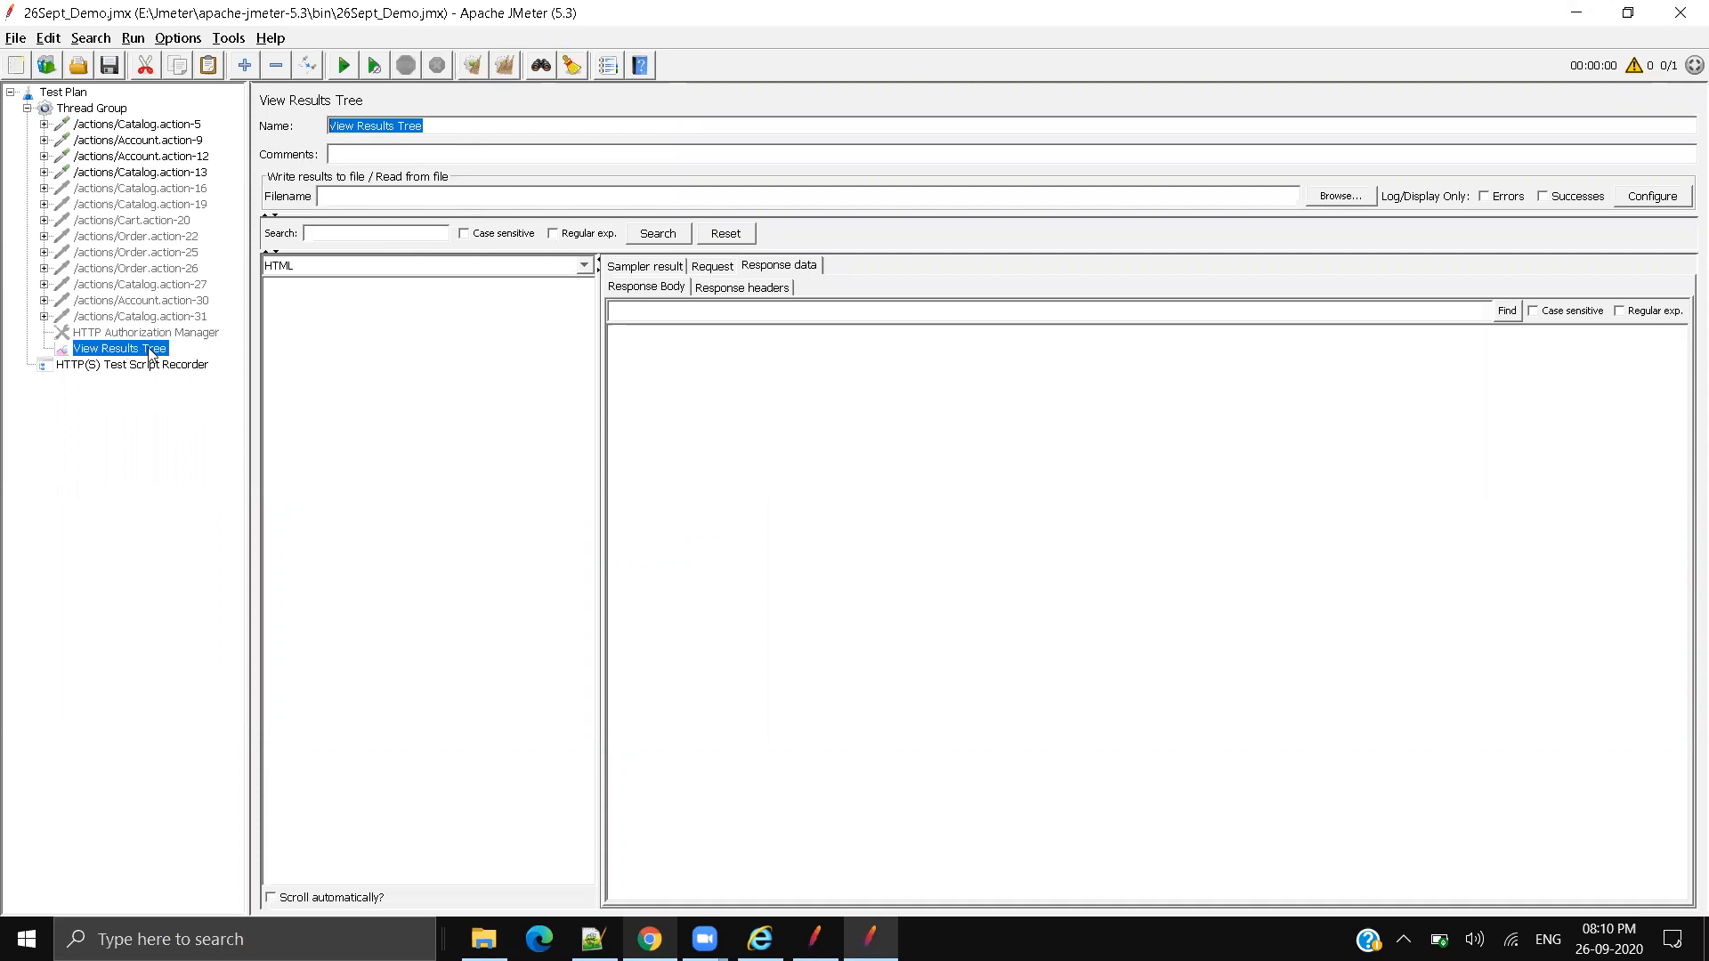
left_click(505, 70)
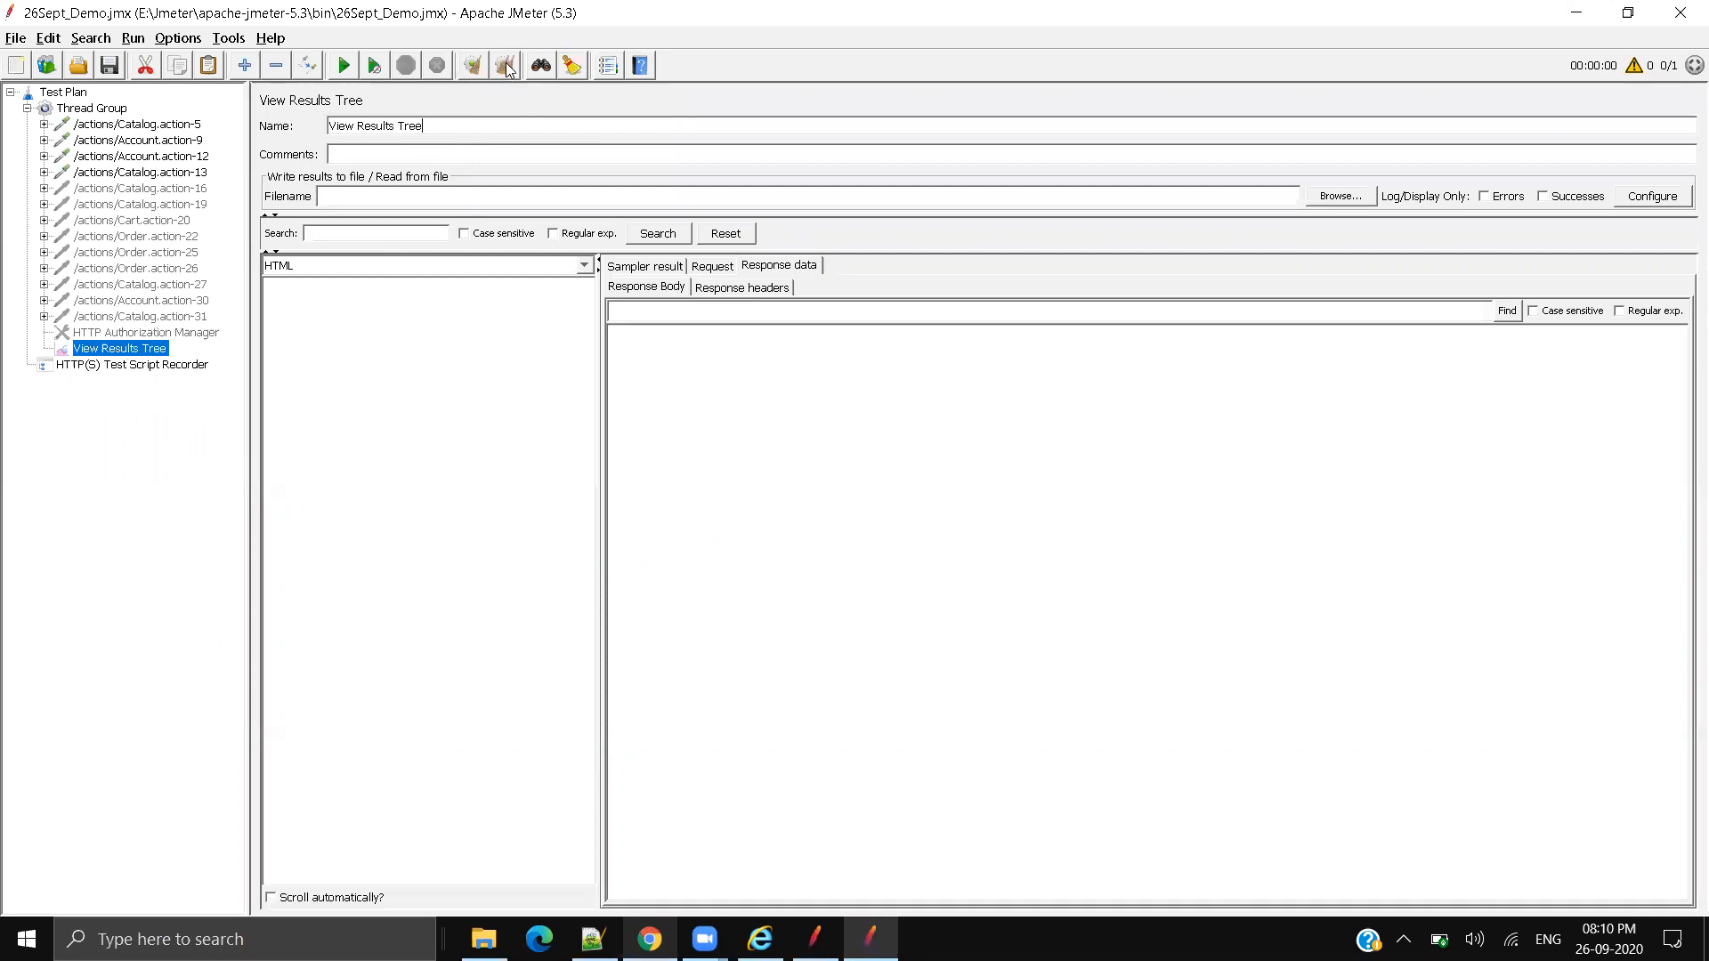
left_click(341, 67)
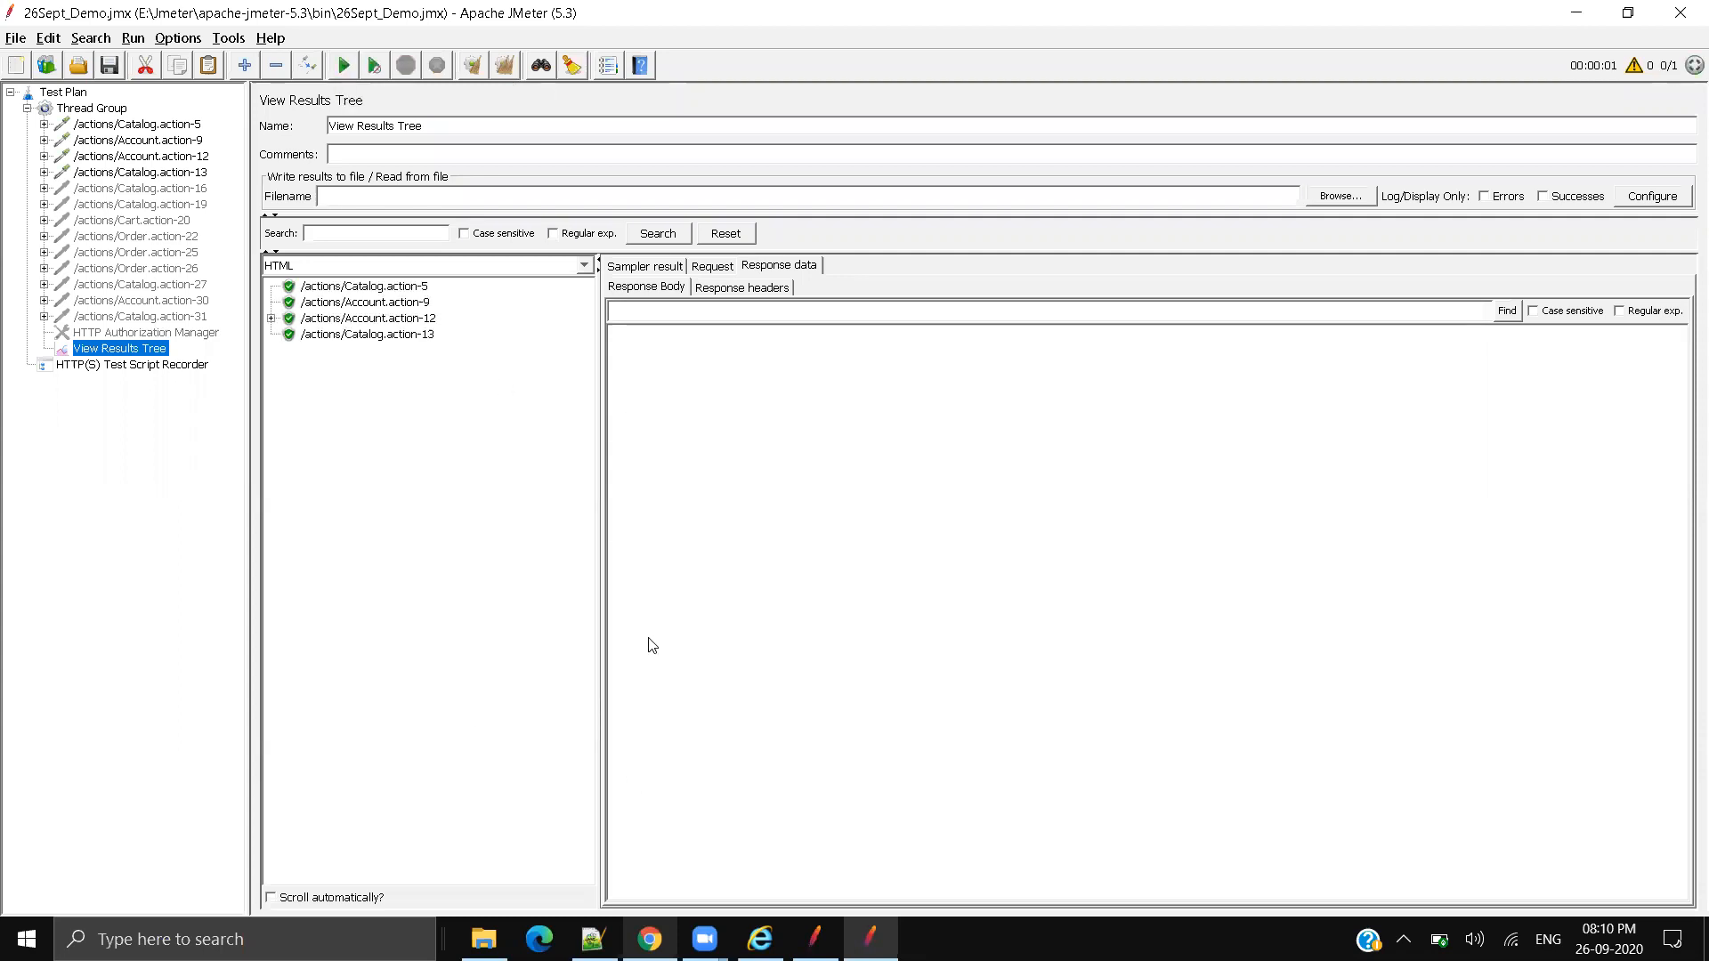
left_click(420, 288)
left_click_drag(660, 336, 616, 342)
left_click(781, 783)
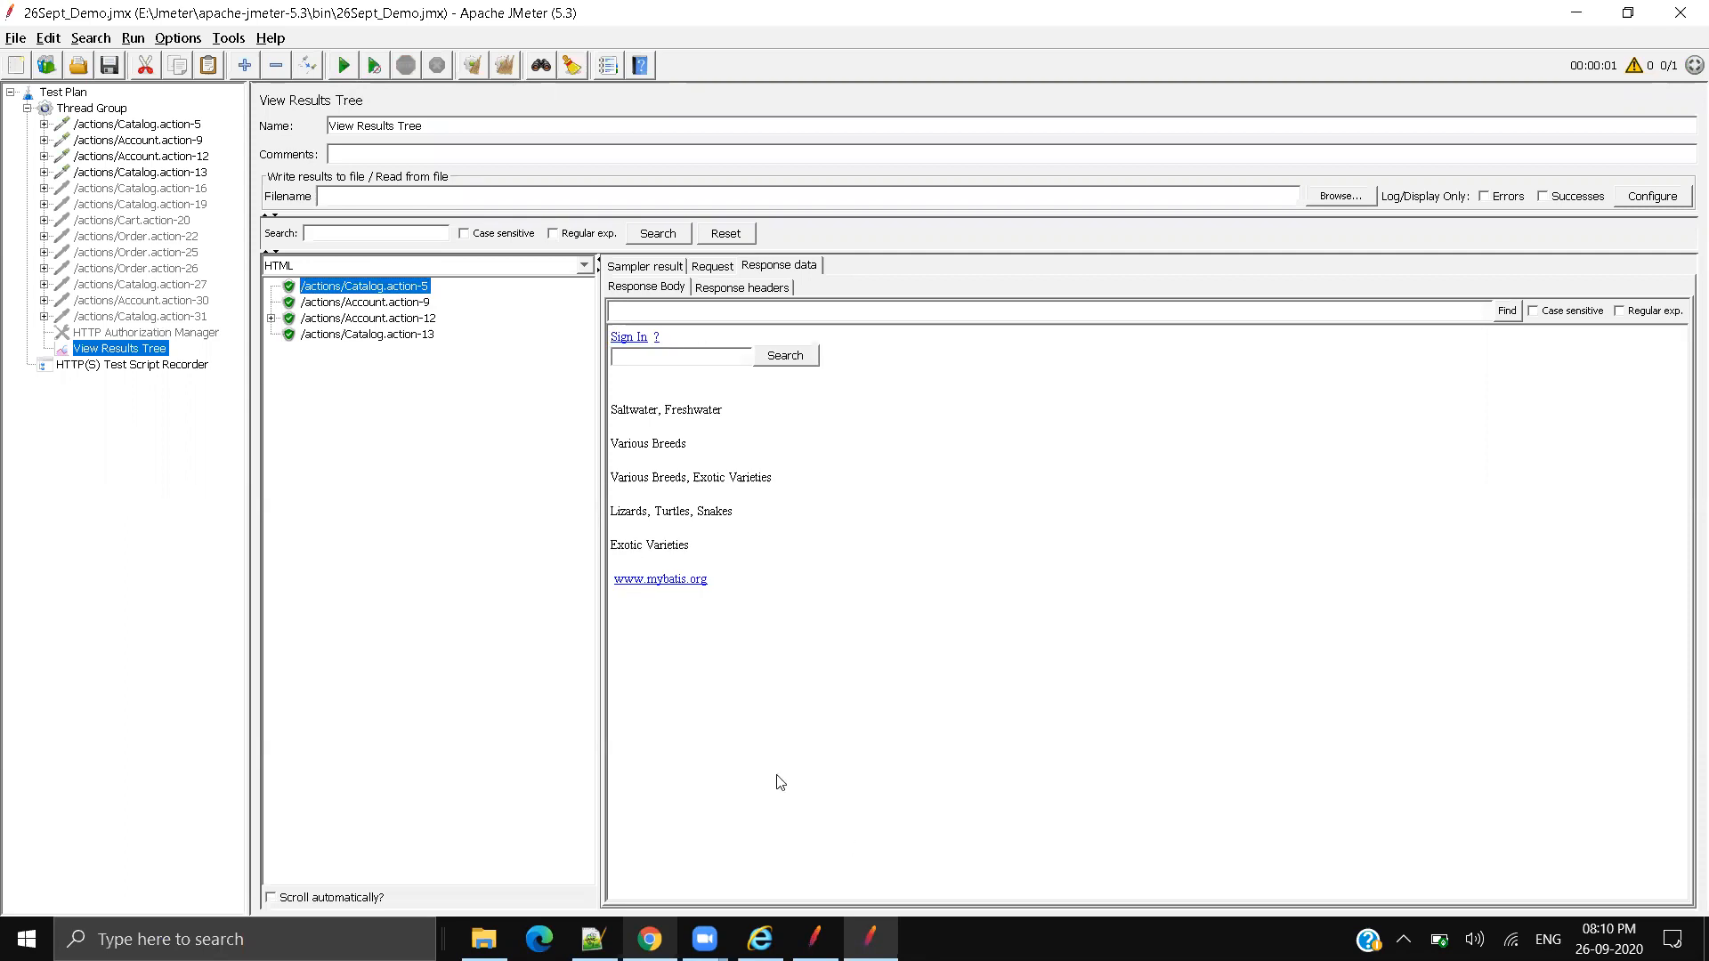
Step: Review the Account.action-9 login page response and the login POST request shown as a table
left_click(342, 302)
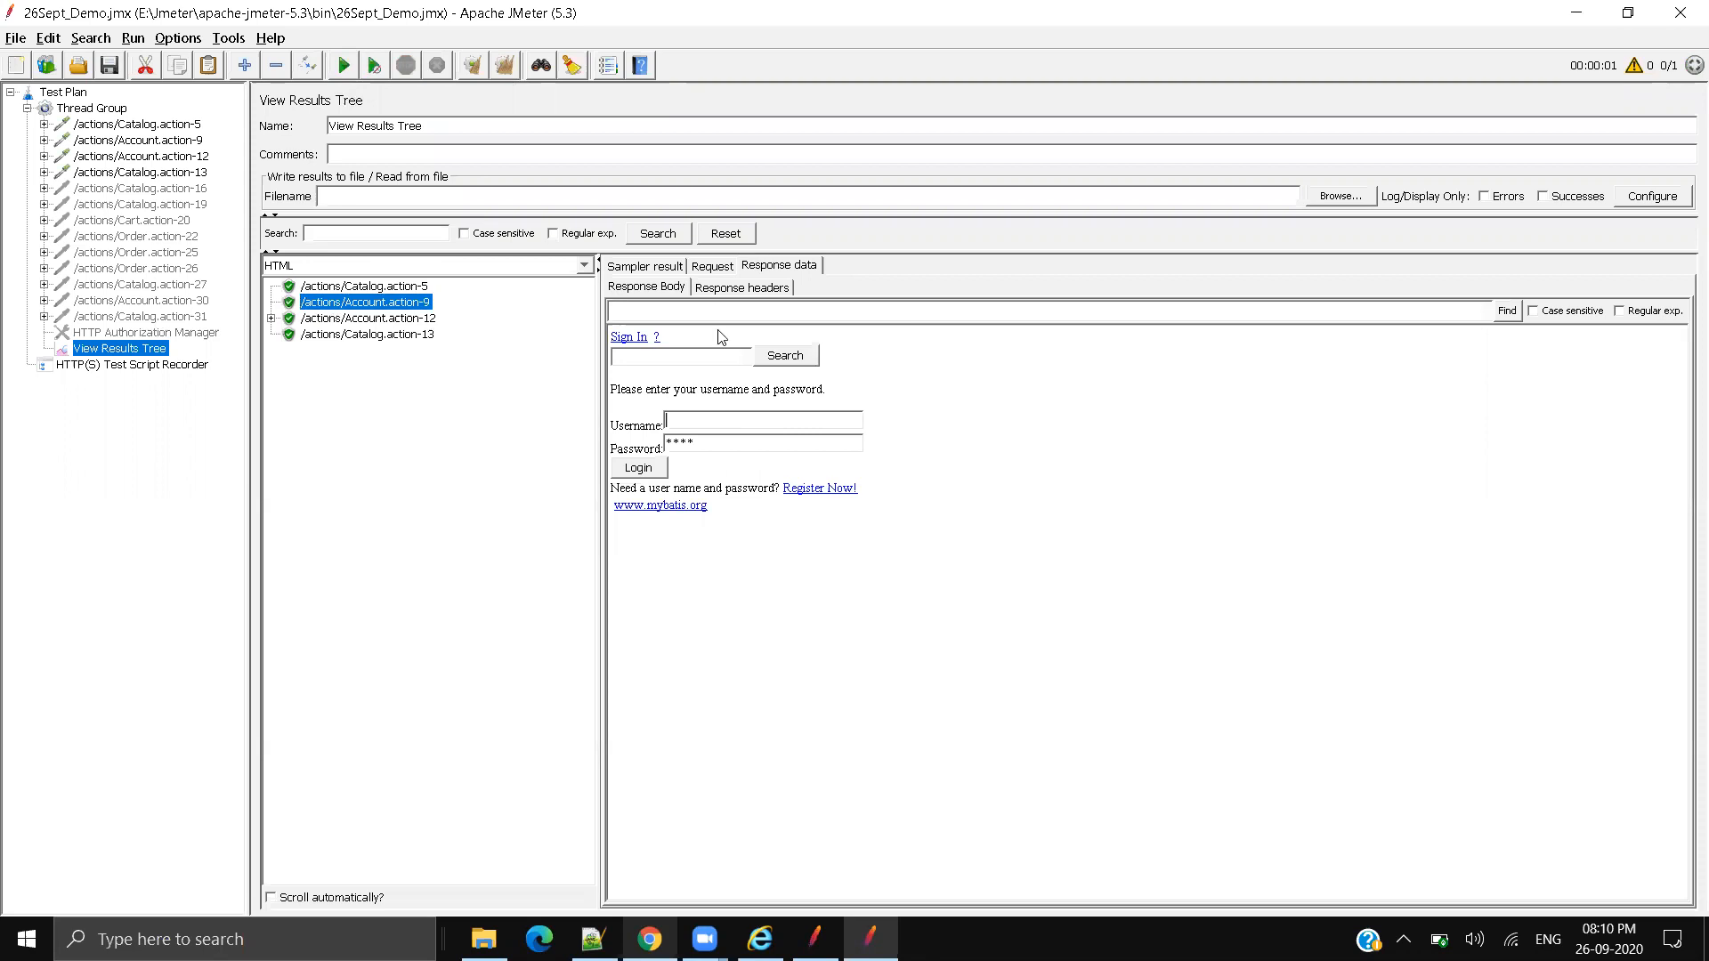
left_click(696, 271)
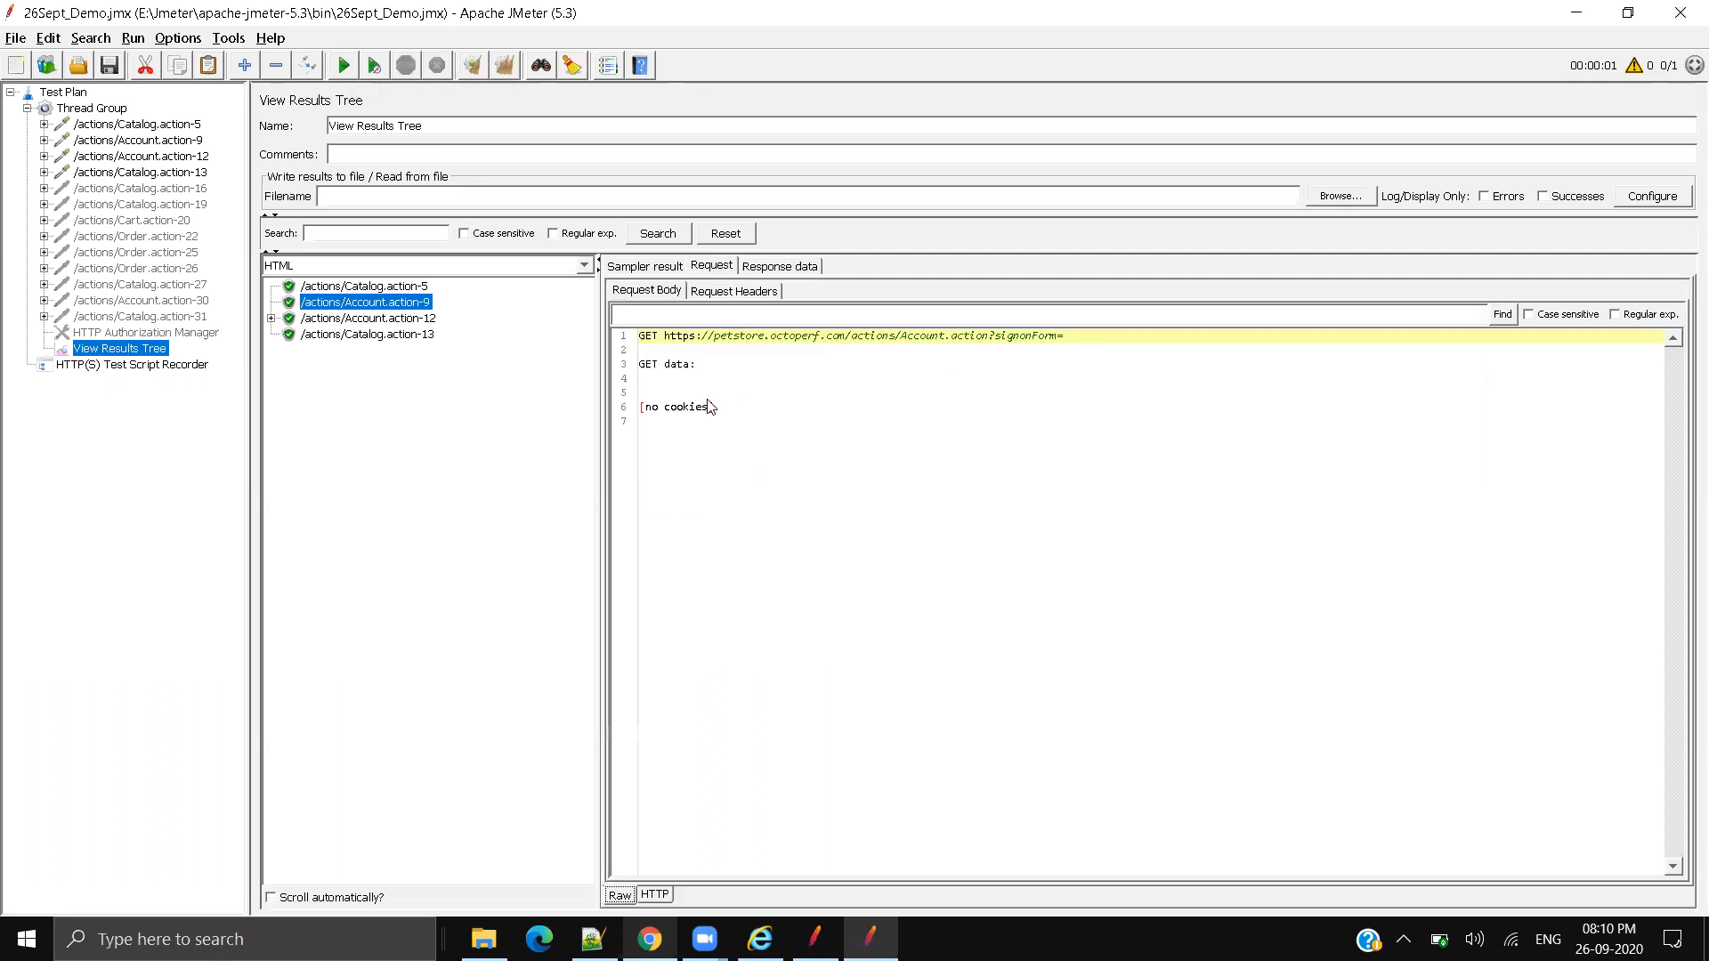
left_click(1015, 349)
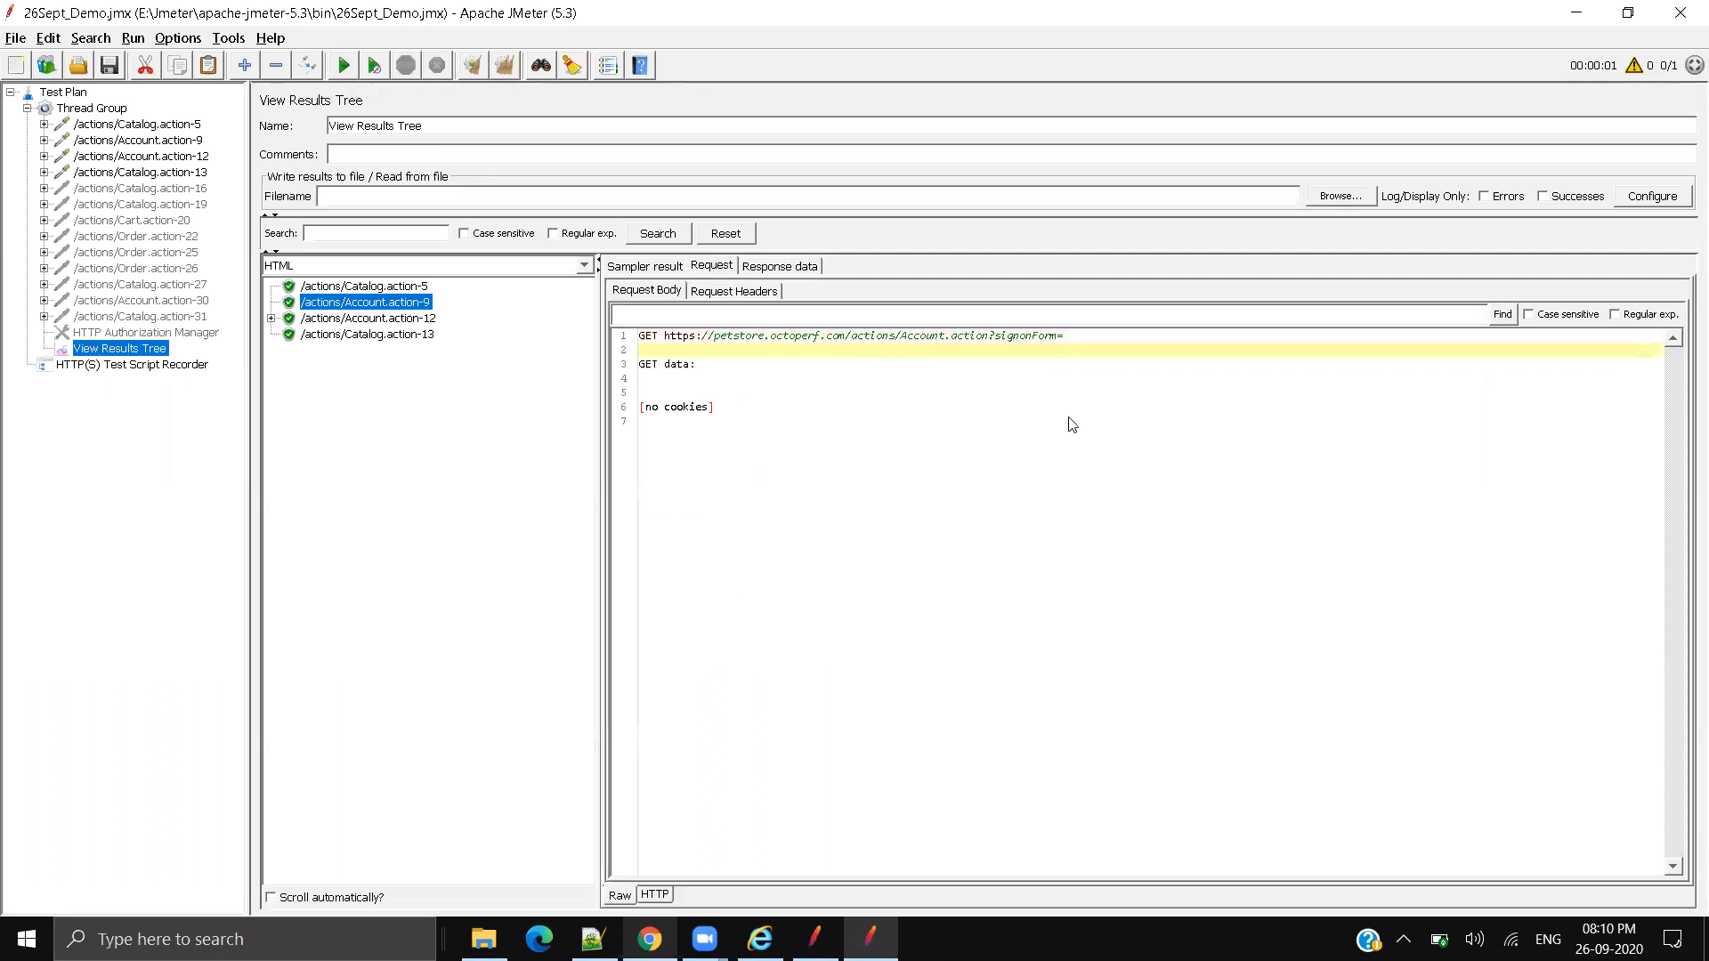
left_click(403, 318)
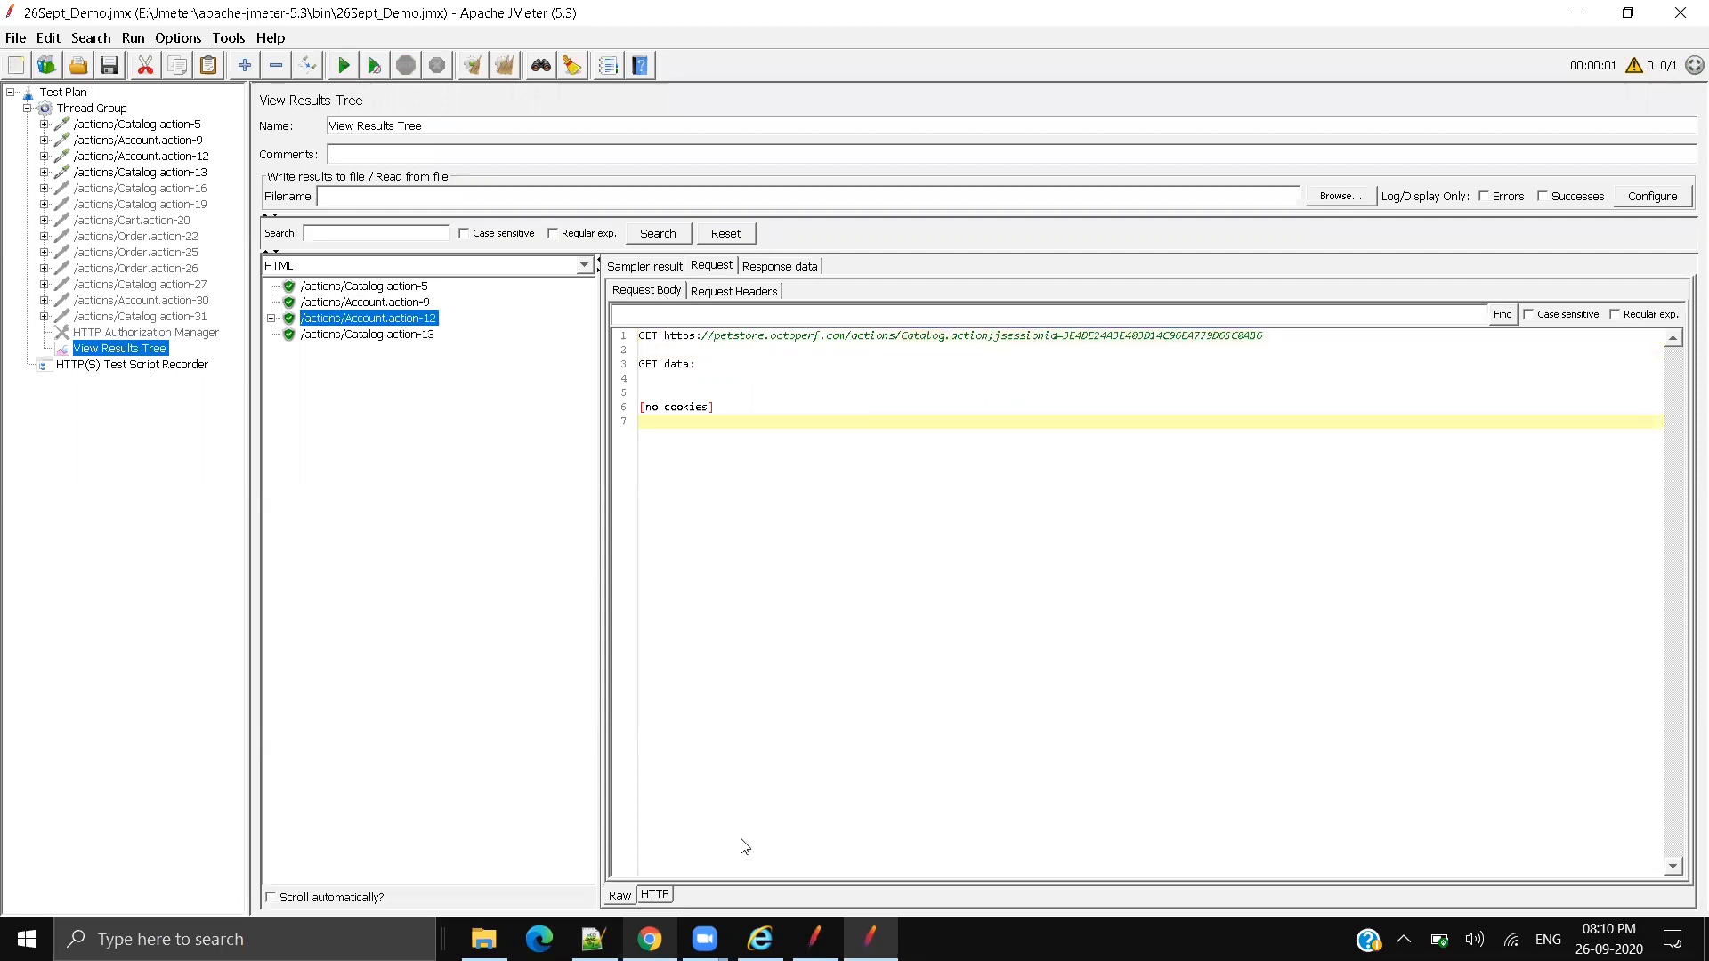
left_click(656, 895)
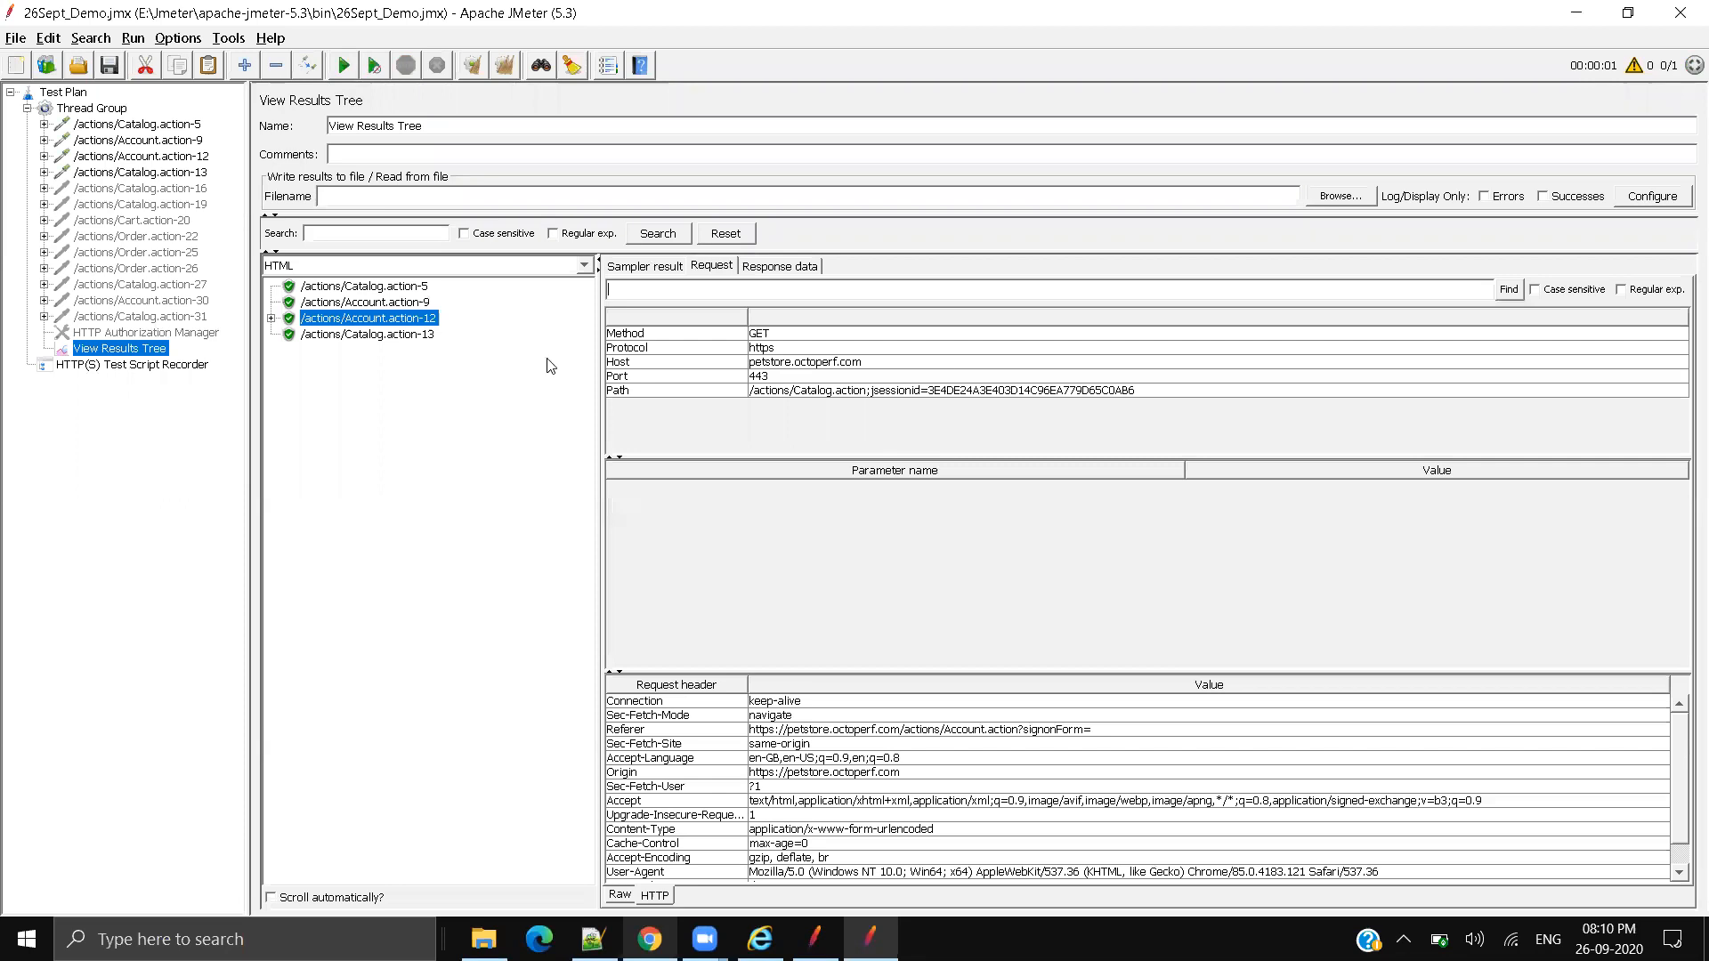
left_click(823, 392)
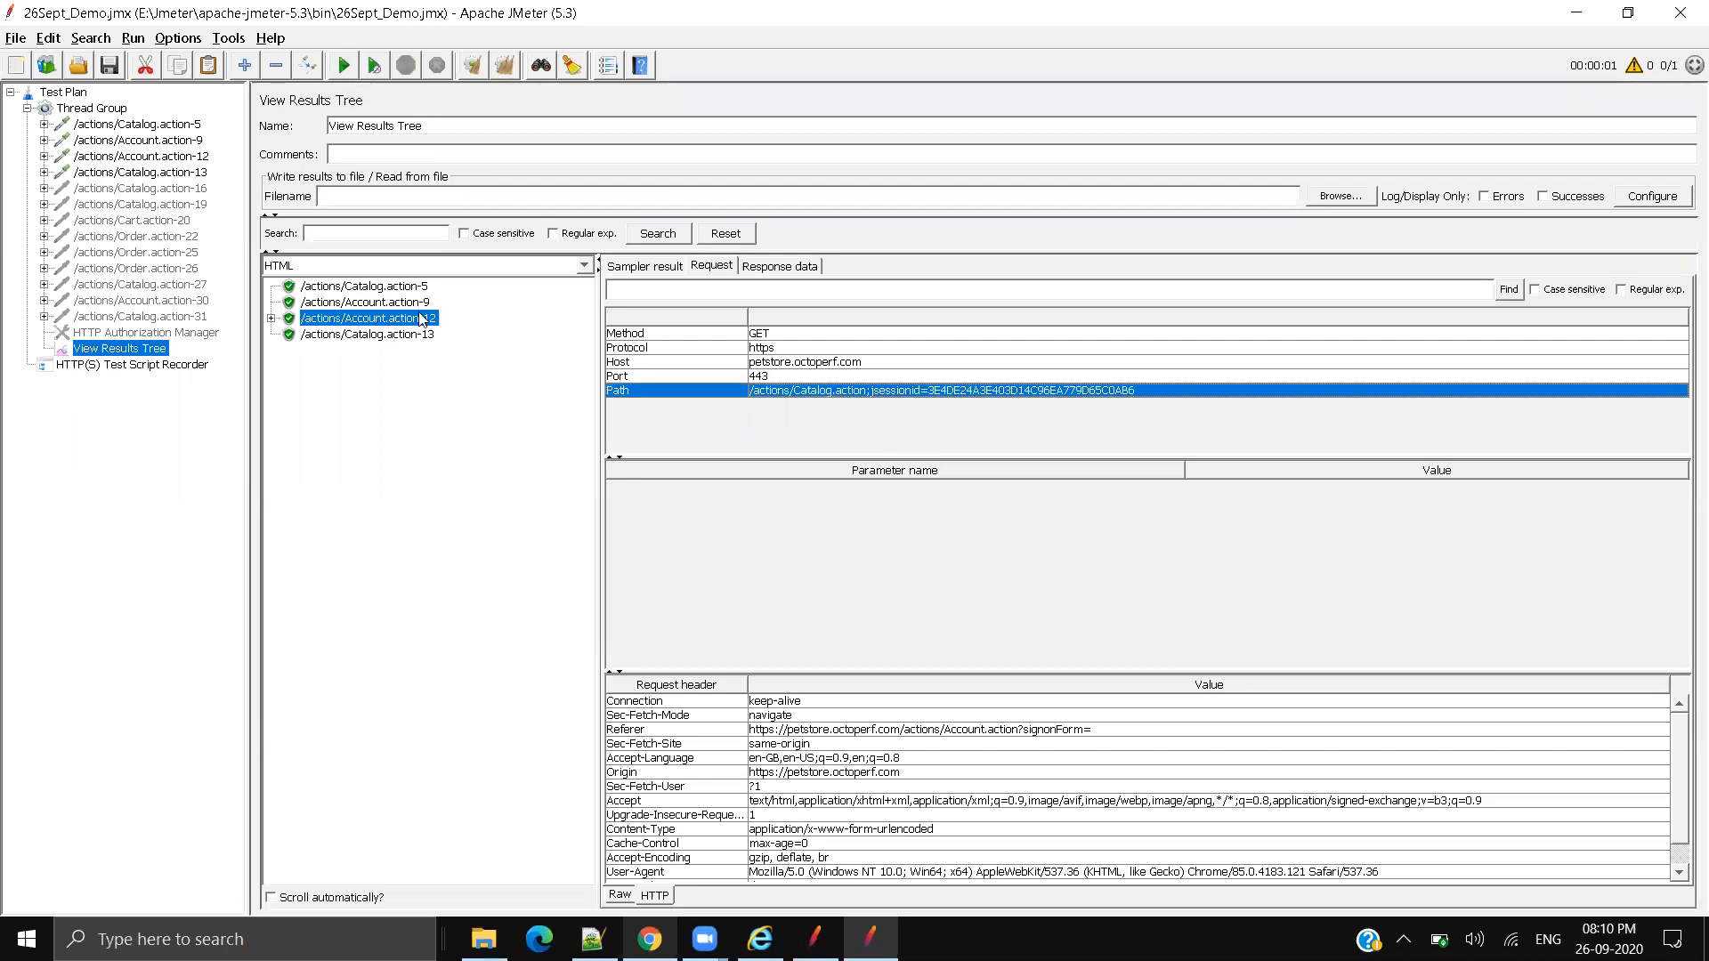
Step: Expand Account.action-12 and check the username and password POST parameters of sub-request -12-0
left_click(270, 318)
left_click(378, 334)
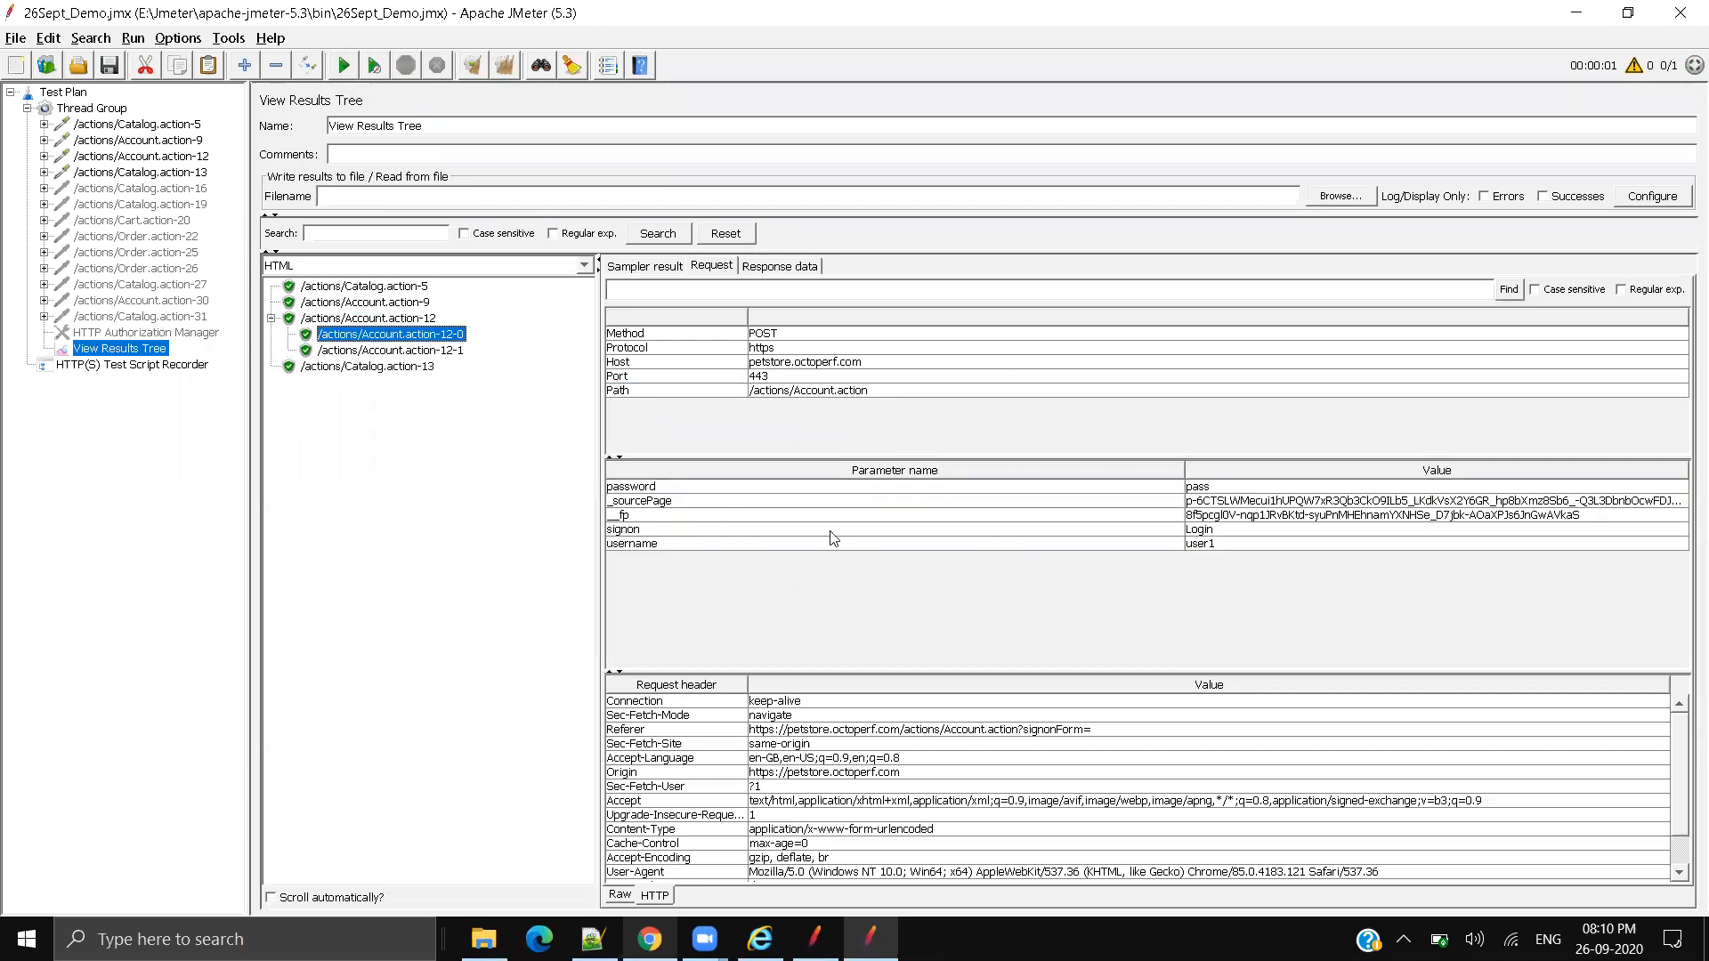
double_click(1211, 543)
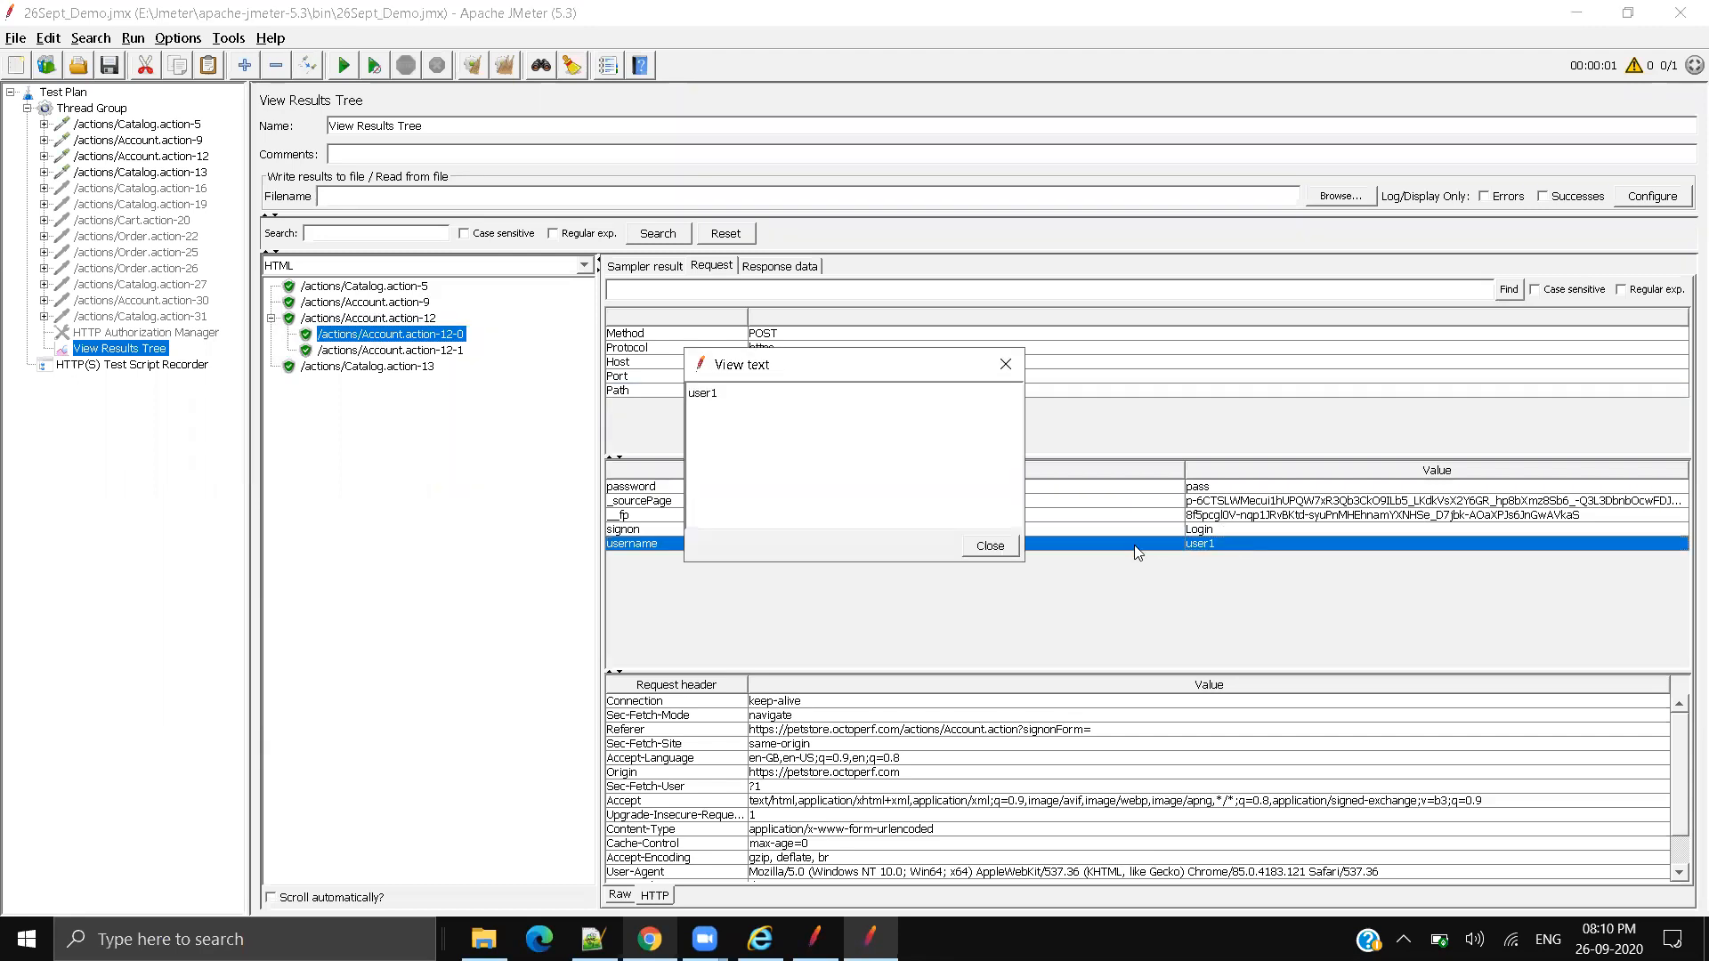
left_click(994, 544)
left_click(1220, 488)
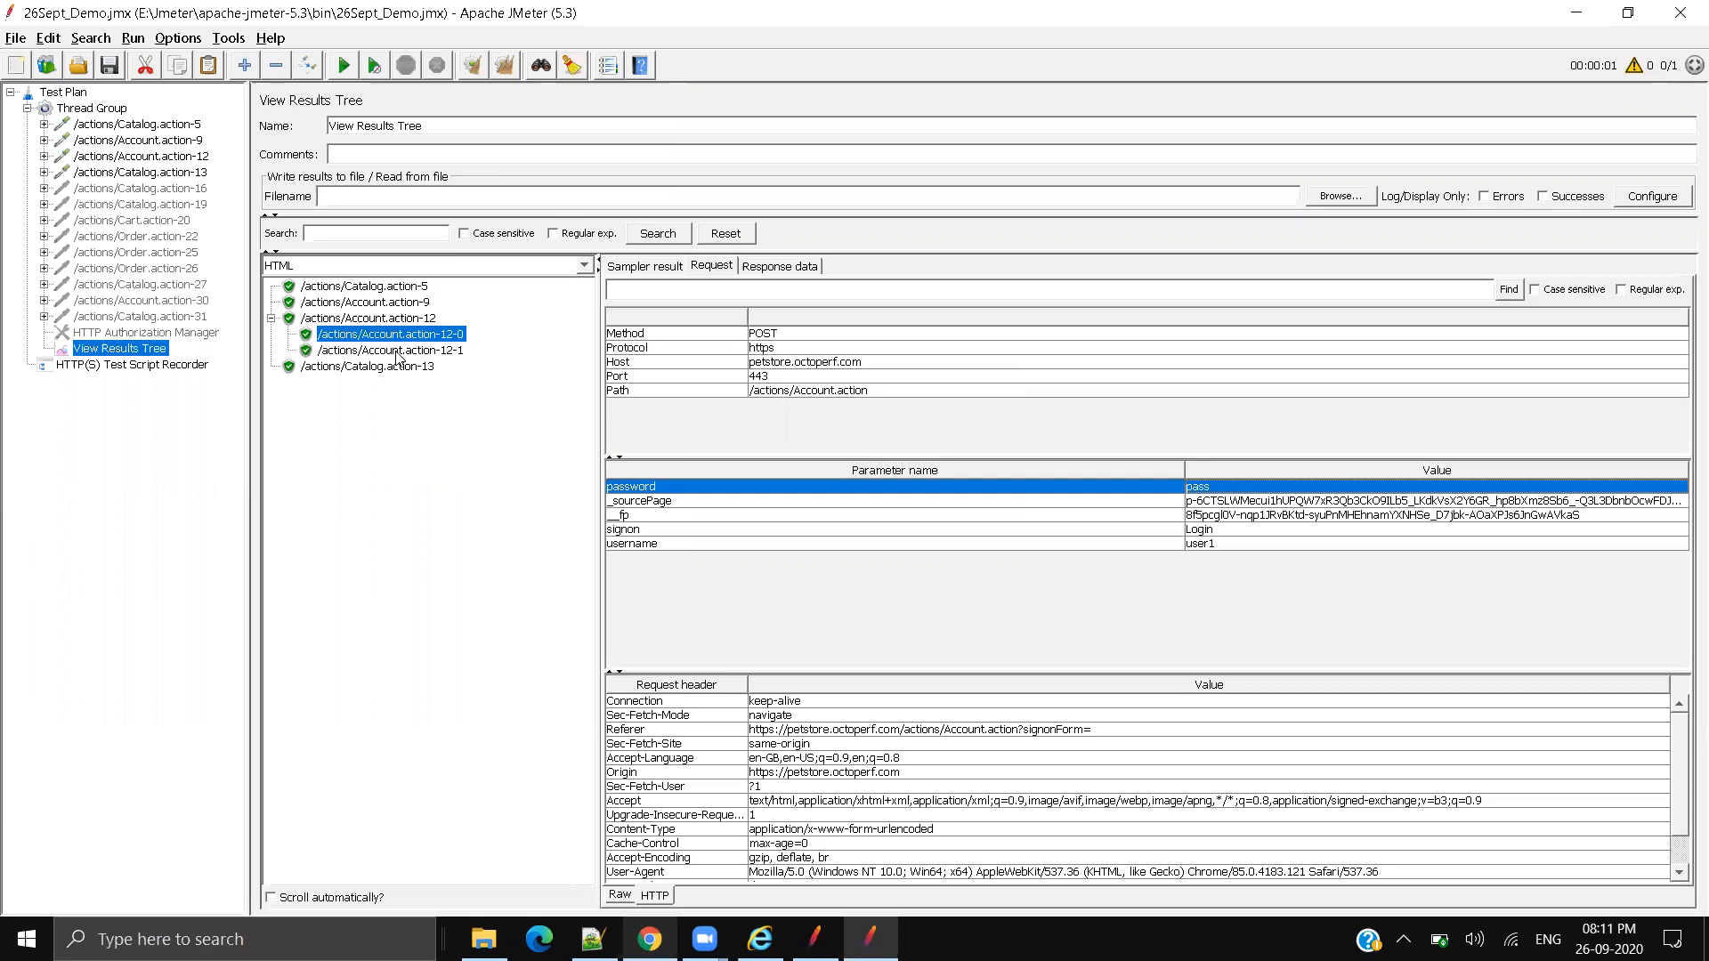
Step: Compare the -12-1 response's Sign Out text with the welcome greeting on the live JPetStore site
left_click(787, 269)
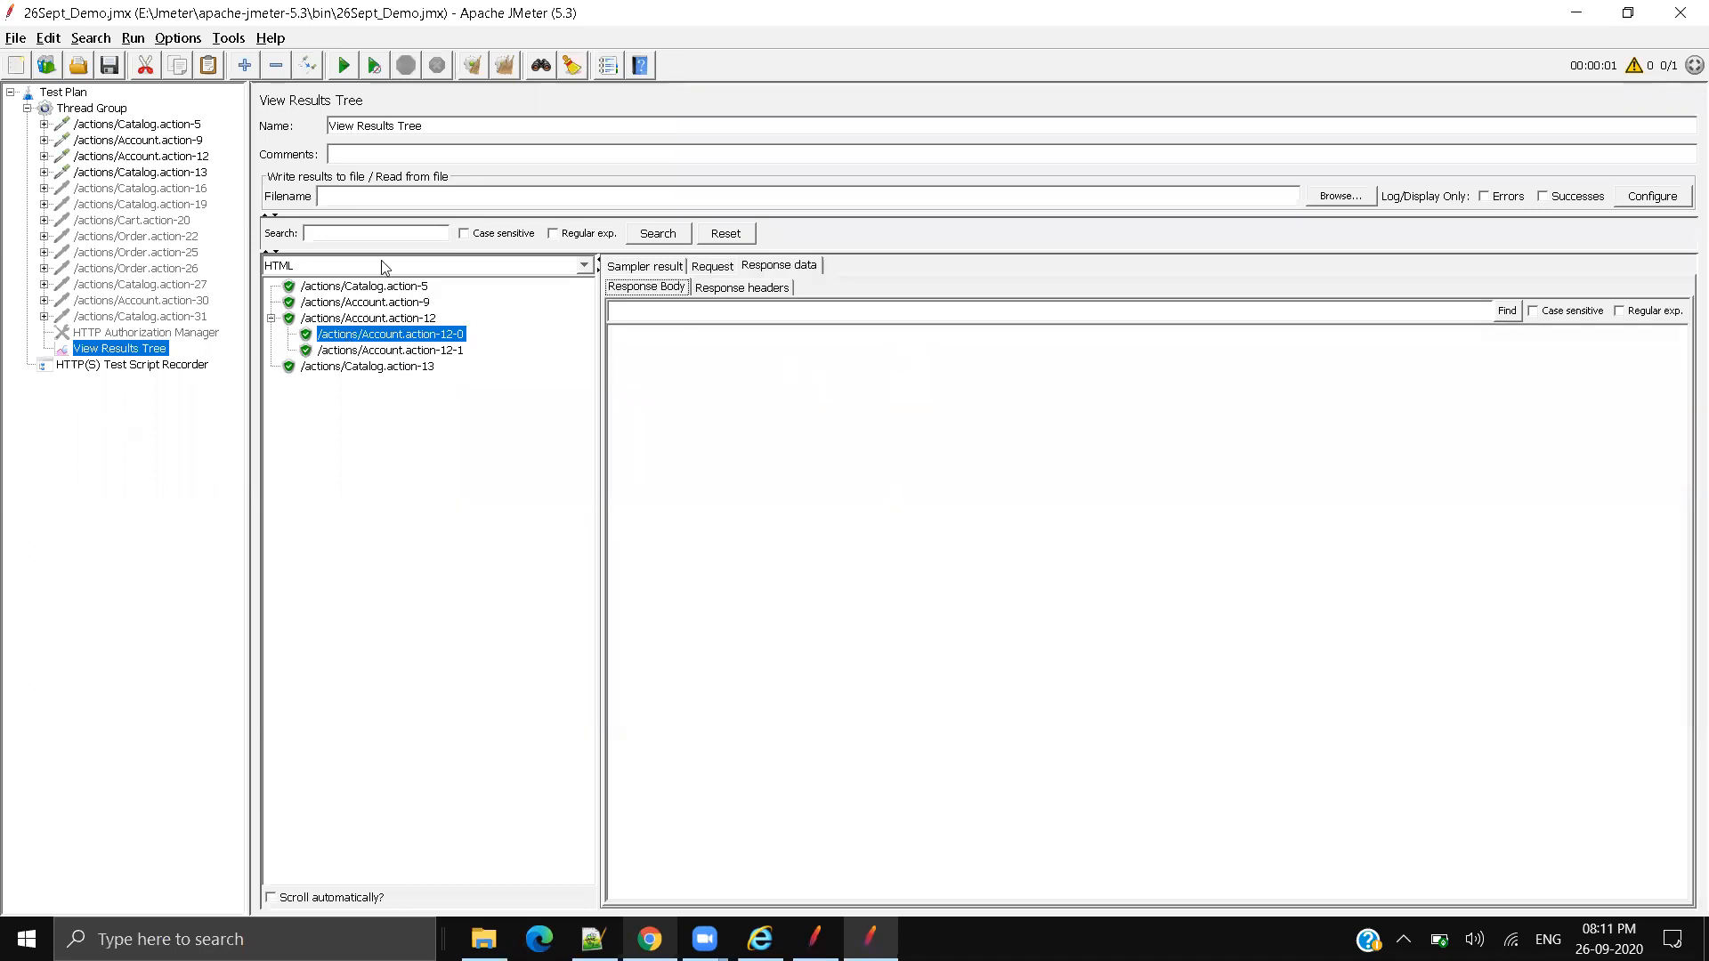
left_click(427, 352)
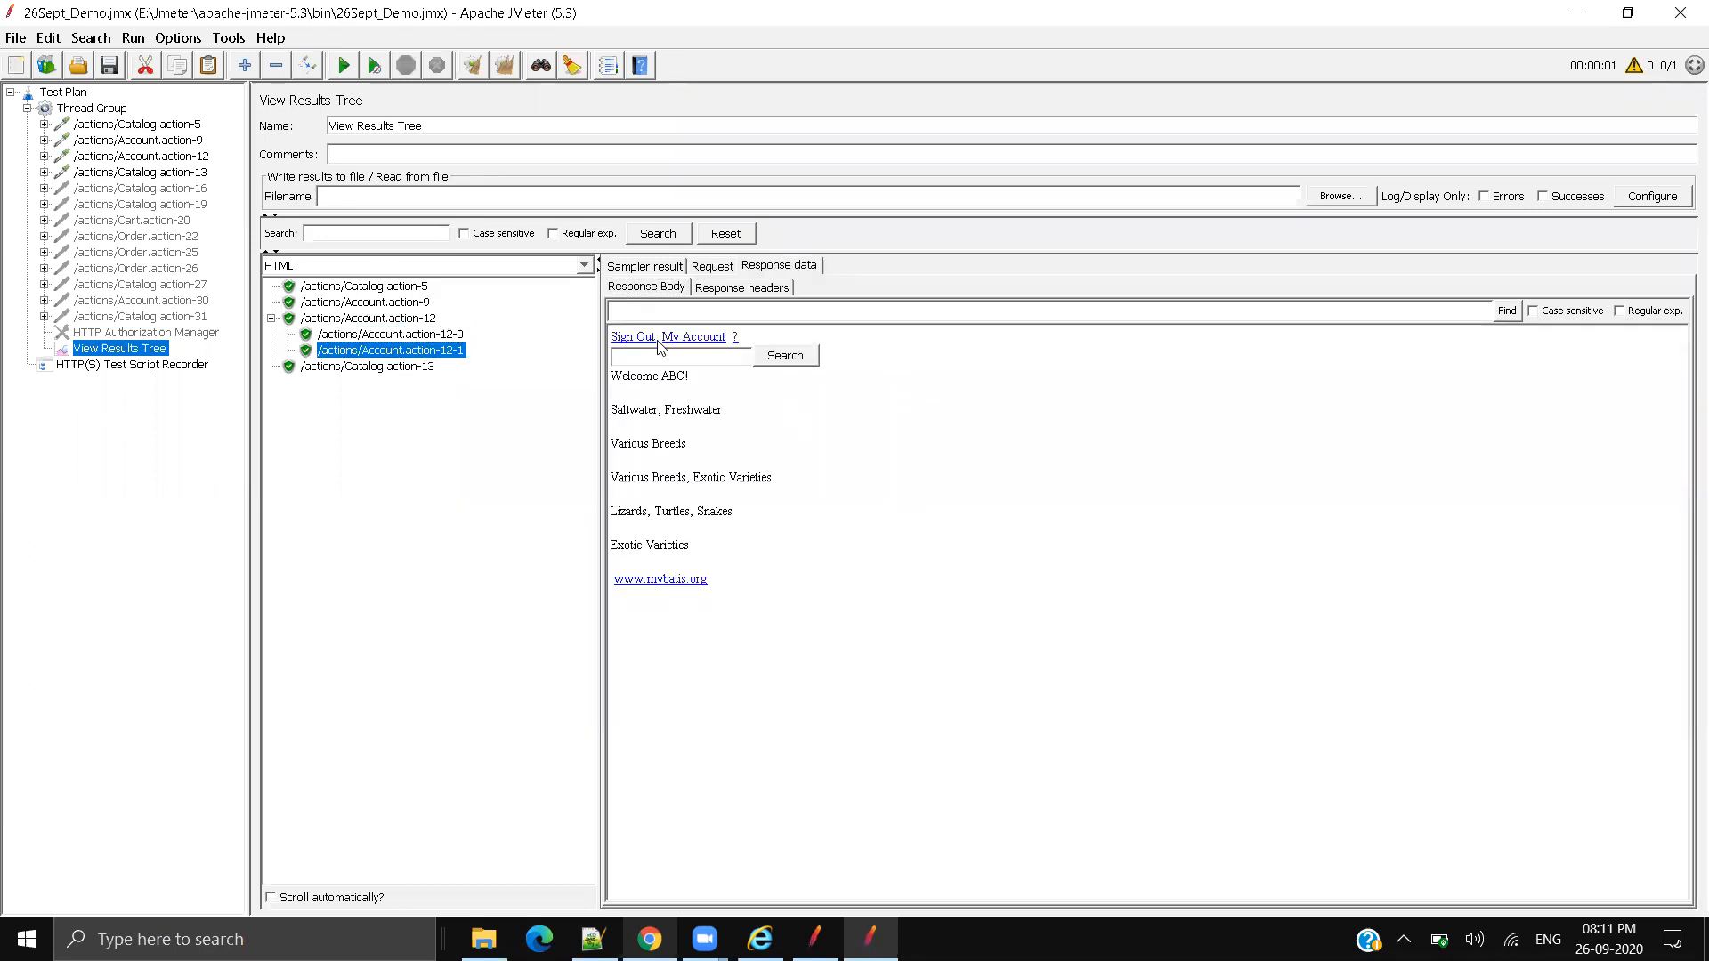
left_click_drag(661, 342, 612, 383)
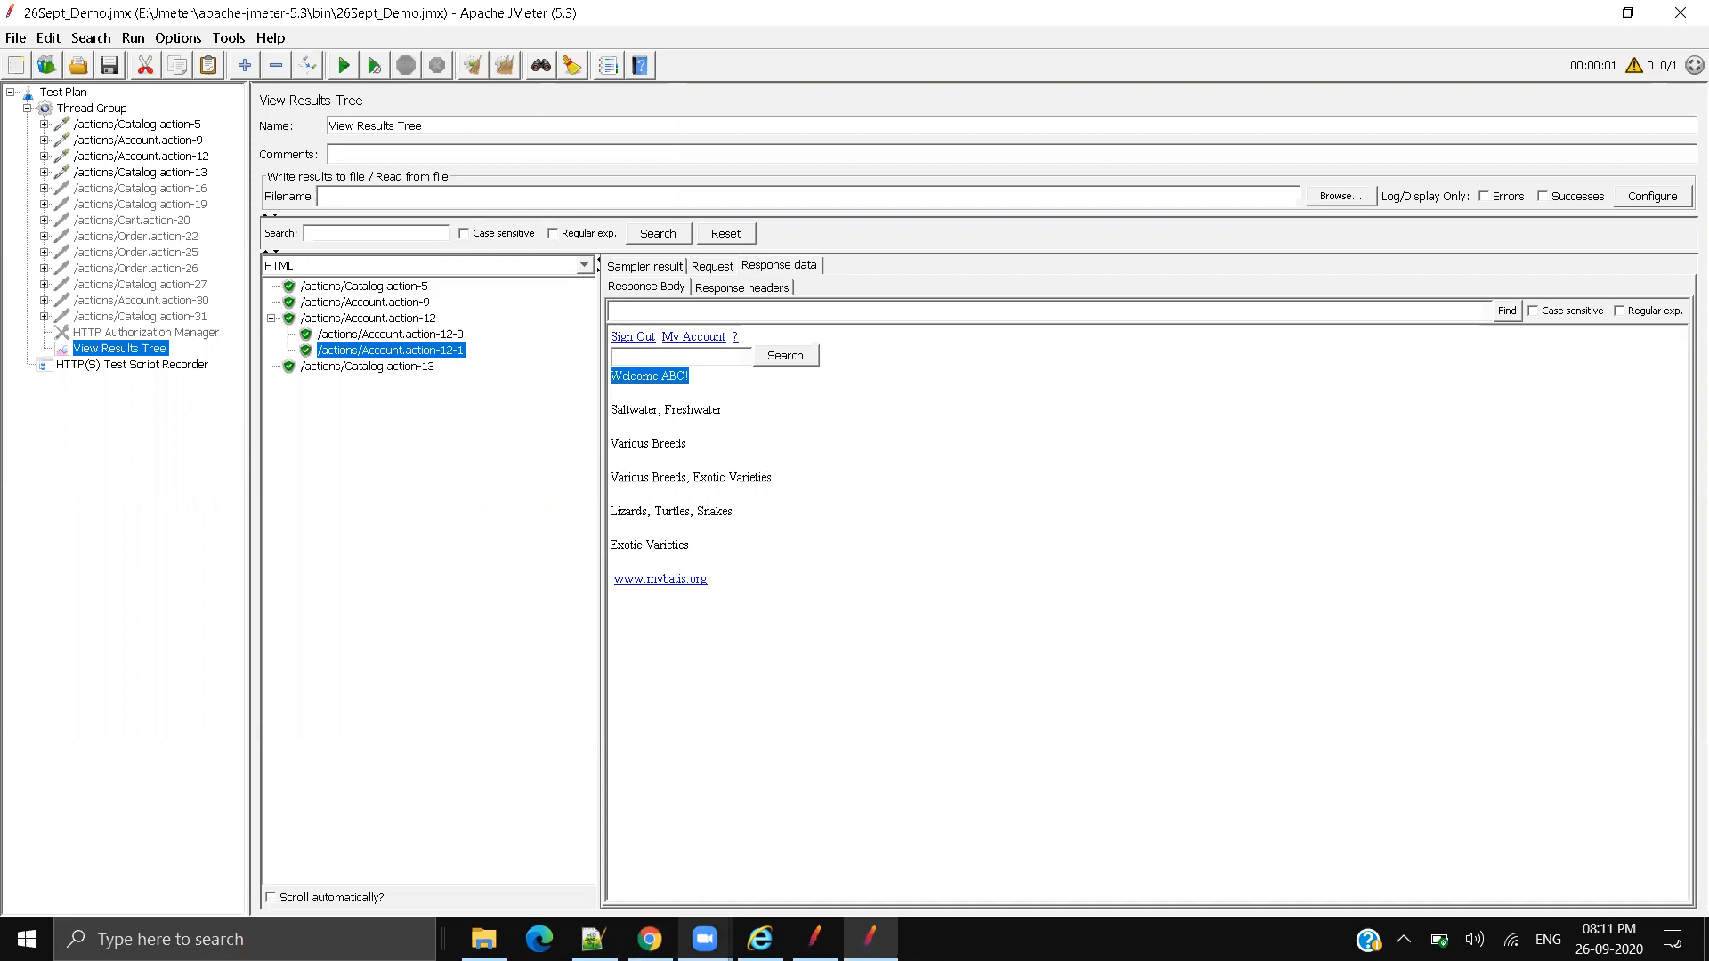
left_click(652, 940)
left_click_drag(169, 188, 81, 188)
left_click_drag(205, 194, 75, 203)
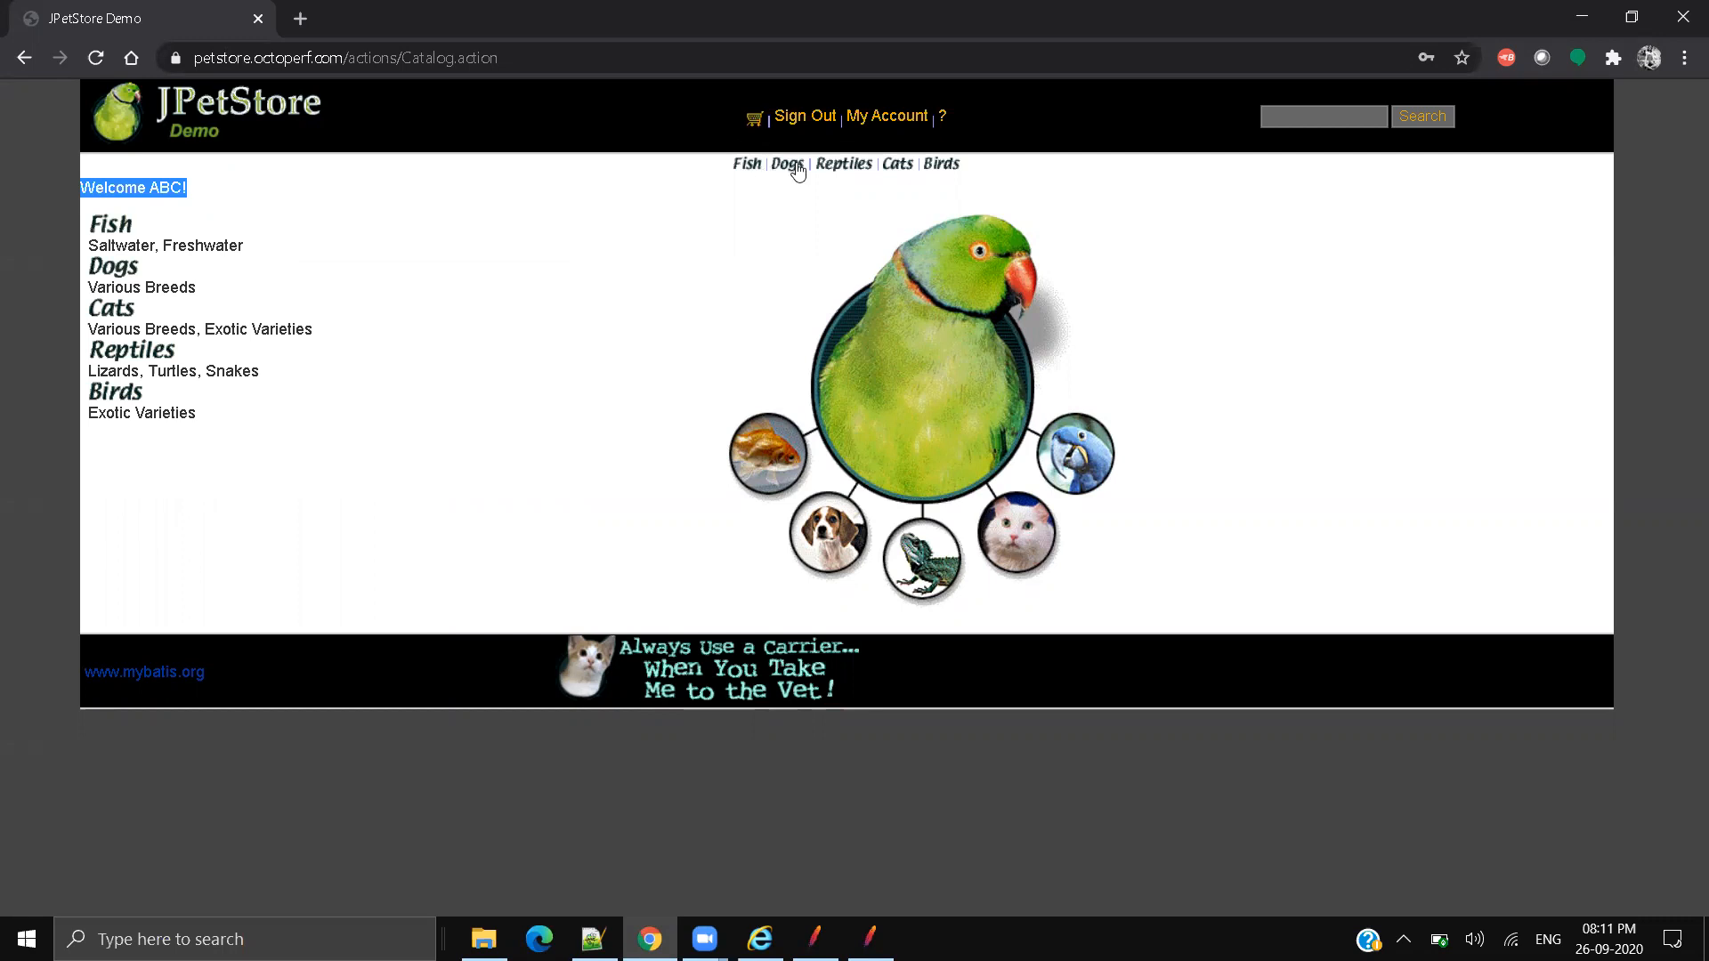
left_click(1587, 22)
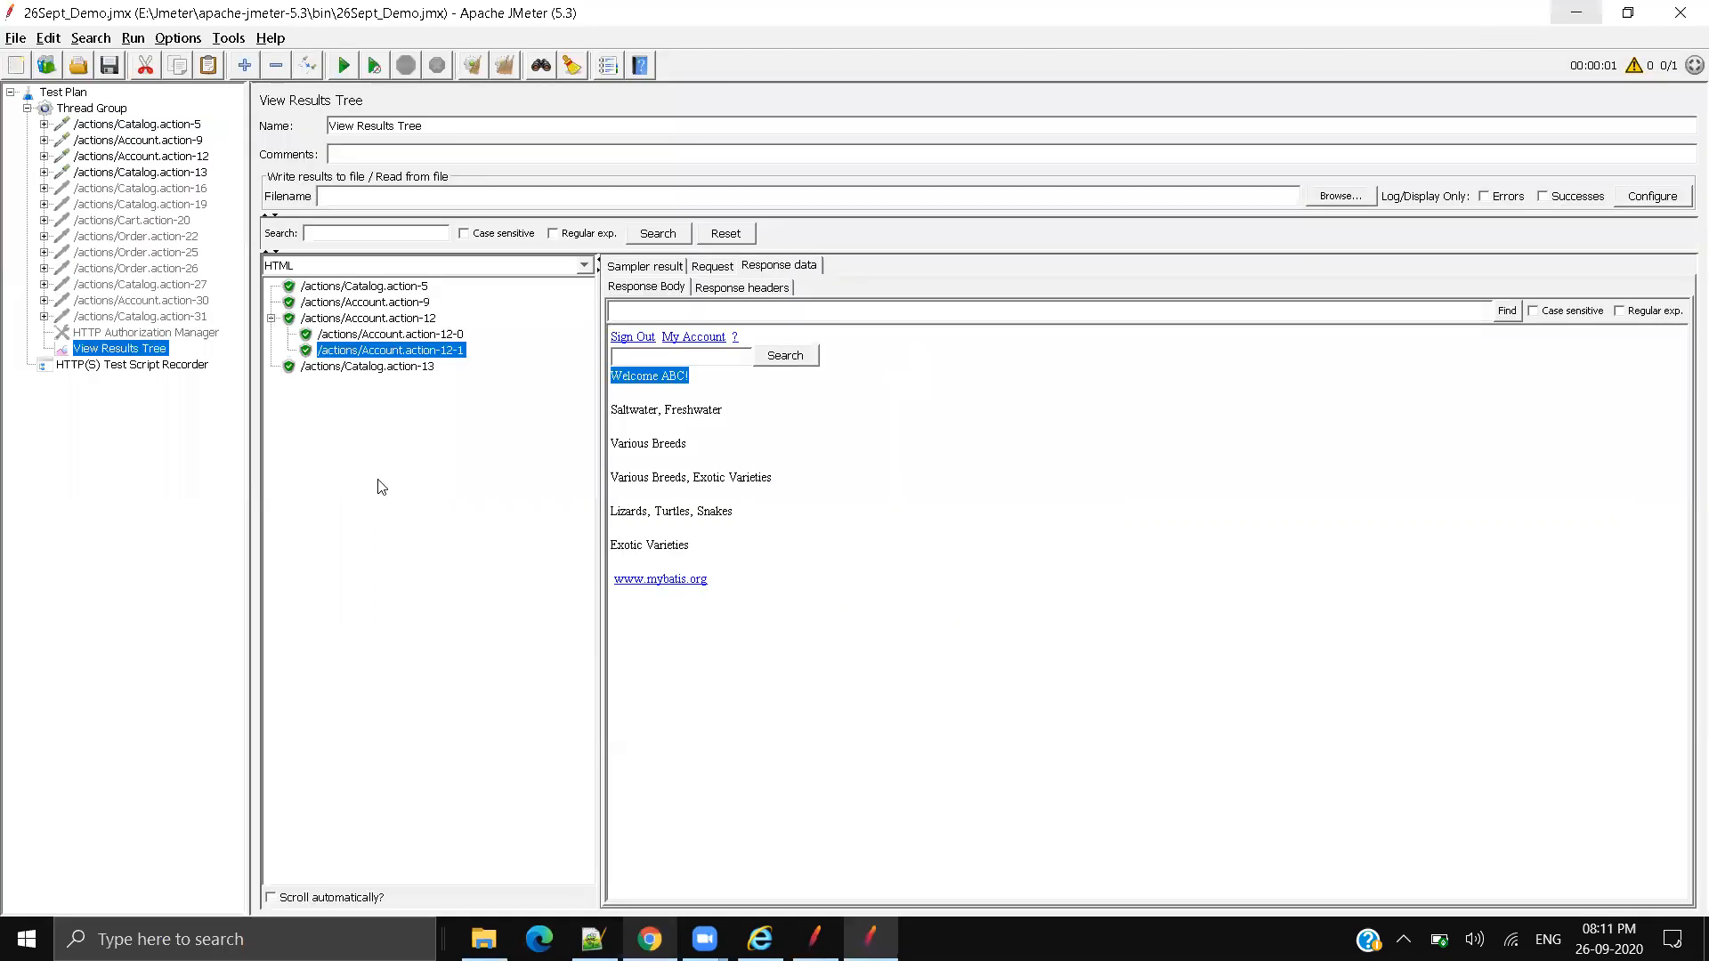
left_click(361, 367)
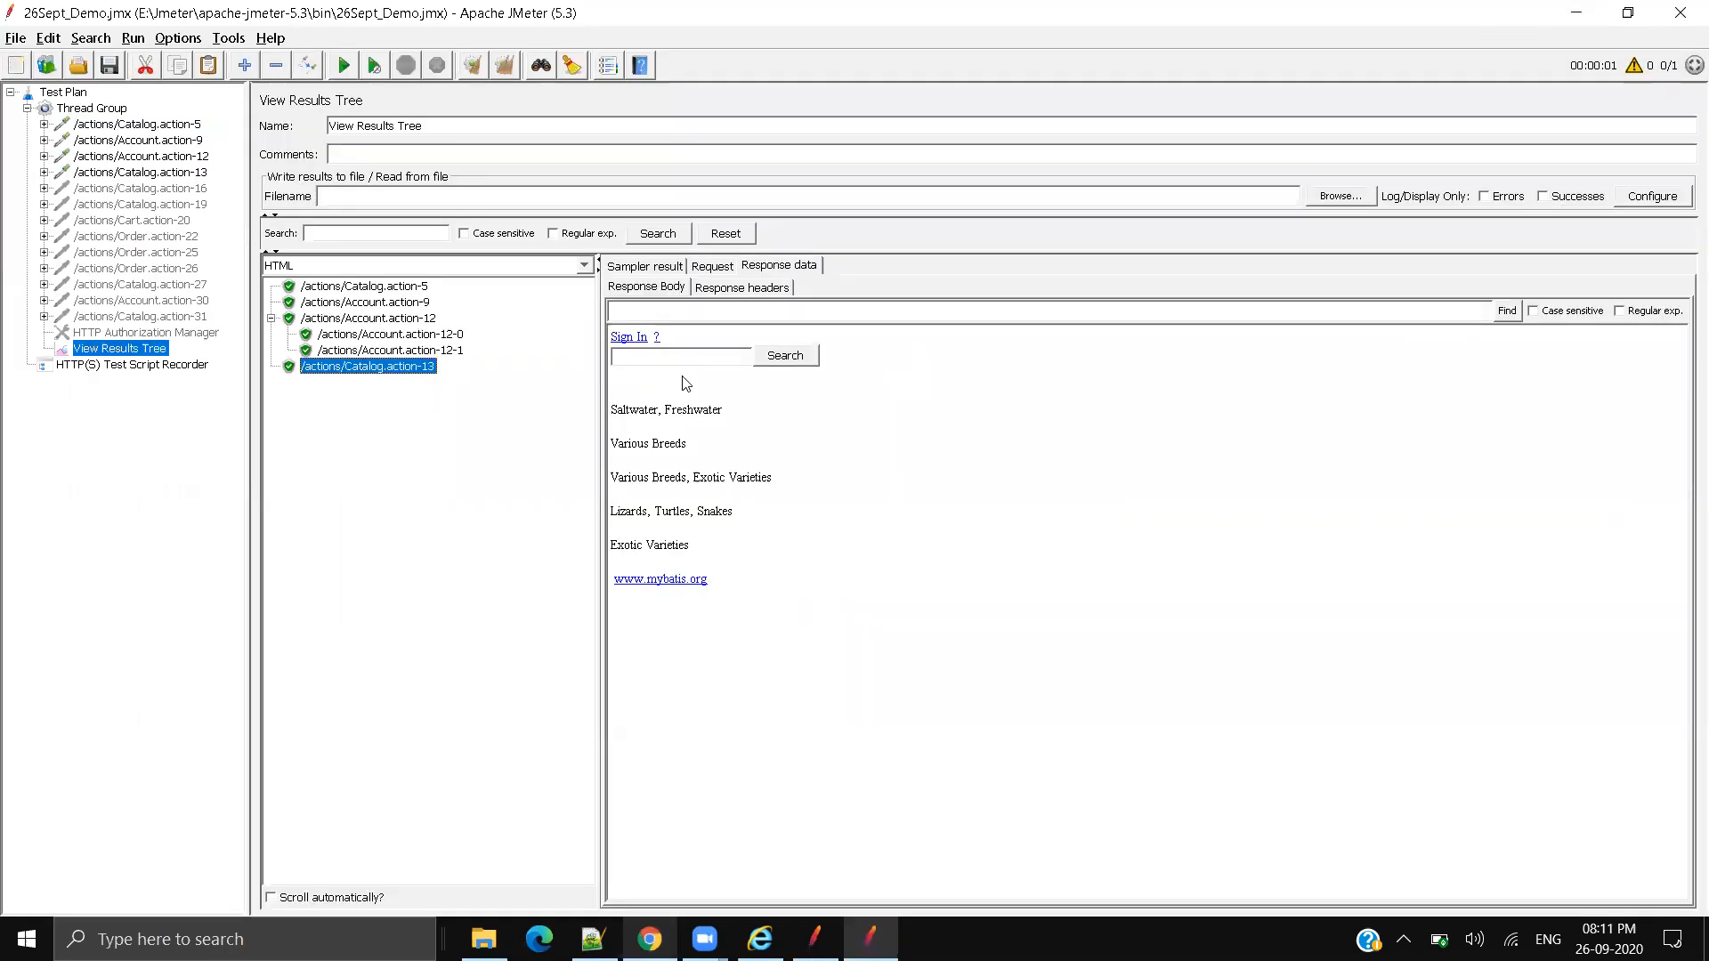
left_click_drag(675, 336, 598, 344)
left_click(873, 435)
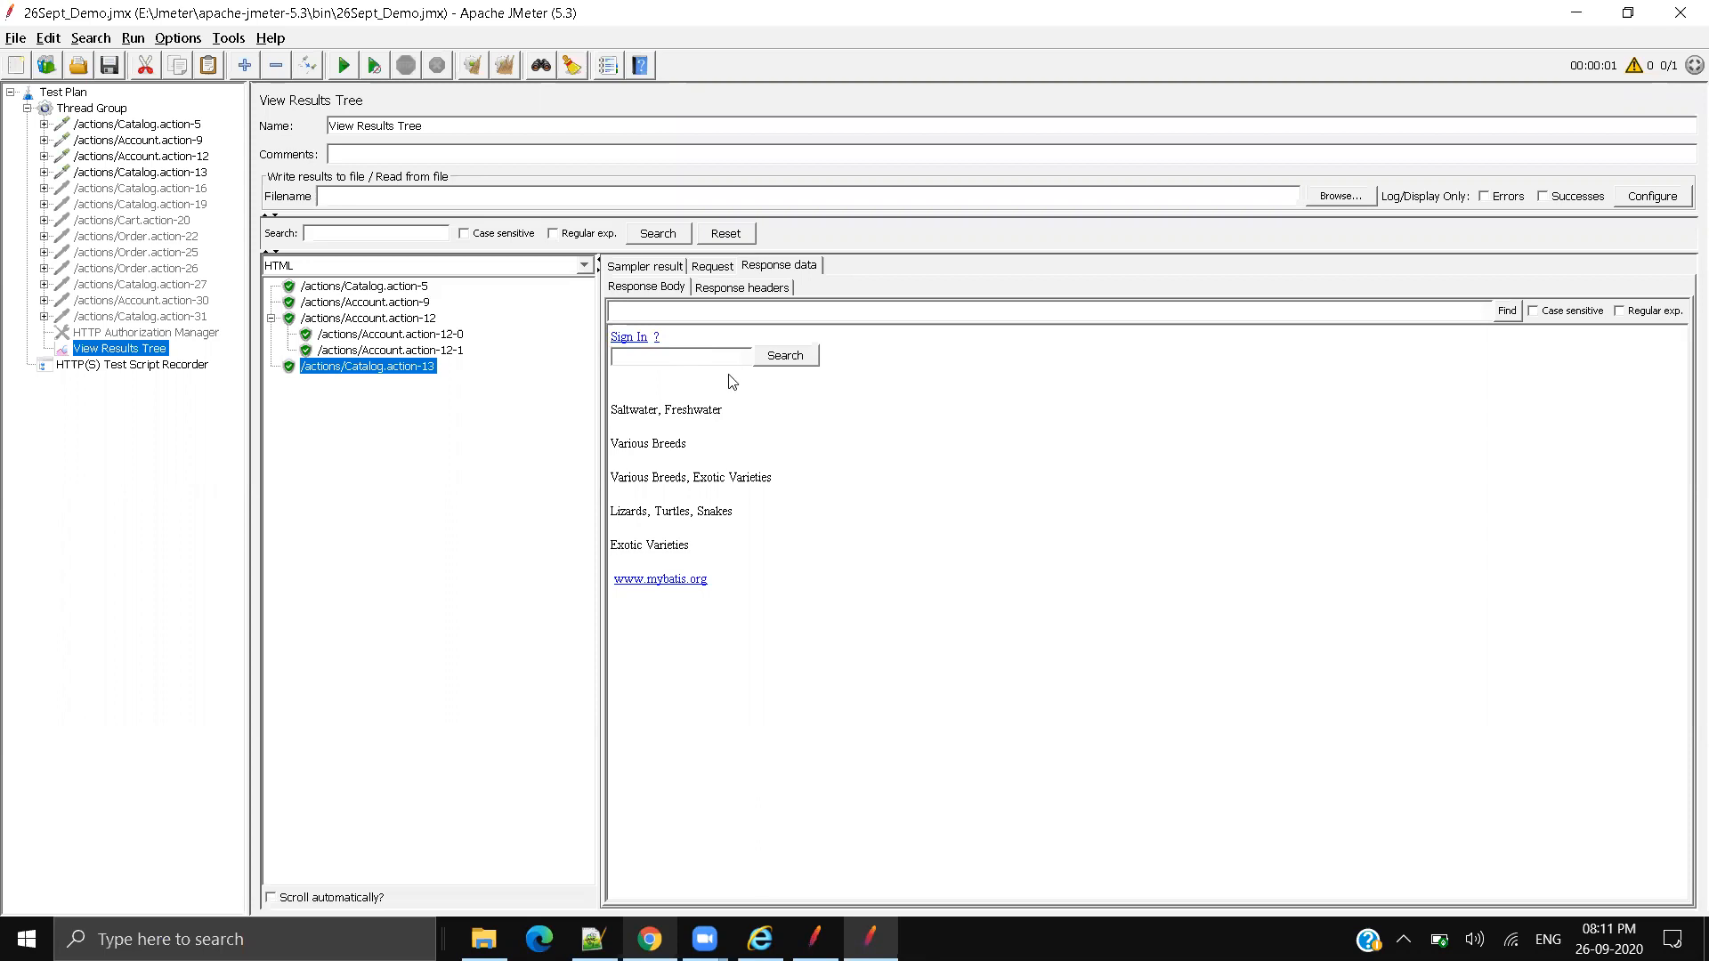
left_click_drag(679, 340, 612, 340)
left_click(669, 355)
left_click(403, 320)
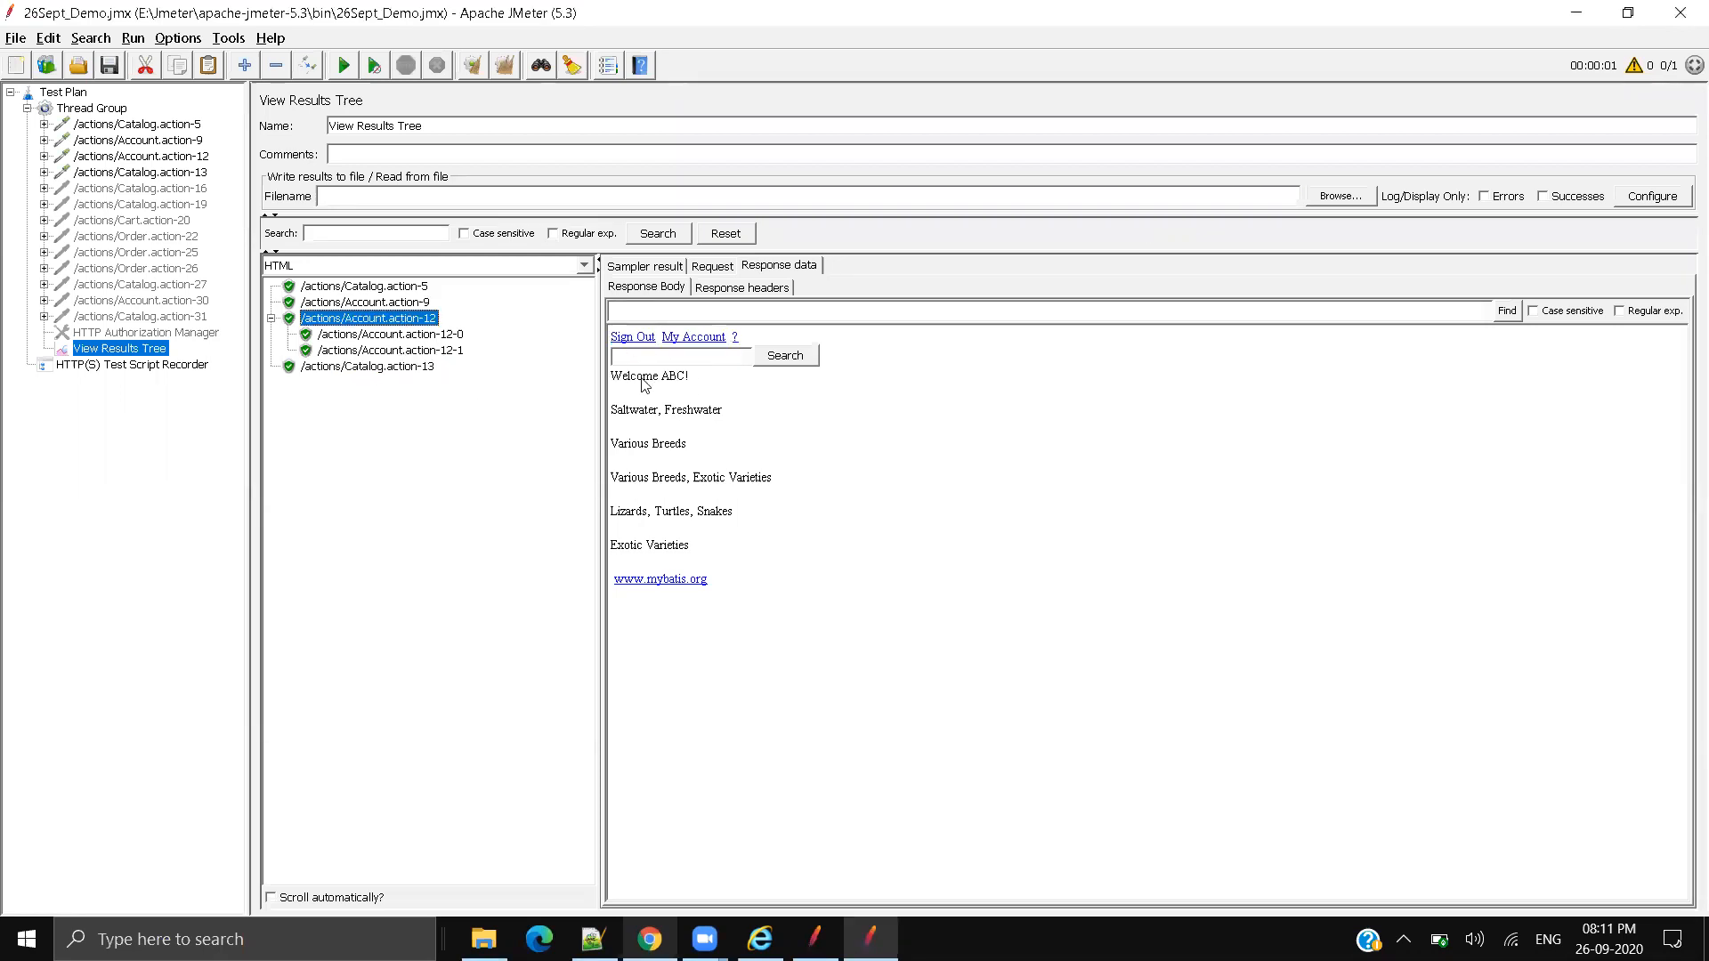
triple_click(670, 381)
key("alt+Tab")
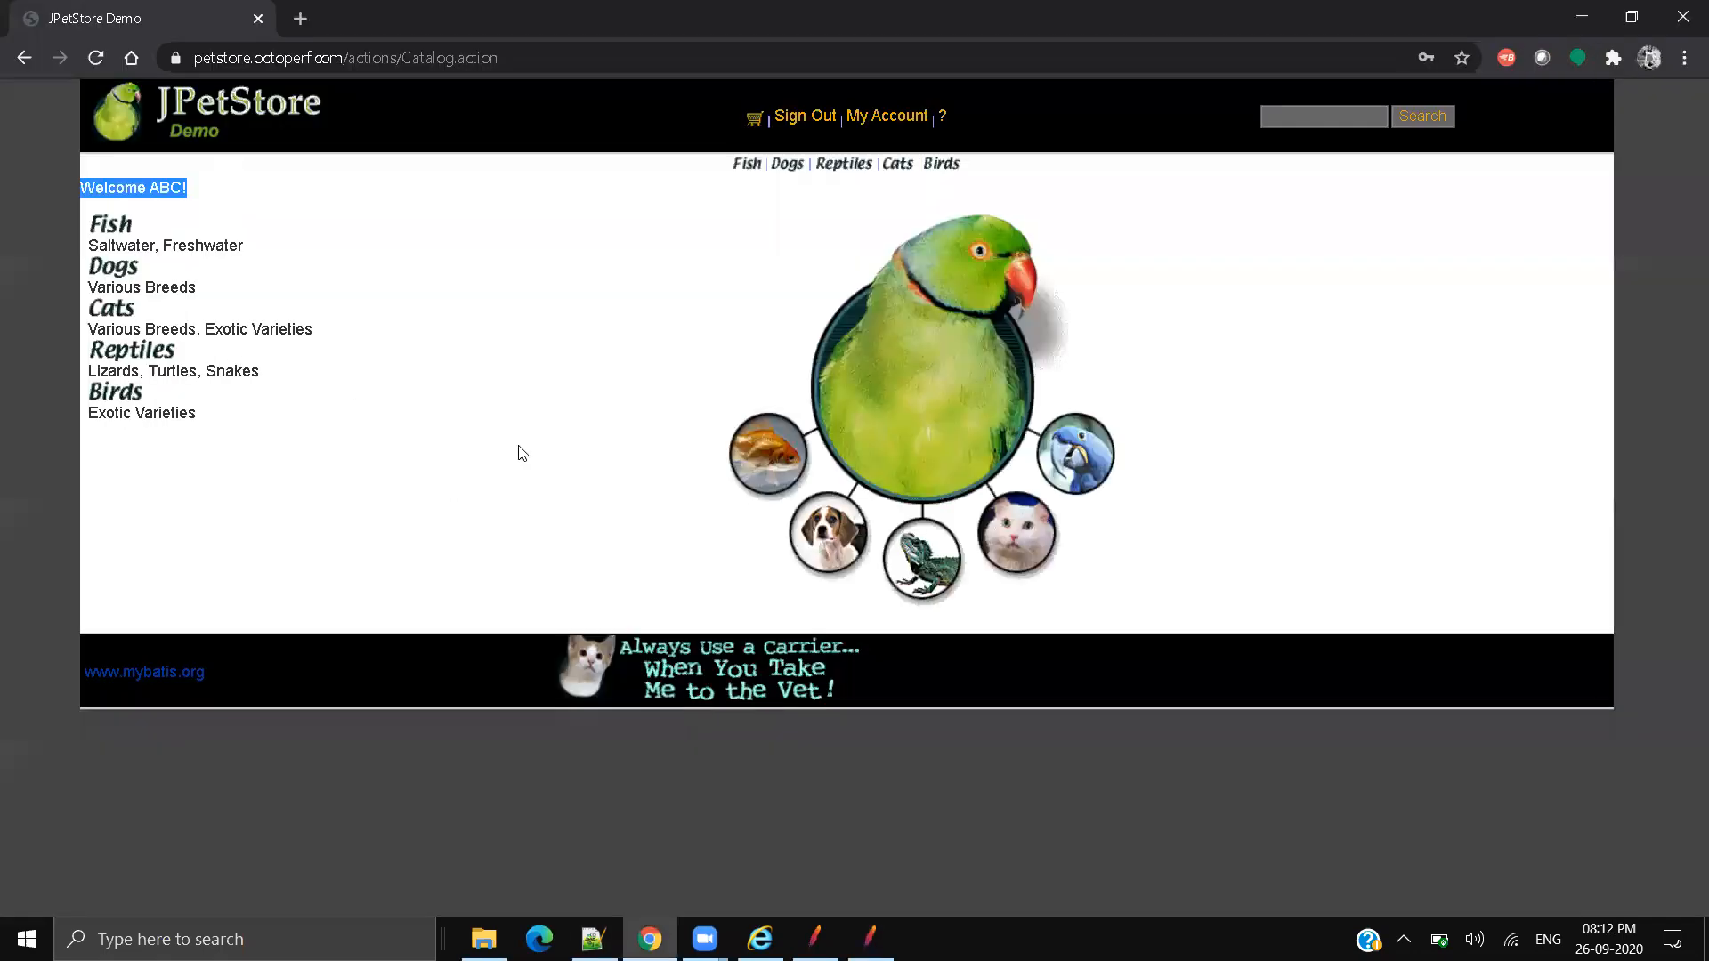
left_click(283, 235)
key("ctrl+l")
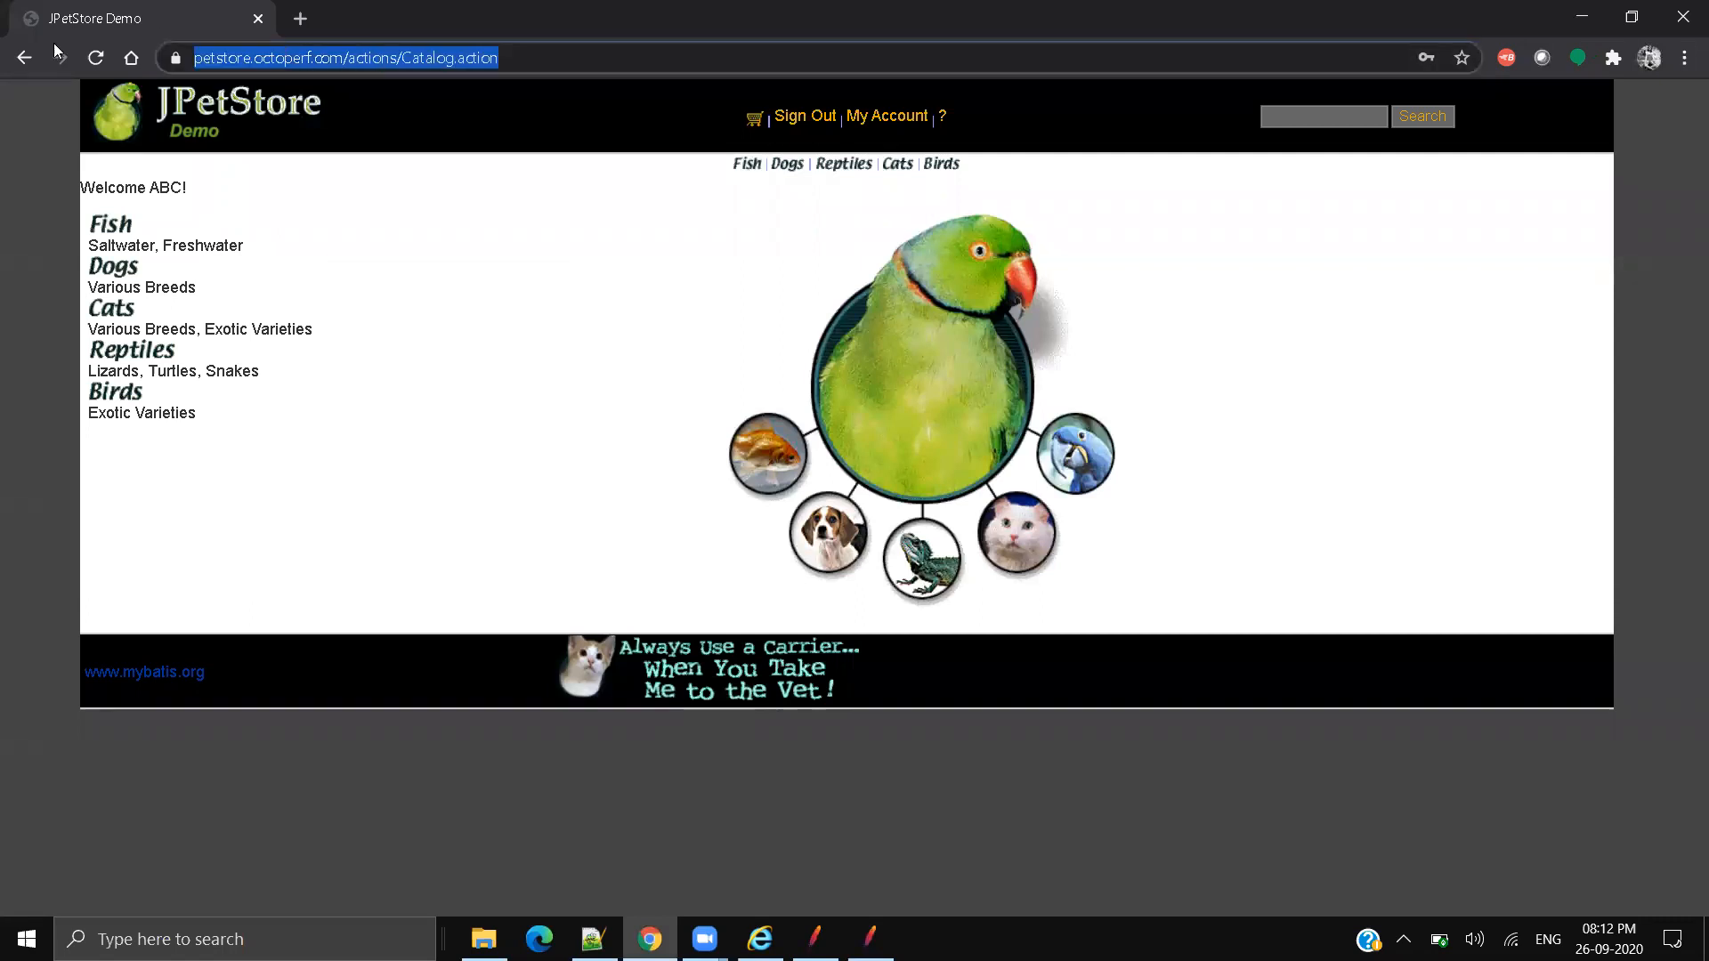
left_click_drag(787, 125, 862, 132)
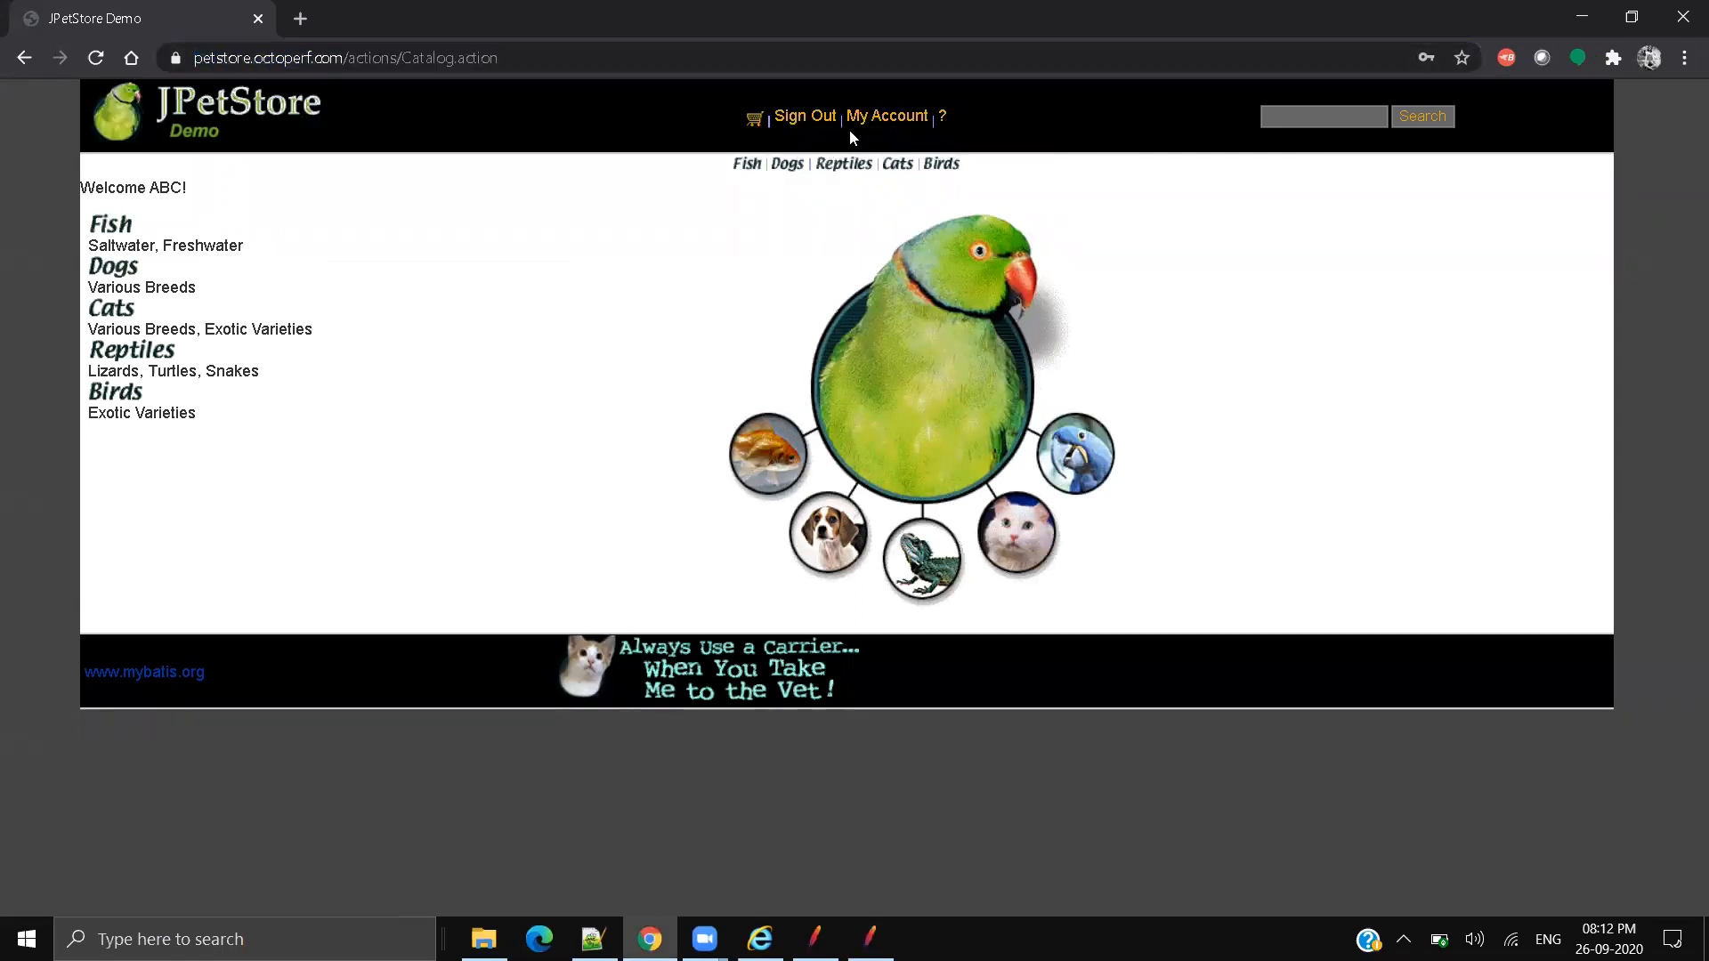
left_click(1582, 18)
left_click(840, 483)
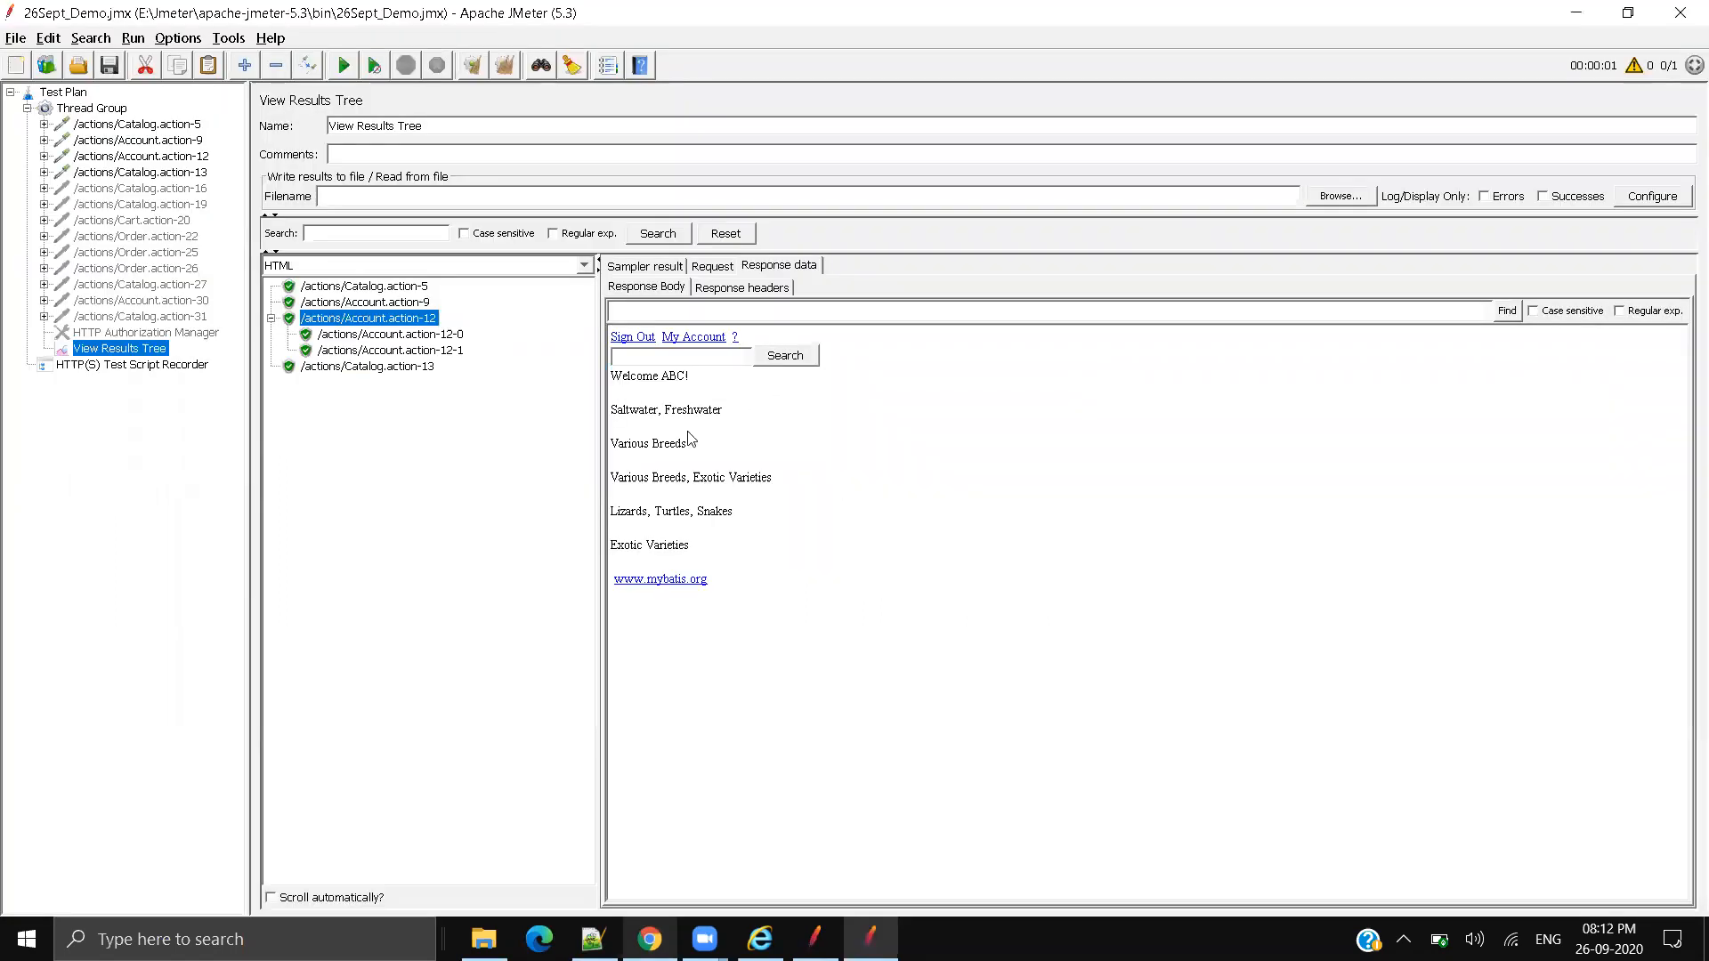
Step: Compare Catalog.action-13's Sign In response with Account.action-12's signed-in response, then expand the login sampler
left_click(422, 371)
left_click_drag(663, 339, 596, 336)
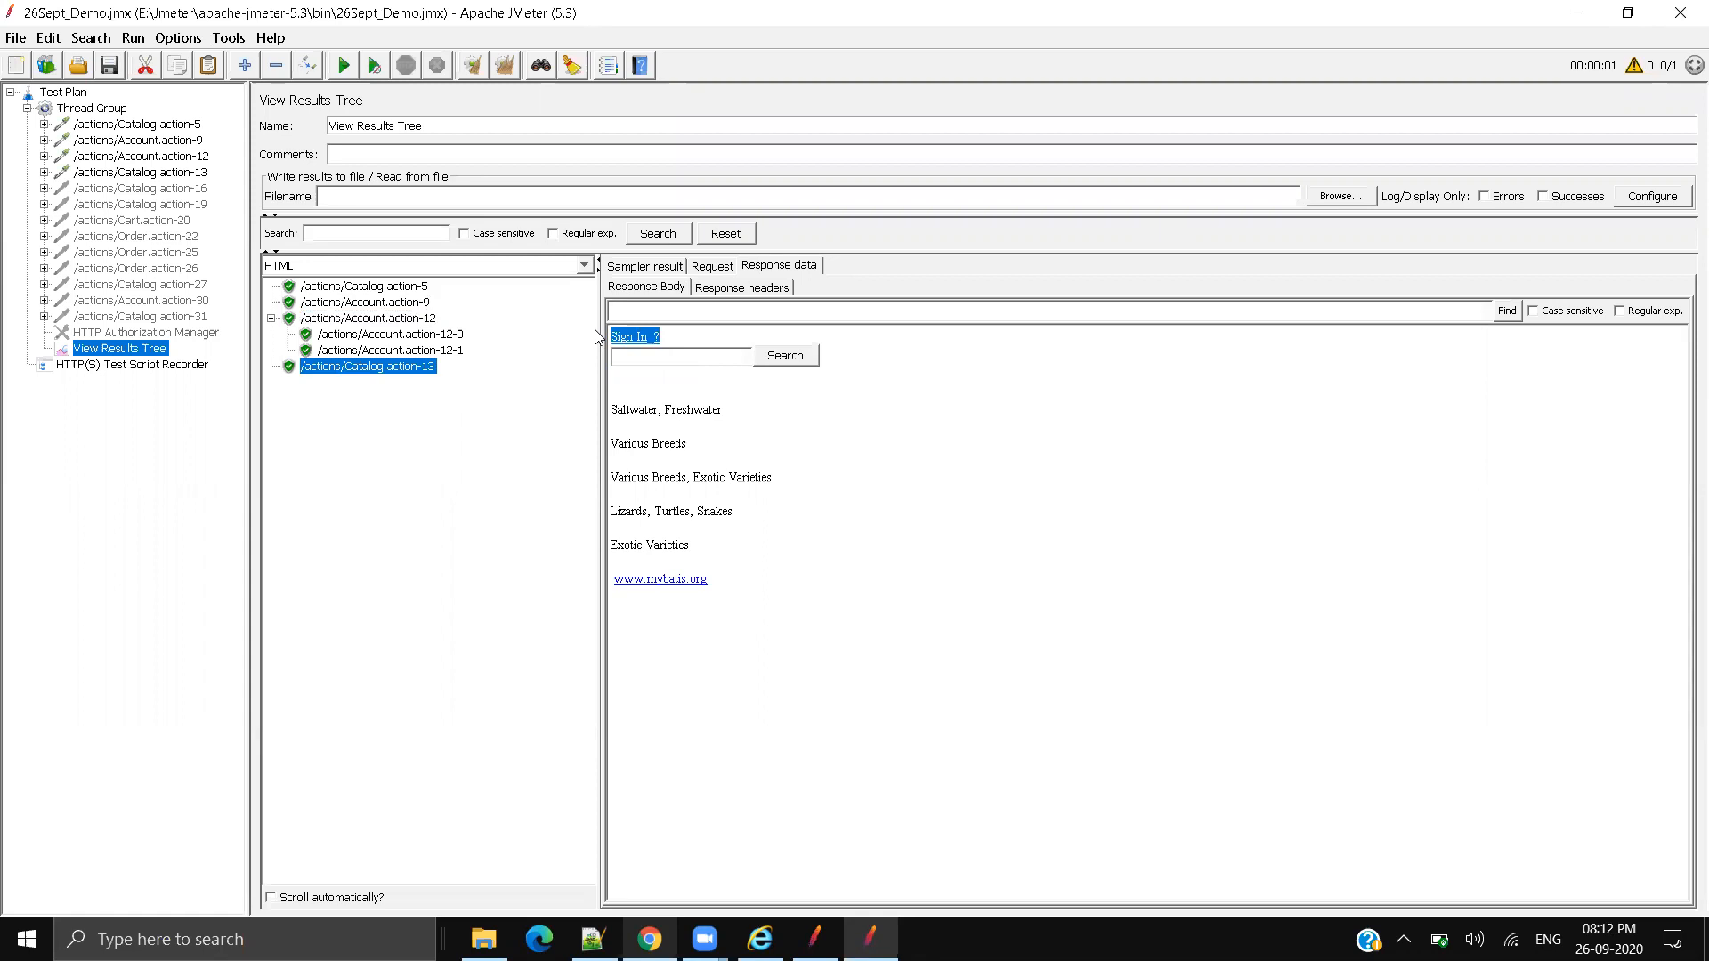
left_click(1070, 661)
left_click(365, 319)
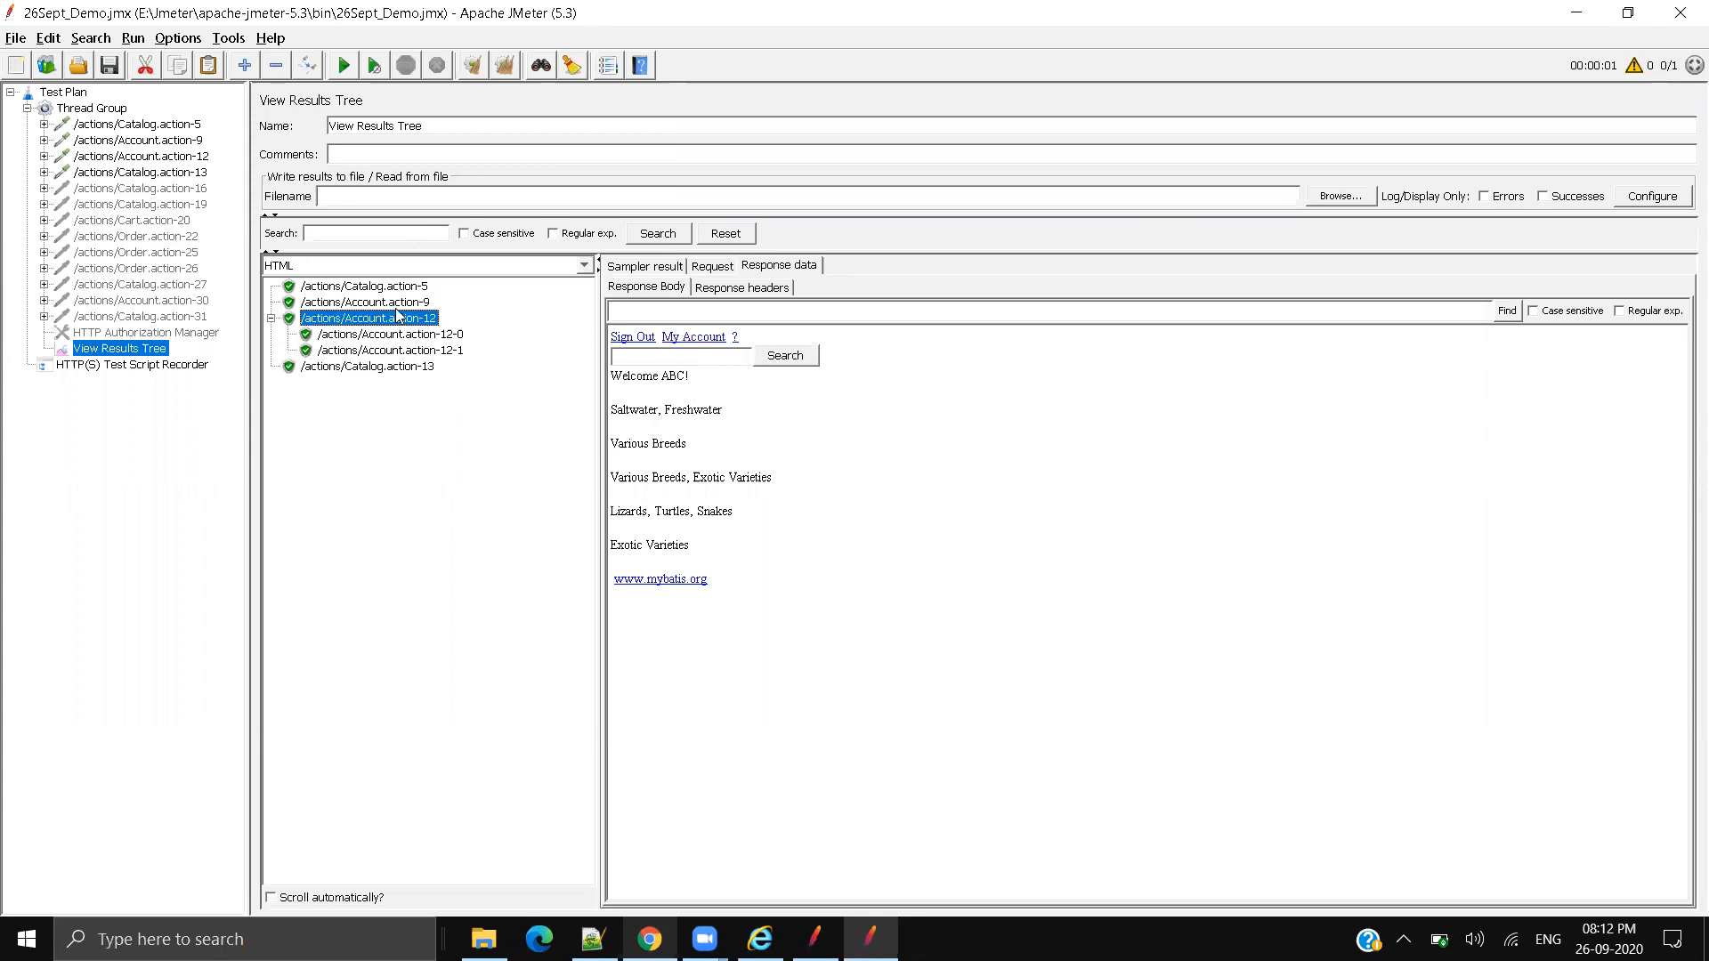
left_click(43, 155)
Step: Inspect the login sampler's username, password and signon values, and narrow the Name column
left_click(124, 156)
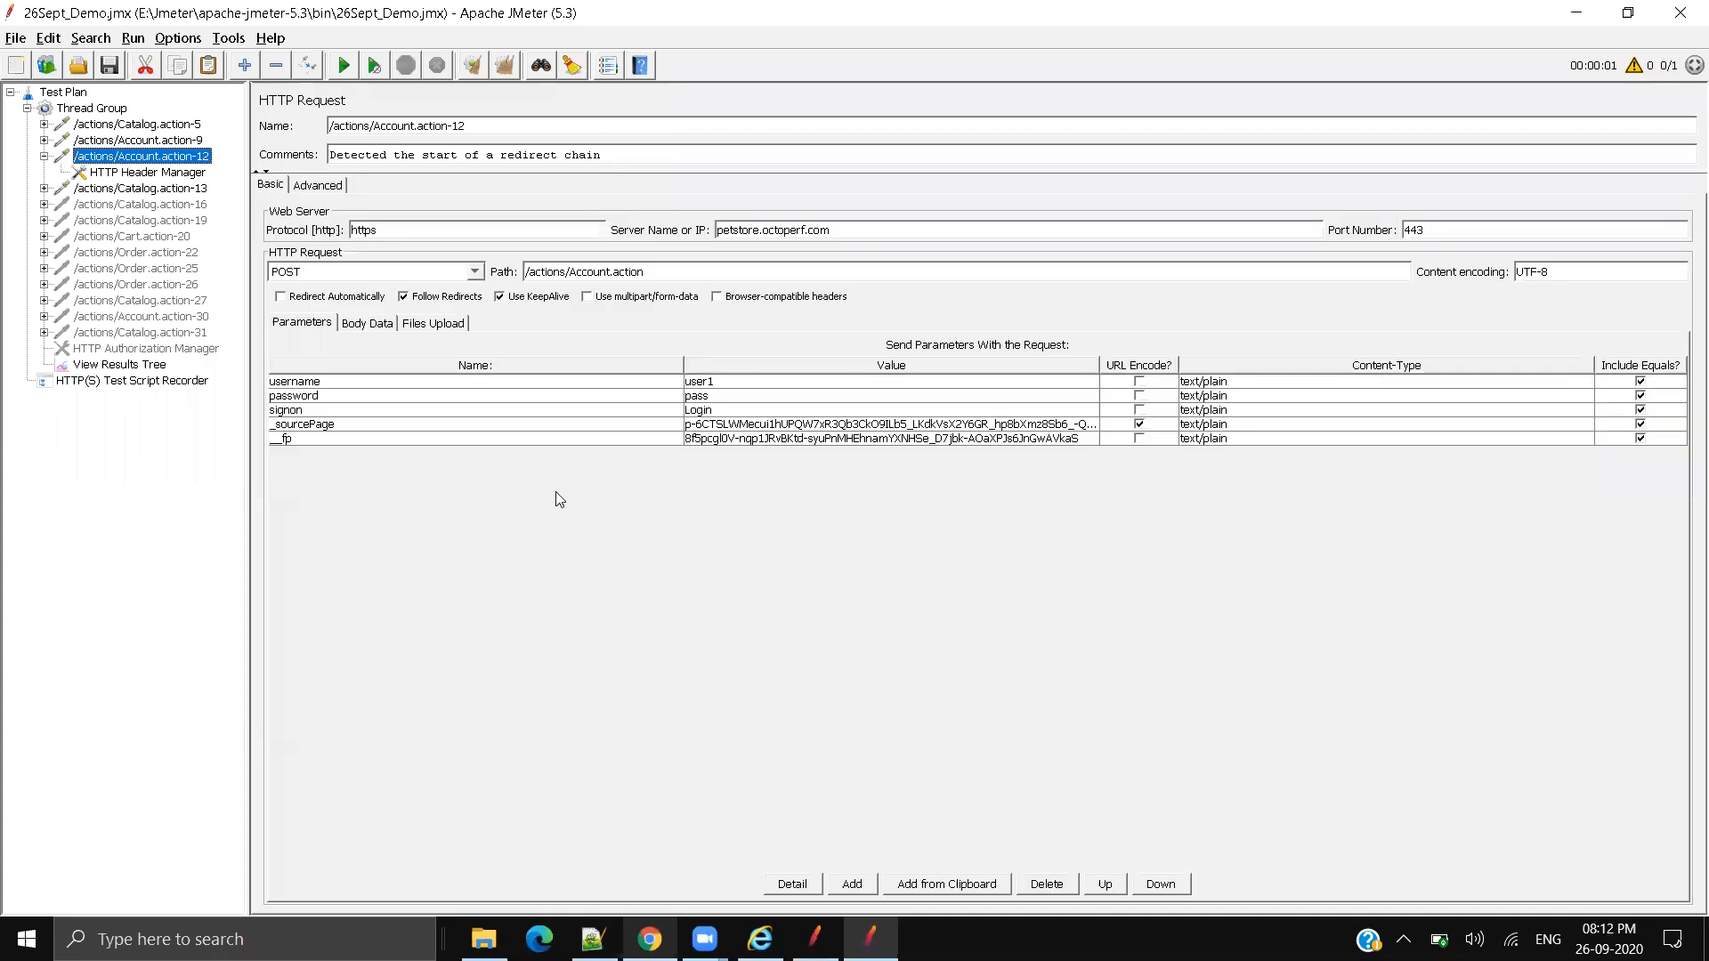
double_click(723, 383)
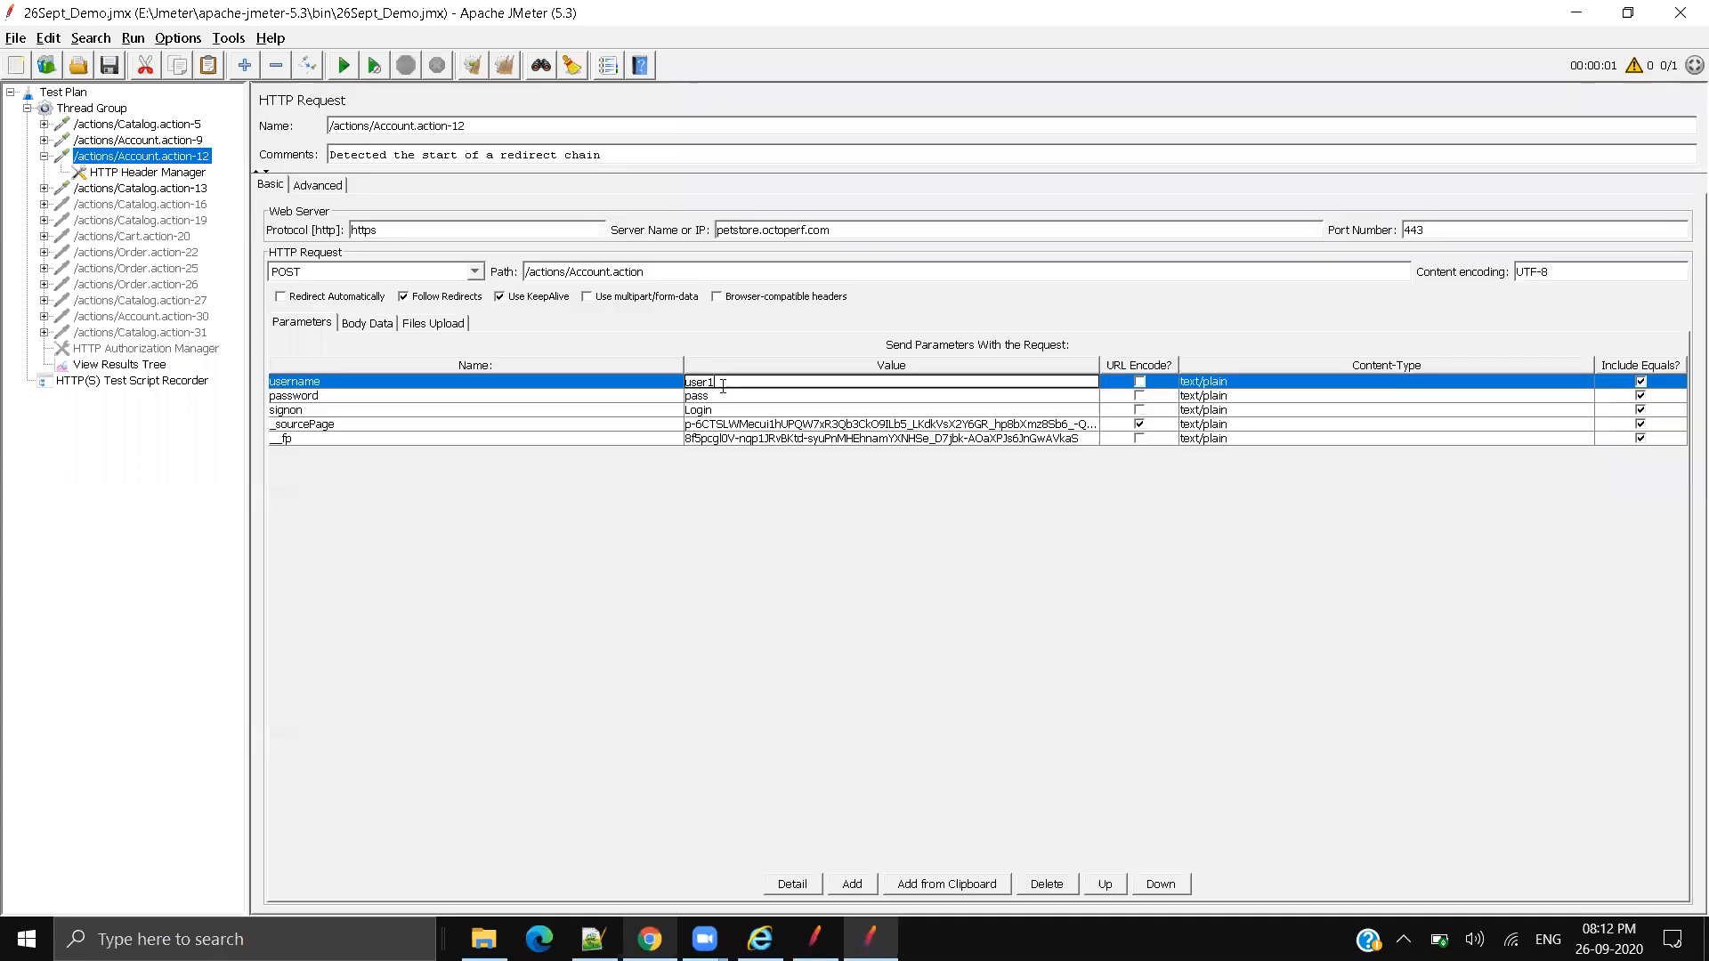
double_click(720, 397)
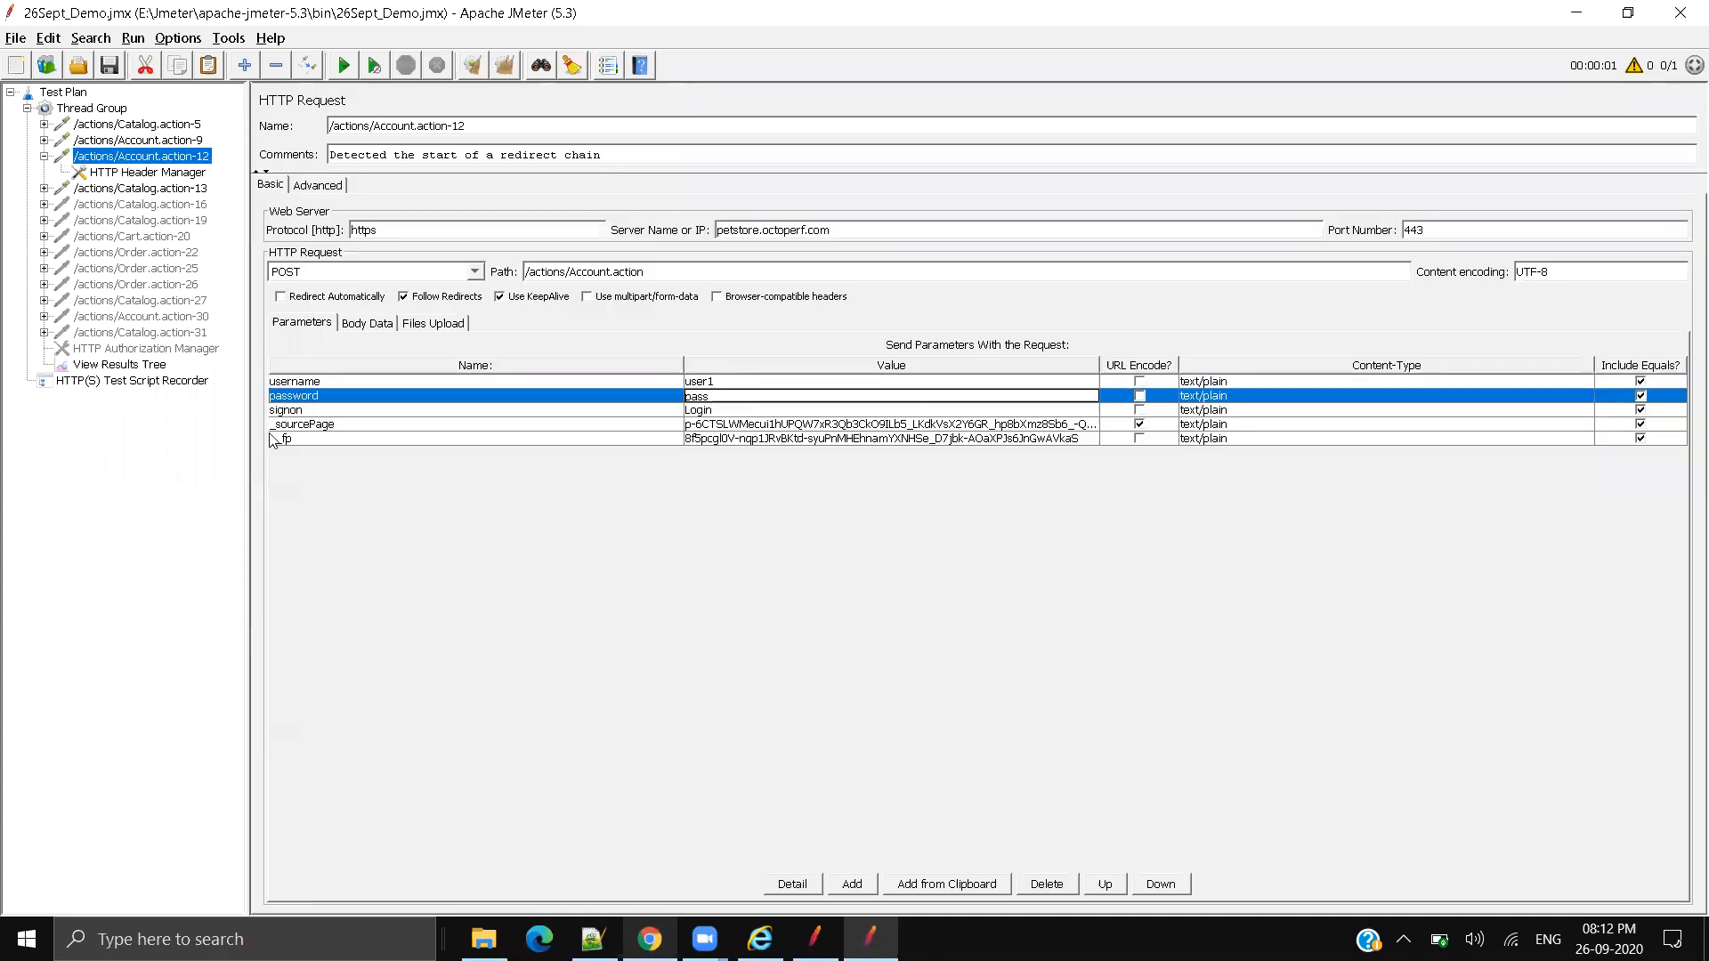
left_click(721, 412)
left_click_drag(683, 372, 529, 374)
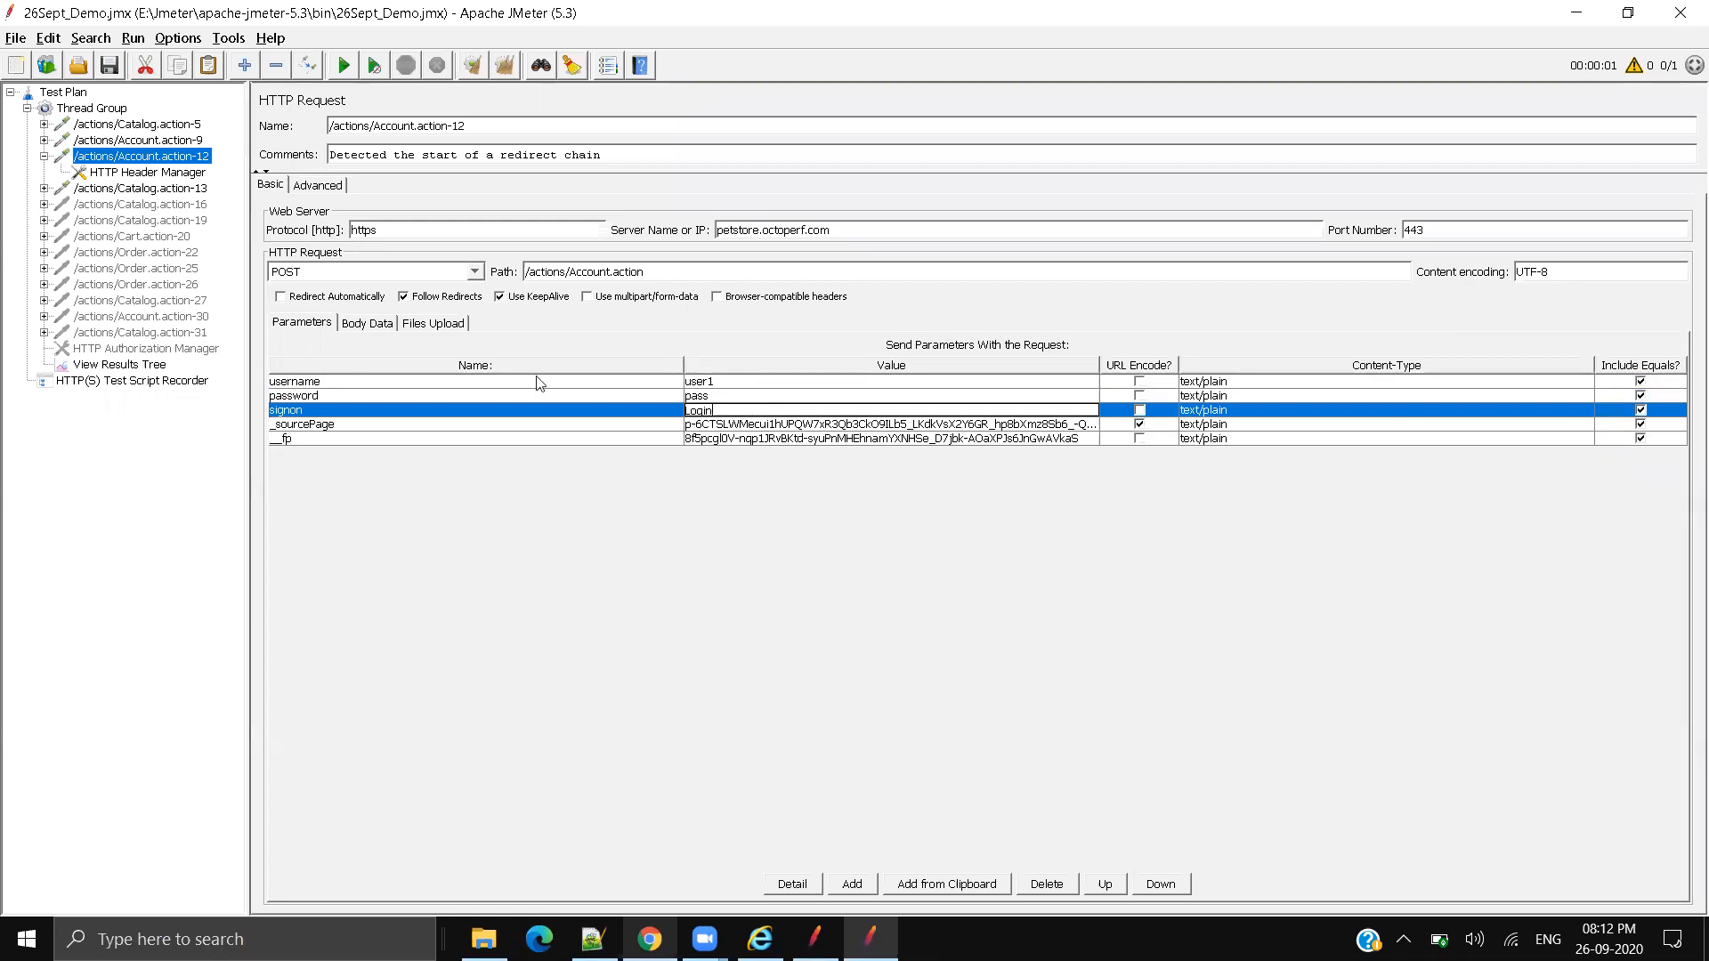
Step: Inspect the _sourcePage and fp parameter names and values
left_click(710, 425)
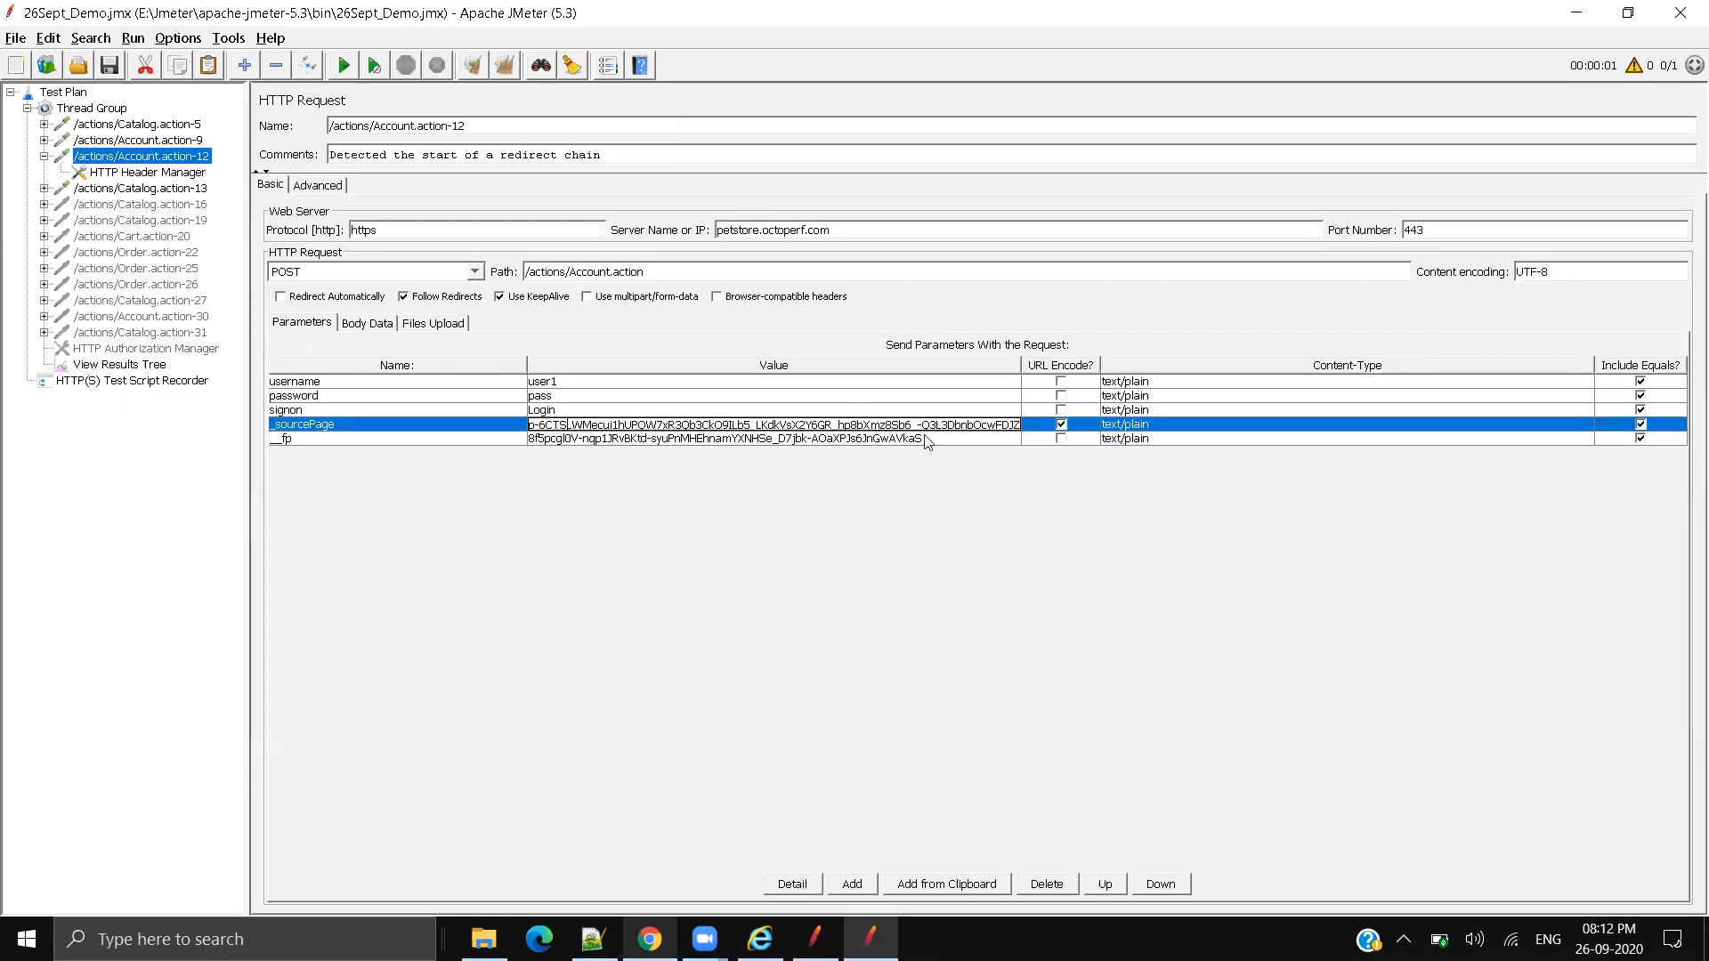
left_click(368, 426)
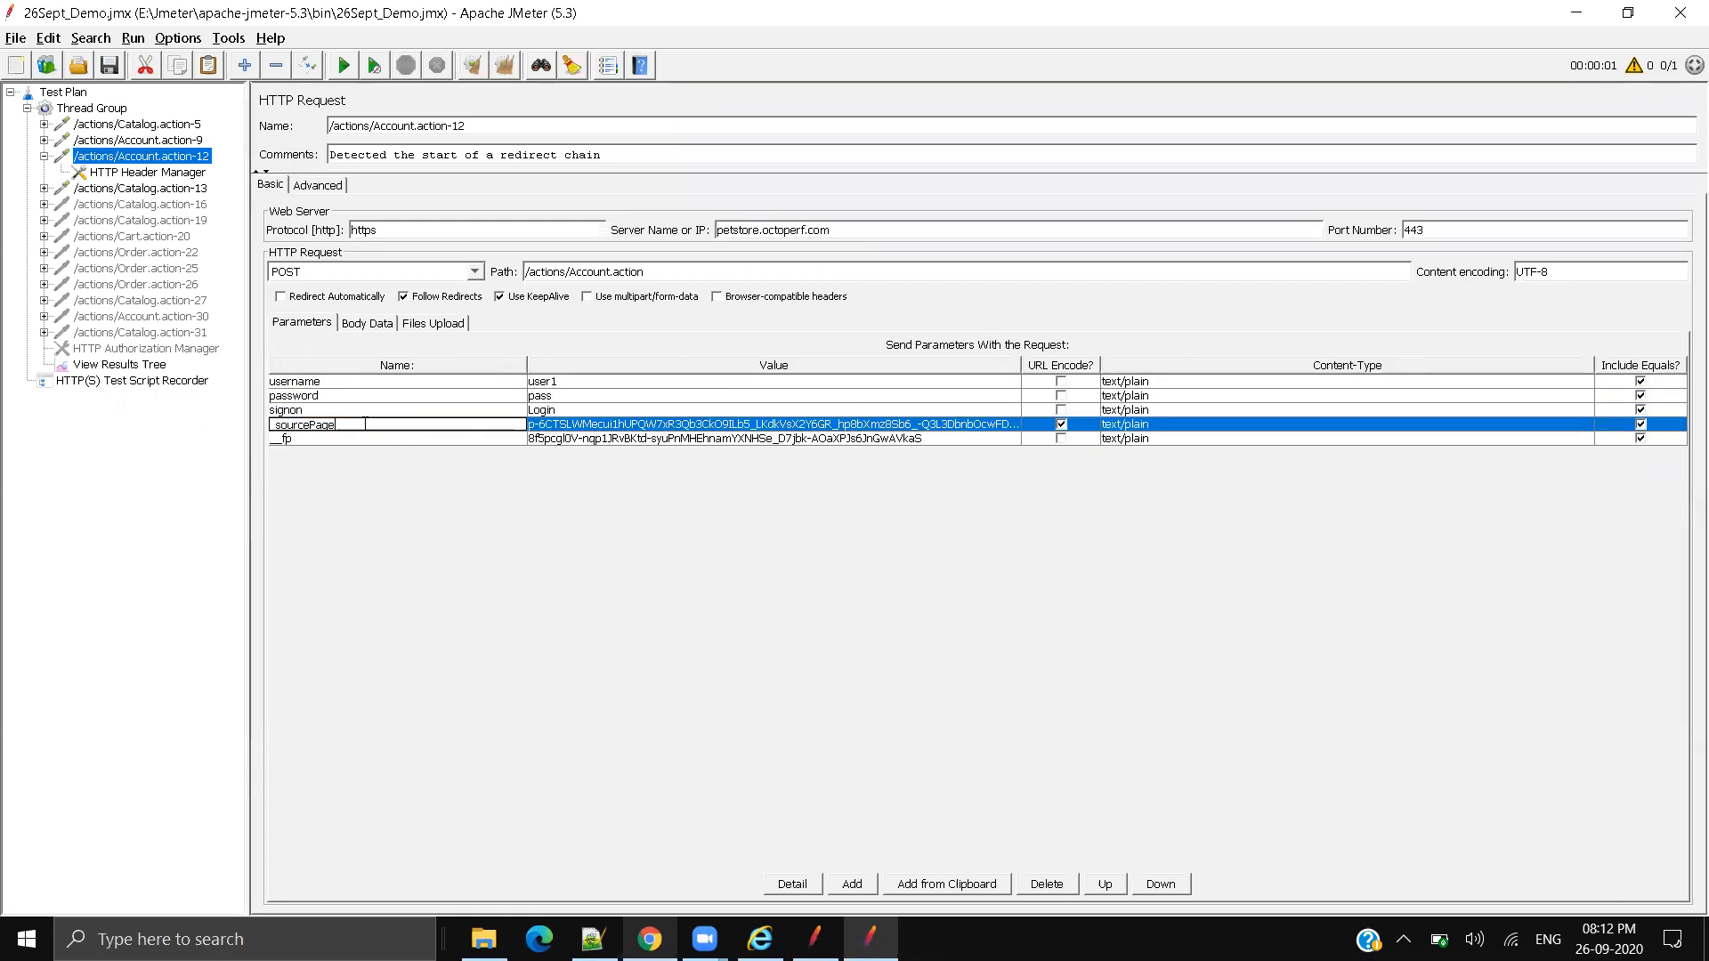
left_click(310, 440)
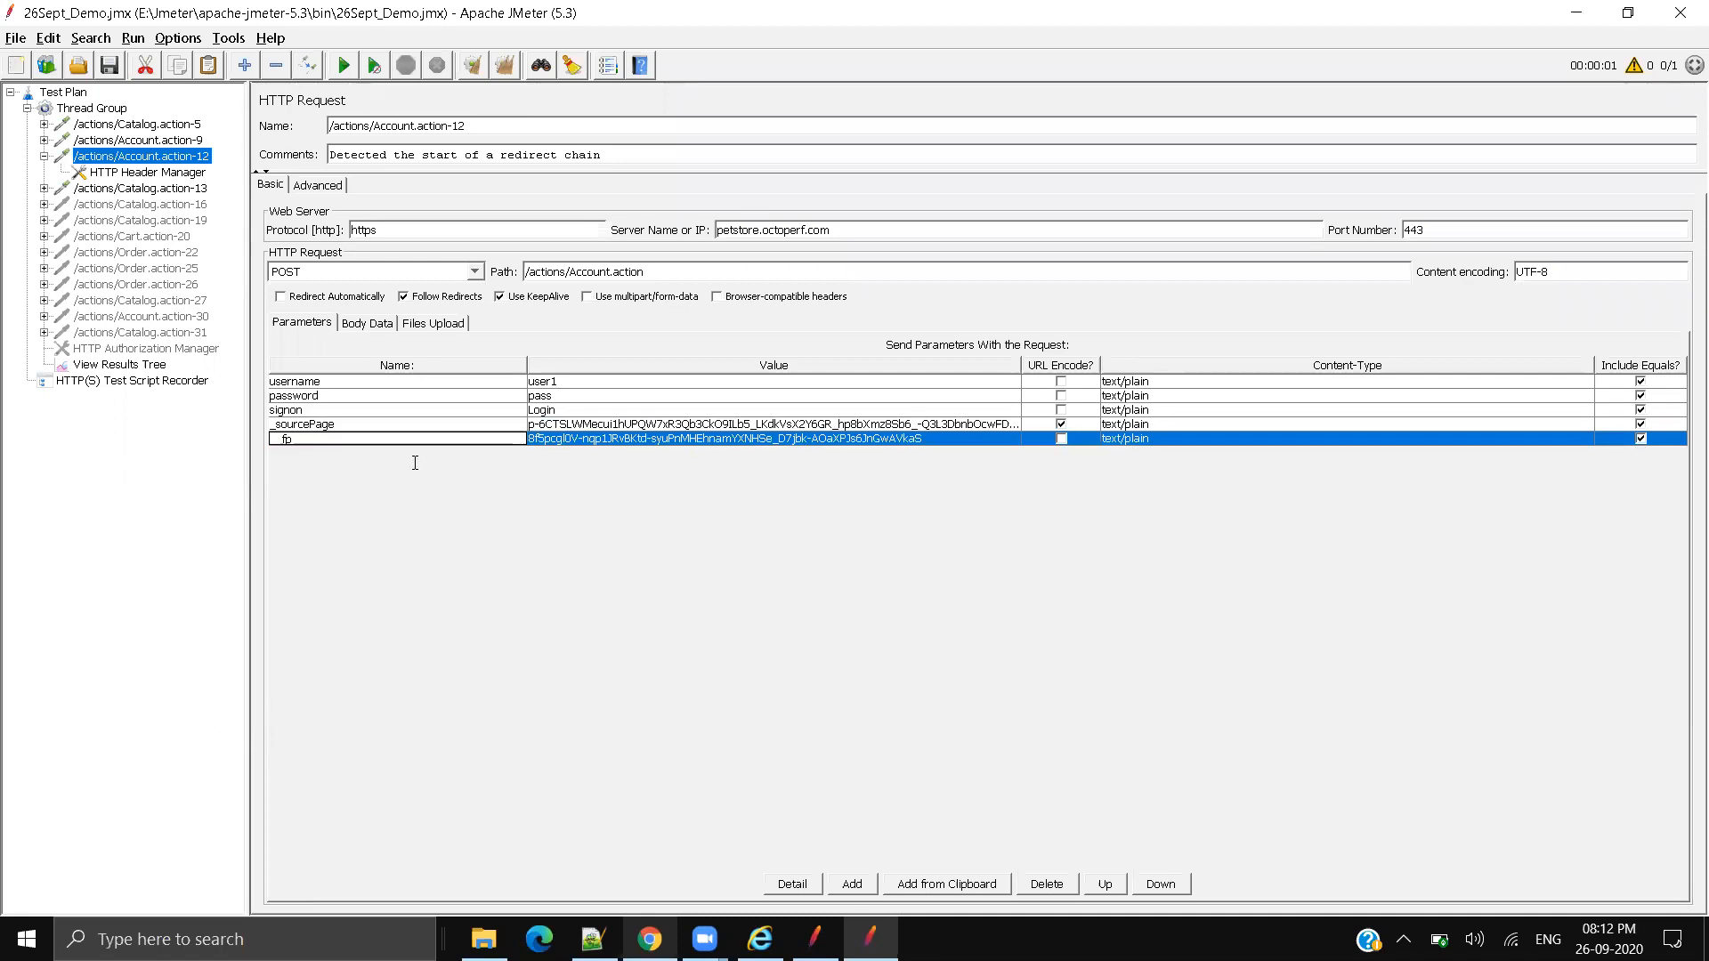
double_click(296, 439)
left_click(660, 420)
double_click(800, 439)
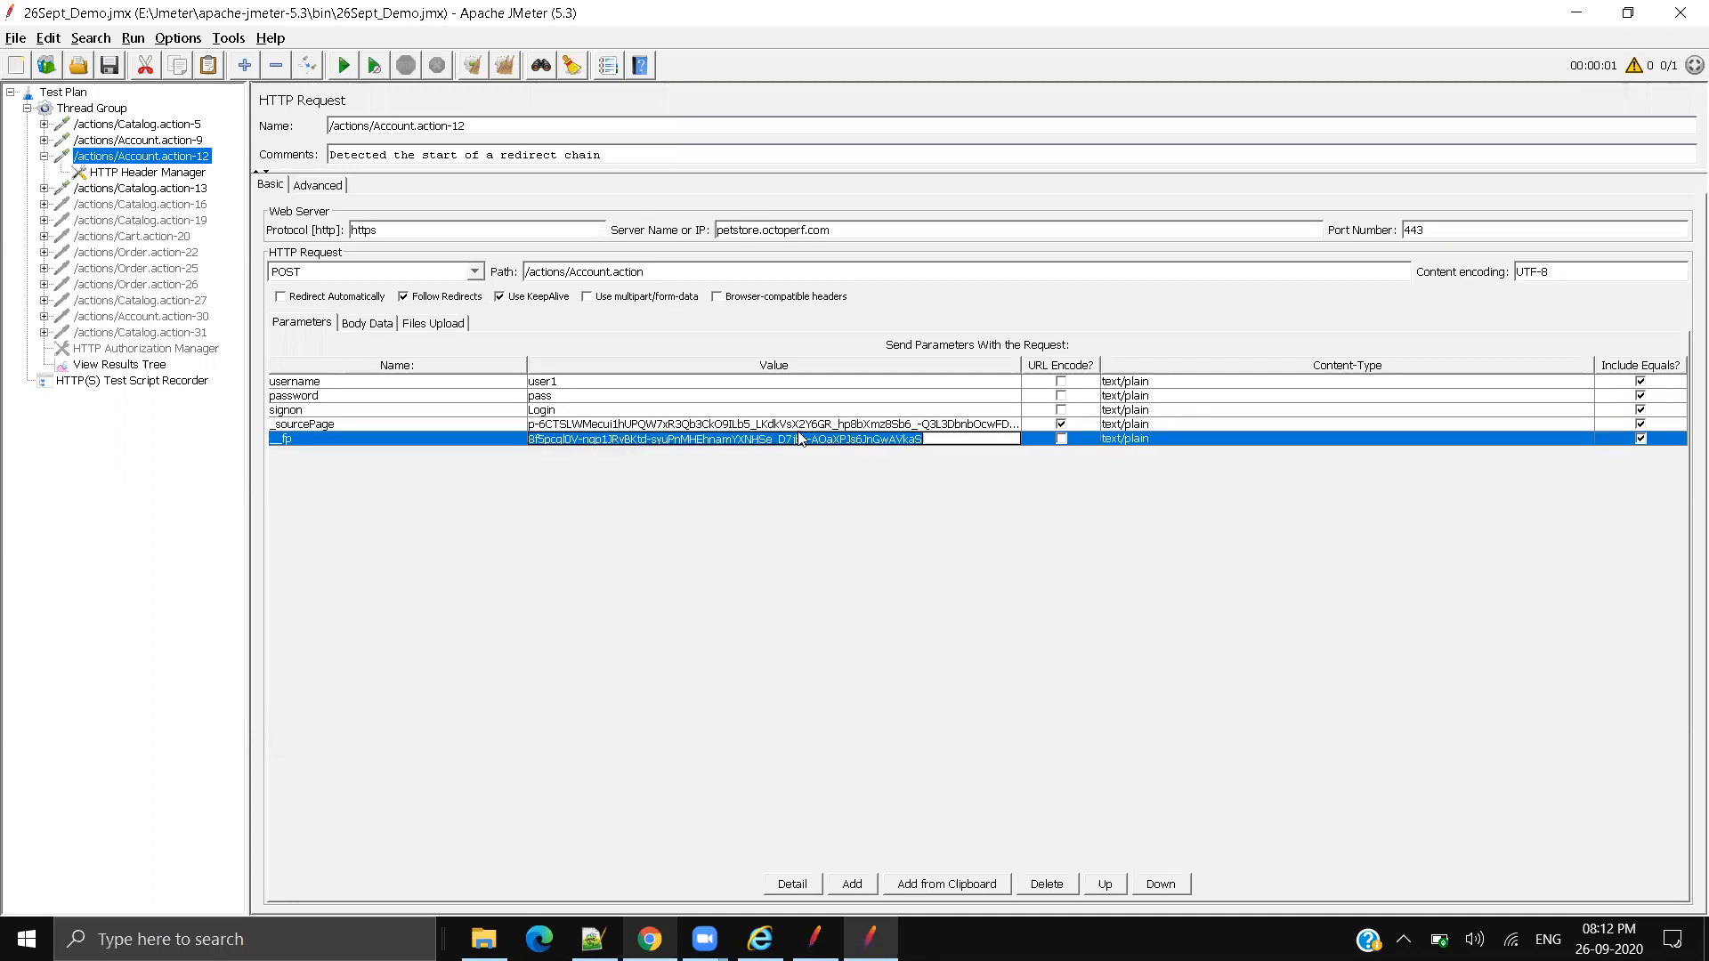
left_click(942, 438)
Step: Widen the Value column and select the full _sourcePage value
left_click_drag(1022, 360, 1309, 357)
double_click(1239, 420)
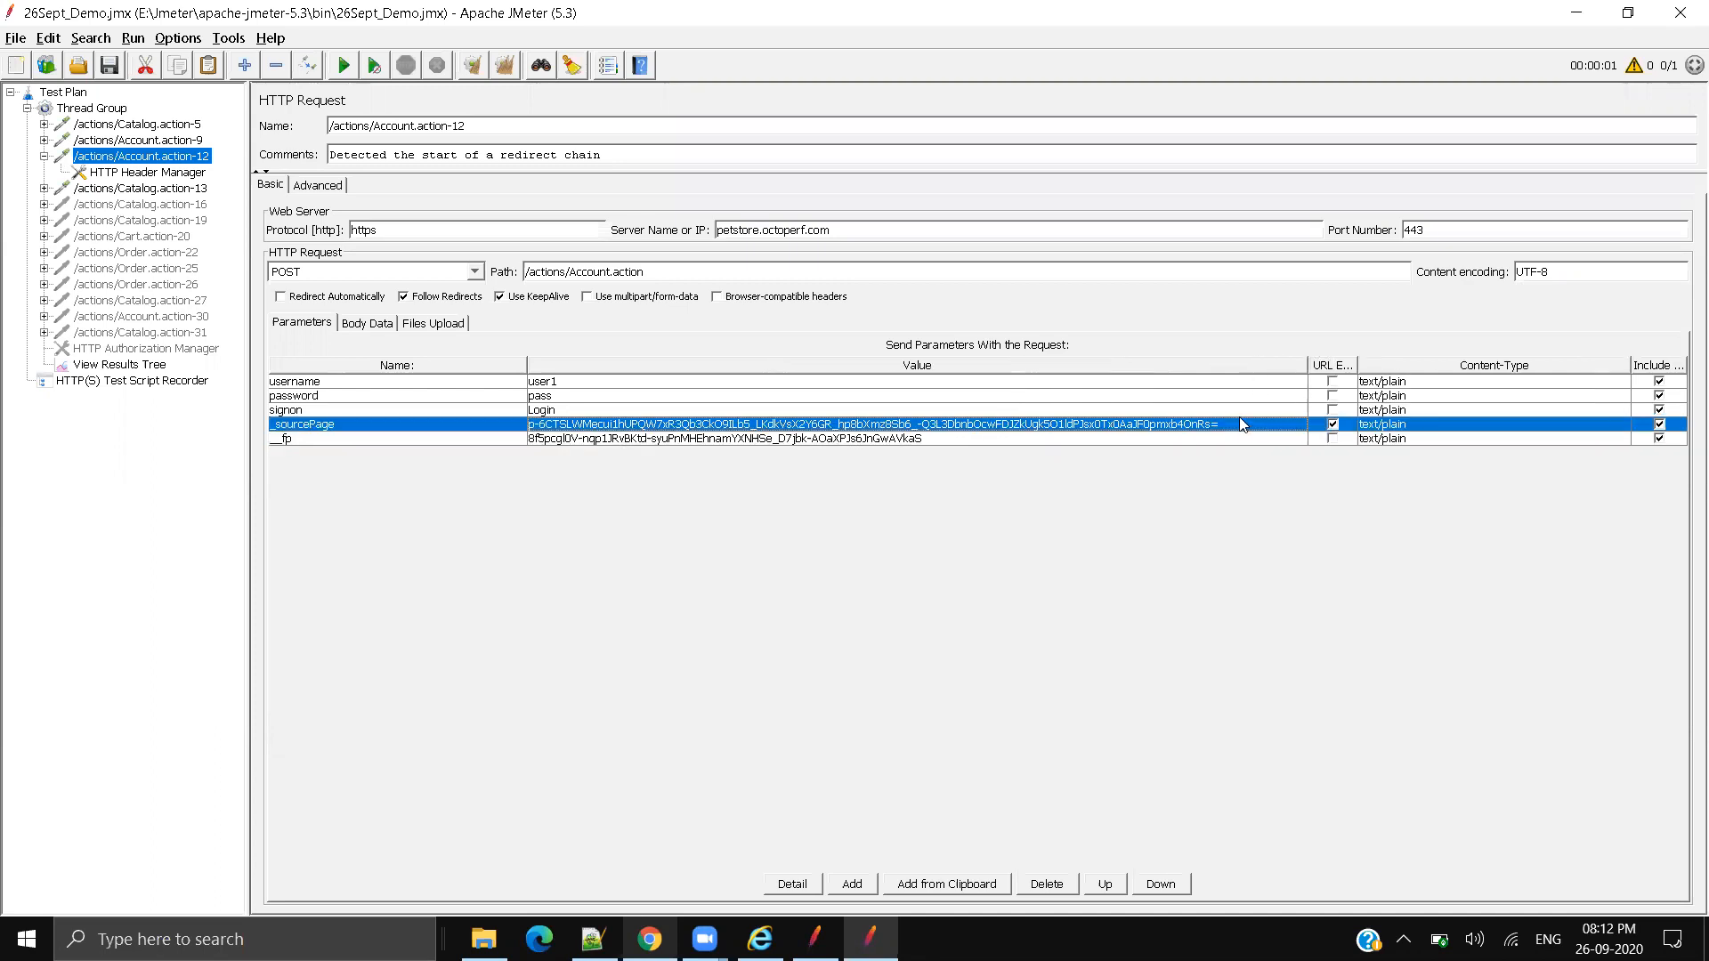
left_click_drag(1235, 423, 480, 410)
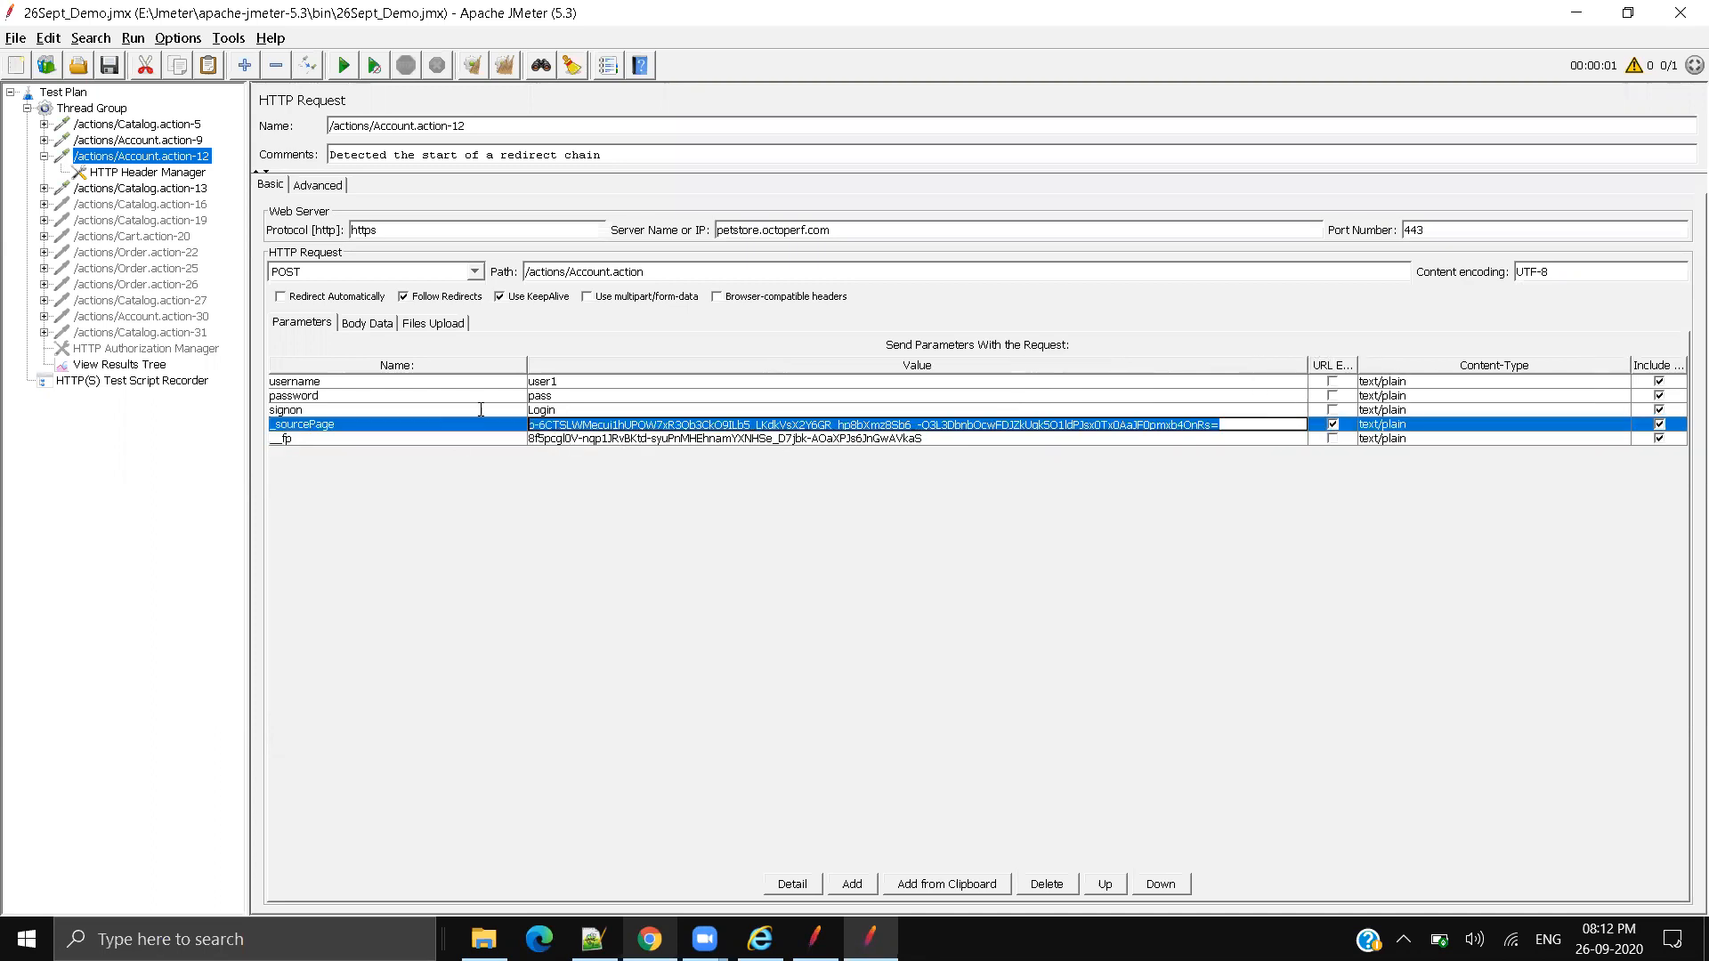
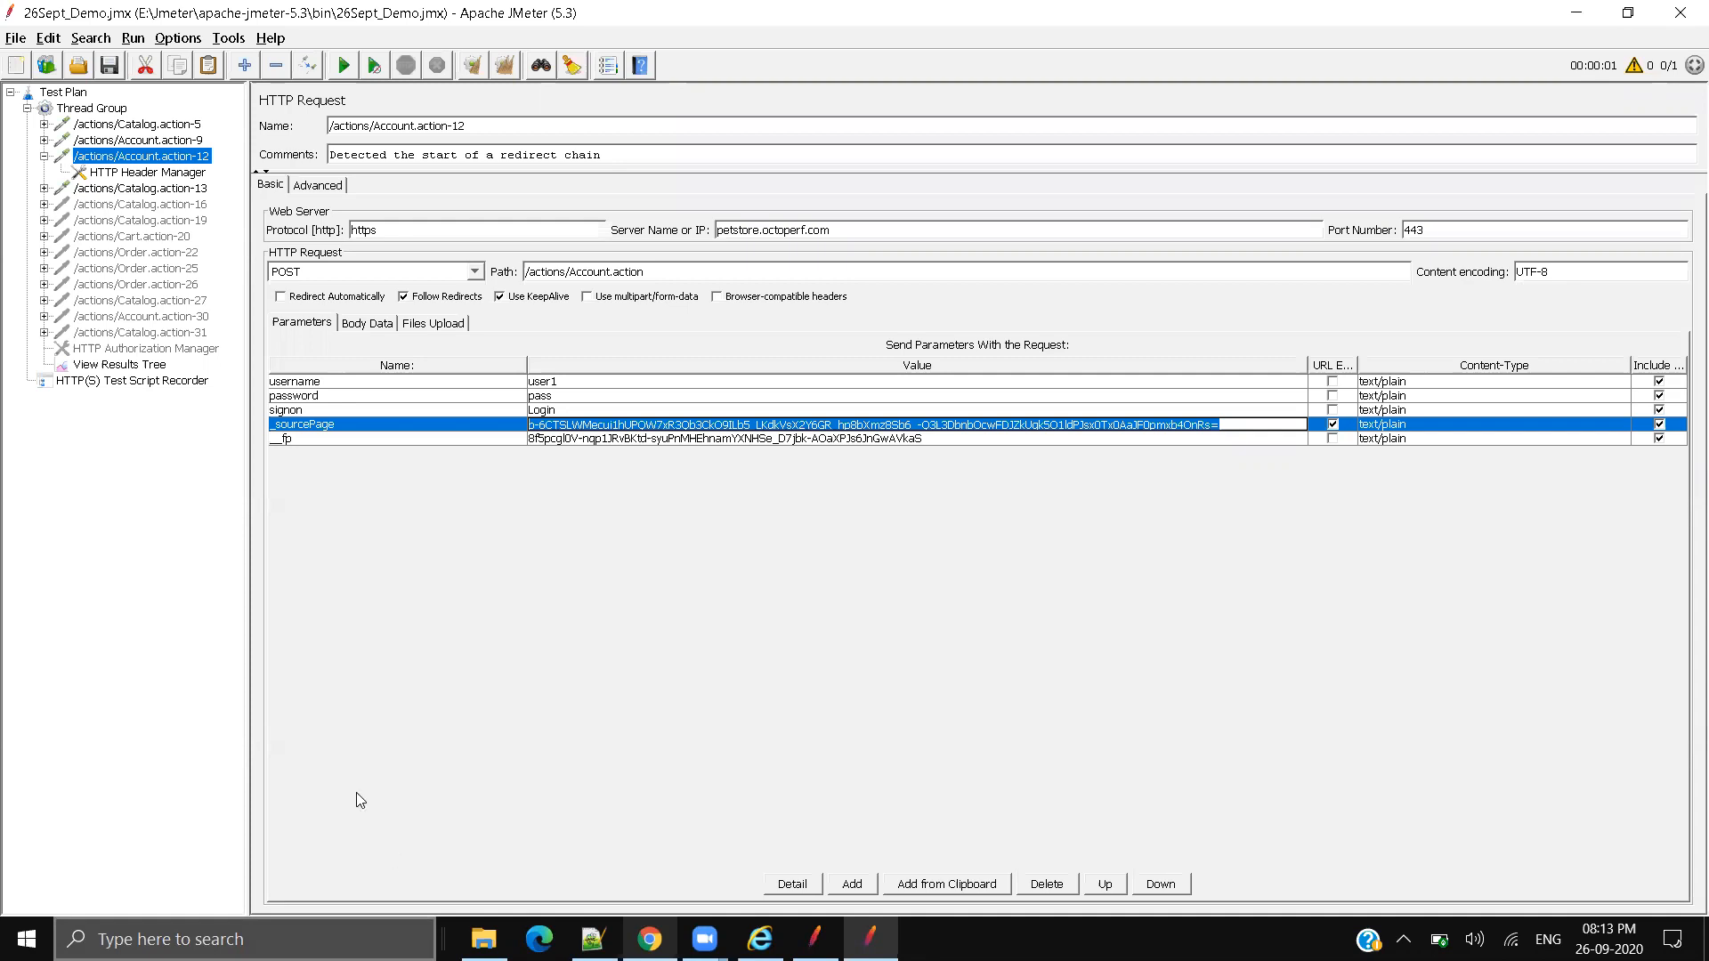
Step: Inspect the full _sourcePage and fp parameter values of /actions/Account.action-12
left_click(578, 441)
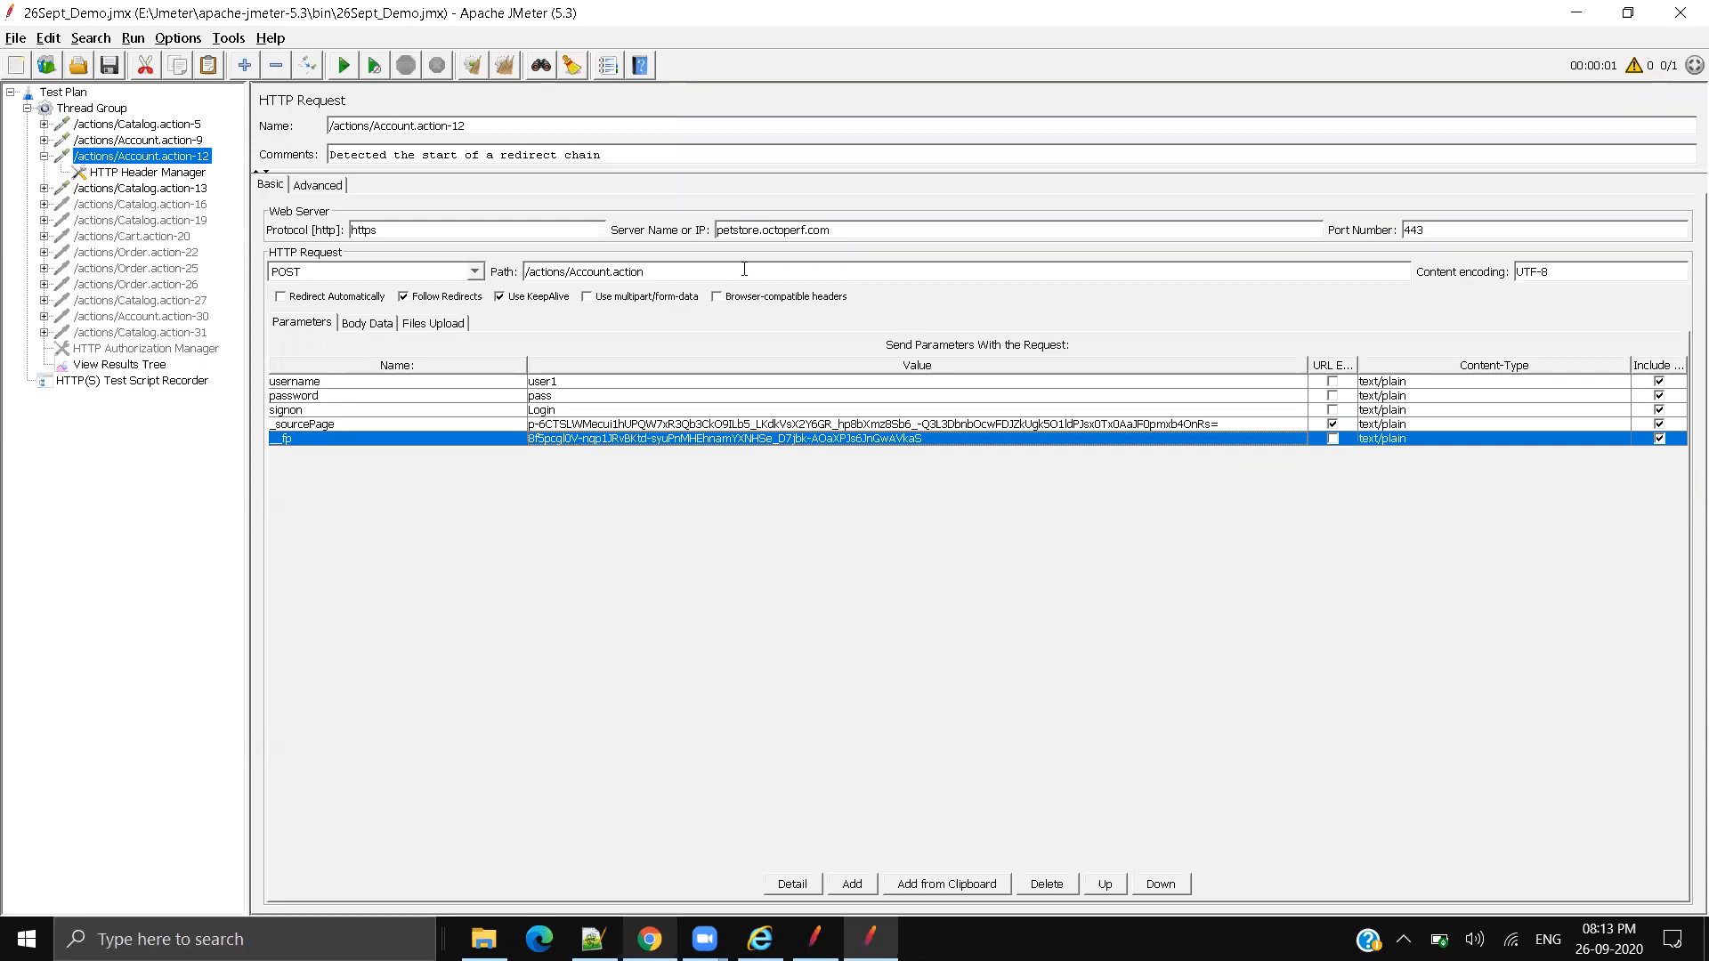
left_click(598, 427)
left_click(592, 440)
left_click(409, 426)
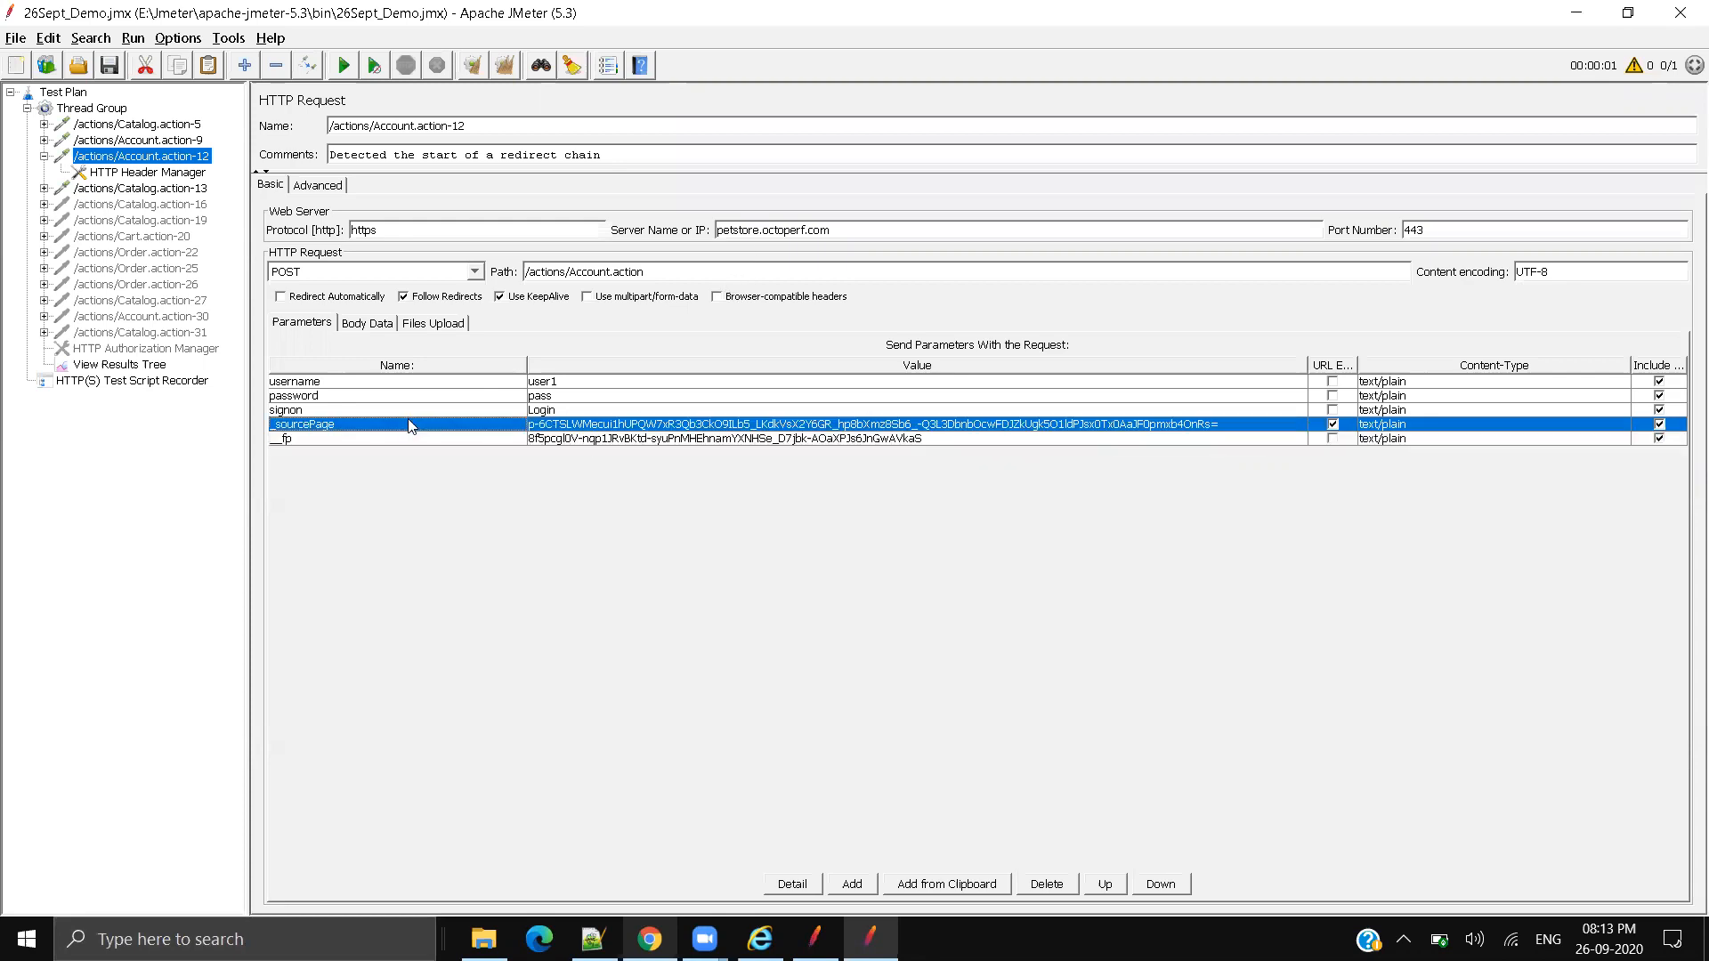
double_click(599, 426)
left_click_drag(1224, 425, 498, 418)
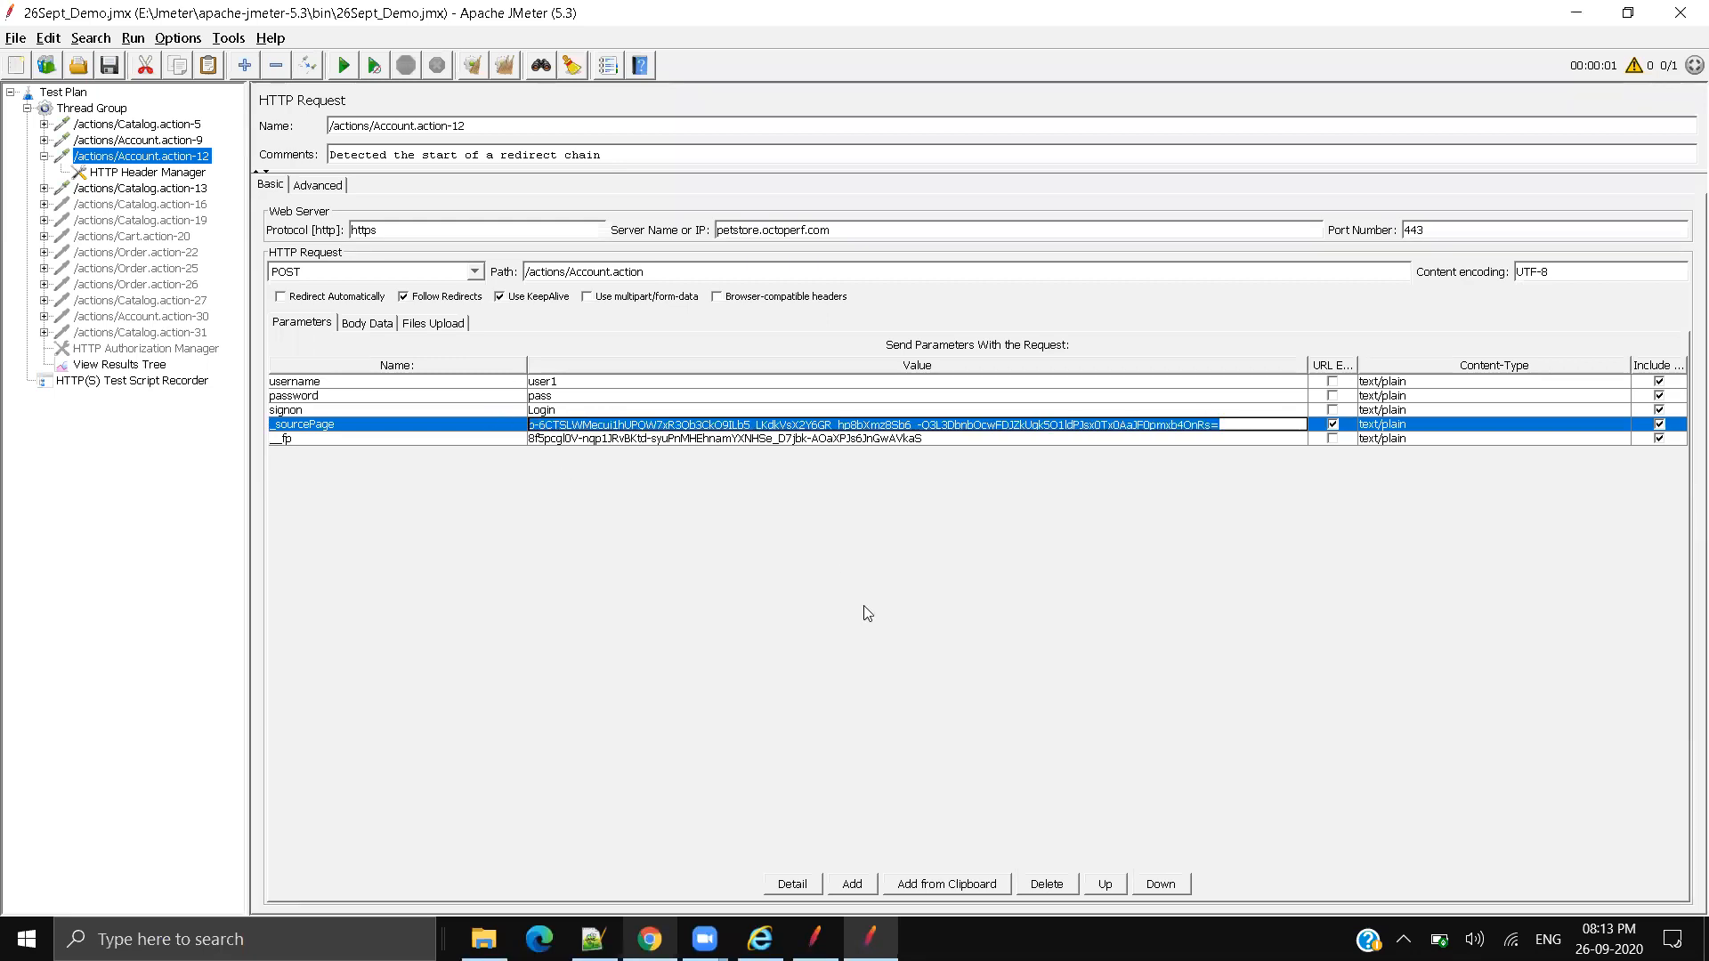
double_click(904, 440)
left_click_drag(904, 440, 618, 425)
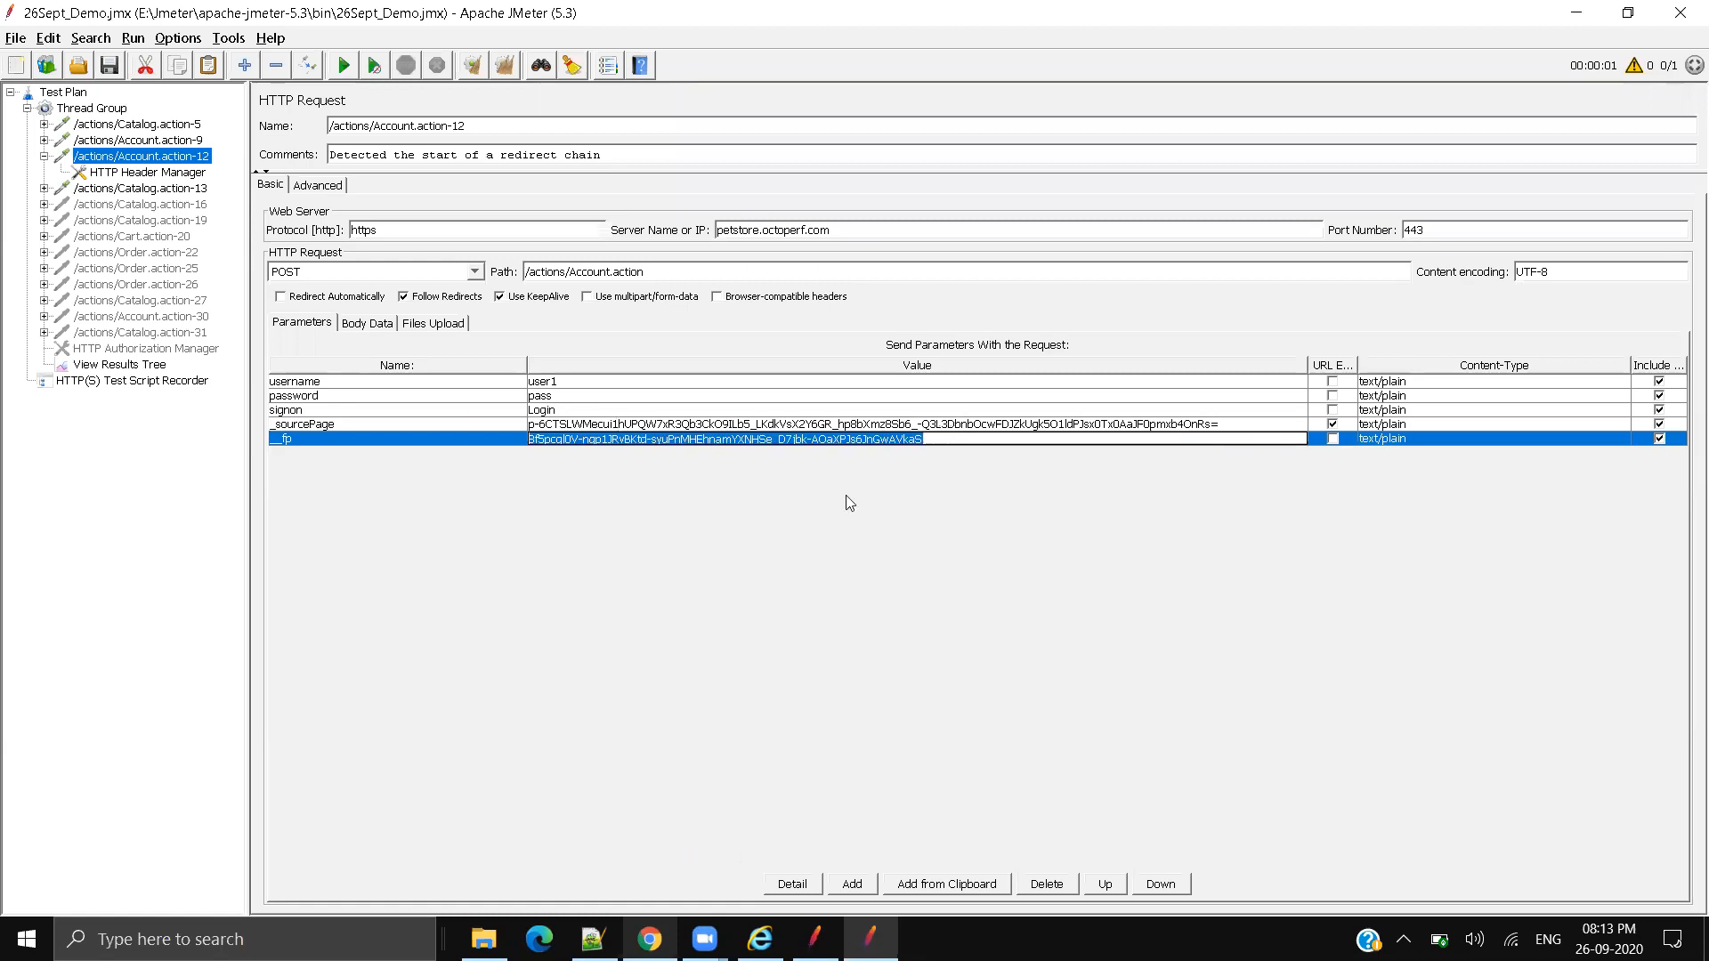
left_click(358, 422)
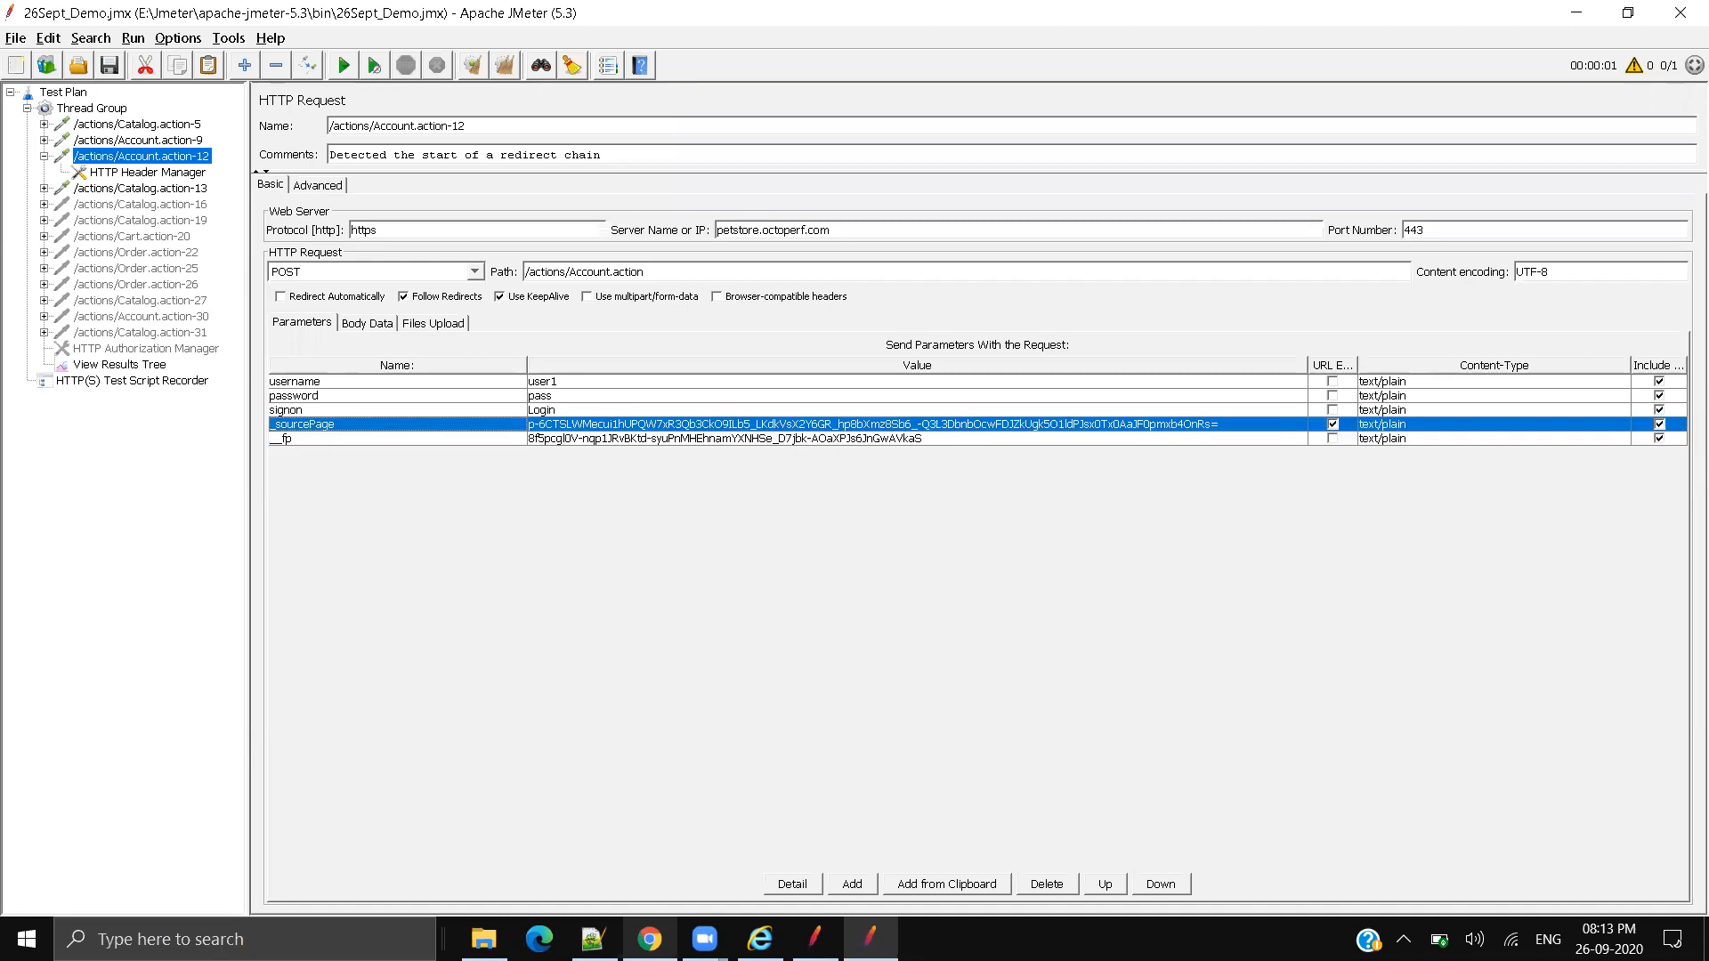
Step: Check the recorder settings, reselect the _sourcePage and fp values, then bring Chrome forward
left_click(132, 380)
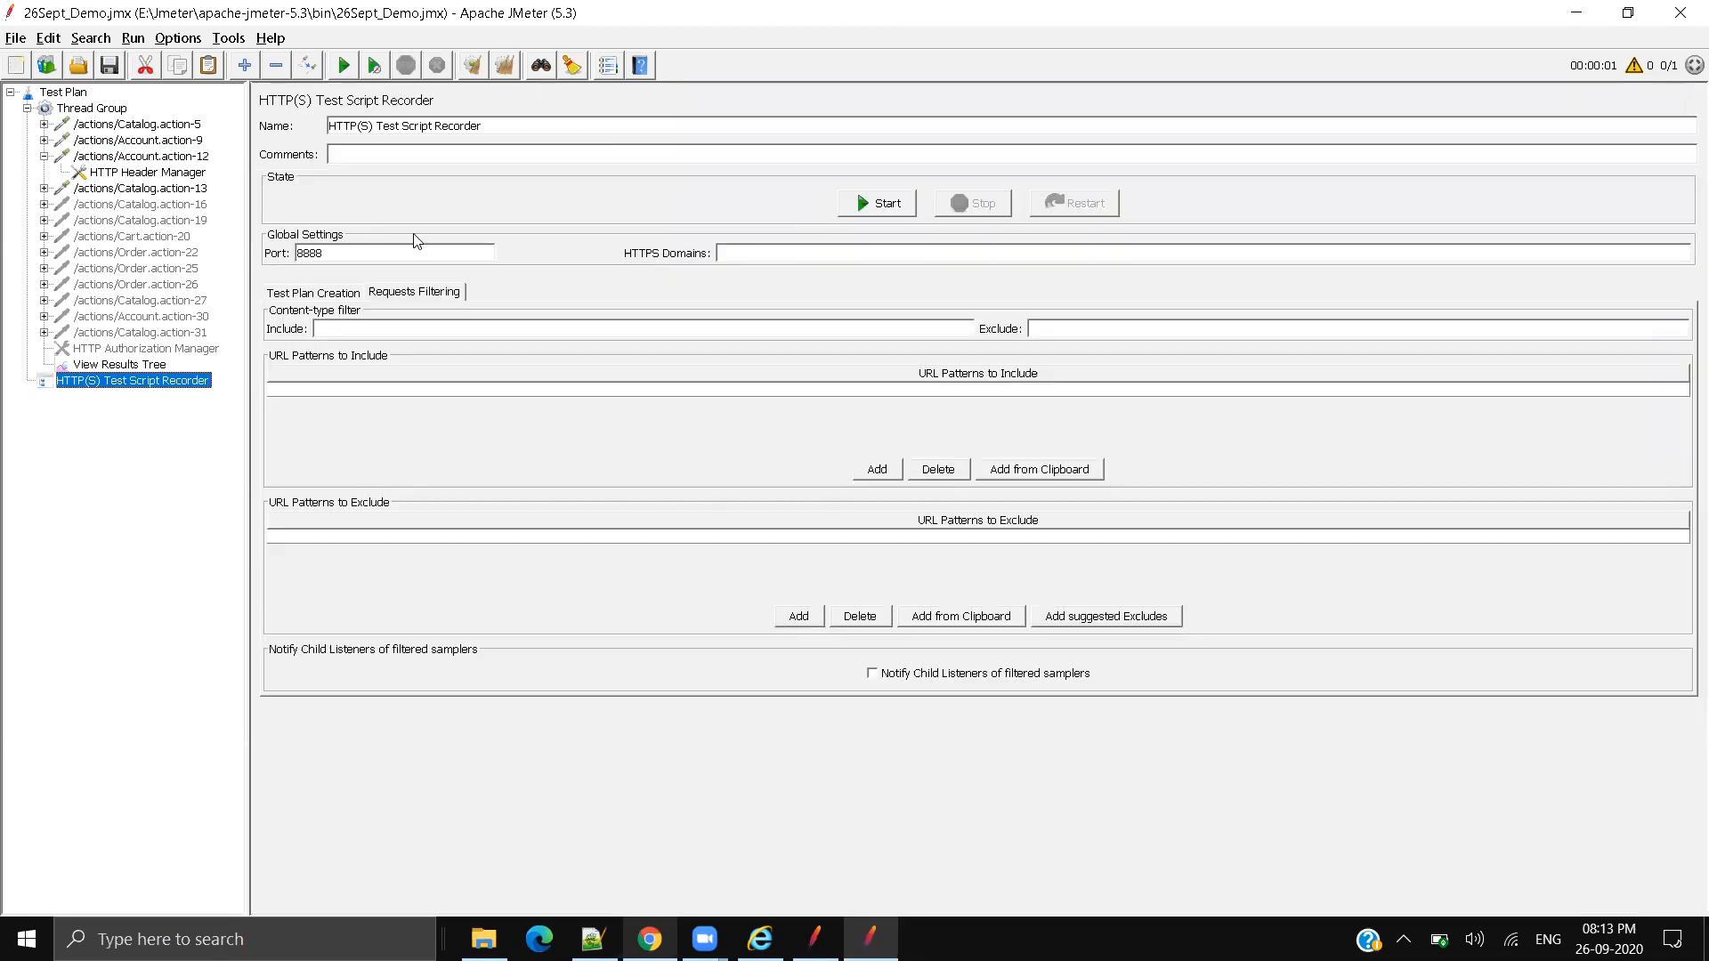
left_click(142, 157)
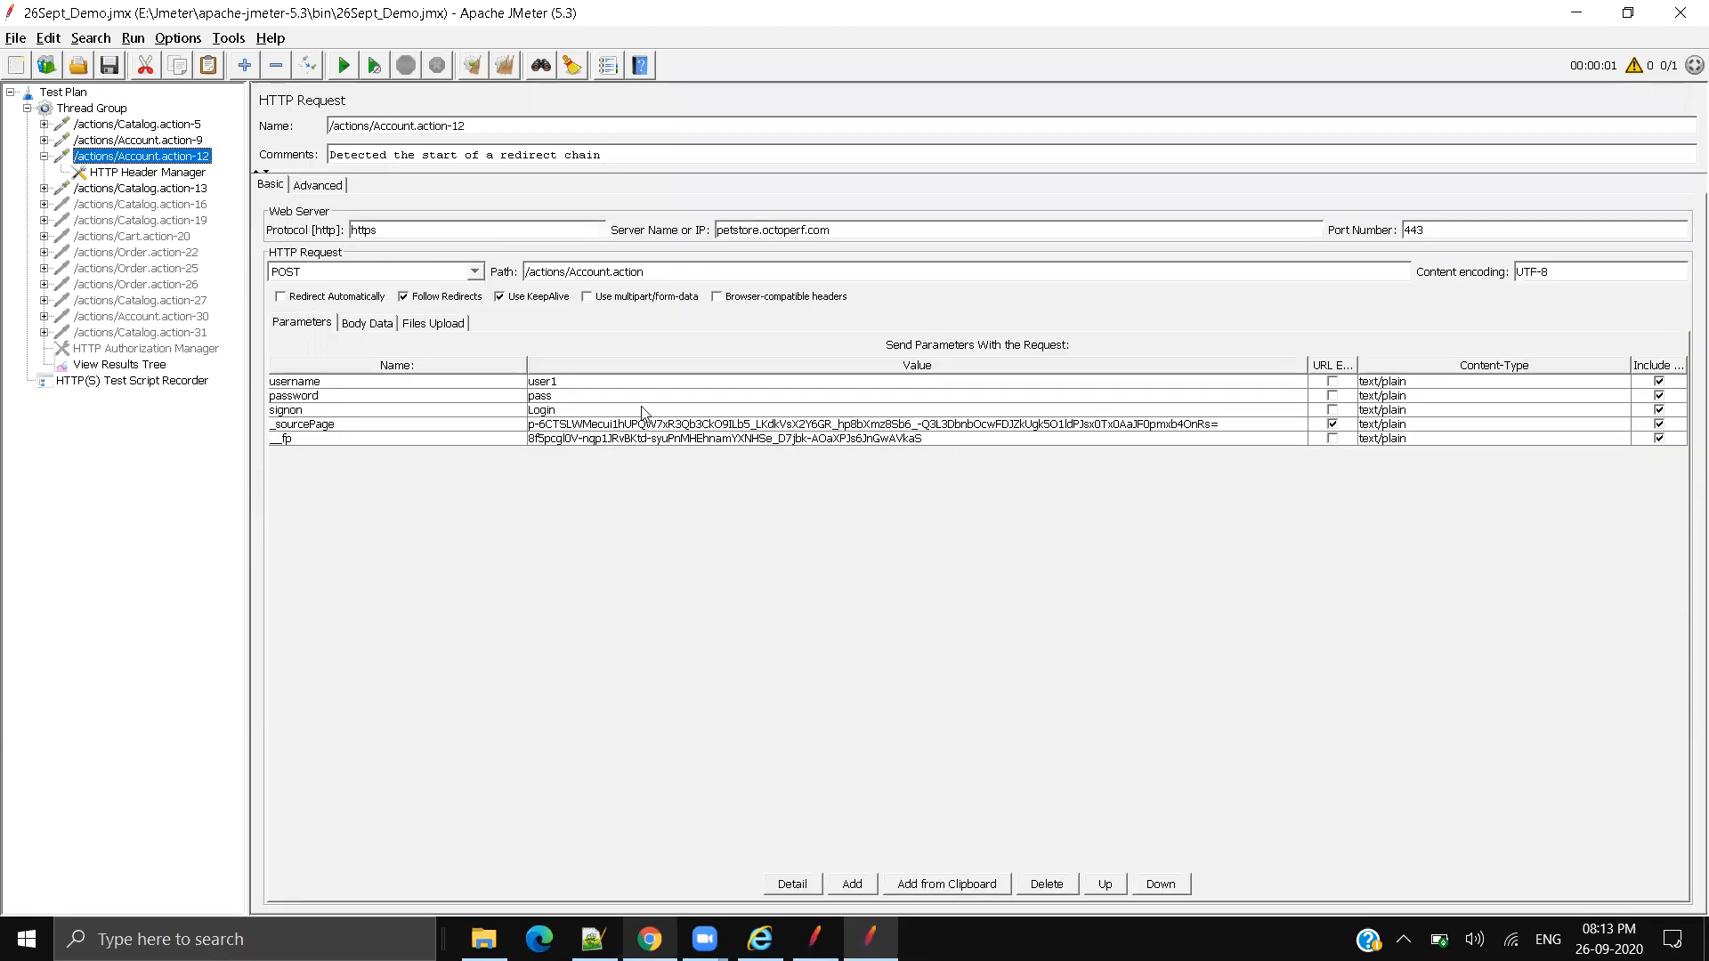
left_click(591, 422)
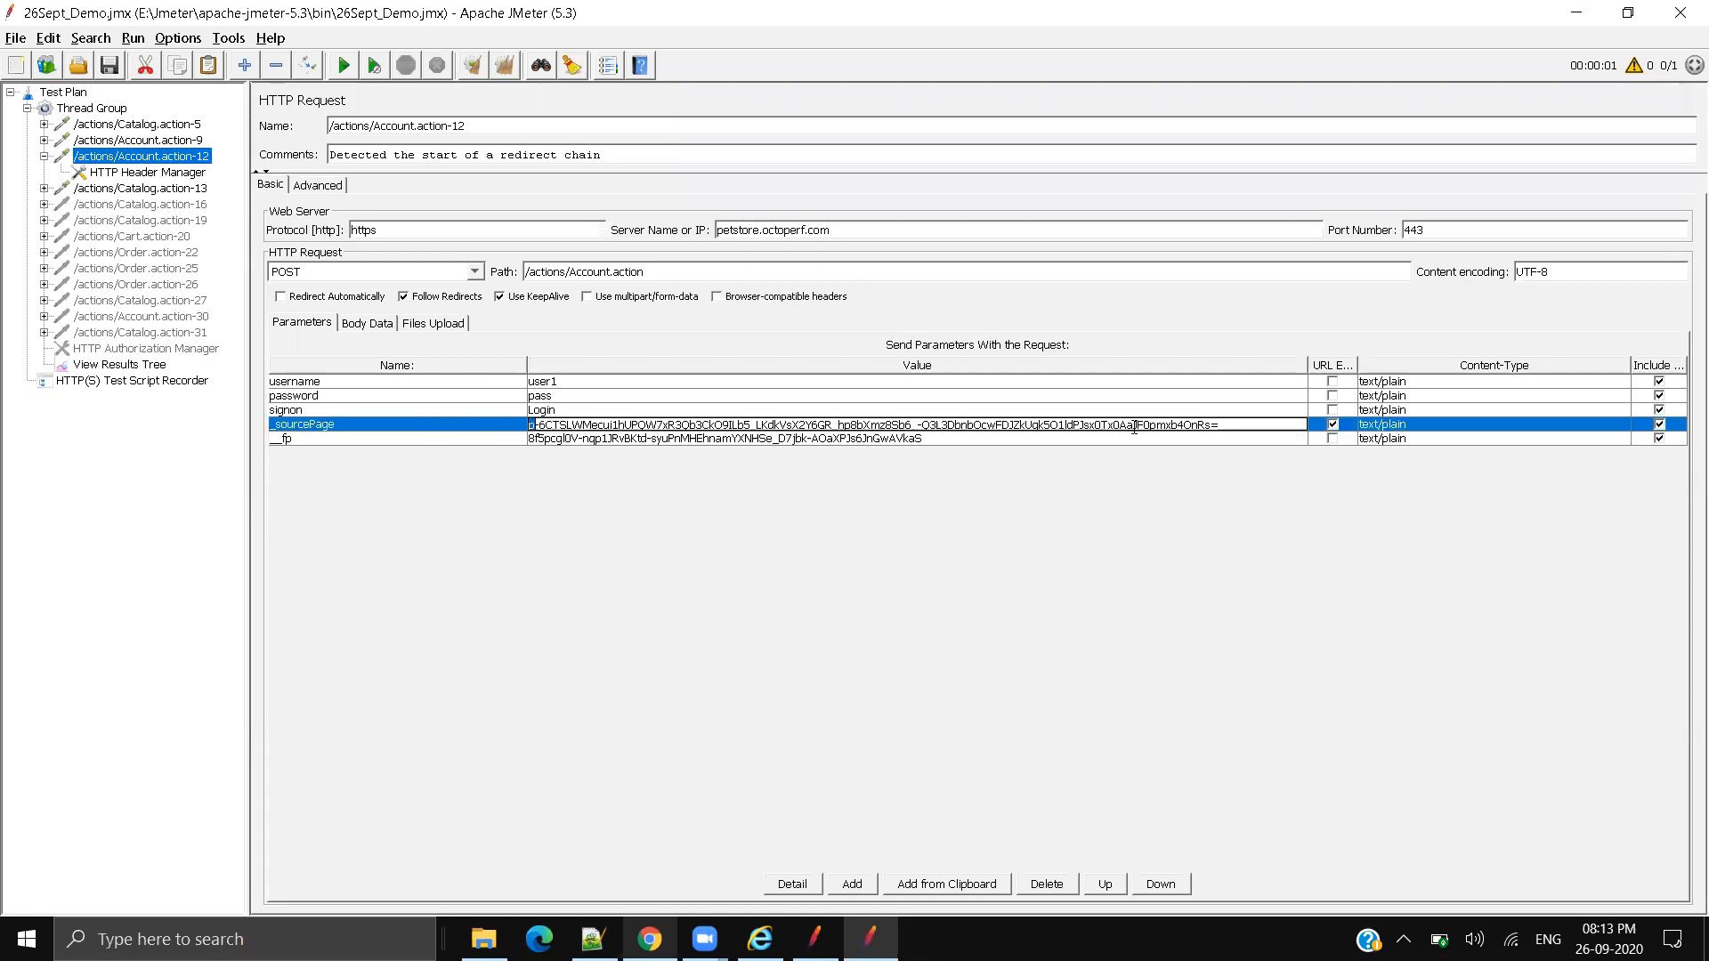
key("ctrl+a")
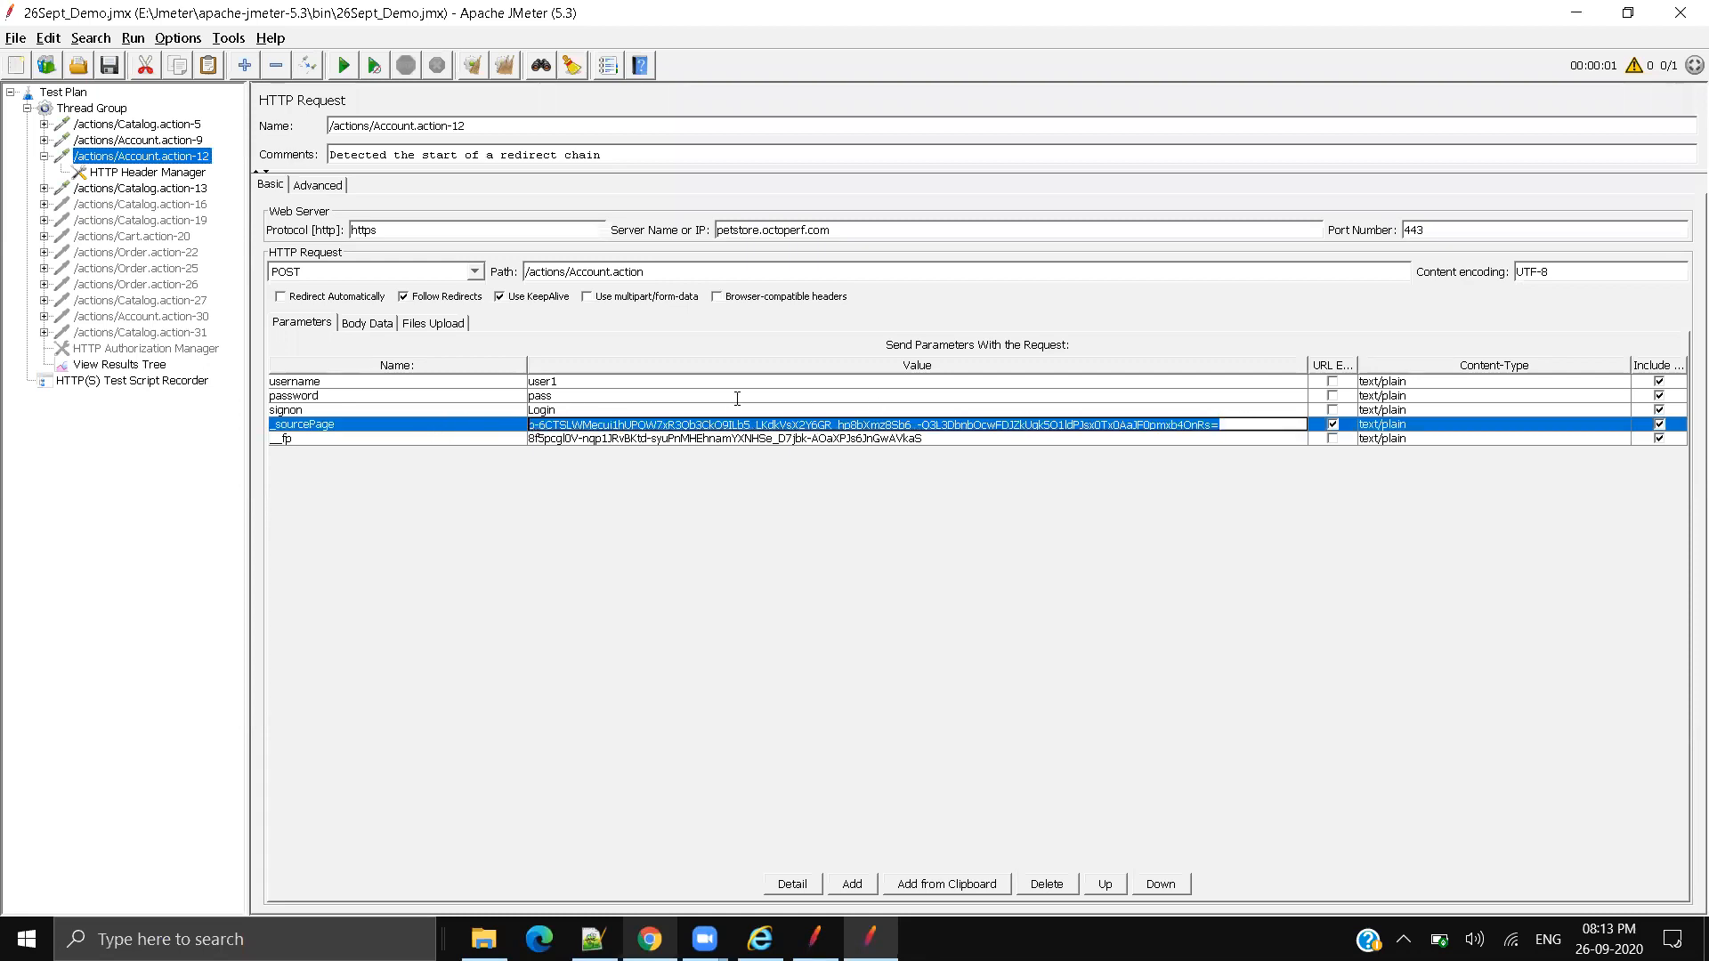
double_click(611, 425)
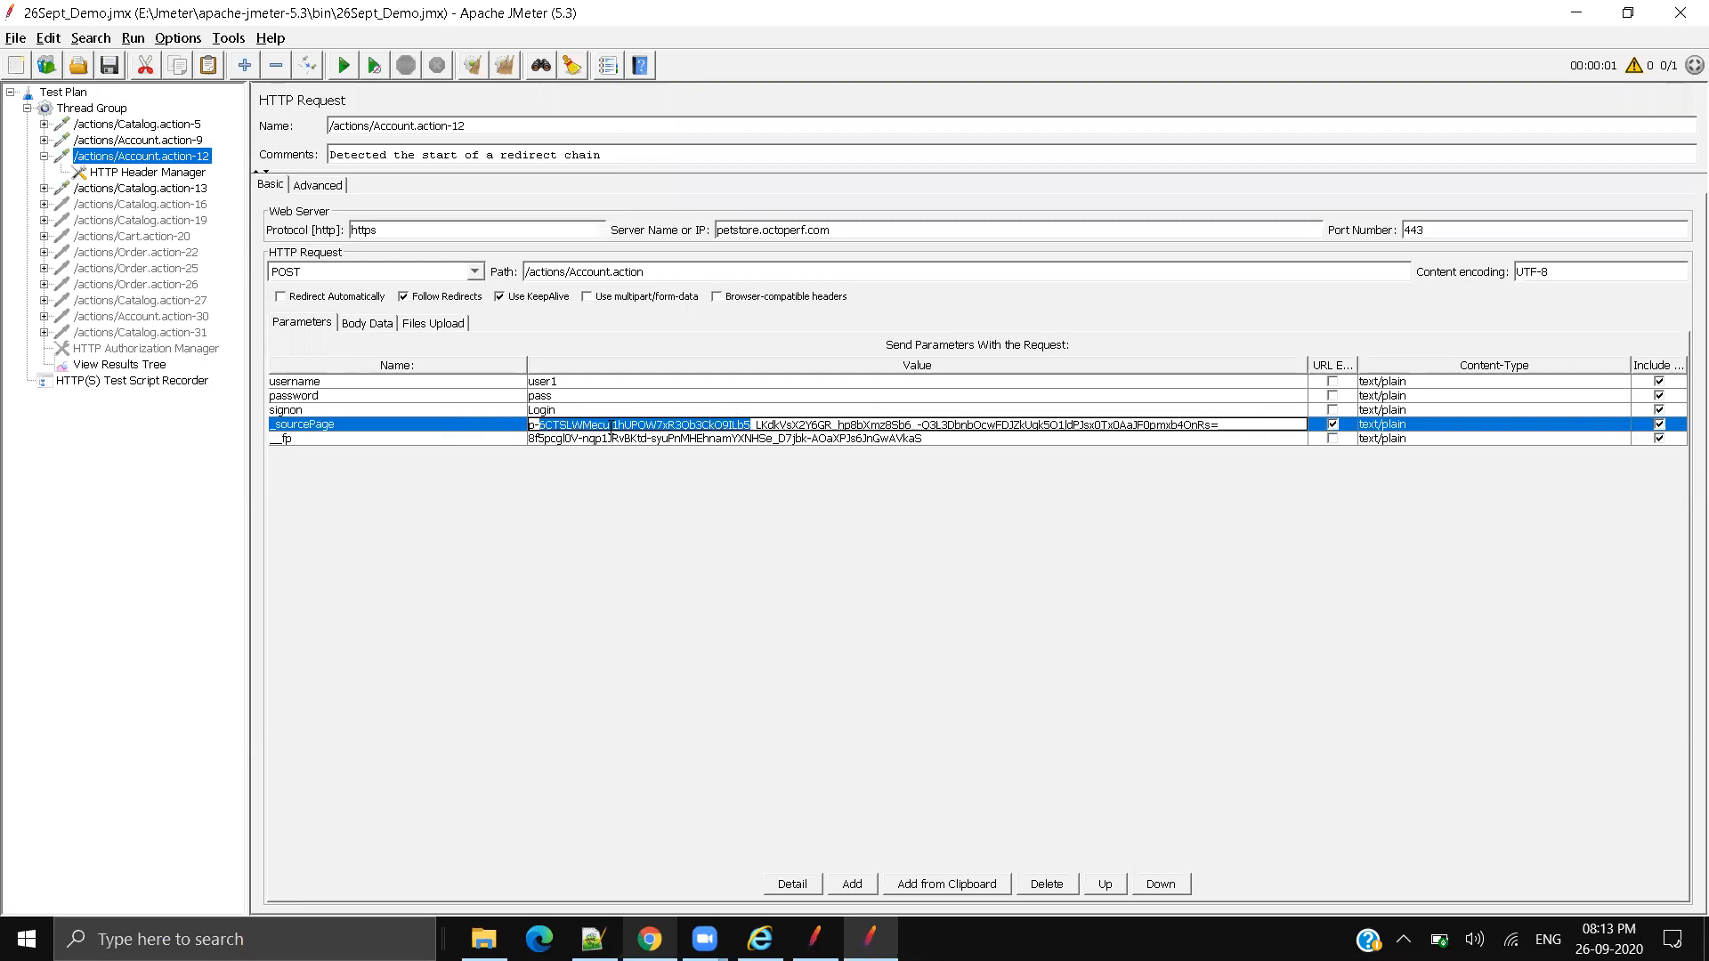
double_click(598, 441)
key("ctrl+a")
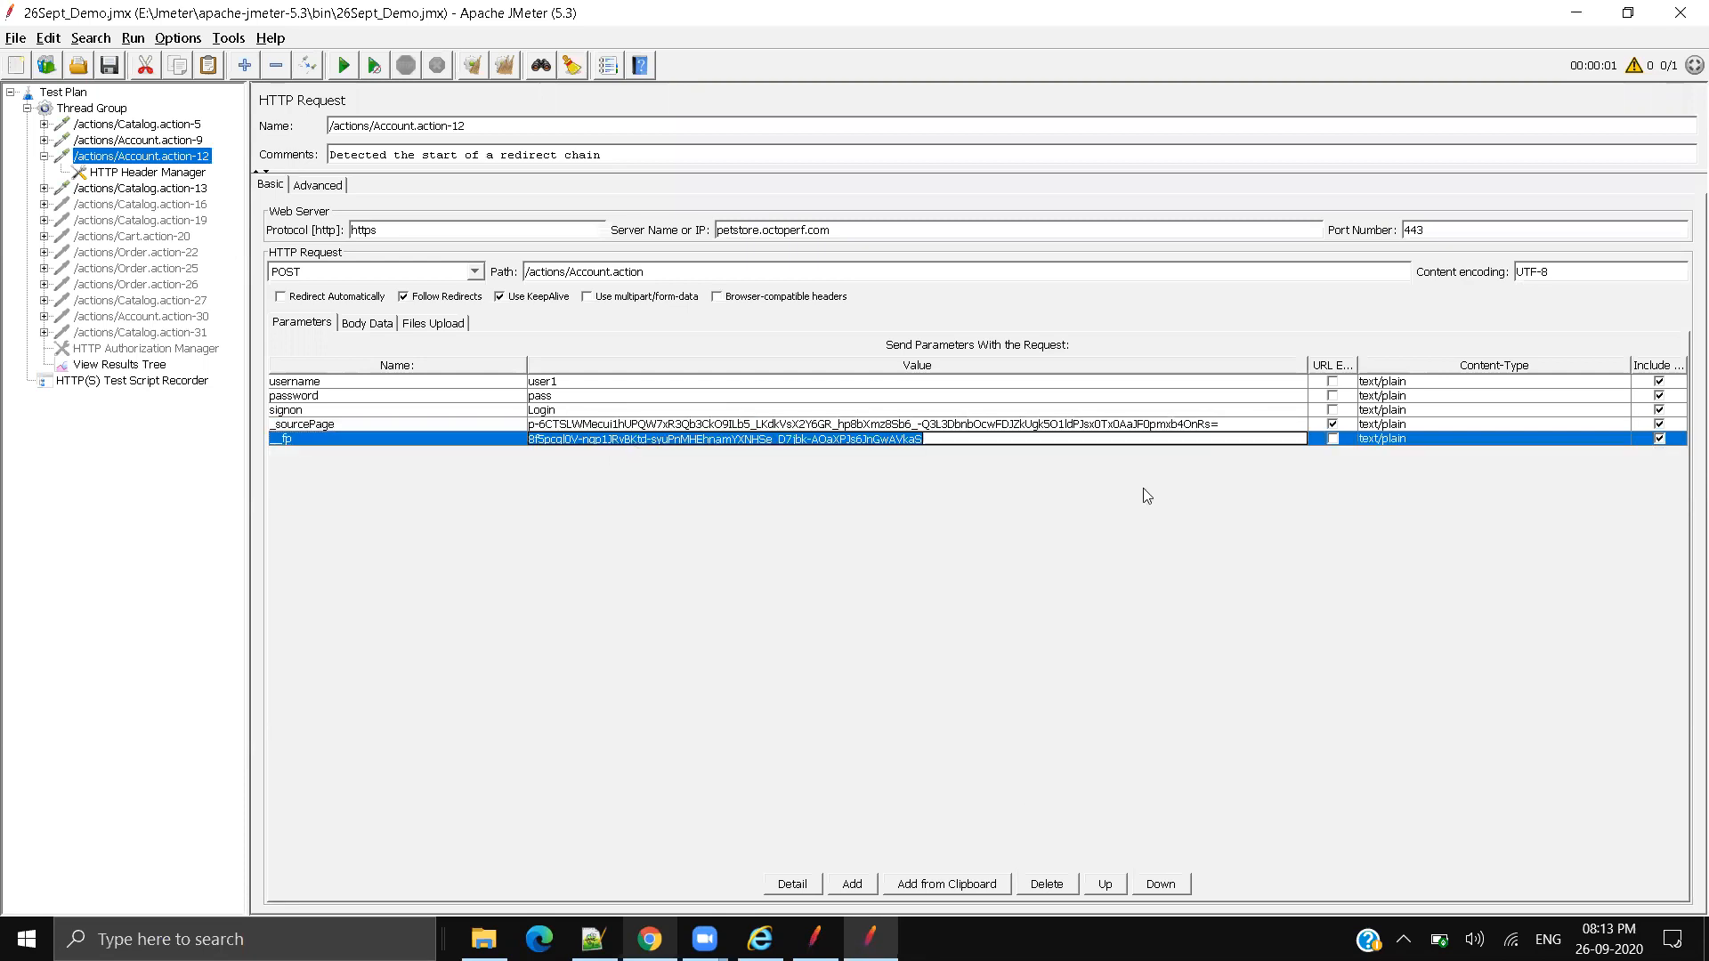
left_click(650, 939)
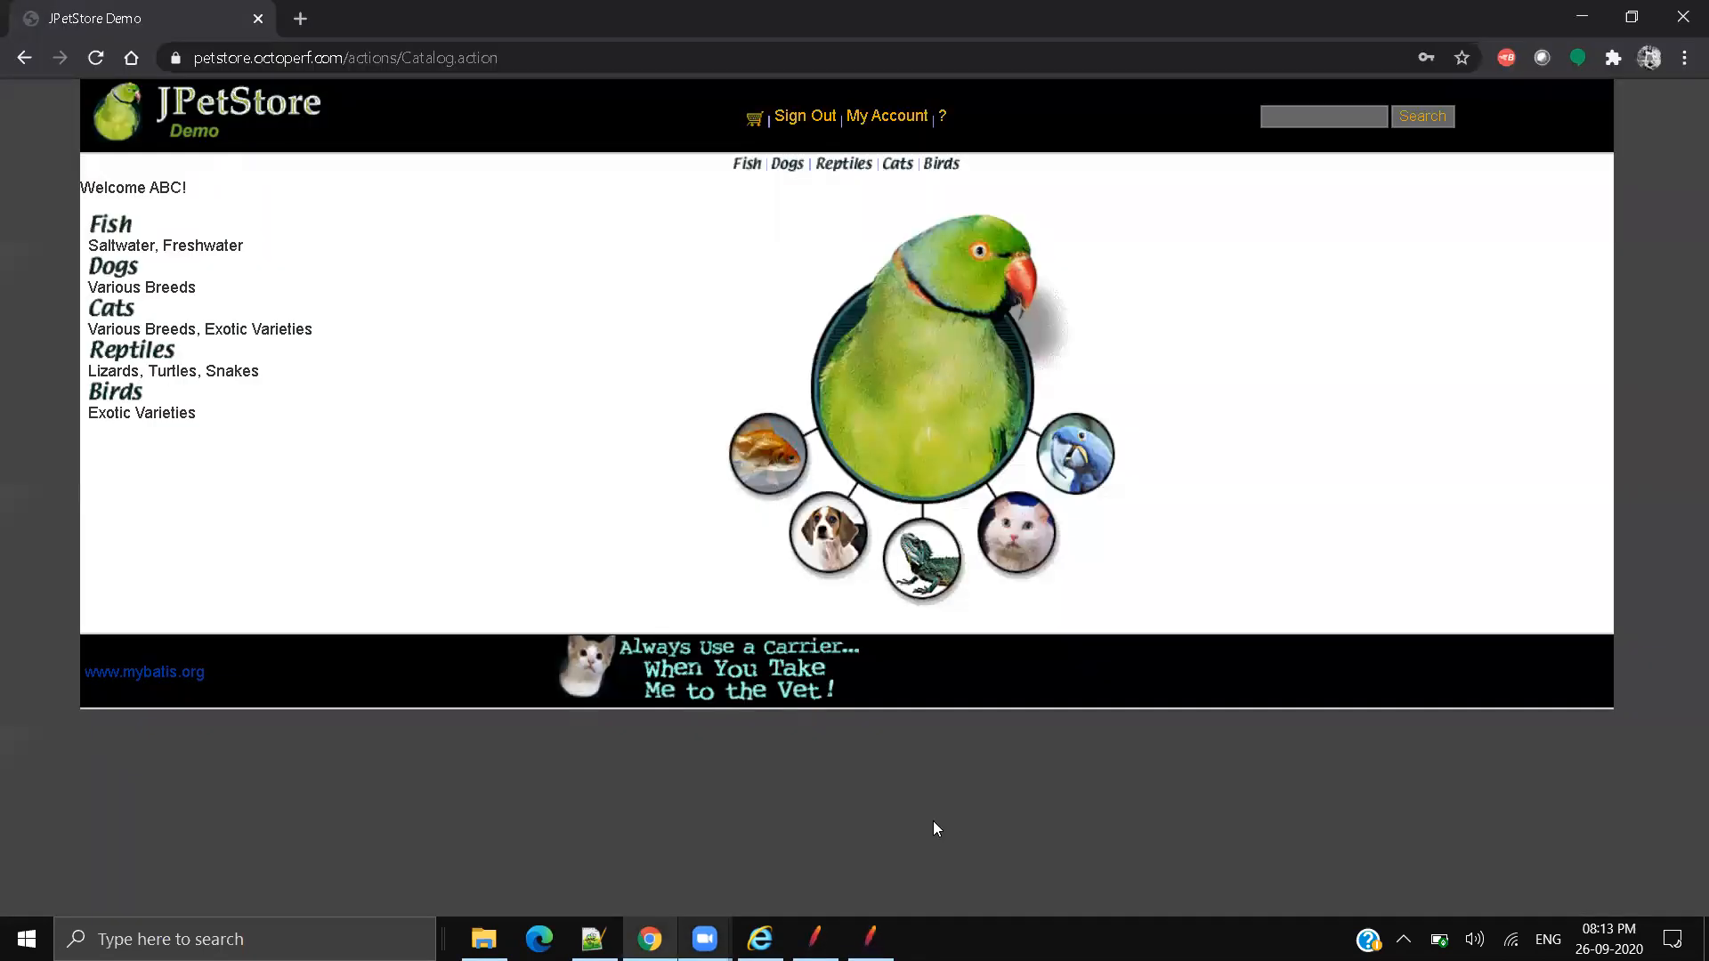
Step: Sign out, open DevTools, clear the network log and sign back into JPetStore
left_click(802, 117)
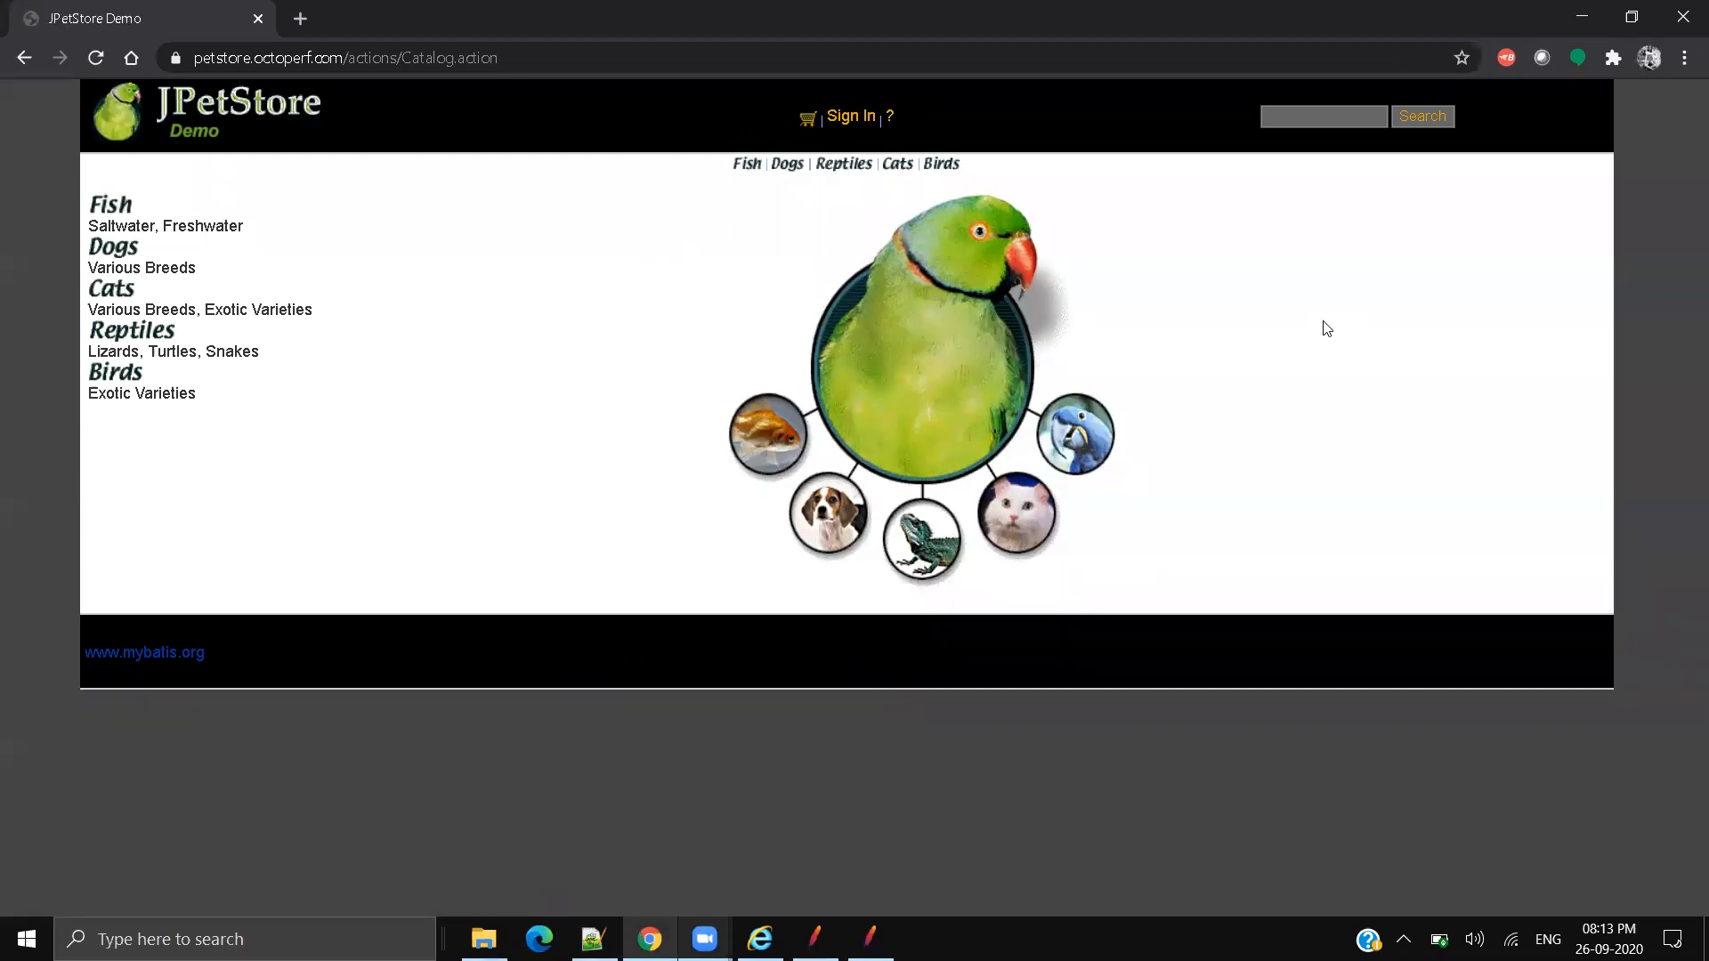
key("F12")
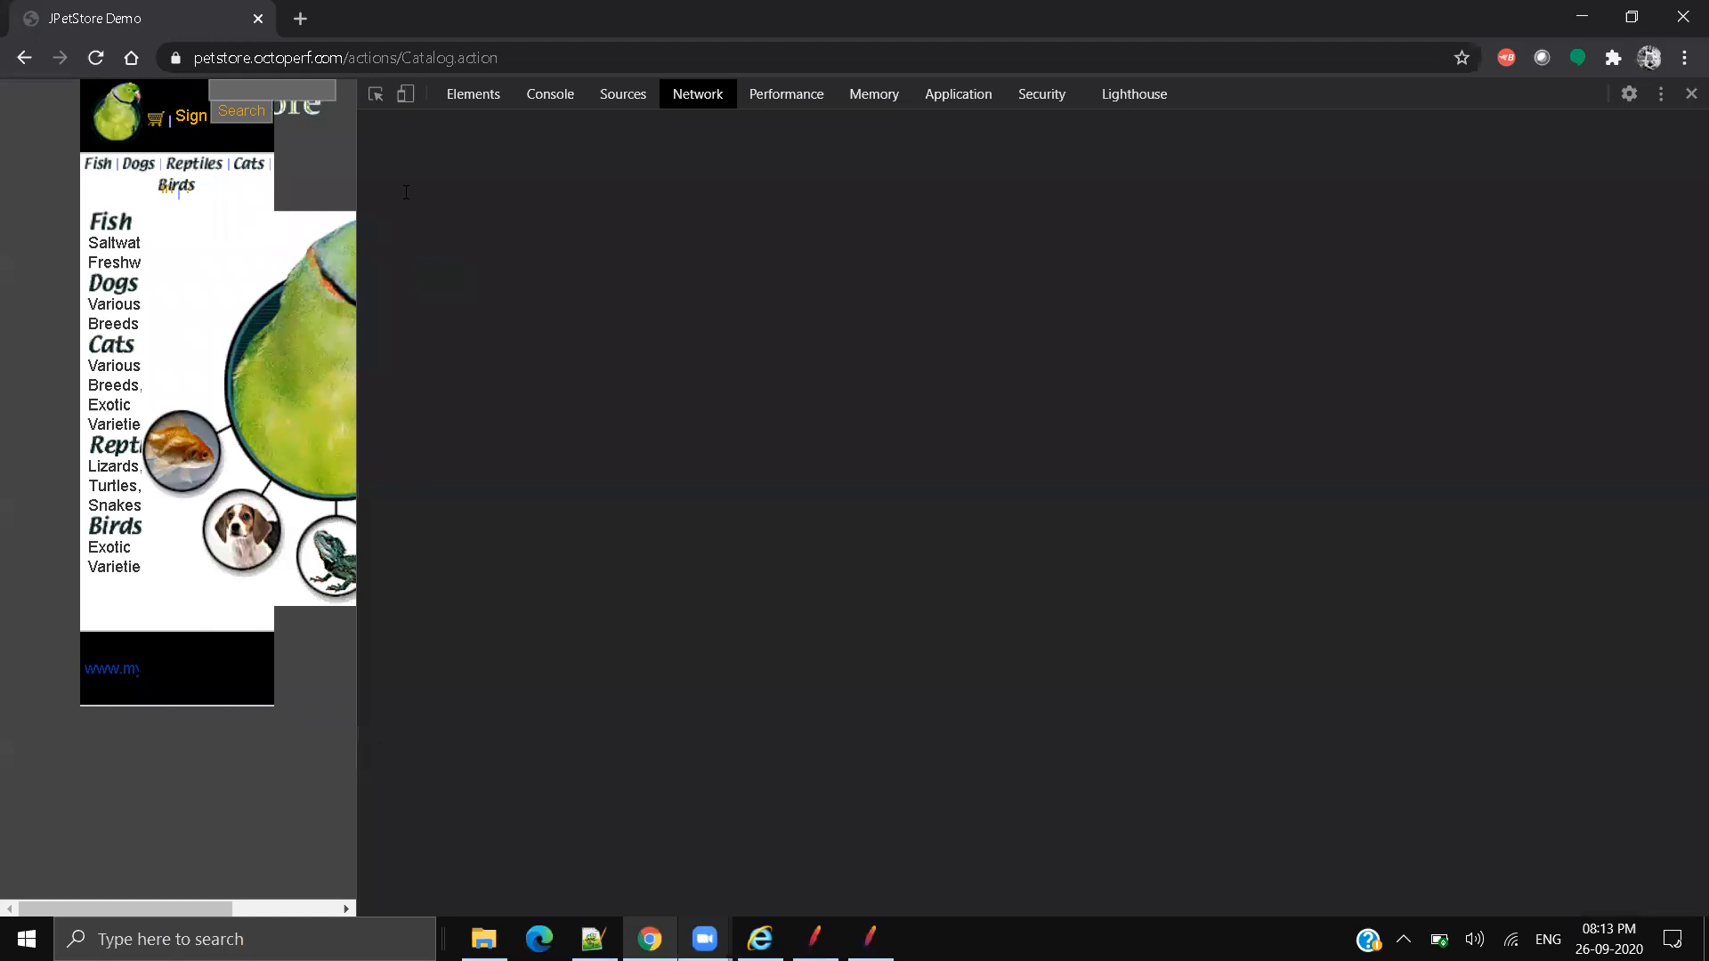
left_click_drag(360, 179, 980, 204)
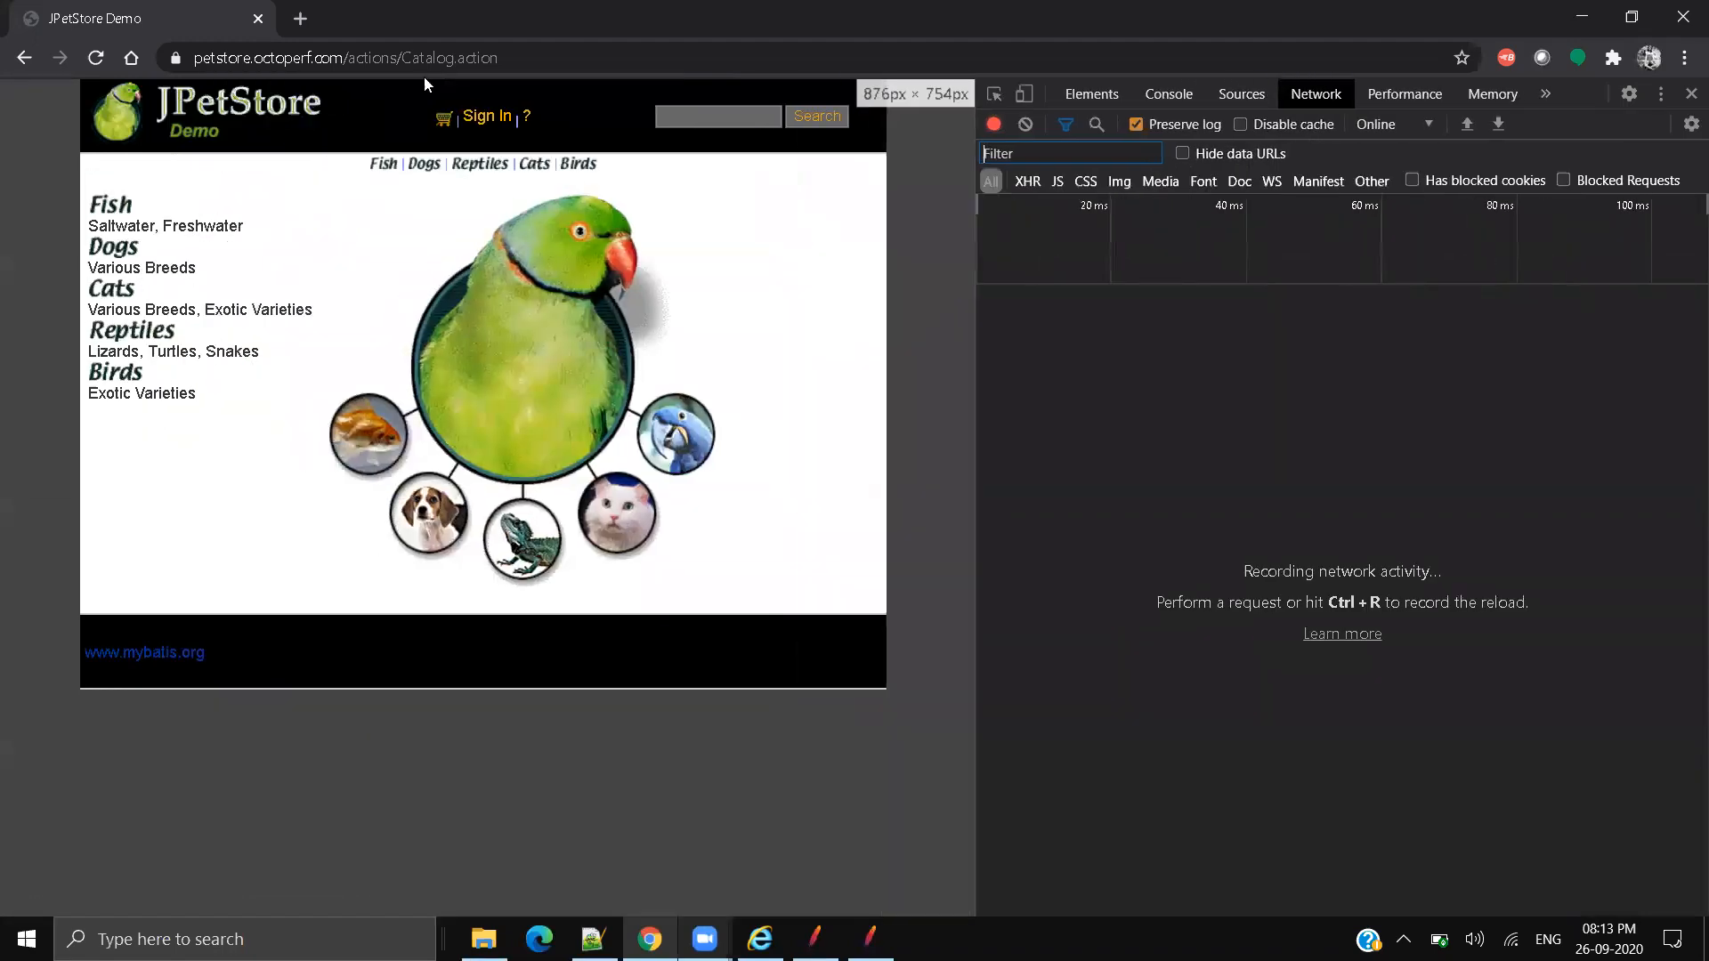
left_click(487, 116)
left_click(494, 267)
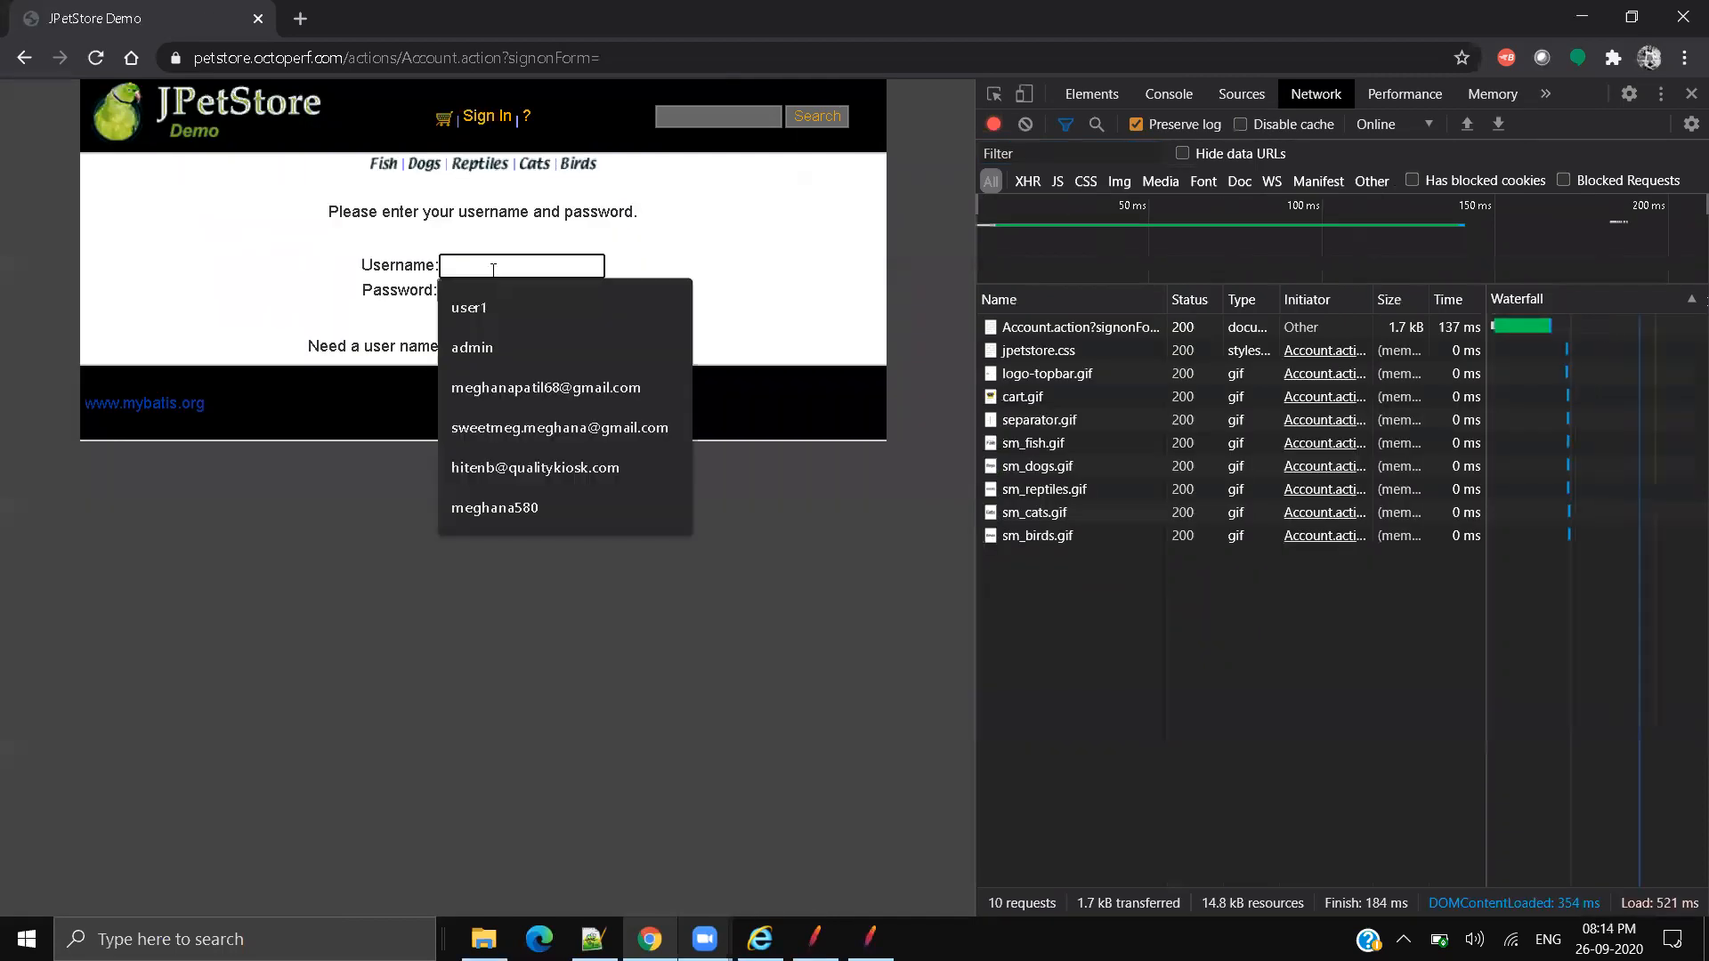
type("user")
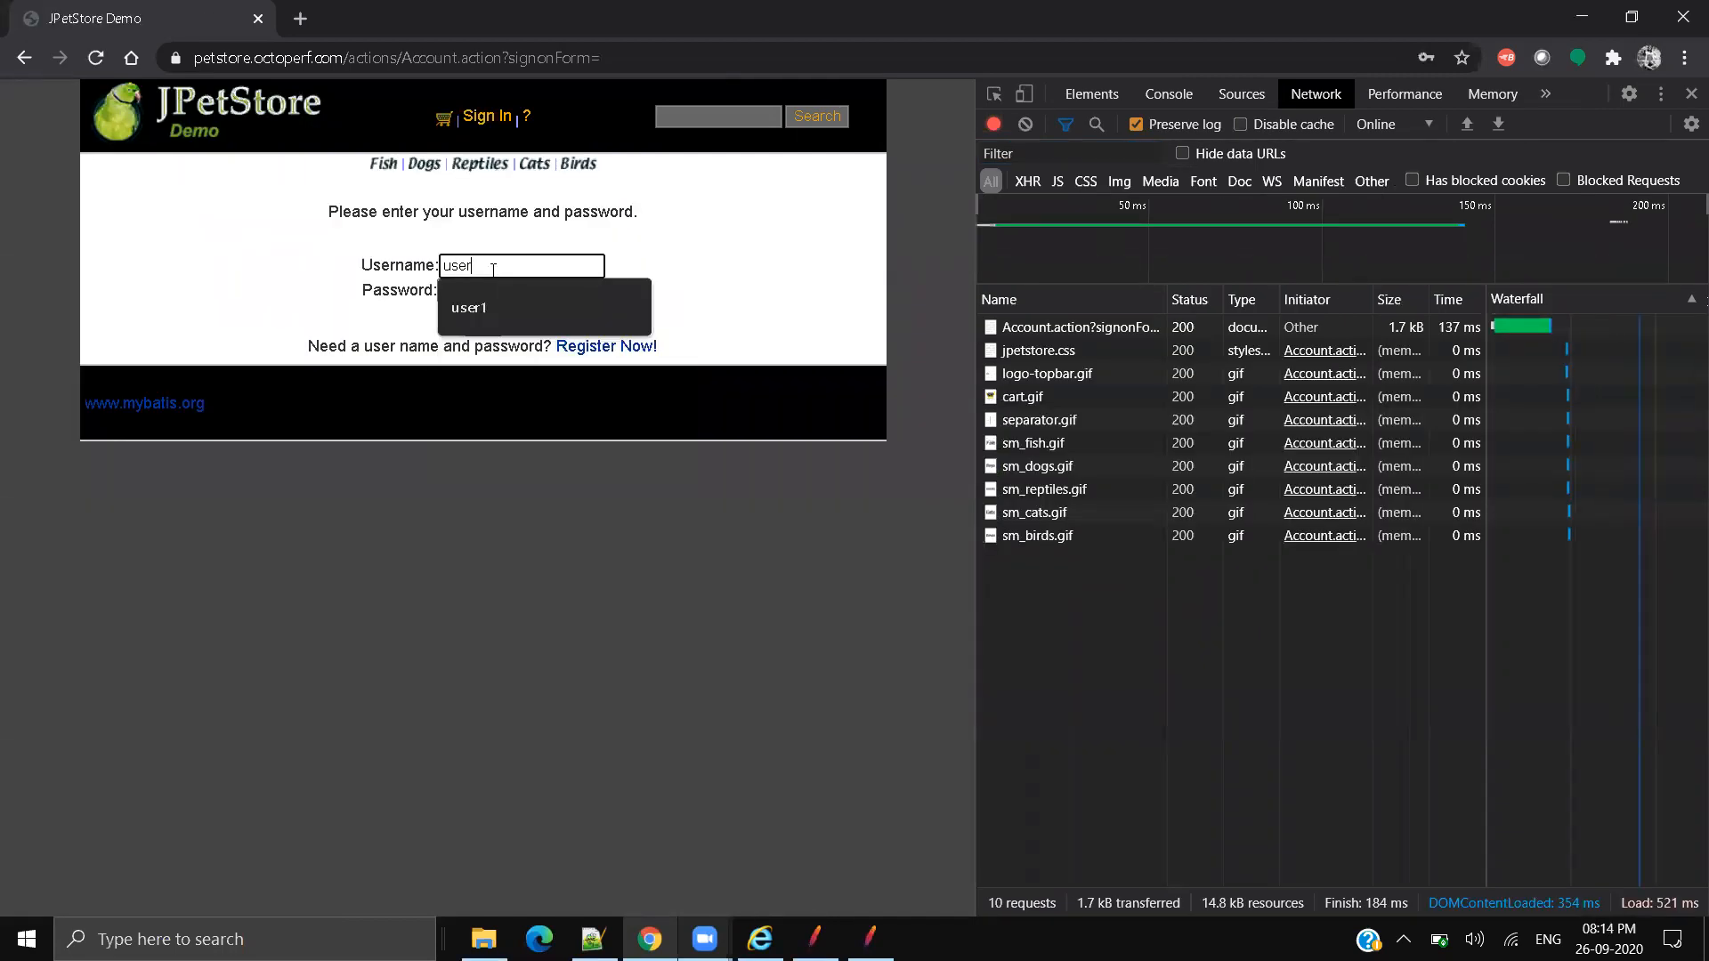
key("Down")
key("Return")
key("Tab")
type("••••")
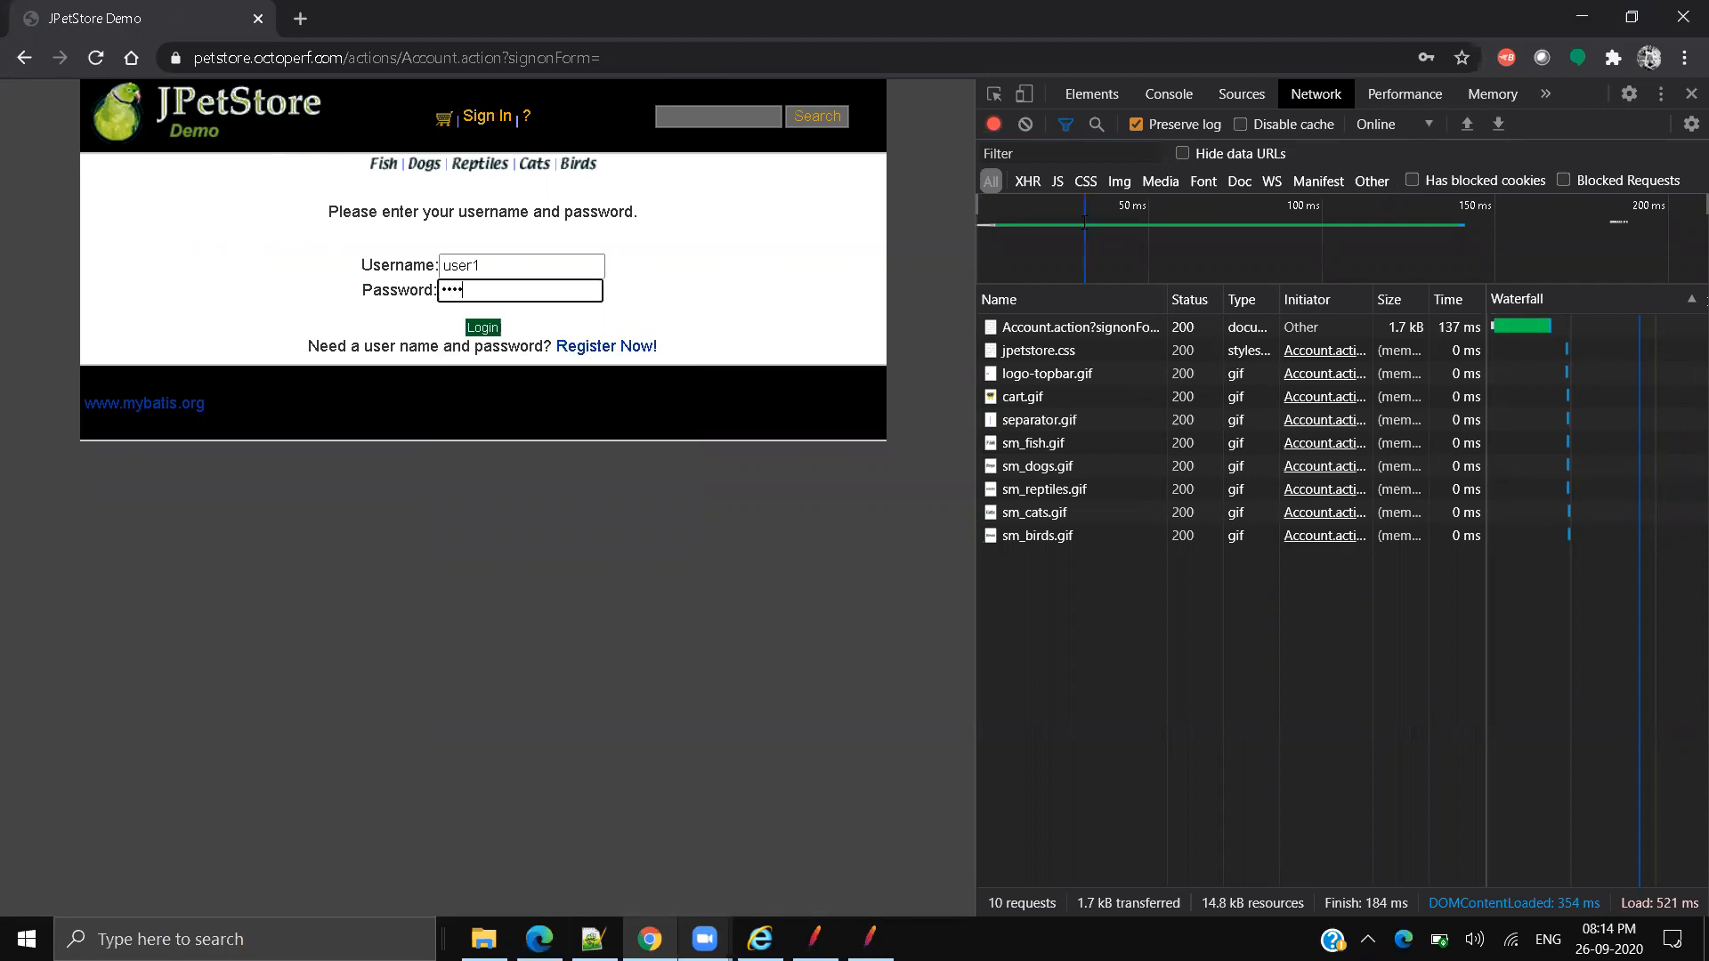
left_click(1026, 125)
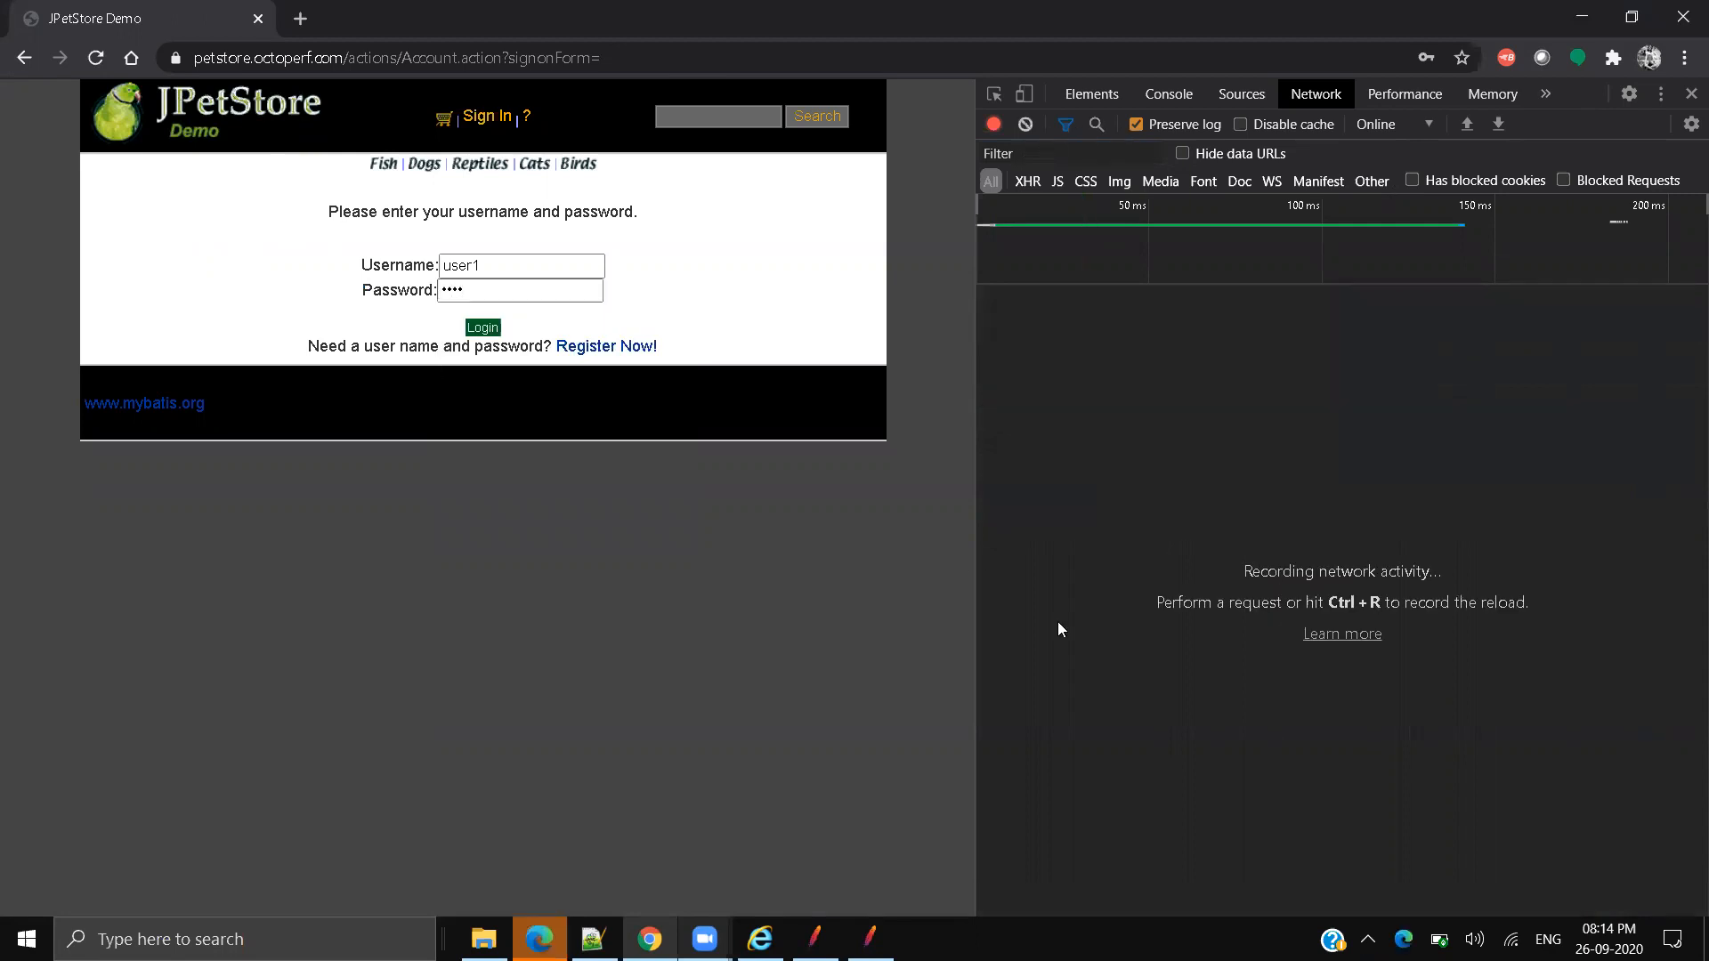
left_click(486, 329)
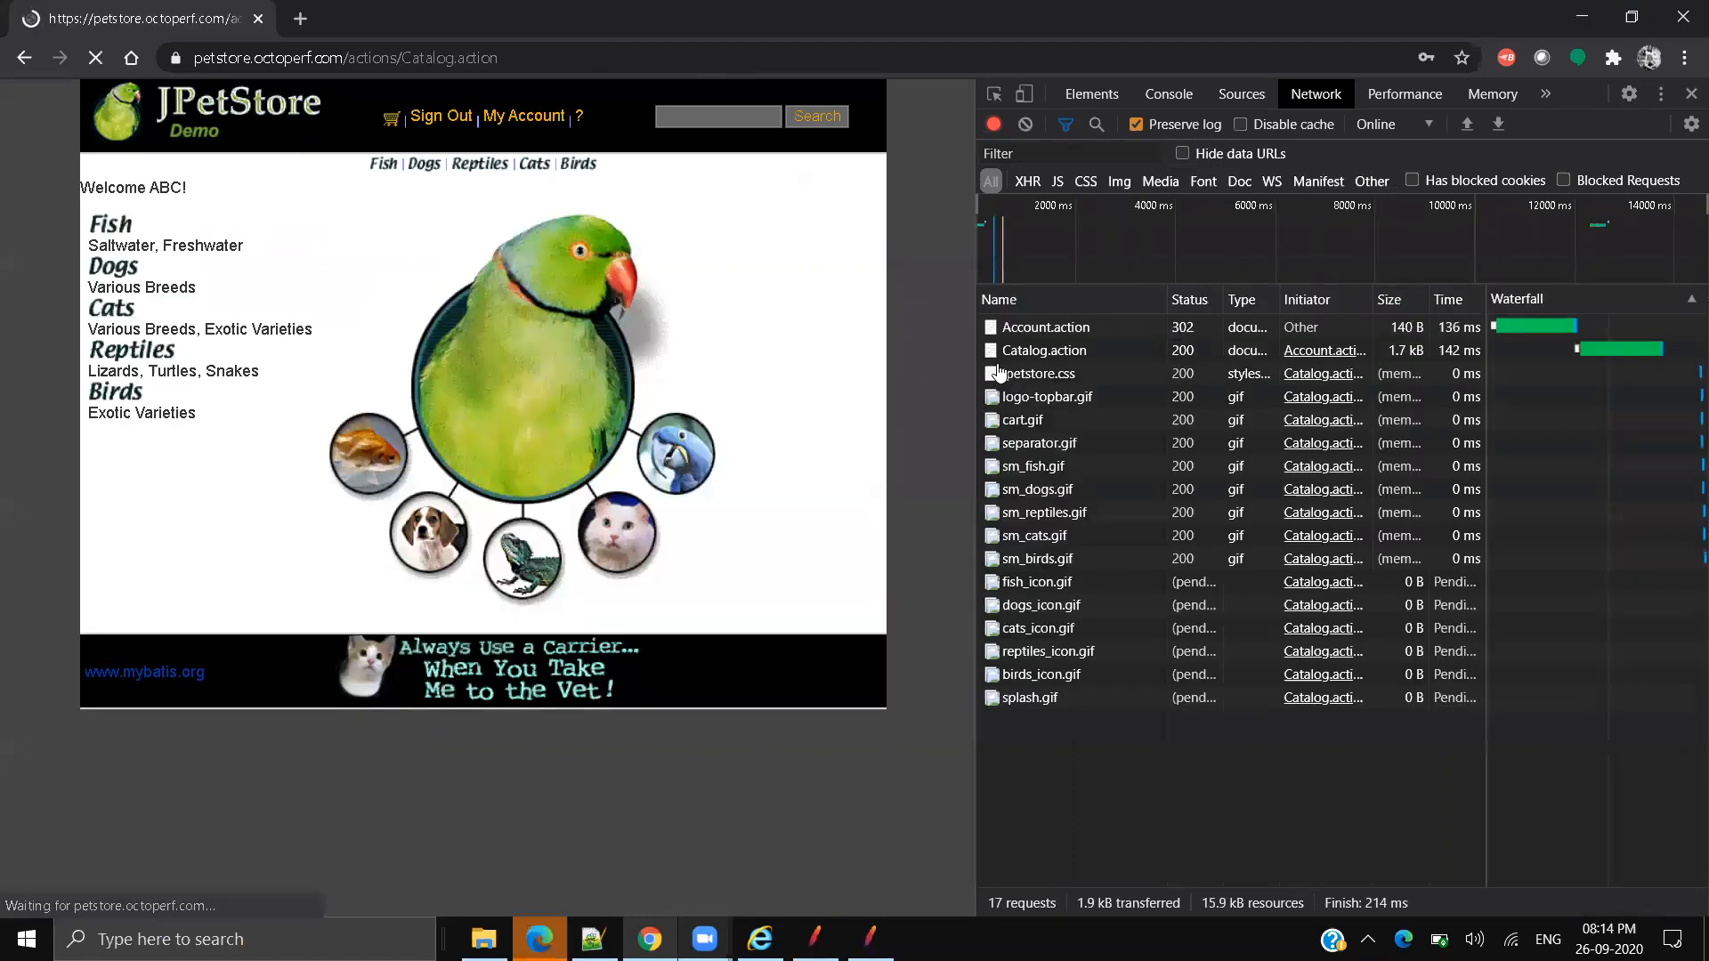
Step: Find the Account.action login POST's Form Data and select its _sourcePage value
left_click(1033, 356)
left_click_drag(976, 365, 525, 365)
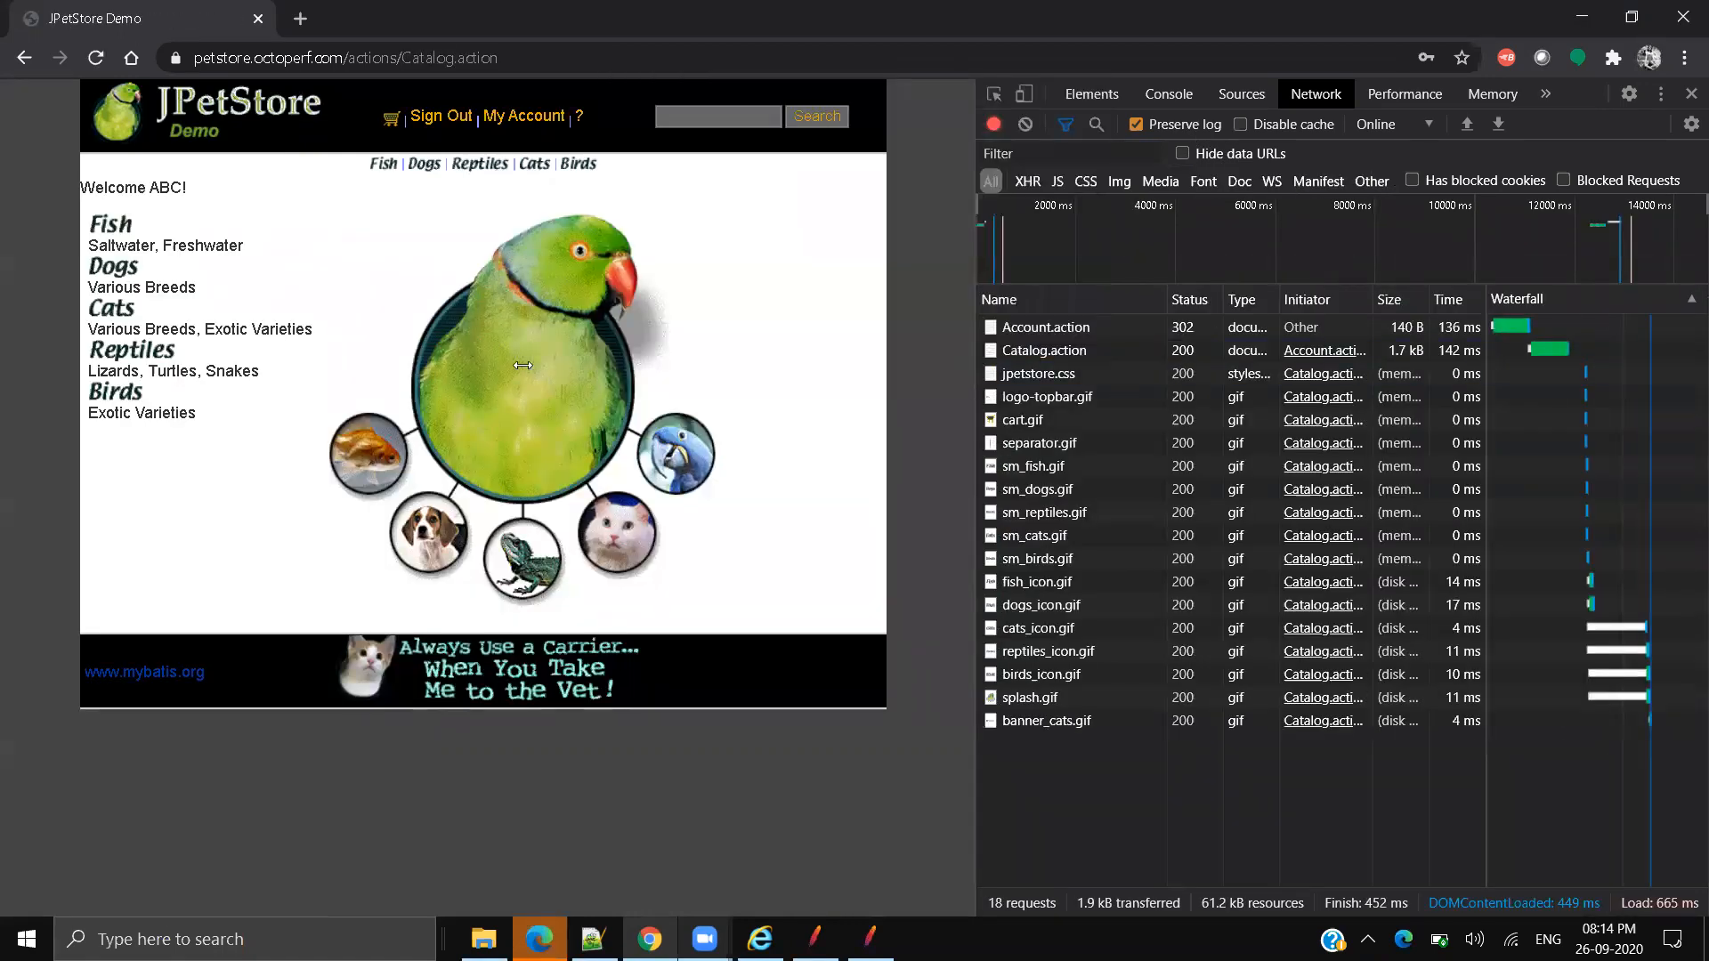
left_click(574, 303)
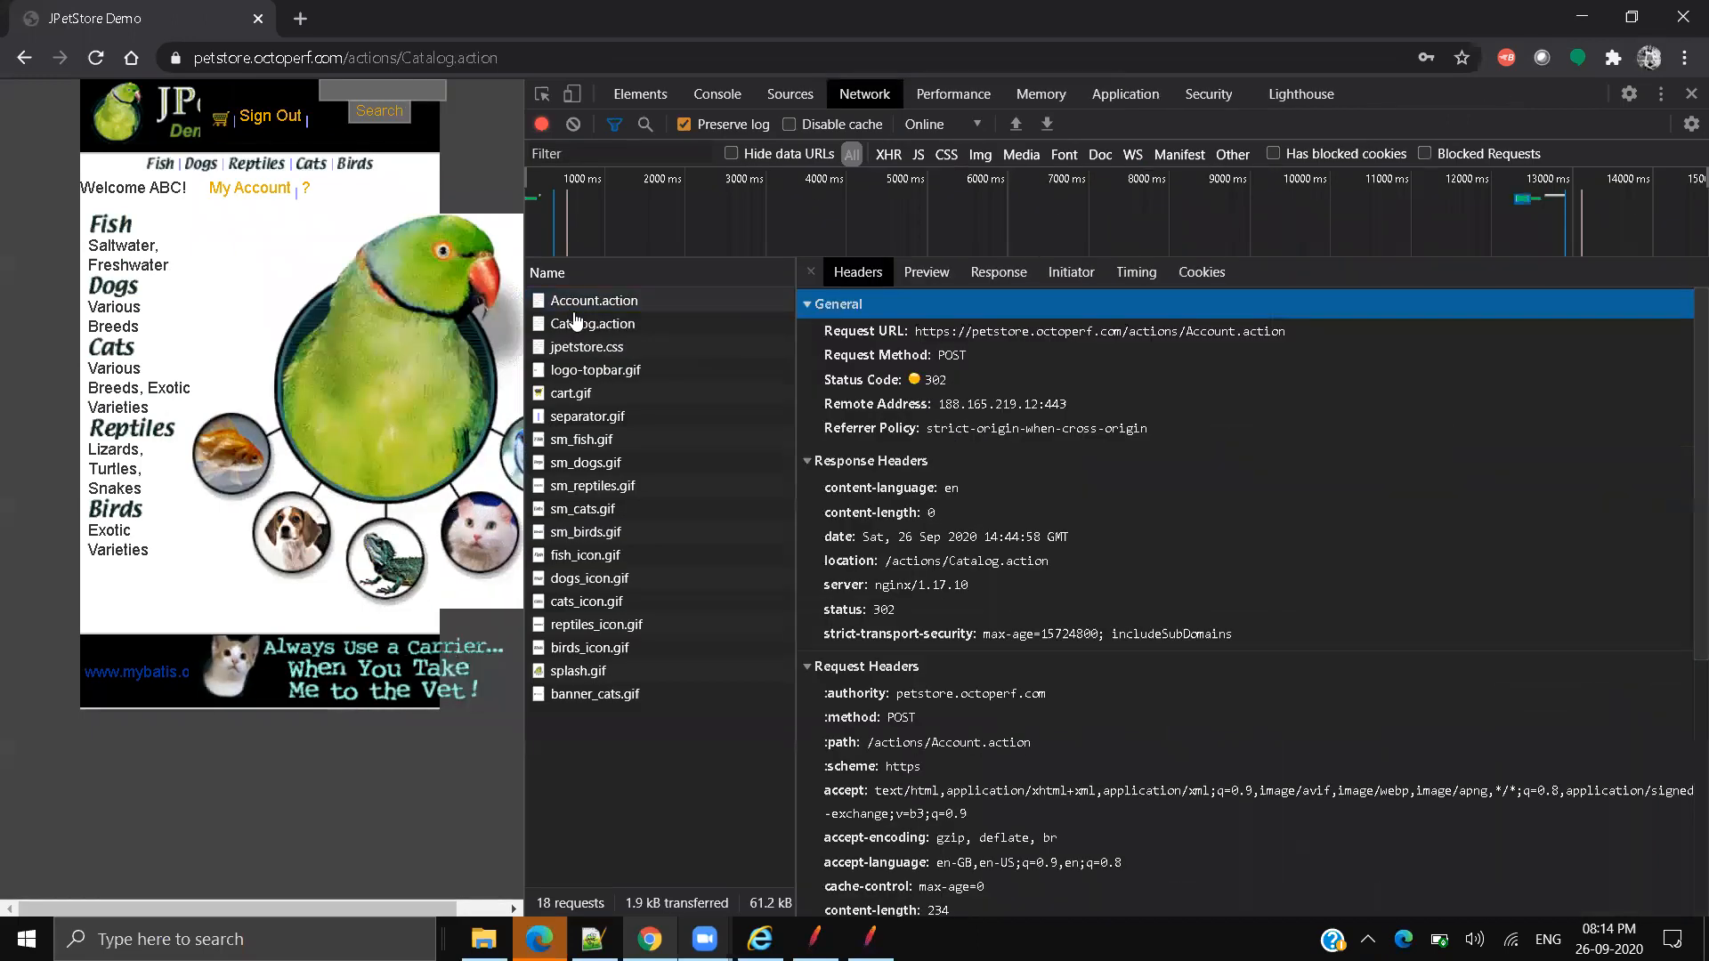
scroll(1081, 647, "down", 3)
scroll(1079, 641, "down", 2)
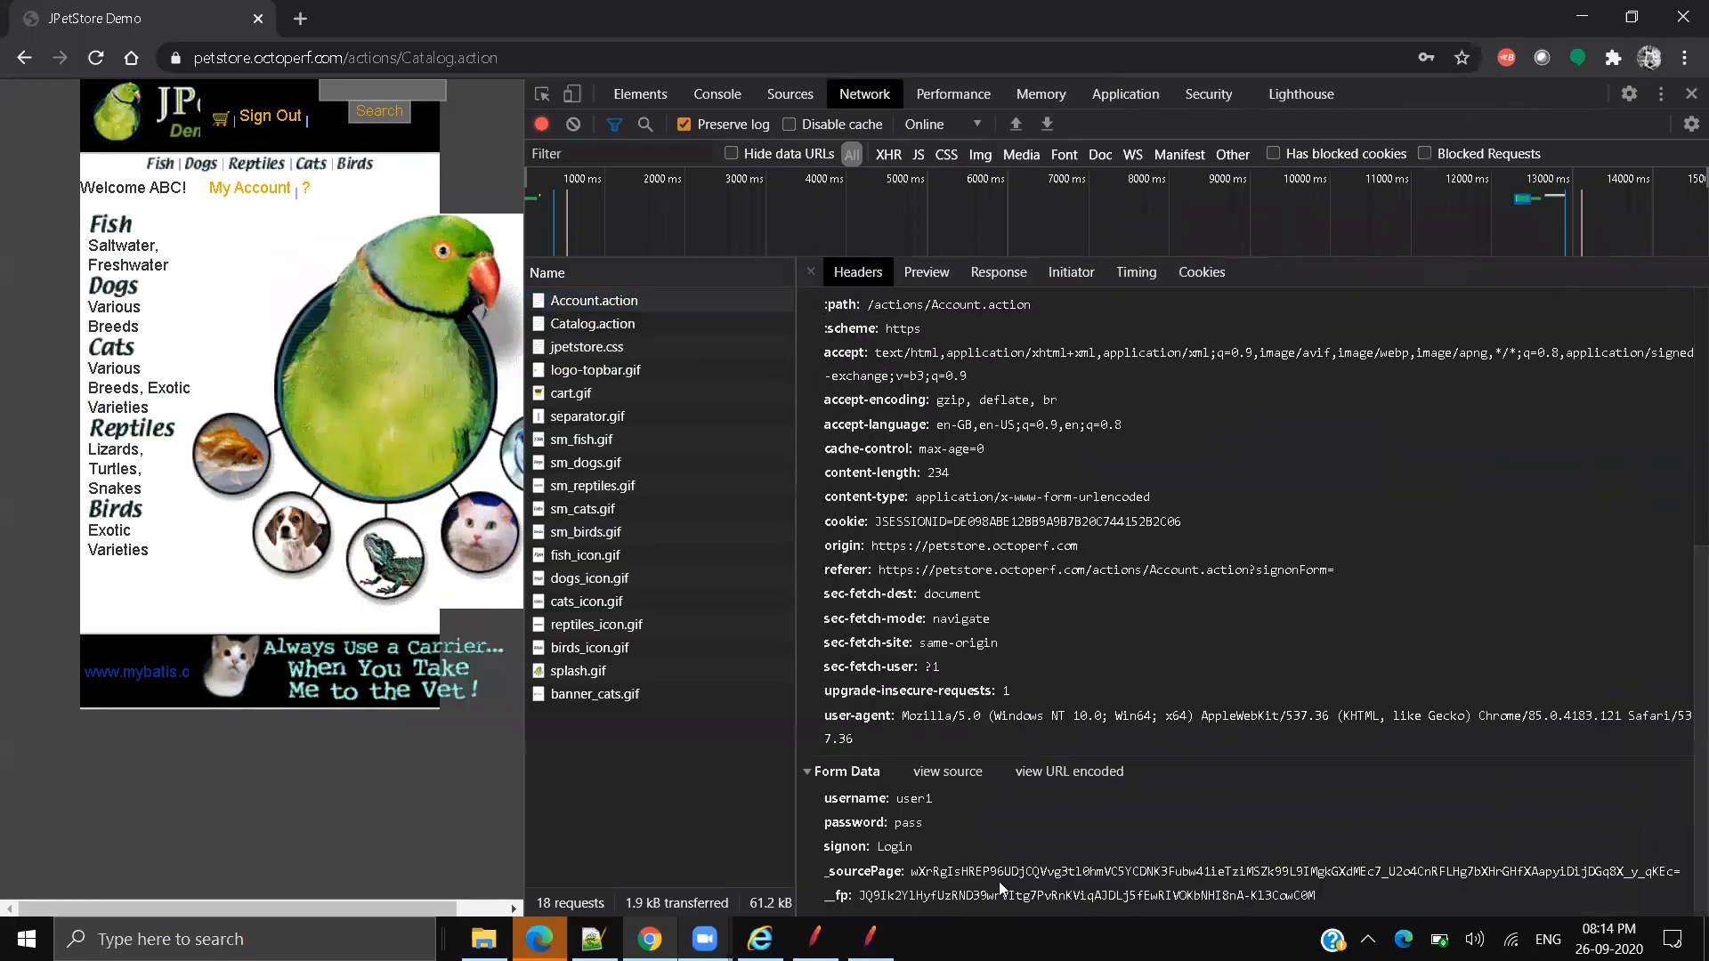
left_click(915, 874)
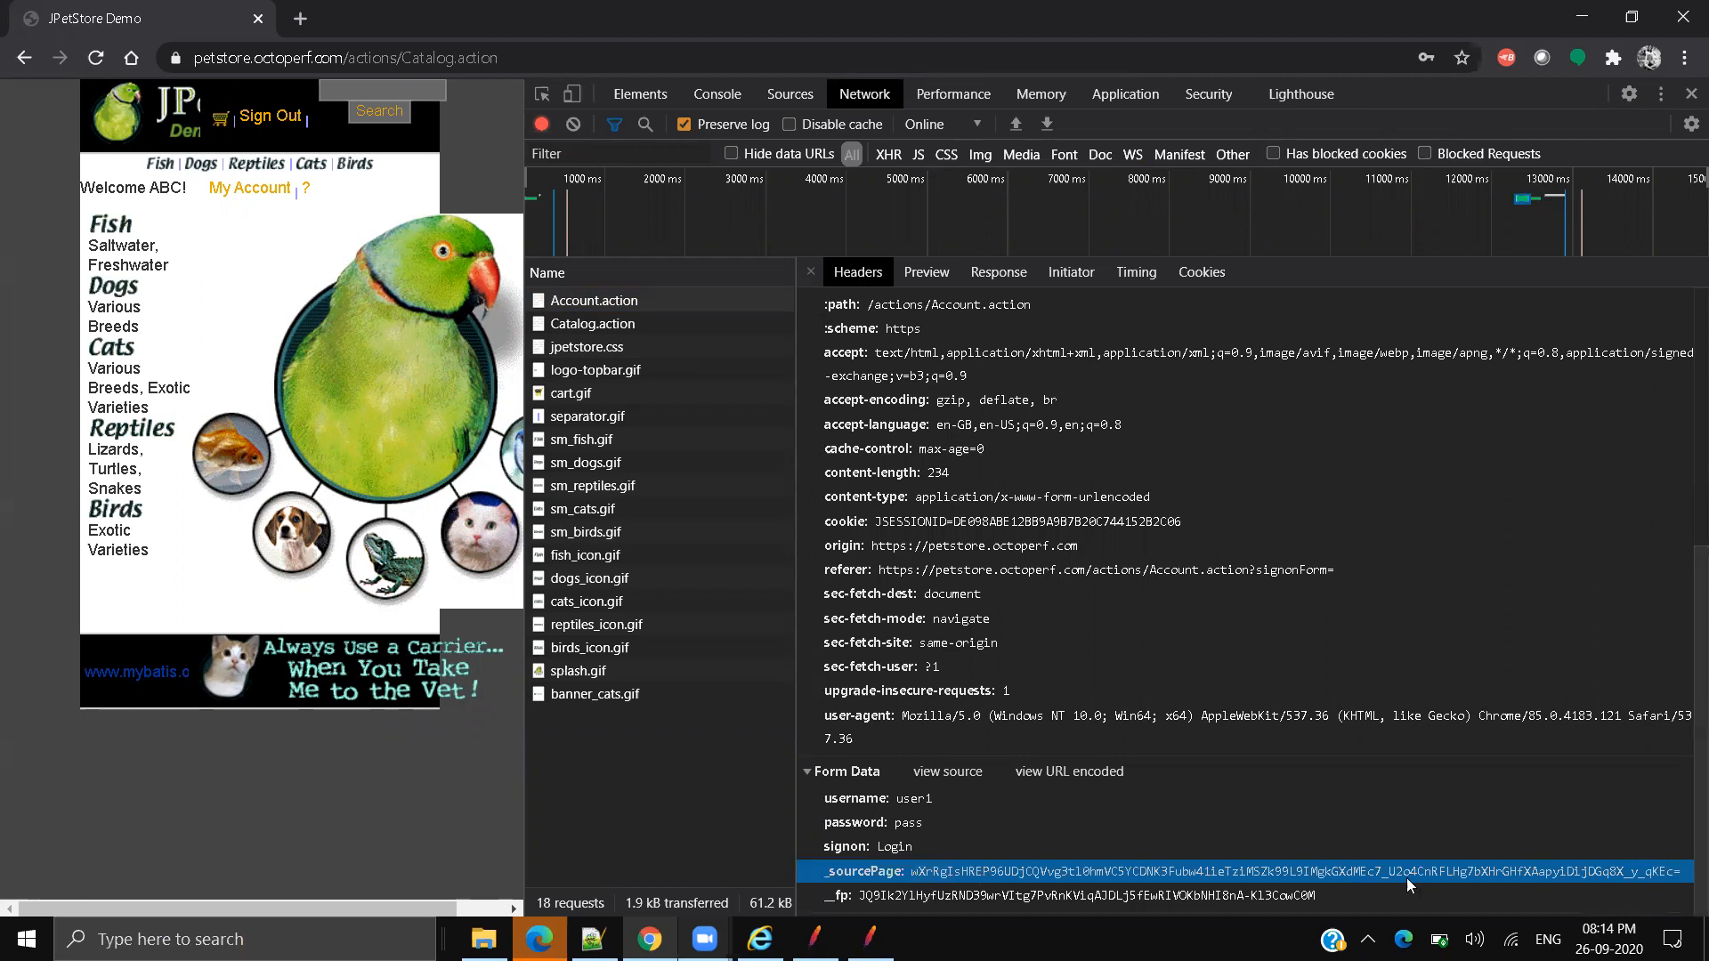
left_click_drag(911, 873, 1680, 875)
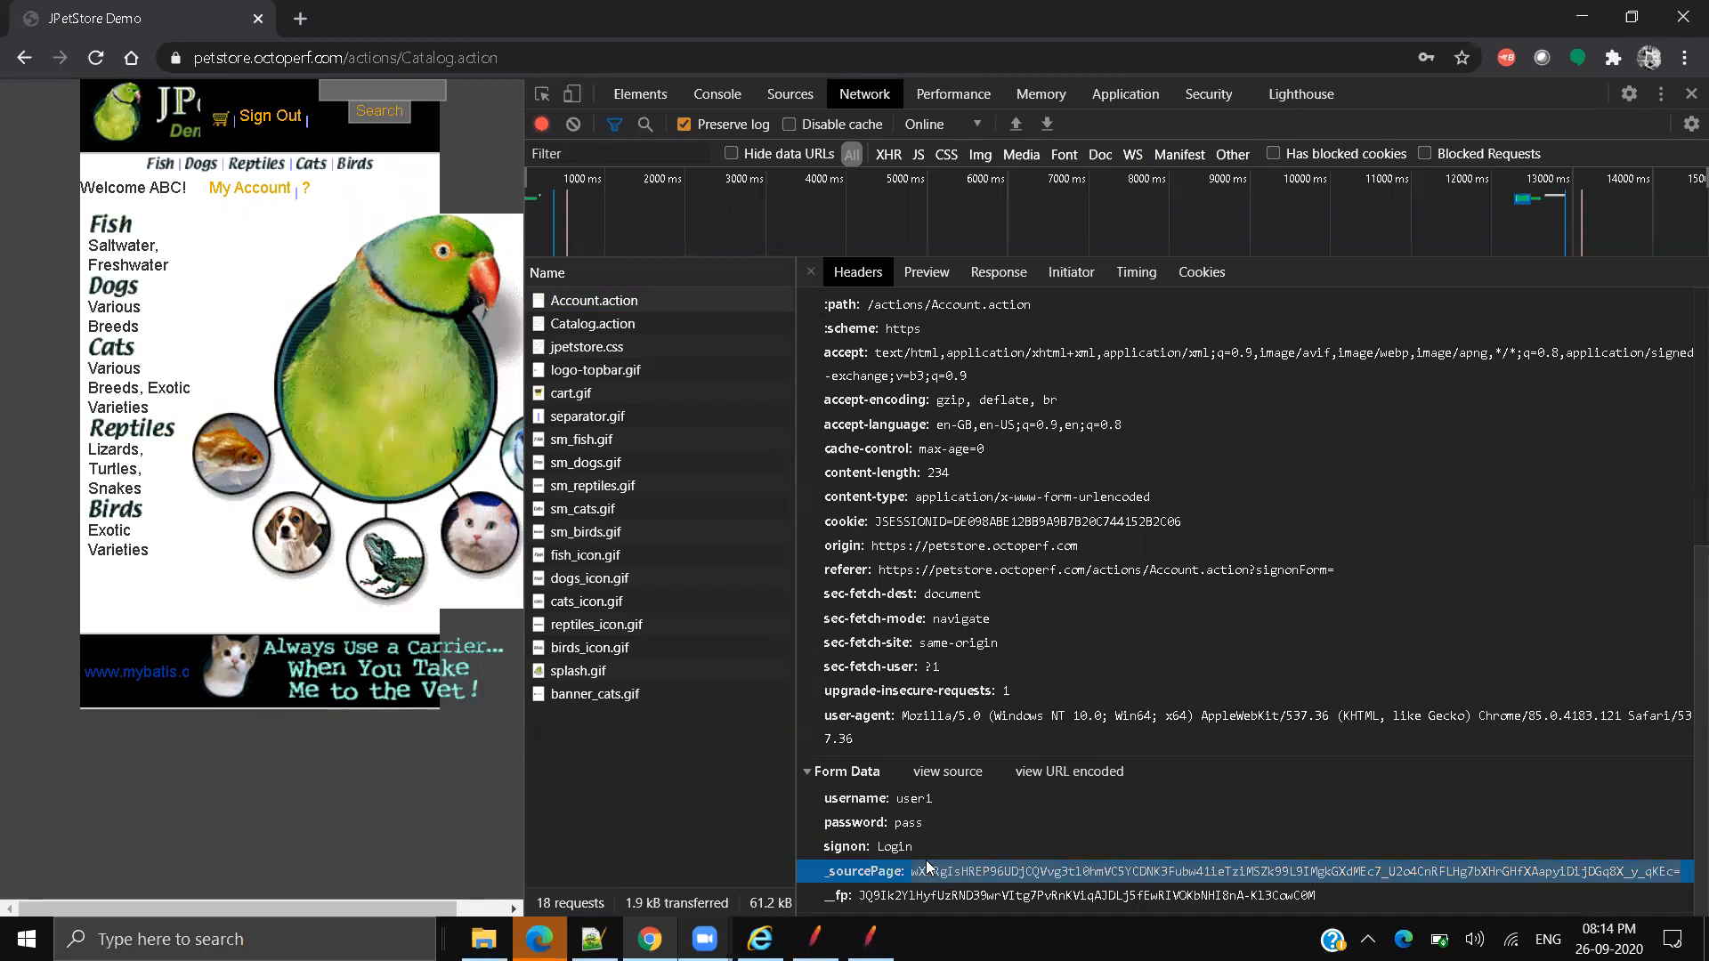
left_click(871, 939)
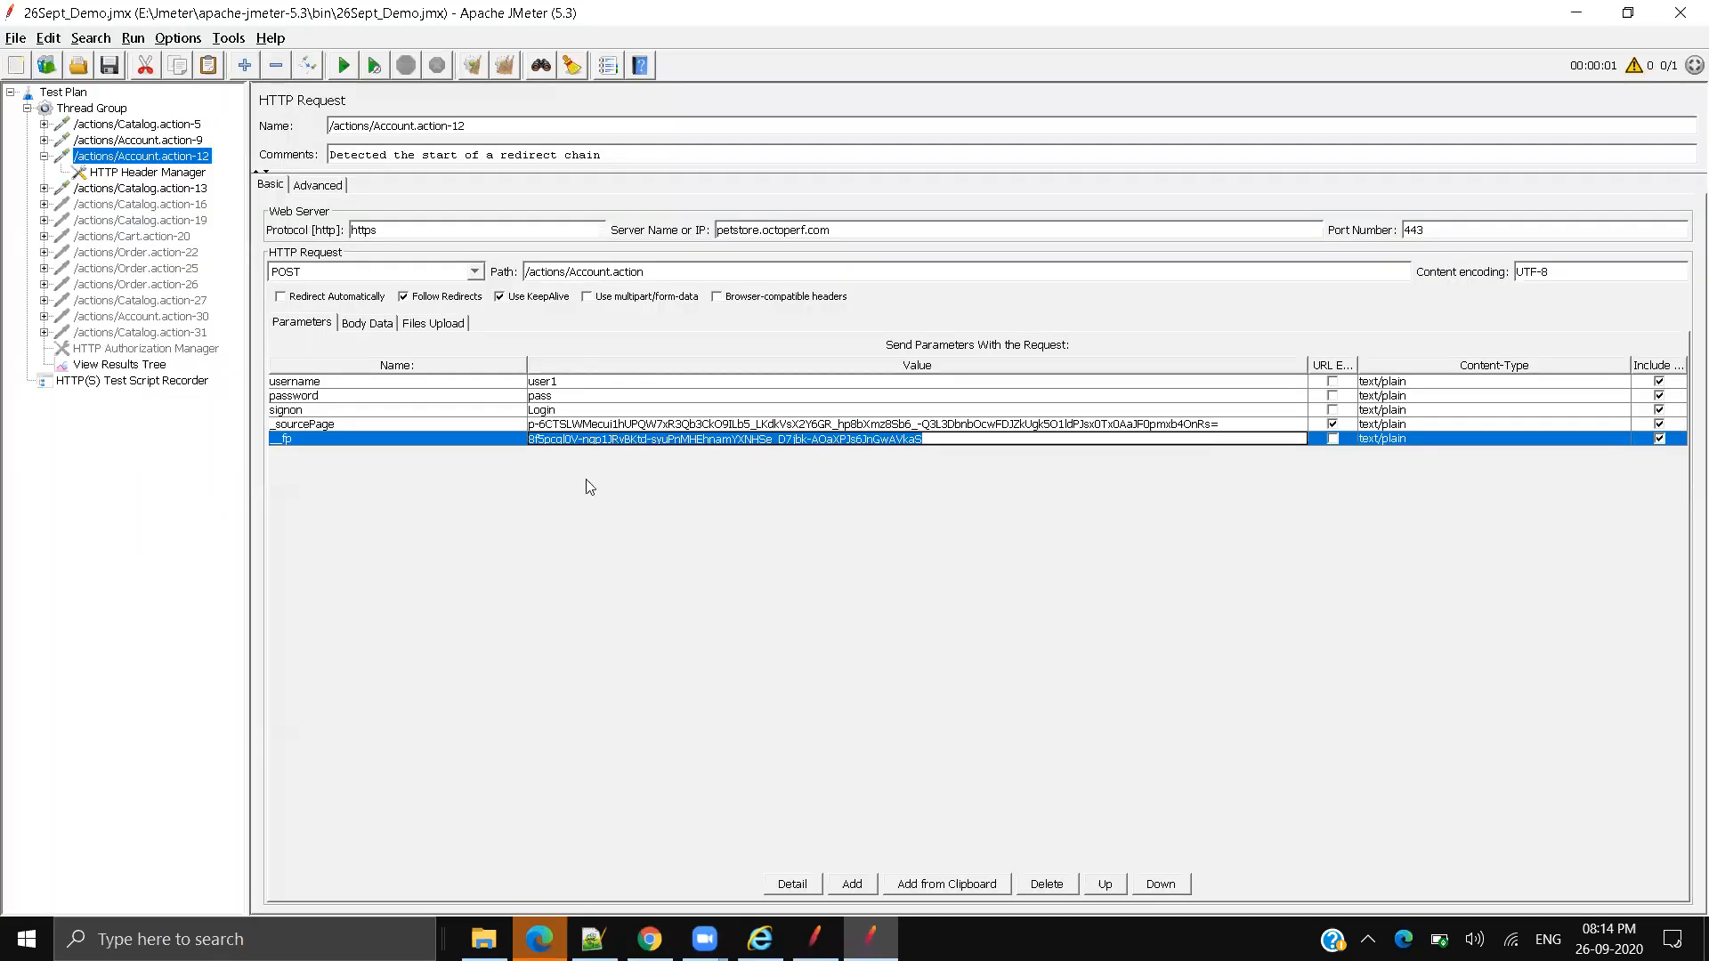
Step: Compare JMeter's recorded _sourcePage and fp values with the browser's live form data
double_click(1102, 425)
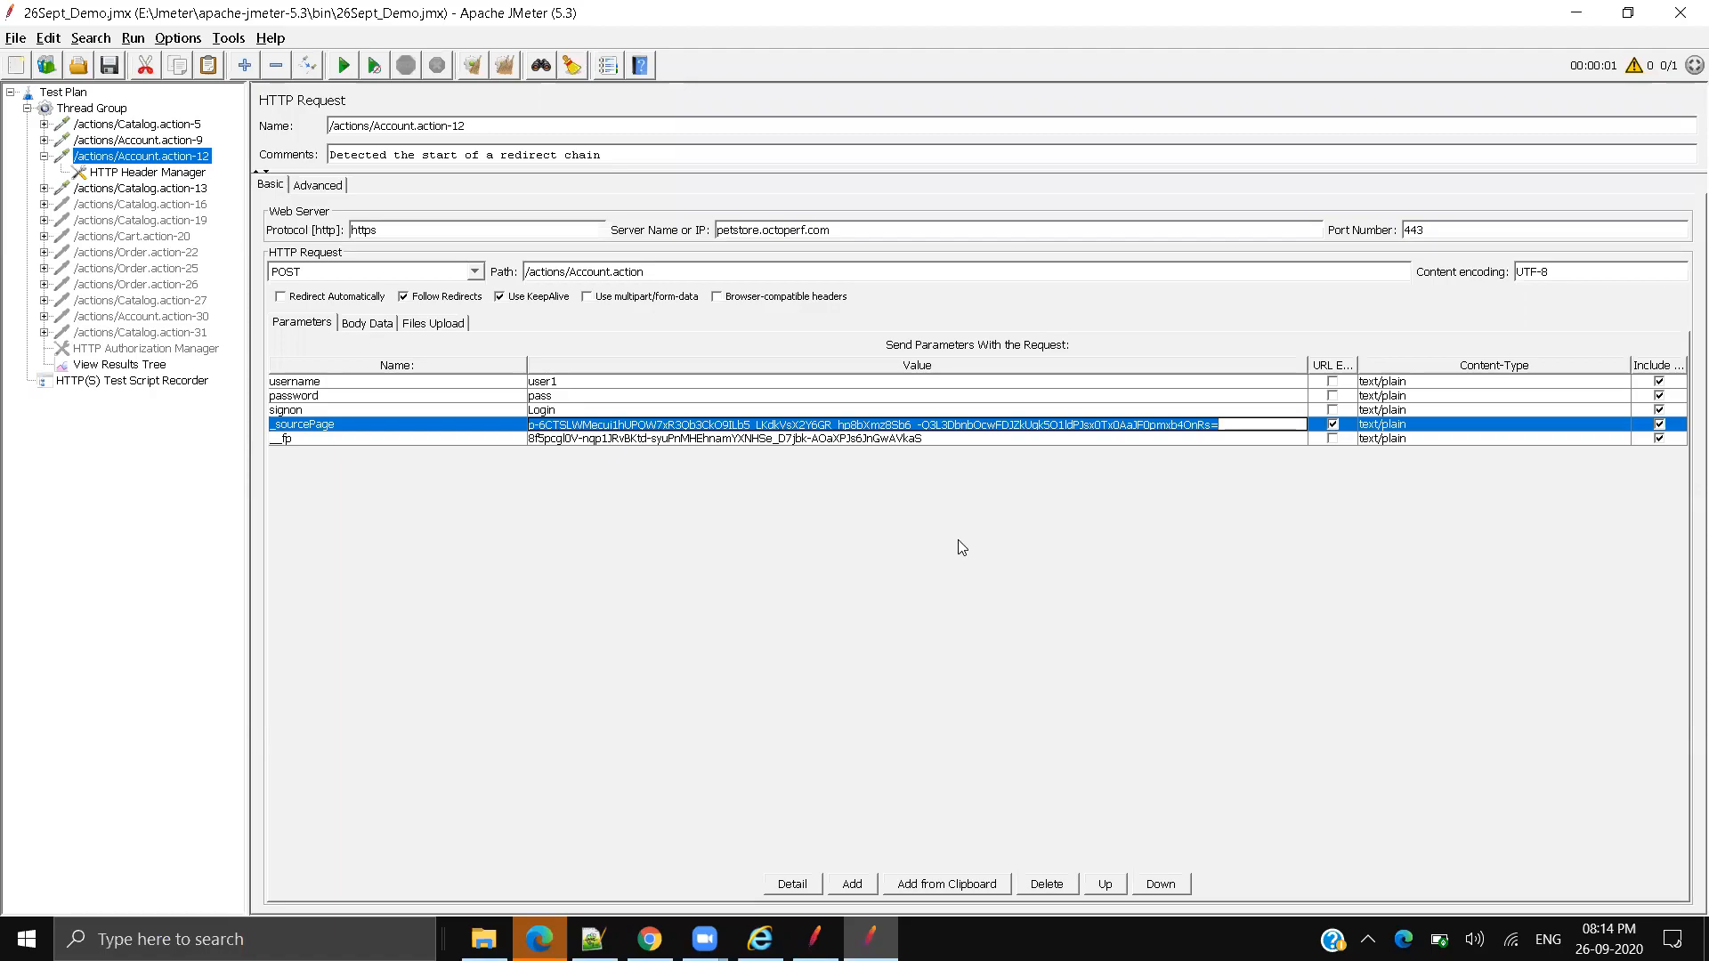
key("alt+Tab")
triple_click(879, 896)
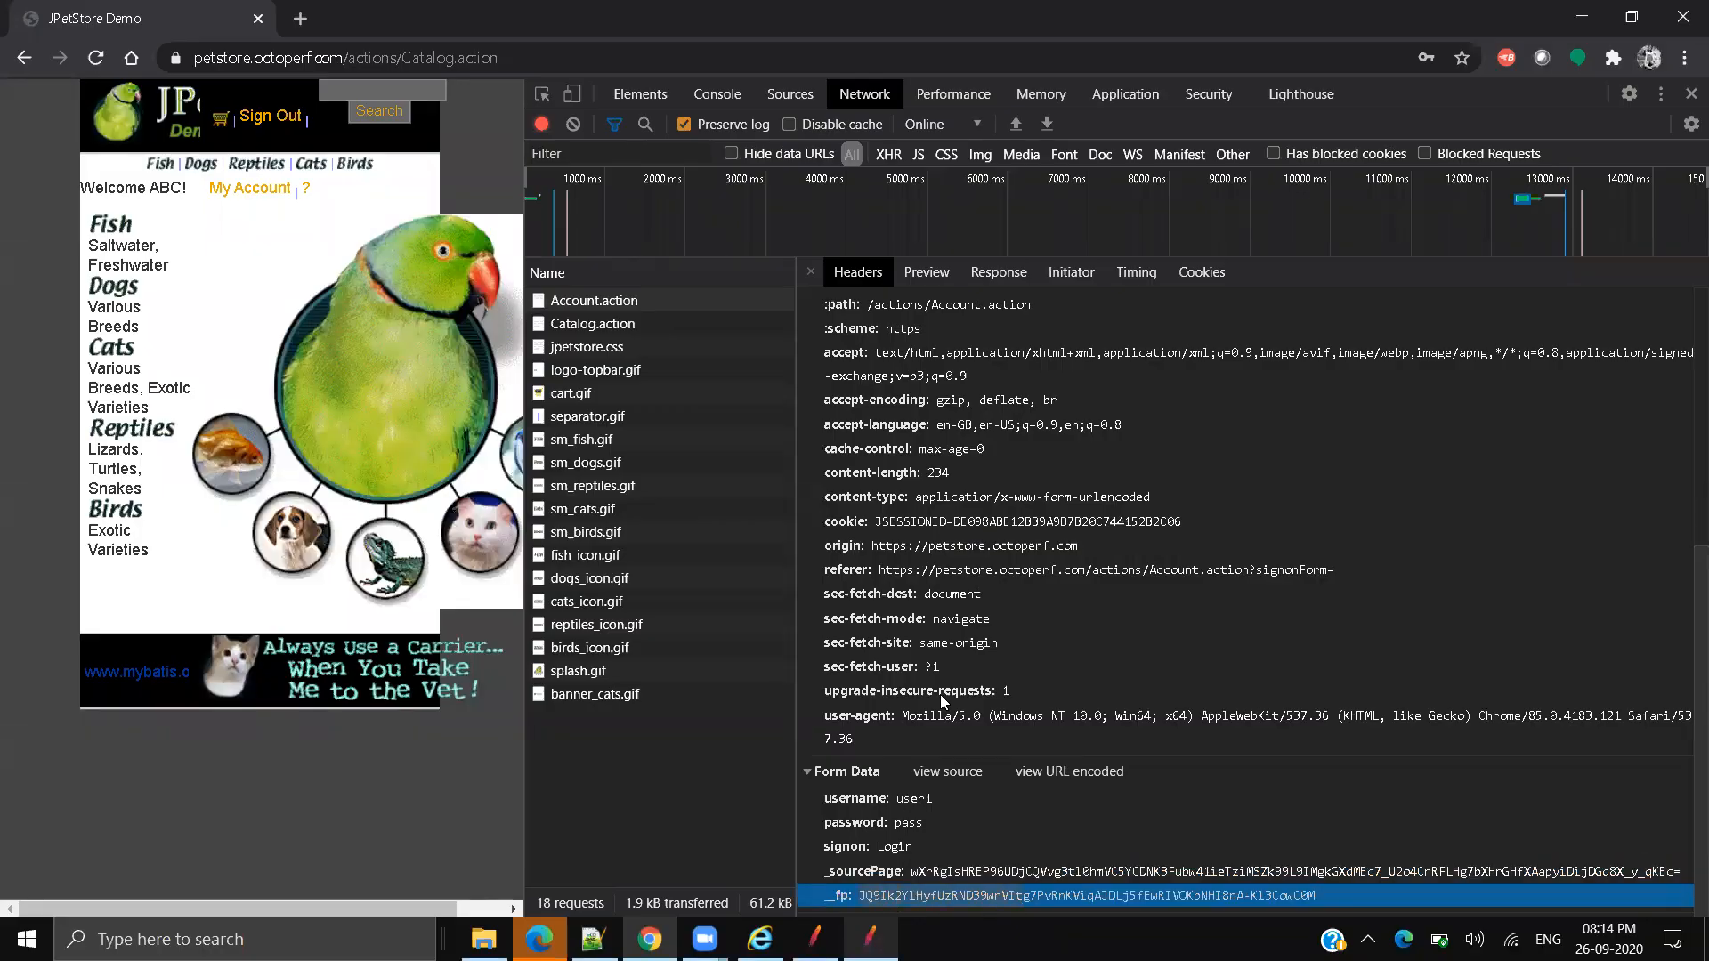
key("alt+Tab")
triple_click(890, 438)
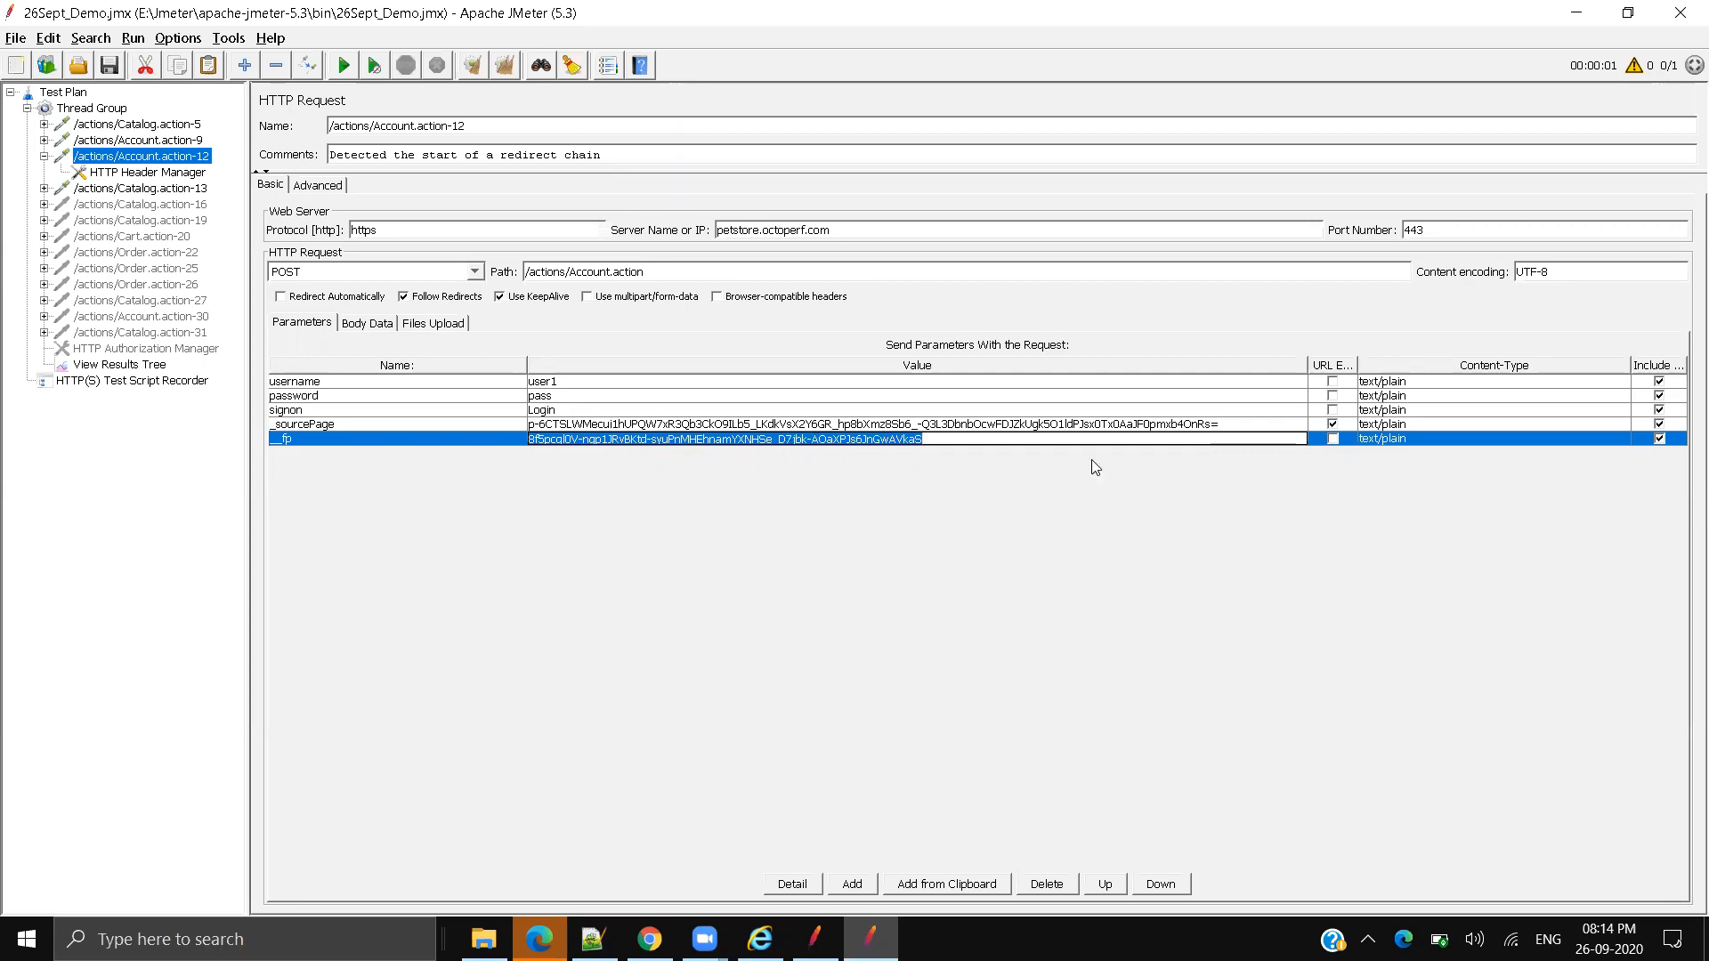
Step: Select the full hardcoded _sourcePage value in the Account.action-12 parameters
left_click(1056, 425)
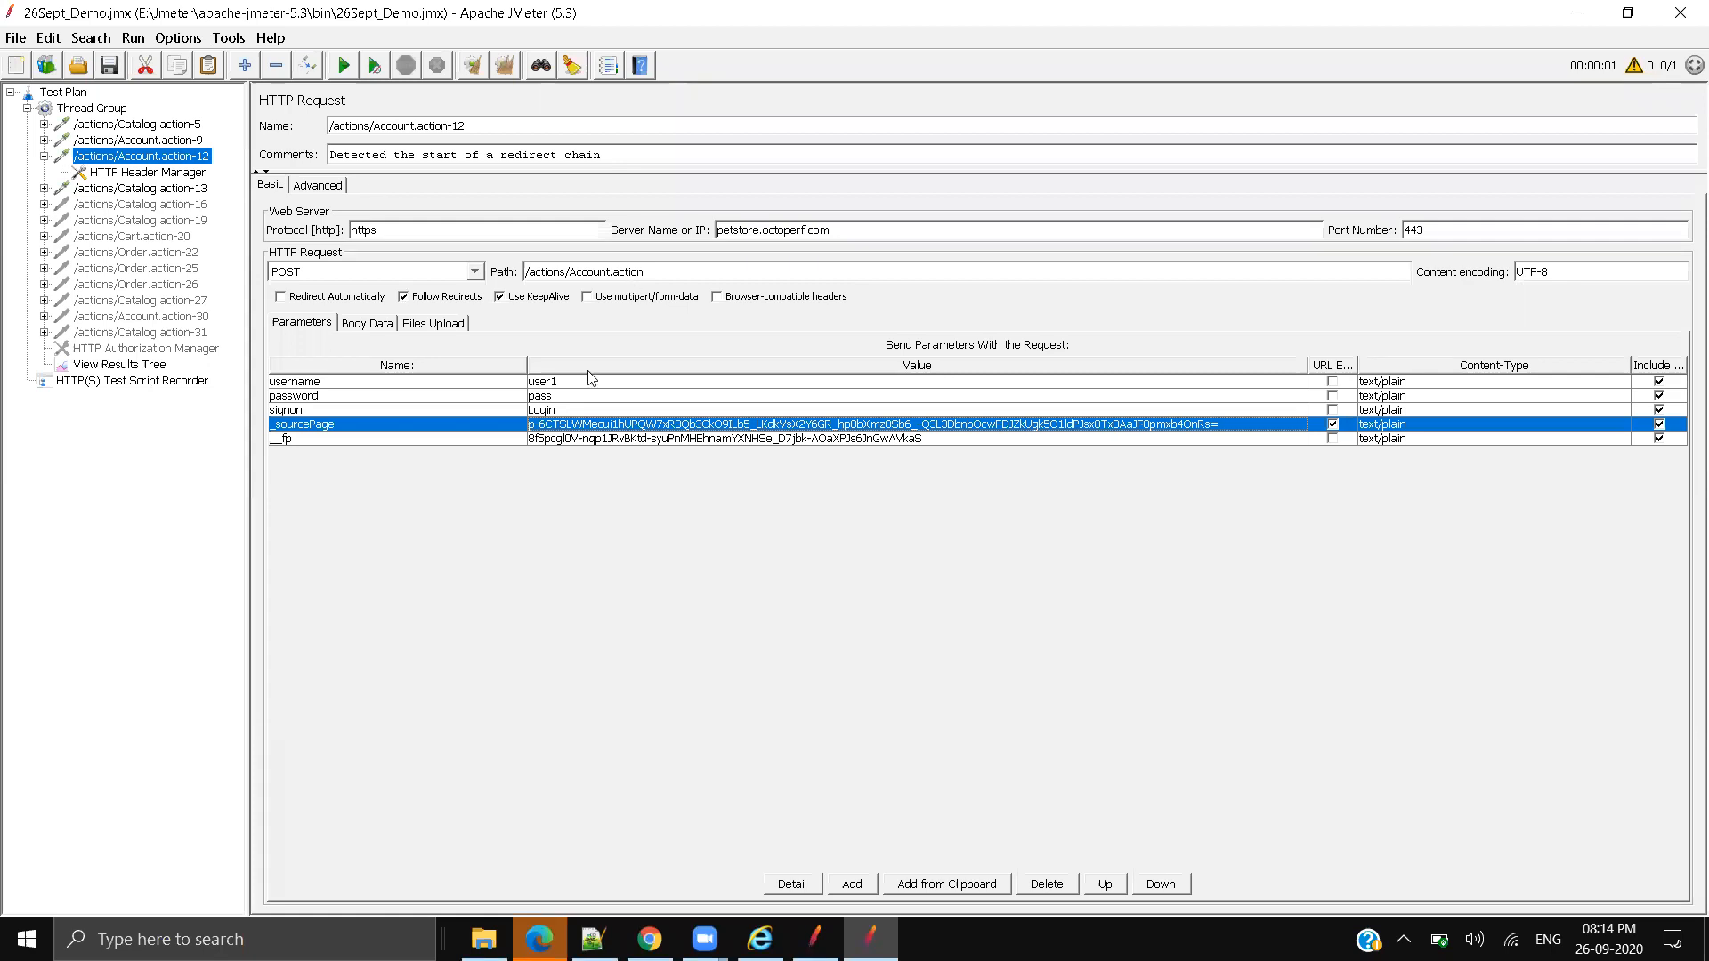
left_click_drag(832, 230, 525, 272)
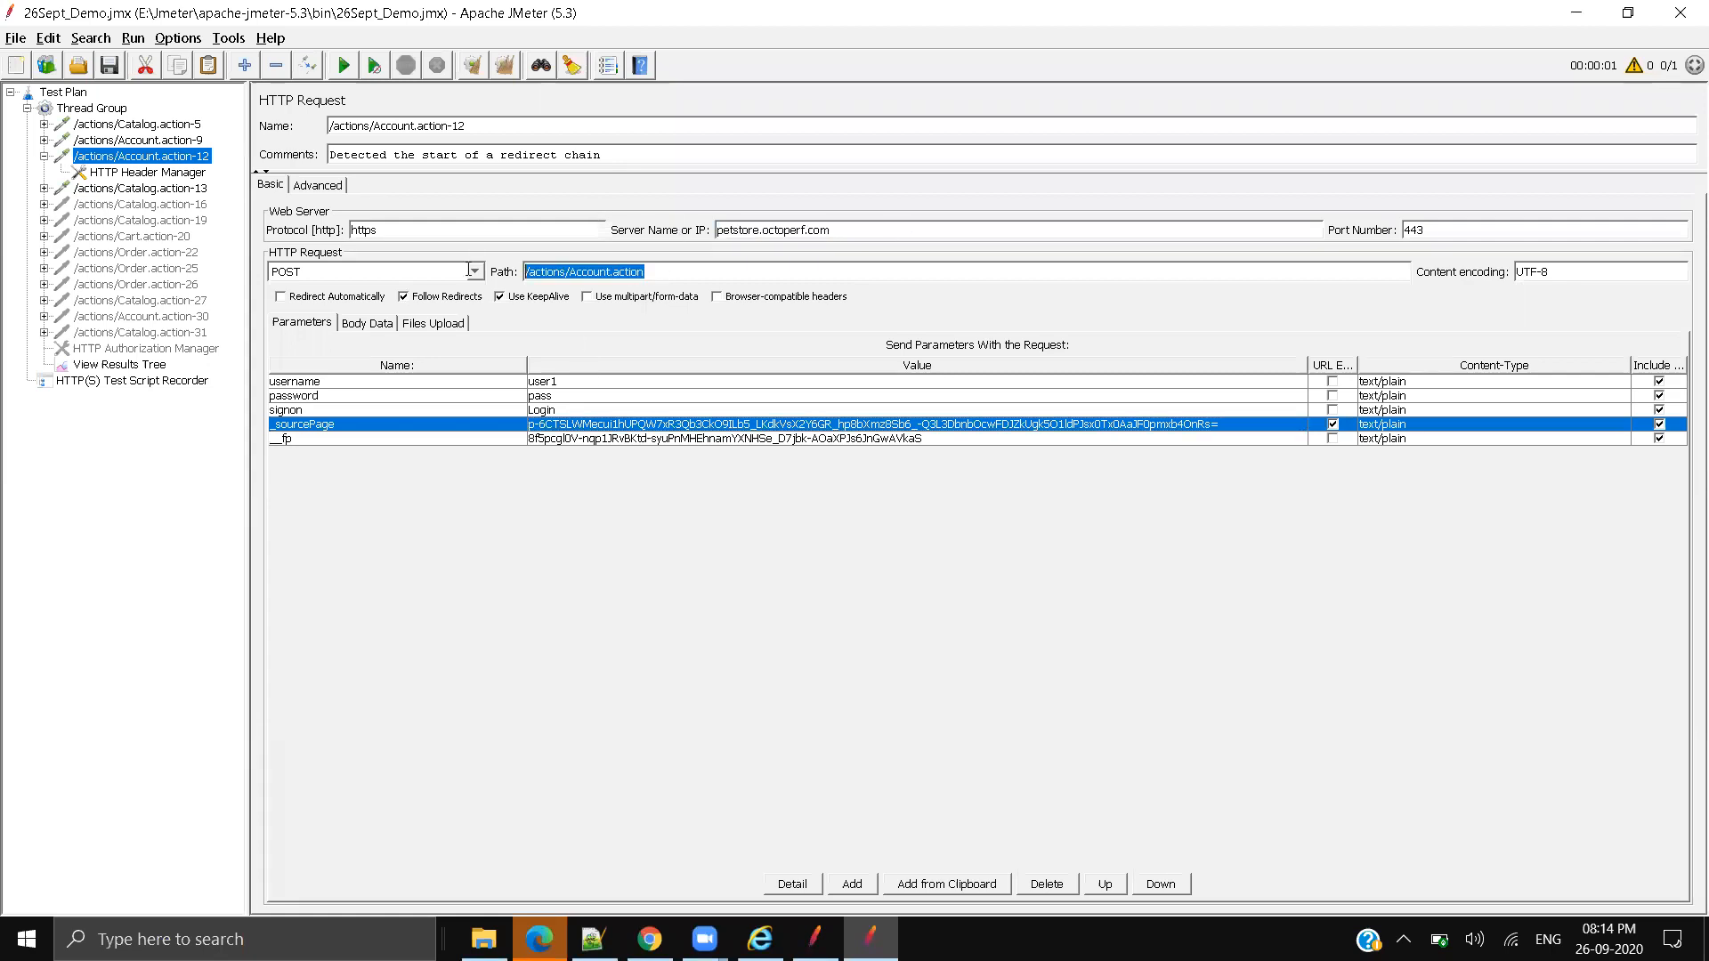
double_click(626, 425)
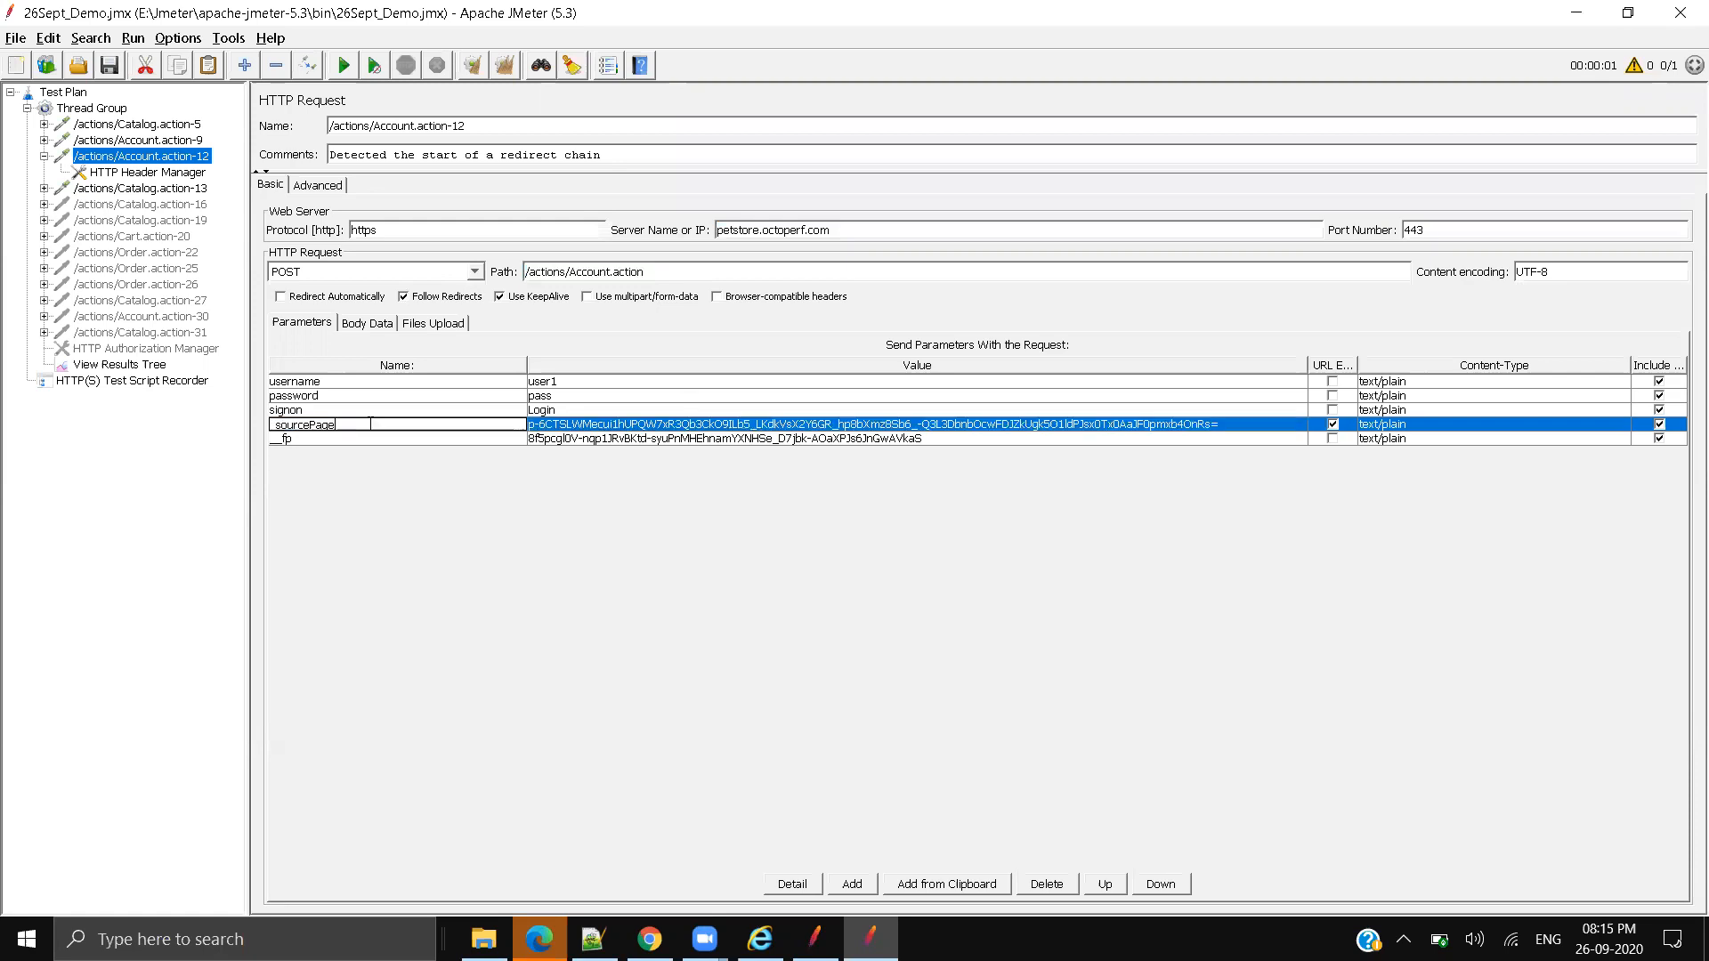
left_click(848, 424)
double_click(849, 425)
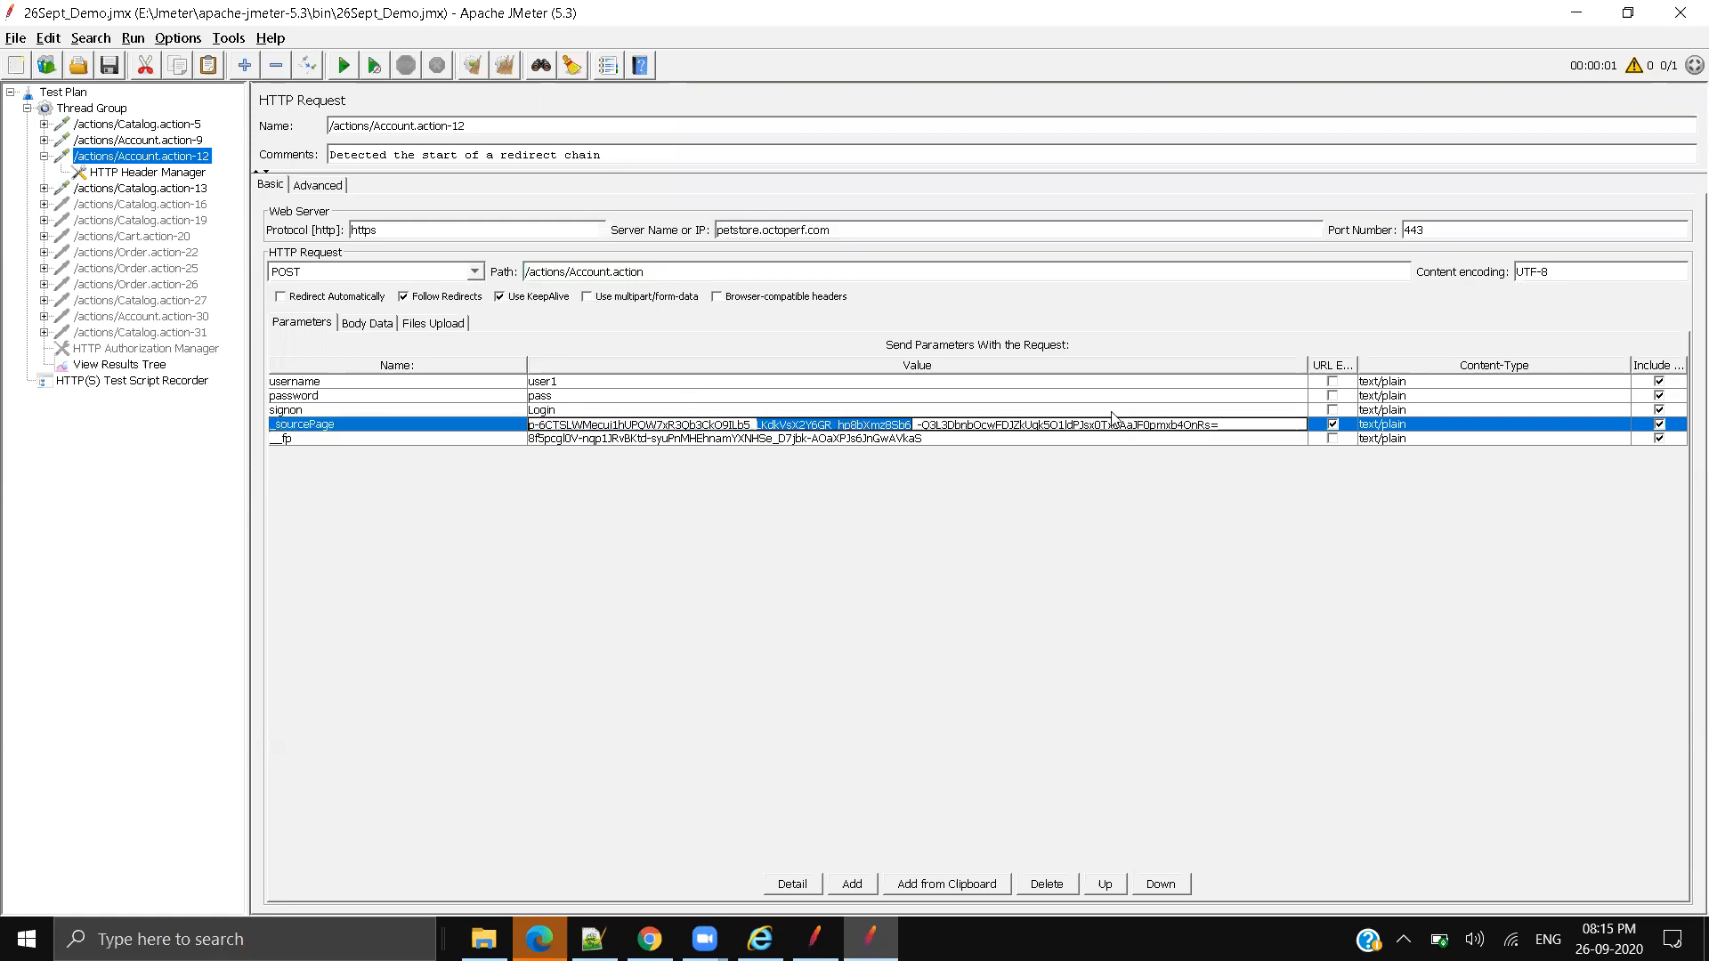
left_click_drag(1225, 424, 393, 462)
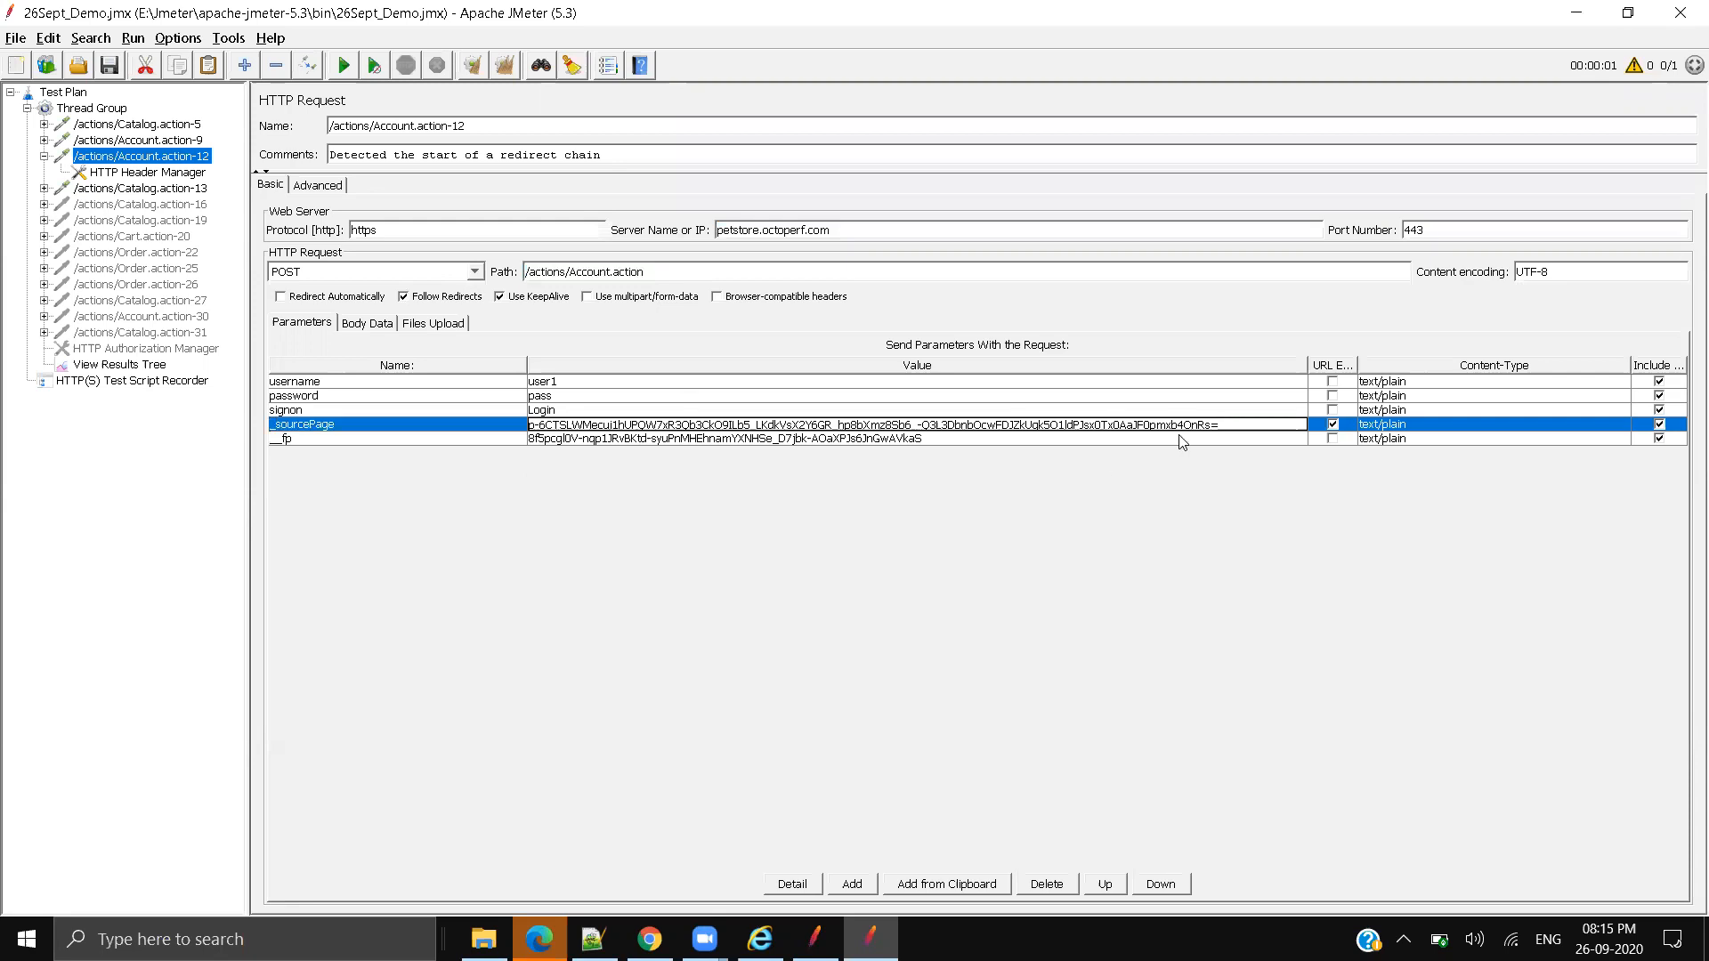
key("ctrl+a")
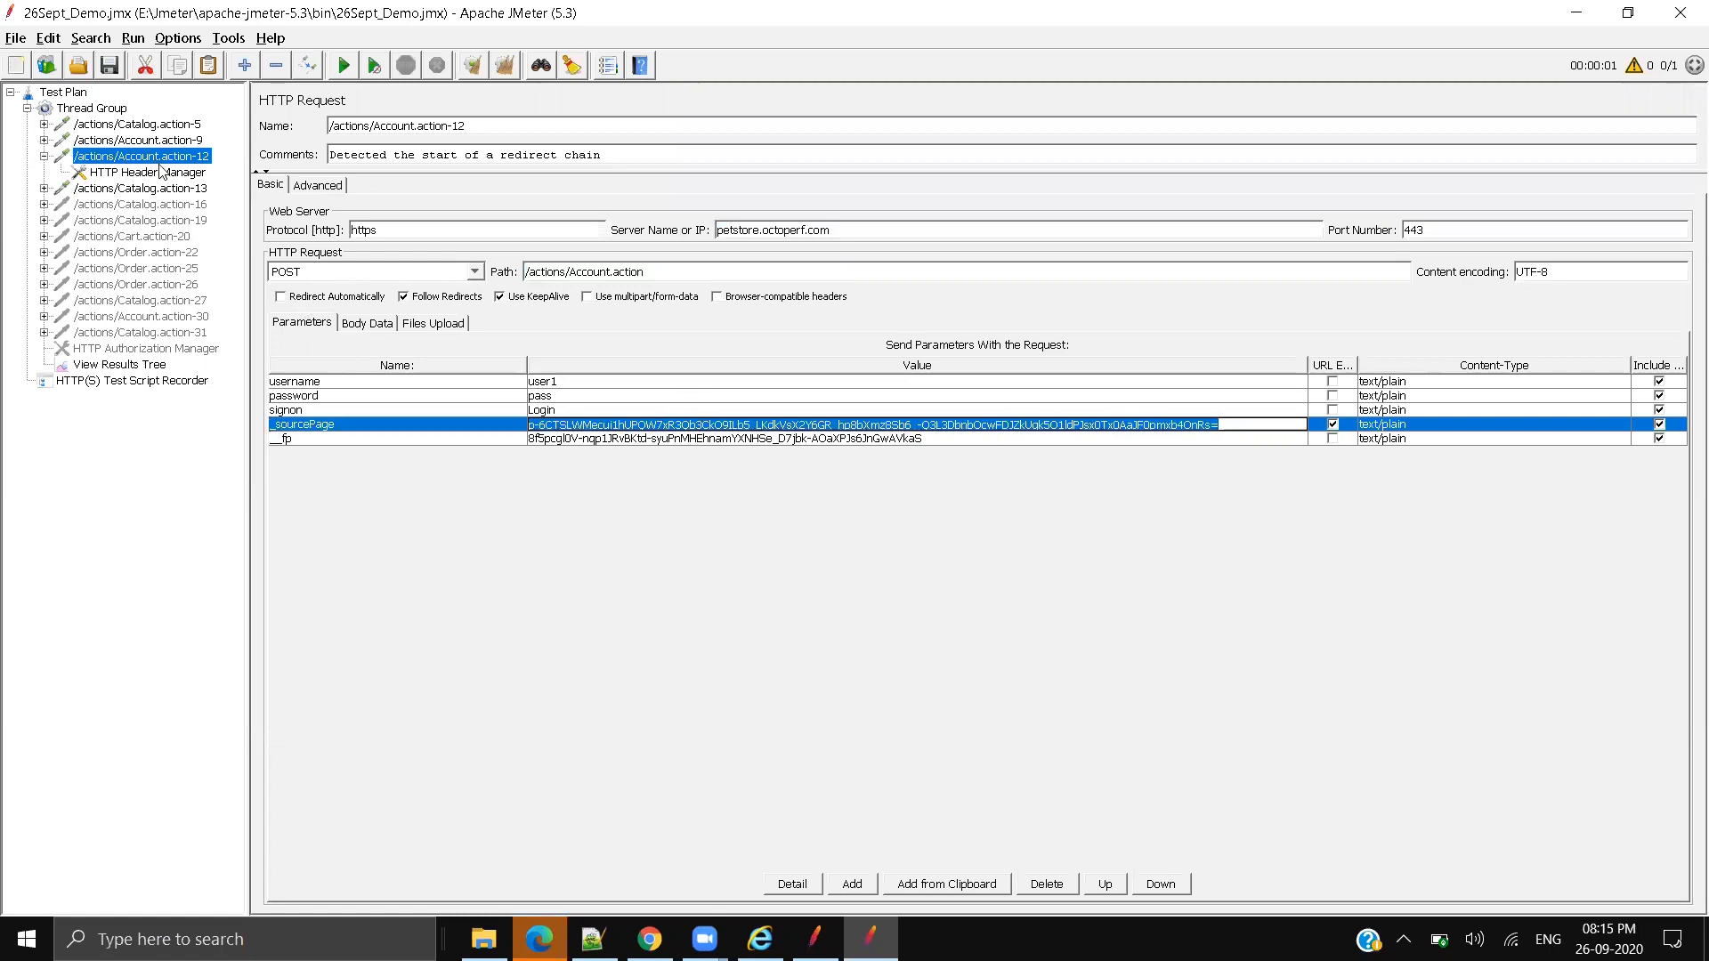
left_click(111, 151)
Step: Show the Account.action-9 sign-in response in View Results Tree using the Text renderer
left_click(118, 141)
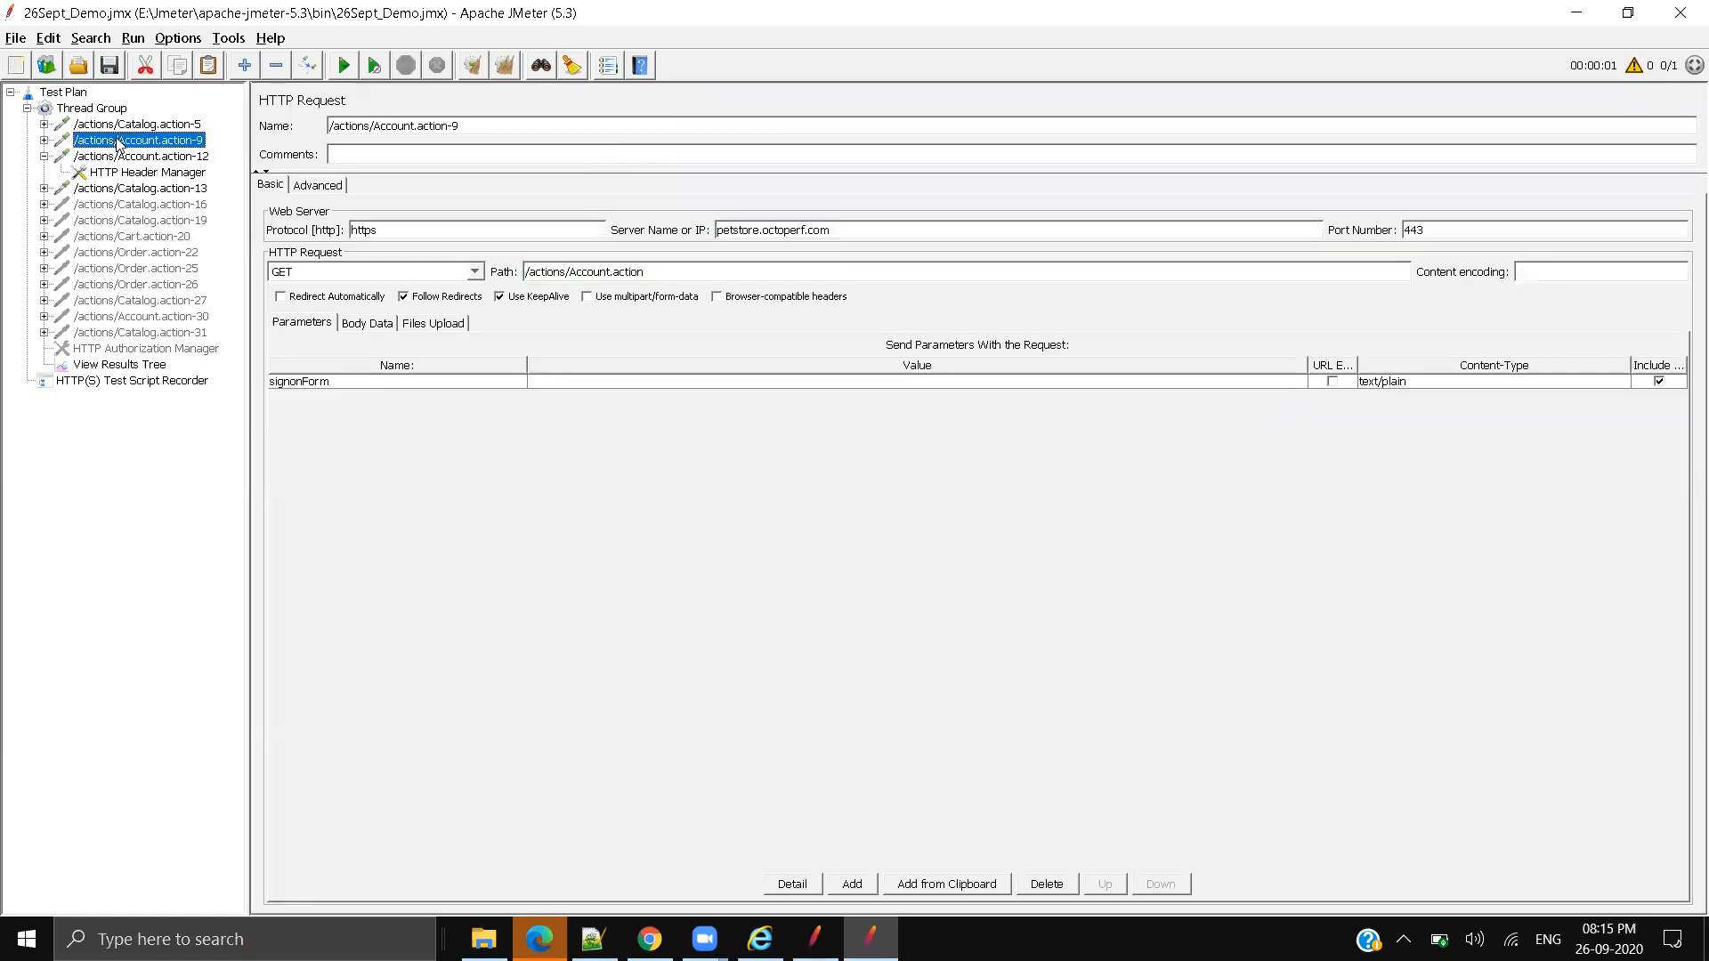
left_click(44, 140)
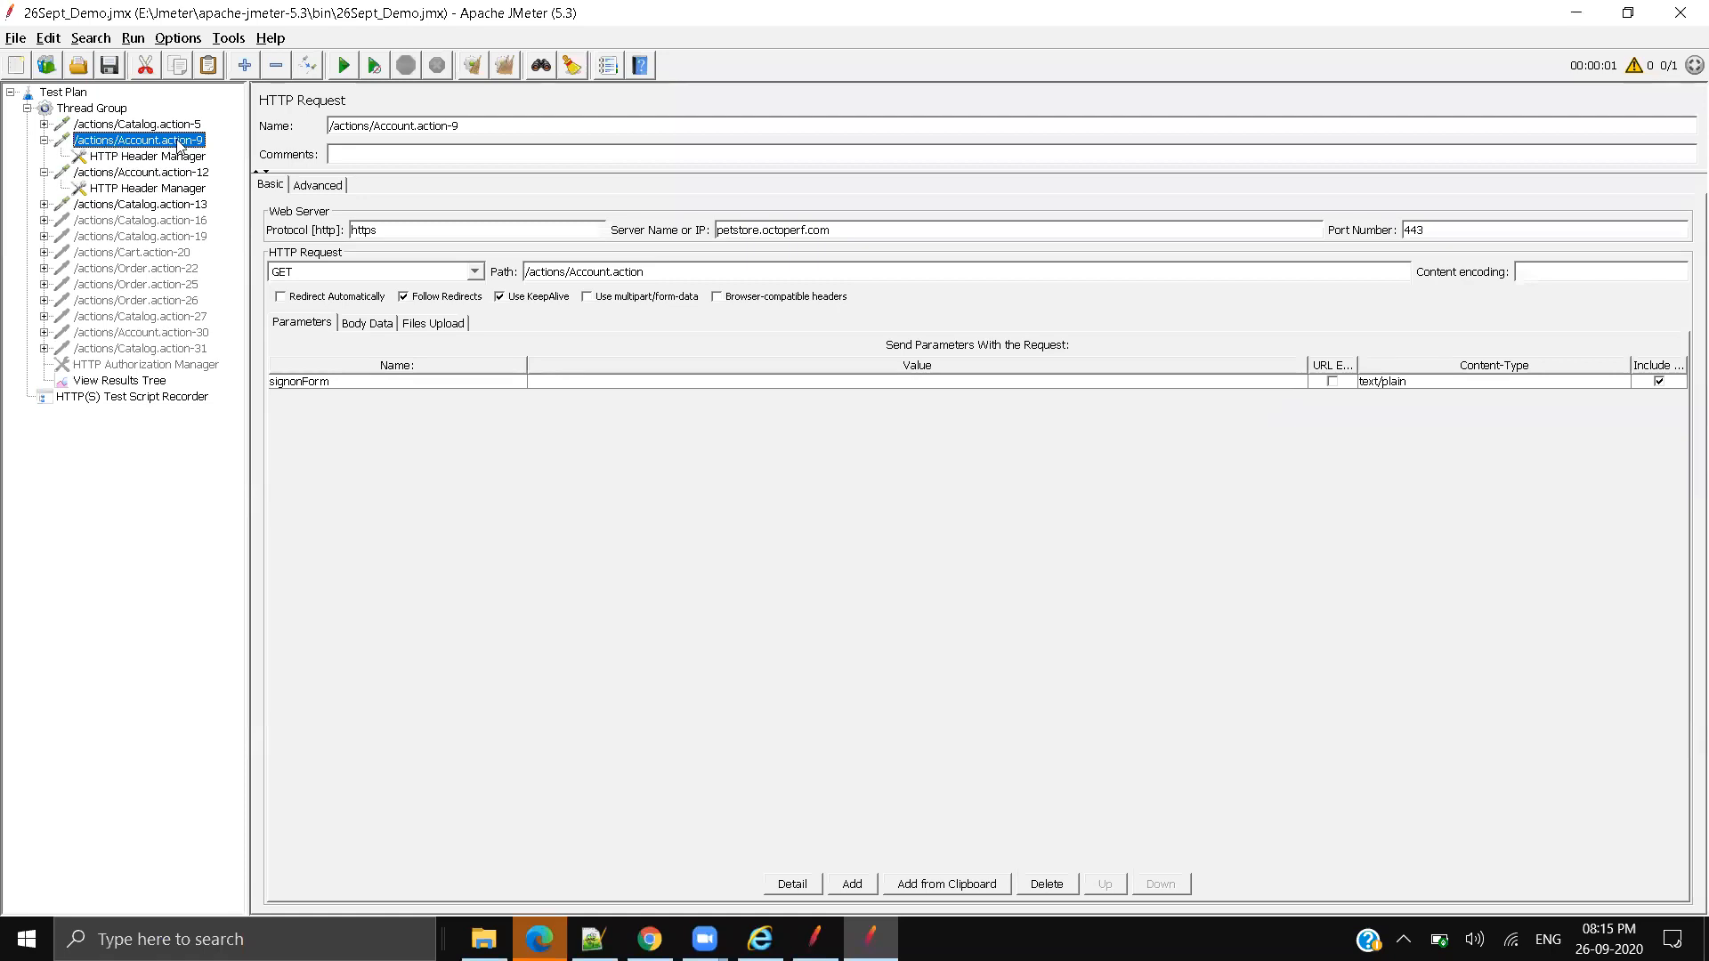
left_click(153, 381)
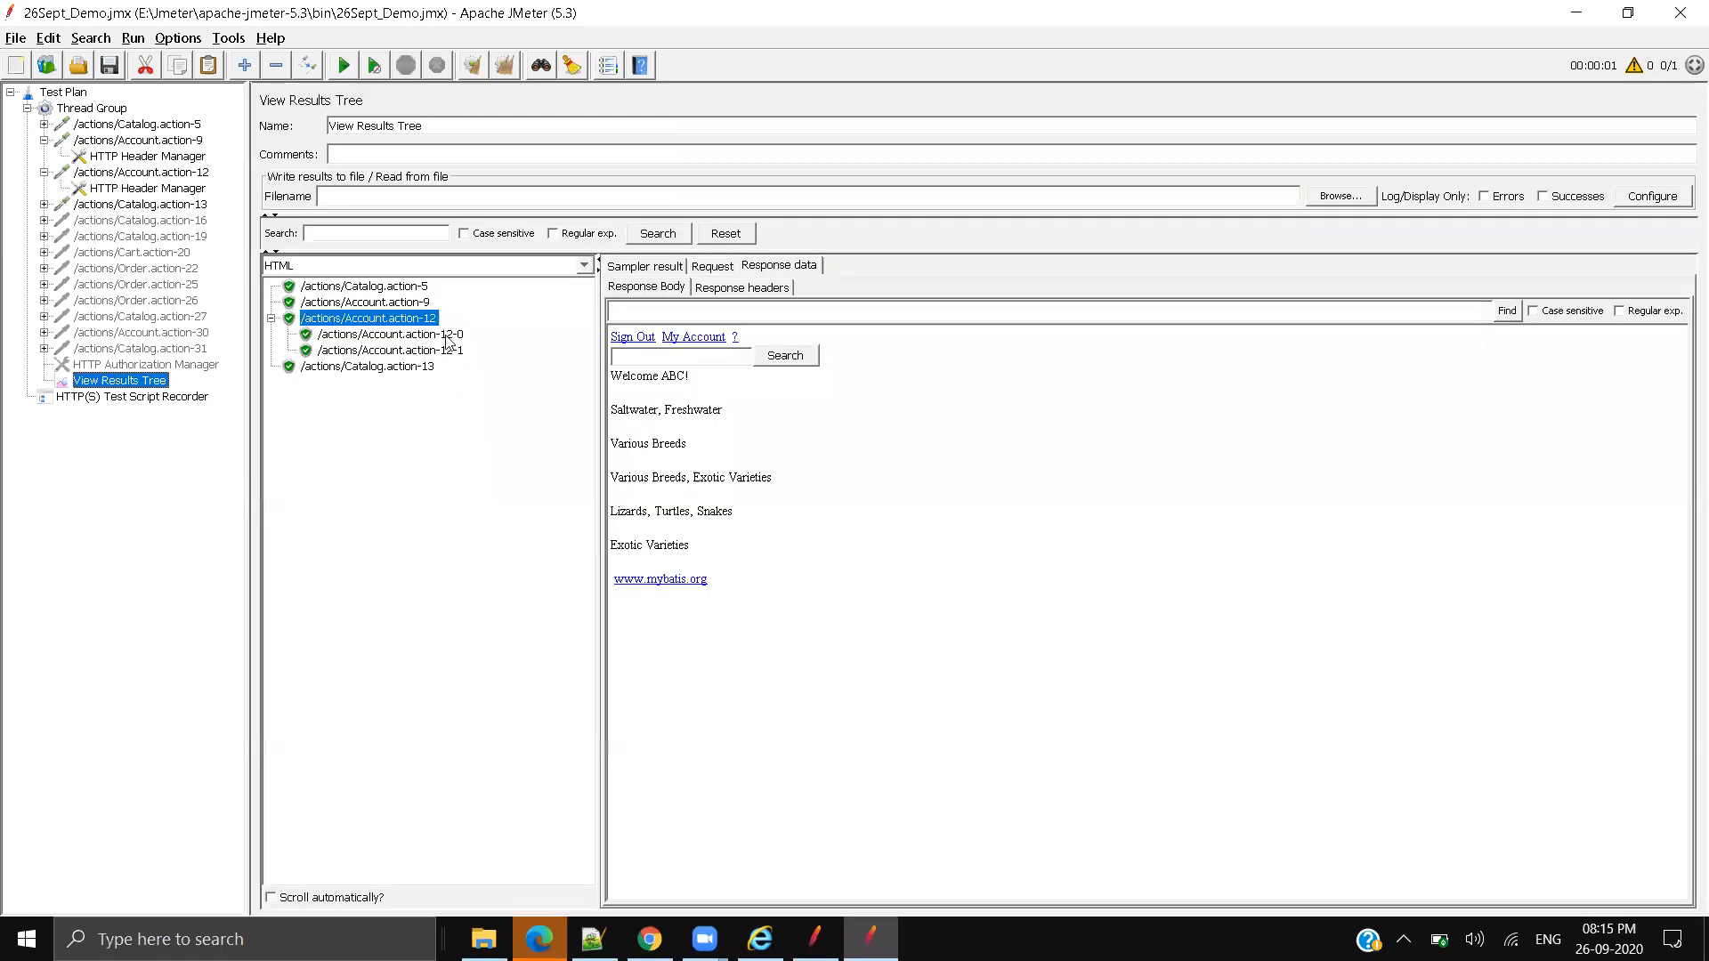
left_click(362, 304)
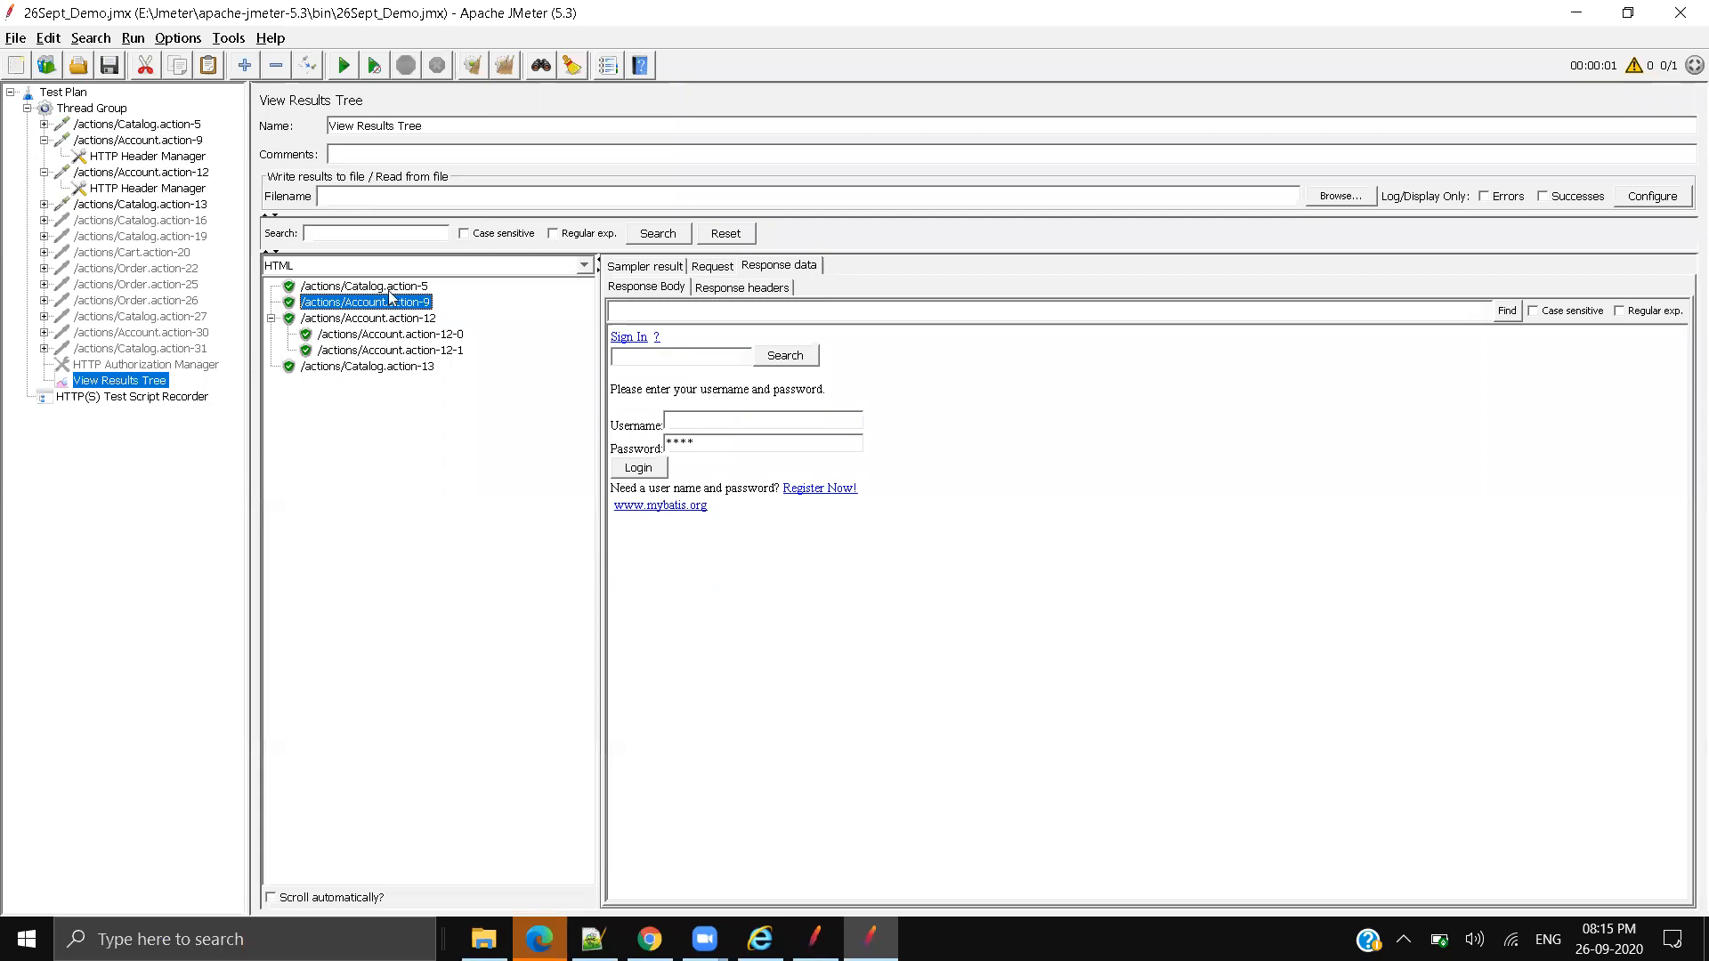
left_click(418, 265)
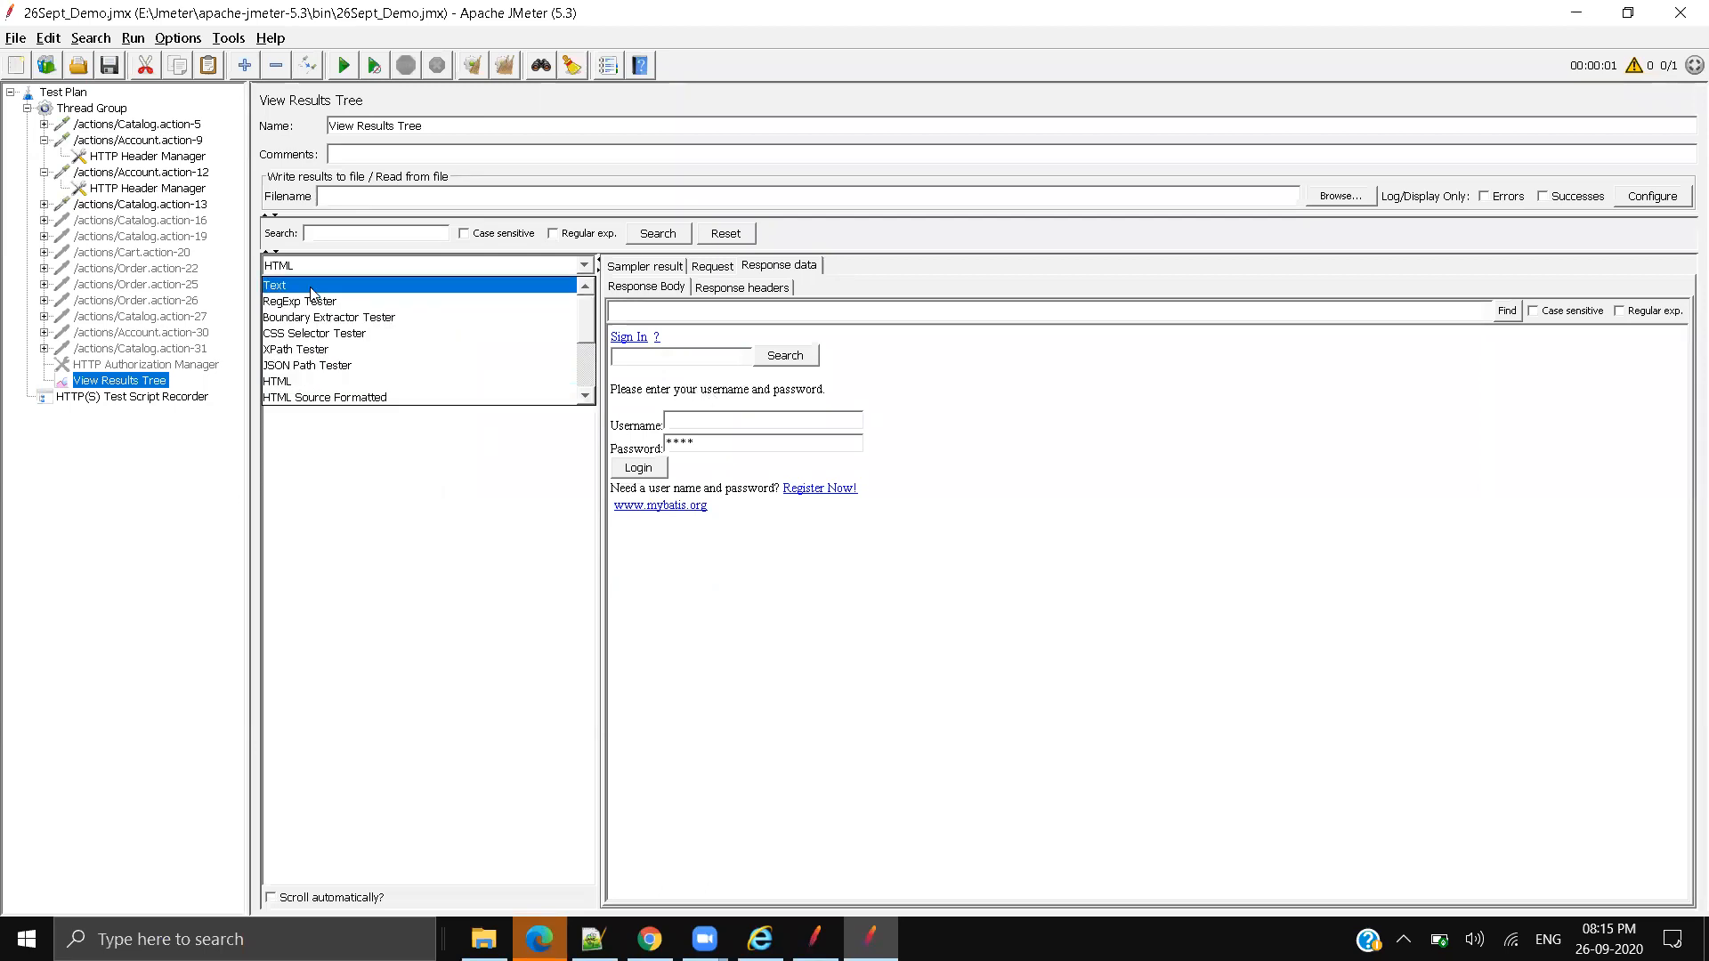
left_click(312, 293)
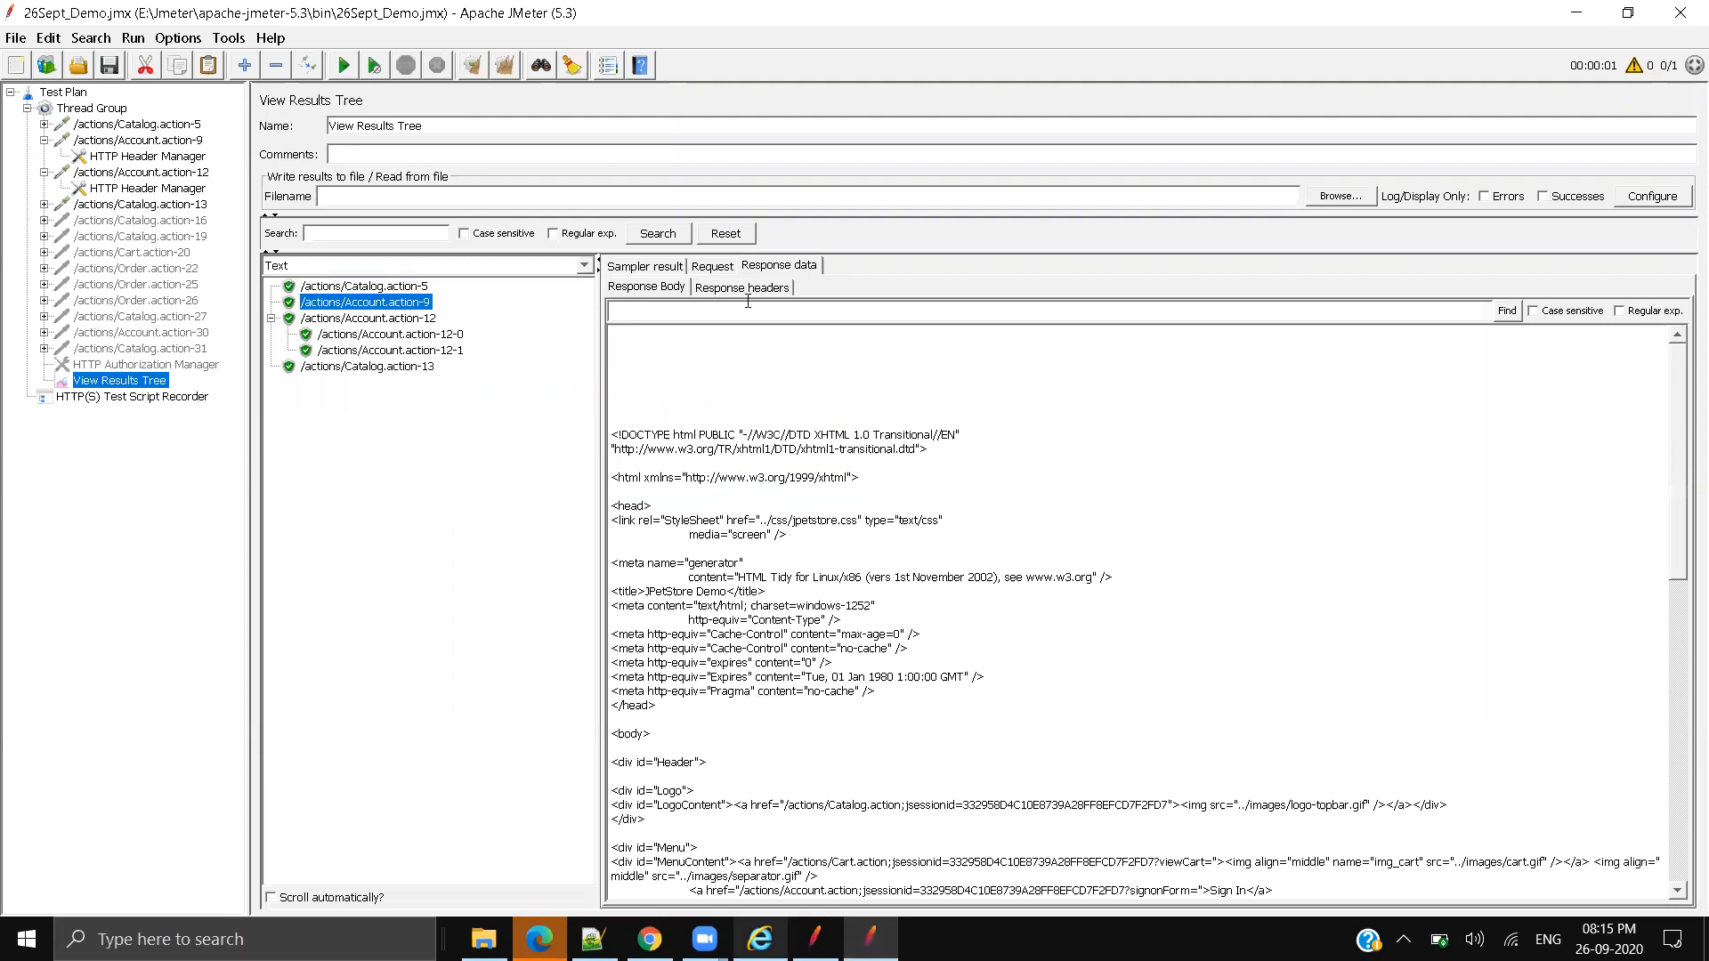
Step: Search the response for 'sou' to locate the hidden _sourcePage input, then reselect Account.action-12
type("sou")
key("Return")
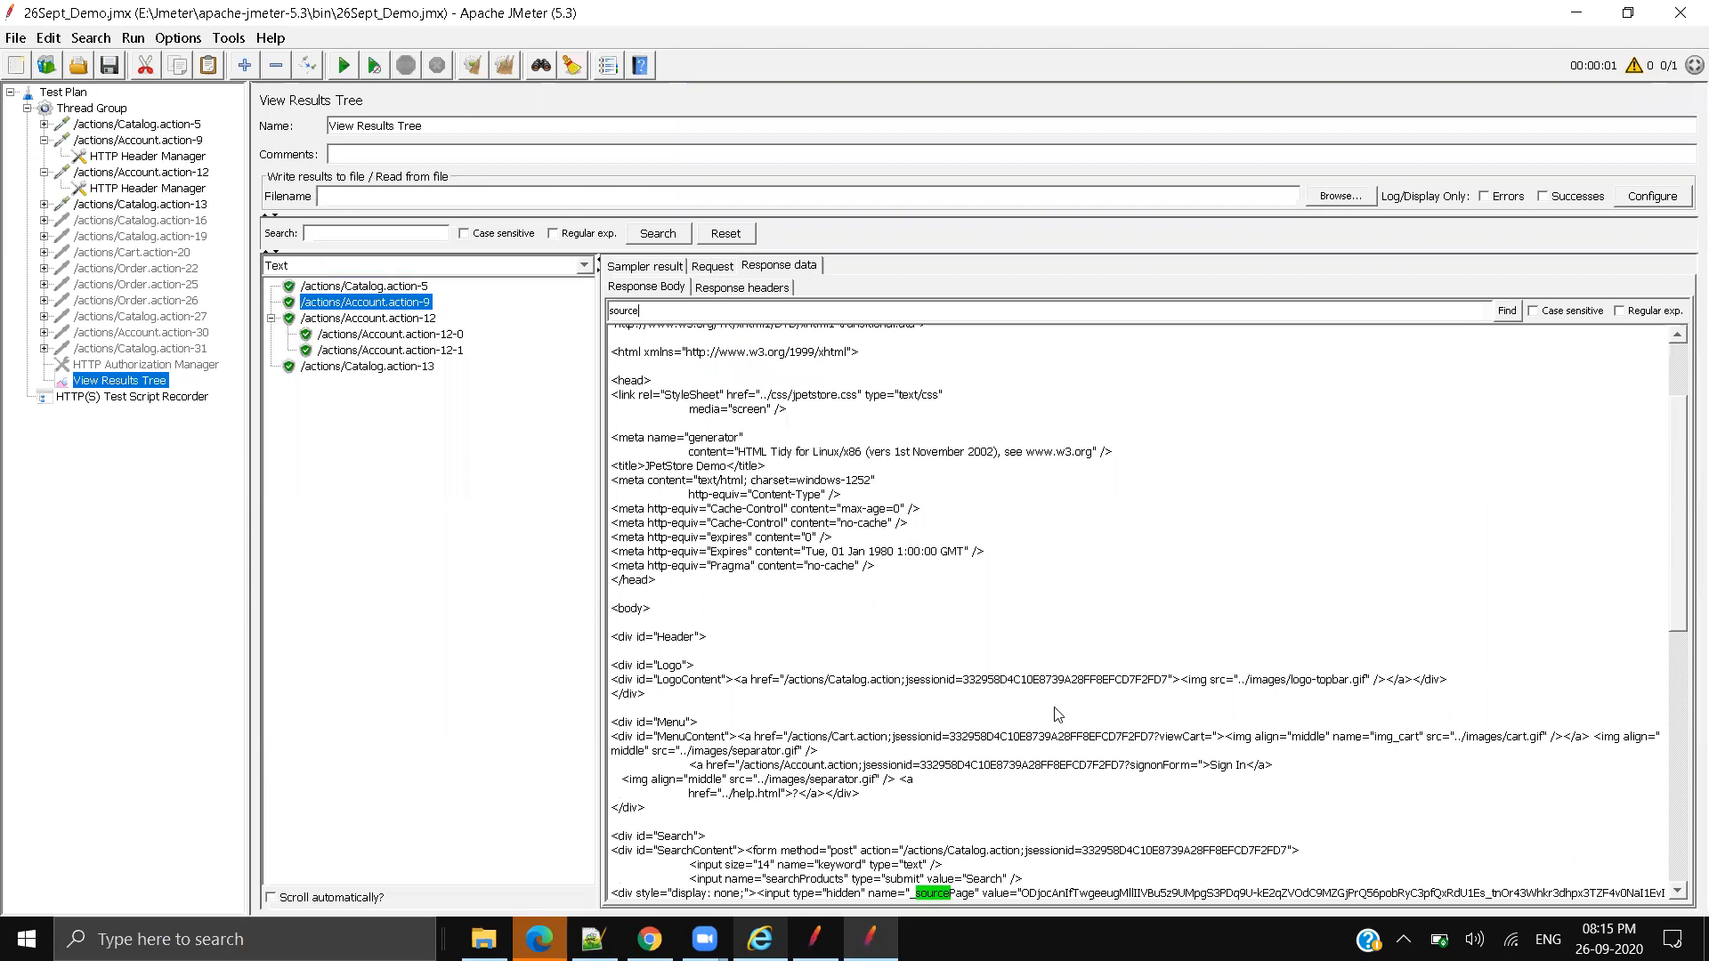
scroll(1060, 714, "down", 4)
left_click_drag(910, 725, 1057, 728)
left_click_drag(1309, 726, 1684, 732)
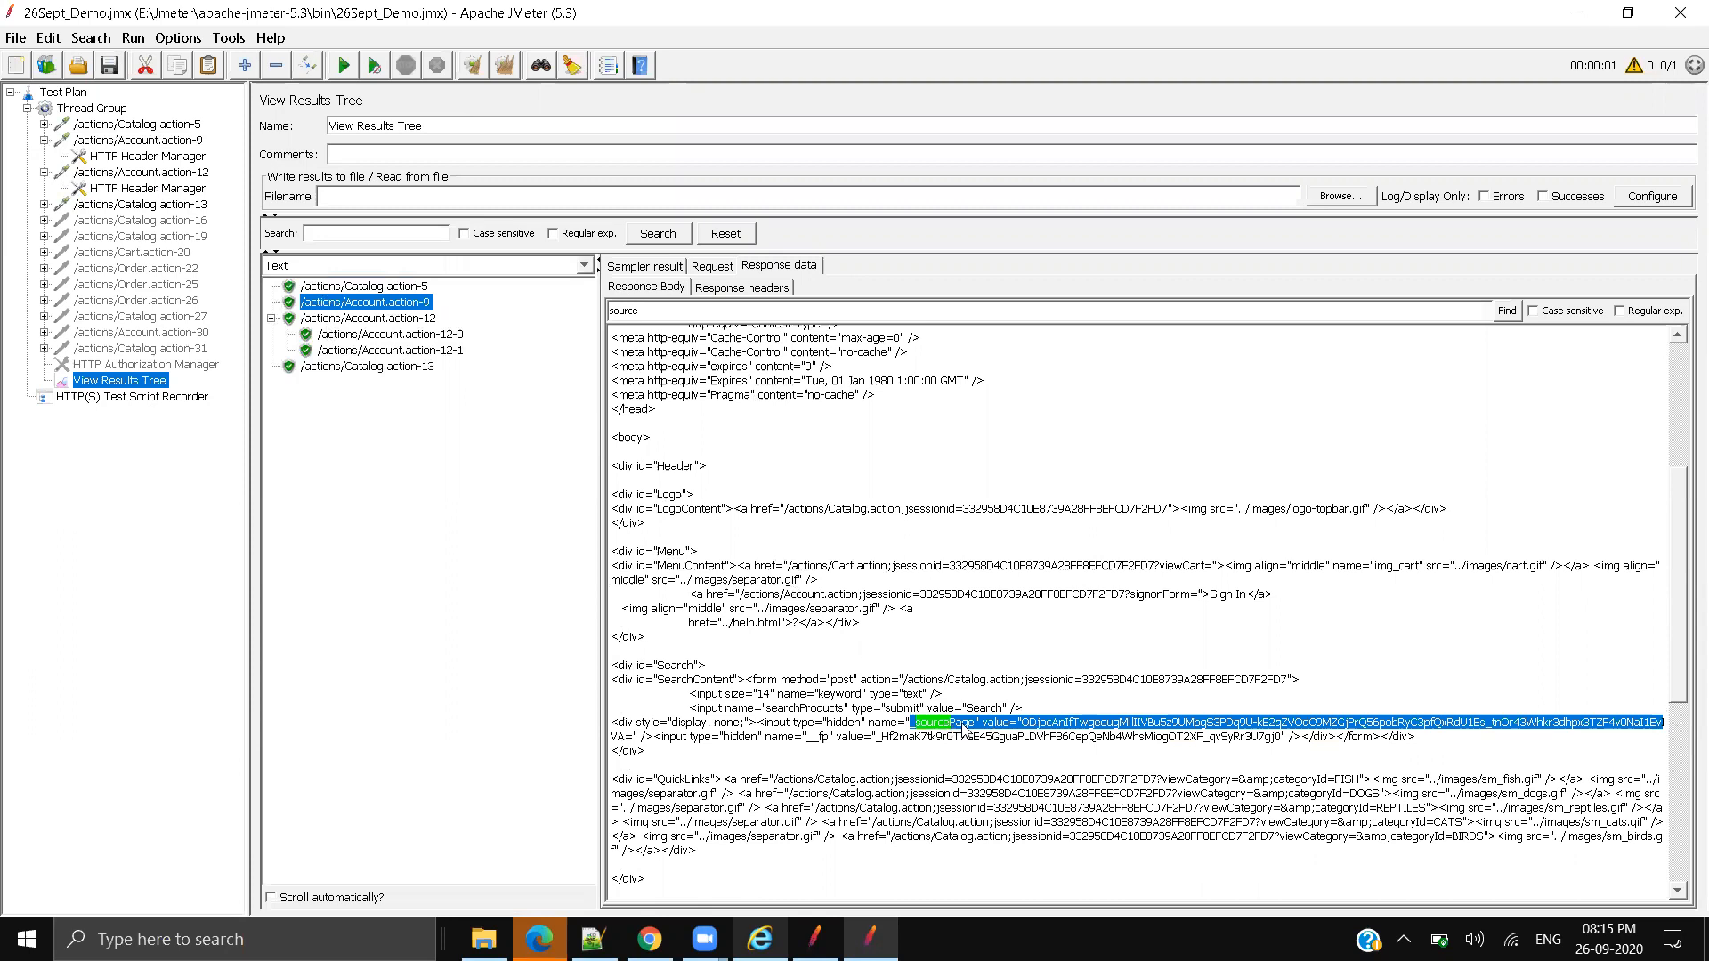
left_click(1035, 729)
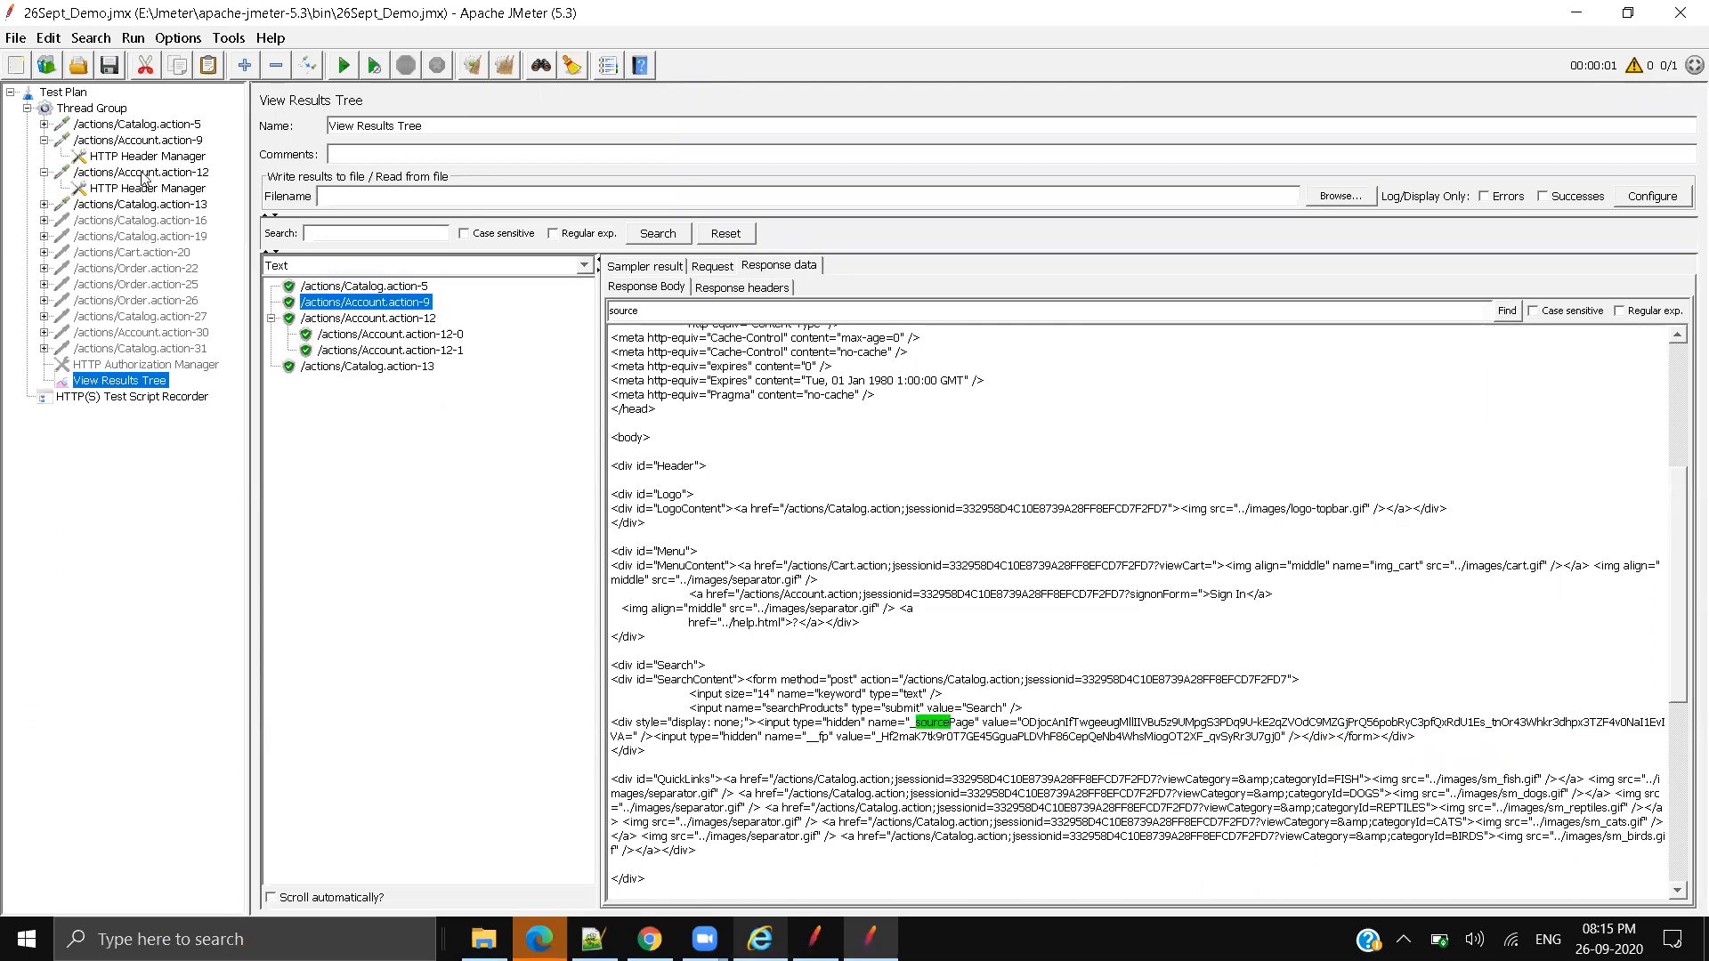
left_click(144, 173)
left_click(569, 425)
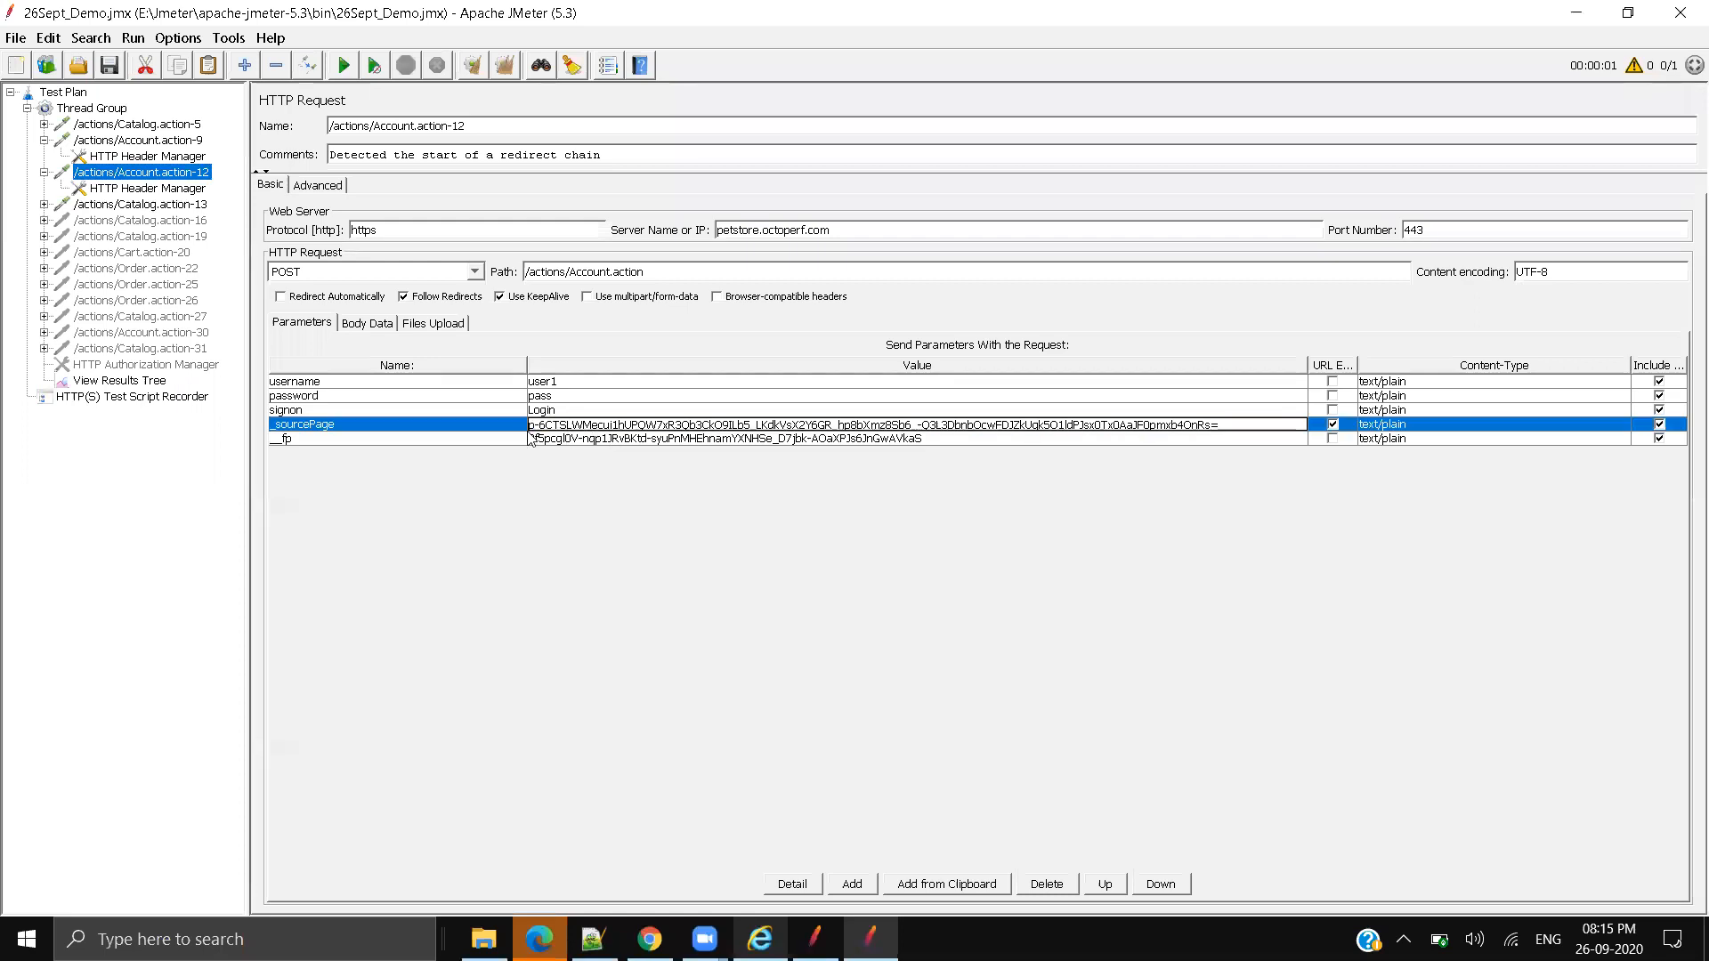
Step: Compare Account.action-12's recorded _sourcePage value with Account.action-9's response value, then collapse Account.action-9
left_click_drag(529, 425, 1248, 436)
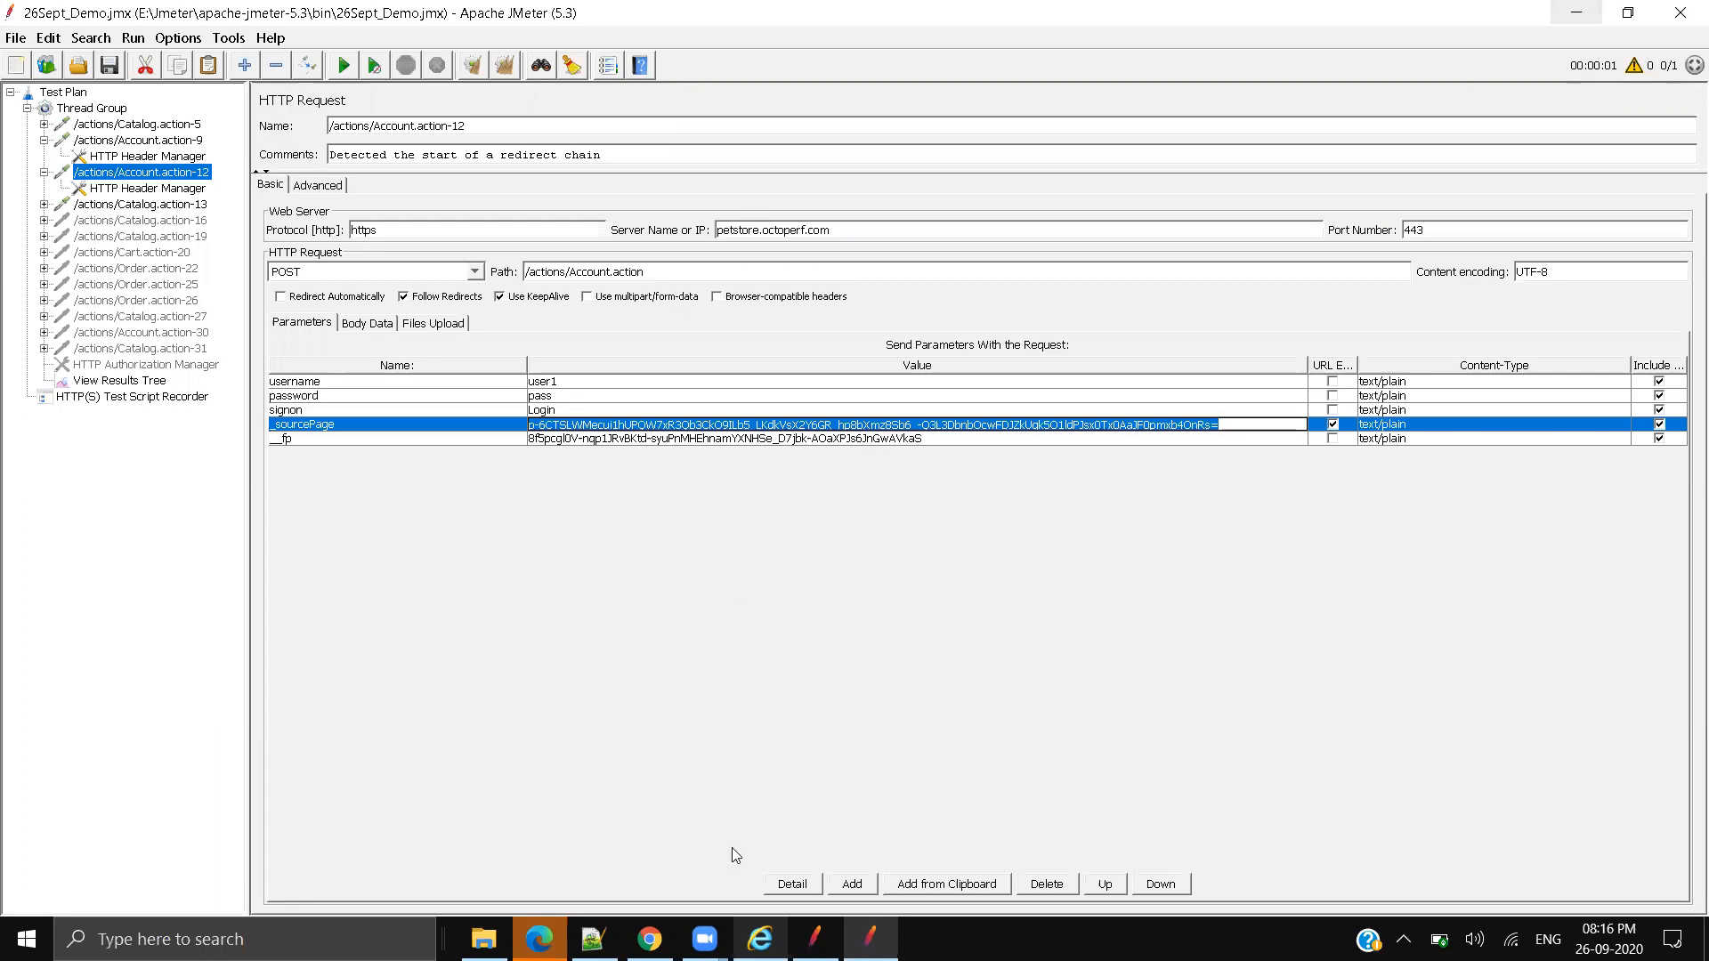
left_click(1583, 14)
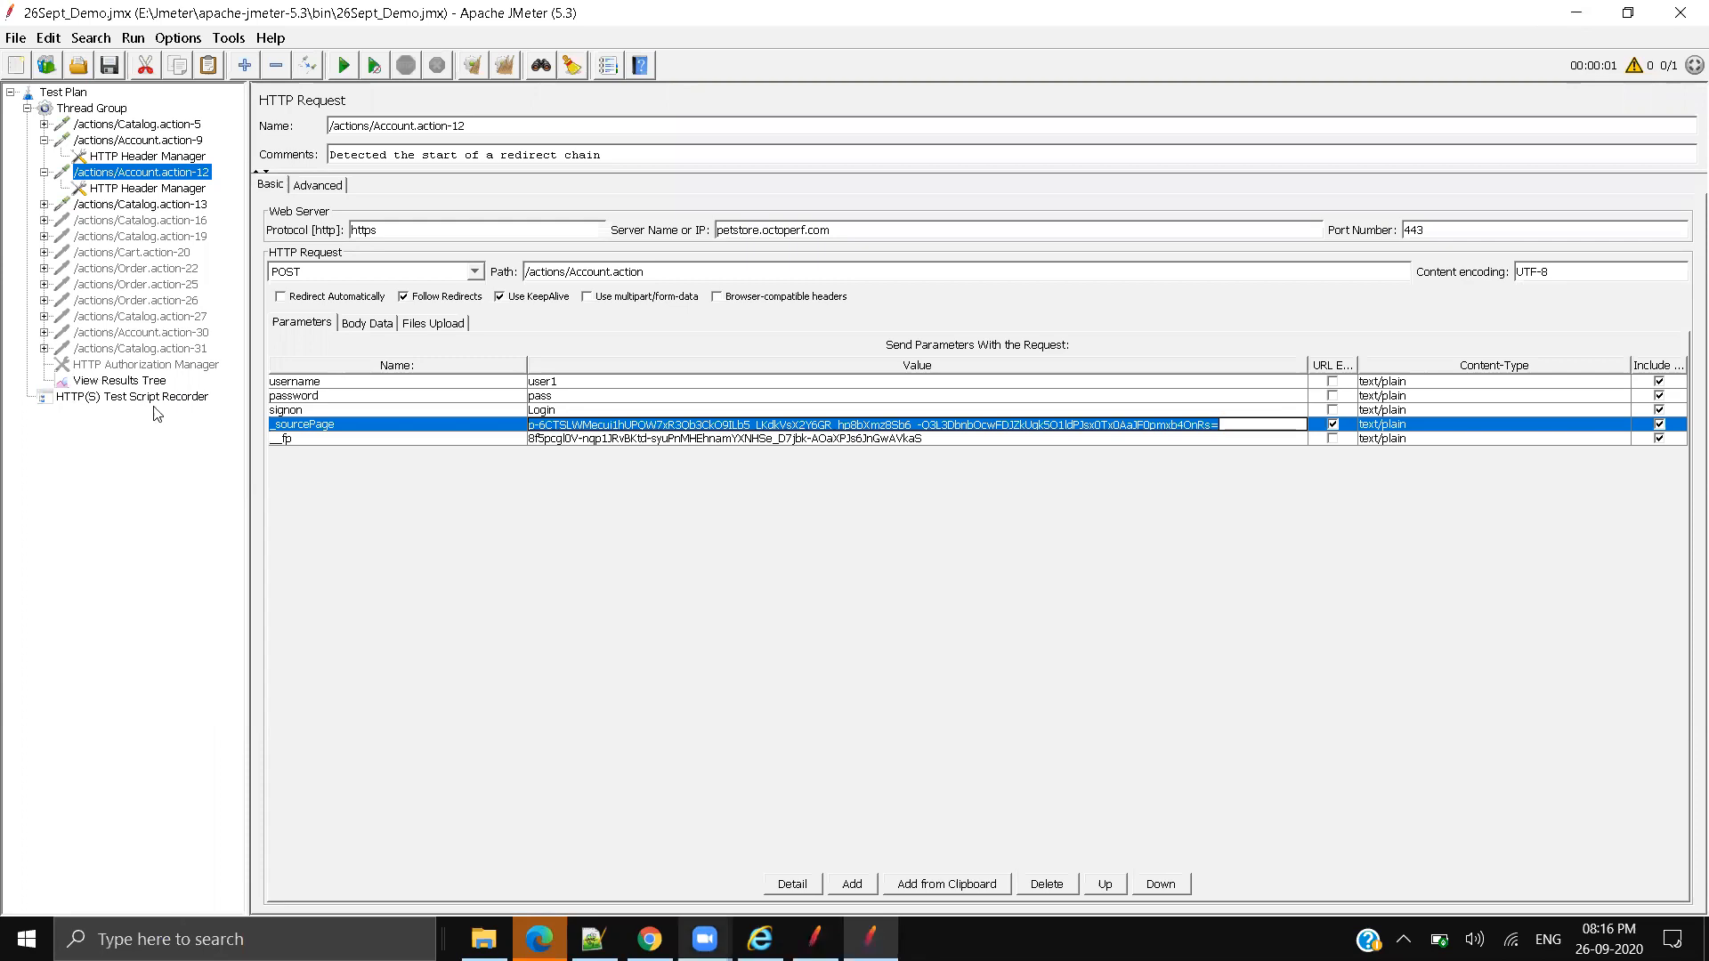
left_click(124, 381)
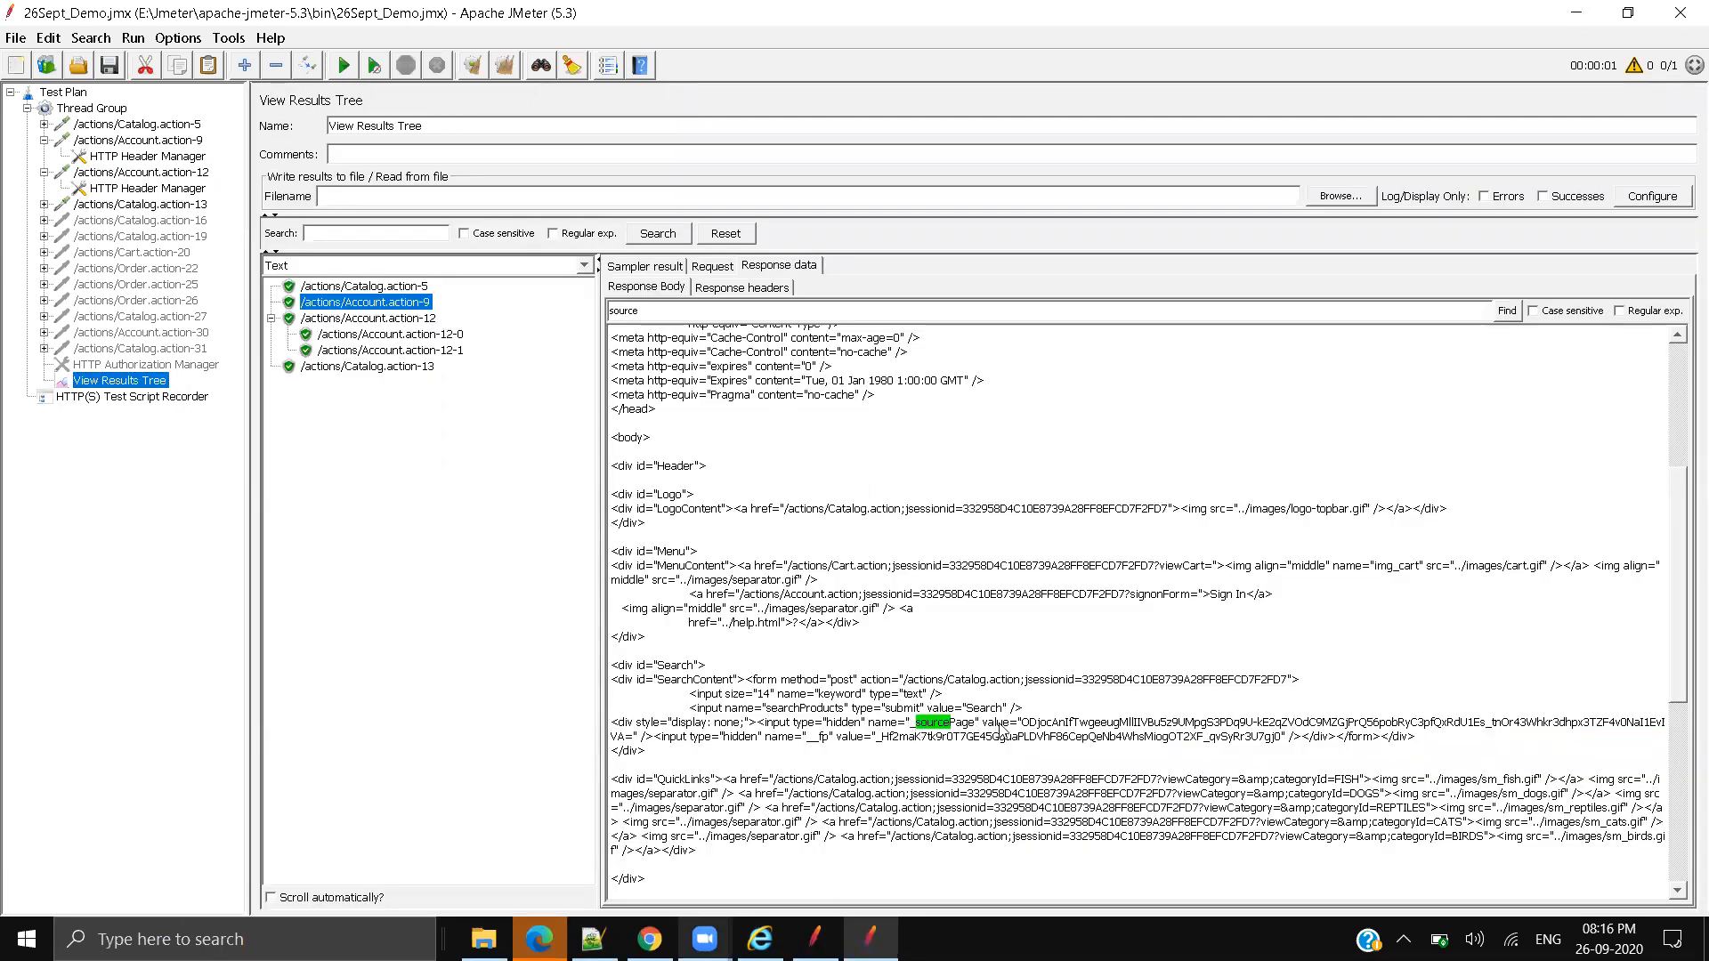
left_click_drag(1023, 723, 1416, 737)
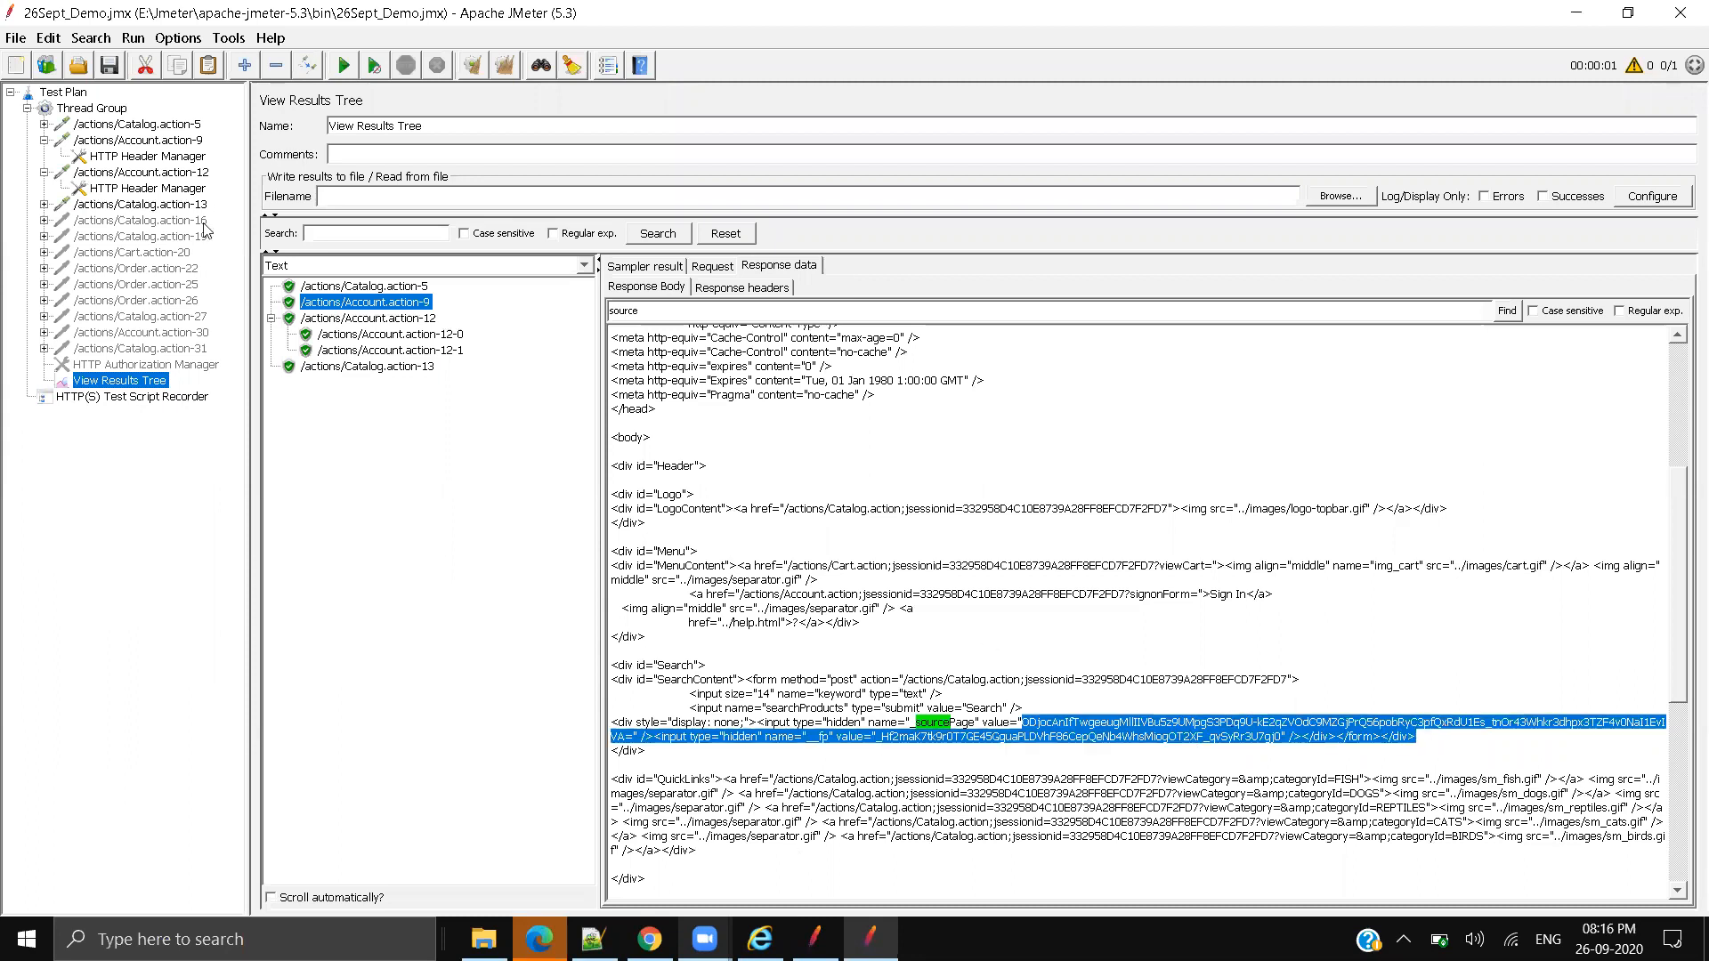
left_click(158, 177)
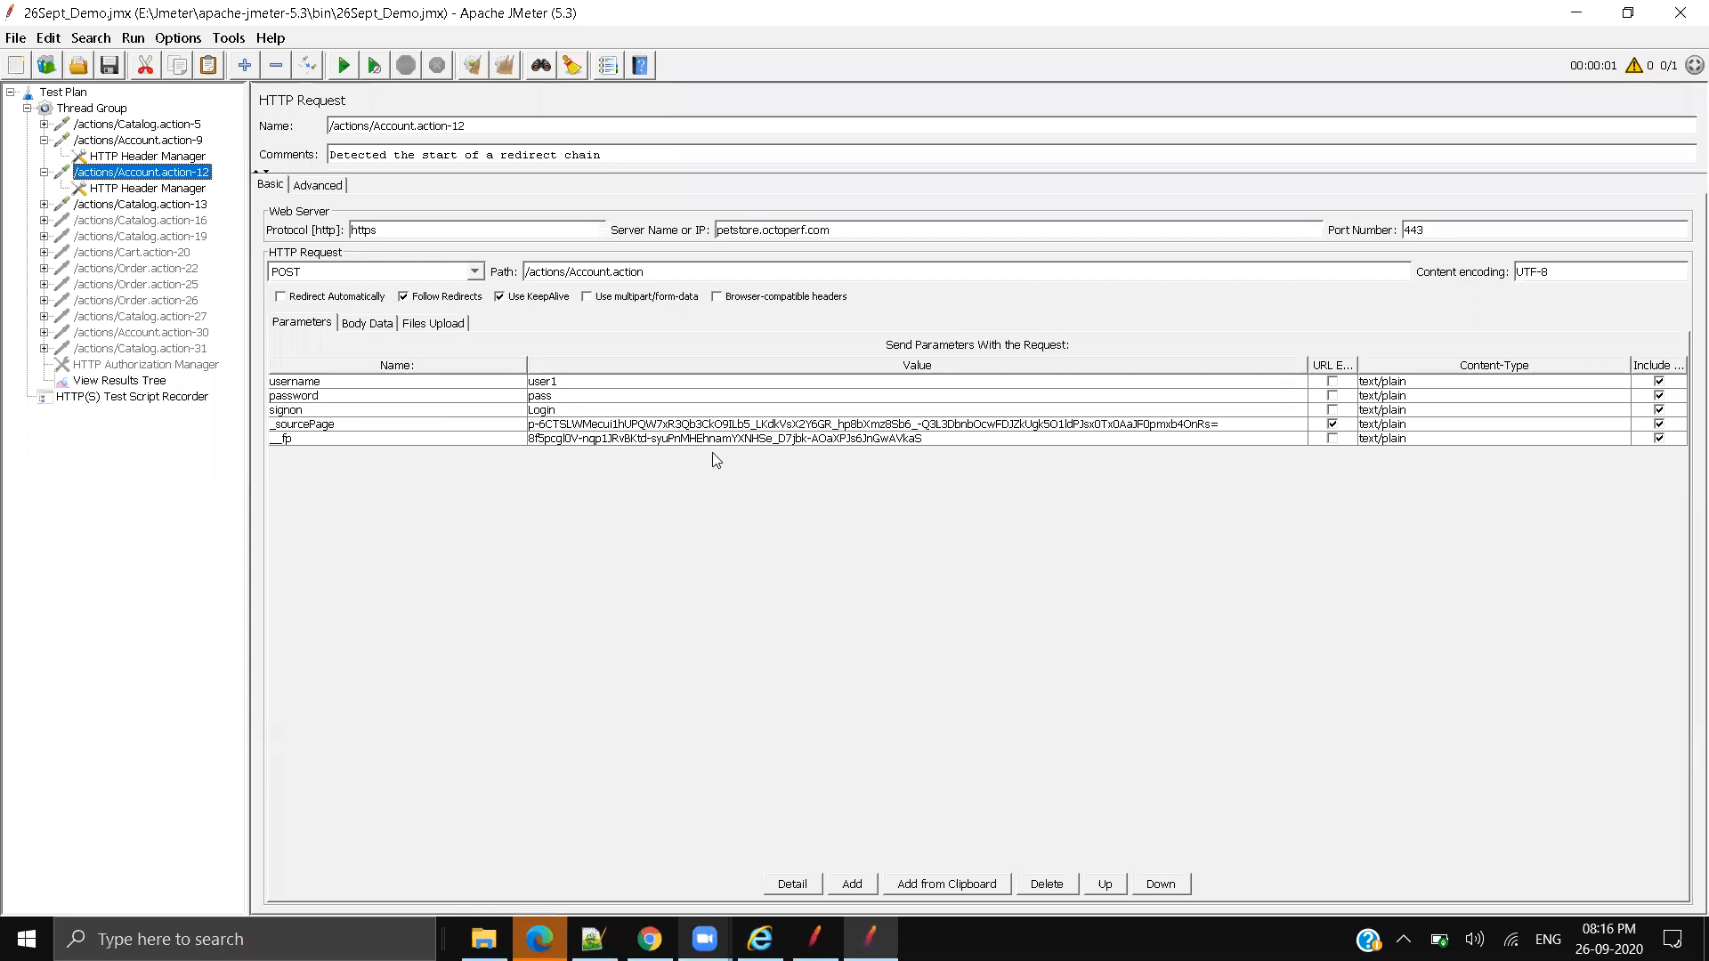
left_click(677, 425)
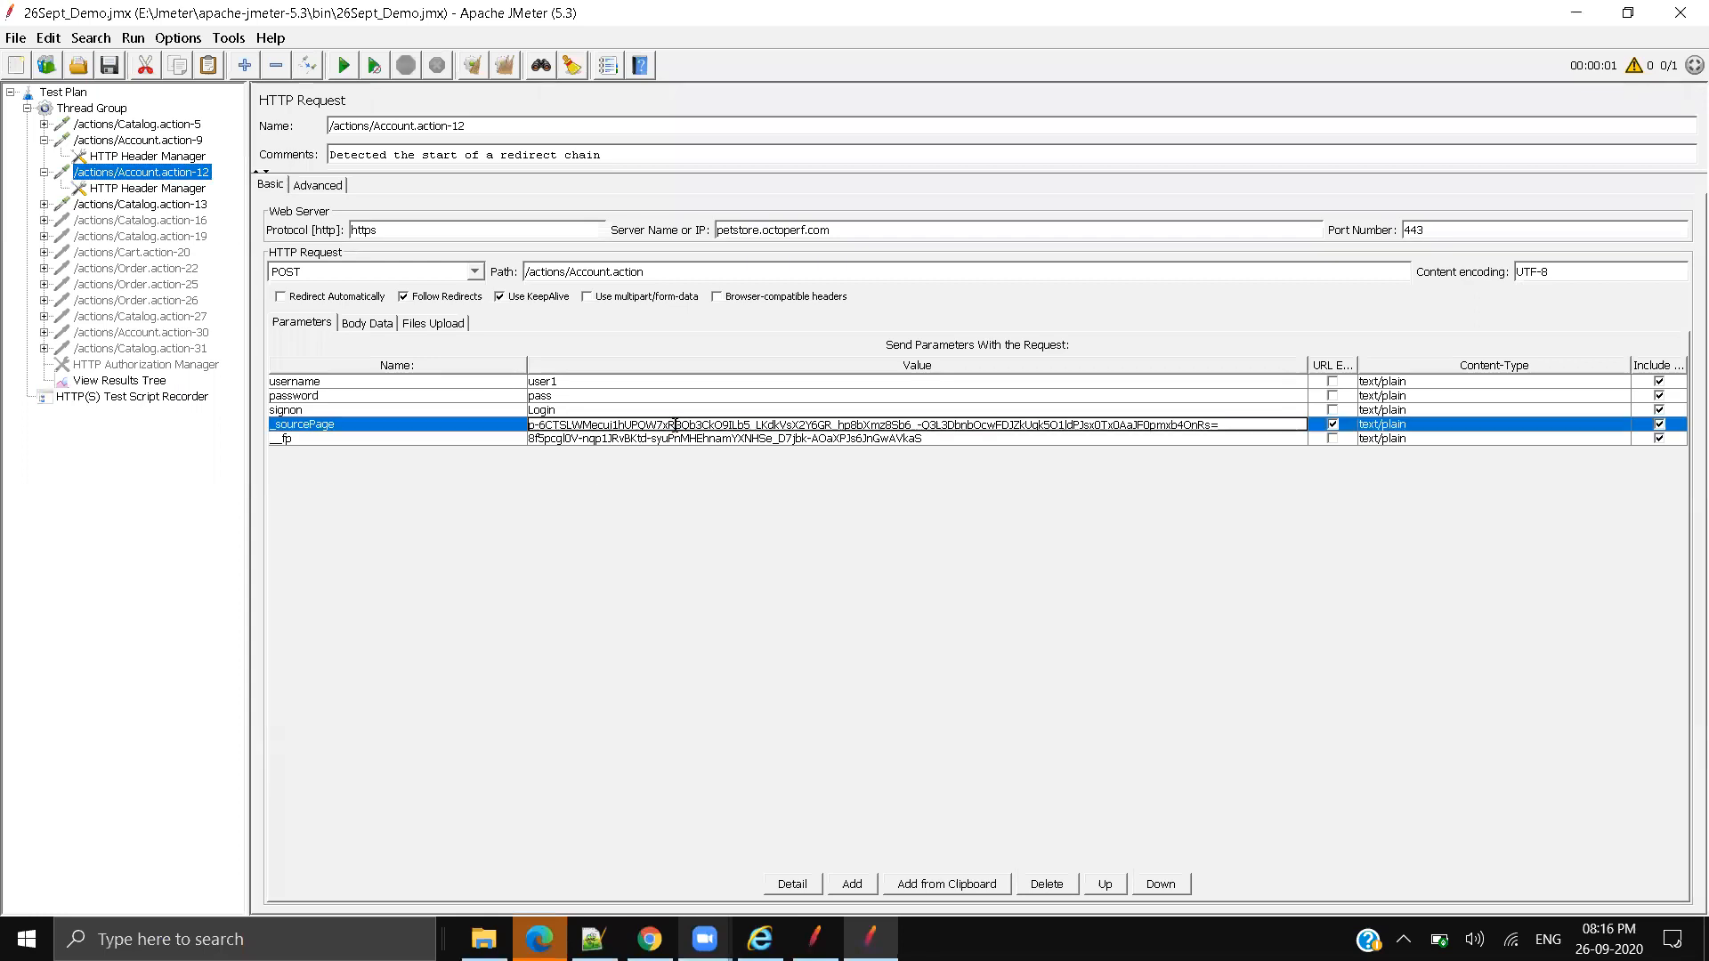
left_click(45, 140)
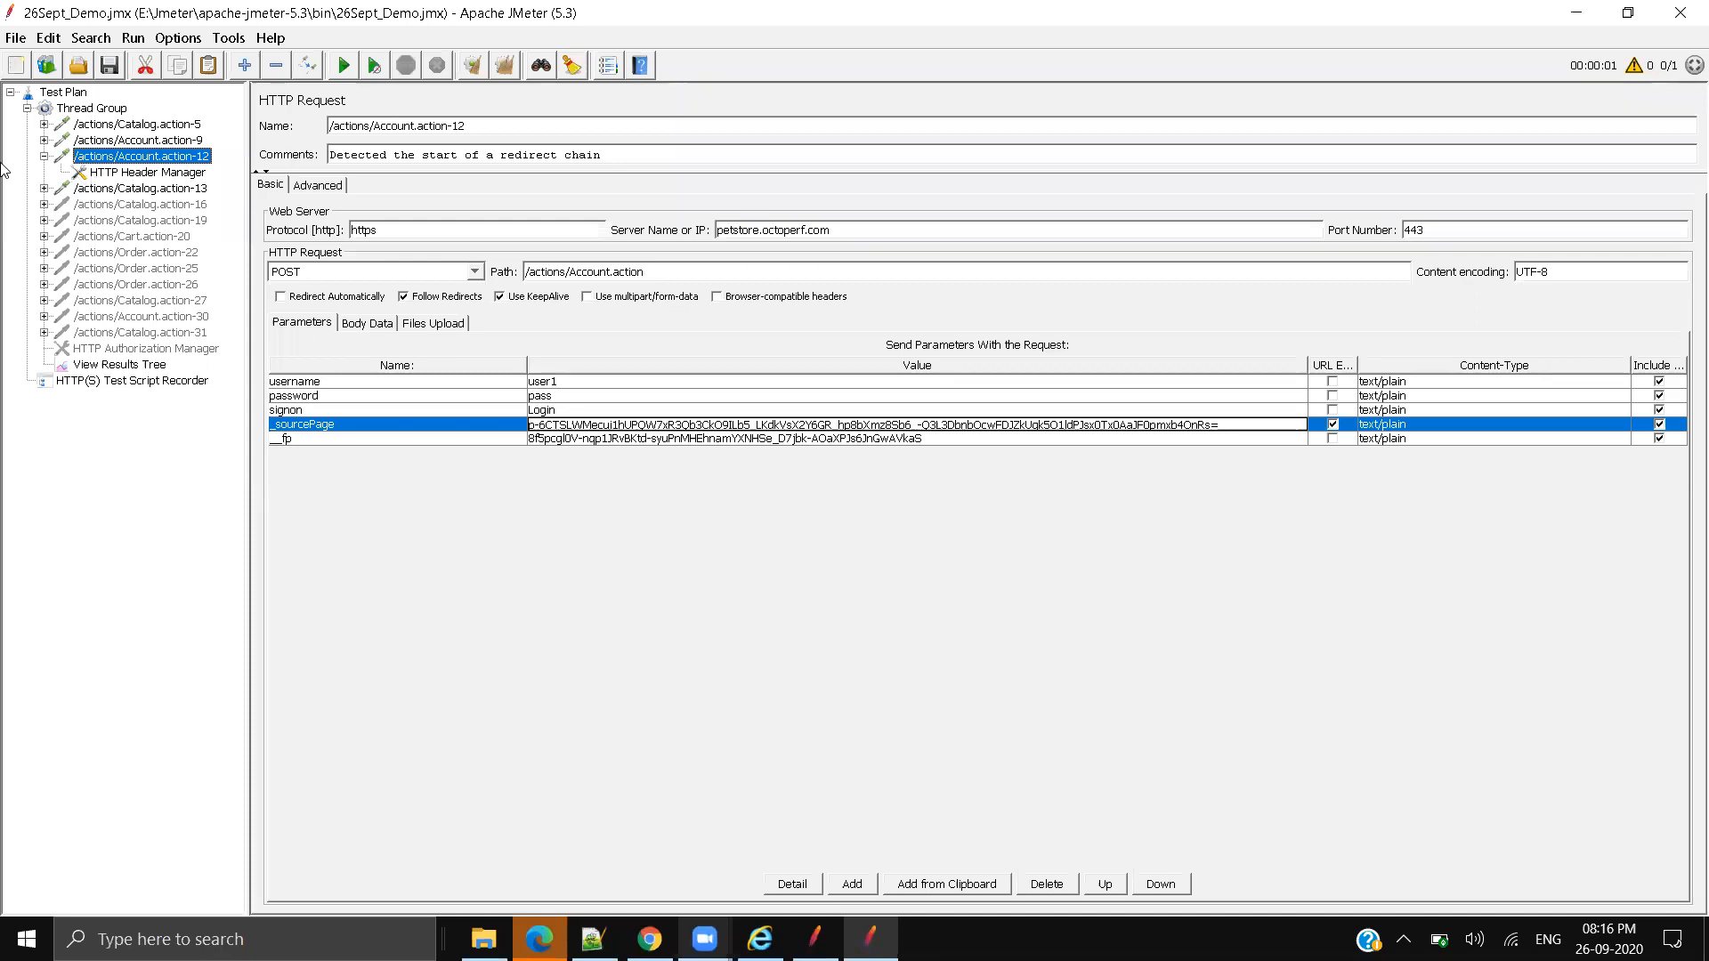
Step: Browse the Add menu on Account.action-9, then view the Catalog.action-5 response
right_click(148, 142)
mouse_move(205, 157)
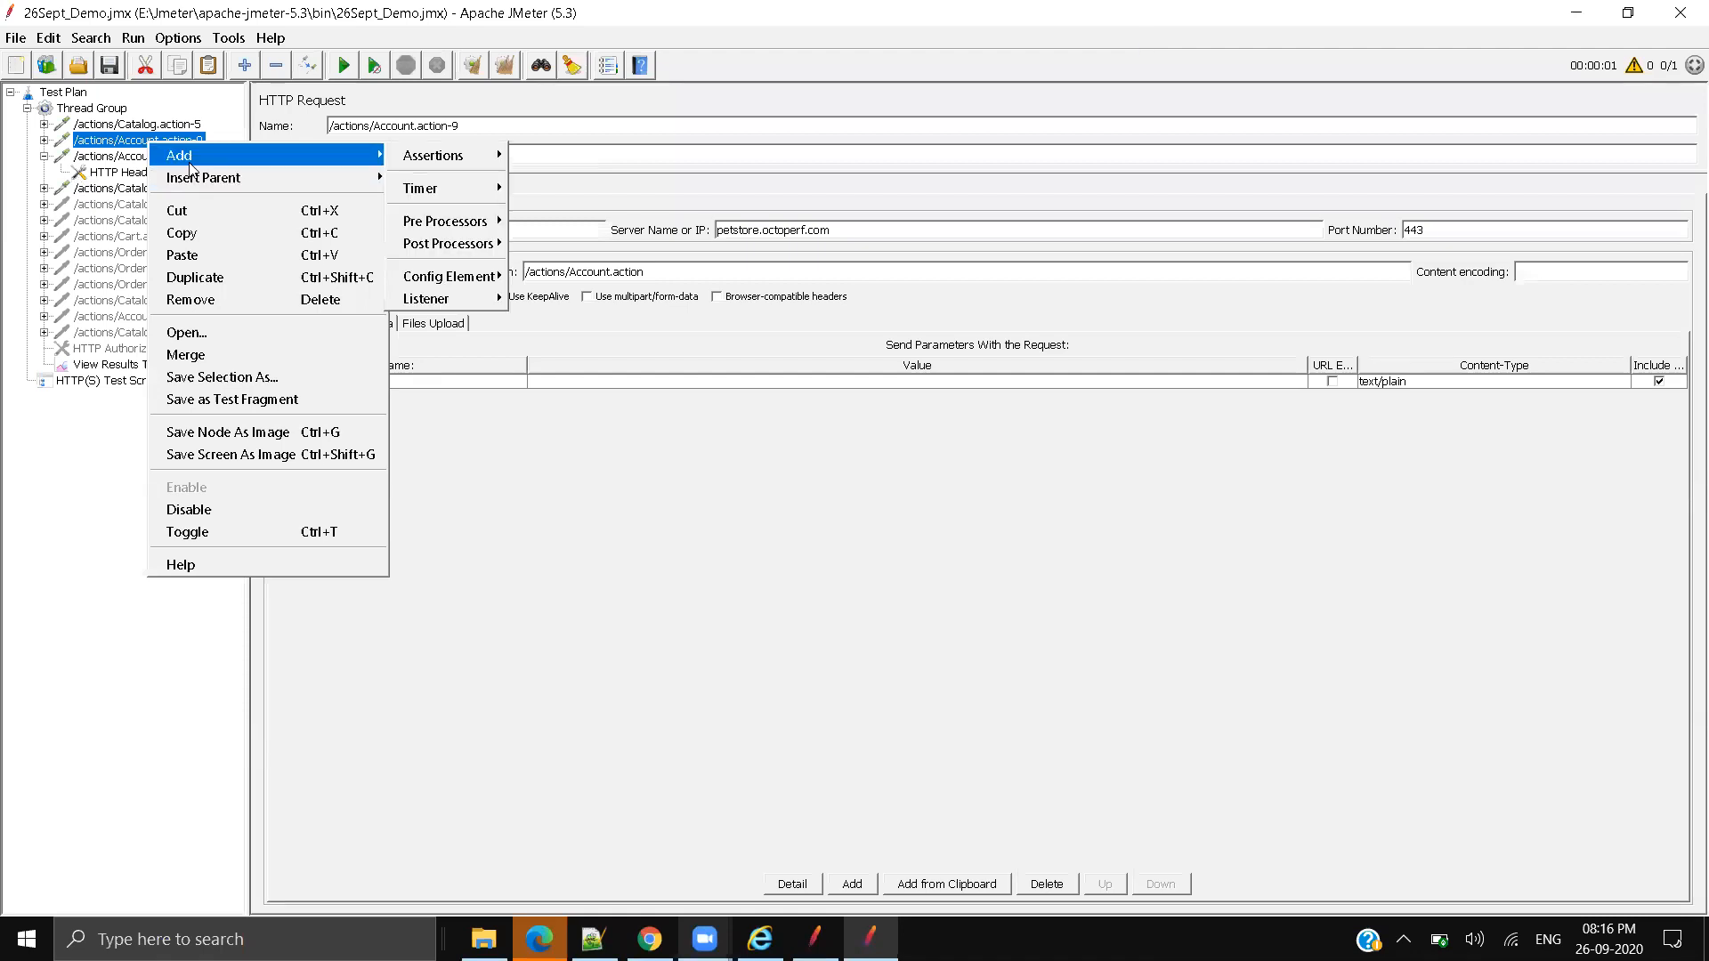
mouse_move(494, 245)
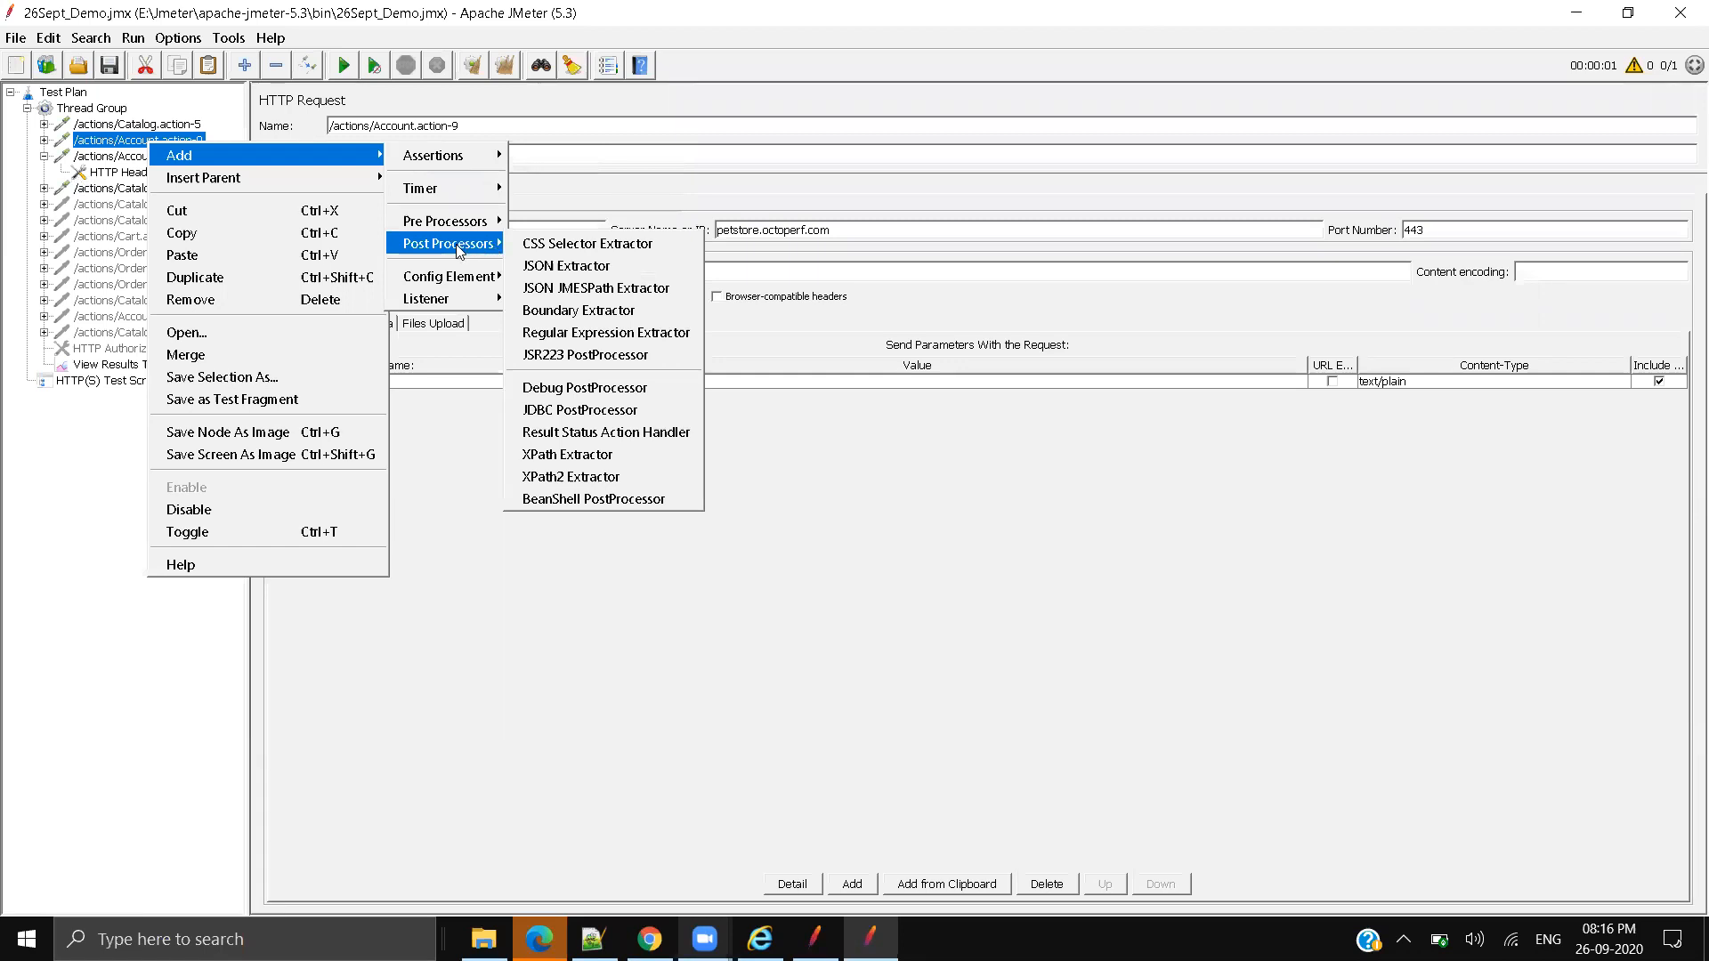
mouse_move(484, 156)
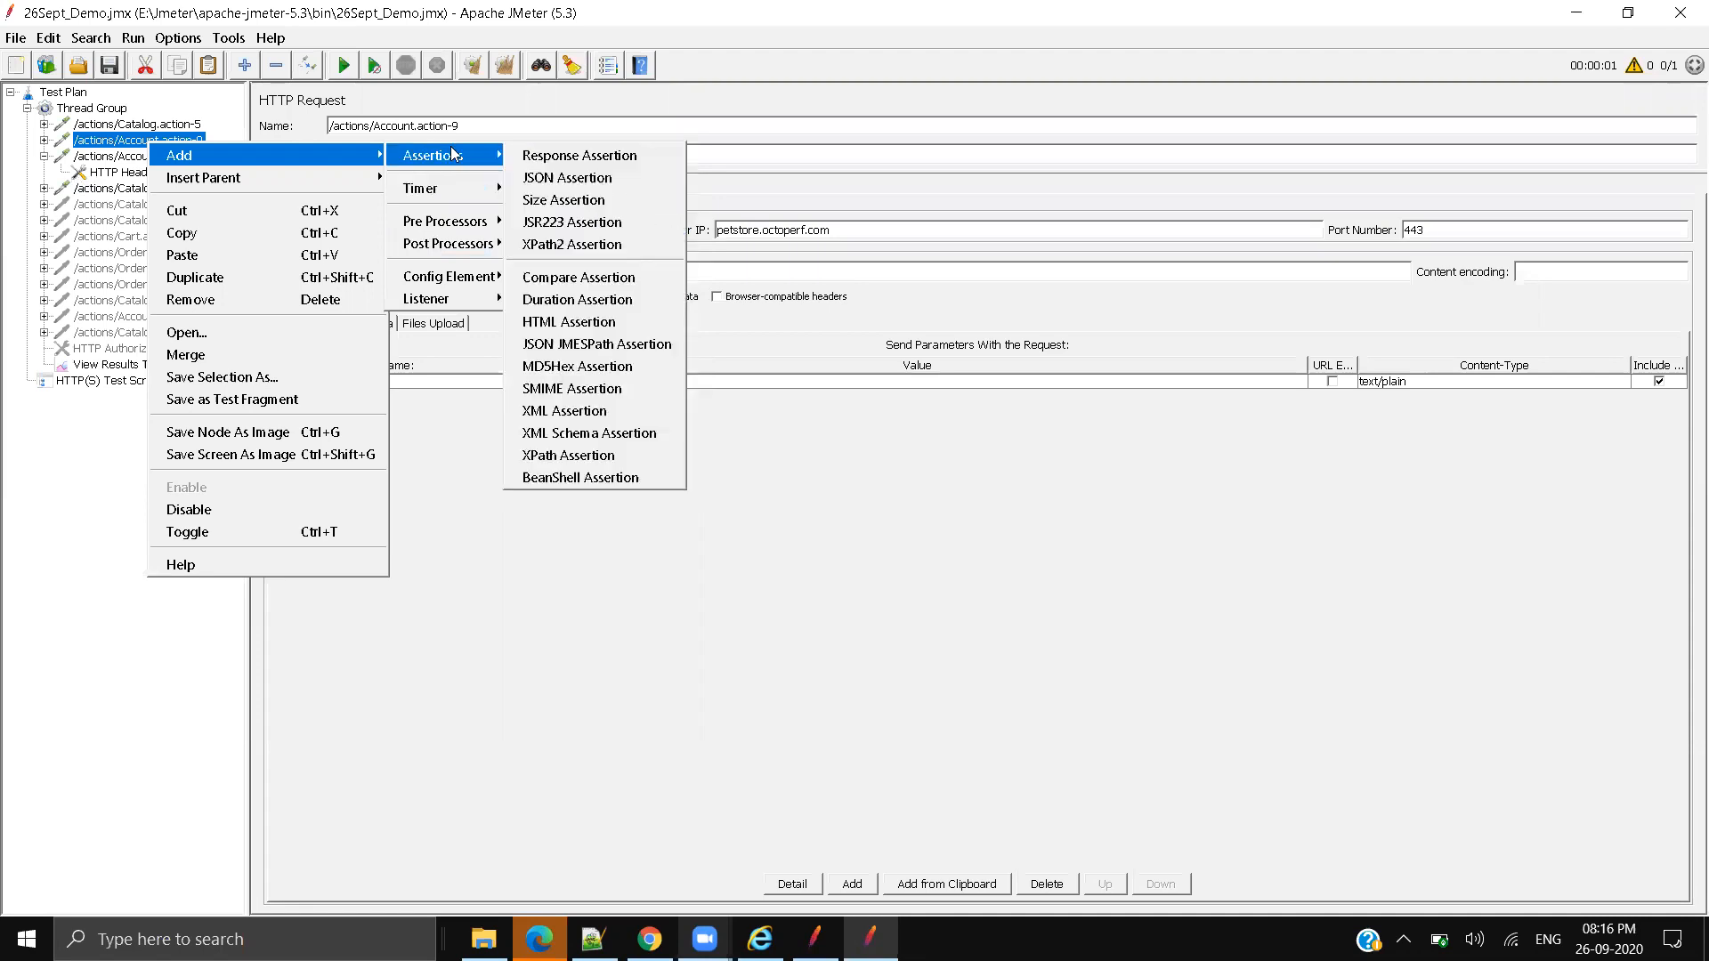
mouse_move(511, 303)
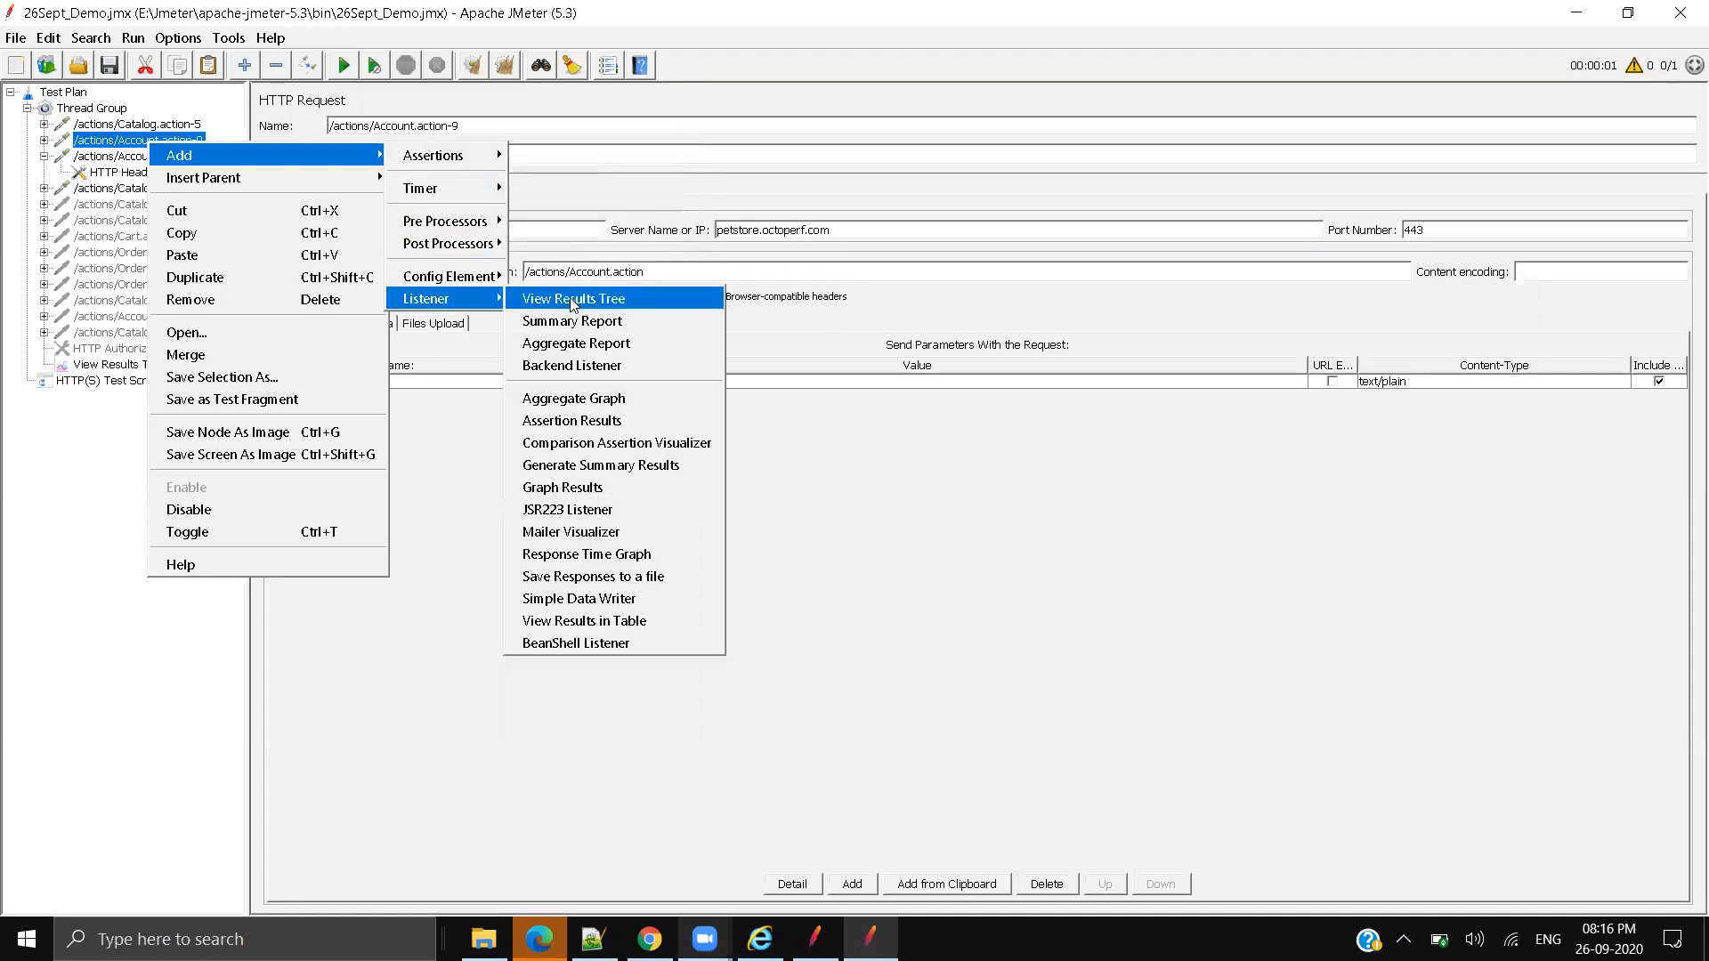
left_click(16, 578)
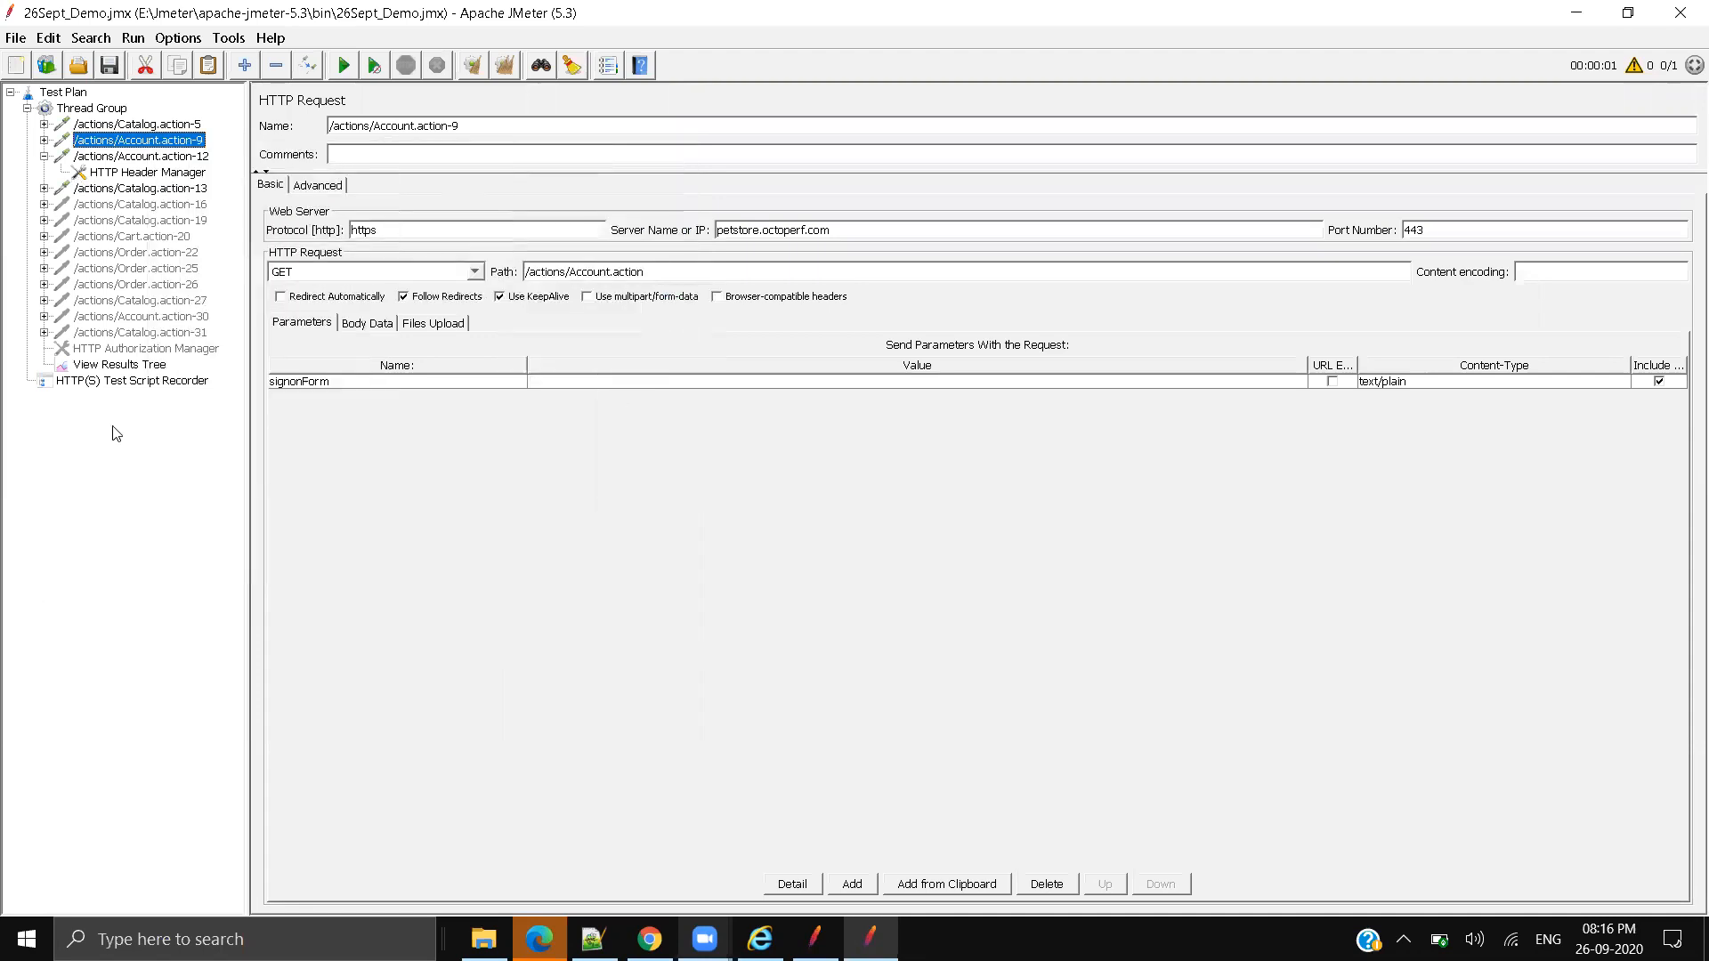
left_click(150, 364)
left_click(394, 287)
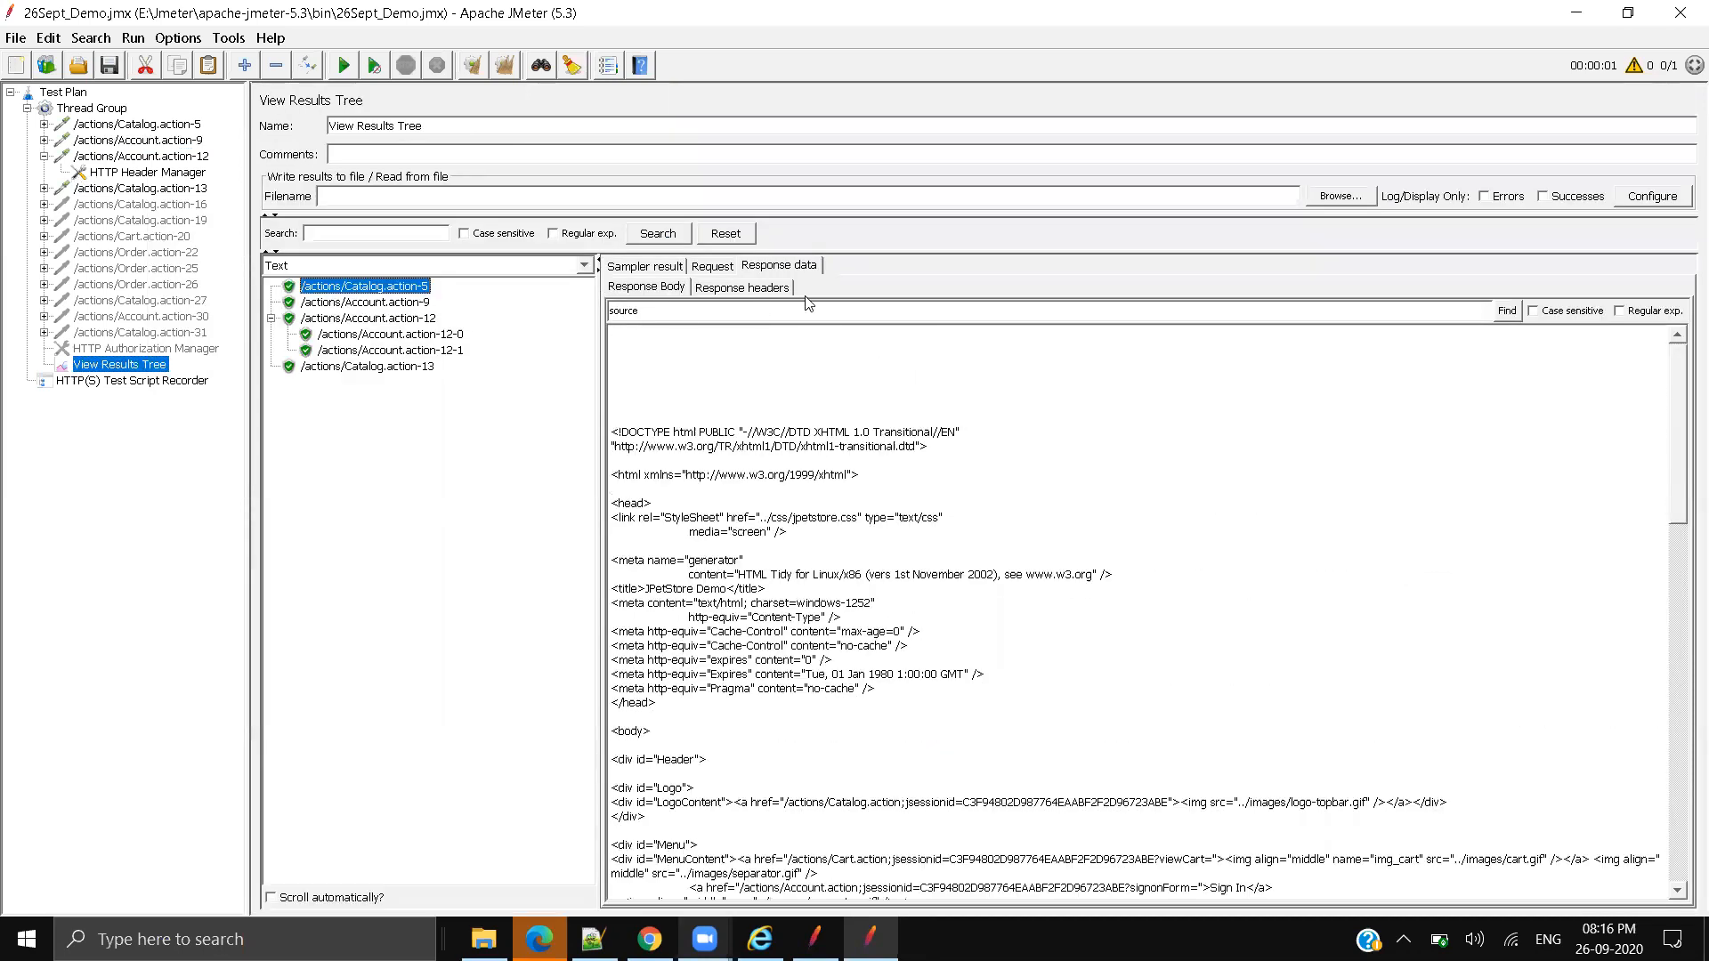
Step: Add a Regular Expression Extractor post processor to Account.action-9
left_click(135, 142)
right_click(138, 144)
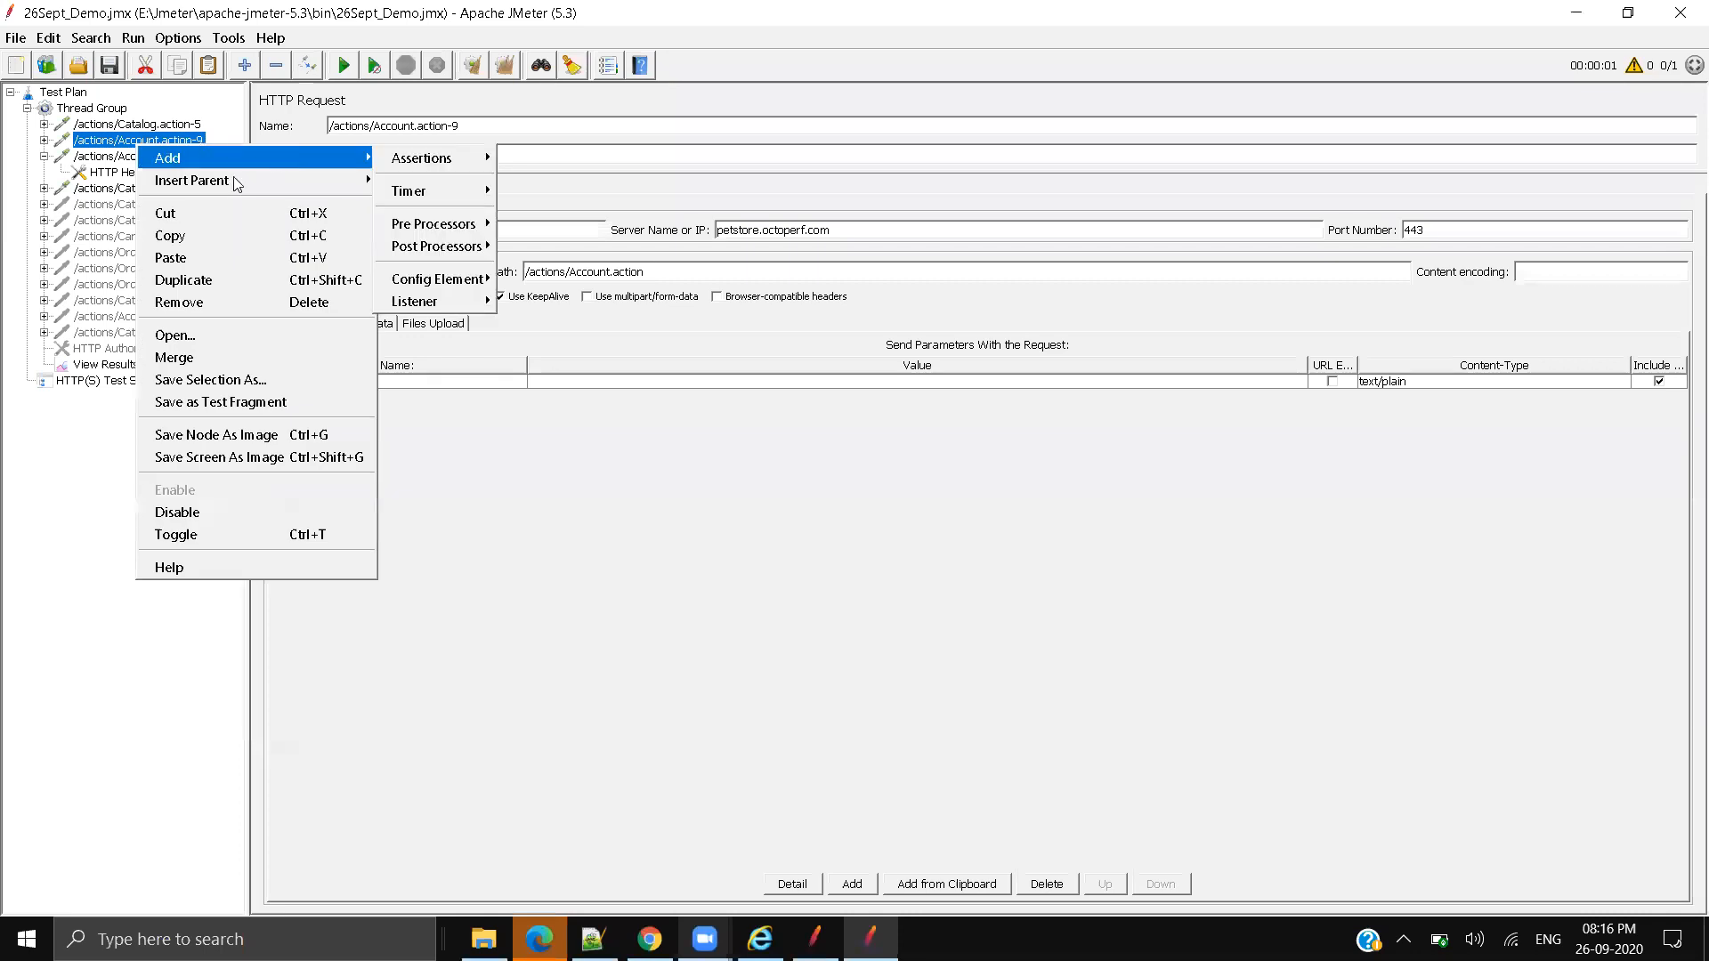
mouse_move(266, 187)
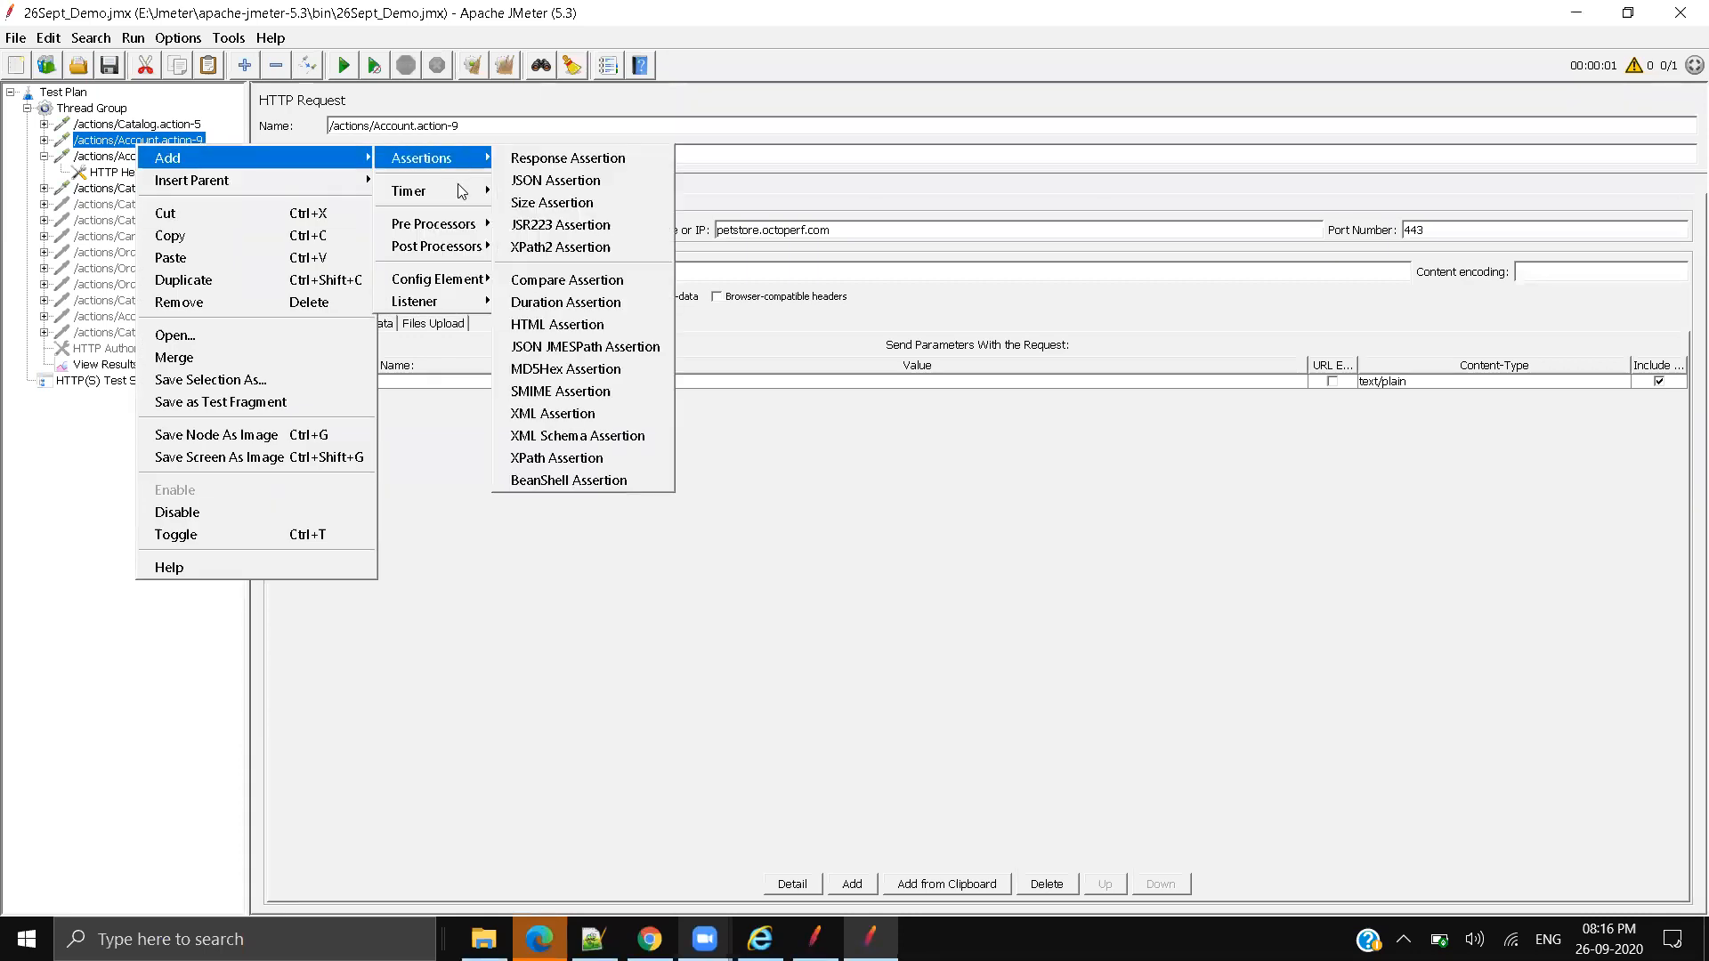
mouse_move(441, 256)
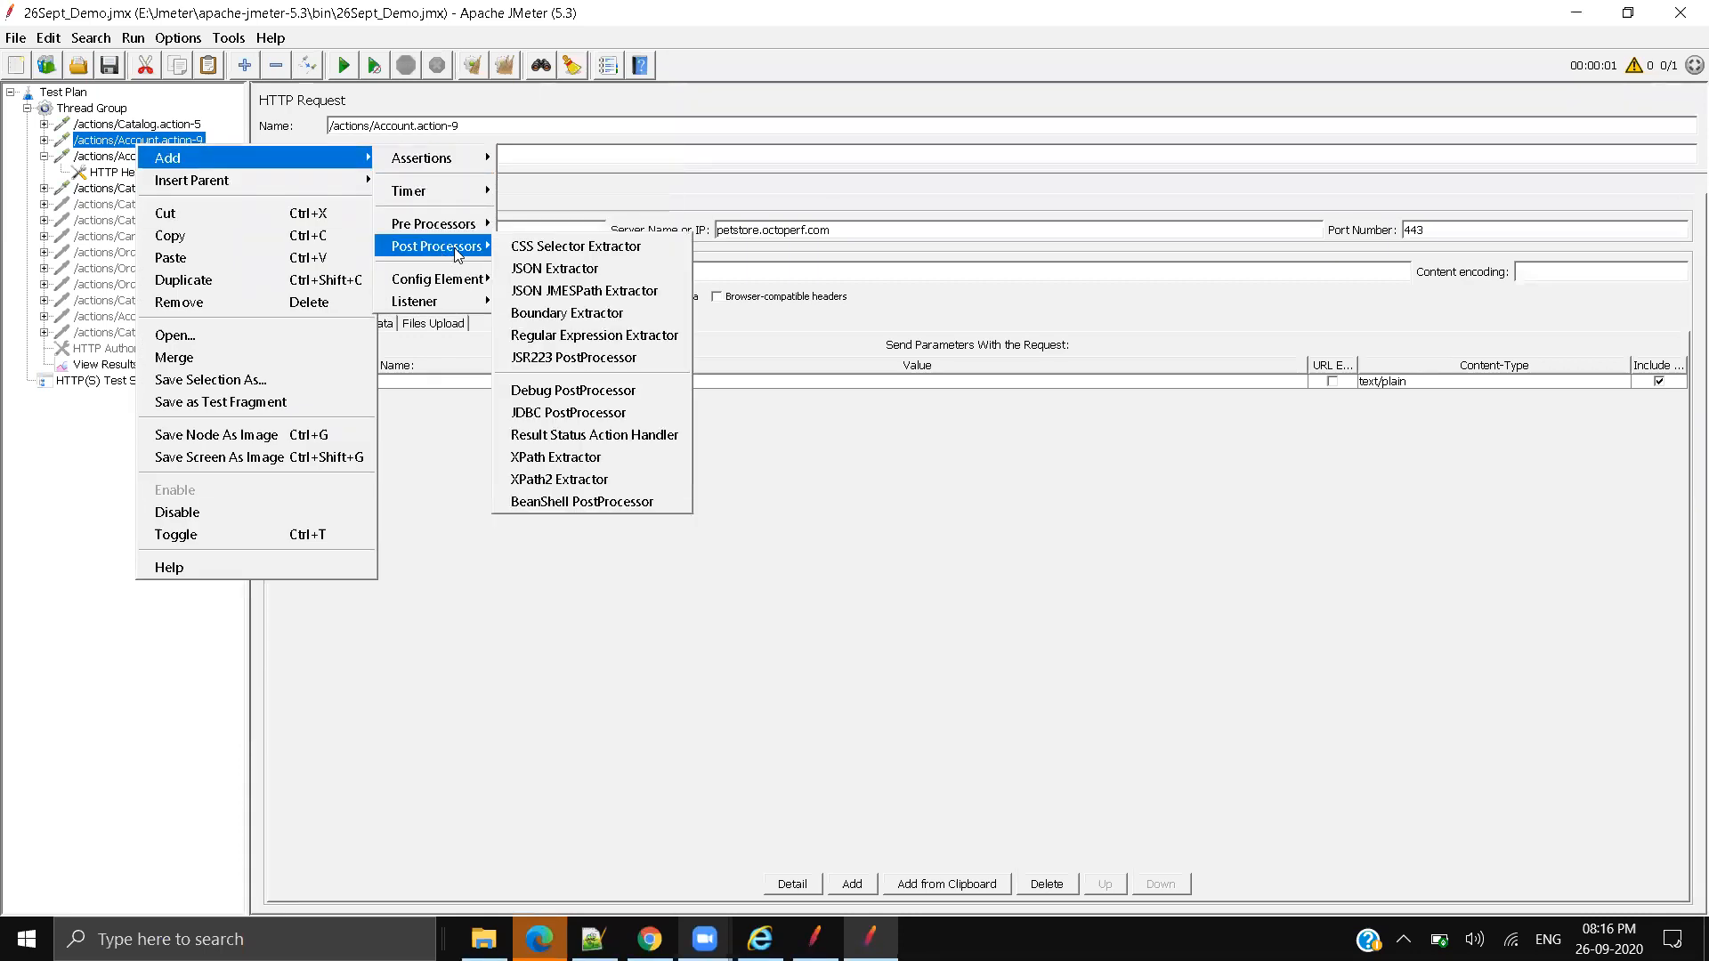
left_click(602, 337)
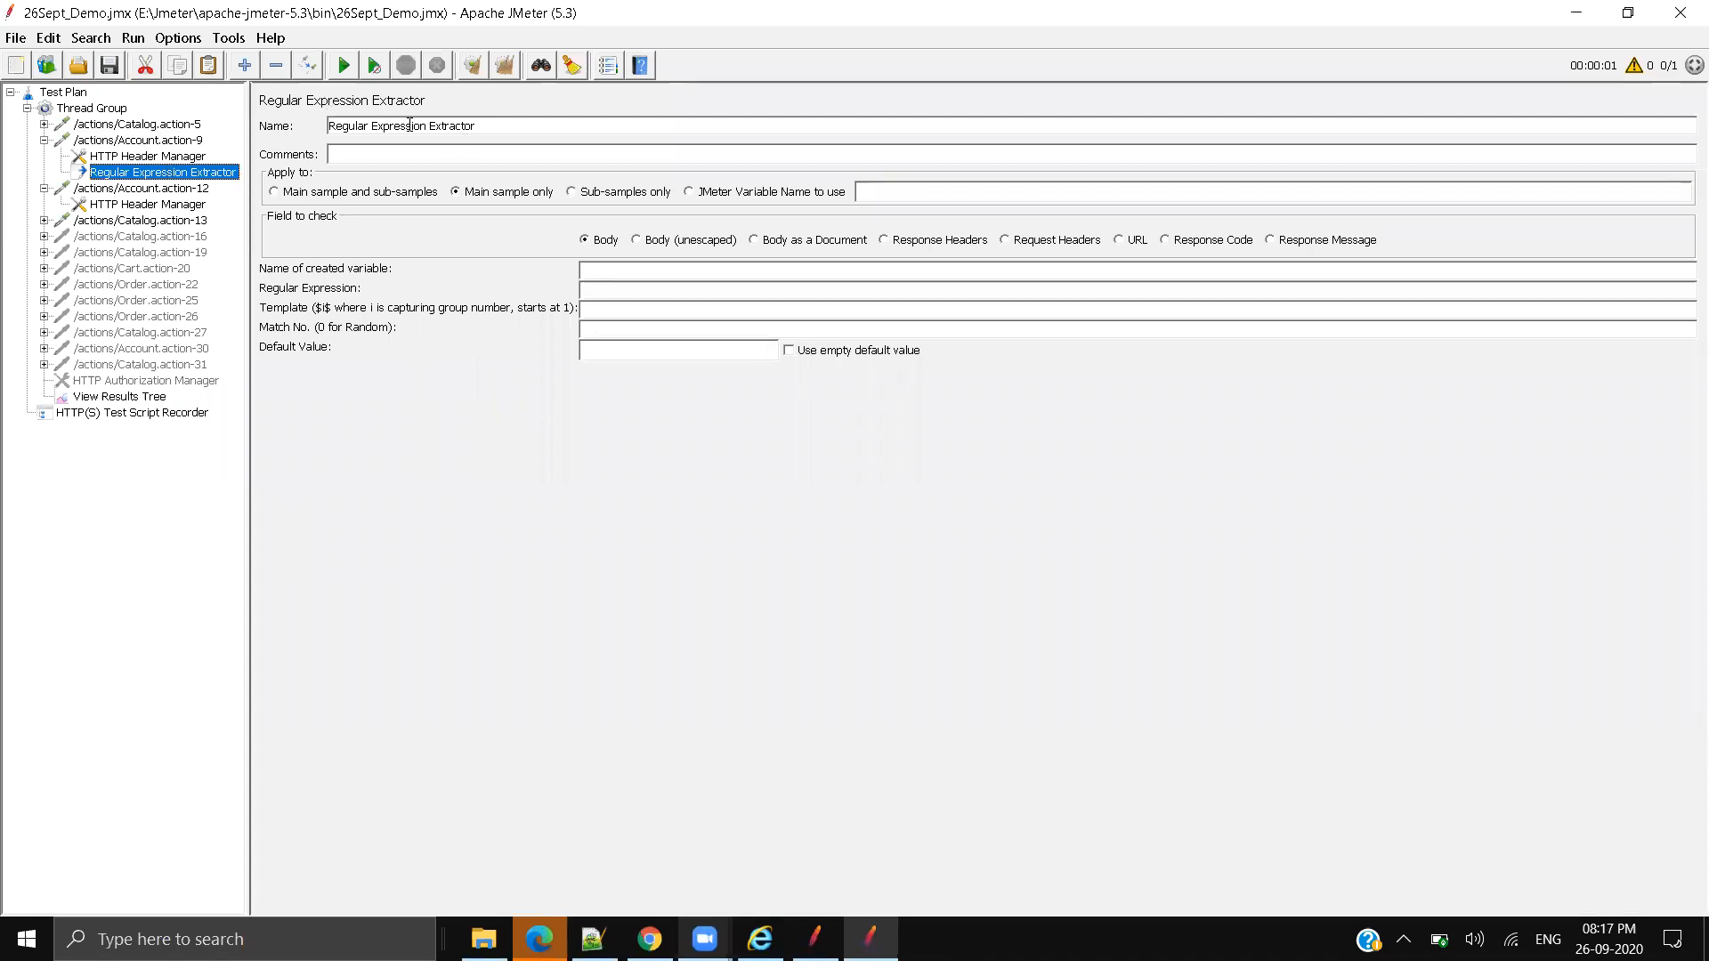
Step: Check Account.action-9's server name, then show its response body with the search field ready
left_click(189, 142)
left_click_drag(832, 229, 672, 234)
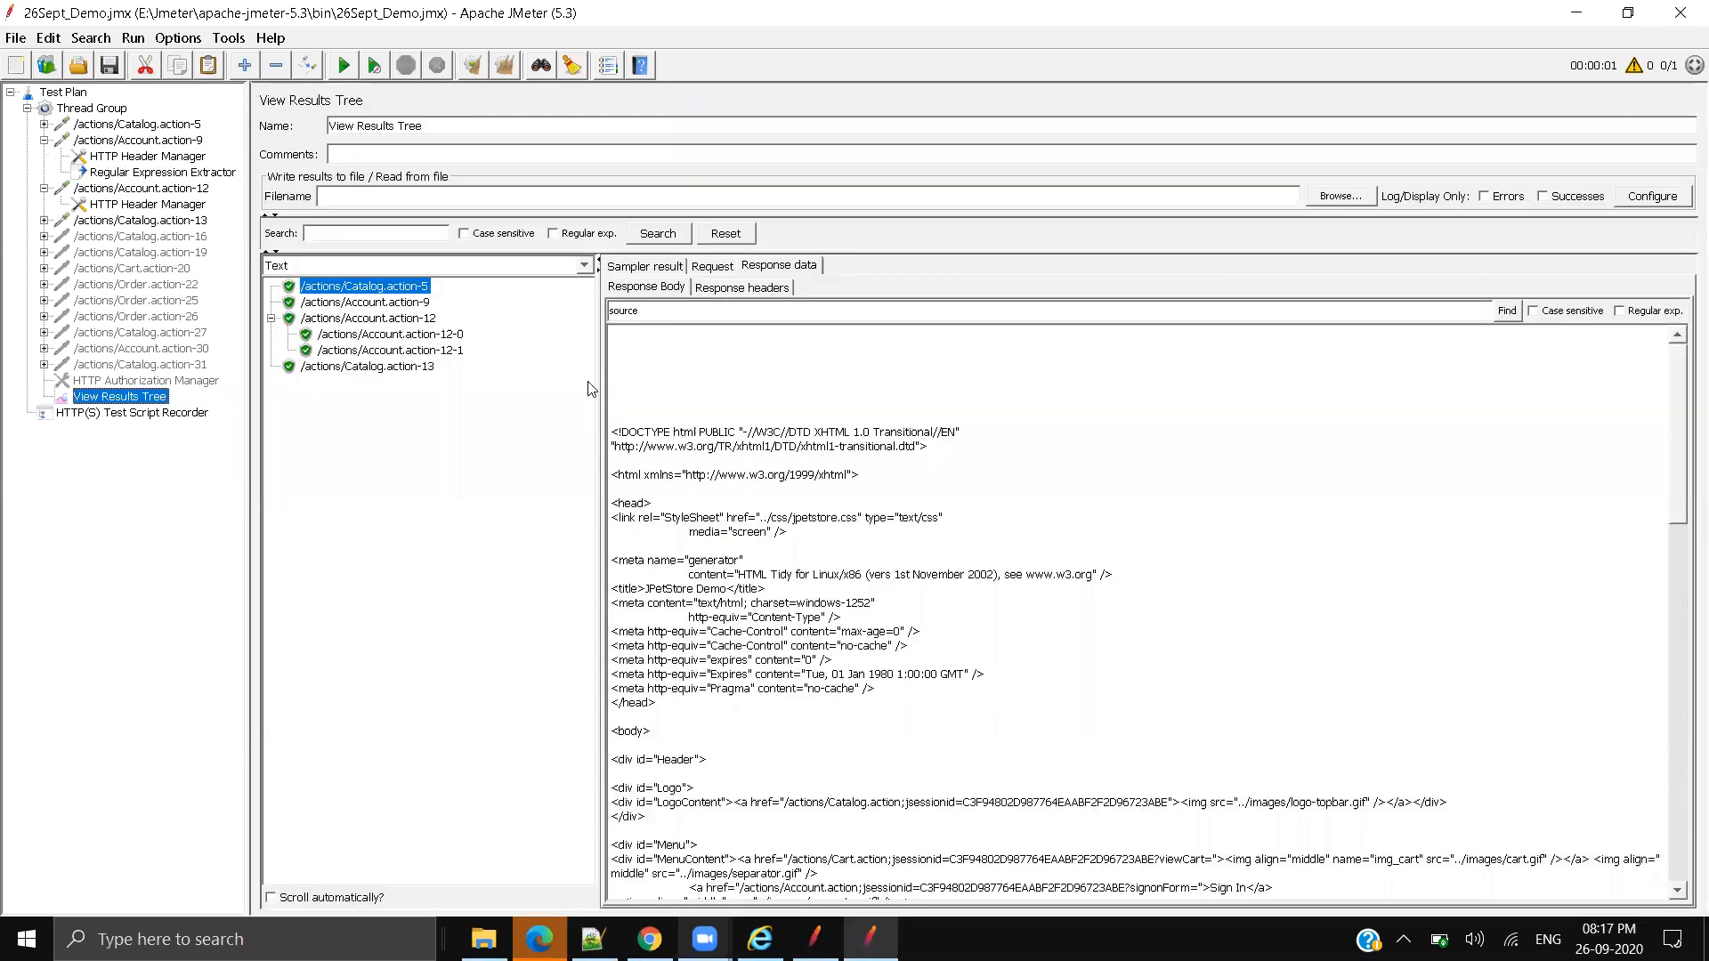
left_click(116, 398)
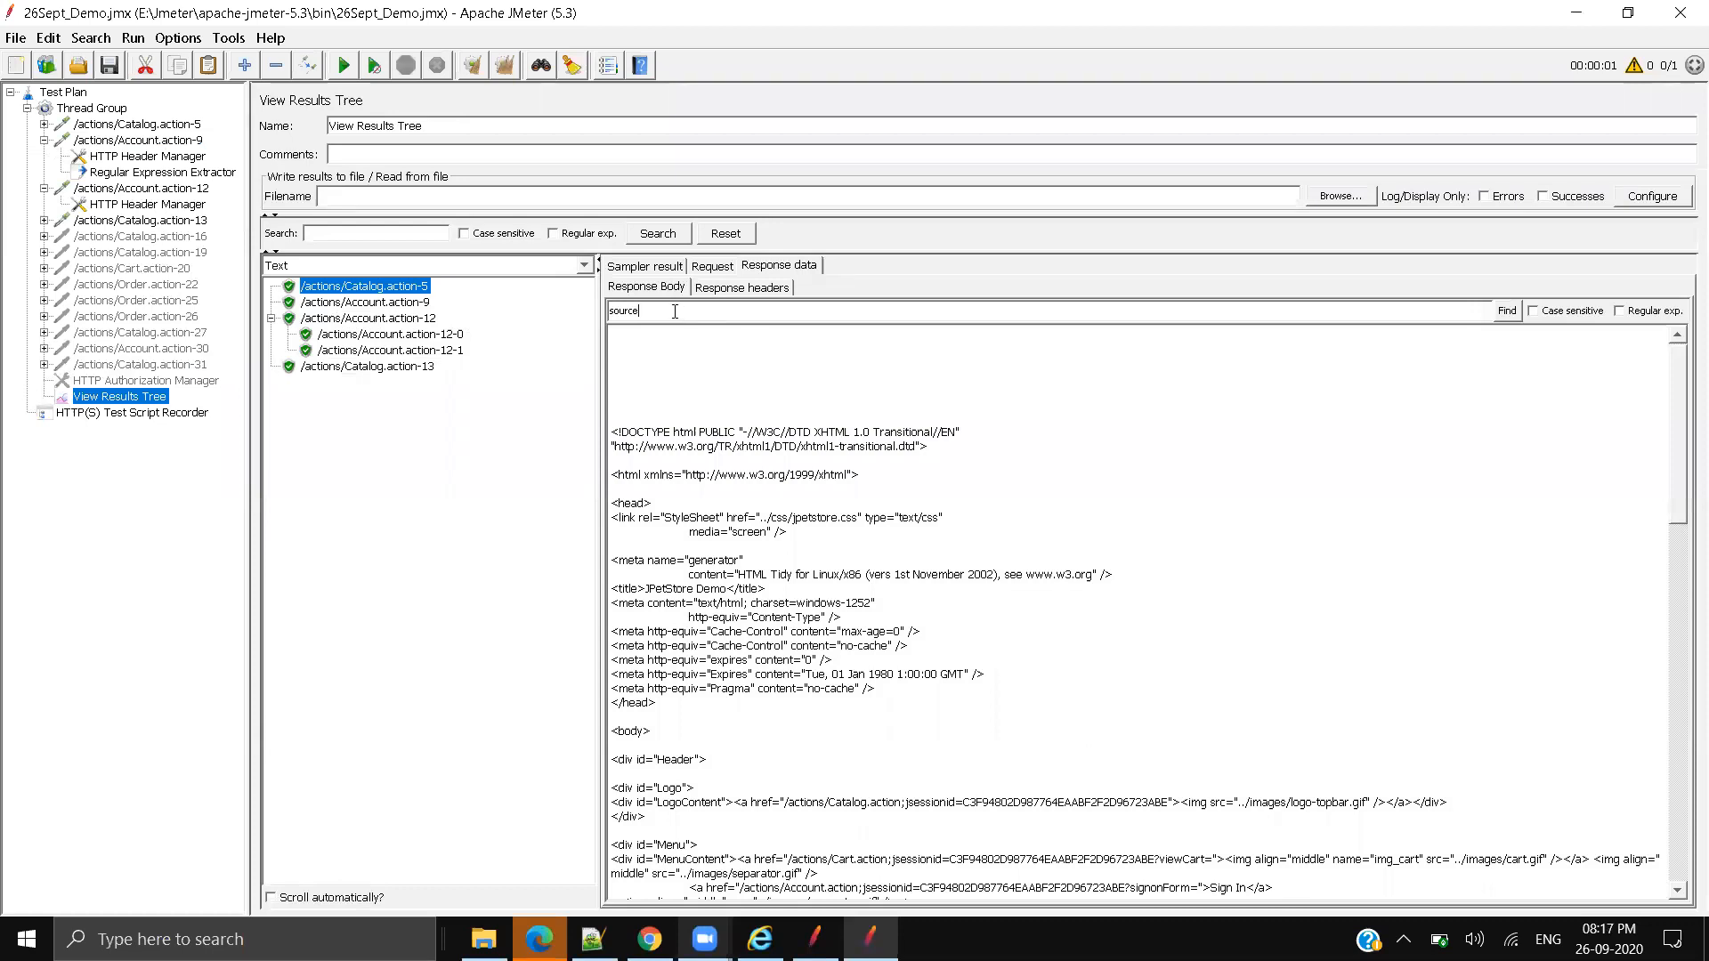
left_click(430, 304)
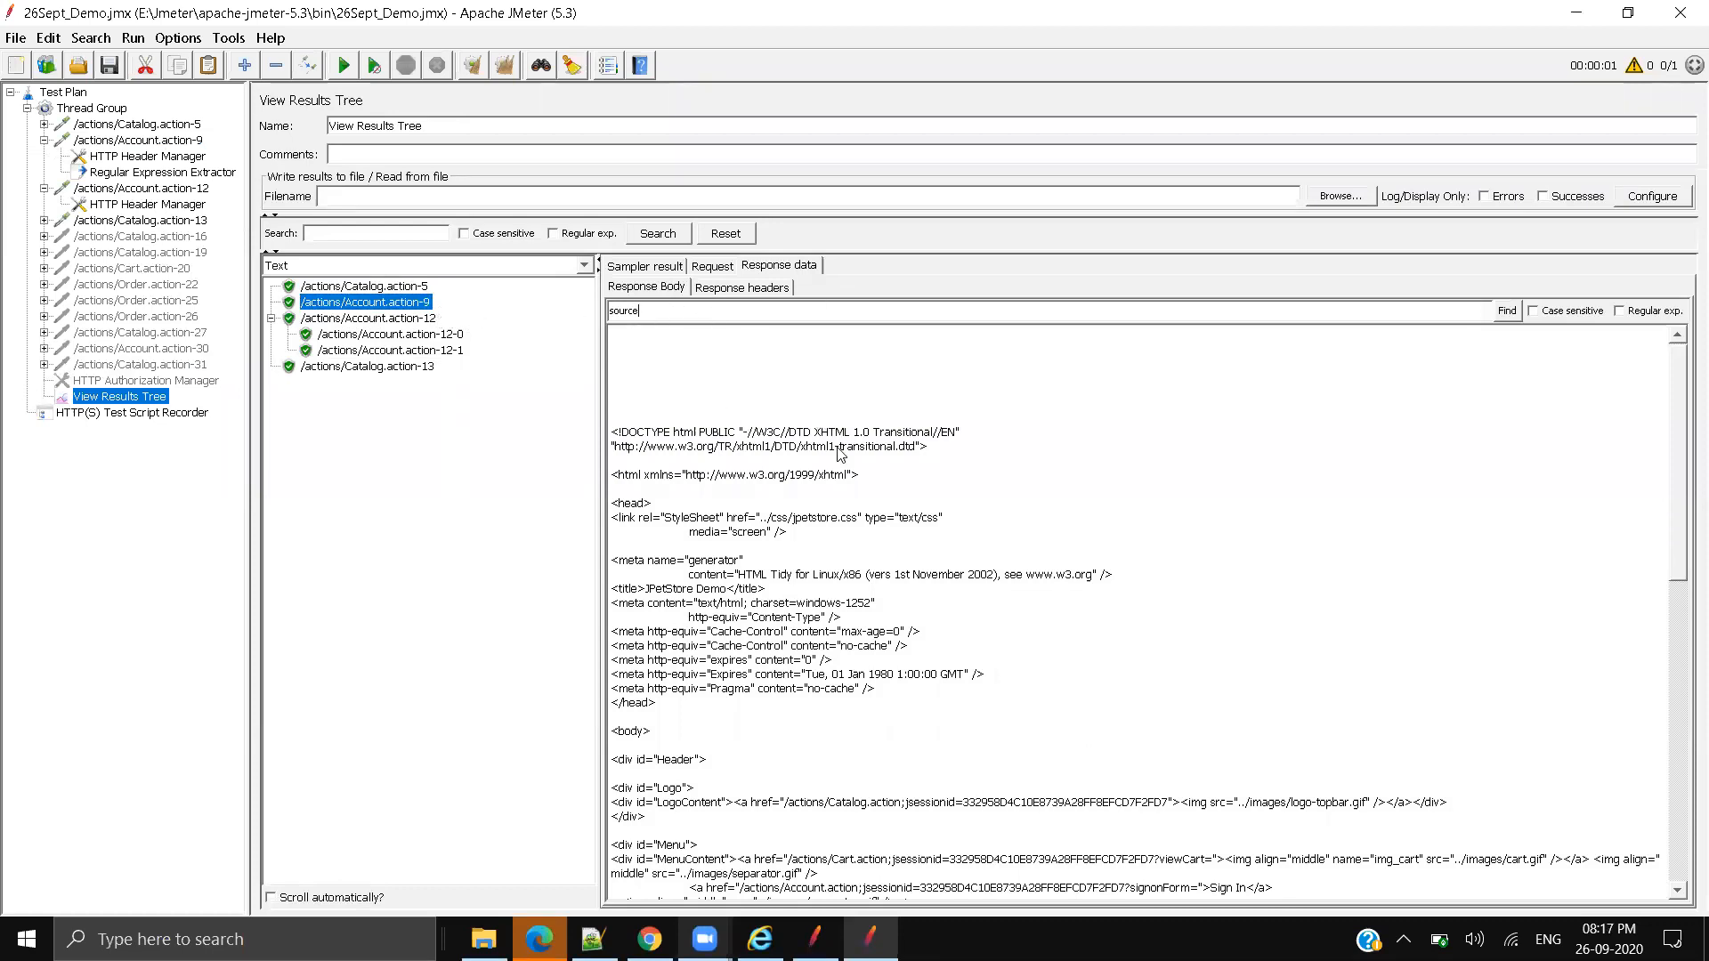
left_click(694, 313)
Step: Look at Account.action-9's Add options, then inspect the empty Regular Expression Extractor fields
right_click(128, 145)
mouse_move(178, 153)
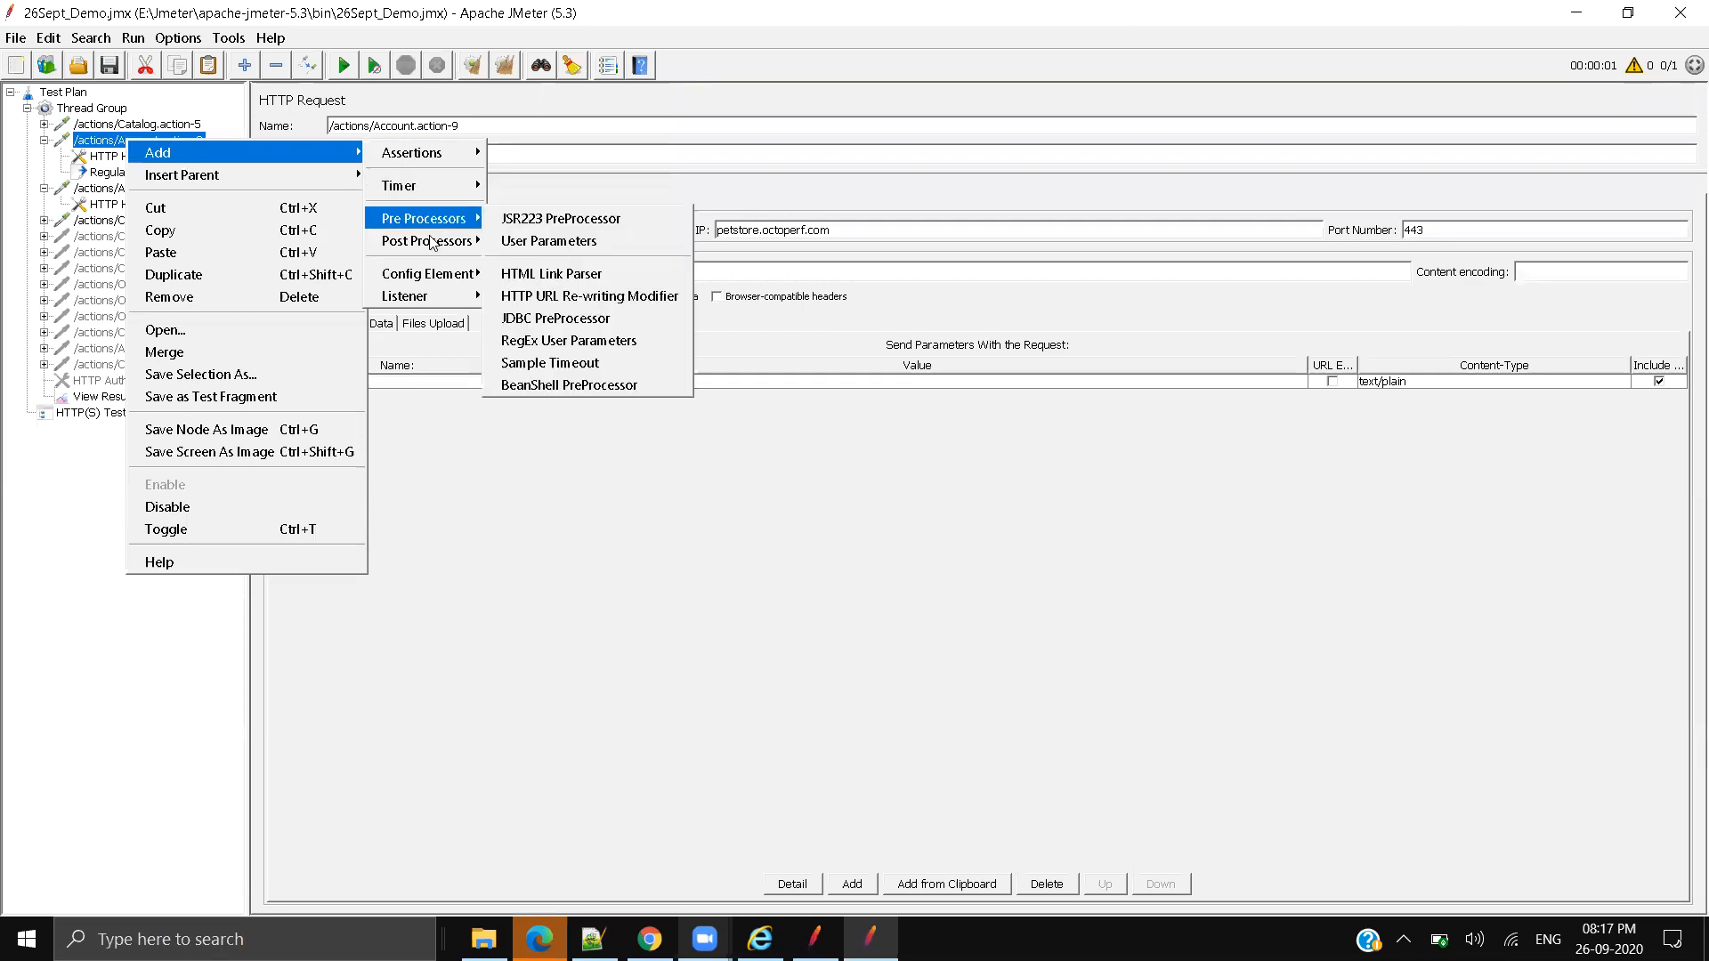
mouse_move(435, 243)
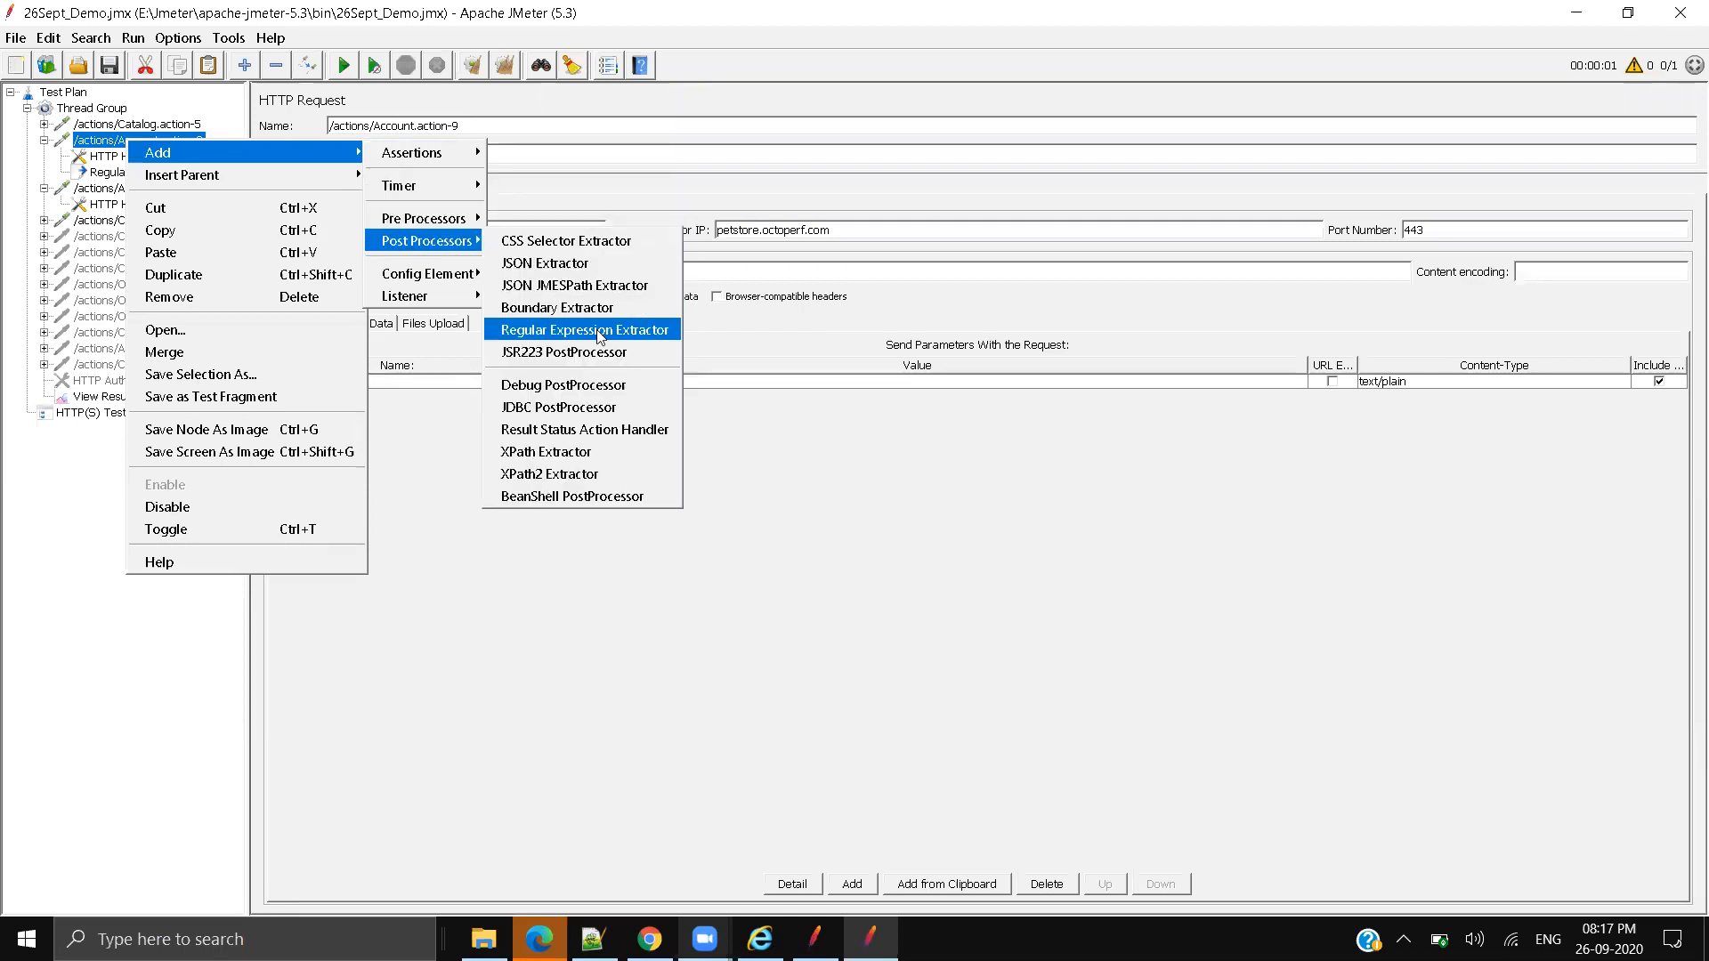
left_click(97, 177)
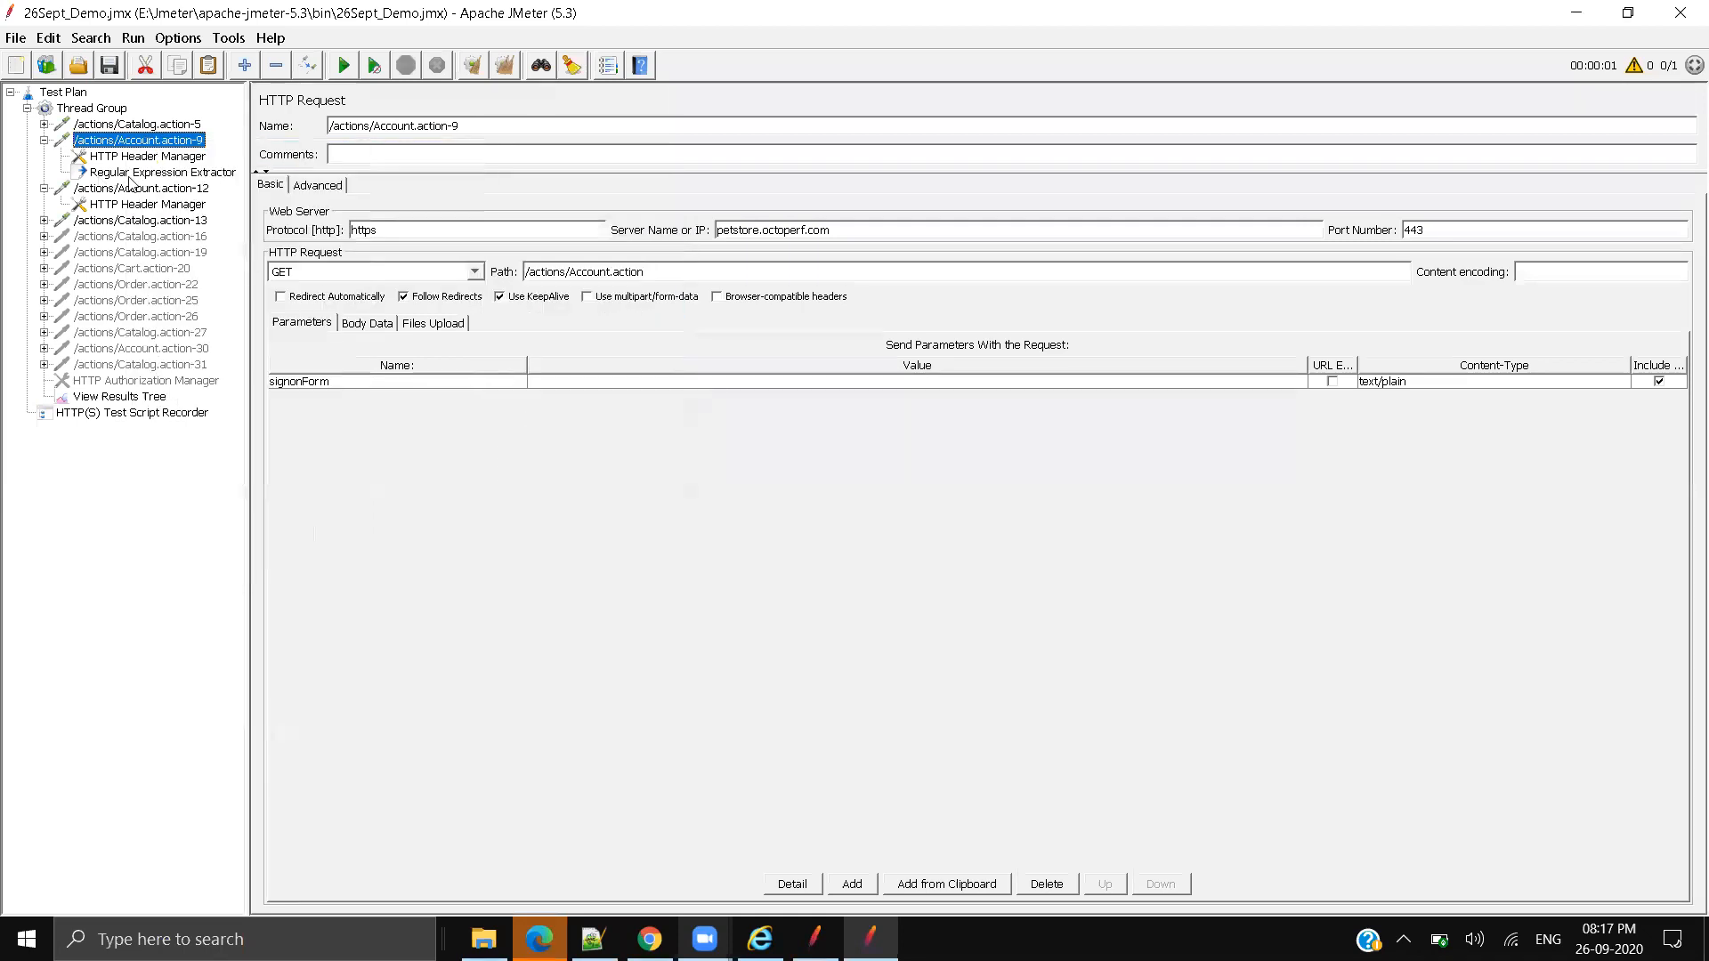
left_click(141, 175)
left_click(591, 290)
key("Tab")
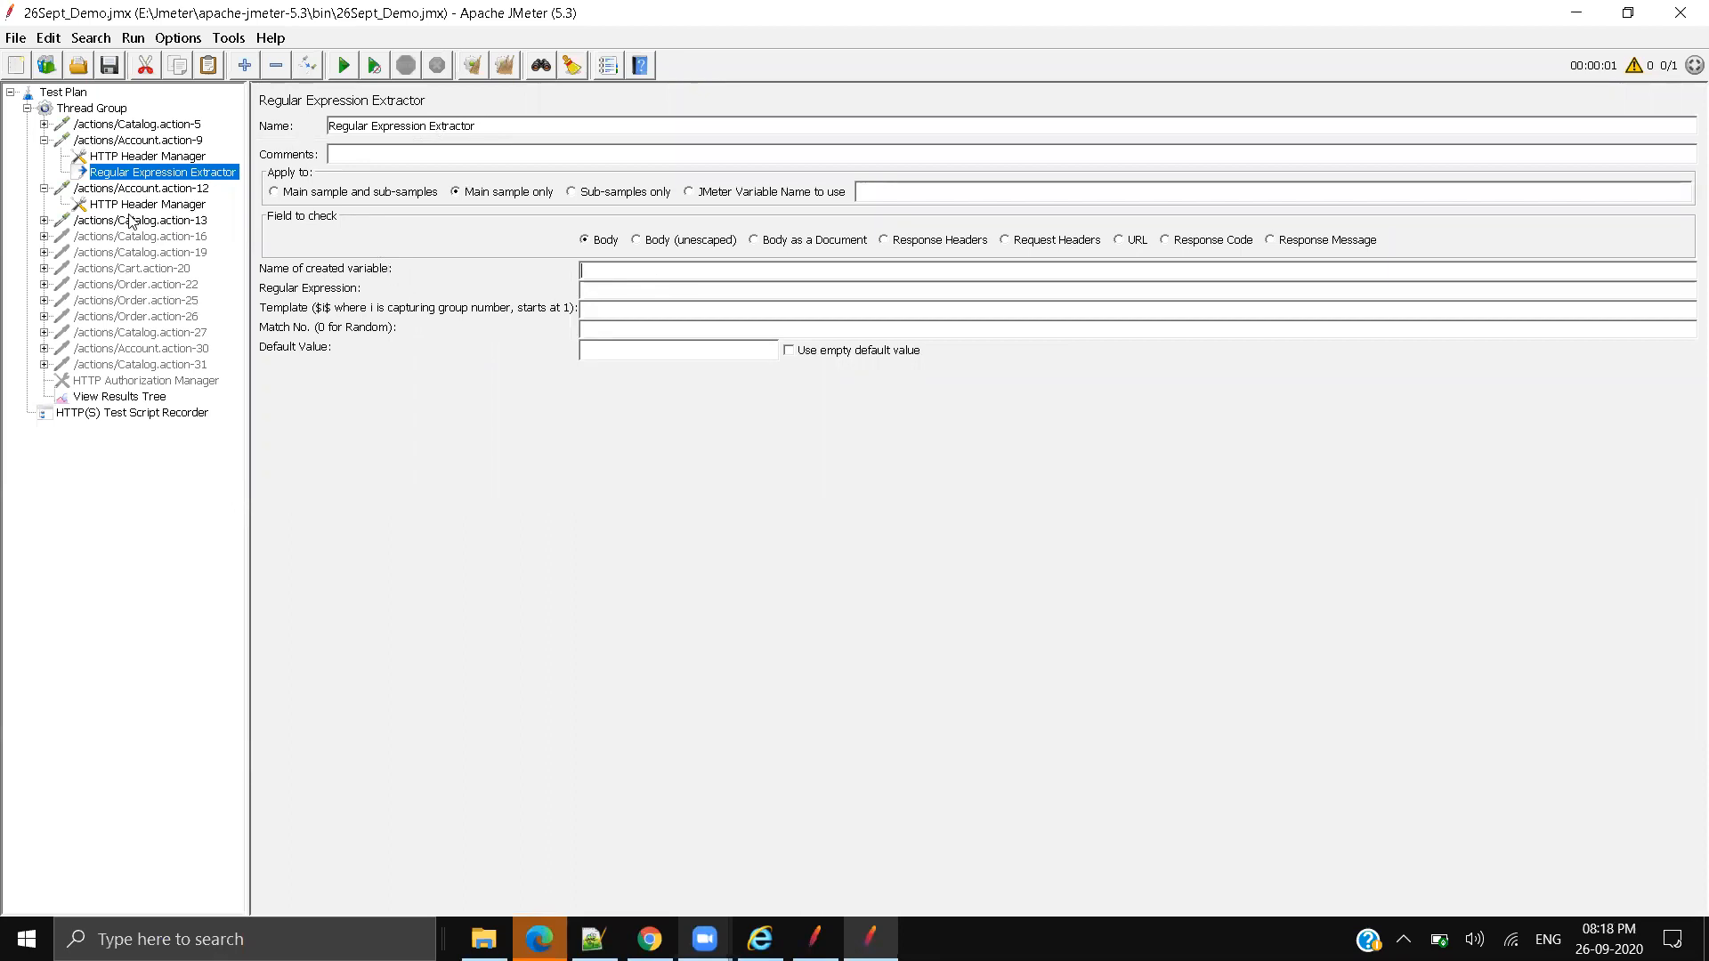
Step: Find 'source' in the Account.action-9 response to locate the _sourcePage line
left_click(120, 397)
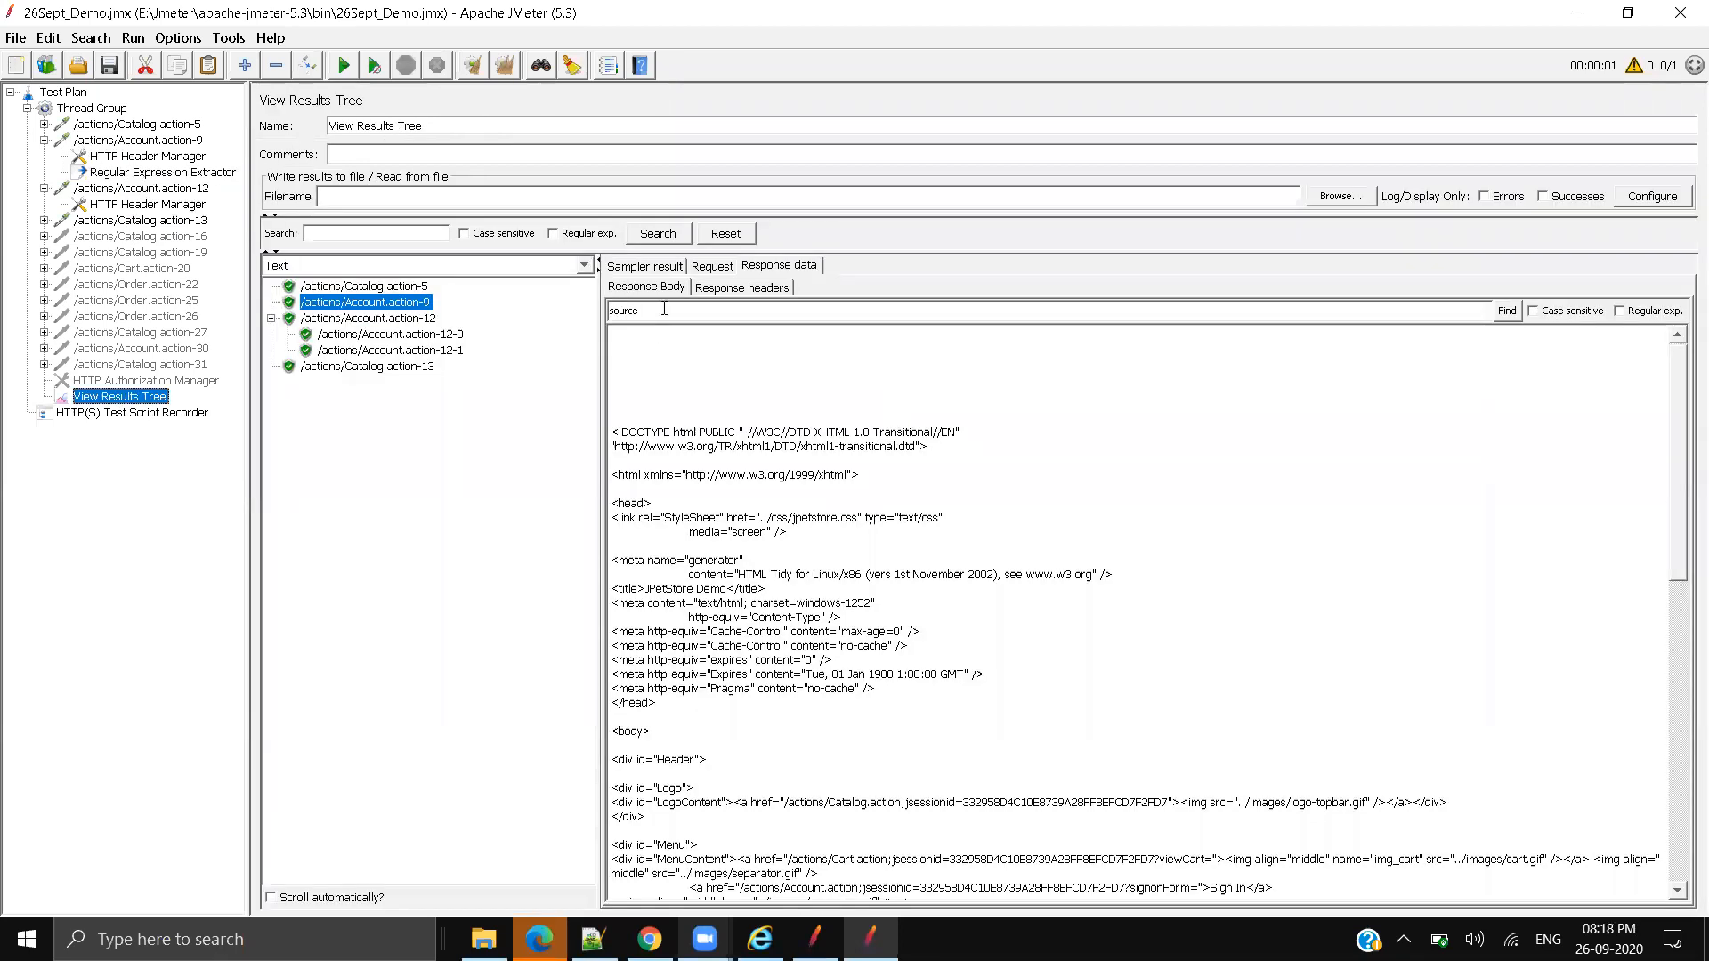
left_click(1511, 321)
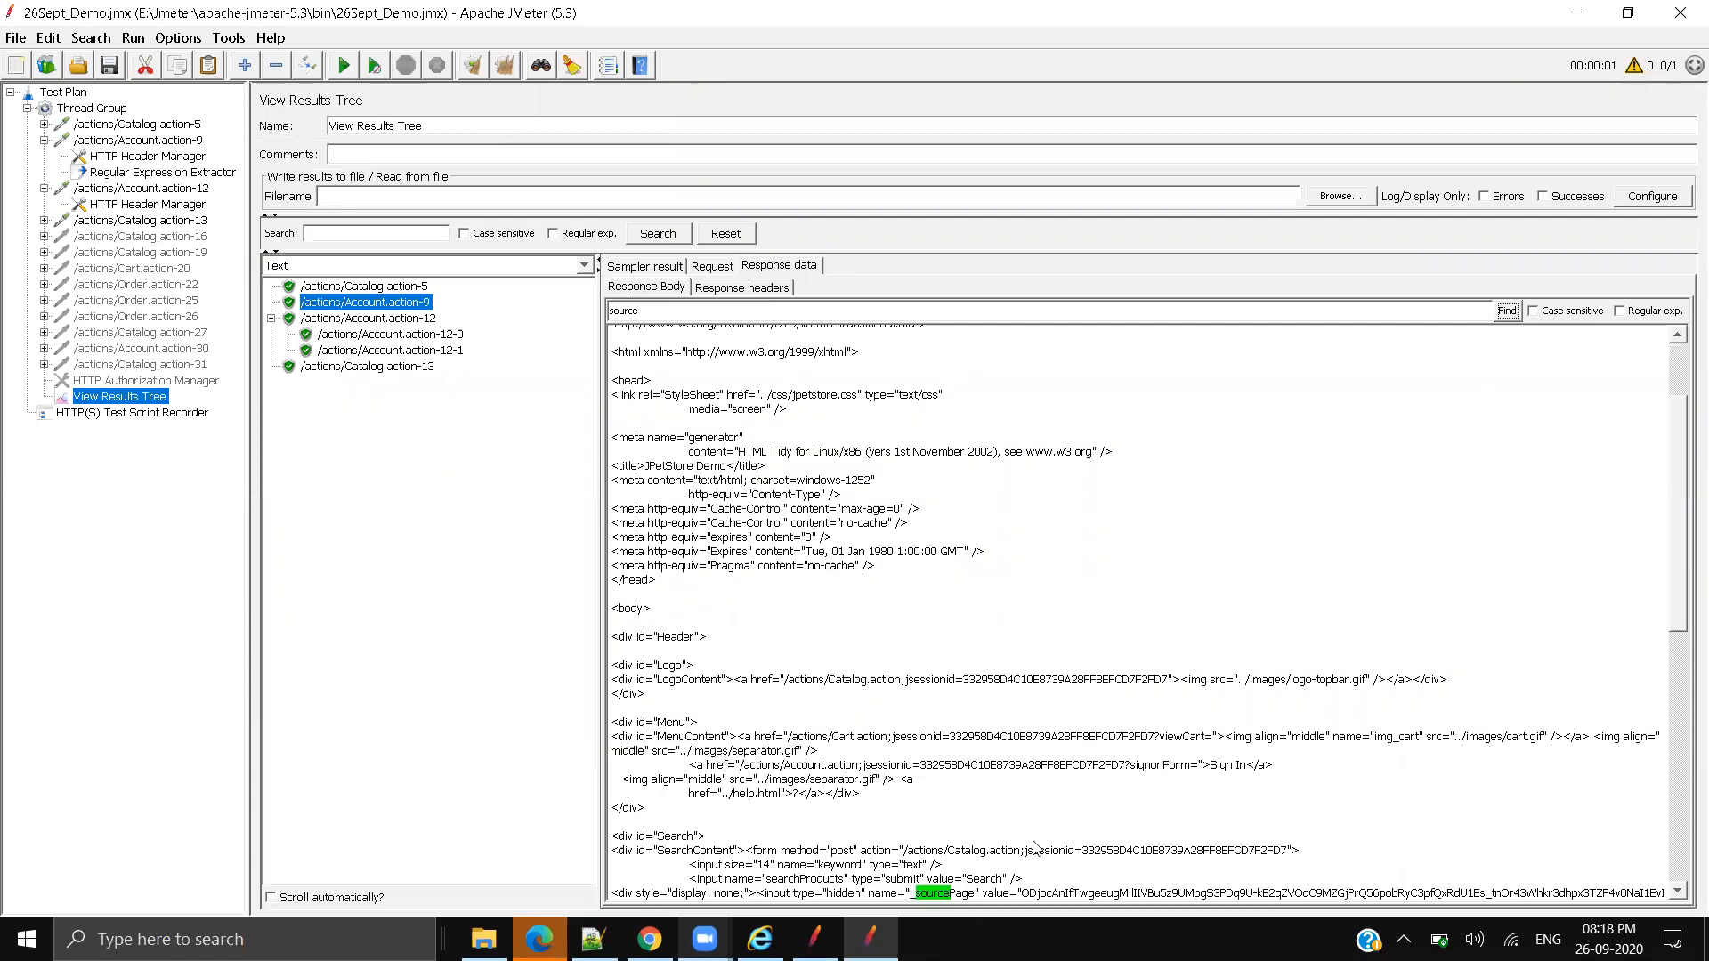
scroll(1006, 801, "down", 3)
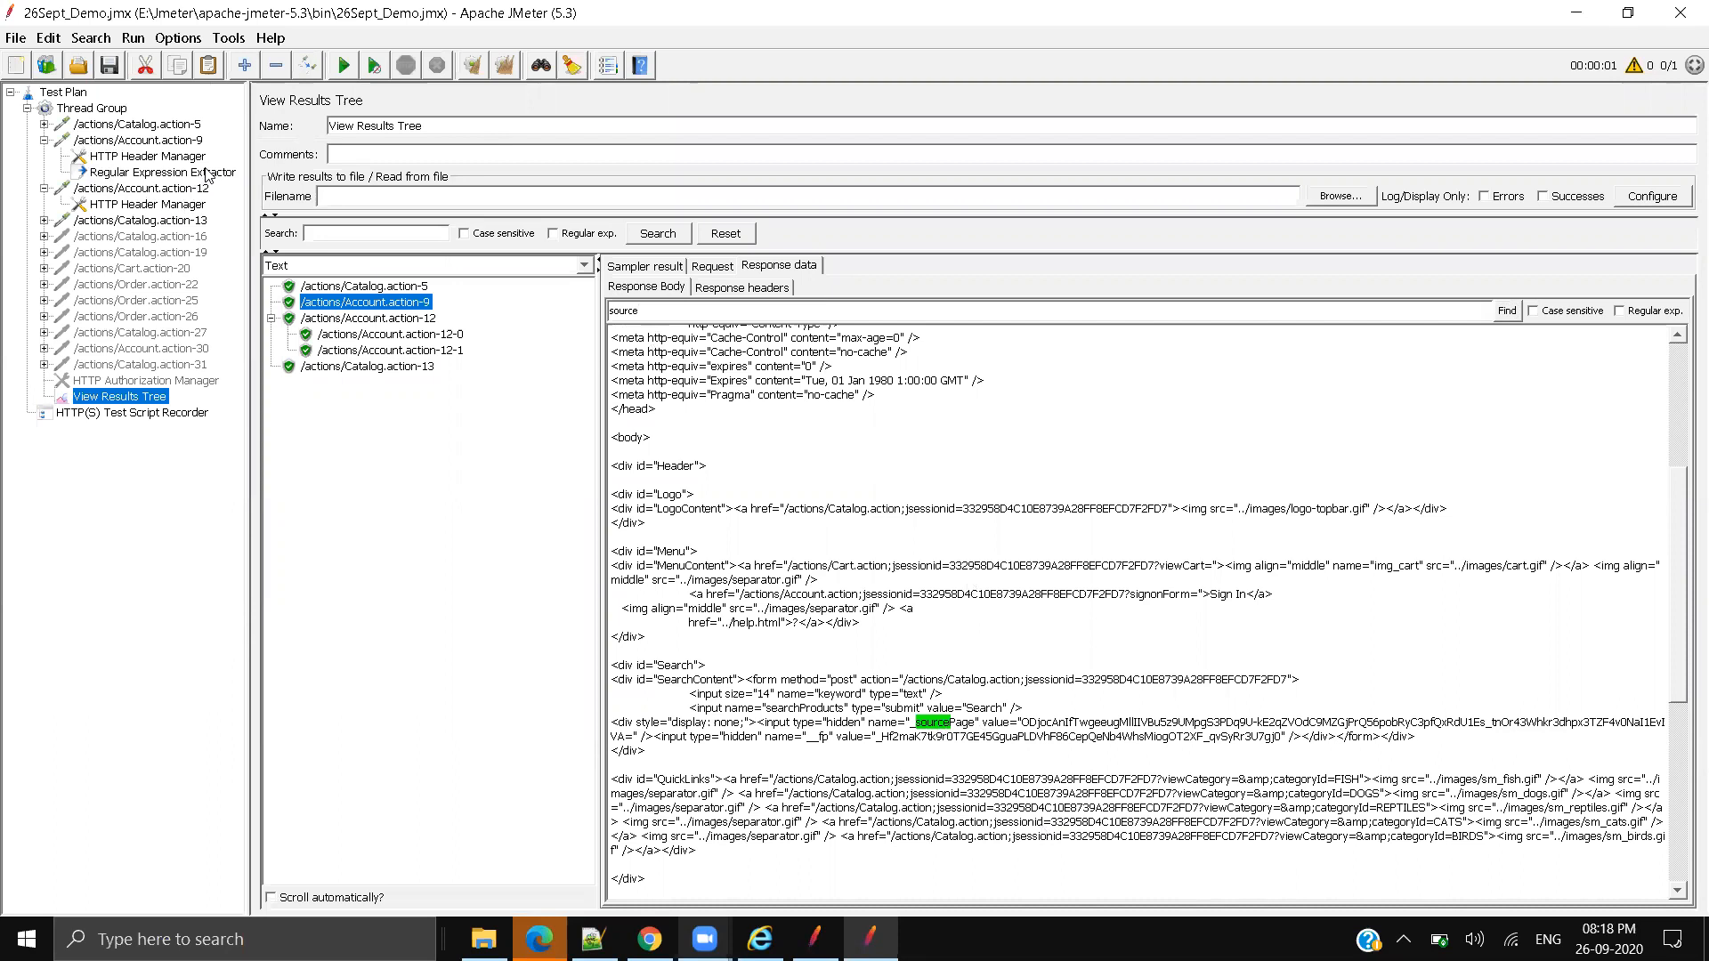
left_click(165, 172)
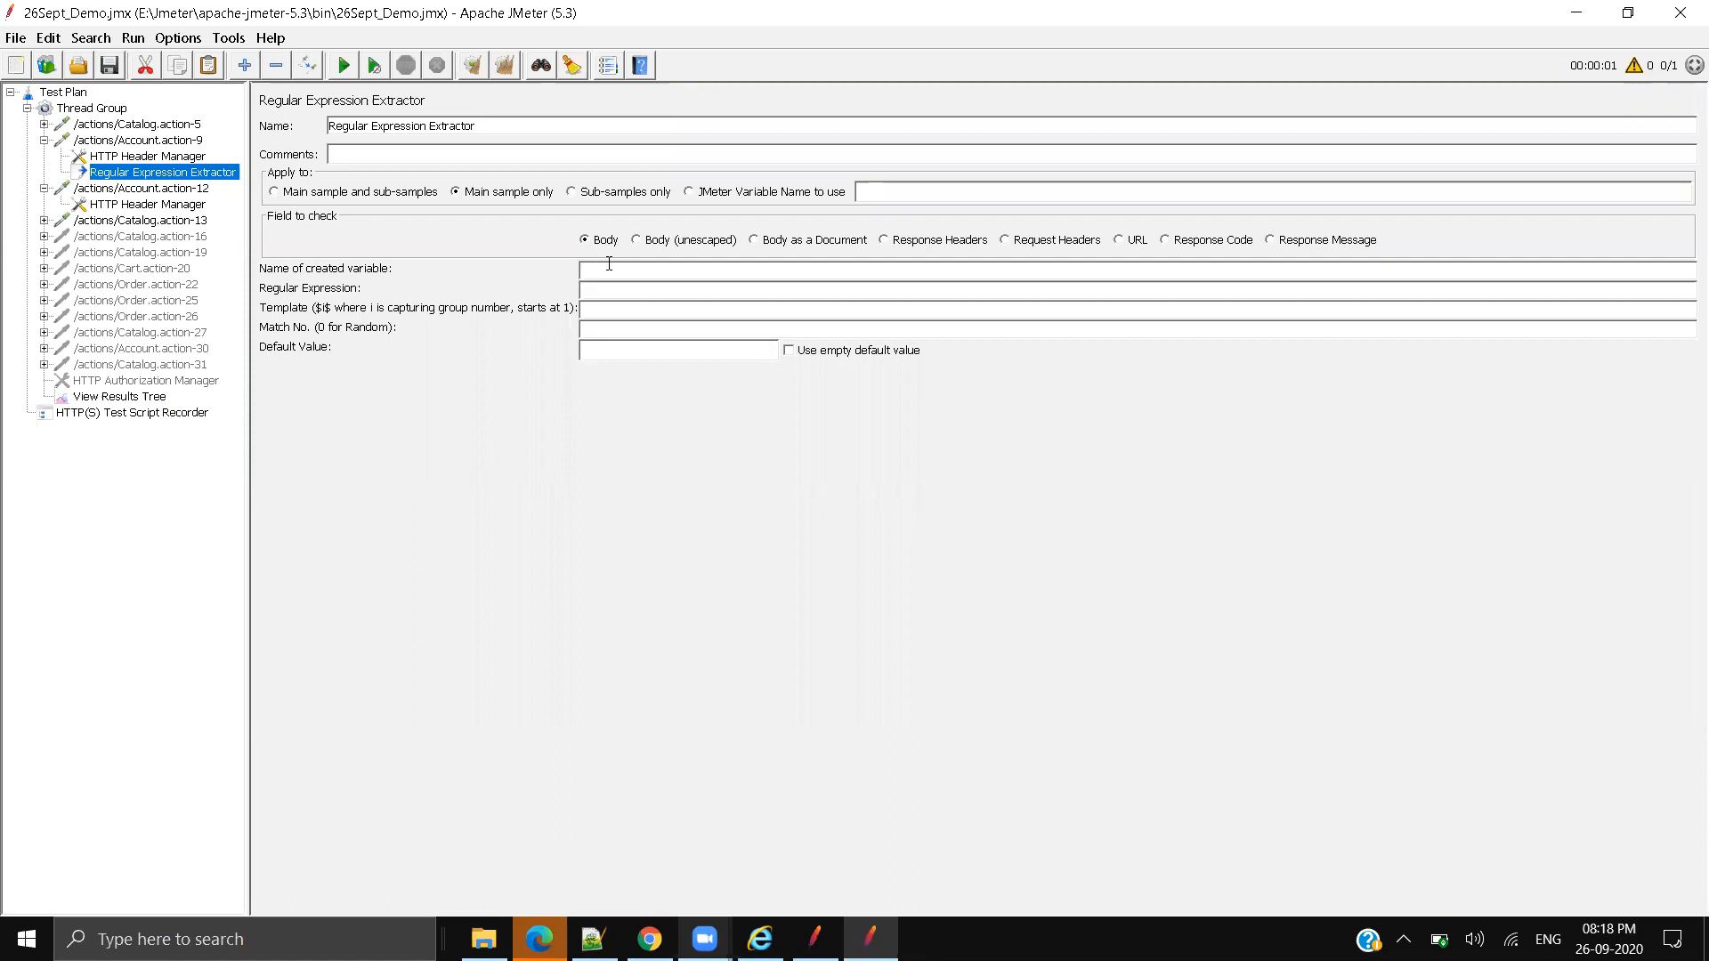
left_click(100, 397)
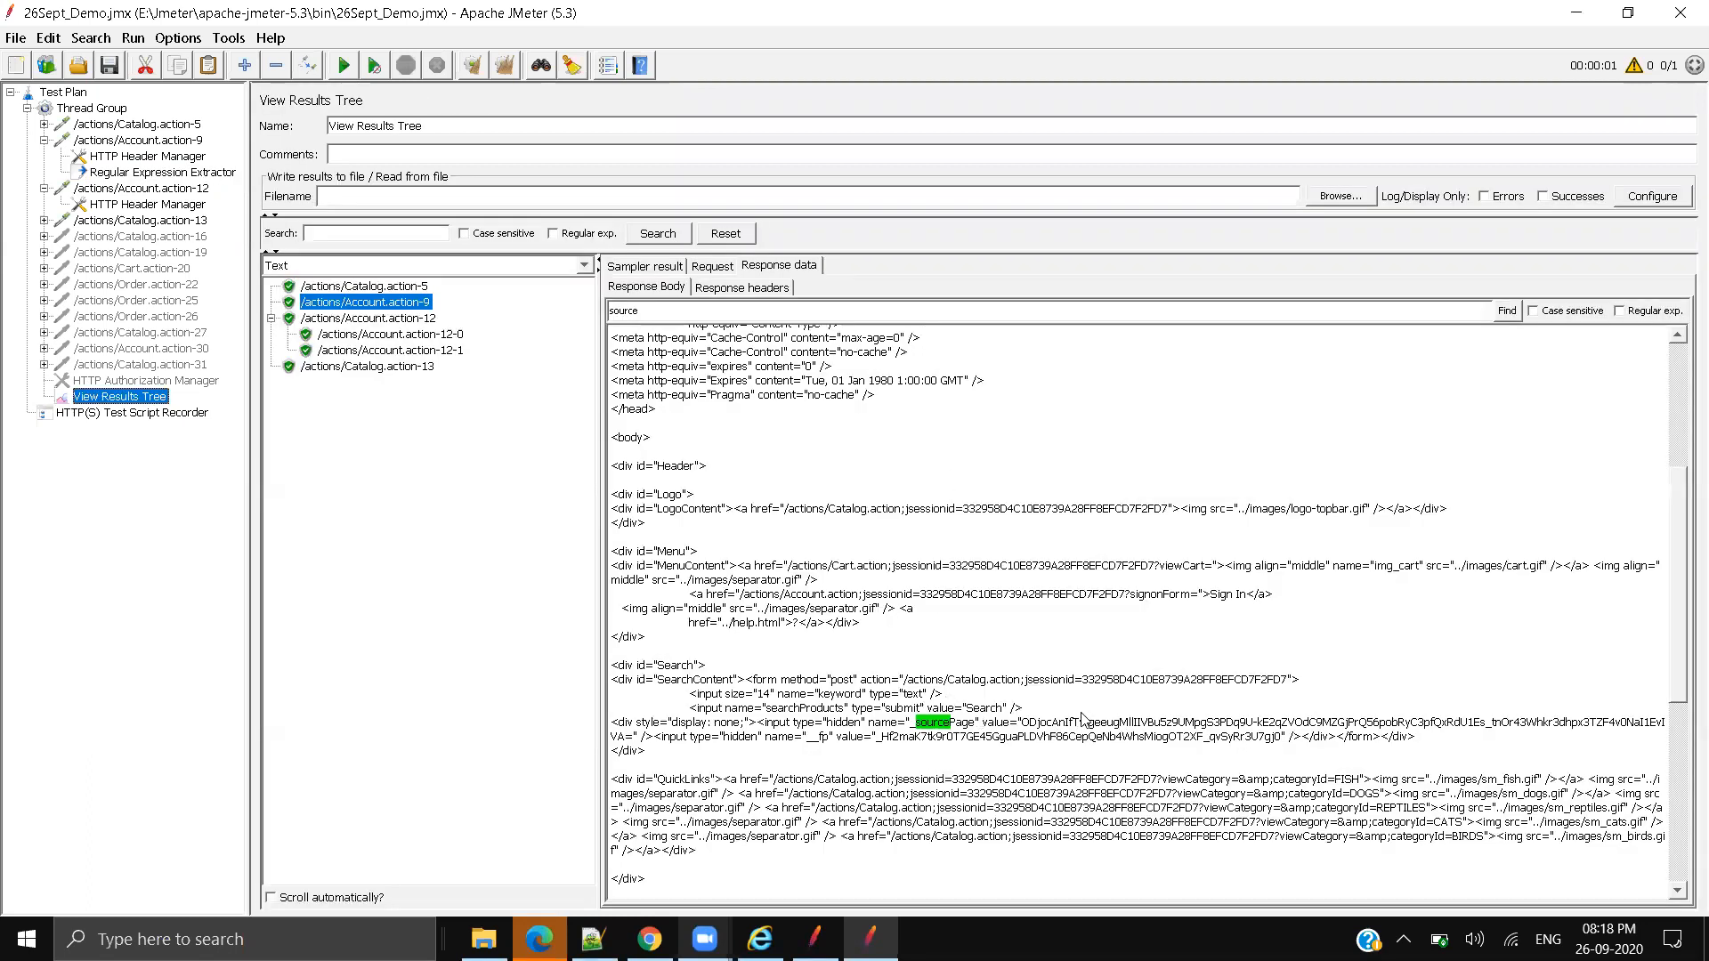
left_click(155, 175)
Step: Set the created variable name to corr_sourcePage and rename the extractor to match
left_click(641, 272)
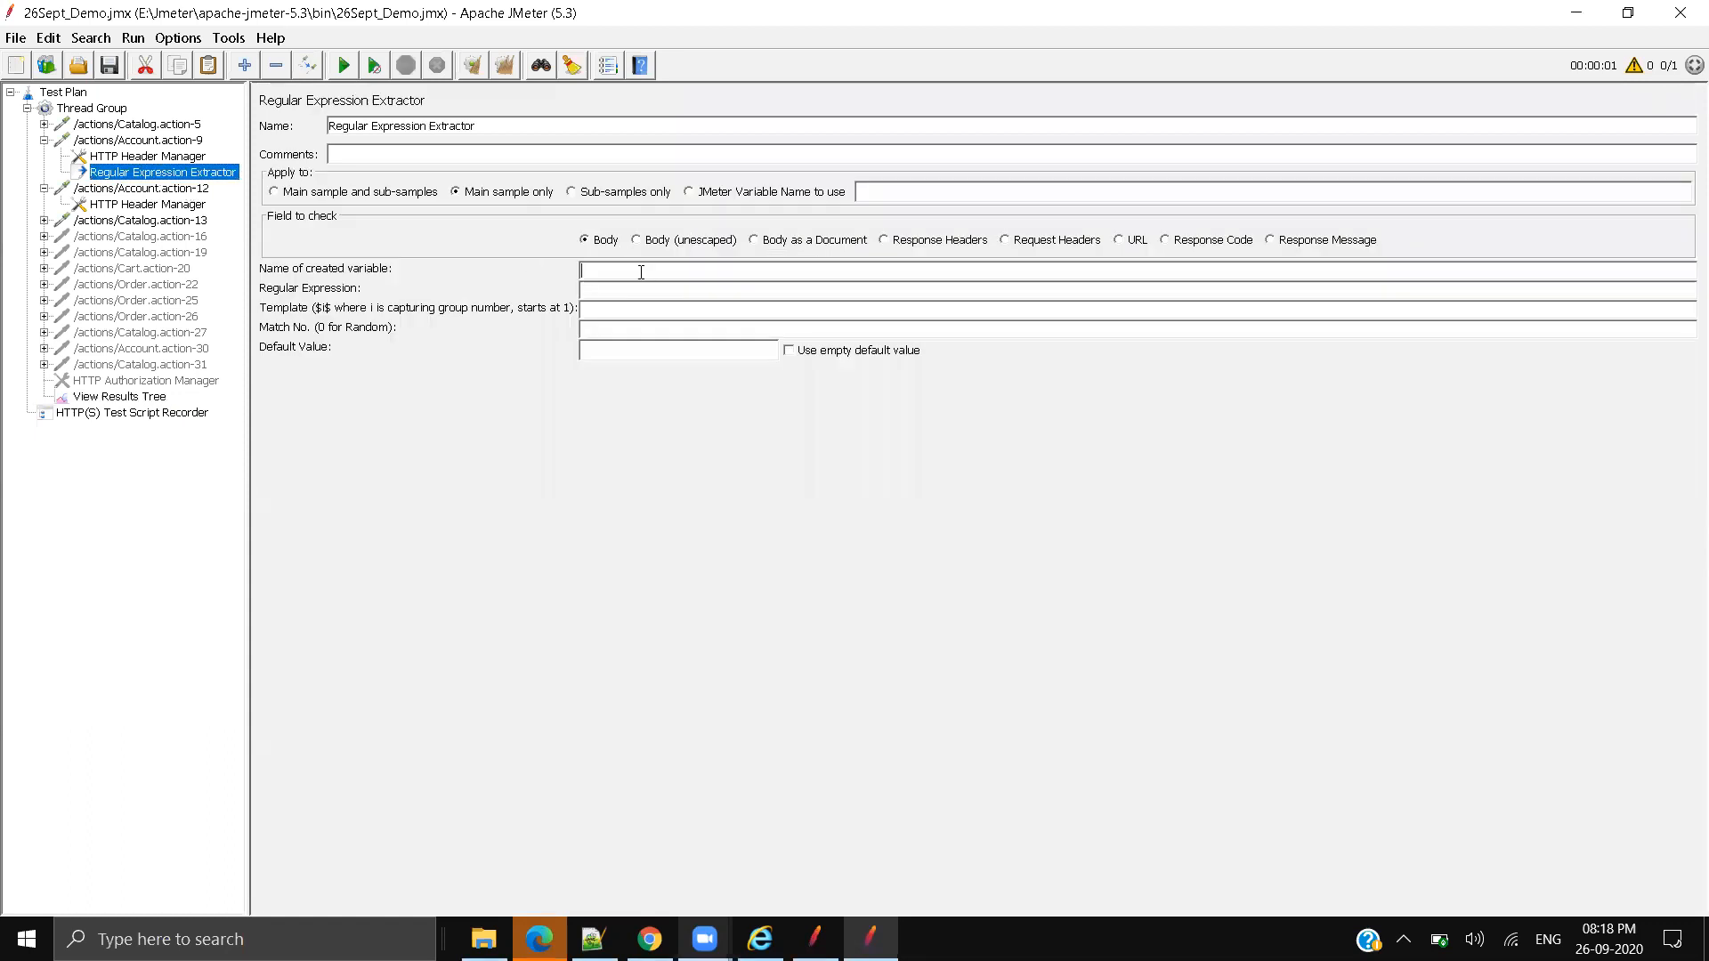
type("co")
type("rcePage")
double_click(641, 270)
key("ctrl+c")
left_click_drag(481, 126, 329, 126)
key("ctrl+v")
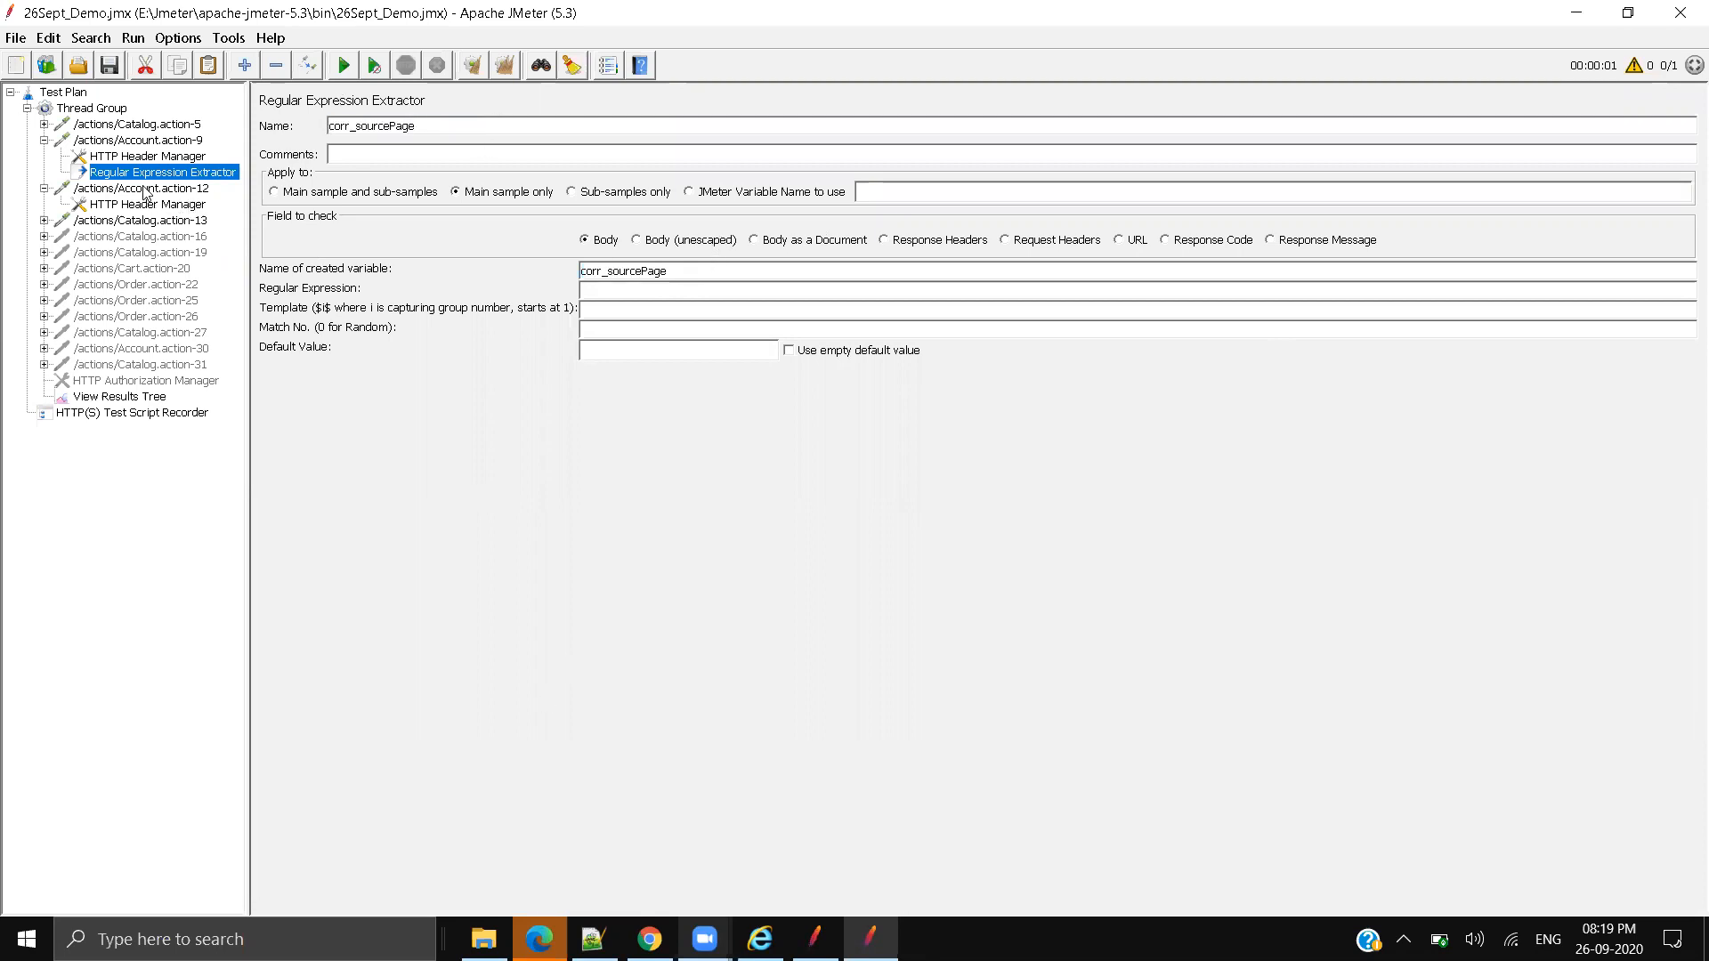
left_click(143, 189)
left_click(144, 174)
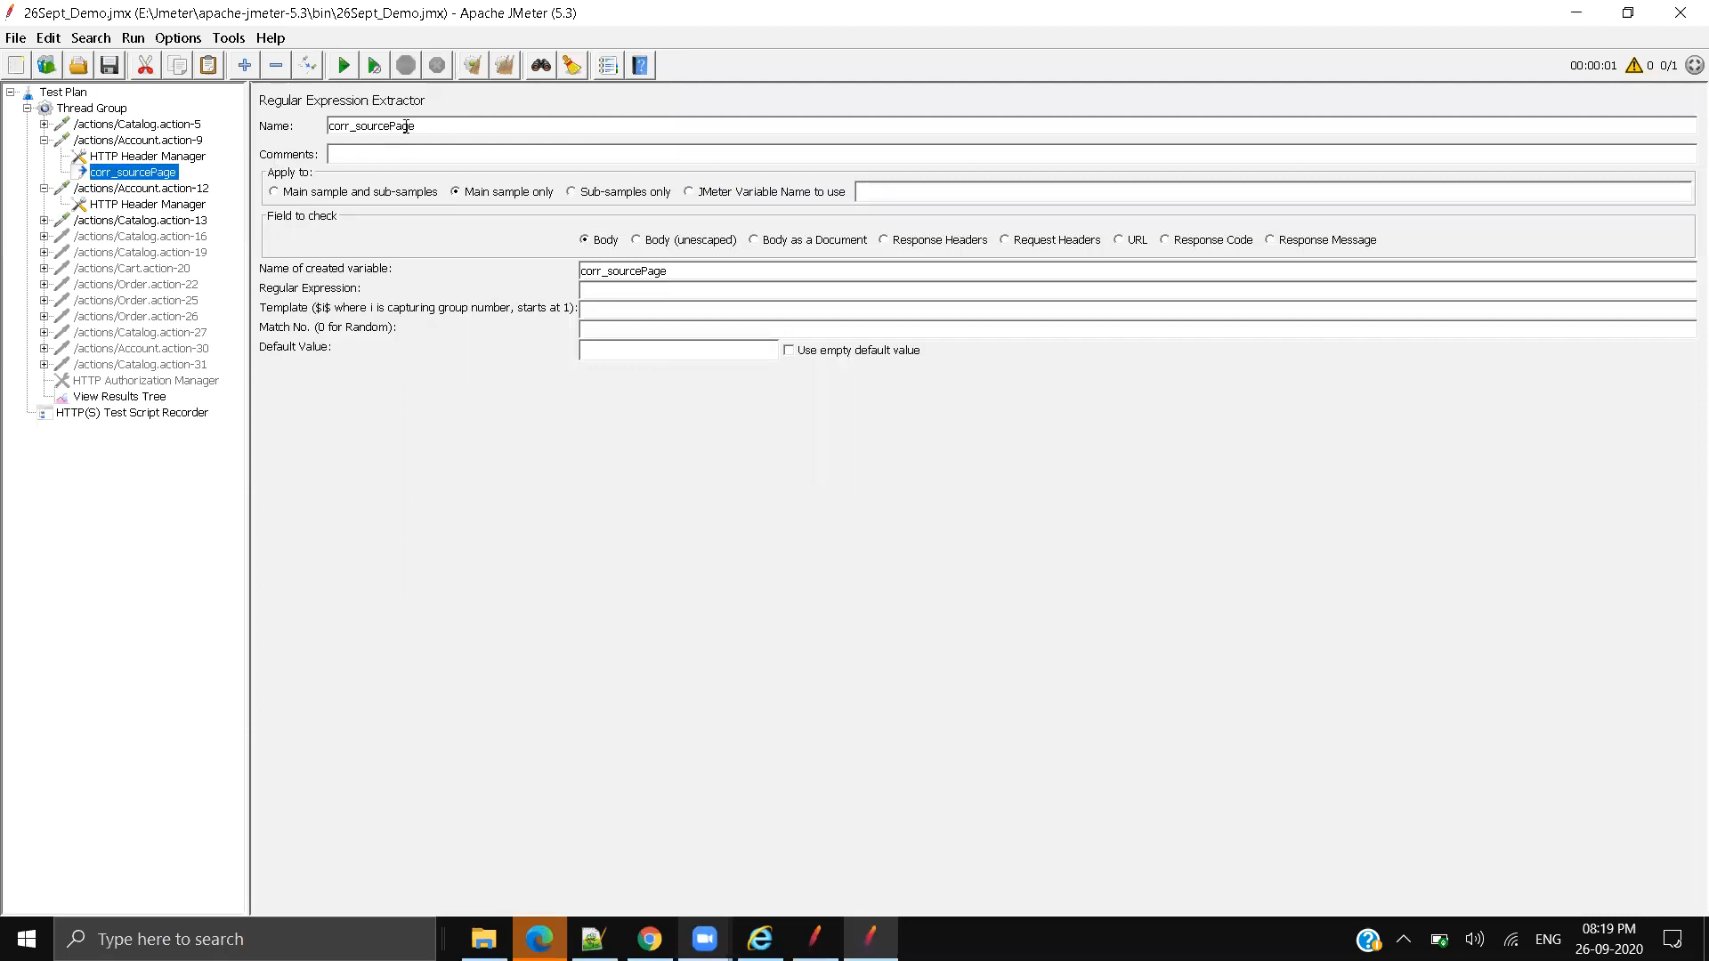
Step: Recheck the login request in Chrome's network log, then reopen the results tree
double_click(681, 272)
key("Tab")
key("alt+Tab")
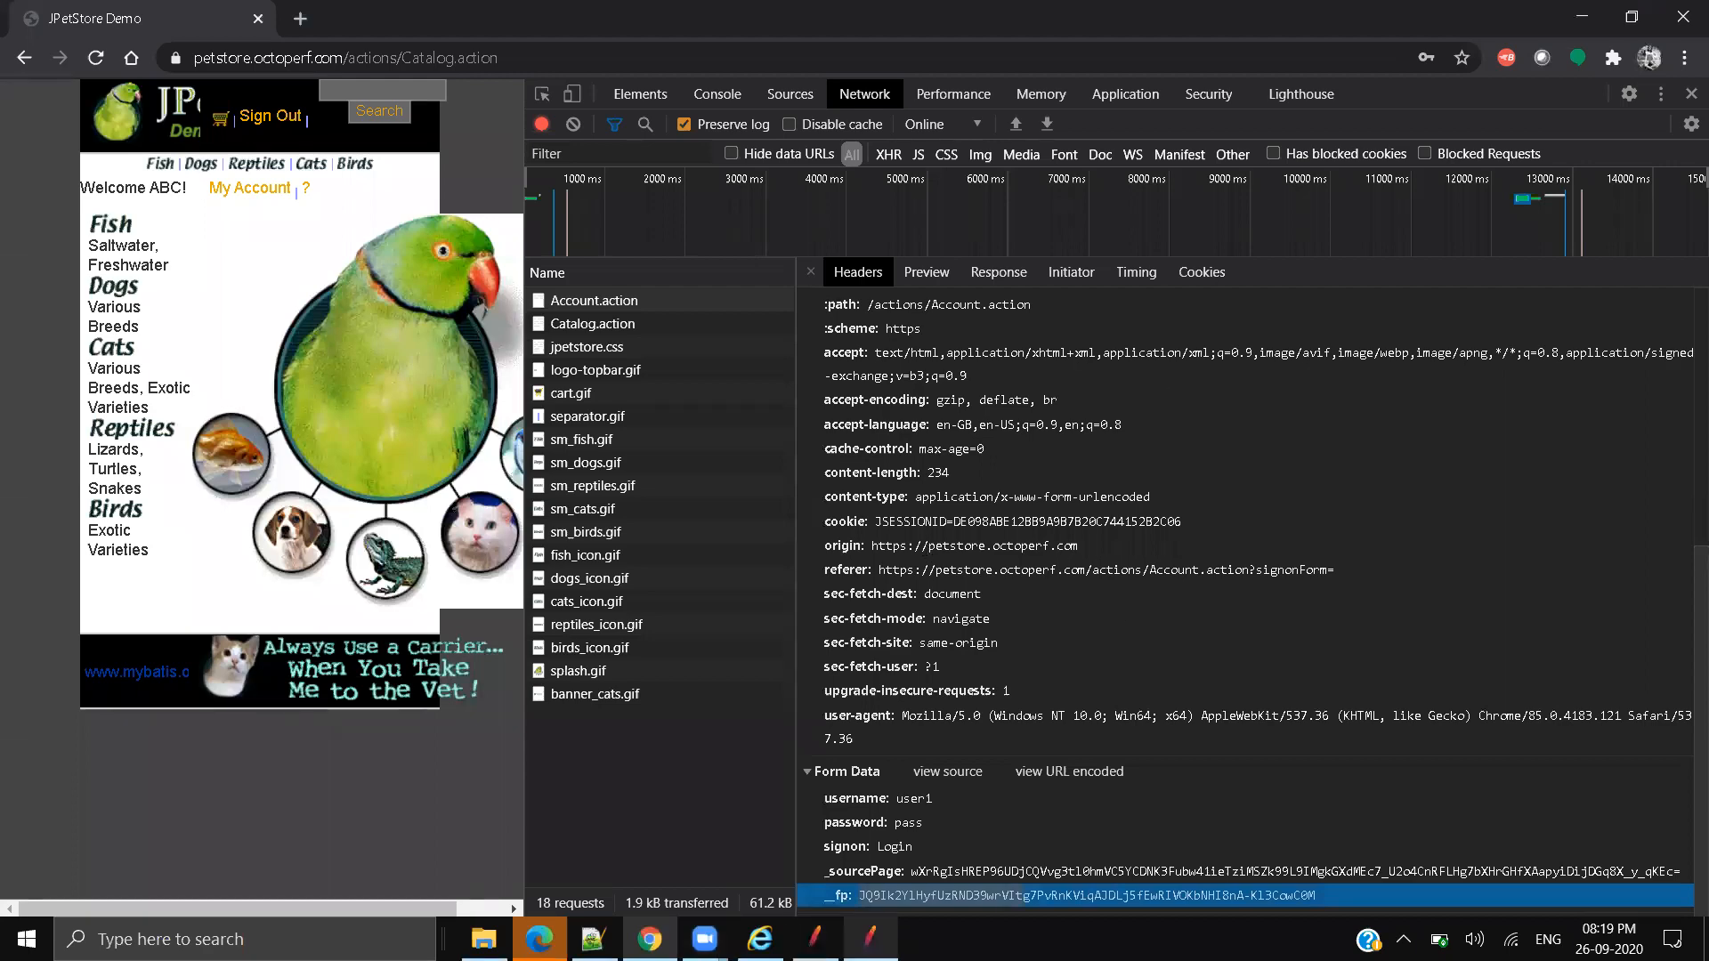
left_click(870, 939)
left_click(134, 397)
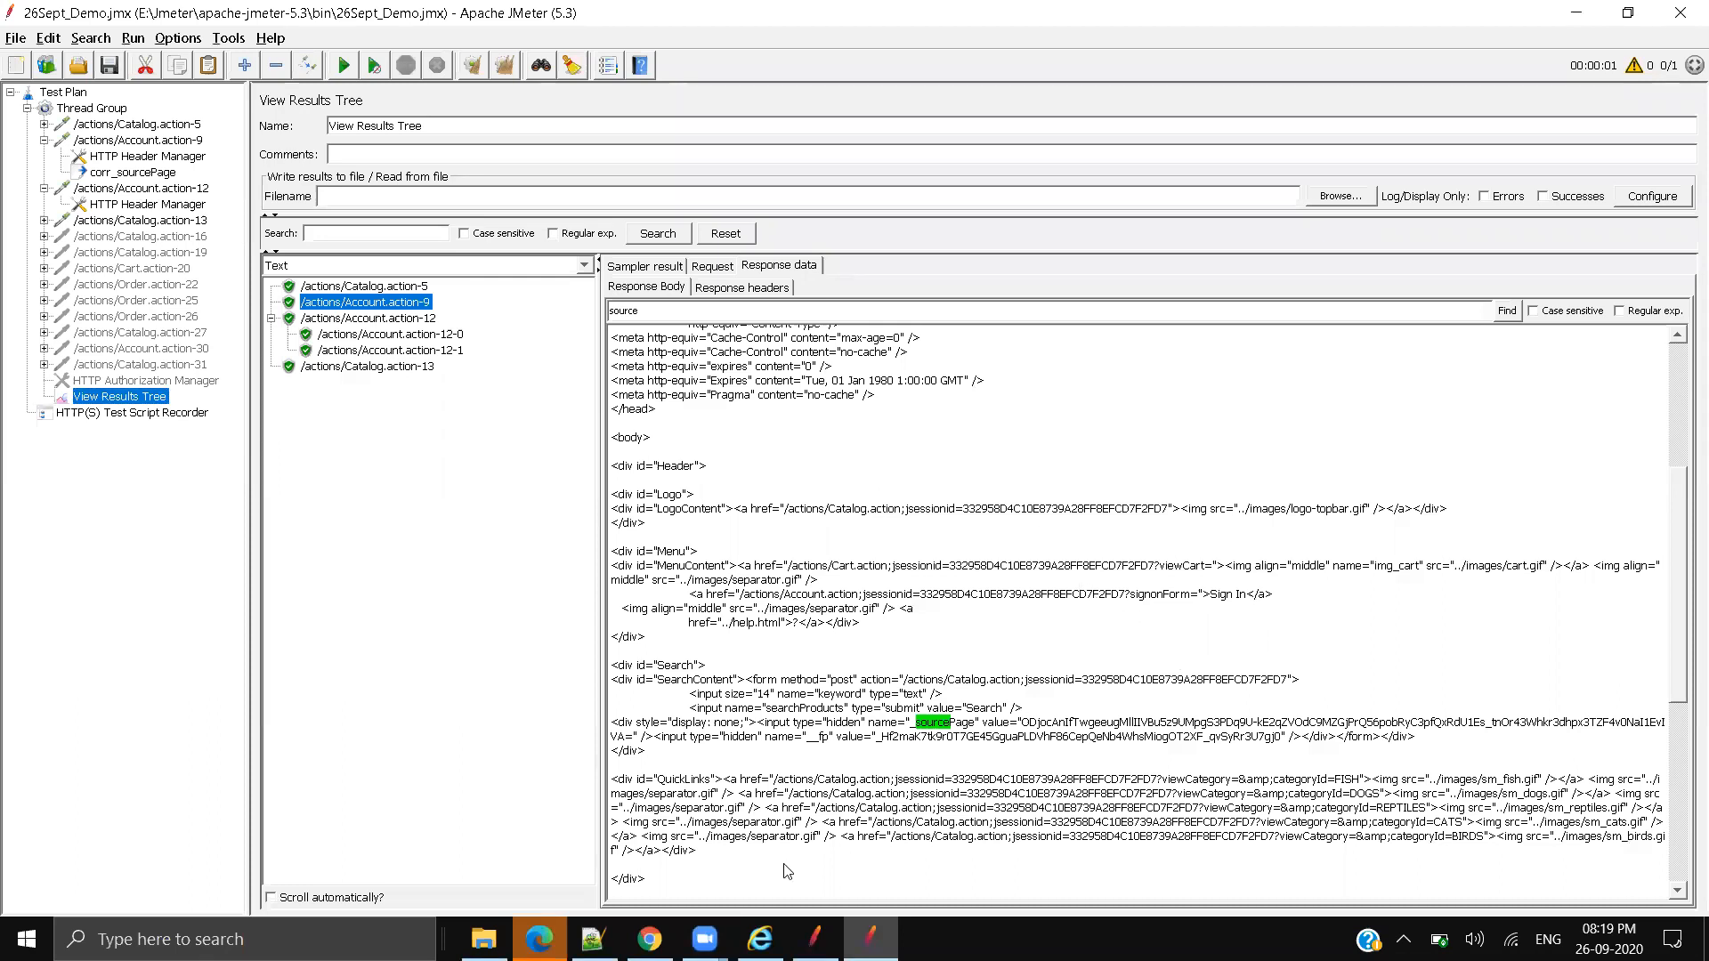
Step: Widen the results viewer and select the hidden _sourcePage input's value text in the response
left_click_drag(258, 319, 93, 294)
left_click_drag(827, 723, 1553, 728)
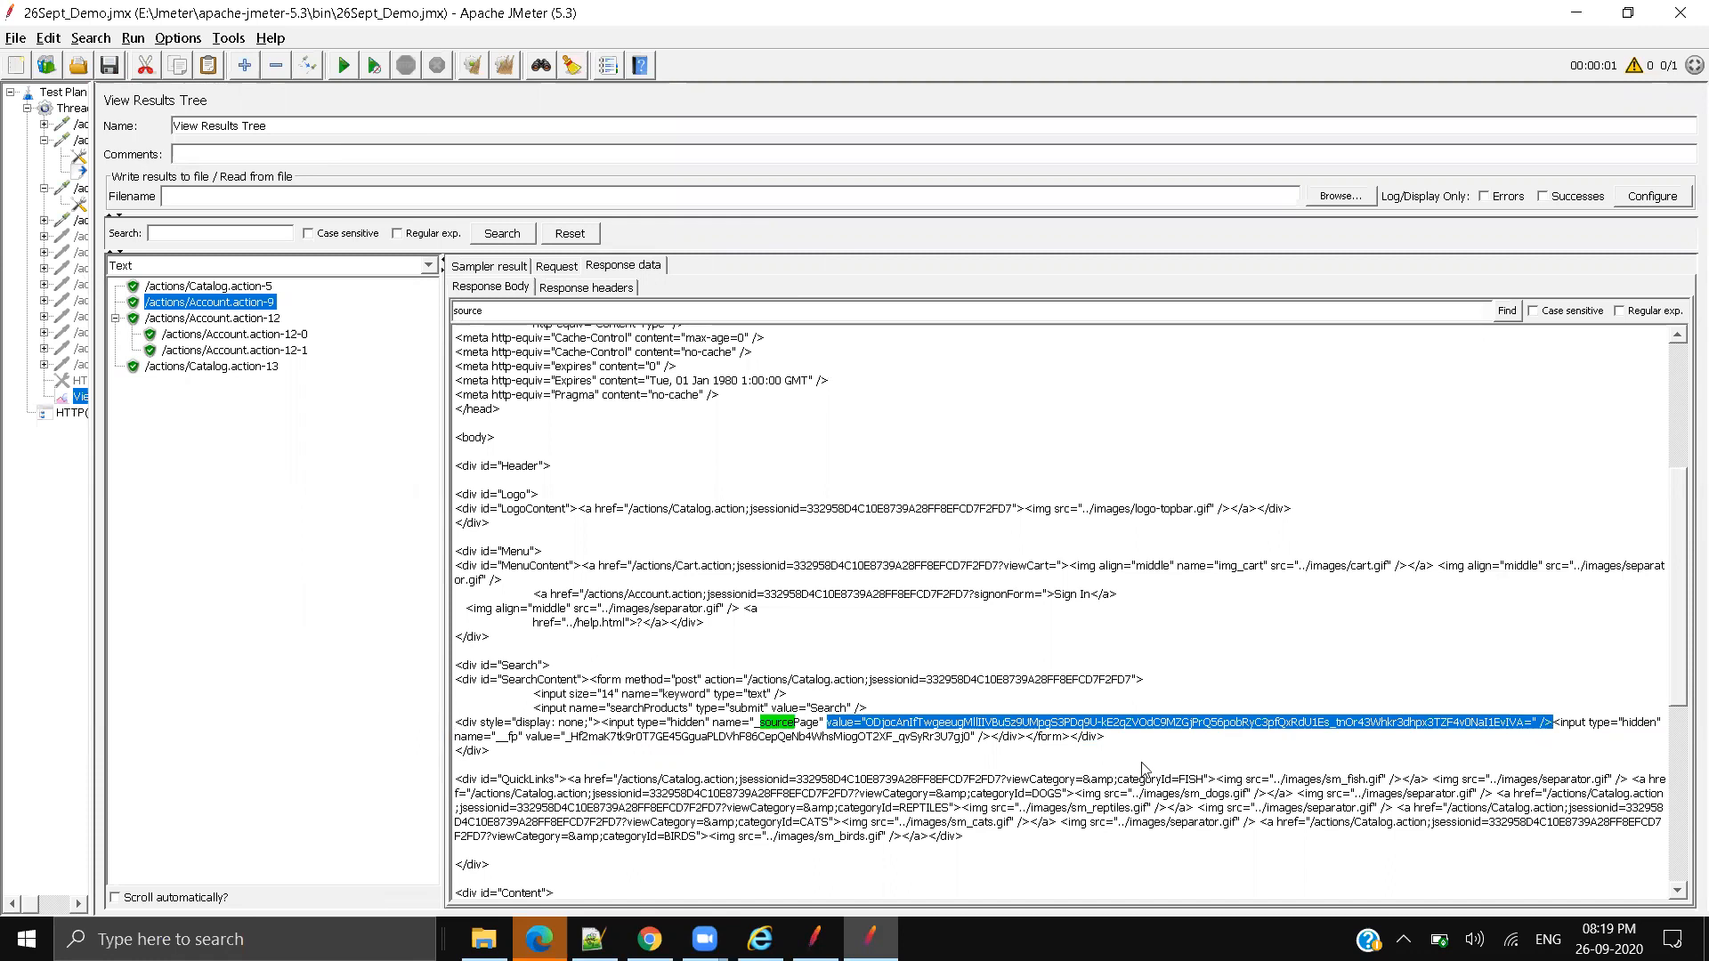
left_click(870, 726)
left_click_drag(829, 722, 983, 725)
left_click(854, 727)
left_click_drag(820, 723, 1550, 728)
left_click_drag(793, 726, 1547, 727)
left_click(307, 267)
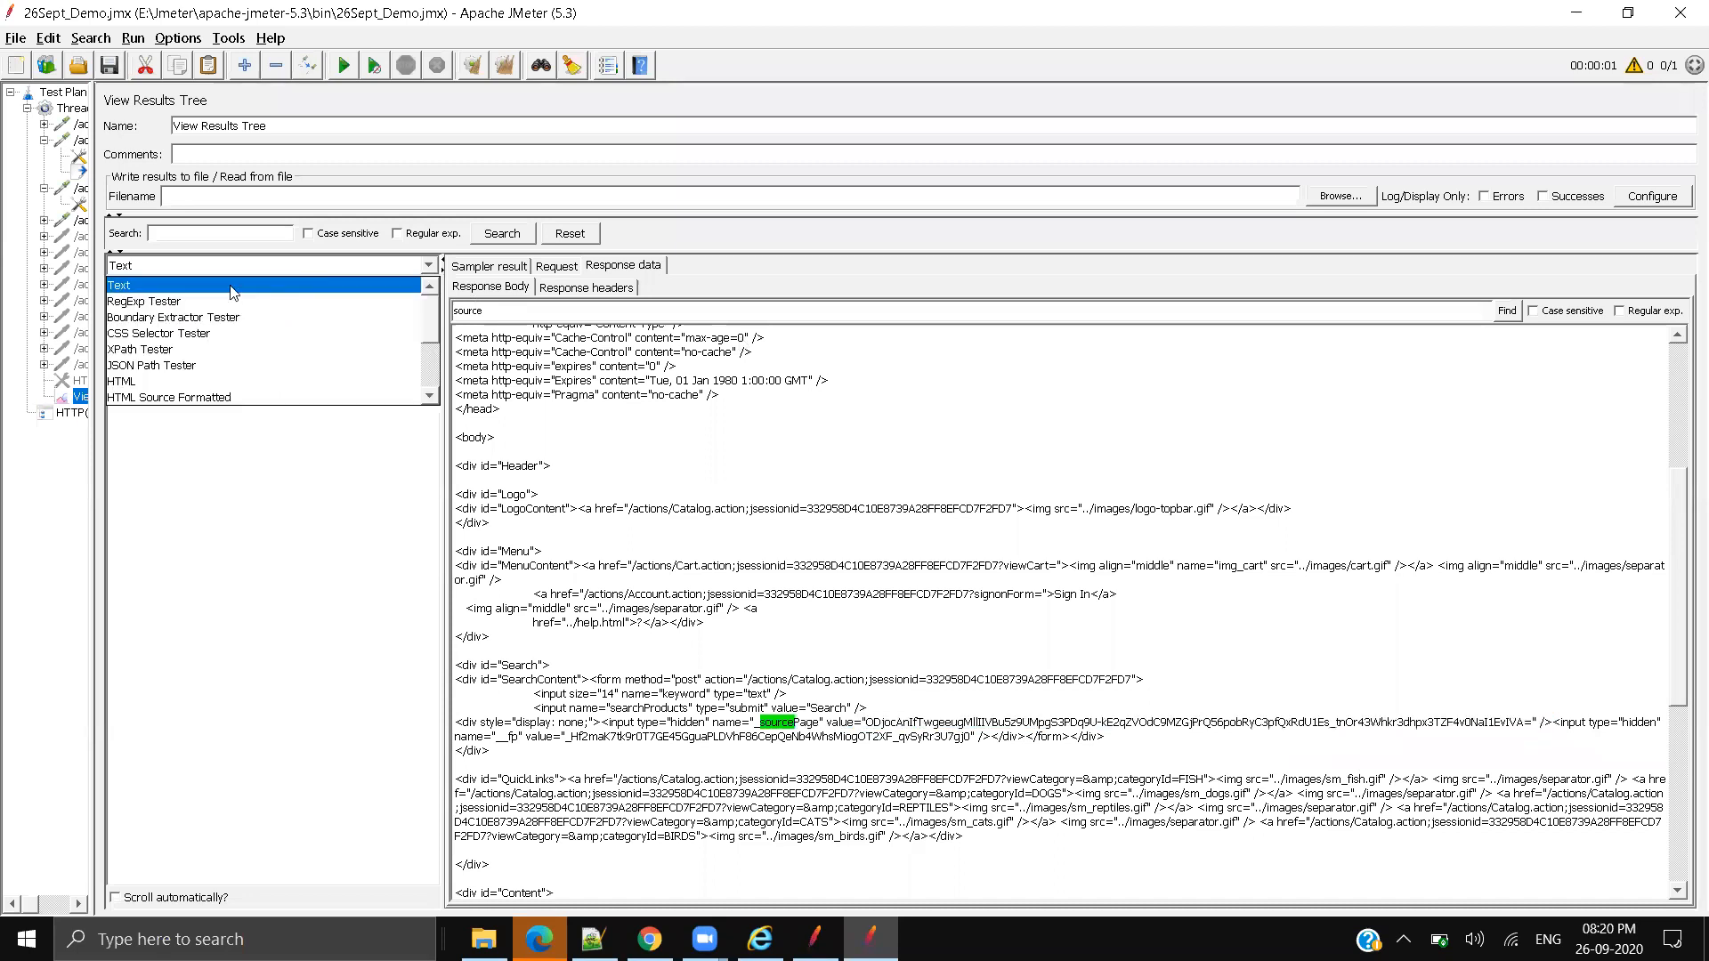
Step: Test the expression Page" value="(.*?)" / against Account.action-9's response, getting 2 matches
left_click(137, 303)
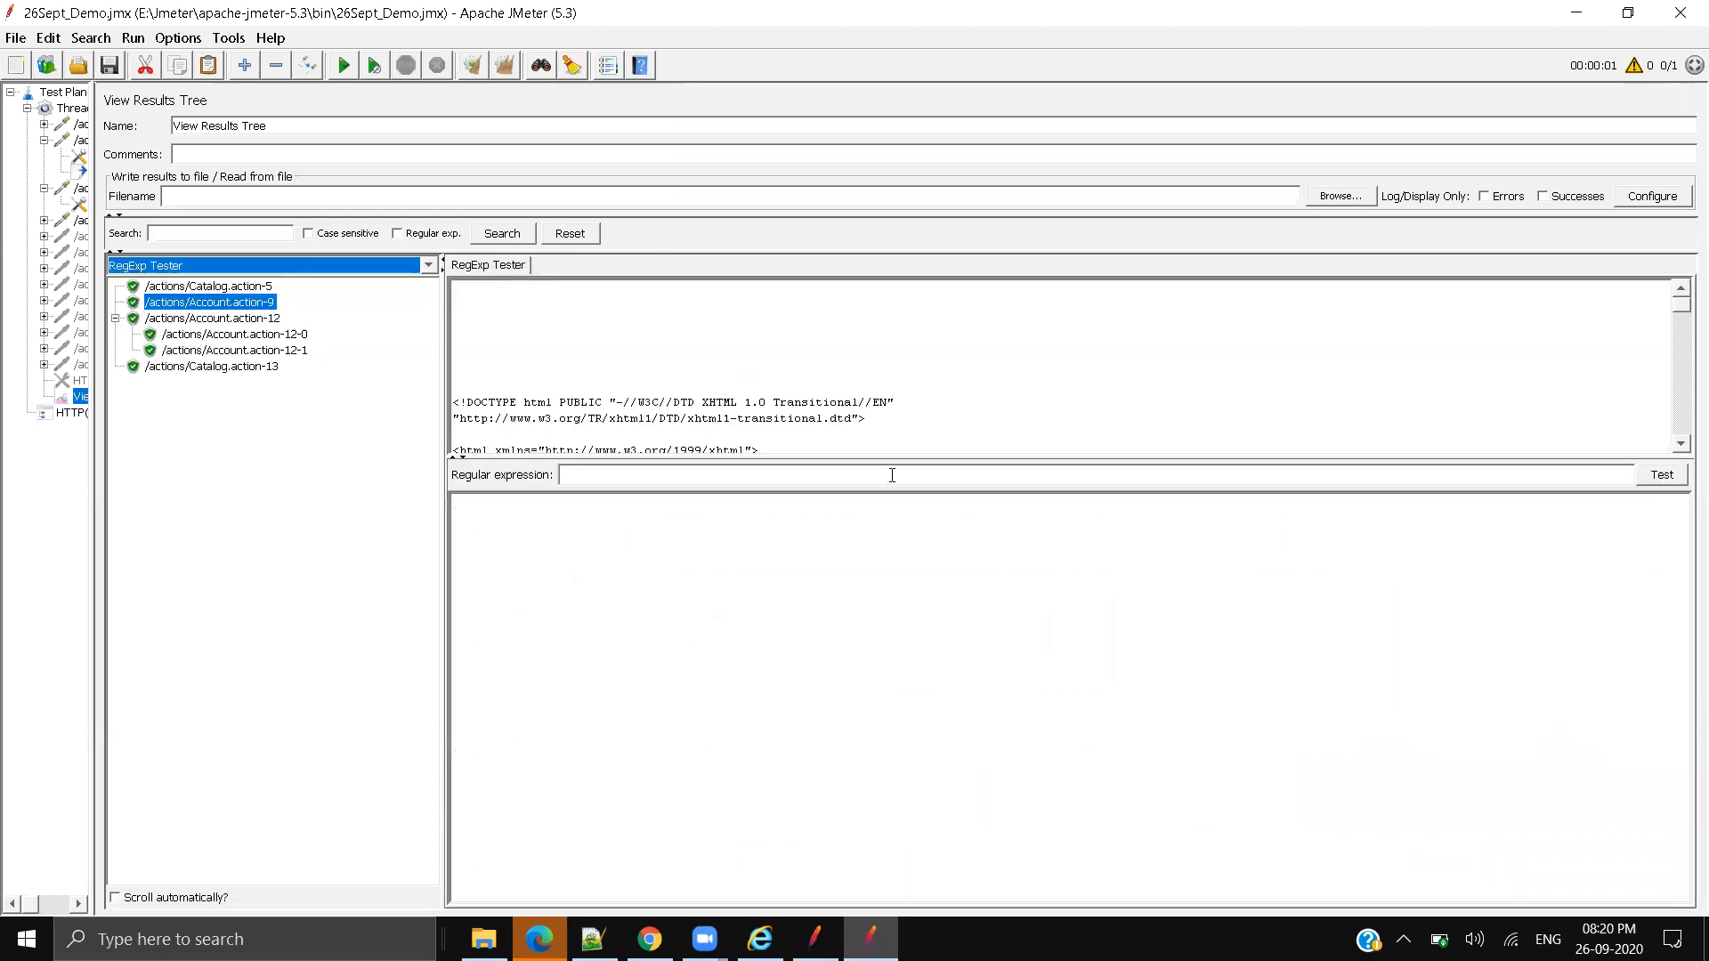
left_click(728, 479)
type("Page\" value=\"ODjocAnIfTwgeeugMllIIVBu5z9UMpgS3PDq9U-kE2qZVOdC9MZGjPrQ56pobRyC3pfQxRdU1Es_tnOr43Whkr3dhpx3TZF4v0NaI1EvIVA=\" /")
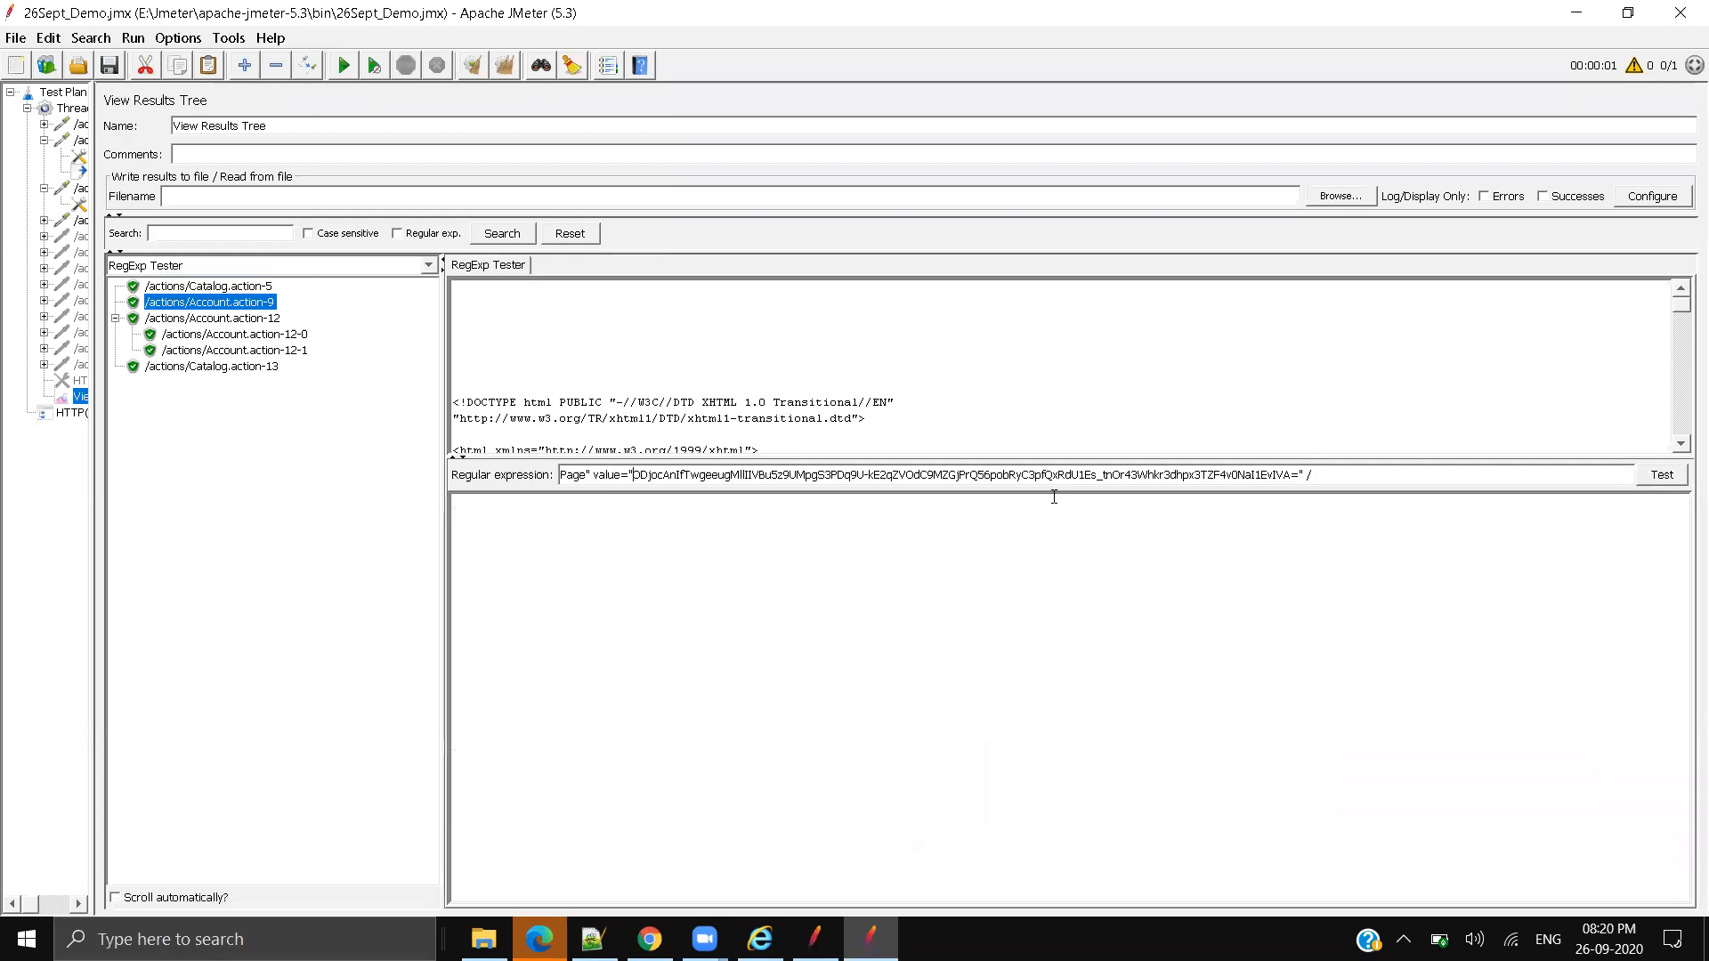
left_click_drag(1299, 474, 633, 475)
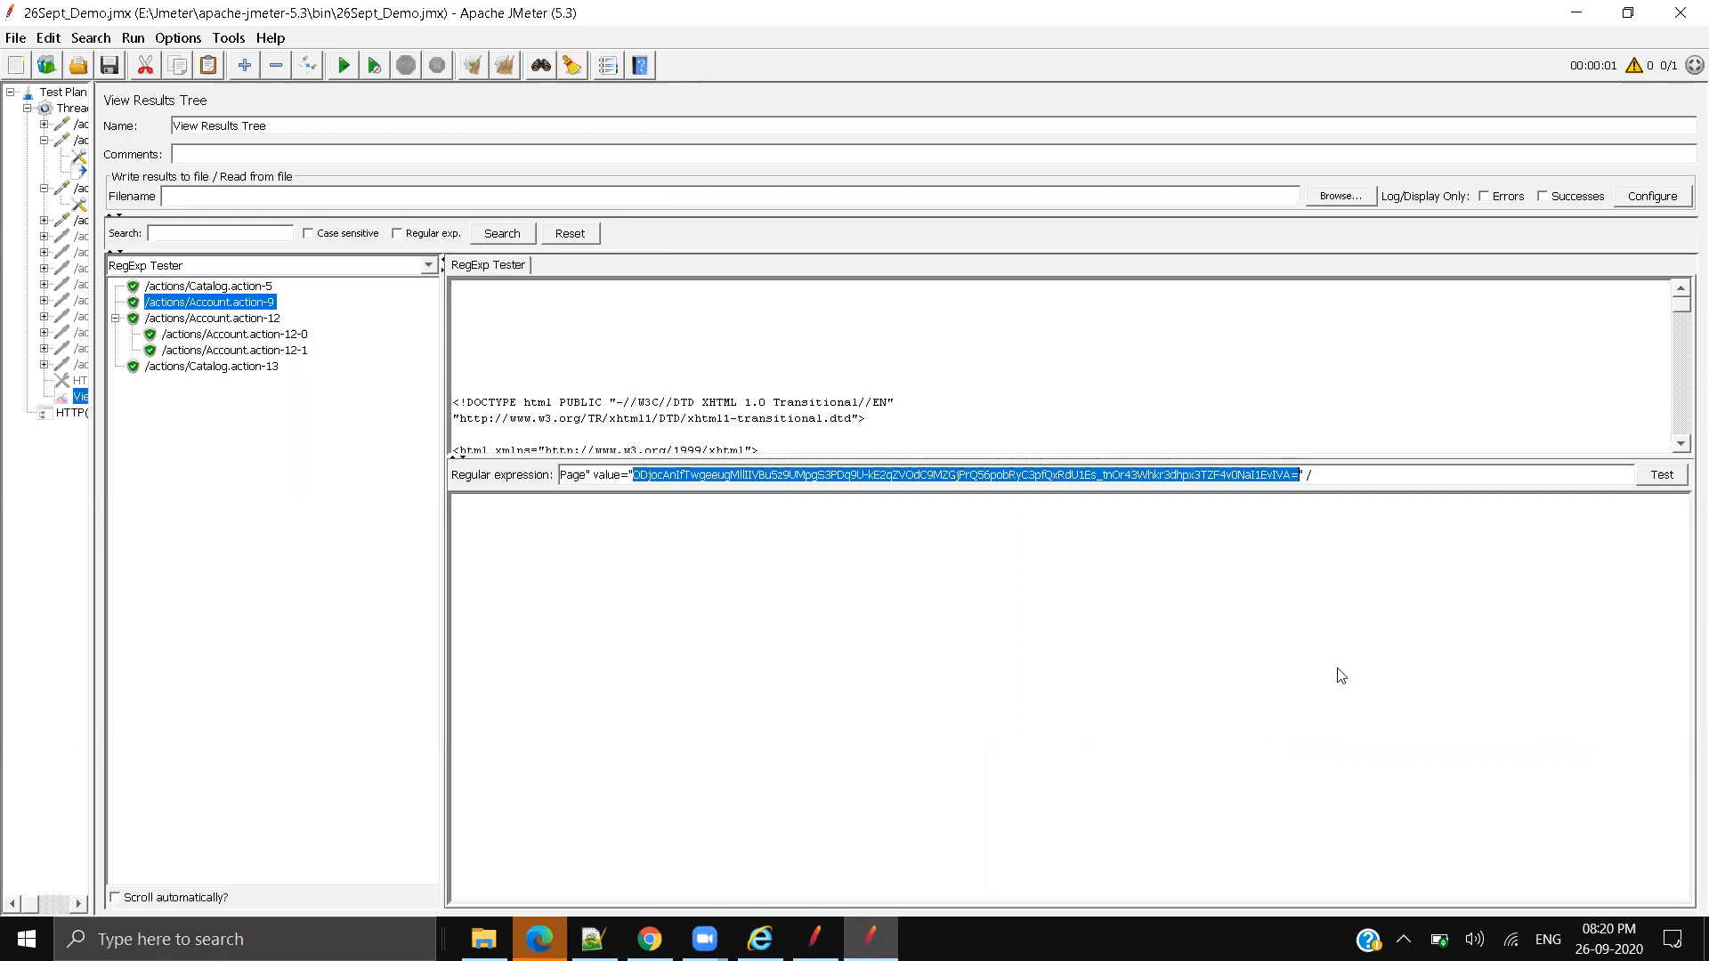
type("()")
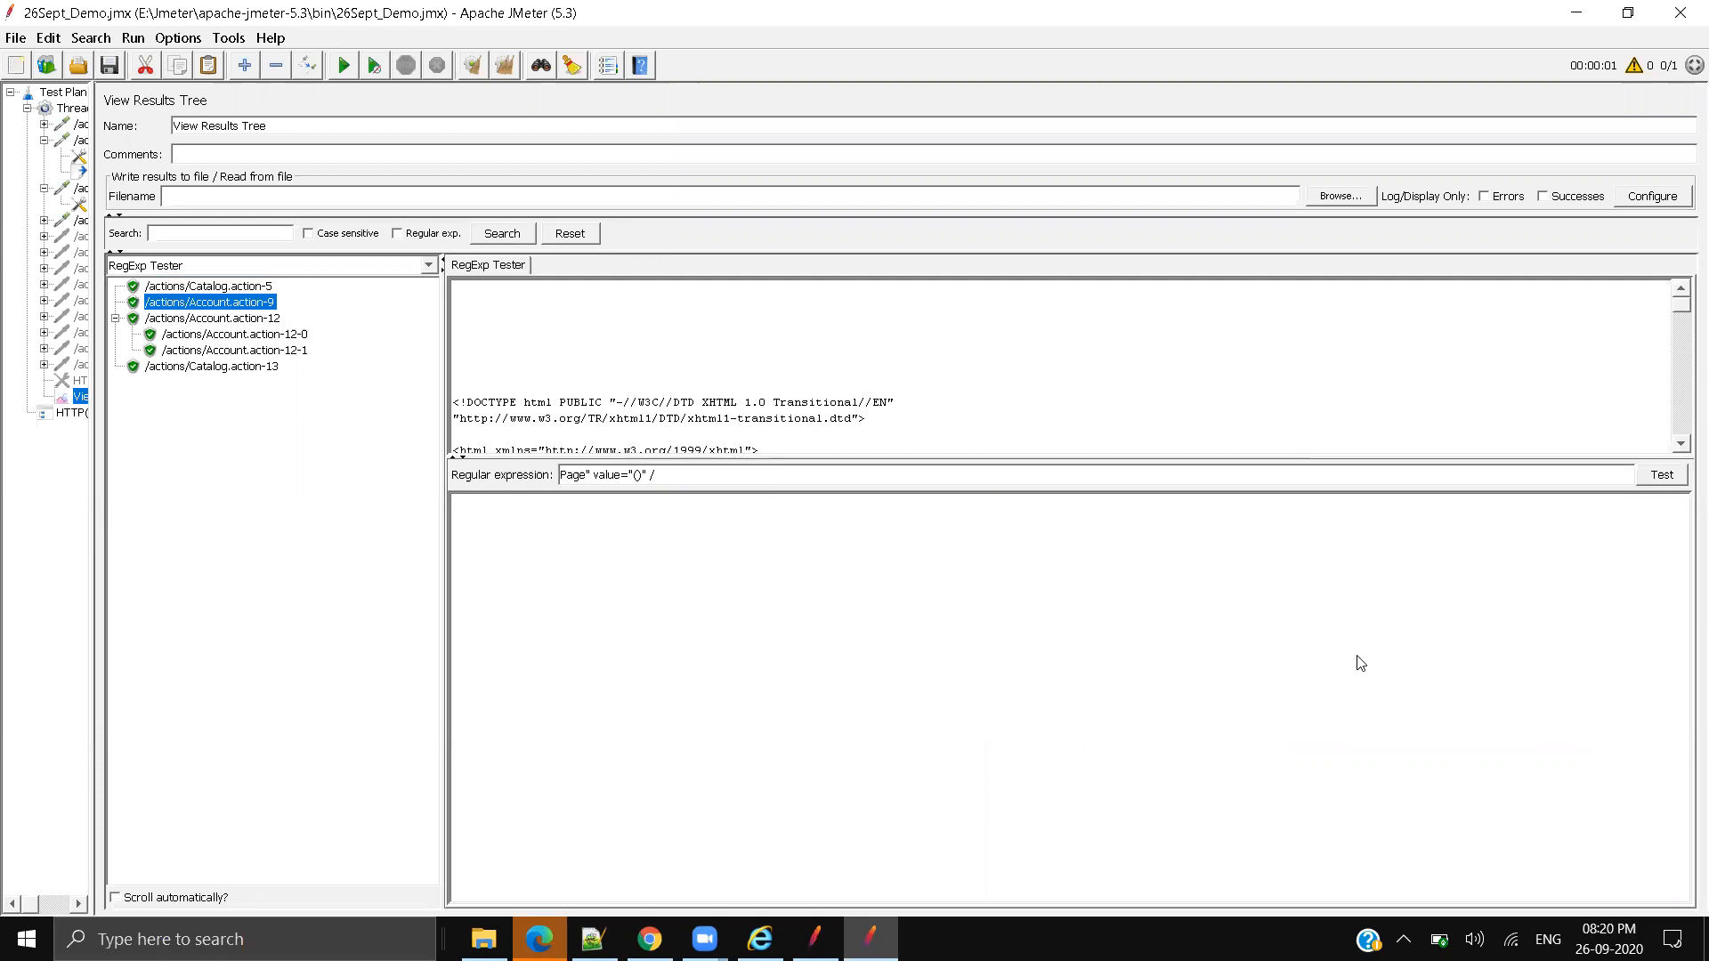
left_click(637, 475)
type(".*?")
left_click(1664, 478)
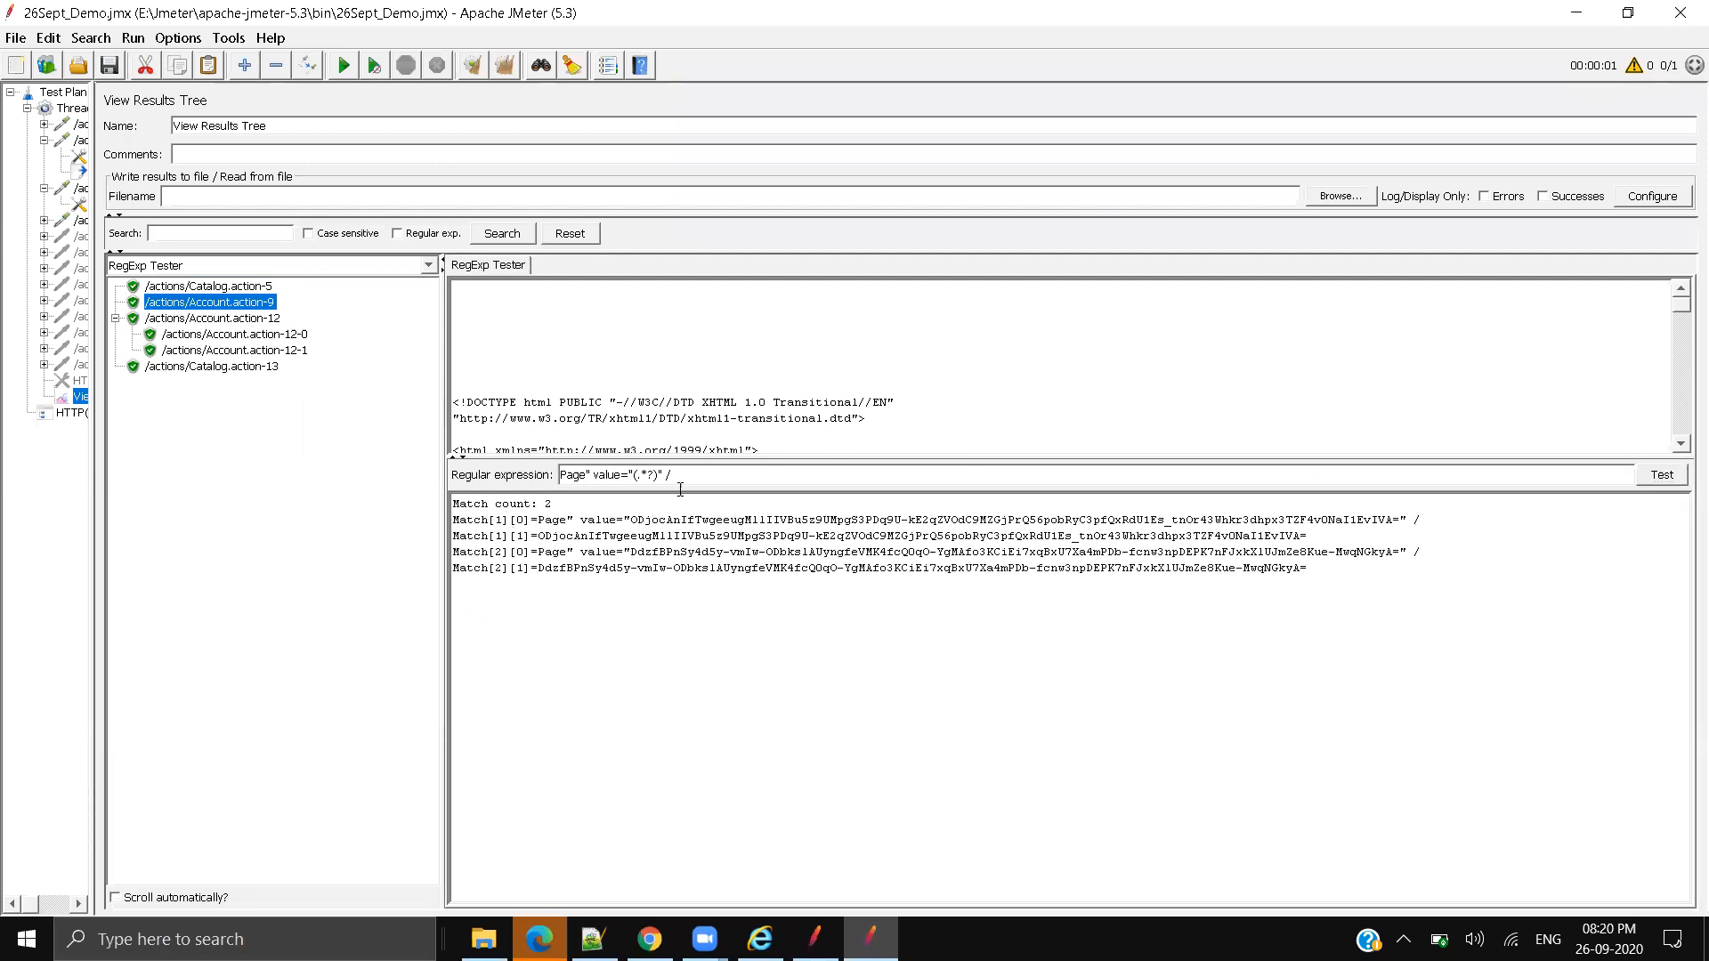
Step: Examine the Page" value=" left boundary of the tested expression
left_click_drag(634, 474, 658, 476)
left_click(635, 475)
left_click_drag(633, 475, 556, 475)
left_click(614, 354)
left_click_drag(633, 474, 527, 476)
left_click(568, 476)
mouse_move(580, 474)
left_mouse_down()
mouse_move(632, 474)
mouse_move(558, 475)
left_mouse_up()
left_click(573, 478)
left_click(559, 475)
left_click_drag(634, 474, 559, 474)
left_click(637, 475)
Step: Examine the .*? capture group, the right boundary and the Match[1][0] result
left_click_drag(639, 474, 653, 477)
left_click(660, 475)
left_click_drag(659, 475, 672, 476)
left_click(730, 479)
left_click_drag(1405, 526, 630, 525)
left_click(1398, 526)
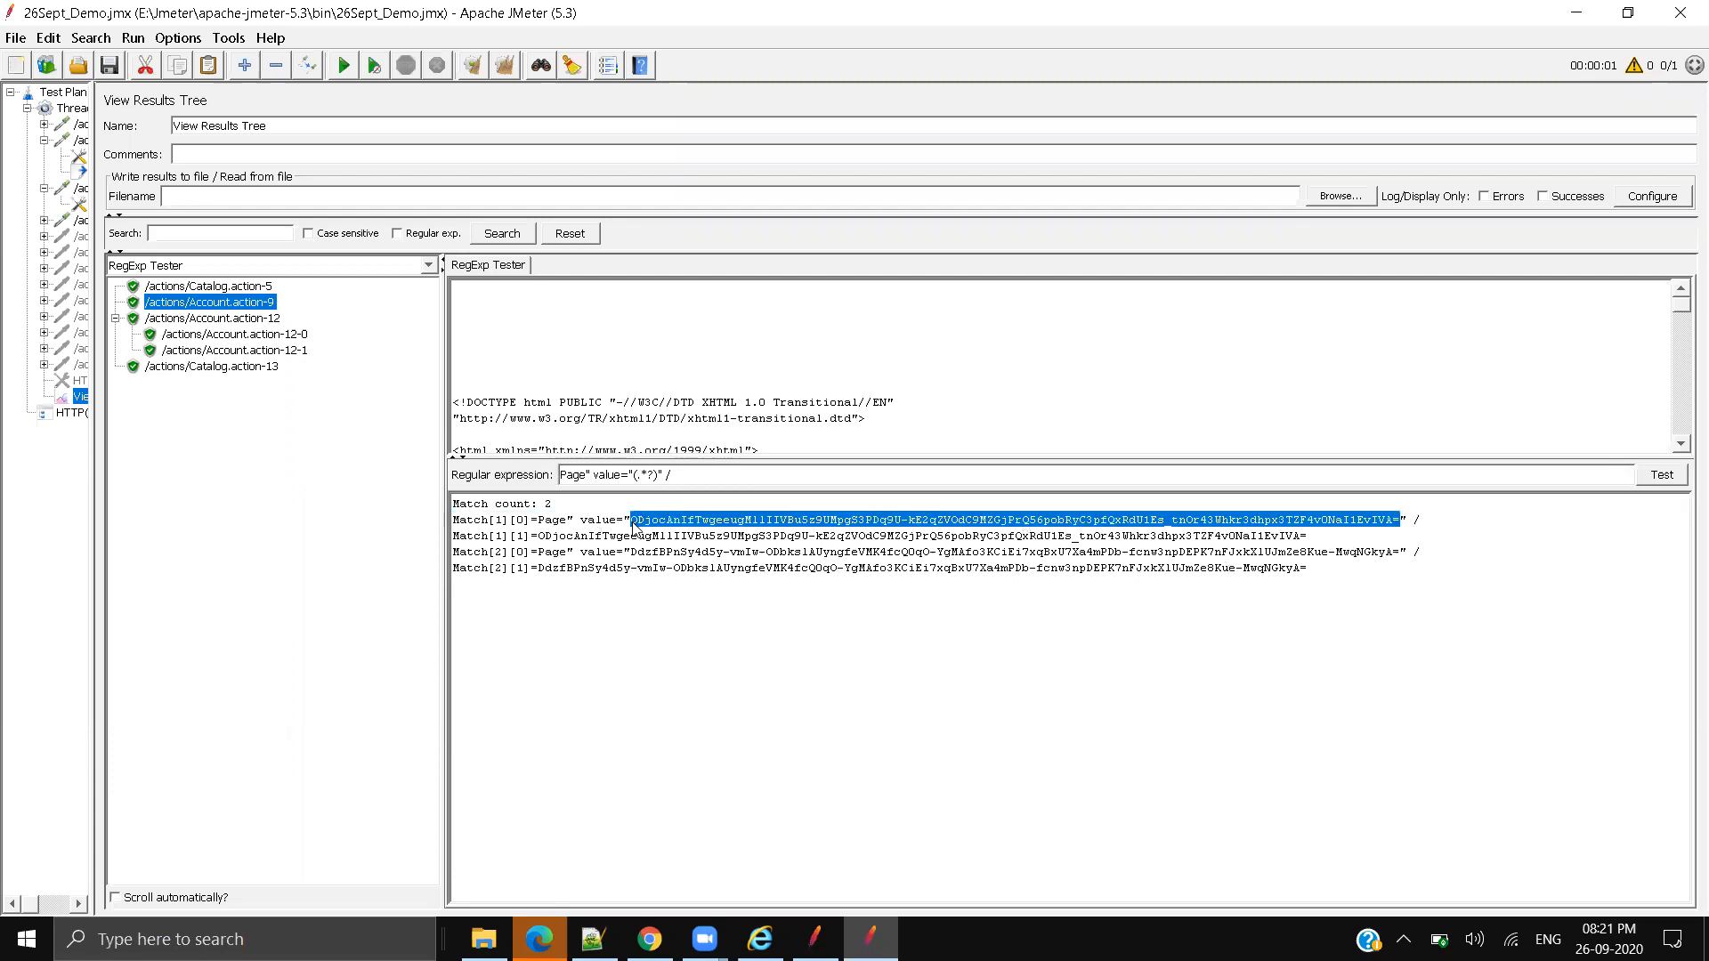
Step: Copy the whole tested regular expression and widen the test plan tree pane
triple_click(693, 472)
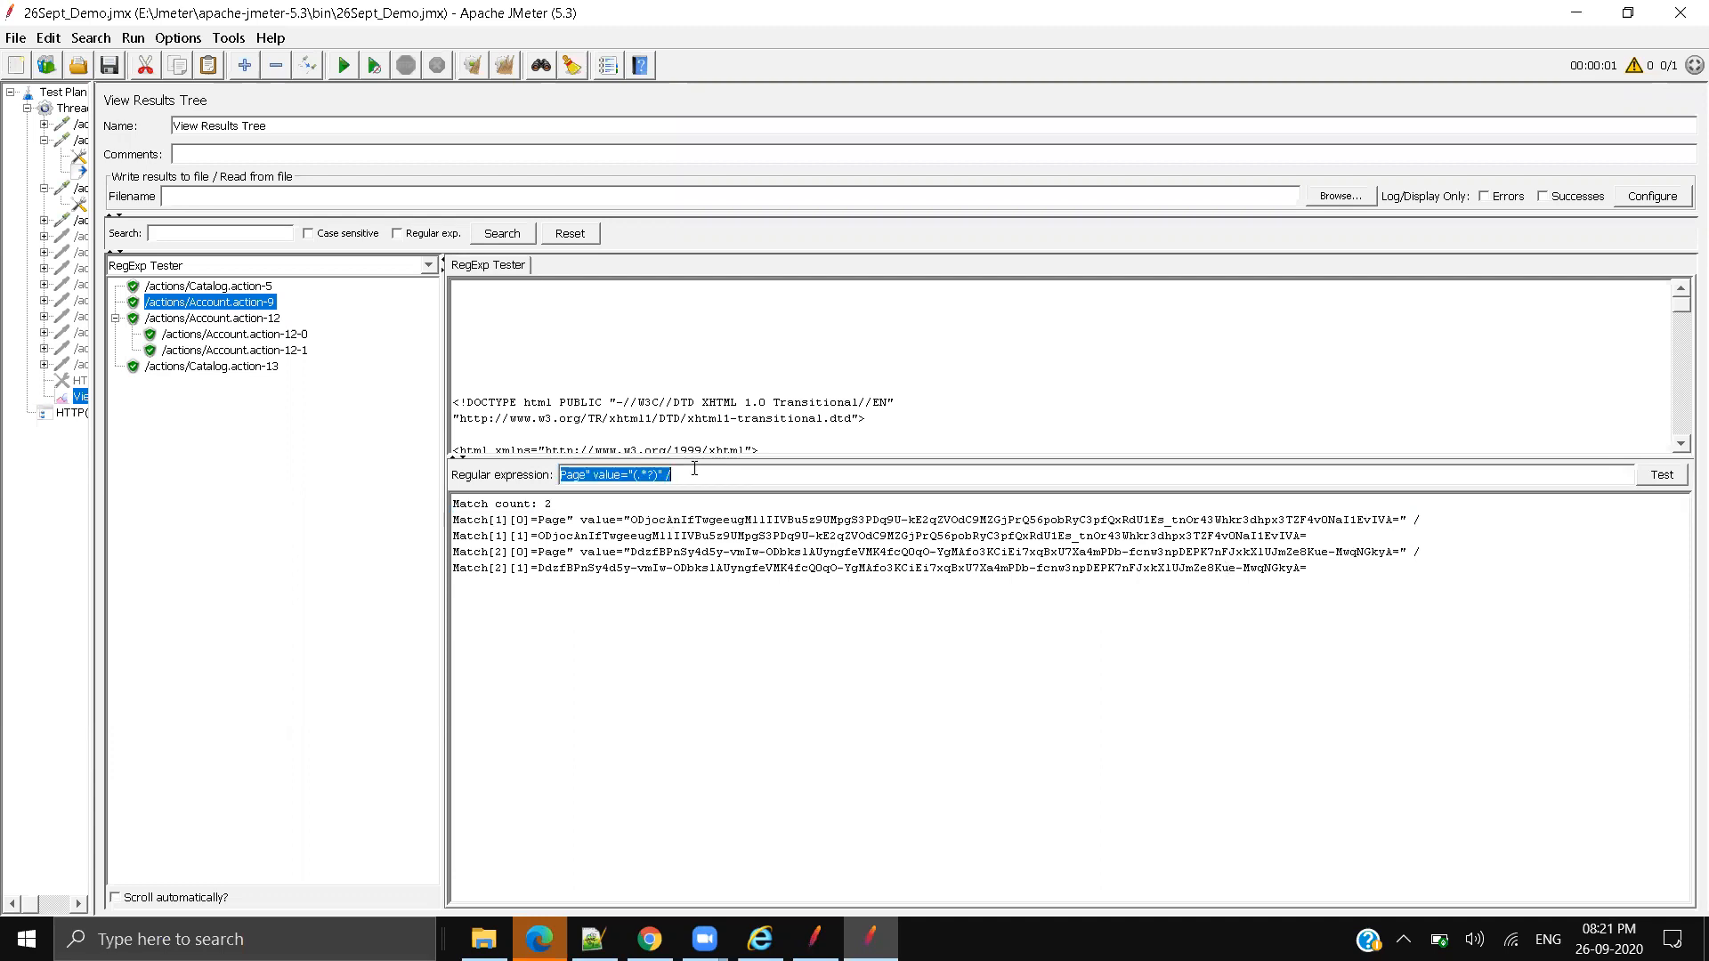
left_click(695, 473)
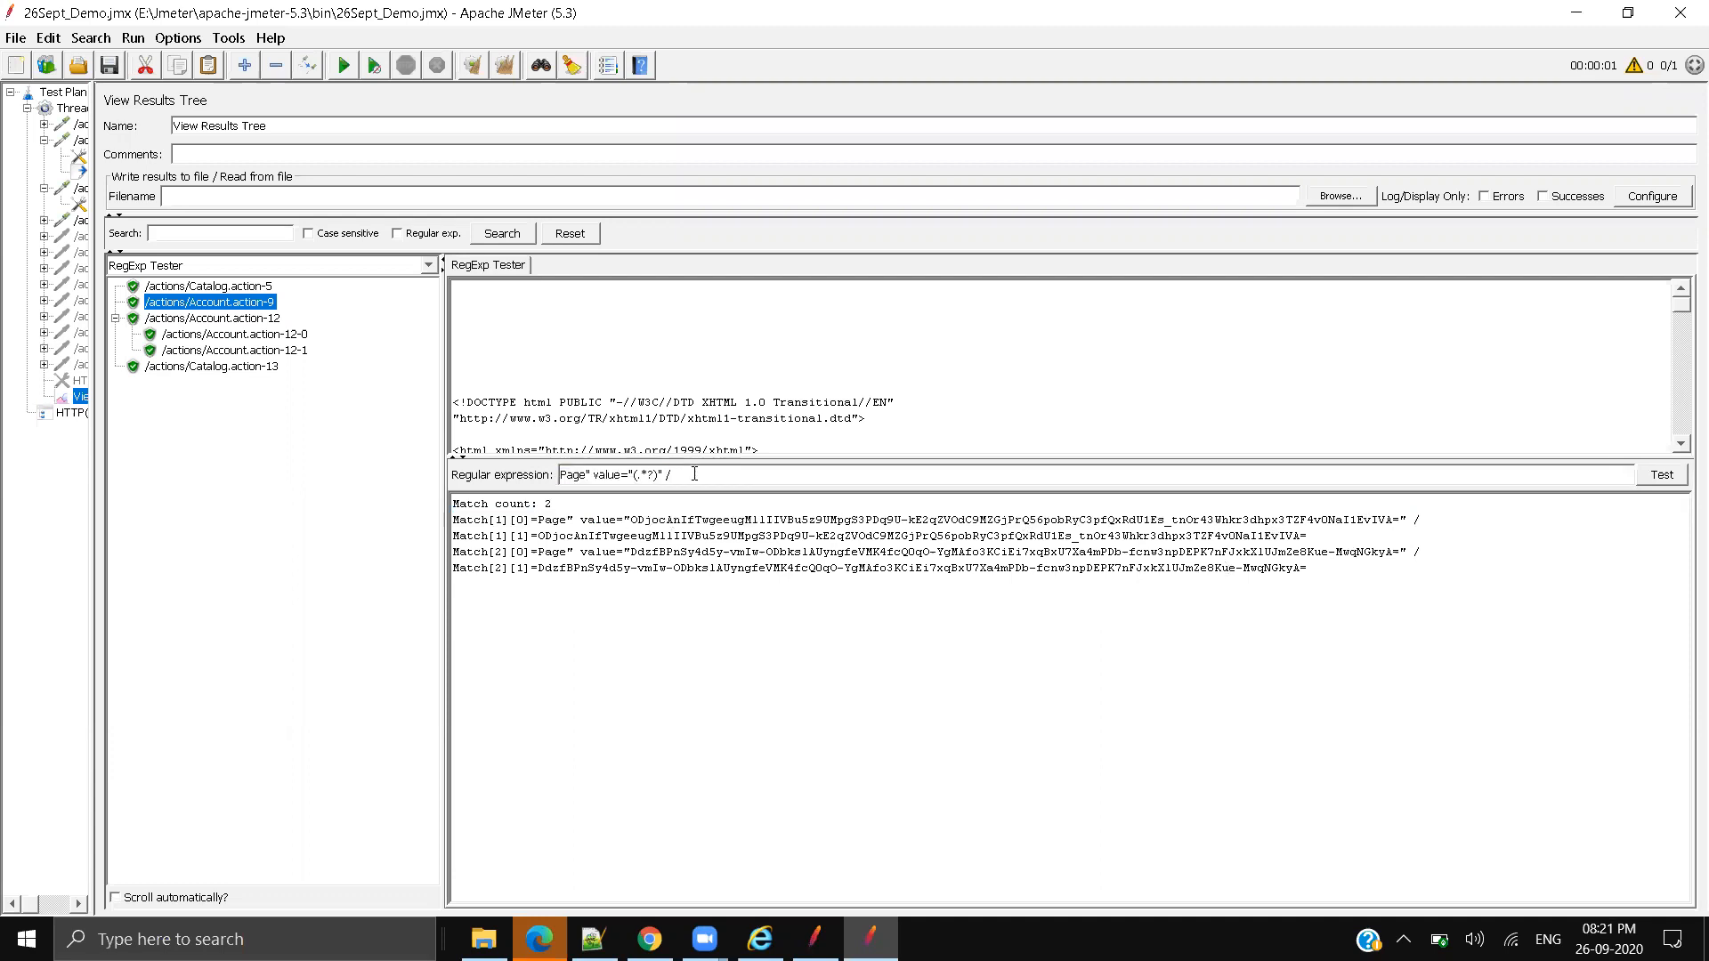
triple_click(694, 473)
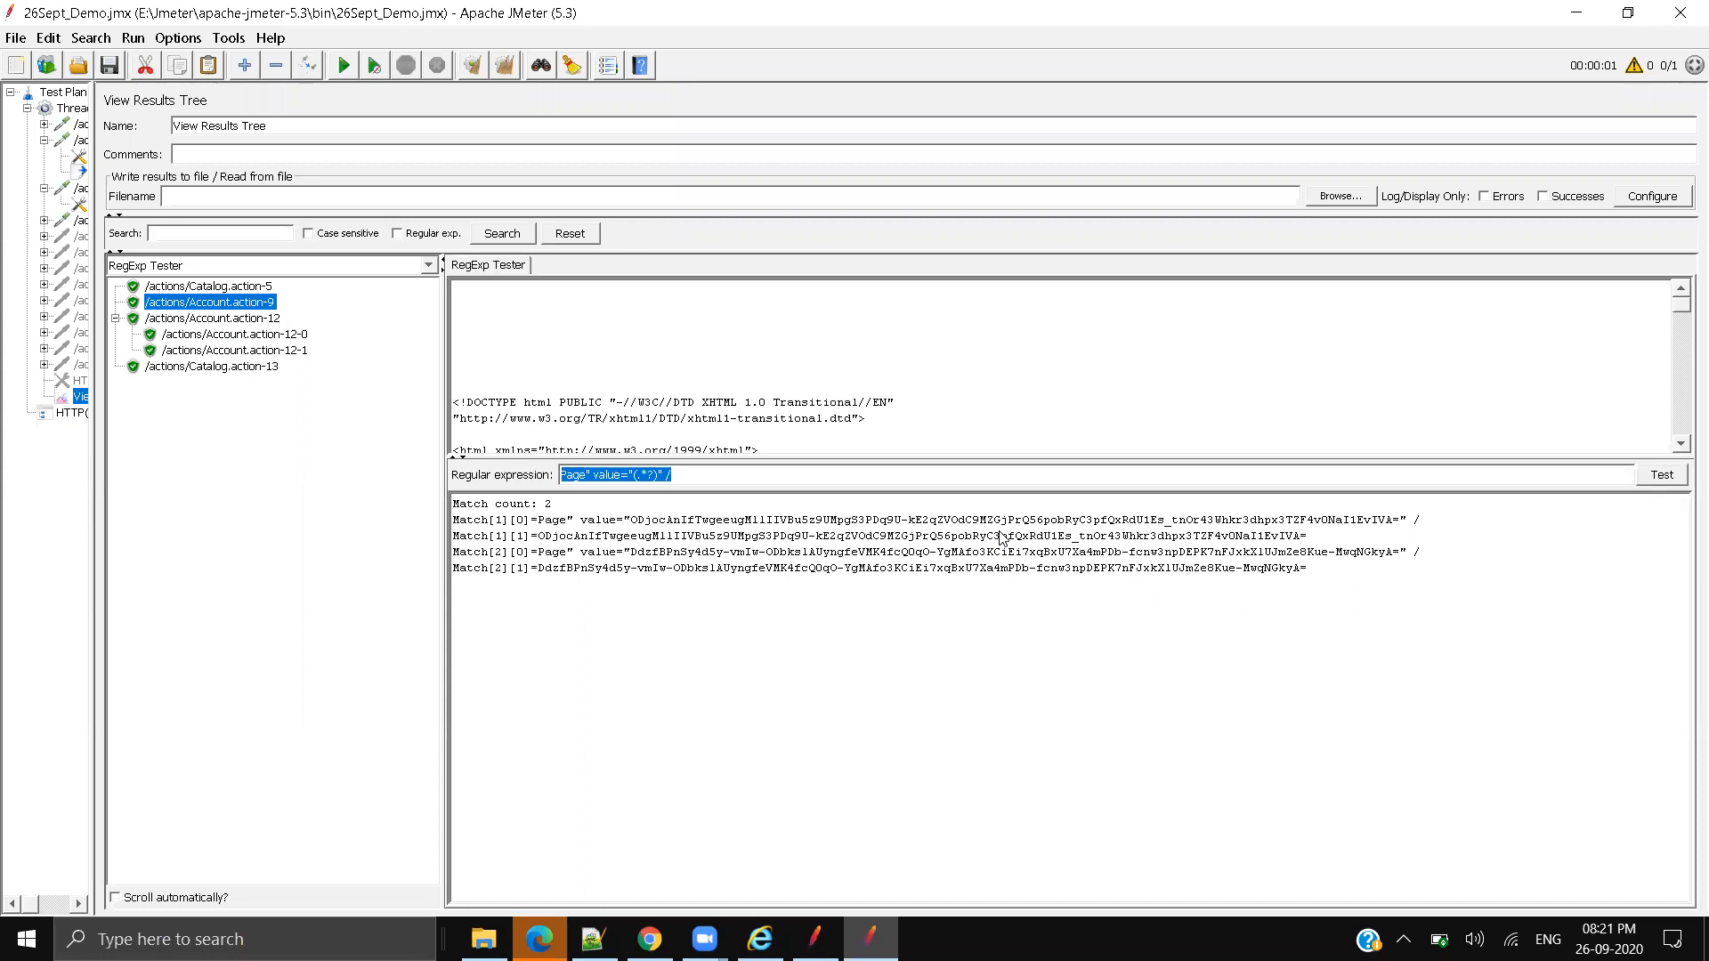
left_click_drag(780, 478, 472, 478)
key("ctrl+c")
left_click_drag(92, 165, 405, 212)
Step: Paste the tested regex into the corr_sourcePage extractor and set template $1$
left_click(147, 172)
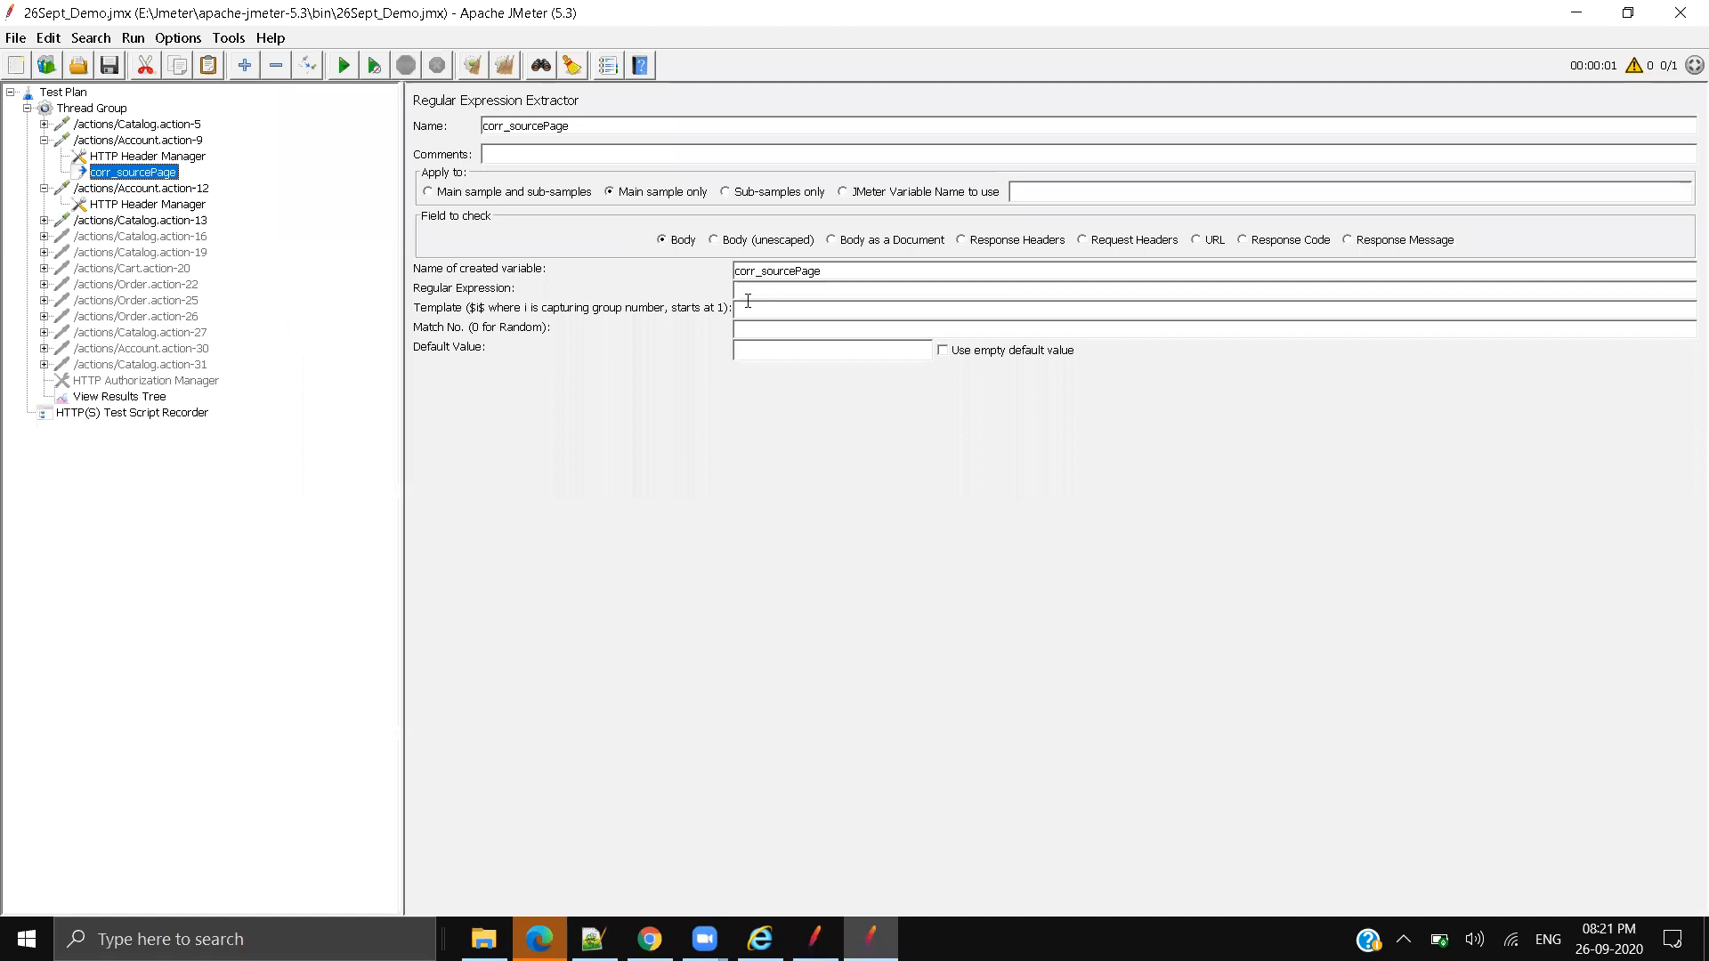
key("ctrl+v")
left_click(776, 315)
type("$1")
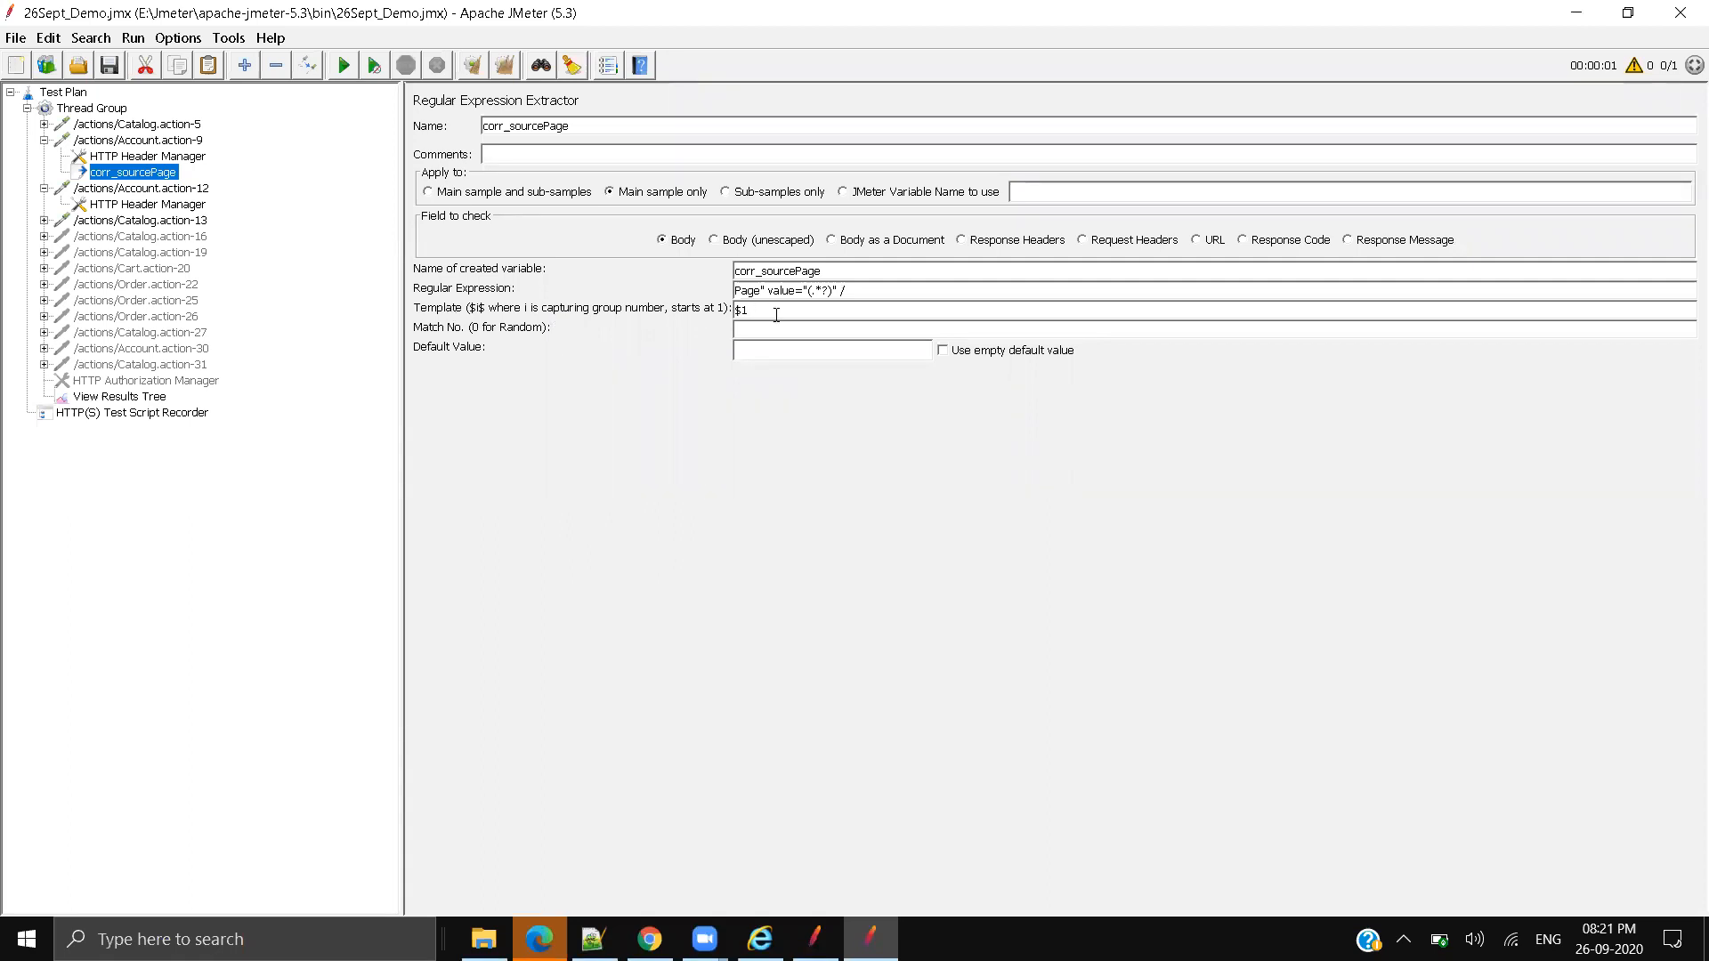
left_click_drag(774, 309, 734, 310)
left_click(771, 308)
Step: Recheck the pattern prefix, then set match number 1 and default 'SourcePage not found'
left_click(153, 398)
left_click_drag(944, 477, 824, 477)
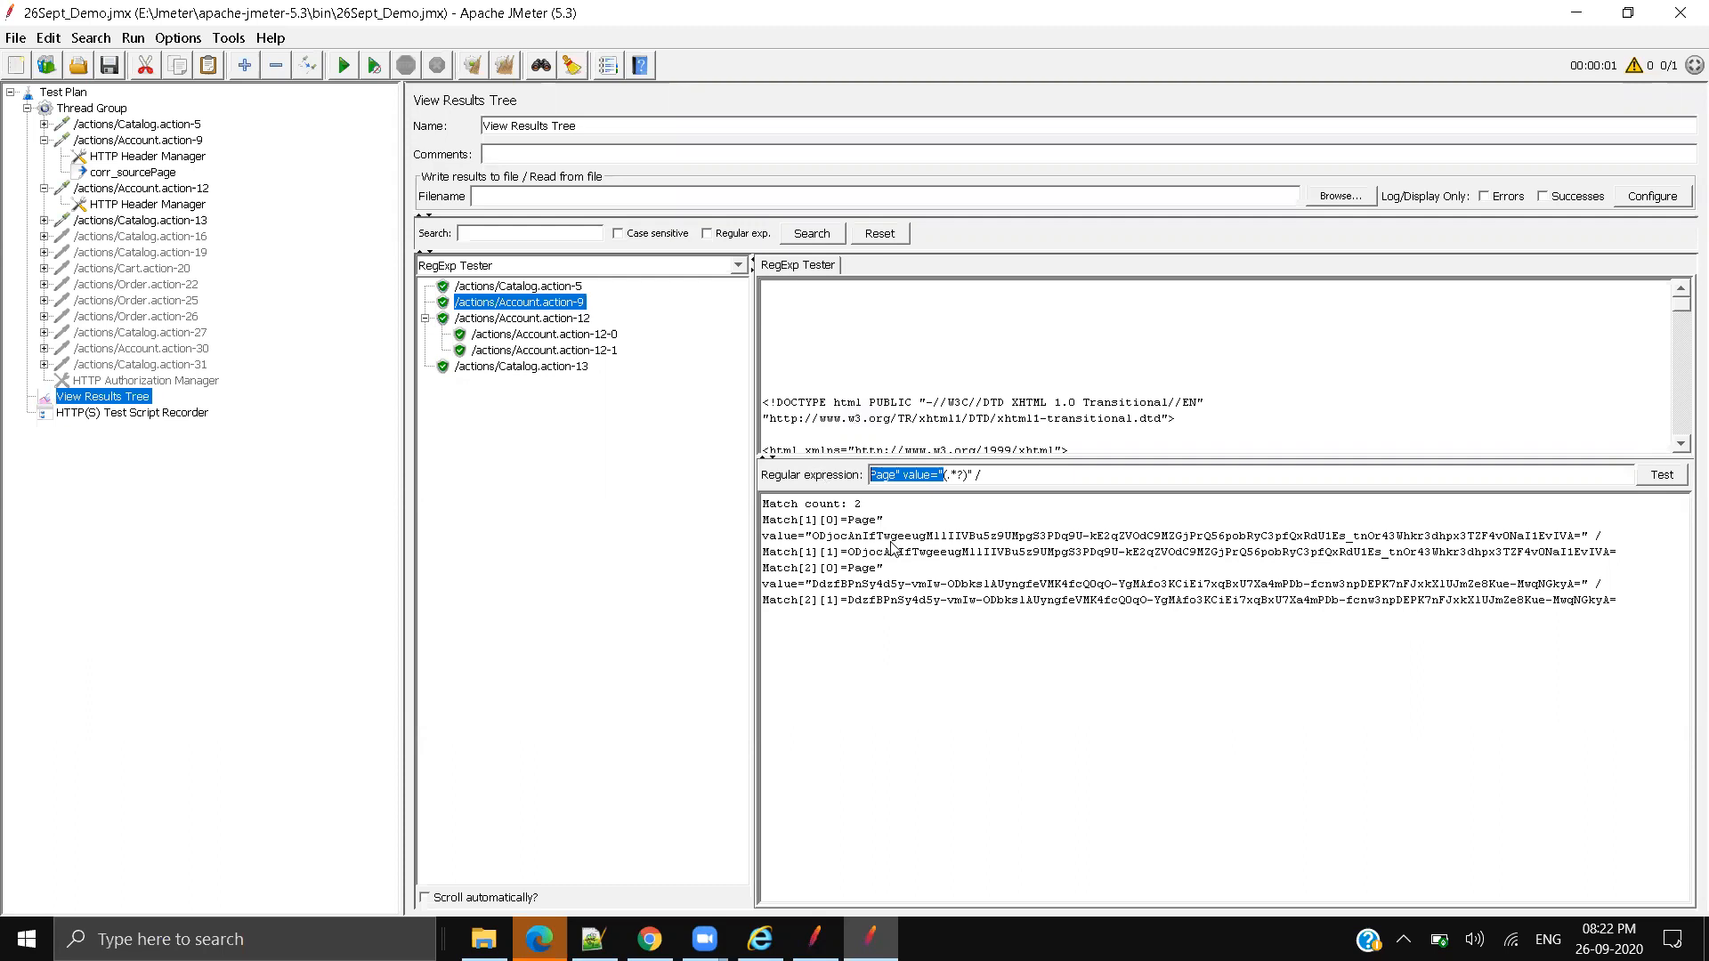
left_click(1004, 440)
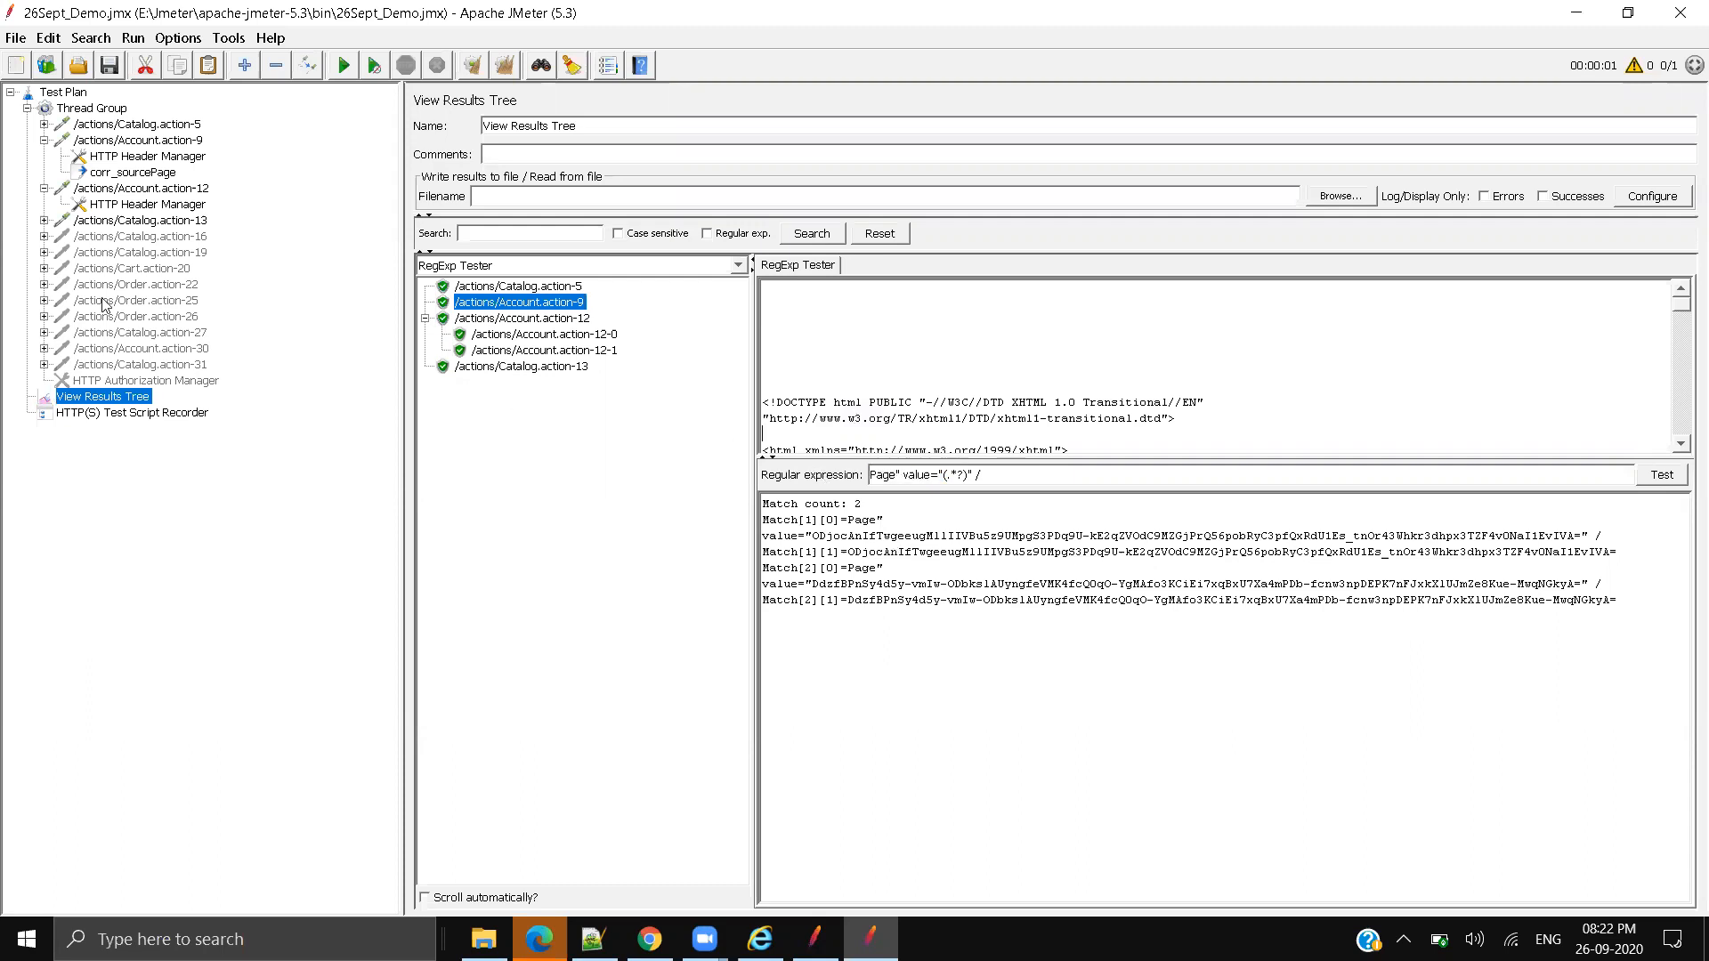
left_click(123, 204)
left_click(134, 171)
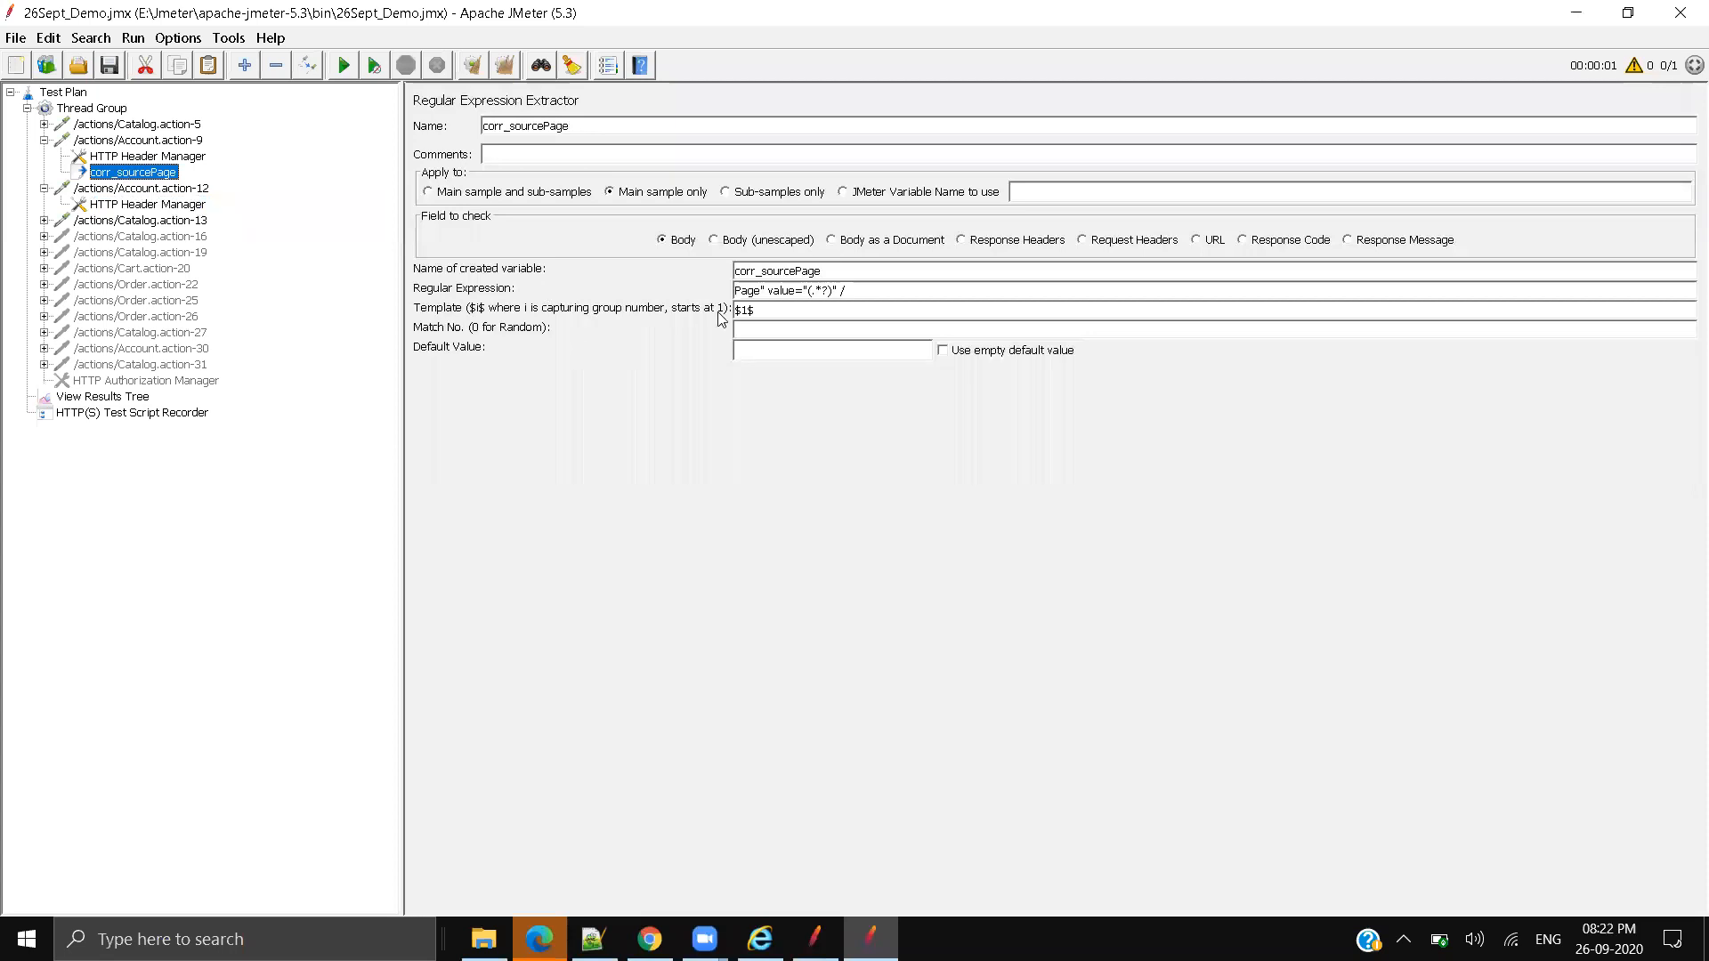
type("1")
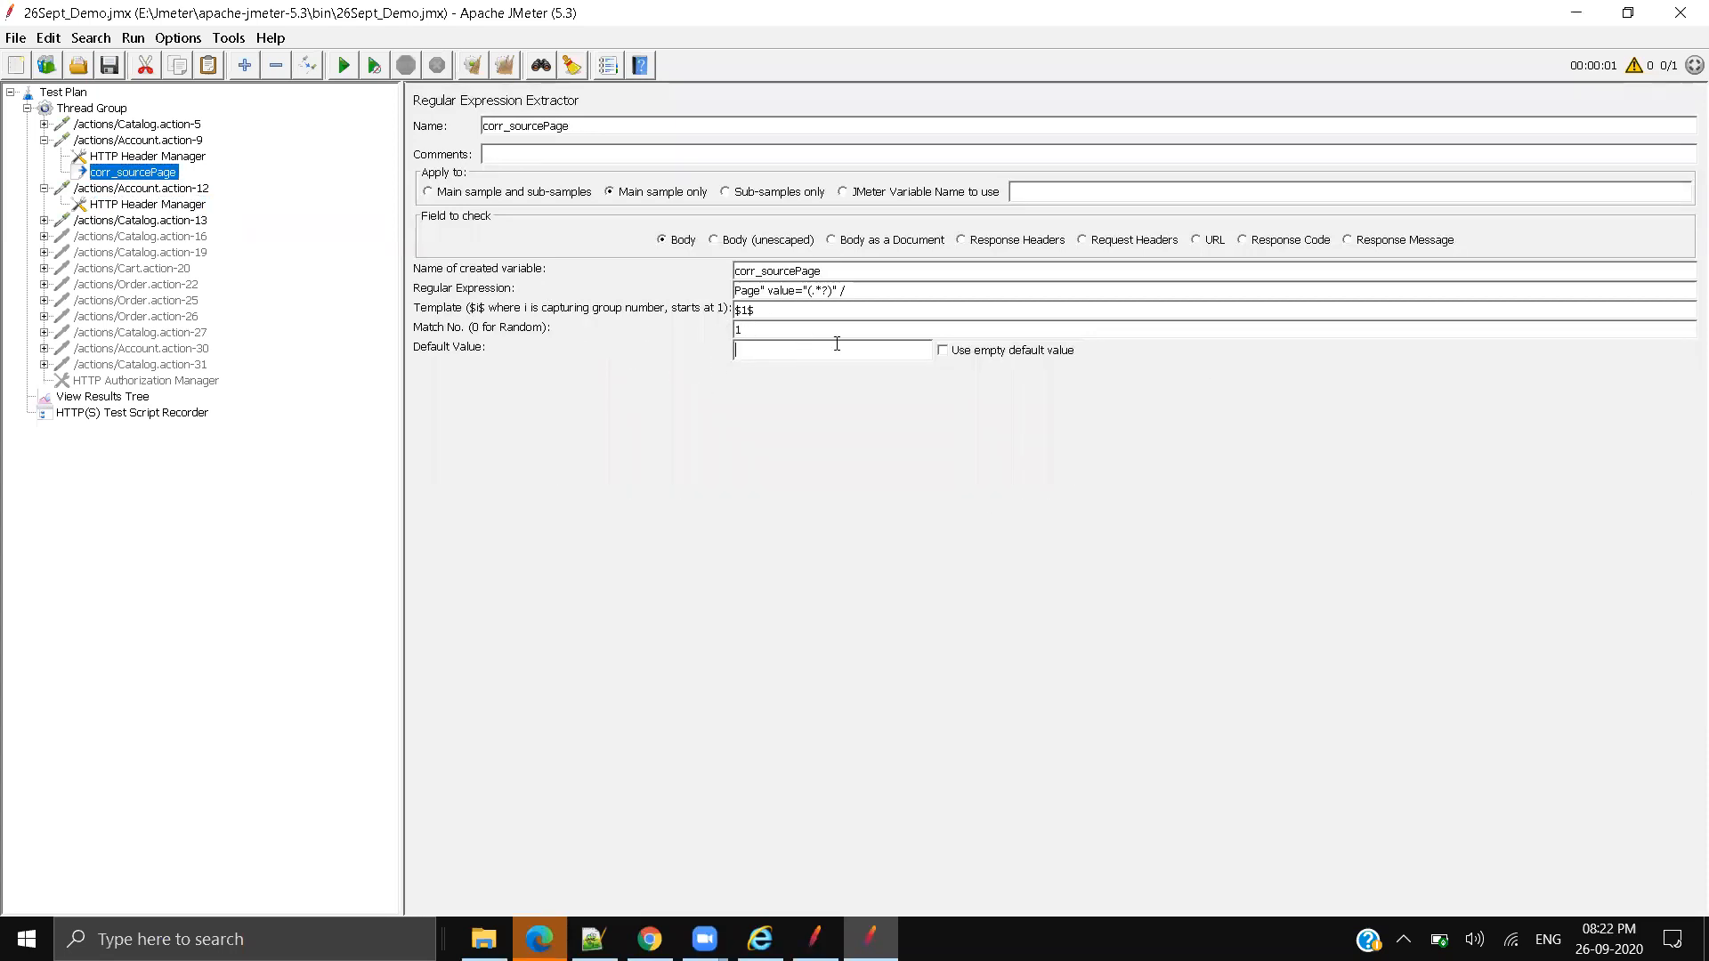
left_click_drag(859, 288, 694, 279)
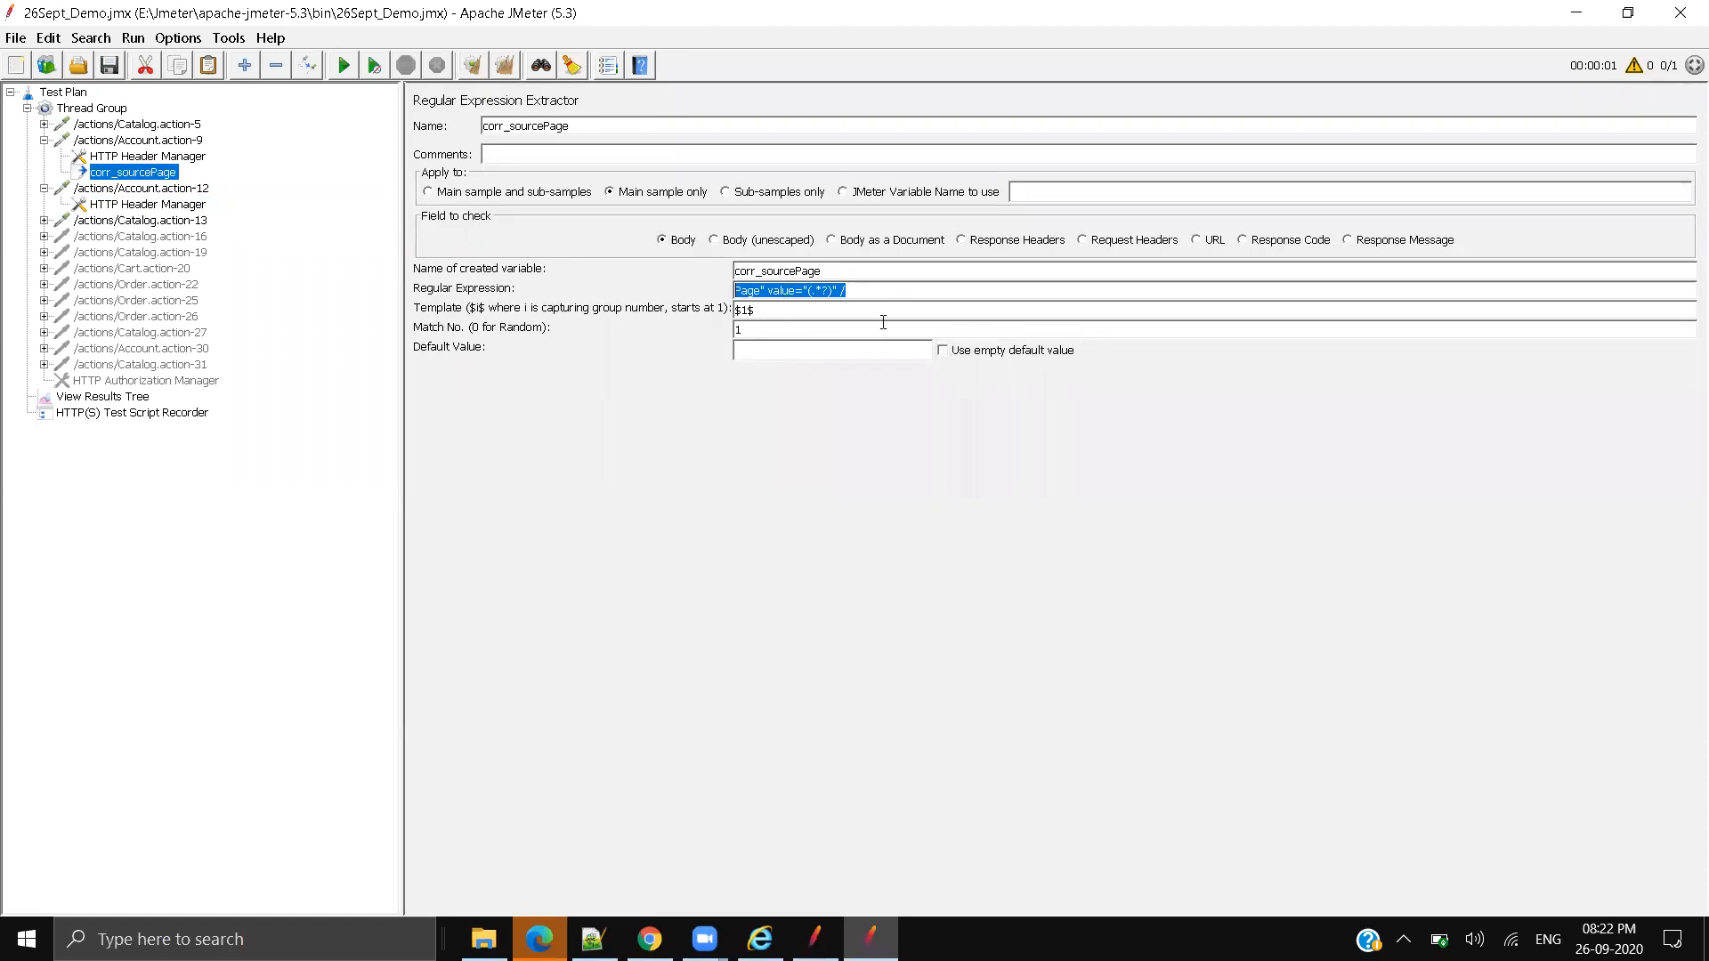
left_click(783, 350)
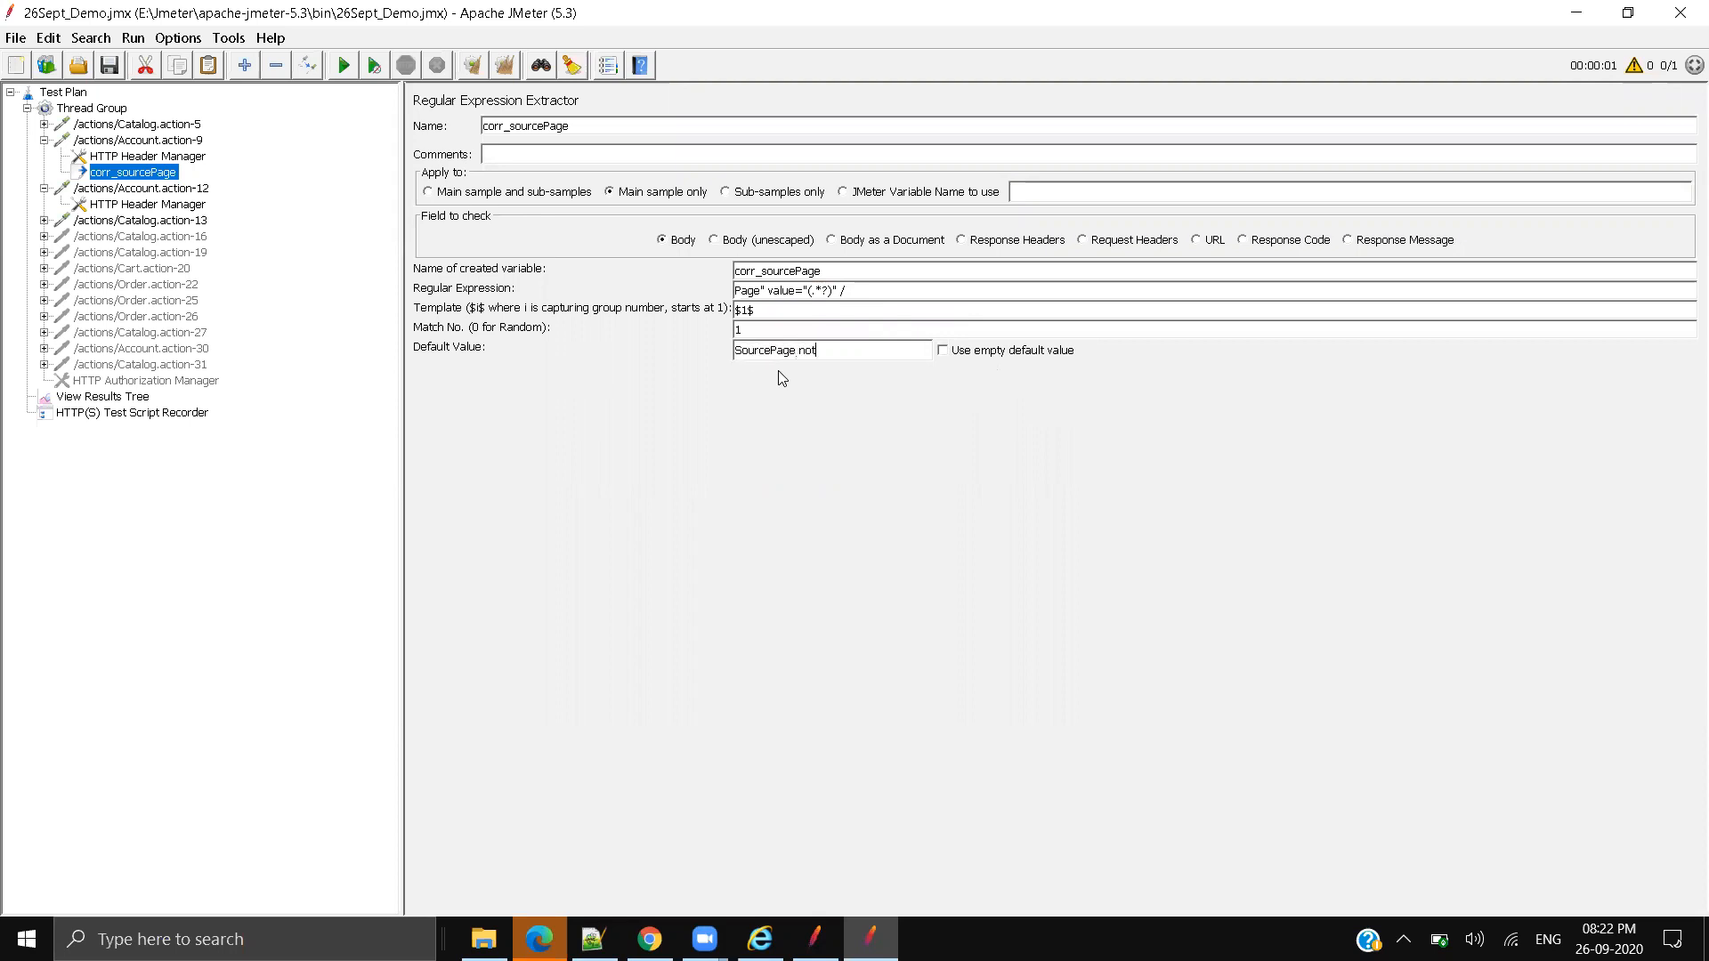
type("und")
Step: Copy the corr_sourcePage variable name from the extractor
left_click_drag(846, 290, 673, 288)
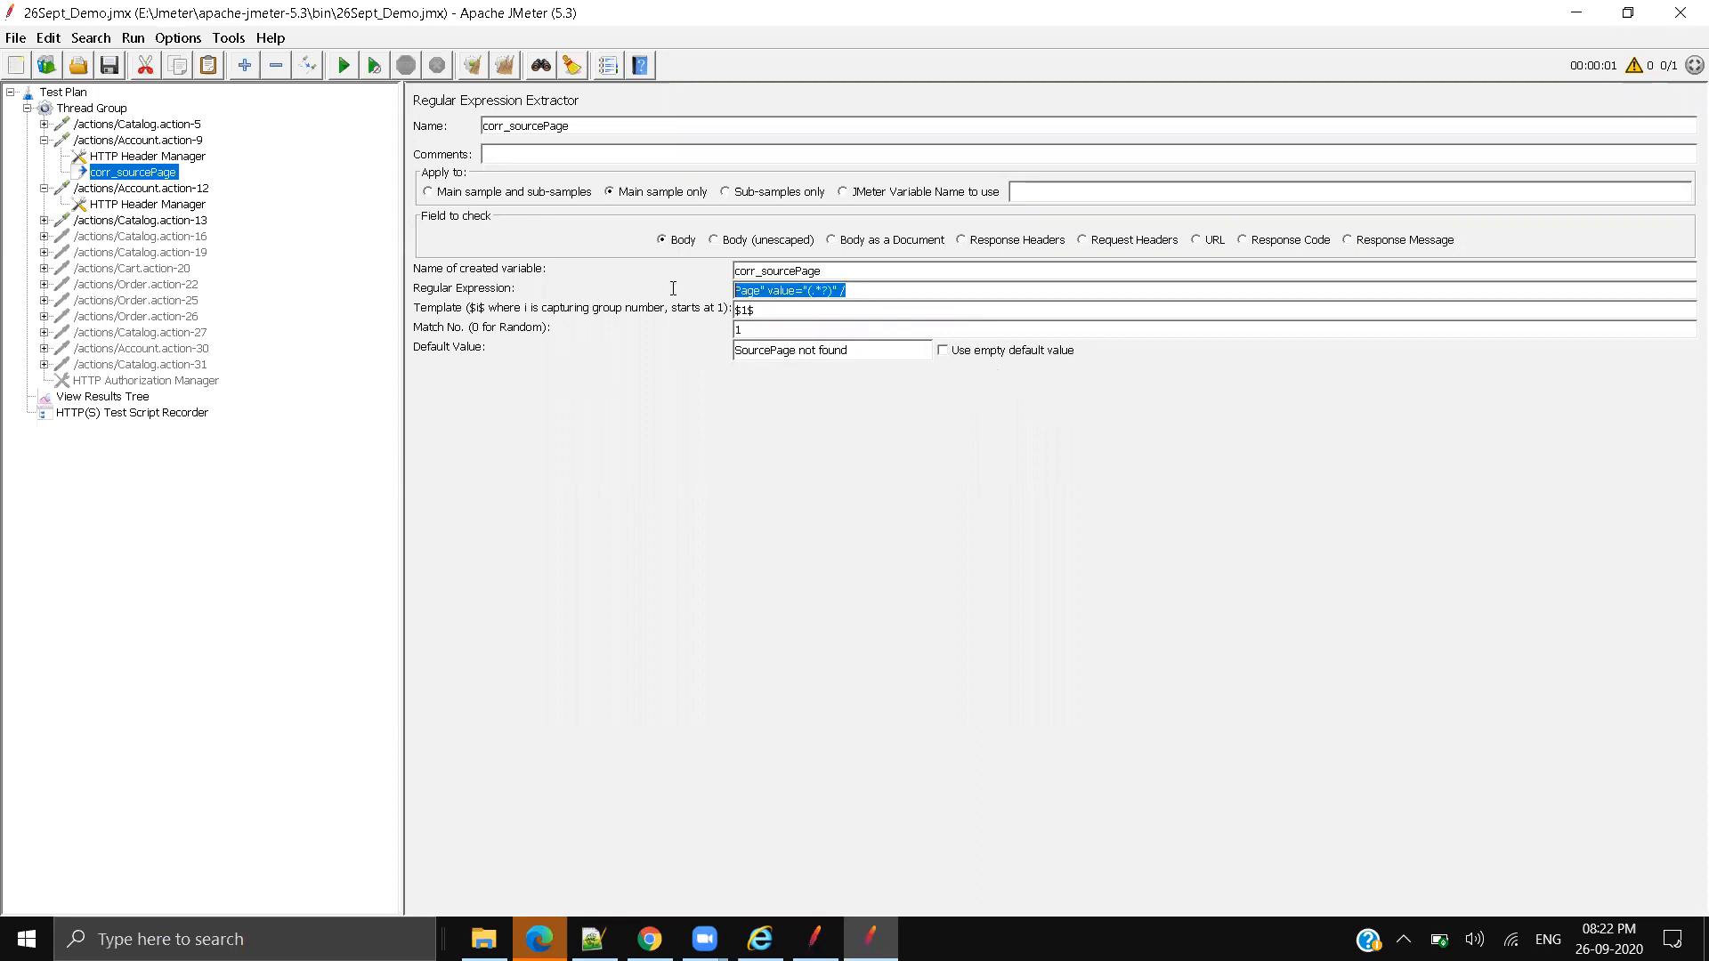
left_click(815, 271)
left_click_drag(839, 272, 732, 271)
key("ctrl+c")
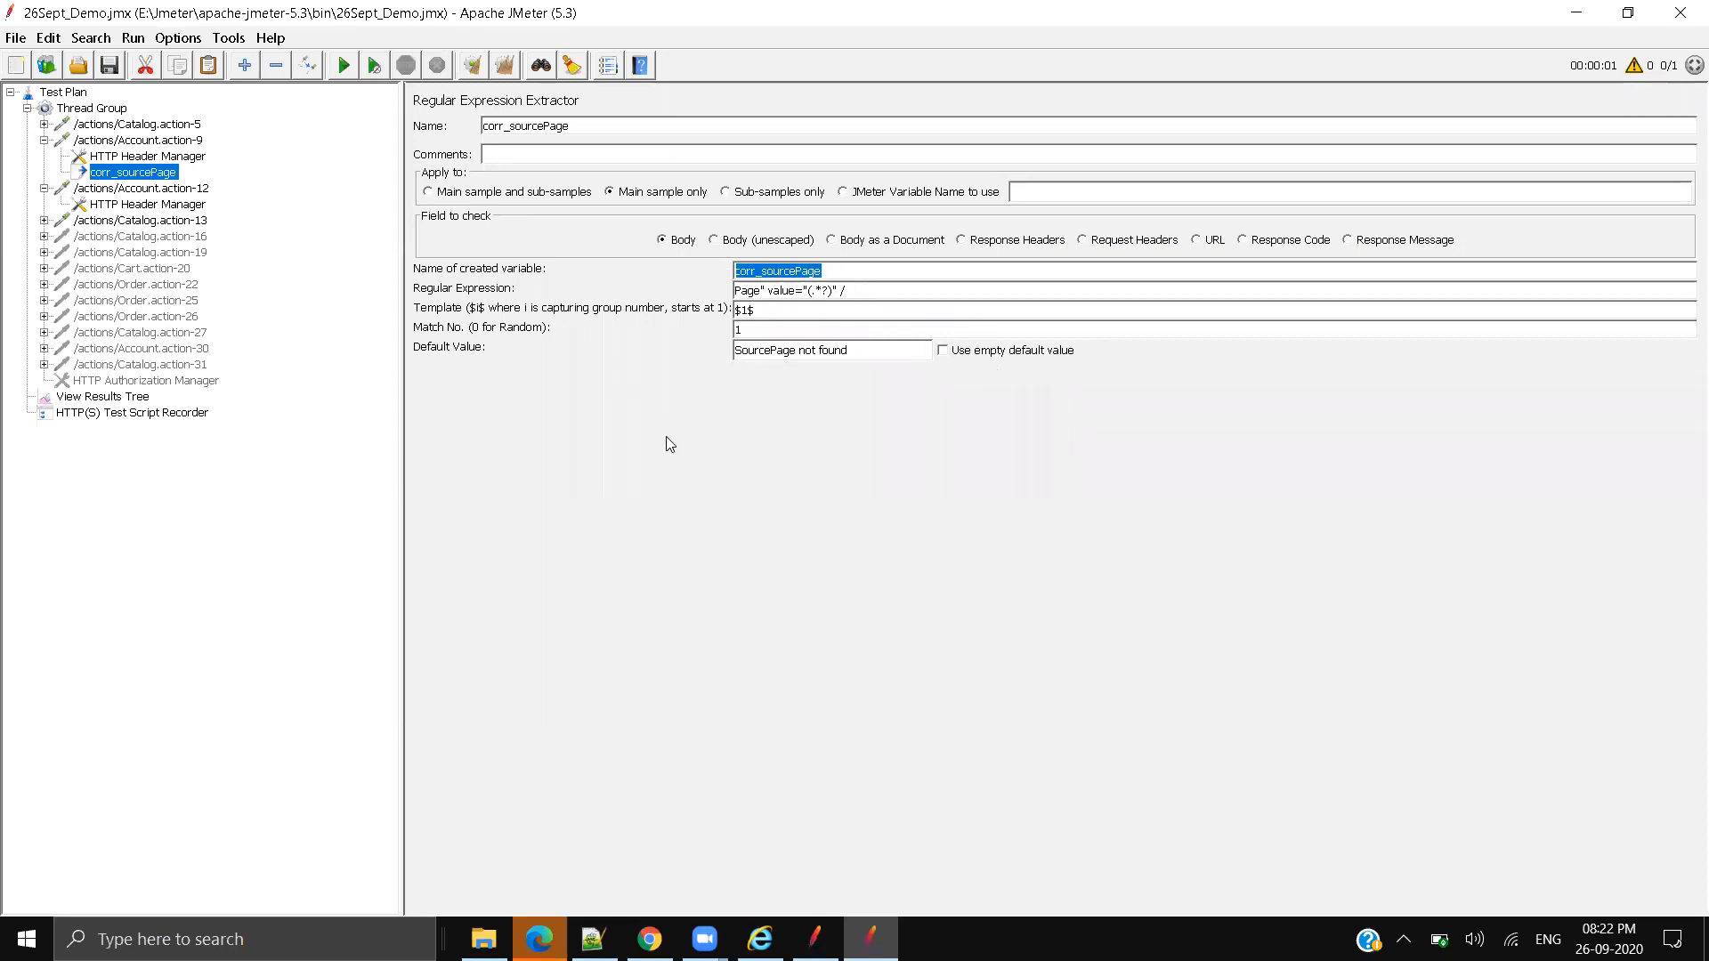
left_click(142, 188)
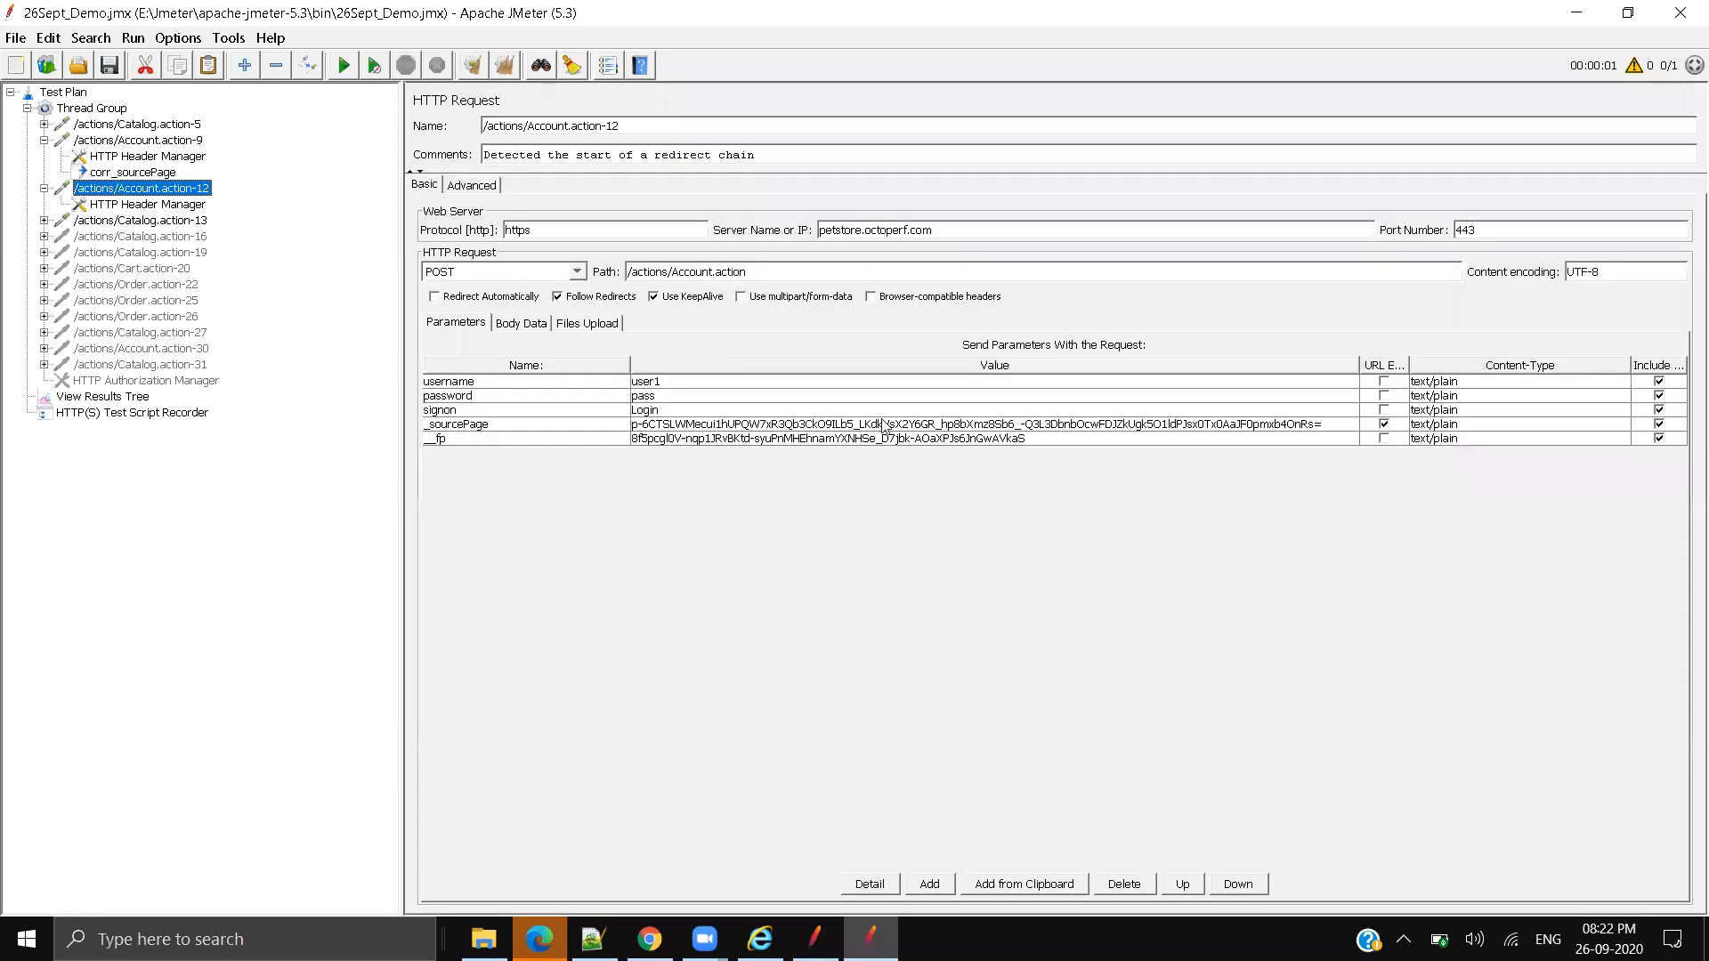
Step: Replace the recorded _sourcePage value with ${corr_sourcePage} and save the test plan
double_click(783, 425)
key("ctrl+a")
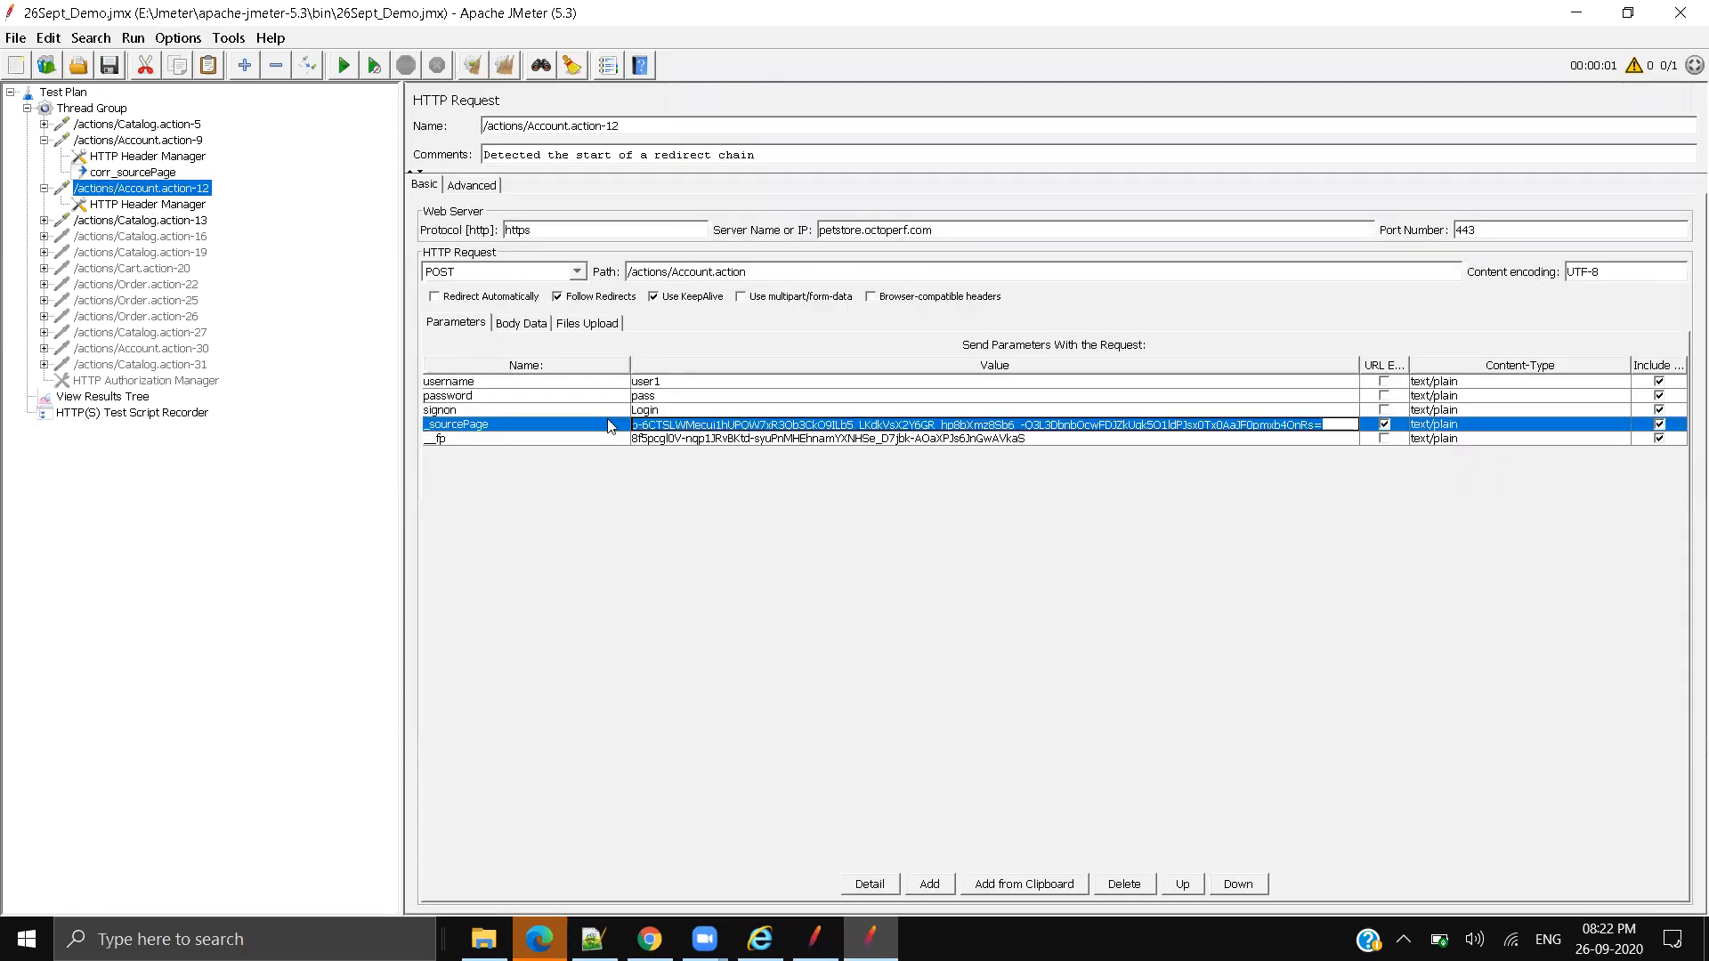
key("BackSpace")
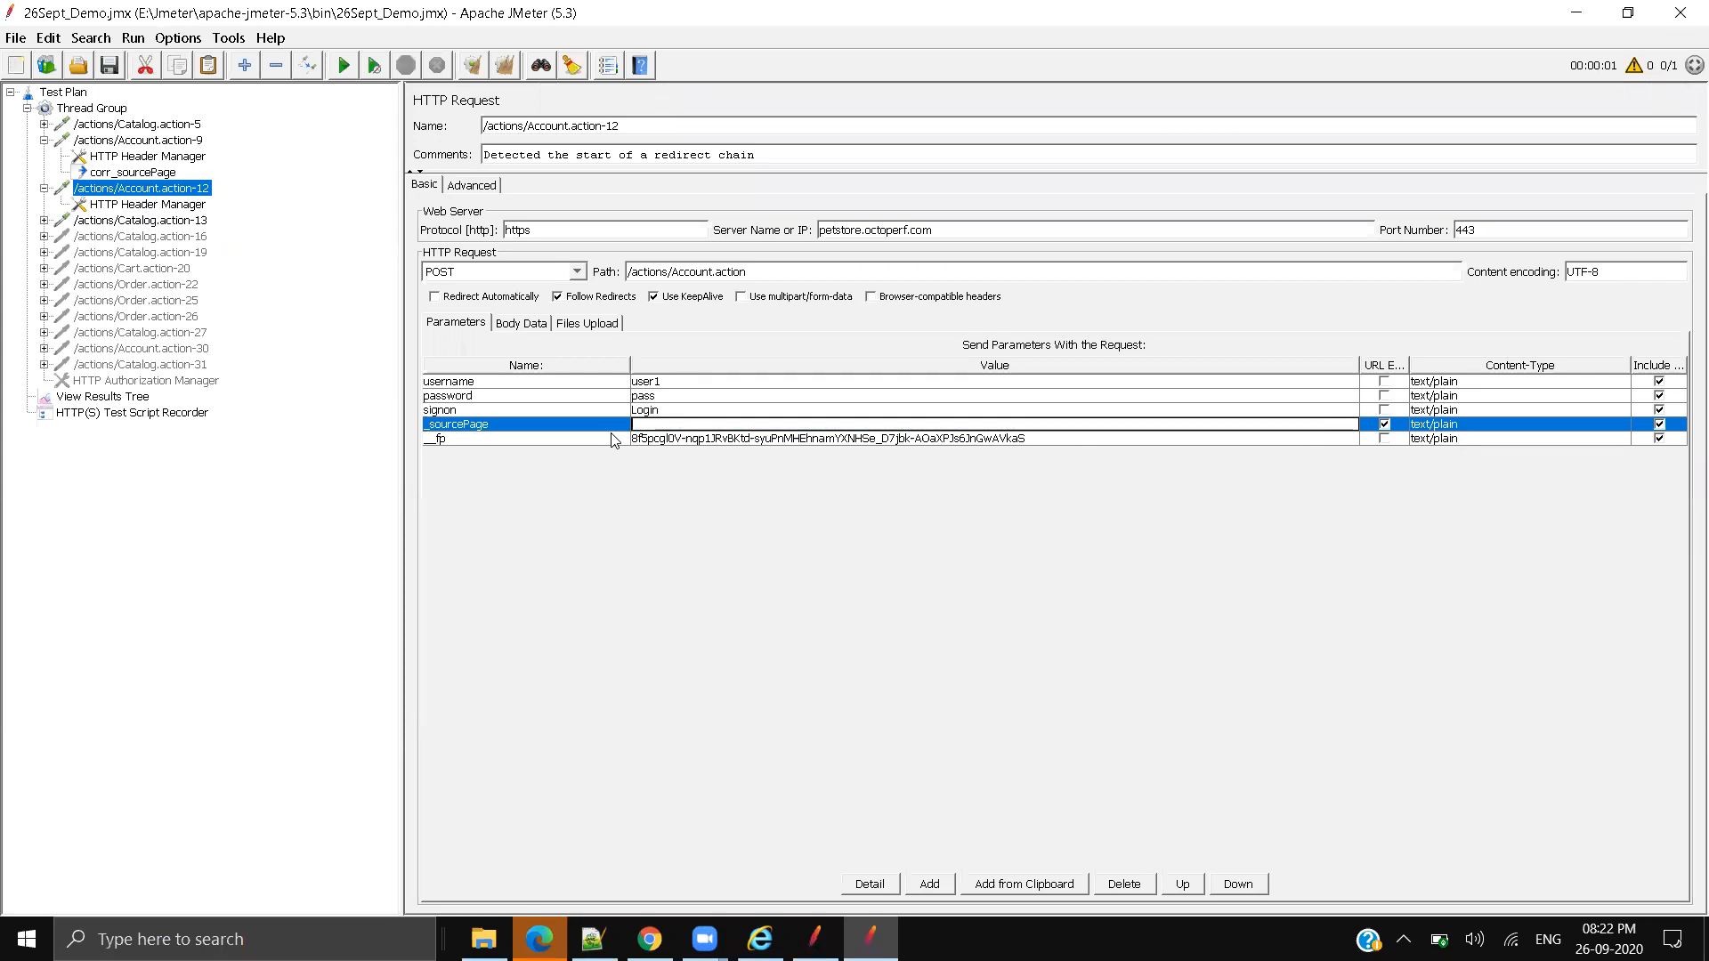
type("${")
key("ctrl+v")
left_click(113, 73)
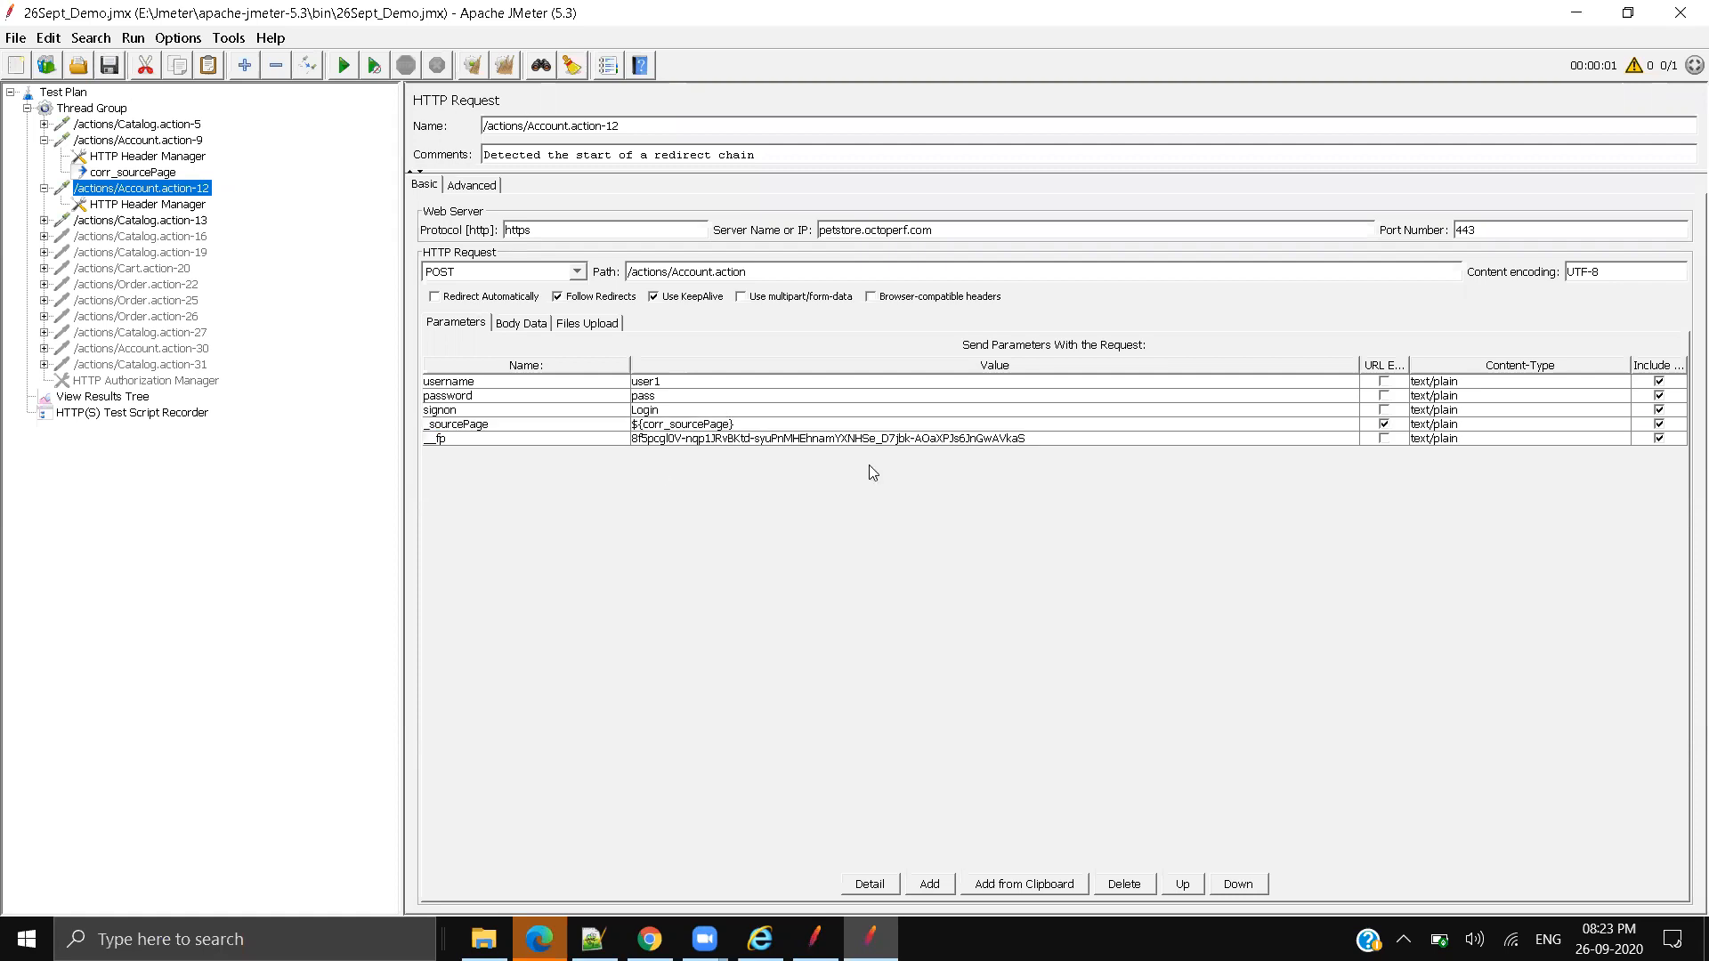
Step: Copy the ${corr_sourcePage} reference from the _sourcePage value
double_click(790, 426)
left_click_drag(791, 426, 519, 424)
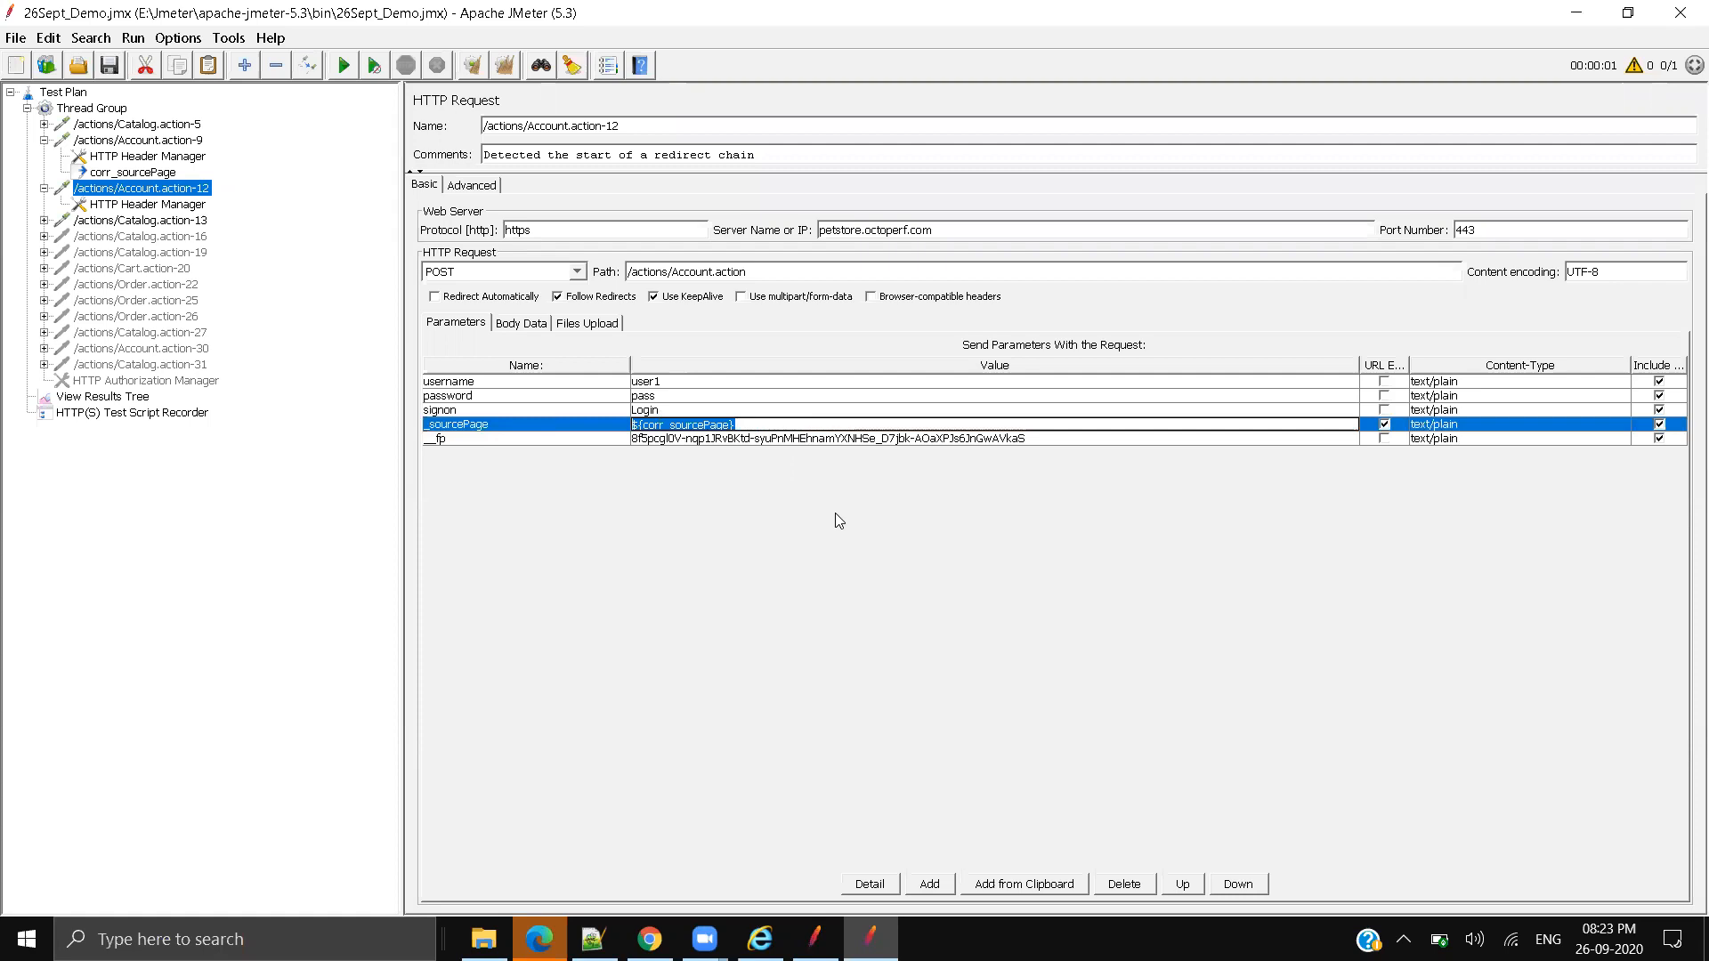
left_click_drag(732, 425, 632, 429)
key("ctrl+c")
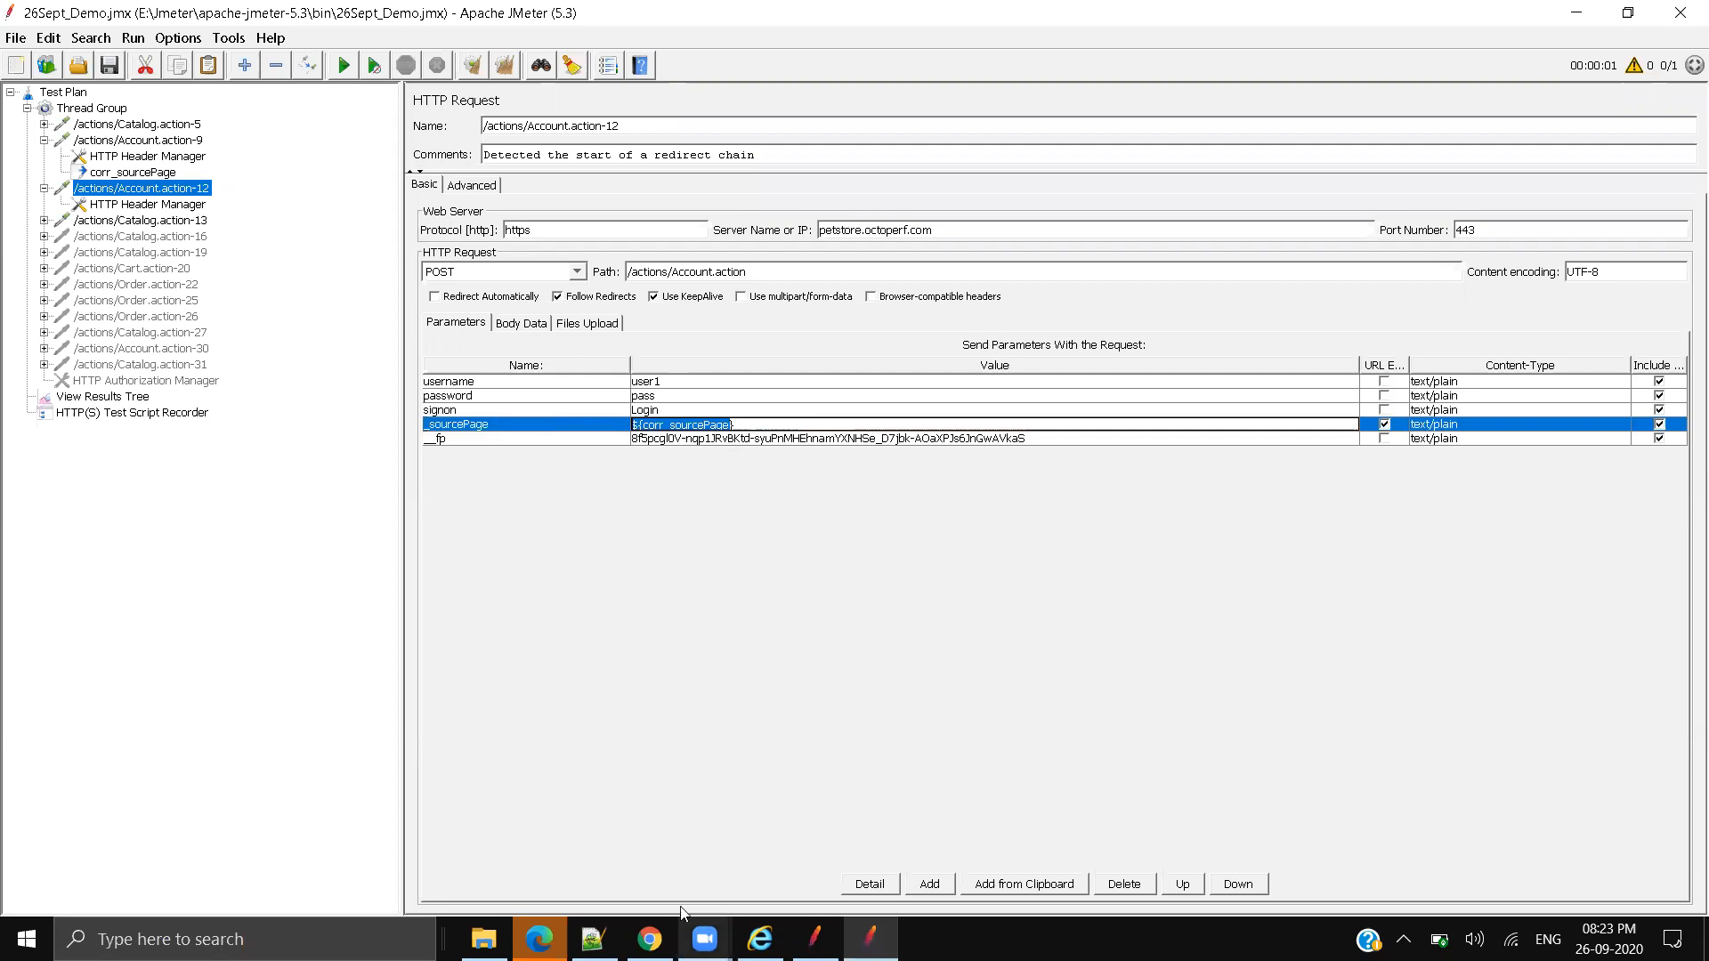
left_click(593, 939)
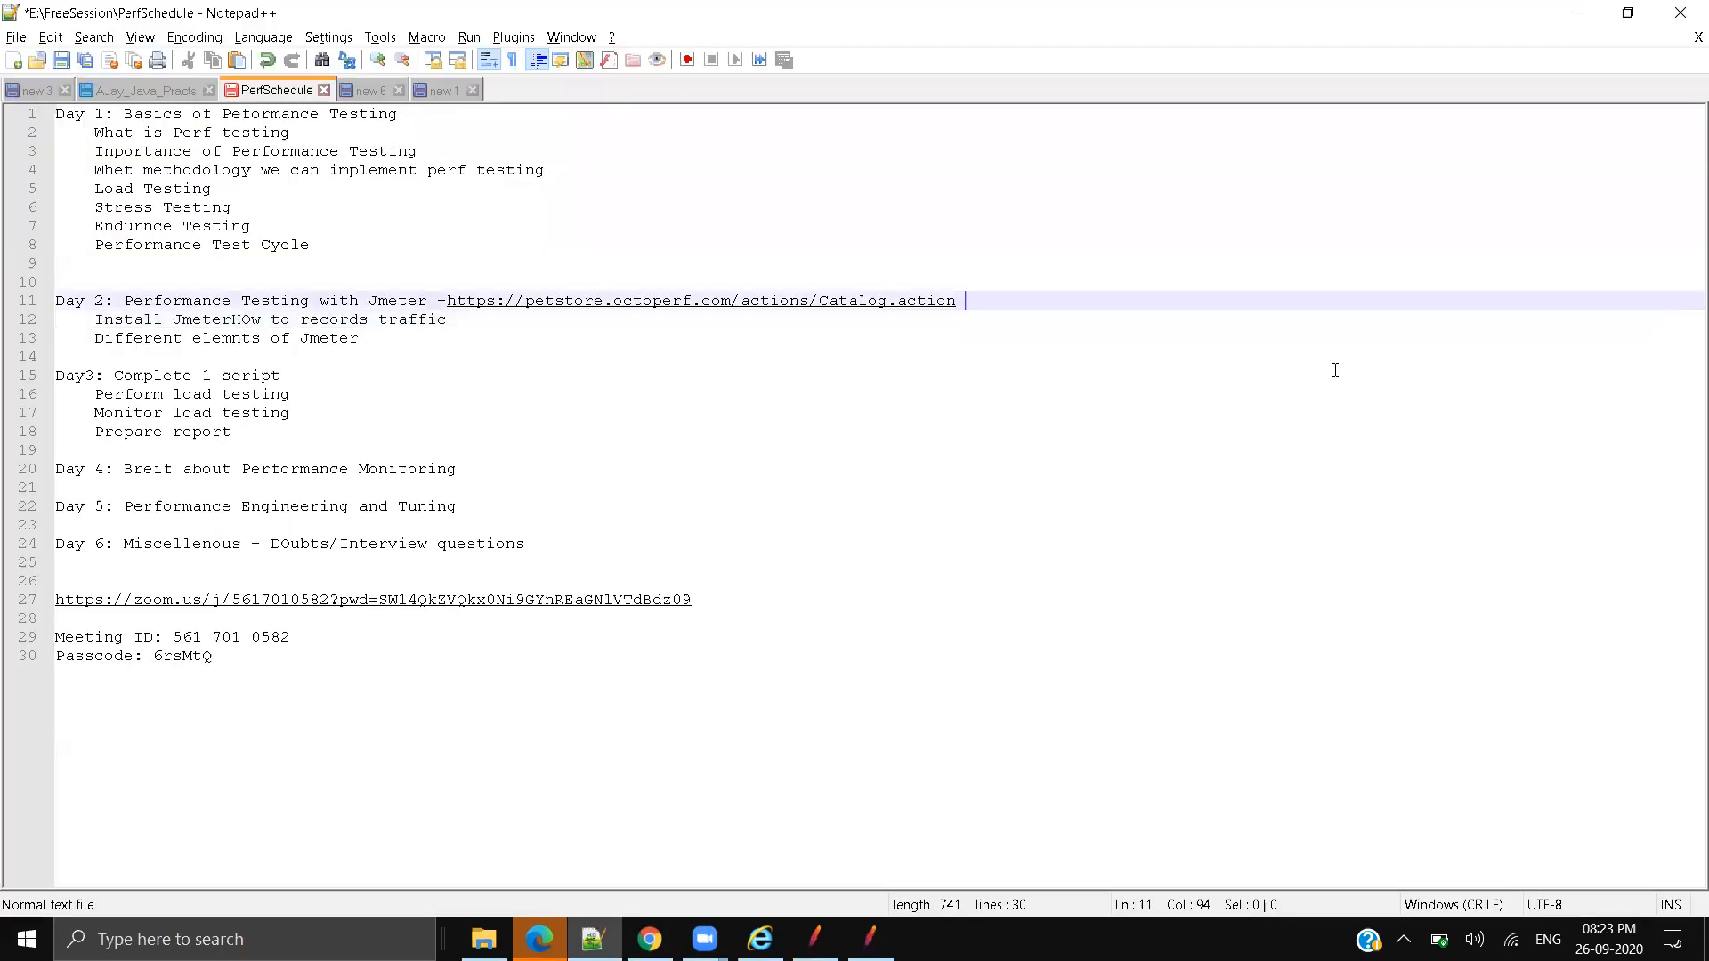
Step: Append --${corr_sourcePage} after the Catalog.action URL on line 11 of the PerfSchedule notes
type("--")
key("ctrl+v")
left_click(998, 301)
left_click(1009, 300)
left_click(1177, 301)
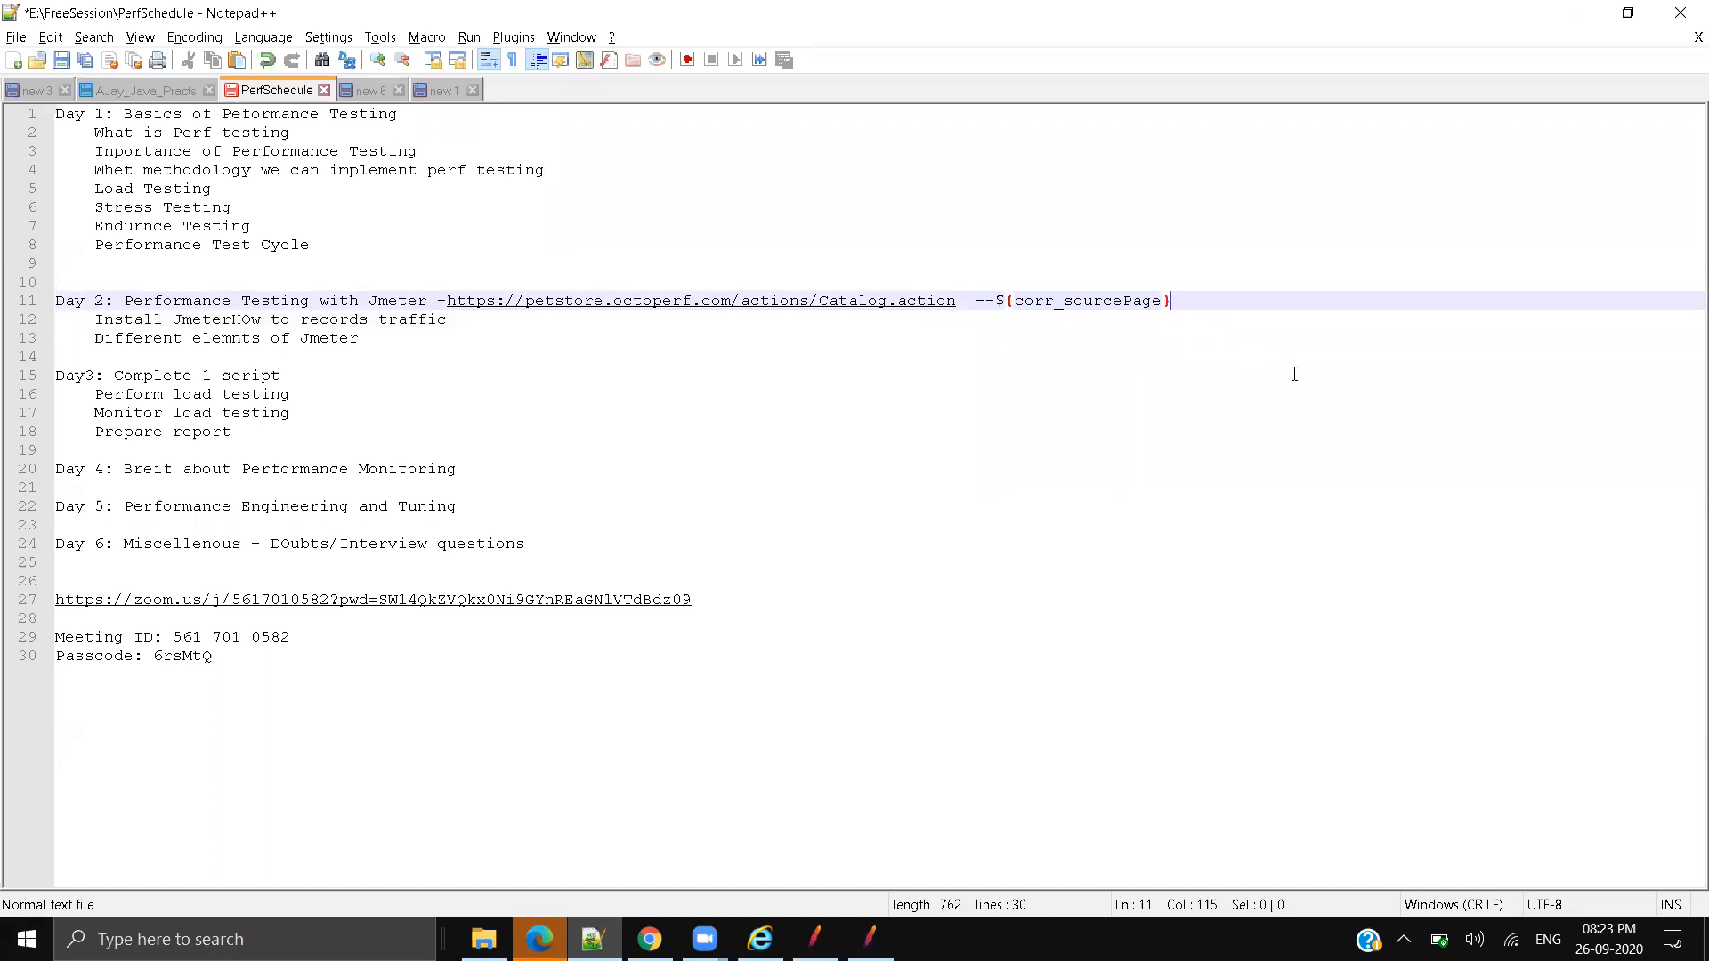
key("alt+Tab")
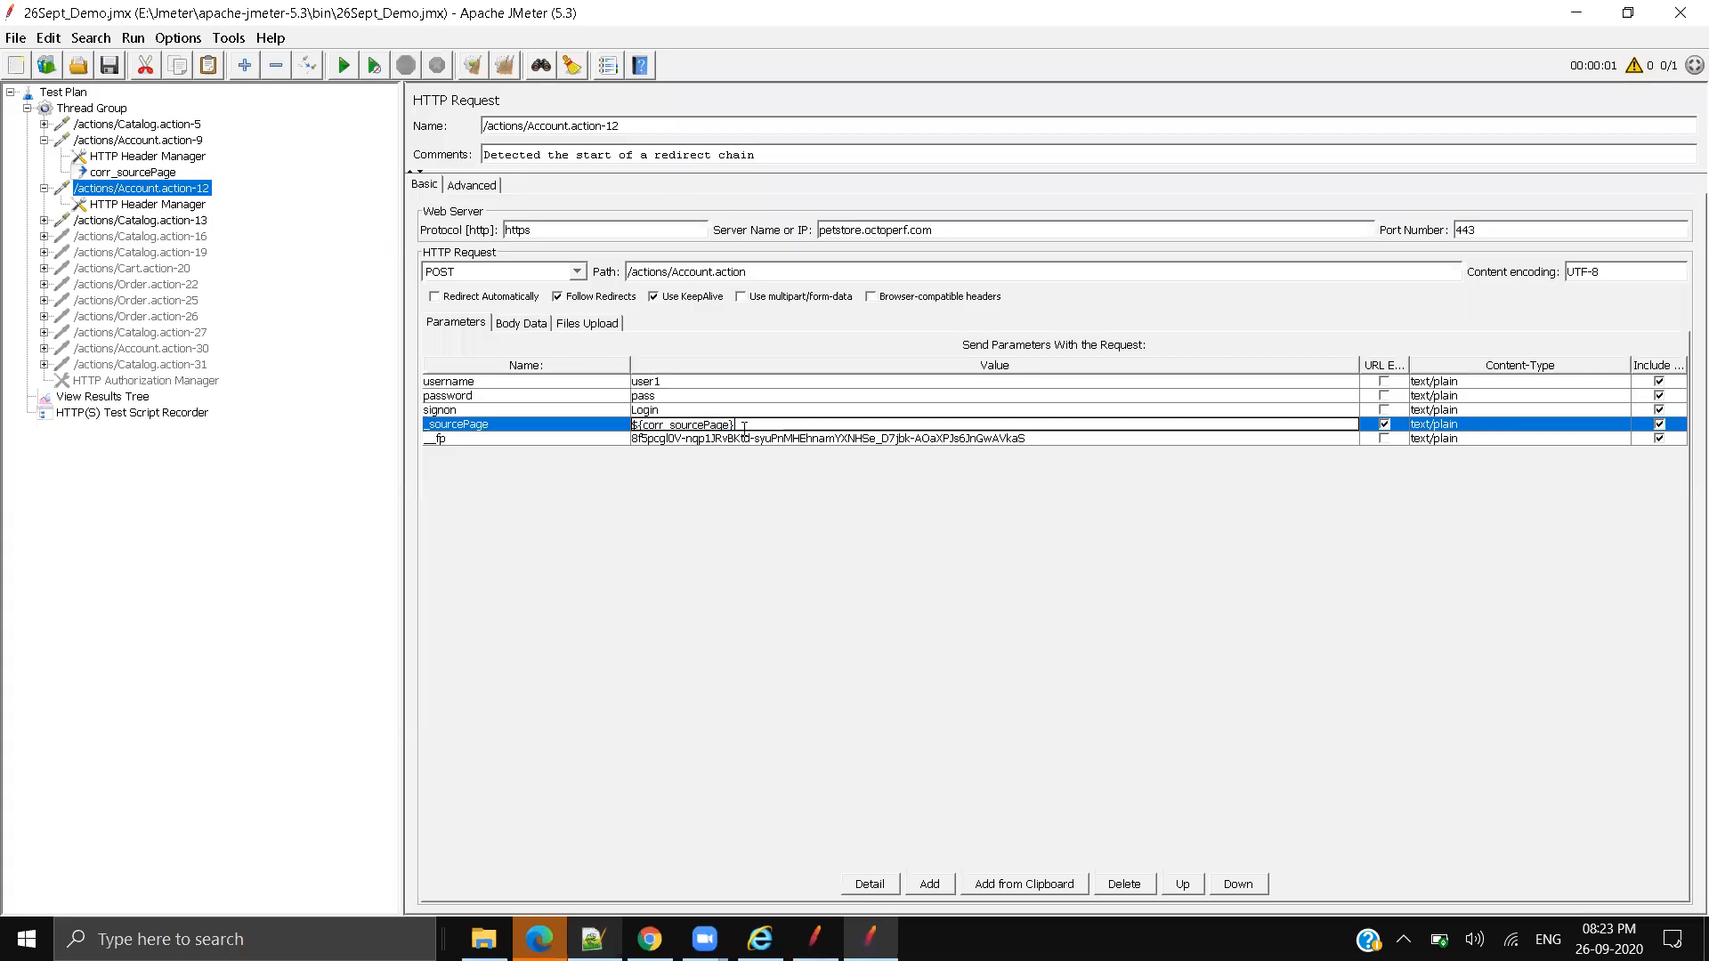
key("alt+Tab")
left_click_drag(1019, 300, 1159, 301)
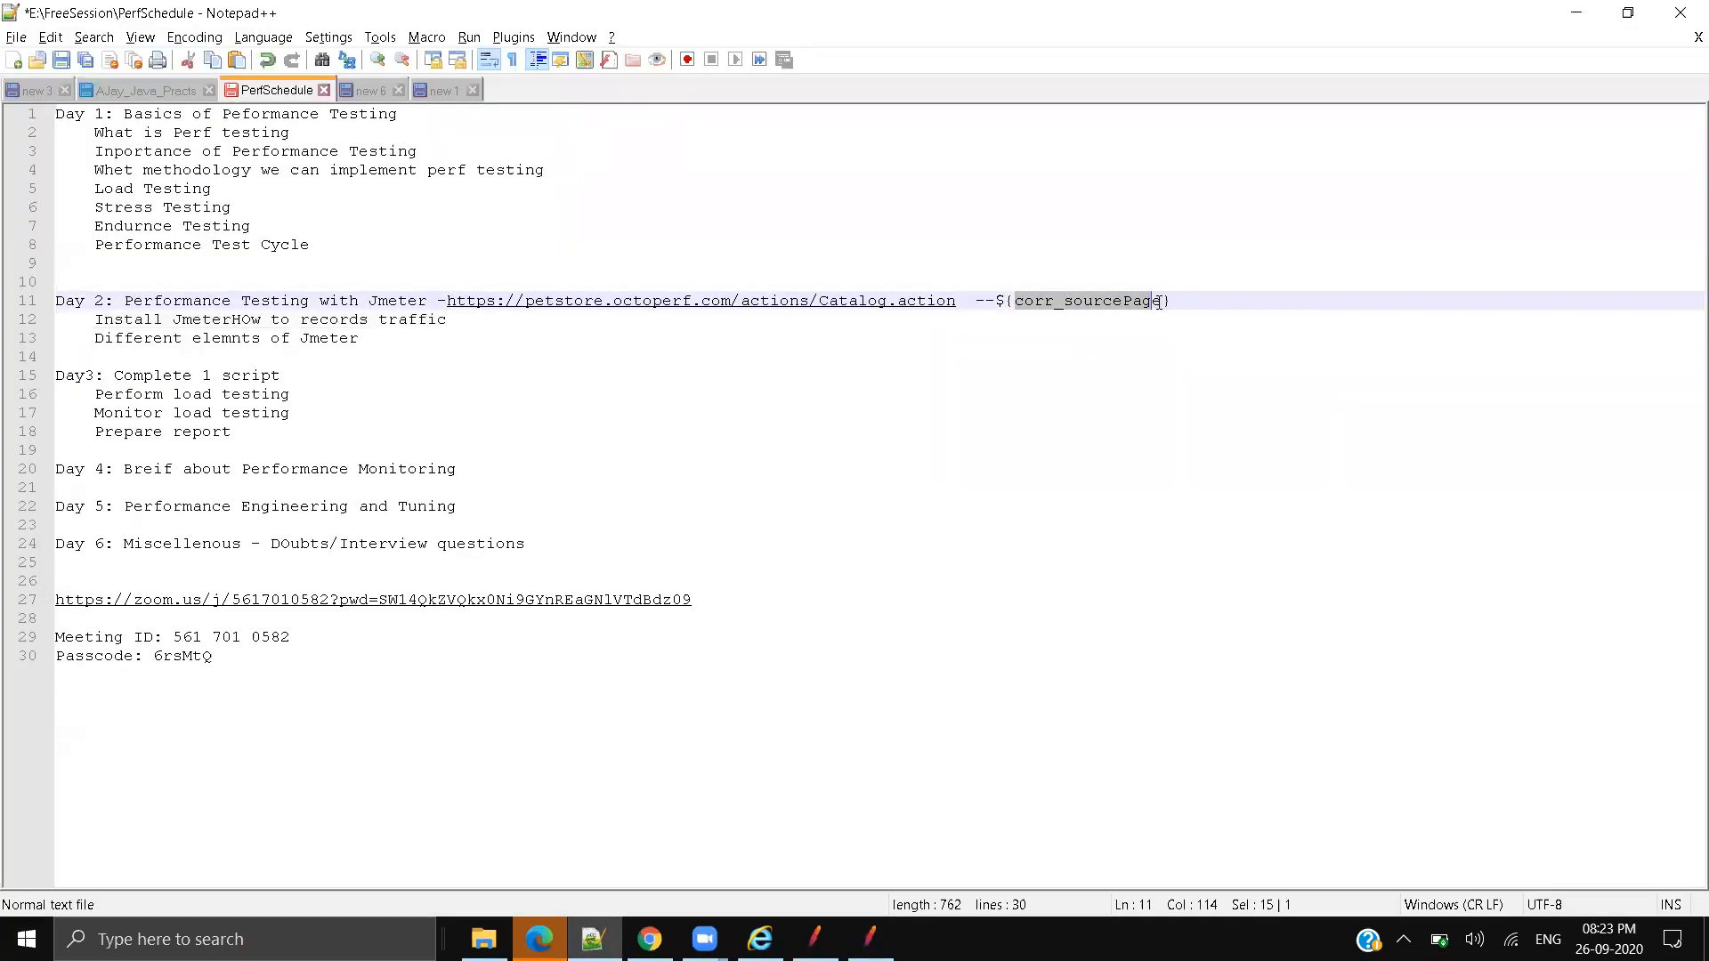
left_click(1161, 531)
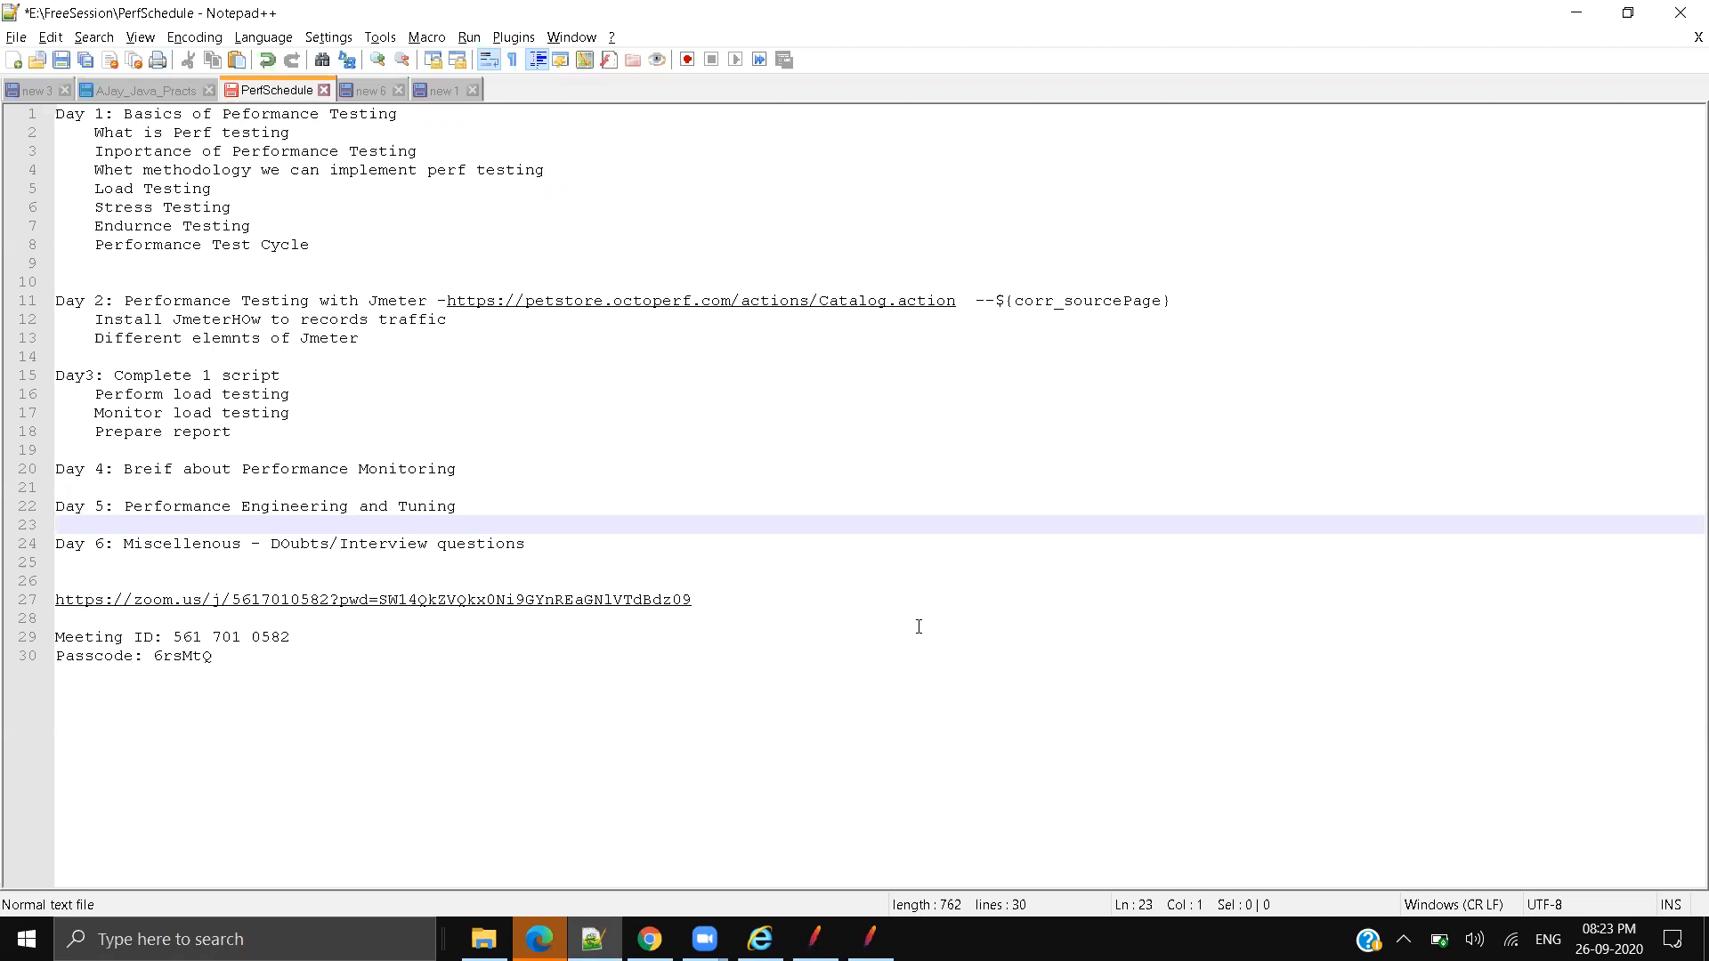
left_click(870, 940)
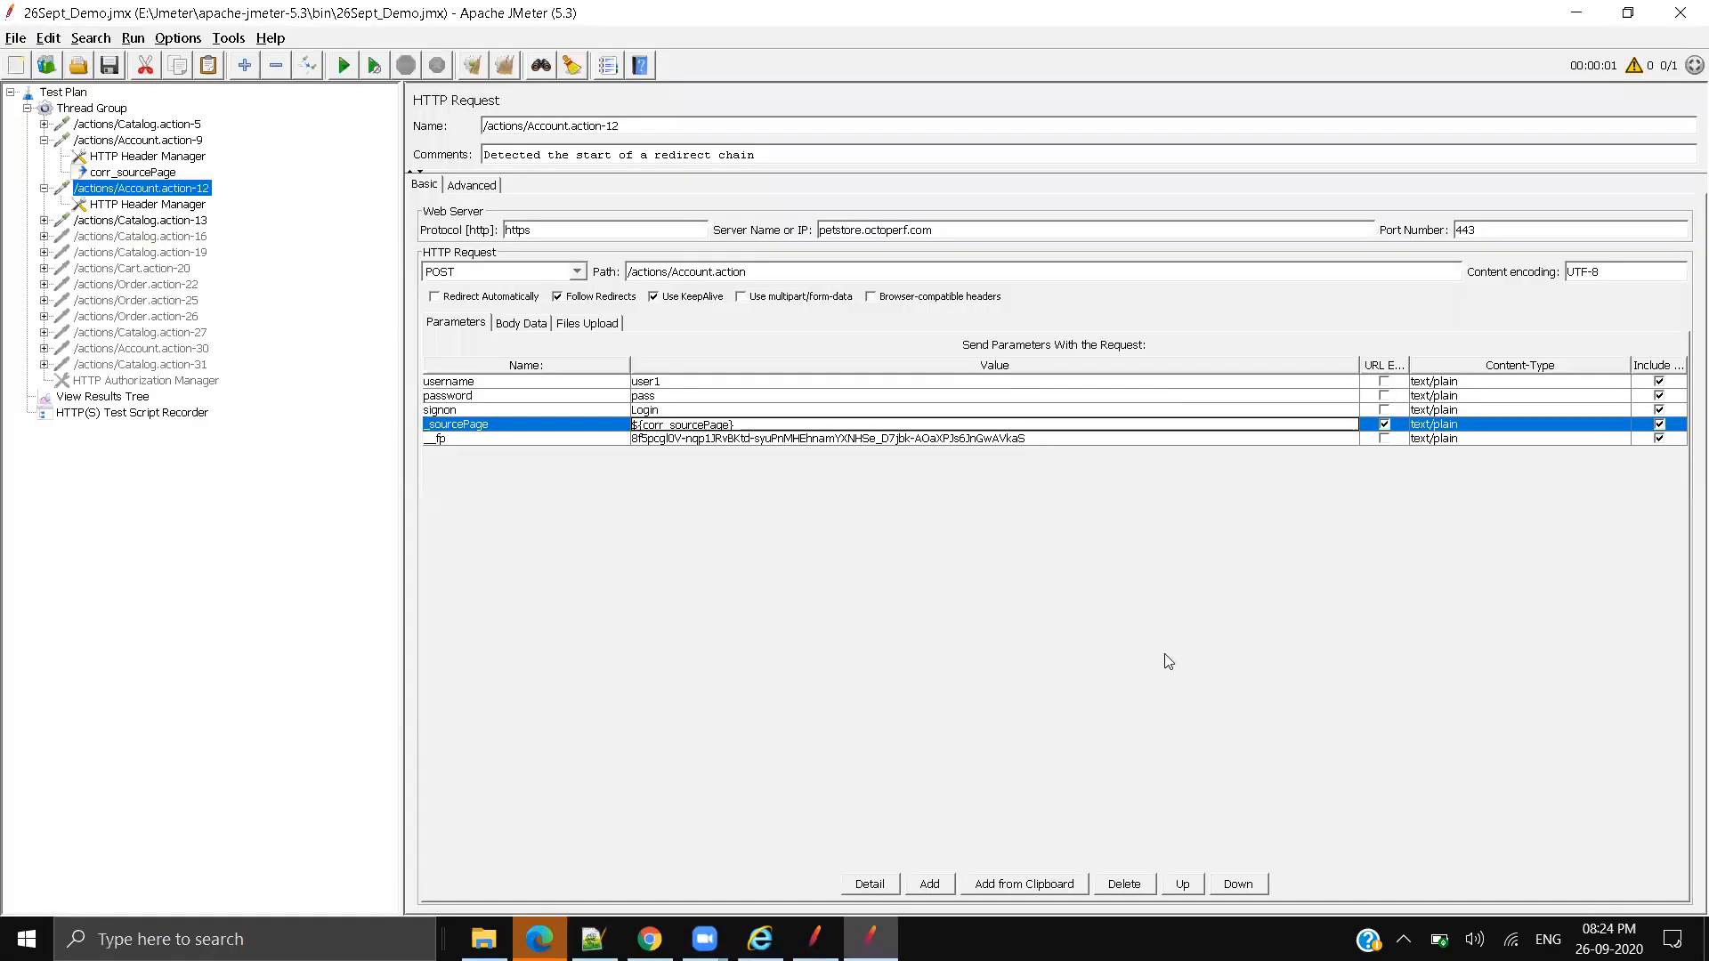
Step: Rerun the Page" value="(.*?)" test on Account.action-9 and widen the match results
left_click(122, 400)
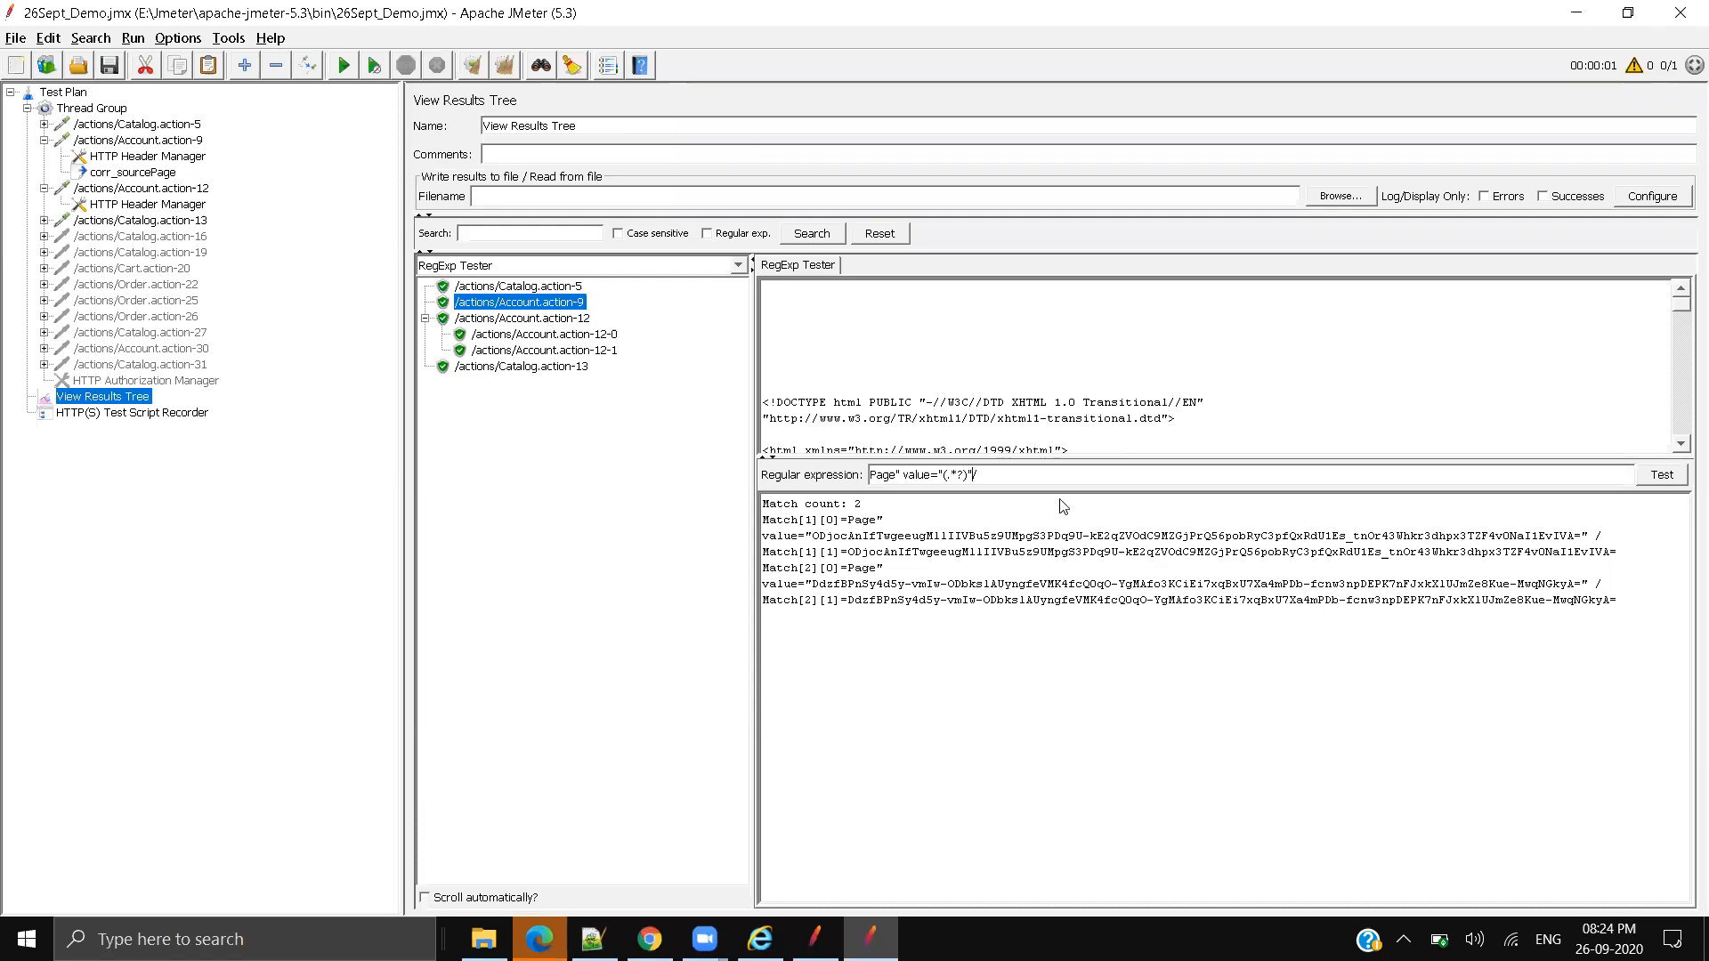
left_click(1679, 483)
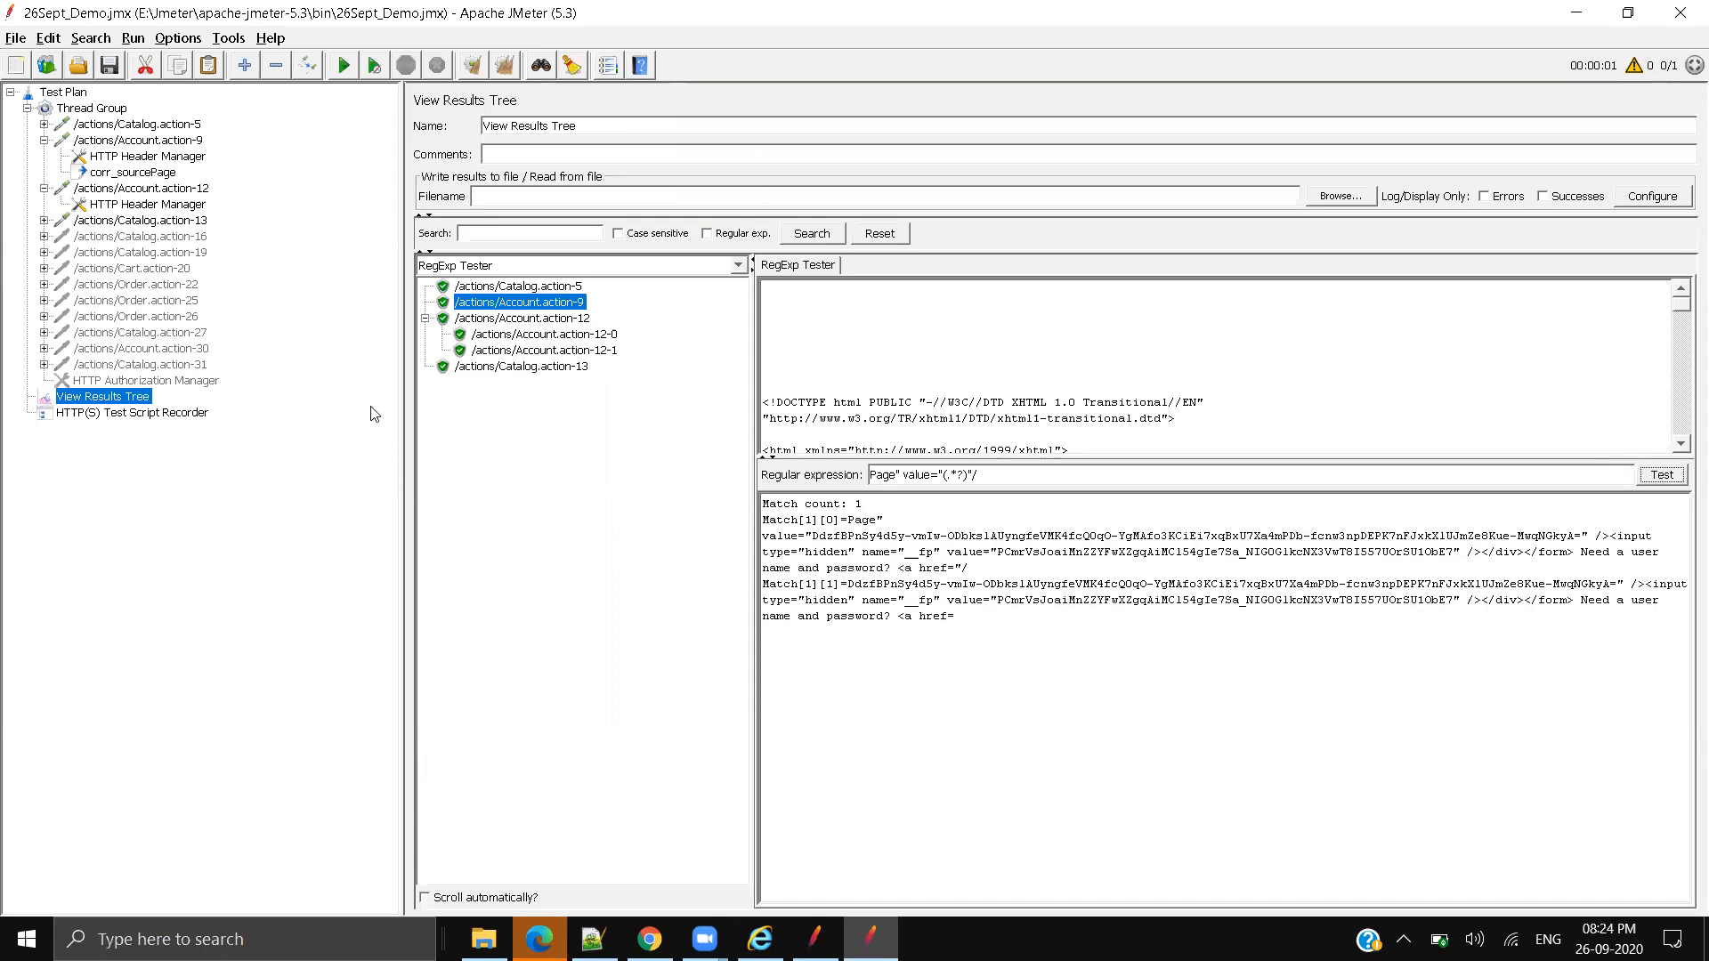
left_click_drag(400, 413, 266, 413)
left_click_drag(827, 520, 673, 558)
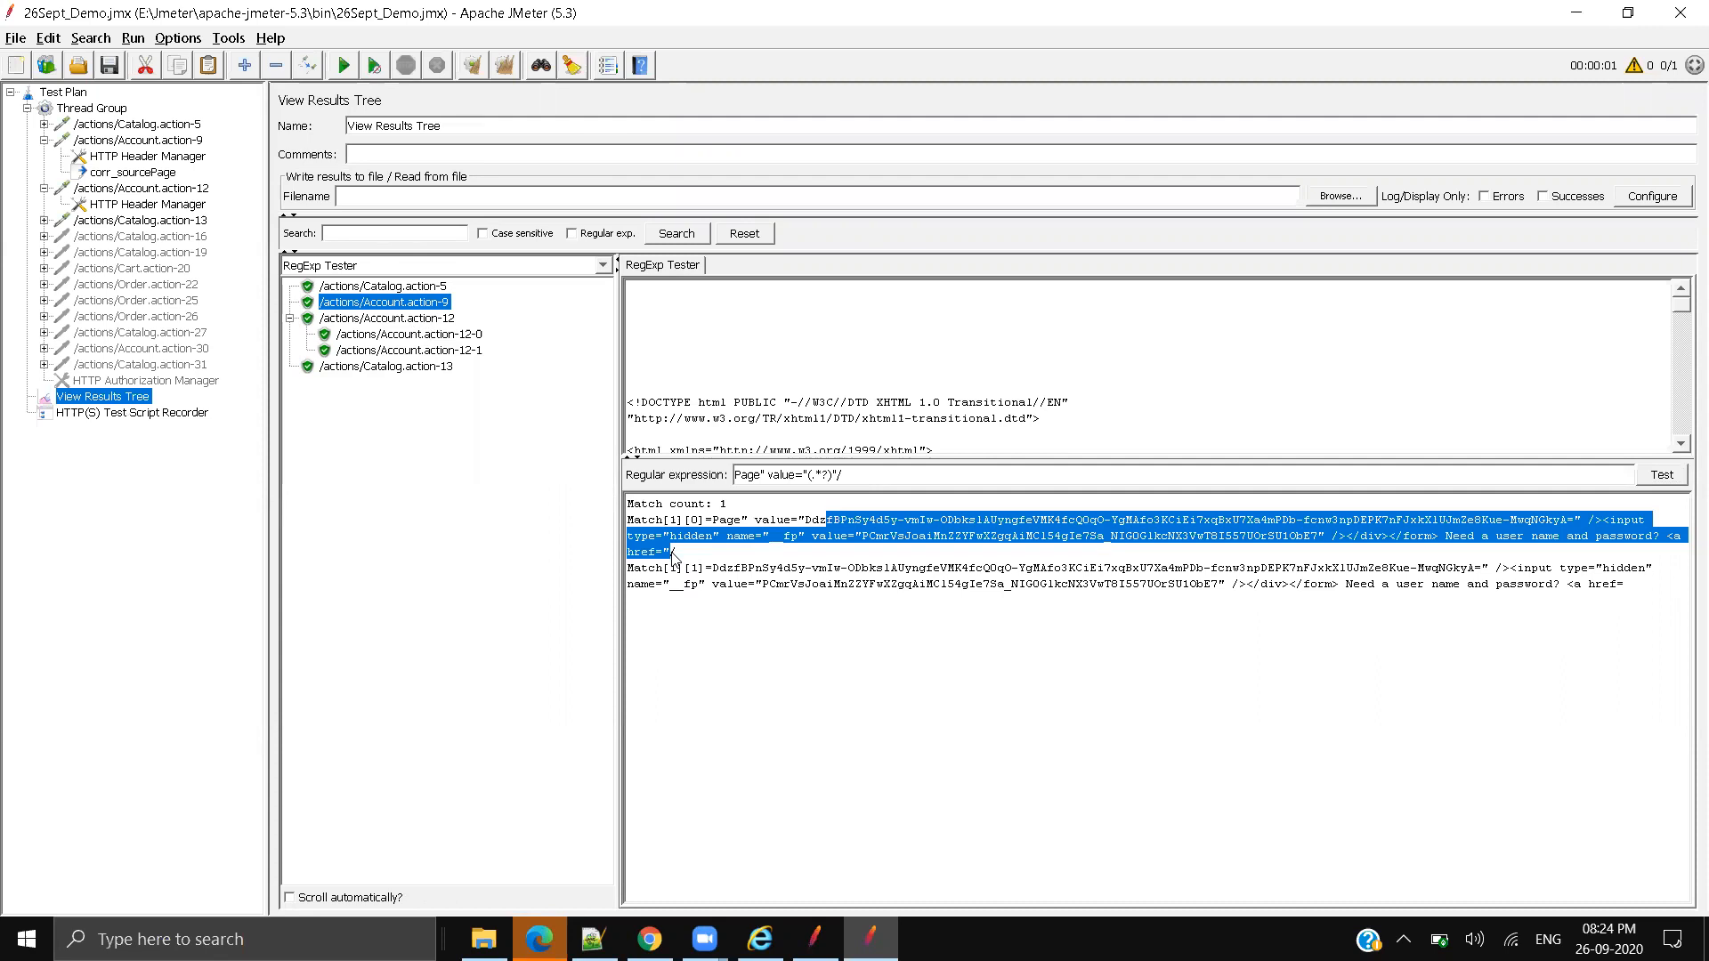
left_click(829, 567)
Step: Inspect the single match overrunning the _sourcePage value into the _fp hidden field
left_click_drag(806, 520, 1601, 525)
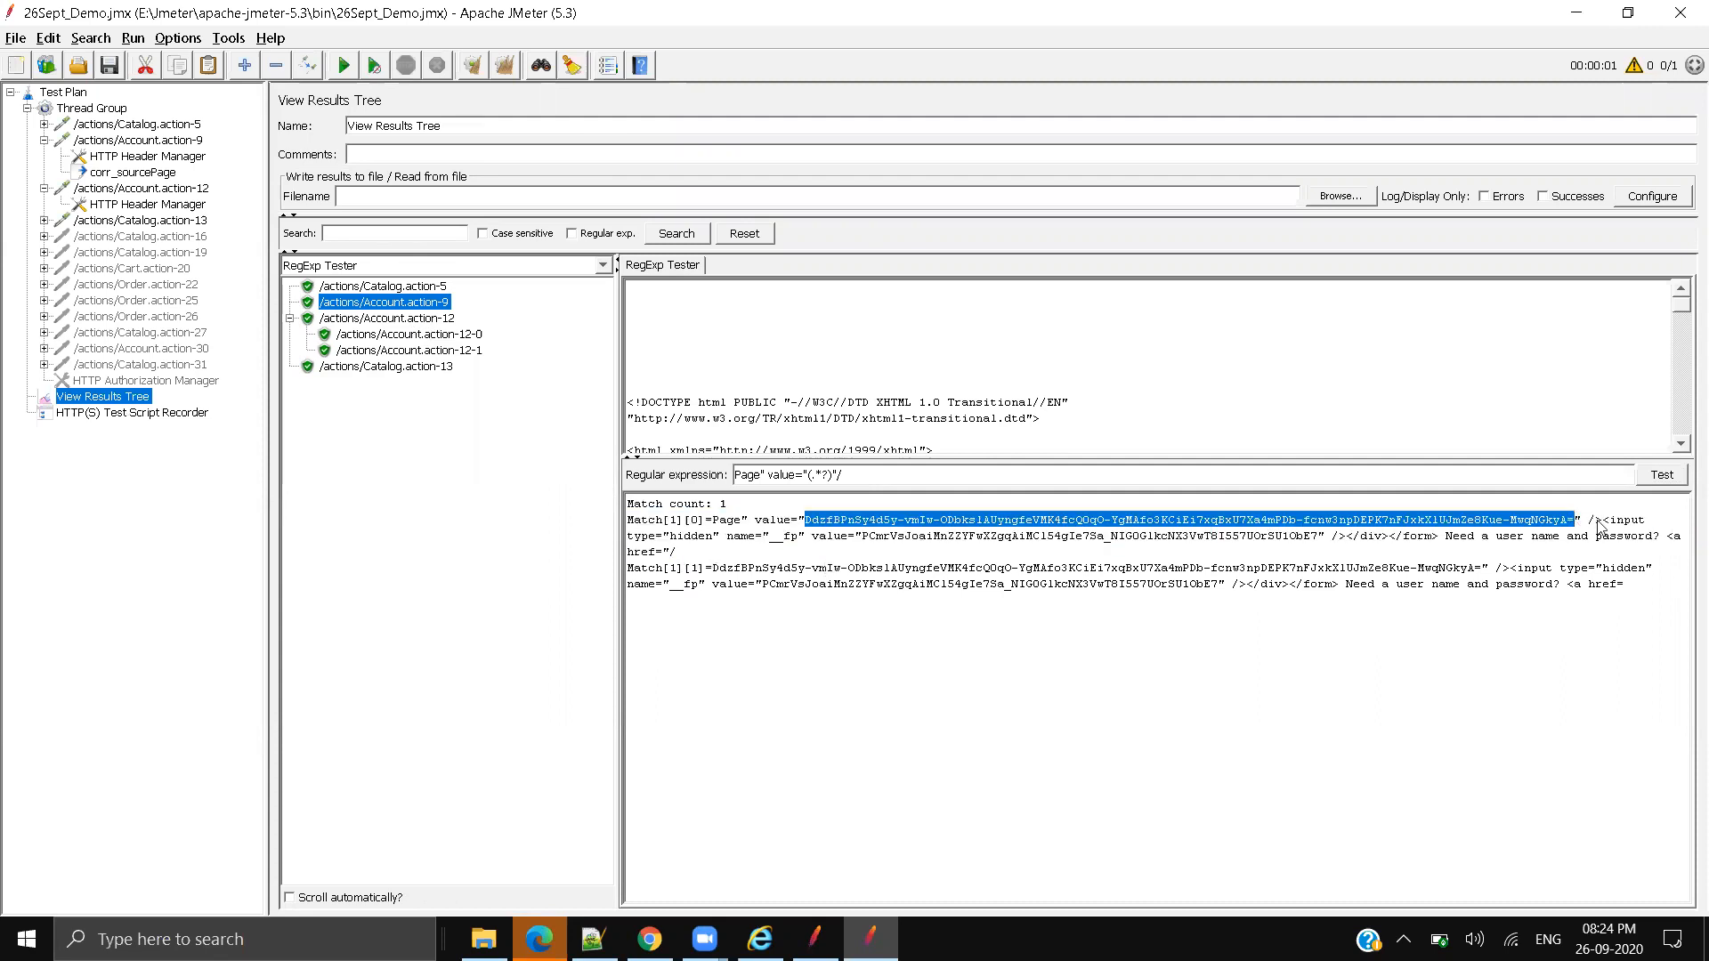
left_click_drag(792, 537, 1041, 545)
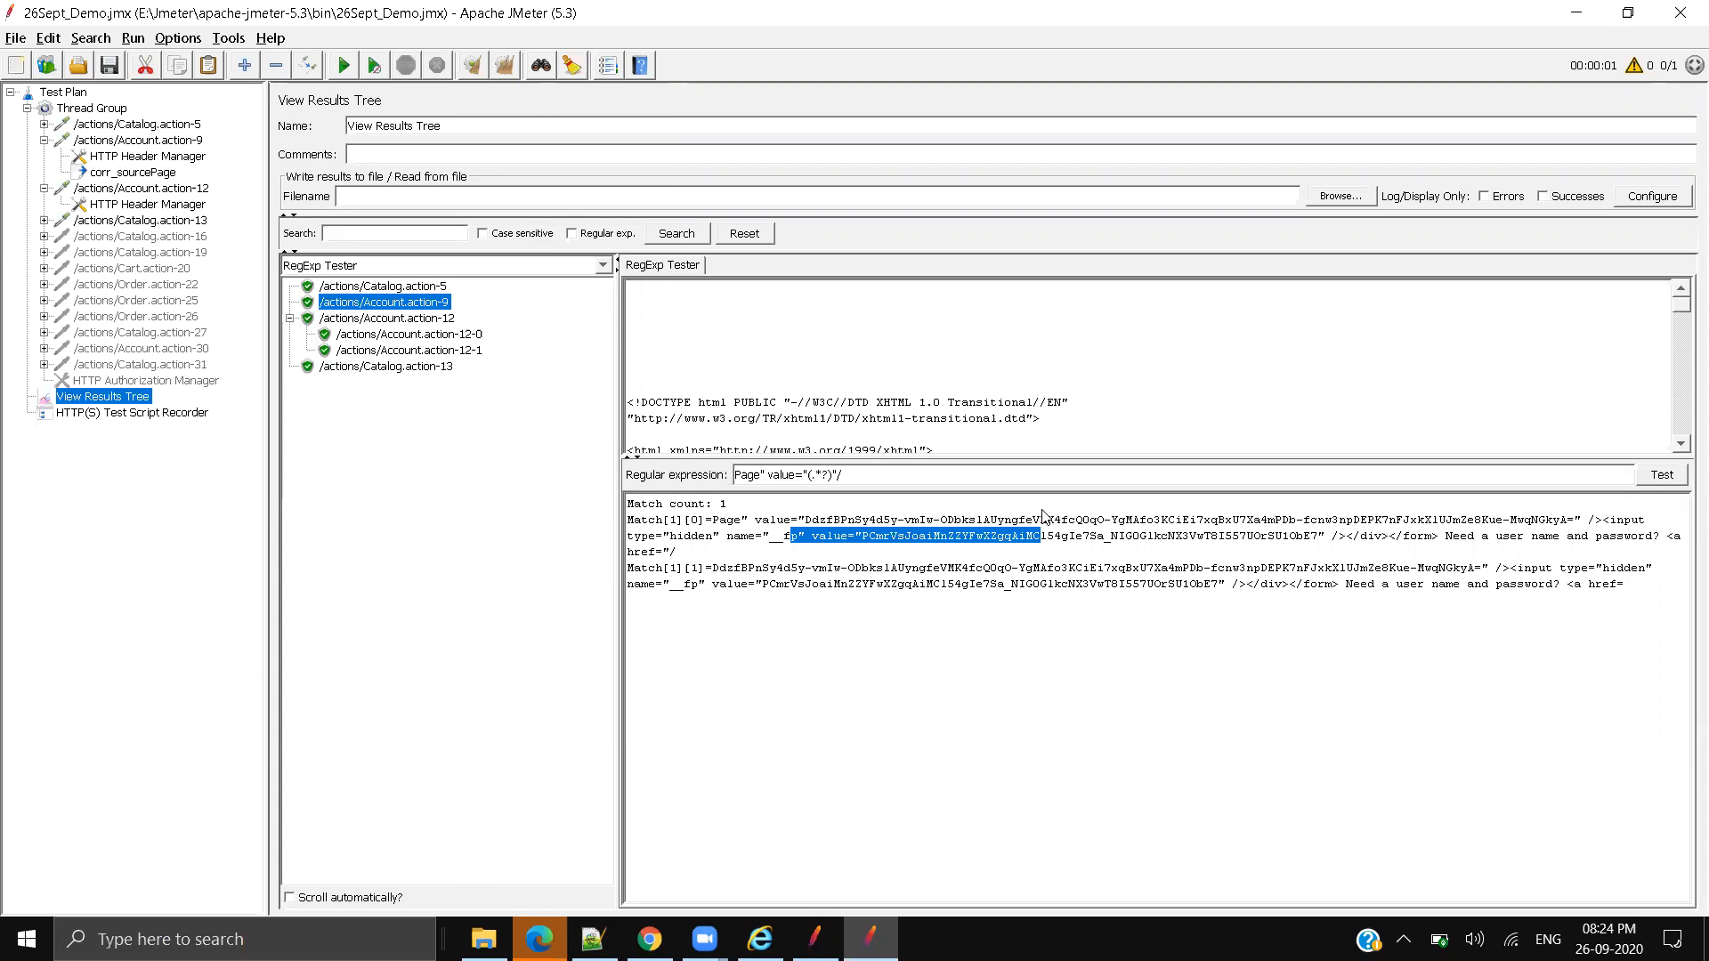
left_click(763, 691)
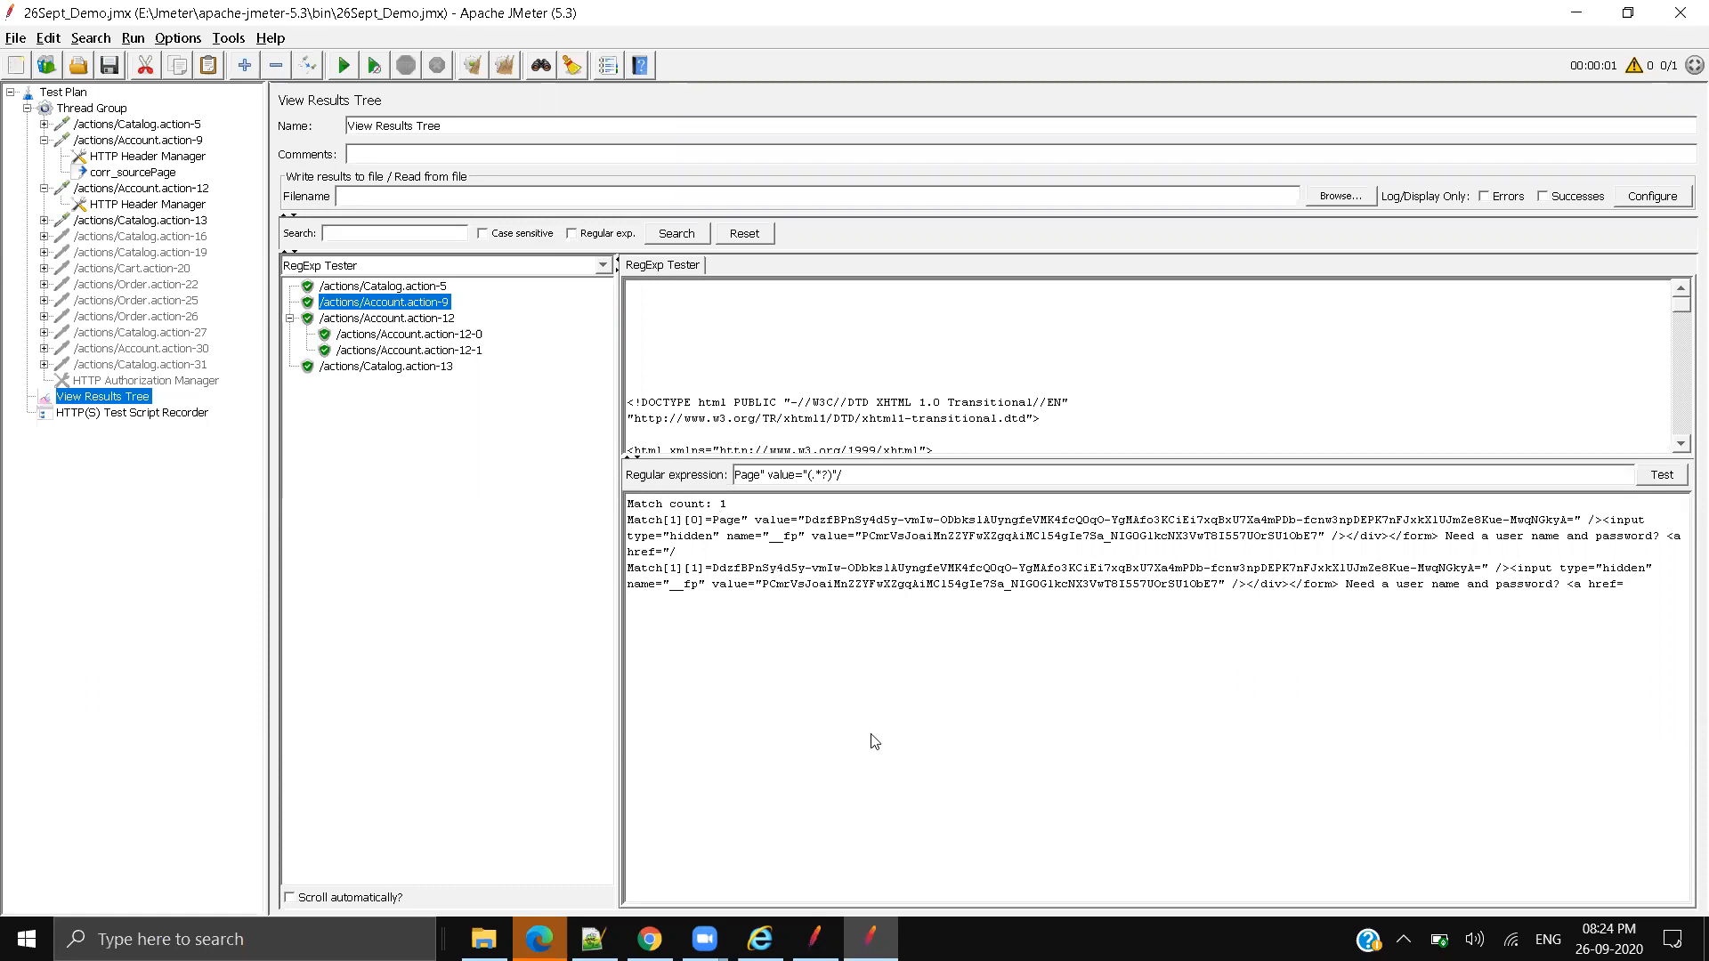
left_click_drag(799, 520, 1625, 595)
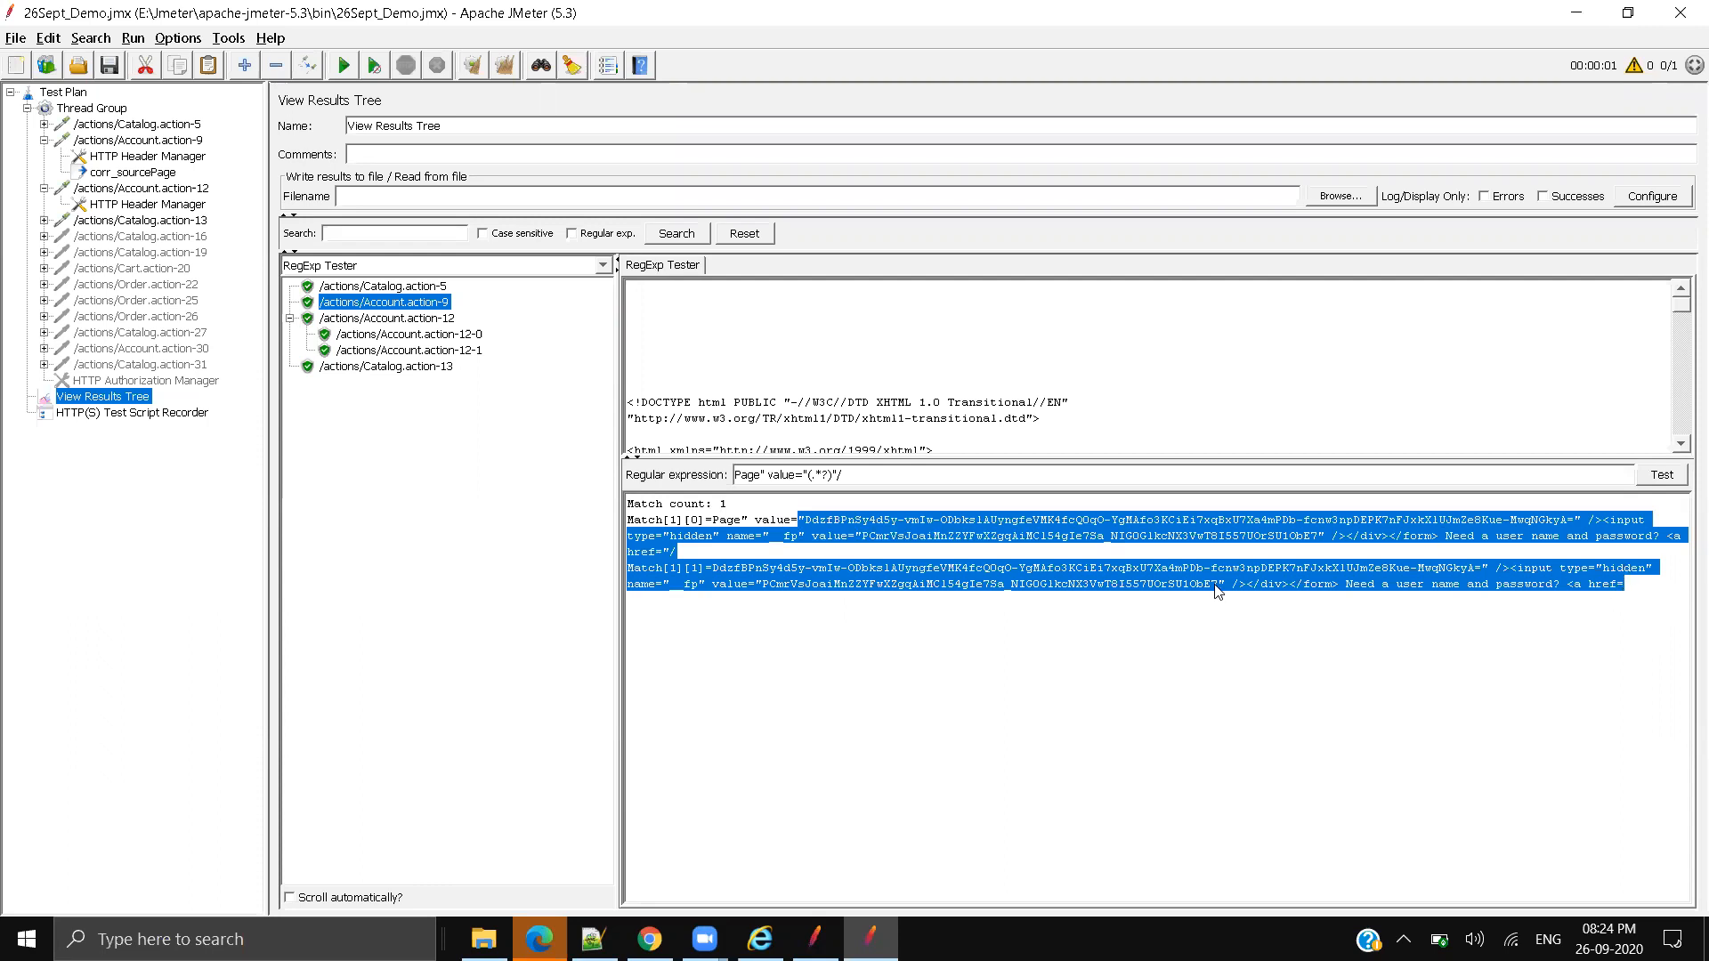
left_click(950, 626)
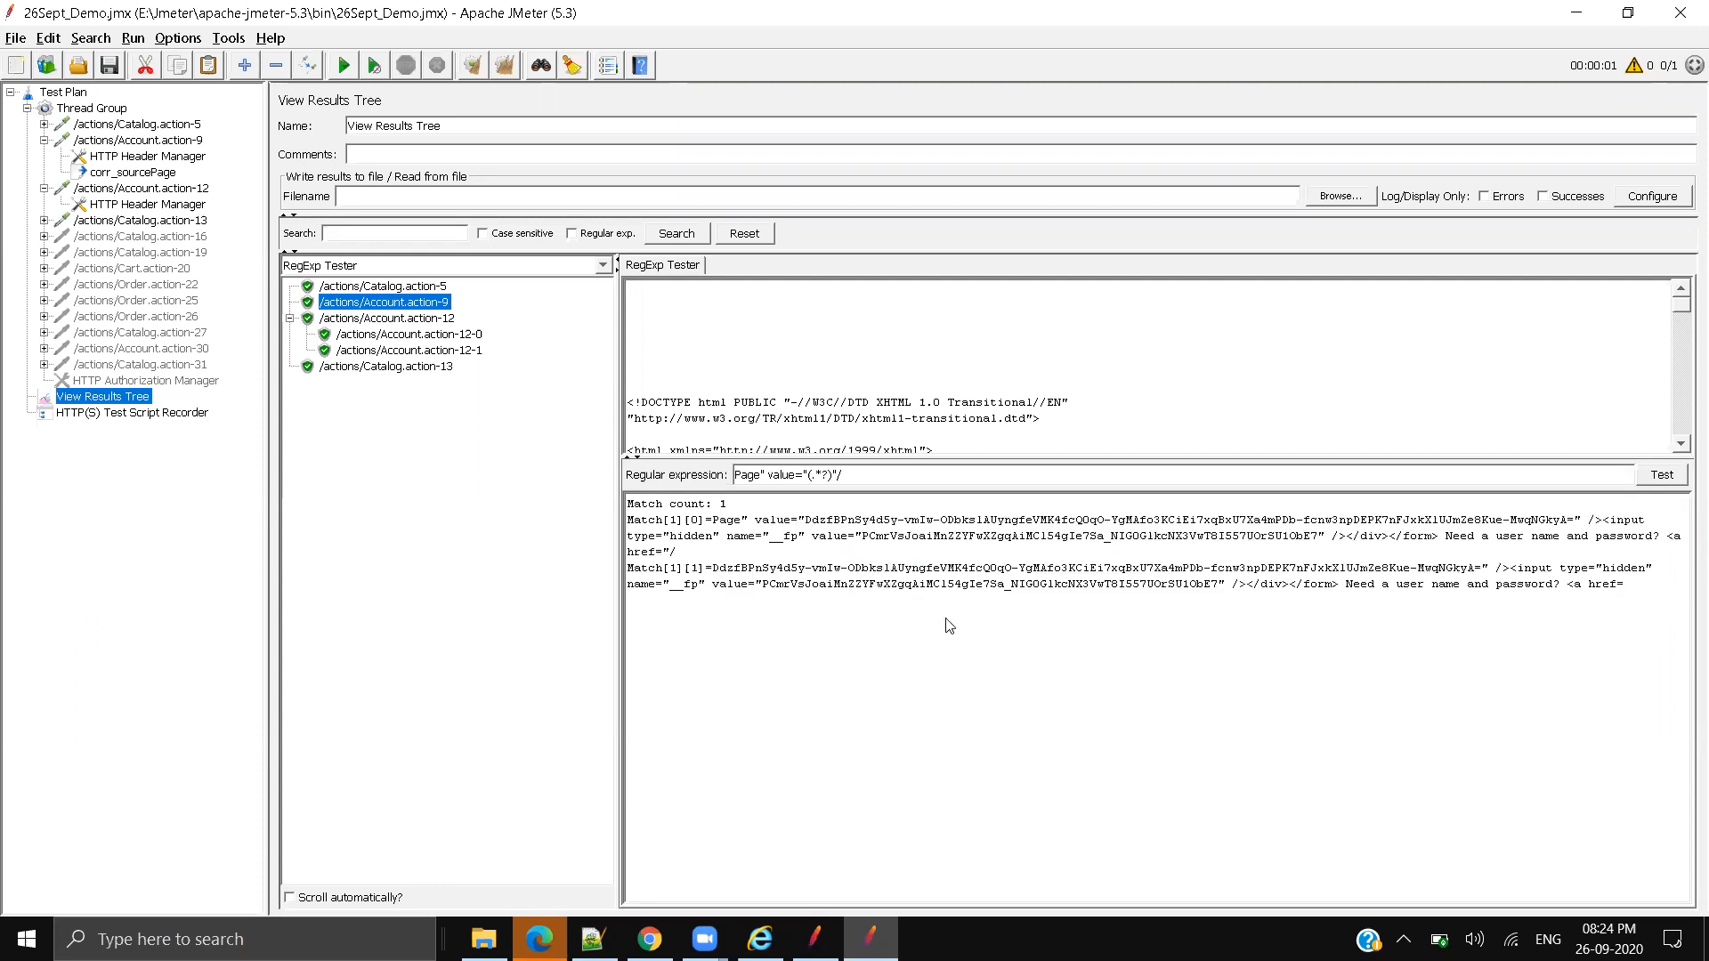
triple_click(828, 476)
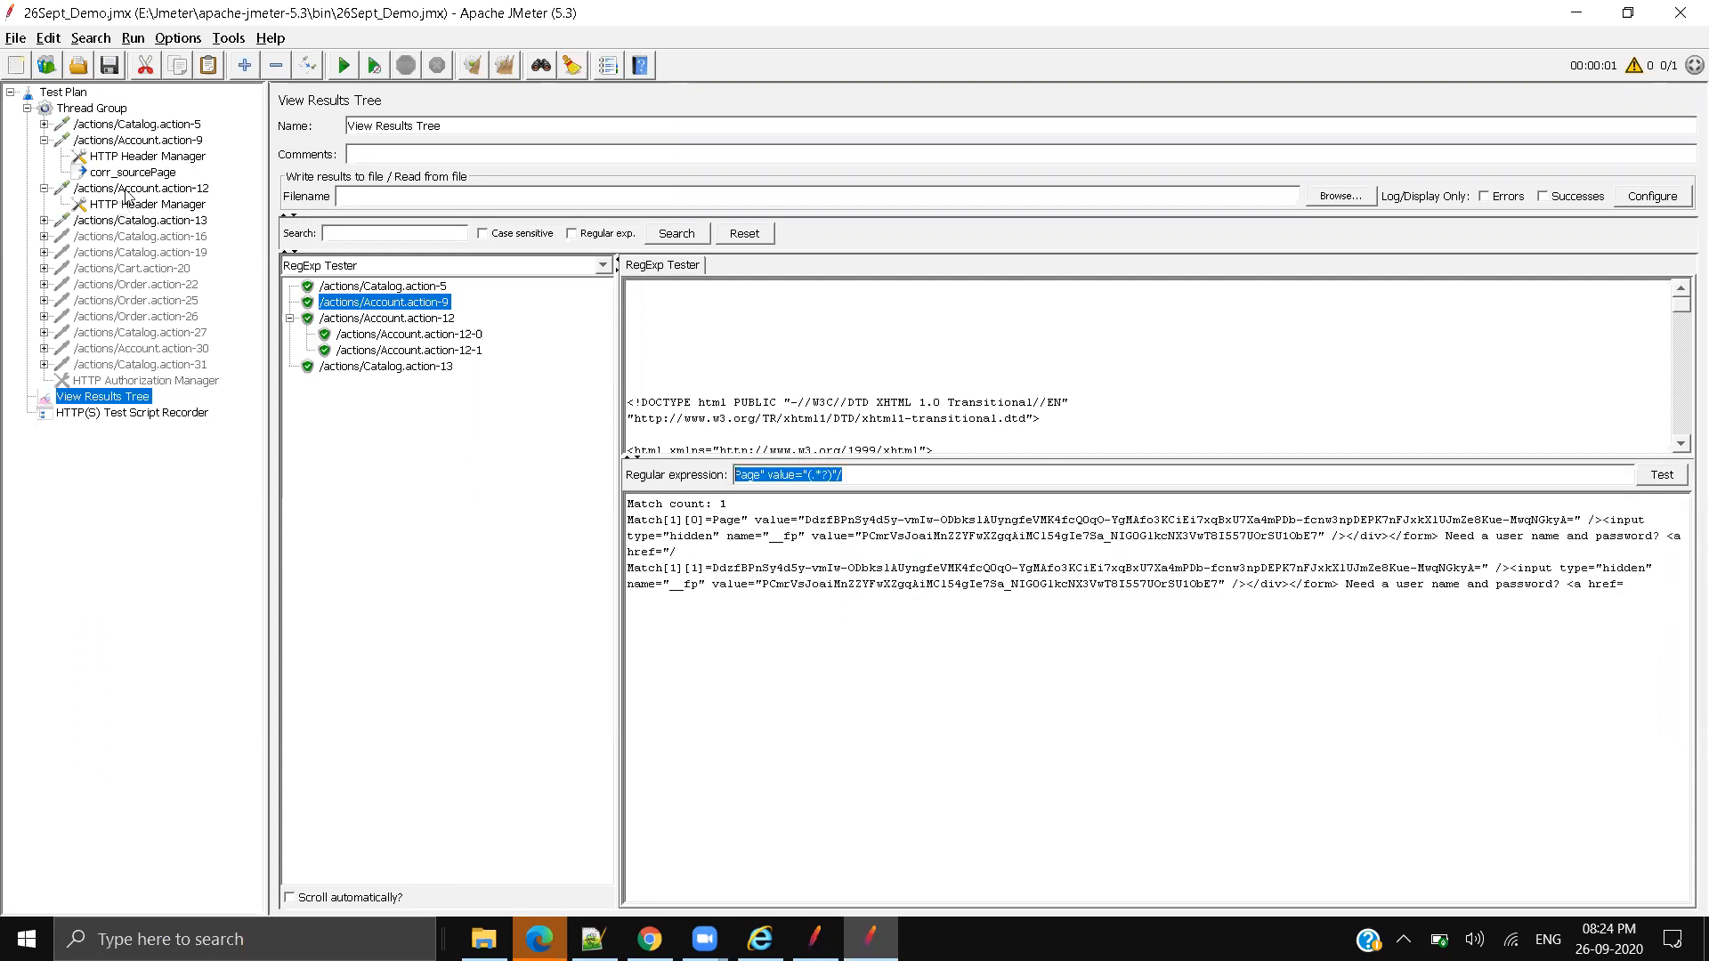
left_click(998, 697)
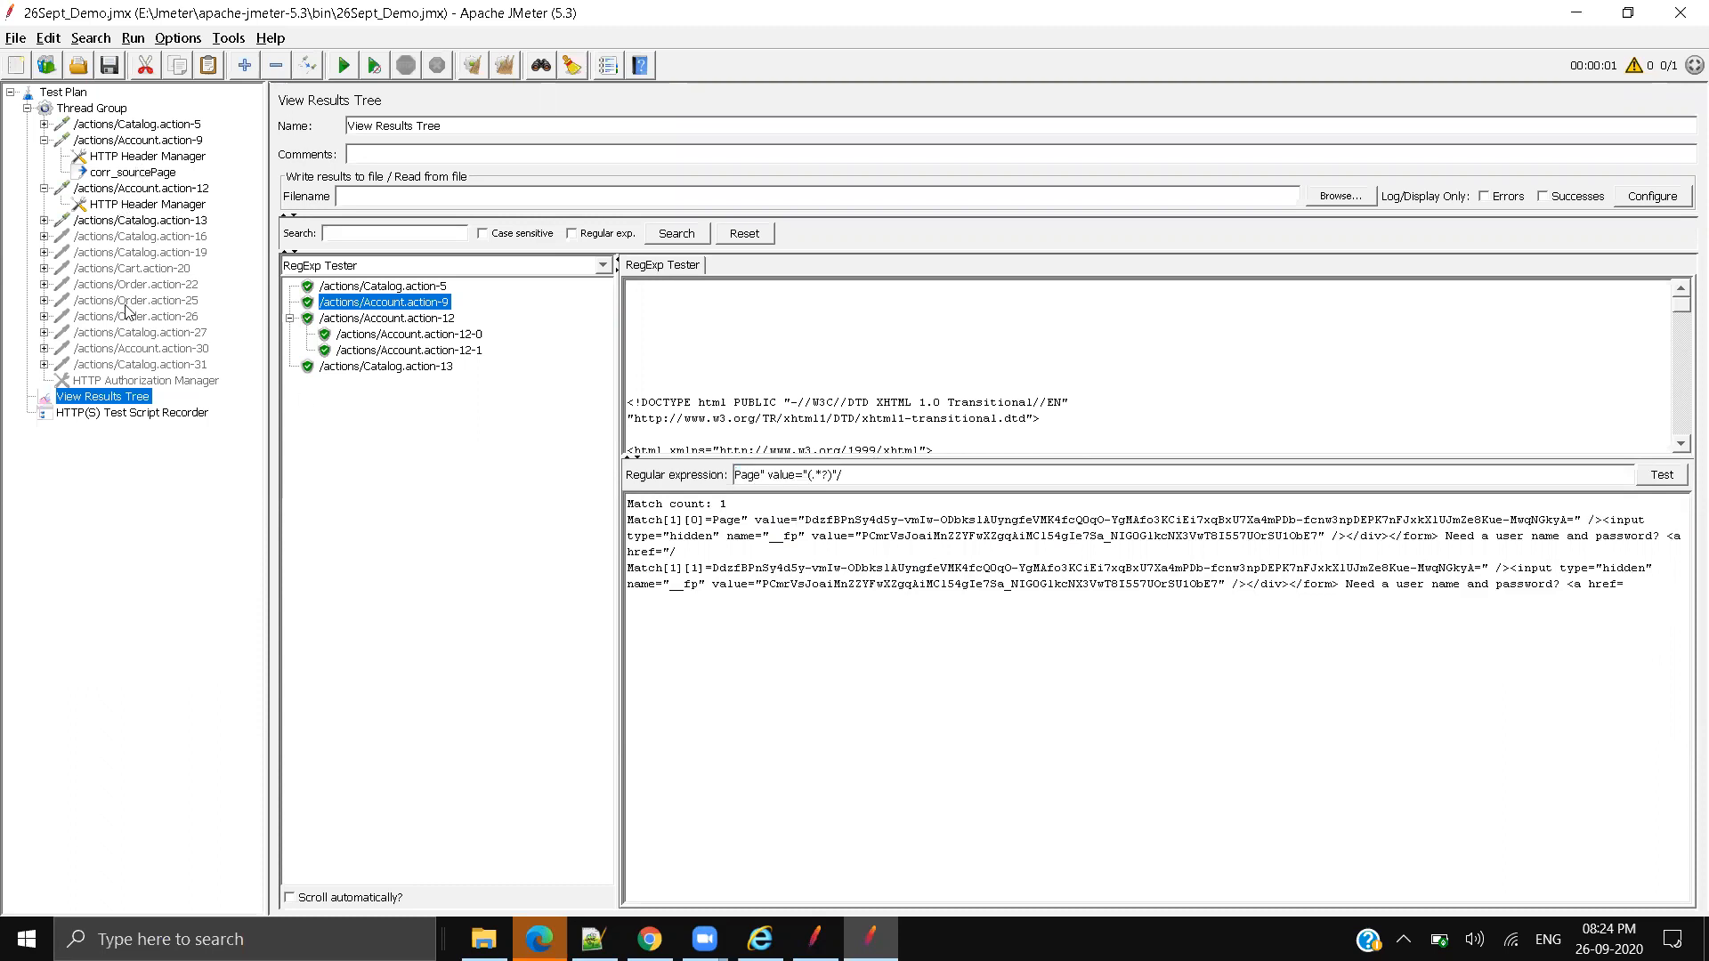
left_click(138, 174)
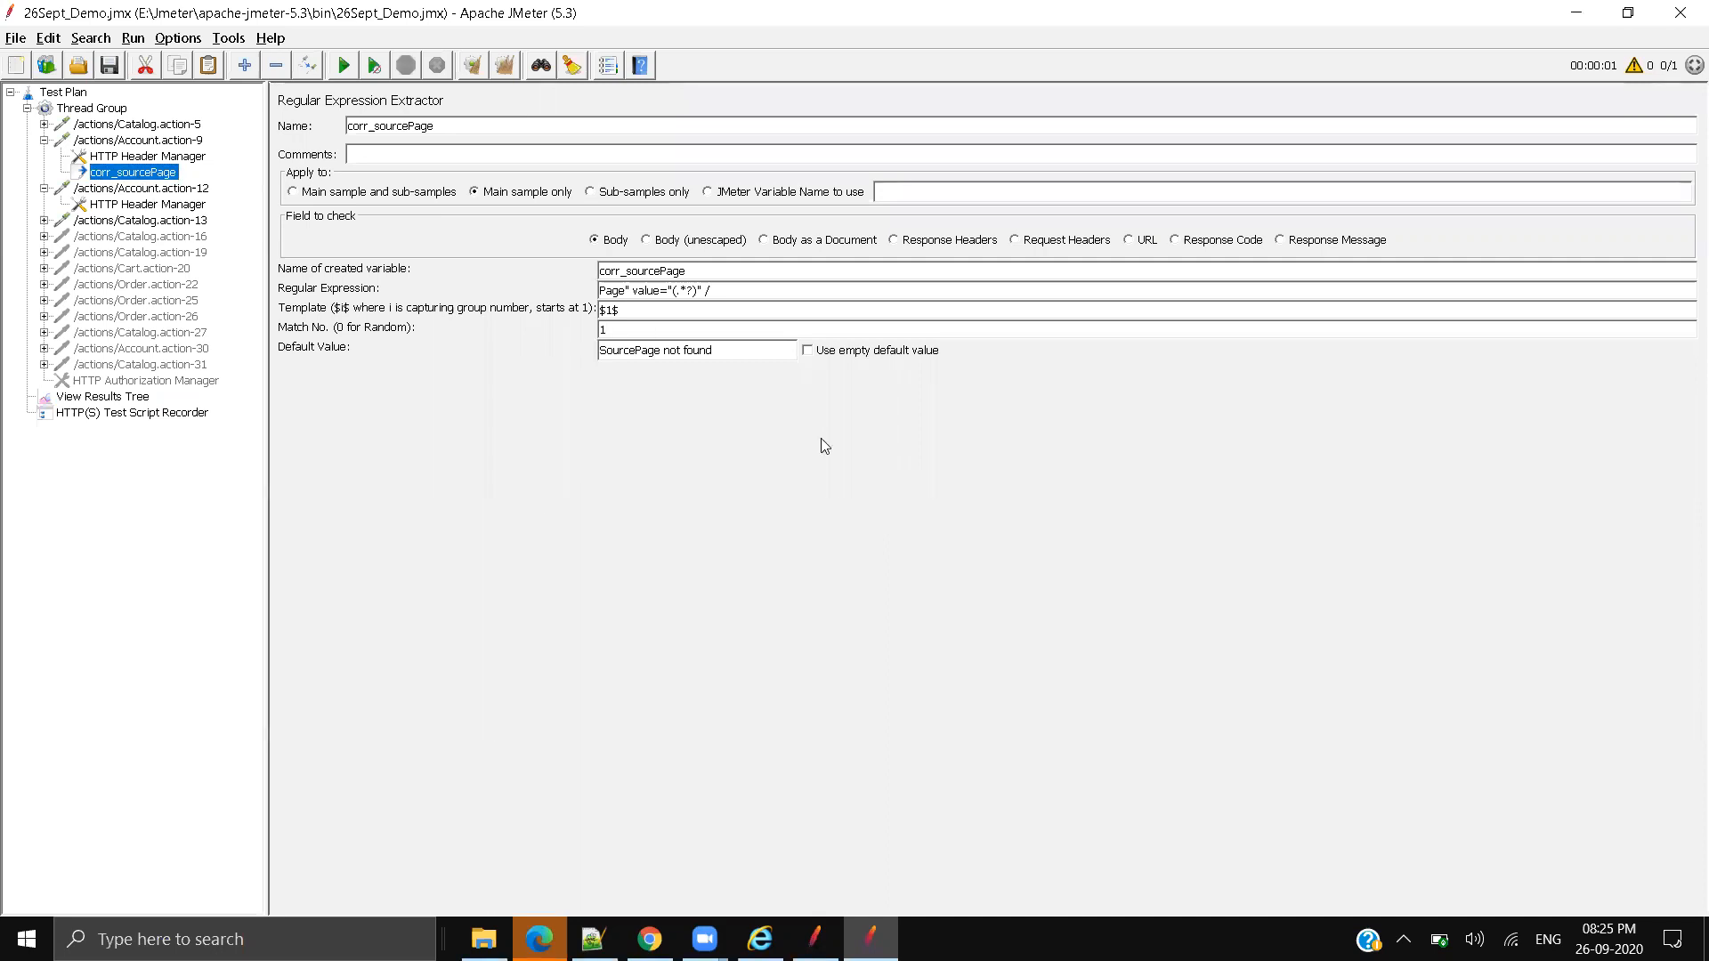
Step: Compare Account.action-12's _sourcePage and recorded _fp values with the browser's login form data
left_click(154, 194)
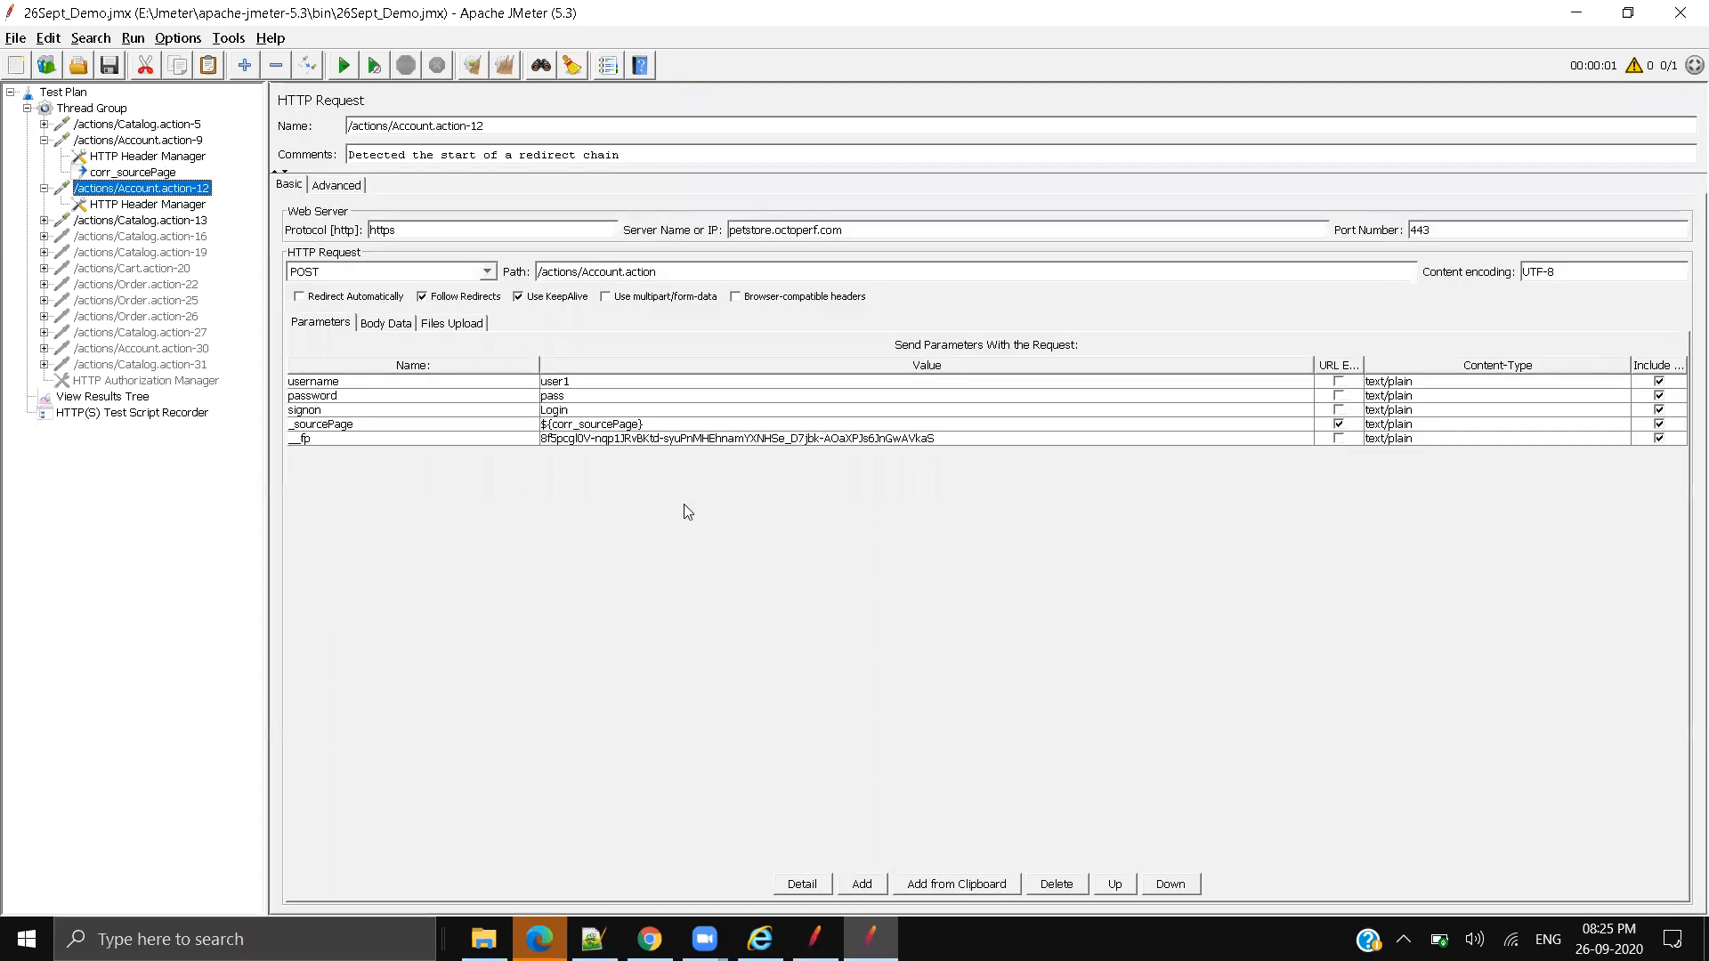
left_click(653, 425)
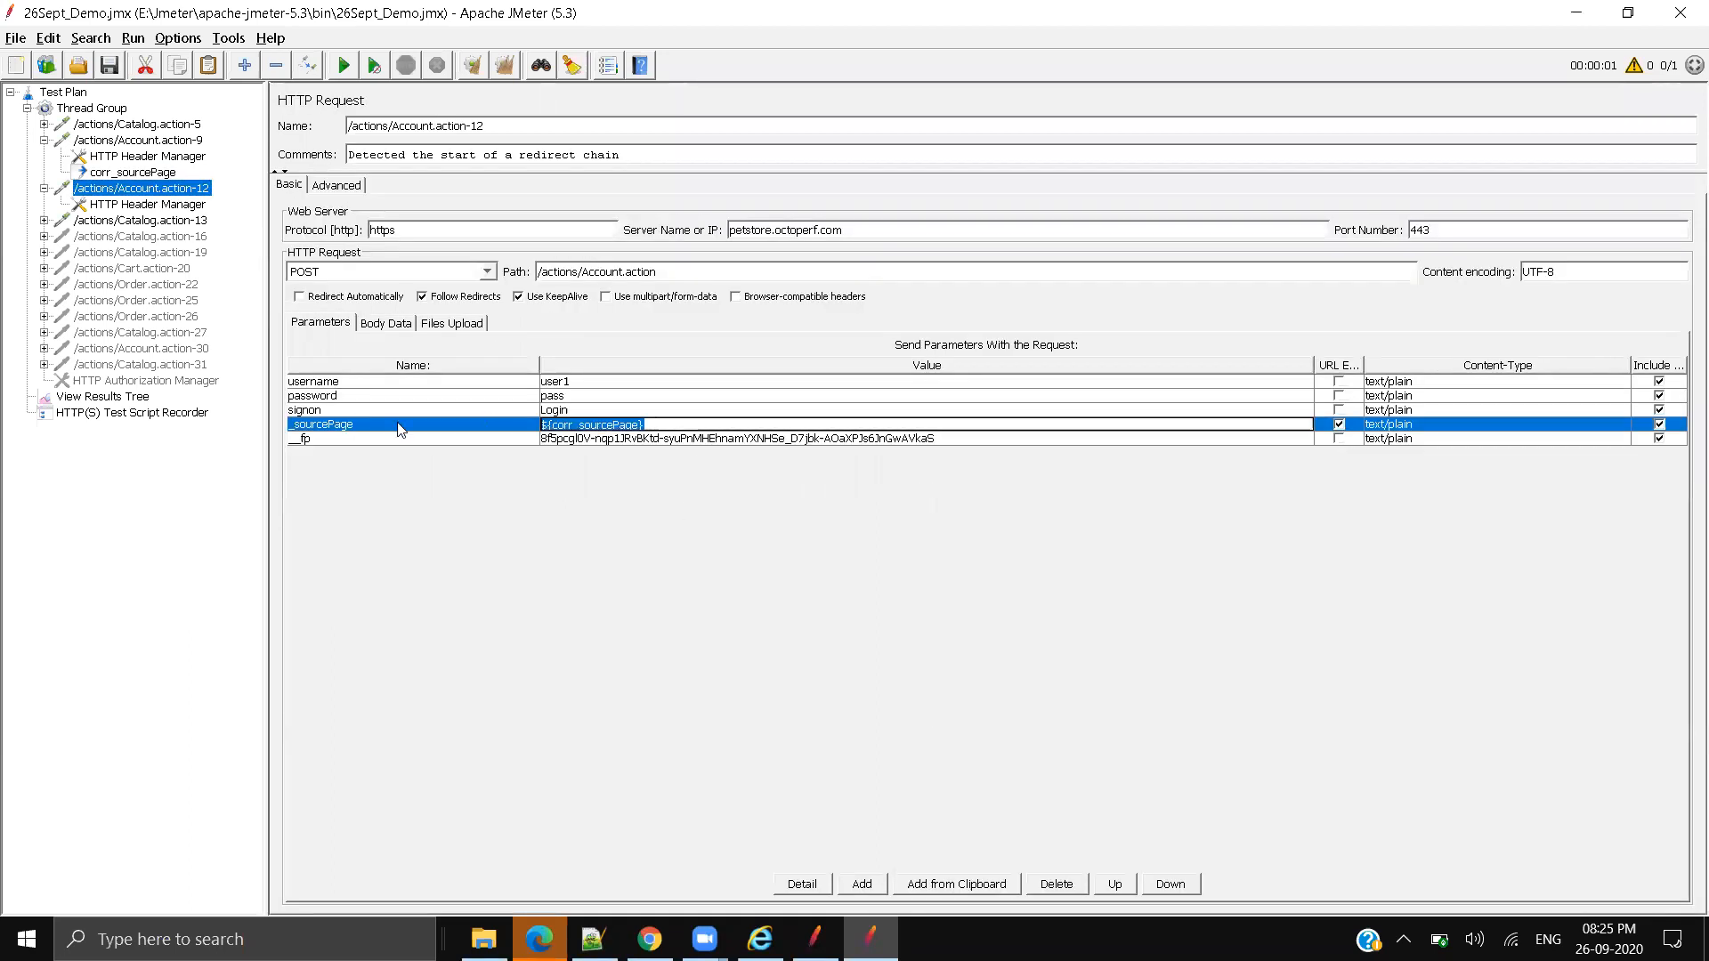
left_click(322, 439)
triple_click(592, 439)
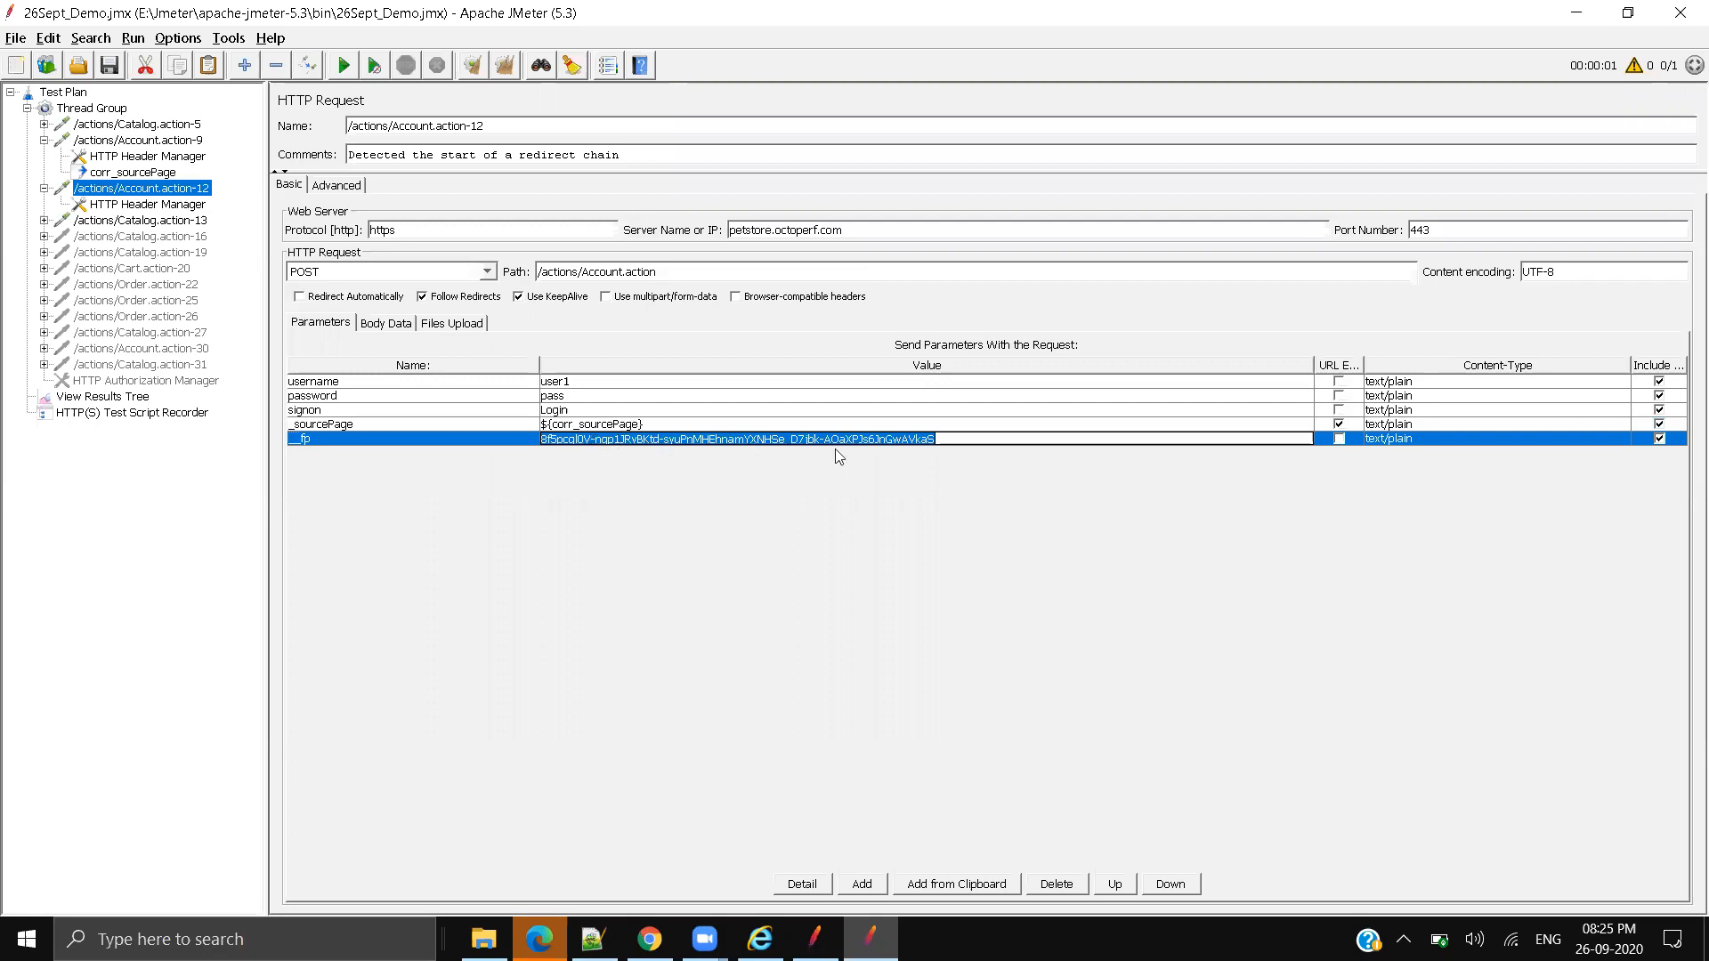
left_click(650, 940)
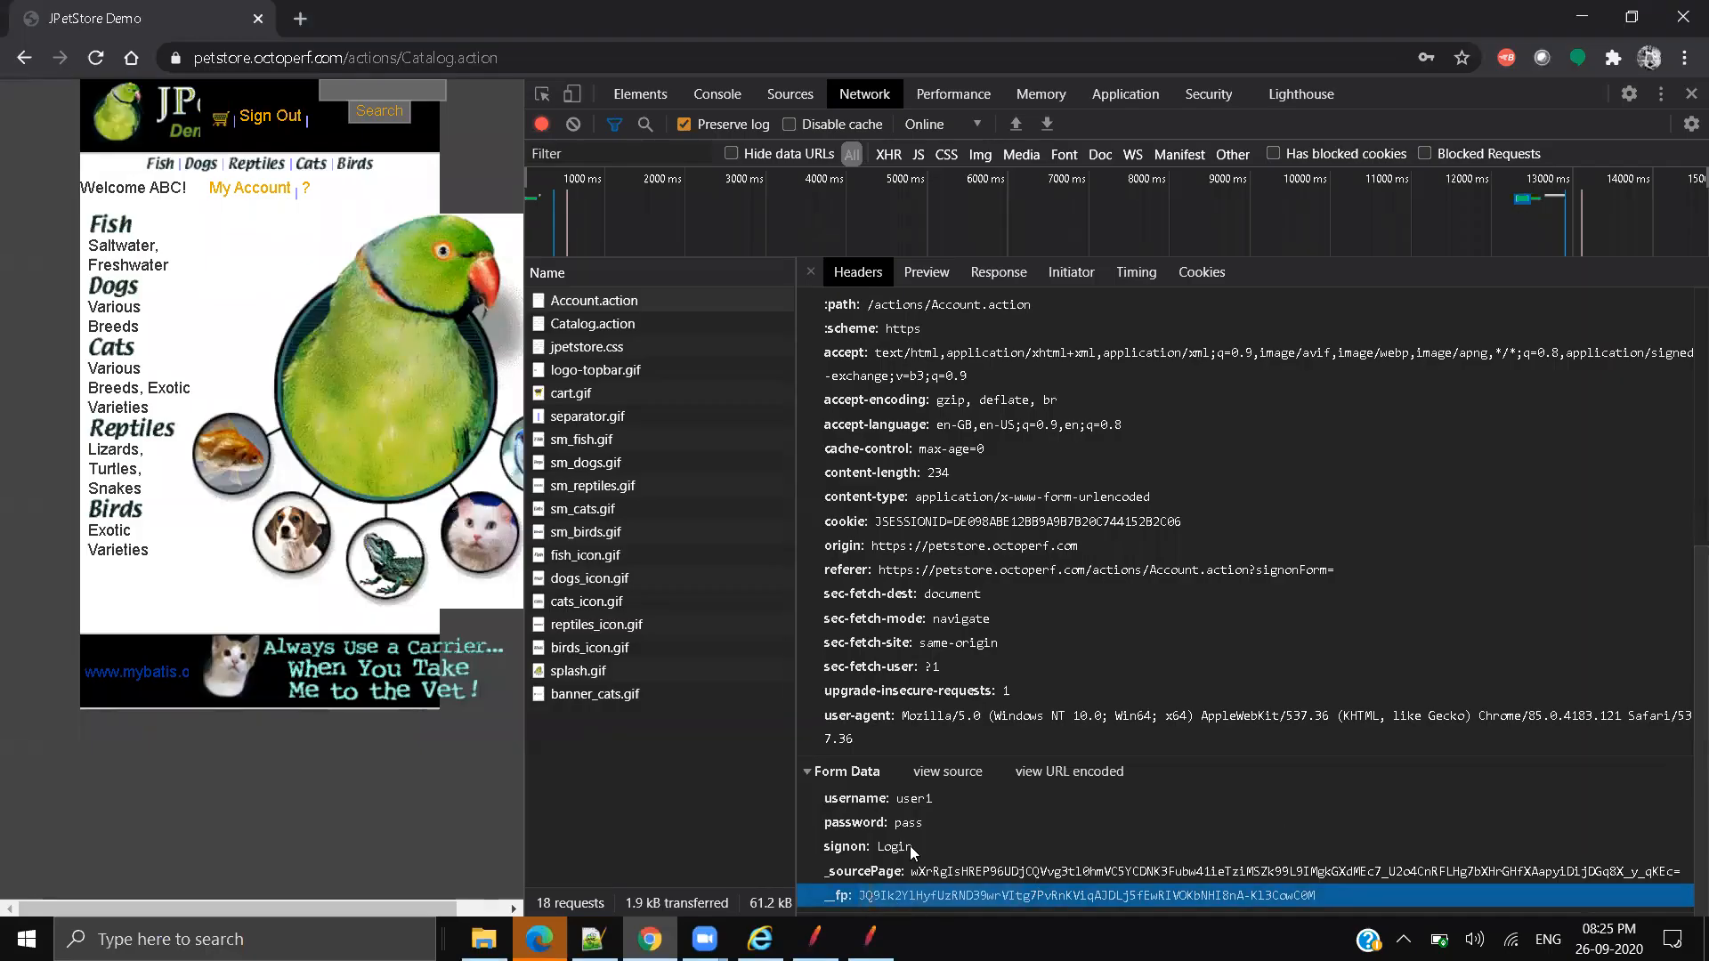
left_click(1582, 16)
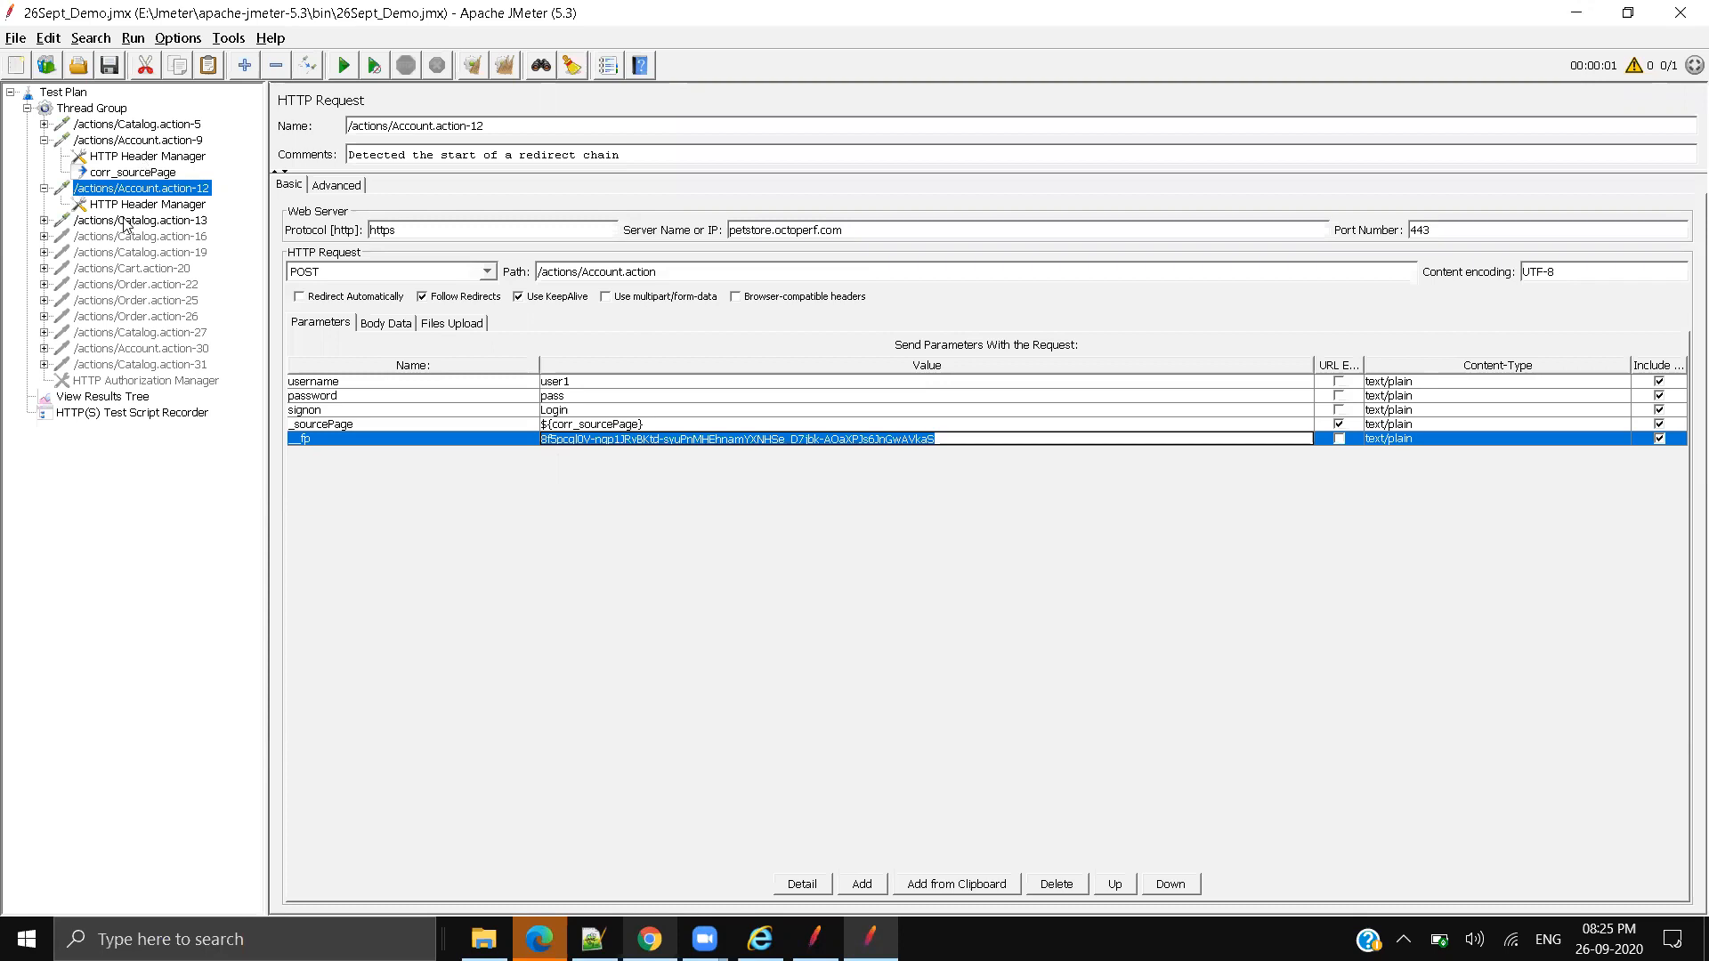
Step: Add another Regular Expression Extractor under /actions/Account.action-9
right_click(142, 142)
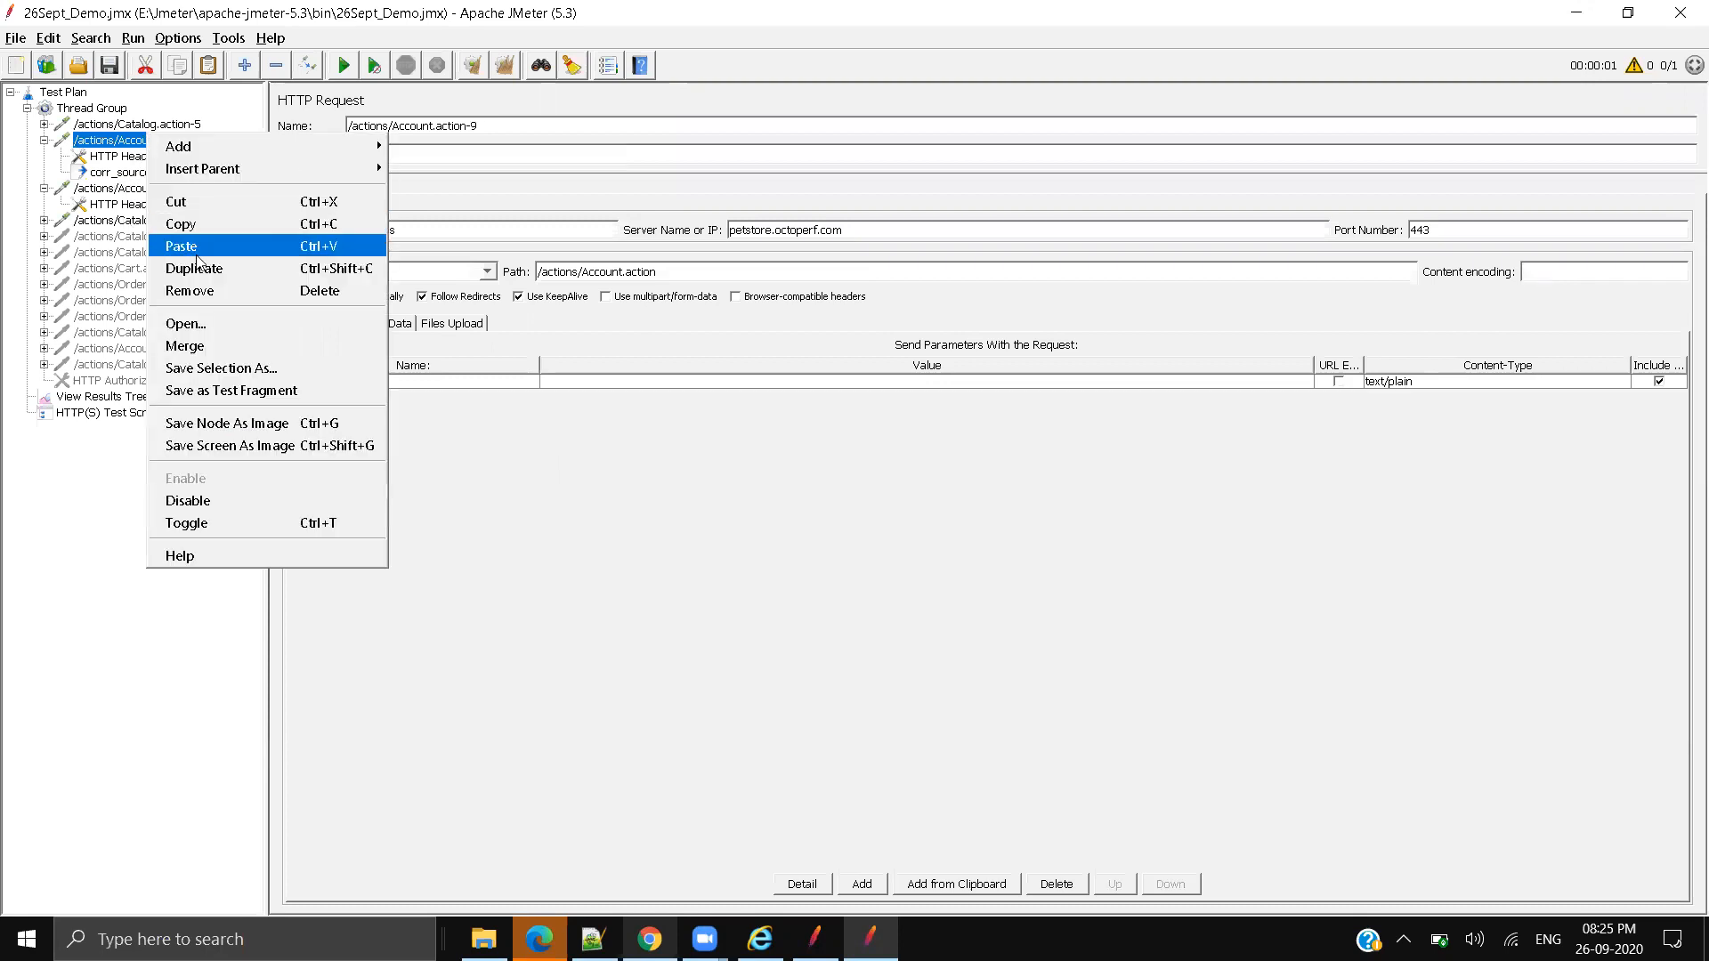
mouse_move(296, 170)
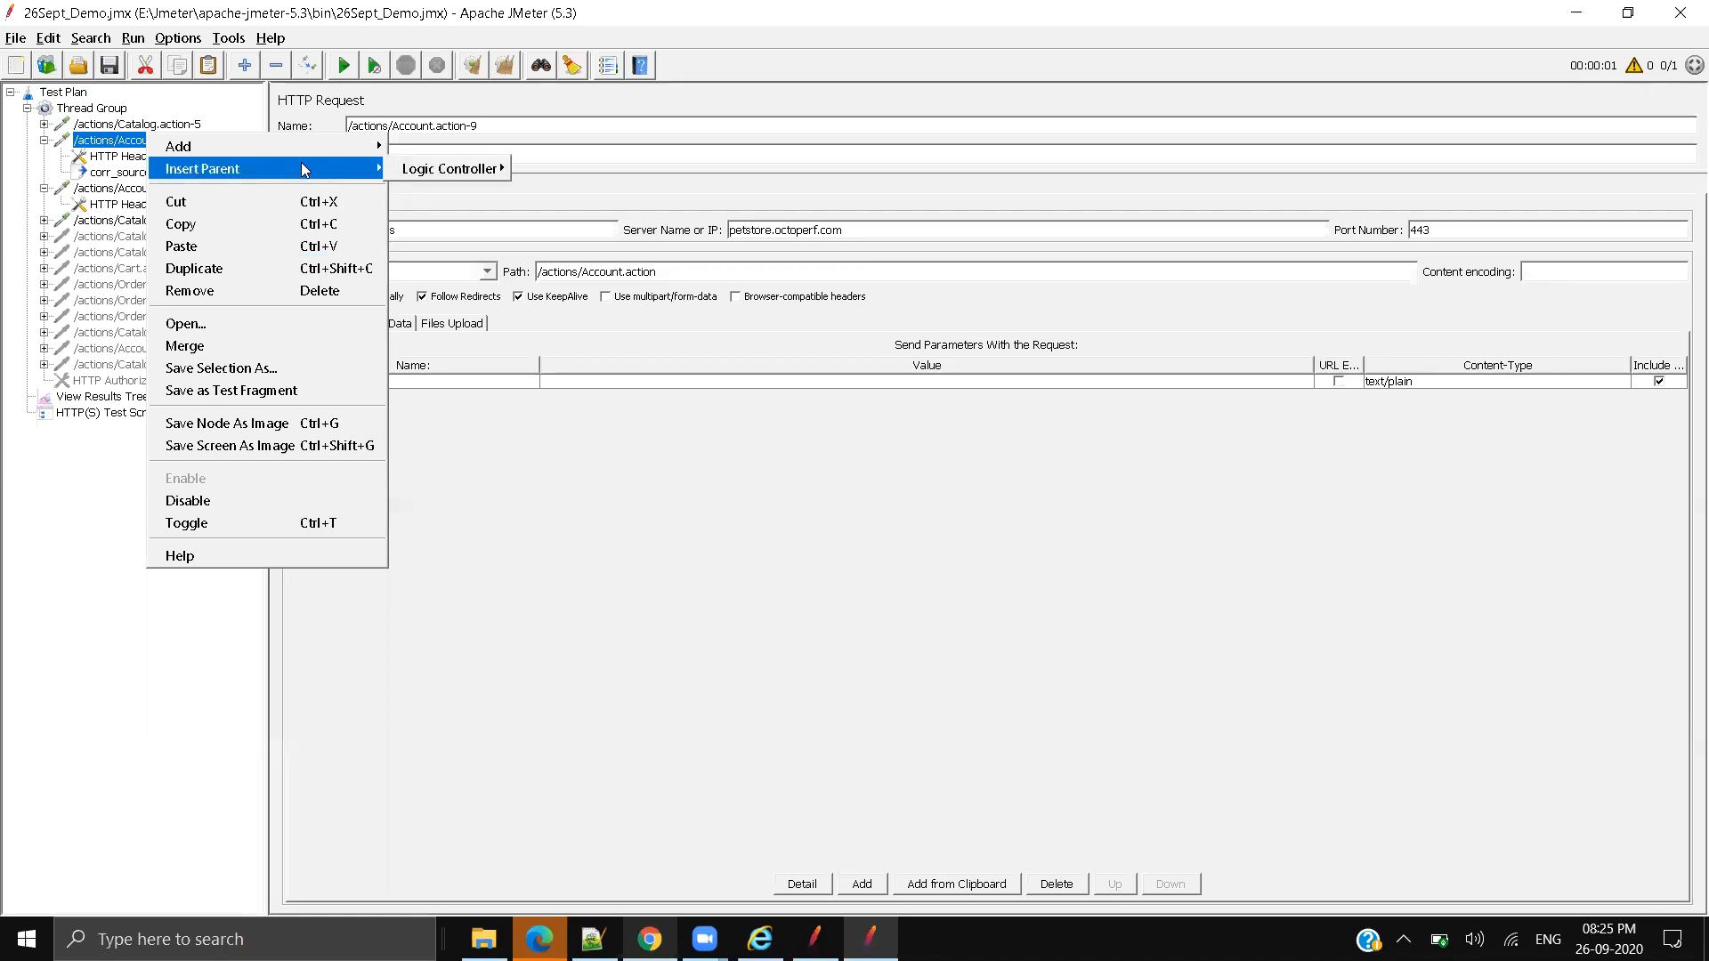
key("Right")
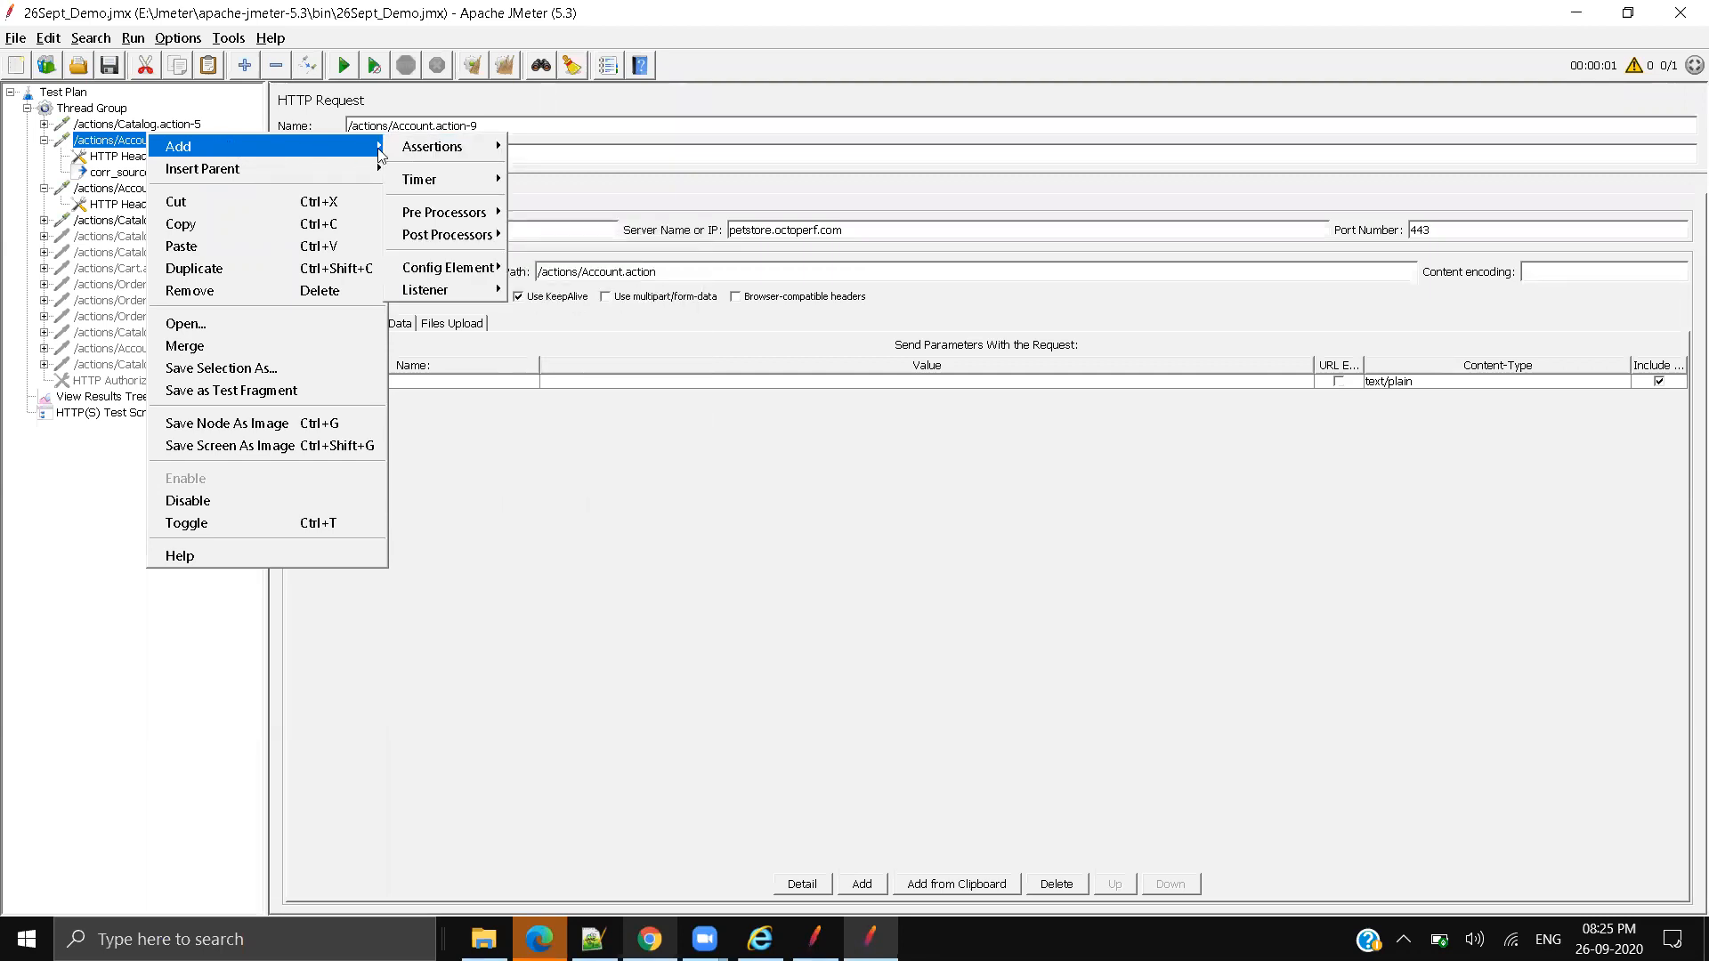
mouse_move(413, 158)
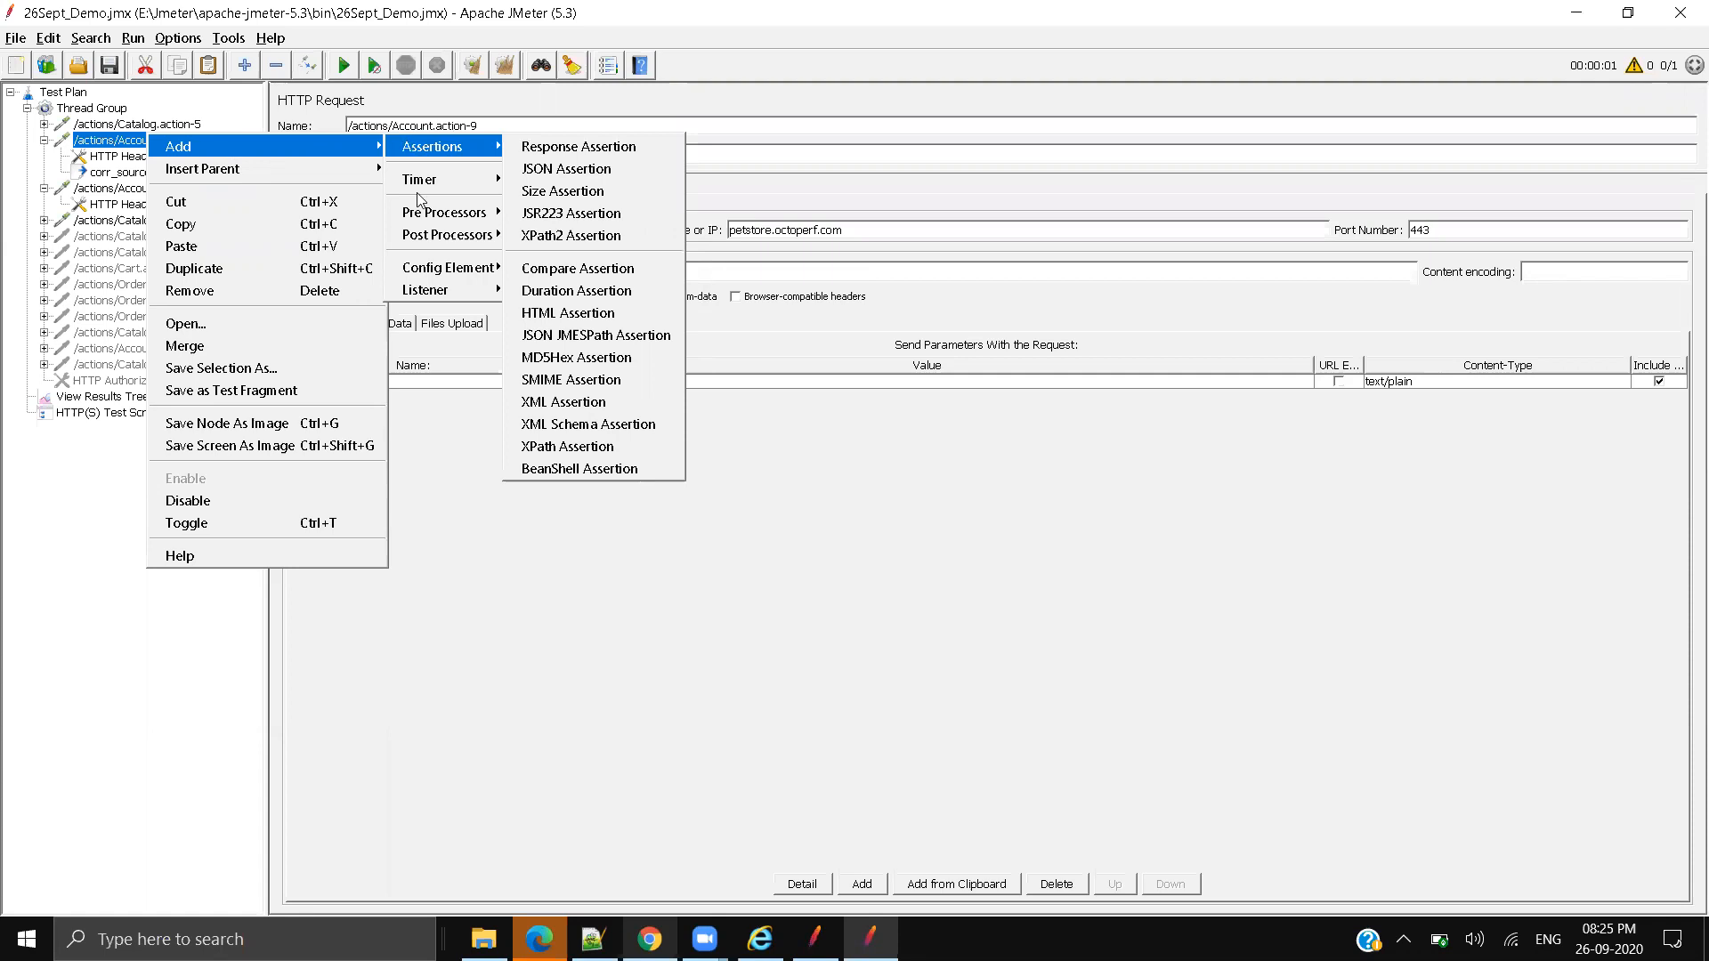
mouse_move(418, 238)
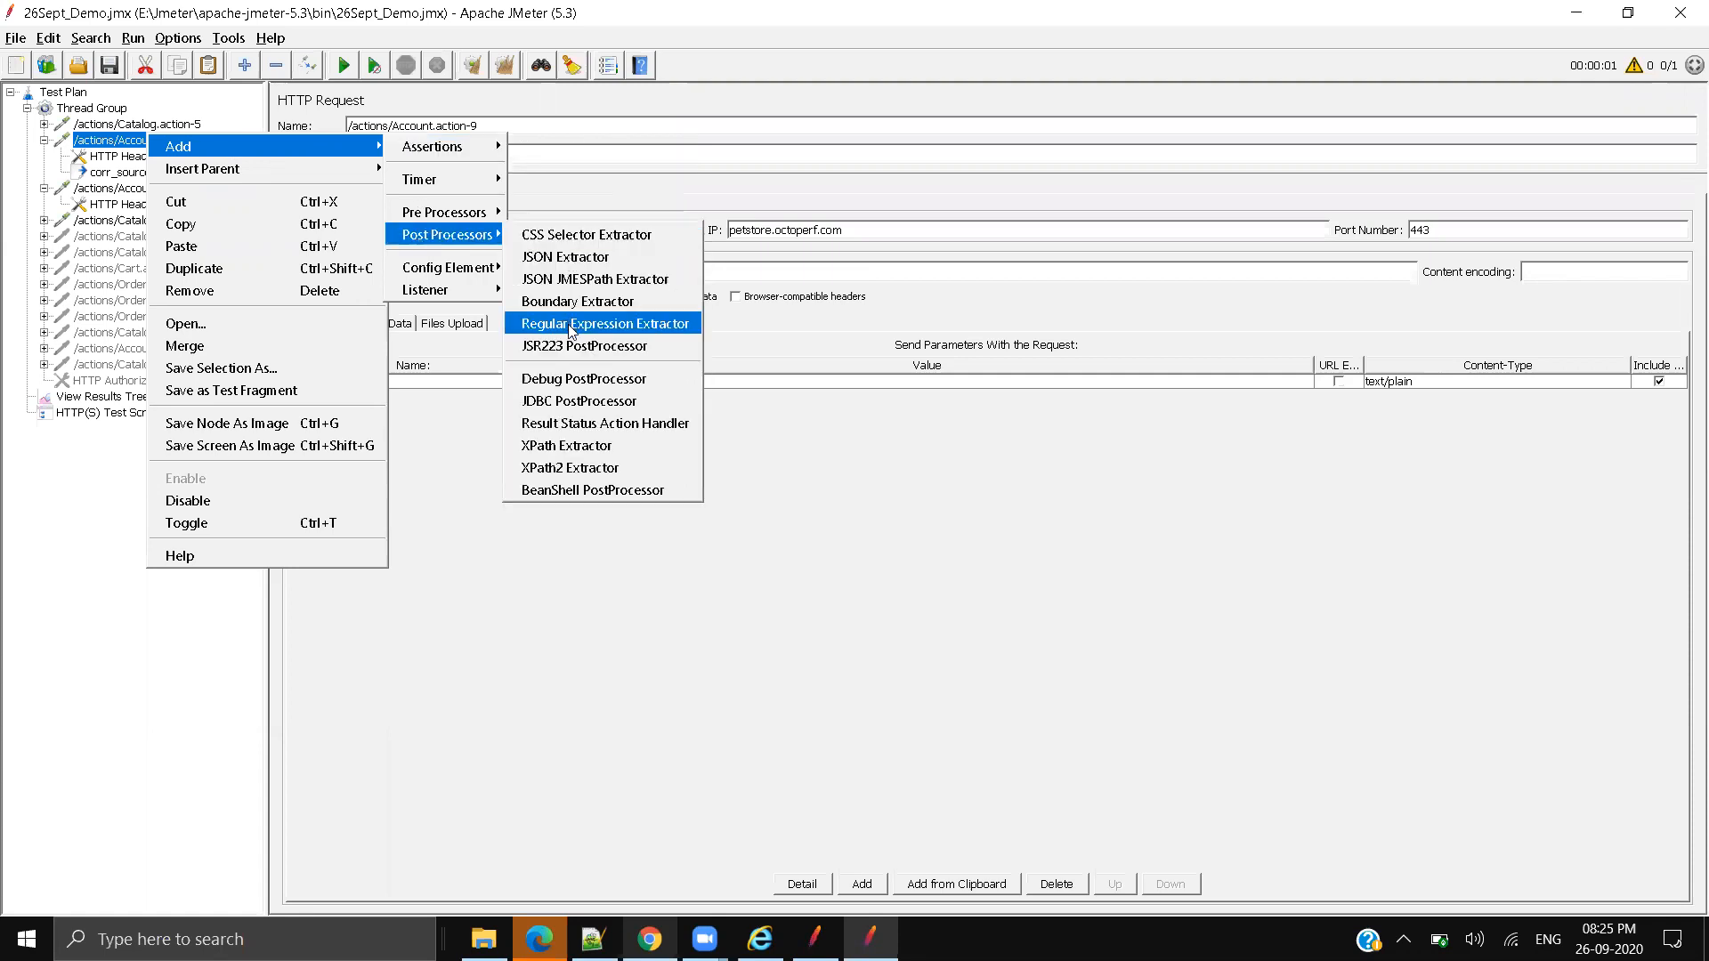
left_click(570, 329)
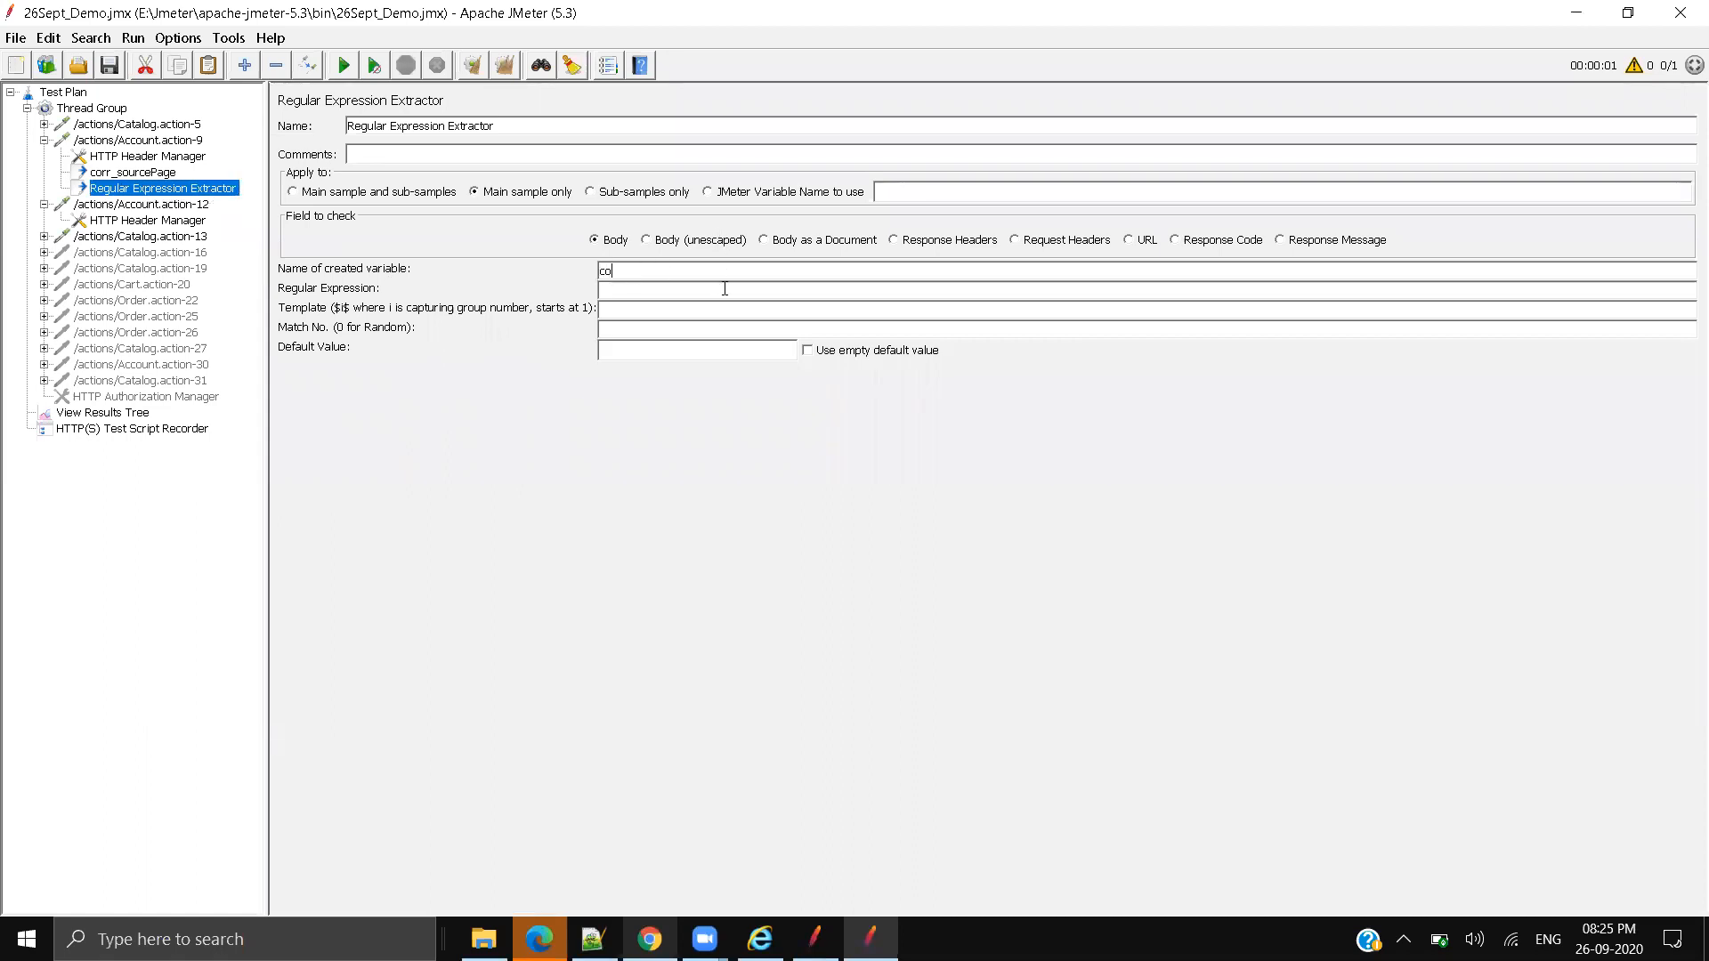
Step: Name the new extractor and its variable corr_fpPage
type("corr_fpPage")
left_click_drag(692, 271, 556, 231)
key("ctrl+c")
left_click(493, 131)
key("ctrl+a")
key("ctrl+v")
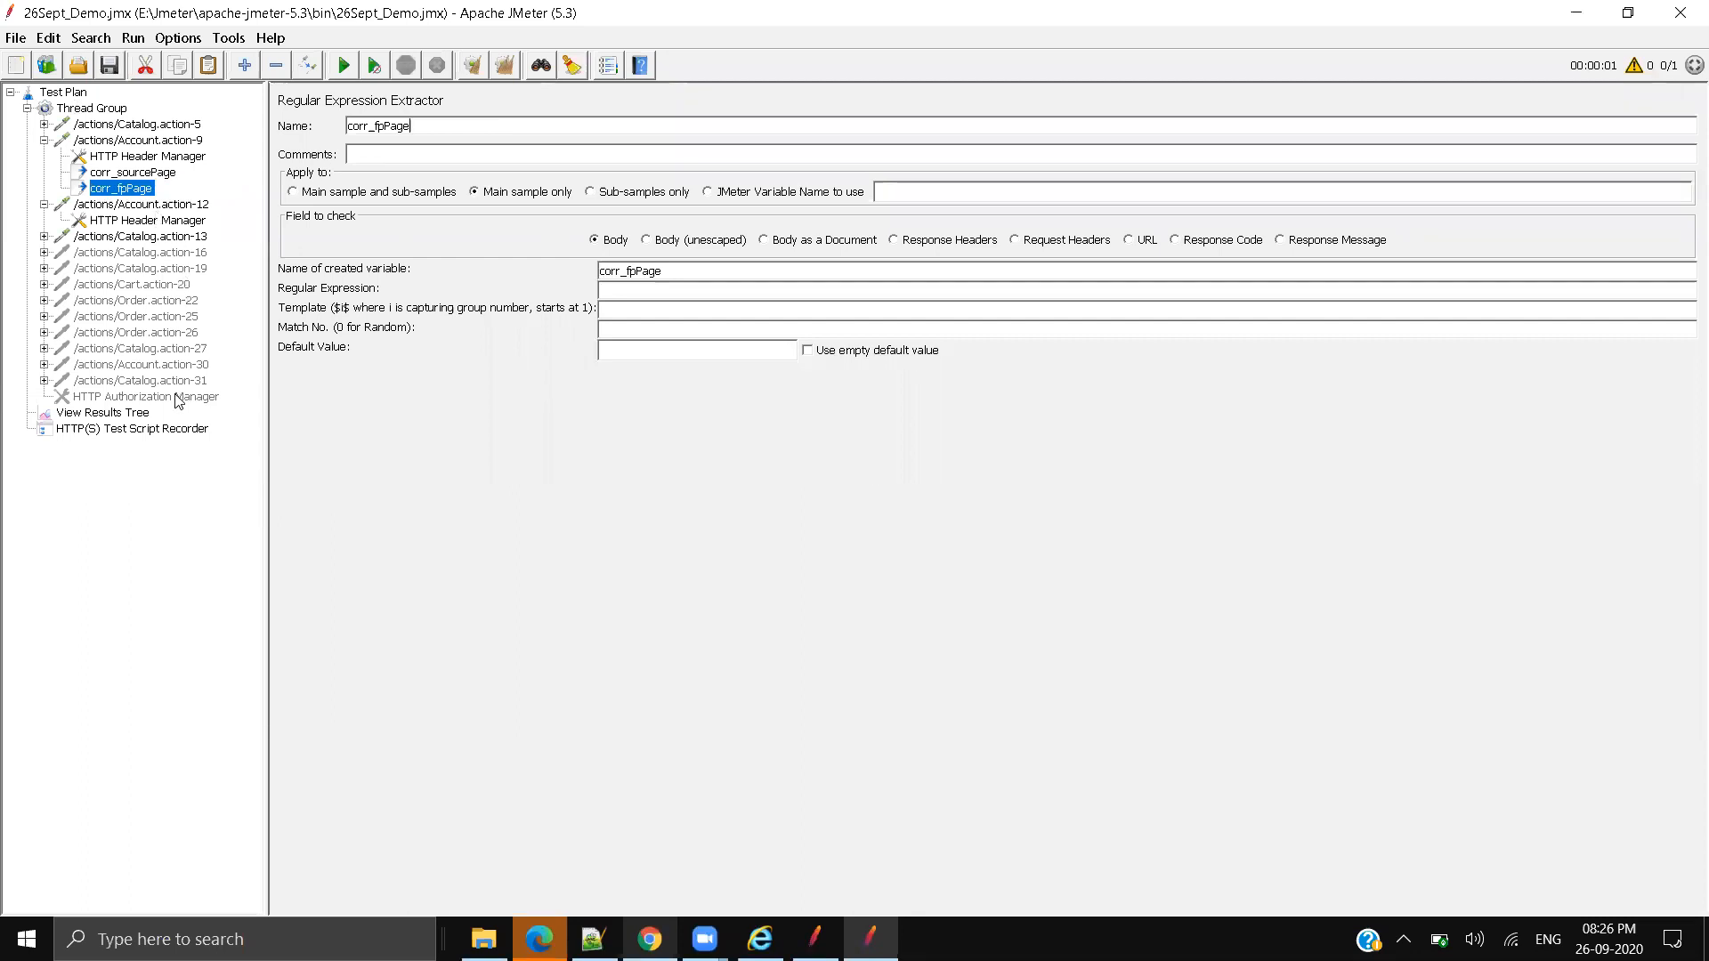
left_click(131, 414)
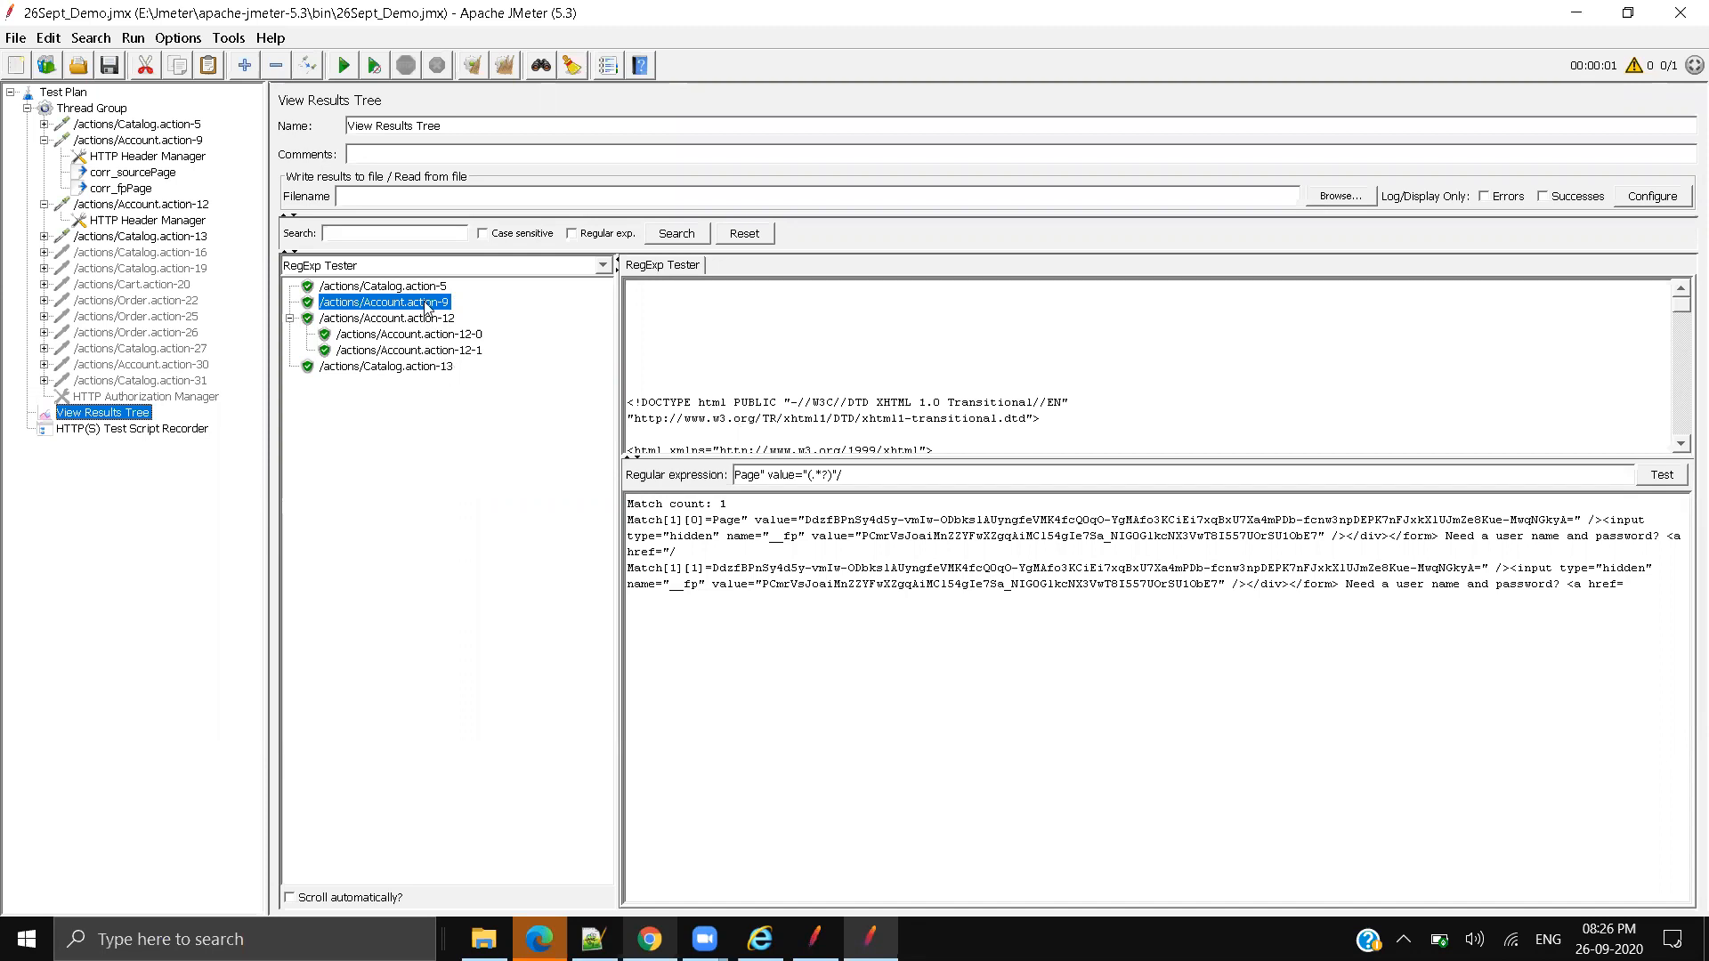
Step: Show Account.action-9's response as text and search for fp to locate the hidden _fp value
left_click(449, 267)
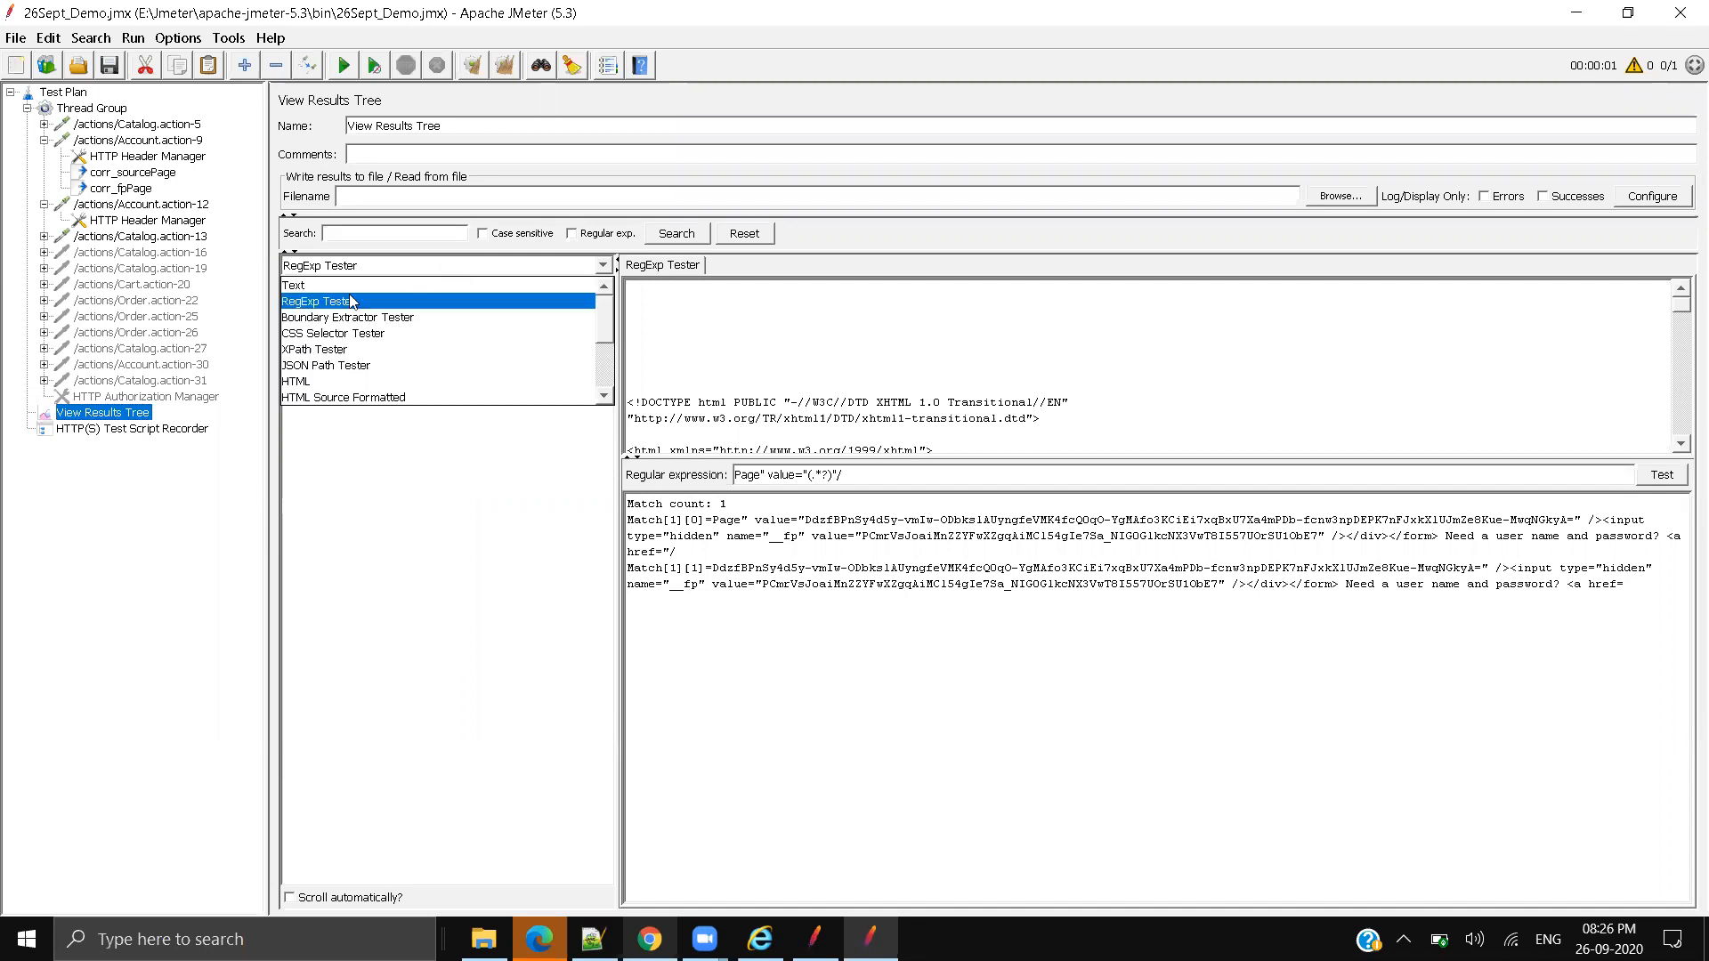
left_click(334, 287)
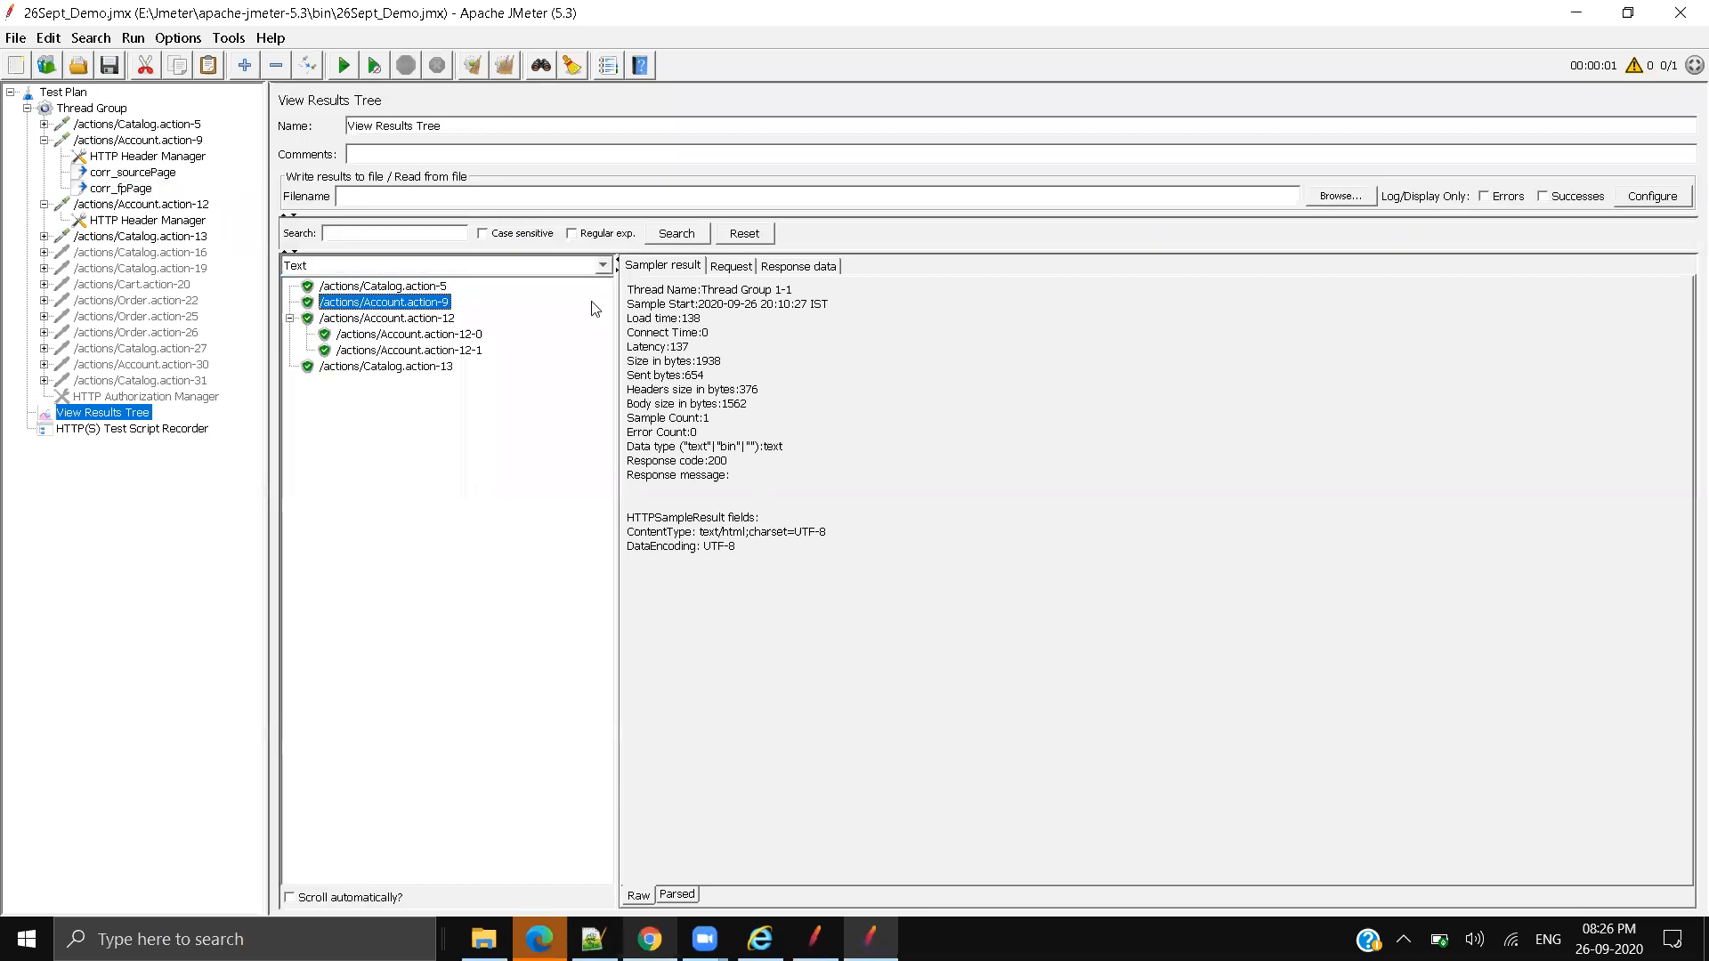
left_click(796, 267)
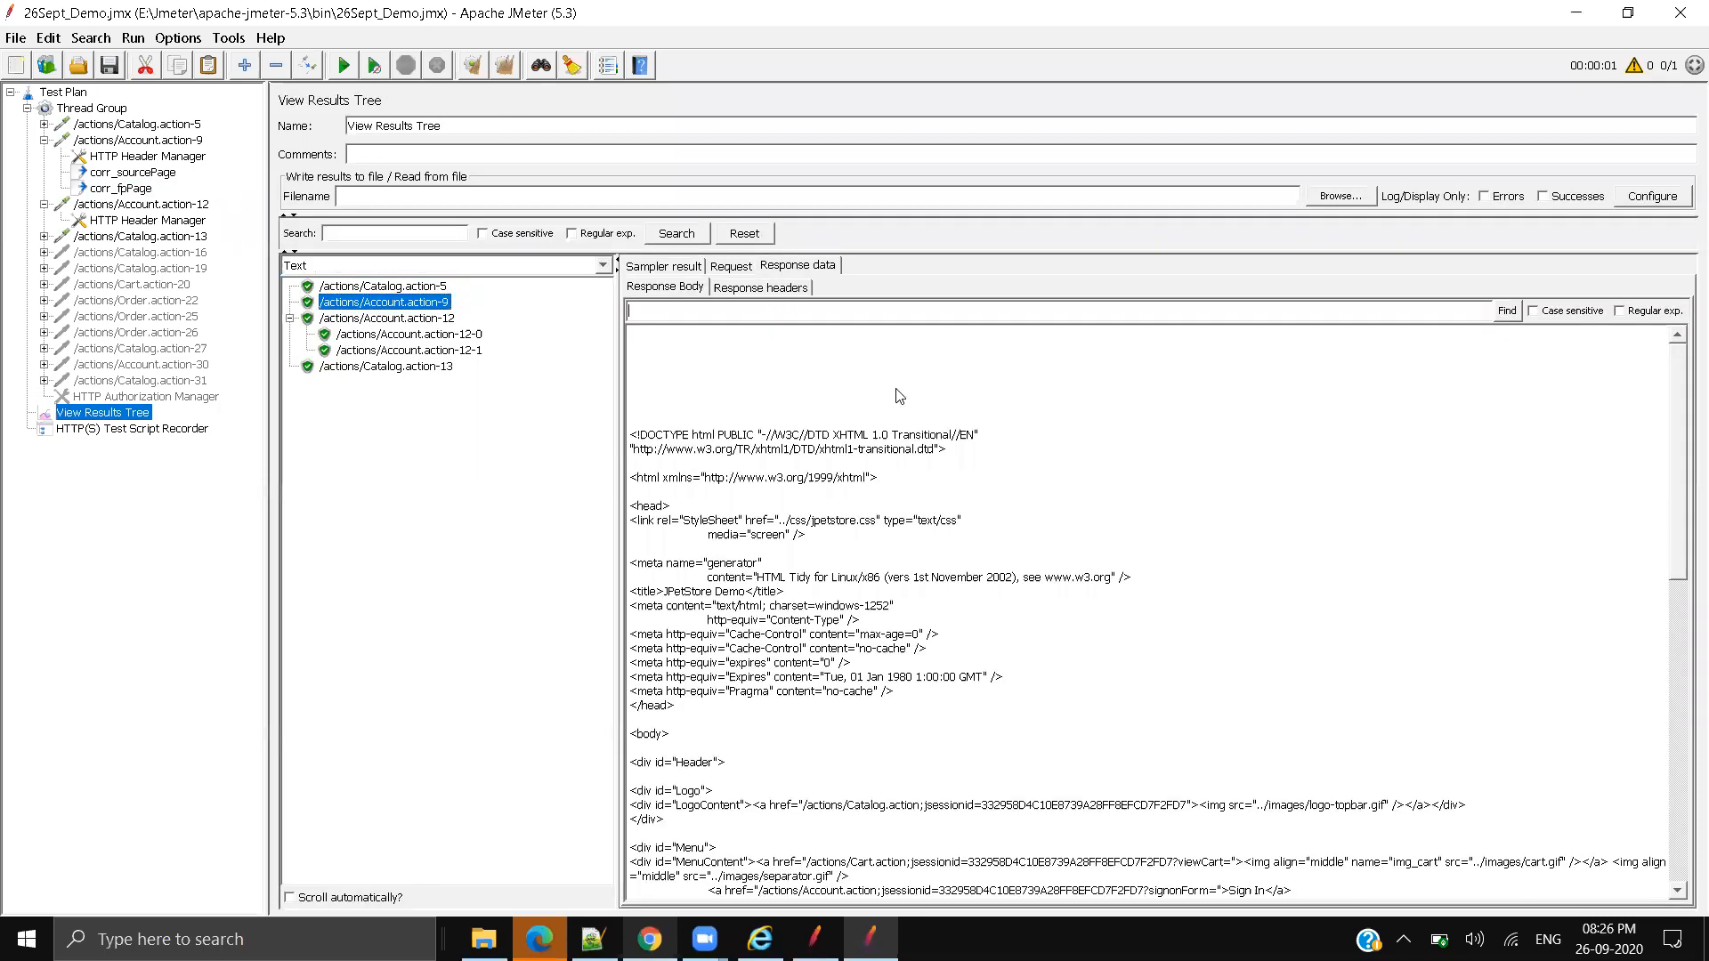
type("fp")
key("Return")
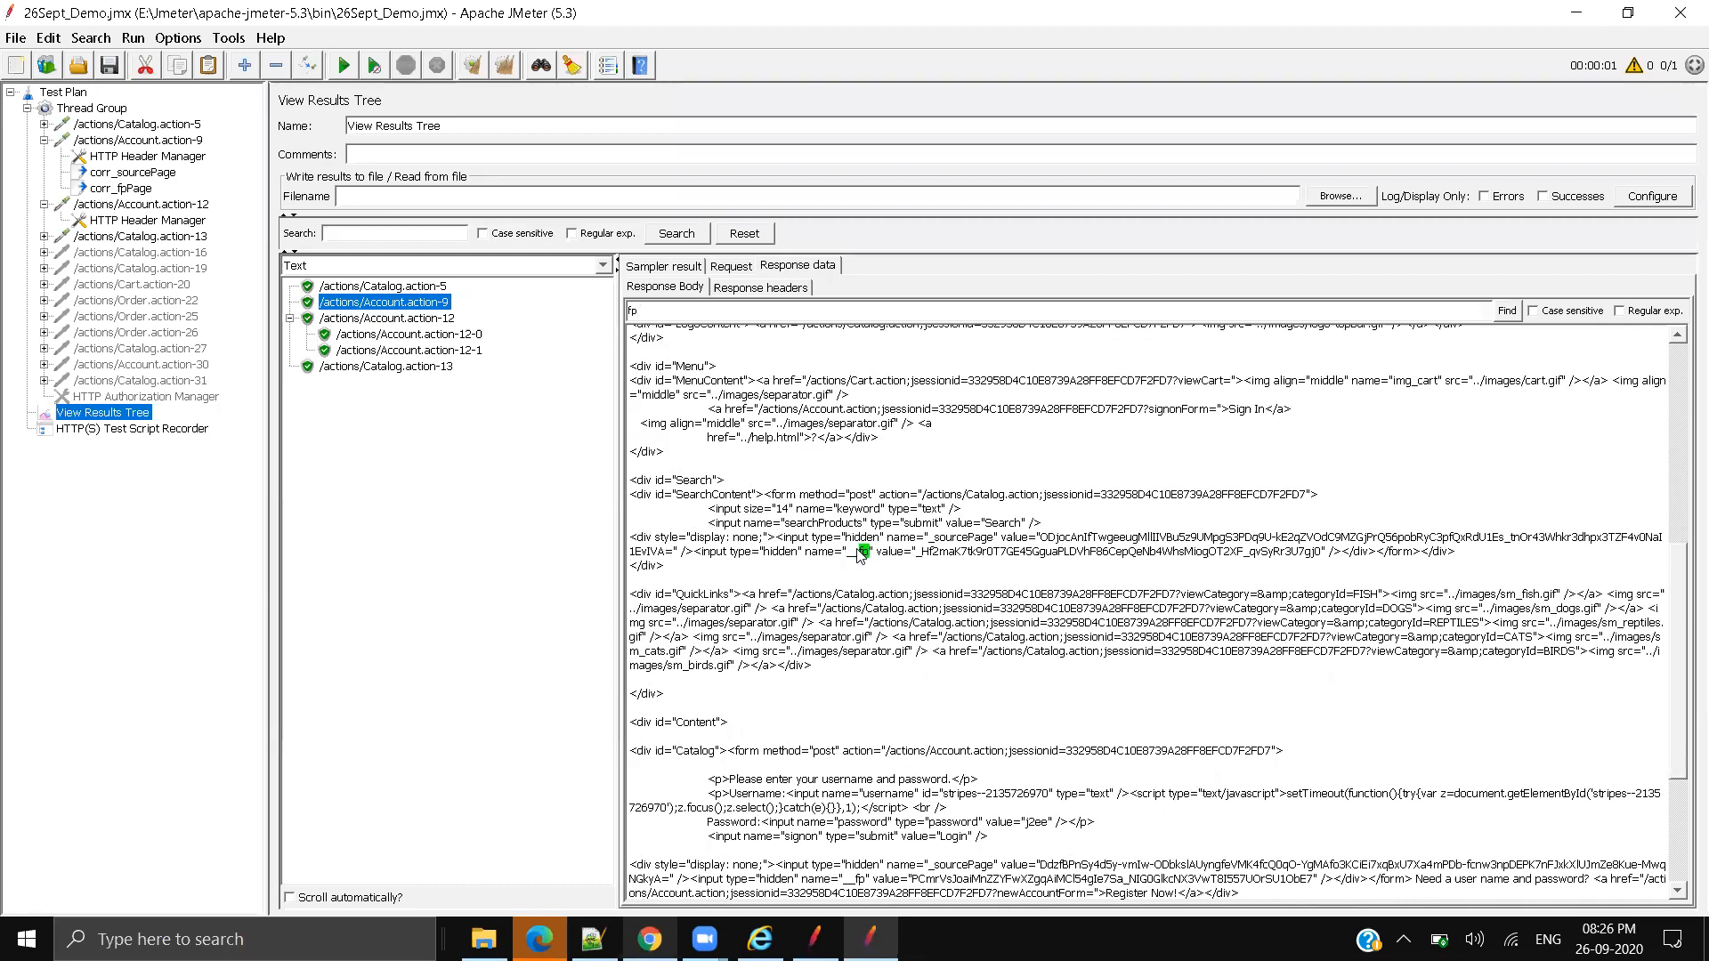
left_click_drag(872, 552, 1341, 560)
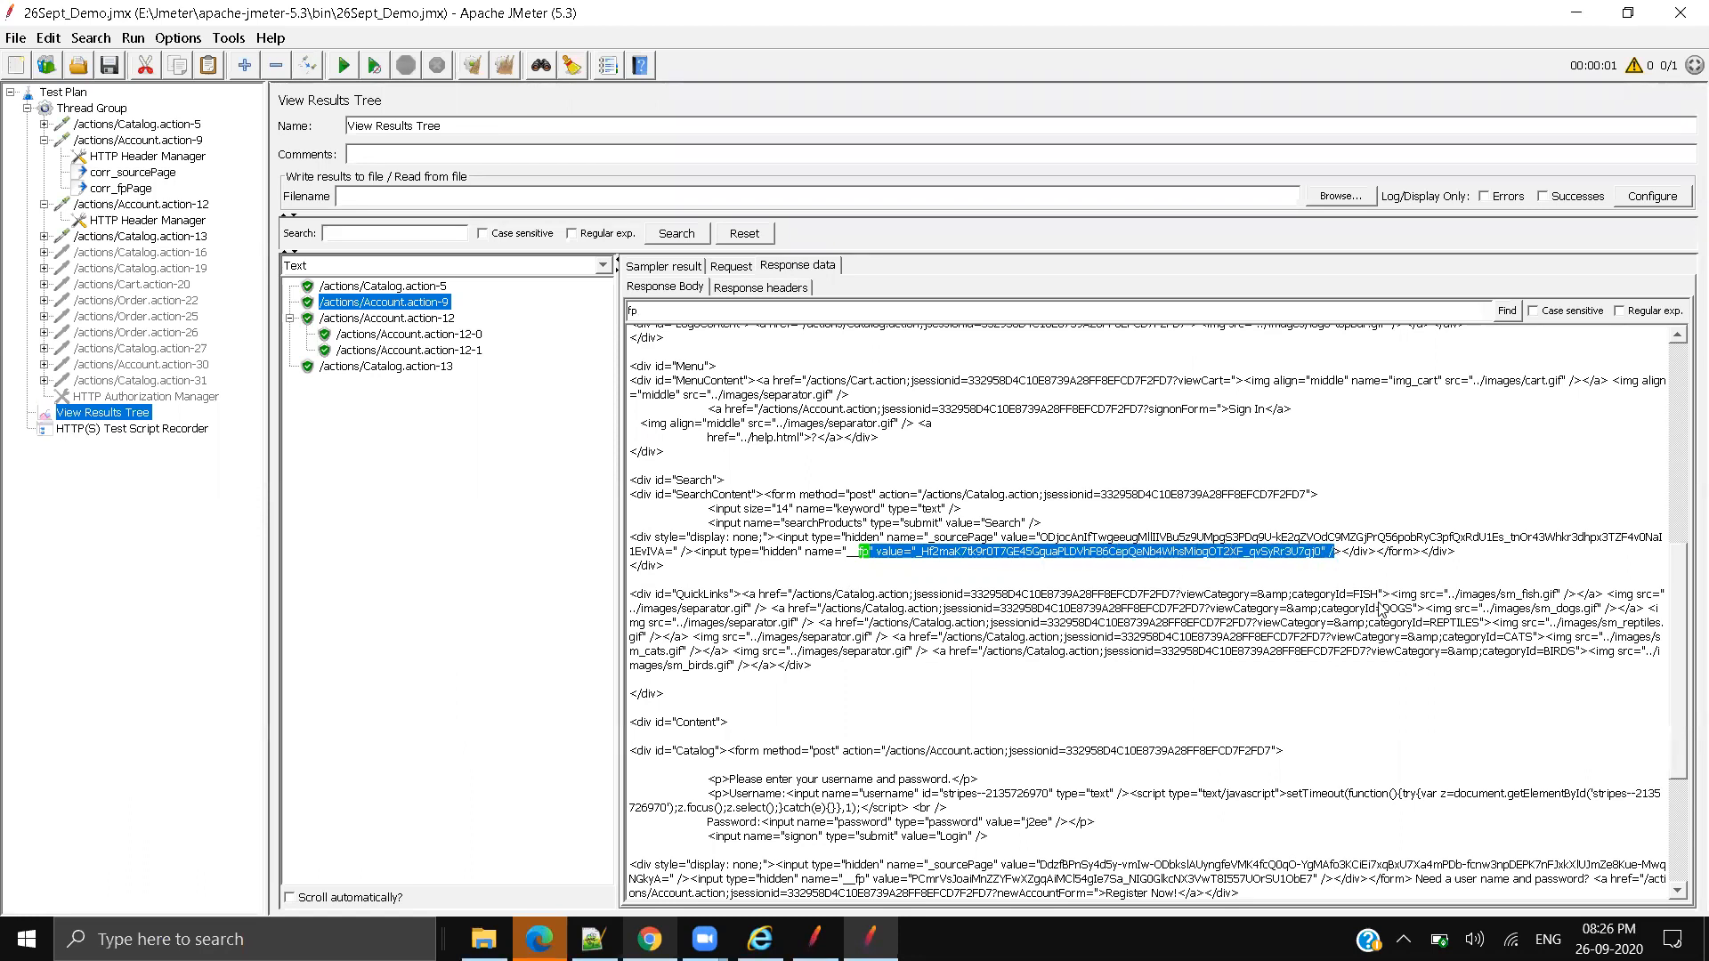
left_click(559, 268)
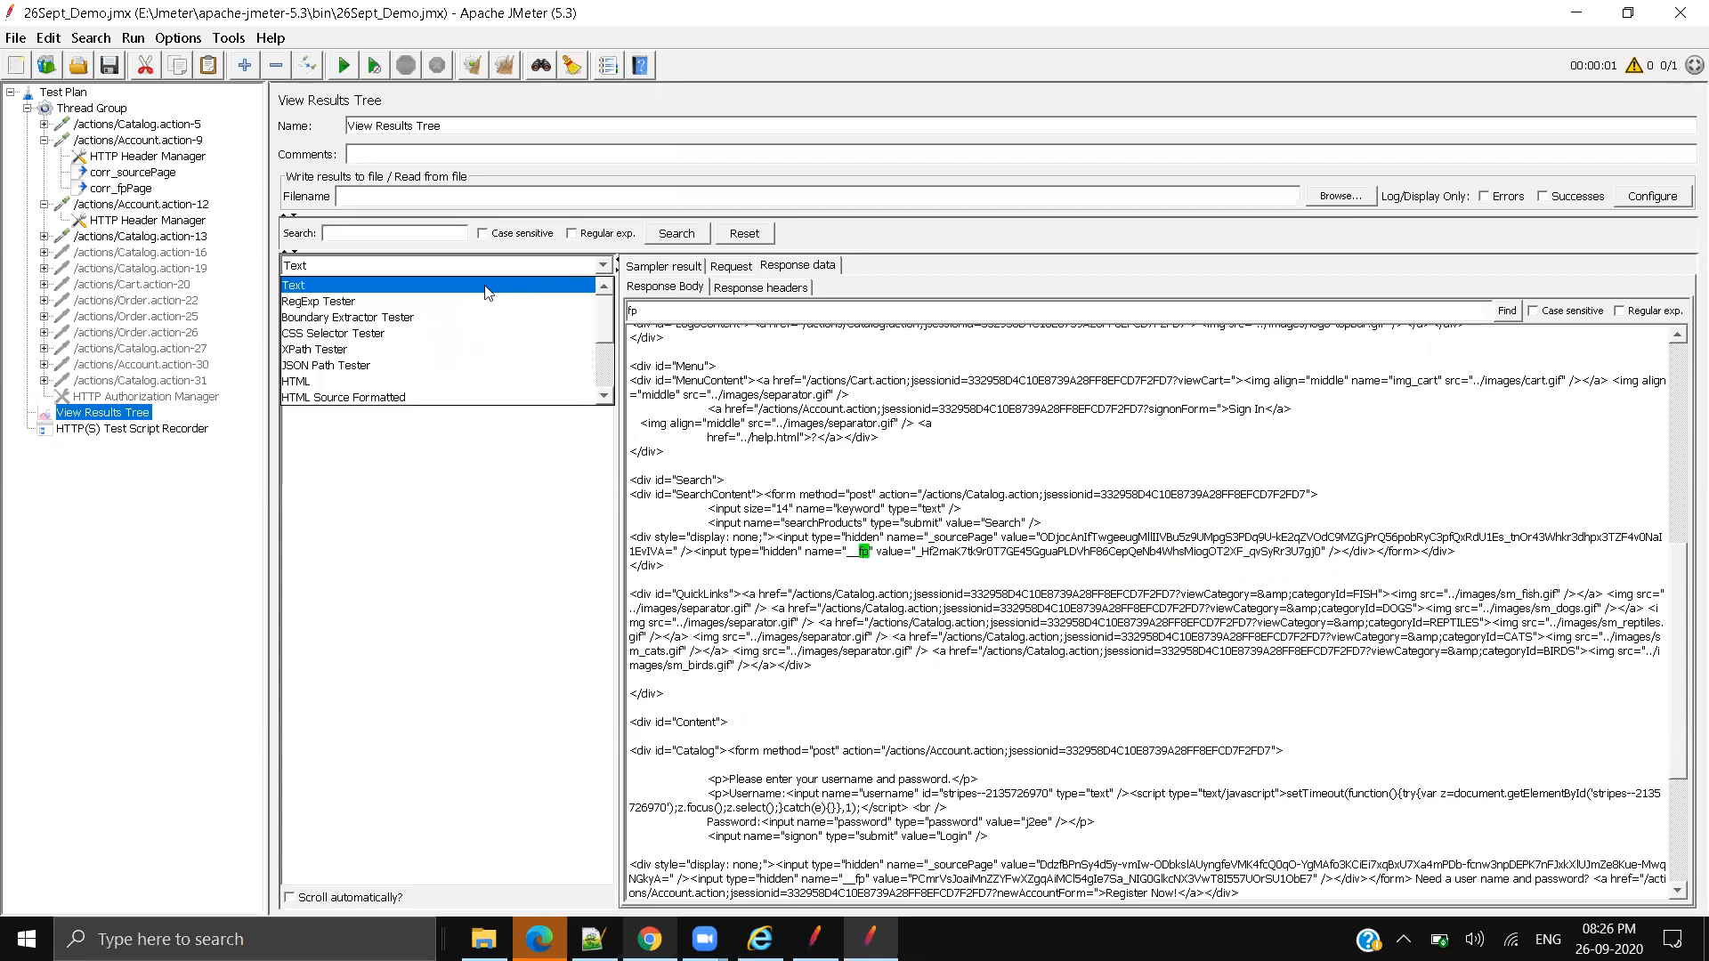
Step: Build the expression fp" value="_(.*?)" / from the pasted fp markup in the RegExp Tester
left_click(441, 303)
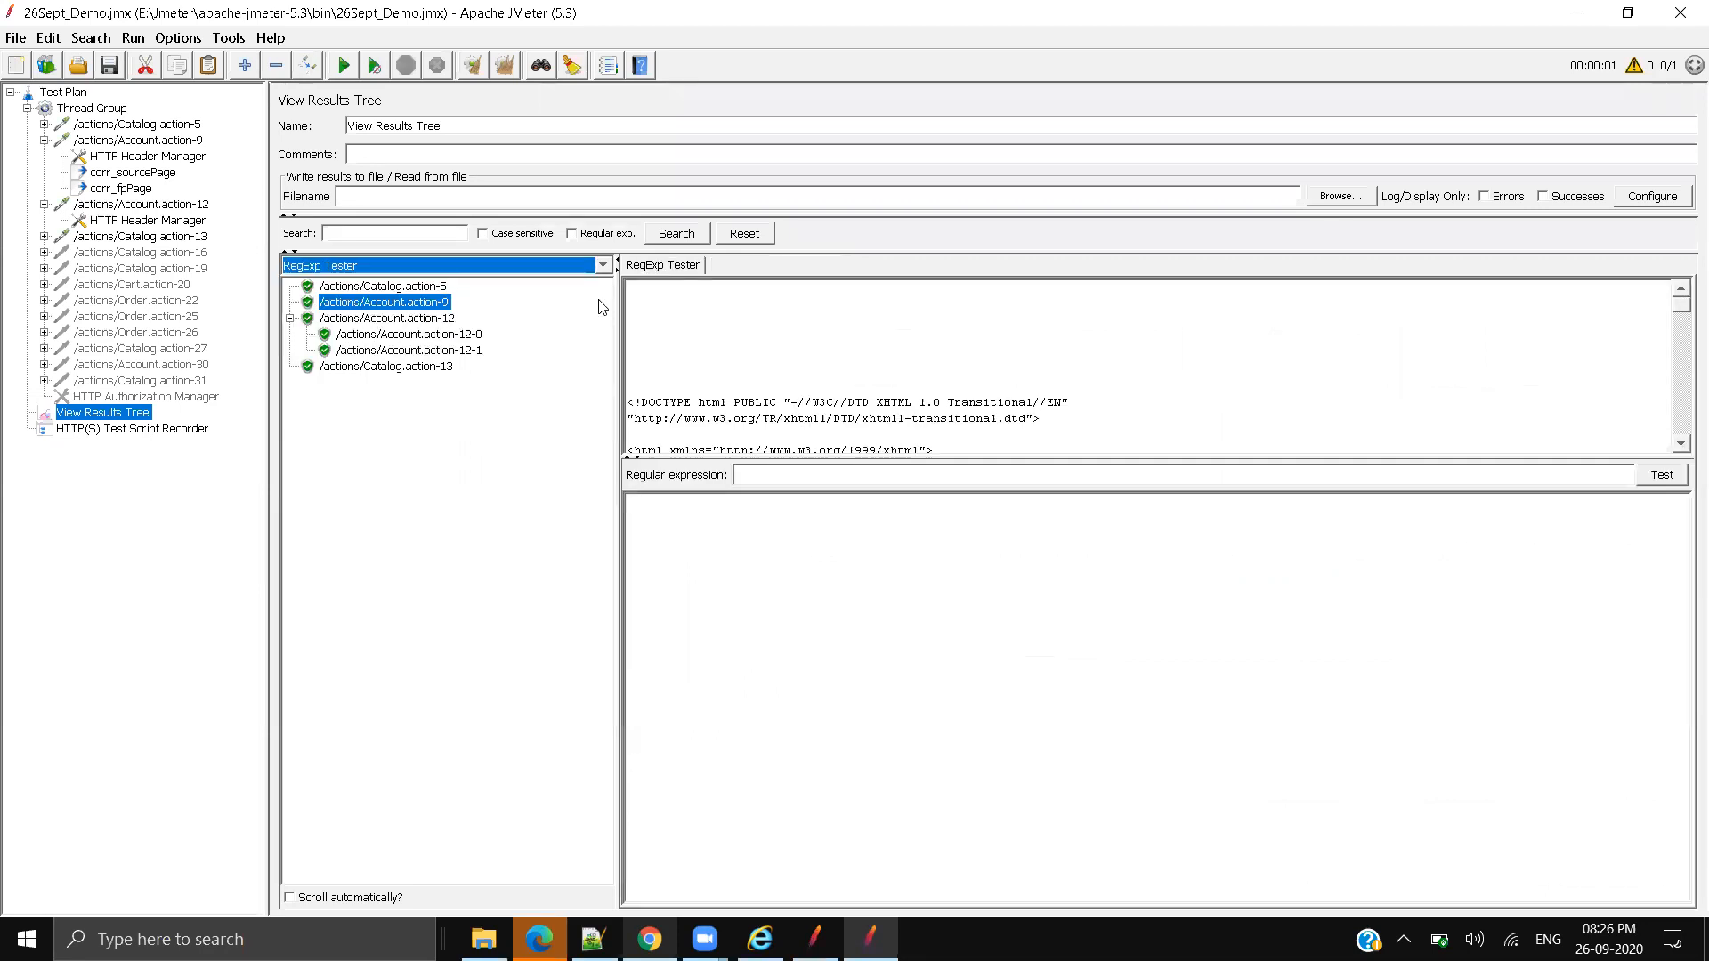
left_click(780, 478)
type("fp\" value=\"_Hf2maK7tk9r0T7GE45GguaPLDVhF86CepQeNb4WhsMiogOT2XF_qvSyRr3U7gj0\" /")
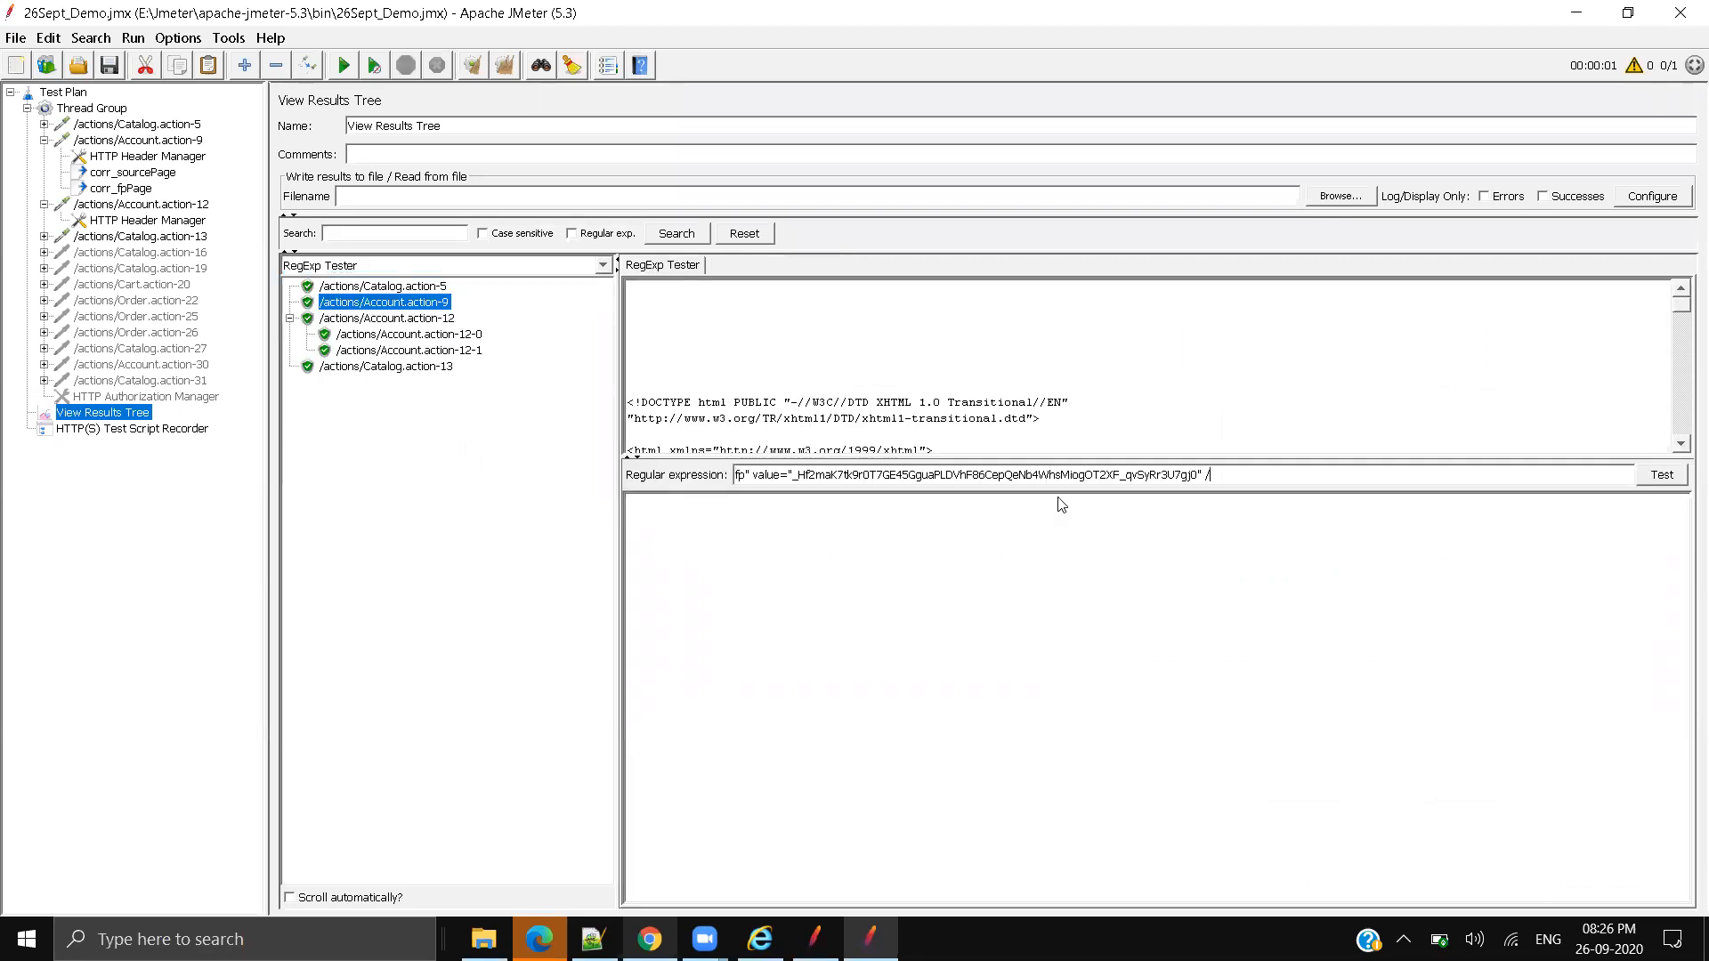
left_click(1194, 474, "shift")
left_click(1198, 473, "shift")
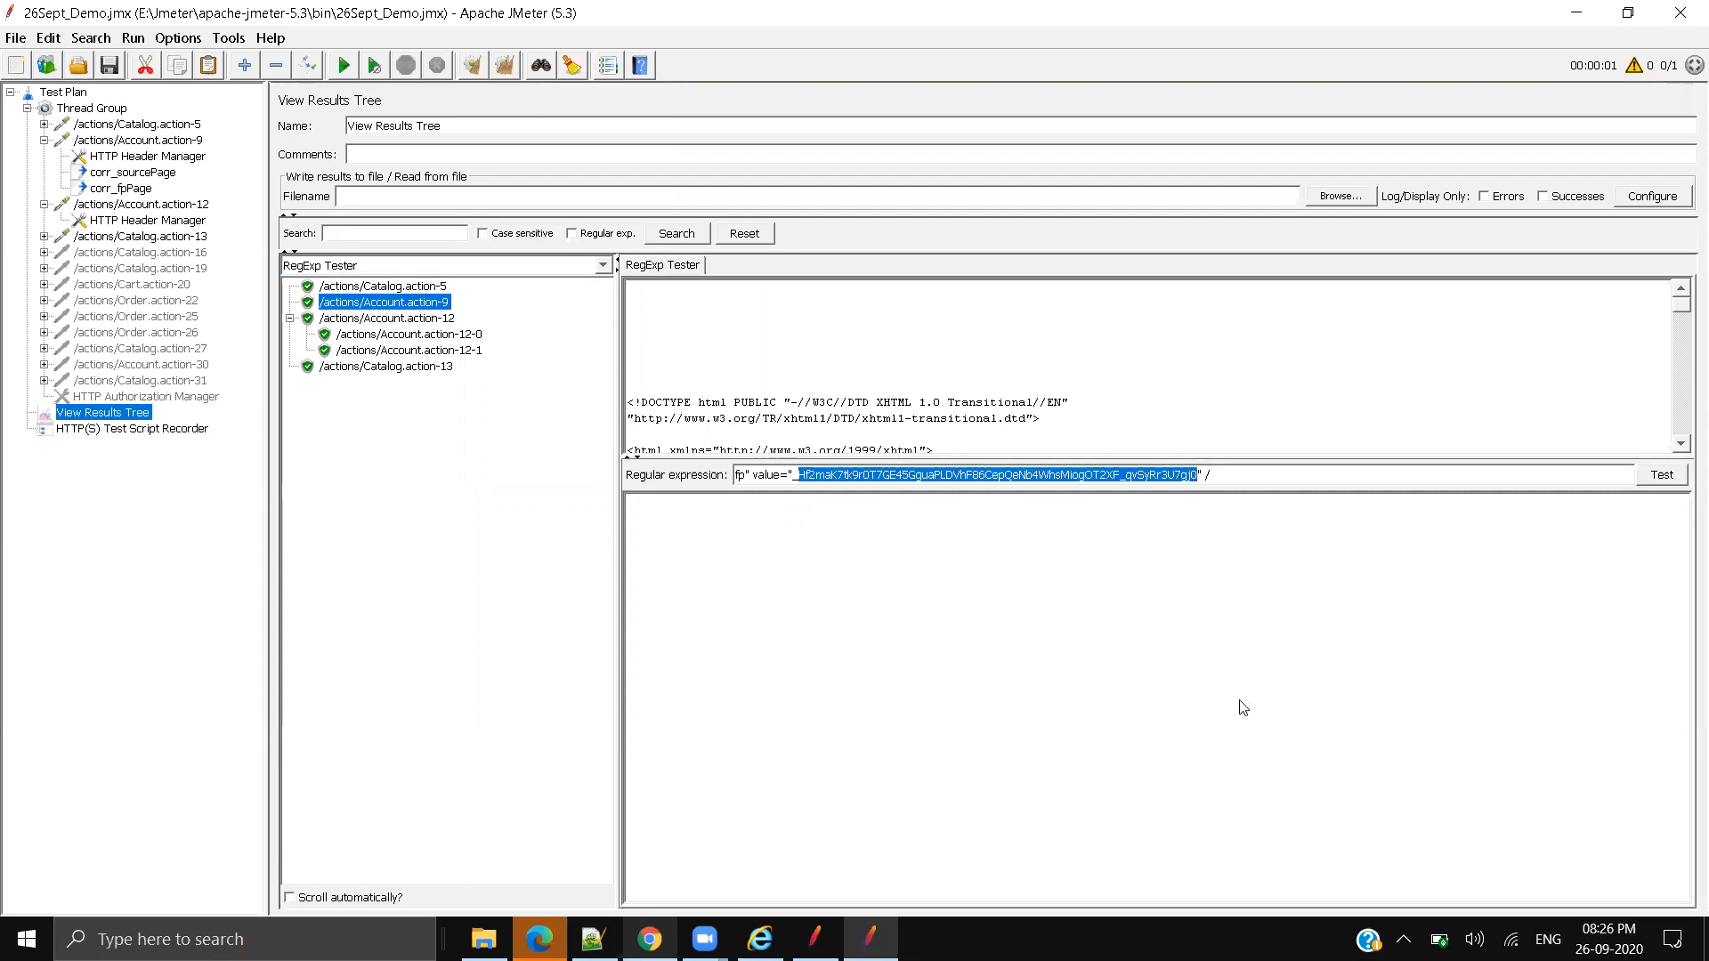
type("(")
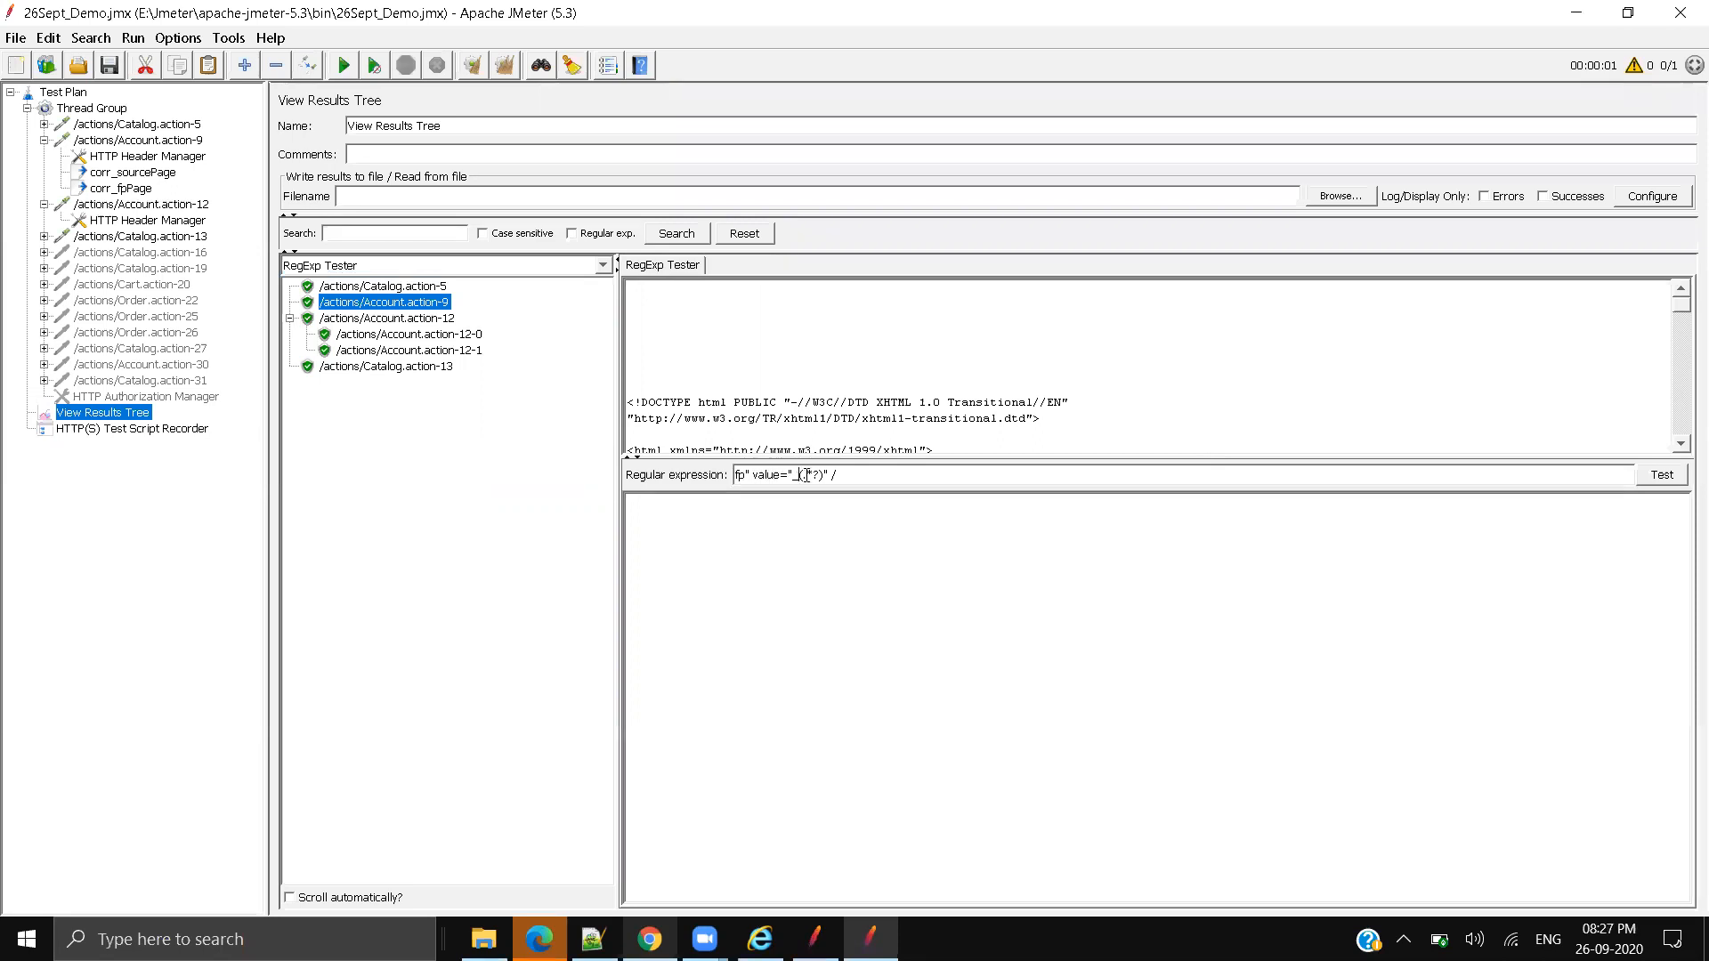
left_click_drag(803, 474, 846, 475)
left_click(832, 474)
Step: Test it for one match capturing the _fp value, then select the whole expression
left_click(1662, 475)
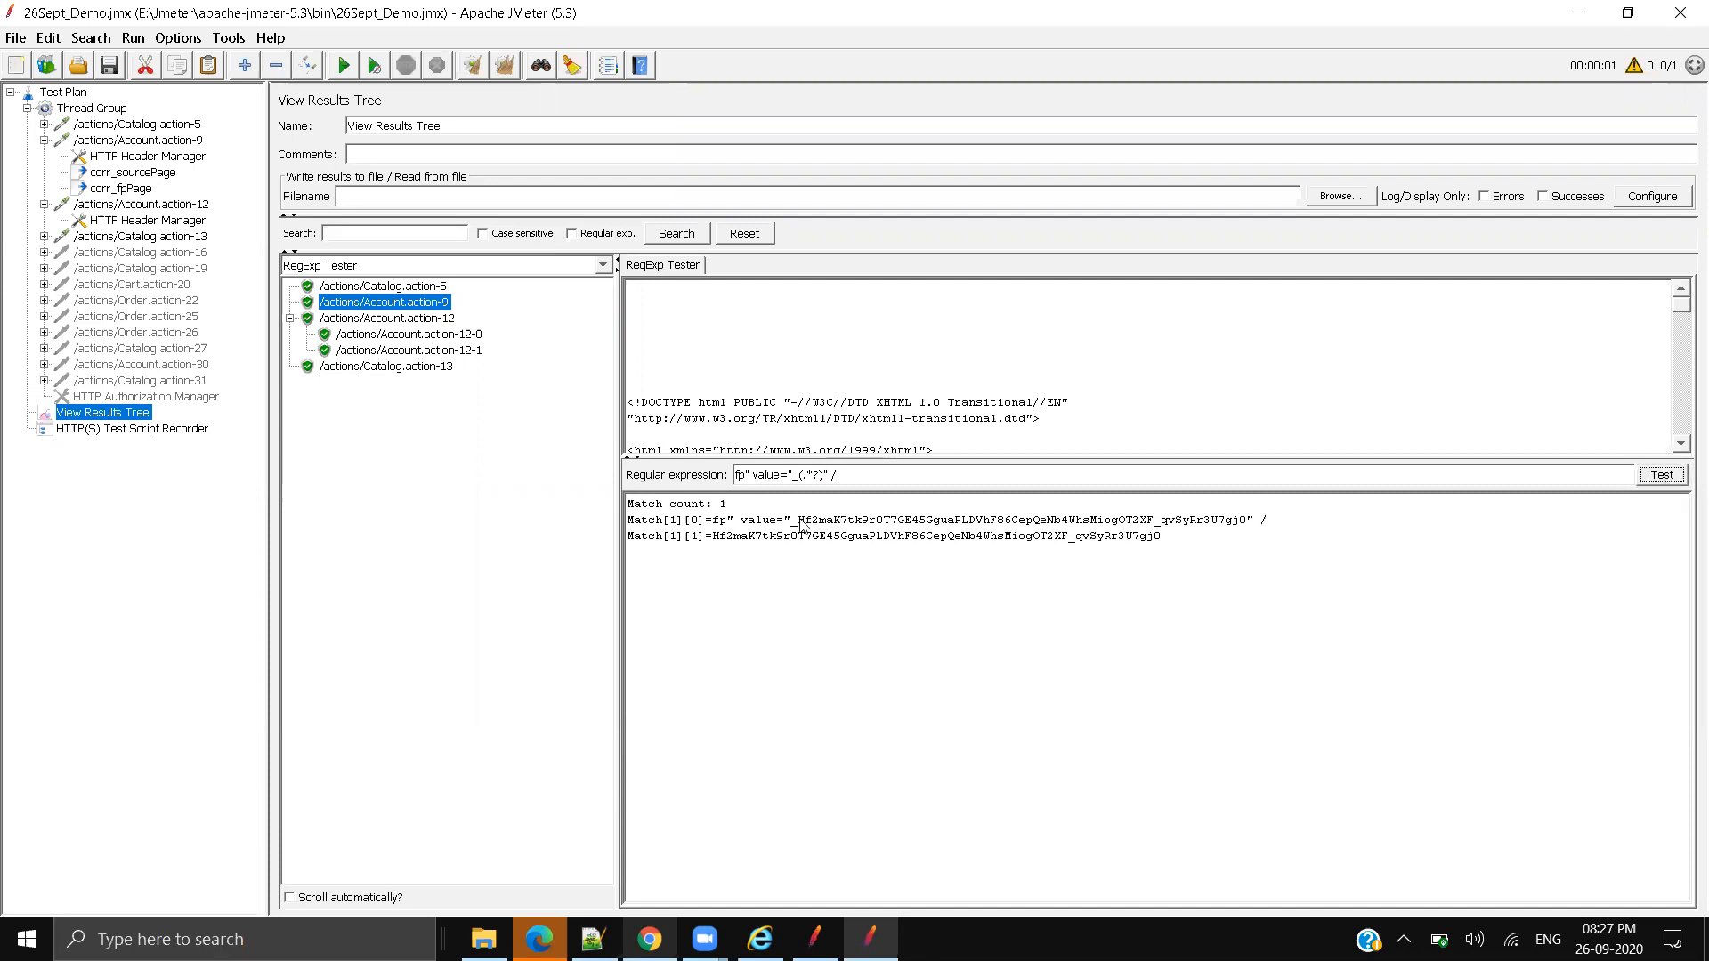
left_click_drag(798, 523, 1243, 527)
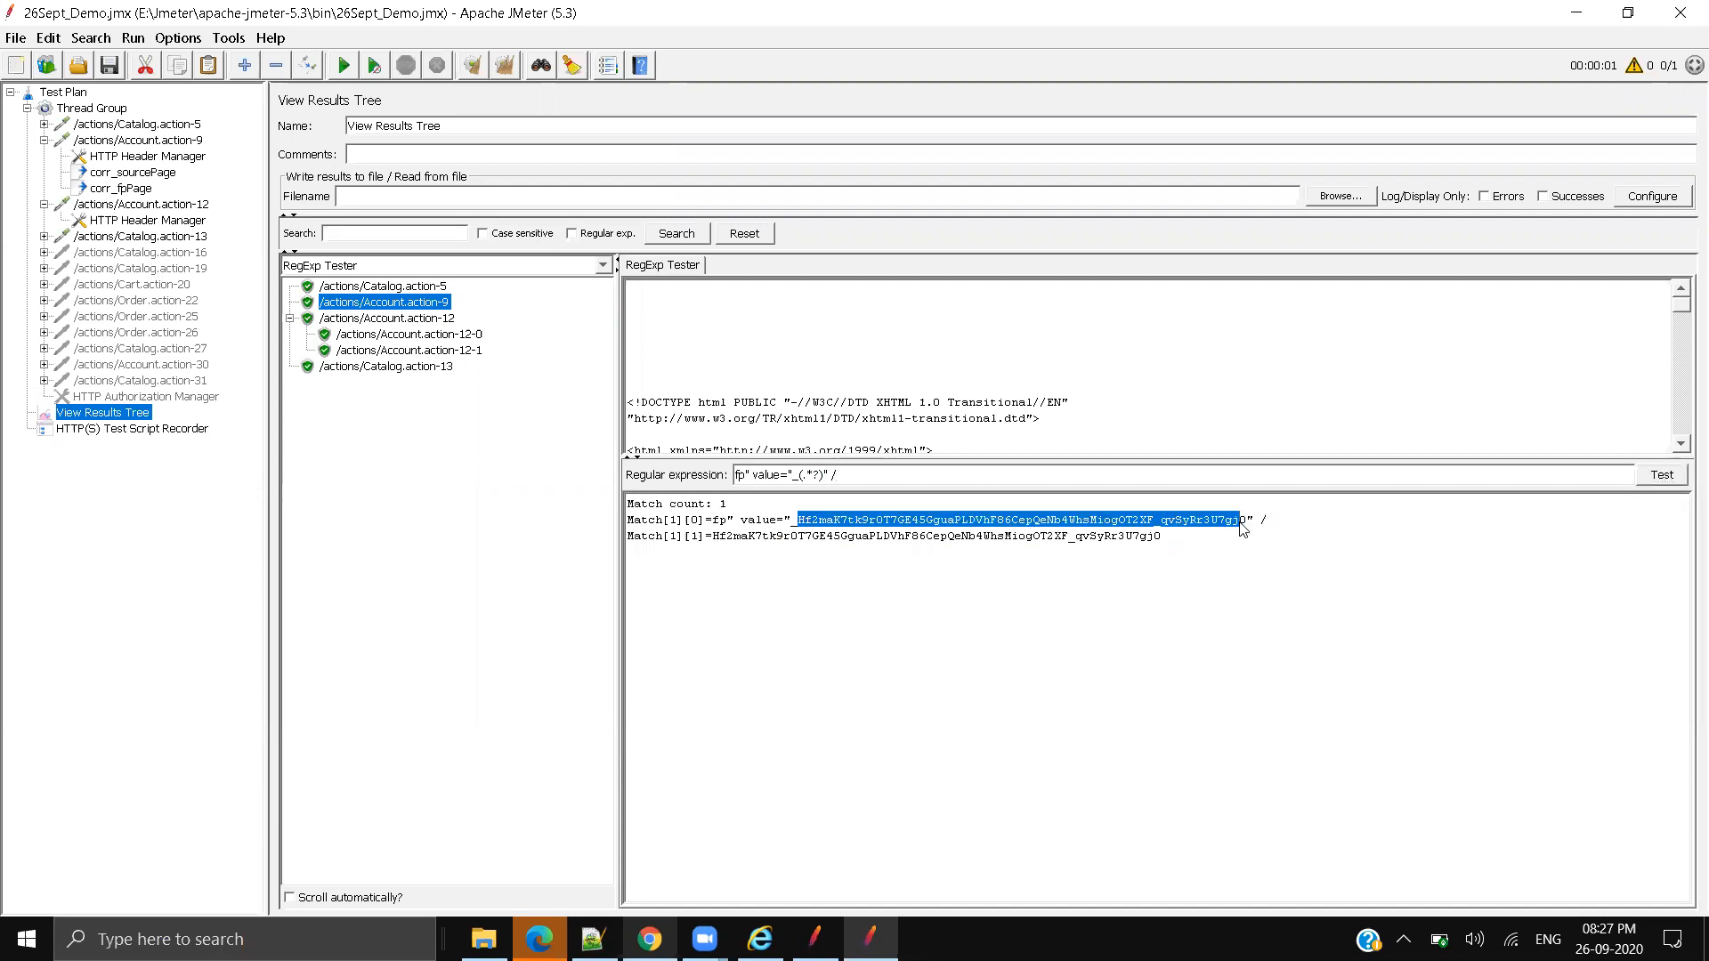
left_click_drag(713, 537, 1162, 539)
left_click(1074, 596)
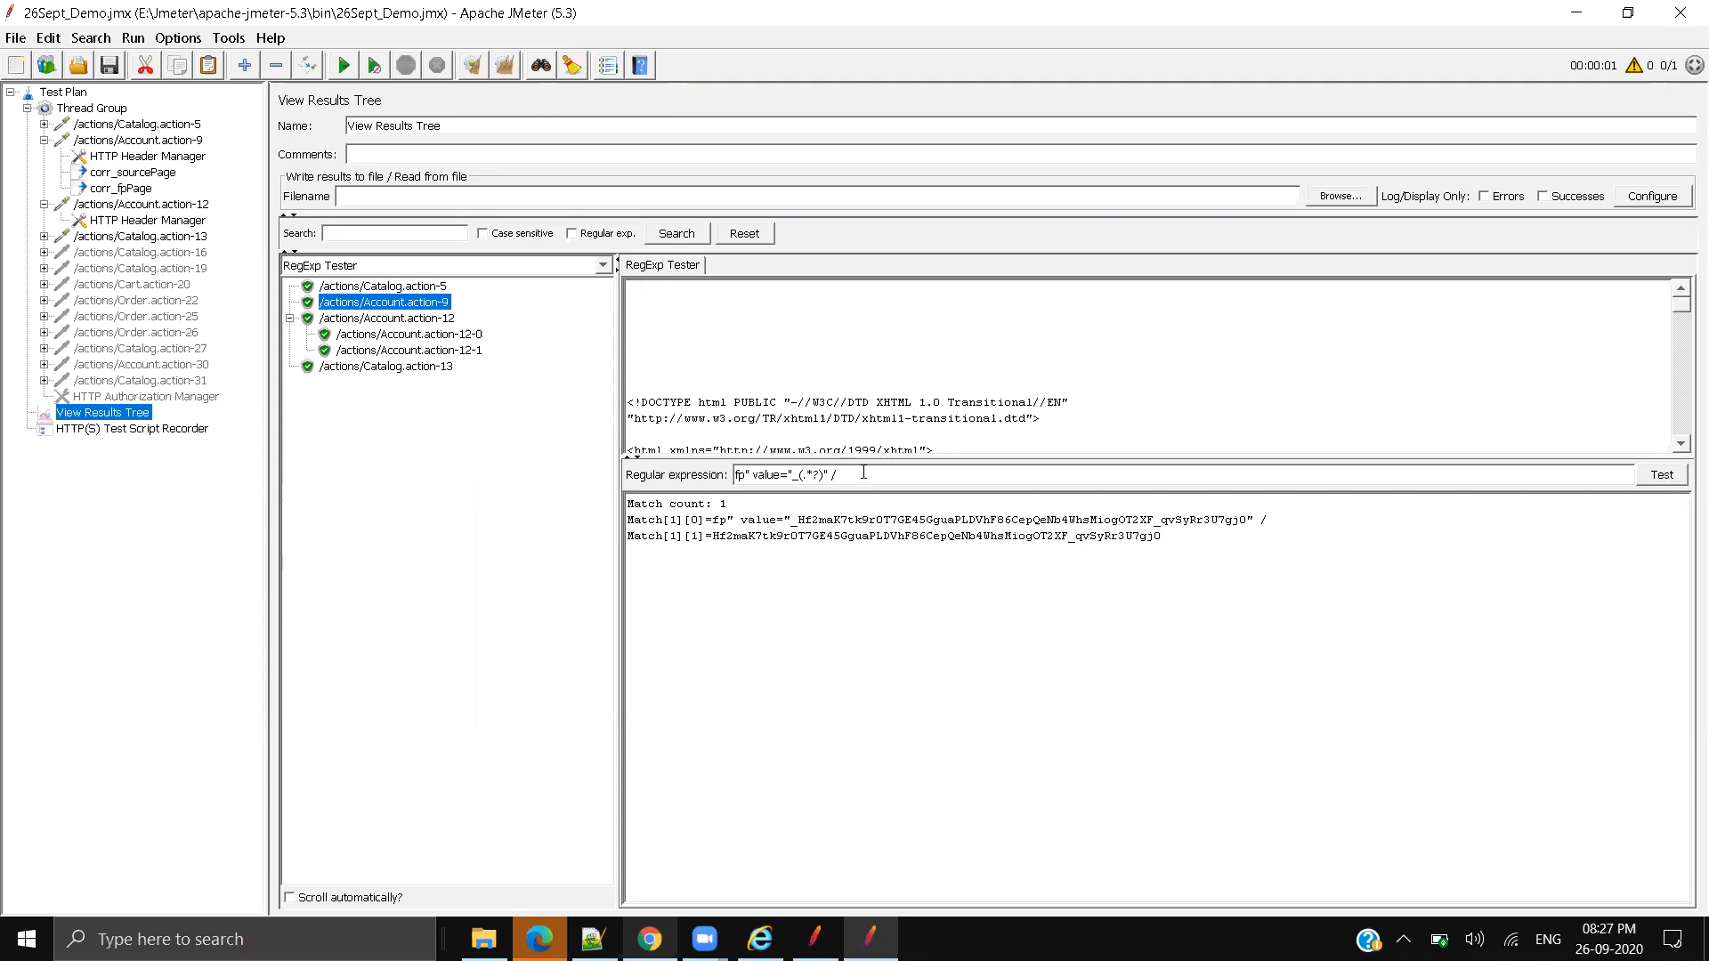
triple_click(864, 473)
key("ctrl+c")
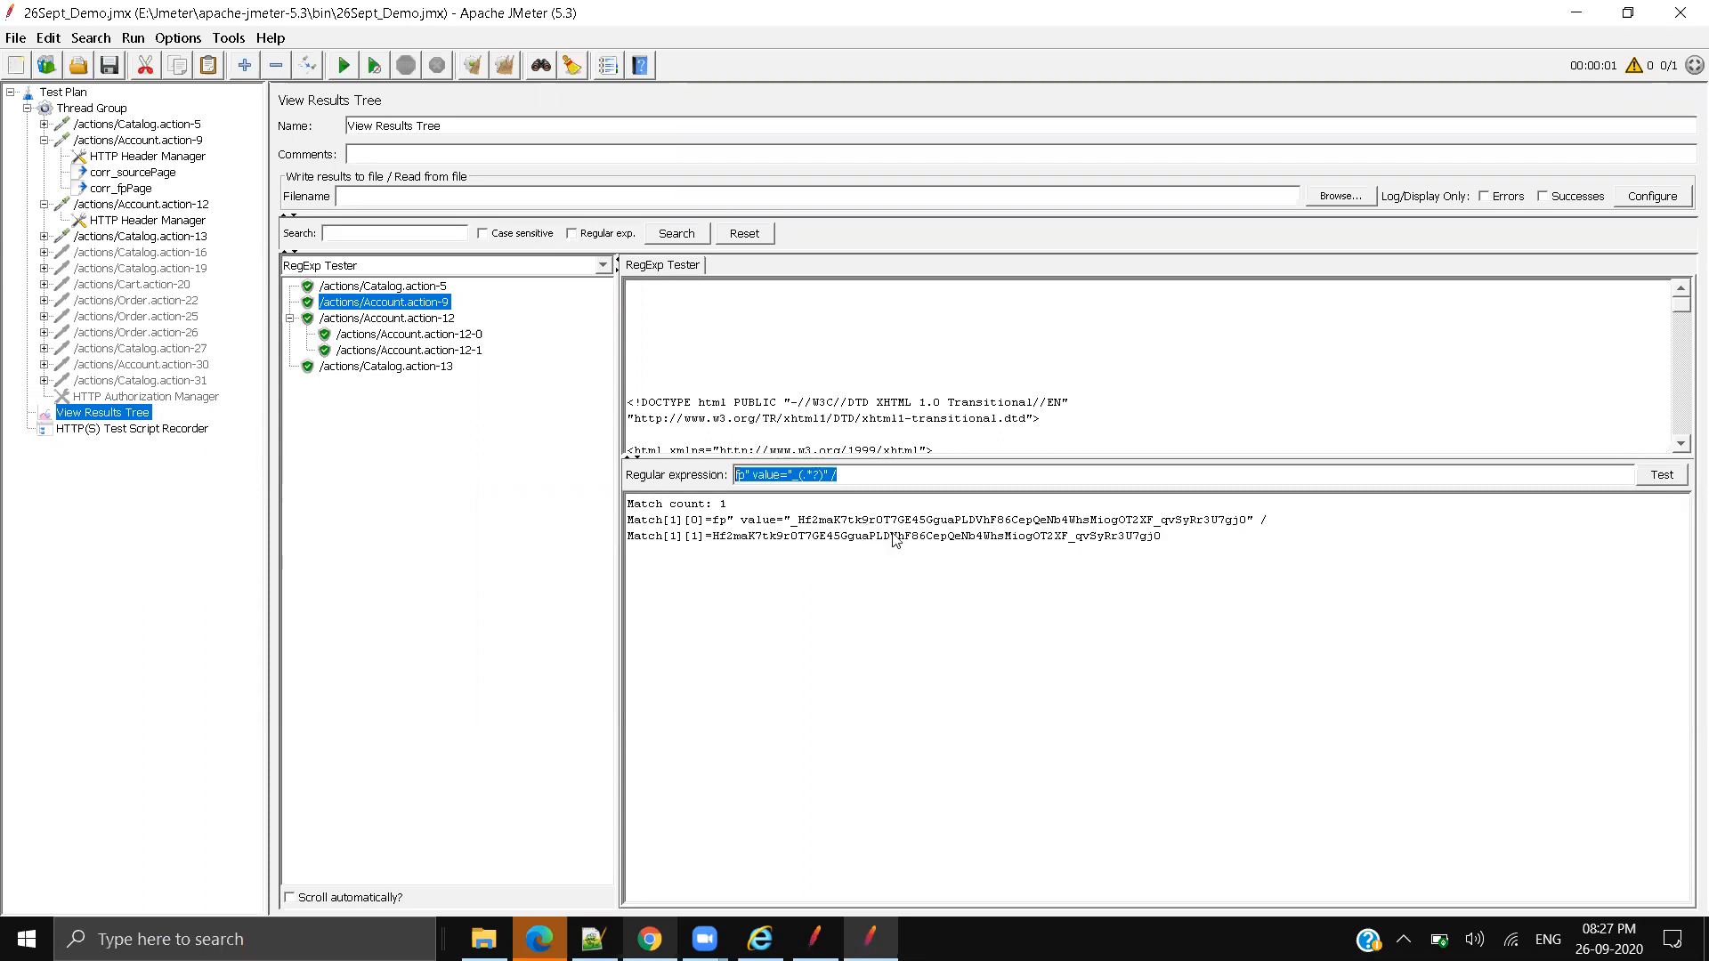
Step: Fill the corr_fpPage extractor: pasted fp expression, template $1$, match number 1, default 'Fp page not found'
left_click(138, 189)
key("ctrl+v")
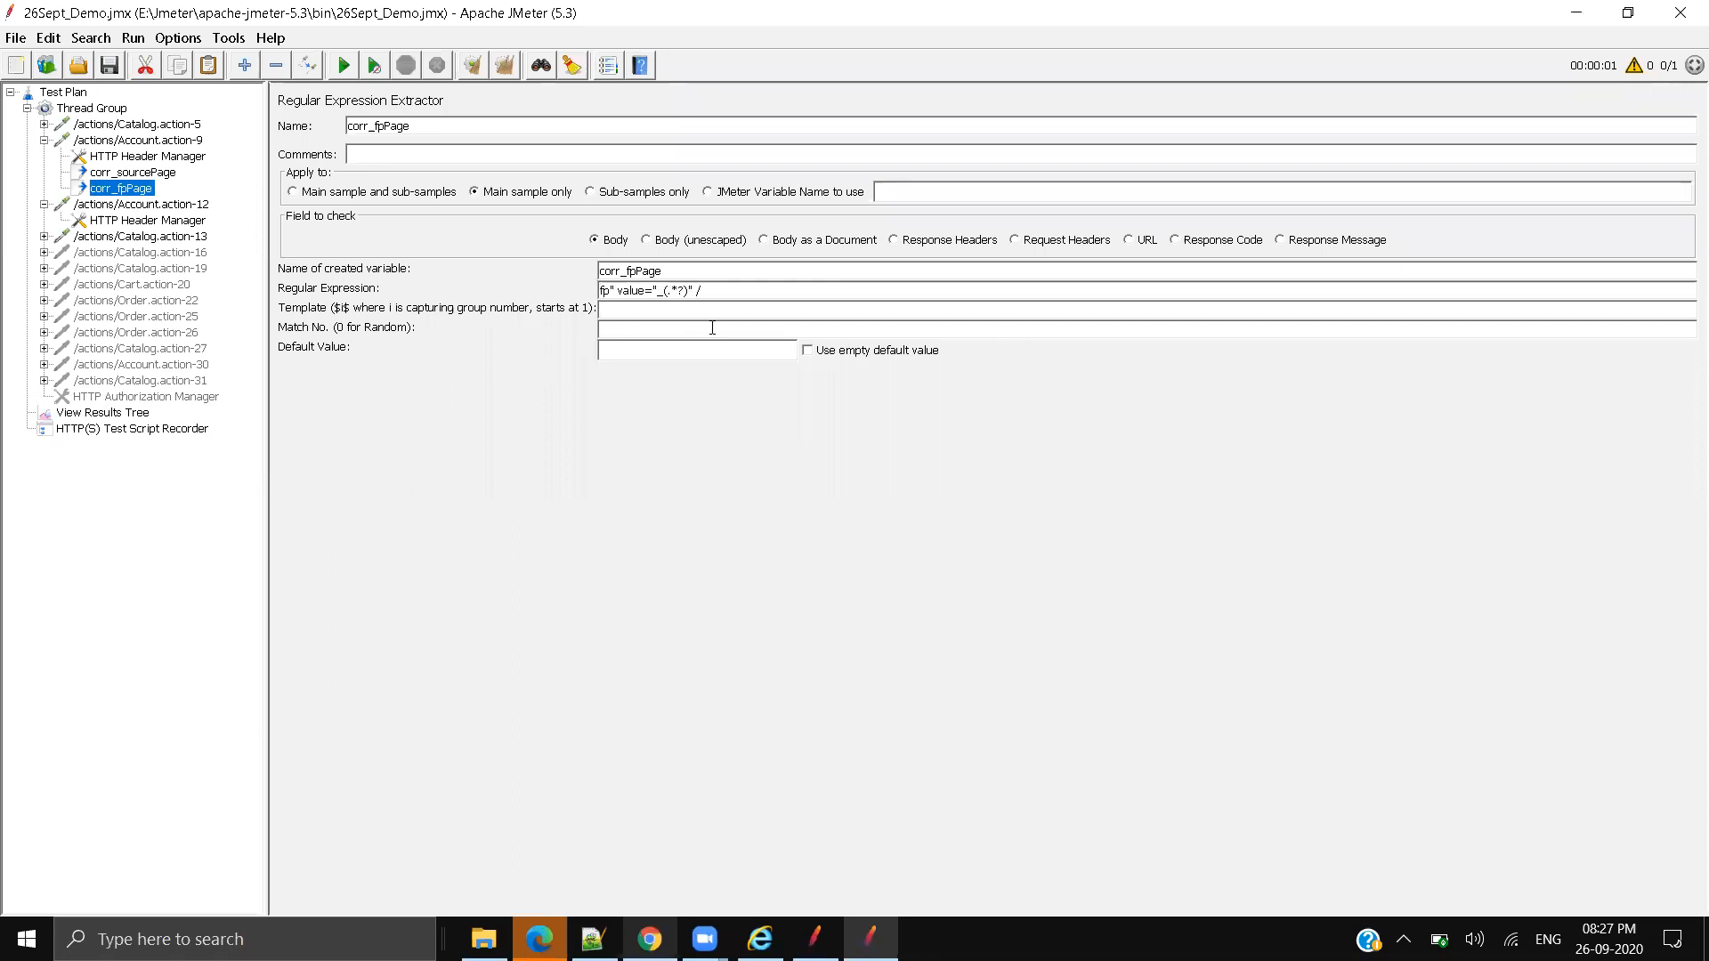
type("$1$")
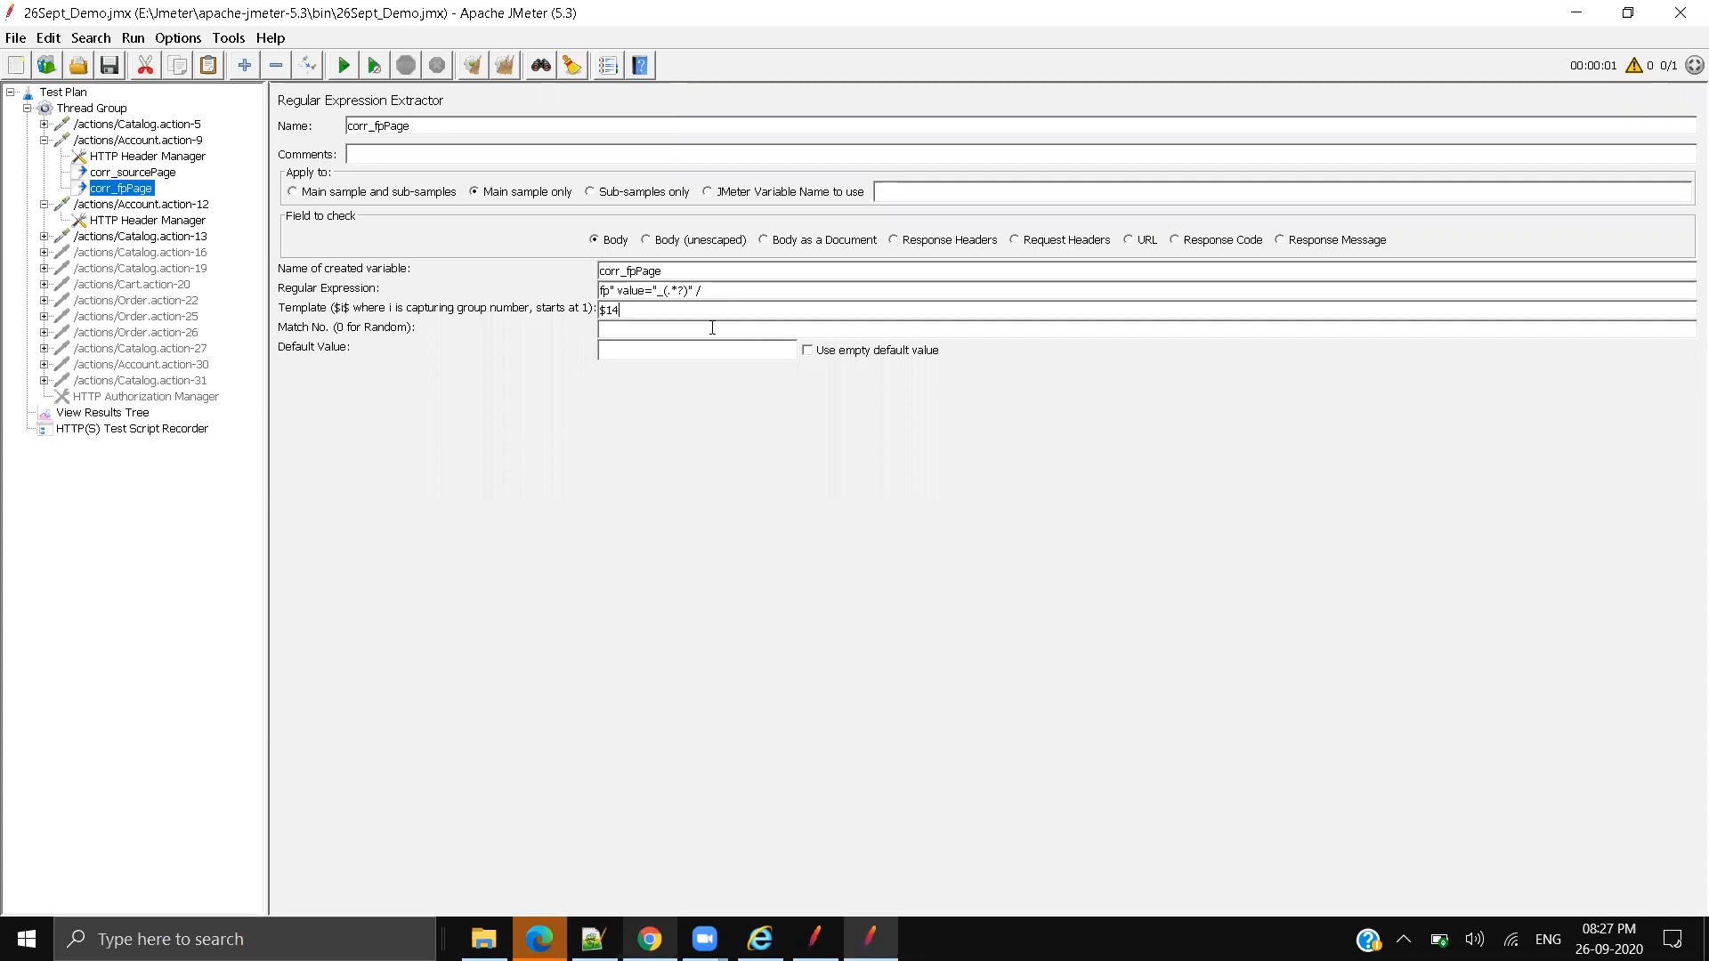
key("Tab")
type("1")
type("Fp page not found")
Step: Replace Account.action-12's recorded _fp value with ${corr_fpPage} and save the plan
left_click(166, 205)
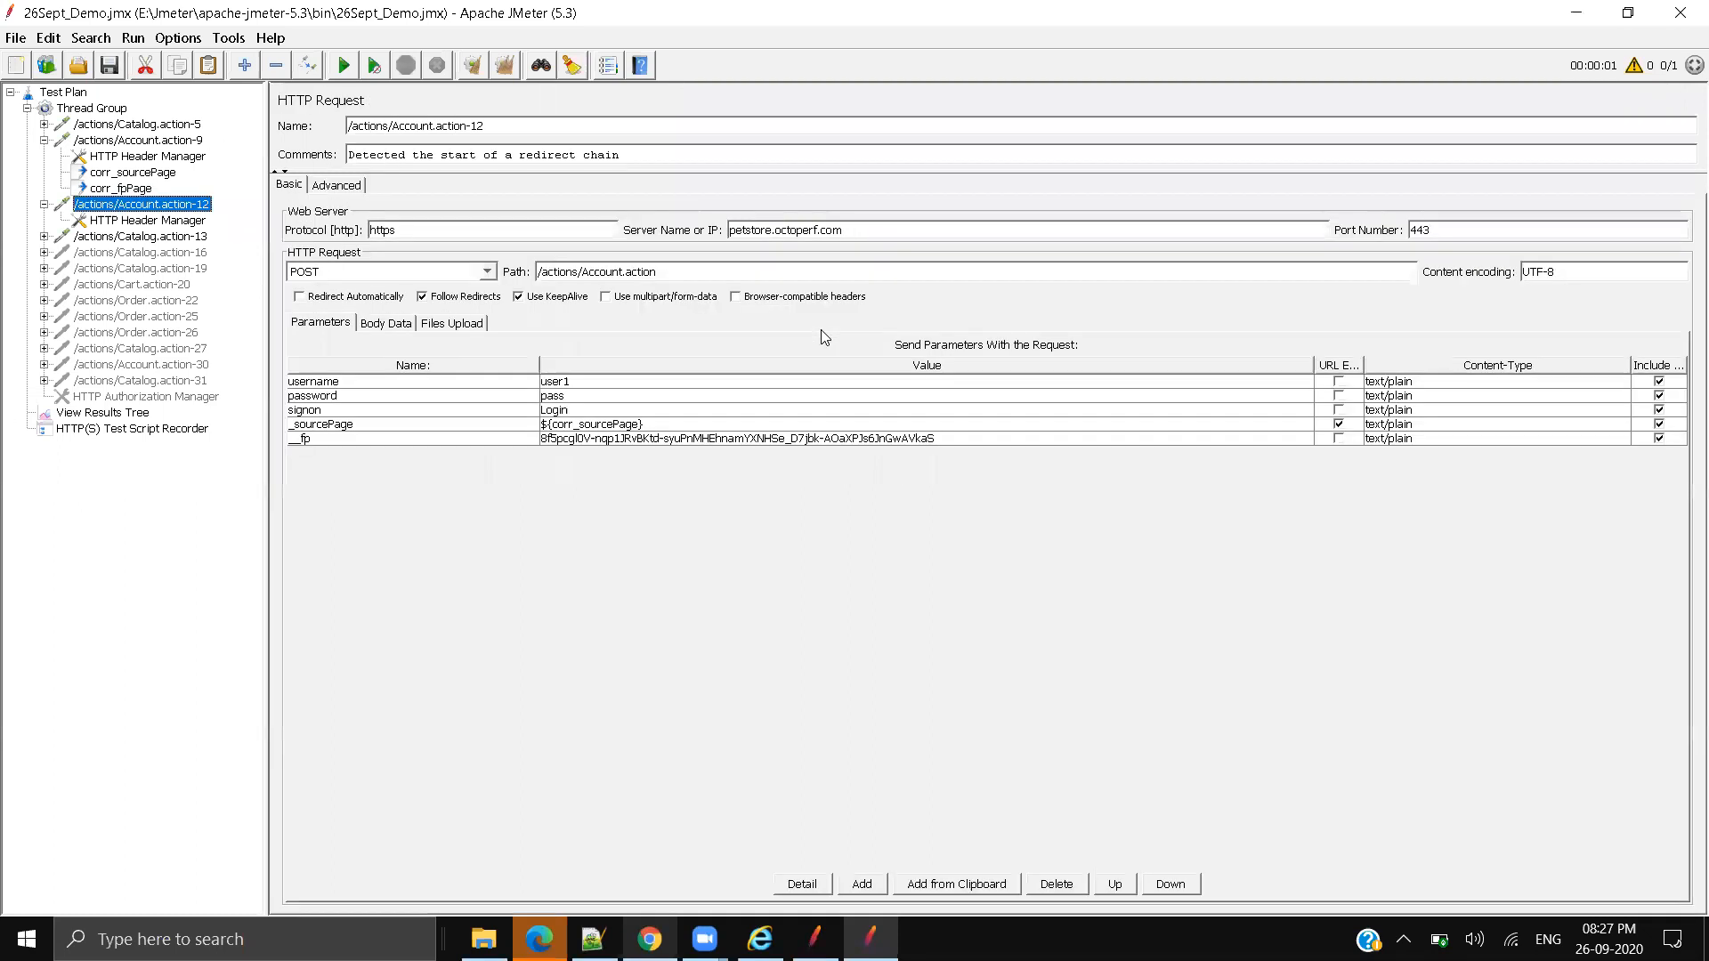
left_click(116, 189)
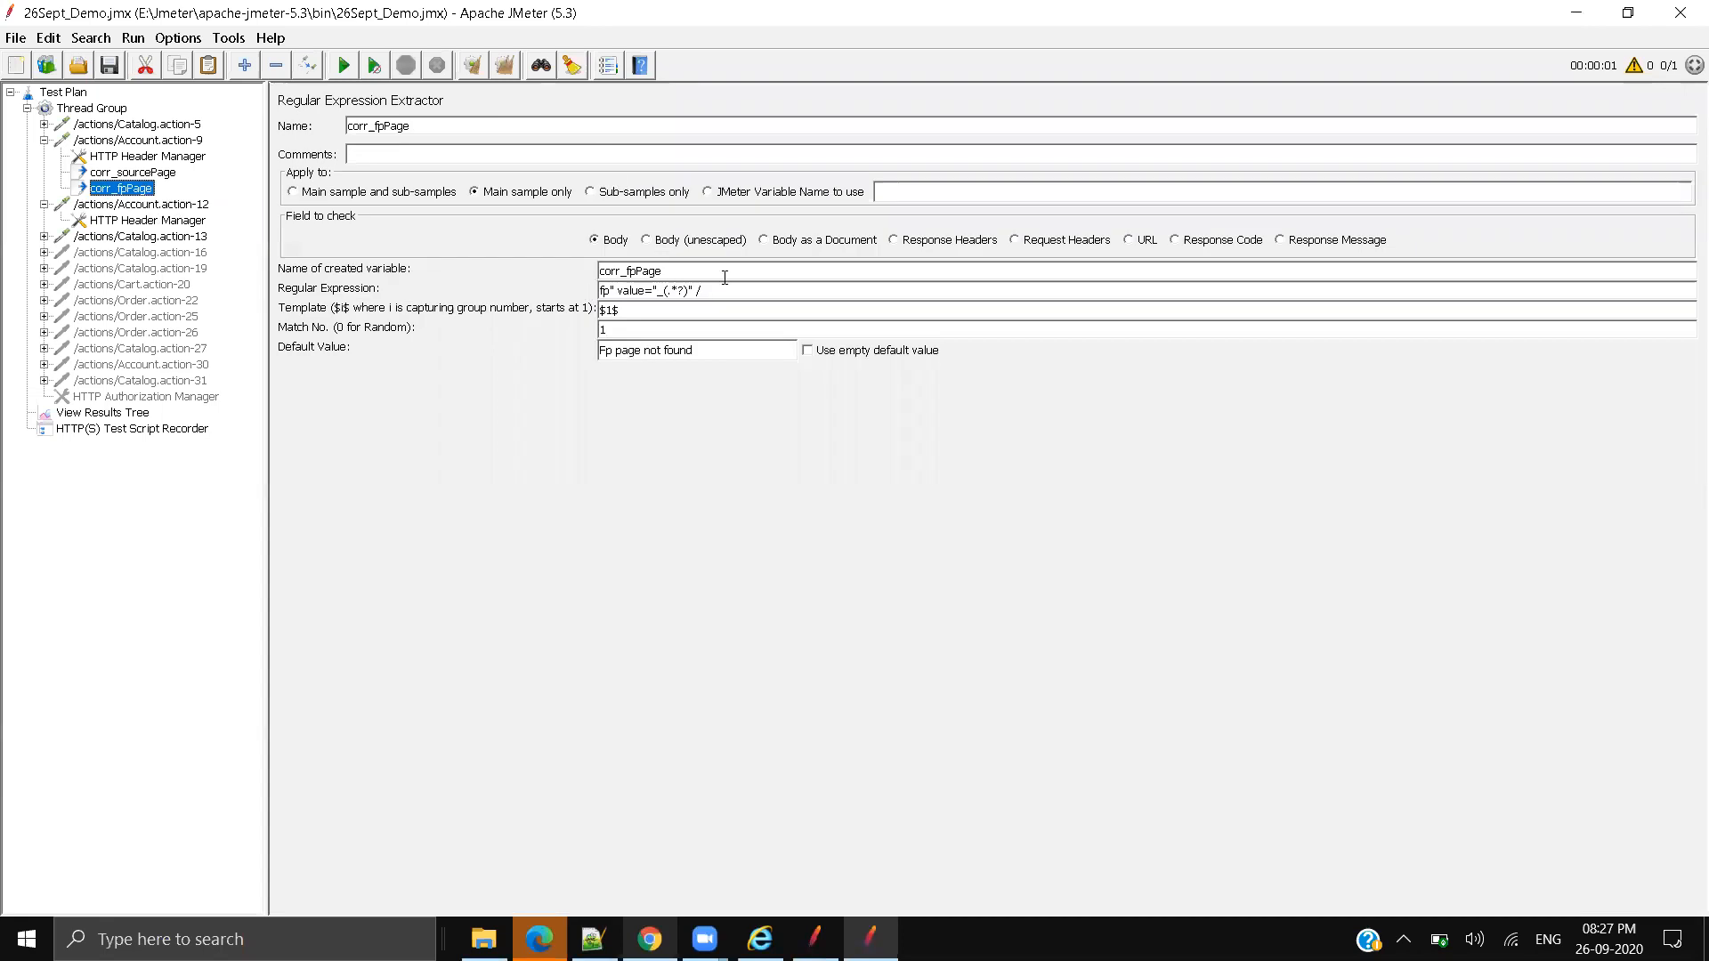
left_click(159, 205)
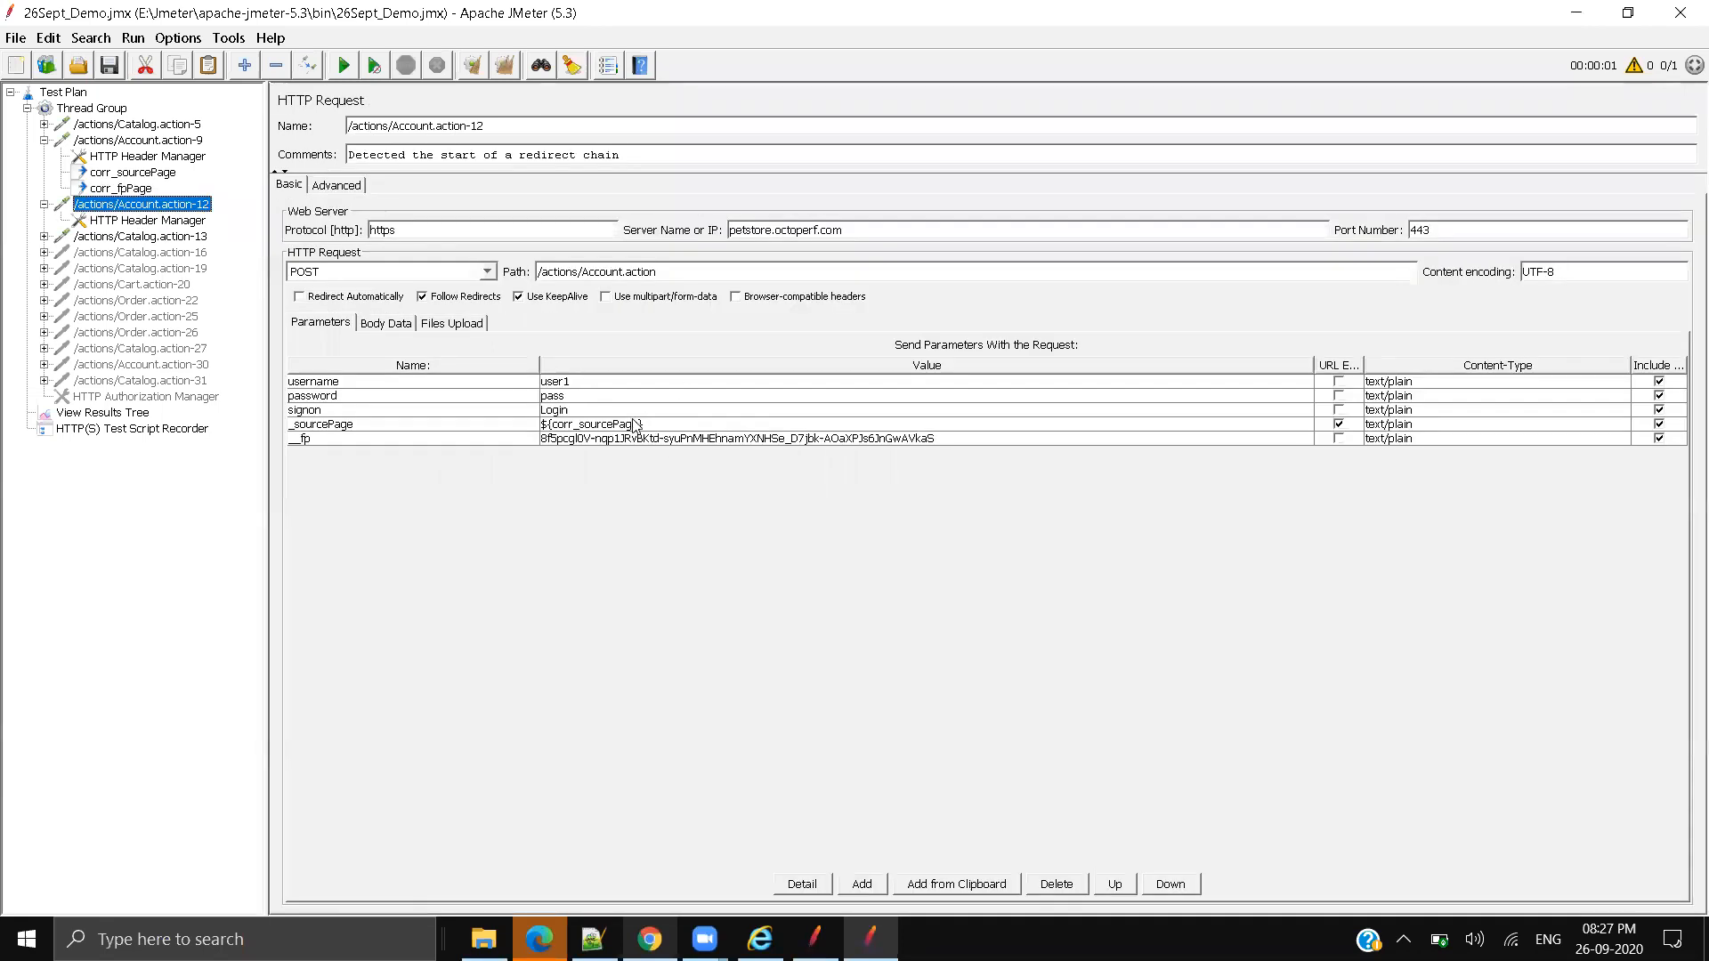
triple_click(663, 438)
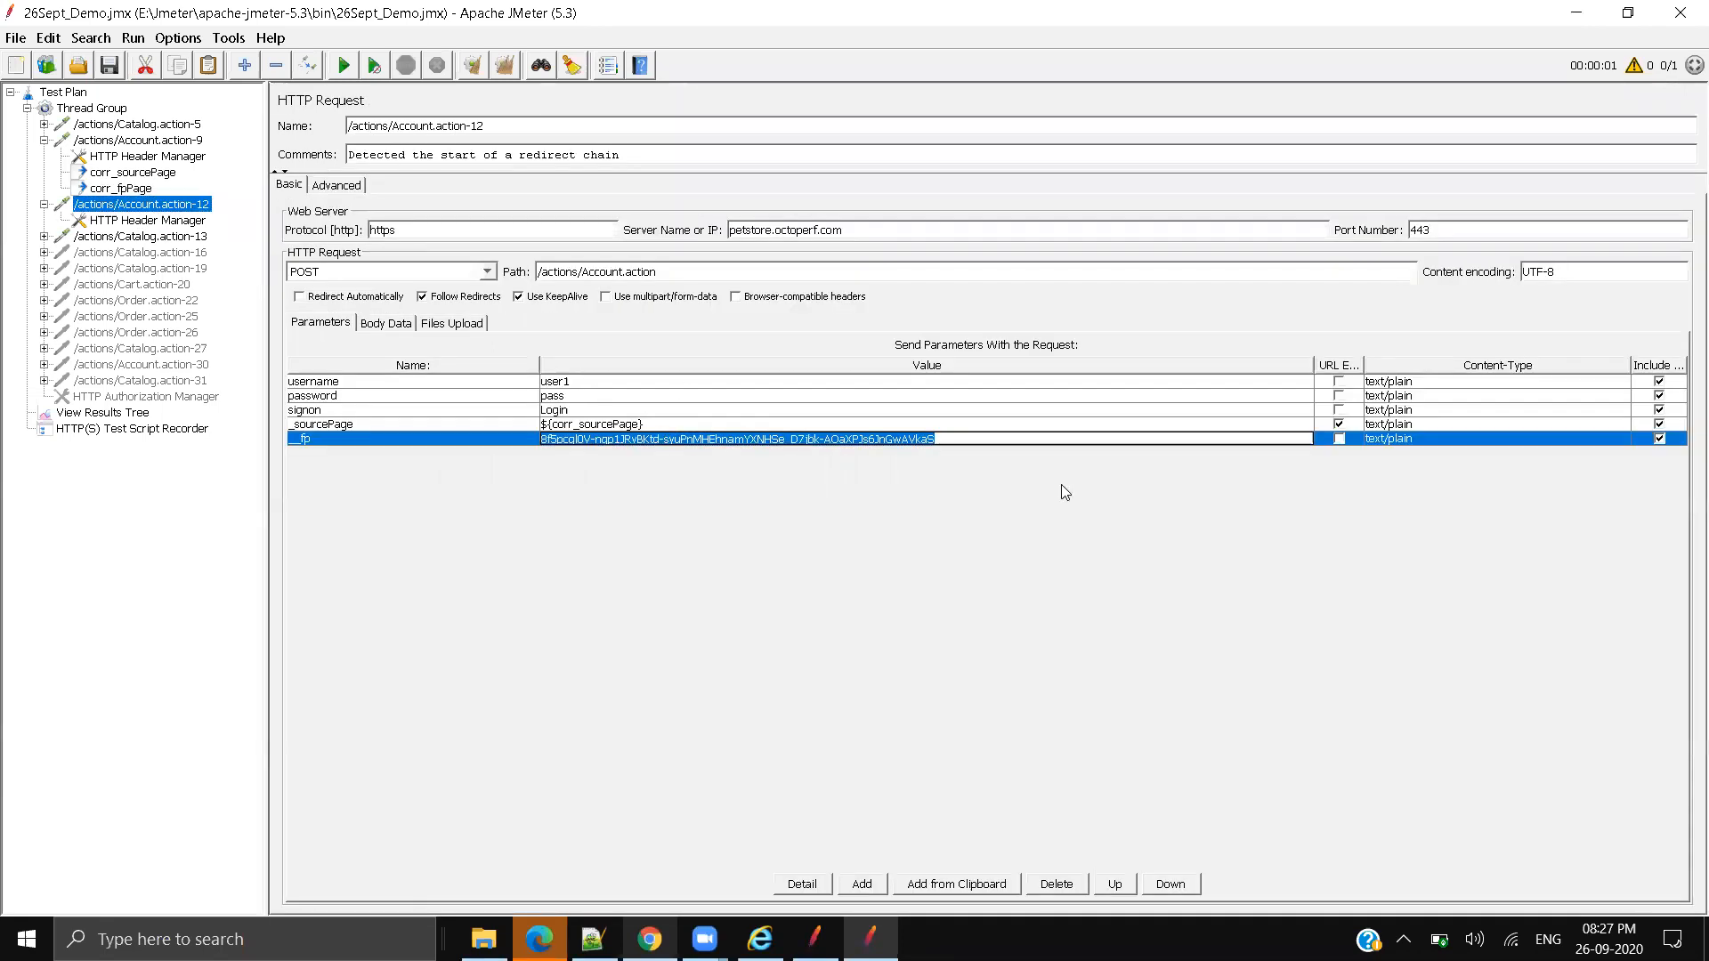
type("${corr_fpPage")
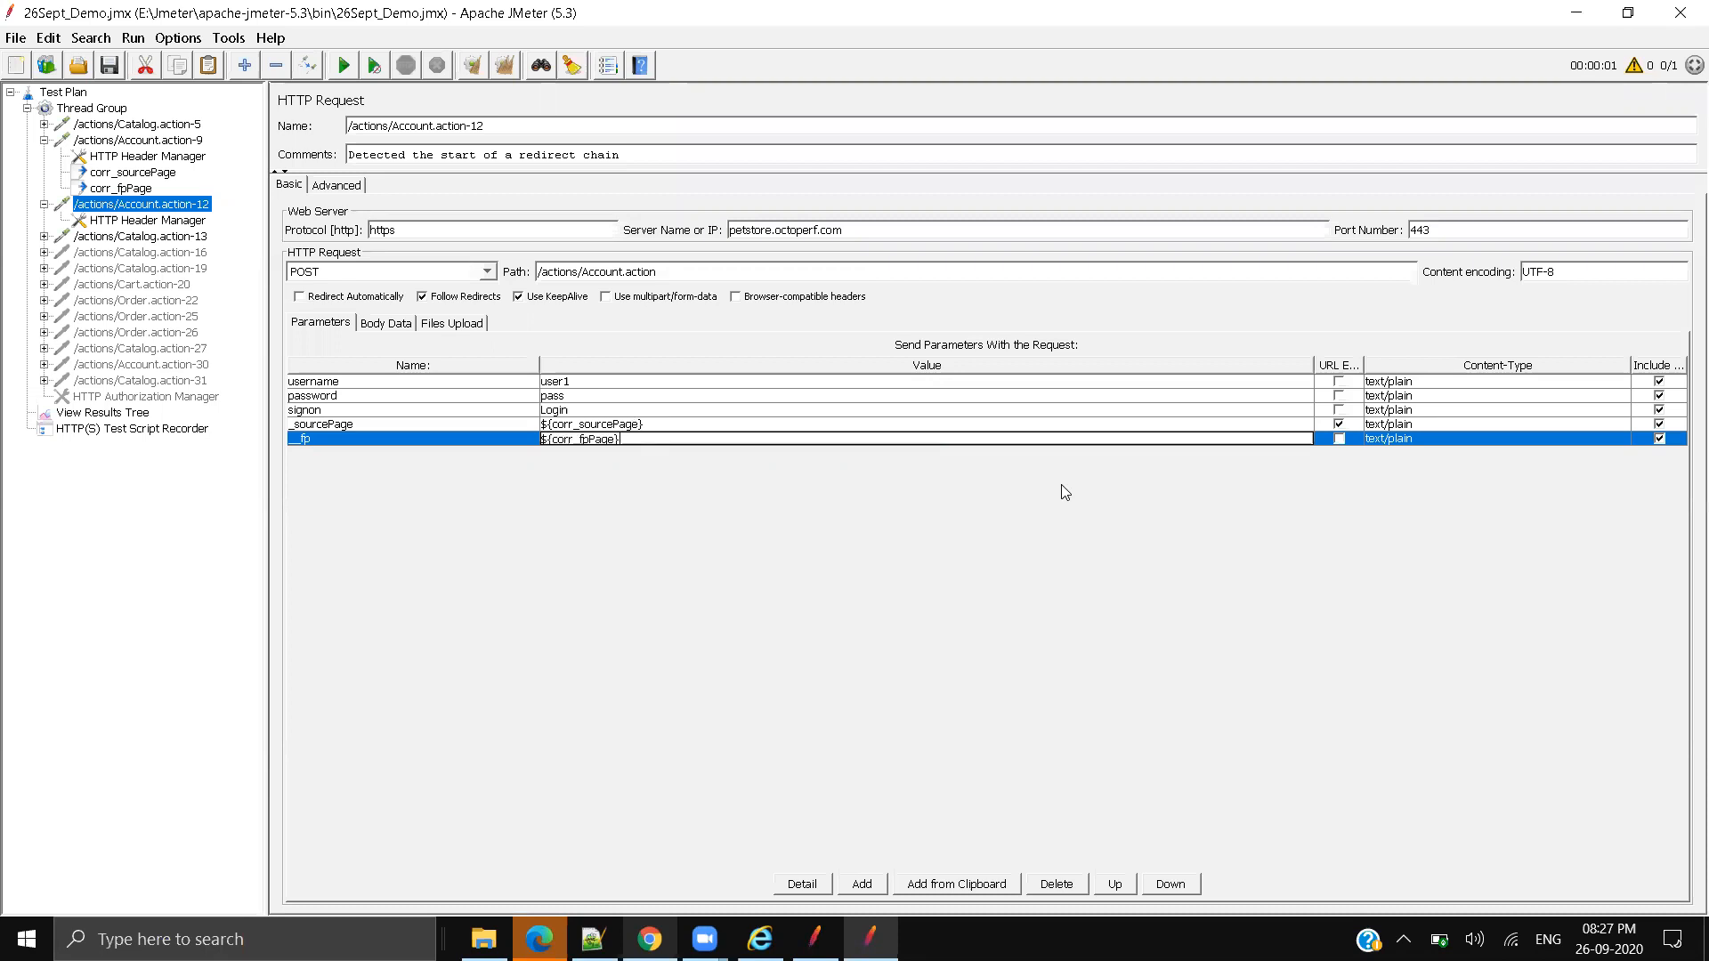
left_click(103, 70)
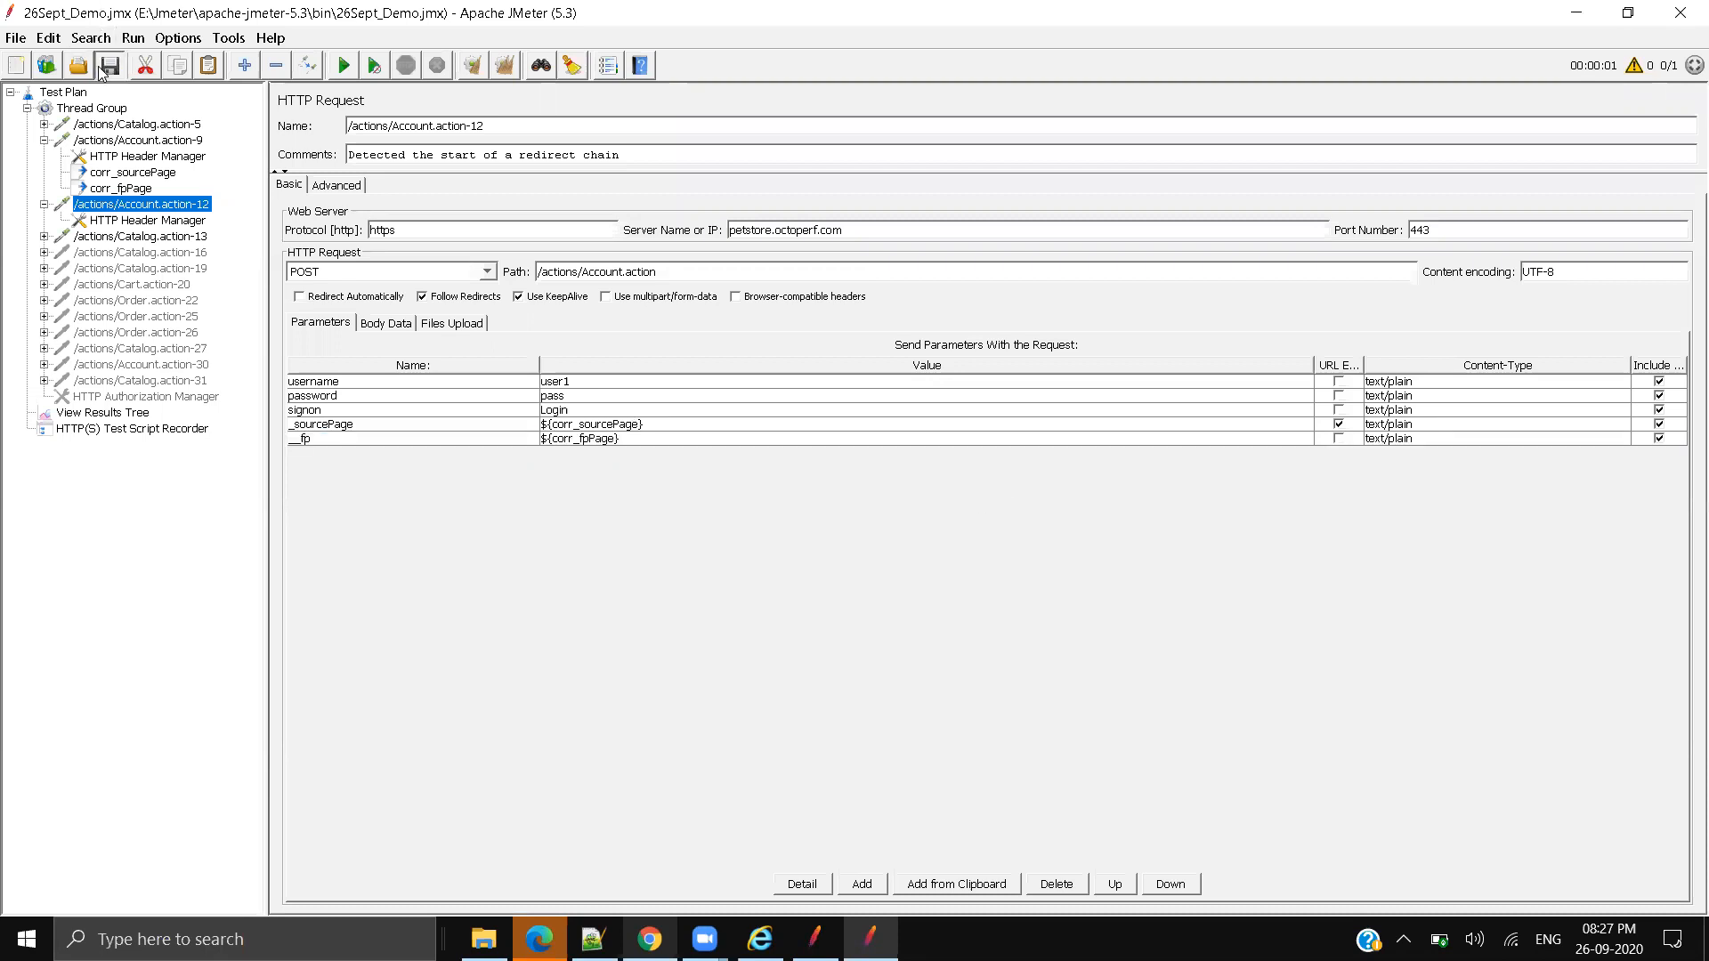
Step: Start a new test run without pauses, watching it in View Results Tree
left_click(133, 241)
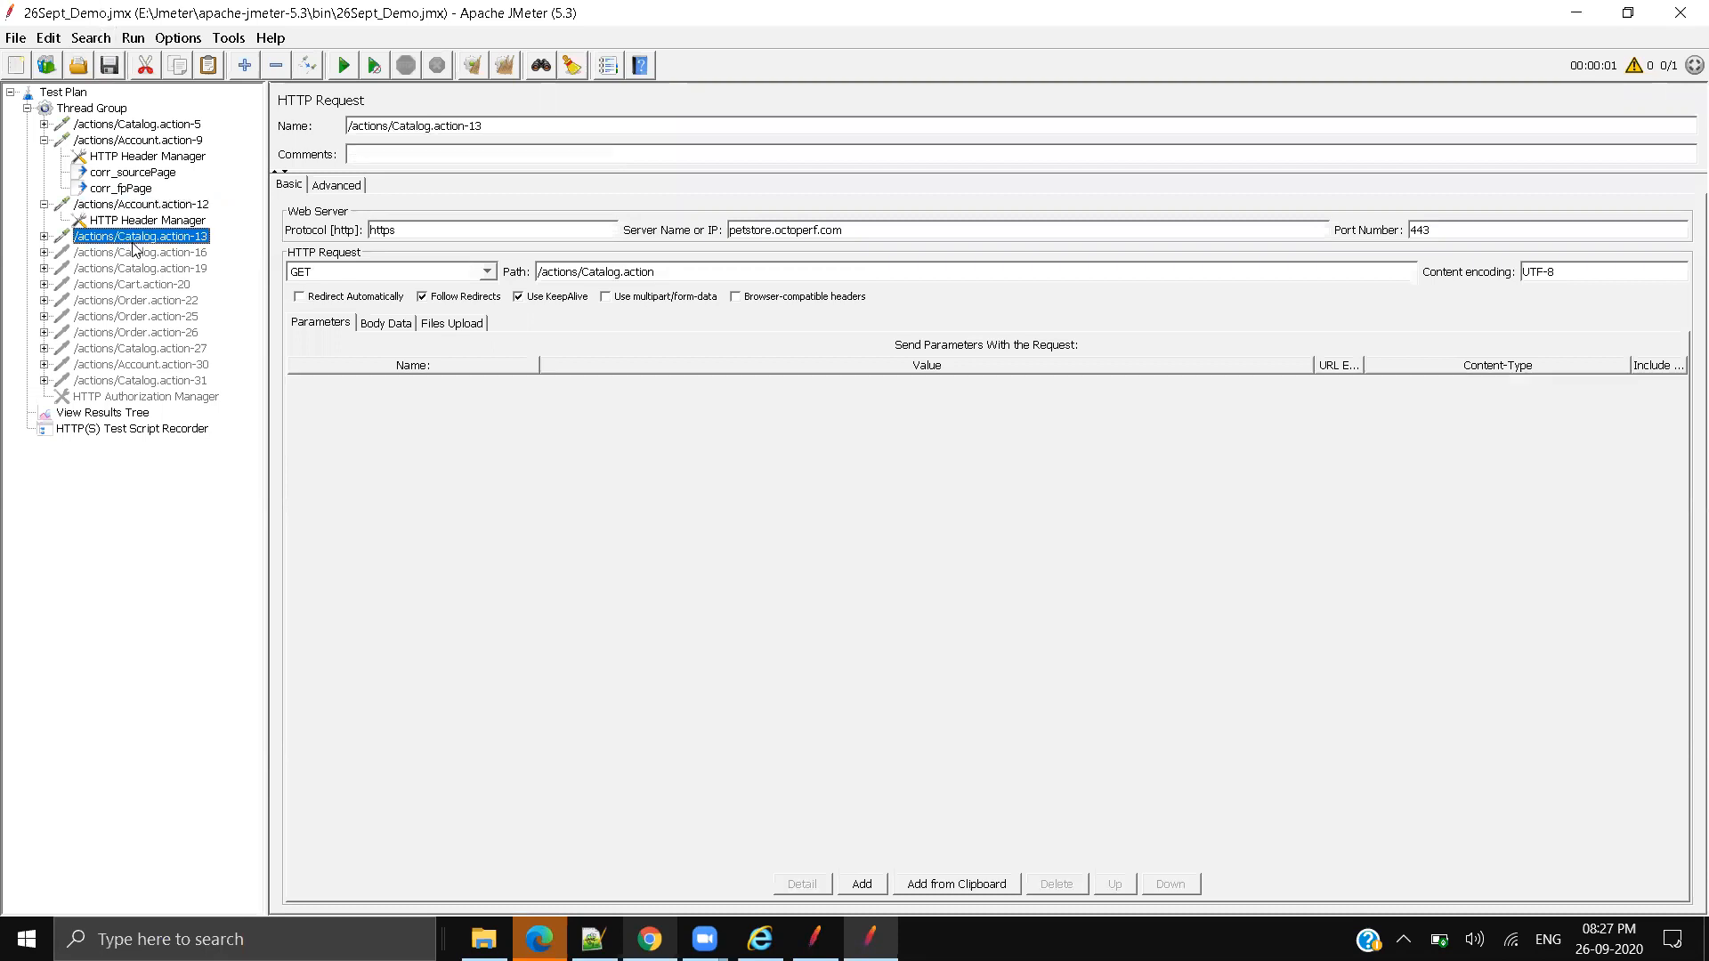
left_click(136, 415)
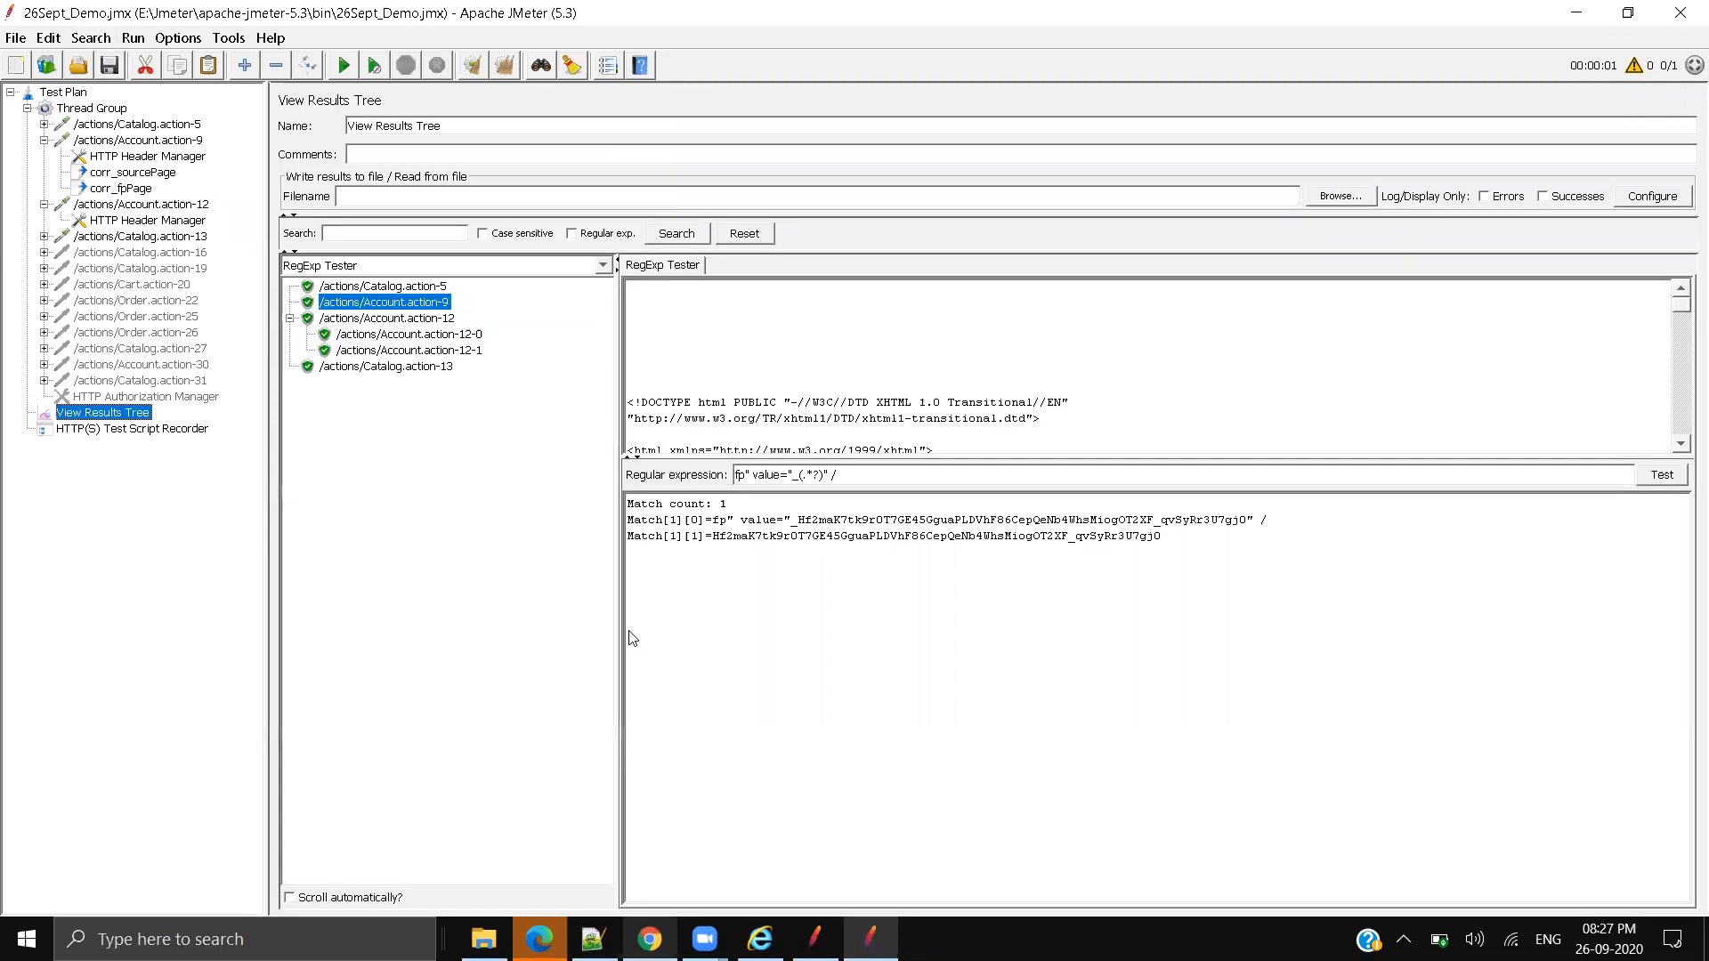
left_click(370, 70)
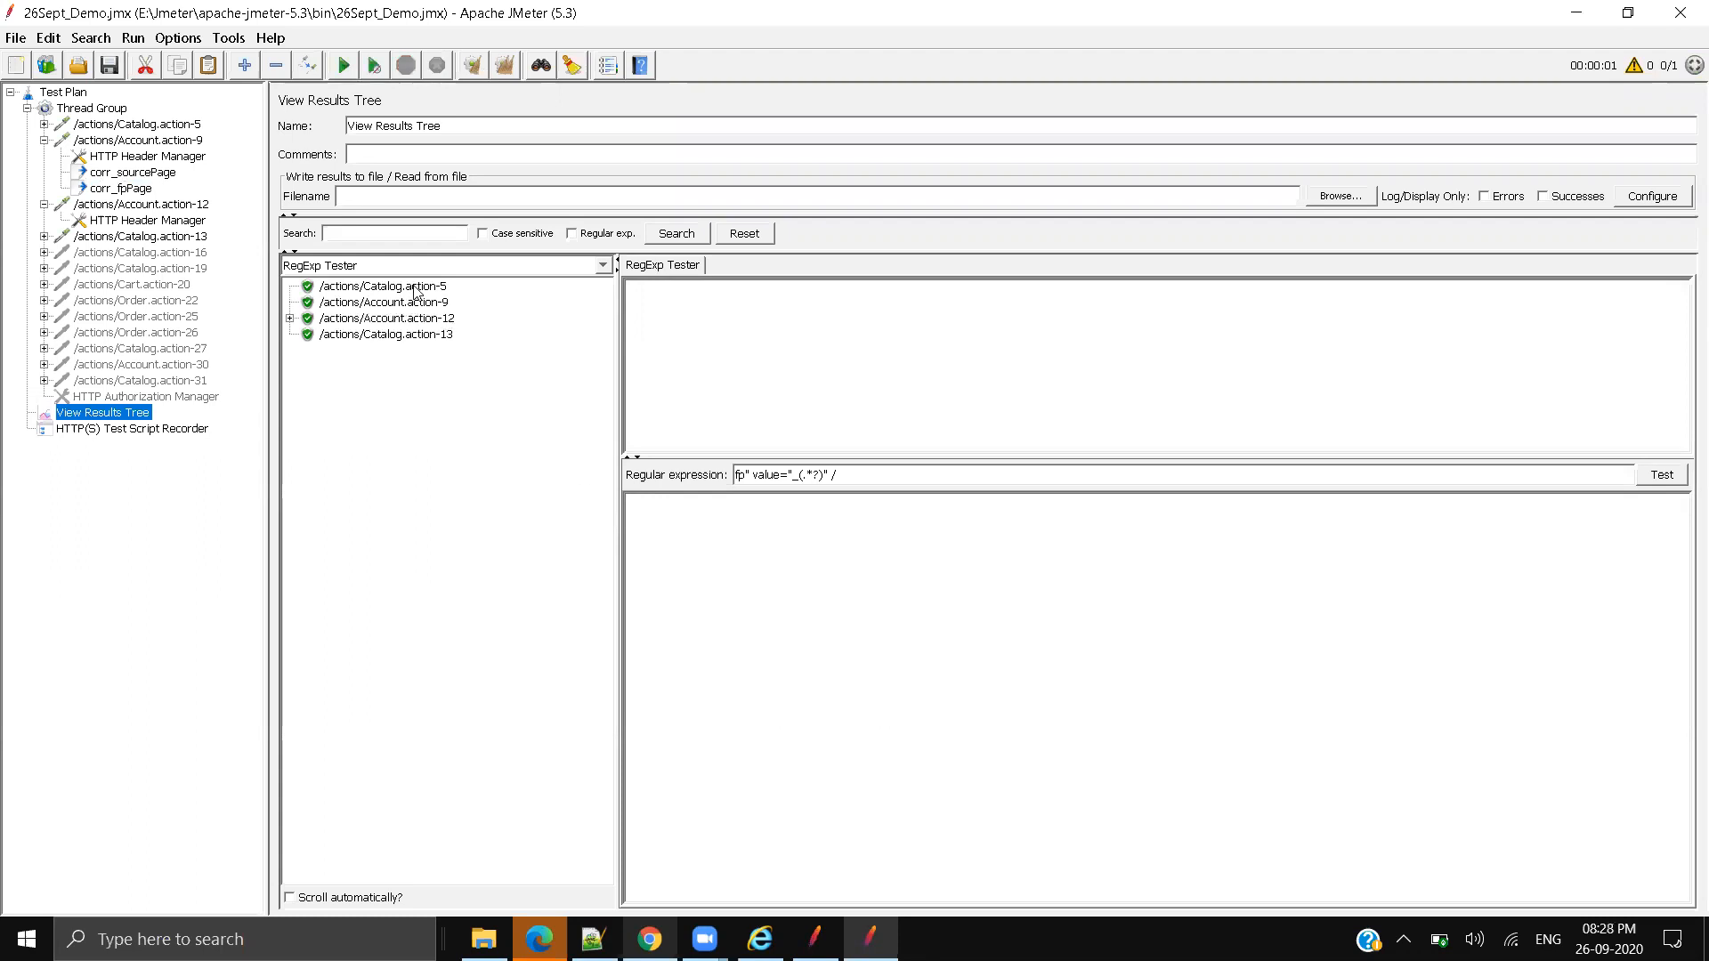
Step: Switch the results renderer to HTML and view Catalog.action-5's request and response data
left_click(416, 292)
left_click(428, 265)
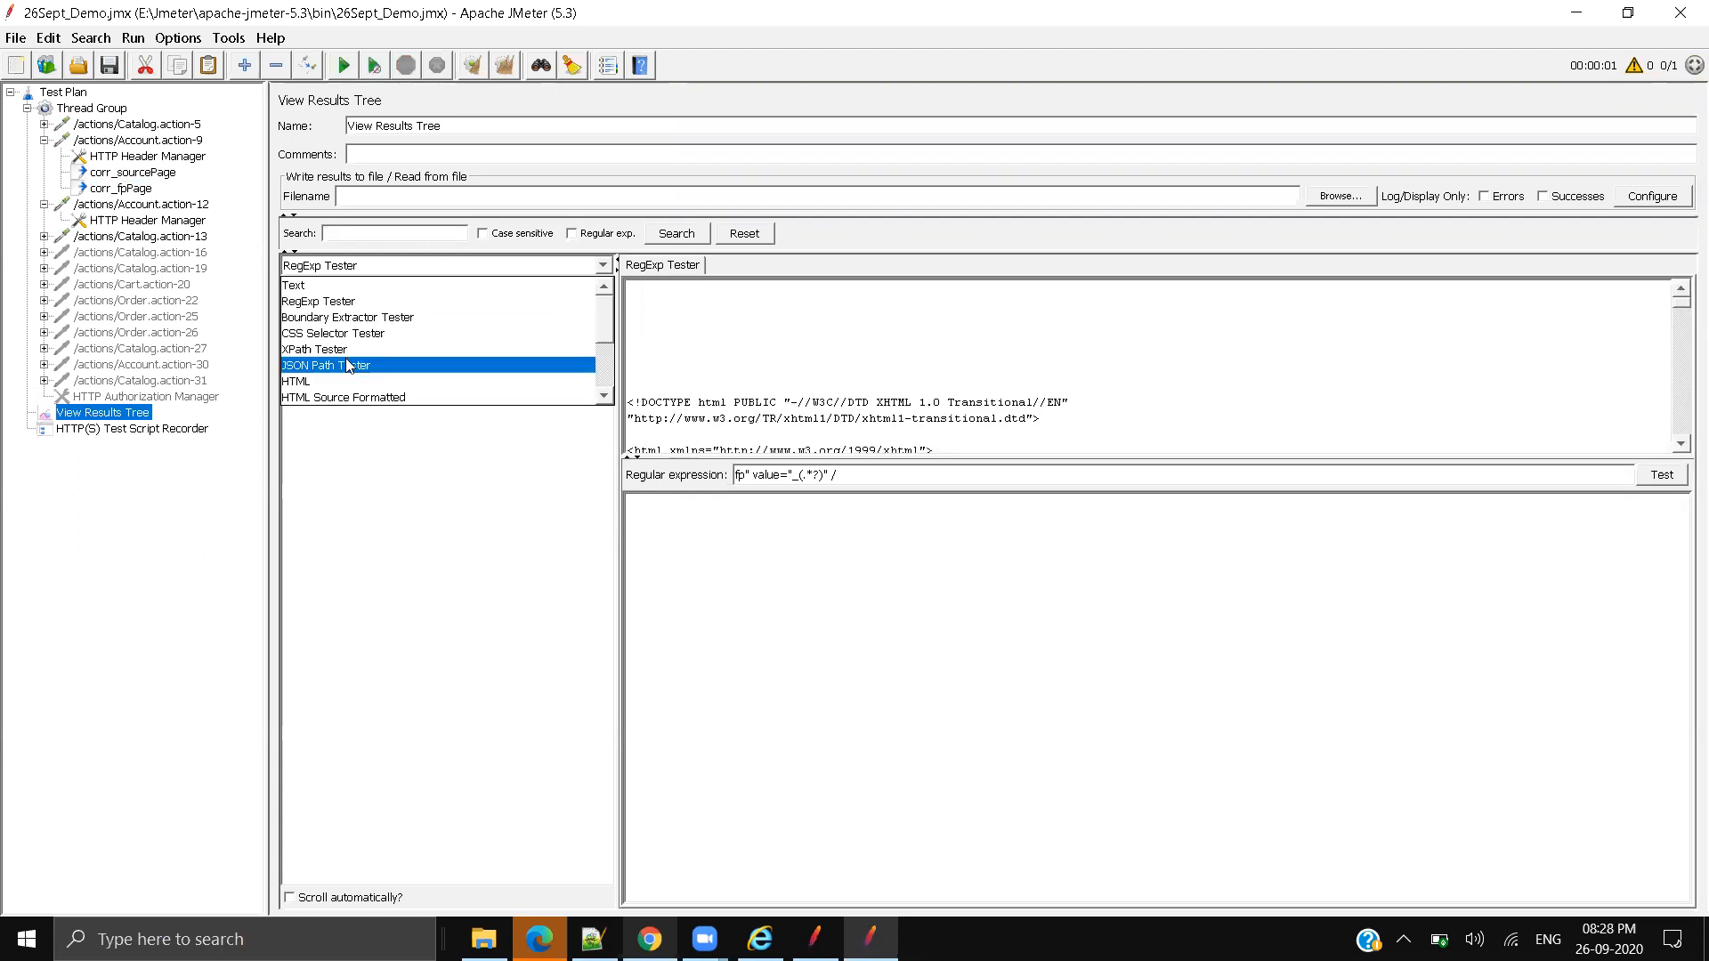
key("Return")
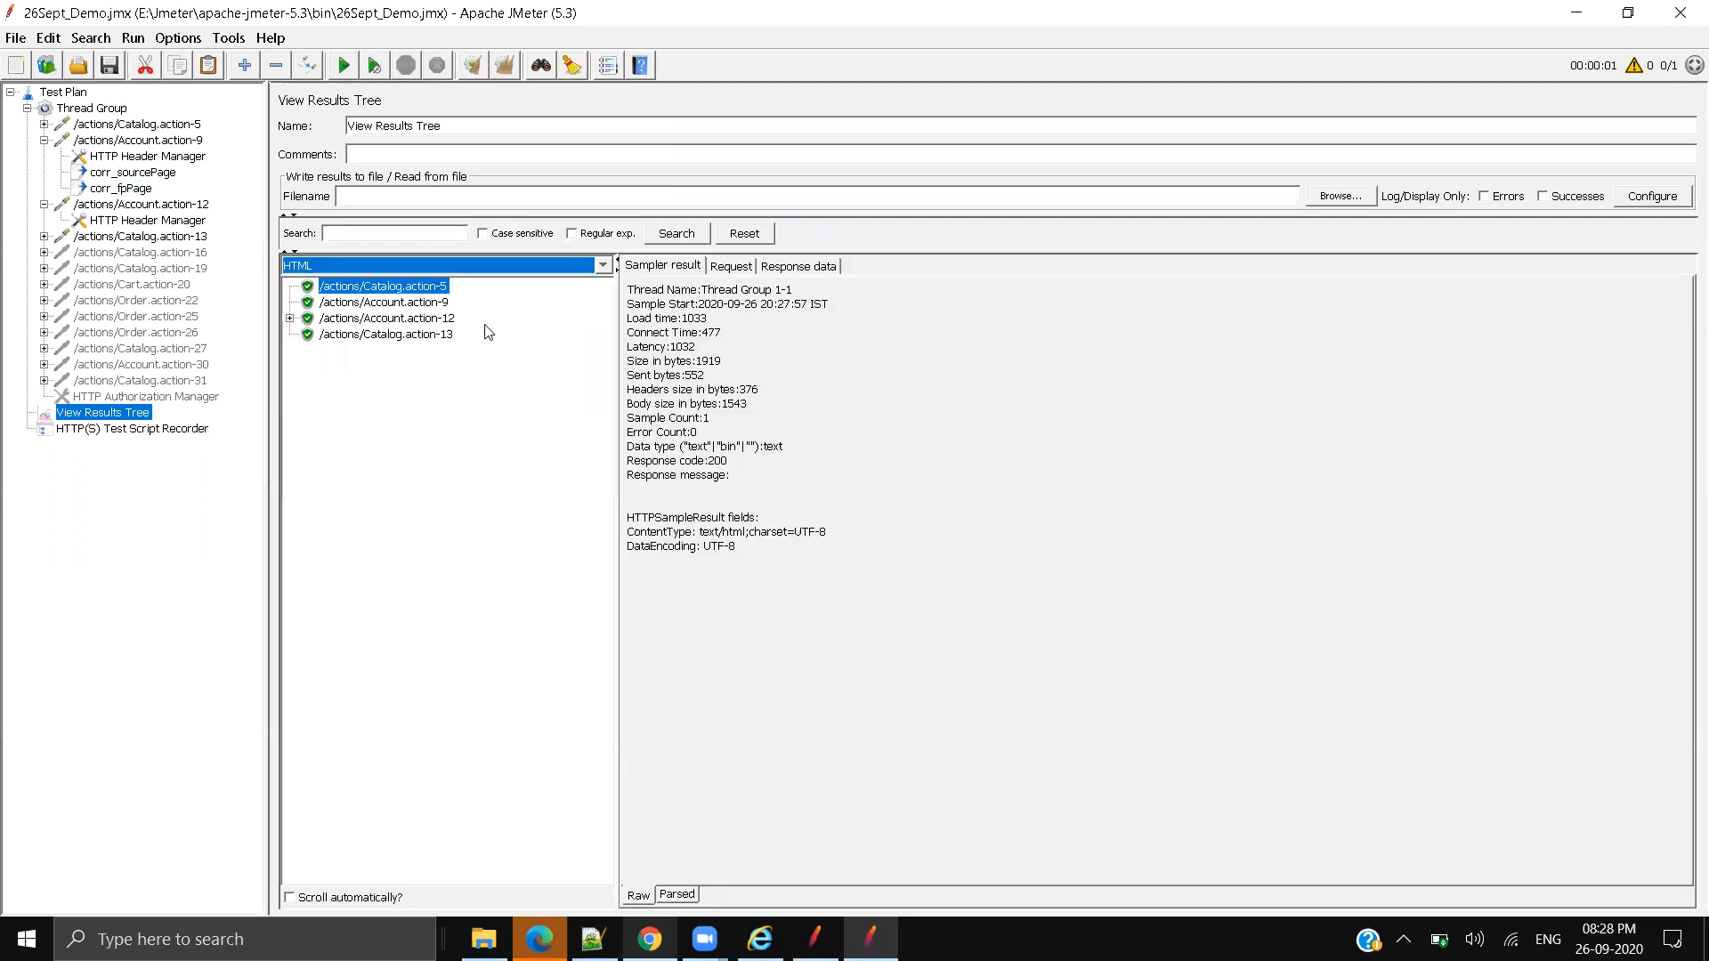
left_click(730, 265)
left_click(799, 265)
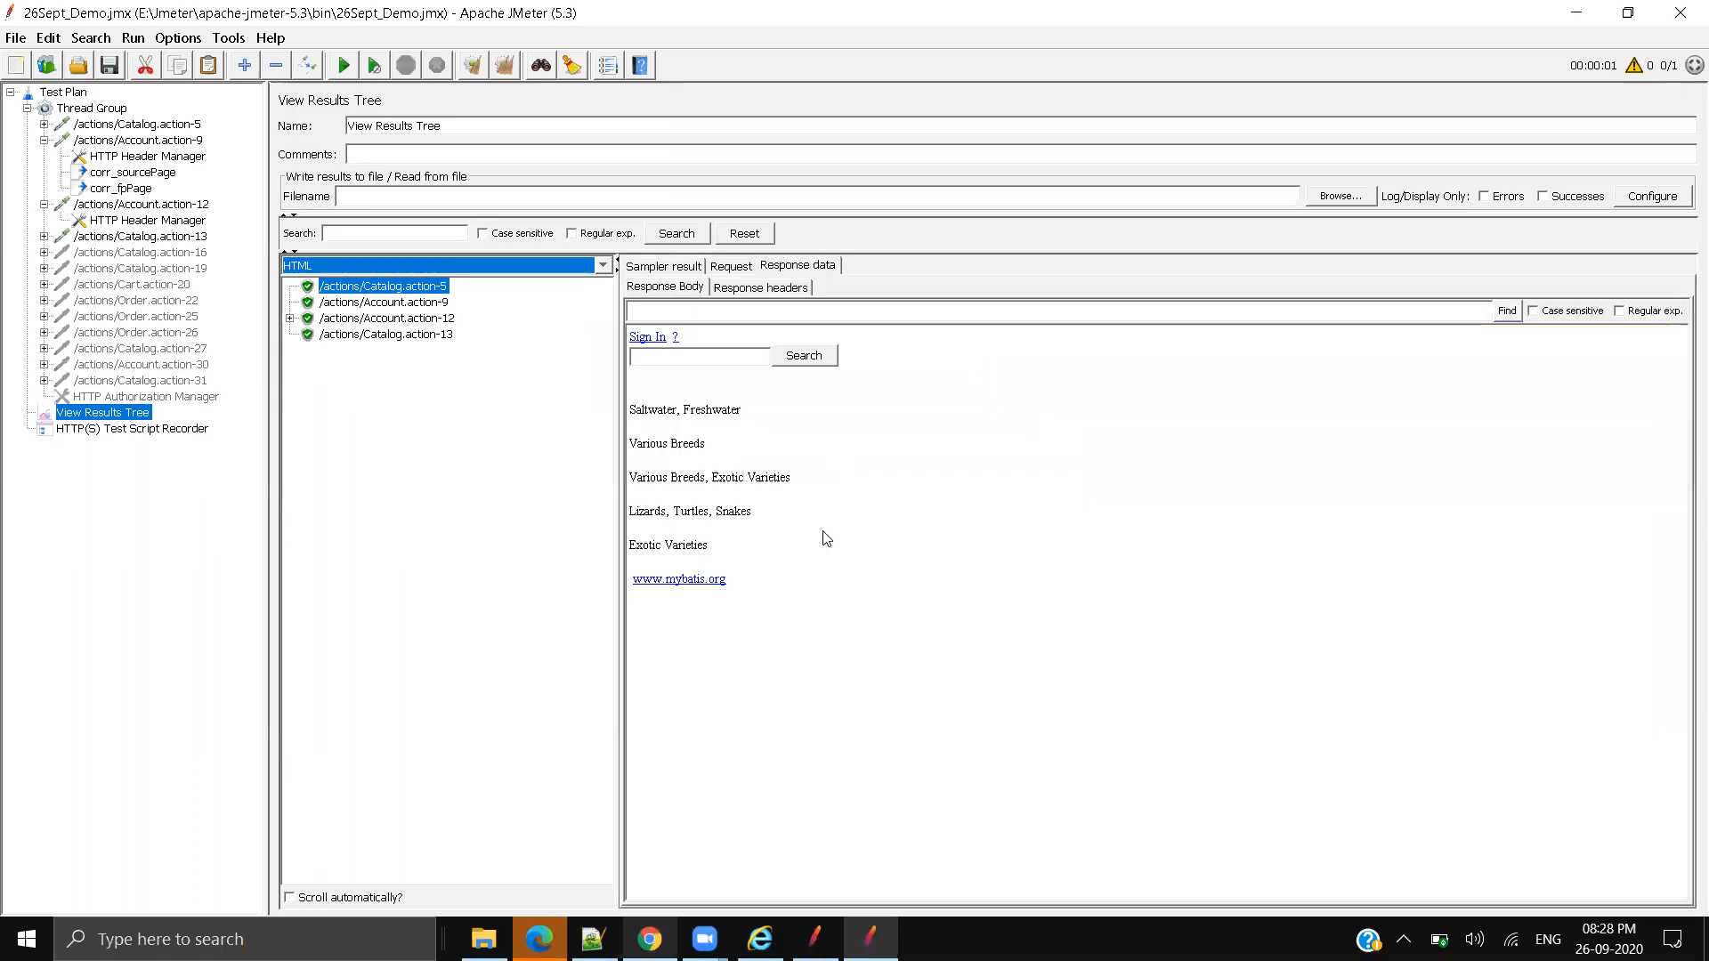
Step: Check the login responses, noting Catalog.action-13 still offers Sign In
left_click(367, 303)
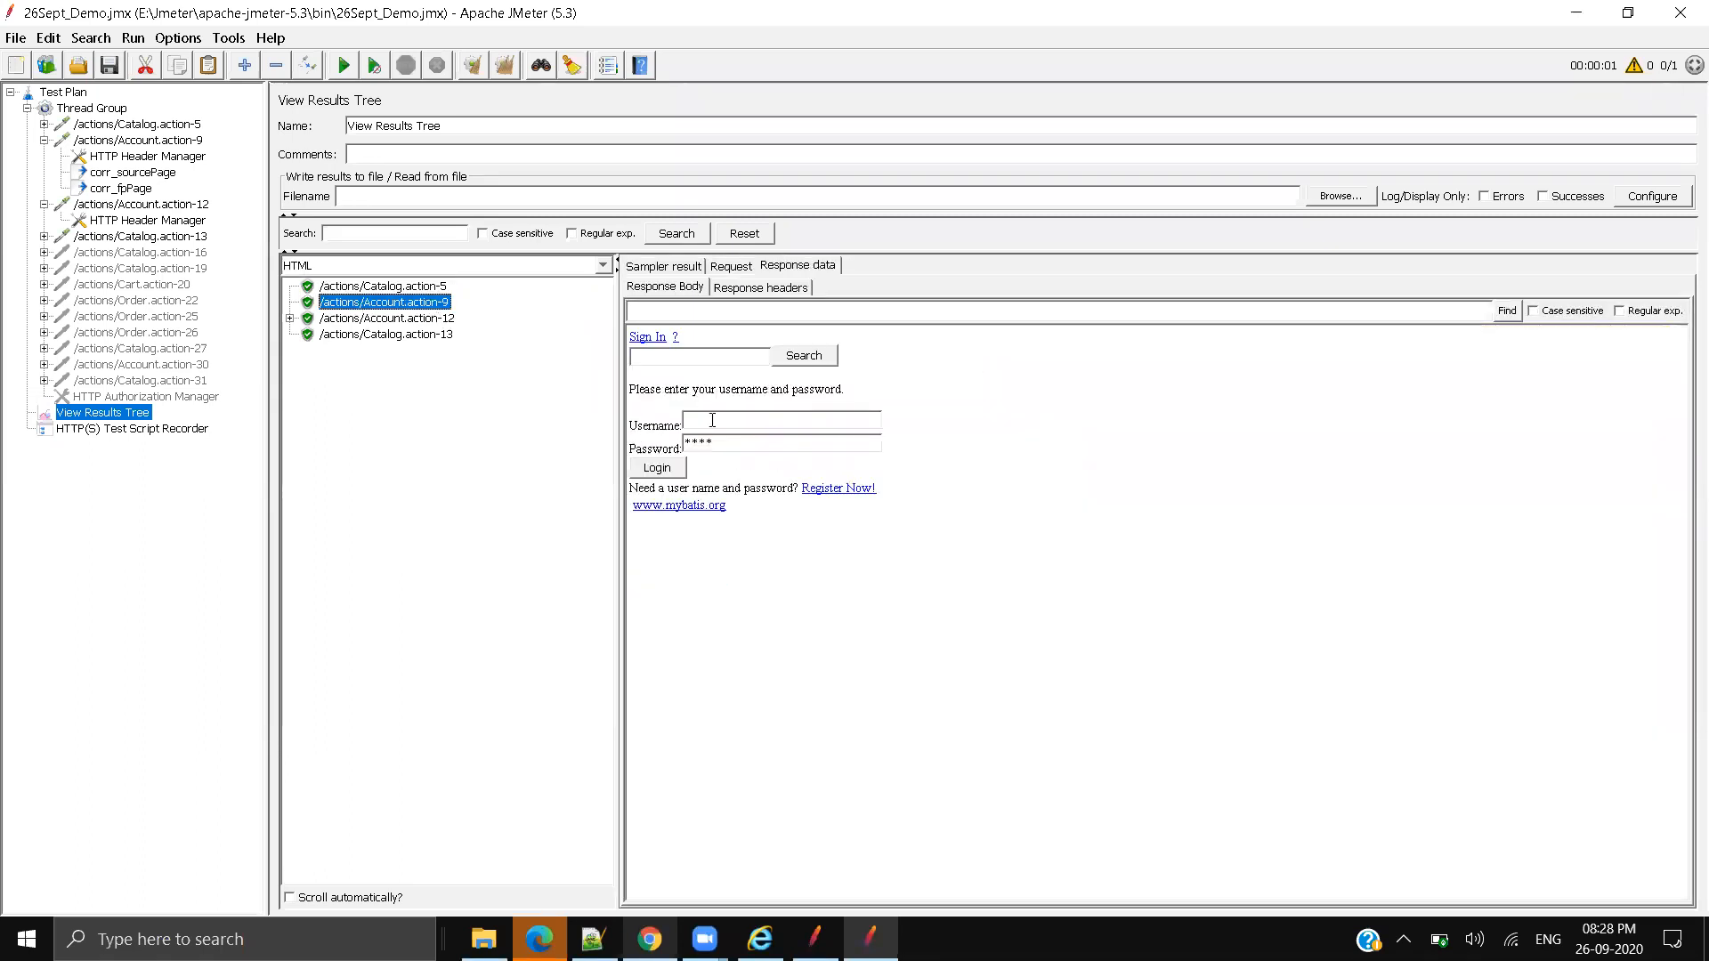
left_click(395, 319)
left_click(430, 335)
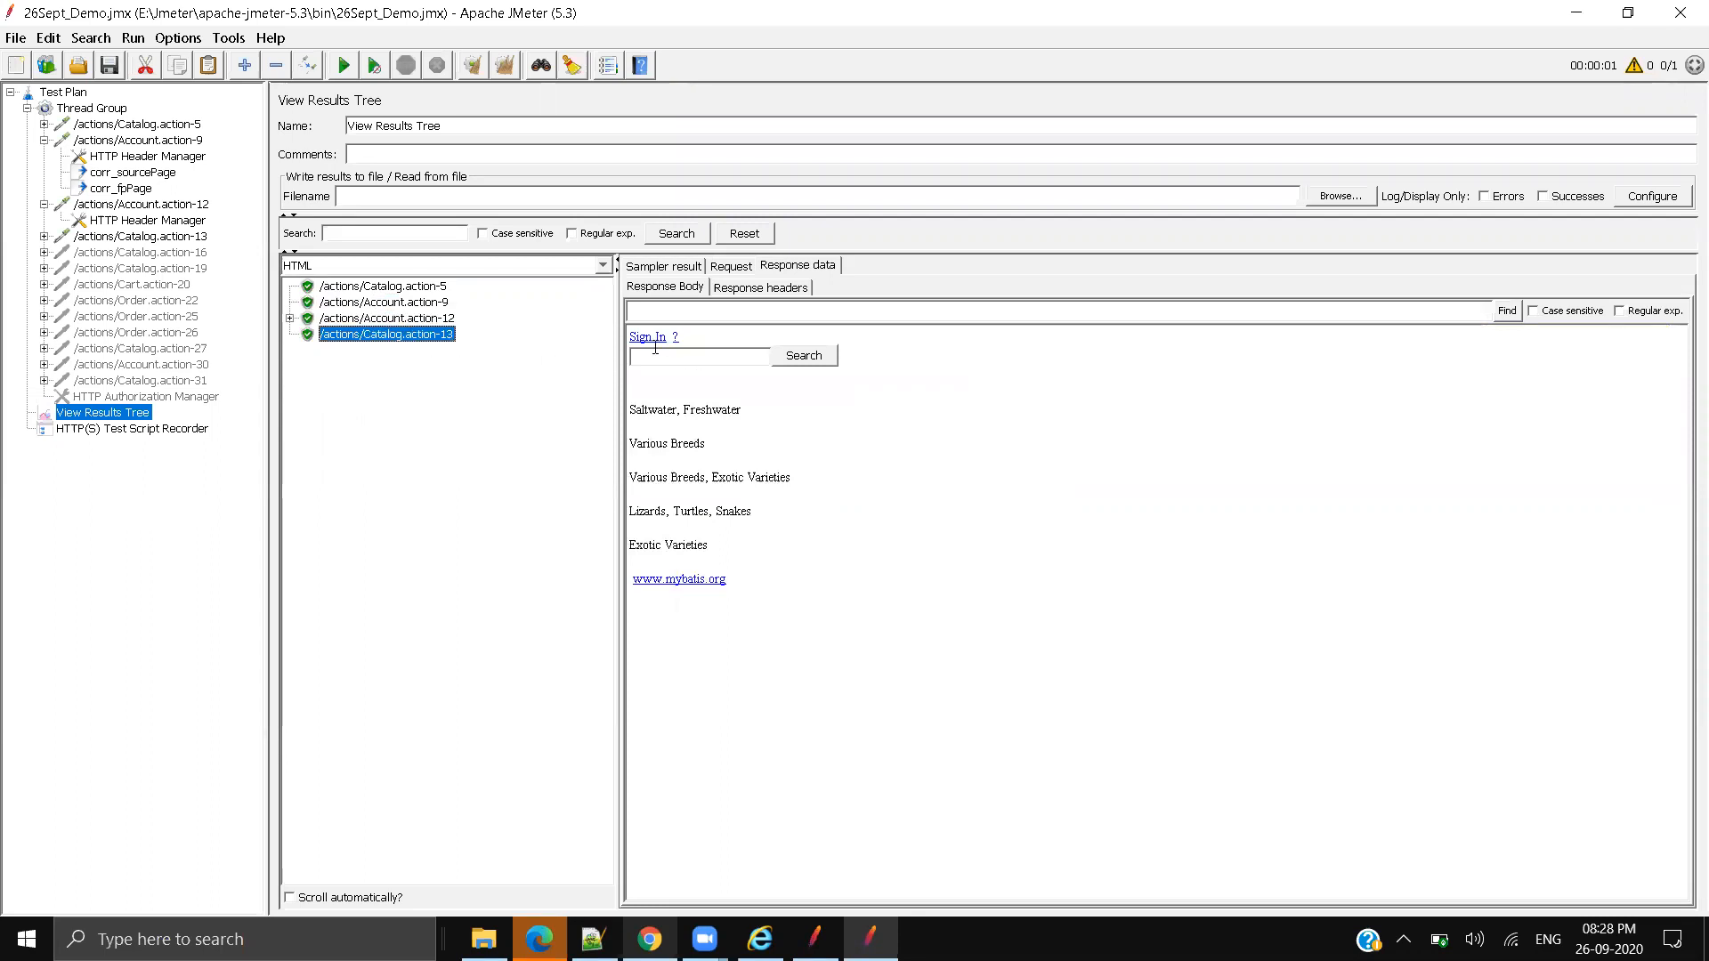
left_click_drag(705, 336, 563, 335)
left_click(1037, 563)
Step: Inspect Account.action-9's HTTP Header Manager headers and the corr_sourcePage extractor settings
left_click(158, 143)
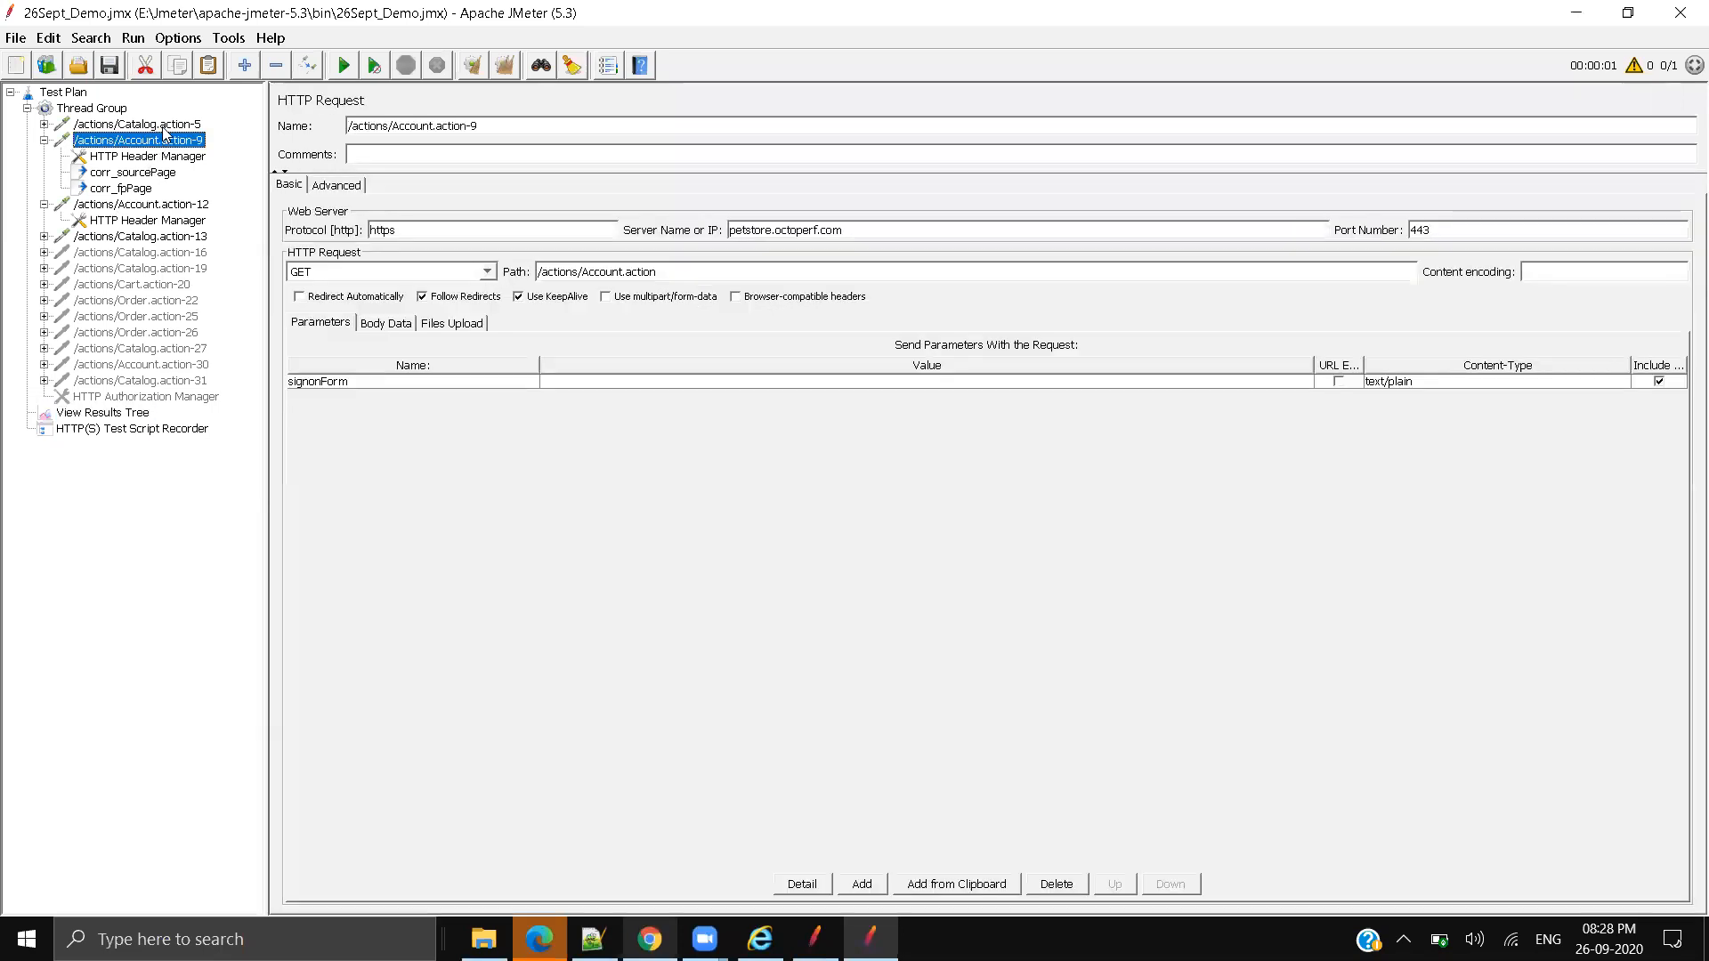
left_click(162, 126)
left_click(159, 142)
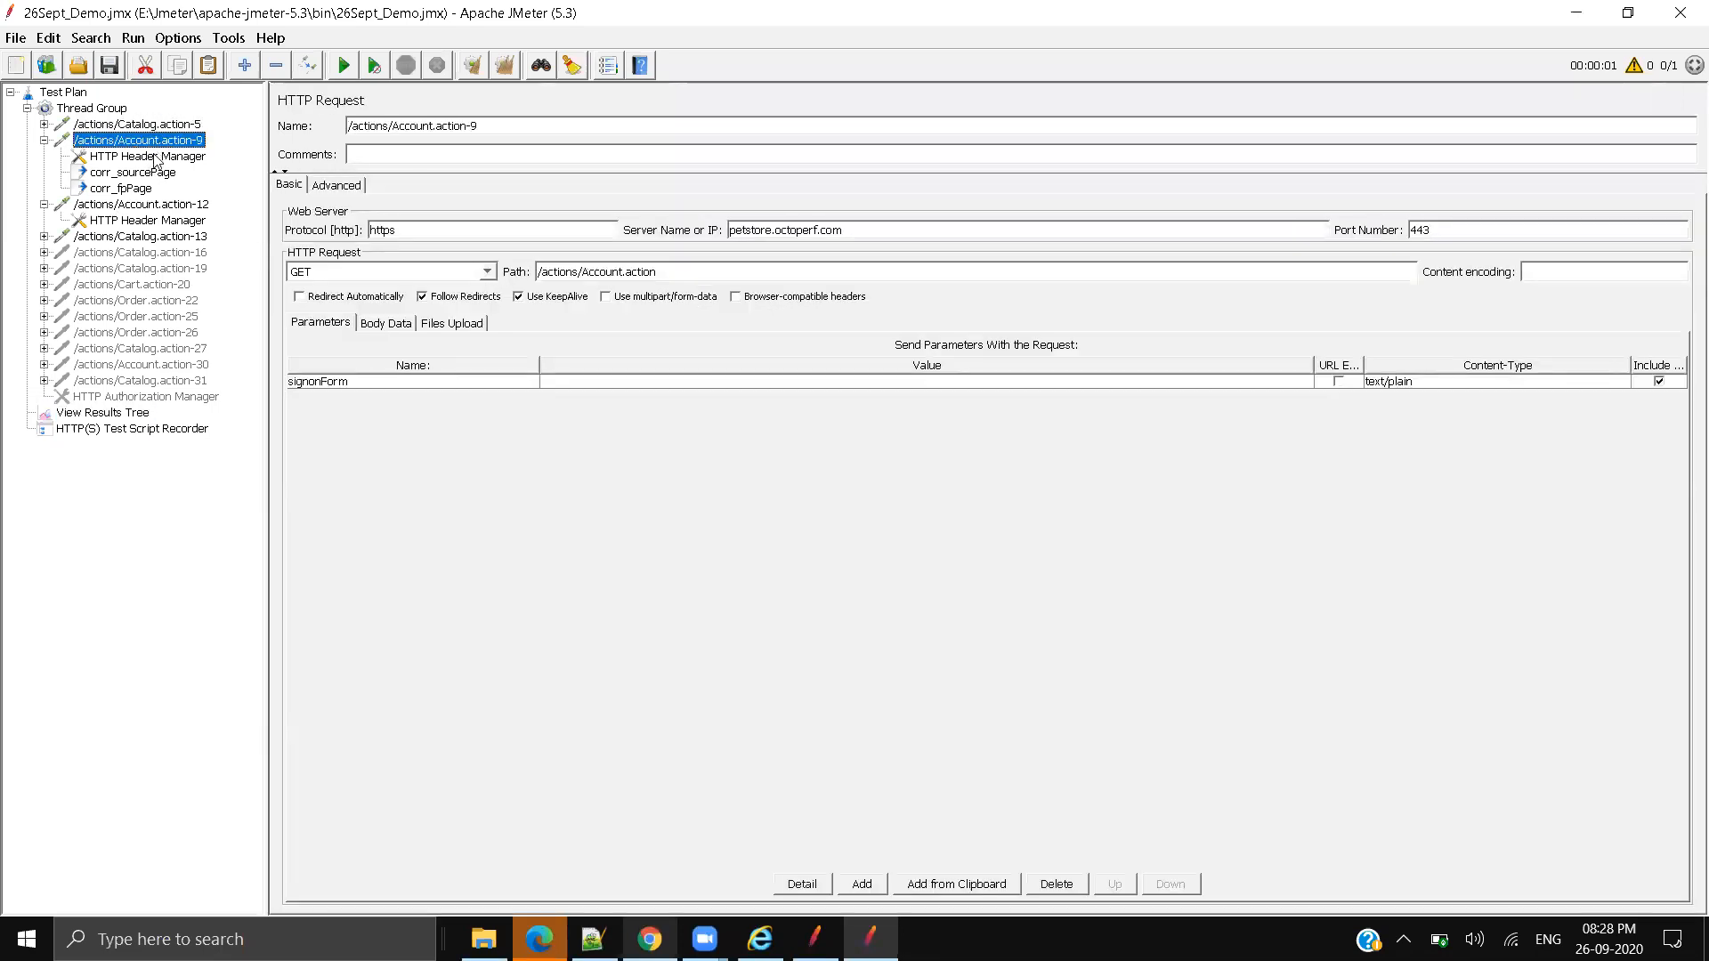
left_click(153, 157)
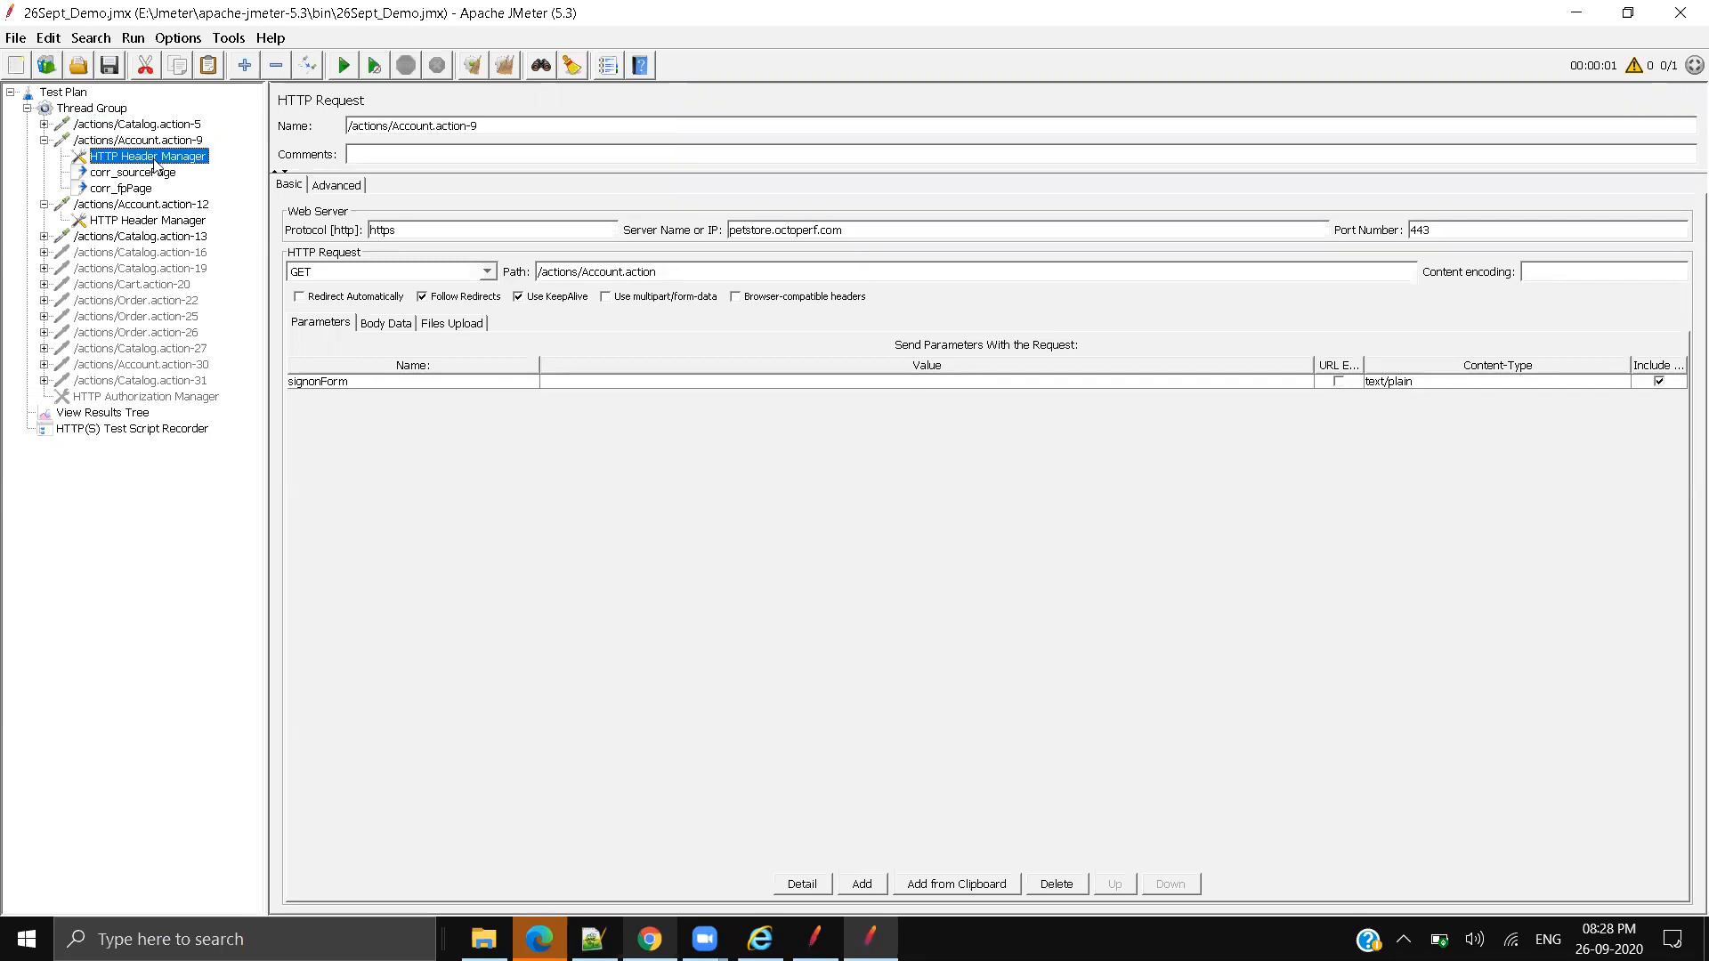
left_click(142, 205)
left_click(142, 174)
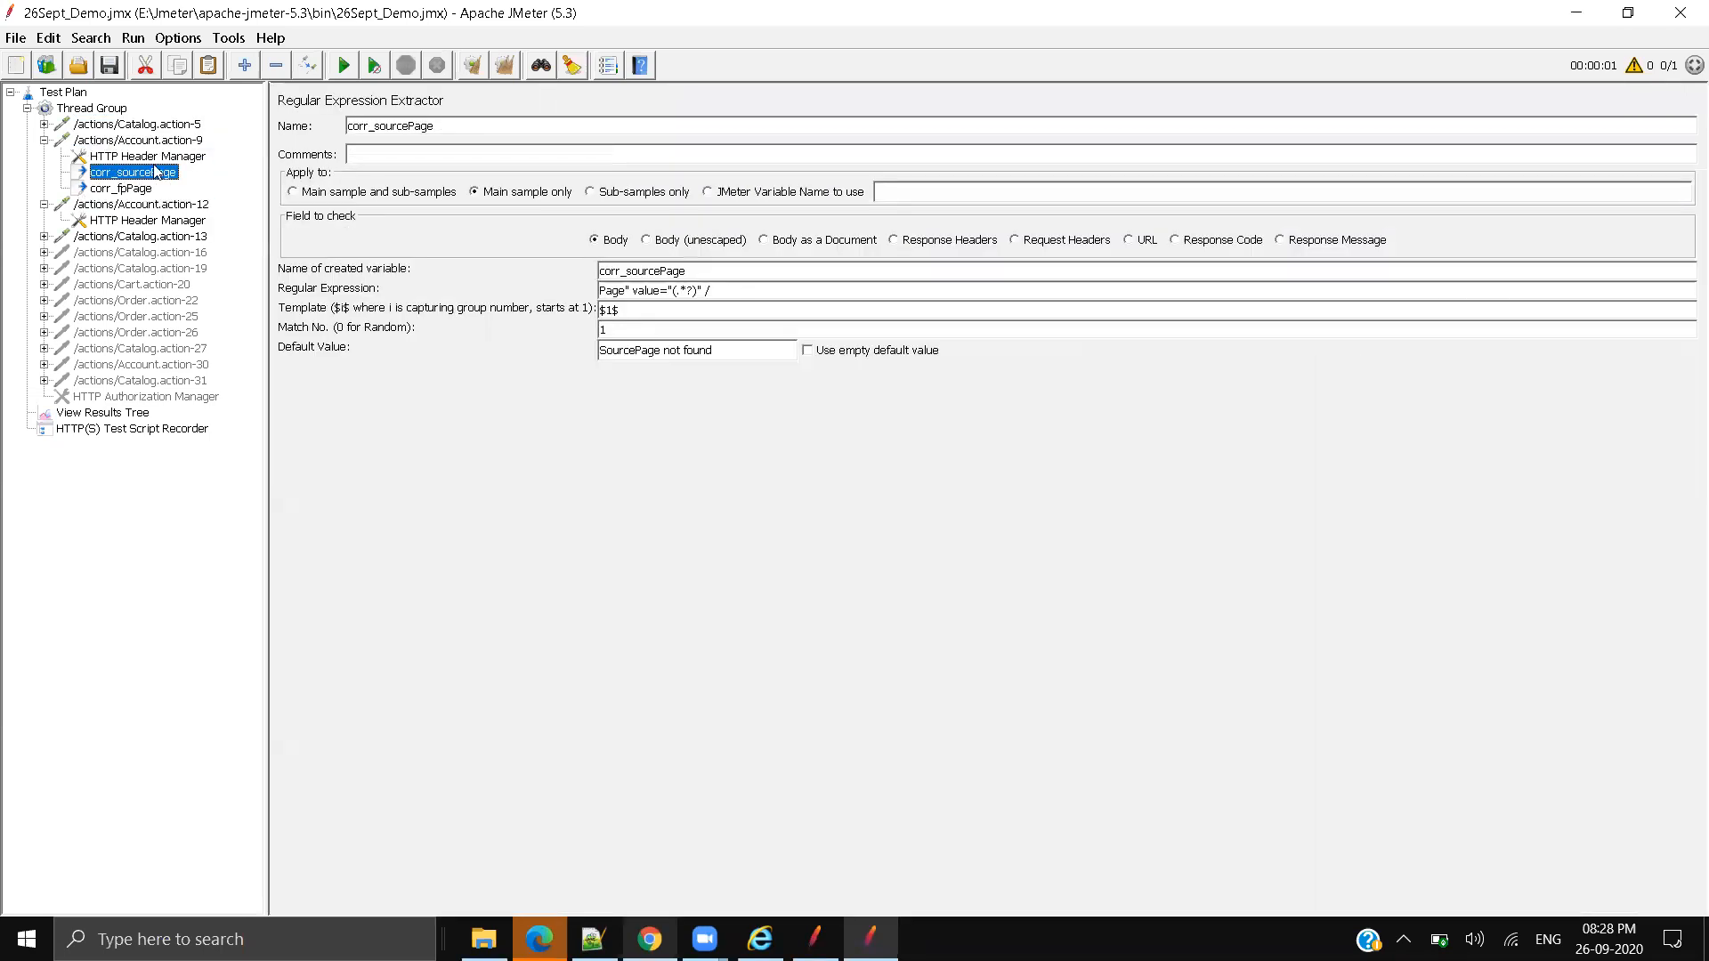
left_click(147, 158)
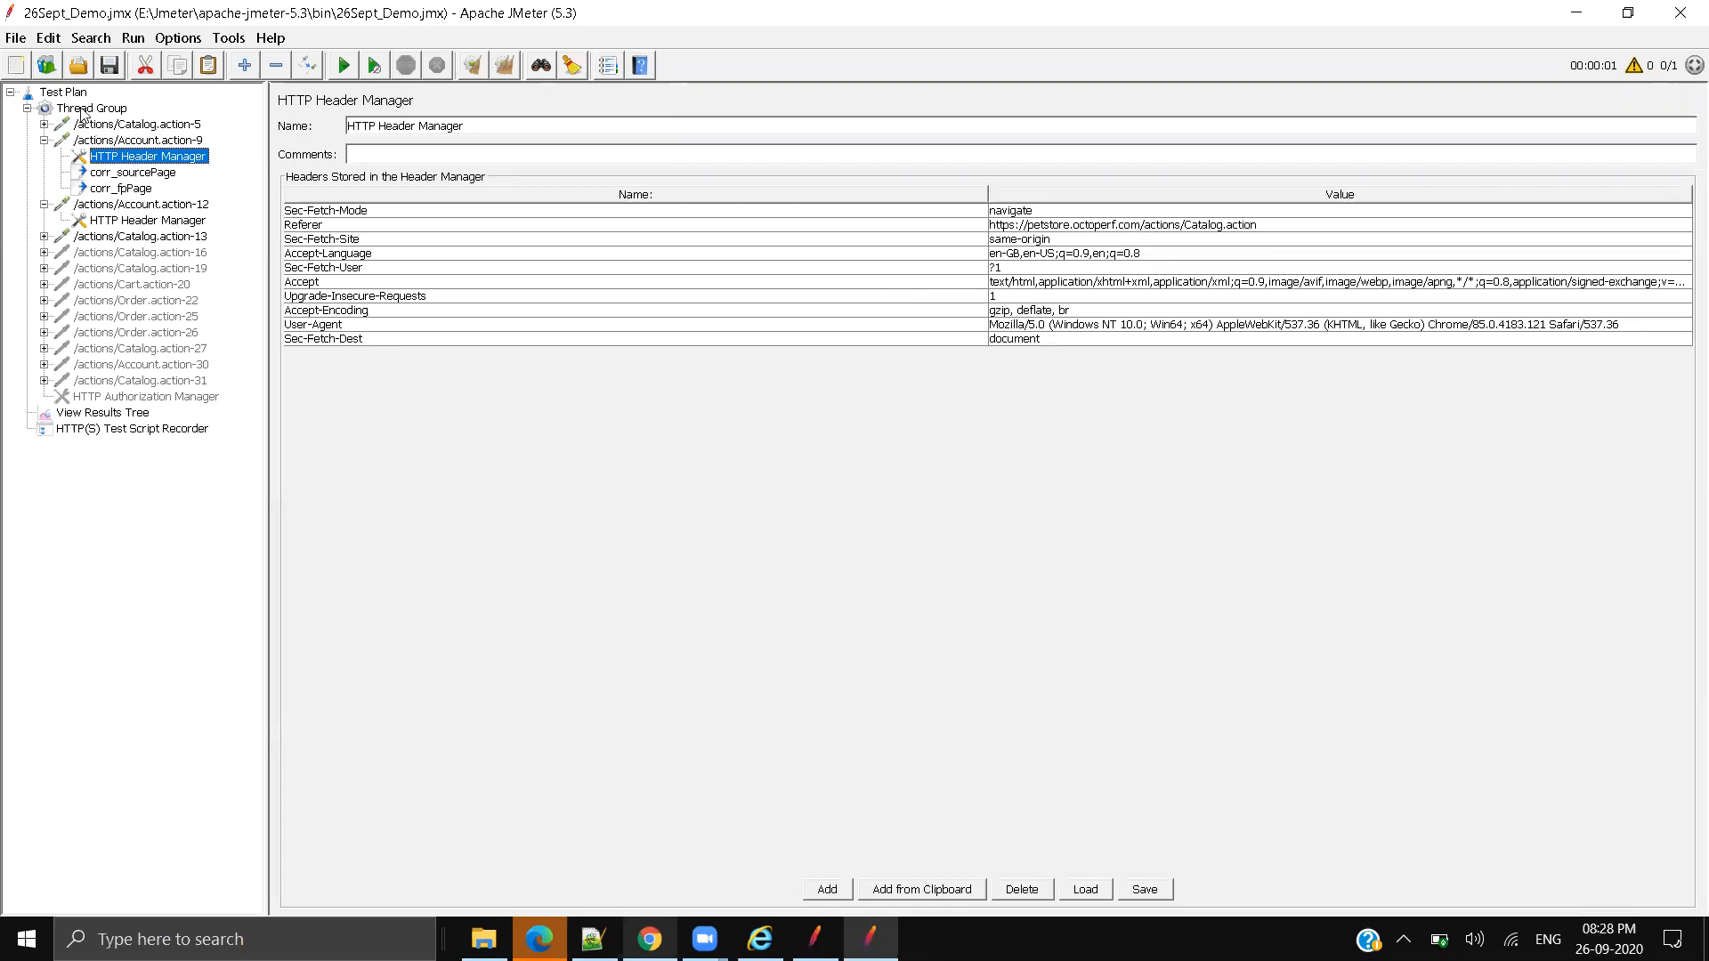
Step: Add an HTTP Cookie Manager clearing cookies each iteration atop Thread Group, then rerun the test
right_click(87, 108)
mouse_move(178, 120)
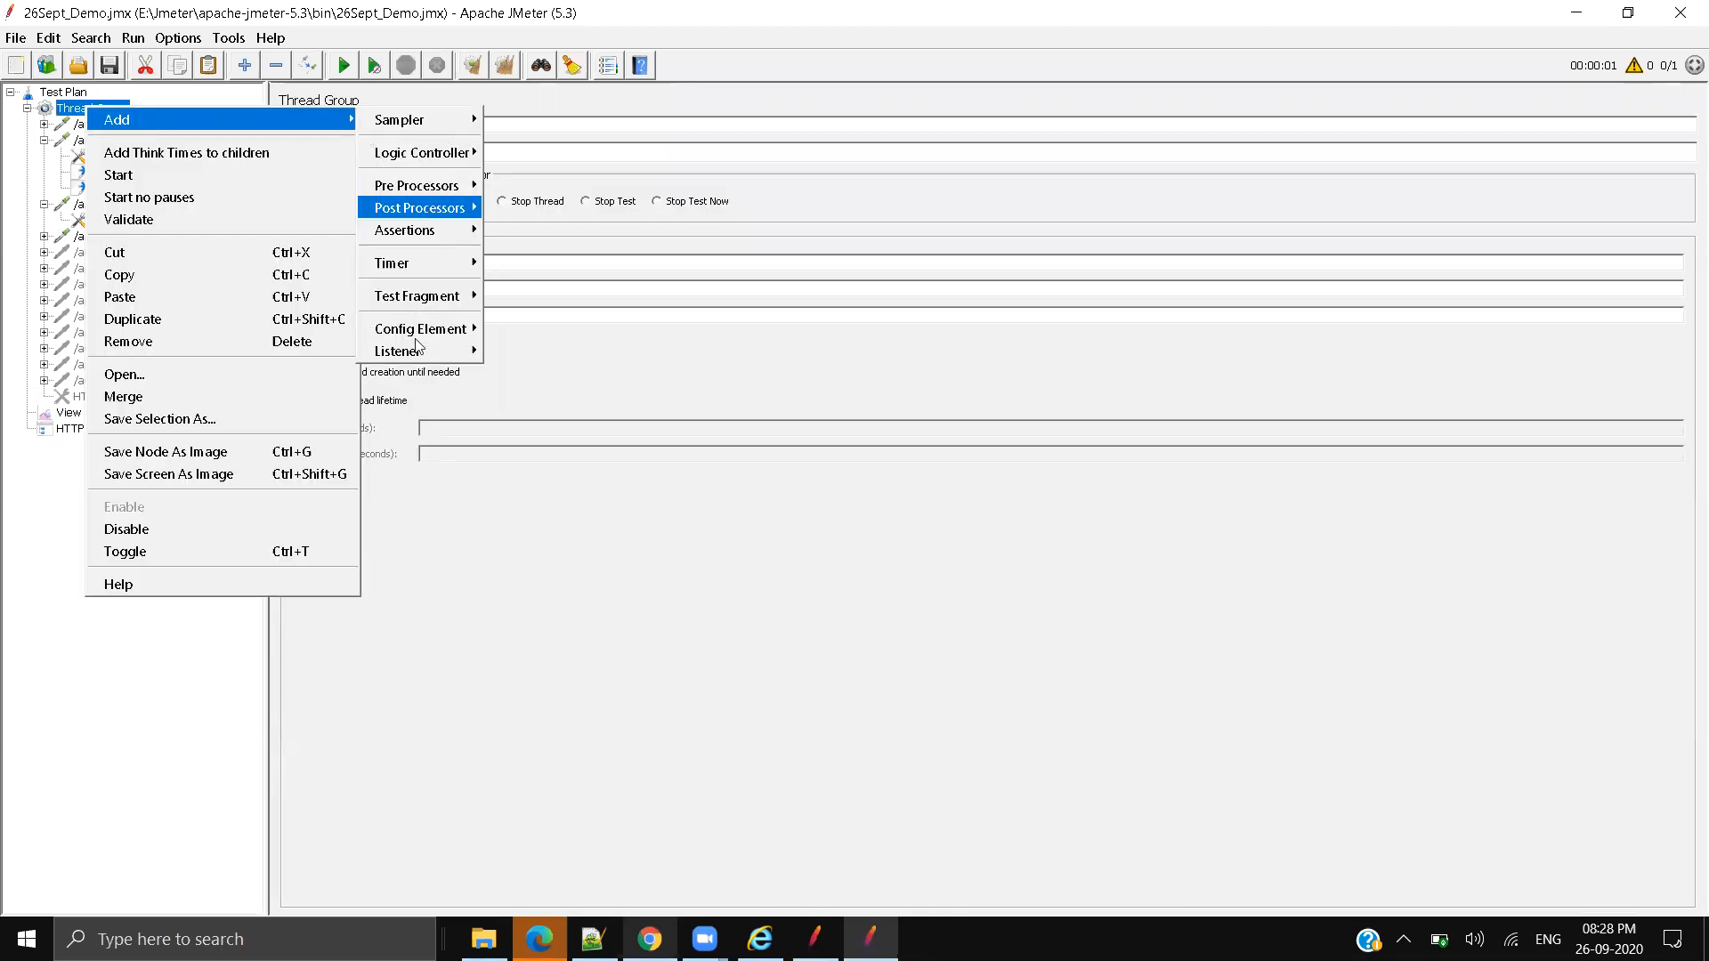
mouse_move(420, 331)
left_click(606, 374)
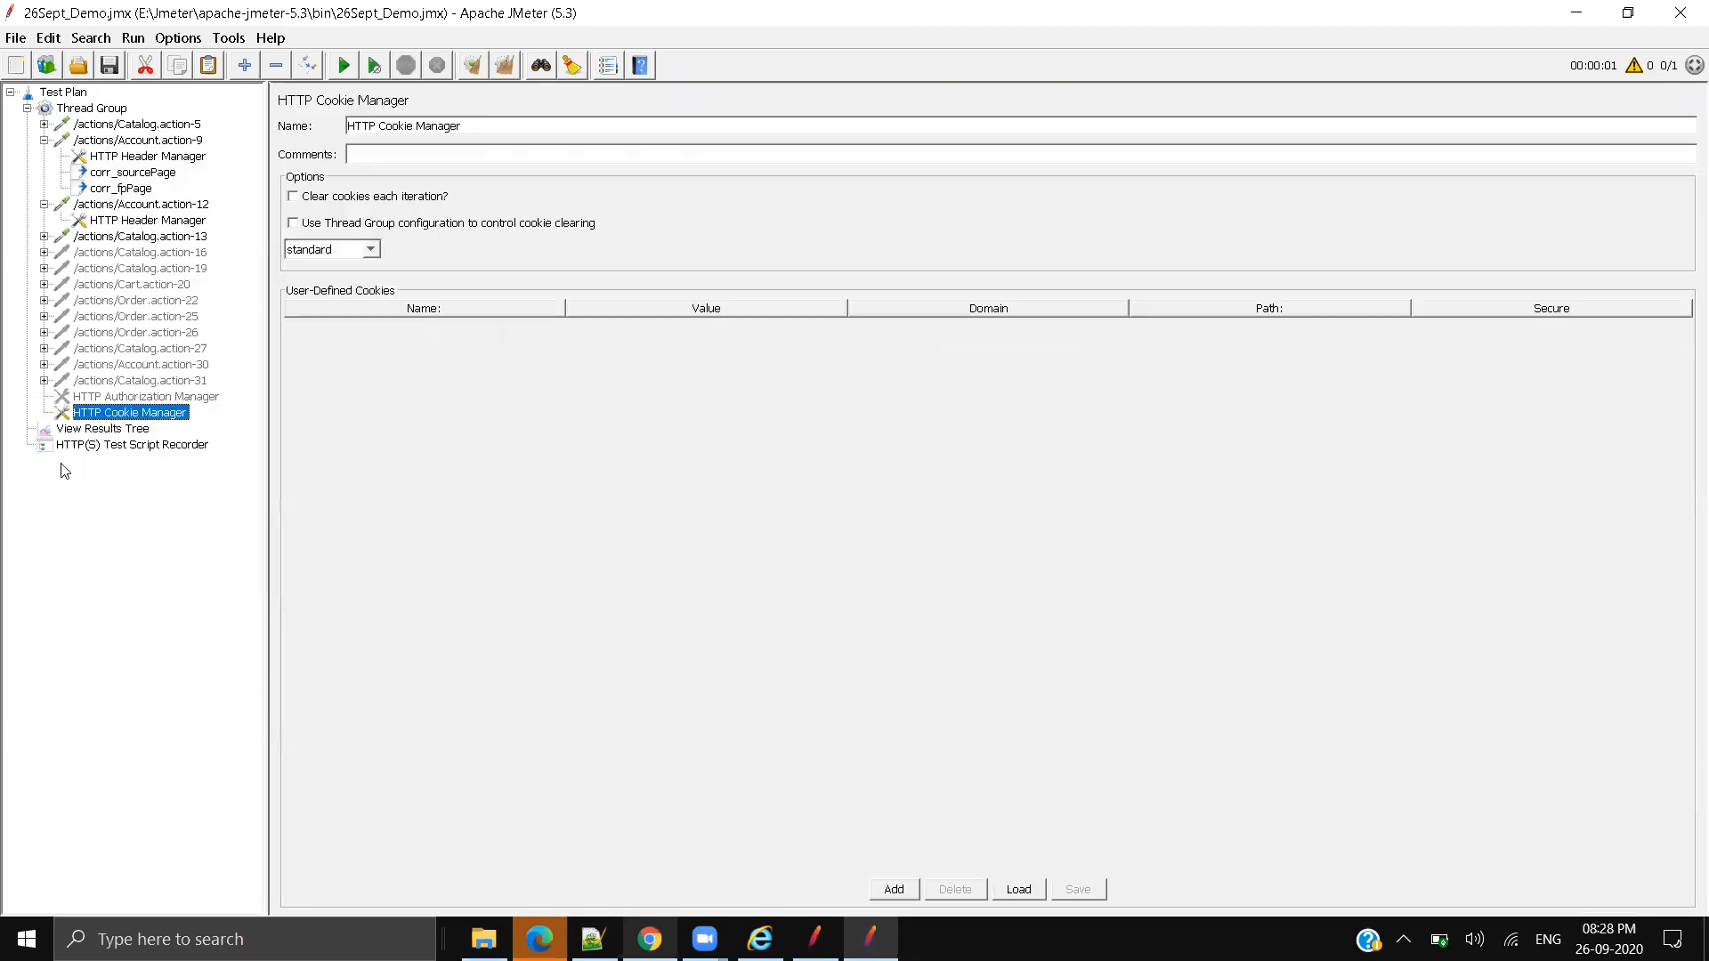
left_click_drag(130, 412, 116, 115)
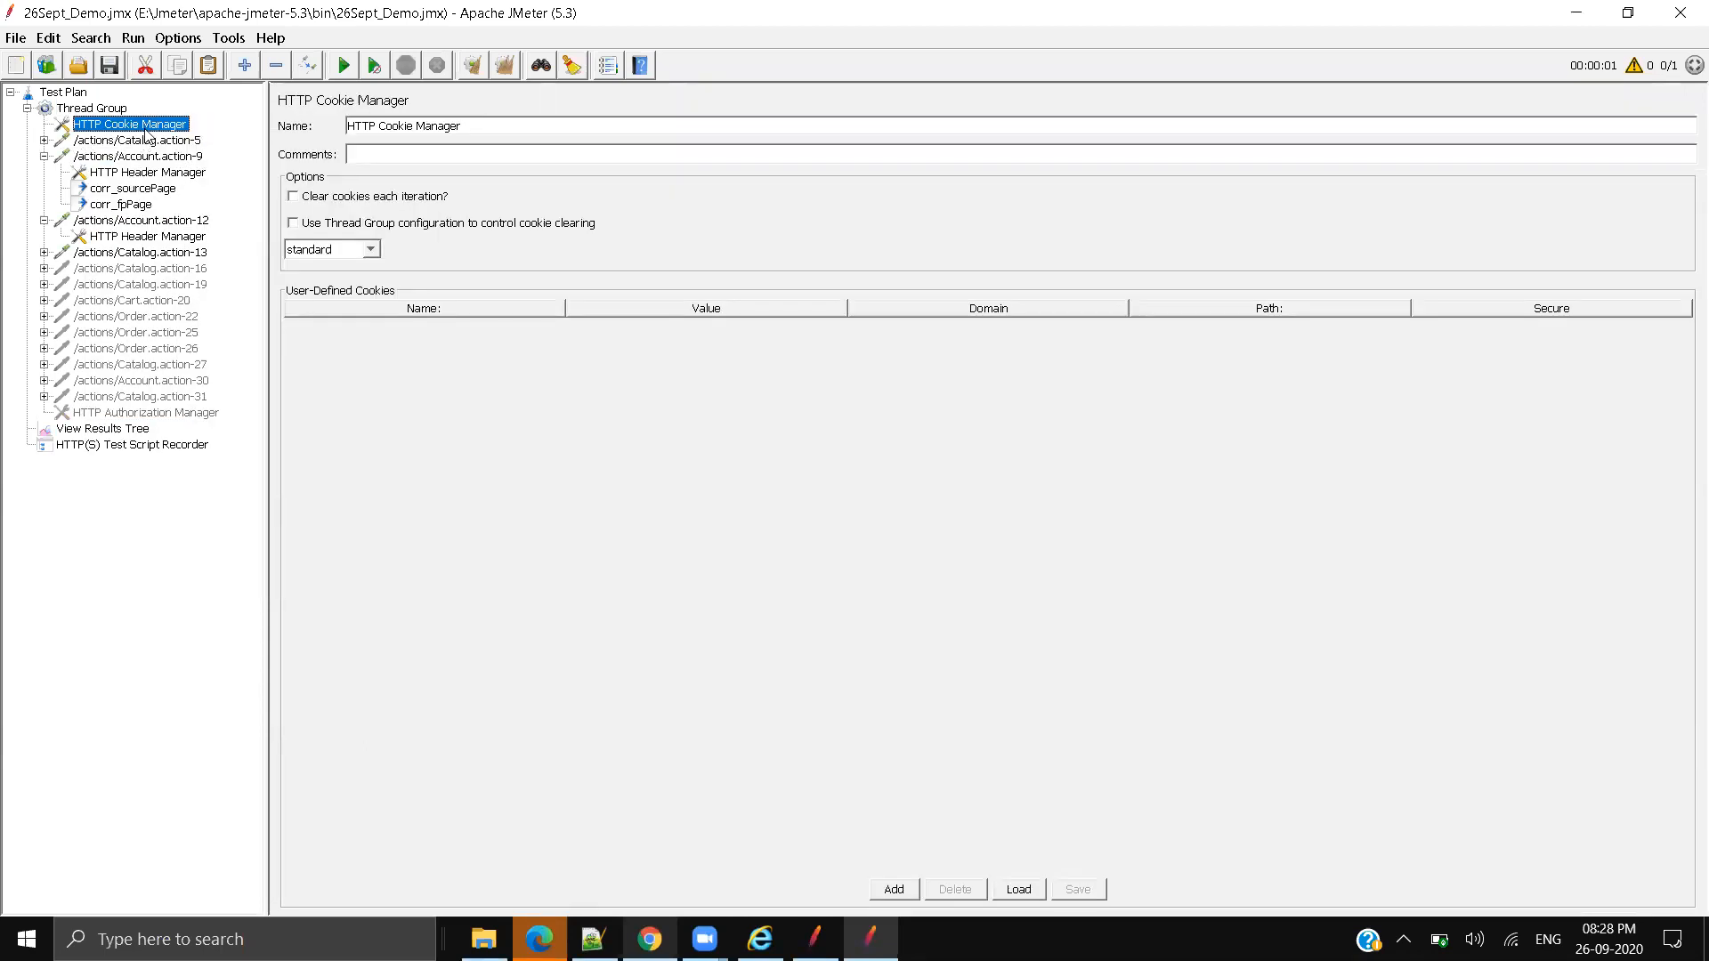
left_click(307, 201)
left_click(343, 65)
left_click(109, 428)
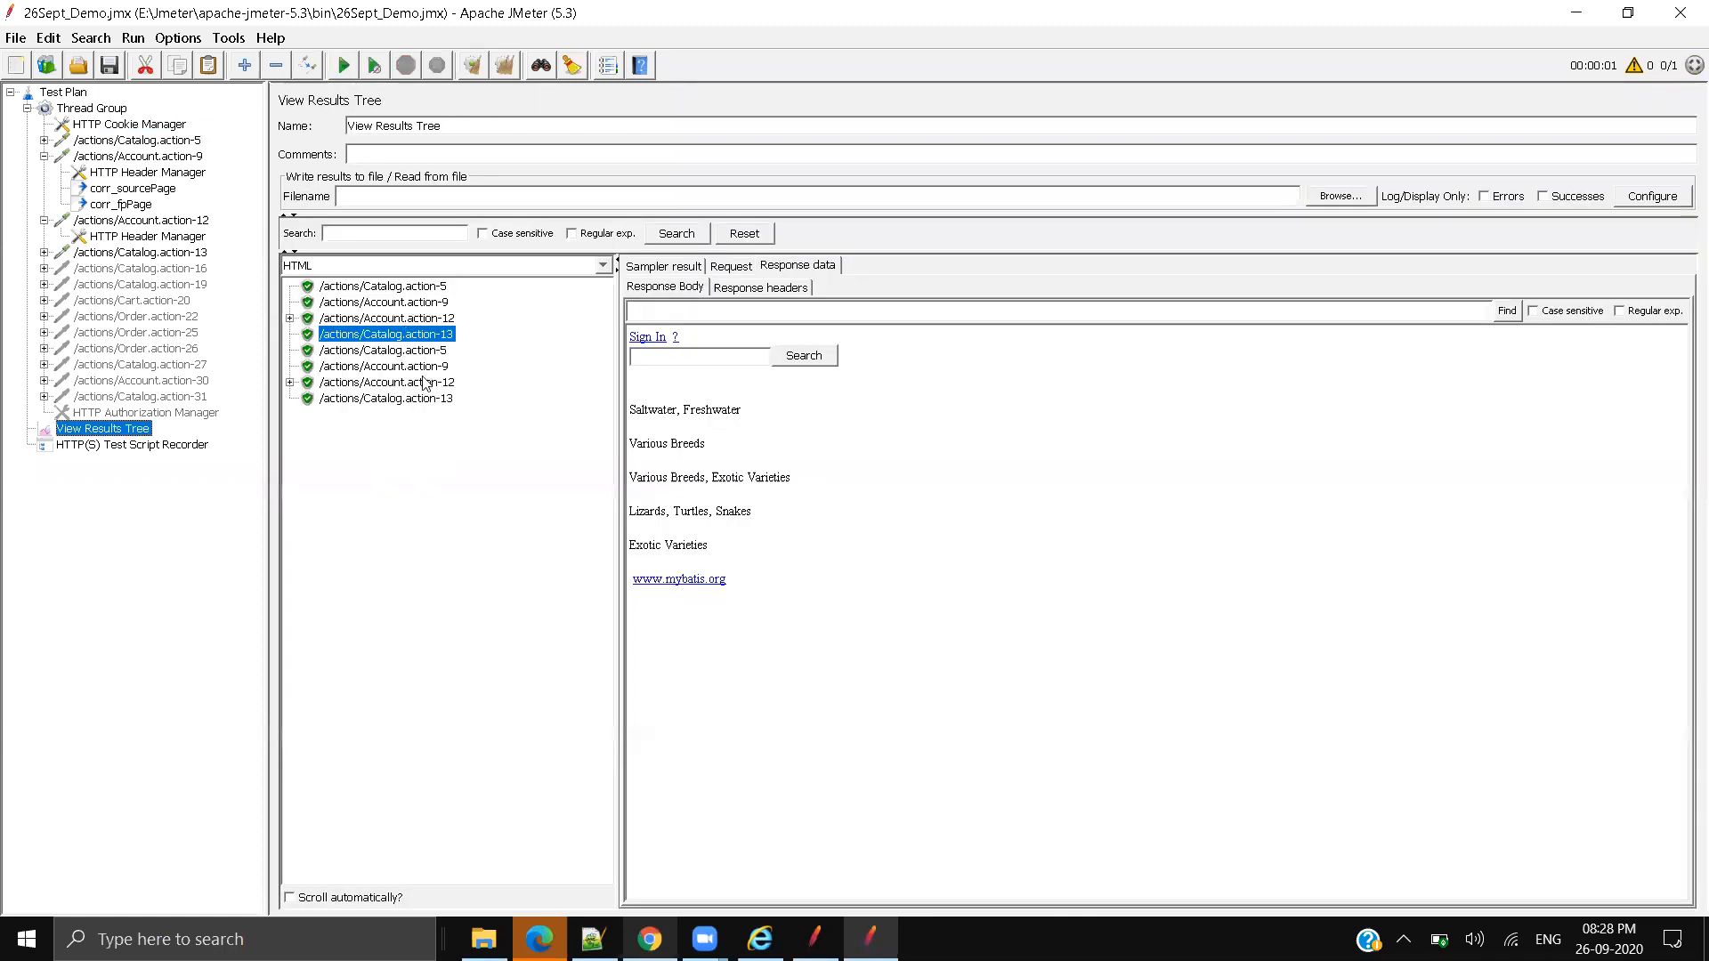
Step: Review the new run's results, then clear them and run the test plan again
left_click(430, 351)
left_click(429, 367)
left_click(423, 383)
left_click(417, 399)
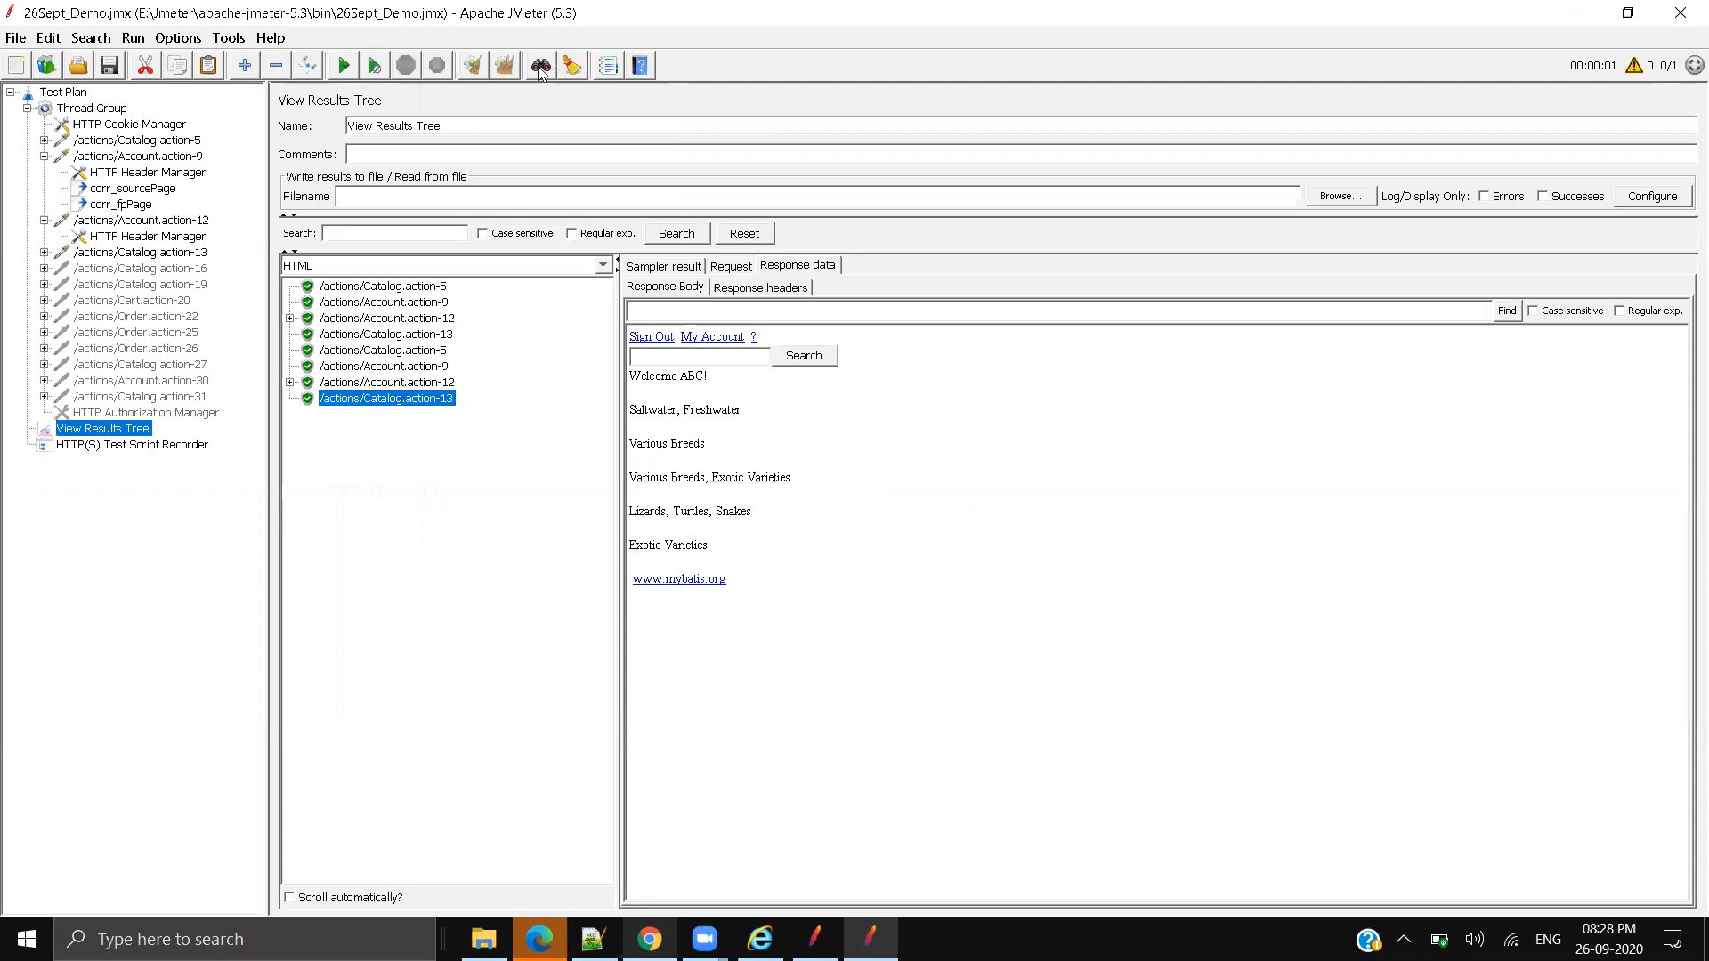
left_click(504, 67)
left_click(351, 67)
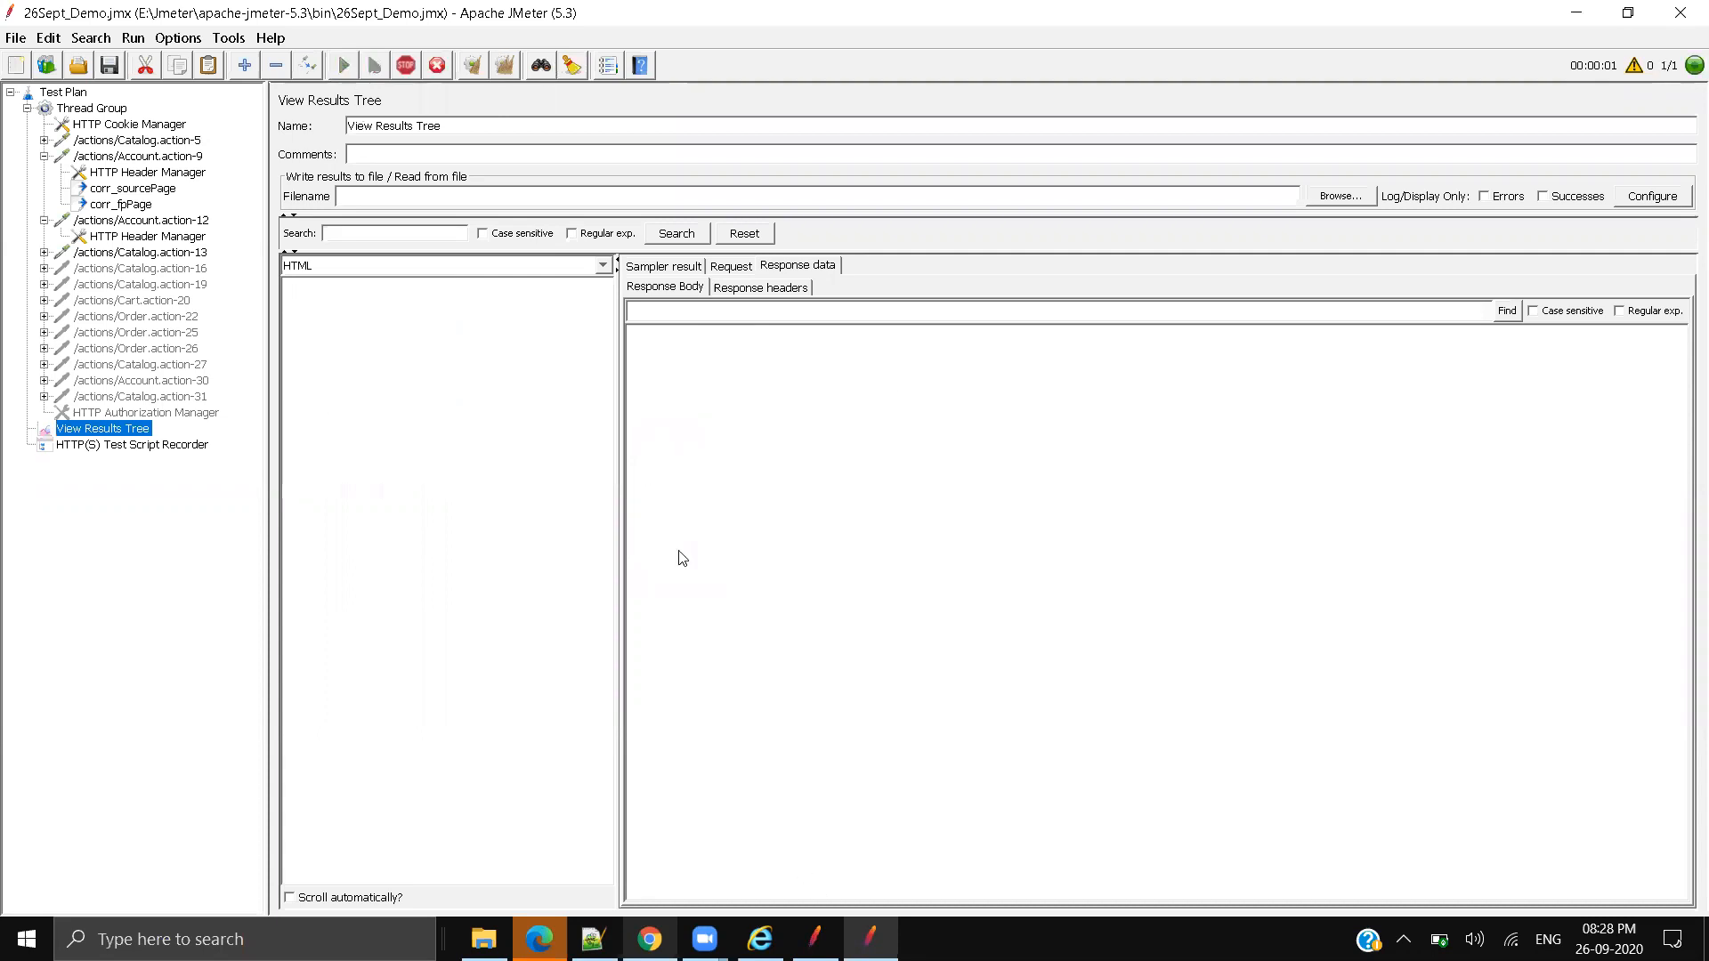
Step: Confirm the rerun's responses show Welcome ABC! with Sign Out and My Account links
left_click(427, 289)
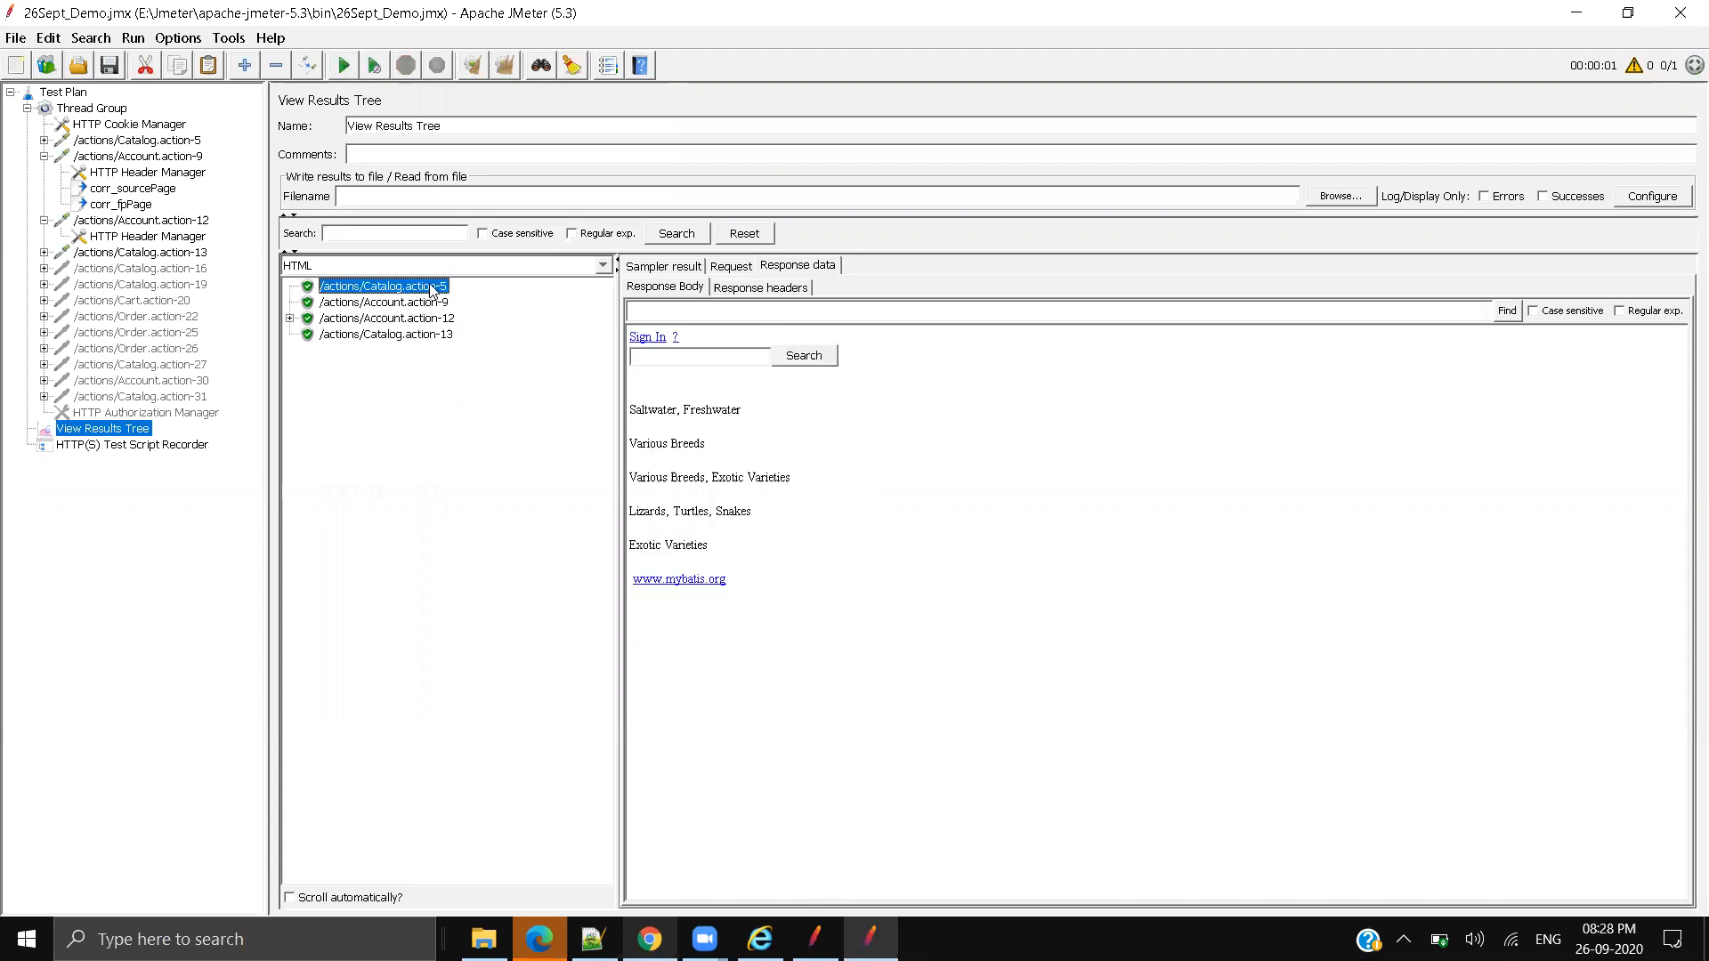
left_click(429, 305)
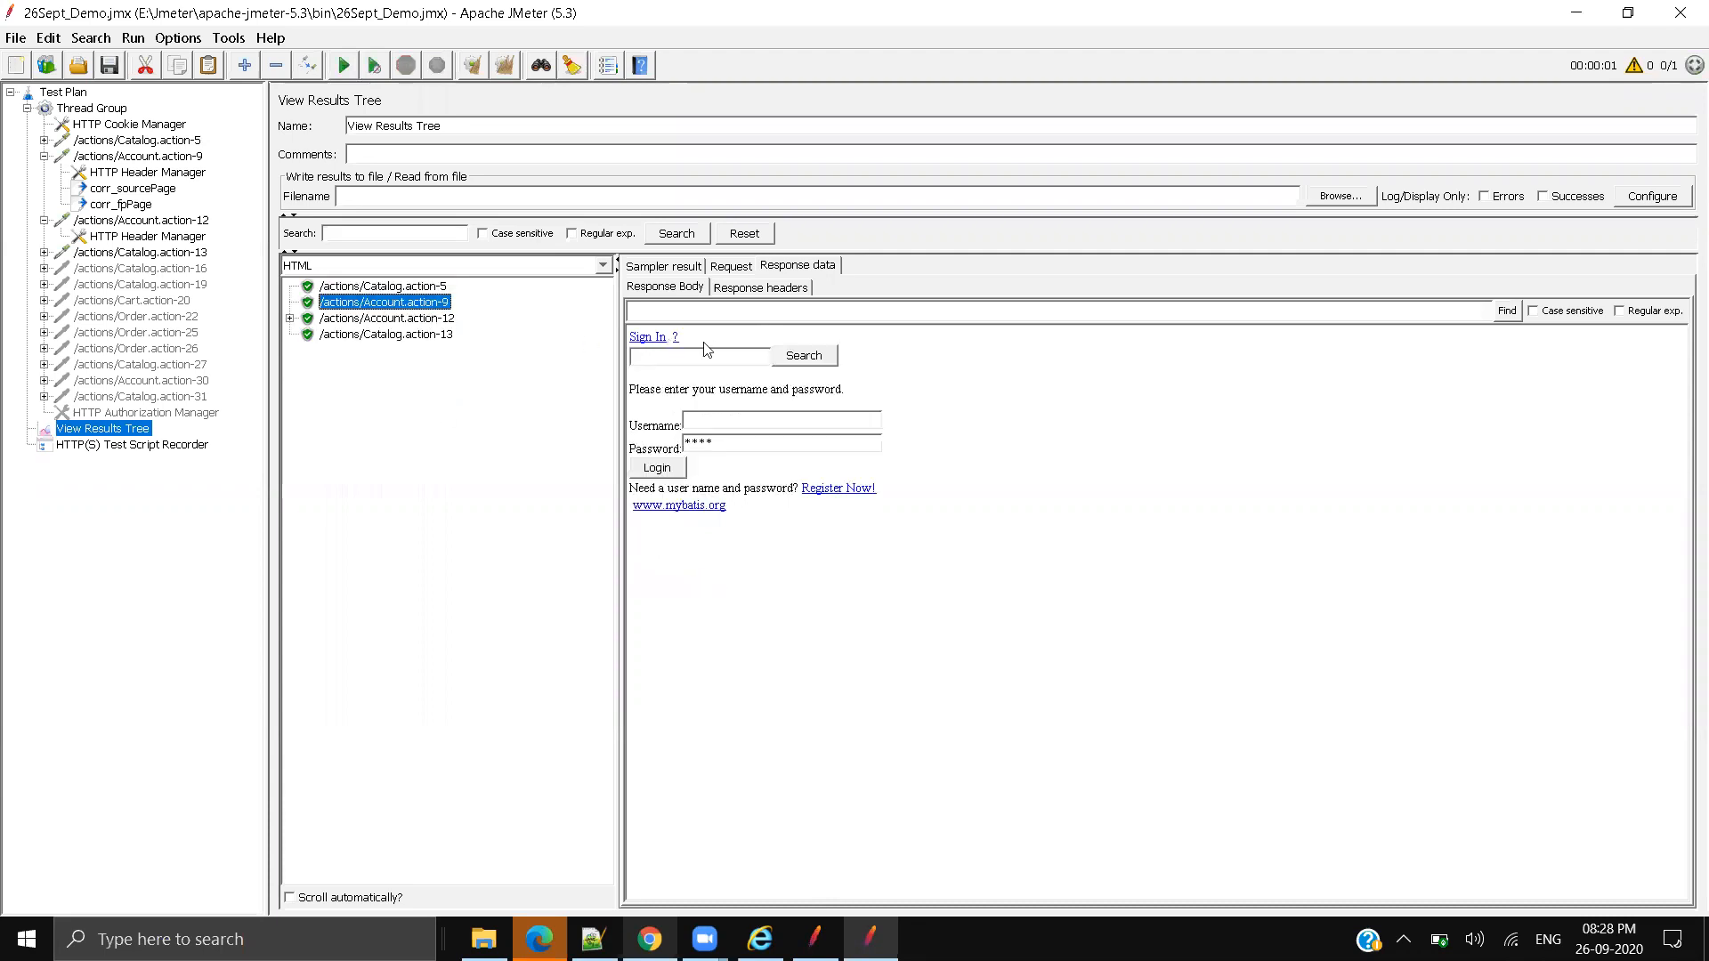
left_click(436, 320)
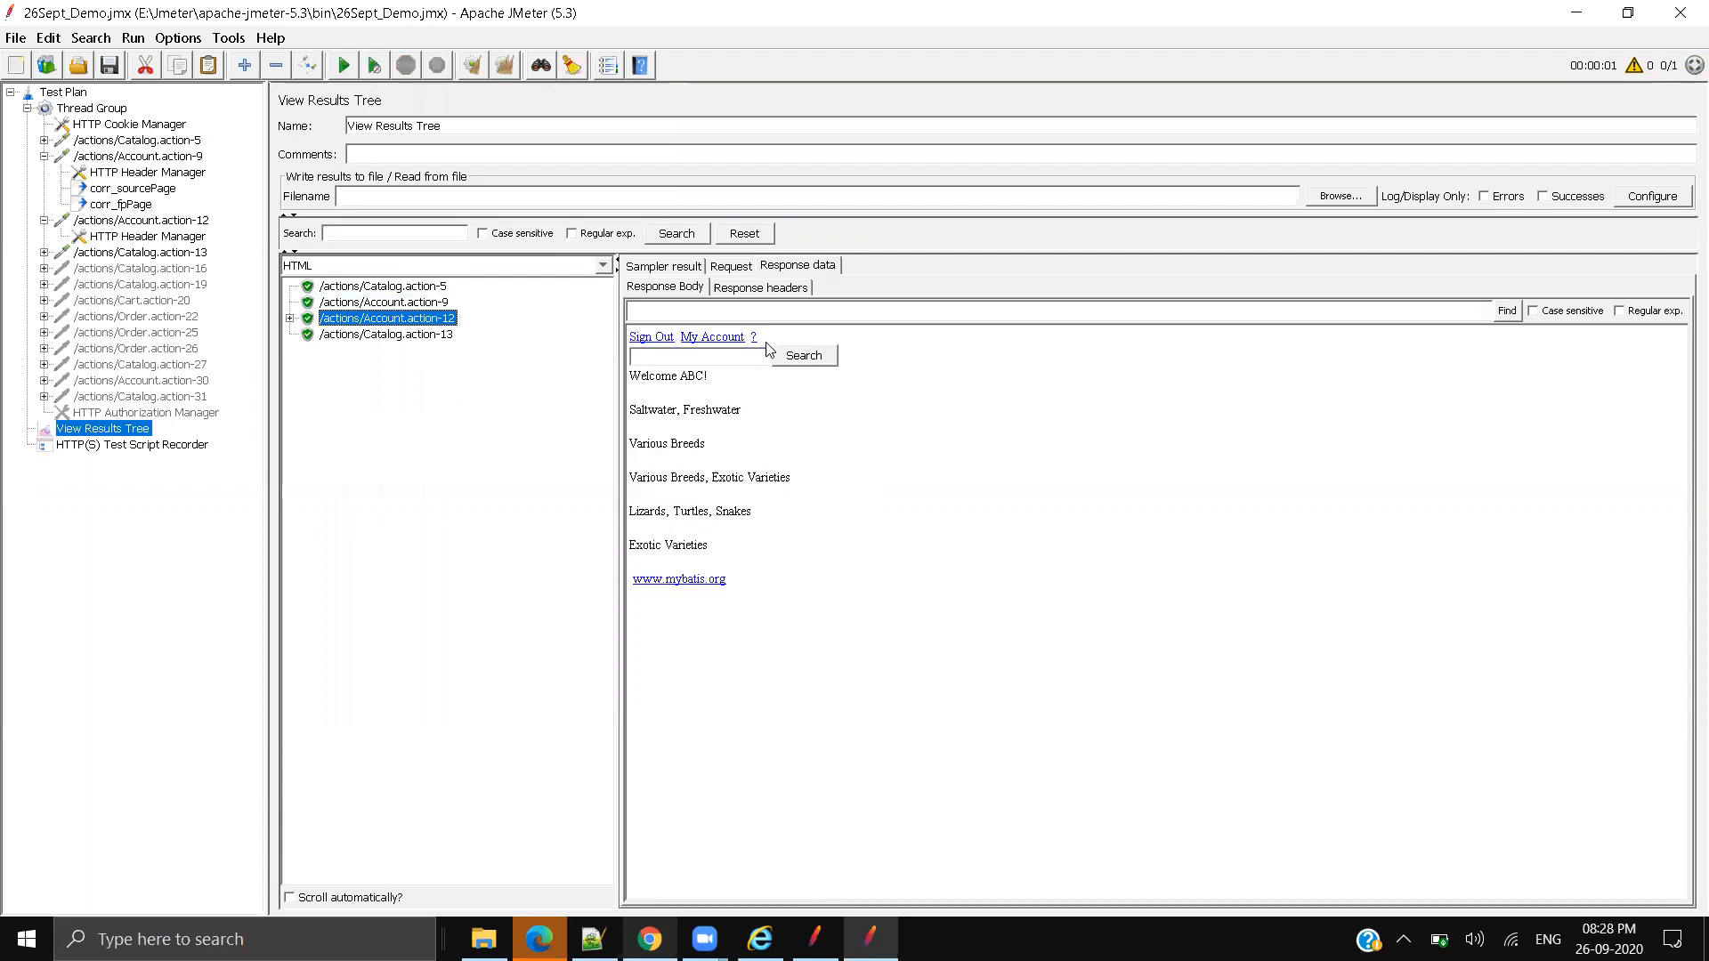
left_click_drag(768, 348, 623, 340)
left_click(420, 336)
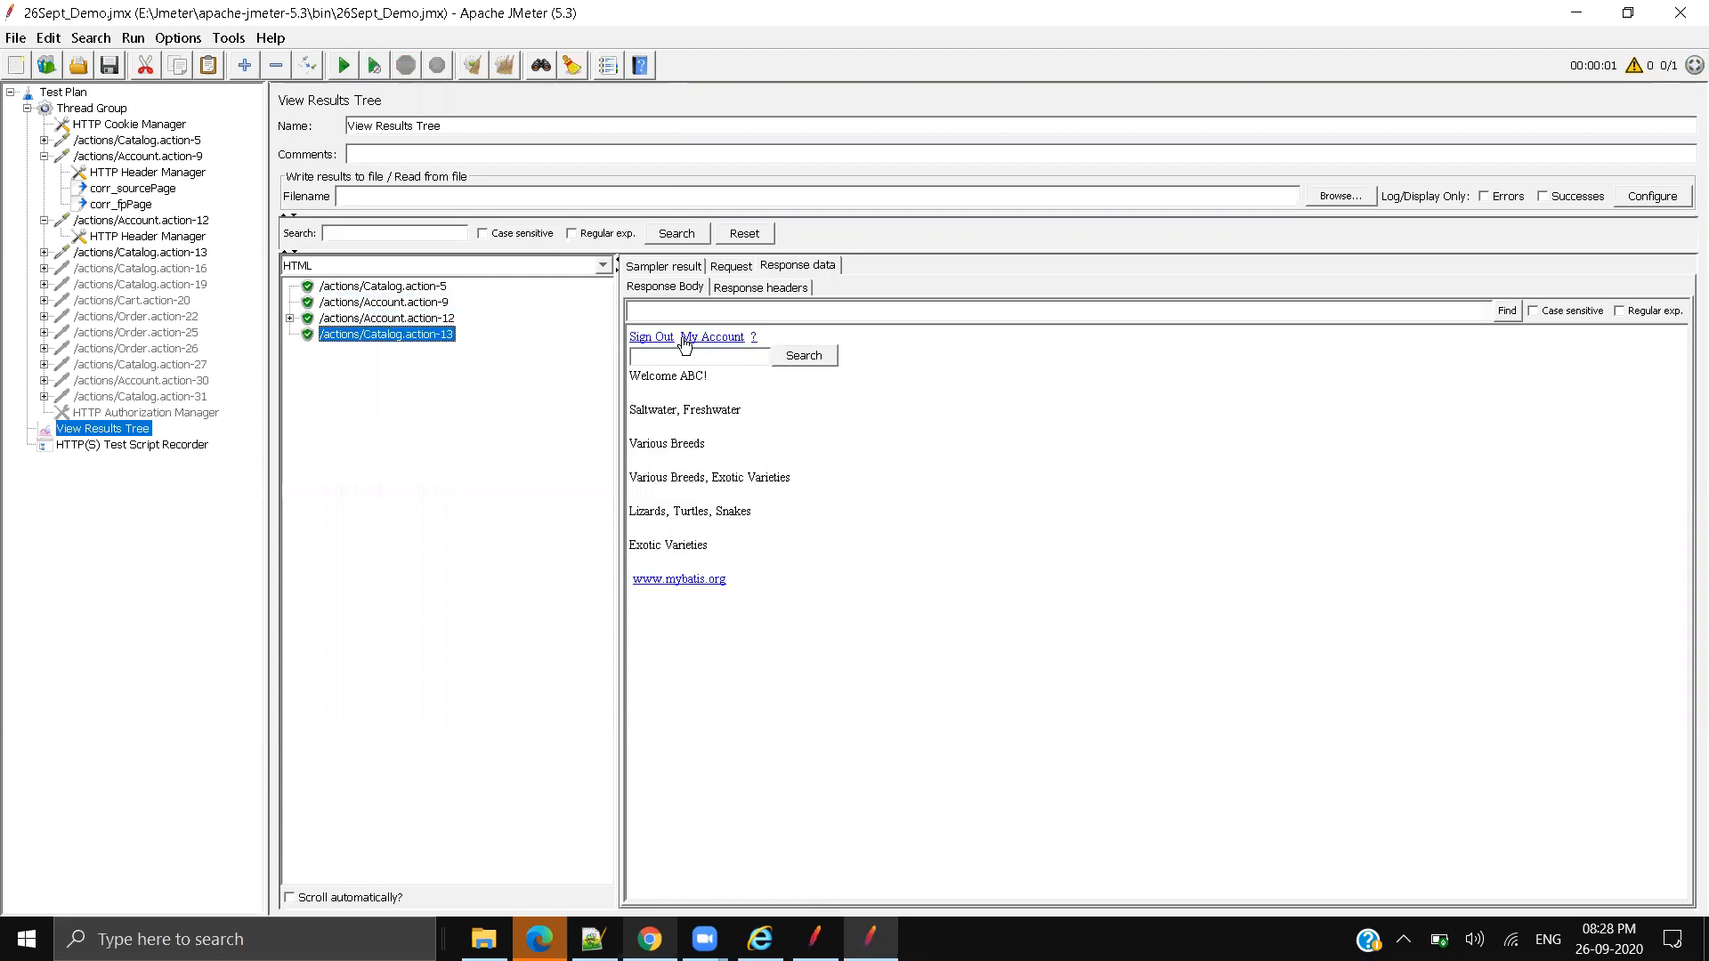
left_click_drag(767, 343, 629, 343)
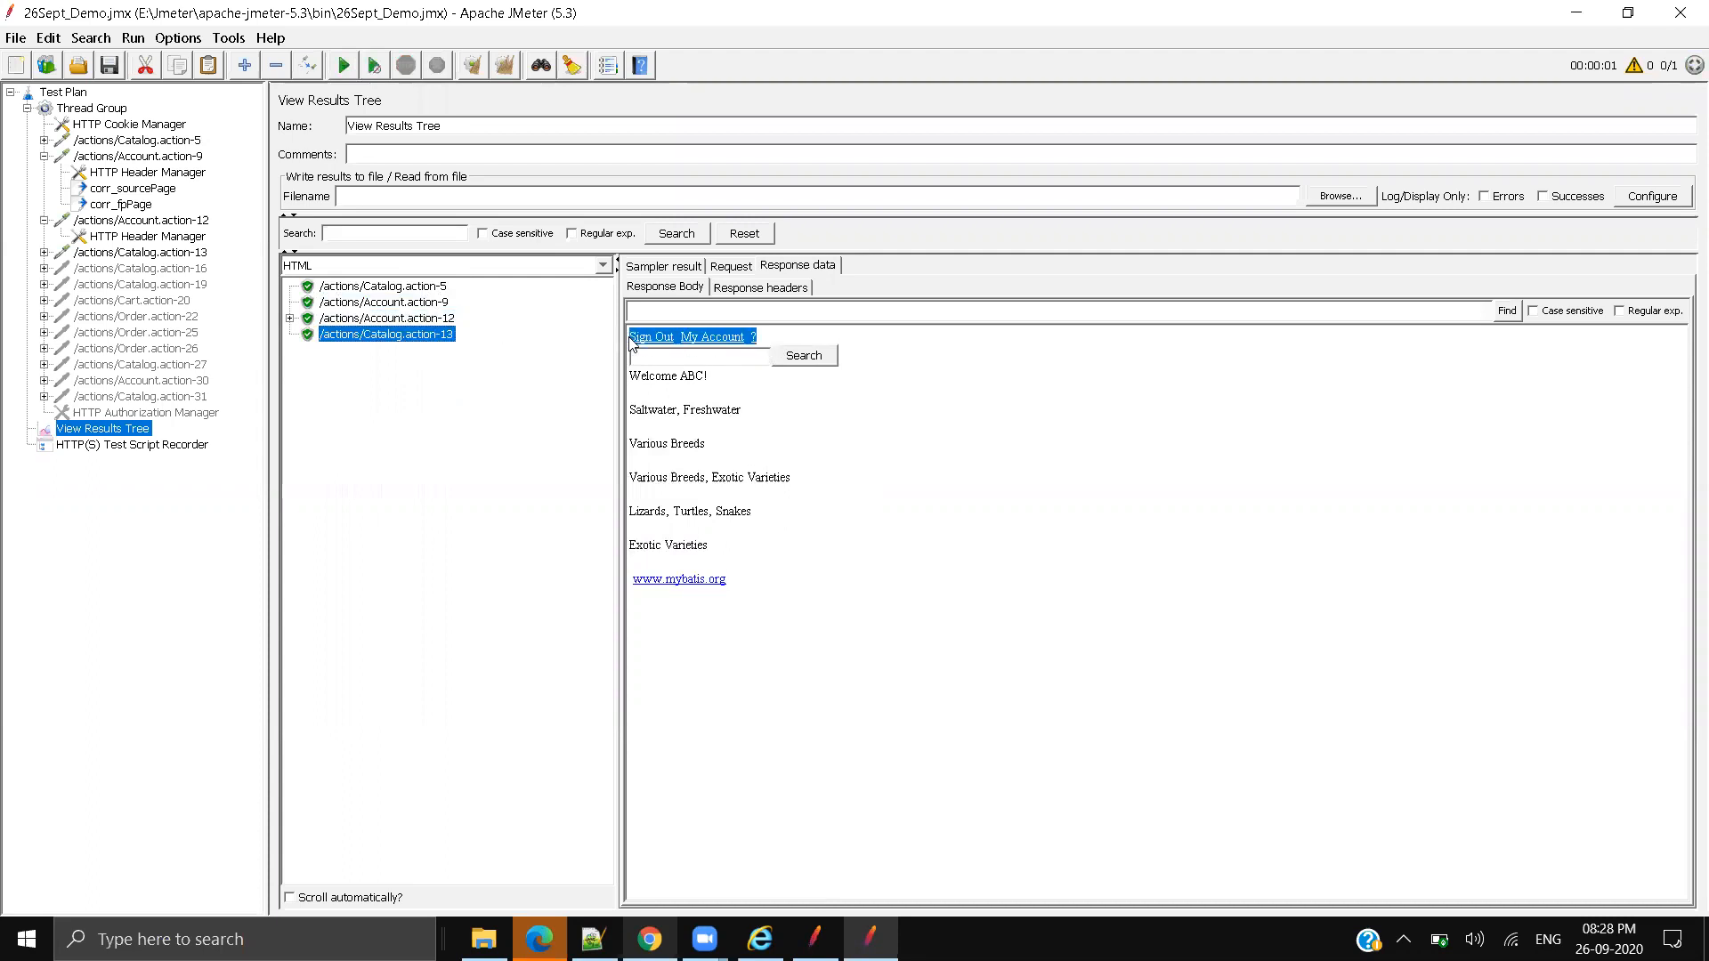
left_click(783, 595)
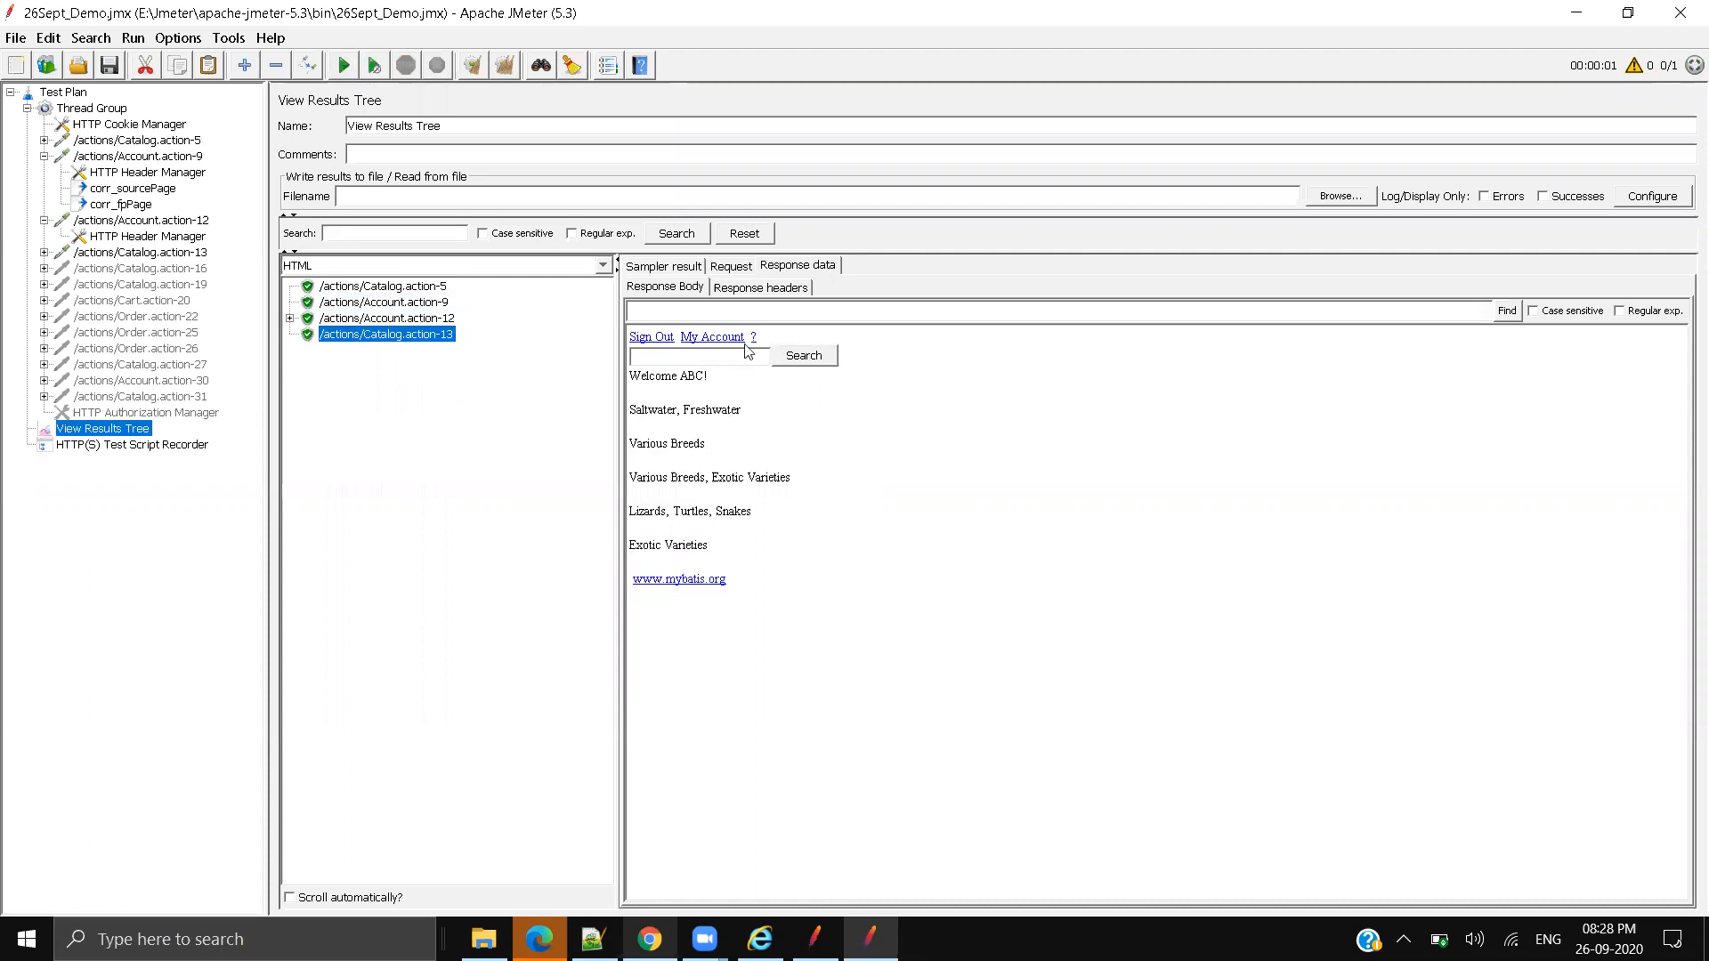
left_click_drag(768, 343, 625, 347)
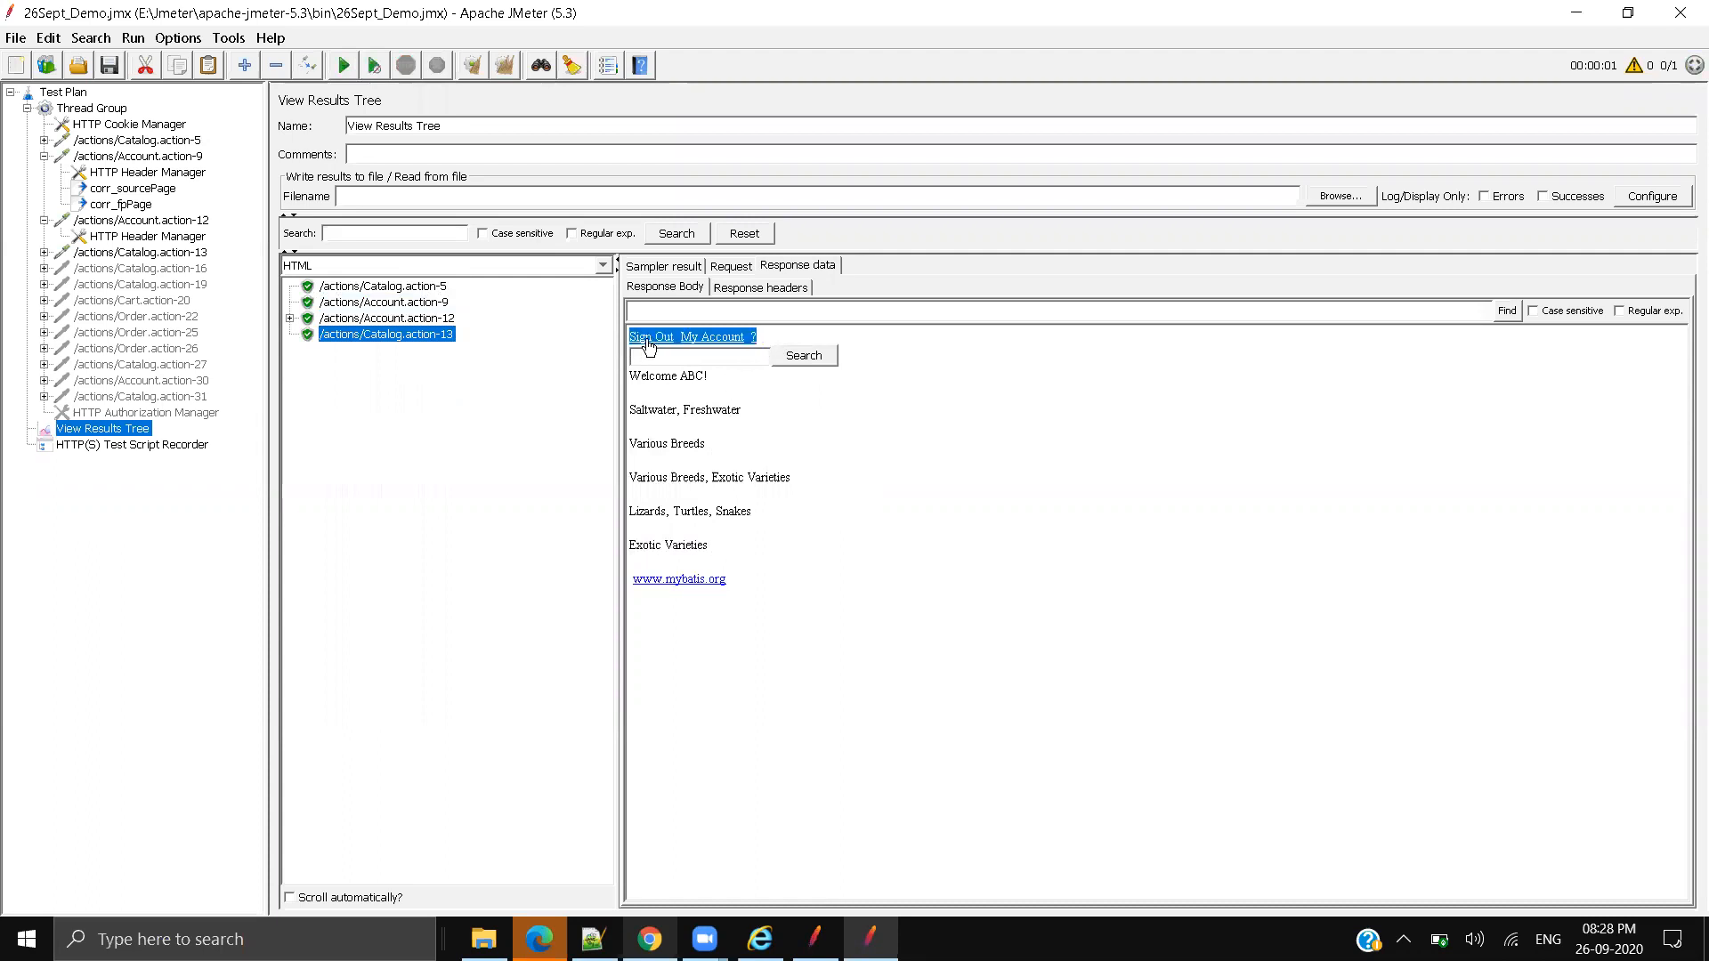
left_click(880, 493)
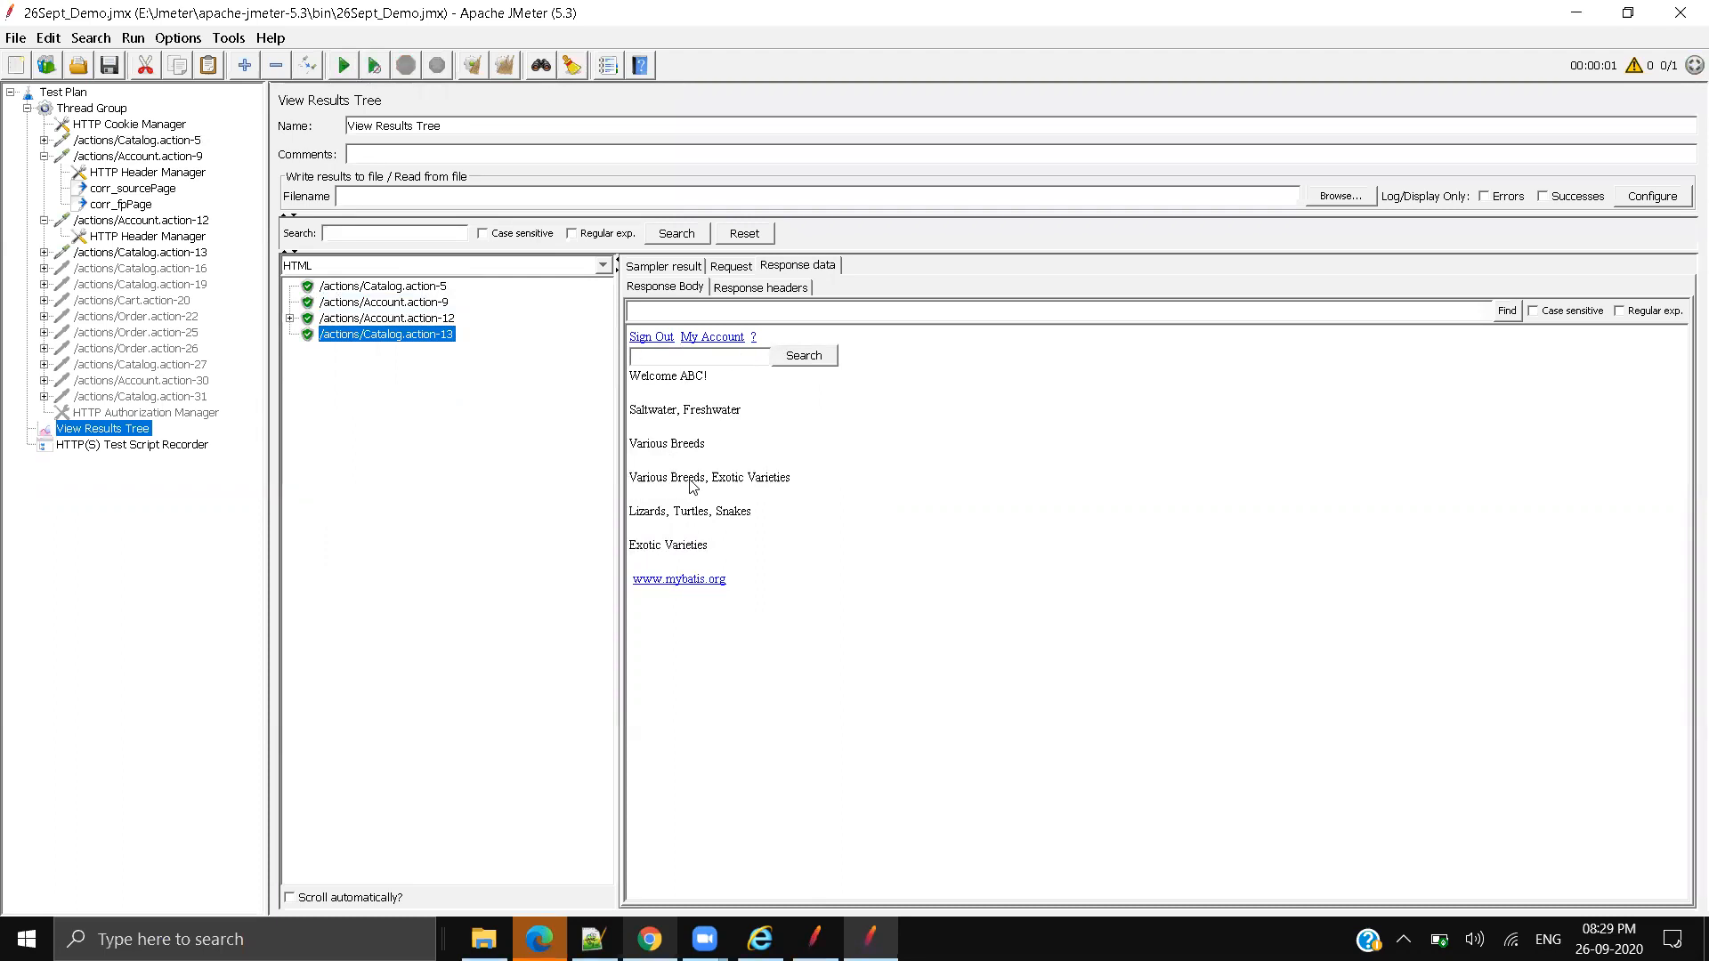
Step: Toggle the HTTP Cookie Manager's 'Clear cookies each iteration' off and back on
left_click(142, 124)
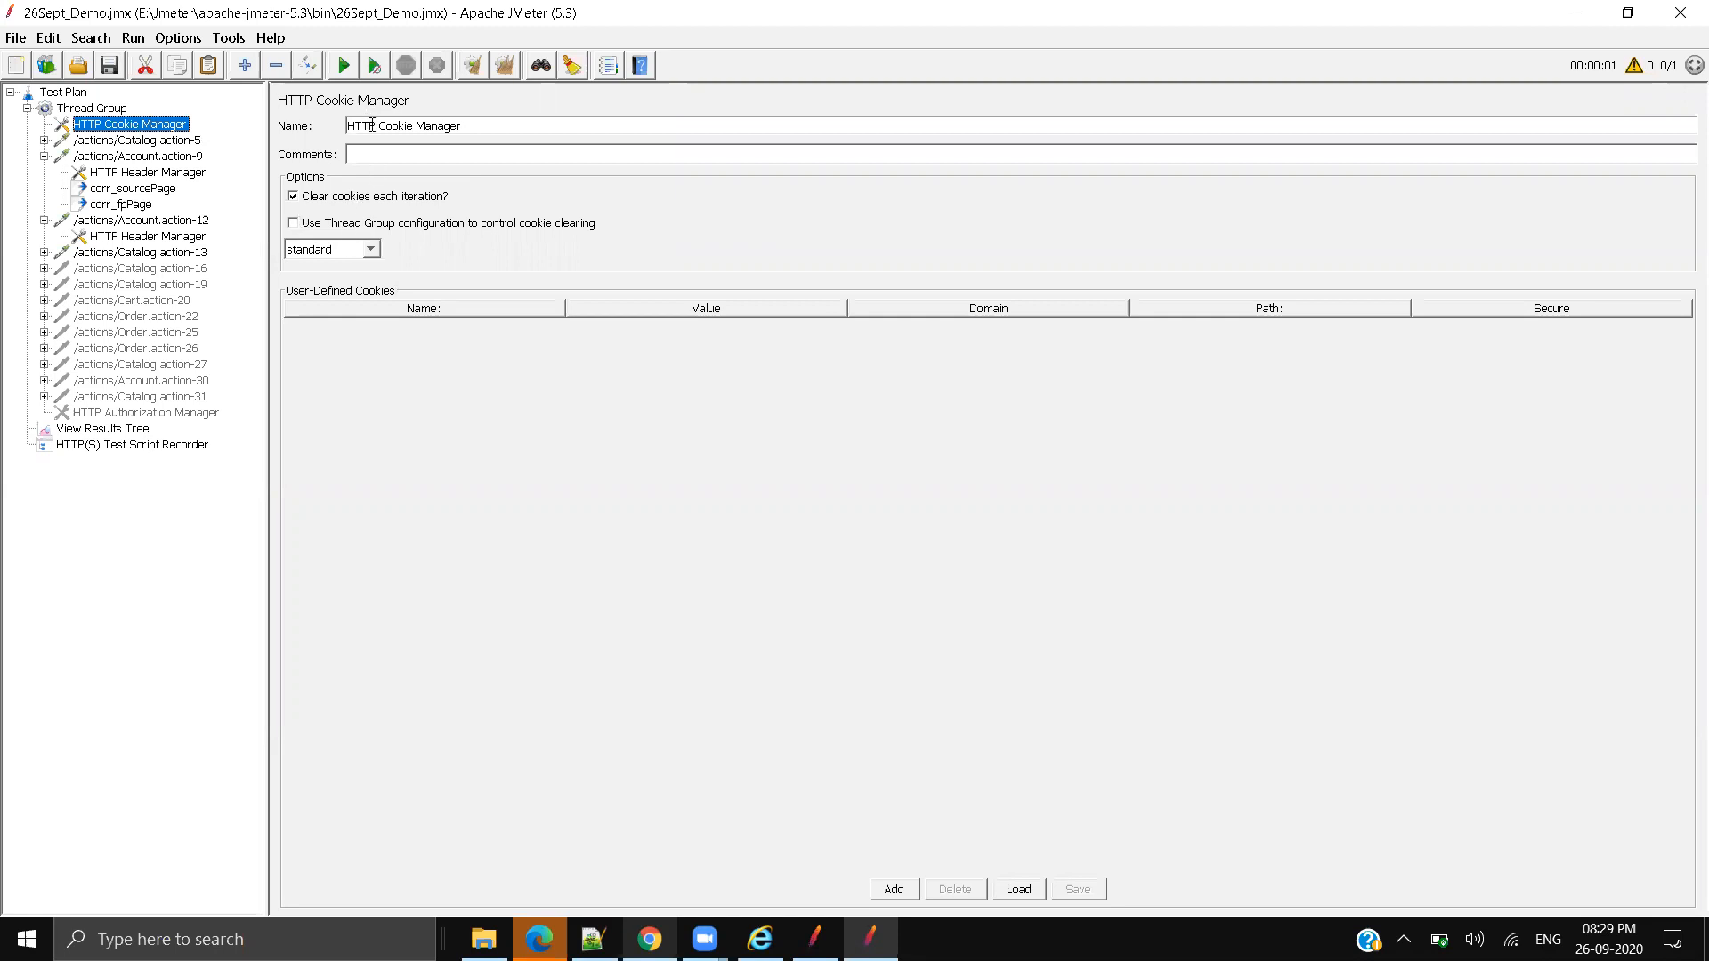
left_click(308, 203)
left_click(301, 198)
Step: Browse Thread Group's Add > Config Element menu, then close it without adding anything
left_click(111, 110)
right_click(113, 114)
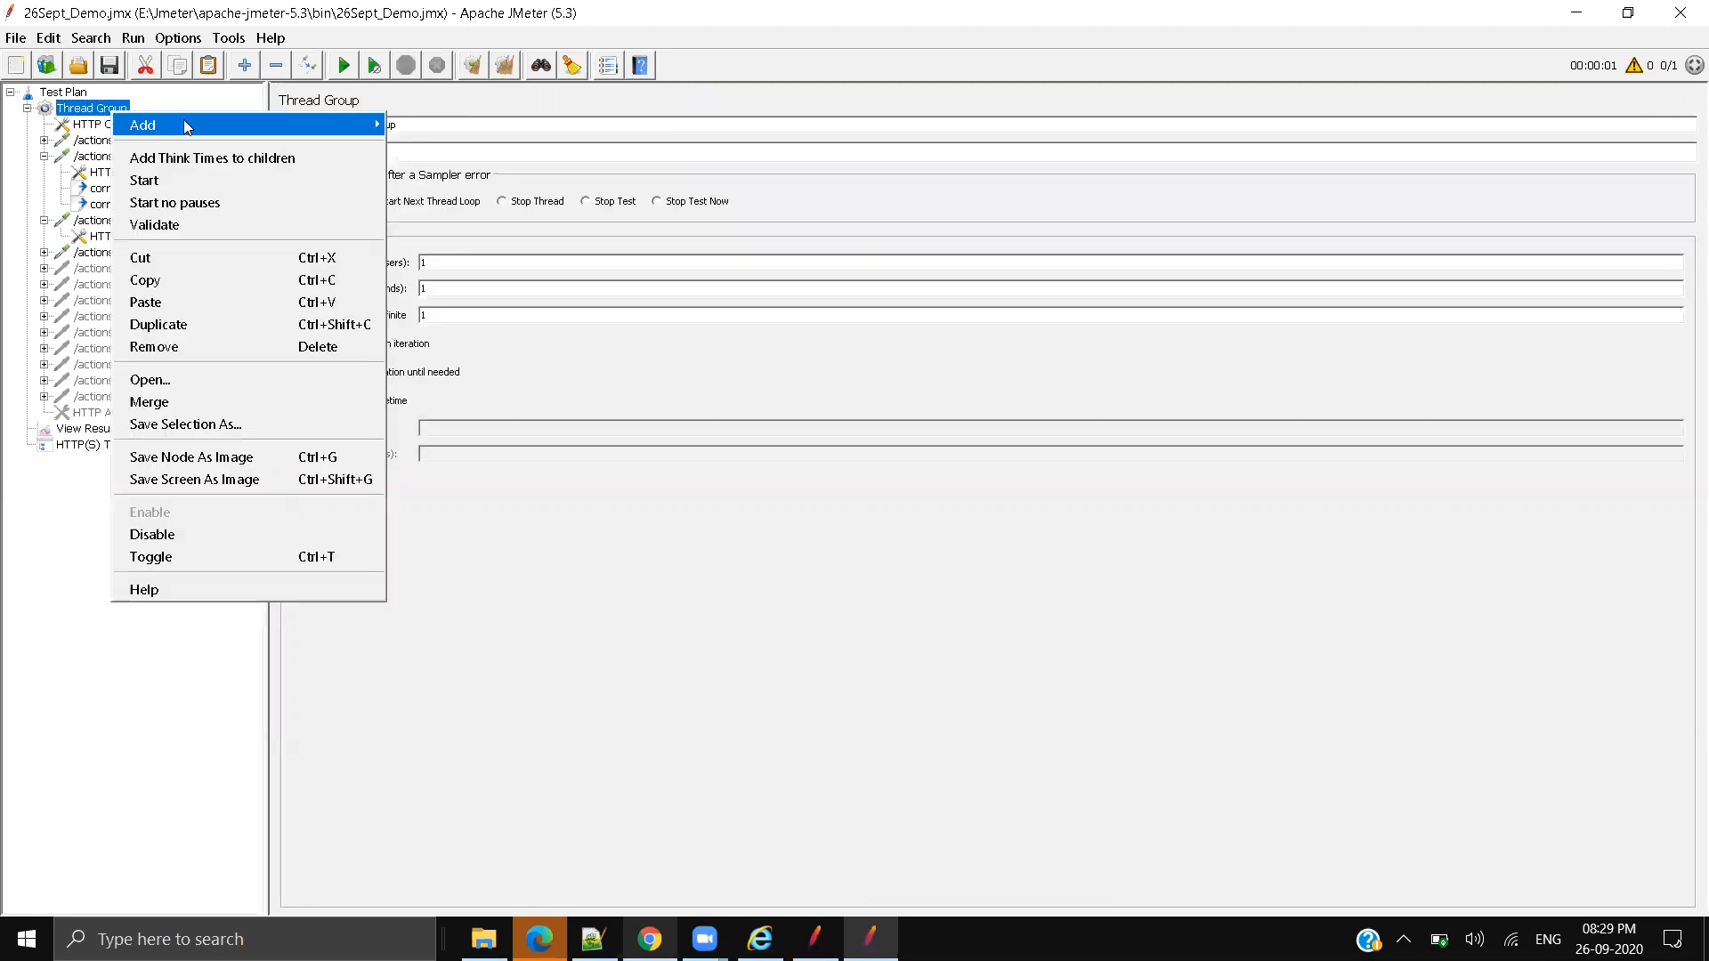
mouse_move(339, 125)
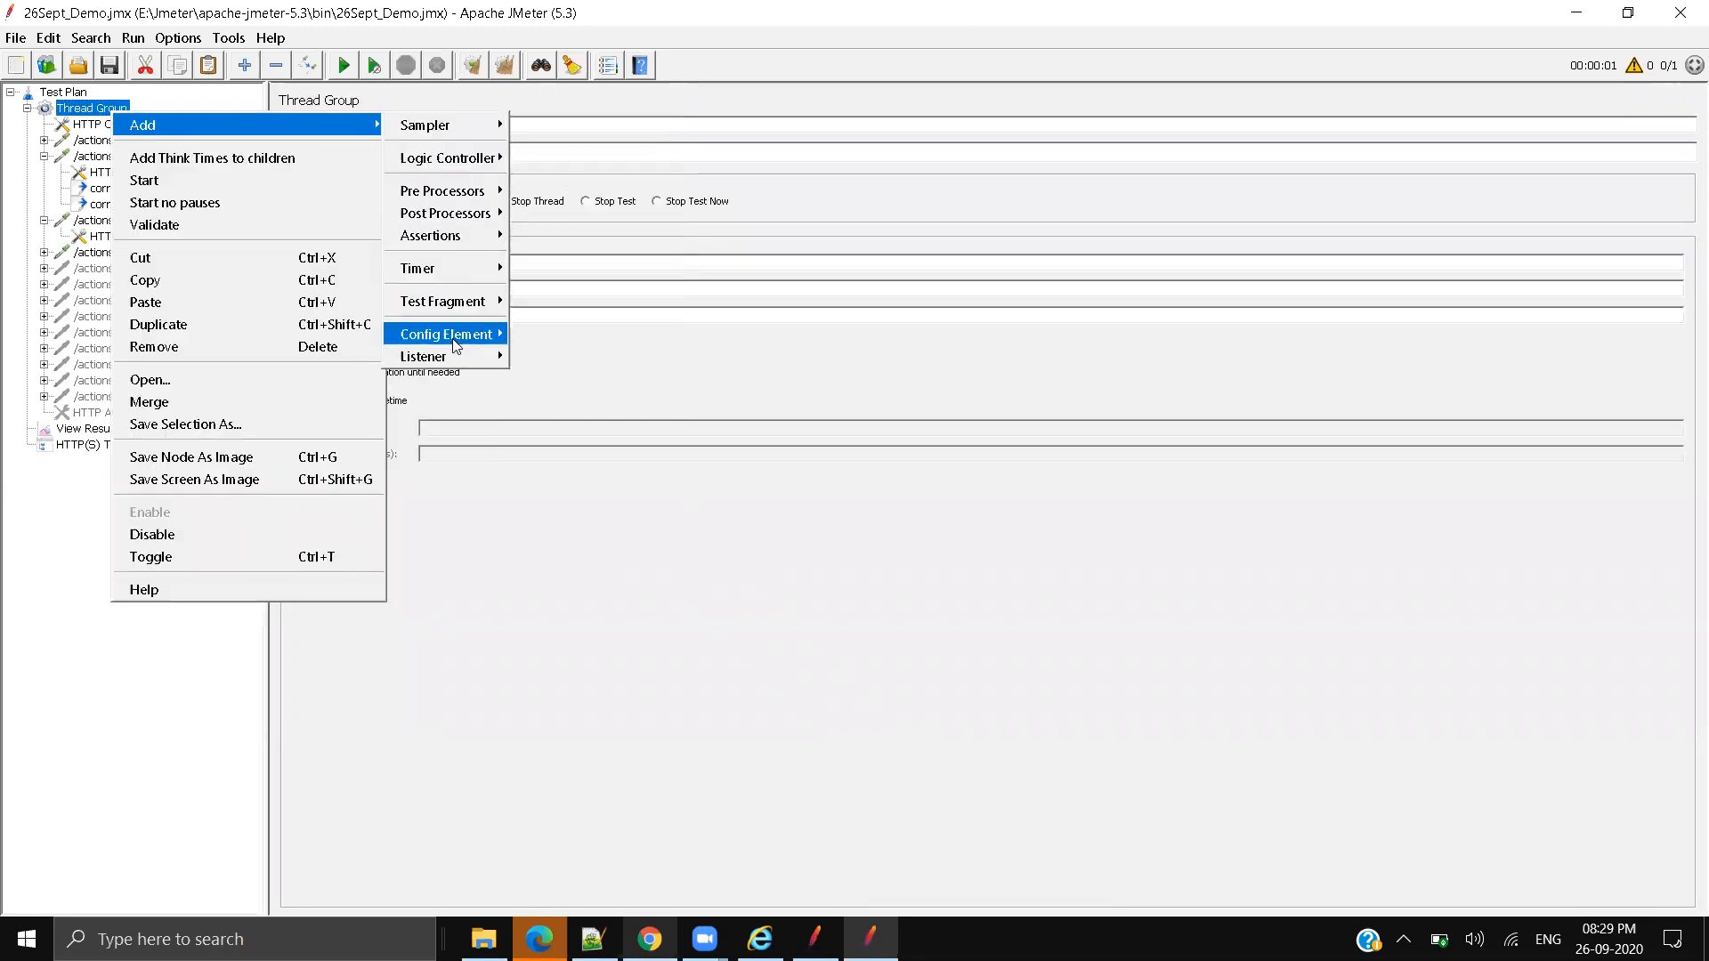
mouse_move(455, 343)
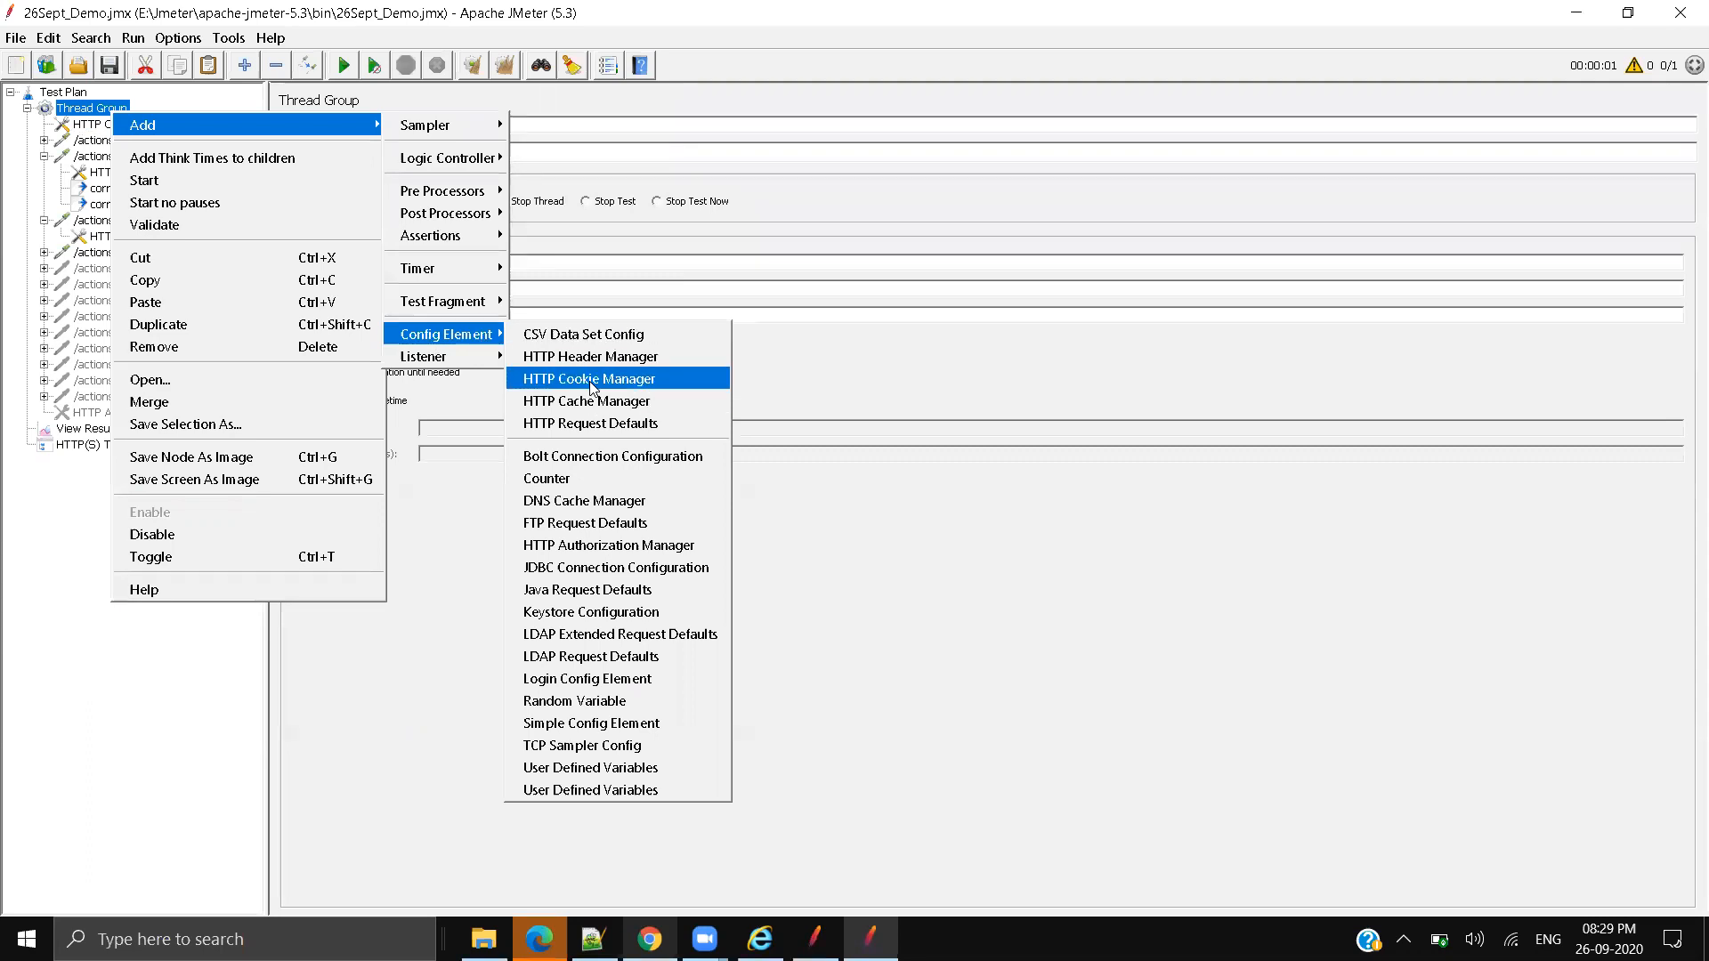
left_click(857, 376)
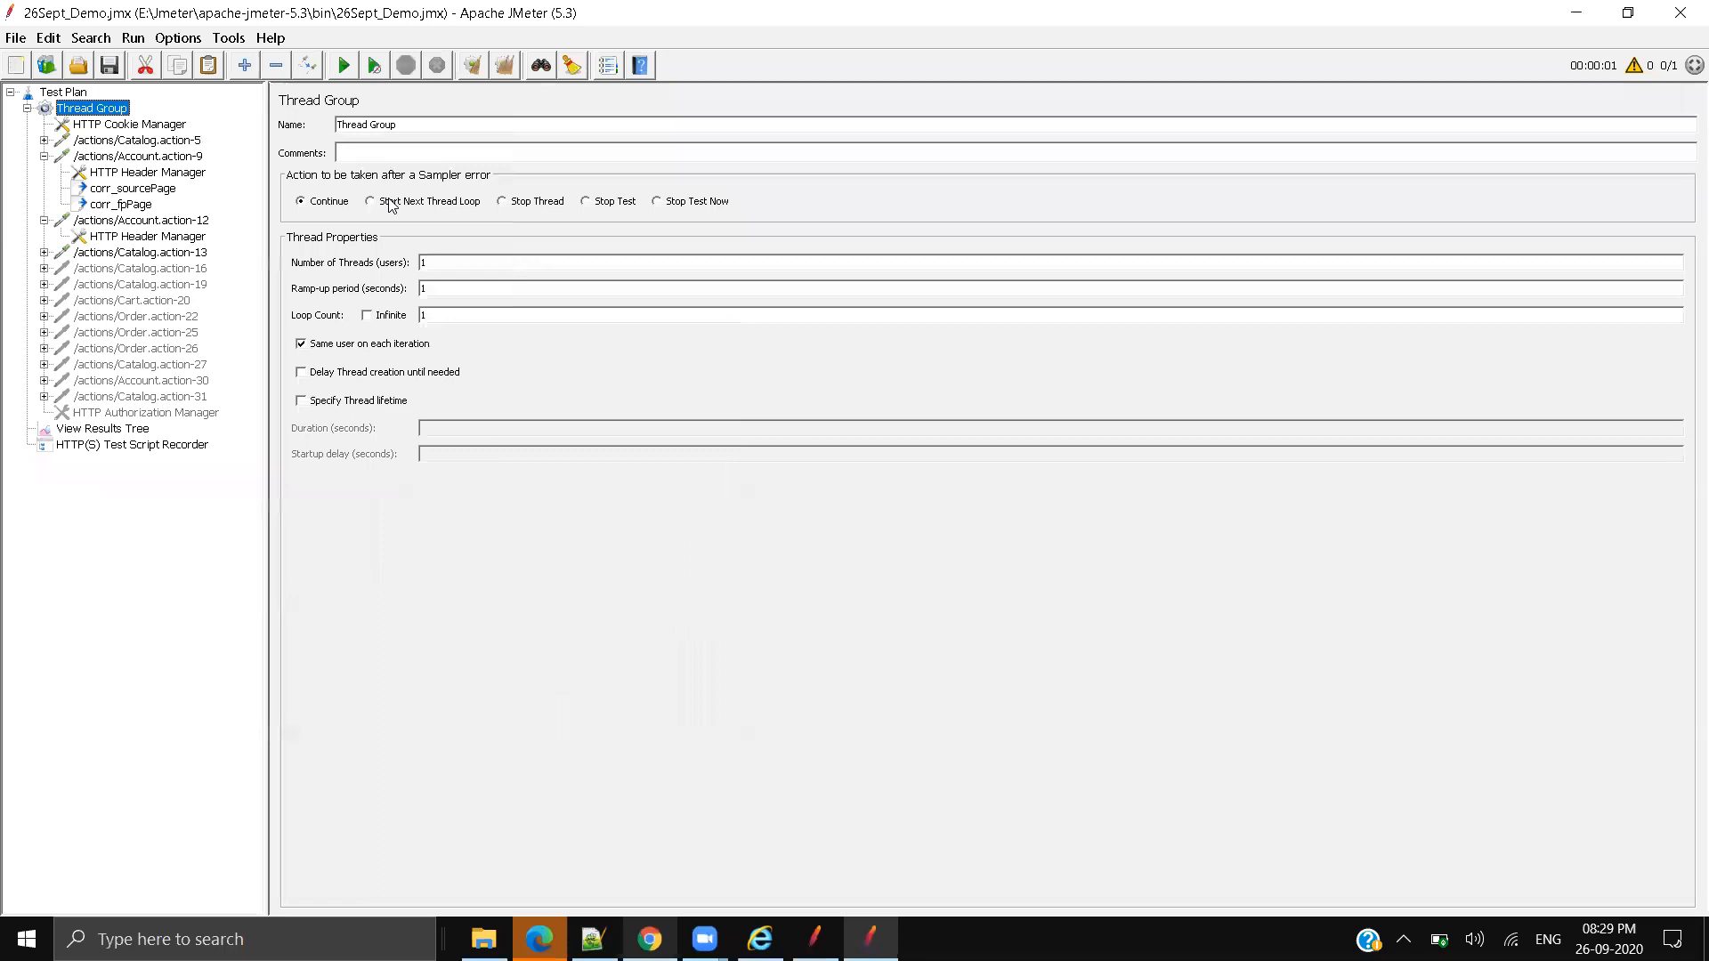
Step: Recheck the Cookie Manager: clearing cookies each iteration stays on, policy stays standard
left_click(140, 125)
left_click(438, 200)
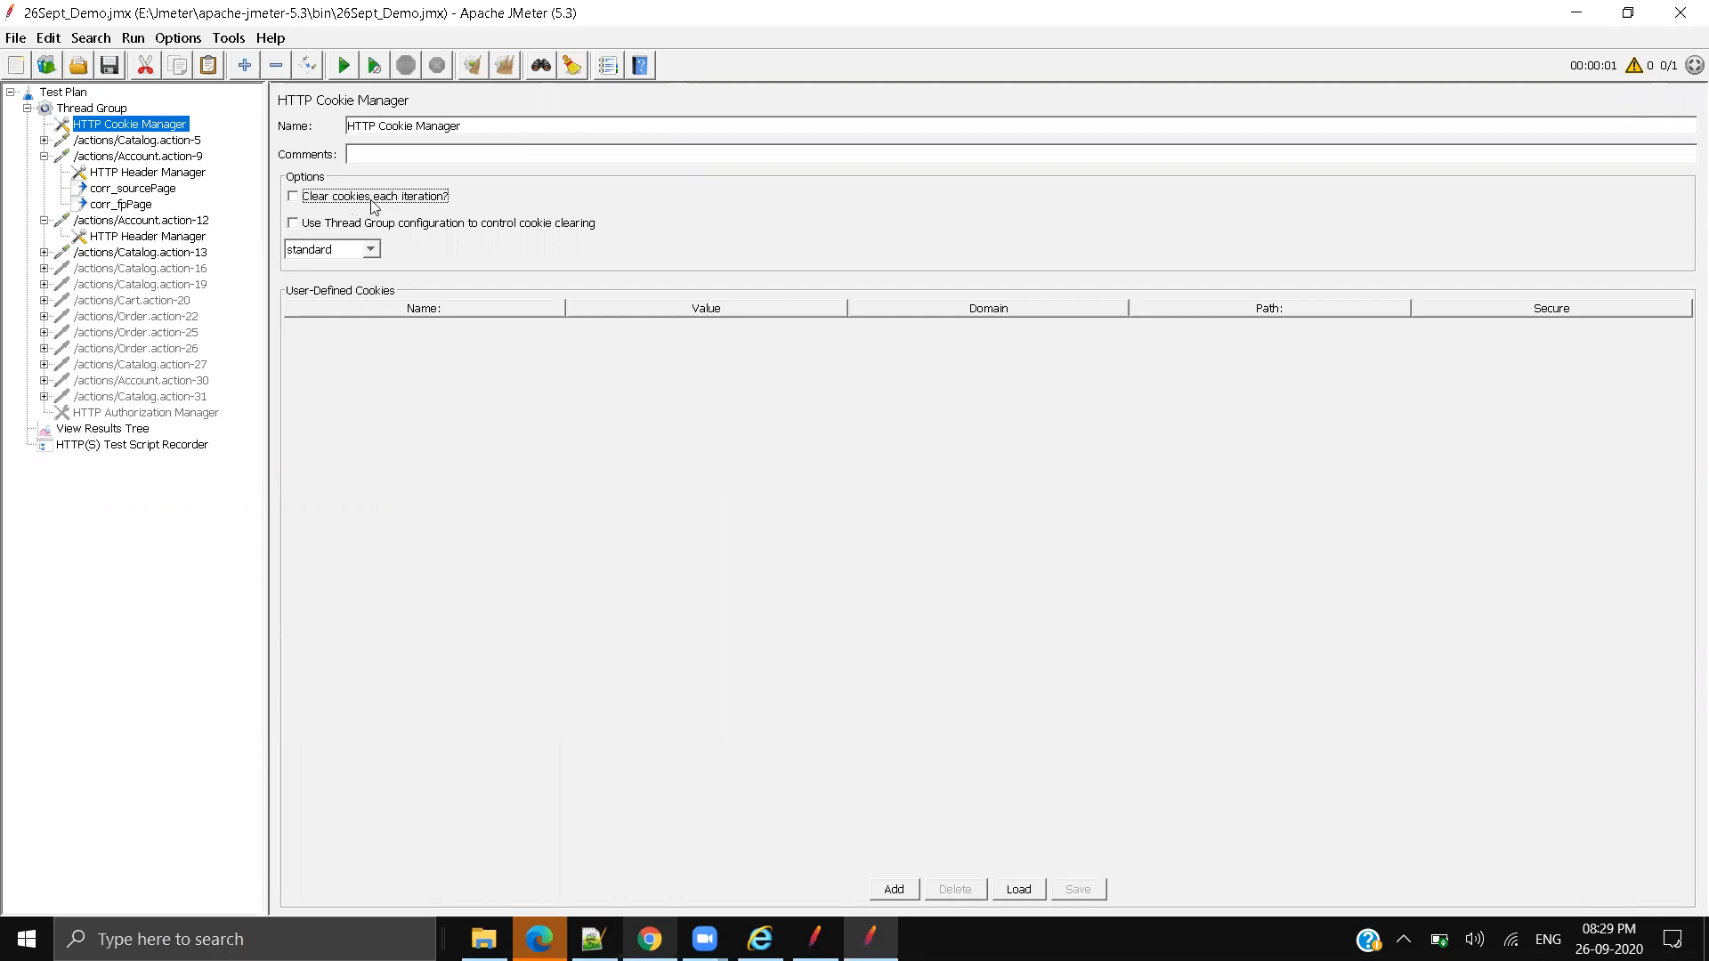
left_click(366, 204)
left_click(368, 251)
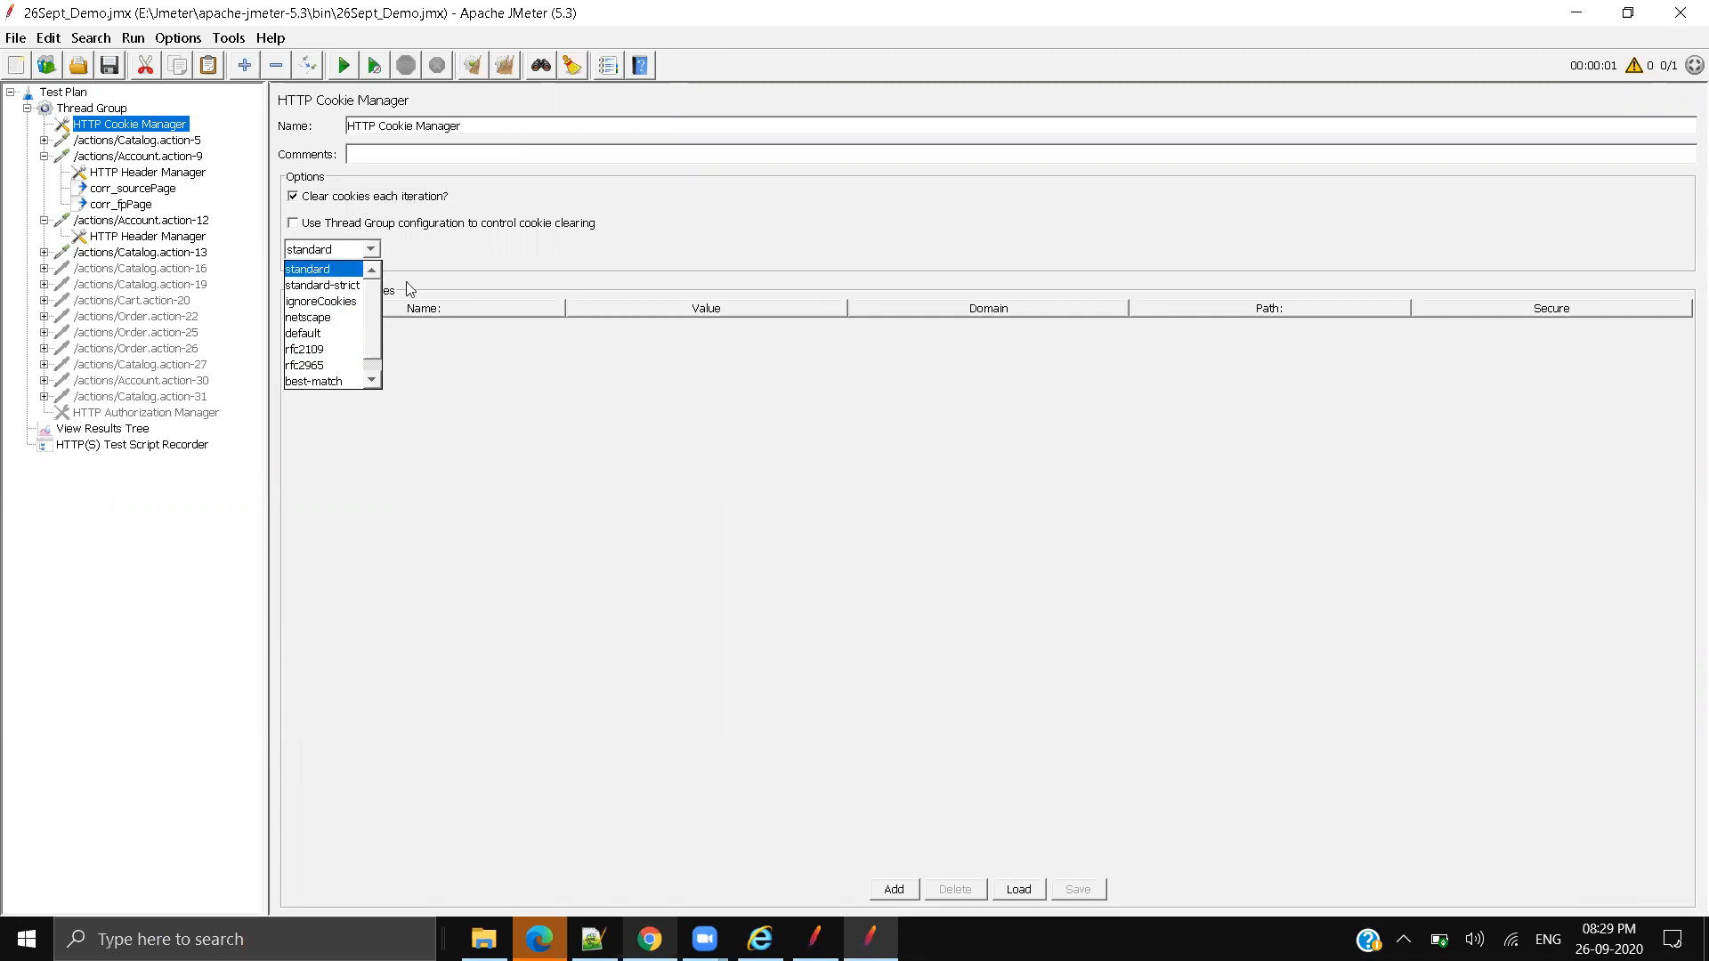
left_click(543, 276)
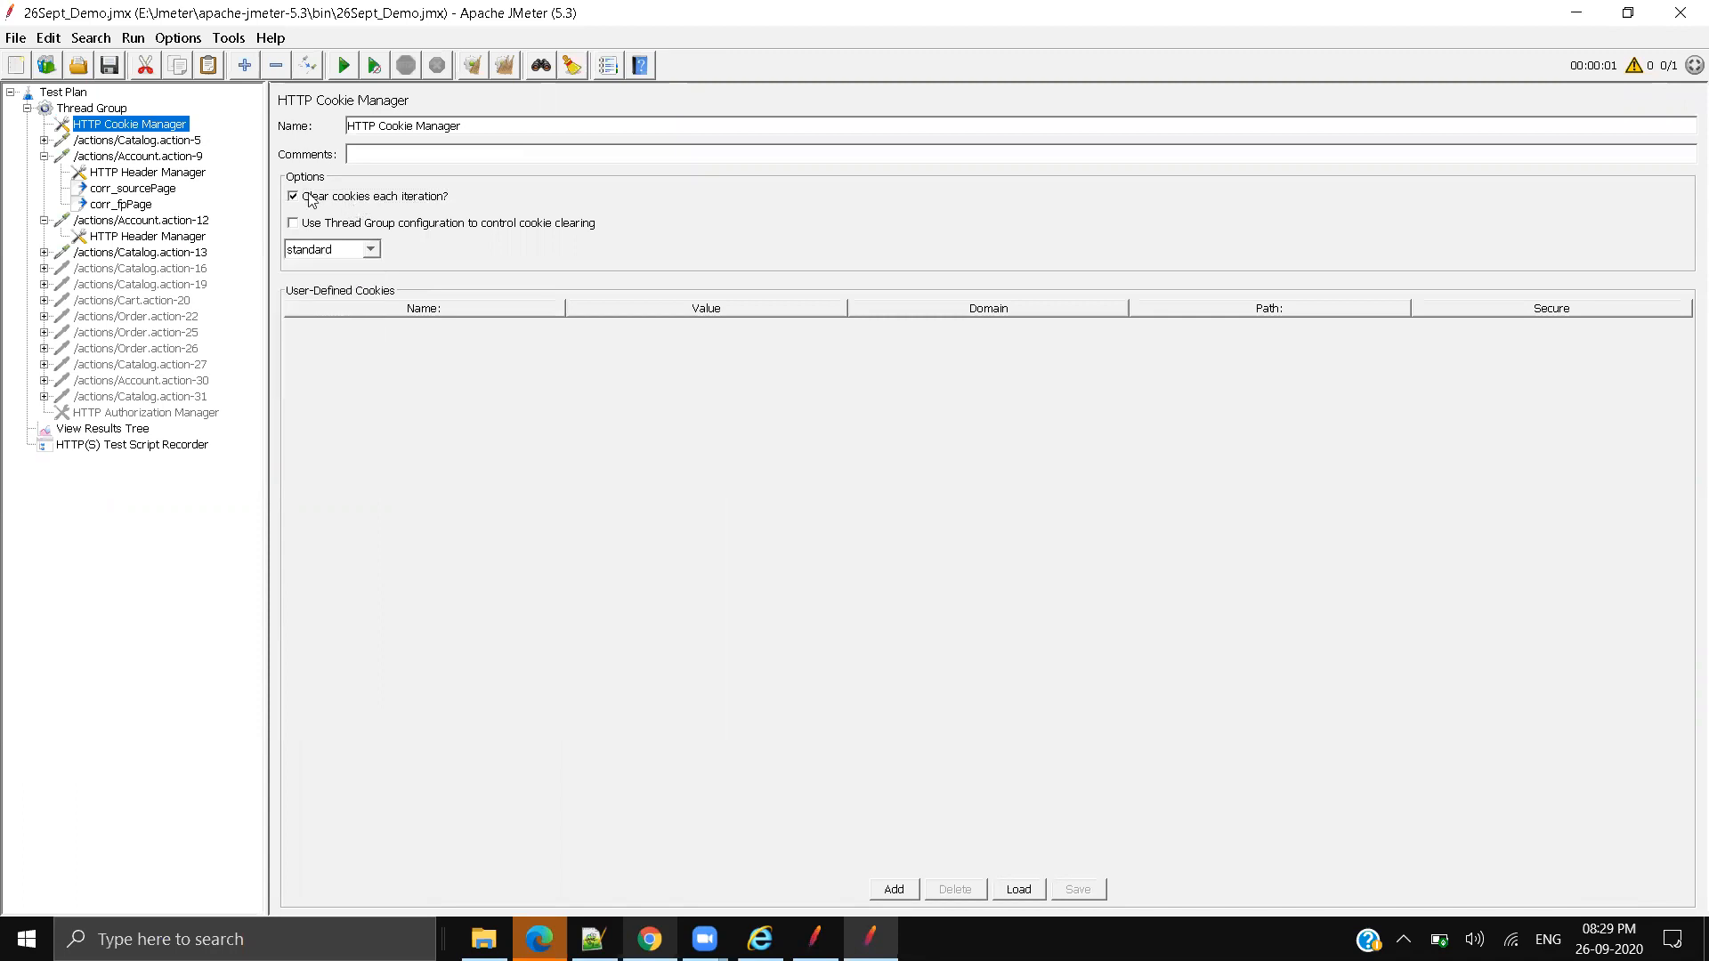
left_click(135, 431)
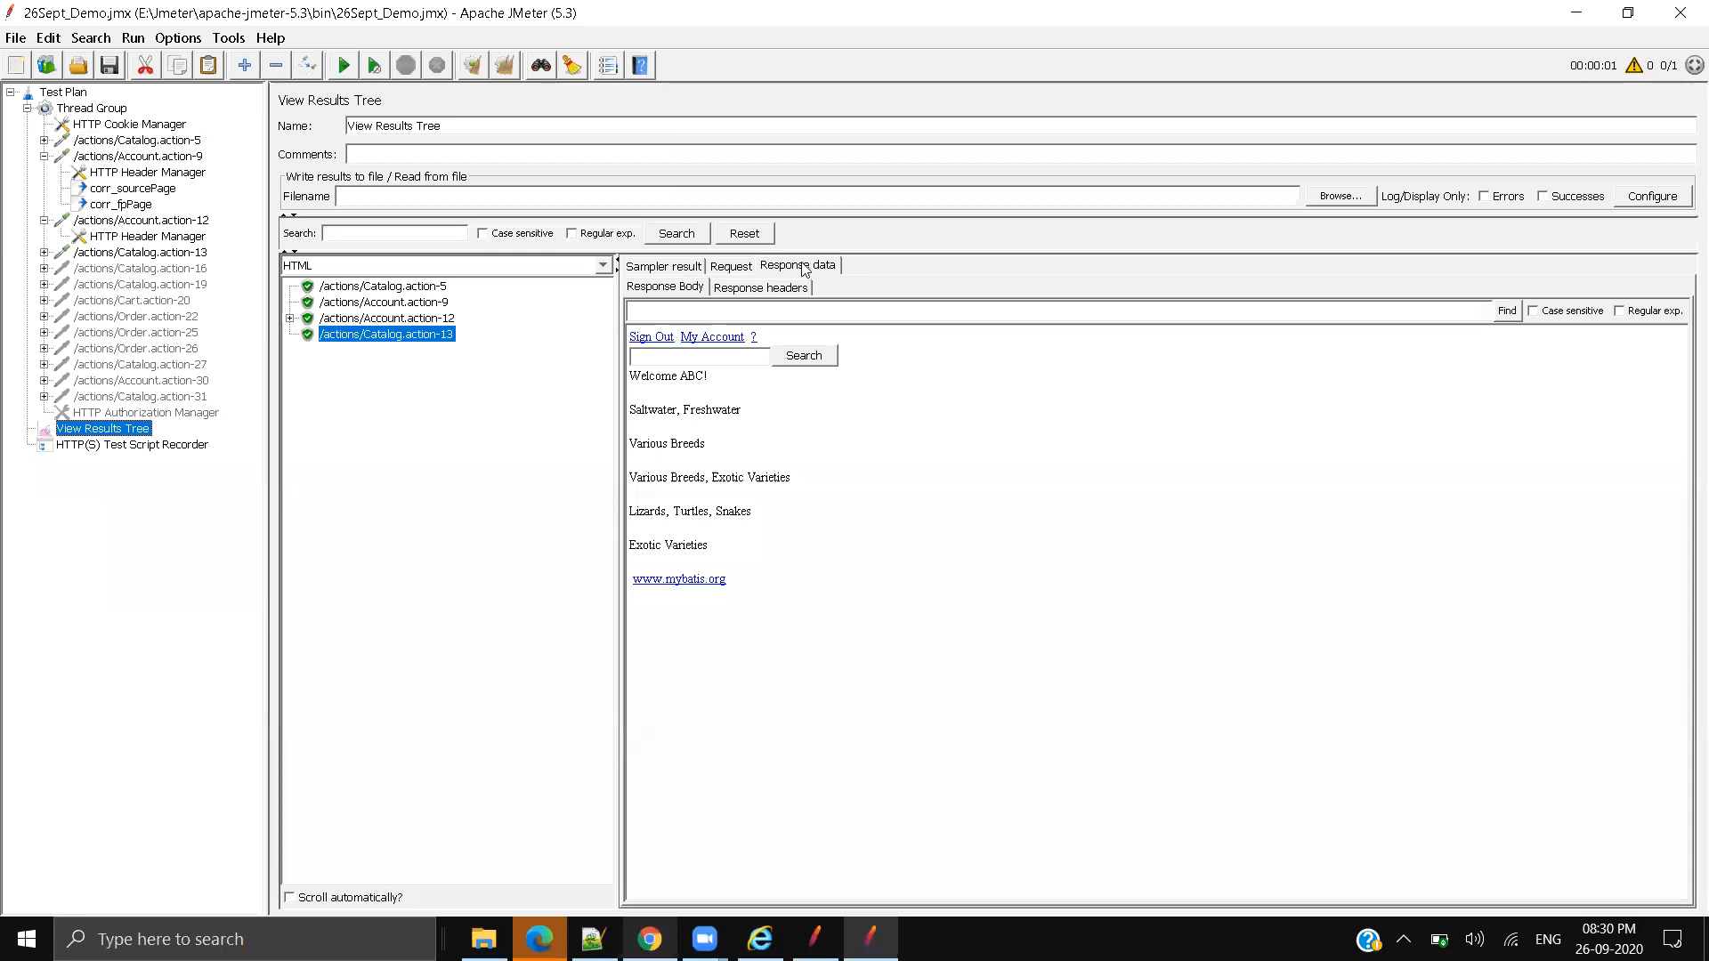
left_click(677, 267)
left_click(730, 266)
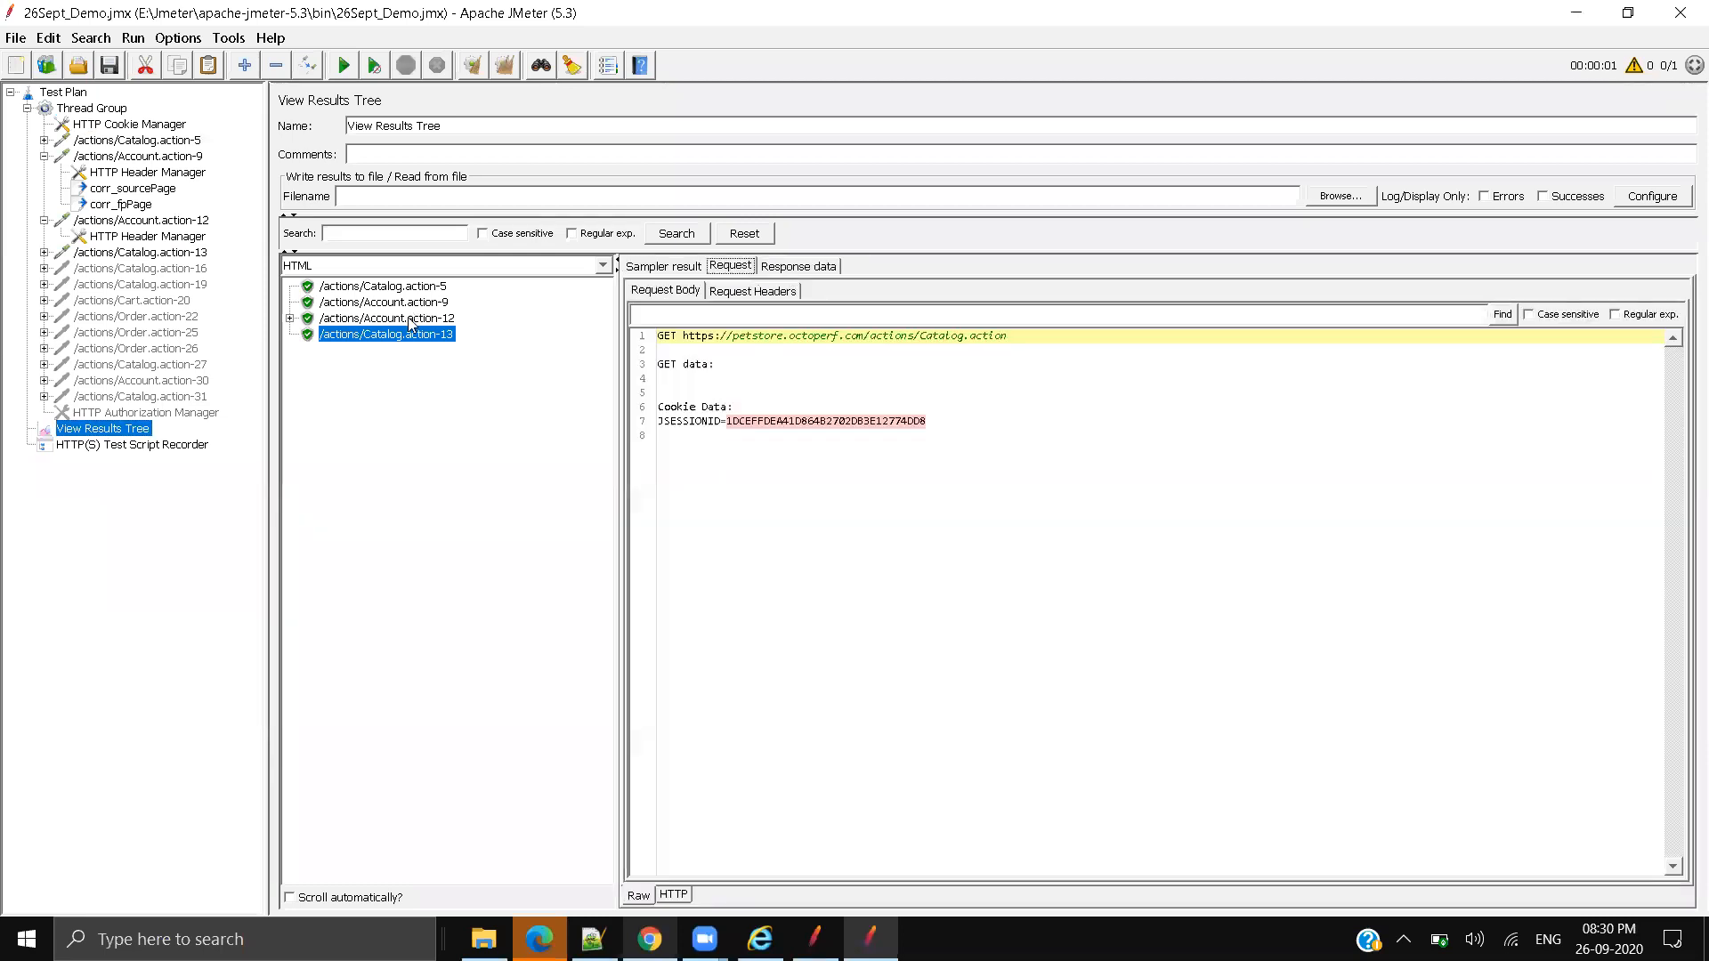
left_click(412, 323)
left_click(764, 426)
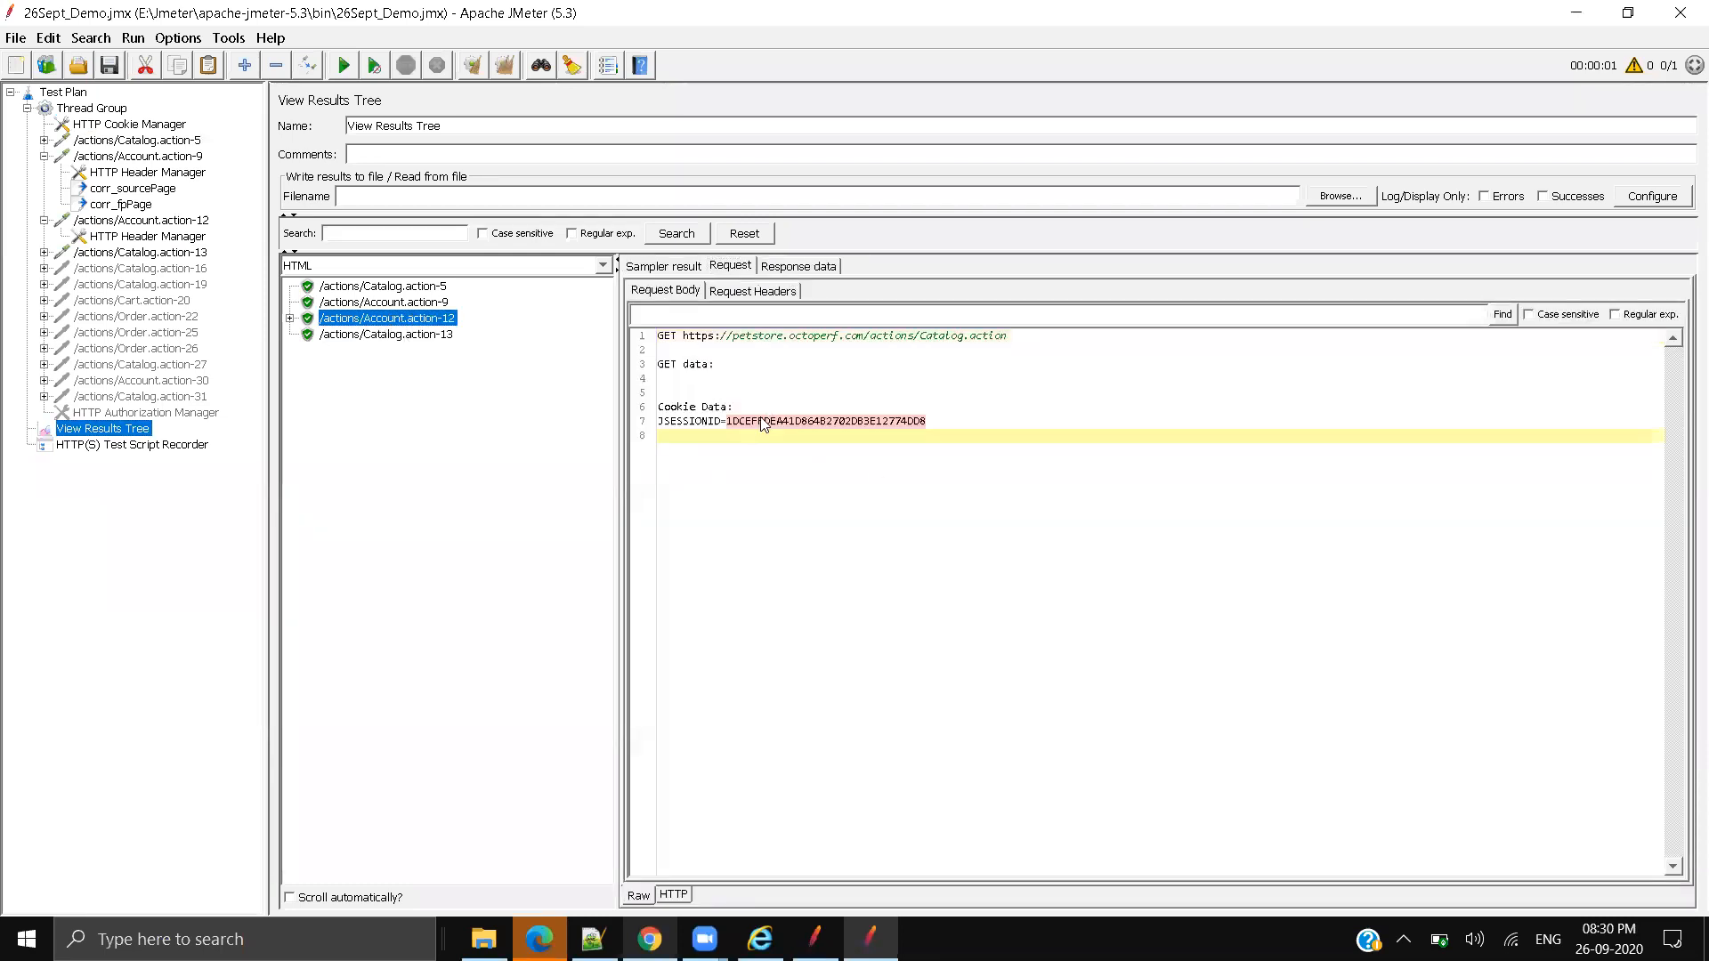
double_click(732, 421)
left_click_drag(670, 405, 751, 431)
left_click(752, 431)
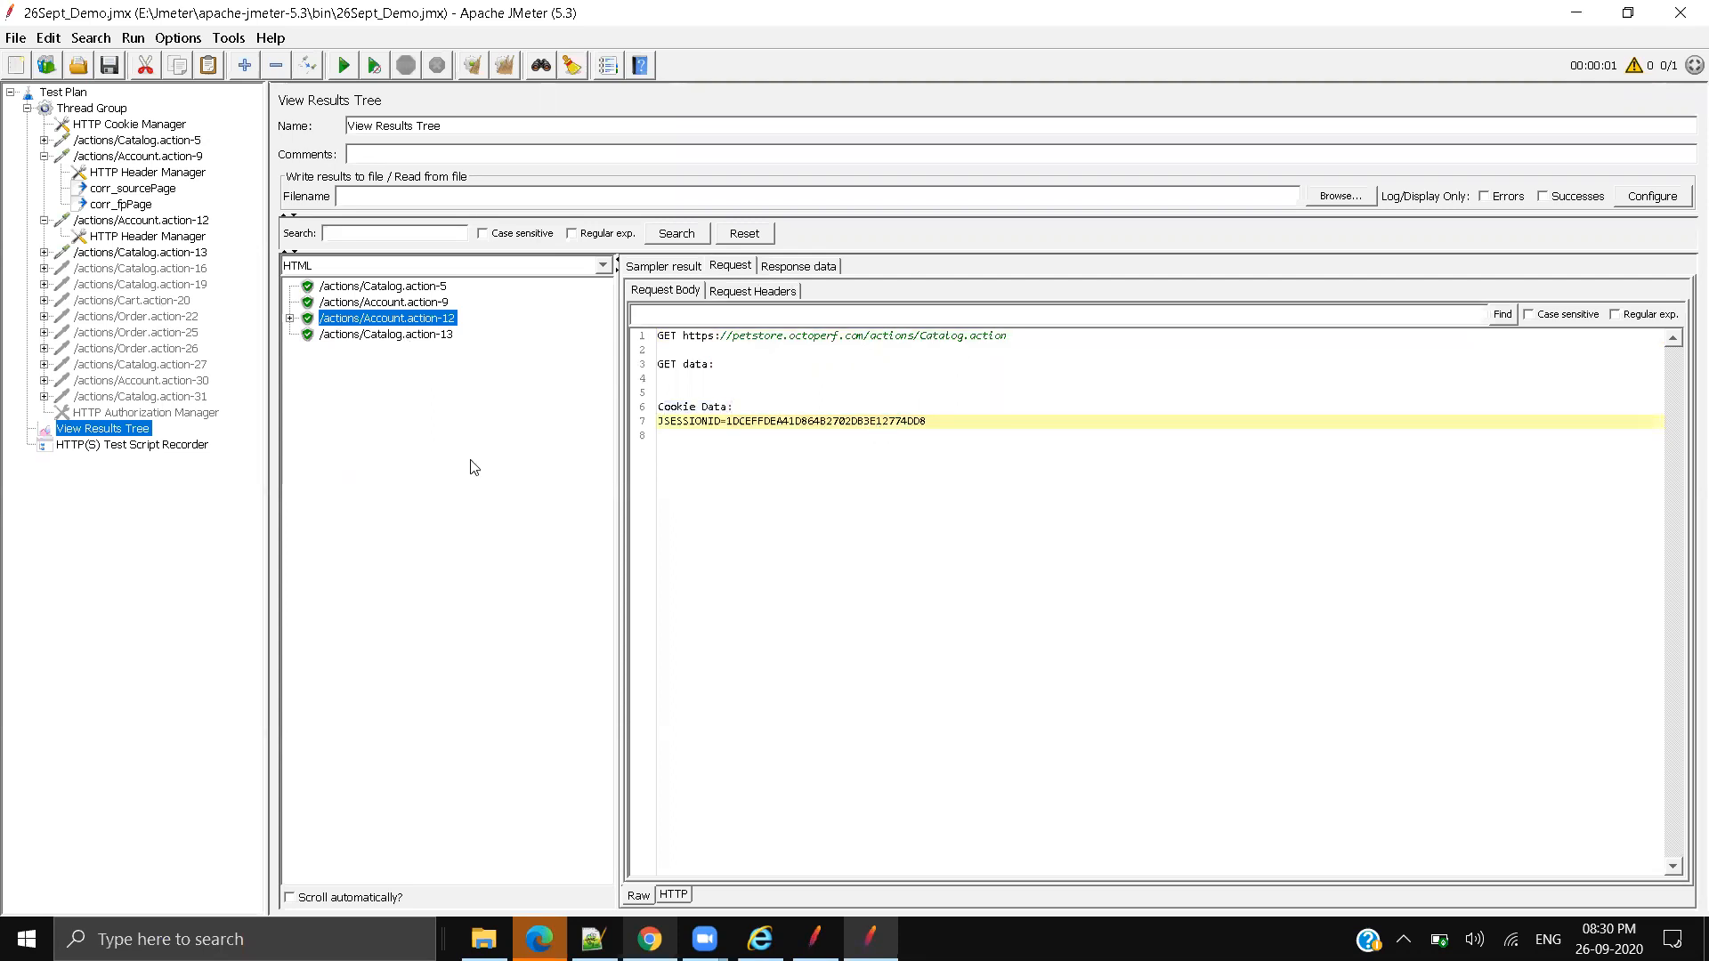
left_click(408, 336)
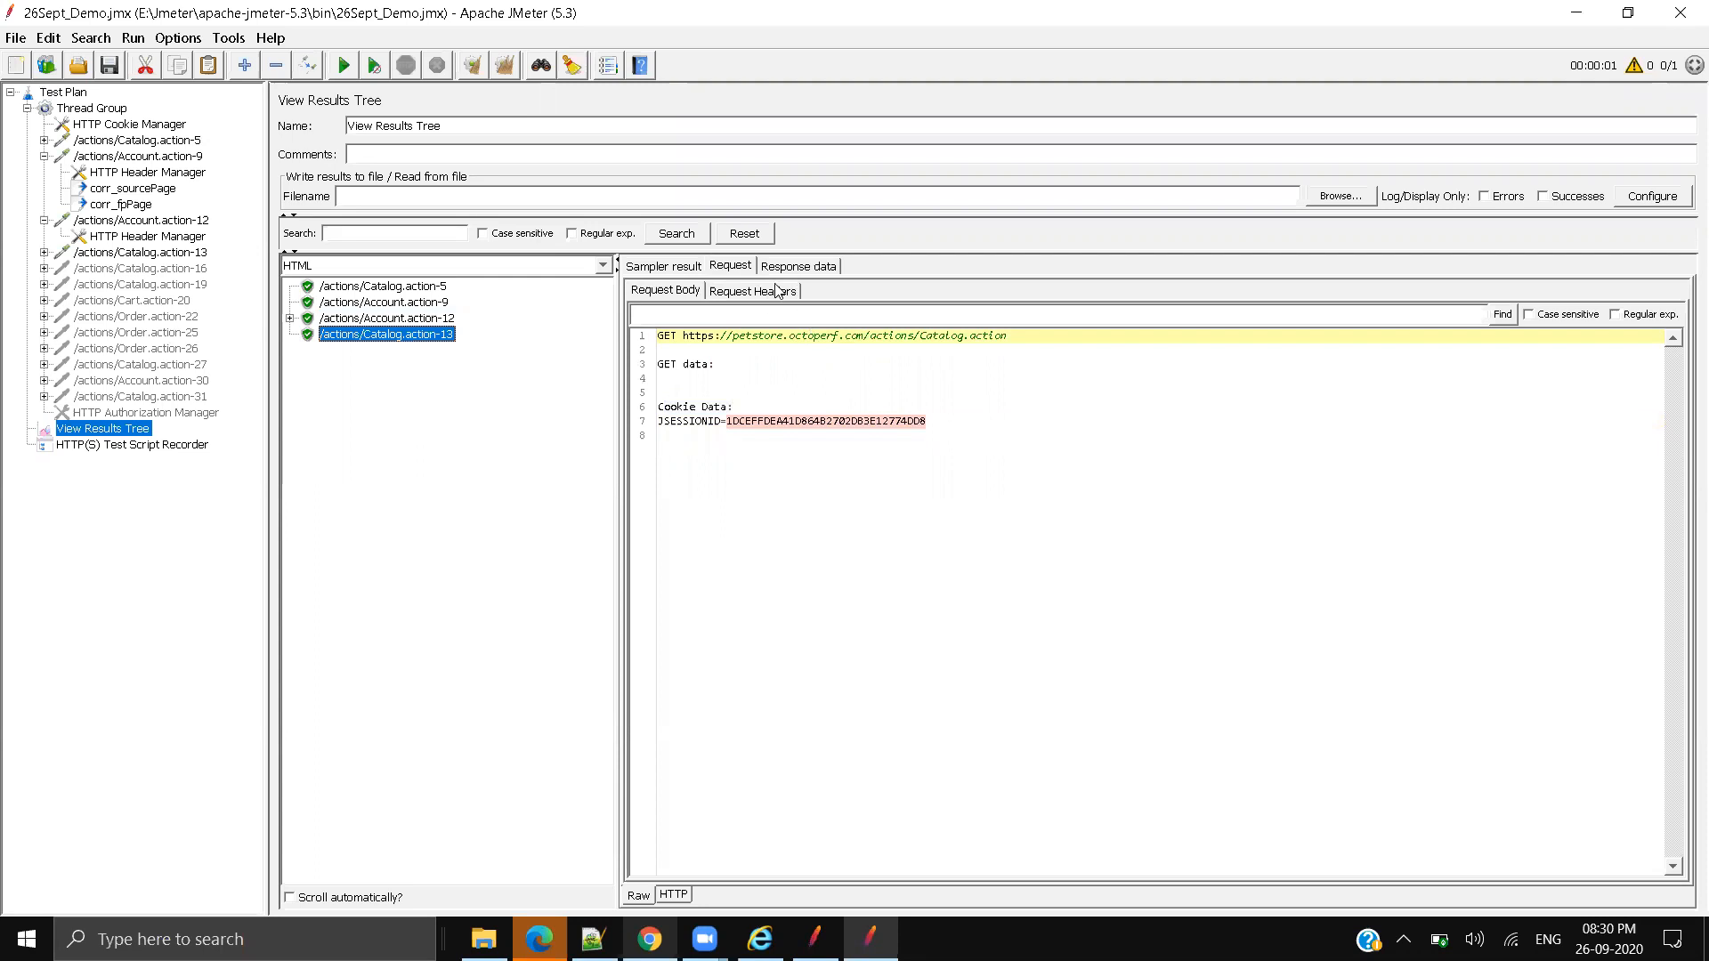
left_click(799, 266)
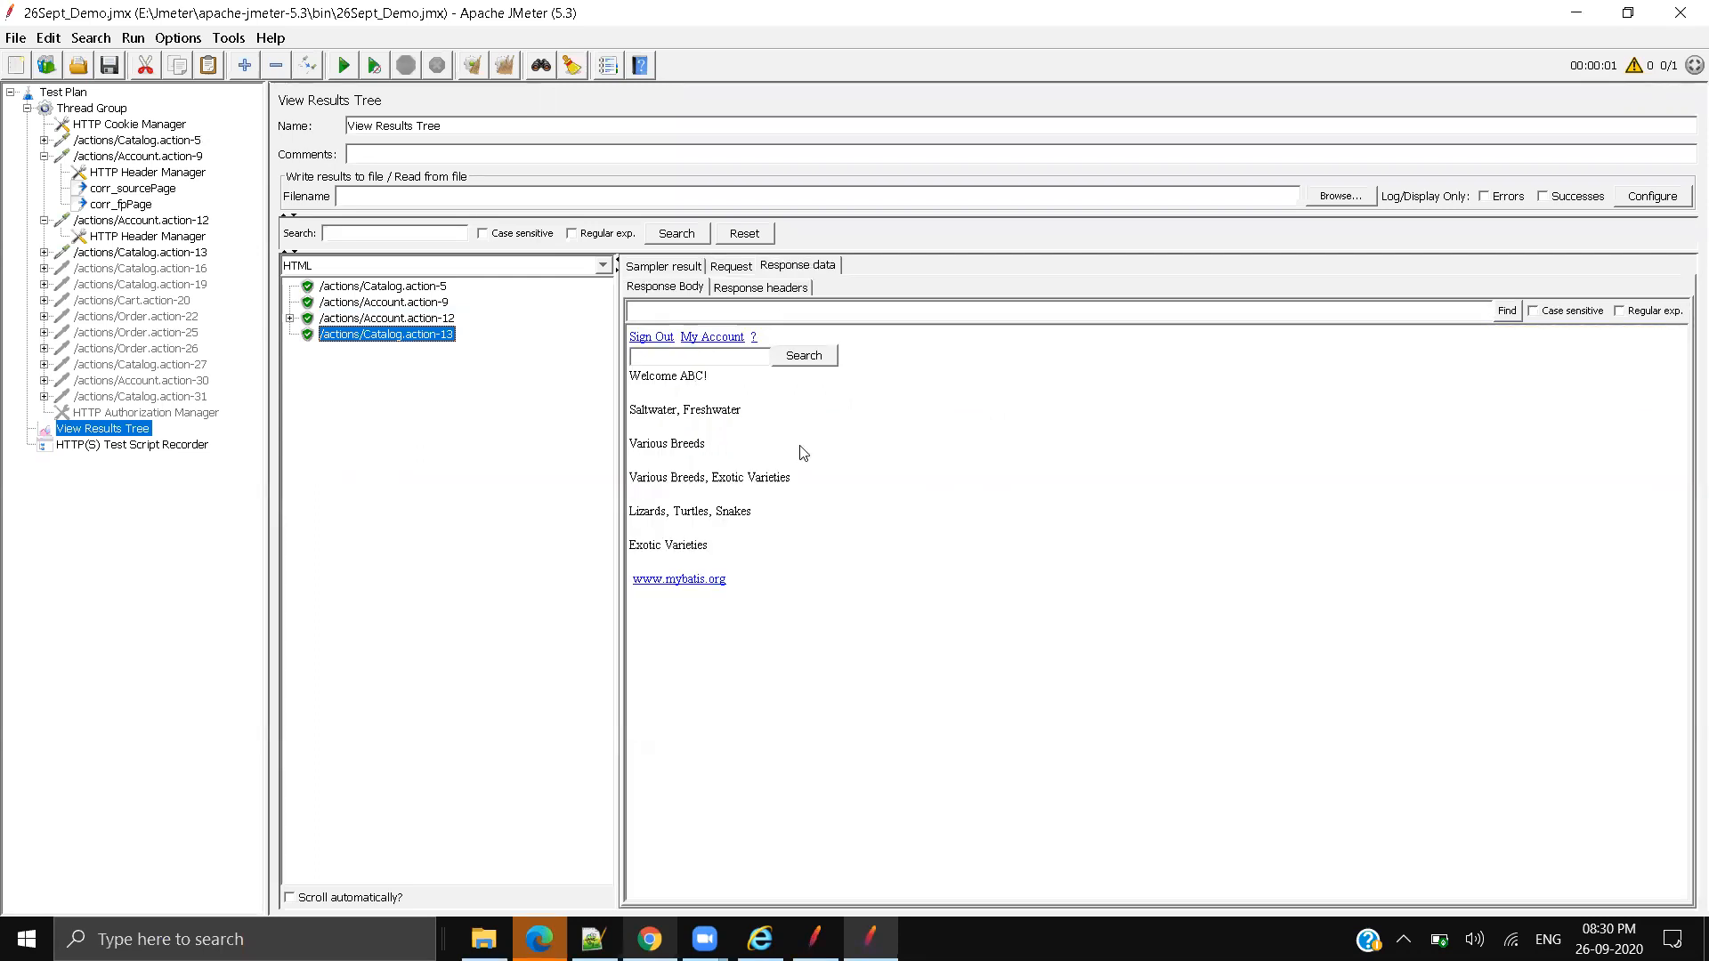
Step: In Chrome, widen the JPetStore page beside developer tools and sign out
left_click(650, 939)
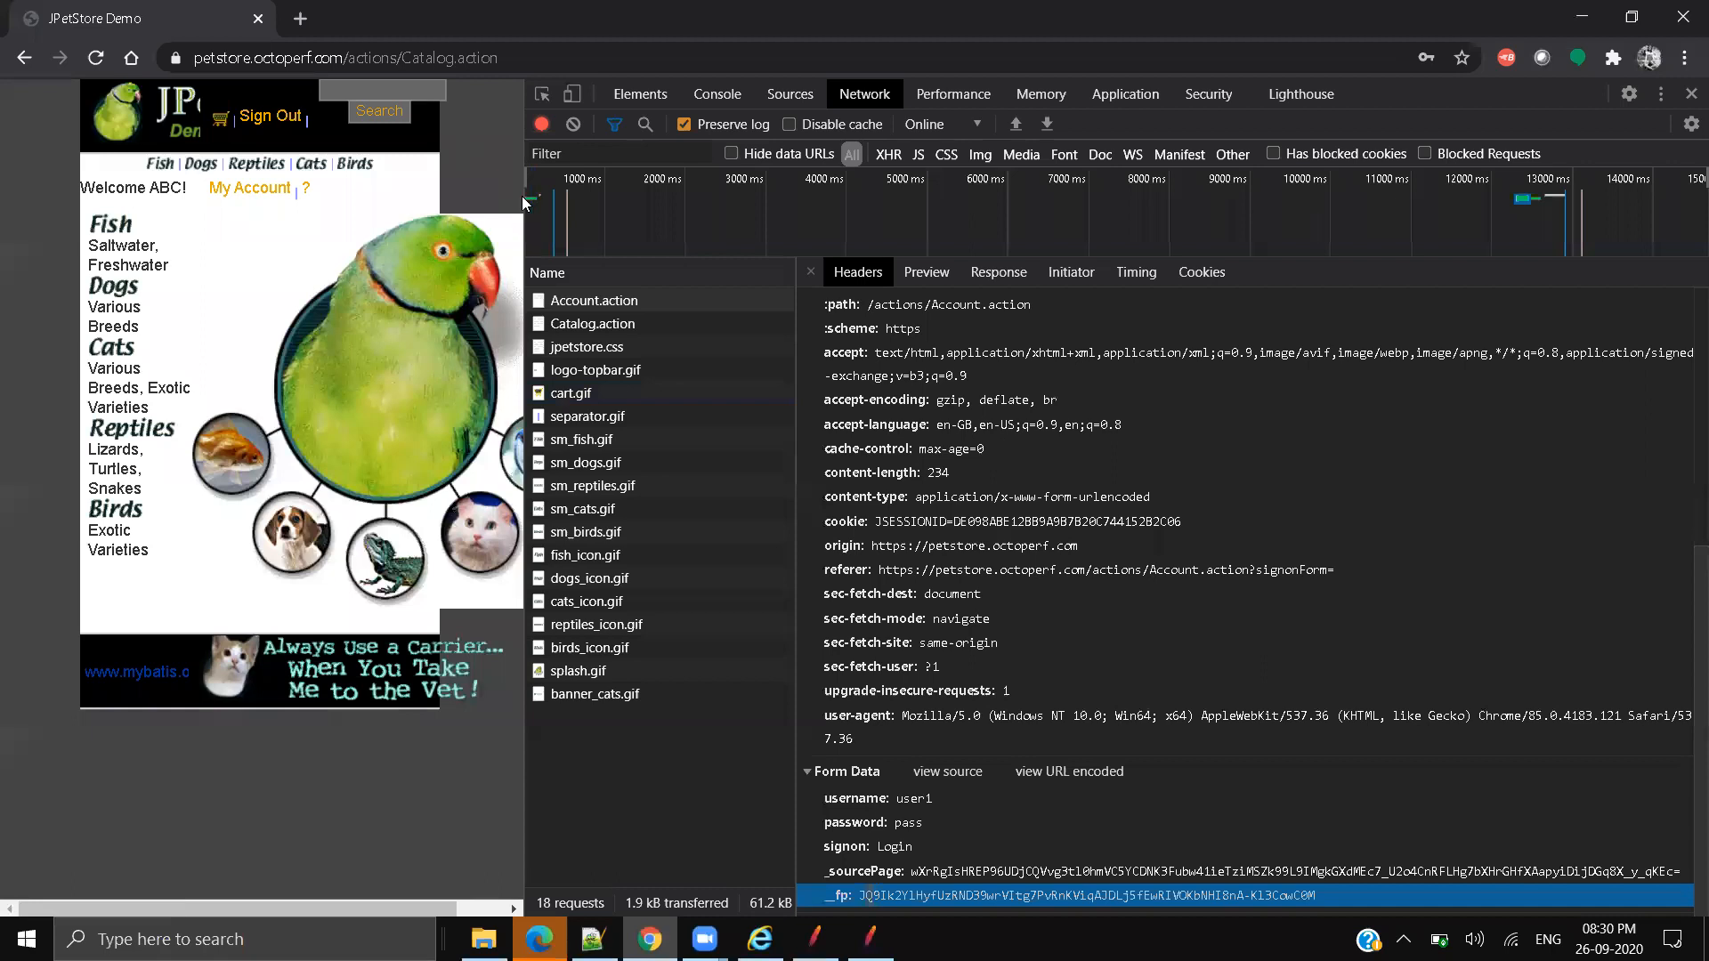
left_click_drag(523, 203, 1513, 219)
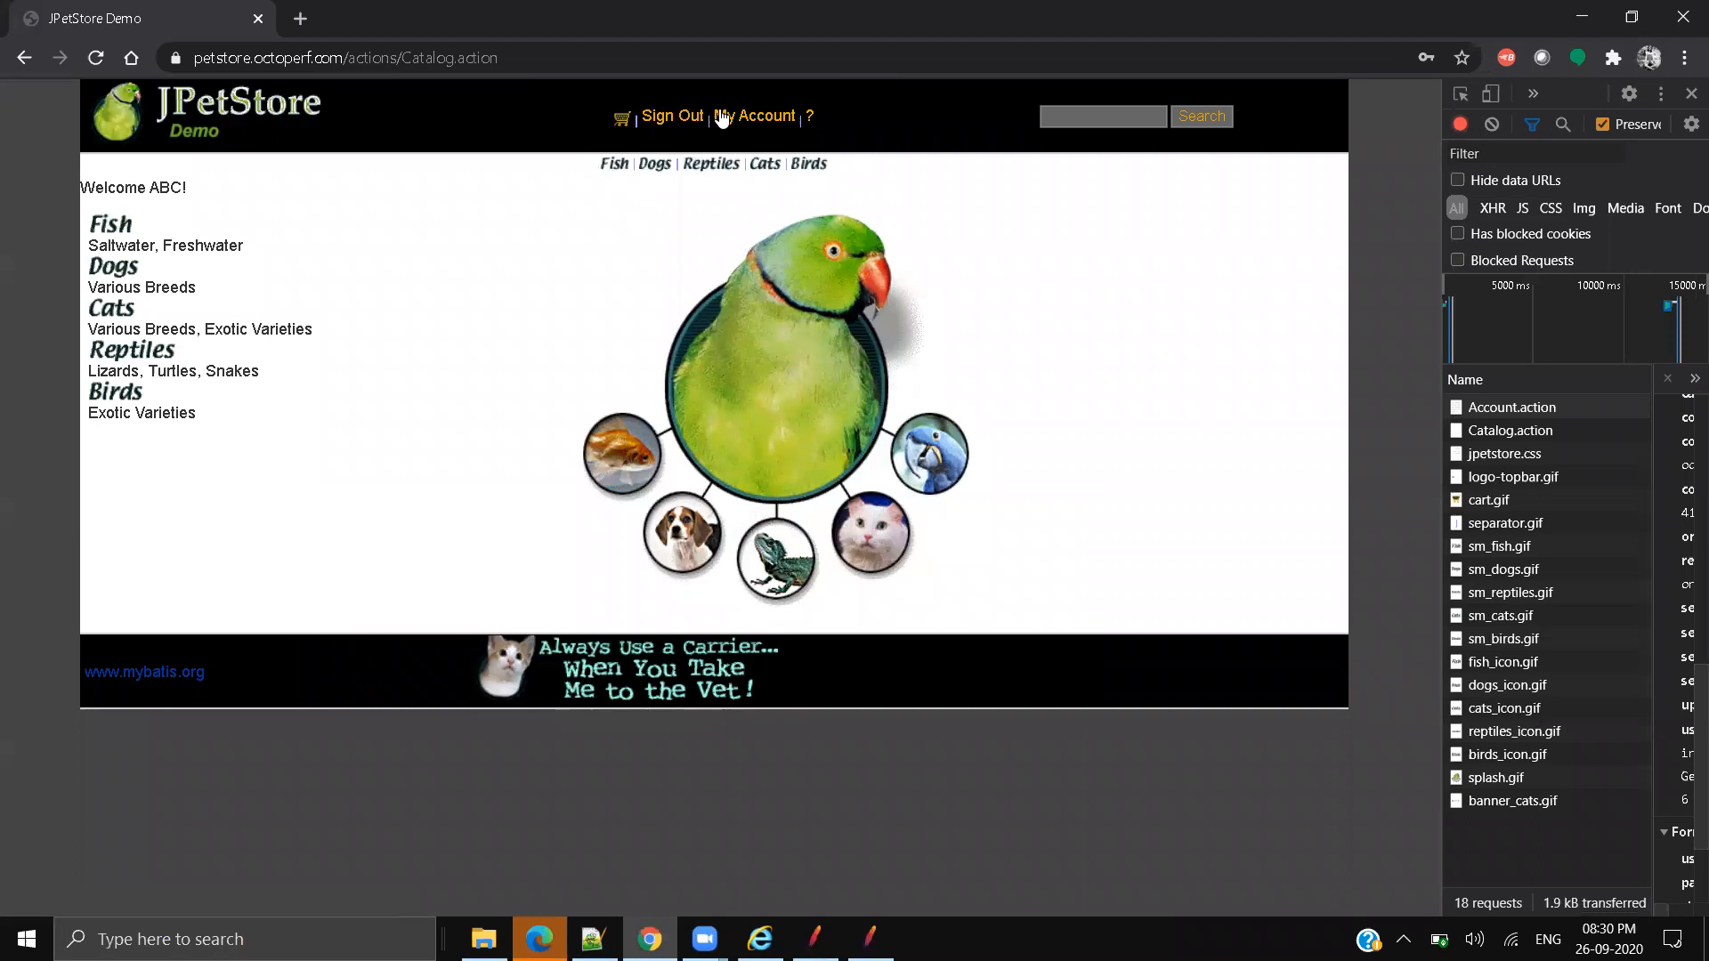
left_click(669, 118)
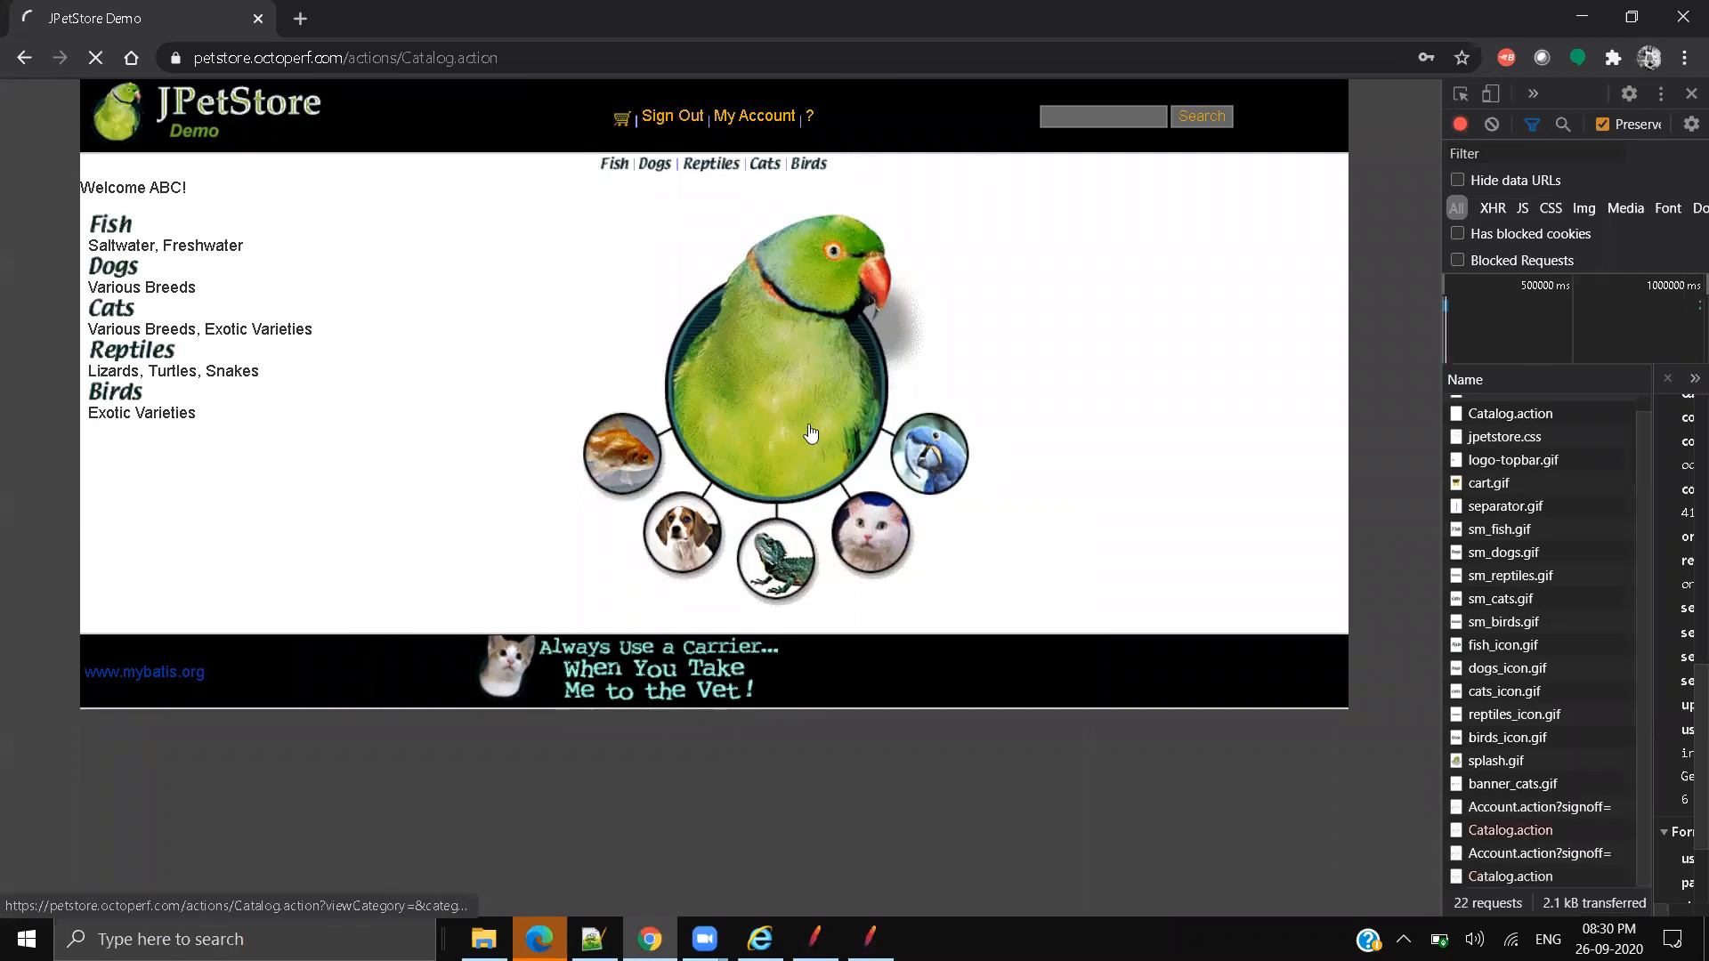
Step: Sign back in with the saved credentials, dismissing the password prompt, reaching Welcome ABC!
left_click(229, 56)
left_click(562, 59)
left_click(723, 125)
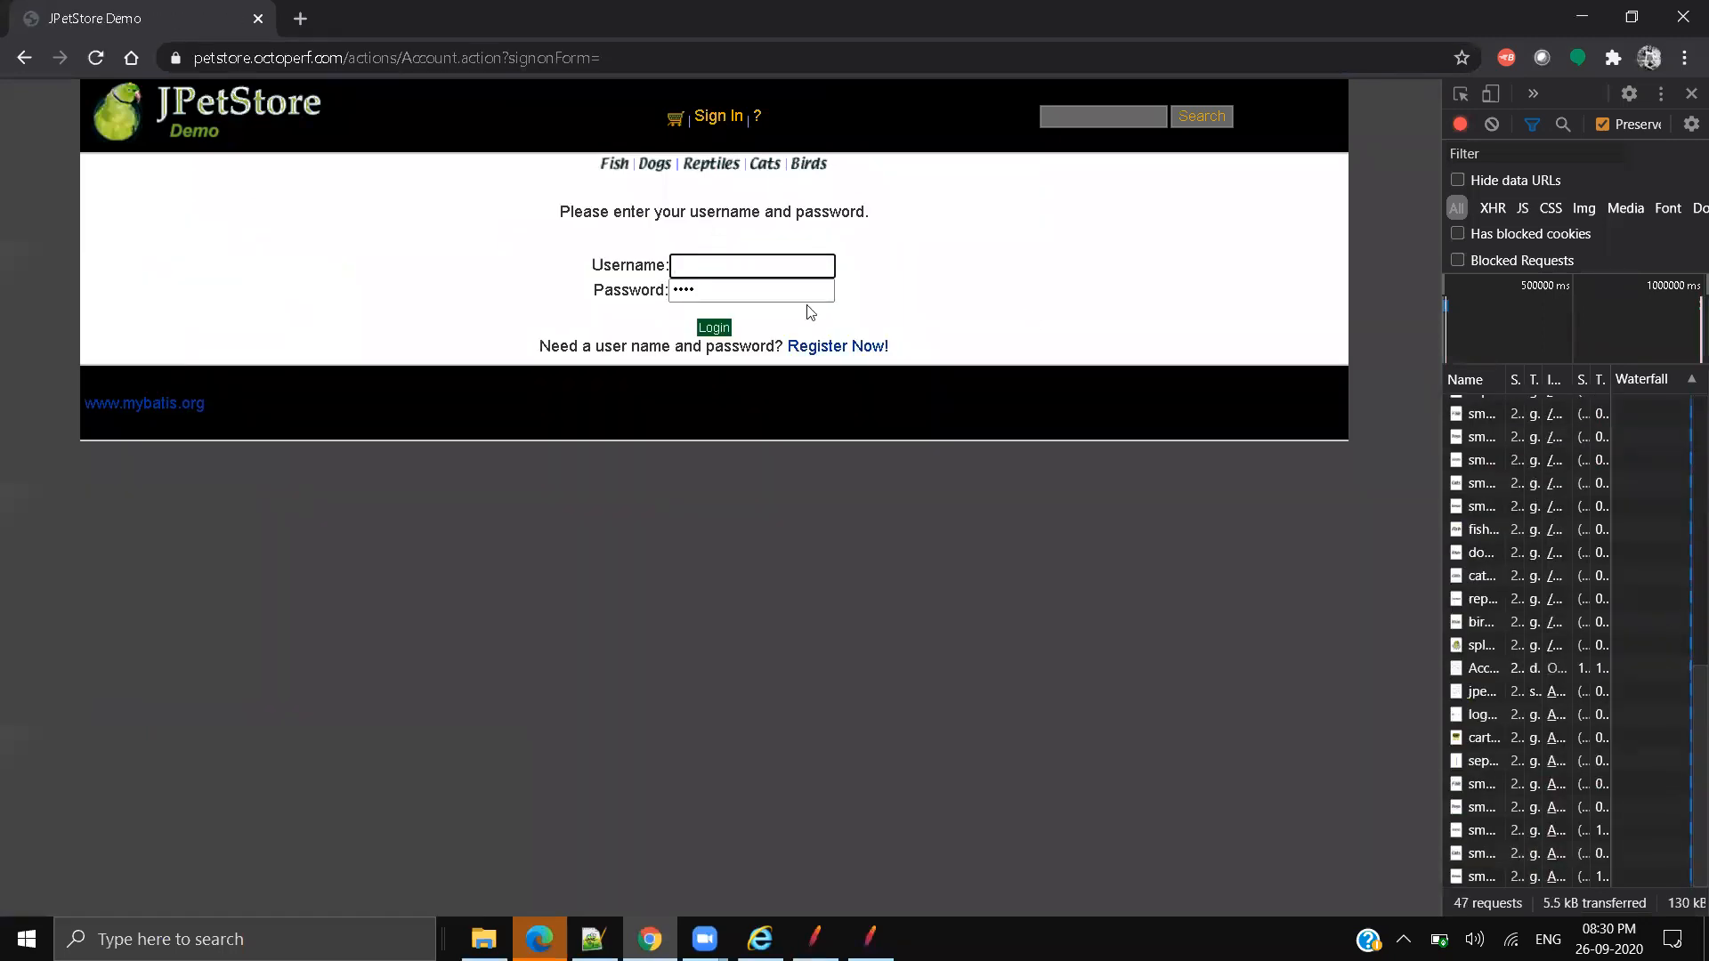
left_click(774, 255)
left_click(735, 308)
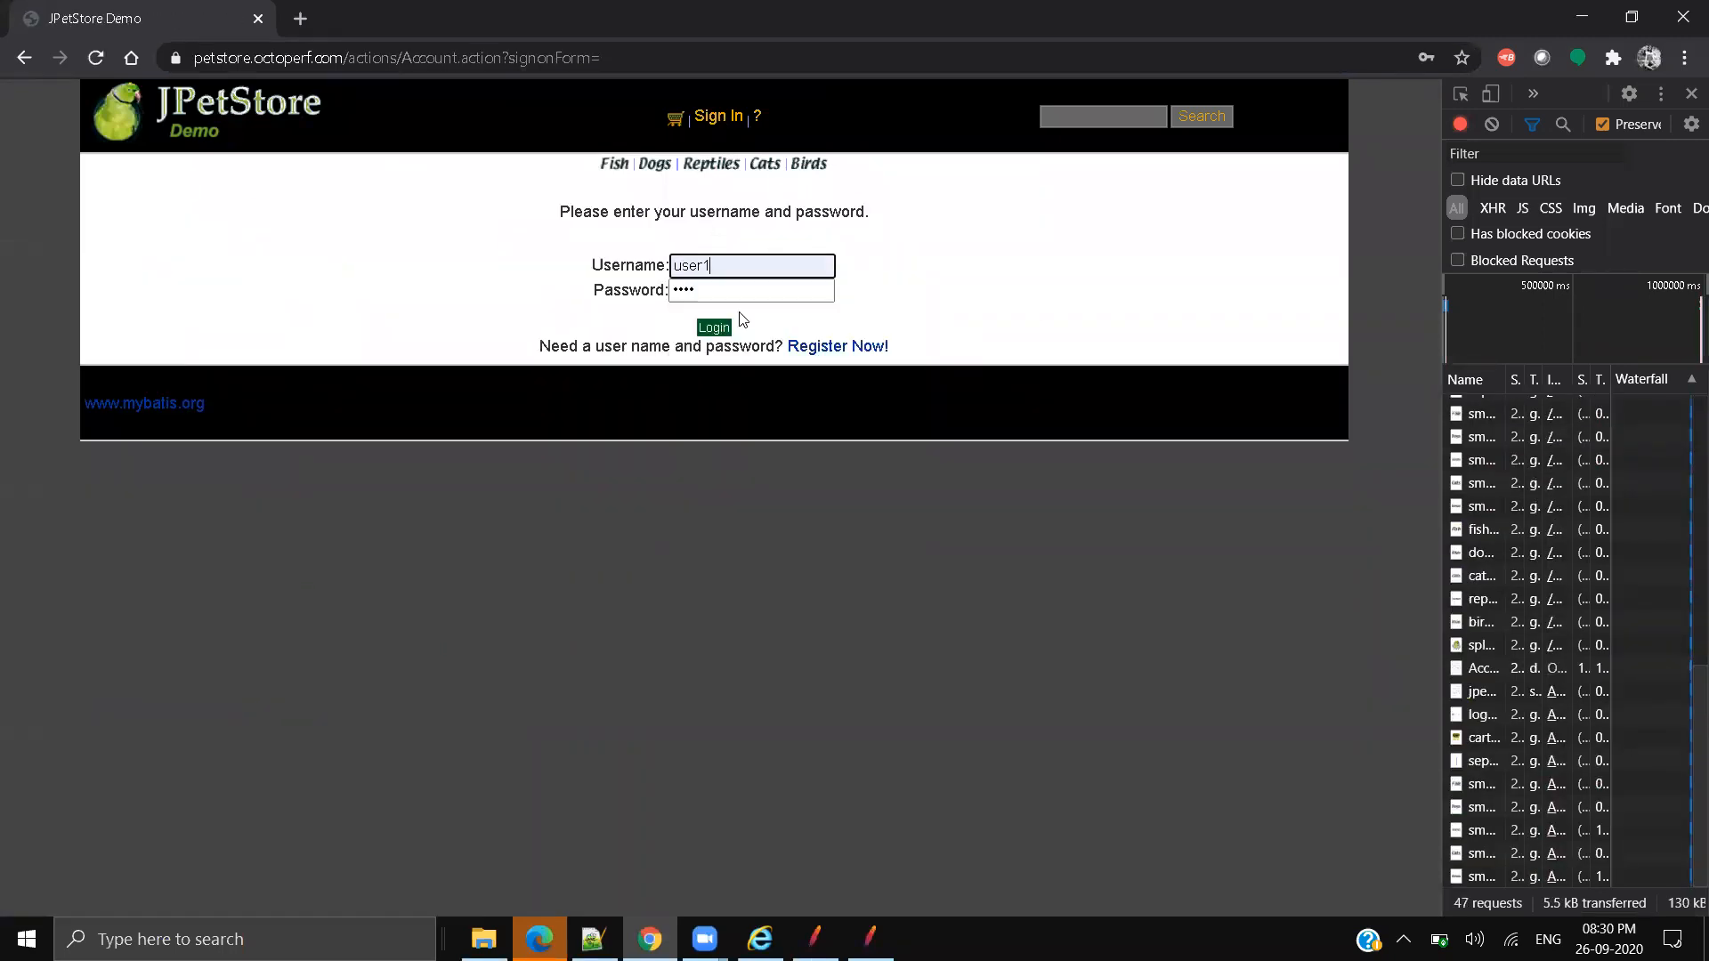
type("••••")
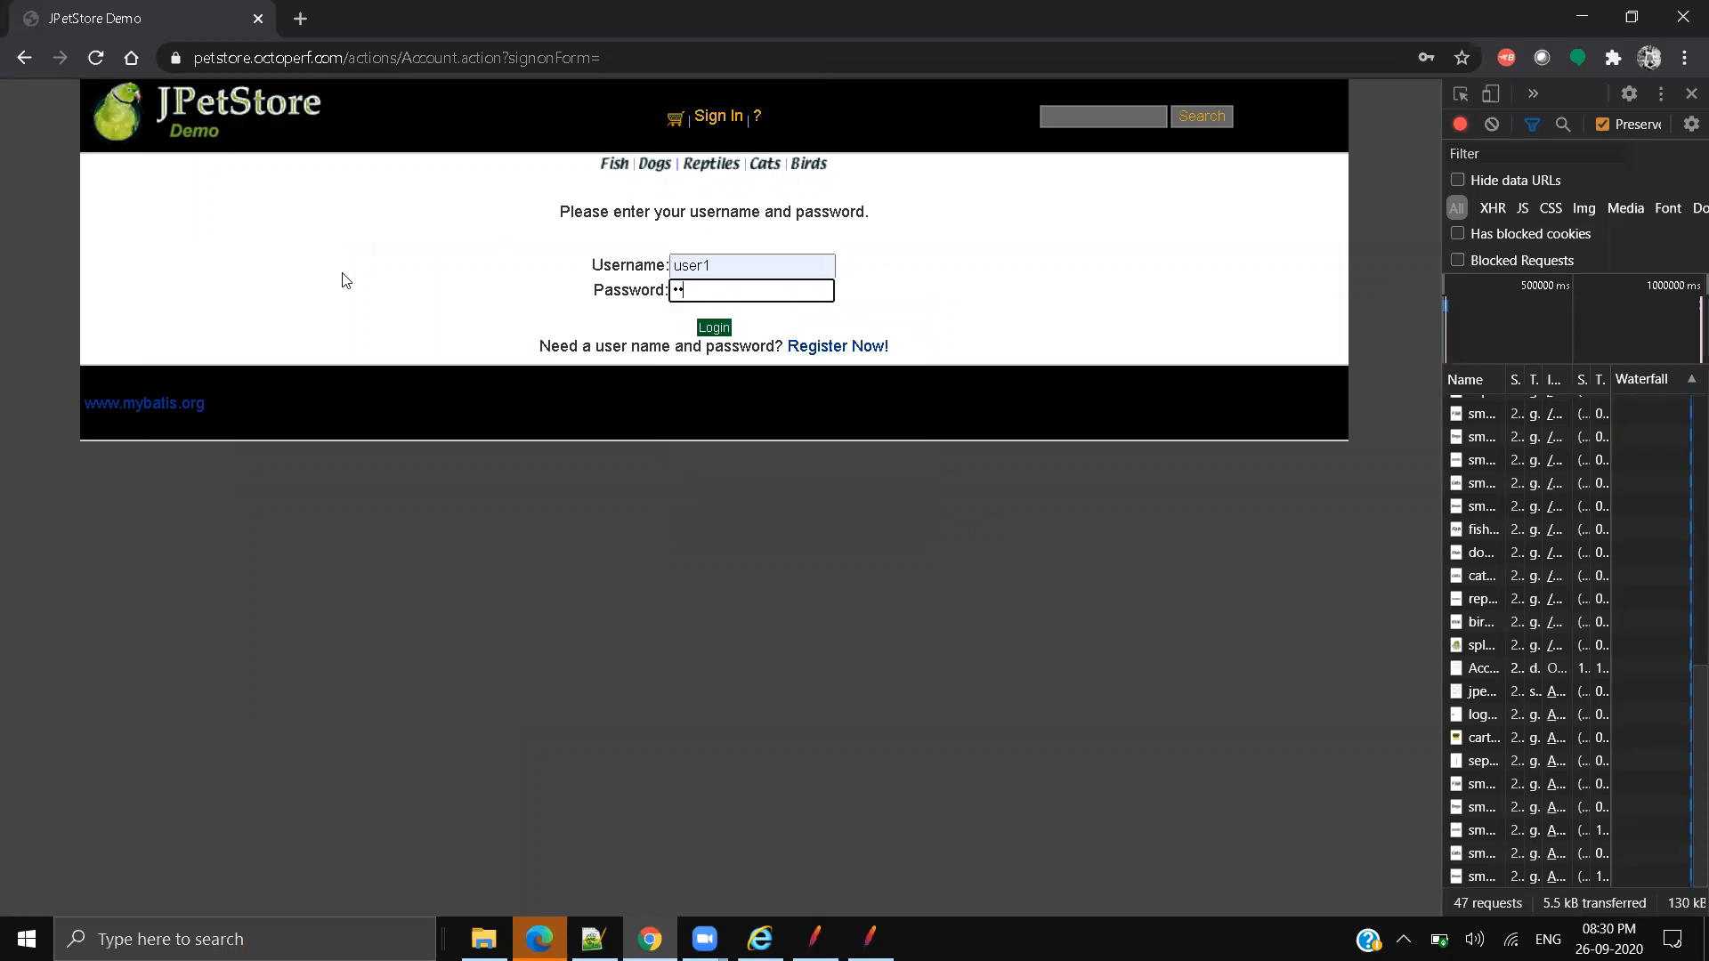
left_click(715, 328)
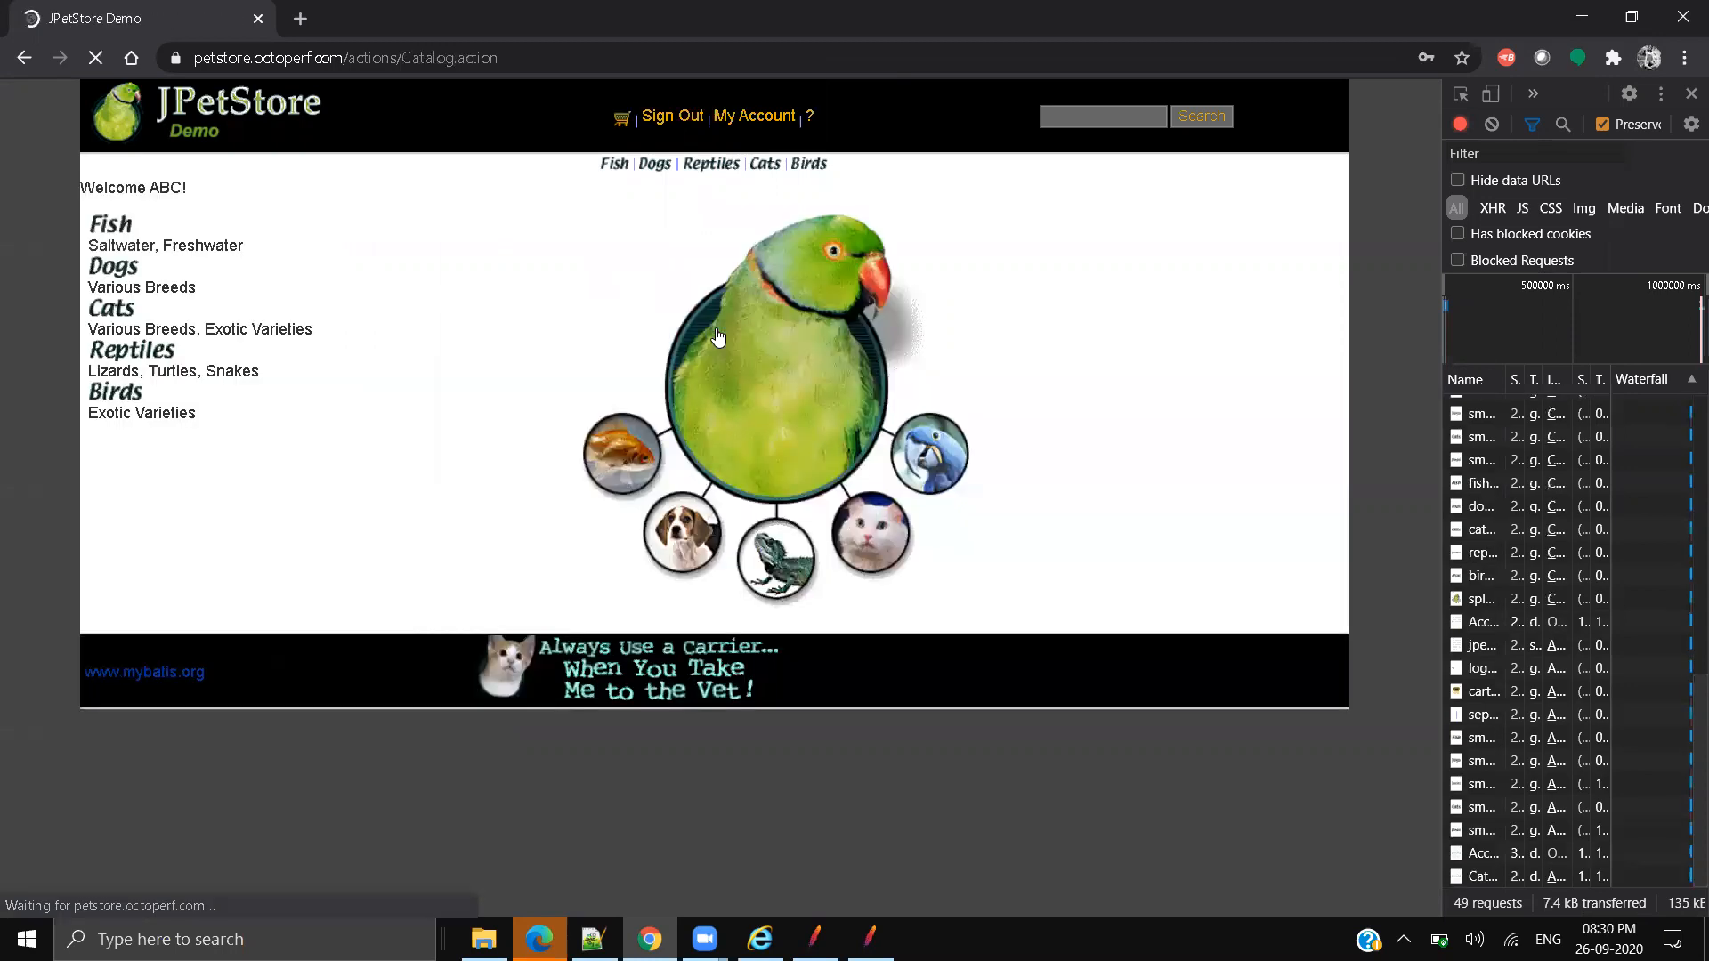
left_click(1069, 356)
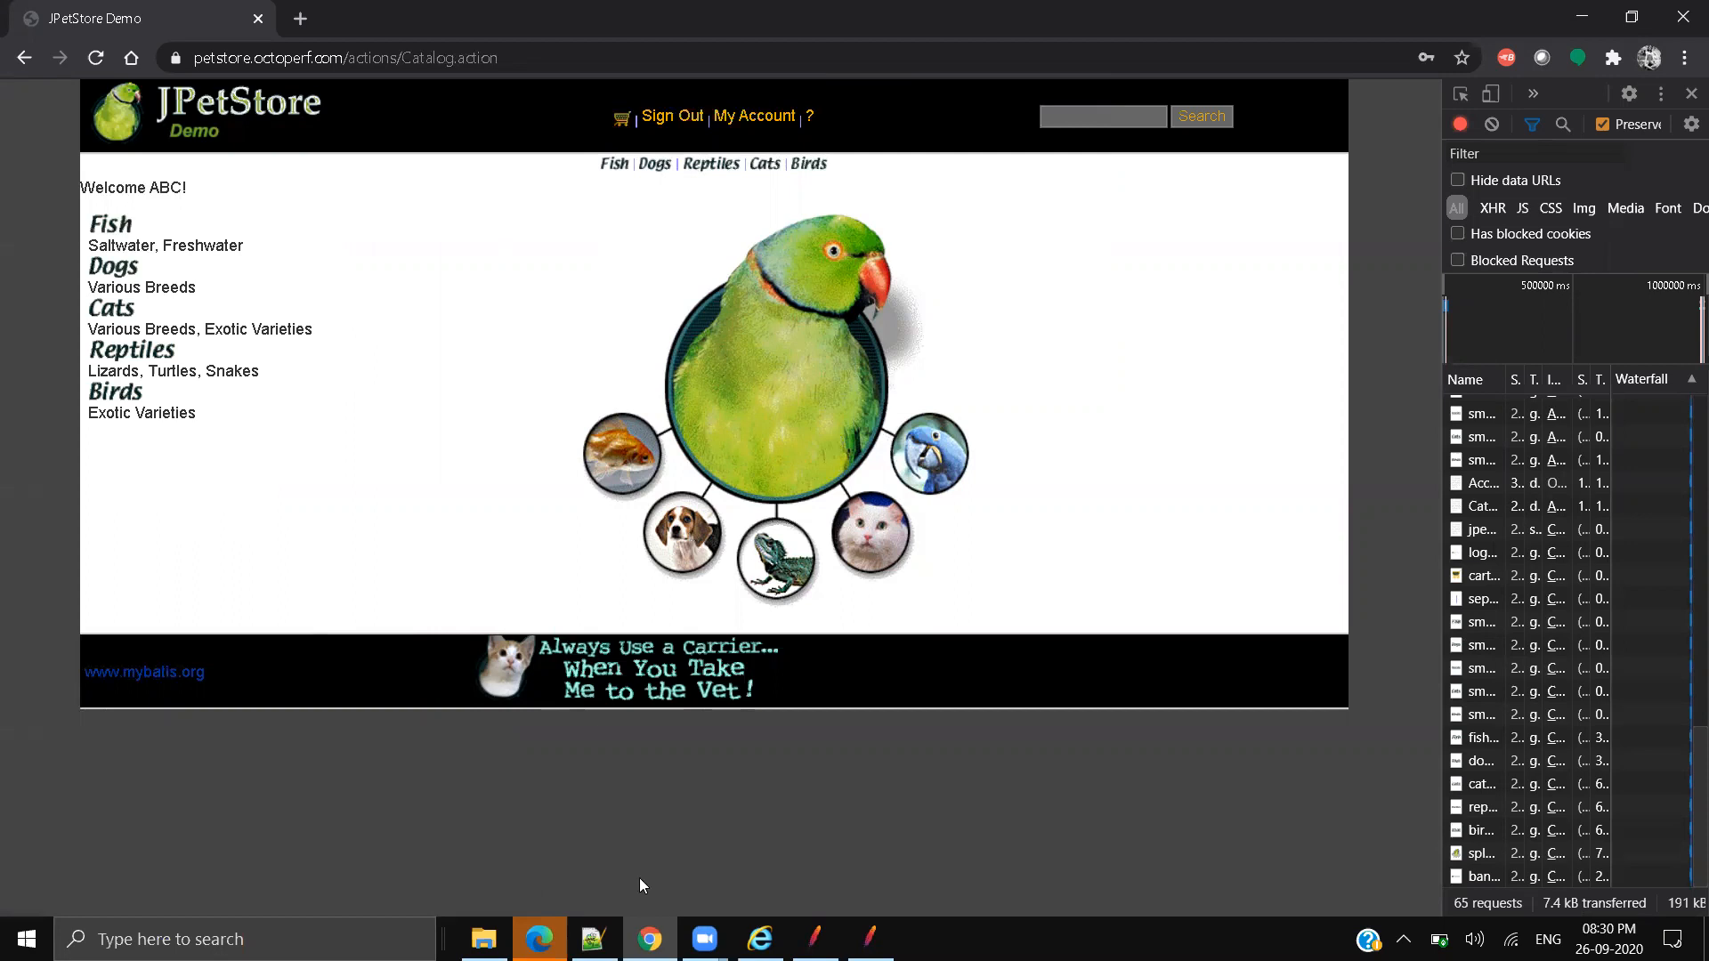
left_click(593, 939)
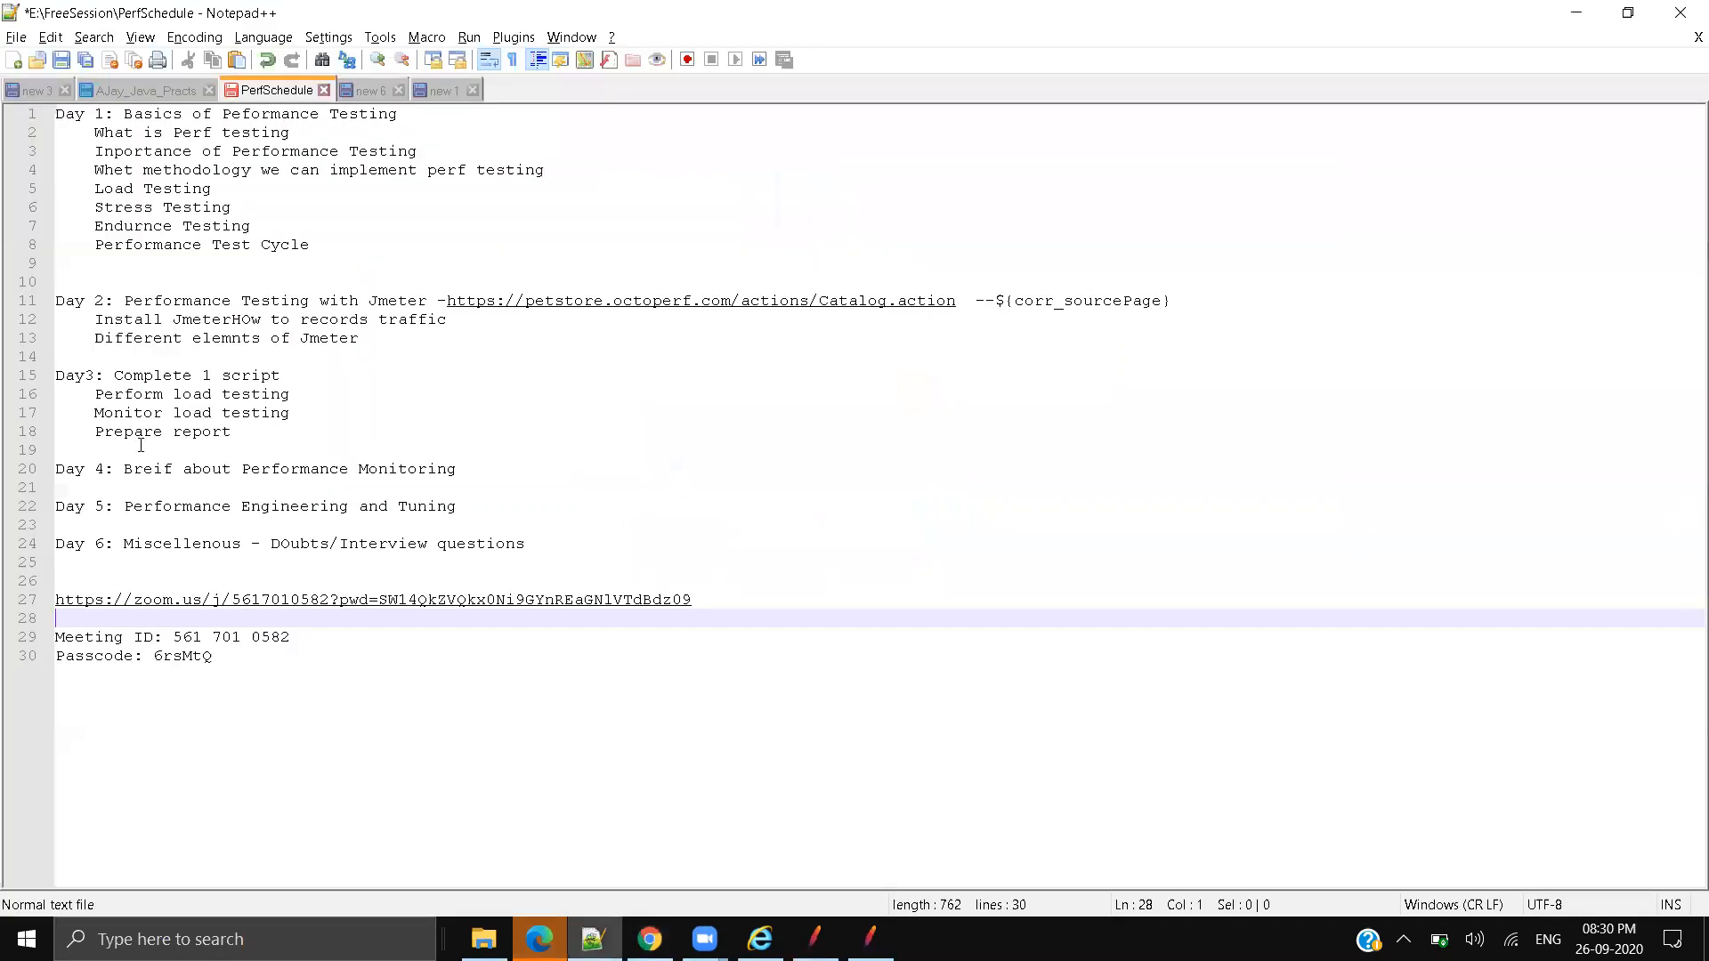
Step: Review the Day 2 and Day 3 lines of the PerfSchedule notes without editing, then return to Chrome
left_click(270, 412)
left_click_drag(97, 330, 359, 338)
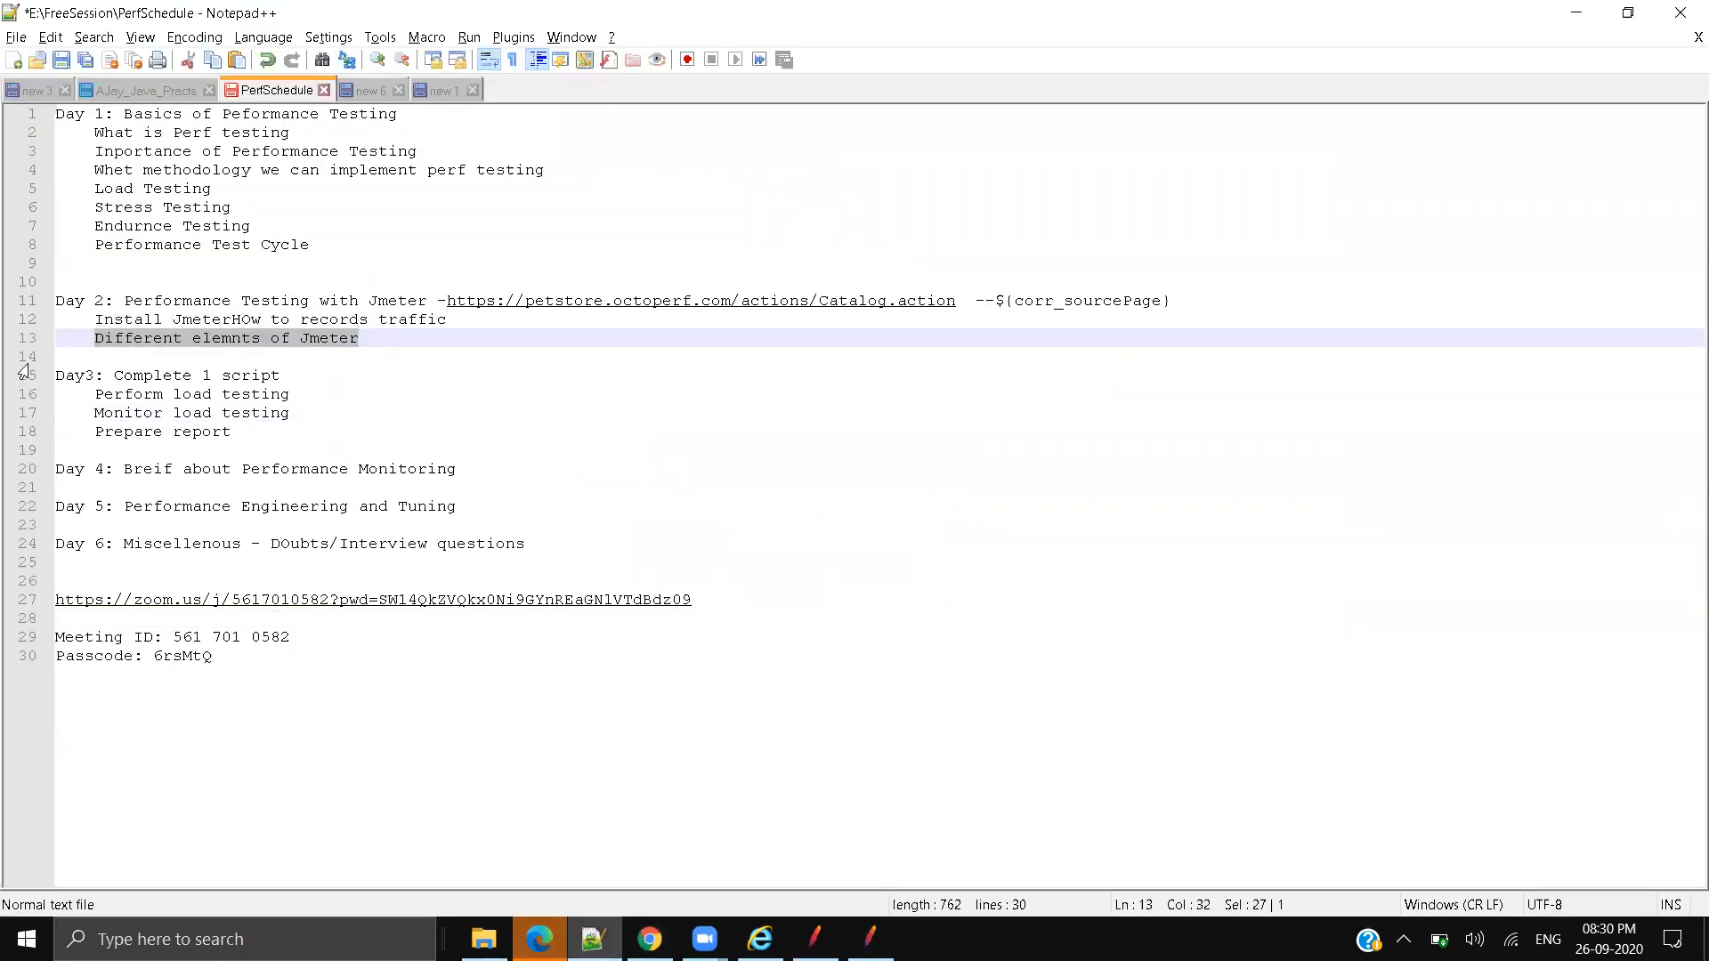
left_click(95, 338)
left_click_drag(95, 339, 360, 338)
left_click(459, 321)
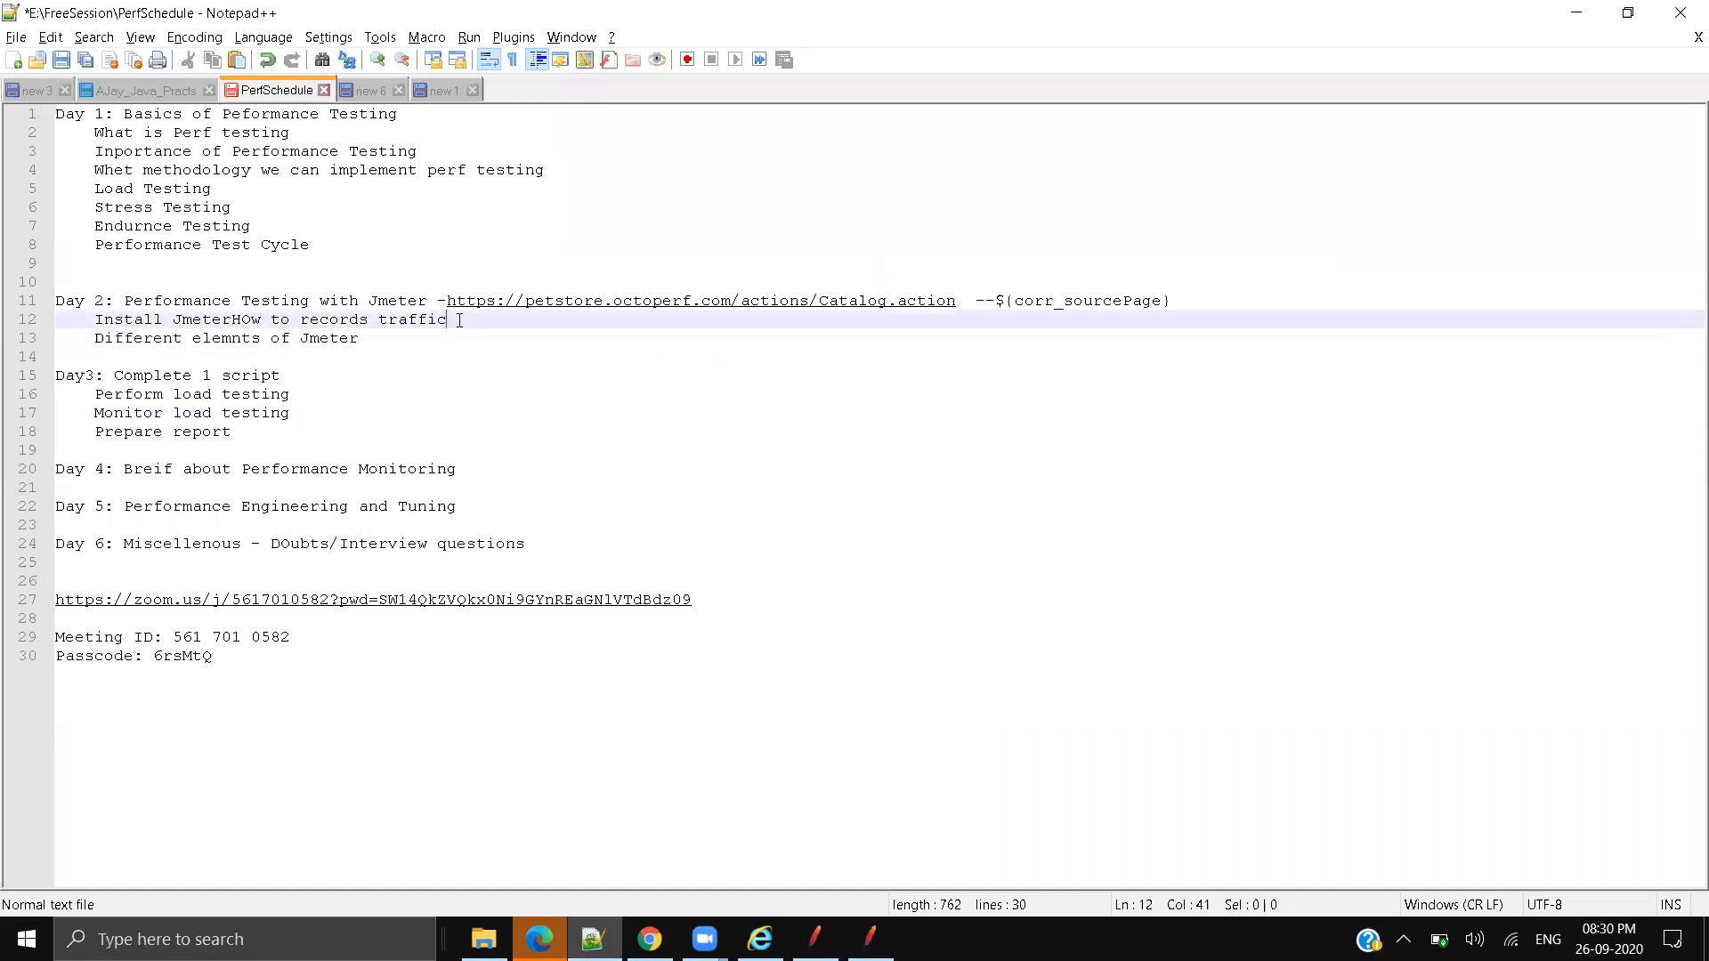
left_click_drag(95, 338, 360, 338)
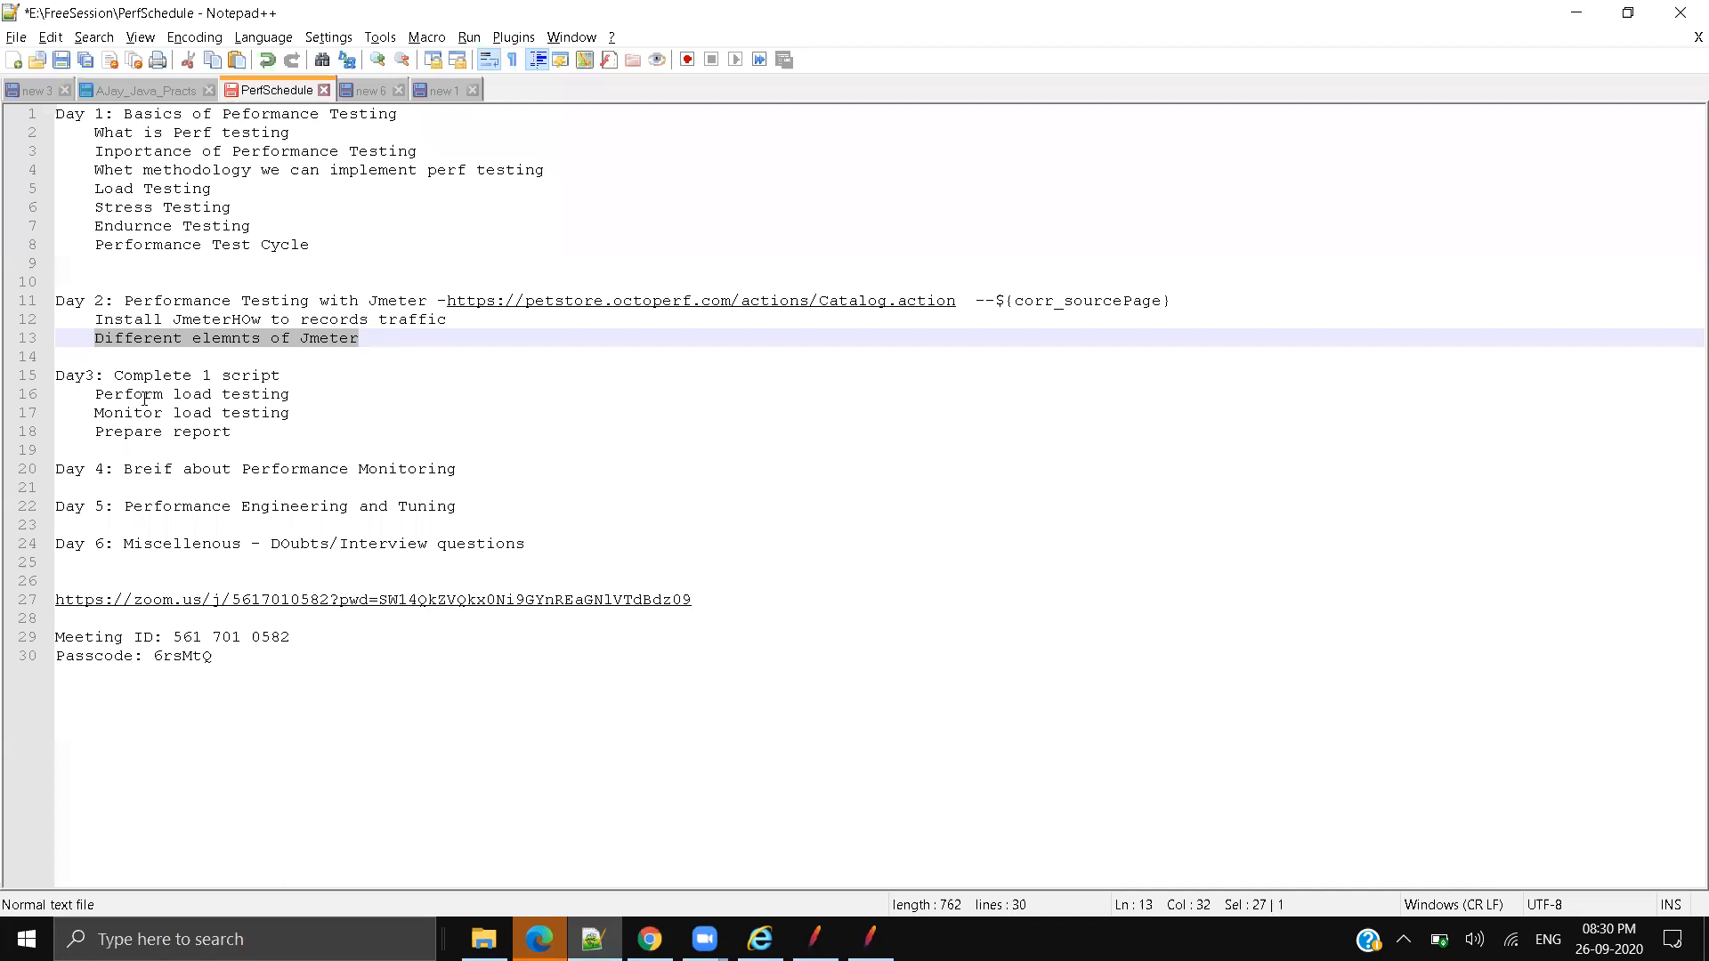
left_click_drag(117, 375, 292, 375)
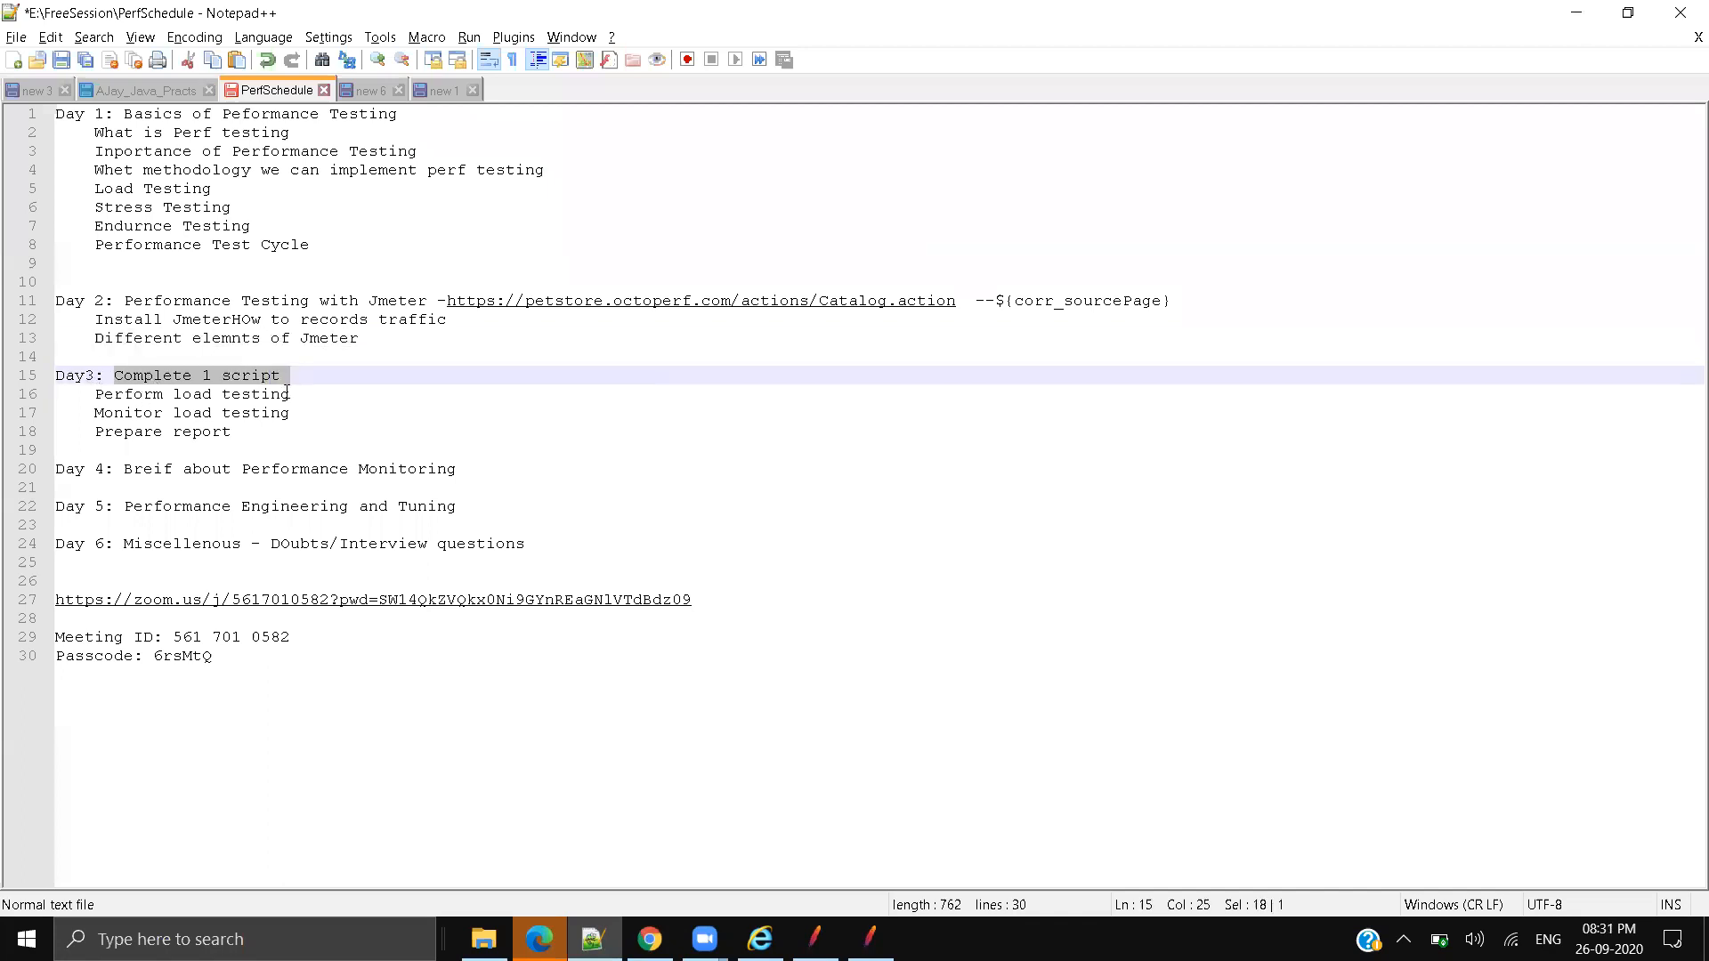
left_click_drag(95, 394, 324, 392)
left_click_drag(94, 412, 336, 412)
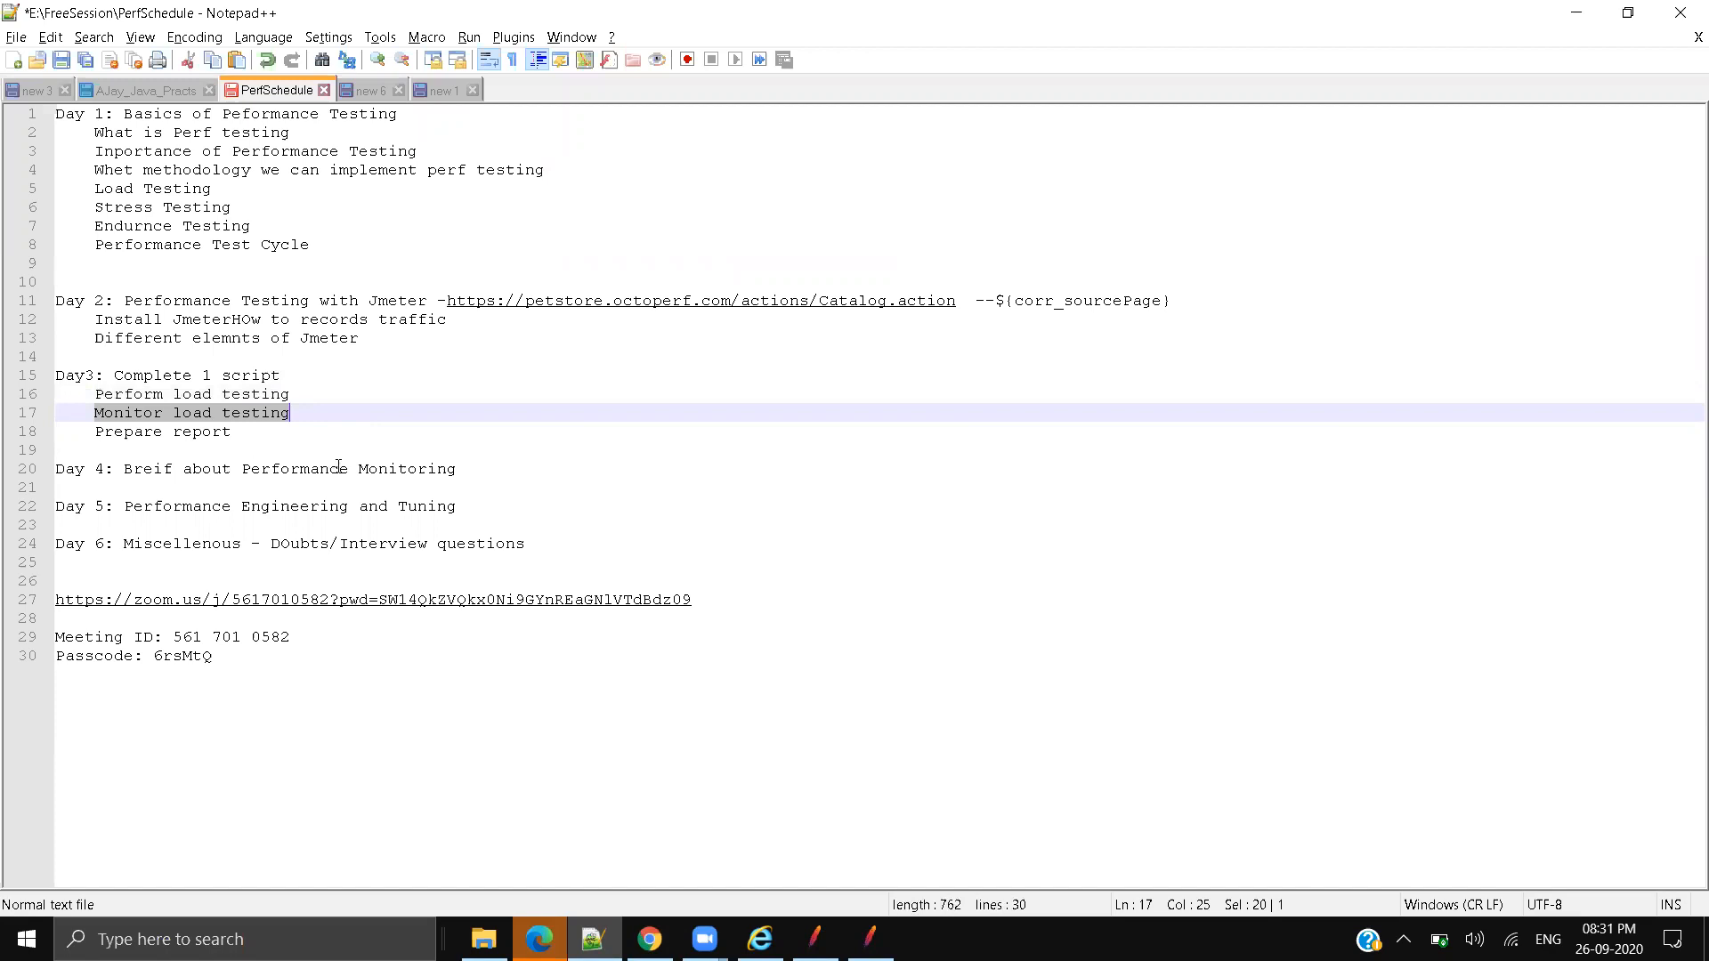
left_click(332, 431)
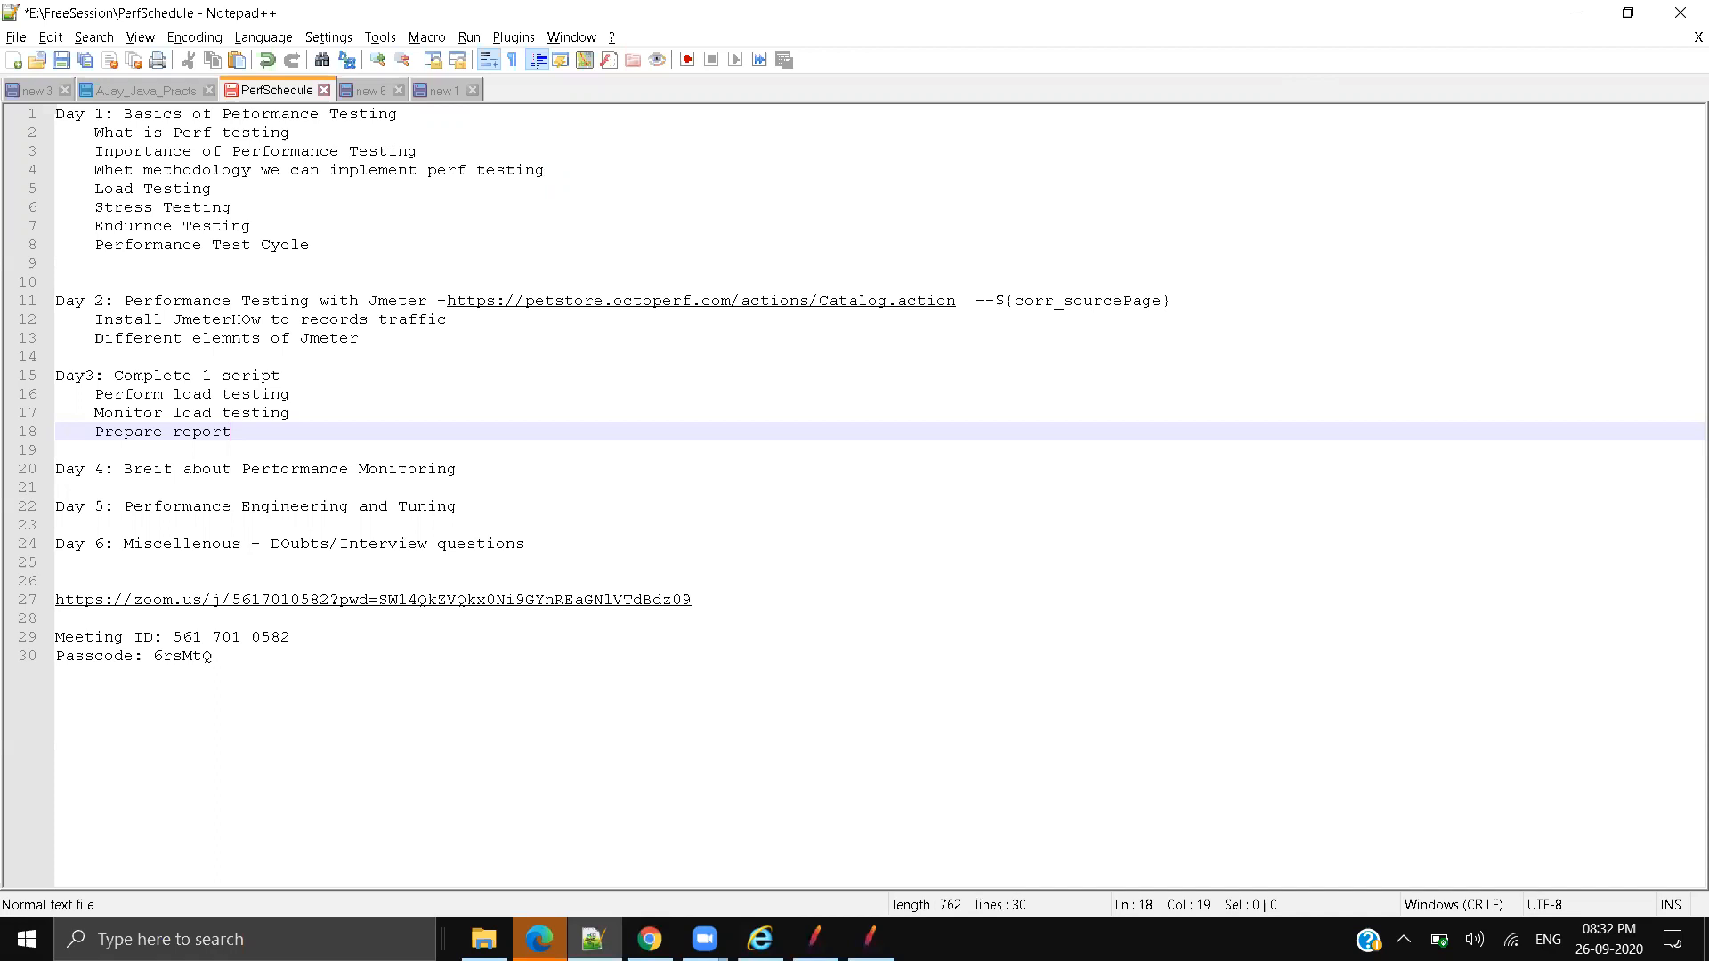
left_click(649, 937)
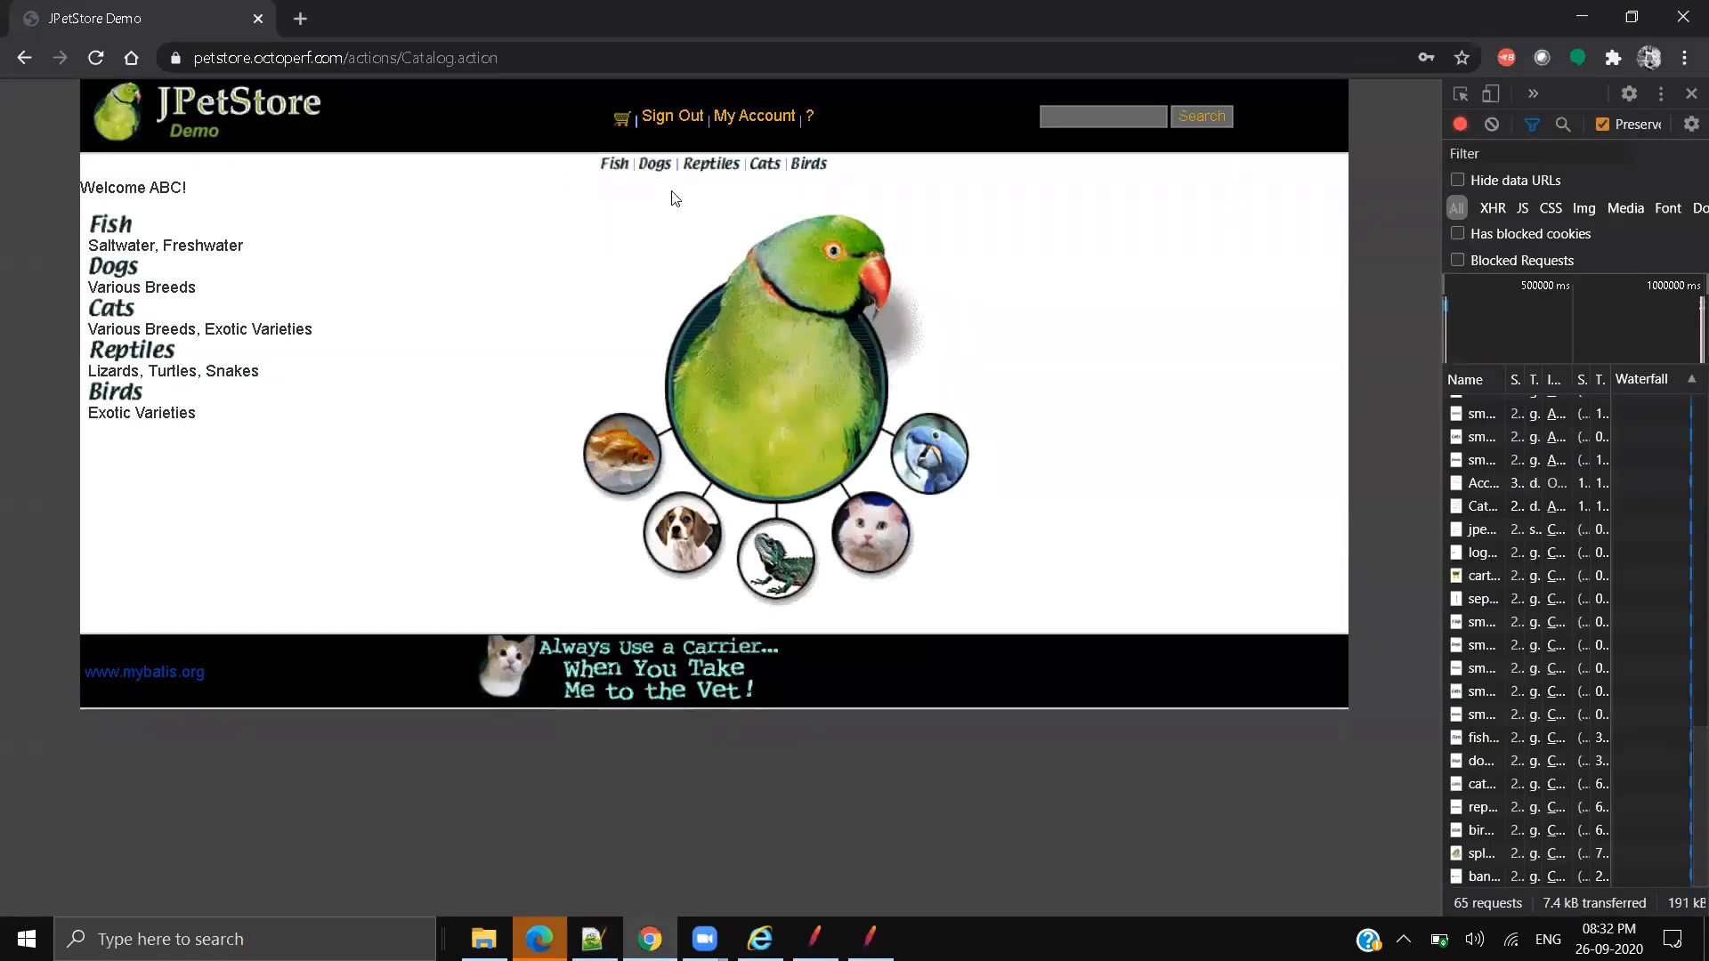
Step: Widen Chrome's developer tools panel beside the JPetStore page, then bring JMeter back
key("alt+Tab")
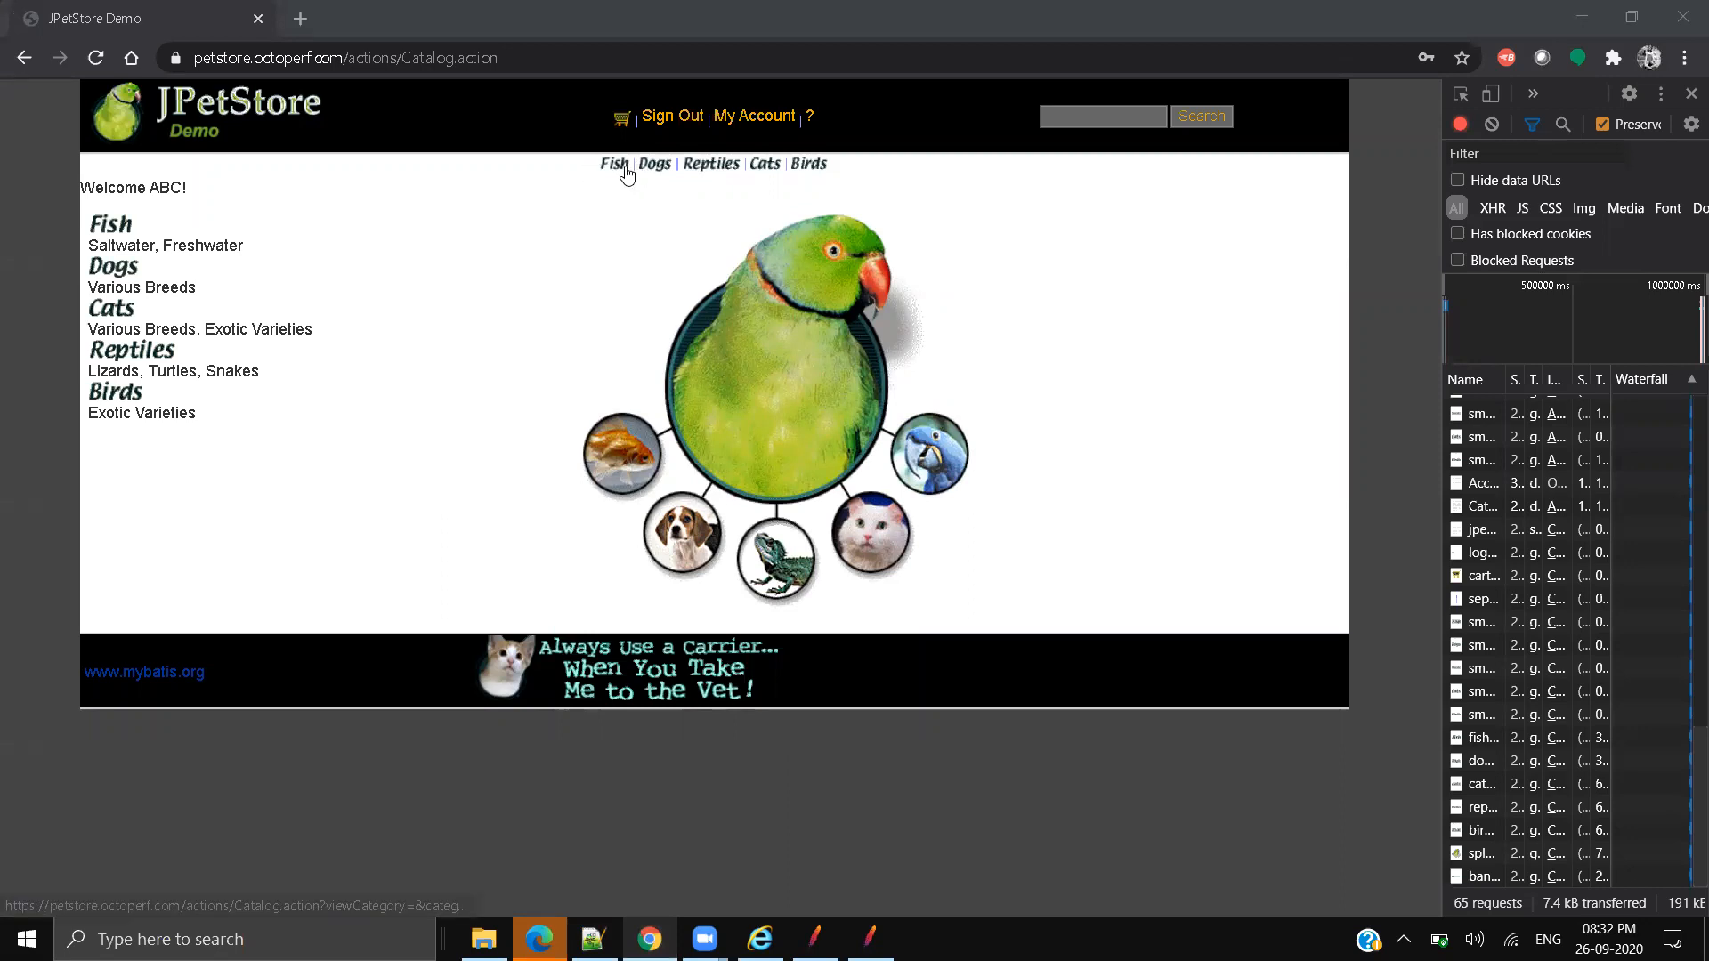
left_click_drag(1443, 334, 1231, 337)
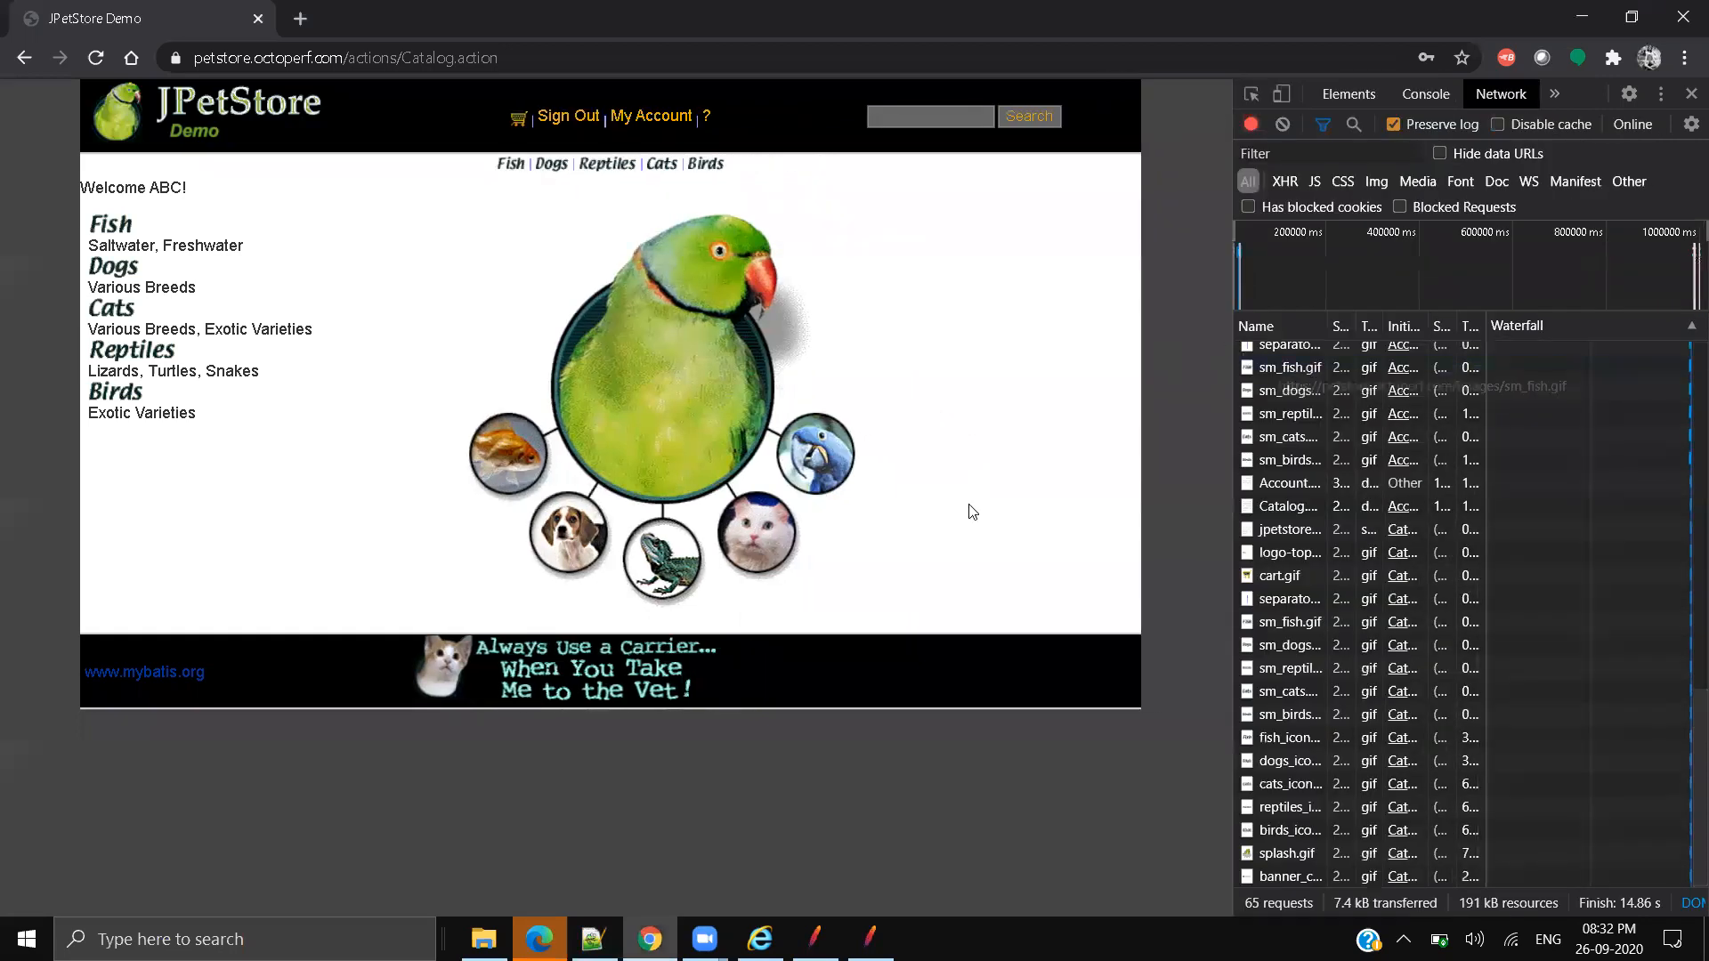
left_click(870, 937)
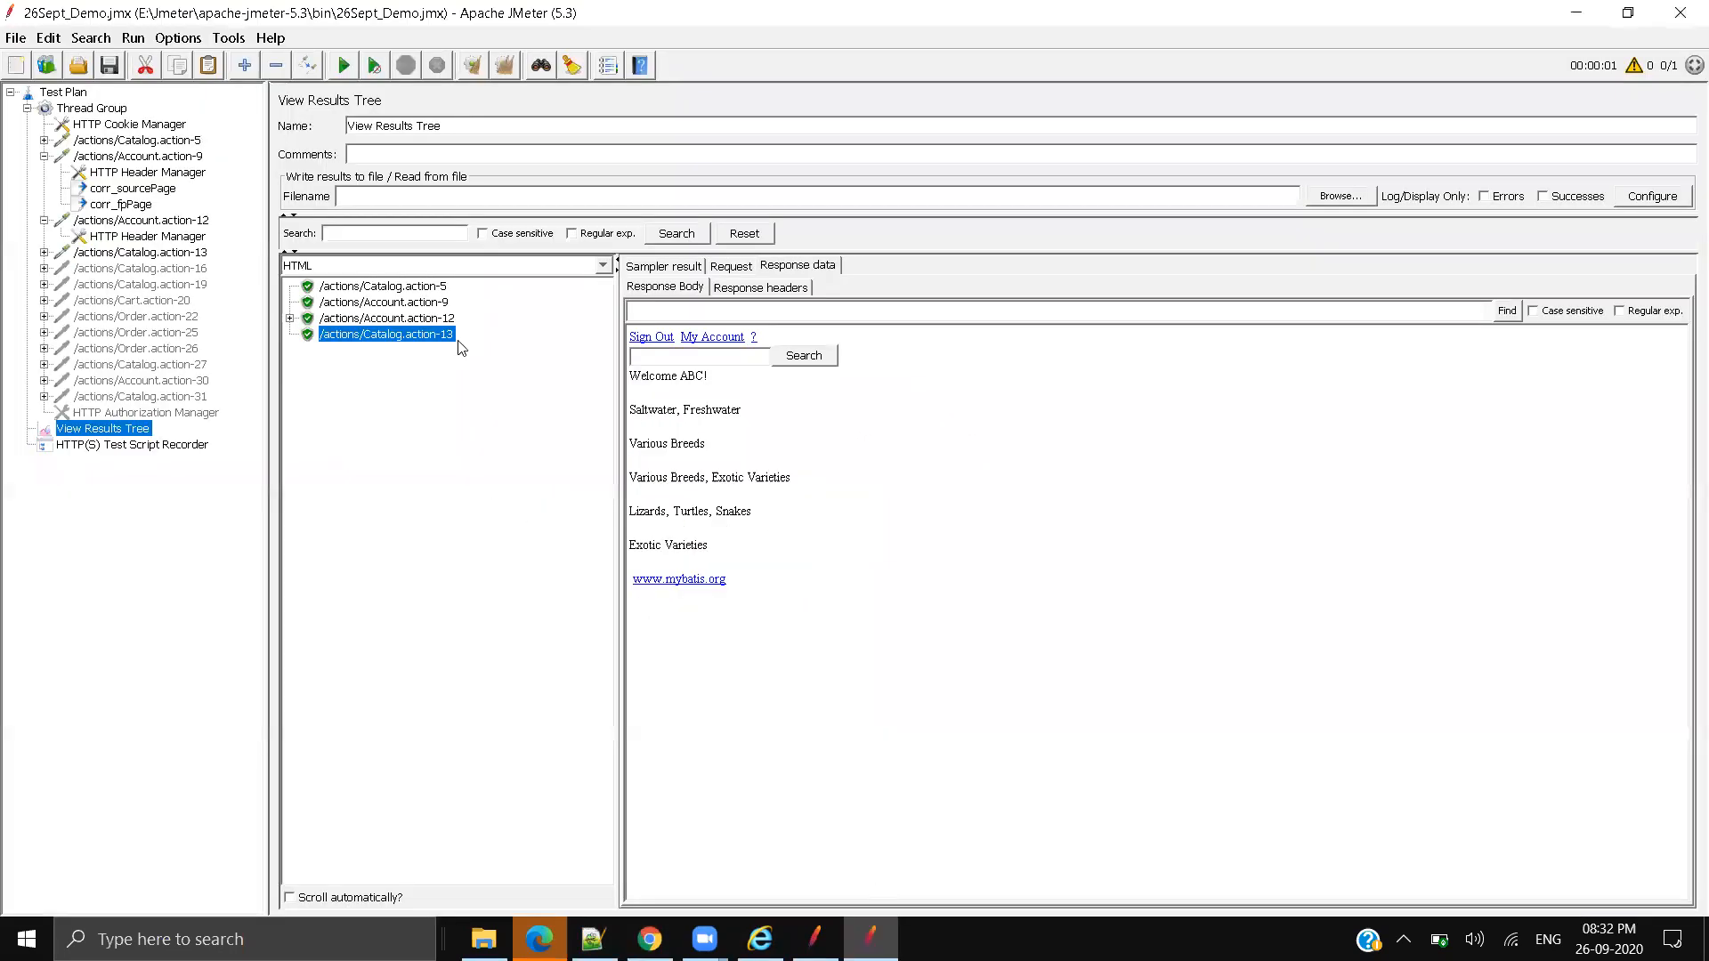
Step: Select the Account.action-9 result and inspect the masked password value in its response
key("Up")
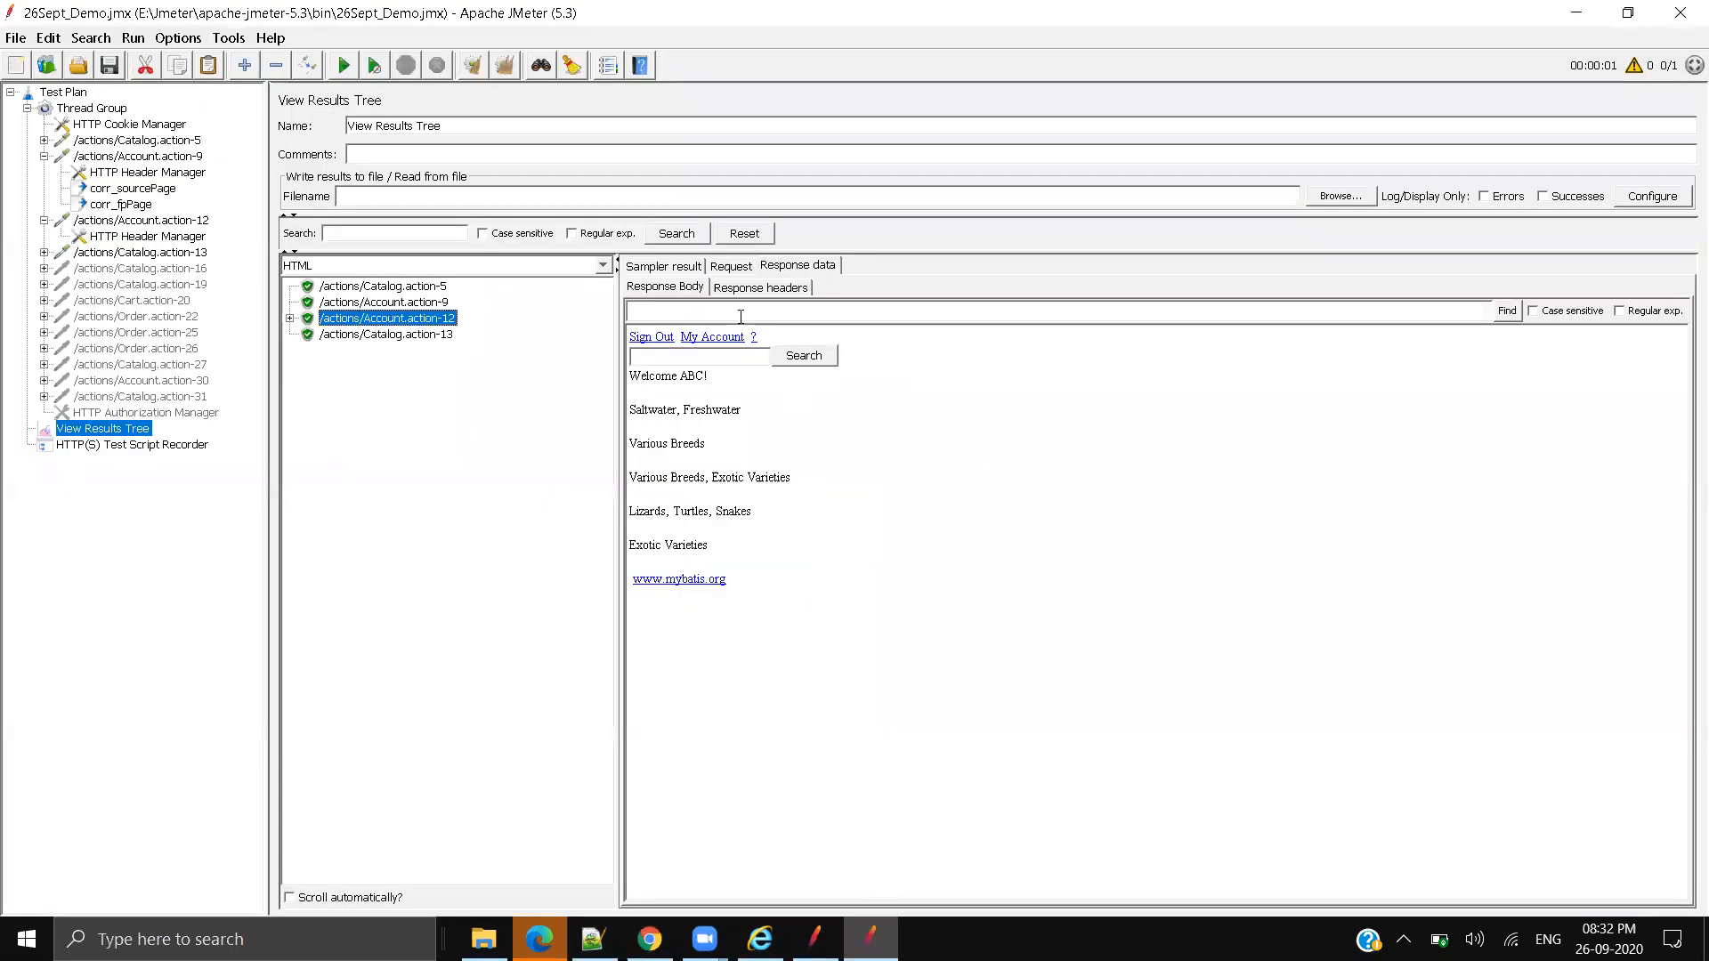
left_click(411, 304)
double_click(712, 443)
double_click(743, 440)
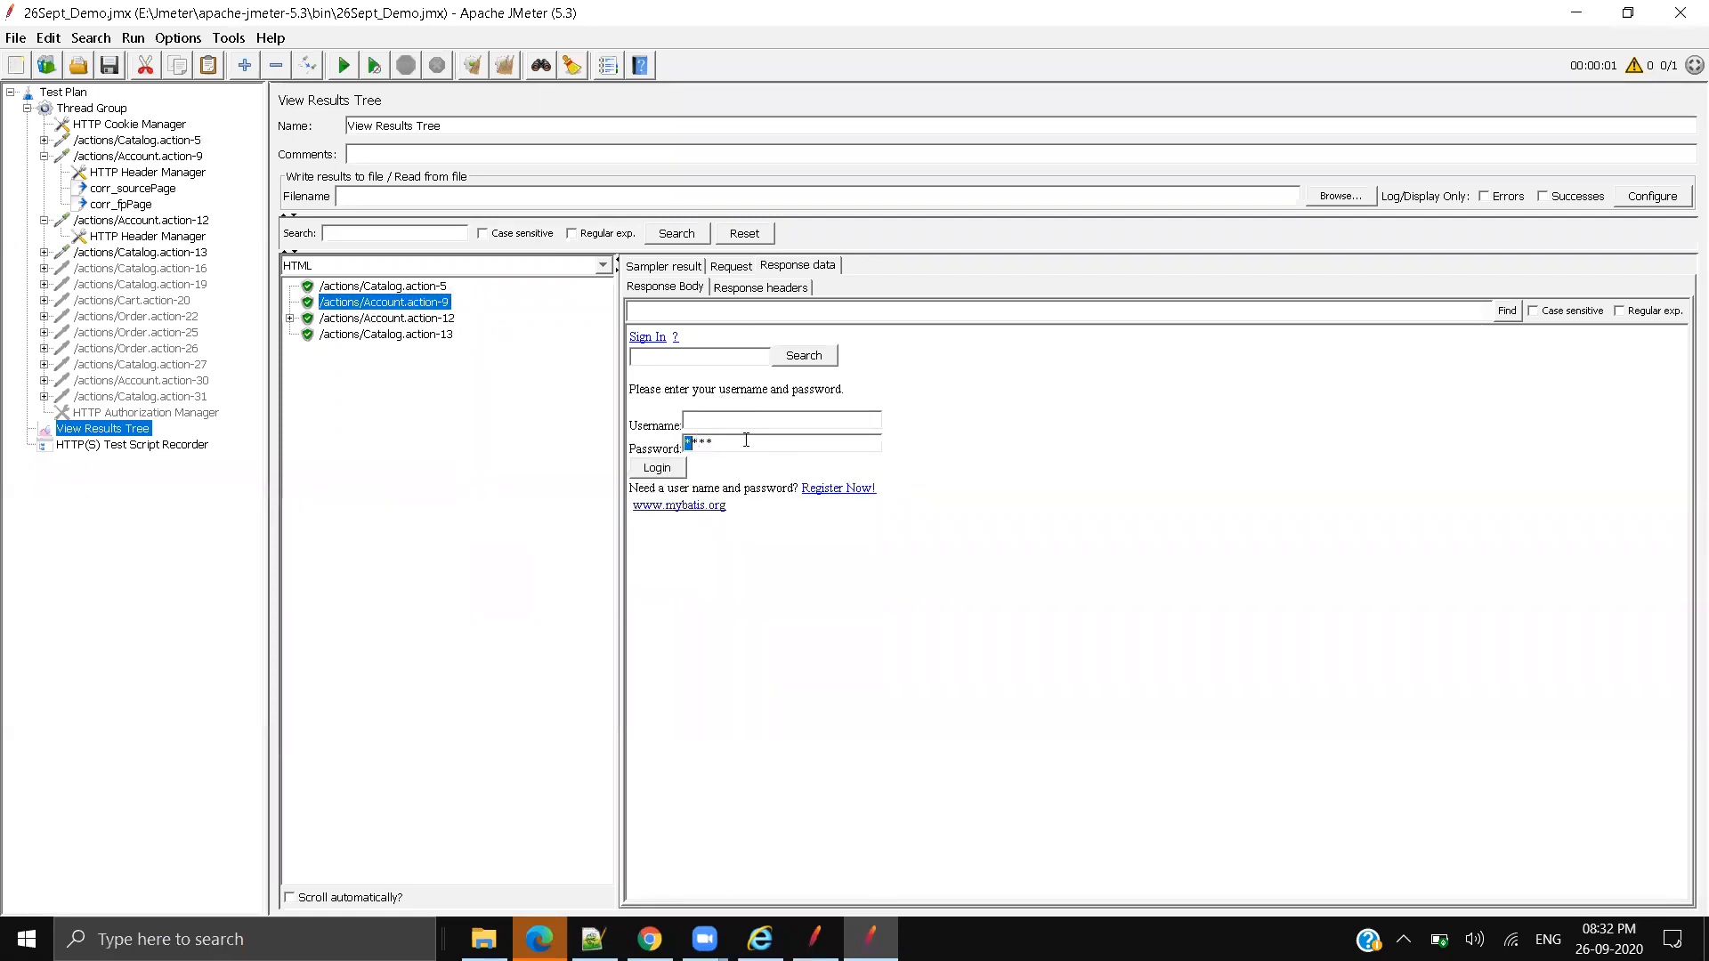
Step: Switch the View Results Tree renderer to Text
left_click(503, 266)
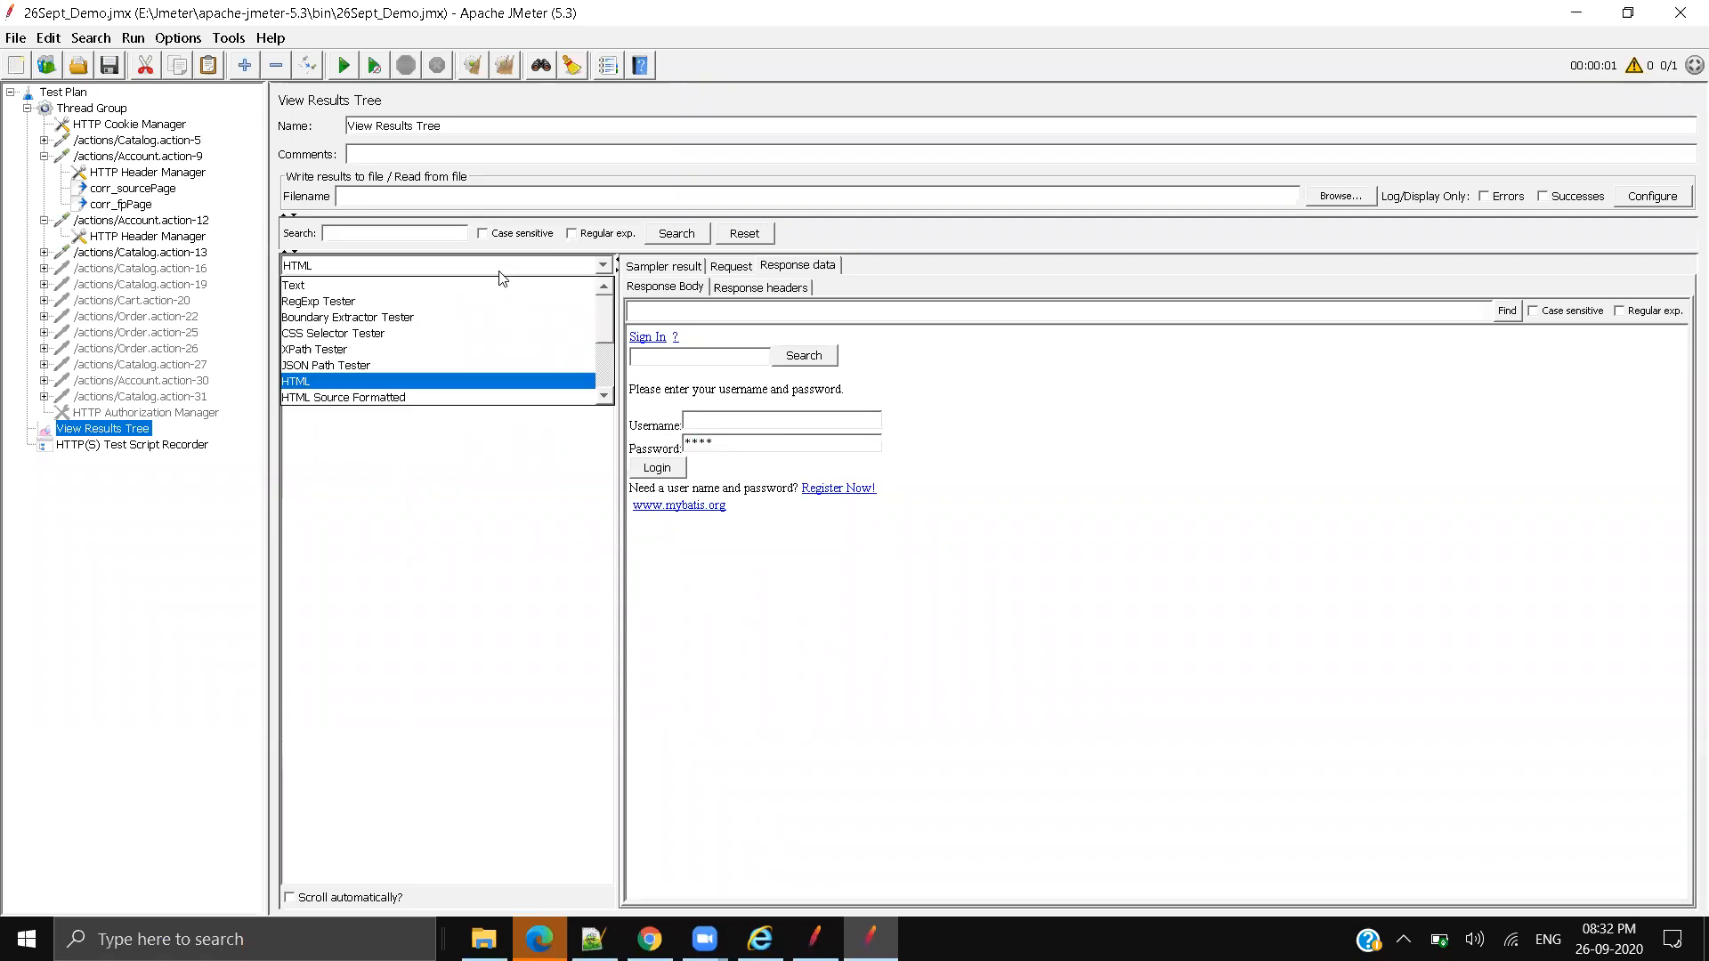
left_click(365, 293)
left_click(396, 269)
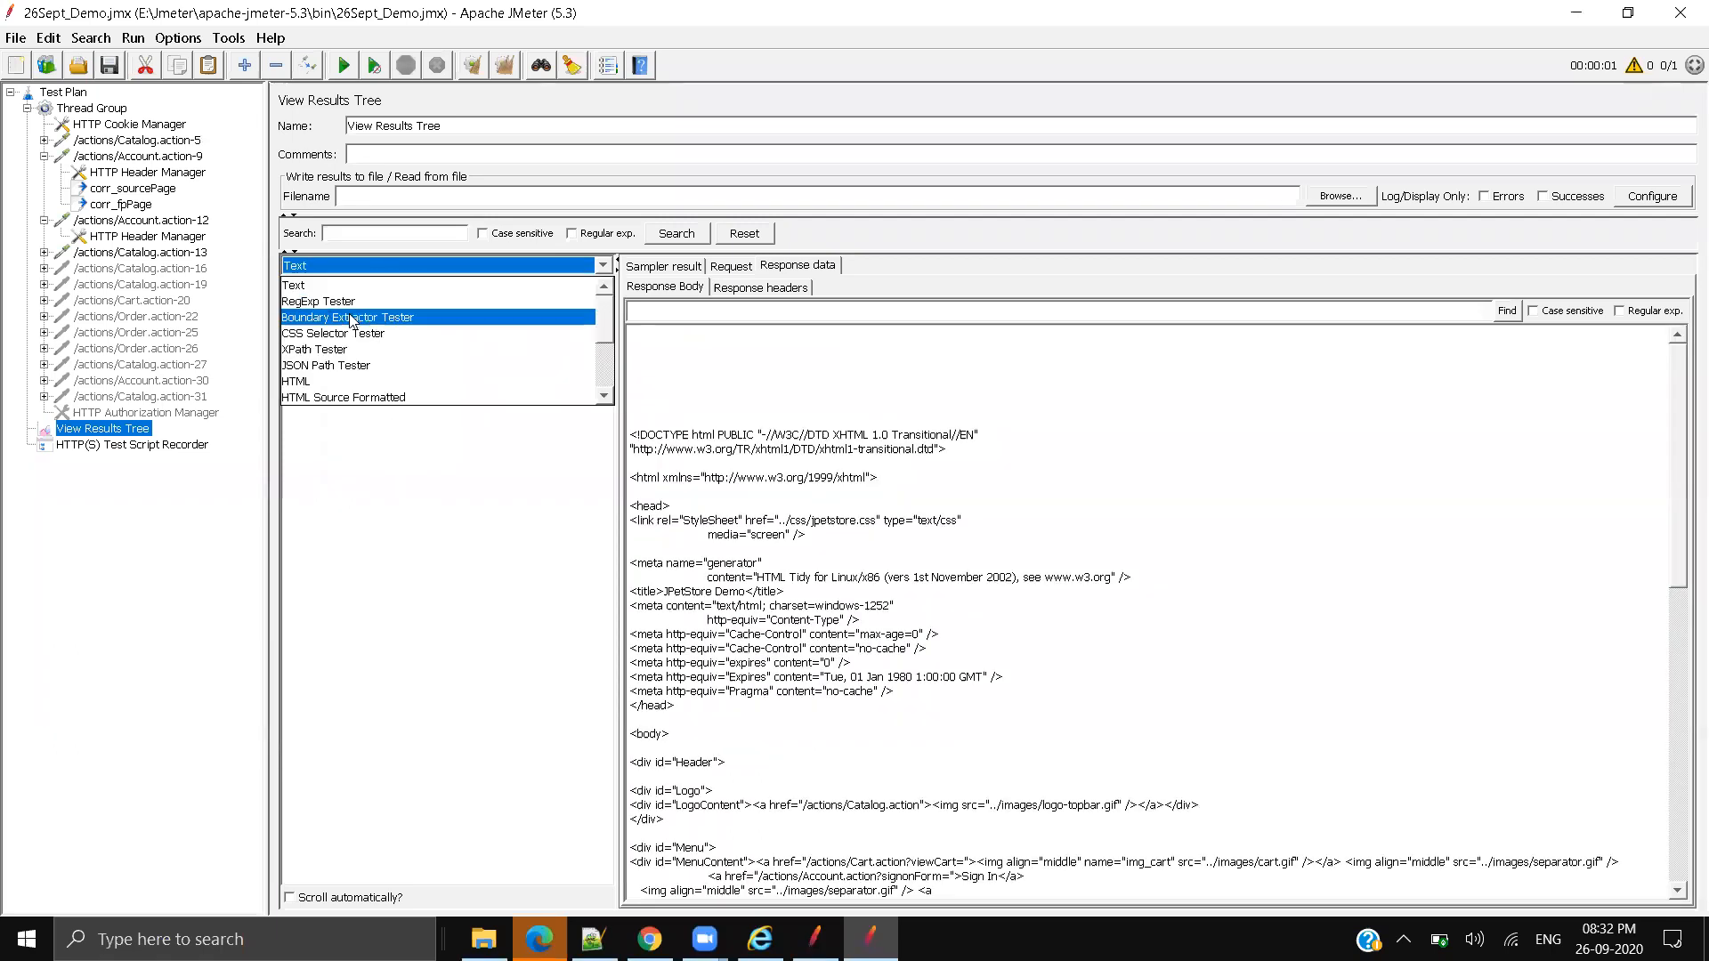
left_click(451, 535)
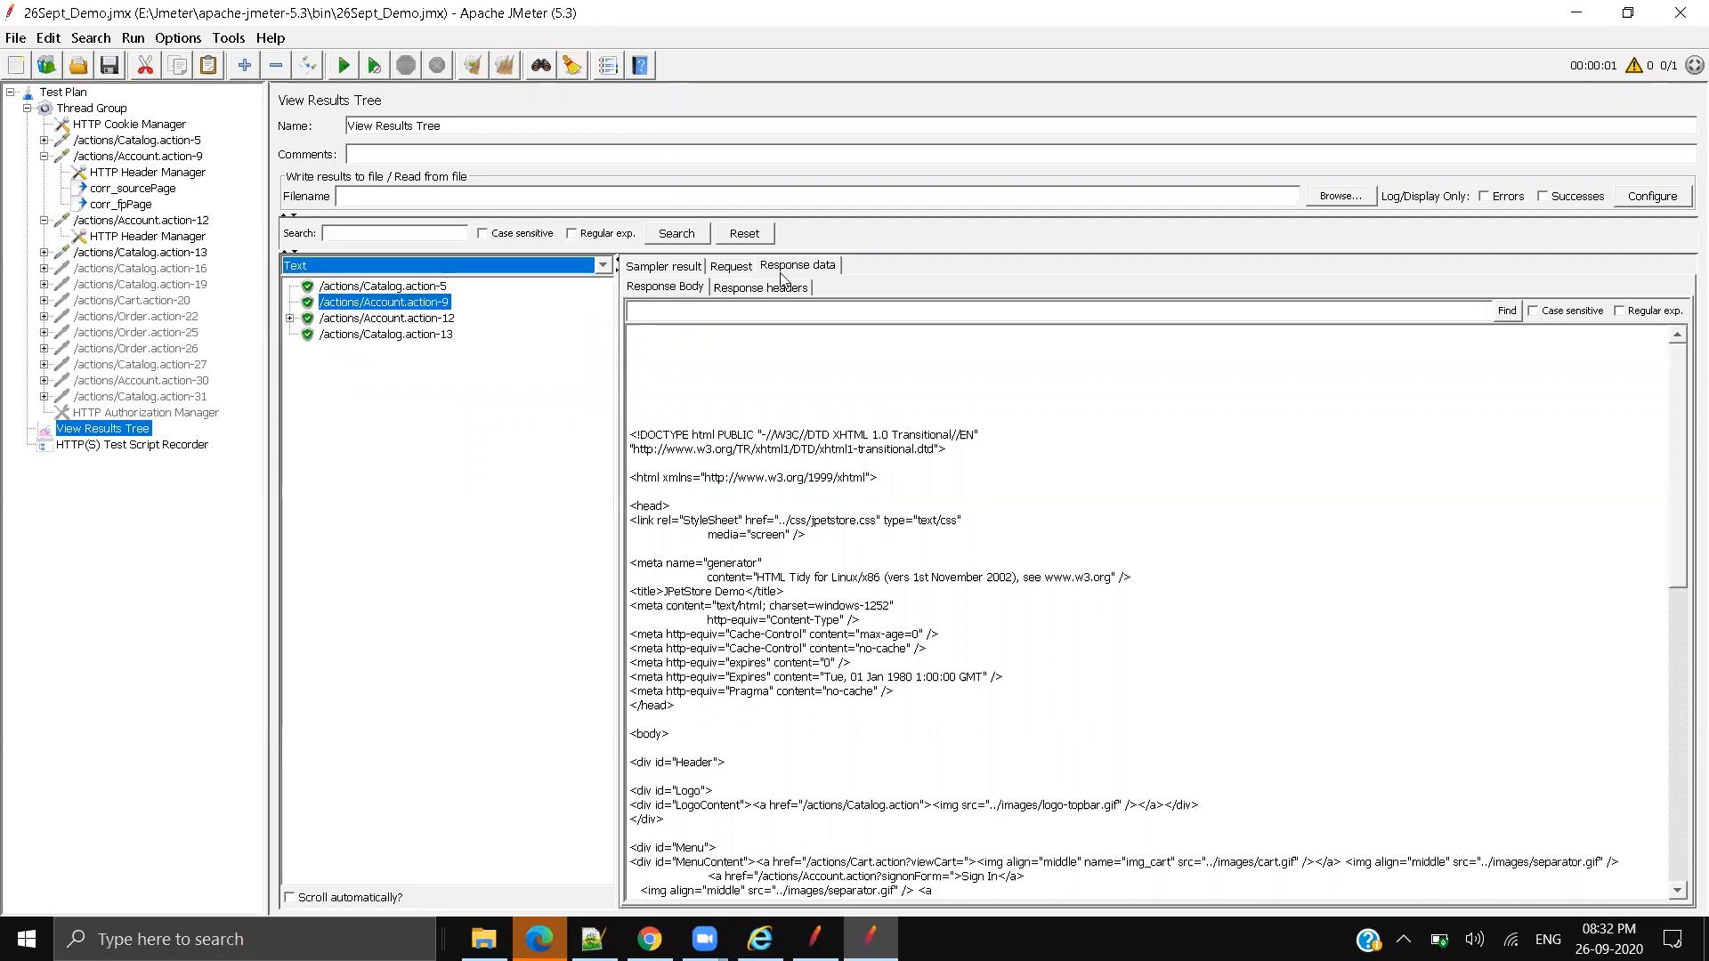
Step: Show Account.action-9's request: a GET to /actions/Account.action?signonForm= with a JSESSIONID cookie
left_click(730, 265)
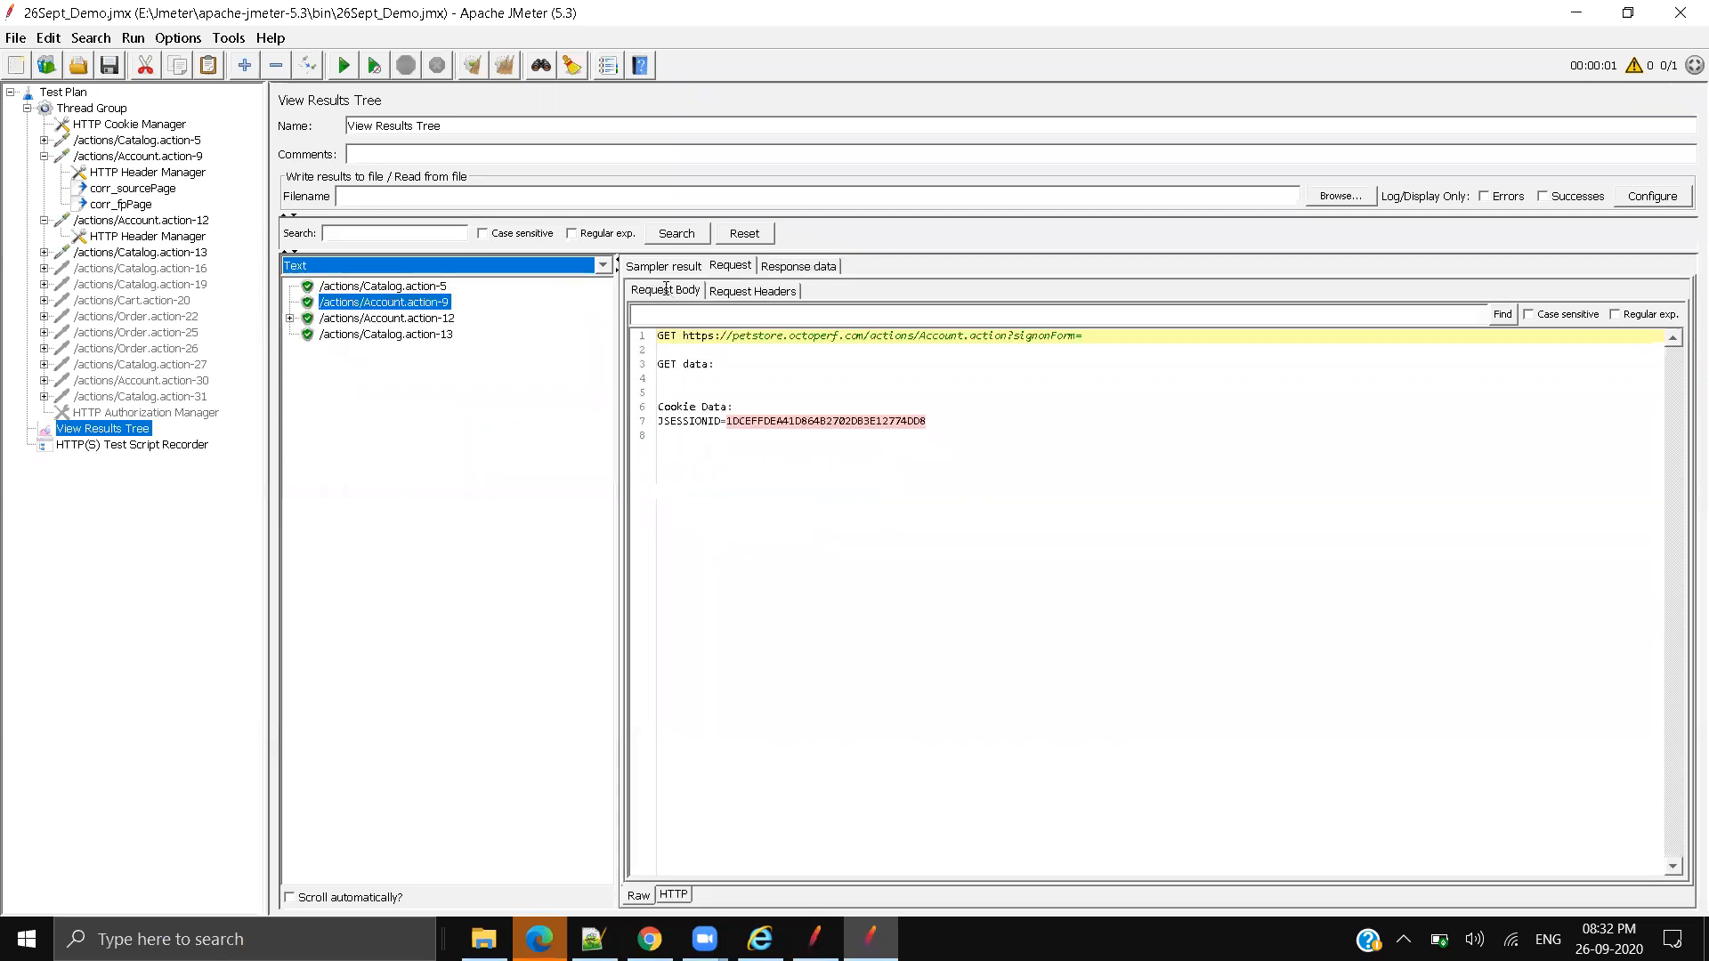
left_click(799, 266)
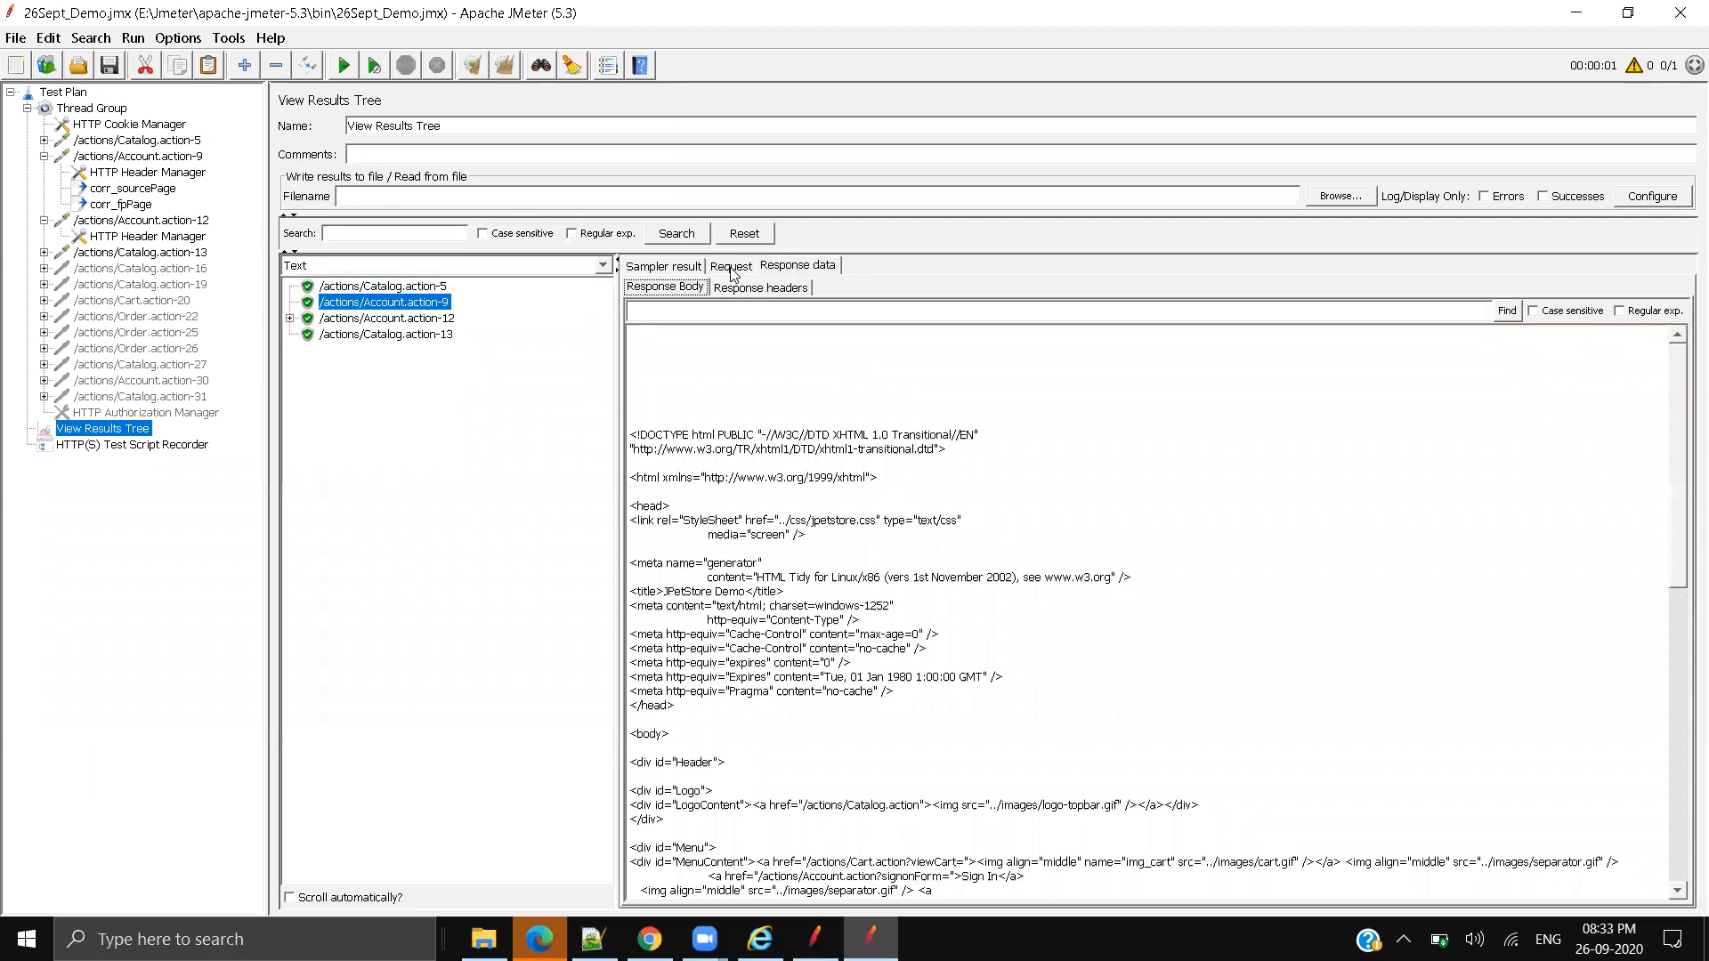
left_click(731, 267)
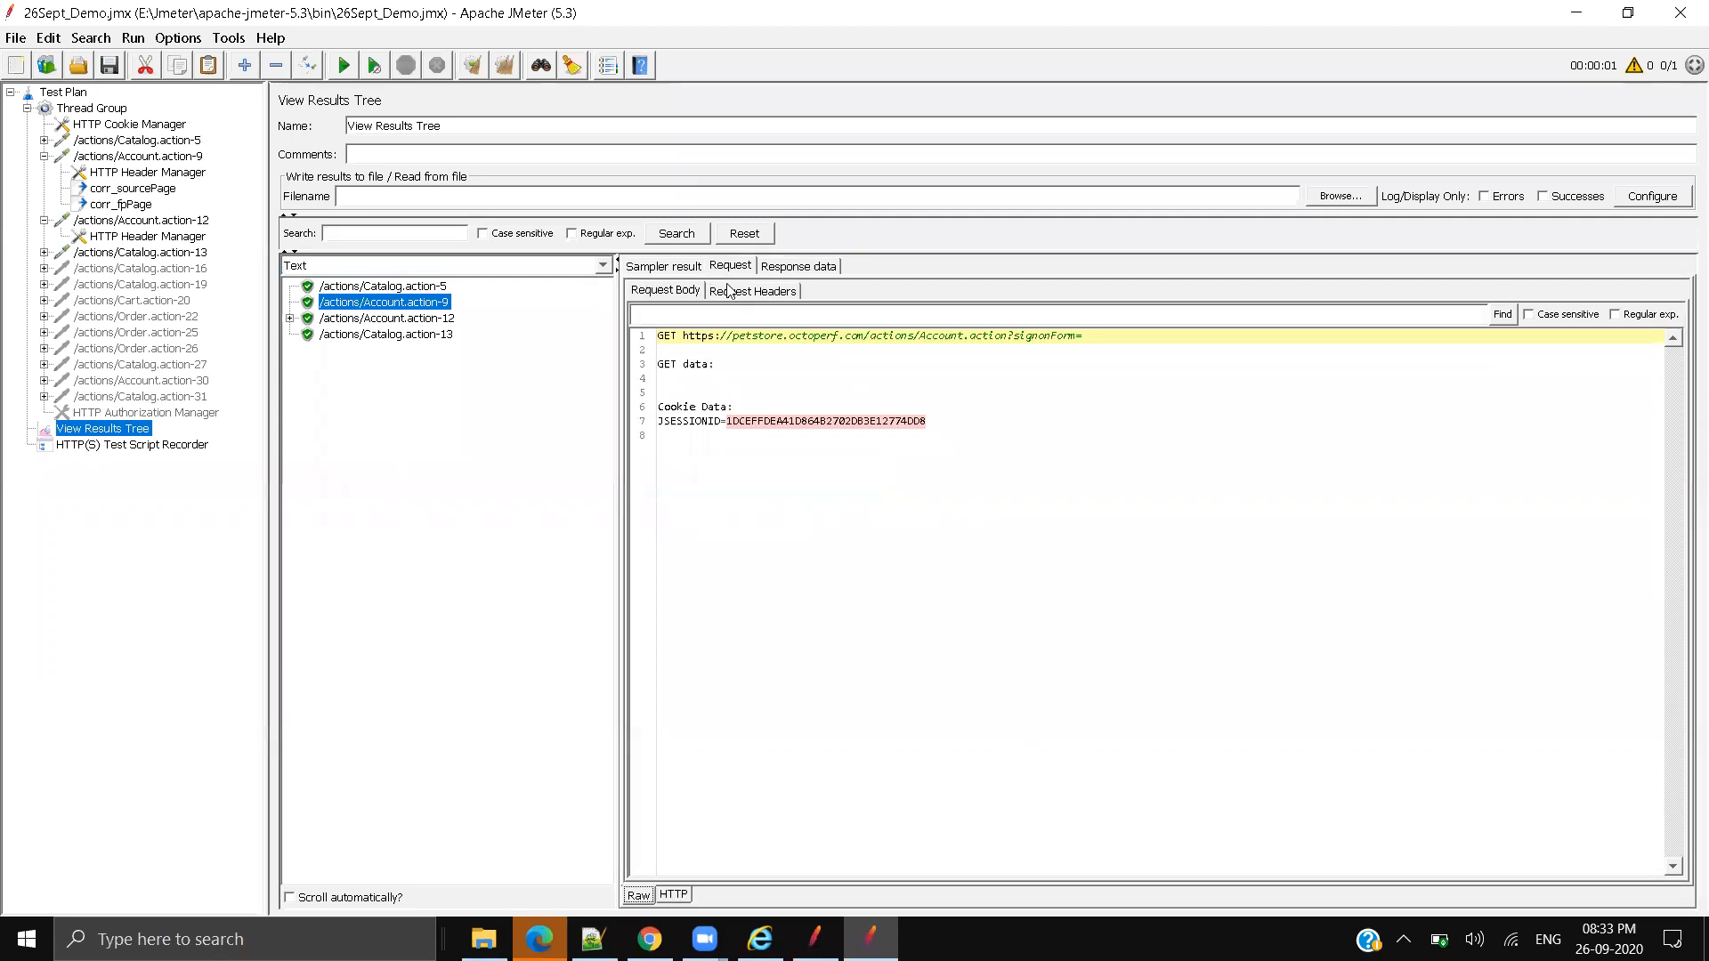
Step: Expand Account.action-12 and review 12-0's POST parameters, including signon Login and the password value
left_click(689, 894)
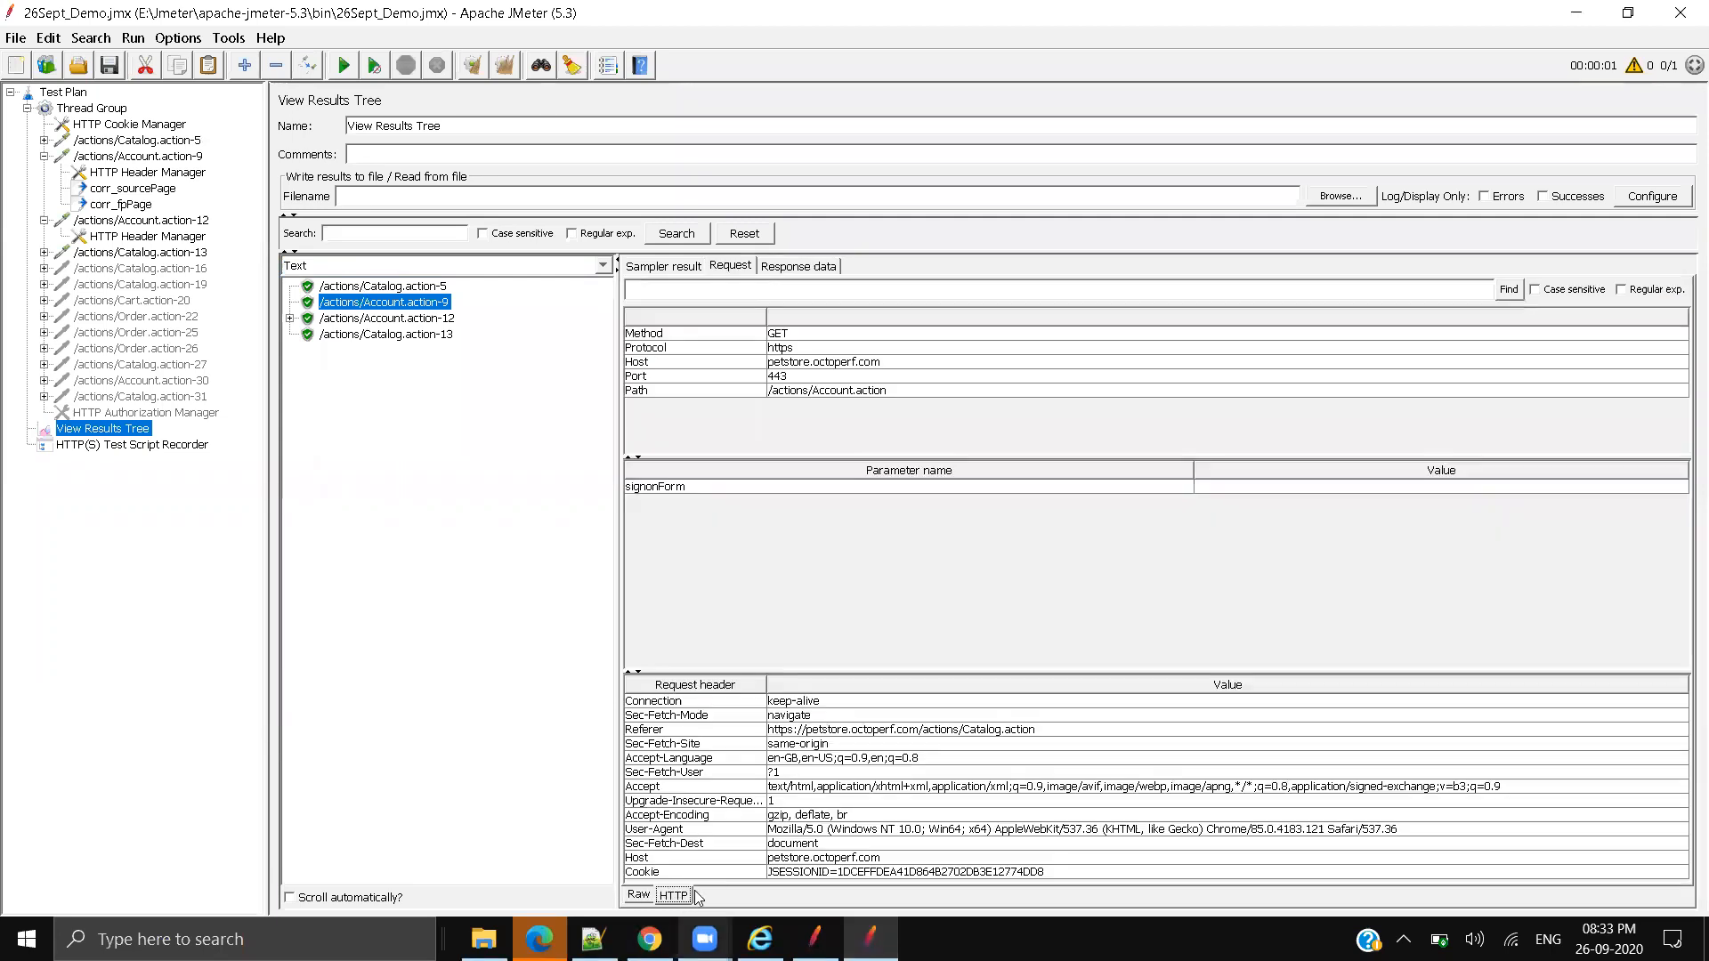
left_click(351, 319)
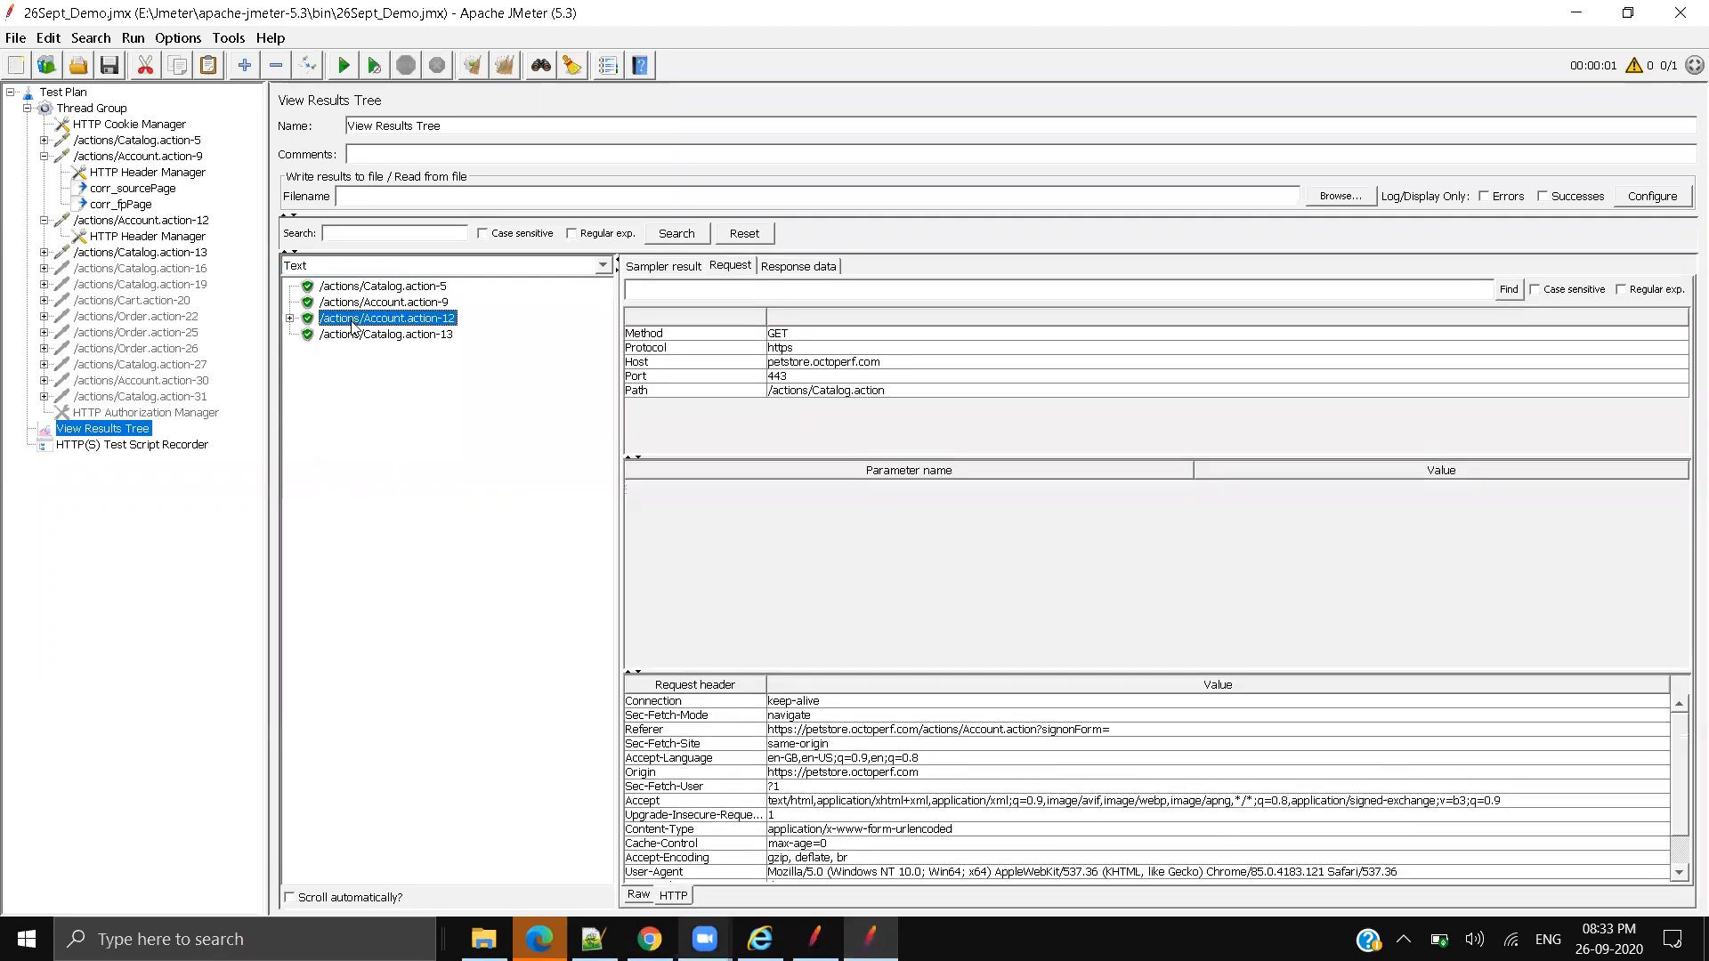
left_click(289, 318)
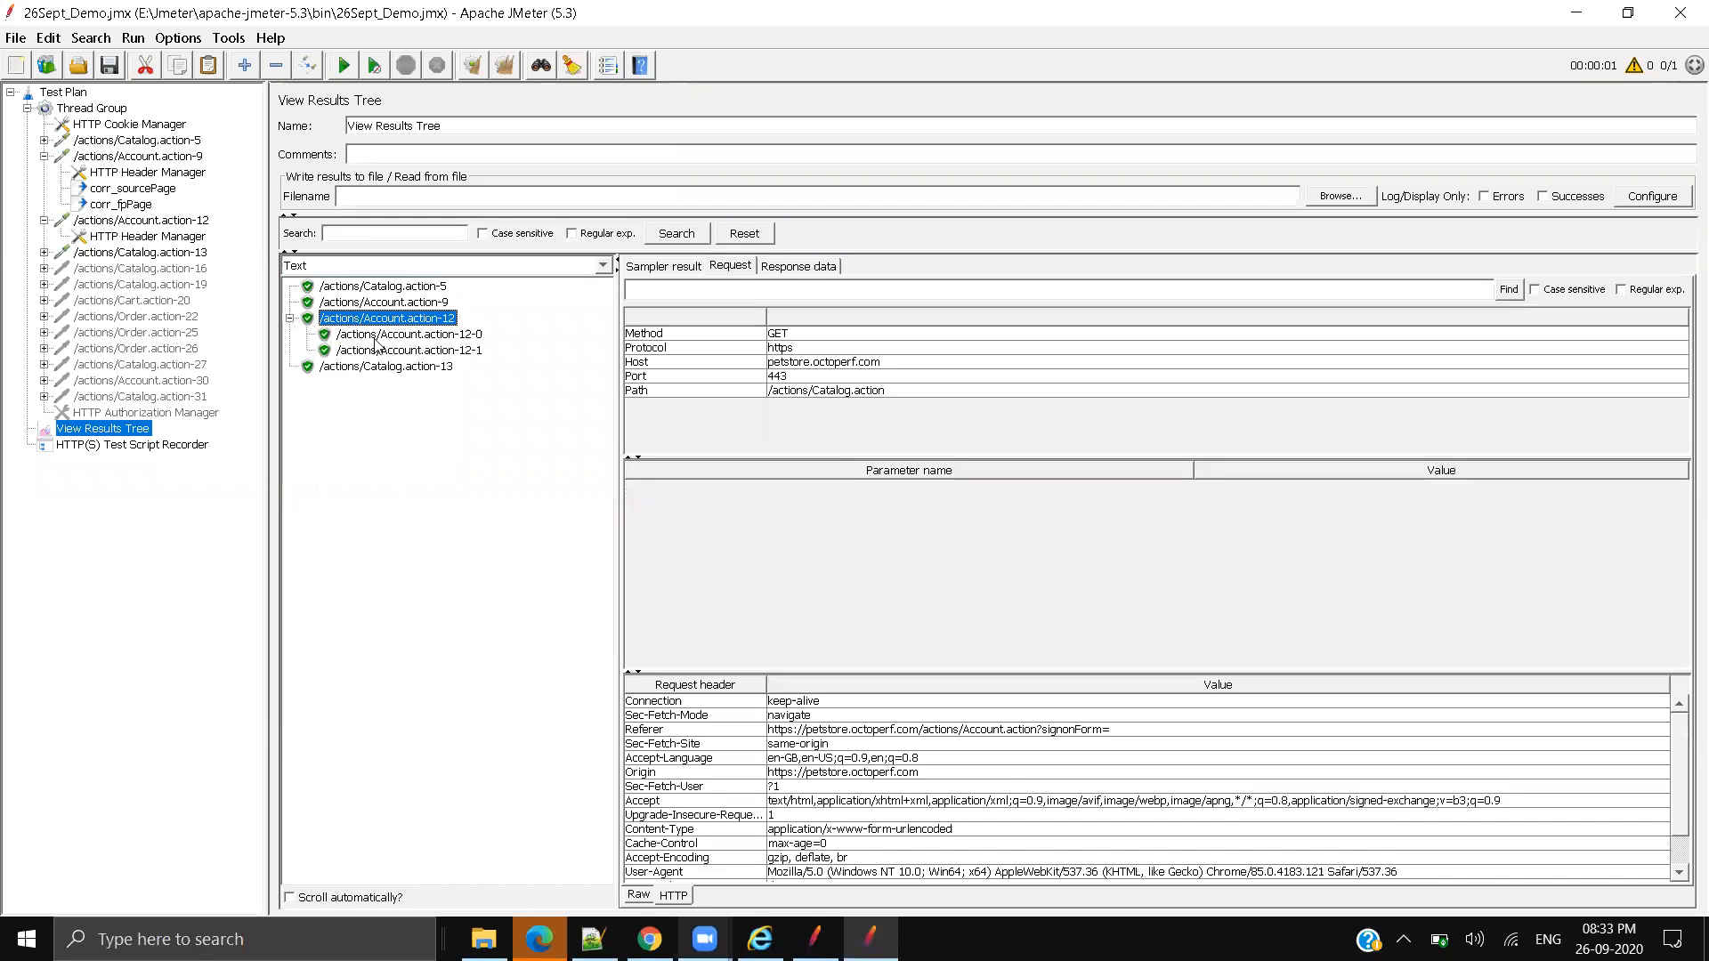
left_click(378, 336)
left_click(761, 531)
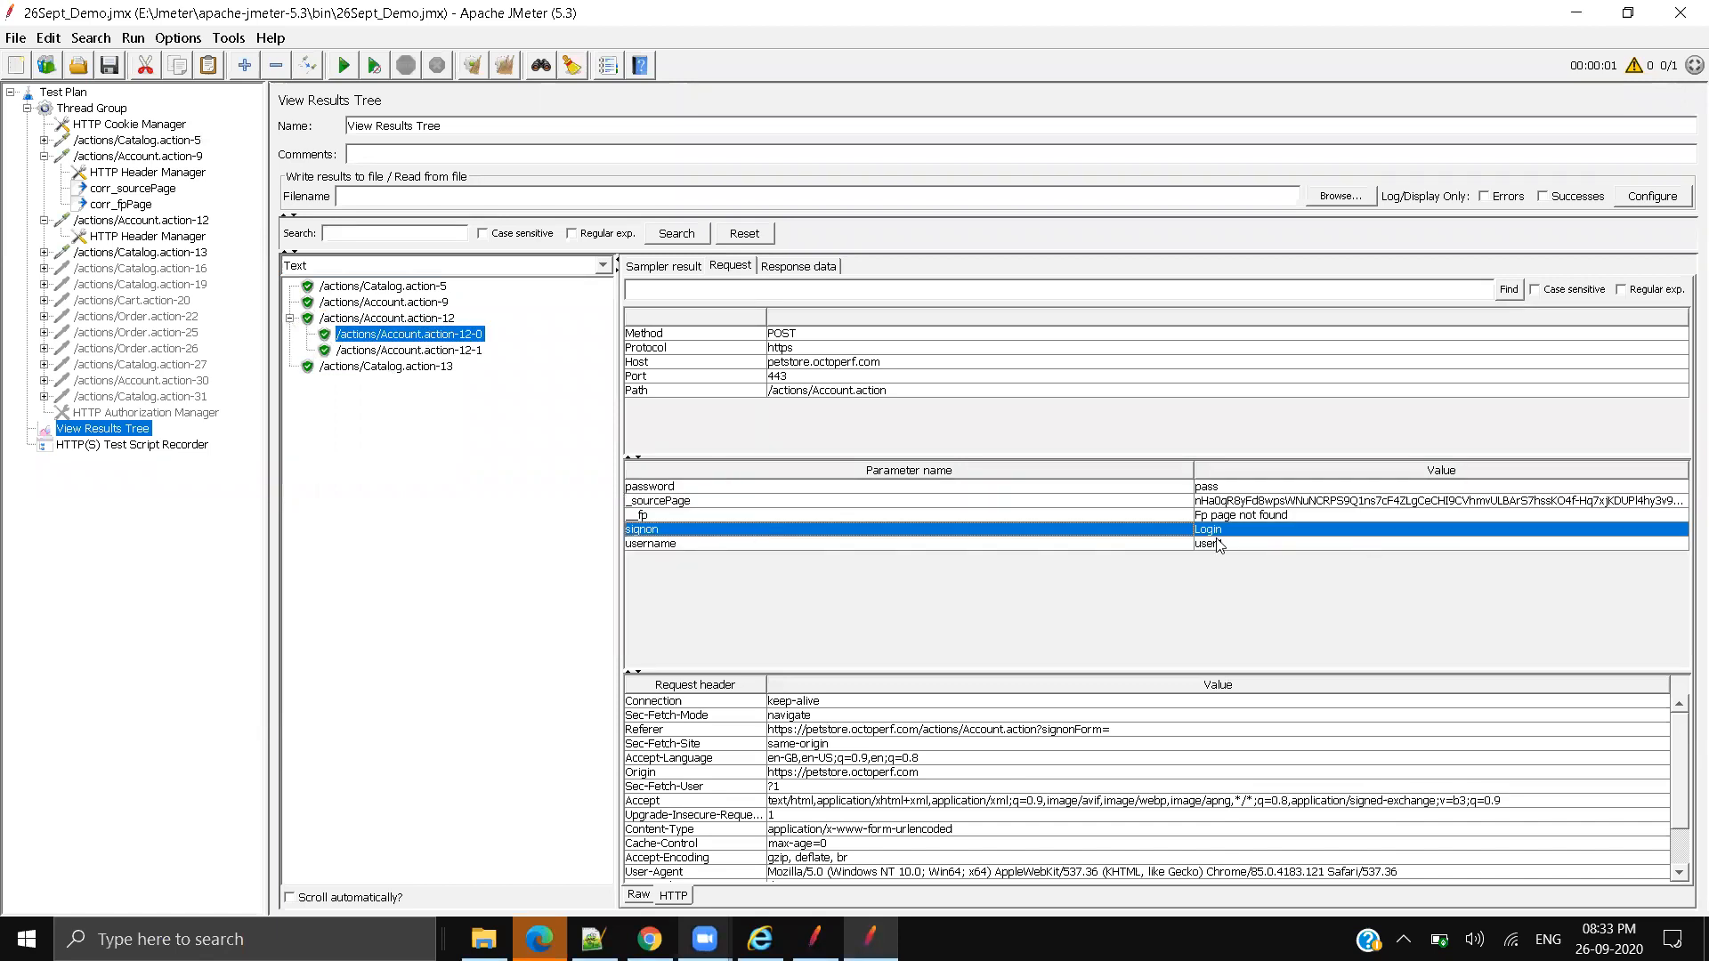
double_click(1227, 489)
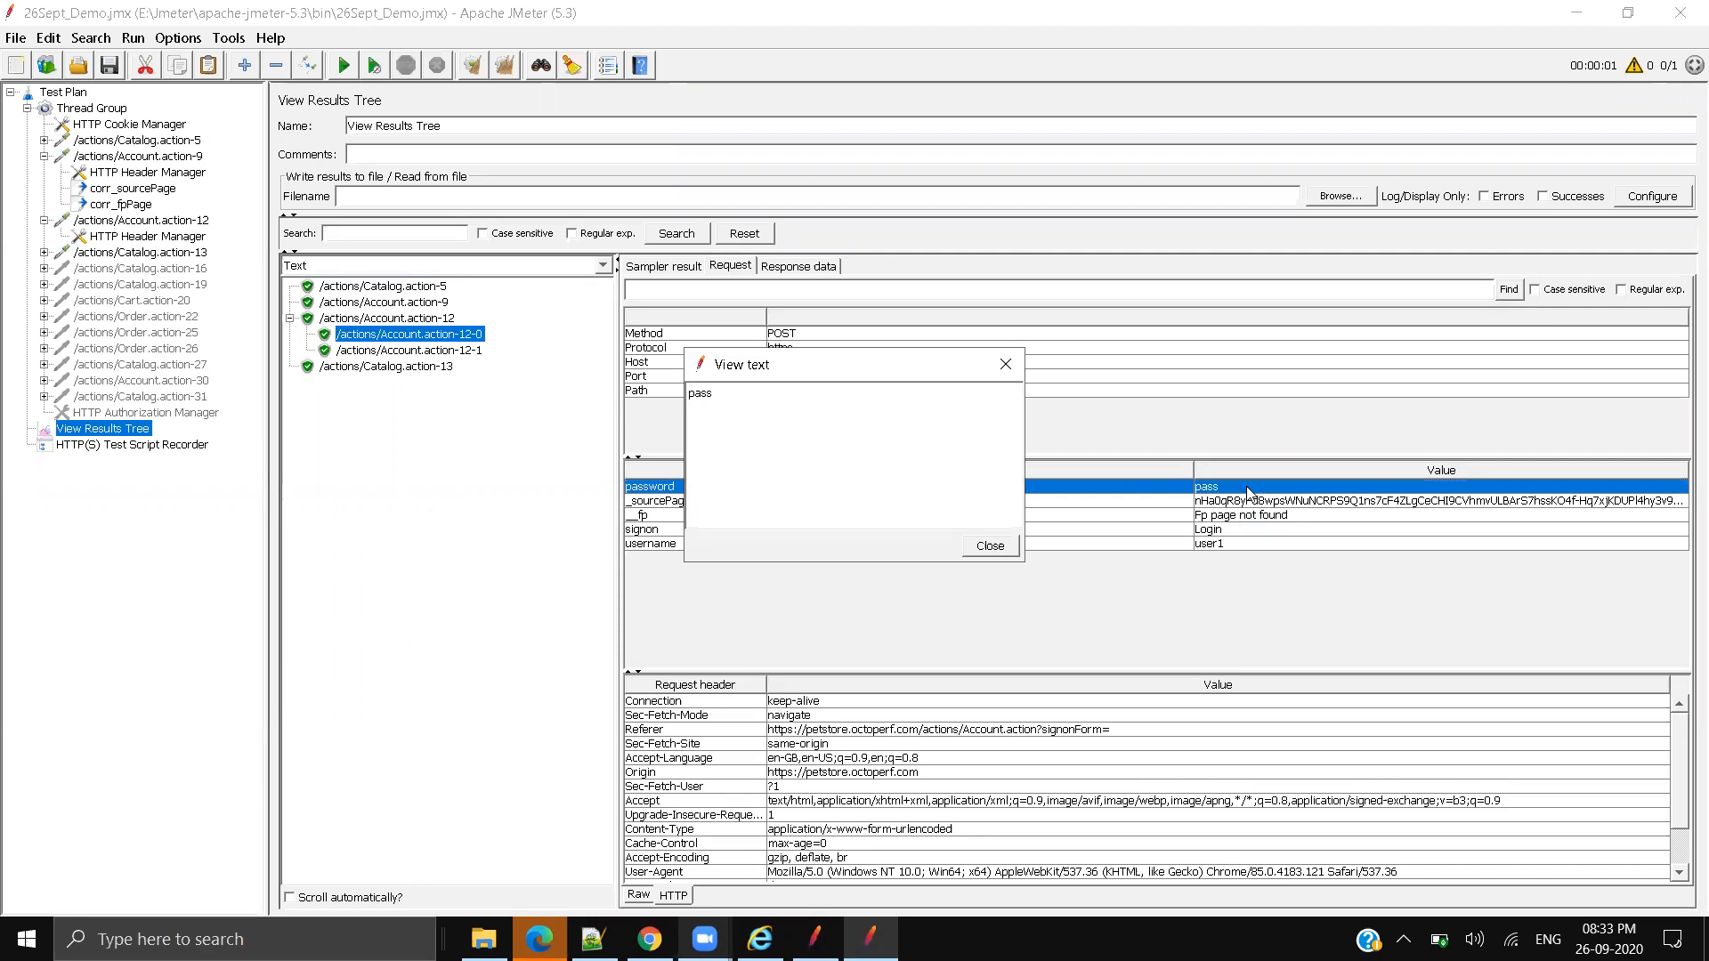
left_click(709, 400)
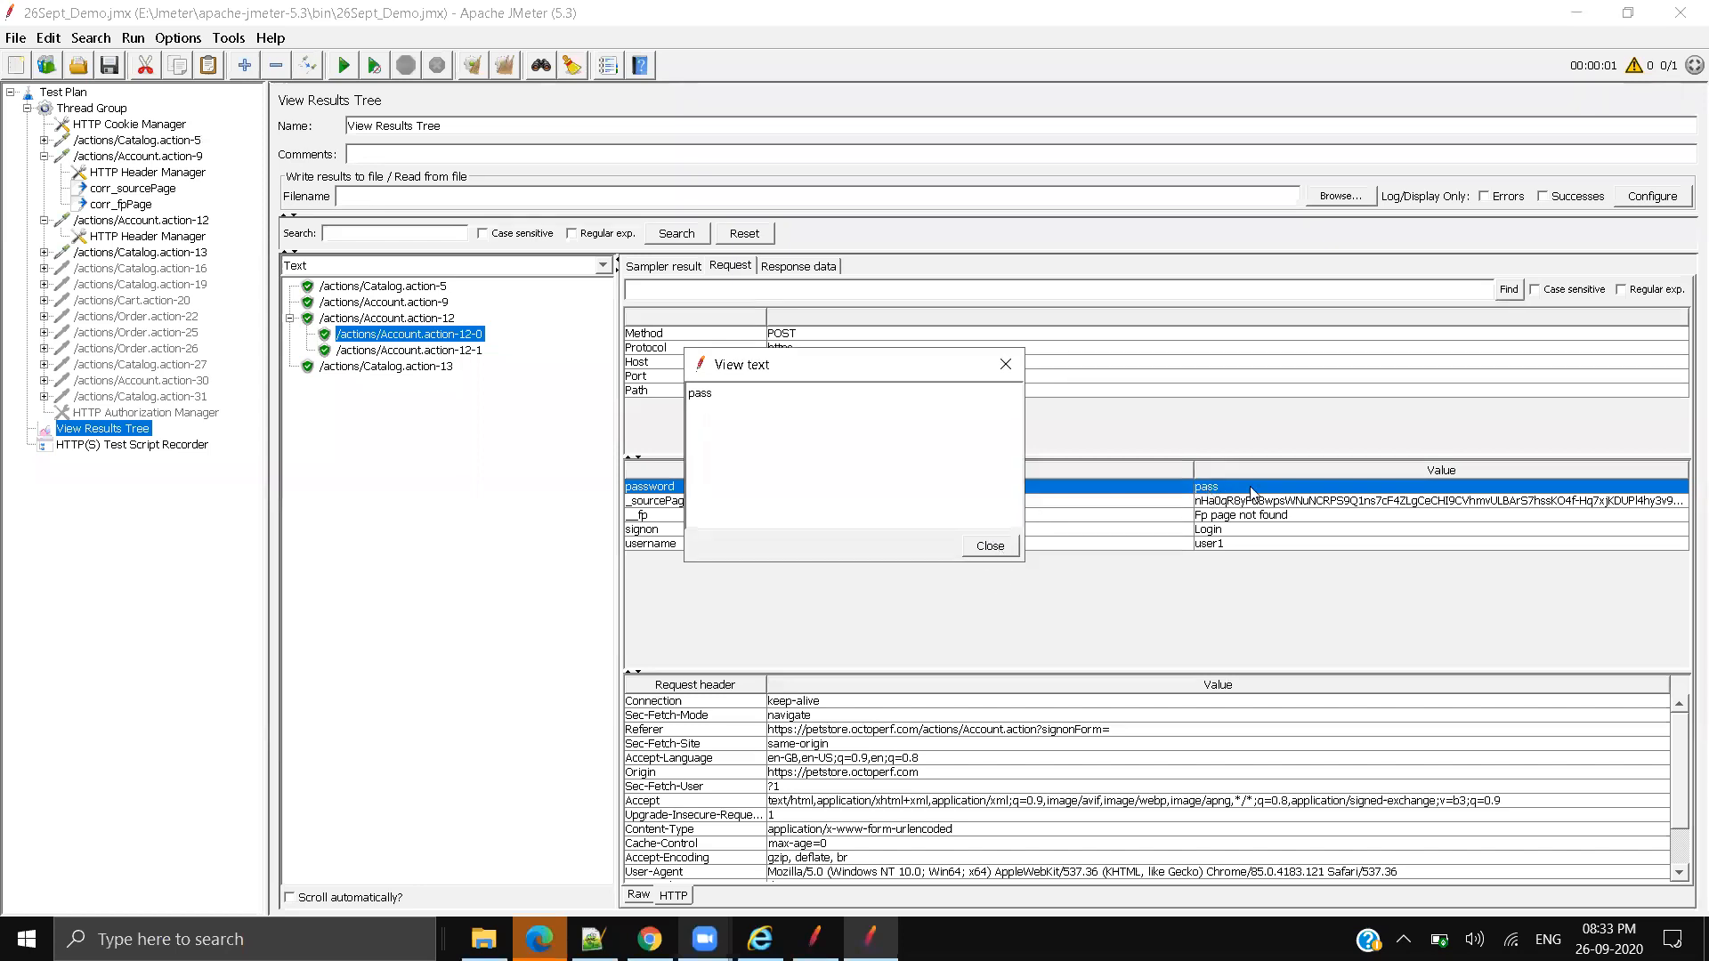
left_click(1006, 365)
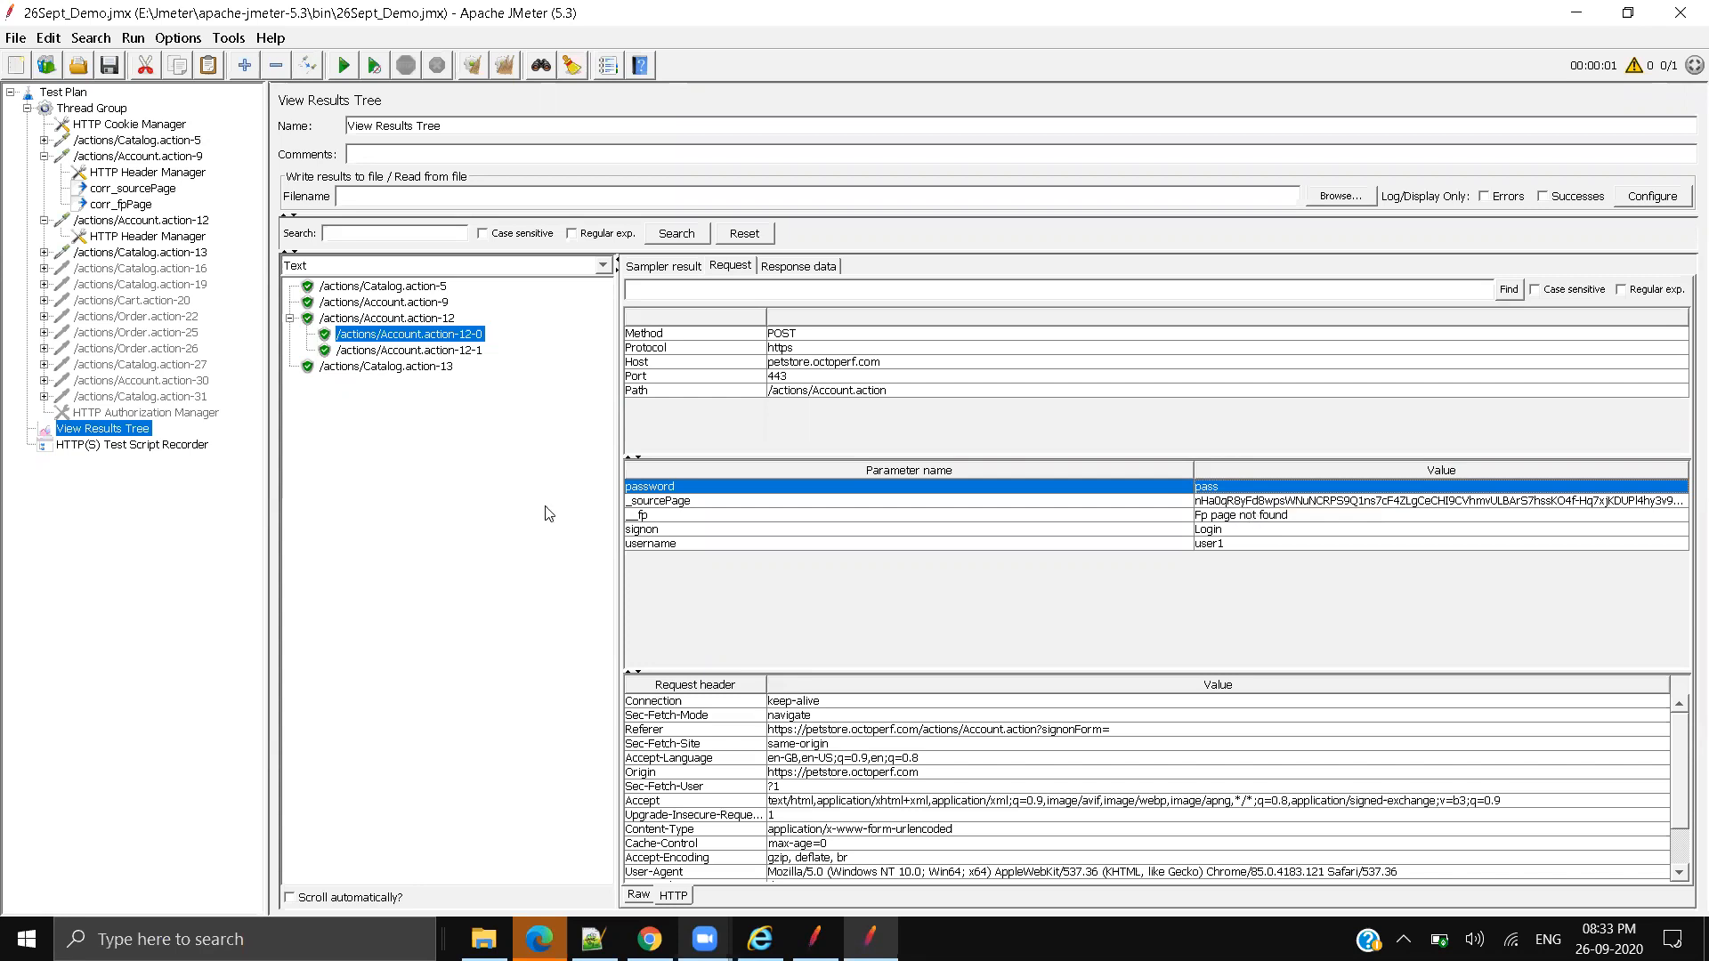
Step: Render results as HTML, comparing Account.action-12's Welcome ABC! page with Account.action-9's sign-in form
left_click(478, 267)
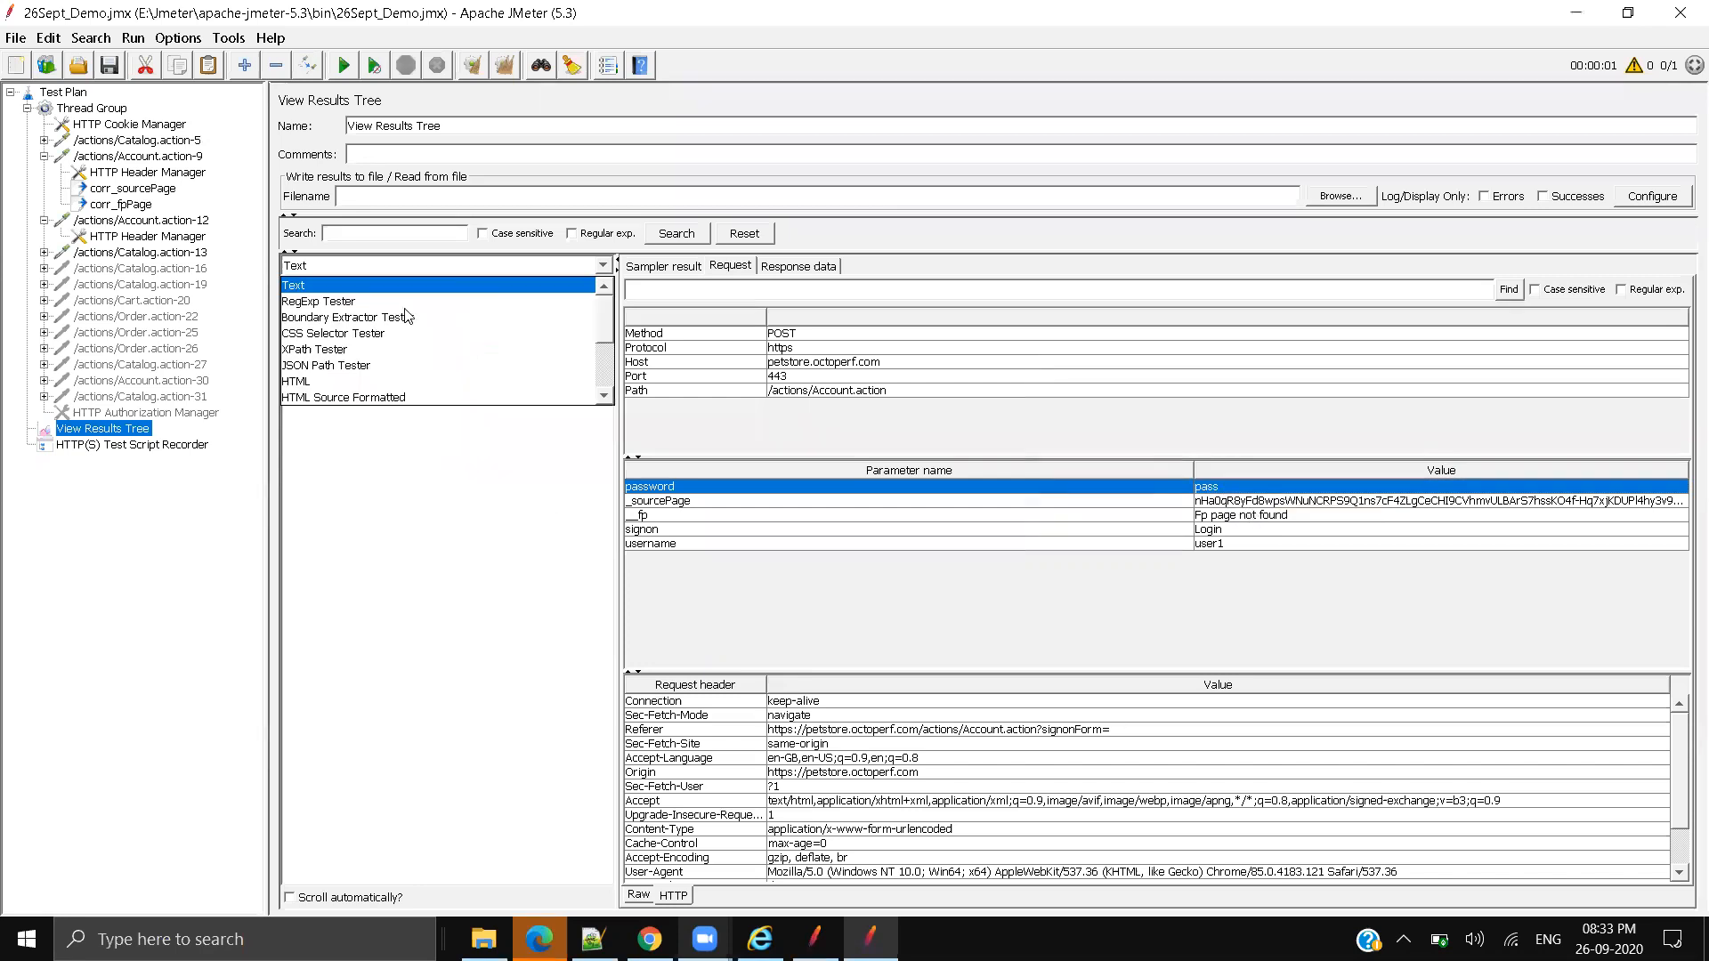
left_click(341, 383)
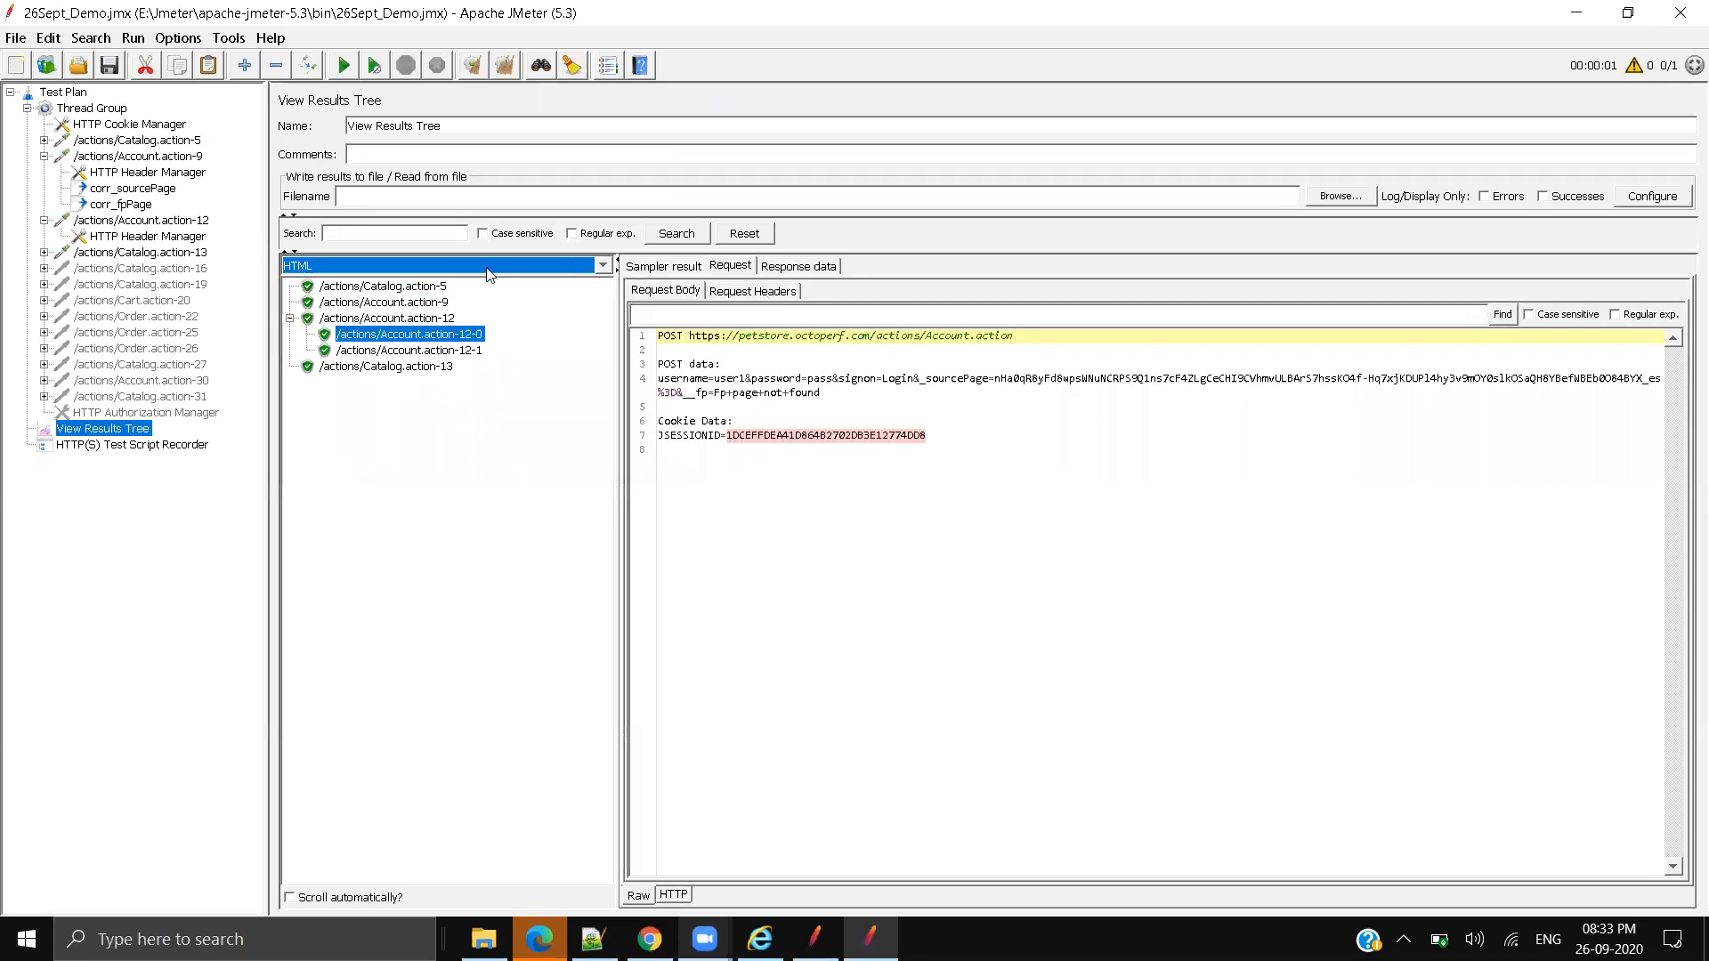
left_click(801, 267)
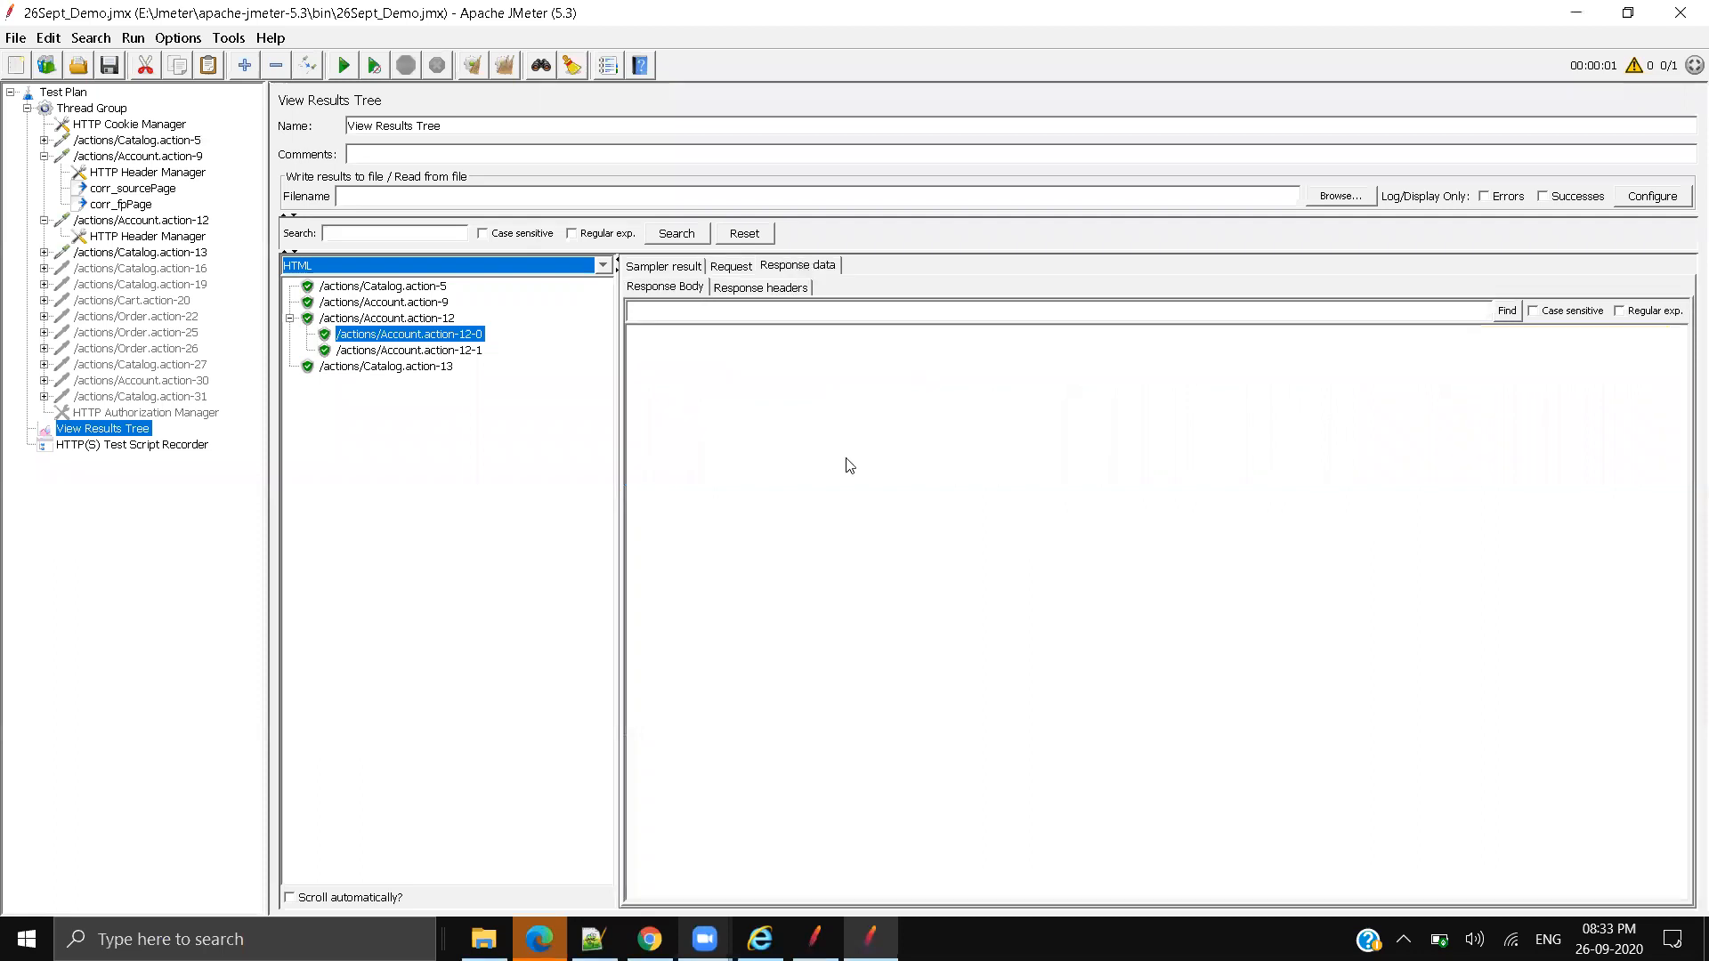
left_click(349, 318)
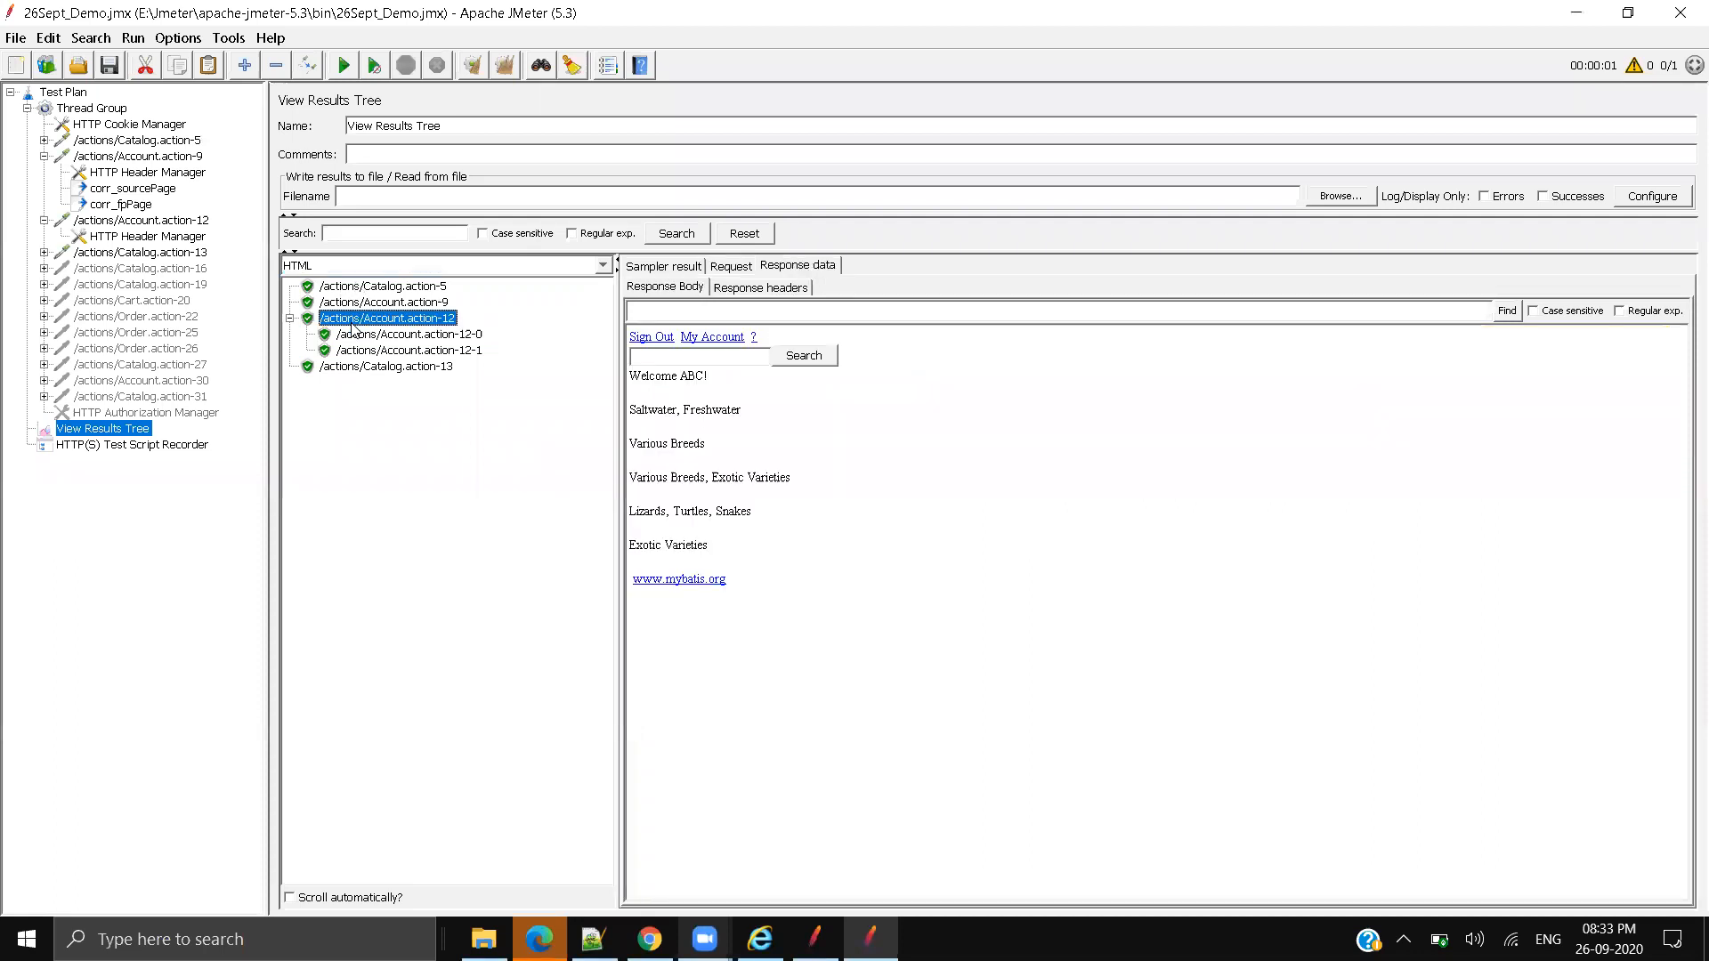
left_click(431, 303)
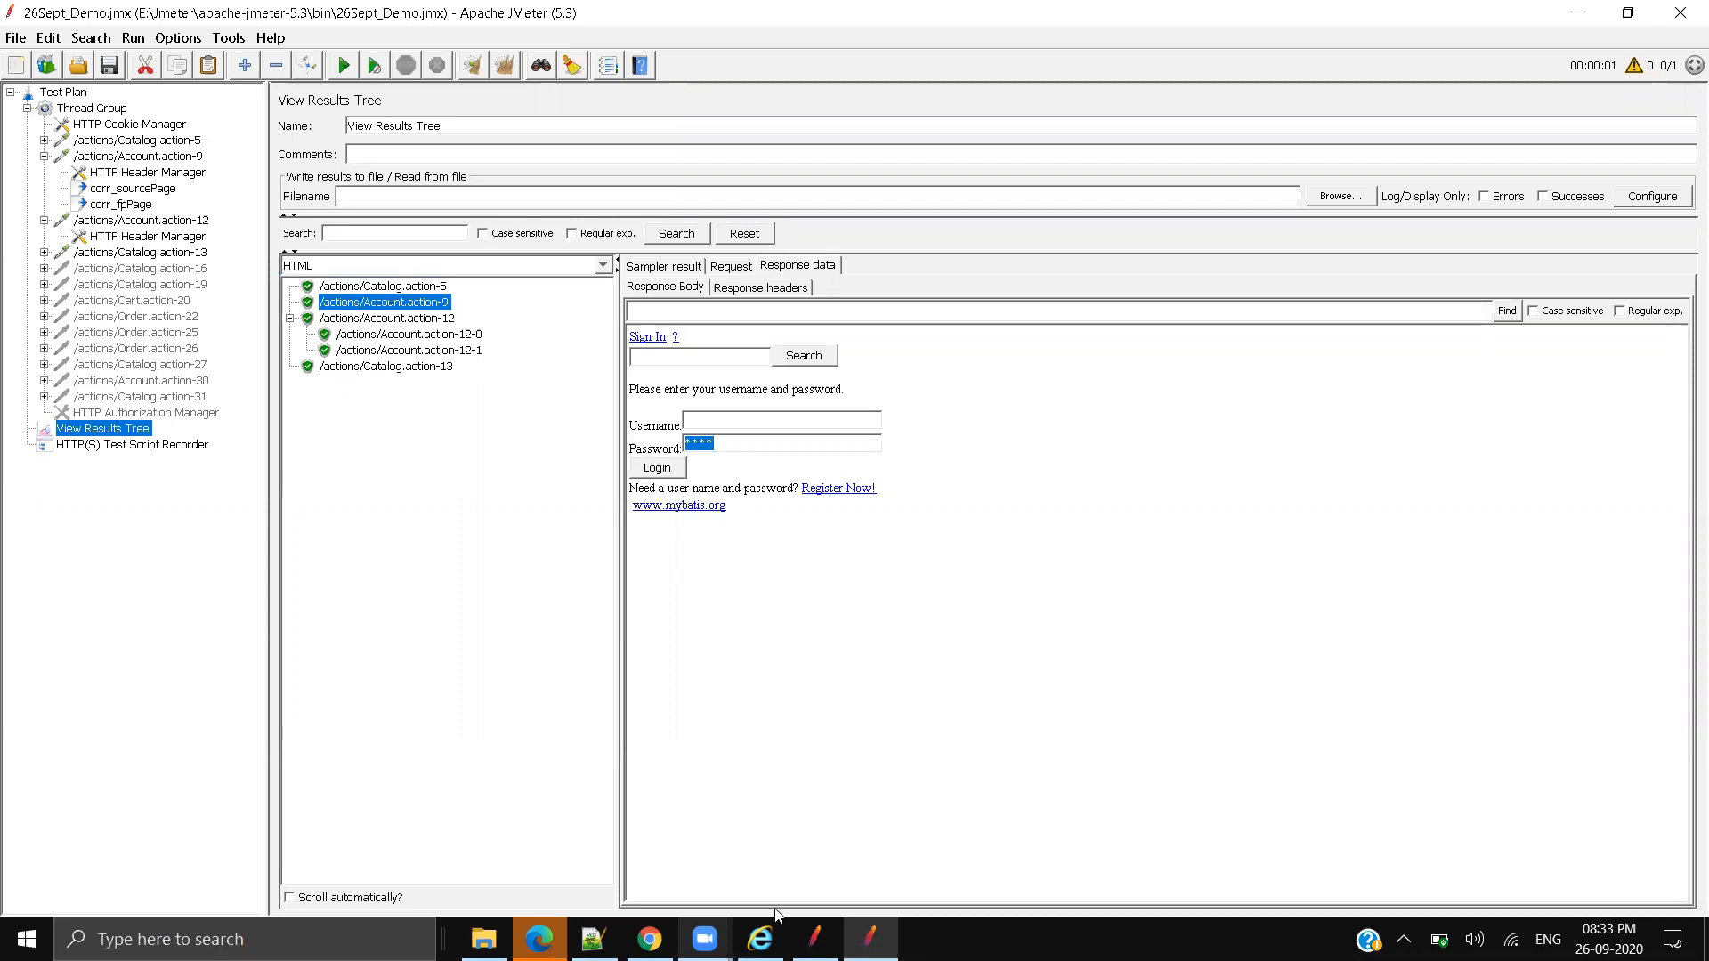
left_click(650, 939)
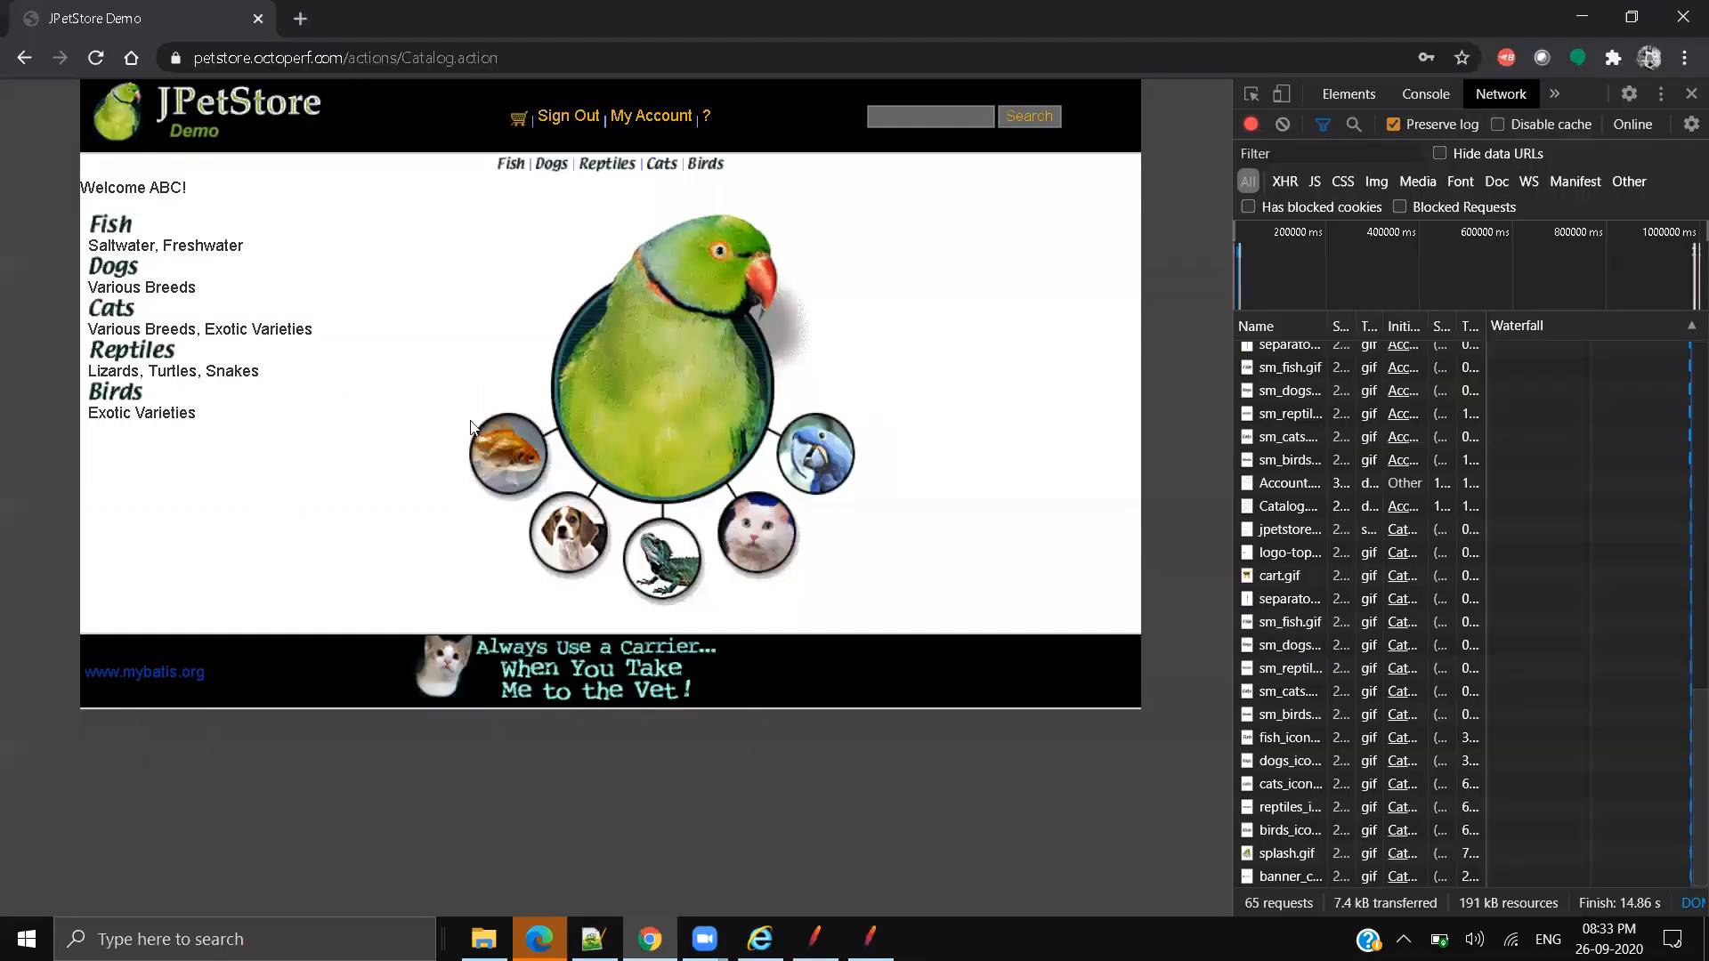
left_click(1581, 16)
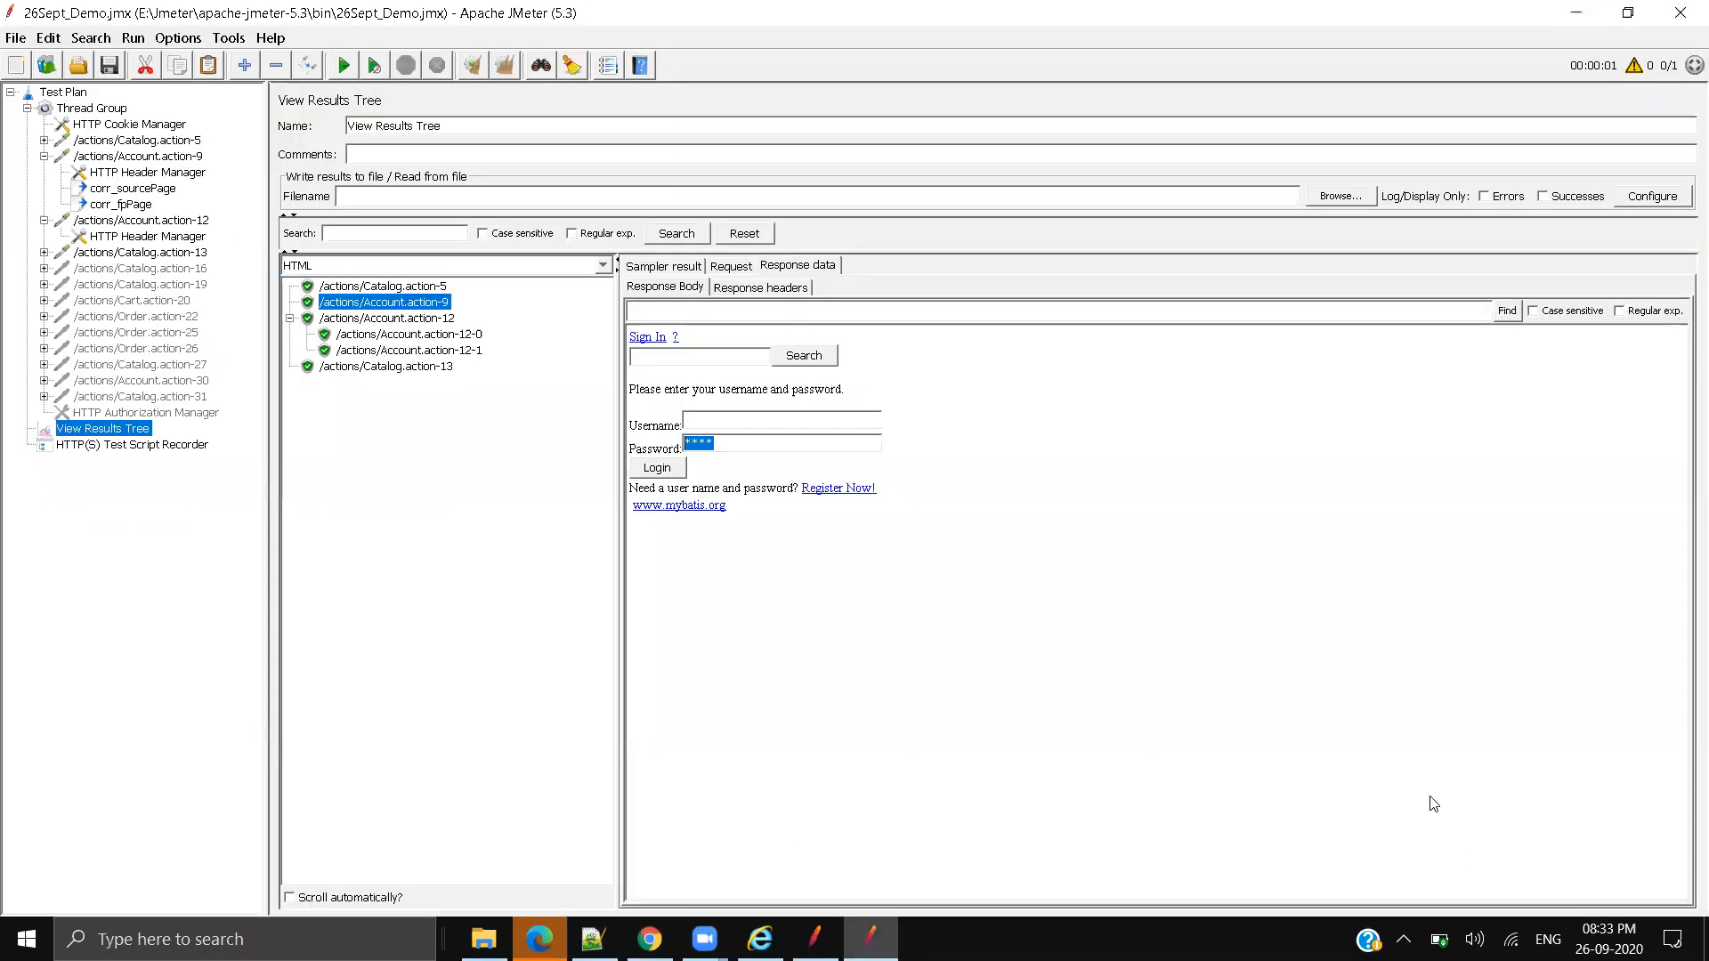